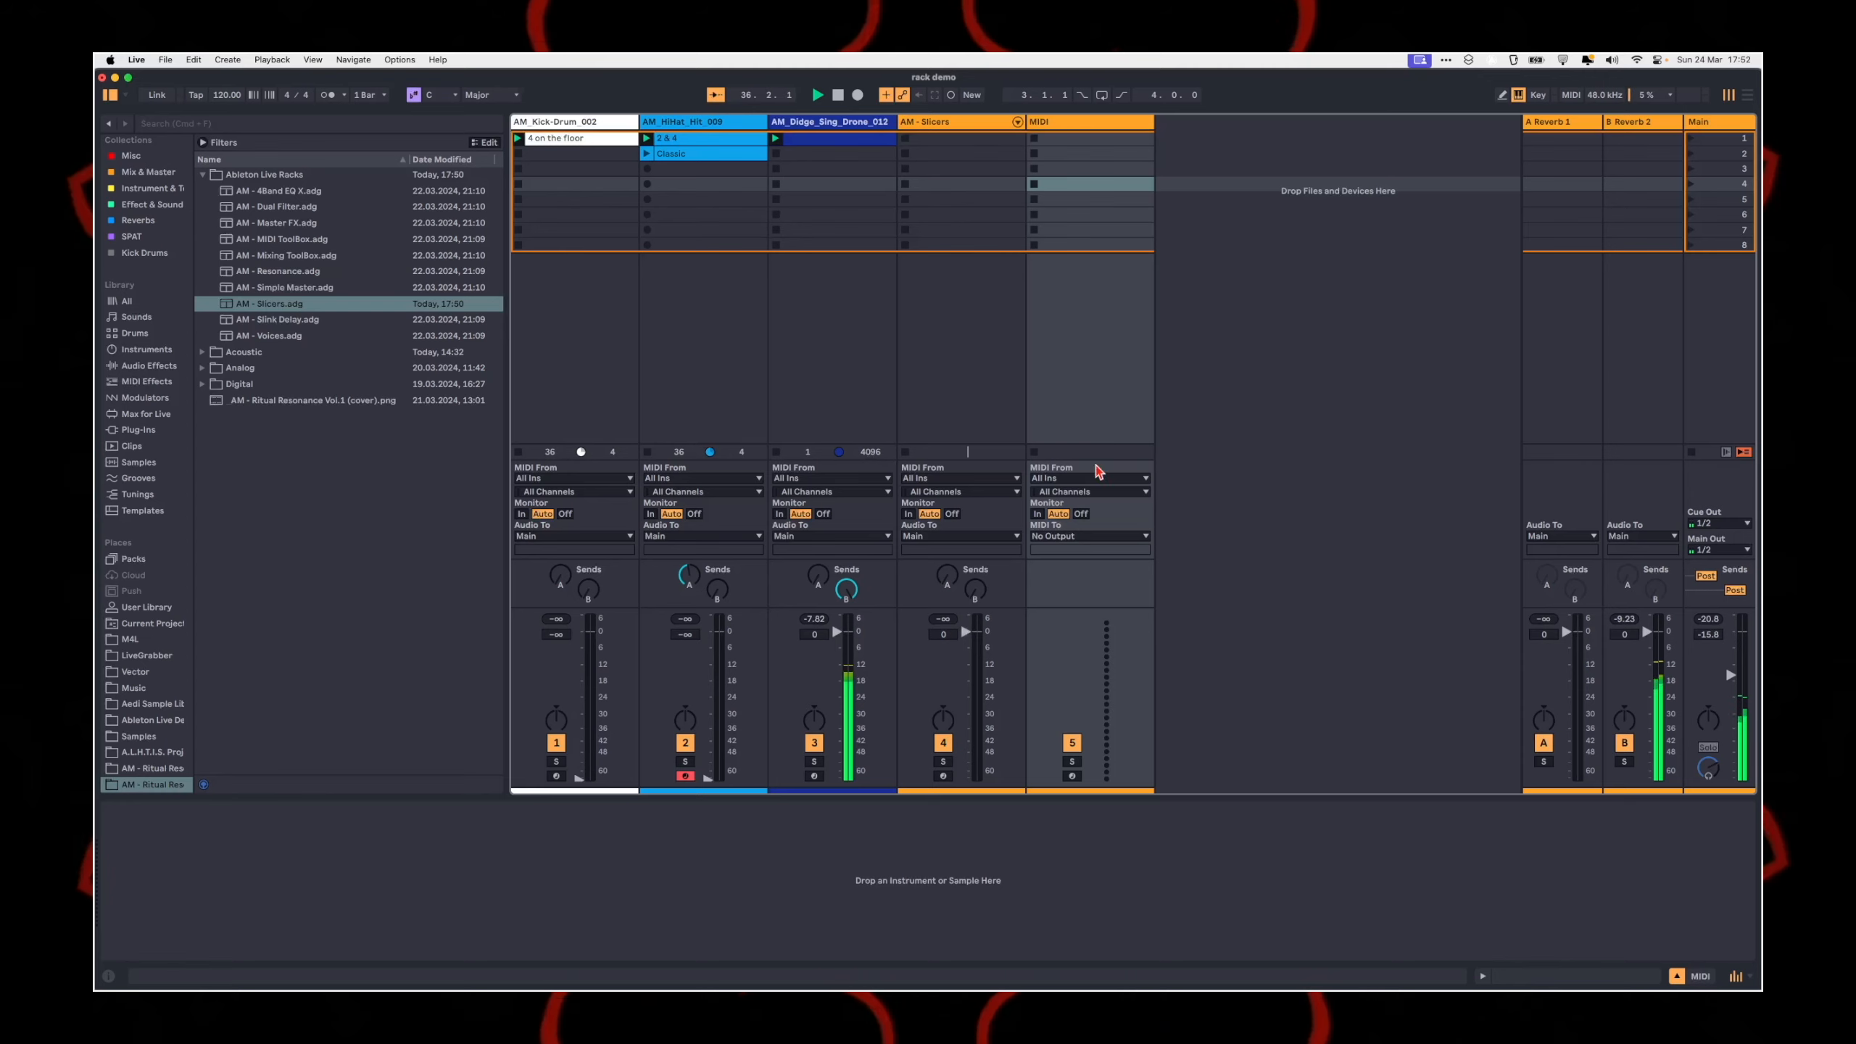
Step: Load the AM - Slicers rack onto the empty MIDI track and lower the Didge drone track's volume to -20.5 dB
{"action": "left_click", "coordinate": [291, 309]}
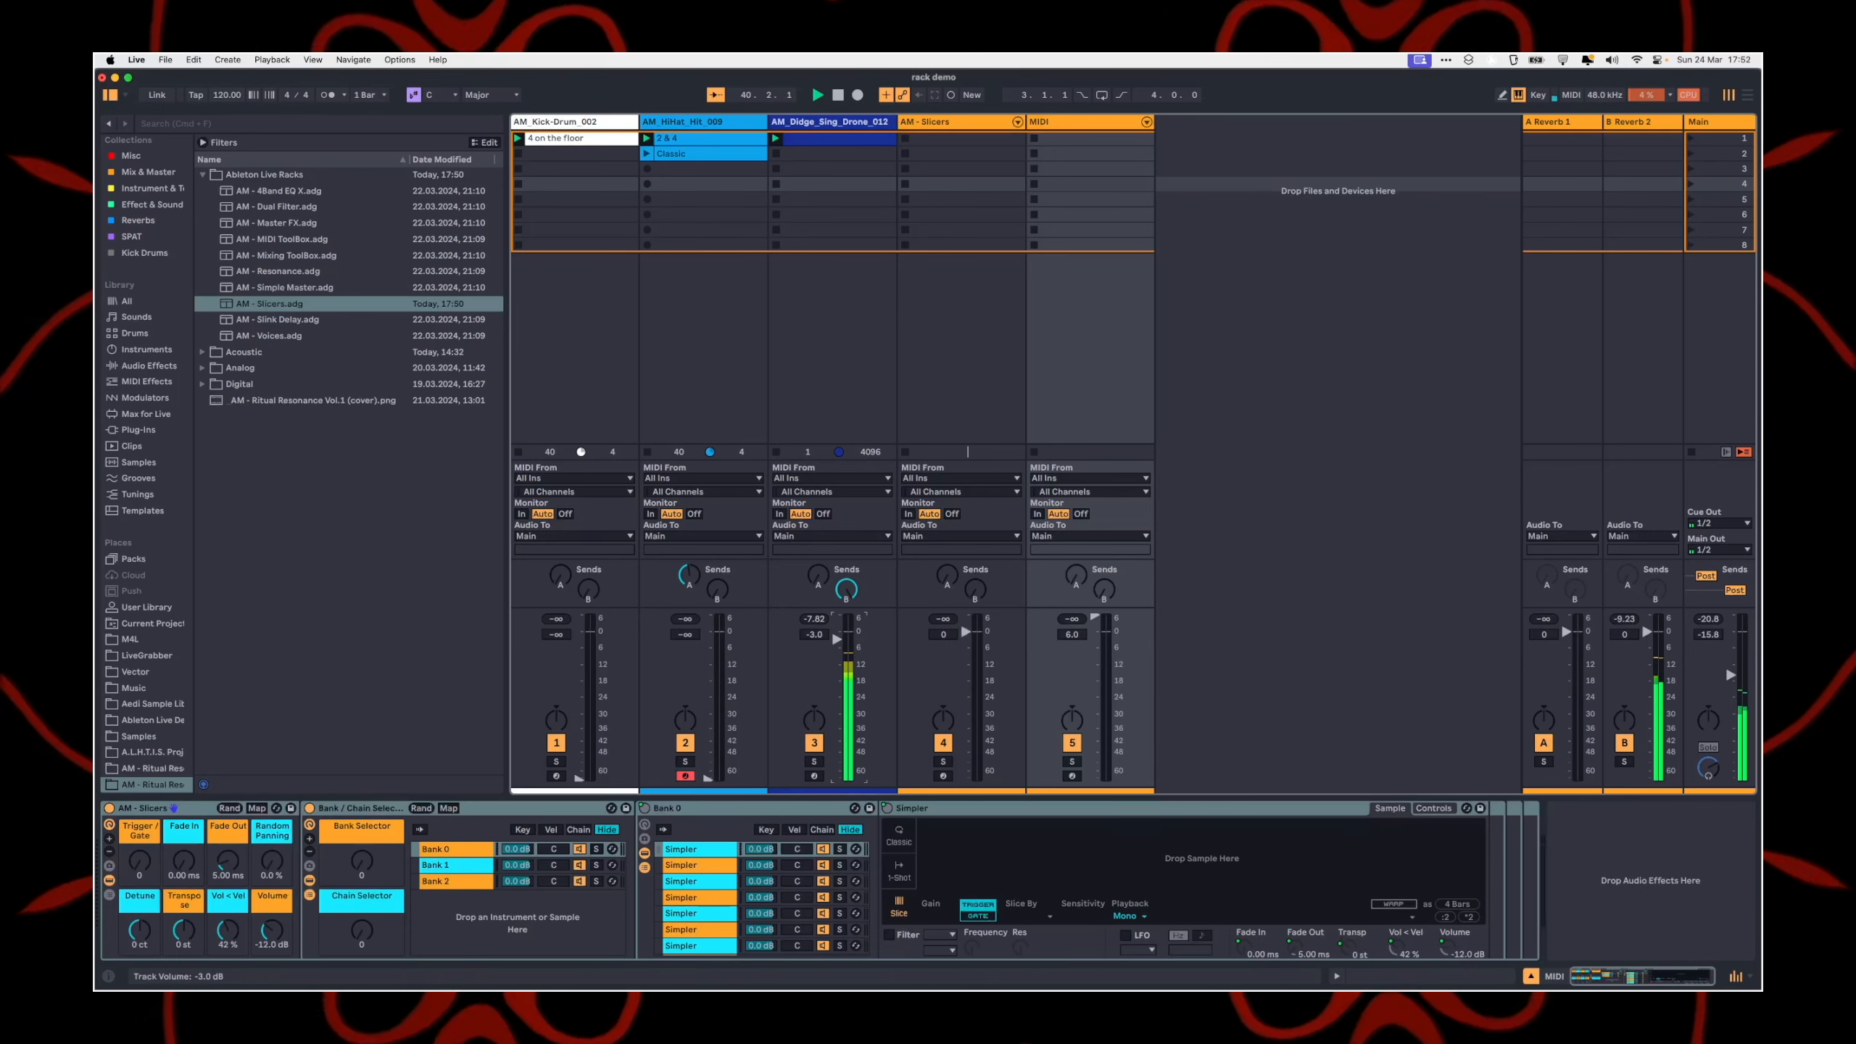
{"action": "left_click_drag", "start_coordinate": [843, 630], "coordinate": [843, 687]}
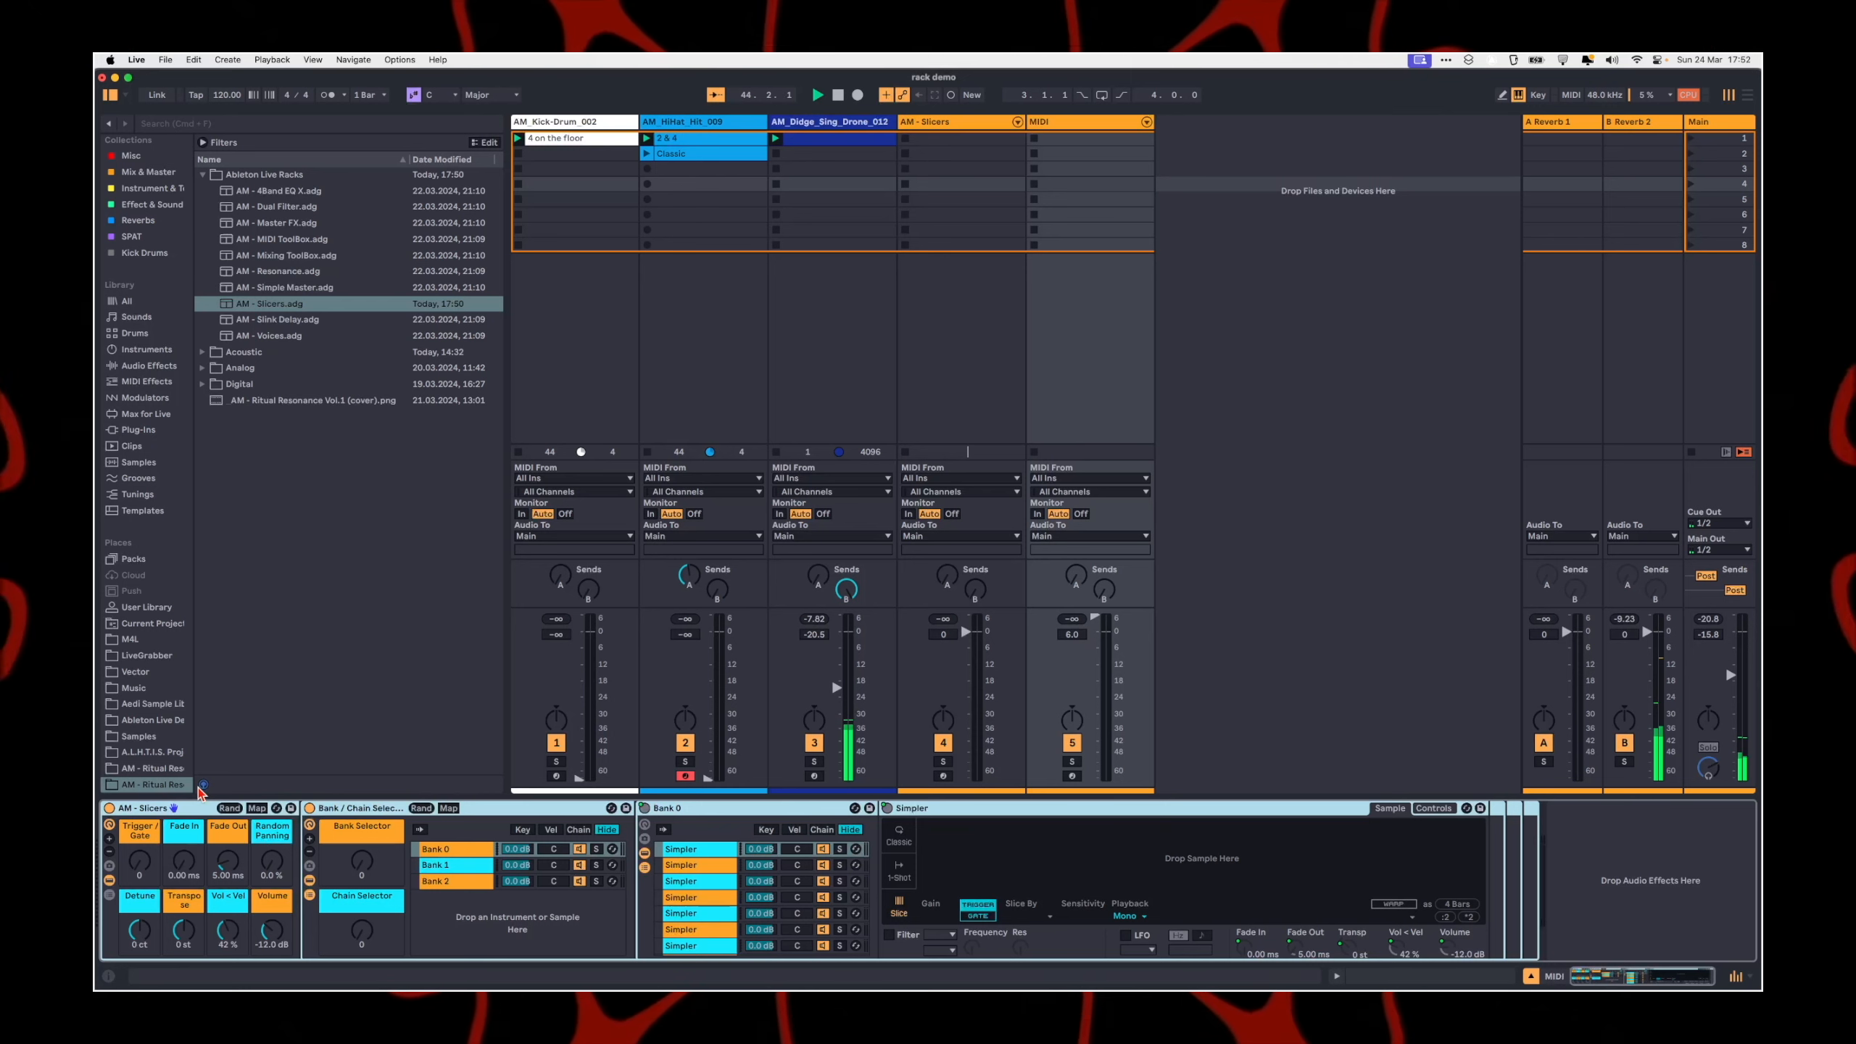
Step: Examine how the Bank Selector and Chain Selector macros are mapped to the banks in the Bank / Chain Selector rack
{"action": "left_click", "coordinate": [442, 881]}
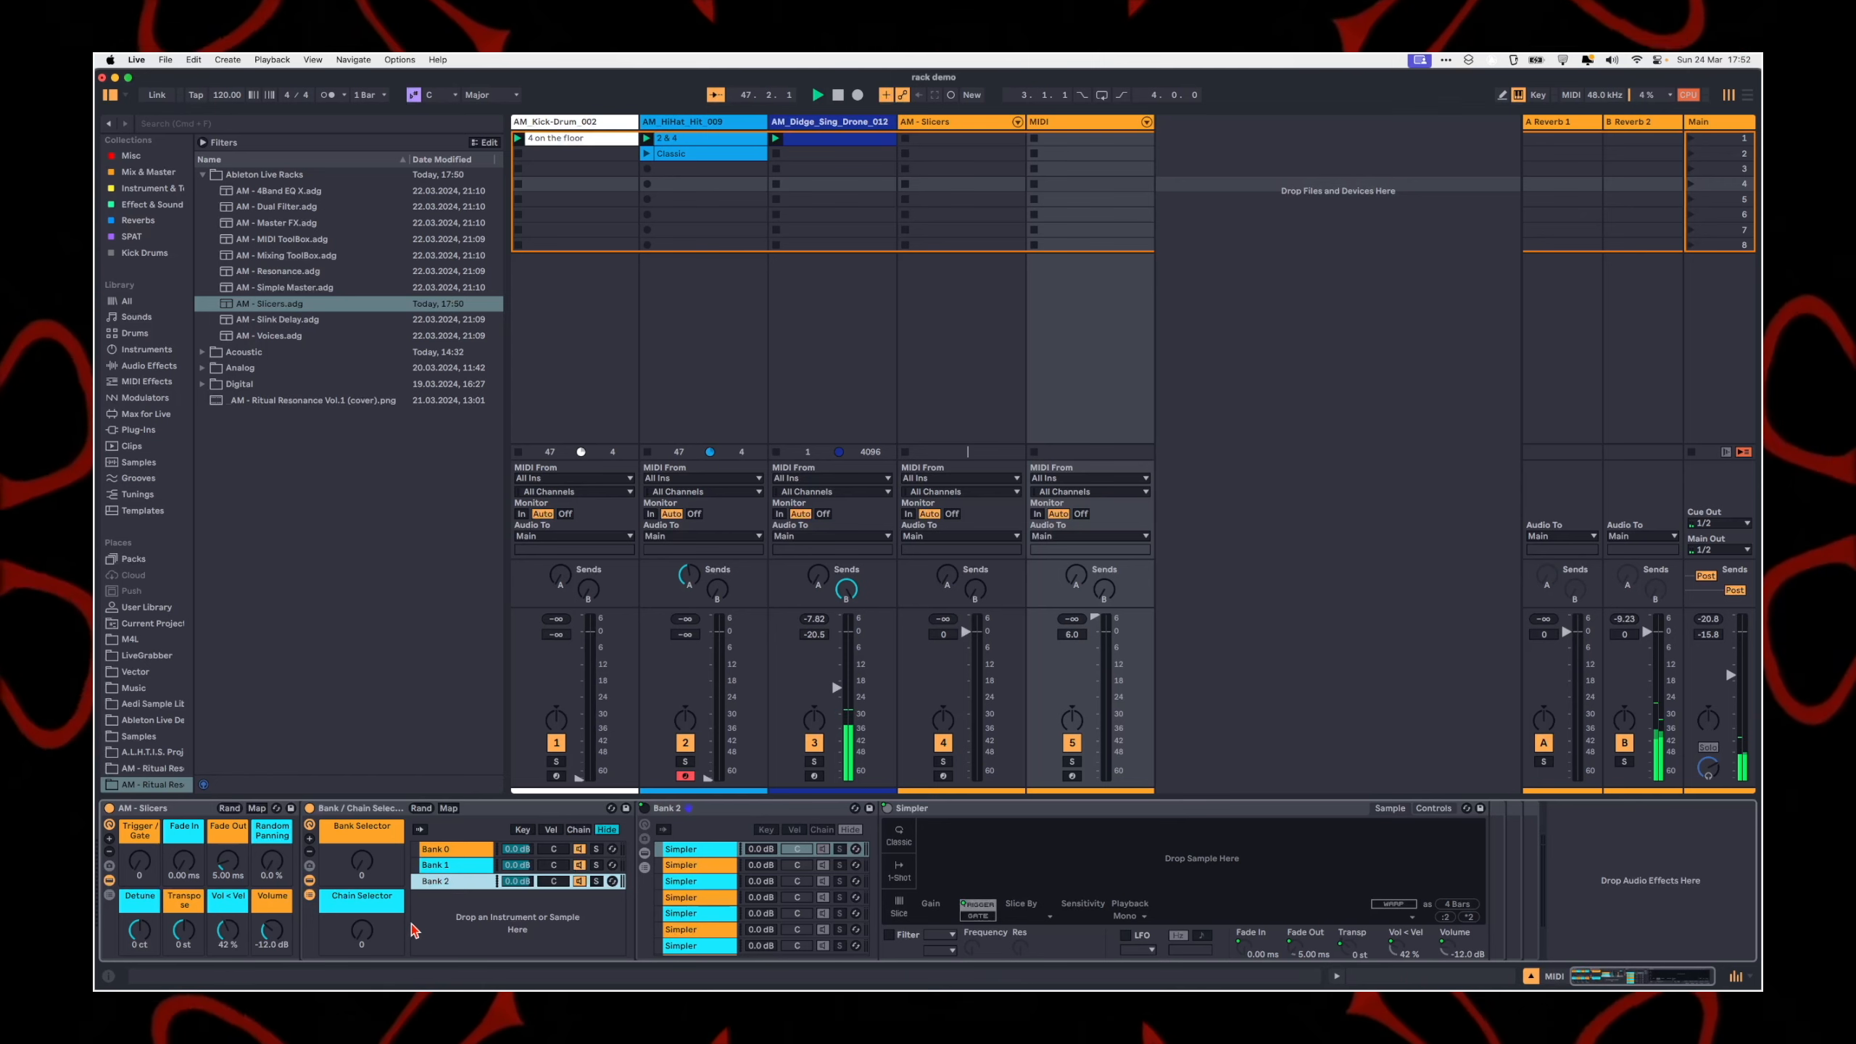
{"action": "left_click", "coordinate": [448, 808]}
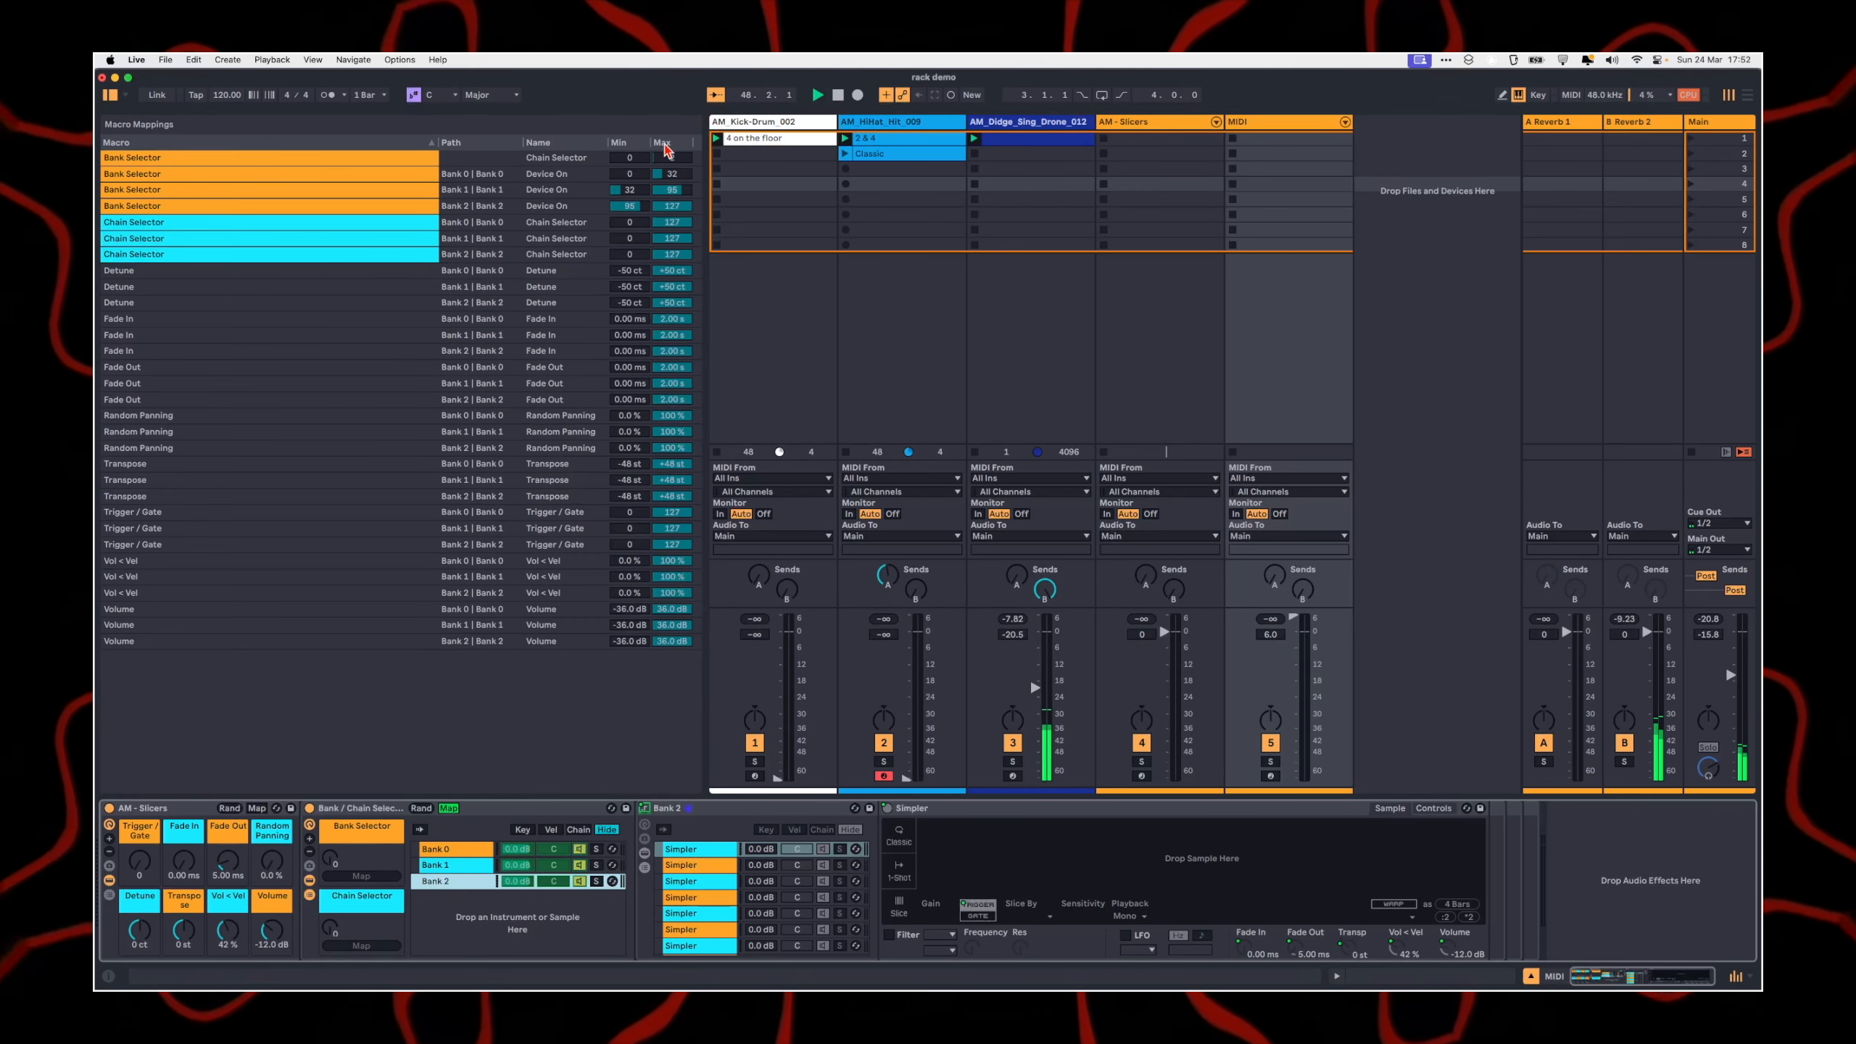
{"action": "left_click", "coordinate": [422, 809]}
{"action": "left_click", "coordinate": [448, 809]}
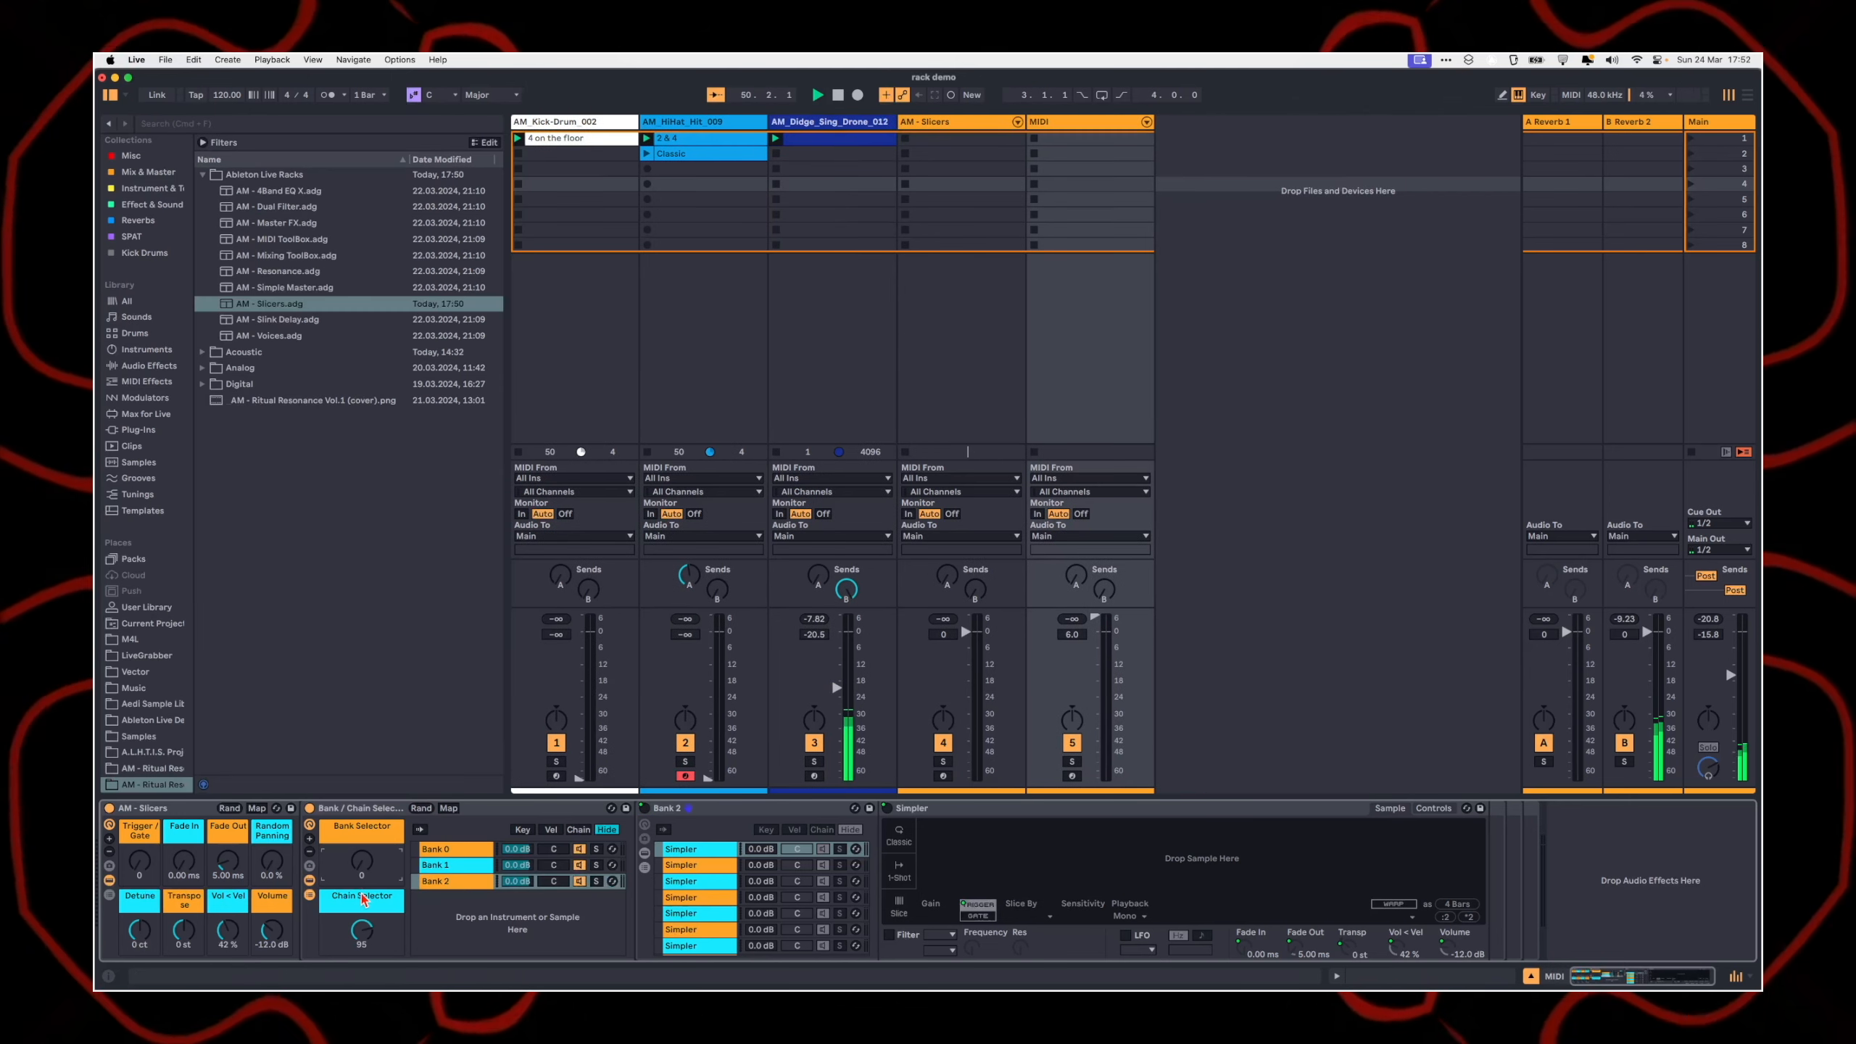
{"action": "left_click_drag", "start_coordinate": [362, 930], "coordinate": [362, 1003]}
{"action": "left_click", "coordinate": [362, 861]}
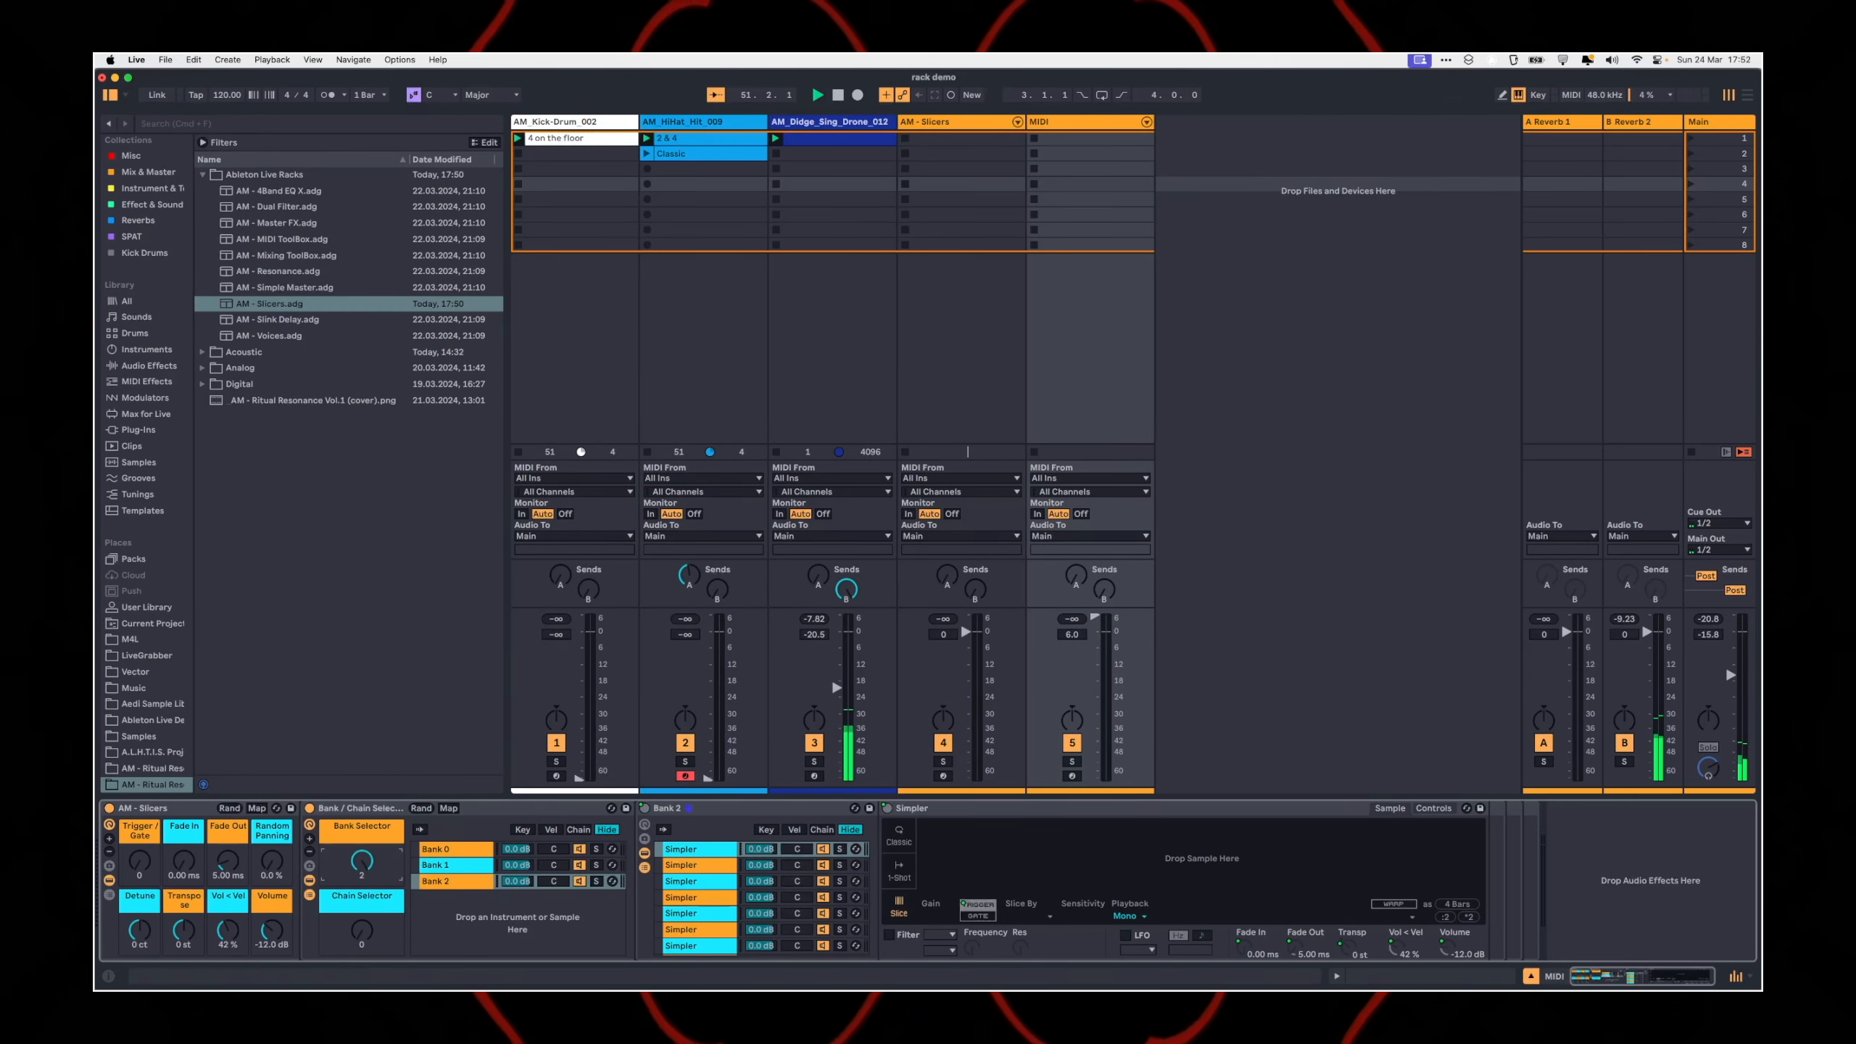
{"action": "left_click", "coordinate": [448, 809]}
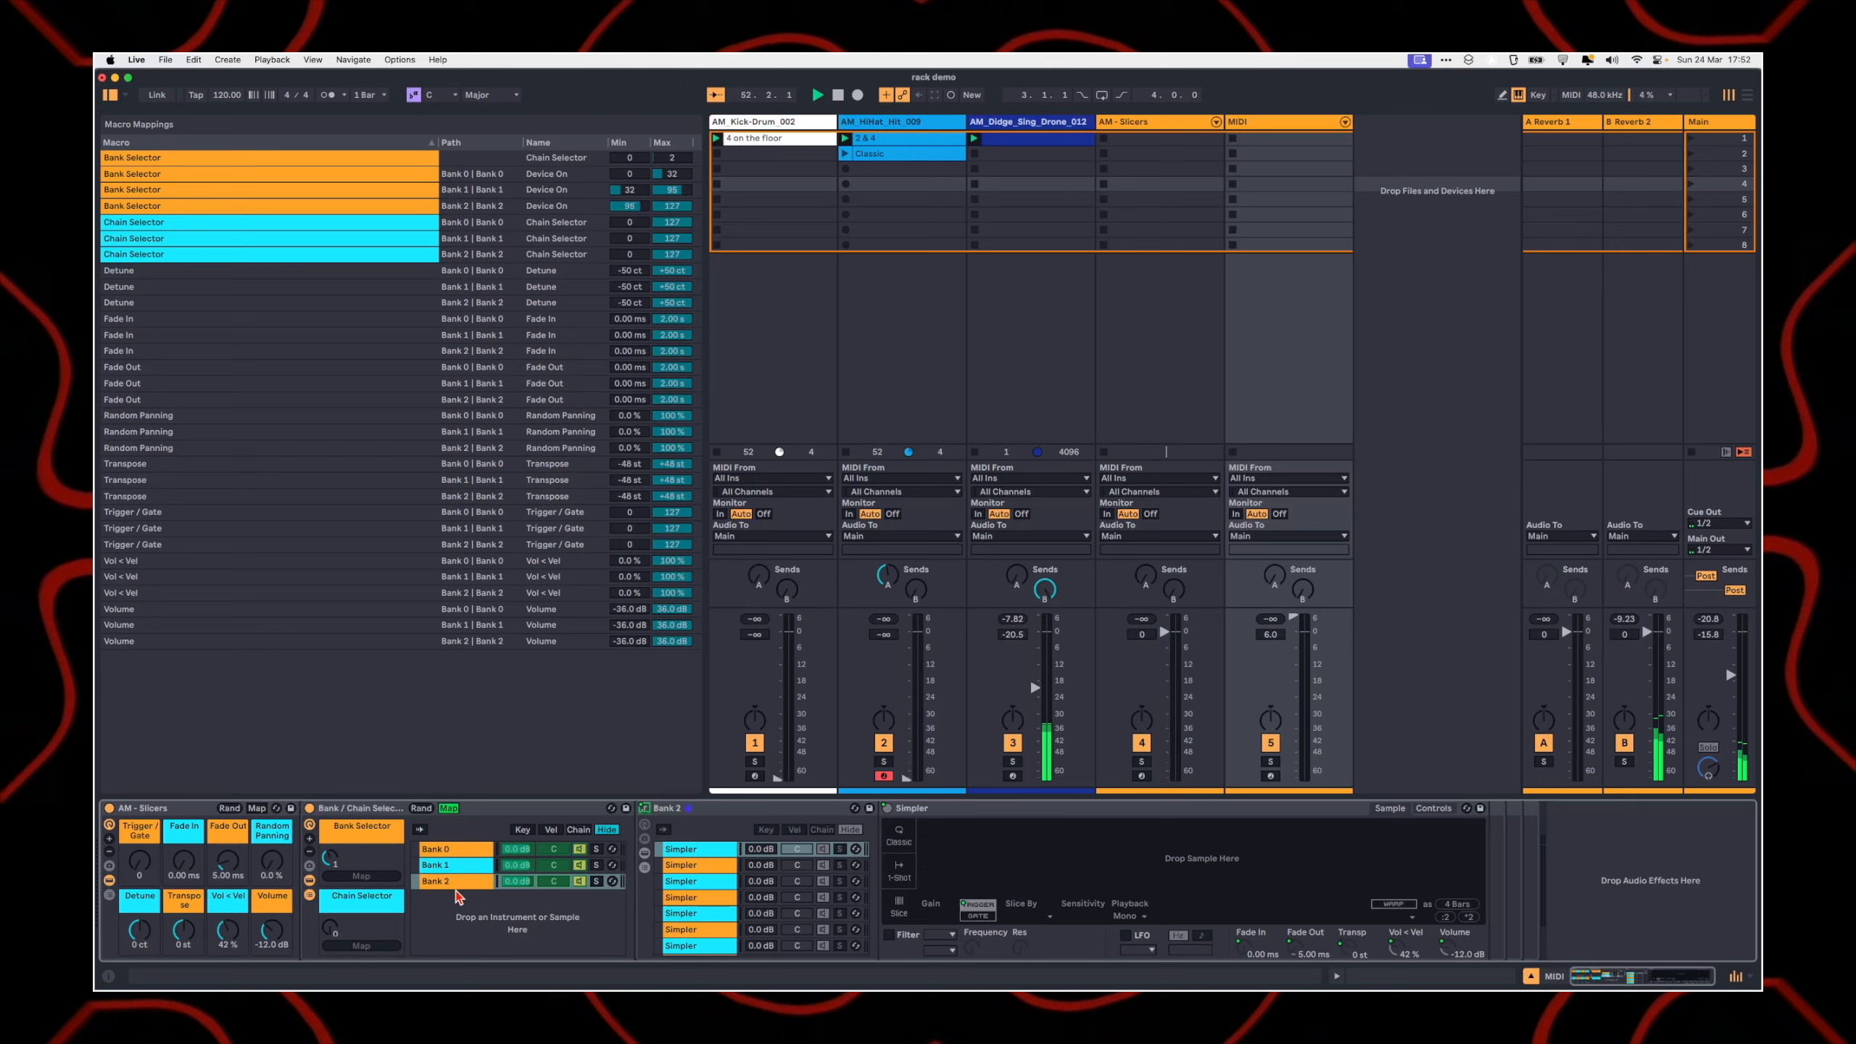
{"action": "left_click", "coordinate": [448, 809]}
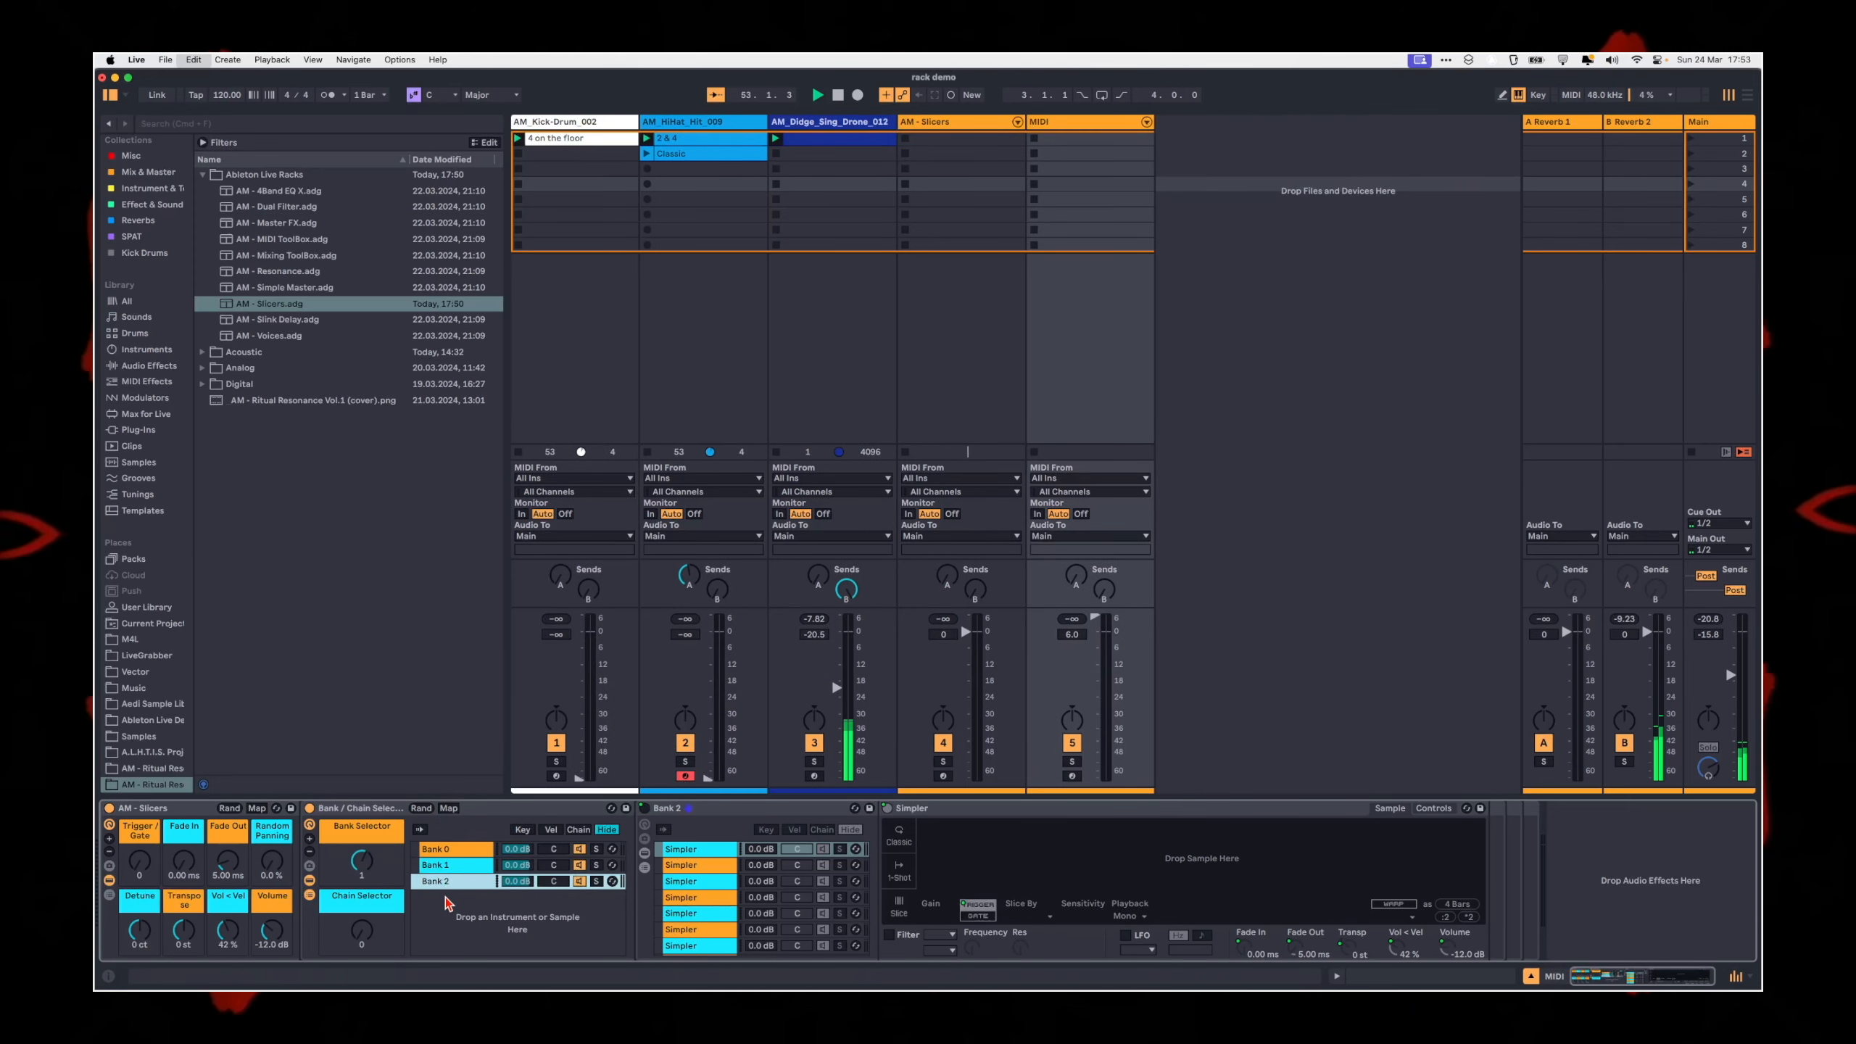
Step: Duplicate the Bank 2 chain and raise the maximum of the Bank Selector's Chain Selector mapping to 3
{"action": "key", "text": "super+d"}
{"action": "left_click", "coordinate": [448, 808]}
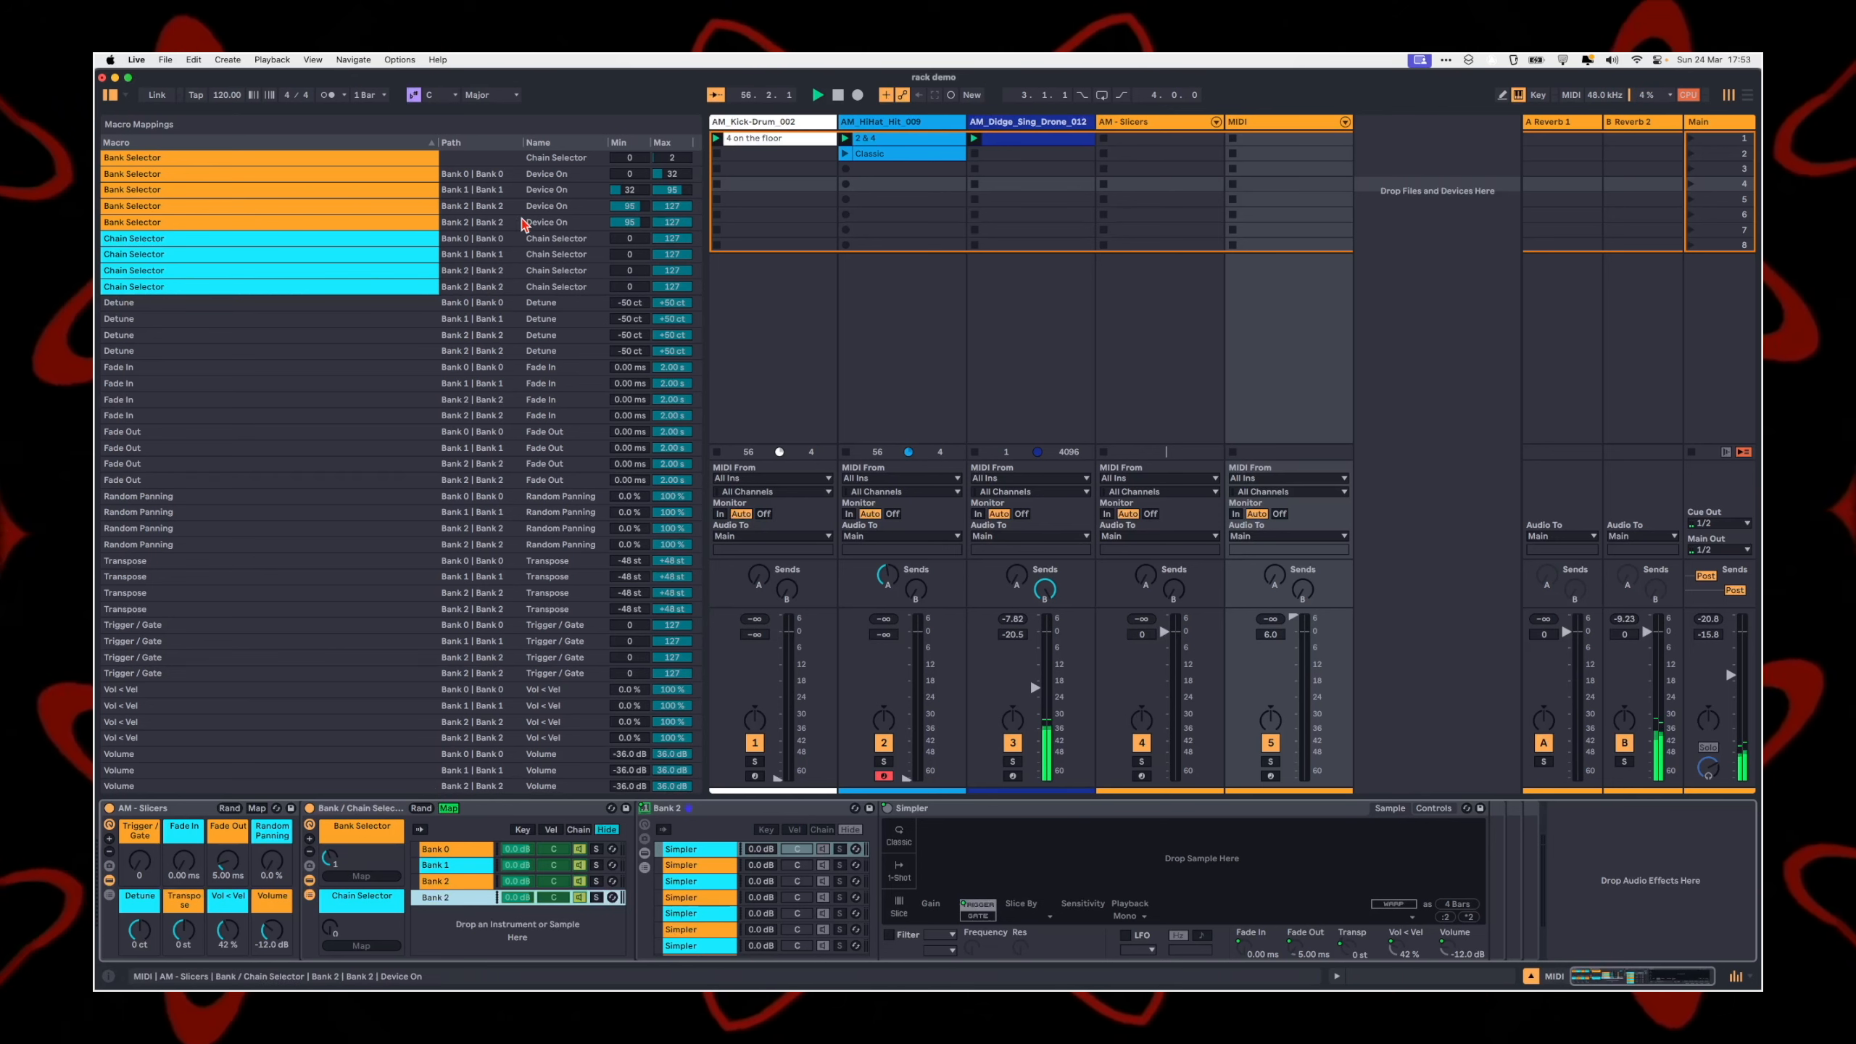
{"action": "left_click", "coordinate": [209, 162]}
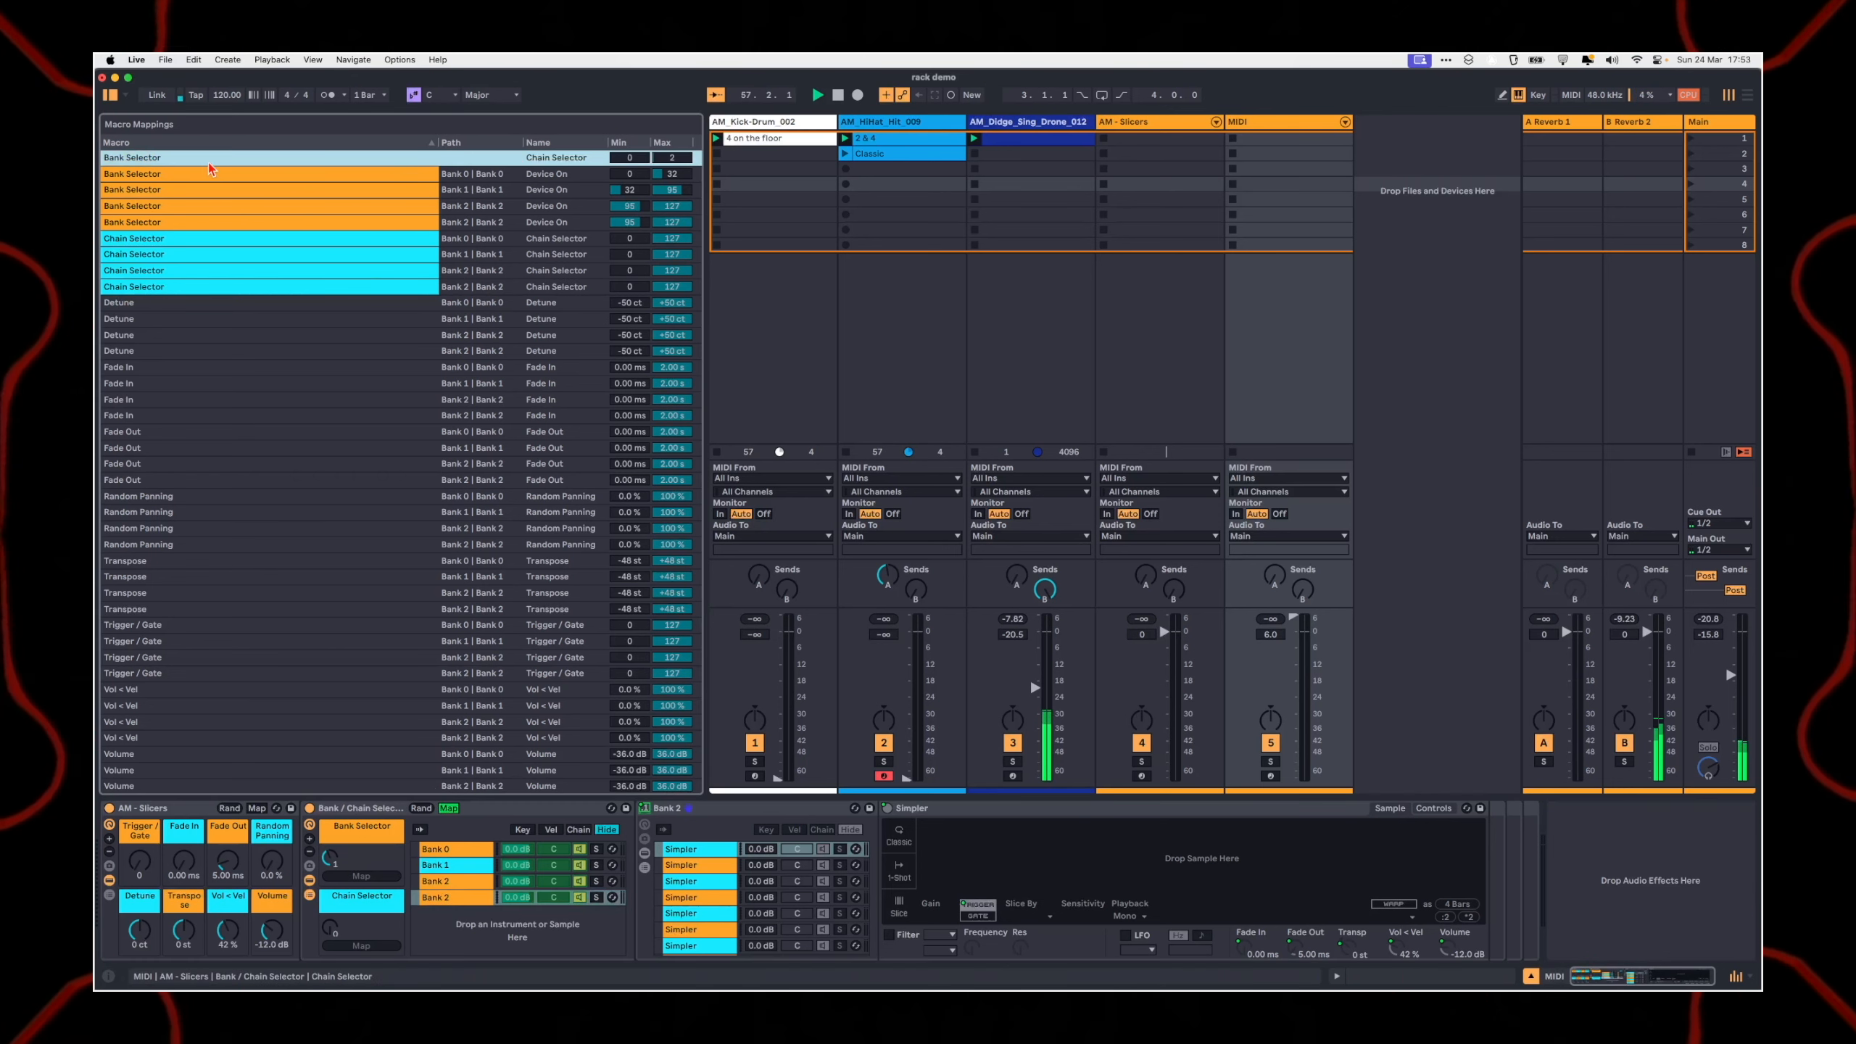
{"action": "left_click_drag", "start_coordinate": [680, 148], "coordinate": [680, 135]}
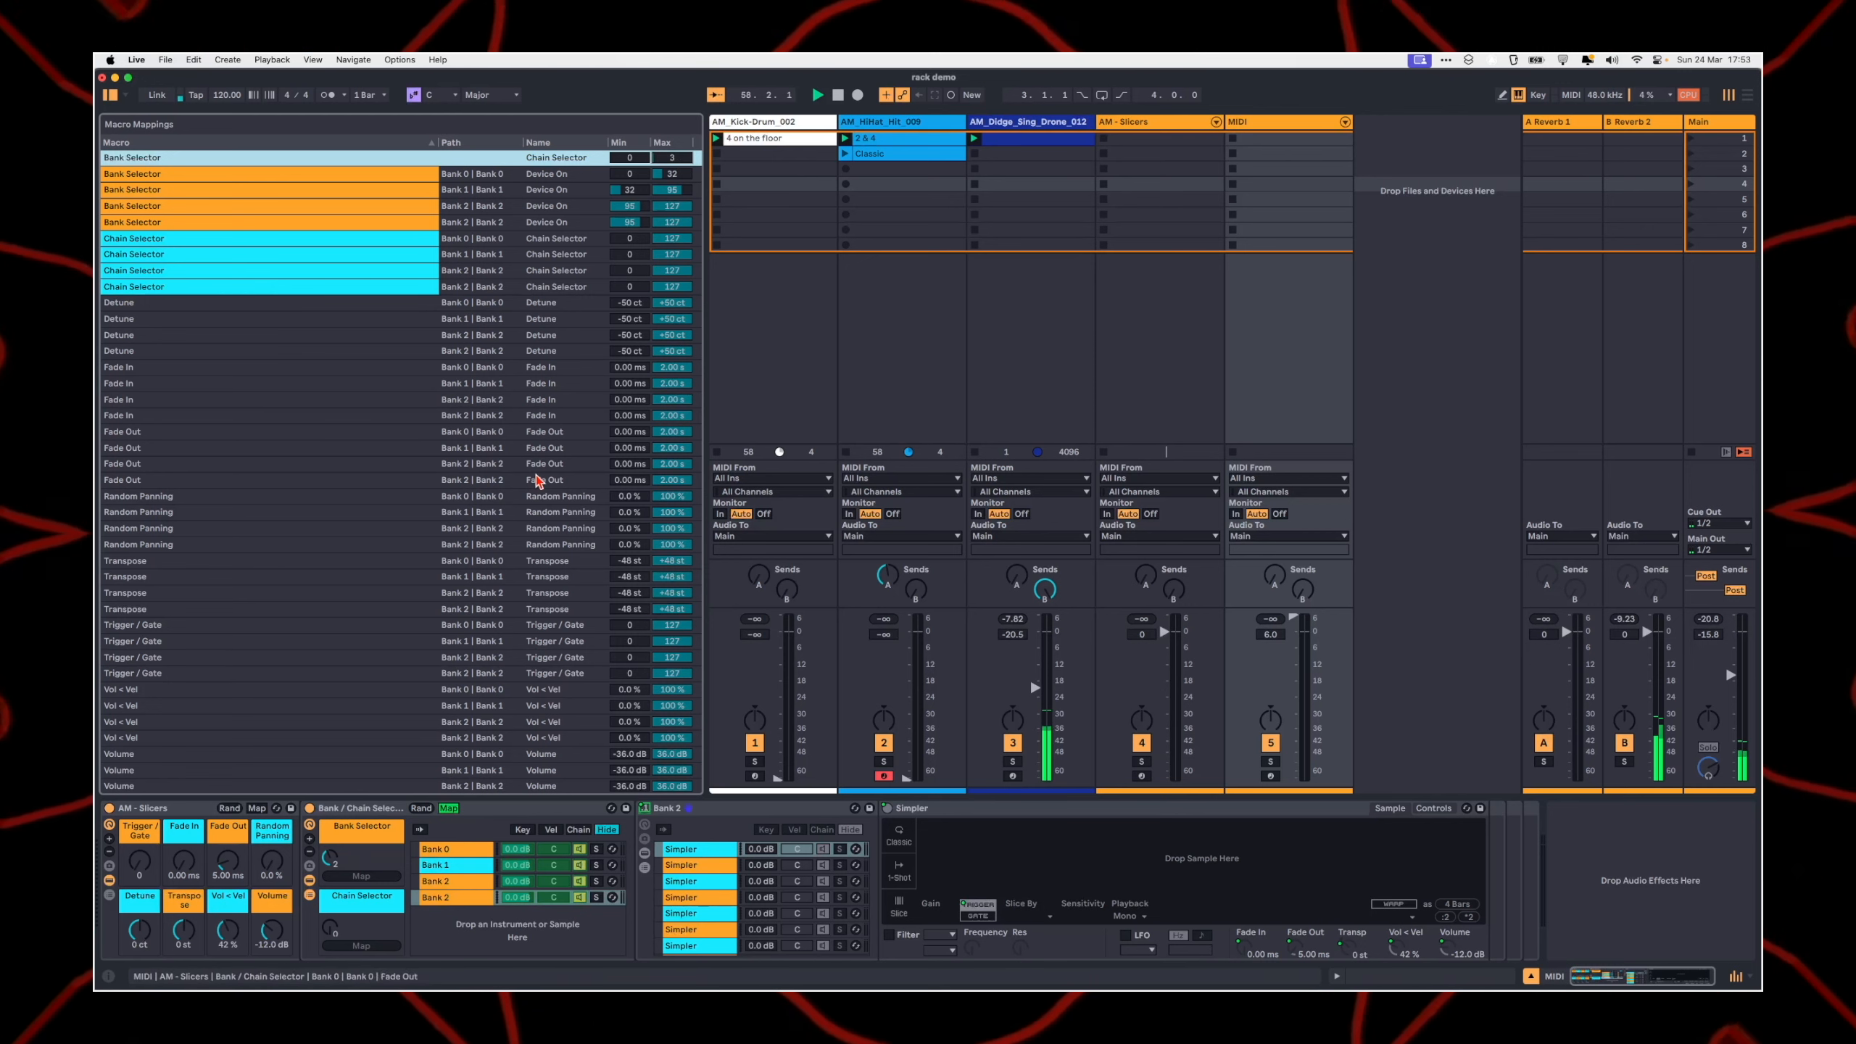
{"action": "key", "text": "super+m"}
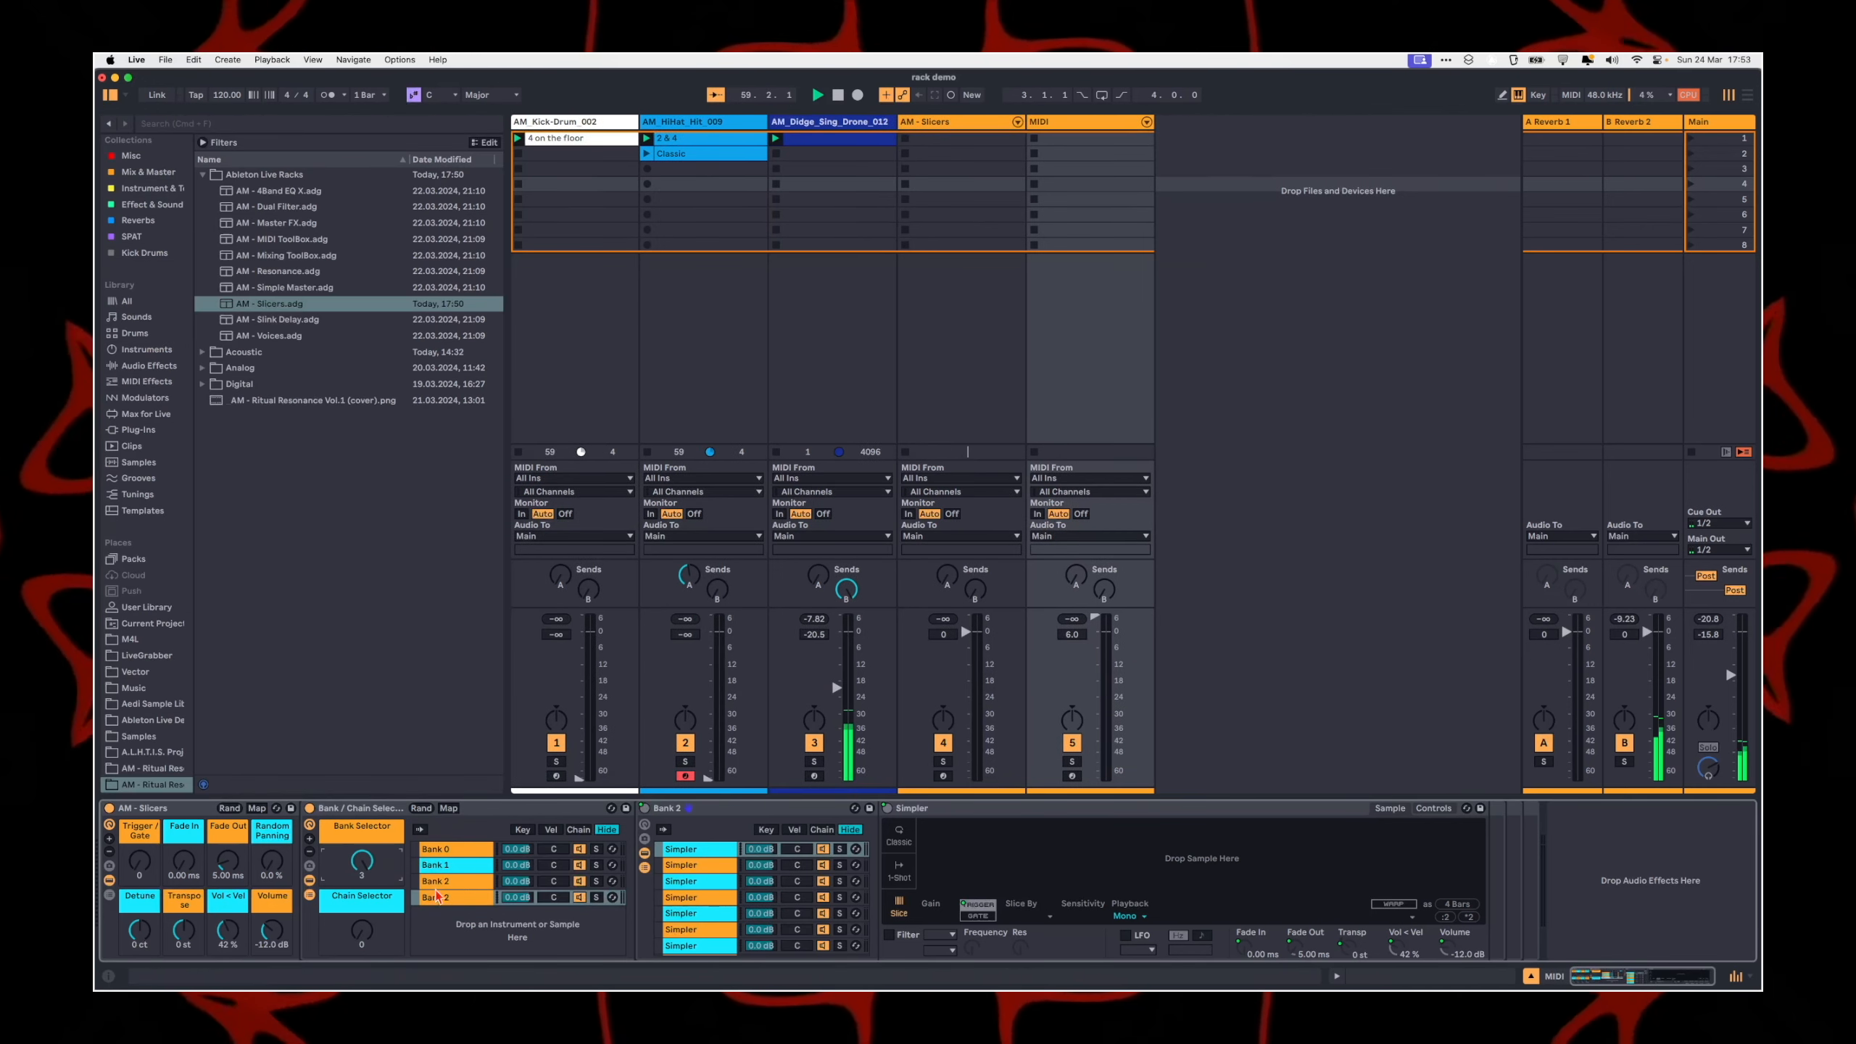
Step: Rename the duplicated chain and its nested rack as Bank 3
{"action": "scroll", "coordinate": [671, 929], "scroll_direction": "down", "scroll_amount": 10}
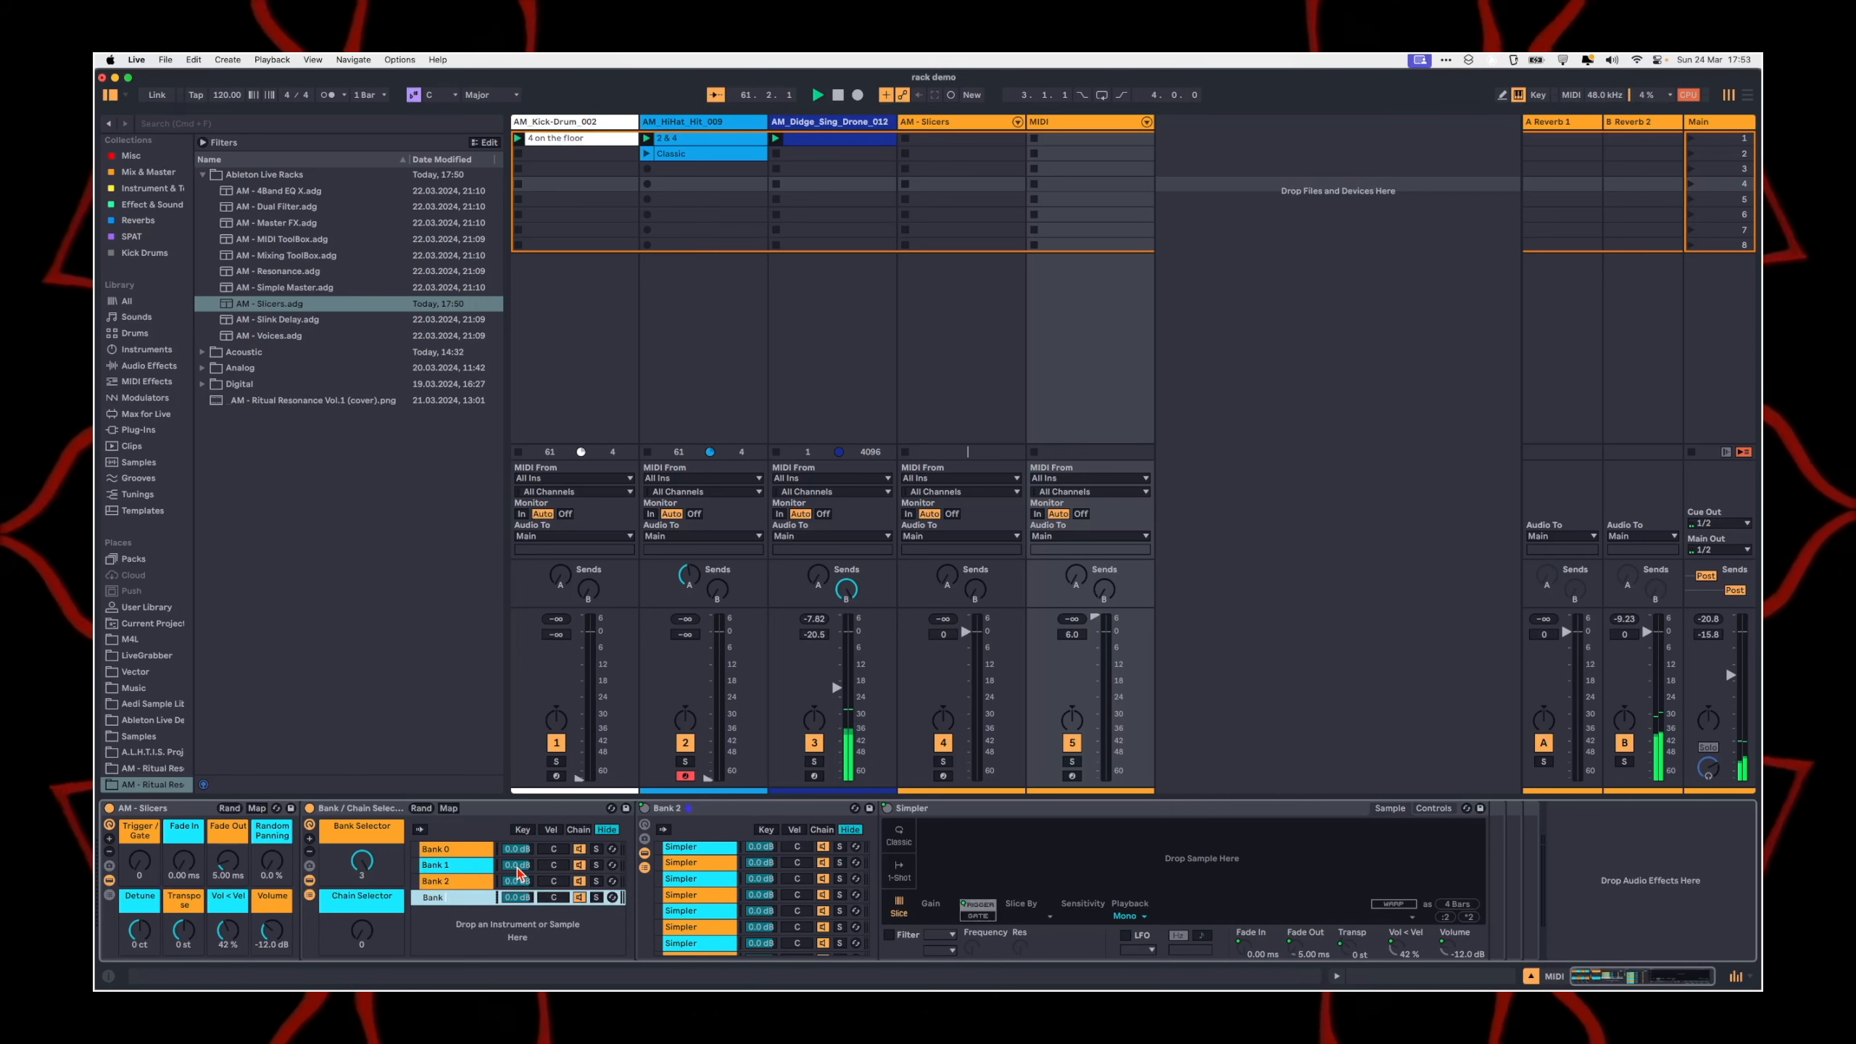
{"action": "type", "text": "Bank 3"}
{"action": "left_click", "coordinate": [690, 810]}
{"action": "key", "text": "super+r"}
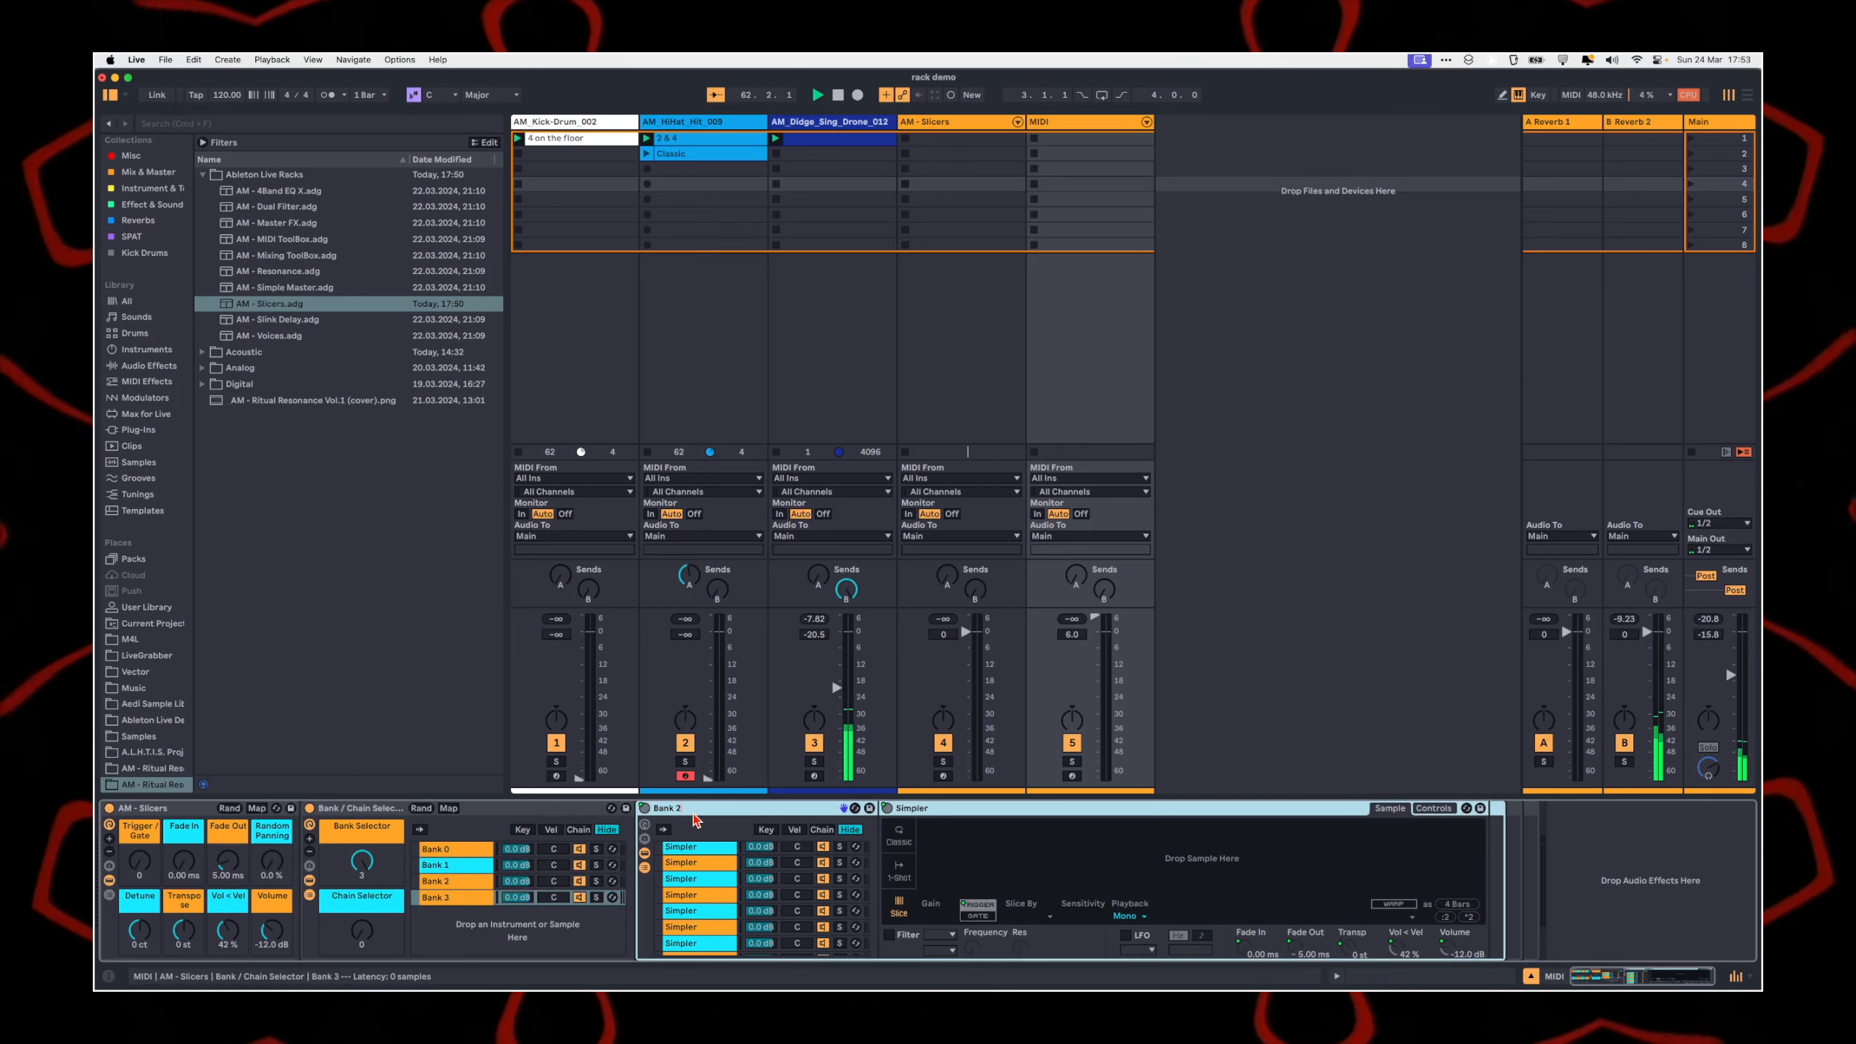
{"action": "type", "text": "Bank 3"}
{"action": "key", "text": "Return"}
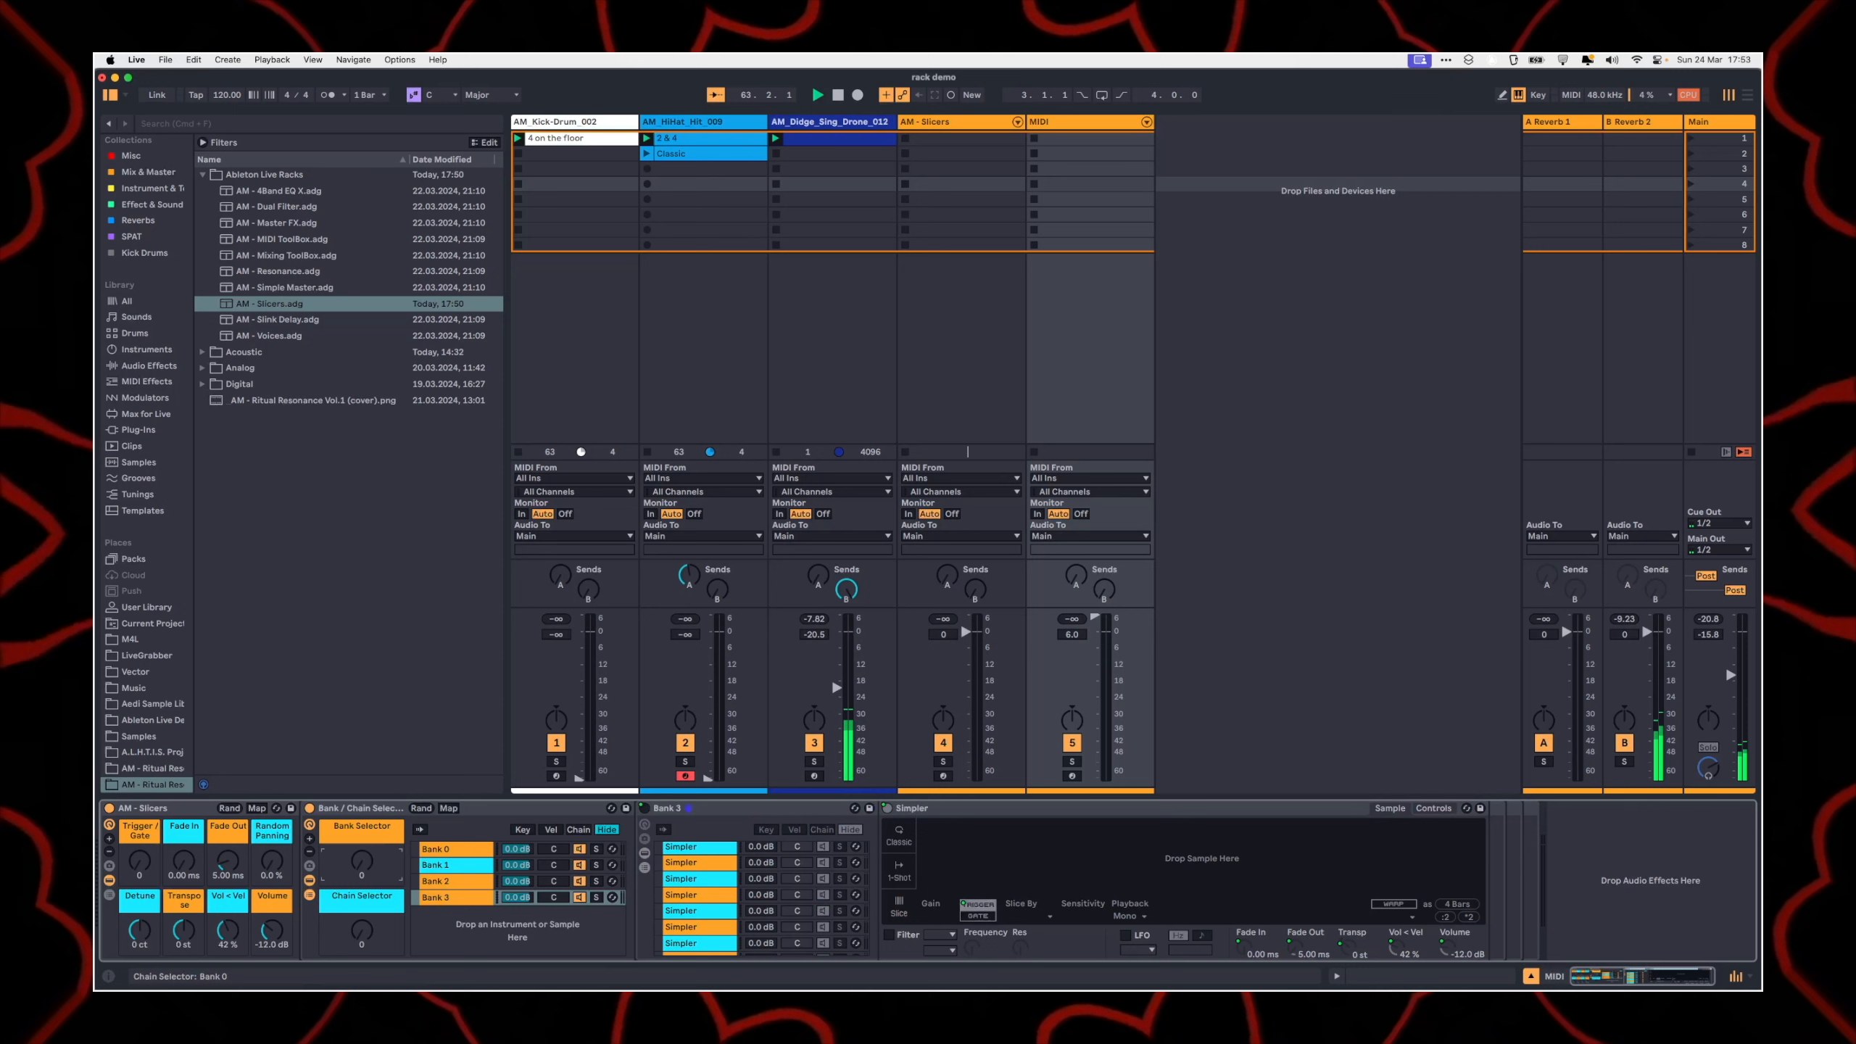
Step: Return the Bank Selector to 0 and show the Simpler chains of Bank 0
{"action": "left_click", "coordinate": [463, 865]}
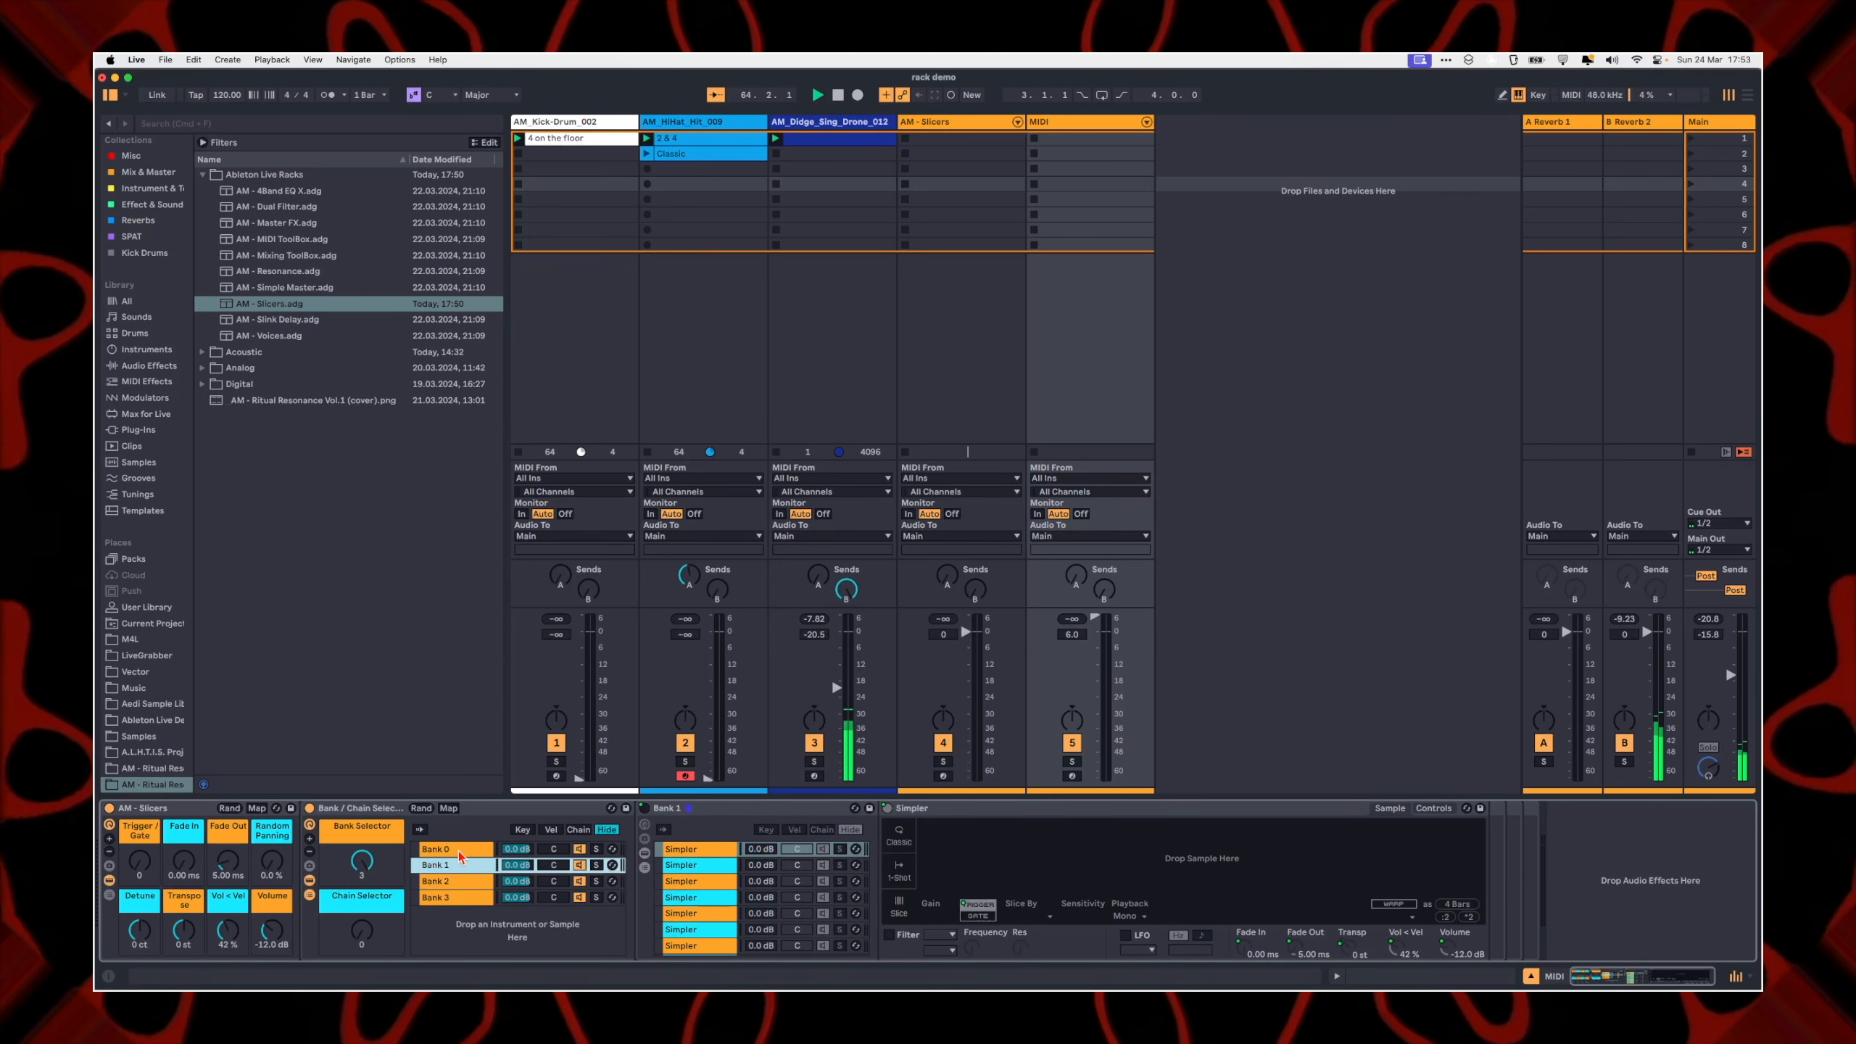
{"action": "key", "text": "Up"}
{"action": "left_click_drag", "start_coordinate": [362, 861], "coordinate": [361, 914]}
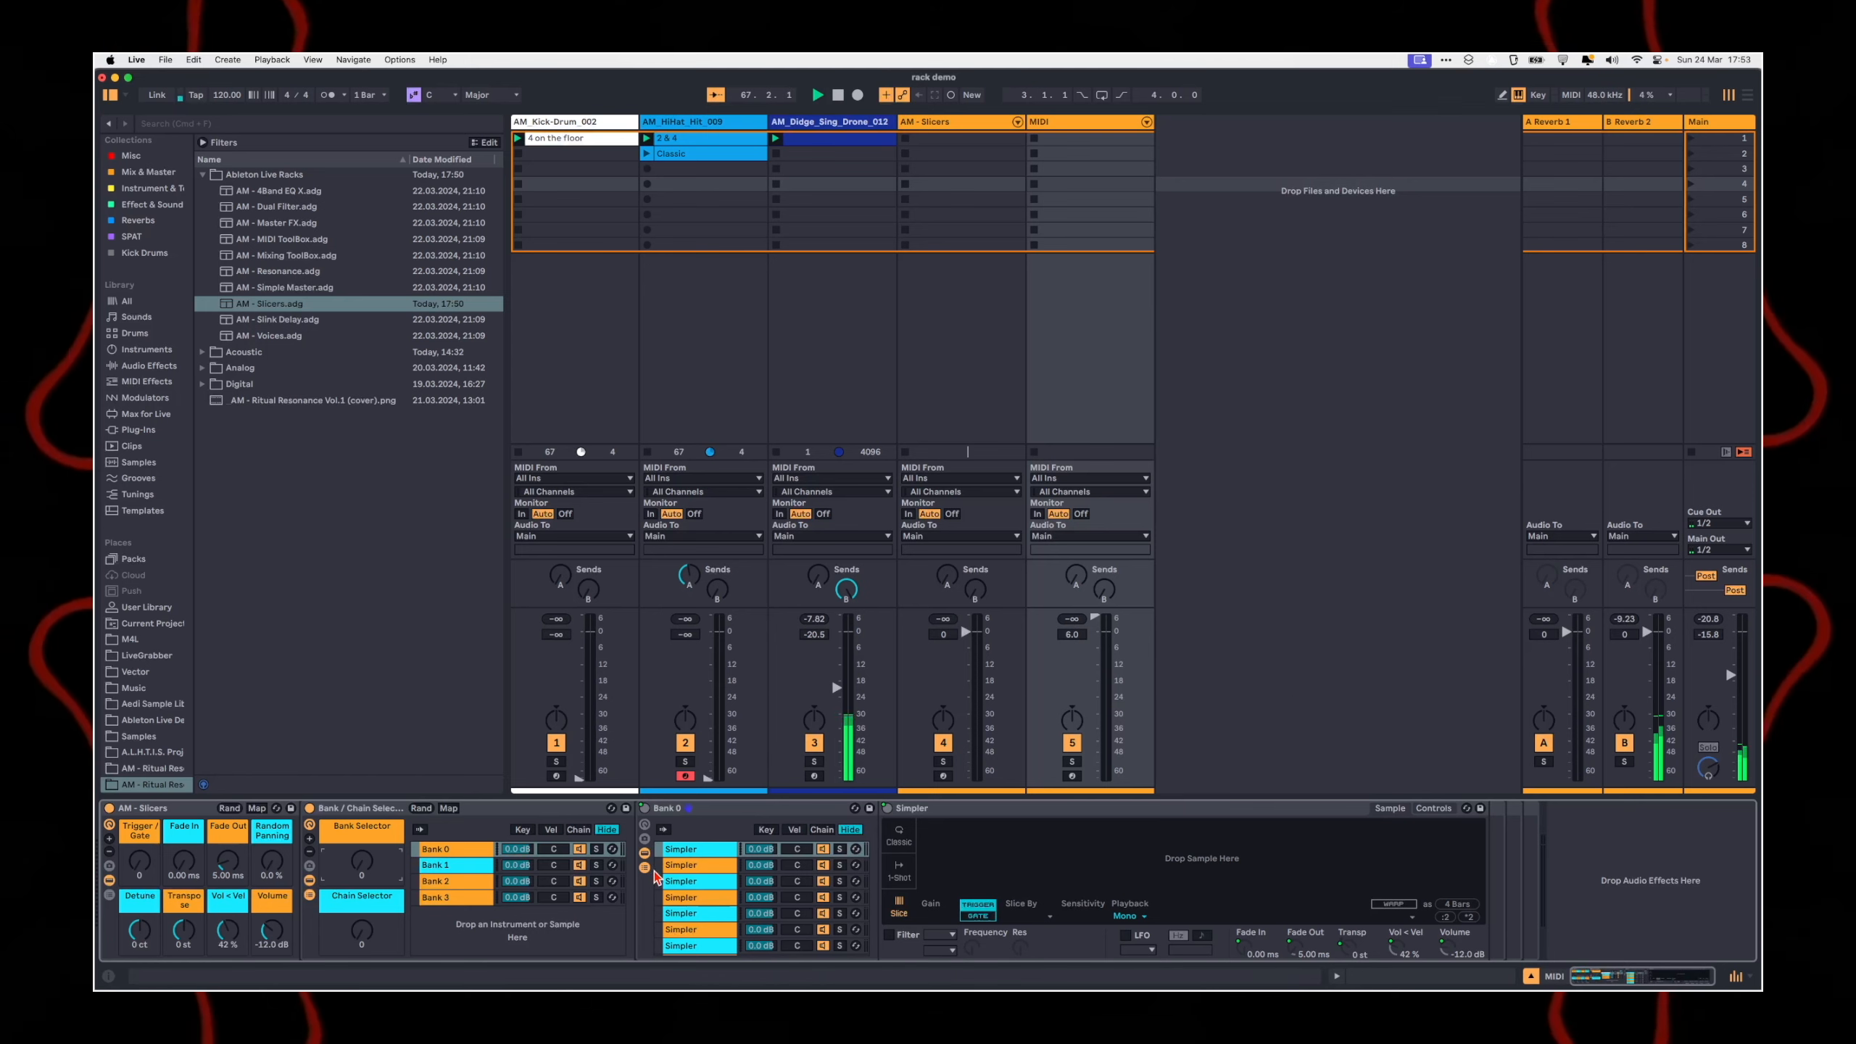
{"action": "left_click", "coordinate": [698, 864]}
{"action": "scroll", "coordinate": [704, 924], "scroll_direction": "down", "scroll_amount": 5}
{"action": "scroll", "coordinate": [704, 923], "scroll_direction": "up", "scroll_amount": 5}
Step: Open the Bodhrán phrase samples in the Acoustic folder and select AM_Bodhrán_Low_Phrase_016.wav
{"action": "left_click", "coordinate": [352, 470]}
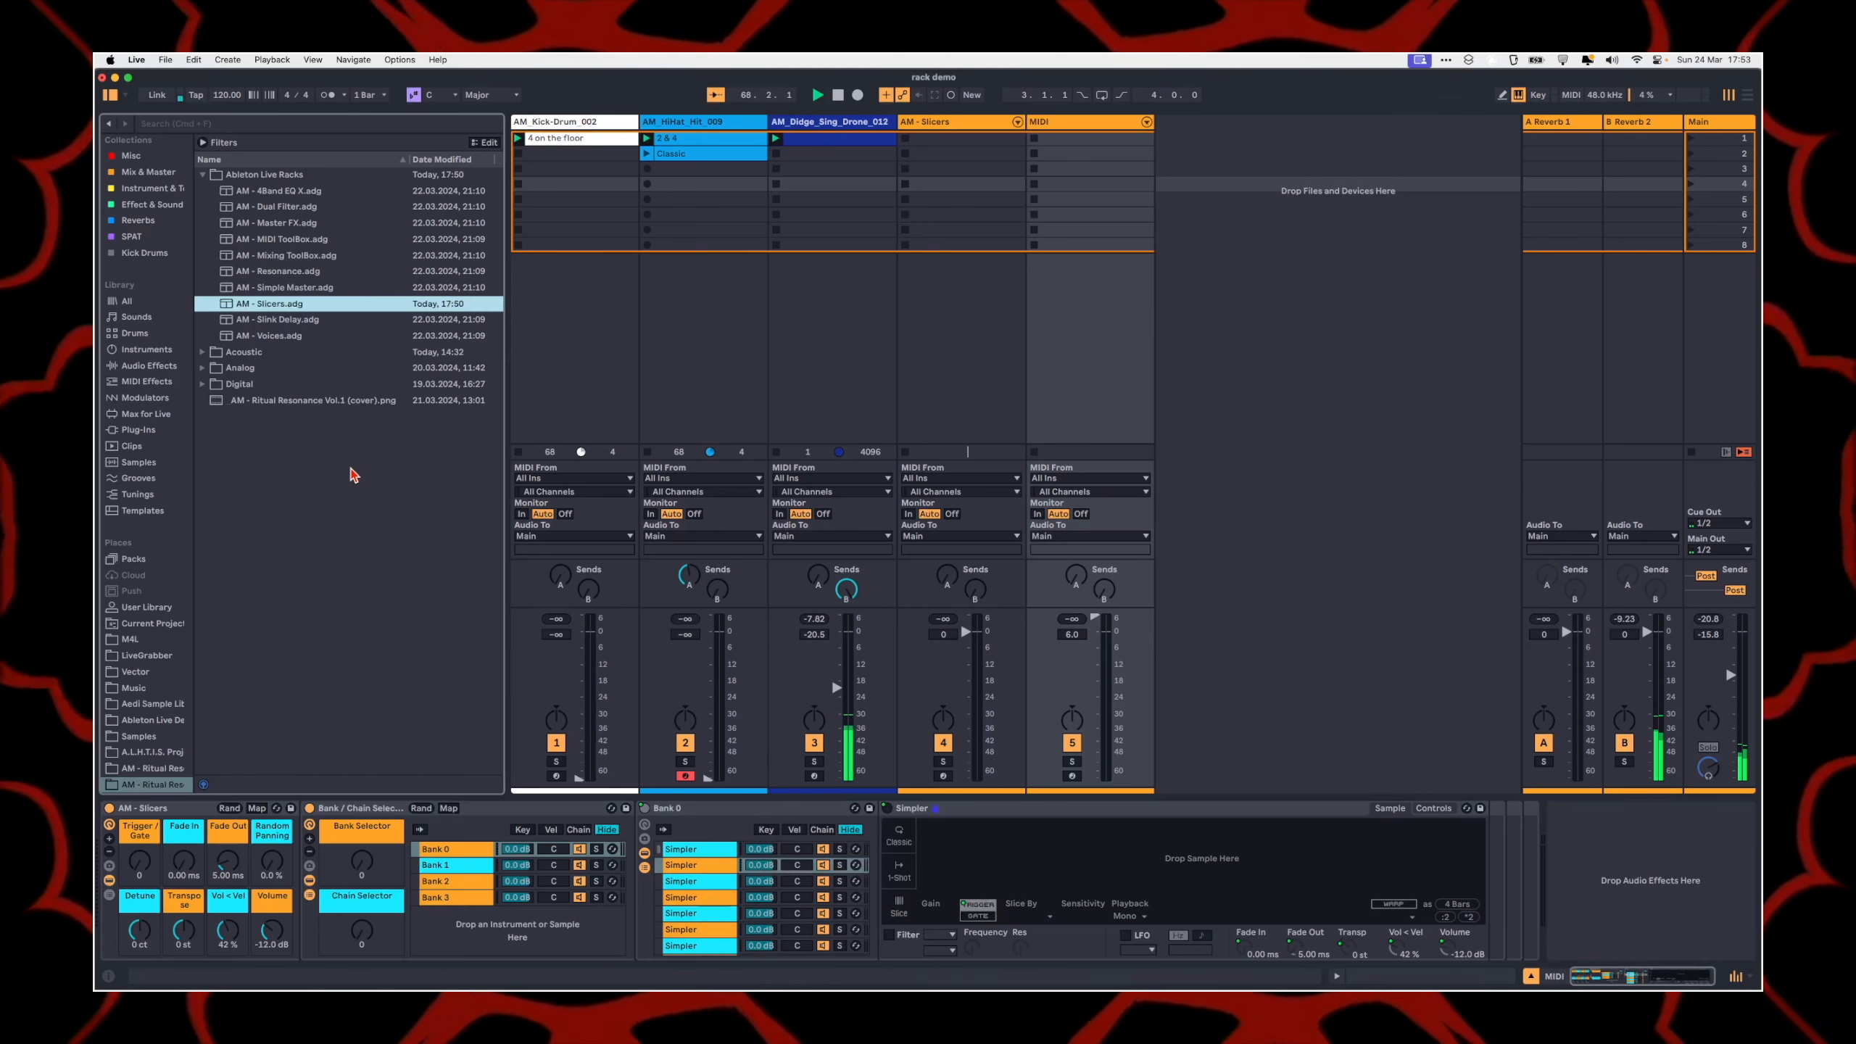
{"action": "key", "text": "Down"}
{"action": "key", "text": "Down"}
{"action": "key", "text": "Down"}
{"action": "key", "text": "Down"}
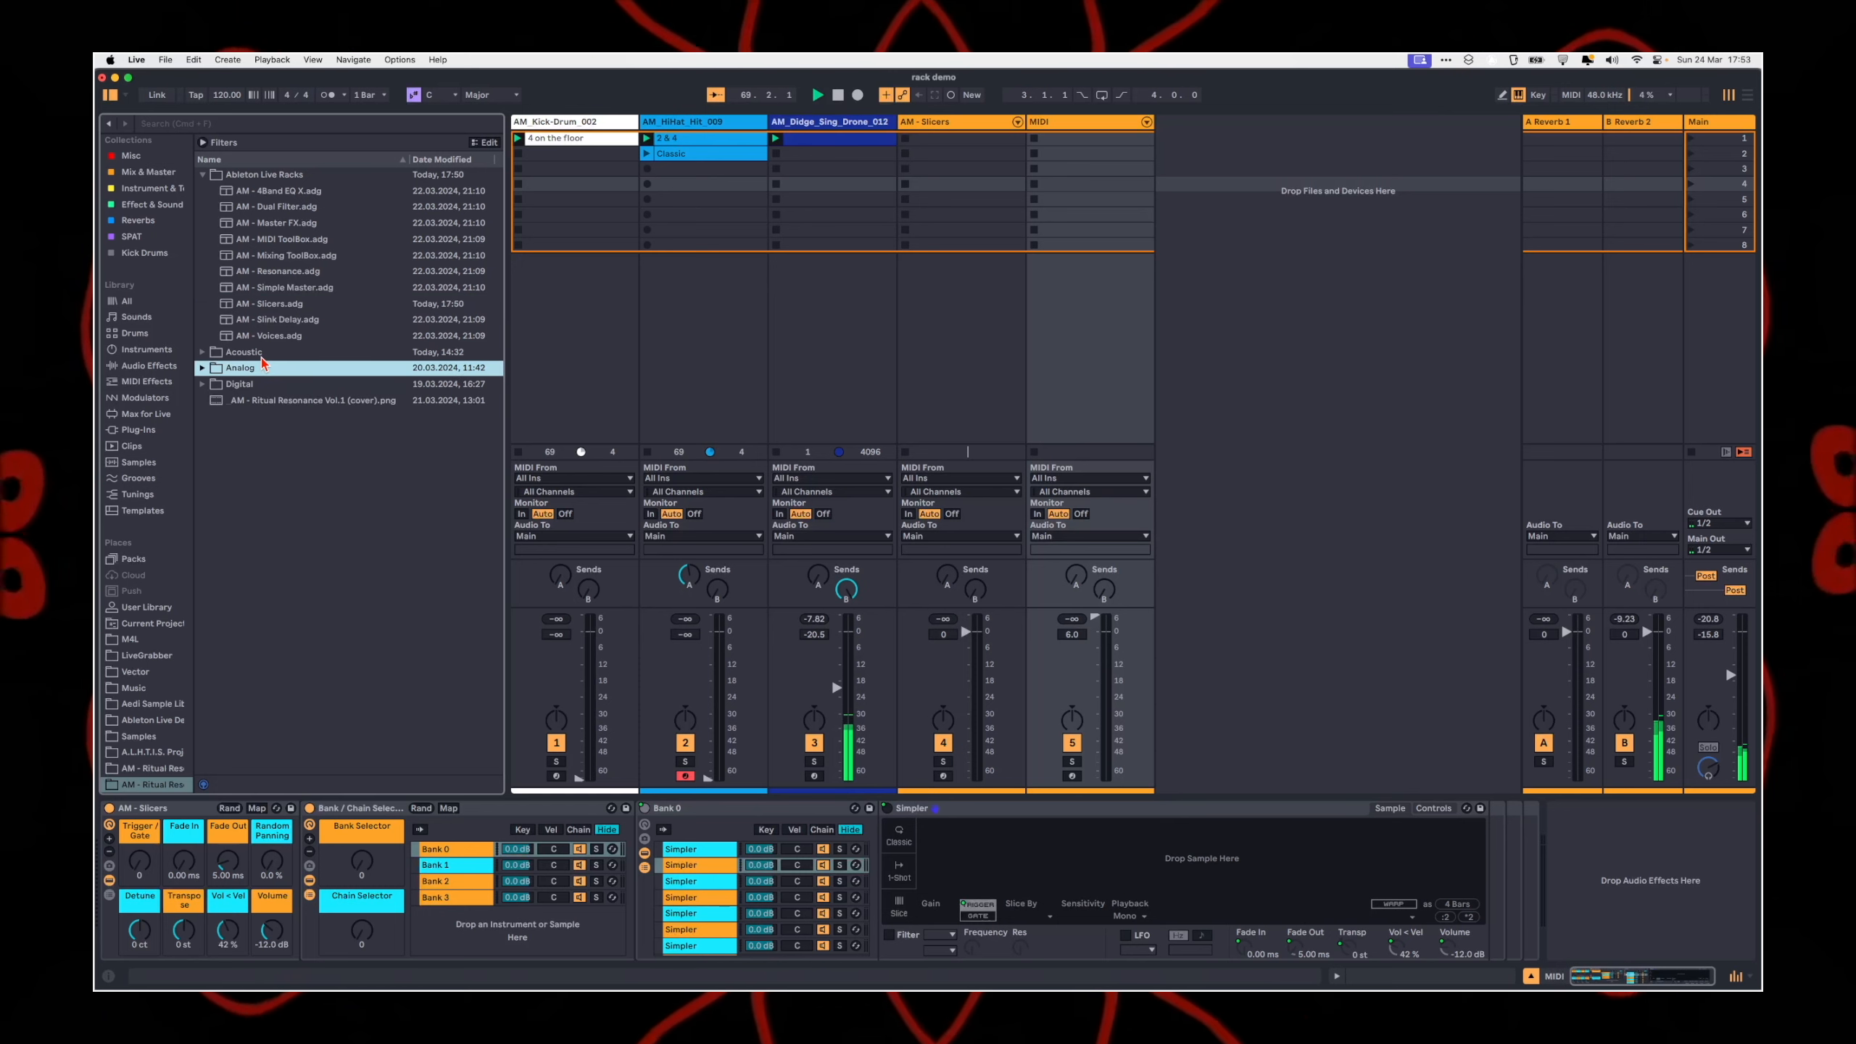
{"action": "key", "text": "Up"}
{"action": "key", "text": "Right"}
{"action": "key", "text": "Down"}
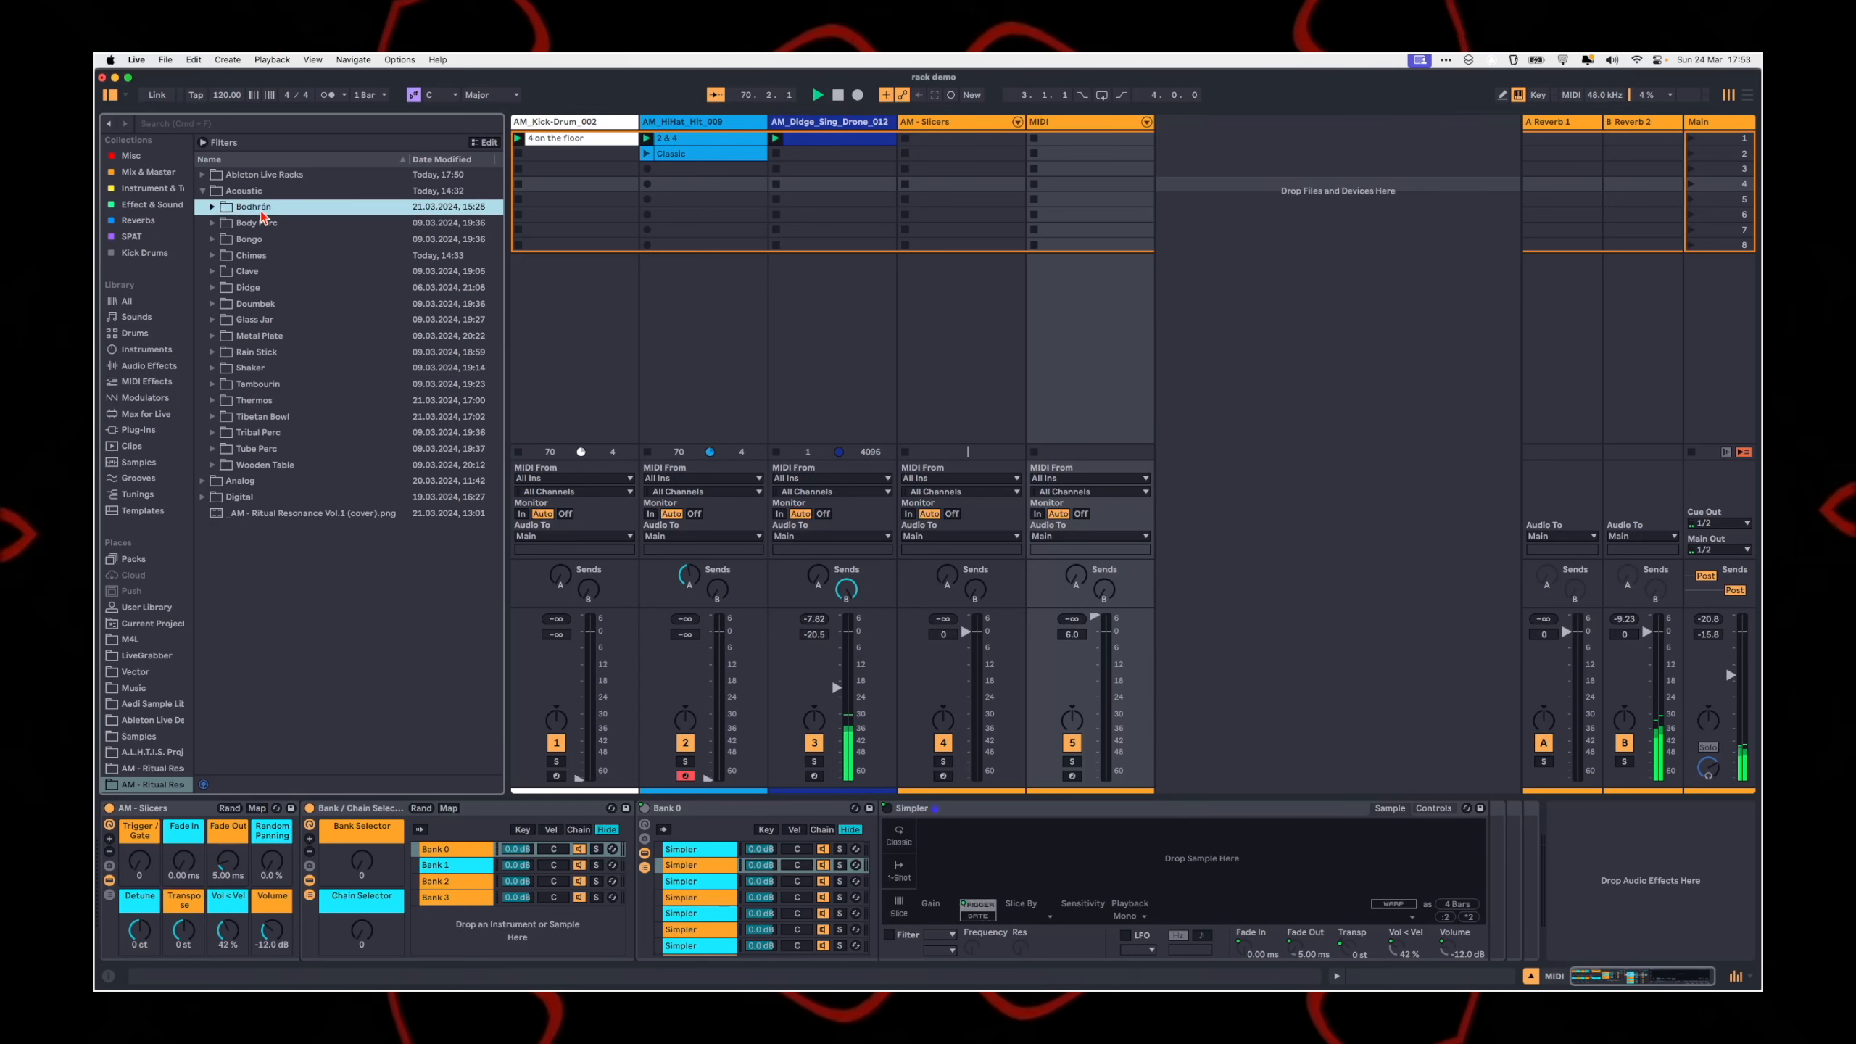
{"action": "key", "text": "Right"}
{"action": "key", "text": "Down"}
{"action": "key", "text": "Down"}
{"action": "key", "text": "Down"}
{"action": "key", "text": "Right"}
{"action": "scroll", "coordinate": [308, 350], "scroll_direction": "down", "scroll_amount": 3}
{"action": "left_click", "coordinate": [321, 413]}
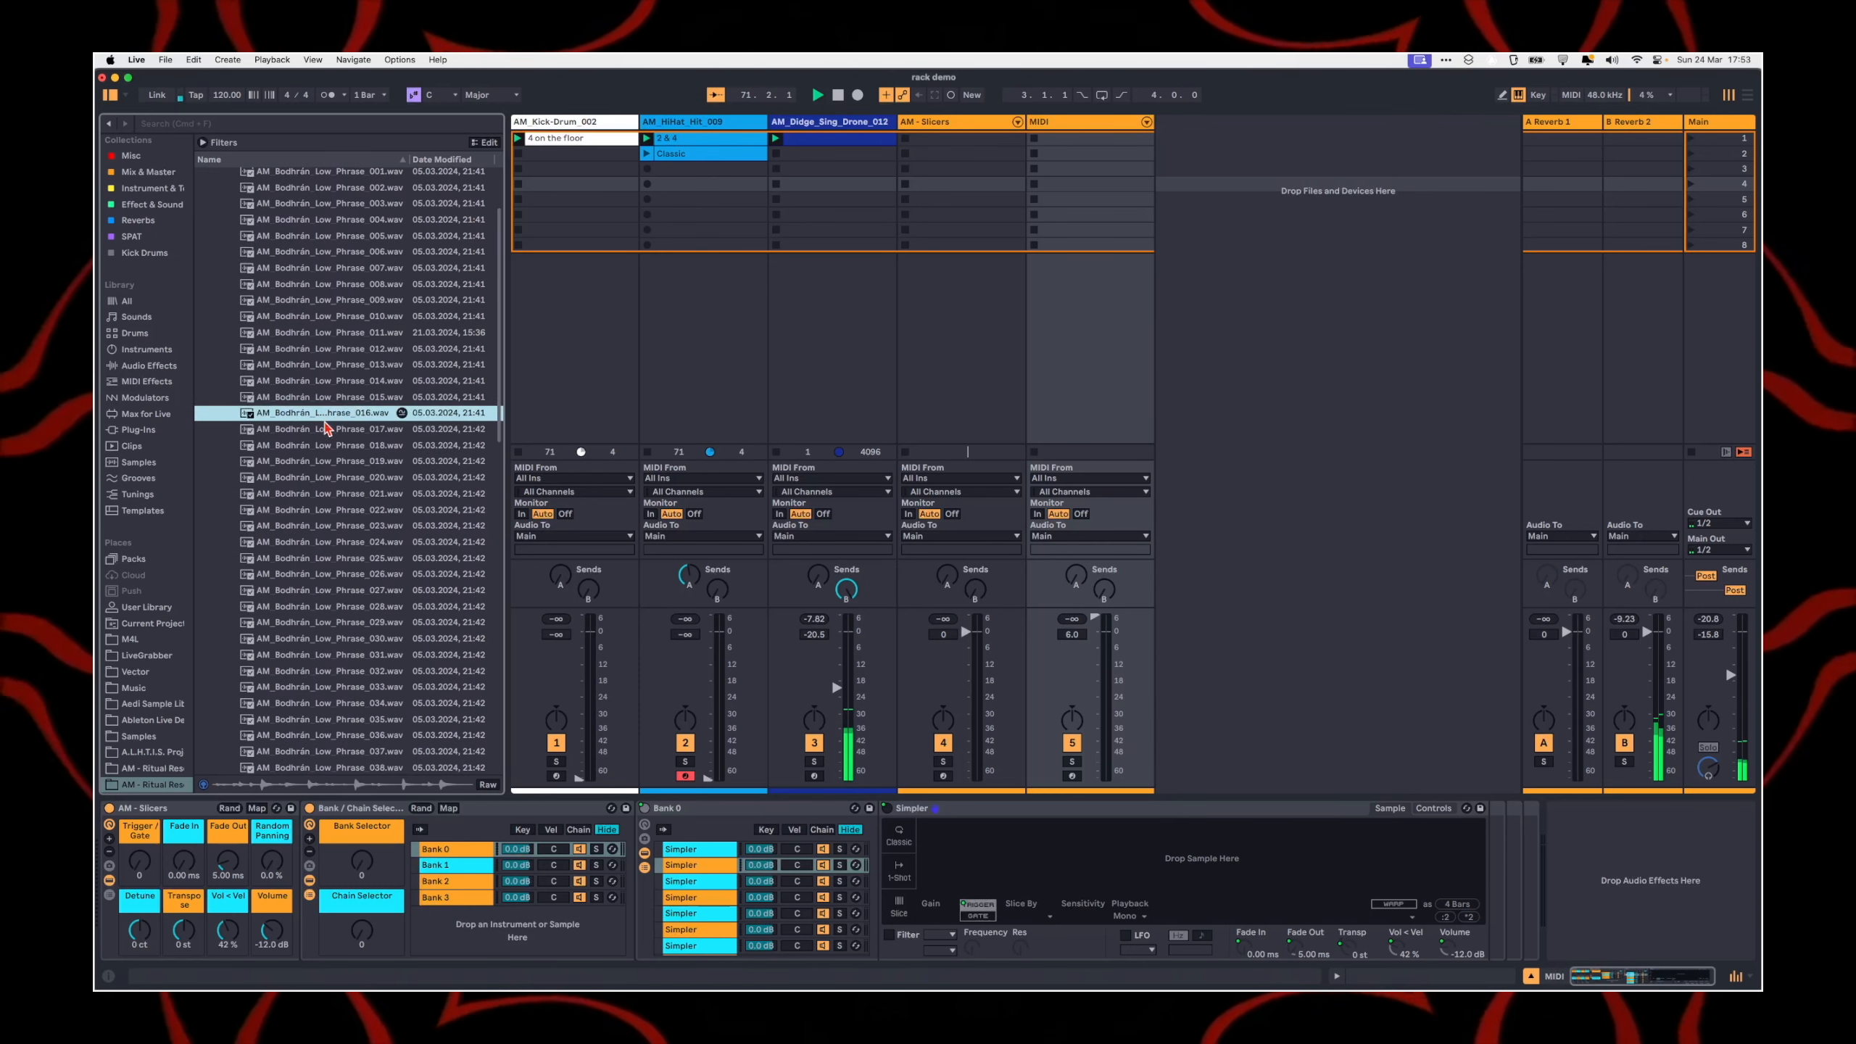
Step: Load AM_Bodhrán_Low_Phrase_016.wav into the first Simpler of Bank 0
{"action": "left_click_drag", "start_coordinate": [552, 726], "coordinate": [373, 485]}
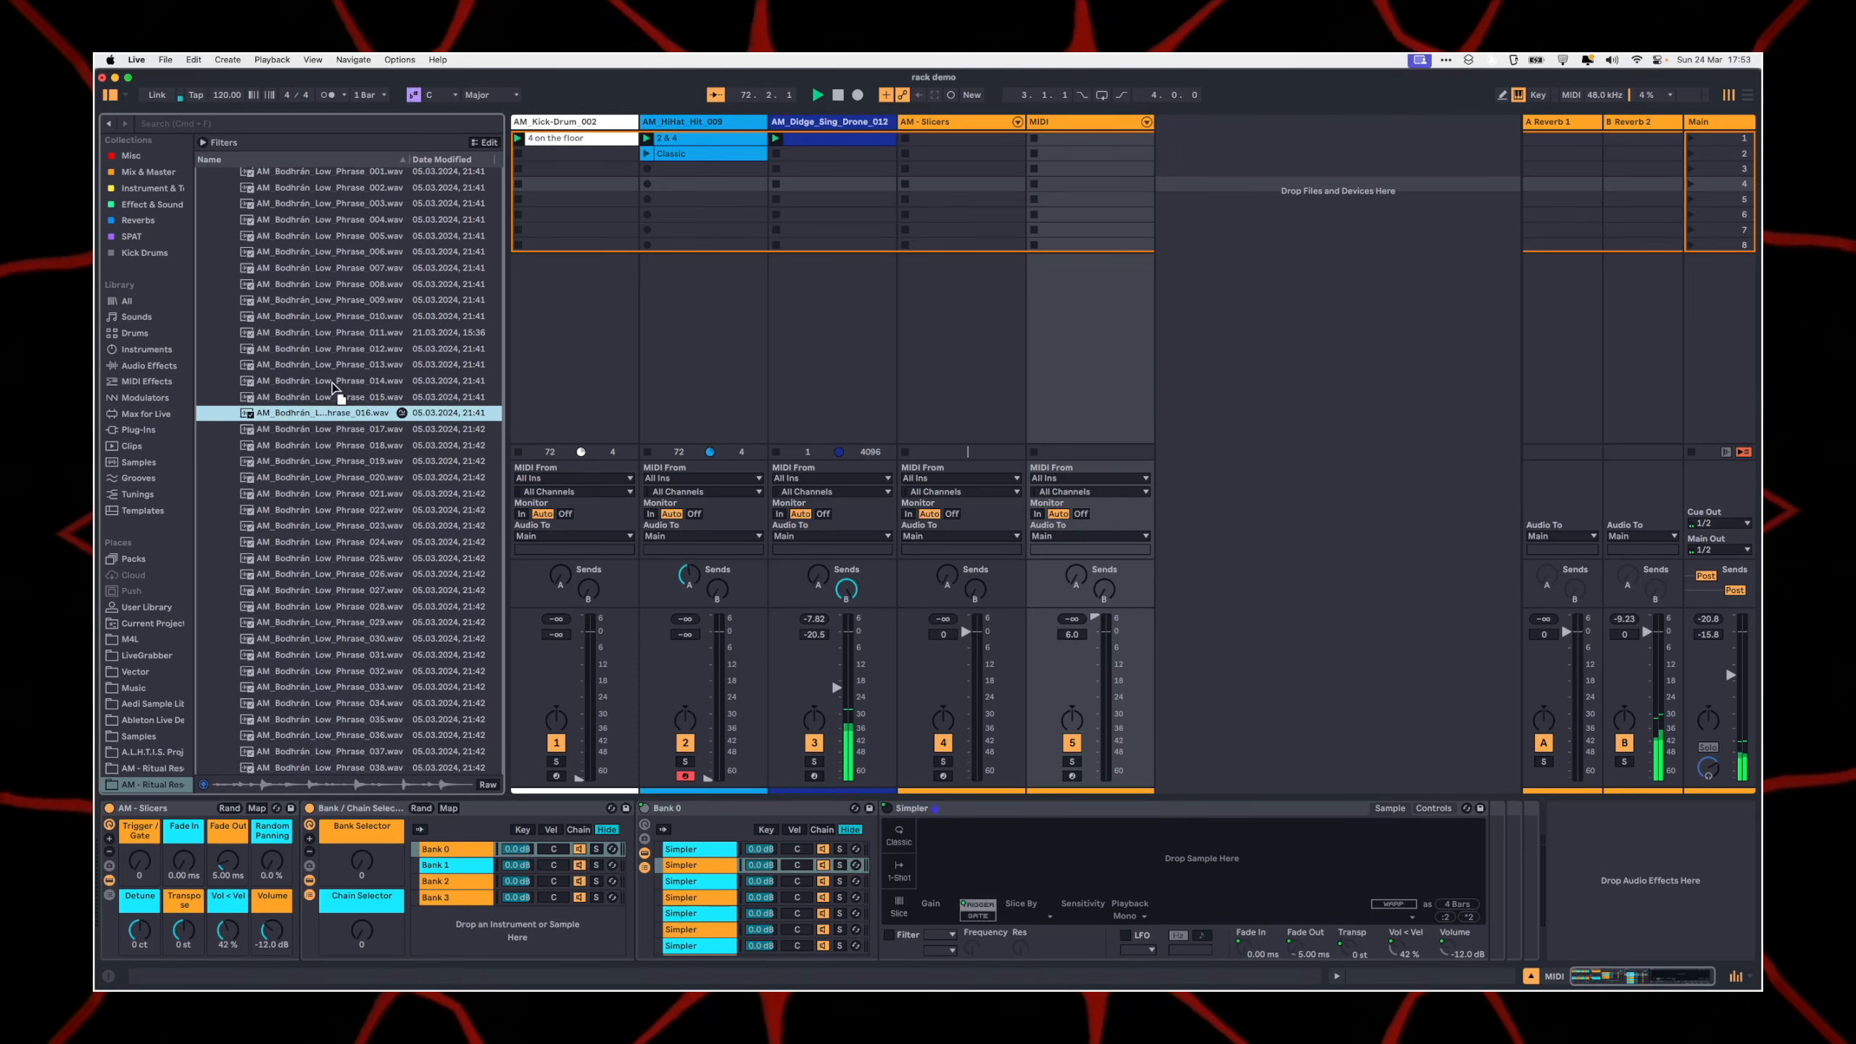
{"action": "left_click", "coordinate": [1017, 574]}
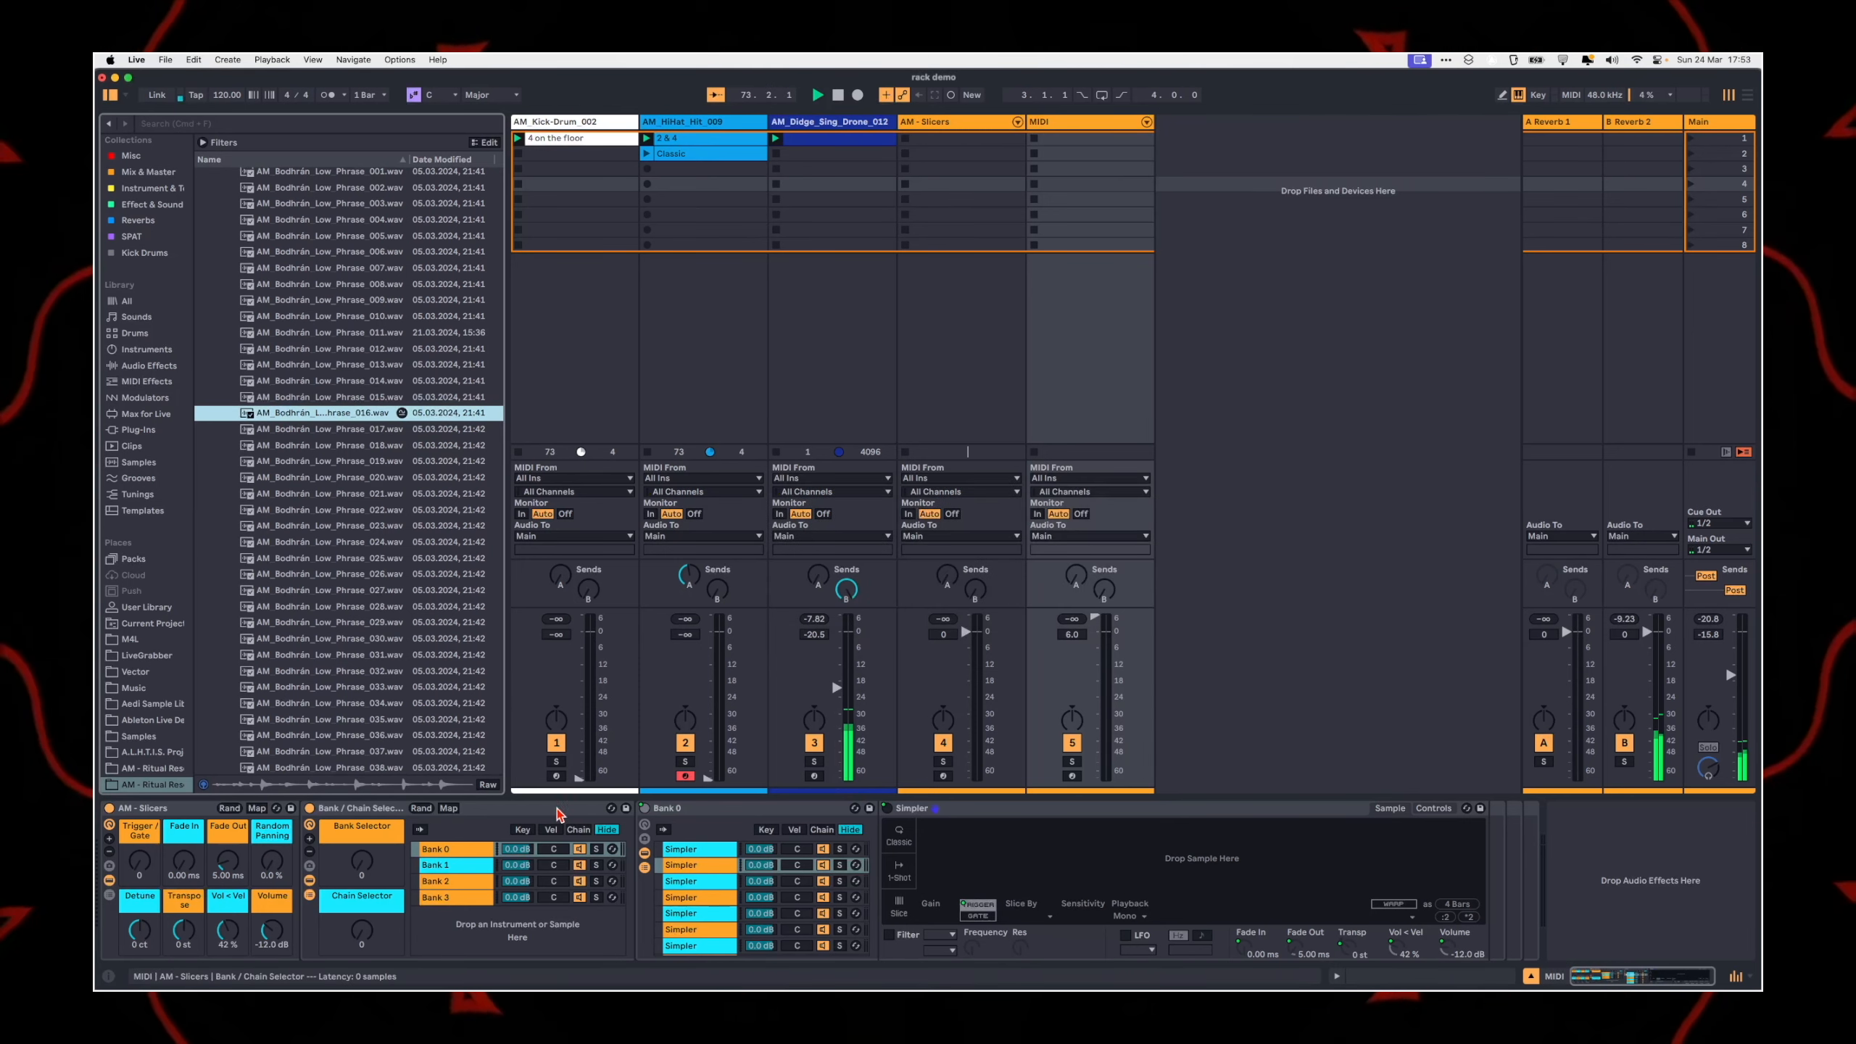
{"action": "left_click", "coordinate": [460, 852]}
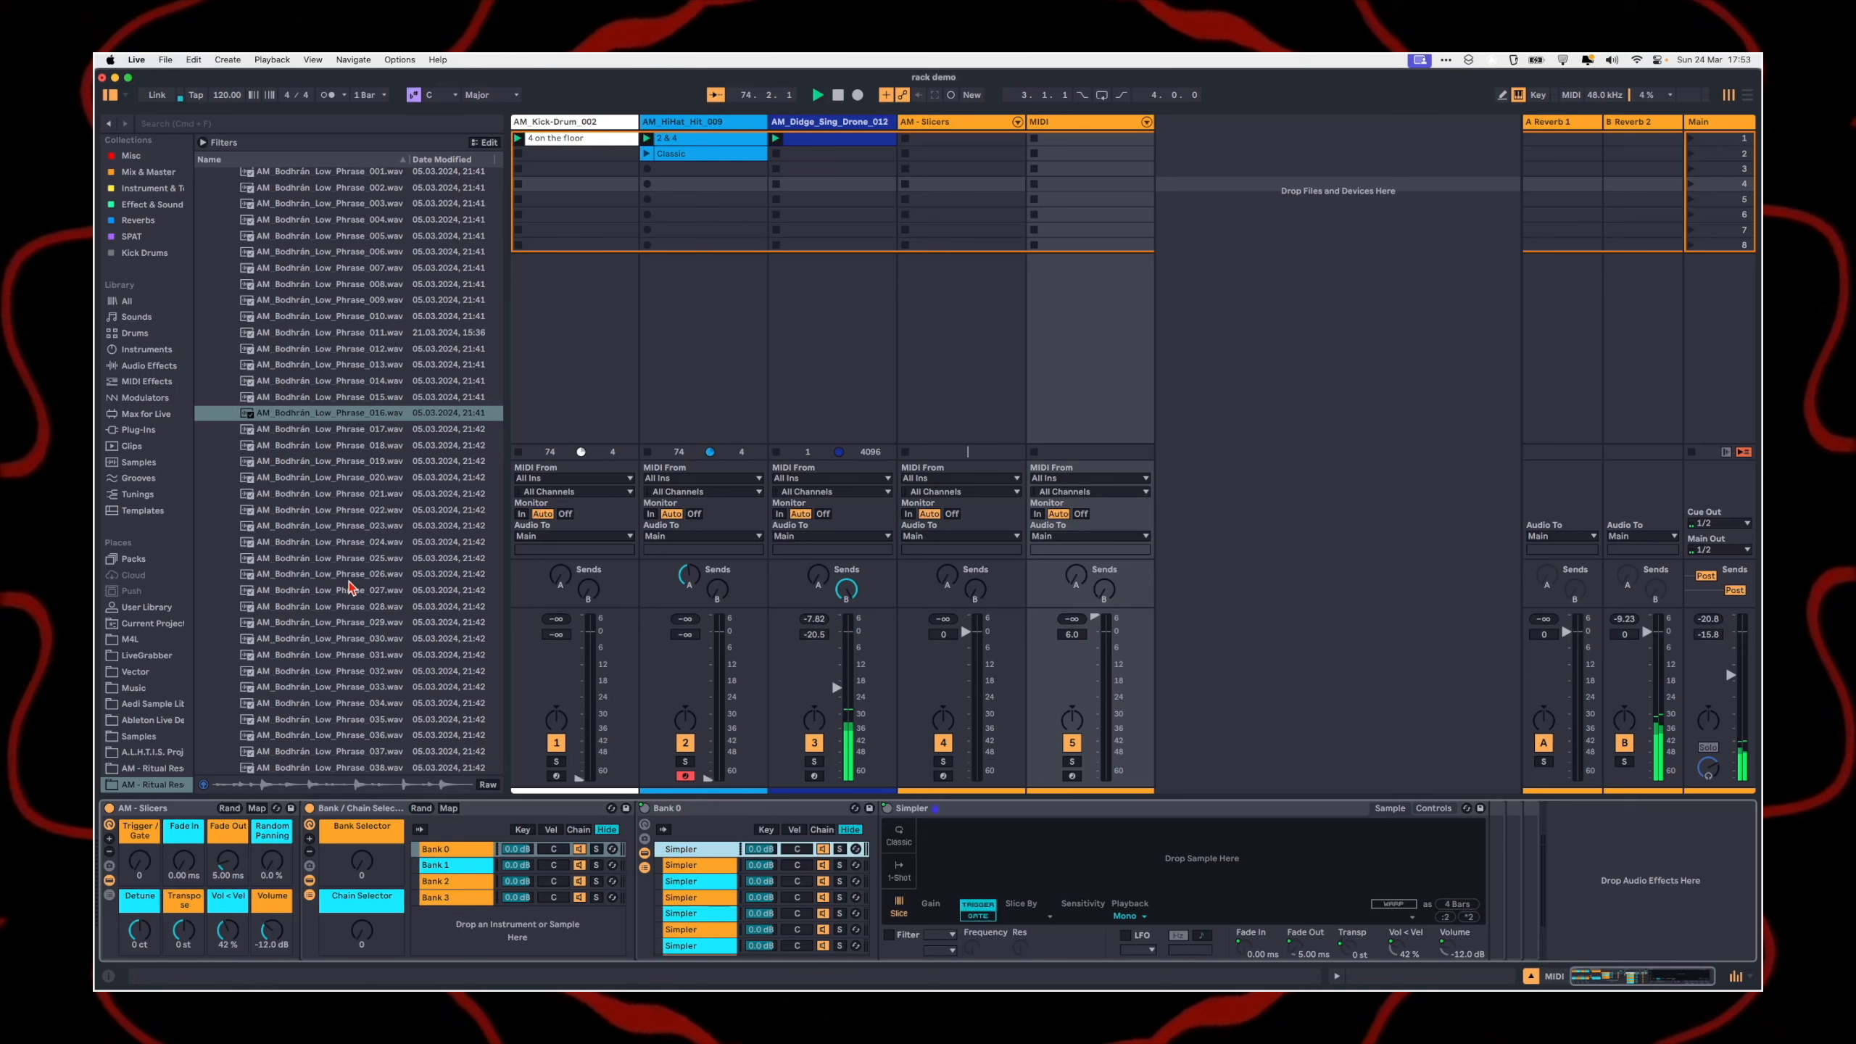
{"action": "left_click_drag", "start_coordinate": [329, 412], "coordinate": [1063, 859]}
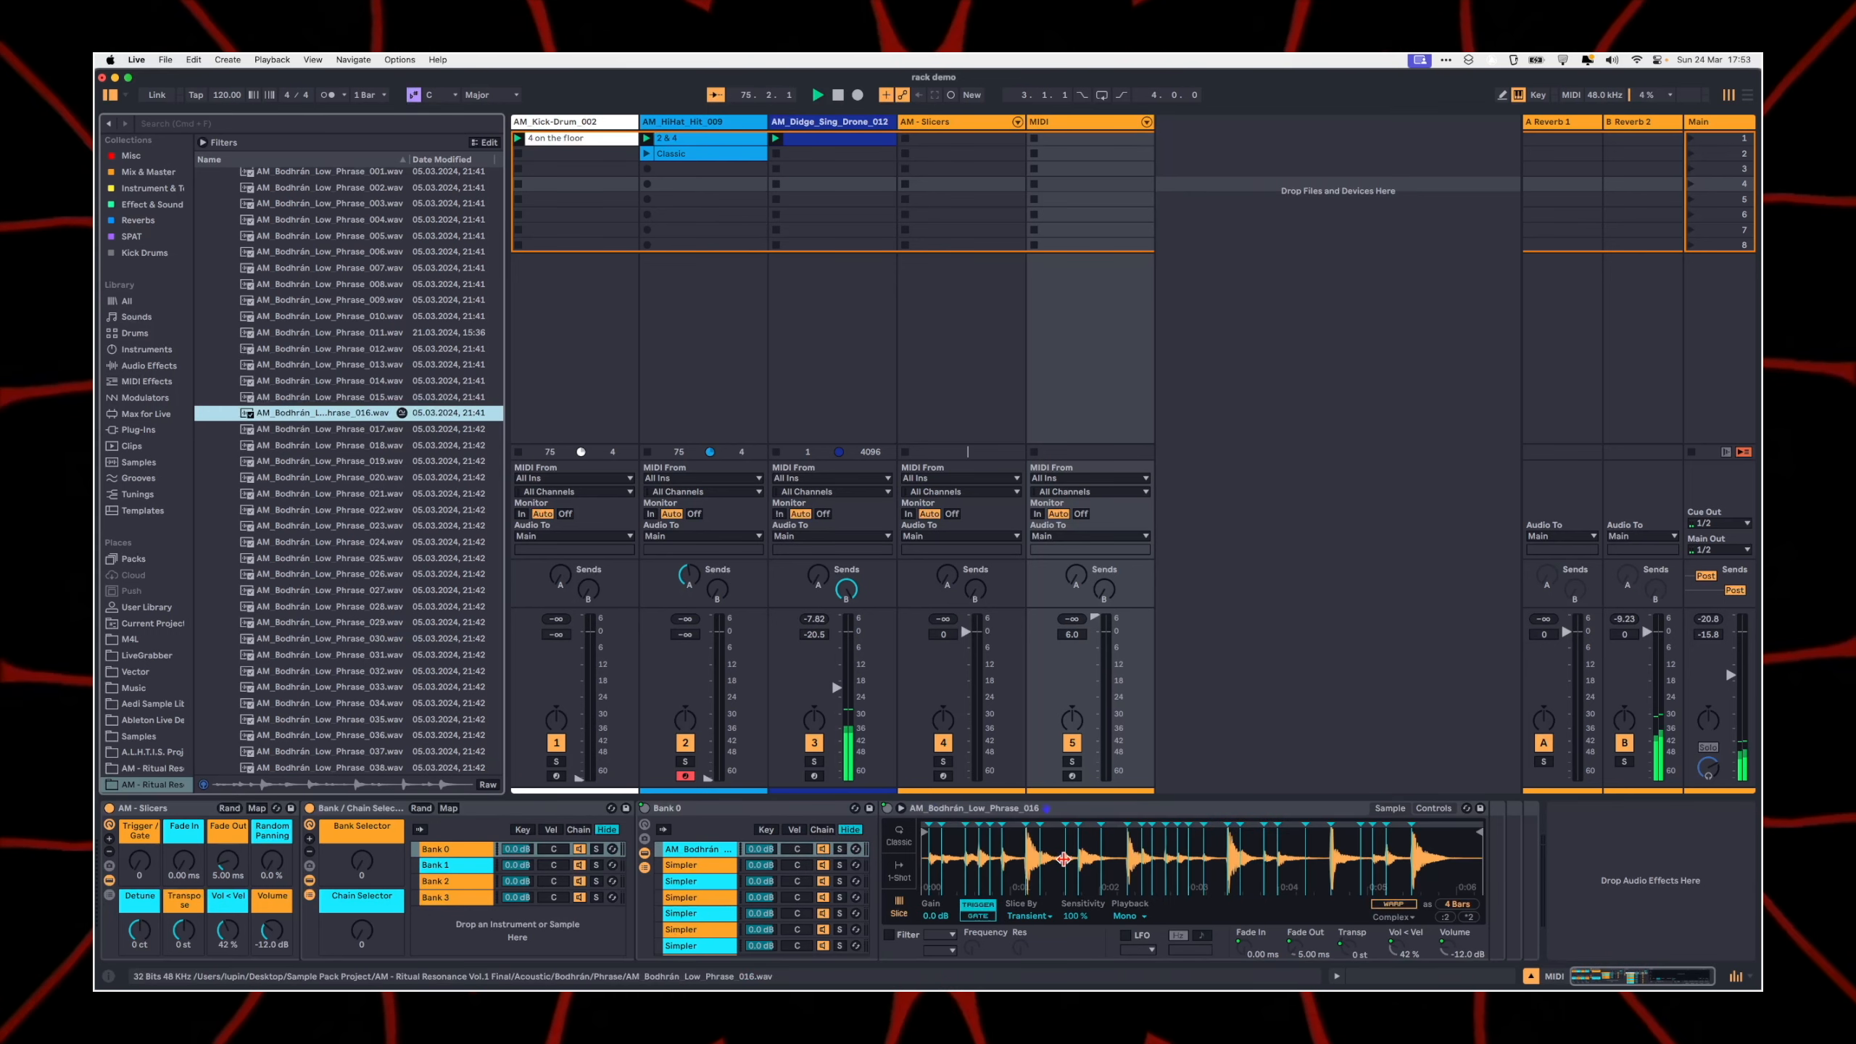
Step: Load more Bodhrán Low Phrase samples into Bank 0's second to fifth Simplers, with 017 in the second and 024 in the fifth
{"action": "left_click", "coordinate": [681, 866]}
{"action": "left_click_drag", "start_coordinate": [282, 431], "coordinate": [1045, 859]}
{"action": "left_click", "coordinate": [683, 881]}
{"action": "left_click_drag", "start_coordinate": [329, 461], "coordinate": [1096, 859]}
{"action": "left_click", "coordinate": [682, 897]}
{"action": "left_click_drag", "start_coordinate": [329, 525], "coordinate": [1096, 862]}
{"action": "left_click", "coordinate": [681, 912]}
{"action": "left_click_drag", "start_coordinate": [285, 544], "coordinate": [1096, 857]}
Step: Create a one-bar MIDI clip in the MIDI track's eighth slot and fill it with sixteenth-note C3 notes
{"action": "double_click", "coordinate": [1089, 245]}
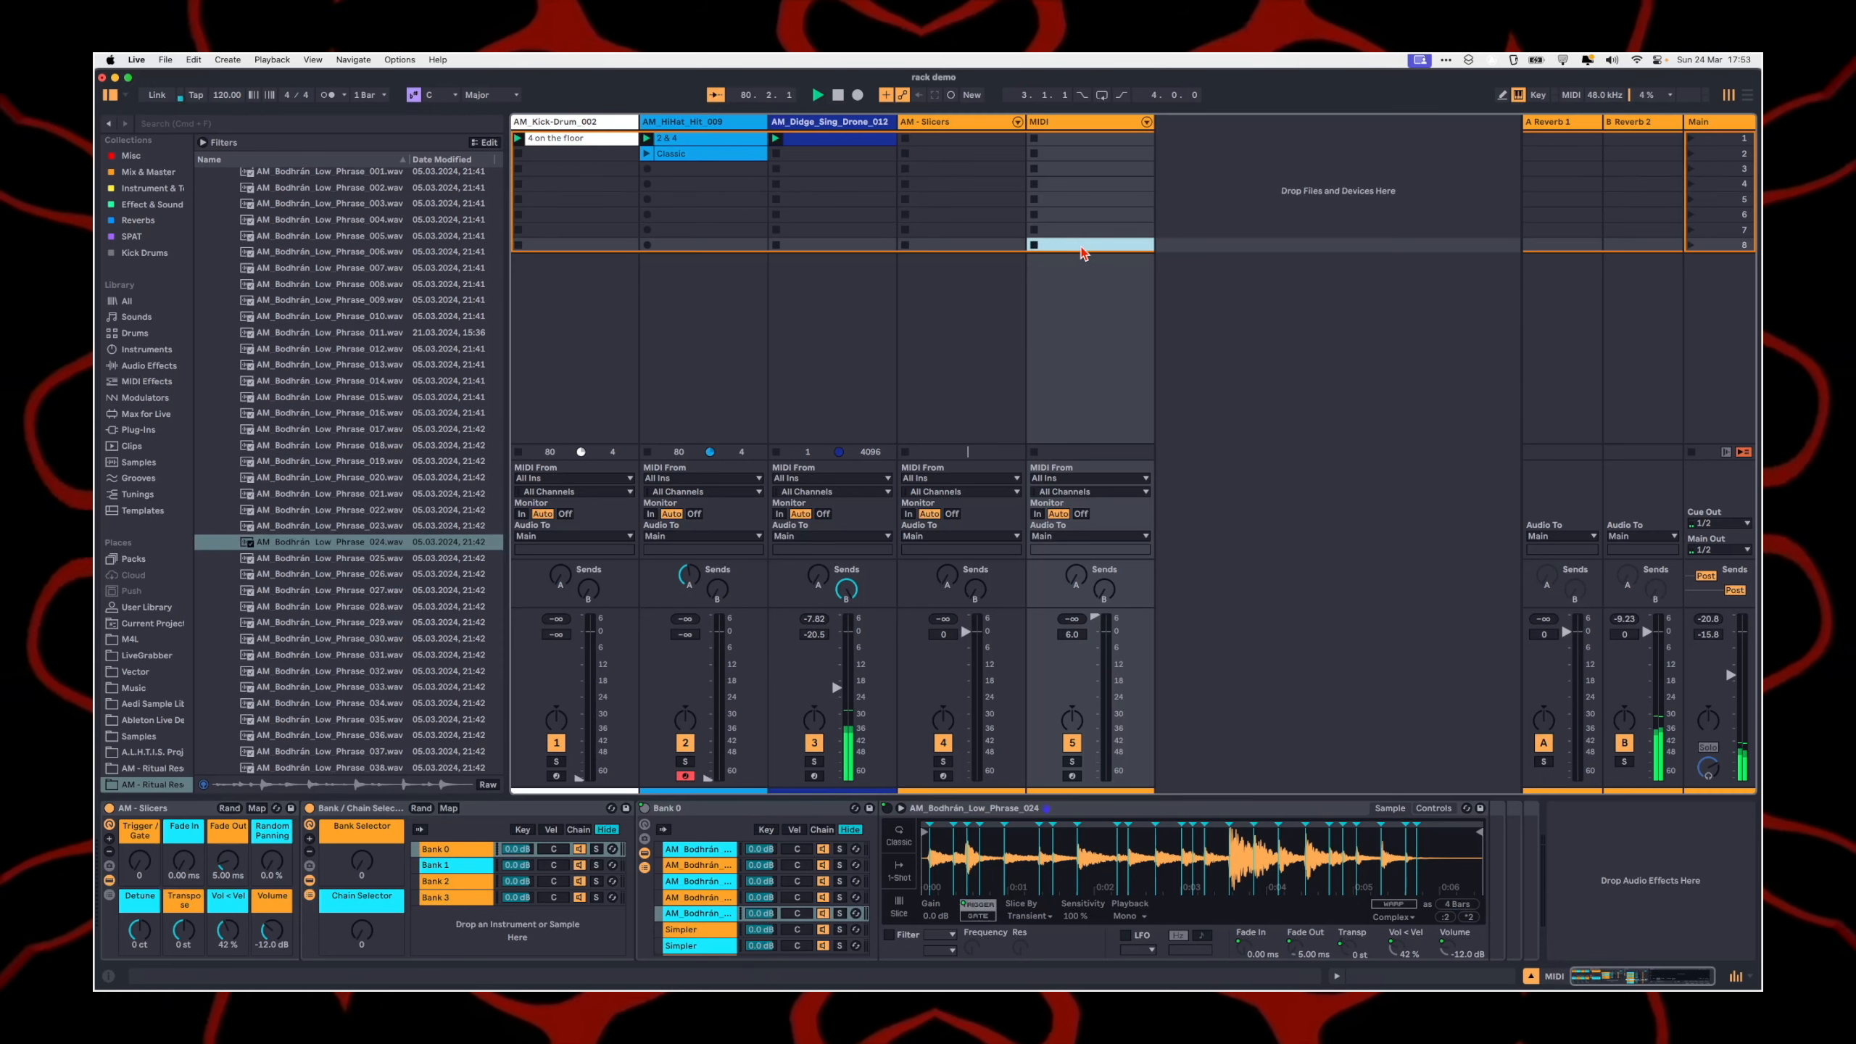
{"action": "key", "text": "b"}
{"action": "left_click", "coordinate": [509, 900]}
{"action": "left_click_drag", "start_coordinate": [511, 899], "coordinate": [685, 899]}
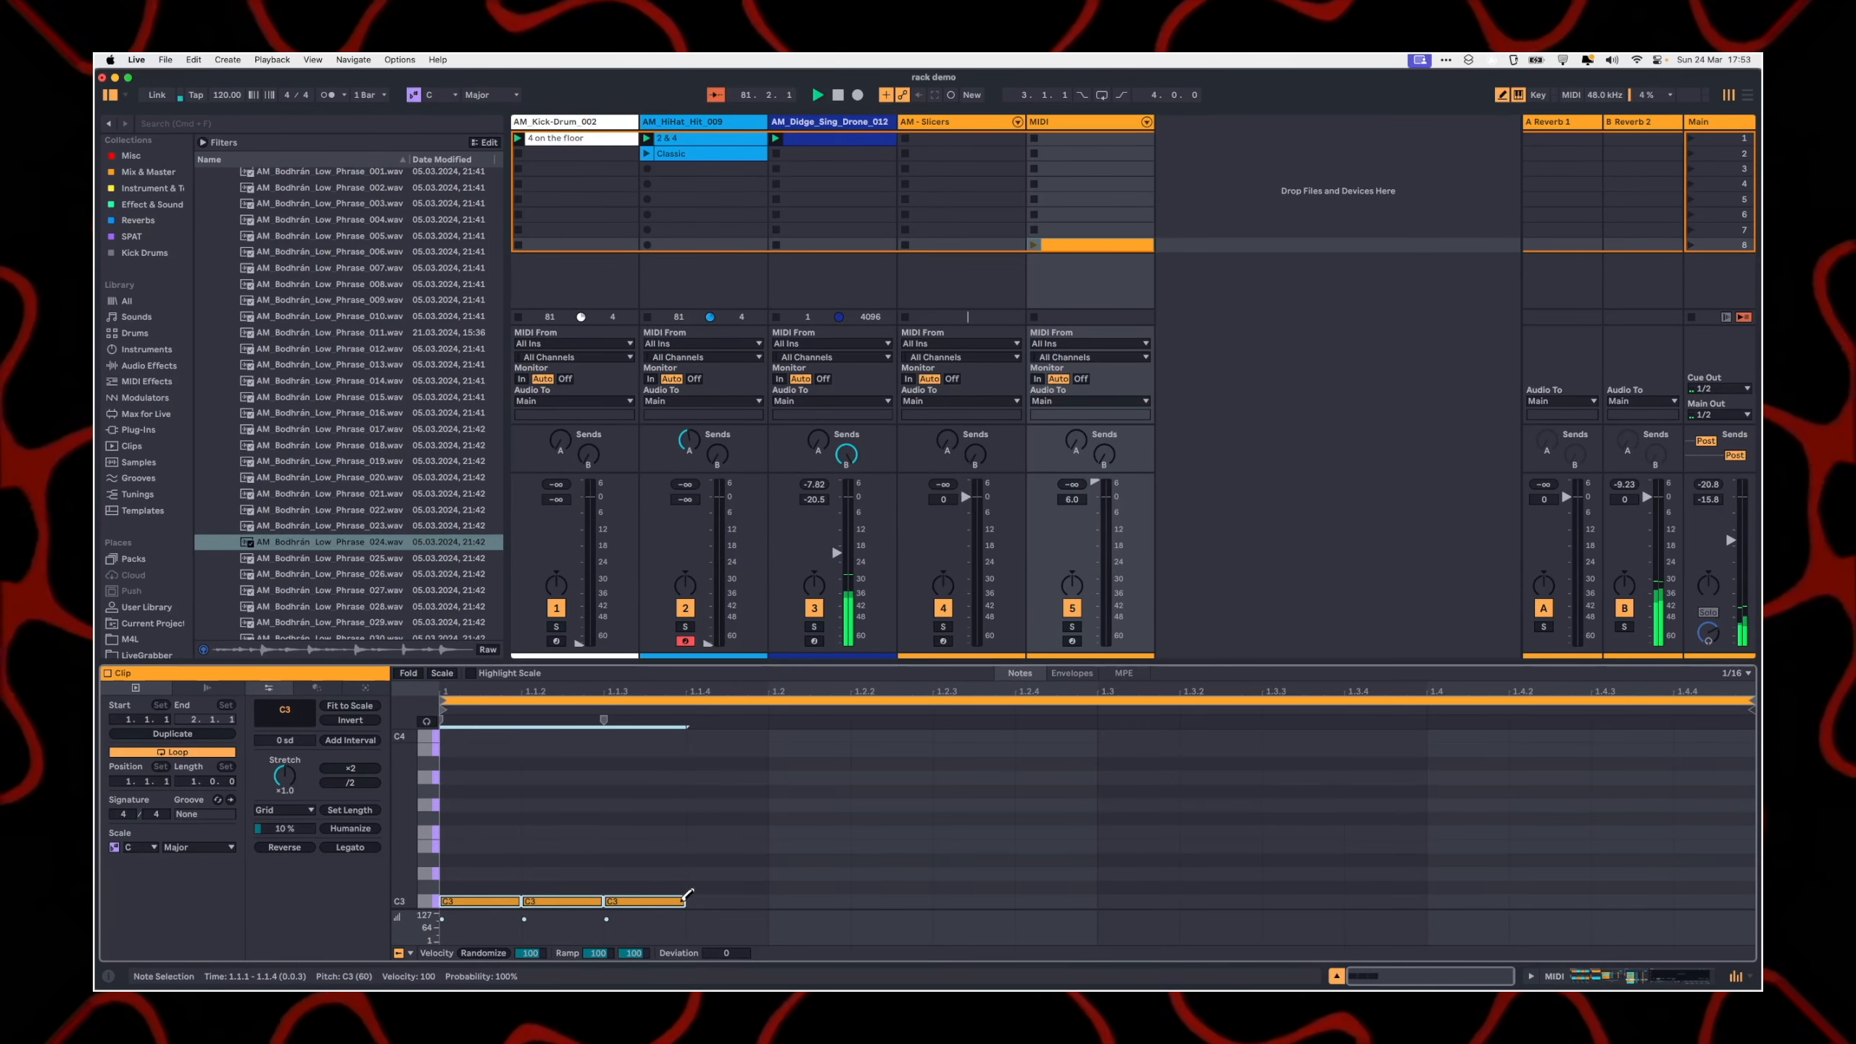
{"action": "key", "text": "super+d"}
{"action": "key", "text": "super+d"}
{"action": "key", "text": "super+d"}
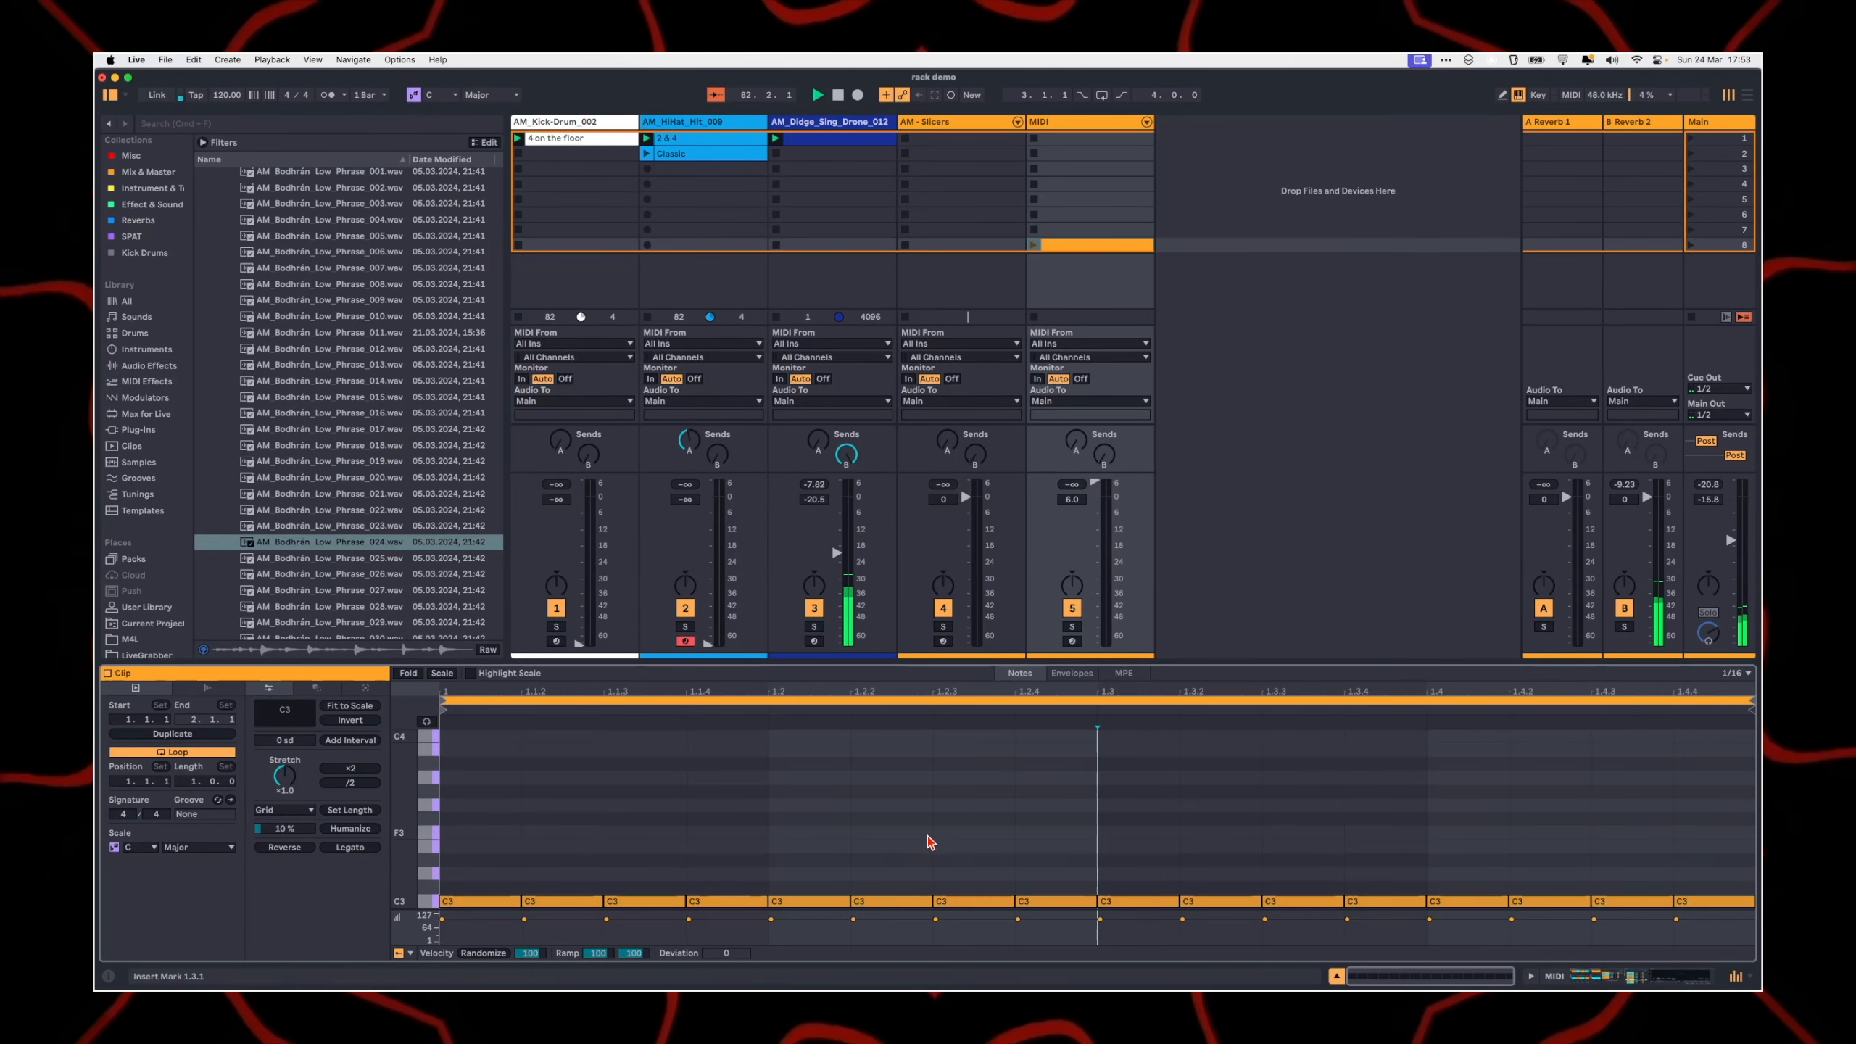
Step: Randomize the velocities of the clip's notes and play the clip with the track's devices in view
{"action": "left_click", "coordinate": [479, 952]}
{"action": "left_click", "coordinate": [706, 746]}
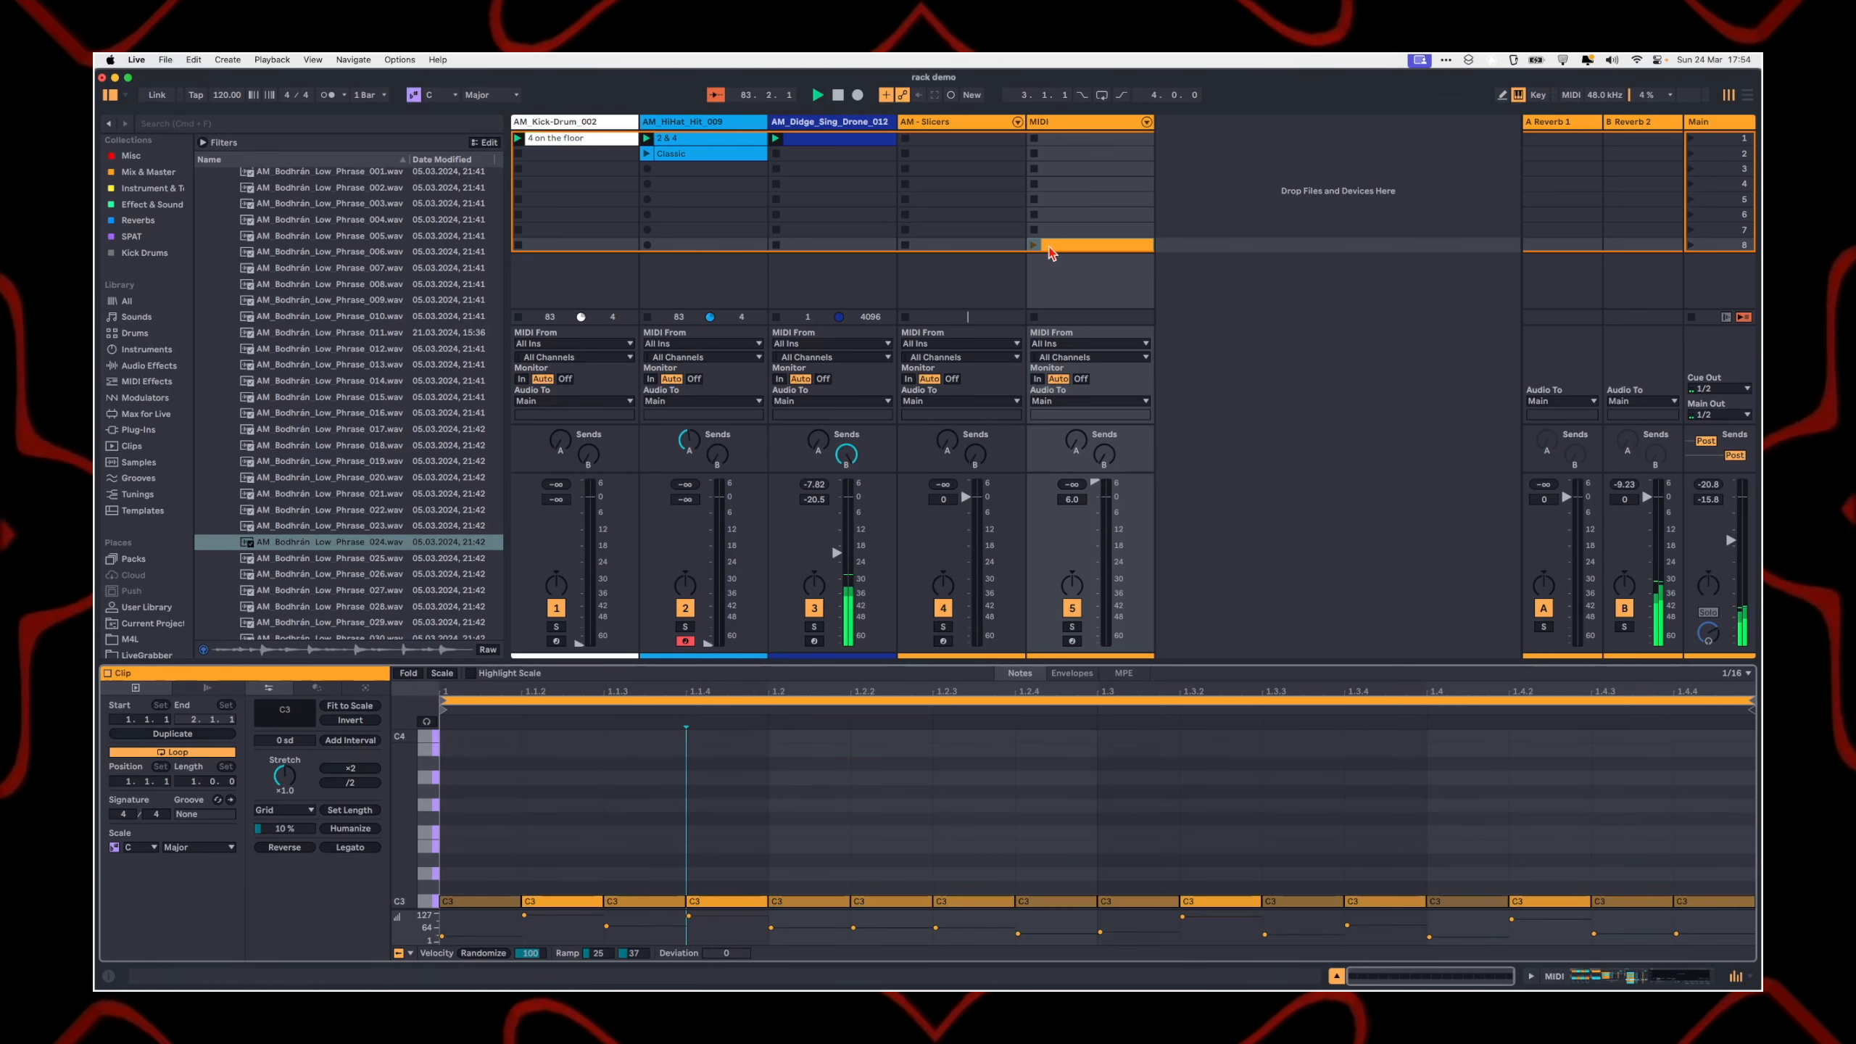
{"action": "double_click", "coordinate": [1083, 122]}
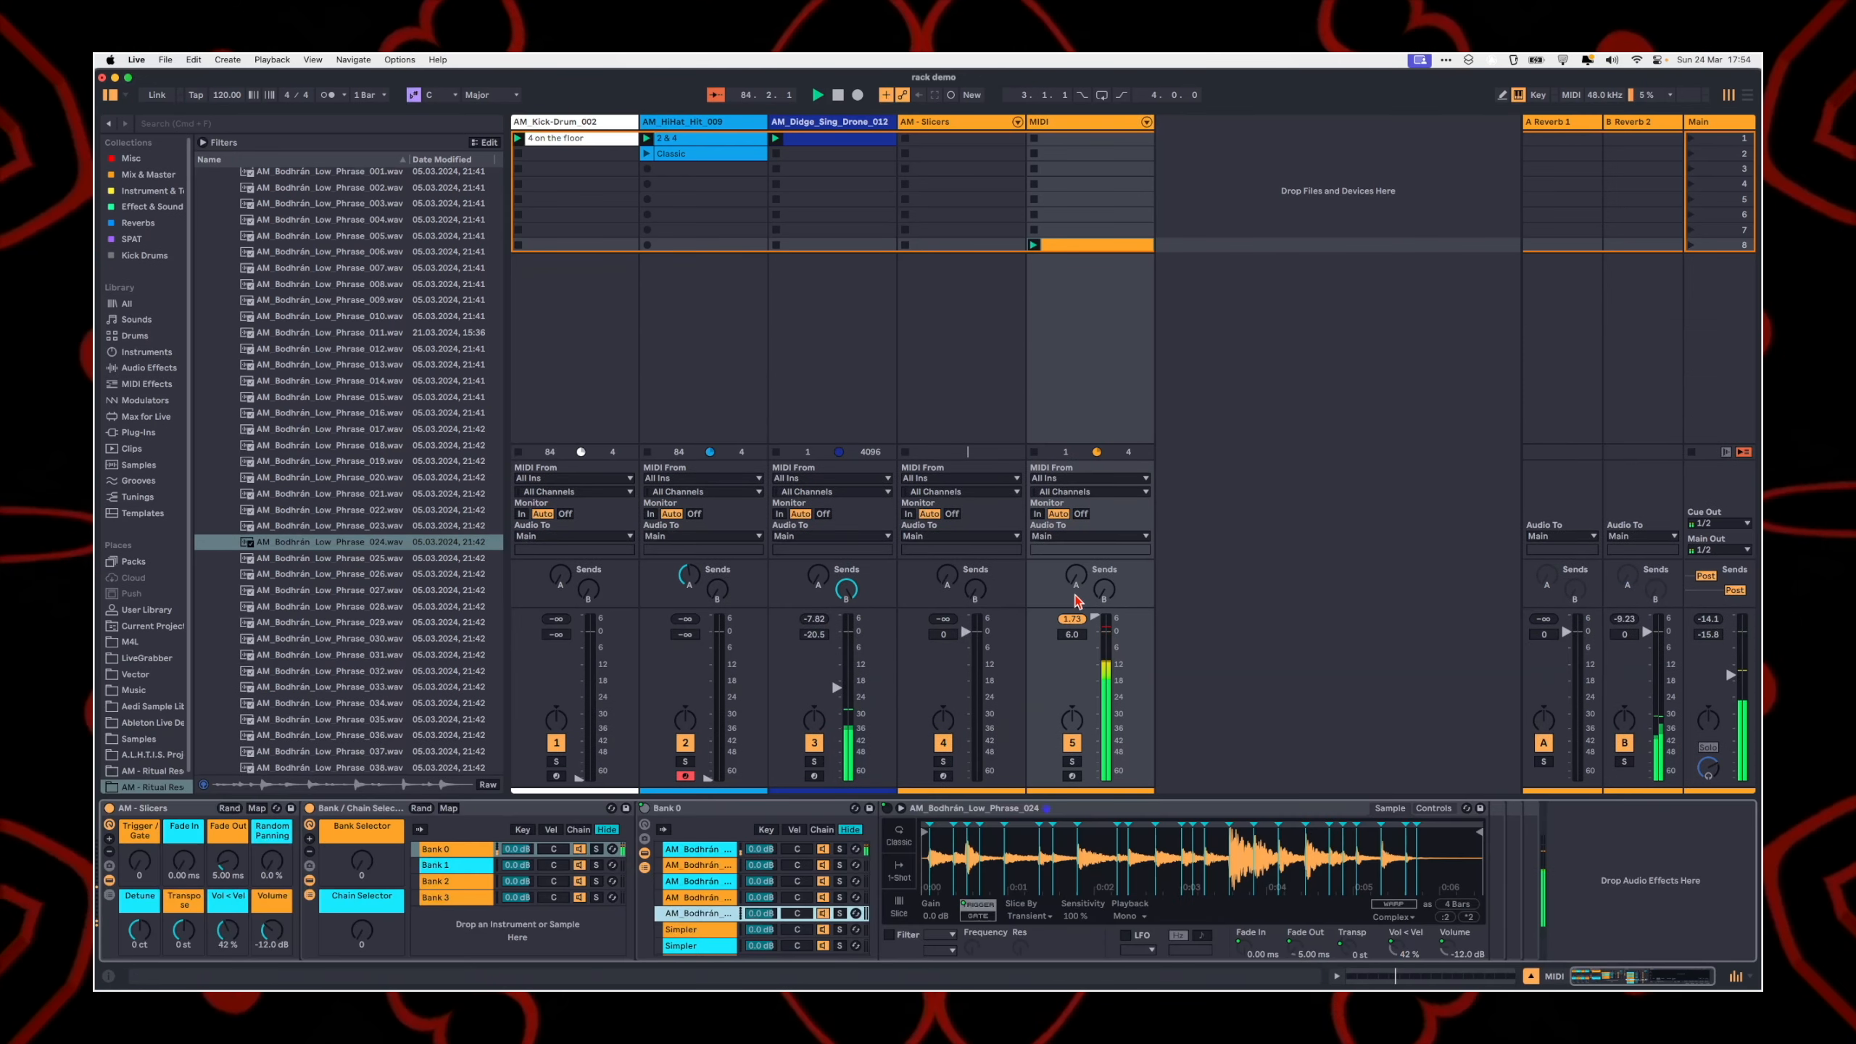
Step: Set the MIDI track's volume to -0.8 dB and the main volume to -5.7 dB
{"action": "left_click_drag", "start_coordinate": [1095, 616], "coordinate": [1095, 633]}
{"action": "left_click_drag", "start_coordinate": [1731, 675], "coordinate": [1731, 661]}
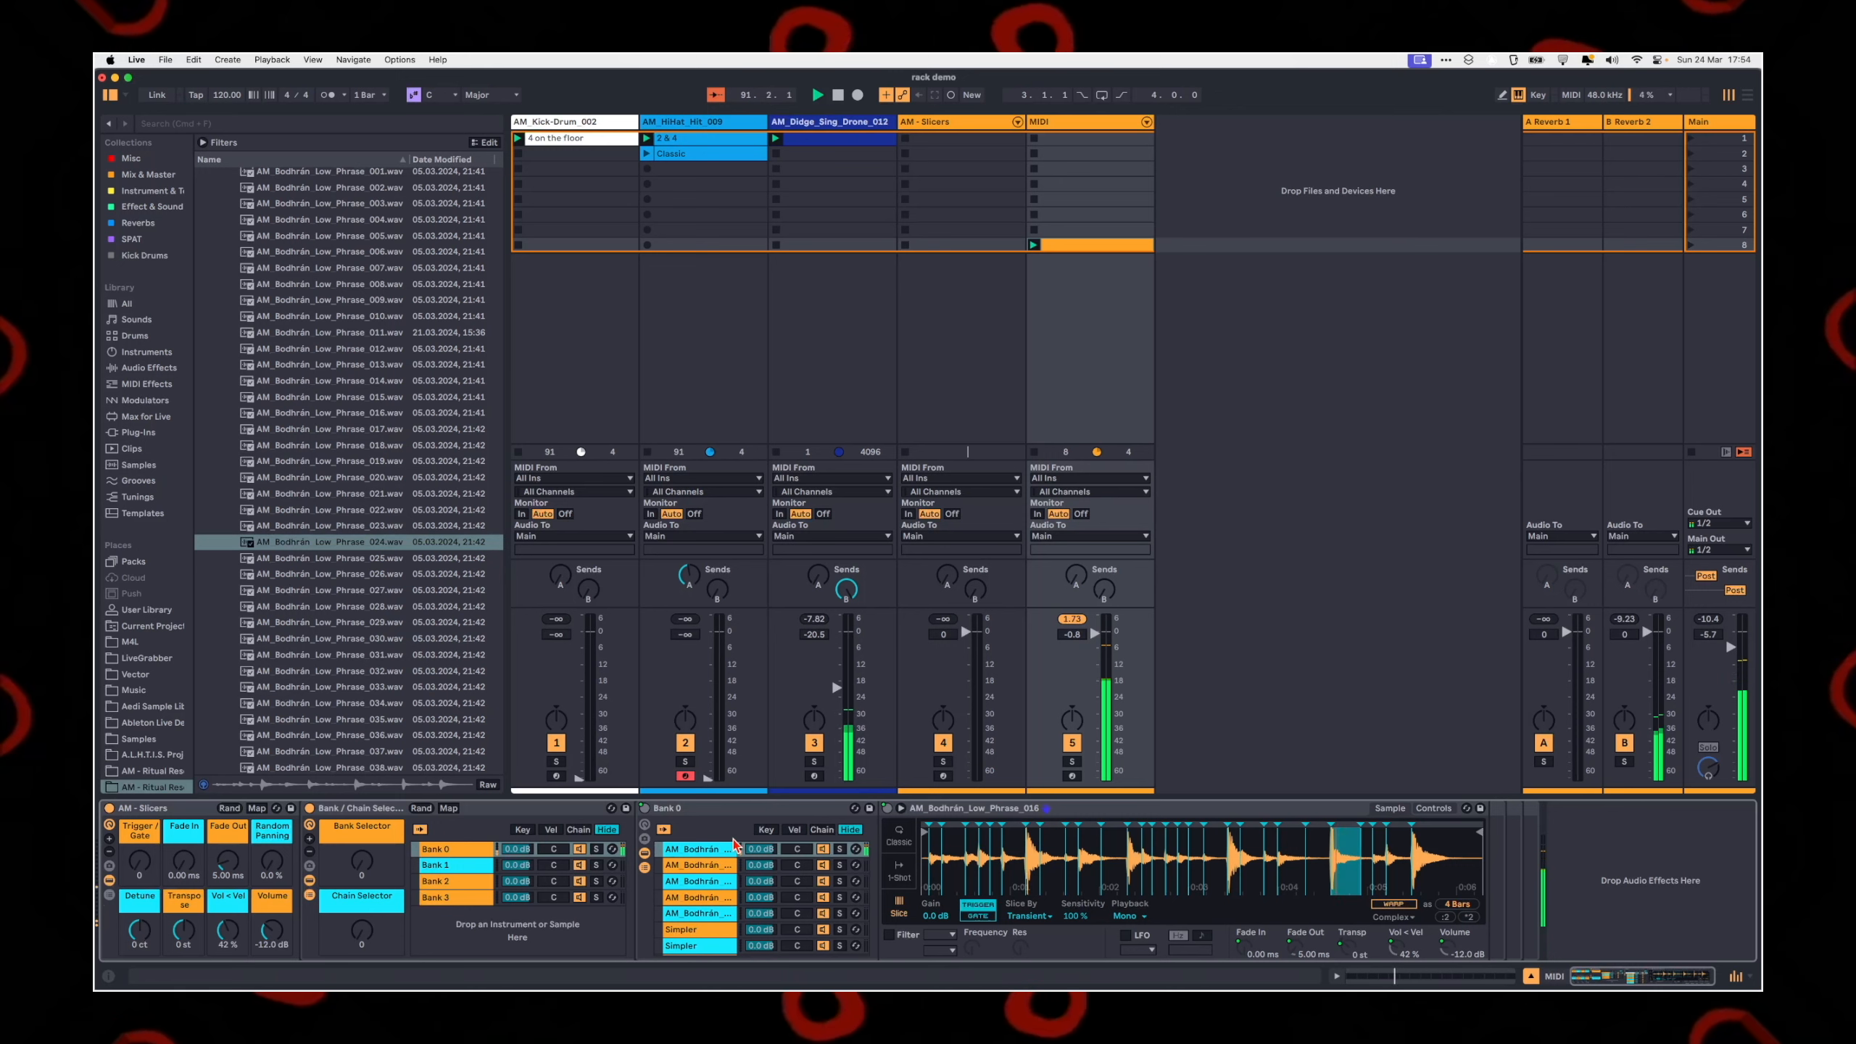
Step: Audition Bank 0's Bodhrán samples by turning the Chain Selector to values such as 1 and 25 and back to 0
{"action": "left_click_drag", "start_coordinate": [363, 932], "coordinate": [363, 928]}
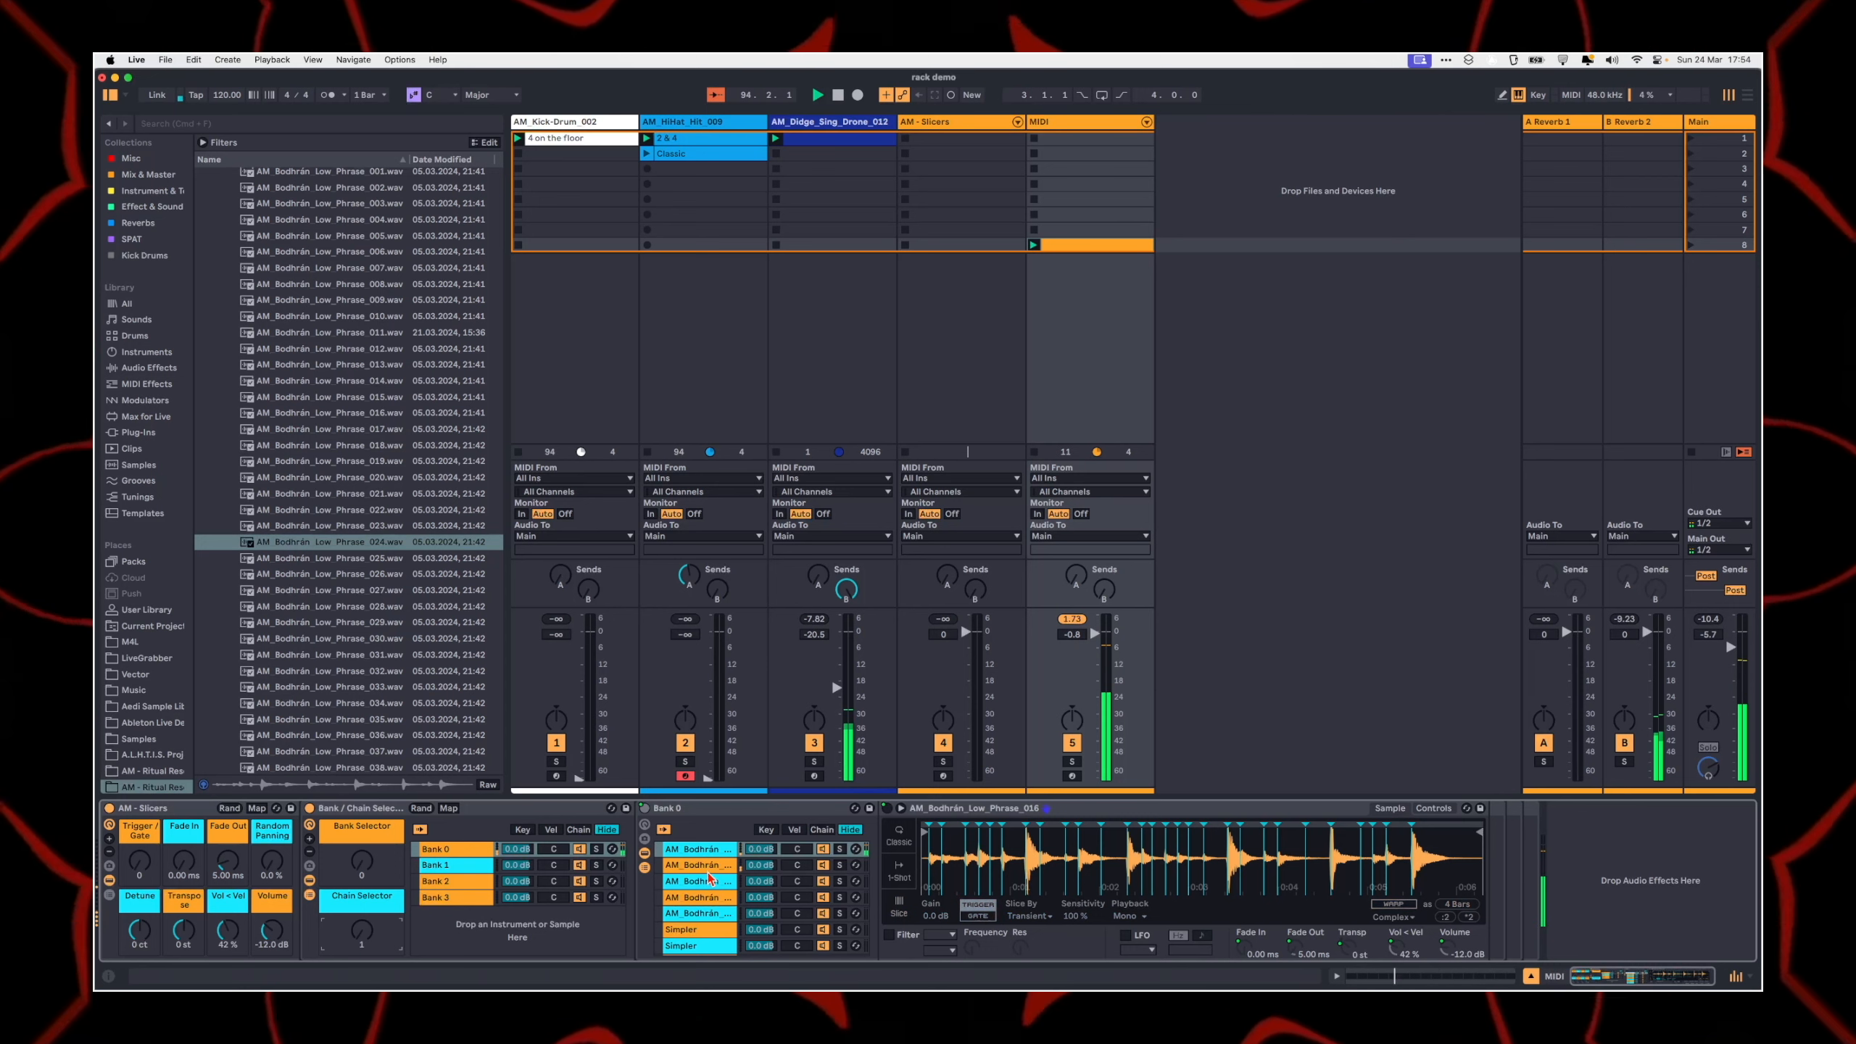
{"action": "left_click", "coordinate": [707, 866]}
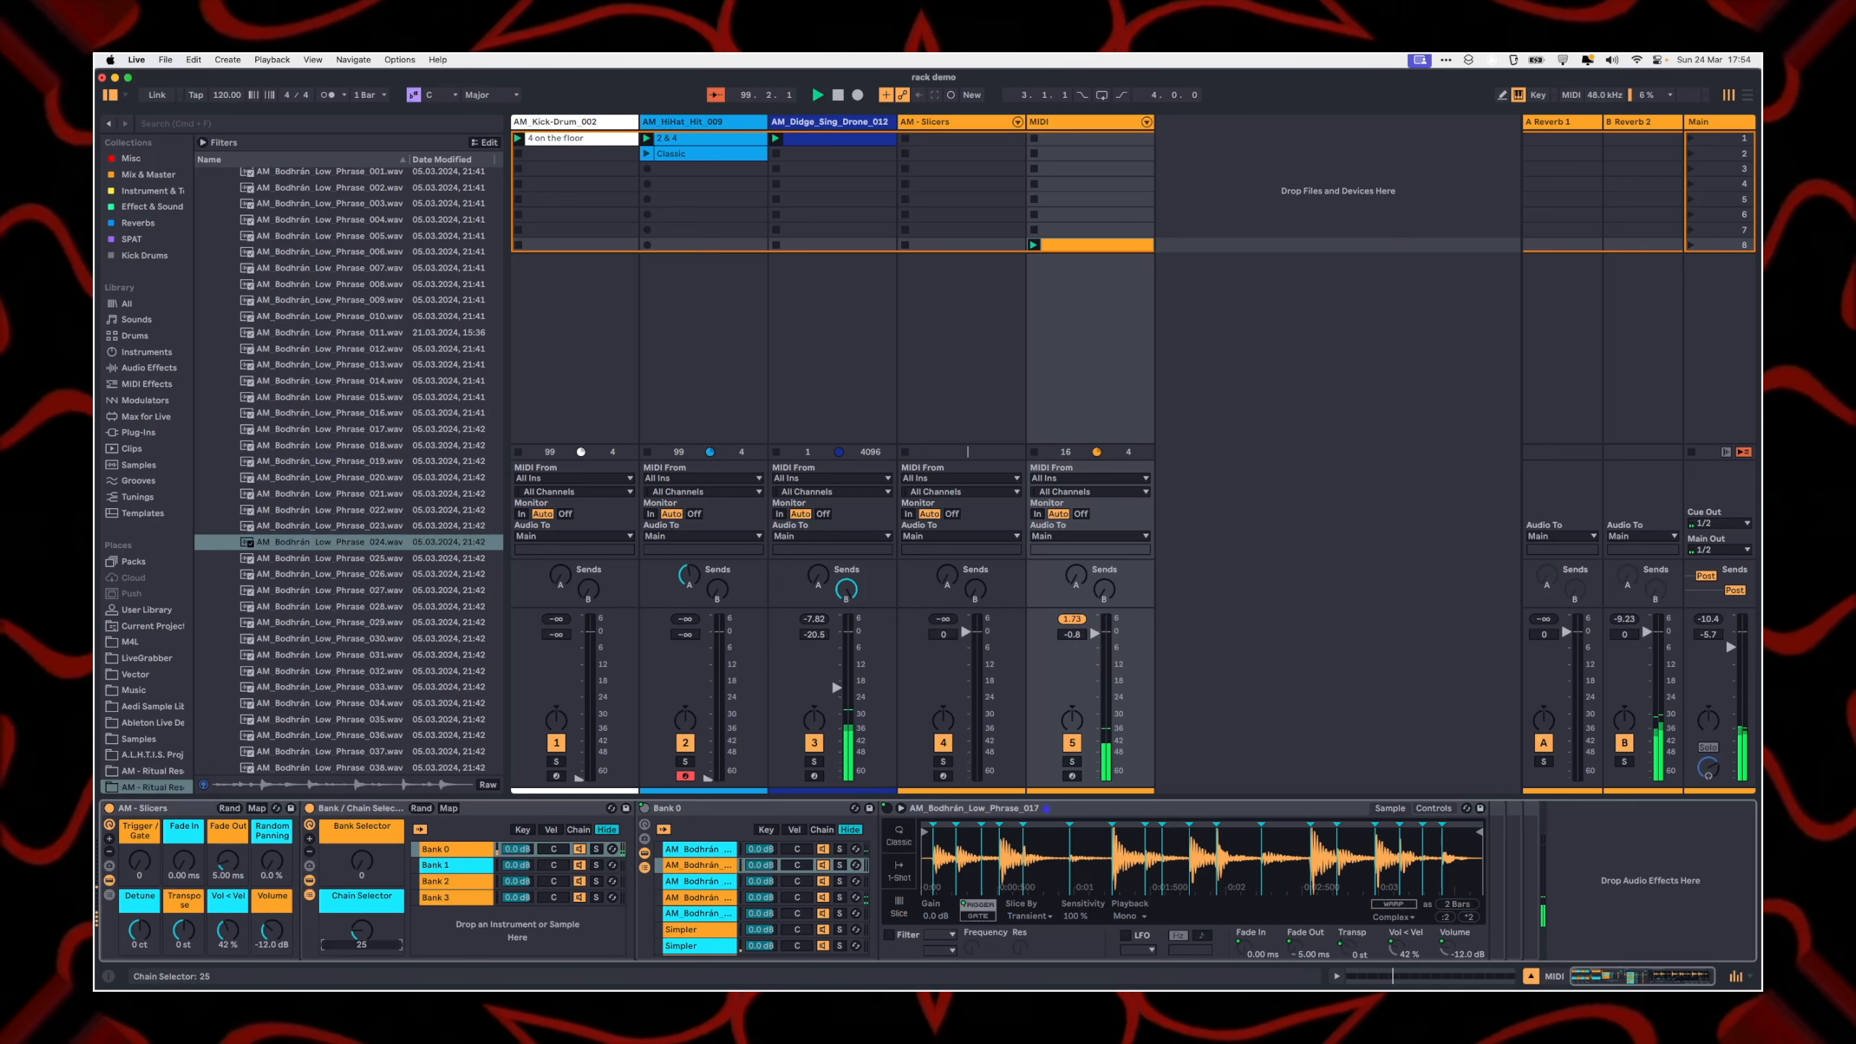
{"action": "left_click_drag", "start_coordinate": [363, 920], "coordinate": [363, 924]}
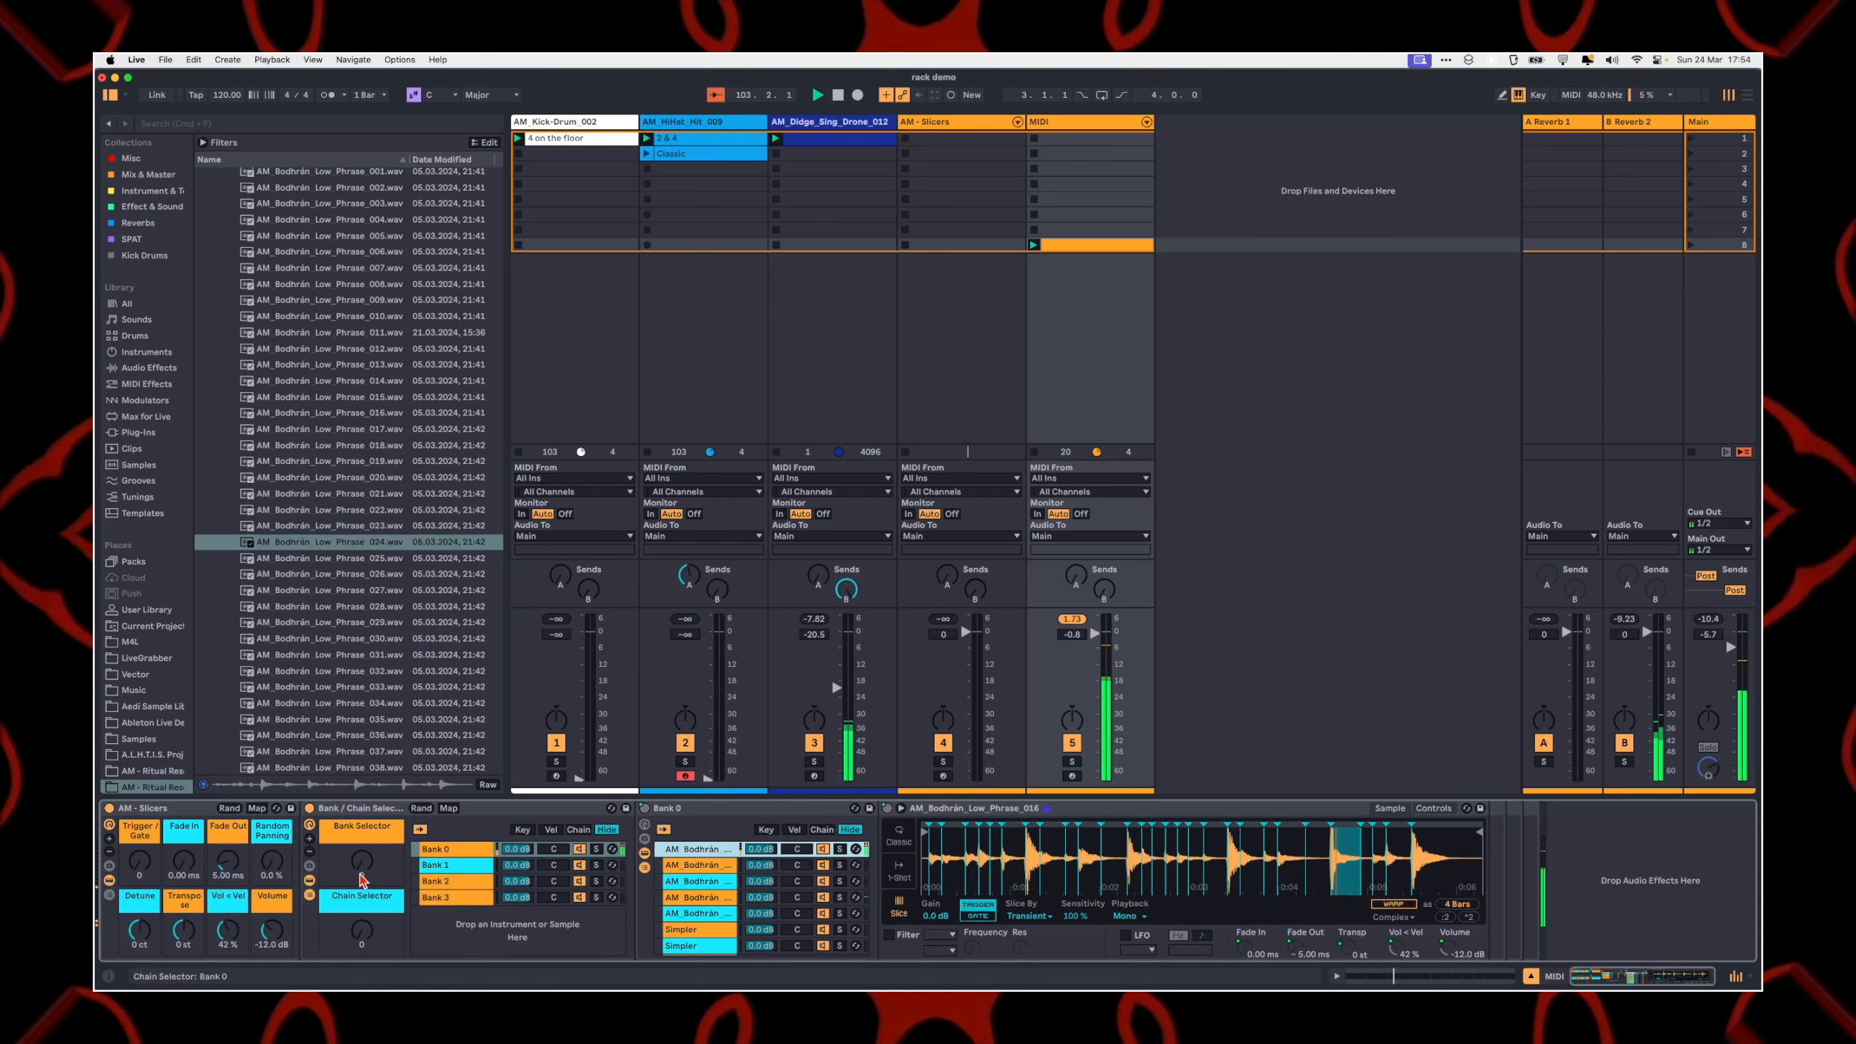
Step: Audition a higher bank by turning the Bank Selector to 2, and display Bank 1's chains
{"action": "left_click_drag", "start_coordinate": [362, 880], "coordinate": [363, 870]}
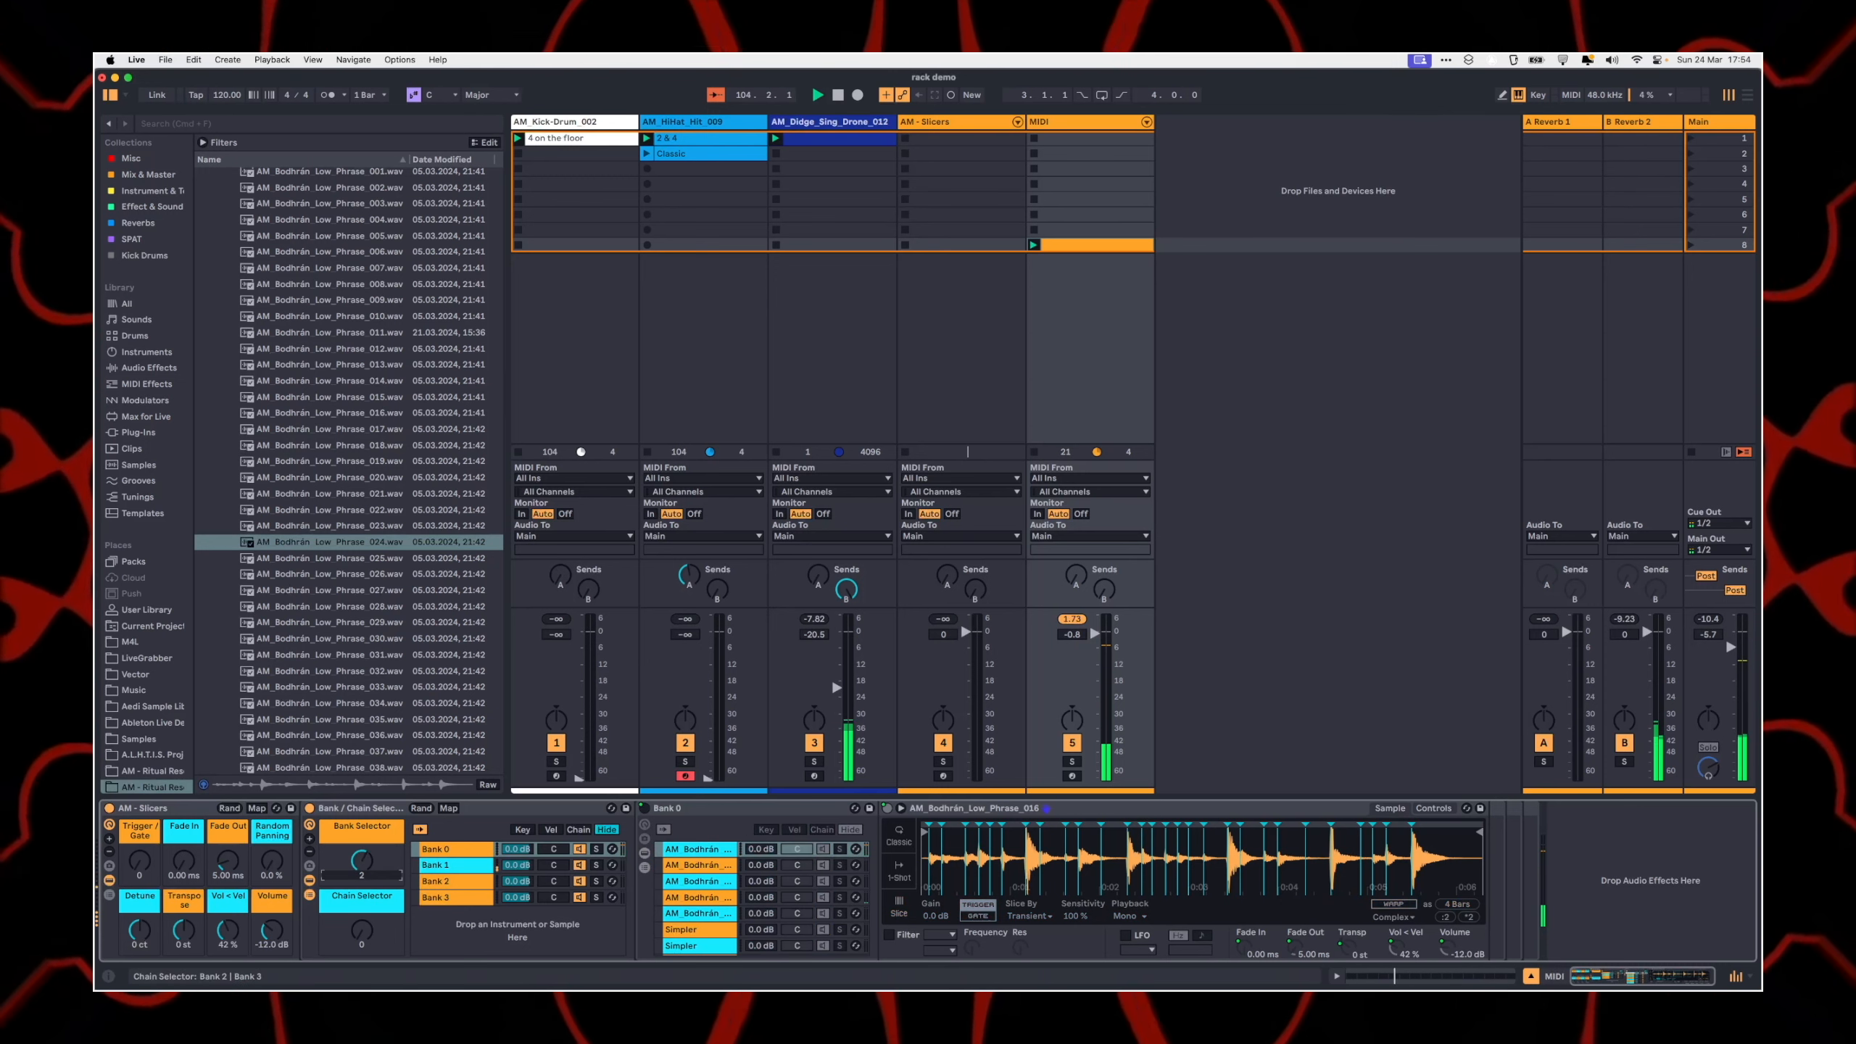
{"action": "left_click", "coordinate": [462, 883]}
{"action": "left_click", "coordinate": [450, 866]}
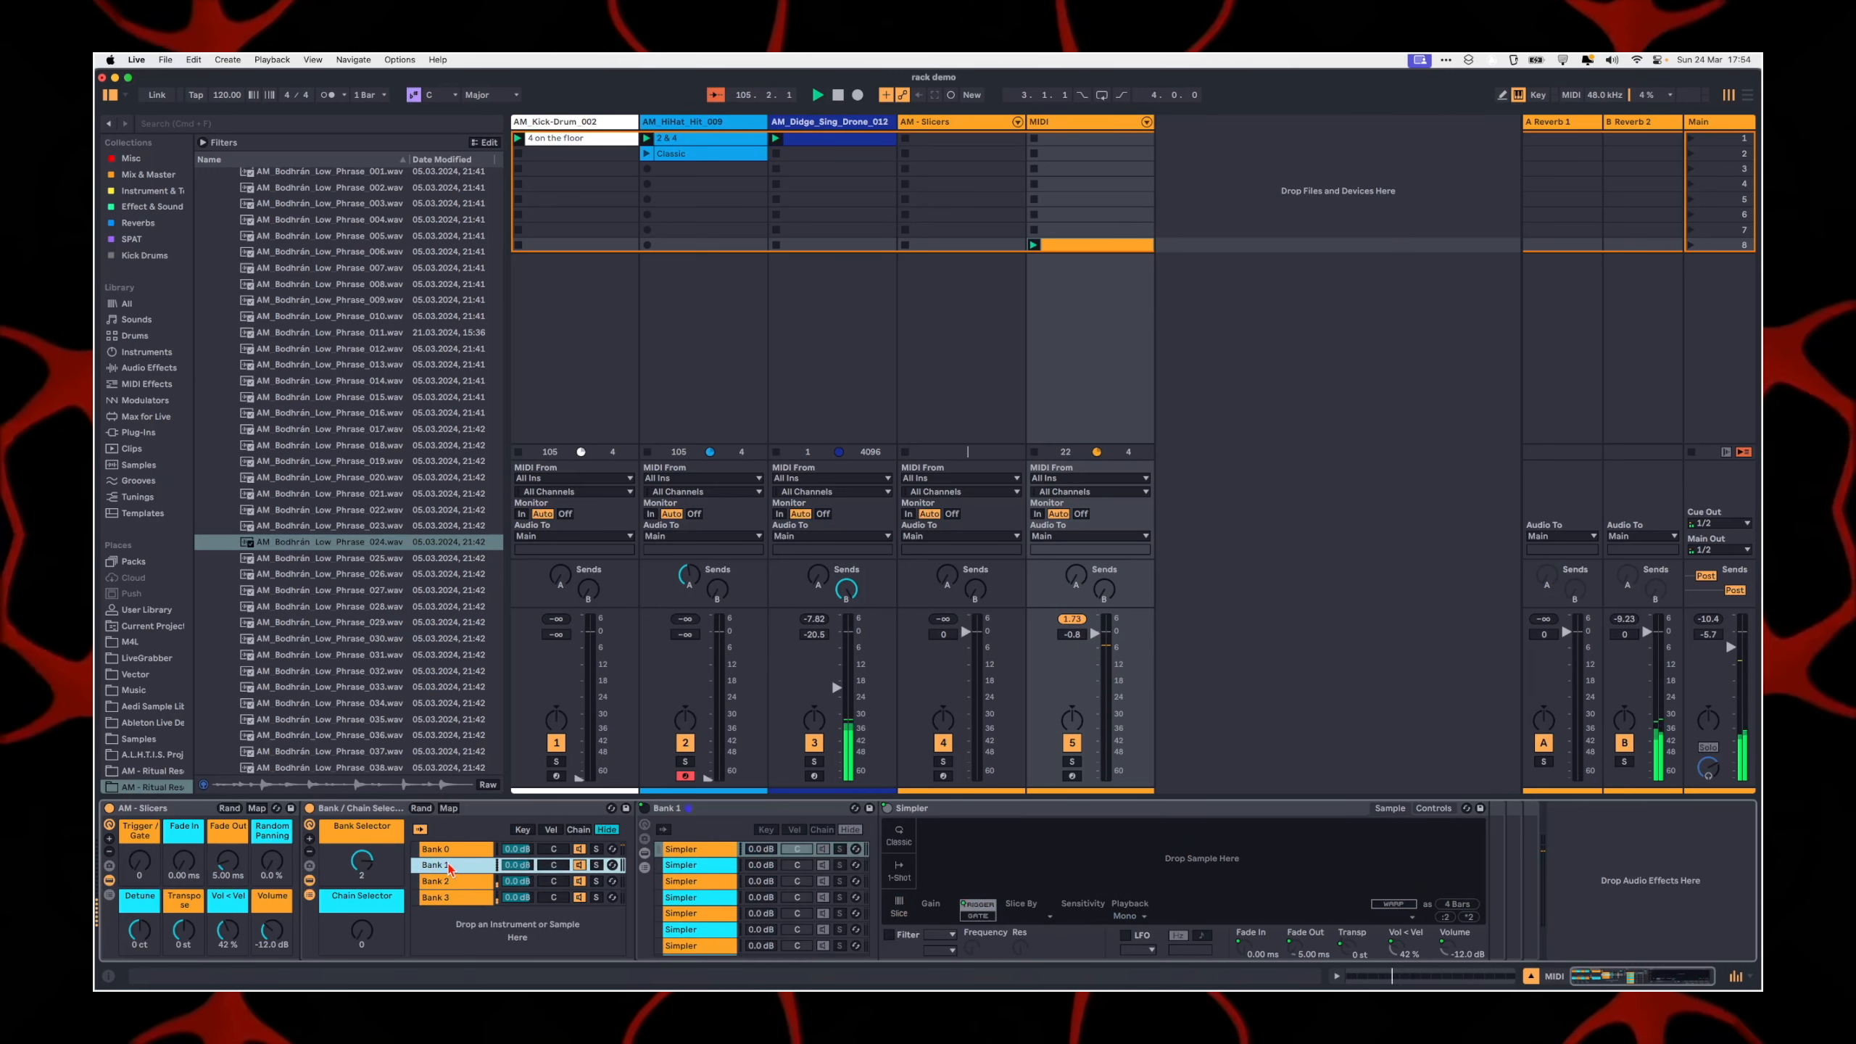
Step: Stop playback and delete the MIDI track that holds the four-bank copy of the rack
{"action": "left_click", "coordinate": [1120, 357]}
{"action": "left_click", "coordinate": [1092, 126]}
{"action": "key", "text": "space"}
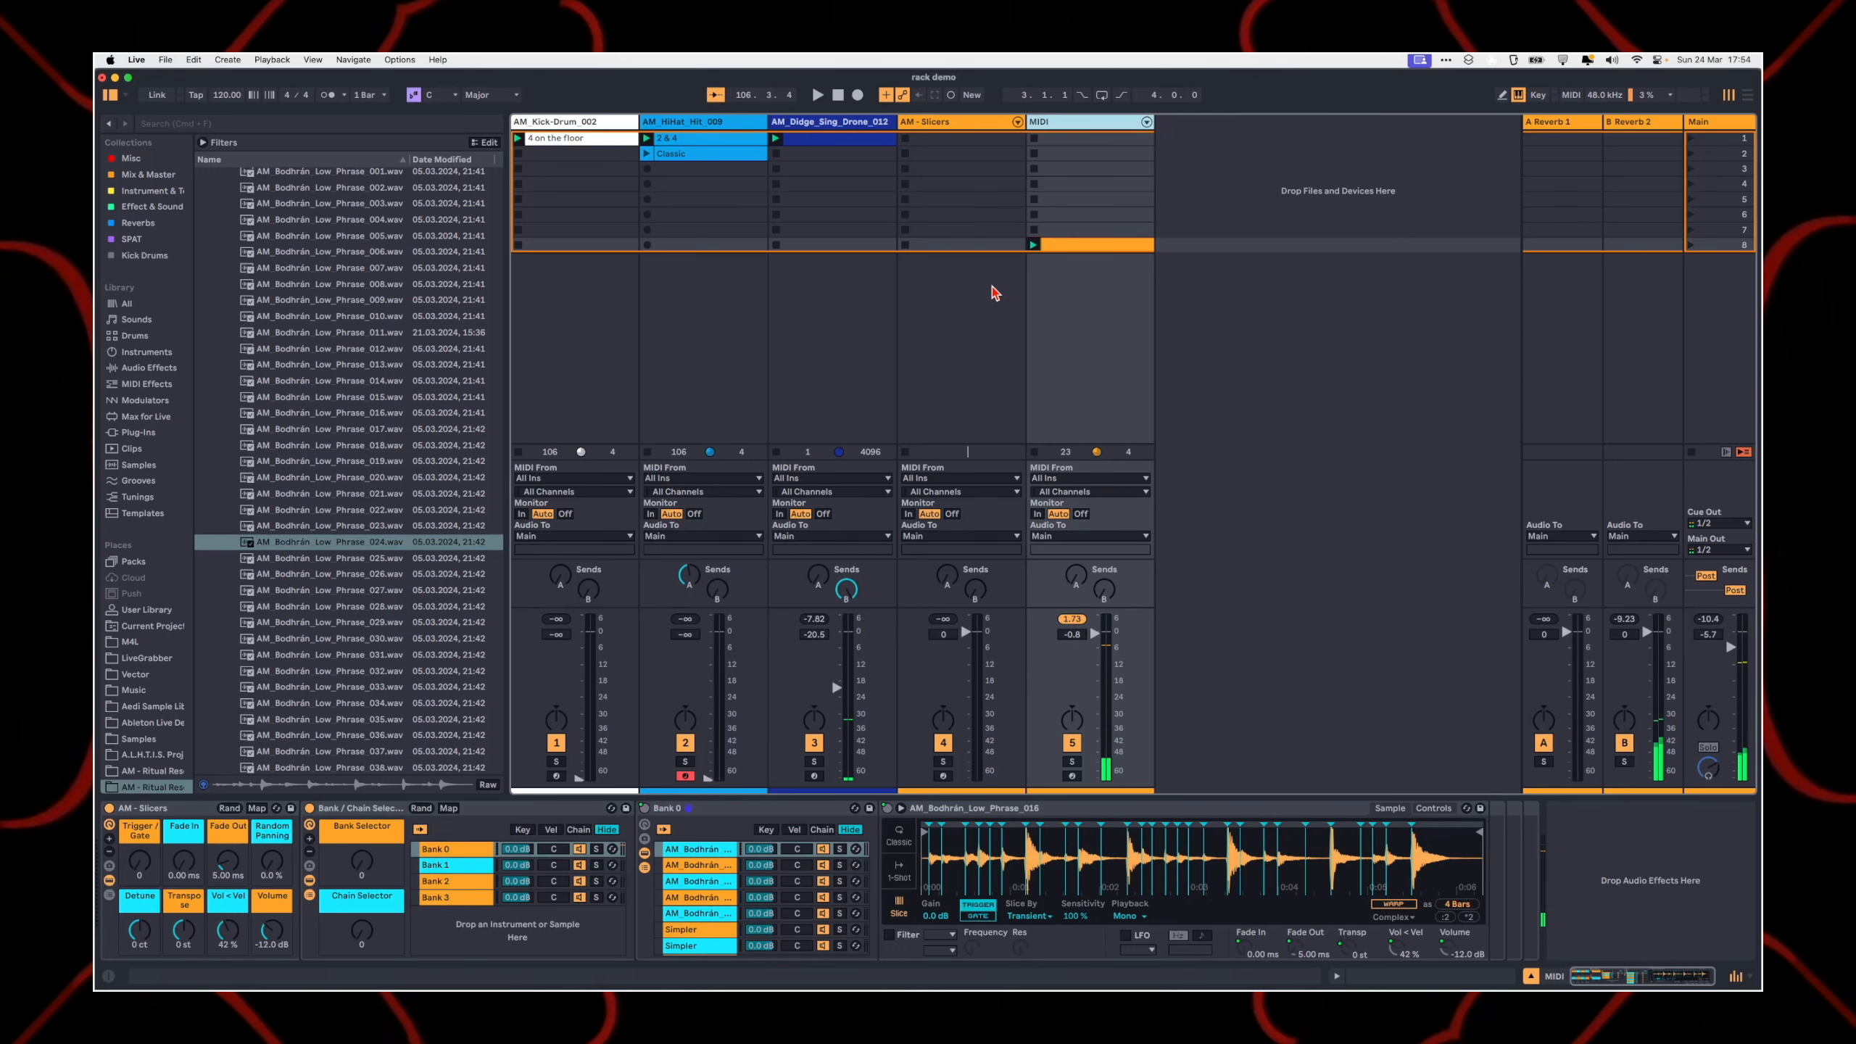
{"action": "key", "text": "Delete"}
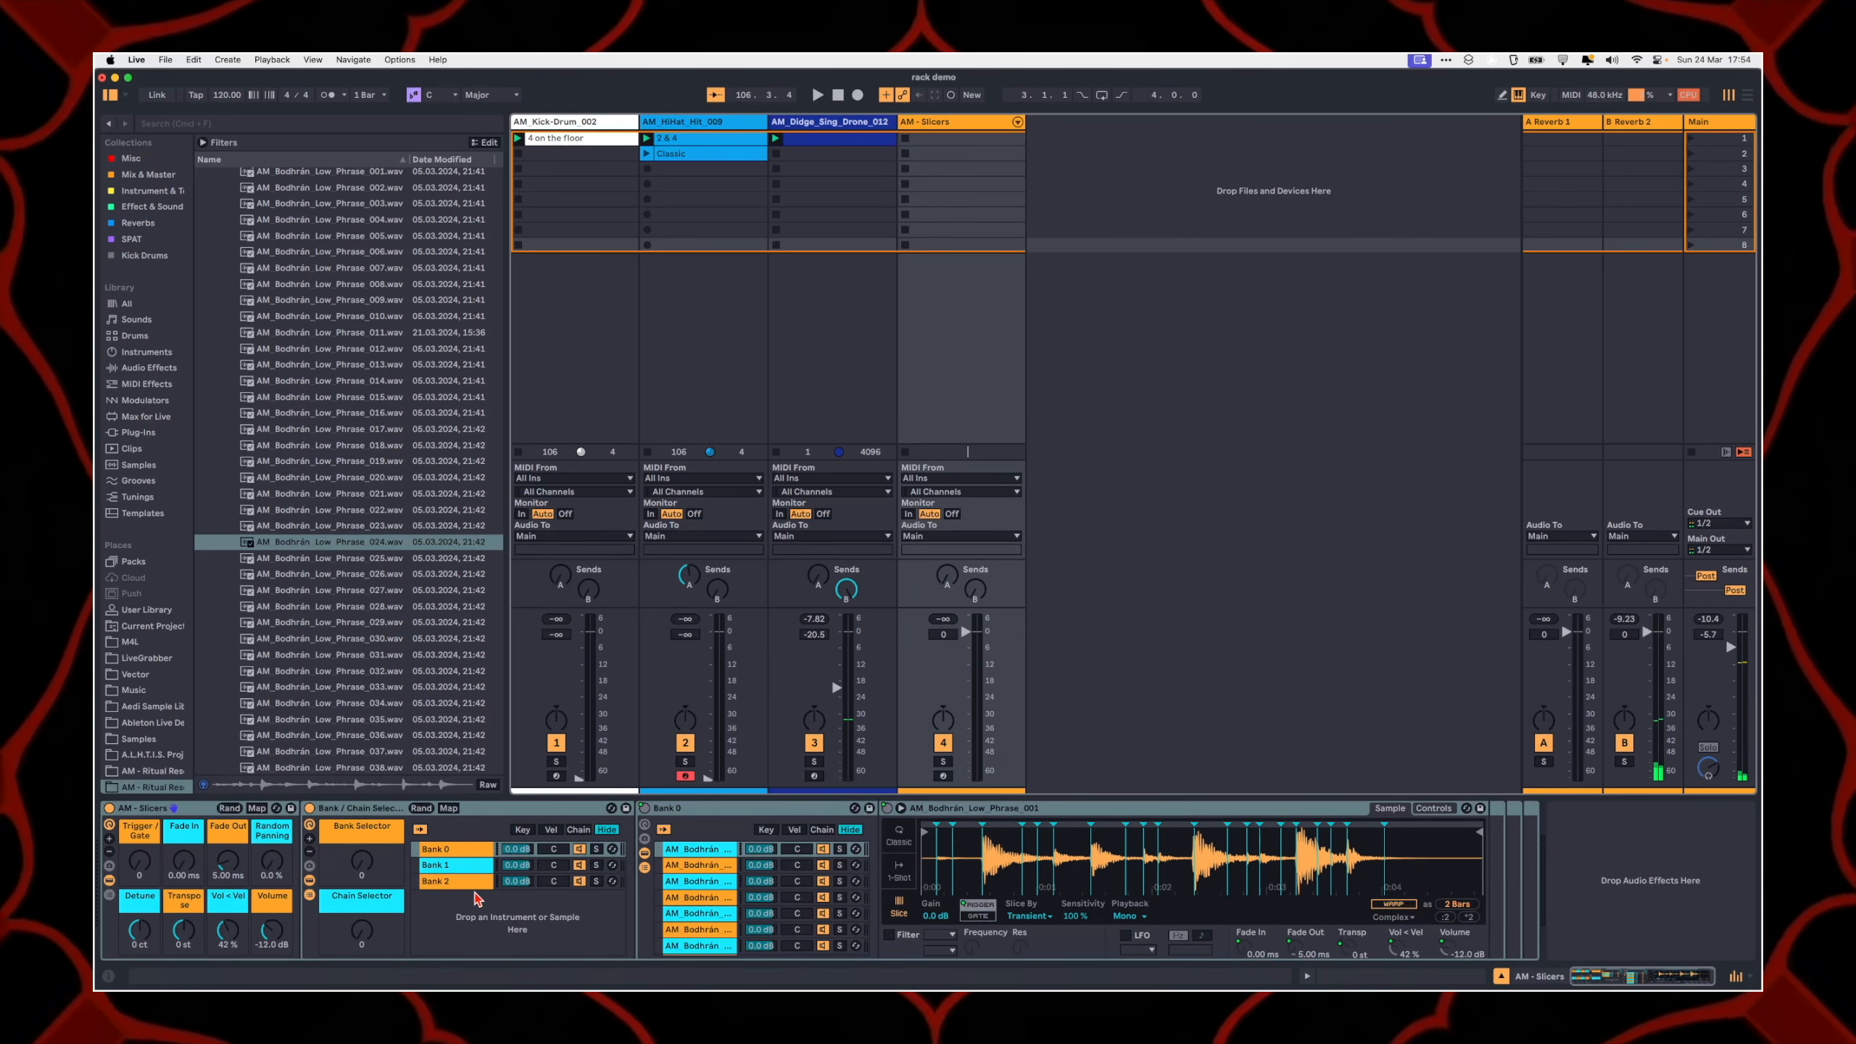
Step: Look through Bank 0's chains on the AM - Slicers track and display the AM_Bodhrán_Low_Phrase_007 sample
{"action": "scroll", "coordinate": [692, 878], "scroll_direction": "down", "scroll_amount": 1}
{"action": "scroll", "coordinate": [692, 880], "scroll_direction": "up", "scroll_amount": 2}
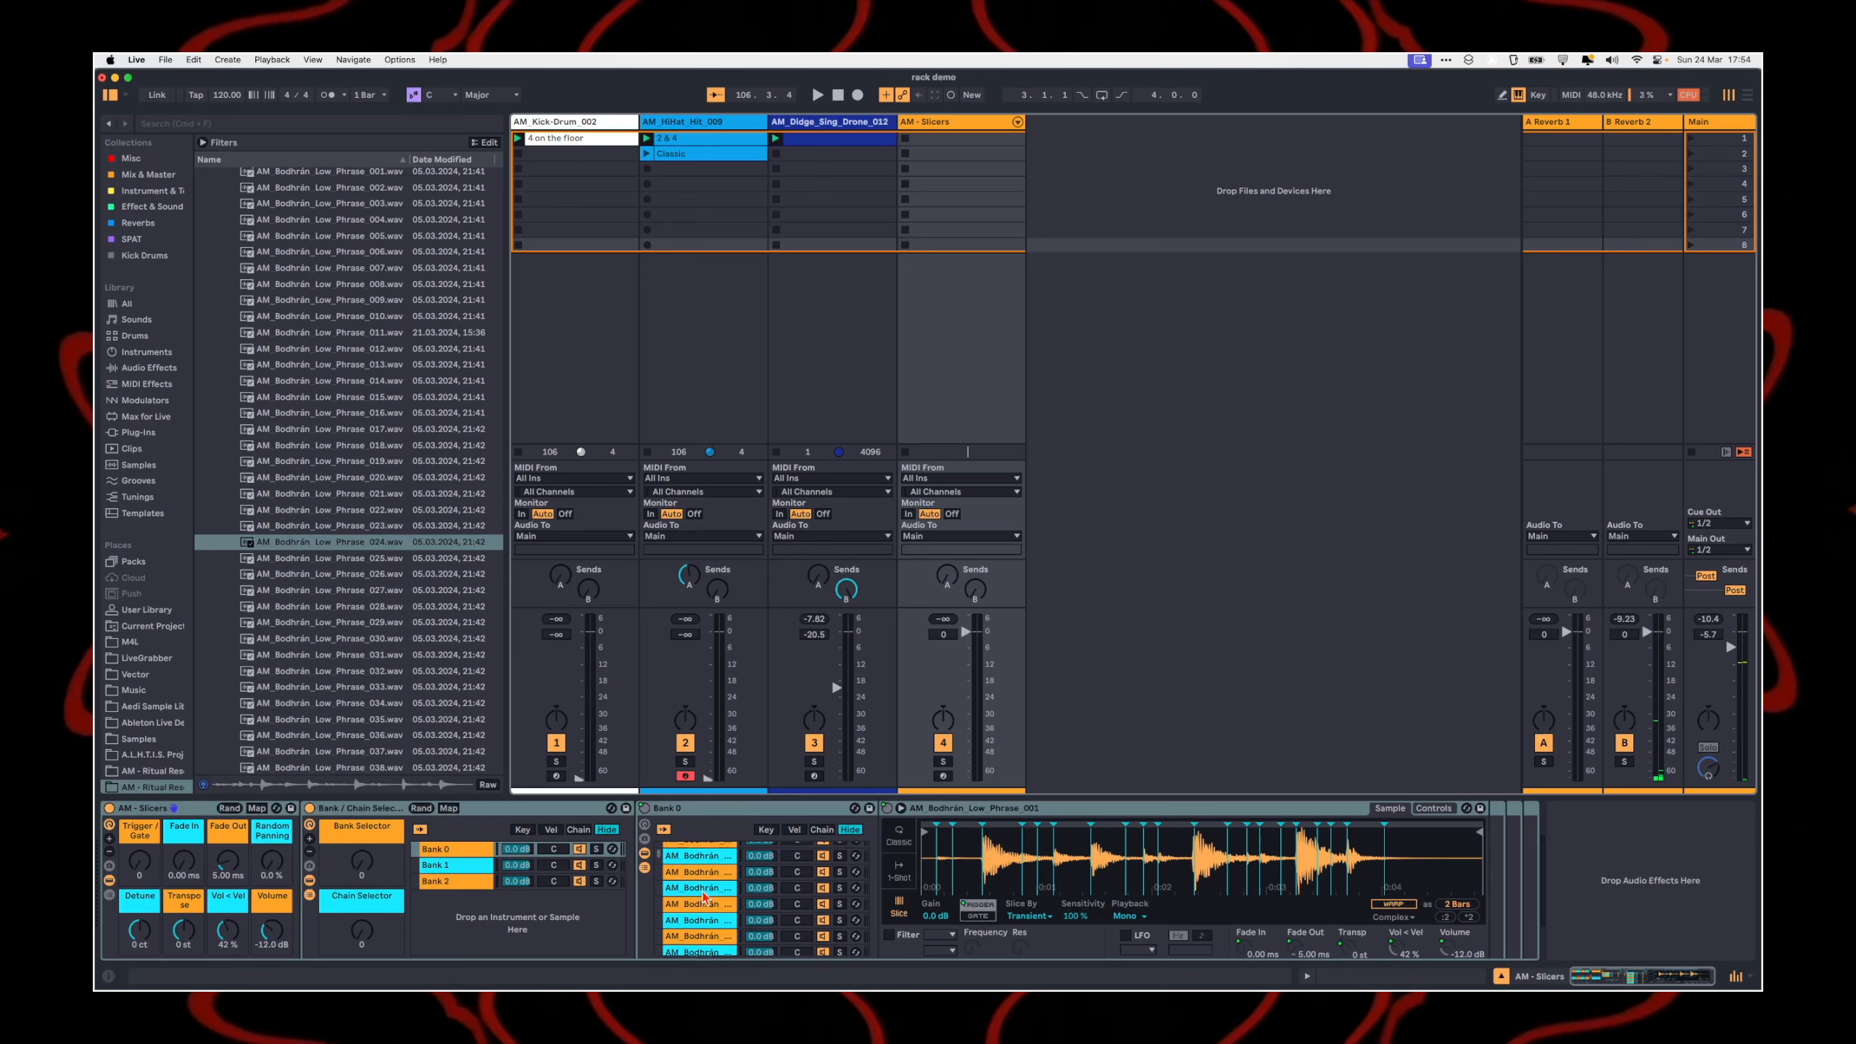
{"action": "left_click", "coordinate": [699, 902]}
{"action": "scroll", "coordinate": [702, 886], "scroll_direction": "up", "scroll_amount": 2}
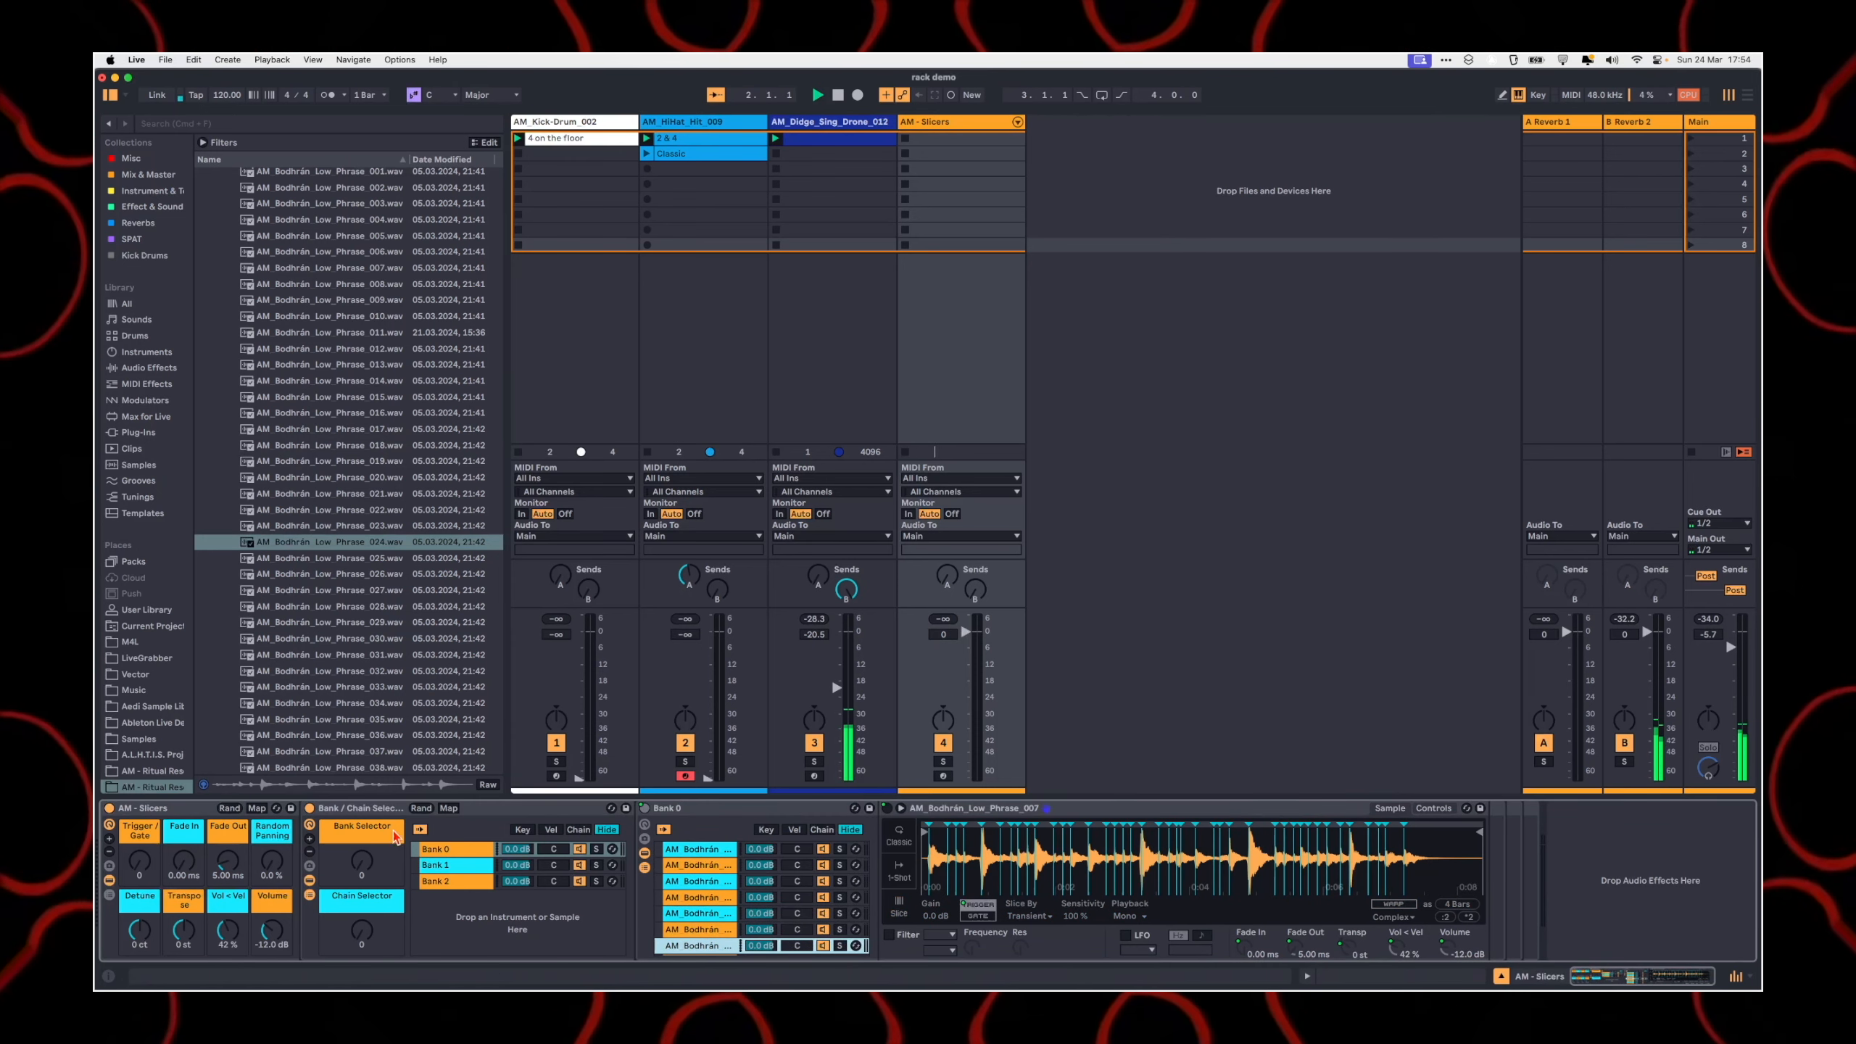
Step: Fill a new one-bar MIDI clip in the AM - Slicers track's eighth slot with sixteenth-note C3 notes of randomized velocity
{"action": "double_click", "coordinate": [959, 246]}
{"action": "left_click_drag", "start_coordinate": [445, 900], "coordinate": [760, 901]}
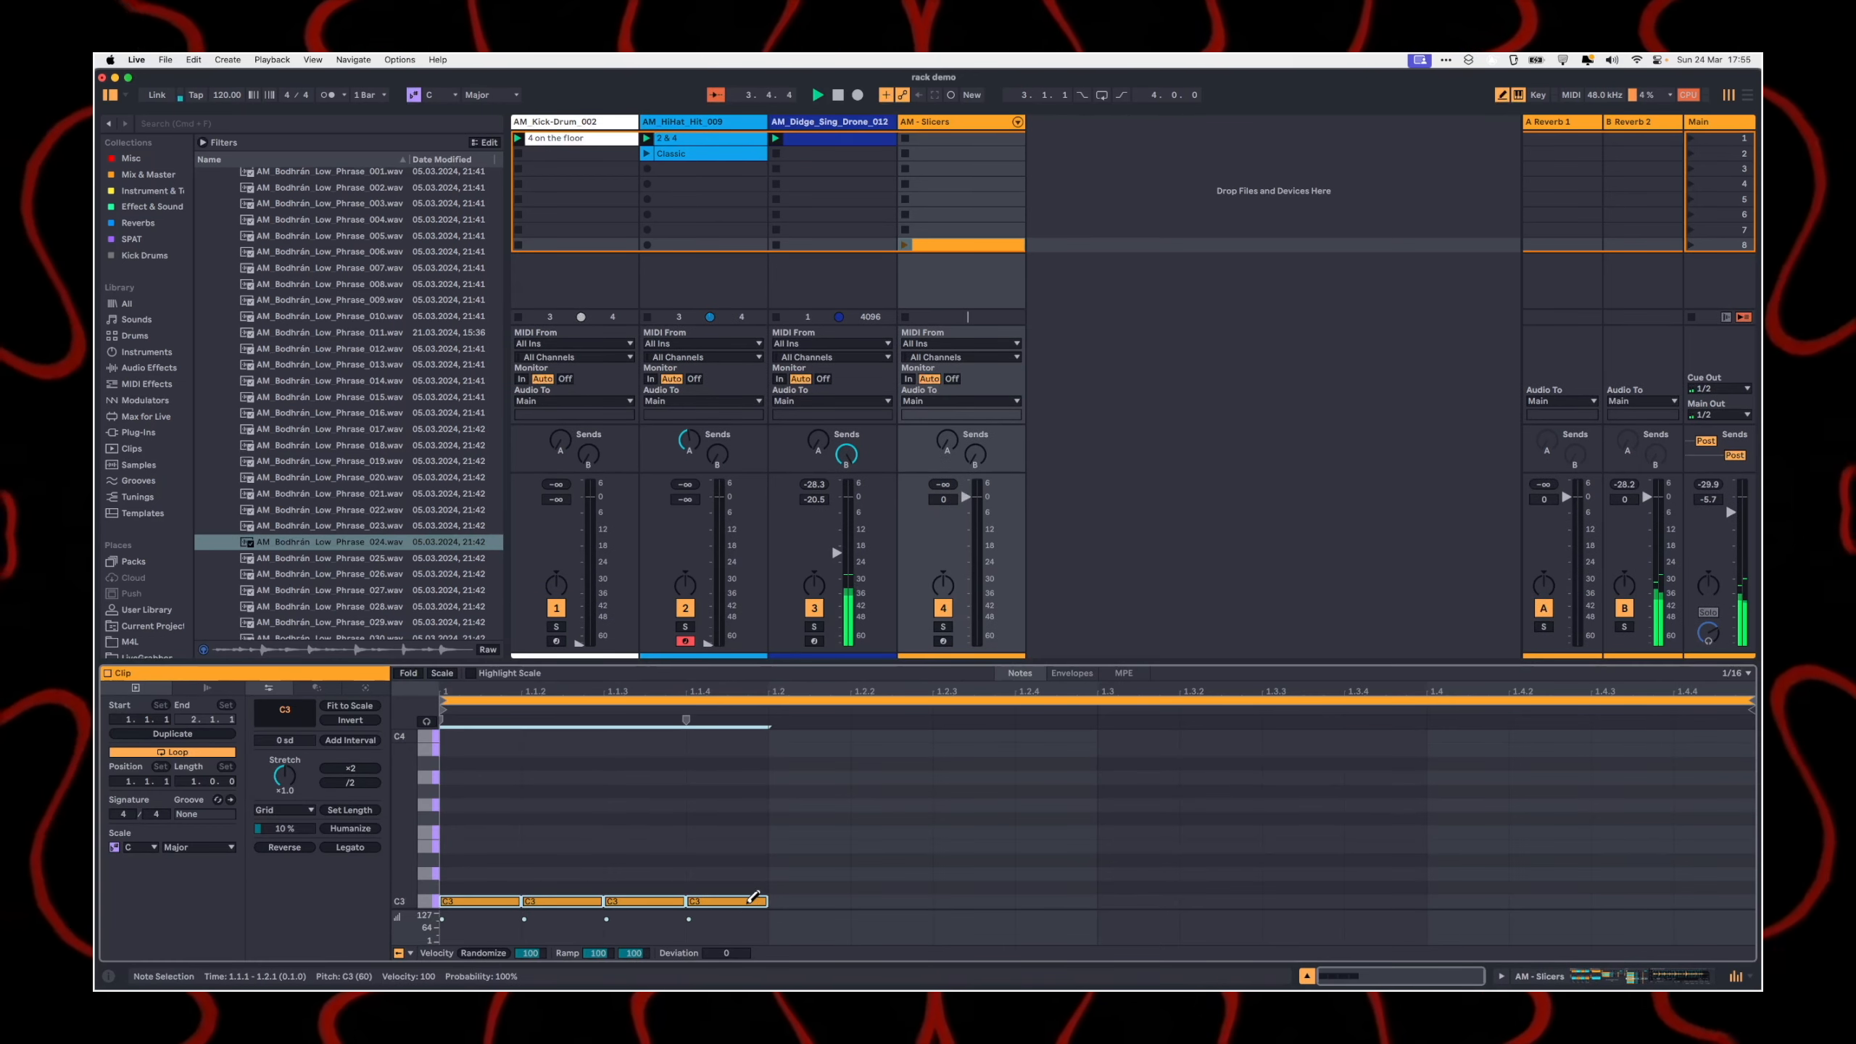
{"action": "key", "text": "super+d"}
{"action": "key", "text": "super+d"}
{"action": "key", "text": "super+d"}
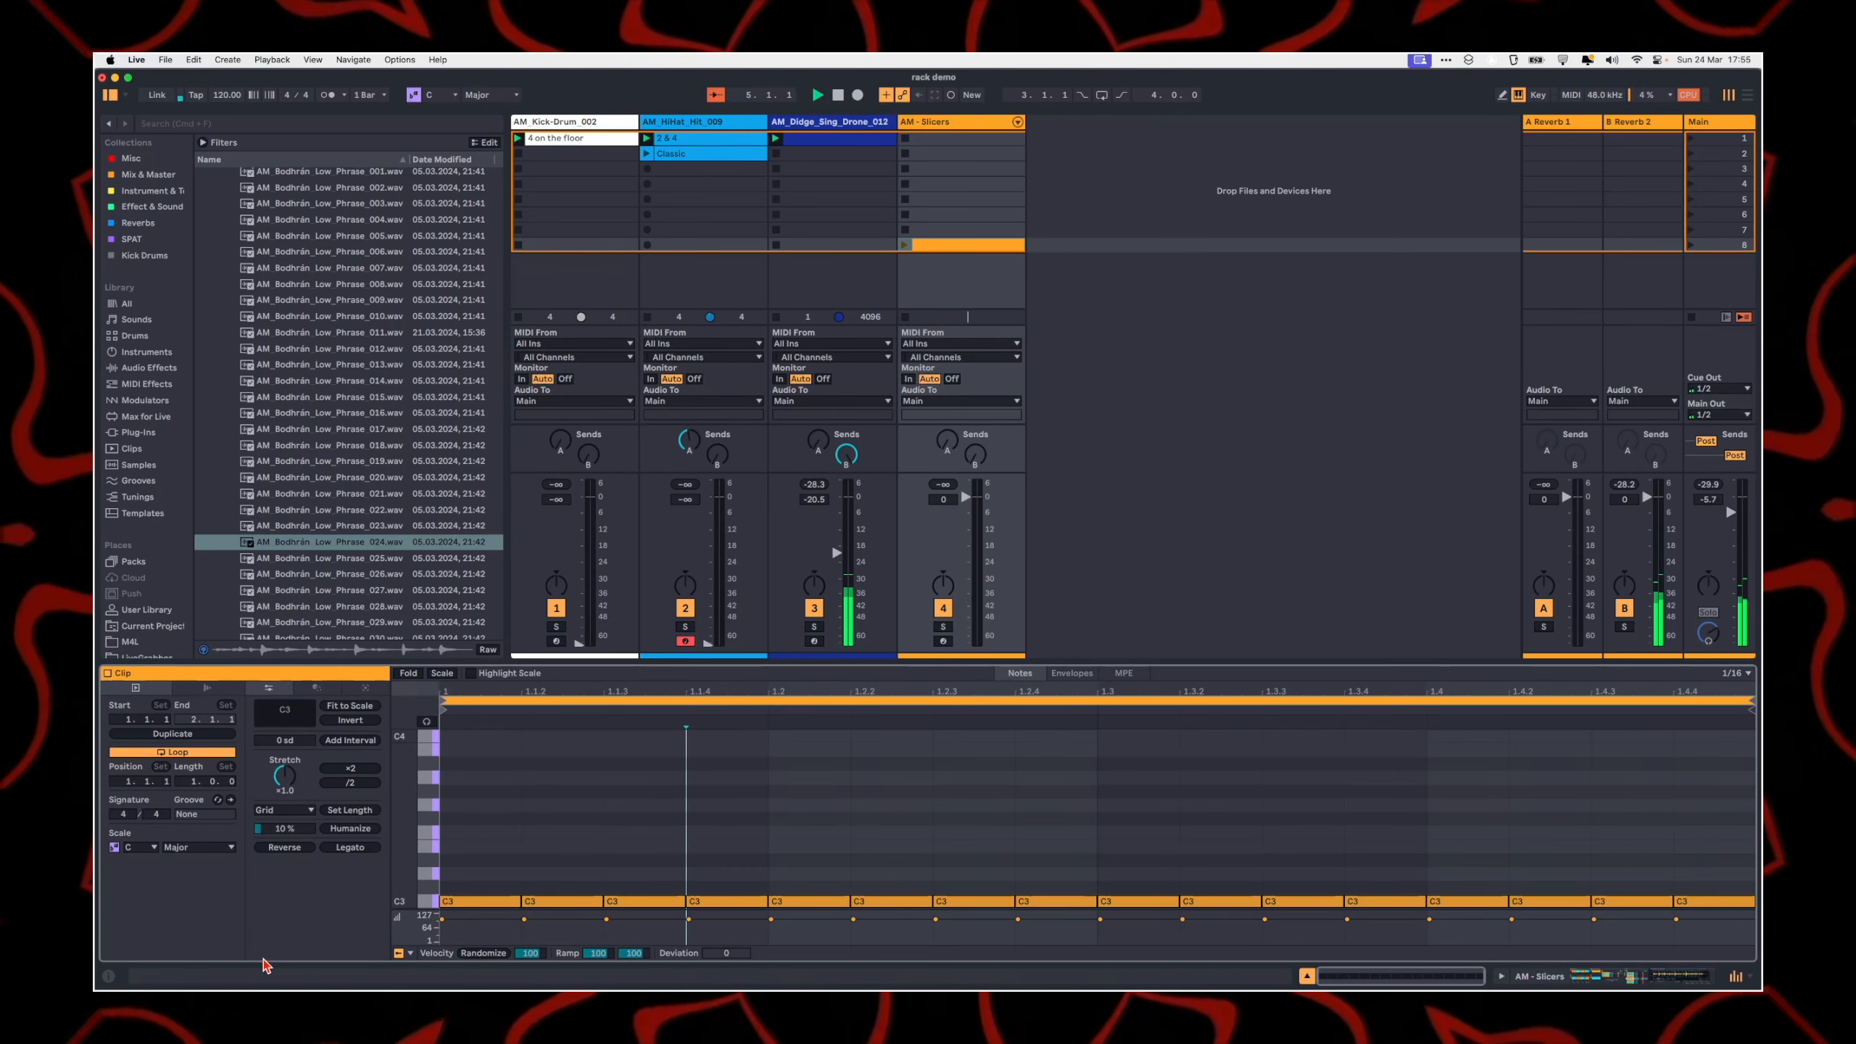
{"action": "left_click", "coordinate": [465, 954]}
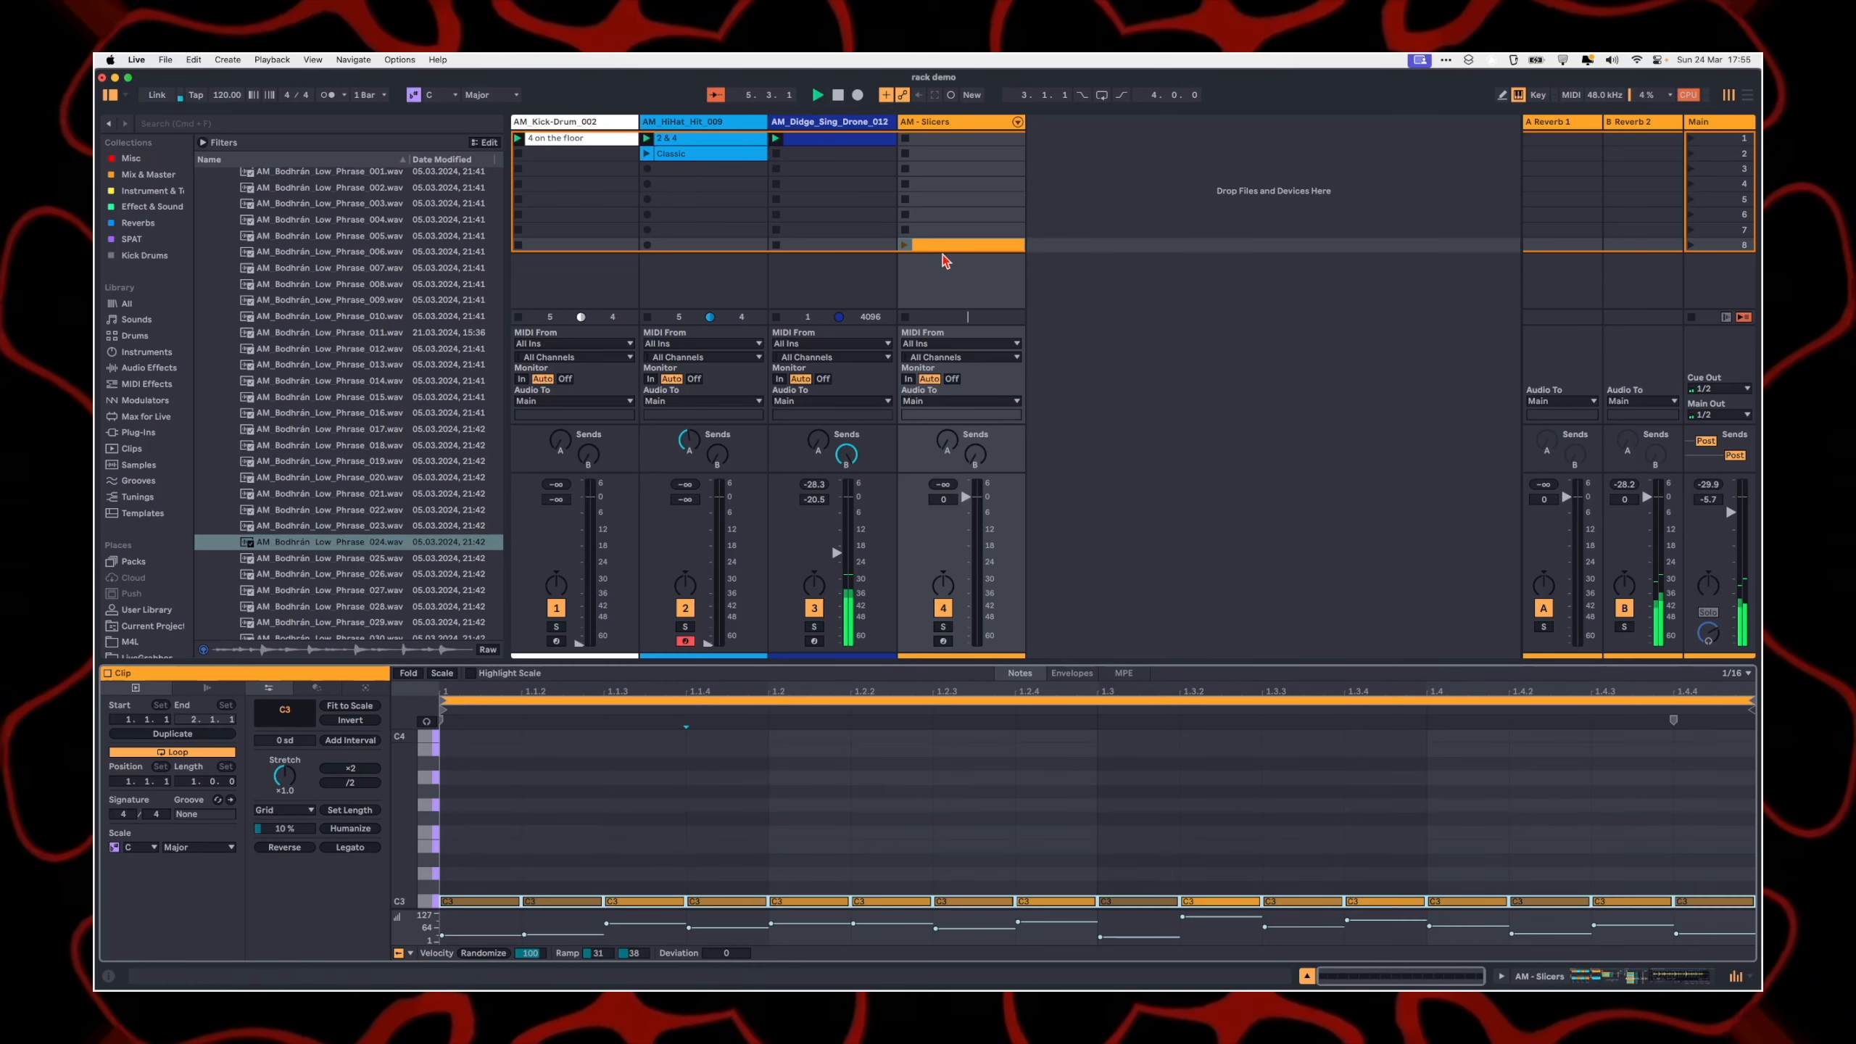
{"action": "left_click", "coordinate": [959, 135]}
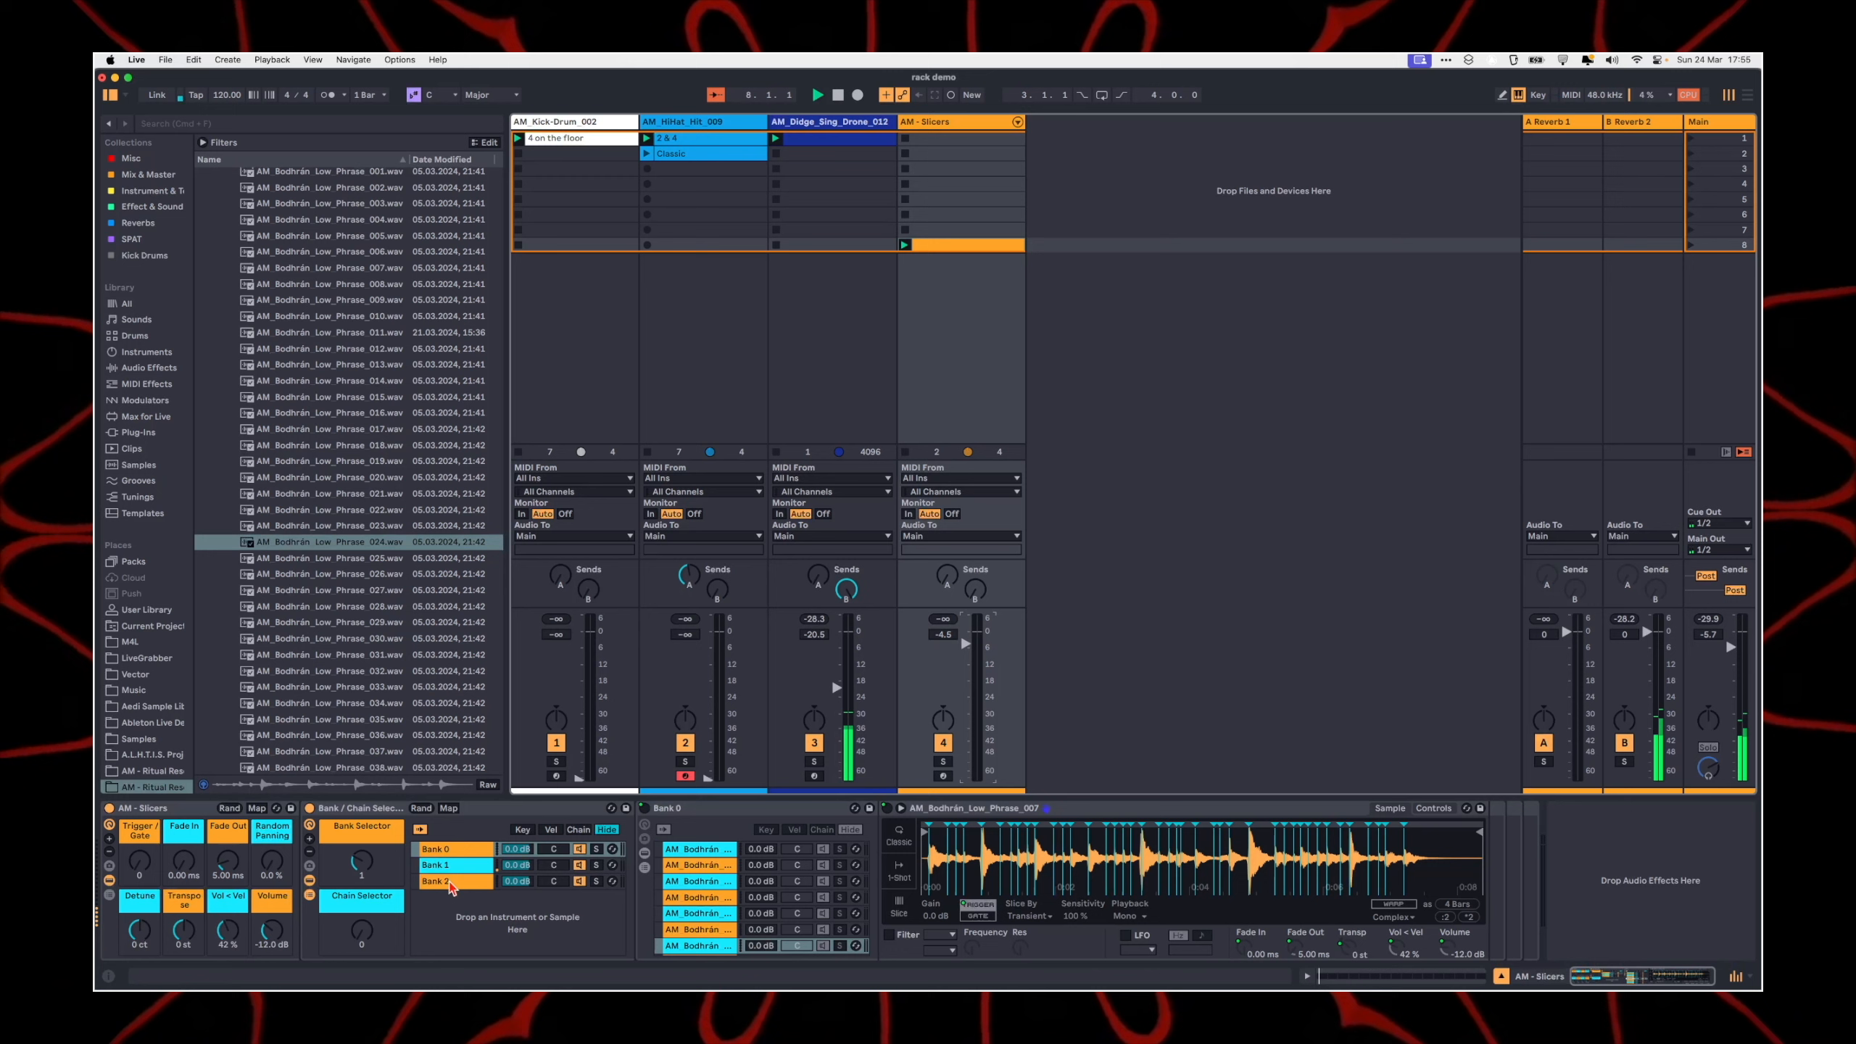
Step: Set the Bank Selector to 0 and audition its phrases with the Chain Selector at values such as 50, ending at 12
{"action": "left_click_drag", "start_coordinate": [362, 862], "coordinate": [363, 904]}
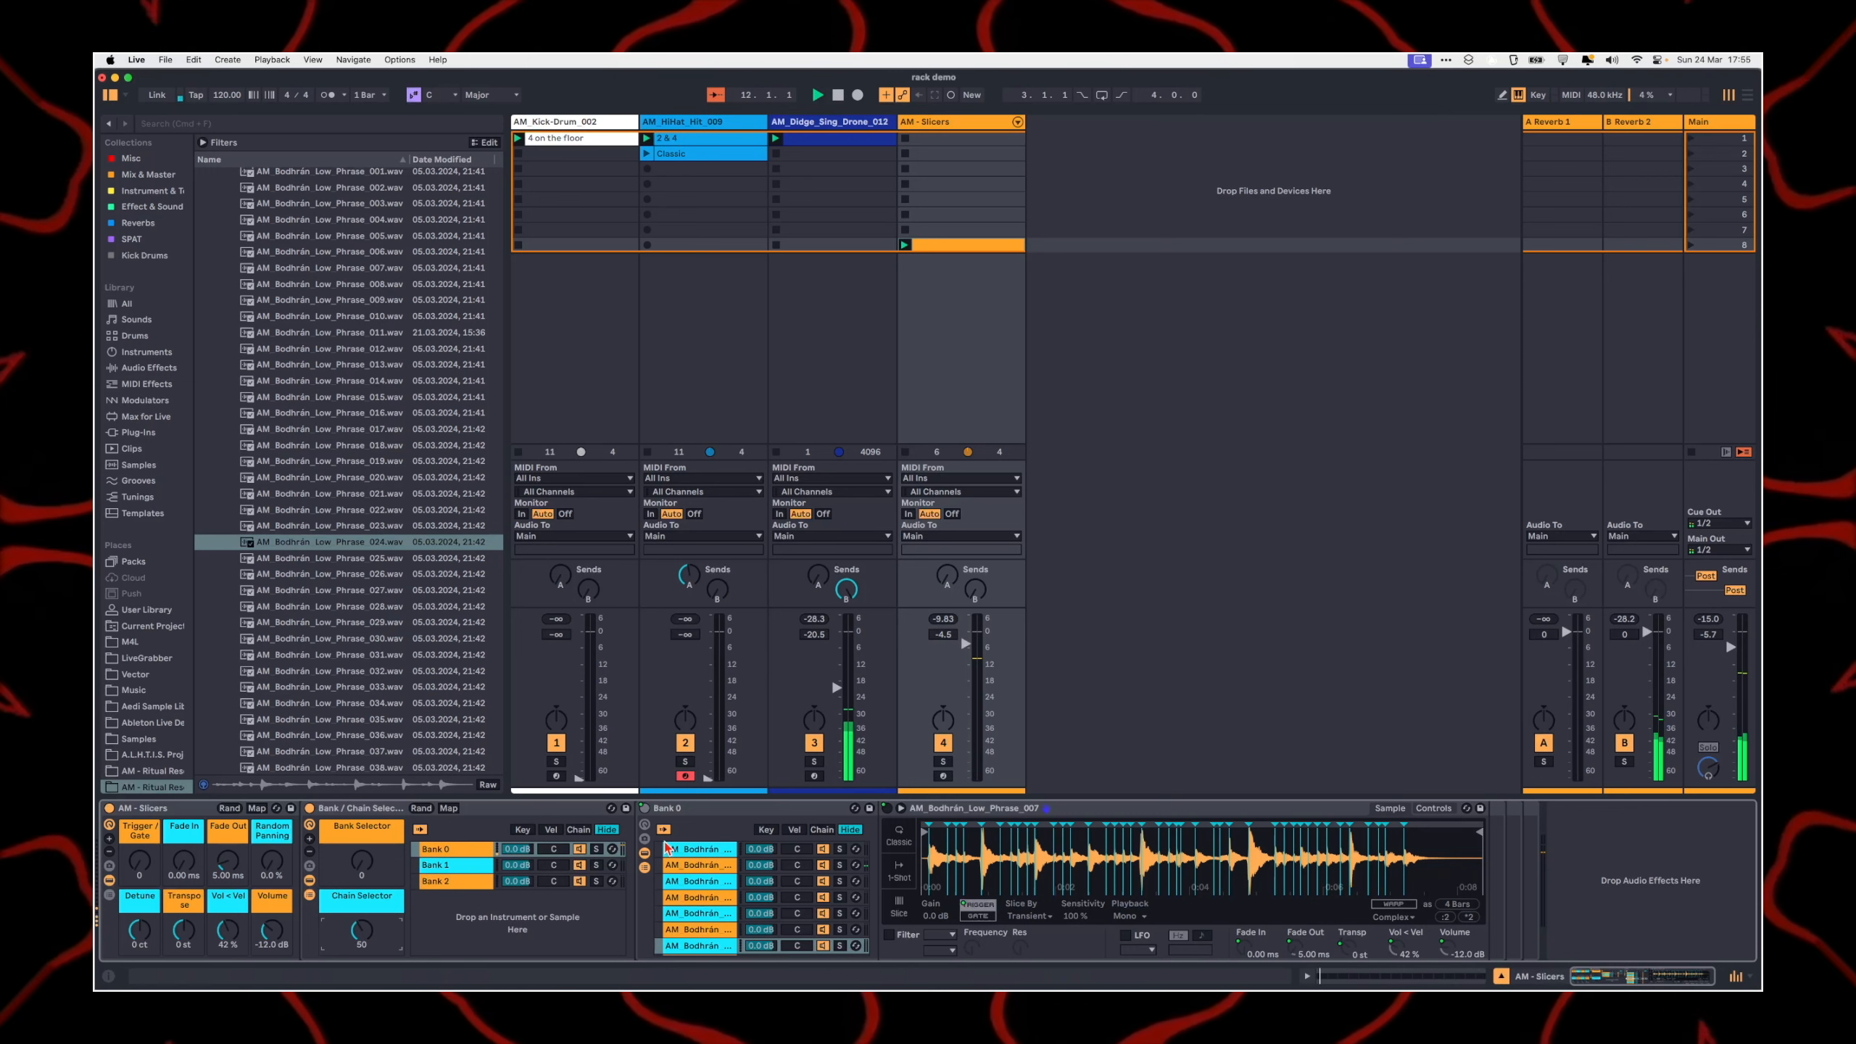
{"action": "scroll", "coordinate": [667, 849], "scroll_direction": "down", "scroll_amount": 5}
{"action": "left_click_drag", "start_coordinate": [361, 930], "coordinate": [361, 945]}
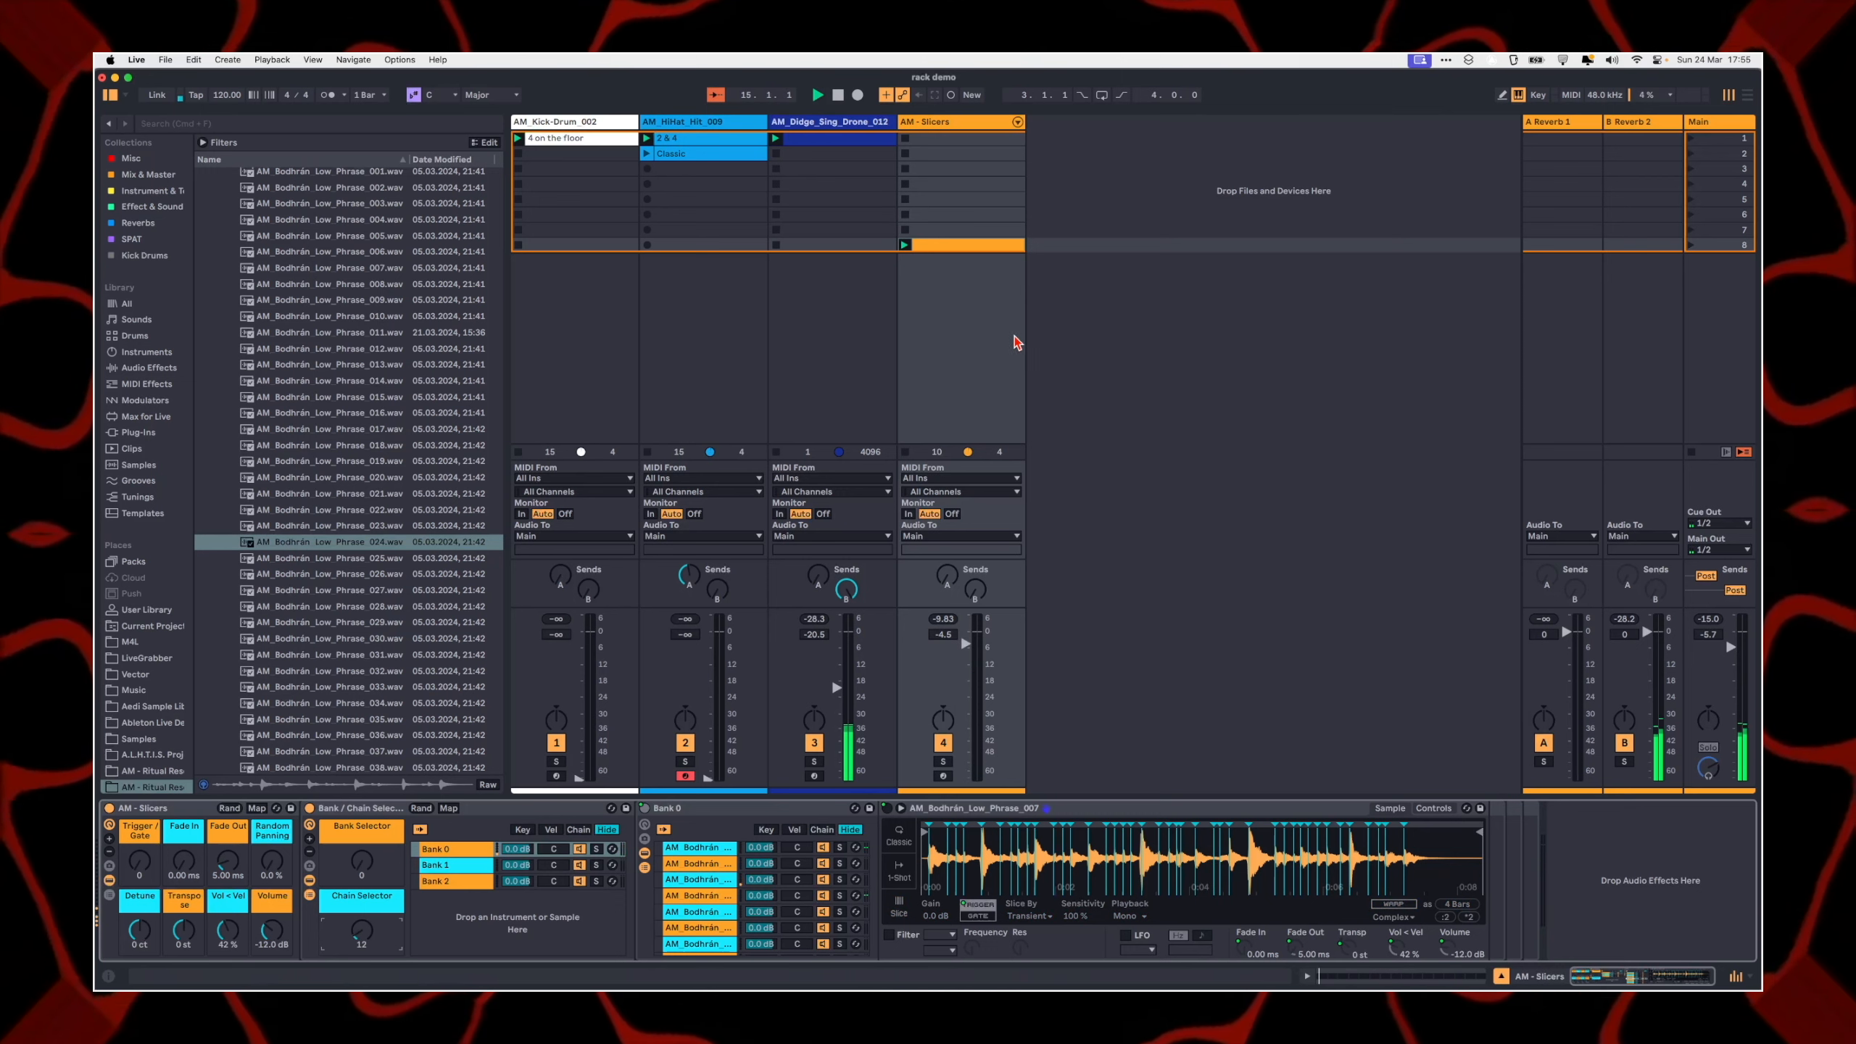
Step: Transpose all notes of the AM - Slicers clip down two octaves and bring the track's devices back into view
{"action": "left_click", "coordinate": [962, 246]}
{"action": "left_click", "coordinate": [860, 745]}
{"action": "key", "text": "super+a"}
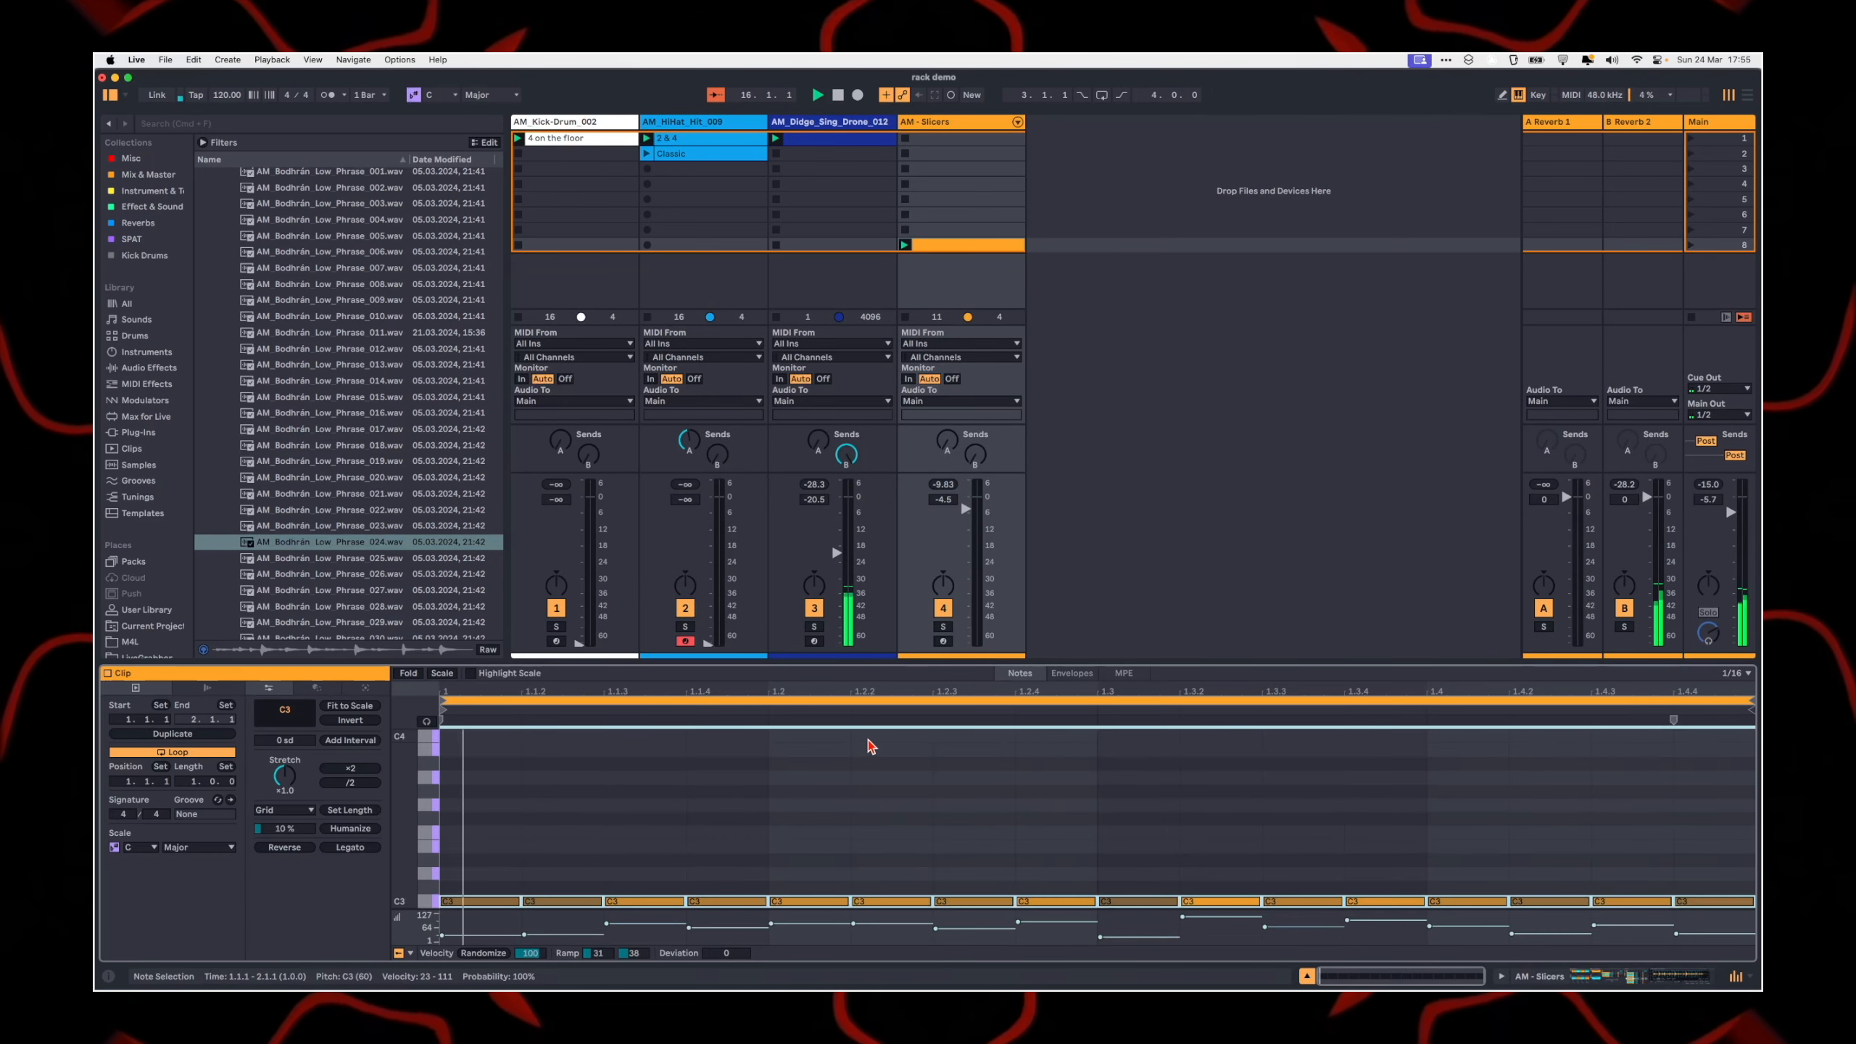
{"action": "key", "text": "shift+Down"}
{"action": "key", "text": "shift+Down"}
{"action": "left_click", "coordinate": [951, 142]}
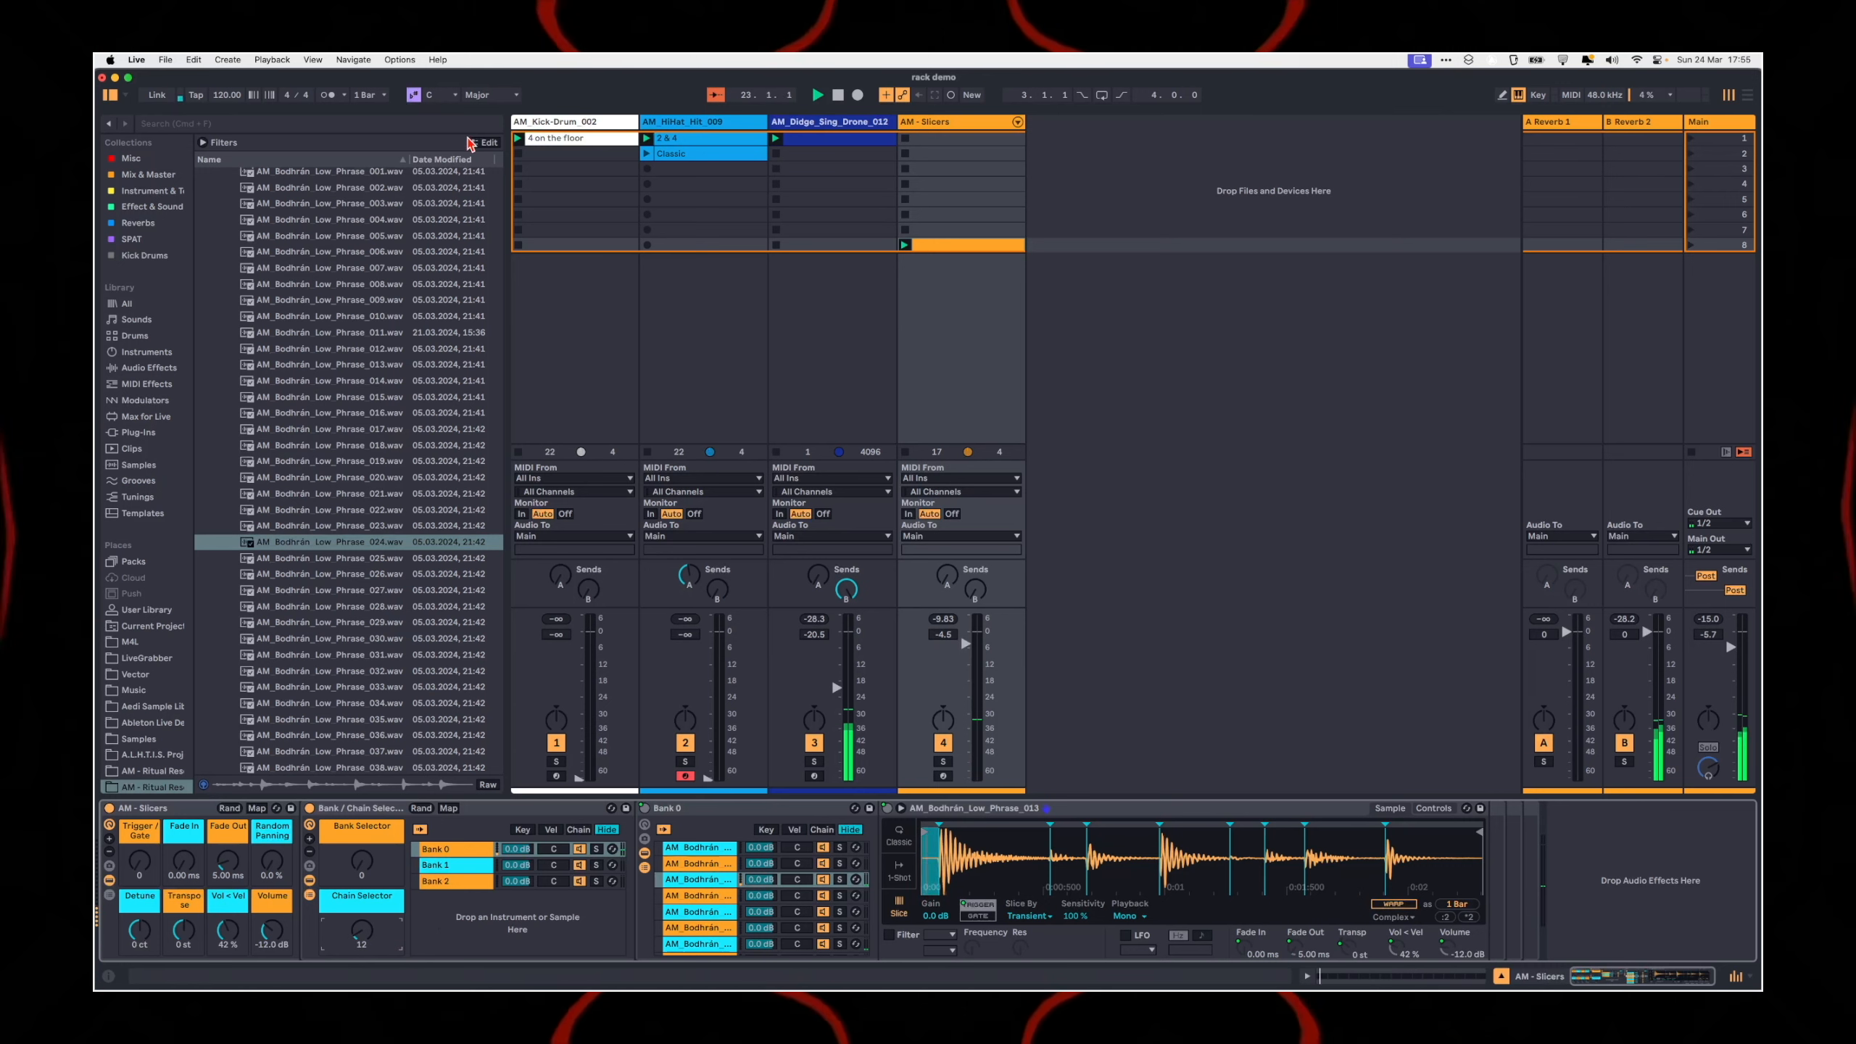
Step: Collapse the Acoustic sample folders, open the Ableton Live Racks folder and load AM - MIDI ToolBox in front of the AM - Slicers rack
{"action": "scroll", "coordinate": [146, 775], "scroll_direction": "down", "scroll_amount": 1}
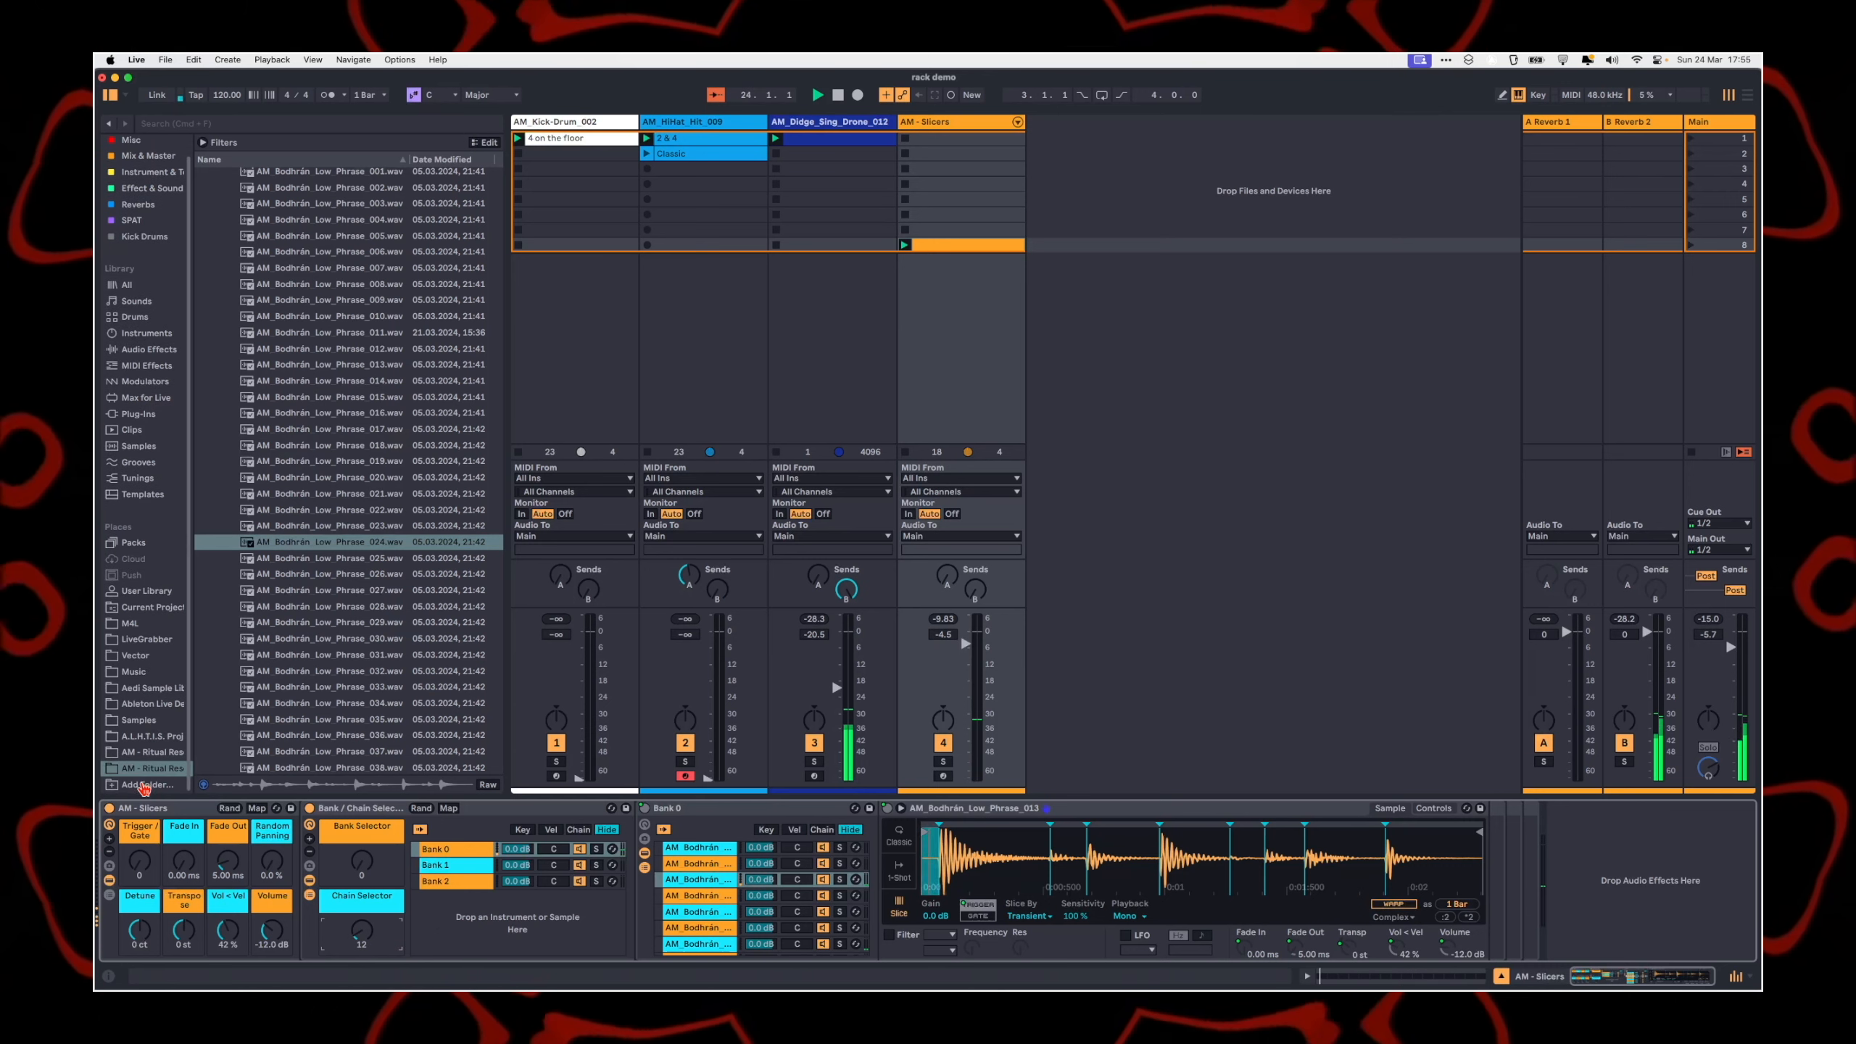
{"action": "scroll", "coordinate": [424, 288], "scroll_direction": "up", "scroll_amount": 3}
{"action": "left_click", "coordinate": [426, 294]}
{"action": "key", "text": "Left"}
{"action": "key", "text": "Left"}
{"action": "key", "text": "Left"}
{"action": "key", "text": "Left"}
{"action": "key", "text": "Left"}
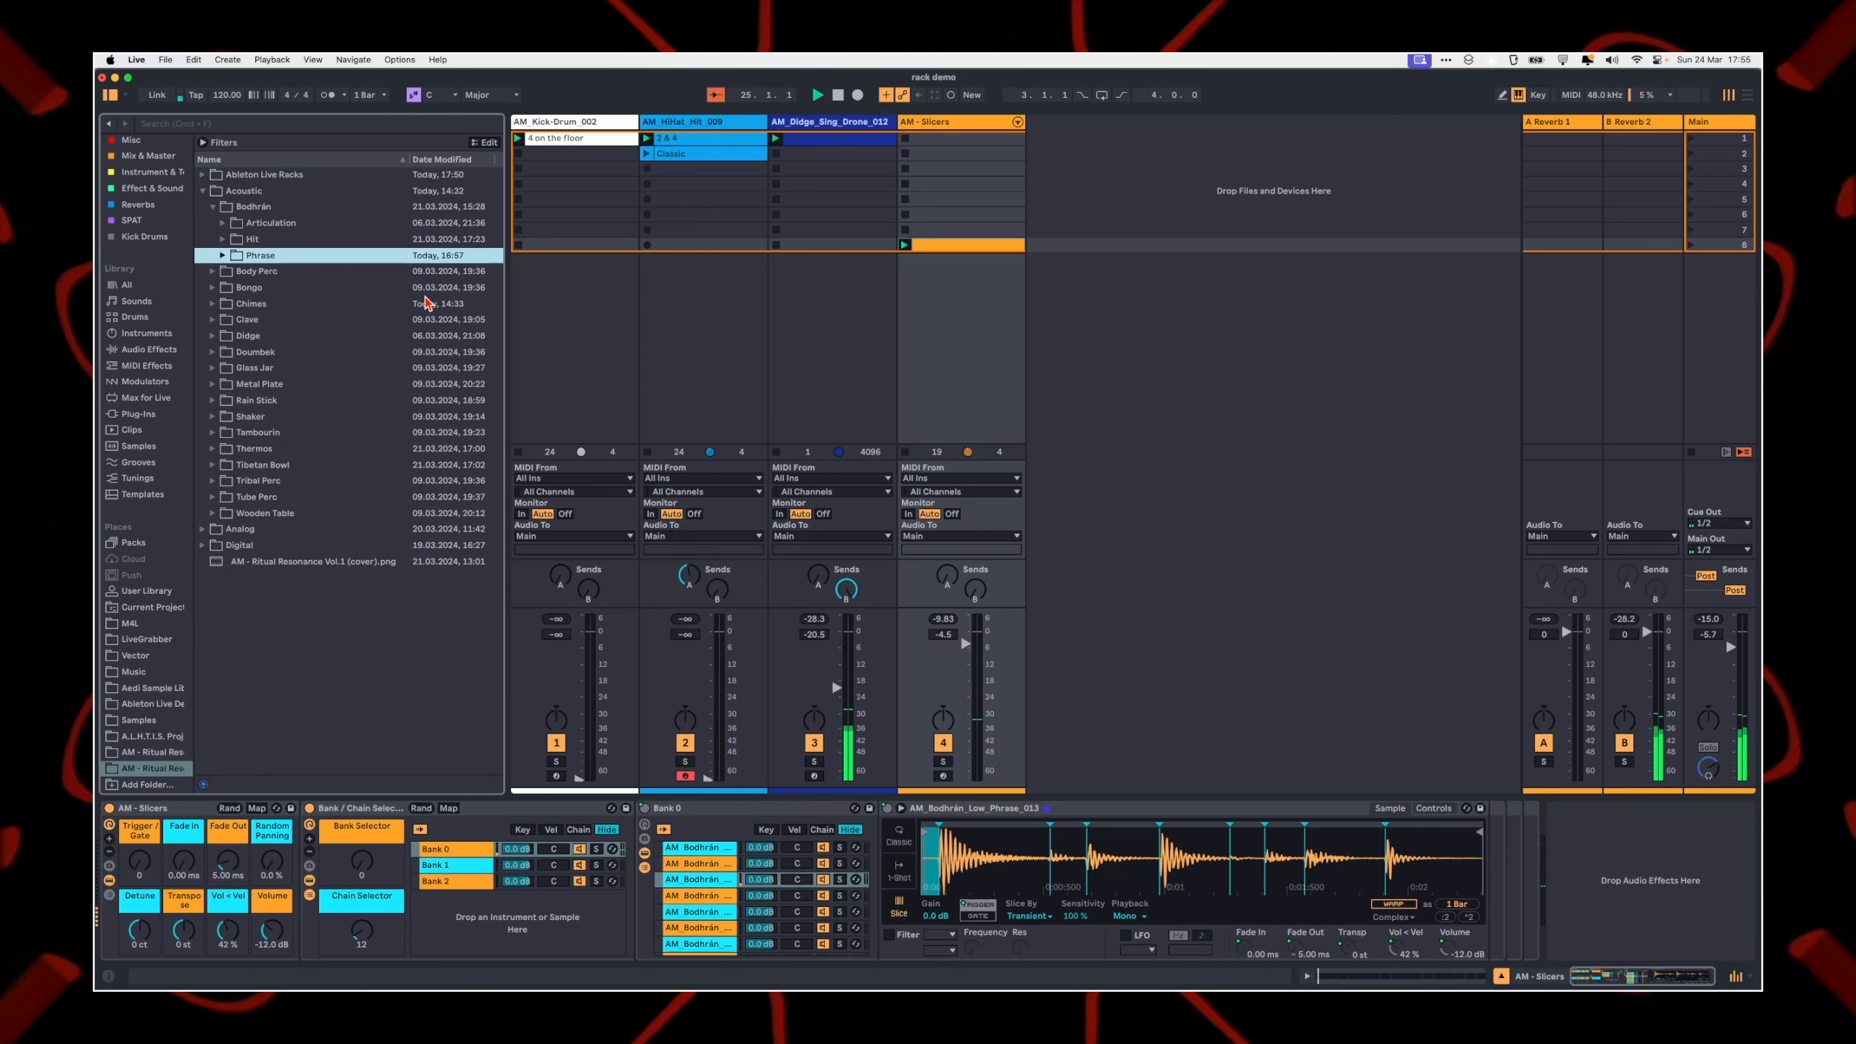
{"action": "key", "text": "Left"}
{"action": "key", "text": "Up"}
{"action": "key", "text": "Right"}
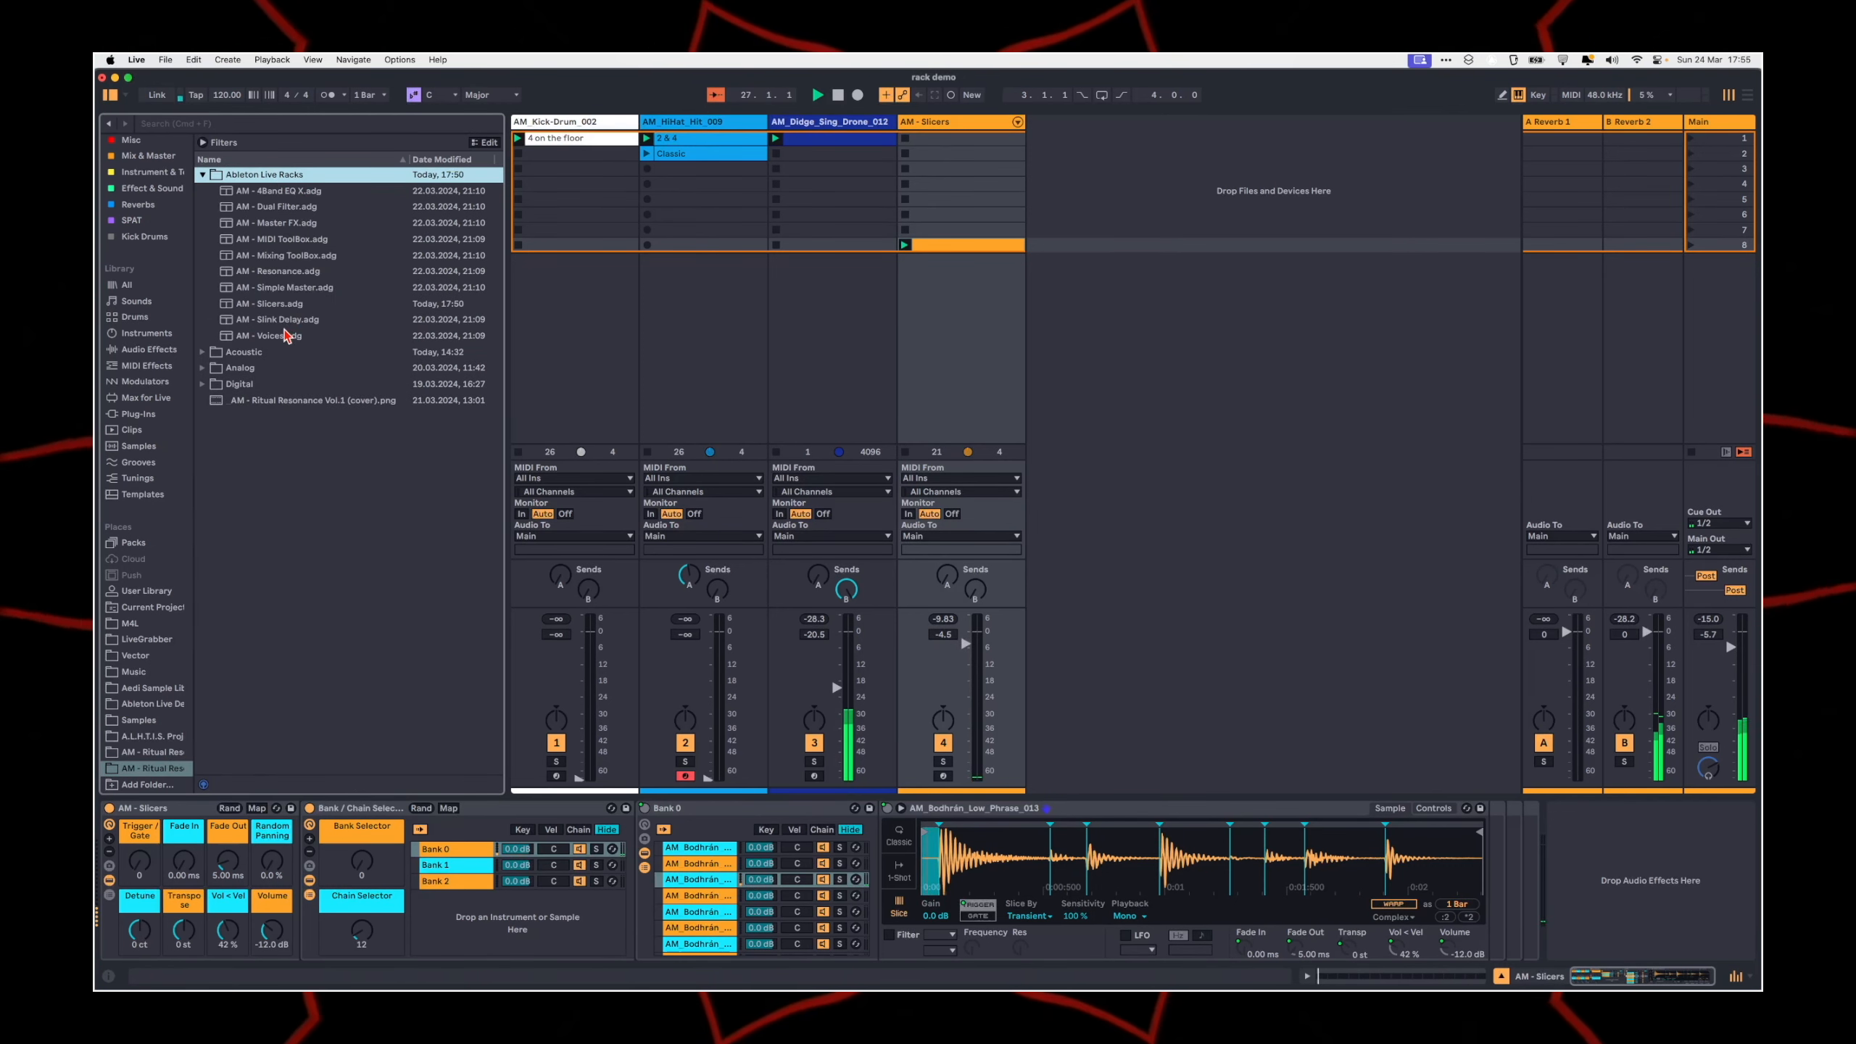
{"action": "left_click_drag", "start_coordinate": [280, 239], "coordinate": [521, 944]}
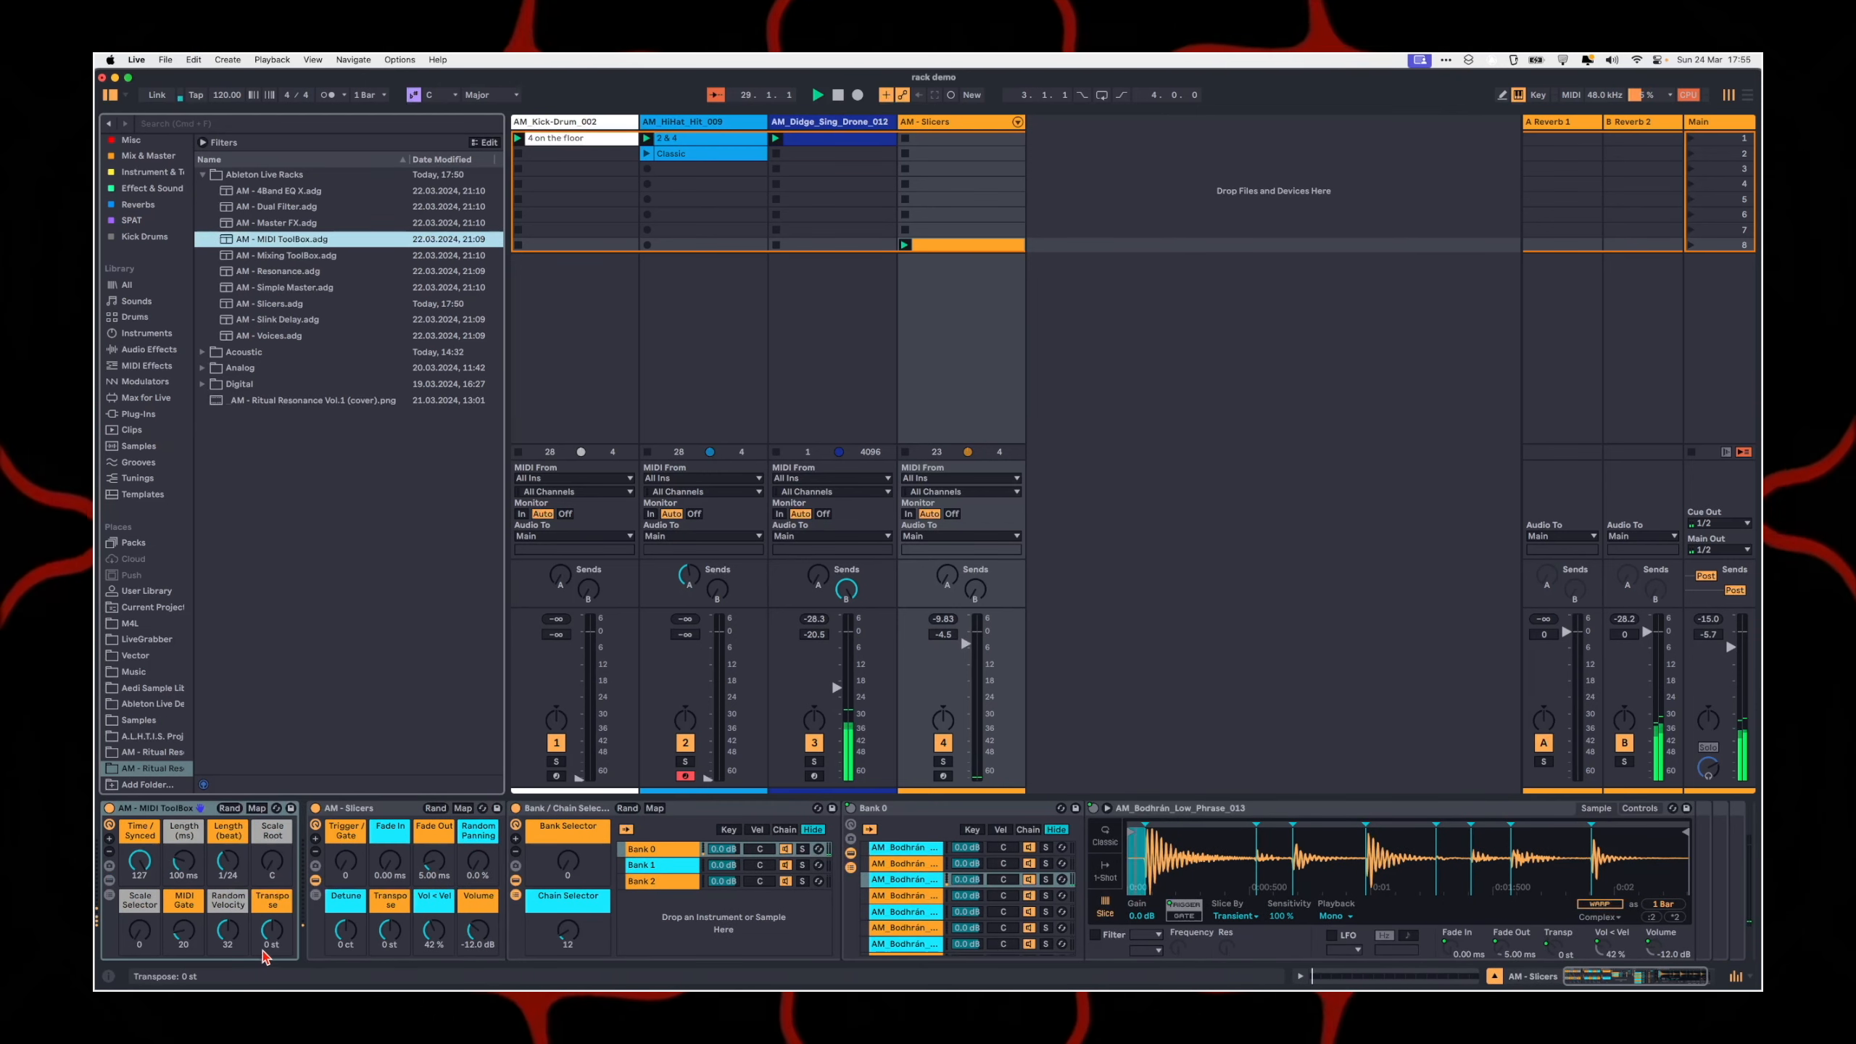
Step: Try the MIDI ToolBox's Transpose at +1 st, and show and hide the devices inside the rack
{"action": "left_click_drag", "start_coordinate": [271, 930], "coordinate": [271, 924]}
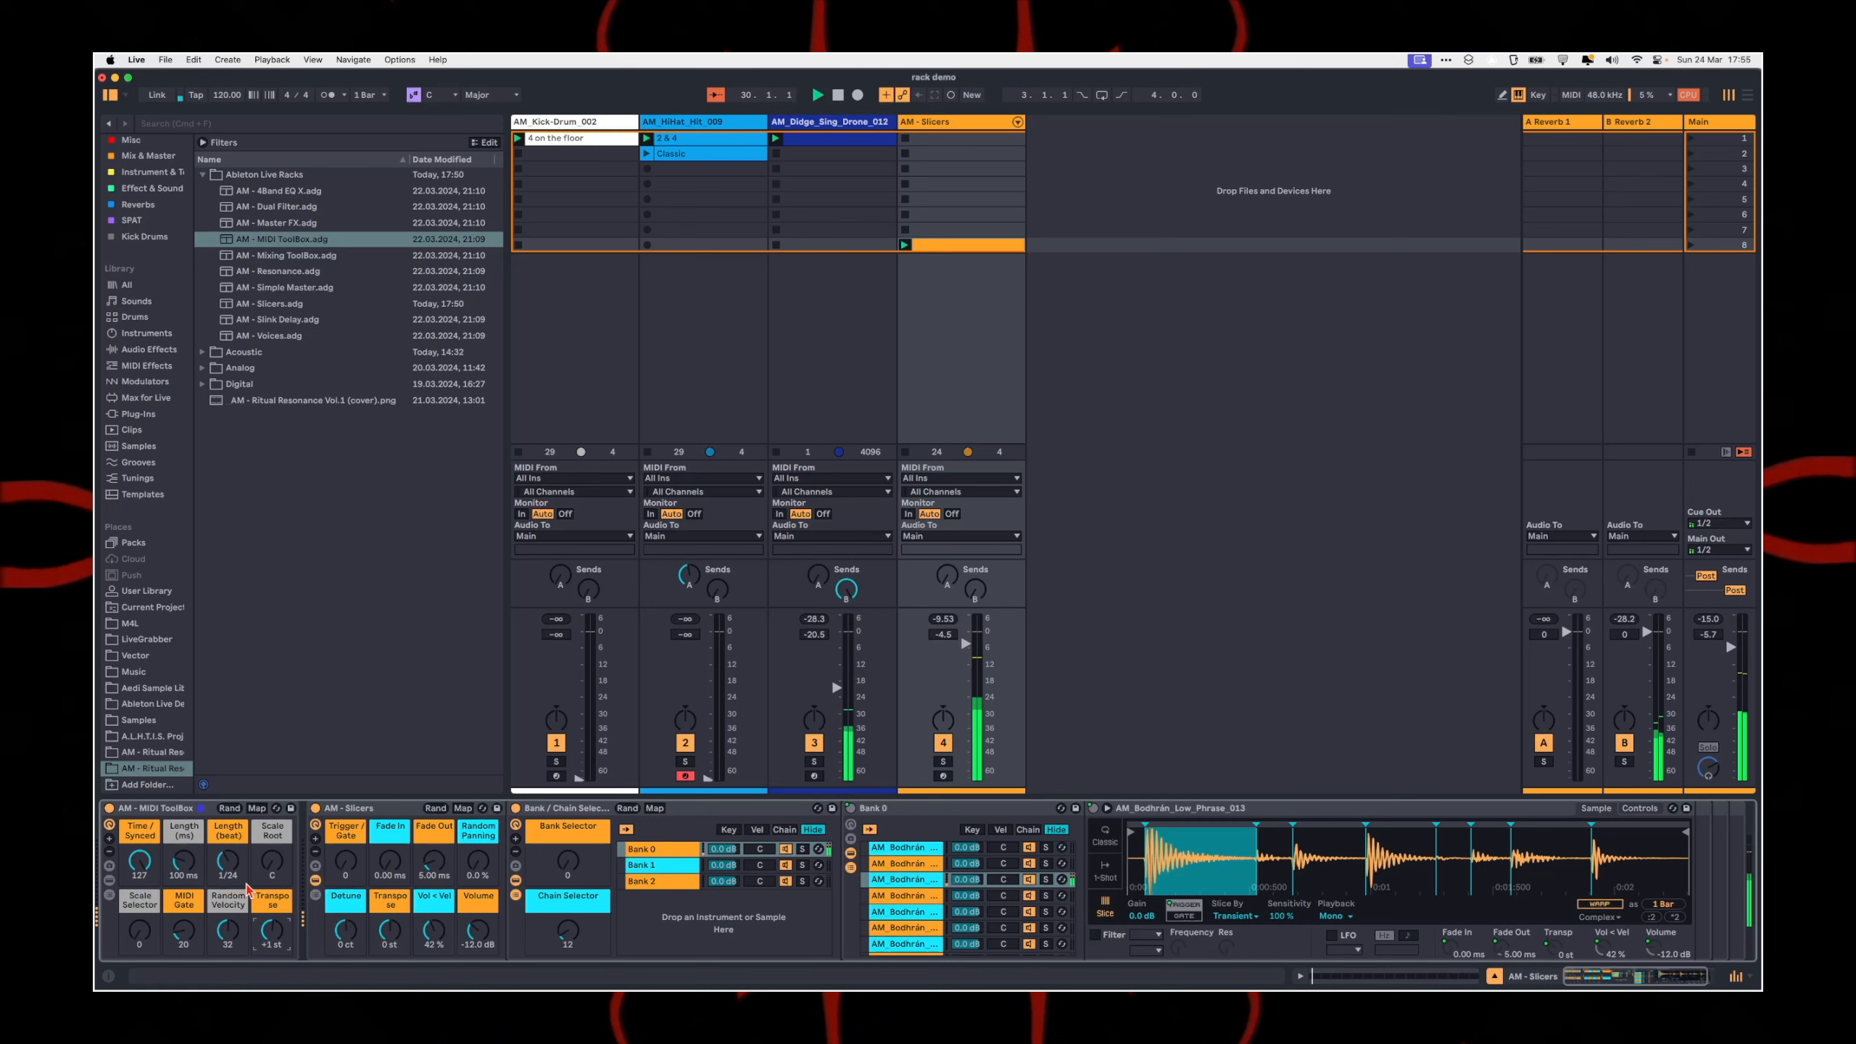
{"action": "left_click", "coordinate": [146, 809]}
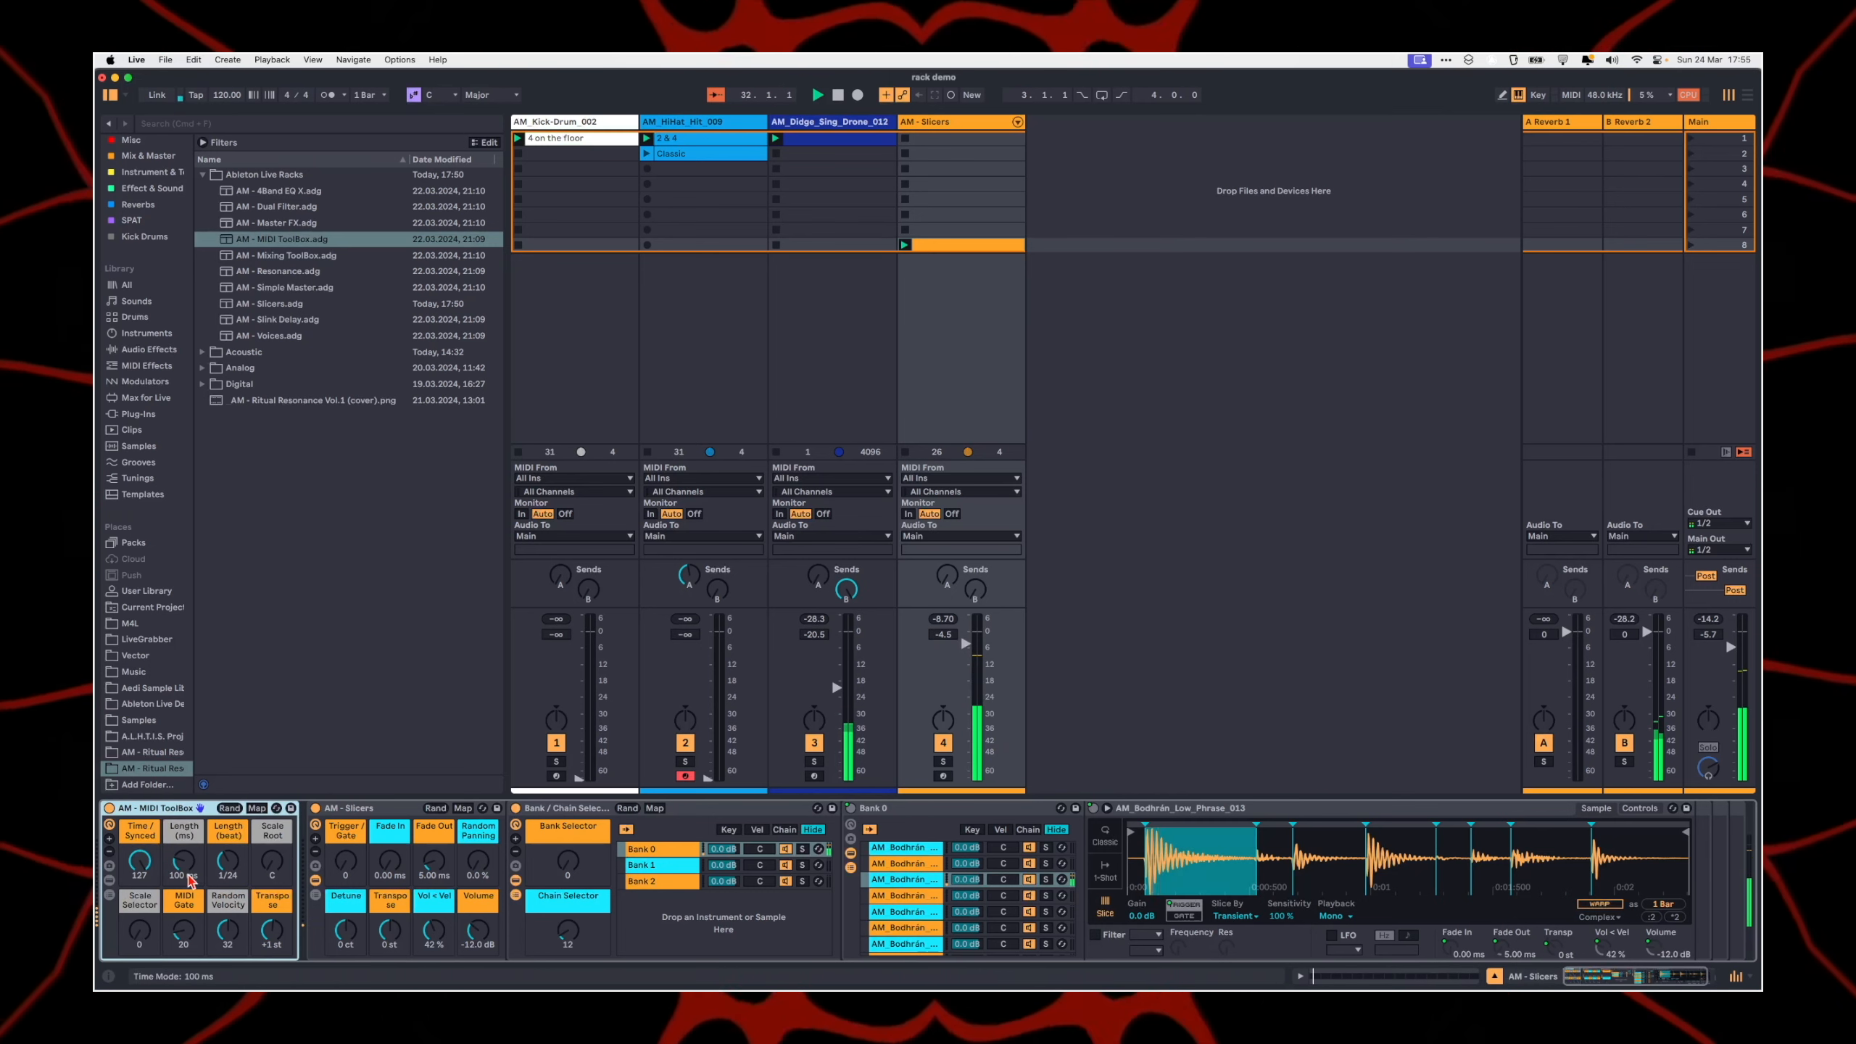
{"action": "left_click", "coordinate": [111, 880]}
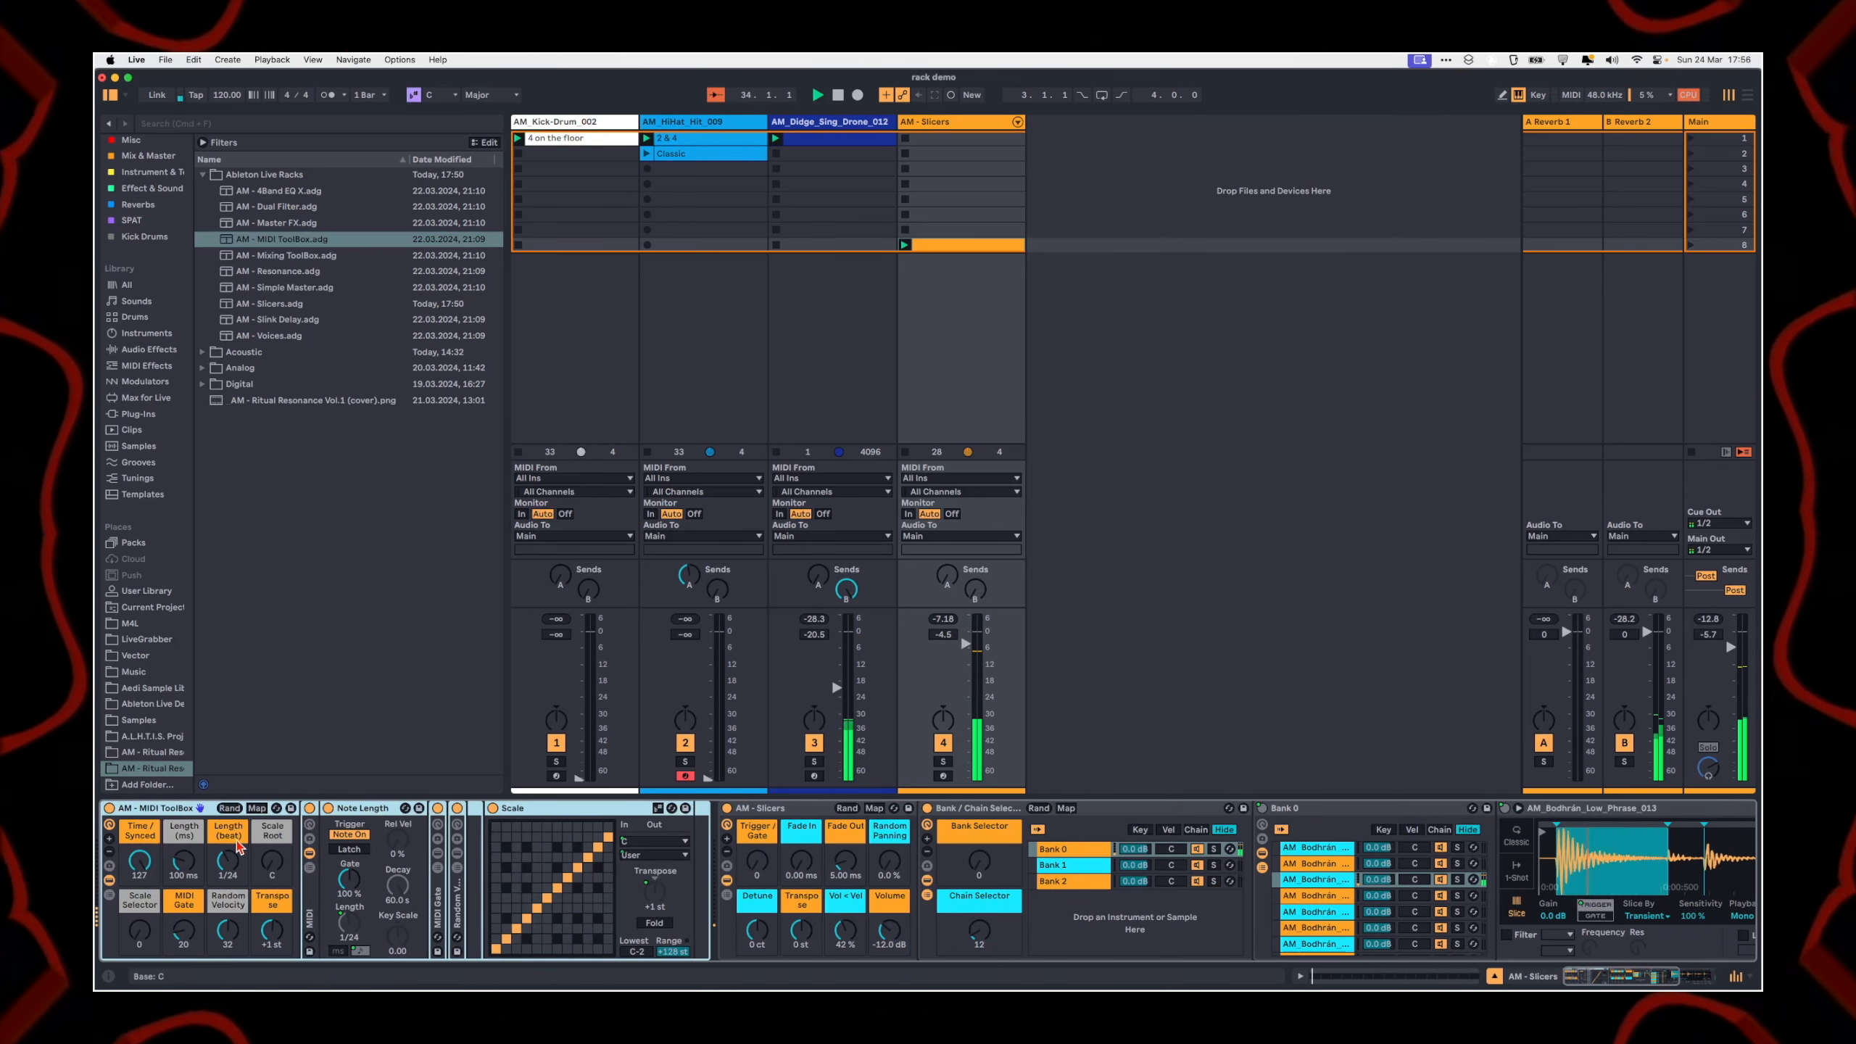
{"action": "left_click", "coordinate": [110, 880]}
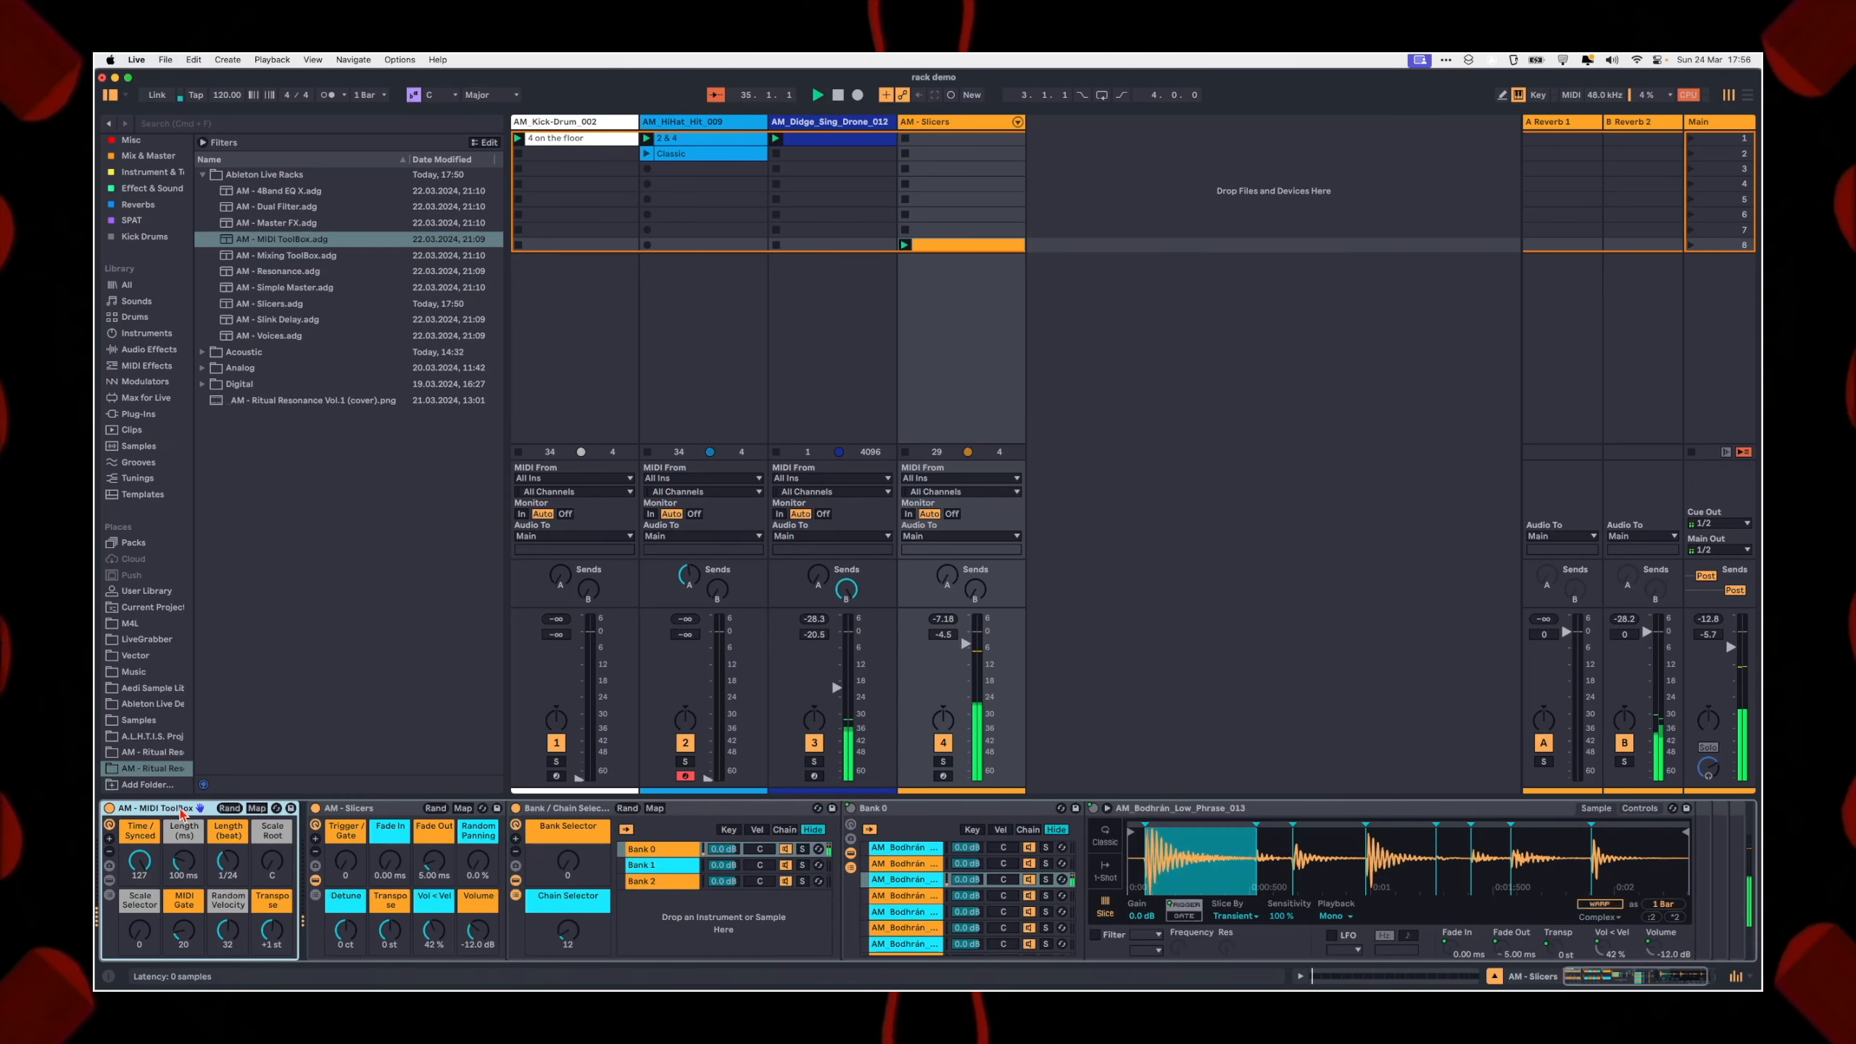
Step: Set the MIDI ToolBox's Transpose to +3 st, Length (ms) to 42.1 ms and Scale Selector to 64
{"action": "left_click_drag", "start_coordinate": [273, 933], "coordinate": [273, 943]}
{"action": "left_click_drag", "start_coordinate": [183, 861], "coordinate": [184, 872]}
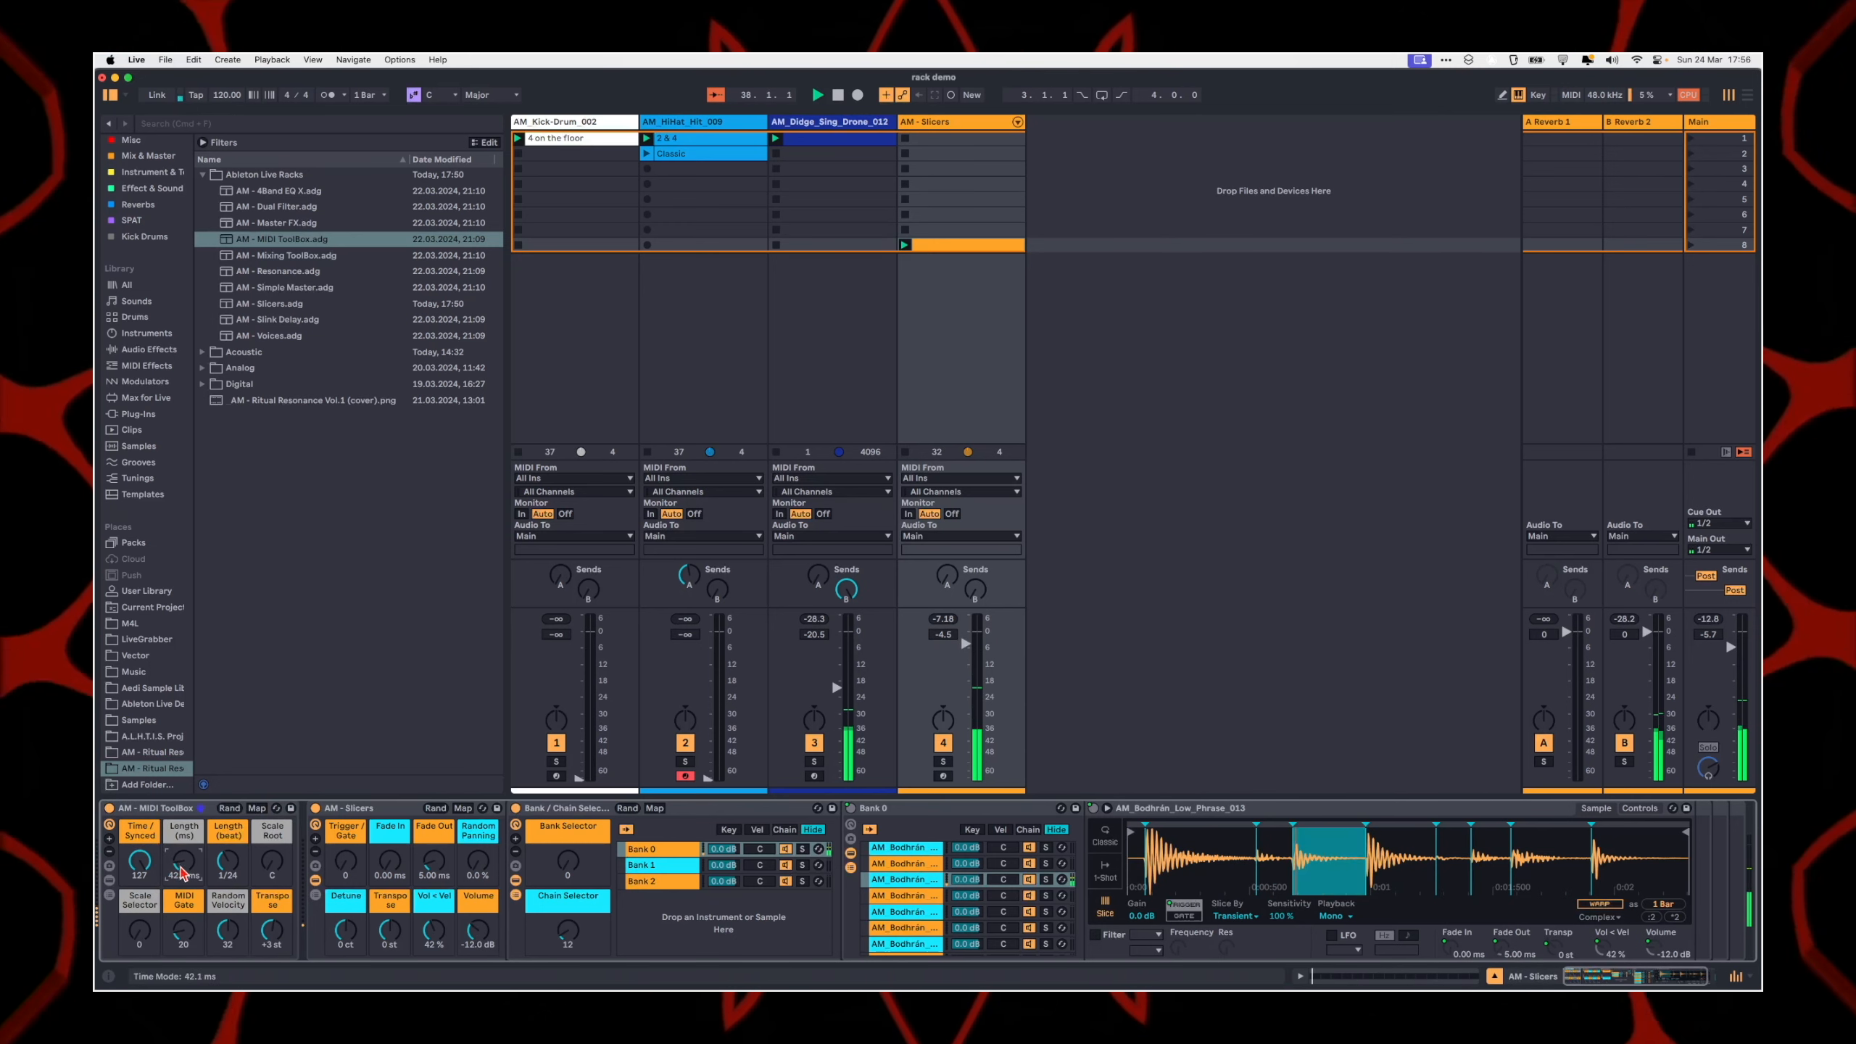
{"action": "left_click", "coordinate": [228, 861]}
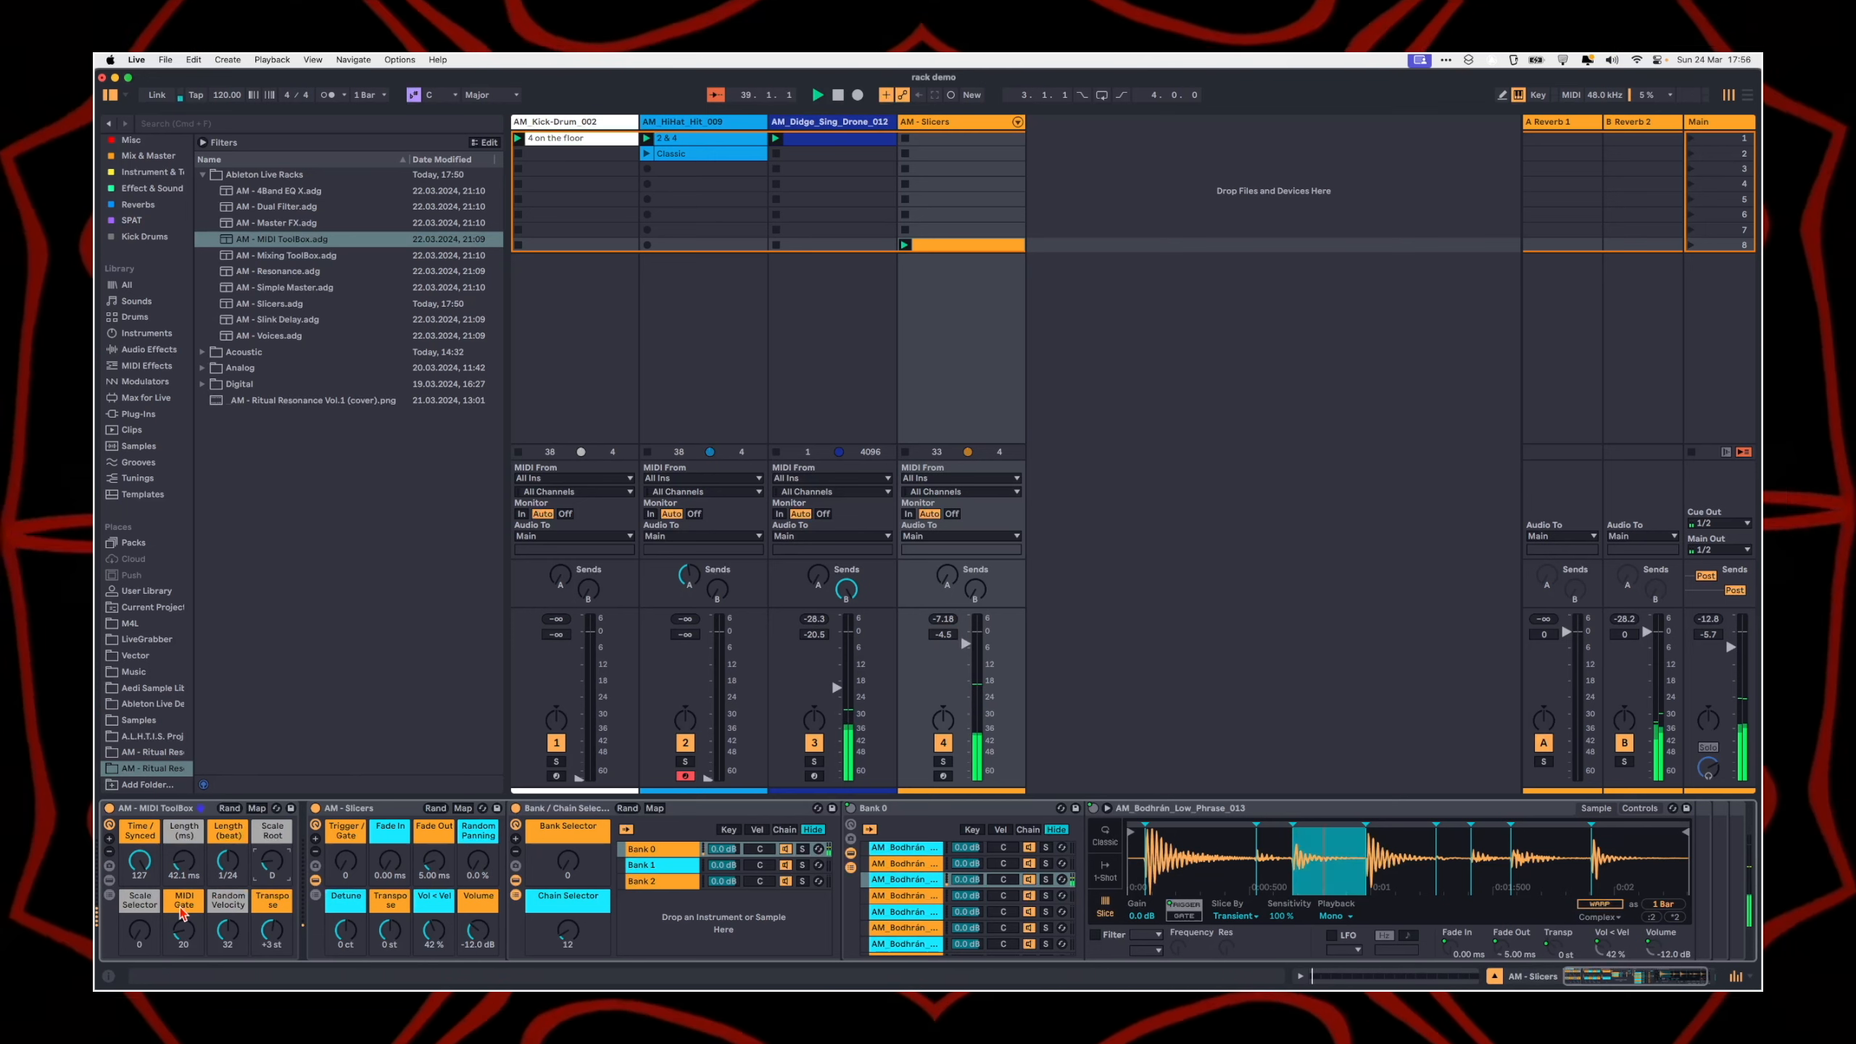
{"action": "left_click_drag", "start_coordinate": [141, 933], "coordinate": [141, 921]}
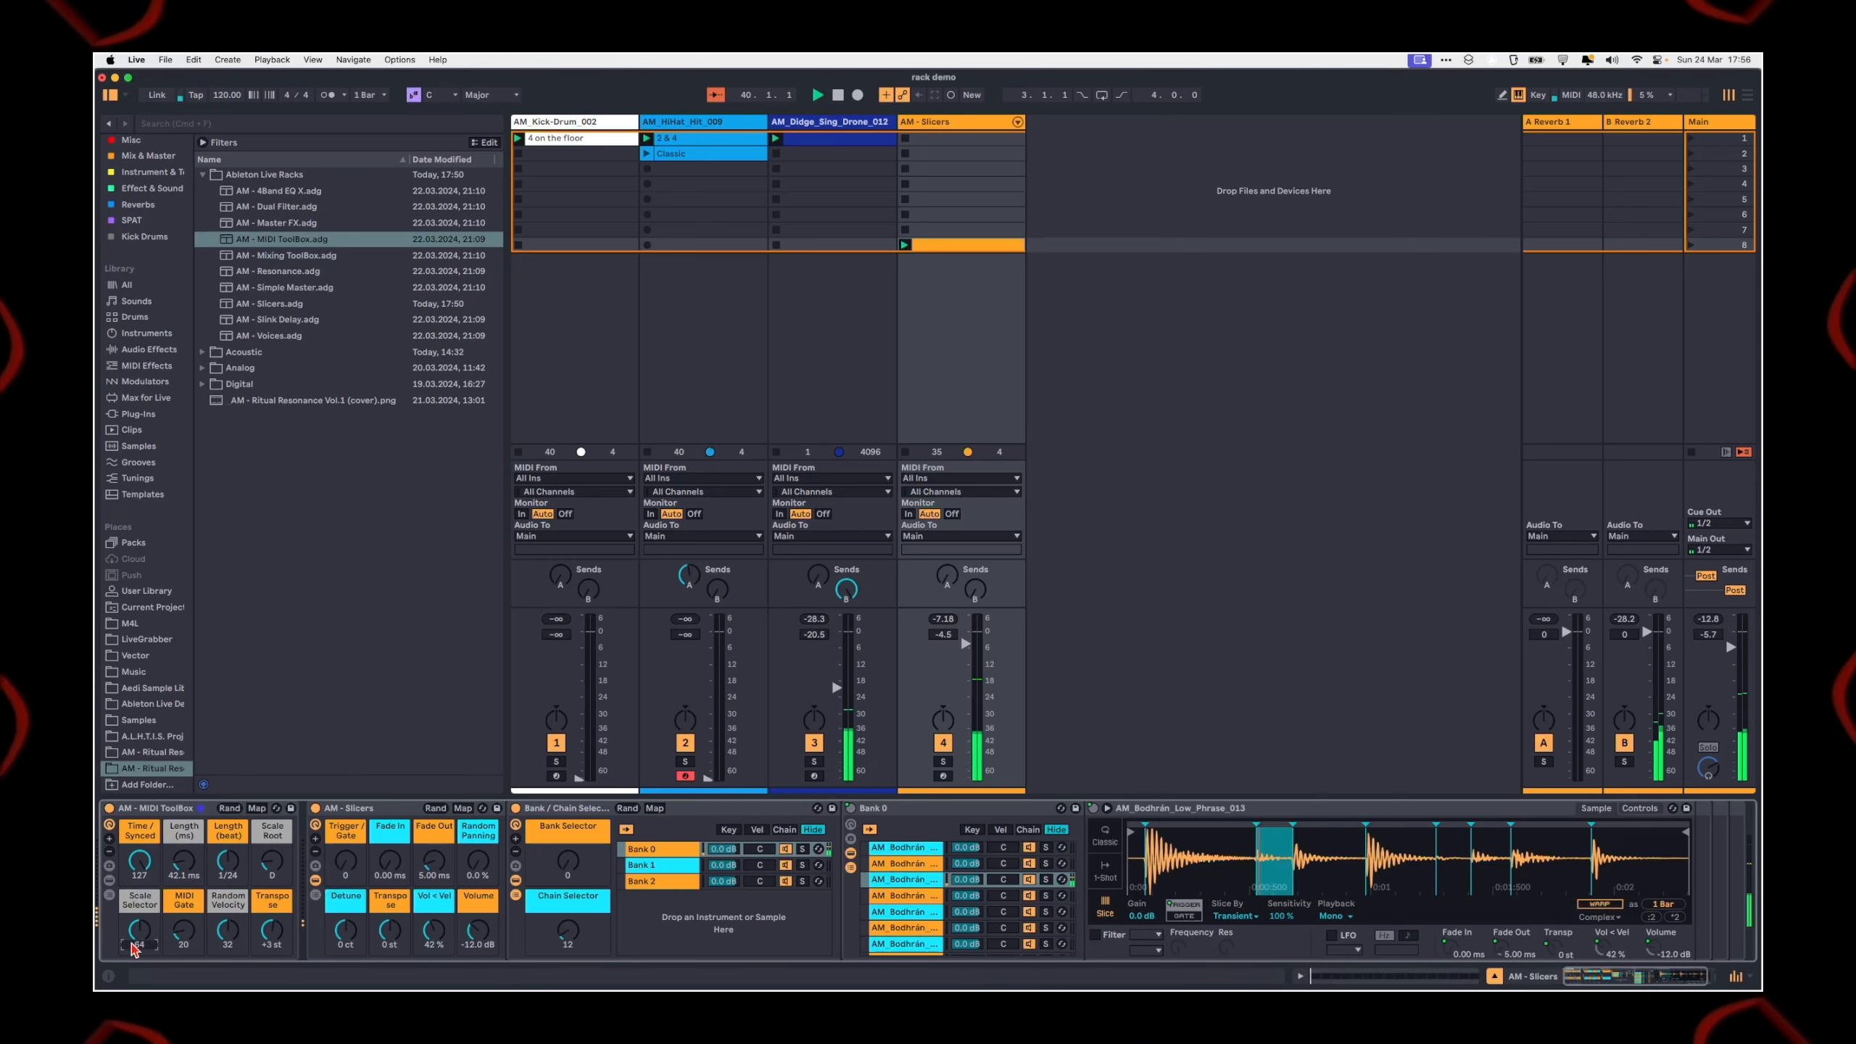
Step: Stop playback, delete the clip in the AM - Slicers track's eighth slot and browse the library's Clips
{"action": "left_click", "coordinate": [950, 246]}
{"action": "key", "text": "space"}
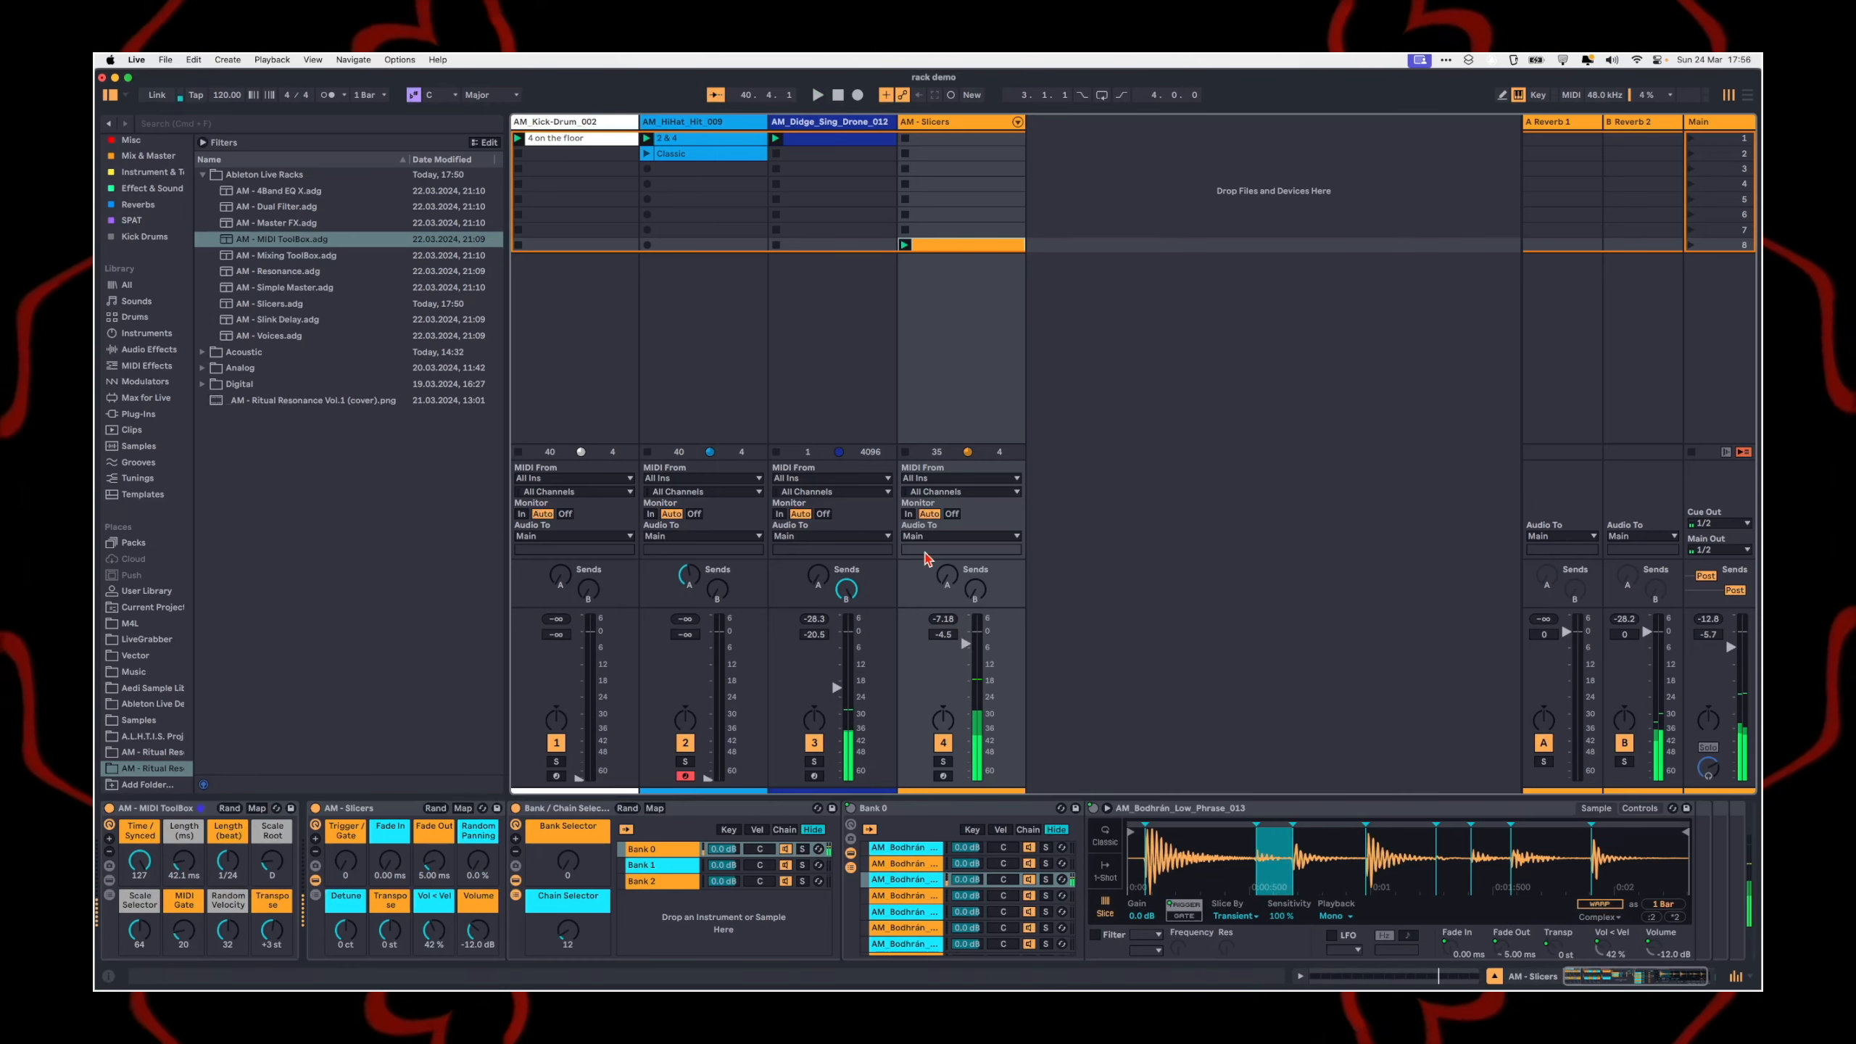
{"action": "double_click", "coordinate": [960, 251]}
{"action": "key", "text": "Delete"}
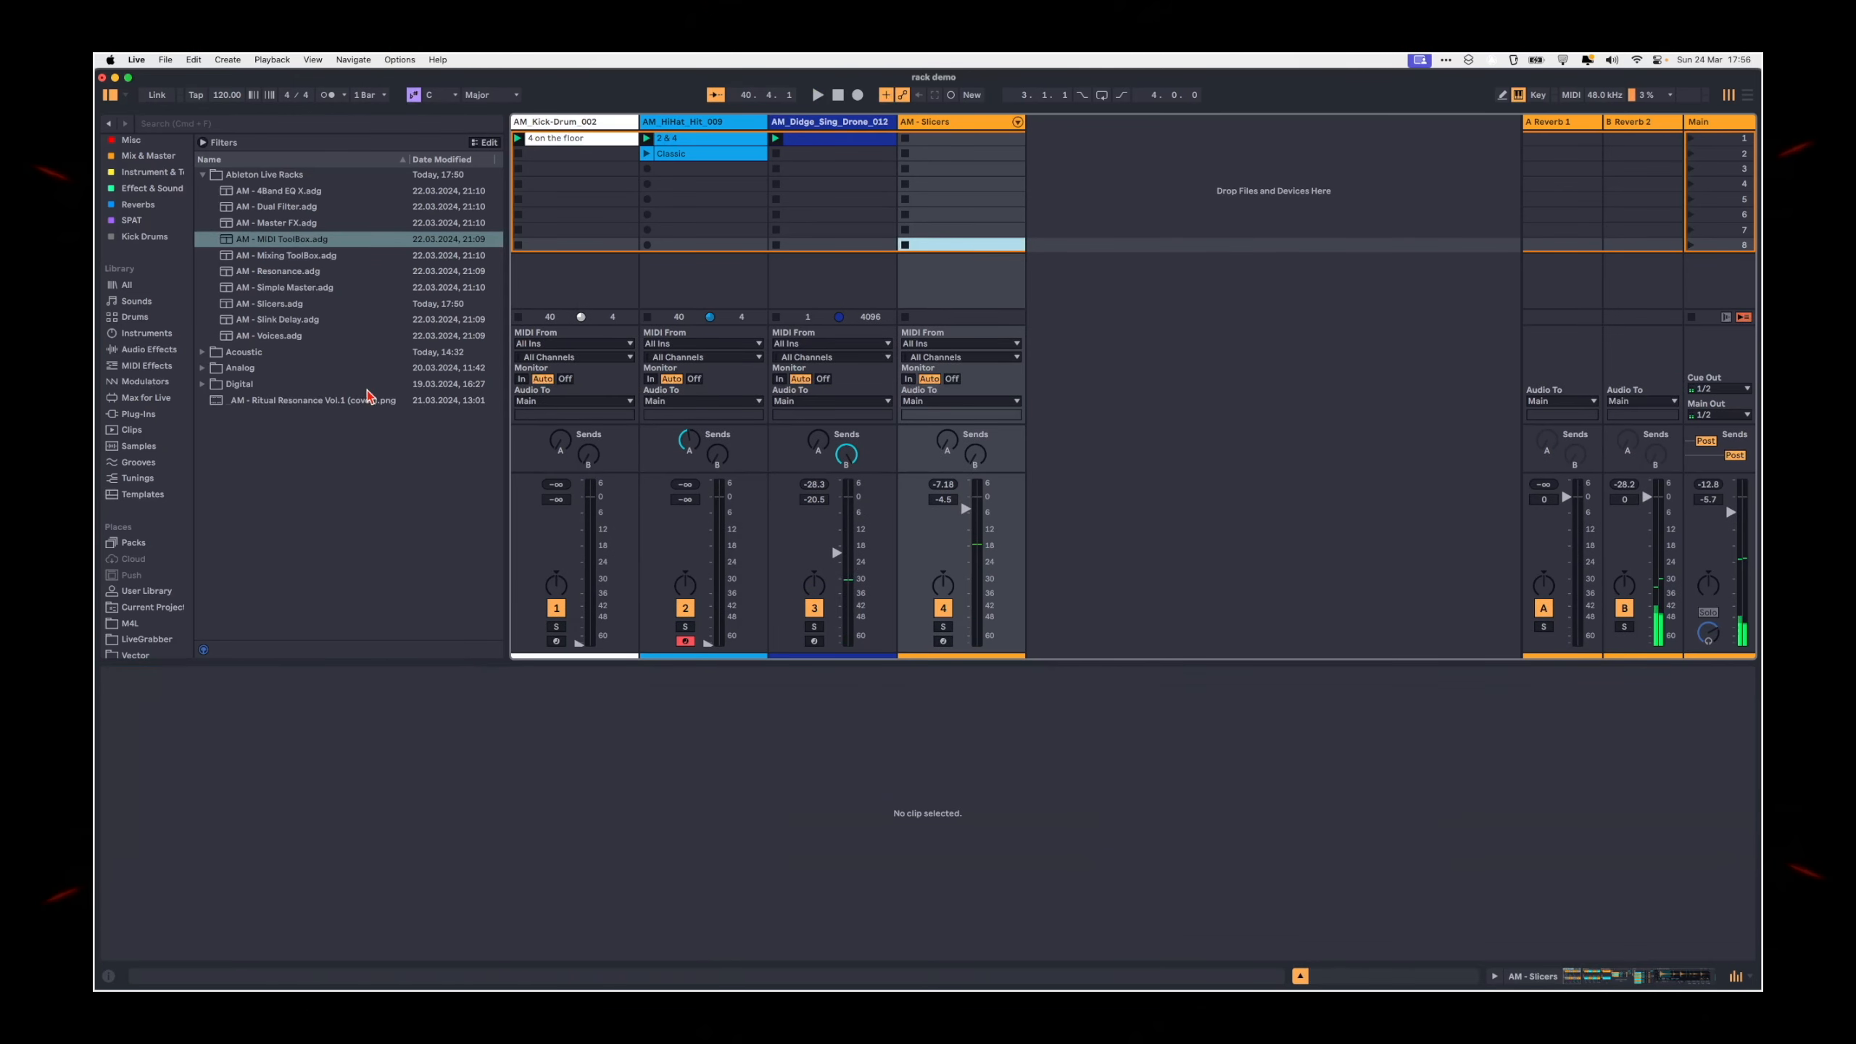
{"action": "left_click", "coordinate": [131, 430]}
{"action": "scroll", "coordinate": [313, 572], "scroll_direction": "down", "scroll_amount": 3}
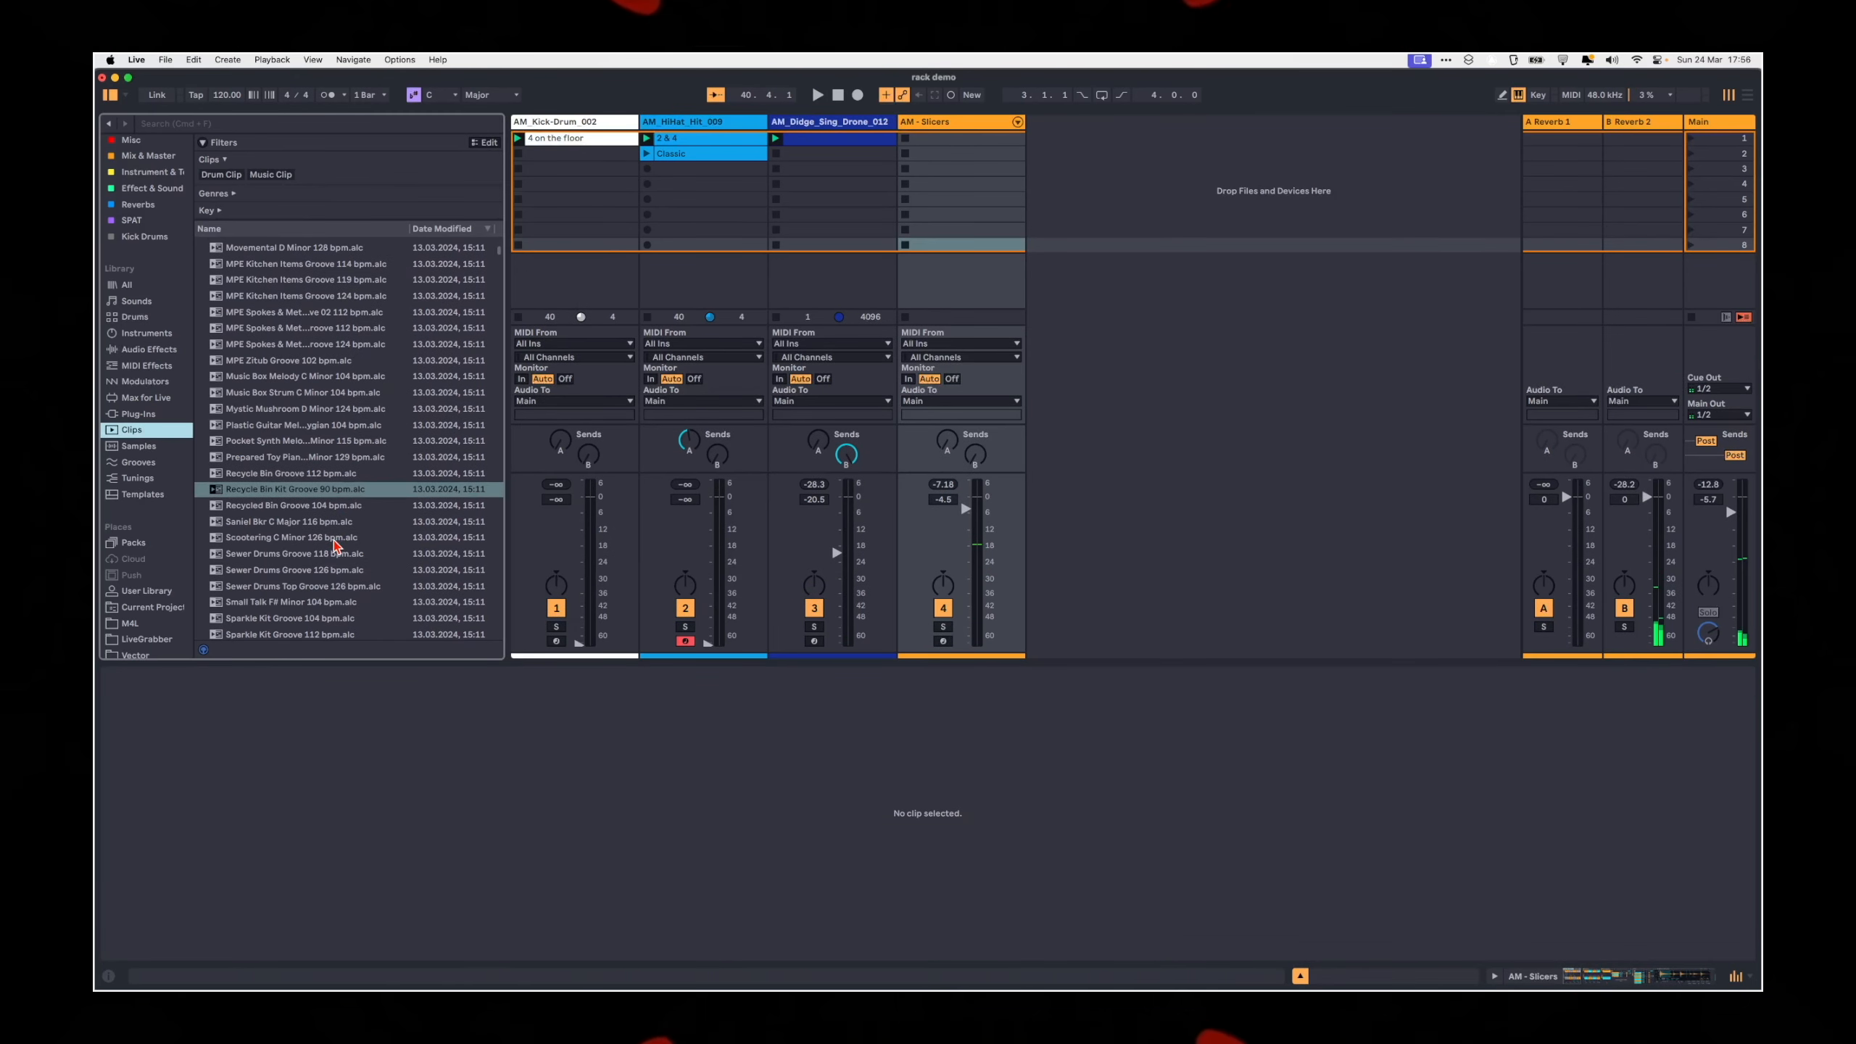
Step: Try the Sewer Drums Groove 118 bpm clip in the AM - Slicers track's eighth slot and remove it
{"action": "left_click_drag", "start_coordinate": [310, 556], "coordinate": [983, 245]}
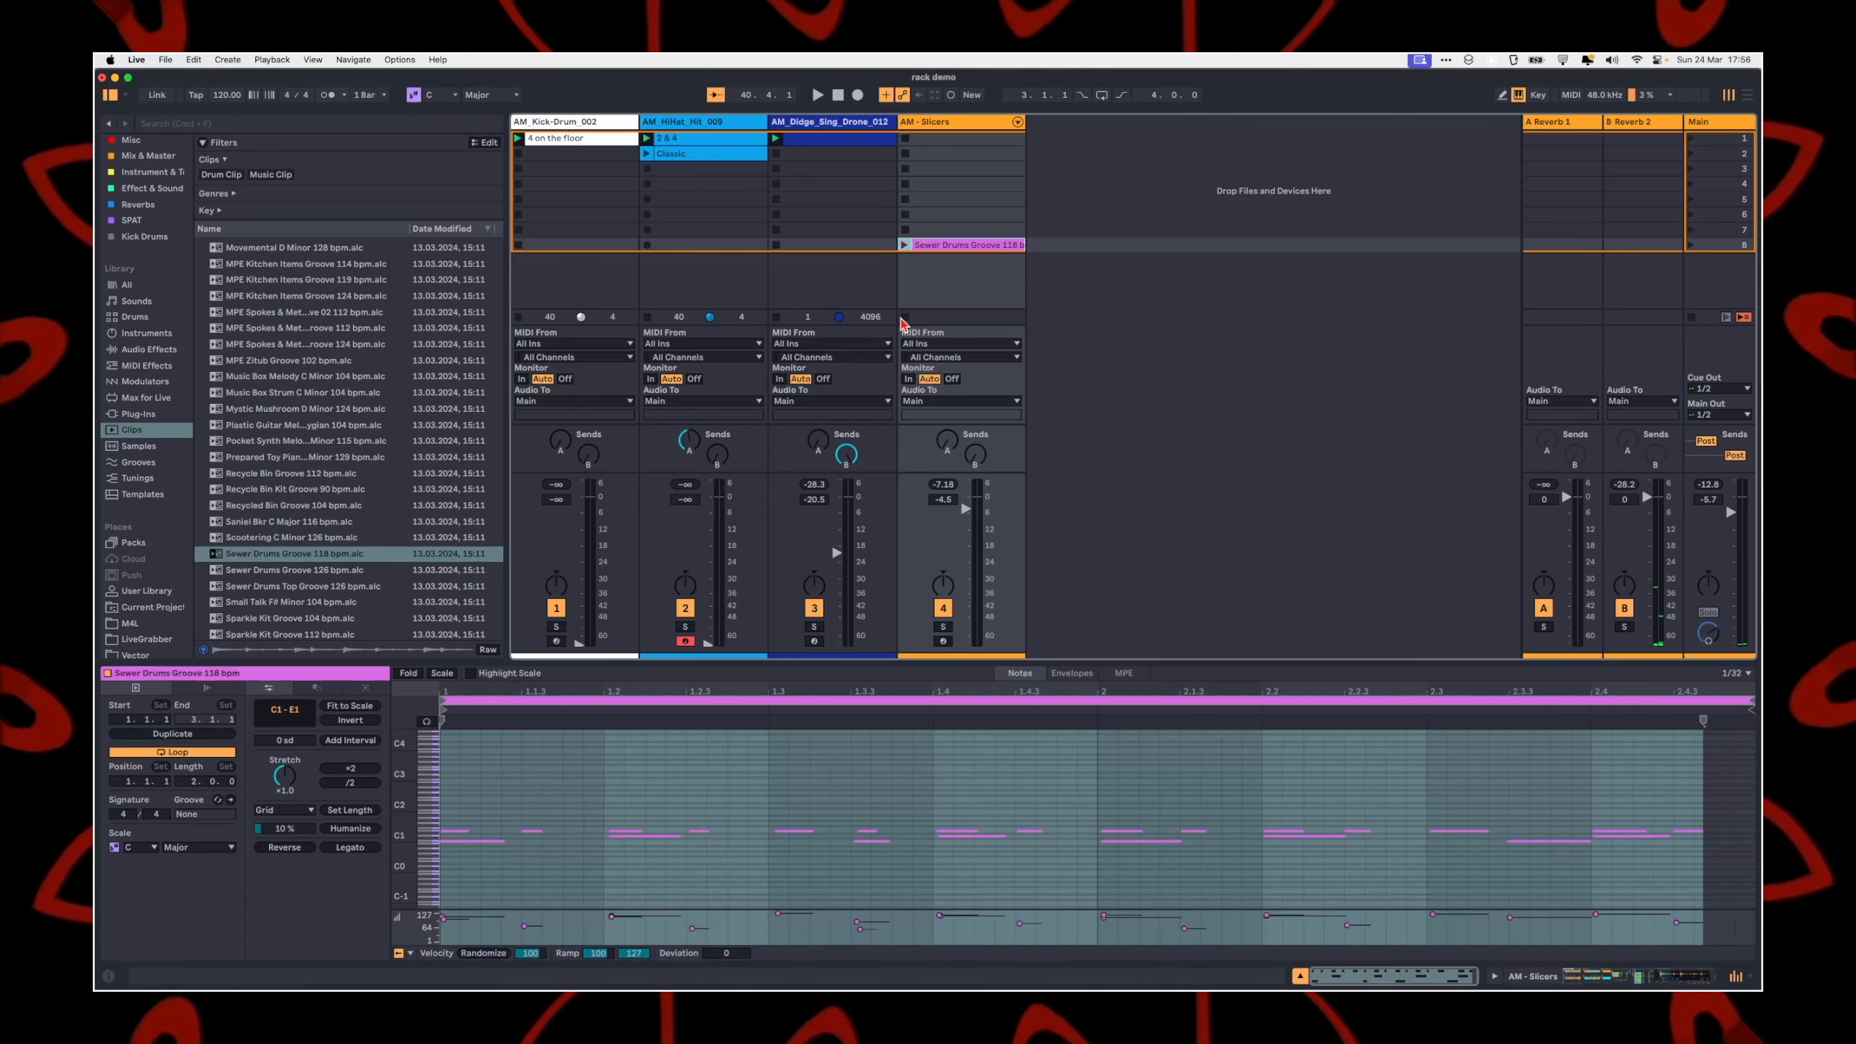
{"action": "key", "text": "Delete"}
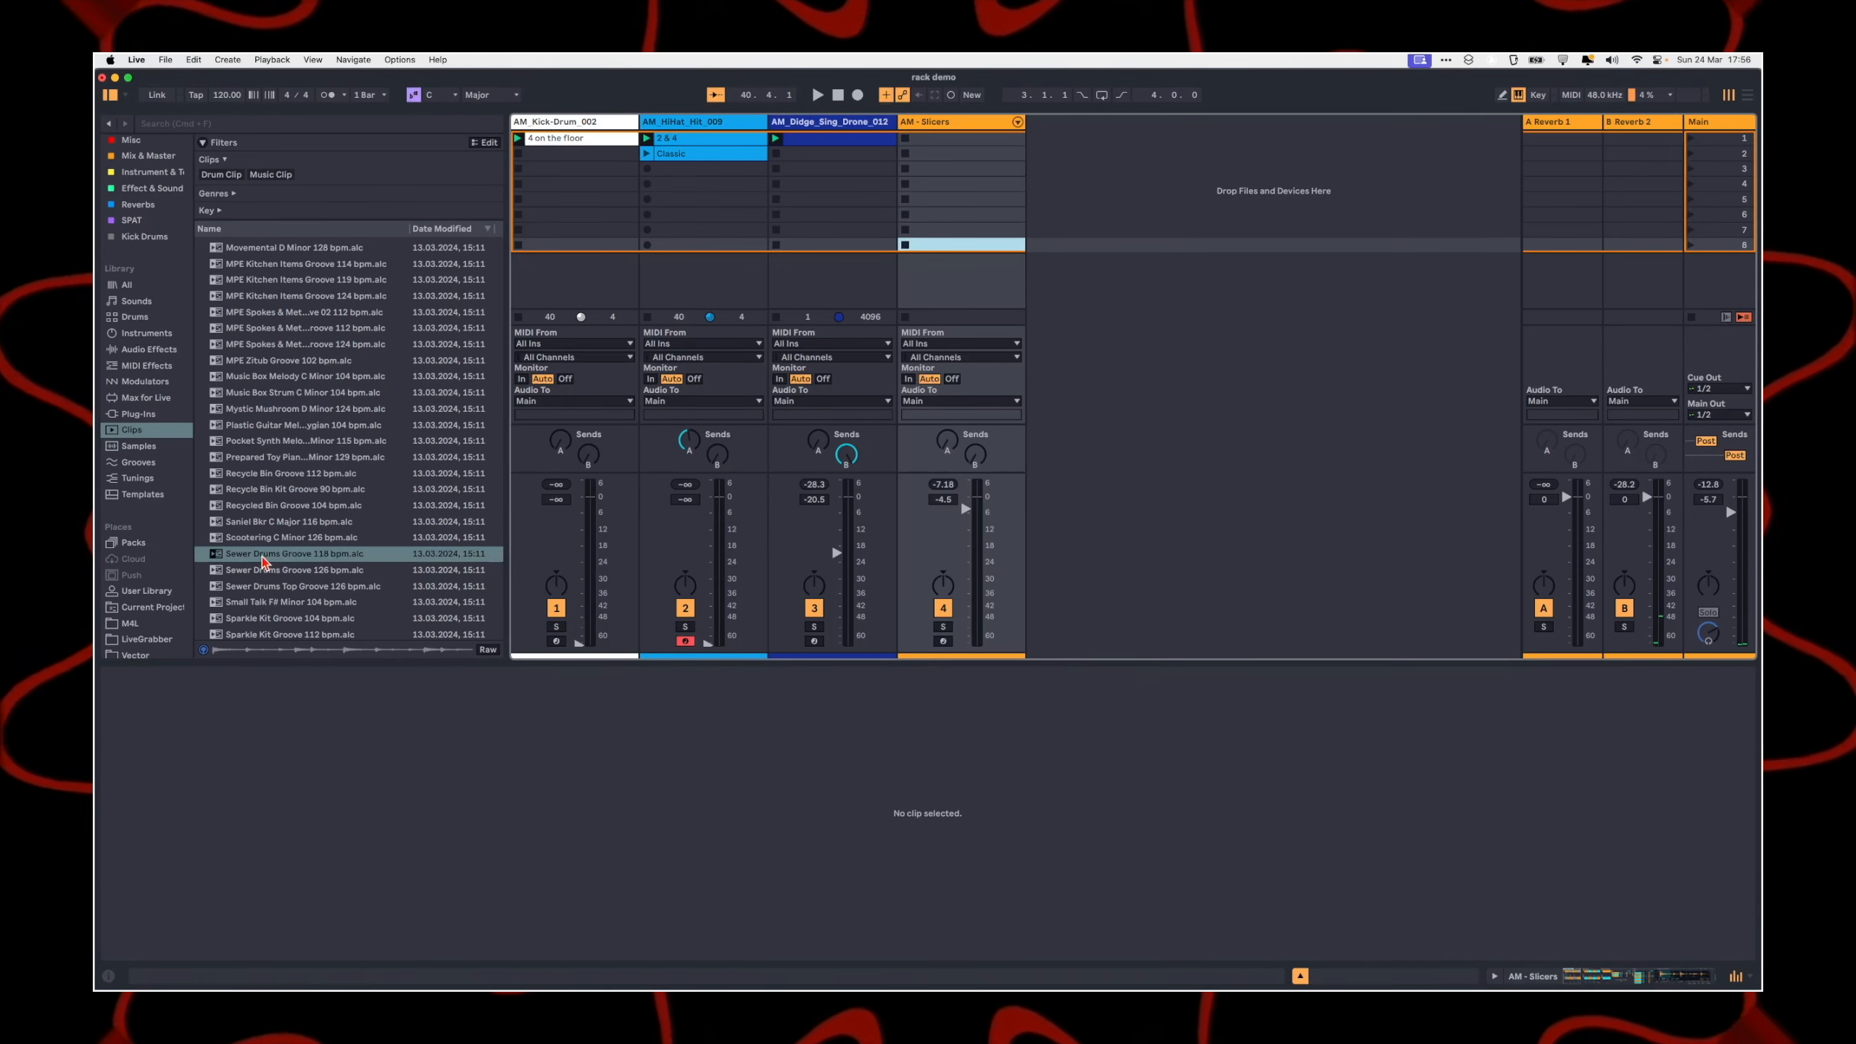
Step: Preview the neighbouring groove clips, place Sparkle Kit Groove 104 bpm in the AM - Slicers track's eighth slot and play it
{"action": "left_click", "coordinate": [266, 570]}
{"action": "left_click", "coordinate": [284, 589]}
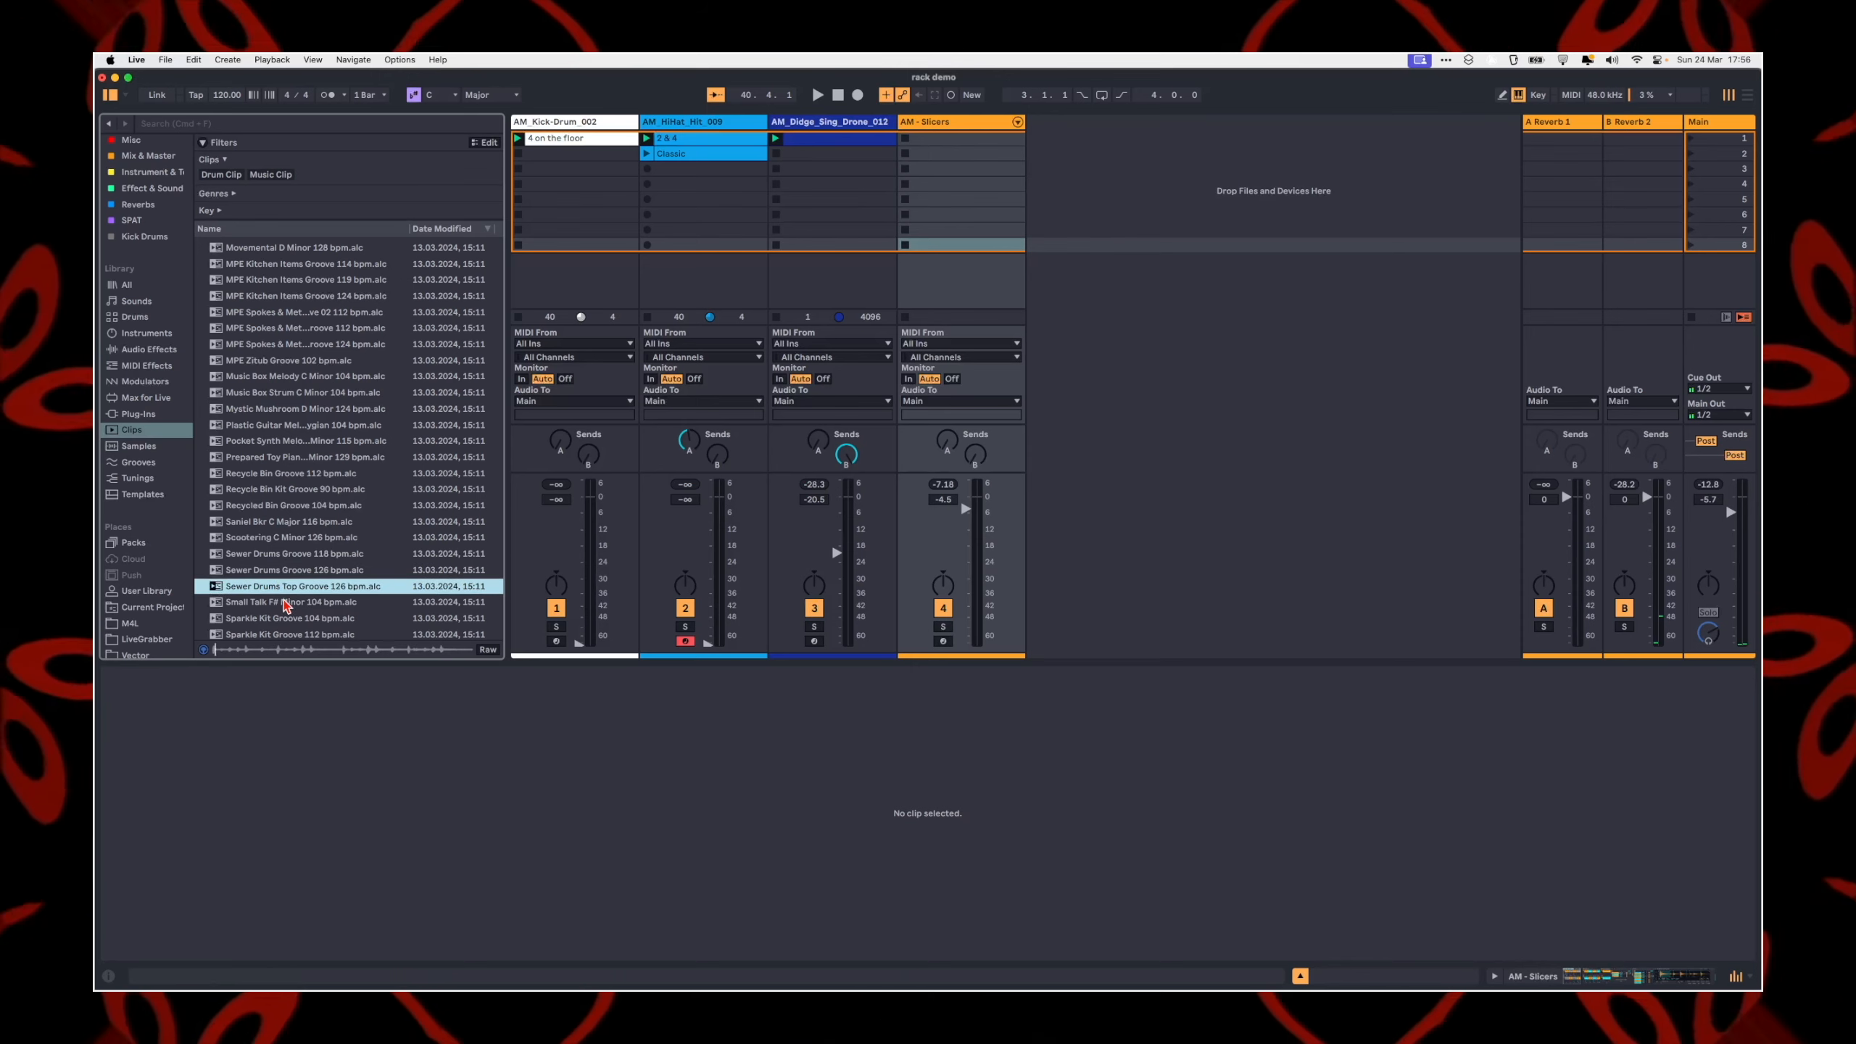
{"action": "key", "text": "Down"}
{"action": "key", "text": "Down"}
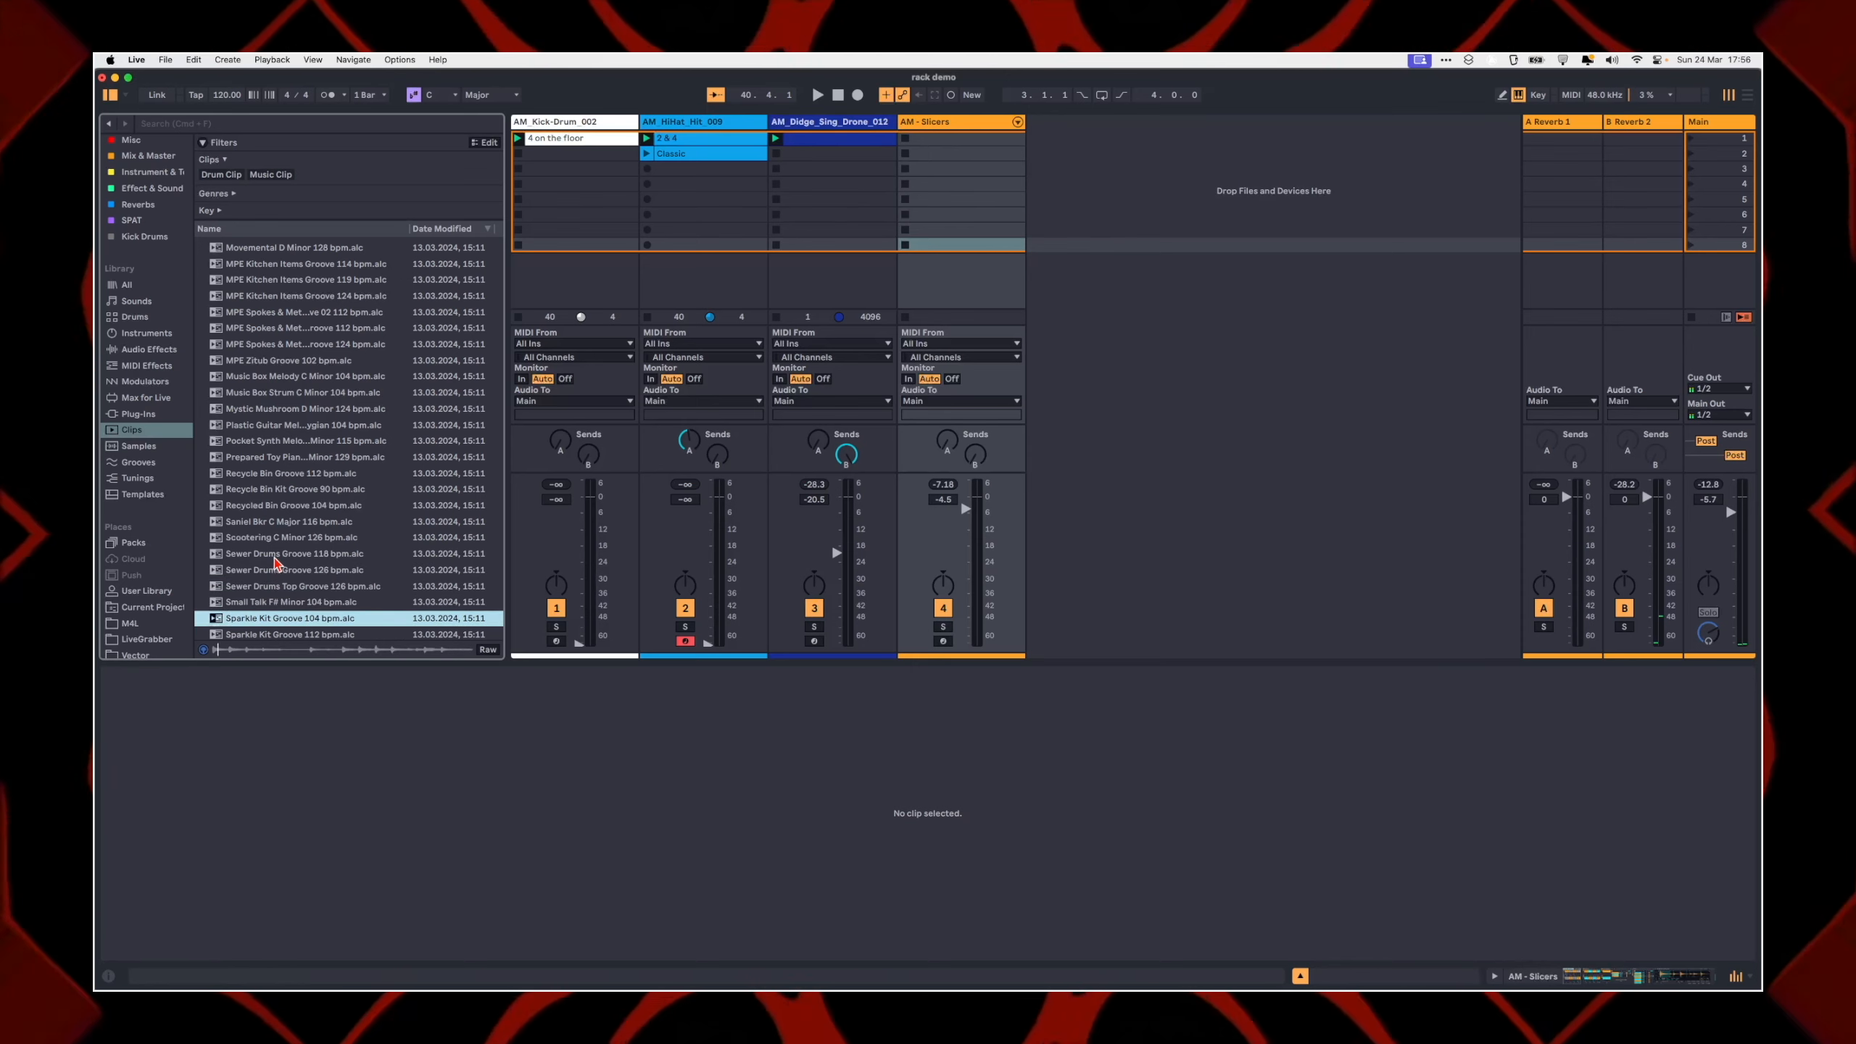
{"action": "left_click_drag", "start_coordinate": [406, 555], "coordinate": [912, 253]}
{"action": "left_click", "coordinate": [905, 246]}
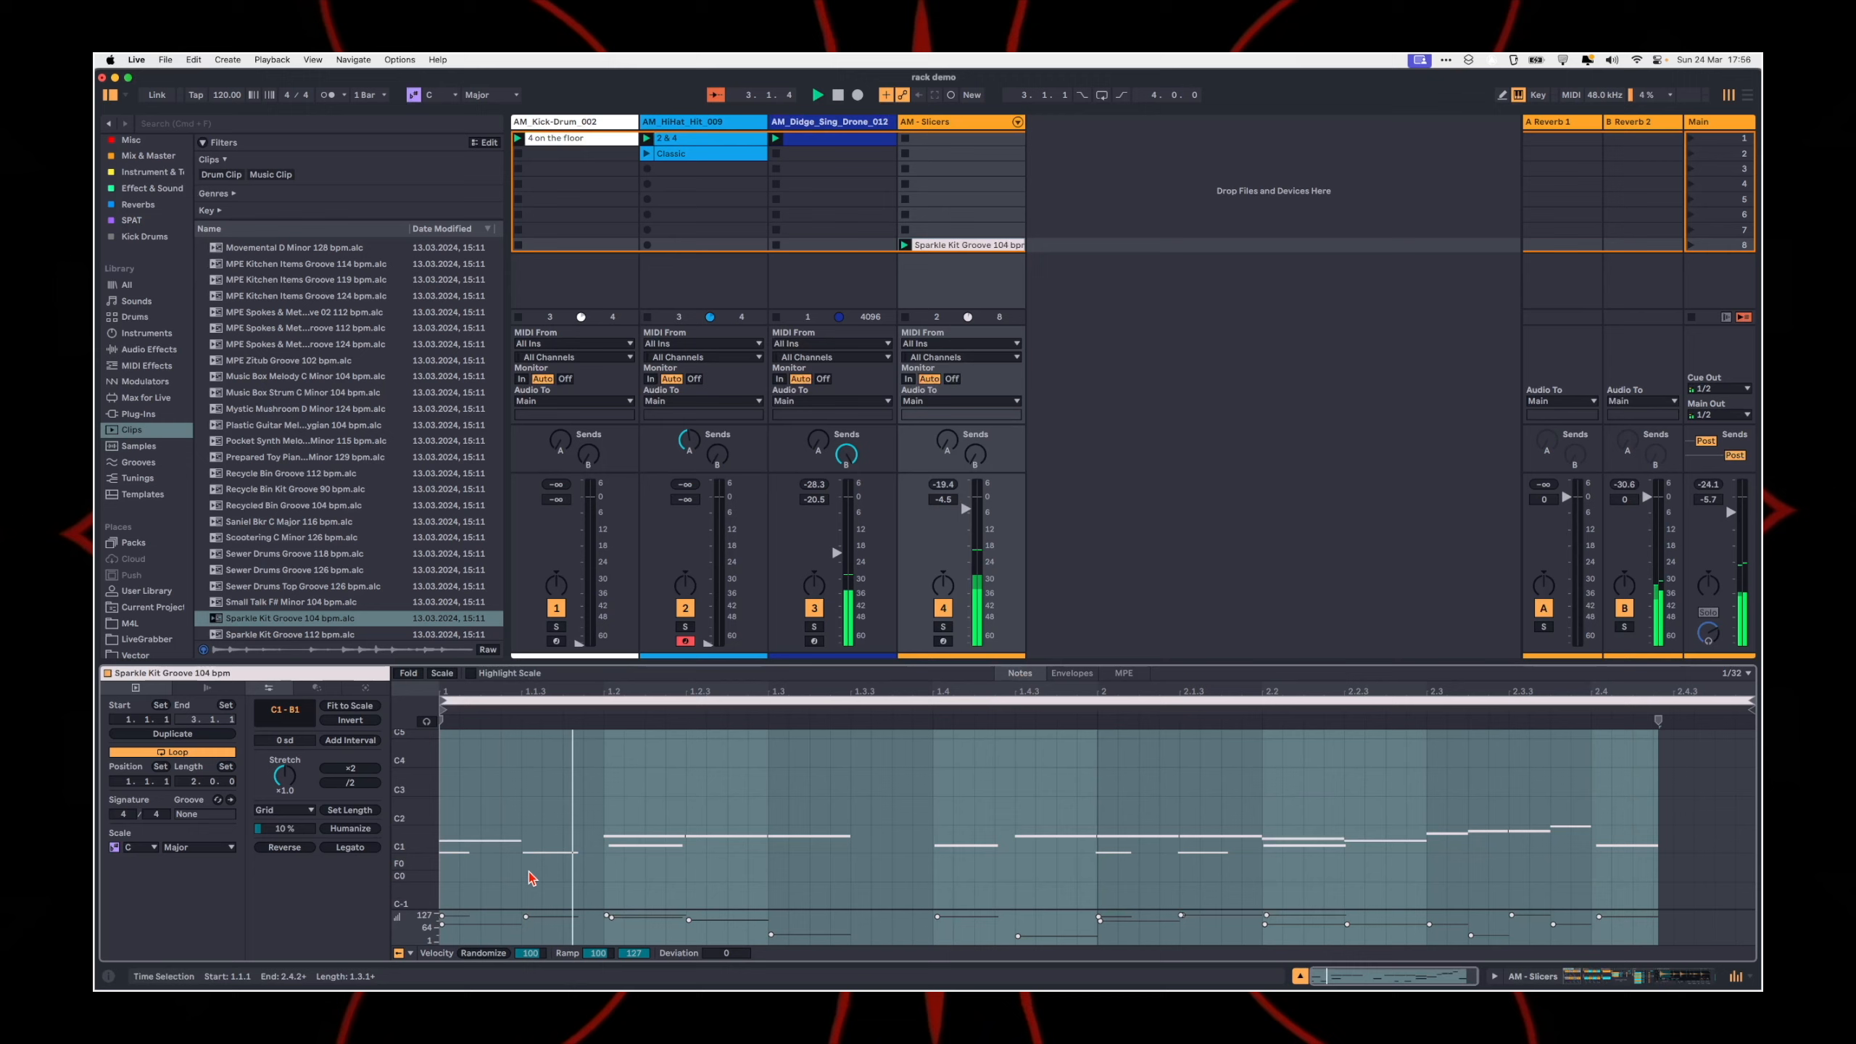
Step: Draw a short A#0 note at the start of the Sparkle Kit Groove 104 bpm clip
{"action": "scroll", "coordinate": [527, 881], "scroll_direction": "up", "scroll_amount": 5}
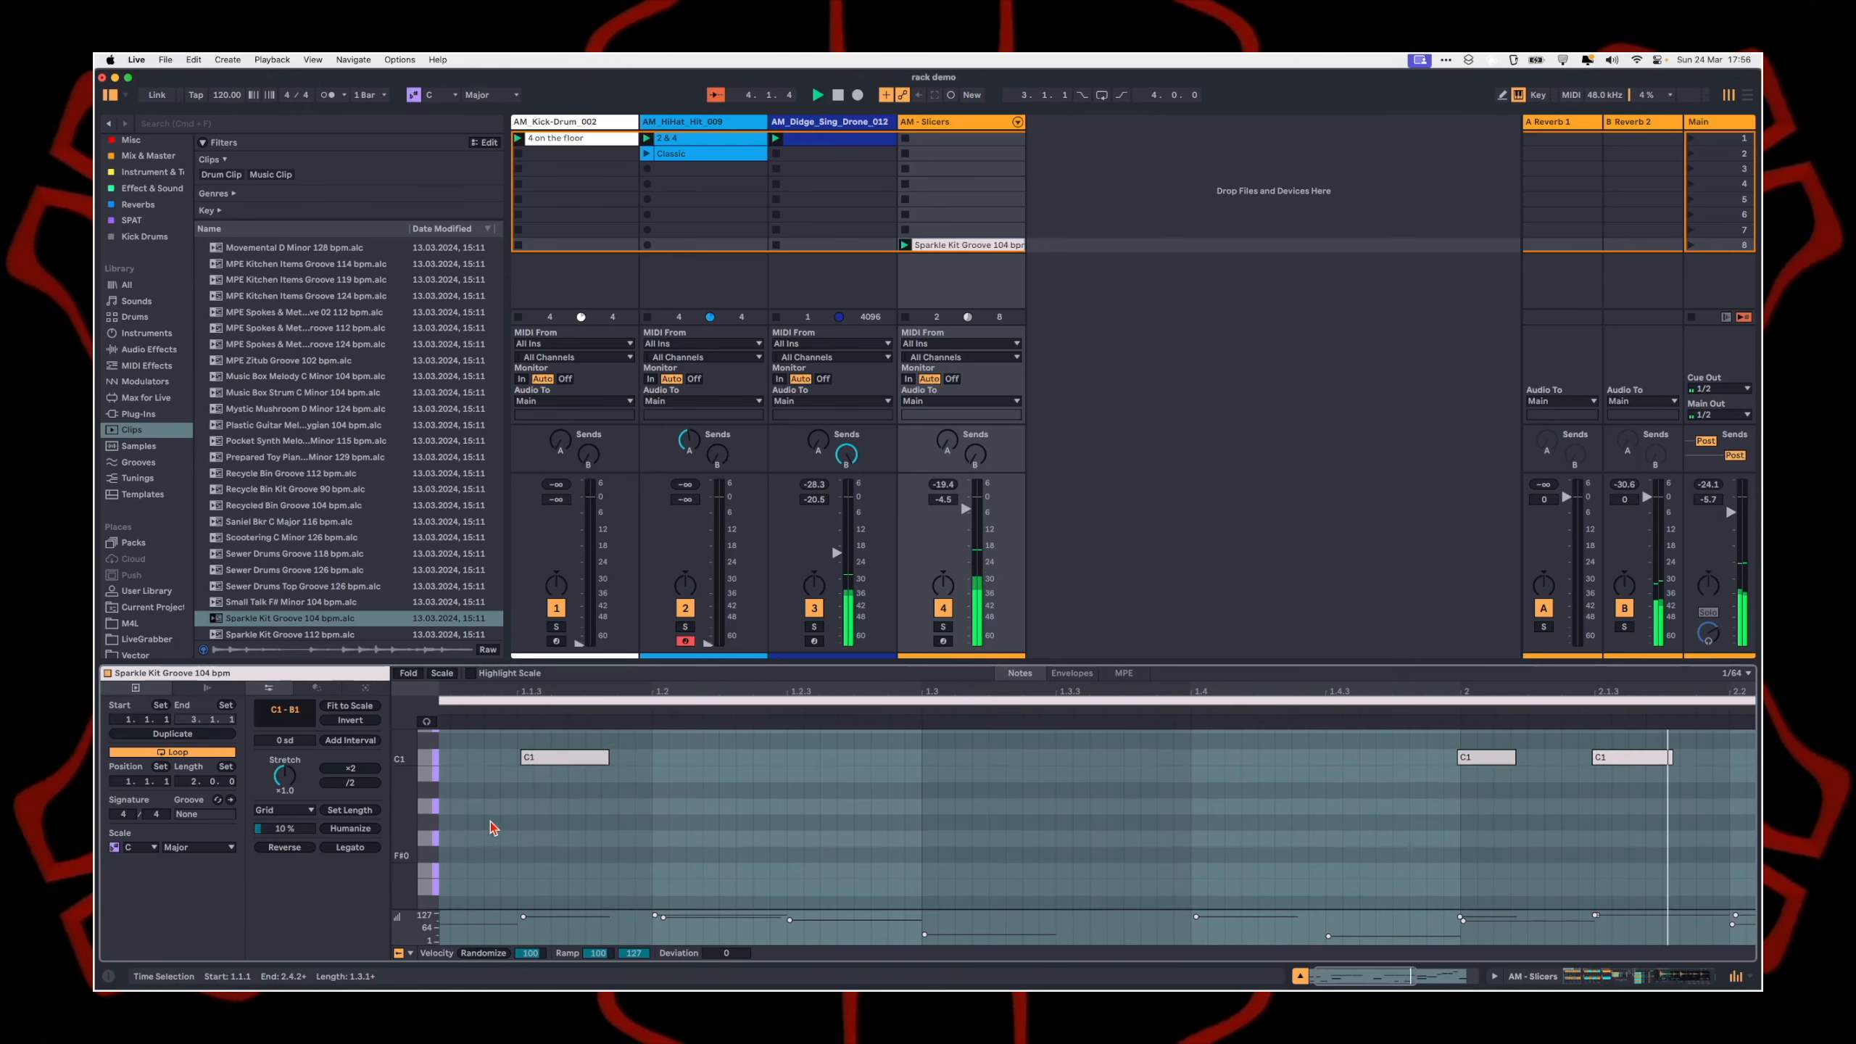
{"action": "key", "text": "b"}
{"action": "scroll", "coordinate": [488, 841], "scroll_direction": "up", "scroll_amount": 1}
{"action": "left_click", "coordinate": [449, 809]}
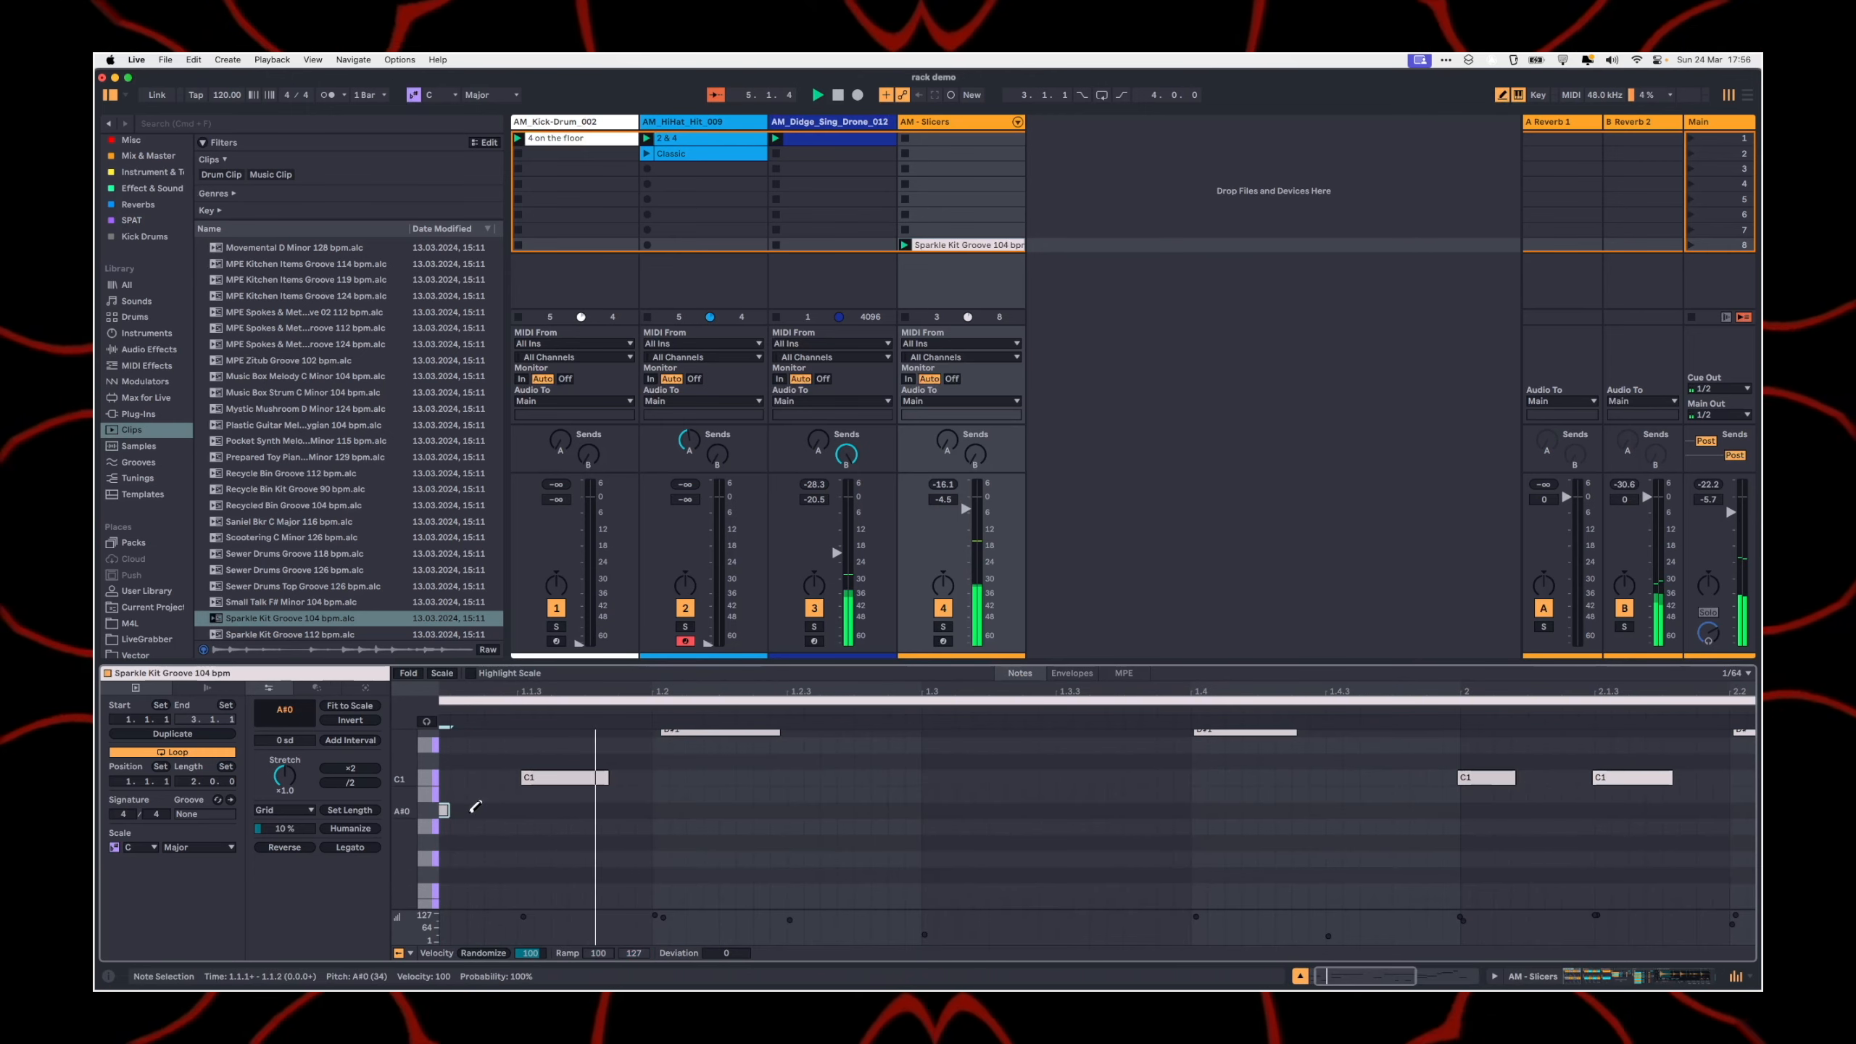
Step: Set the clip grid to 1/16 and fill the A#0 row with sixteenth notes across the two-bar clip
{"action": "right_click", "coordinate": [528, 821]}
{"action": "left_click", "coordinate": [594, 709]}
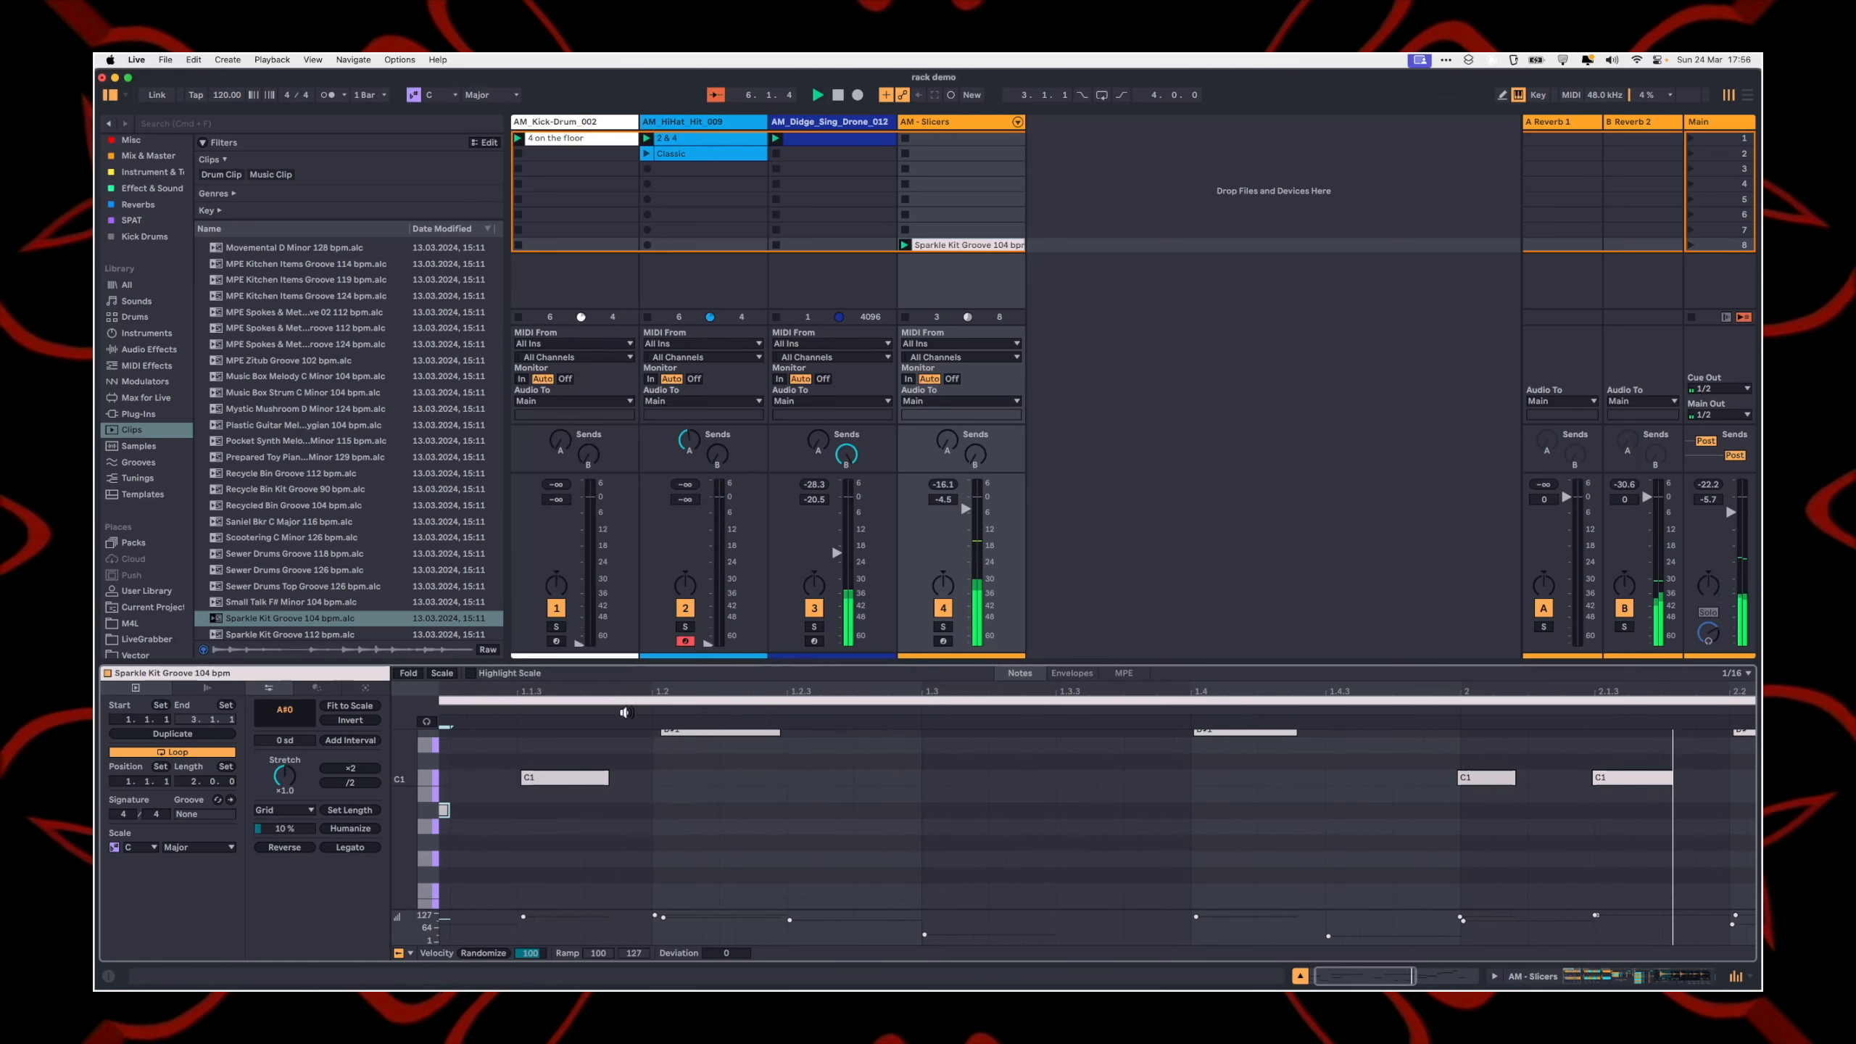
{"action": "scroll", "coordinate": [548, 804], "scroll_direction": "down", "scroll_amount": 3}
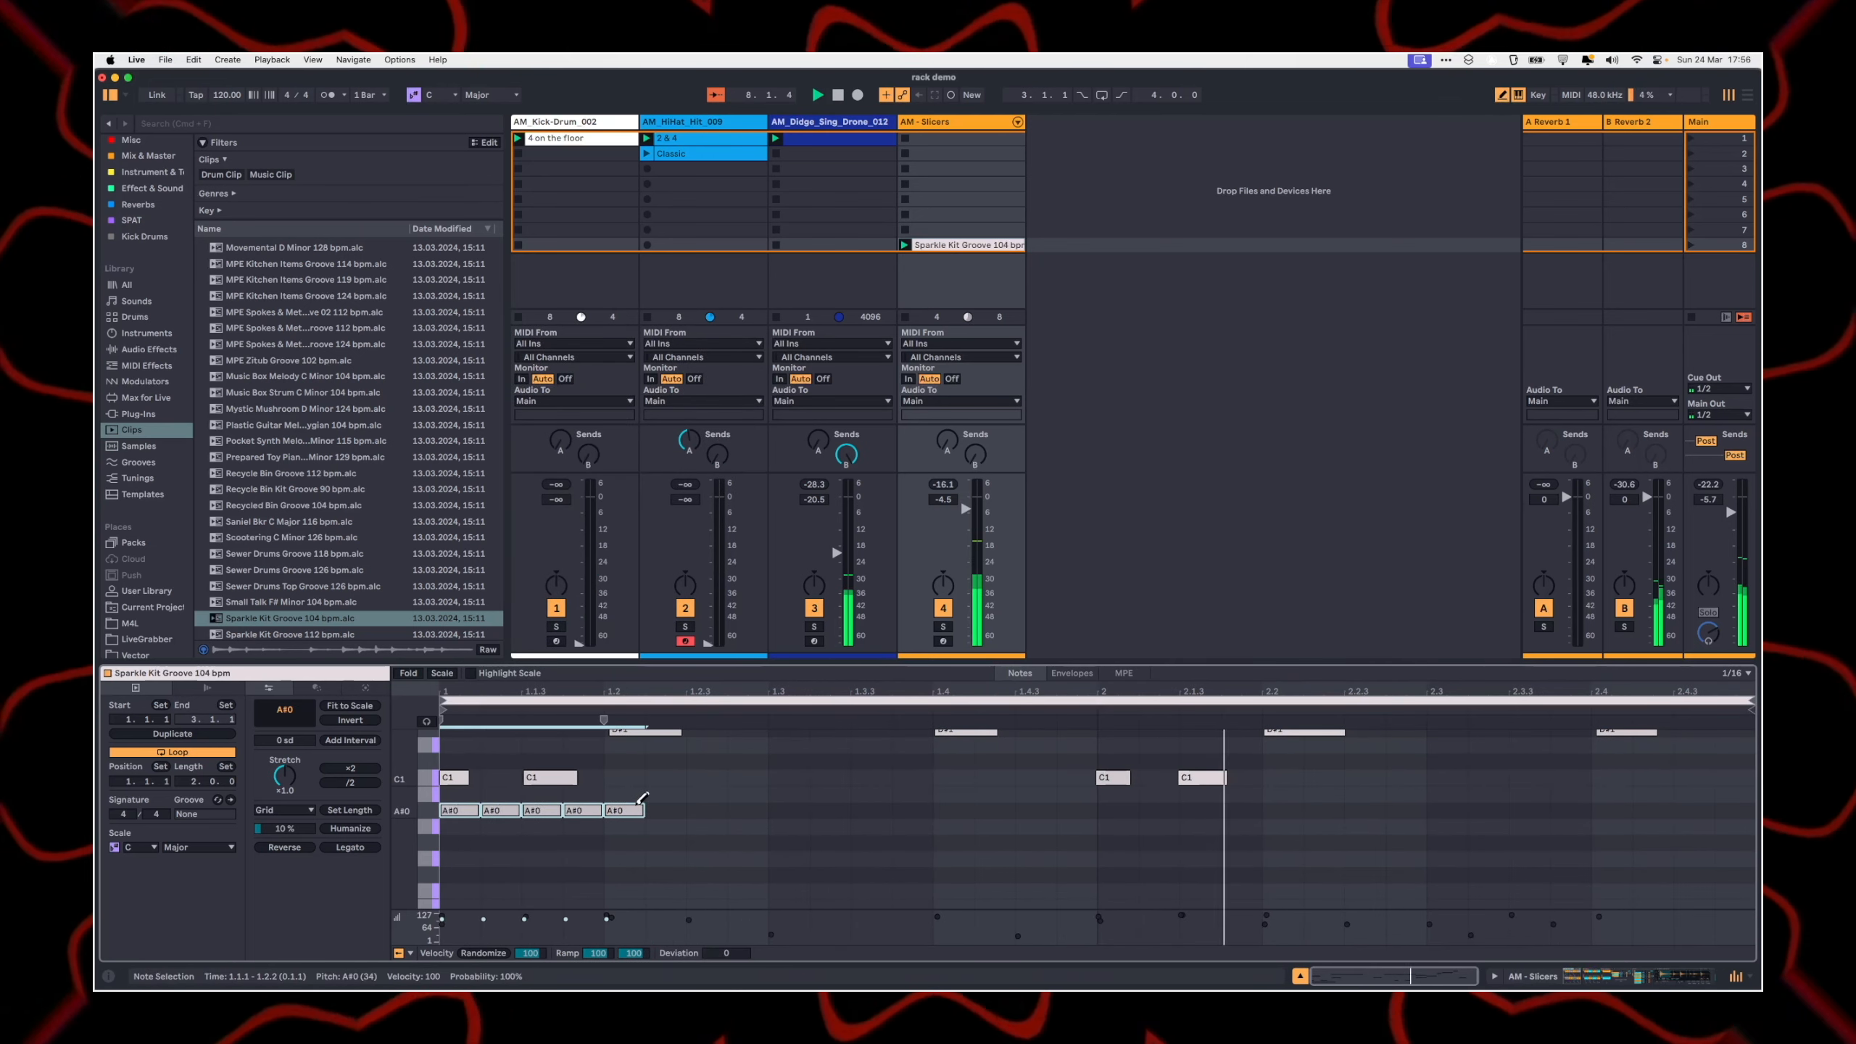
Step: Lower the velocity of all A#0 notes to 18 and raise the AM - Slicers track volume to 0.8
{"action": "left_click", "coordinate": [433, 810]}
{"action": "left_click_drag", "start_coordinate": [442, 920], "coordinate": [441, 942]}
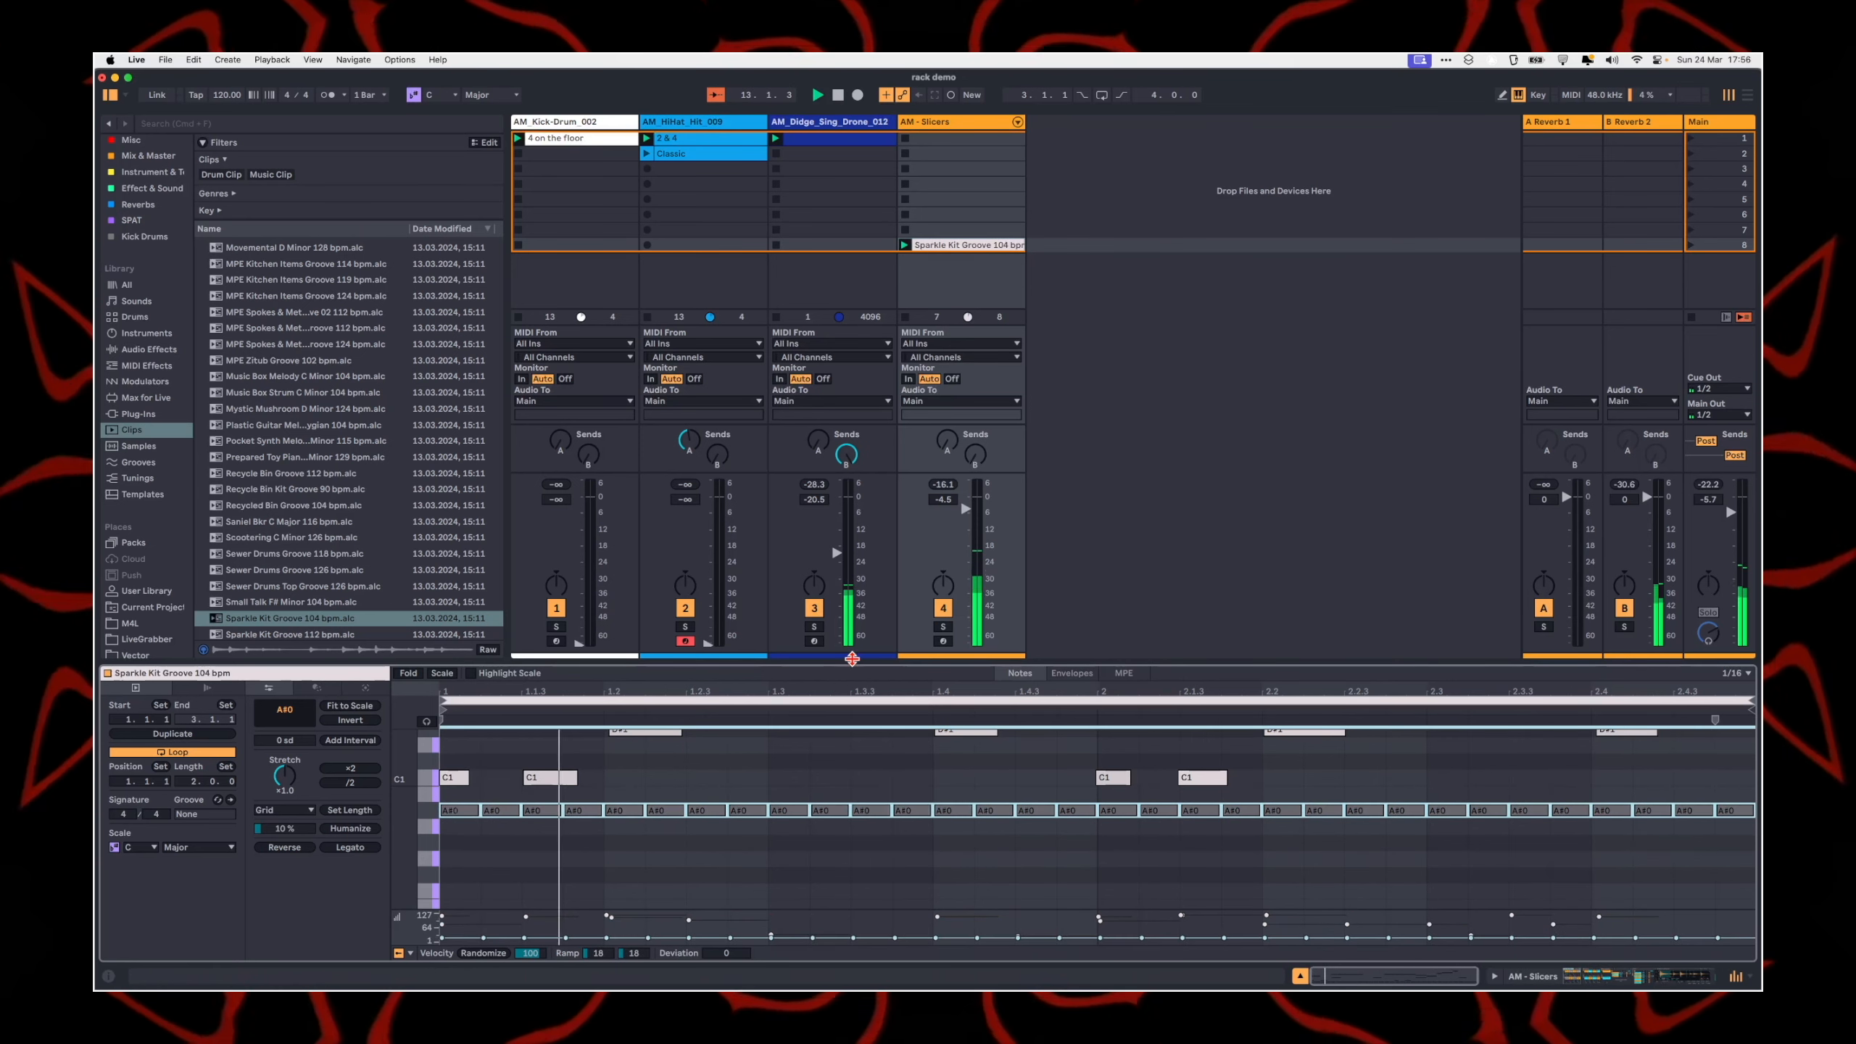
{"action": "left_click_drag", "start_coordinate": [943, 500], "coordinate": [942, 485]}
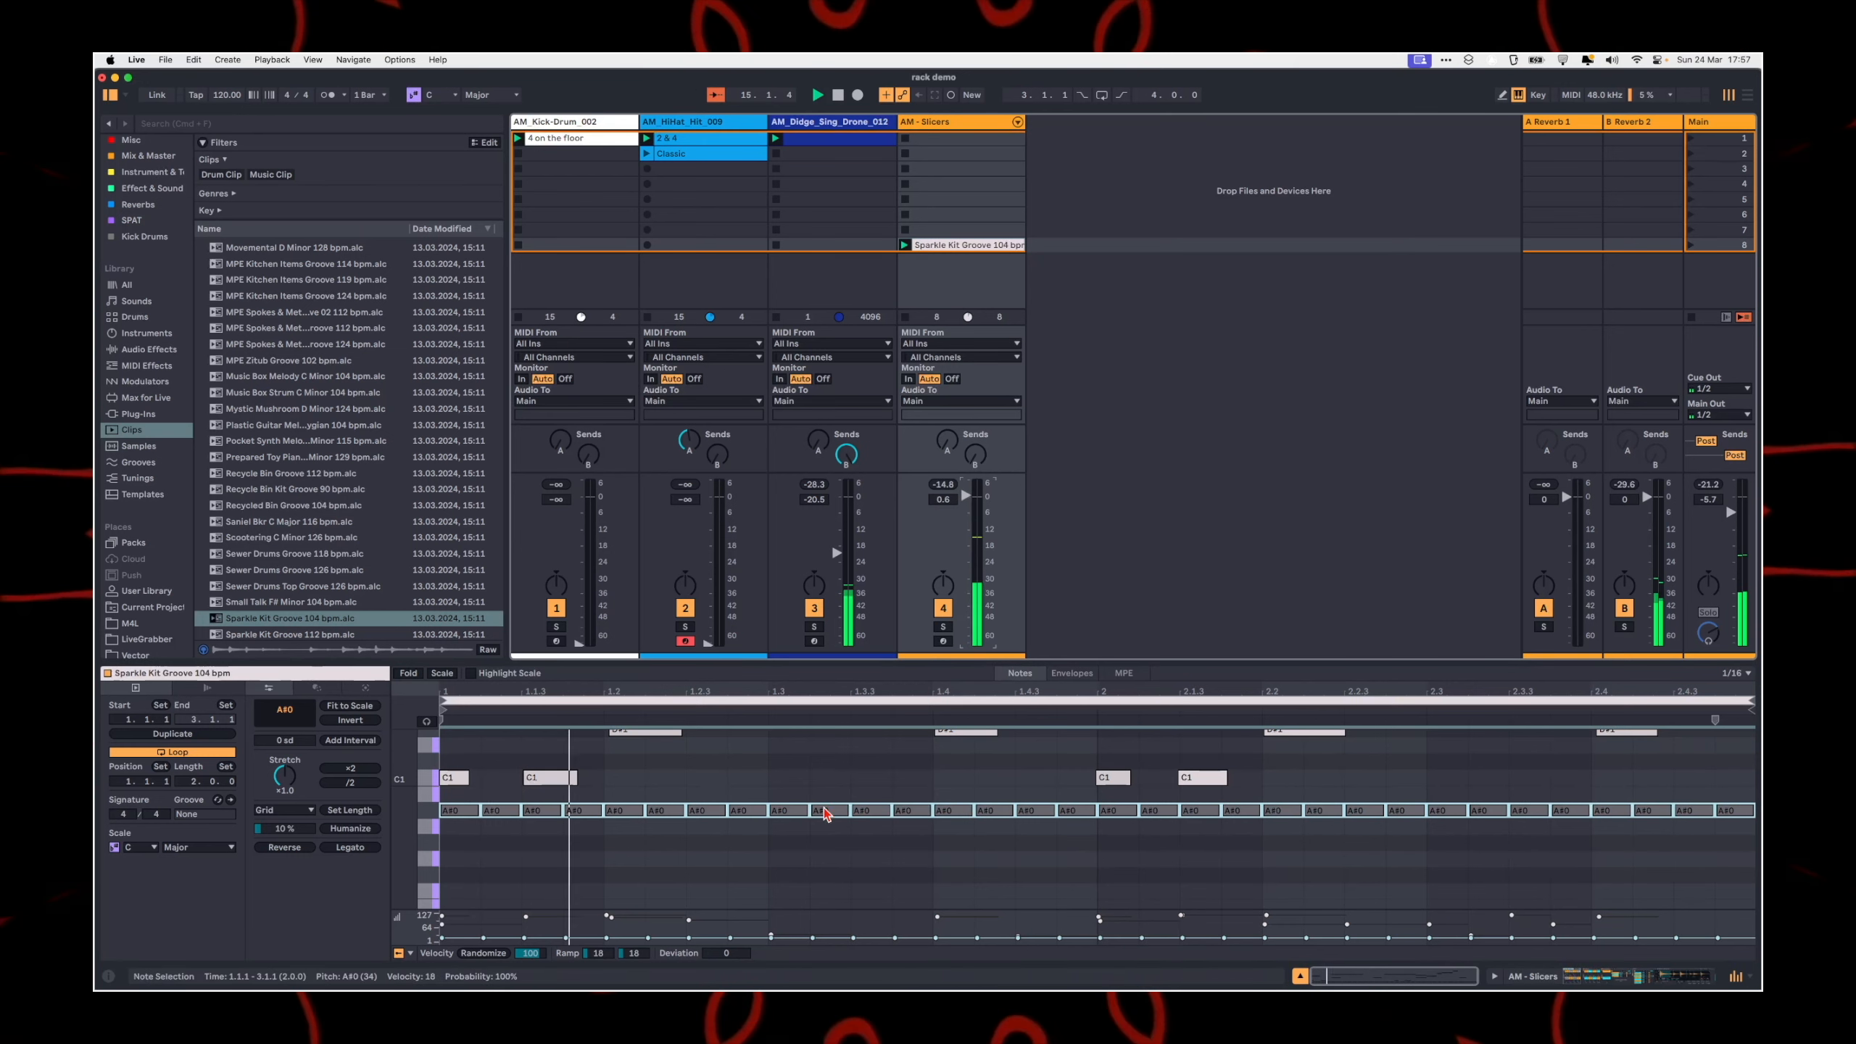
Step: Transpose the whole row of sixteenth notes from A#0 up step by step to B1
{"action": "left_click", "coordinate": [539, 882]}
{"action": "left_click", "coordinate": [433, 820]}
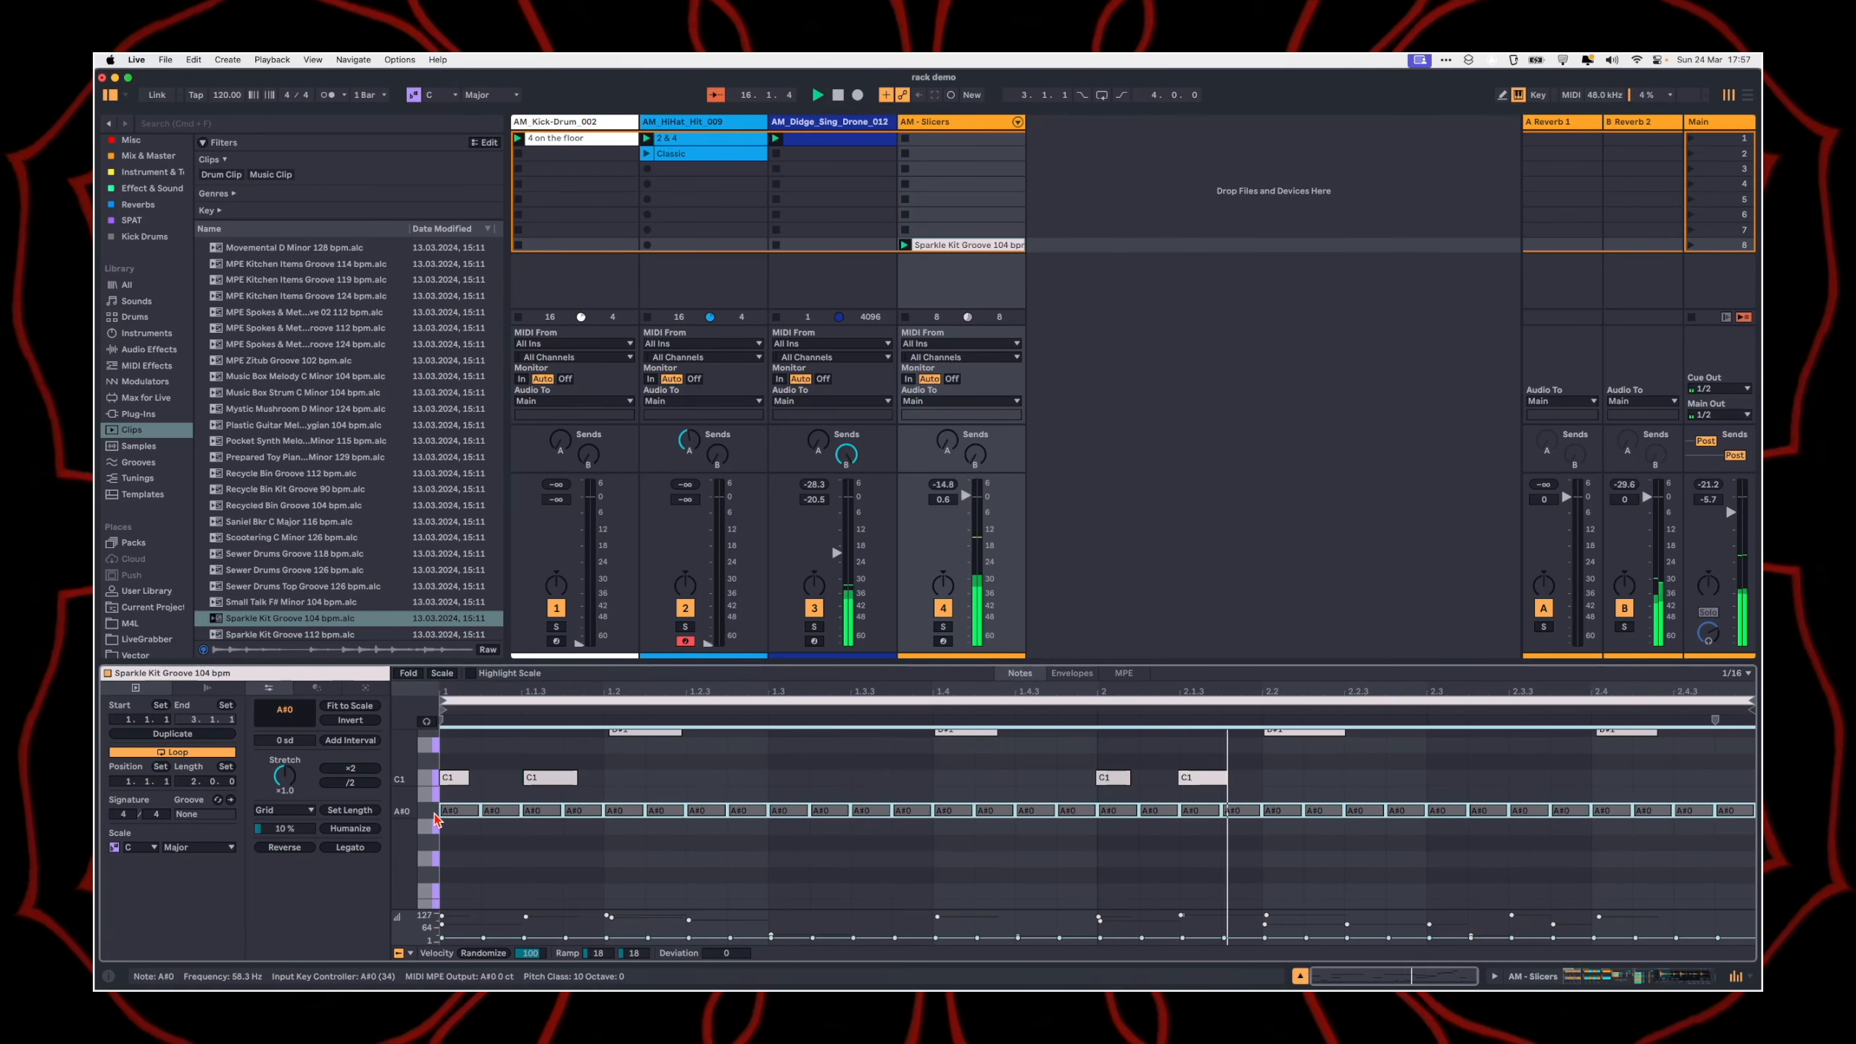
{"action": "key", "text": "Up"}
{"action": "key", "text": "Up"}
{"action": "key", "text": "Up"}
{"action": "key", "text": "Up"}
{"action": "key", "text": "Up"}
{"action": "key", "text": "Up"}
{"action": "key", "text": "Up"}
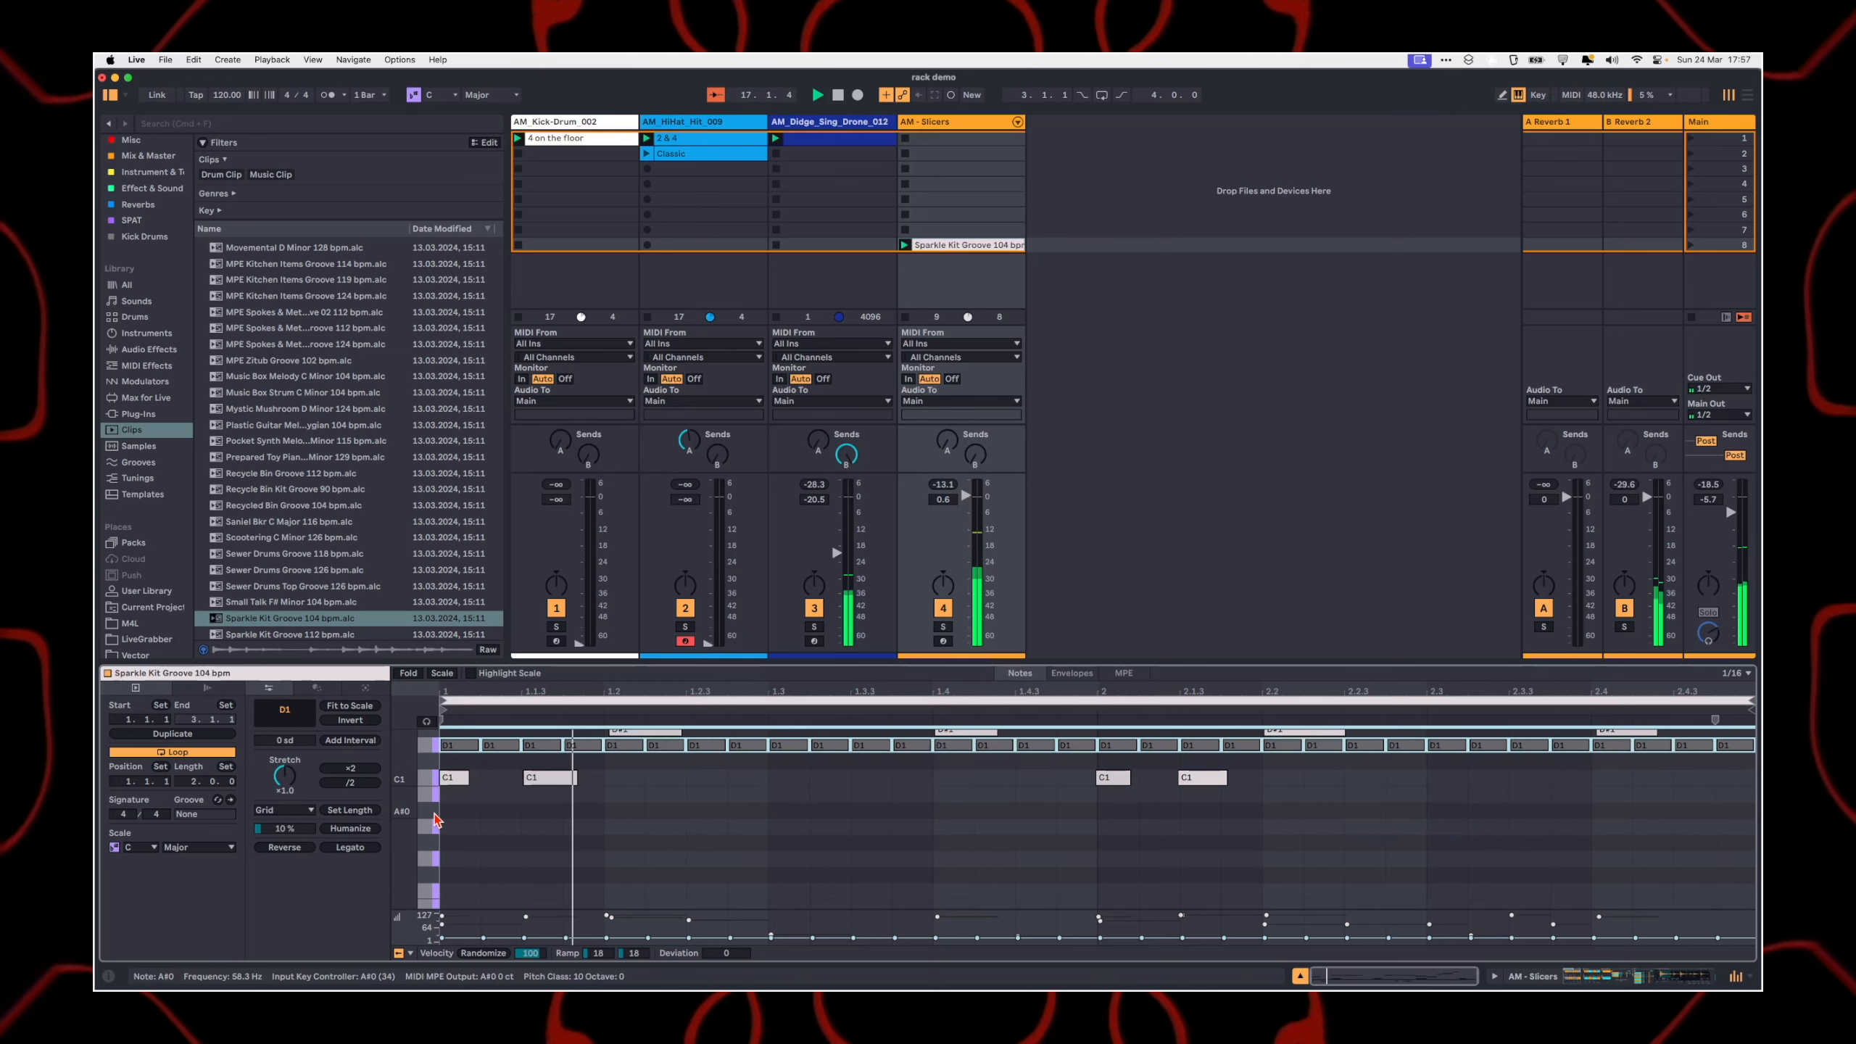
{"action": "key", "text": "Up"}
{"action": "key", "text": "Up"}
{"action": "key", "text": "Up"}
{"action": "key", "text": "Up"}
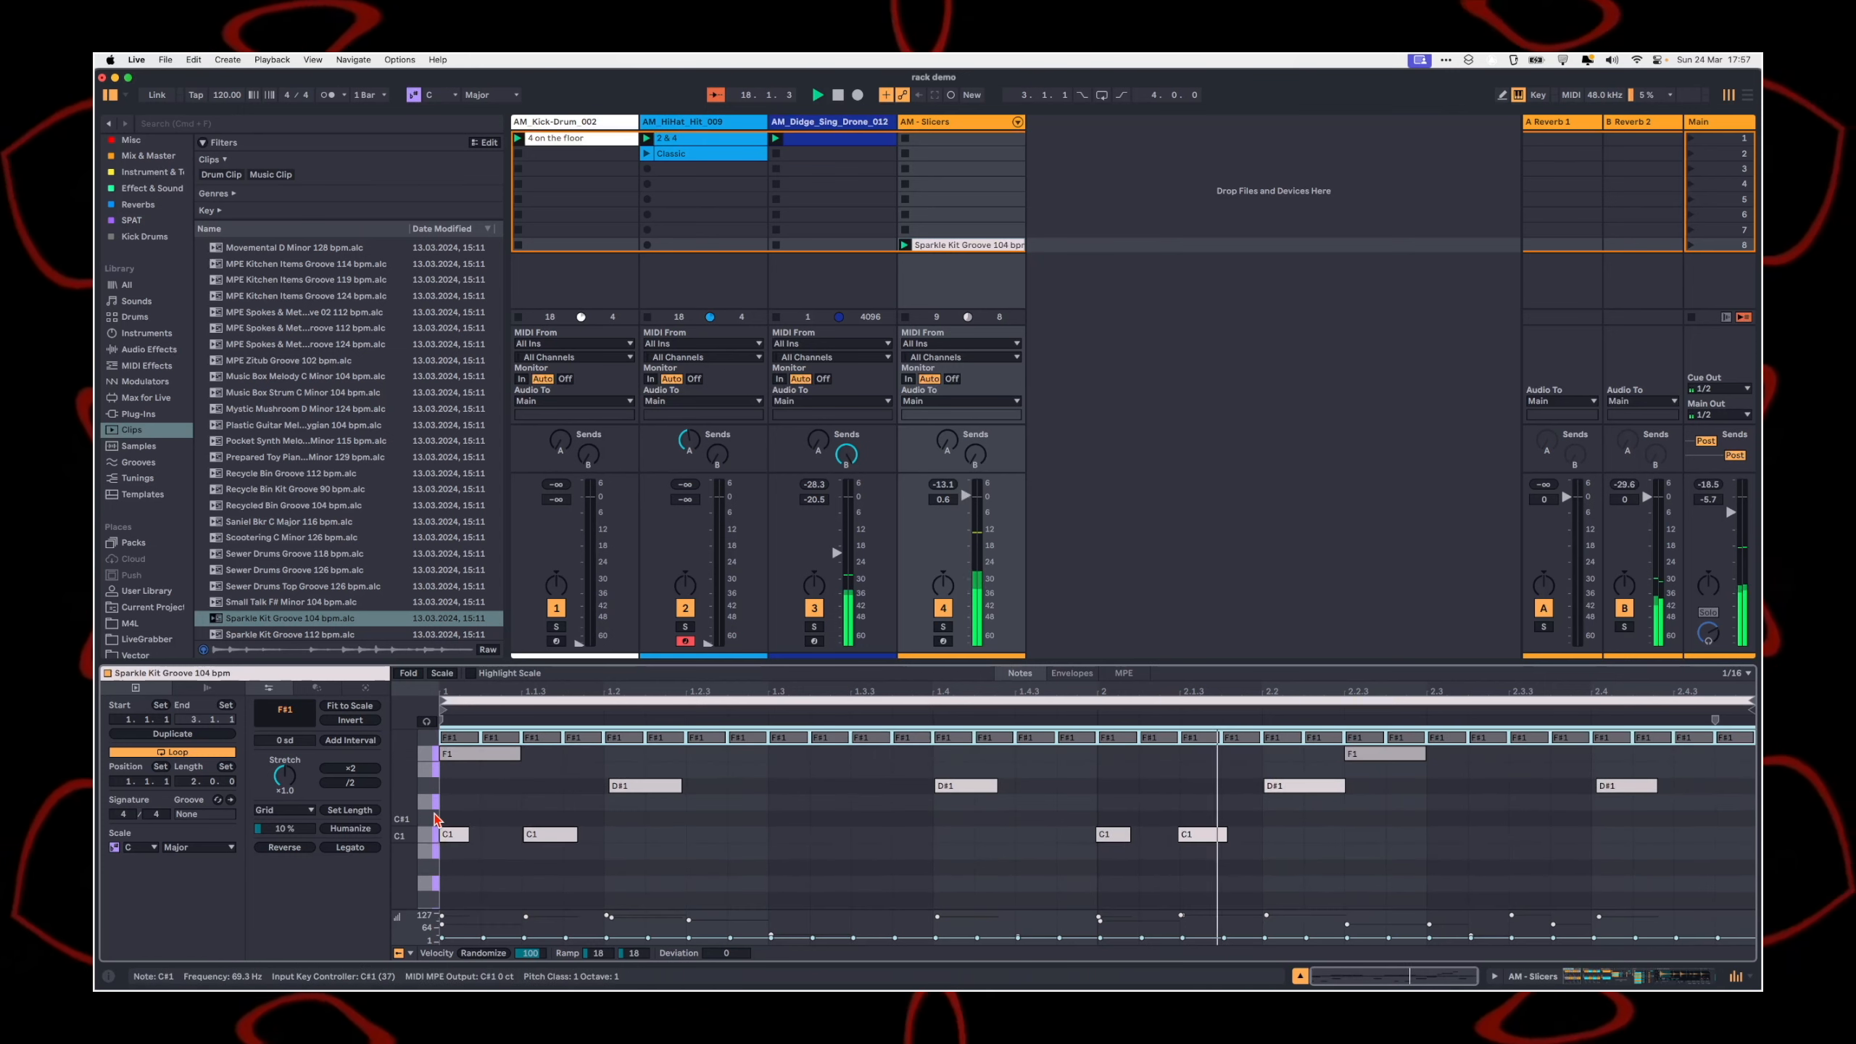
{"action": "key", "text": "Up"}
{"action": "key", "text": "Up"}
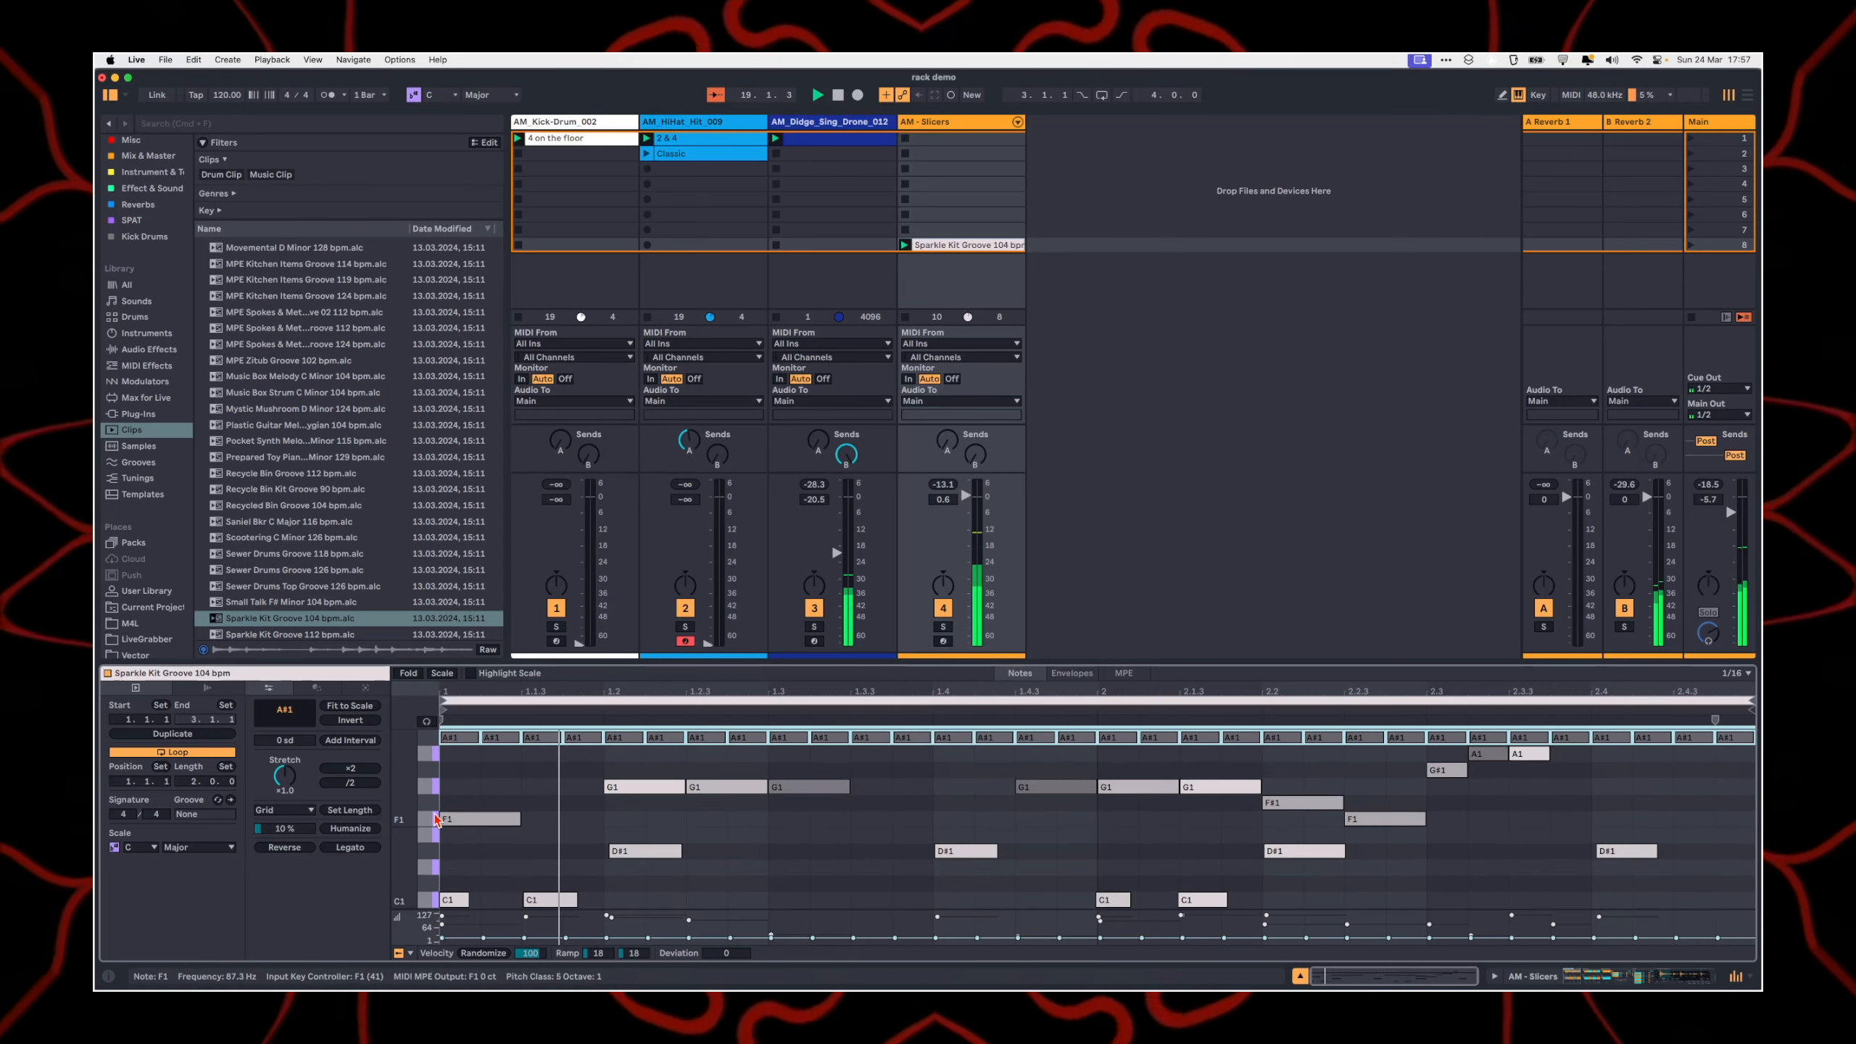
Step: Select all notes in the Sparkle Kit Groove 104 bpm clip and transpose them up two semitones
{"action": "key", "text": "super+a"}
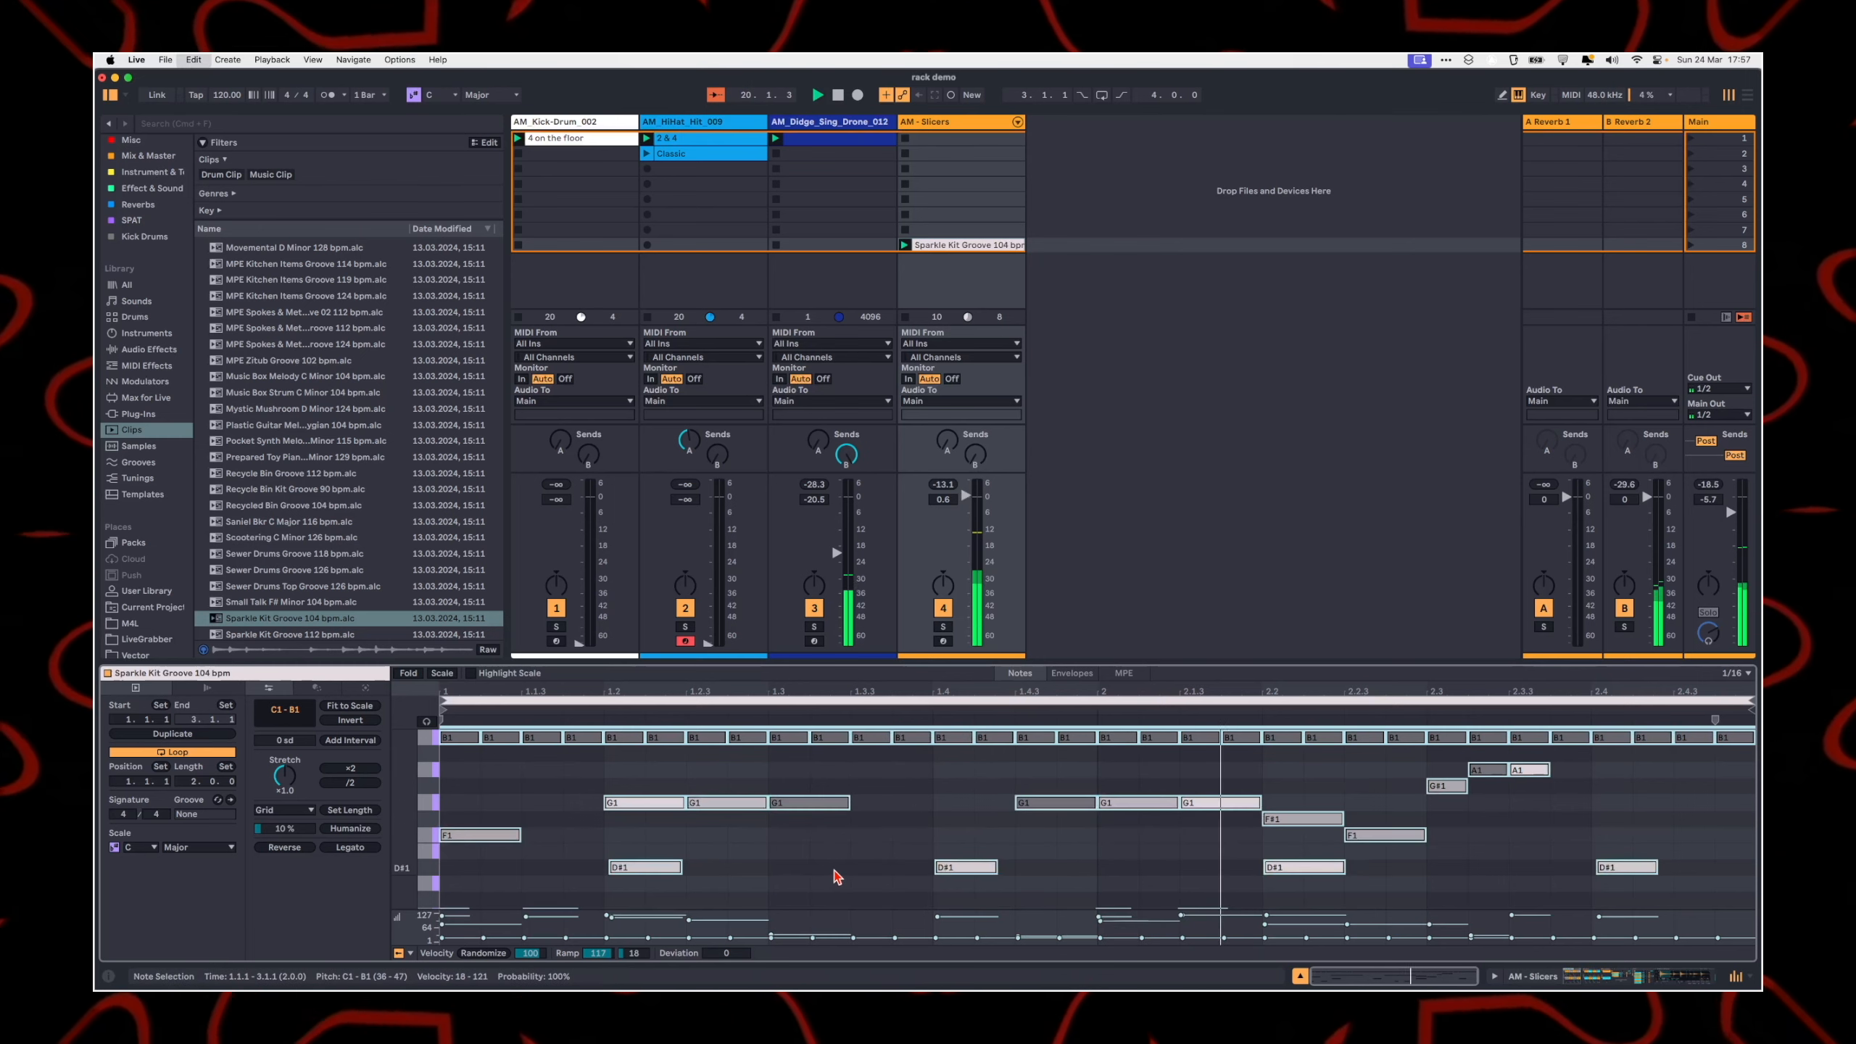
{"action": "key", "text": "Up"}
{"action": "key", "text": "Up"}
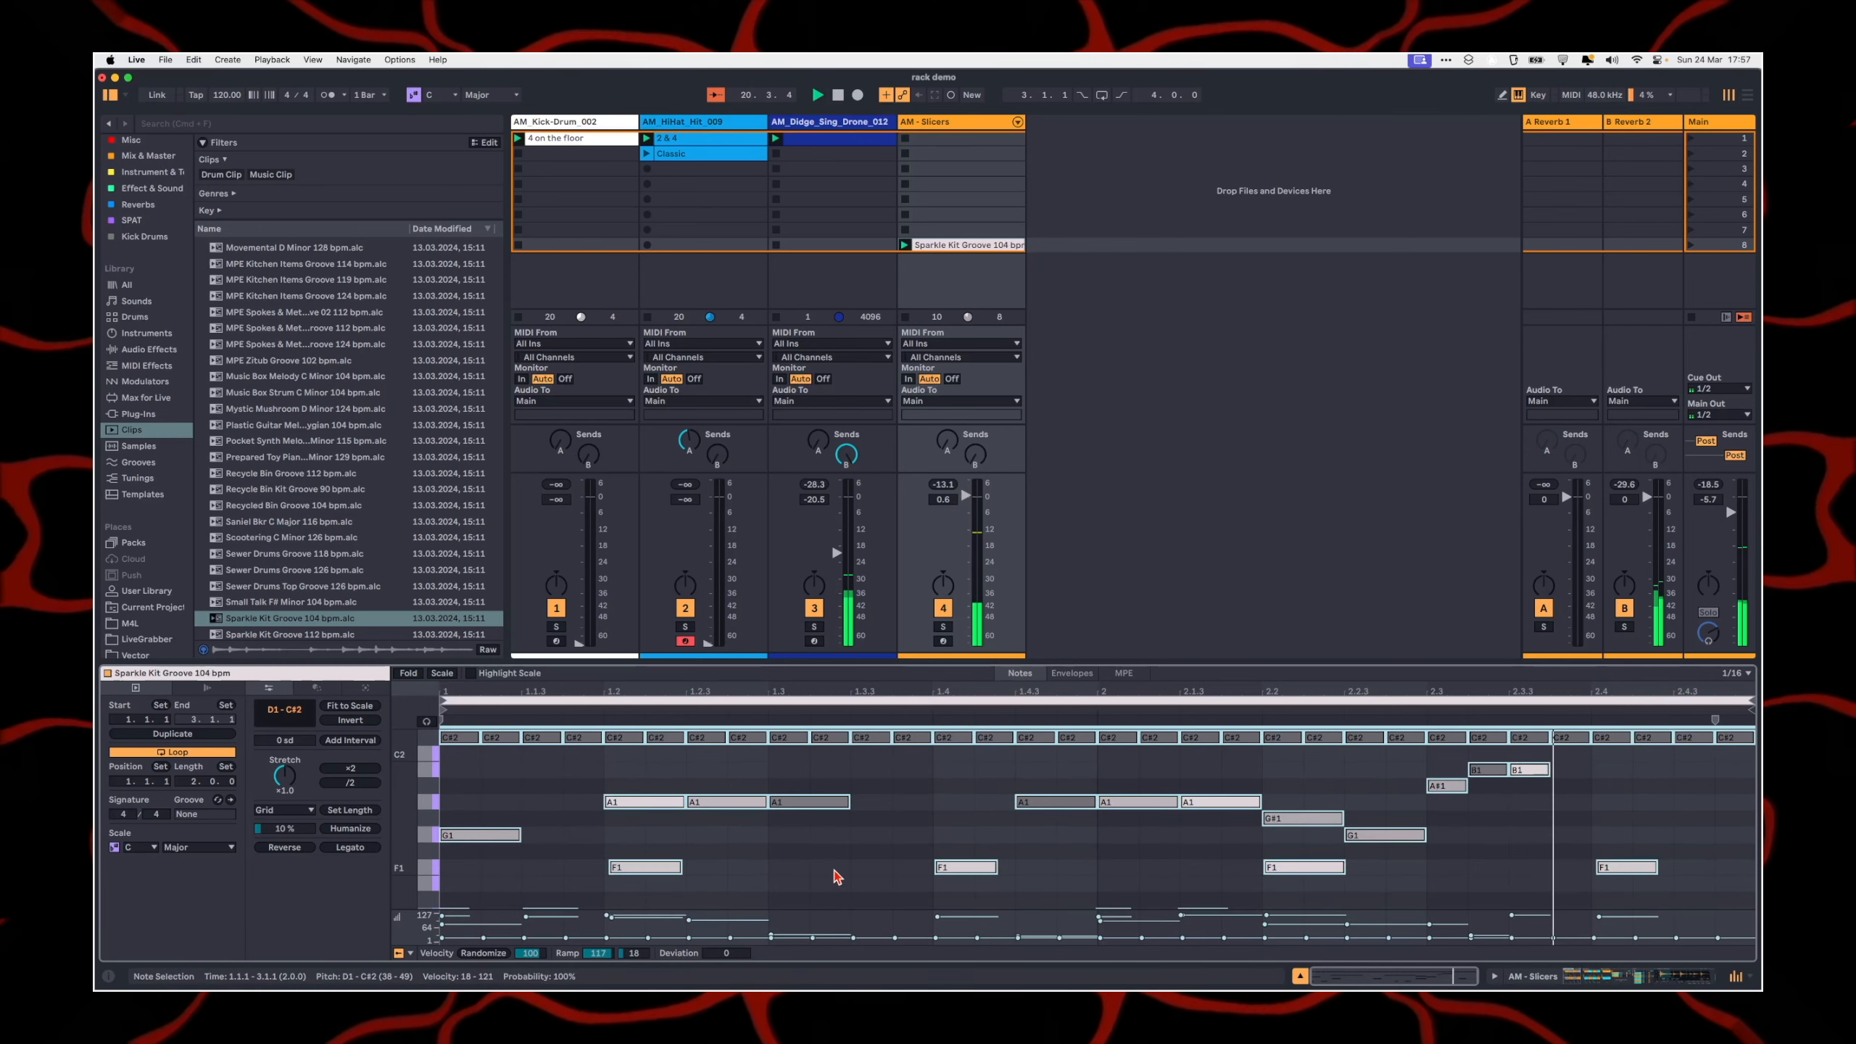
Step: In the AM - Slicers track's racks, switch the chain to AM_Bodhrán_Low_Phrase_033 and set MIDI ToolBox Transpose to +14 st and Scale Selector to 0
{"action": "left_click", "coordinate": [930, 137]}
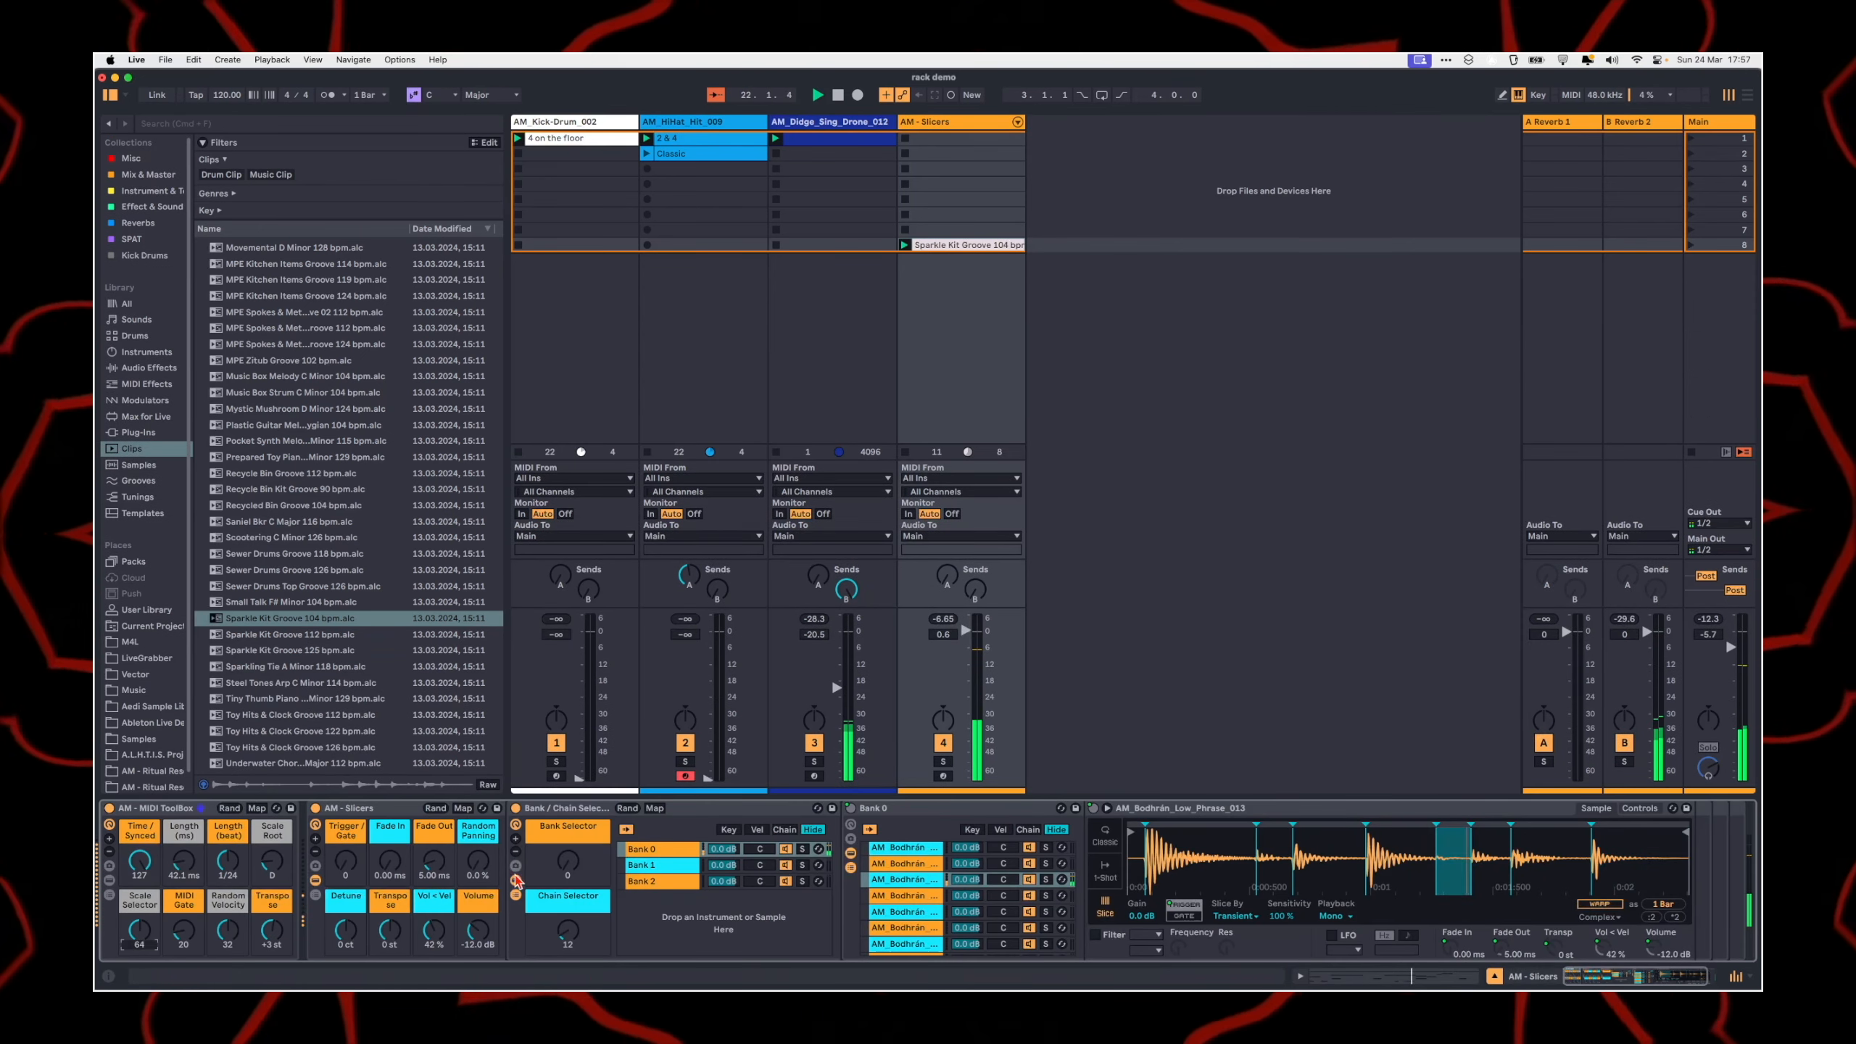
{"action": "left_click_drag", "start_coordinate": [569, 931], "coordinate": [569, 907]}
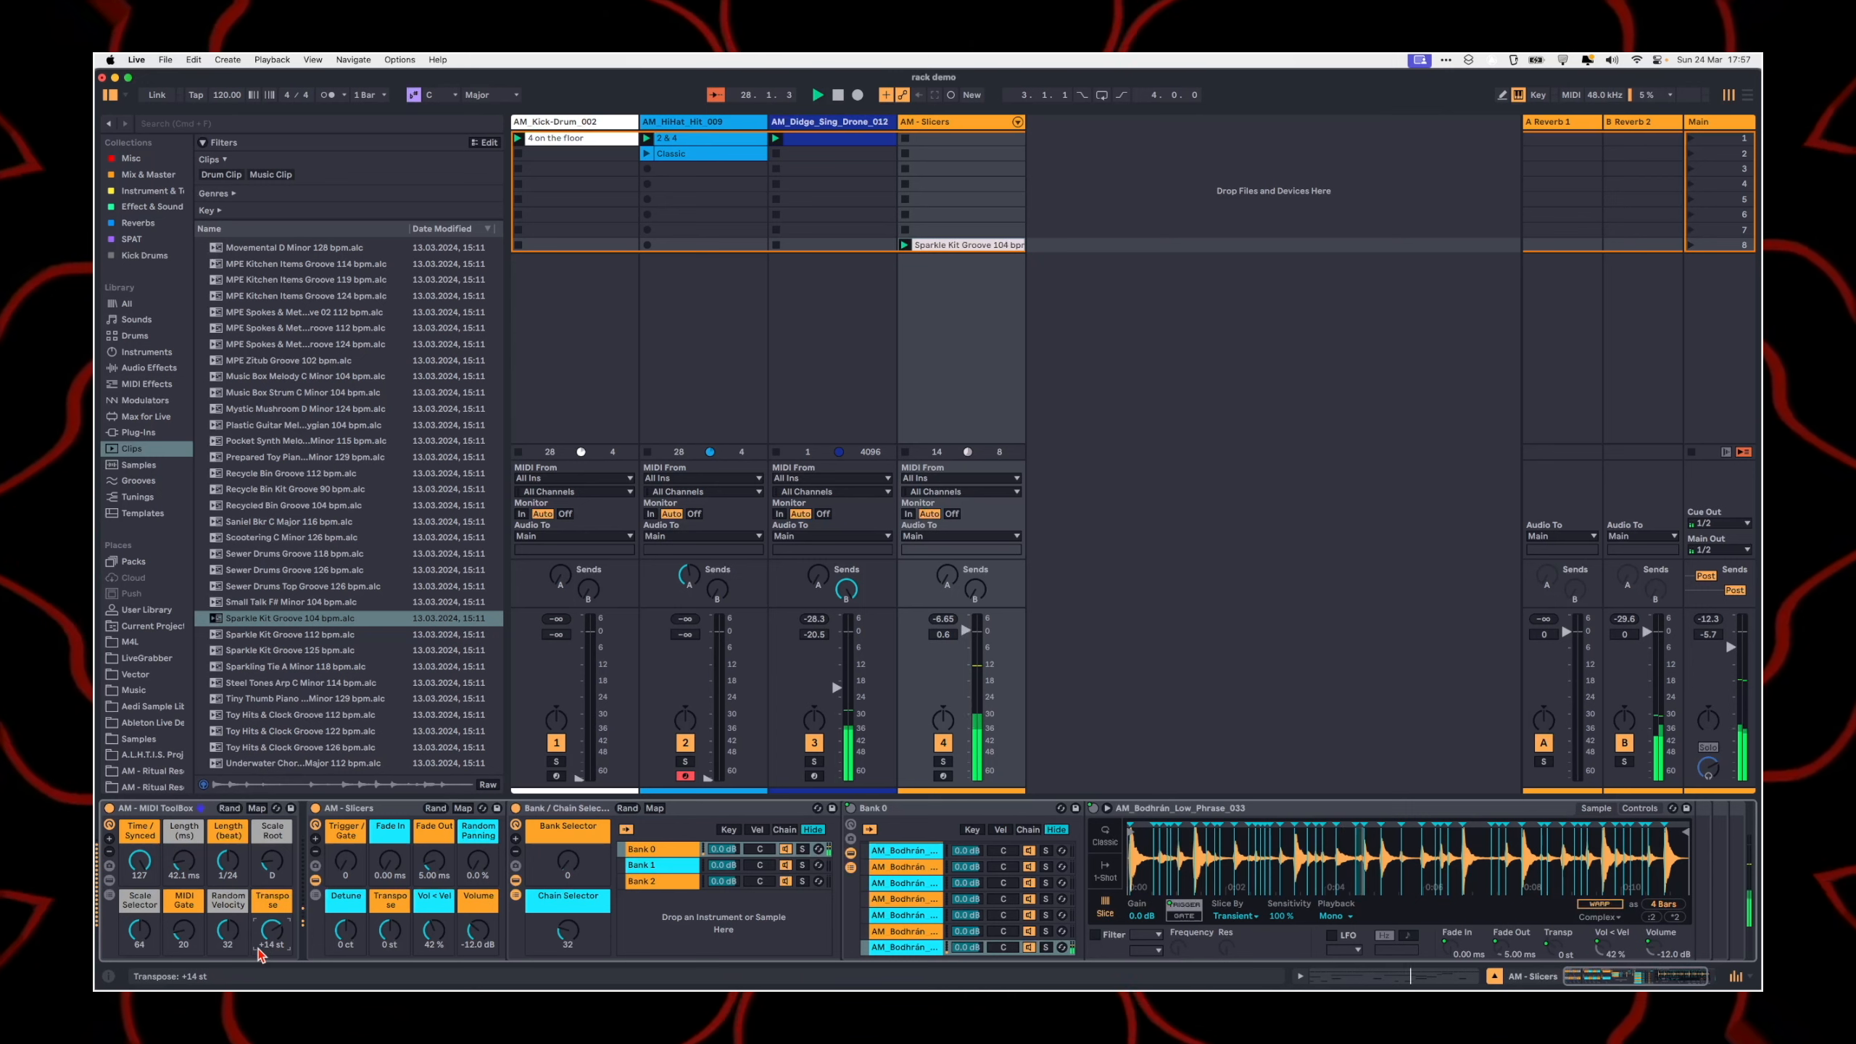
{"action": "left_click_drag", "start_coordinate": [164, 870], "coordinate": [156, 958]}
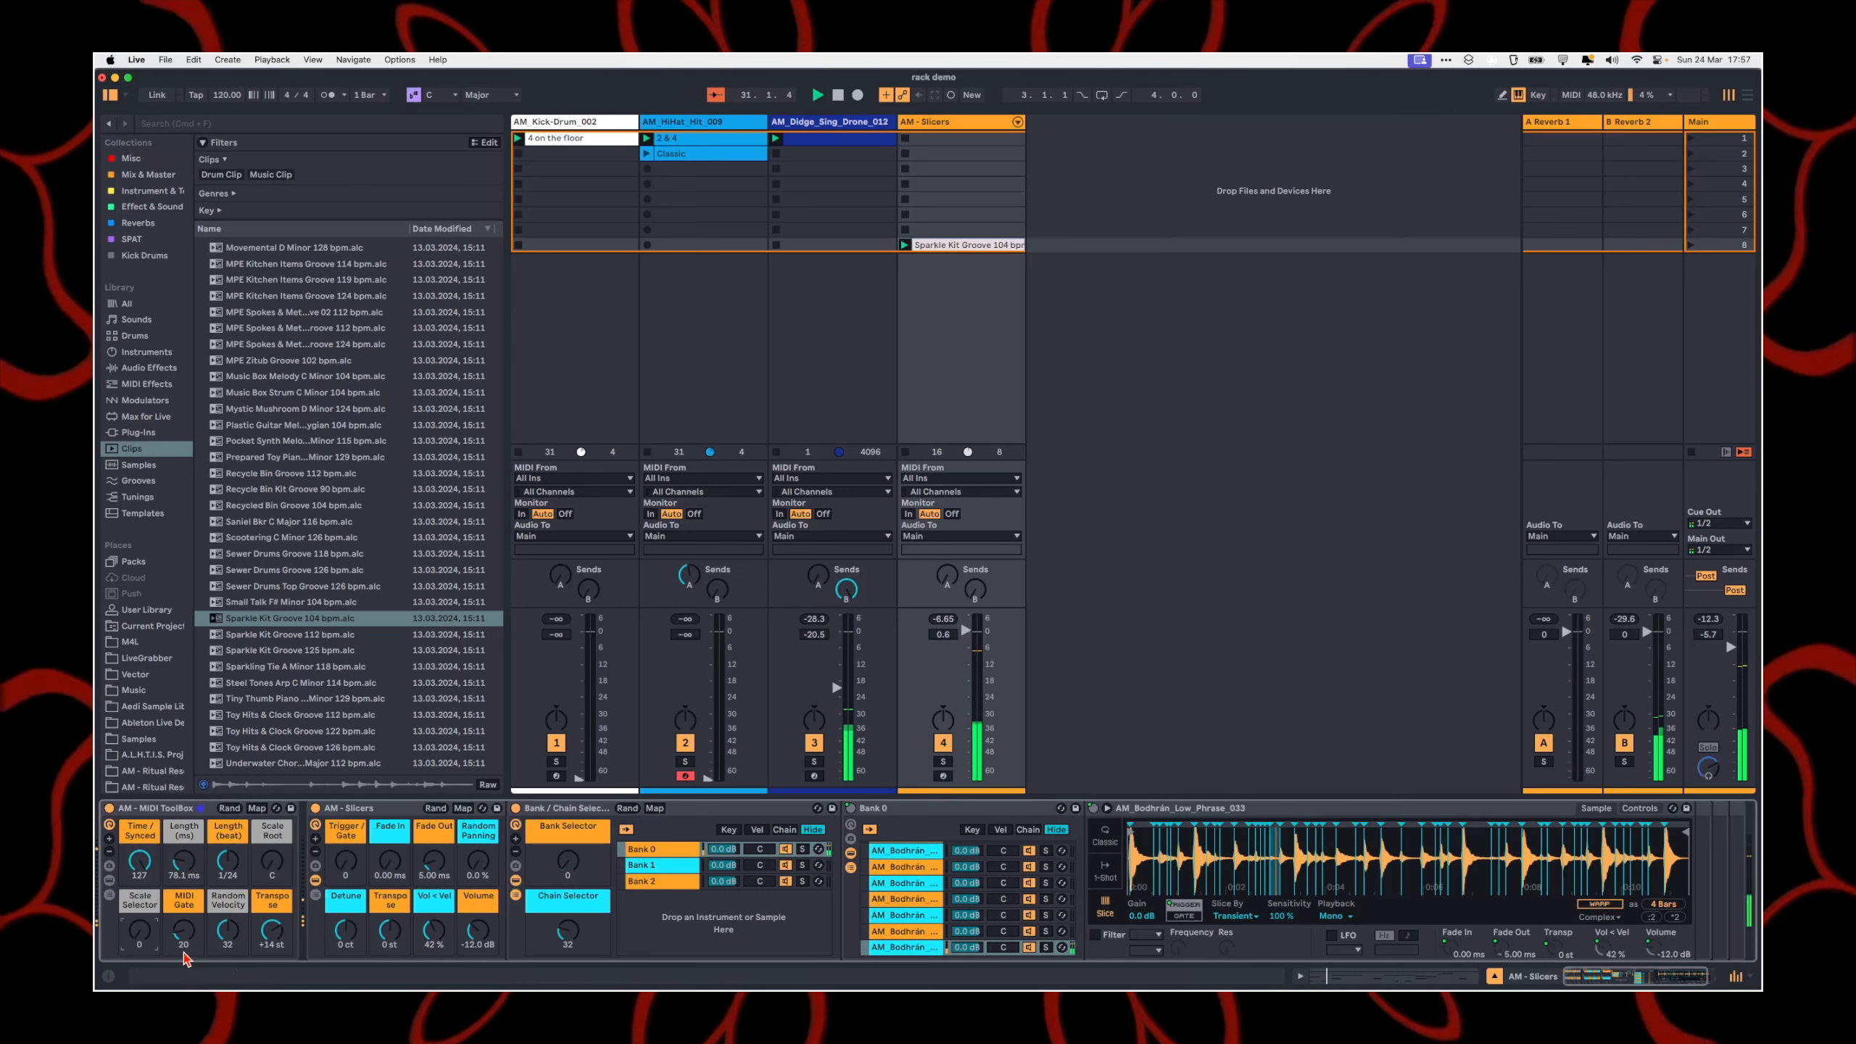
Step: Try the MIDI ToolBox rack's MIDI Gate threshold at 0 and 20, and set it to 31
{"action": "left_click_drag", "start_coordinate": [184, 954], "coordinate": [187, 950]}
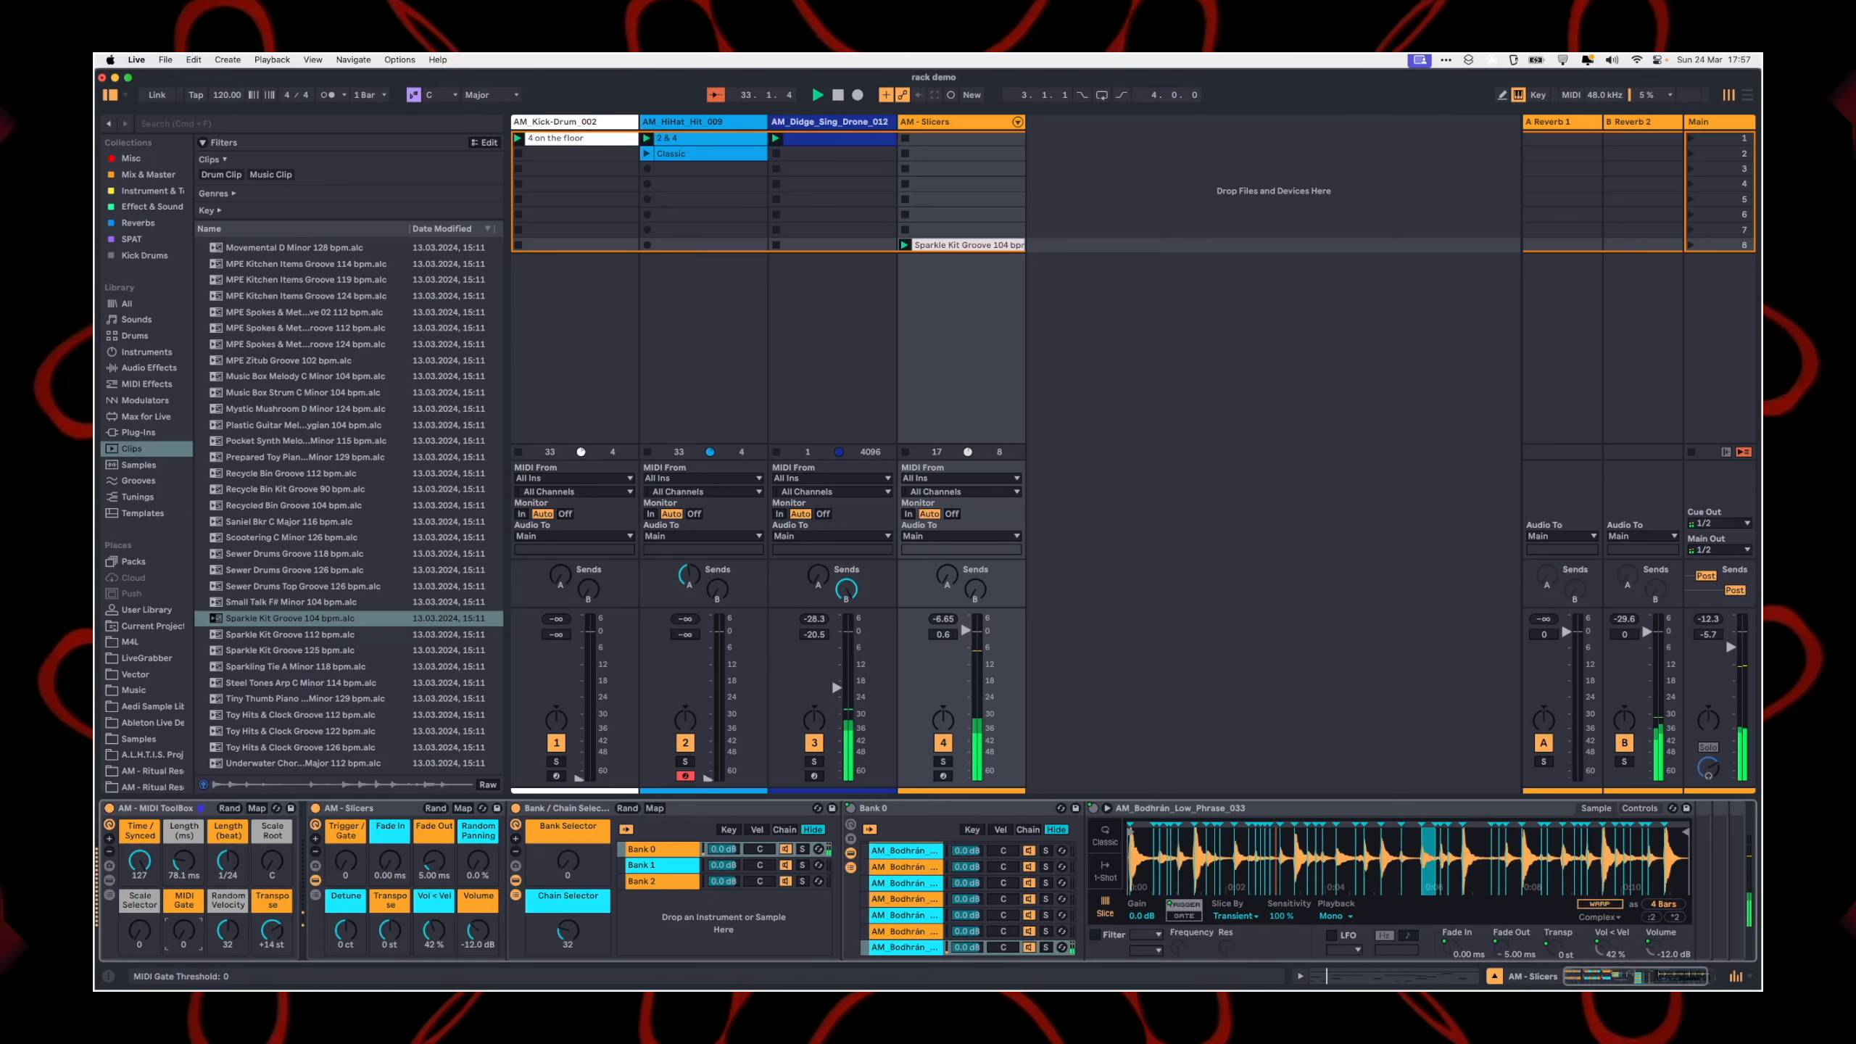
{"action": "left_click_drag", "start_coordinate": [184, 944], "coordinate": [183, 931]}
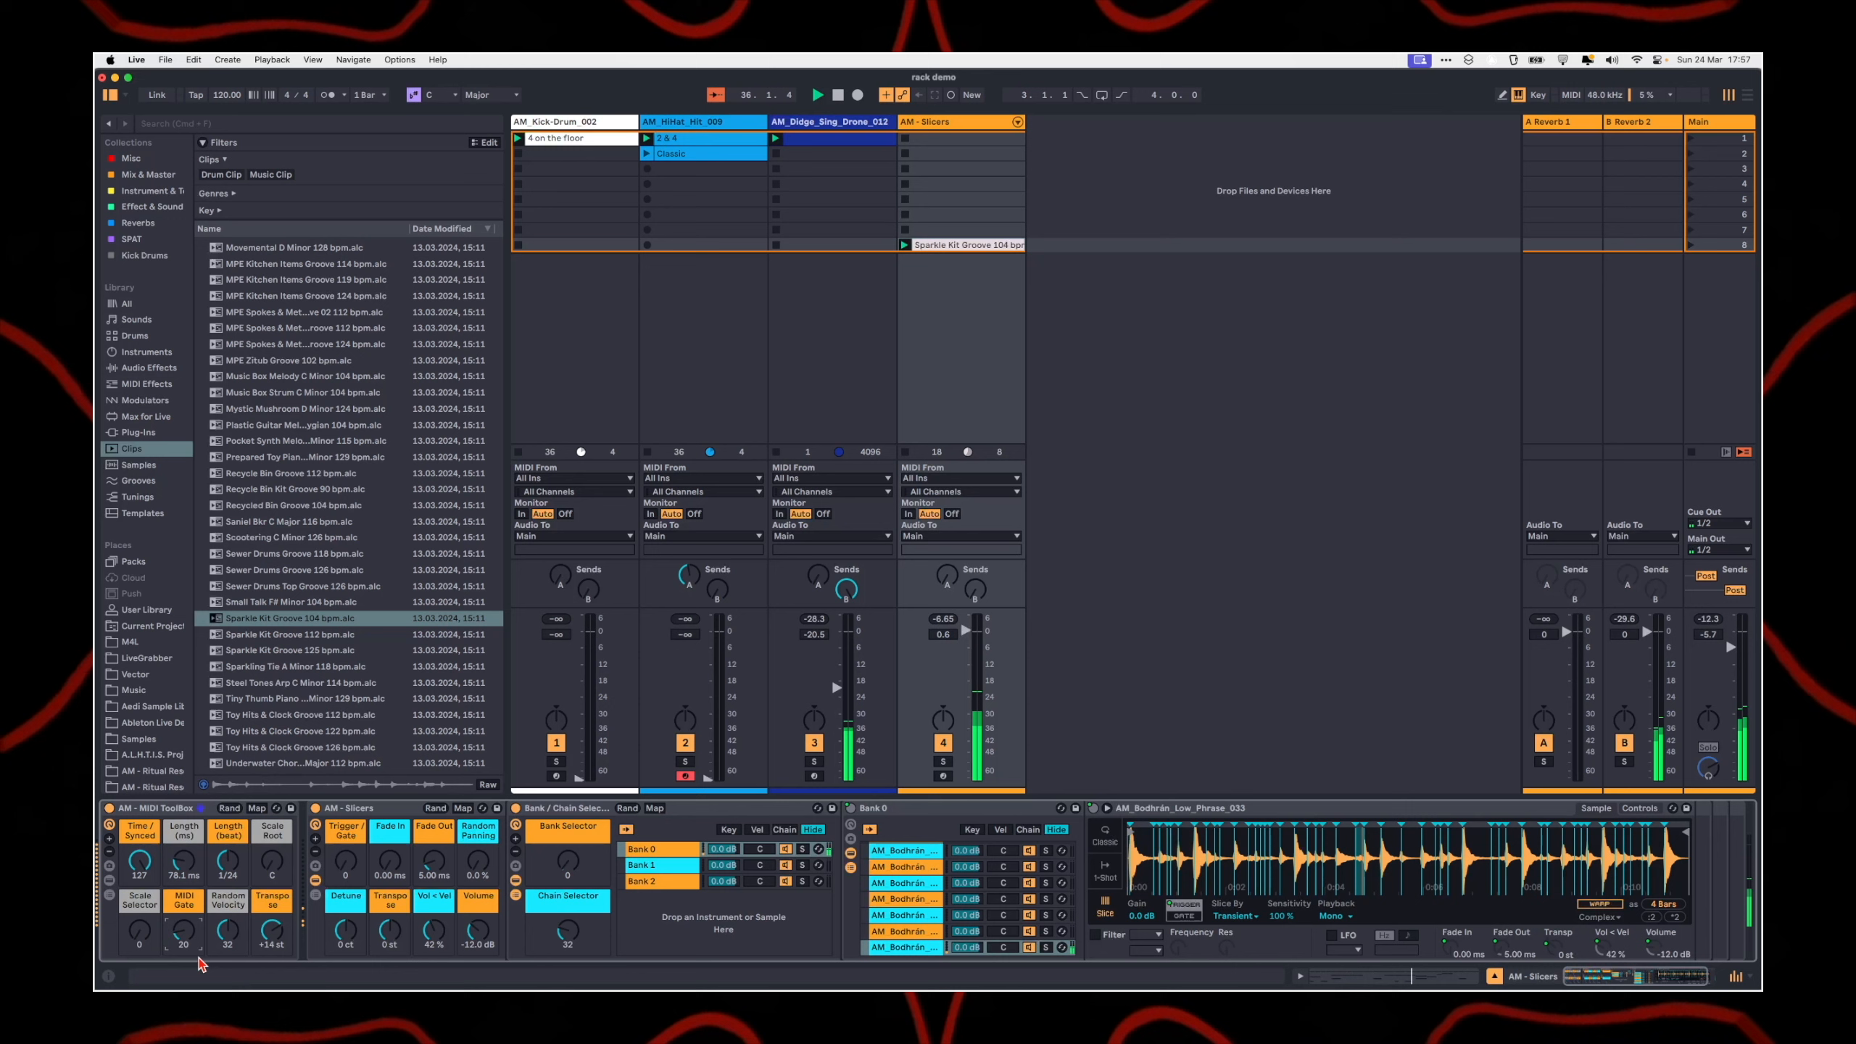
{"action": "mouse_move", "coordinate": [185, 934]}
{"action": "left_mouse_down"}
{"action": "mouse_move", "coordinate": [186, 963]}
{"action": "mouse_move", "coordinate": [184, 912]}
{"action": "left_mouse_up"}
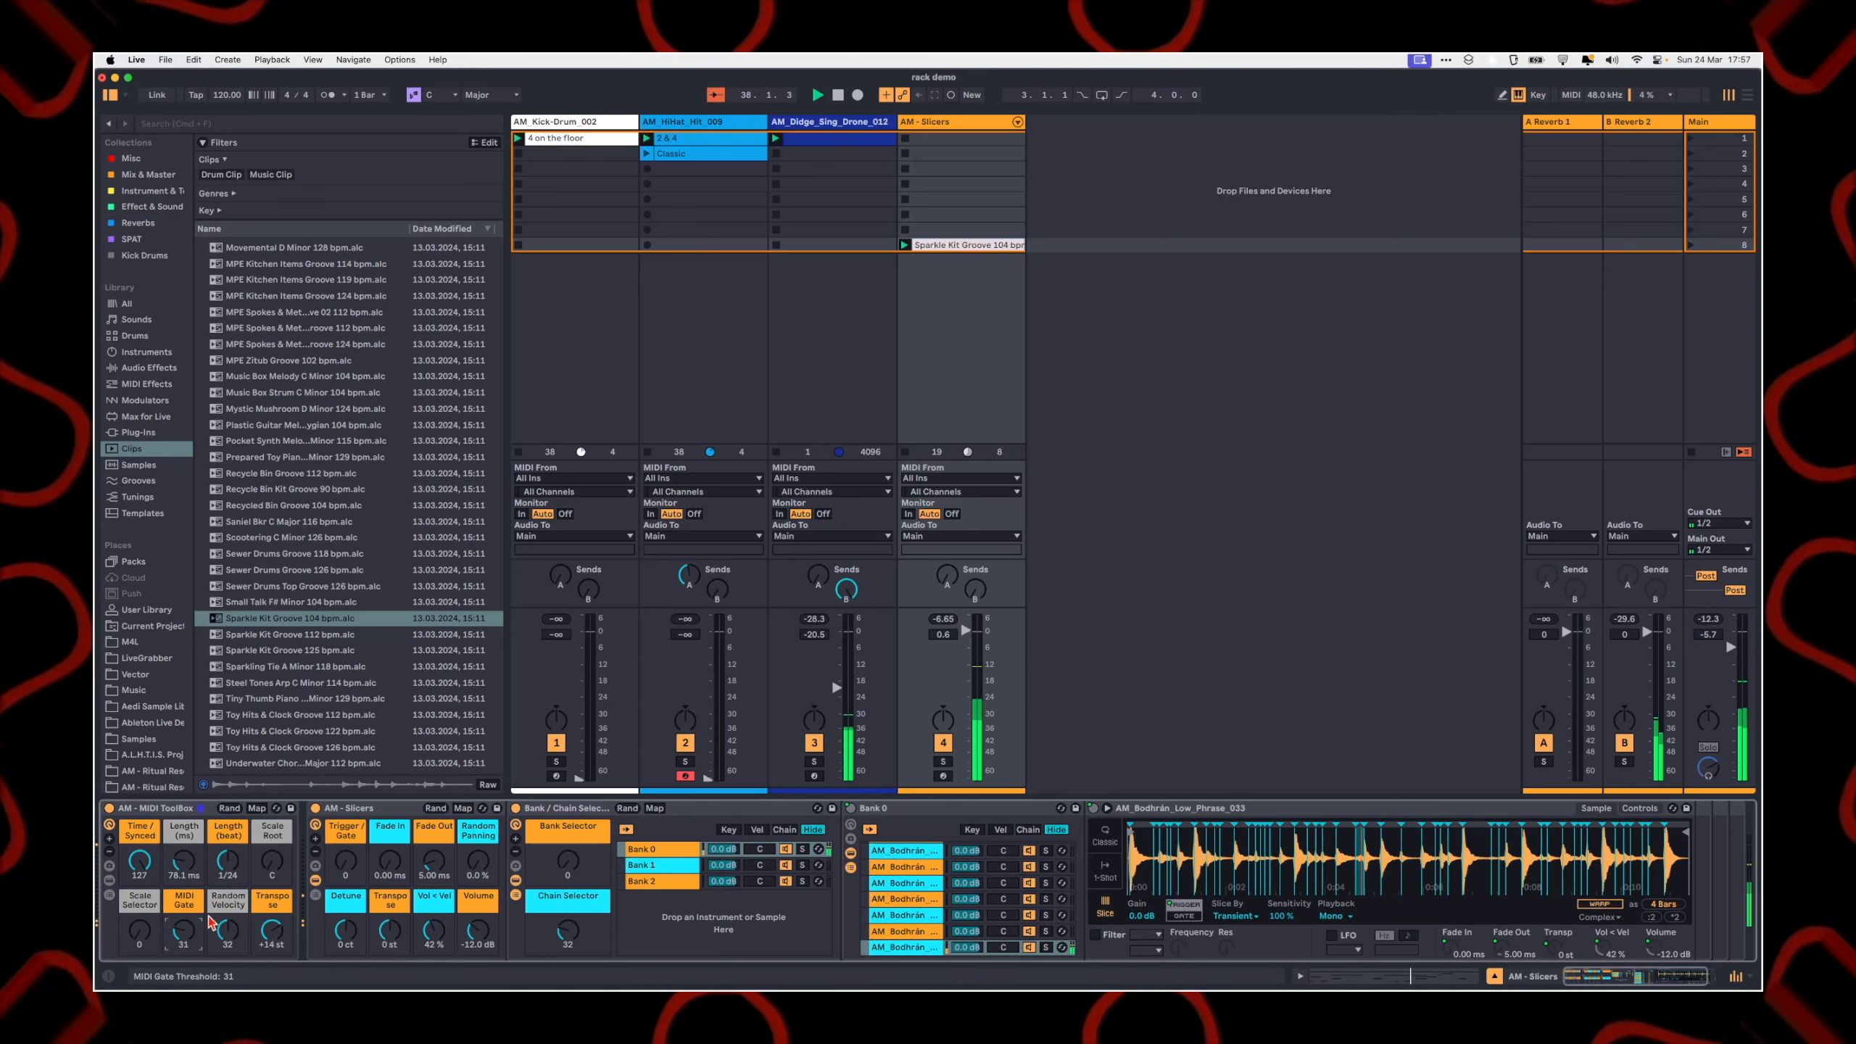
Step: Try the AM - Slicers rack's Volume macro at 0.85 dB and settle on -12.2 dB
{"action": "left_click_drag", "start_coordinate": [477, 931], "coordinate": [477, 901]}
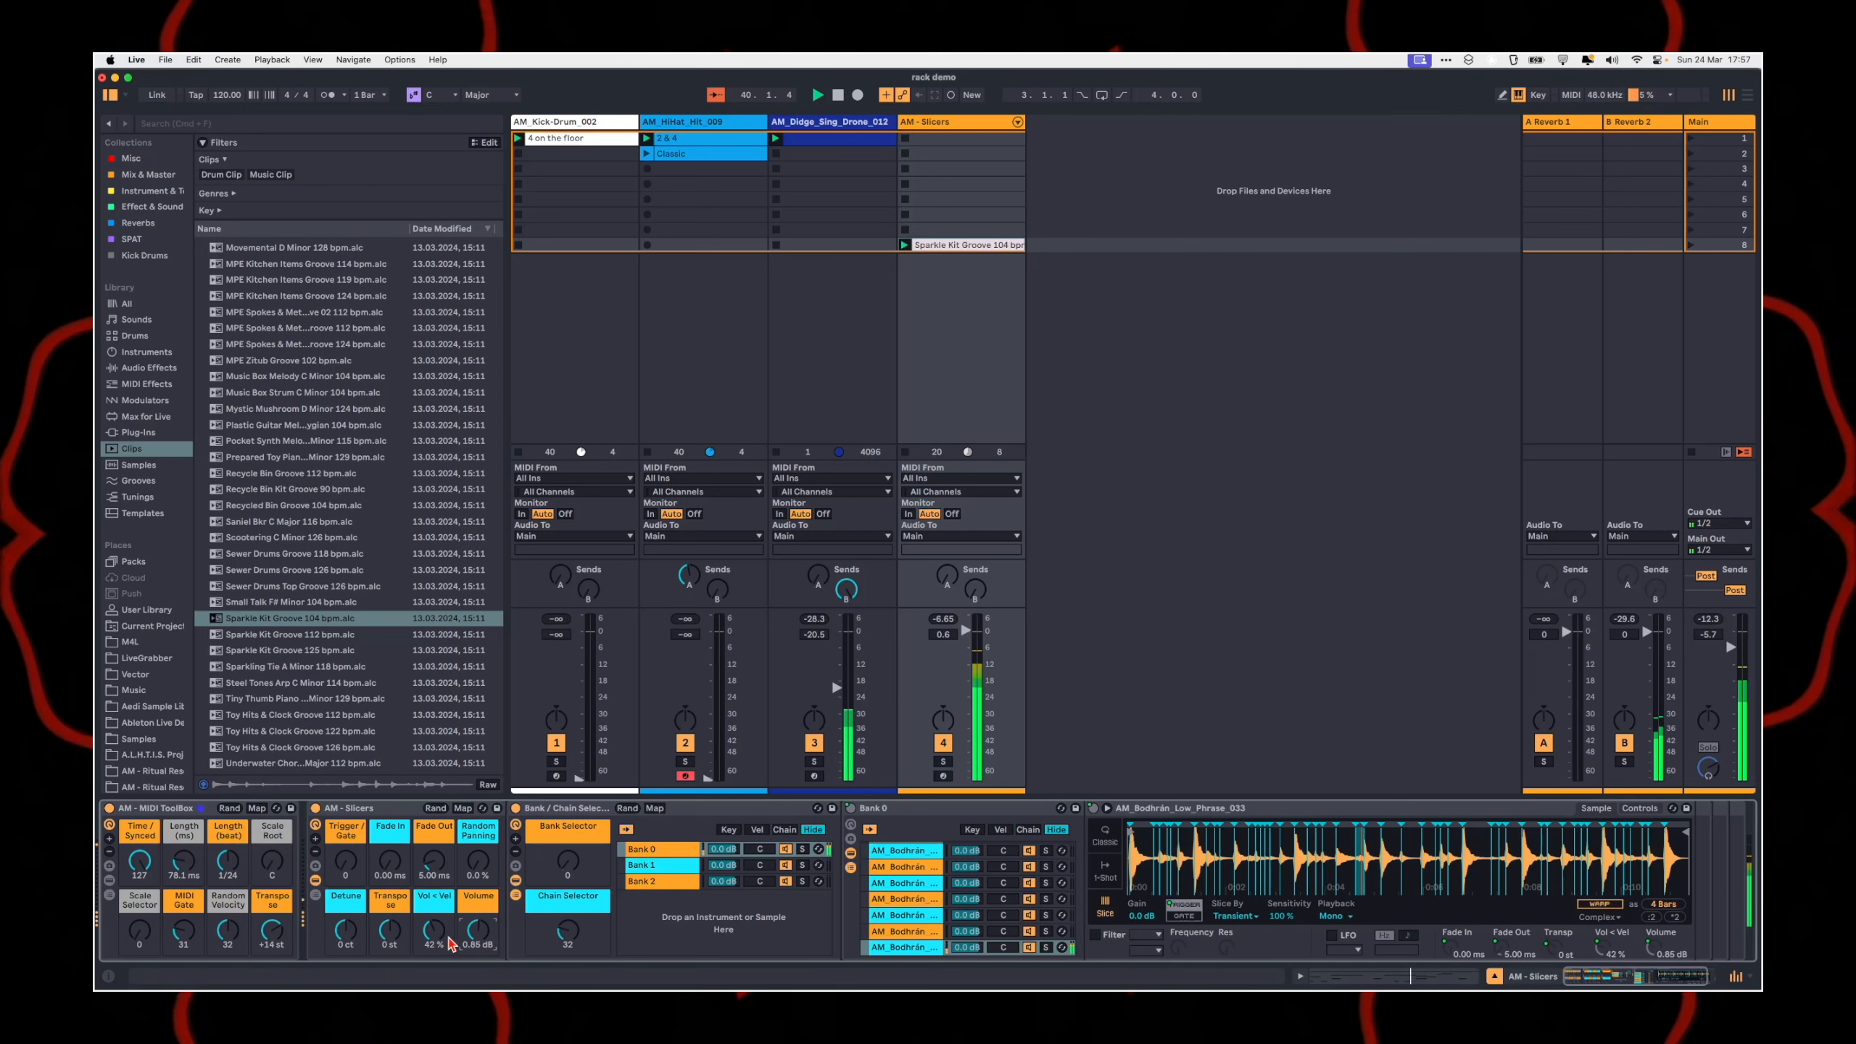
{"action": "left_click_drag", "start_coordinate": [477, 931], "coordinate": [477, 935]}
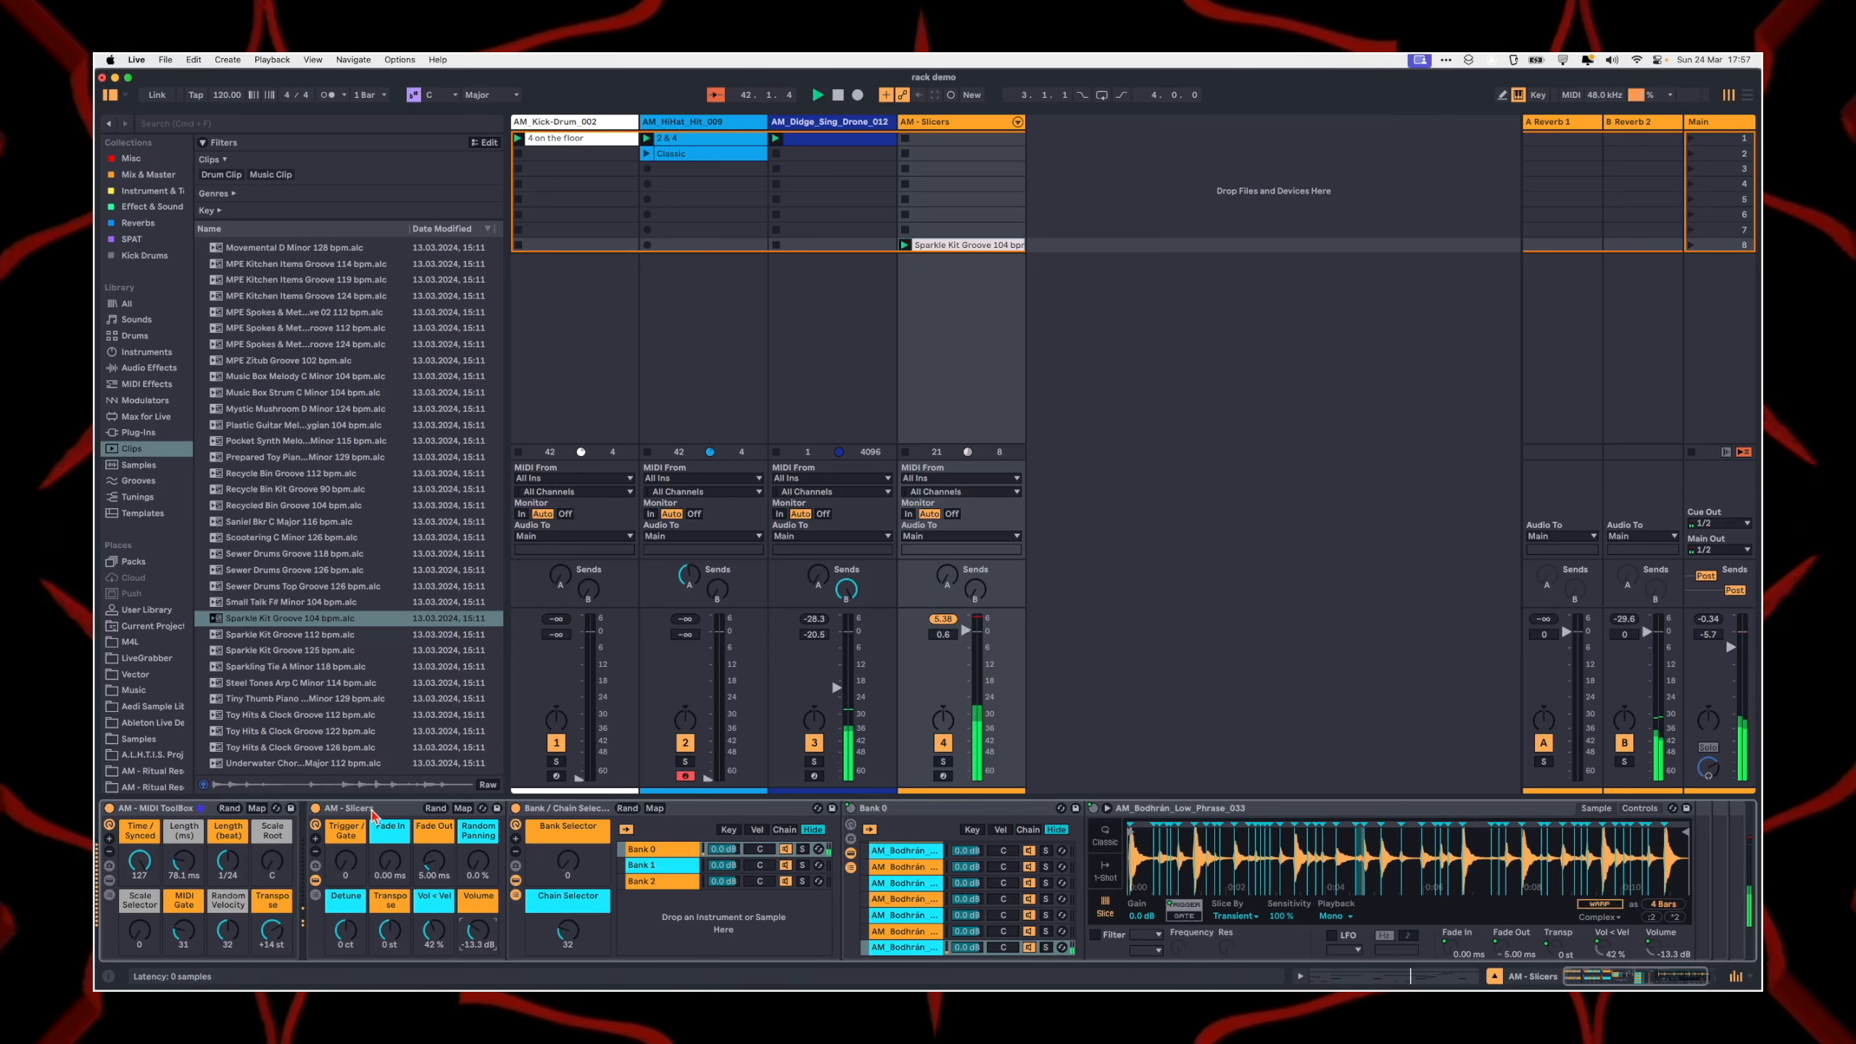
{"action": "left_click", "coordinate": [398, 808]}
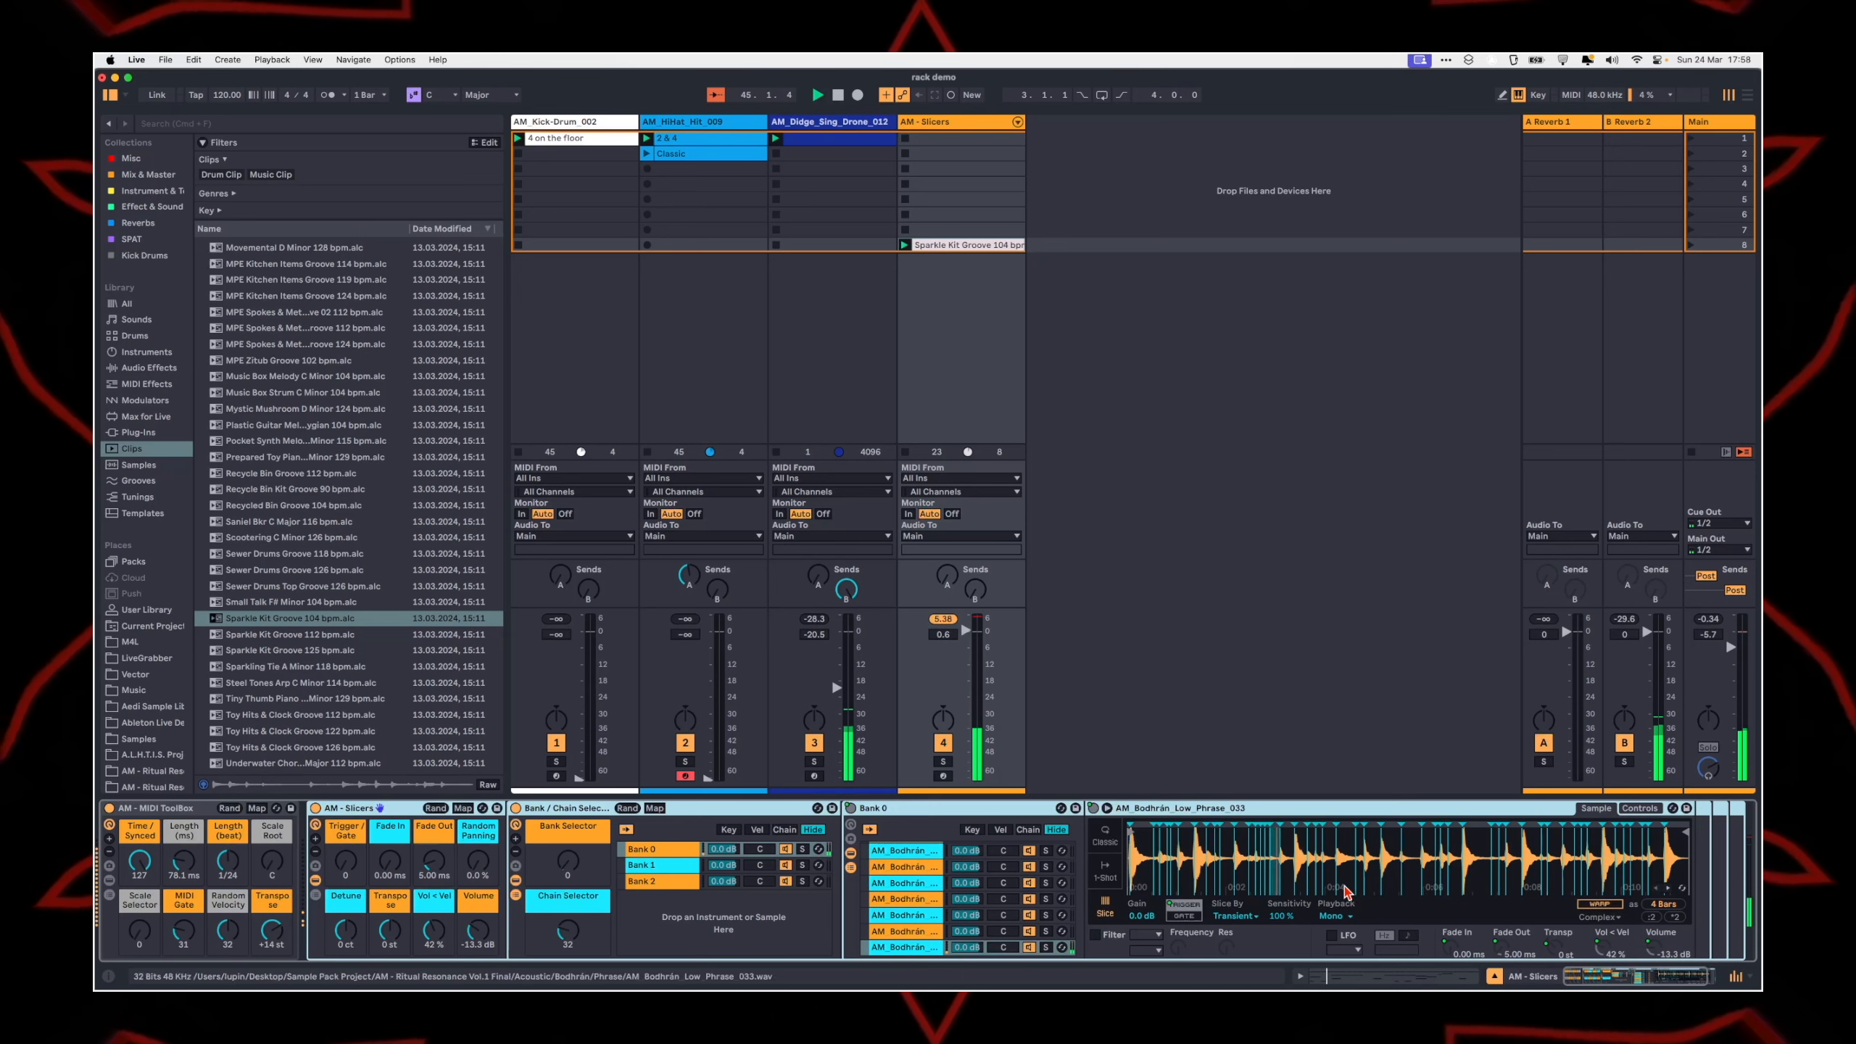
{"action": "scroll", "coordinate": [975, 922], "scroll_direction": "down", "scroll_amount": 1}
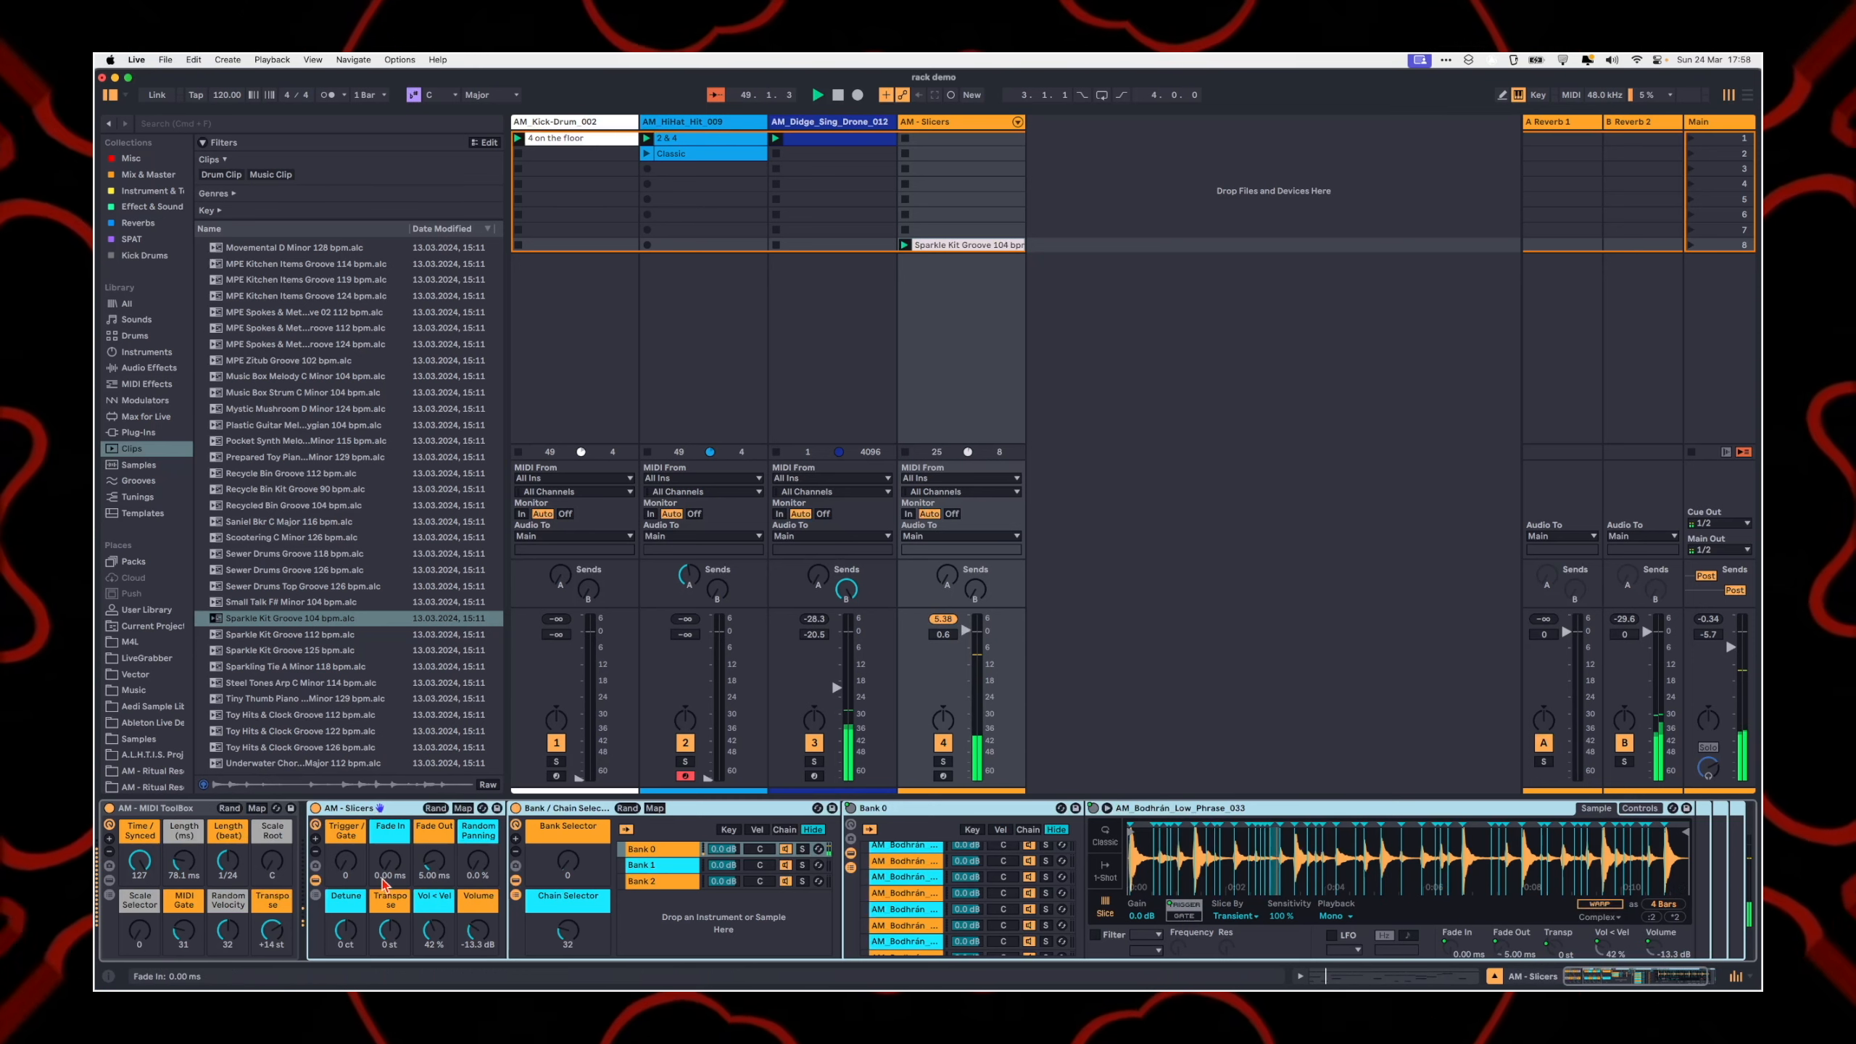
{"action": "left_click_drag", "start_coordinate": [479, 935], "coordinate": [480, 926]}
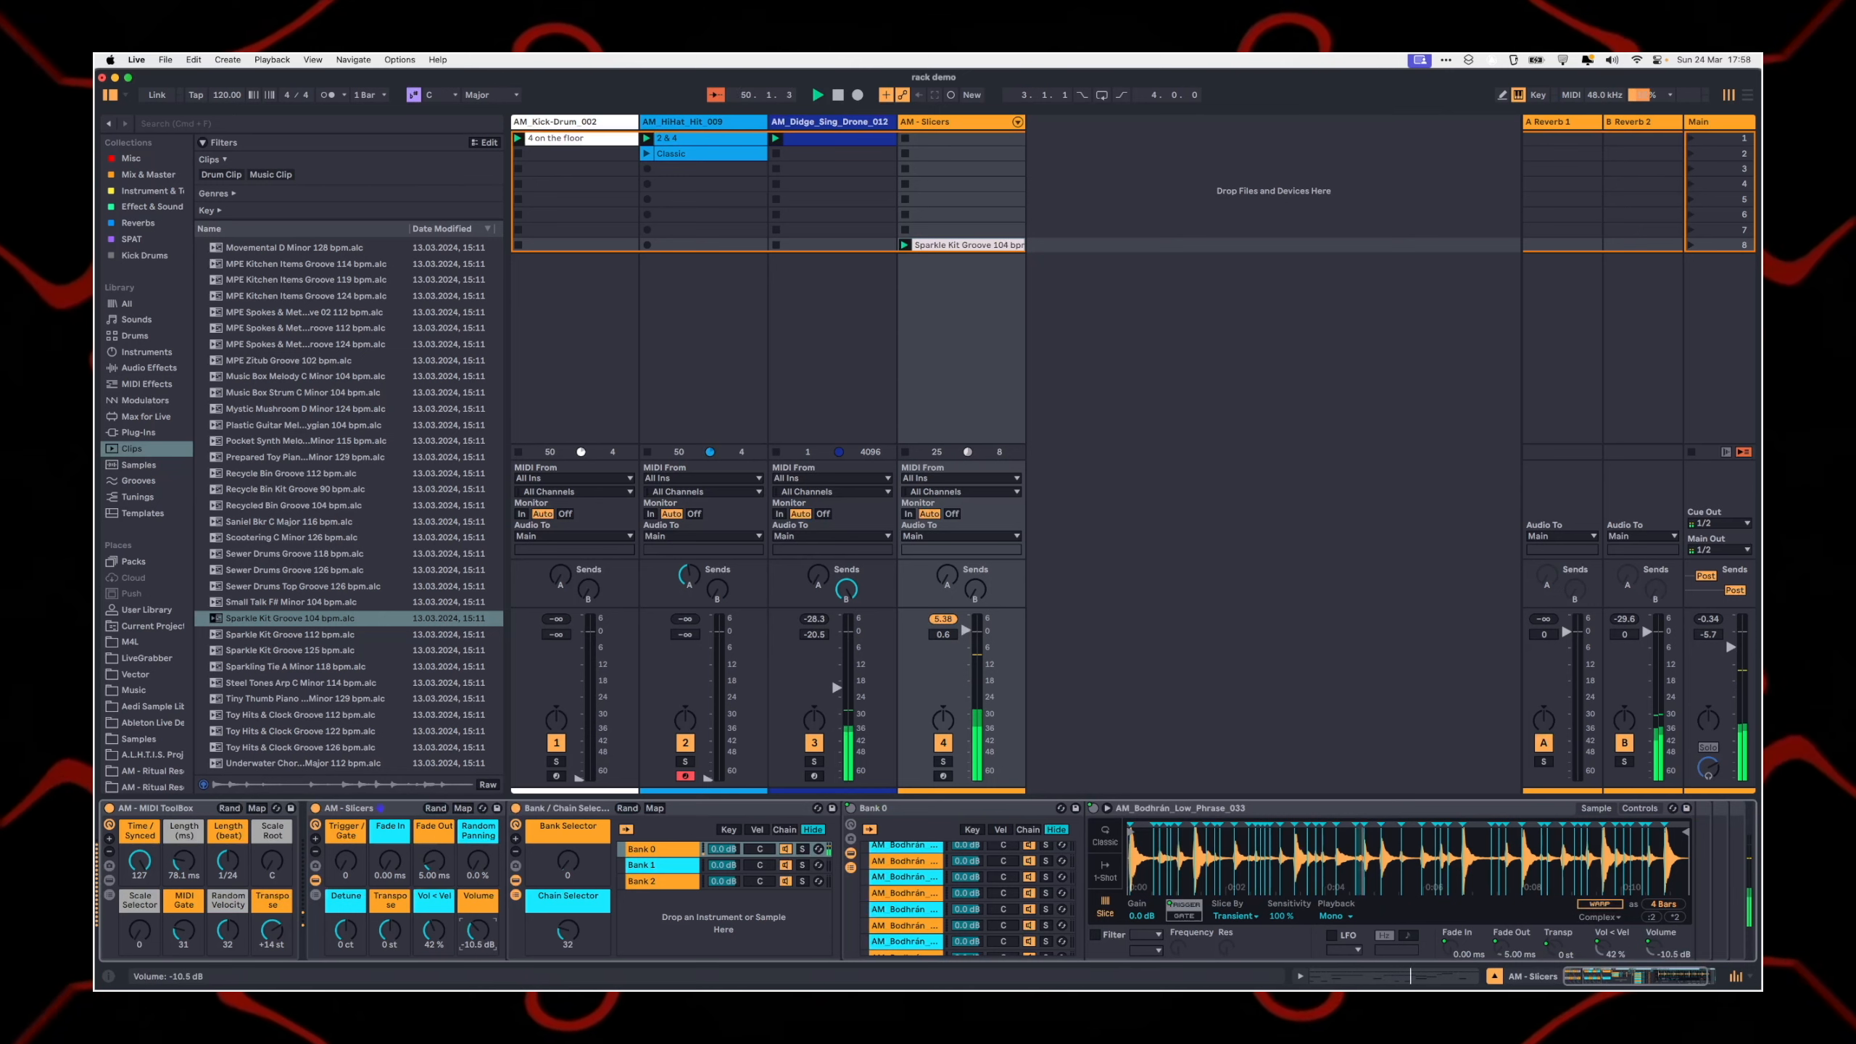
{"action": "scroll", "coordinate": [899, 881], "scroll_direction": "up", "scroll_amount": 5}
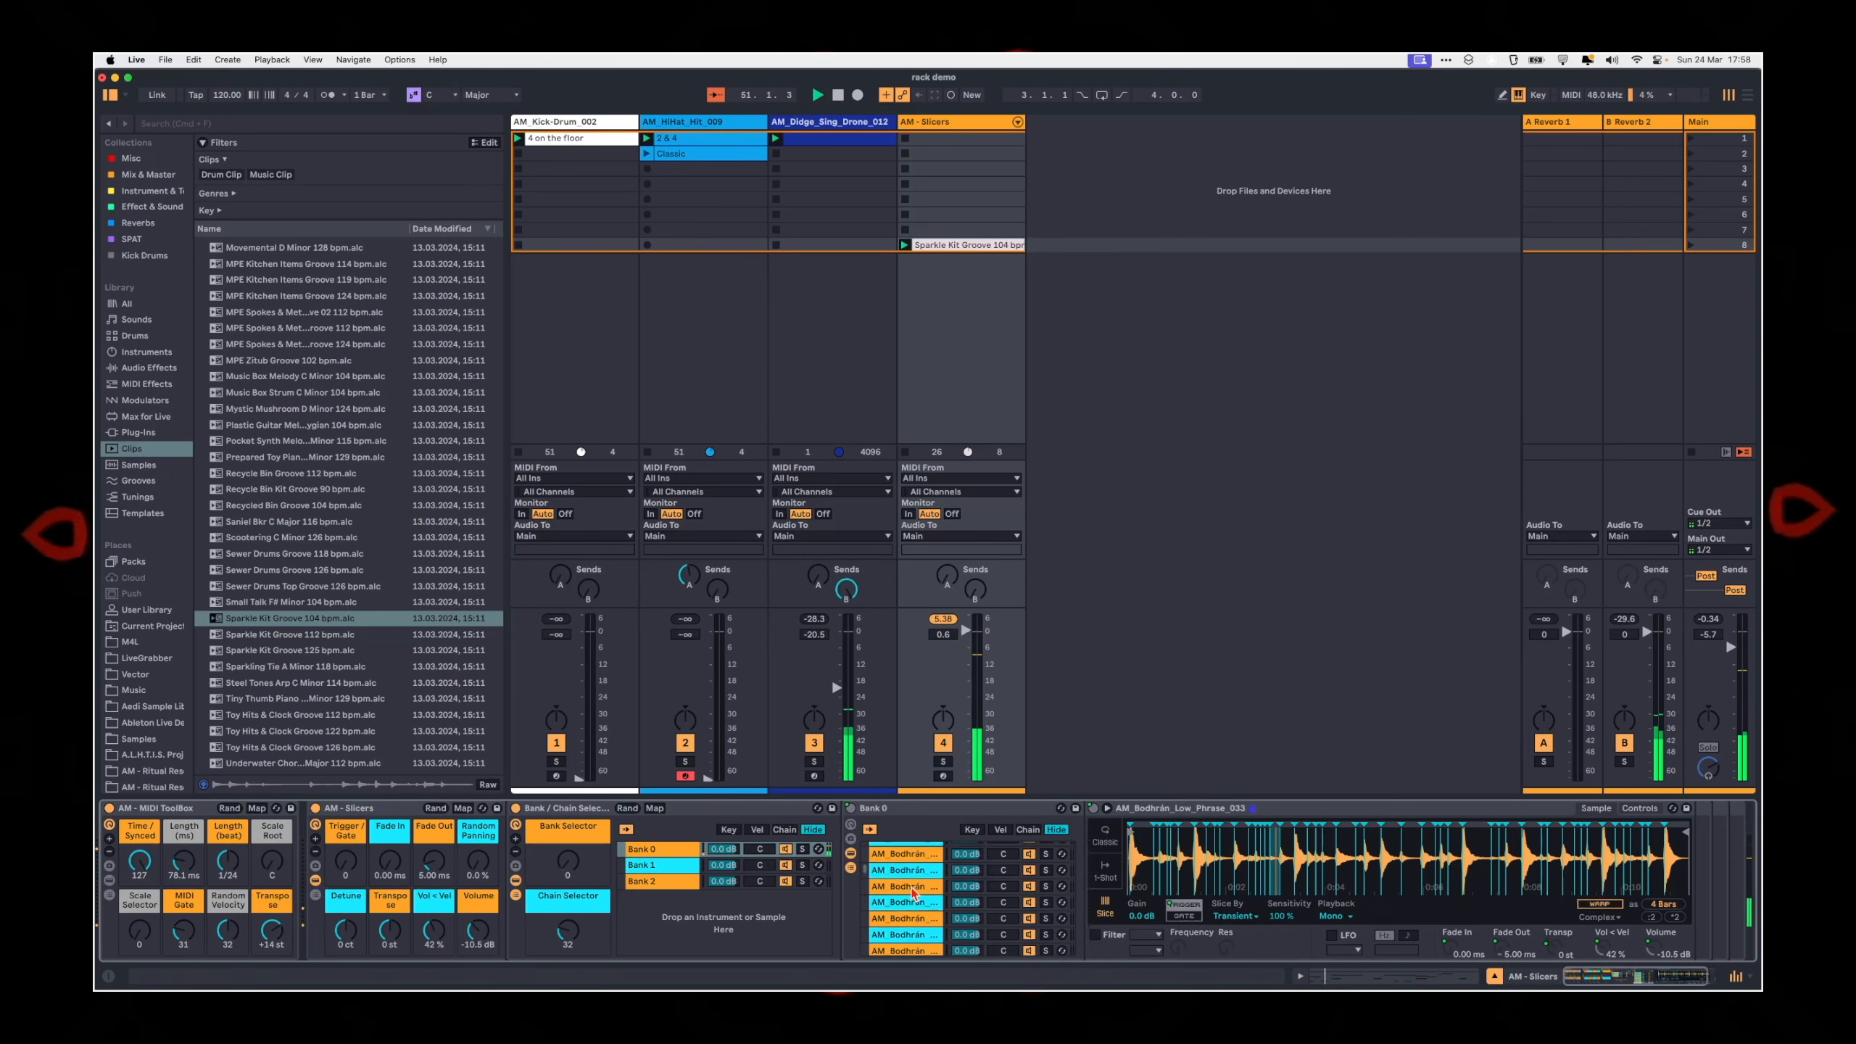
{"action": "left_click", "coordinate": [907, 868]}
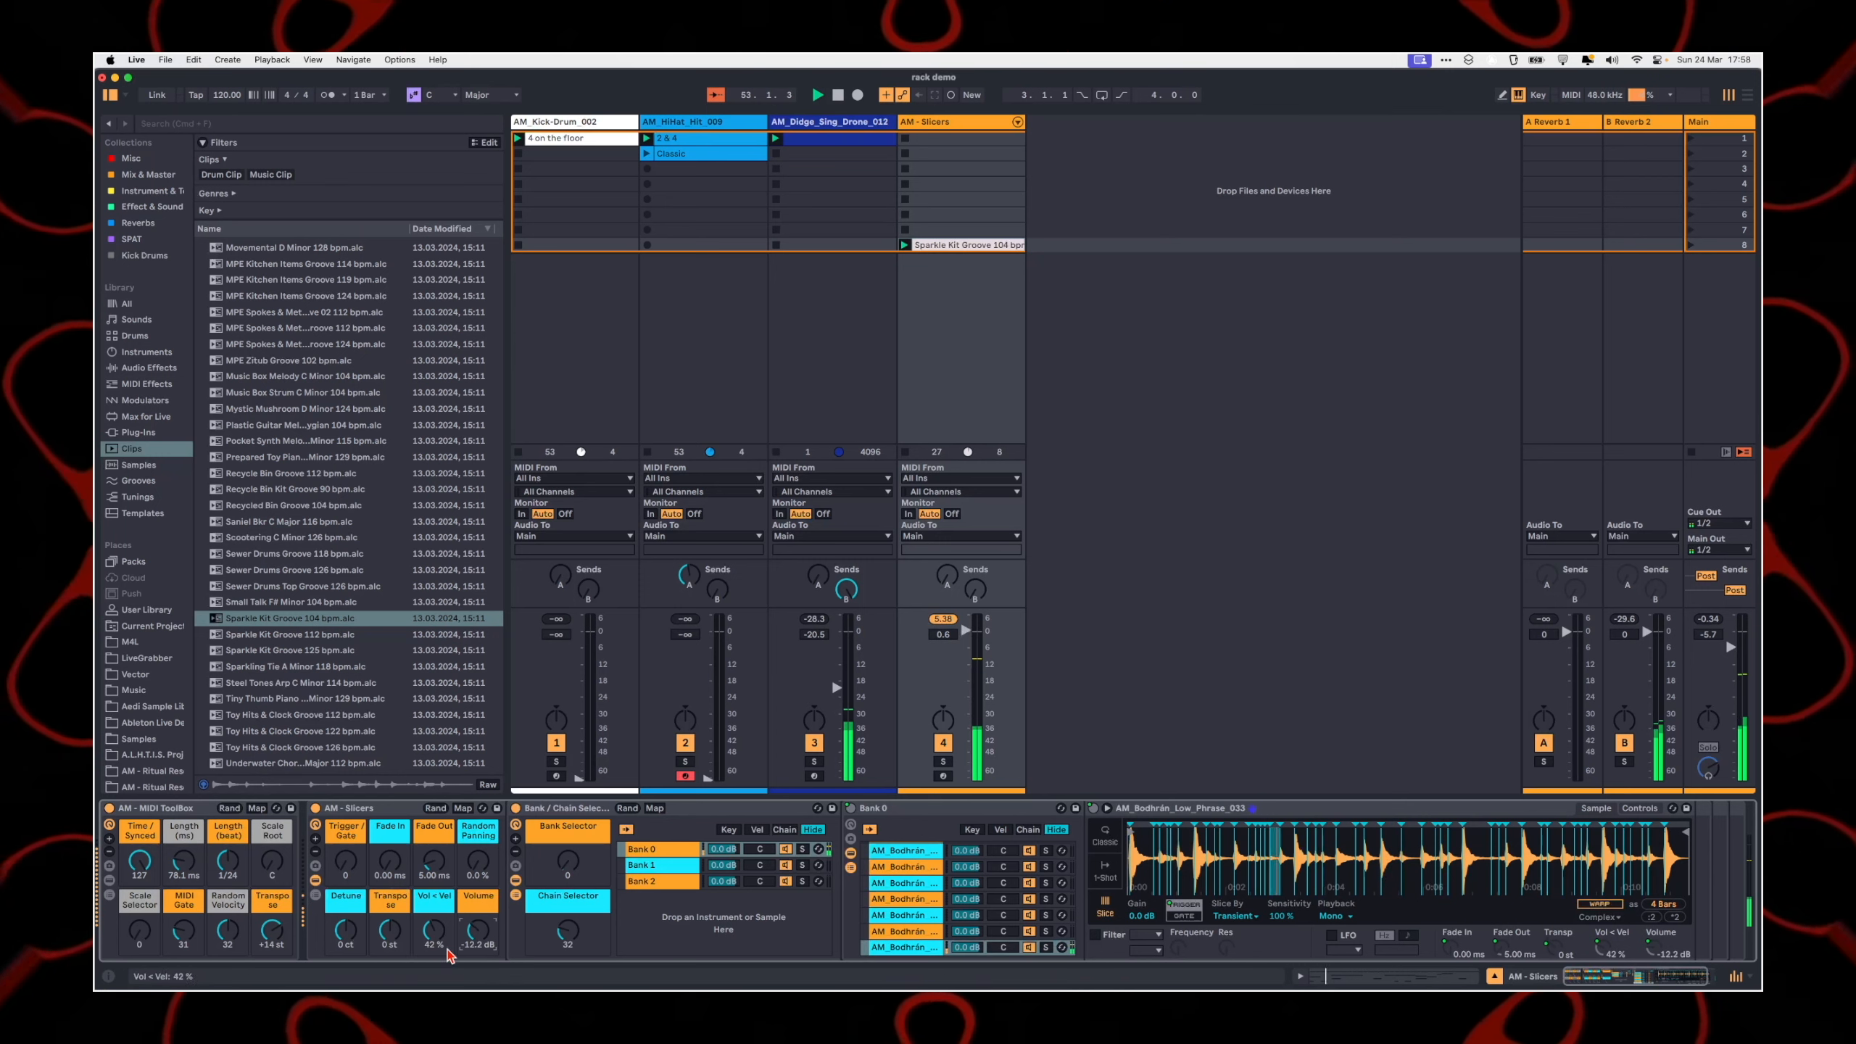
Step: Set the Chain Selector to 24 and the Transpose macros of the MIDI ToolBox and AM - Slicers racks to +3 st
{"action": "mouse_move", "coordinate": [558, 944]}
{"action": "left_mouse_down"}
{"action": "mouse_move", "coordinate": [559, 914]}
{"action": "mouse_move", "coordinate": [559, 942]}
{"action": "left_mouse_up"}
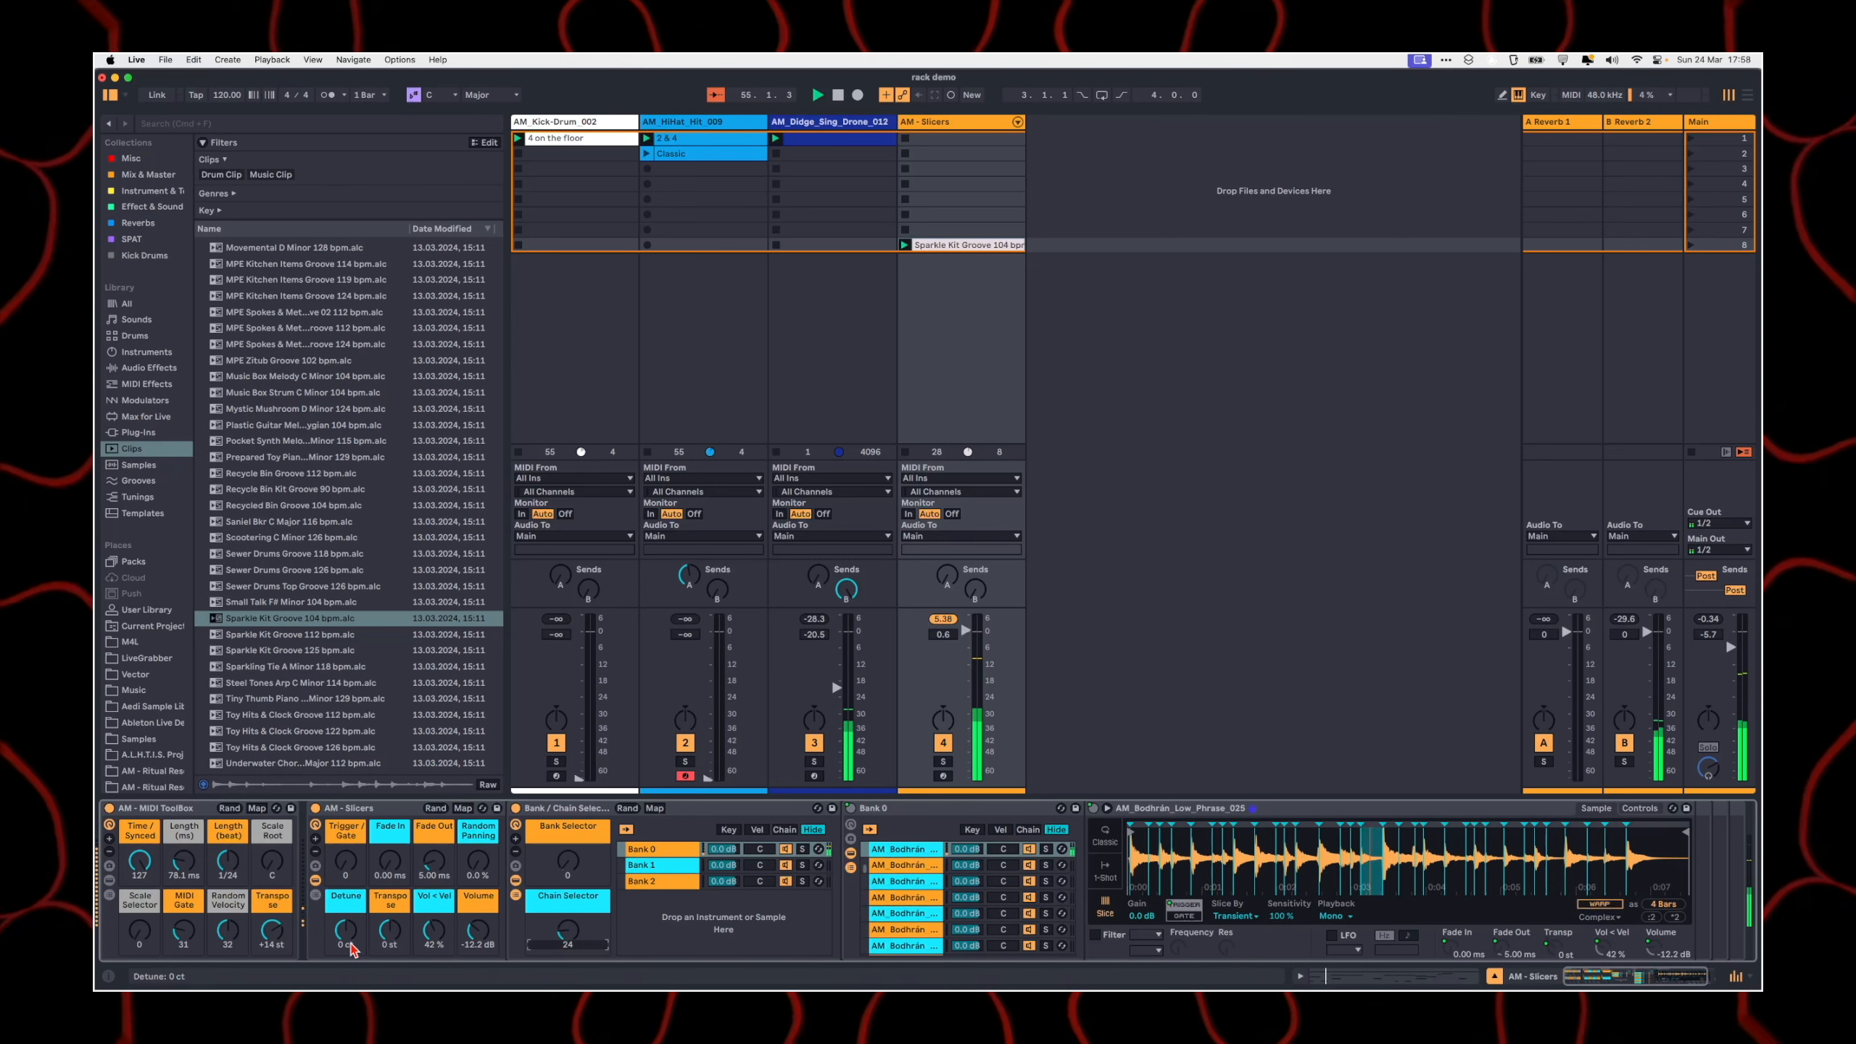
{"action": "left_click", "coordinate": [272, 931]}
{"action": "left_click_drag", "start_coordinate": [273, 933], "coordinate": [273, 957]}
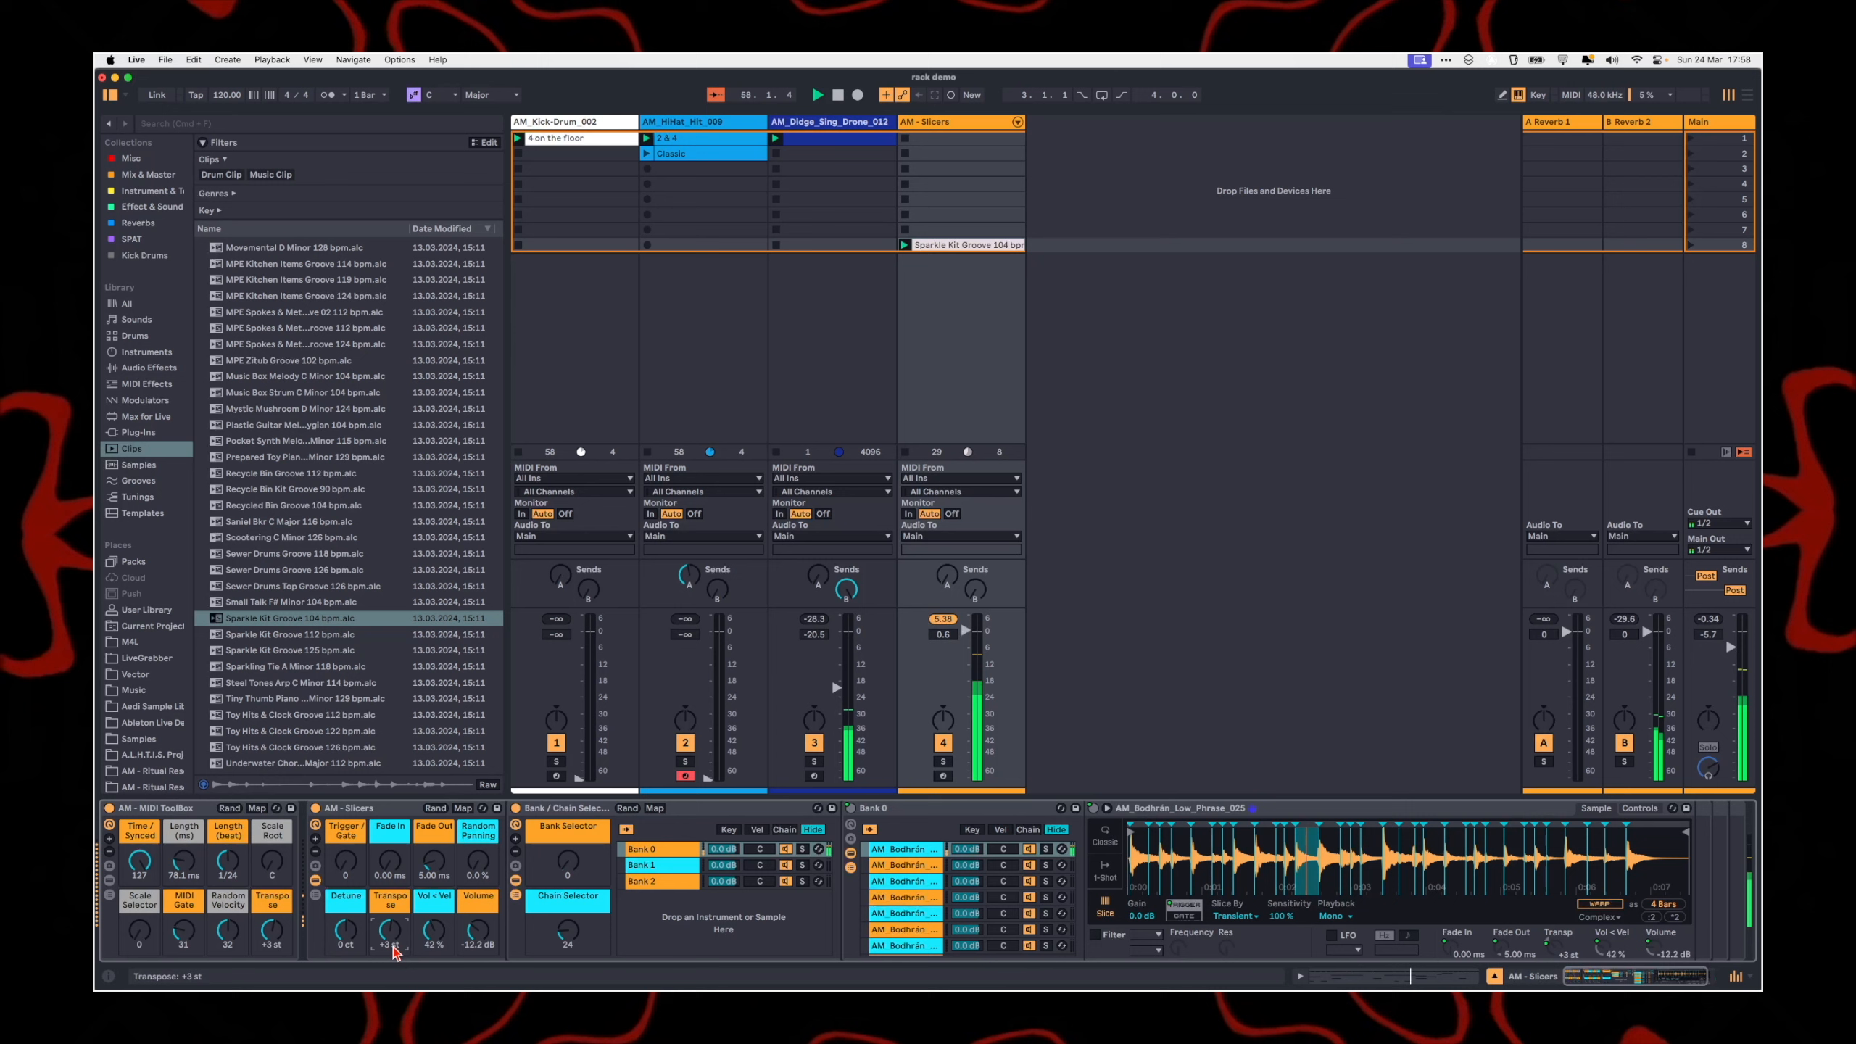
Step: Raise the AM - Slicers track's send A and its volume to 1.4, and lower the MIDI Gate threshold to 11
{"action": "left_click_drag", "start_coordinate": [956, 589], "coordinate": [956, 583]}
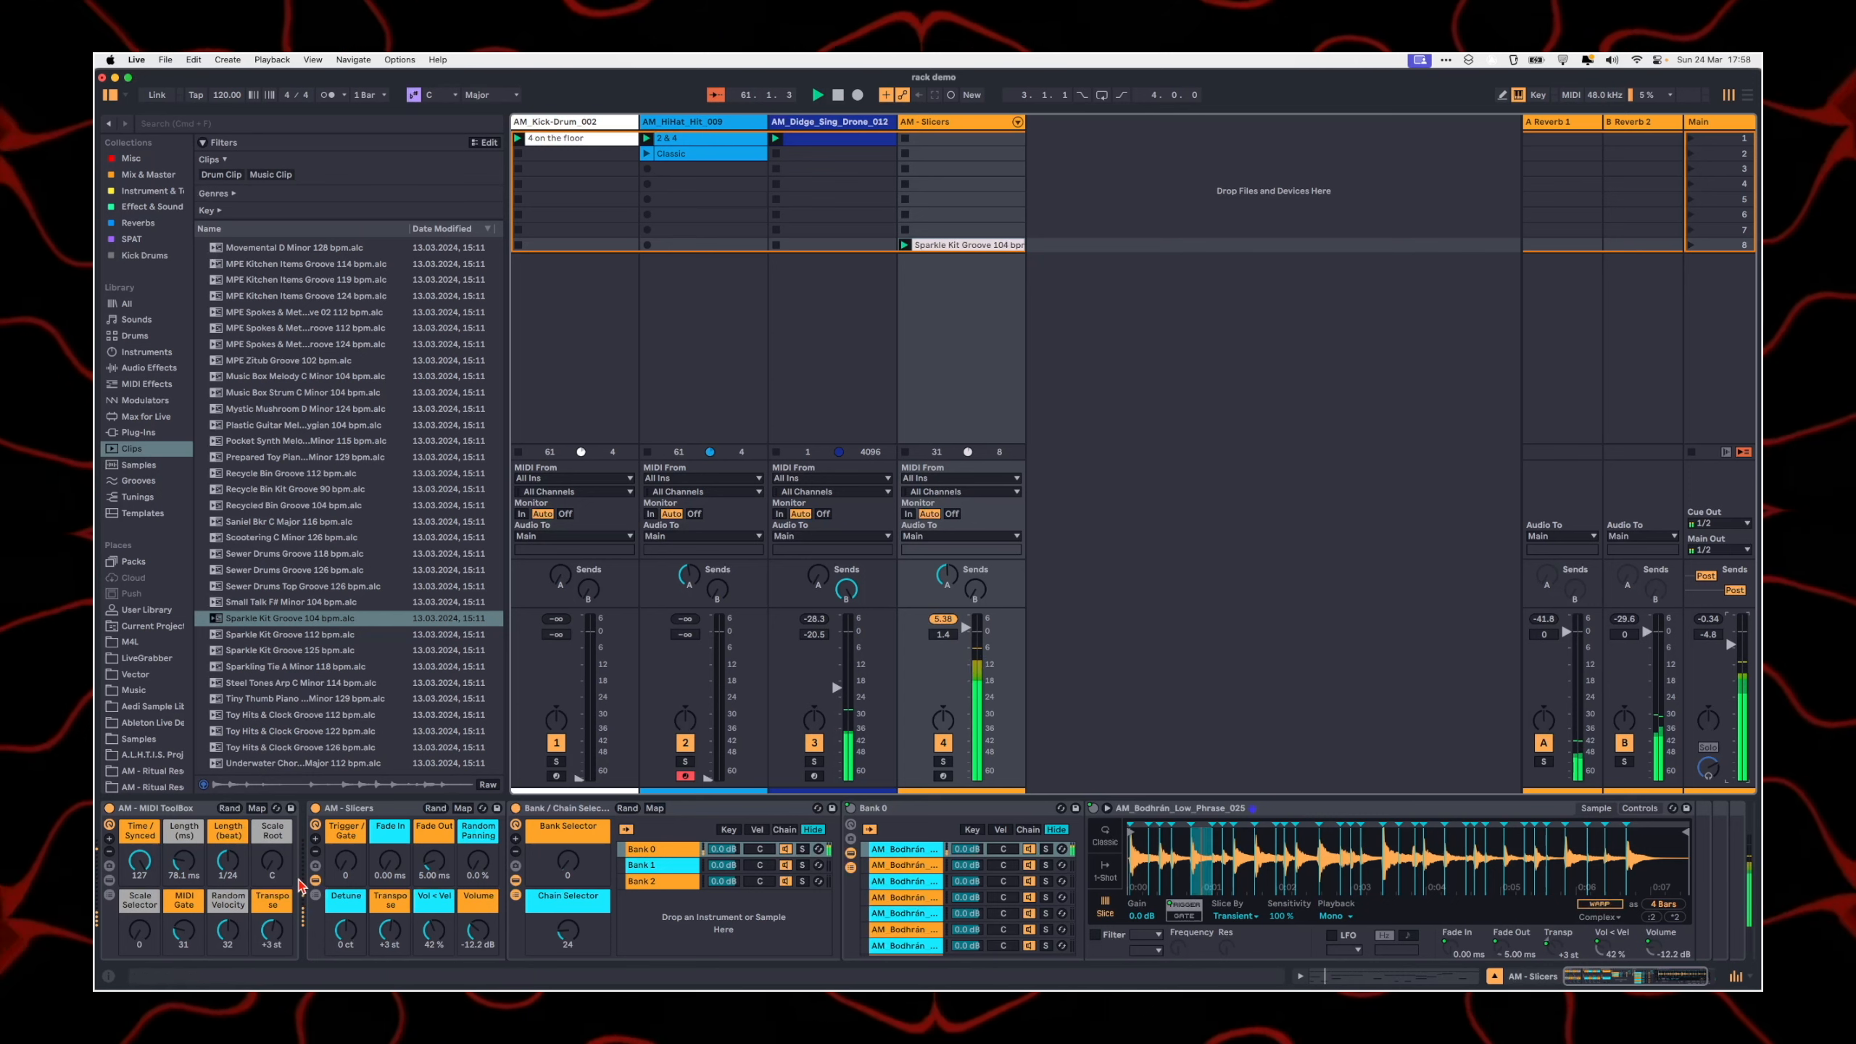
{"action": "left_click_drag", "start_coordinate": [184, 930], "coordinate": [183, 958]}
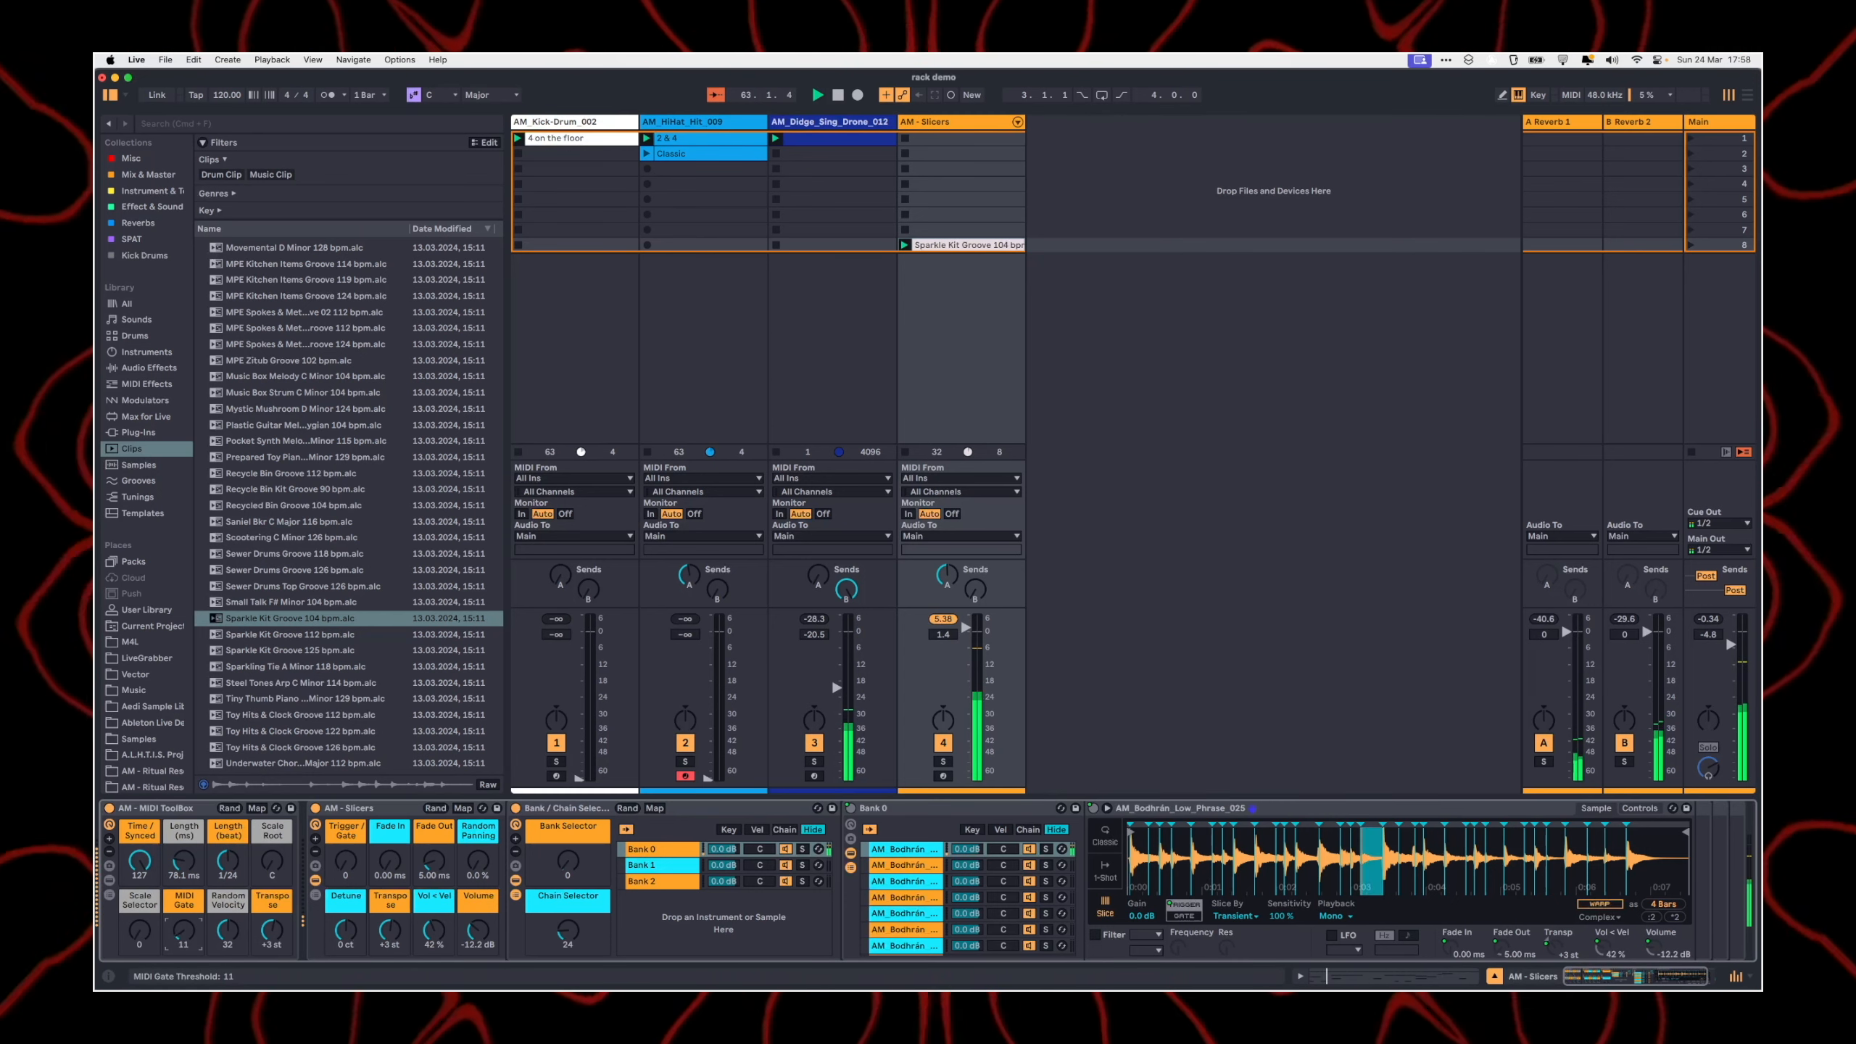
Step: Search the browser for "lfo" and add the LFO device after the AM - Slicers rack
{"action": "key", "text": "super+f"}
{"action": "type", "text": "lfo"}
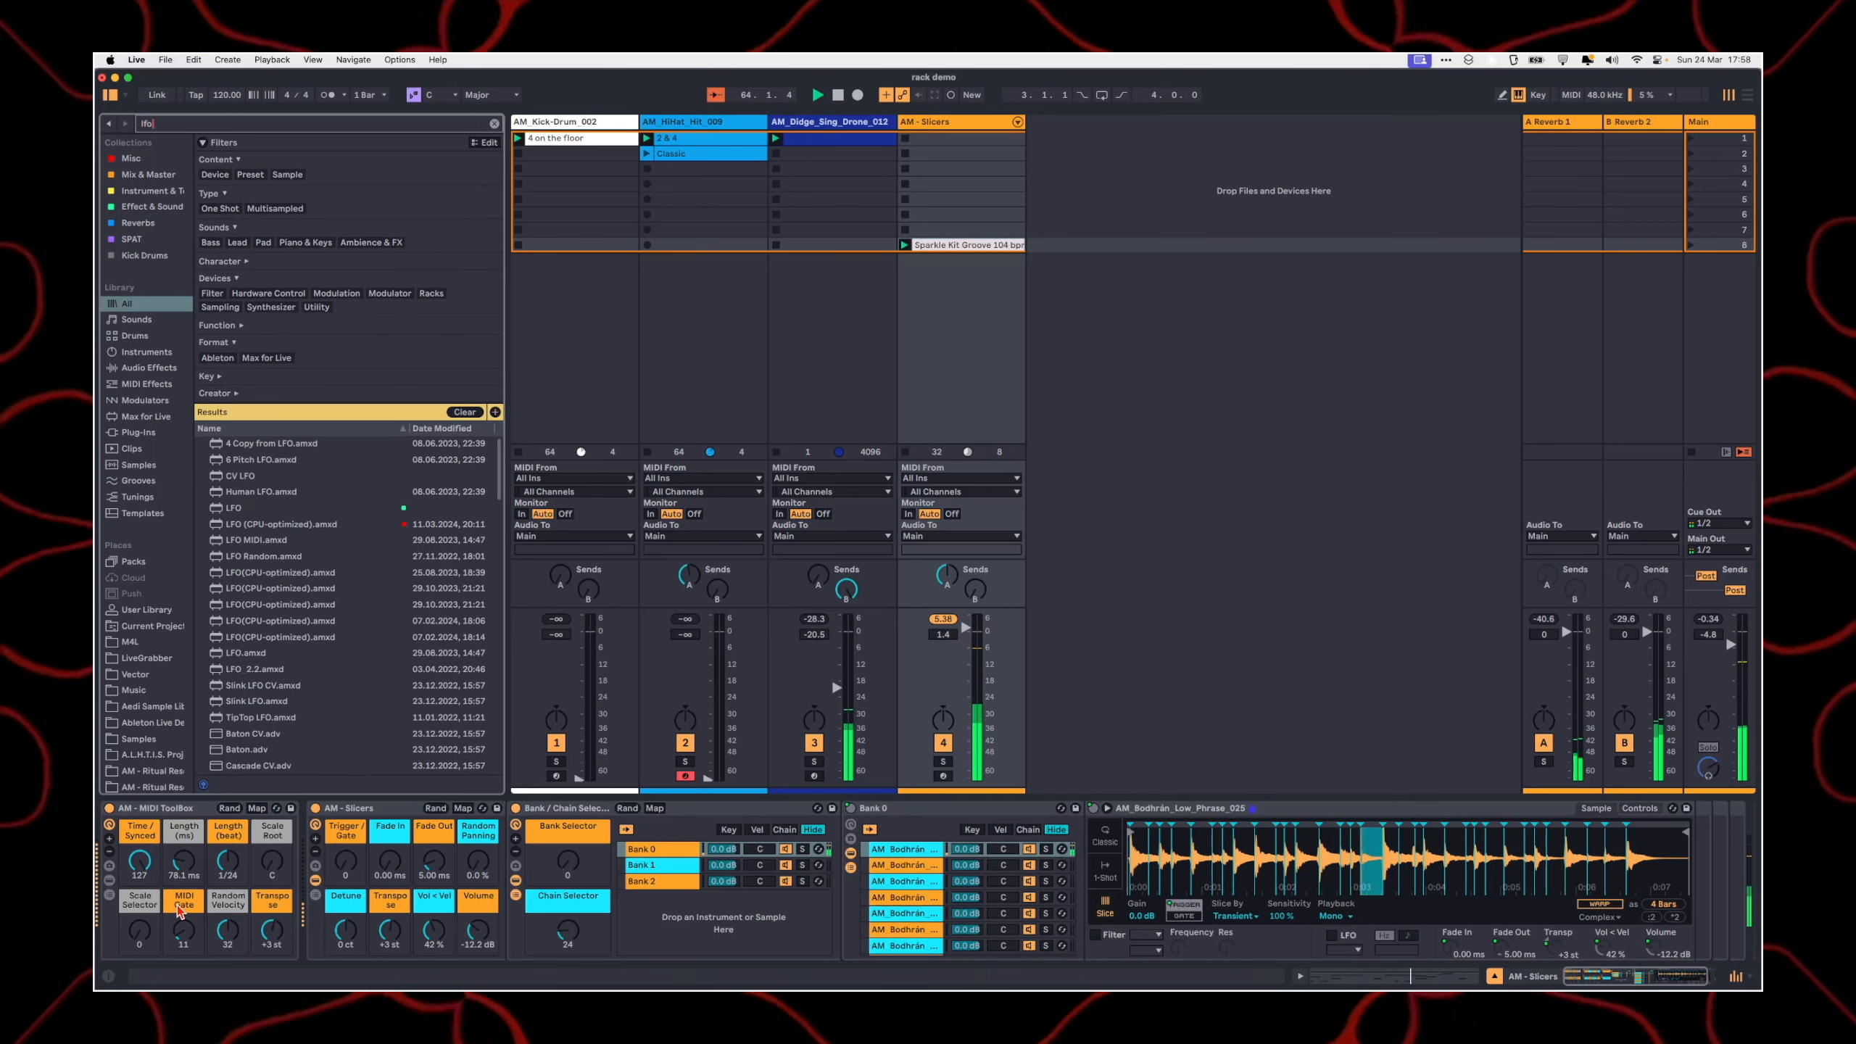
{"action": "key", "text": "Down"}
{"action": "key", "text": "Down"}
{"action": "key", "text": "Down"}
{"action": "key", "text": "Down"}
{"action": "key", "text": "Down"}
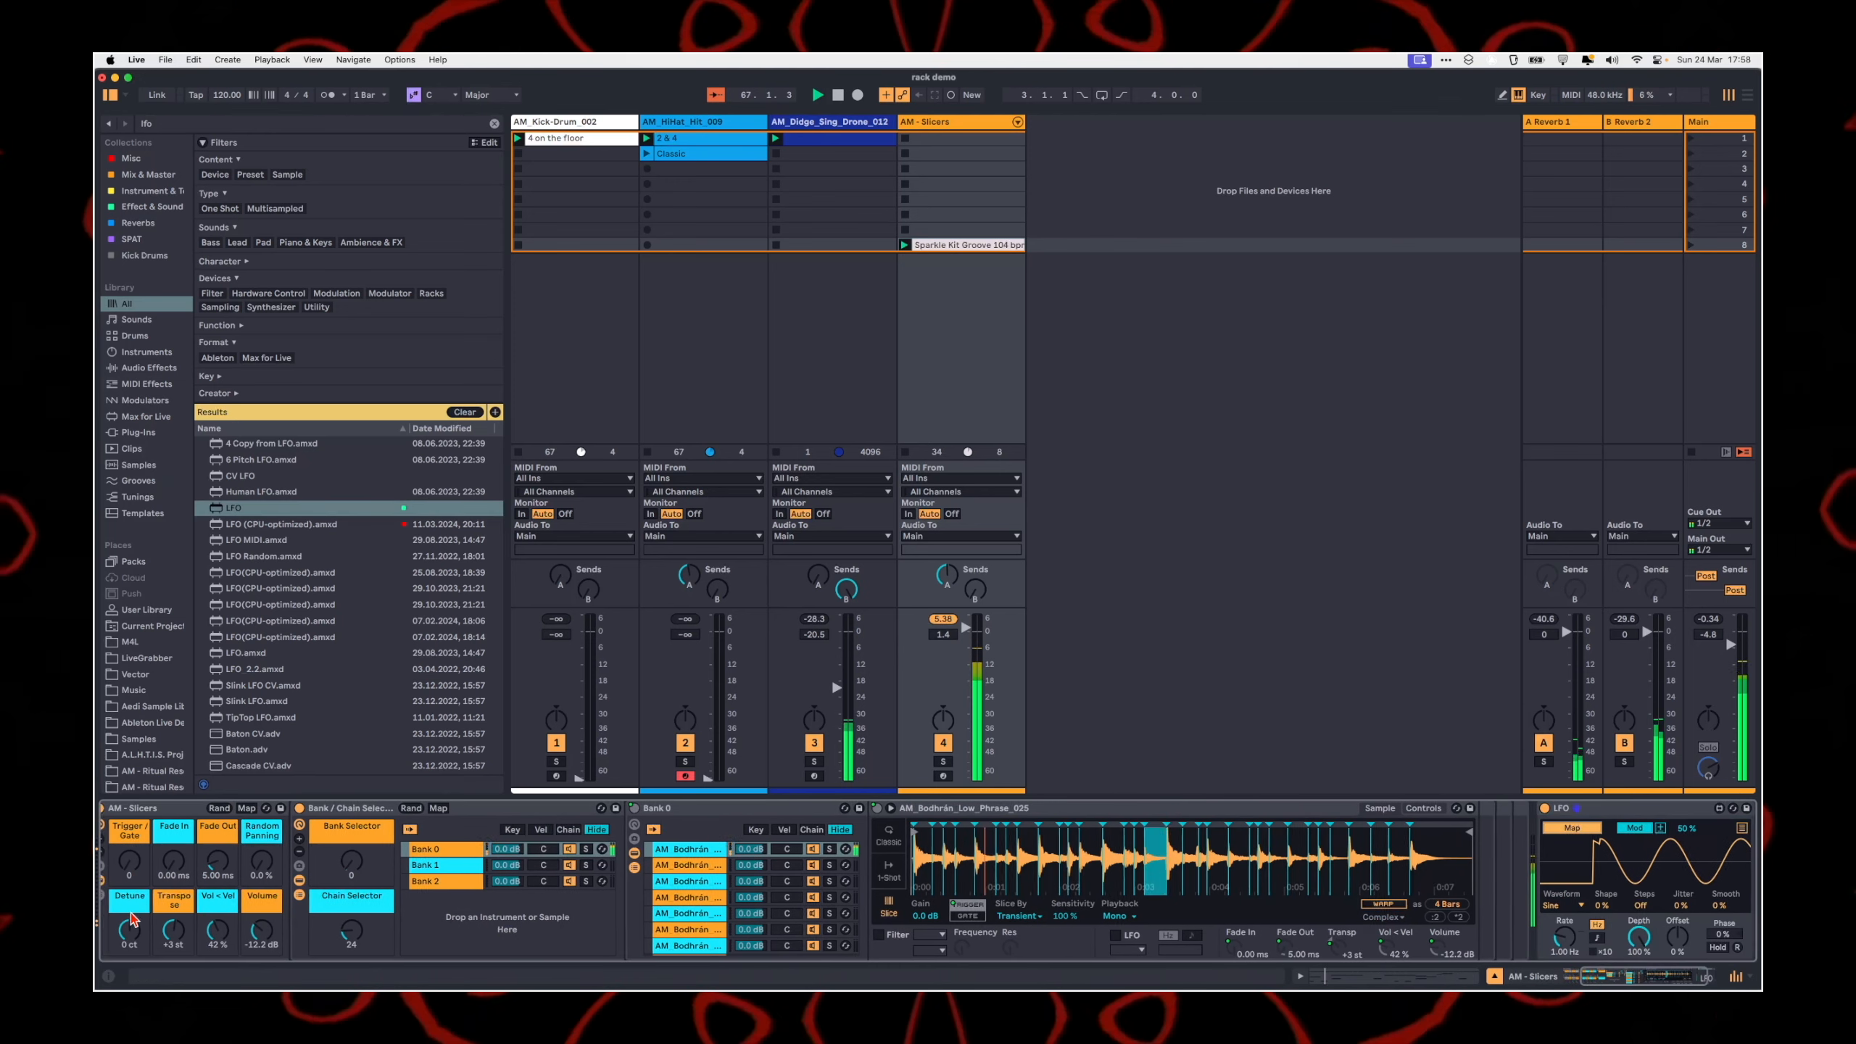
Step: Map the LFO to the MIDI Gate macro with a rate of 0.32 Hz and an offset of -57%
{"action": "scroll", "coordinate": [240, 947], "scroll_direction": "left", "scroll_amount": 3}
{"action": "scroll", "coordinate": [307, 947], "scroll_direction": "right", "scroll_amount": 3}
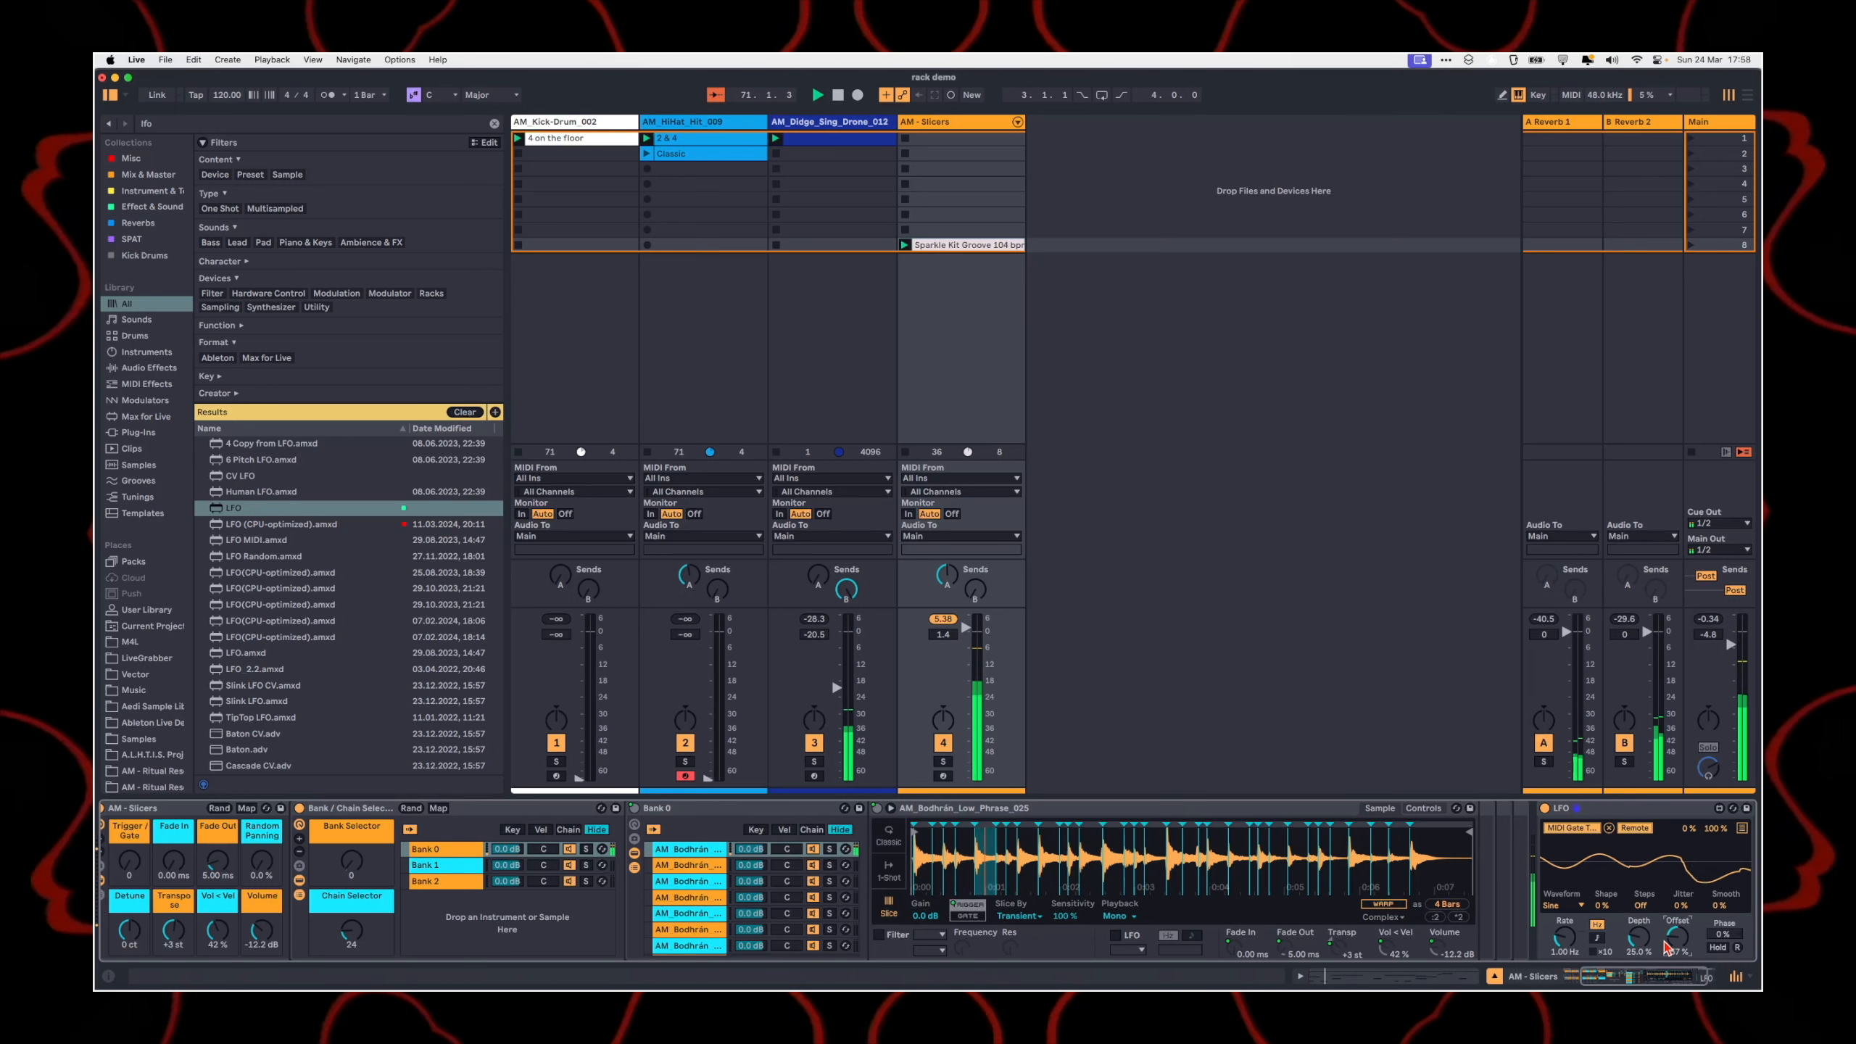
{"action": "scroll", "coordinate": [618, 936], "scroll_direction": "left", "scroll_amount": 3}
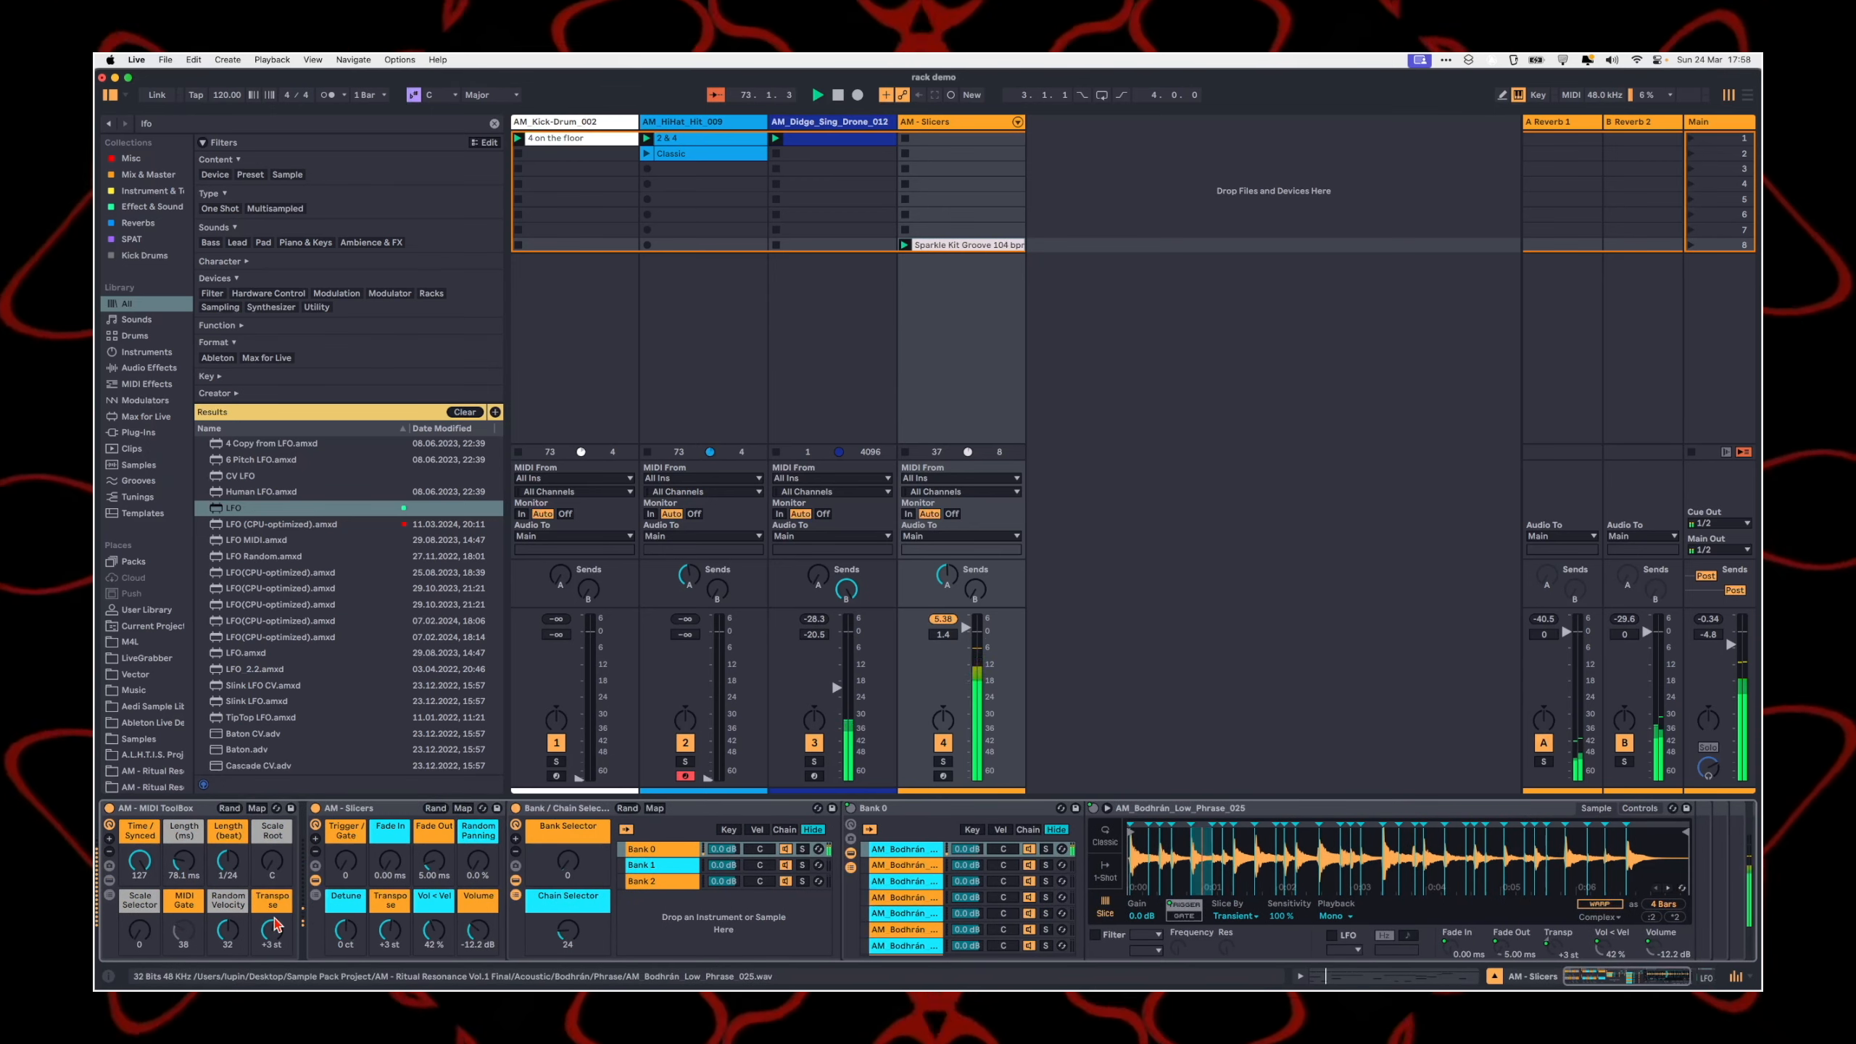
{"action": "scroll", "coordinate": [725, 920], "scroll_direction": "right", "scroll_amount": 4}
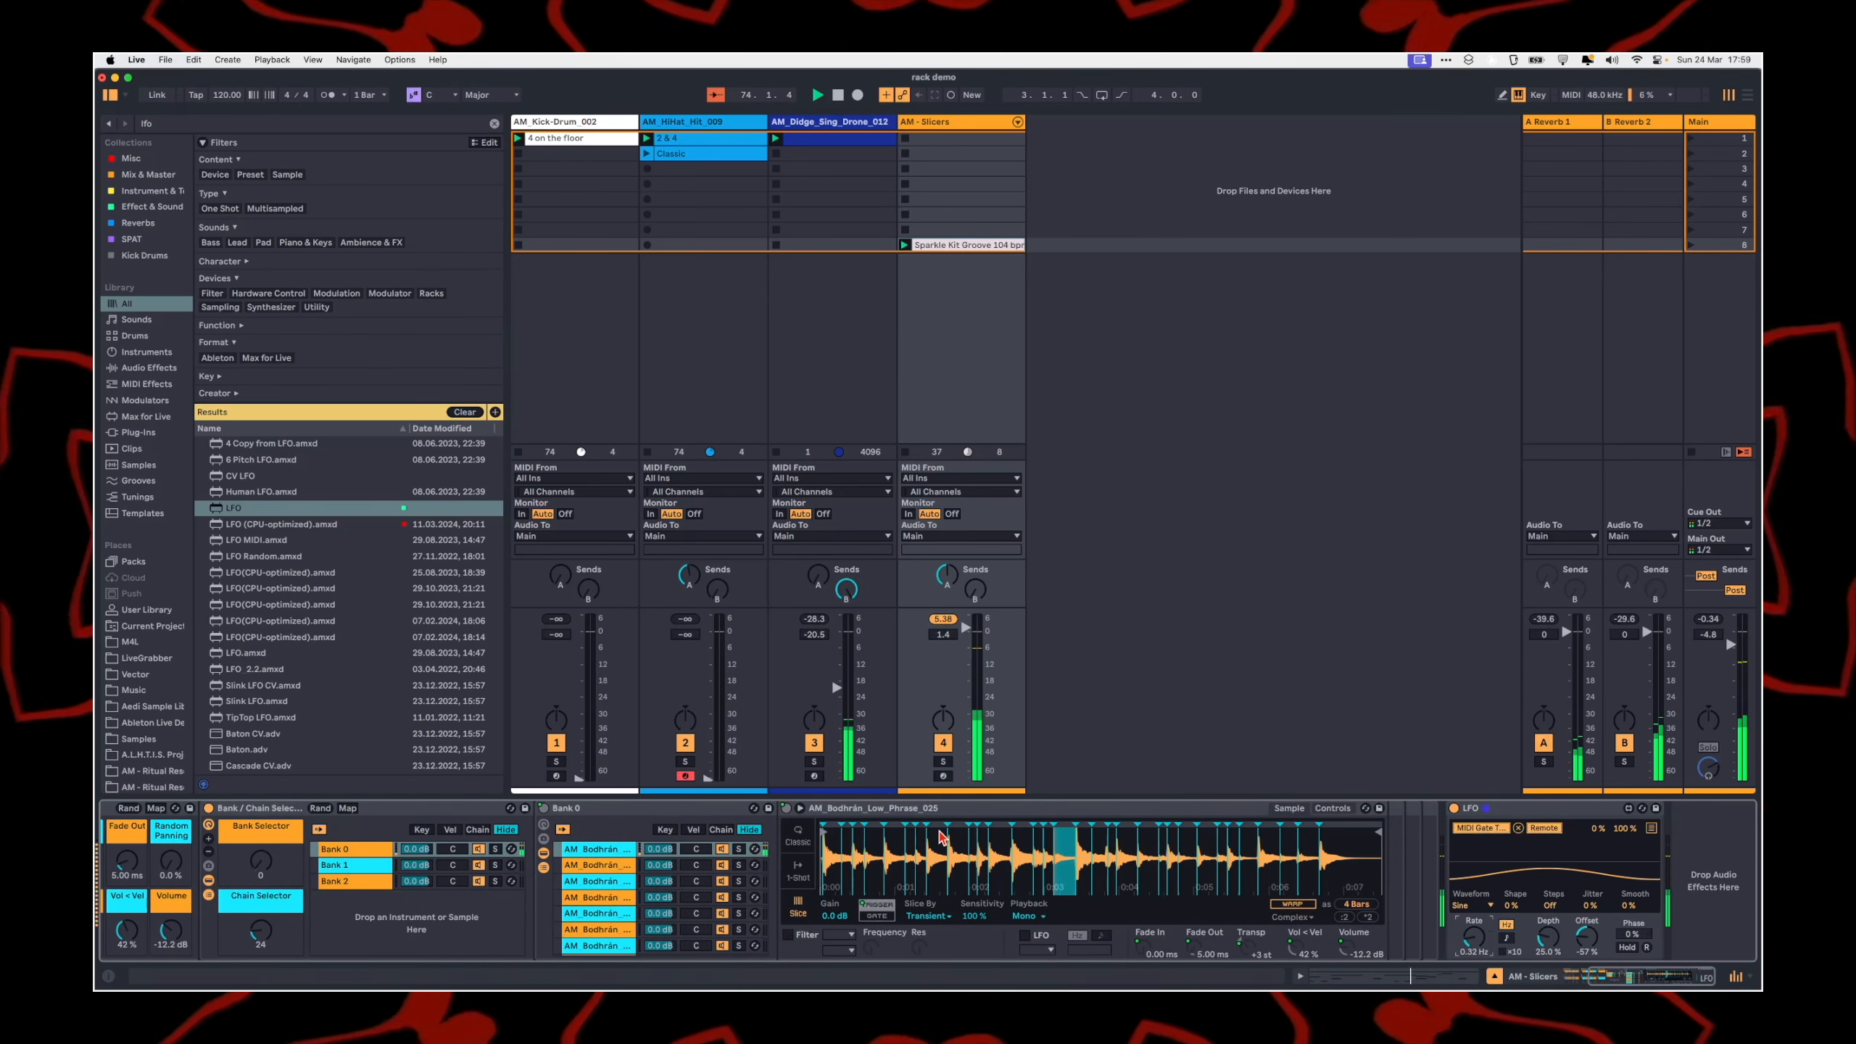
Step: Add a second LFO to the AM - Slicers track, collapse the first one and set the new LFO's waveform to Square
{"action": "double_click", "coordinate": [319, 512]}
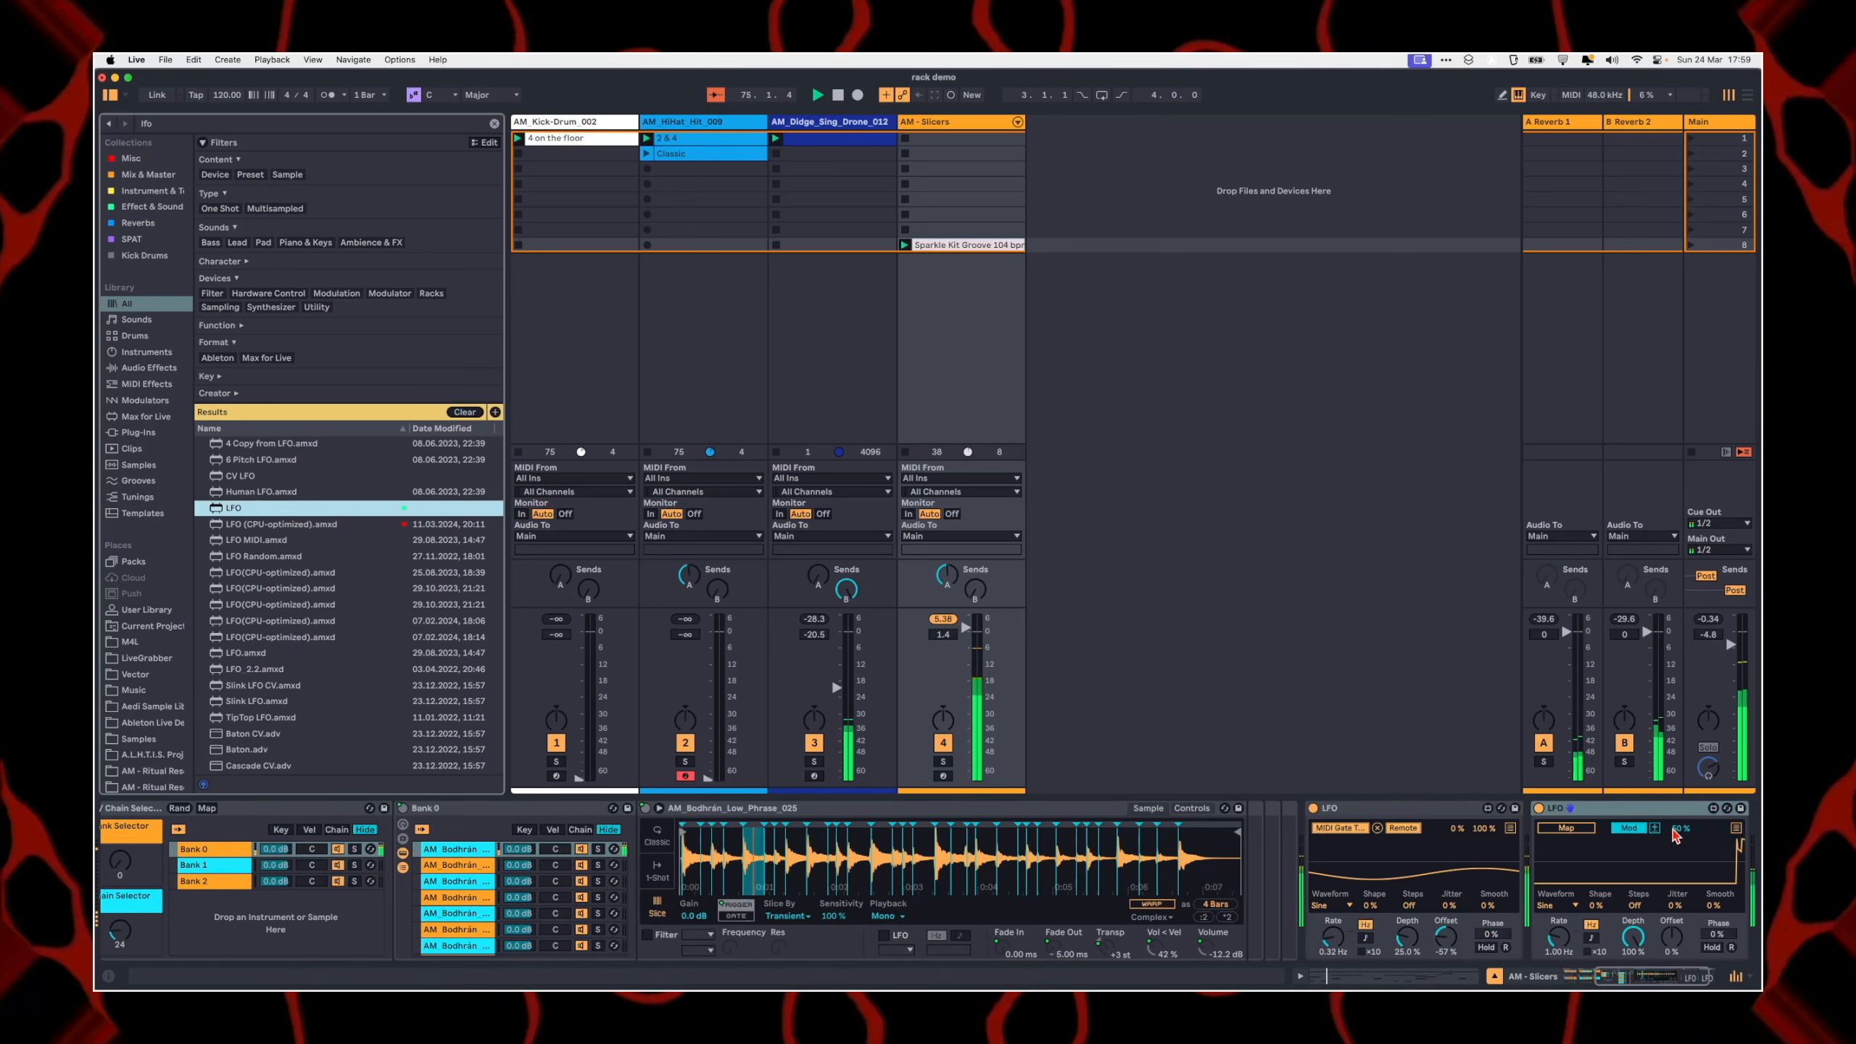
{"action": "double_click", "coordinate": [1421, 812]}
{"action": "left_click", "coordinate": [1359, 905]}
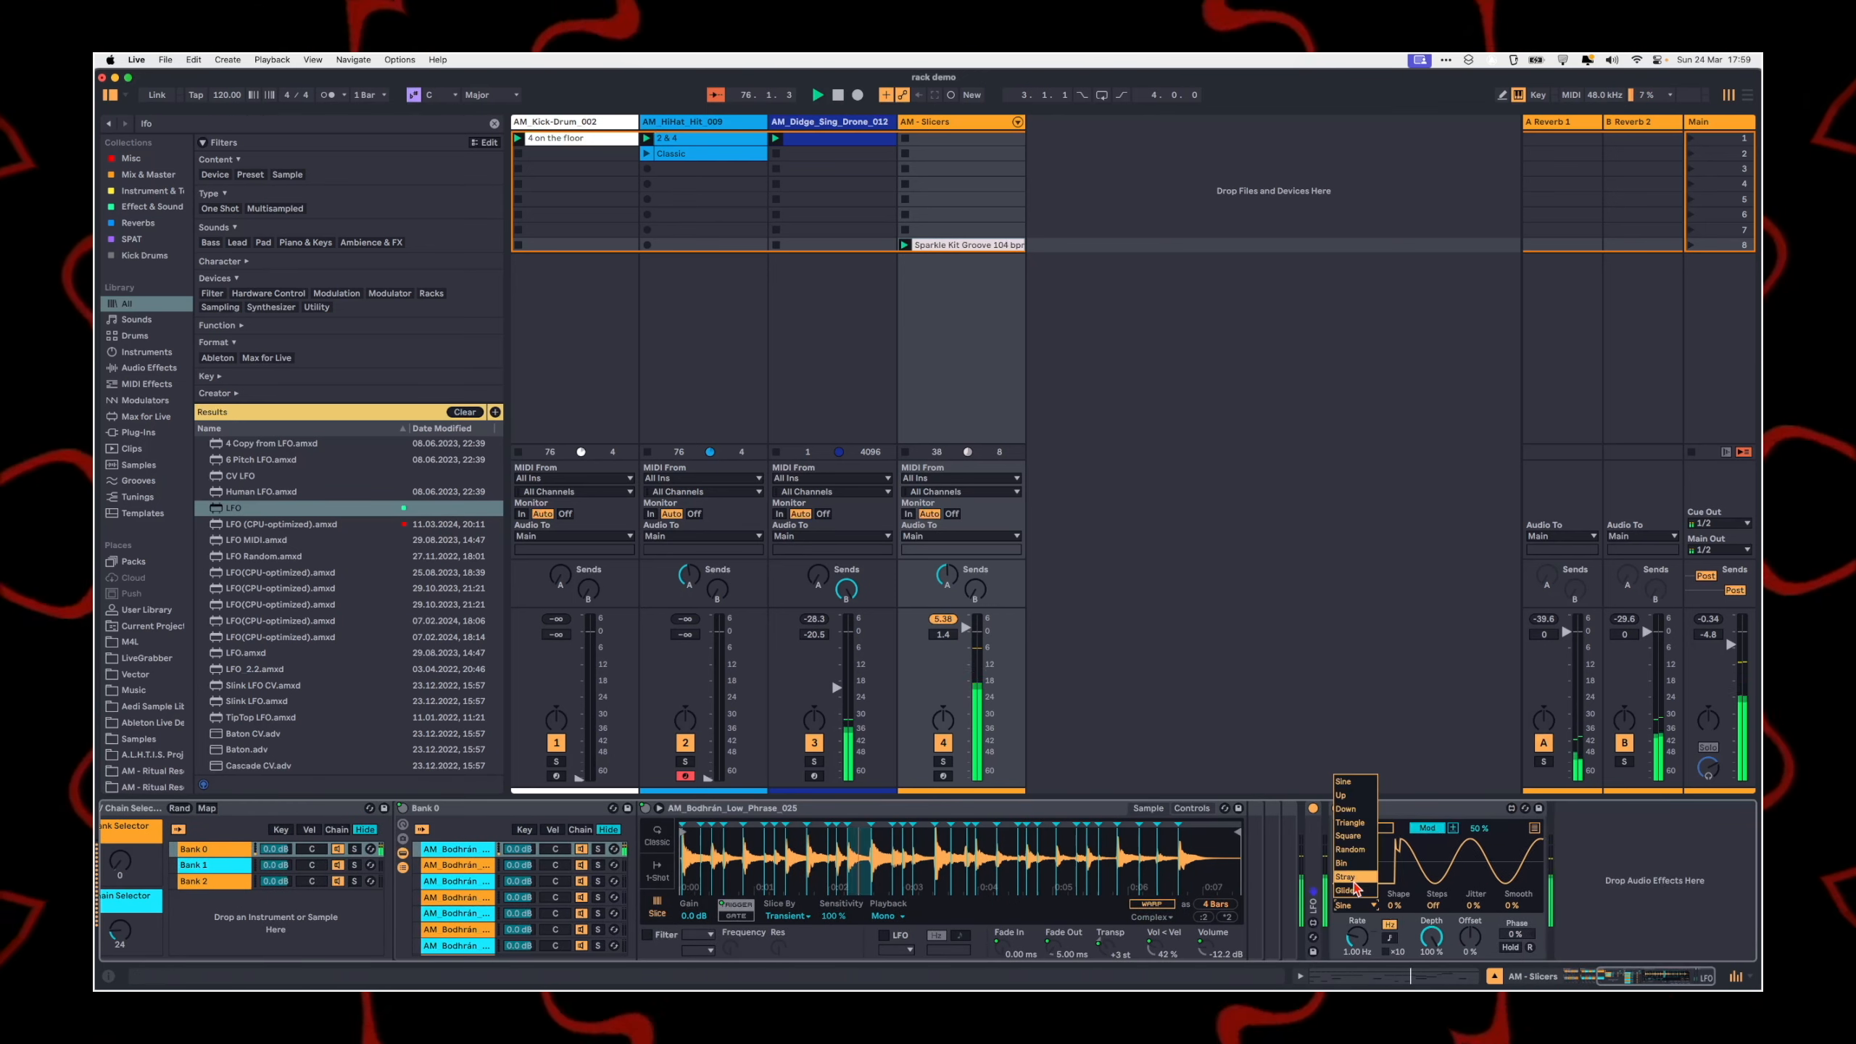
{"action": "left_click", "coordinate": [1349, 836]}
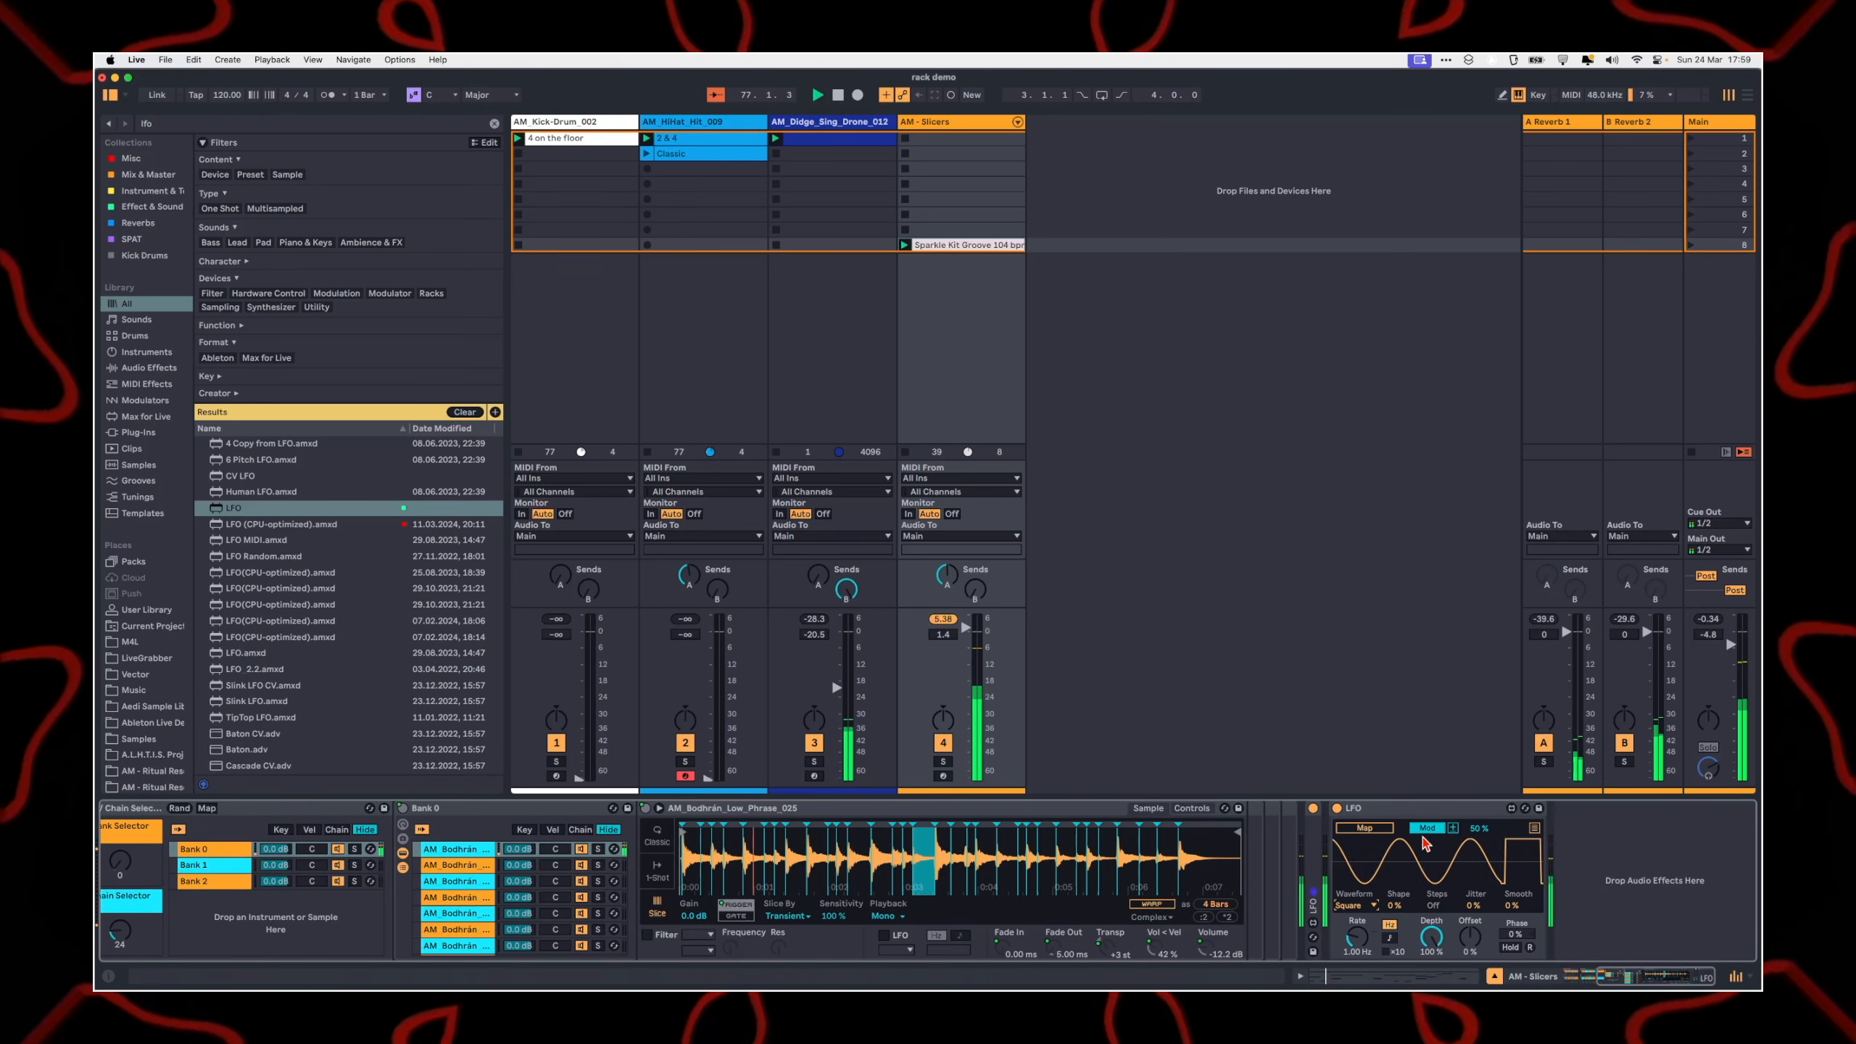
Step: Map the second LFO to the Bank Selector macro in Remote mode with a tempo-synced rate
{"action": "left_click", "coordinate": [1390, 939]}
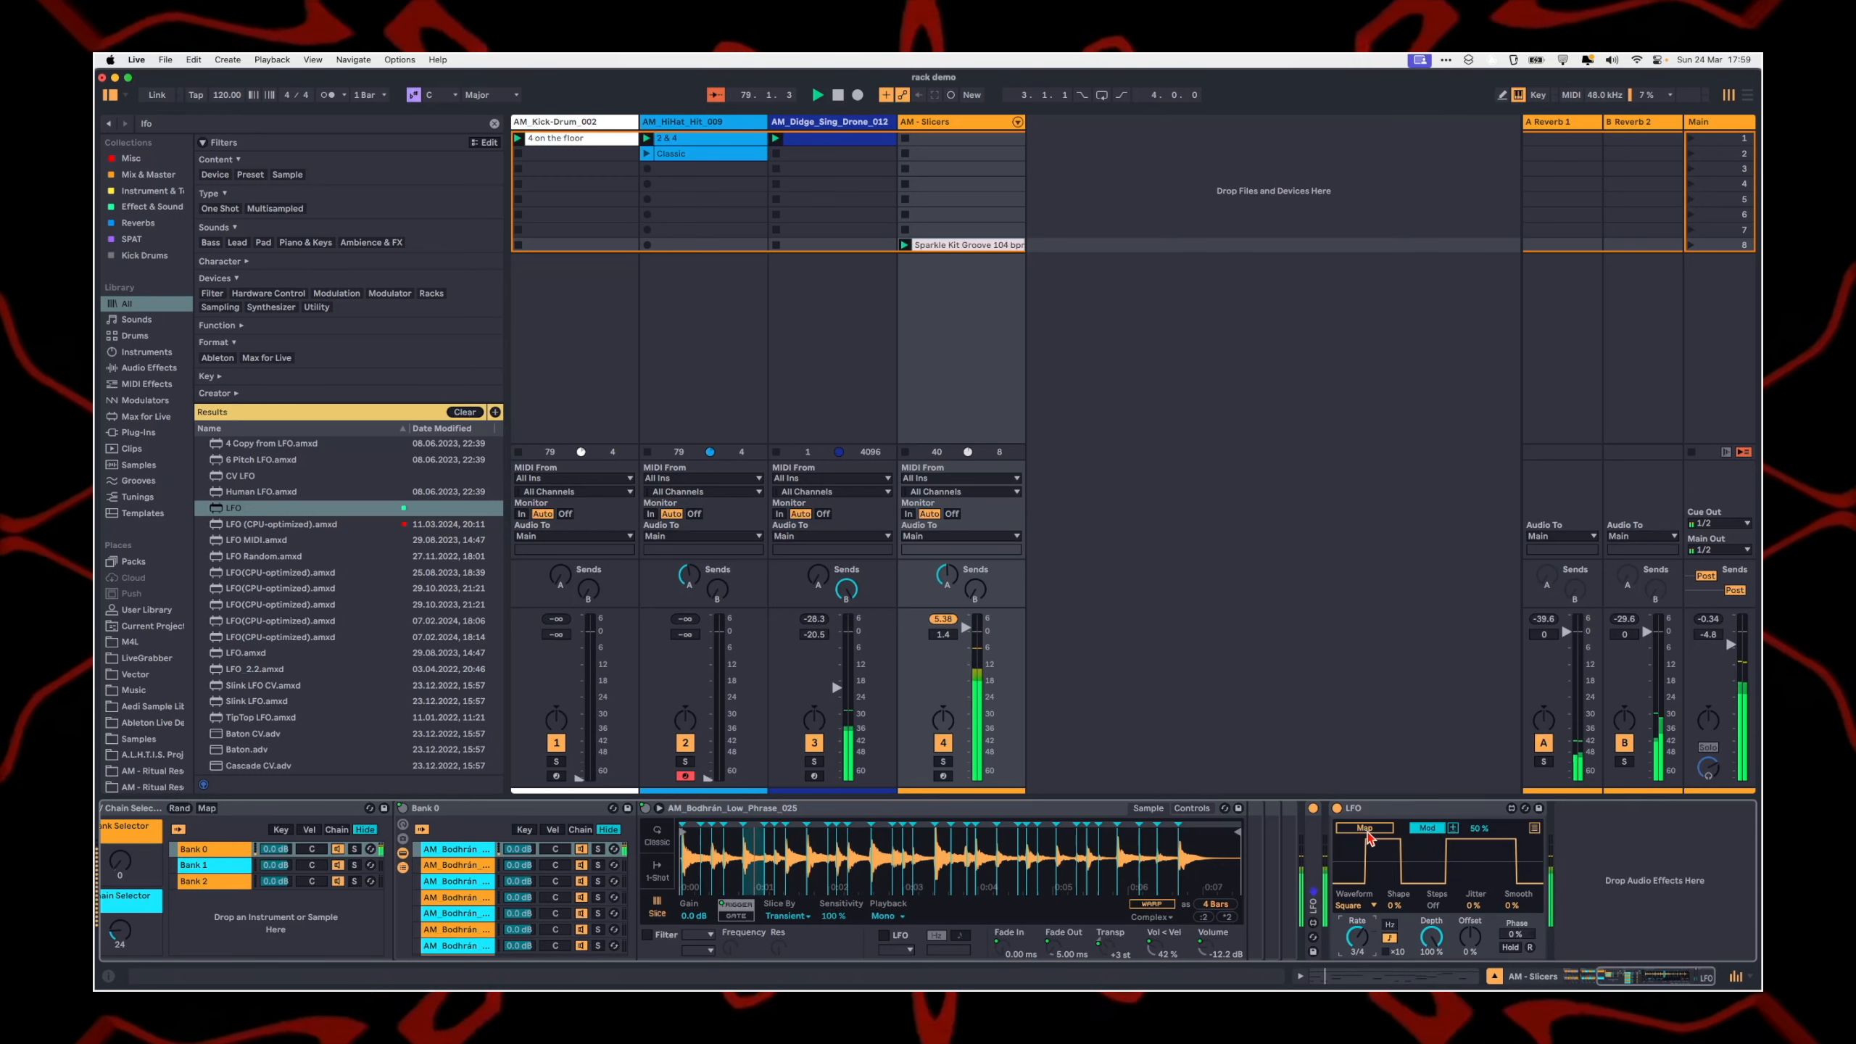
{"action": "scroll", "coordinate": [468, 931], "scroll_direction": "left", "scroll_amount": 10}
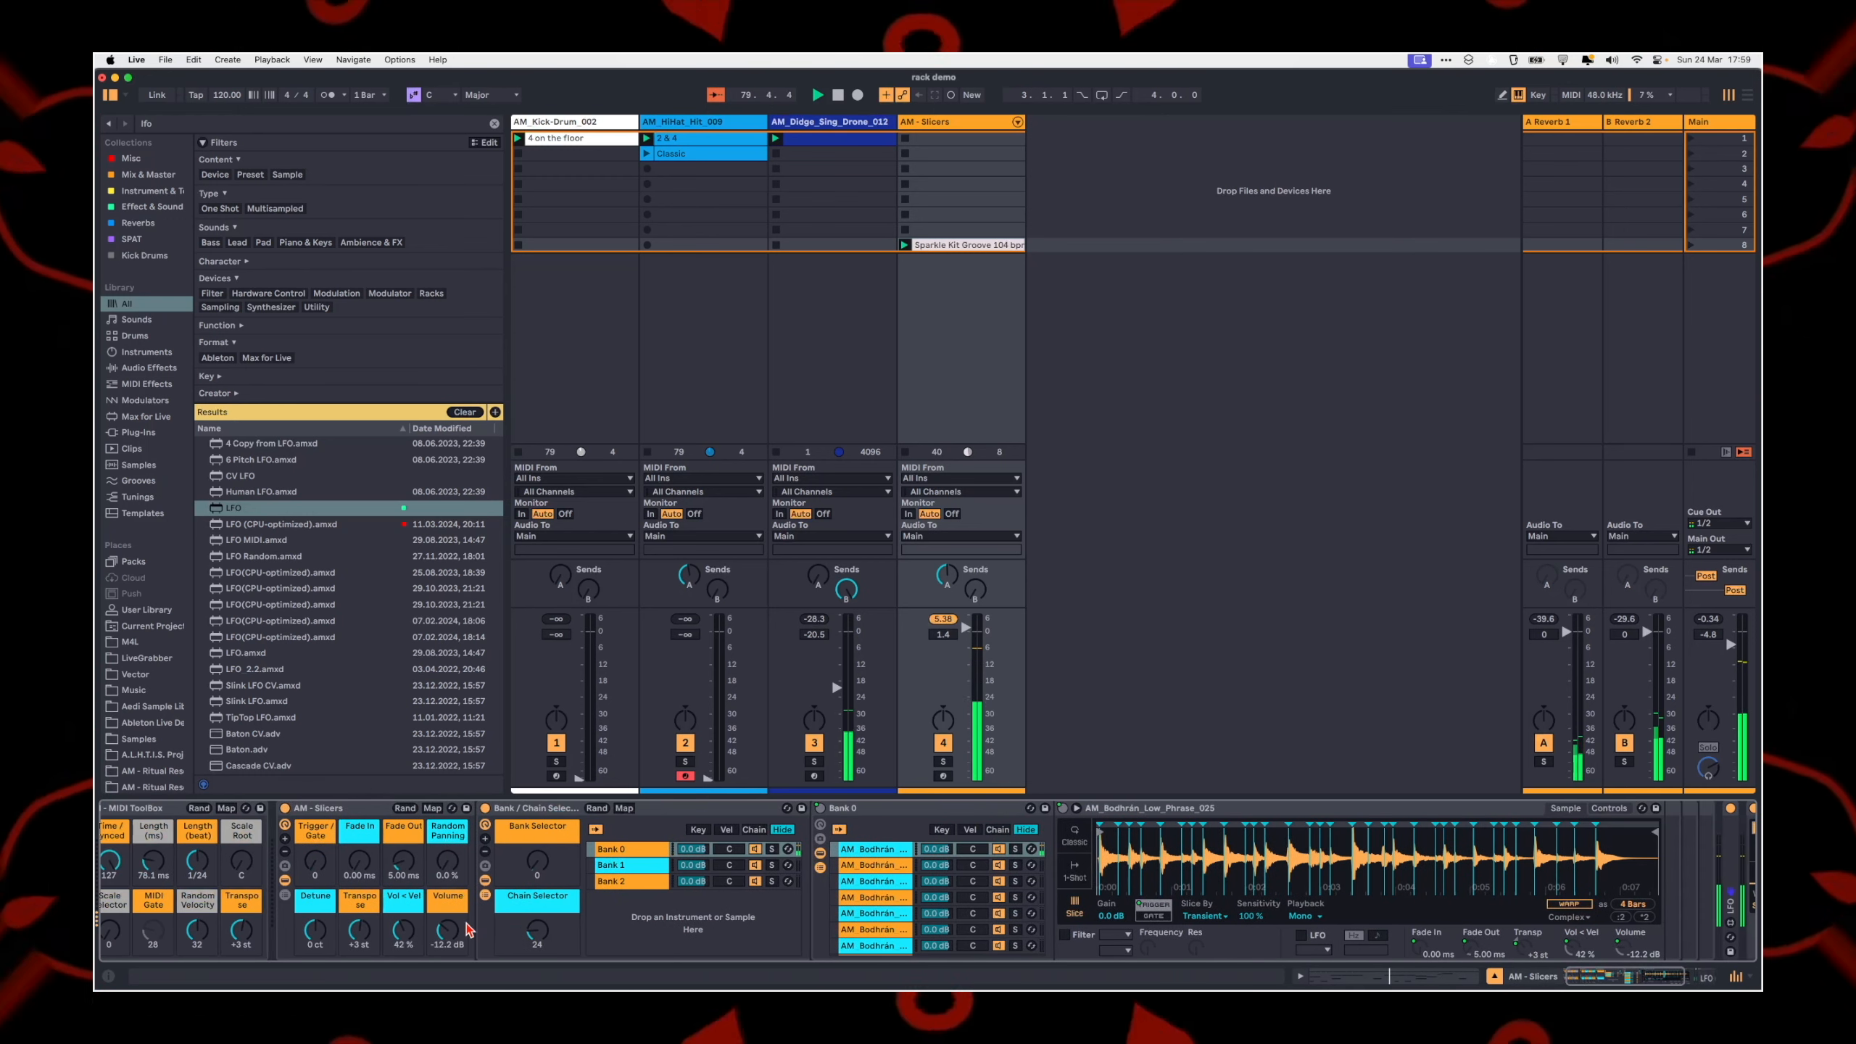
{"action": "left_click", "coordinate": [537, 862]}
{"action": "scroll", "coordinate": [700, 941], "scroll_direction": "right", "scroll_amount": 8}
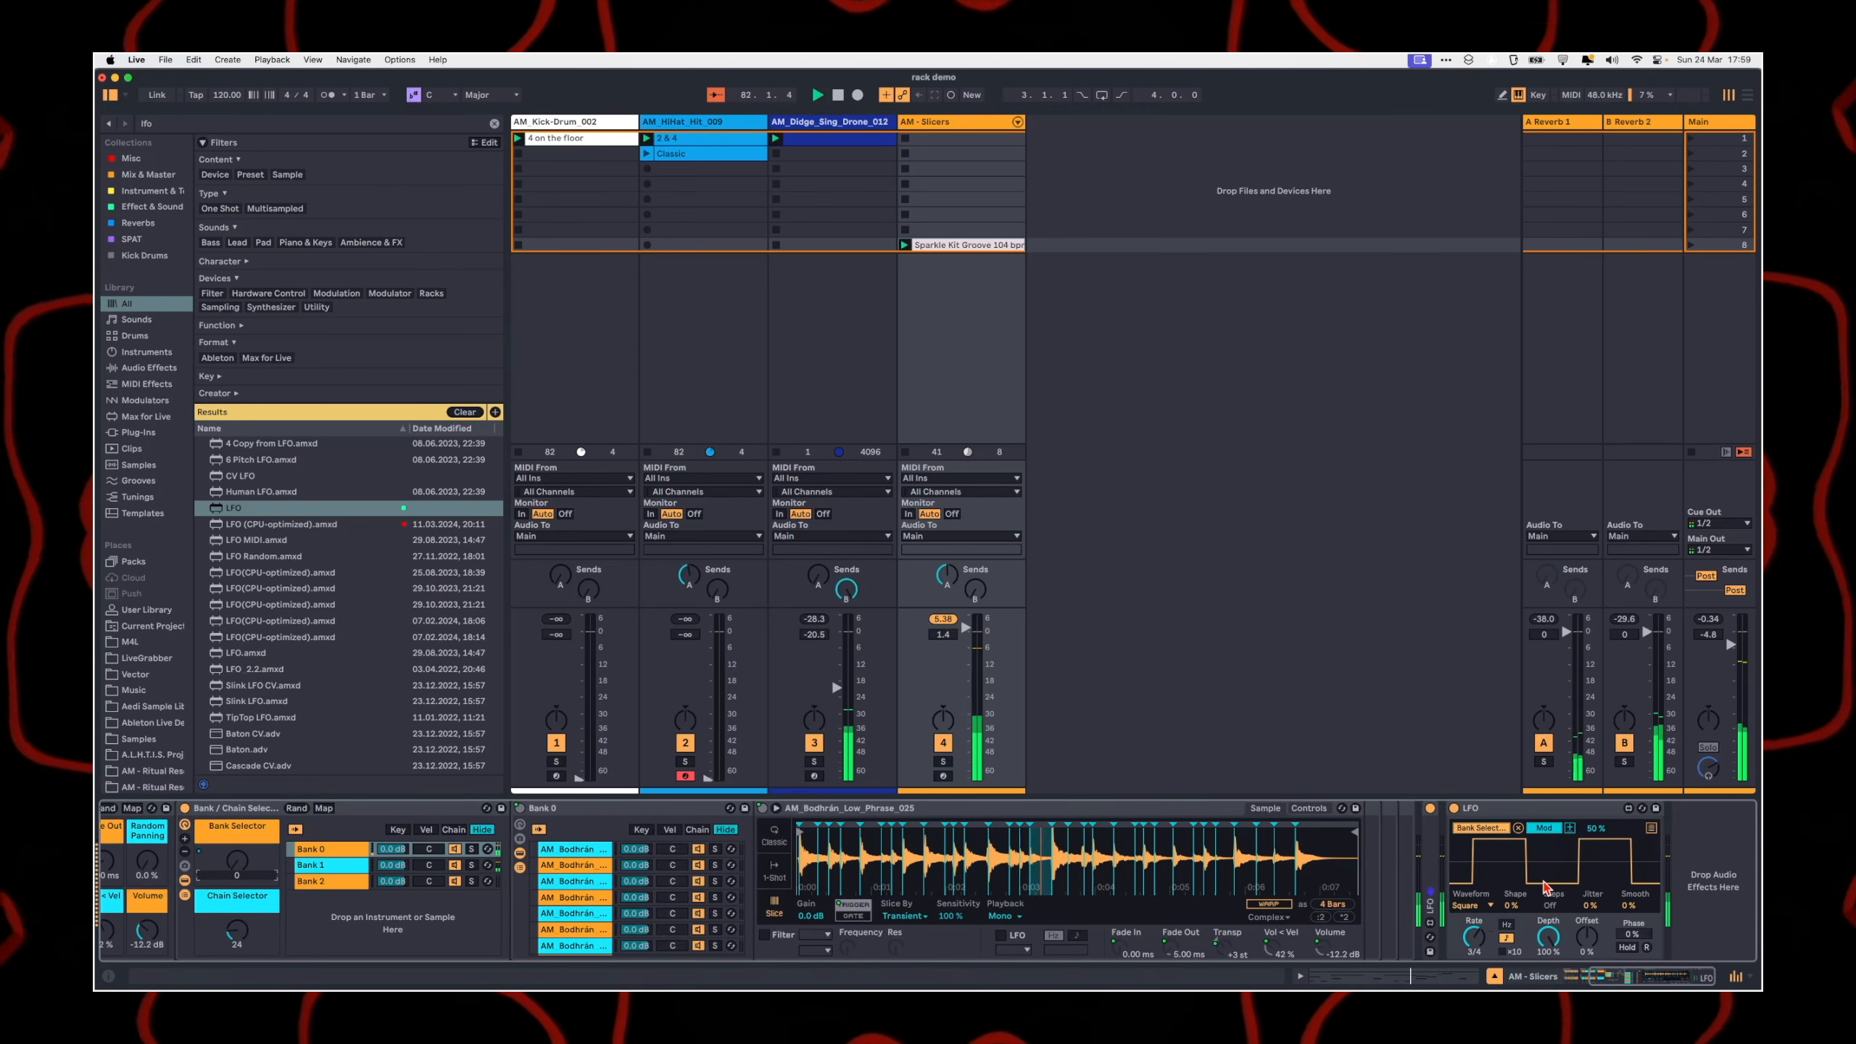
{"action": "left_click", "coordinate": [1543, 829]}
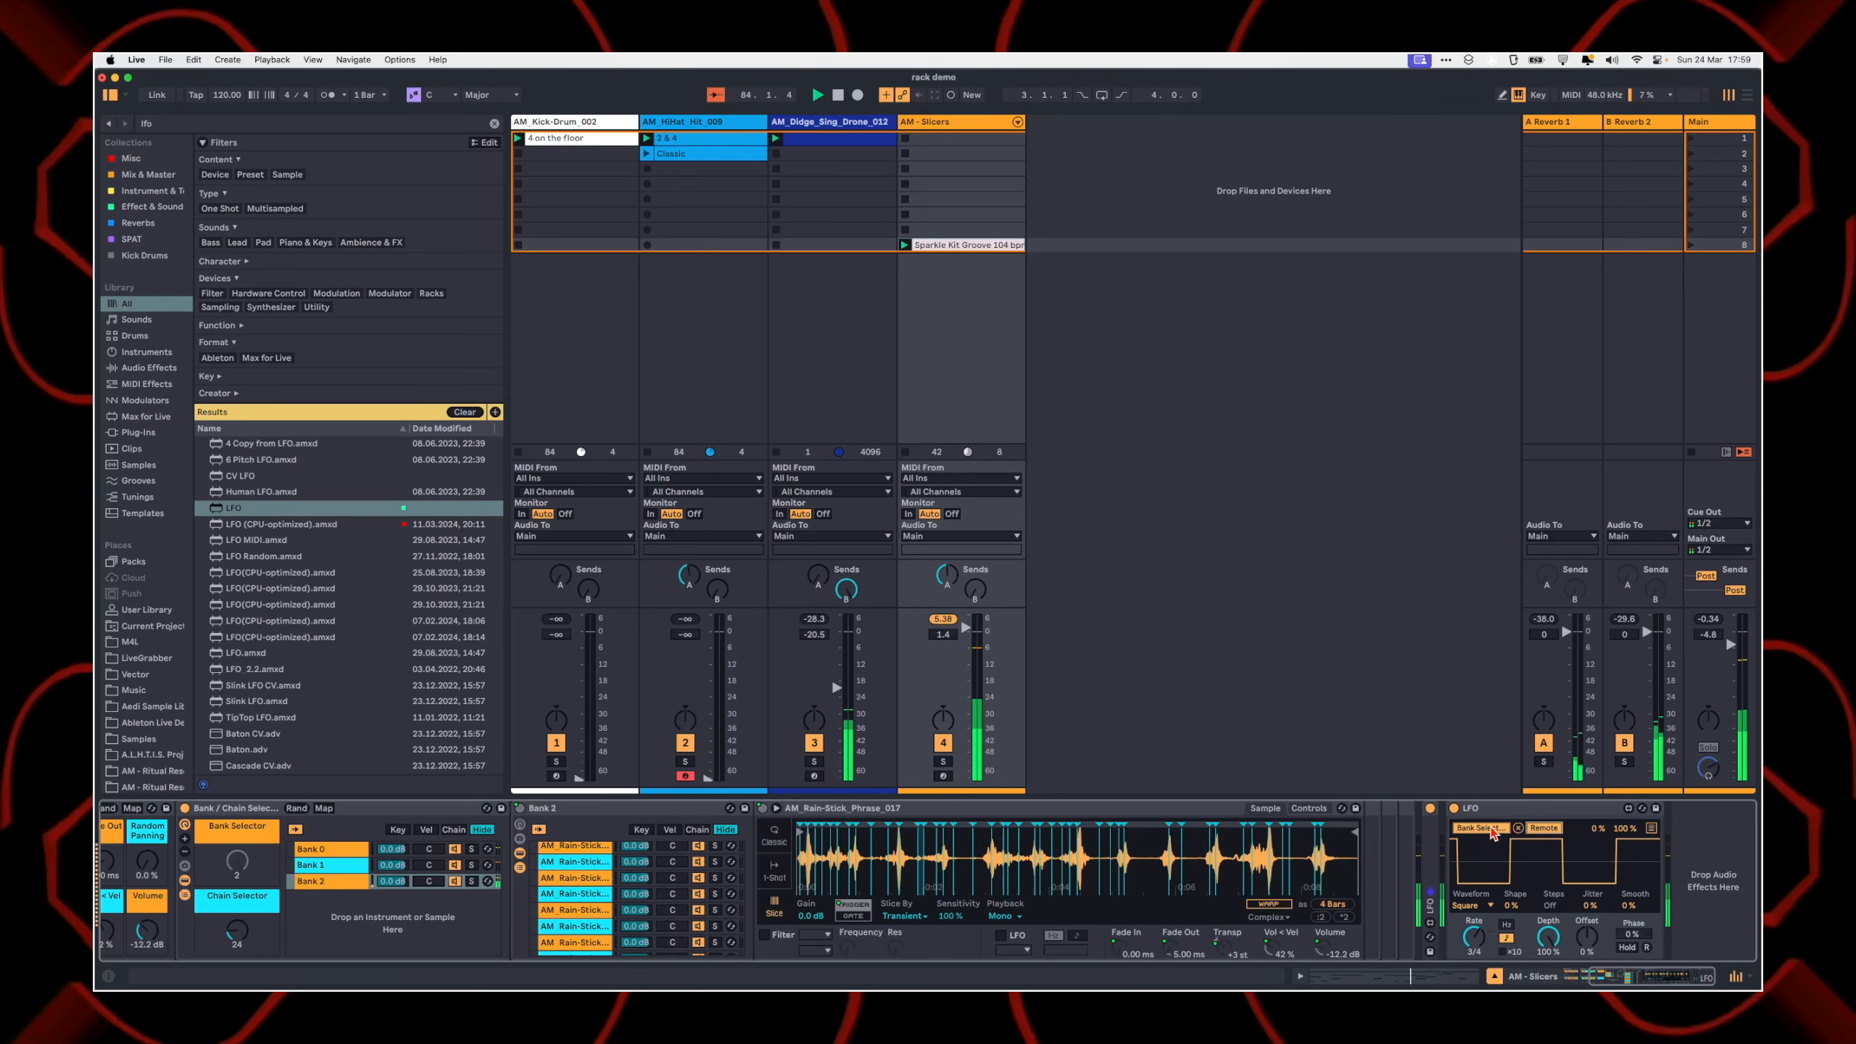
Step: Remap the second LFO to the Chain Selector with reduced depth and a -71% offset, resetting Bank Selector to 0
{"action": "left_click", "coordinate": [236, 933]}
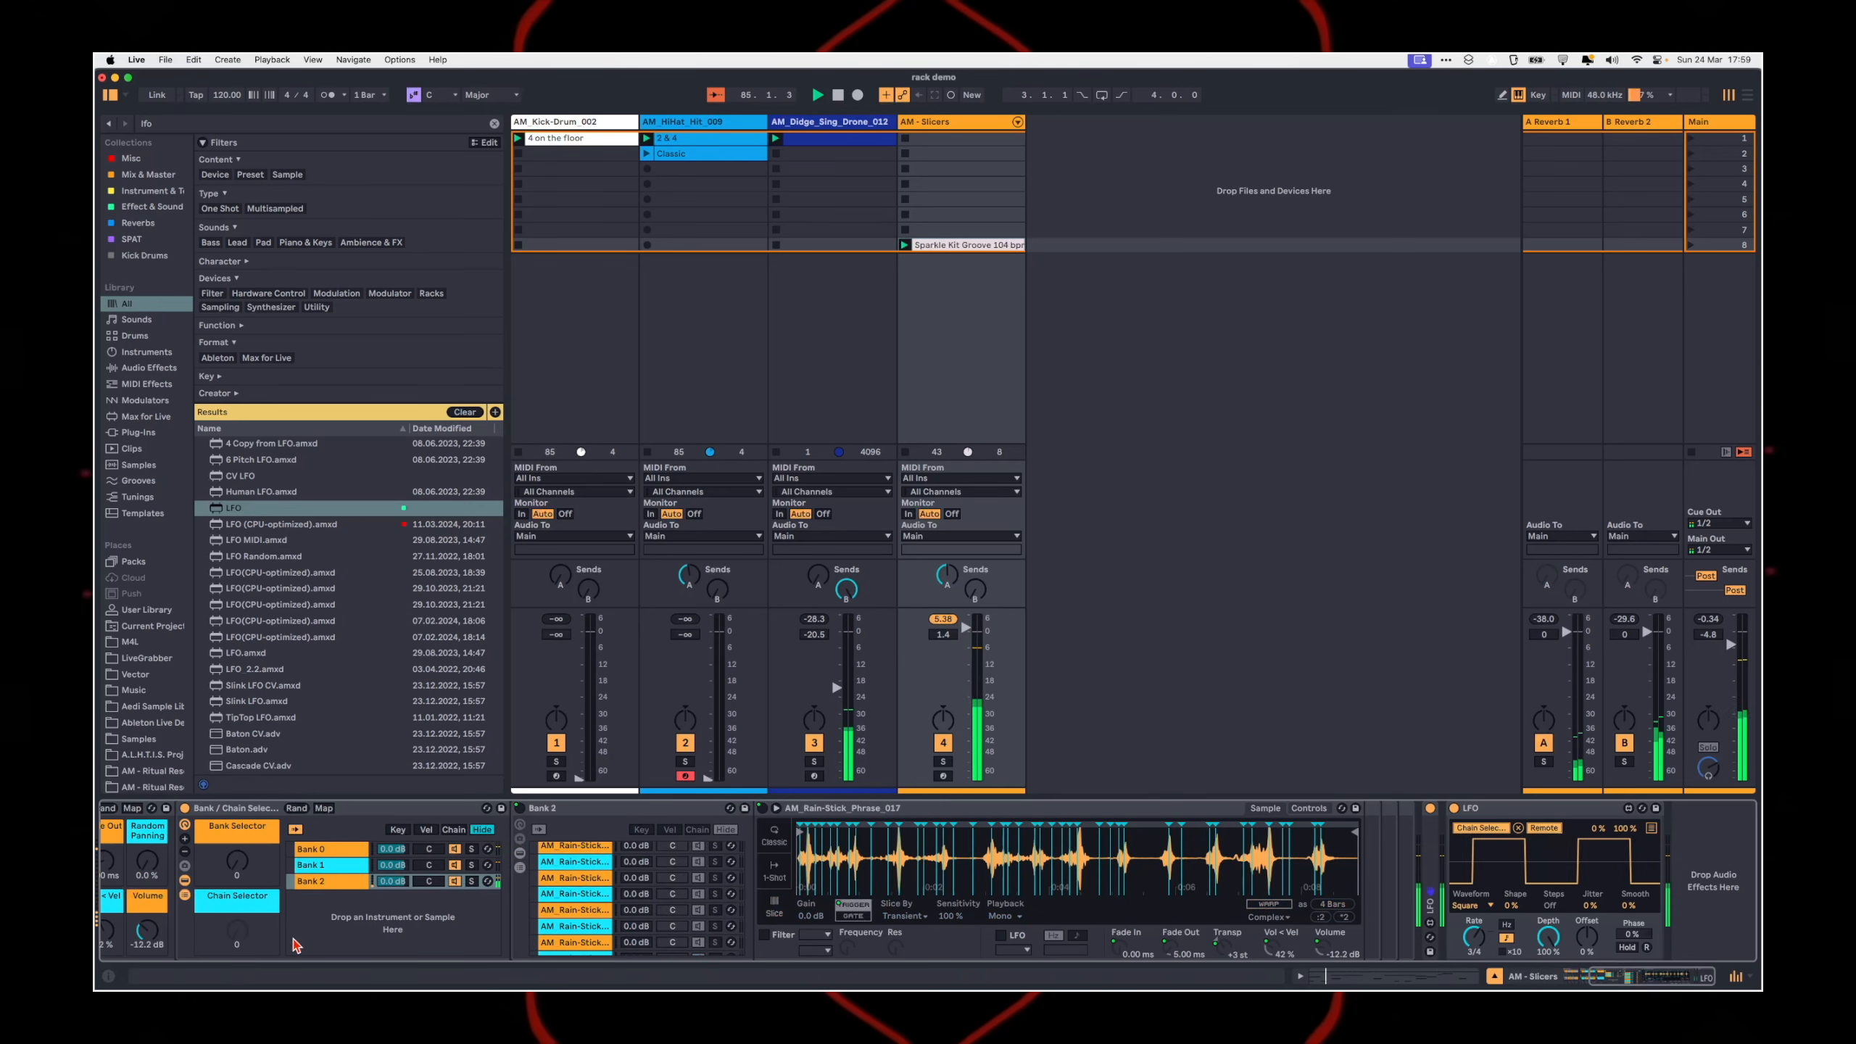
{"action": "left_click_drag", "start_coordinate": [1547, 937], "coordinate": [1547, 940]}
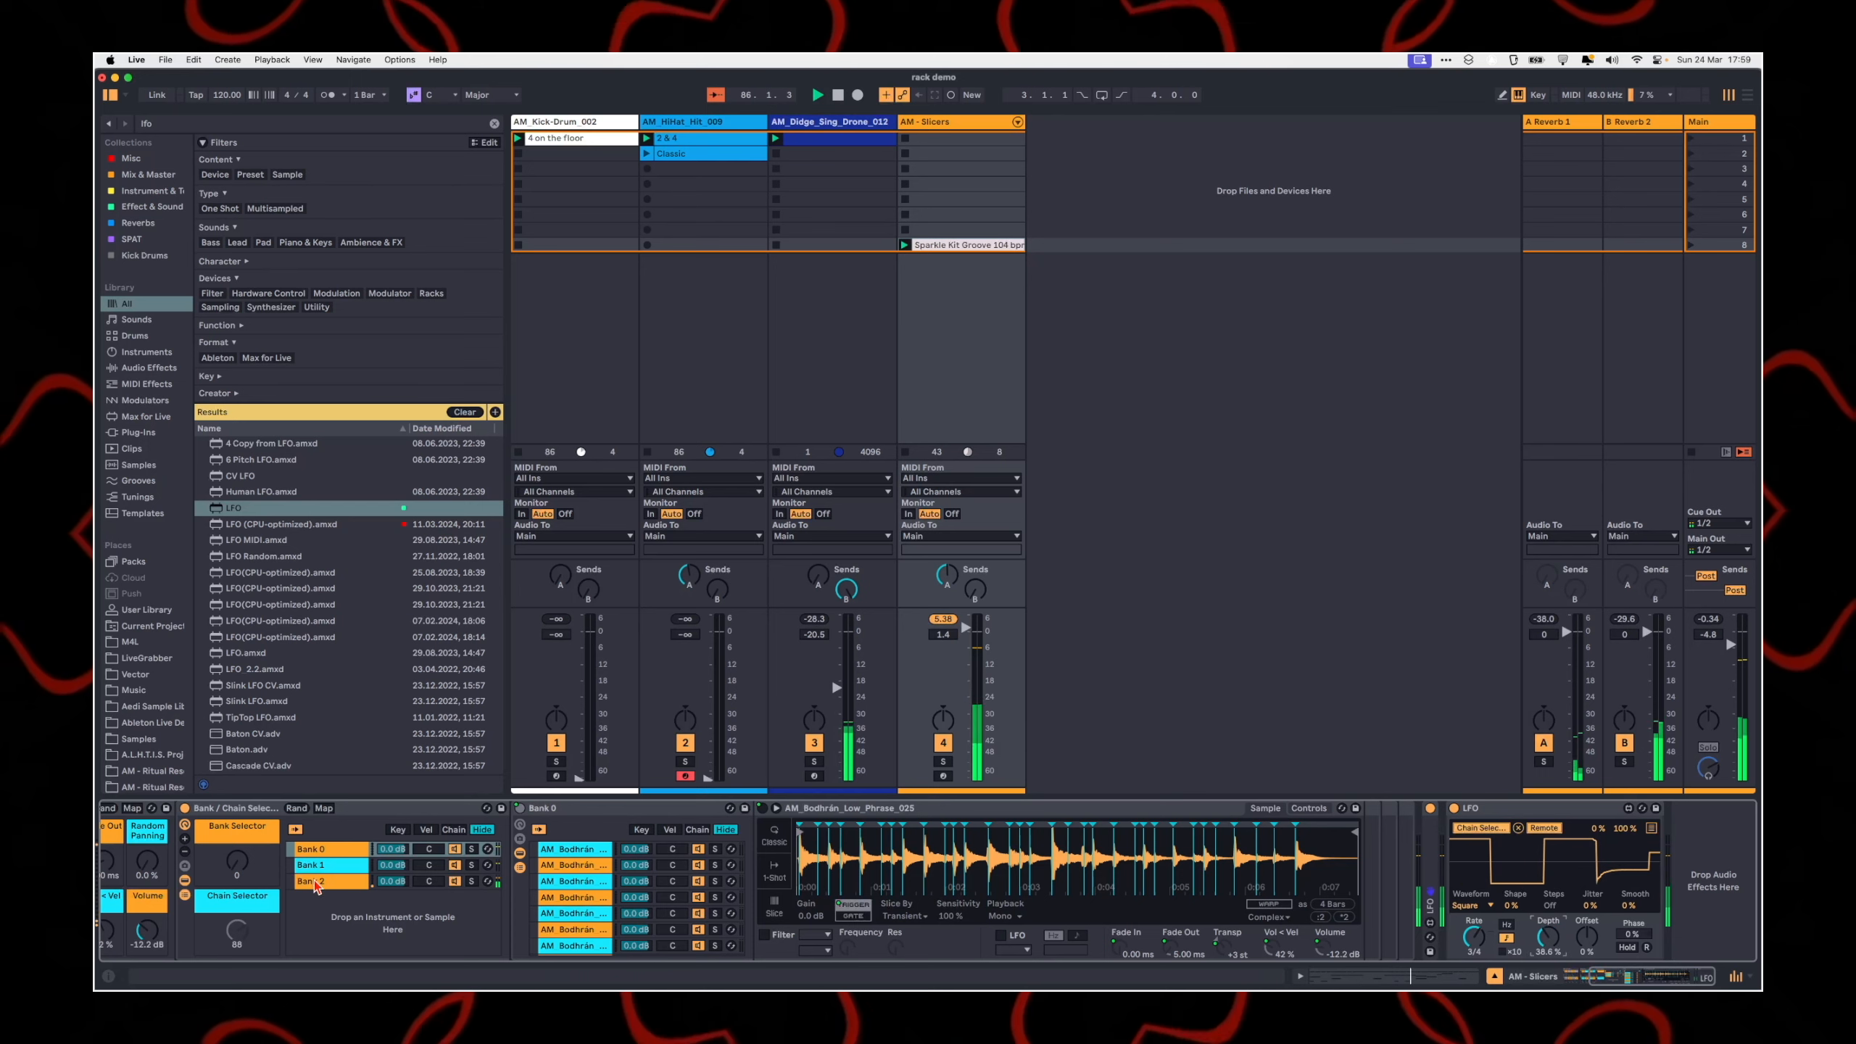
{"action": "left_click", "coordinate": [226, 868]}
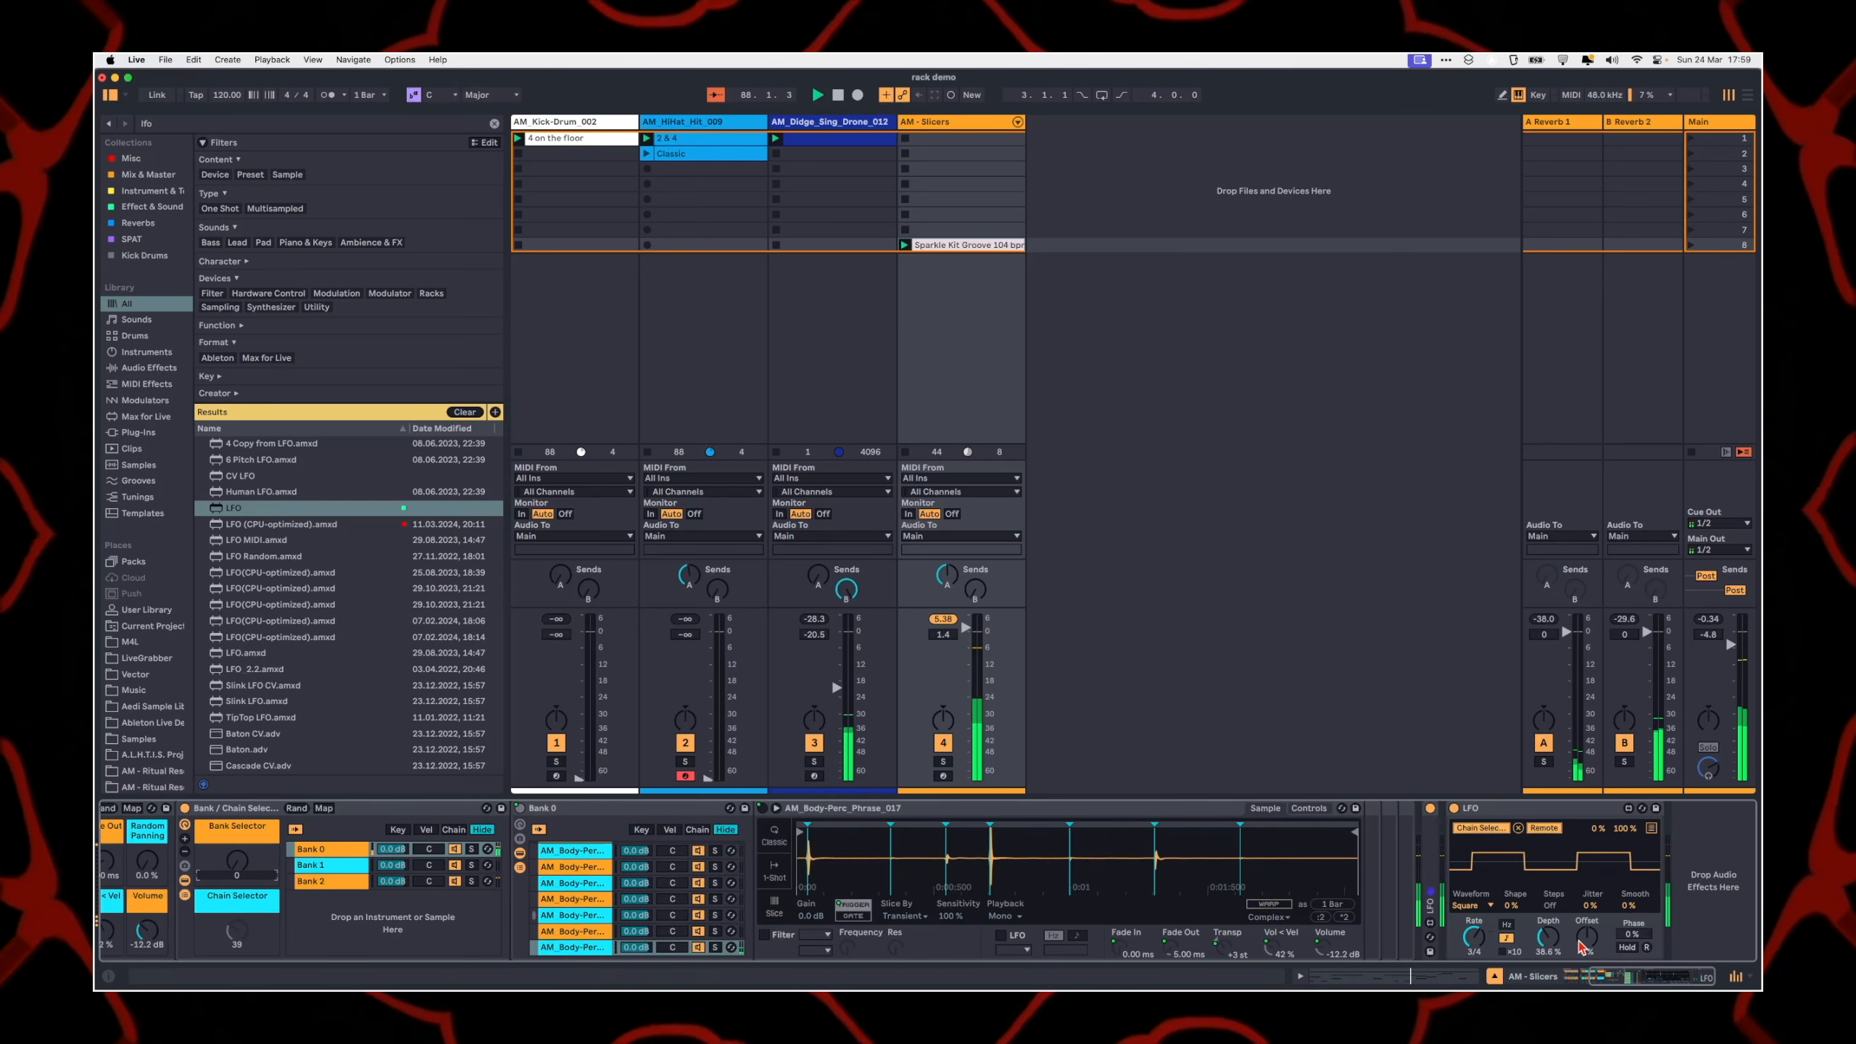
{"action": "left_click_drag", "start_coordinate": [1587, 937], "coordinate": [1550, 954]}
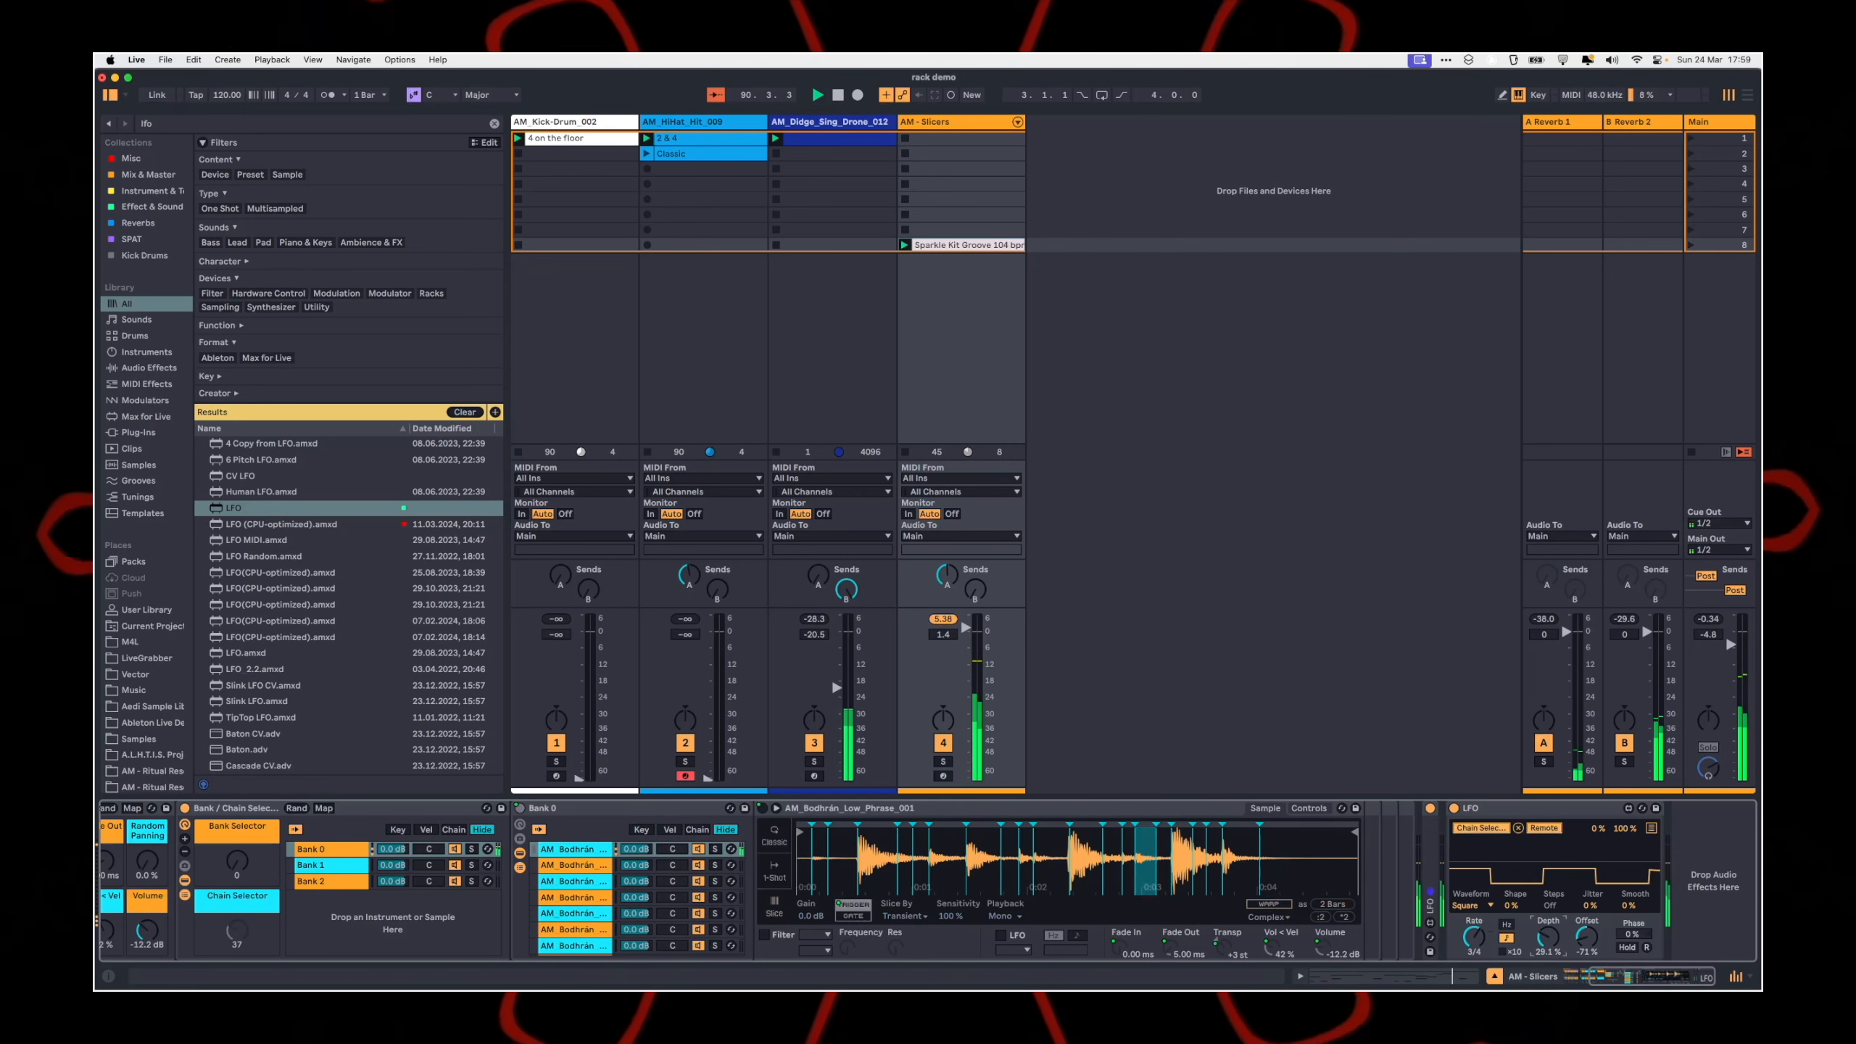
{"action": "double_click", "coordinate": [1510, 809]}
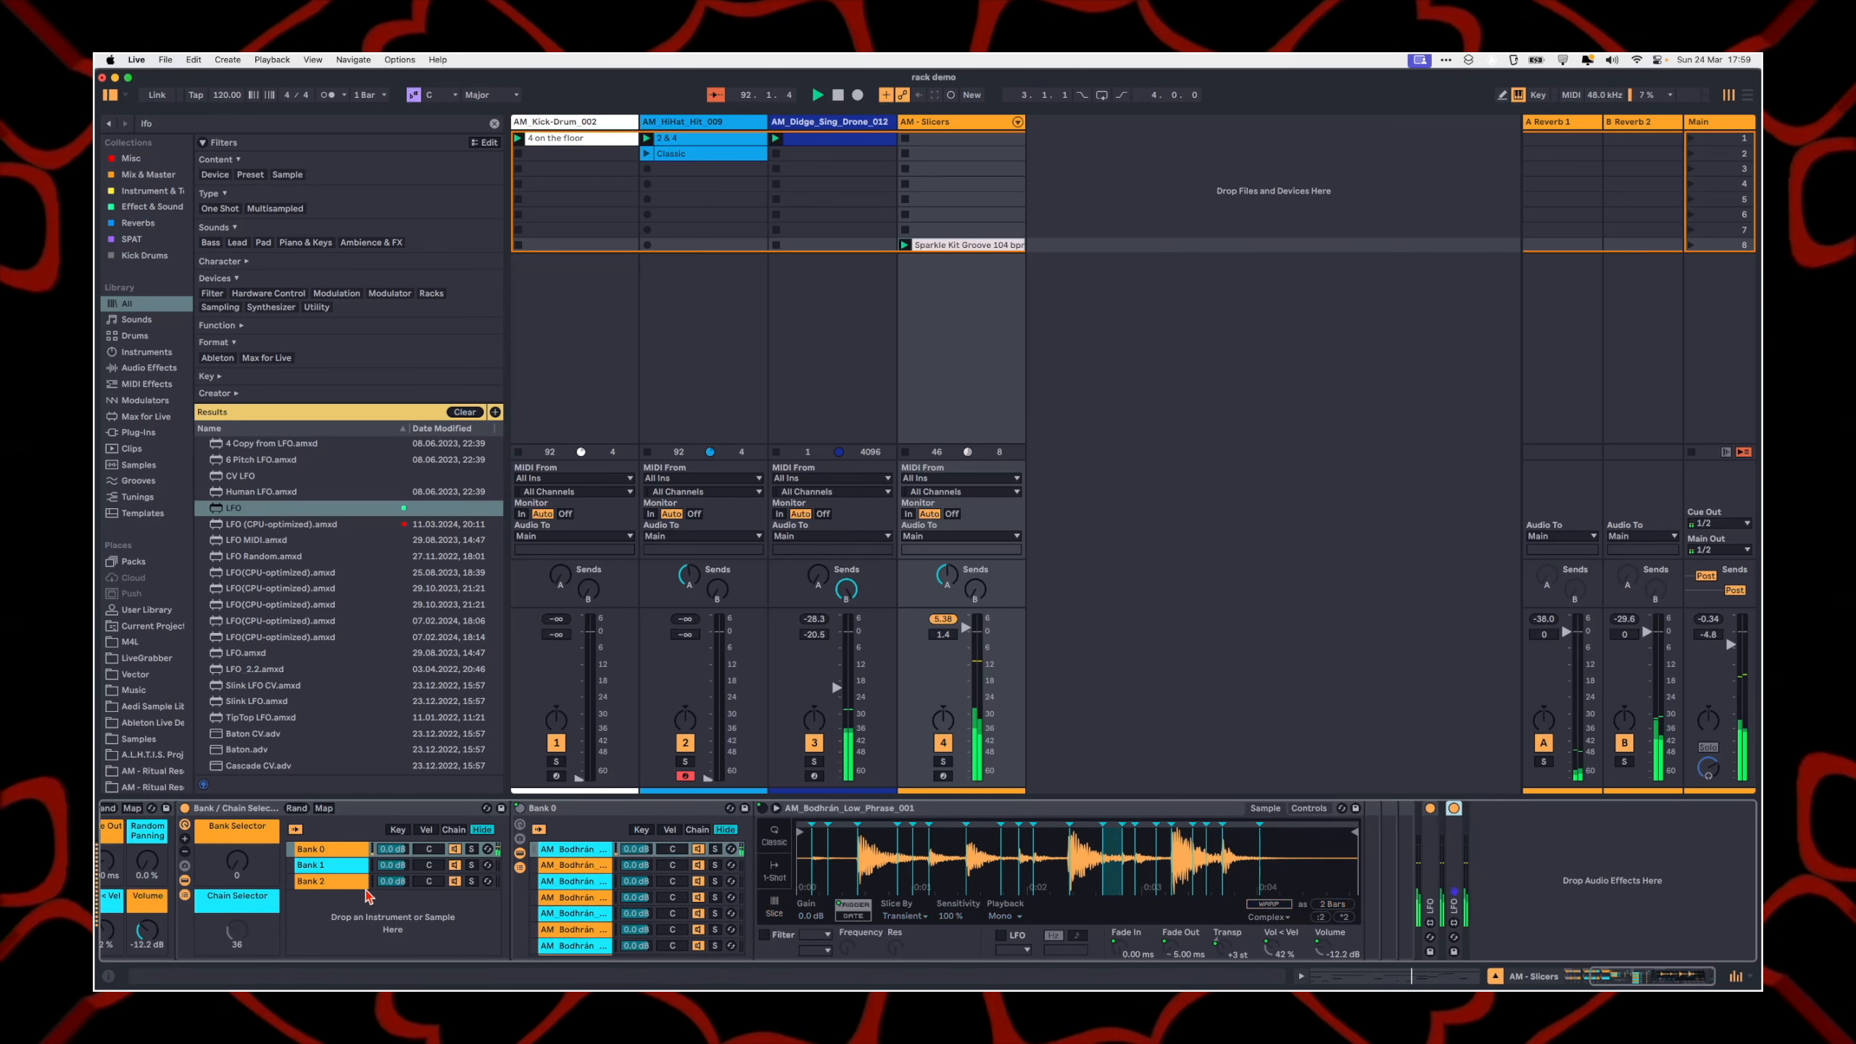
Step: Raise the Transpose macros of the MIDI ToolBox and AM - Slicers racks to +5 st, and set Trigger / Gate to 127
{"action": "scroll", "coordinate": [358, 899], "scroll_direction": "left", "scroll_amount": 3}
{"action": "scroll", "coordinate": [337, 906], "scroll_direction": "left", "scroll_amount": 3}
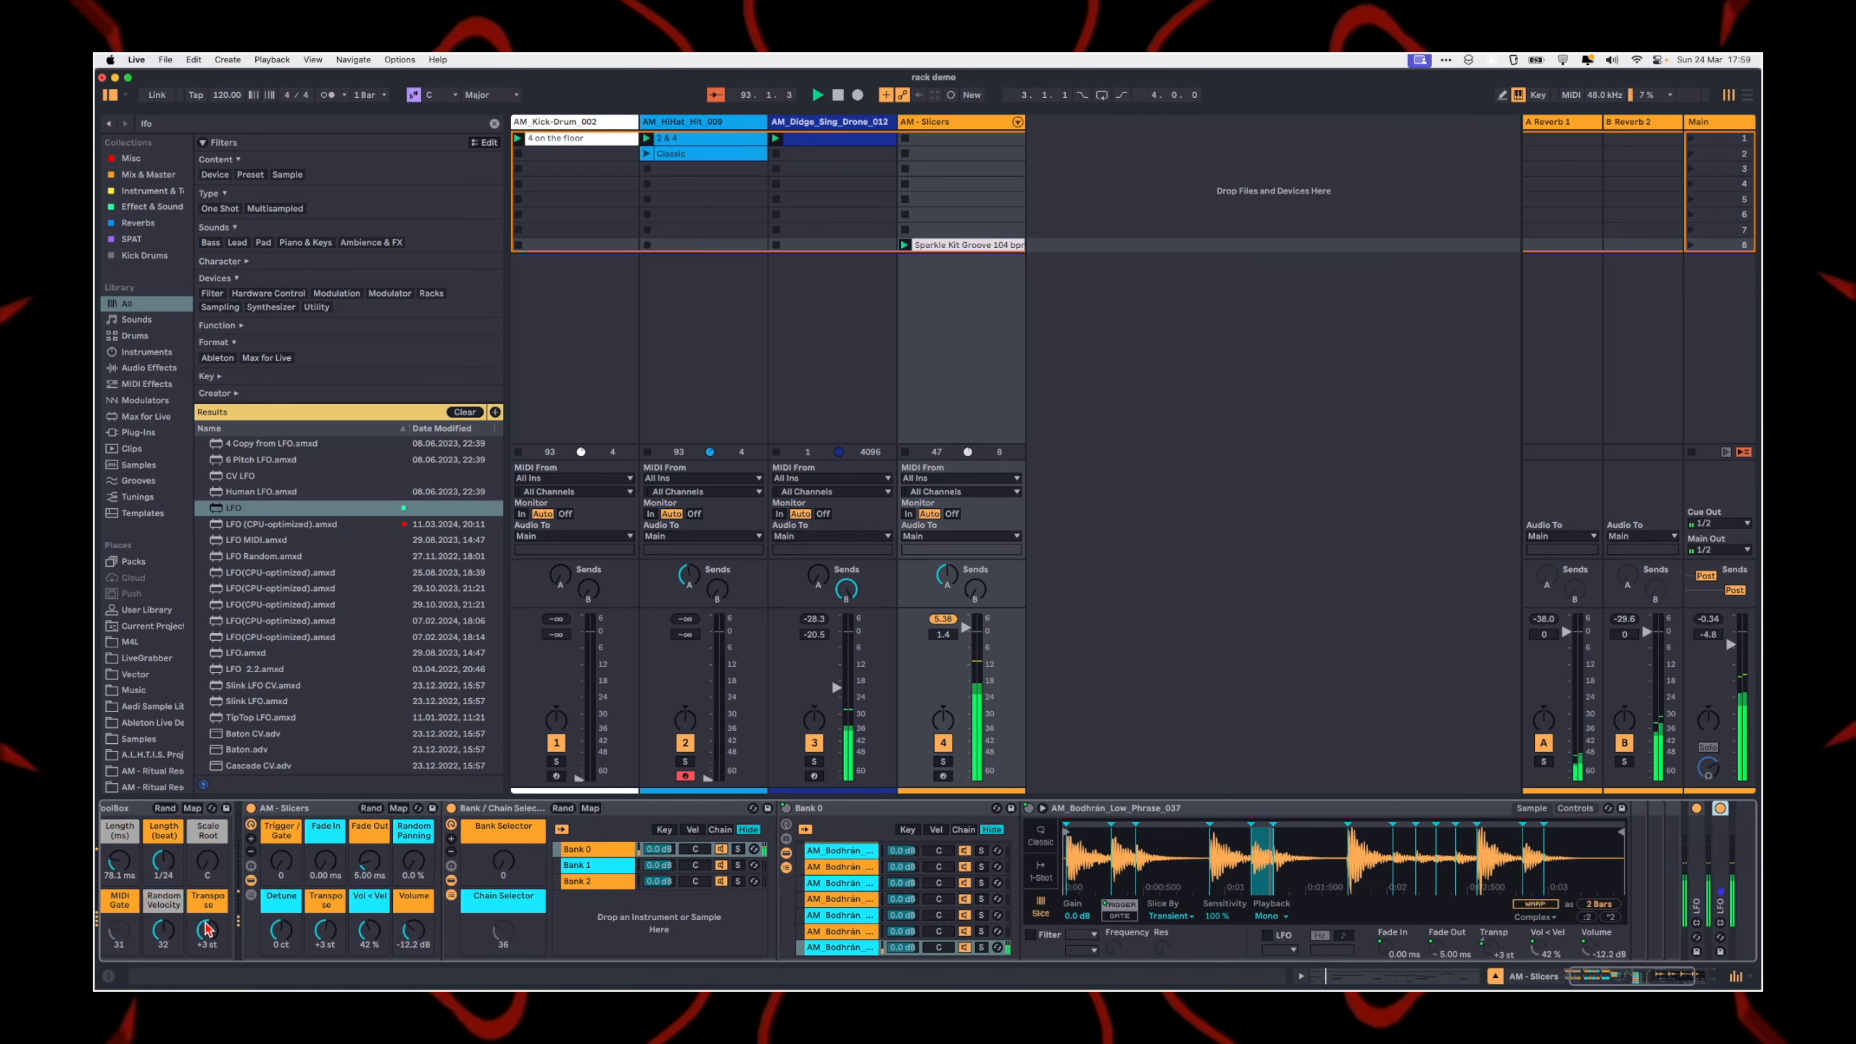
{"action": "left_click", "coordinate": [988, 806]}
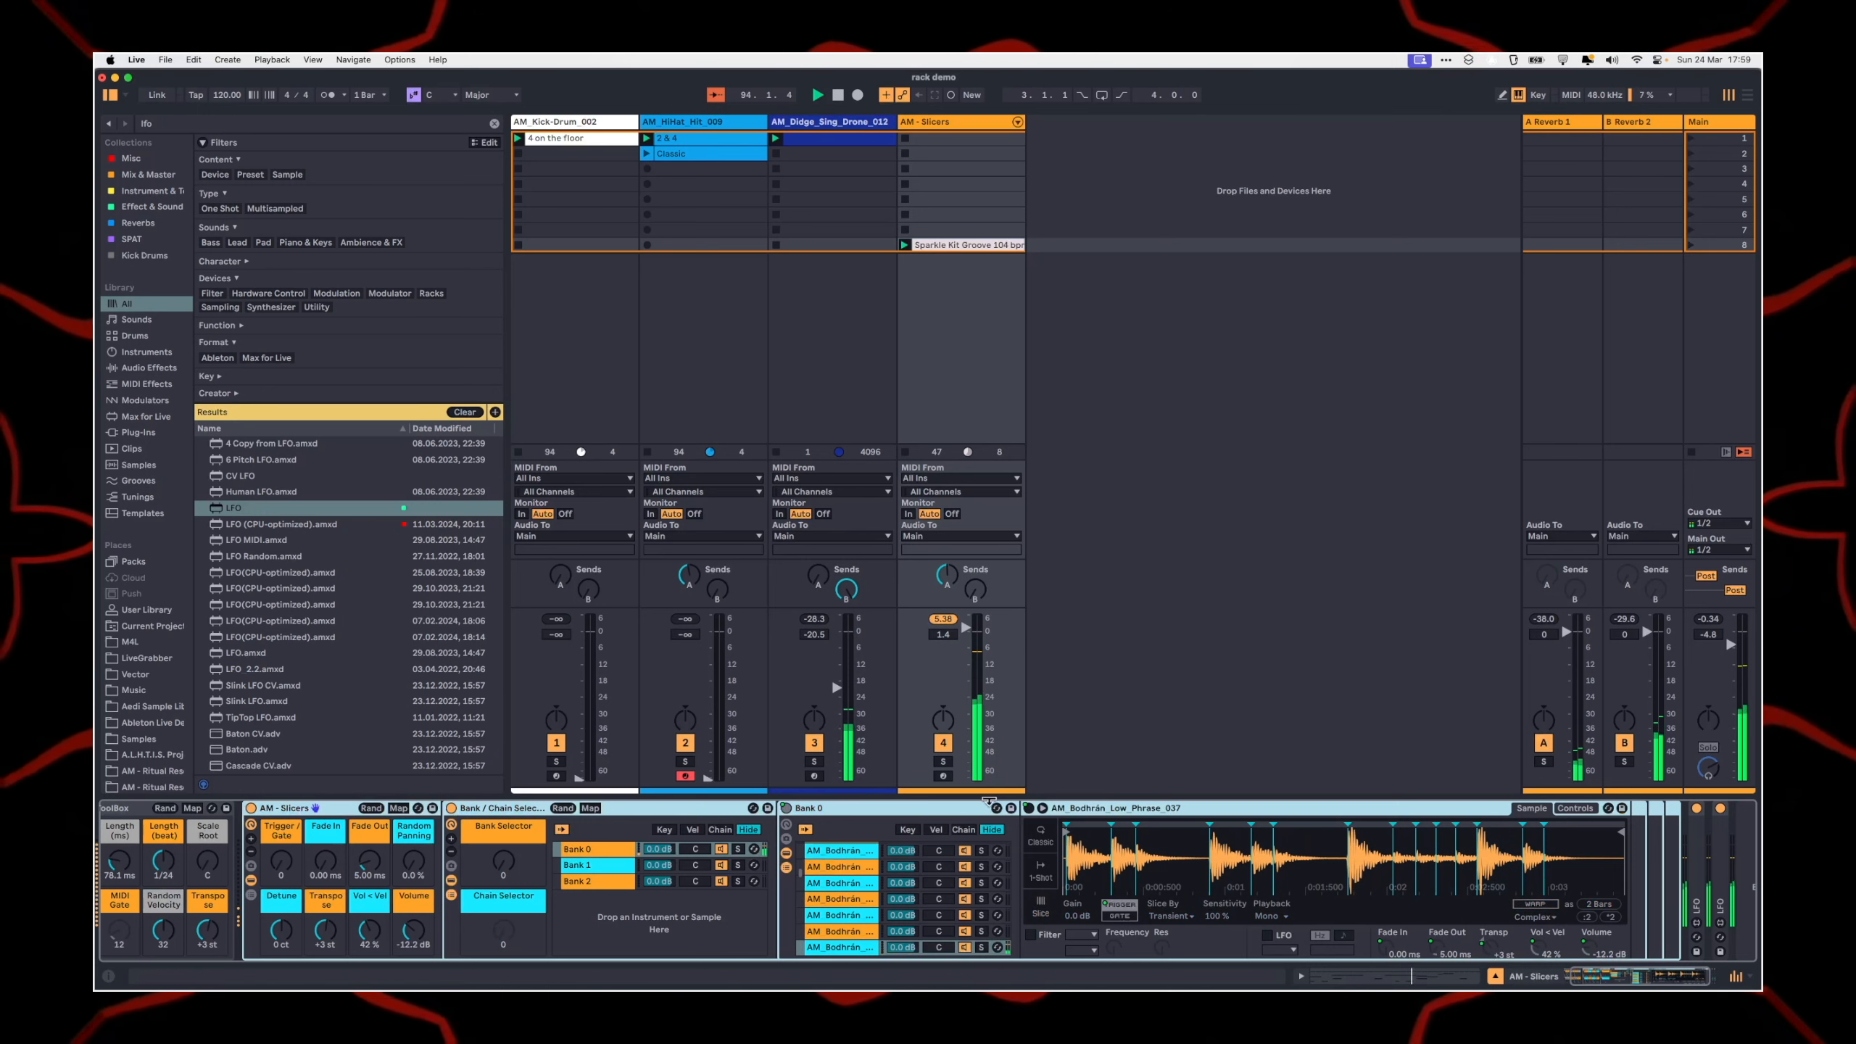
{"action": "scroll", "coordinate": [812, 950], "scroll_direction": "left", "scroll_amount": 2}
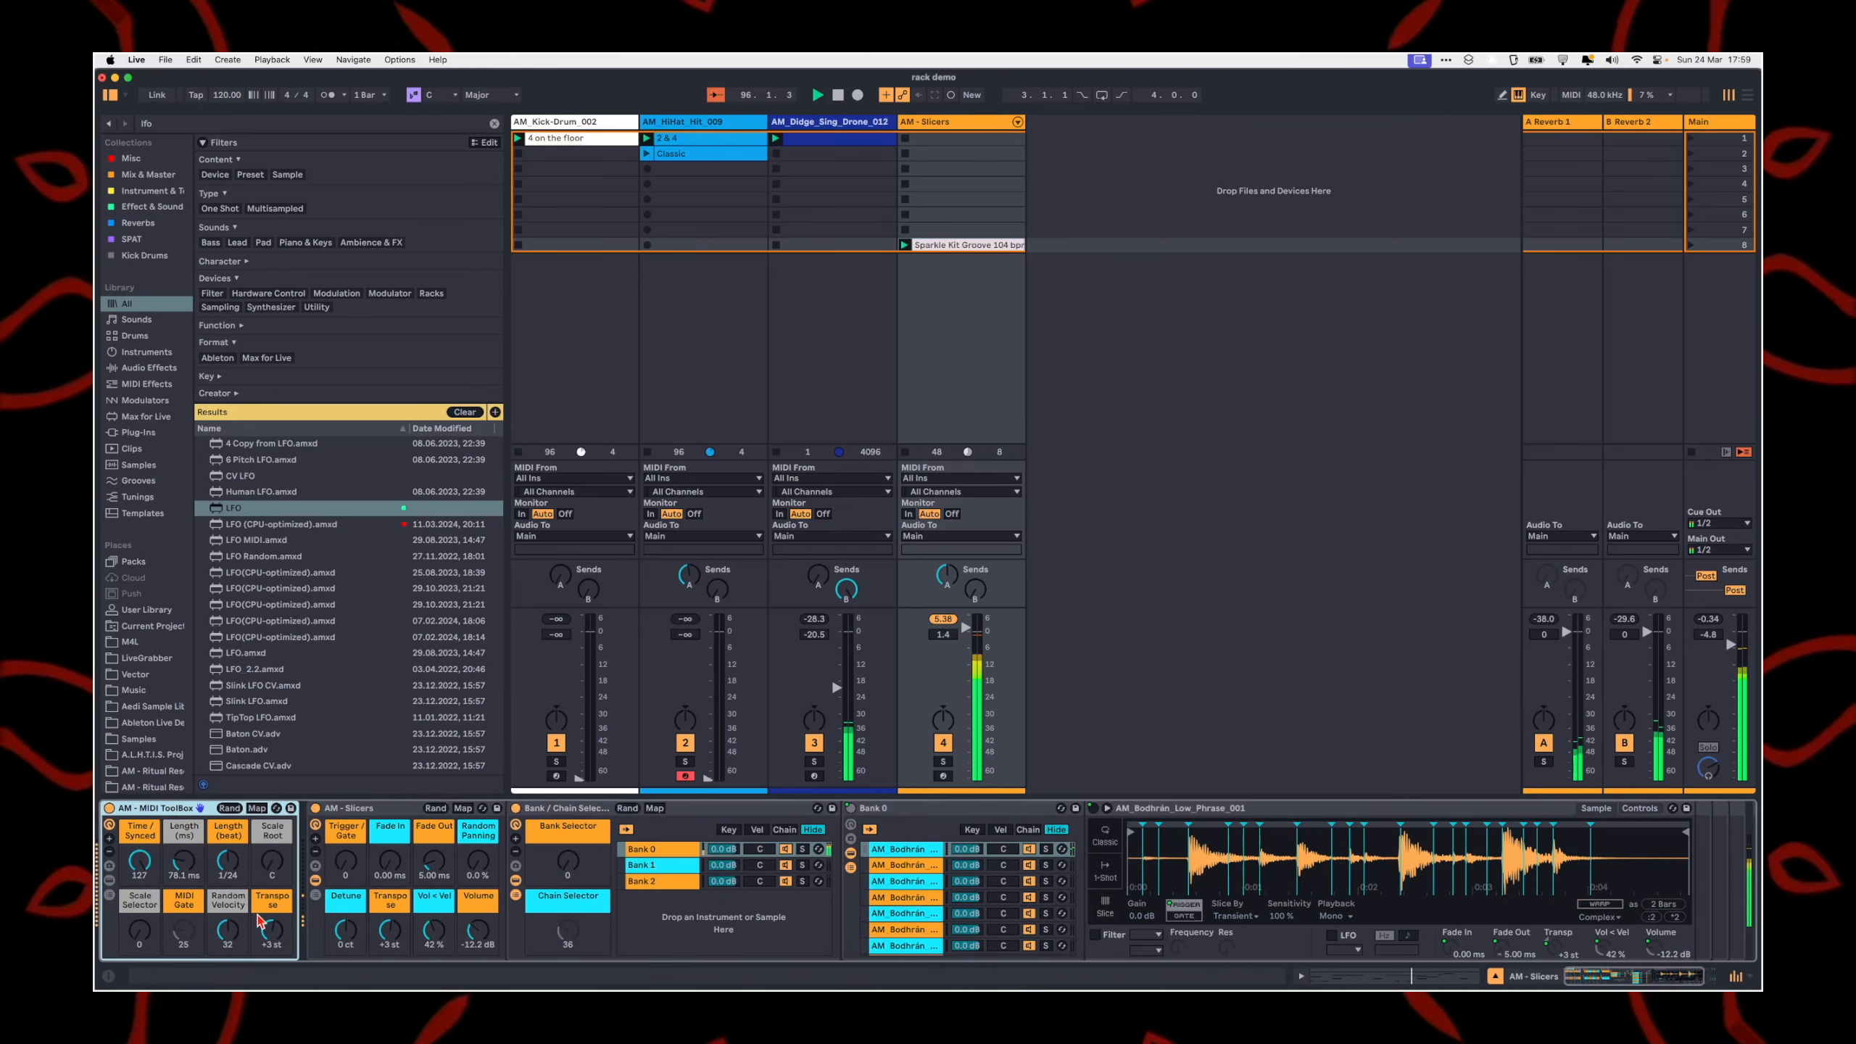
{"action": "mouse_move", "coordinate": [273, 946]}
{"action": "left_mouse_down"}
{"action": "mouse_move", "coordinate": [274, 929]}
{"action": "mouse_move", "coordinate": [272, 961]}
{"action": "left_mouse_up"}
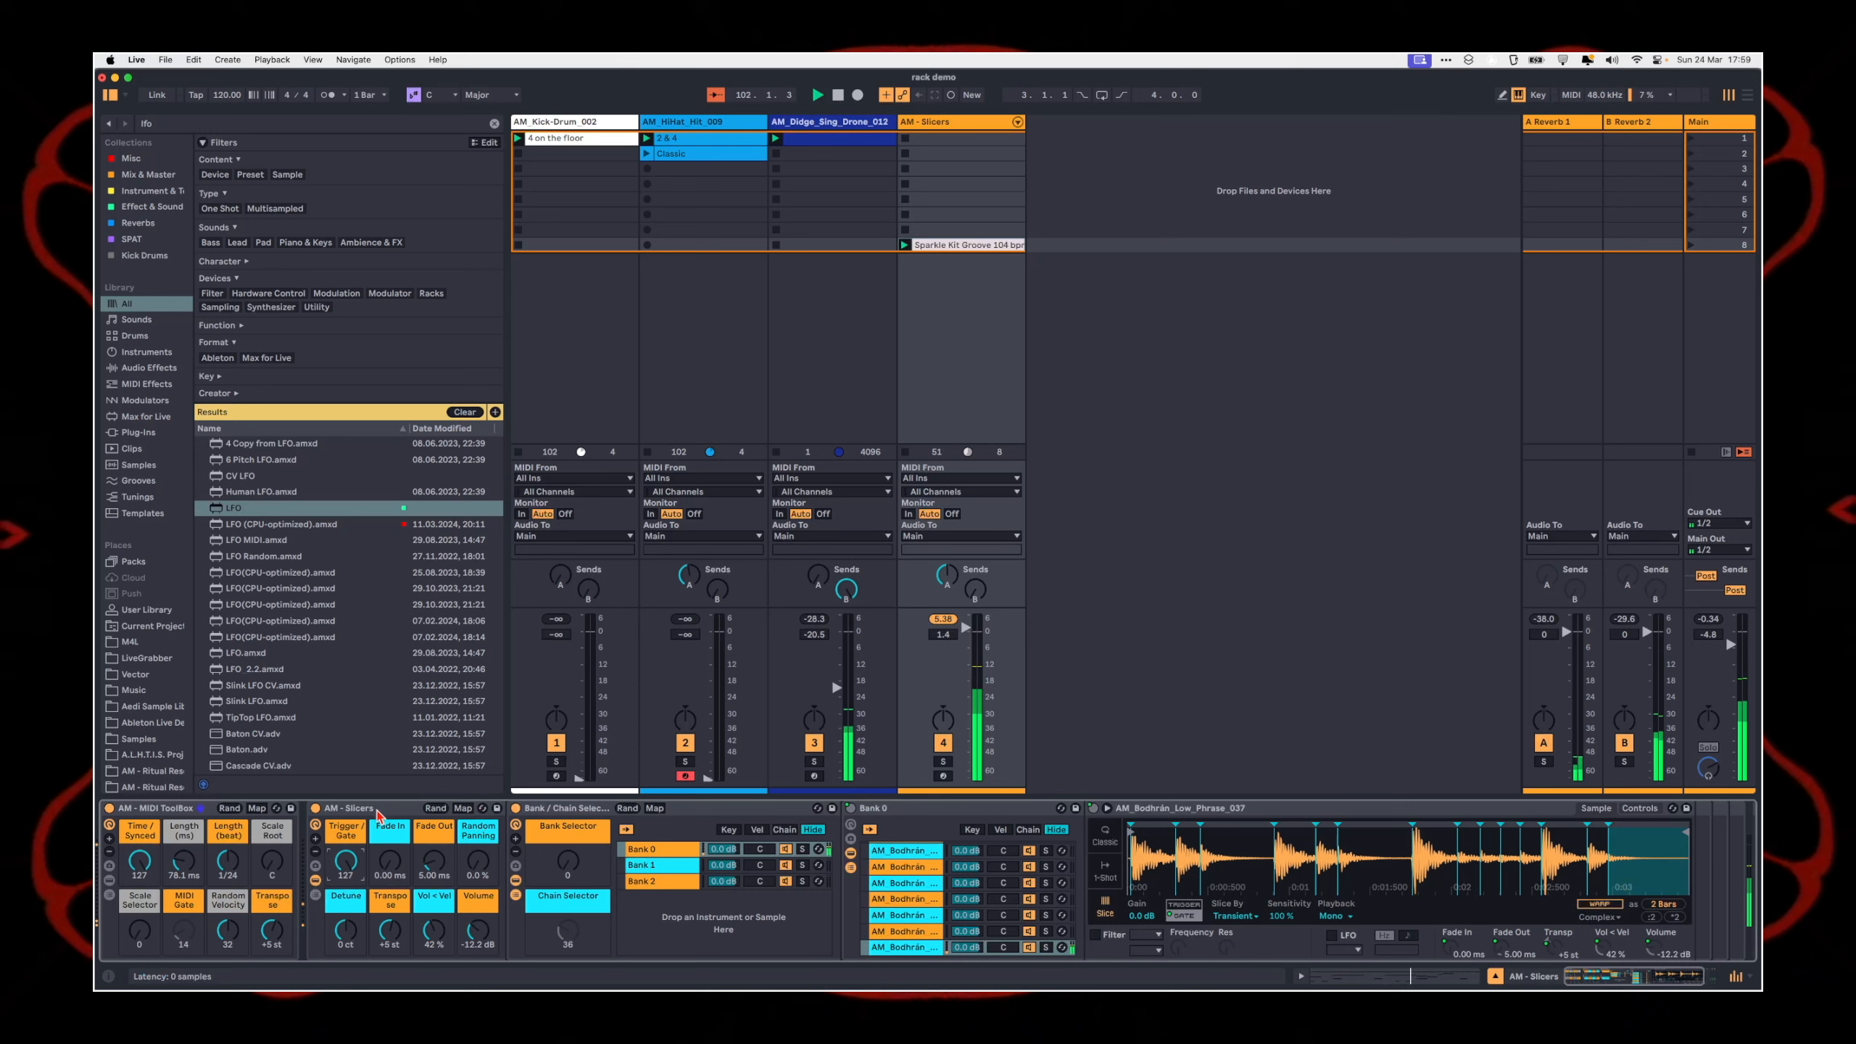
Step: Set the AM - Slicers rack's Fade In to 0.12 ms, Fade Out to 191 ms and Random Panning to 20%
{"action": "left_click_drag", "start_coordinate": [389, 877], "coordinate": [480, 902]}
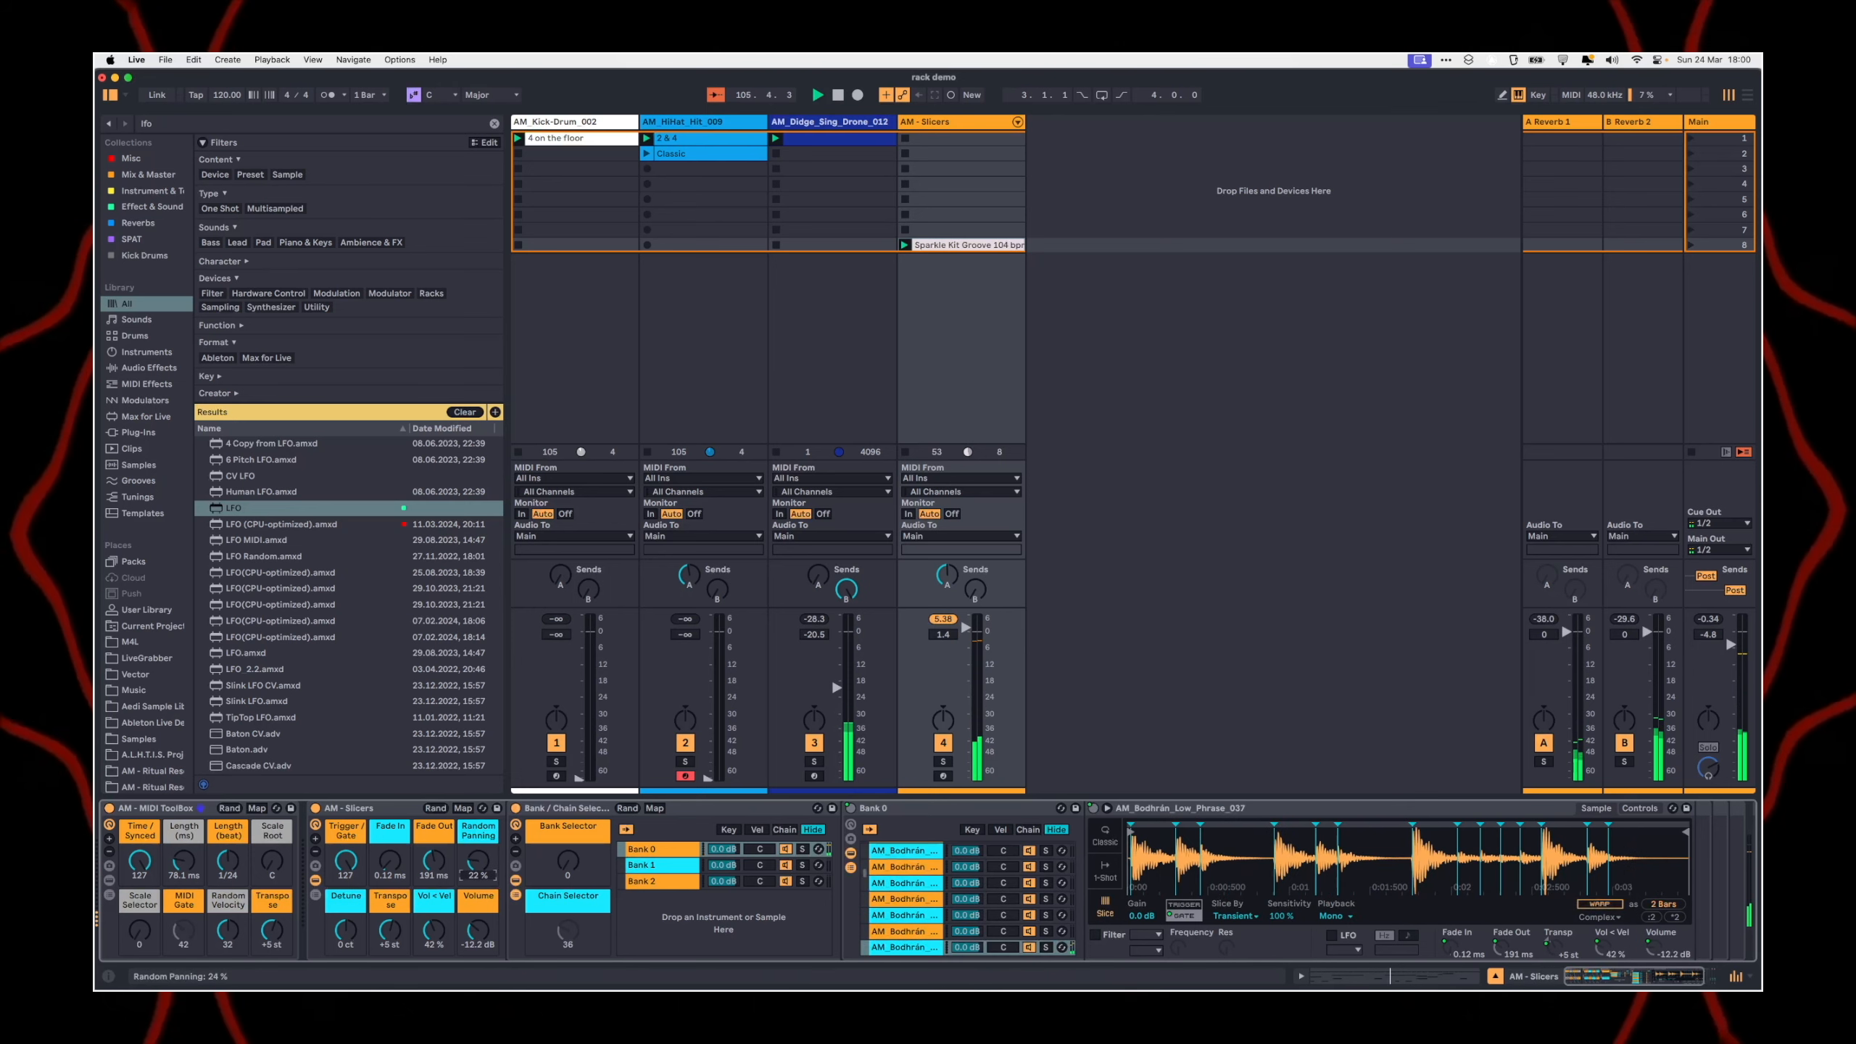
{"action": "left_click", "coordinate": [387, 832]}
{"action": "left_click", "coordinate": [208, 808]}
{"action": "left_click", "coordinate": [402, 808]}
{"action": "left_click", "coordinate": [208, 808]}
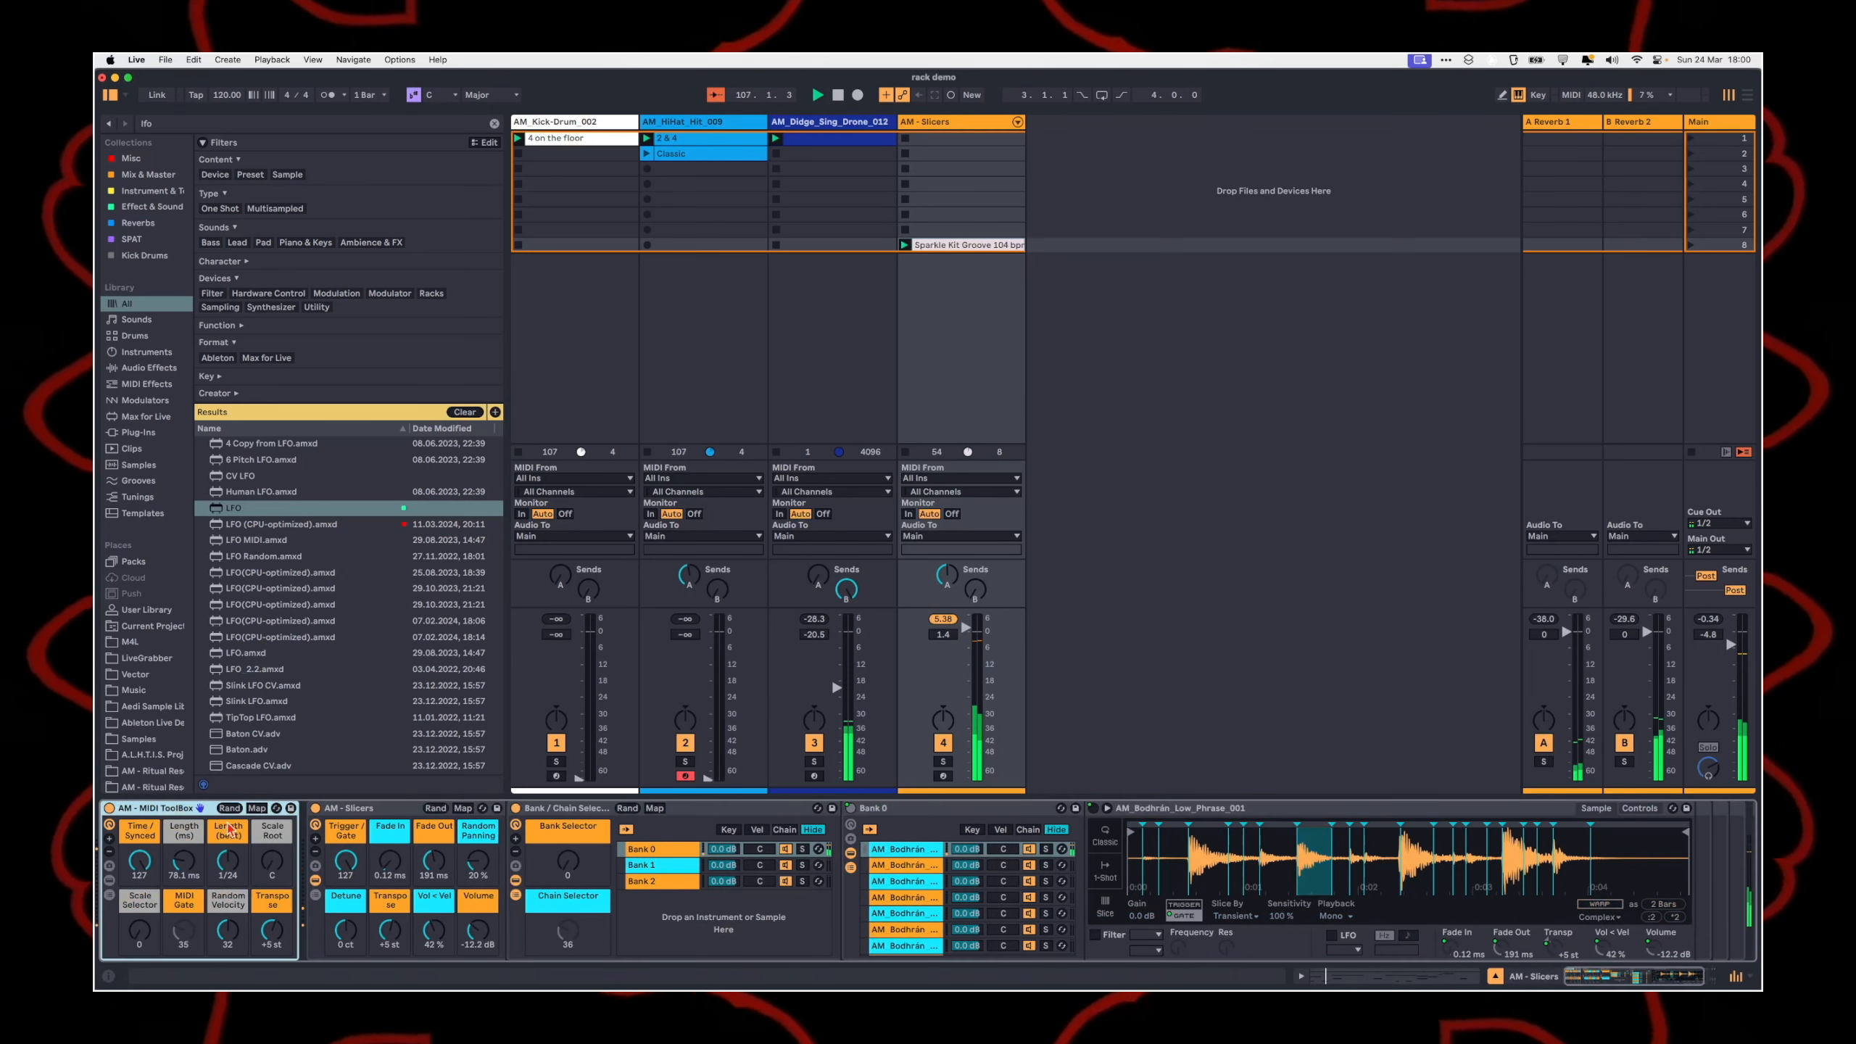
{"action": "left_click", "coordinate": [407, 809]}
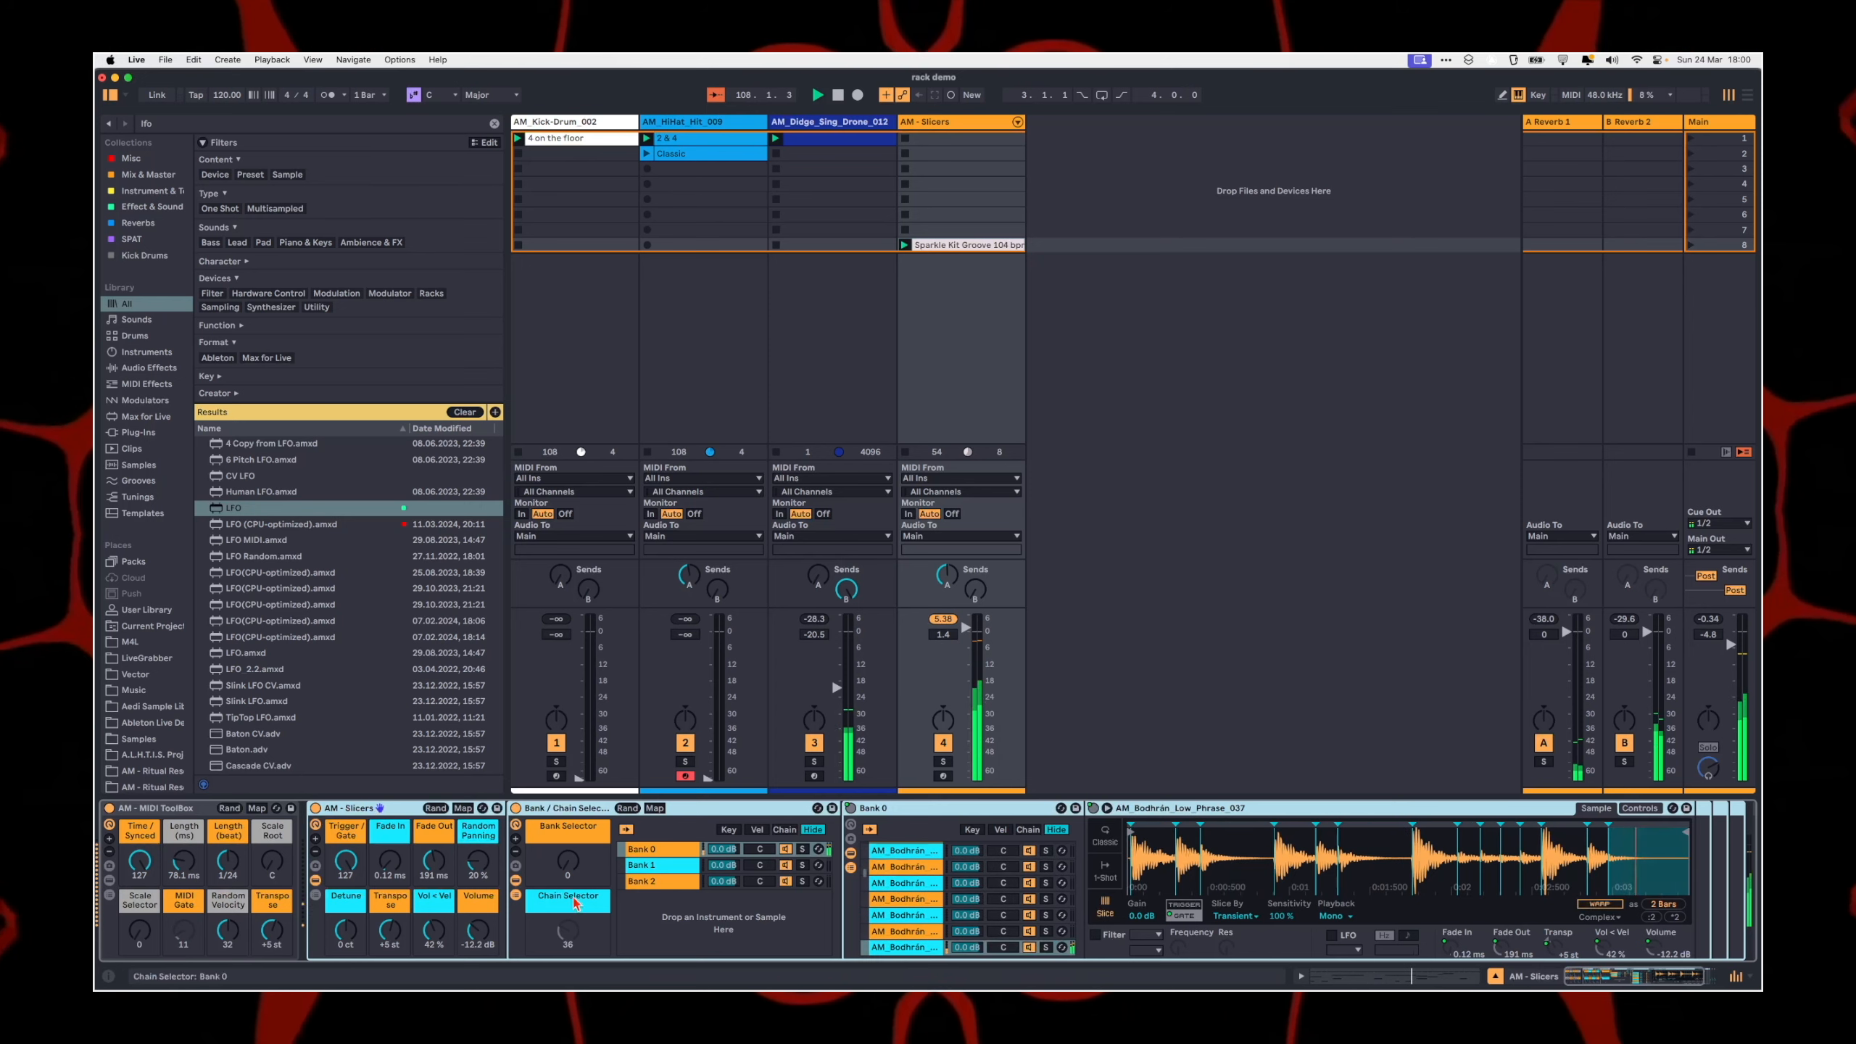
Step: Switch the Bank Selector to 1, and set the MIDI ToolBox Scale Selector to 18 with a different Scale Root
{"action": "left_click_drag", "start_coordinate": [567, 861], "coordinate": [568, 844]}
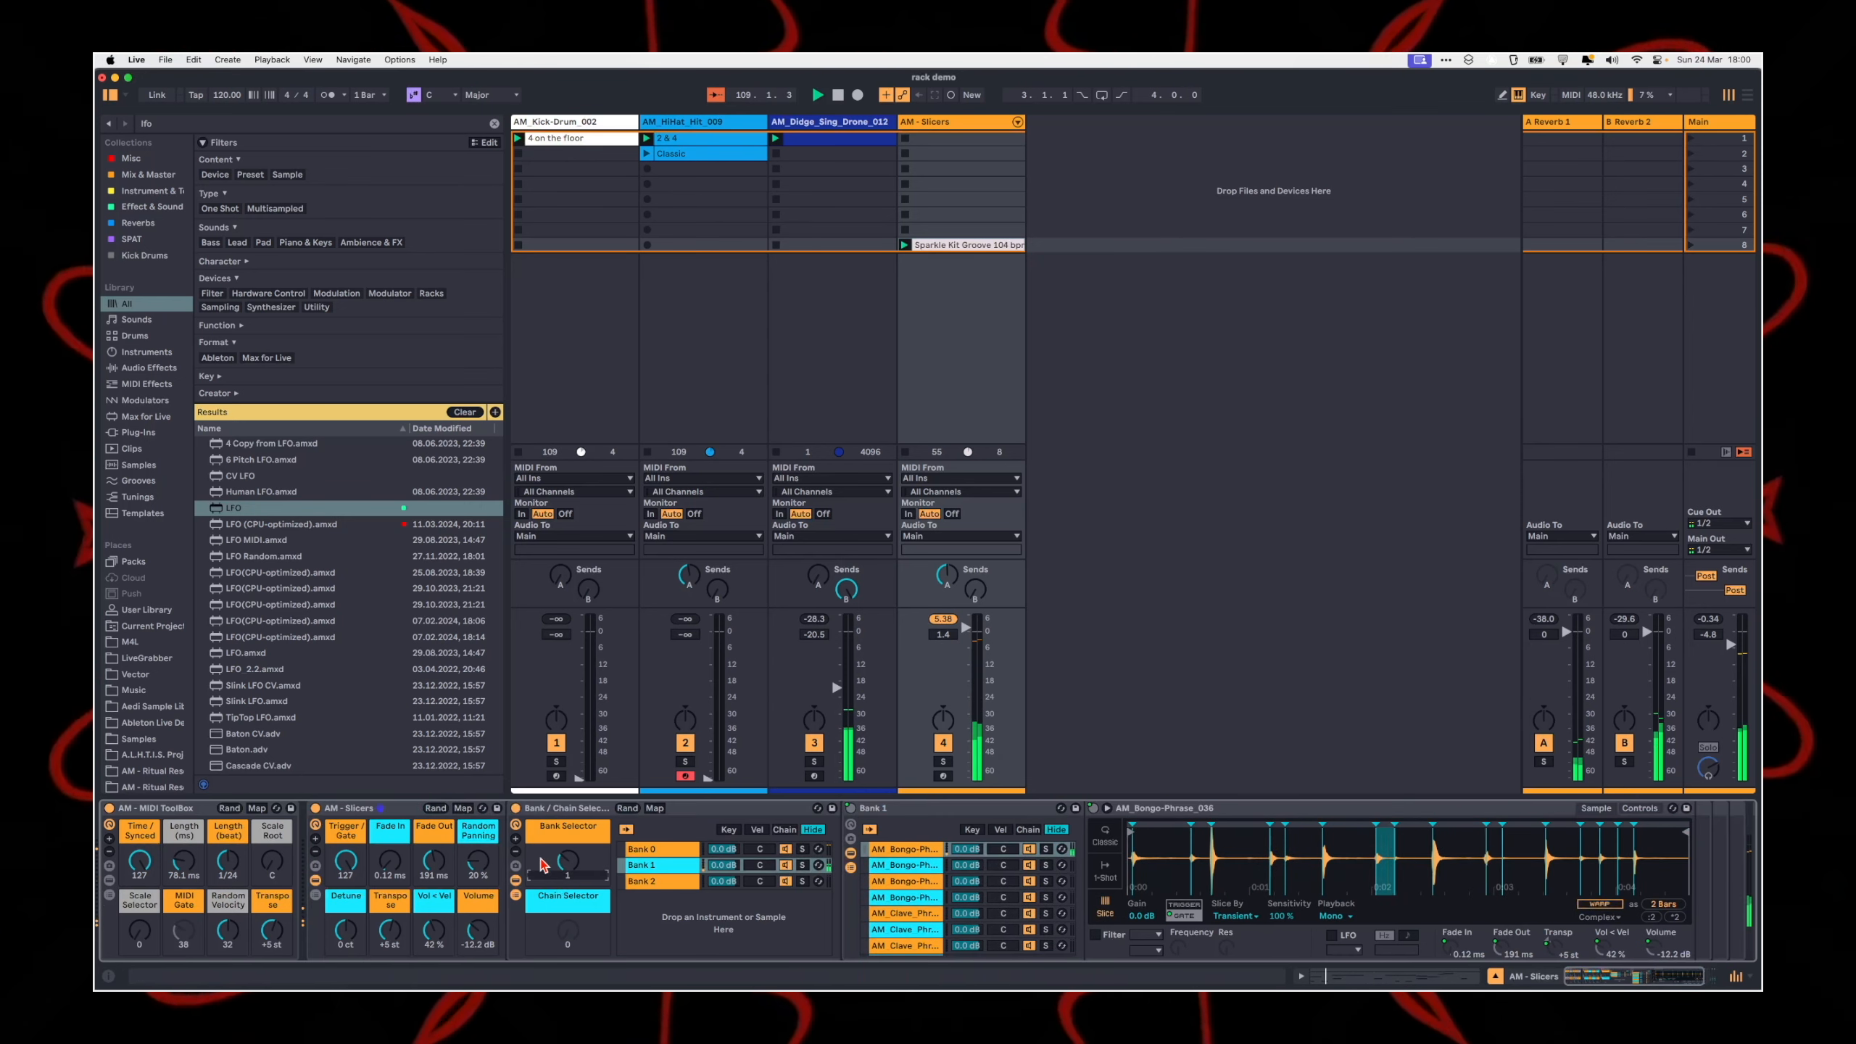
{"action": "left_click", "coordinate": [165, 808]}
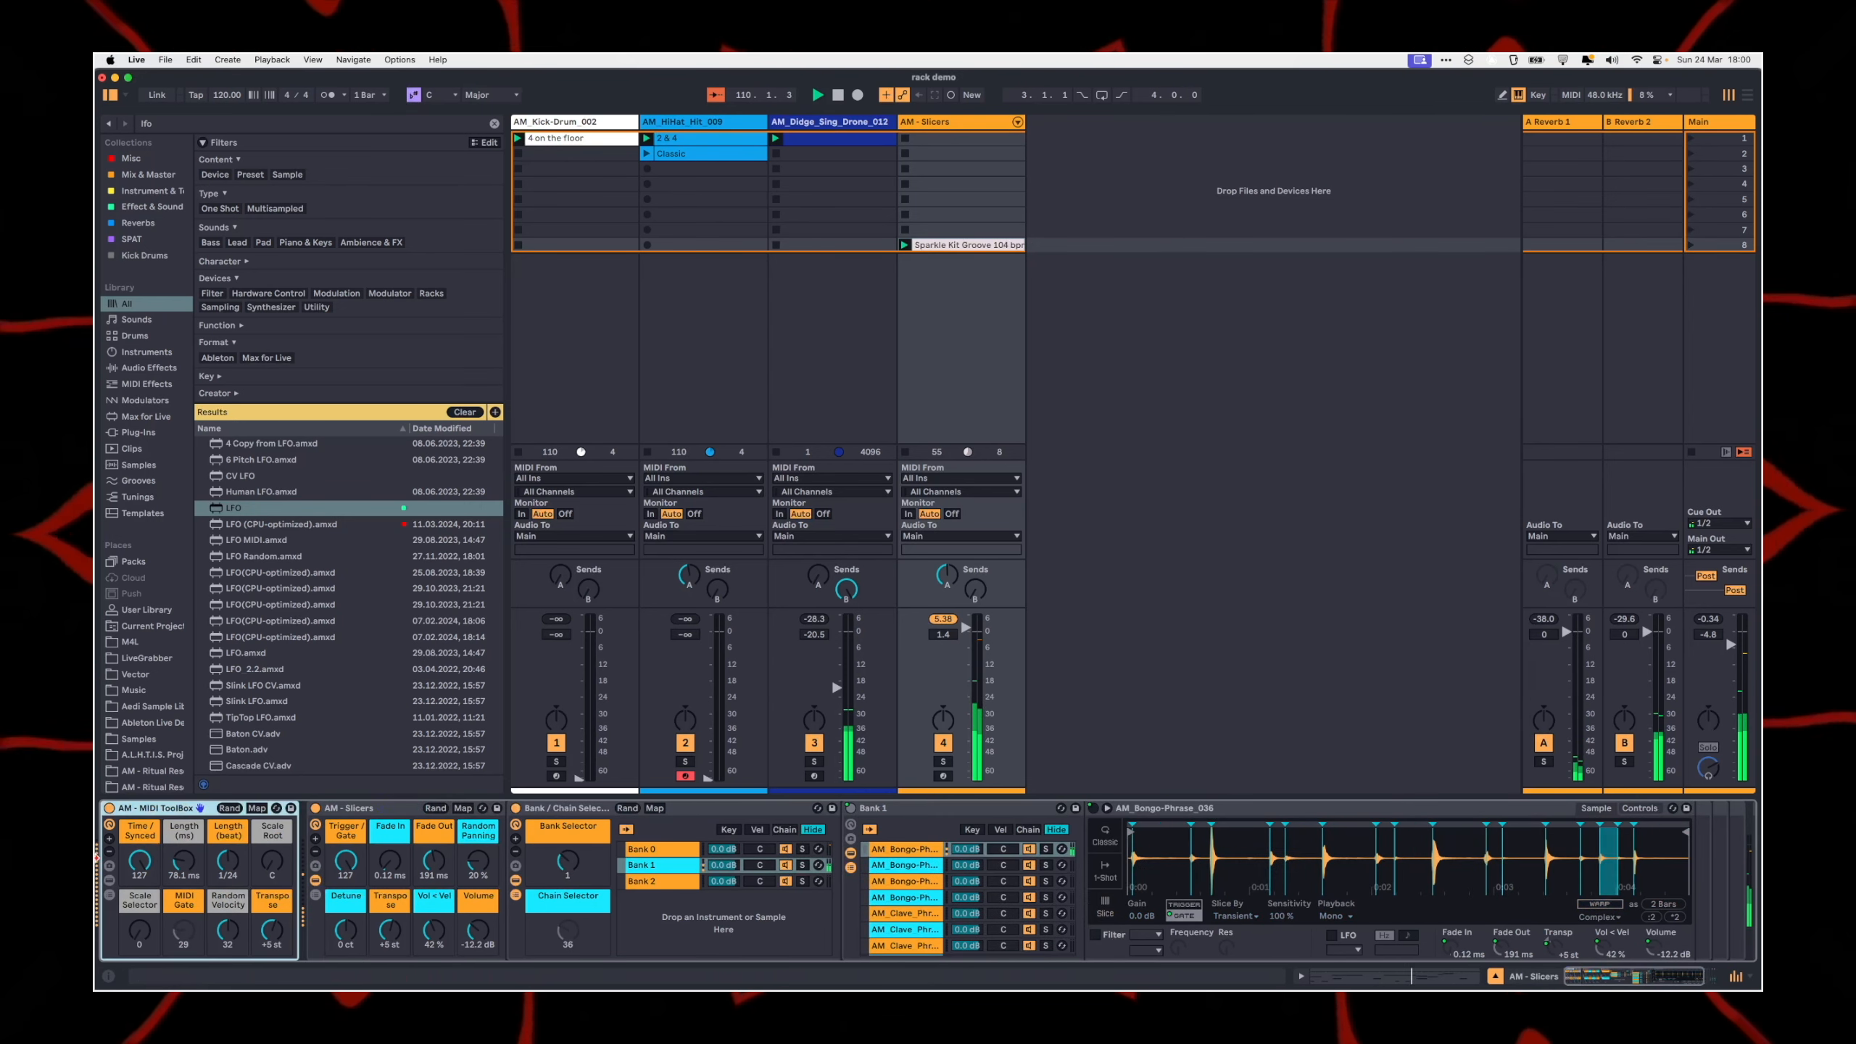
{"action": "left_click_drag", "start_coordinate": [139, 932], "coordinate": [139, 914]}
{"action": "left_click_drag", "start_coordinate": [272, 861], "coordinate": [272, 837]}
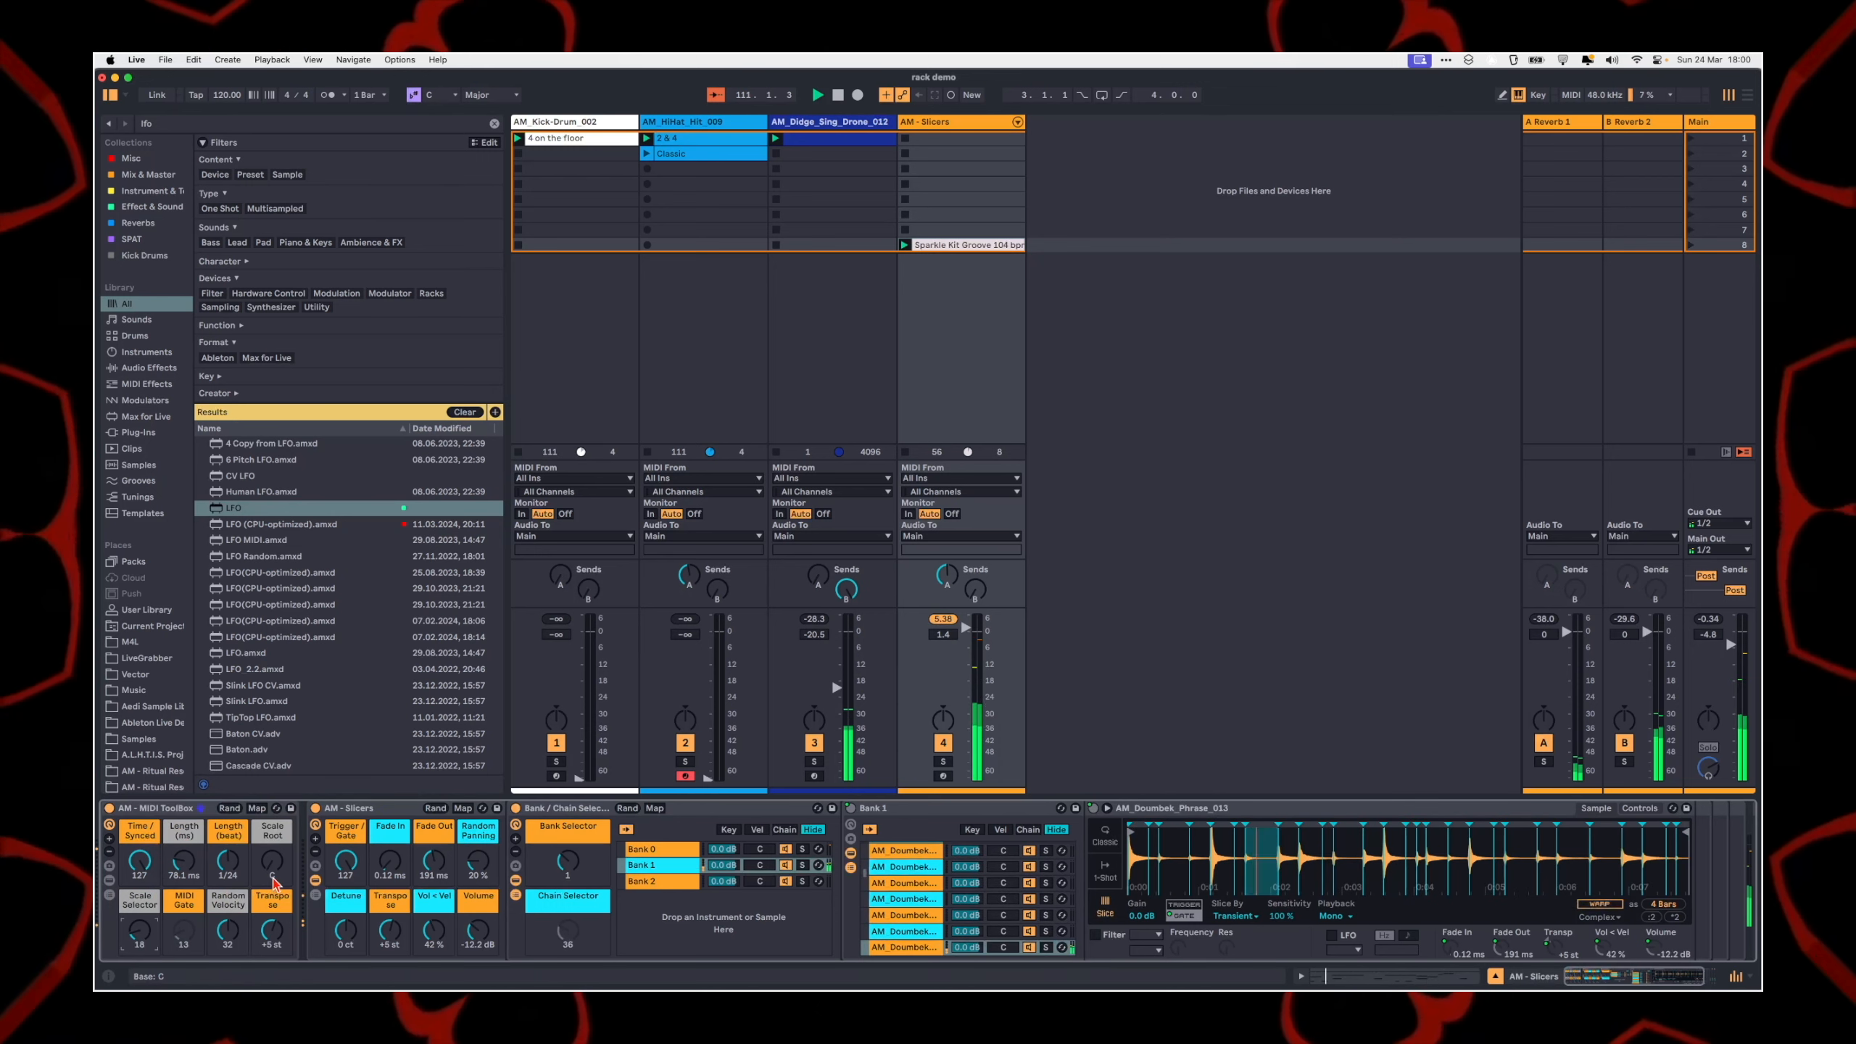
Step: Reveal the devices inside the MIDI ToolBox rack and set its Random Velocity macro to 24
{"action": "left_click", "coordinate": [109, 880]}
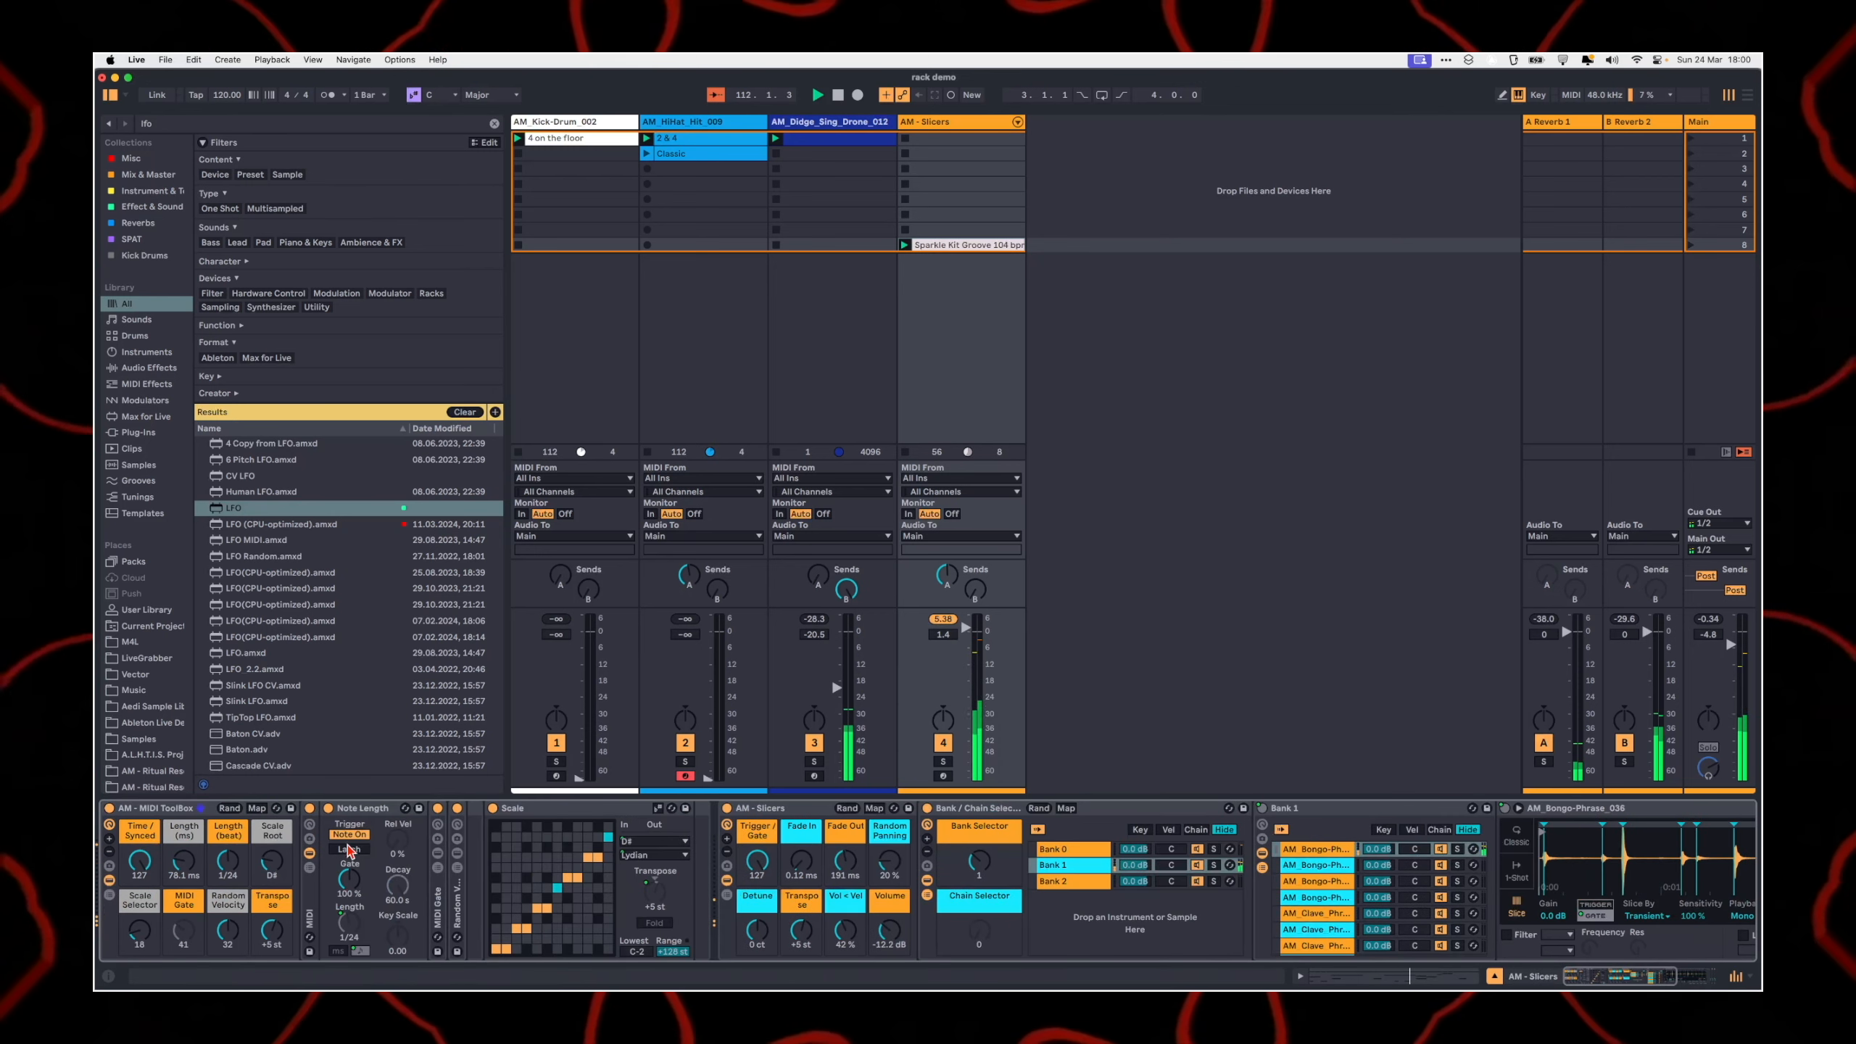
{"action": "double_click", "coordinate": [354, 808]}
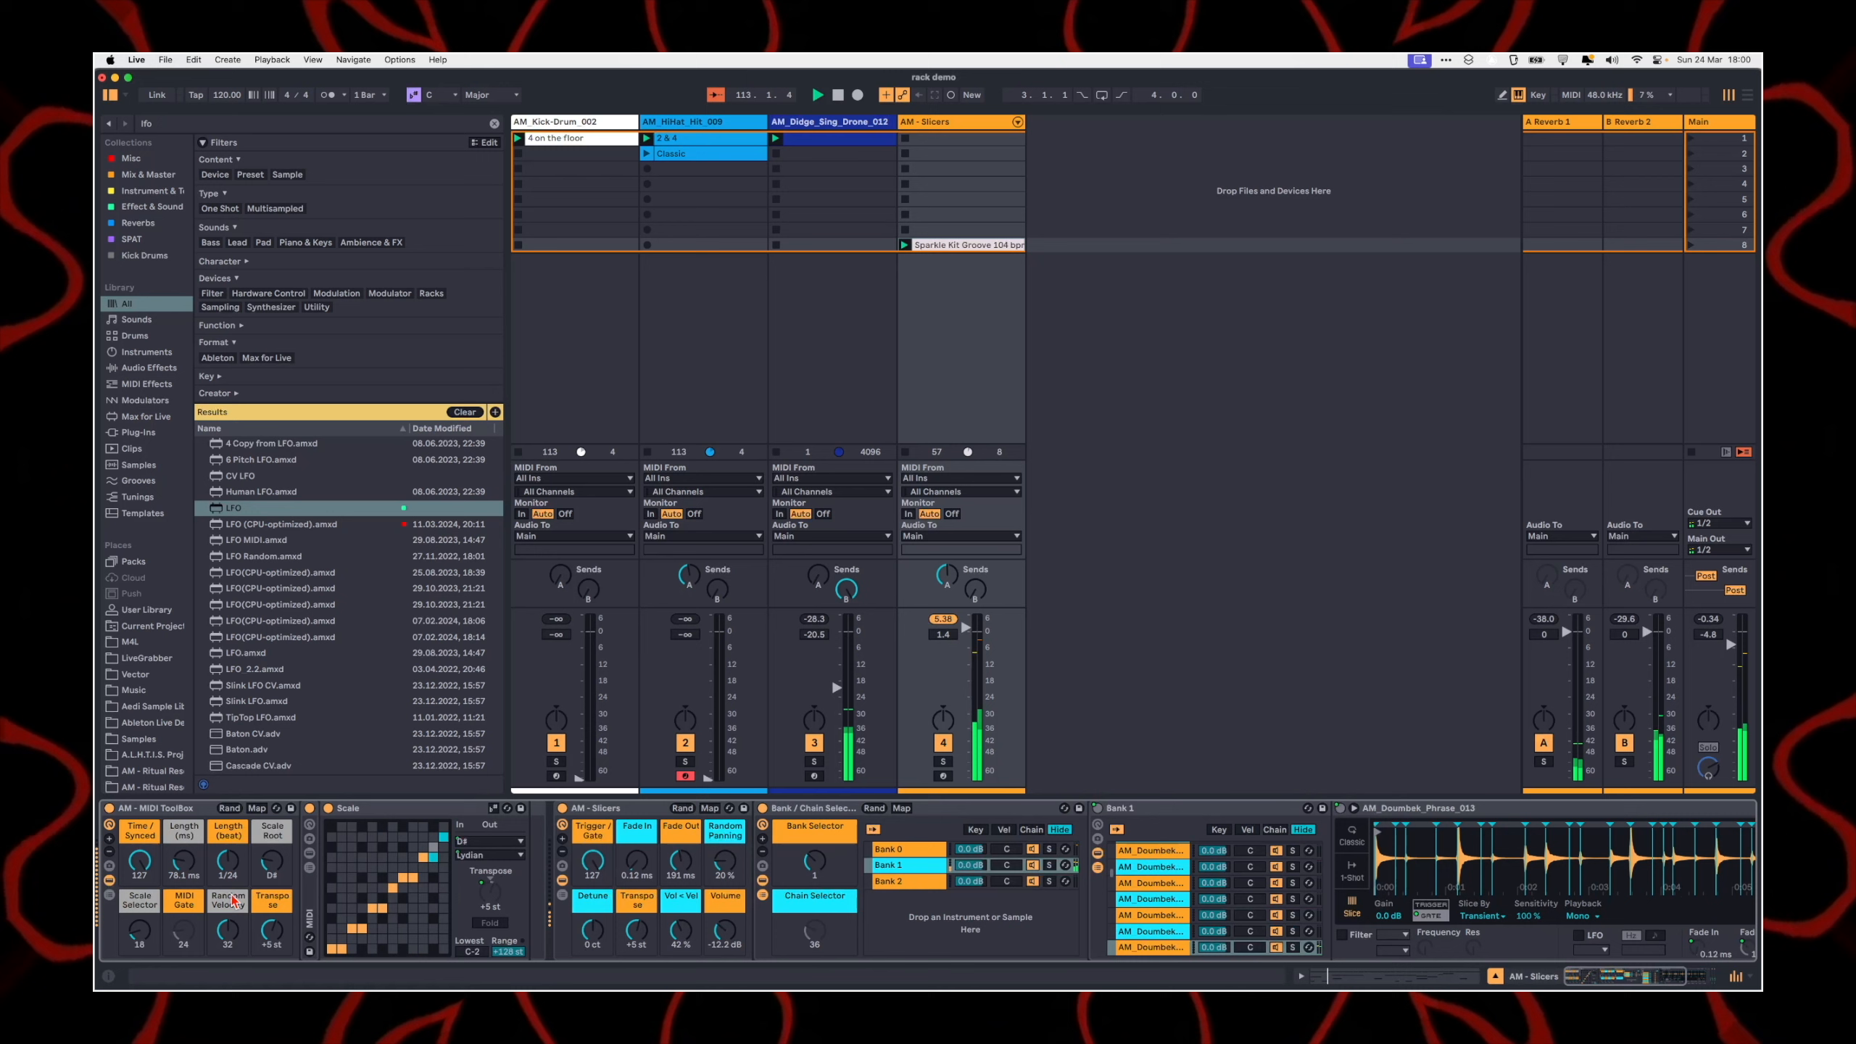
{"action": "left_click", "coordinate": [307, 816]}
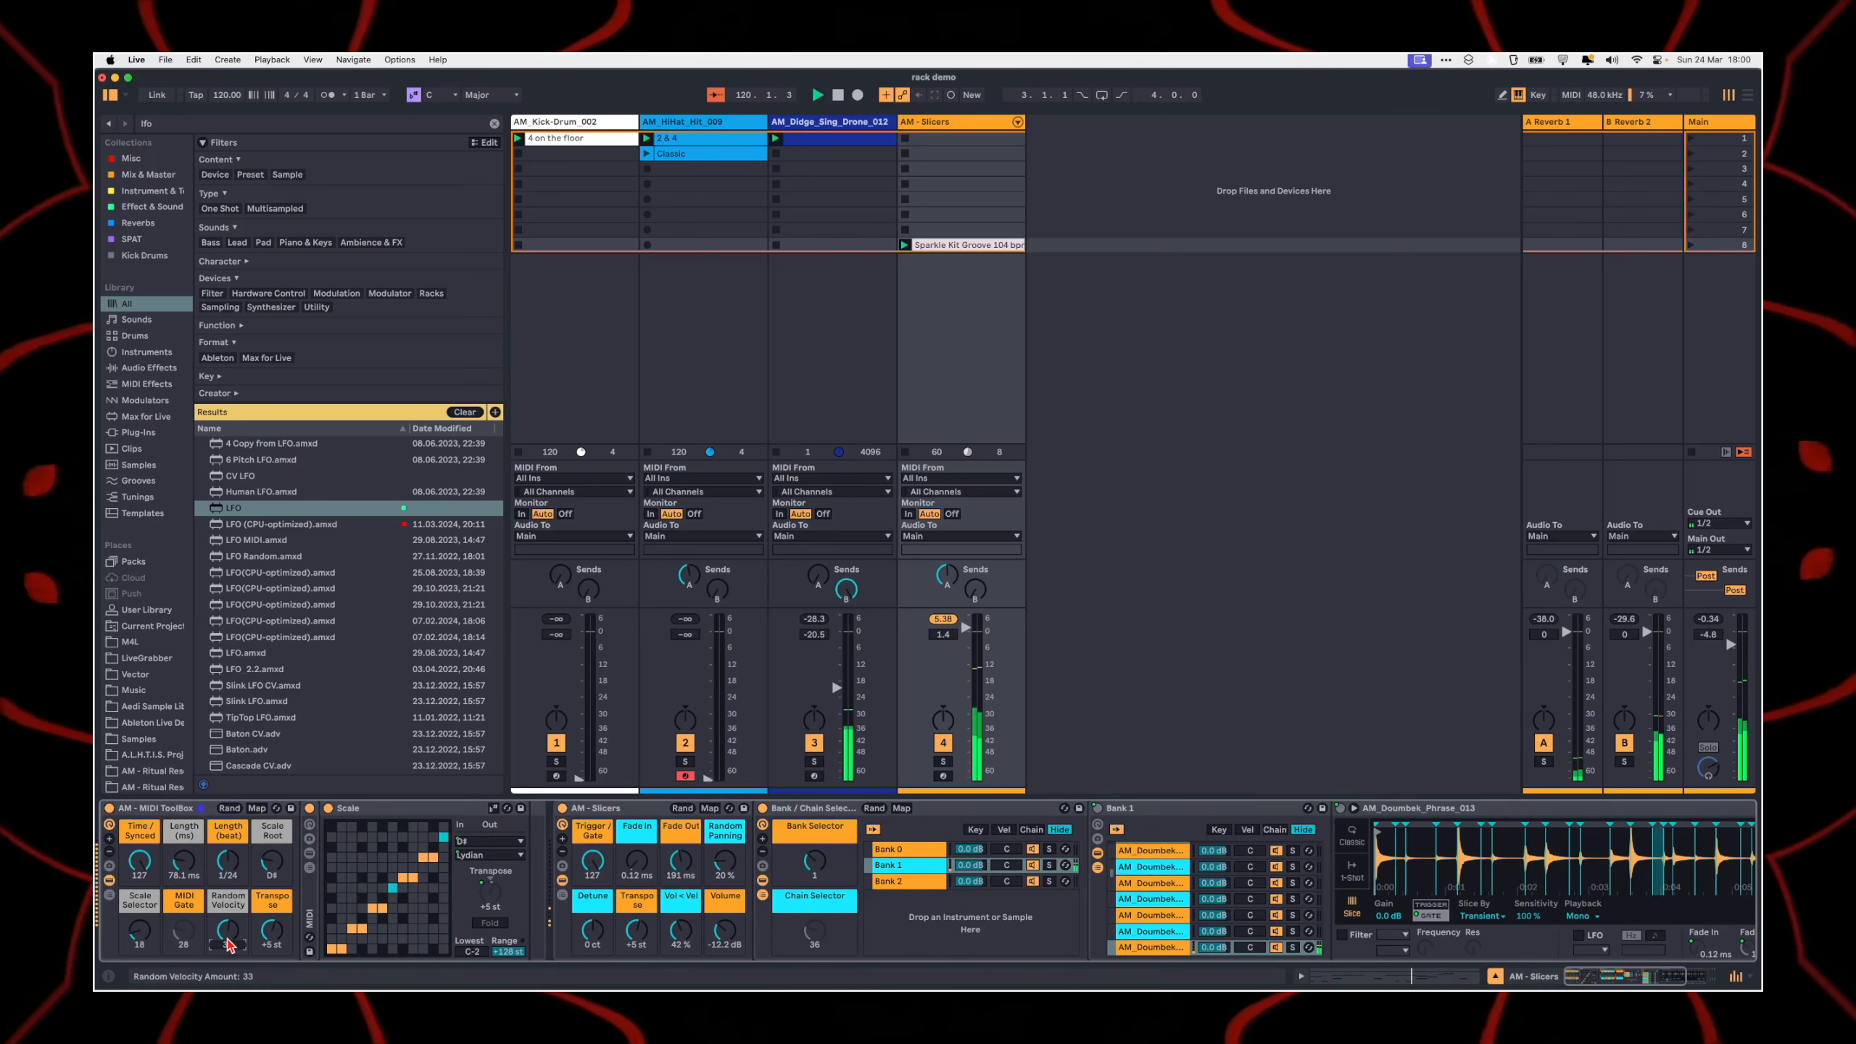
Step: Collapse the MIDI ToolBox and AM - Slicers racks, and add AM - Resonance.adg from the Ableton Live Racks folder after the LFOs
{"action": "double_click", "coordinate": [158, 809]}
{"action": "double_click", "coordinate": [206, 810]}
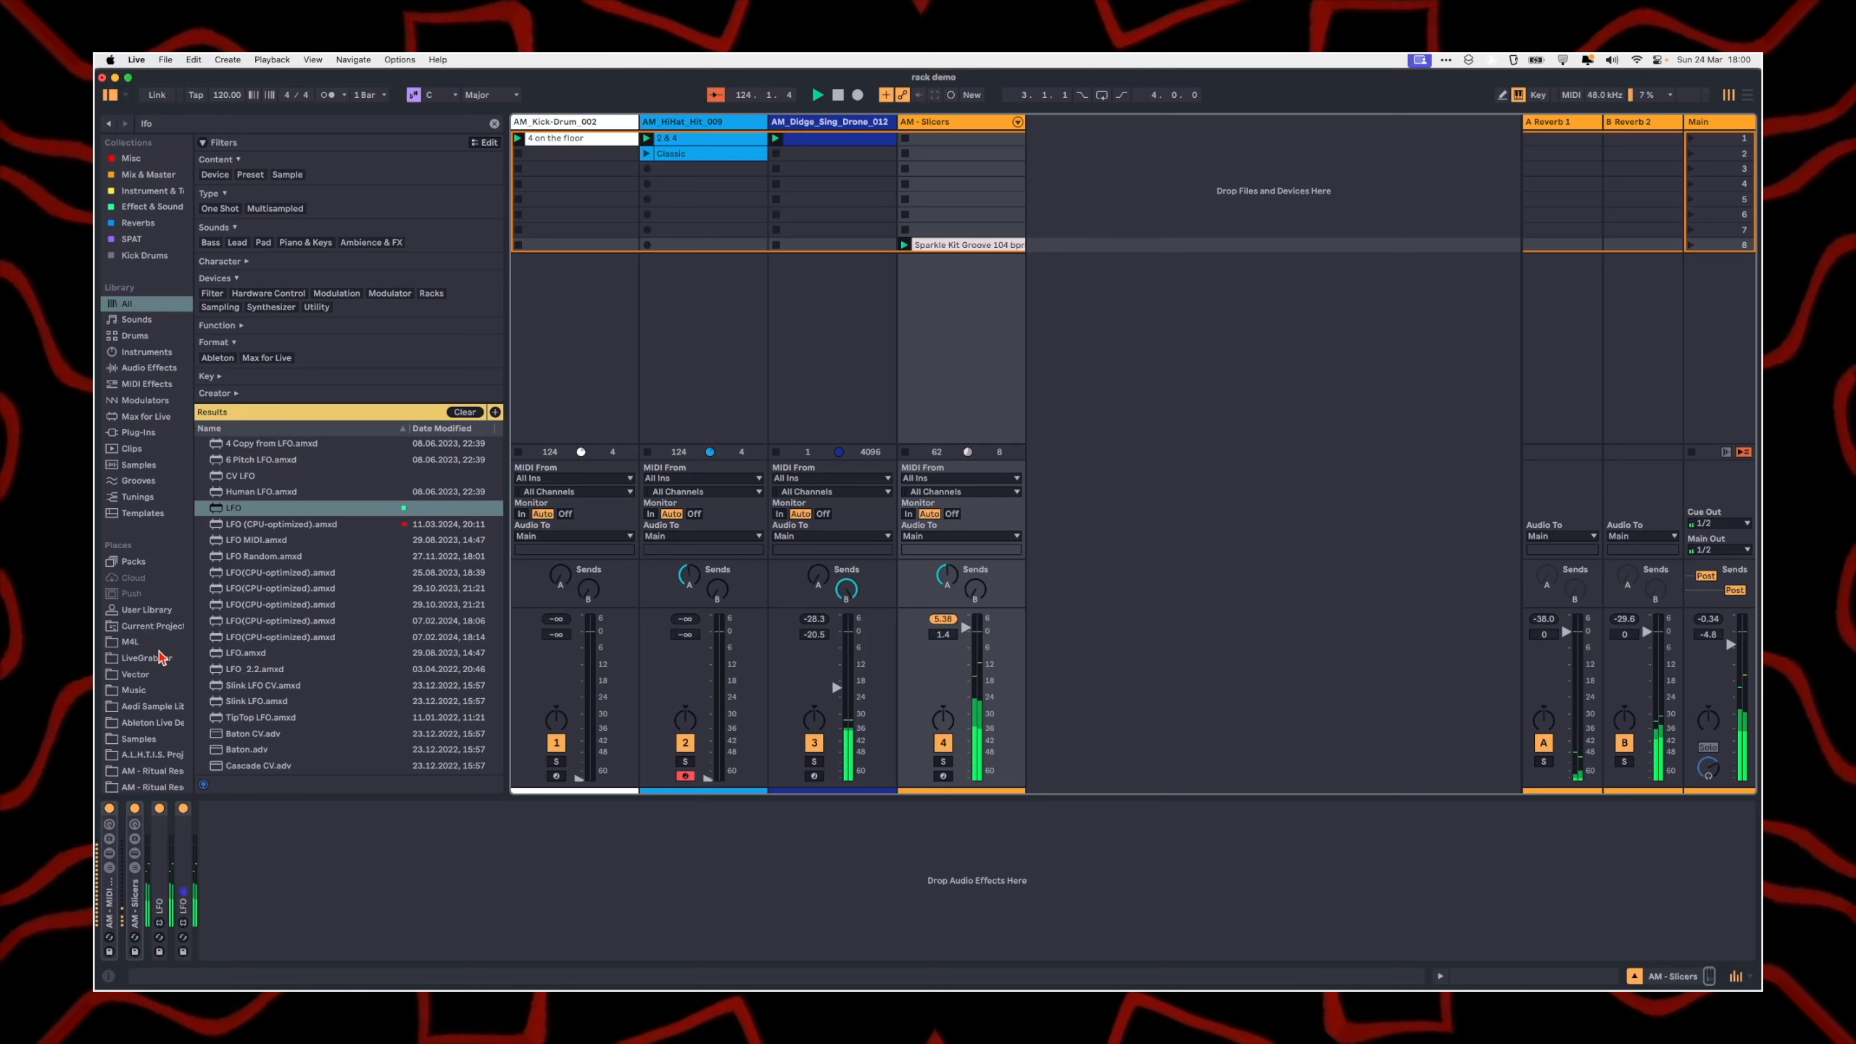
{"action": "scroll", "coordinate": [154, 760], "scroll_direction": "down", "scroll_amount": 1}
{"action": "left_click", "coordinate": [153, 768]}
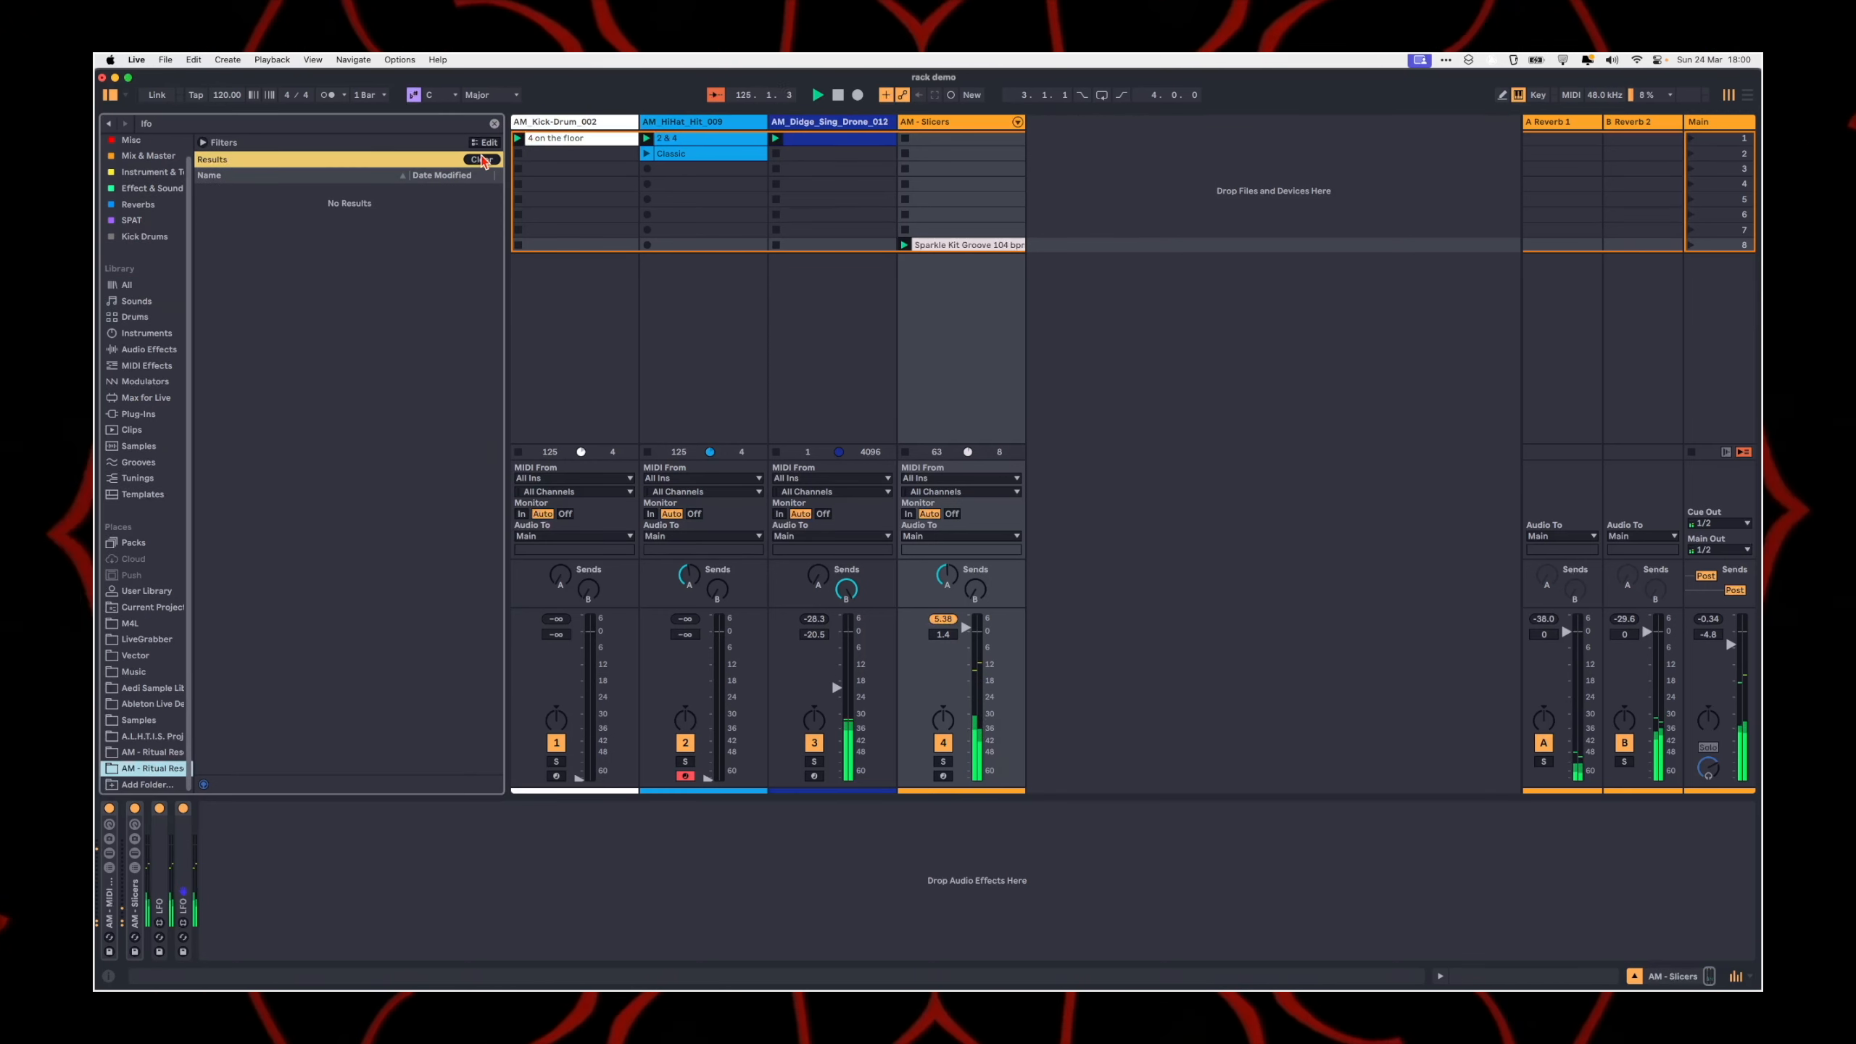
{"action": "left_click", "coordinate": [480, 160]}
{"action": "left_click", "coordinate": [272, 176]}
{"action": "left_click", "coordinate": [310, 320]}
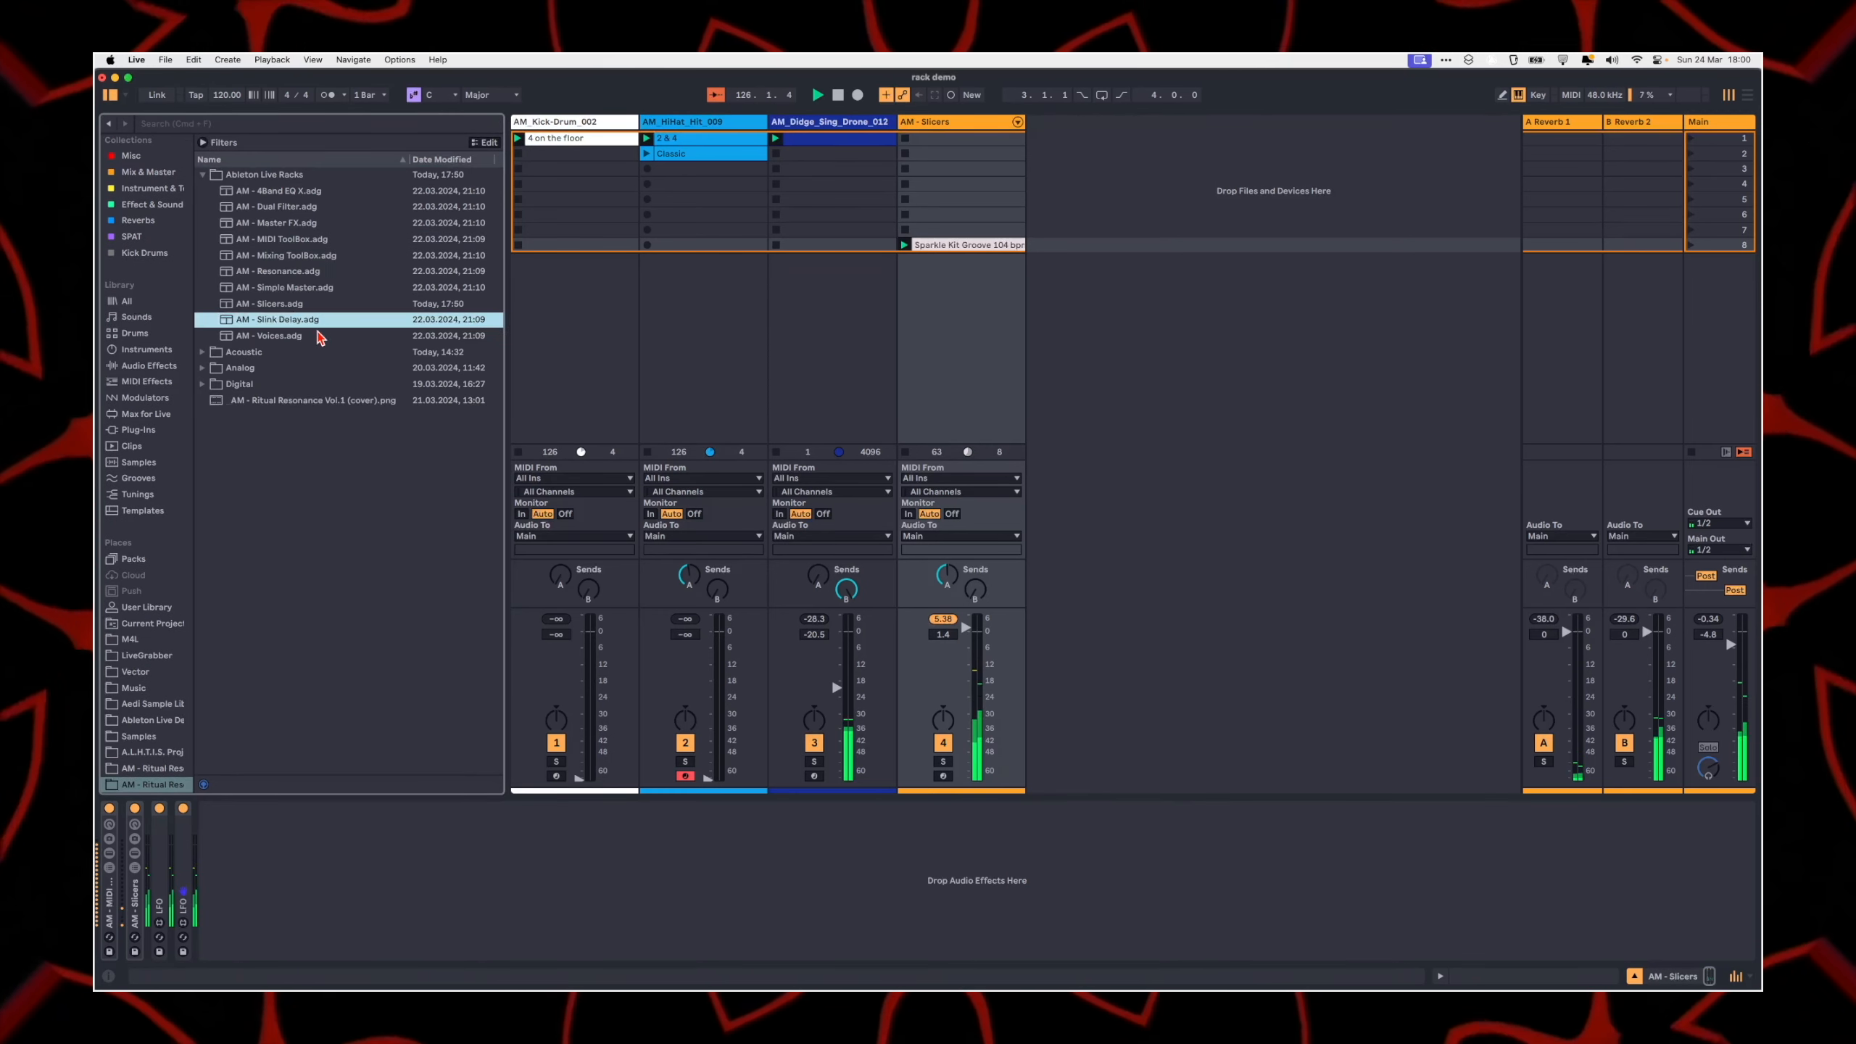
{"action": "left_click", "coordinate": [272, 271]}
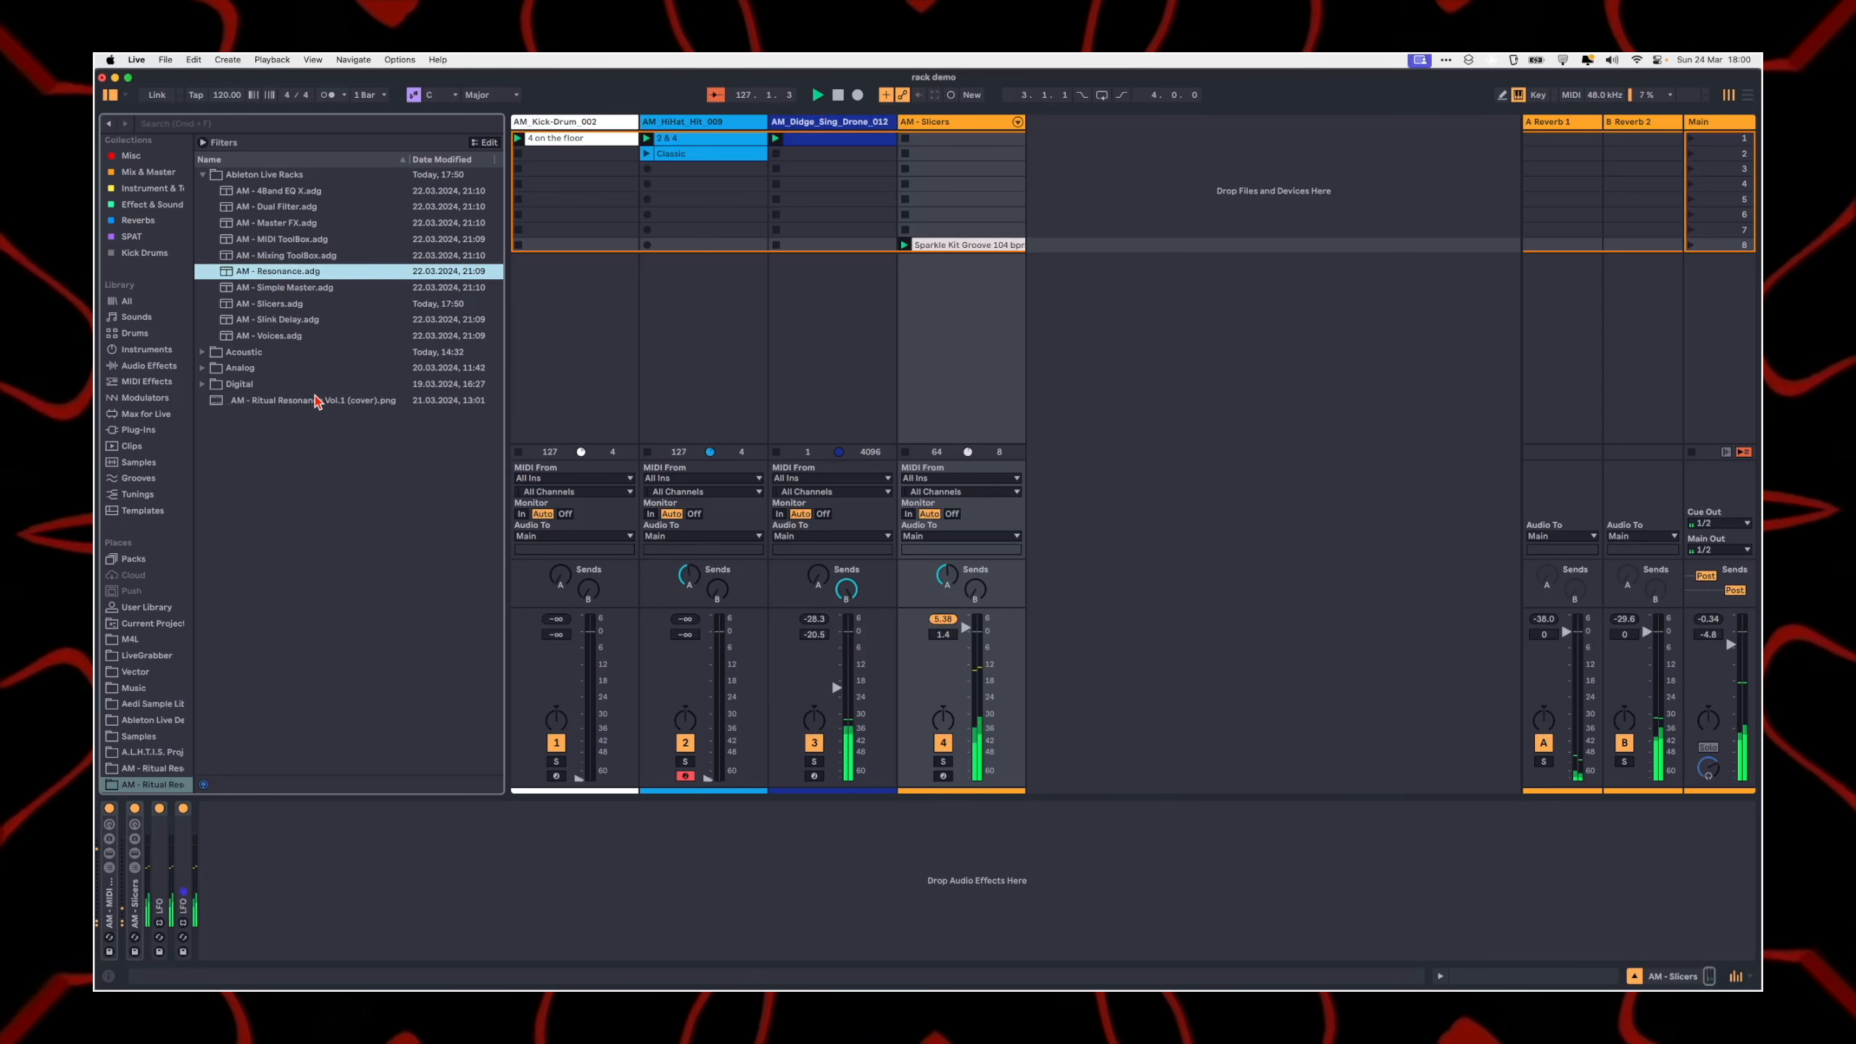
{"action": "left_click_drag", "start_coordinate": [254, 277], "coordinate": [504, 855]}
Step: Set Resonance 2 Dry/Wet to 0% and Resonance 1 to 54%, comparing the overall Resonance Dry/Wet at 0, 127 and a reduced amount
{"action": "double_click", "coordinate": [260, 932]}
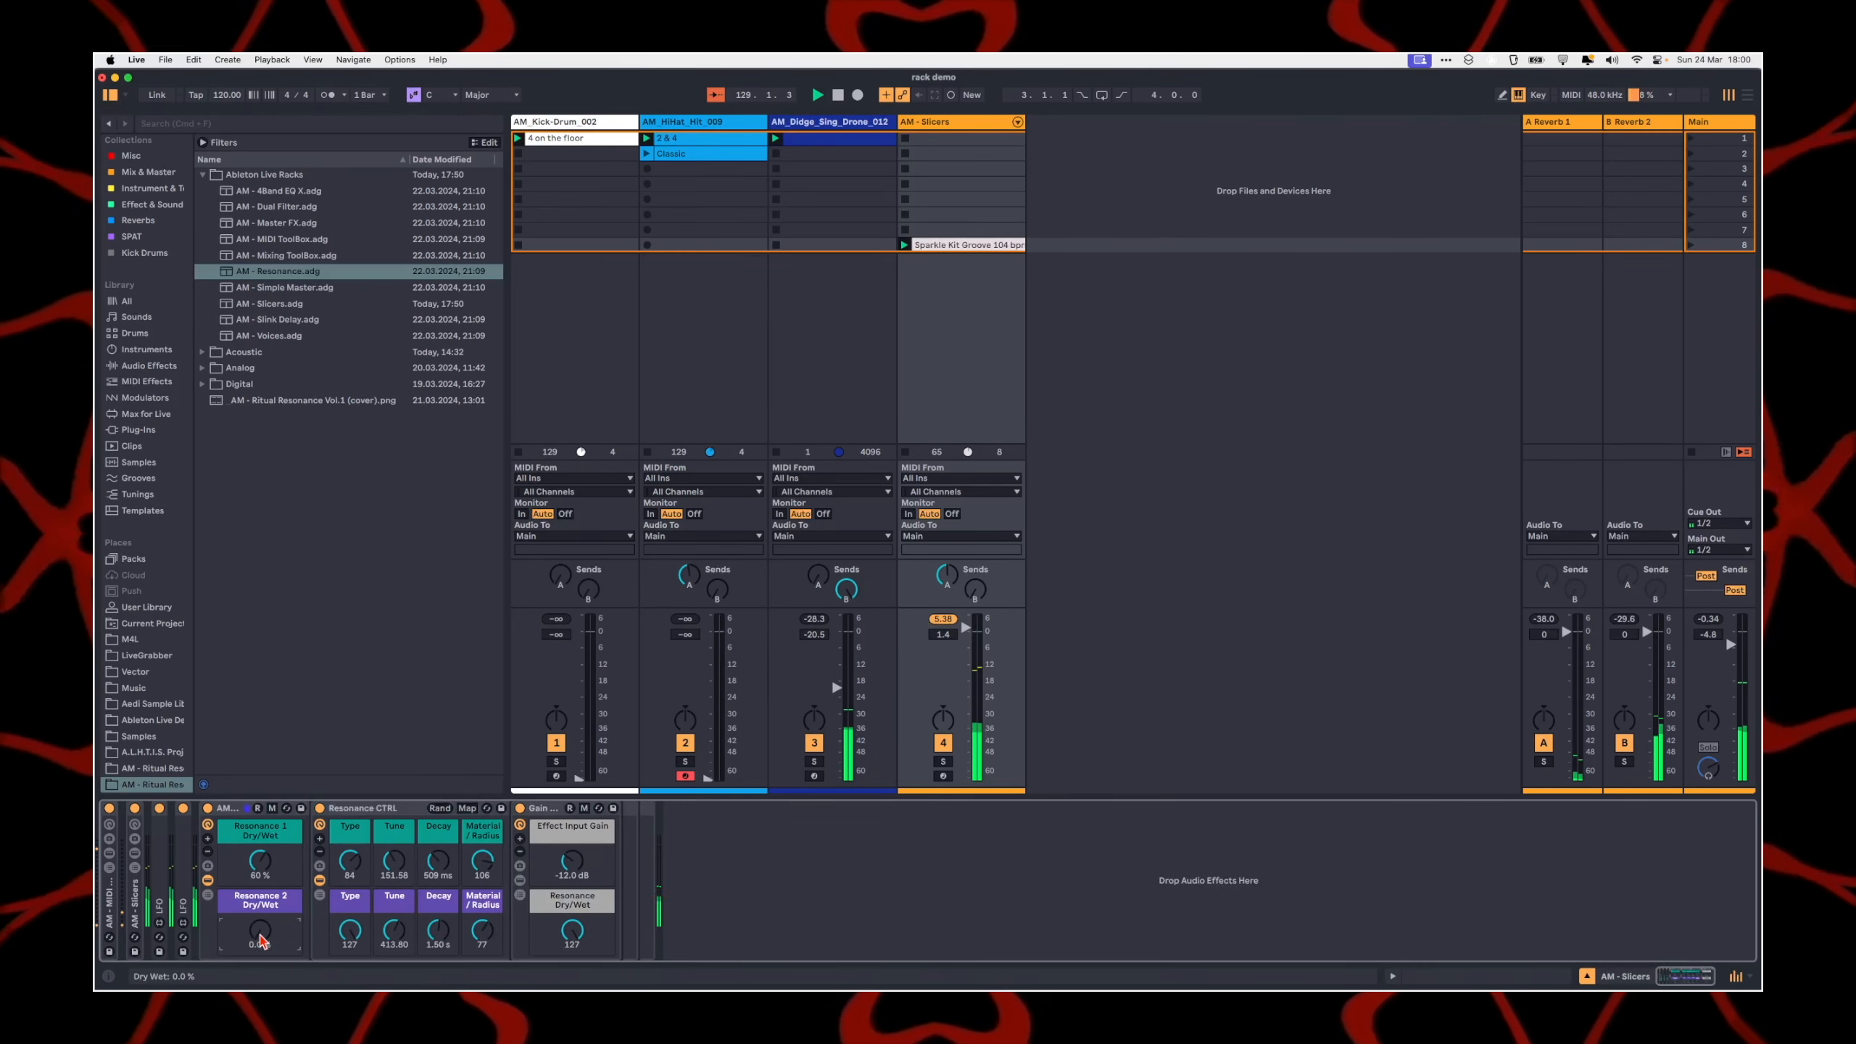
{"action": "left_click_drag", "start_coordinate": [572, 933], "coordinate": [572, 1024]}
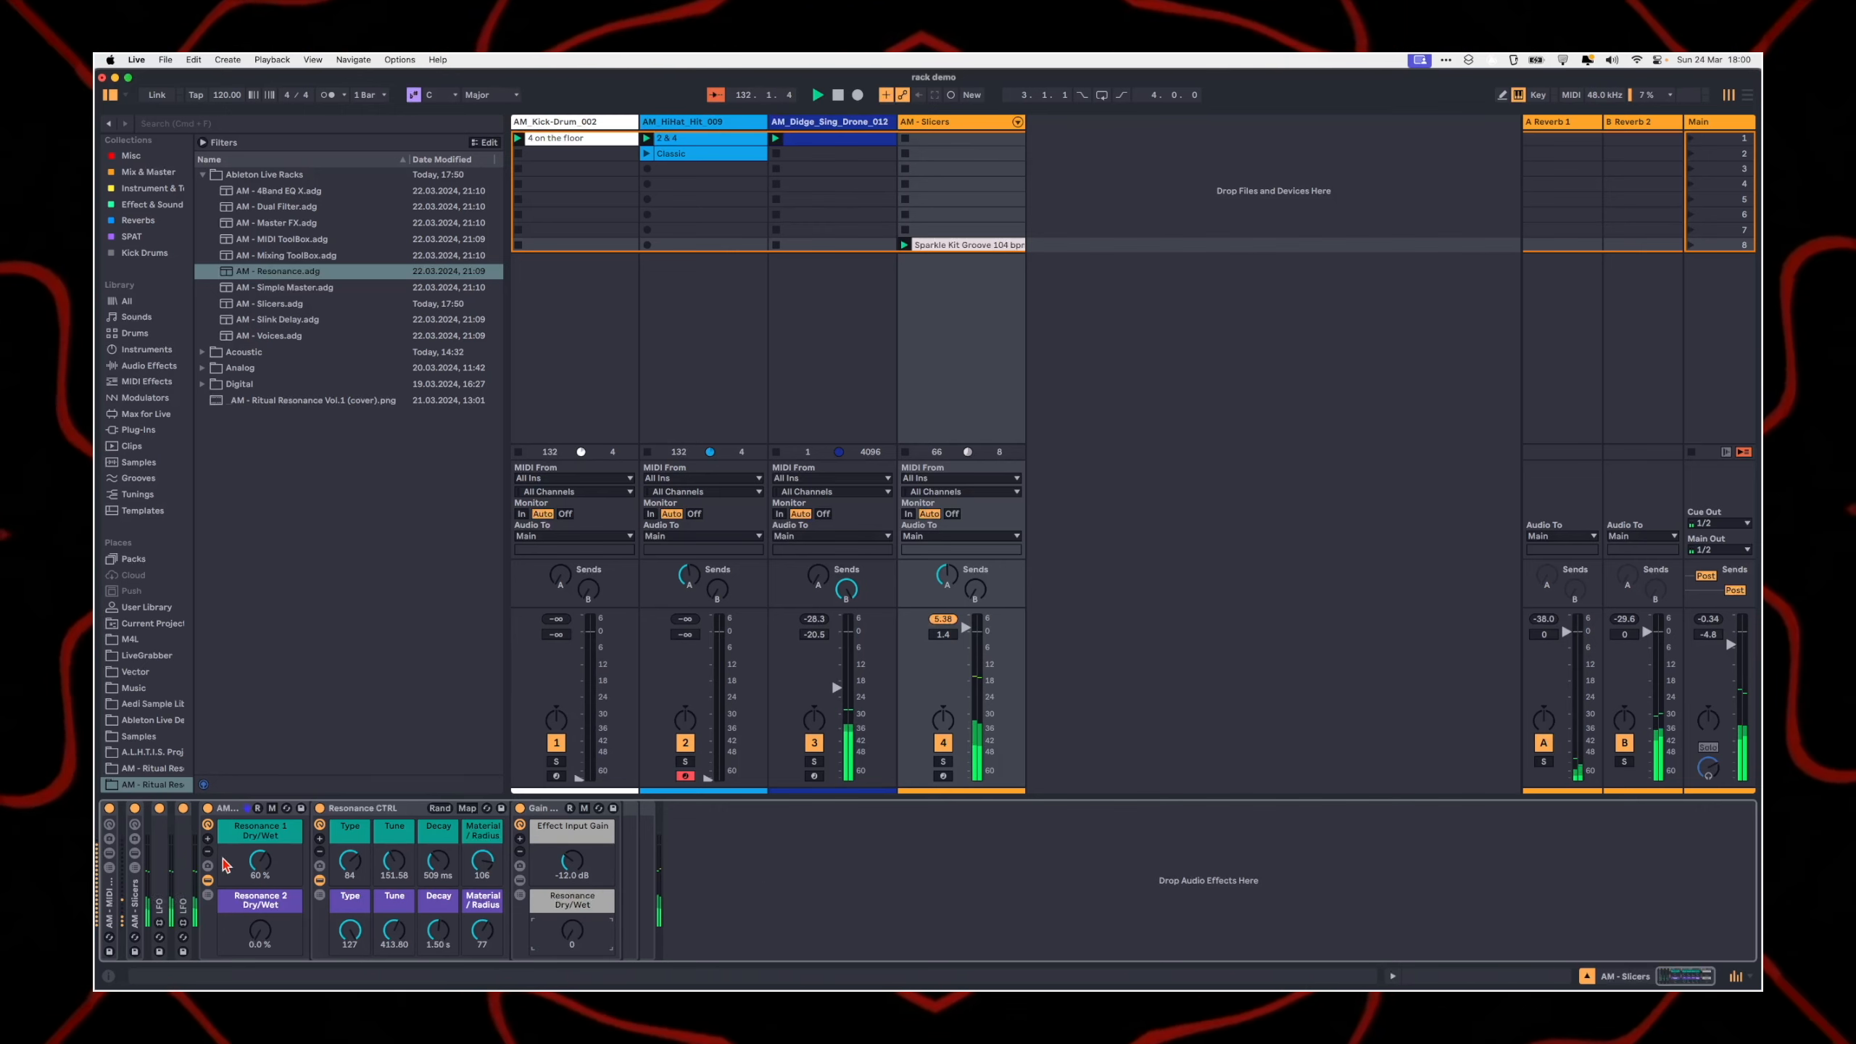
{"action": "left_click_drag", "start_coordinate": [261, 861], "coordinate": [260, 868]}
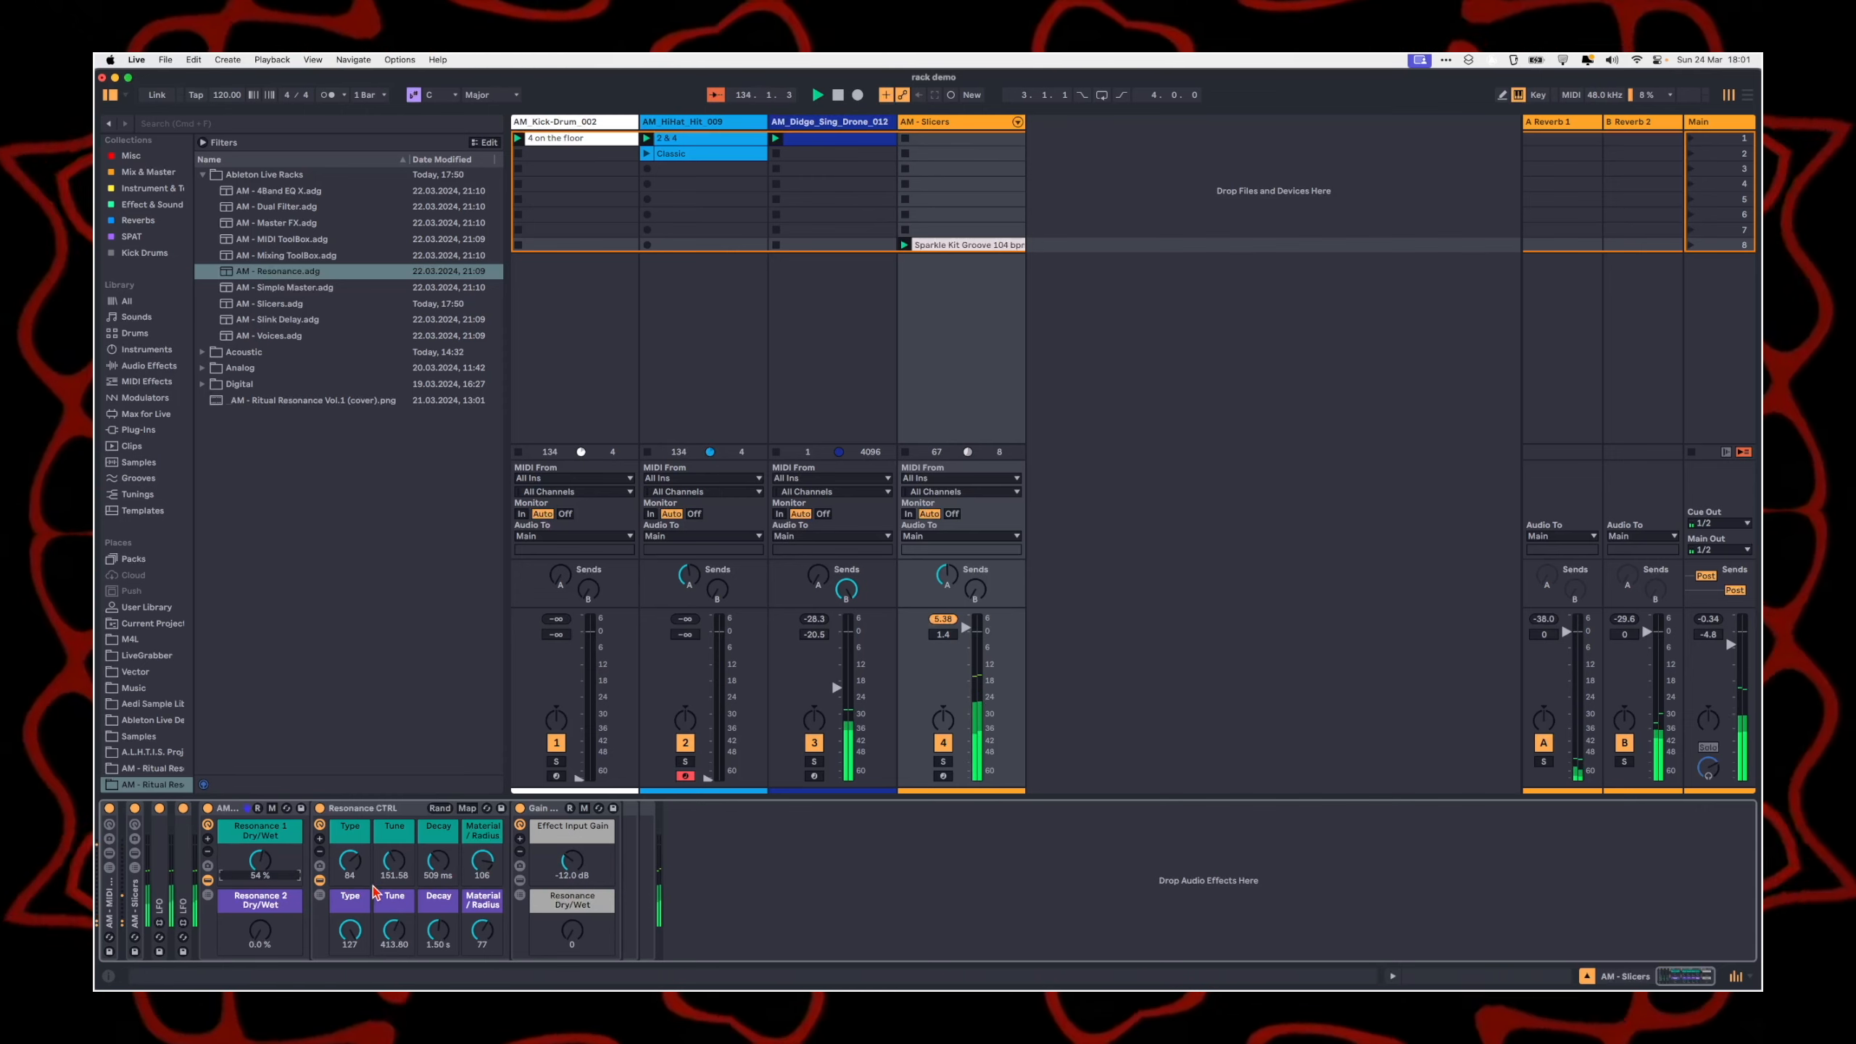
{"action": "left_click_drag", "start_coordinate": [574, 936], "coordinate": [575, 834]}
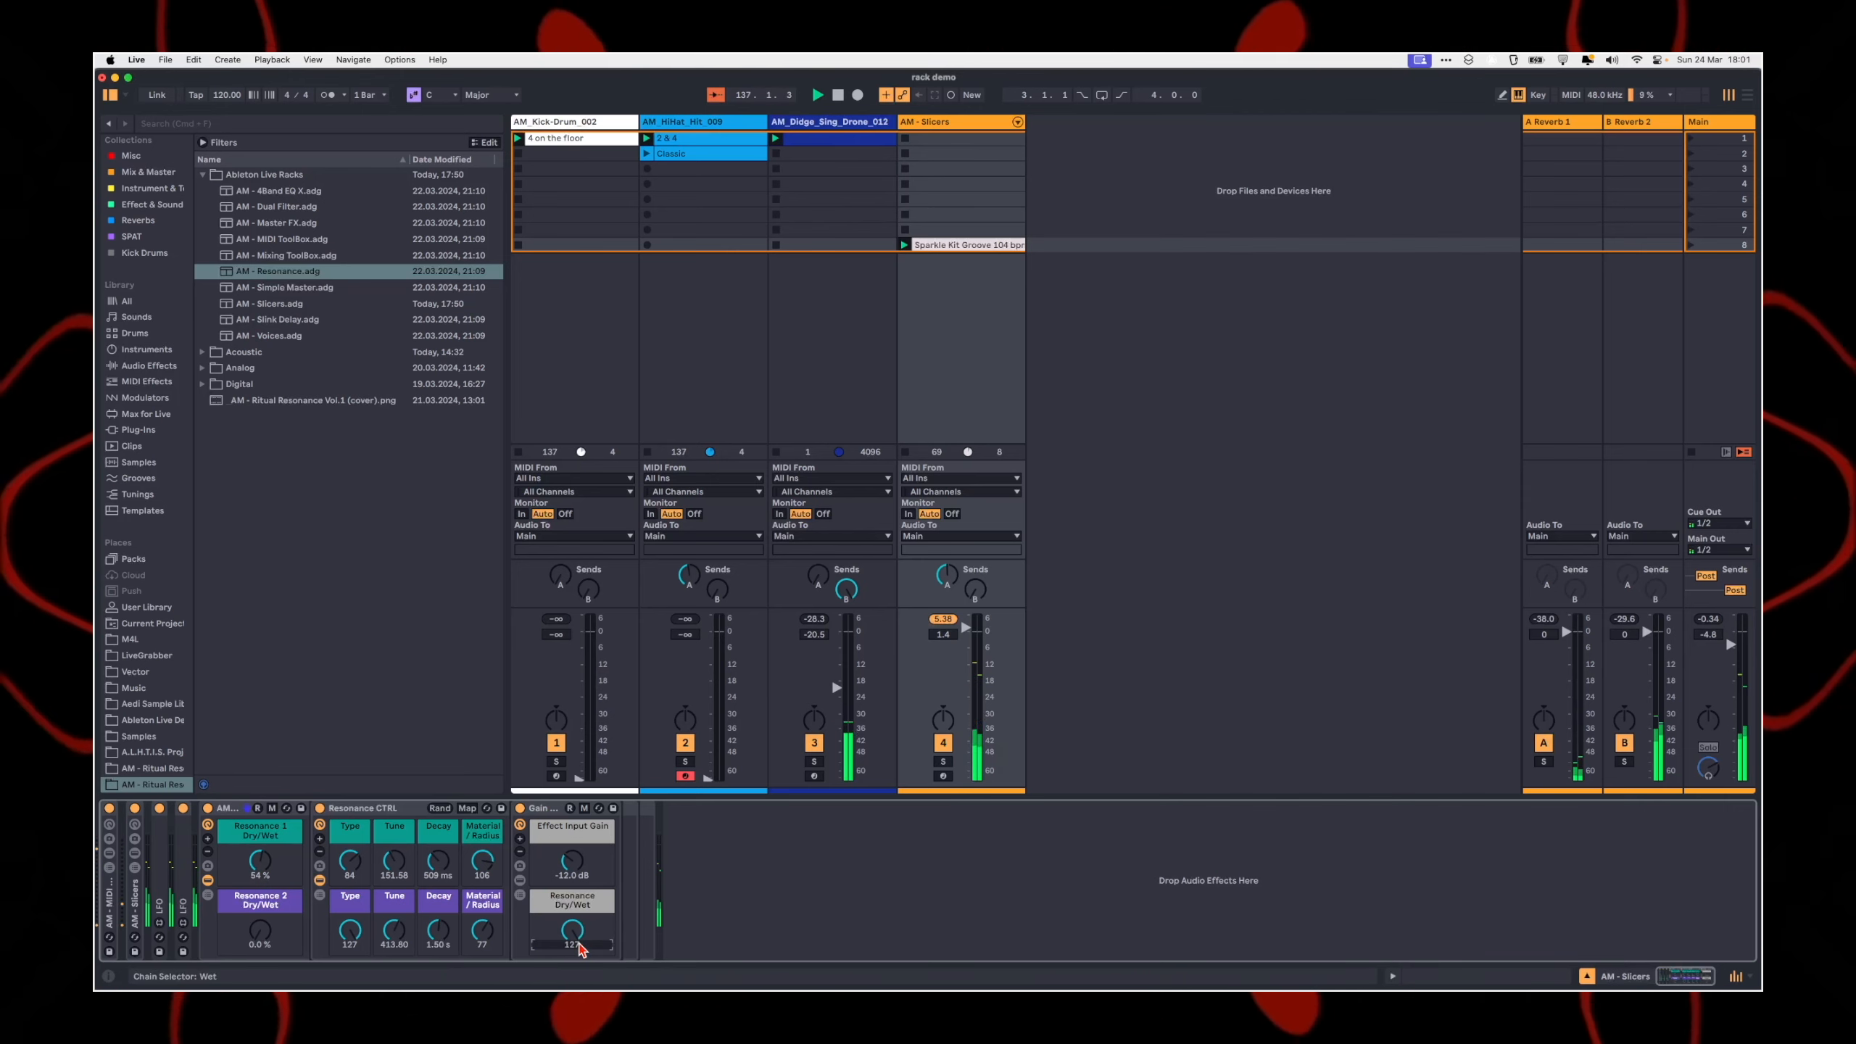
{"action": "left_click_drag", "start_coordinate": [579, 948], "coordinate": [580, 978]}
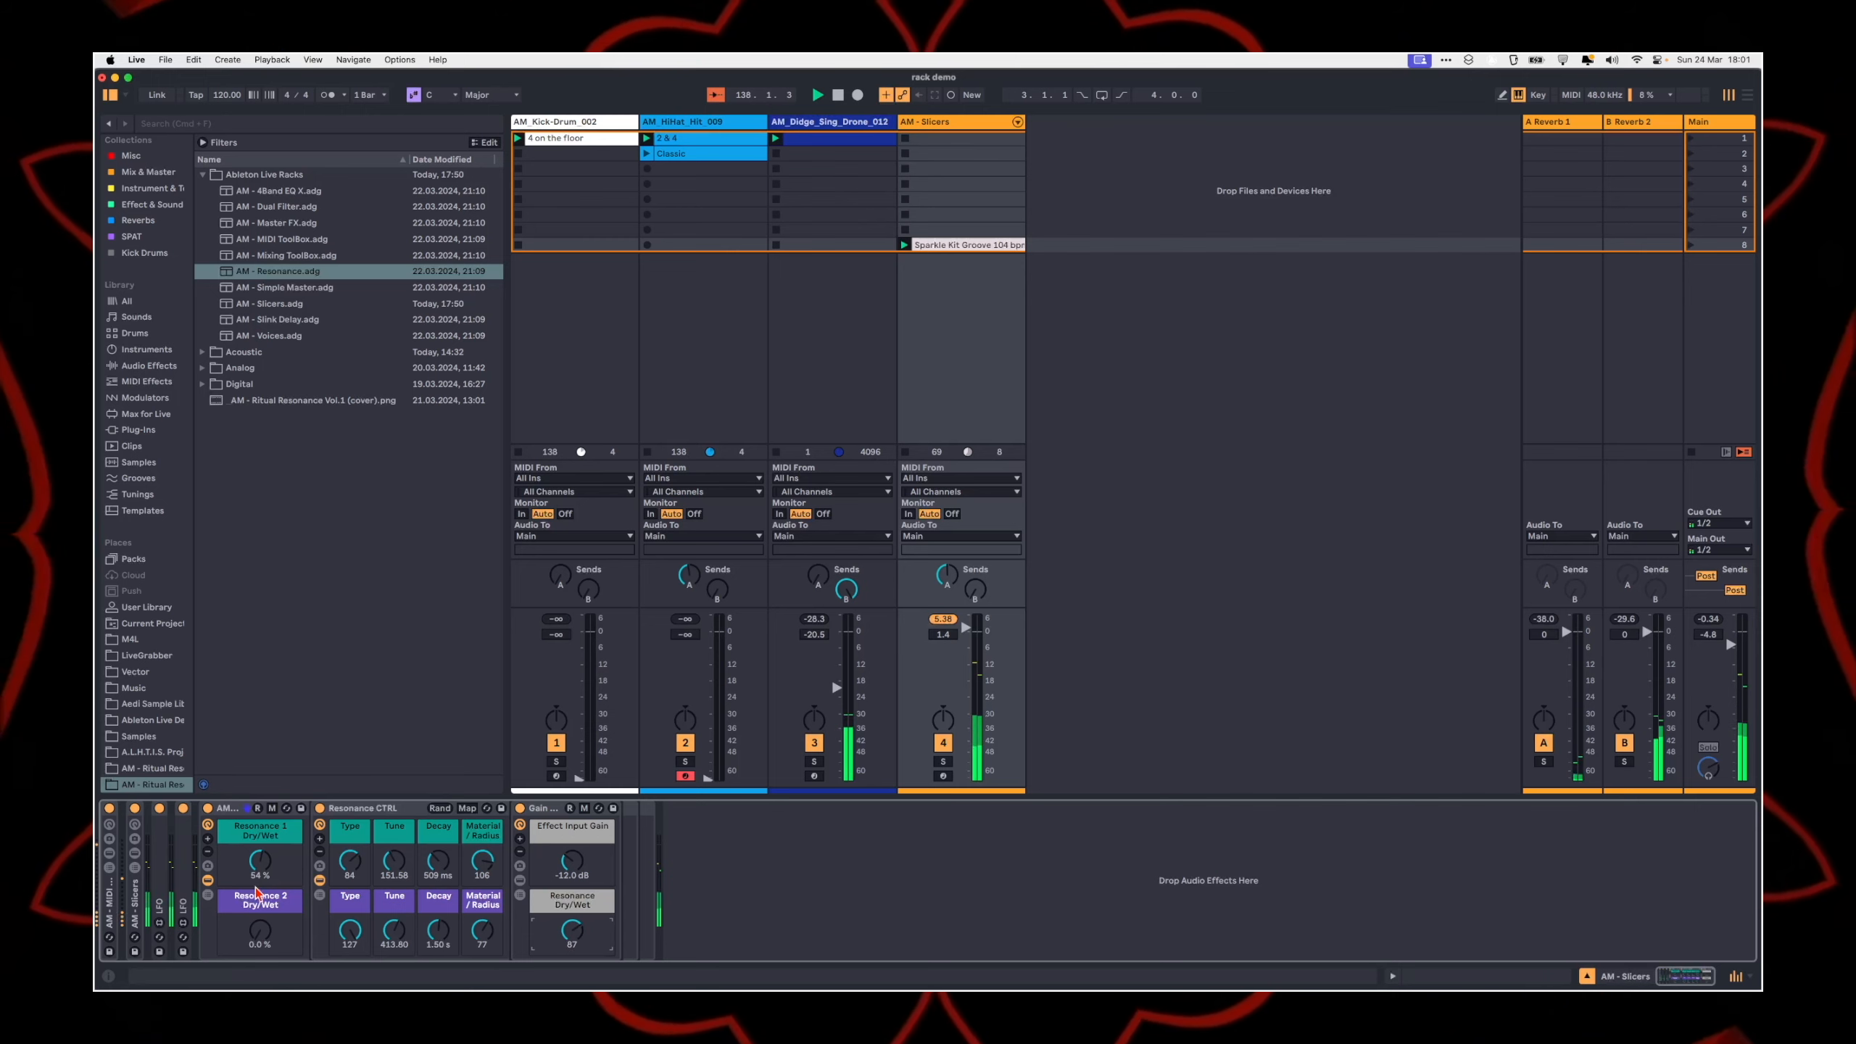
Step: Raise Resonance 2 Dry/Wet to 100% and lower Resonance 1, with overall Resonance Dry/Wet at 0 and Effect Input Gain at -36 dB
{"action": "mouse_move", "coordinate": [259, 937]}
{"action": "left_mouse_down"}
{"action": "mouse_move", "coordinate": [259, 877]}
{"action": "mouse_move", "coordinate": [259, 936]}
{"action": "left_mouse_up"}
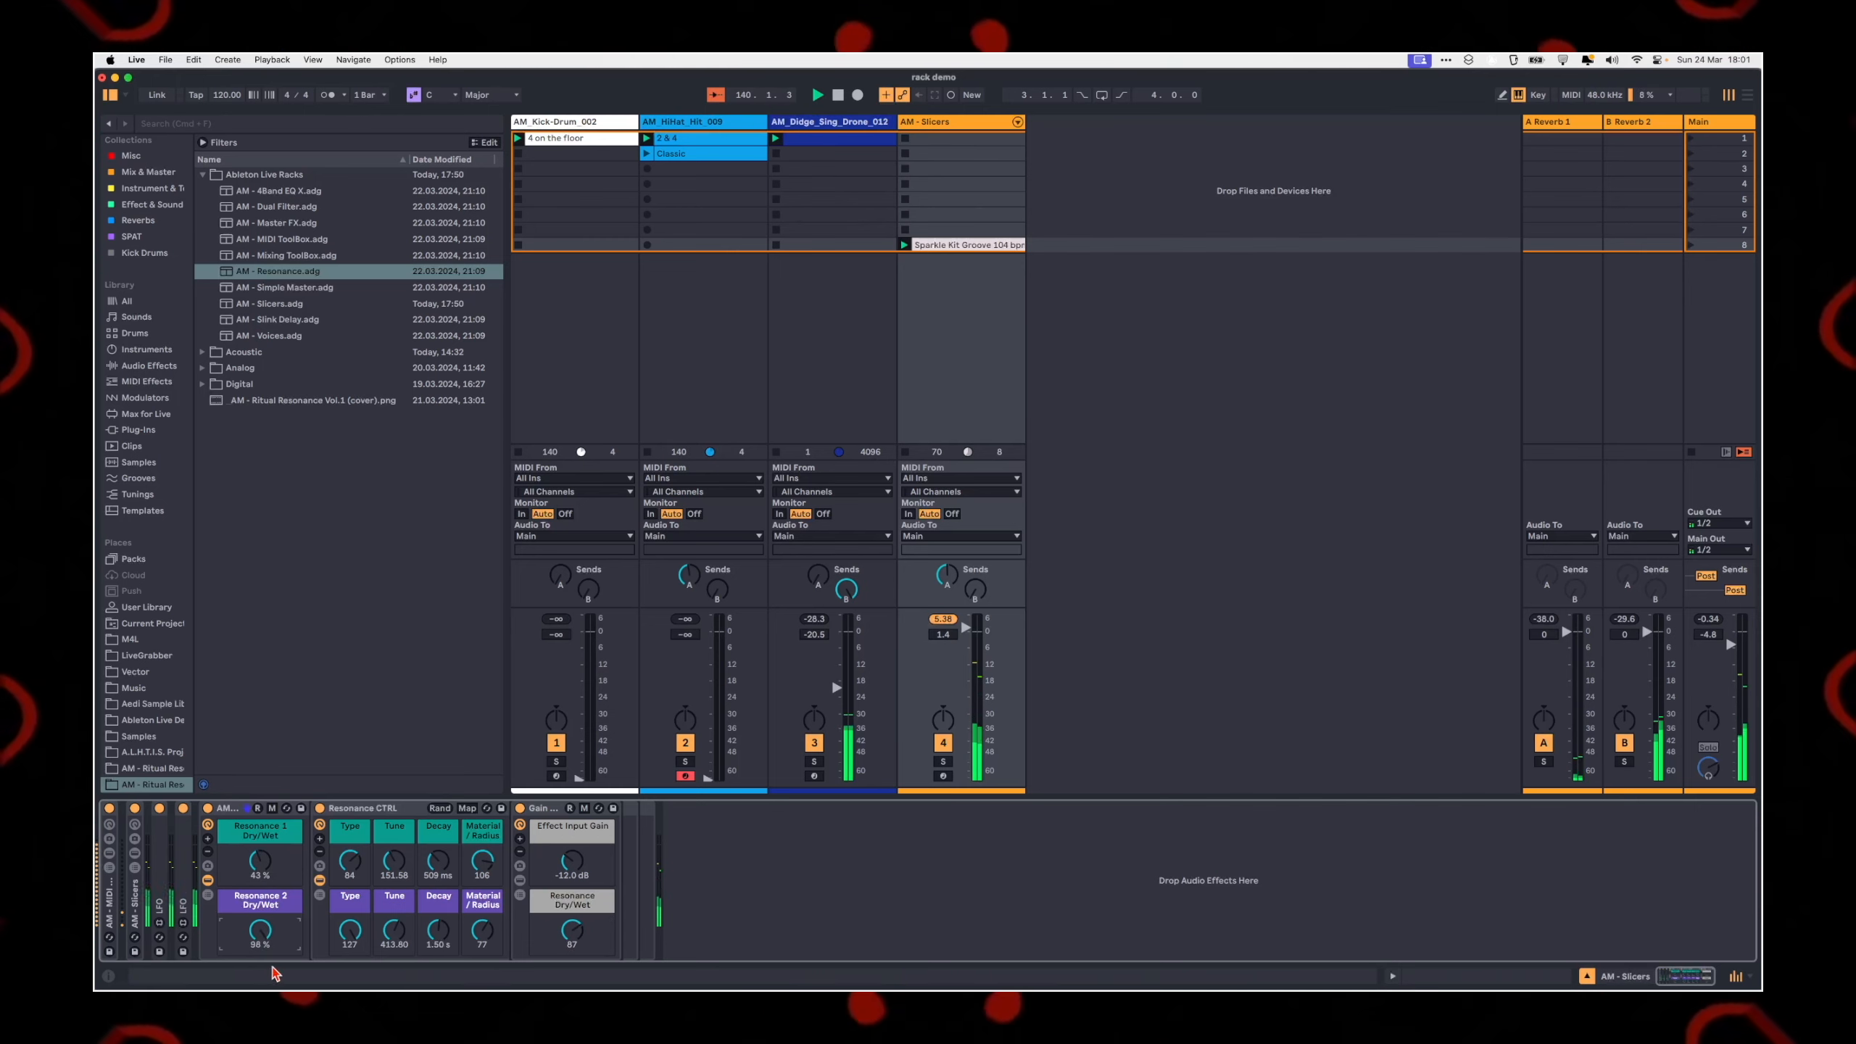
{"action": "left_click_drag", "start_coordinate": [265, 866], "coordinate": [265, 872]}
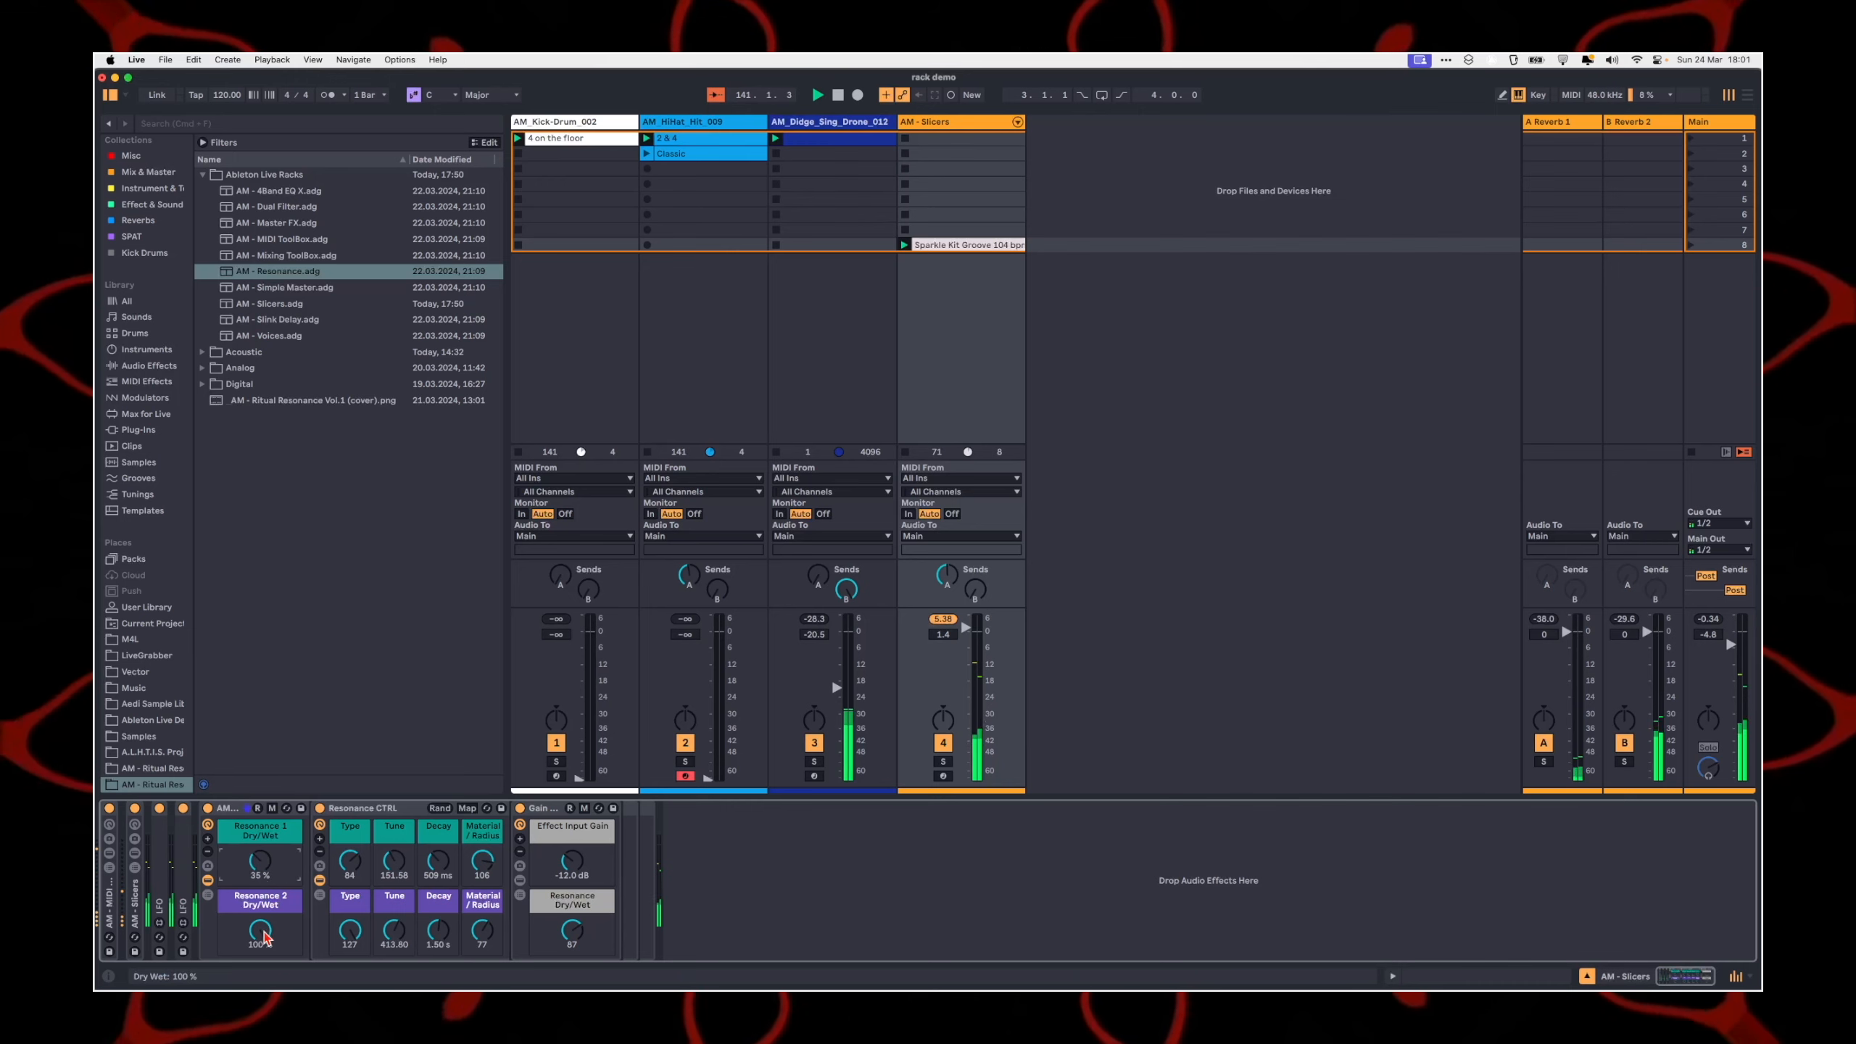
{"action": "left_click_drag", "start_coordinate": [551, 924], "coordinate": [551, 972]}
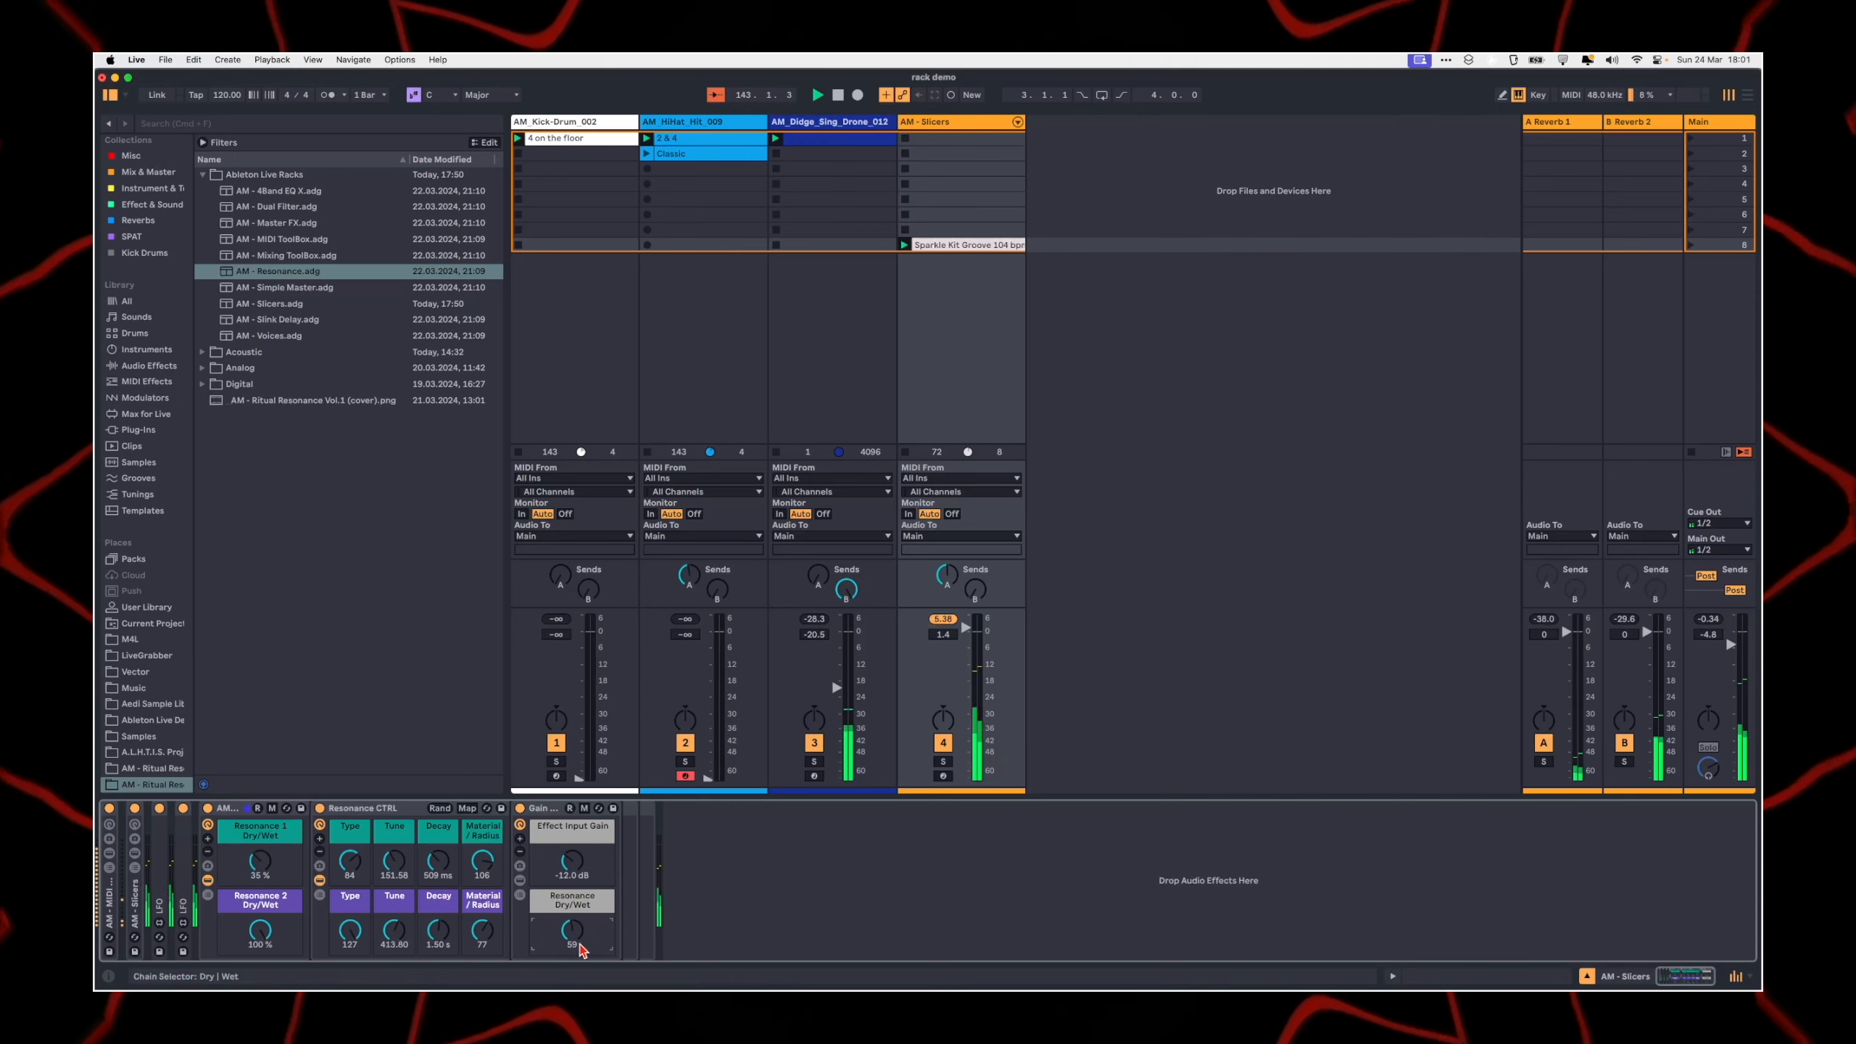
{"action": "left_click_drag", "start_coordinate": [572, 930], "coordinate": [582, 870]}
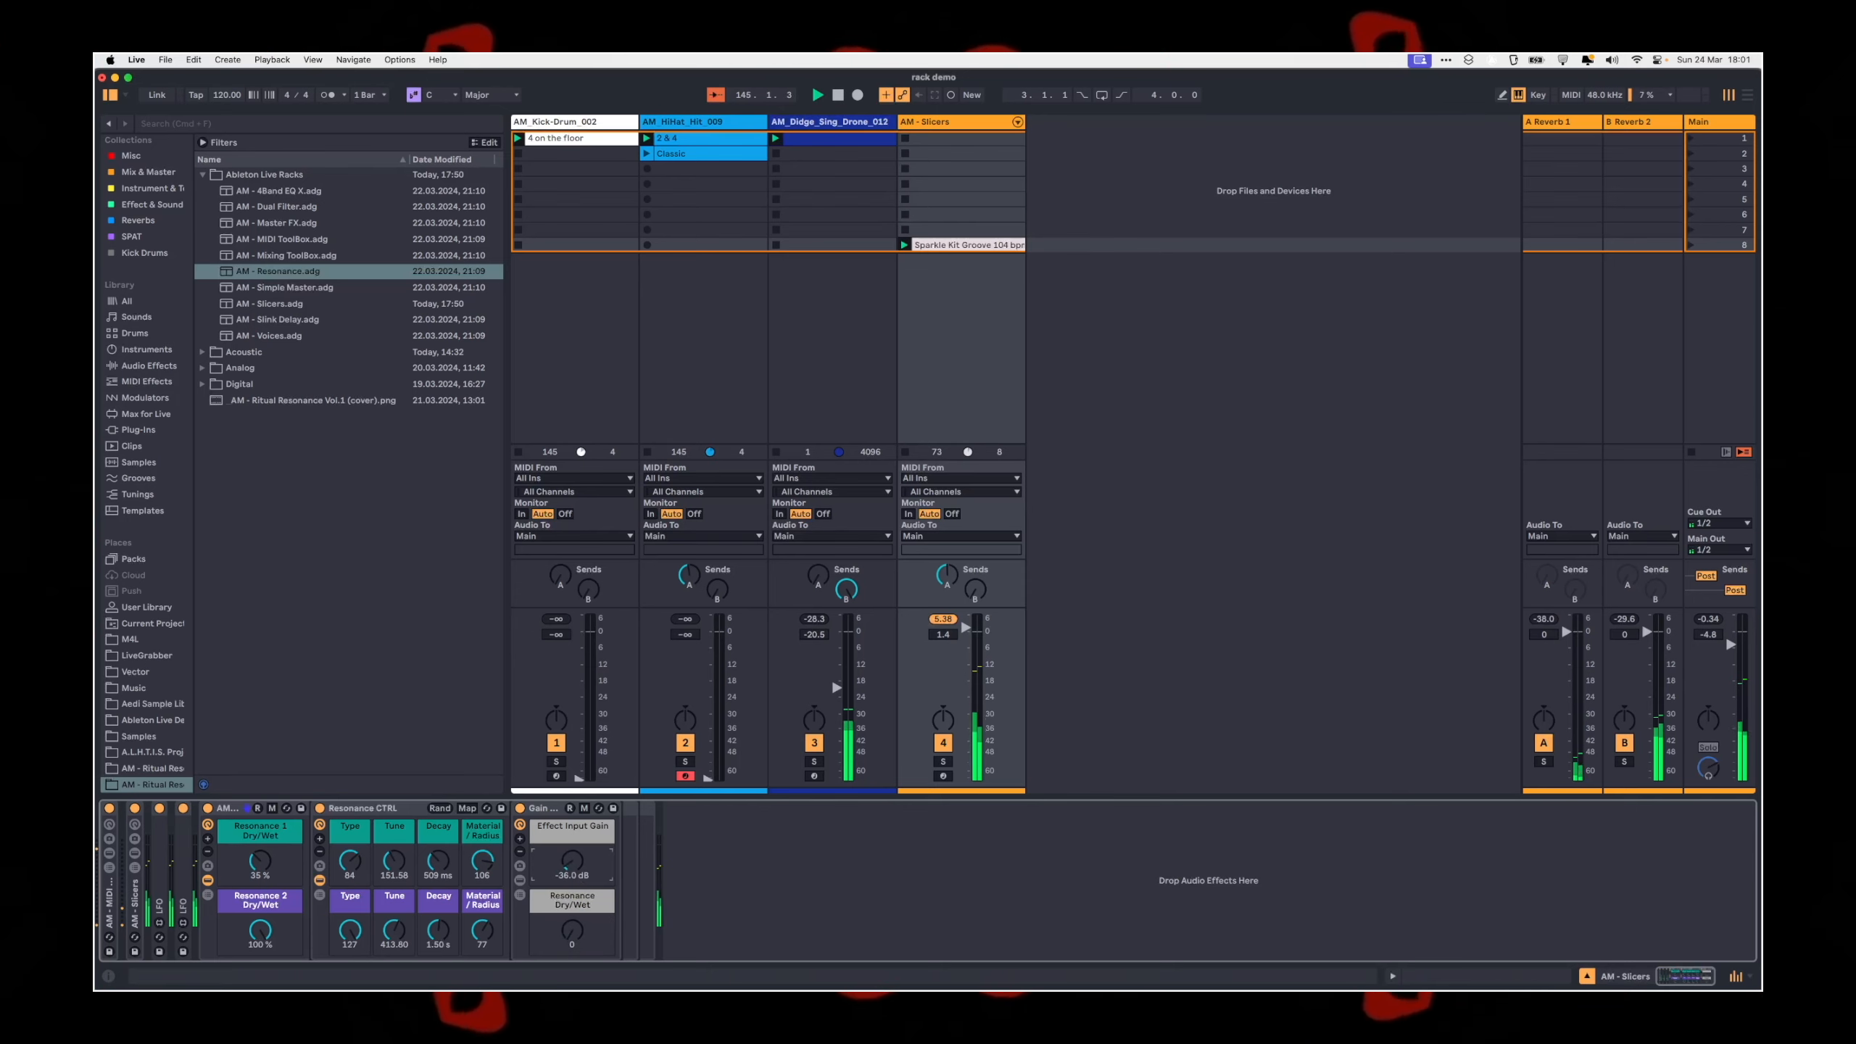
Step: Set the Effect Input Gain to -17.4 dB and raise the overall Resonance Dry/Wet to 127
{"action": "mouse_move", "coordinate": [573, 872]}
{"action": "left_mouse_down"}
{"action": "mouse_move", "coordinate": [573, 896]}
{"action": "mouse_move", "coordinate": [571, 854]}
{"action": "mouse_move", "coordinate": [571, 871]}
{"action": "left_mouse_up"}
{"action": "left_click", "coordinate": [778, 883]}
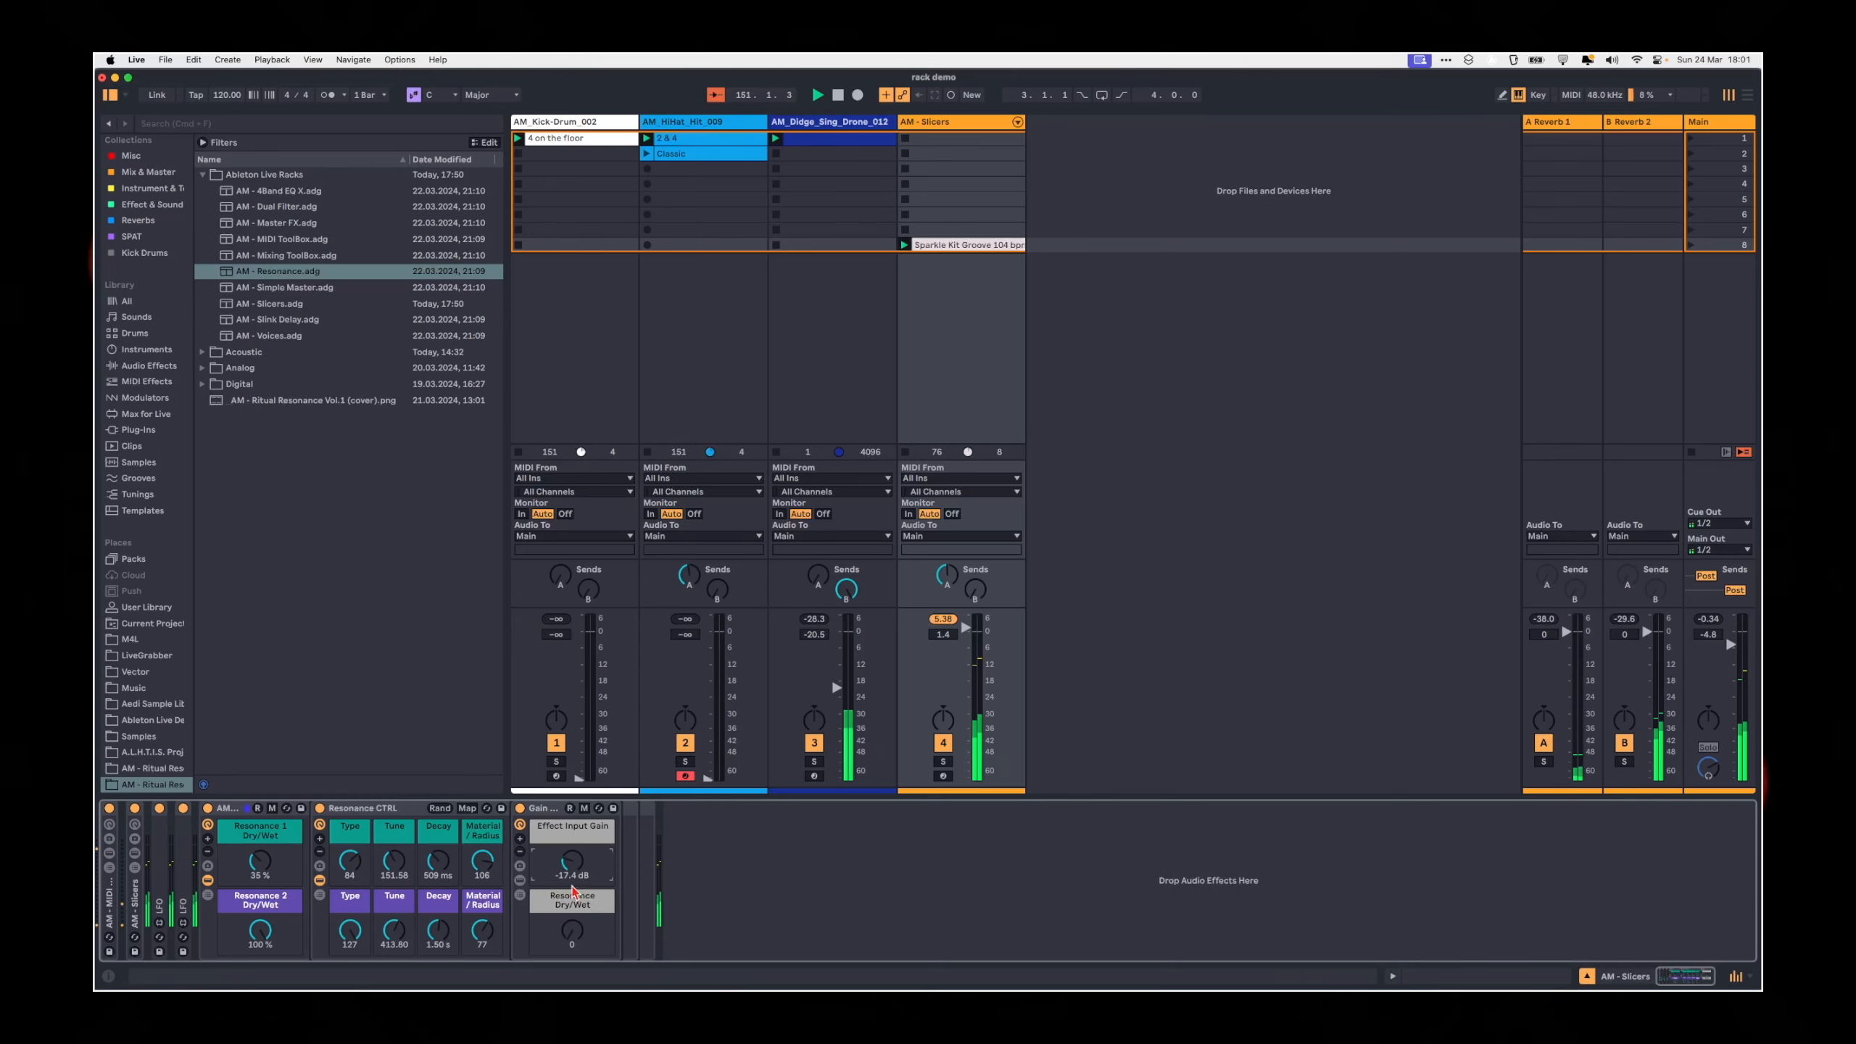
{"action": "left_click_drag", "start_coordinate": [577, 929], "coordinate": [575, 957]}
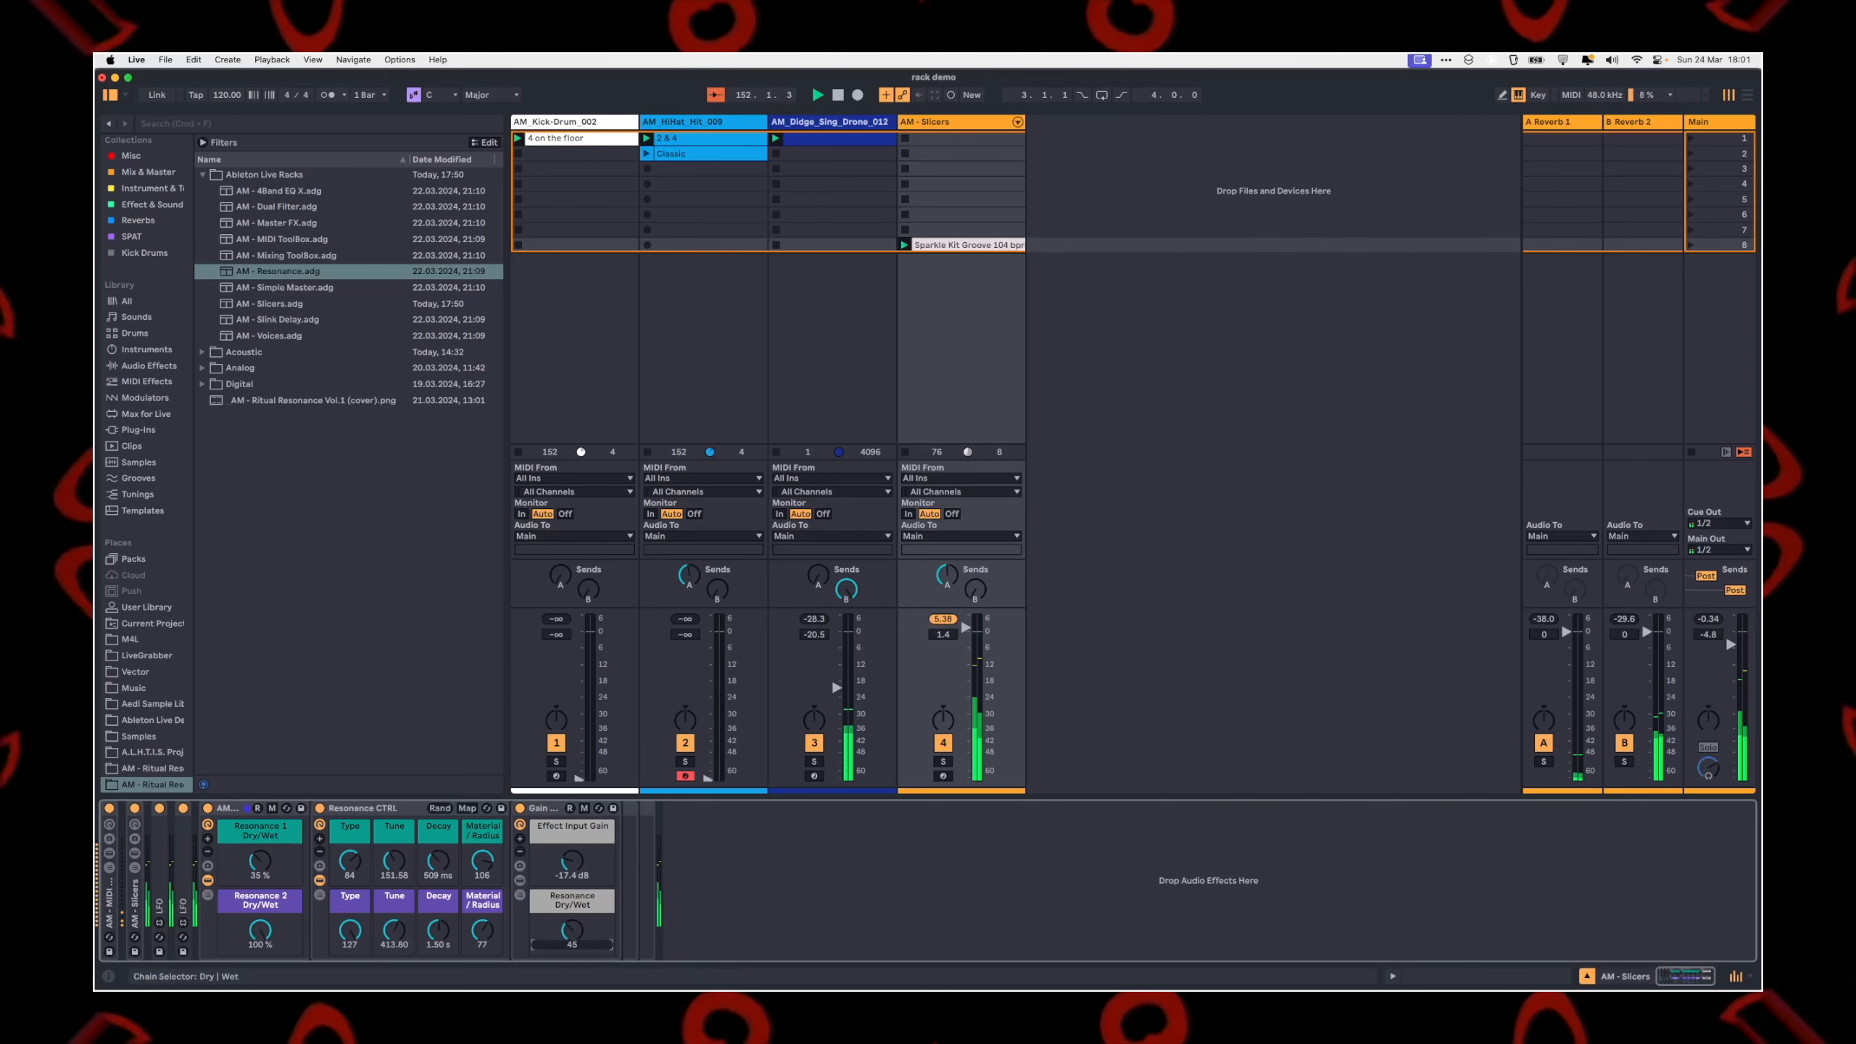
{"action": "left_click_drag", "start_coordinate": [572, 943], "coordinate": [572, 840]}
Step: Set Resonance 1 Dry/Wet to 100% and Resonance 2 Dry/Wet to 0%, and change the Resonance 1 Type to 62
{"action": "left_click_drag", "start_coordinate": [267, 886], "coordinate": [474, 806]}
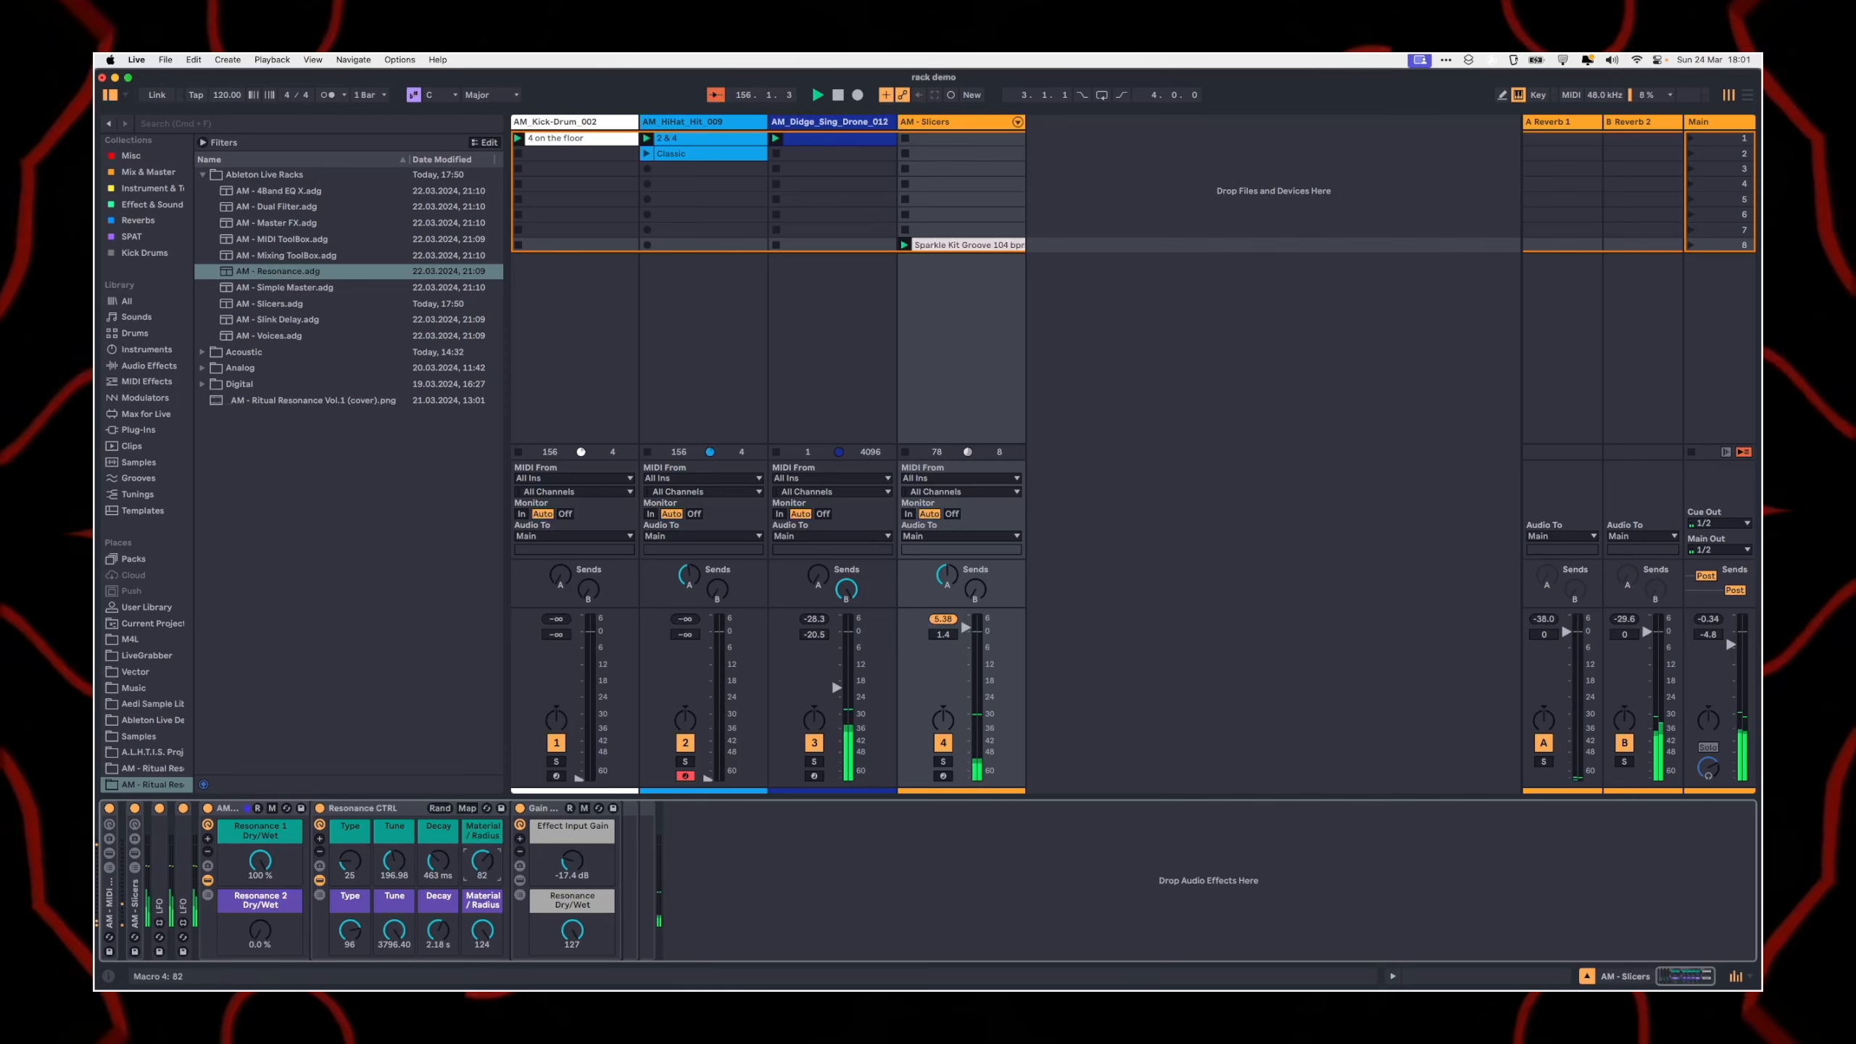
{"action": "left_click_drag", "start_coordinate": [350, 864], "coordinate": [349, 837]}
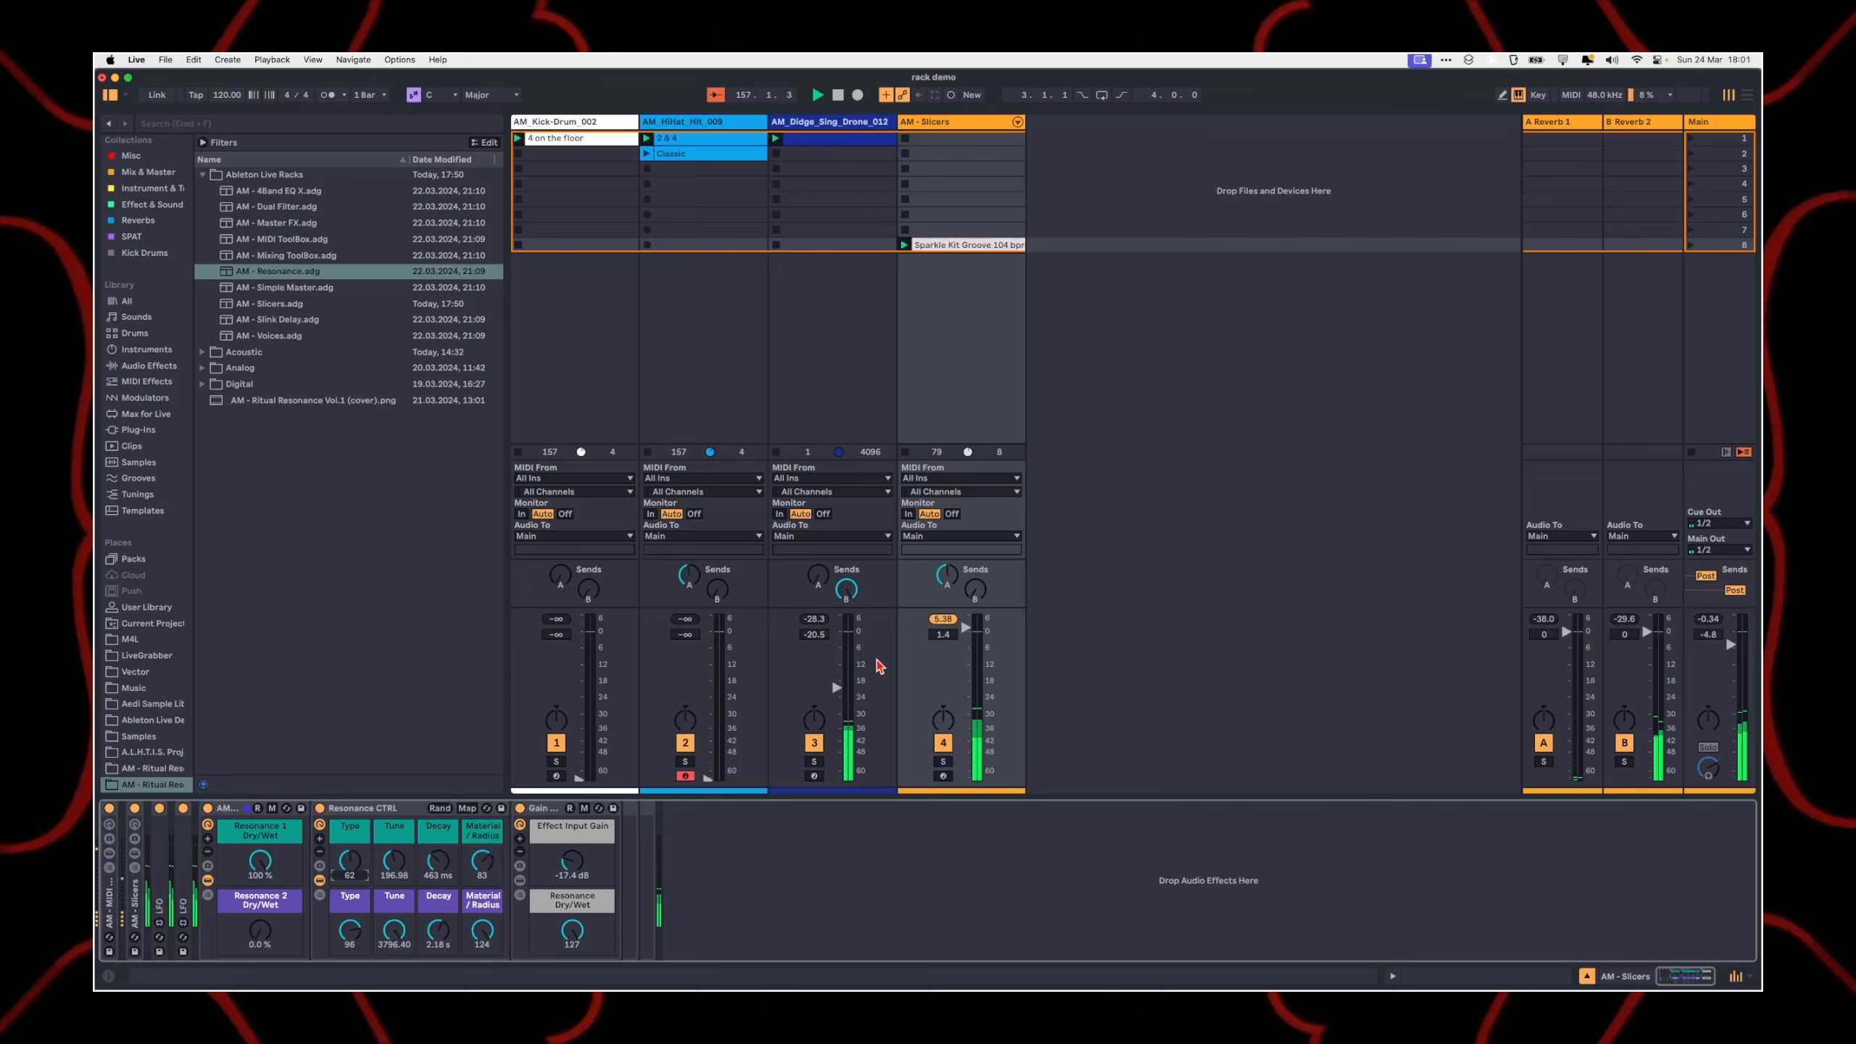
Step: Raise the Main volume to 1.0 dB, lower the Didge drone track, and set the AM - Slicers track to 0.8 dB
{"action": "left_click_drag", "start_coordinate": [1731, 644], "coordinate": [1731, 643]}
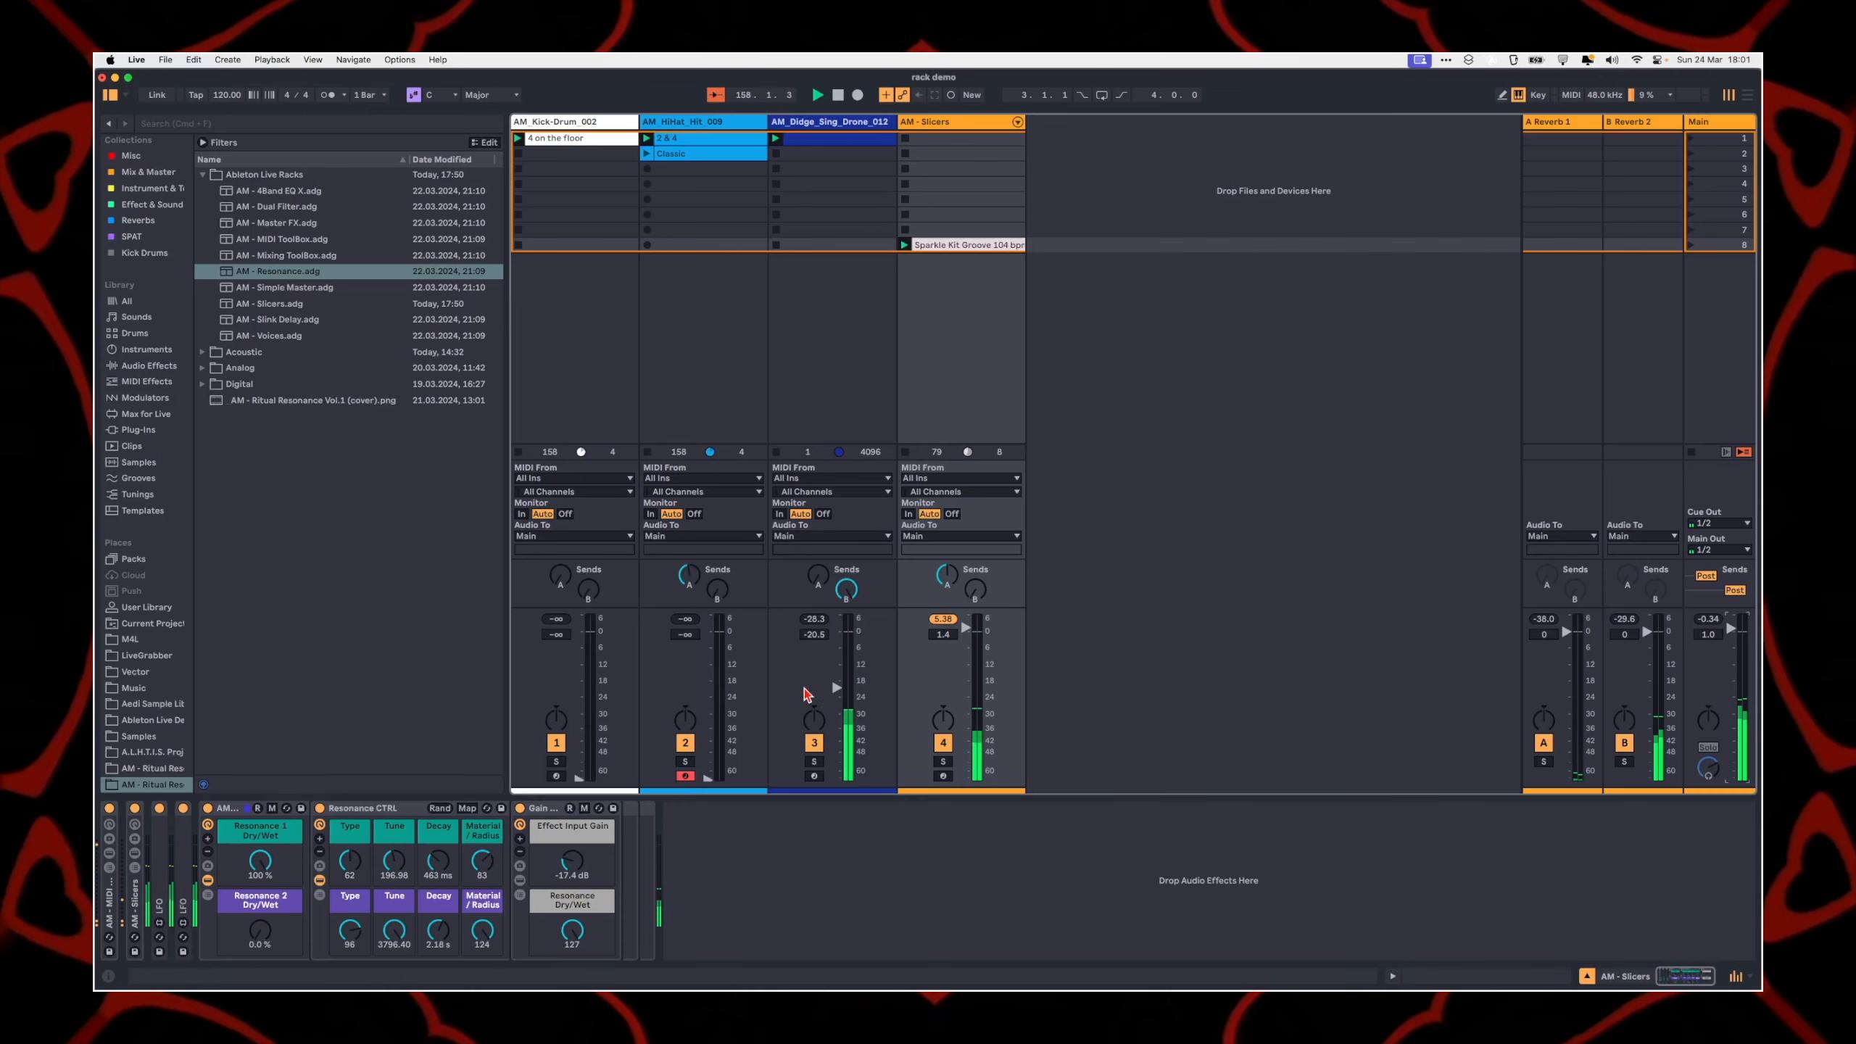
{"action": "left_click_drag", "start_coordinate": [837, 688], "coordinate": [836, 726]}
{"action": "left_click_drag", "start_coordinate": [966, 628], "coordinate": [966, 630]}
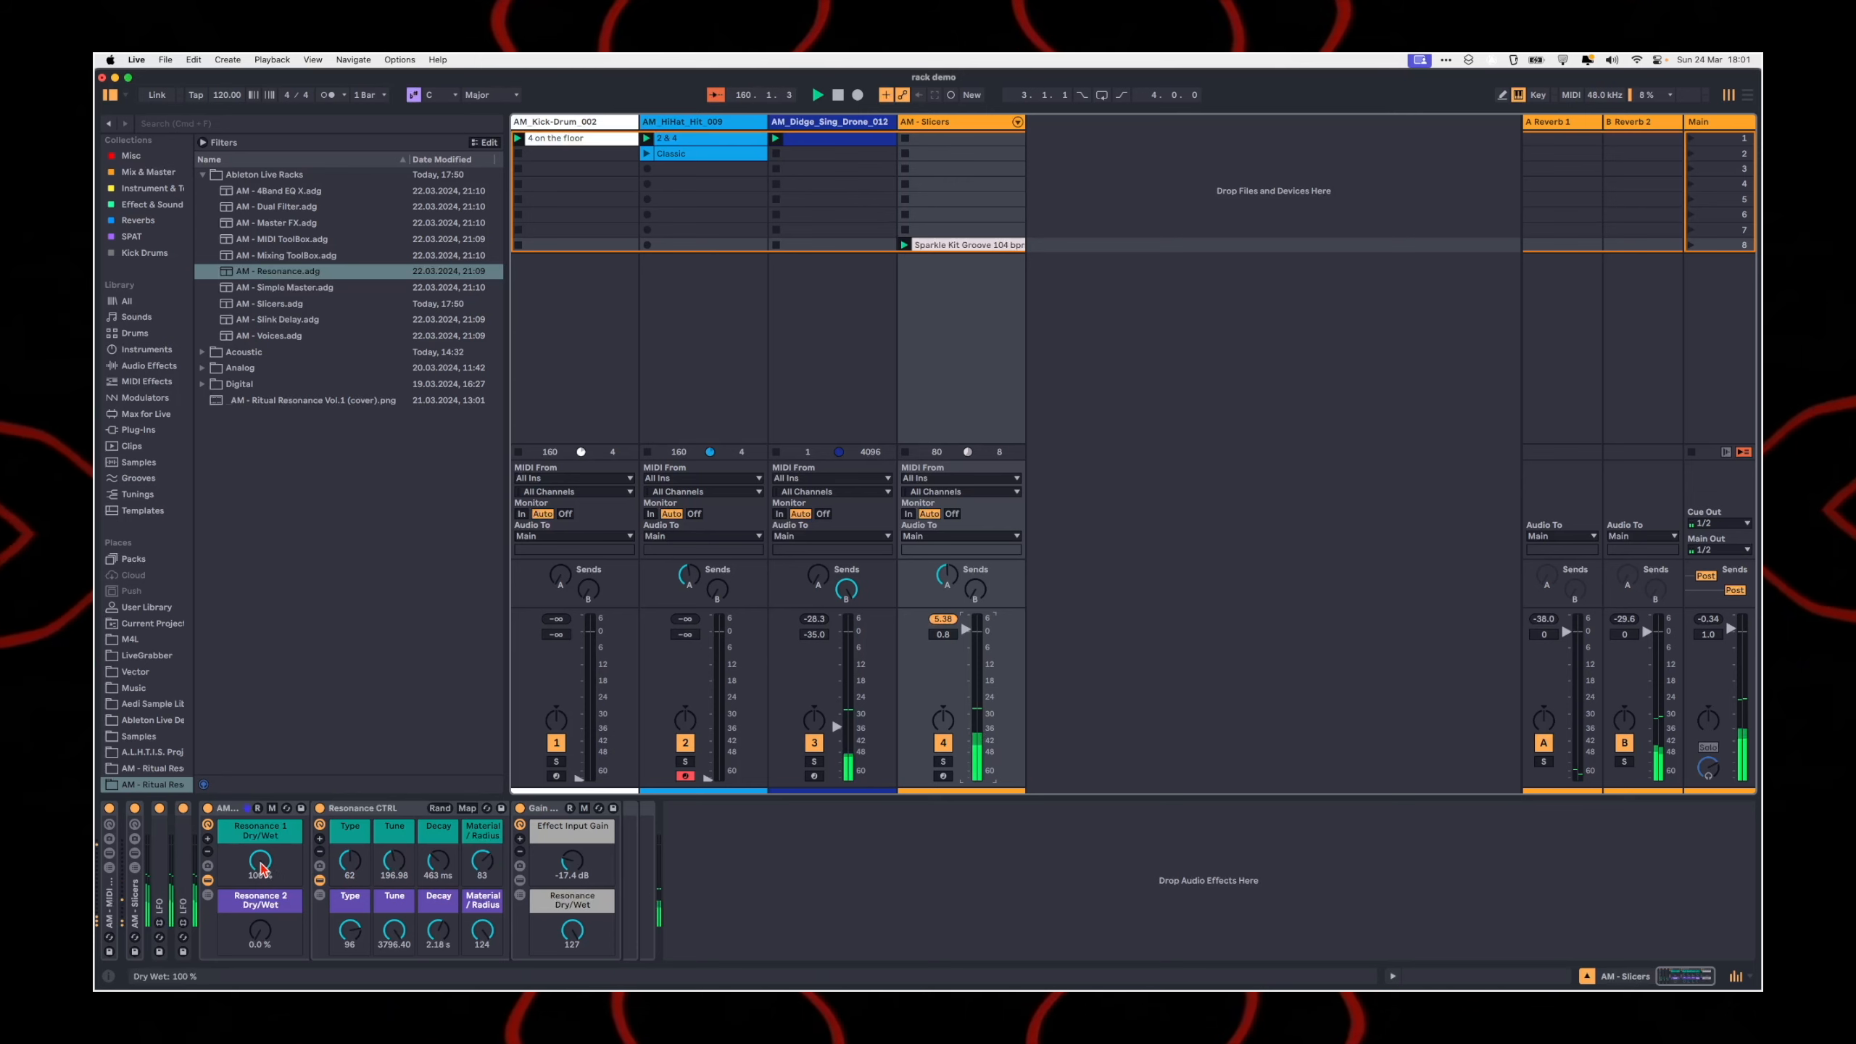
Step: Set Resonance 1 to Type 127 and 90% Dry/Wet, Resonance 2 to 74% and overall Dry/Wet to 103, comparing against the bypassed rack
{"action": "left_click_drag", "start_coordinate": [402, 863], "coordinate": [351, 815]}
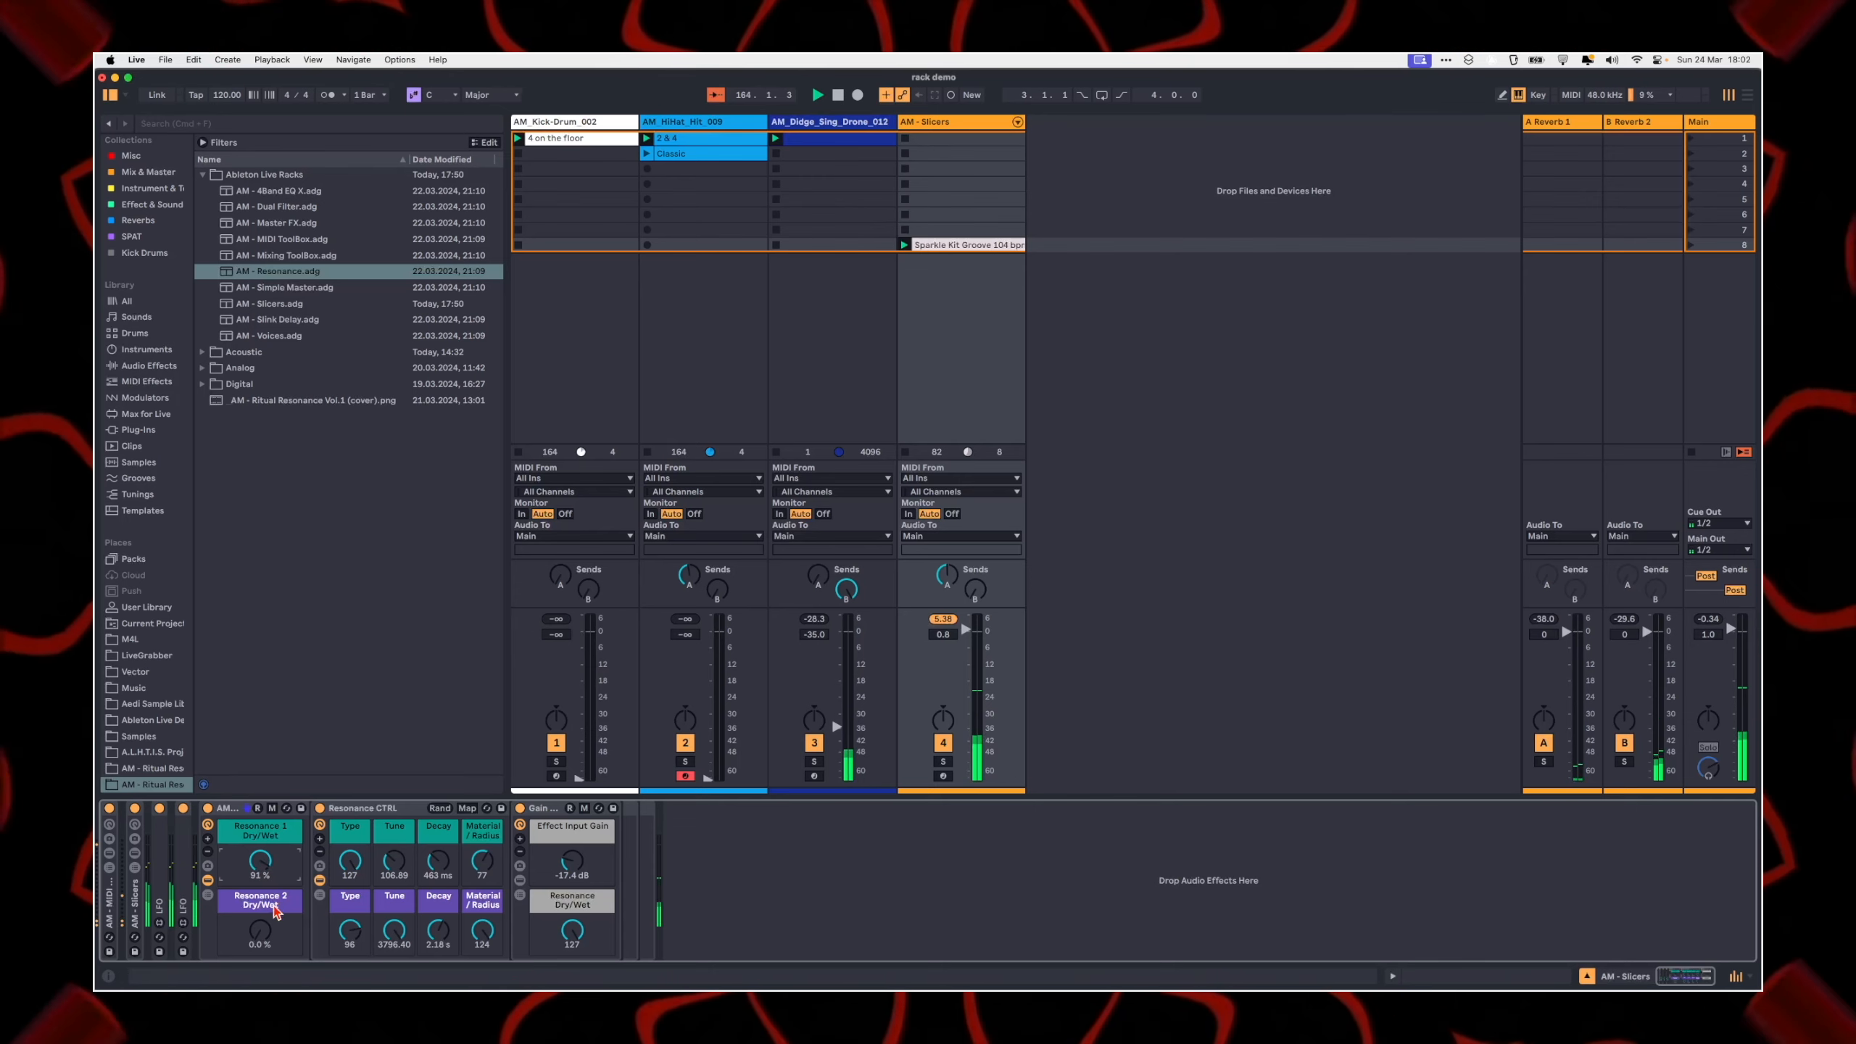
{"action": "left_click_drag", "start_coordinate": [260, 862], "coordinate": [260, 872]}
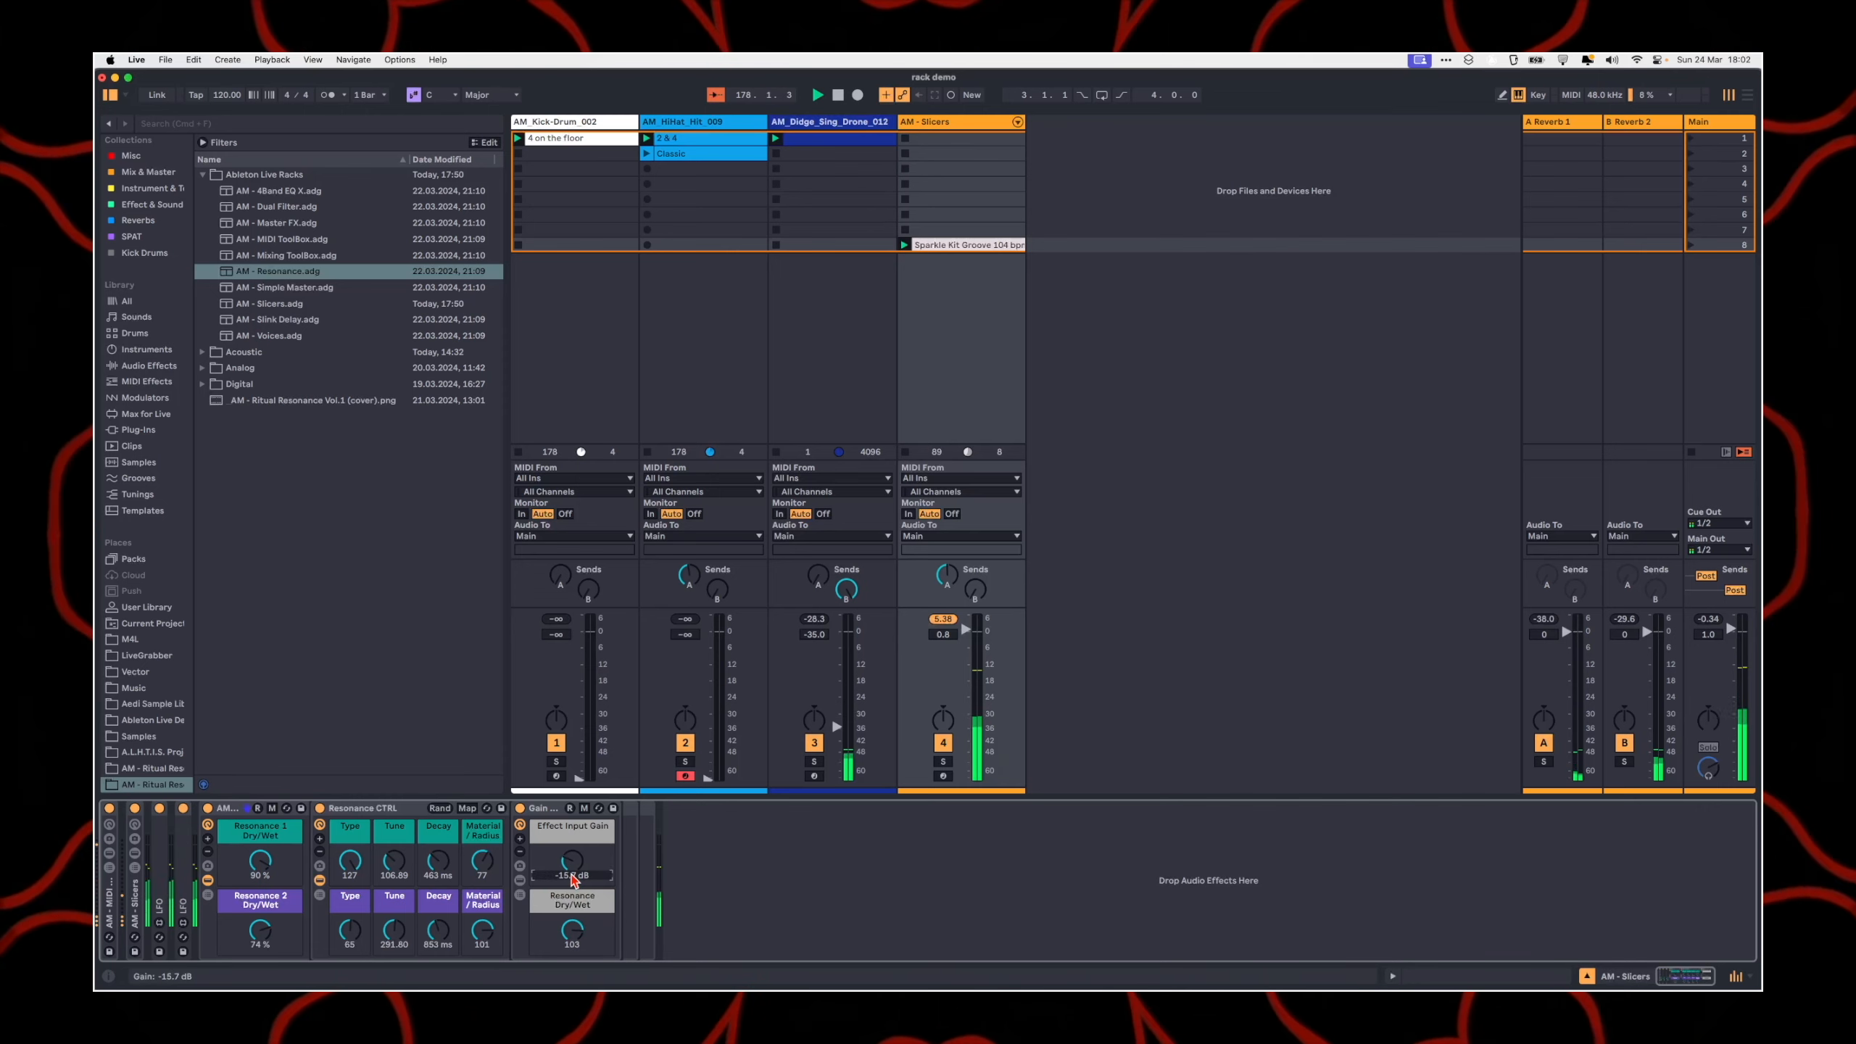
{"action": "left_click", "coordinate": [207, 808]}
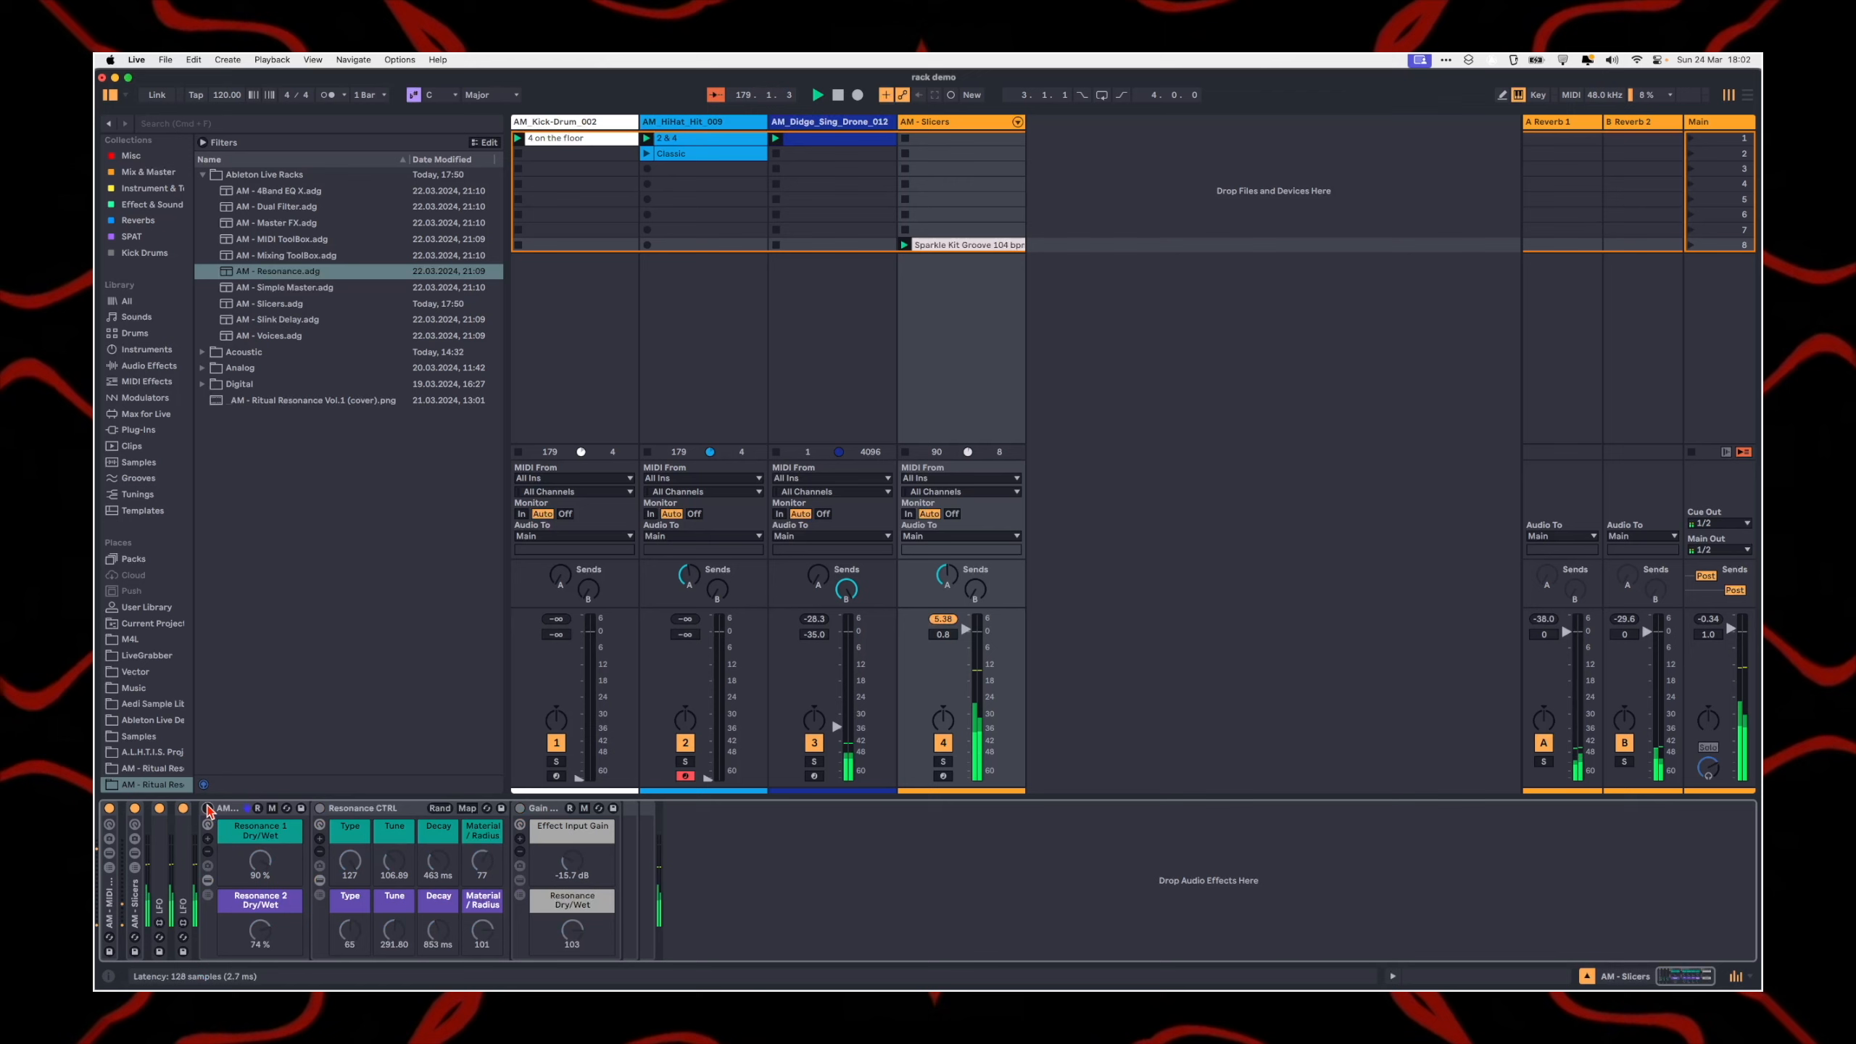
{"action": "left_click", "coordinate": [207, 808]}
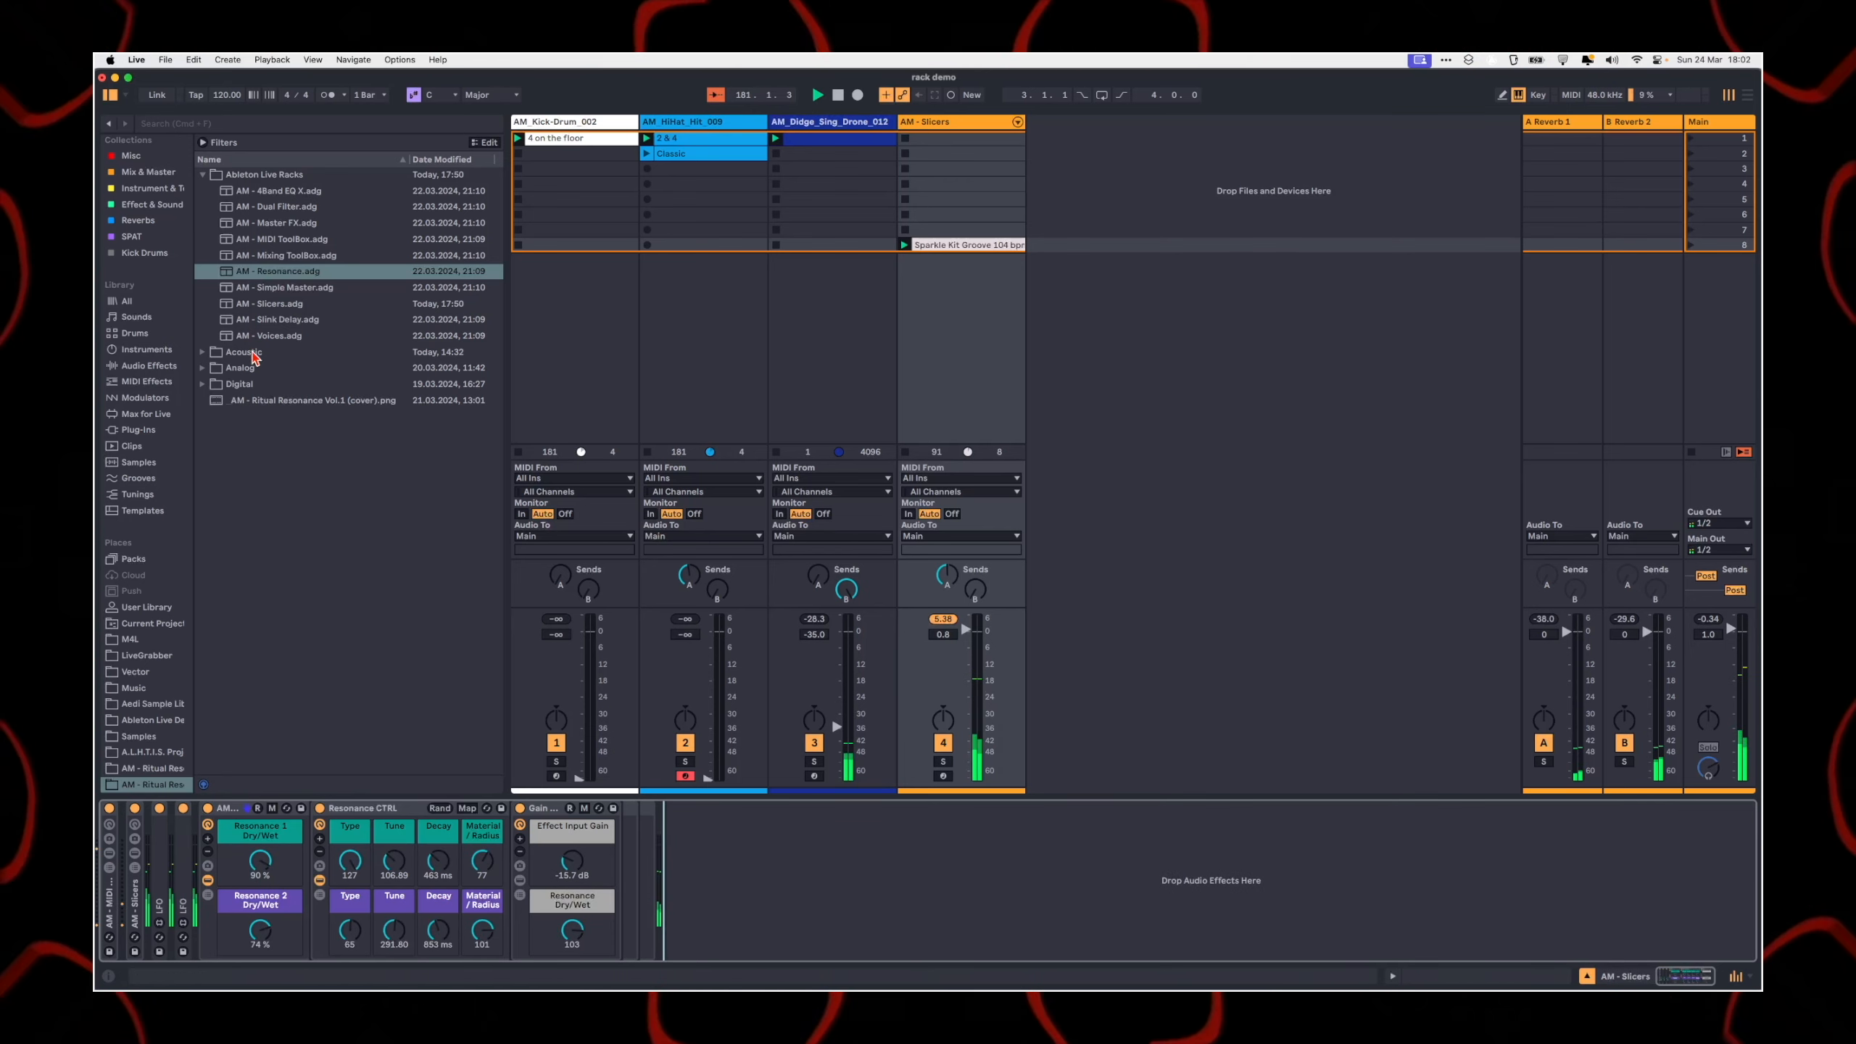
Step: Raise the Didge drone track volume to -20.5 dB and the Kick-Drum track volume to -12.0 dB
{"action": "left_click_drag", "start_coordinate": [837, 726], "coordinate": [837, 688]}
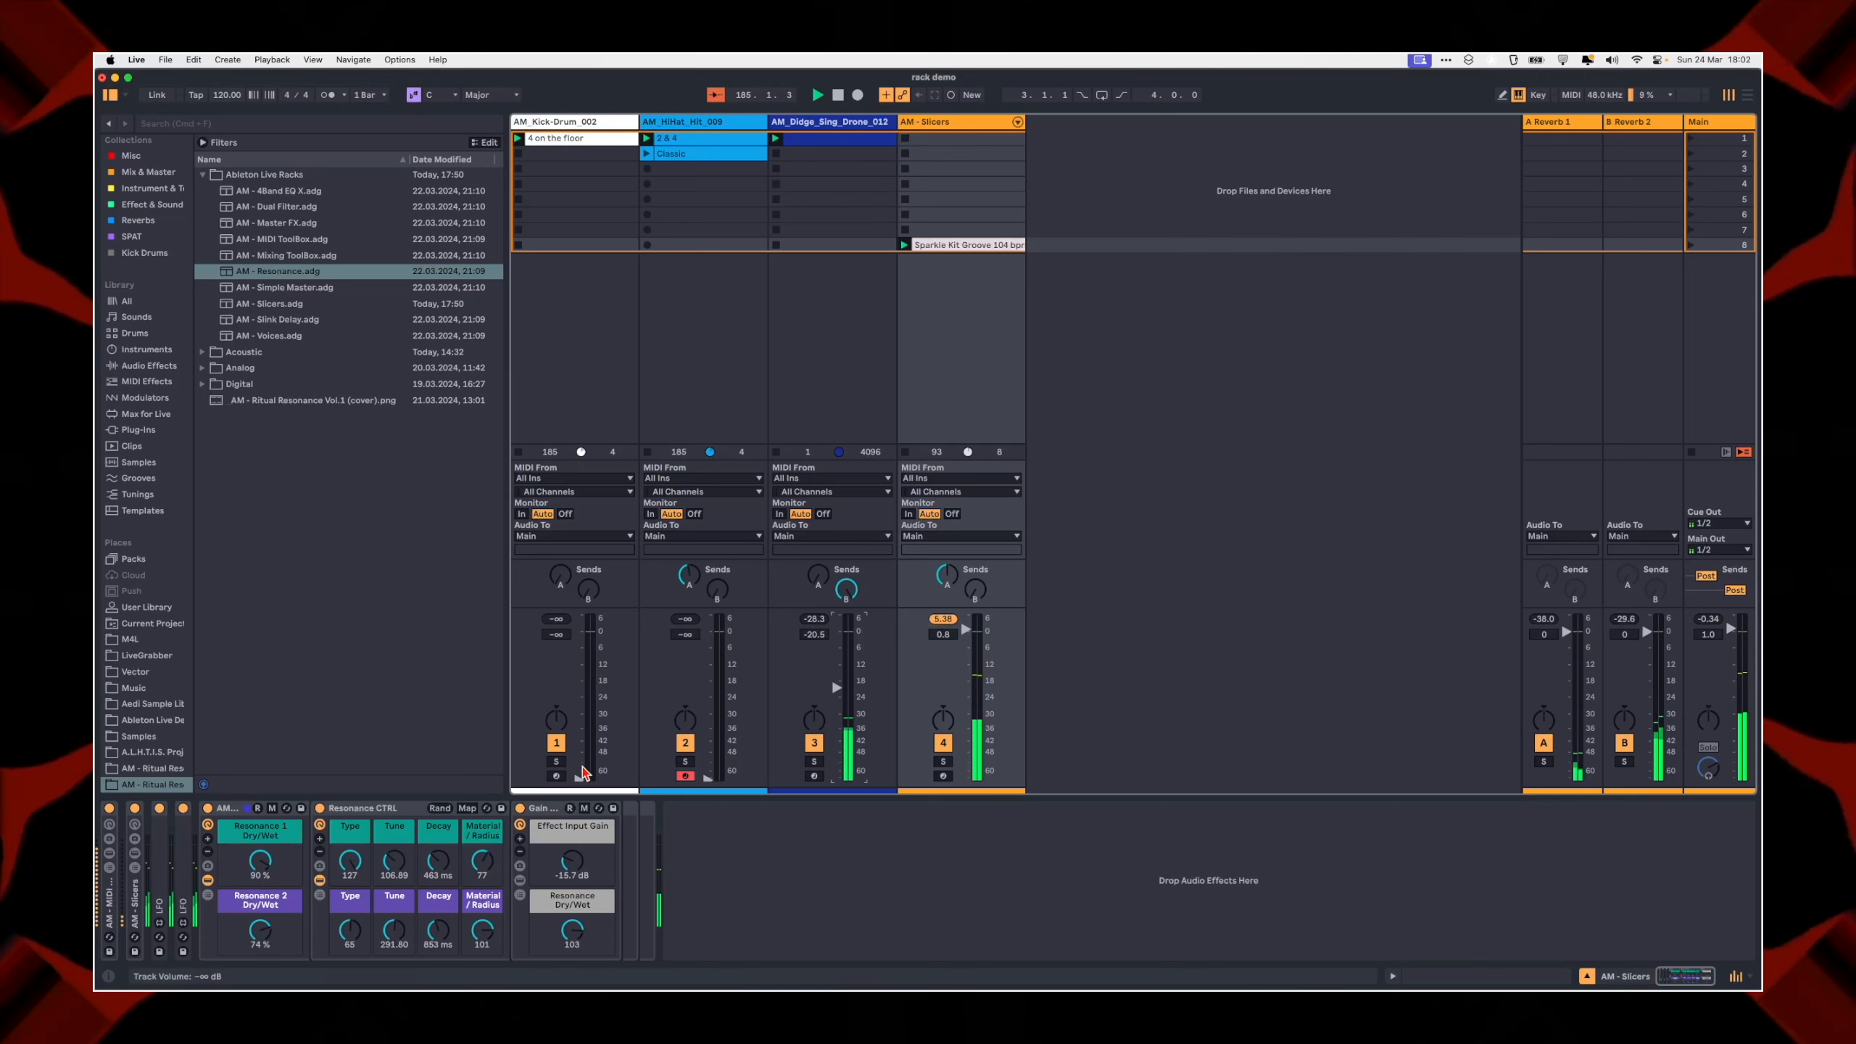
{"action": "left_click_drag", "start_coordinate": [579, 777], "coordinate": [593, 677]}
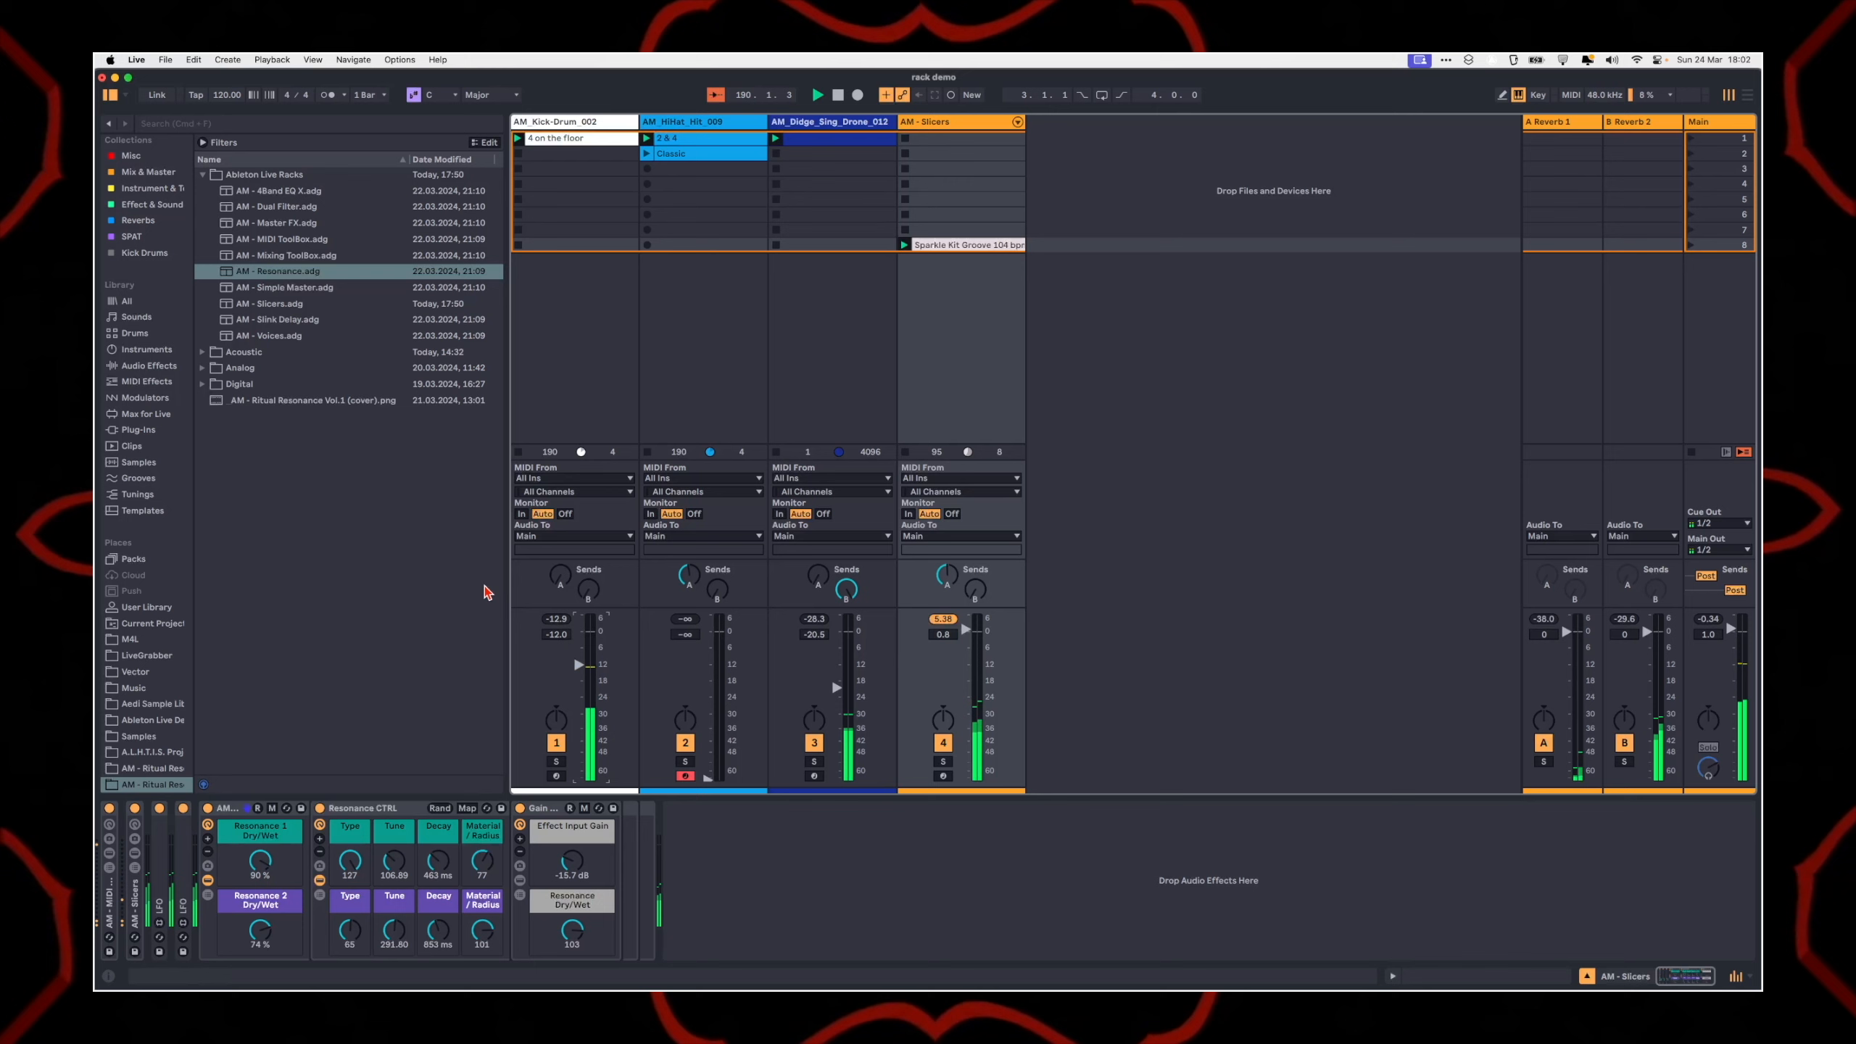
{"action": "left_click", "coordinate": [276, 468]}
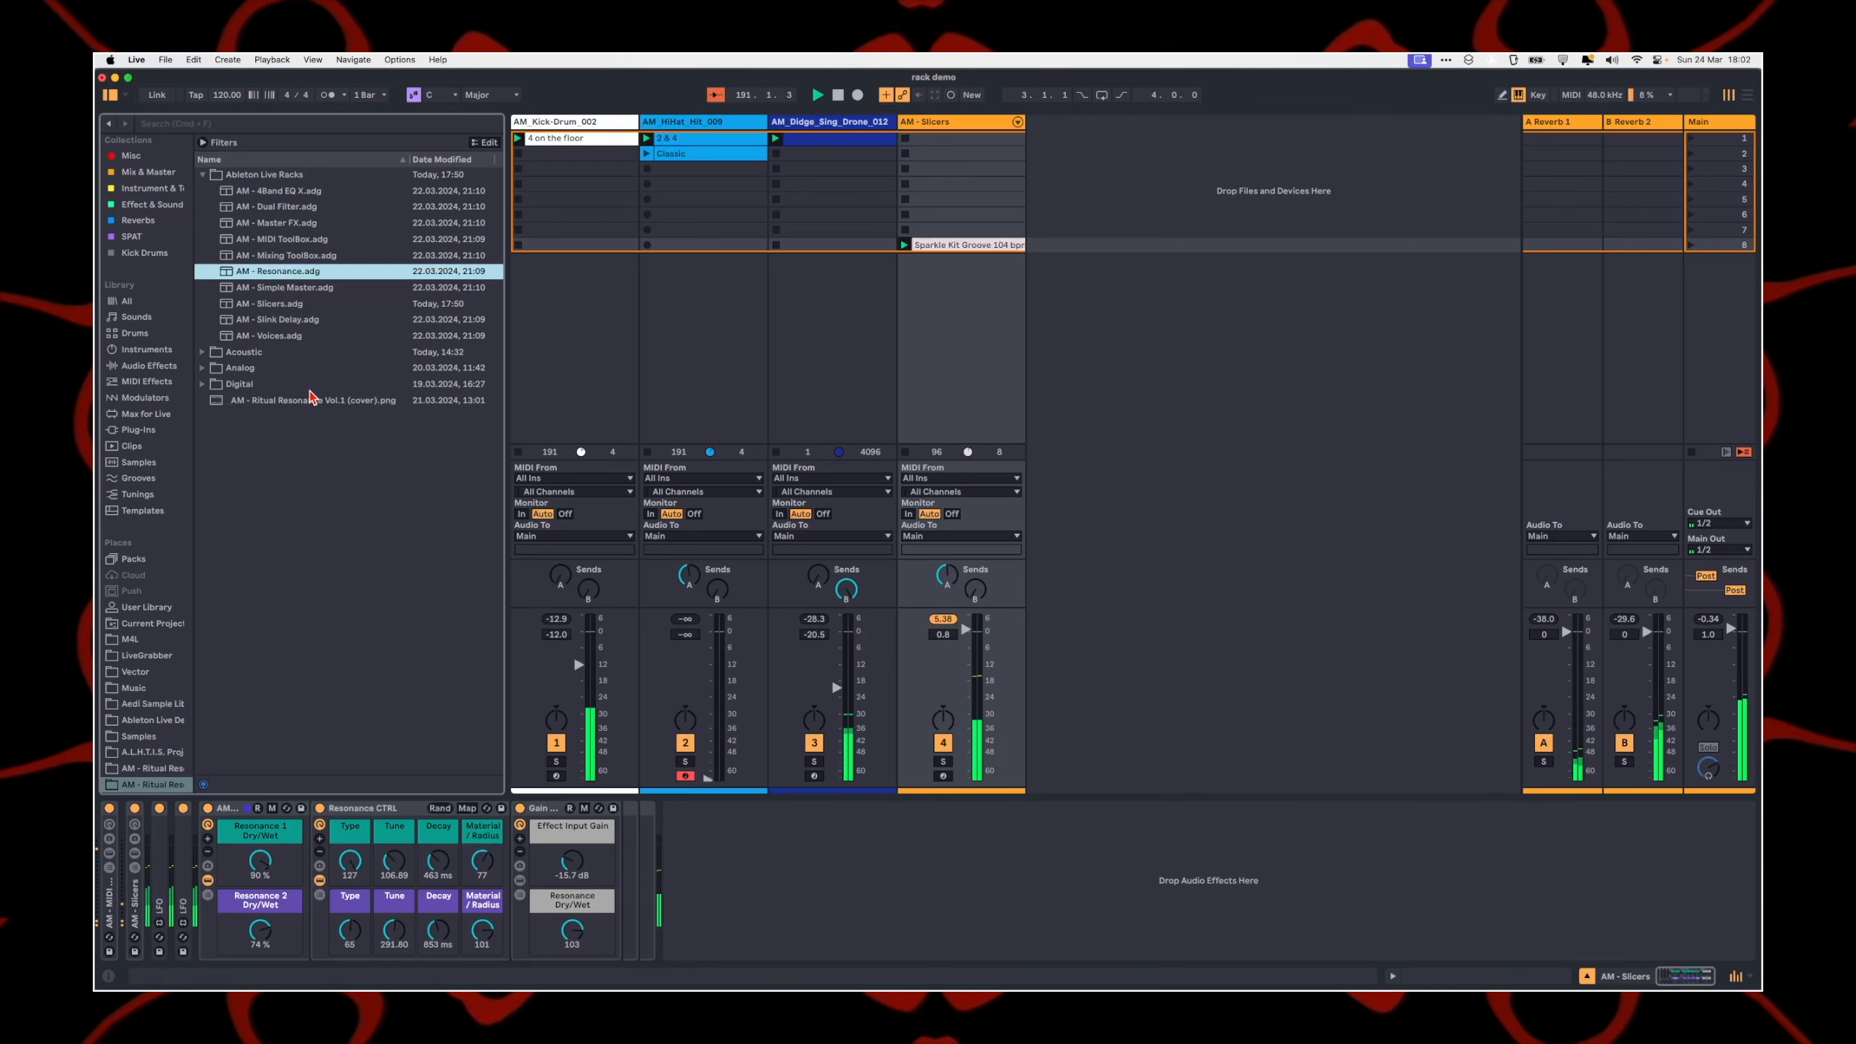
{"action": "key", "text": "Down"}
{"action": "key", "text": "Down"}
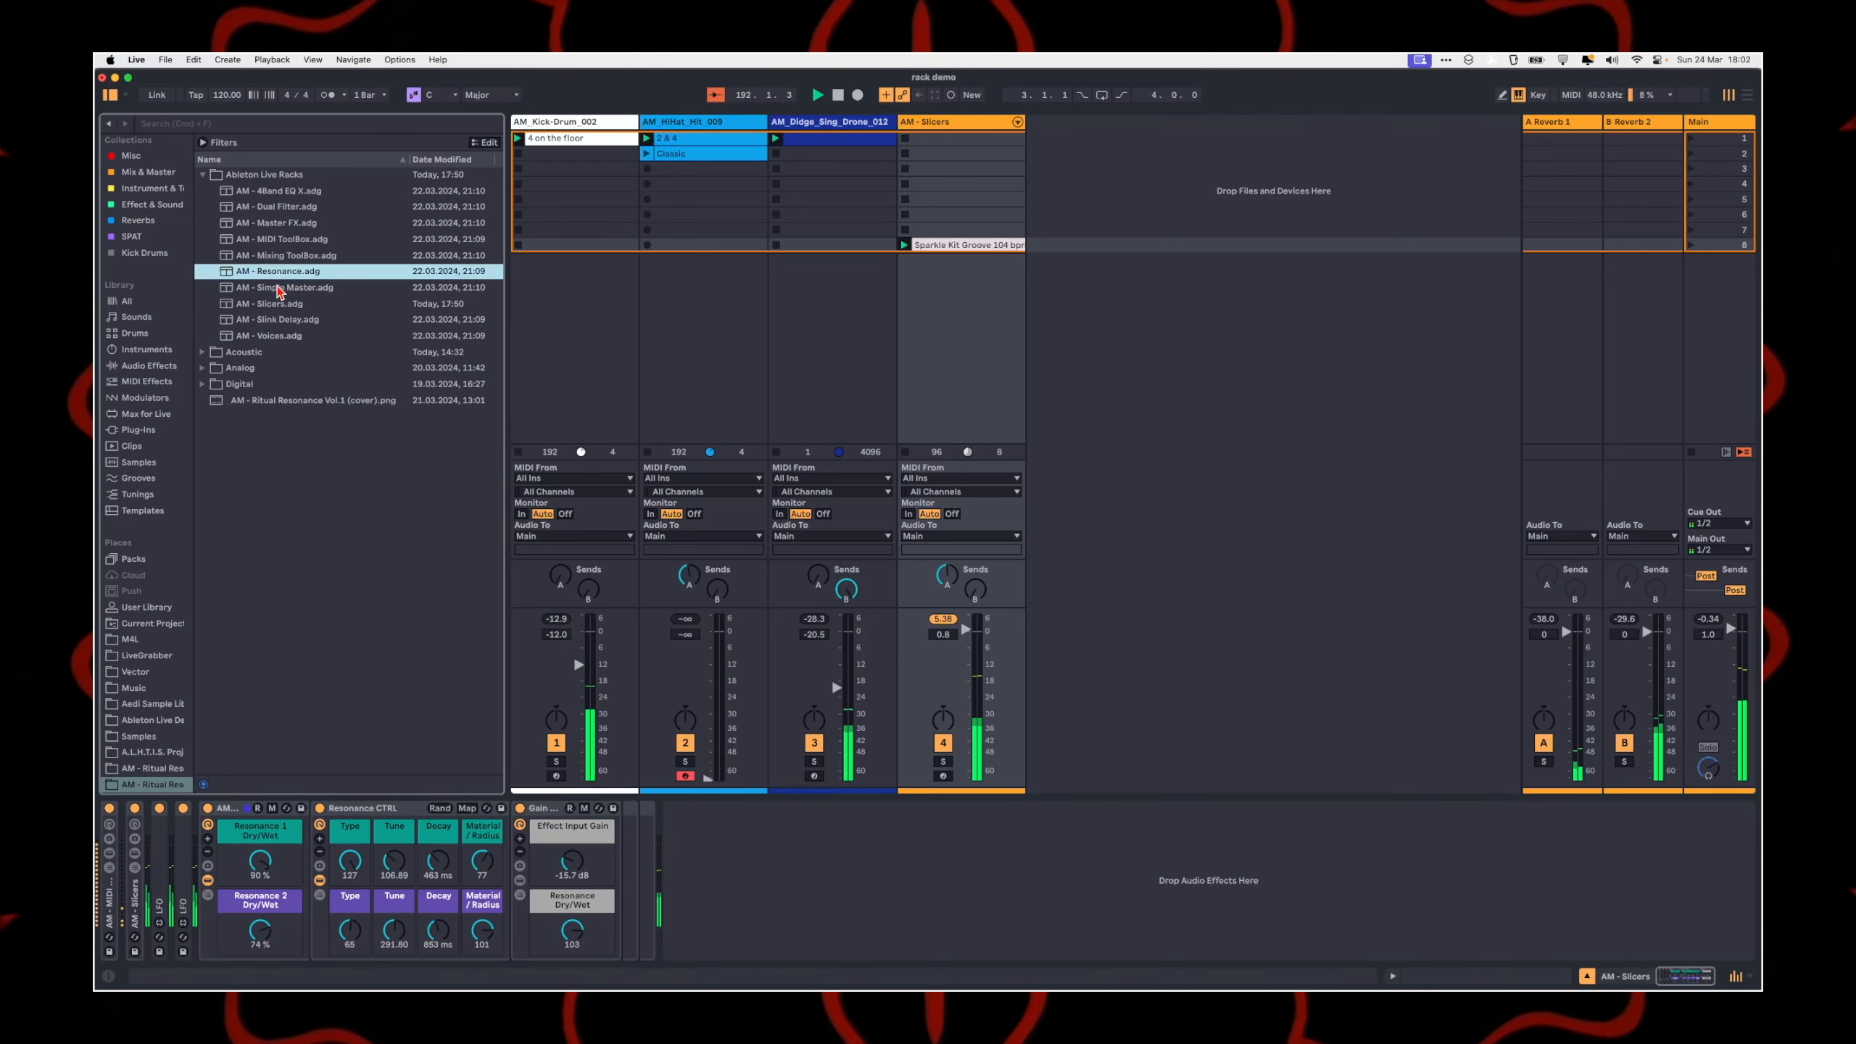
{"action": "key", "text": "Up"}
{"action": "key", "text": "Up"}
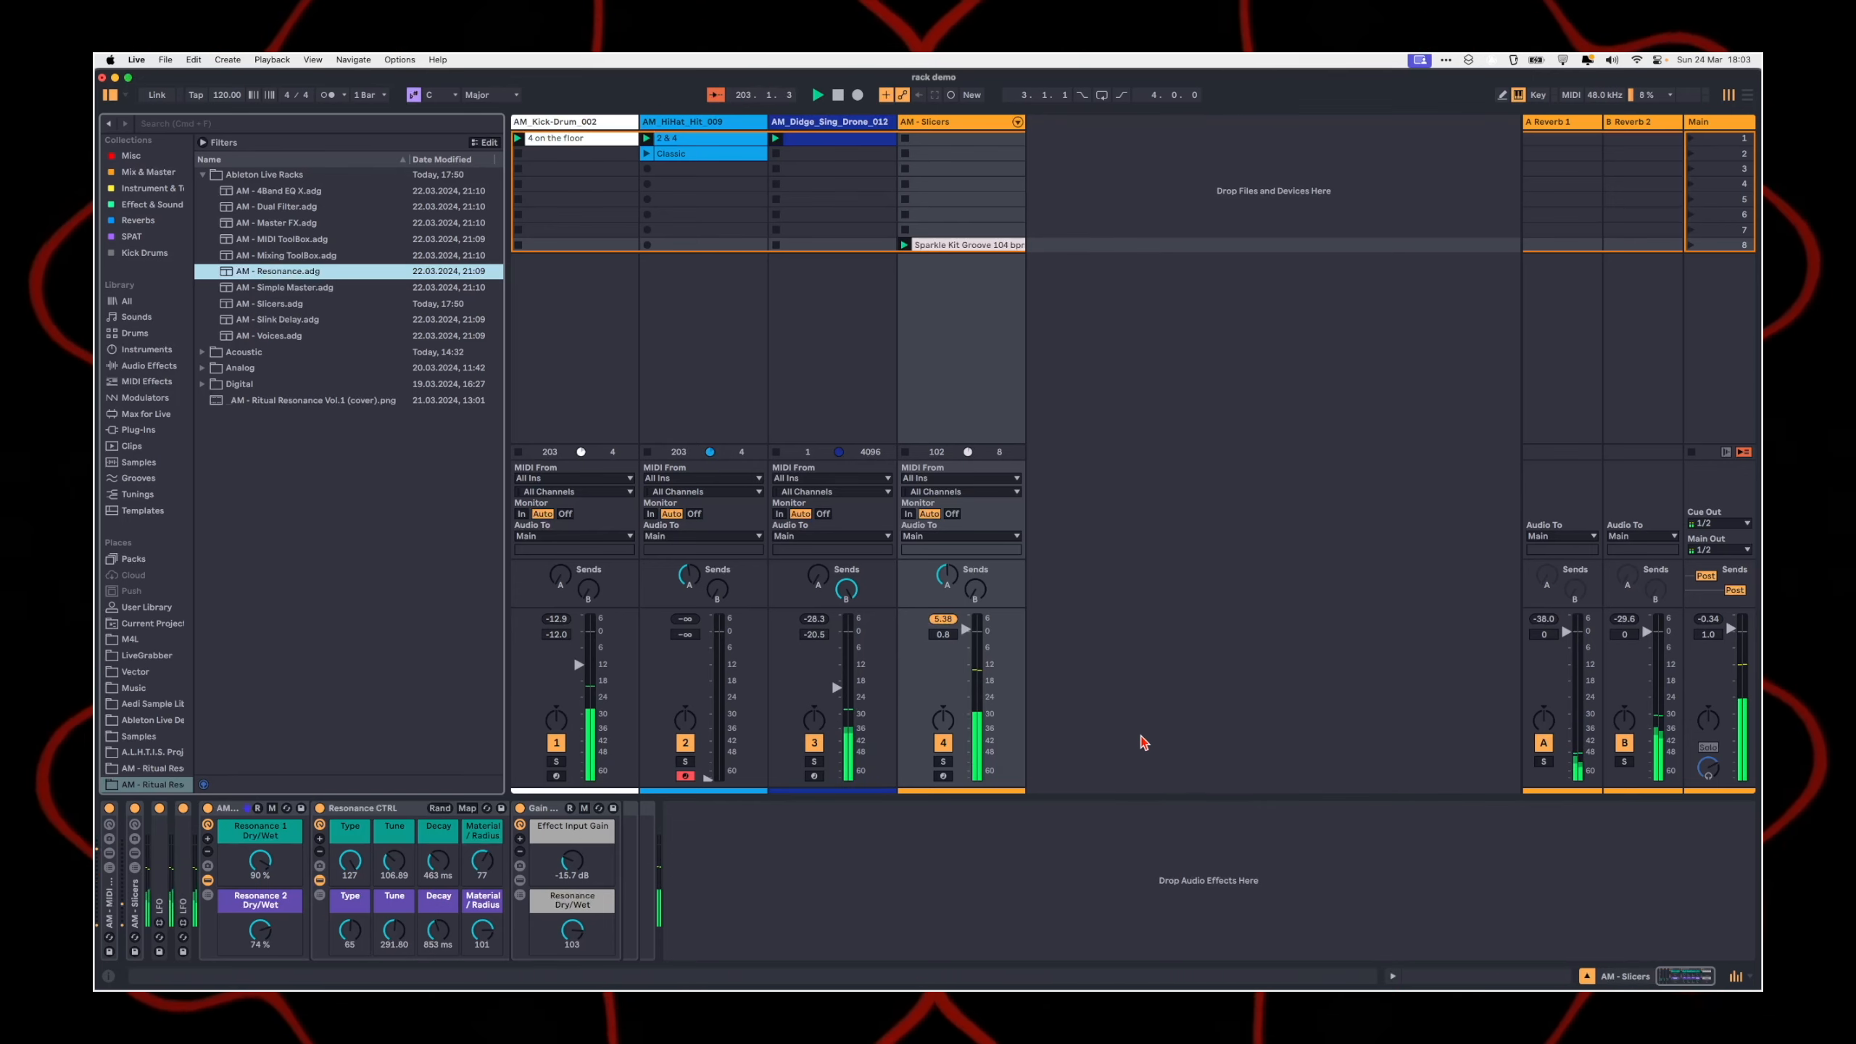
Step: Add AM - Voices.adg from the Ableton Live Racks folder after the AM - Resonance rack on the AM - Slicers track
{"action": "left_click", "coordinate": [1131, 843]}
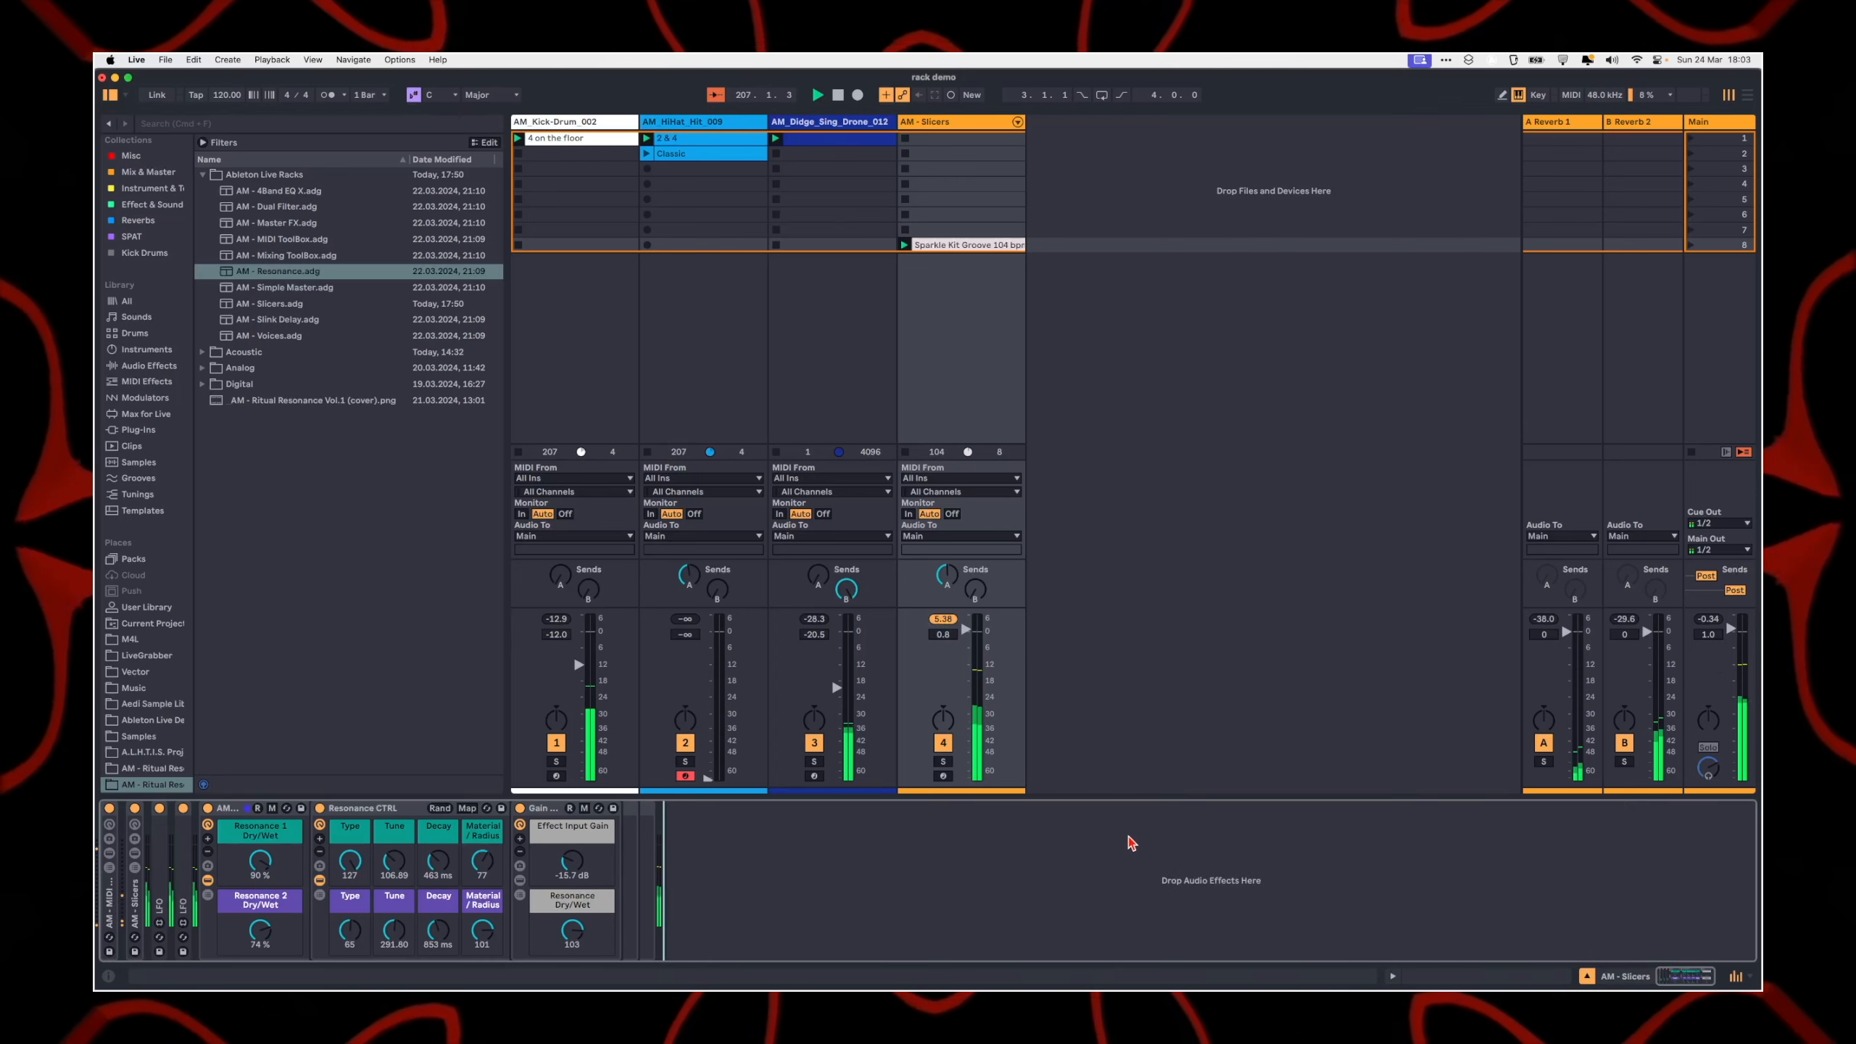
{"action": "left_click", "coordinate": [285, 286]}
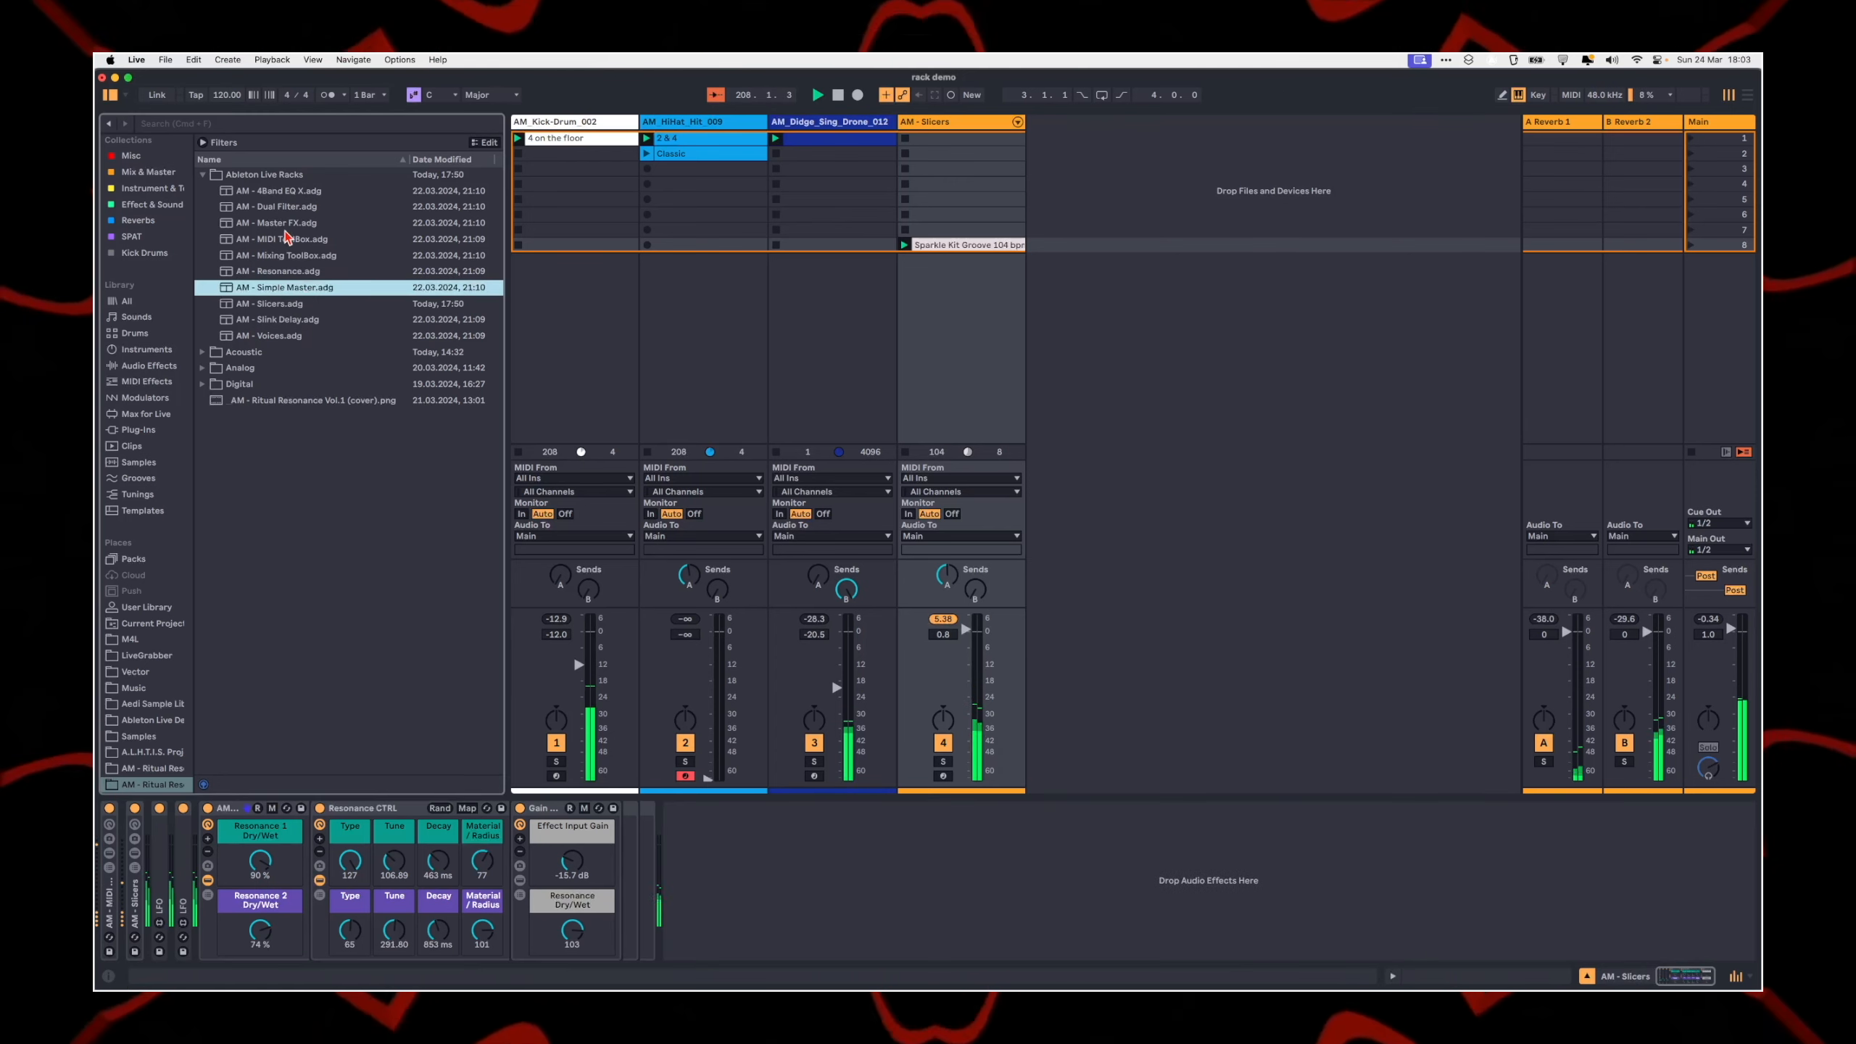
{"action": "left_click", "coordinate": [256, 303]}
{"action": "left_click", "coordinate": [256, 319]}
{"action": "left_click", "coordinate": [256, 335]}
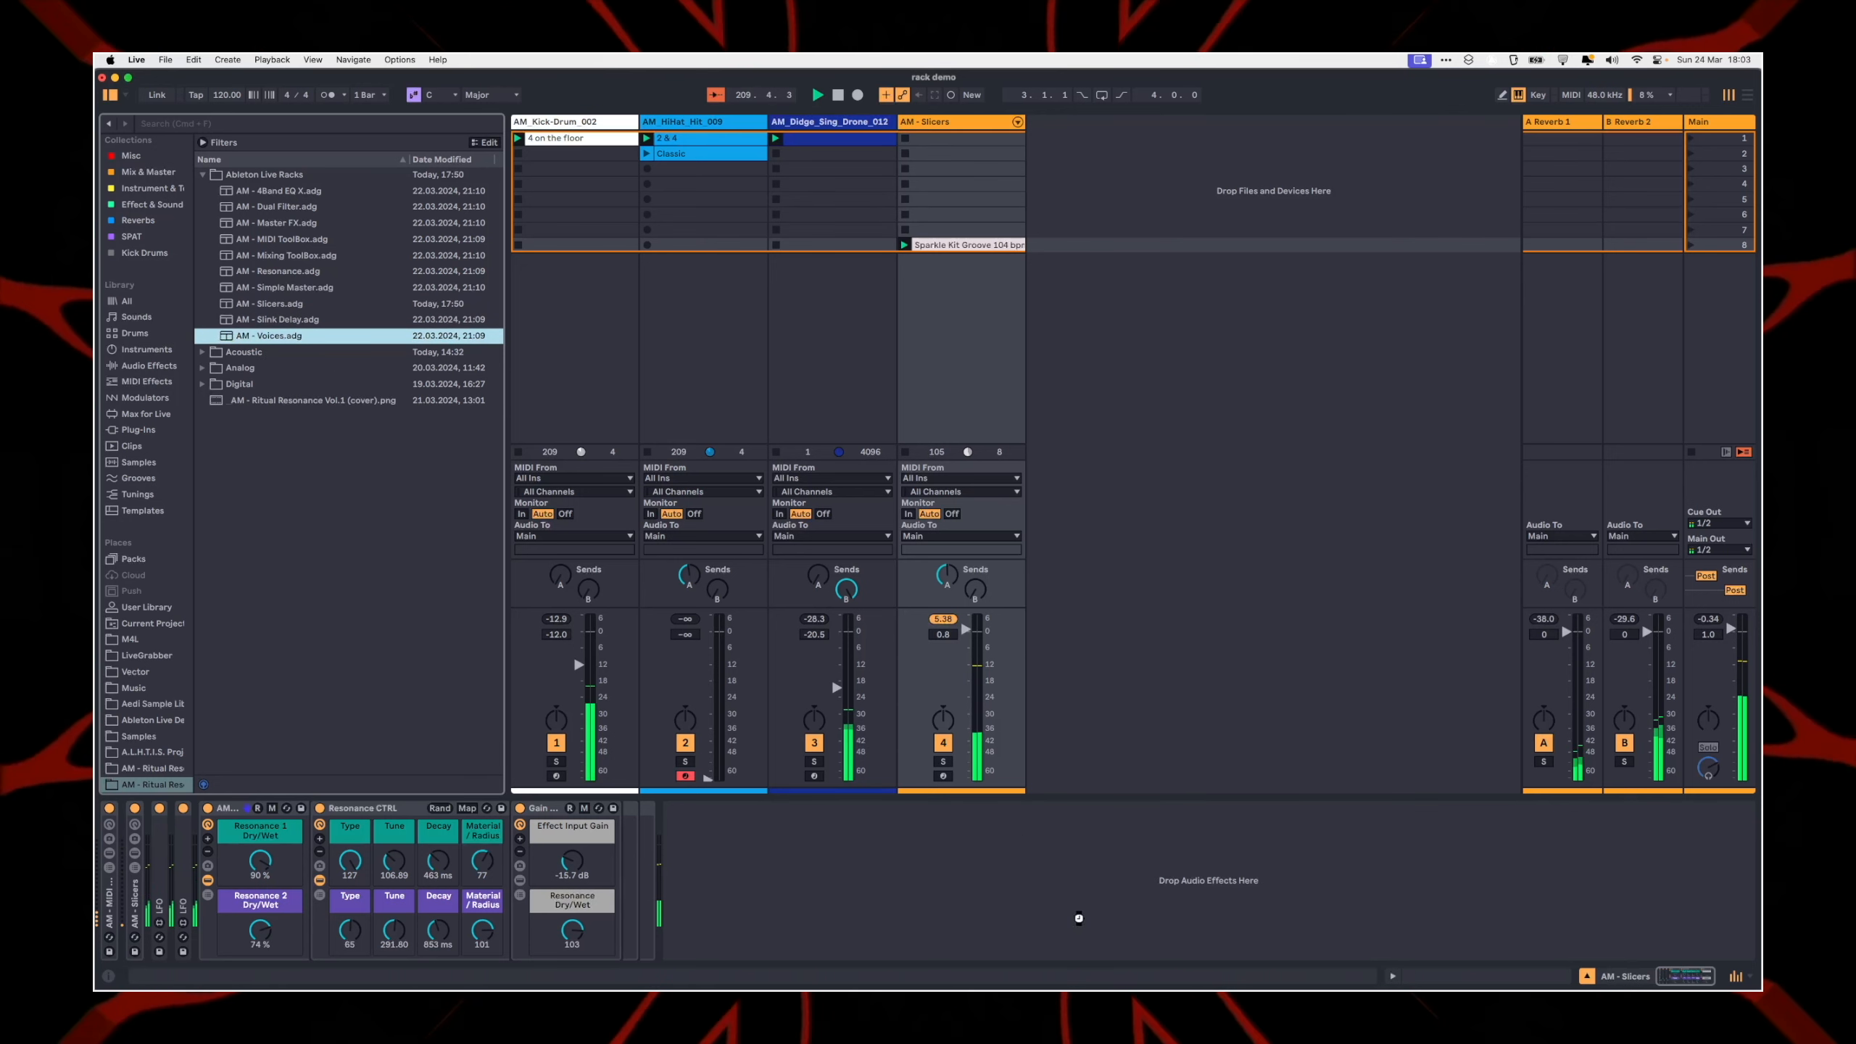
{"action": "left_click_drag", "start_coordinate": [969, 877], "coordinate": [972, 884]}
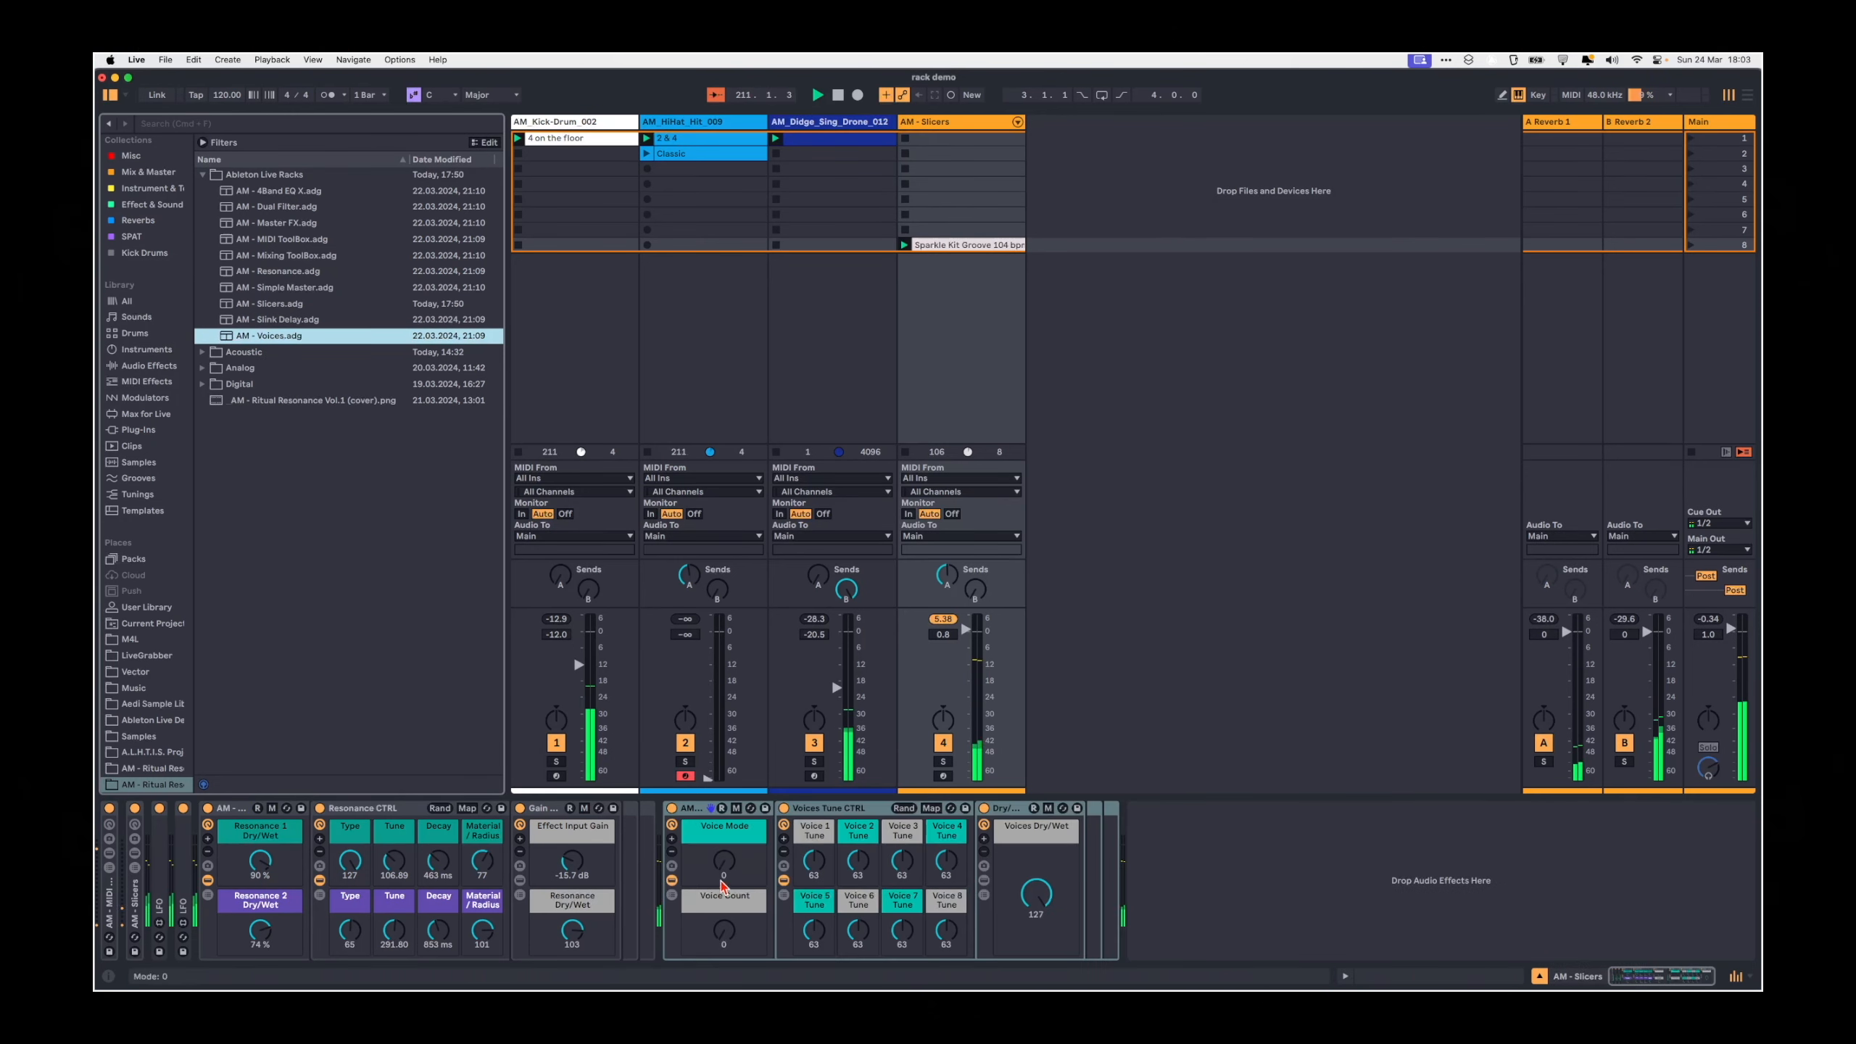
{"action": "left_click", "coordinate": [711, 830]}
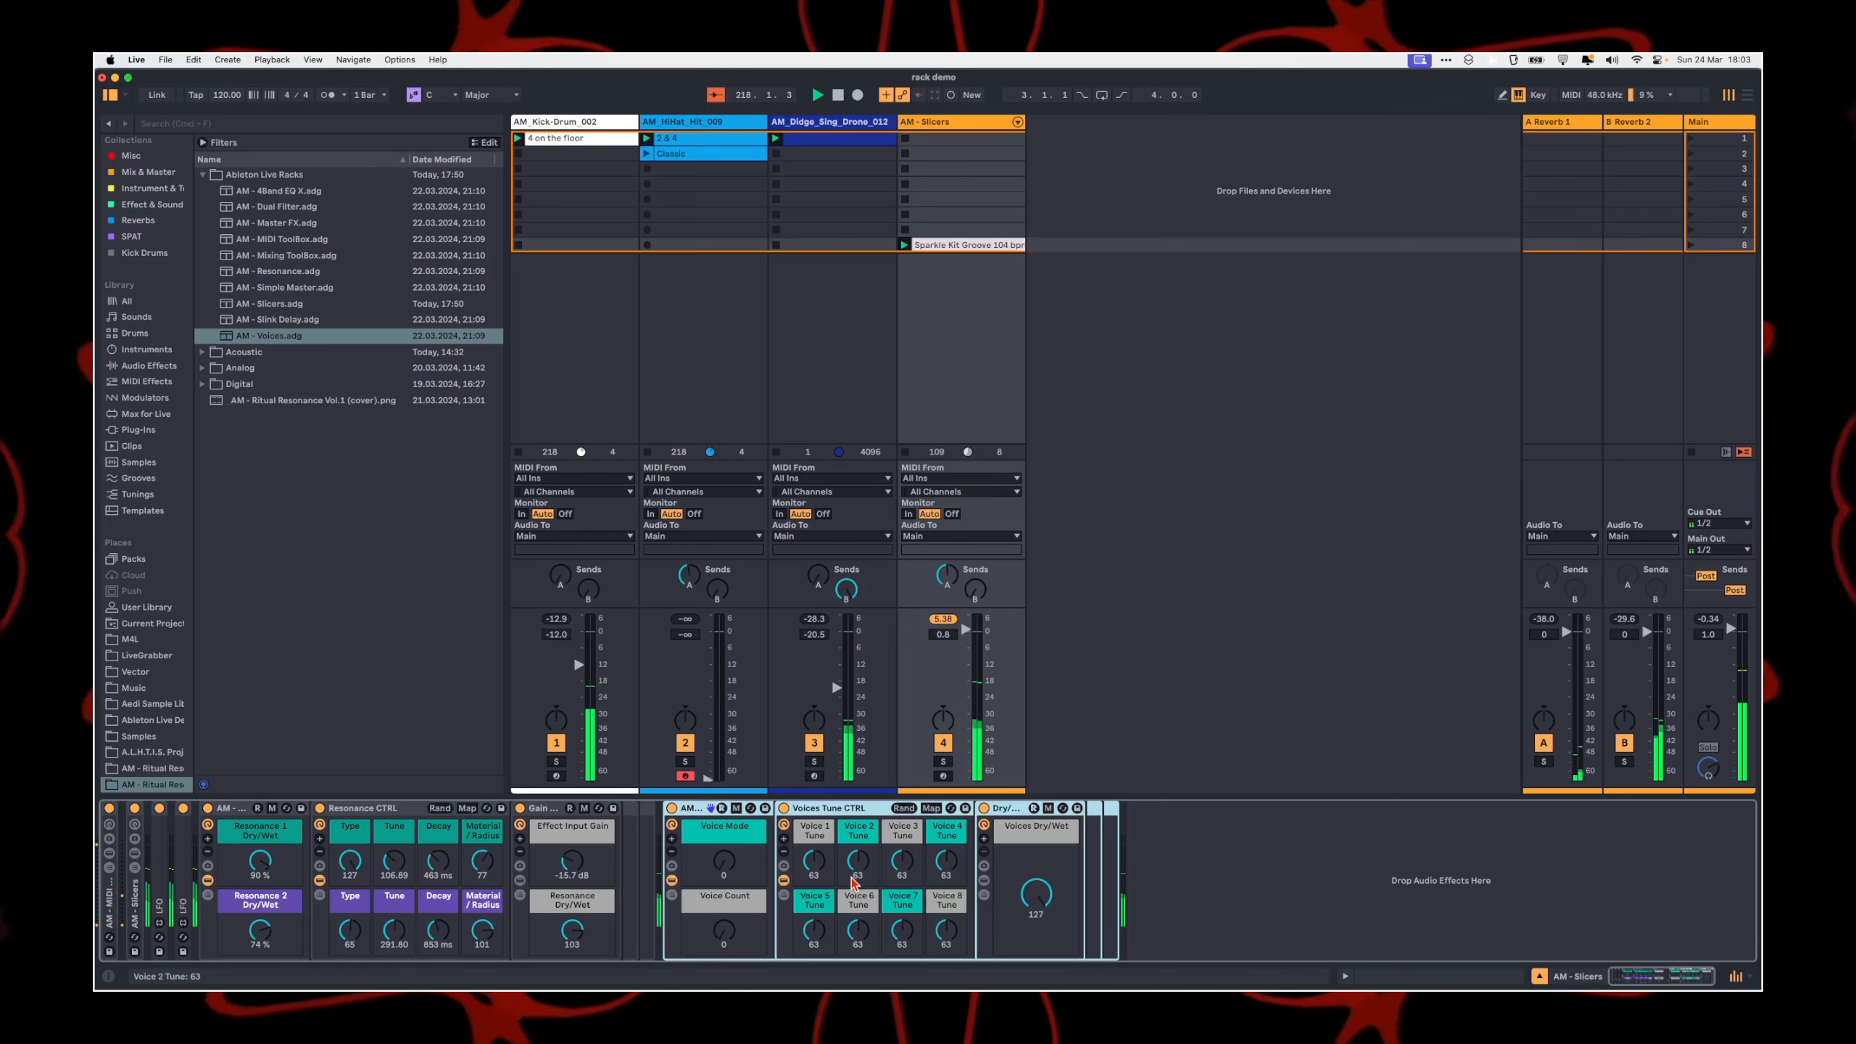
Step: Load Wavetable on a temporary new MIDI track to show its Shimmer unison mode, and delete that track
{"action": "right_click", "coordinate": [1153, 300]}
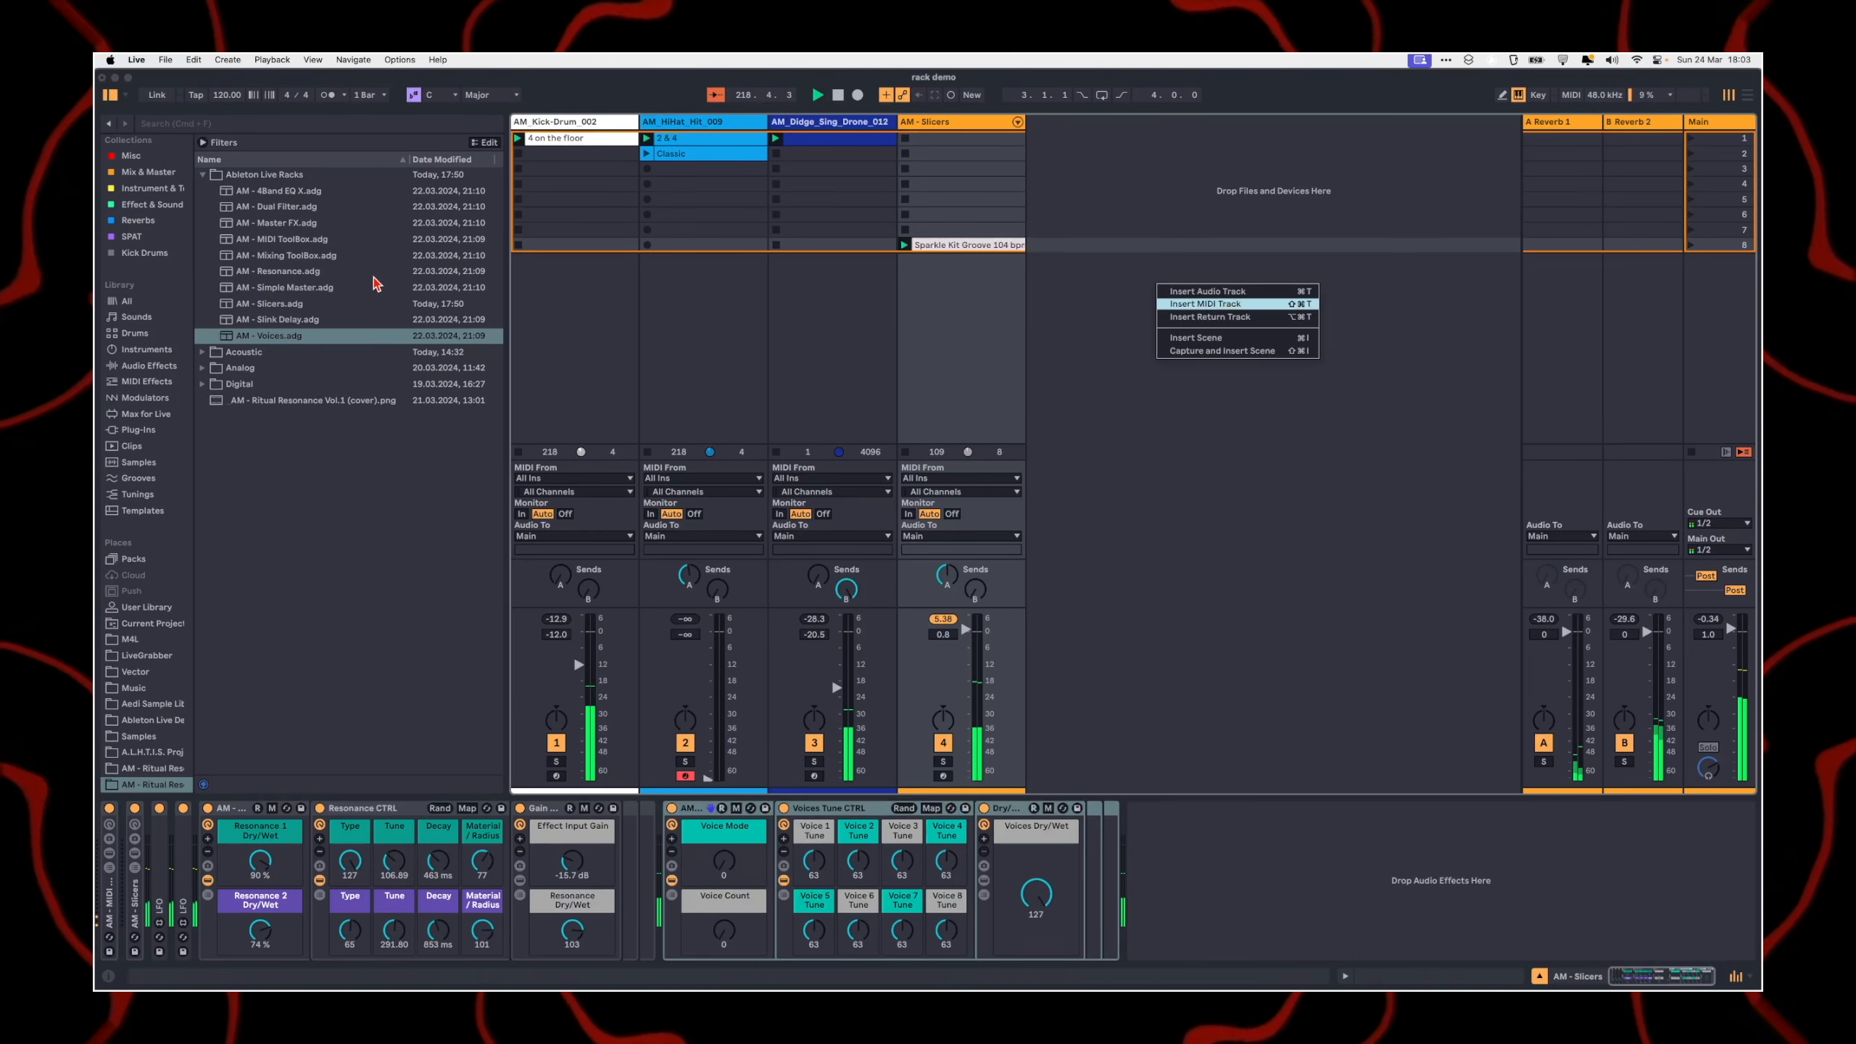
{"action": "key", "text": "super+f"}
{"action": "type", "text": "wave"}
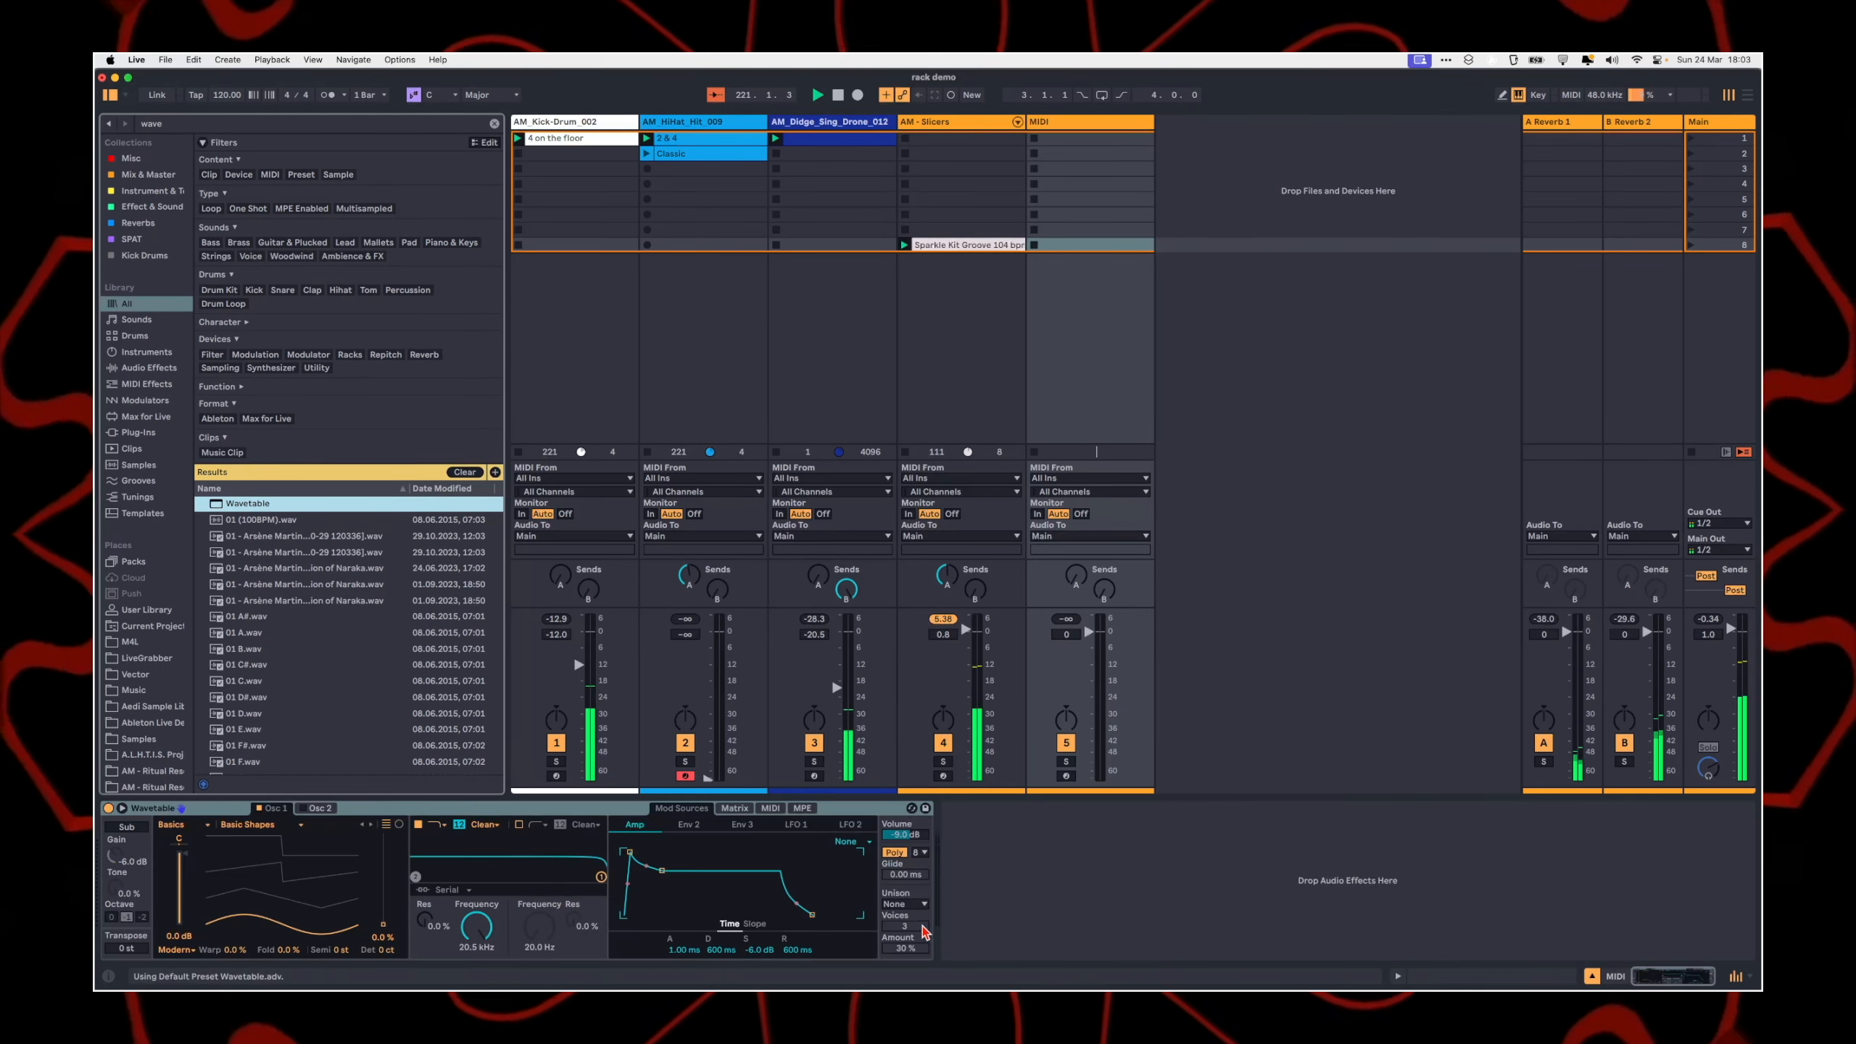
{"action": "left_click", "coordinate": [905, 905]}
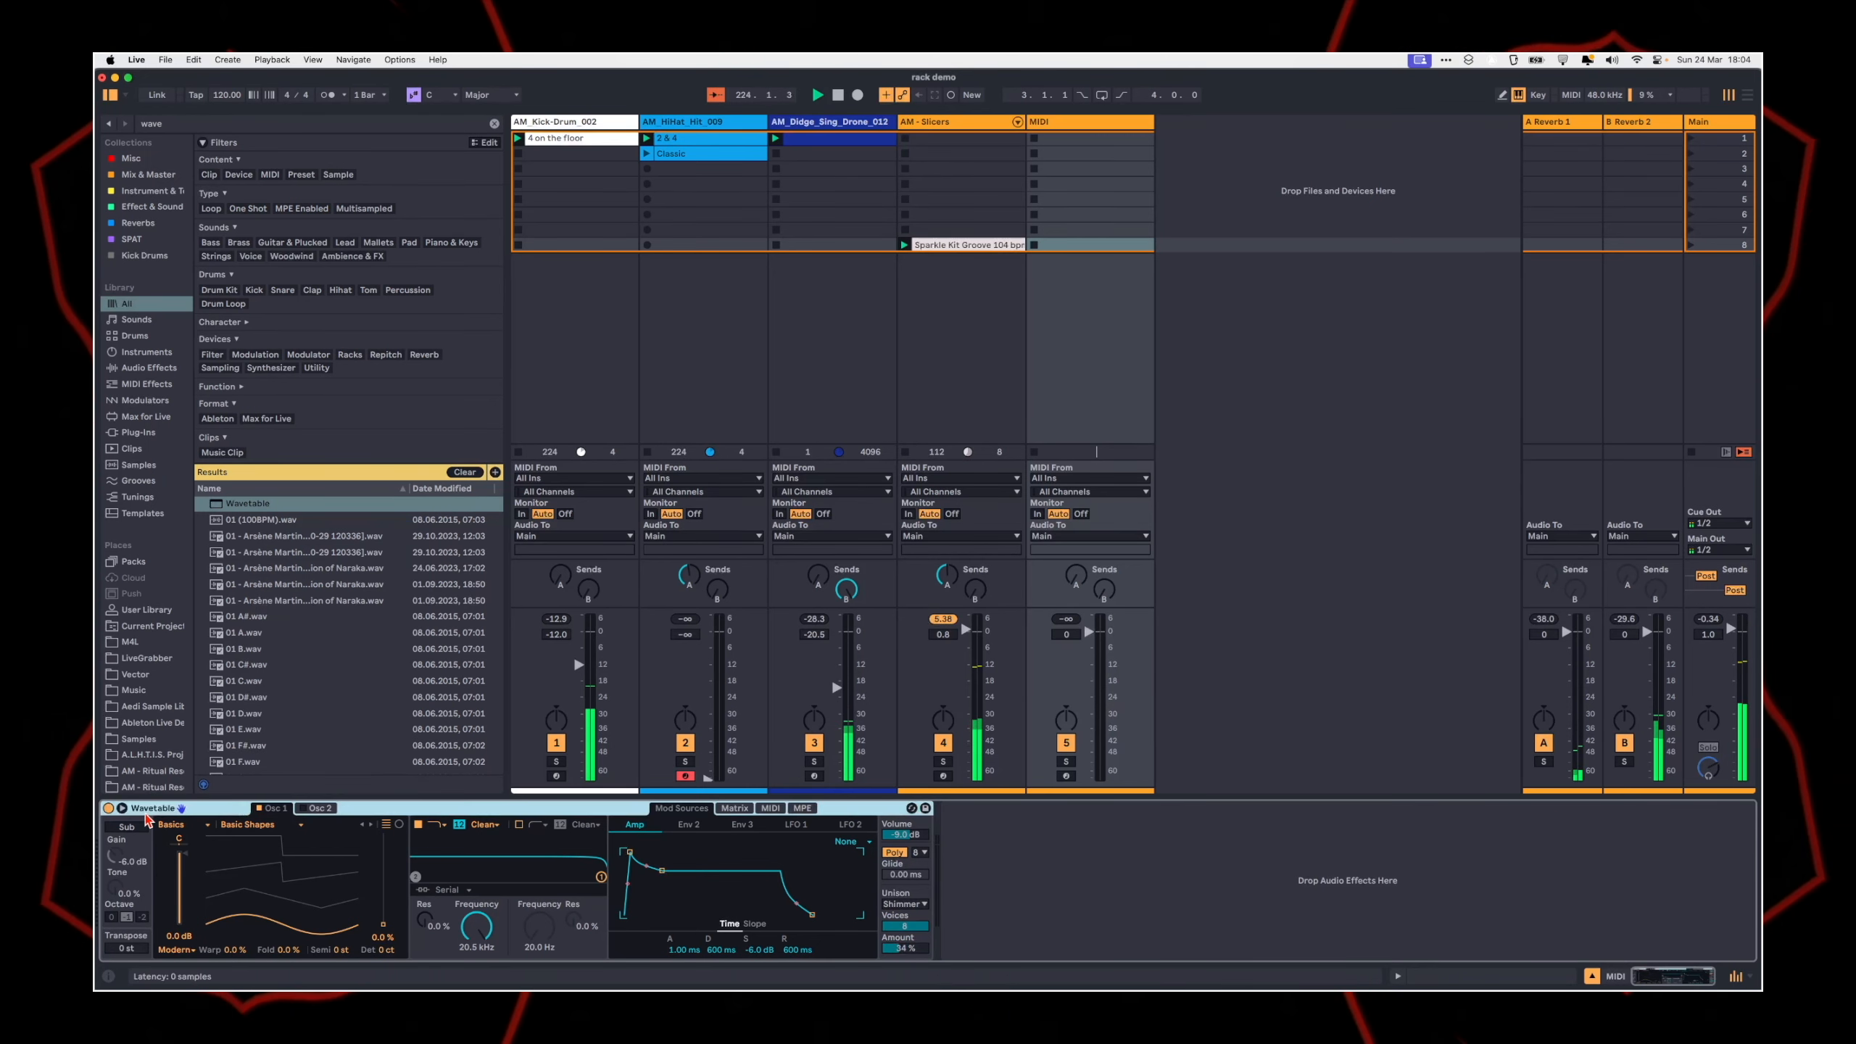
{"action": "left_click", "coordinate": [1089, 123]}
{"action": "key", "text": "Delete"}
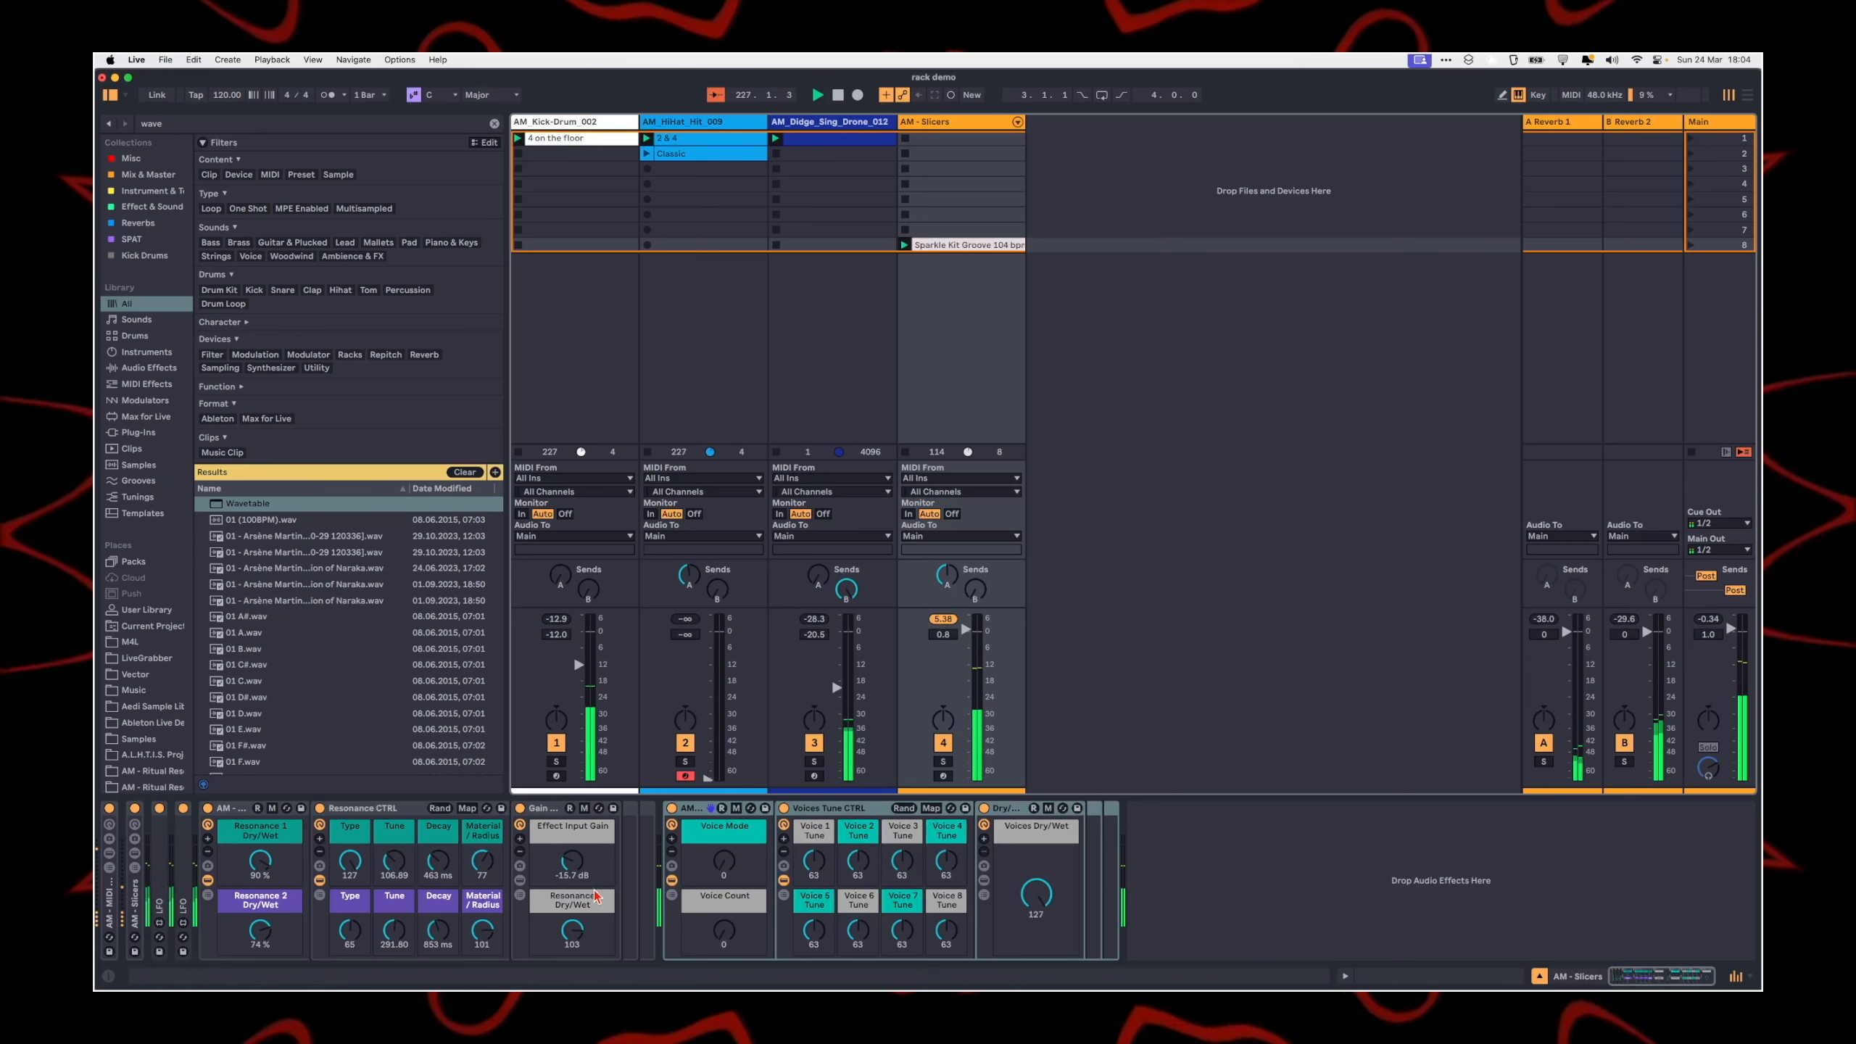
Step: Try the AM - Voices rack's Voice Mode macro at 64 and return it to 0
{"action": "left_click", "coordinate": [871, 822]}
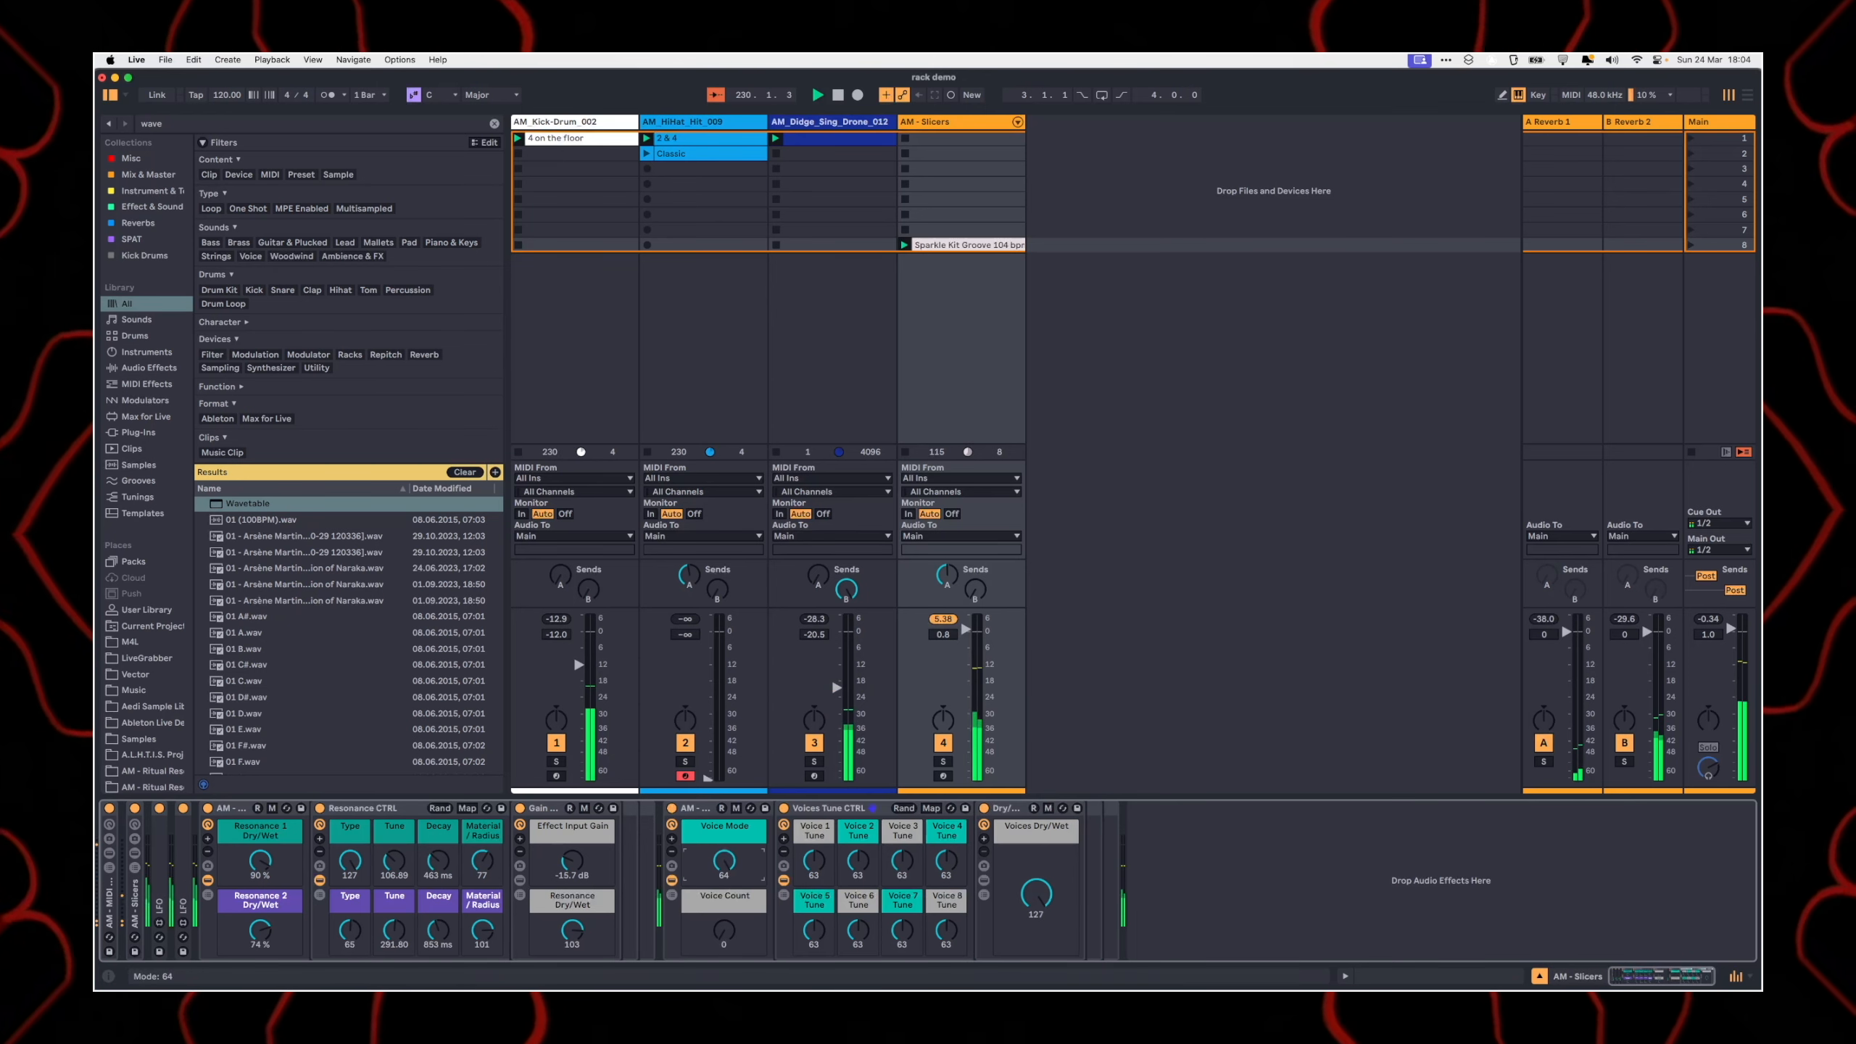
{"action": "mouse_move", "coordinate": [724, 862]}
{"action": "left_mouse_down"}
{"action": "mouse_move", "coordinate": [724, 834]}
{"action": "mouse_move", "coordinate": [722, 914]}
{"action": "mouse_move", "coordinate": [722, 860]}
{"action": "mouse_move", "coordinate": [723, 877]}
{"action": "left_mouse_up"}
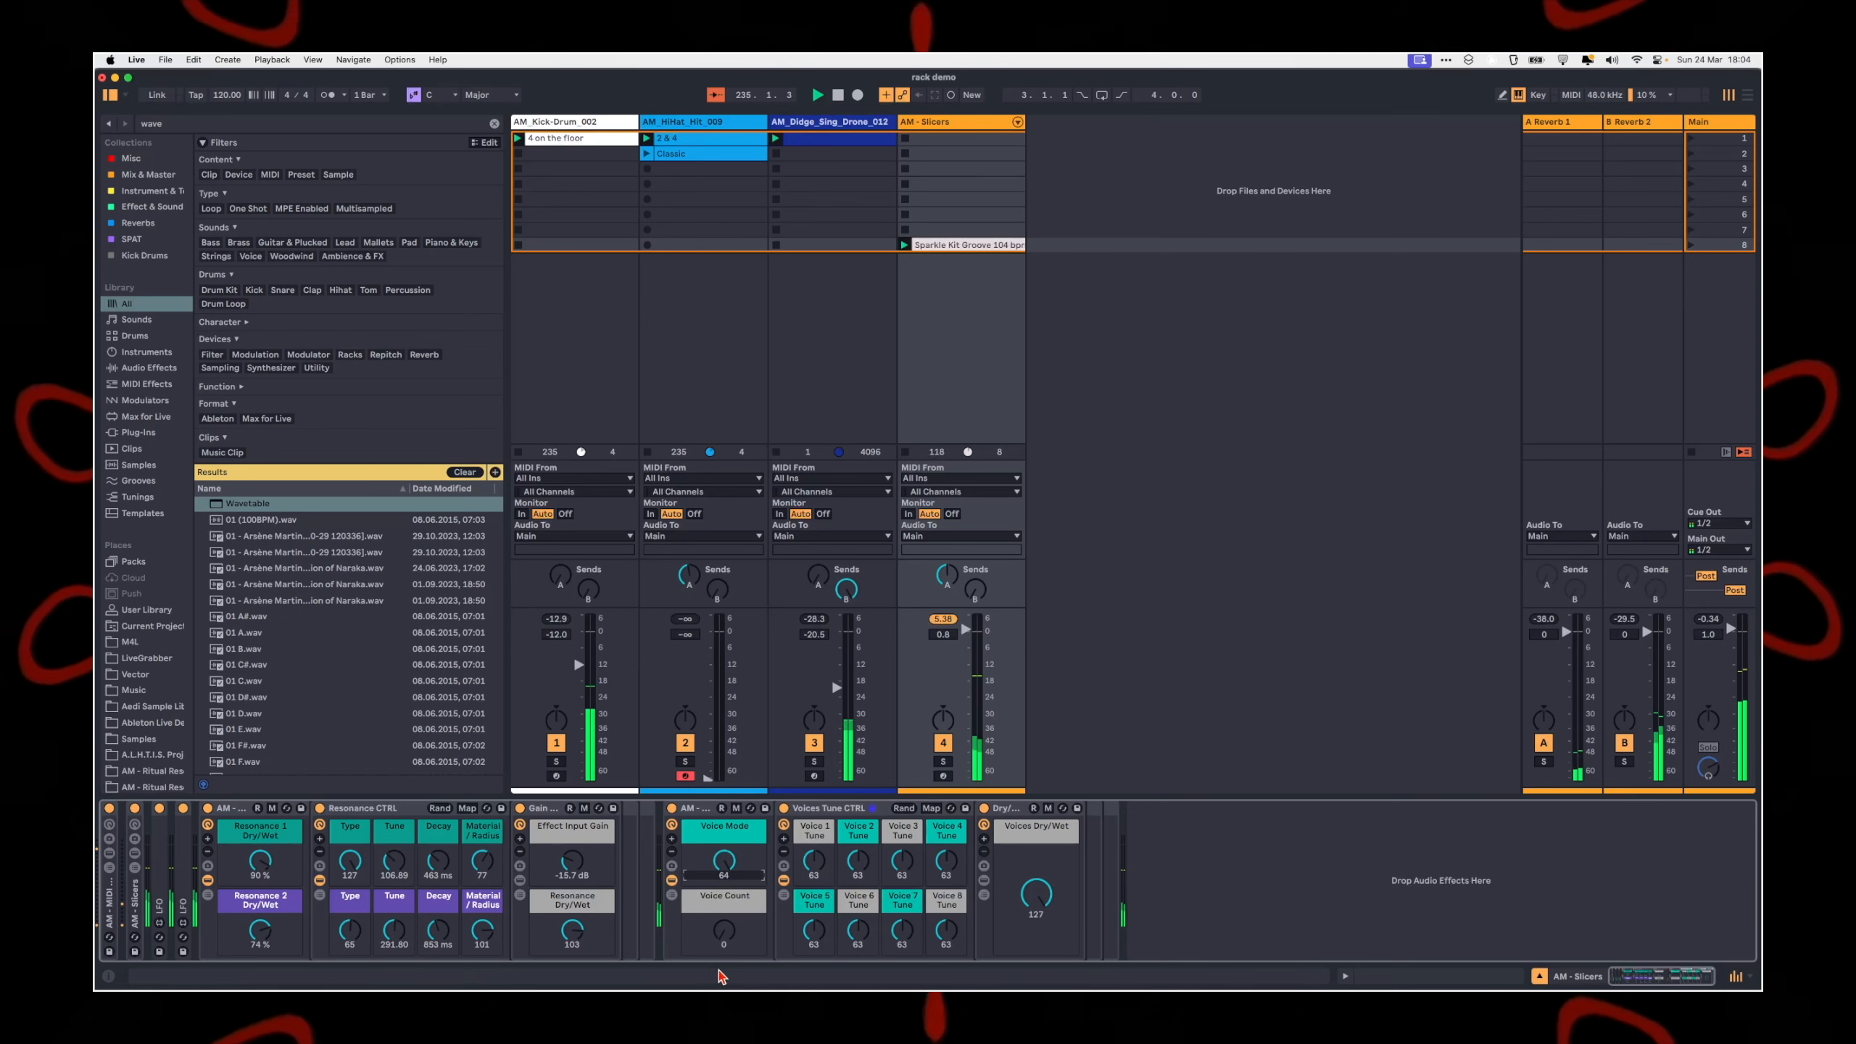
{"action": "left_click_drag", "start_coordinate": [714, 878], "coordinate": [711, 888]}
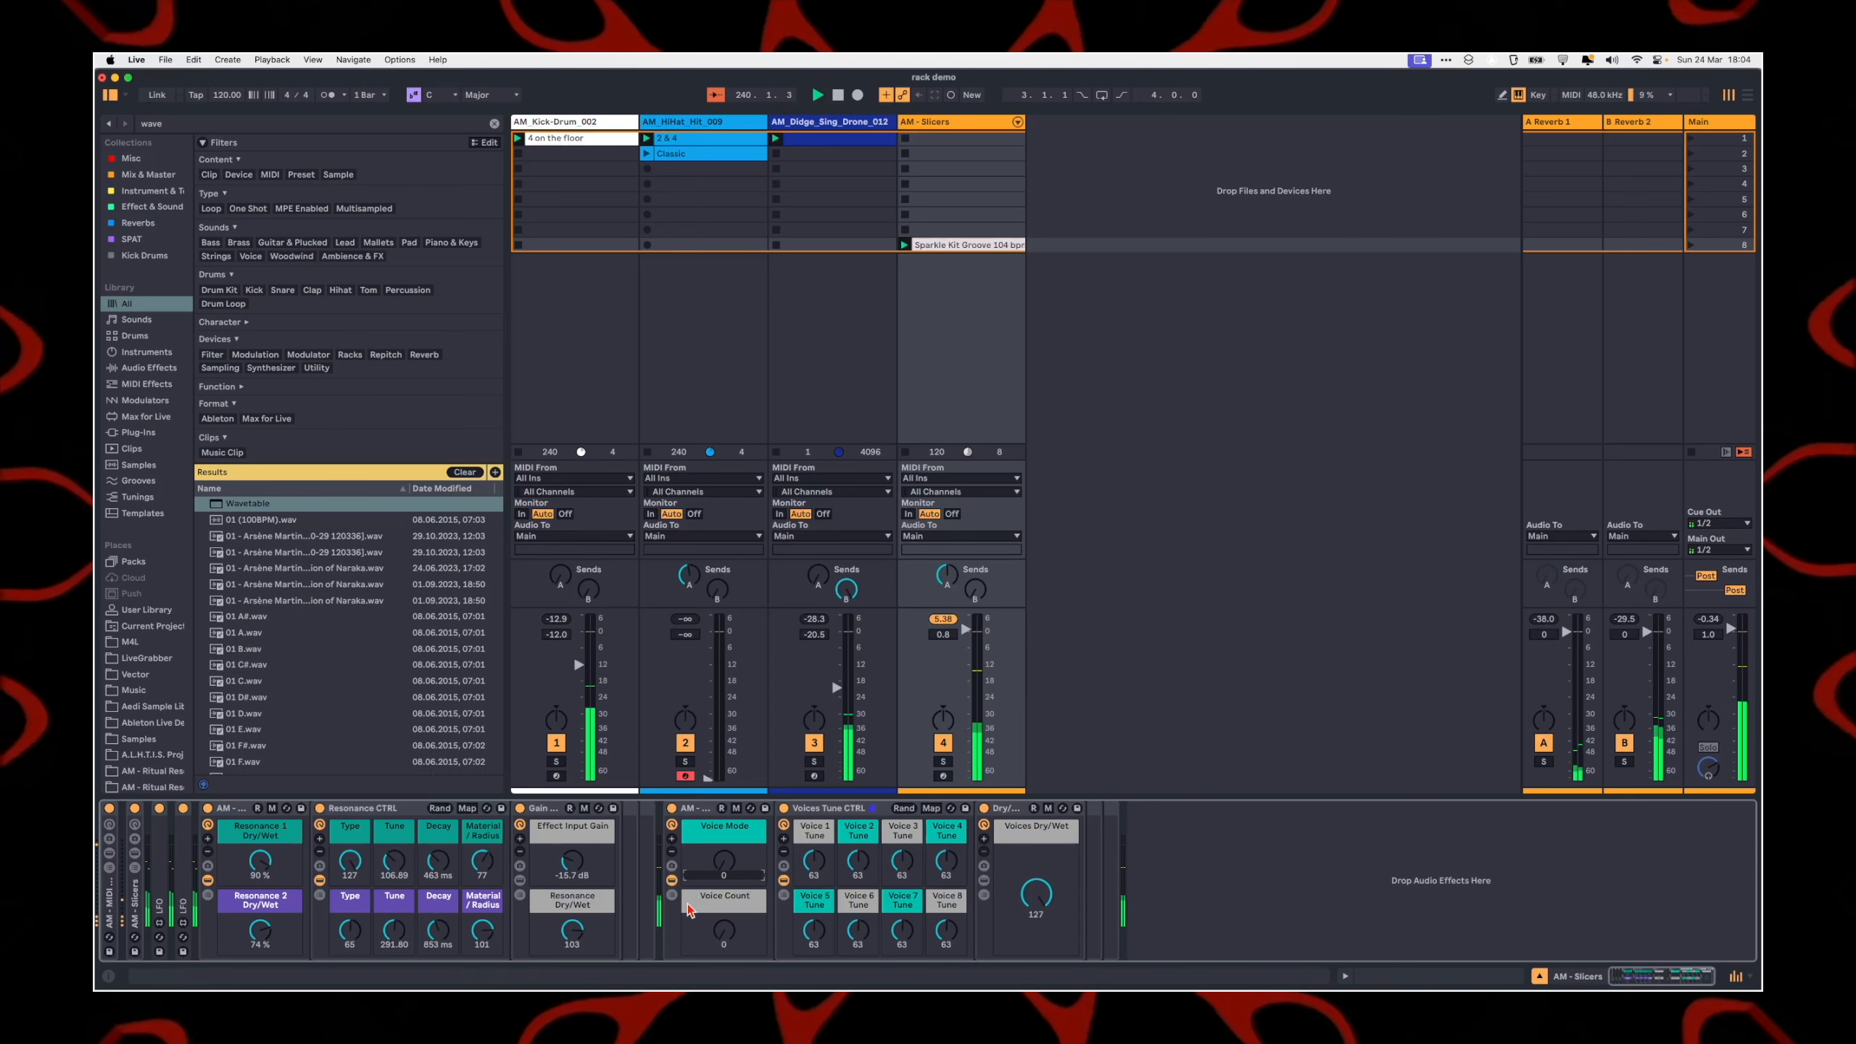
{"action": "key", "text": "shift+question"}
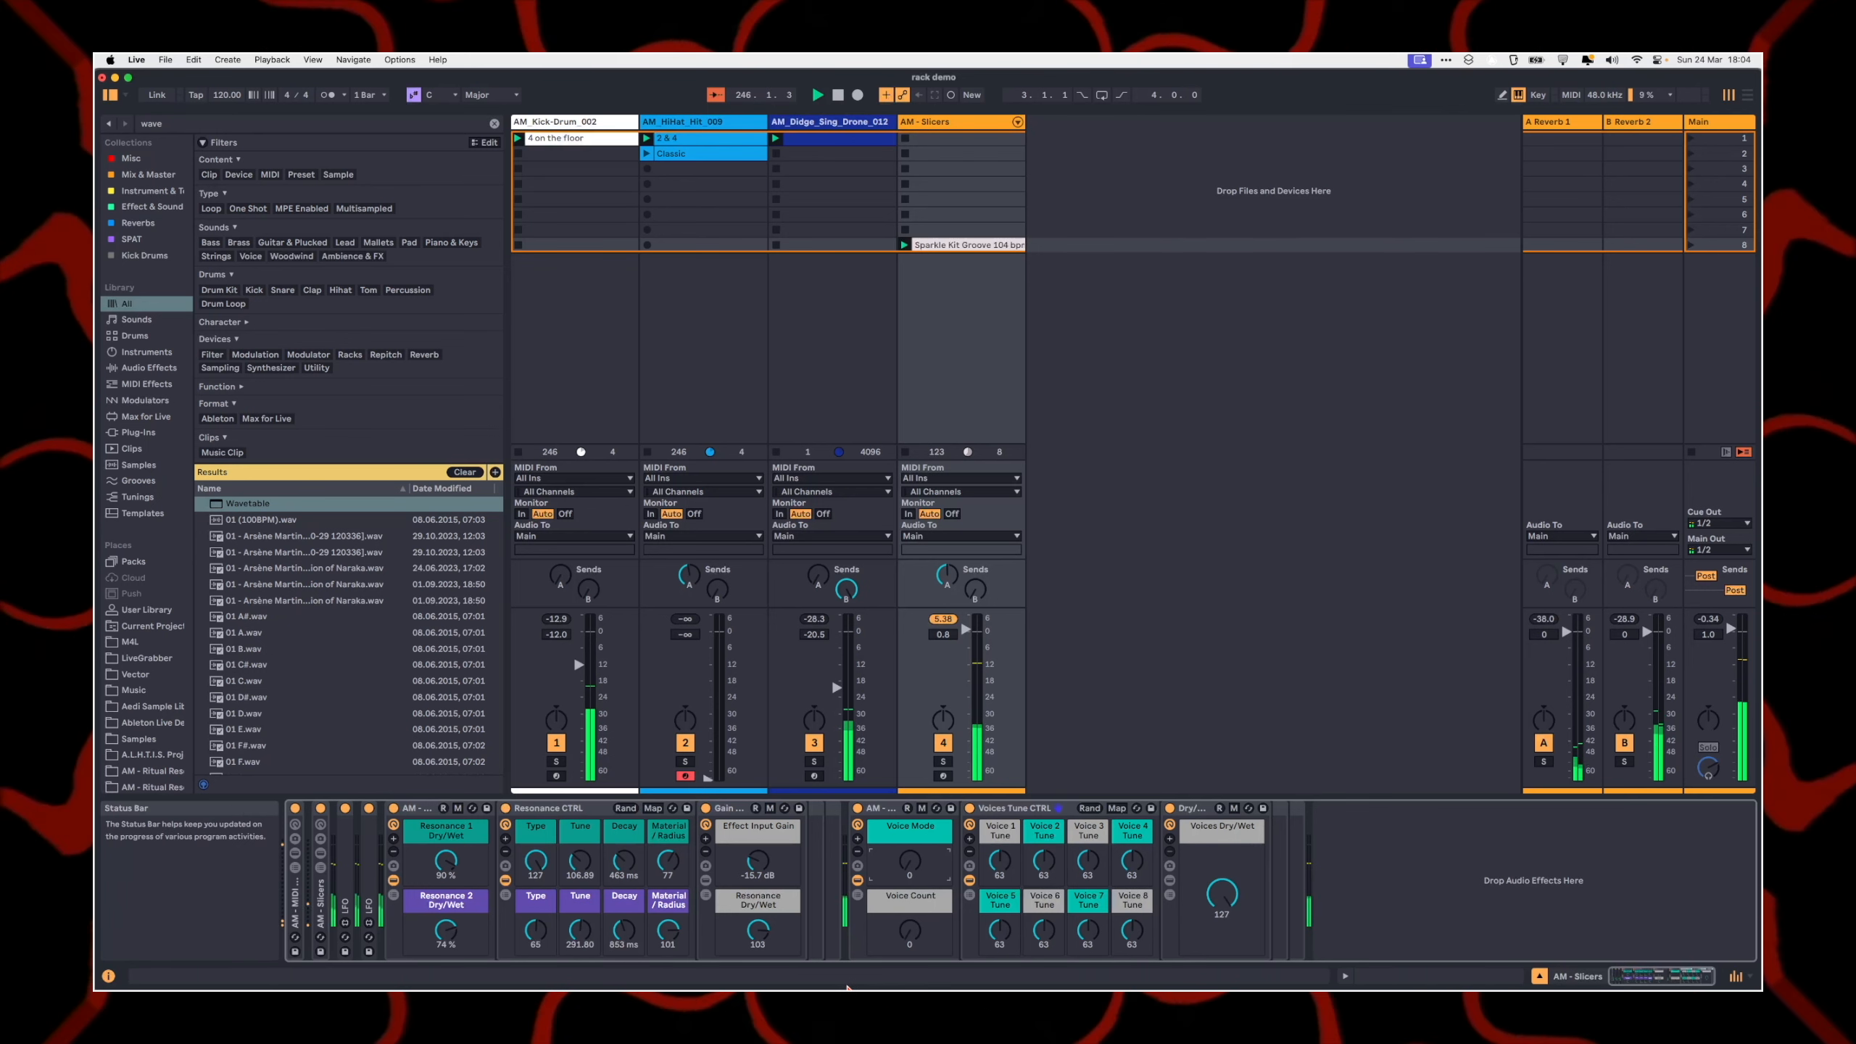
{"action": "key", "text": "shift+slash"}
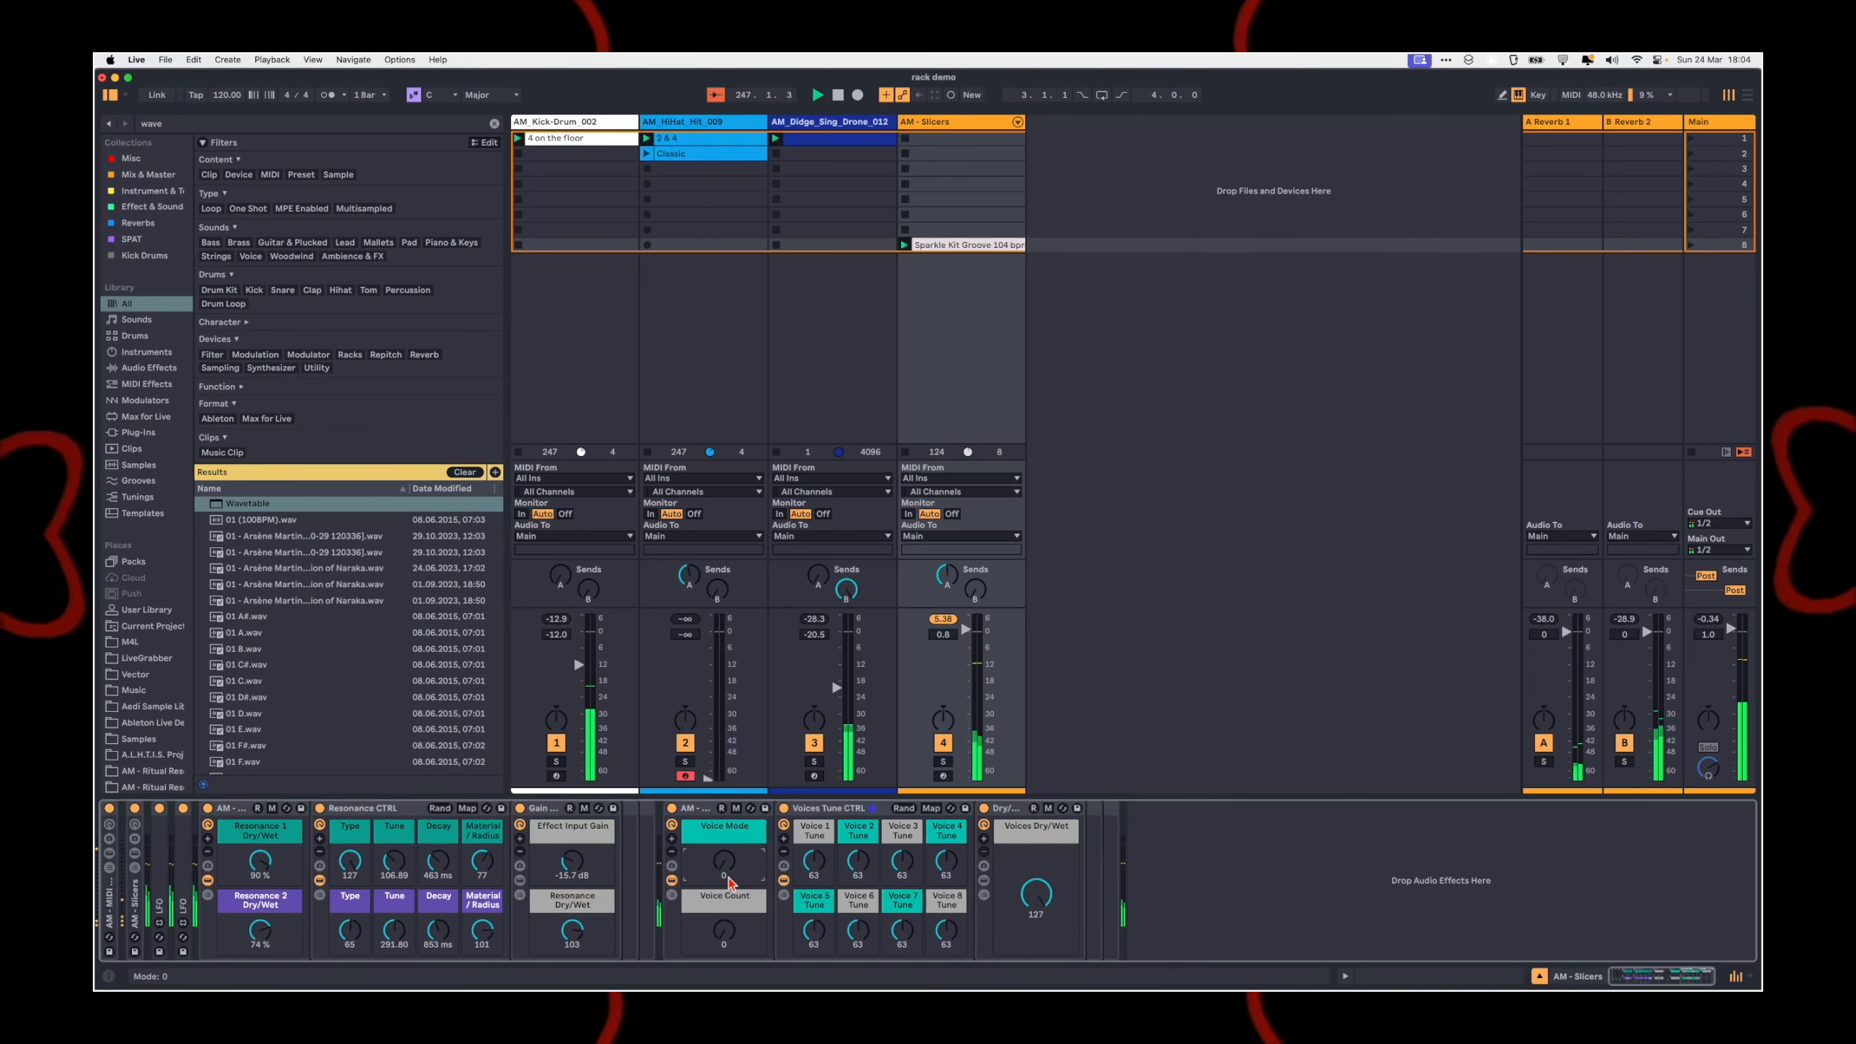
Step: Set Voice Count to 6 and balance the Kick-Drum, Didge and AM - Slicers track volumes to -24.5, -29.4 and 2.6 dB
{"action": "left_click", "coordinate": [724, 930]}
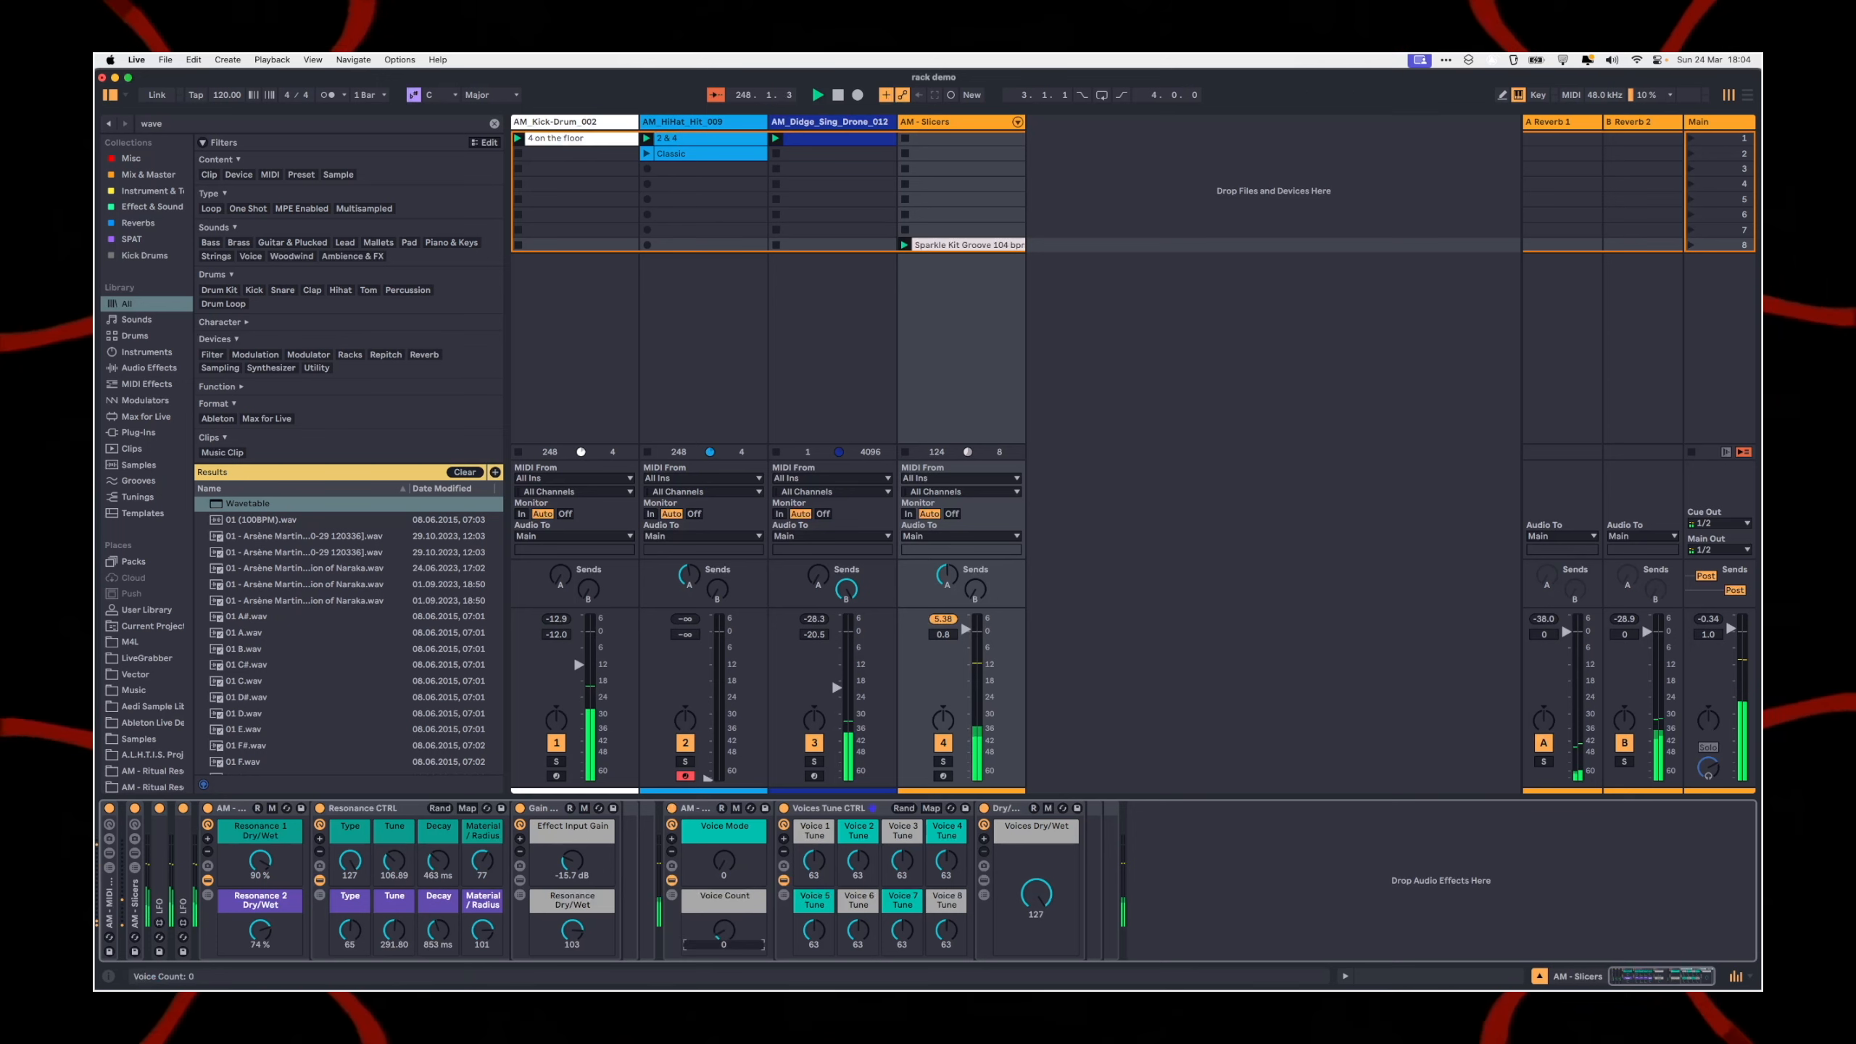
{"action": "left_click_drag", "start_coordinate": [723, 931], "coordinate": [723, 905]}
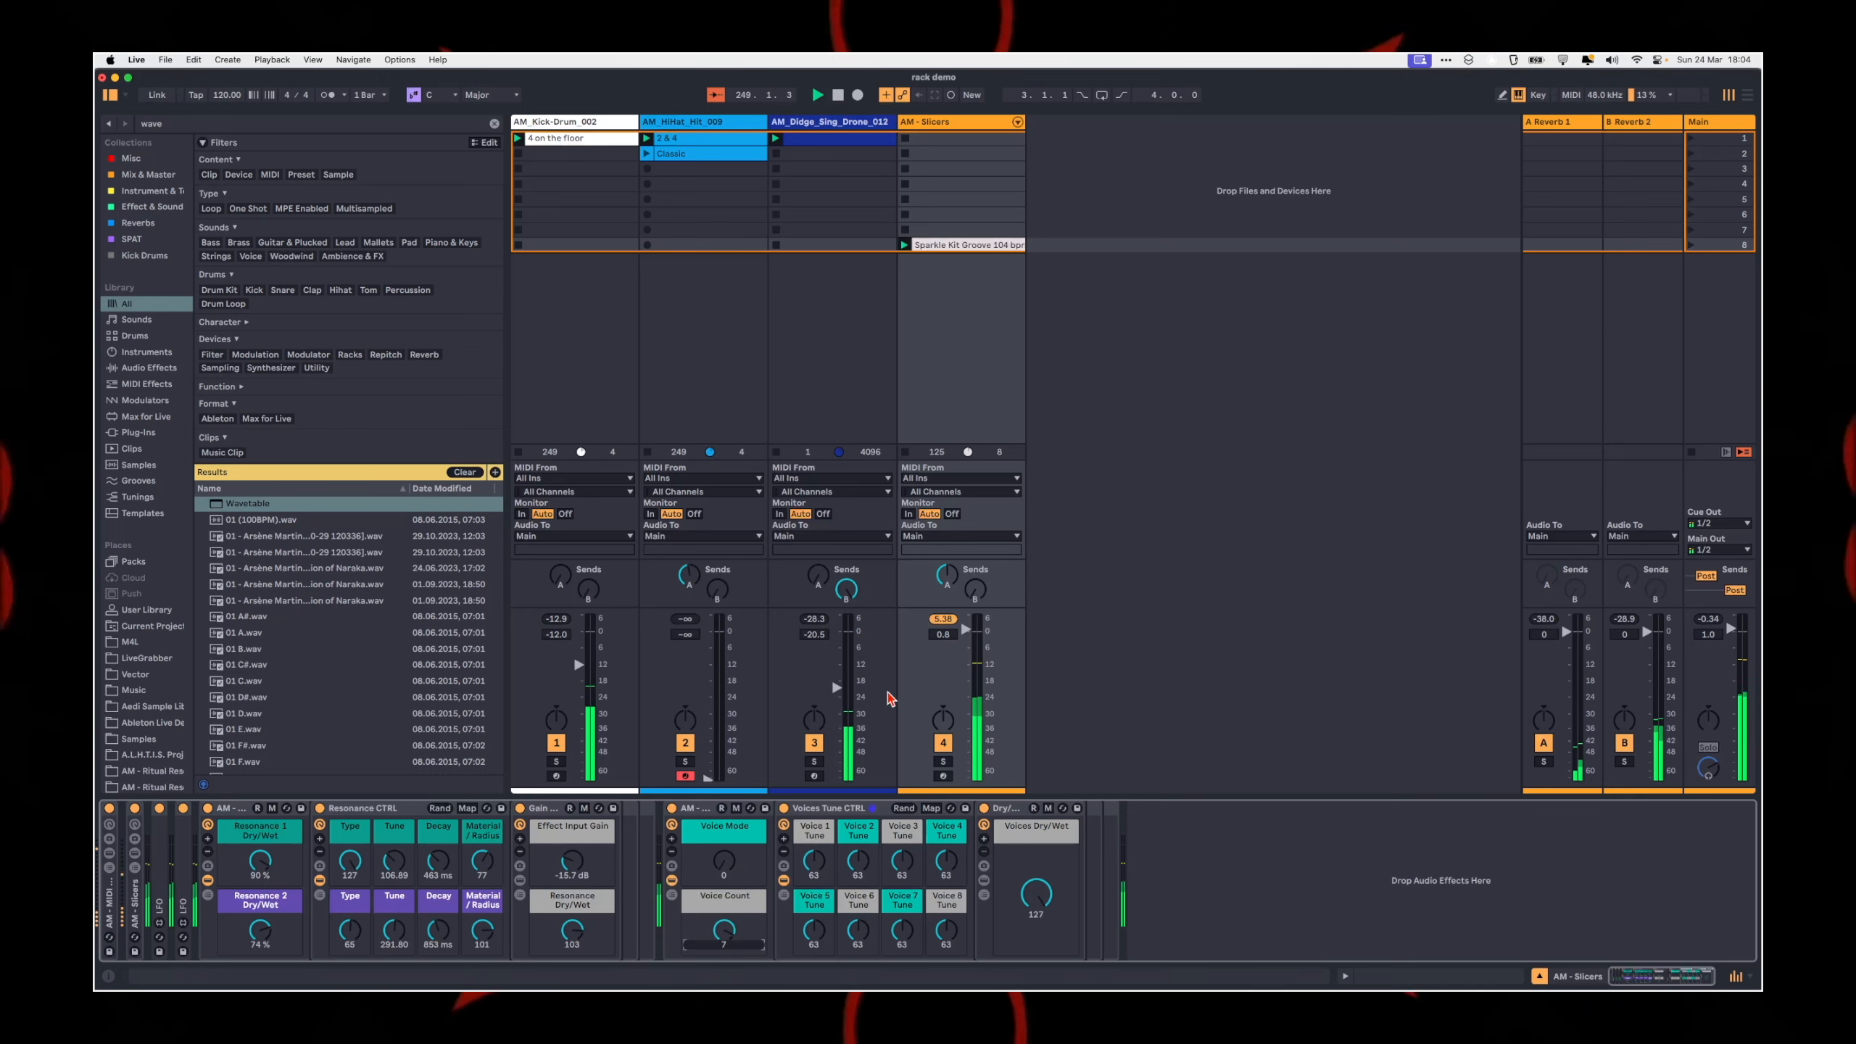
{"action": "left_click_drag", "start_coordinate": [578, 665], "coordinate": [578, 698]}
{"action": "left_click_drag", "start_coordinate": [836, 688], "coordinate": [837, 712]}
{"action": "left_click_drag", "start_coordinate": [965, 630], "coordinate": [965, 624]}
{"action": "left_click_drag", "start_coordinate": [723, 930], "coordinate": [724, 940]}
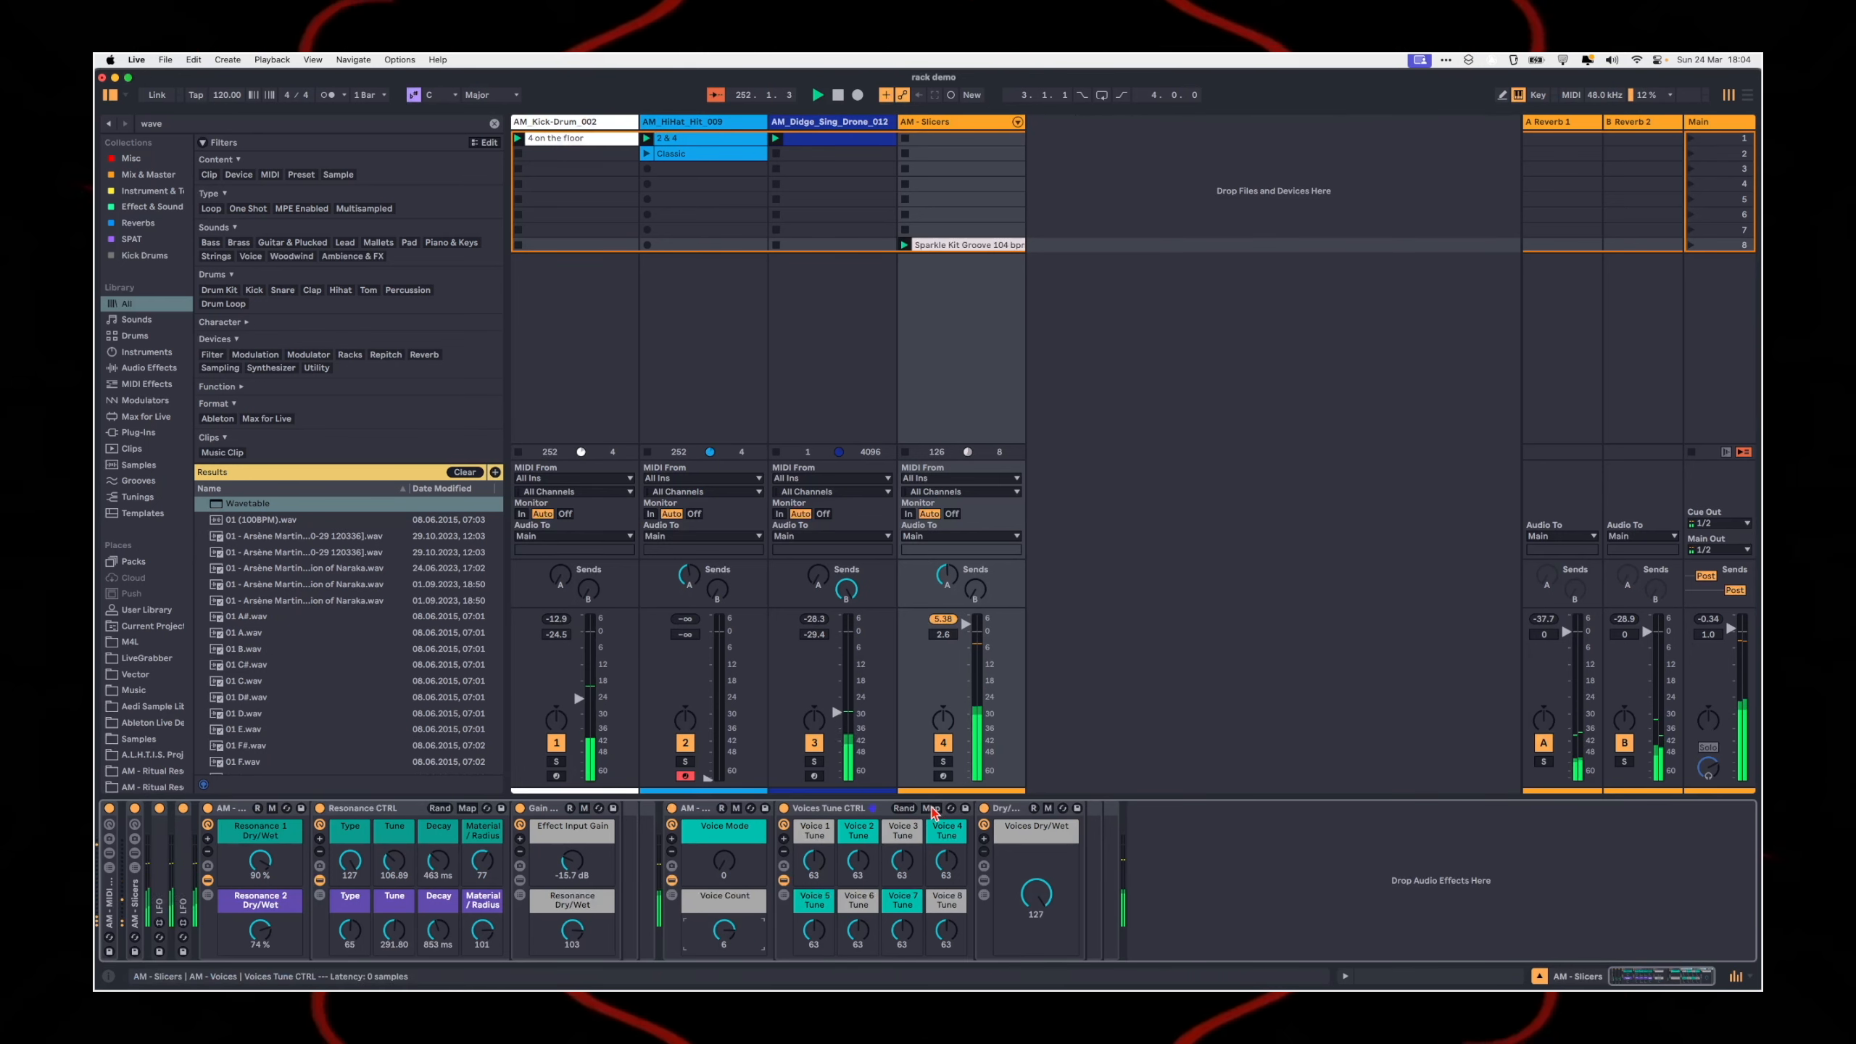
Step: Randomize the Voices Tune CTRL macros, try Voice Count at 7, and set Voice Mode to 64
{"action": "left_click", "coordinate": [904, 808]}
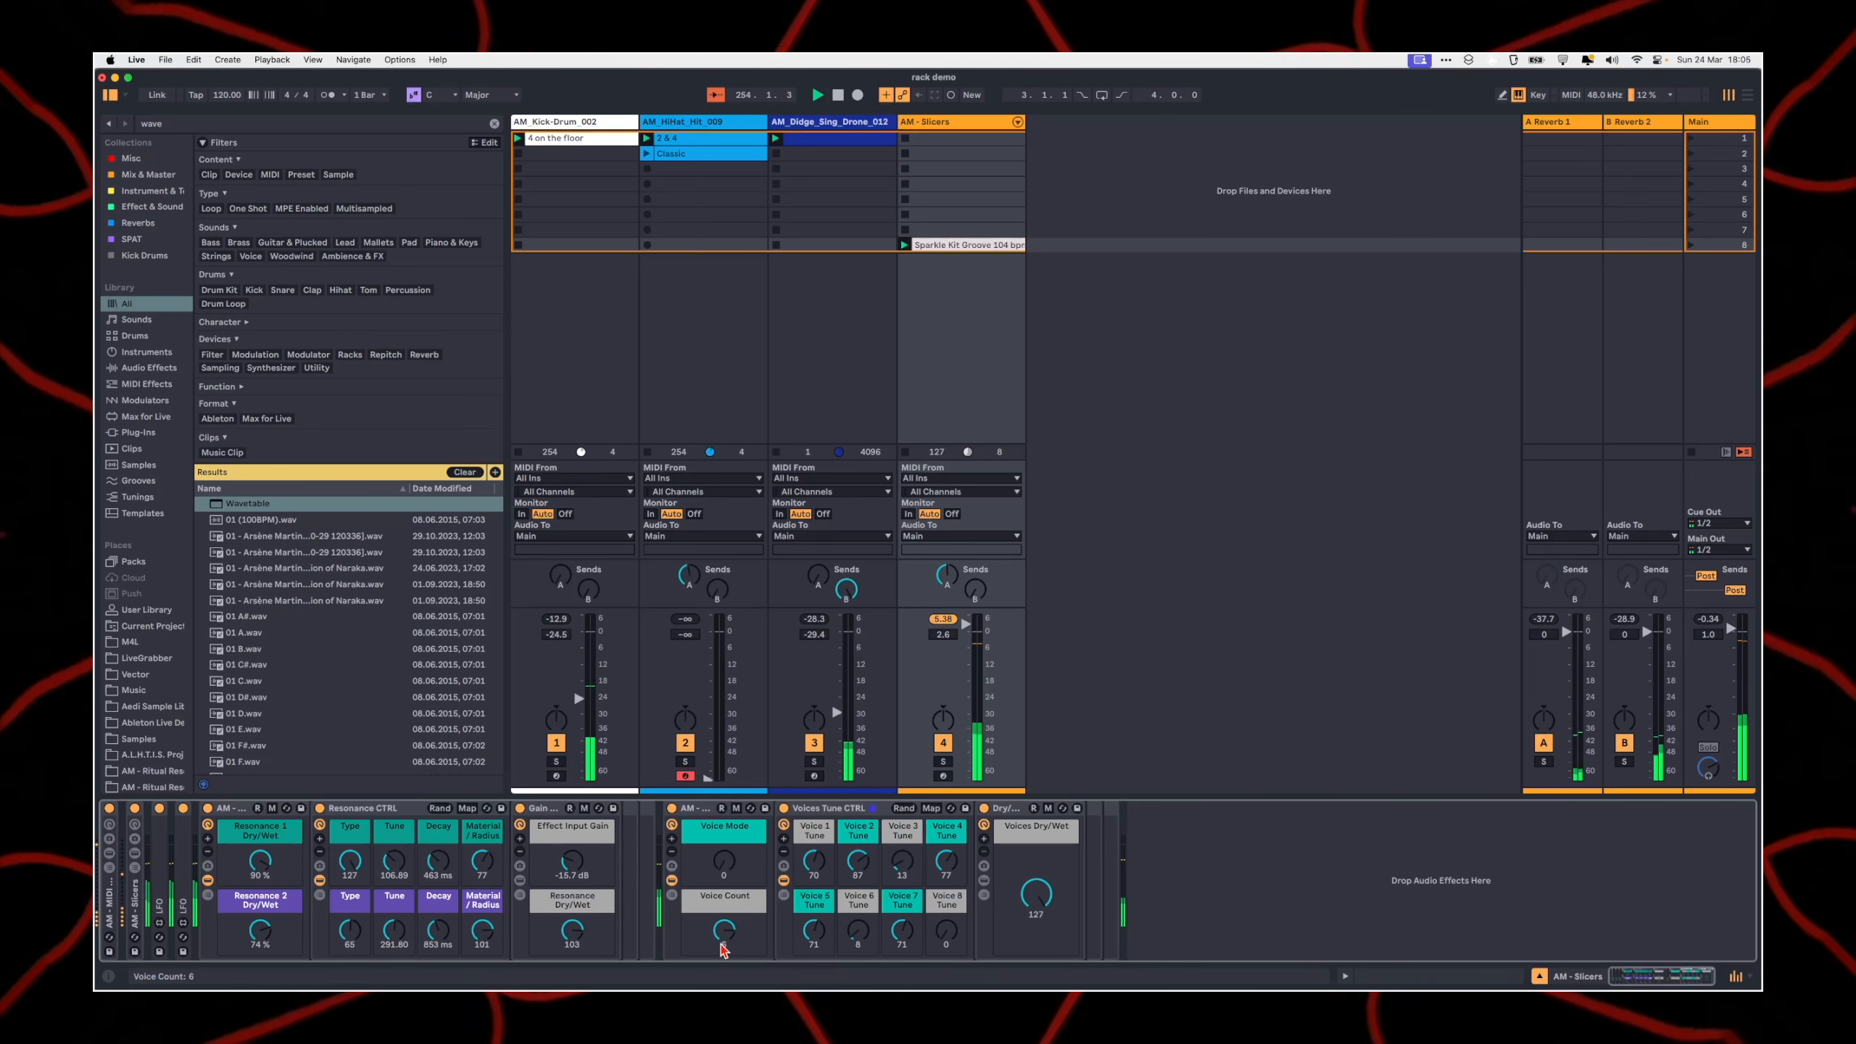
{"action": "left_click_drag", "start_coordinate": [723, 936], "coordinate": [723, 928]}
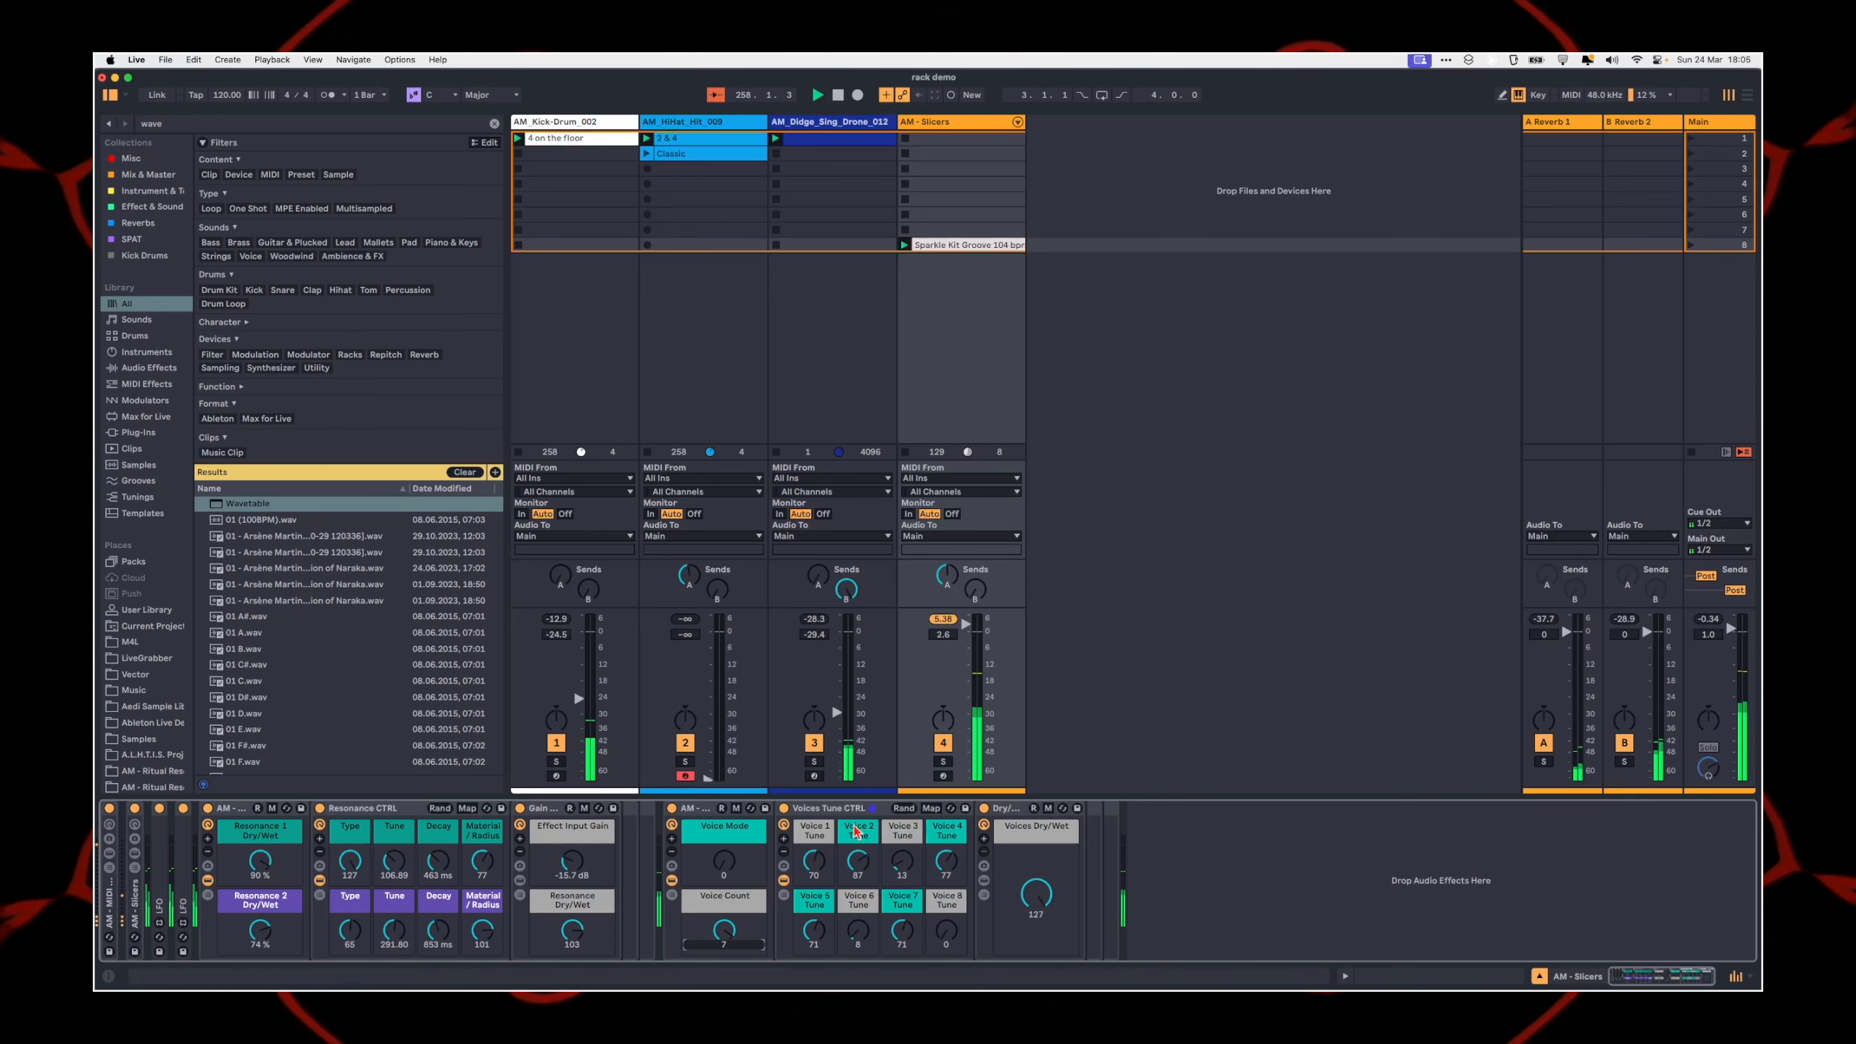
{"action": "left_click", "coordinate": [724, 863]}
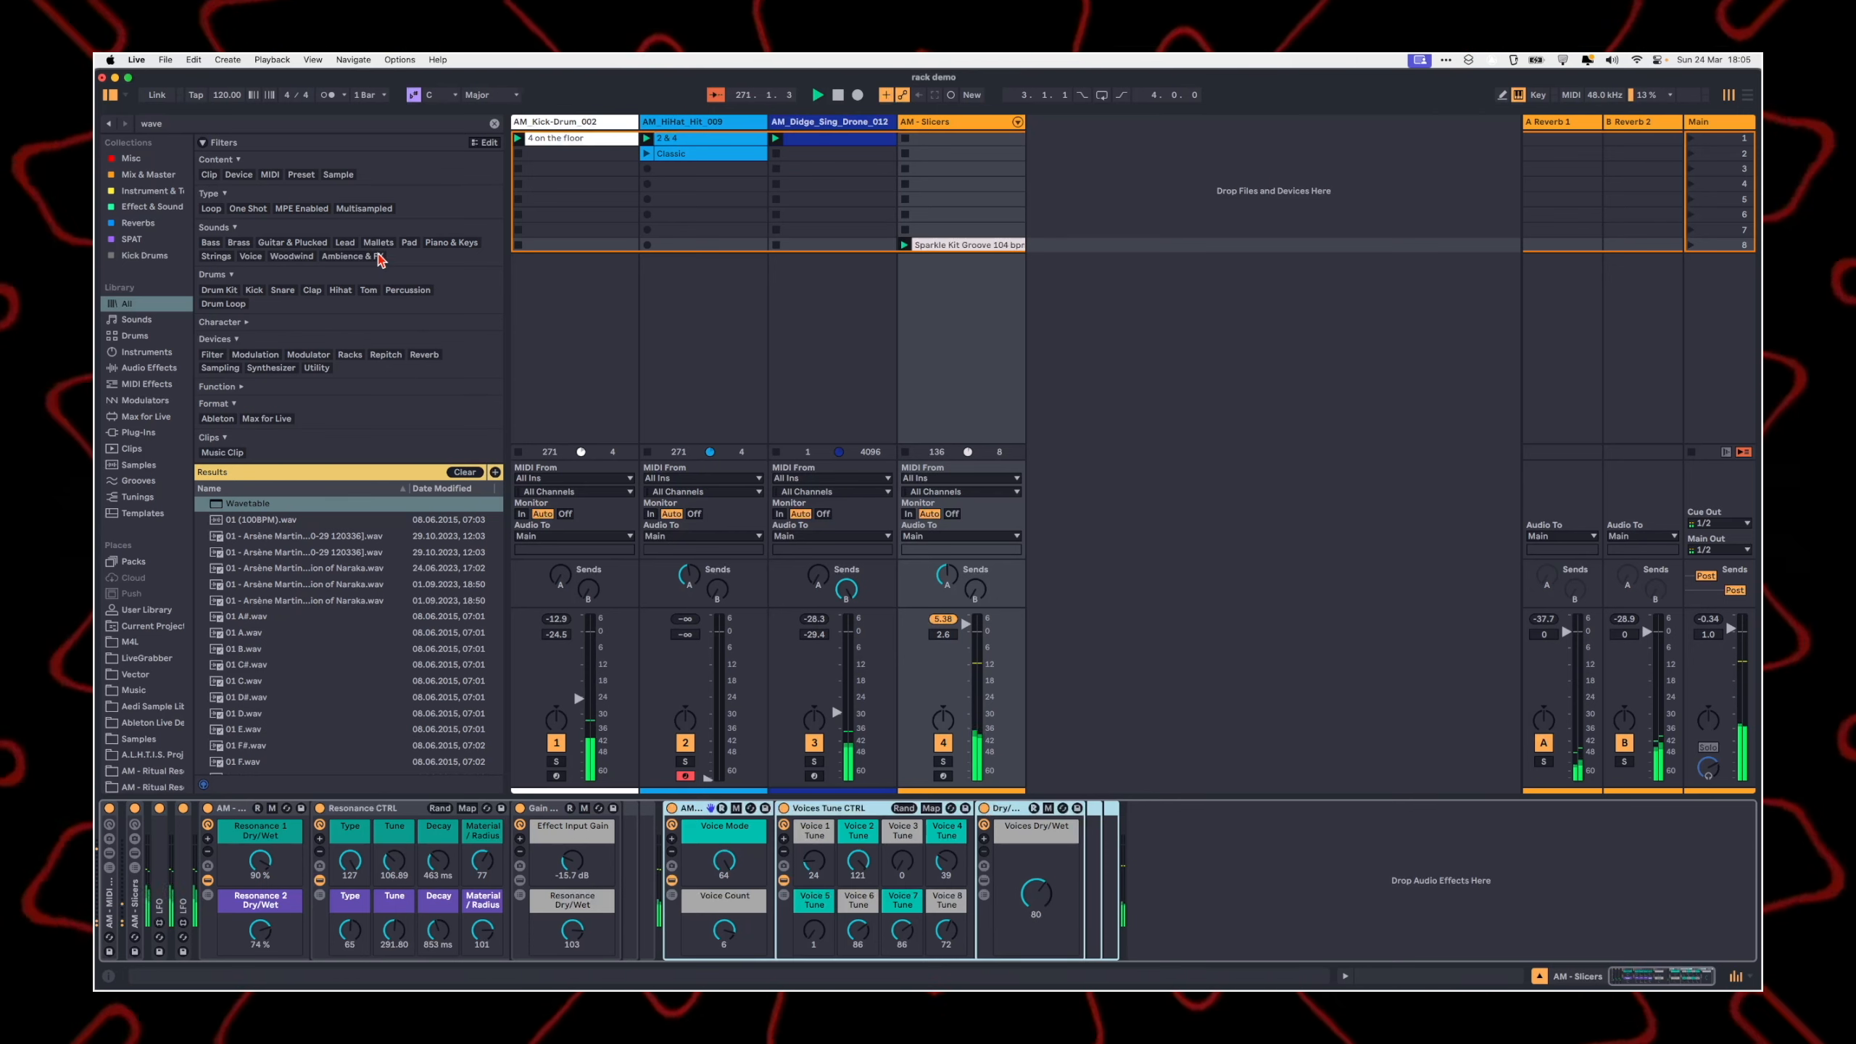
Step: Load the AM - 4Band EQ X rack from the Ableton Live Racks folder after the AM - Voices rack and inspect its inner devices
{"action": "left_click", "coordinate": [459, 470]}
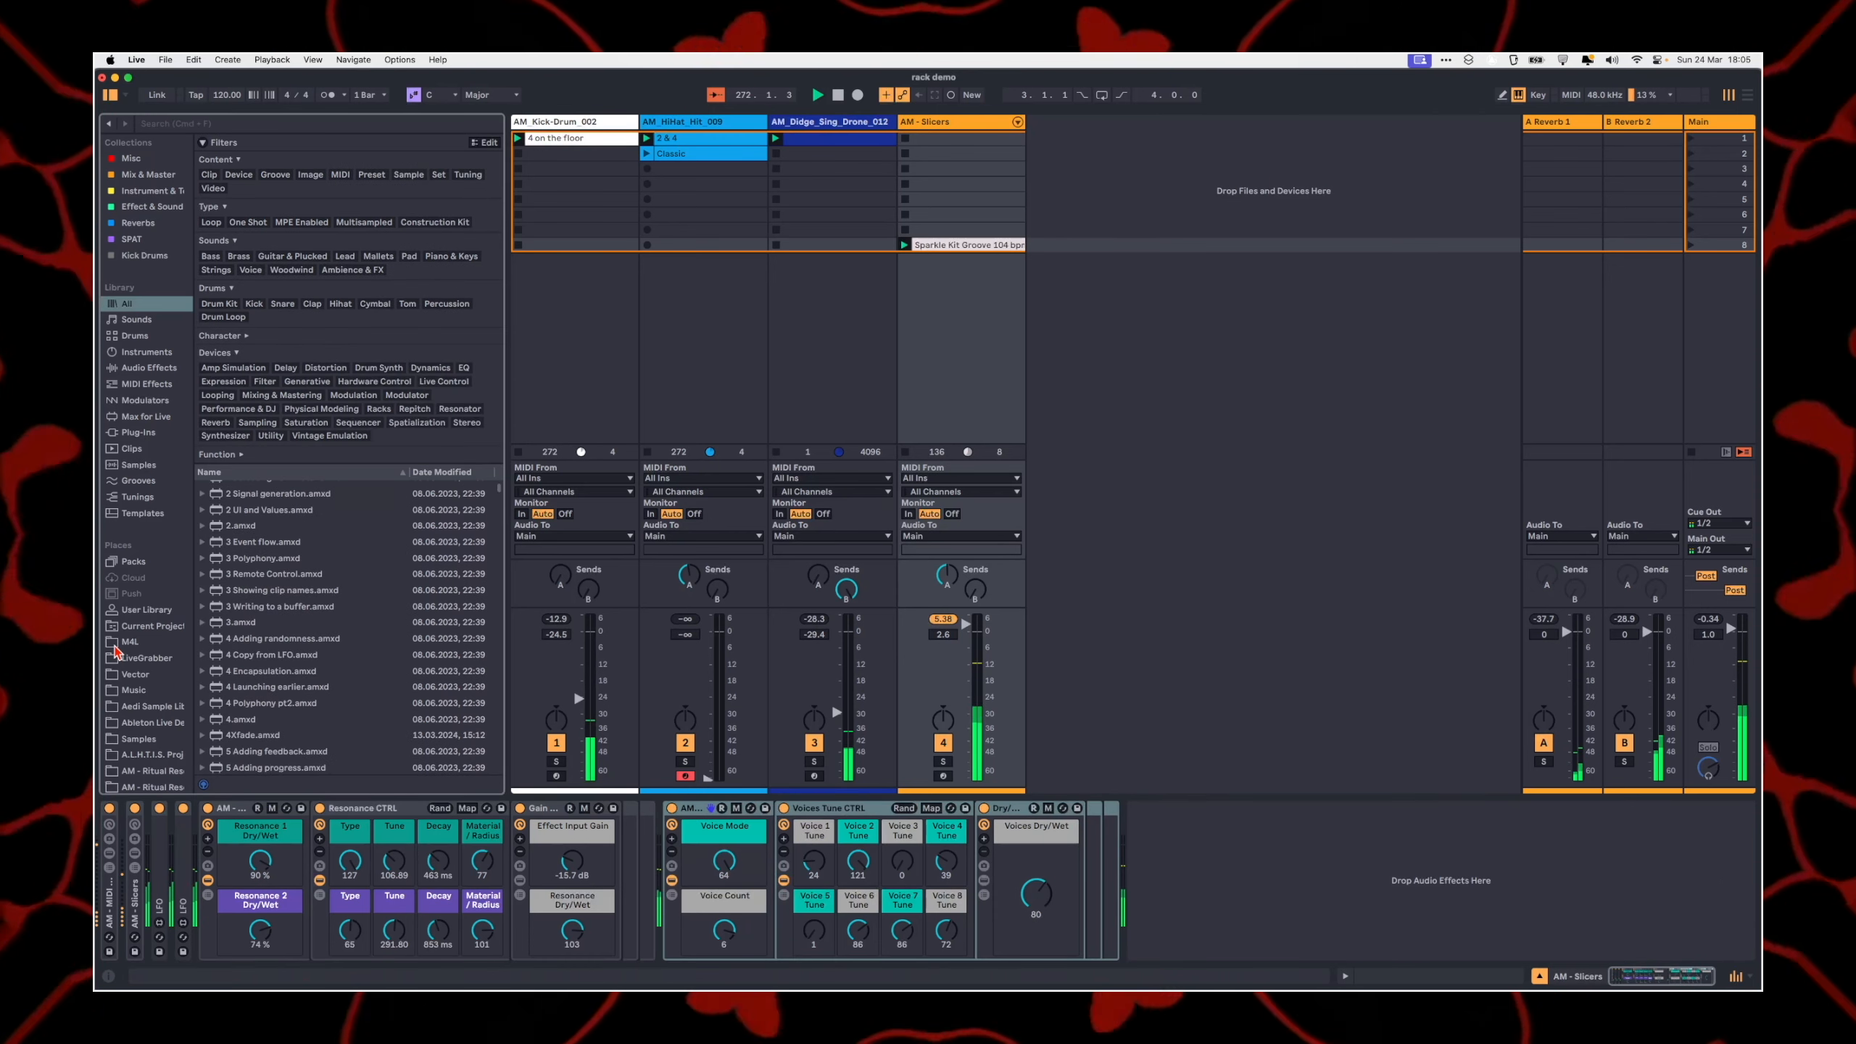
{"action": "left_click", "coordinate": [175, 768]}
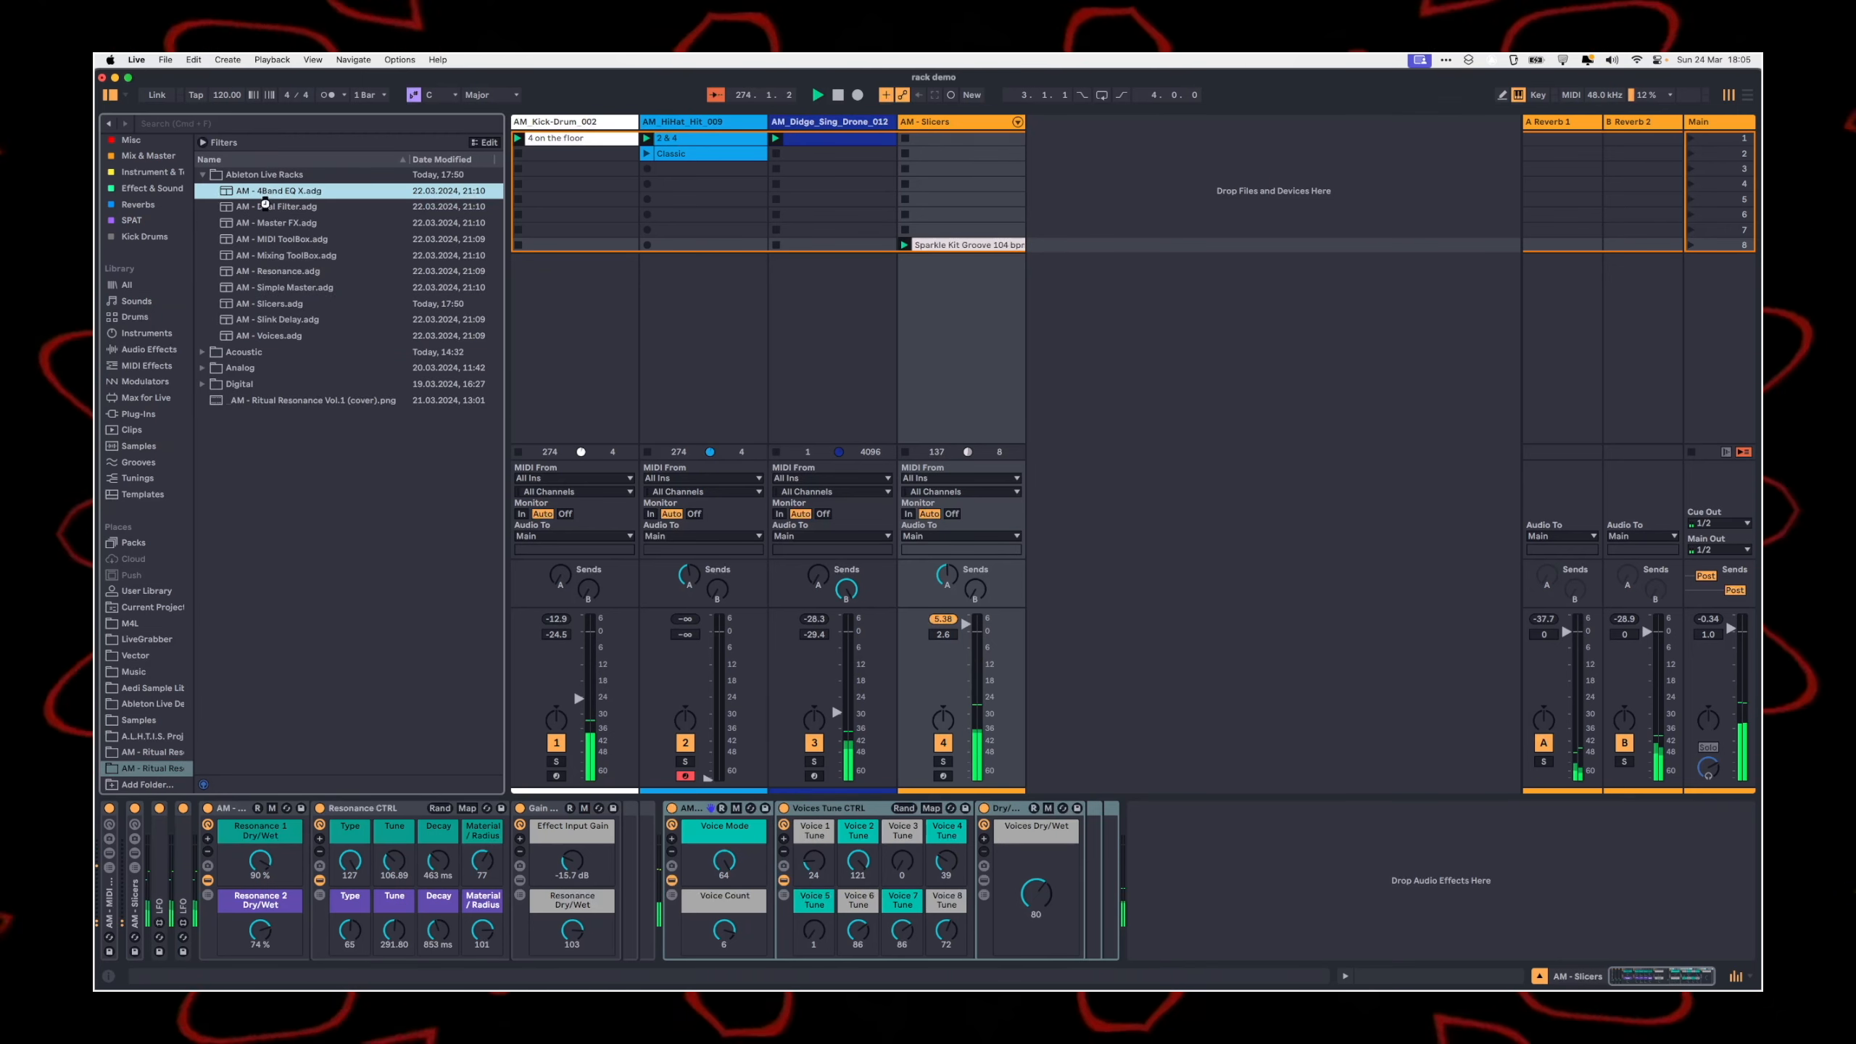
{"action": "left_click_drag", "start_coordinate": [1298, 949], "coordinate": [1298, 906]}
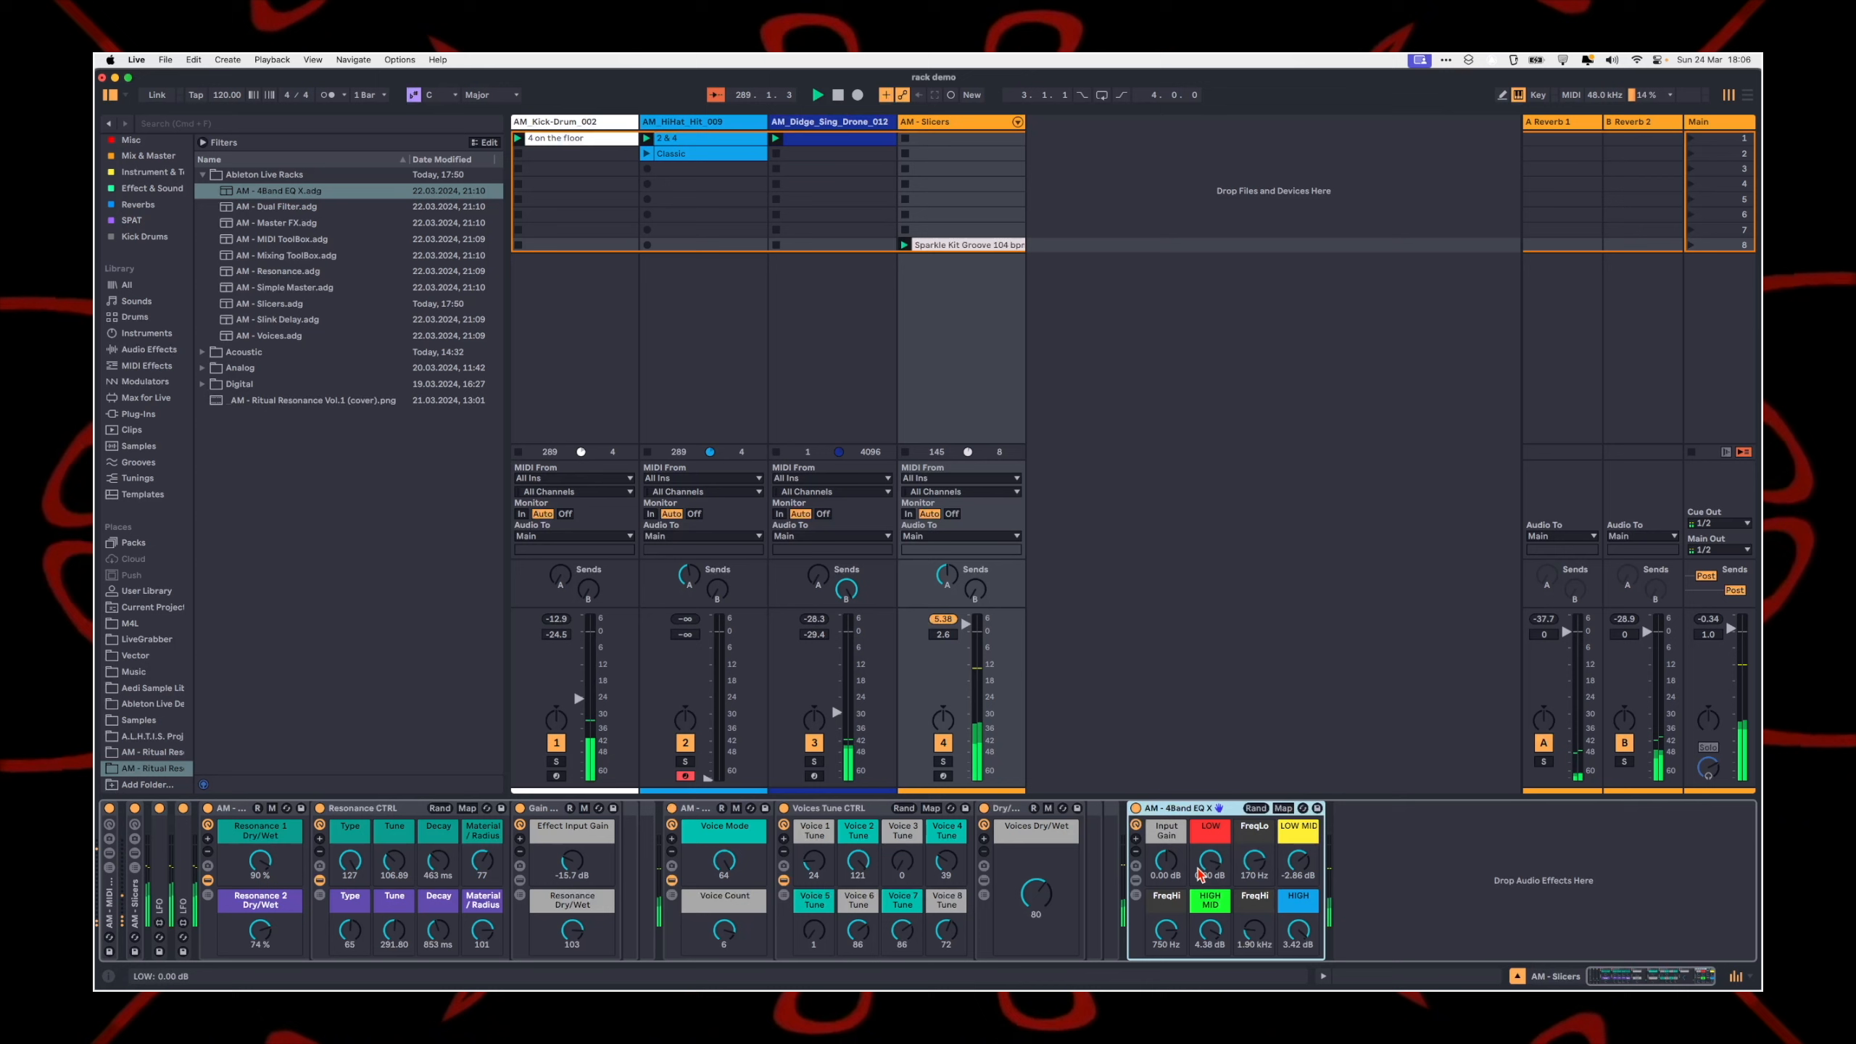
{"action": "left_click", "coordinate": [1137, 880]}
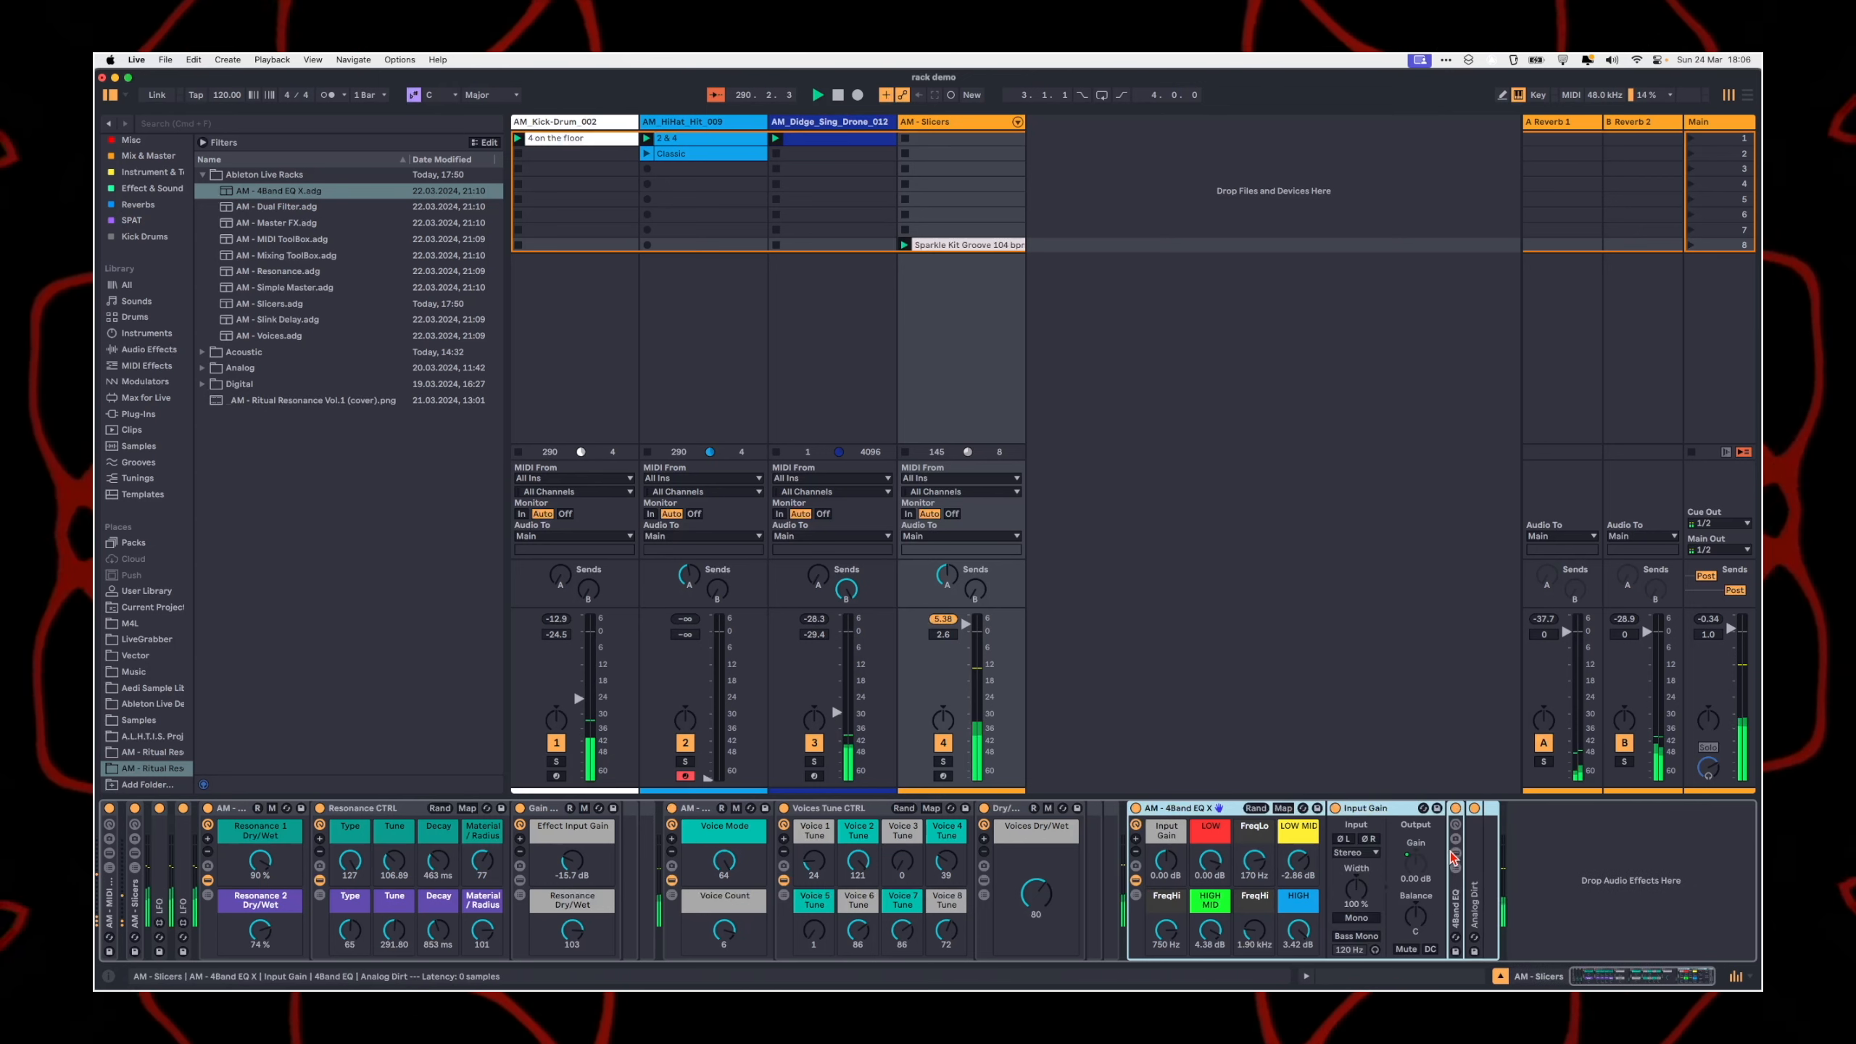
{"action": "left_click", "coordinate": [1137, 881]}
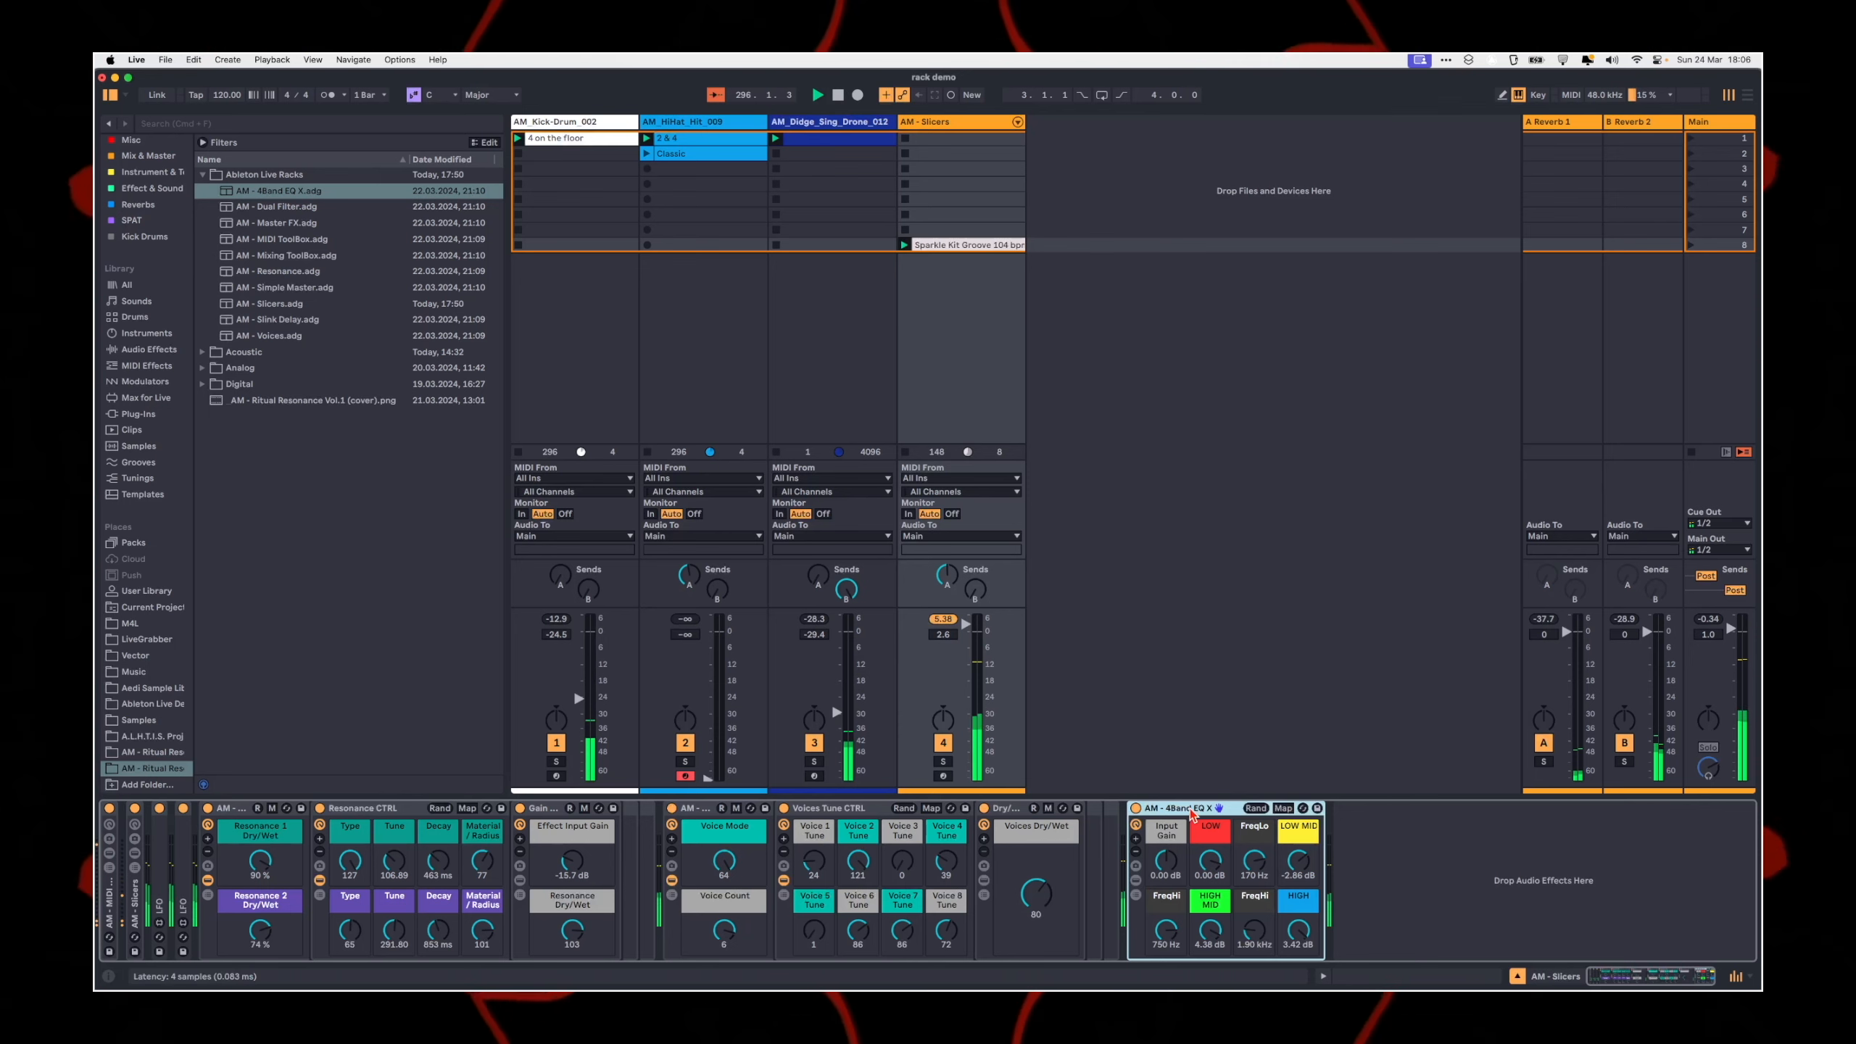
Step: Set the AM - 4Band EQ X rack's LOW to -∞ dB, LOW MID to 0.76 dB, HIGH MID to 0.00 dB and HIGH to -1.43 dB
{"action": "left_click_drag", "start_coordinate": [1205, 862], "coordinate": [1186, 949]}
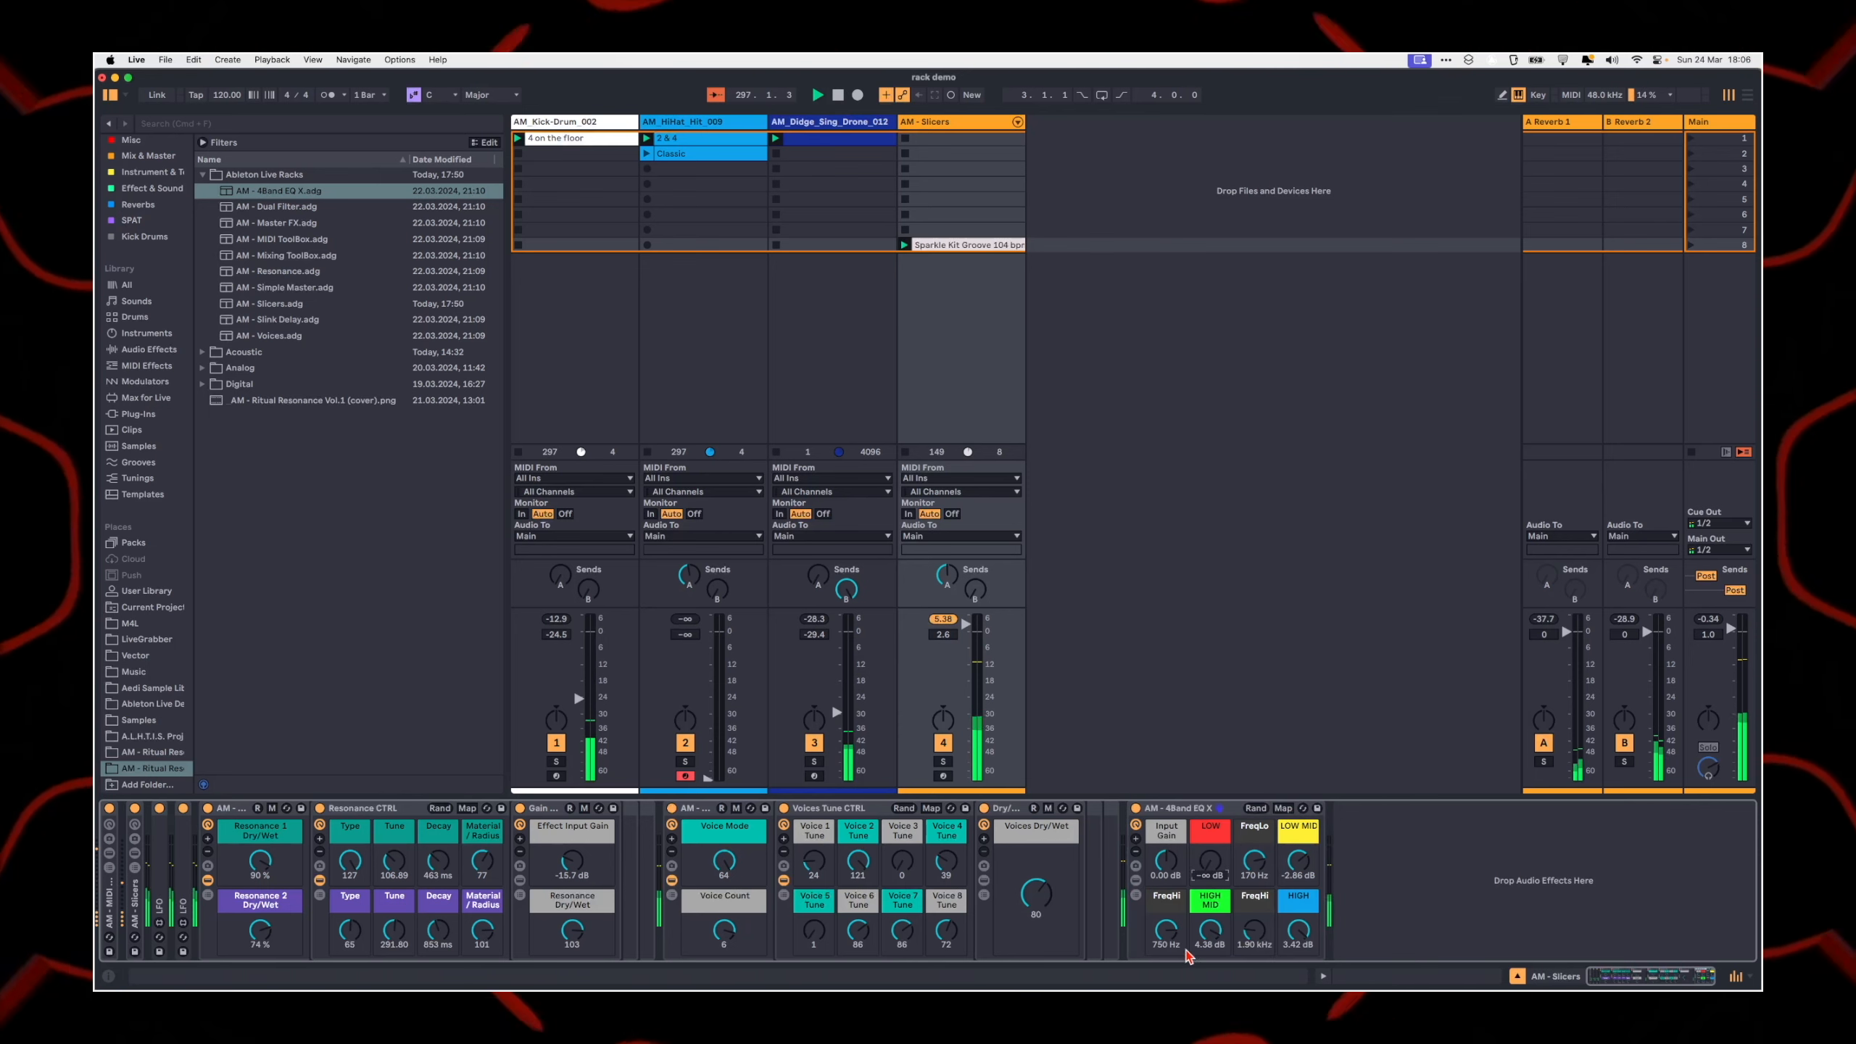
{"action": "left_click_drag", "start_coordinate": [1299, 931], "coordinate": [1289, 988]}
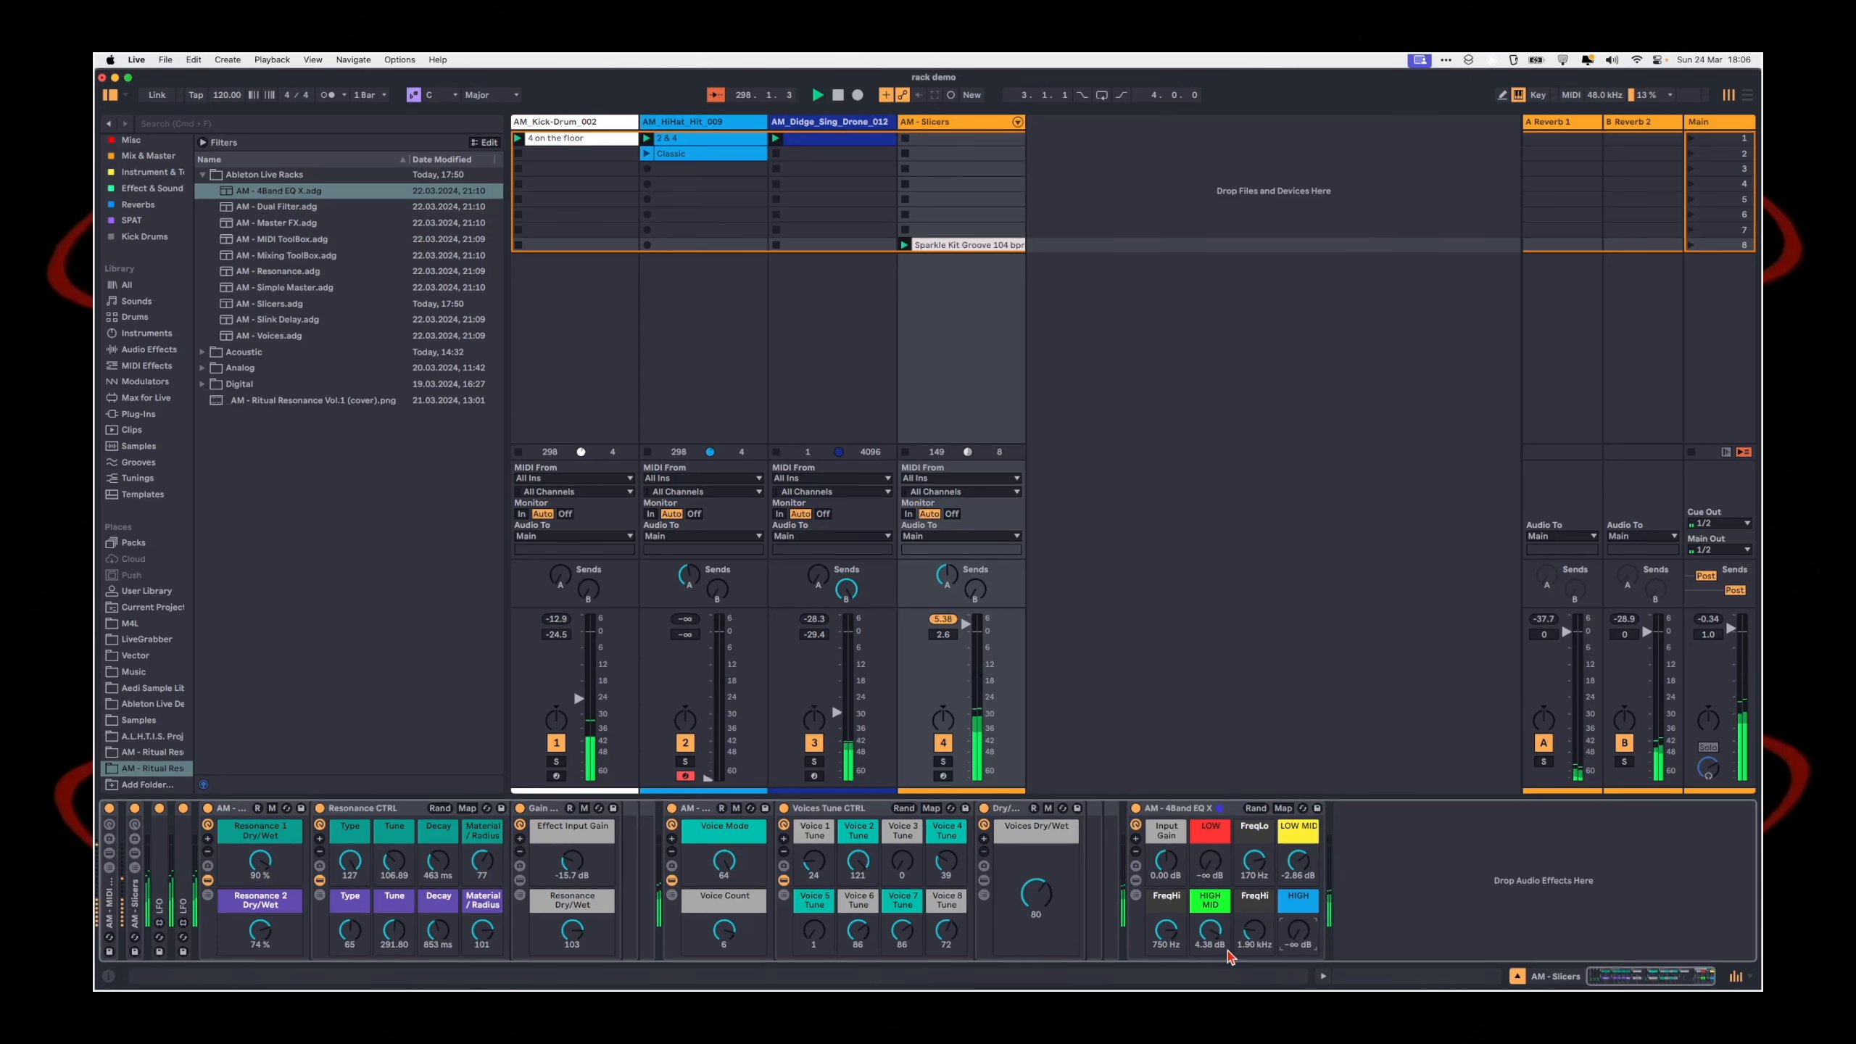
{"action": "left_click", "coordinate": [1297, 850]}
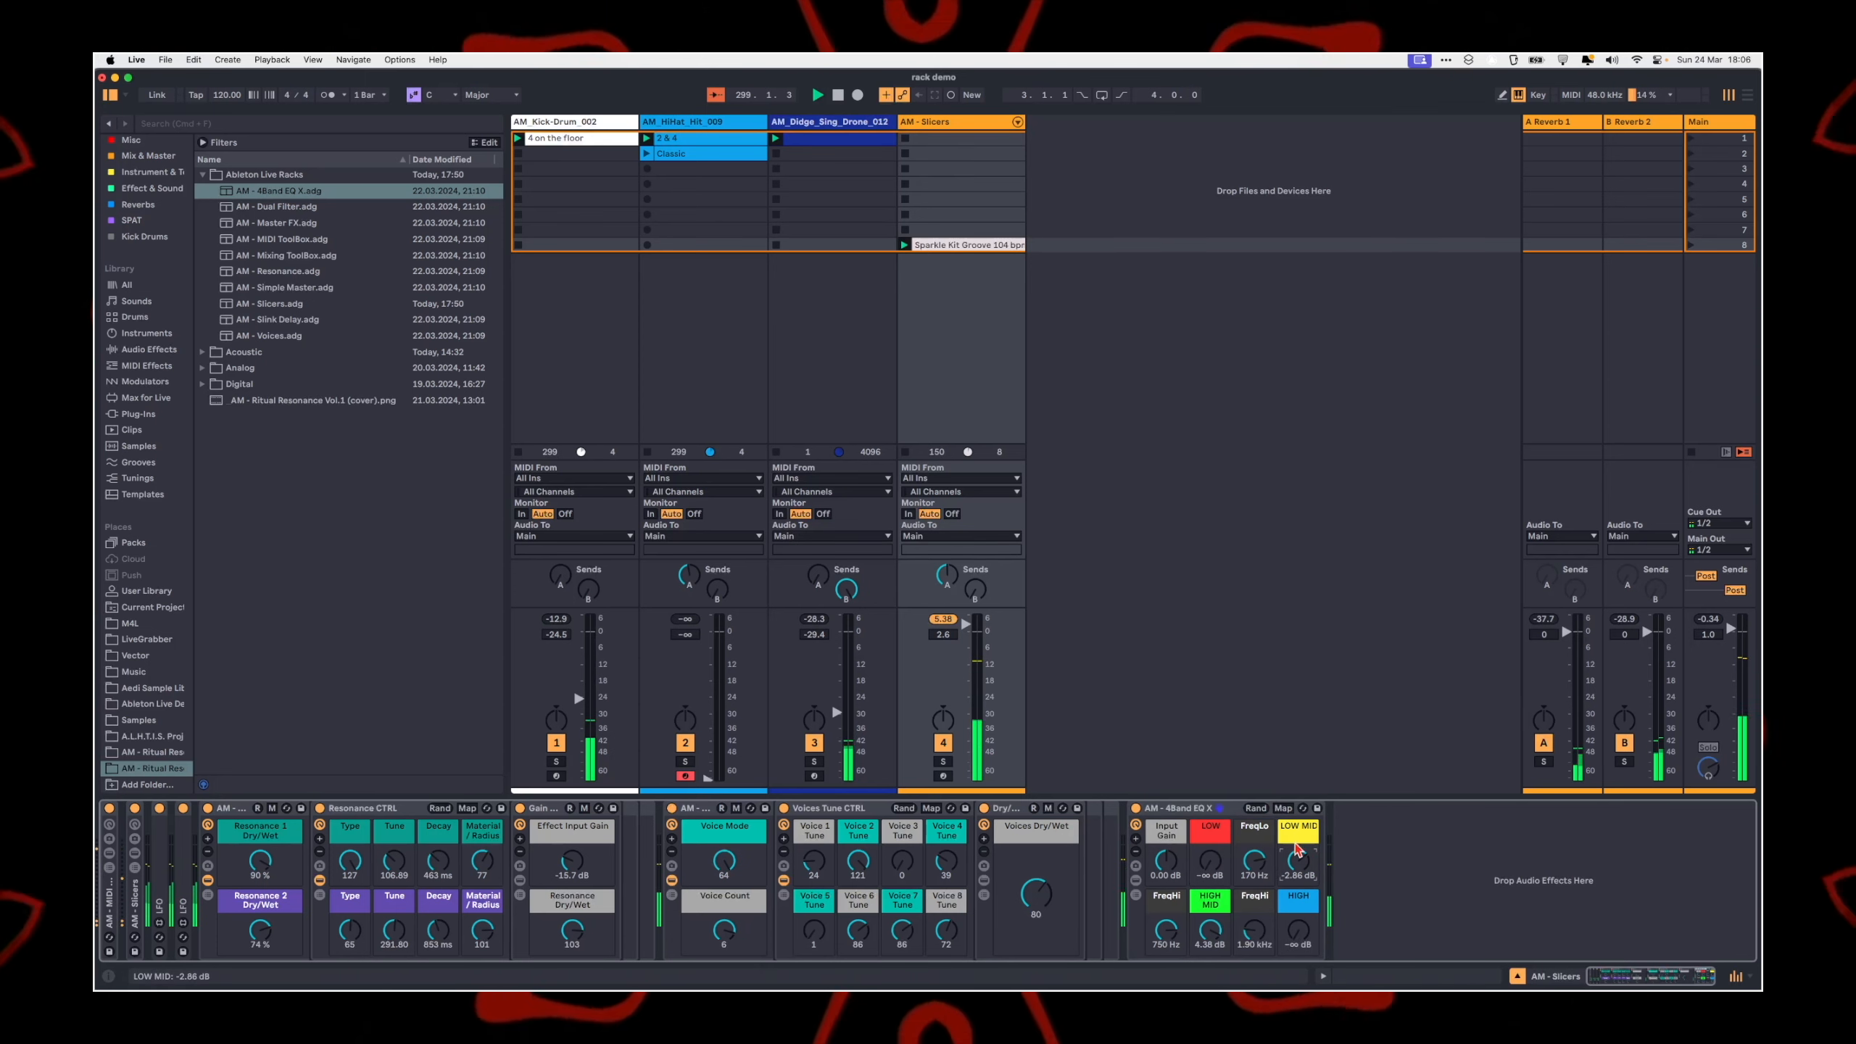
{"action": "mouse_move", "coordinate": [1297, 850]}
{"action": "left_mouse_down"}
{"action": "mouse_move", "coordinate": [1258, 909]}
{"action": "mouse_move", "coordinate": [1295, 883]}
{"action": "left_mouse_up"}
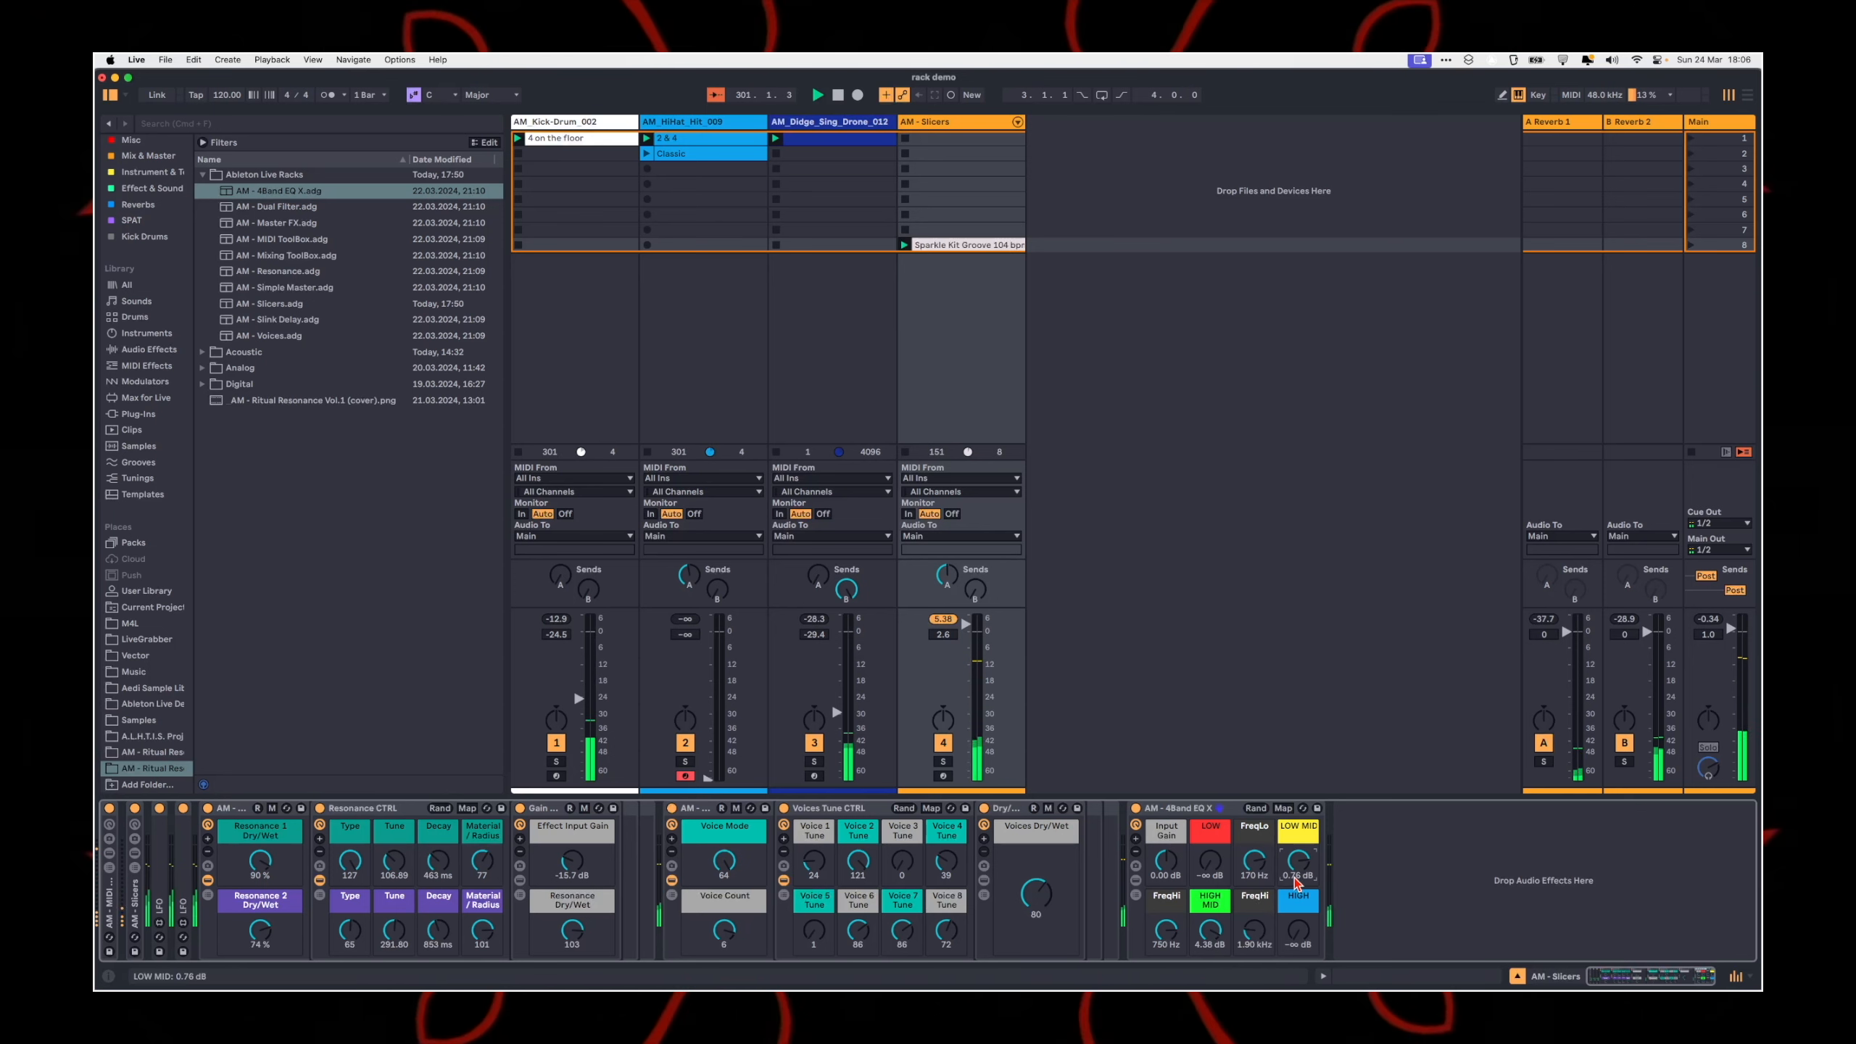
{"action": "double_click", "coordinate": [1211, 947]}
{"action": "left_click", "coordinate": [1336, 932]}
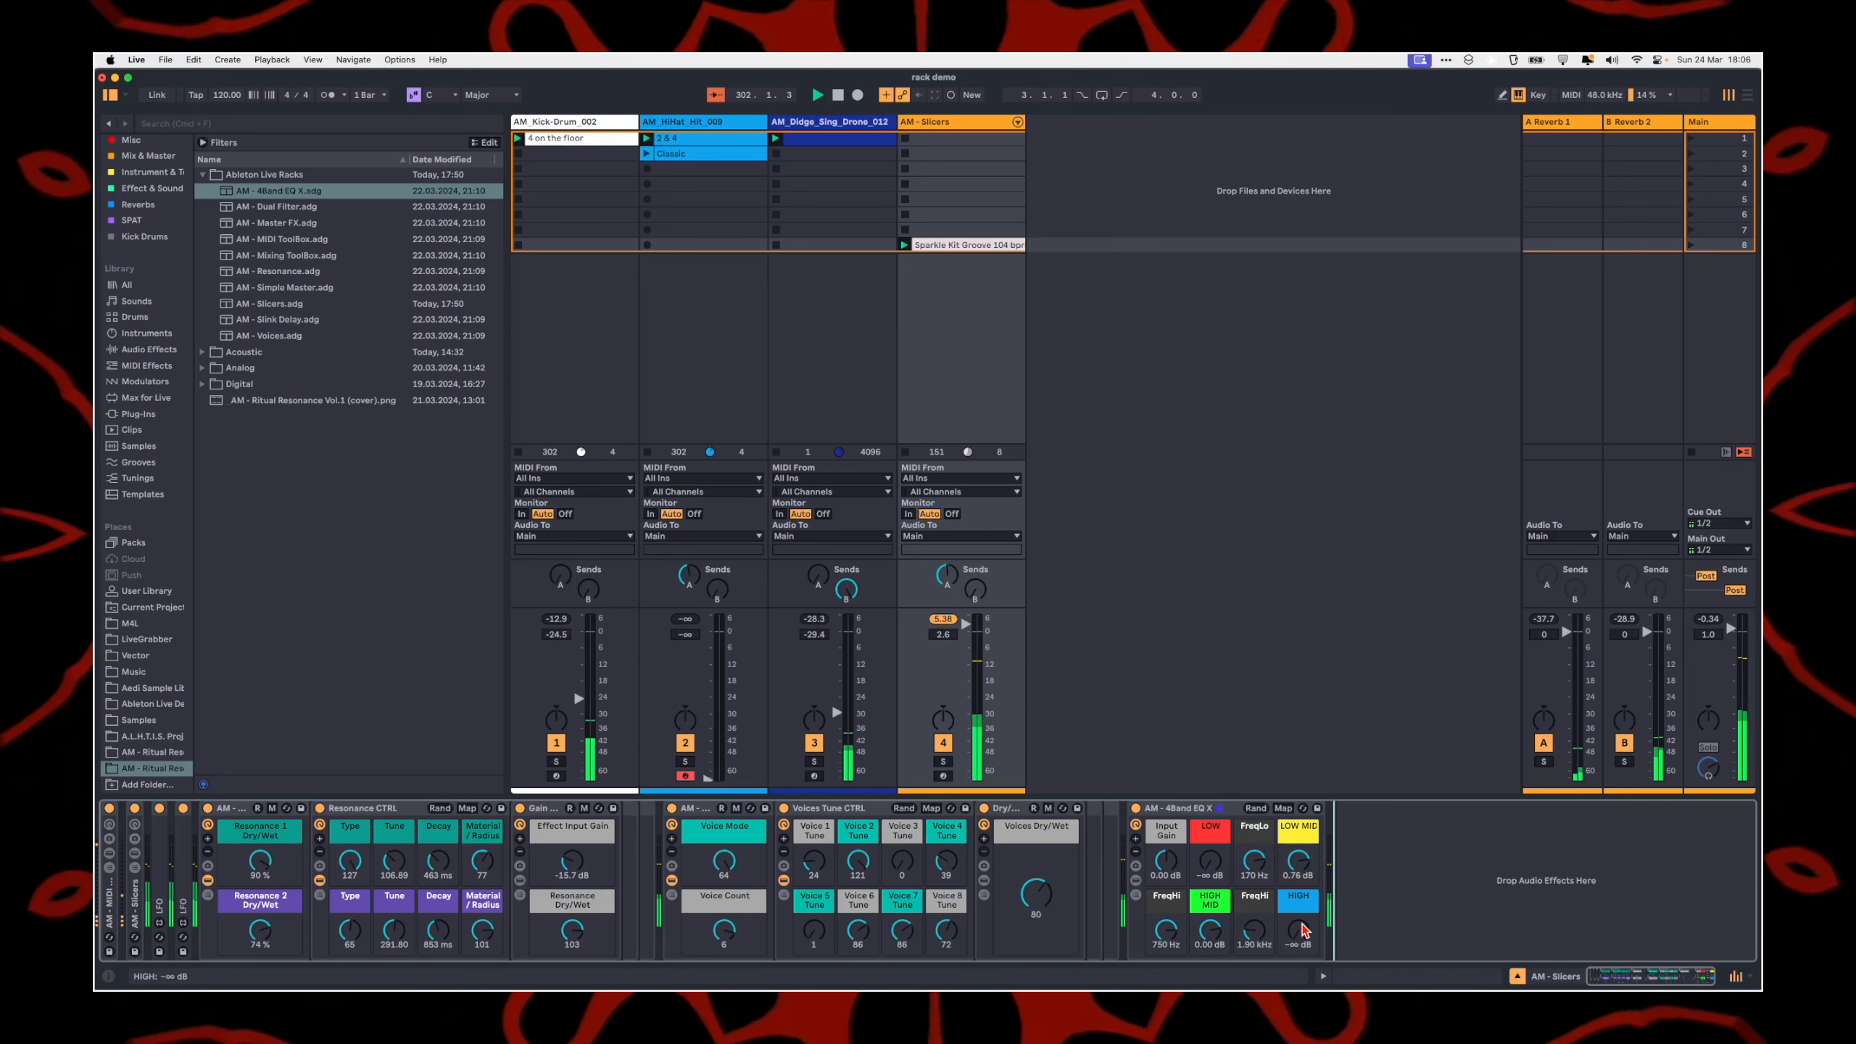
{"action": "left_click_drag", "start_coordinate": [1296, 948], "coordinate": [1292, 944]}
{"action": "left_click", "coordinate": [1177, 813]}
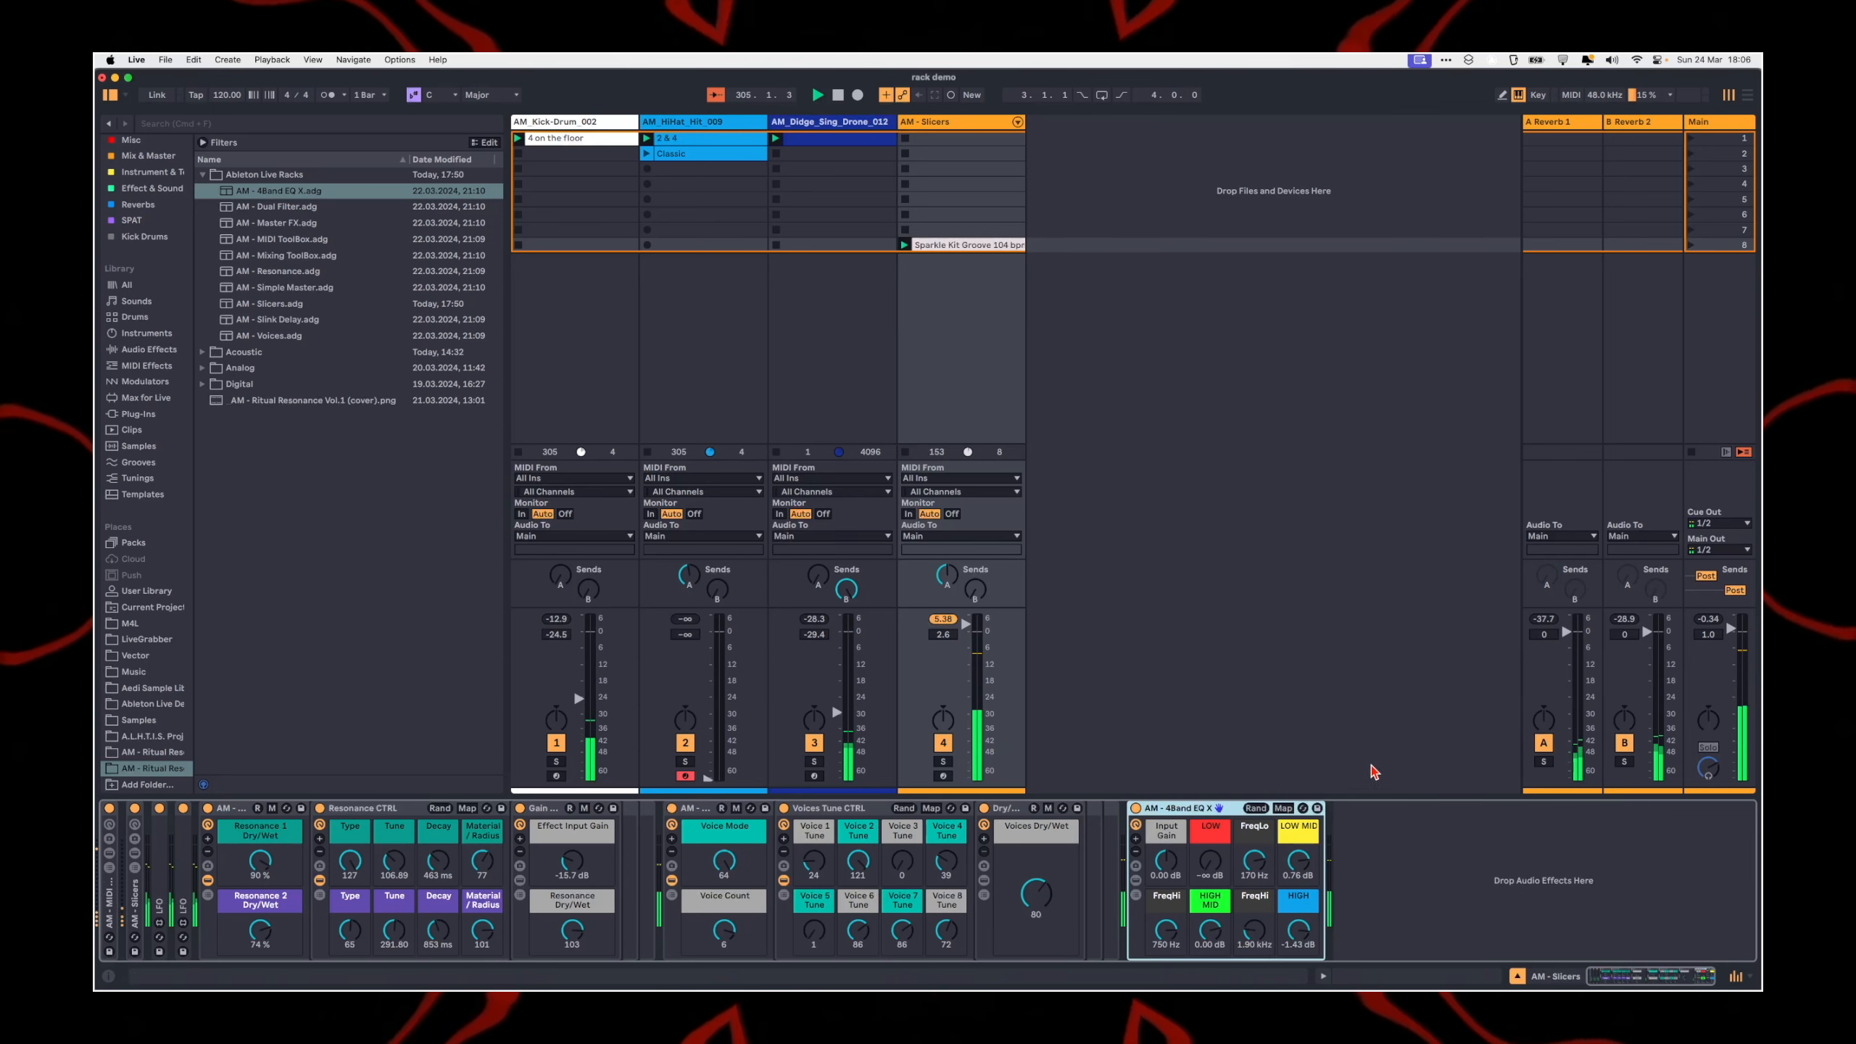
{"action": "left_click", "coordinate": [1409, 841]}
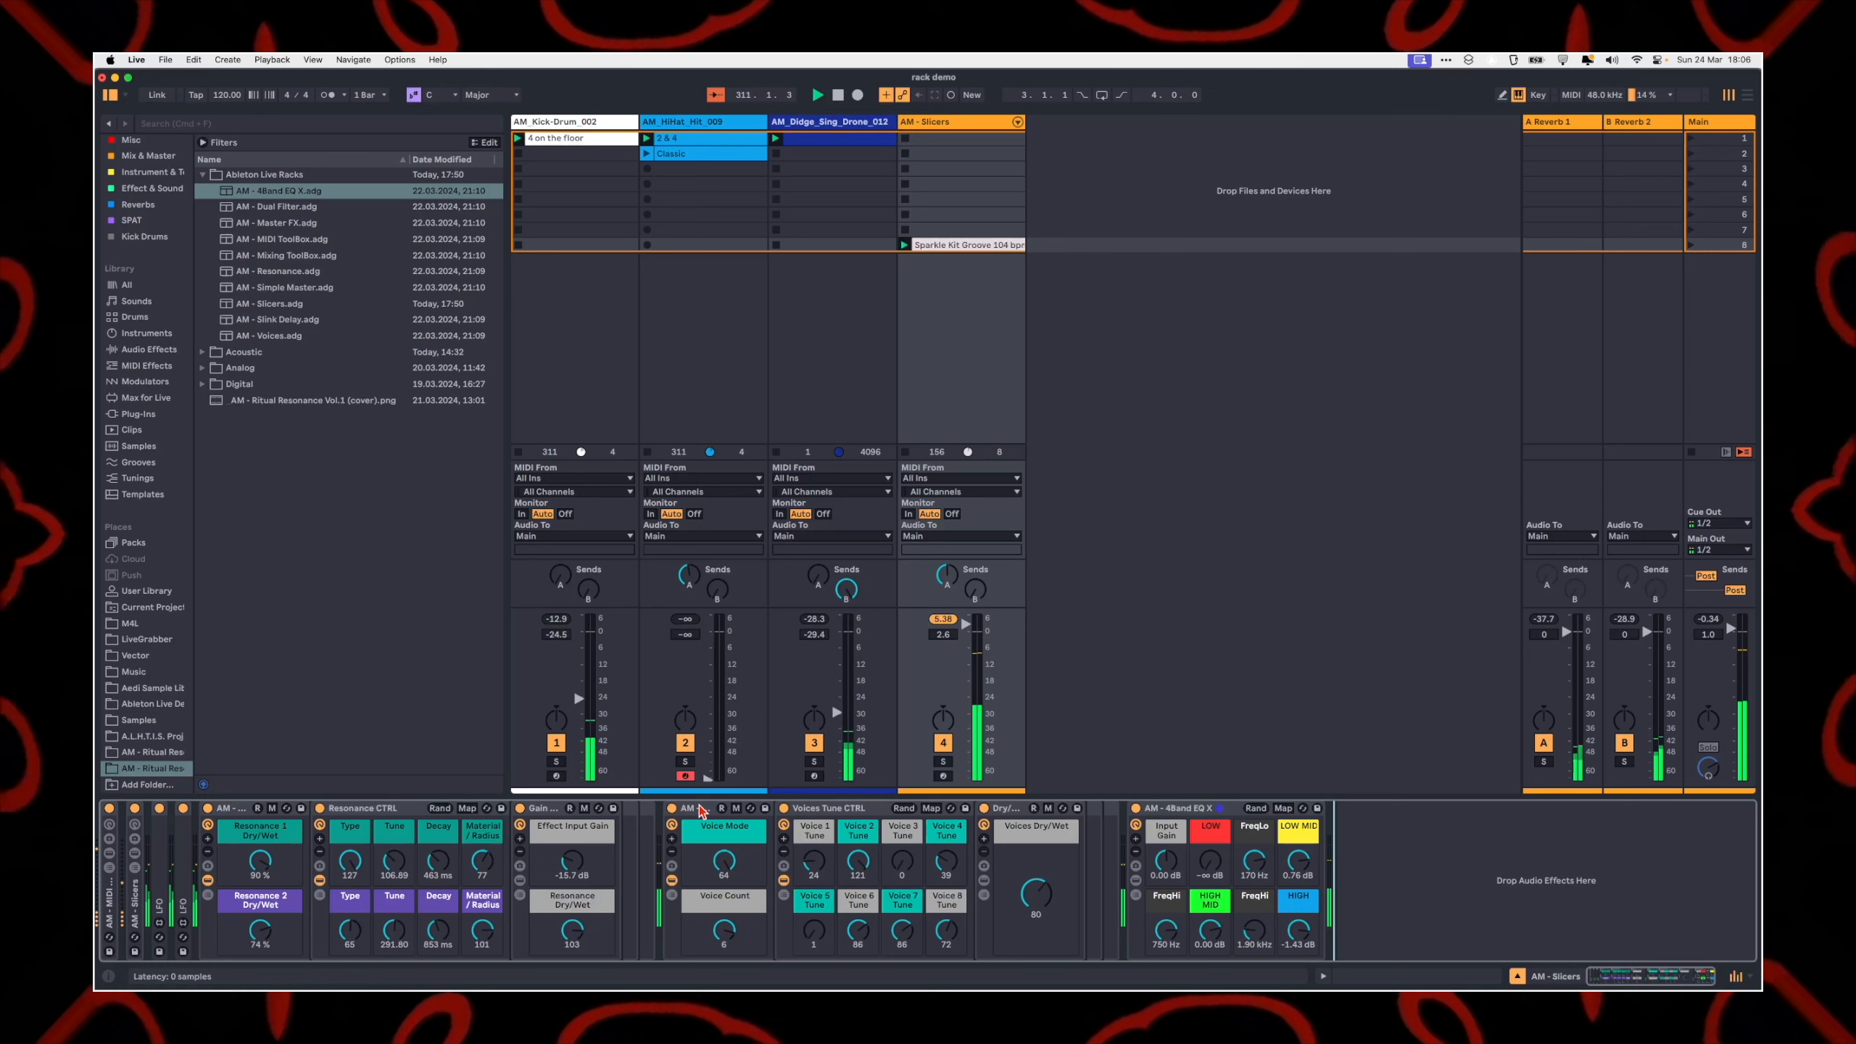
Step: Randomize the Voices Tune CTRL macros and set Voices Dry/Wet to 71
{"action": "left_click", "coordinate": [904, 810]}
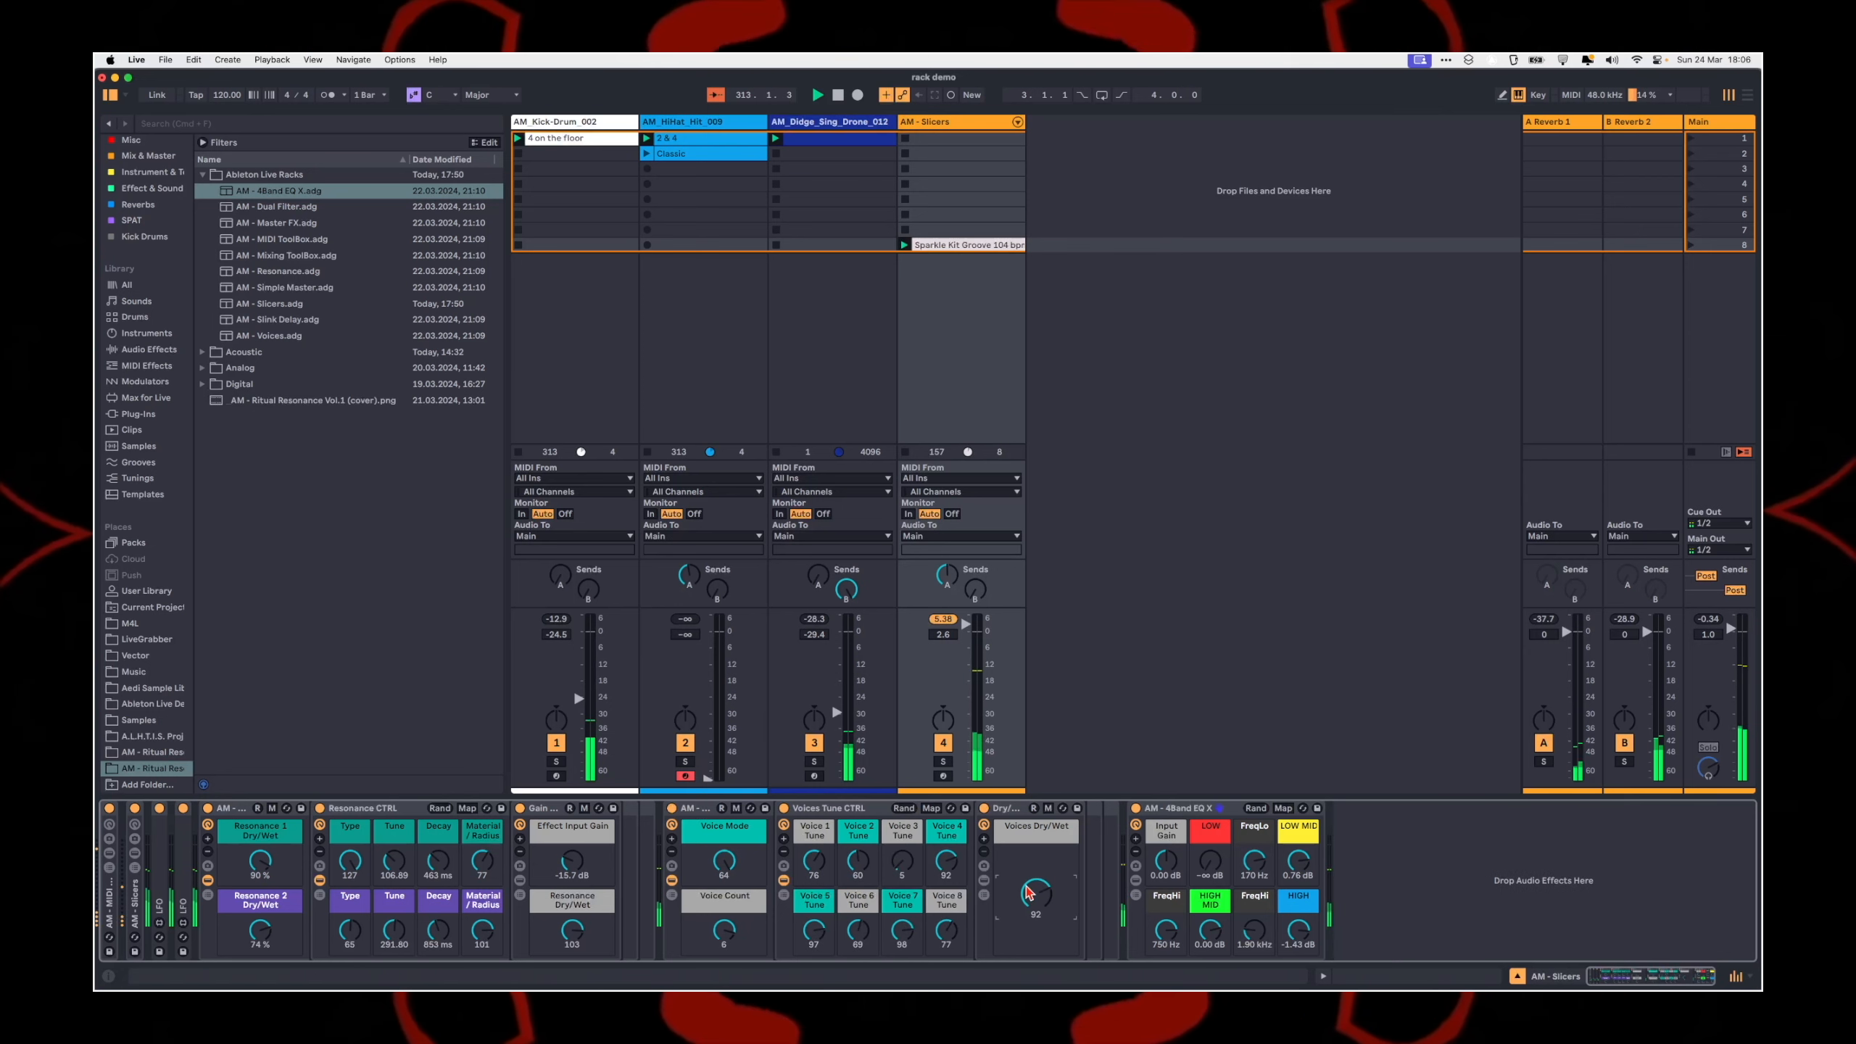
{"action": "mouse_move", "coordinate": [1038, 906]}
{"action": "left_mouse_down"}
{"action": "mouse_move", "coordinate": [1047, 928]}
{"action": "mouse_move", "coordinate": [1036, 894]}
{"action": "mouse_move", "coordinate": [1049, 907]}
{"action": "left_mouse_up"}
{"action": "scroll", "coordinate": [1048, 906], "scroll_direction": "down", "scroll_amount": 7}
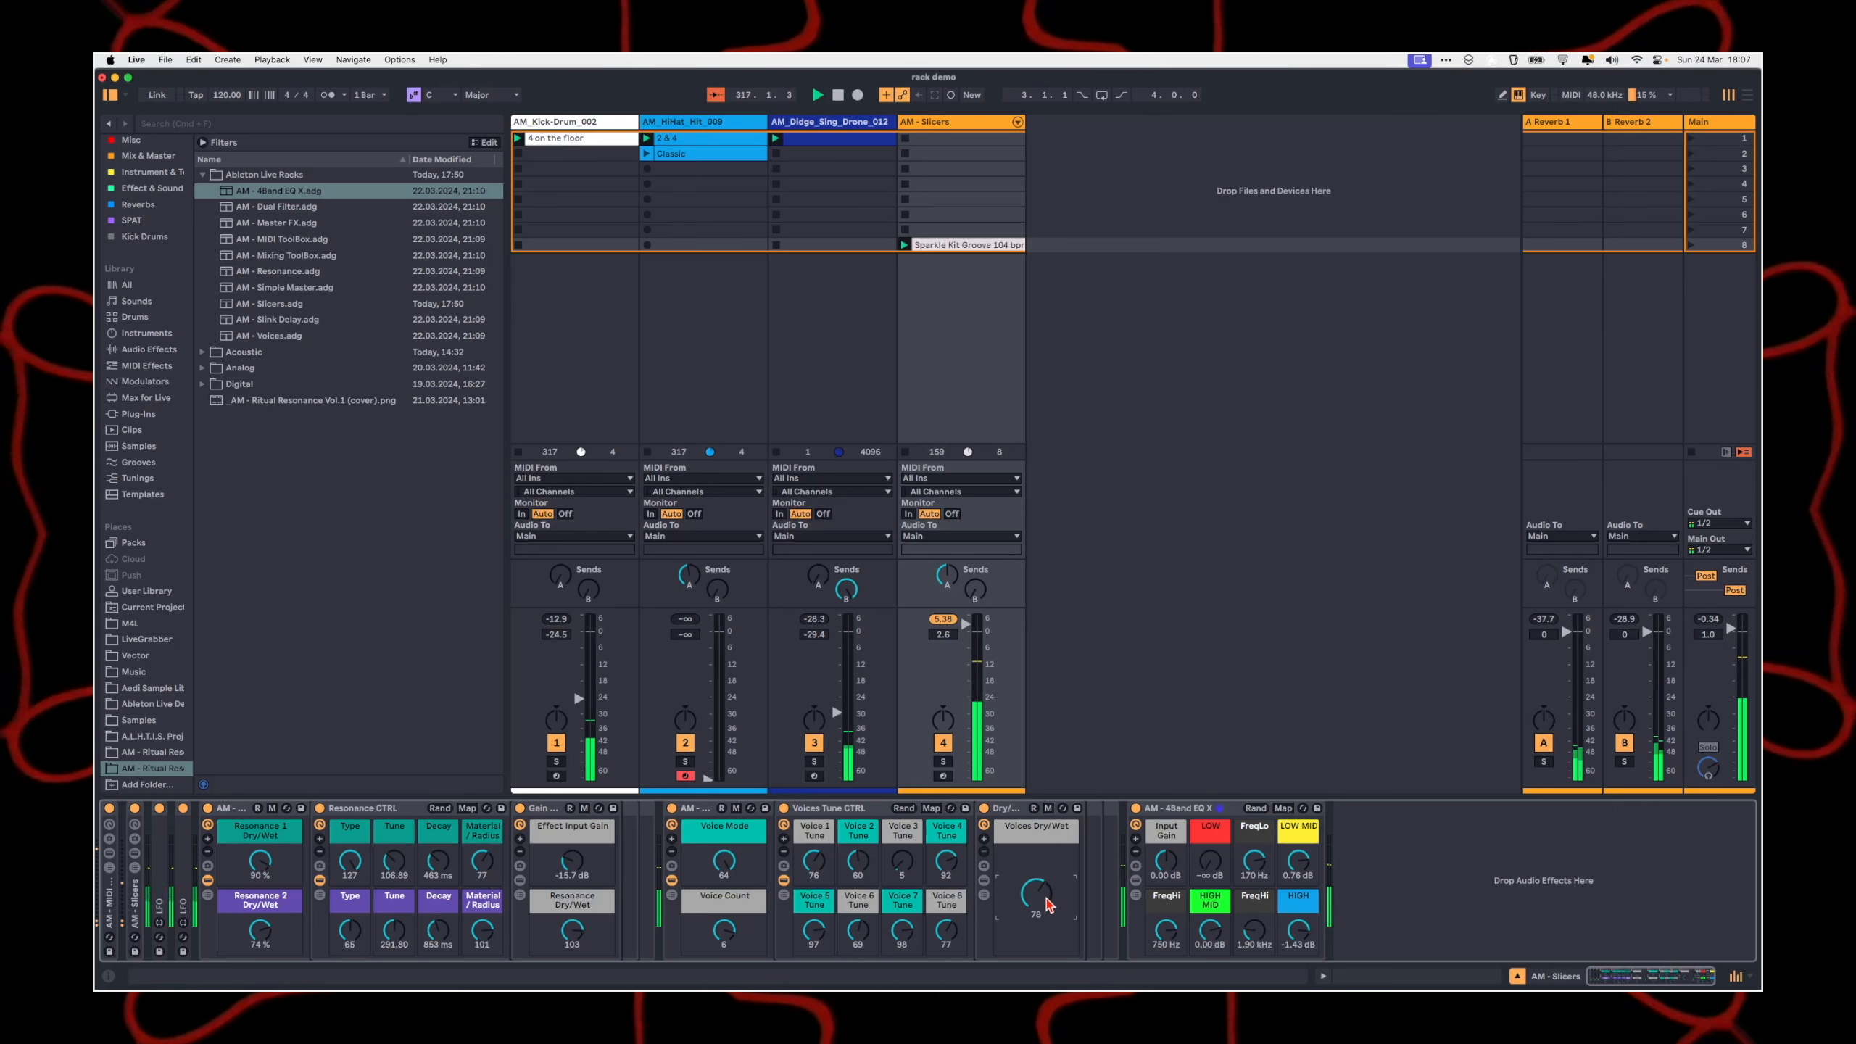
{"action": "scroll", "coordinate": [1045, 901], "scroll_direction": "down", "scroll_amount": 7}
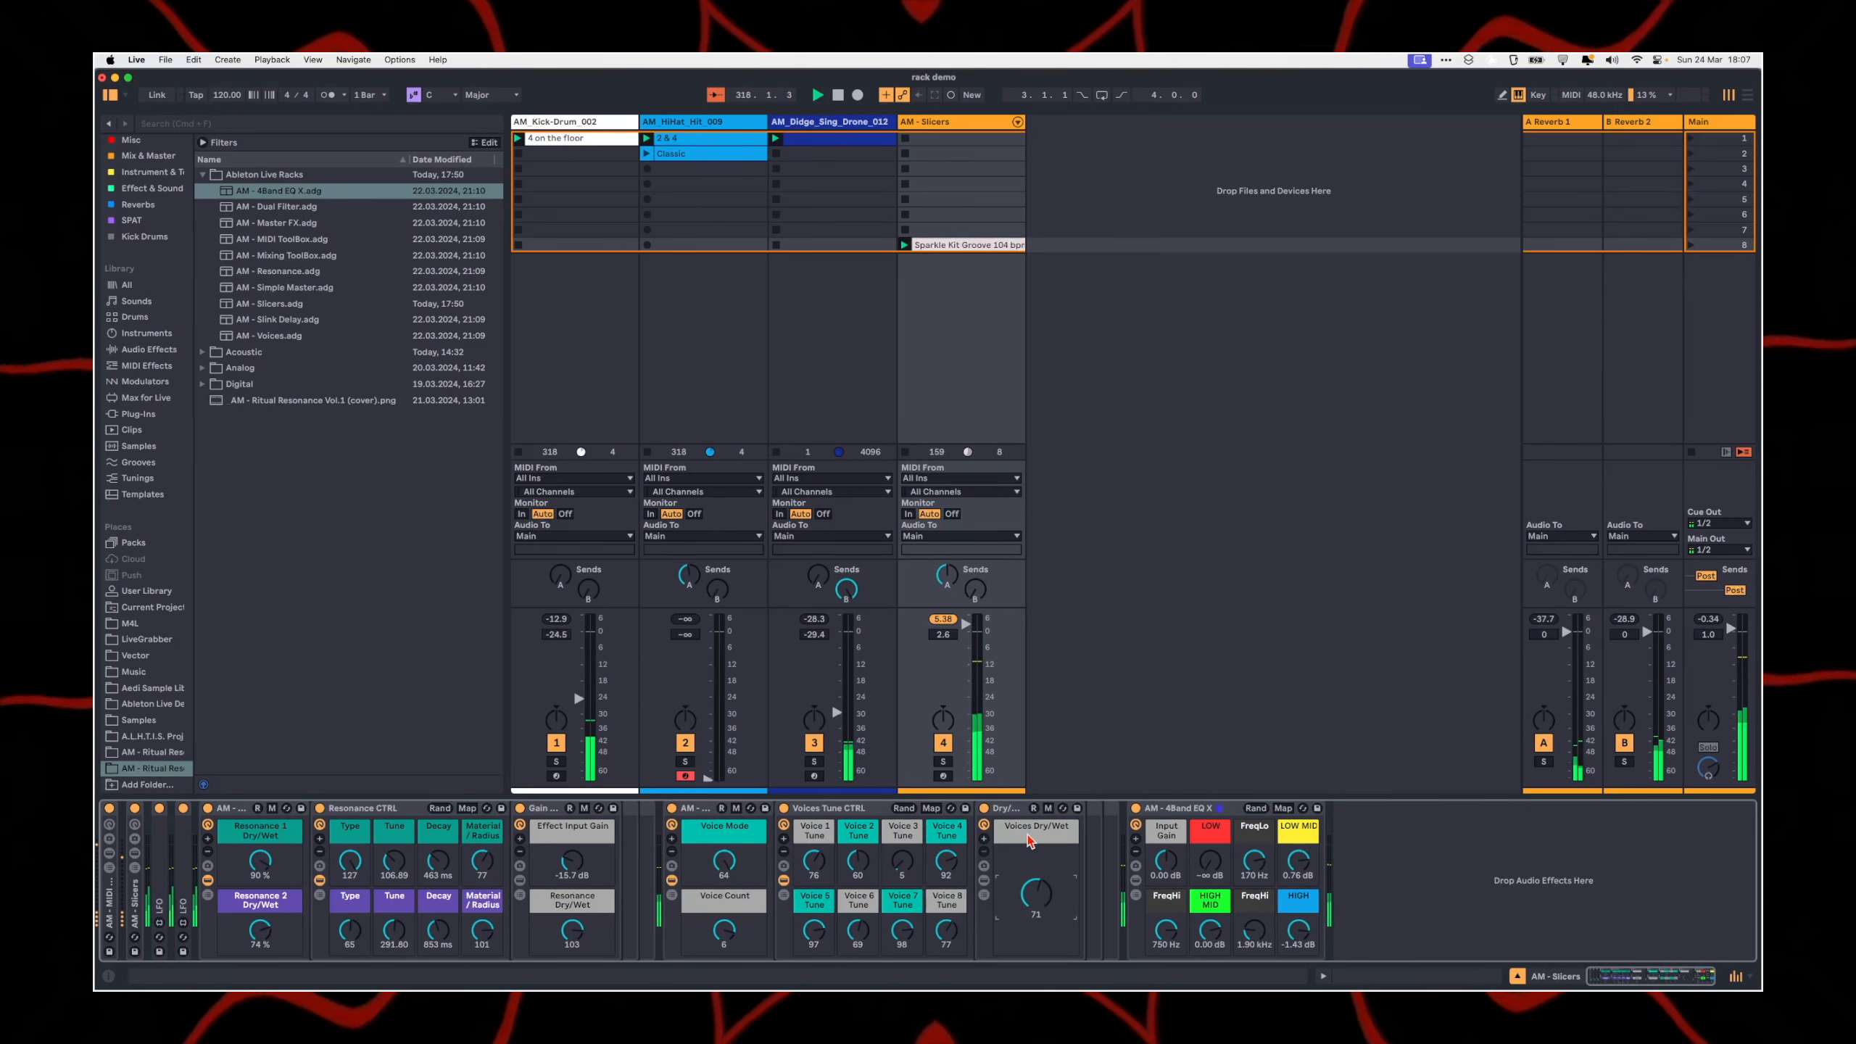
{"action": "mouse_move", "coordinate": [725, 860]}
{"action": "left_mouse_down"}
{"action": "mouse_move", "coordinate": [729, 886]}
{"action": "mouse_move", "coordinate": [729, 840]}
{"action": "left_mouse_up"}
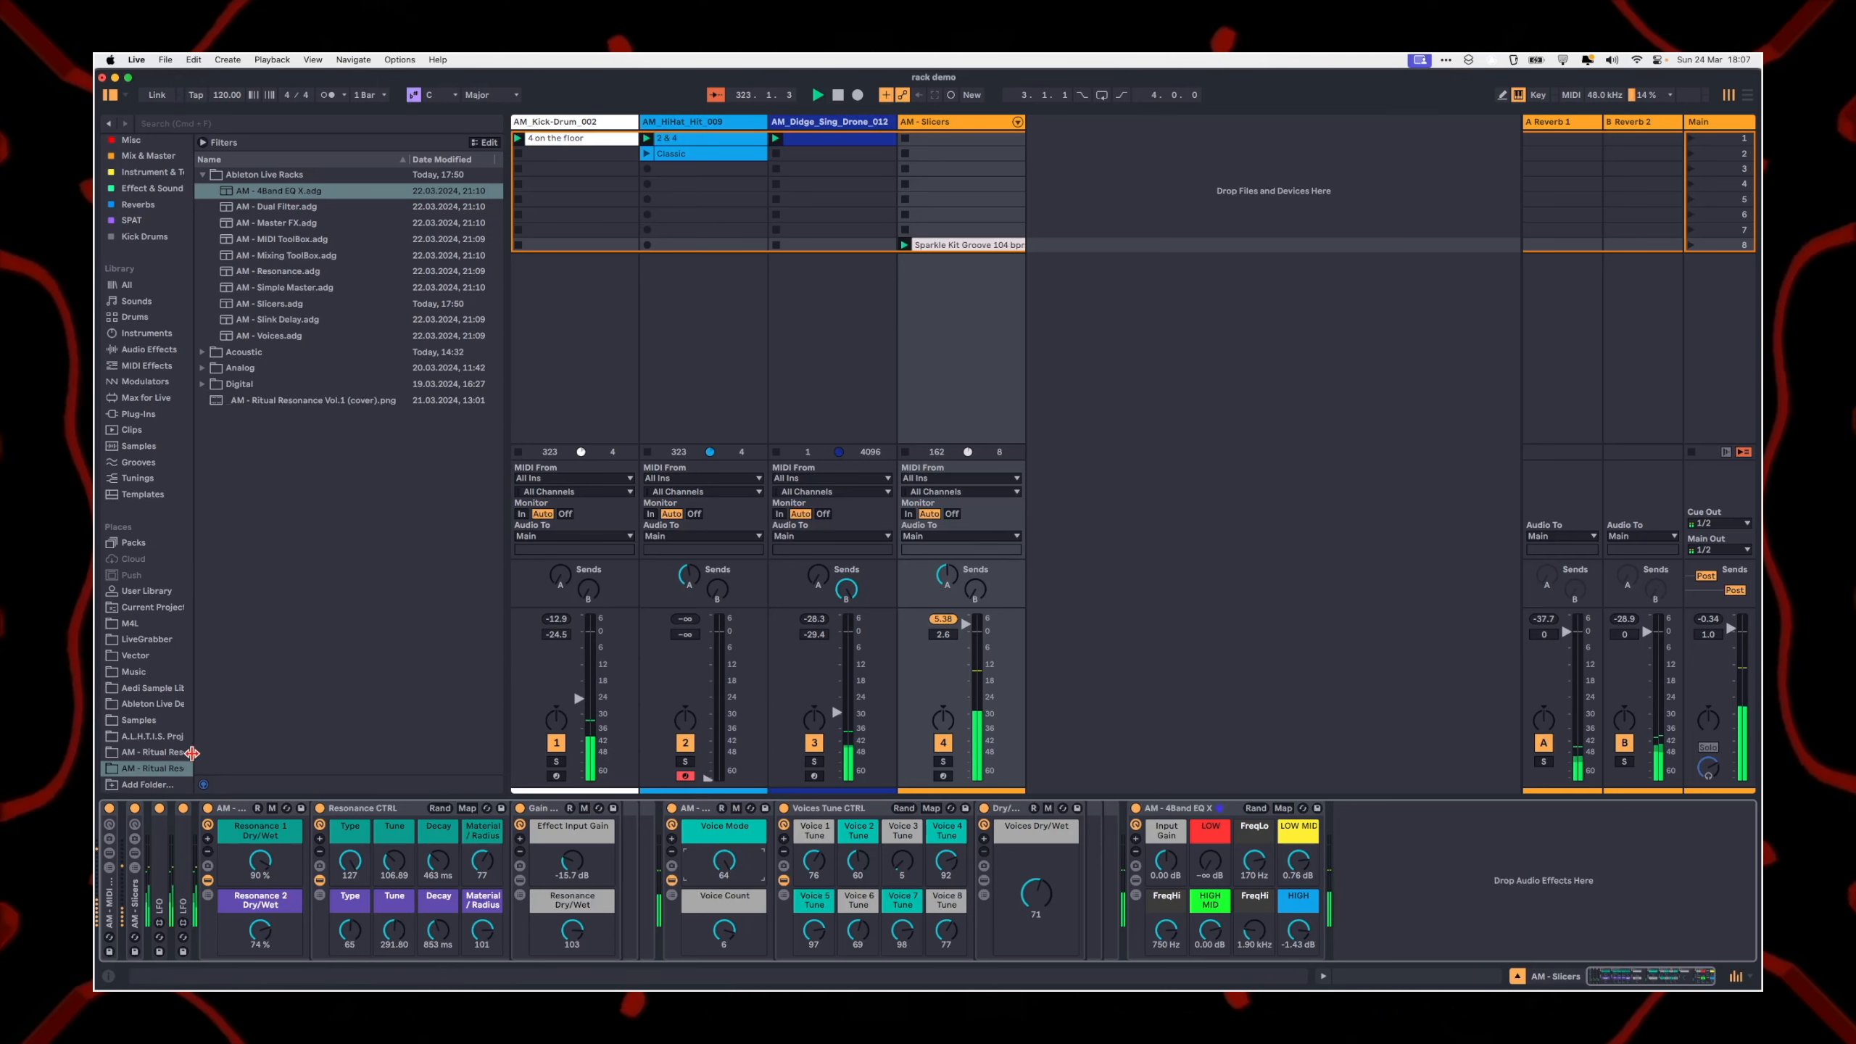
Step: Collapse the AM - Resonance and AM - Voices racks and insert the AM - Slink Delay rack before the AM - 4Band EQ X
{"action": "double_click", "coordinate": [234, 809]}
{"action": "double_click", "coordinate": [256, 809]}
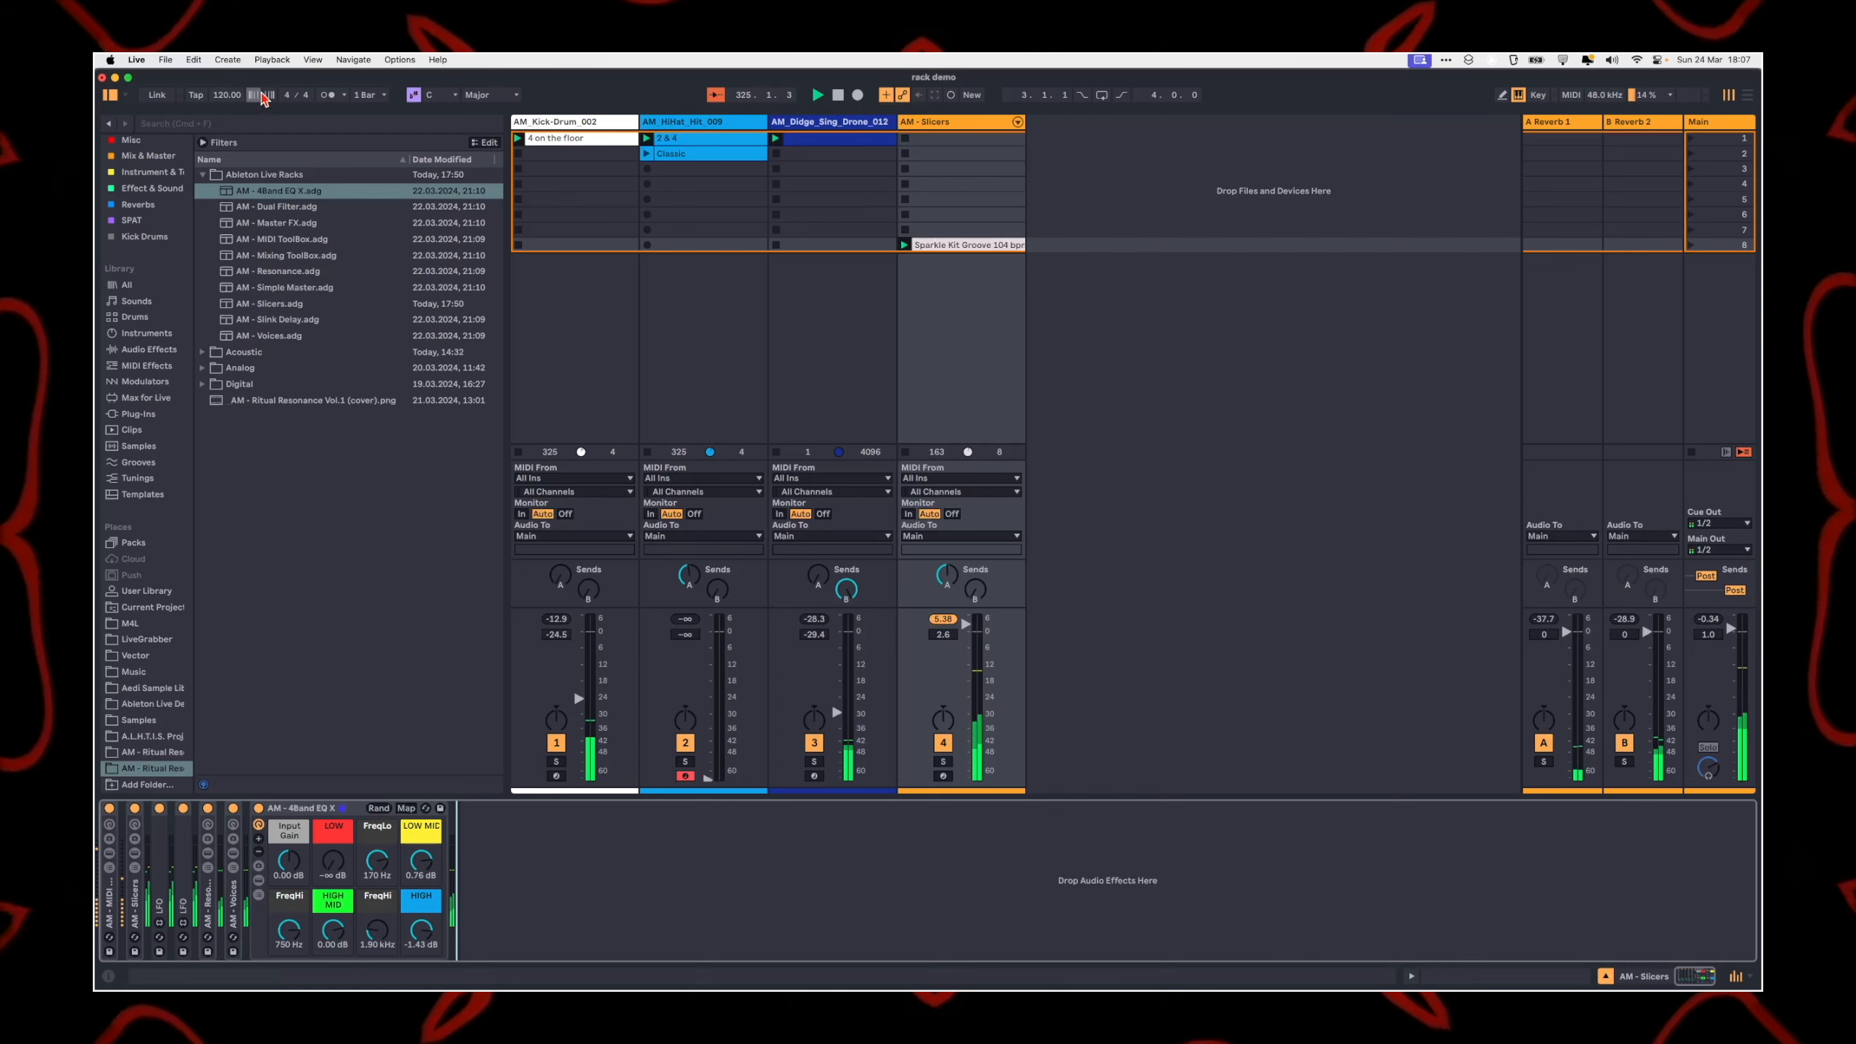
{"action": "left_click", "coordinate": [318, 303]}
{"action": "left_click", "coordinate": [278, 320]}
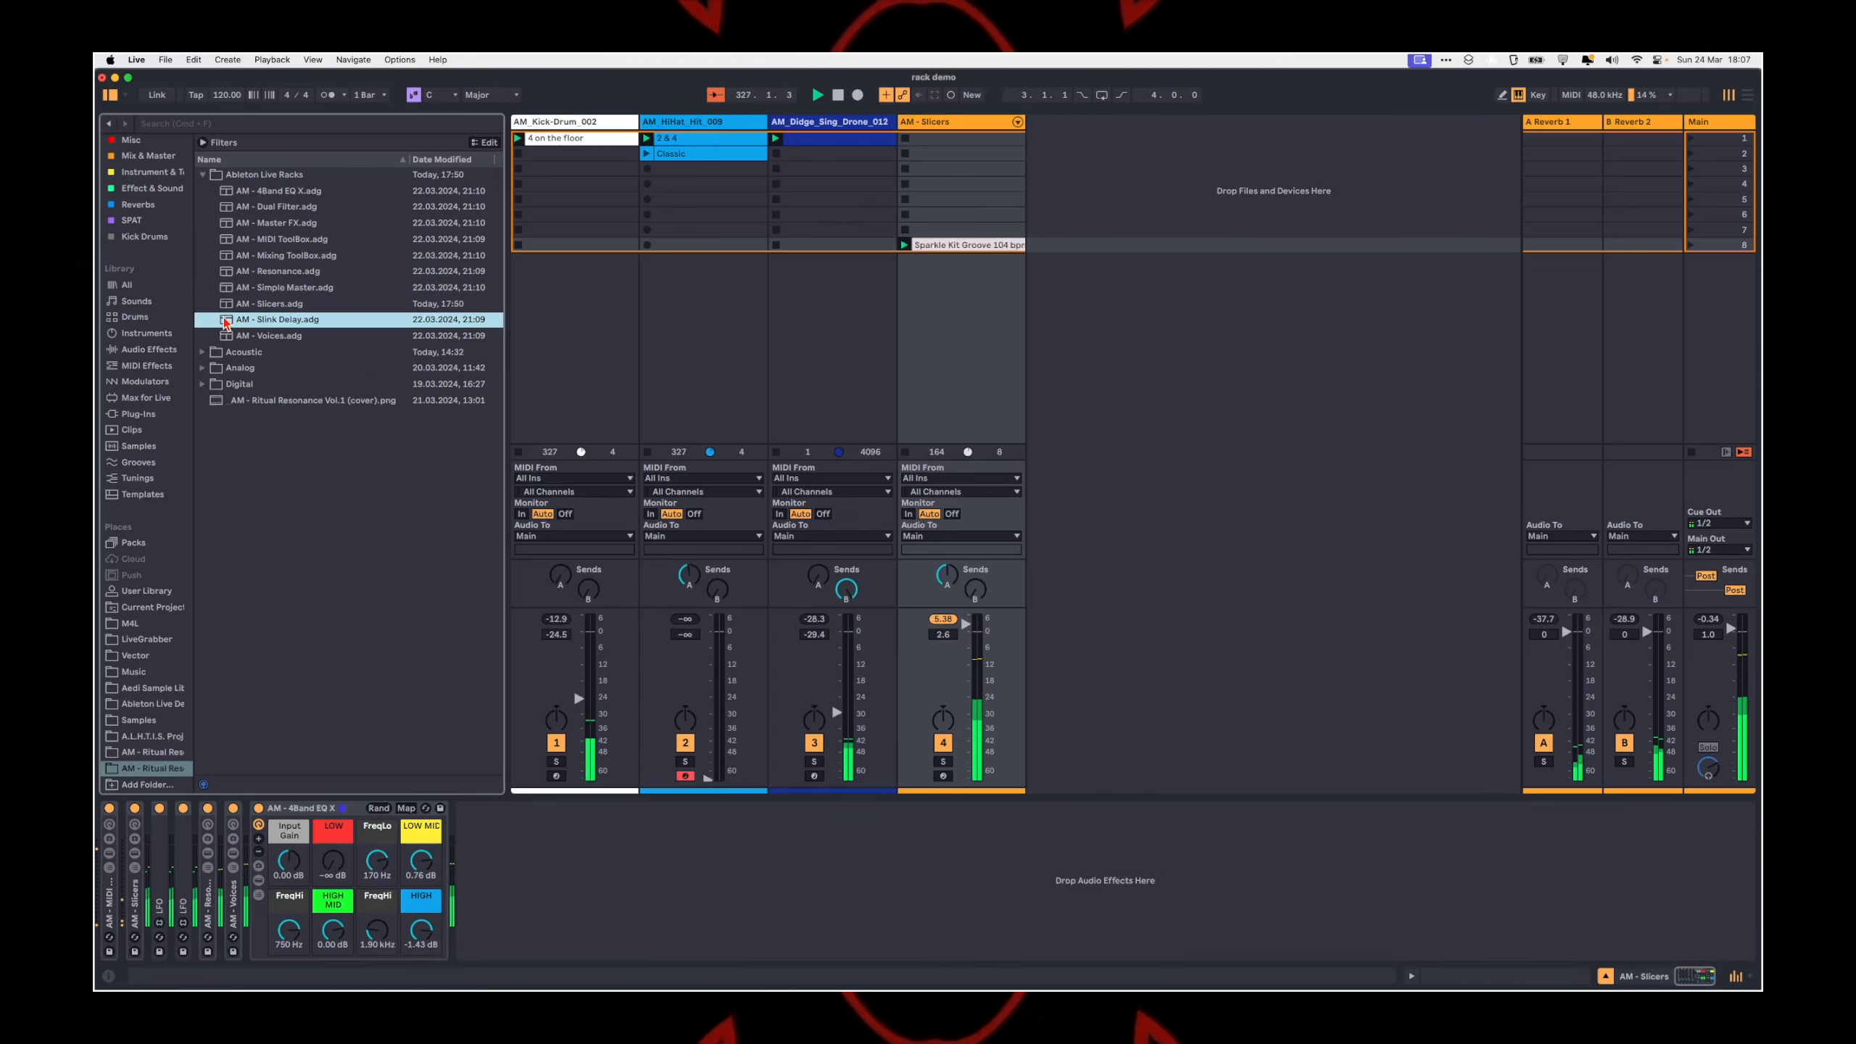
{"action": "left_click_drag", "start_coordinate": [259, 855], "coordinate": [247, 856]}
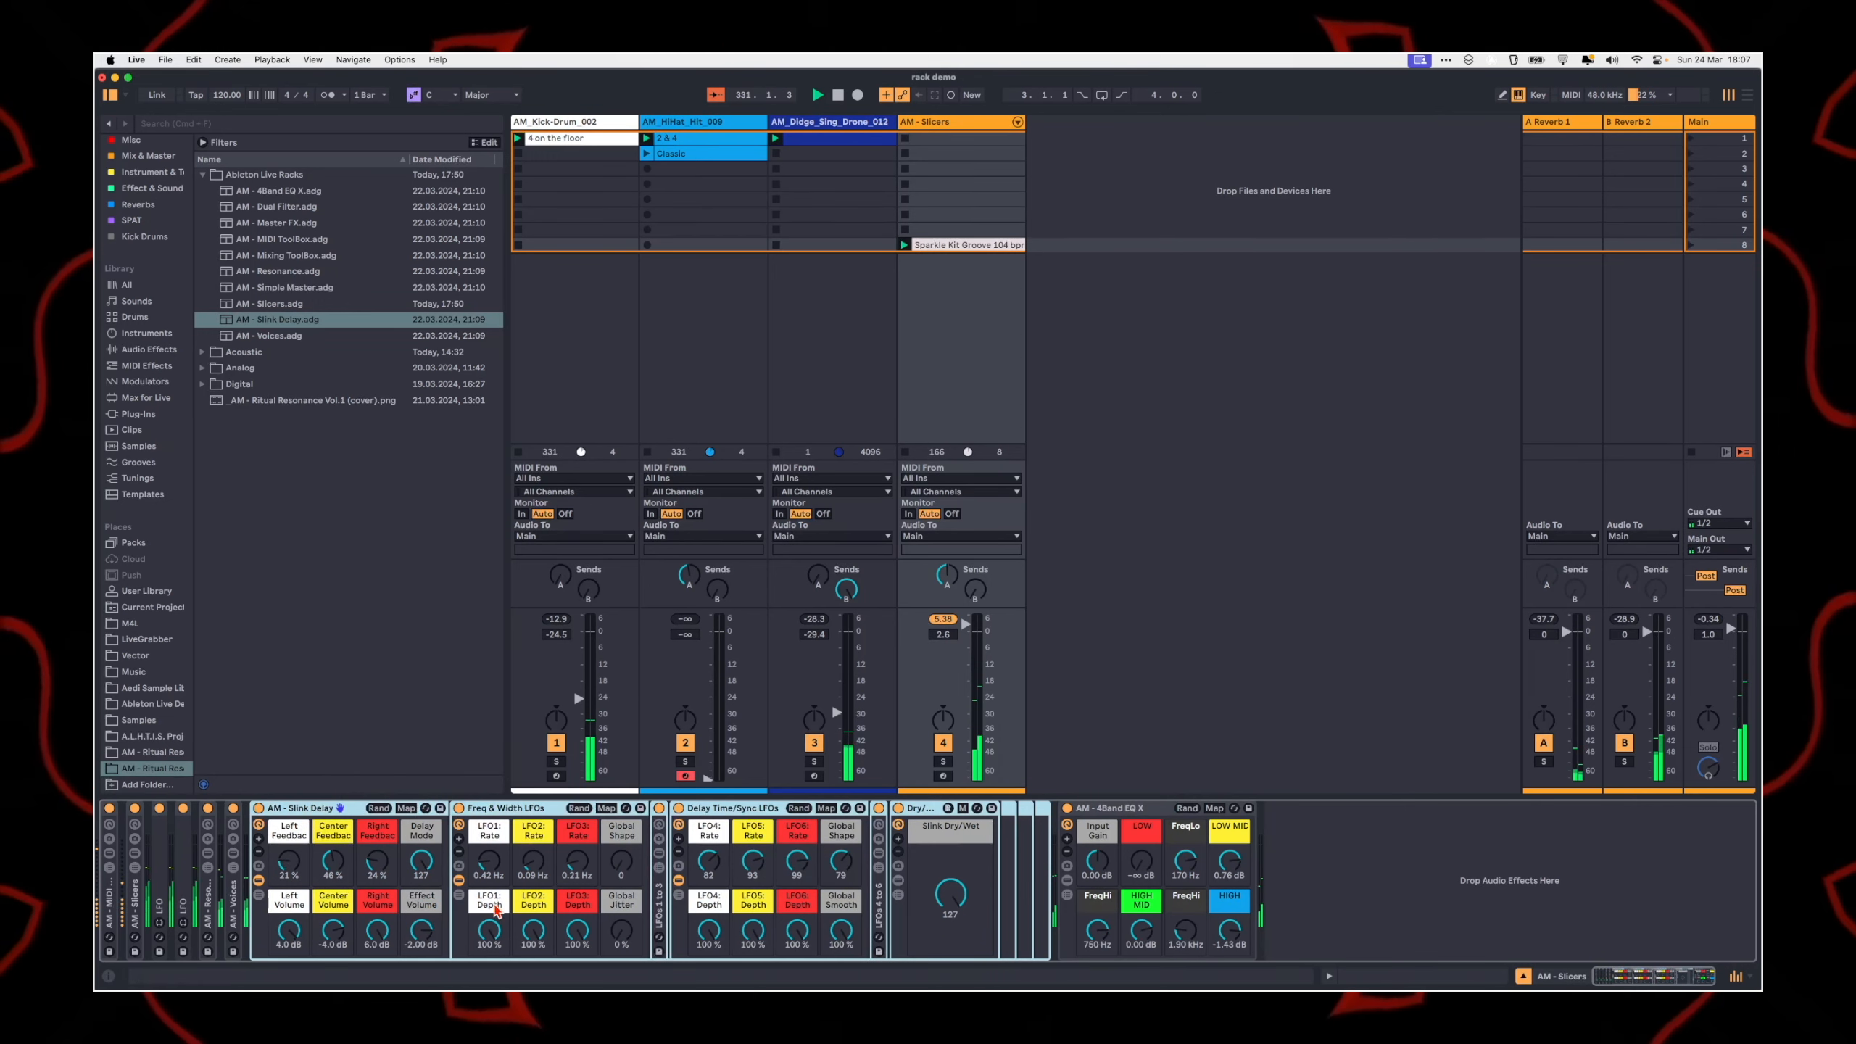
Step: Lower the AM - Slicers track volume to -5.0 dB and randomize the Freq & Width LFOs and Delay Time/Sync LFOs macros
{"action": "left_click_drag", "start_coordinate": [976, 628], "coordinate": [975, 643]}
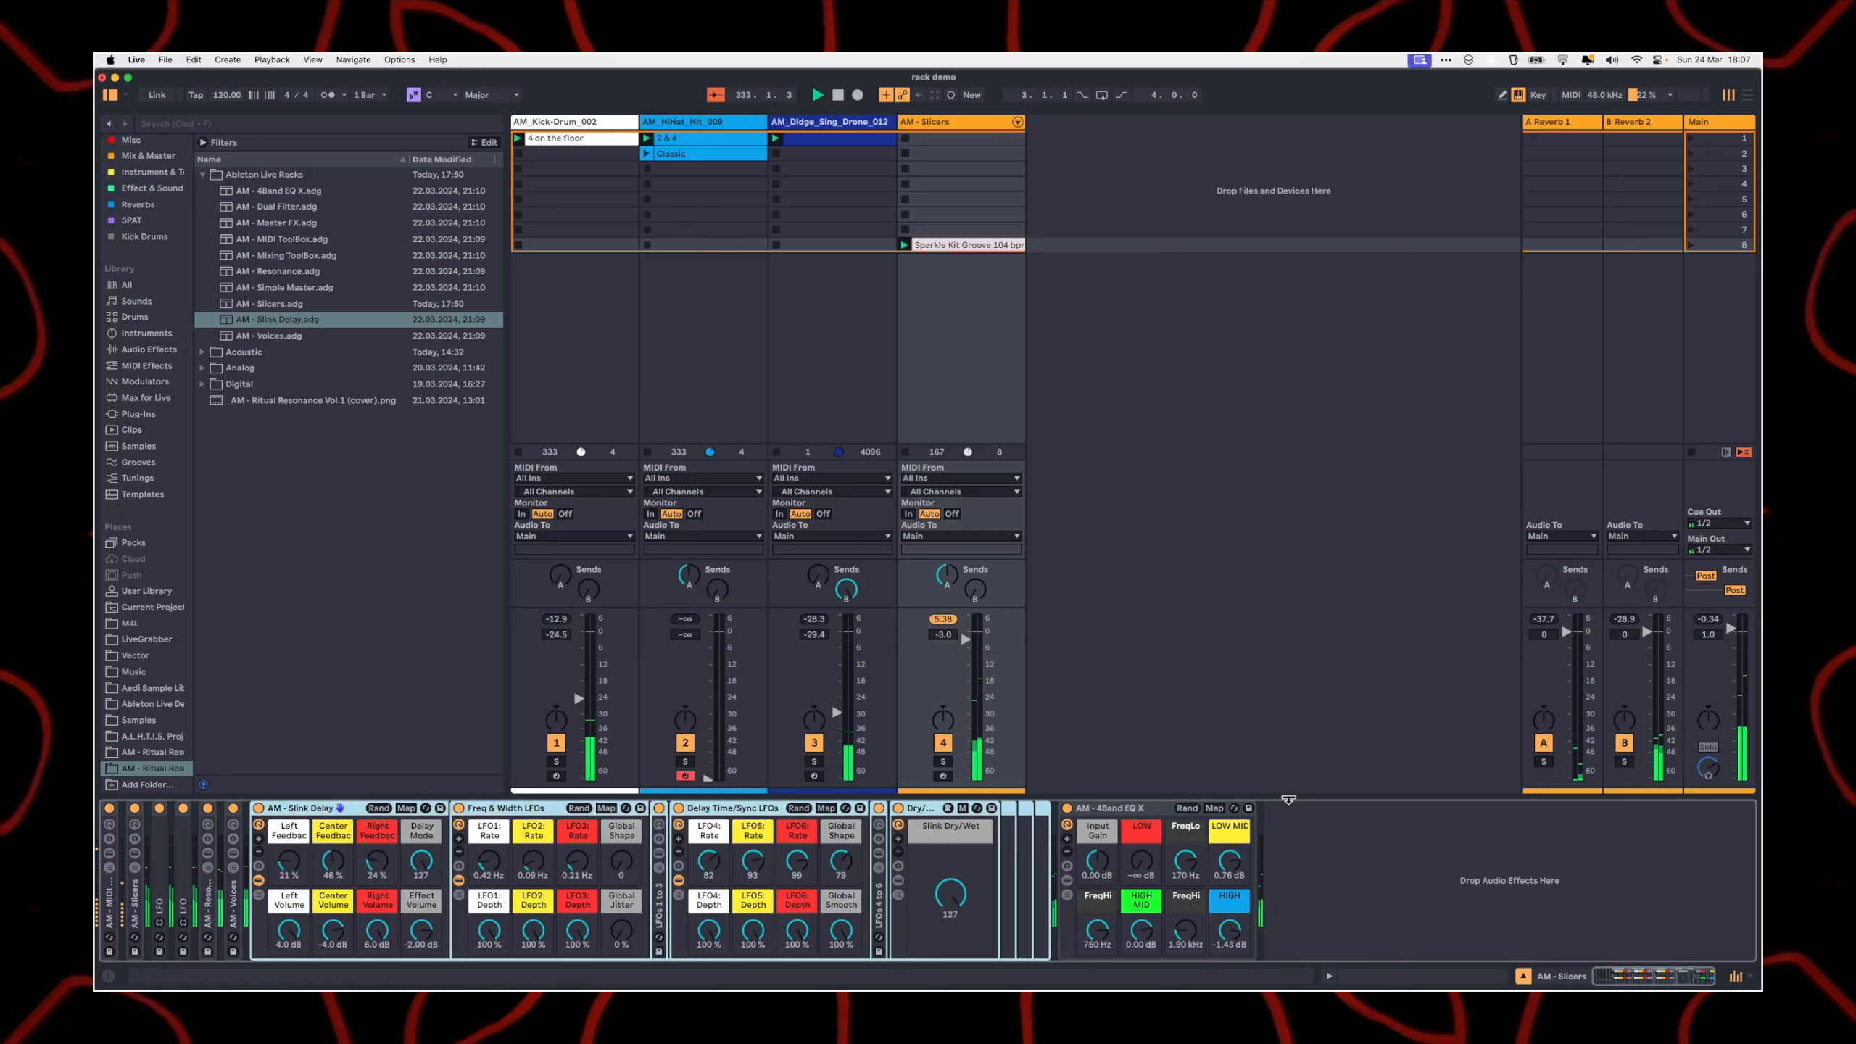
{"action": "mouse_move", "coordinate": [973, 657]}
{"action": "left_mouse_down"}
{"action": "mouse_move", "coordinate": [965, 623]}
{"action": "mouse_move", "coordinate": [967, 646]}
{"action": "left_mouse_up"}
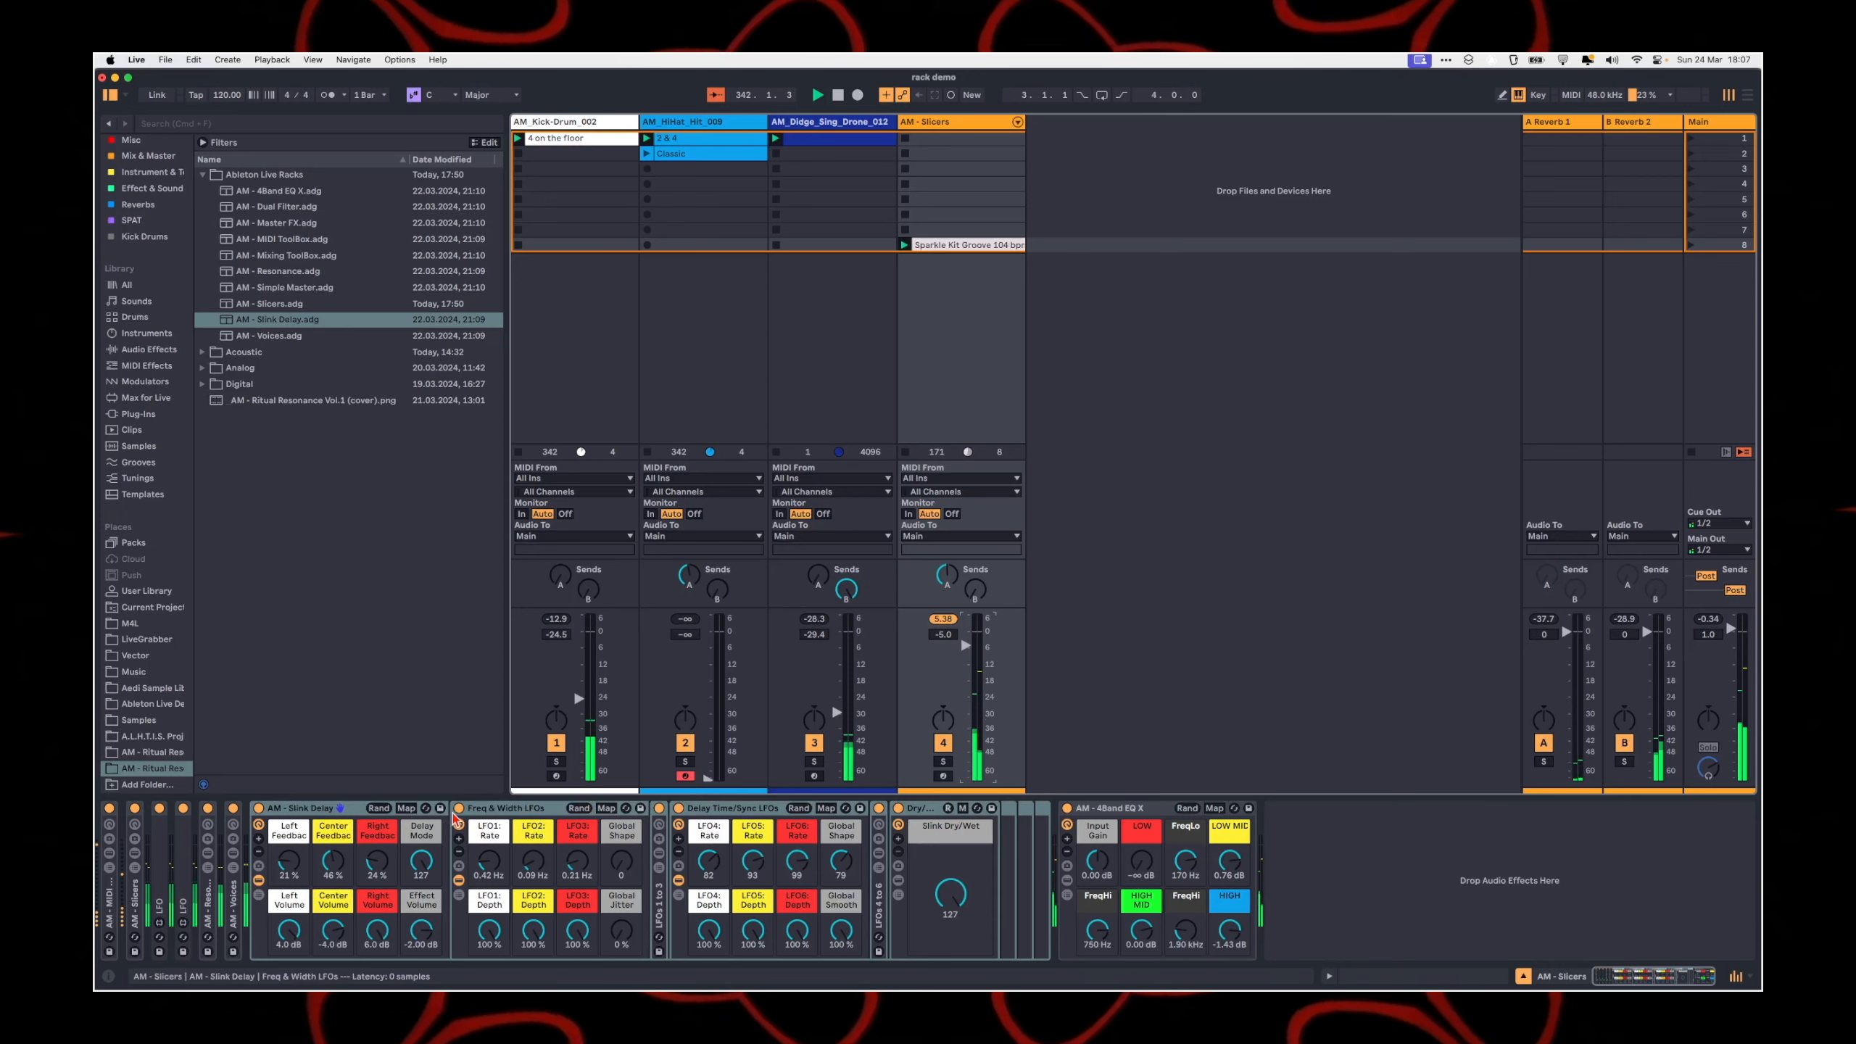
{"action": "left_click", "coordinate": [577, 808]}
{"action": "left_click", "coordinate": [798, 809]}
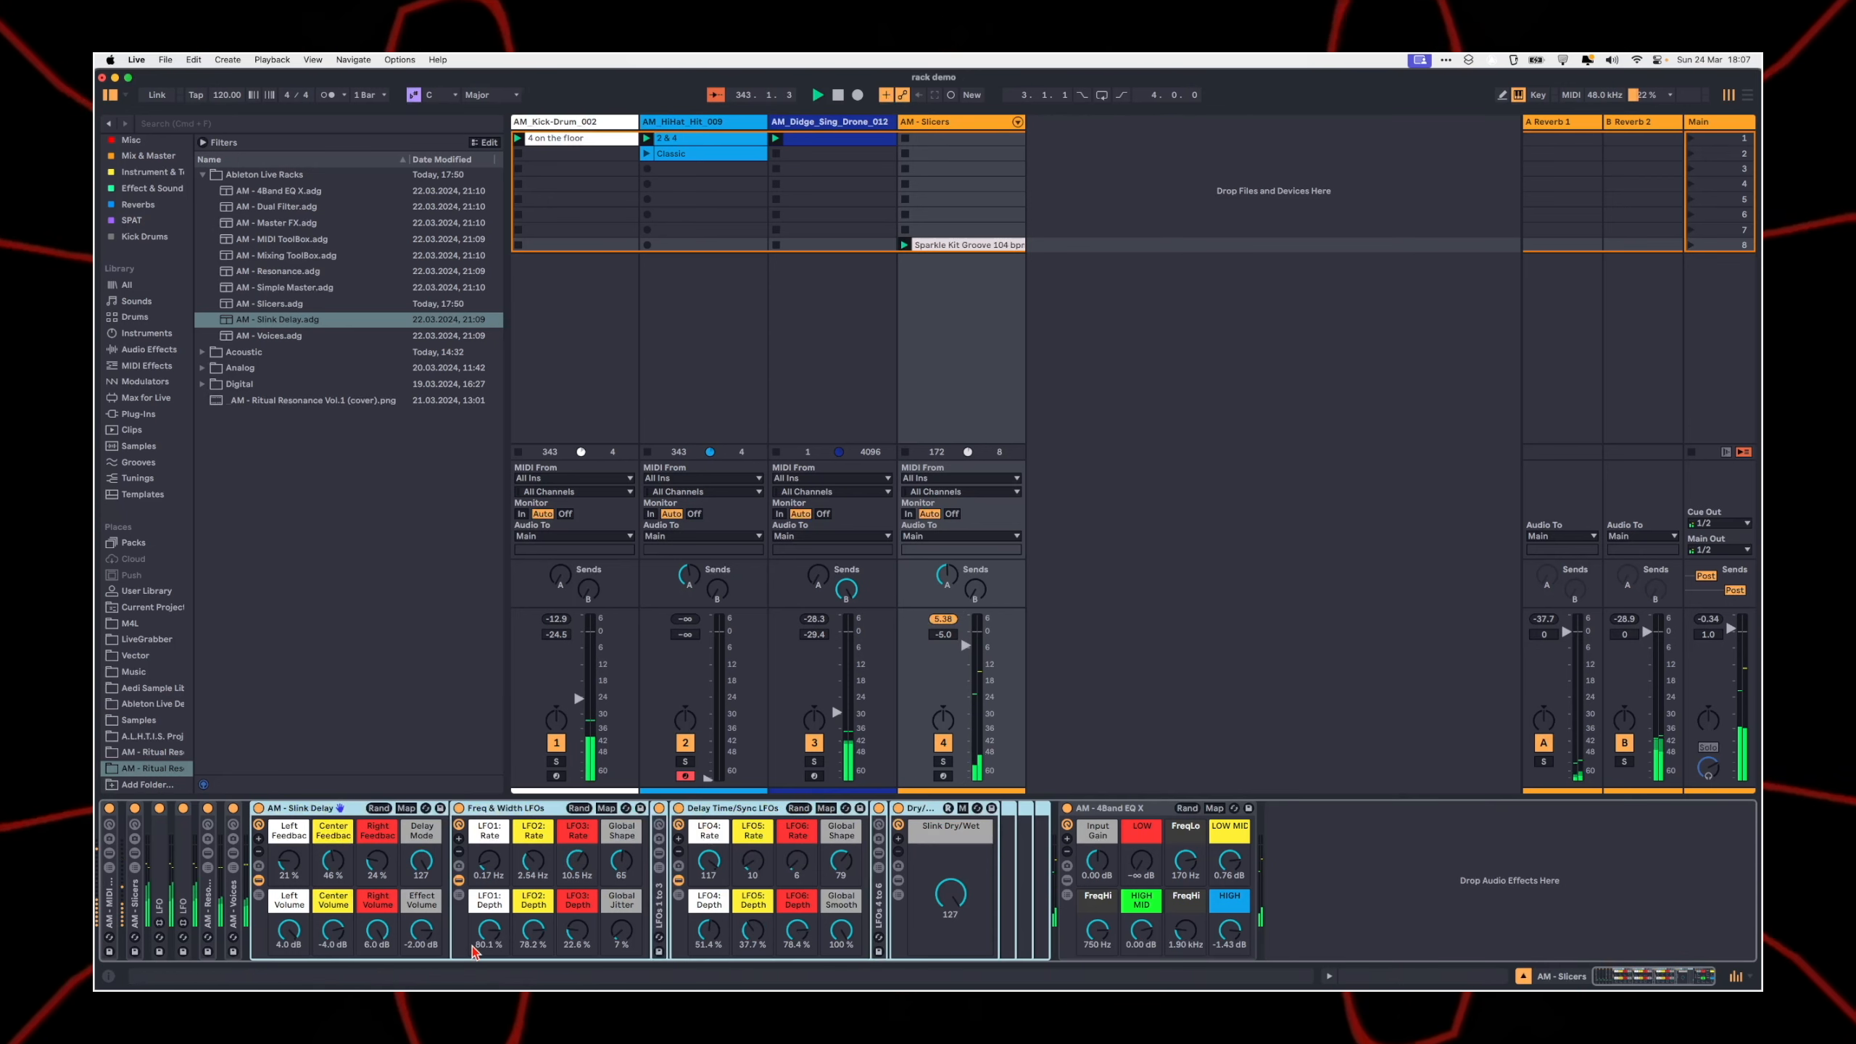
Step: Try Delay Mode at 0, return it to 127, and set Center Volume to 3.2 dB, track volume to -2.6 dB and Slink Dry/Wet to 58
{"action": "left_click_drag", "start_coordinate": [421, 861], "coordinate": [430, 883]}
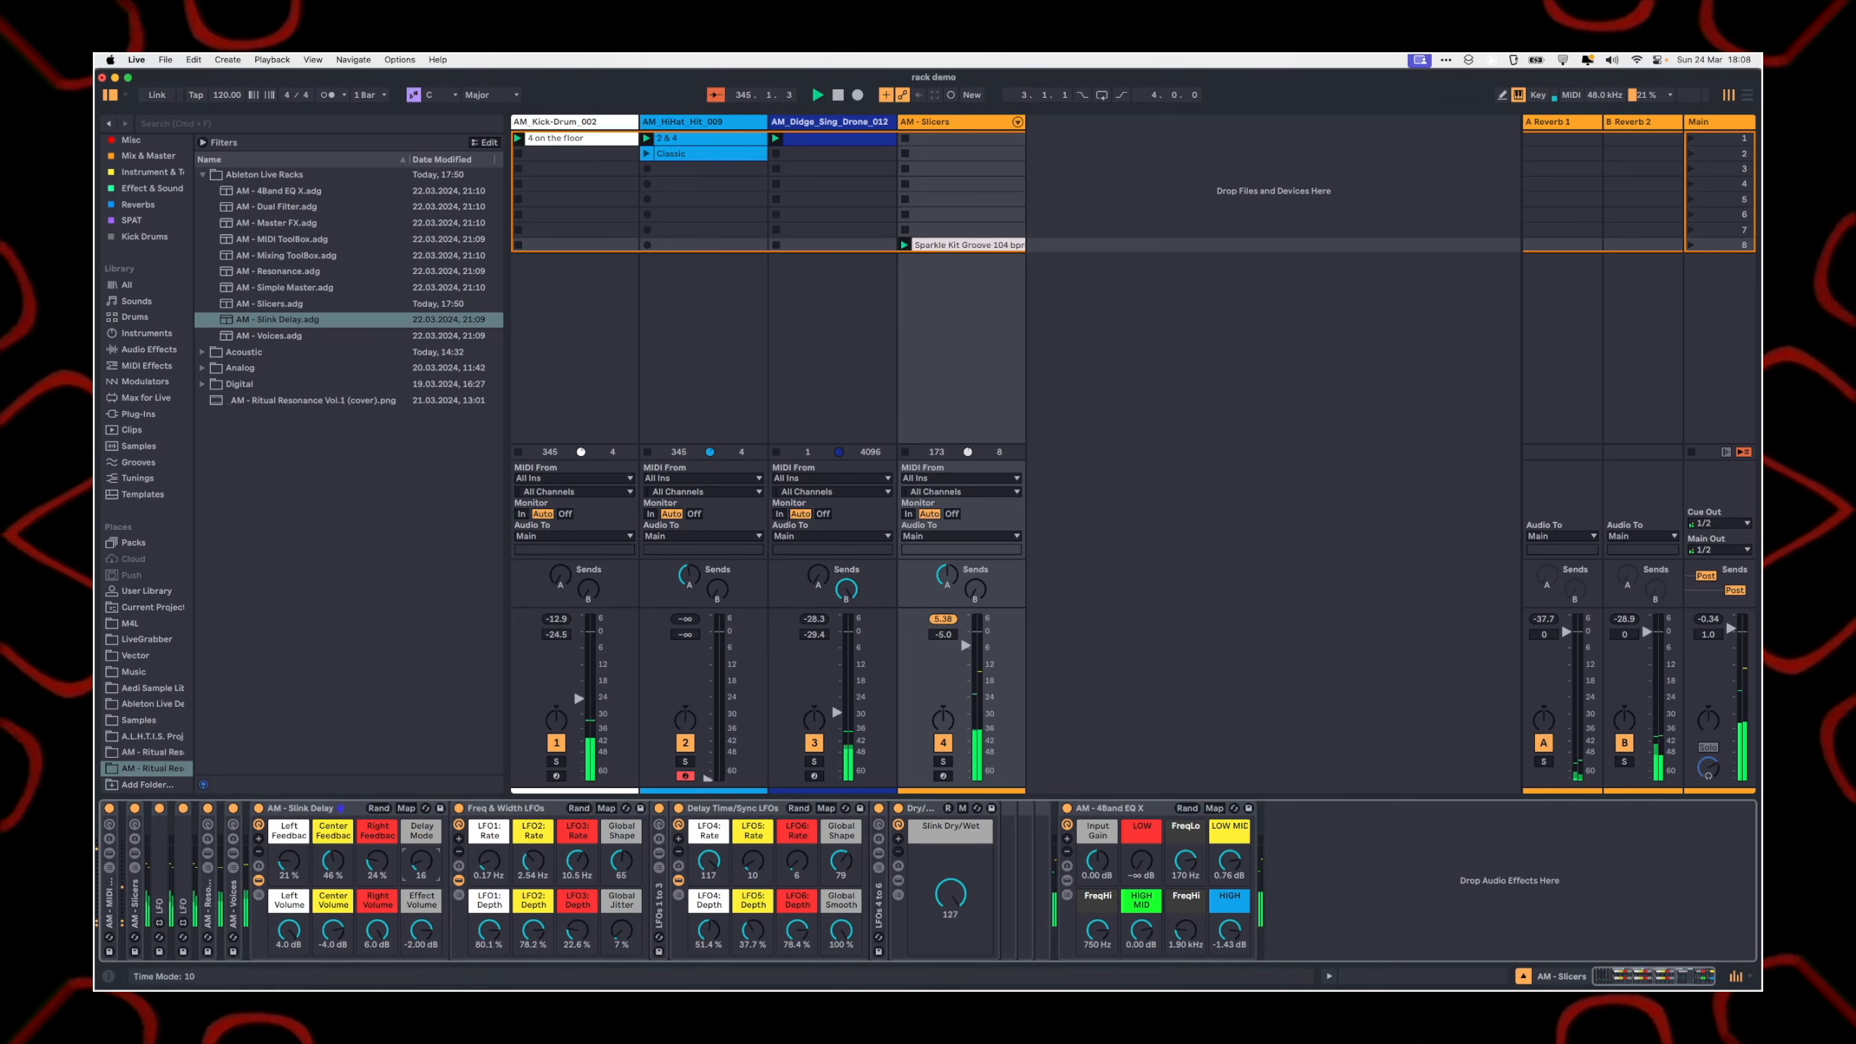
{"action": "left_click_drag", "start_coordinate": [426, 876], "coordinate": [426, 804]}
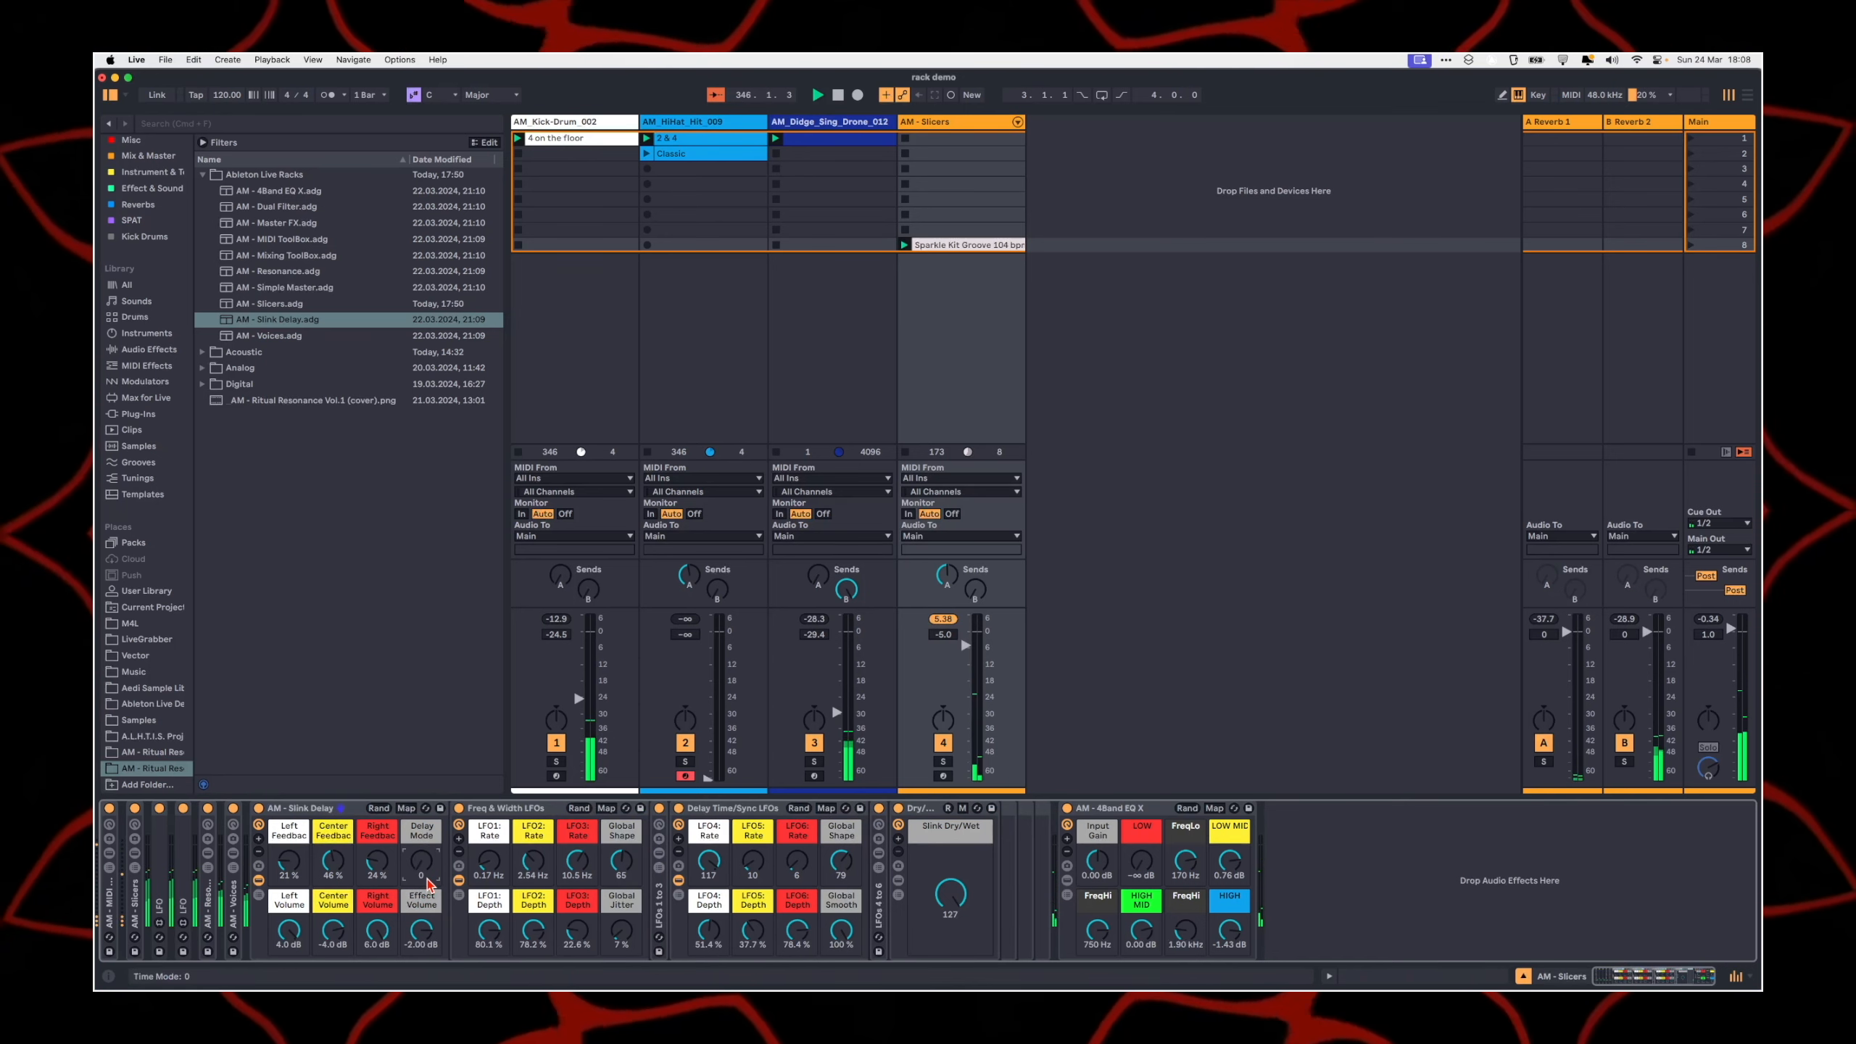
{"action": "left_click_drag", "start_coordinate": [336, 948], "coordinate": [336, 914]}
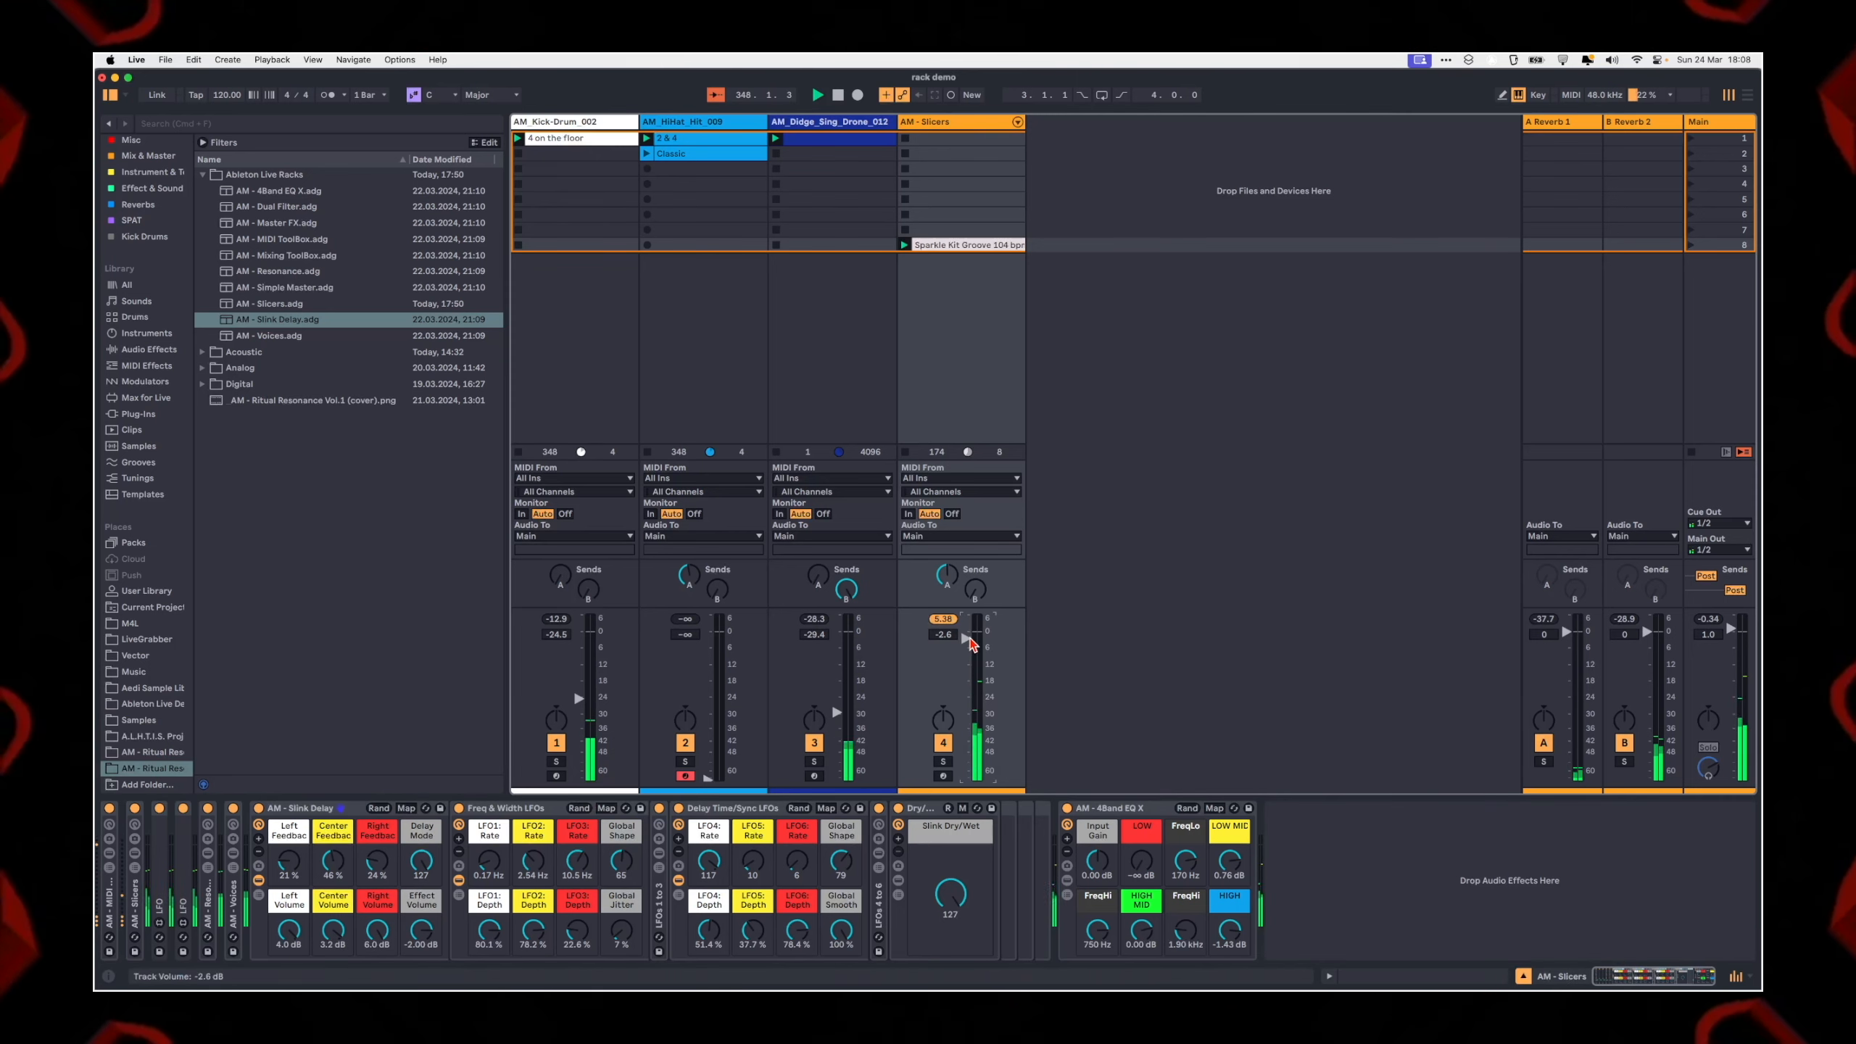
{"action": "left_click_drag", "start_coordinate": [947, 923], "coordinate": [948, 973]}
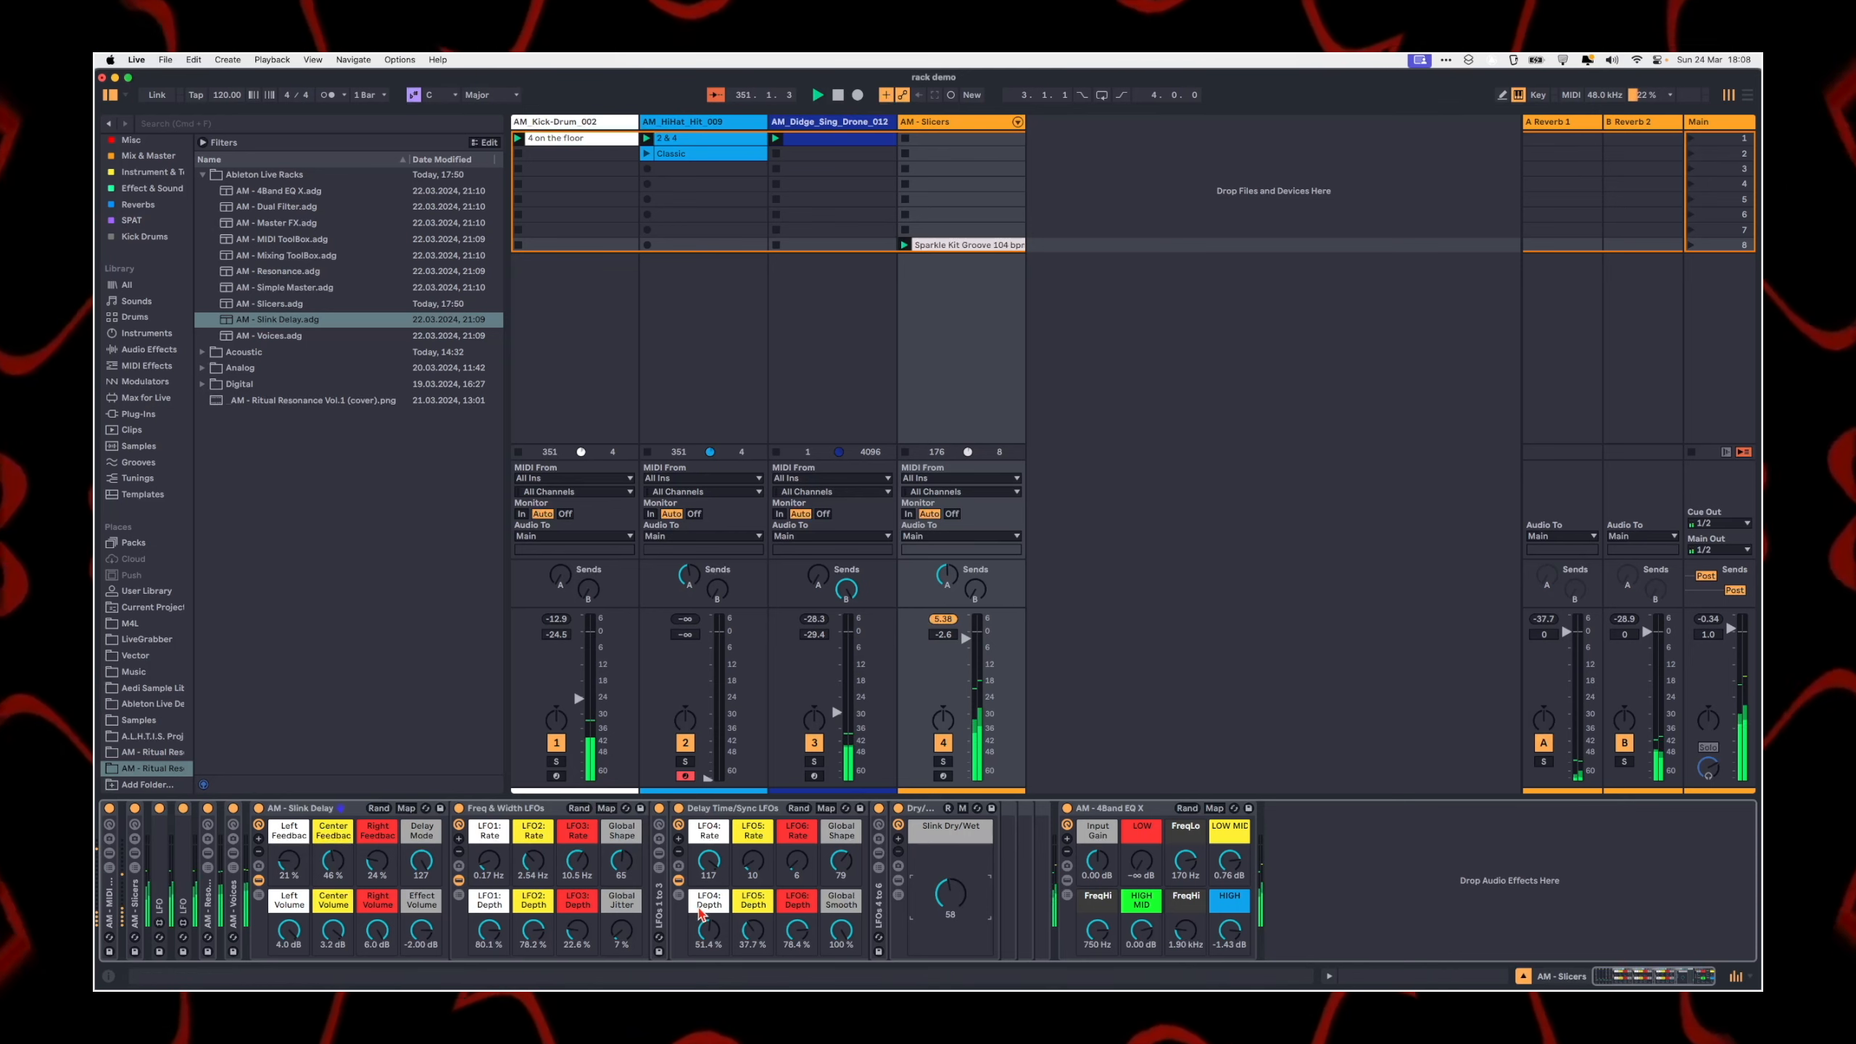
Step: Inspect the LFO1 to LFO3 devices of the Slink Delay rack and its Freq & Width and Delay Time/Sync LFO sections
{"action": "left_click", "coordinate": [659, 854]}
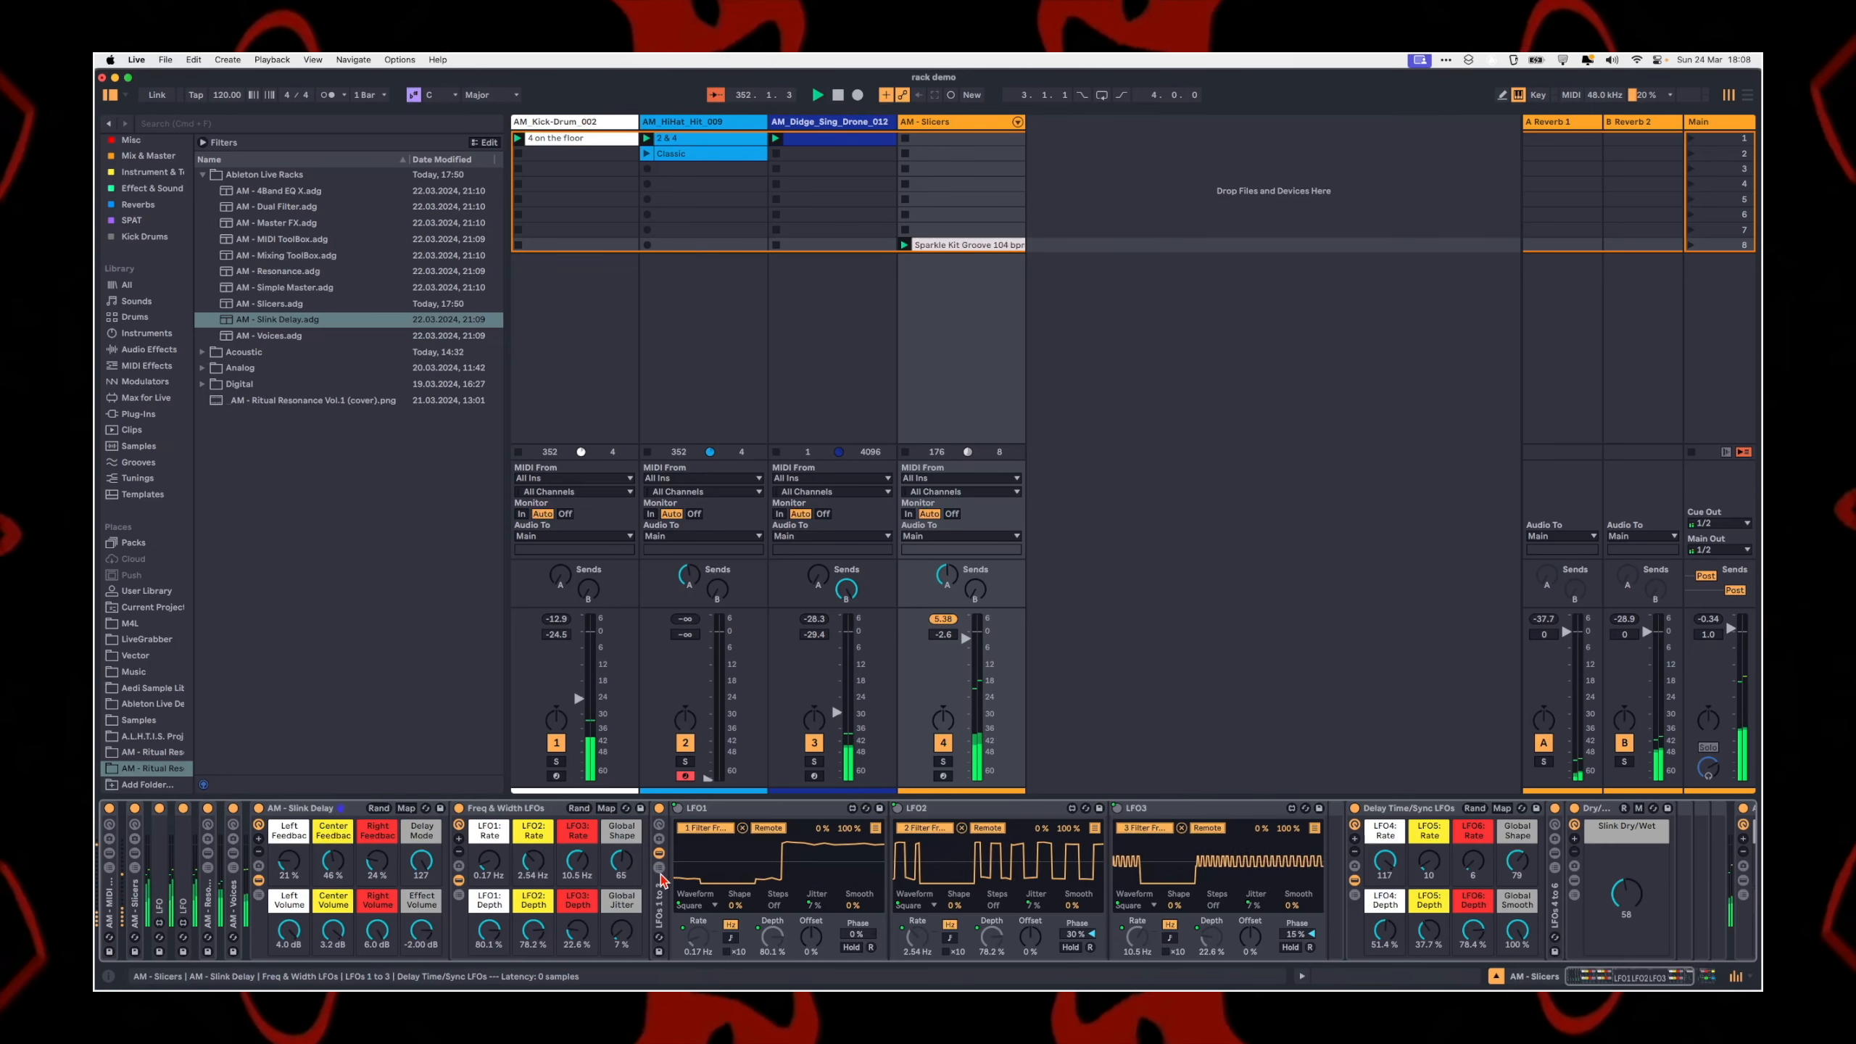
{"action": "left_click", "coordinate": [659, 853]}
{"action": "left_click", "coordinate": [262, 862]}
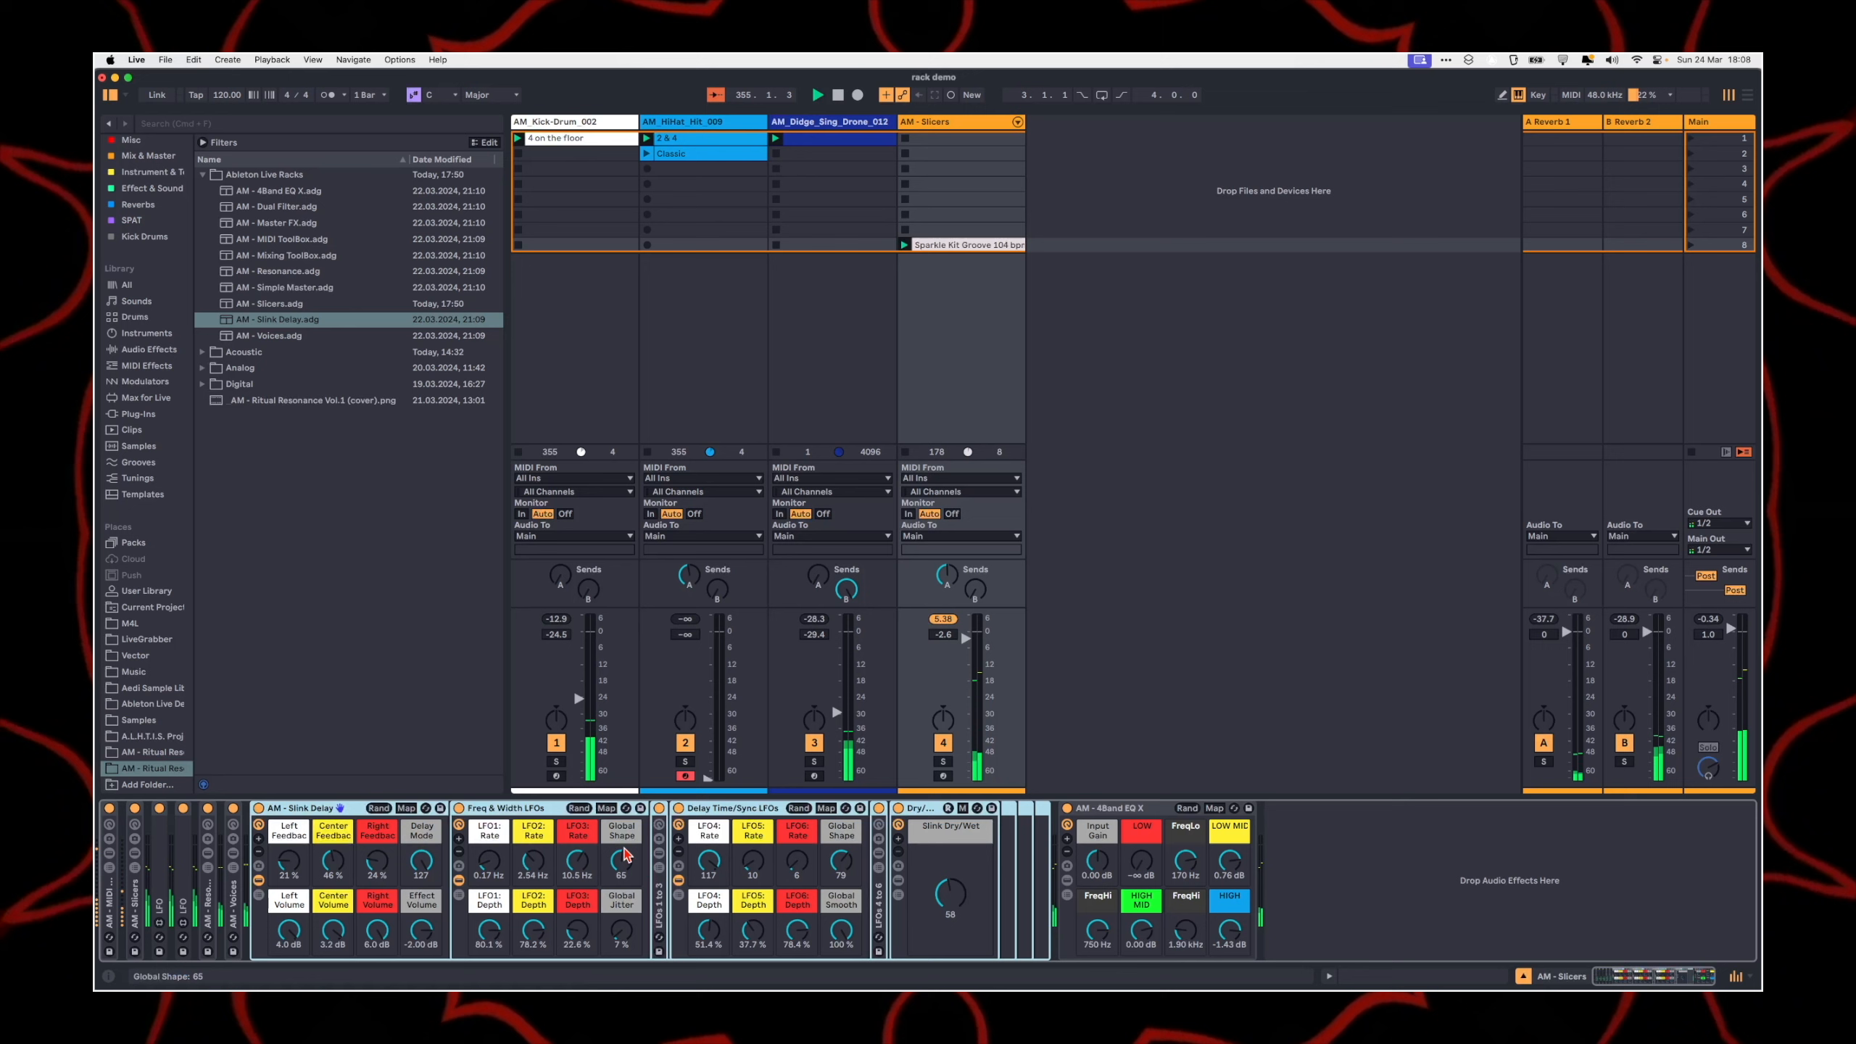
{"action": "left_click", "coordinate": [530, 817]}
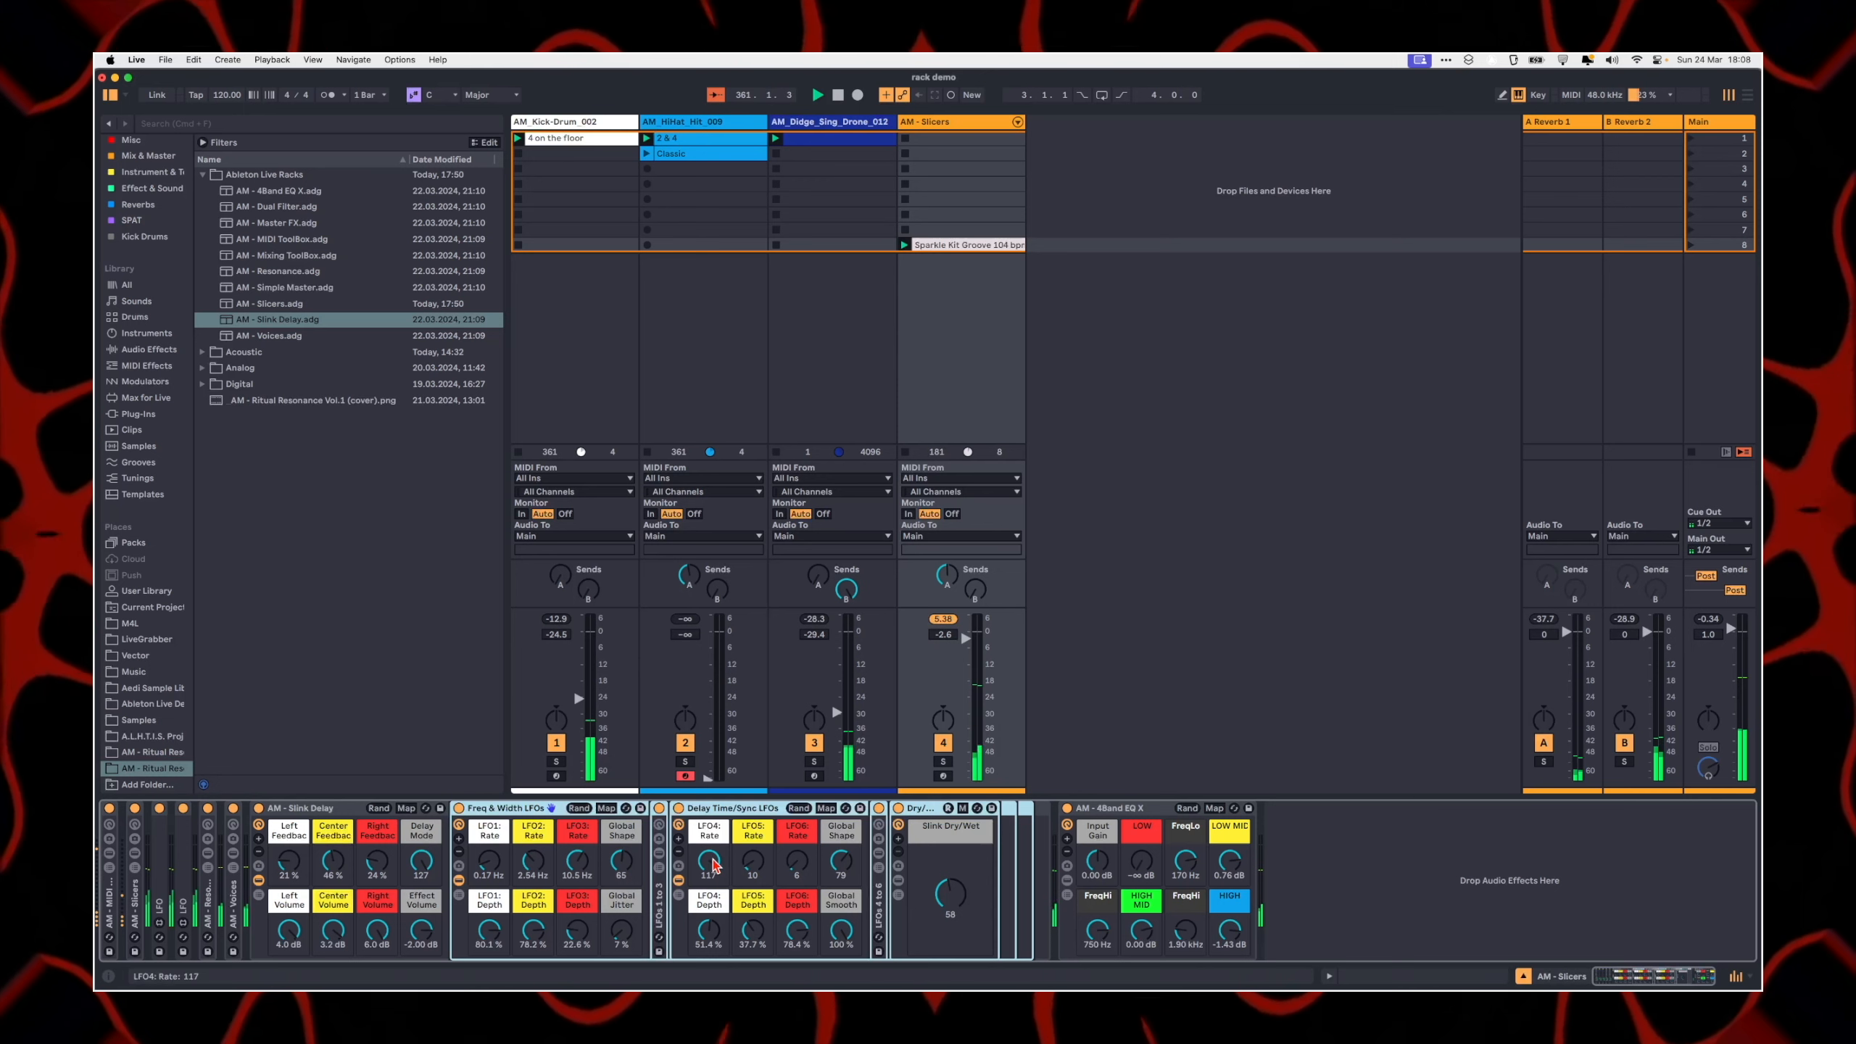
{"action": "left_click", "coordinate": [673, 897]}
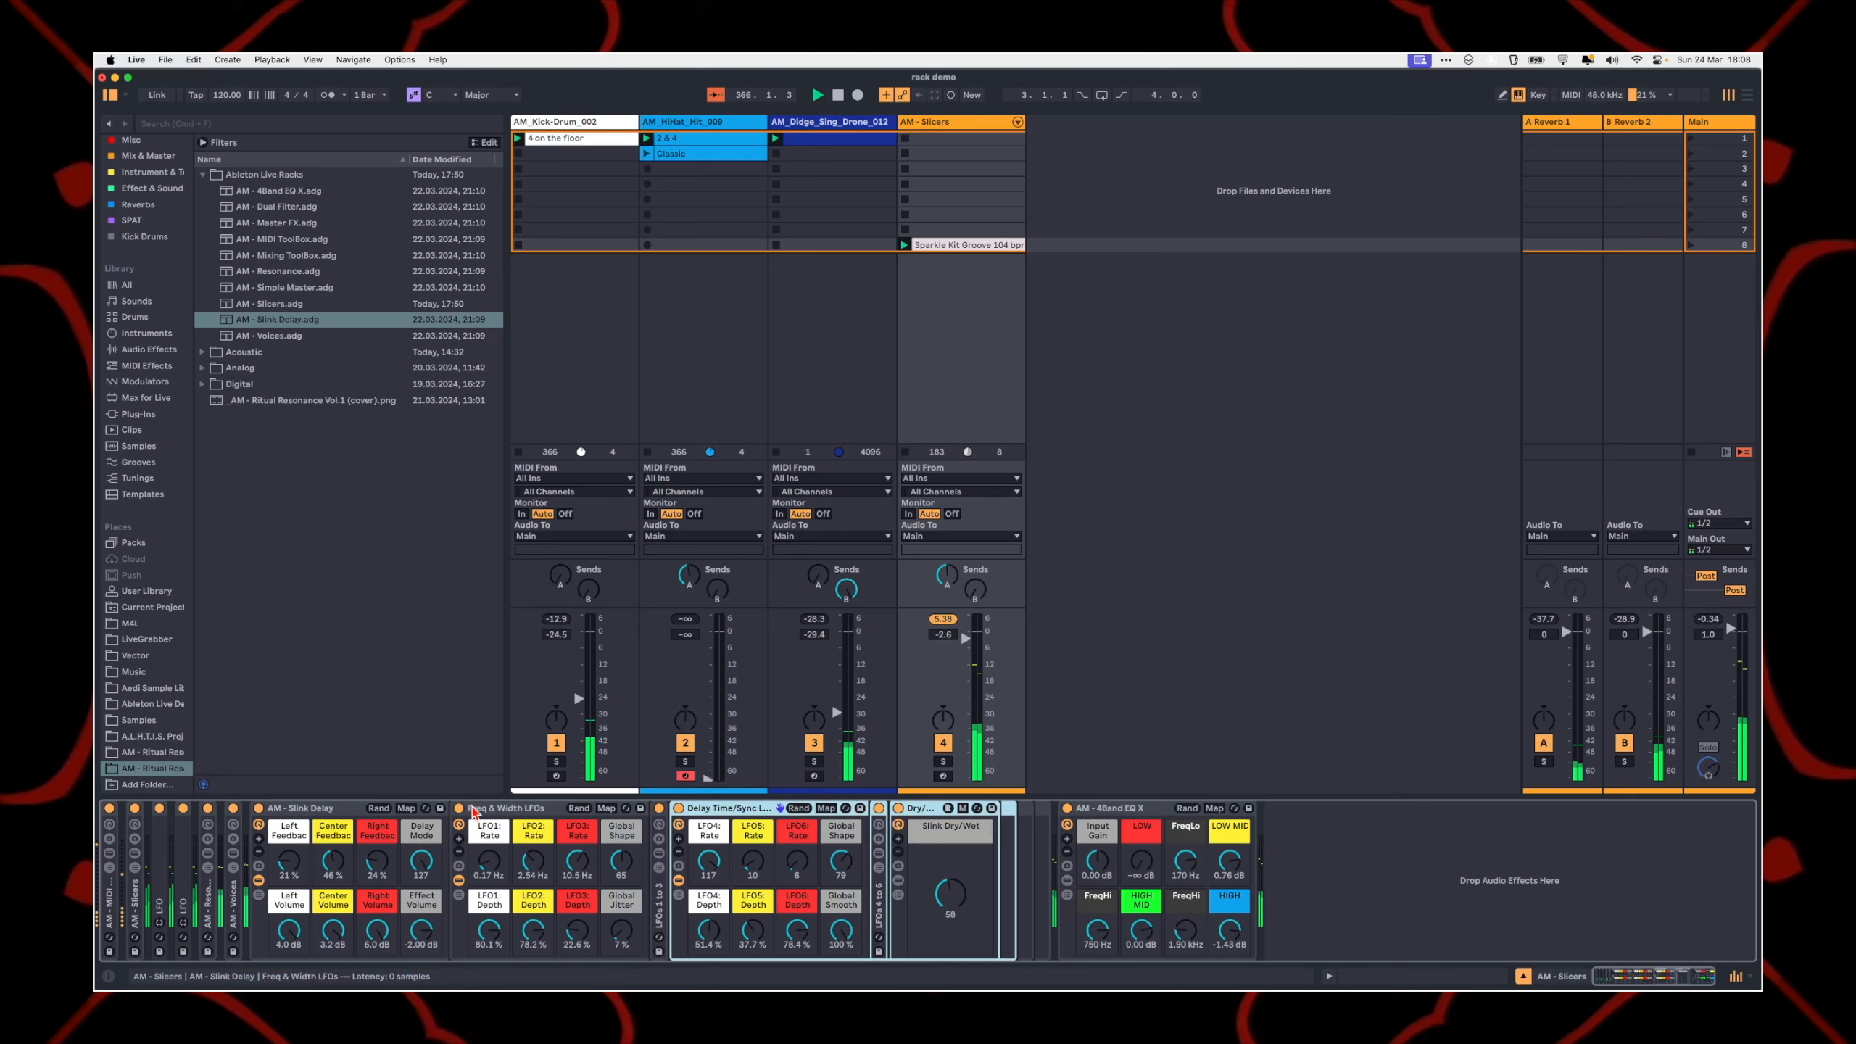
Step: Collapse the Slink Delay rack and add the AM - Dual Filter rack after the AM - 4Band EQ X
{"action": "double_click", "coordinate": [286, 809]}
{"action": "left_click", "coordinate": [803, 925]}
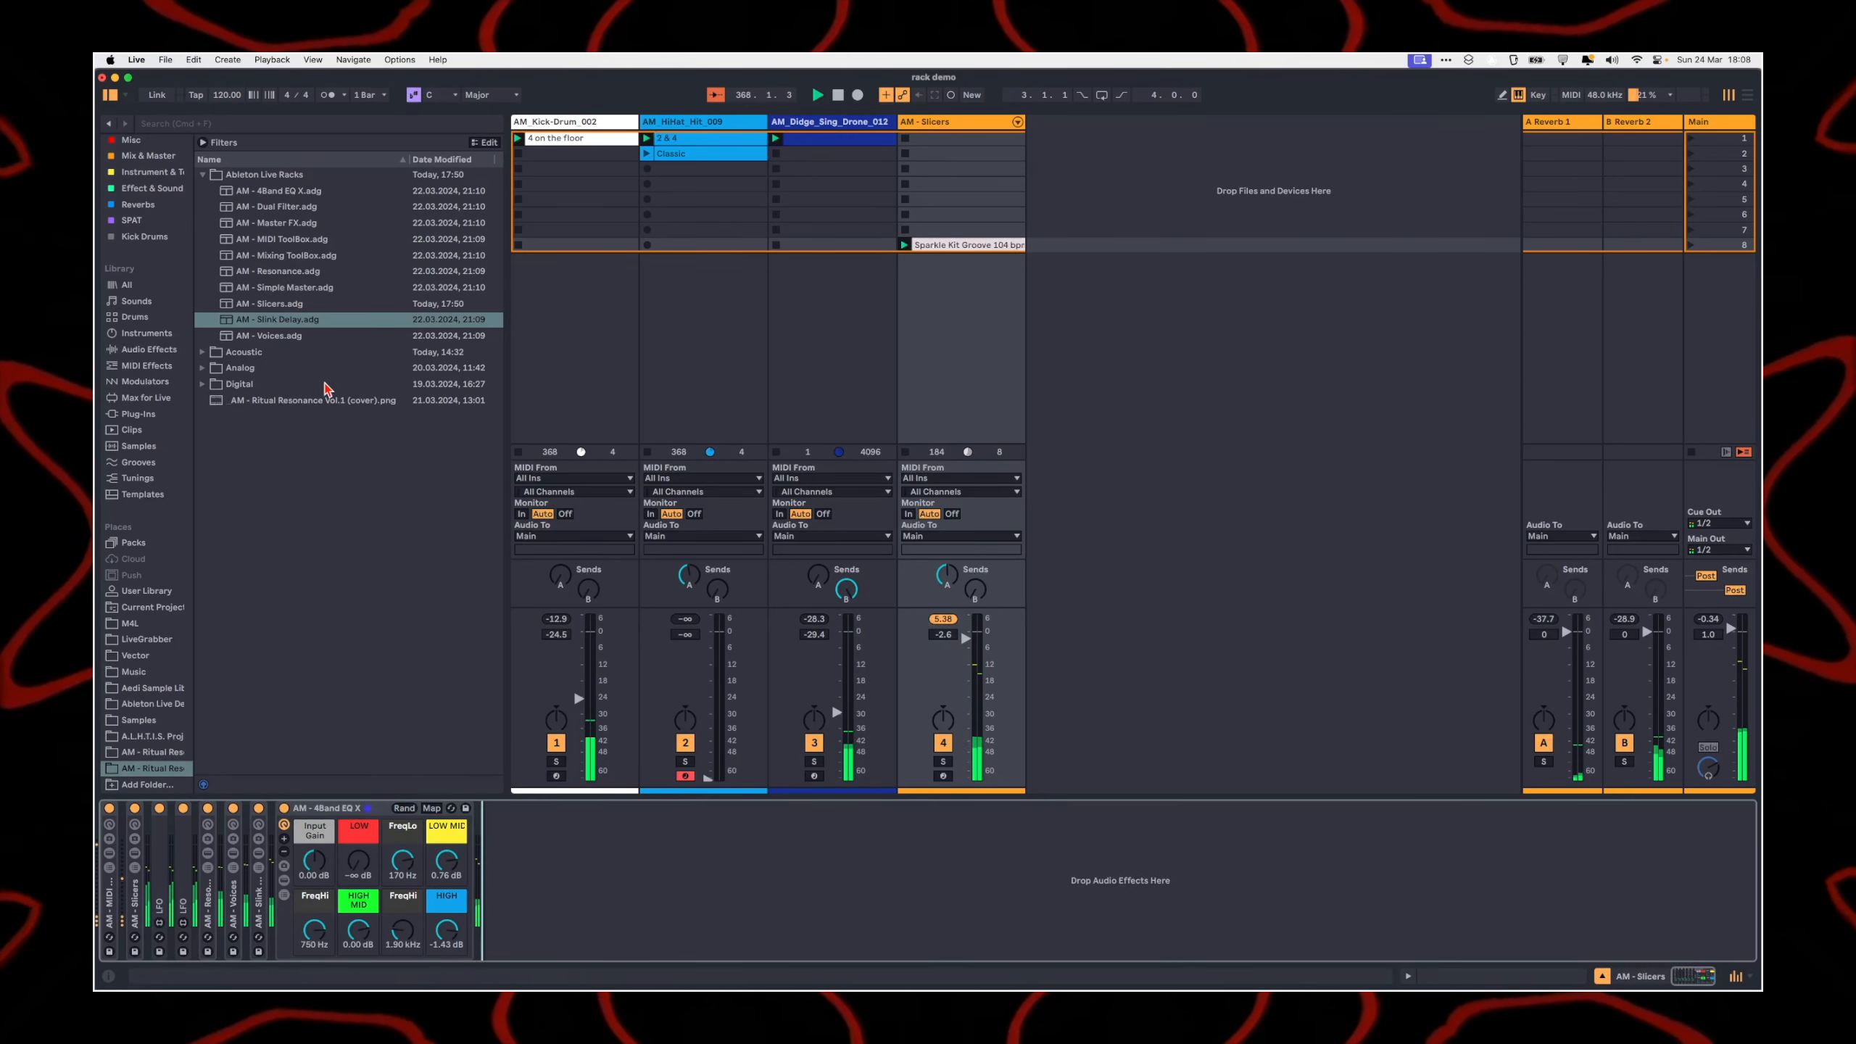
{"action": "left_click", "coordinate": [300, 336]}
{"action": "key", "text": "Up"}
{"action": "key", "text": "Up"}
{"action": "key", "text": "Up"}
{"action": "key", "text": "Up"}
{"action": "key", "text": "Up"}
{"action": "key", "text": "Up"}
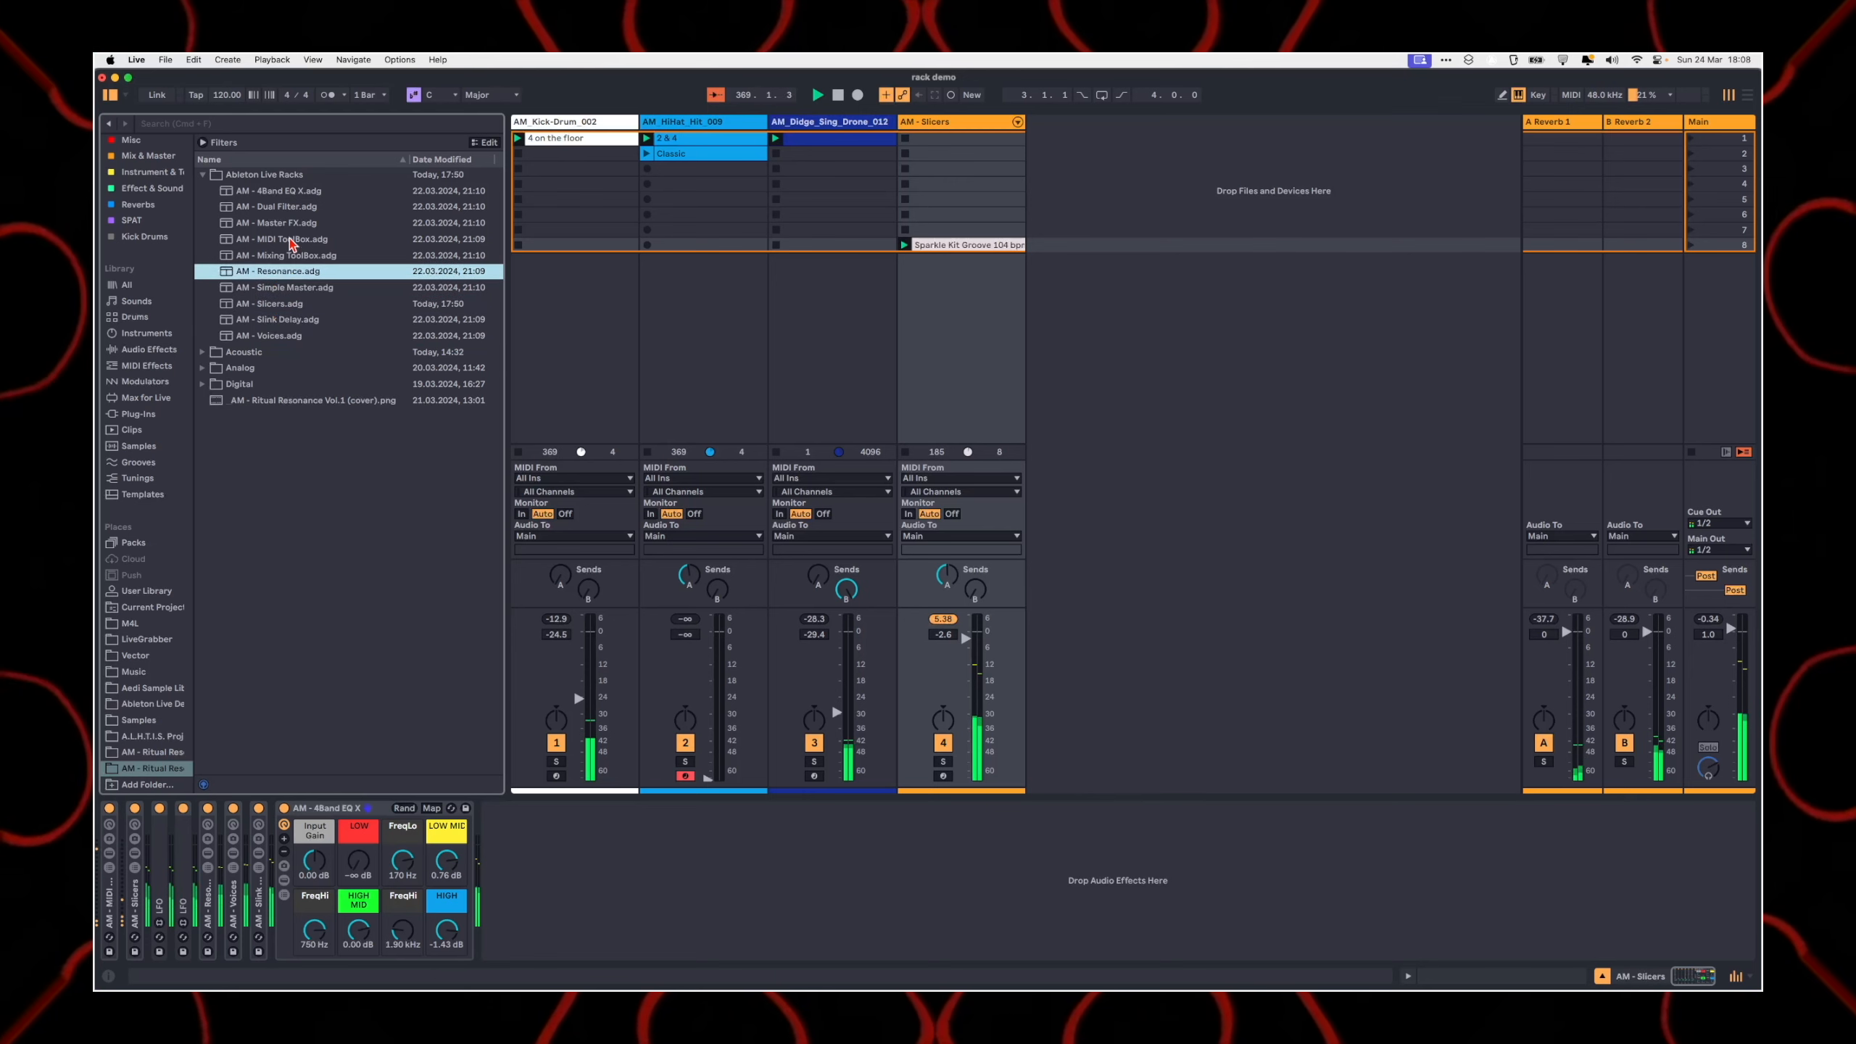
{"action": "key", "text": "Up"}
{"action": "key", "text": "Up"}
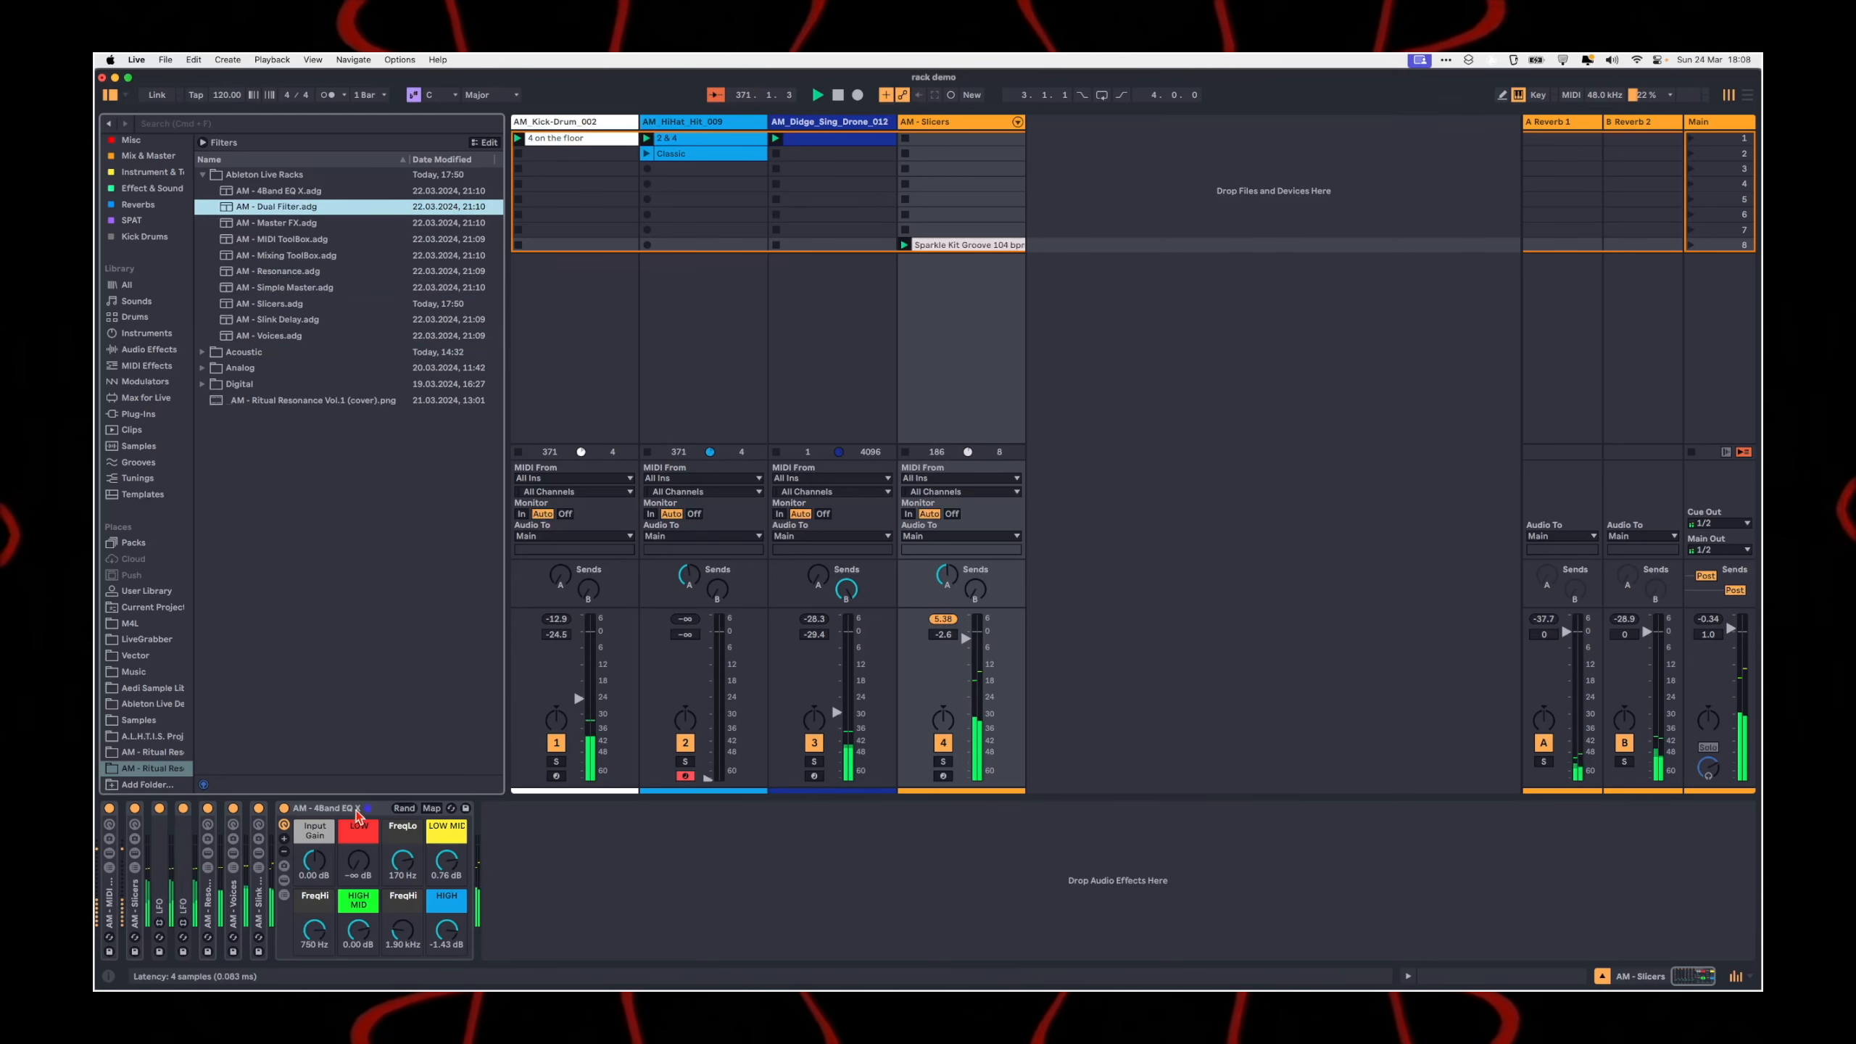
{"action": "left_click", "coordinate": [1428, 294]}
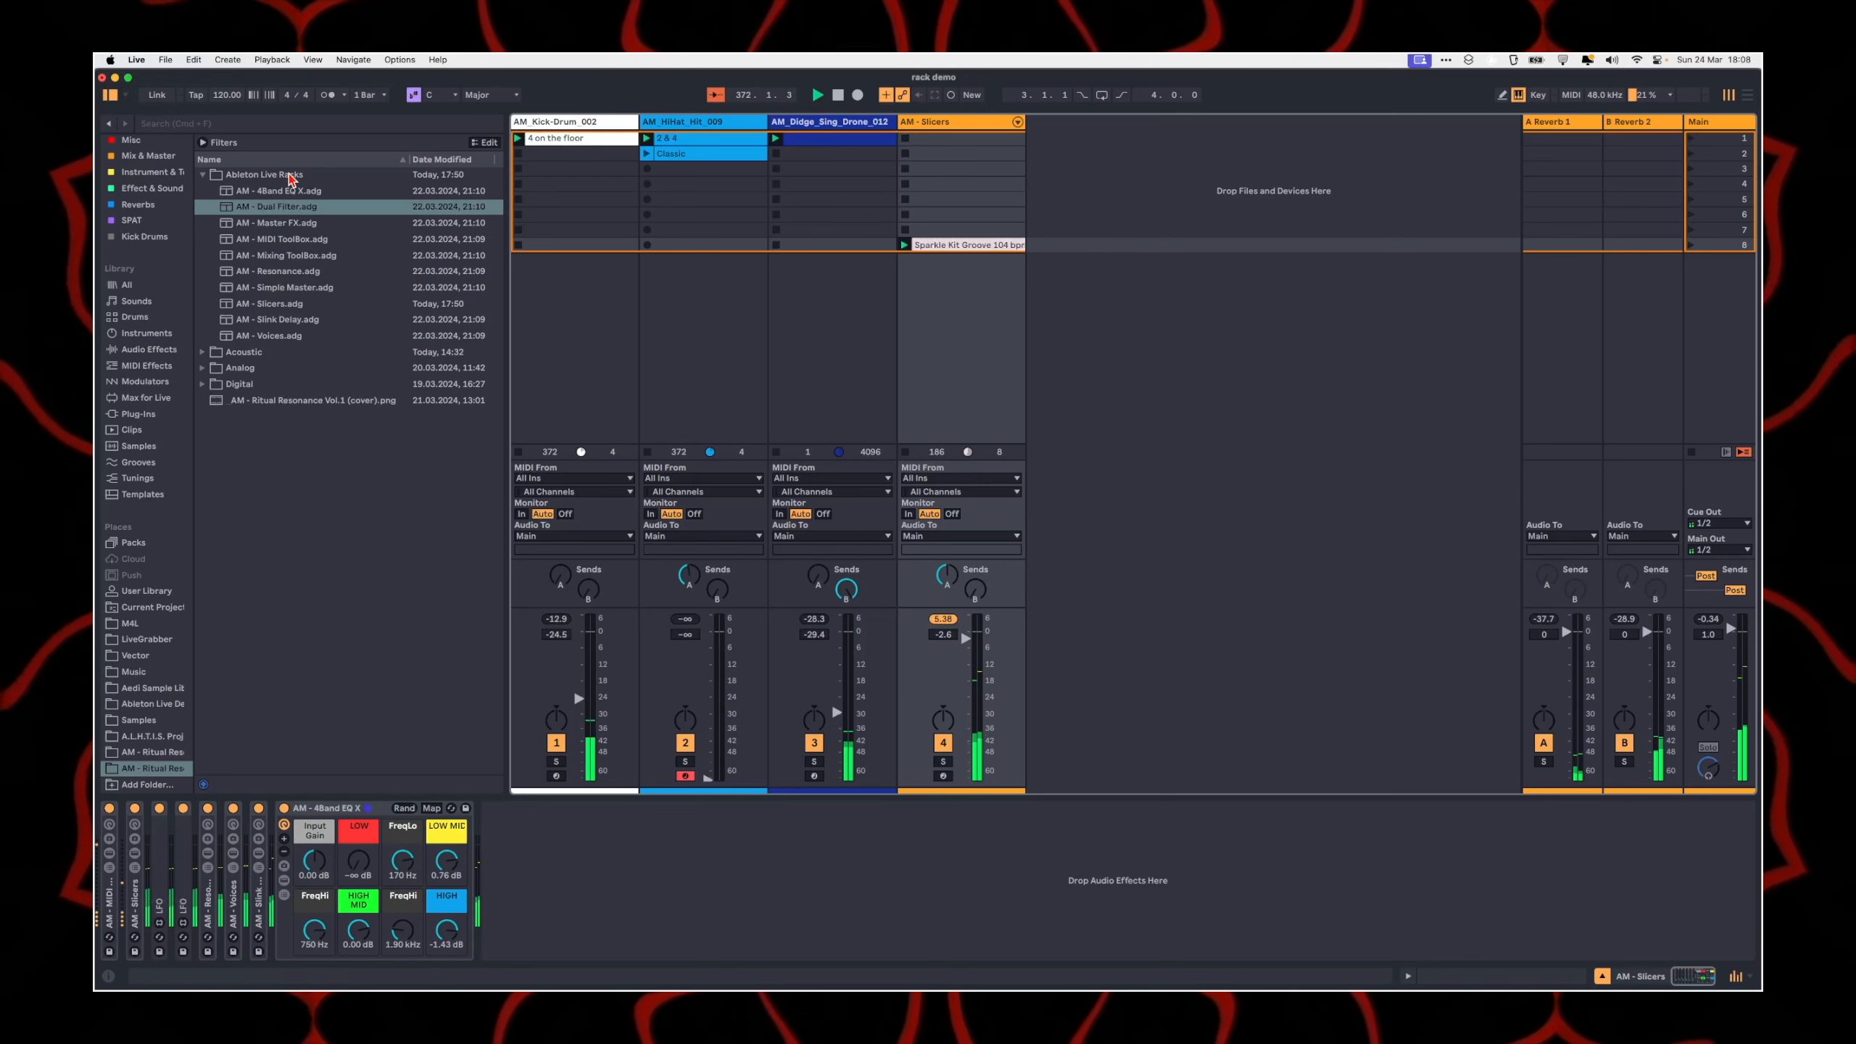
{"action": "left_click_drag", "start_coordinate": [278, 208], "coordinate": [580, 942]}
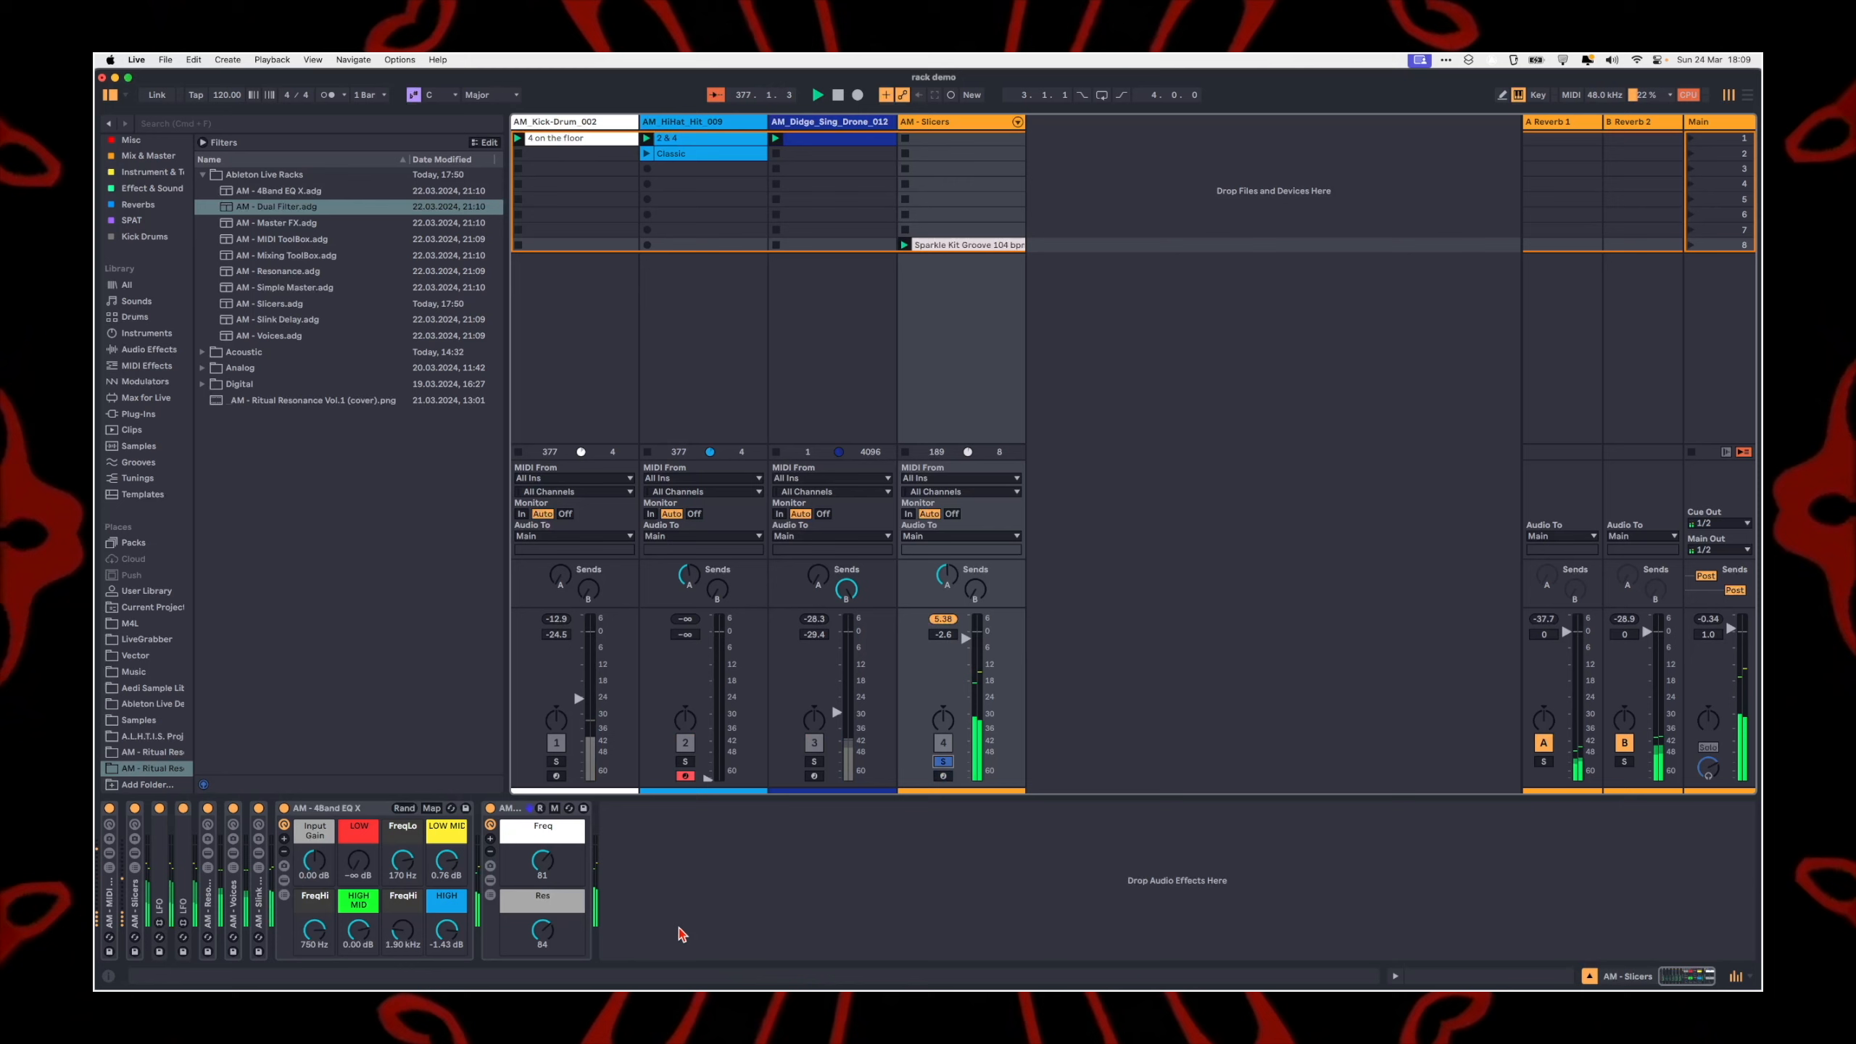
Step: Set the Freq macro to 77 and the Res macro to 74 on the AM - Dual Filter rack
{"action": "left_click_drag", "start_coordinate": [547, 868], "coordinate": [547, 906]}
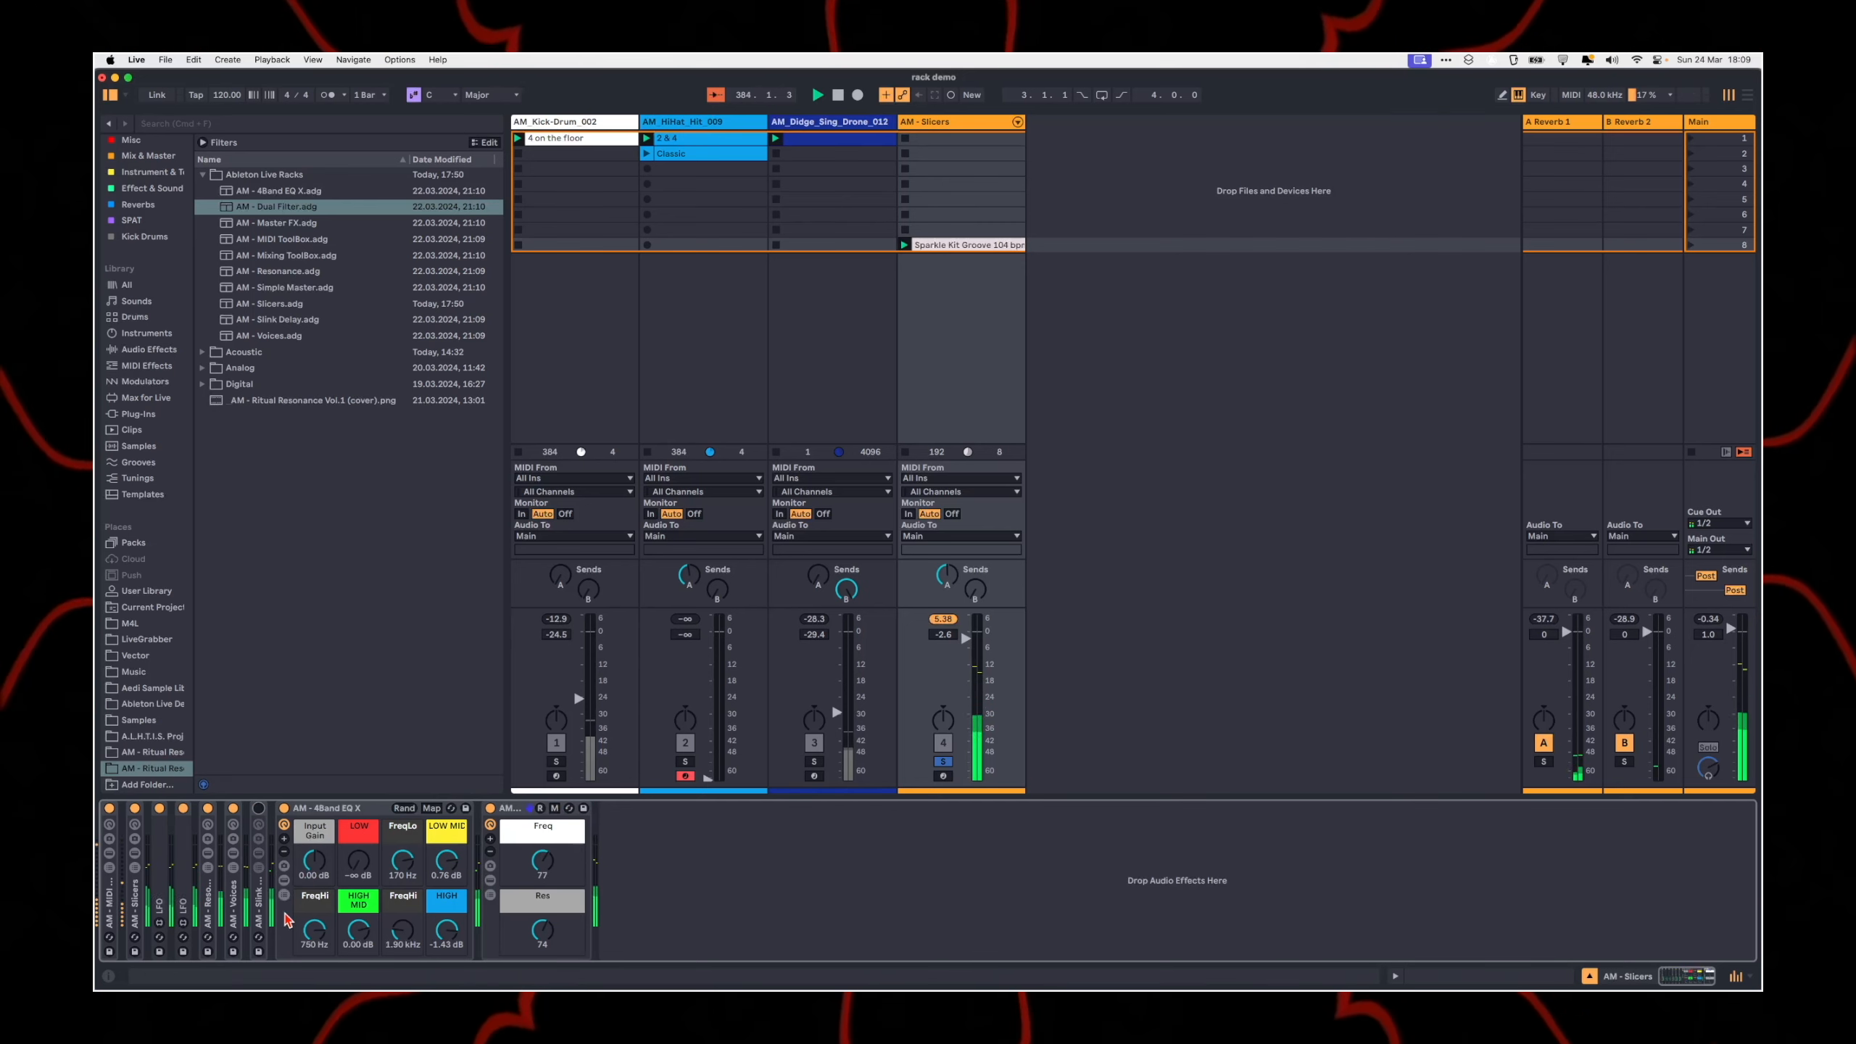
Step: Unfold the AM - Slink Delay rack, randomize its Freq & Width LFOs and show the rack's main macros
{"action": "left_click", "coordinate": [259, 852]}
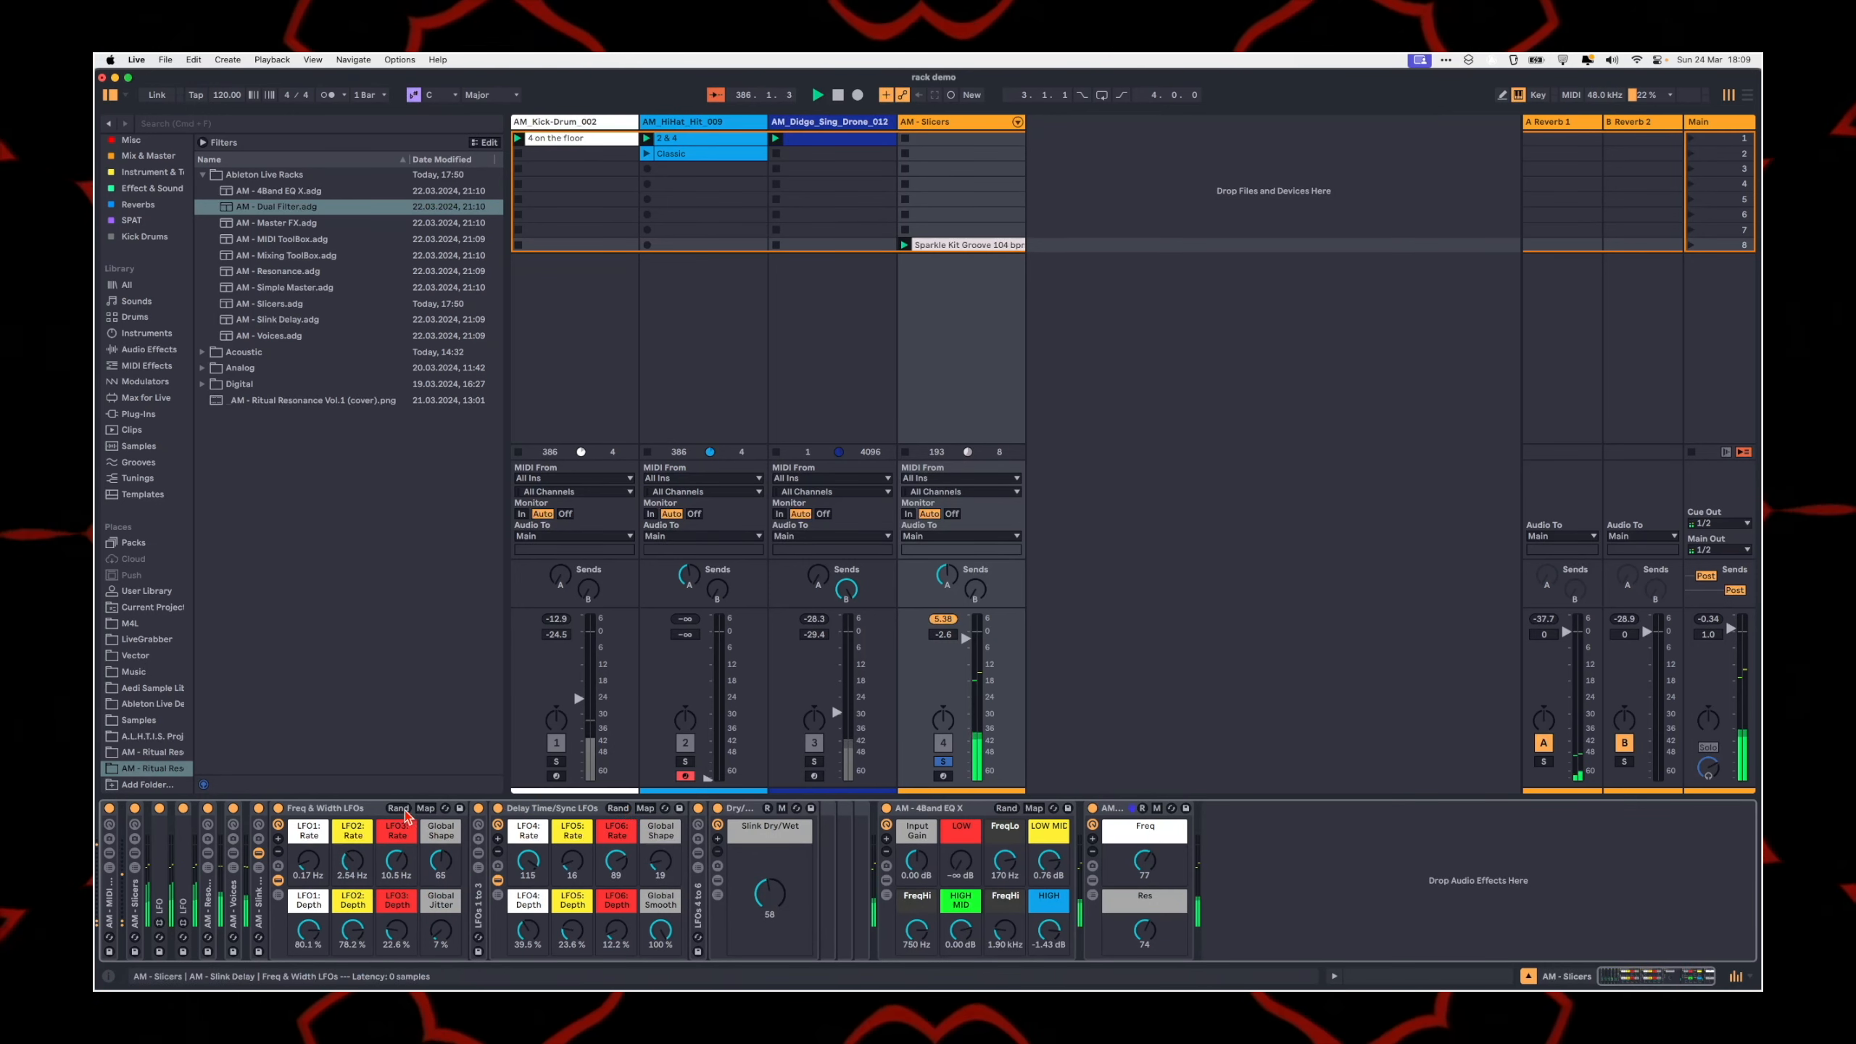
{"action": "left_click", "coordinate": [398, 808]}
{"action": "left_click", "coordinate": [260, 832]}
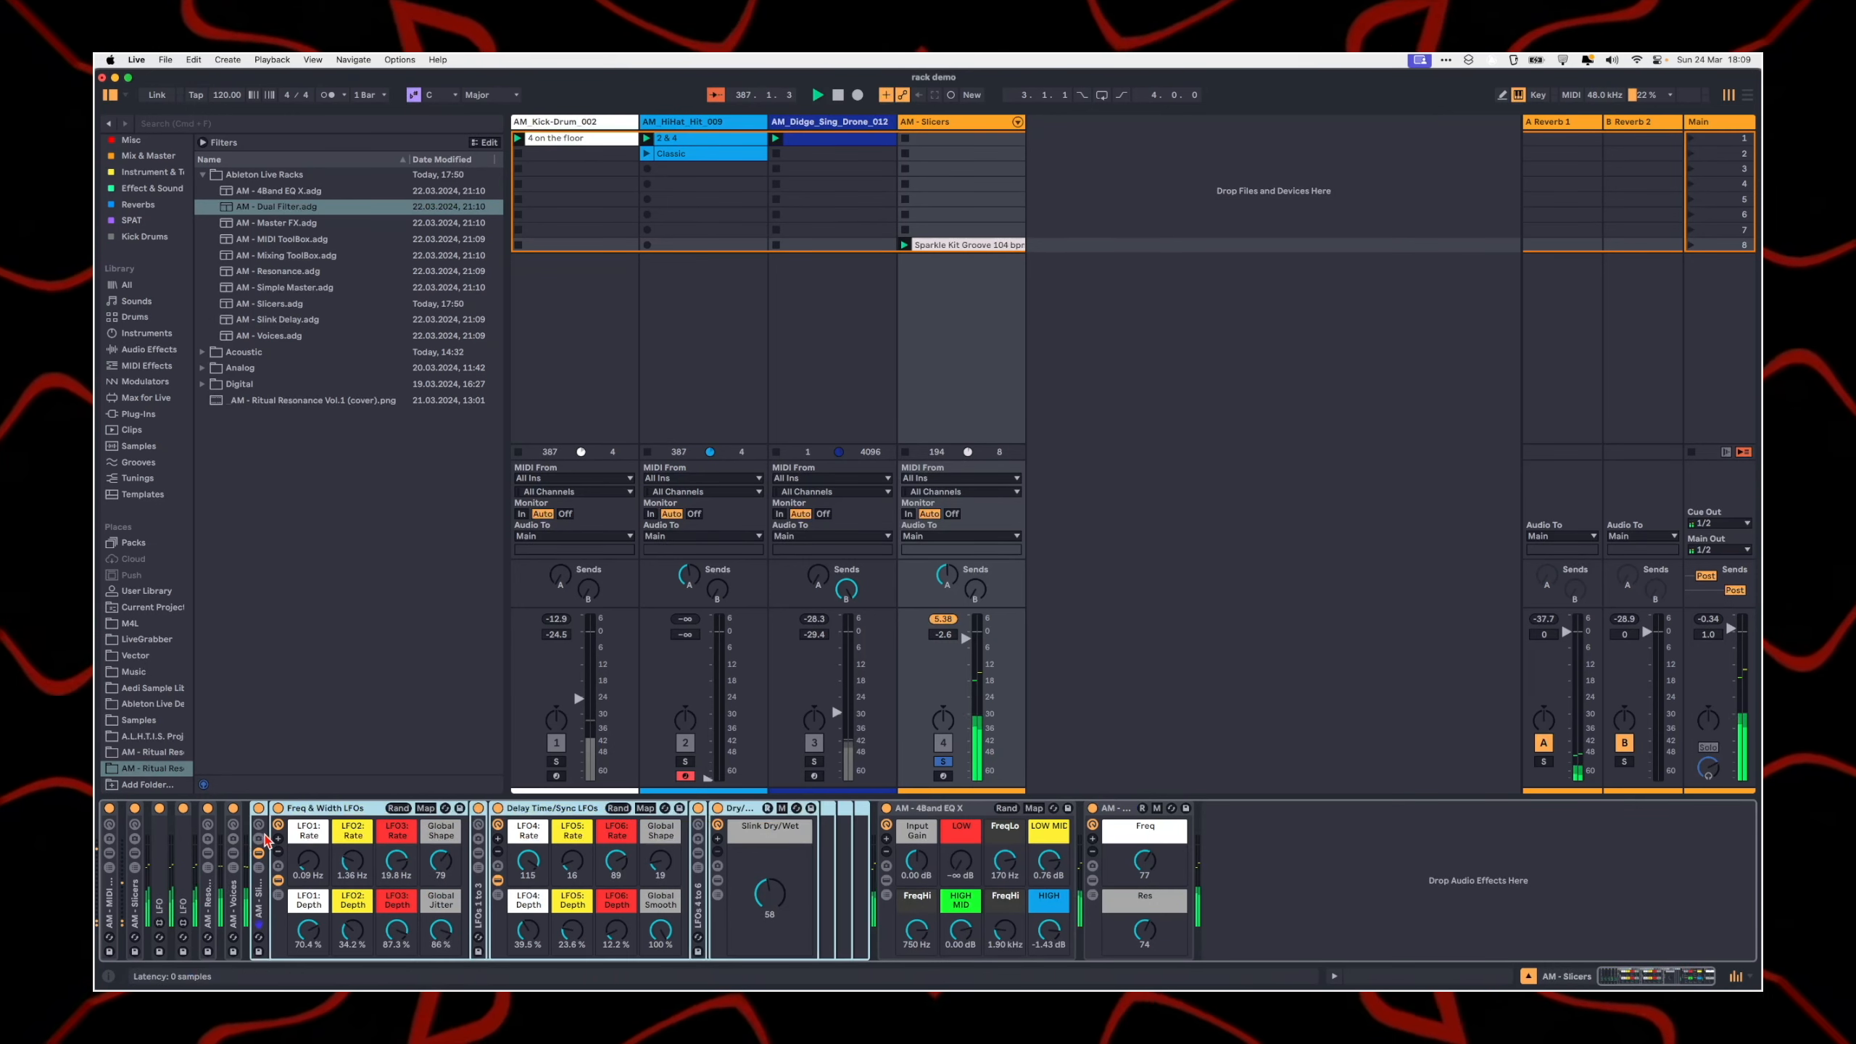
{"action": "left_click", "coordinate": [259, 825]}
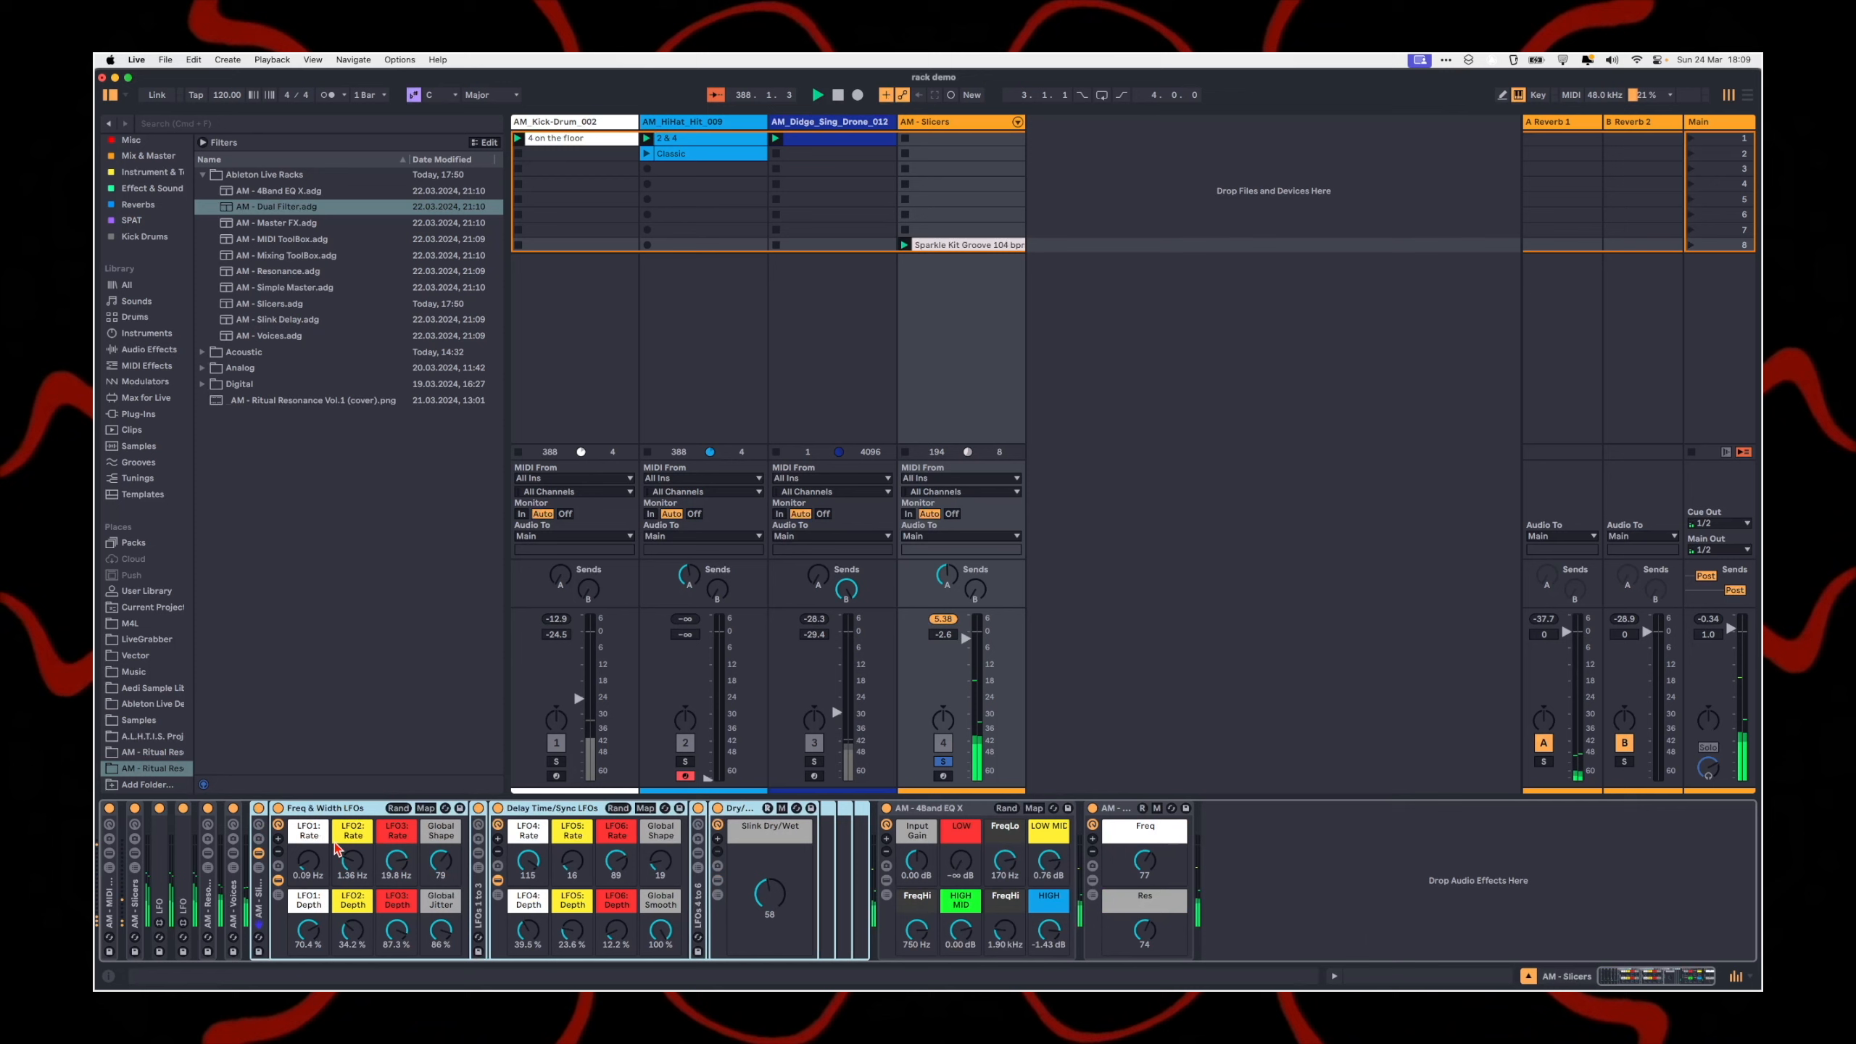
{"action": "left_click", "coordinate": [258, 825]}
Step: Set LFO2 Rate to 0.78 Hz, LFO3 Rate to 0.47 Hz, LFO4 Rate to 56, LFO4 Depth to 29.9 % and Delay Time/Sync Global Shape to 83
{"action": "left_click_drag", "start_coordinate": [529, 864], "coordinate": [576, 936]}
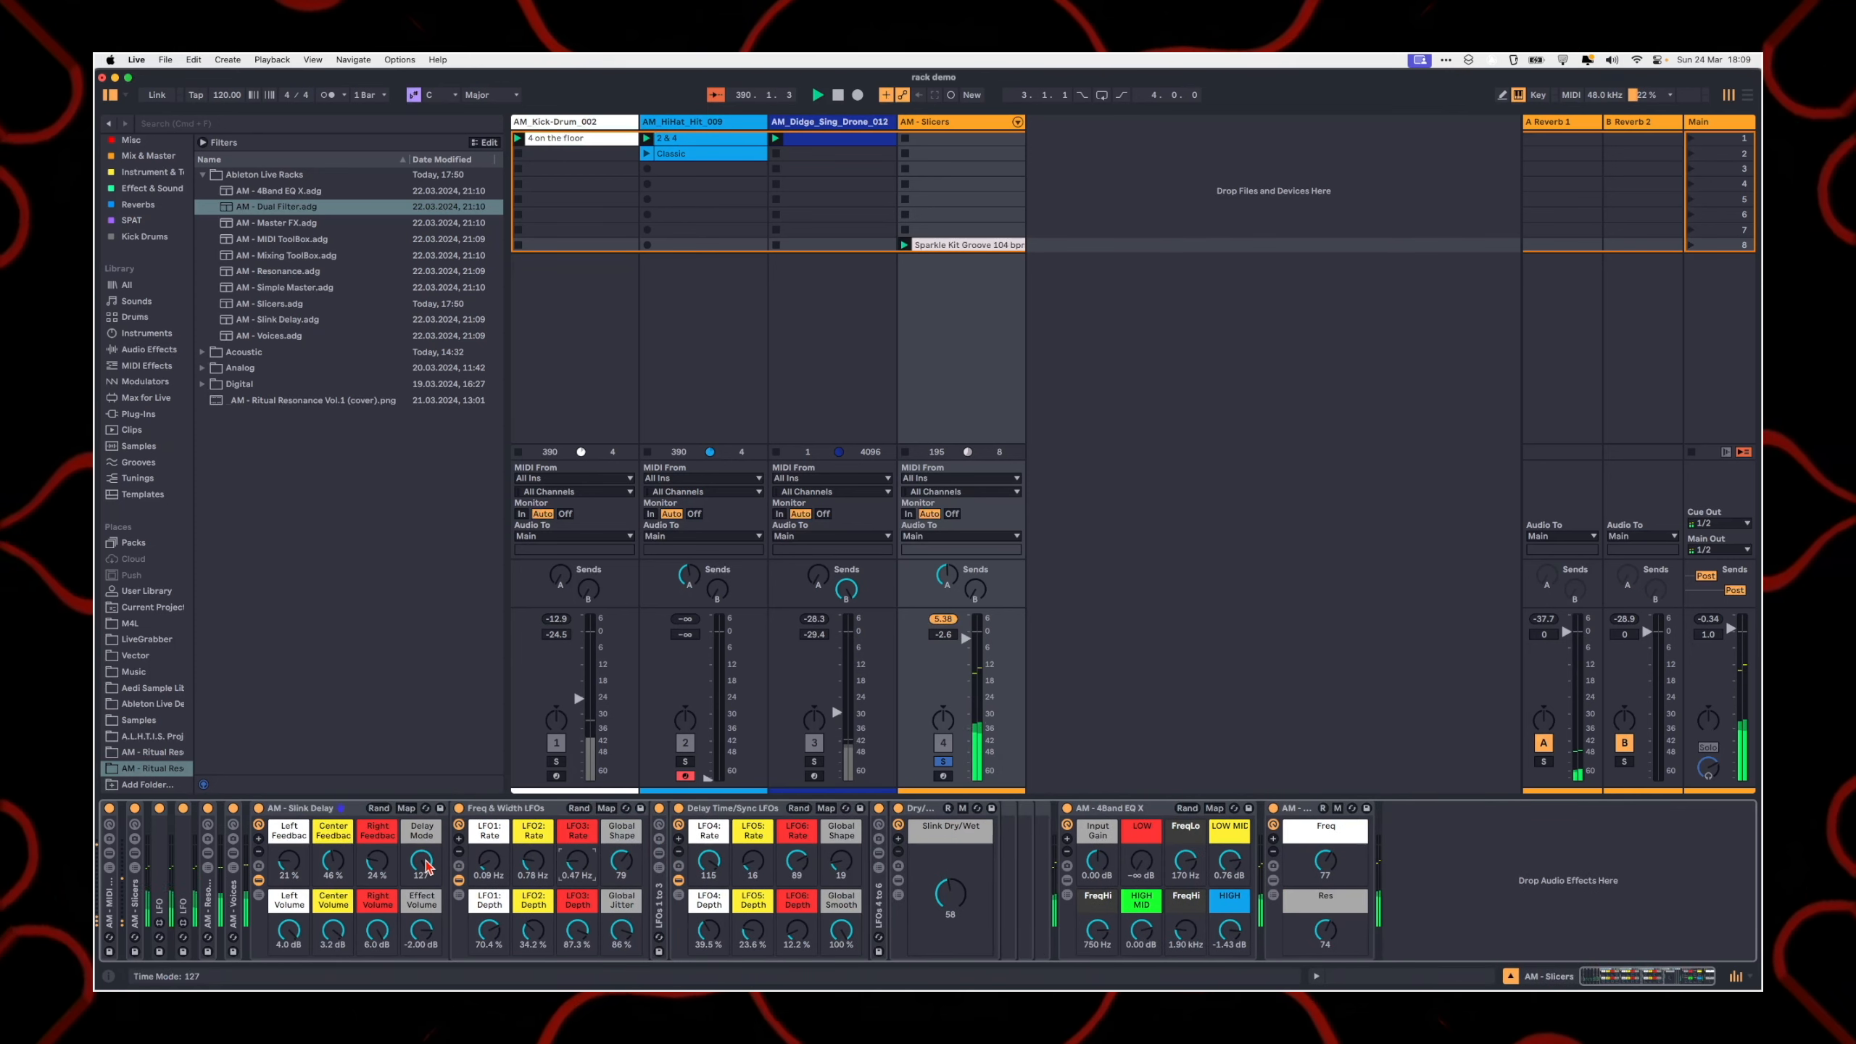
{"action": "left_click_drag", "start_coordinate": [715, 931], "coordinate": [716, 940]}
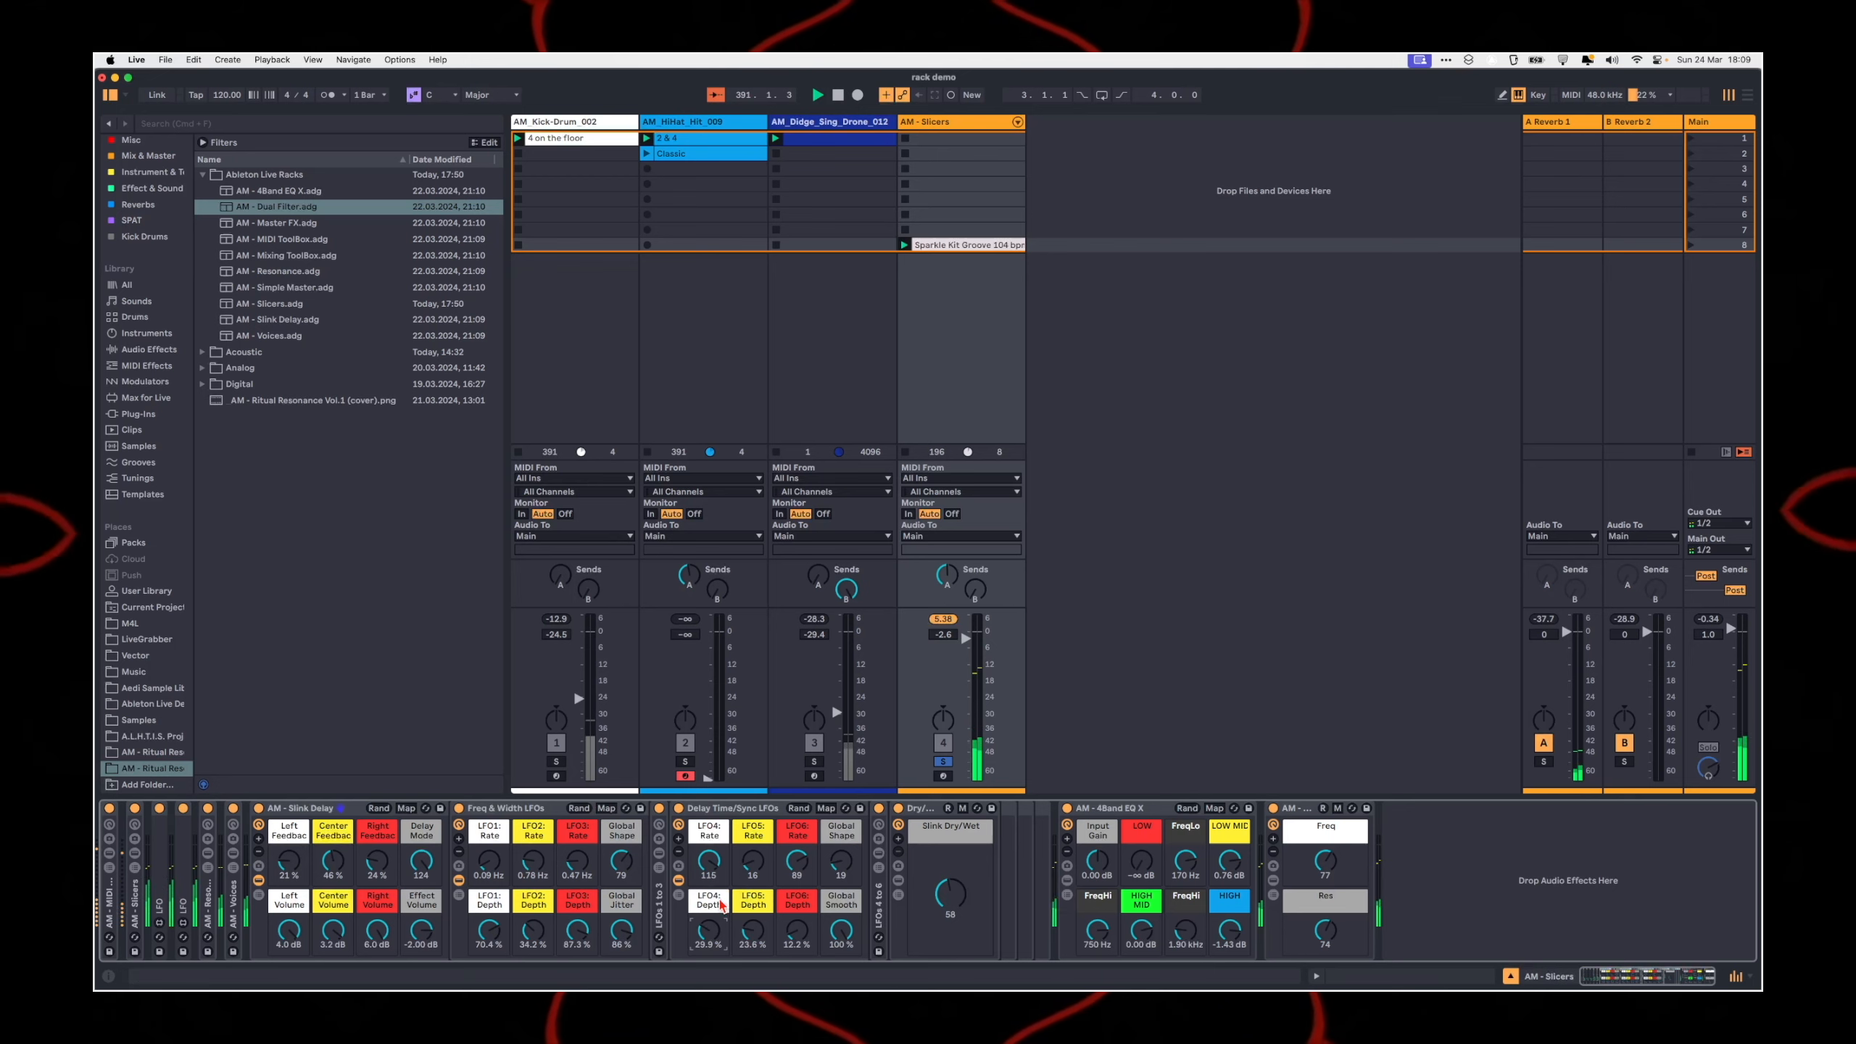
{"action": "left_click_drag", "start_coordinate": [713, 875], "coordinate": [713, 916]}
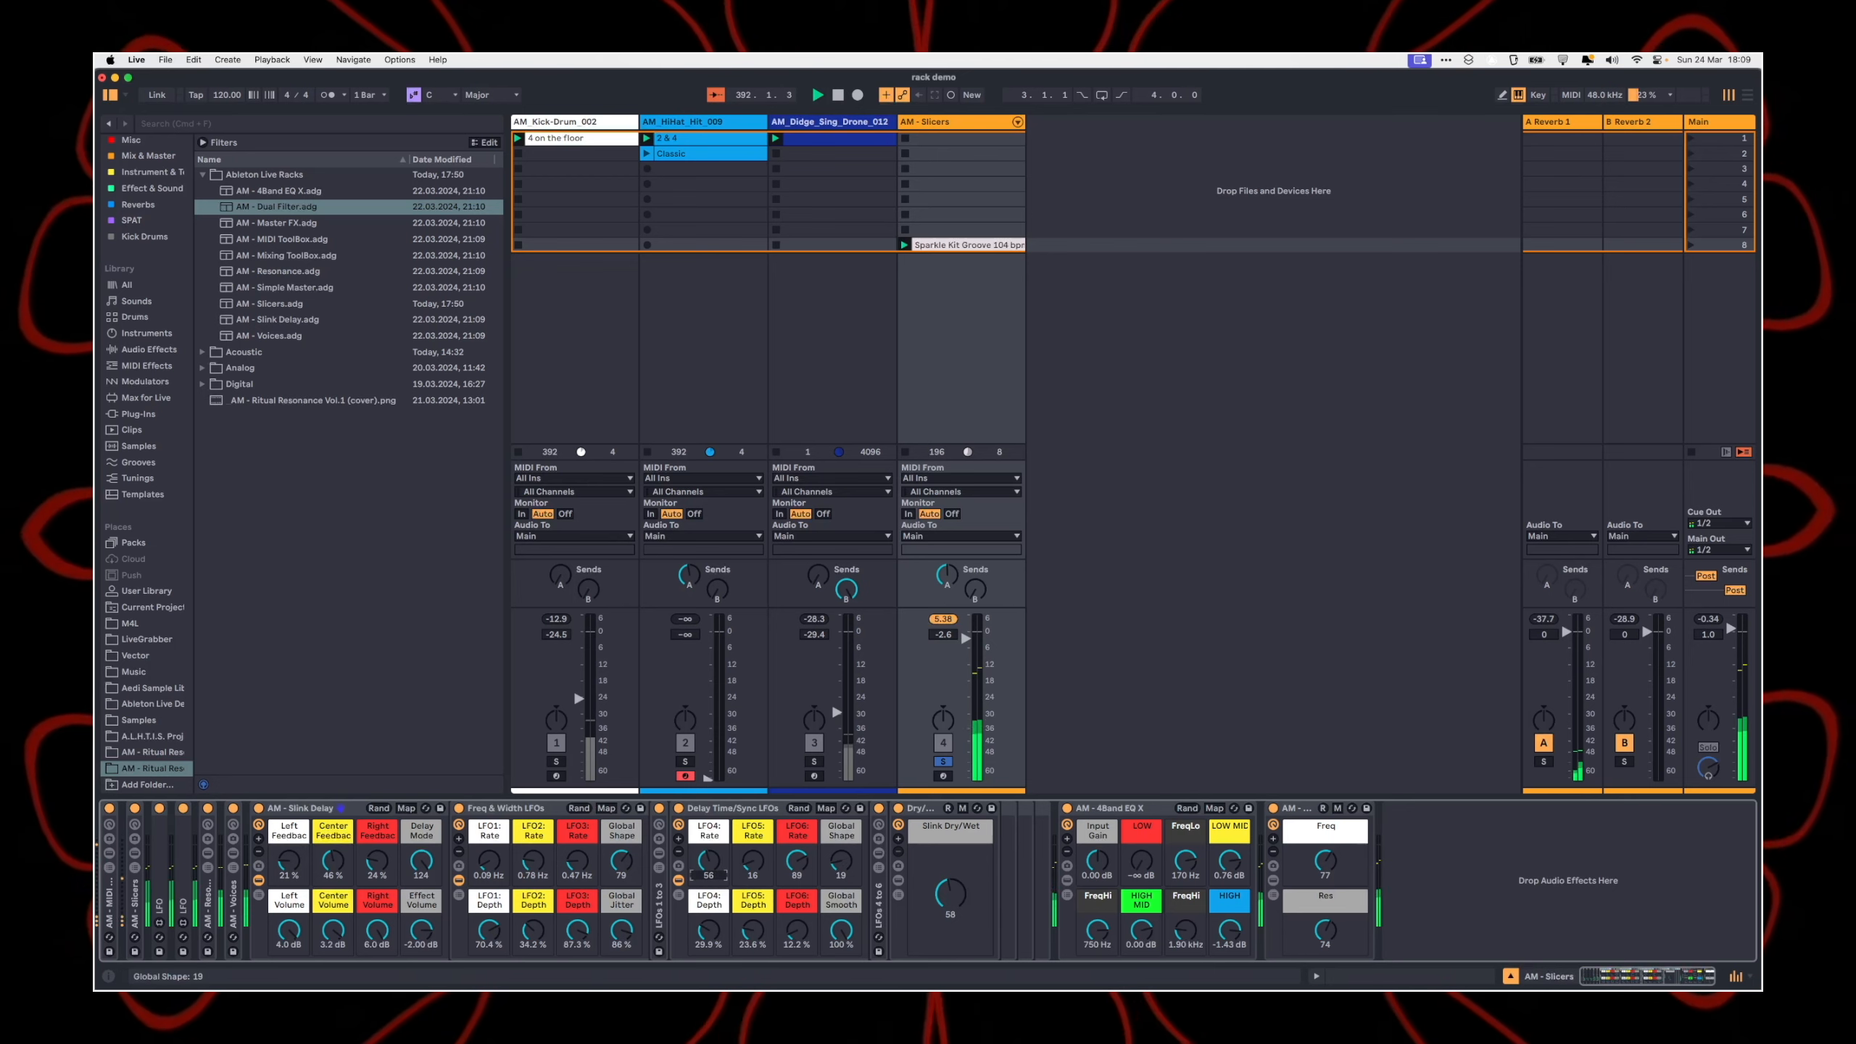
{"action": "mouse_move", "coordinate": [847, 871]}
{"action": "left_mouse_down"}
{"action": "mouse_move", "coordinate": [847, 834]}
{"action": "mouse_move", "coordinate": [847, 881]}
{"action": "left_mouse_up"}
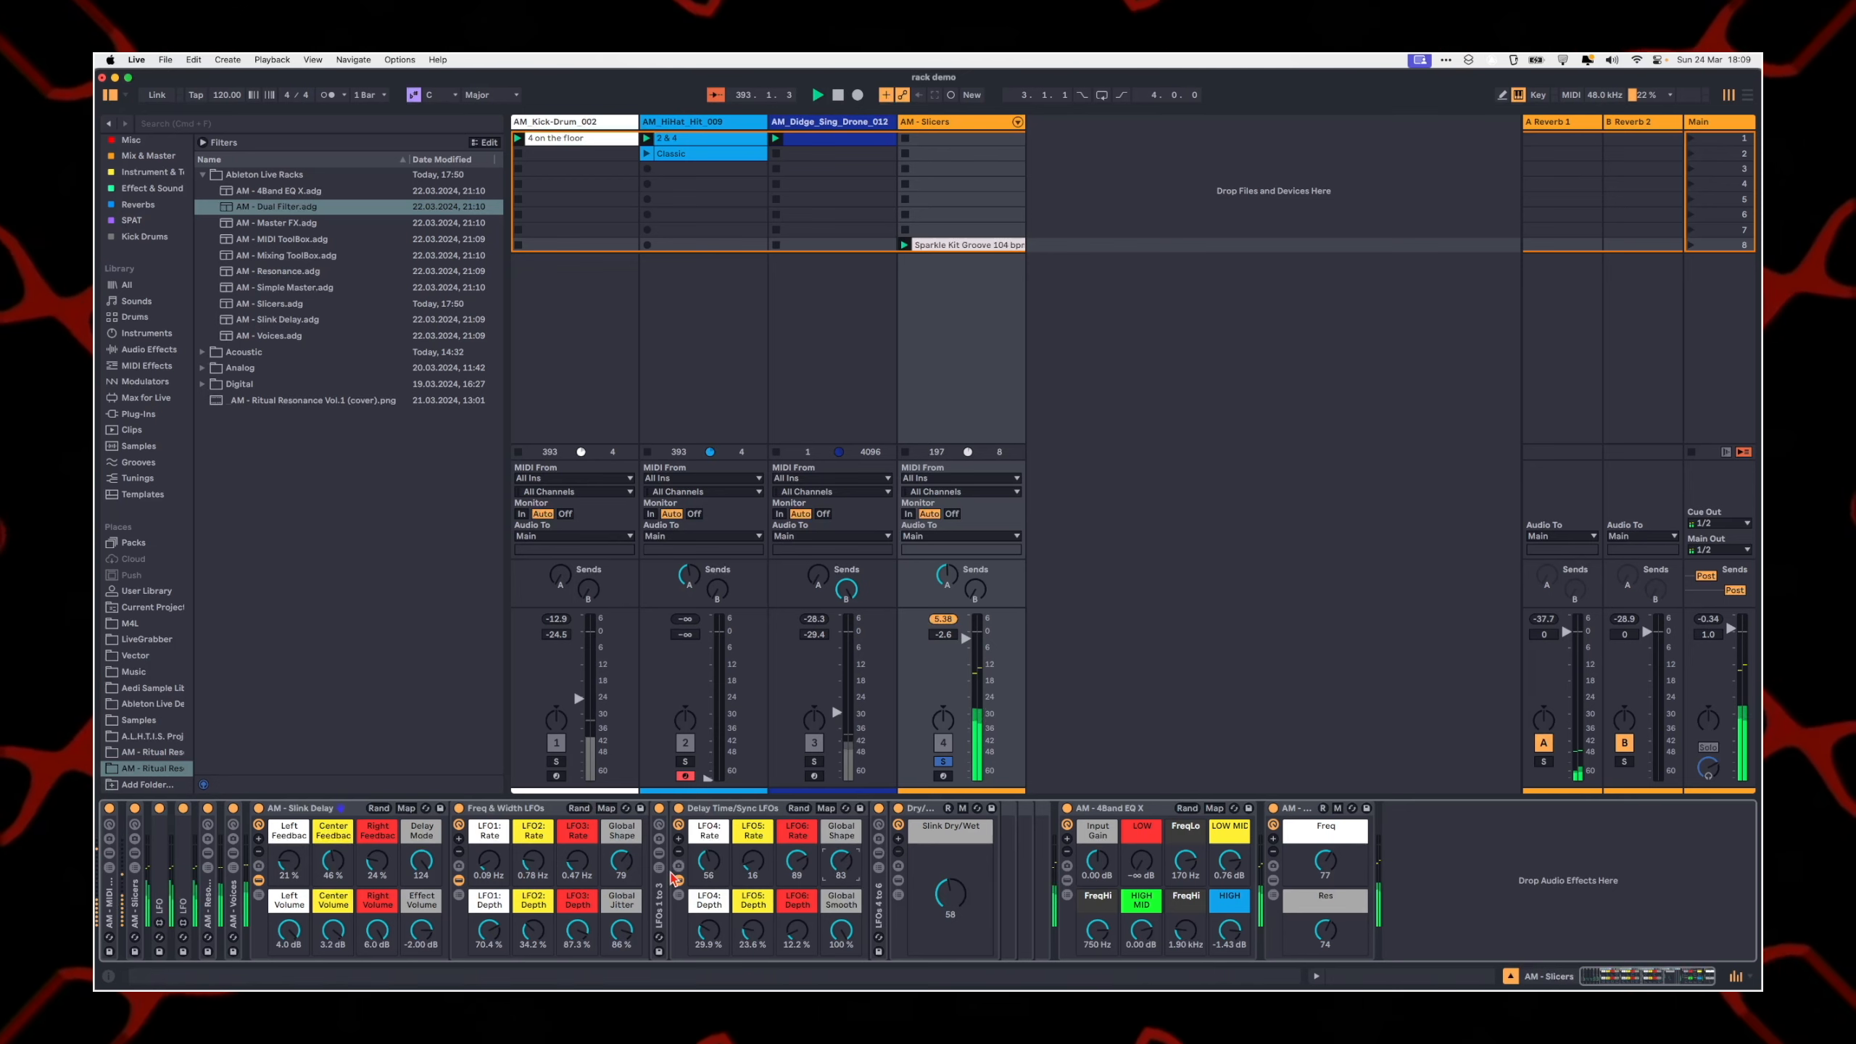
Step: Set Freq & Width Global Shape to 0, its depths to 16.5, 37.8 and 66.9 %, Slink Dry/Wet to 42, and fold the Slink Delay rack
{"action": "left_click_drag", "start_coordinate": [623, 866], "coordinate": [488, 928]}
{"action": "left_click_drag", "start_coordinate": [949, 895], "coordinate": [949, 910]}
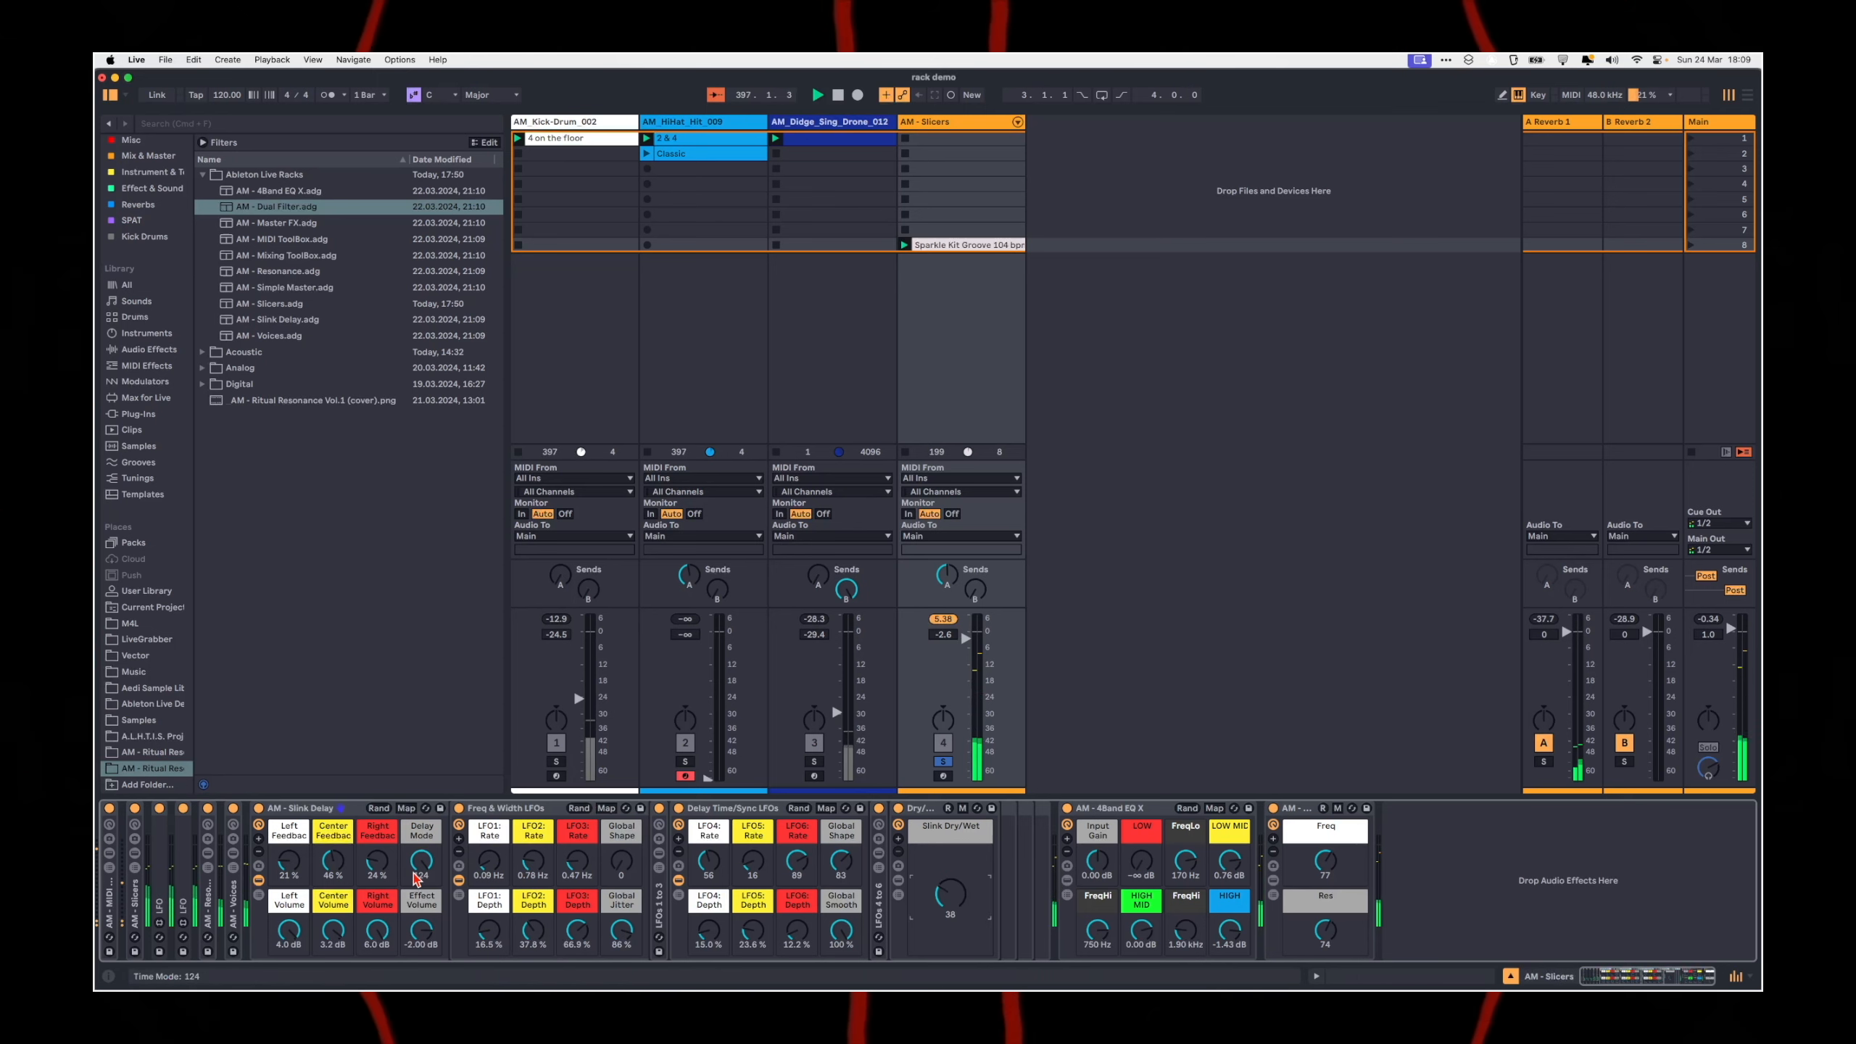
{"action": "left_click_drag", "start_coordinate": [950, 896], "coordinate": [950, 892]}
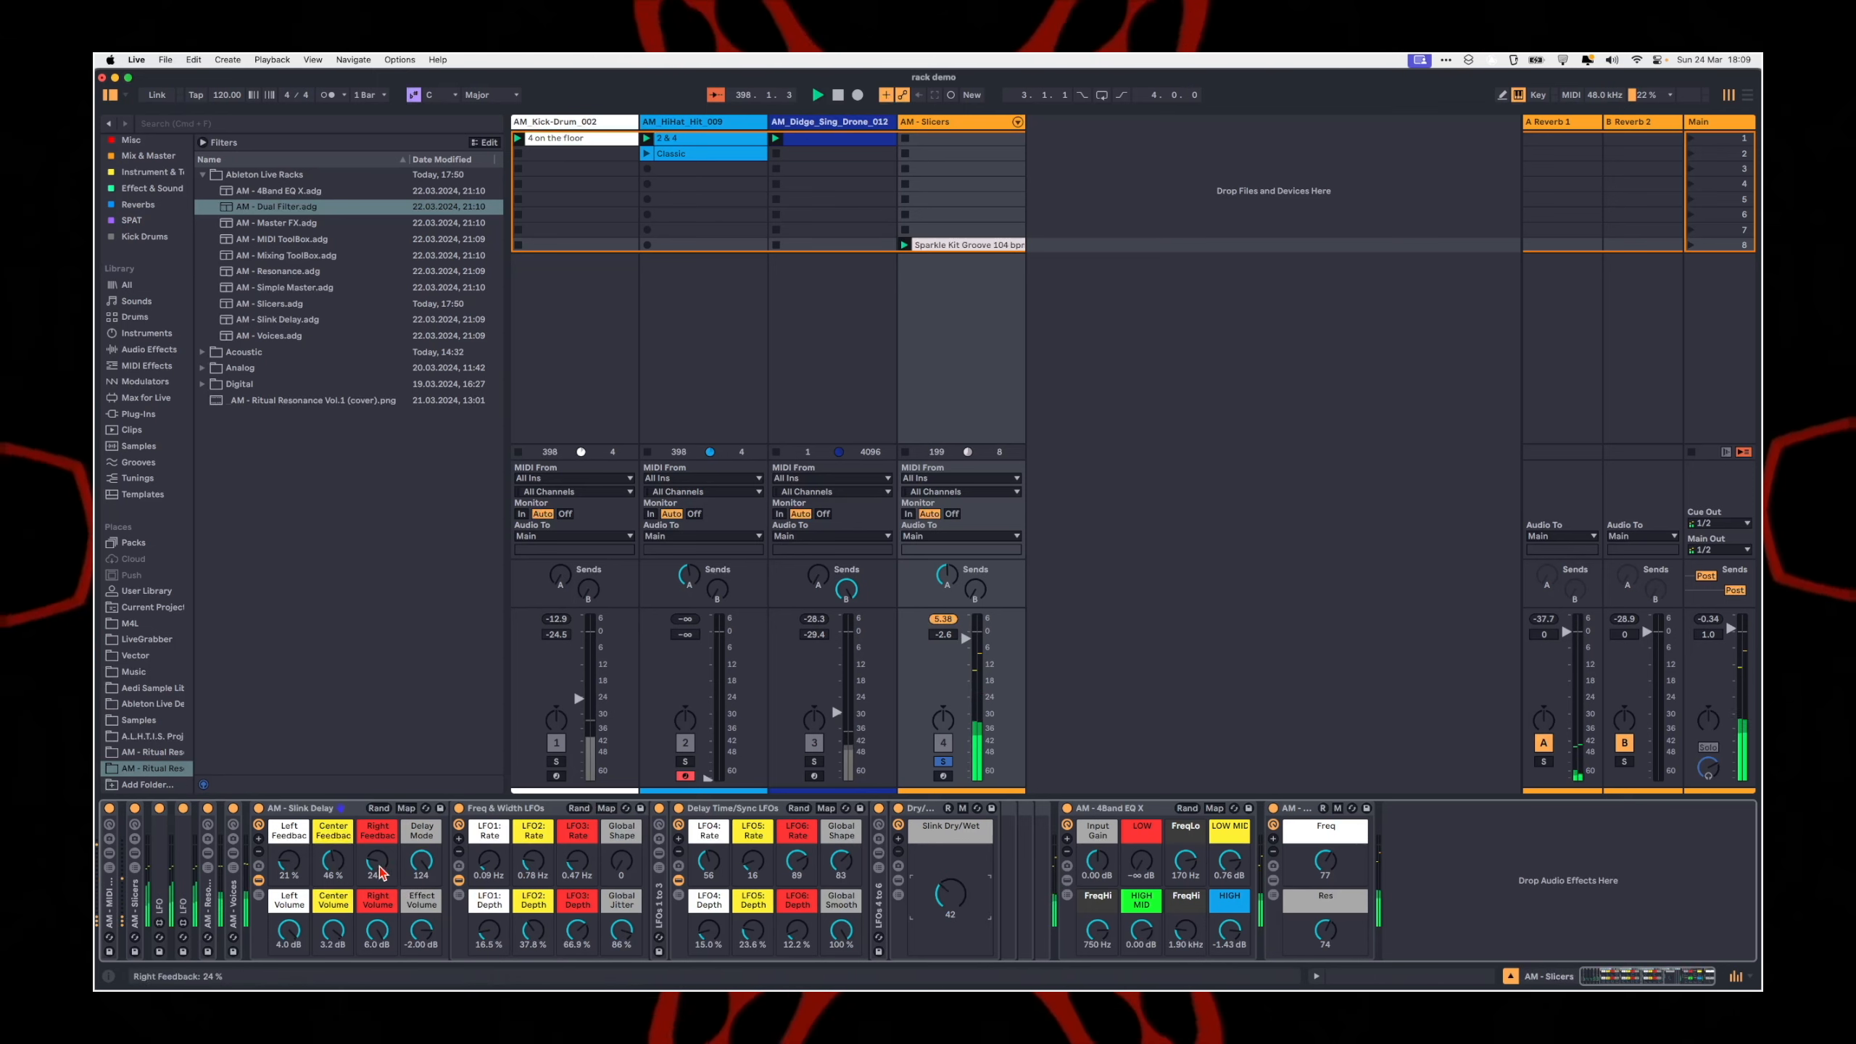
{"action": "double_click", "coordinate": [324, 811]}
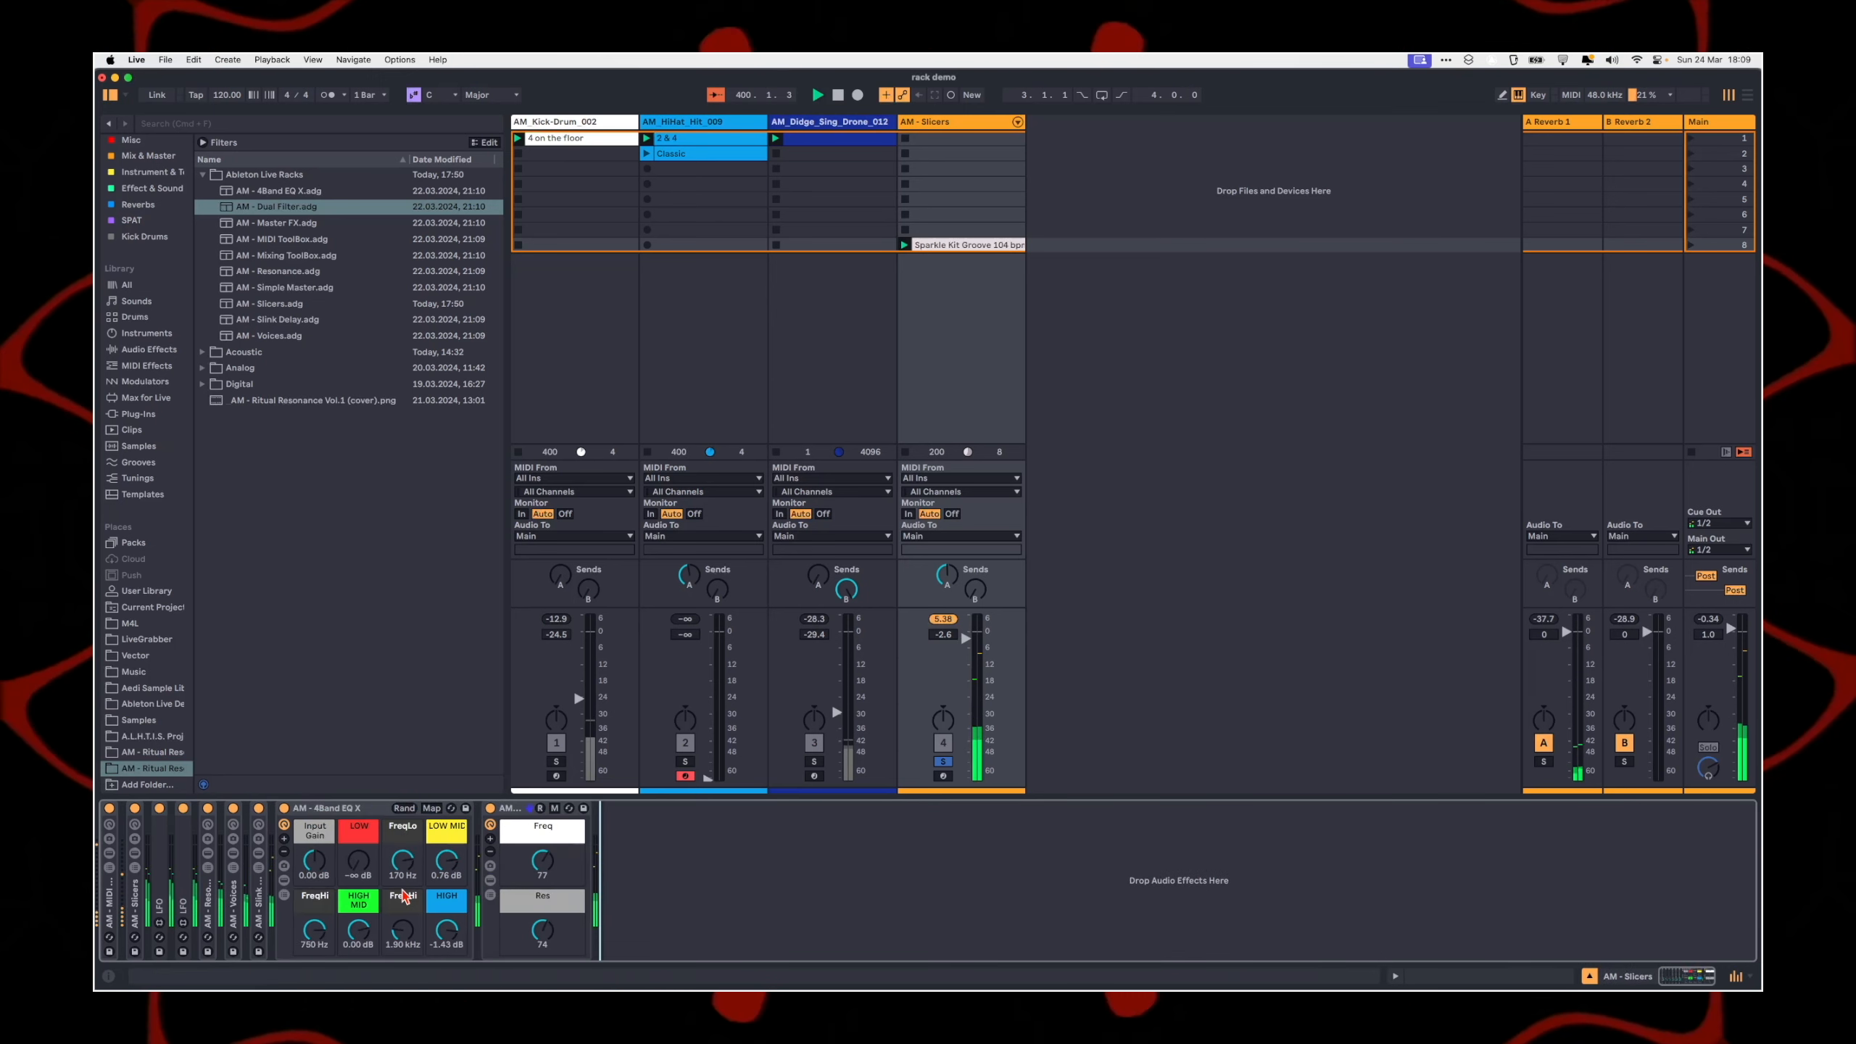
Step: Sweep the AM - Dual Filter macros, finishing with Freq at 64 and Res at 65
{"action": "left_click_drag", "start_coordinate": [542, 861], "coordinate": [542, 818]}
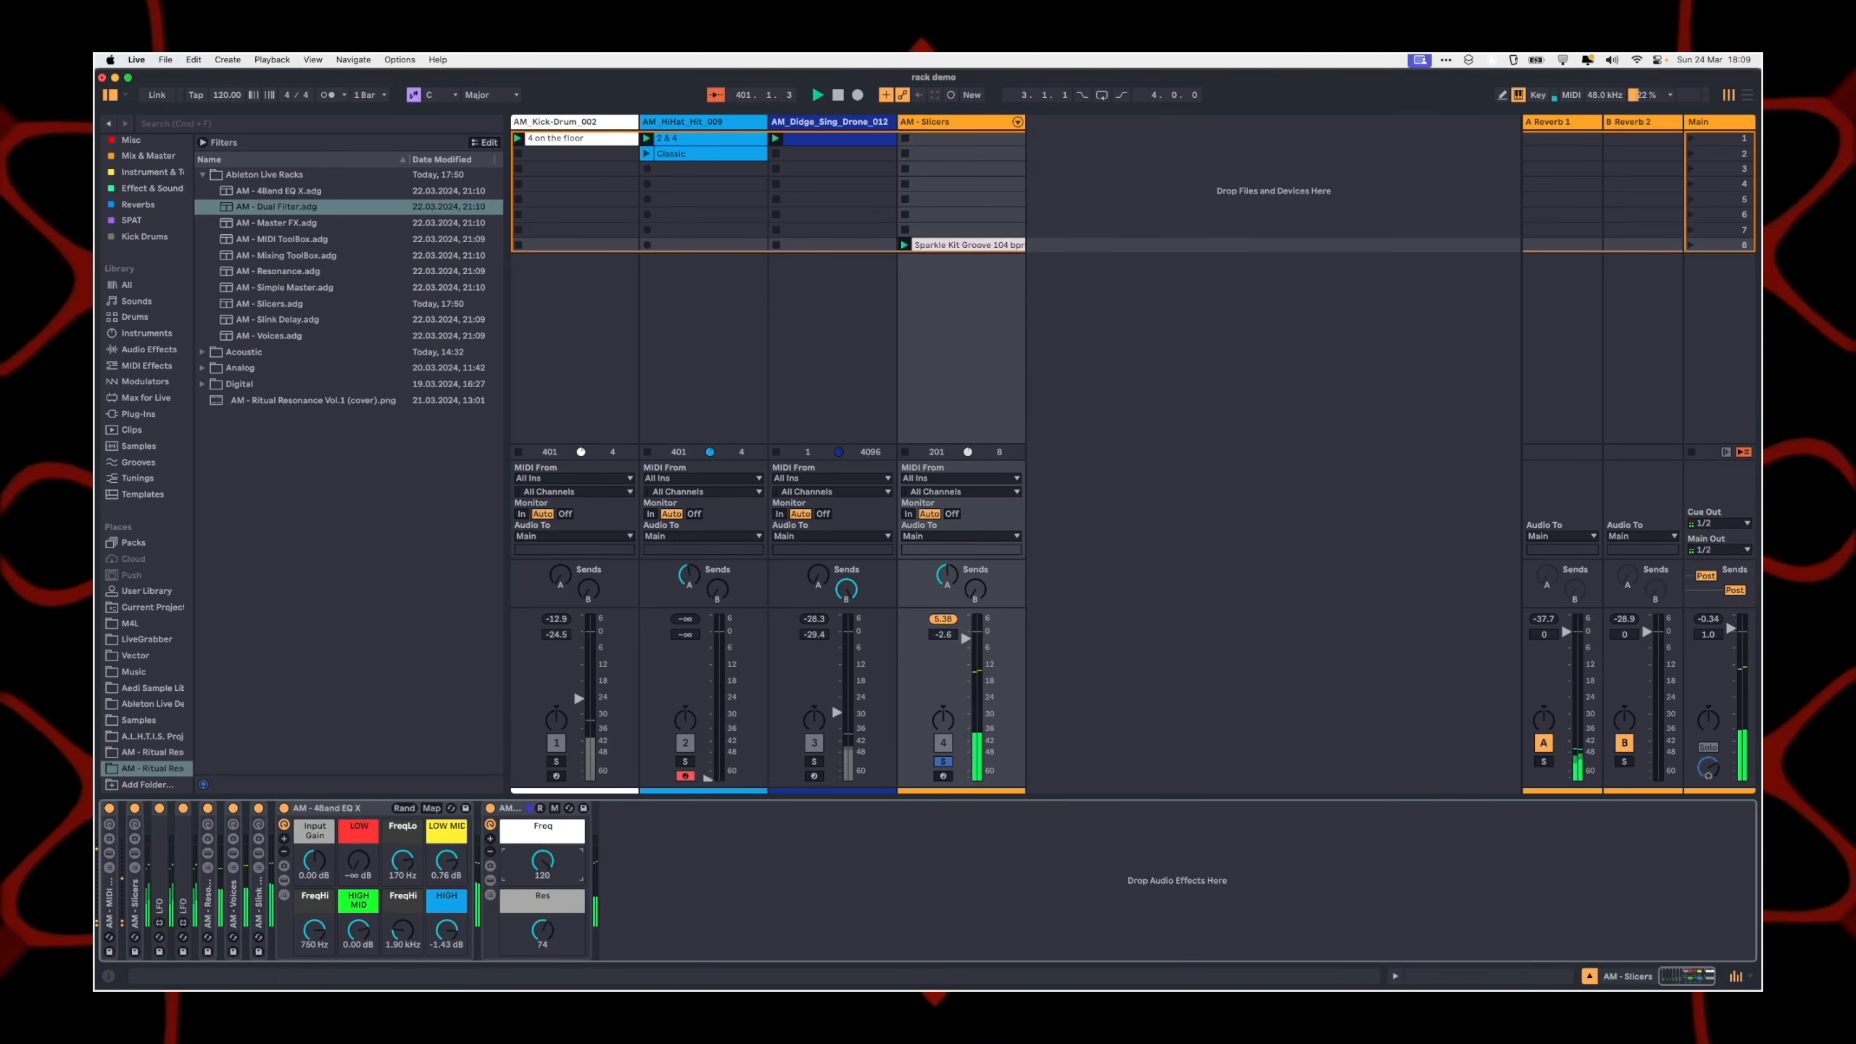
{"action": "mouse_move", "coordinate": [542, 930]}
{"action": "left_mouse_down"}
{"action": "mouse_move", "coordinate": [550, 896]}
{"action": "mouse_move", "coordinate": [550, 947]}
{"action": "left_mouse_up"}
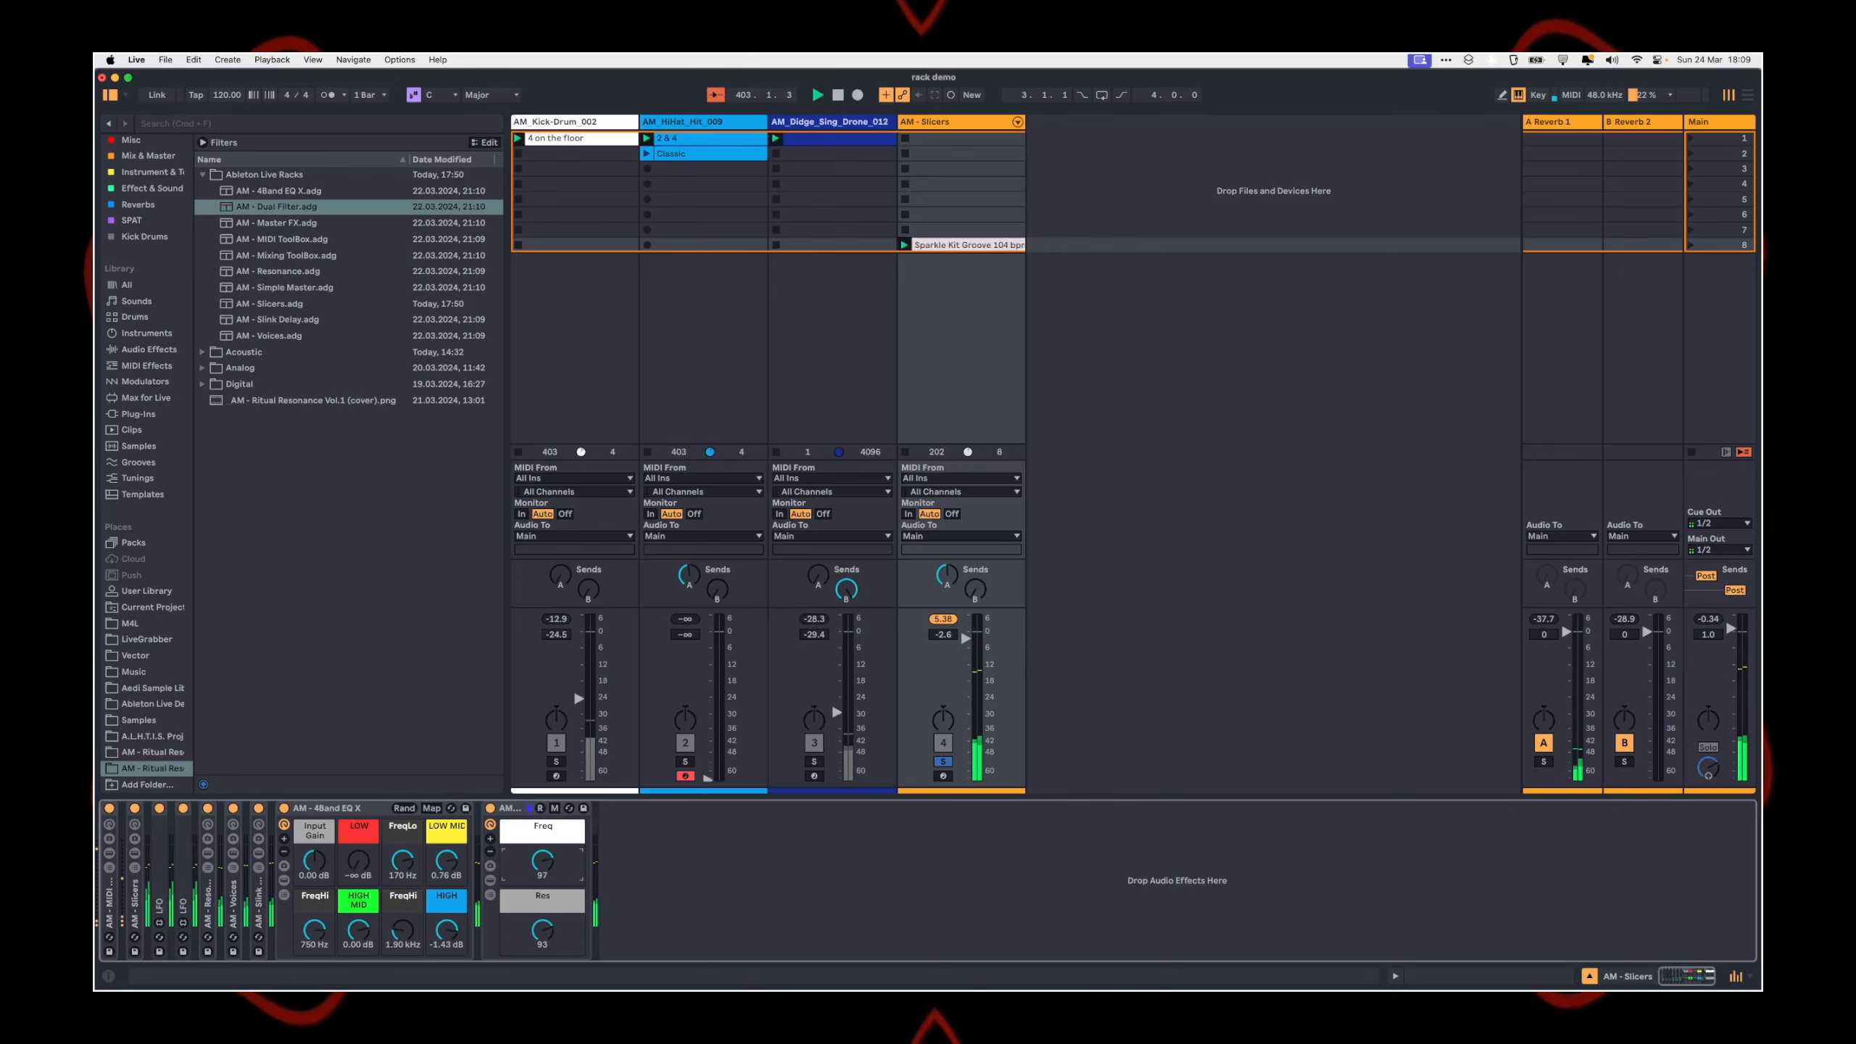
{"action": "left_click_drag", "start_coordinate": [548, 862], "coordinate": [544, 855]}
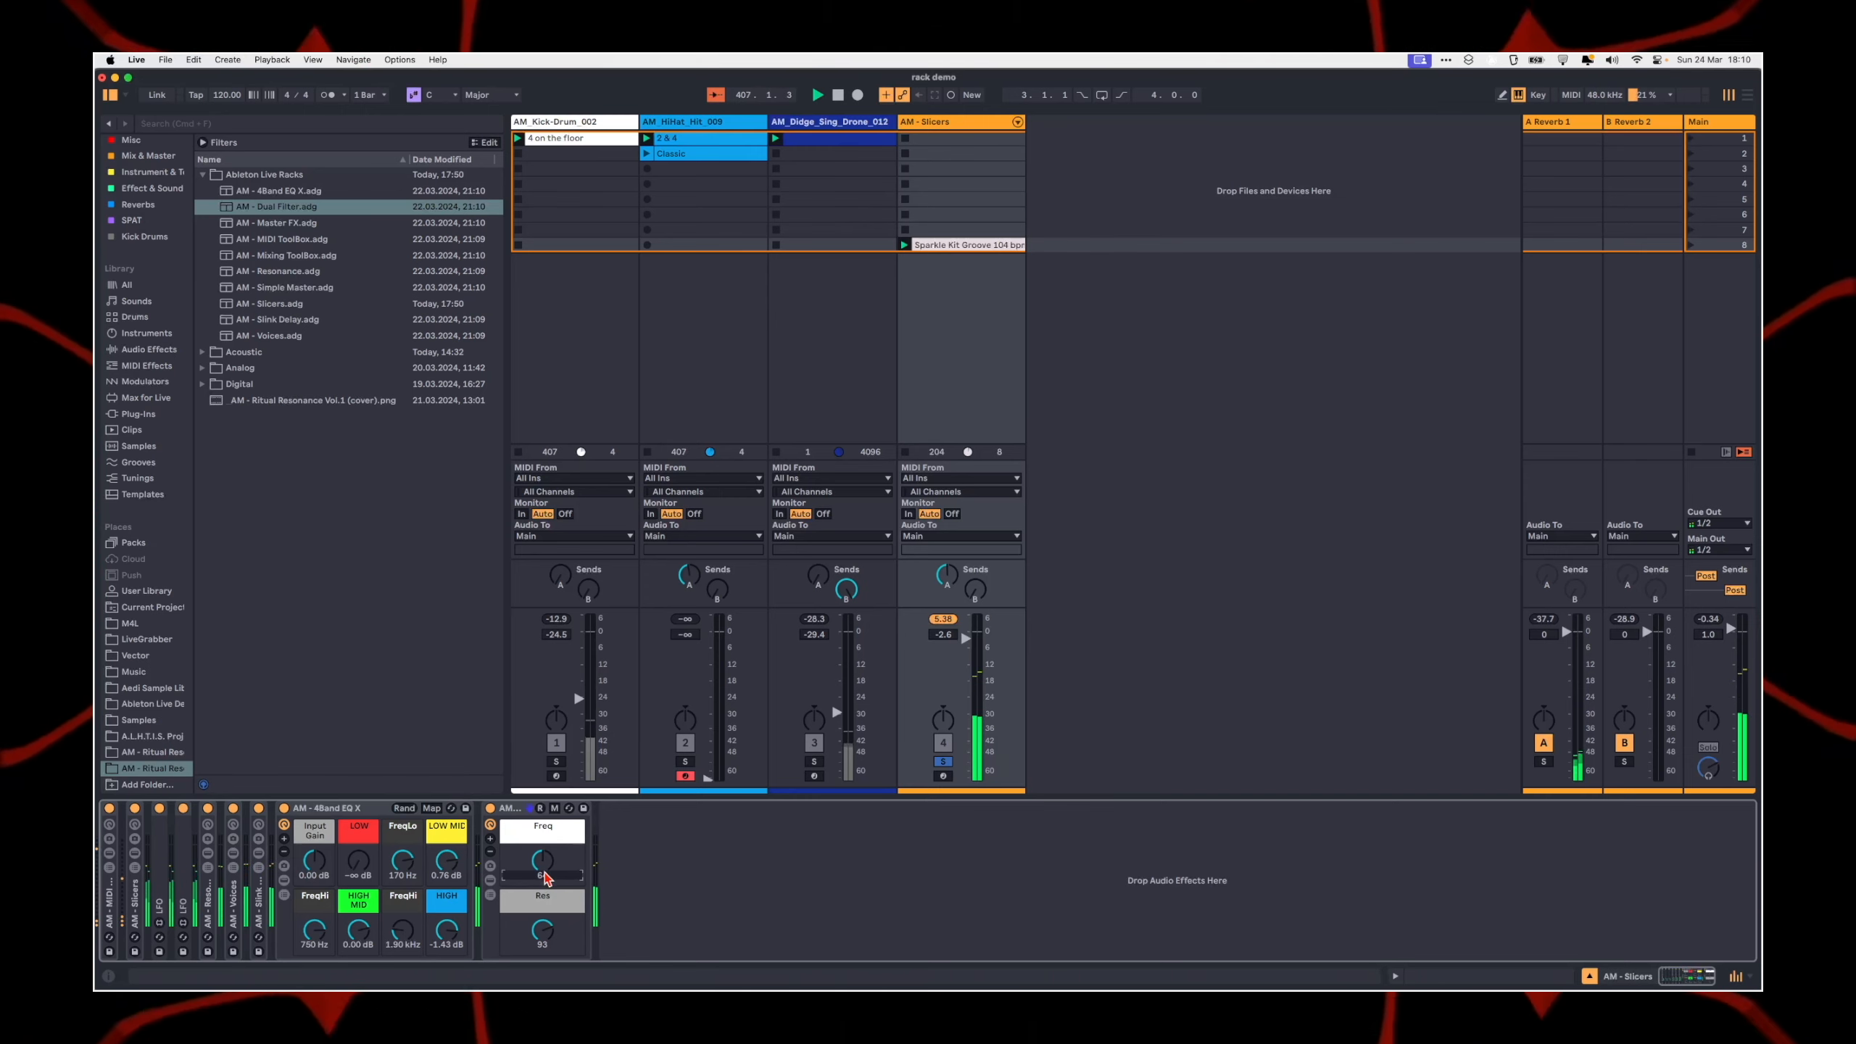
{"action": "mouse_move", "coordinate": [545, 931]}
{"action": "left_mouse_down"}
{"action": "mouse_move", "coordinate": [542, 890]}
{"action": "mouse_move", "coordinate": [542, 906]}
{"action": "left_mouse_up"}
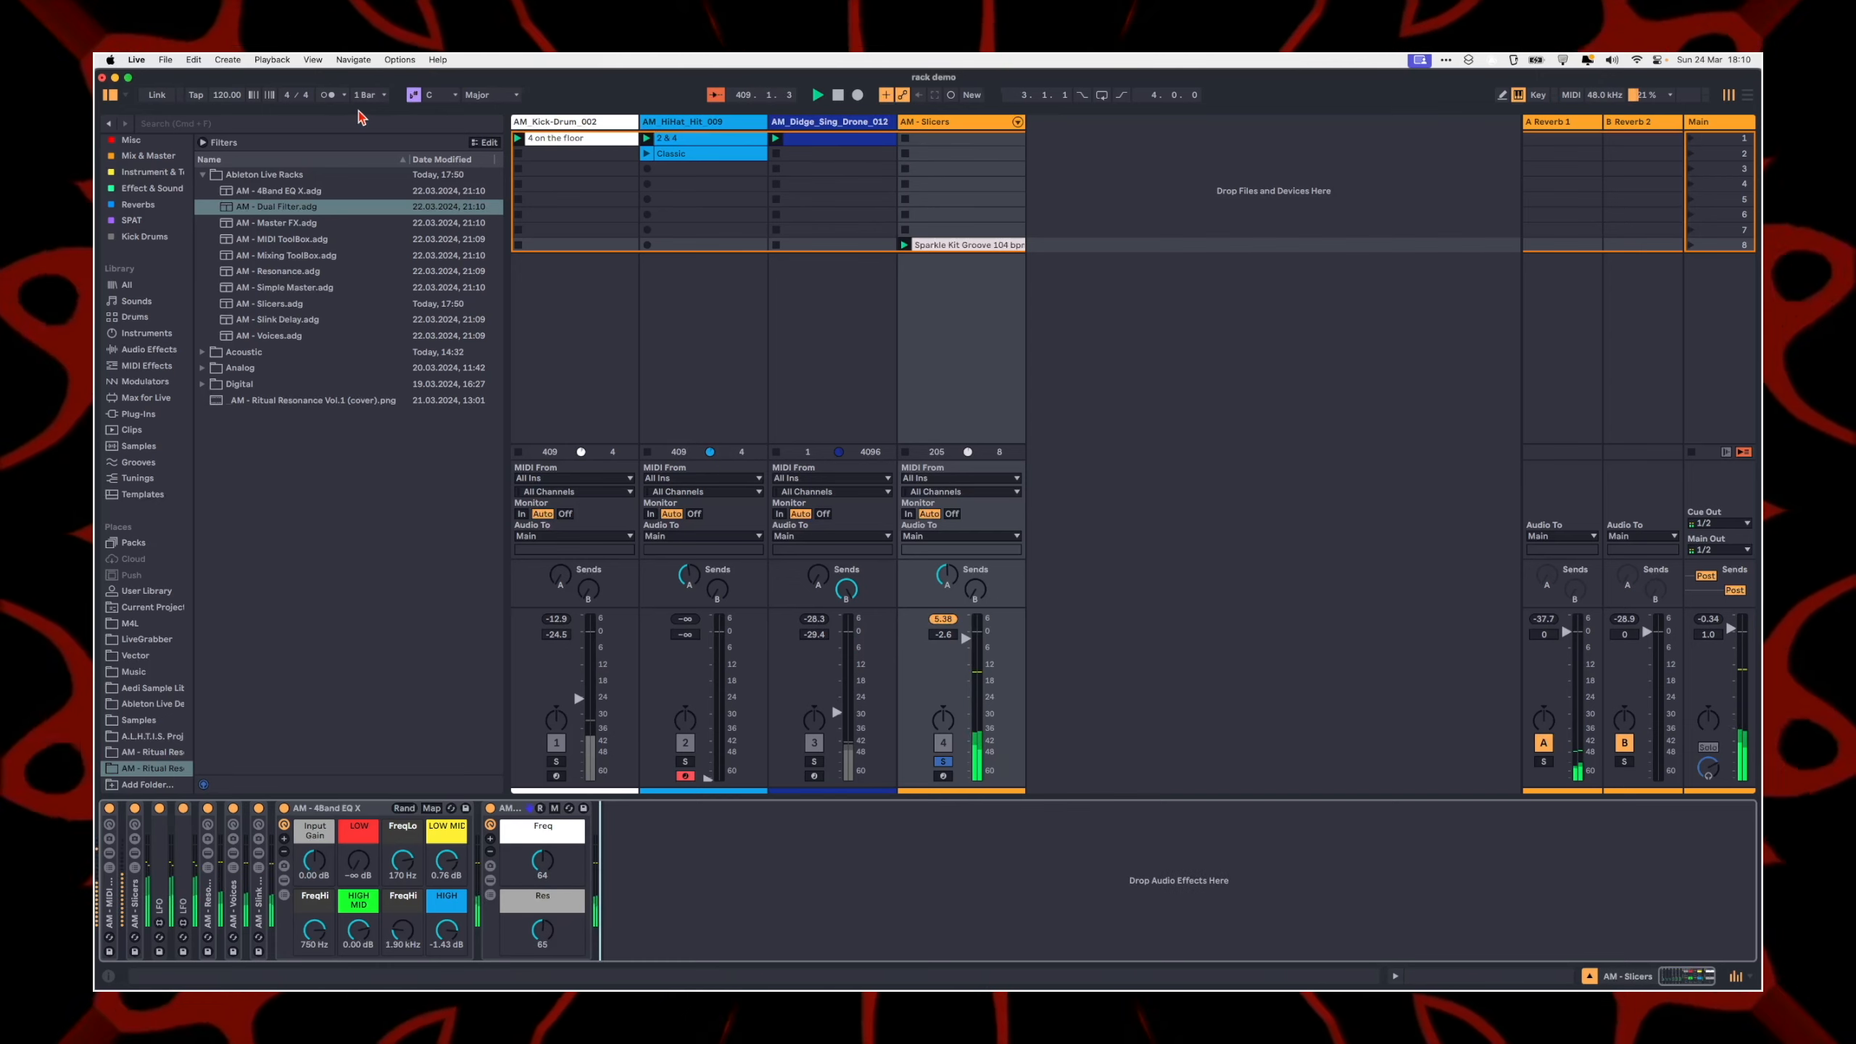
Step: Unsolo the AM - Slicers track and raise the Didge drone track to -23.5 dB and the kick drum track to -16.5 dB
{"action": "left_click", "coordinate": [943, 761]}
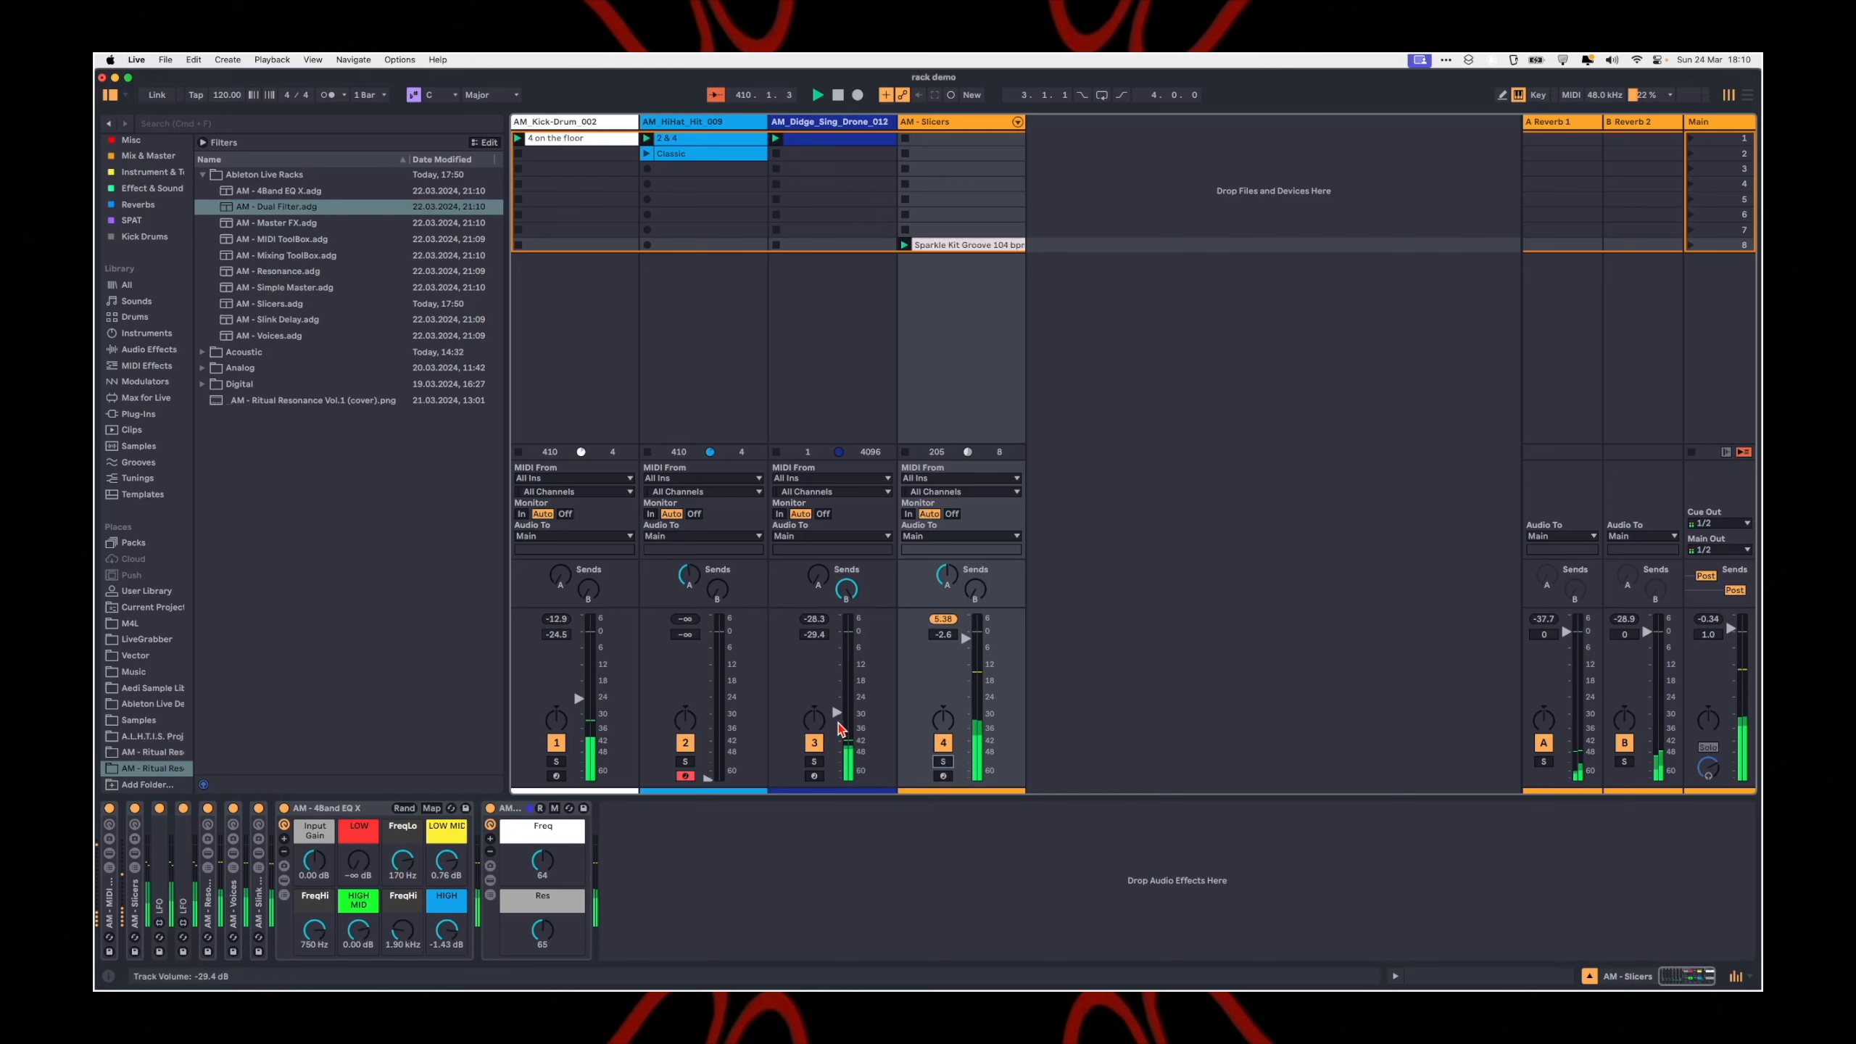
{"action": "left_click_drag", "start_coordinate": [837, 712], "coordinate": [836, 696]}
{"action": "left_click_drag", "start_coordinate": [578, 698], "coordinate": [578, 677]}
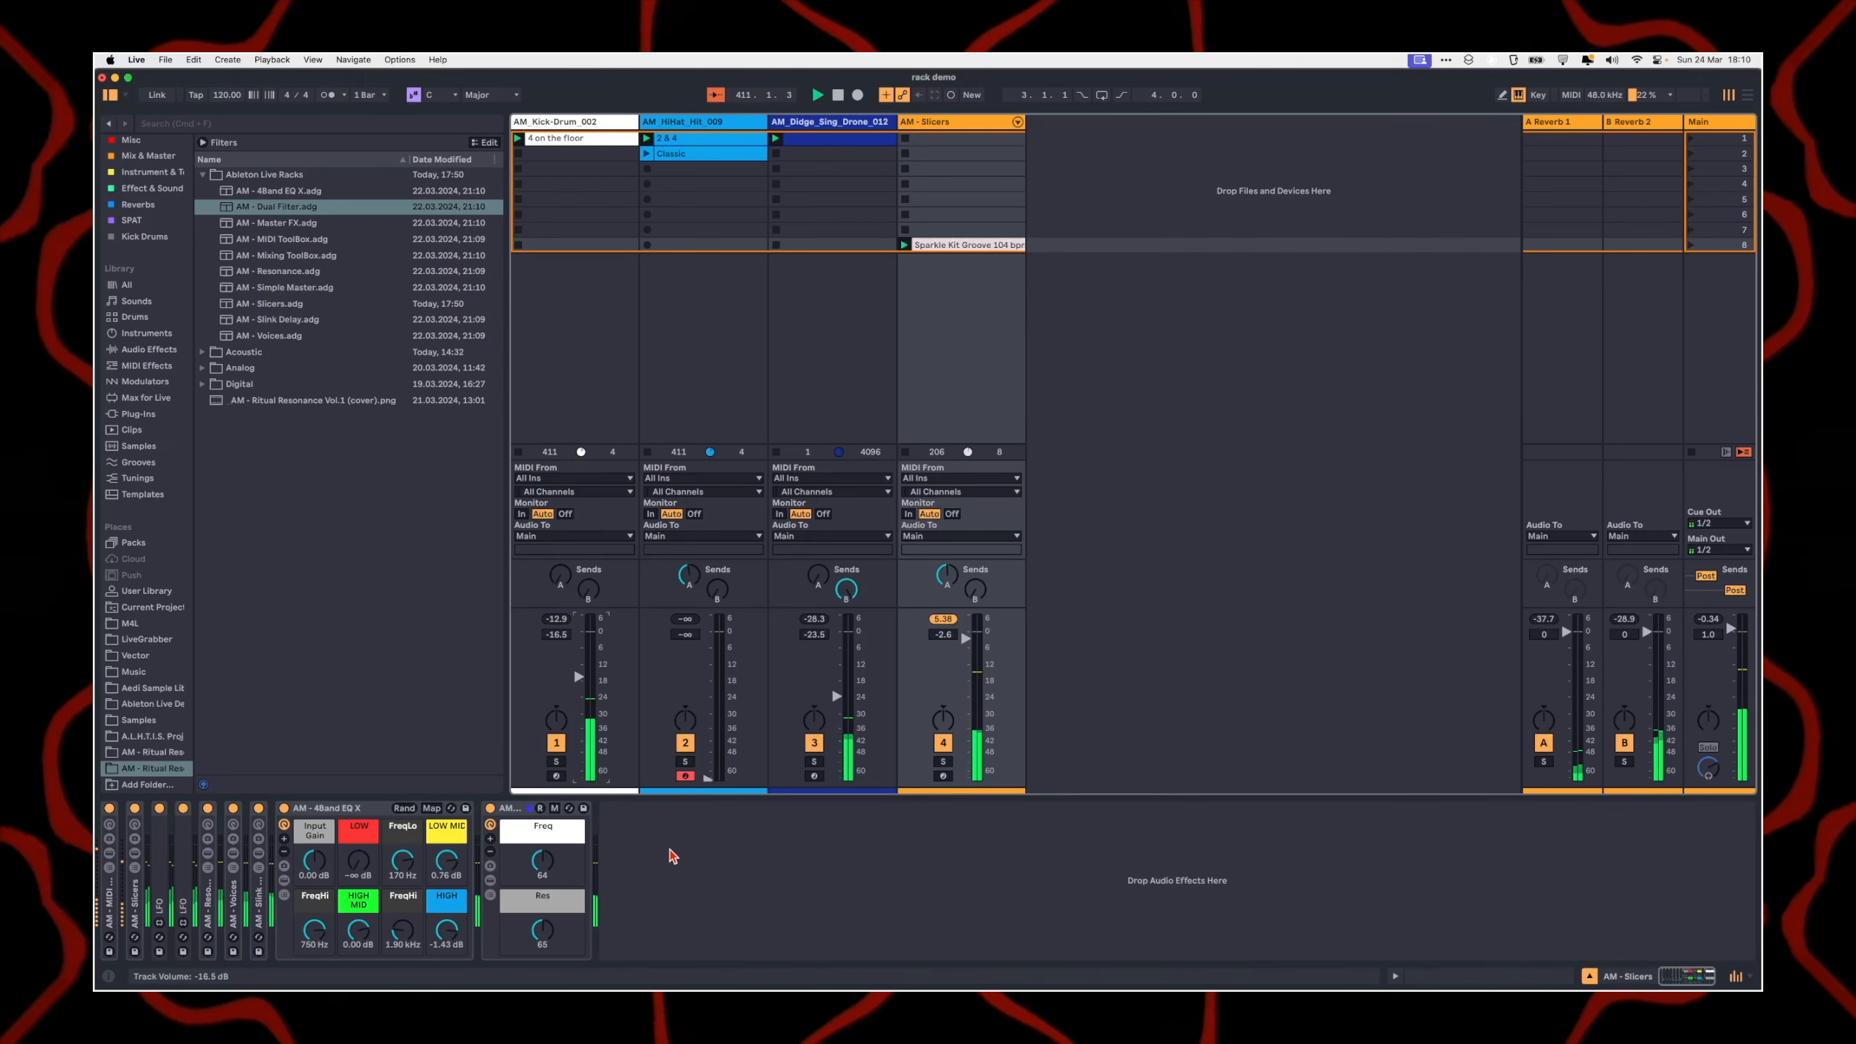
Step: Add the AM - Mixing ToolBox rack after the AM - Dual Filter on the AM - Slicers track
{"action": "left_click", "coordinate": [314, 239]}
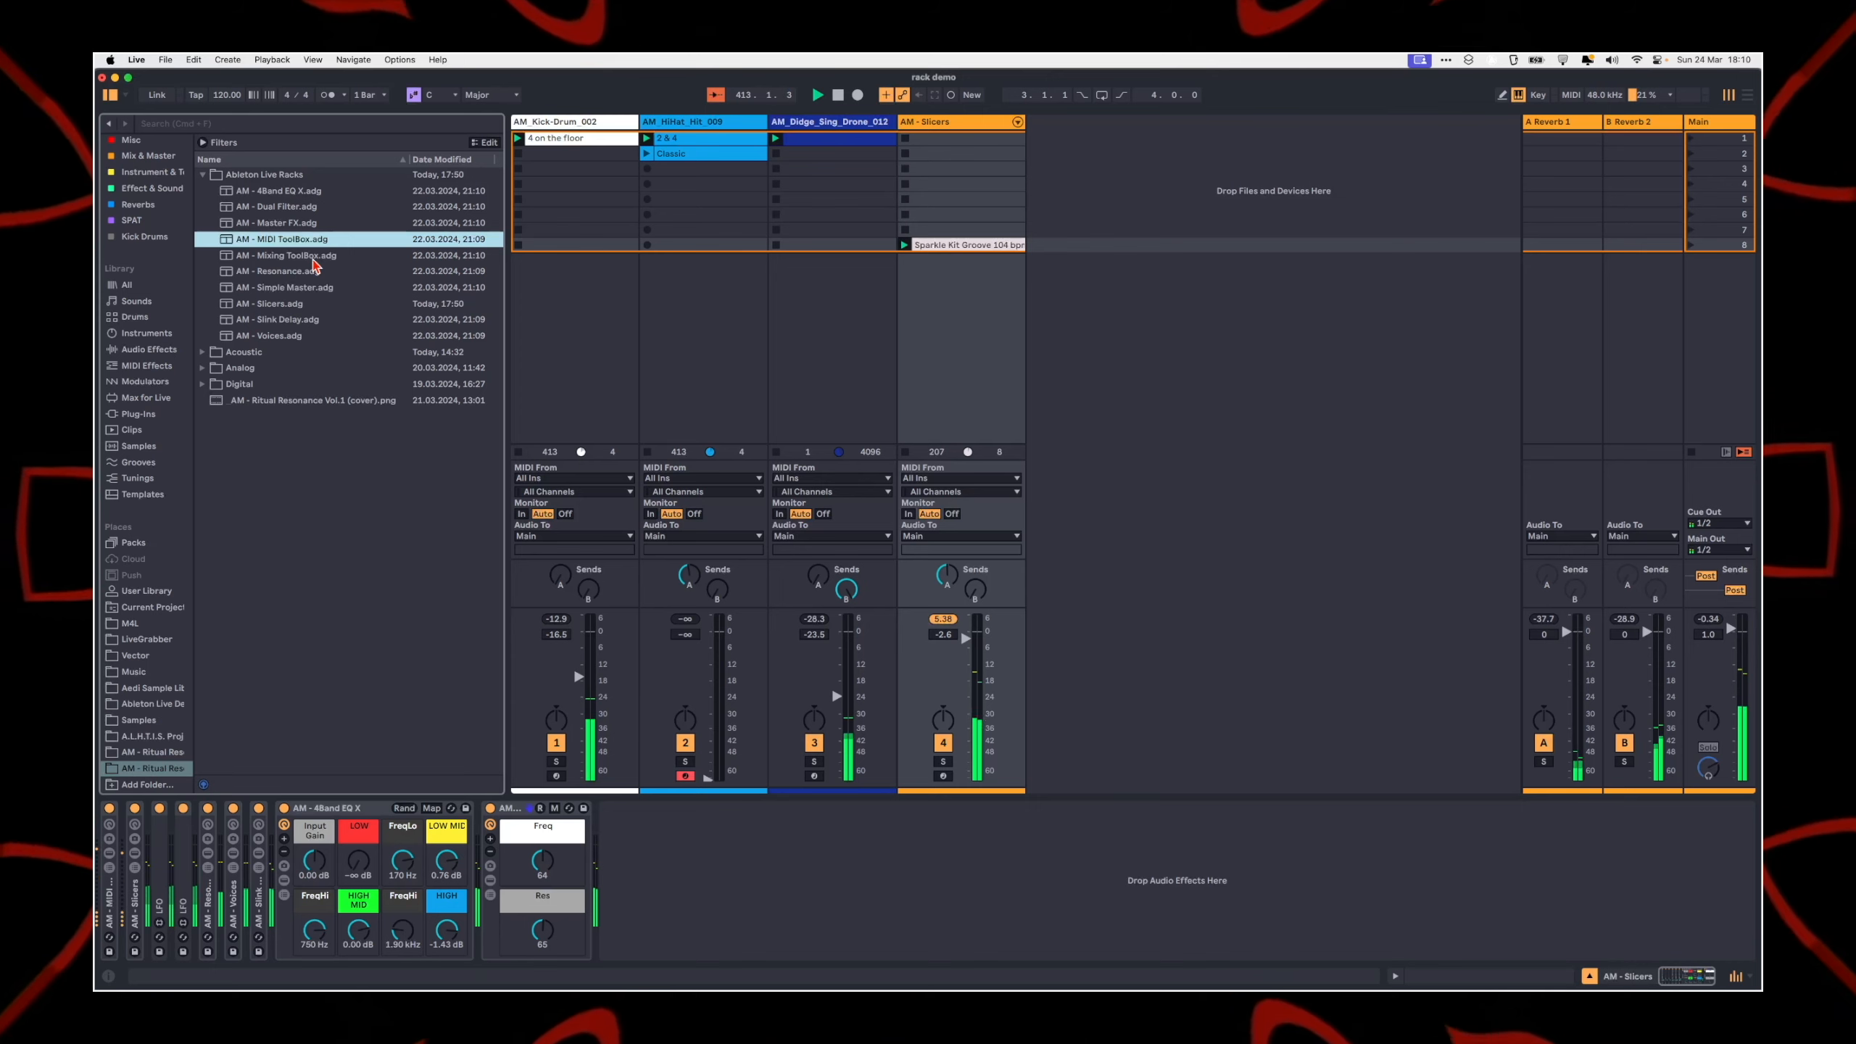
{"action": "key", "text": "Up"}
{"action": "key", "text": "Up"}
{"action": "key", "text": "Up"}
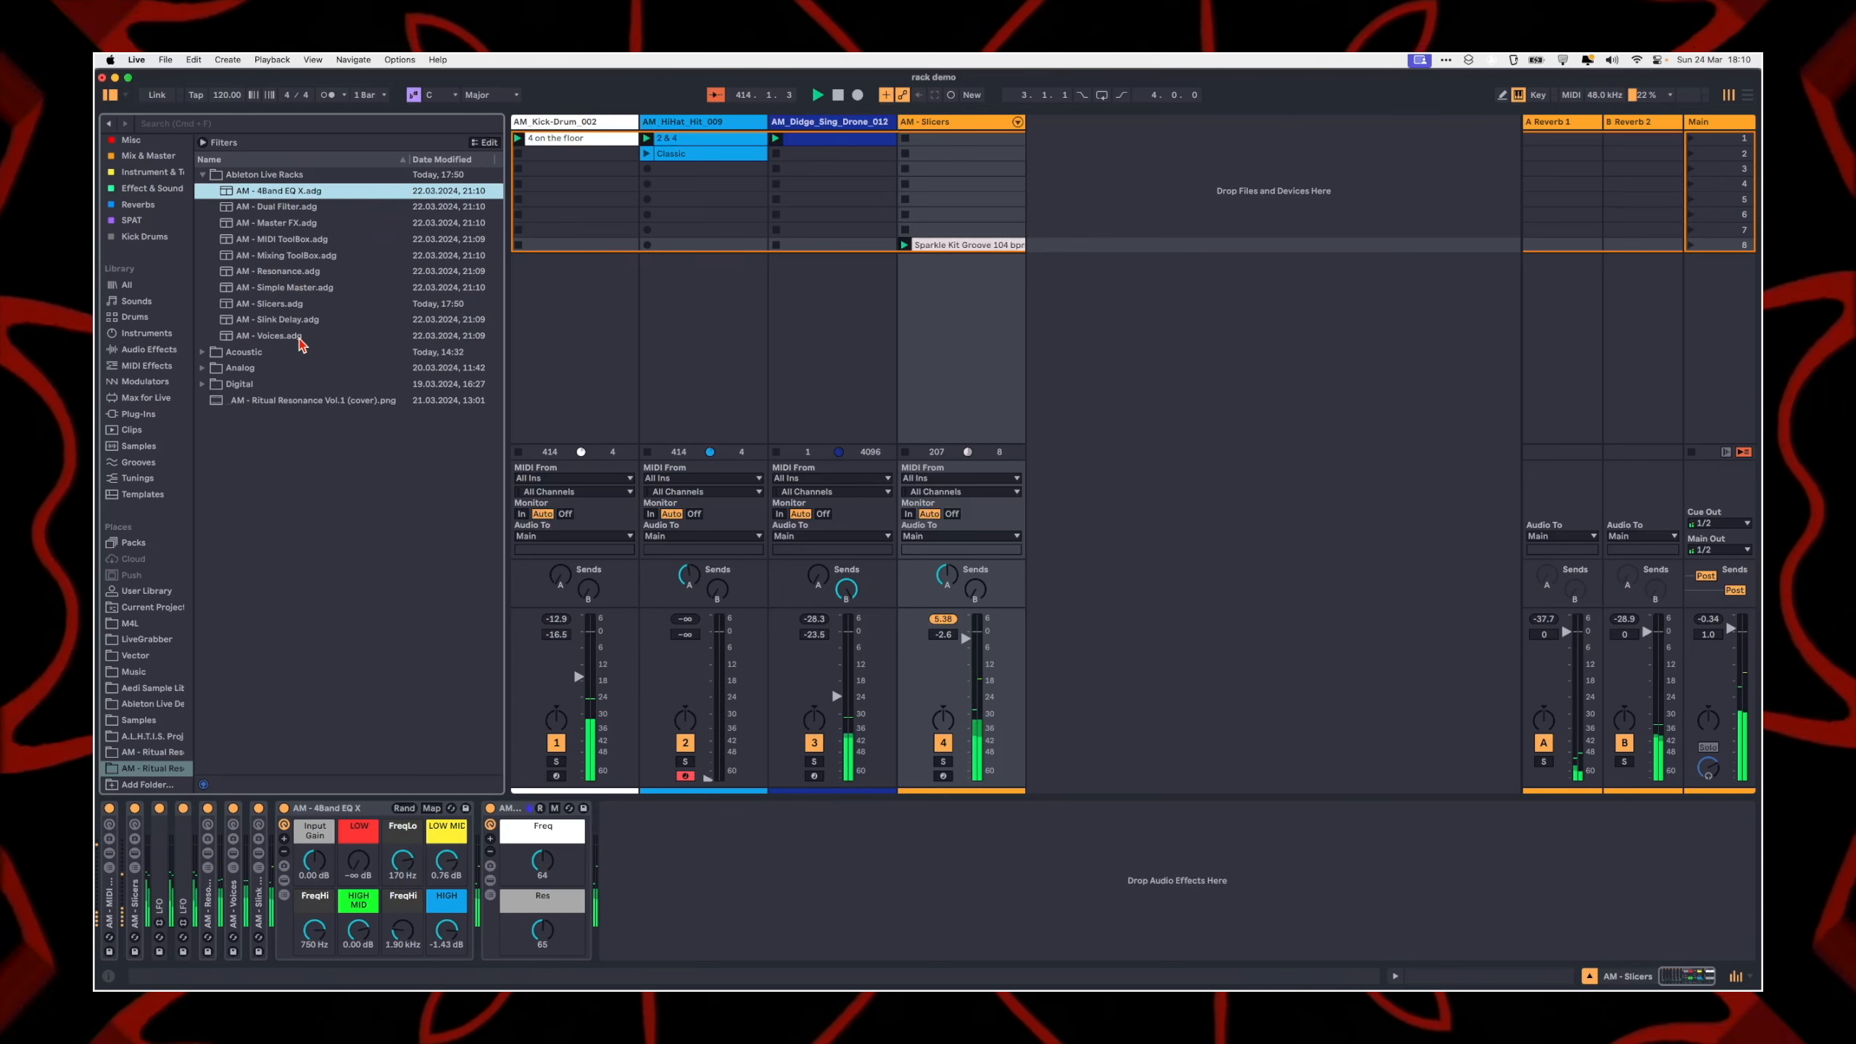
{"action": "key", "text": "Down"}
{"action": "key", "text": "Down"}
{"action": "key", "text": "Down"}
{"action": "key", "text": "Down"}
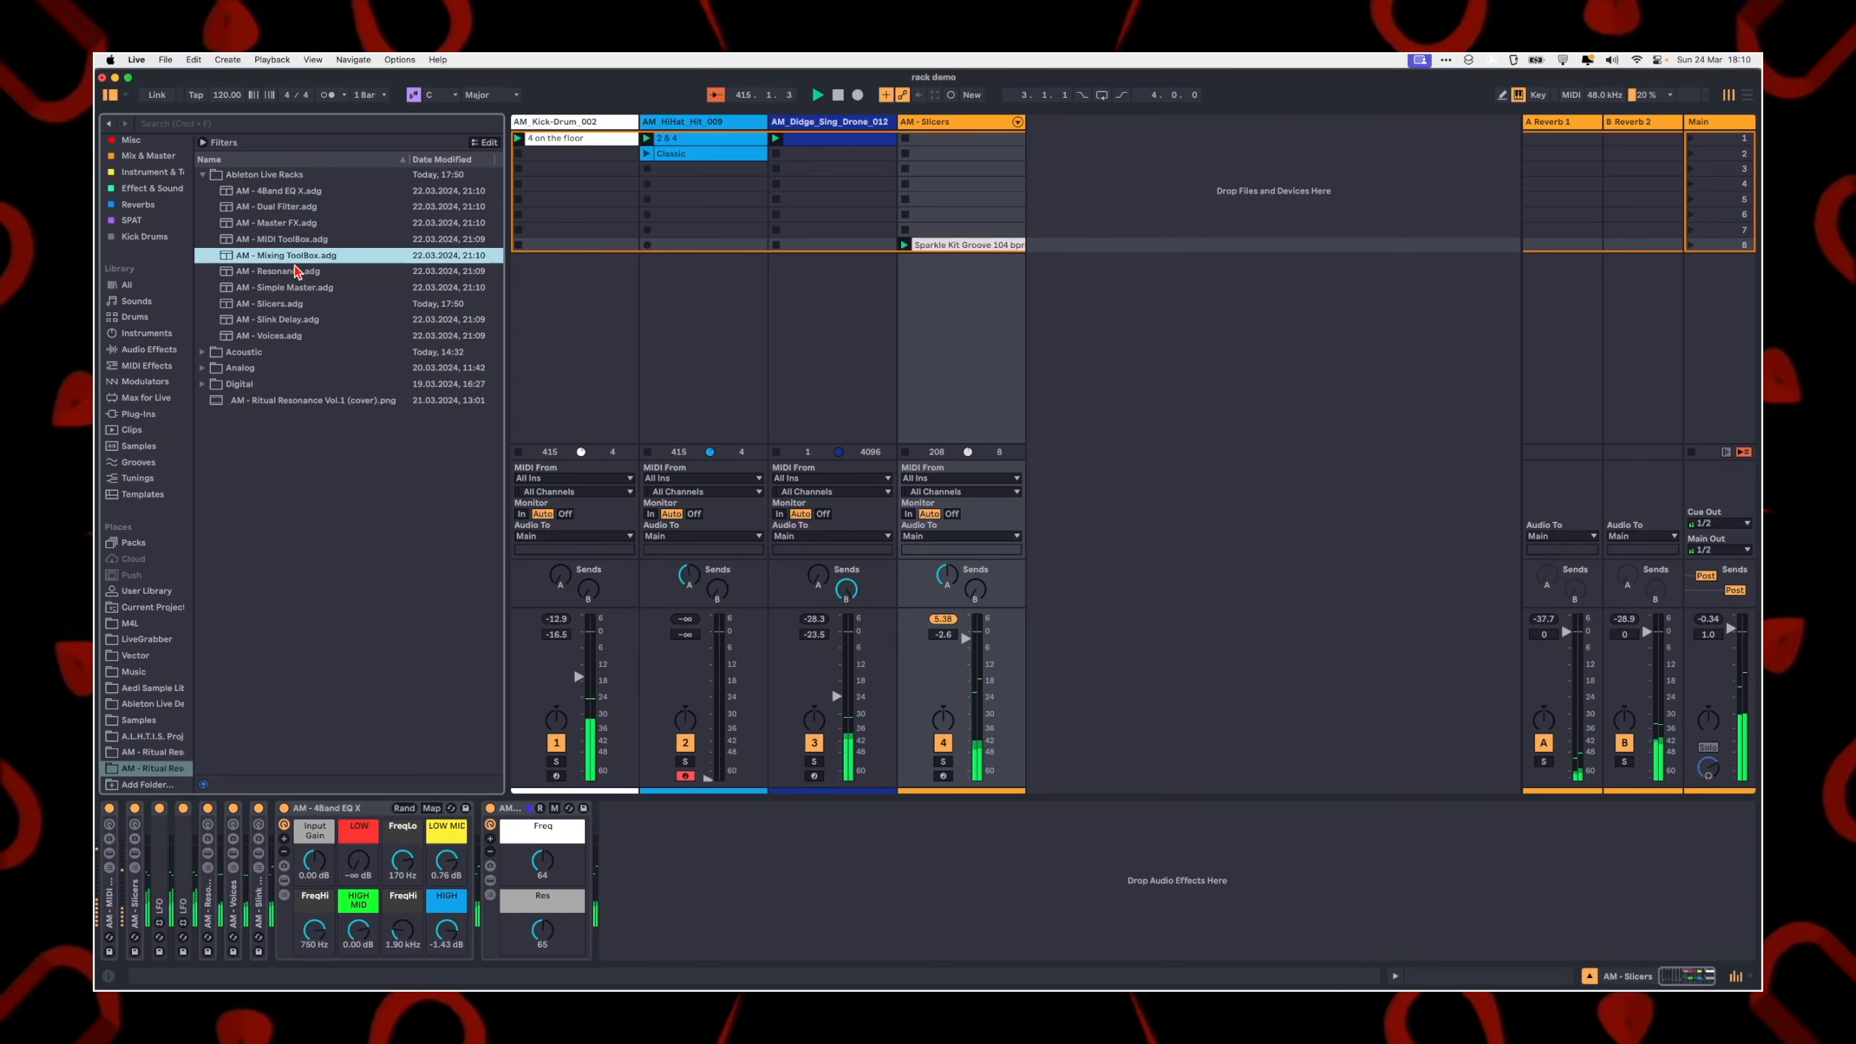
{"action": "key", "text": "Return"}
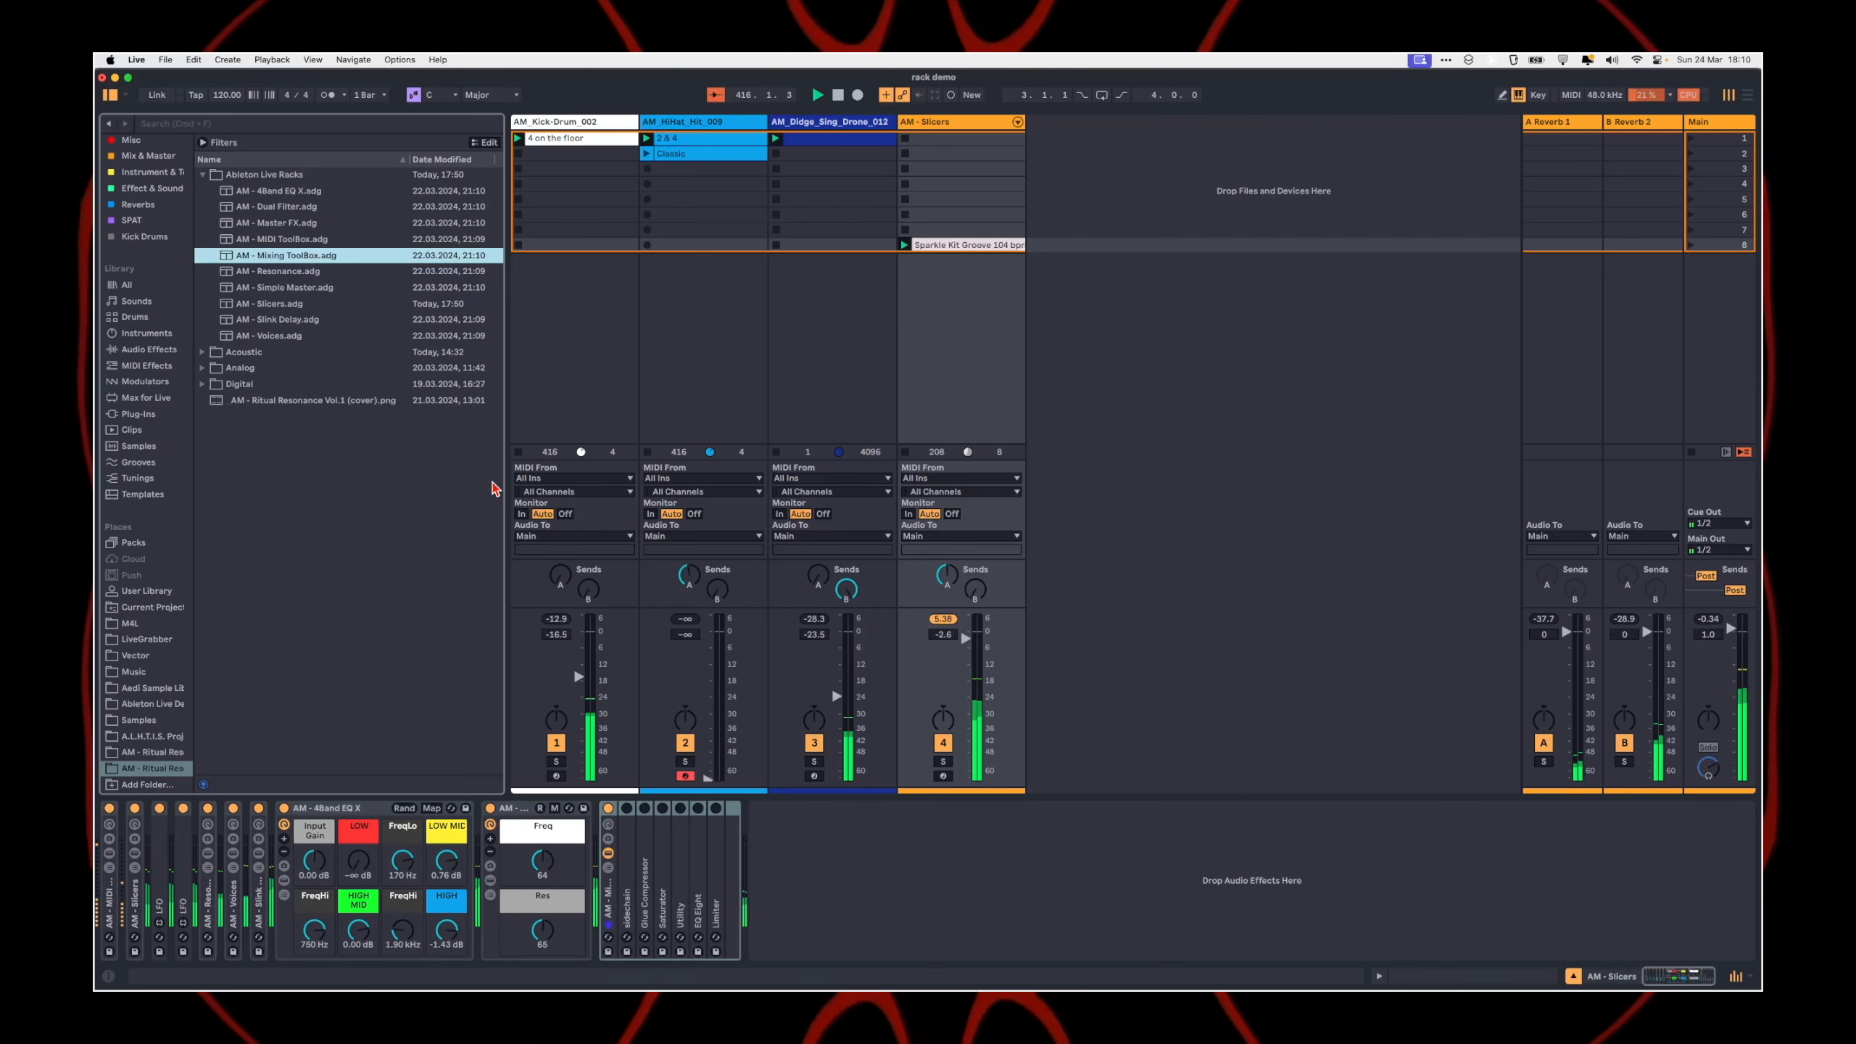
Step: Inspect the Mixing ToolBox's individual devices, including the Glue Compressor, Saturator and Utility
{"action": "left_click", "coordinate": [632, 881]}
{"action": "double_click", "coordinate": [674, 810]}
{"action": "double_click", "coordinate": [642, 860]}
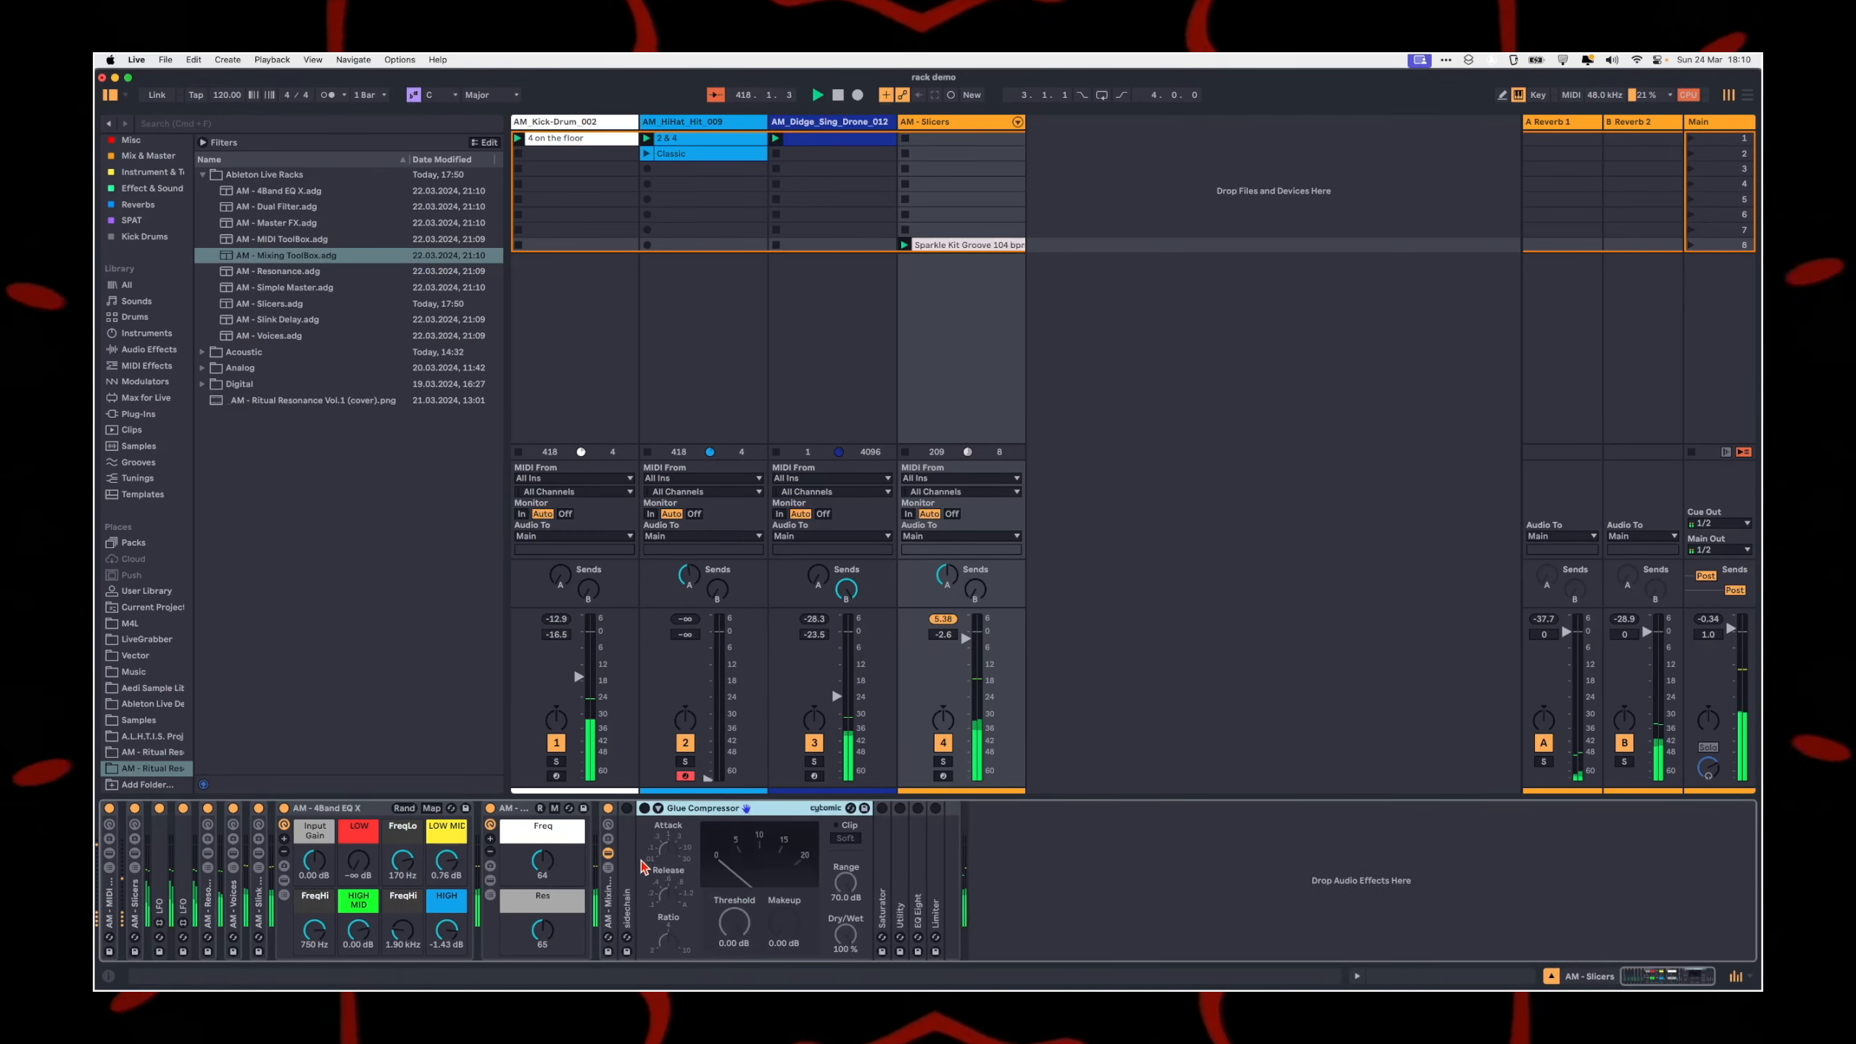
{"action": "double_click", "coordinate": [687, 810]}
{"action": "double_click", "coordinate": [661, 885]}
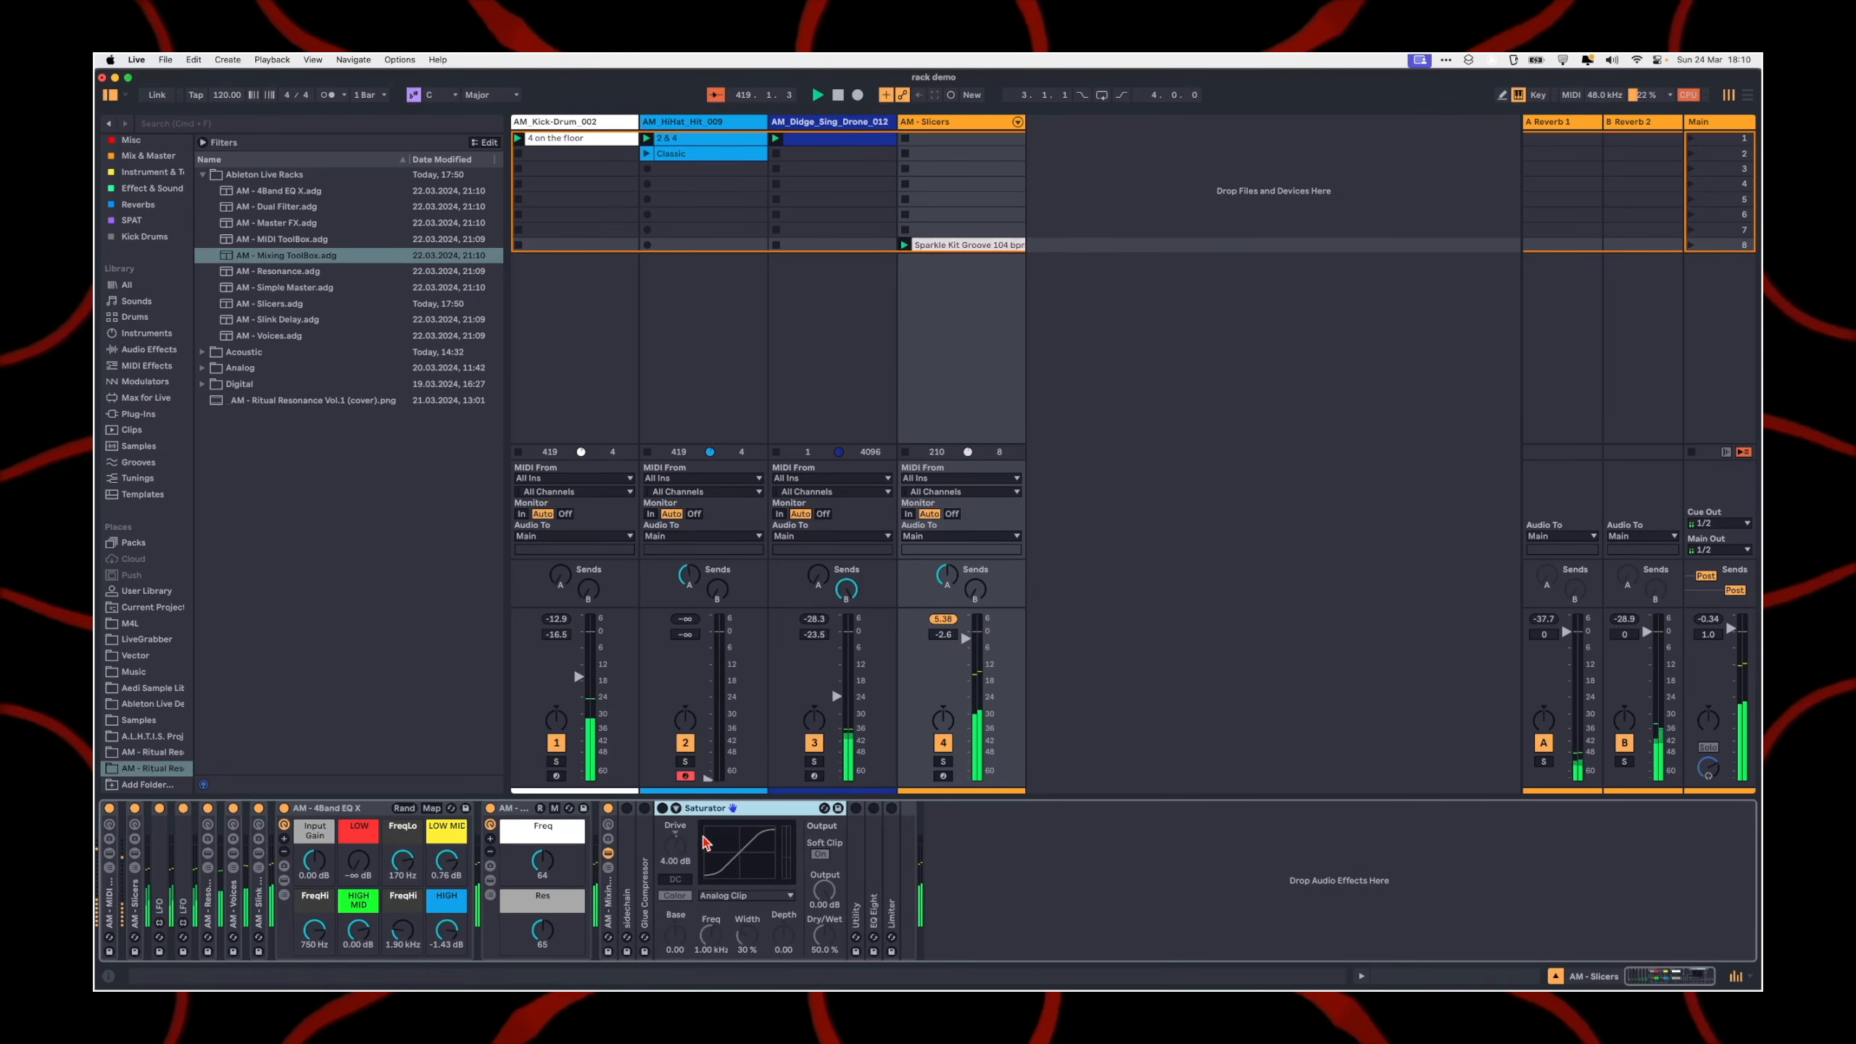
{"action": "double_click", "coordinate": [667, 870]}
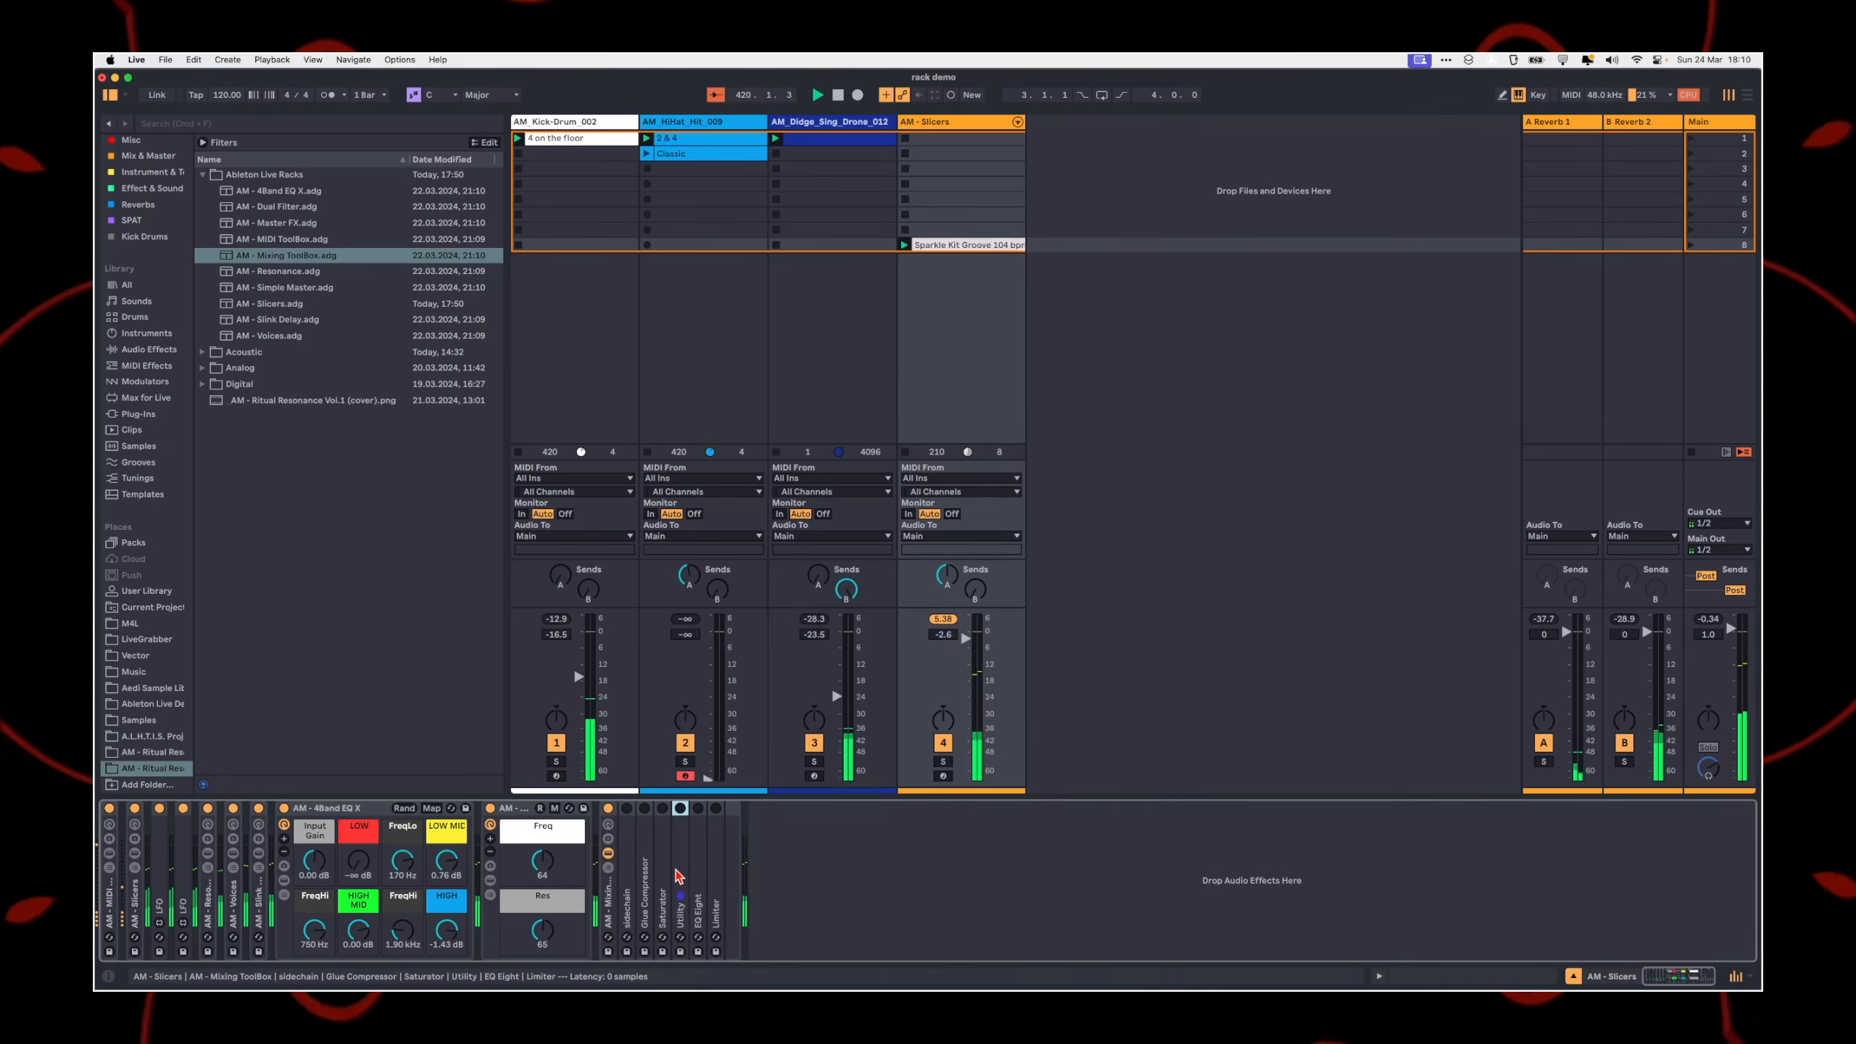
{"action": "double_click", "coordinate": [682, 841]}
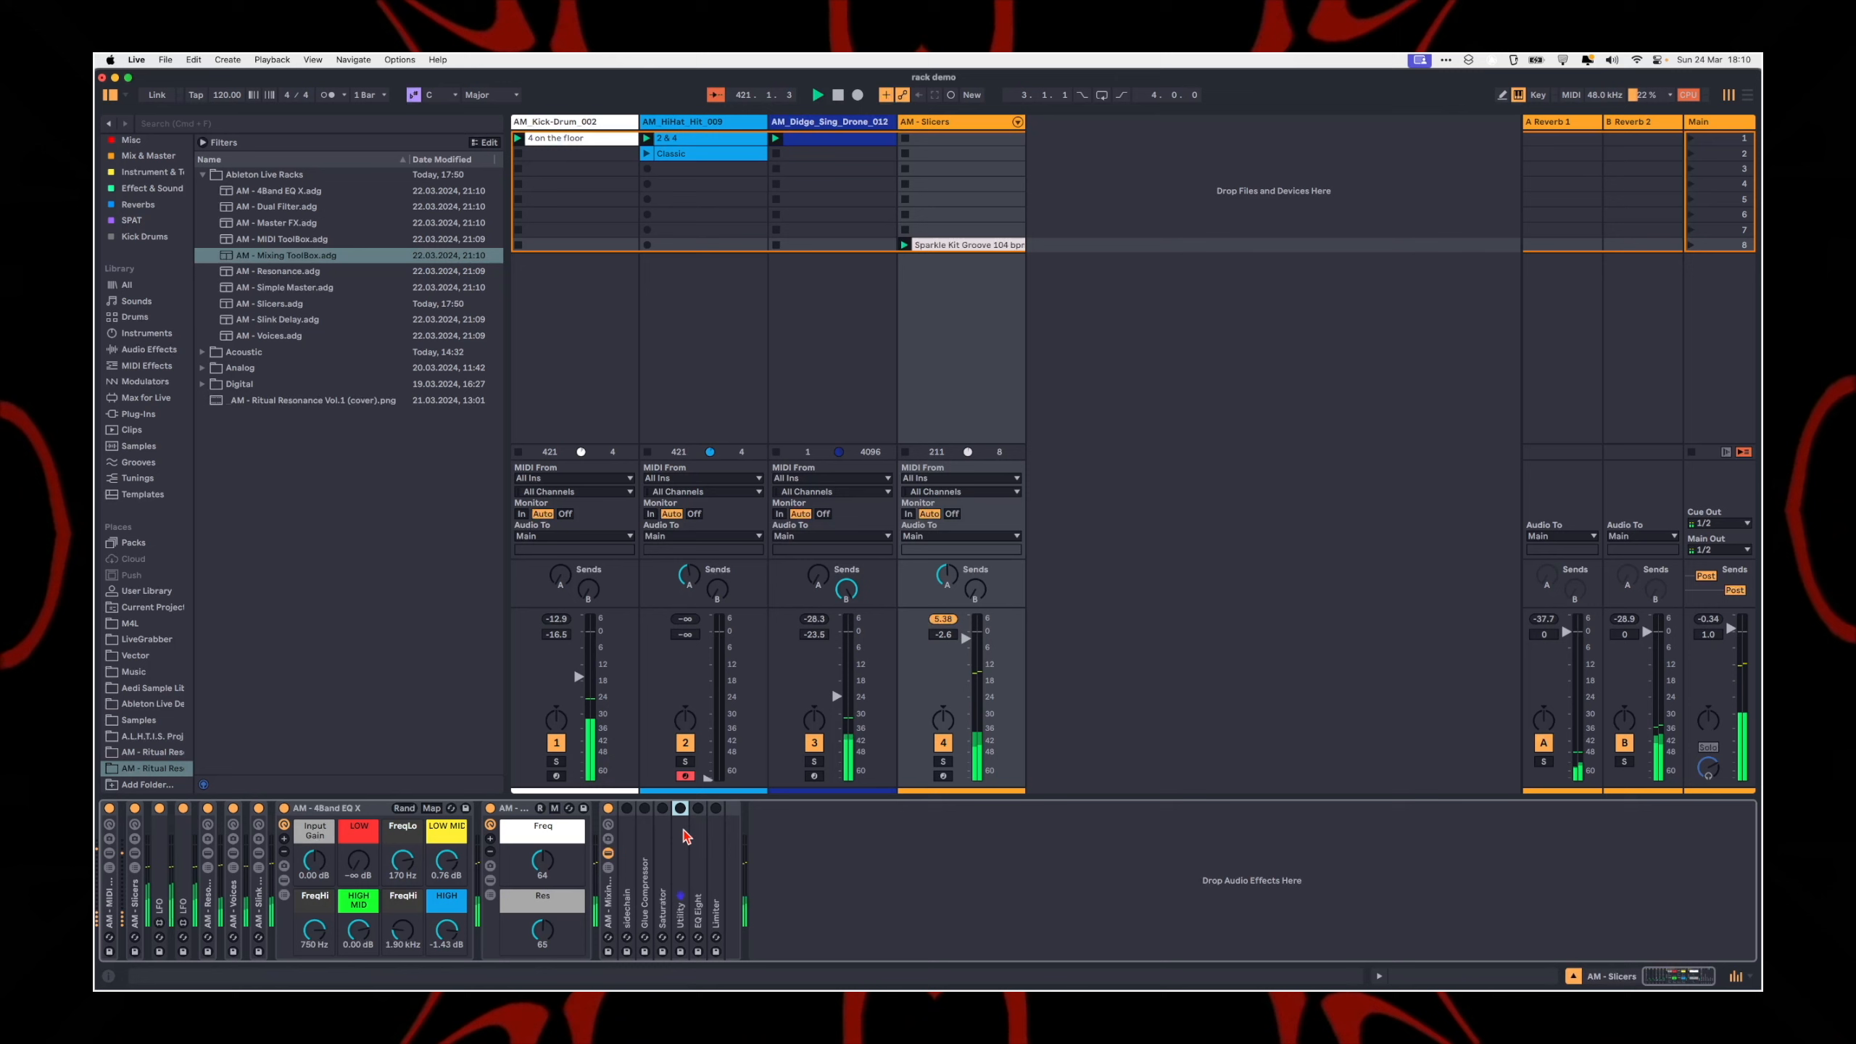
Step: Enable the sidechain compressor with AM Kick-Drum 002 as input, Gain 17.0 dB, Attack 0.10 ms, Release 63.2 ms and Dry/Wet 40 %, and fold it
{"action": "double_click", "coordinate": [627, 877]}
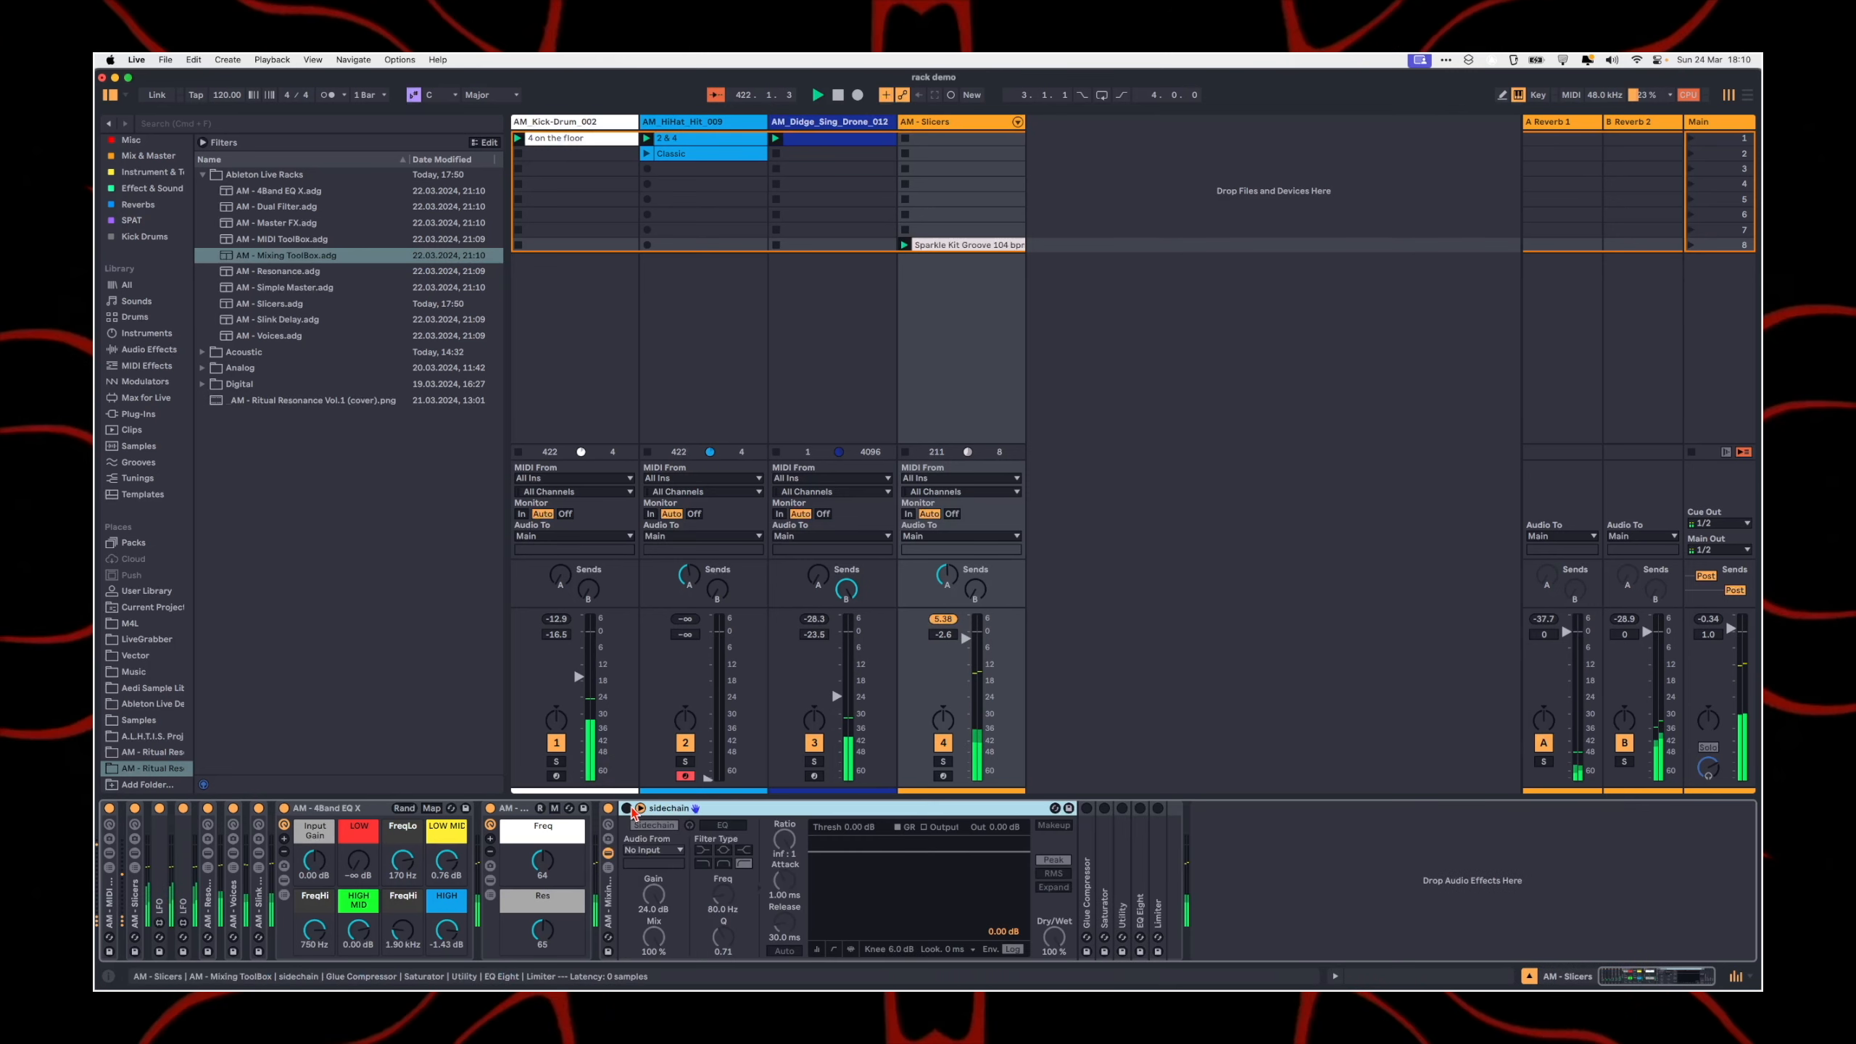
{"action": "left_click", "coordinate": [643, 850]}
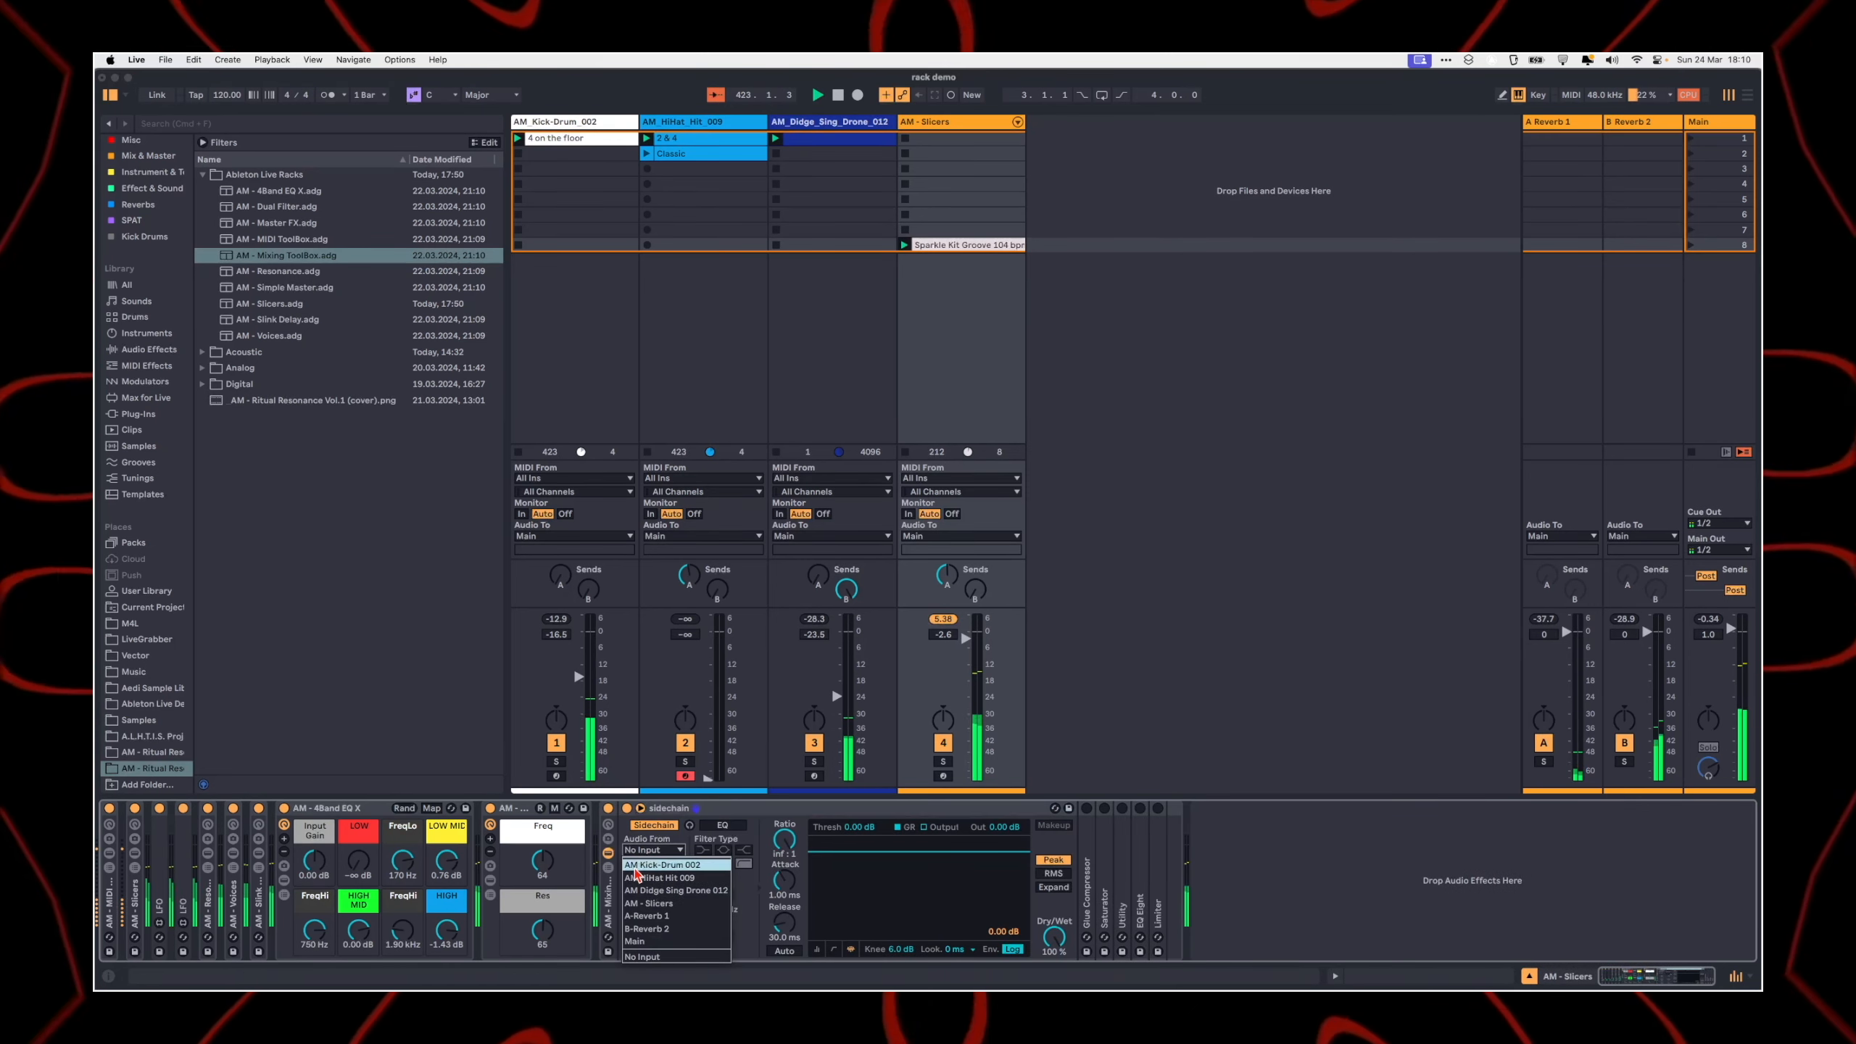
{"action": "left_click", "coordinate": [643, 865]}
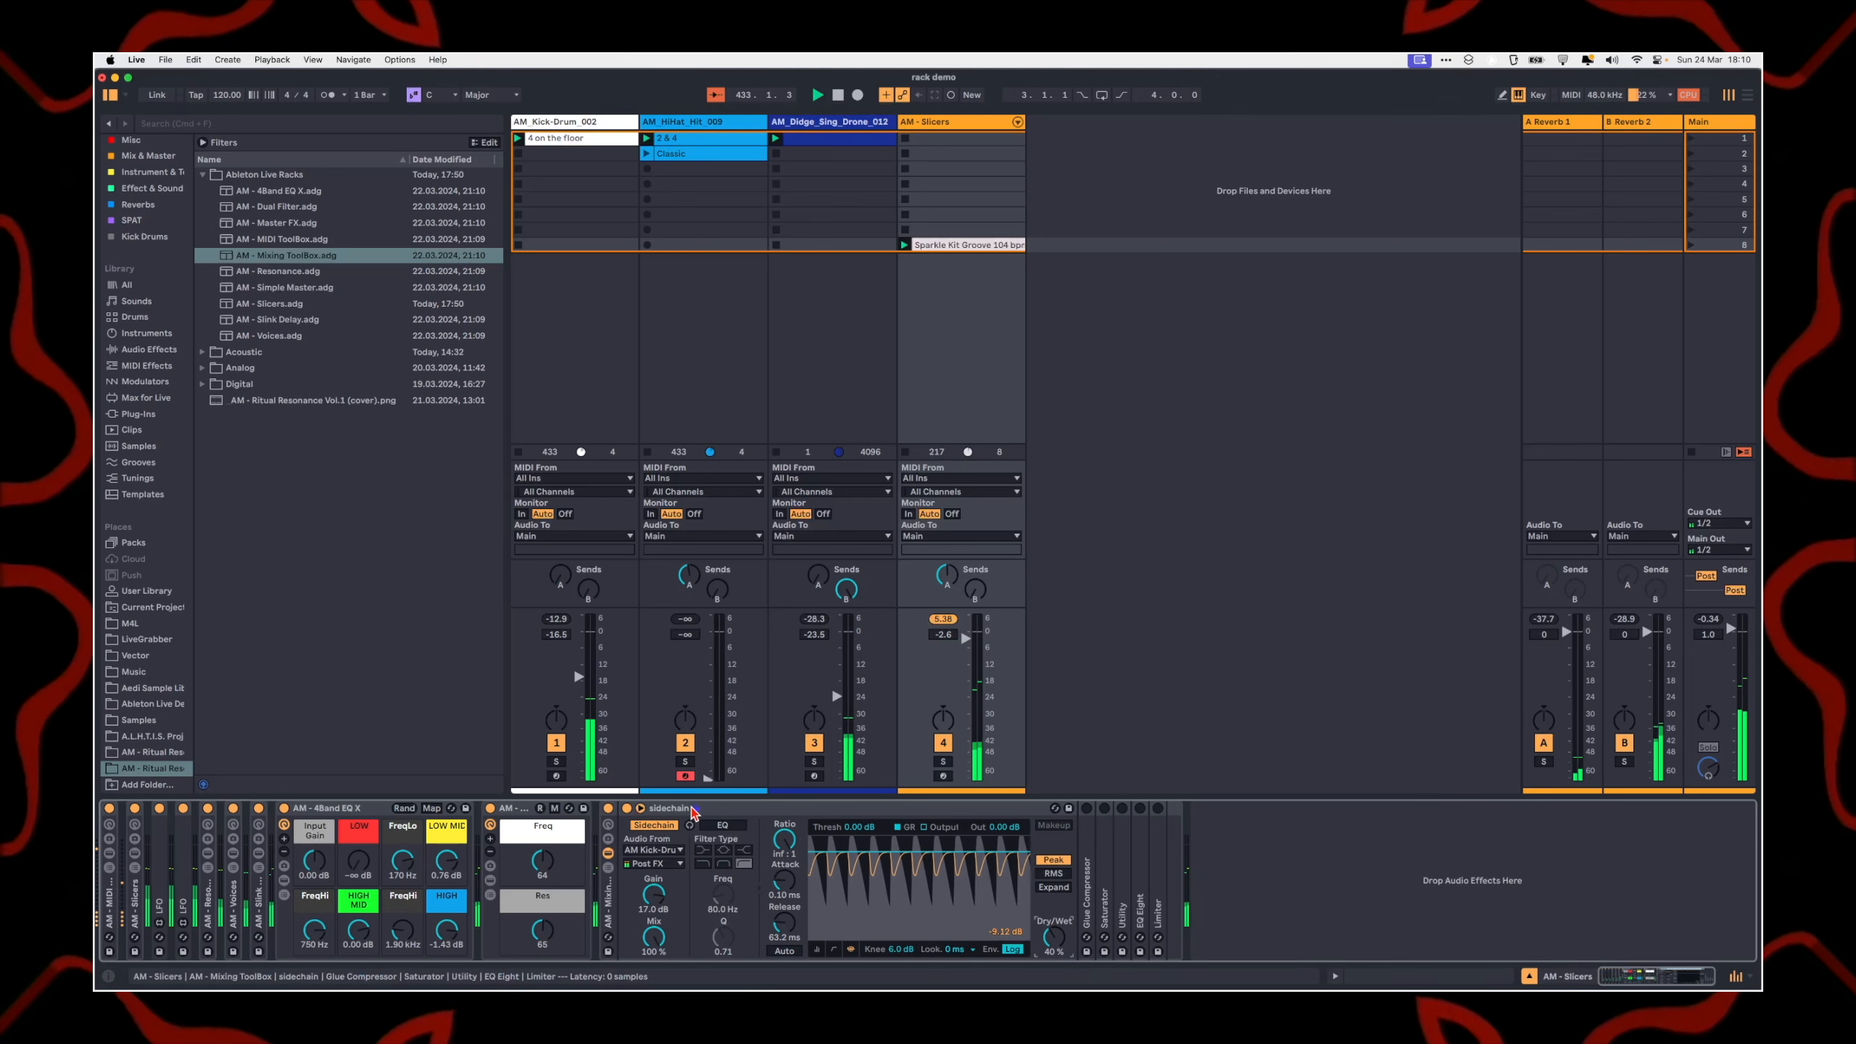
{"action": "double_click", "coordinate": [672, 809]}
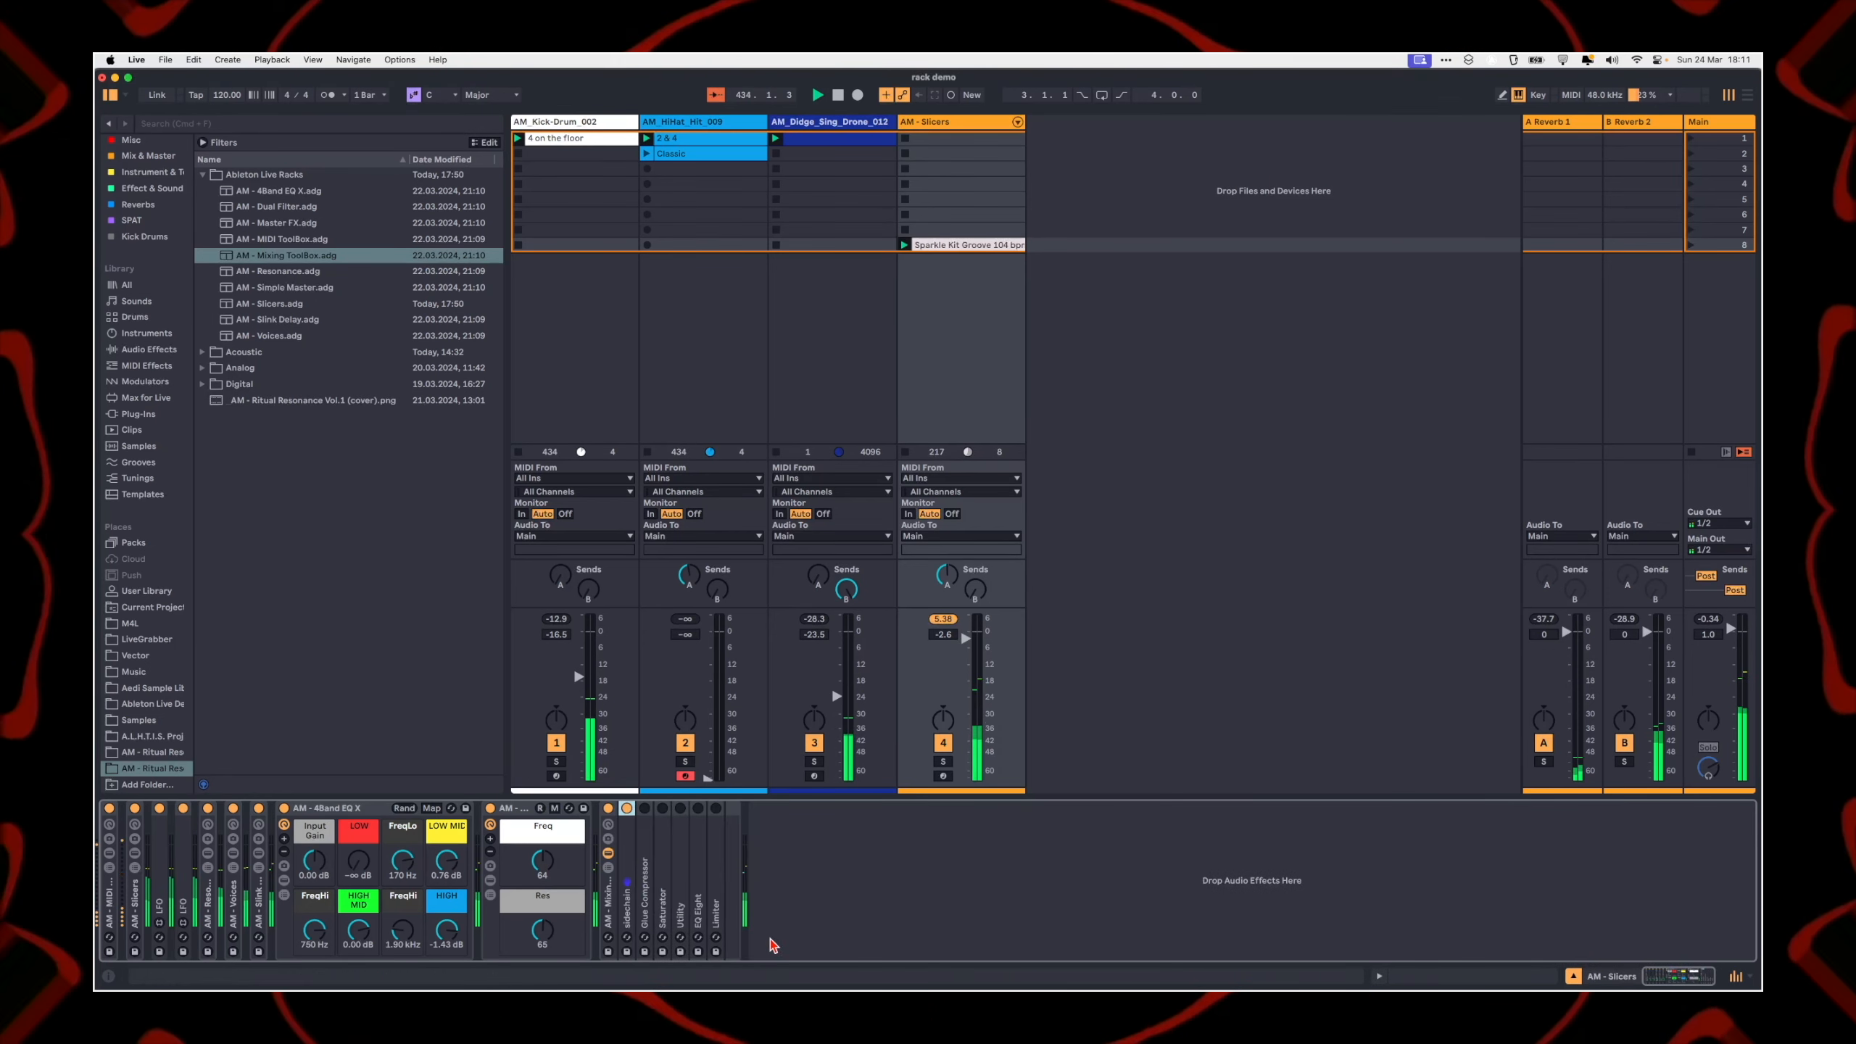
Step: Enable the Glue Compressor with Soft clipping, Threshold -7.94 dB and Makeup 9.05 dB, and fold it
{"action": "double_click", "coordinate": [646, 870]}
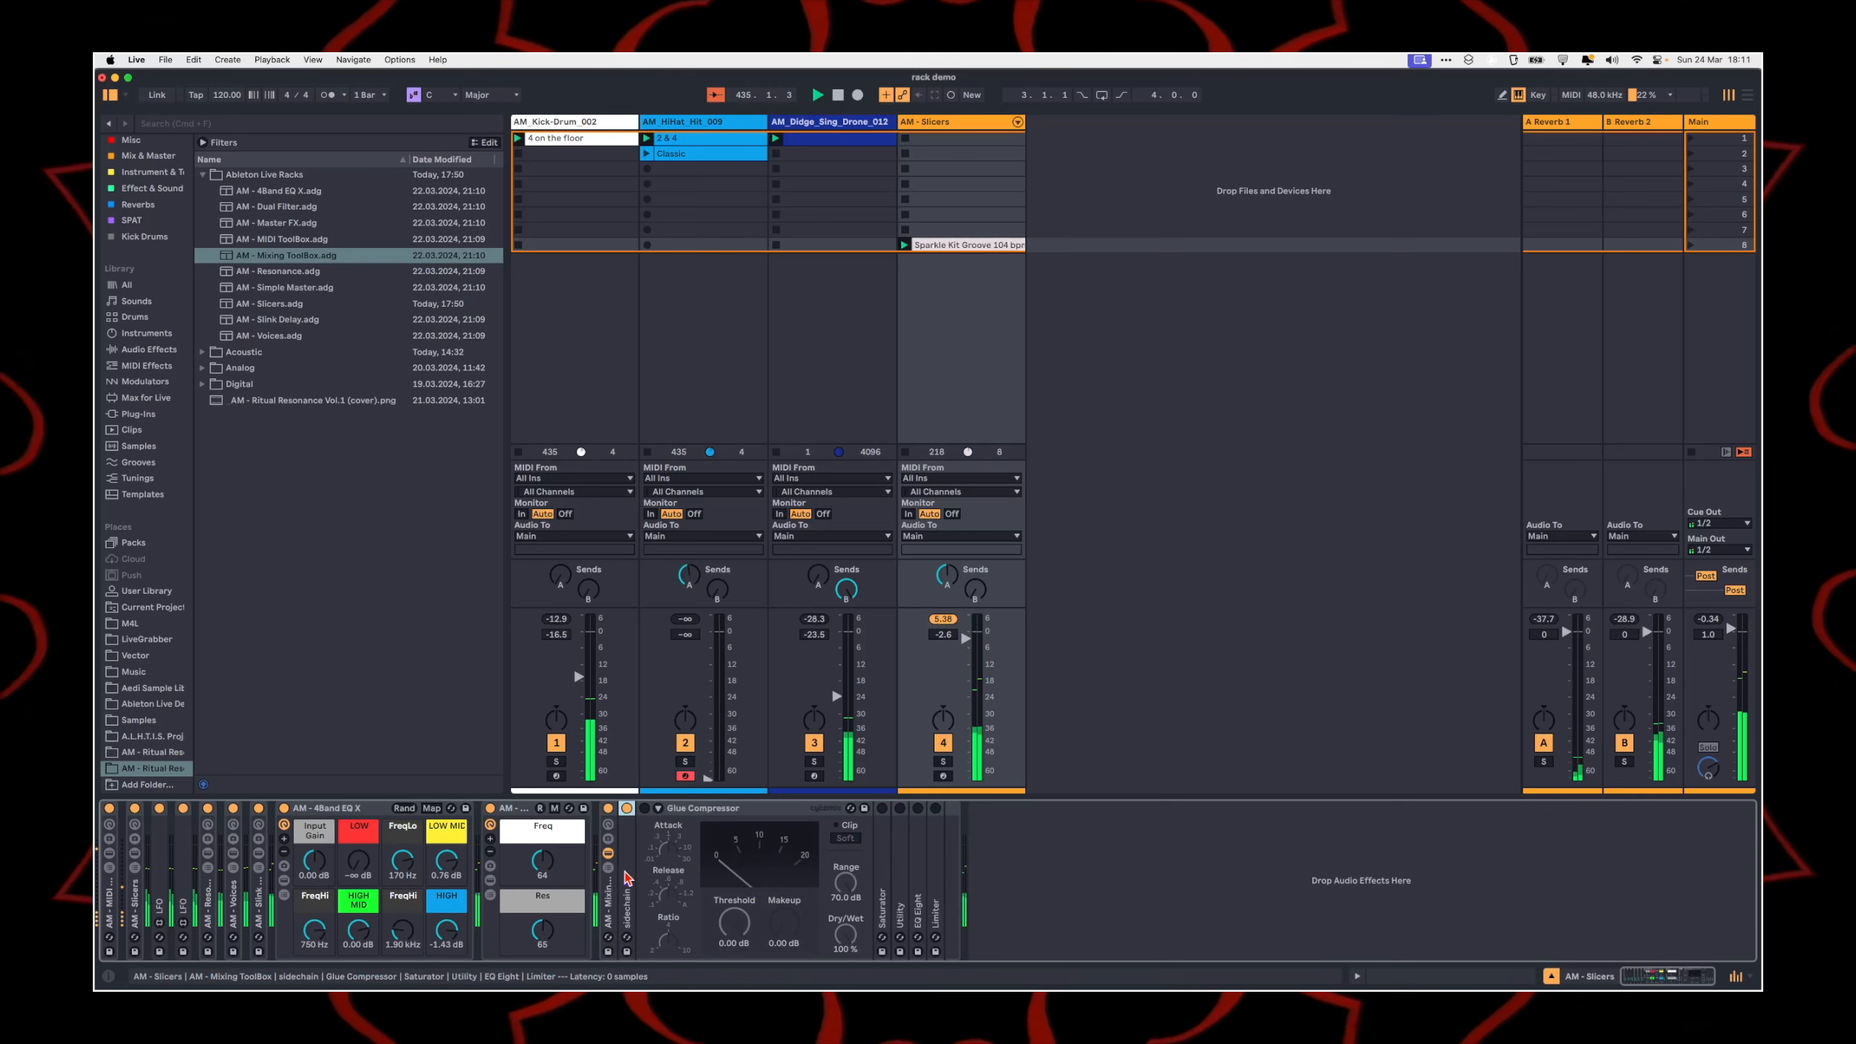
{"action": "double_click", "coordinate": [625, 872]}
{"action": "double_click", "coordinate": [649, 809]}
{"action": "left_click", "coordinate": [677, 812]}
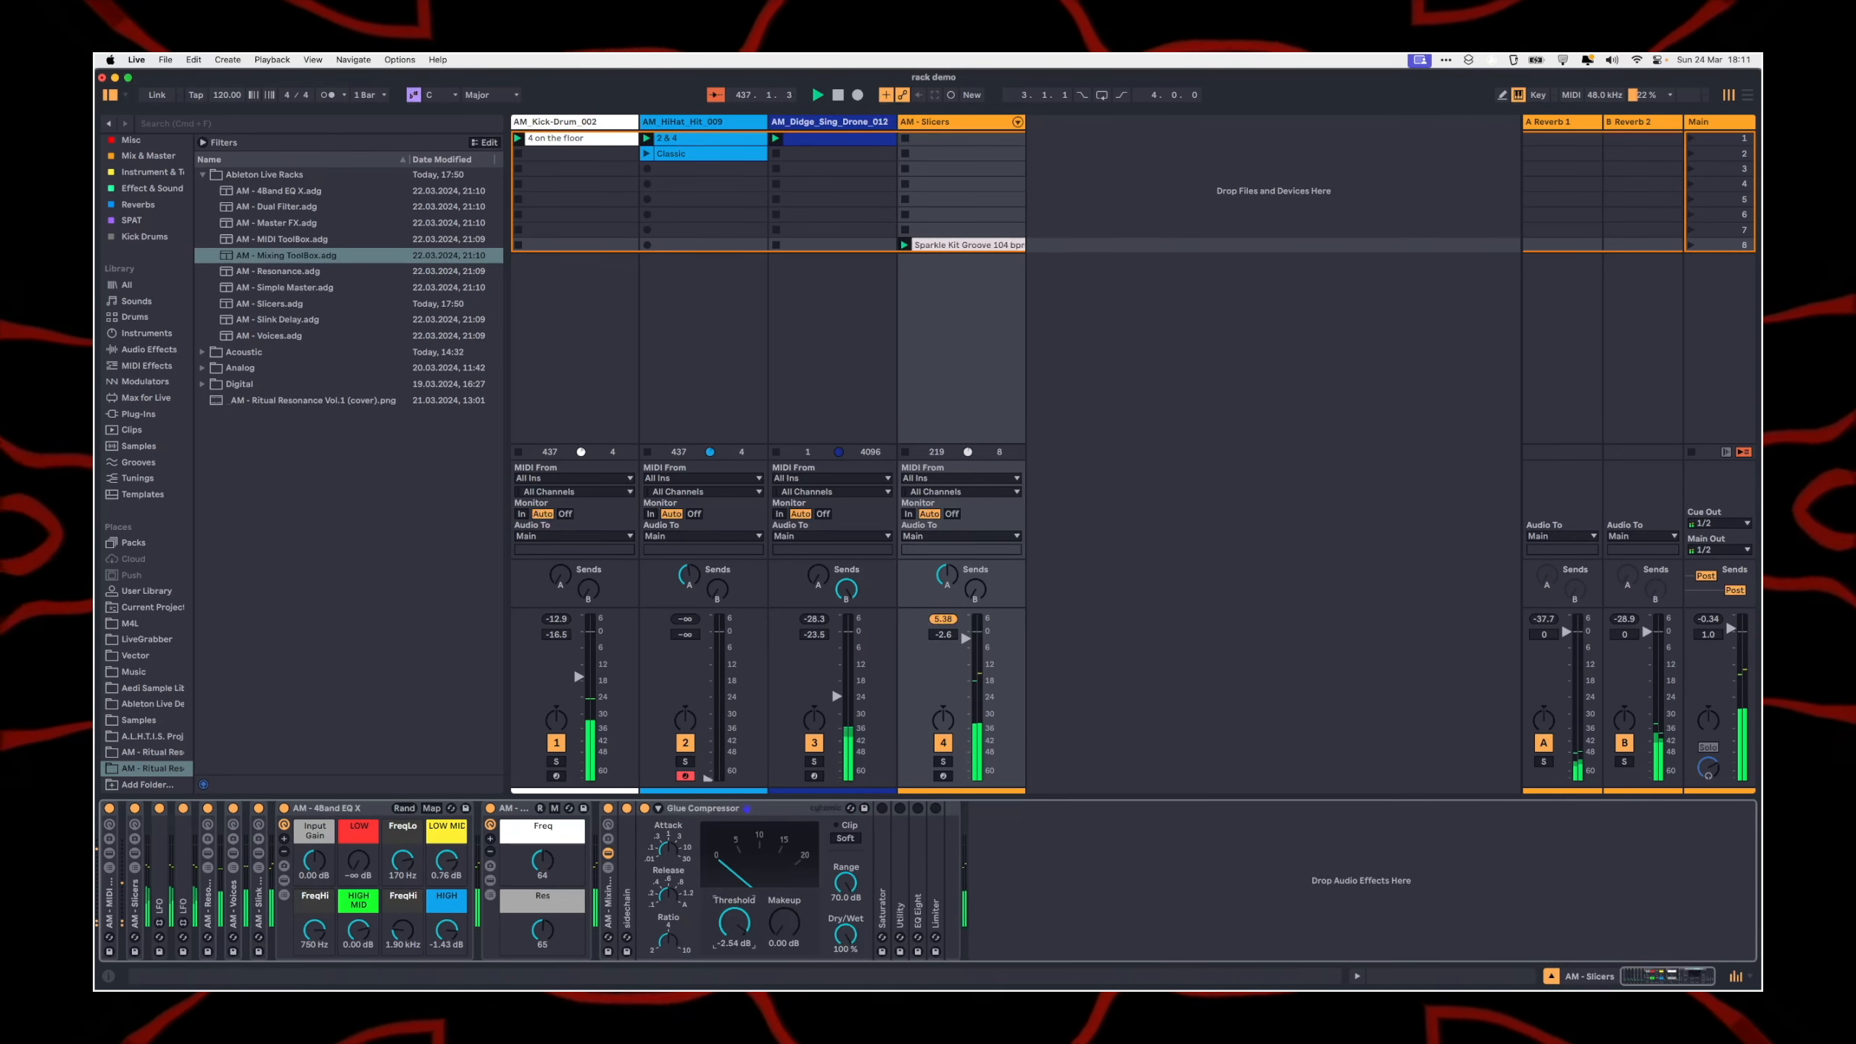
{"action": "left_click_drag", "start_coordinate": [734, 923], "coordinate": [784, 902]}
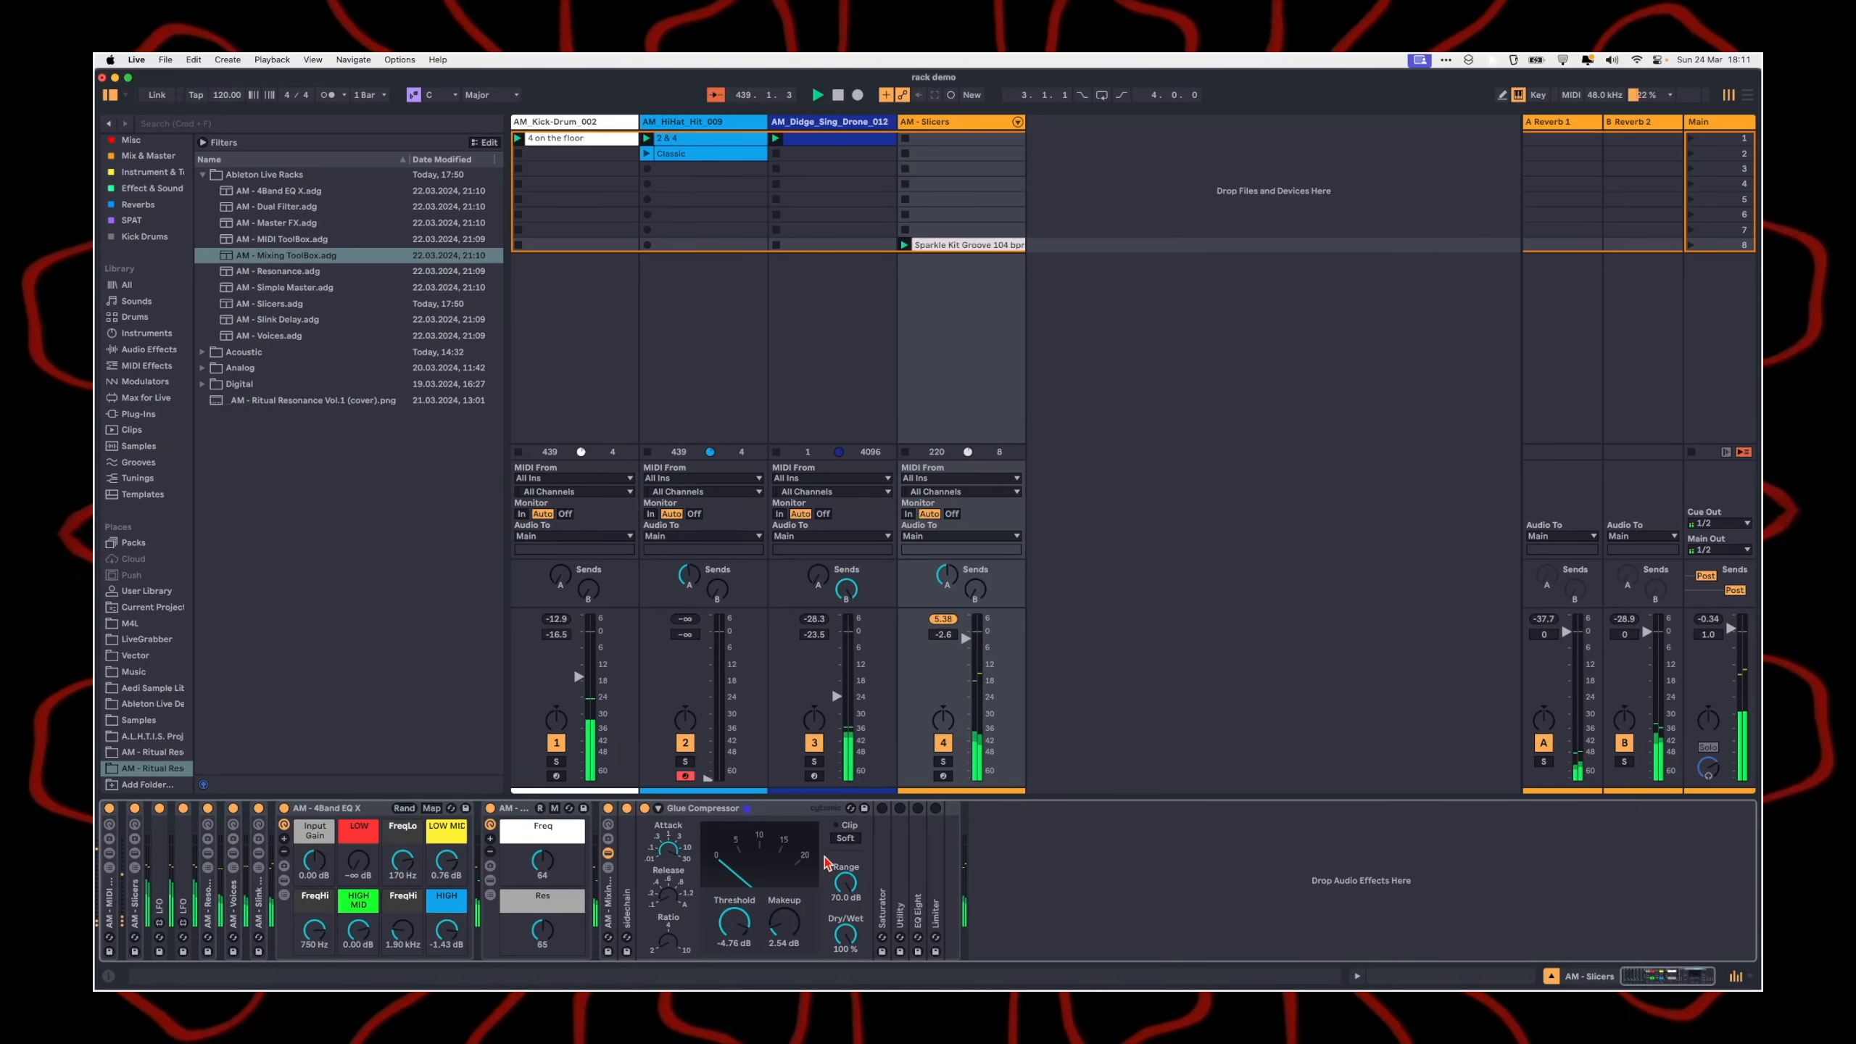
{"action": "left_click", "coordinate": [846, 839]}
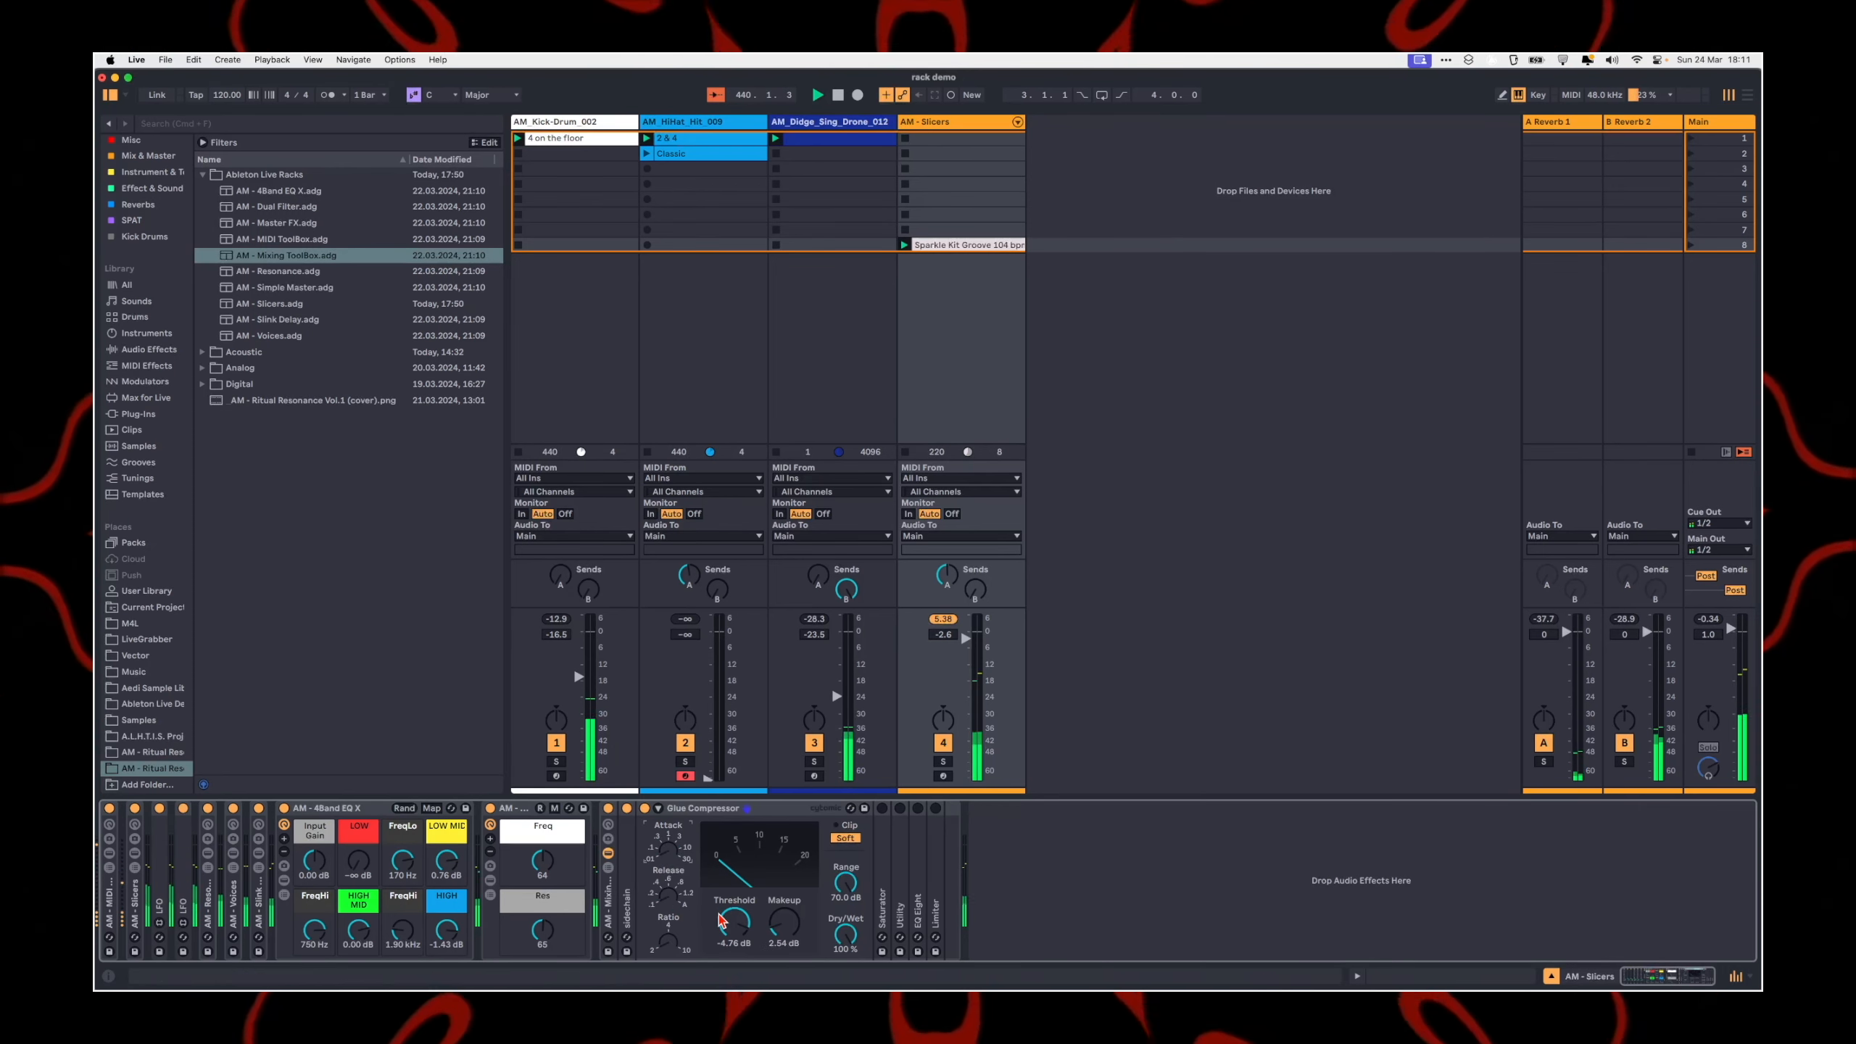
{"action": "left_click_drag", "start_coordinate": [784, 923], "coordinate": [783, 880]}
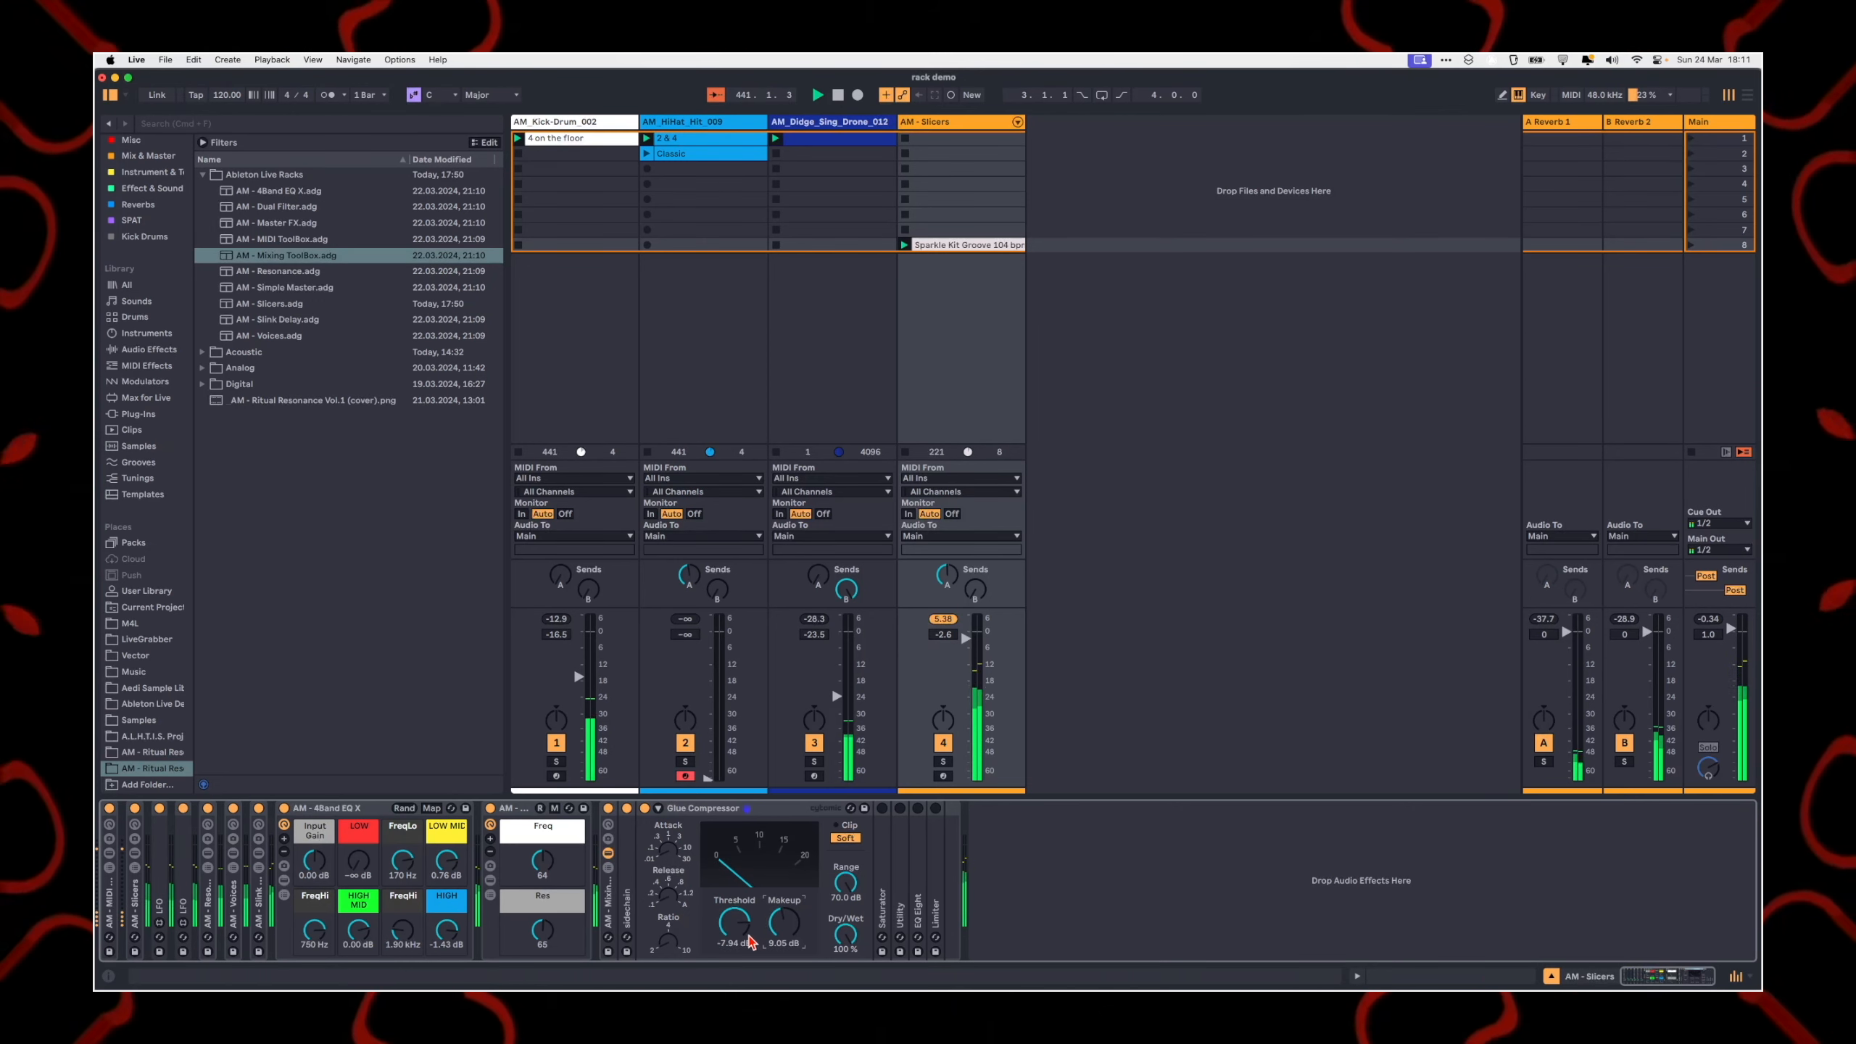
{"action": "double_click", "coordinate": [711, 809]}
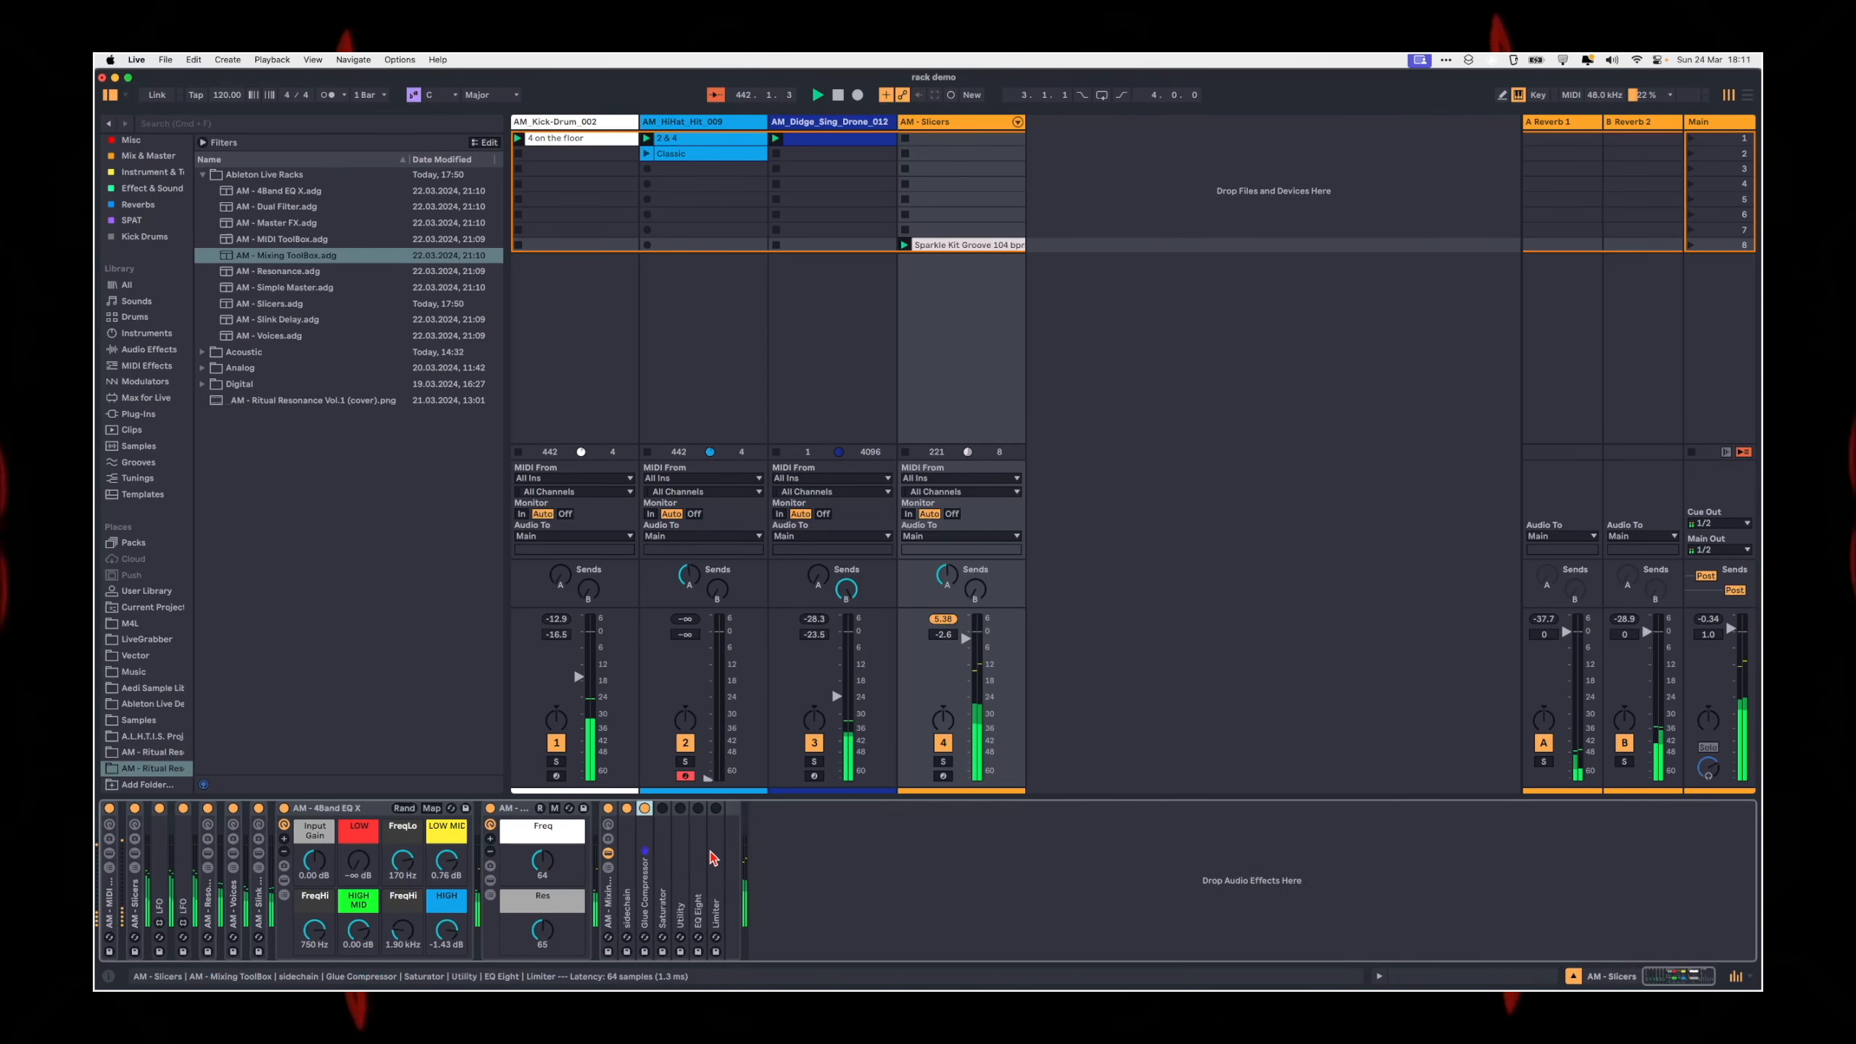
Step: Enable the Saturator and Utility, set the Utility's Bass Mono frequency to 82.7 Hz, try Mono, and switch the Utility off
{"action": "double_click", "coordinate": [663, 848]}
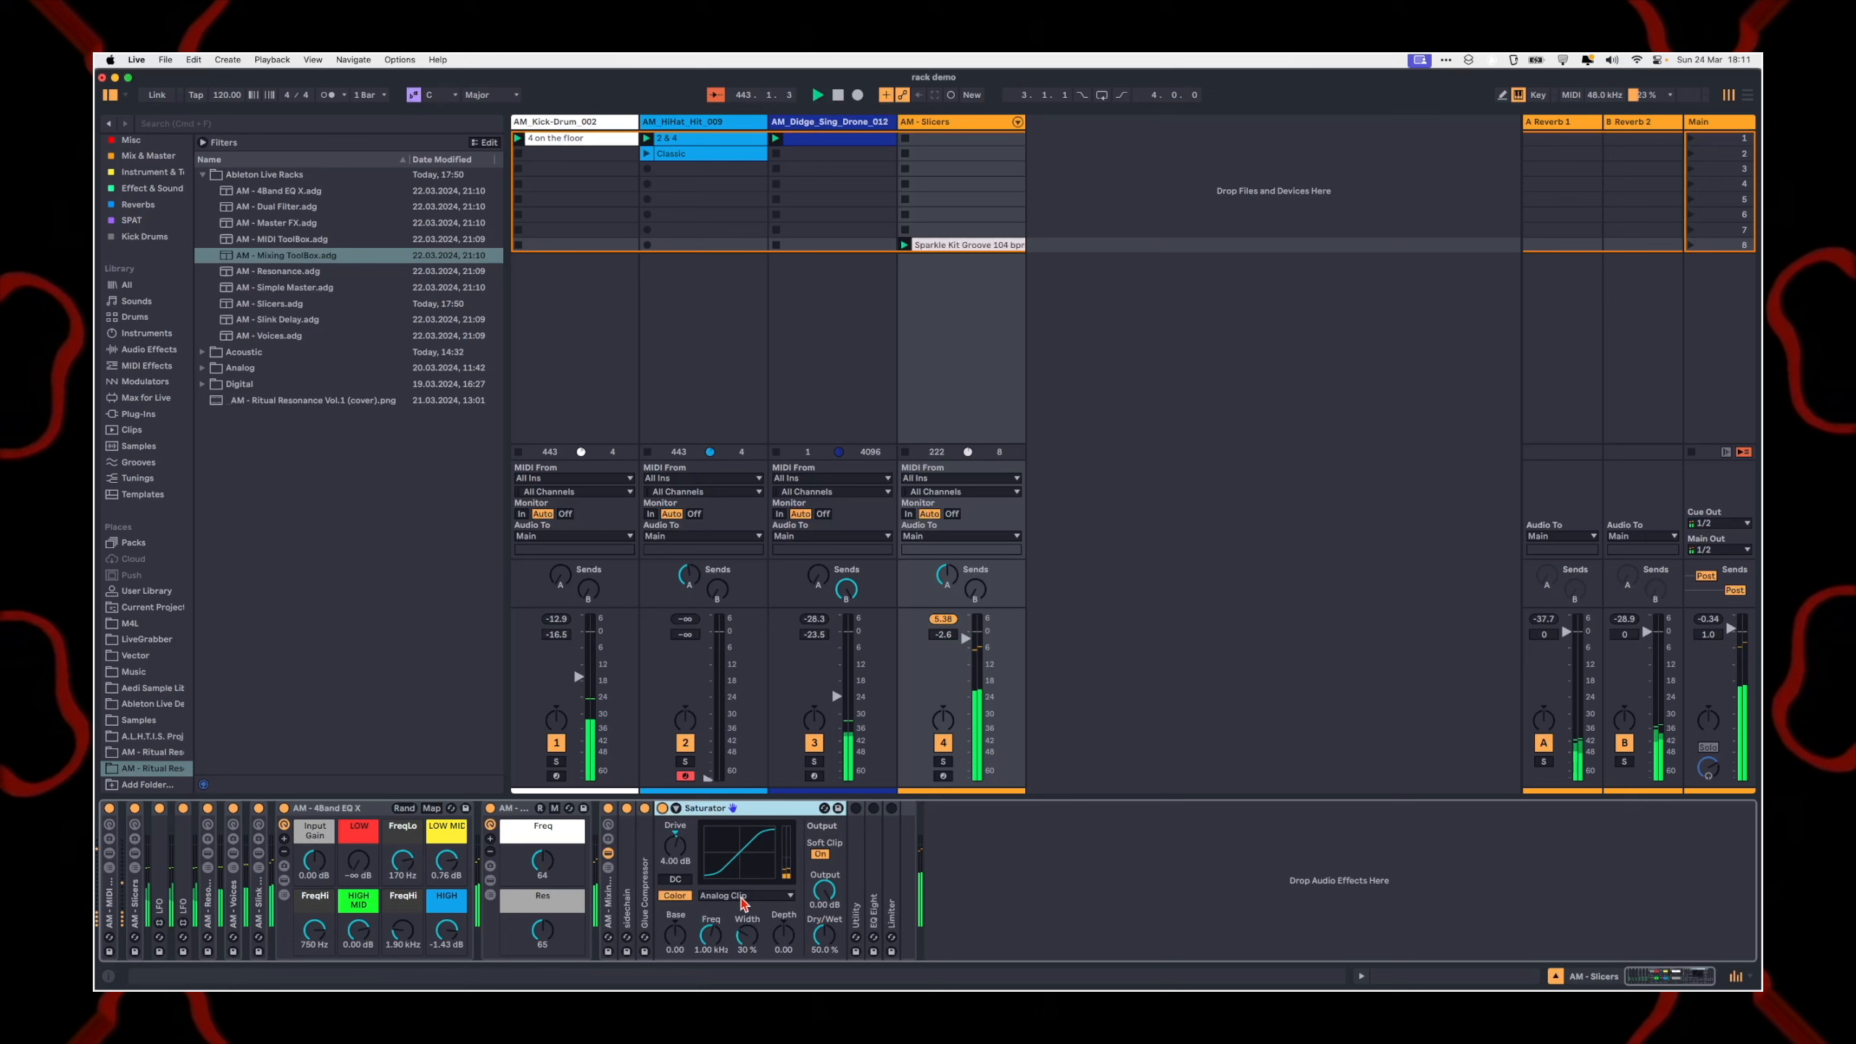
{"action": "double_click", "coordinate": [858, 870]}
{"action": "left_click", "coordinate": [855, 809]}
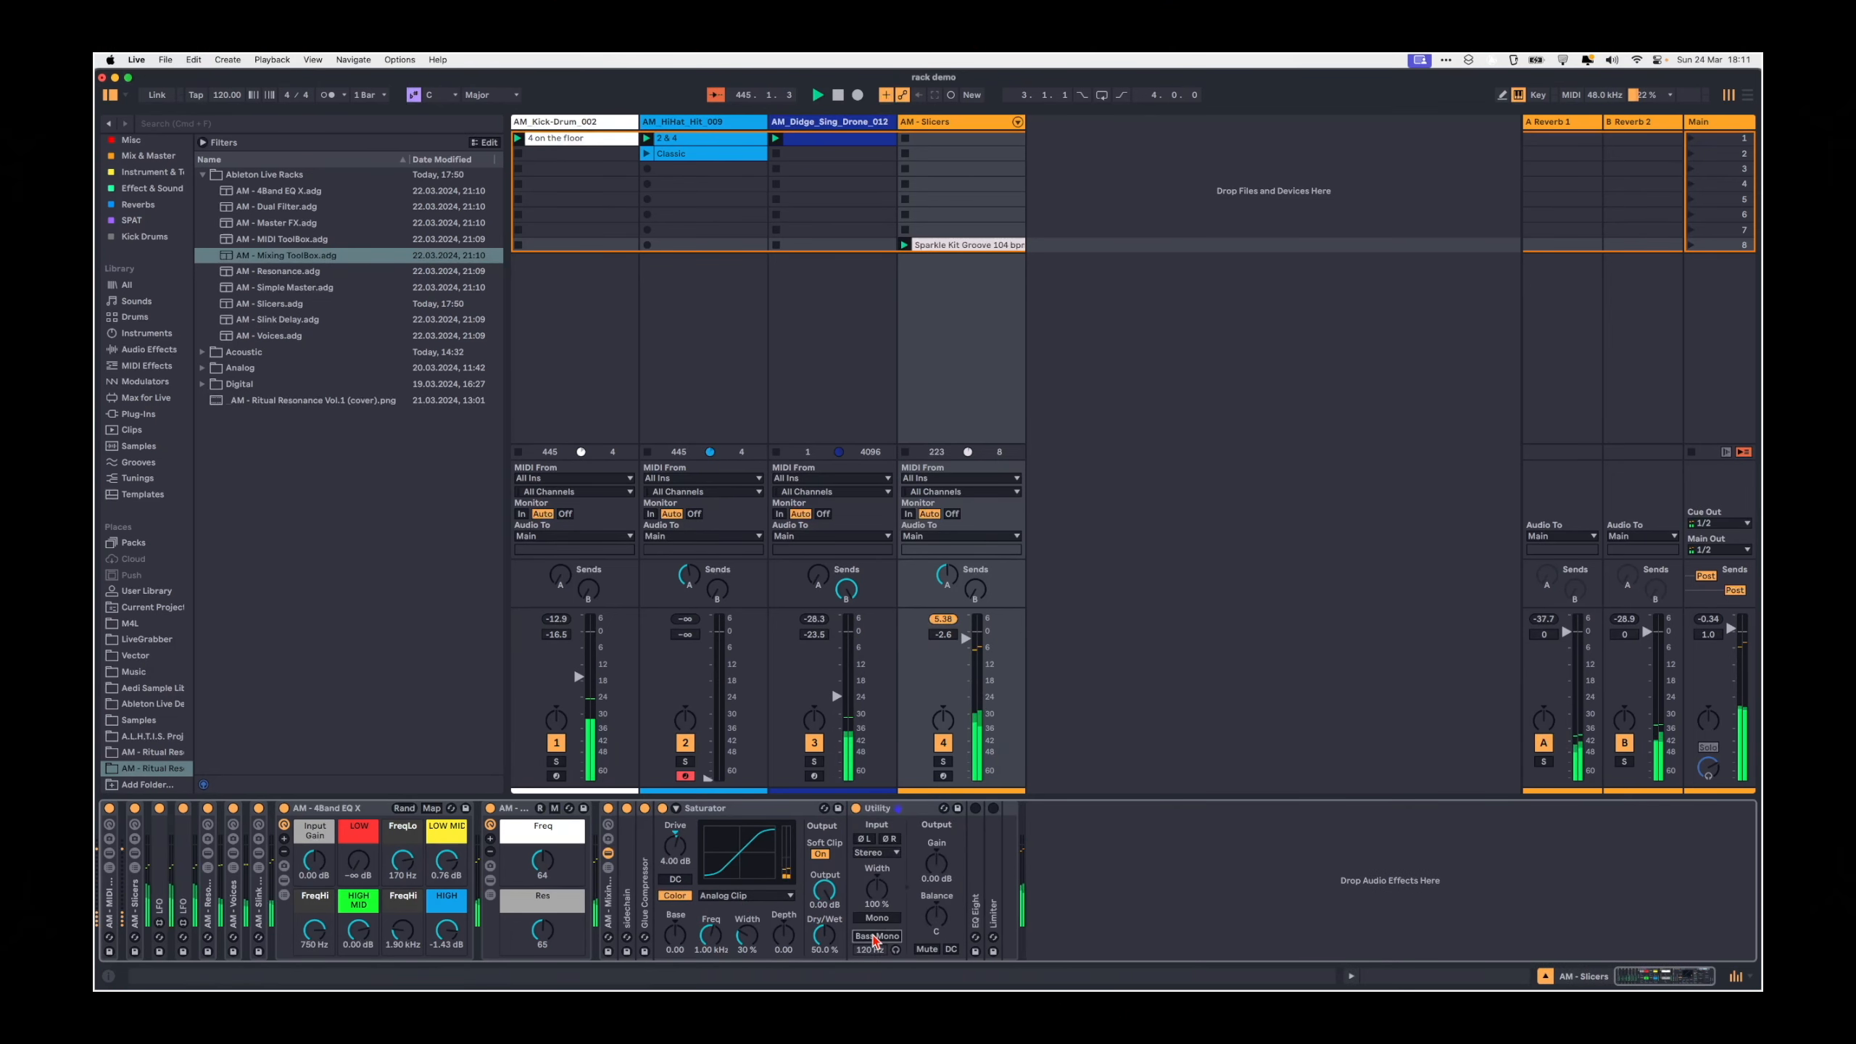
{"action": "left_click_drag", "start_coordinate": [867, 951], "coordinate": [885, 949]}
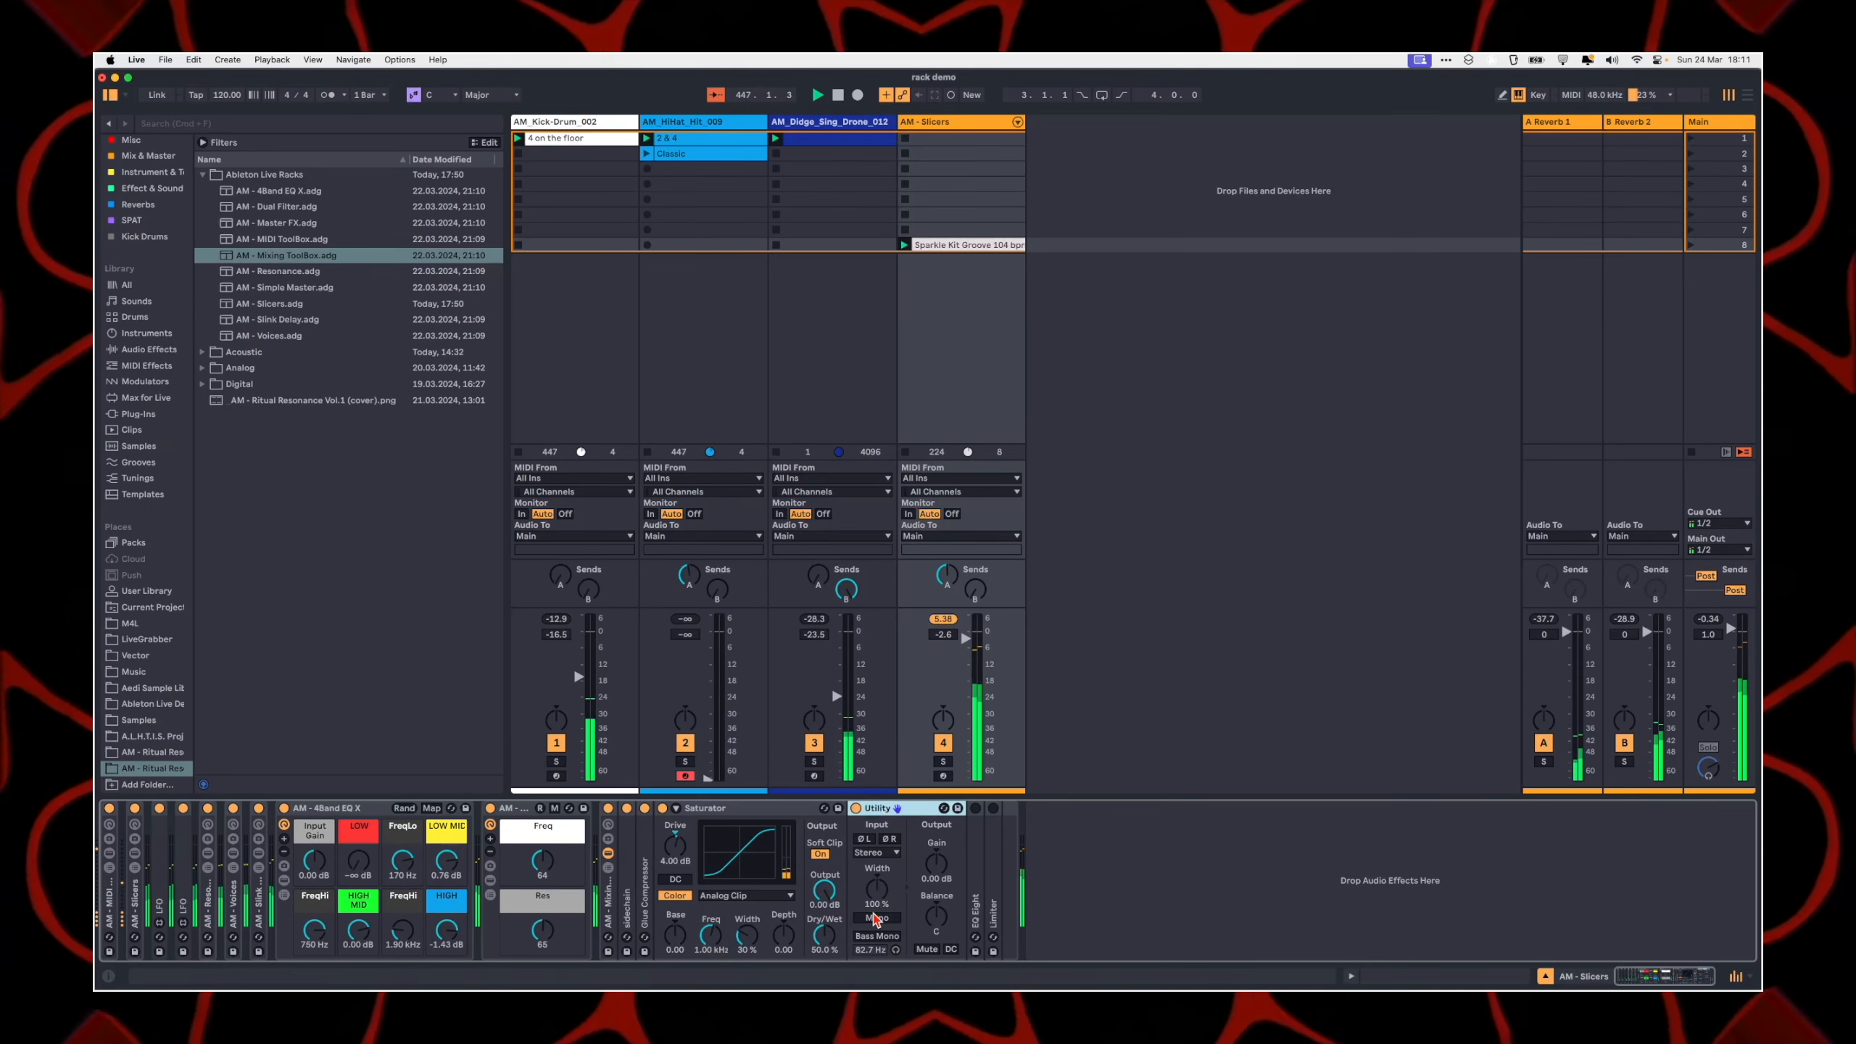
{"action": "left_click", "coordinate": [876, 919]}
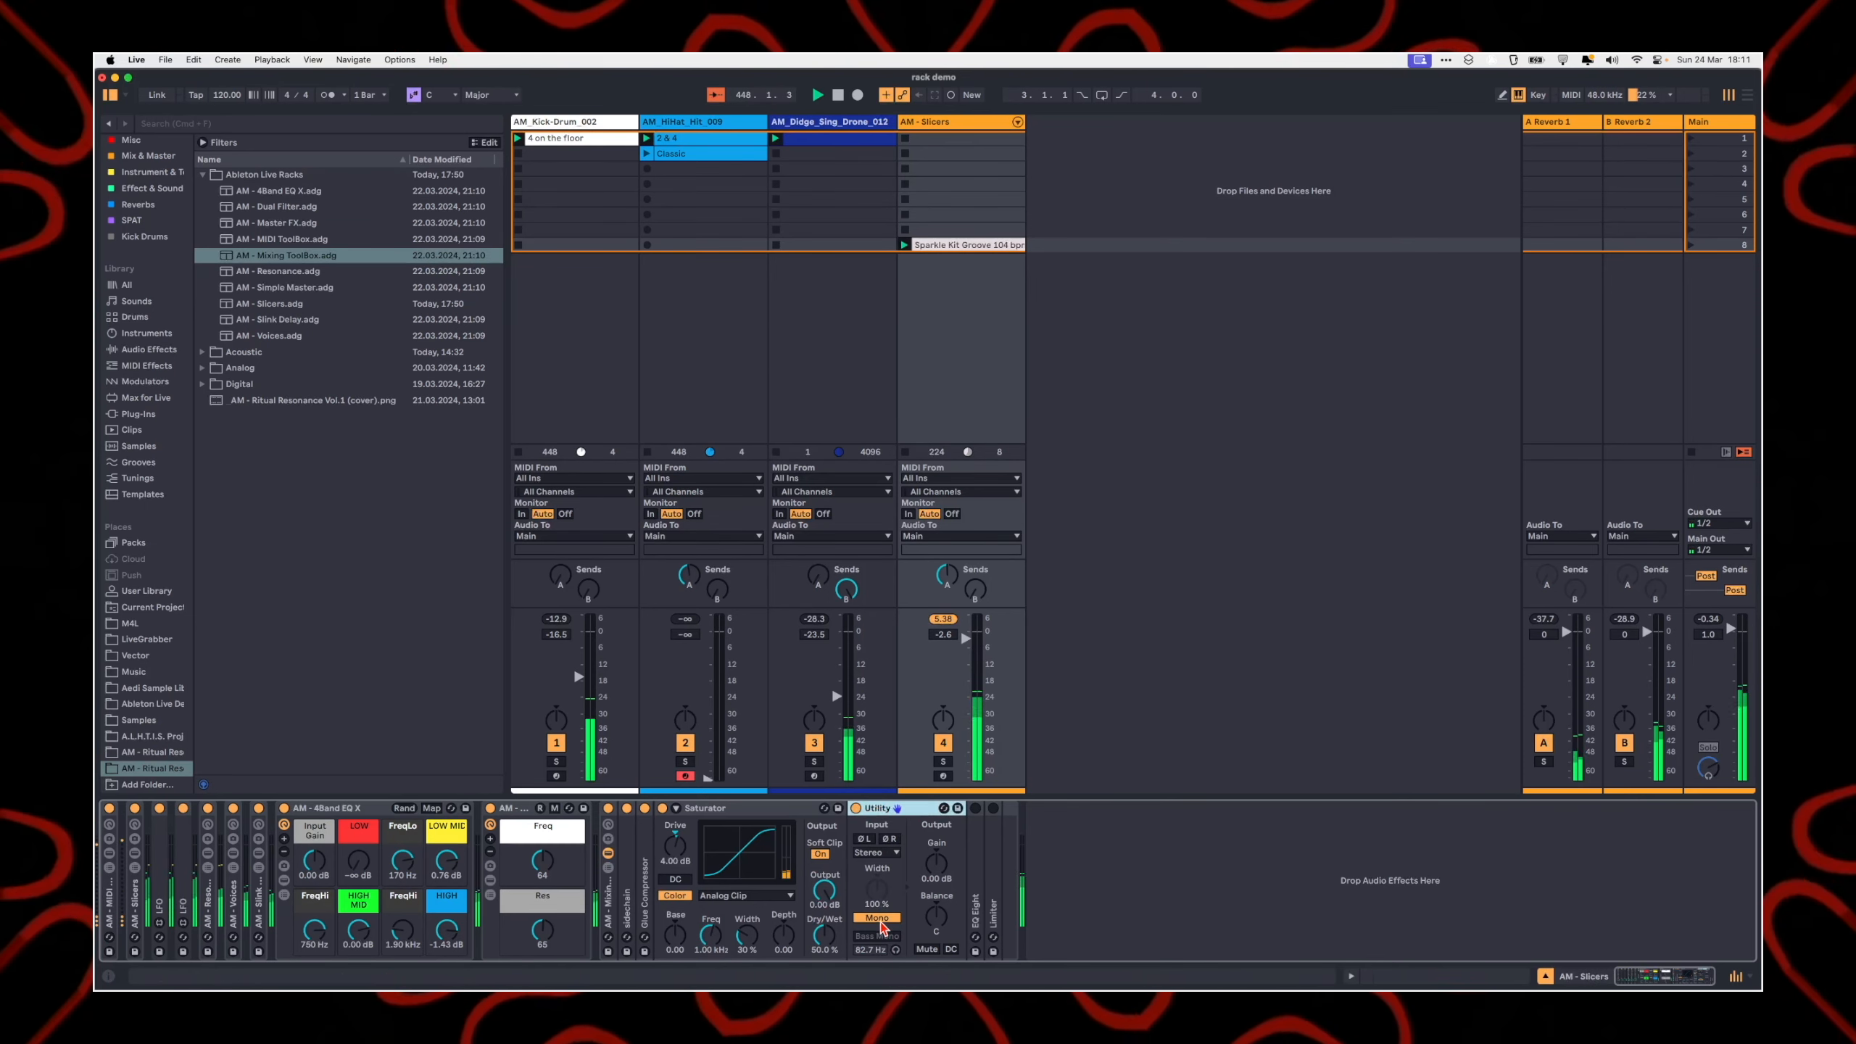
{"action": "left_click", "coordinate": [856, 808]}
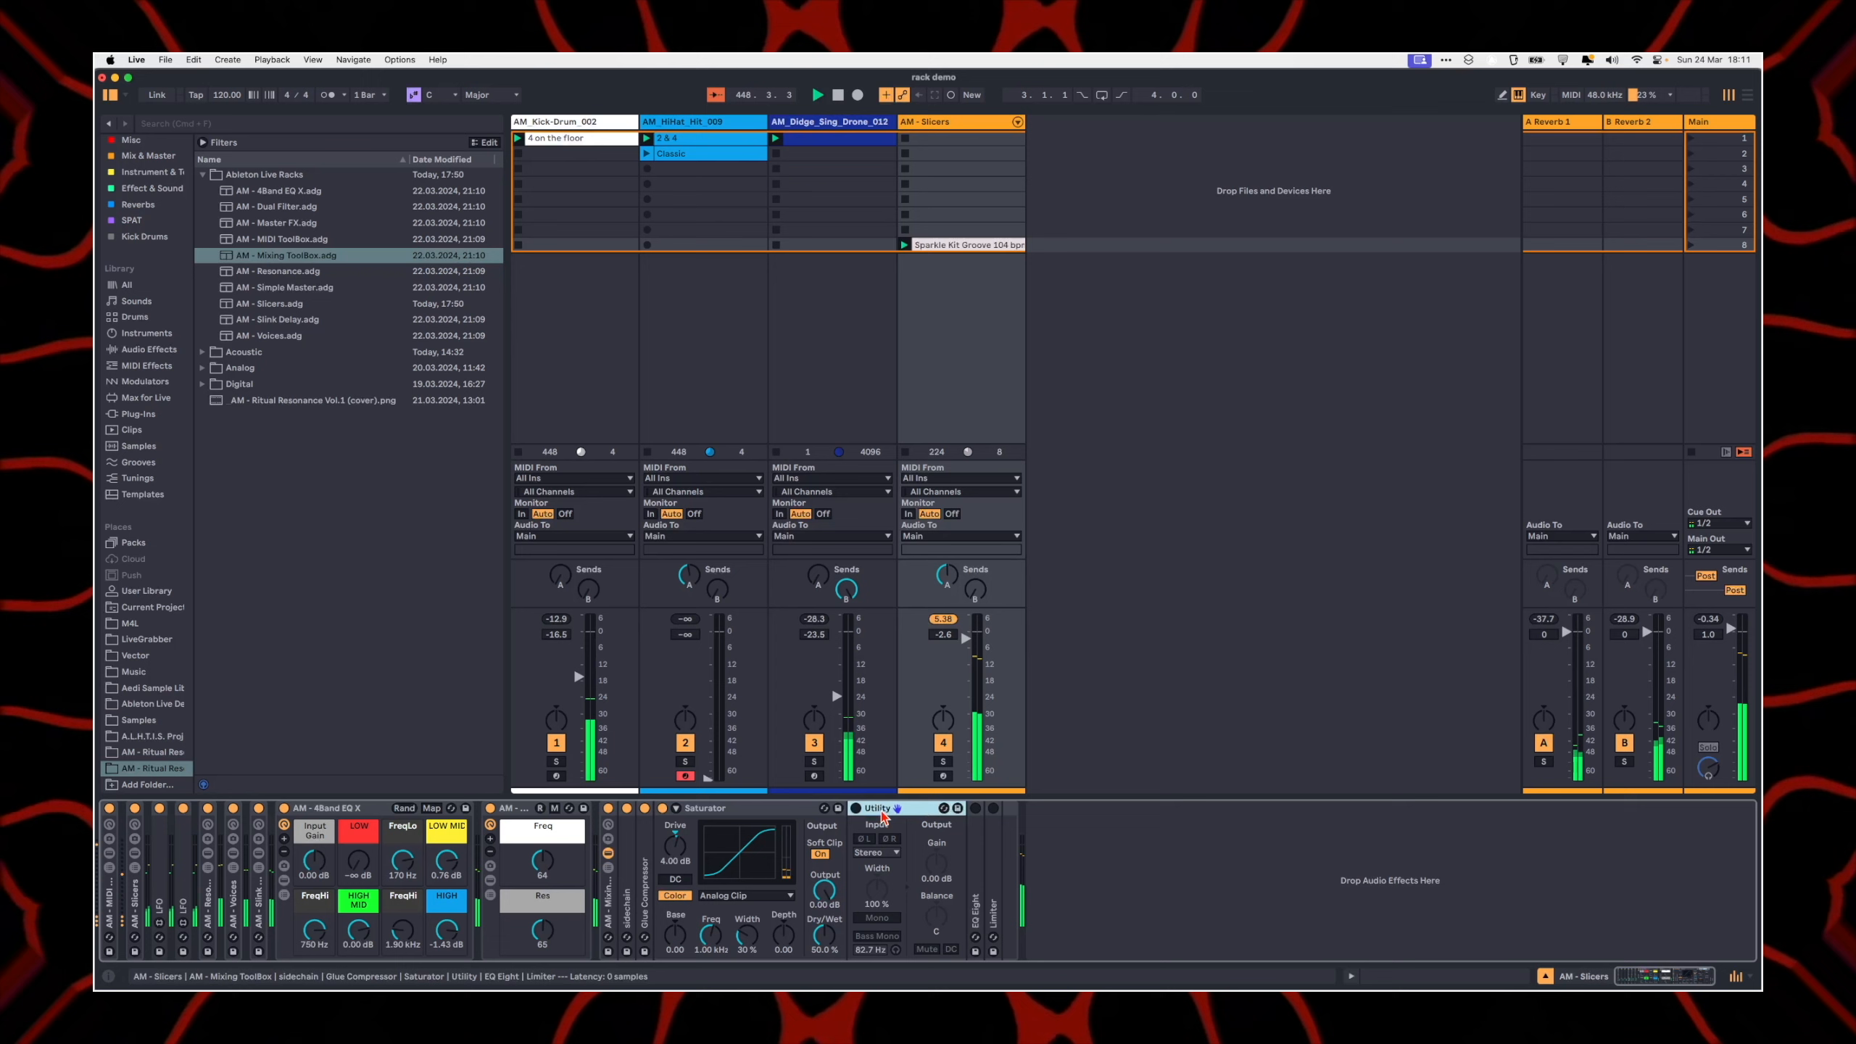
Step: Enable the EQ Eight with its mid cut at 303 Hz, Gain -6.30 dB and Q 1.09, output Gain 1.31 dB, and enable the Limiter
{"action": "double_click", "coordinate": [978, 816]}
{"action": "left_click", "coordinate": [1065, 951]}
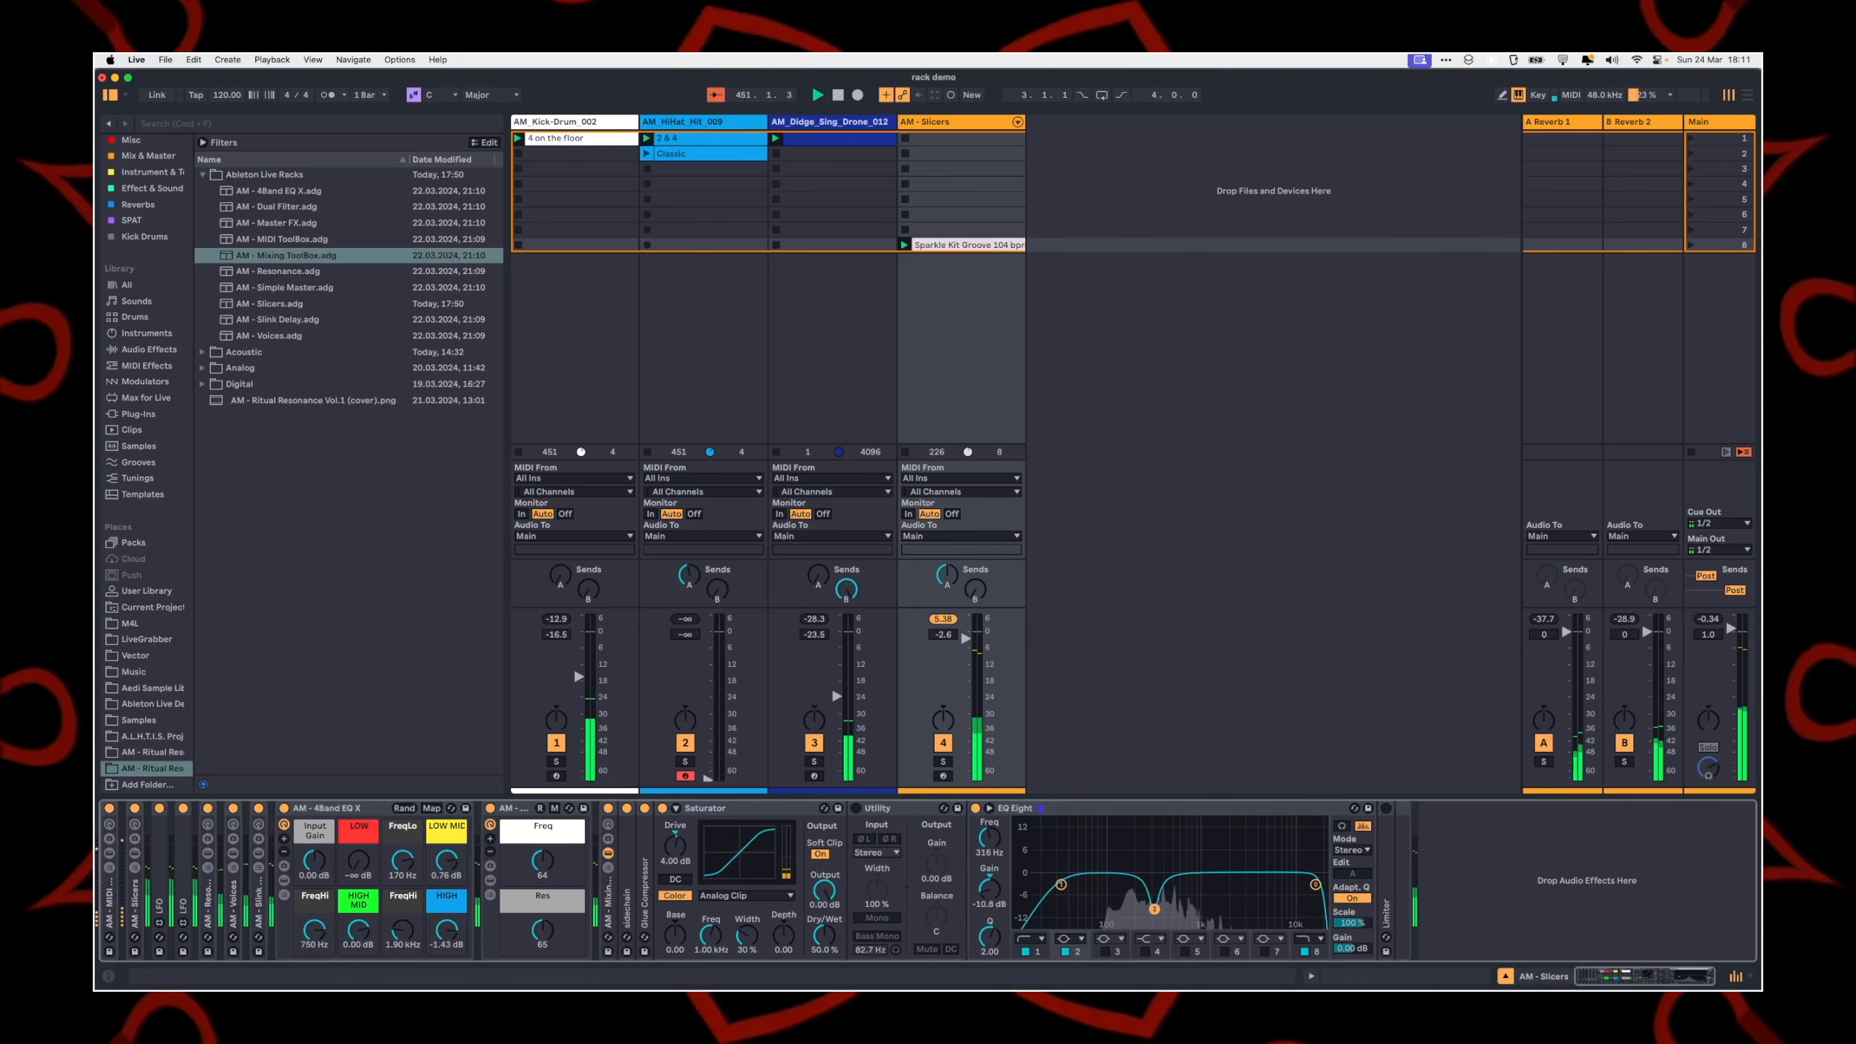
{"action": "left_click_drag", "start_coordinate": [990, 936], "coordinate": [990, 955]}
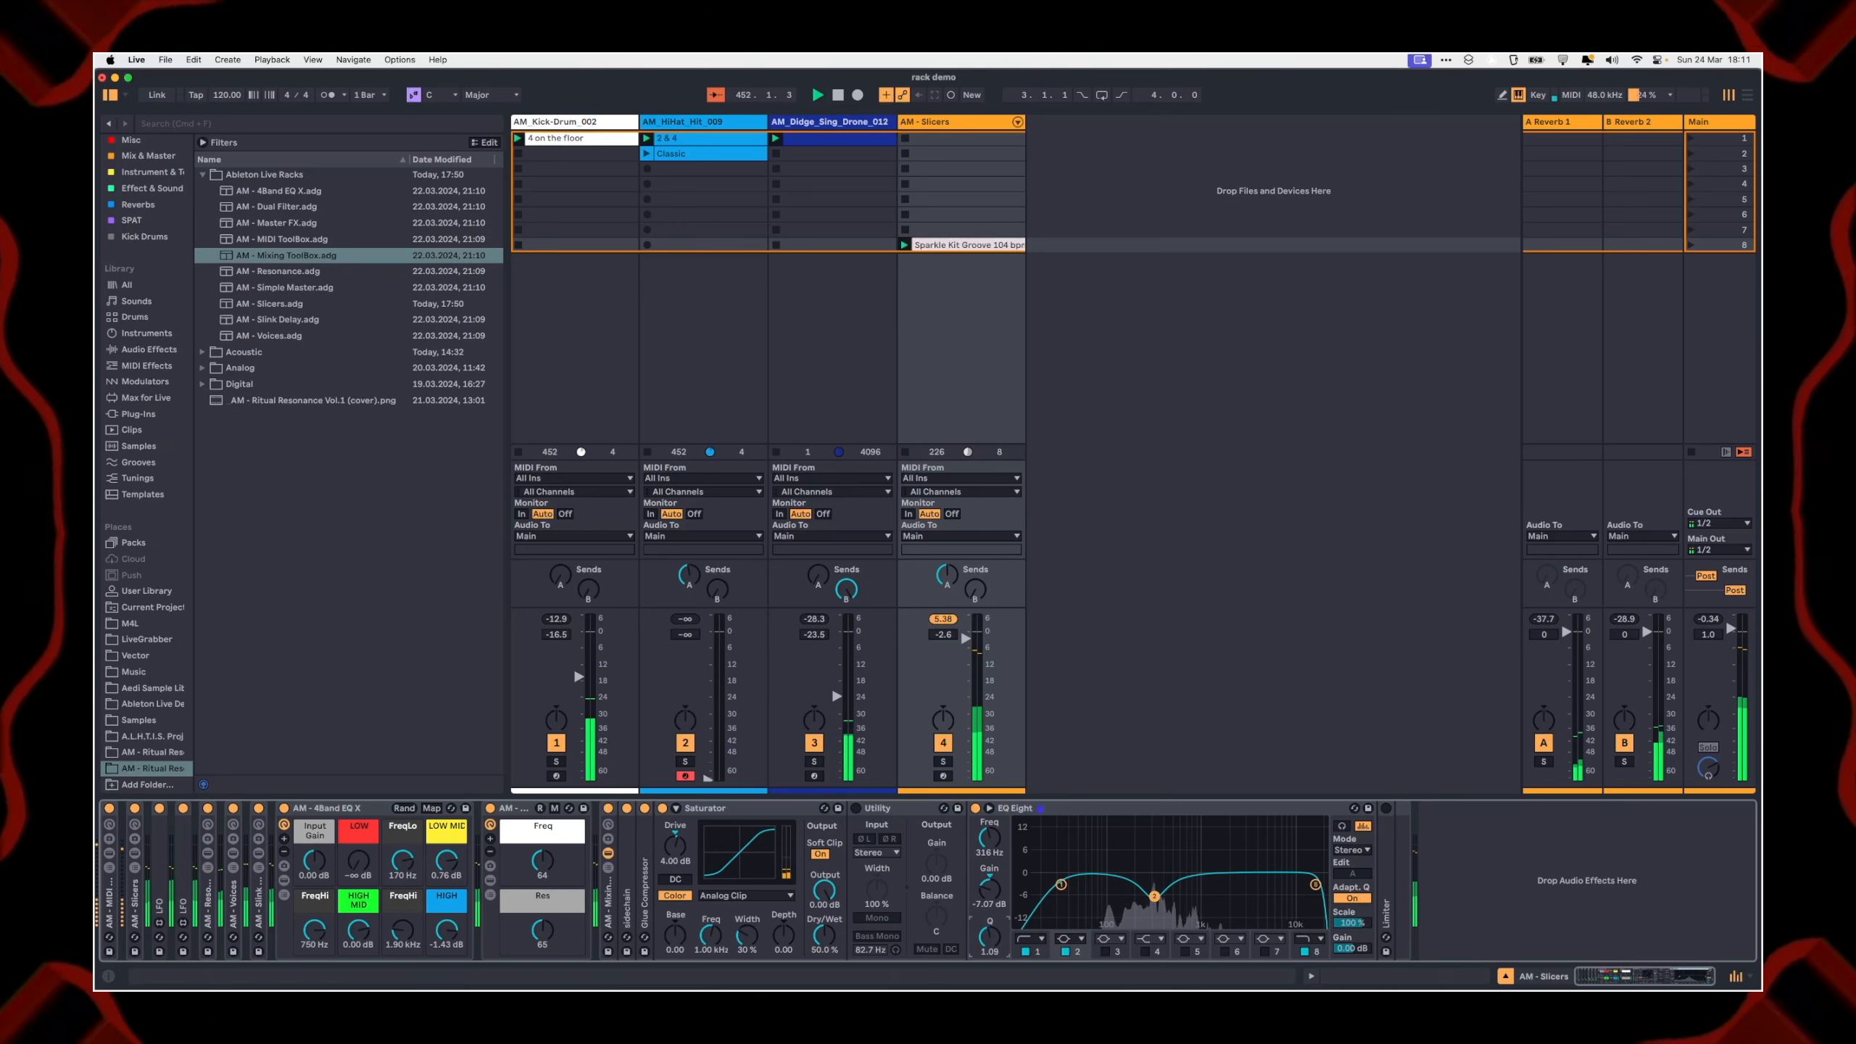
{"action": "left_click_drag", "start_coordinate": [1154, 896], "coordinate": [1154, 895]}
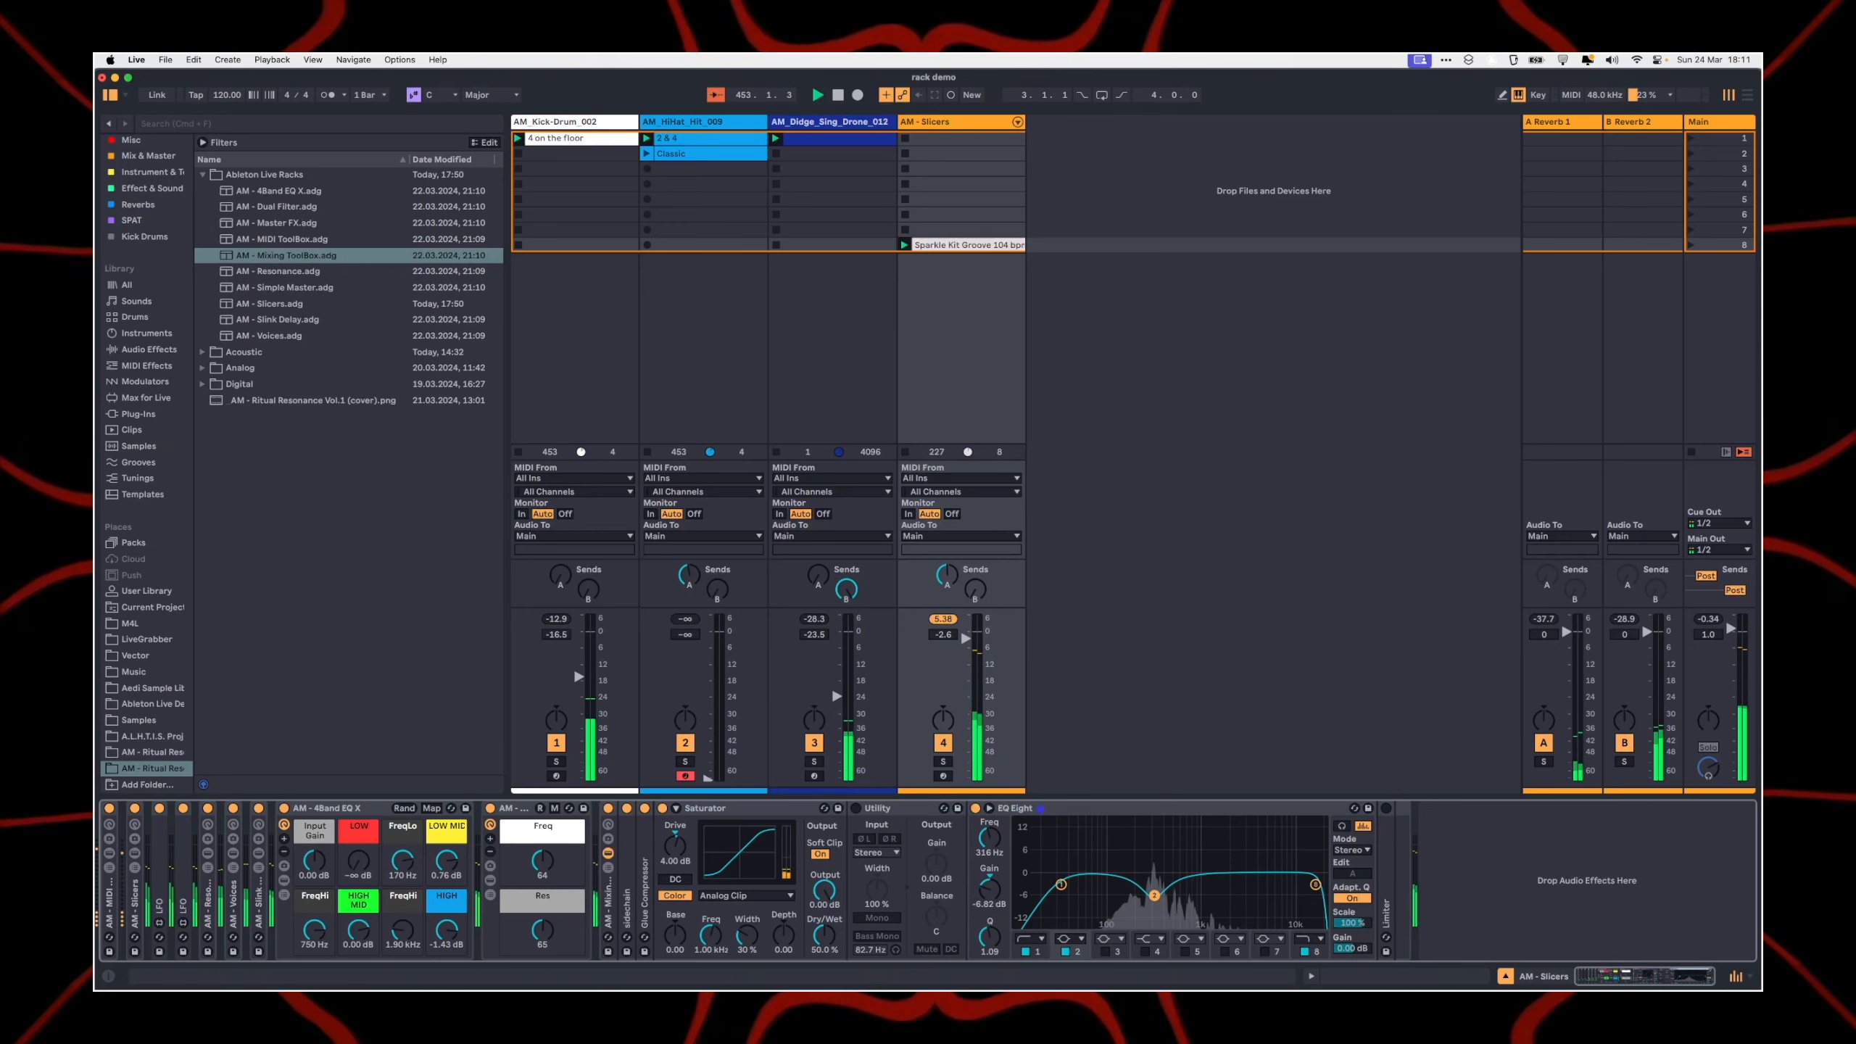
{"action": "mouse_move", "coordinate": [1358, 950]}
{"action": "left_mouse_down"}
{"action": "mouse_move", "coordinate": [1358, 930]}
{"action": "mouse_move", "coordinate": [1359, 968]}
{"action": "left_mouse_up"}
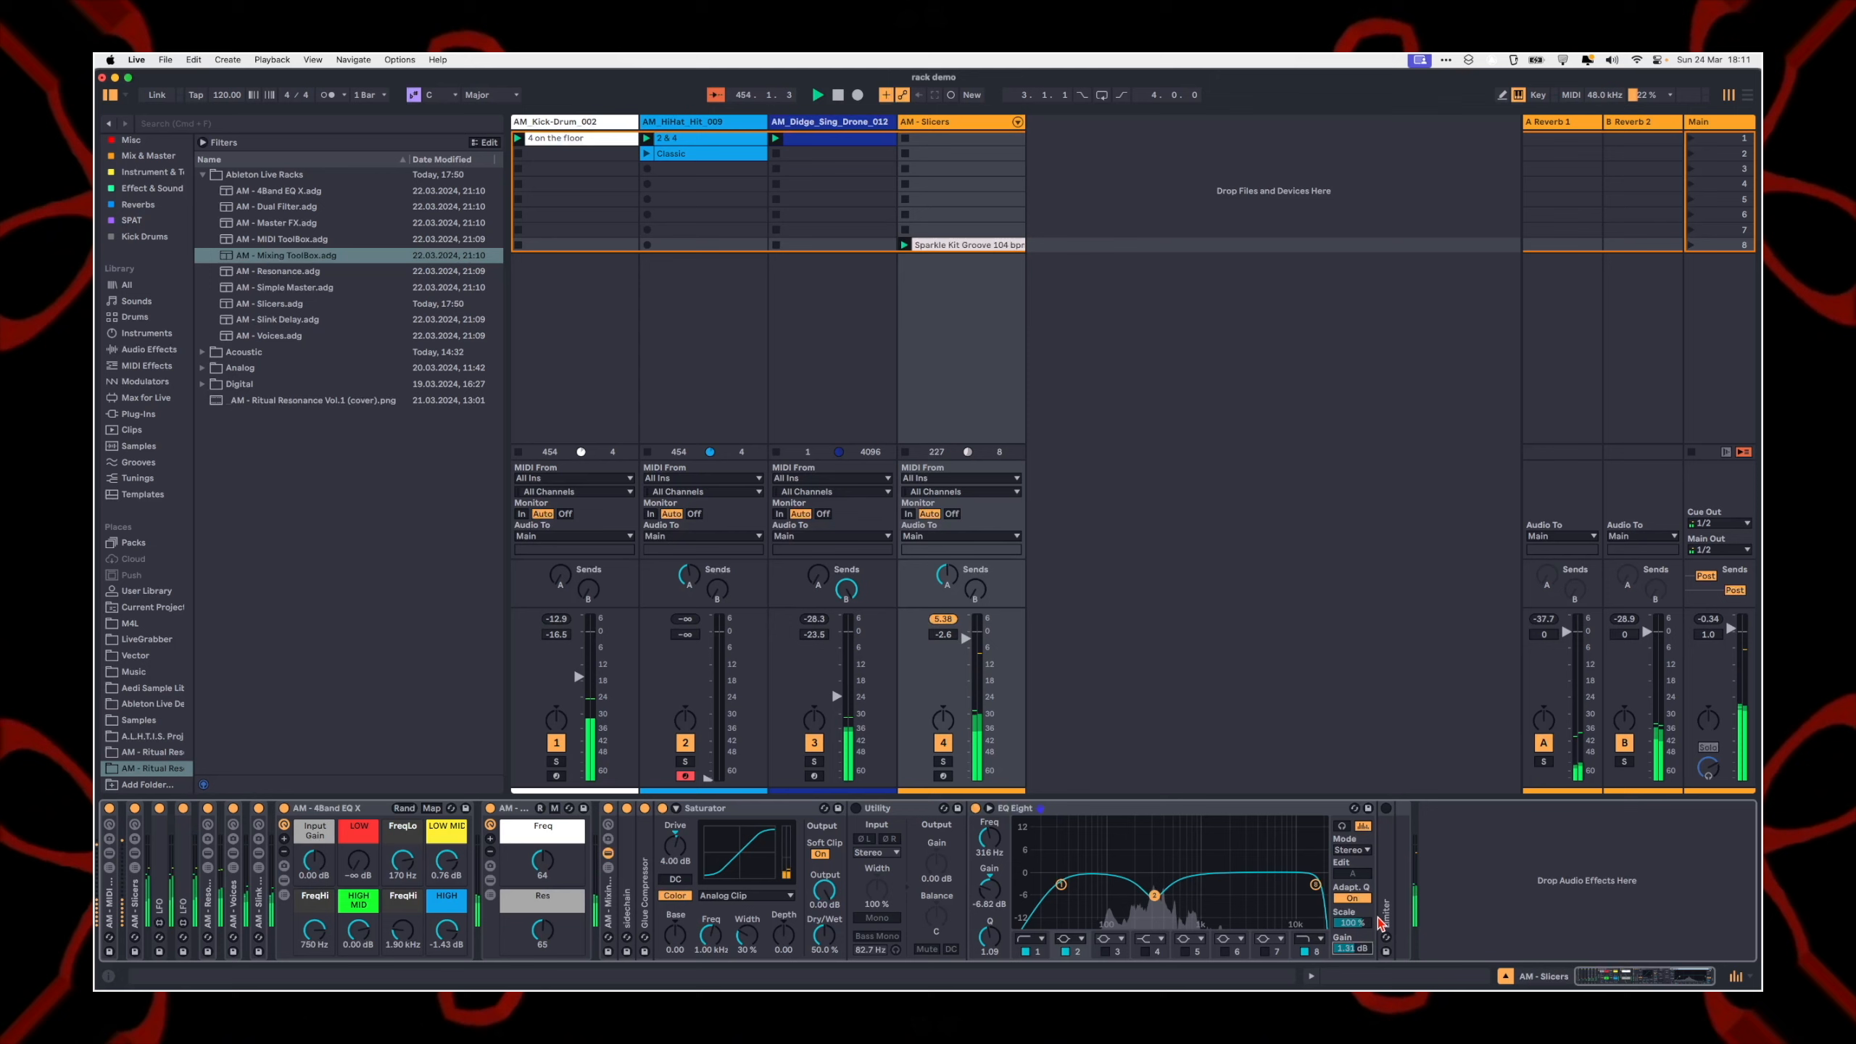
{"action": "double_click", "coordinate": [1386, 884]}
{"action": "left_click", "coordinate": [1385, 809]}
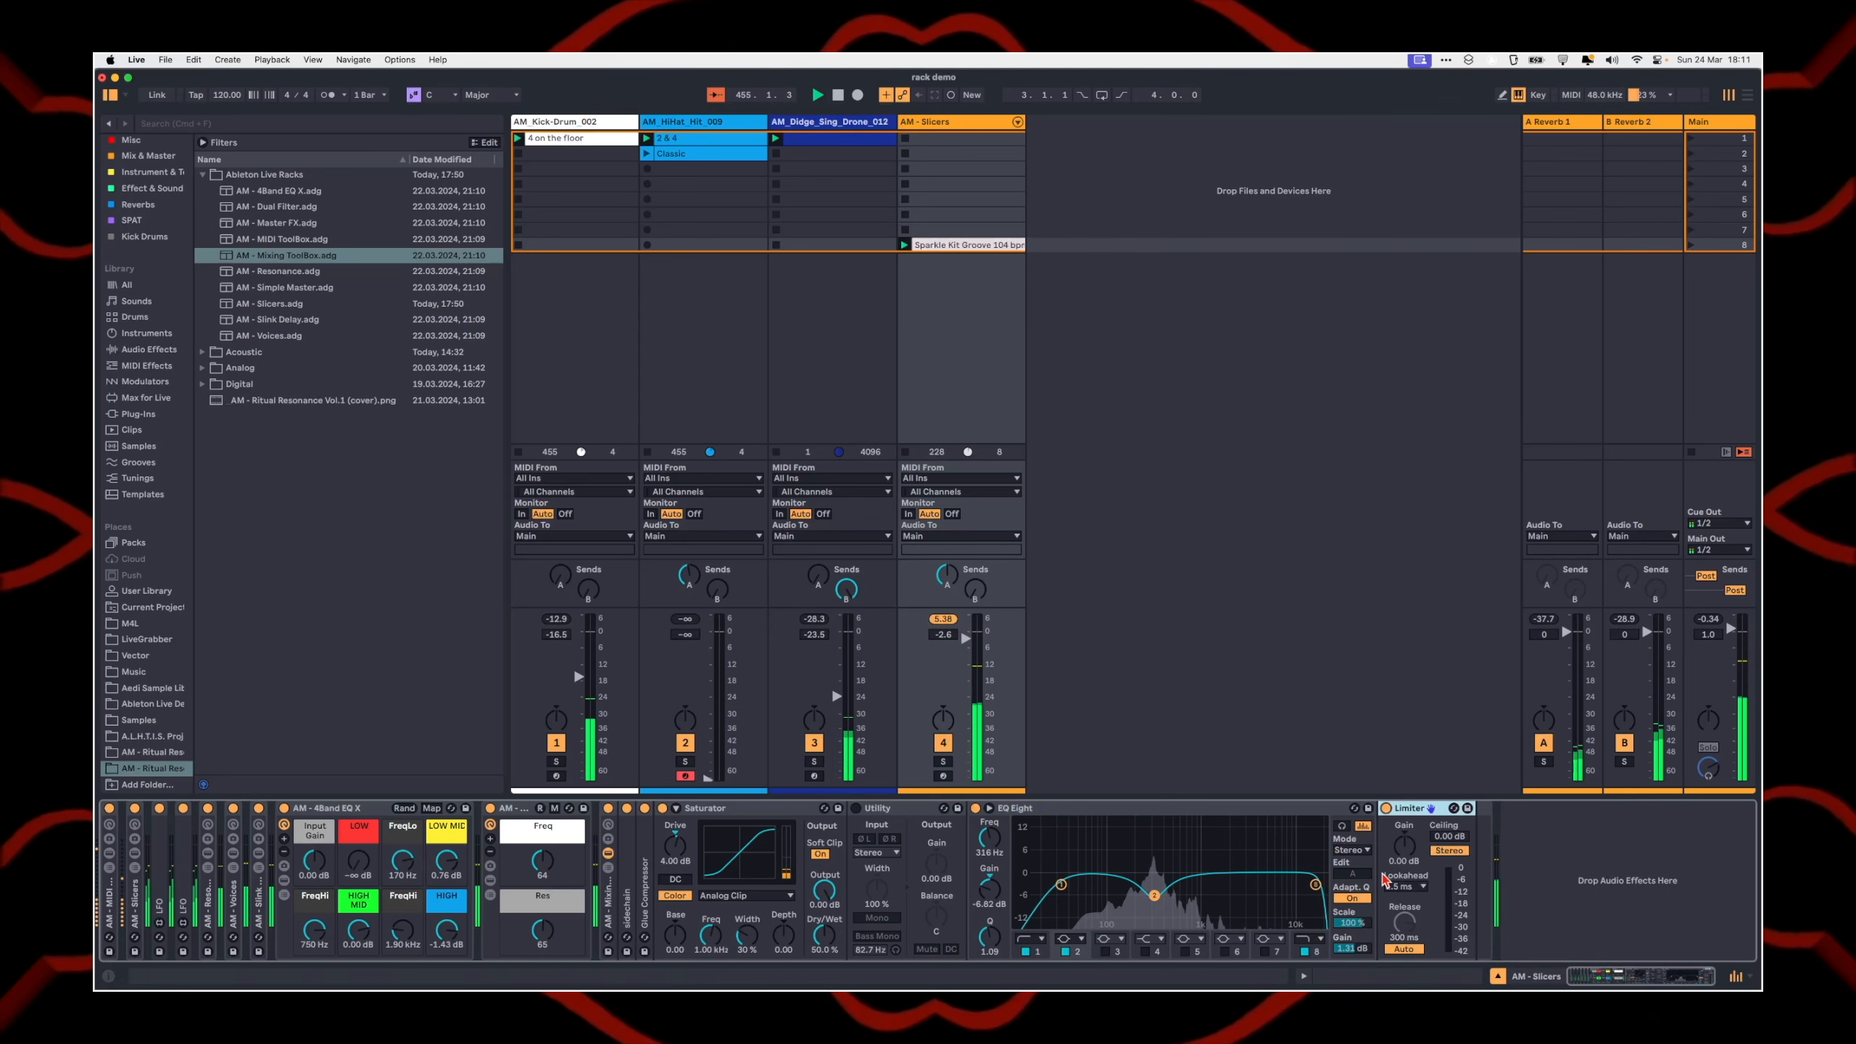
{"action": "left_click_drag", "start_coordinate": [1154, 896], "coordinate": [1153, 904]}
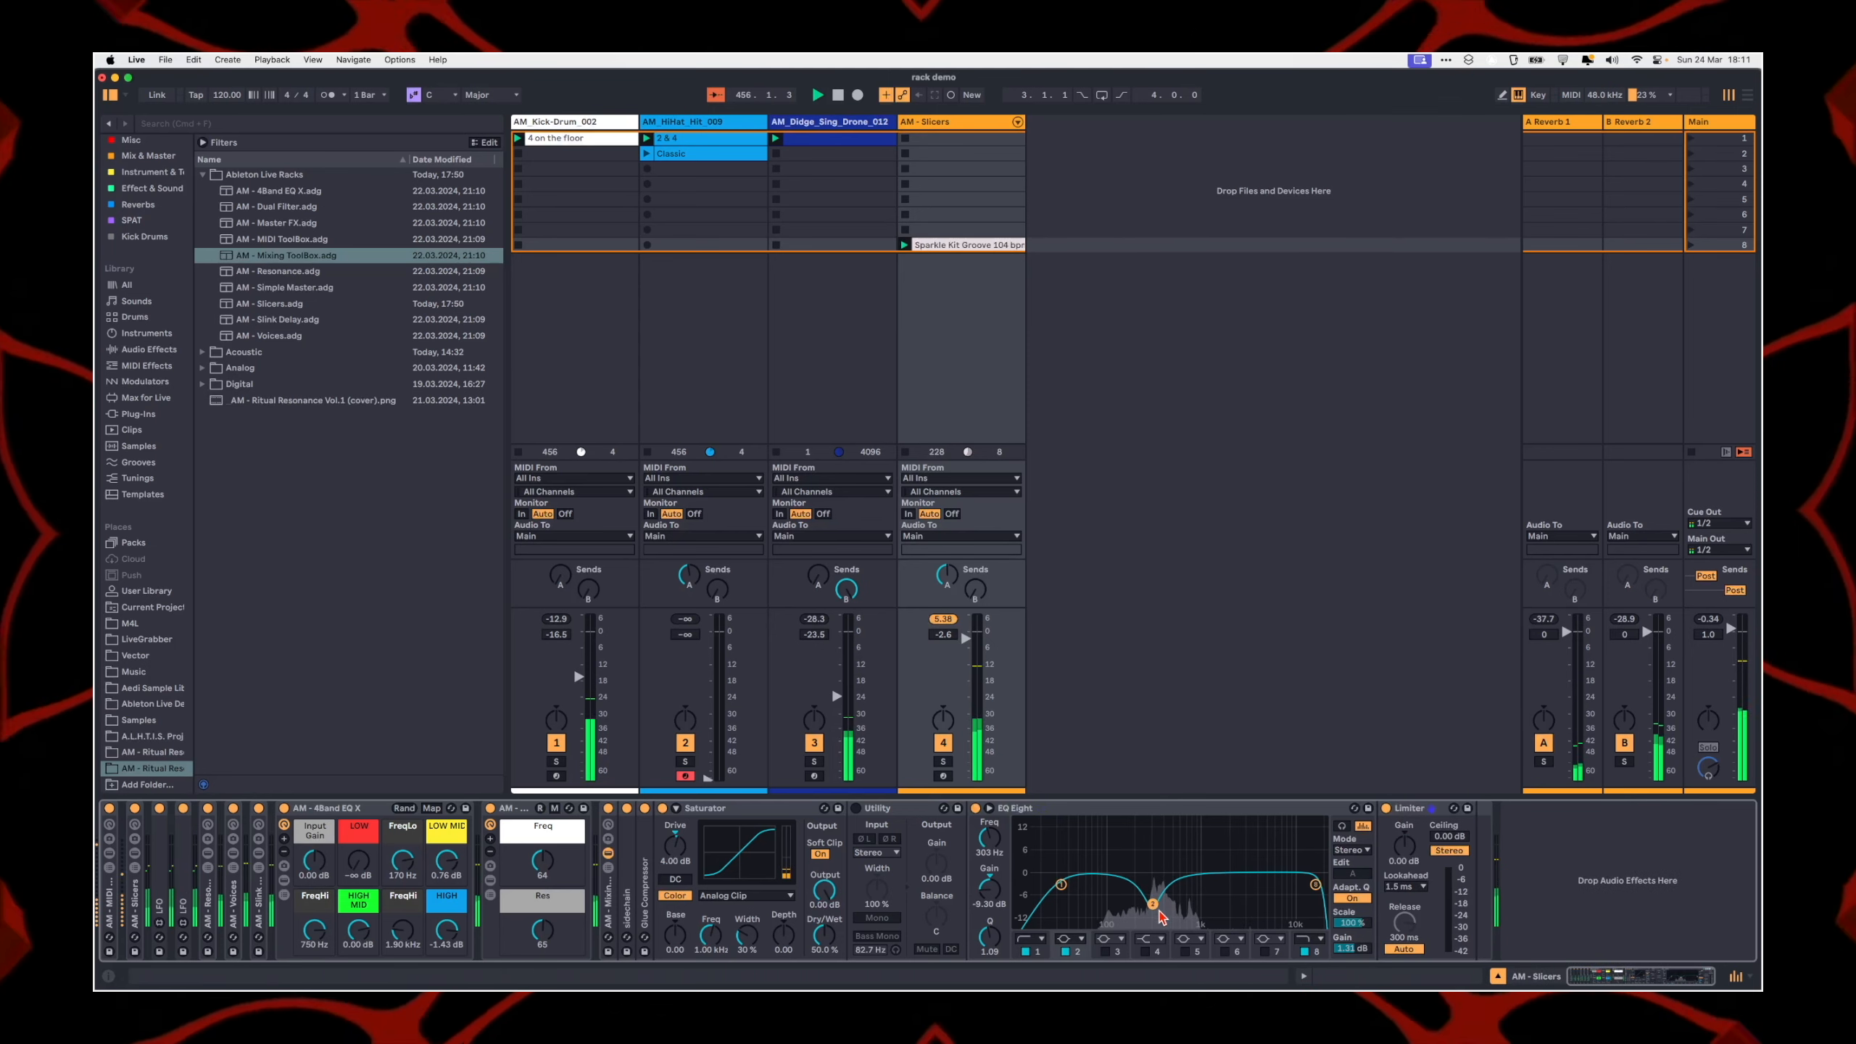
Step: Reset the AM - Slicers track volume to 0 dB and hide the Mixing ToolBox's devices
{"action": "double_click", "coordinate": [965, 637]}
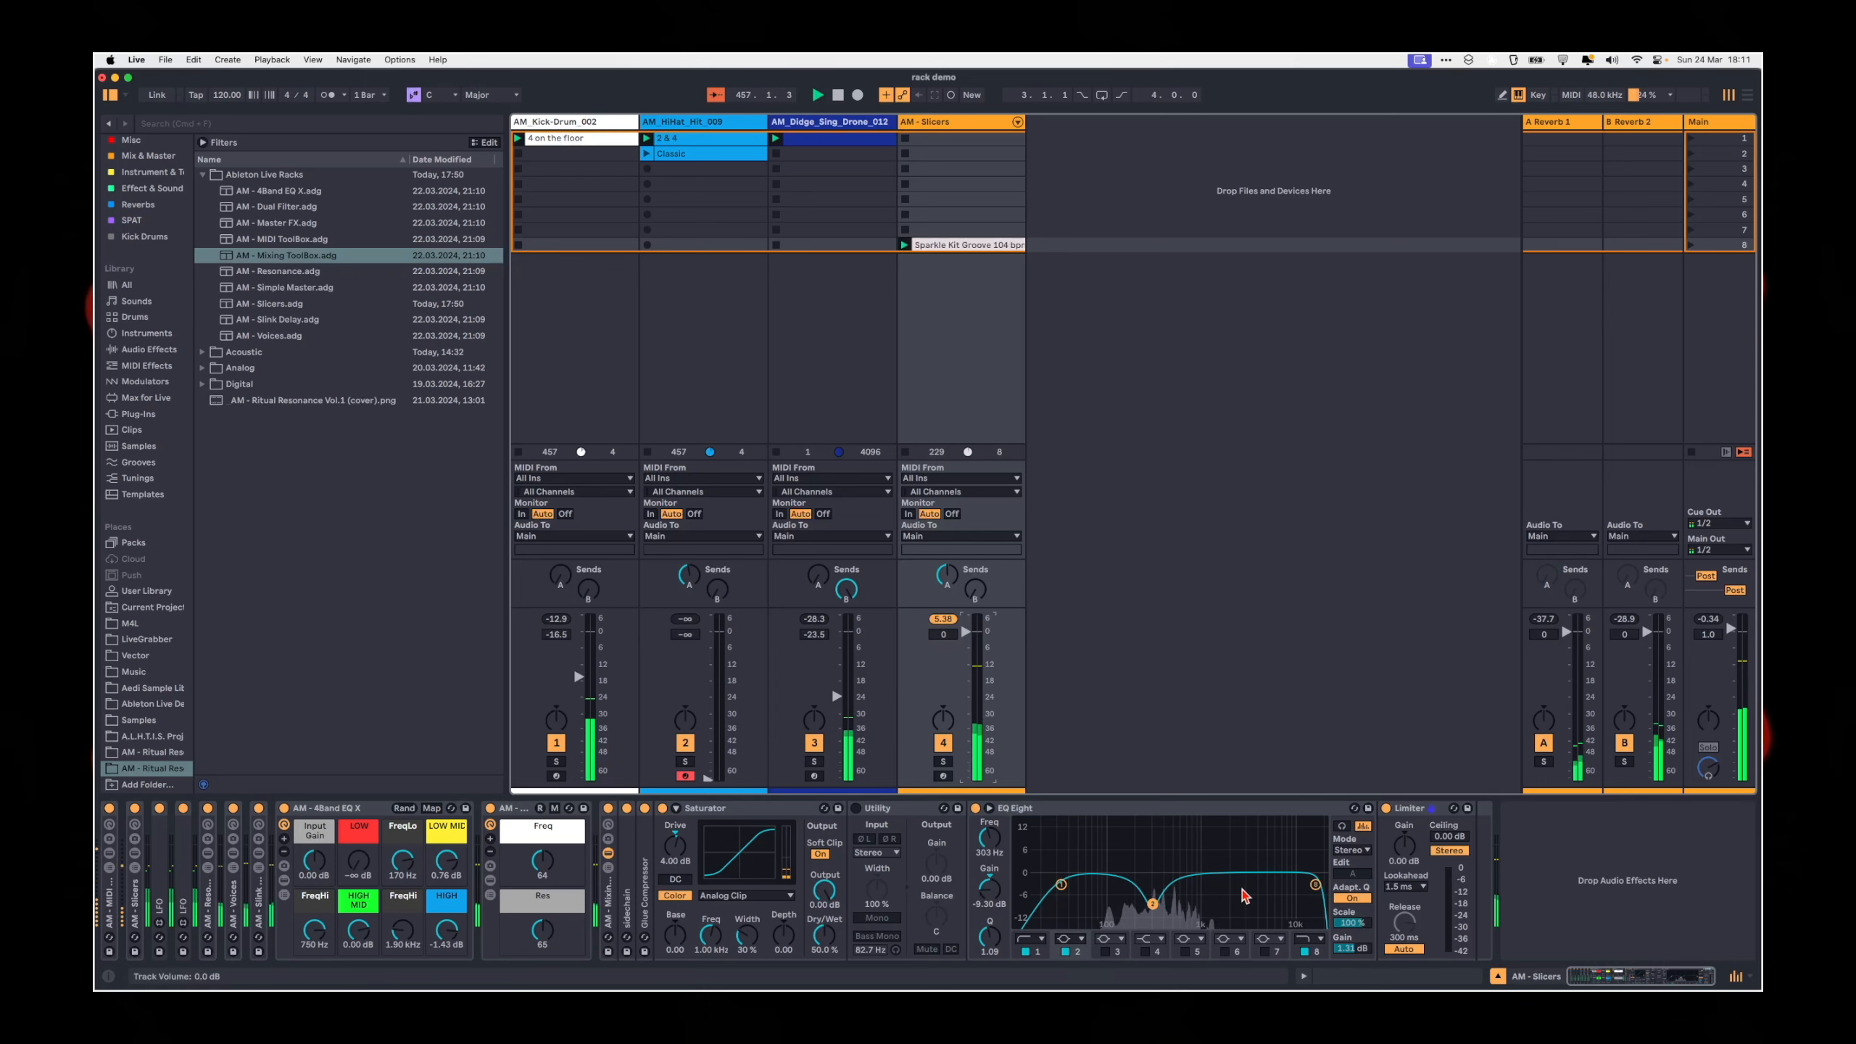
{"action": "left_click", "coordinate": [608, 854]}
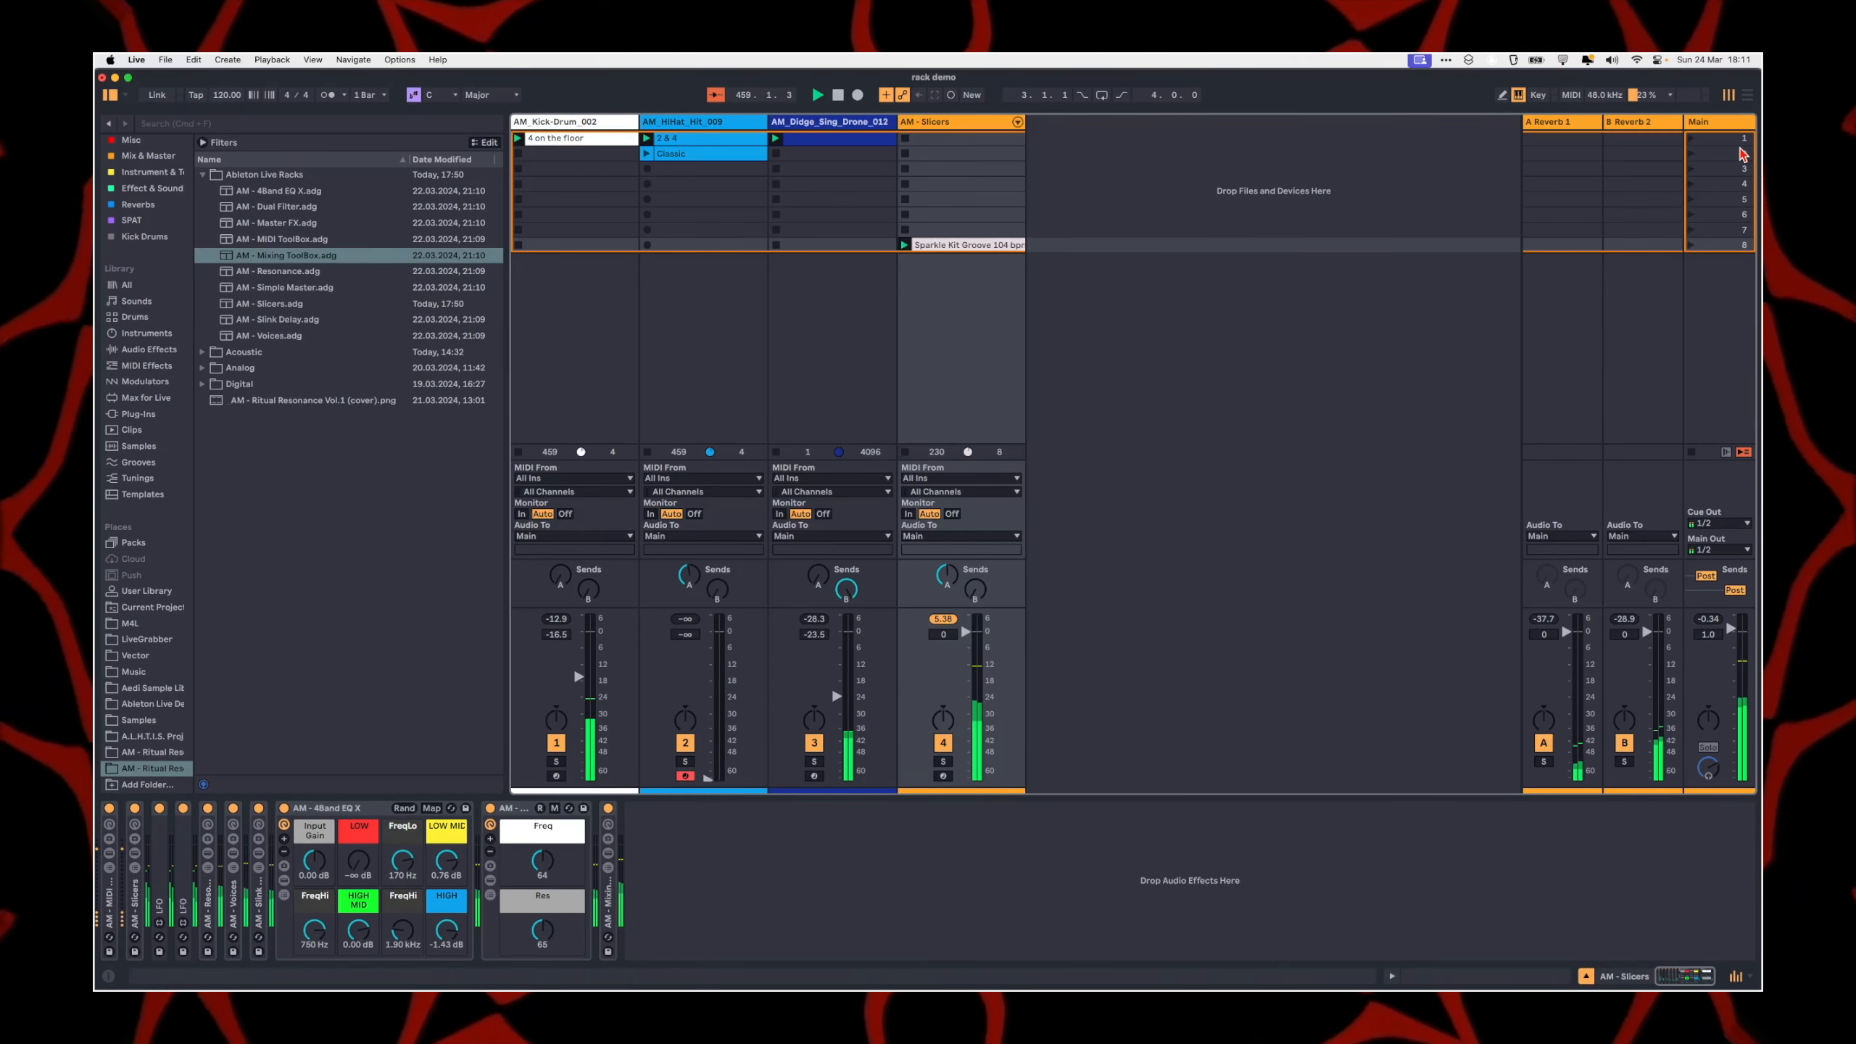
Step: Add the AM - Master FX rack to the Main track
{"action": "left_click", "coordinate": [1712, 122]}
{"action": "left_click", "coordinate": [1006, 367]}
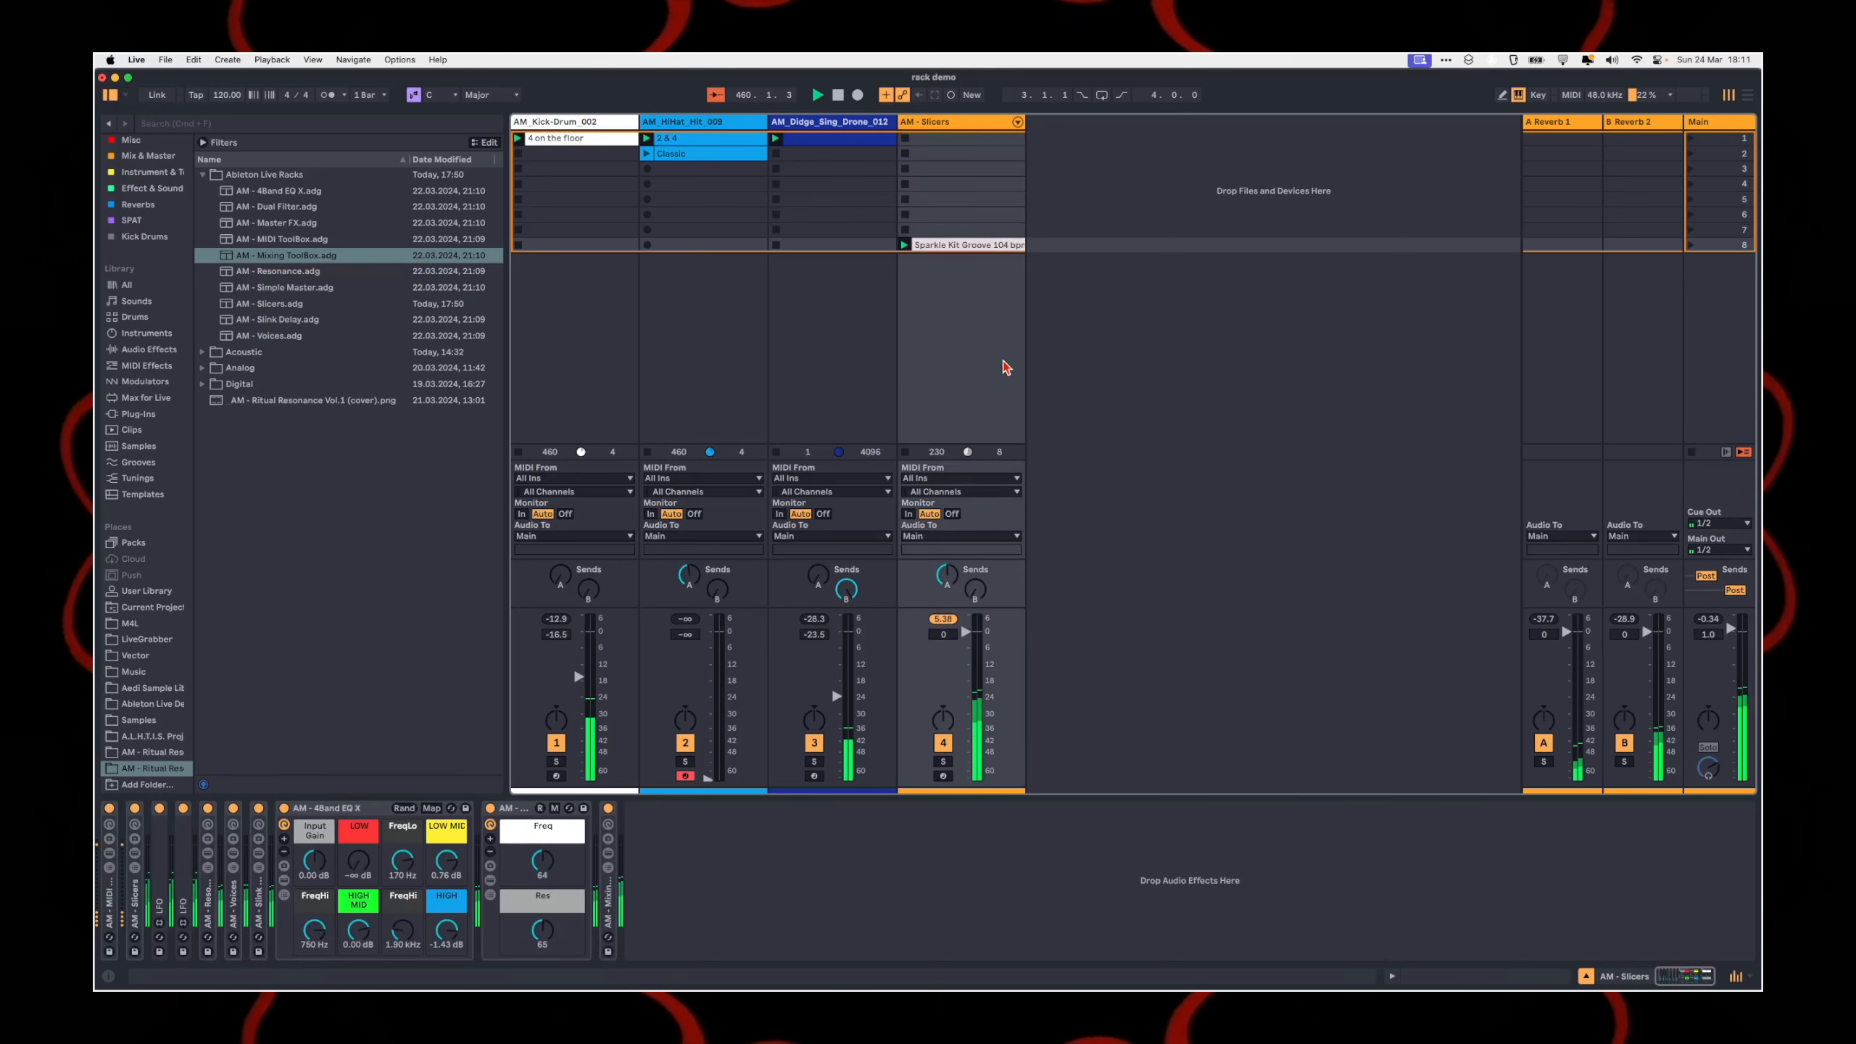
{"action": "left_click", "coordinate": [287, 256]}
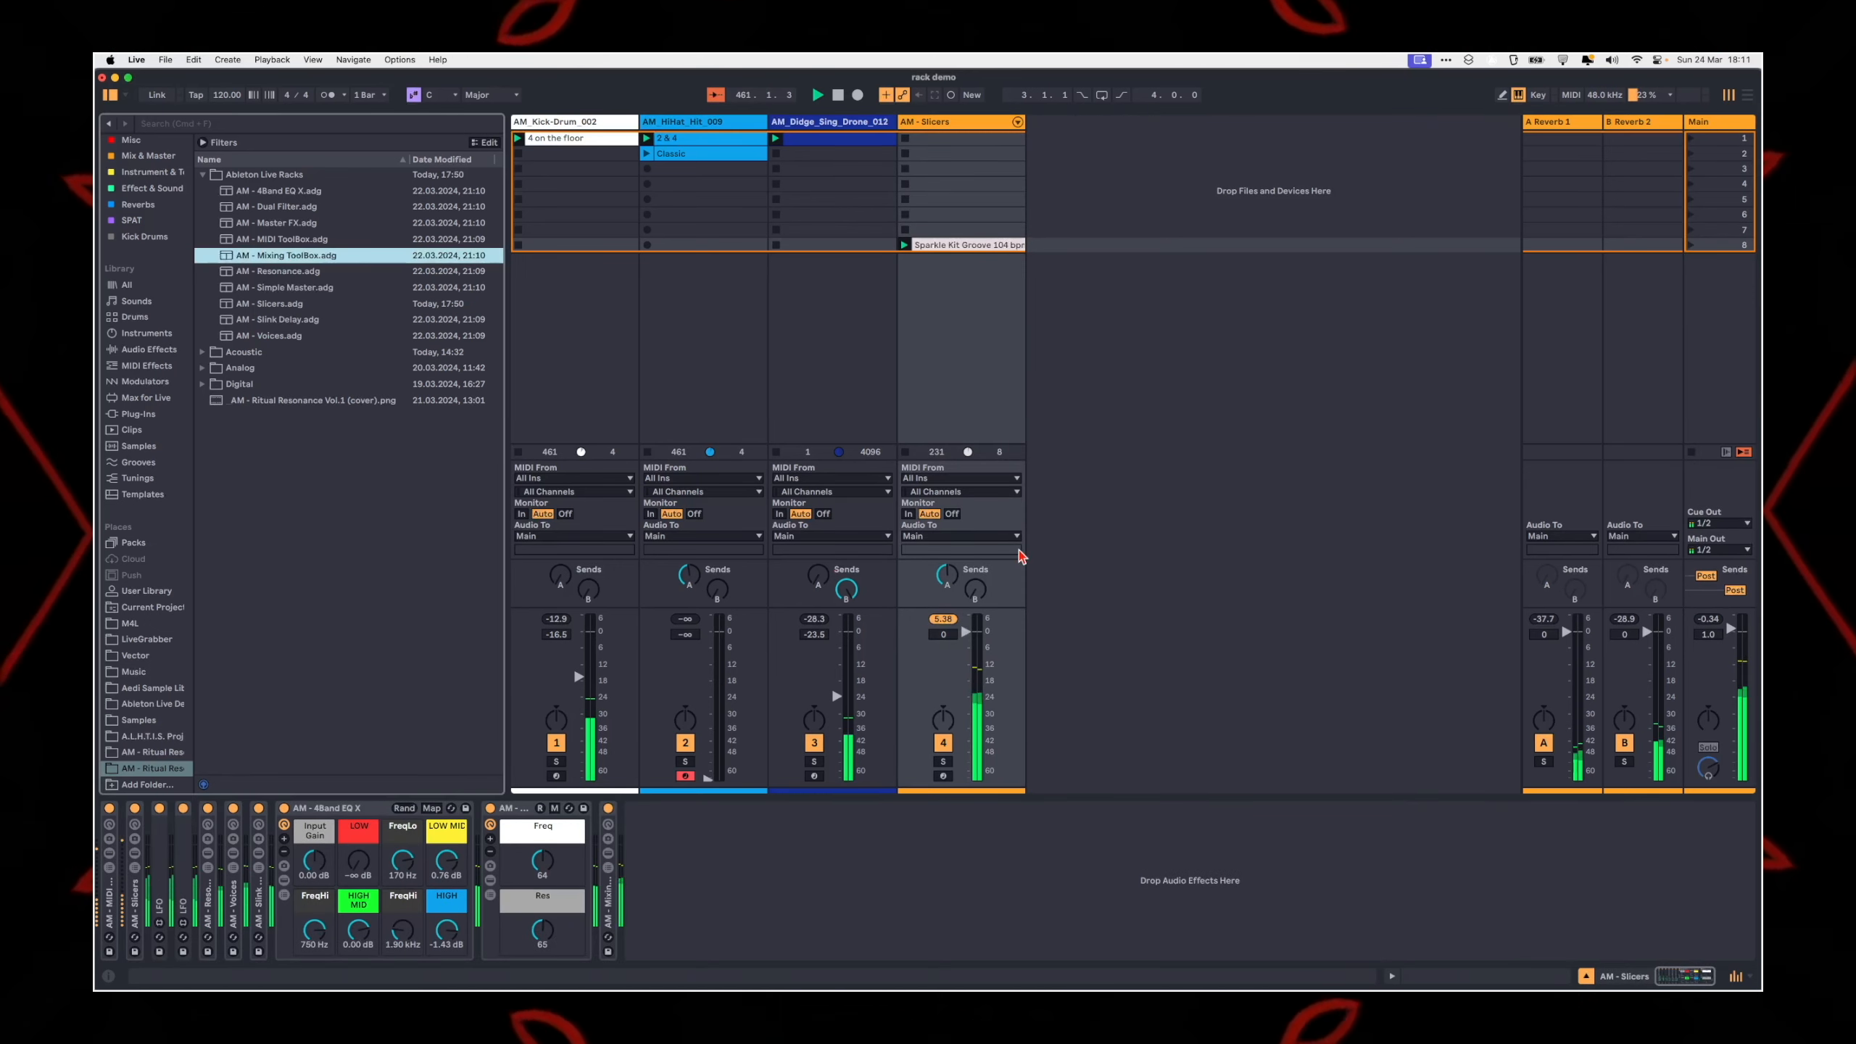
{"action": "left_click", "coordinate": [1703, 122]}
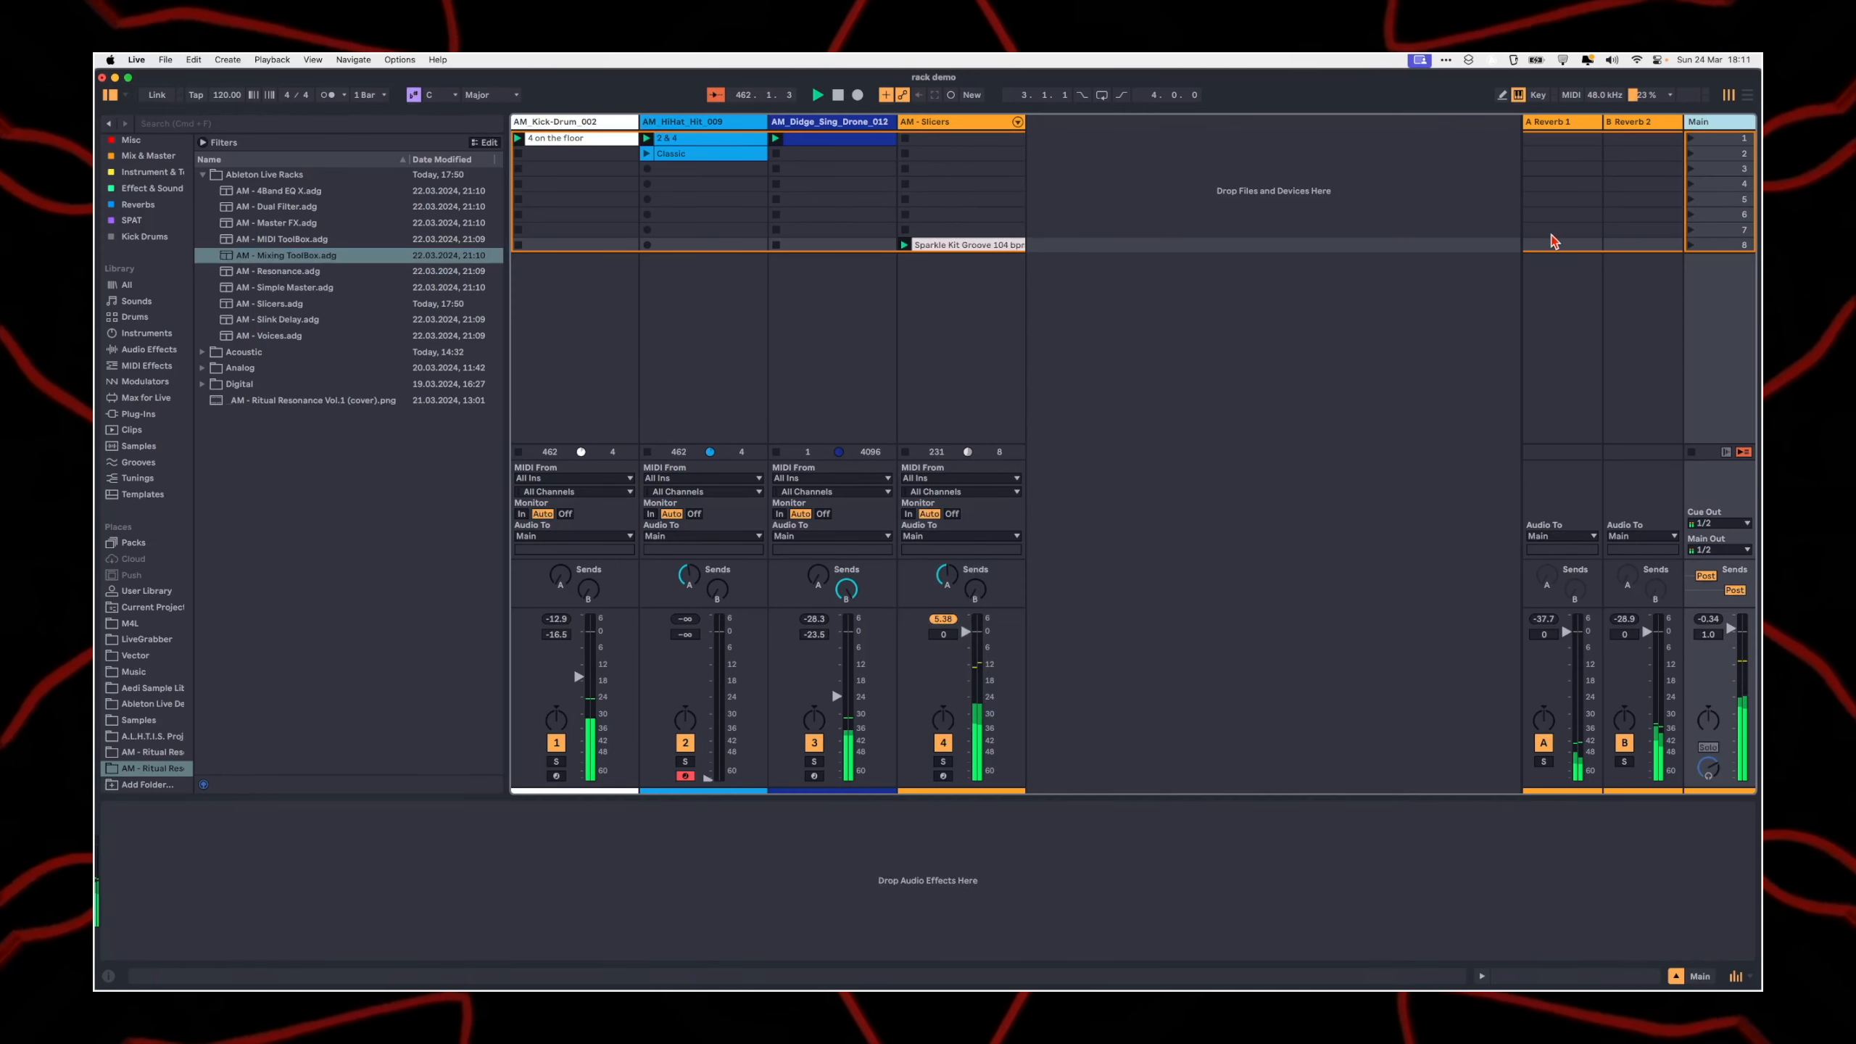
{"action": "left_click", "coordinate": [1227, 254]}
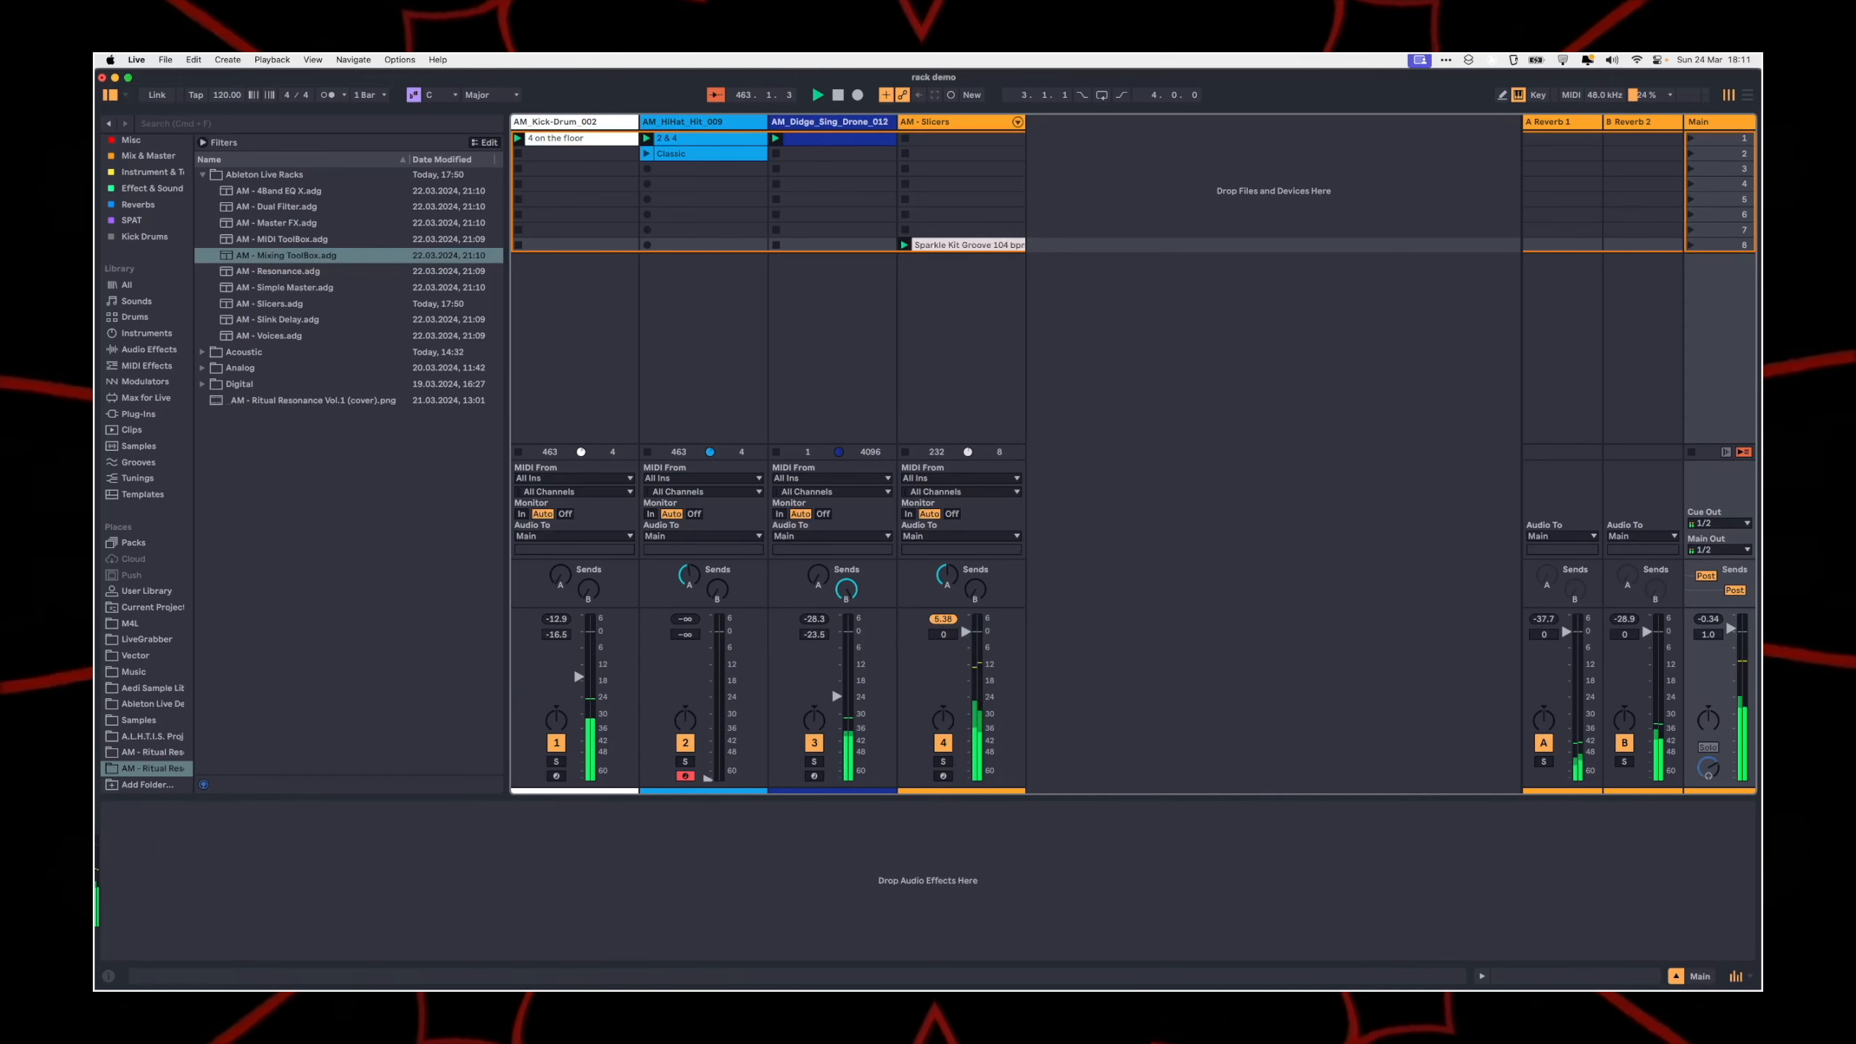
{"action": "left_click", "coordinate": [1706, 121]}
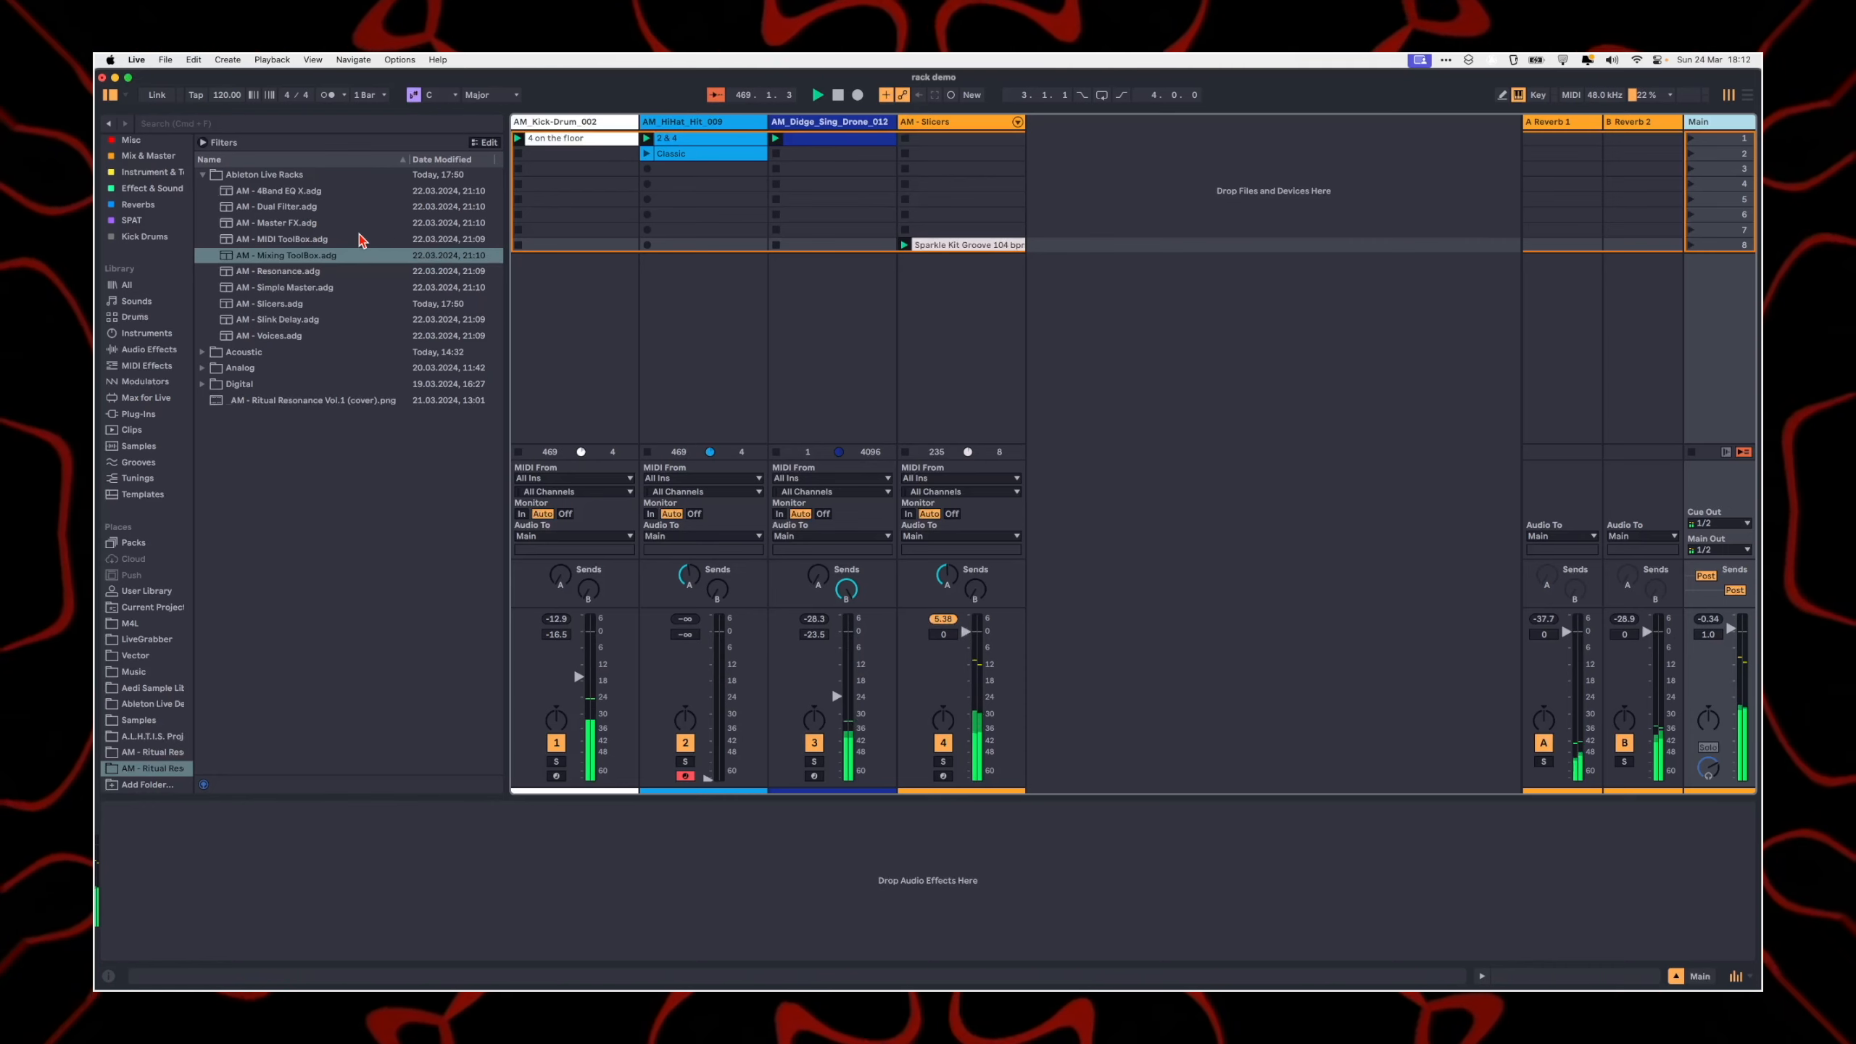
{"action": "left_click", "coordinate": [267, 223]}
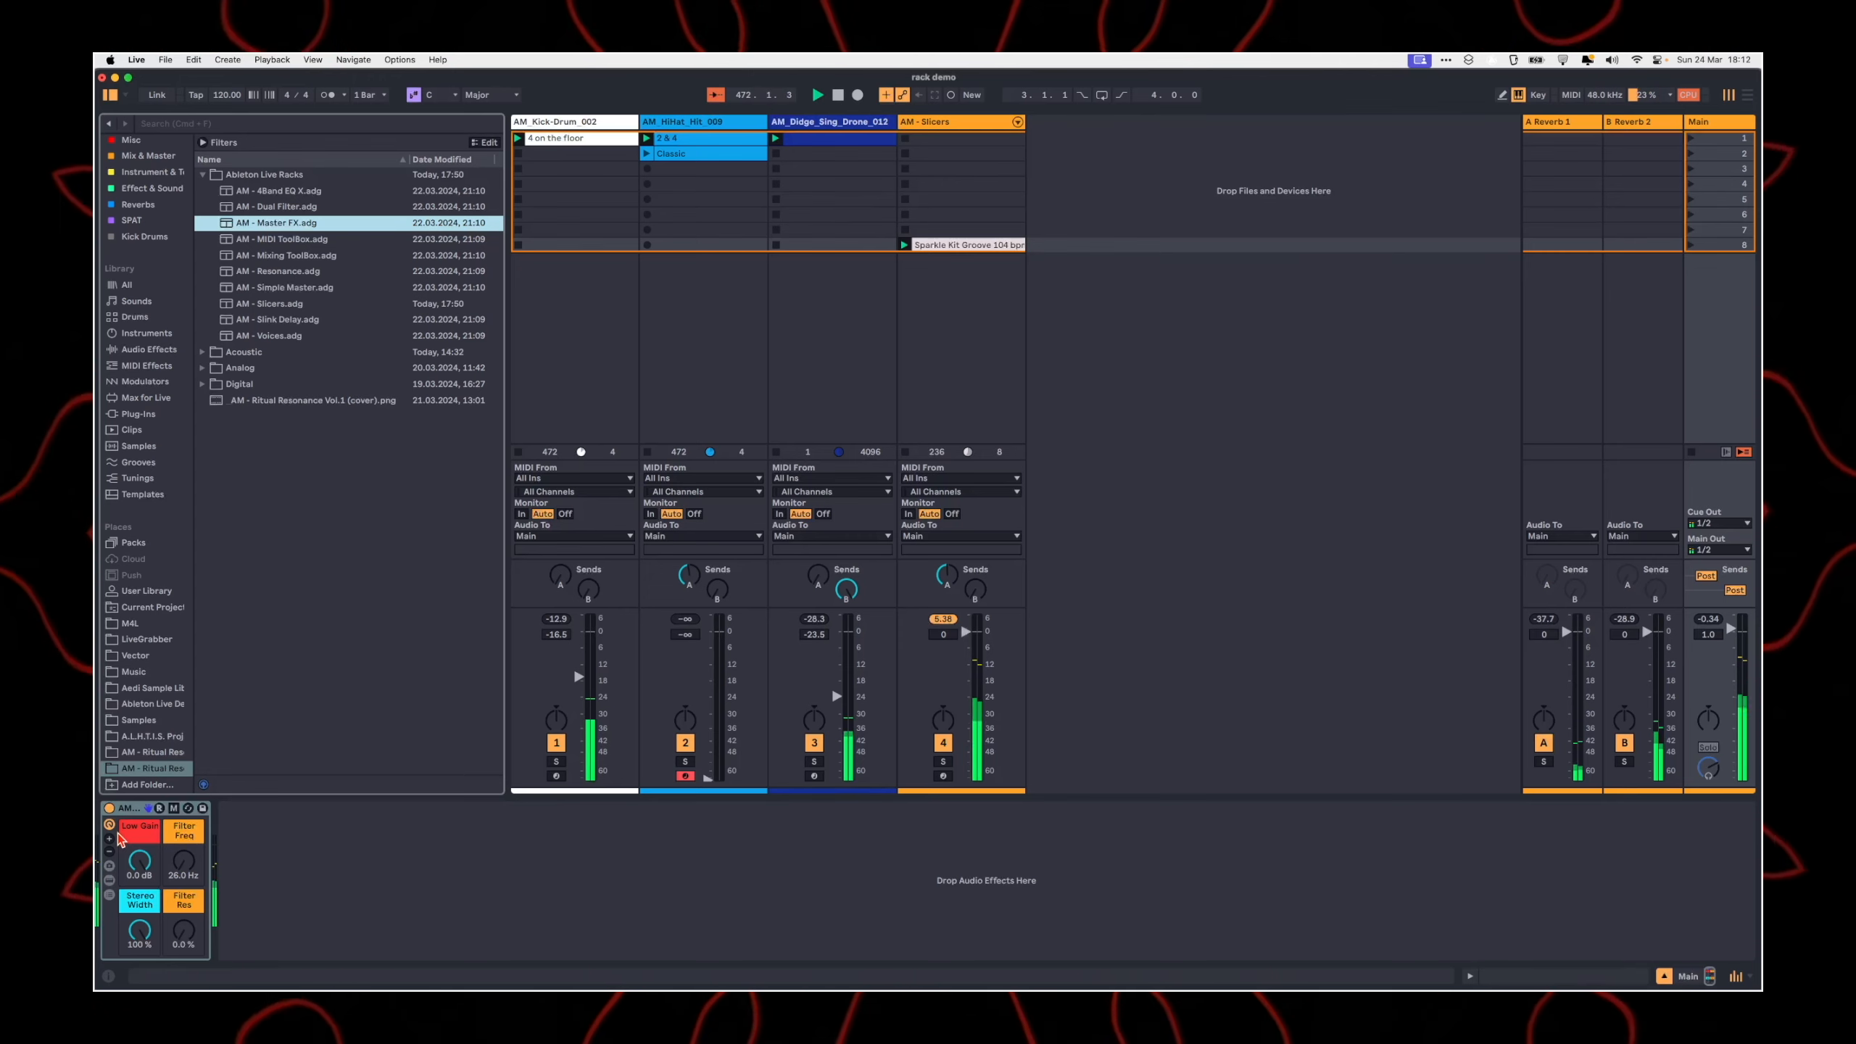
Step: Inspect the Master FX rack's Auto Filter, width and LOW Gain devices, and hide them again
{"action": "left_click", "coordinate": [151, 891]}
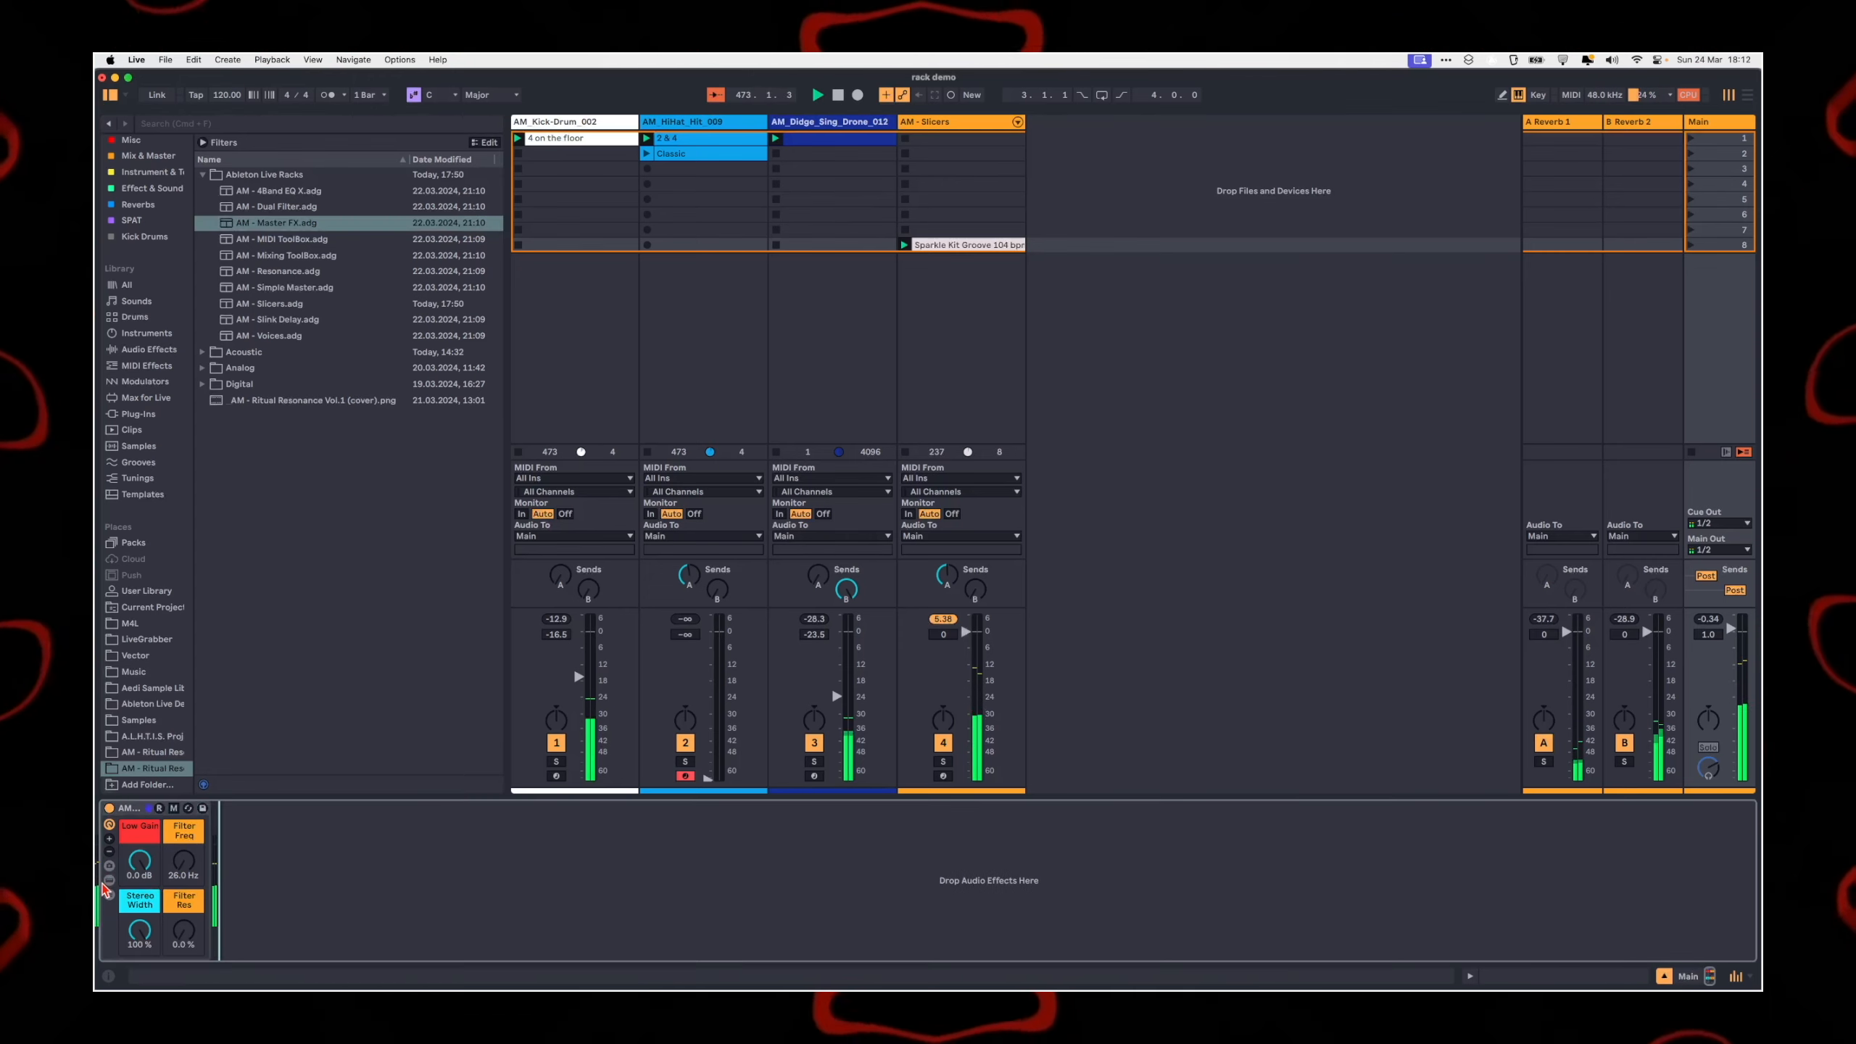
{"action": "left_click", "coordinate": [108, 881]}
{"action": "left_click", "coordinate": [108, 881]}
{"action": "left_click", "coordinate": [108, 881]}
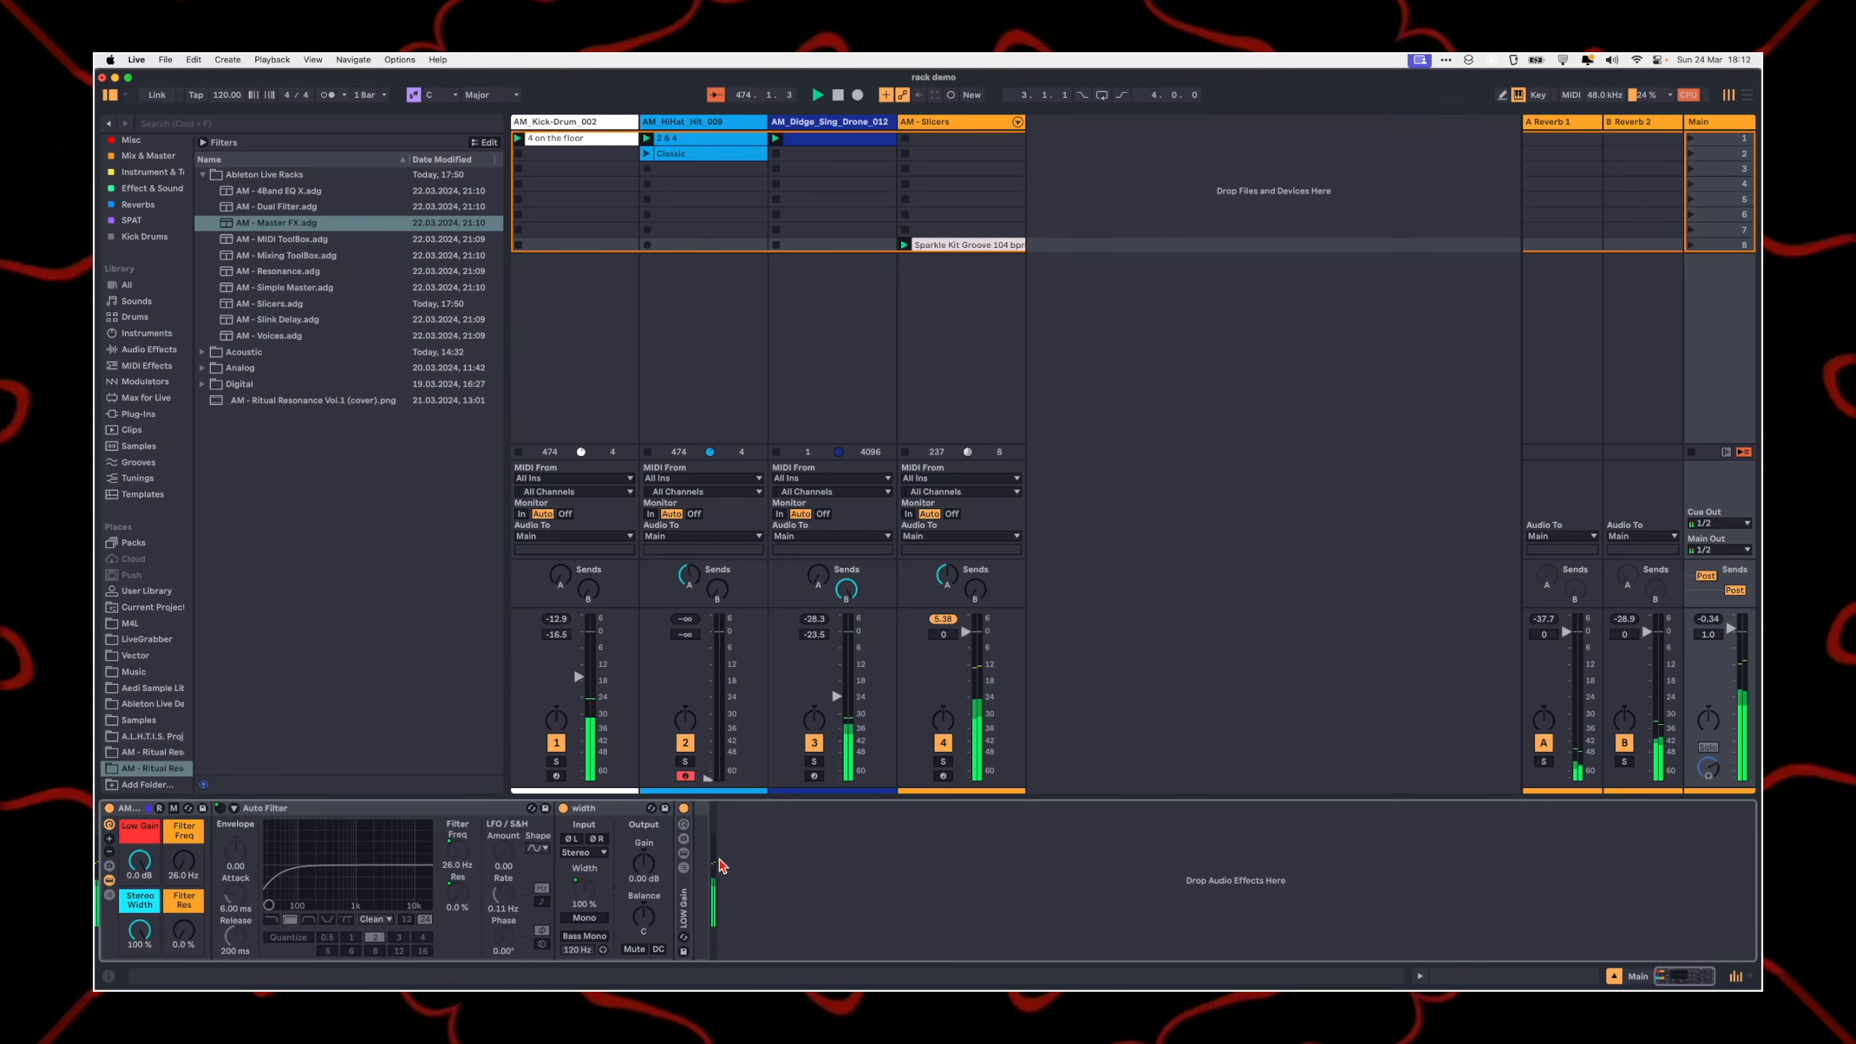
{"action": "double_click", "coordinate": [686, 901]}
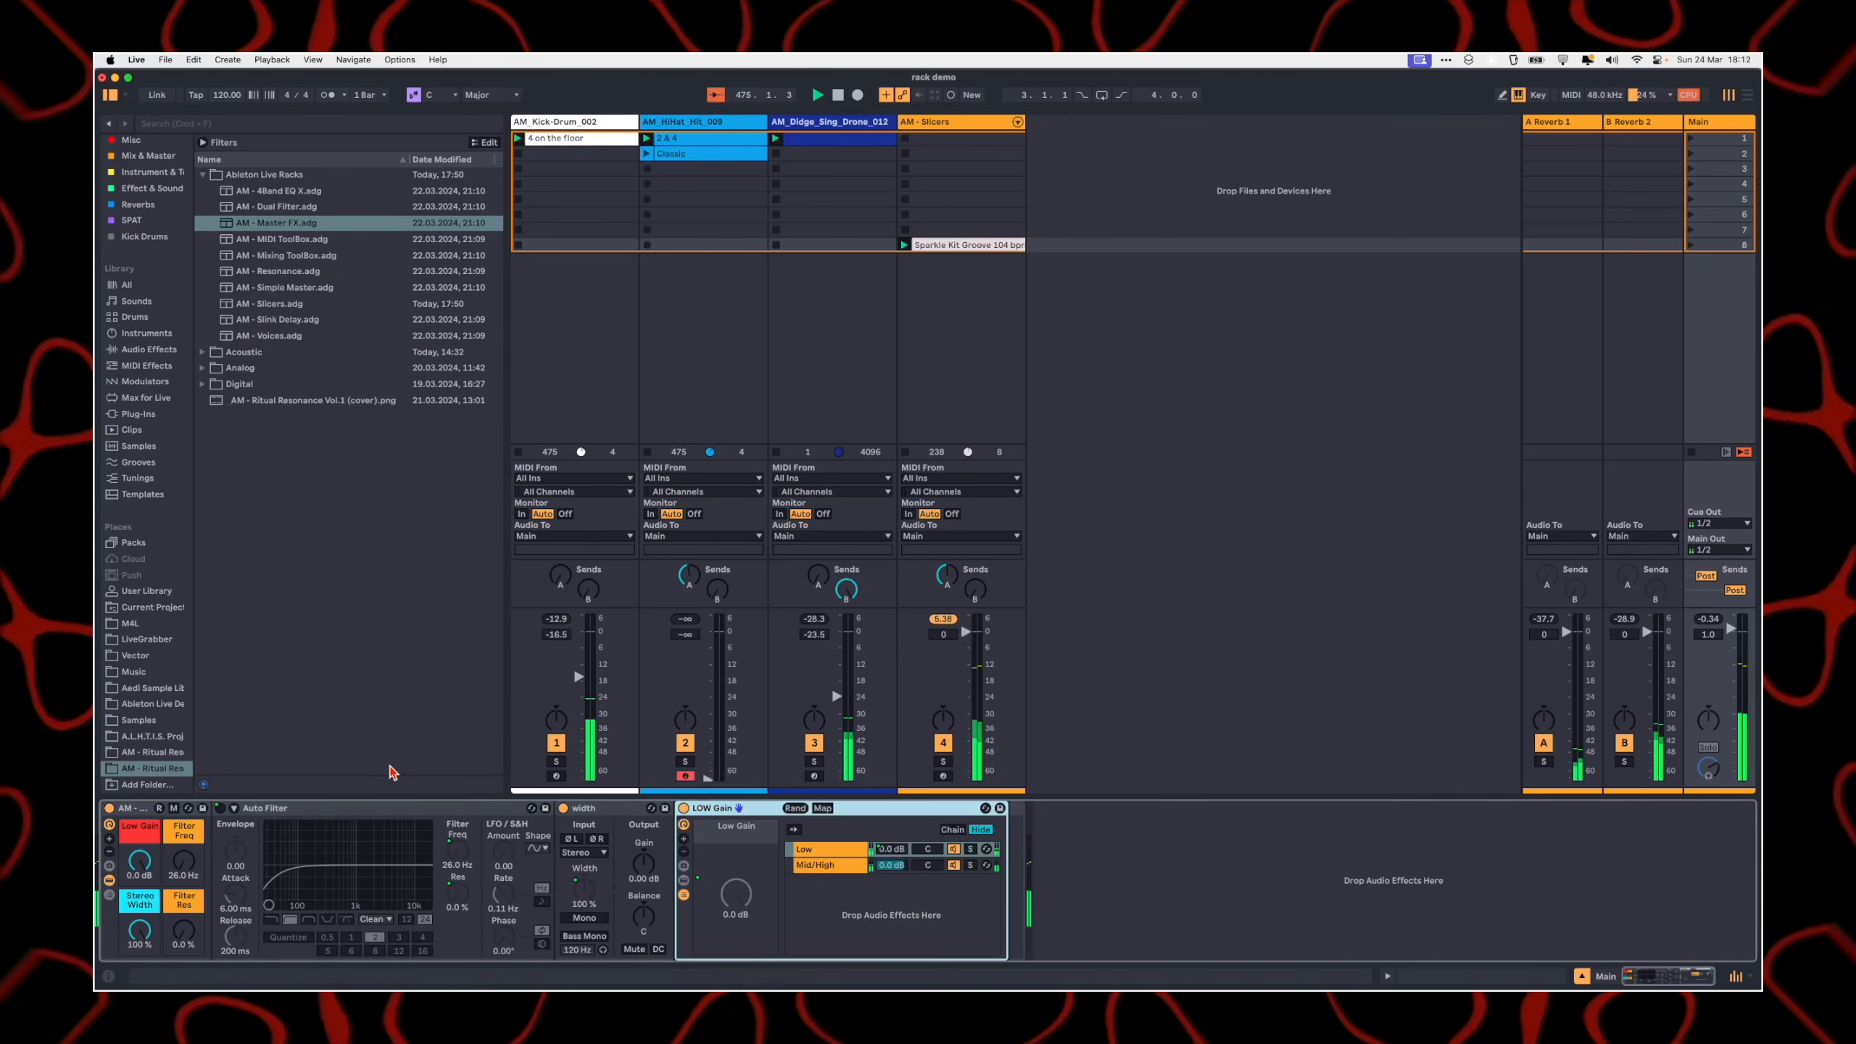
{"action": "left_click", "coordinate": [108, 880]}
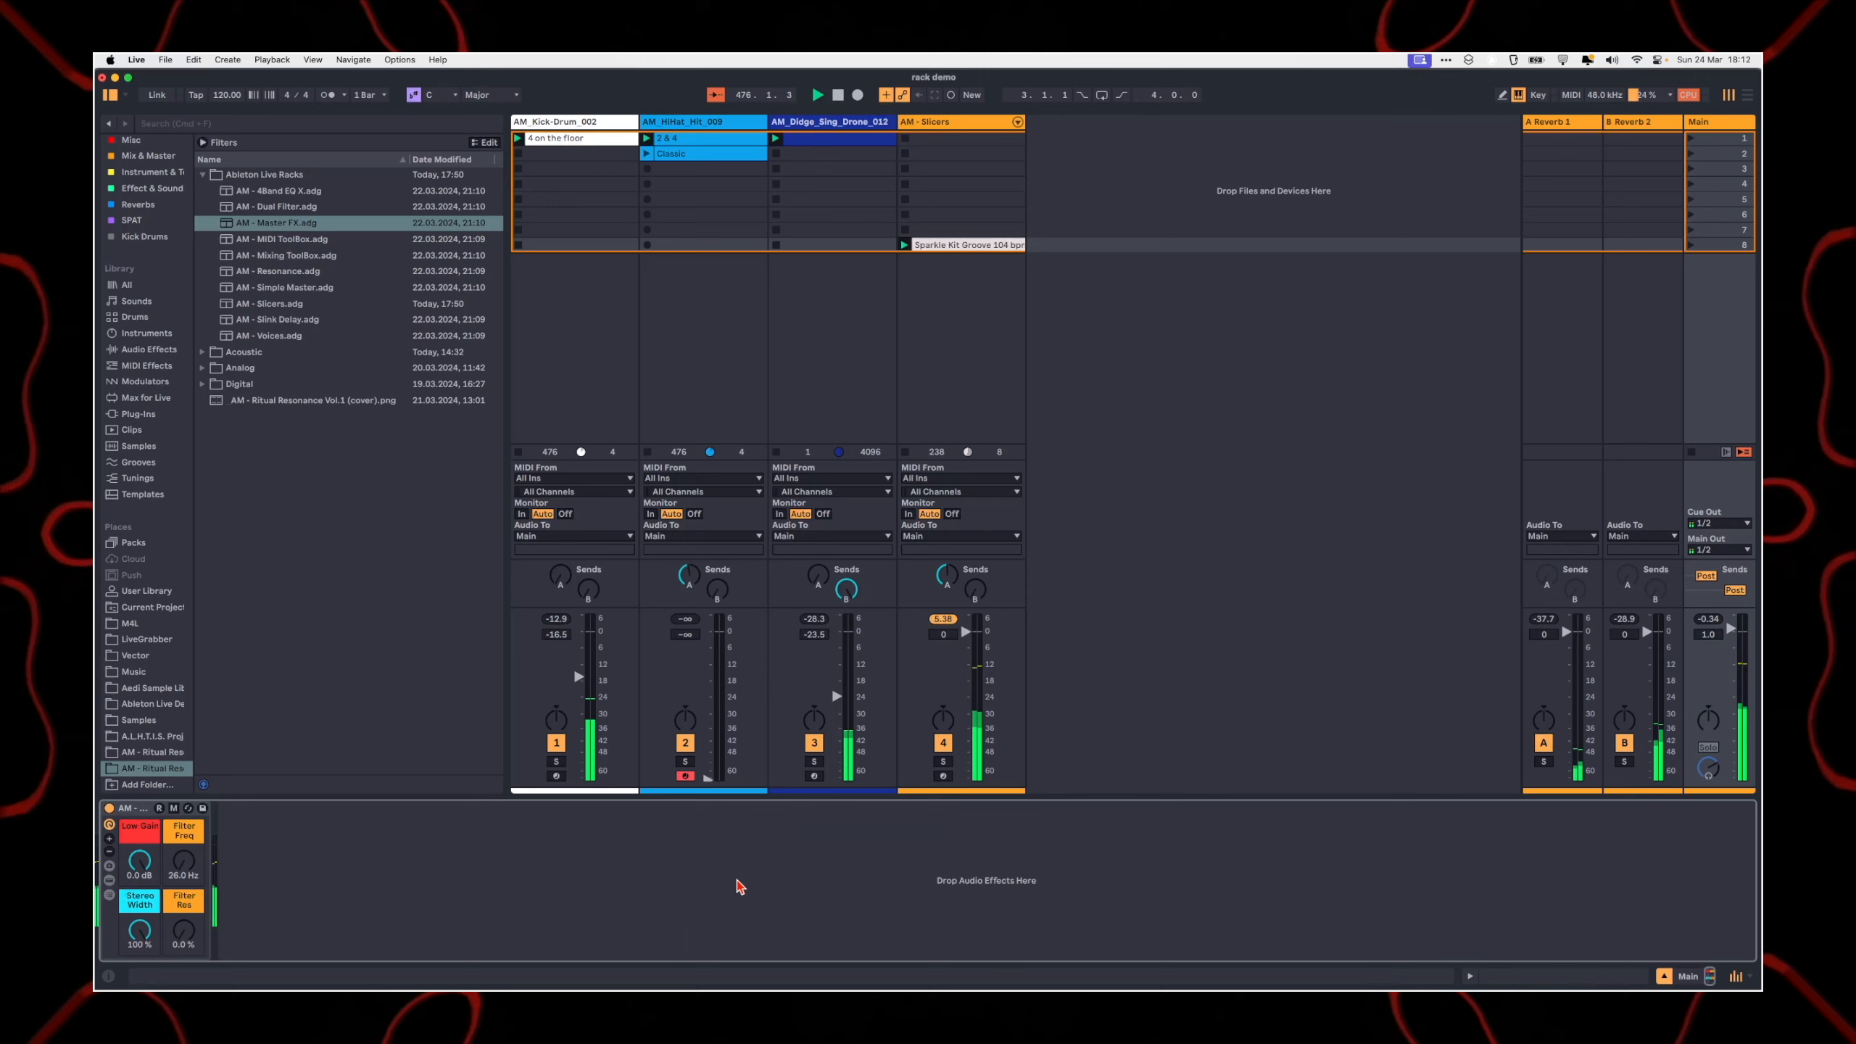
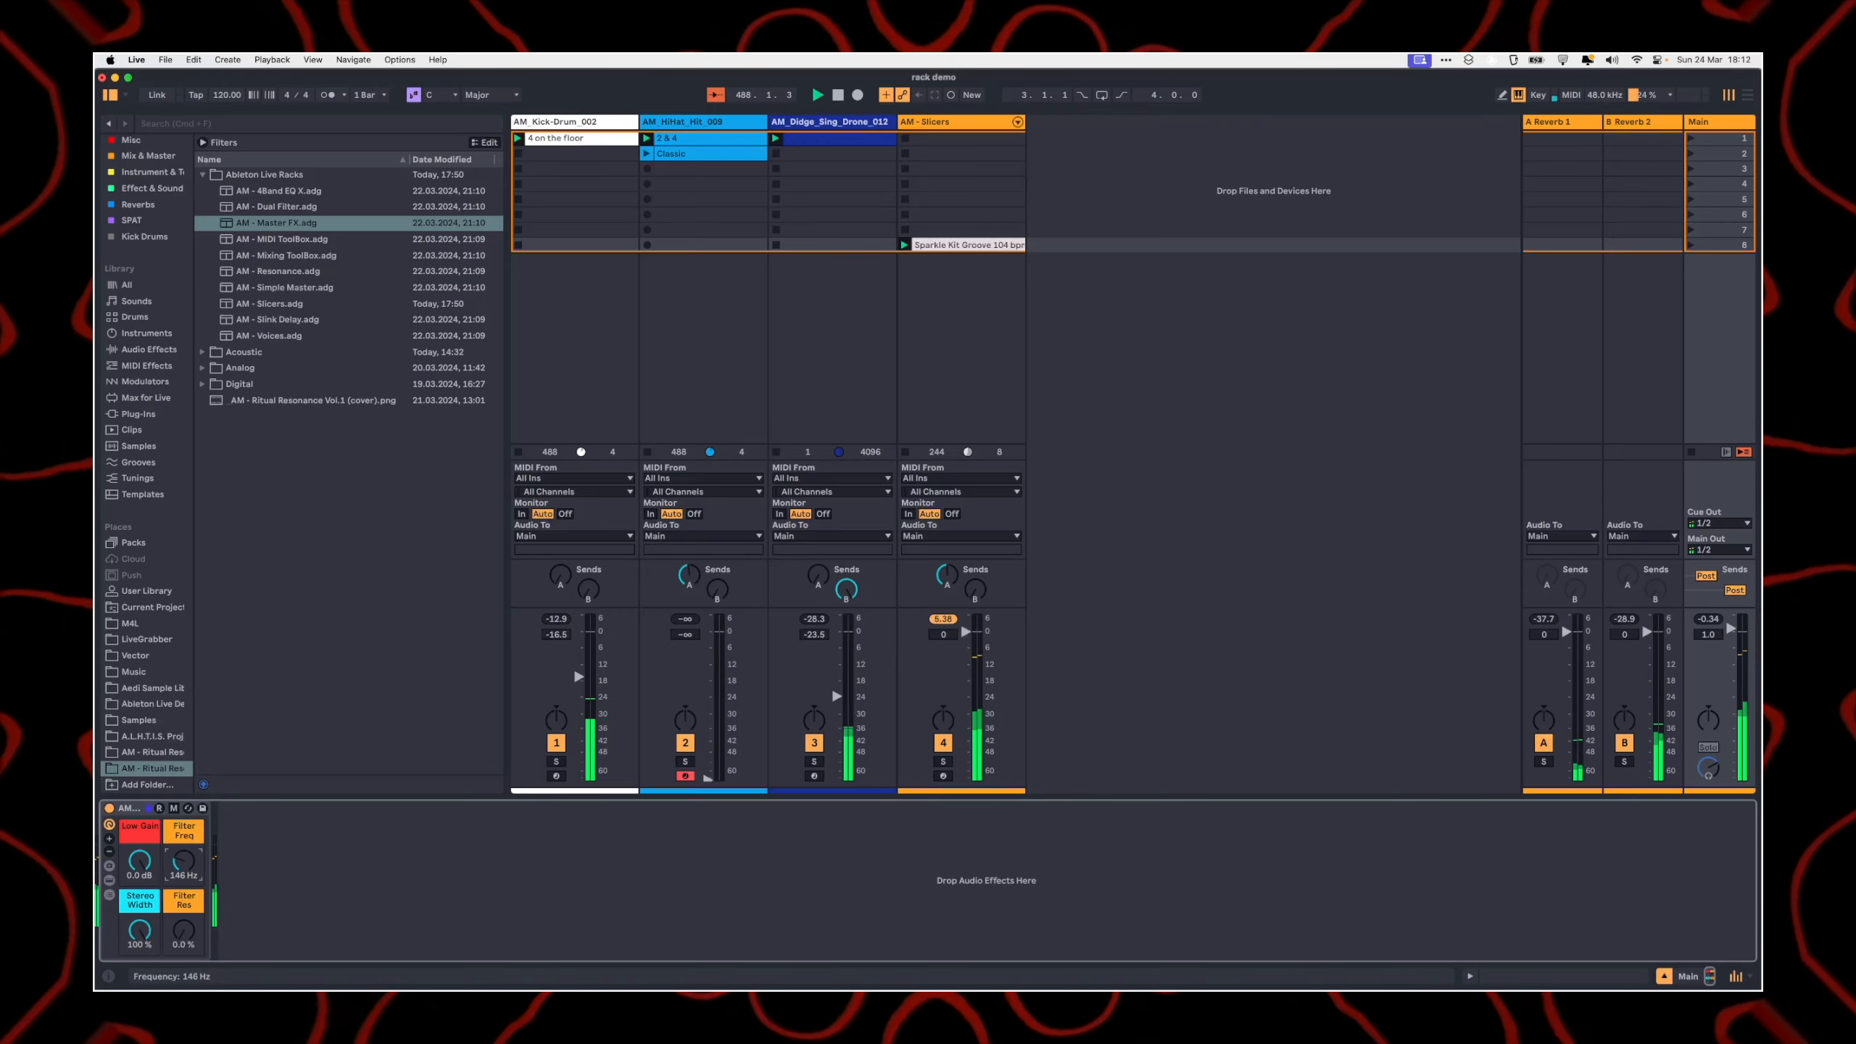
Step: Switch to the Arrangement View, unfold the Main track and zoom in on the start of its timeline
{"action": "key", "text": "Tab"}
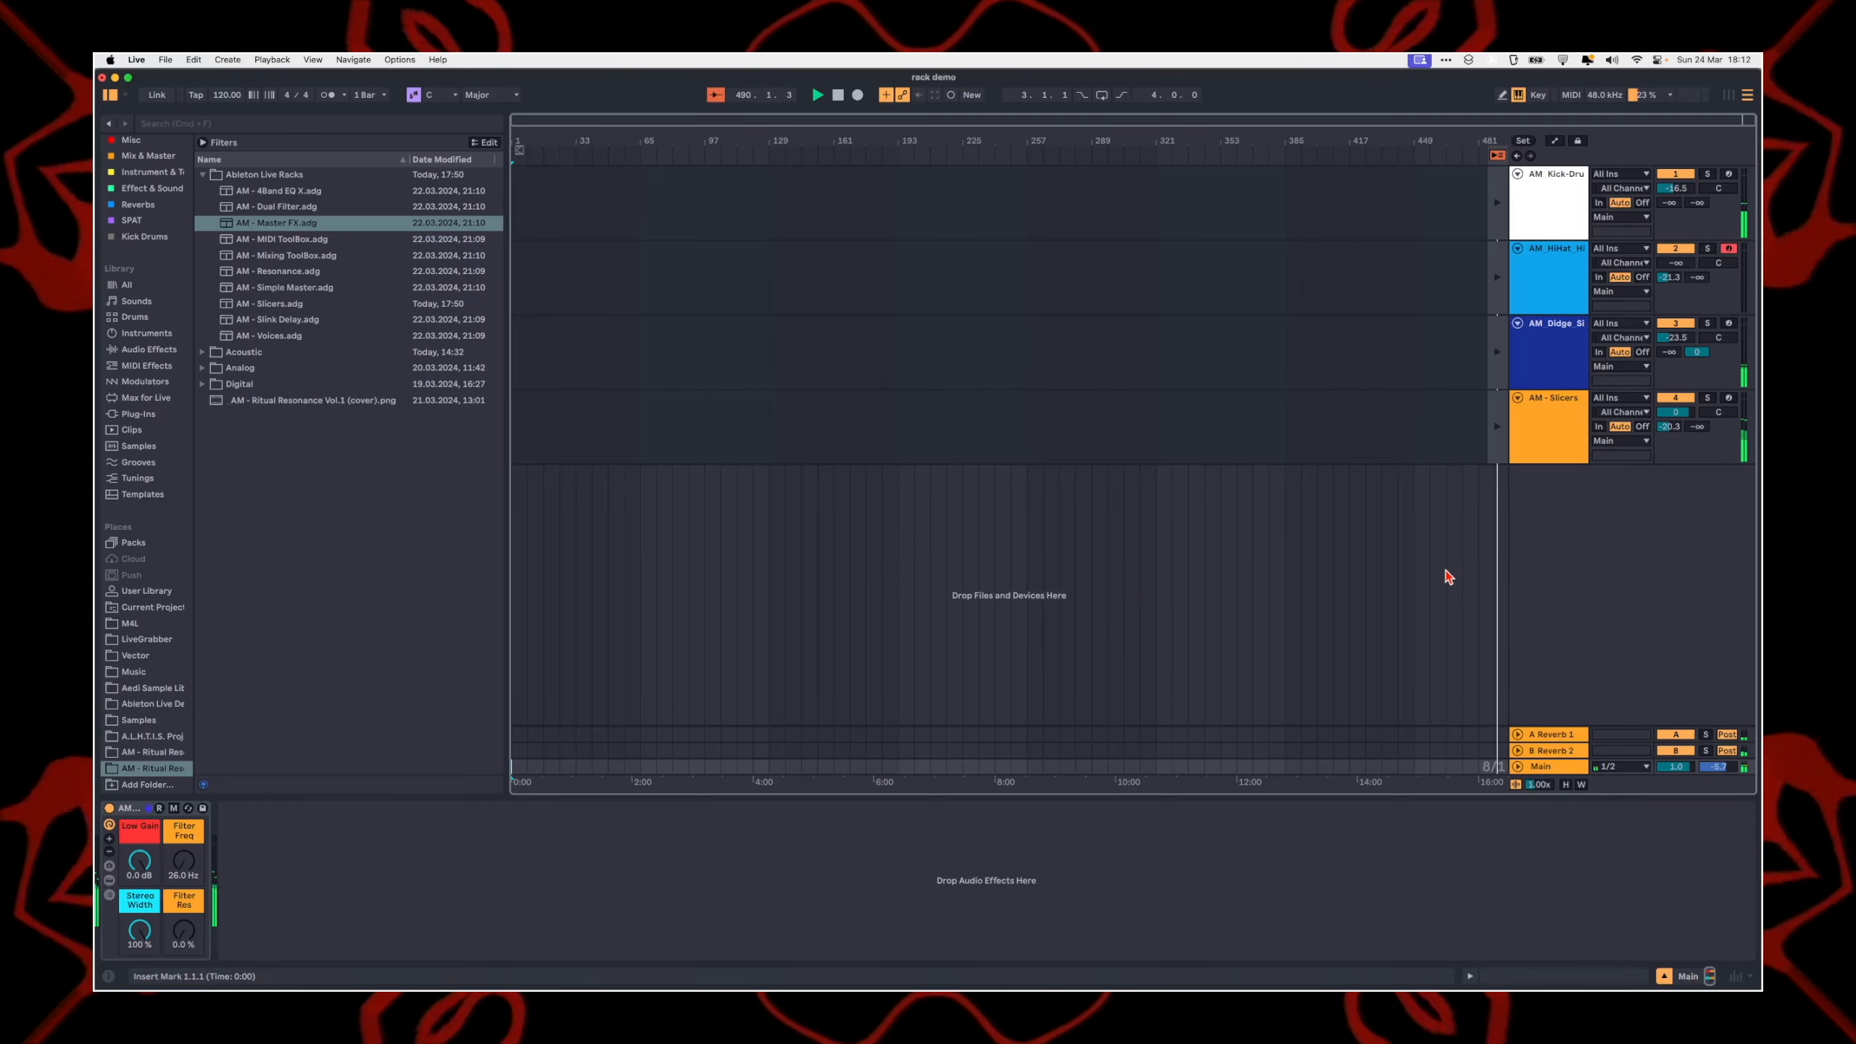
{"action": "left_click", "coordinate": [899, 428]}
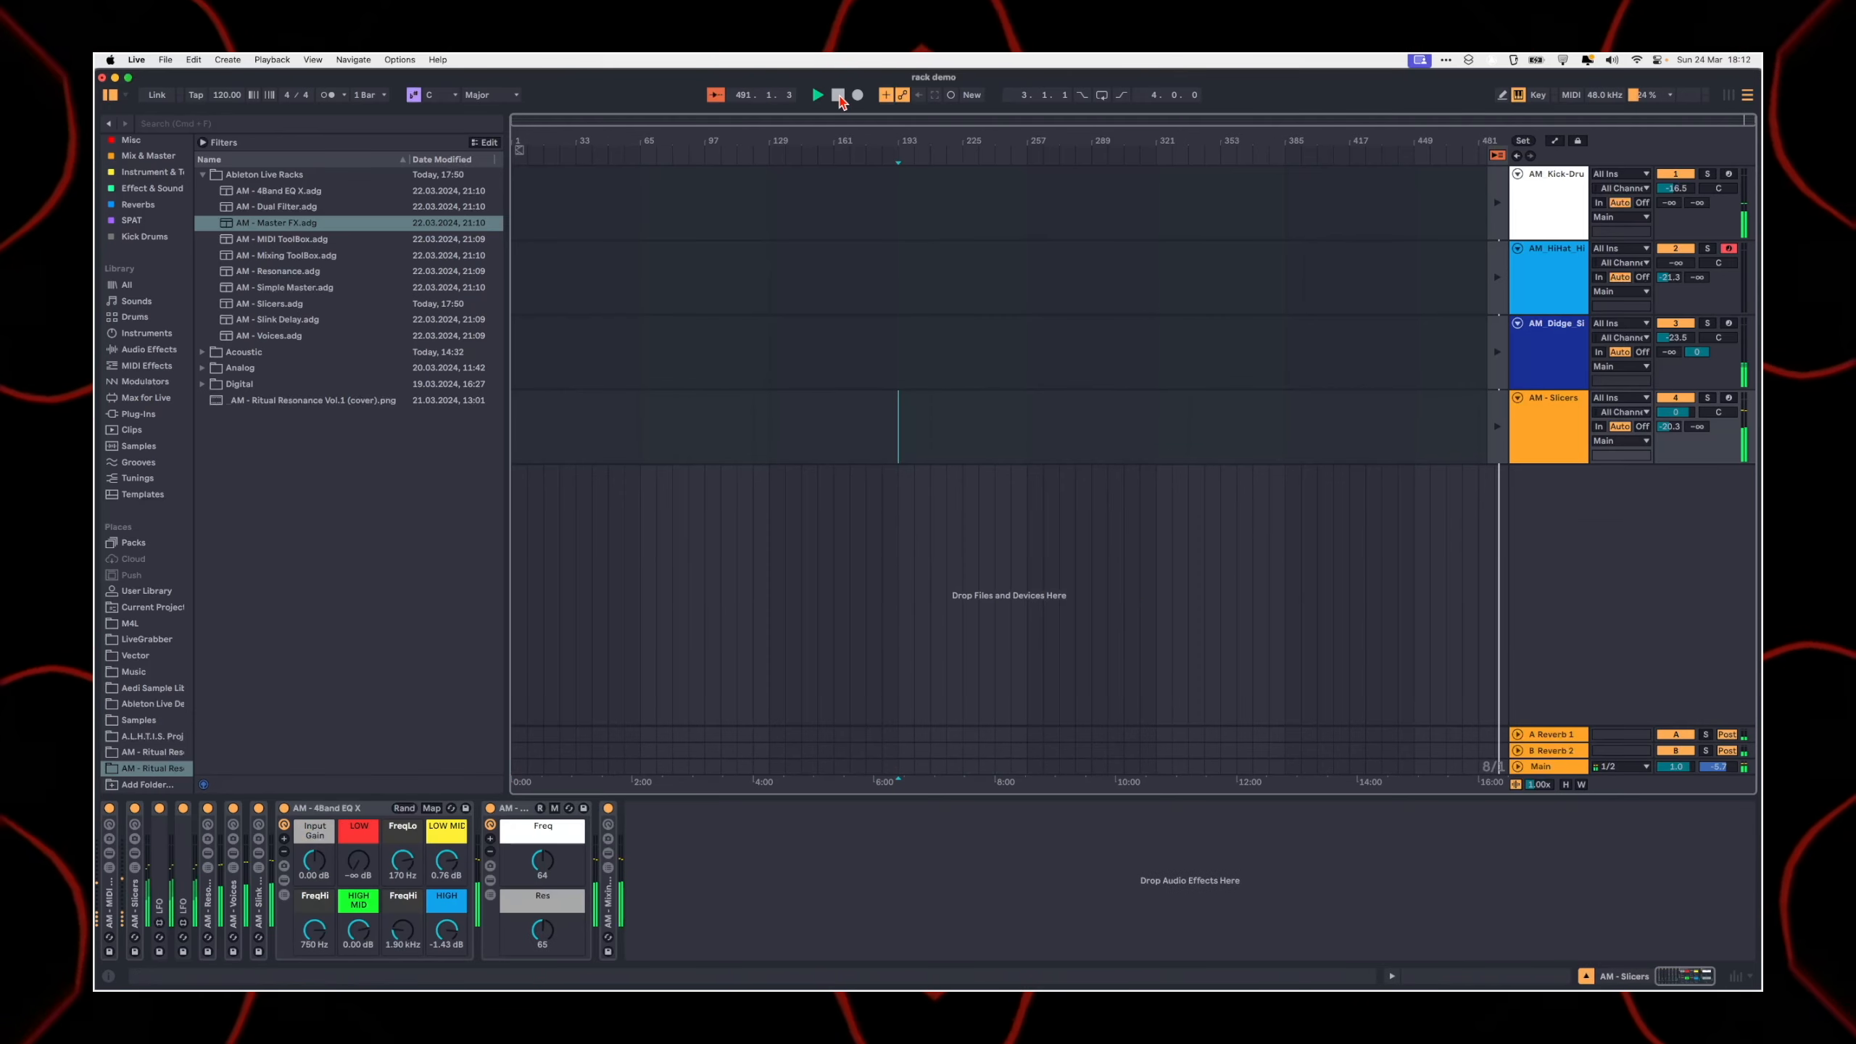
{"action": "left_click", "coordinate": [1521, 770]}
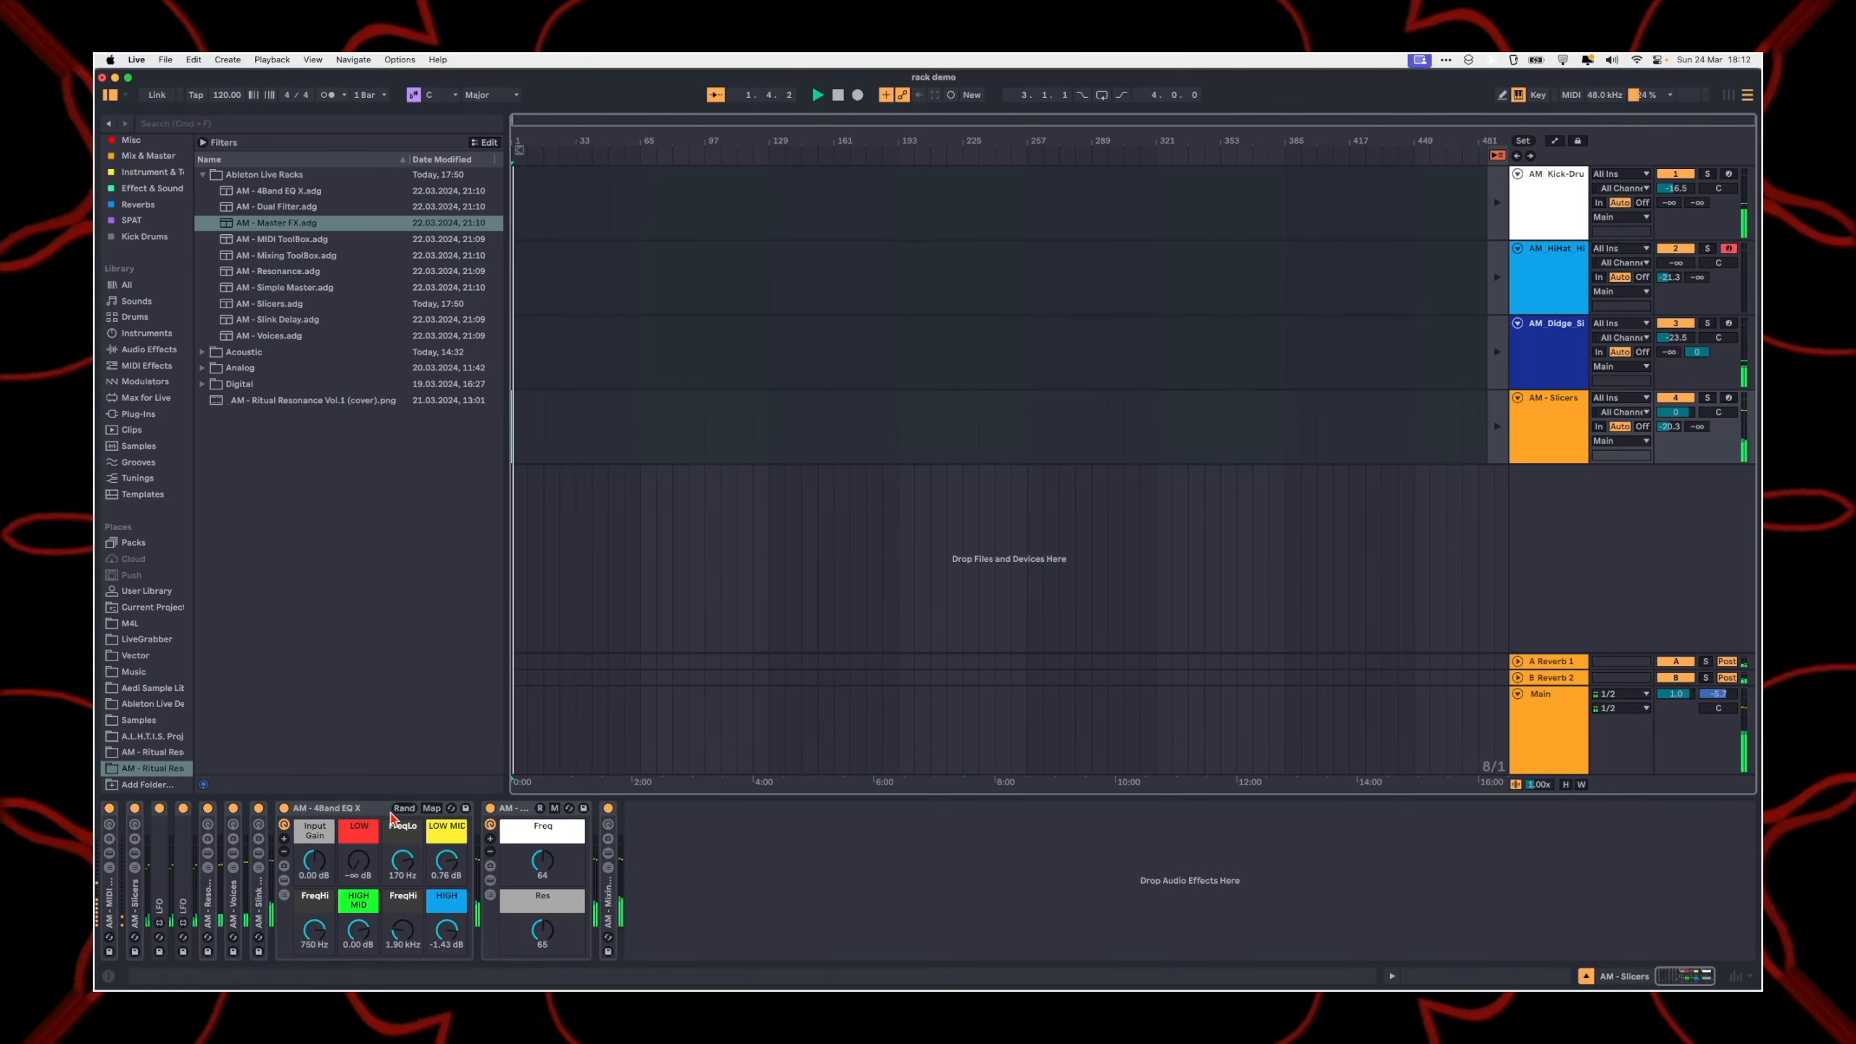
{"action": "left_click", "coordinate": [1497, 772]}
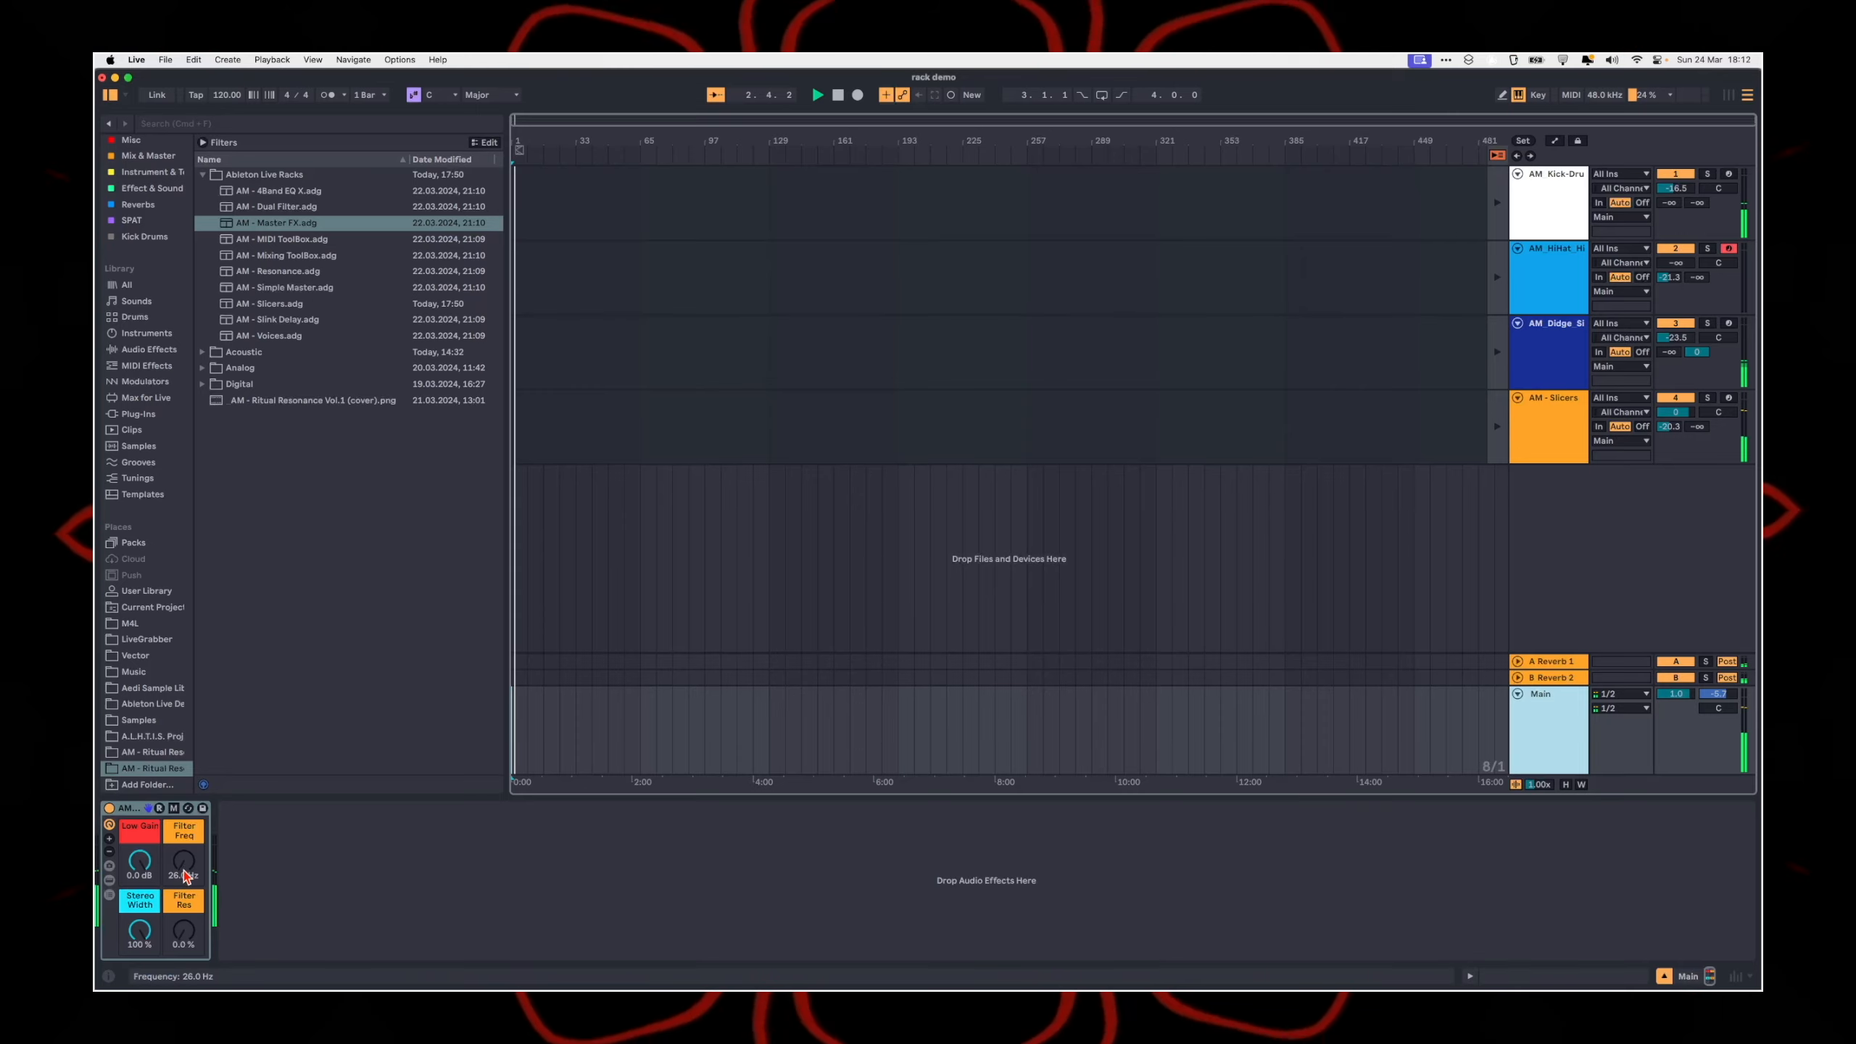
{"action": "left_click", "coordinate": [587, 716]}
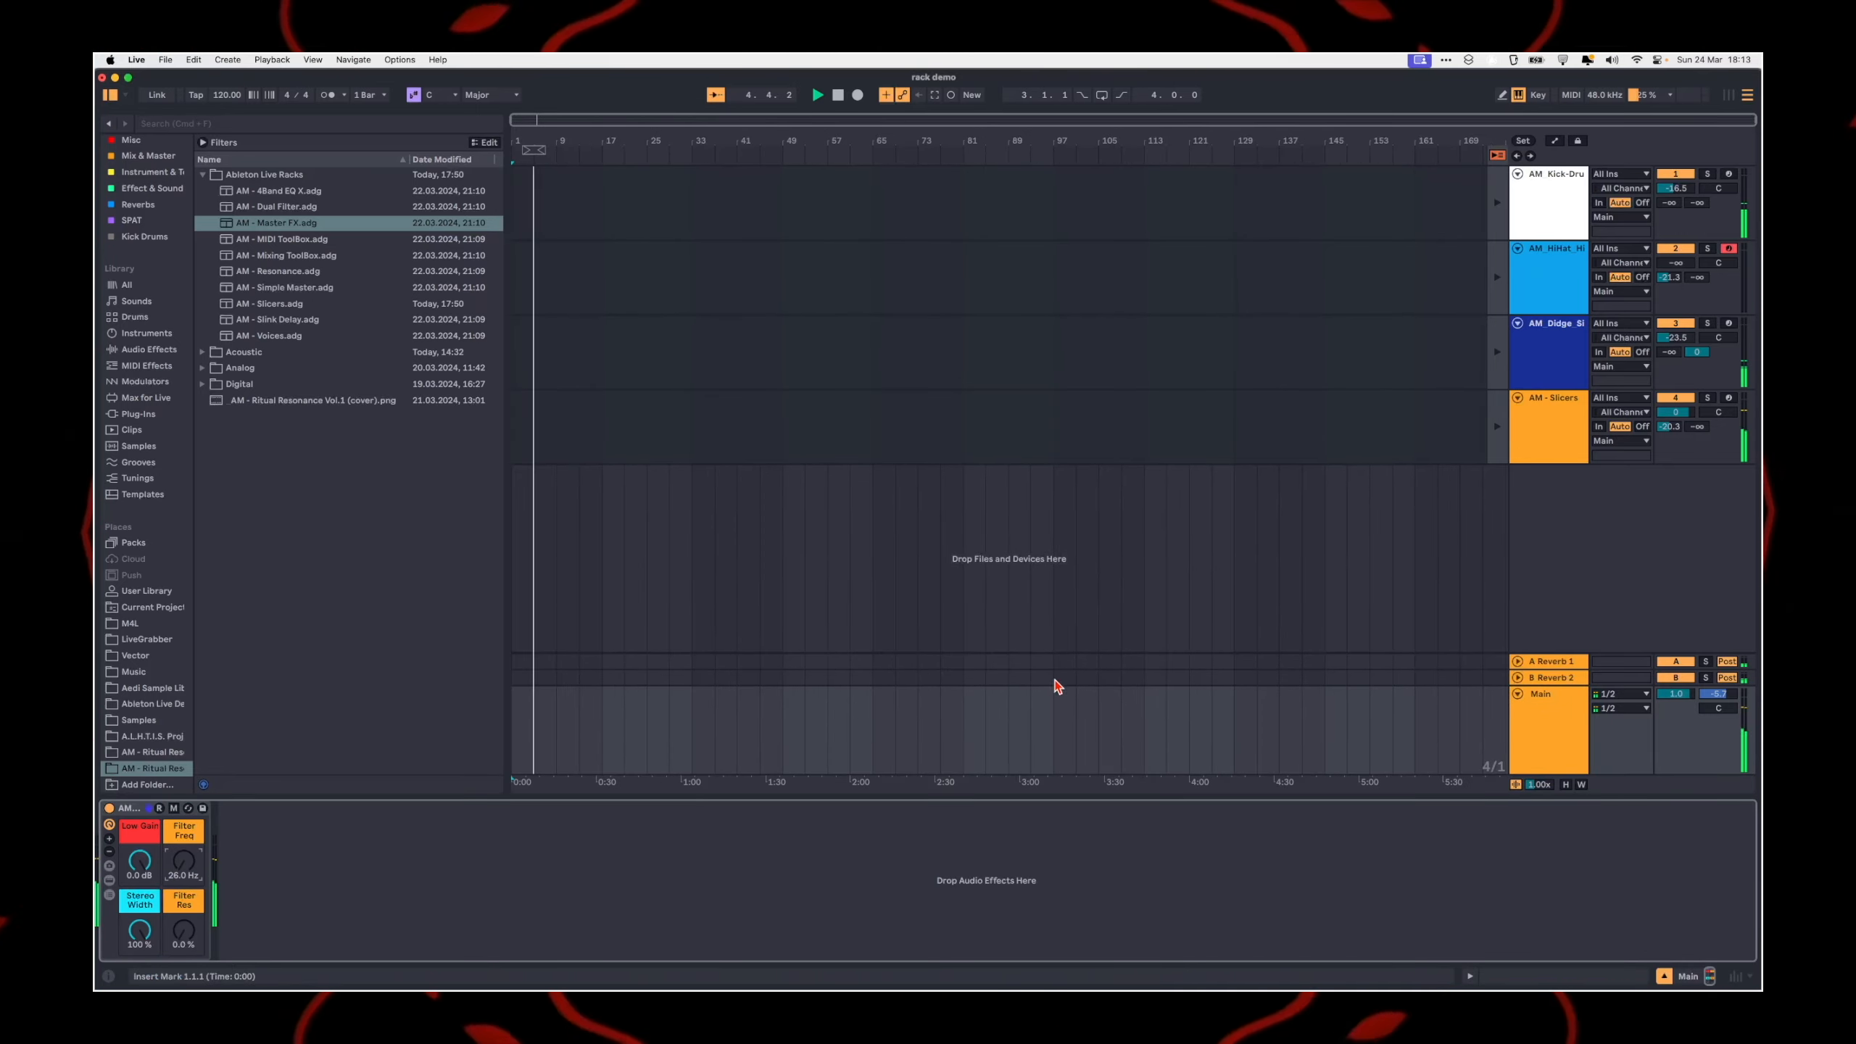
{"action": "left_click", "coordinate": [716, 741]}
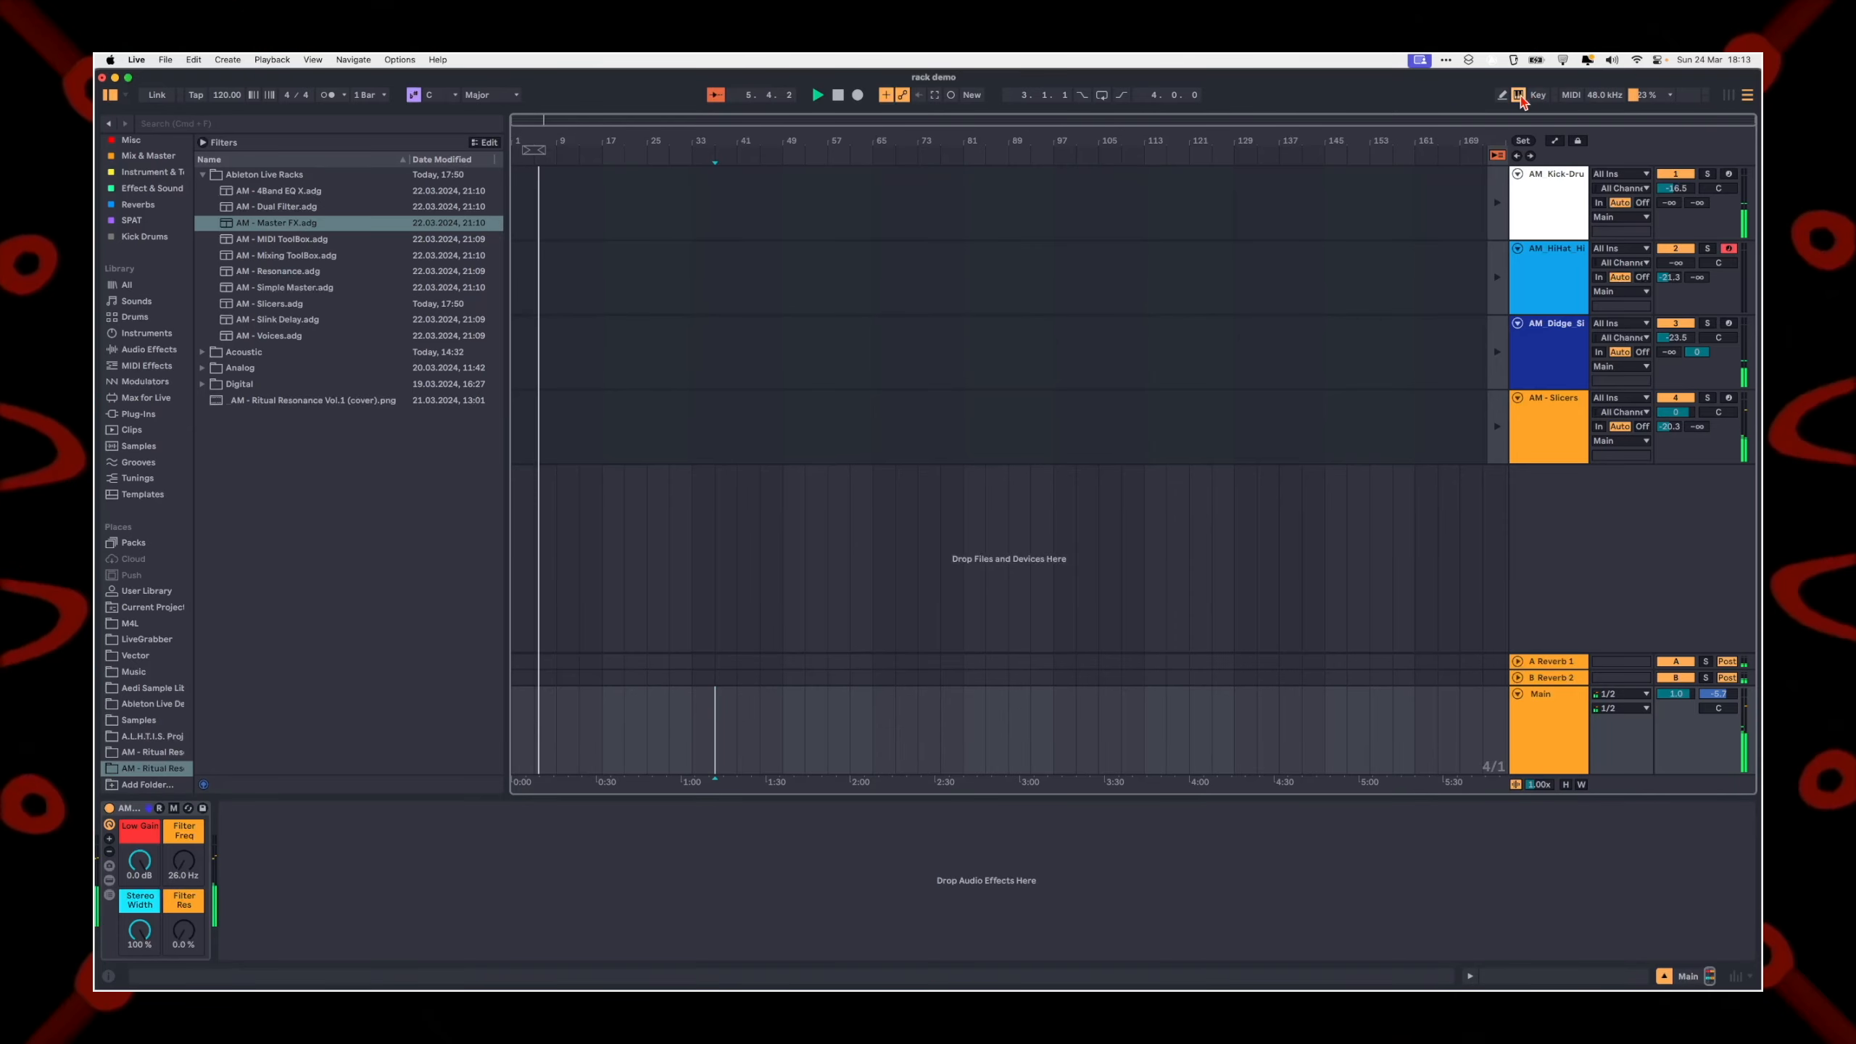
Step: Show the automation lanes and bring up the Master FX Filter Freq envelope on the Main track around bar 16
{"action": "key", "text": "q"}
{"action": "key", "text": "q"}
{"action": "key", "text": "a"}
{"action": "scroll", "coordinate": [582, 747], "scroll_direction": "up", "scroll_amount": 5}
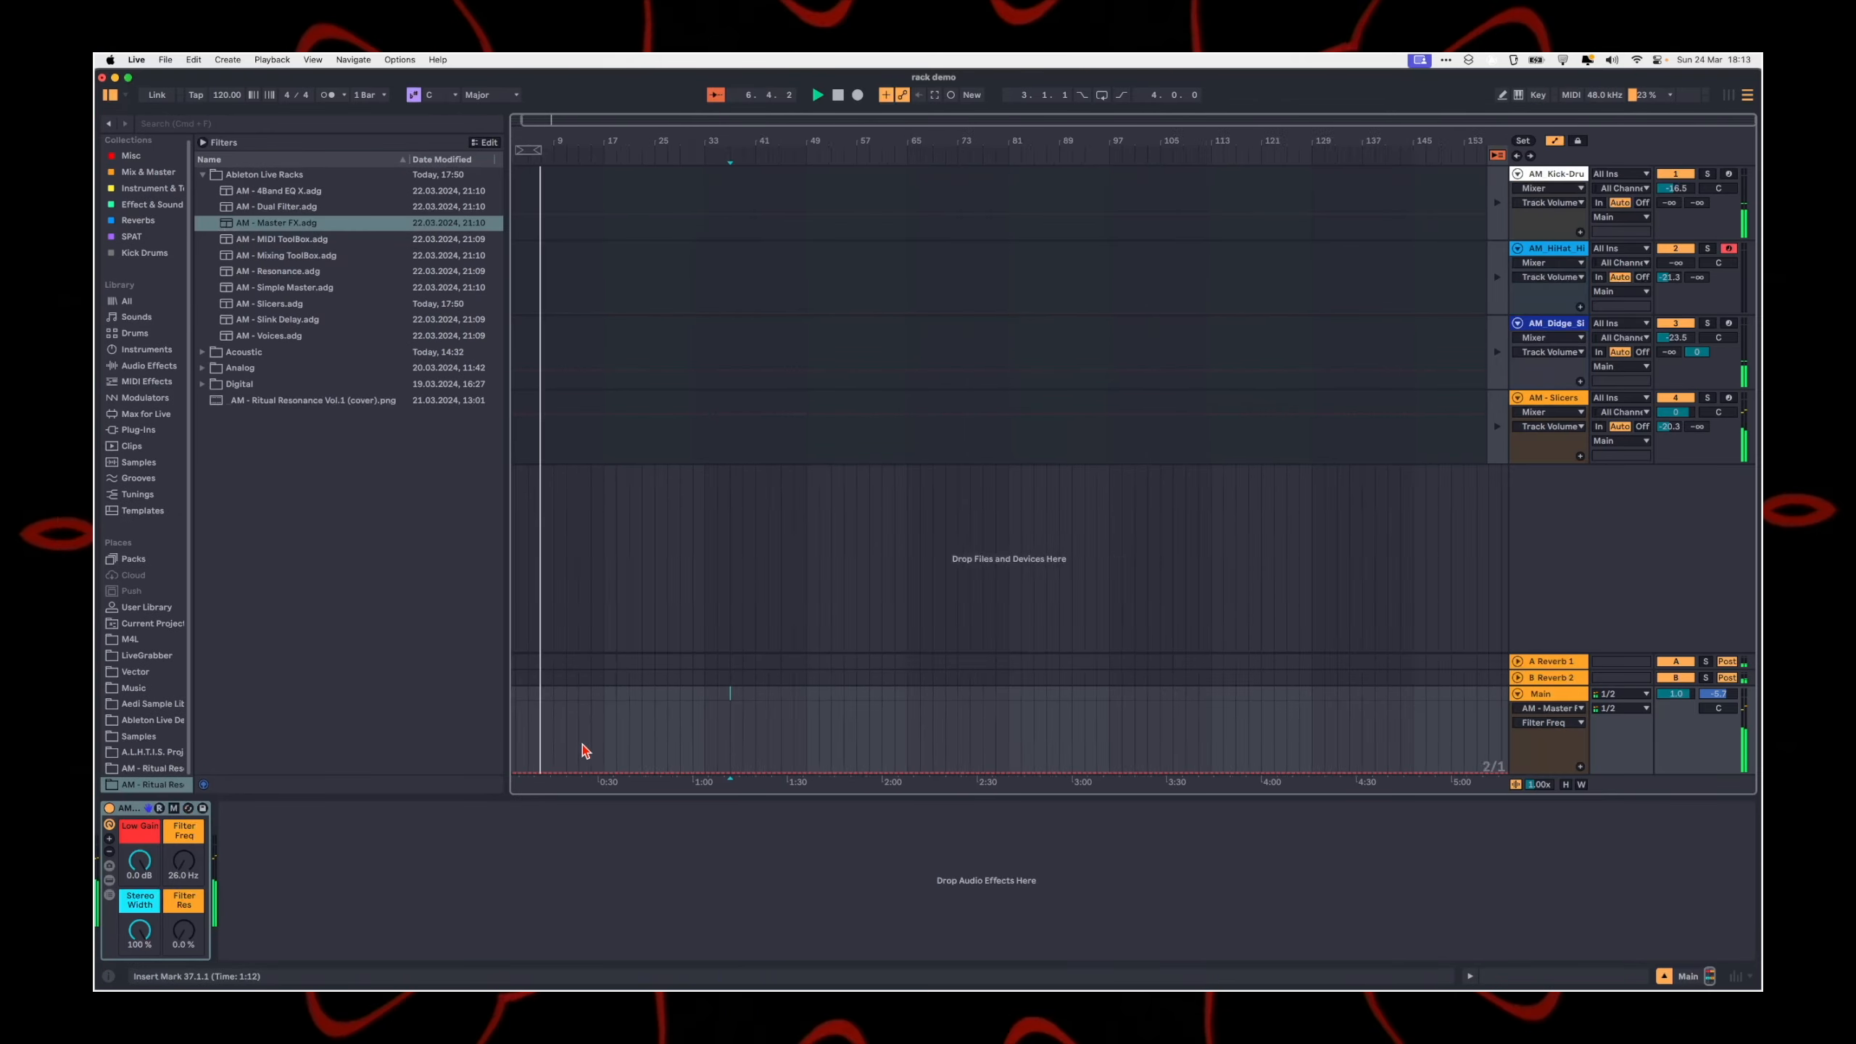
{"action": "left_click_drag", "start_coordinate": [575, 783], "coordinate": [660, 767]}
{"action": "left_click", "coordinate": [764, 745]}
{"action": "scroll", "coordinate": [758, 754], "scroll_direction": "up", "scroll_amount": 5}
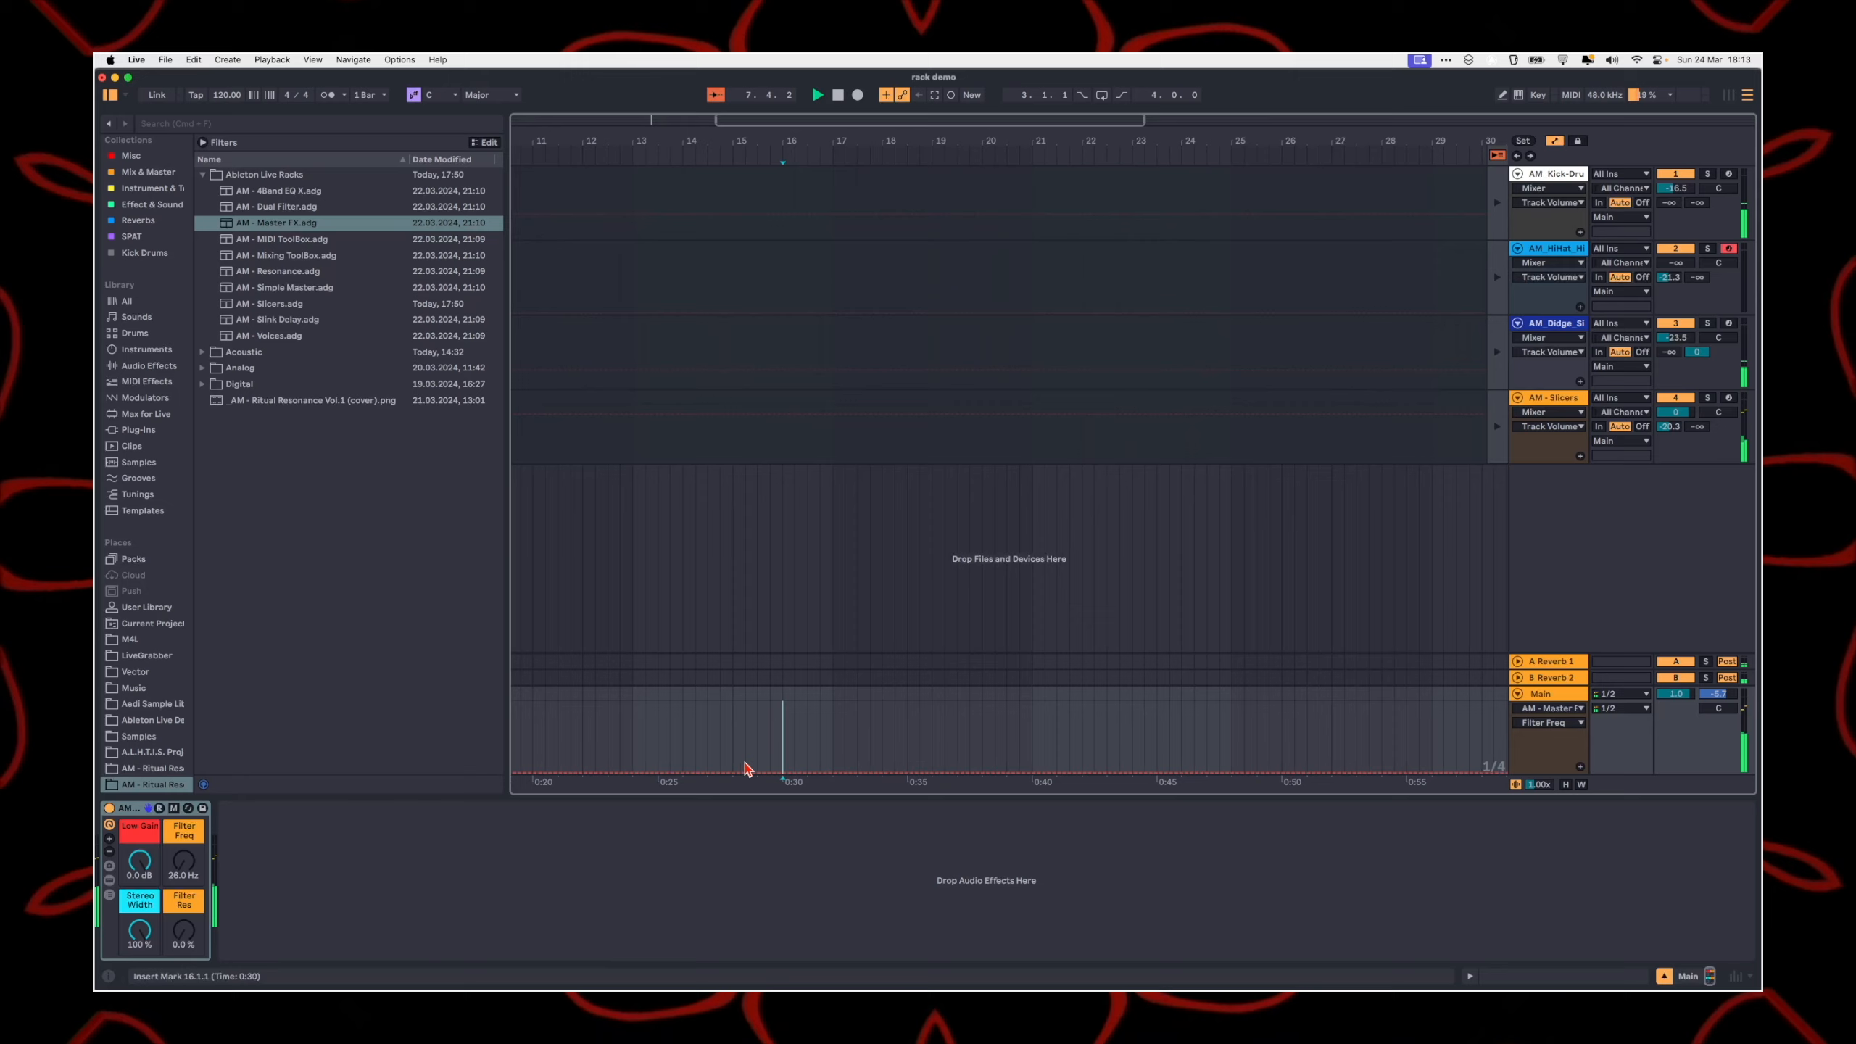
{"action": "left_click", "coordinate": [183, 861]}
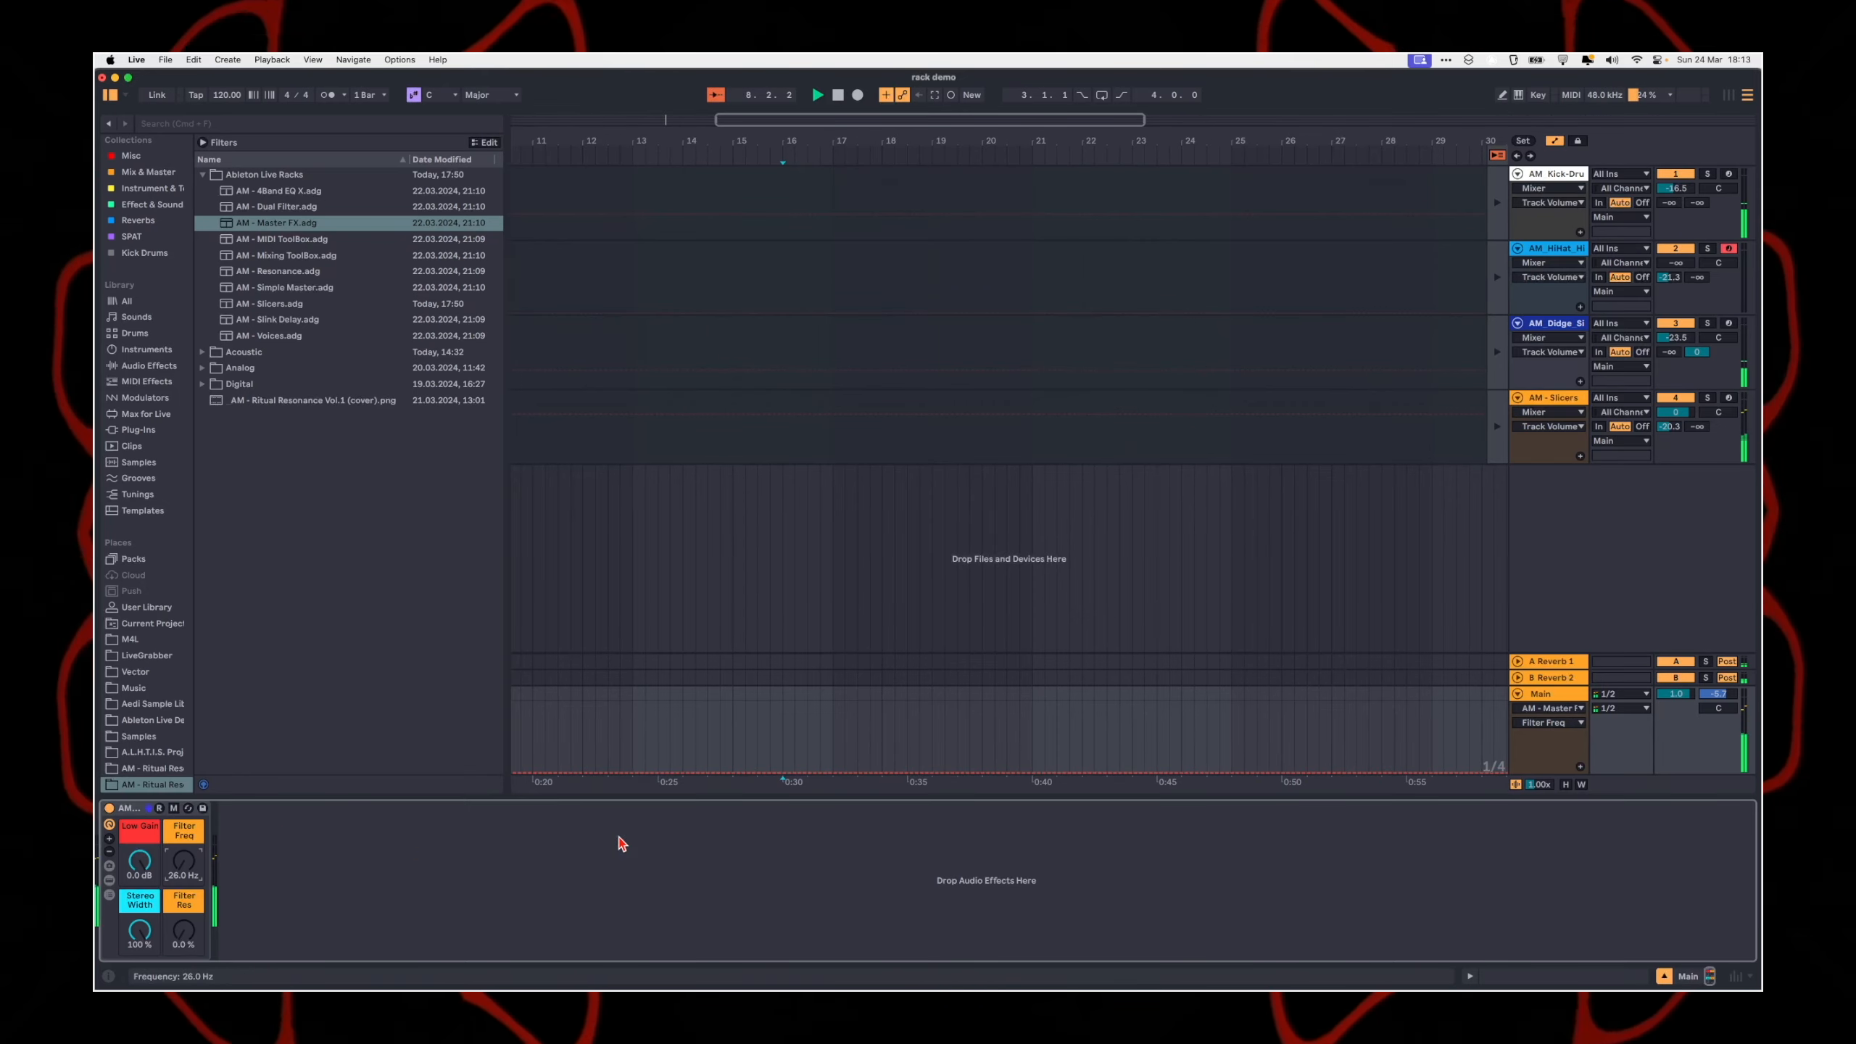
Step: Draw a curved Filter Freq automation on the Main track that rises from bar 15 and falls back just before bar 17
{"action": "left_click", "coordinate": [737, 775]}
{"action": "scroll", "coordinate": [818, 775], "scroll_direction": "up", "scroll_amount": 3}
{"action": "left_click", "coordinate": [840, 772]}
{"action": "mouse_move", "coordinate": [820, 772]}
{"action": "left_mouse_down"}
{"action": "mouse_move", "coordinate": [820, 740]}
{"action": "mouse_move", "coordinate": [789, 757]}
{"action": "left_mouse_up"}
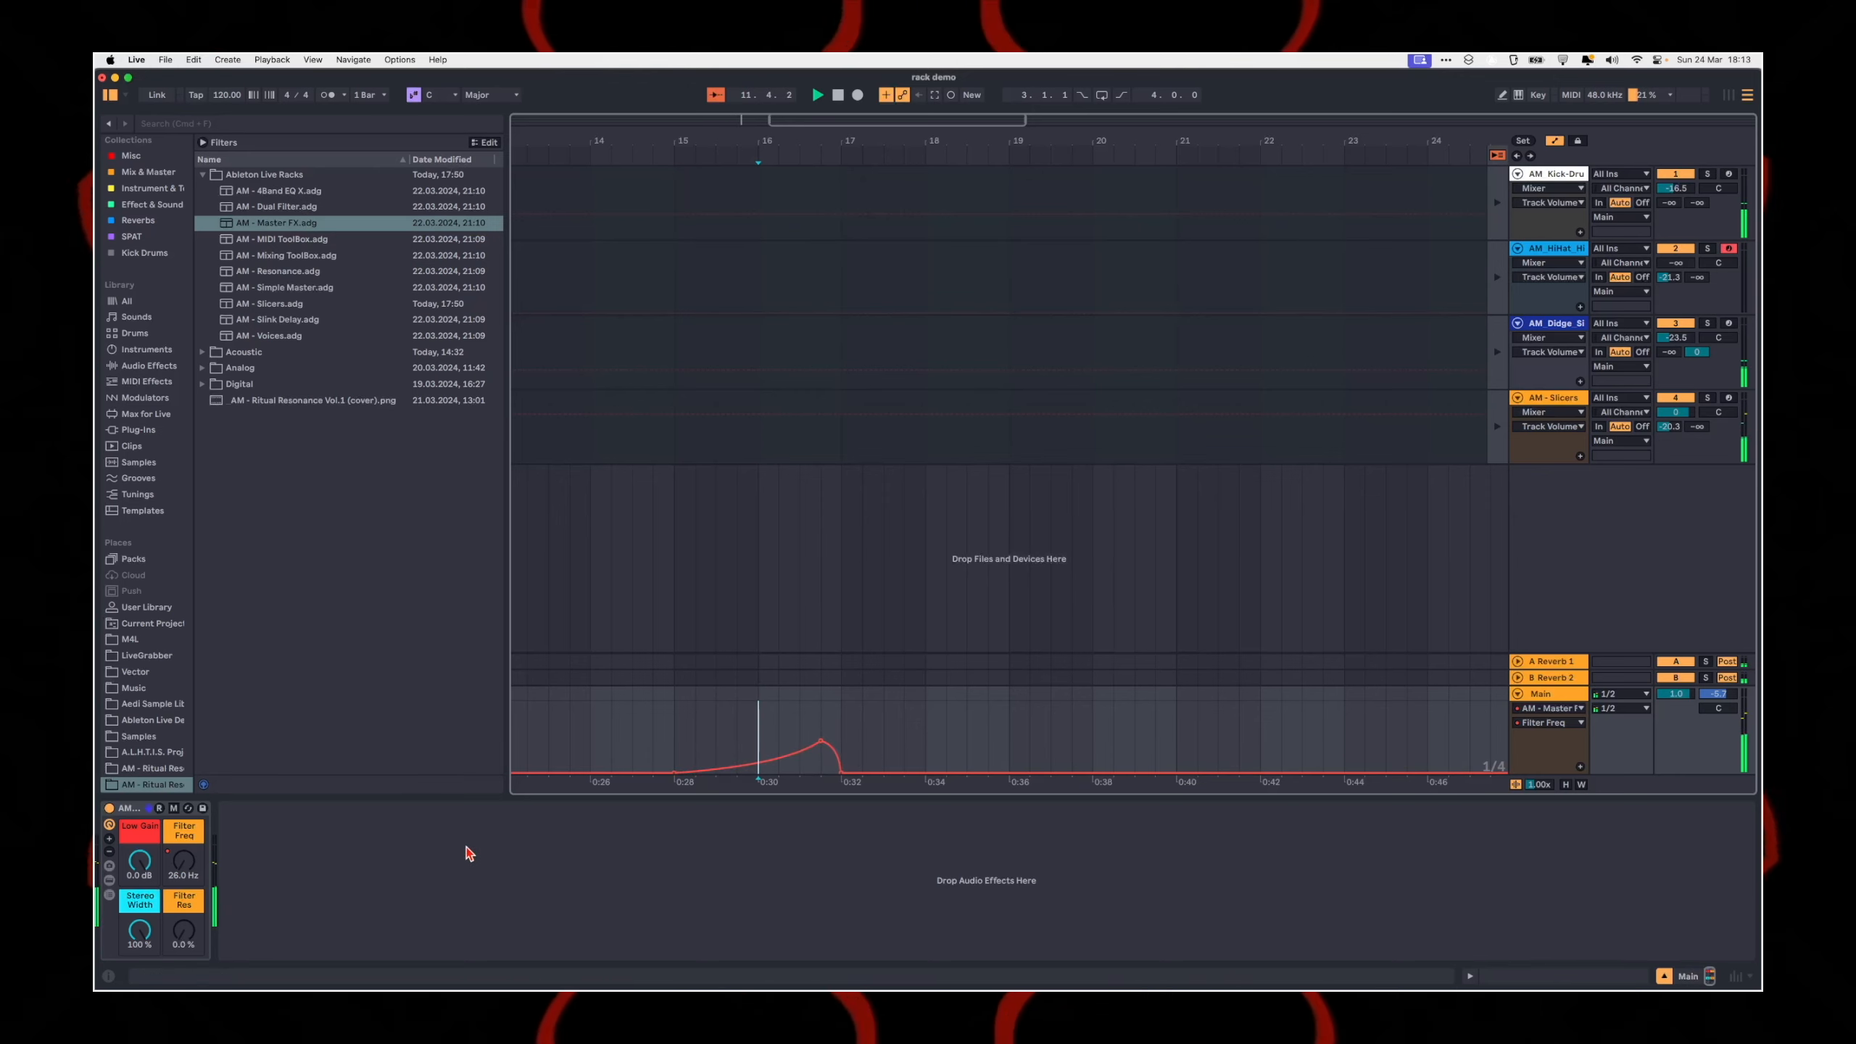
Step: Automate the Master FX Stereo Width to narrow gradually from 100 % at bar 15 and jump back to 100 % at bar 17
{"action": "left_click", "coordinate": [140, 930]}
{"action": "left_click", "coordinate": [671, 702]}
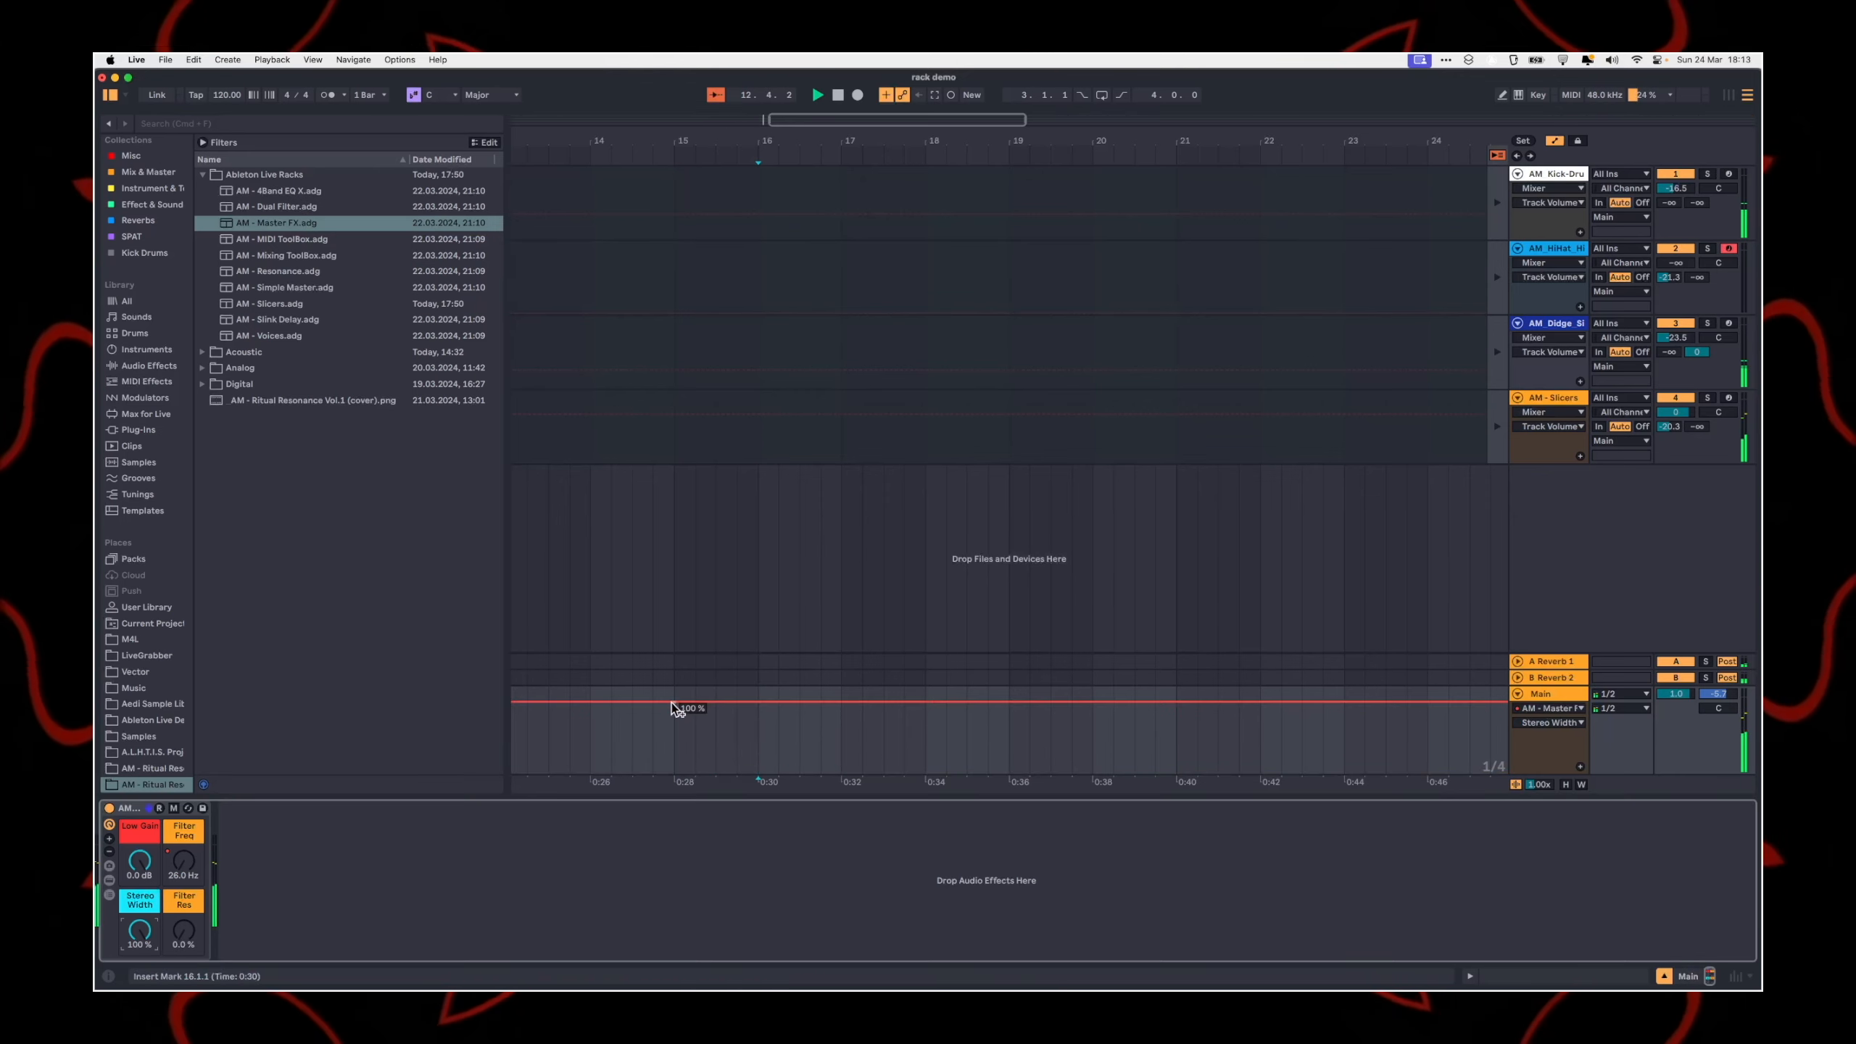
{"action": "left_click_drag", "start_coordinate": [840, 702], "coordinate": [841, 741]}
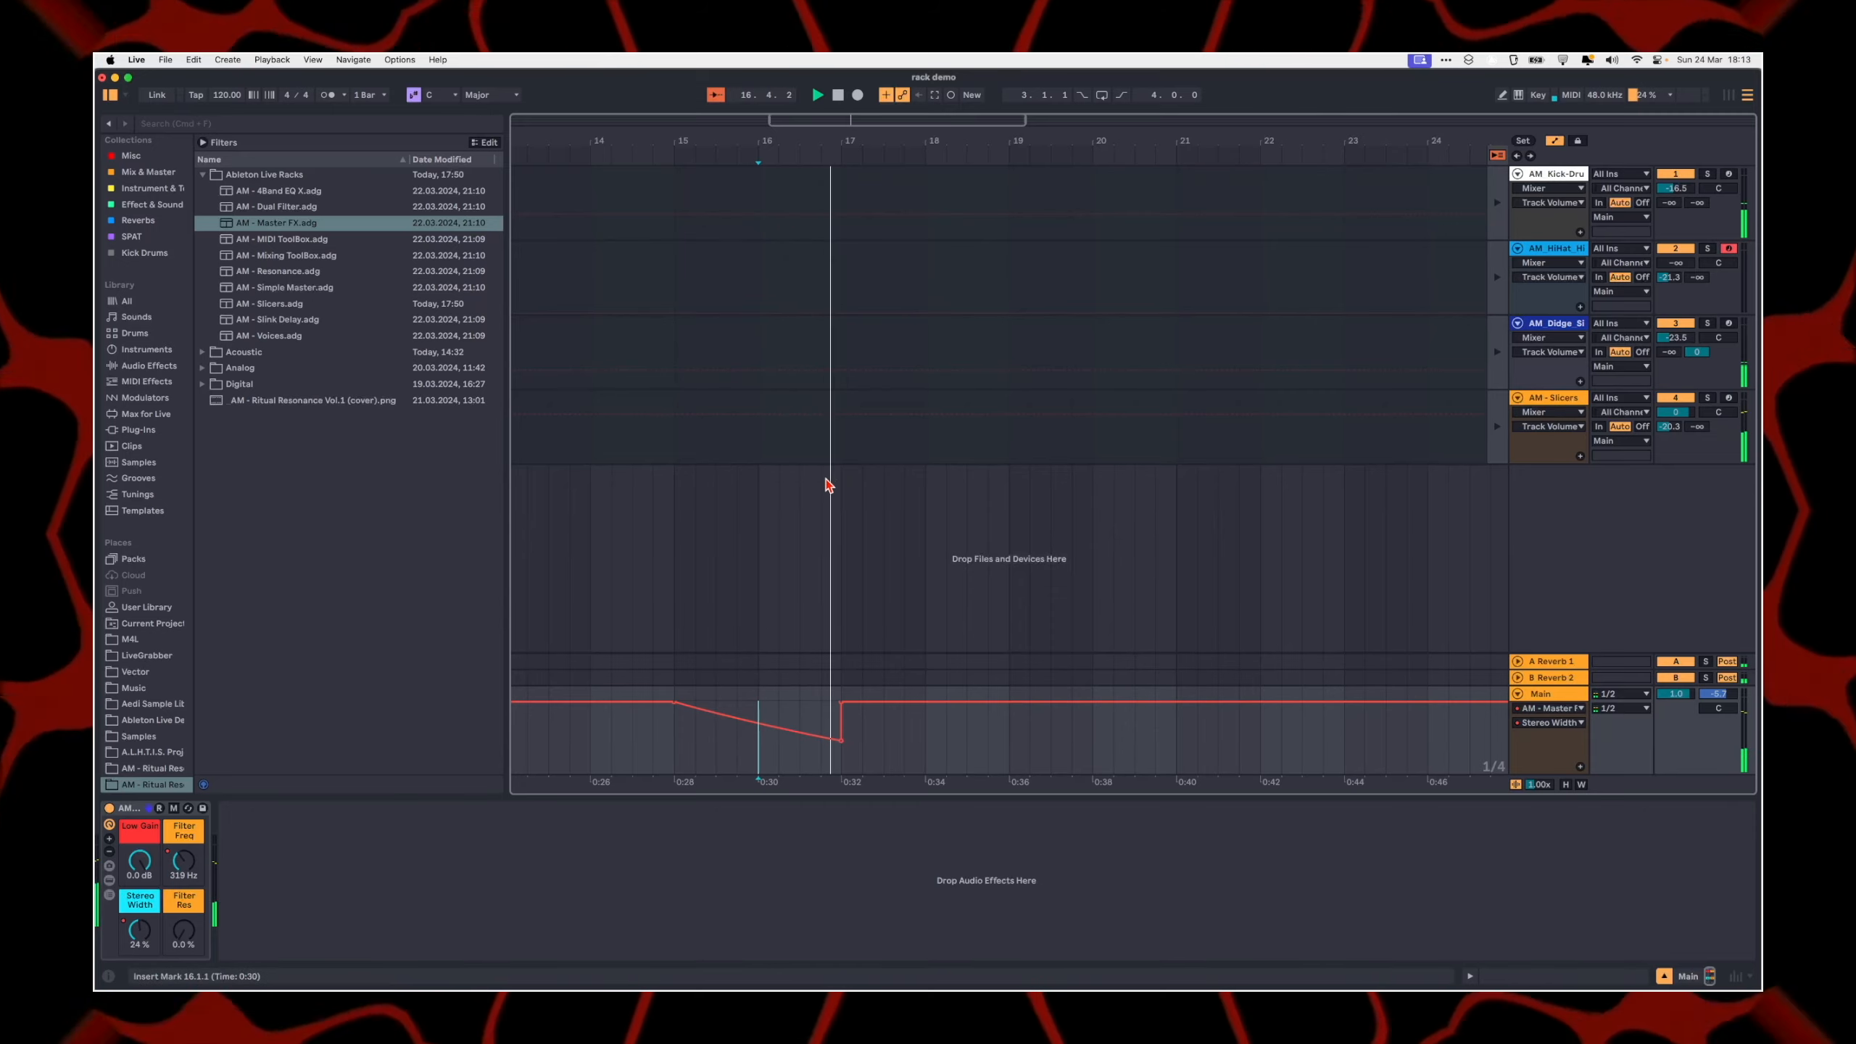
Step: Hide the automation lanes, turn off the Master FX rack and collapse it
{"action": "scroll", "coordinate": [1028, 593], "scroll_direction": "down", "scroll_amount": 5}
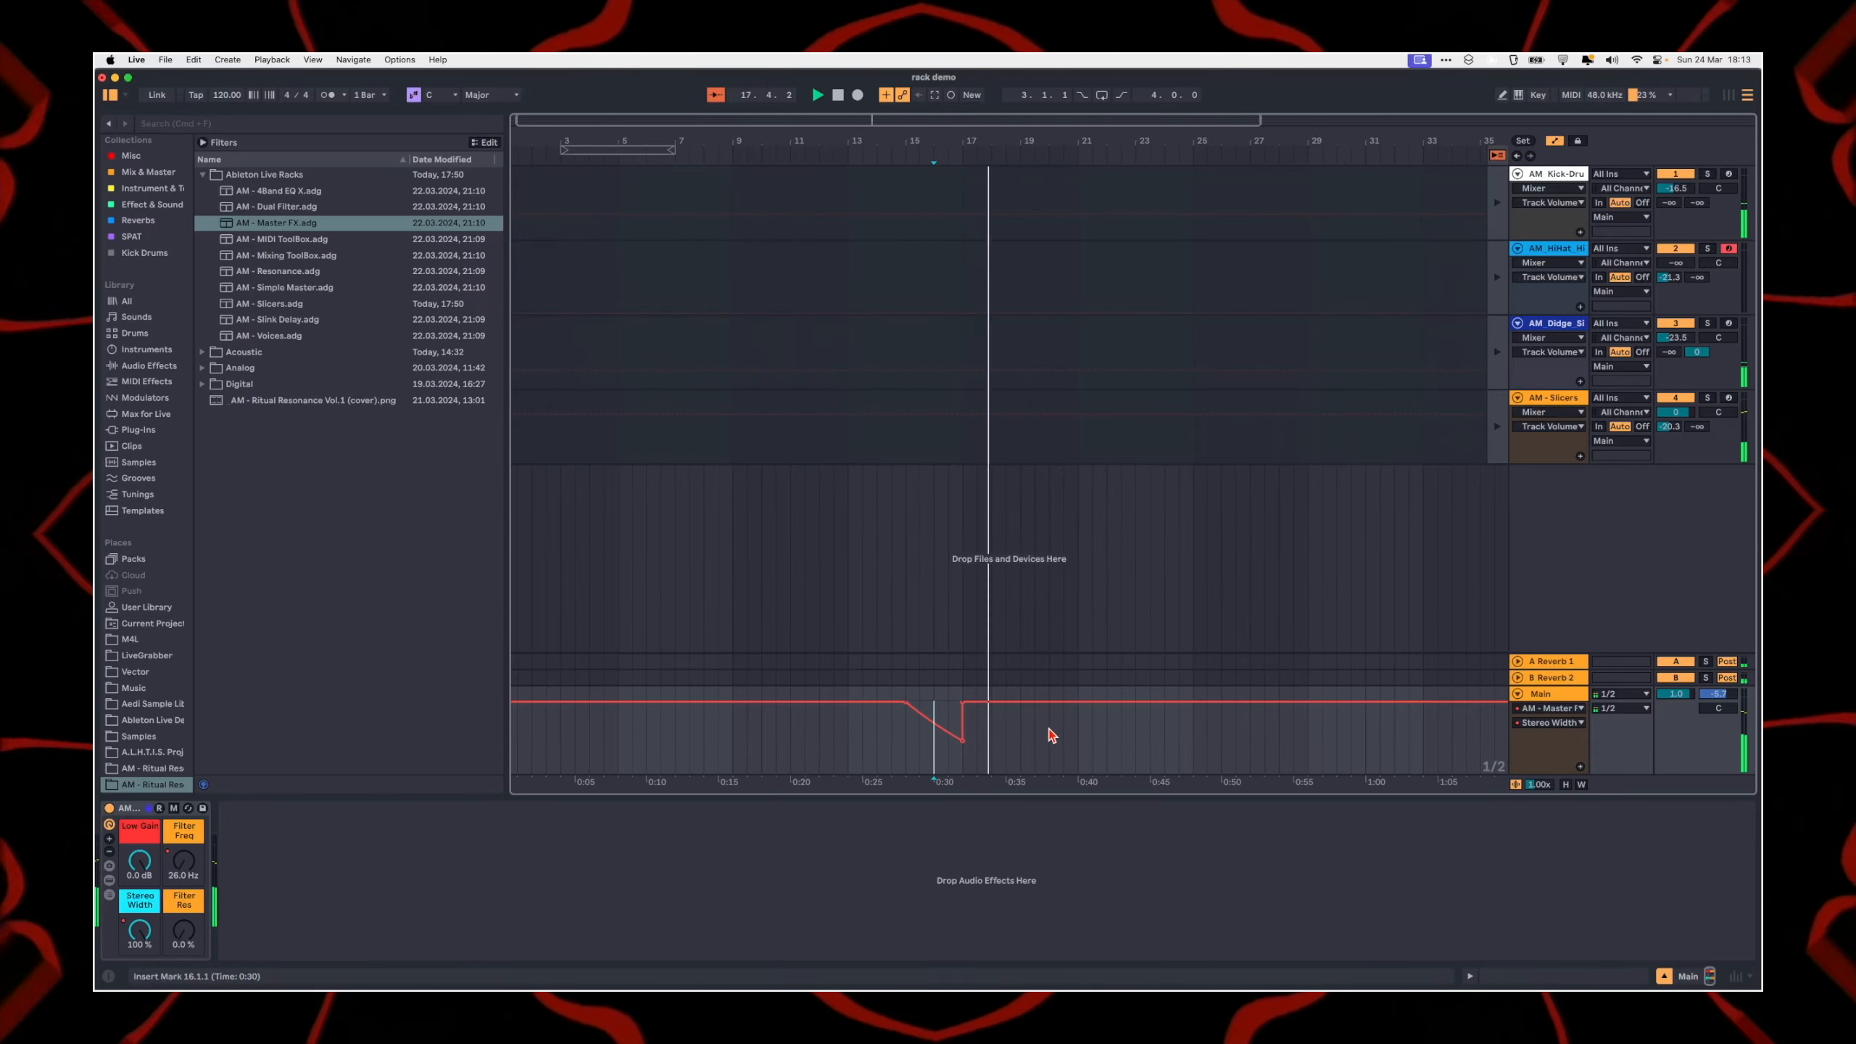
{"action": "key", "text": "a"}
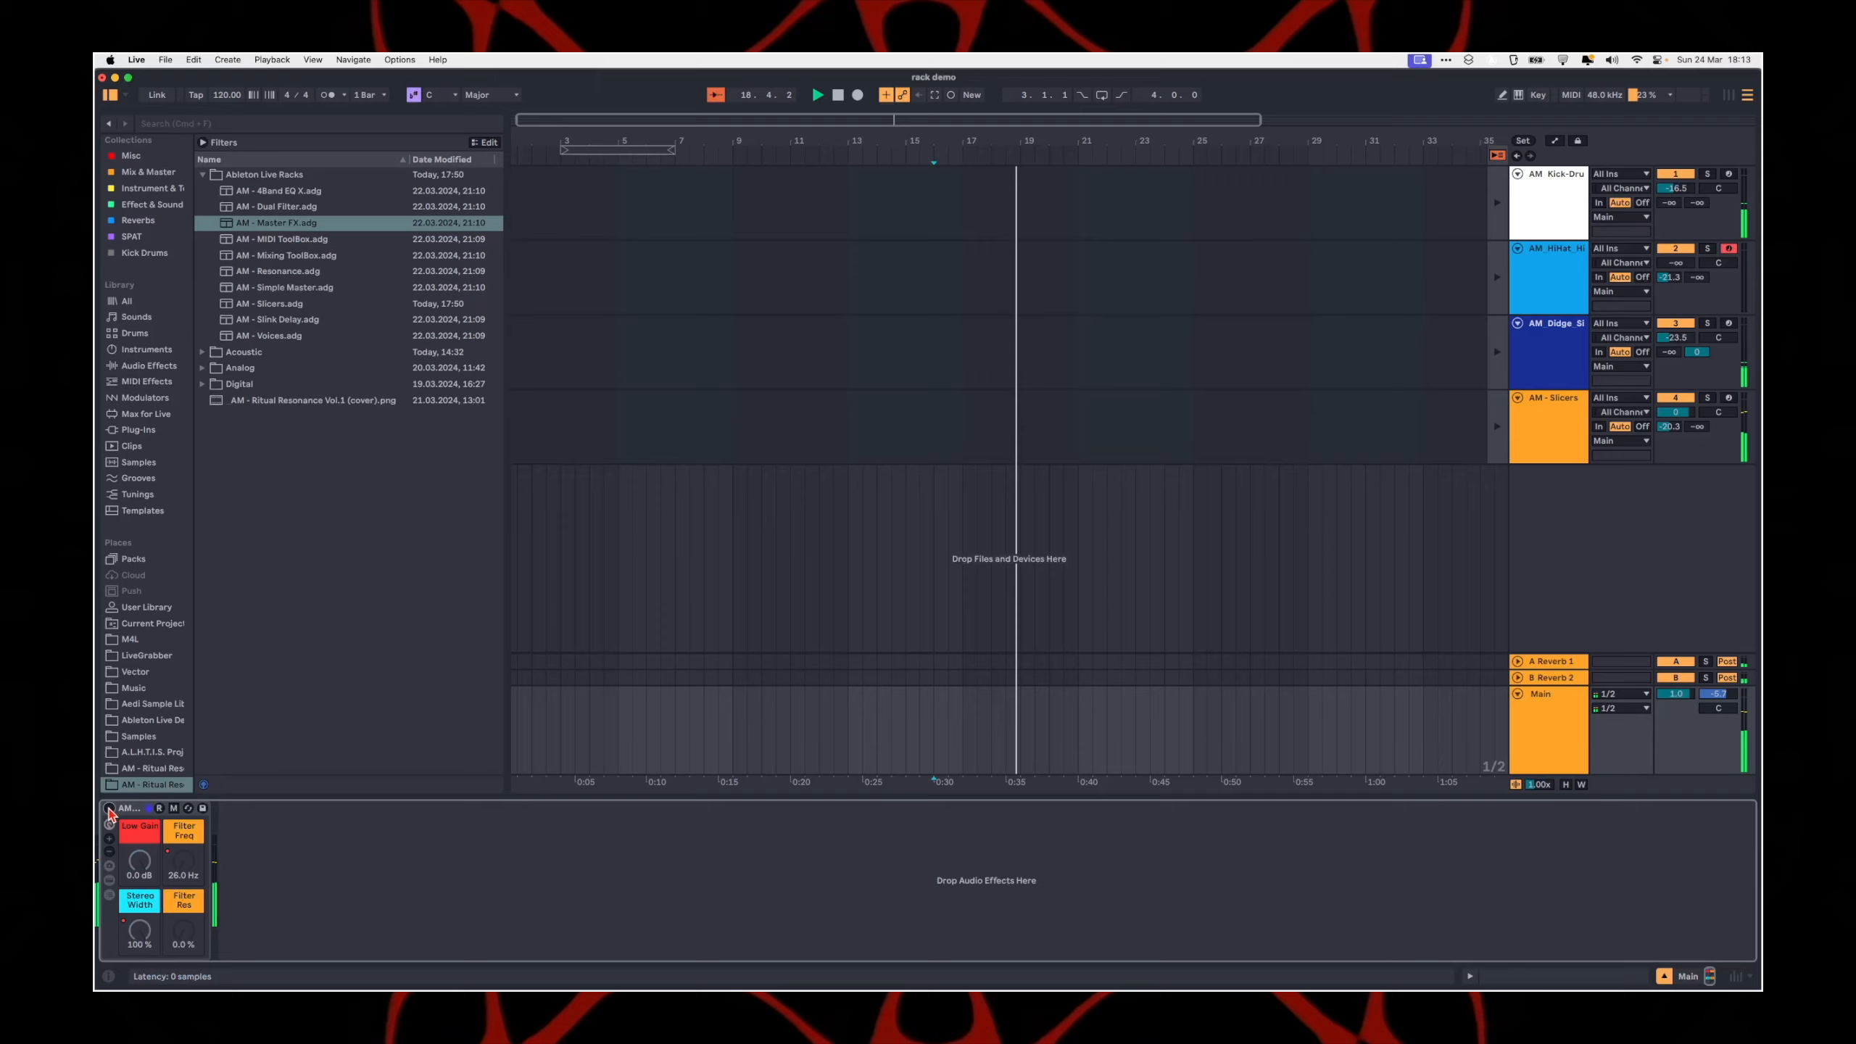
{"action": "double_click", "coordinate": [128, 808]}
{"action": "left_click", "coordinate": [128, 811]}
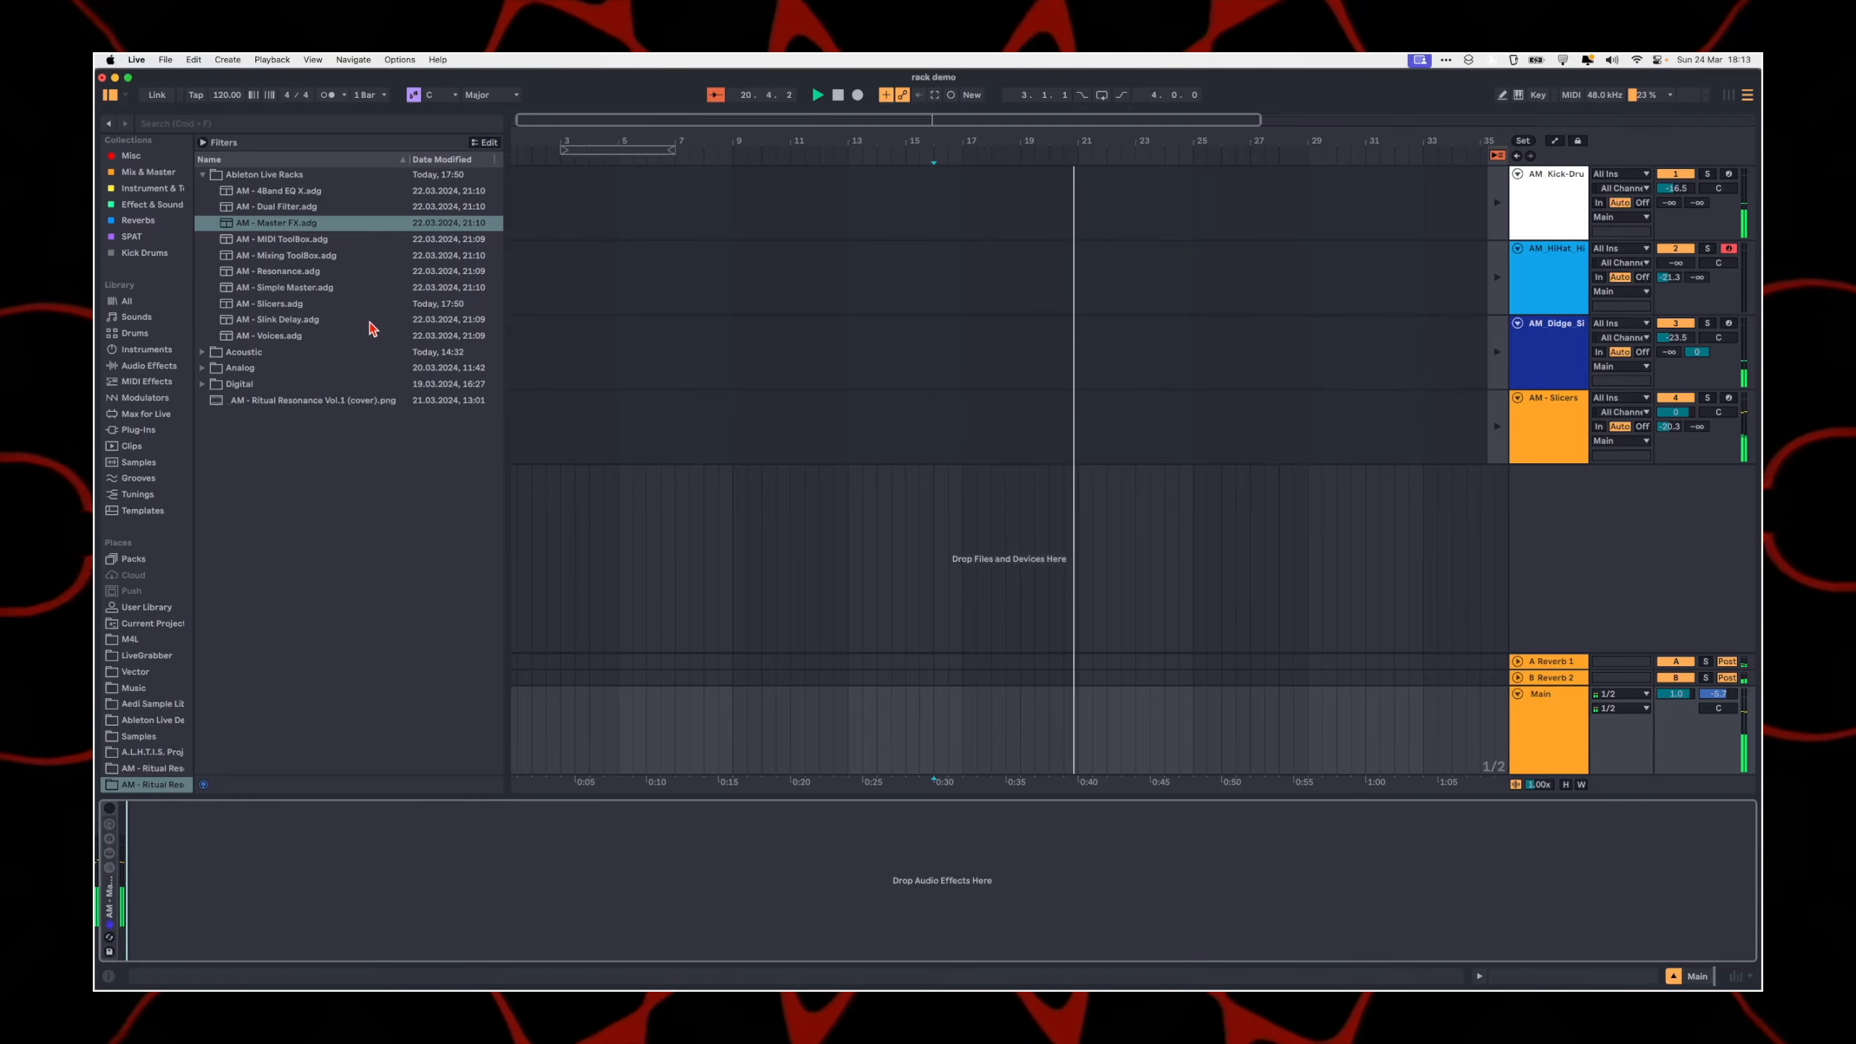
Step: Add the AM - Simple Master rack to the Main track after Master FX and show its devices
{"action": "left_click", "coordinate": [305, 240]}
{"action": "key", "text": "Down"}
{"action": "key", "text": "Down"}
{"action": "key", "text": "Down"}
{"action": "key", "text": "Down"}
{"action": "key", "text": "Down"}
{"action": "key", "text": "Down"}
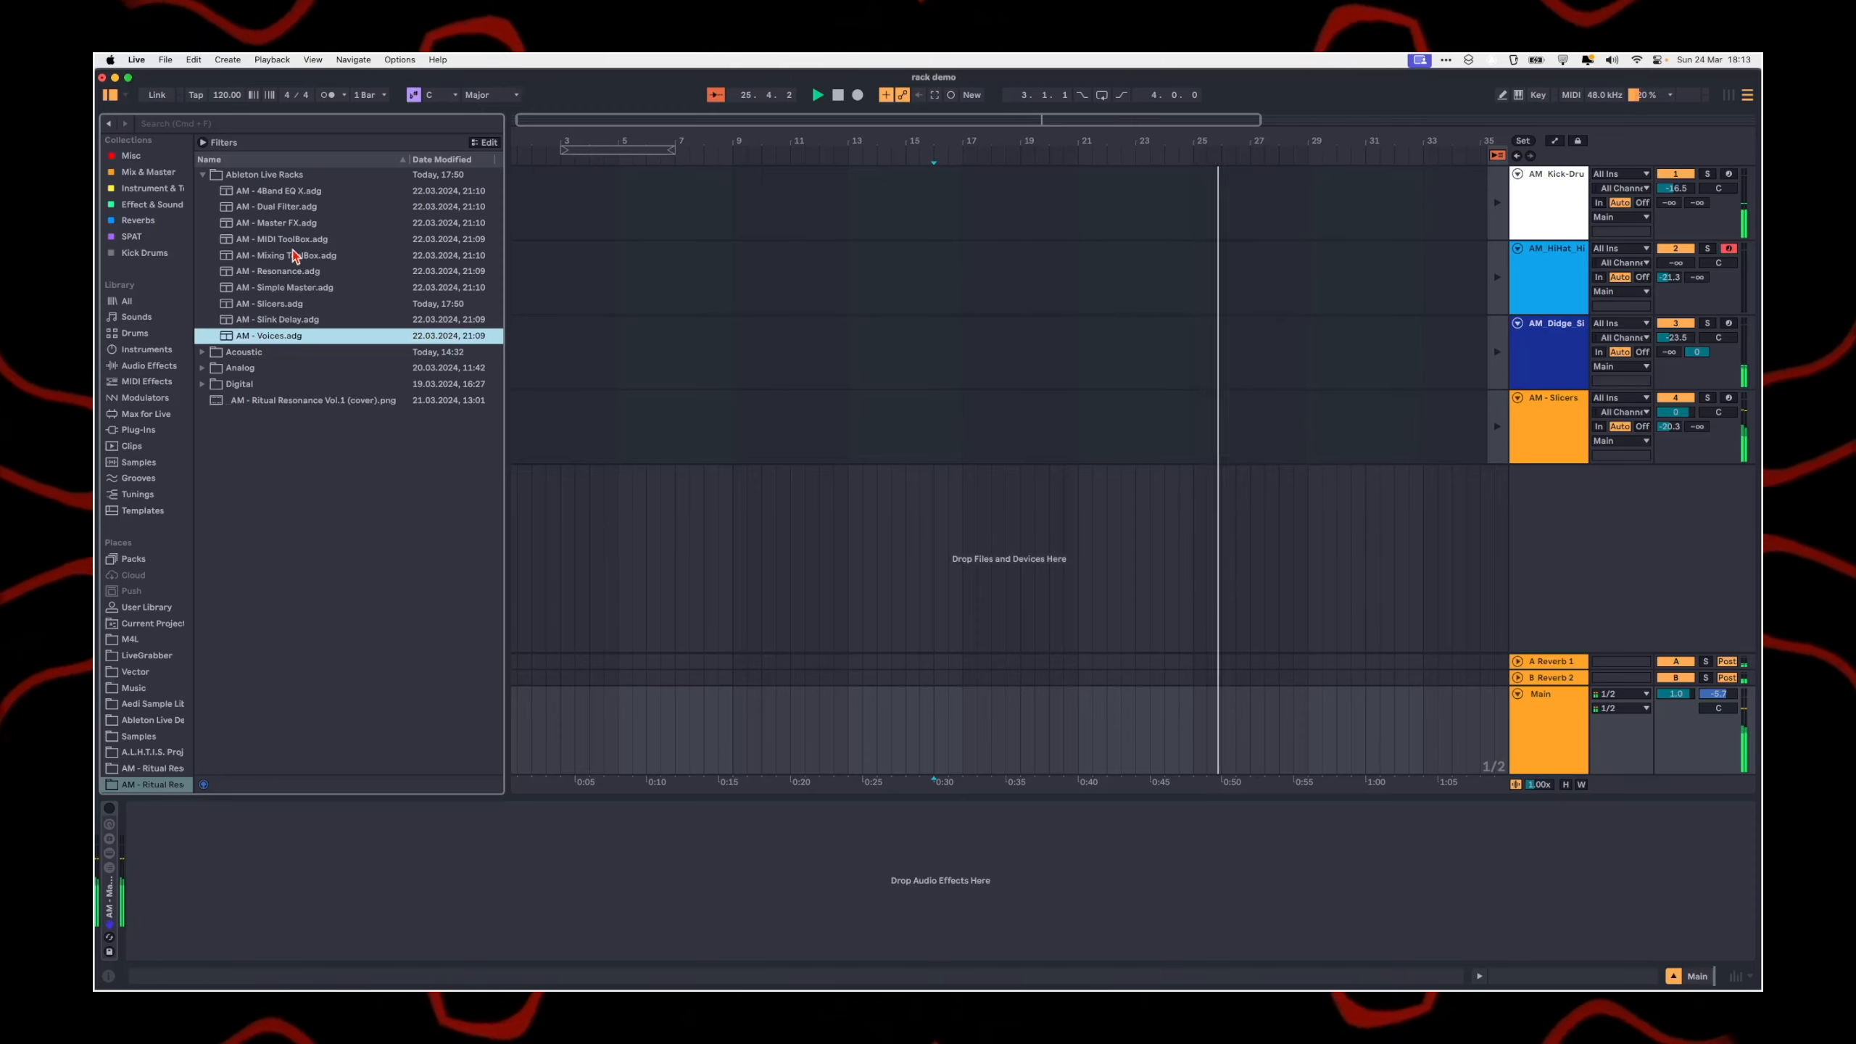
{"action": "left_click", "coordinate": [283, 287]}
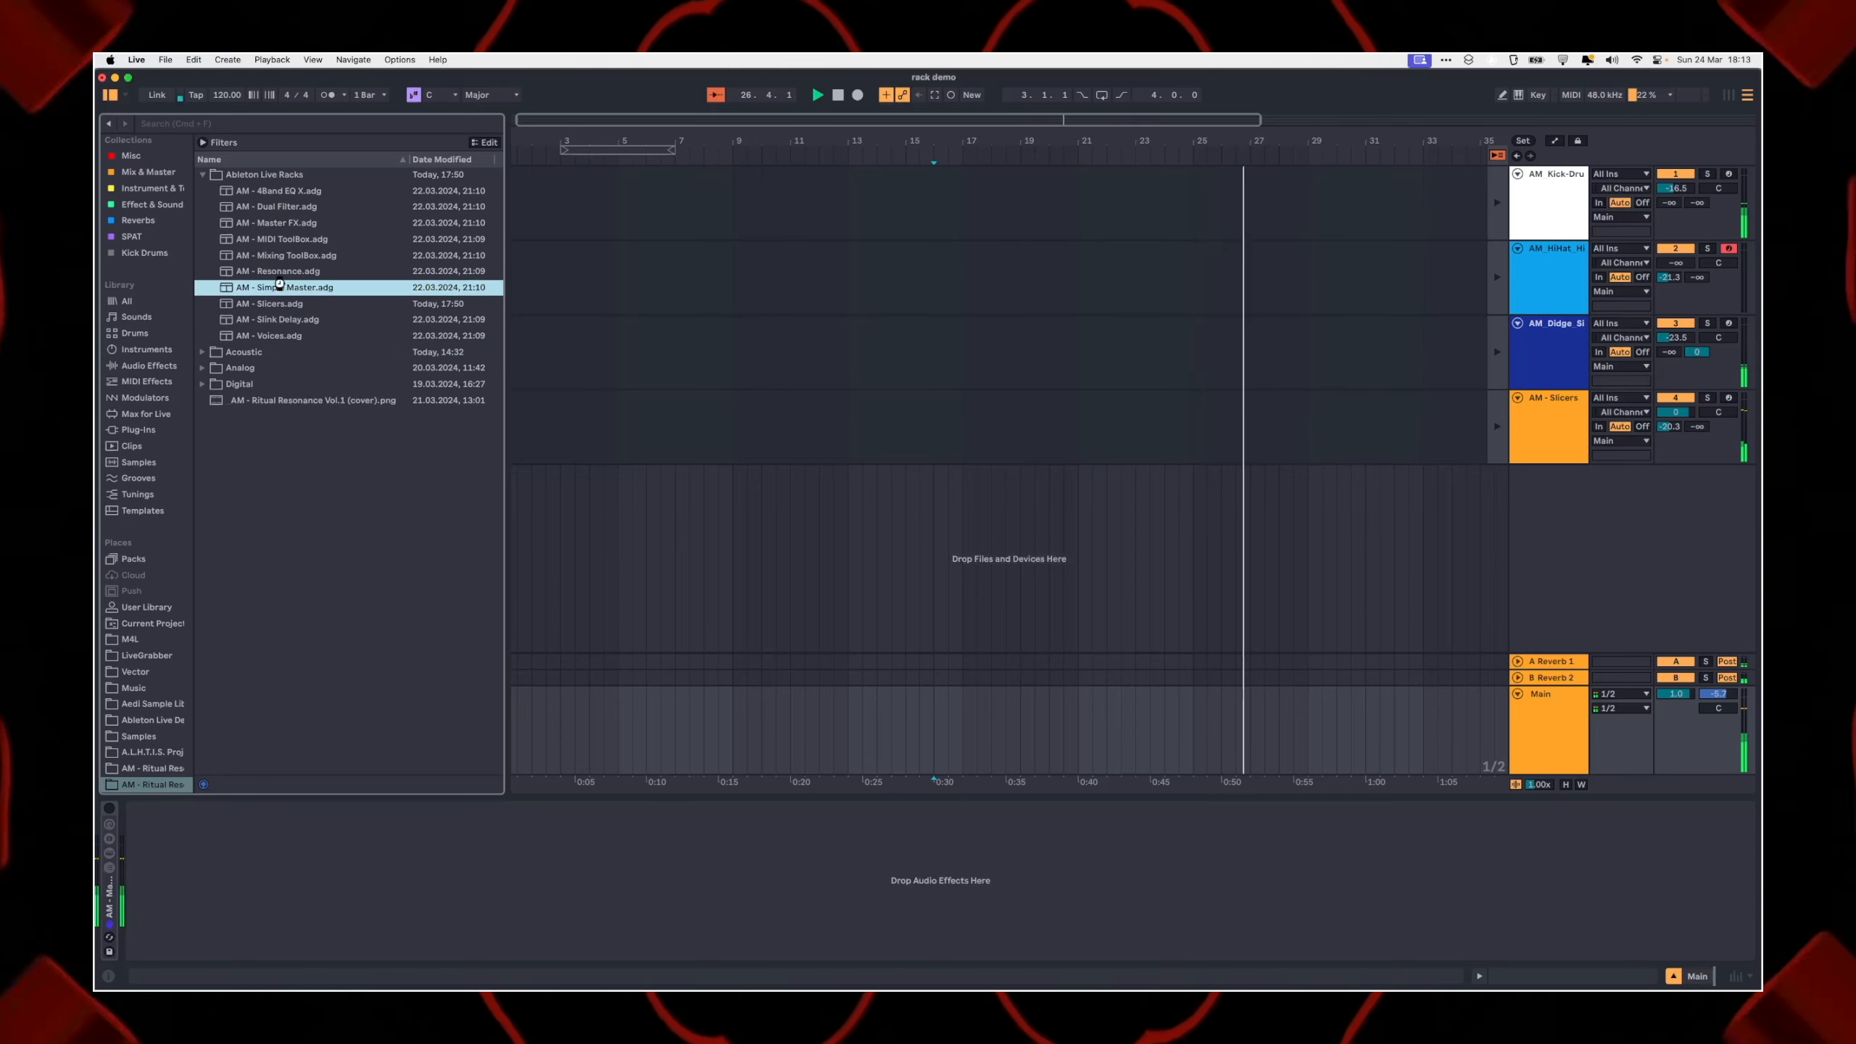
{"action": "left_click_drag", "start_coordinate": [1060, 674], "coordinate": [1059, 724]}
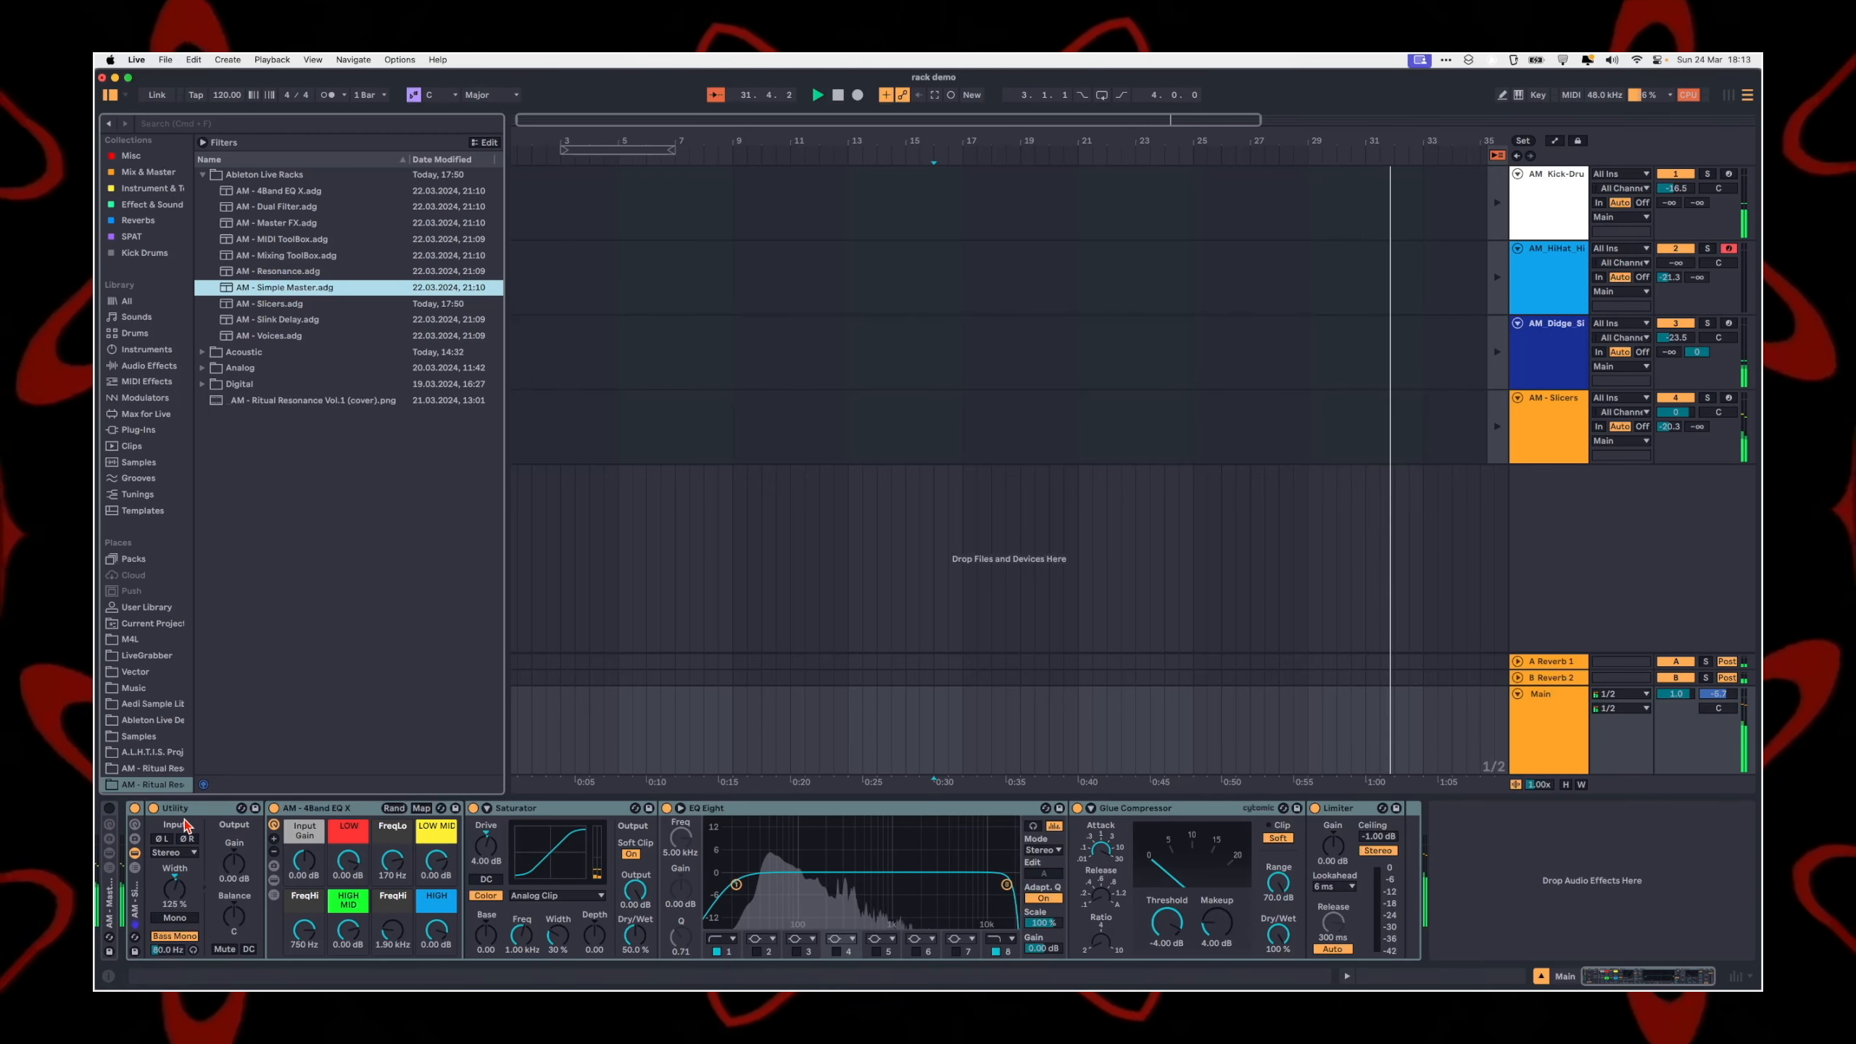
Step: Try a narrower Width in the Simple Master's Utility and set it back to 125 %
{"action": "left_click_drag", "start_coordinate": [175, 887], "coordinate": [176, 944]}
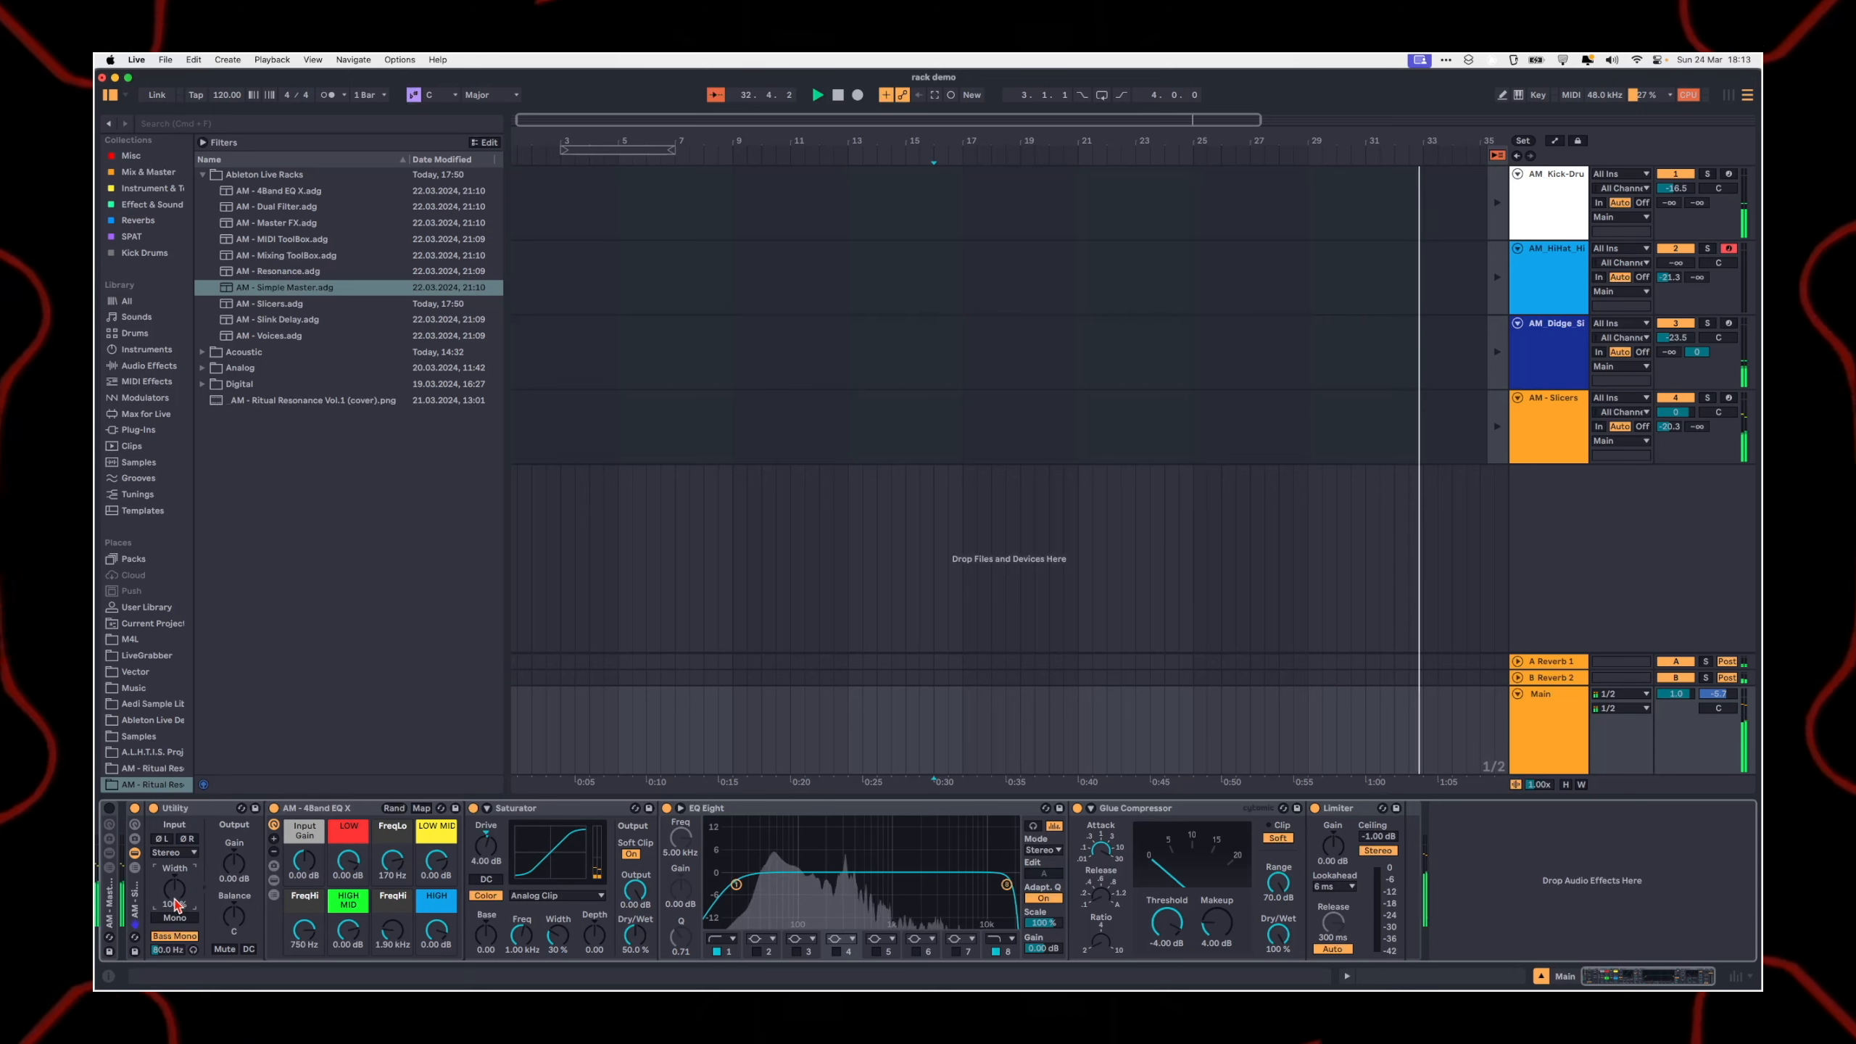
{"action": "type", "text": "125"}
{"action": "key", "text": "Return"}
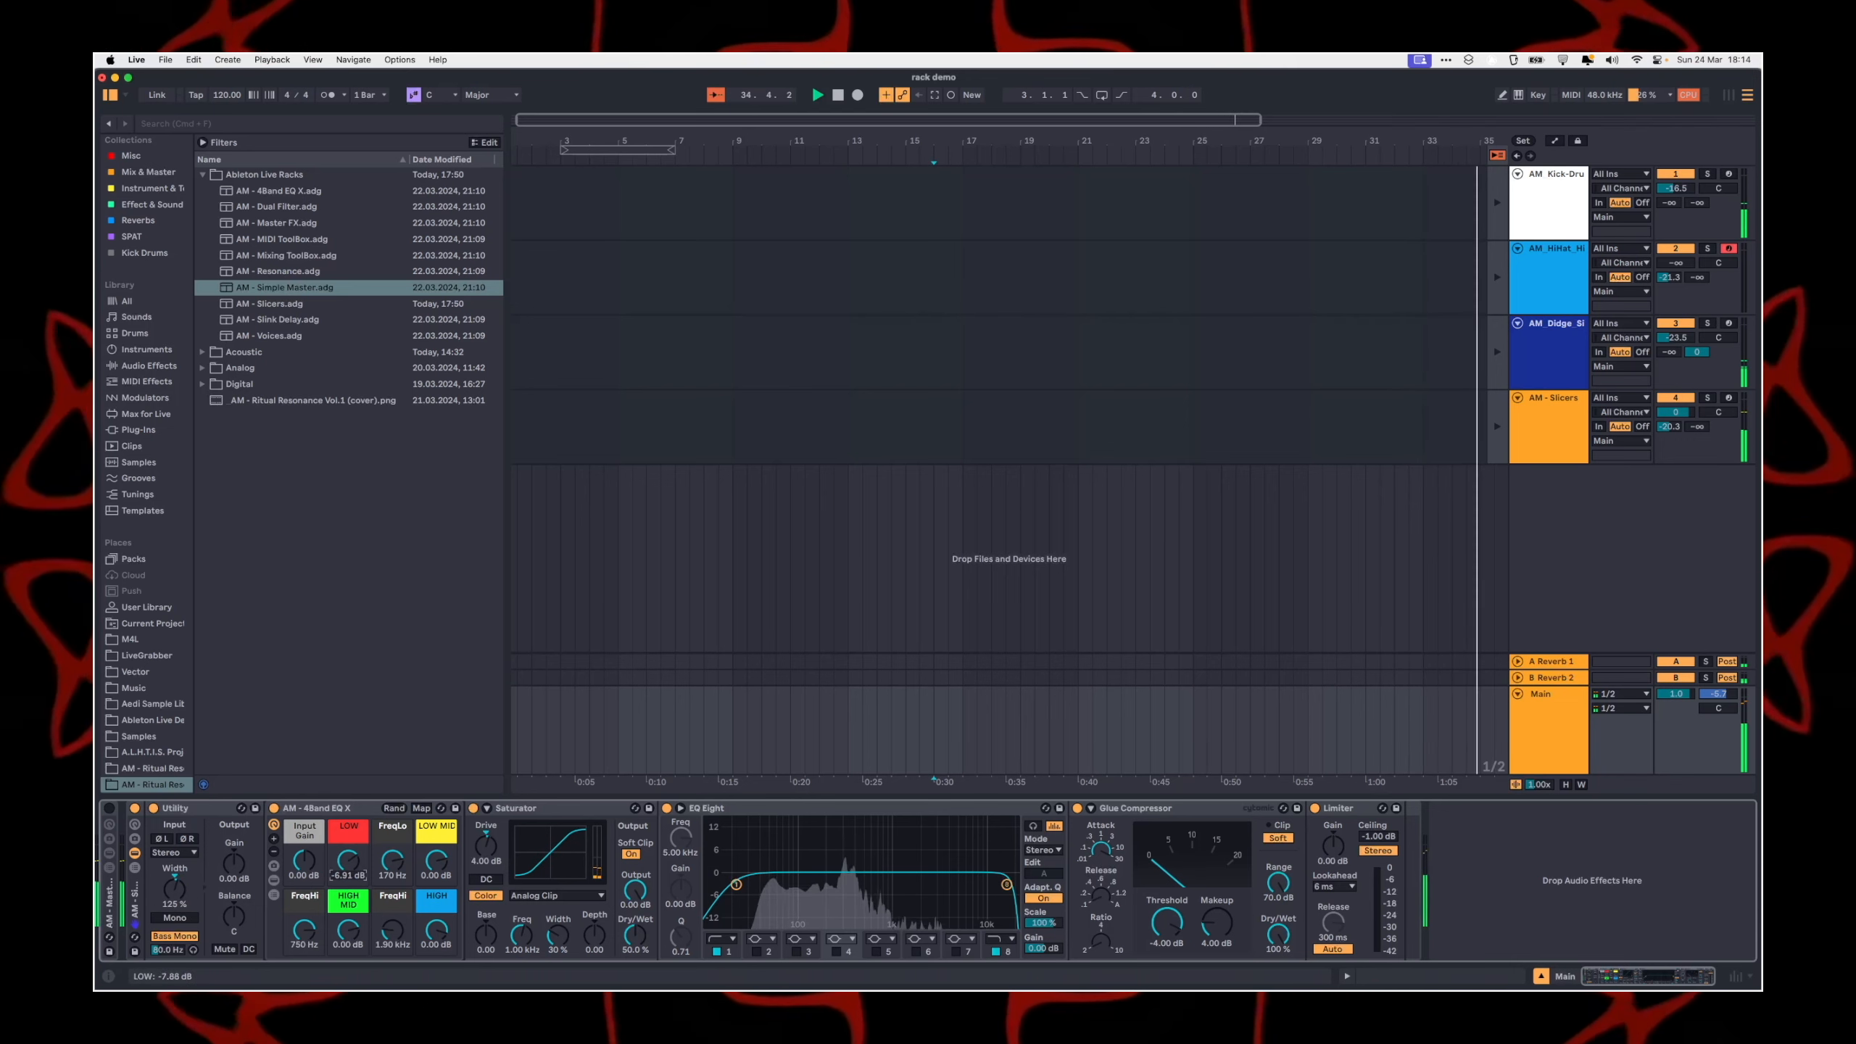
Step: Set the Simple Master's 4Band EQ X to LOW 3.42 dB, LOW MID -6.48 dB, HIGH MID 4.38 dB and HIGH 5.03 dB
{"action": "left_click_drag", "start_coordinate": [443, 874], "coordinate": [349, 950]}
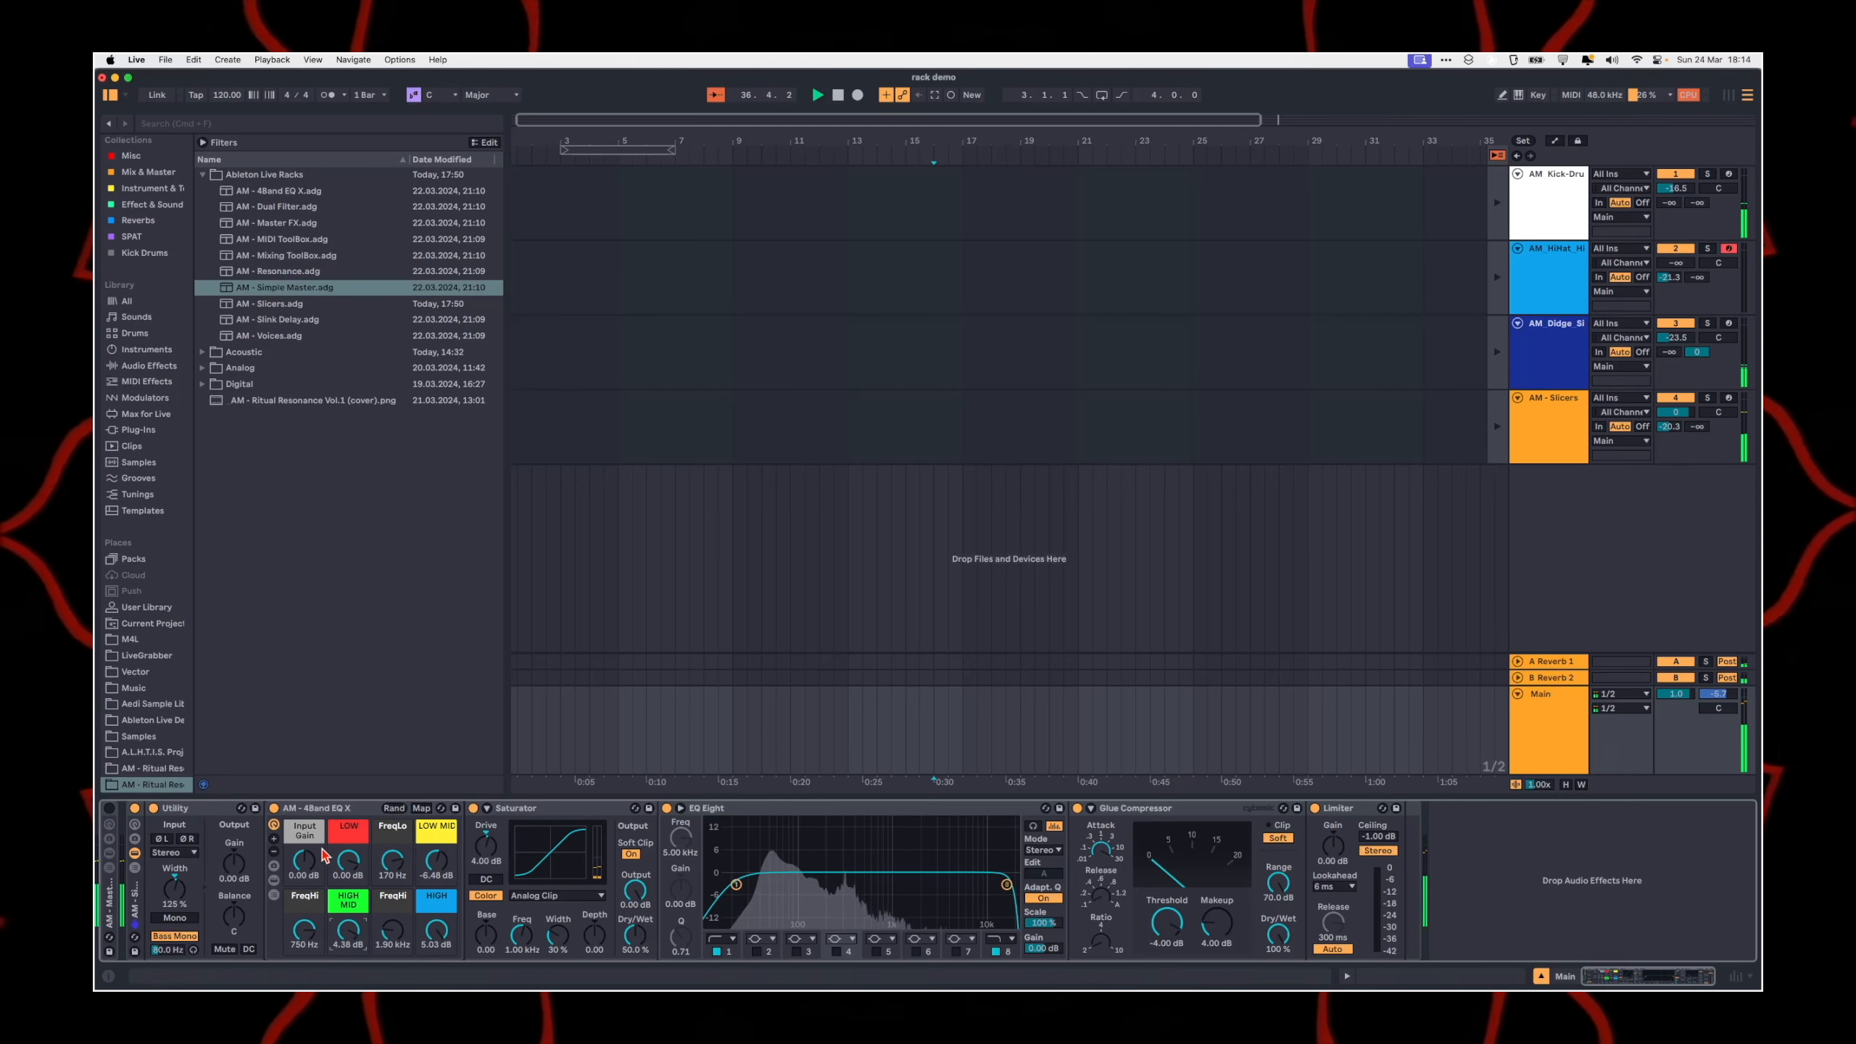
{"action": "left_click_drag", "start_coordinate": [349, 862], "coordinate": [348, 849]}
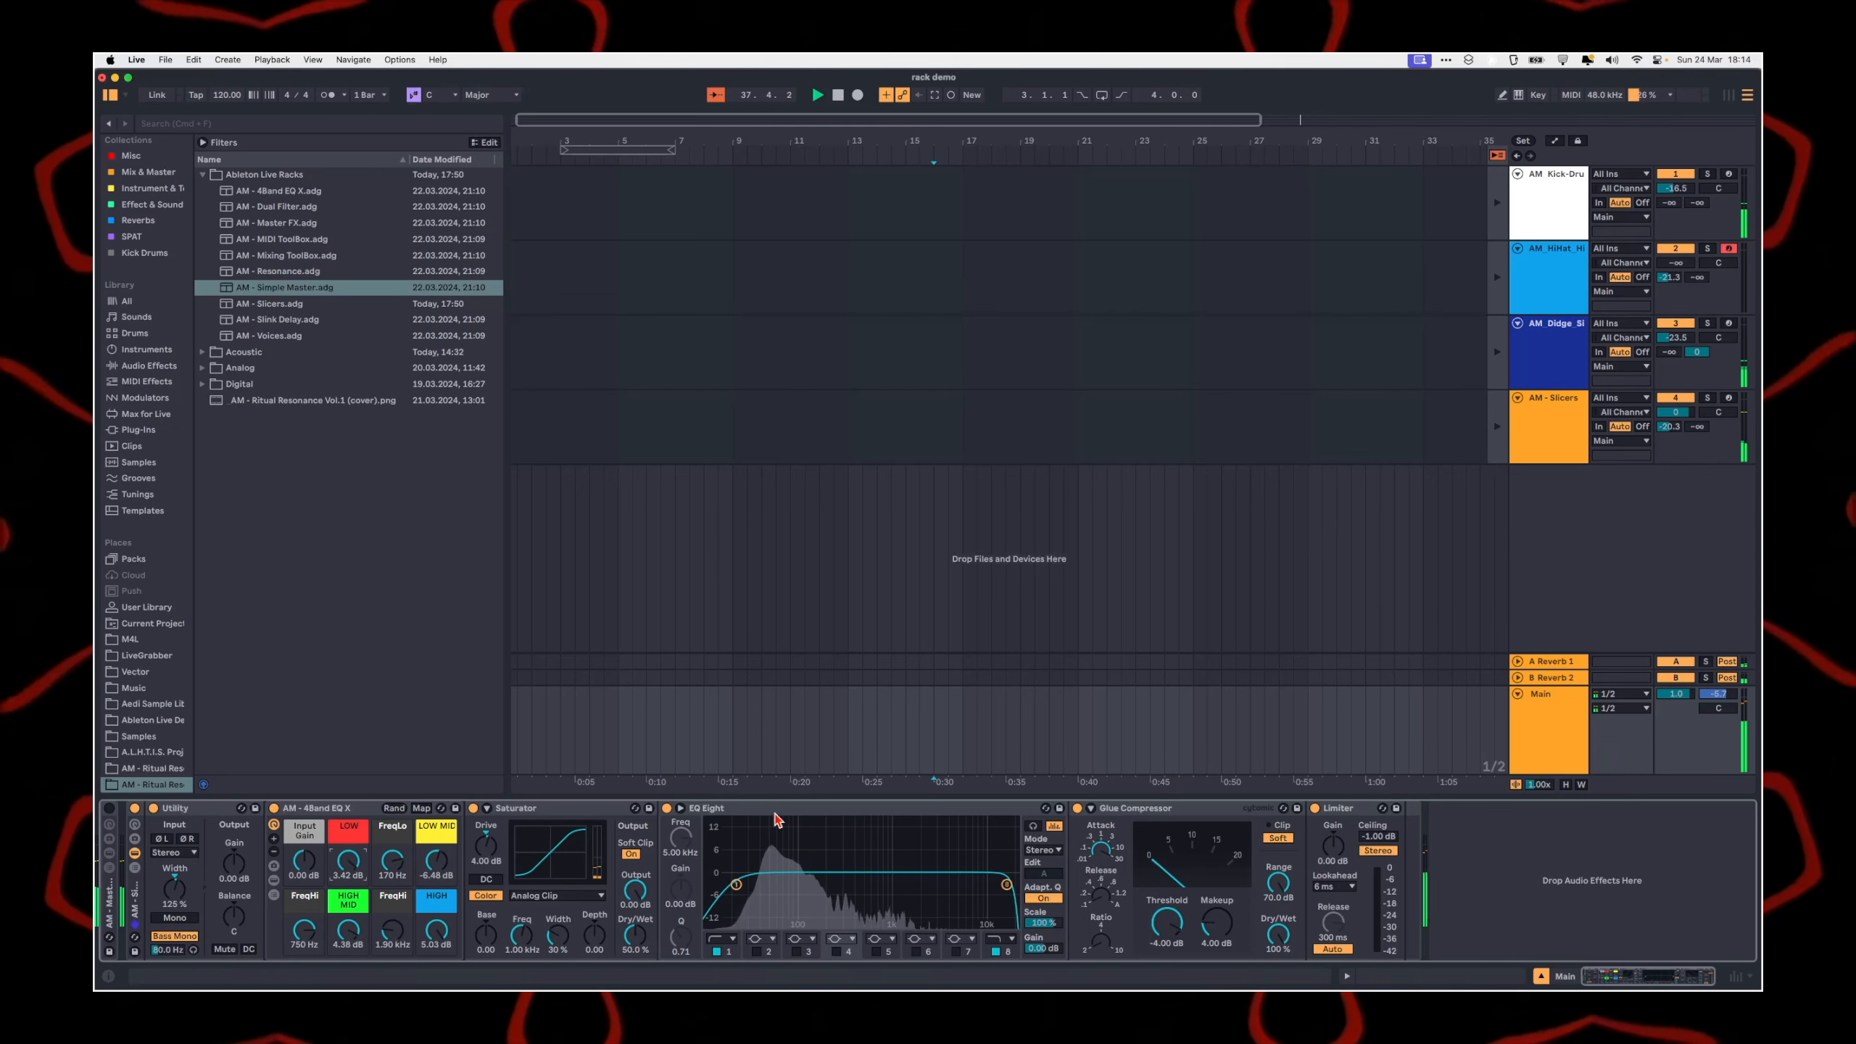
Step: Enable EQ Eight band 3 at 194 Hz, Gain -1.81 dB, Q 0.96, and band 4 at 1.90 kHz, Gain 2.11 dB
{"action": "left_click", "coordinate": [796, 952]}
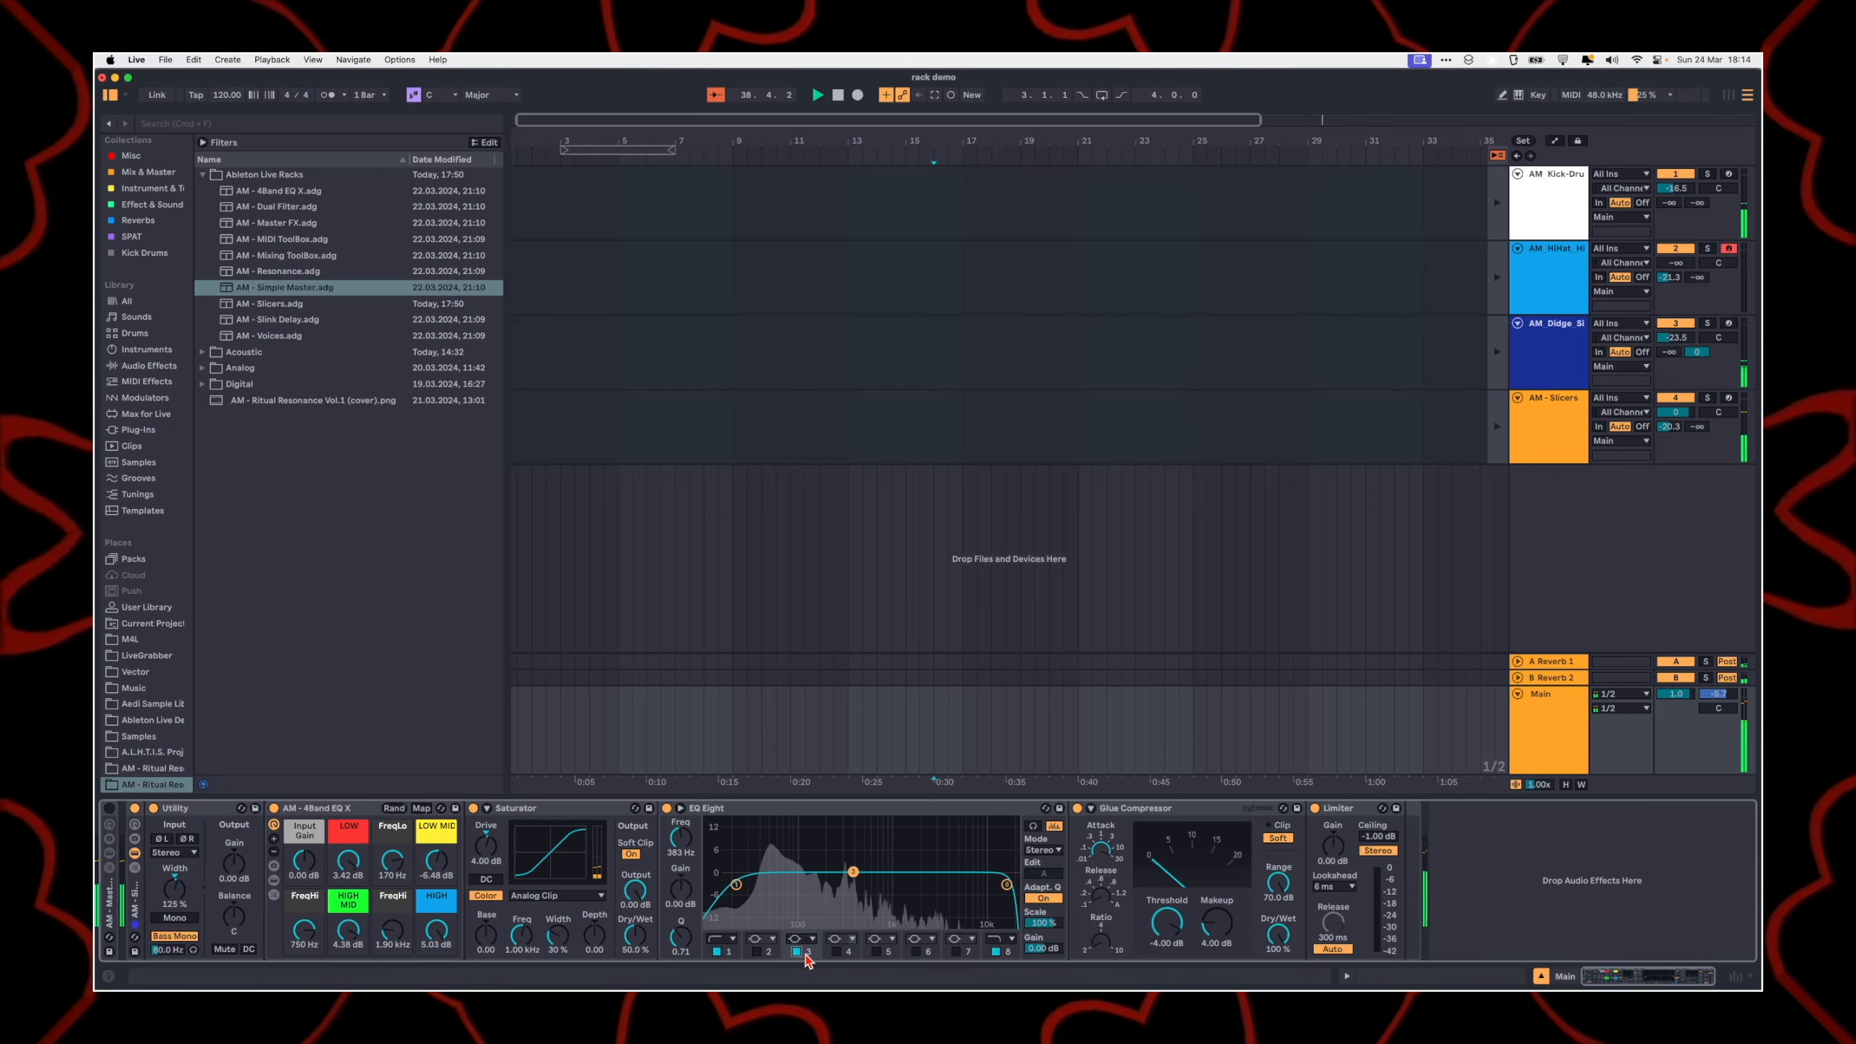
{"action": "left_click_drag", "start_coordinate": [851, 874], "coordinate": [826, 887]}
{"action": "left_click_drag", "start_coordinate": [680, 941], "coordinate": [680, 932]}
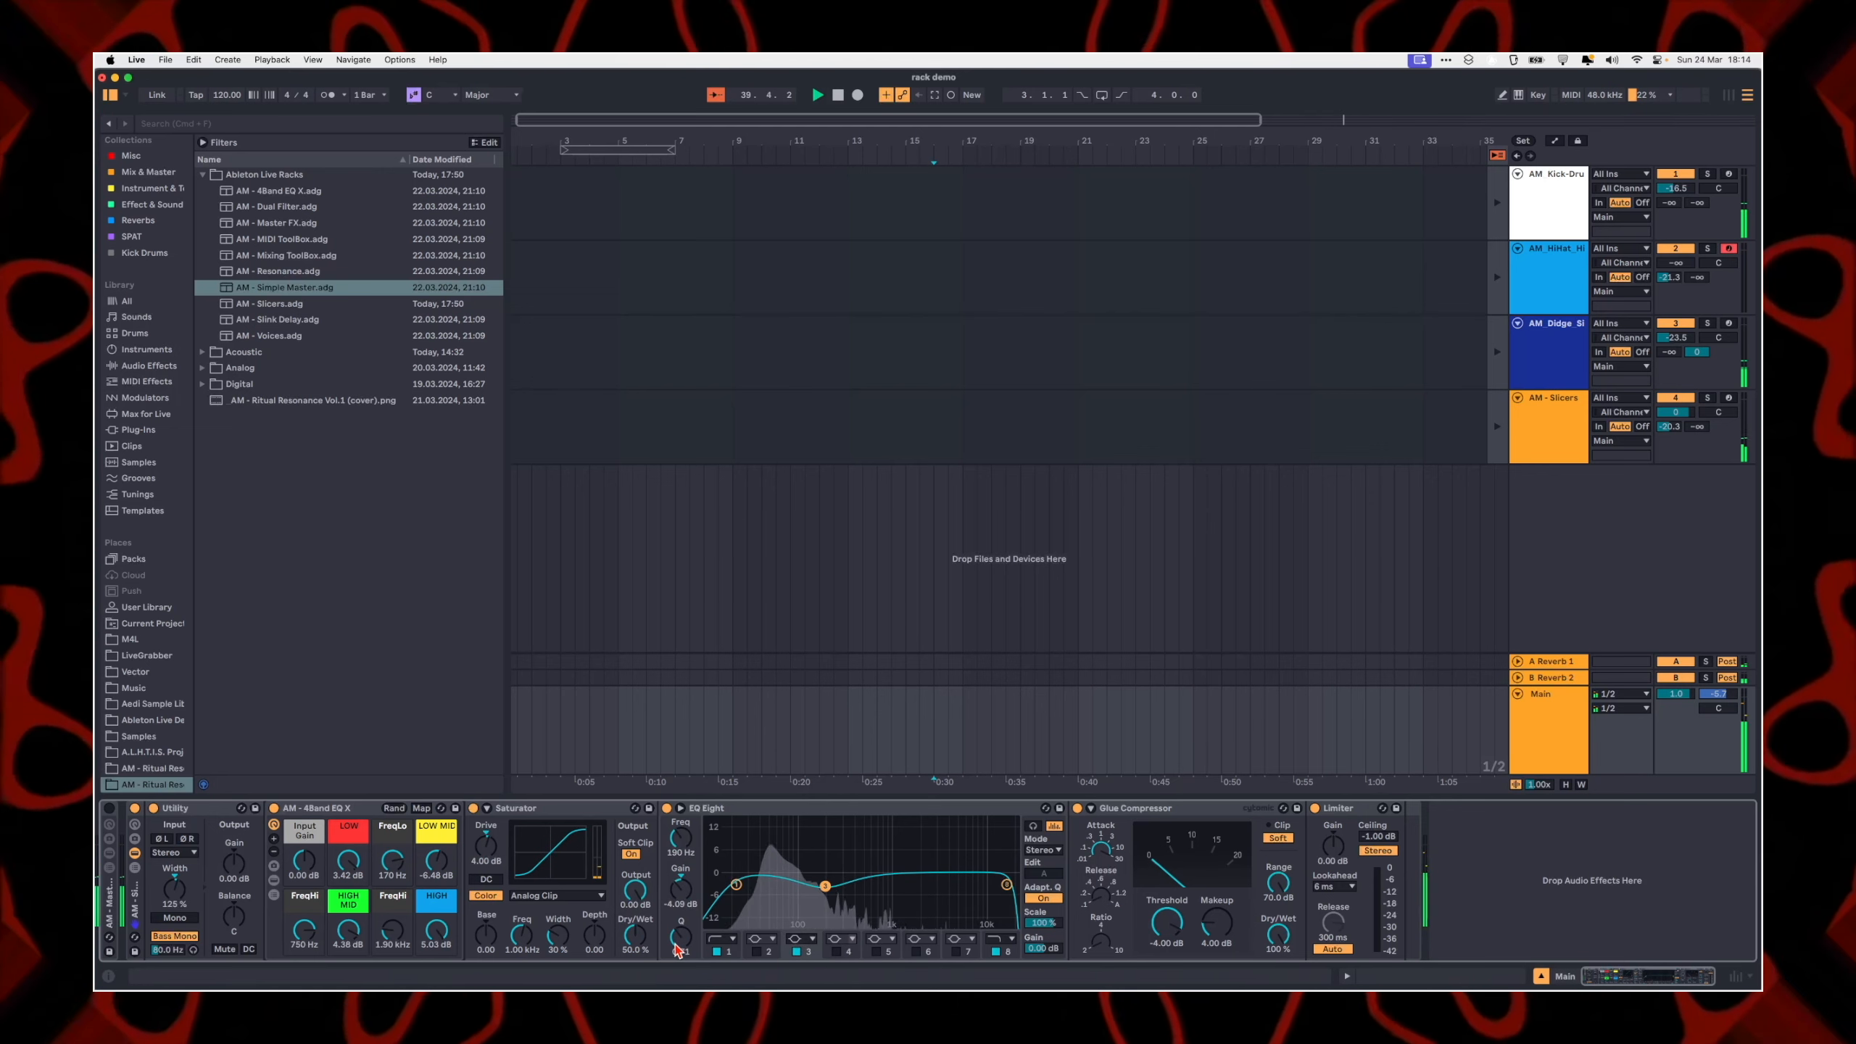
{"action": "left_click_drag", "start_coordinate": [826, 888], "coordinate": [828, 881]}
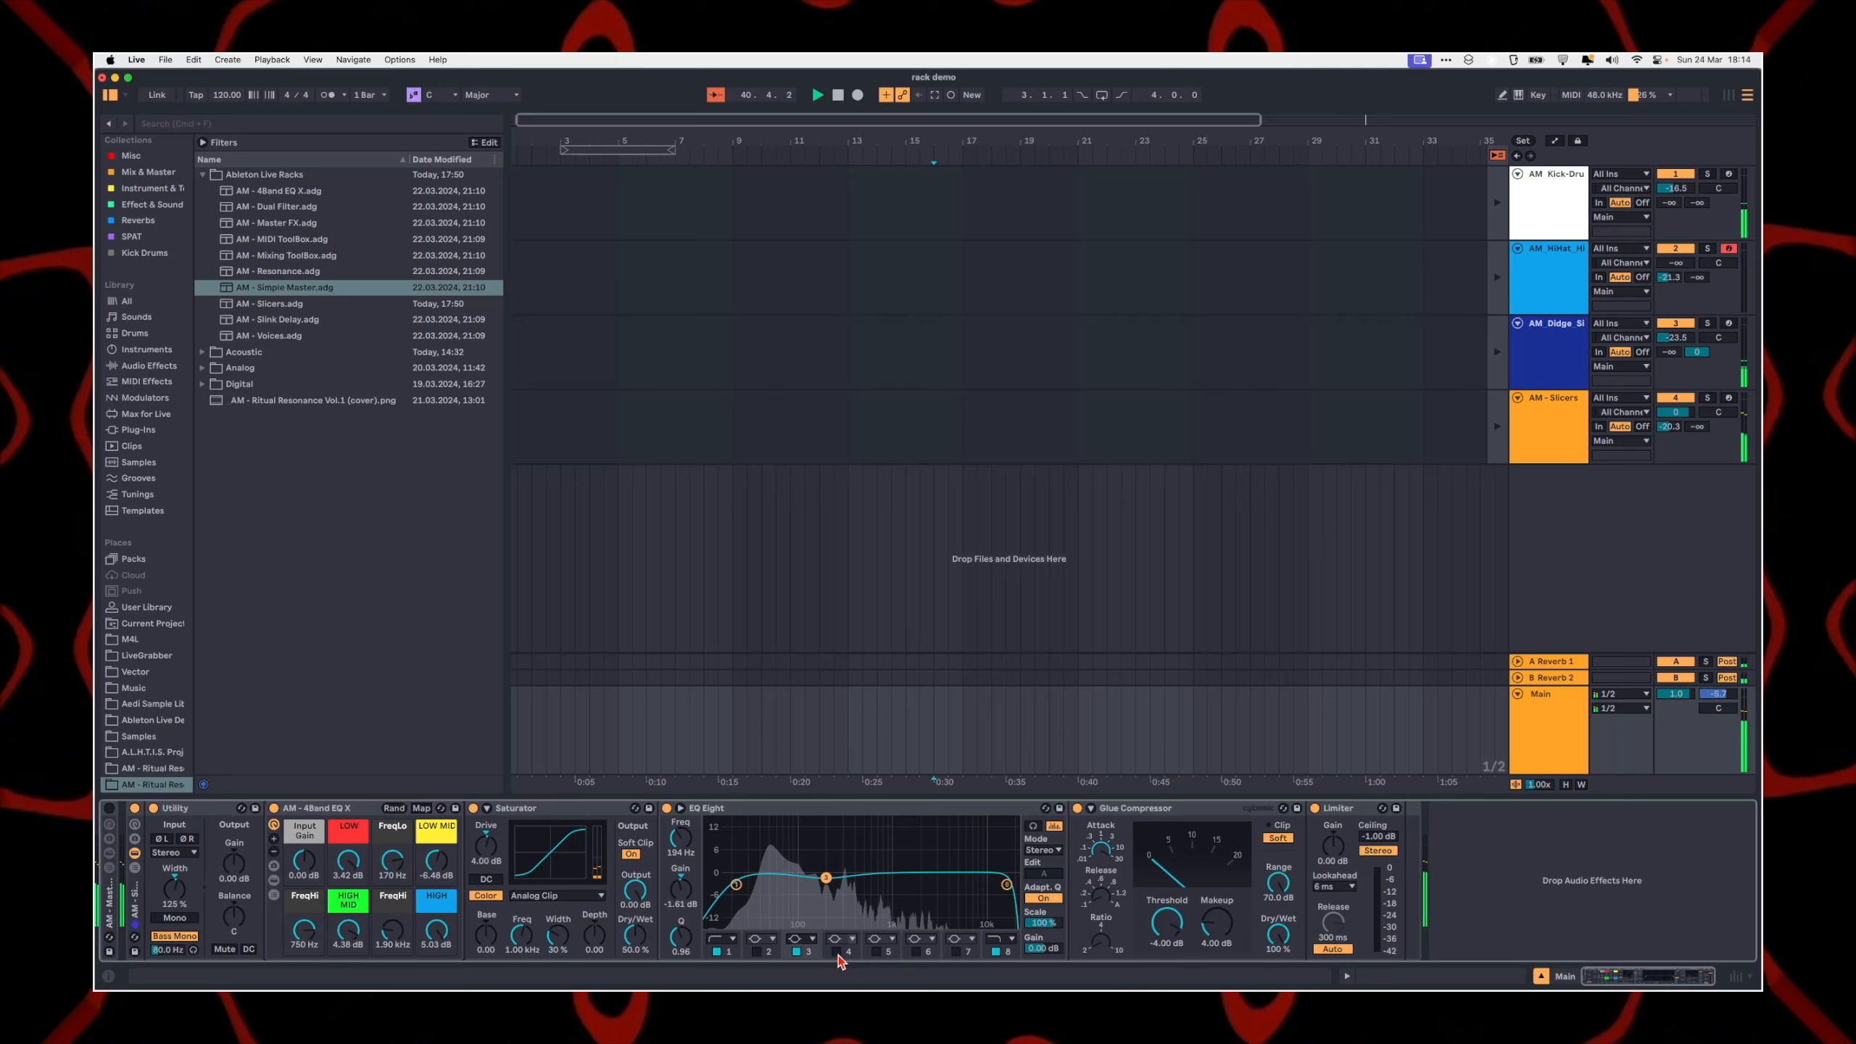
{"action": "left_click_drag", "start_coordinate": [956, 872], "coordinate": [908, 865]}
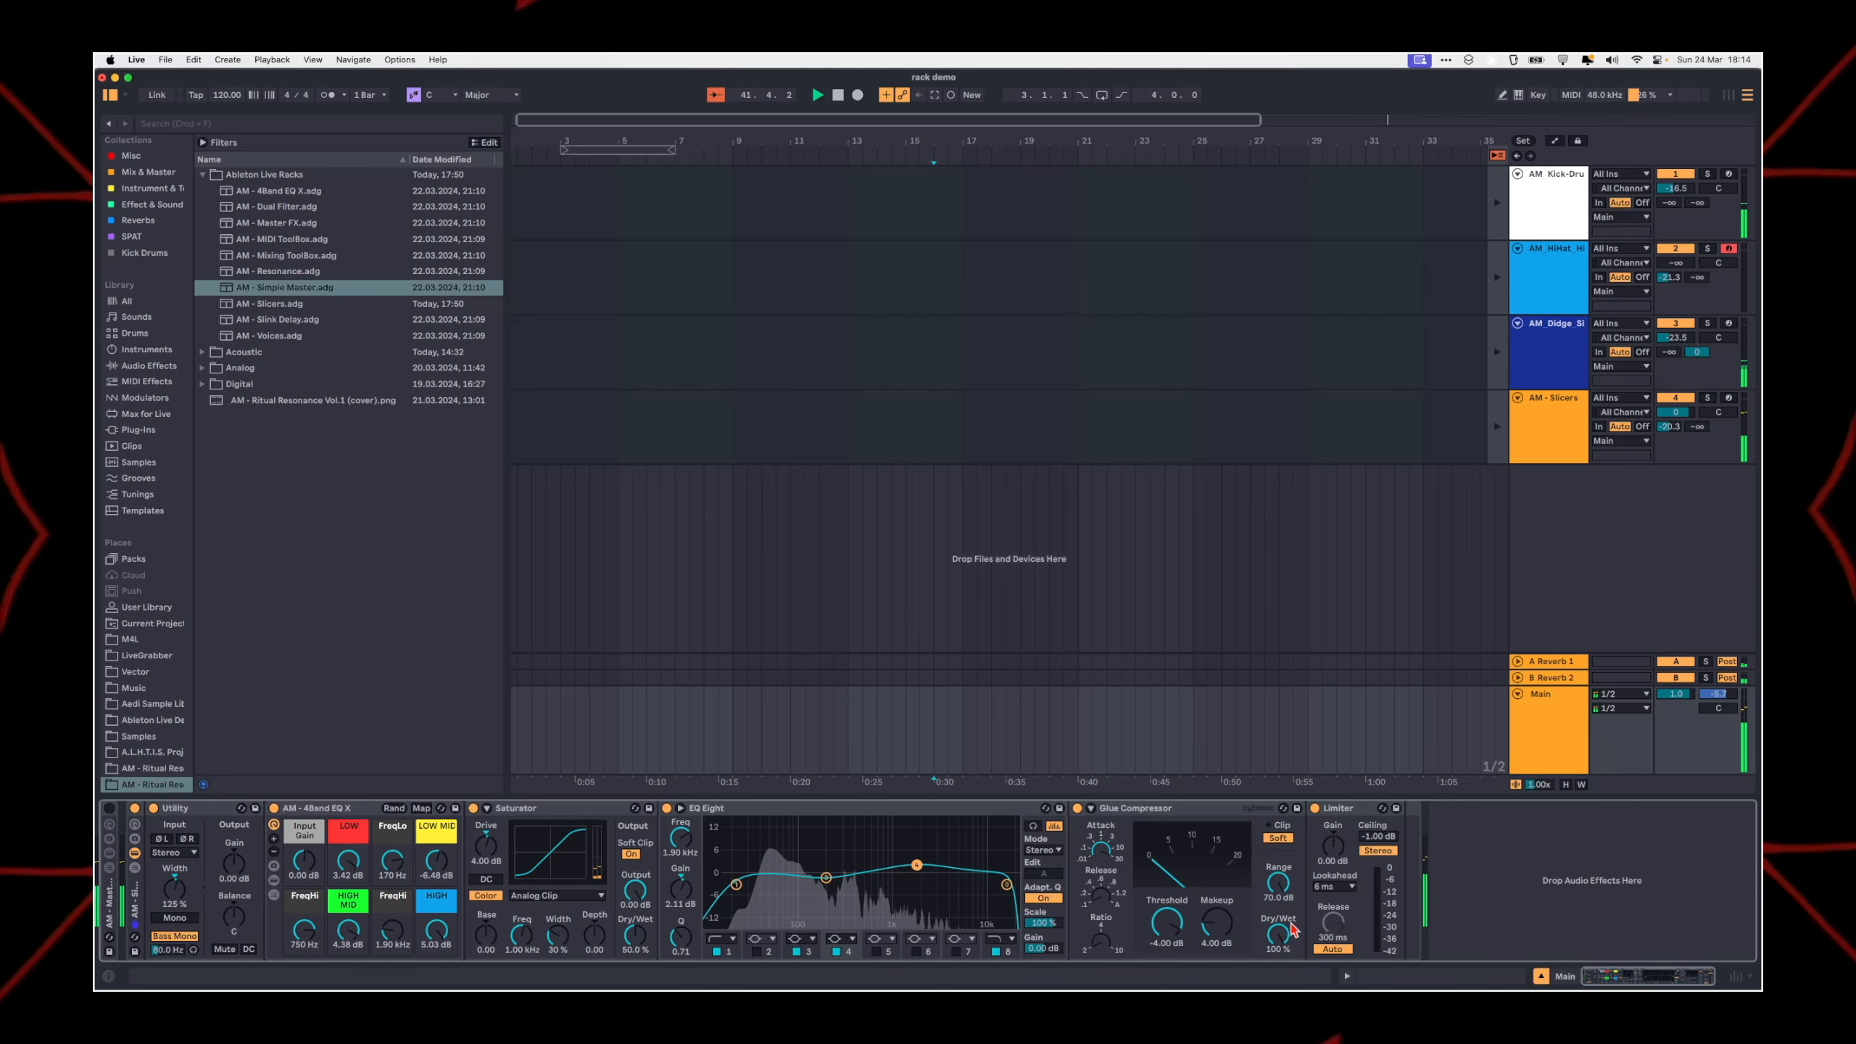
Step: Set the Glue Compressor's Threshold to -4.13 dB and Makeup to 3.17 dB, and set the folded Main track's volume to 0 dB
{"action": "left_click_drag", "start_coordinate": [1188, 941], "coordinate": [1207, 950]}
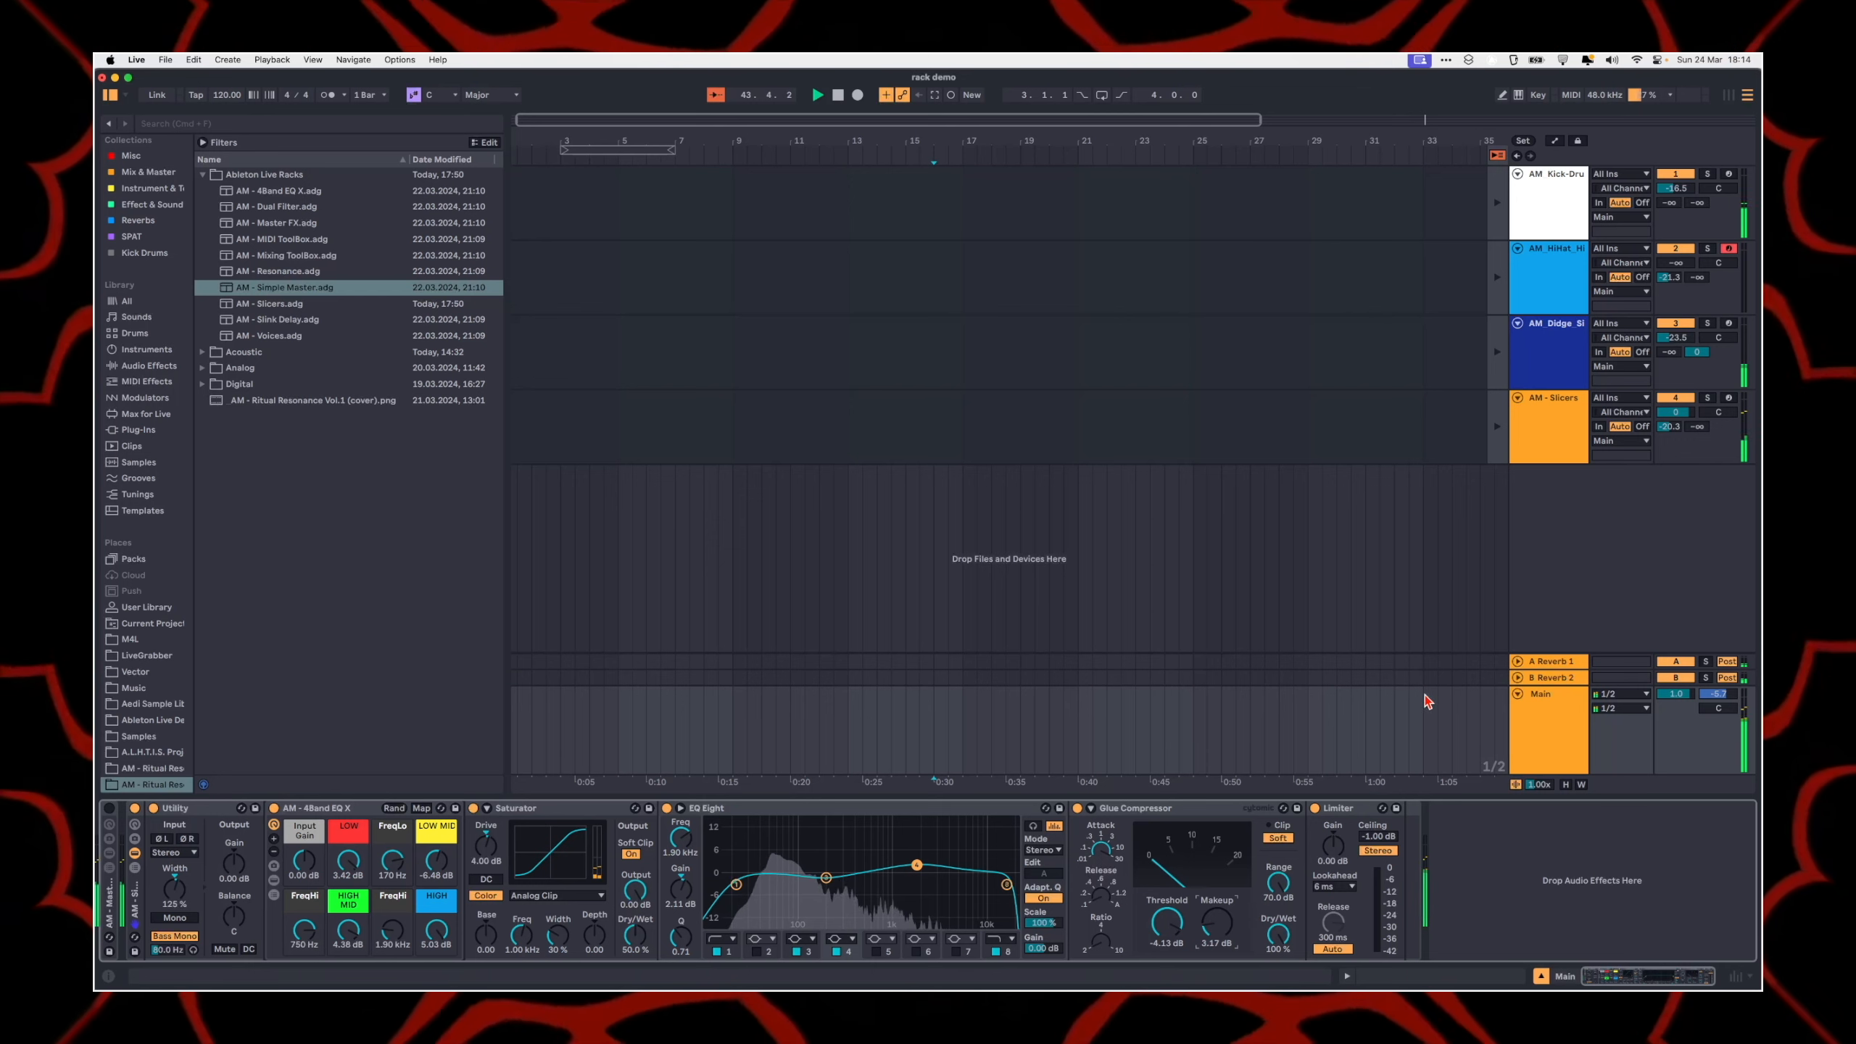
{"action": "left_click", "coordinate": [1517, 694]}
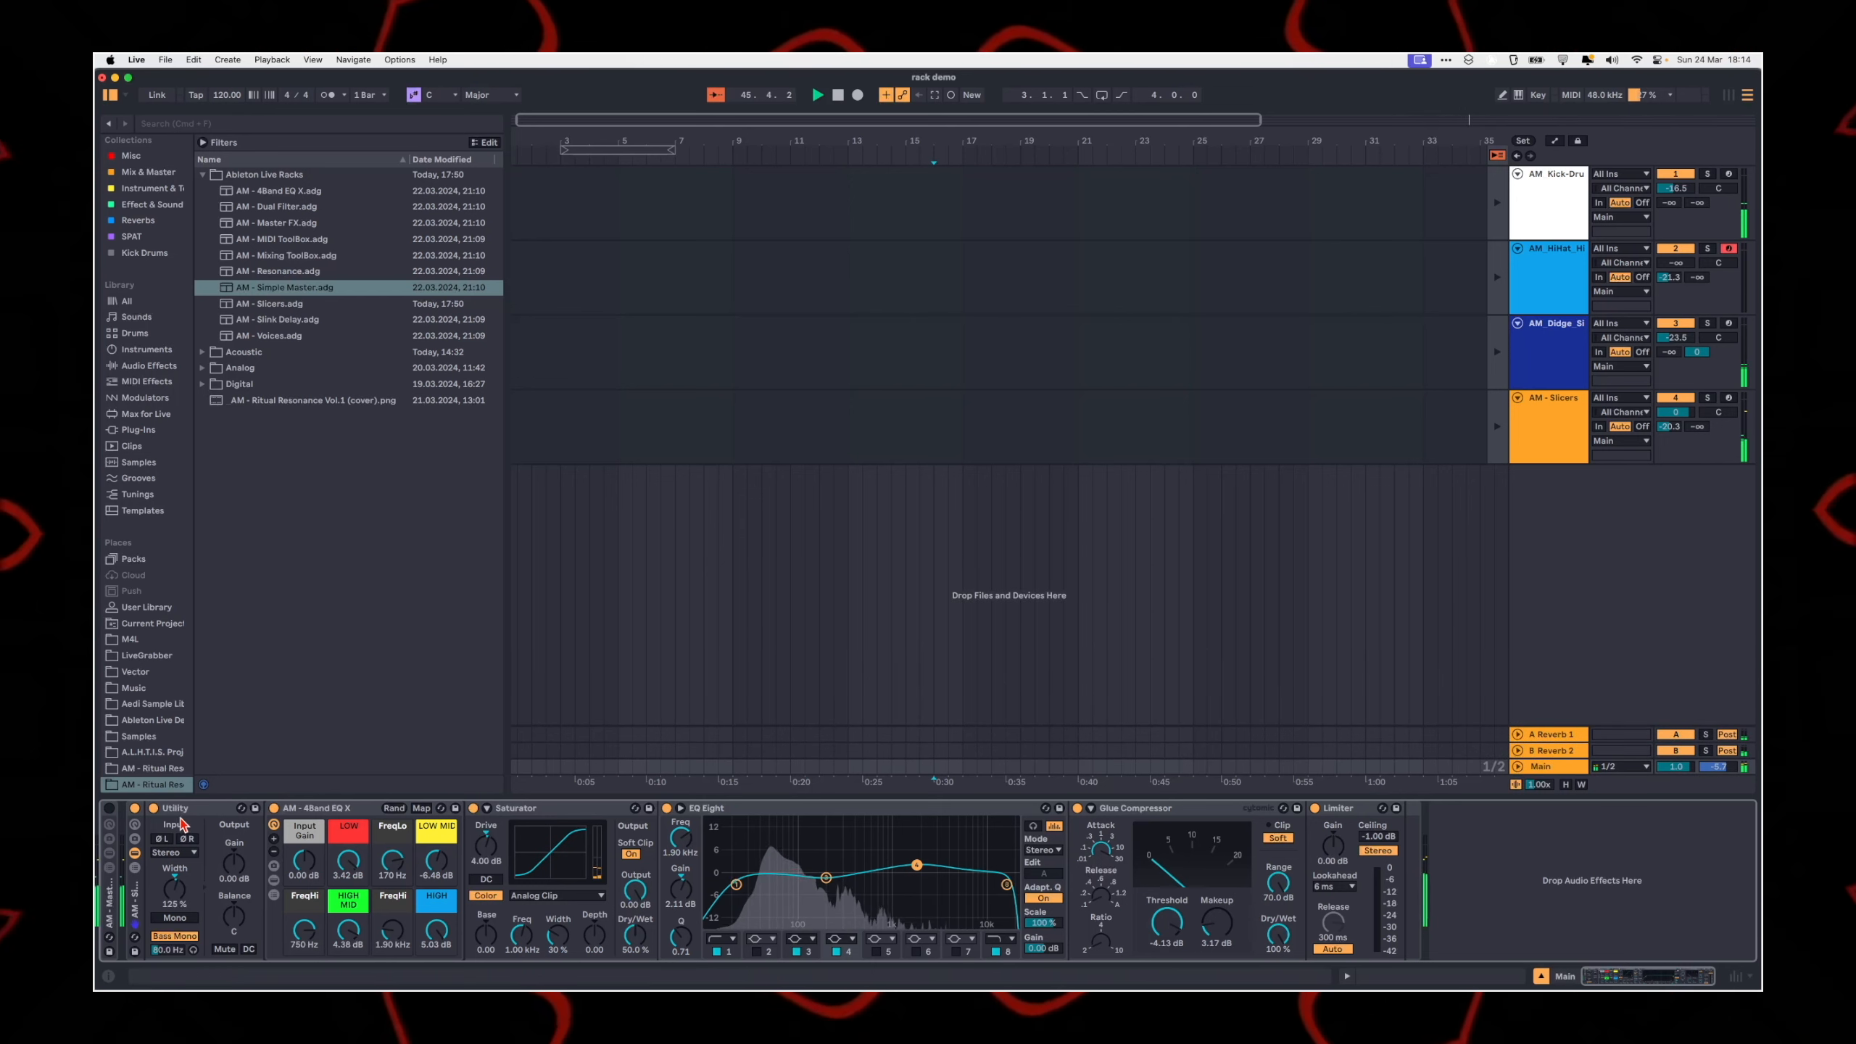
{"action": "left_click_drag", "start_coordinate": [1668, 759], "coordinate": [1675, 771]}
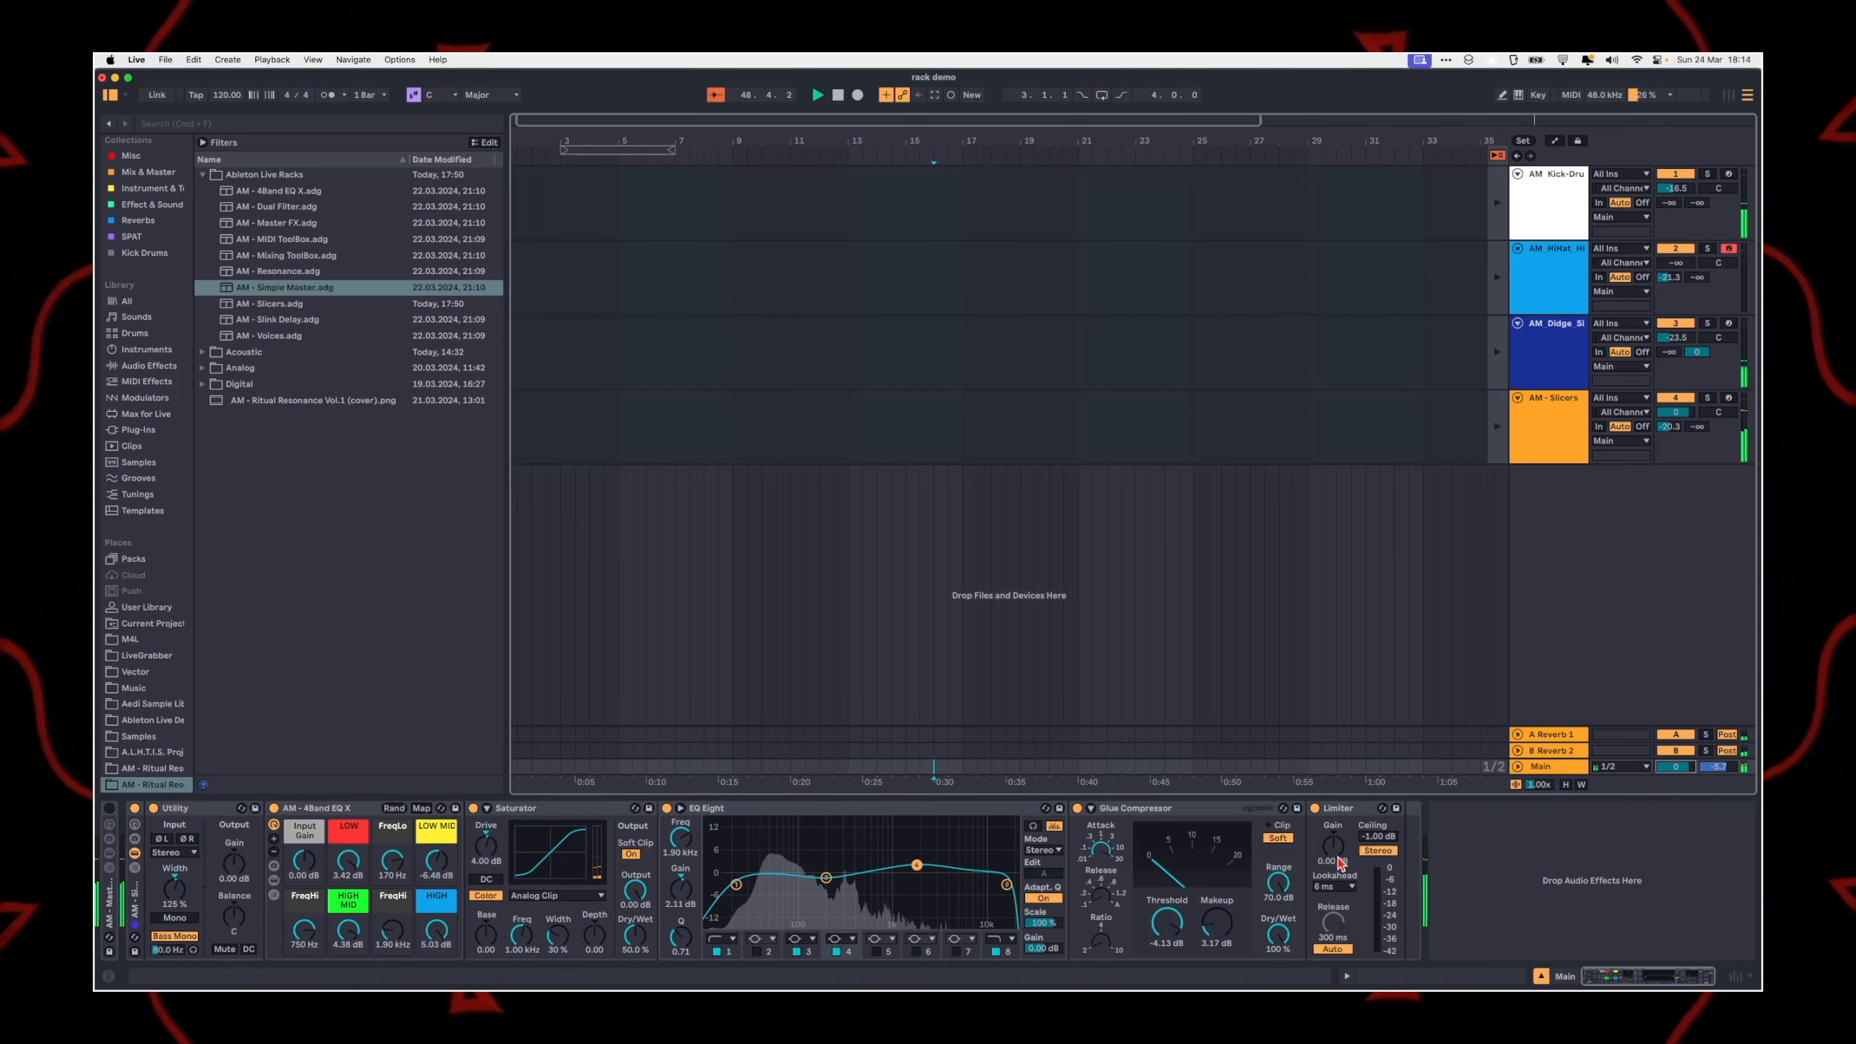
{"action": "left_click_drag", "start_coordinate": [1341, 864], "coordinate": [1334, 870]}
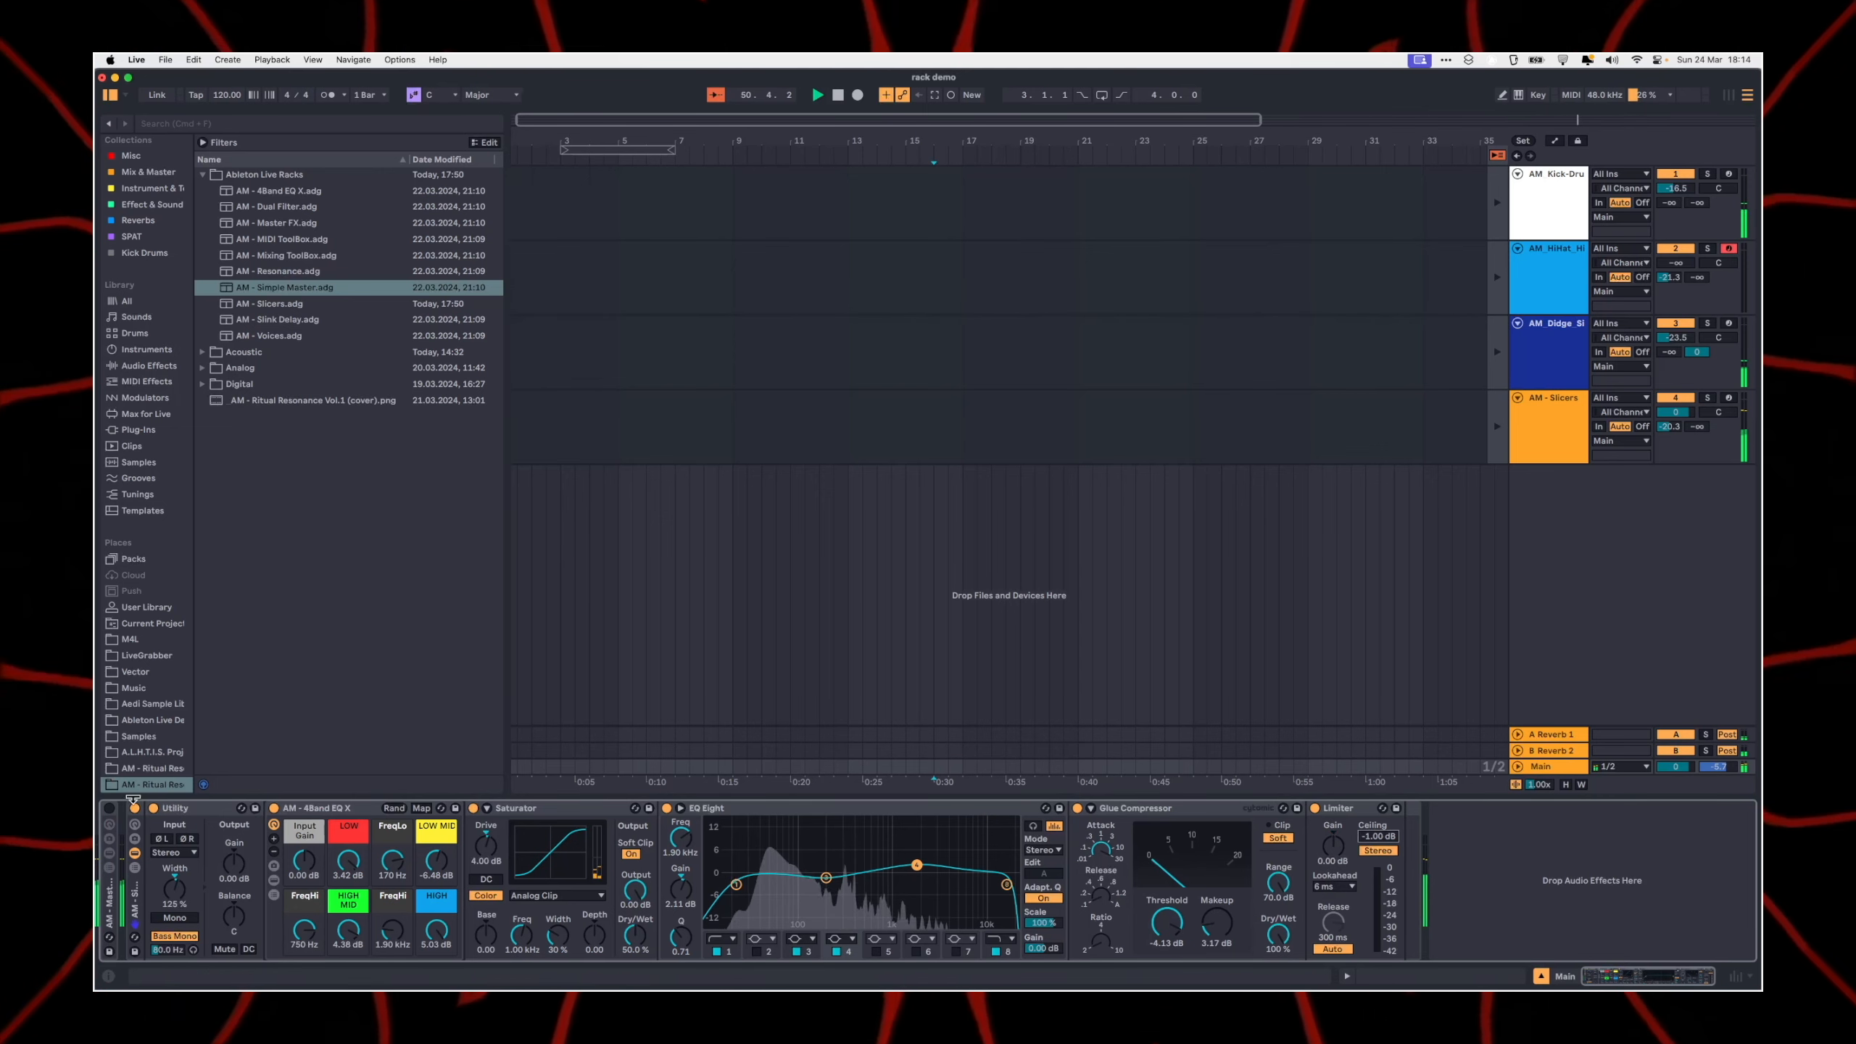
Step: Turn off the Simple Master rack and hide its devices
{"action": "left_click", "coordinate": [134, 809]}
{"action": "left_click", "coordinate": [134, 855]}
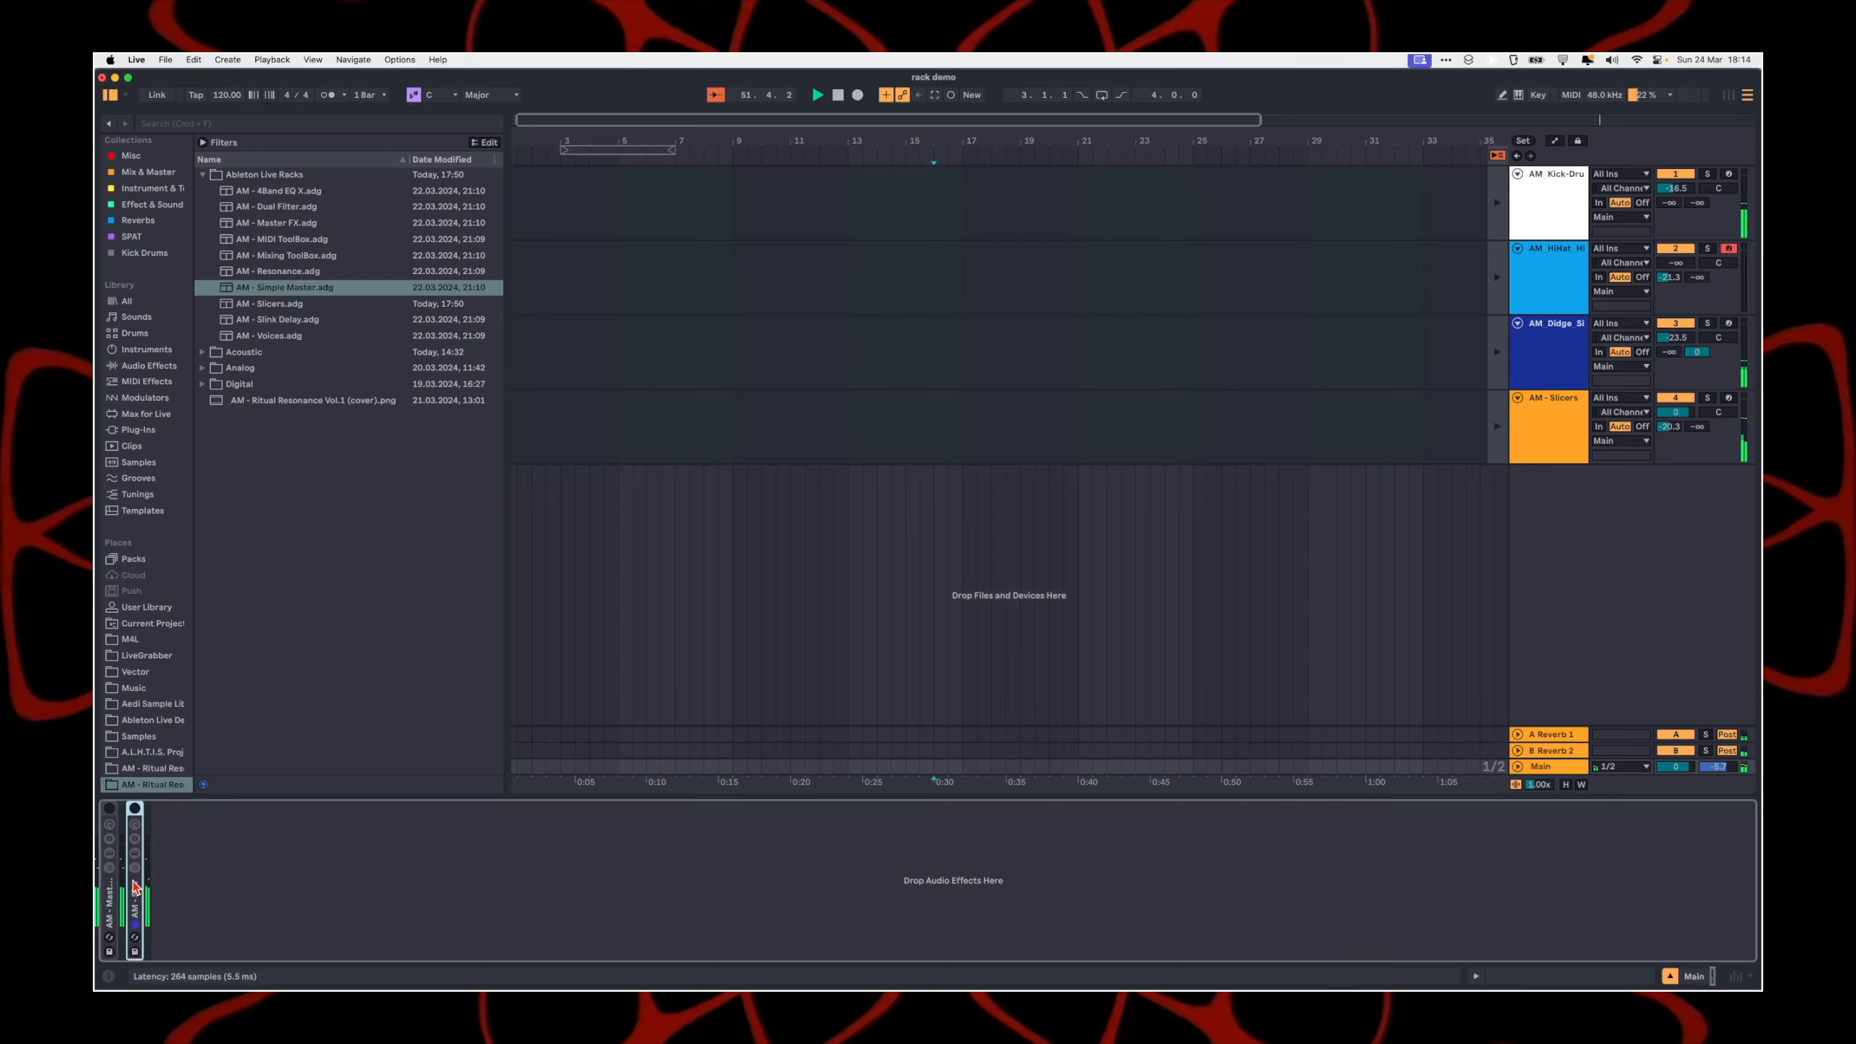
{"action": "left_click", "coordinate": [1541, 660]}
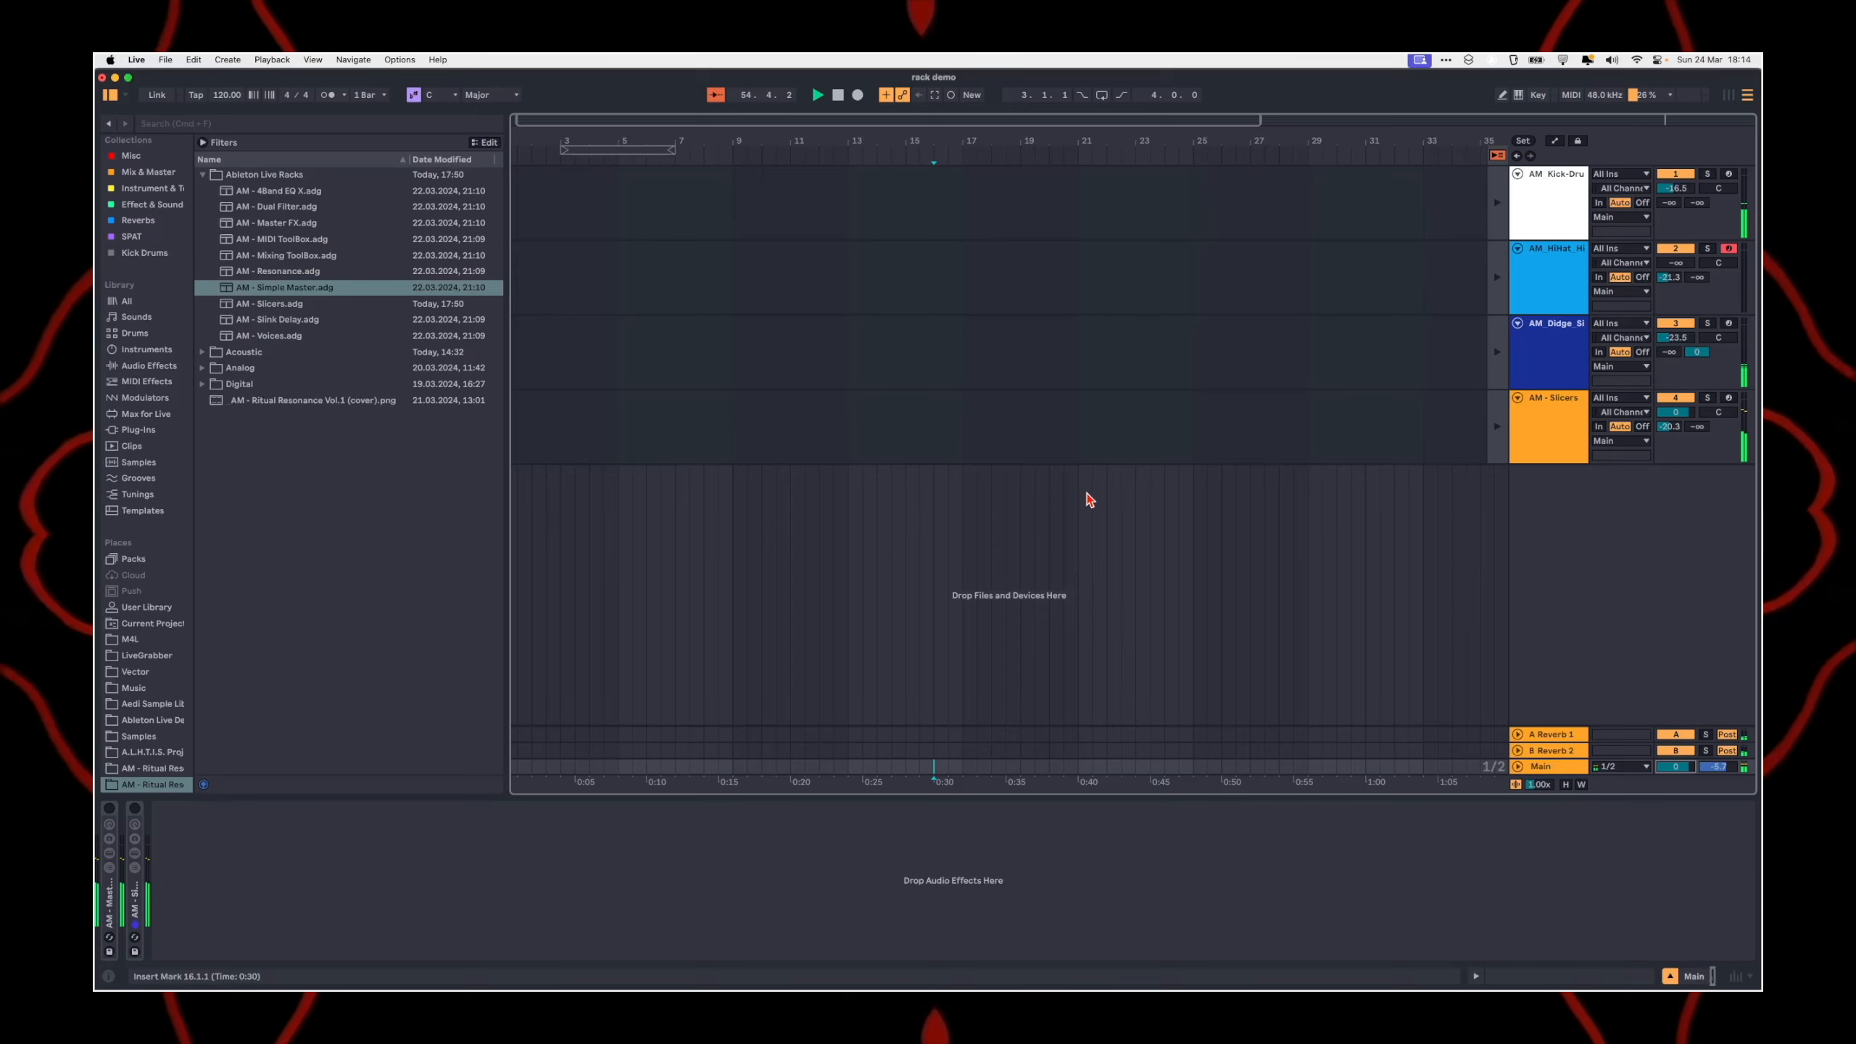
Step: Review the device chains of the hi-hat, kick drum, didge drone and AM - Slicers tracks in turn
{"action": "left_click", "coordinate": [1543, 278]}
{"action": "left_click", "coordinate": [1546, 211]}
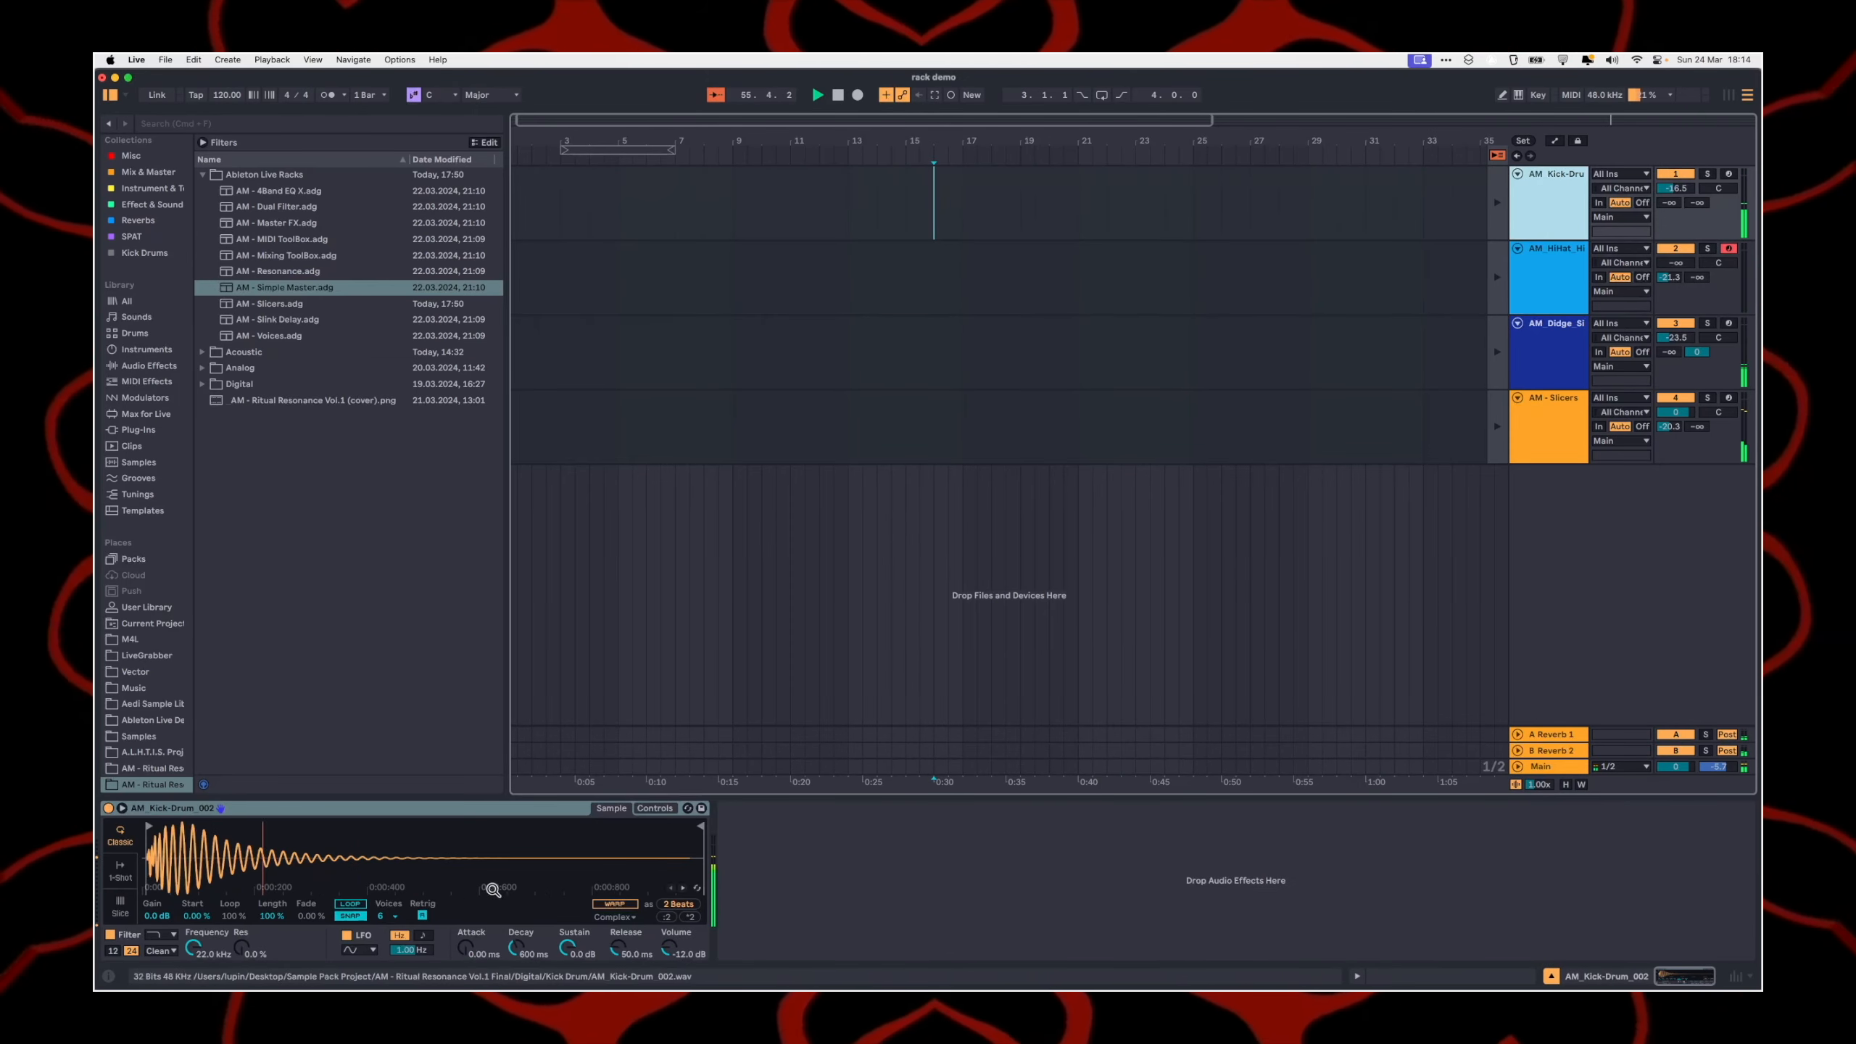
{"action": "left_click", "coordinate": [1542, 358]}
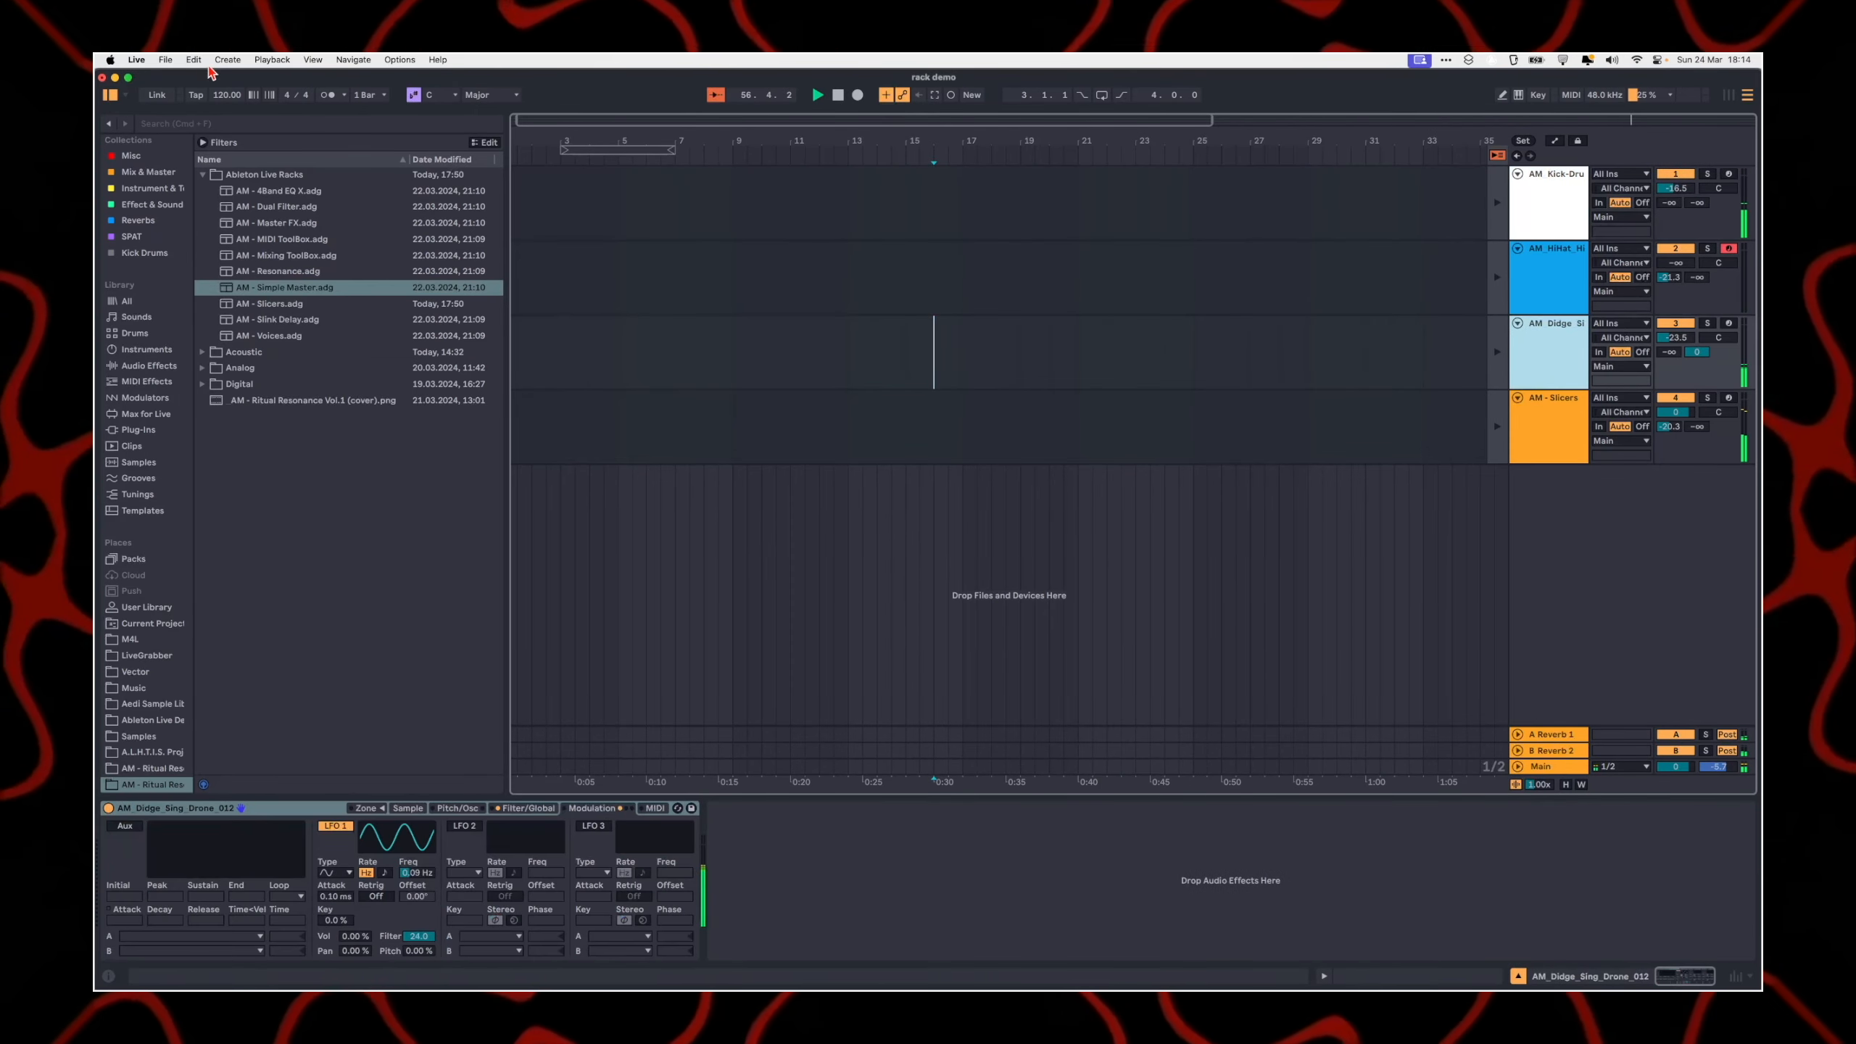
{"action": "left_click", "coordinate": [1533, 430]}
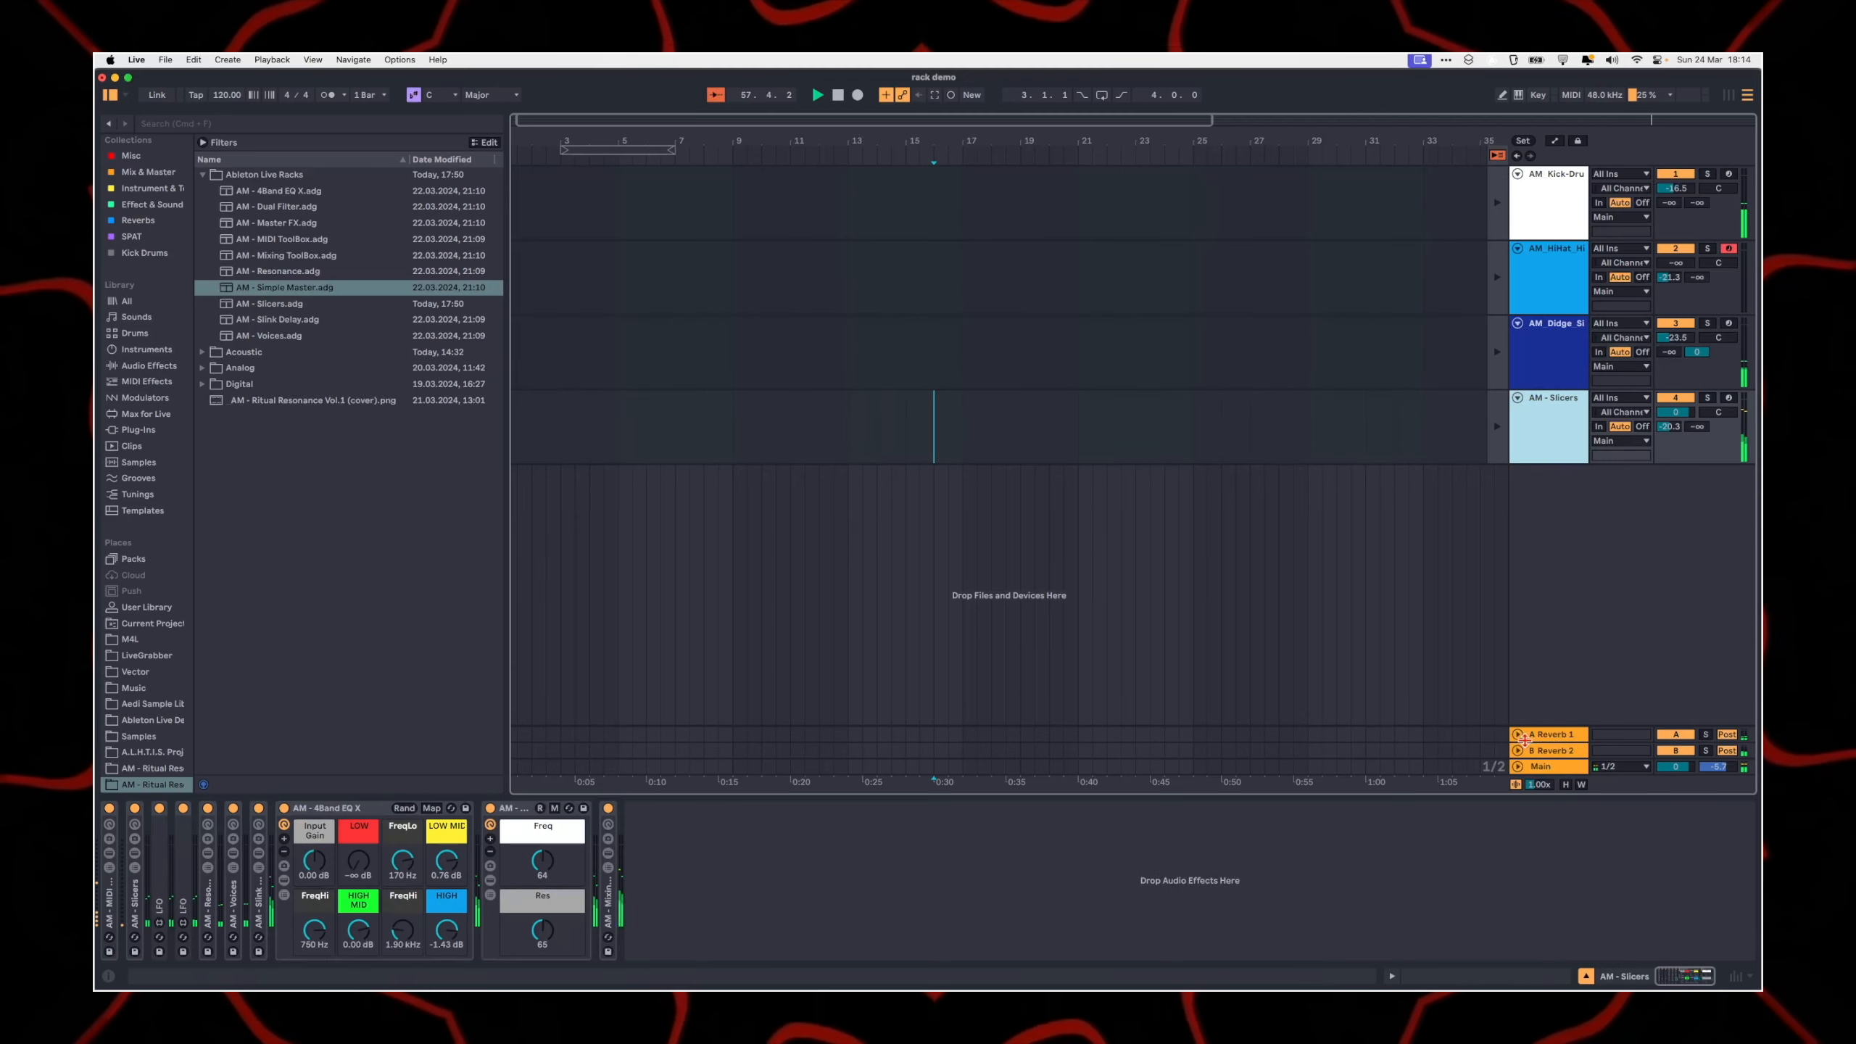
Step: Add AM - 4Band EQ X to the kick drum track with LOW 6.00 dB, HIGH MID -1.58 dB, HIGH -9.50 dB; set track volume to -12.3 dB
{"action": "left_click", "coordinate": [1555, 211]}
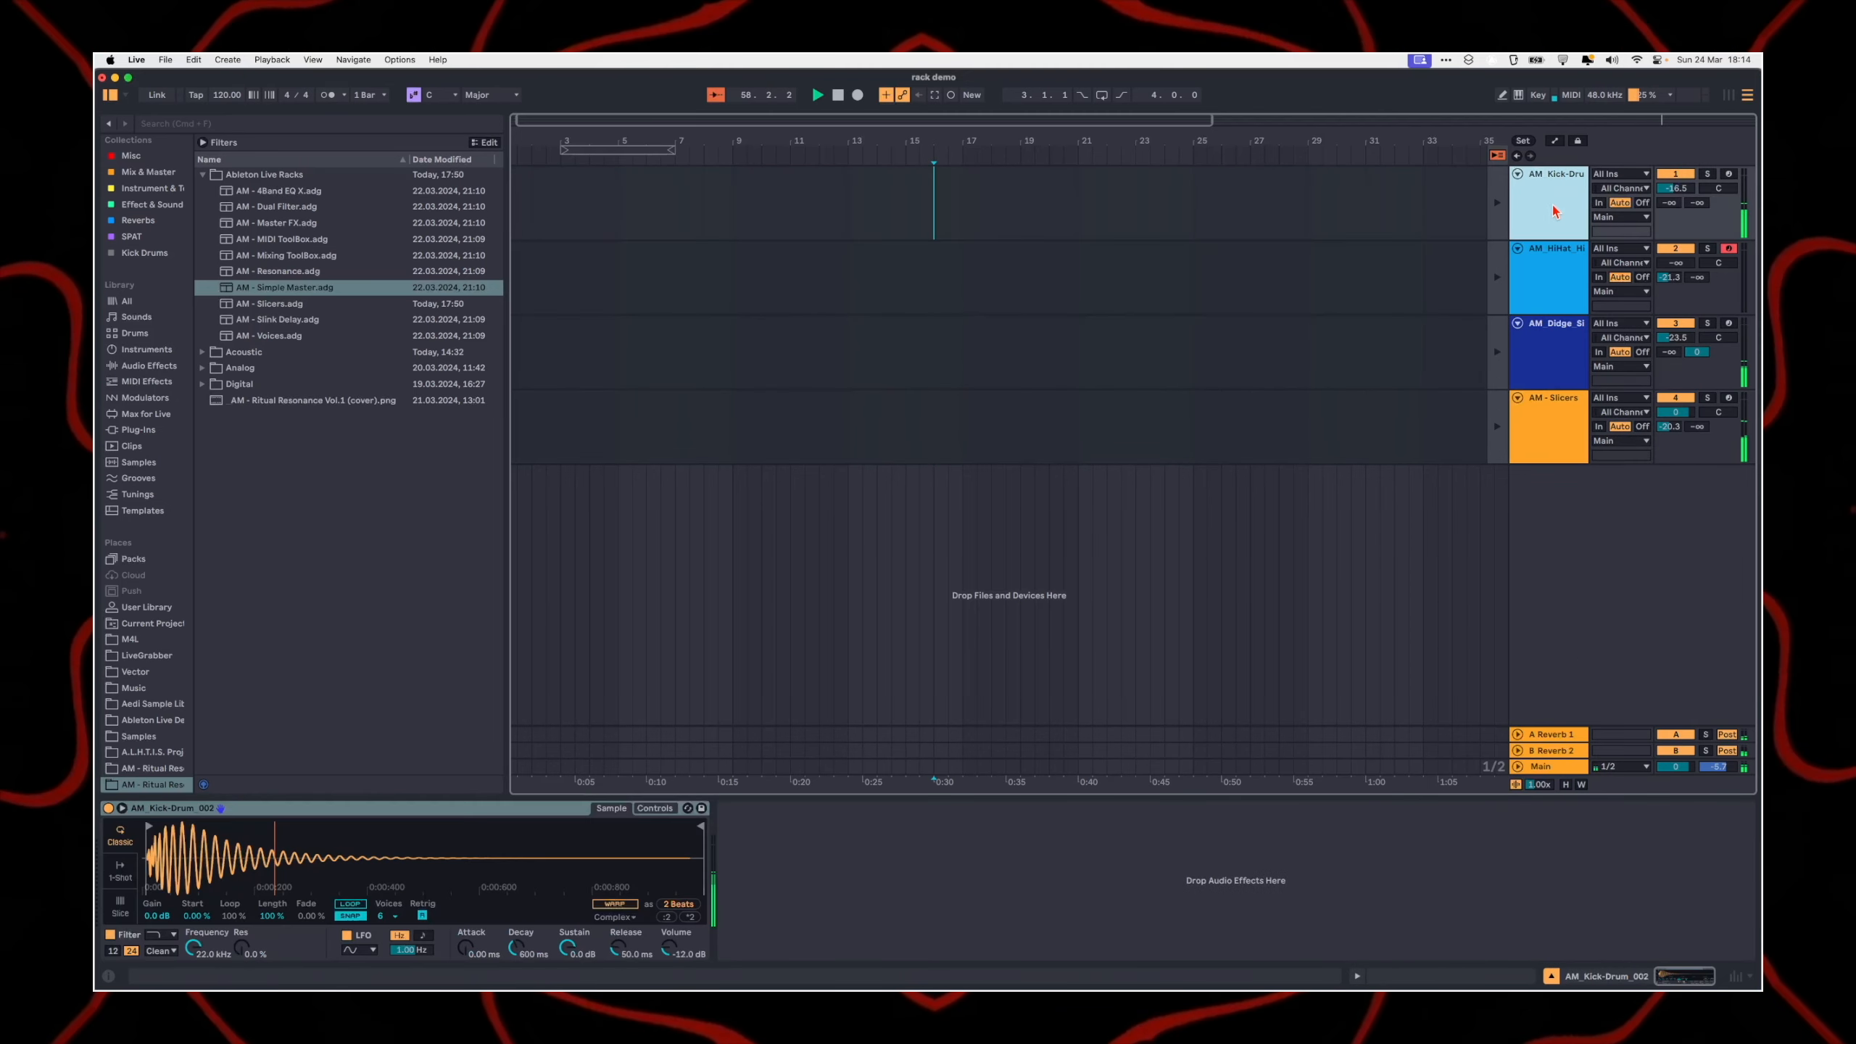
{"action": "left_click", "coordinate": [278, 192]}
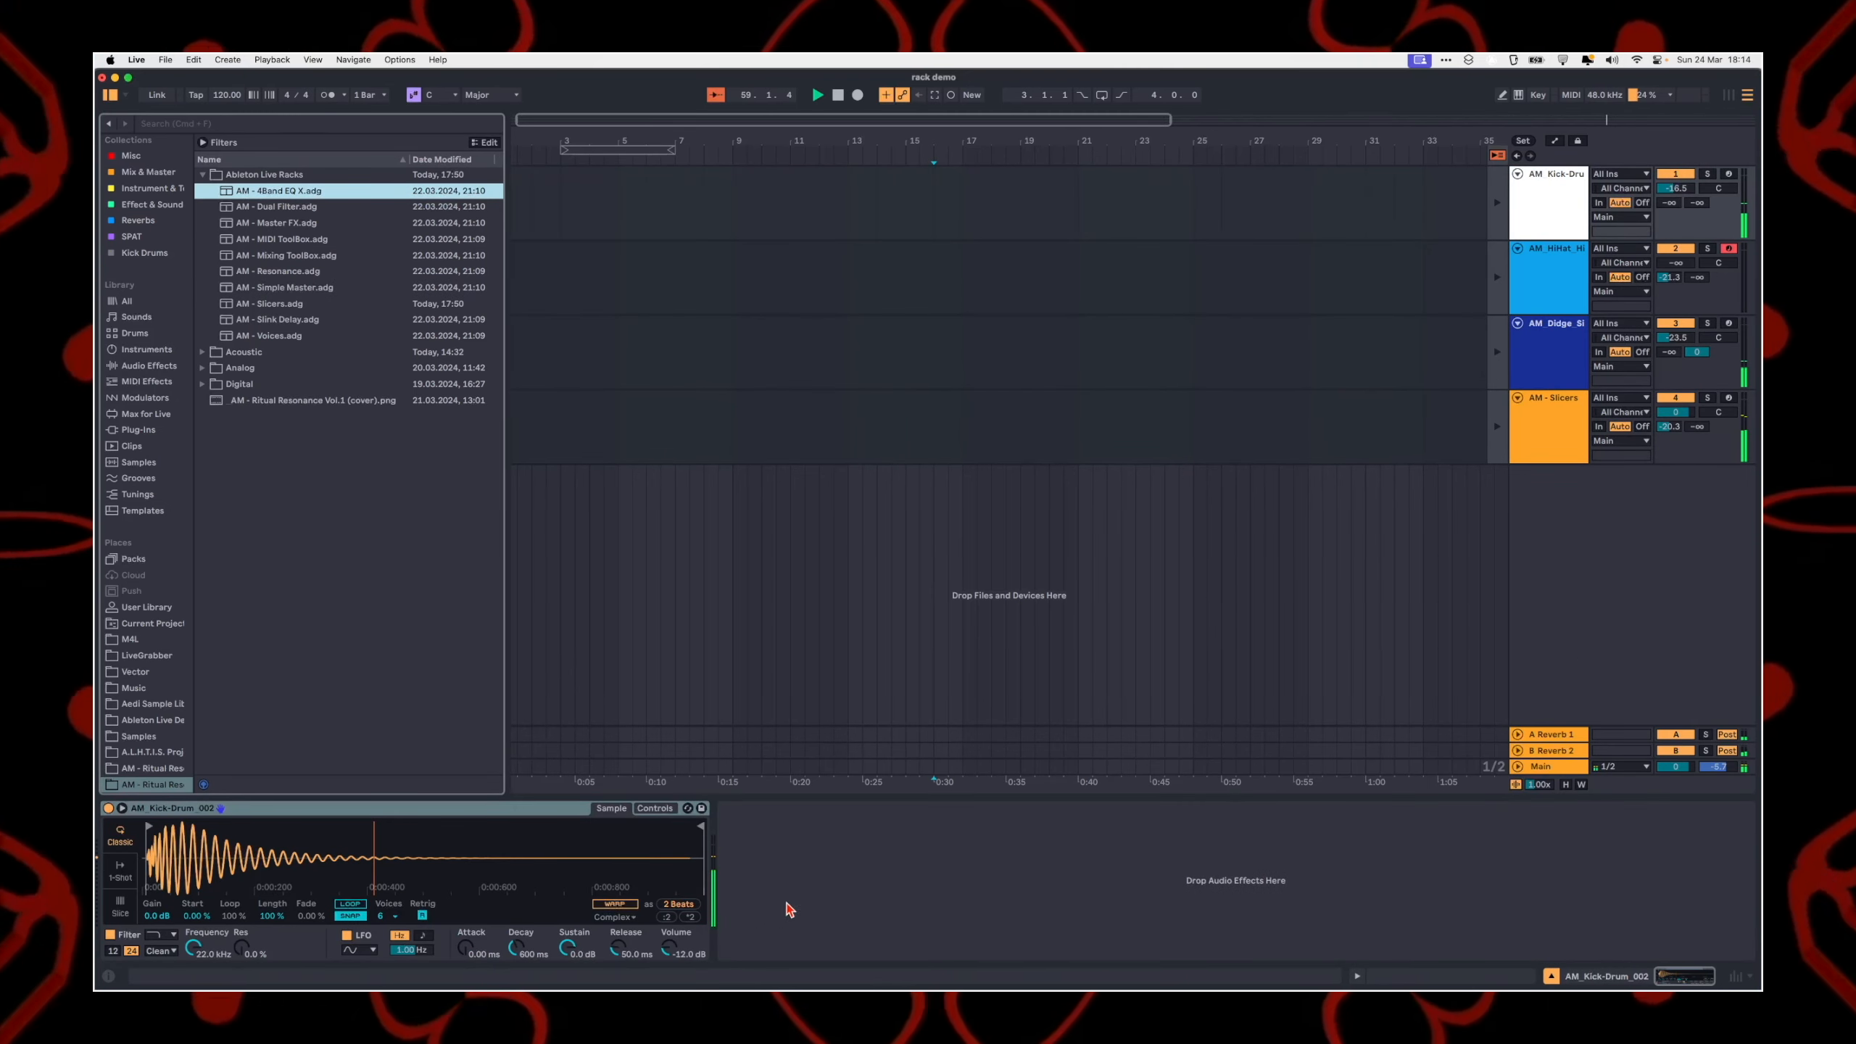
{"action": "left_click", "coordinate": [798, 860]}
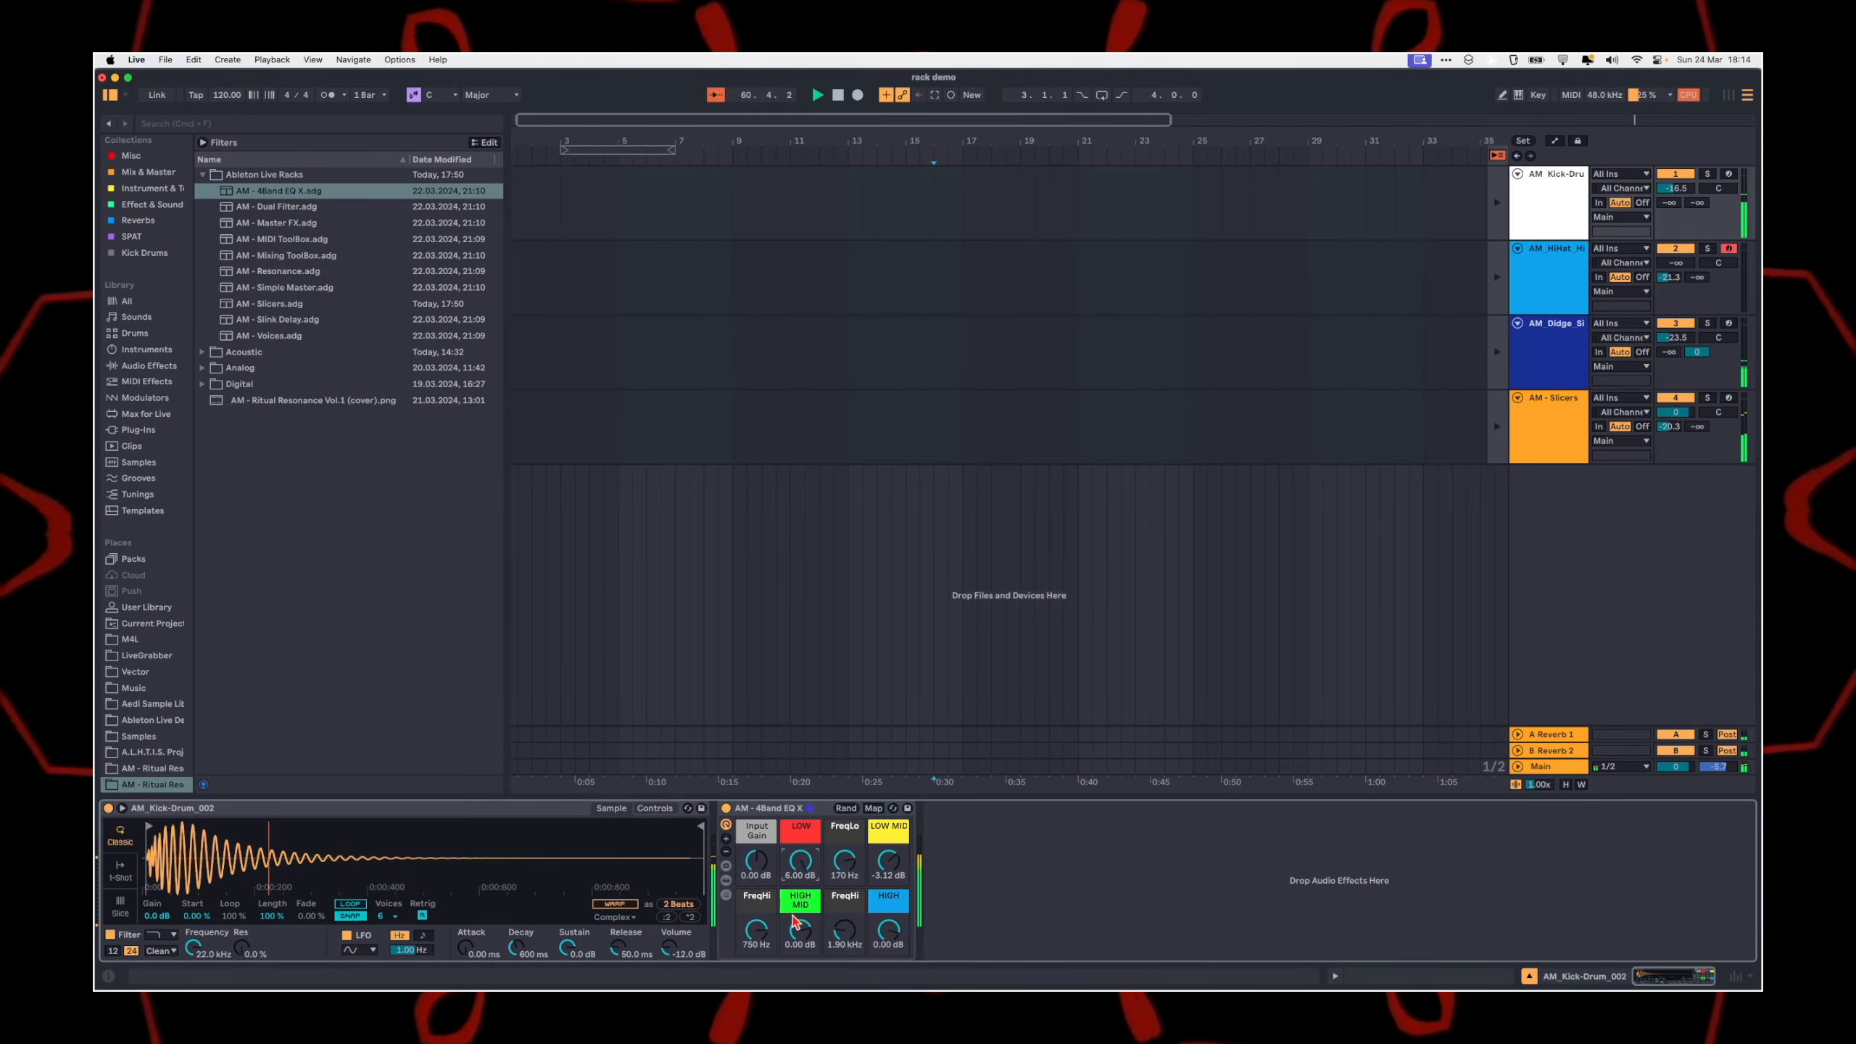
{"action": "left_click_drag", "start_coordinate": [804, 936], "coordinate": [889, 968]}
{"action": "left_click_drag", "start_coordinate": [1673, 188], "coordinate": [1683, 195]}
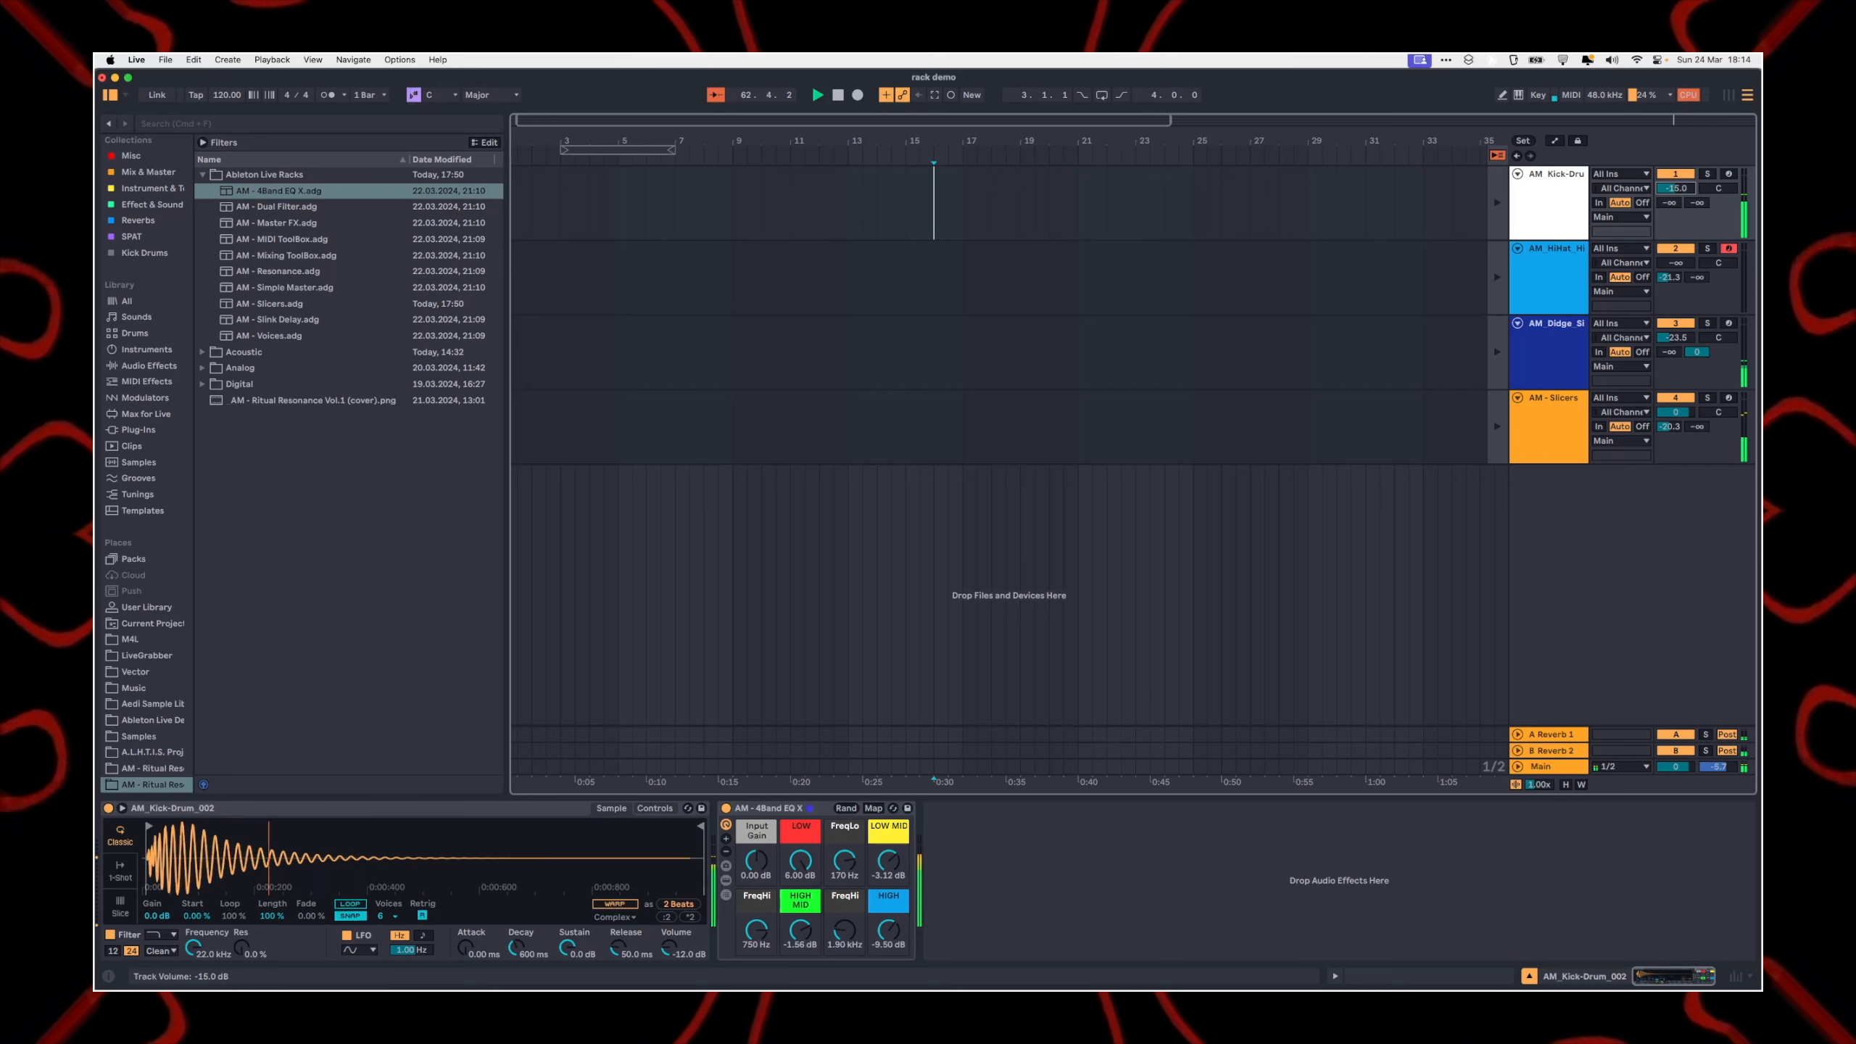
Step: Raise the hi-hat track's volume to -25.0 dB and show its device chain
{"action": "left_click", "coordinate": [1573, 298]}
{"action": "left_click", "coordinate": [1569, 369]}
{"action": "left_click_drag", "start_coordinate": [1675, 263], "coordinate": [1676, 241]}
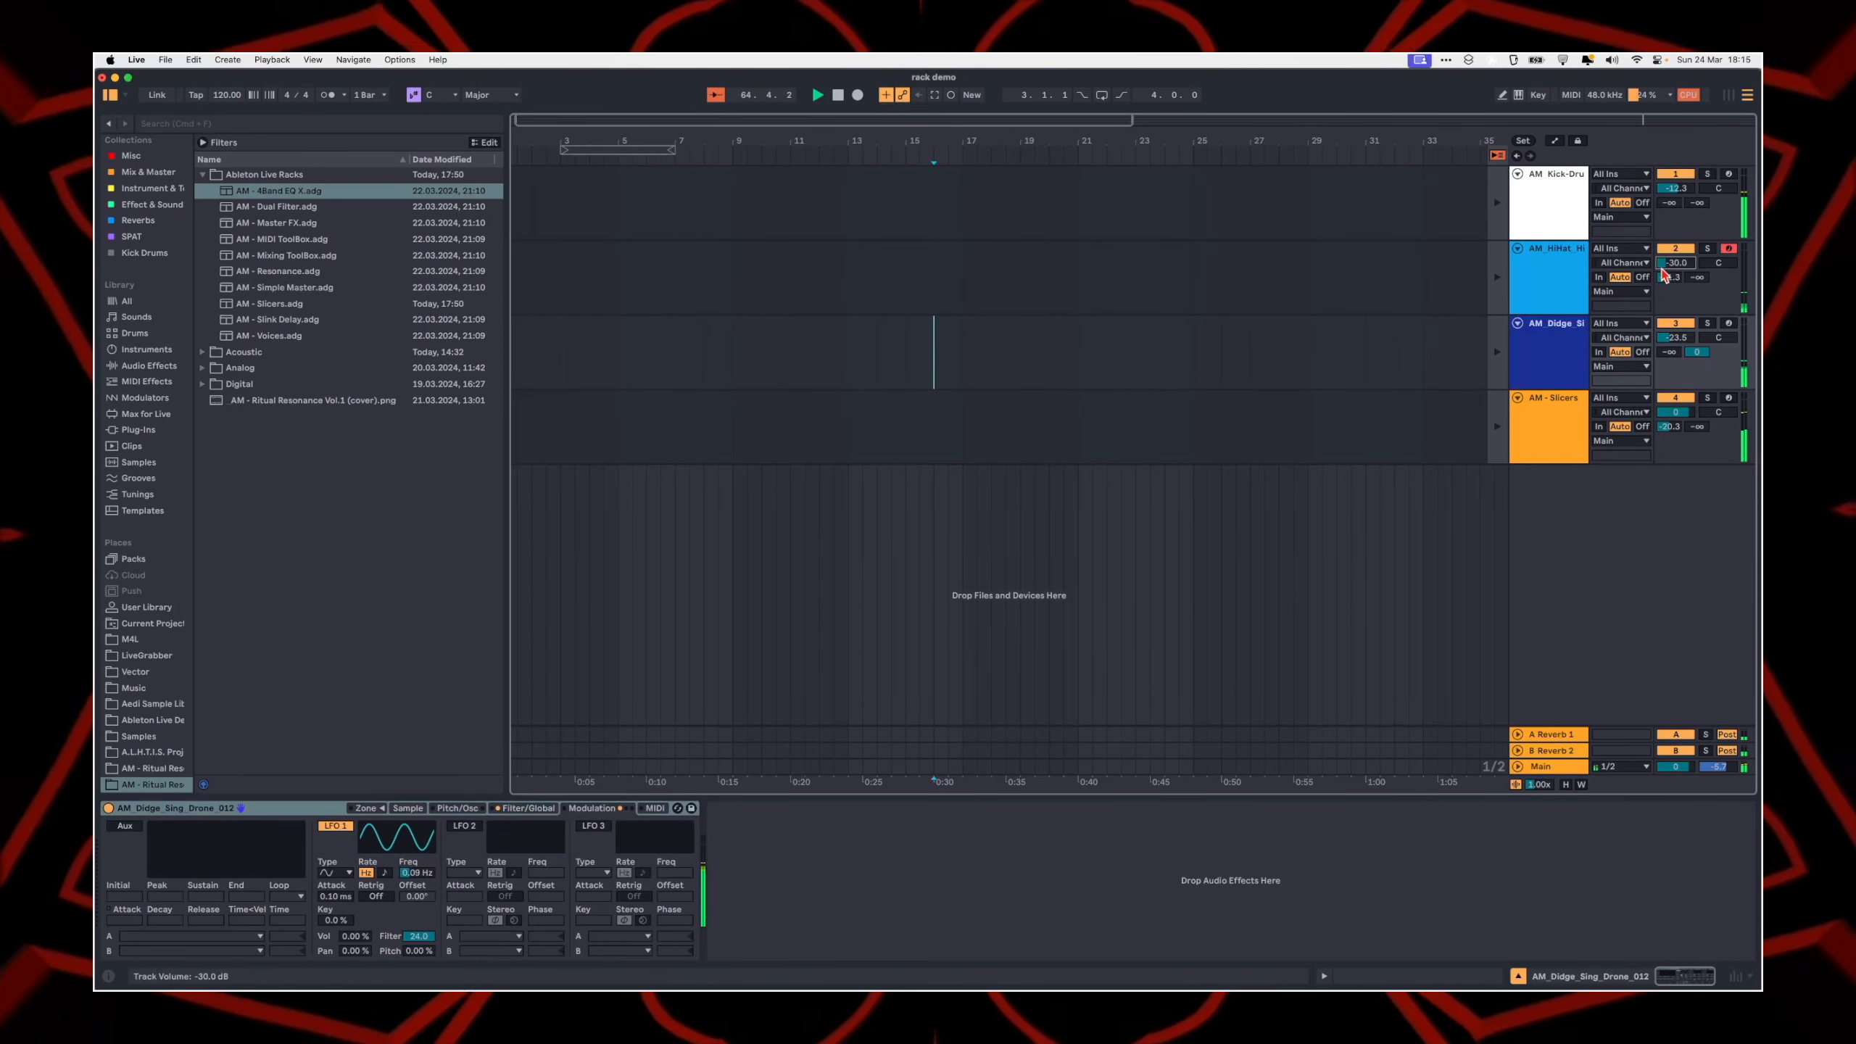
{"action": "left_click", "coordinate": [1559, 277]}
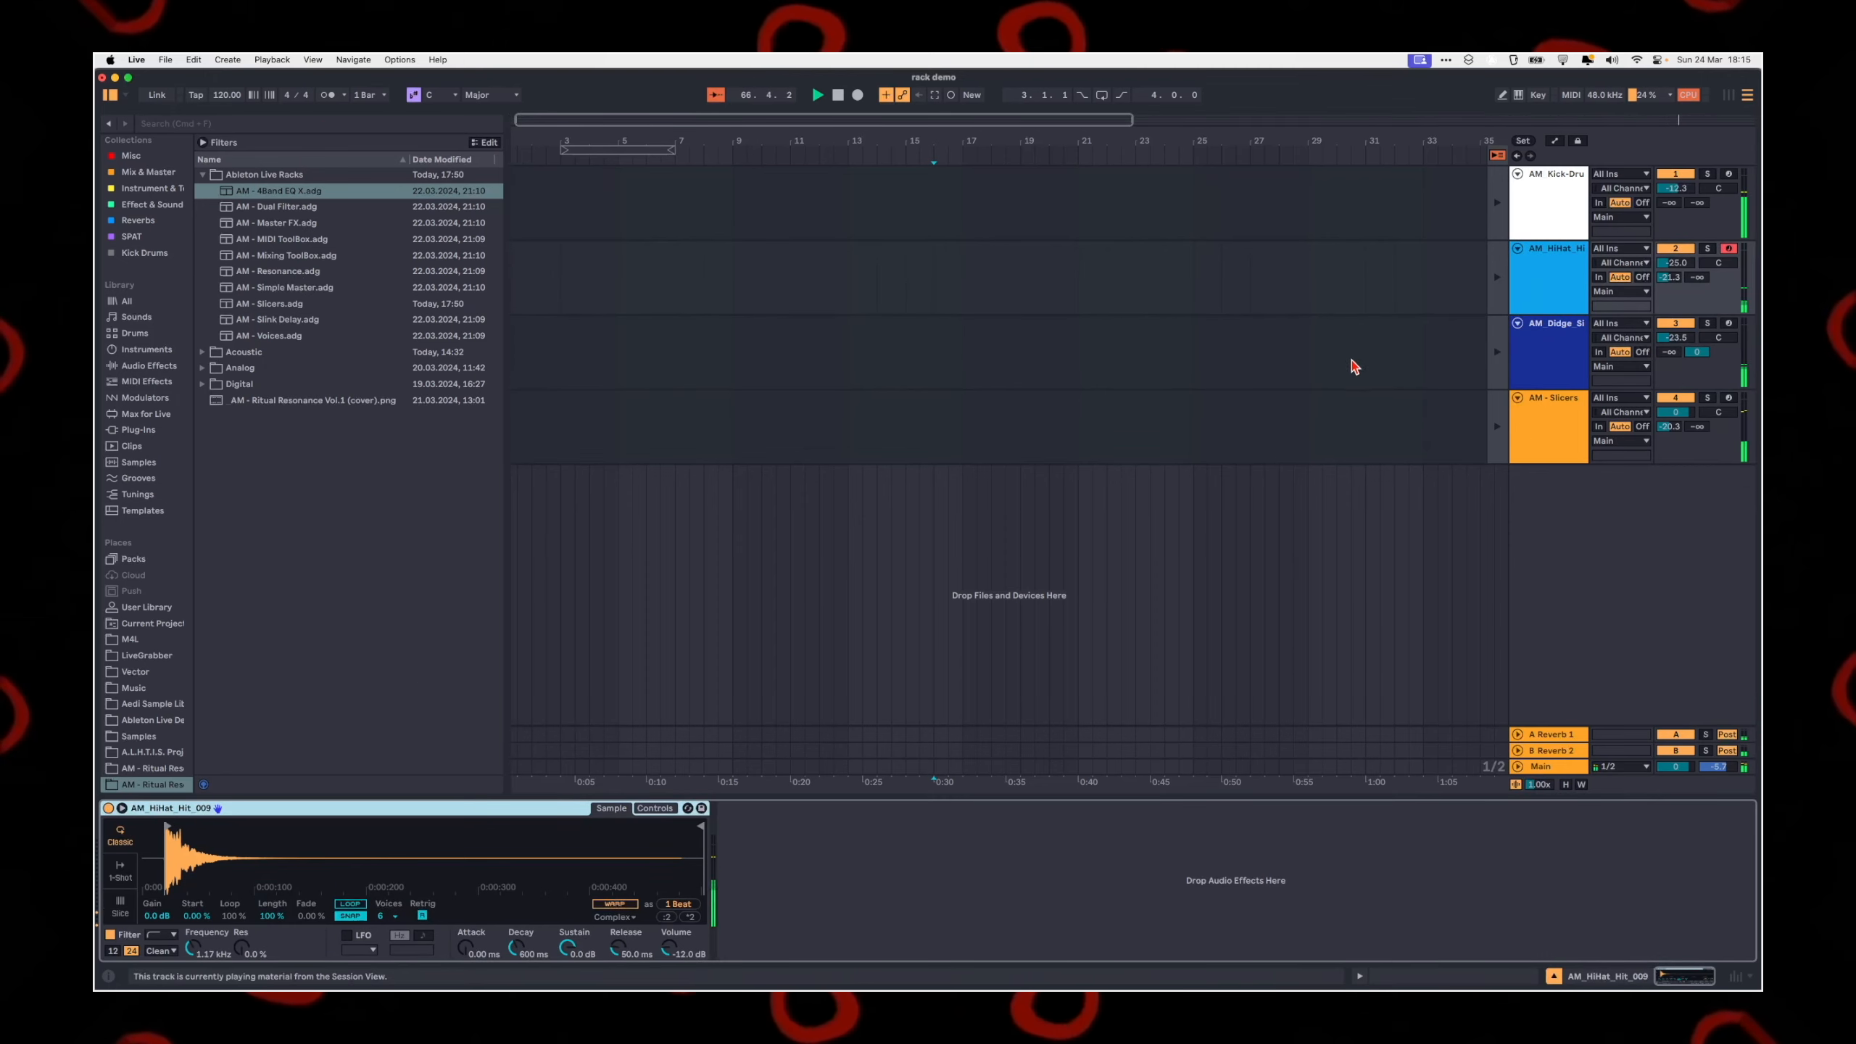
{"action": "left_click", "coordinate": [1623, 263]}
Step: Set the didge drone track's volume to -19.9 dB and view its Sampler's zone and sample settings
{"action": "left_click", "coordinate": [1558, 348]}
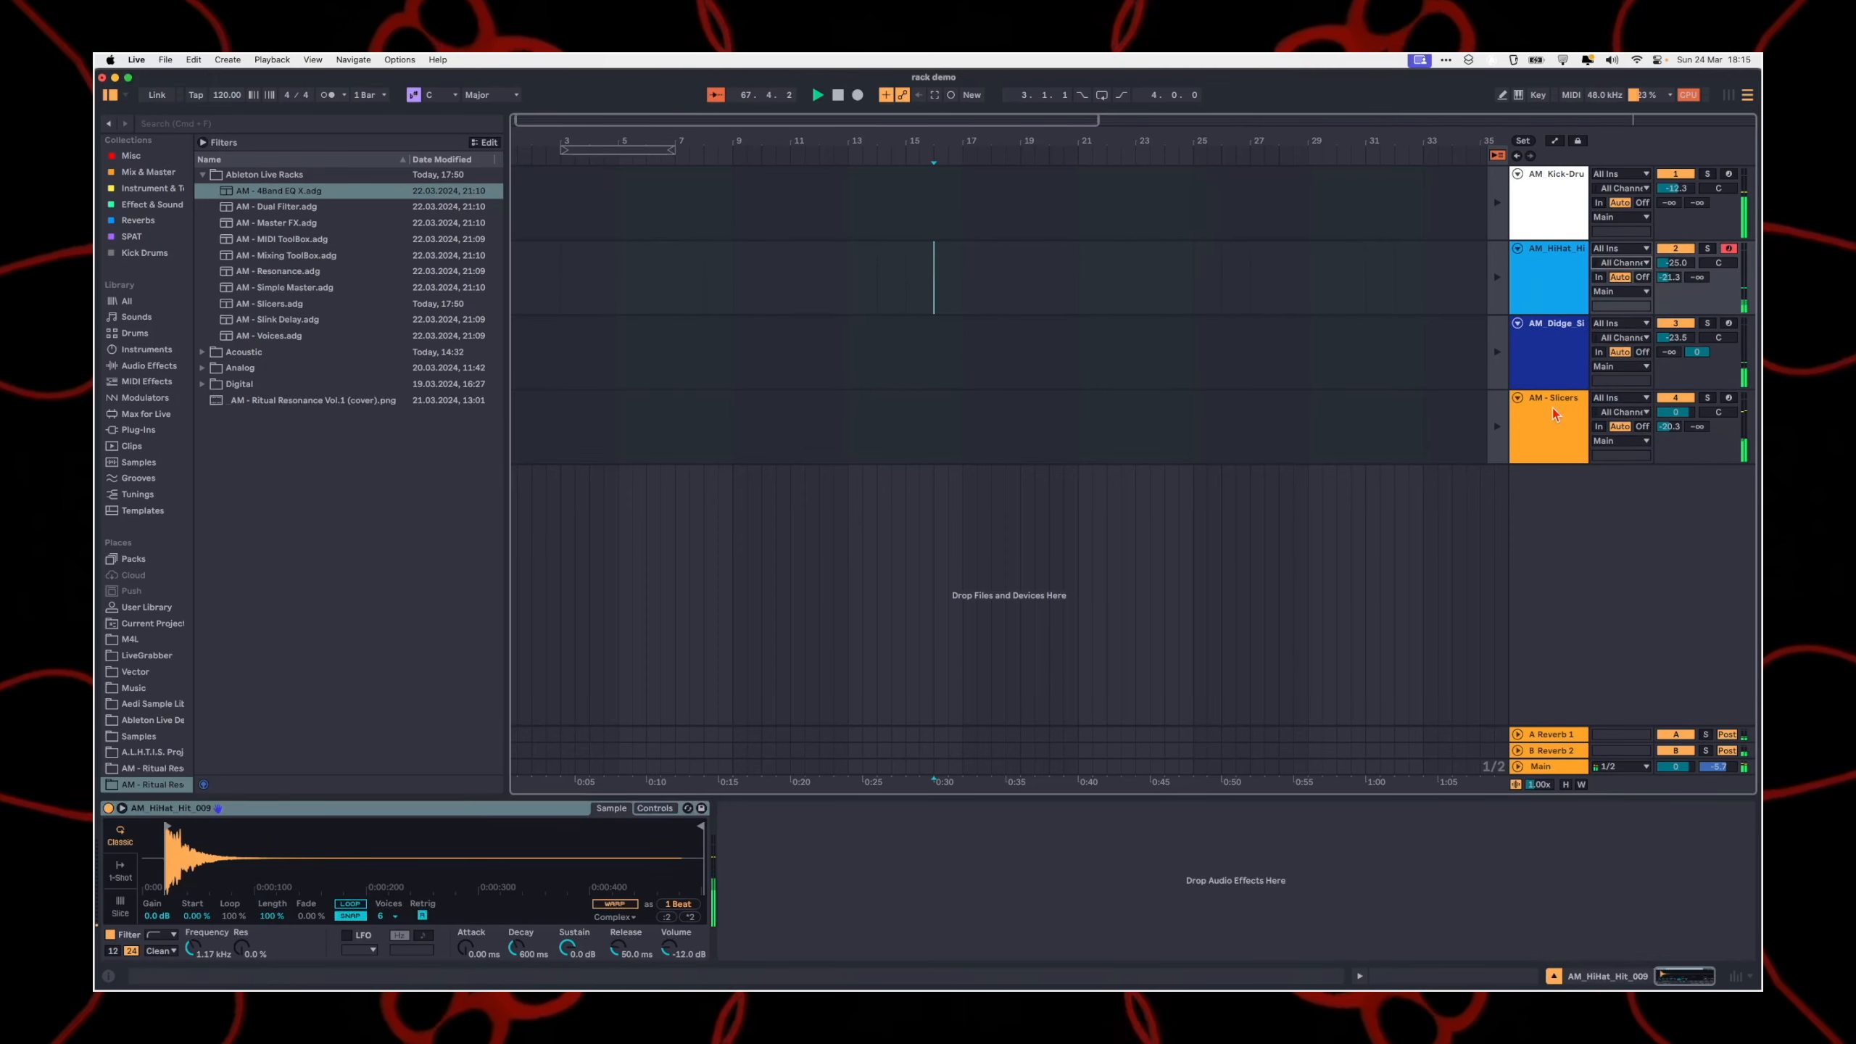
{"action": "left_click", "coordinate": [1556, 414]}
{"action": "left_click", "coordinate": [1555, 365]}
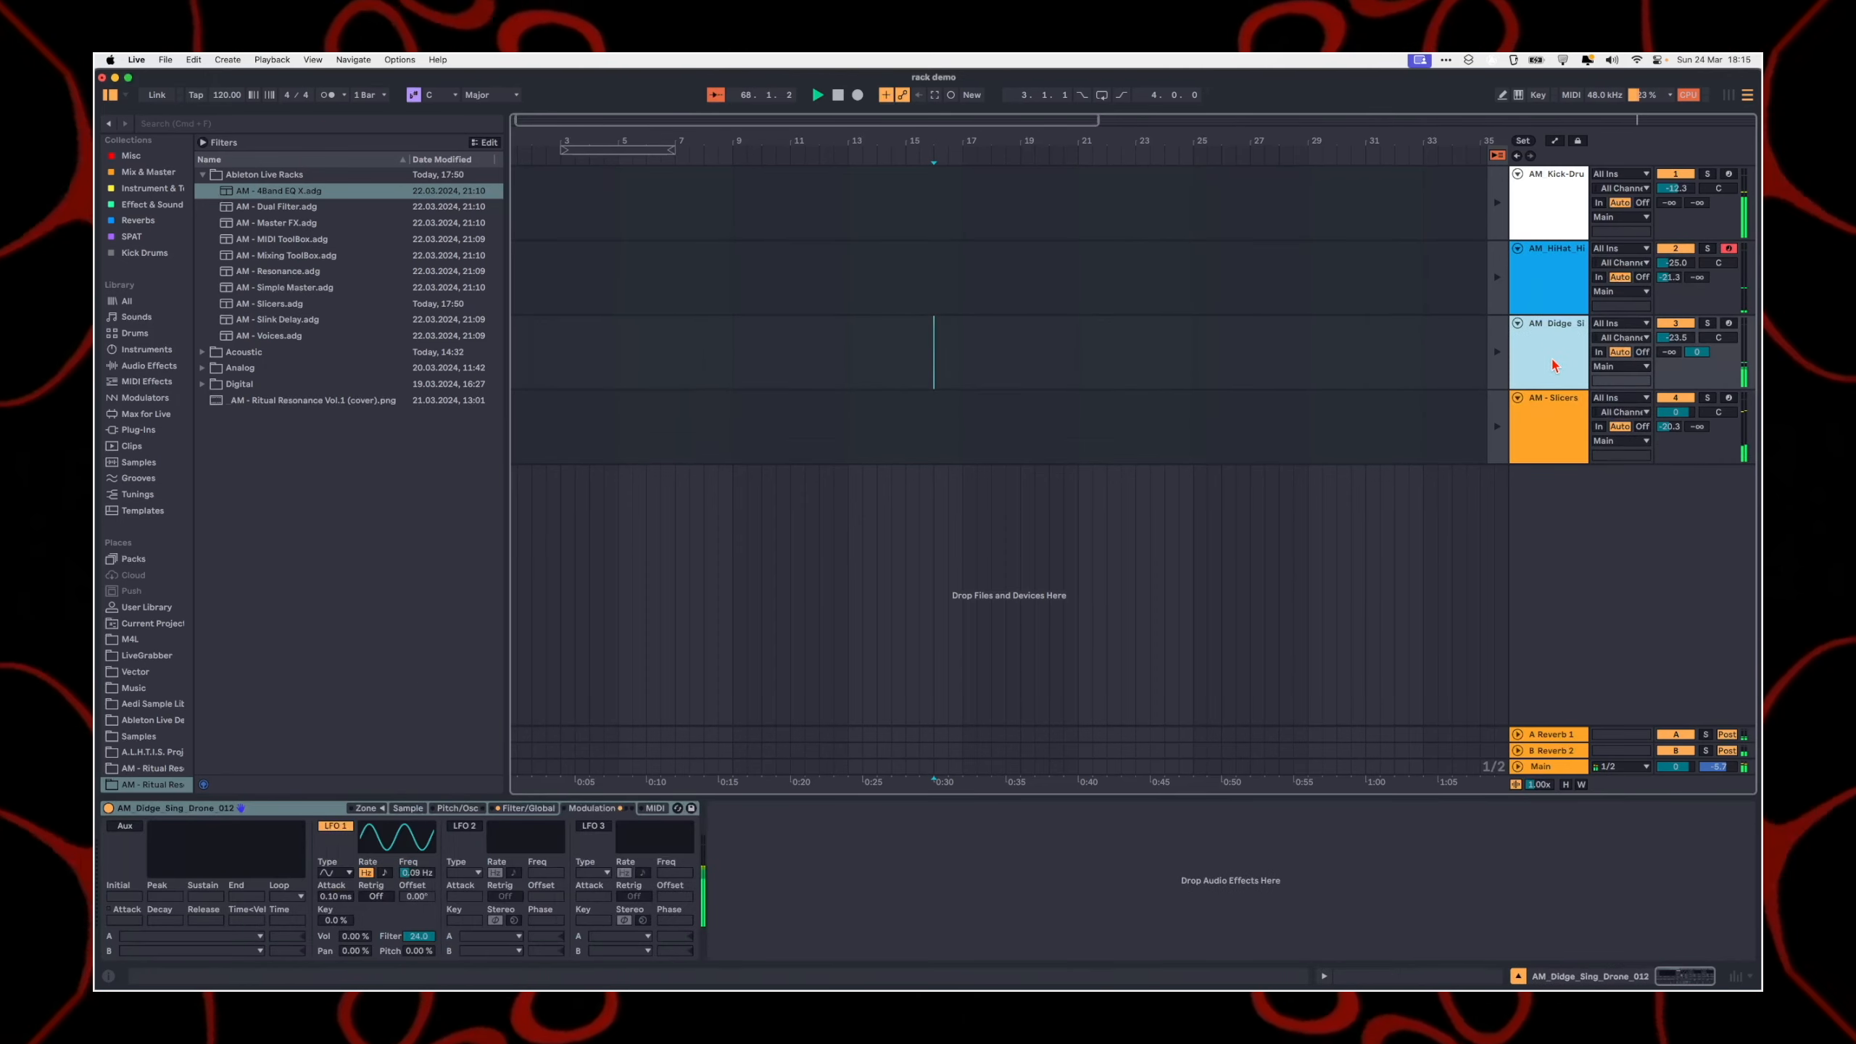
{"action": "left_click", "coordinate": [365, 808]}
{"action": "left_click", "coordinate": [408, 808]}
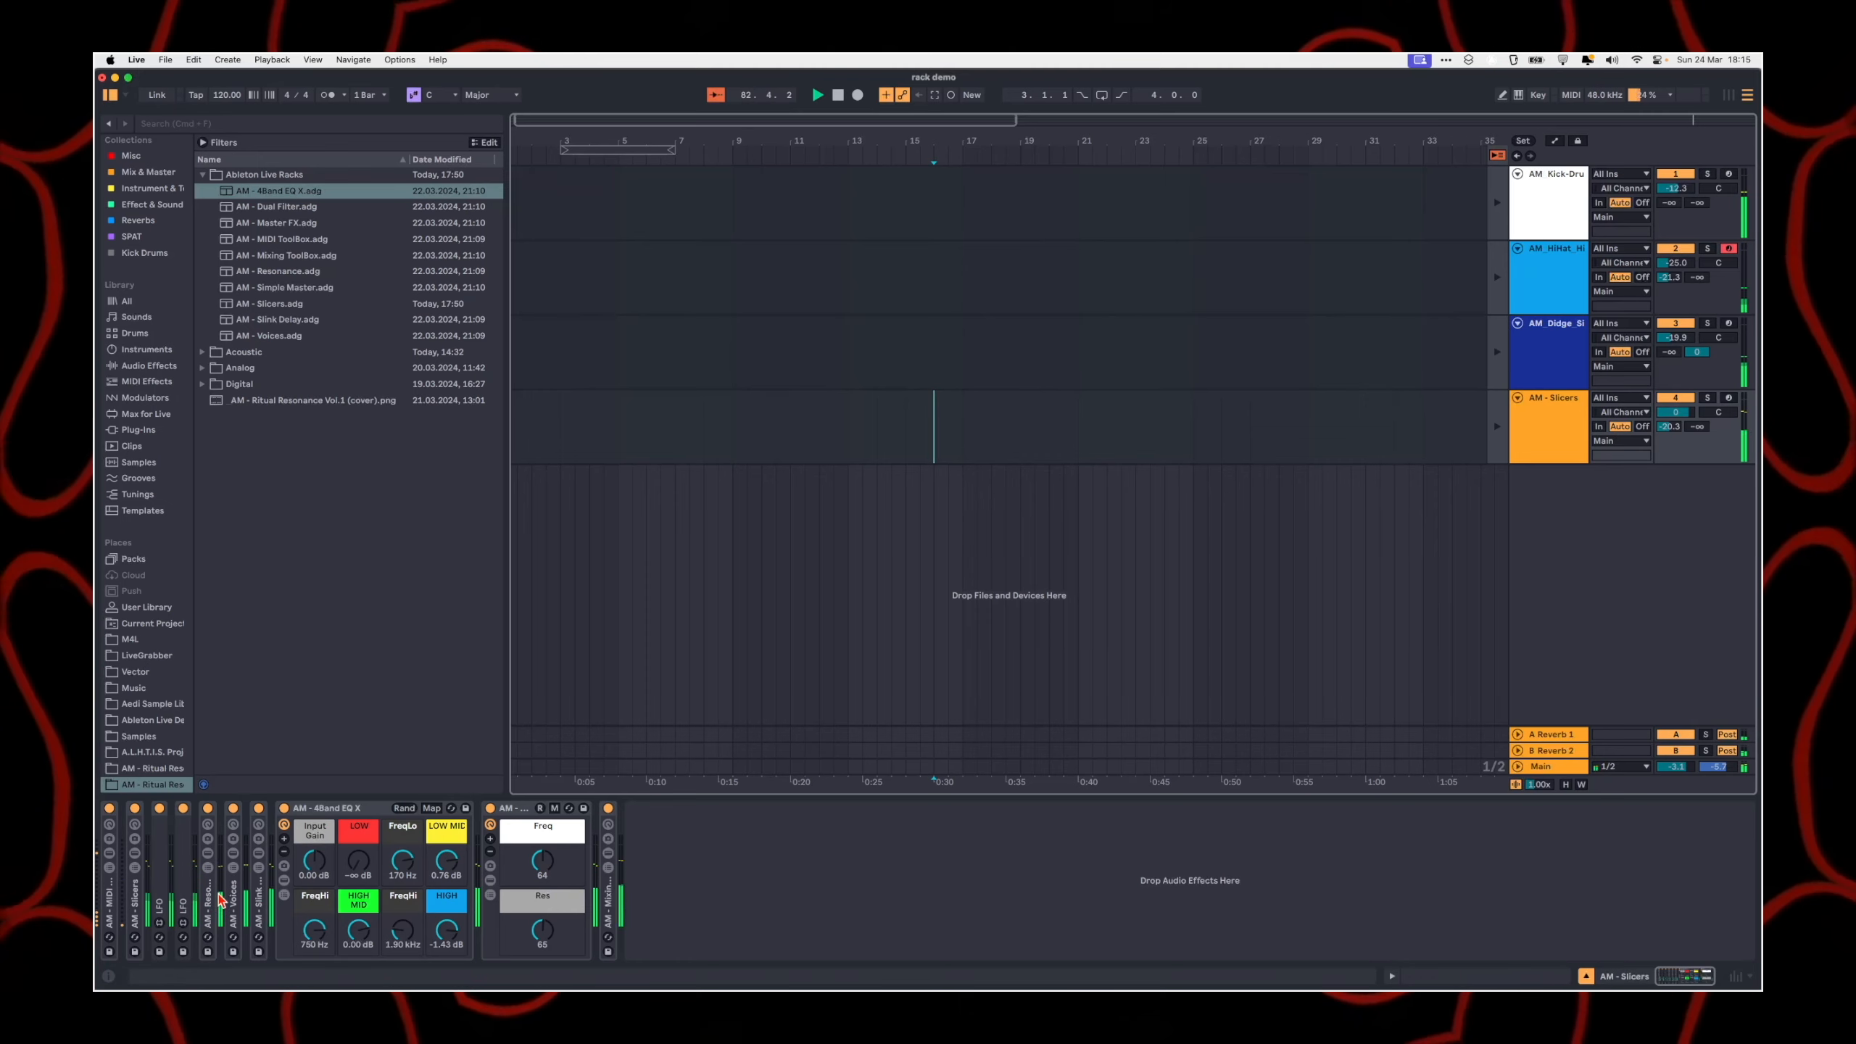
Step: Inspect the Note Length and Scale devices inside the AM - MIDI ToolBox rack on the AM - Slicers track, then fold the rack again
{"action": "left_click", "coordinate": [109, 899]}
{"action": "left_click", "coordinate": [109, 853]}
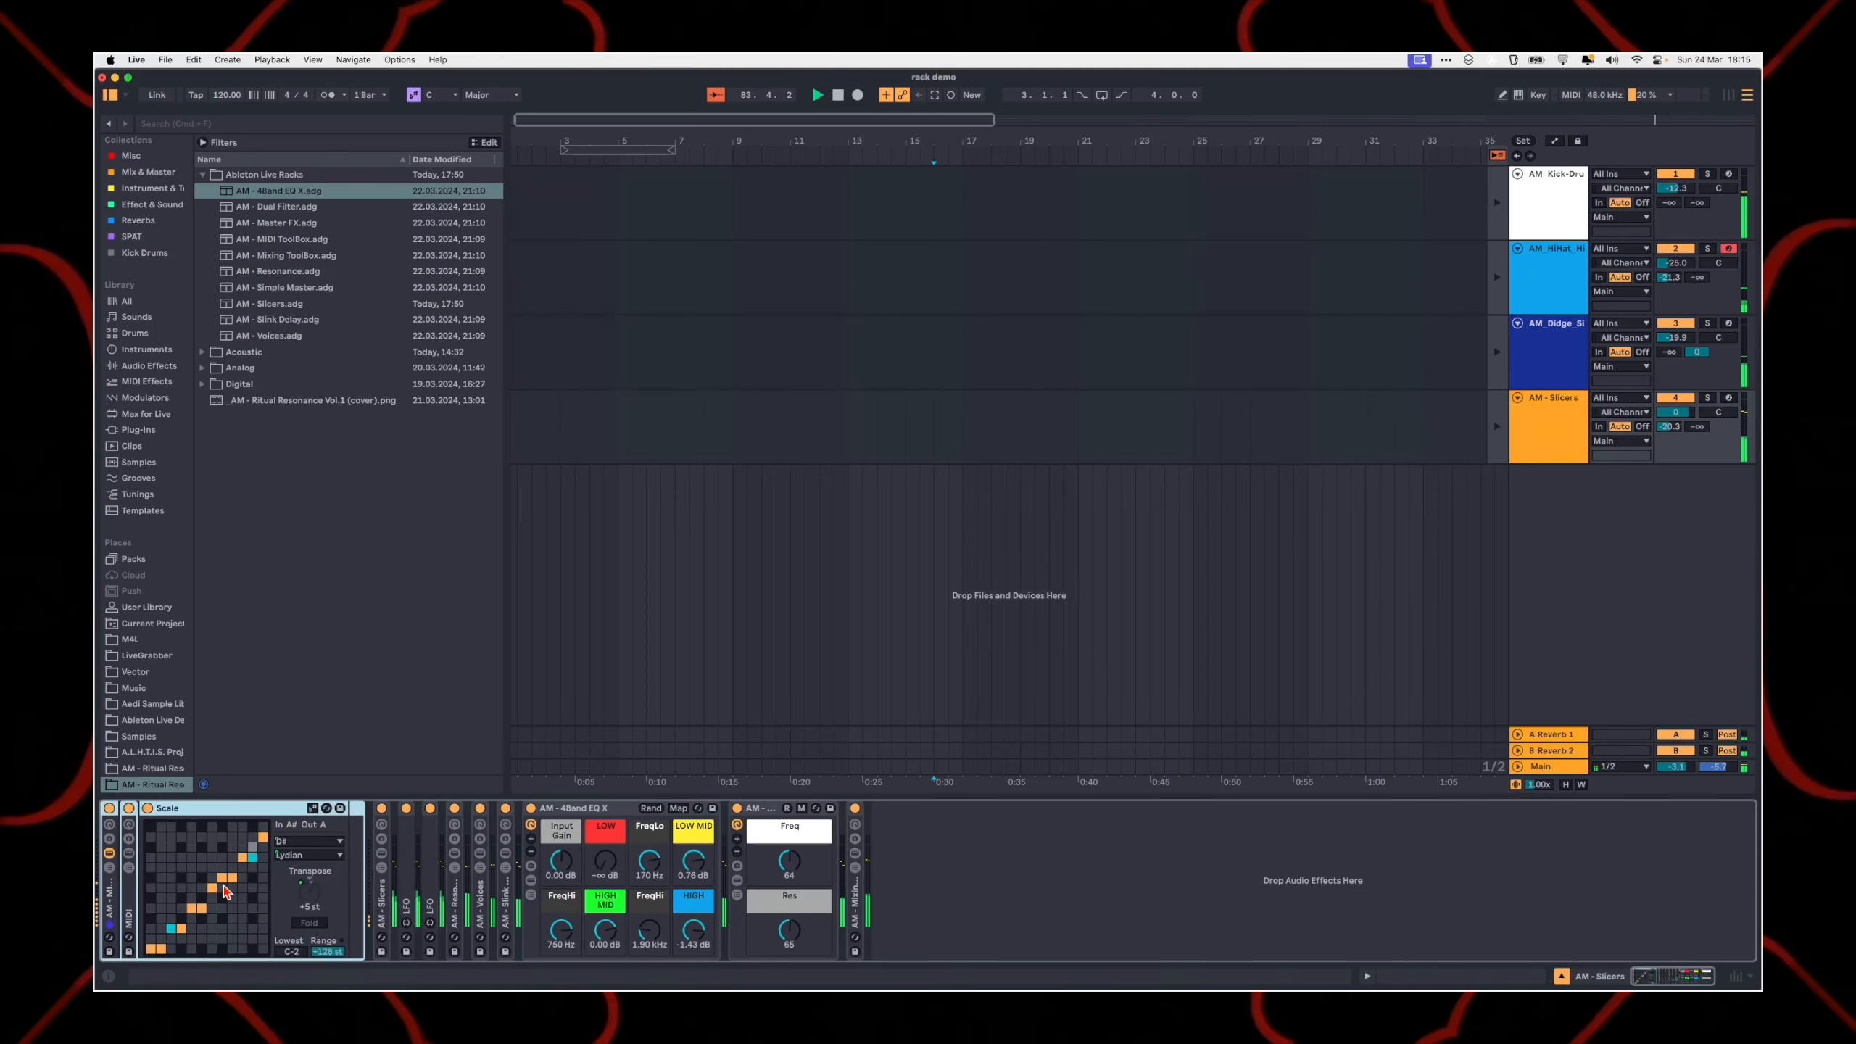
{"action": "double_click", "coordinate": [129, 896]}
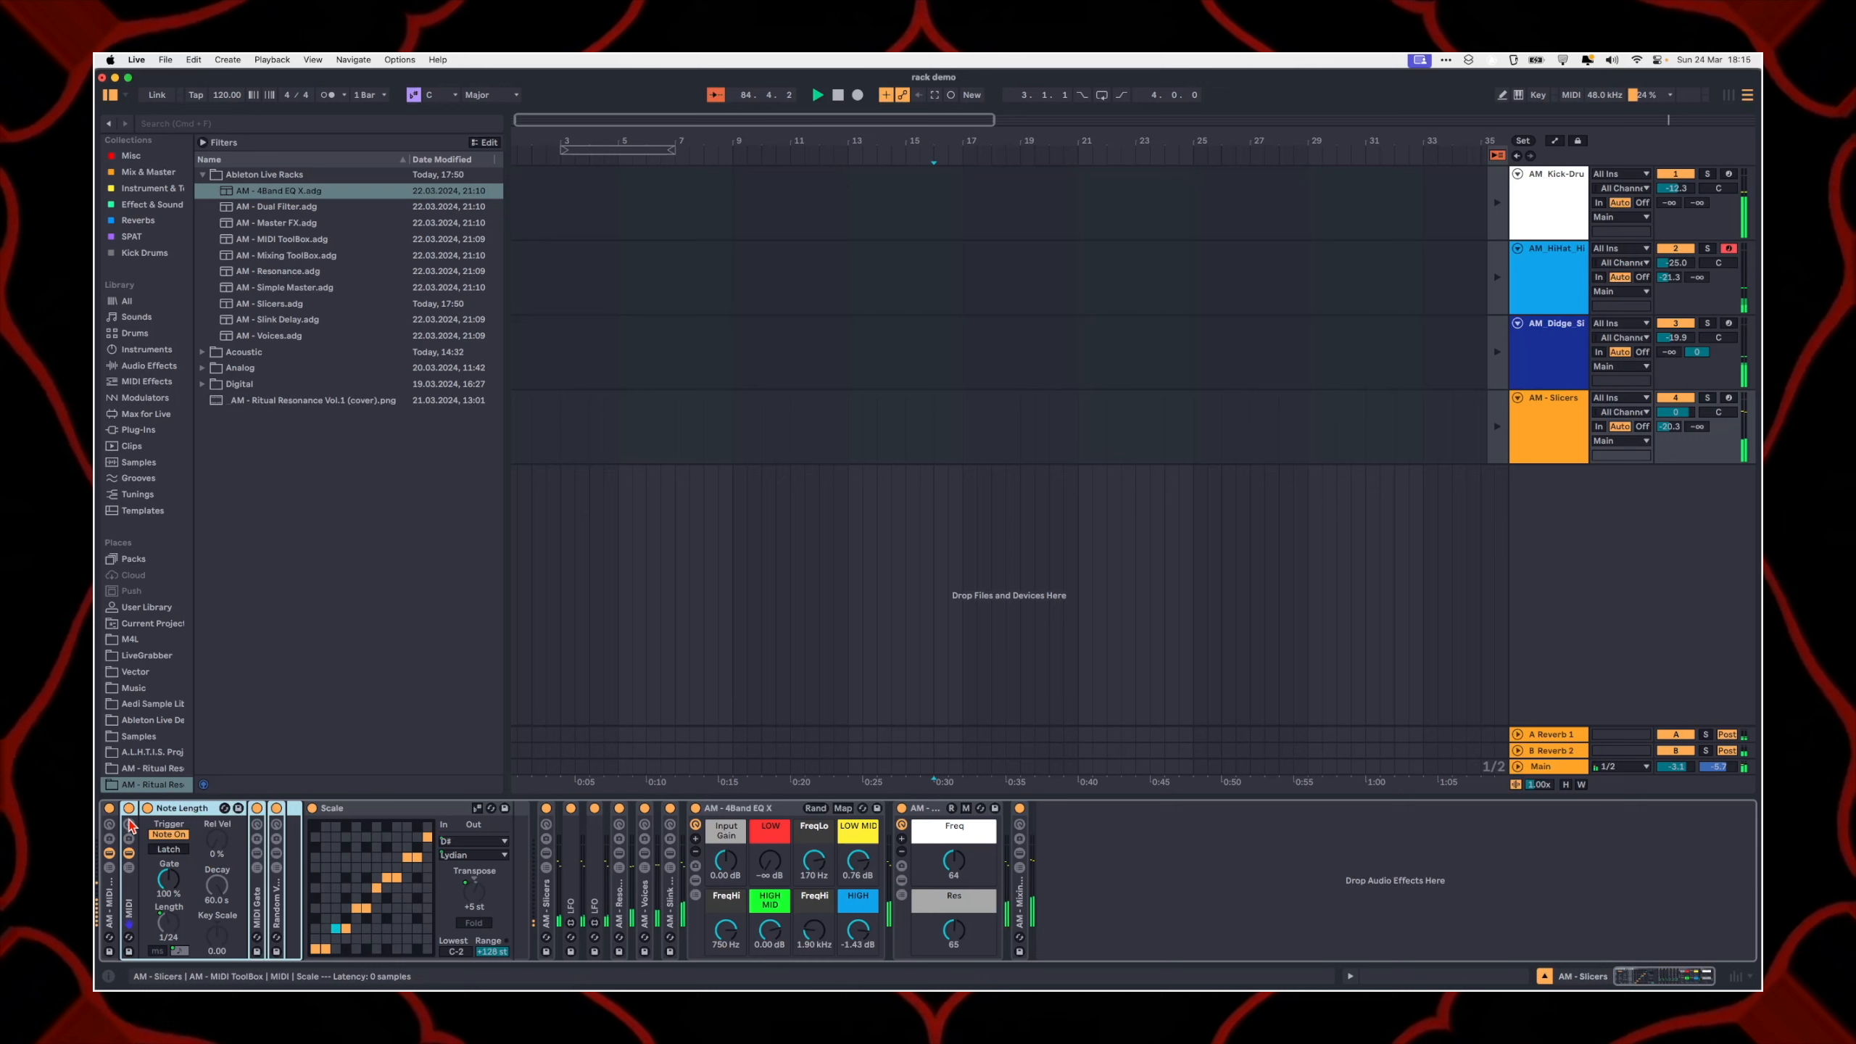
{"action": "left_click", "coordinate": [110, 855]}
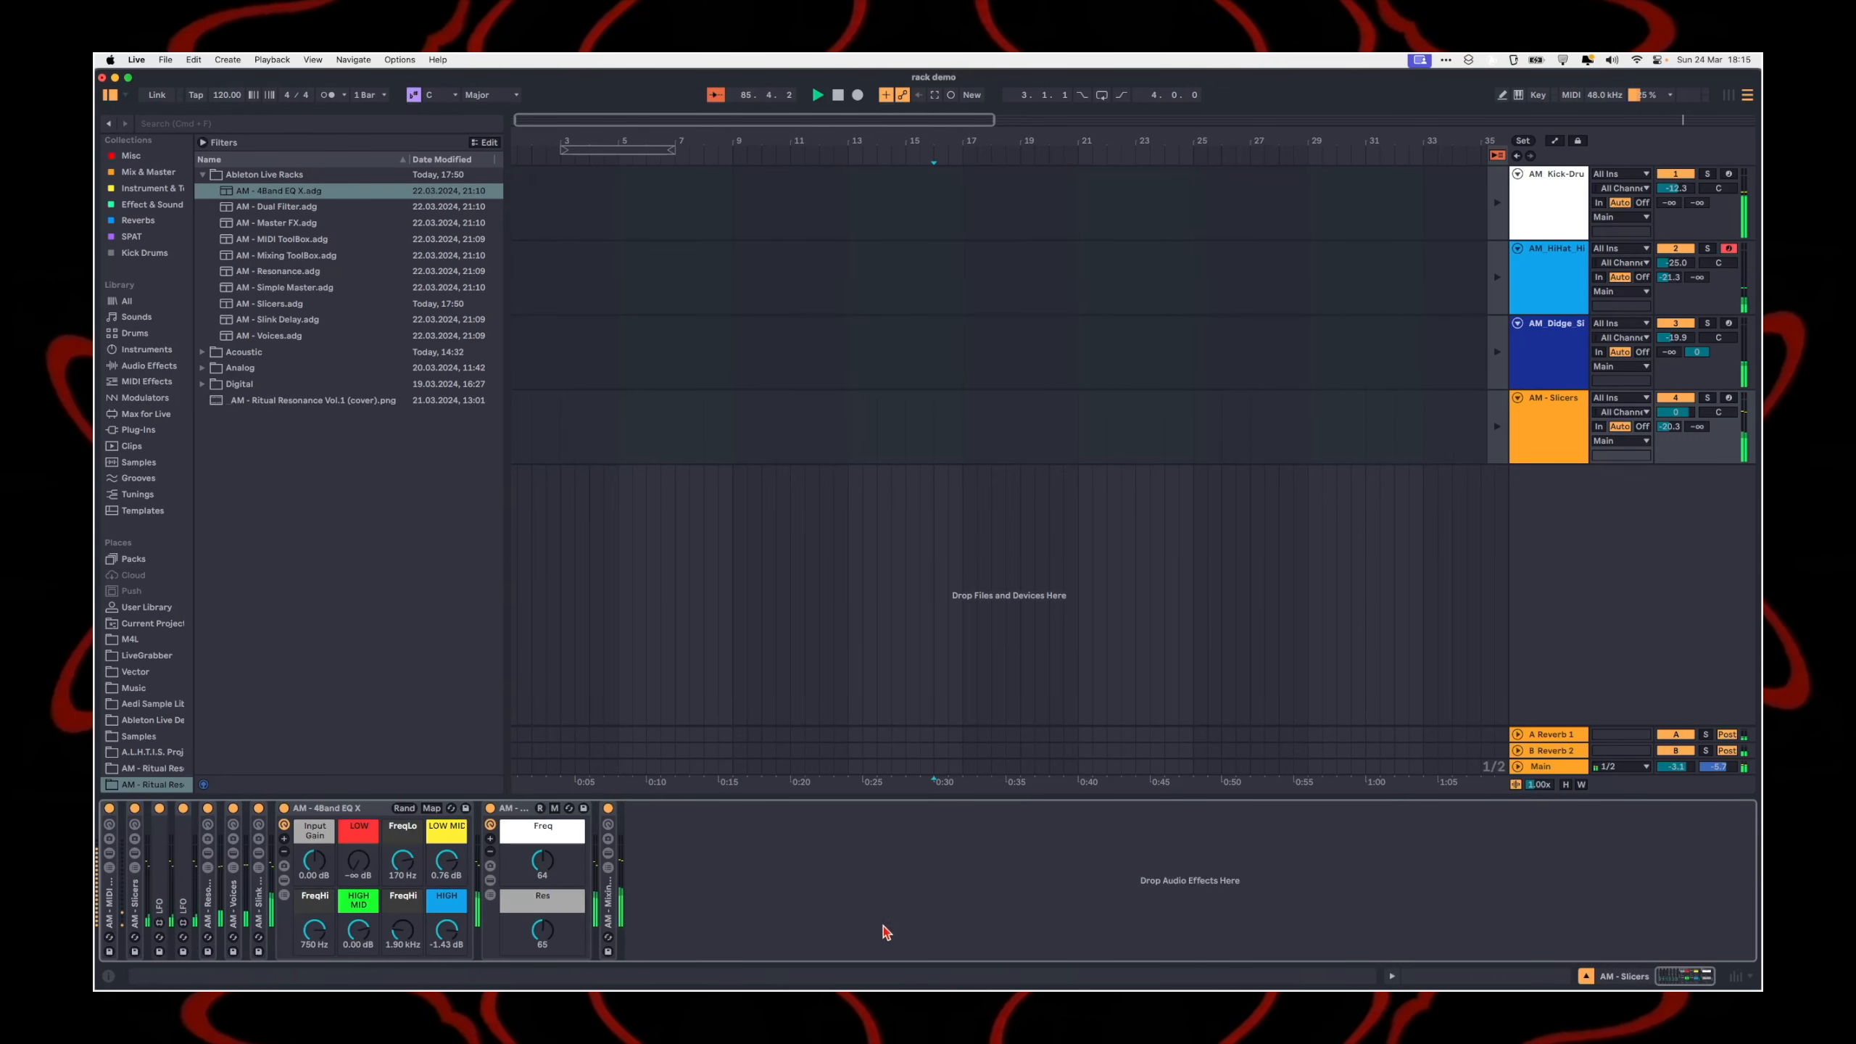
Step: Unfold the AM - Resonance rack, show the Wet chain of Gain + Dry/Wet, and set Resonance Dry/Wet to 127
{"action": "double_click", "coordinate": [211, 906]}
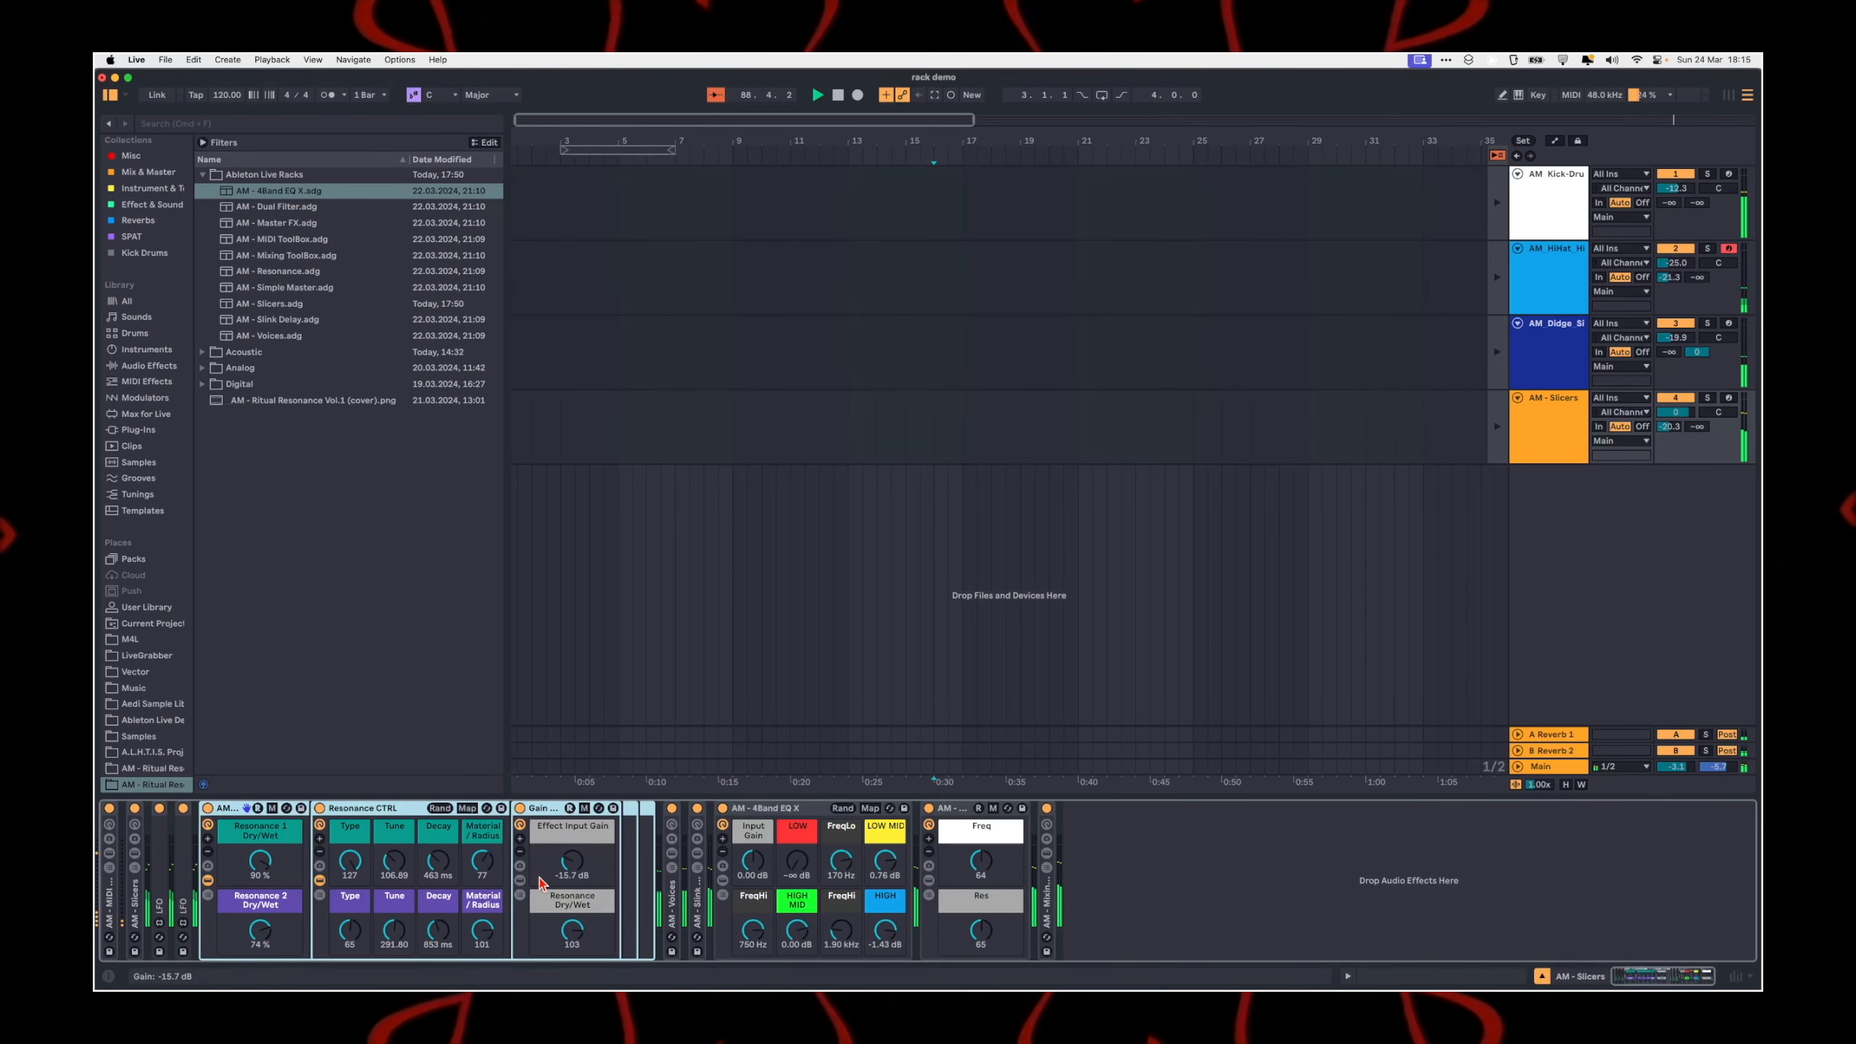
{"action": "left_click", "coordinate": [520, 891]}
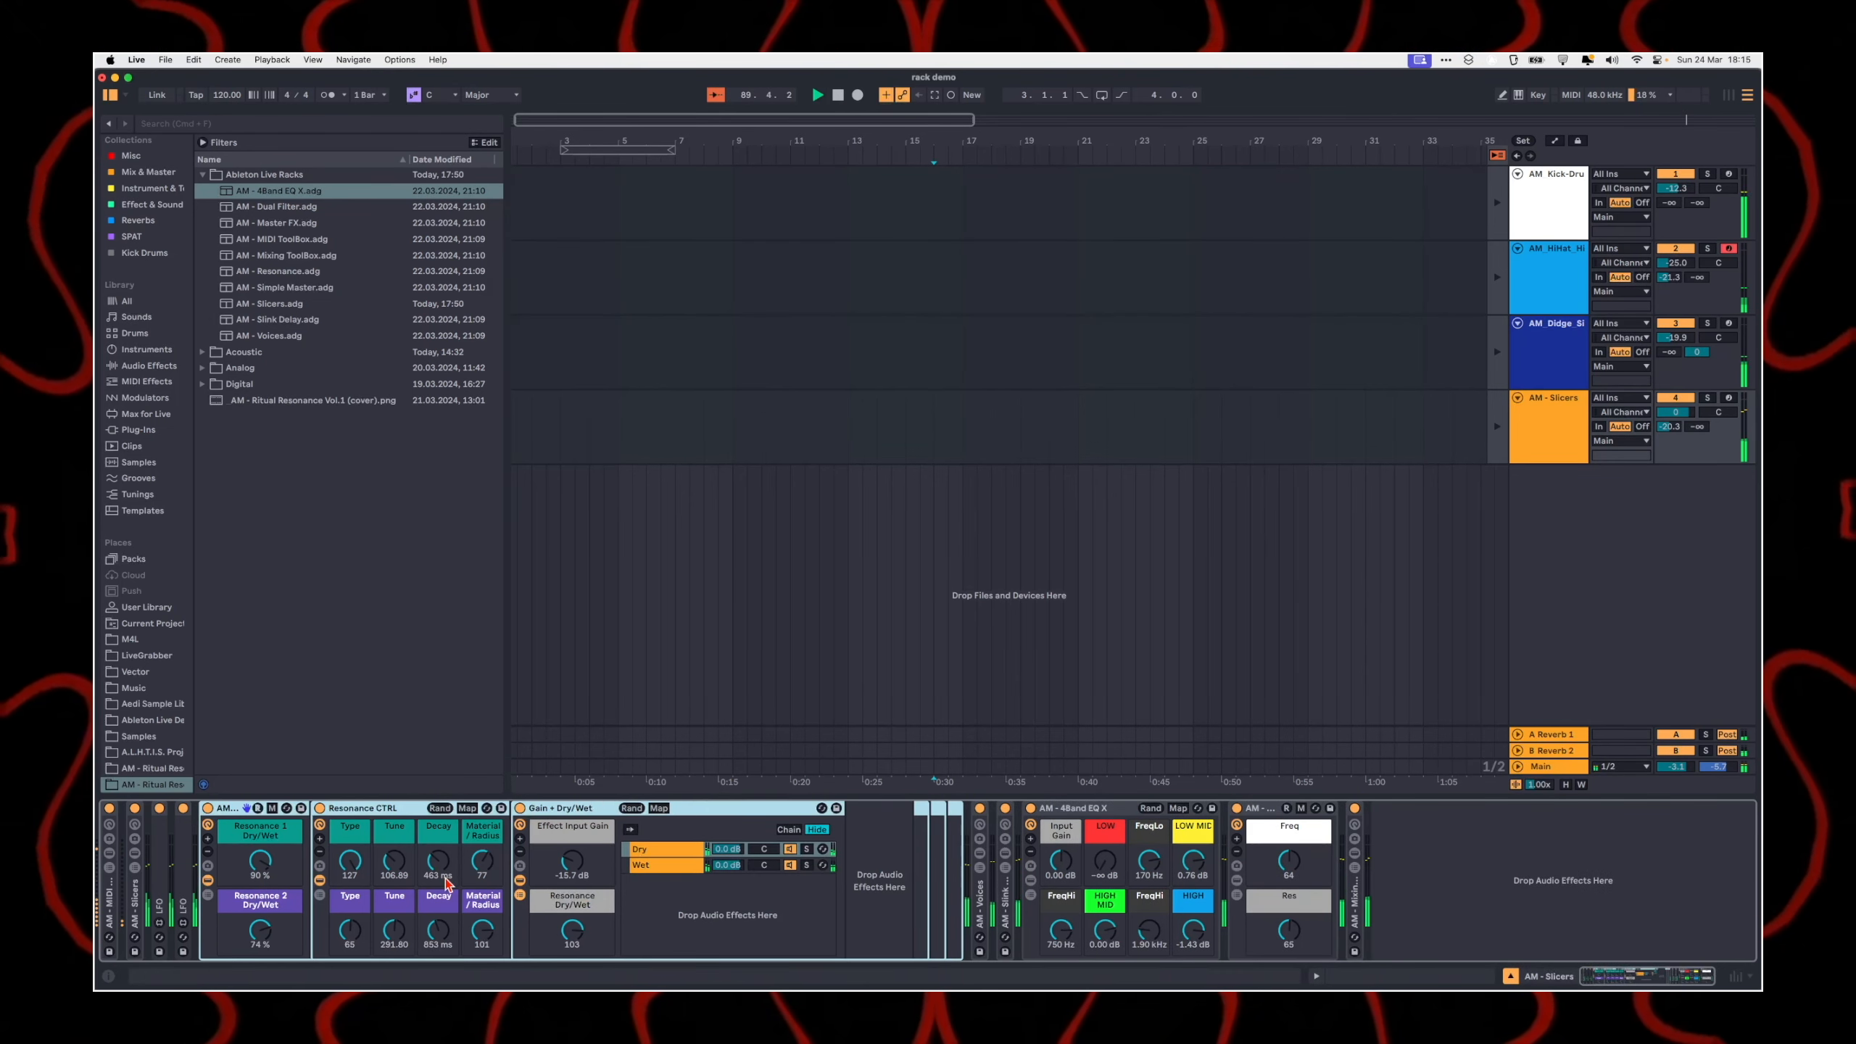
{"action": "left_click", "coordinate": [652, 866]}
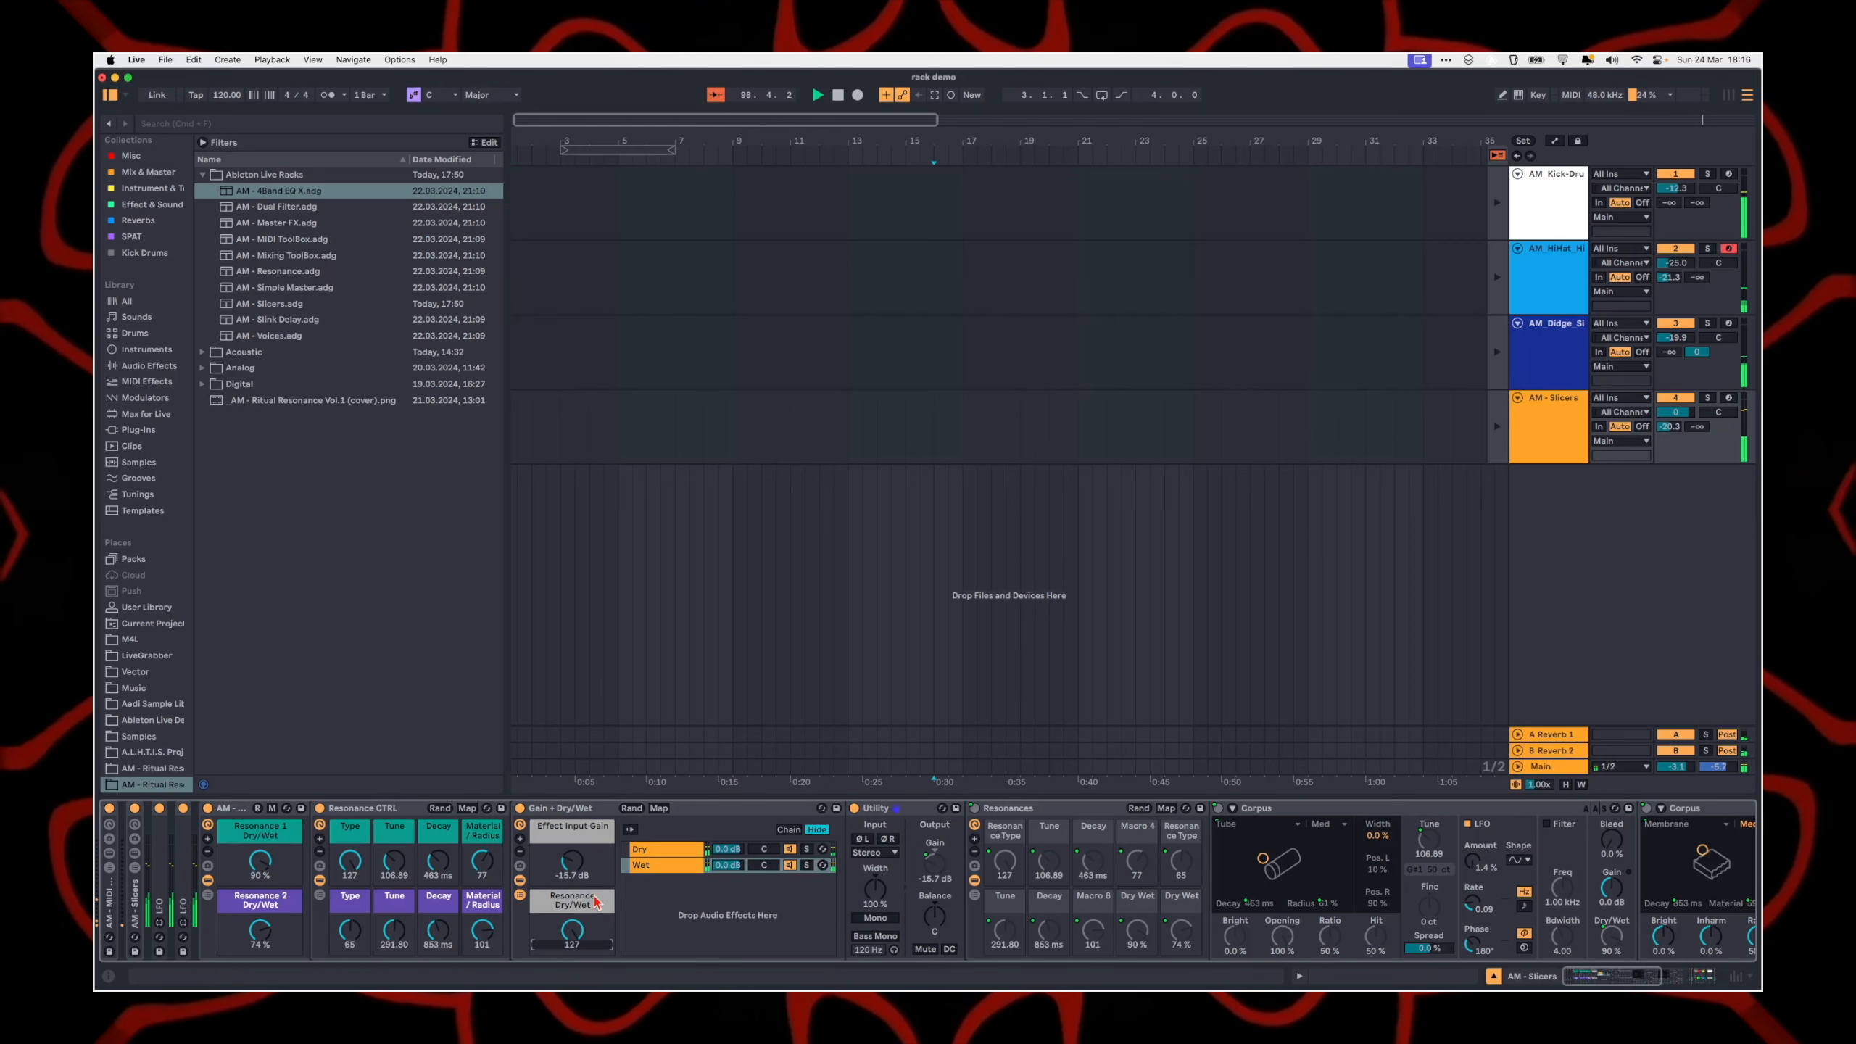
Step: Show the Dry chain and turn off all racks following AM - Resonance, from AM - Voices through the mixing rack
{"action": "left_click", "coordinate": [653, 851]}
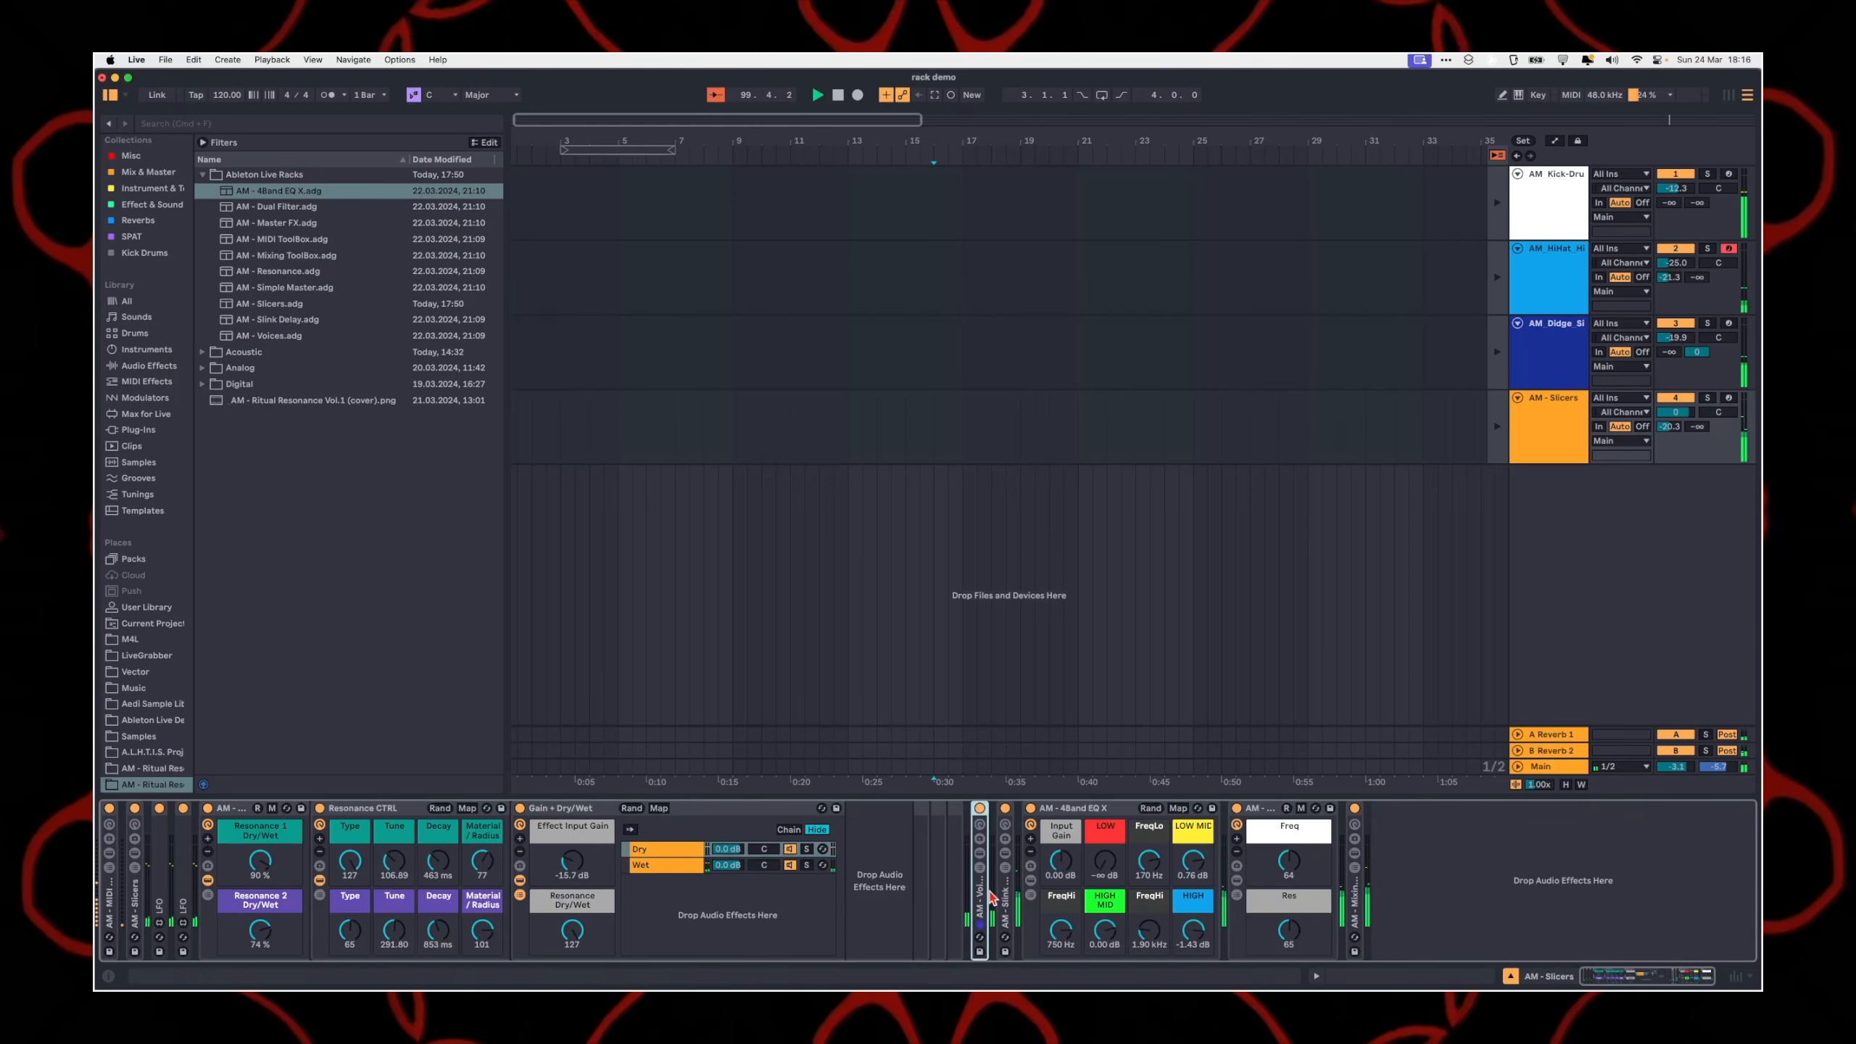
{"action": "left_click", "coordinate": [1353, 826], "text": "shift"}
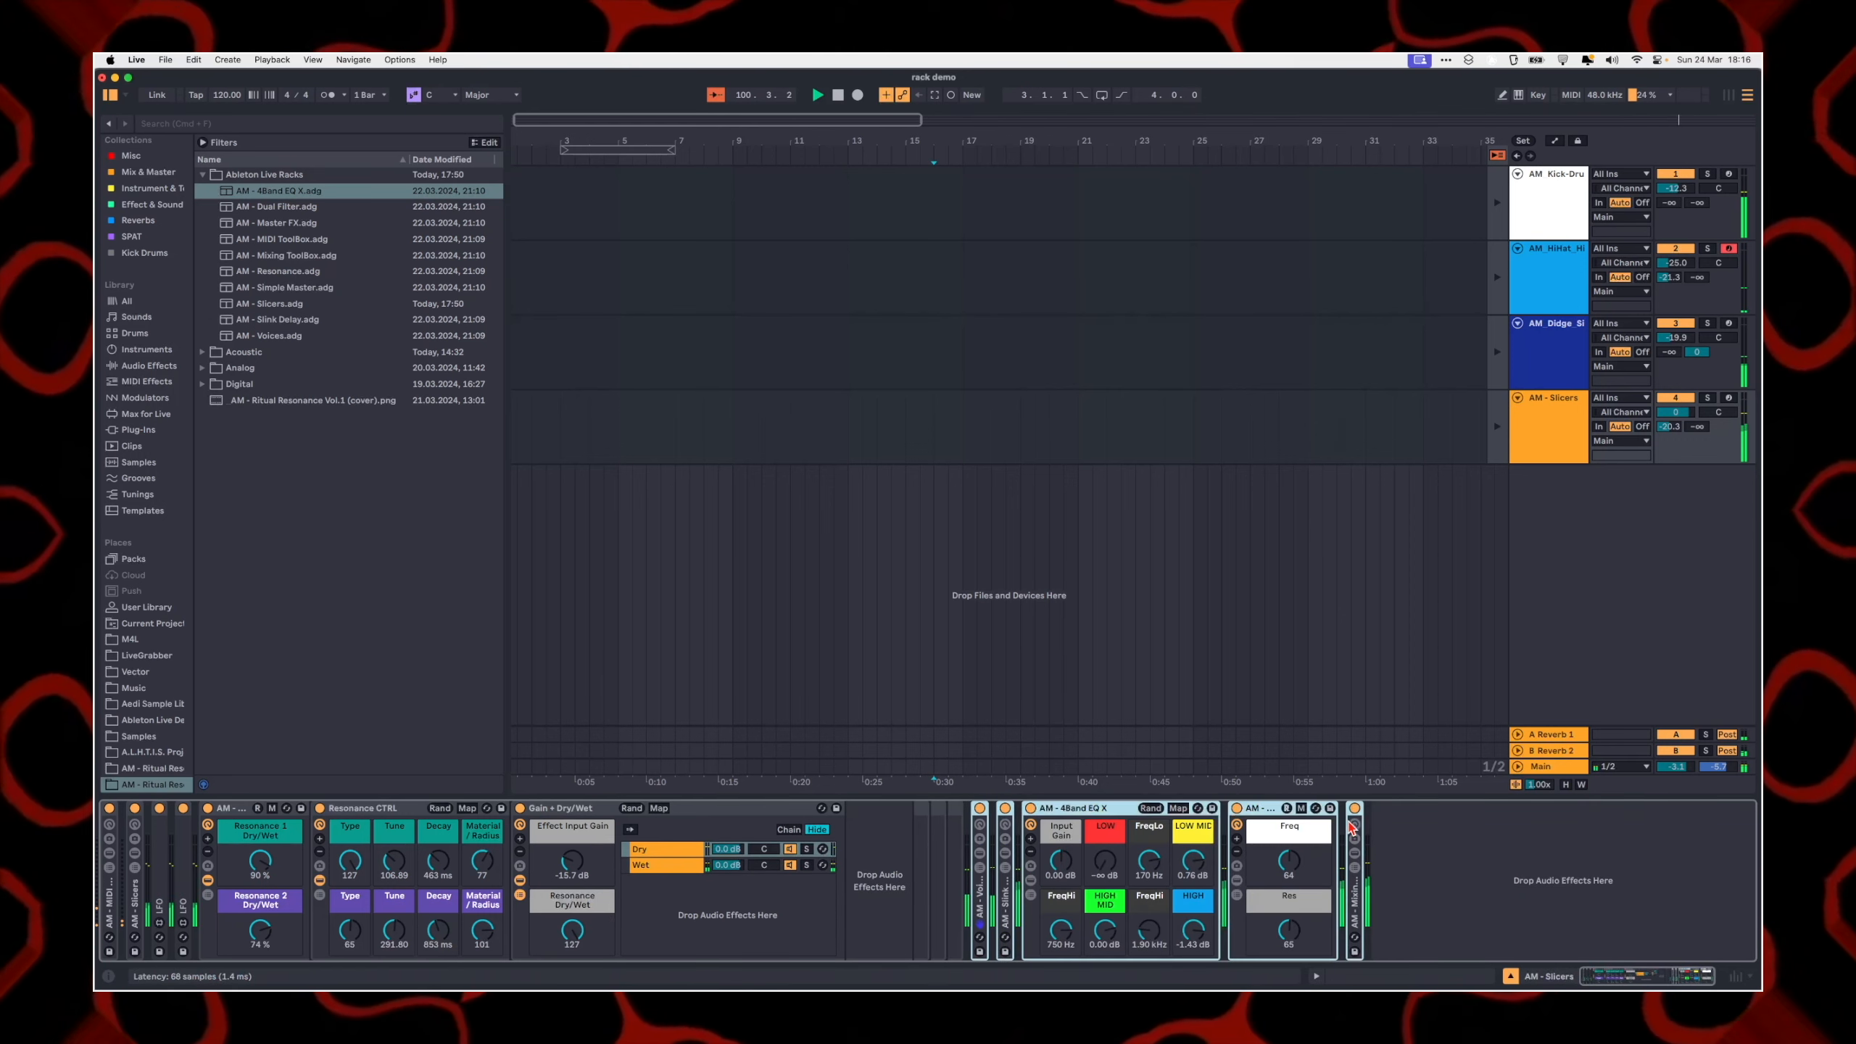
{"action": "left_click", "coordinate": [1390, 837]}
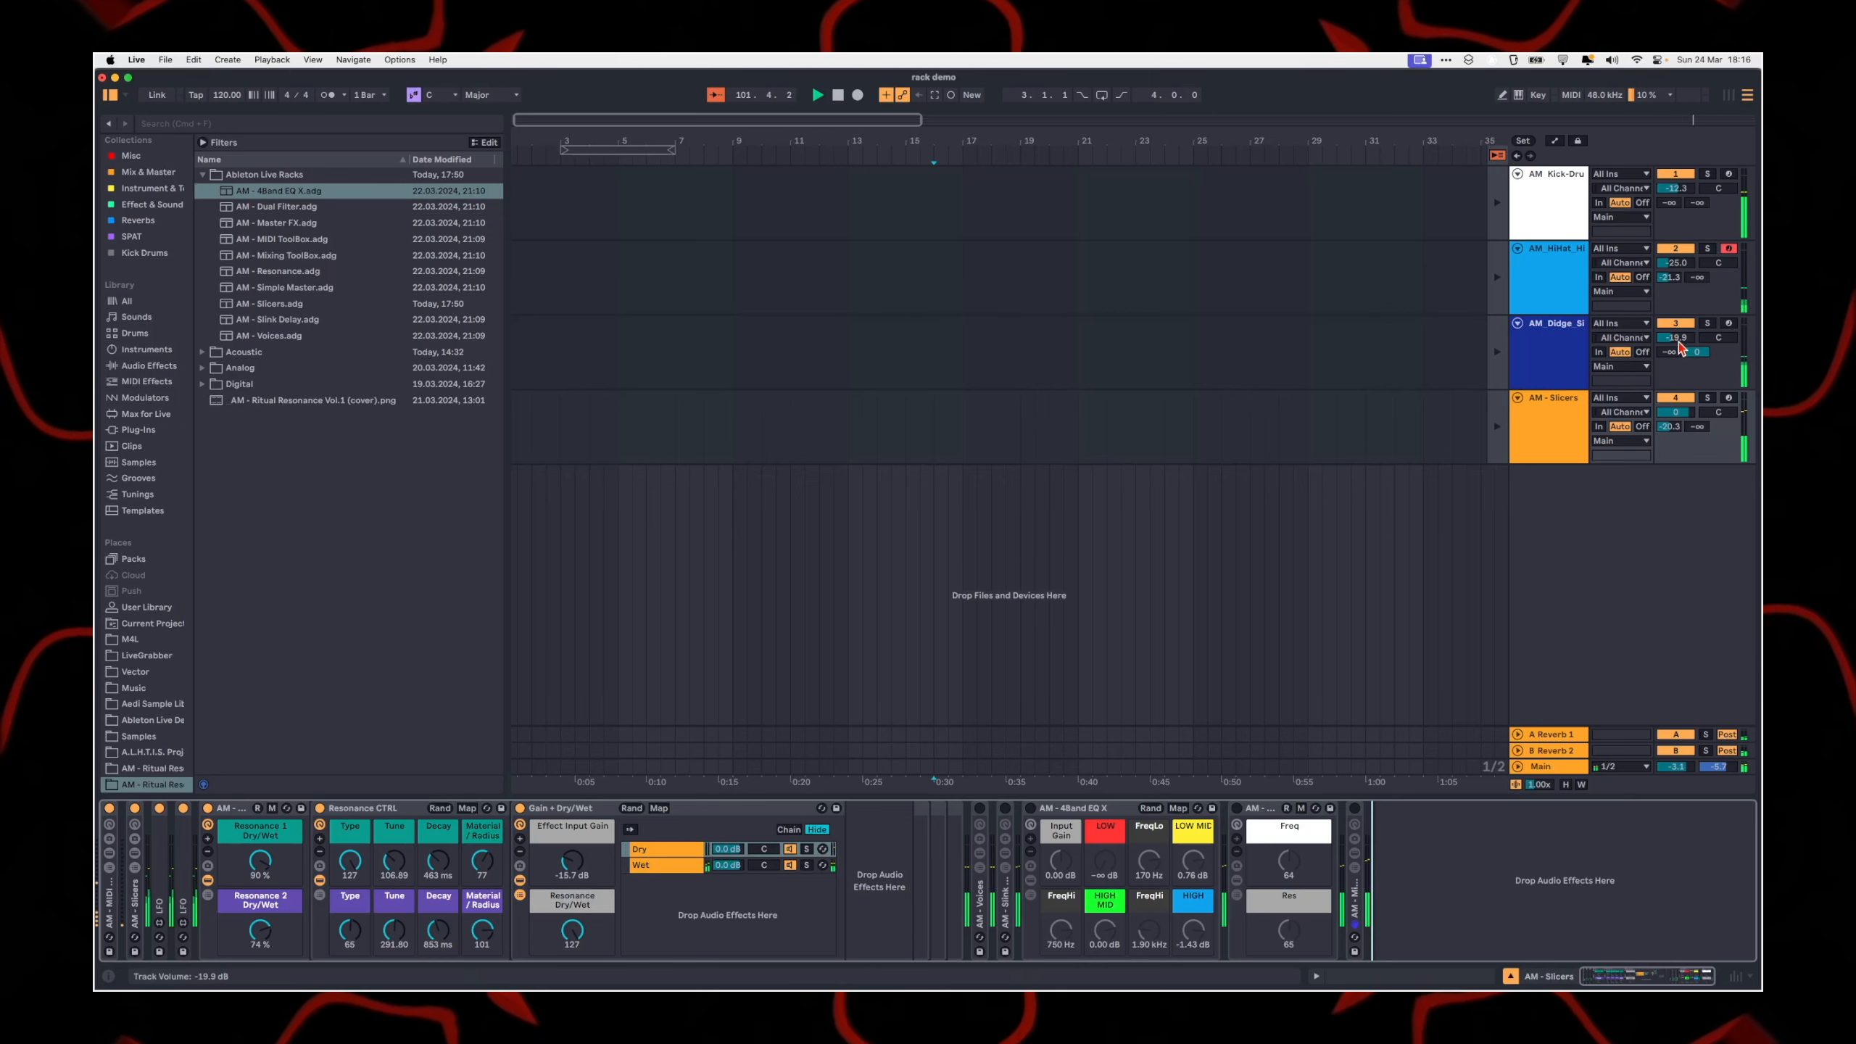
Step: Set the track volumes to -32.8 dB for the kick drum, -40.0 dB for the hi-hat, -35.3 dB for the didge drone and 0 dB for Main
{"action": "left_click_drag", "start_coordinate": [1678, 341], "coordinate": [1676, 309]}
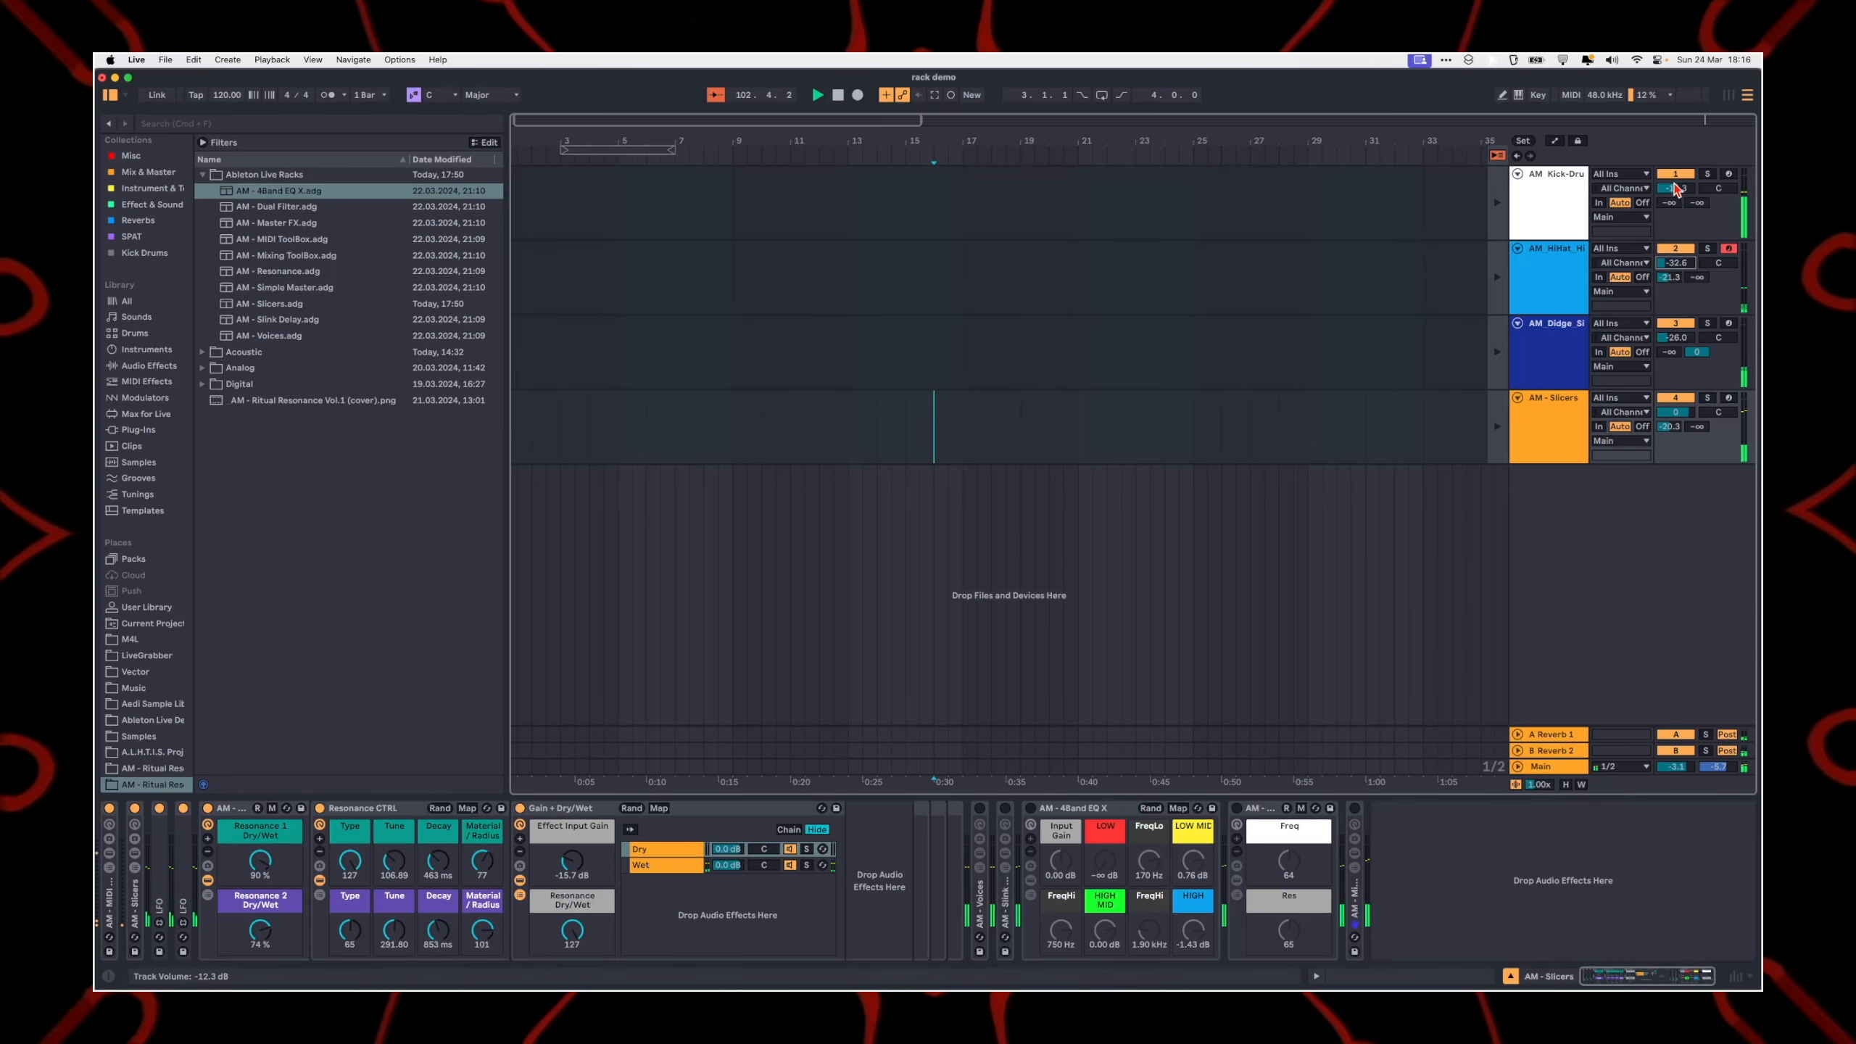
{"action": "double_click", "coordinate": [1677, 767]}
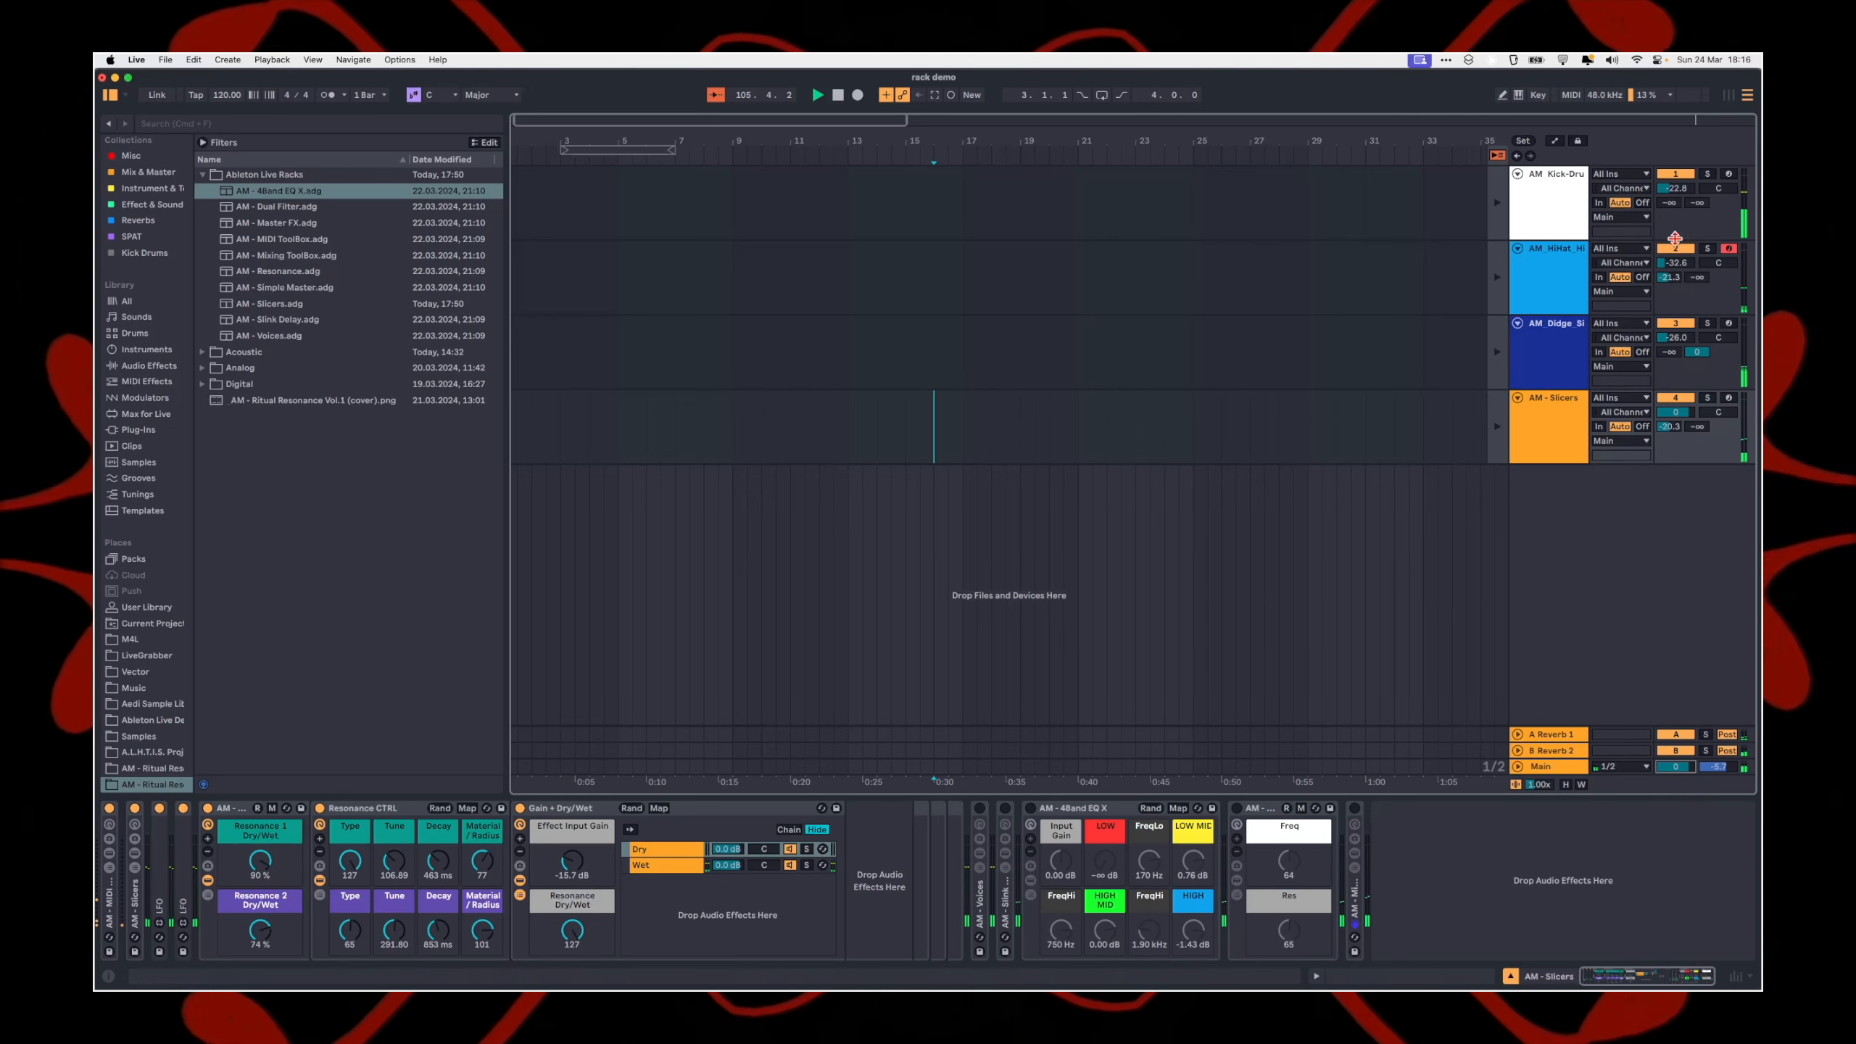
{"action": "left_click_drag", "start_coordinate": [1678, 189], "coordinate": [1679, 191]}
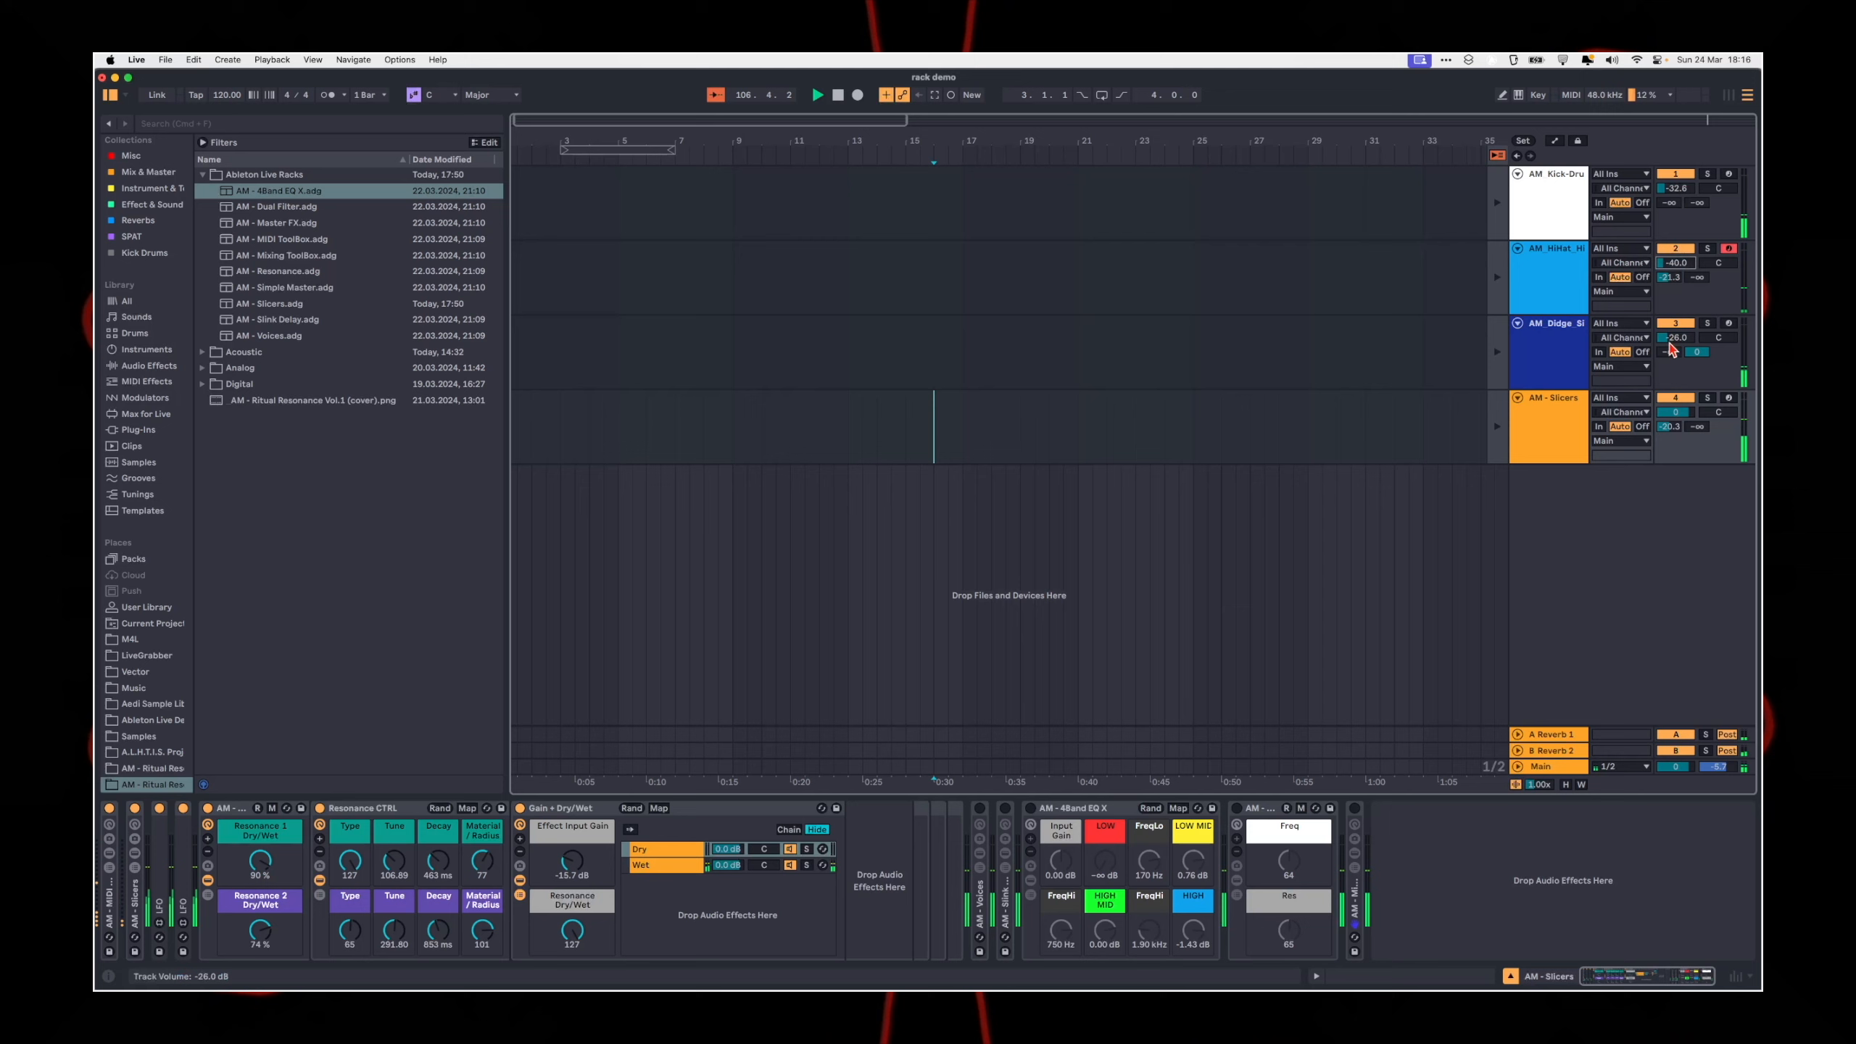
{"action": "left_click_drag", "start_coordinate": [1675, 337], "coordinate": [1676, 341]}
Step: On the AM - Slicers track, show the Wet chain of Gain + Dry/Wet and set Effect Input Gain to -16.3 dB
{"action": "left_click", "coordinate": [1549, 439]}
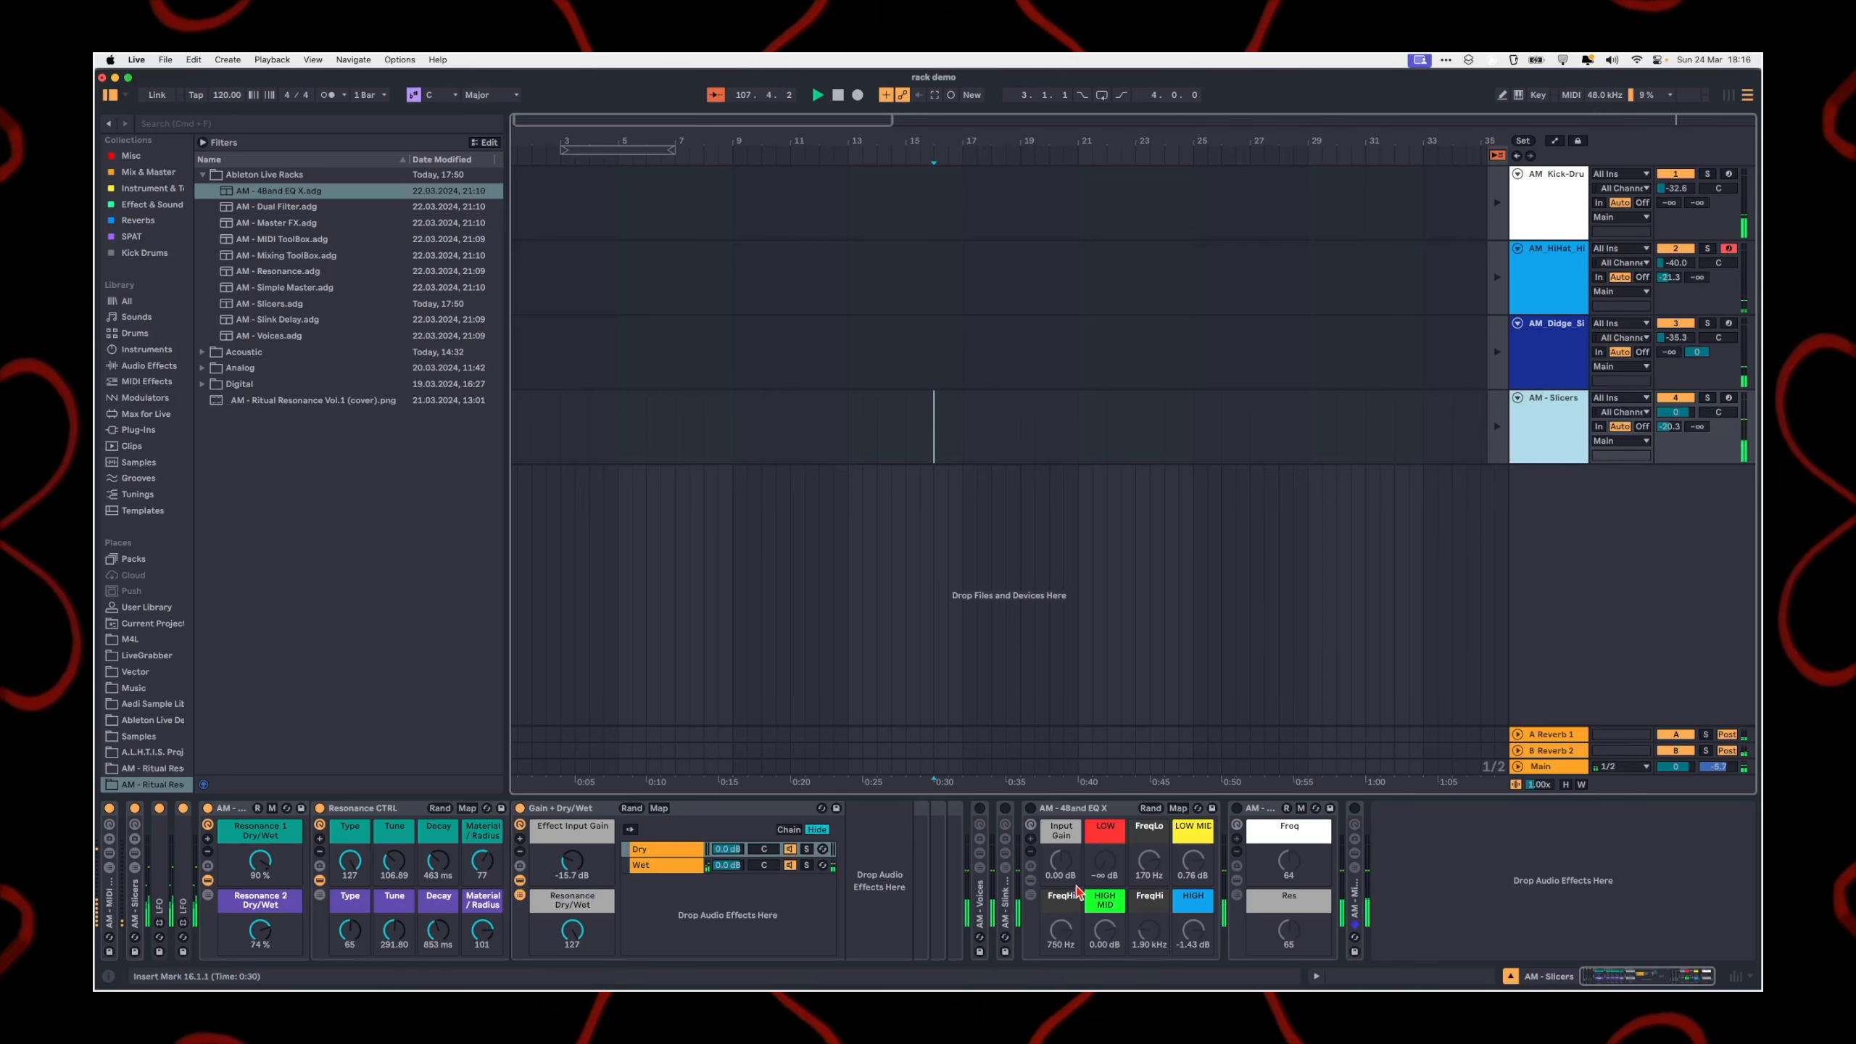
{"action": "left_click", "coordinate": [639, 850]}
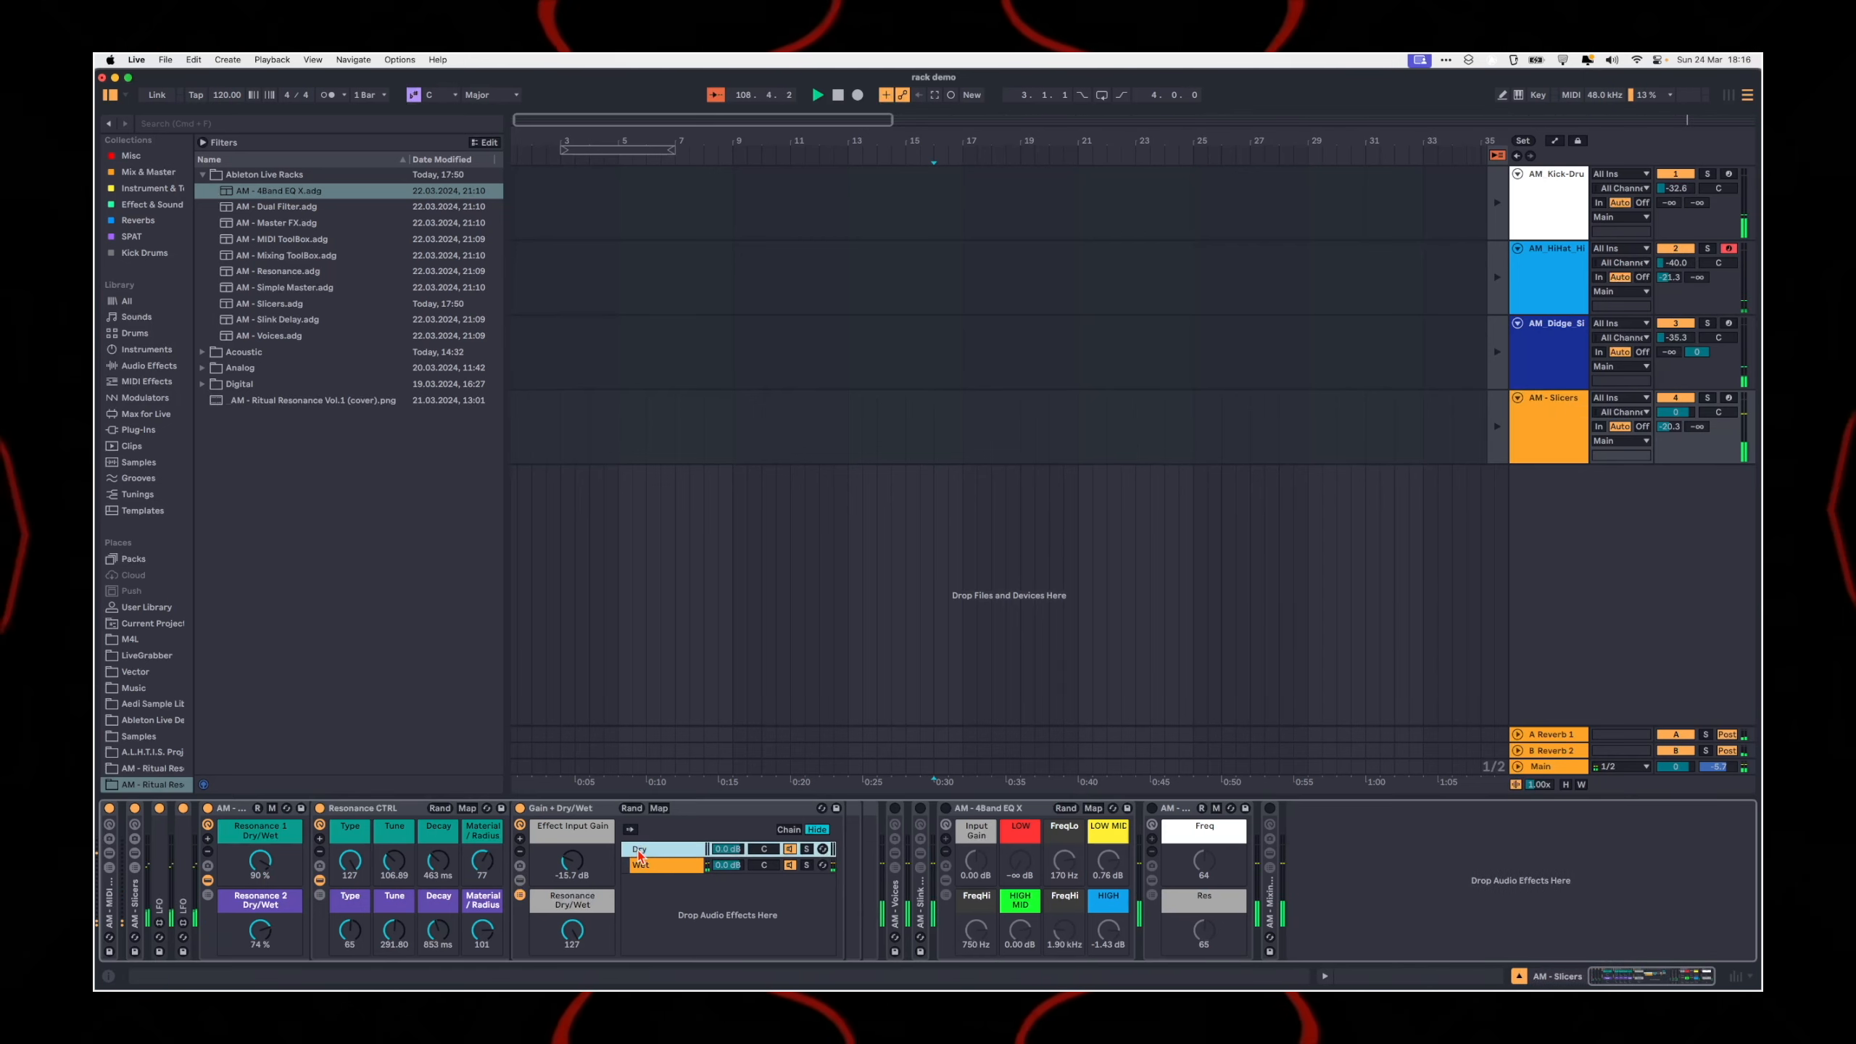
{"action": "left_click", "coordinate": [655, 866]}
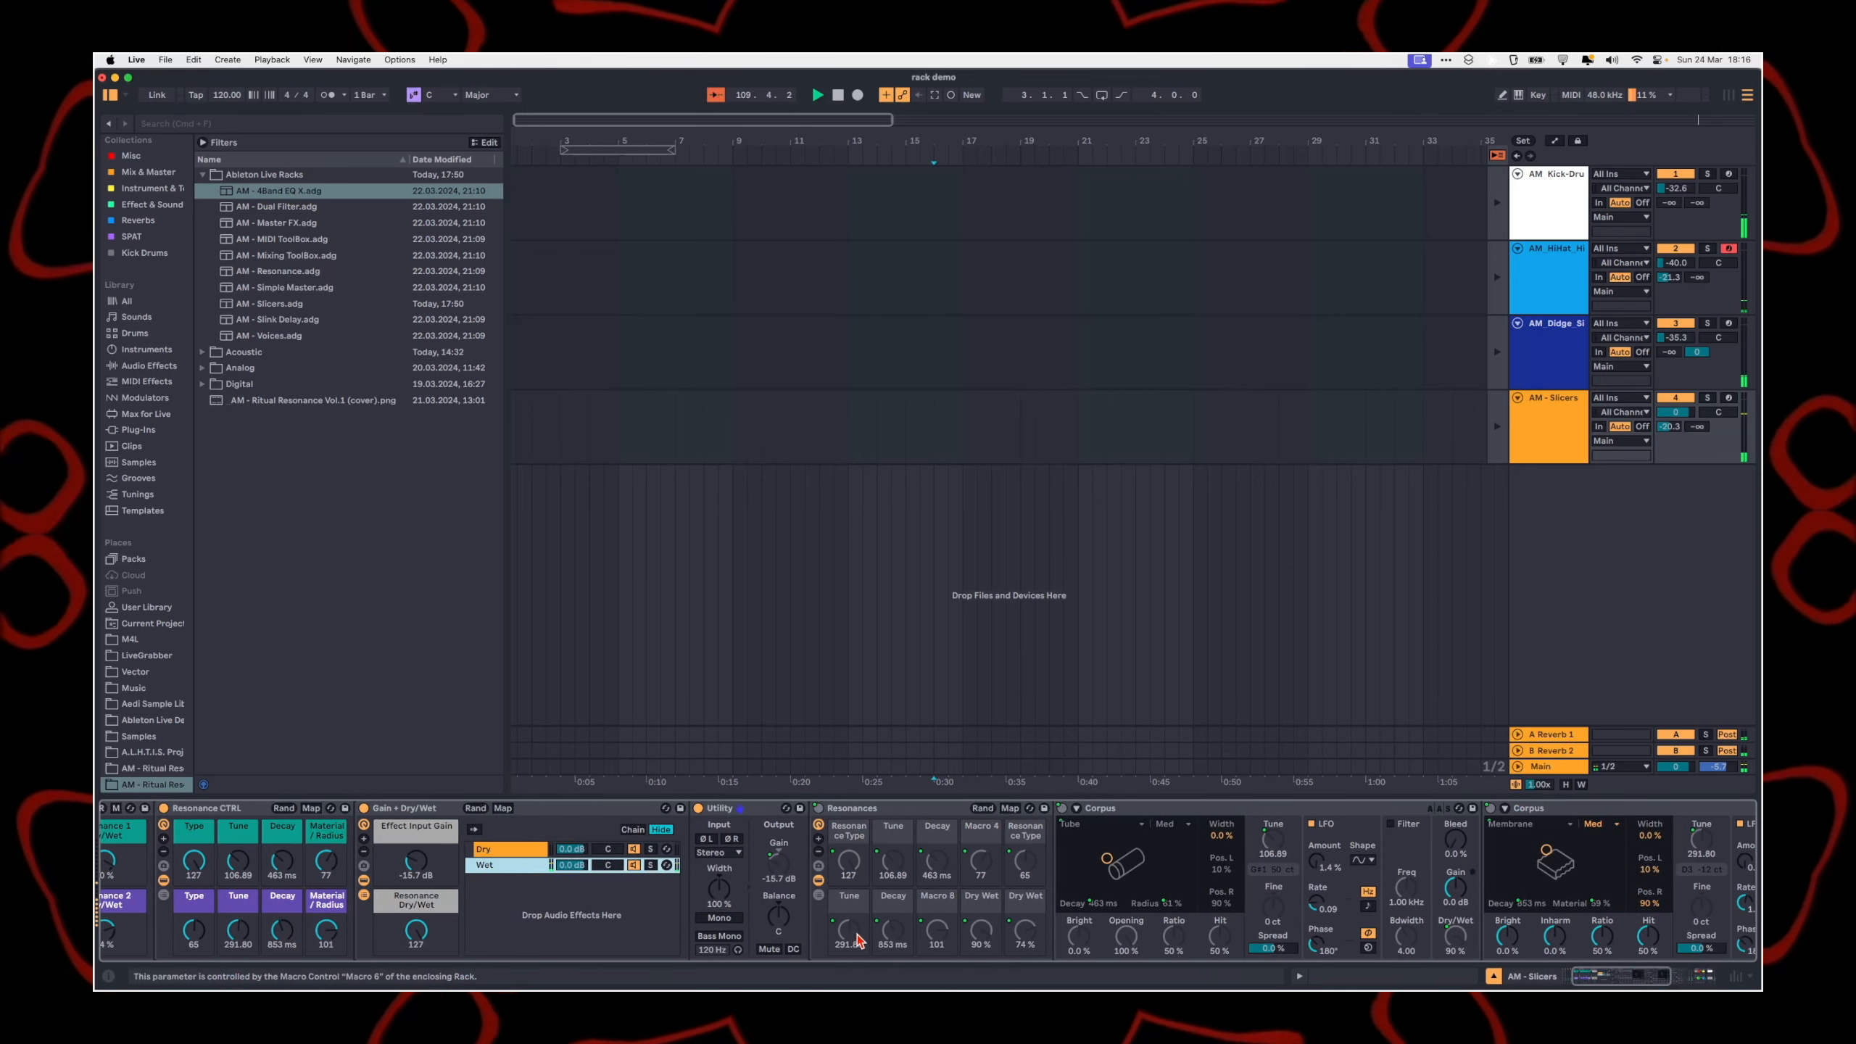
{"action": "left_click", "coordinate": [563, 809]}
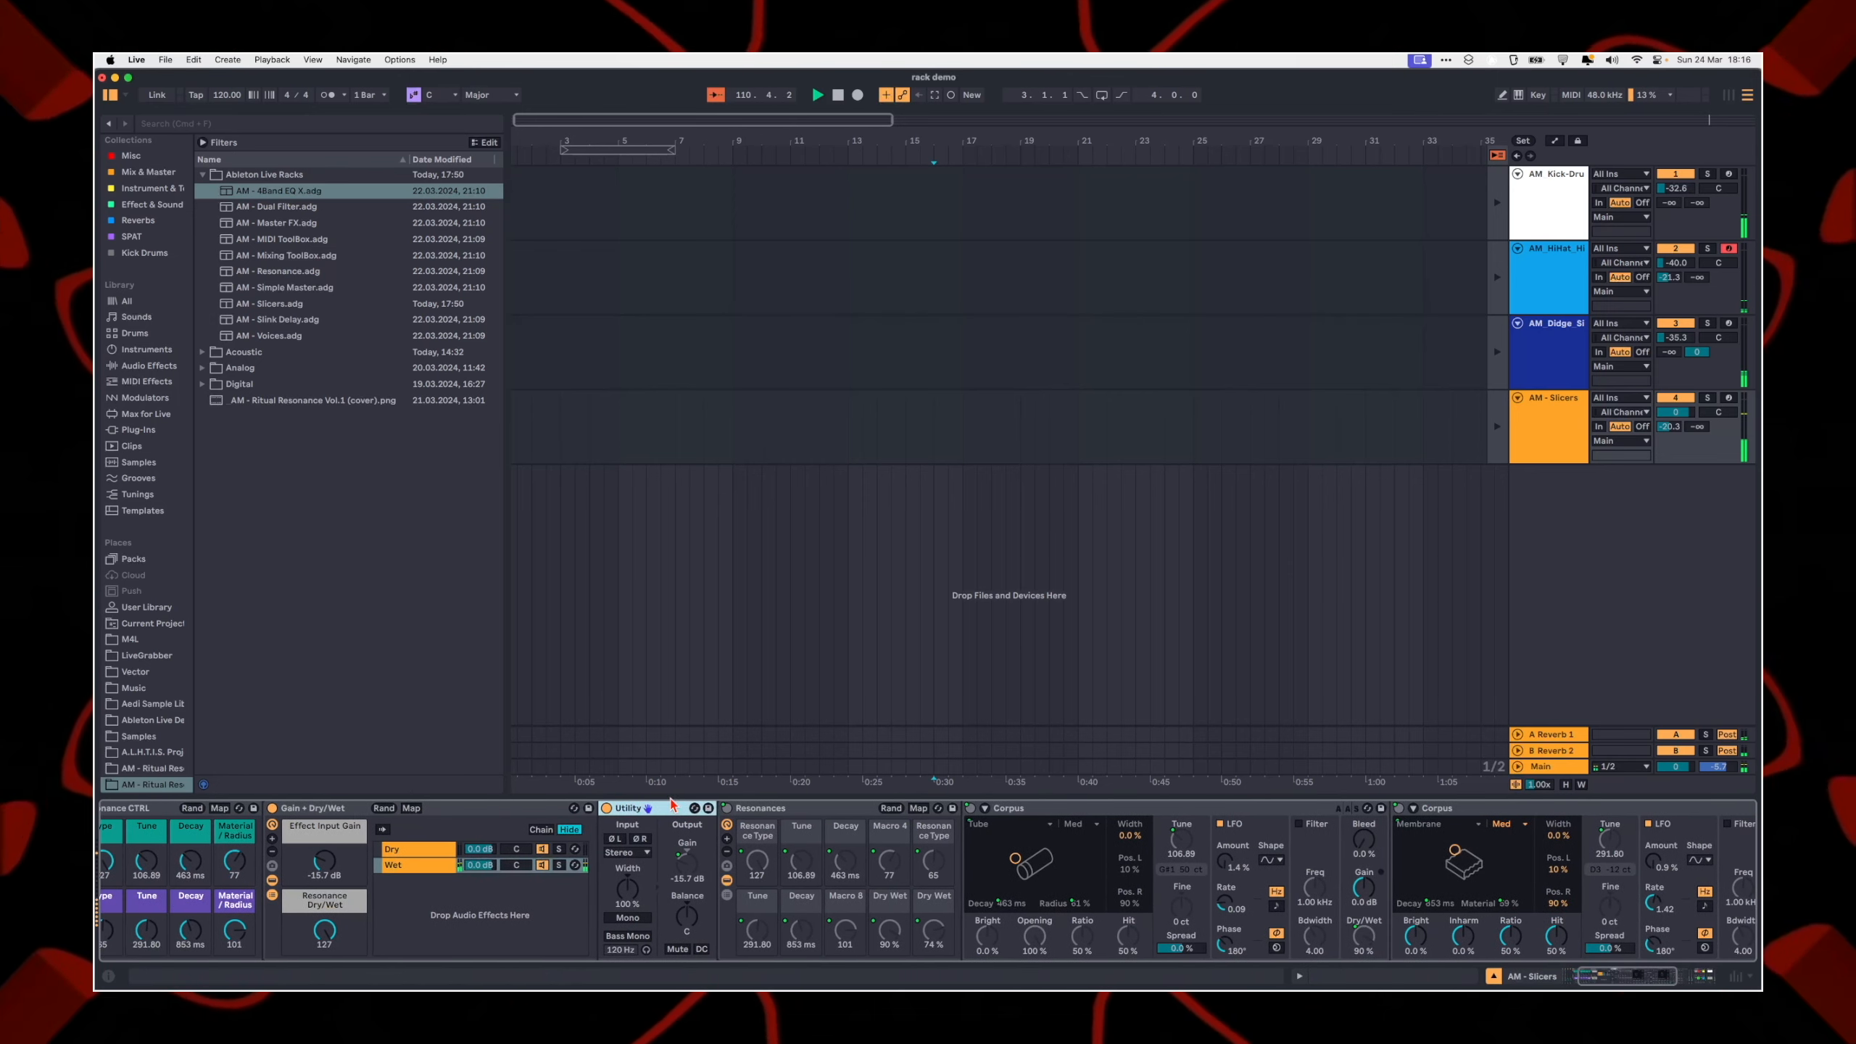
{"action": "mouse_move", "coordinate": [428, 861]}
{"action": "left_mouse_down"}
{"action": "mouse_move", "coordinate": [429, 818]}
{"action": "mouse_move", "coordinate": [429, 863]}
{"action": "left_mouse_up"}
Step: Examine the Utility, the Resonances rack and its two Corpus devices in the Wet chain
{"action": "scroll", "coordinate": [800, 882], "scroll_direction": "right", "scroll_amount": 2}
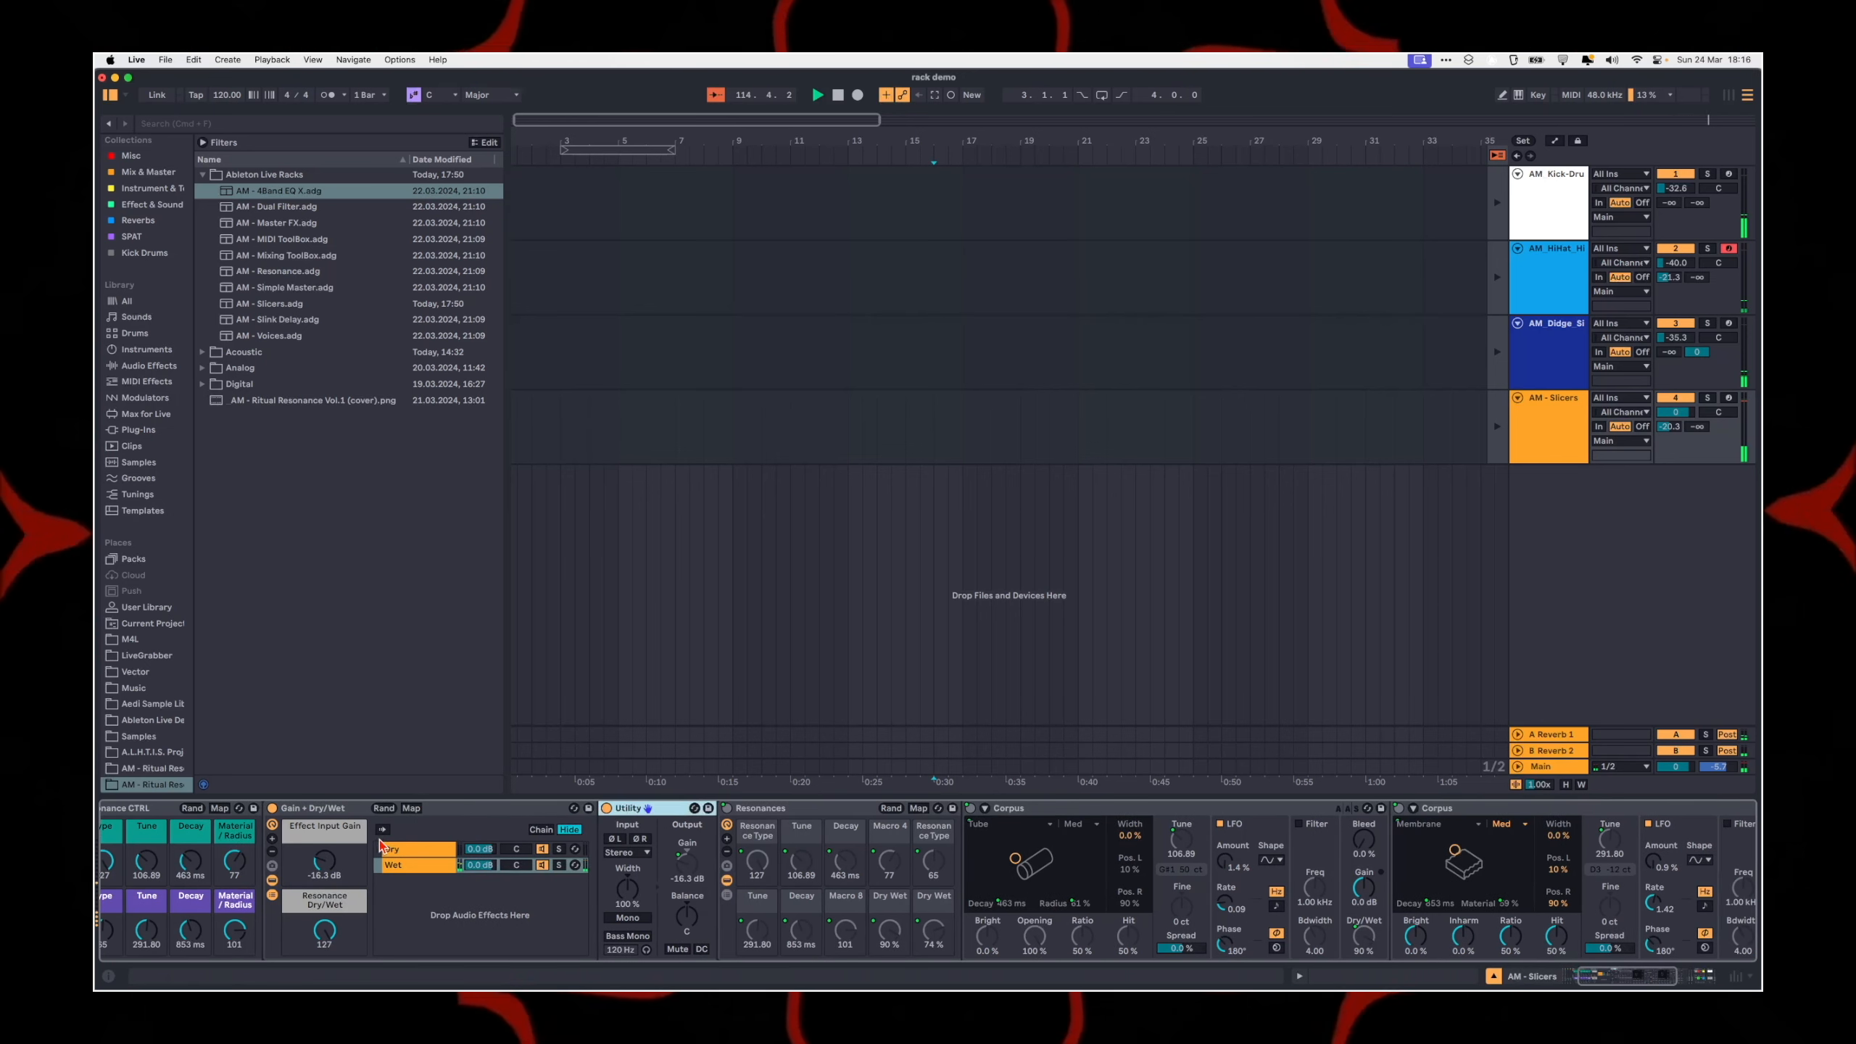
{"action": "scroll", "coordinate": [598, 935], "scroll_direction": "right", "scroll_amount": 2}
{"action": "scroll", "coordinate": [597, 936], "scroll_direction": "right", "scroll_amount": 2}
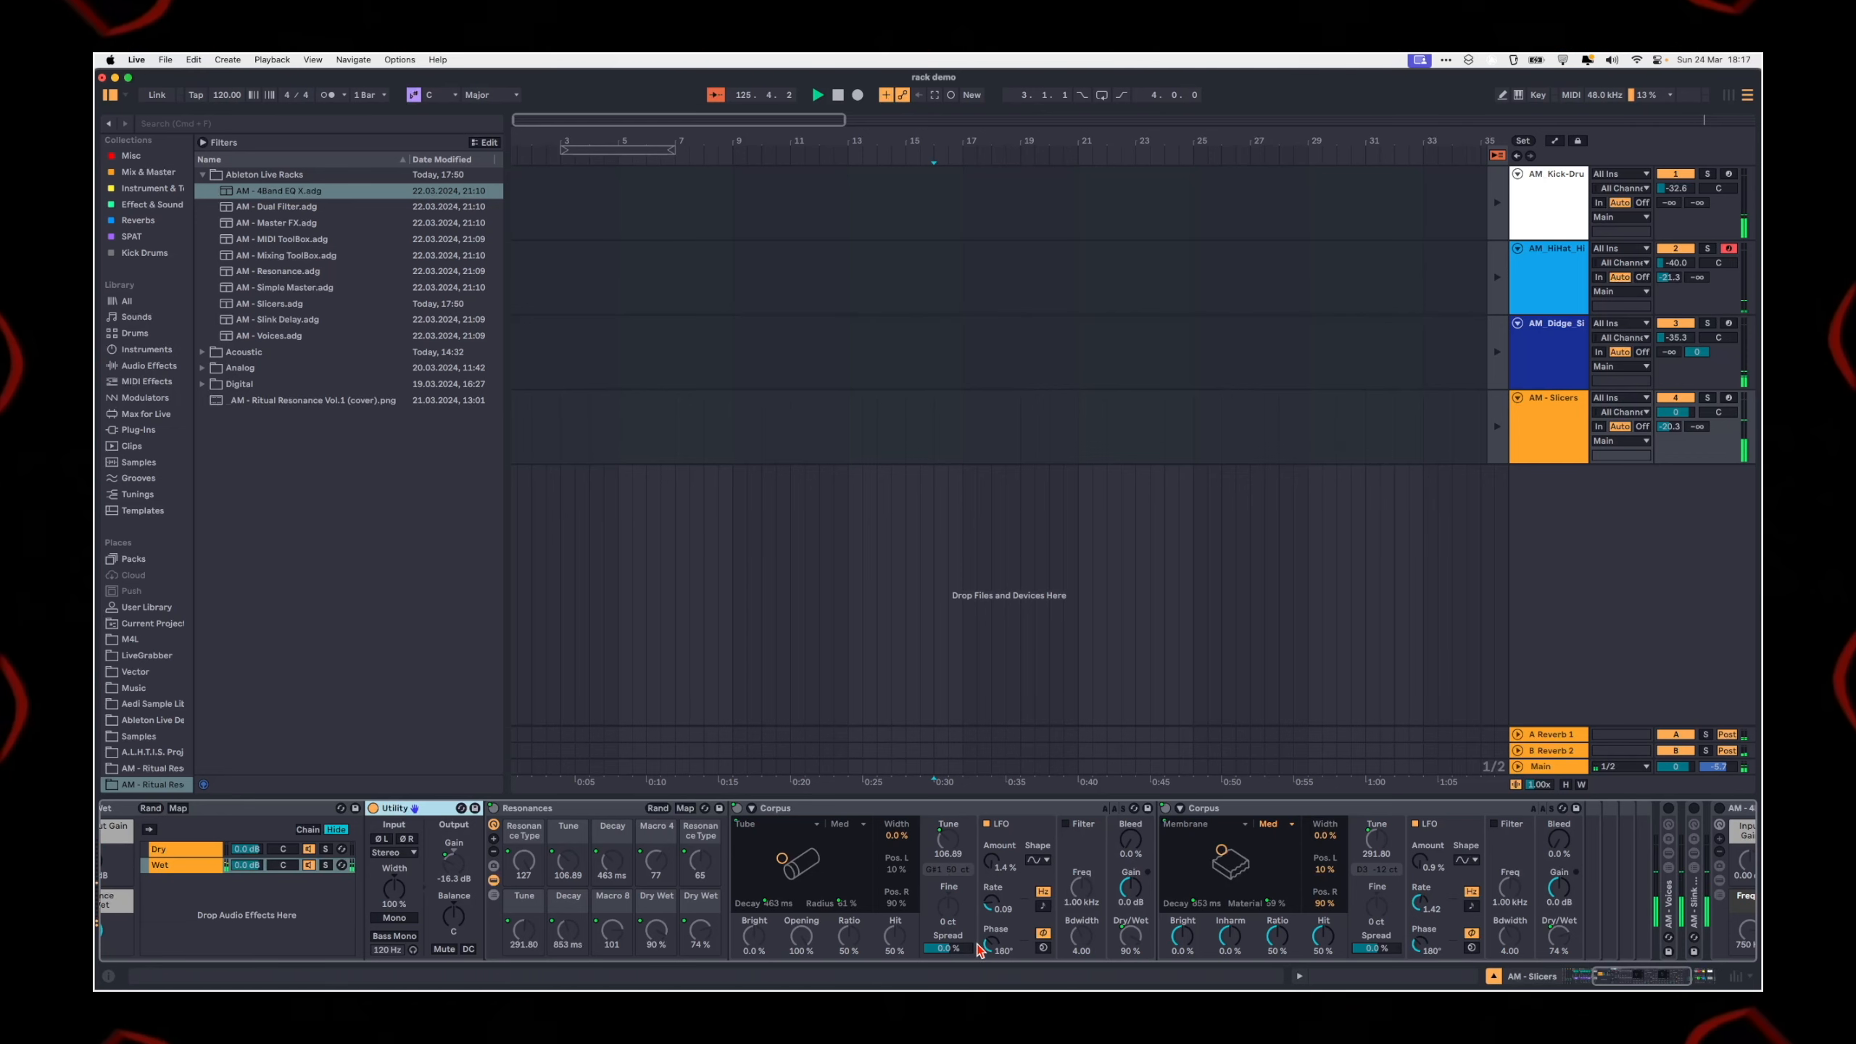
{"action": "scroll", "coordinate": [977, 947], "scroll_direction": "right", "scroll_amount": 6}
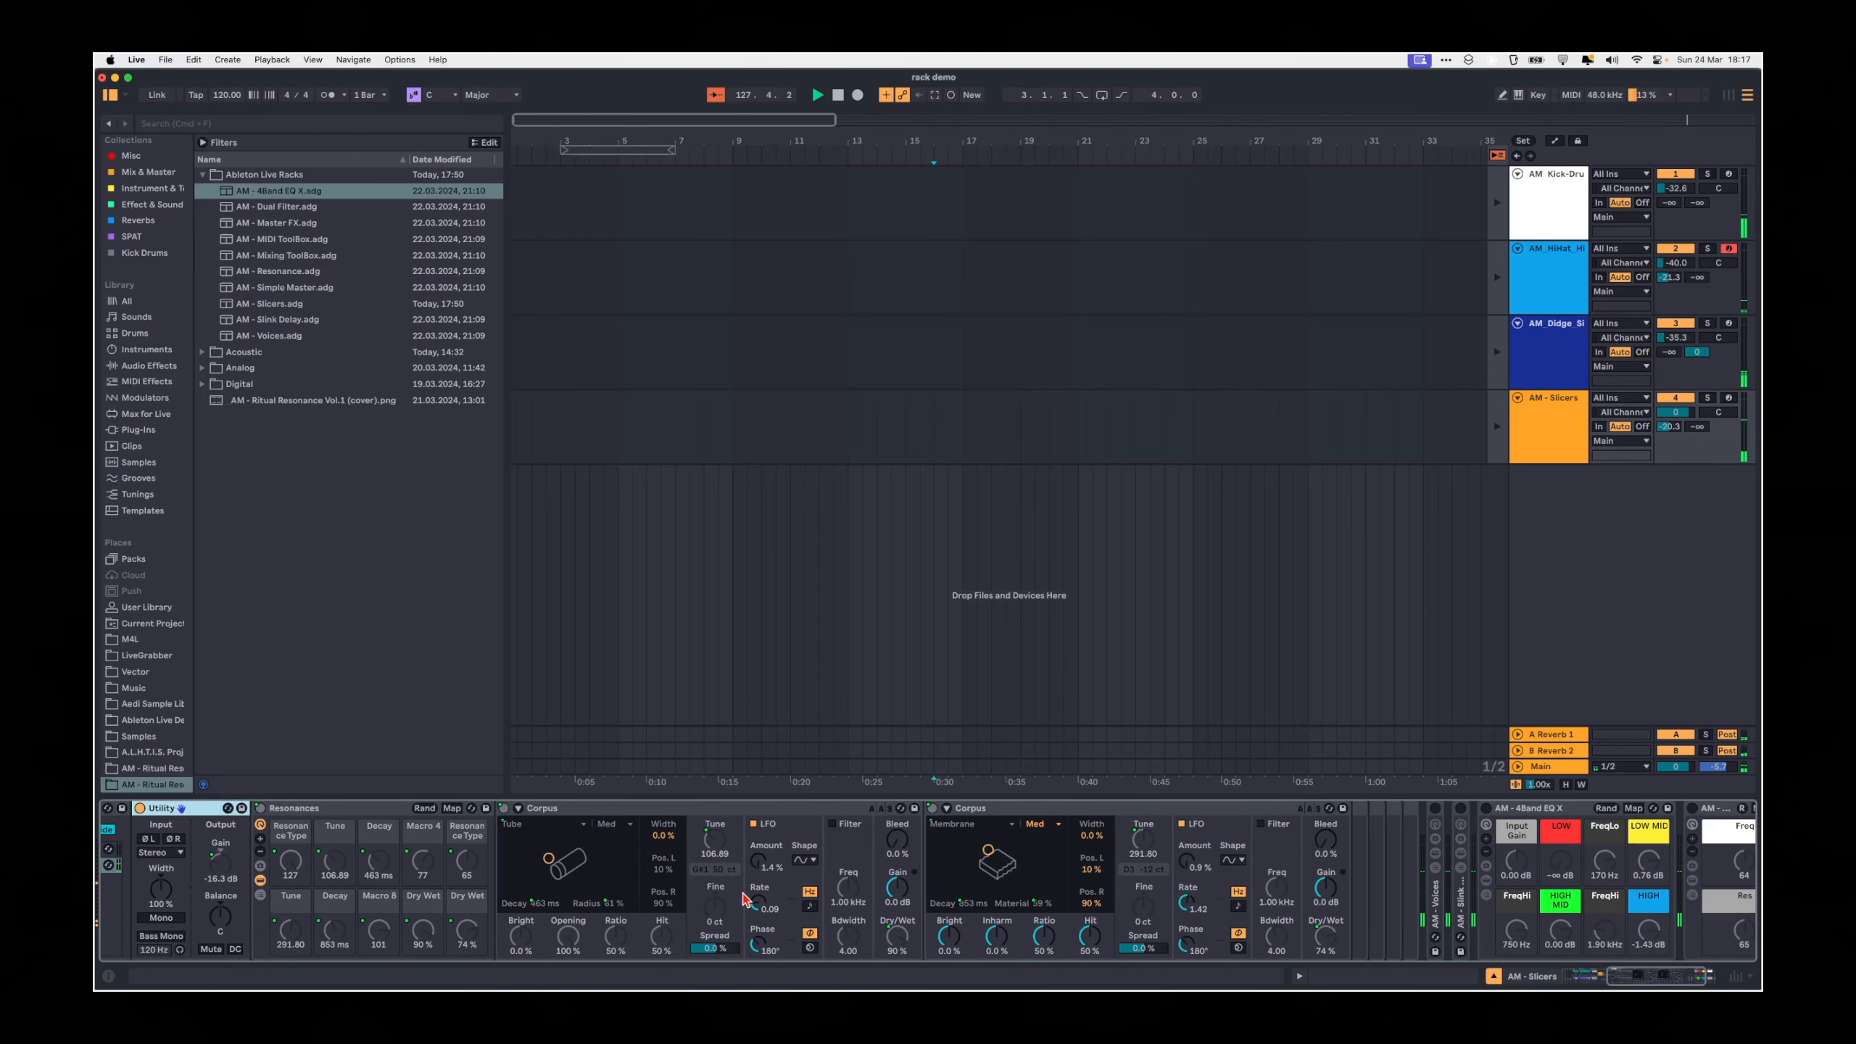
{"action": "scroll", "coordinate": [661, 807], "scroll_direction": "right", "scroll_amount": 4}
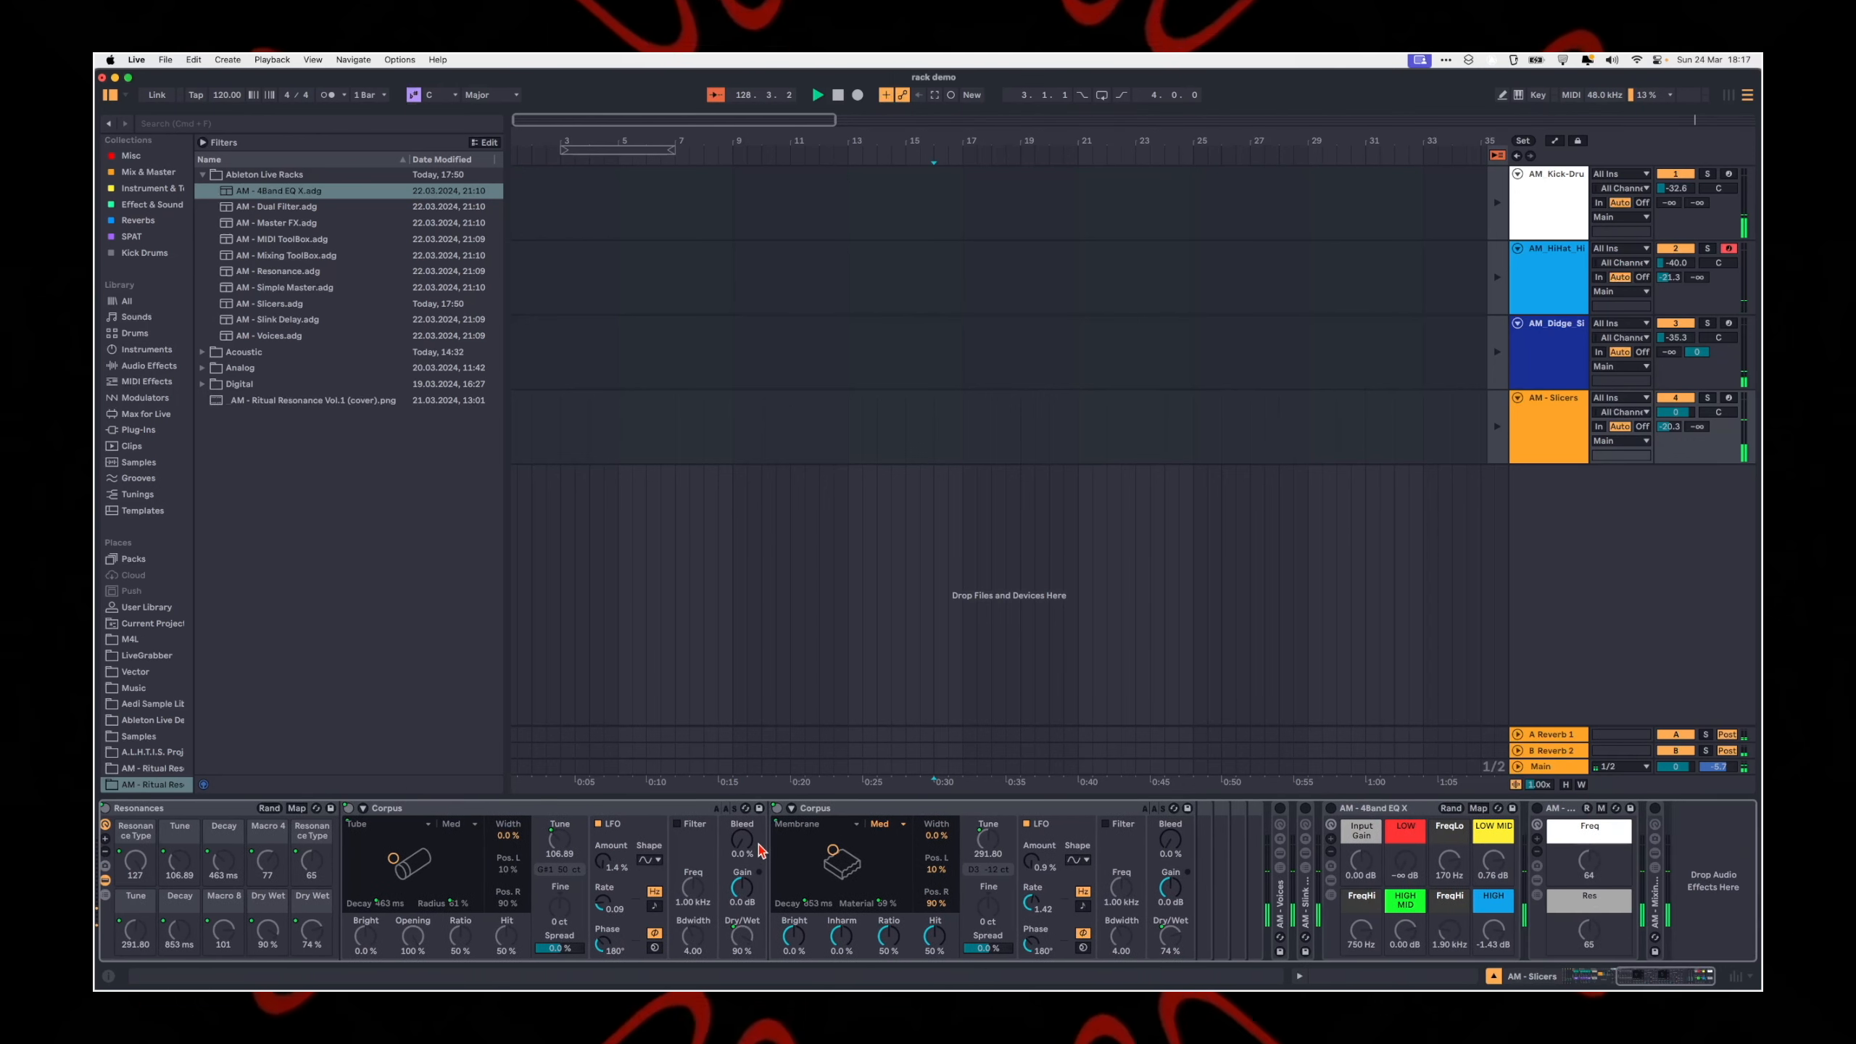
Step: Select the Tube Corpus device and hide the macro controls of the Resonances rack
{"action": "left_click", "coordinate": [661, 808]}
{"action": "scroll", "coordinate": [556, 804], "scroll_direction": "left", "scroll_amount": 3}
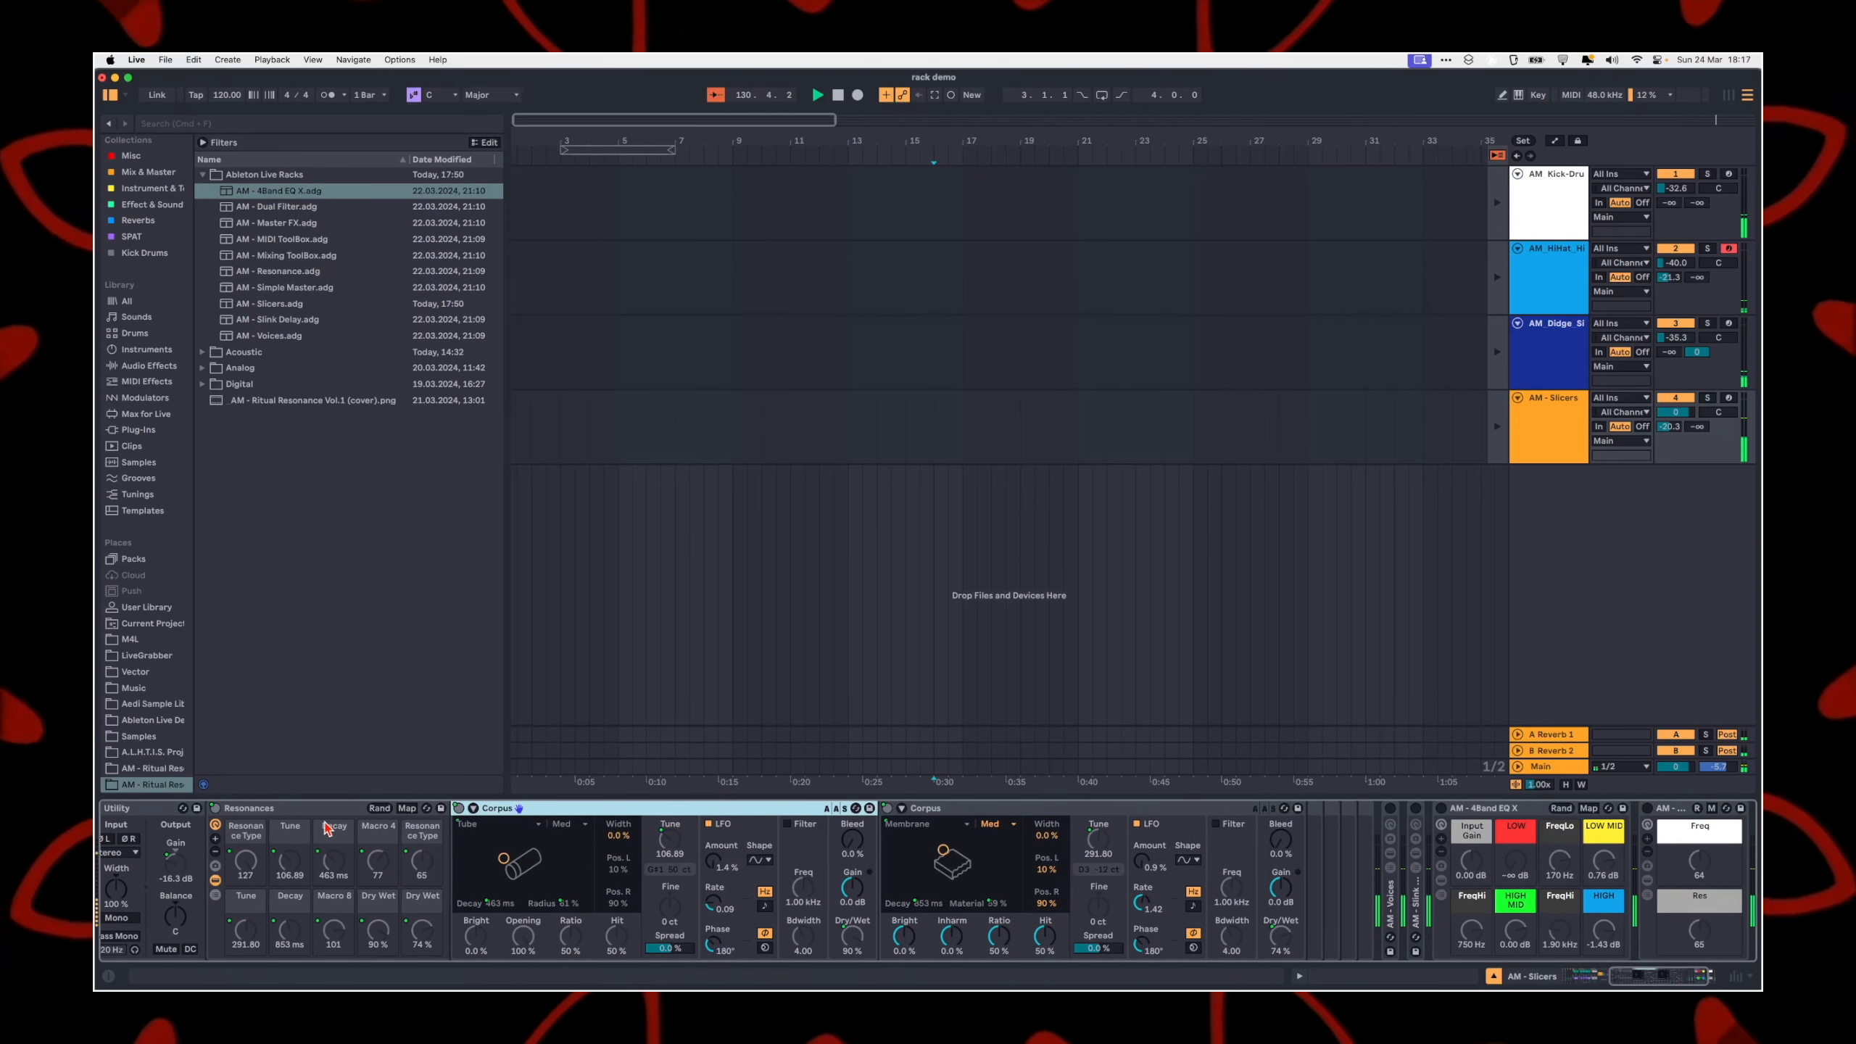
{"action": "left_click", "coordinate": [213, 826]}
{"action": "scroll", "coordinate": [1176, 826], "scroll_direction": "left", "scroll_amount": 3}
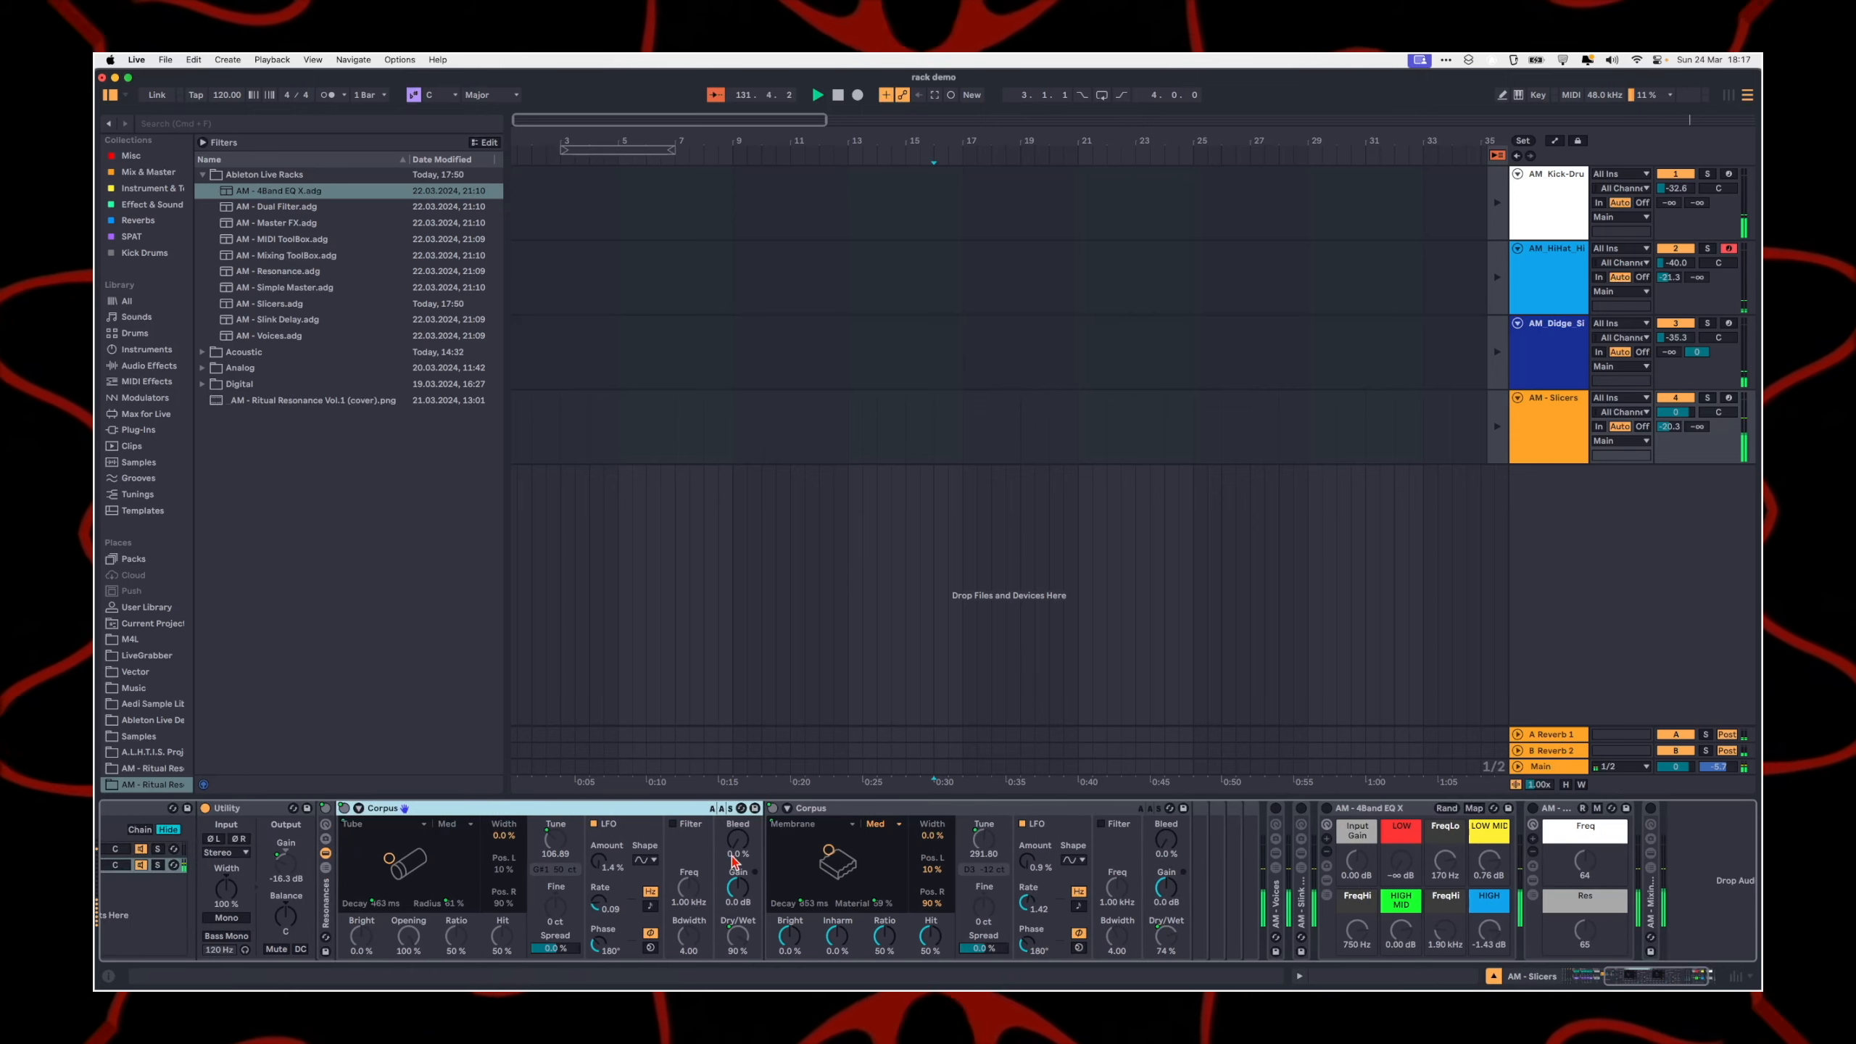
{"action": "scroll", "coordinate": [1175, 826], "scroll_direction": "left", "scroll_amount": 5}
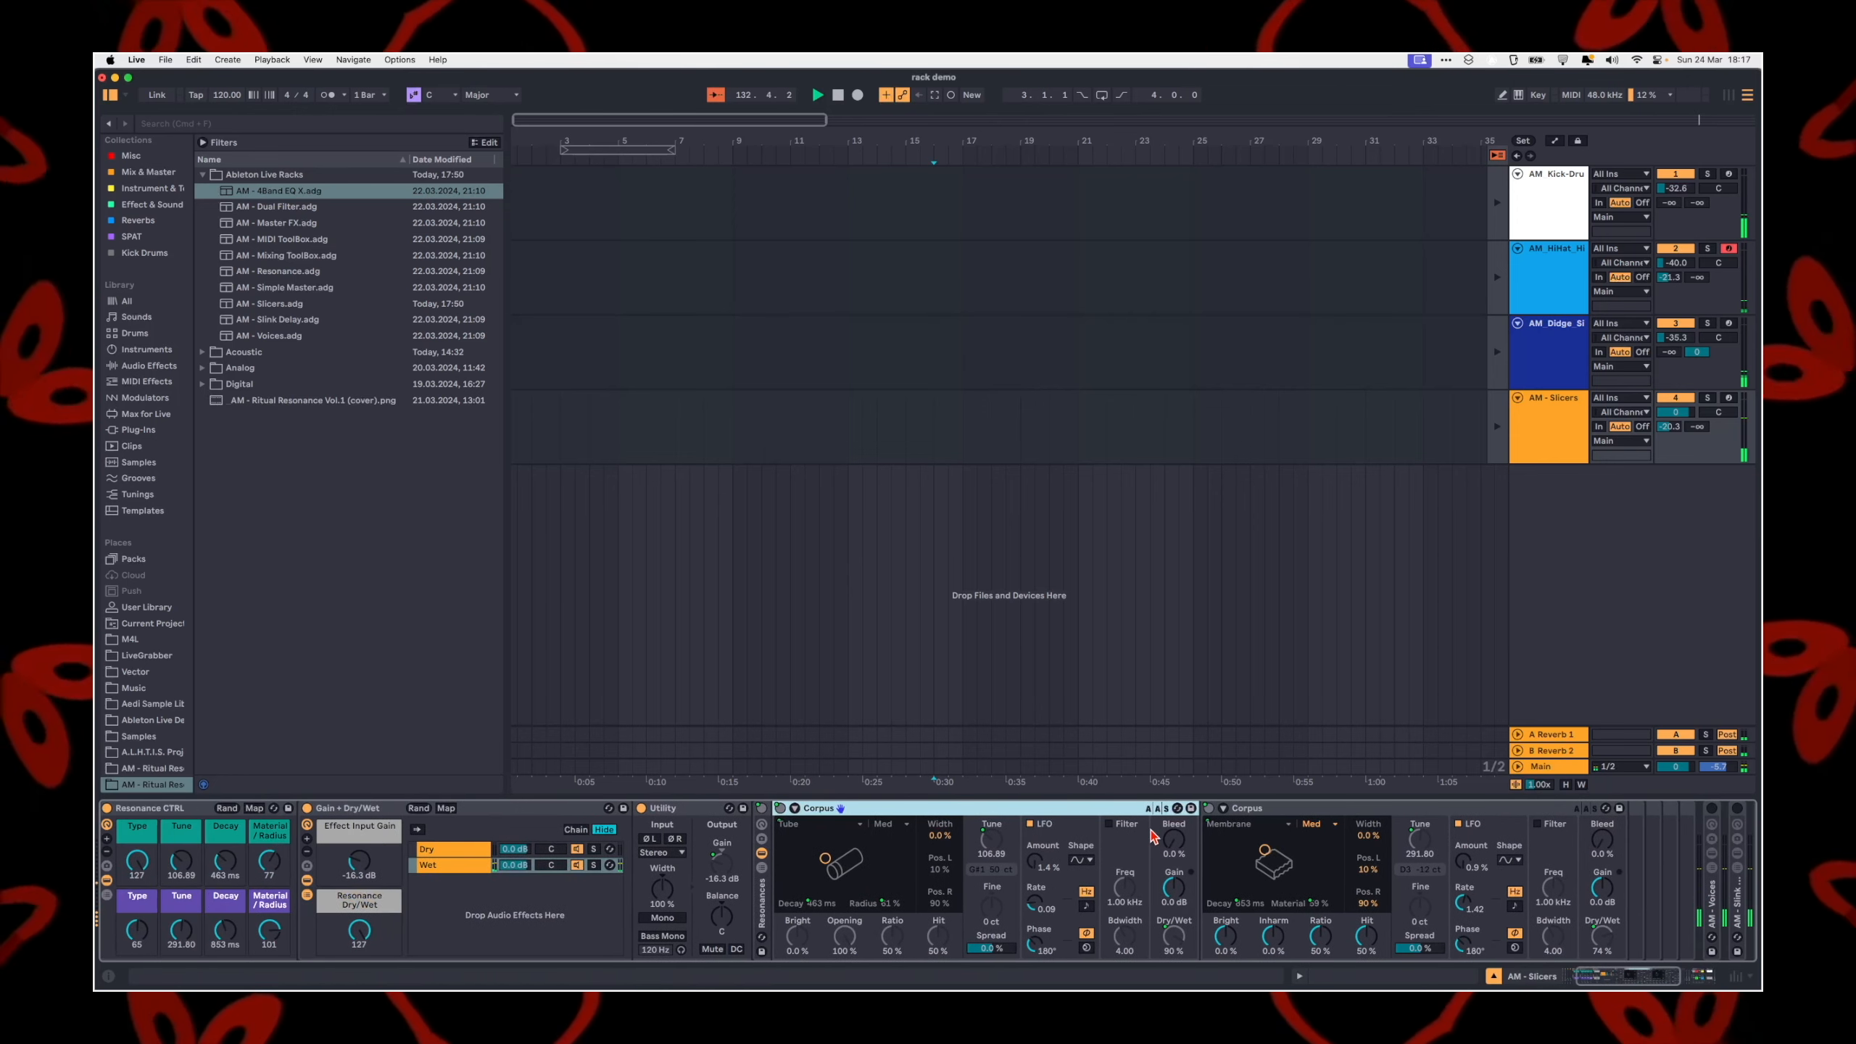
Step: Increase the visible macro controls of the Gain + Dry/Wet rack to 16 and select the rack
{"action": "left_click", "coordinate": [307, 840]}
{"action": "left_click", "coordinate": [307, 839]}
{"action": "left_click", "coordinate": [307, 840]}
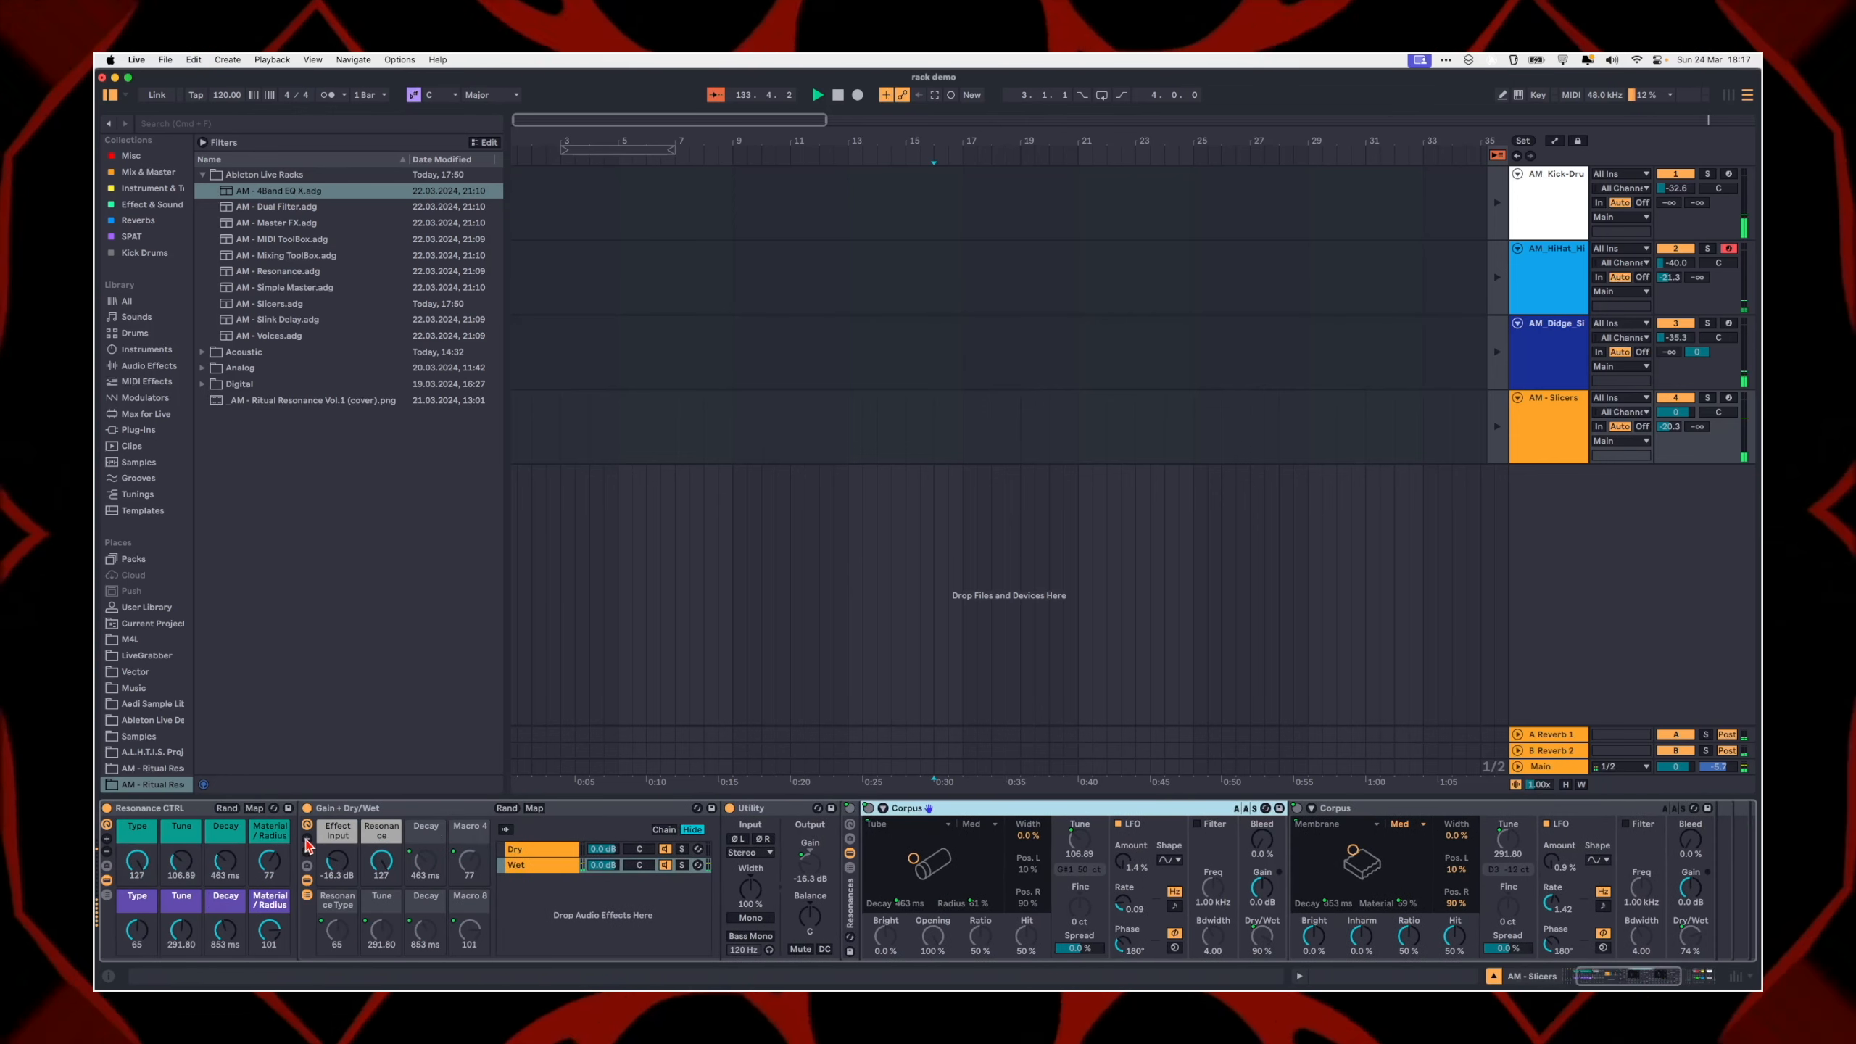
{"action": "left_click", "coordinate": [307, 840]}
{"action": "left_click", "coordinate": [306, 839]}
{"action": "left_click", "coordinate": [307, 839]}
{"action": "left_click", "coordinate": [307, 839]}
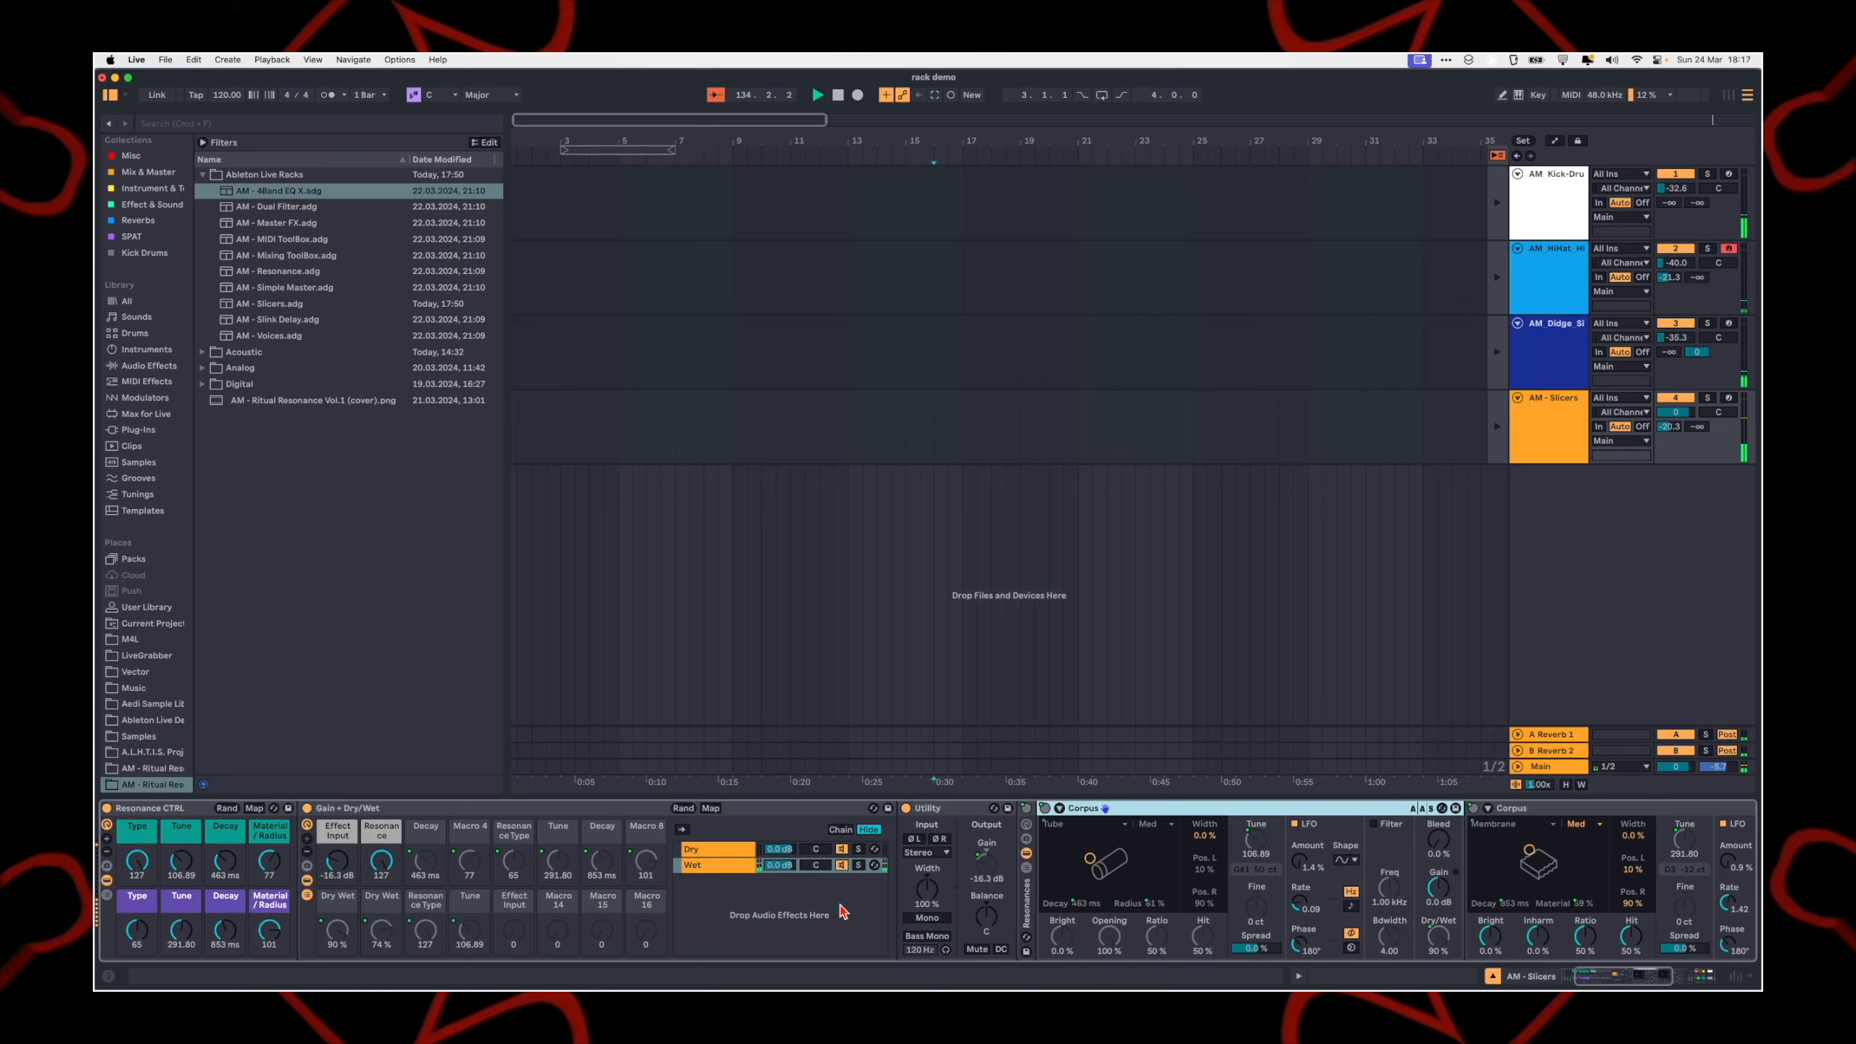
{"action": "left_click", "coordinate": [402, 813]}
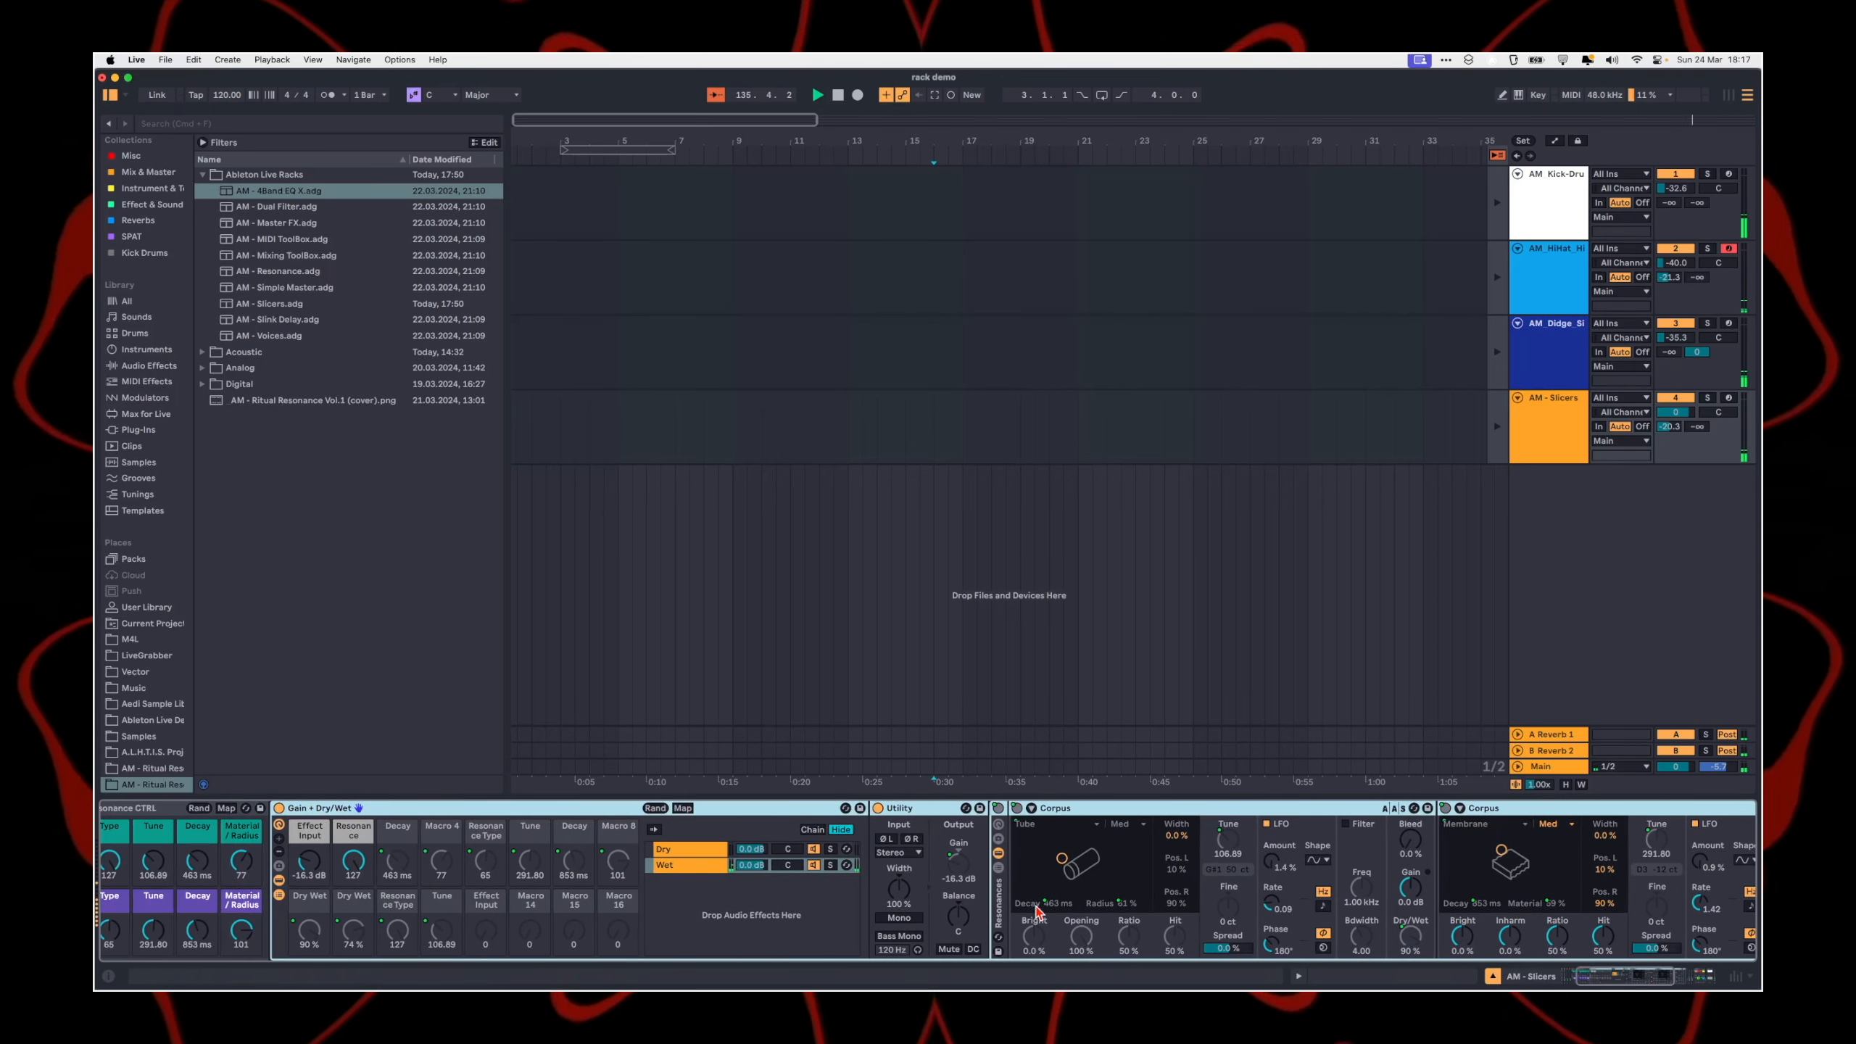
Step: Show the Resonances rack's macro controls and increase the visible macros of the Resonance CTRL rack to 16
{"action": "left_click", "coordinate": [1000, 839]}
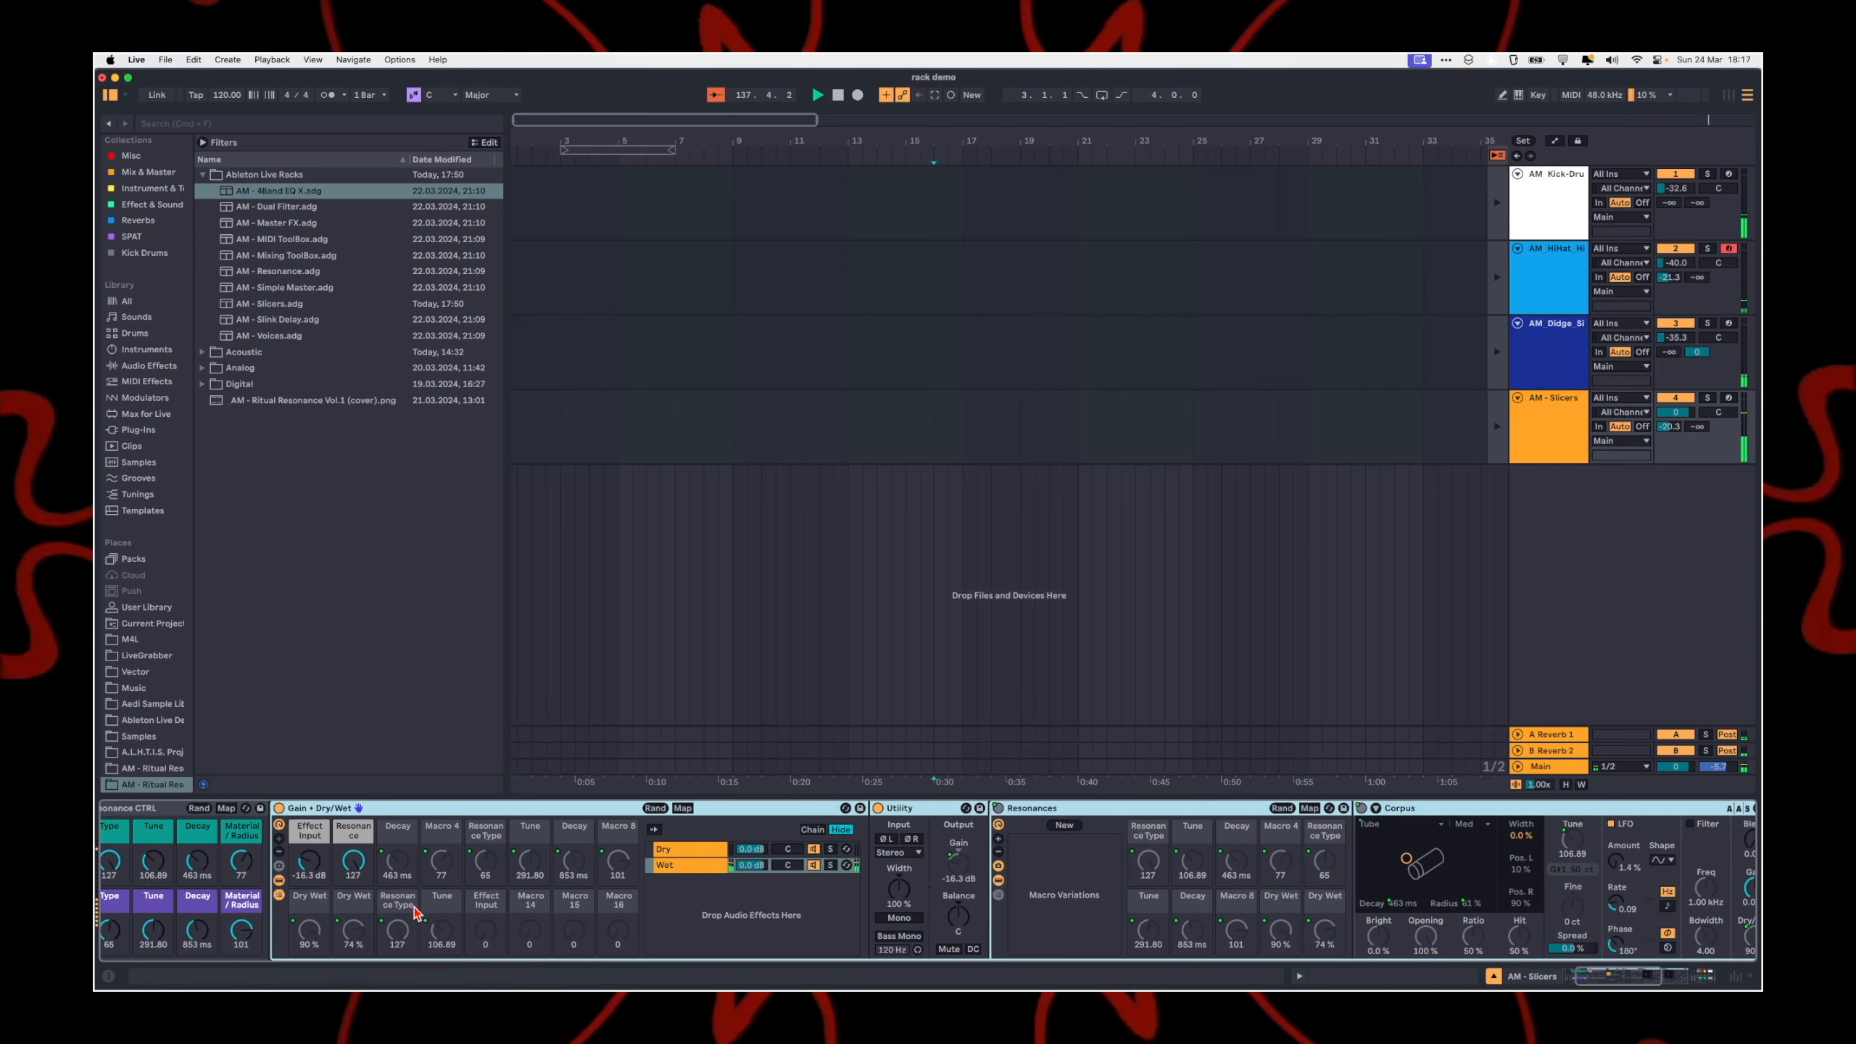
{"action": "scroll", "coordinate": [413, 912], "scroll_direction": "left", "scroll_amount": 5}
{"action": "left_click", "coordinate": [319, 841]}
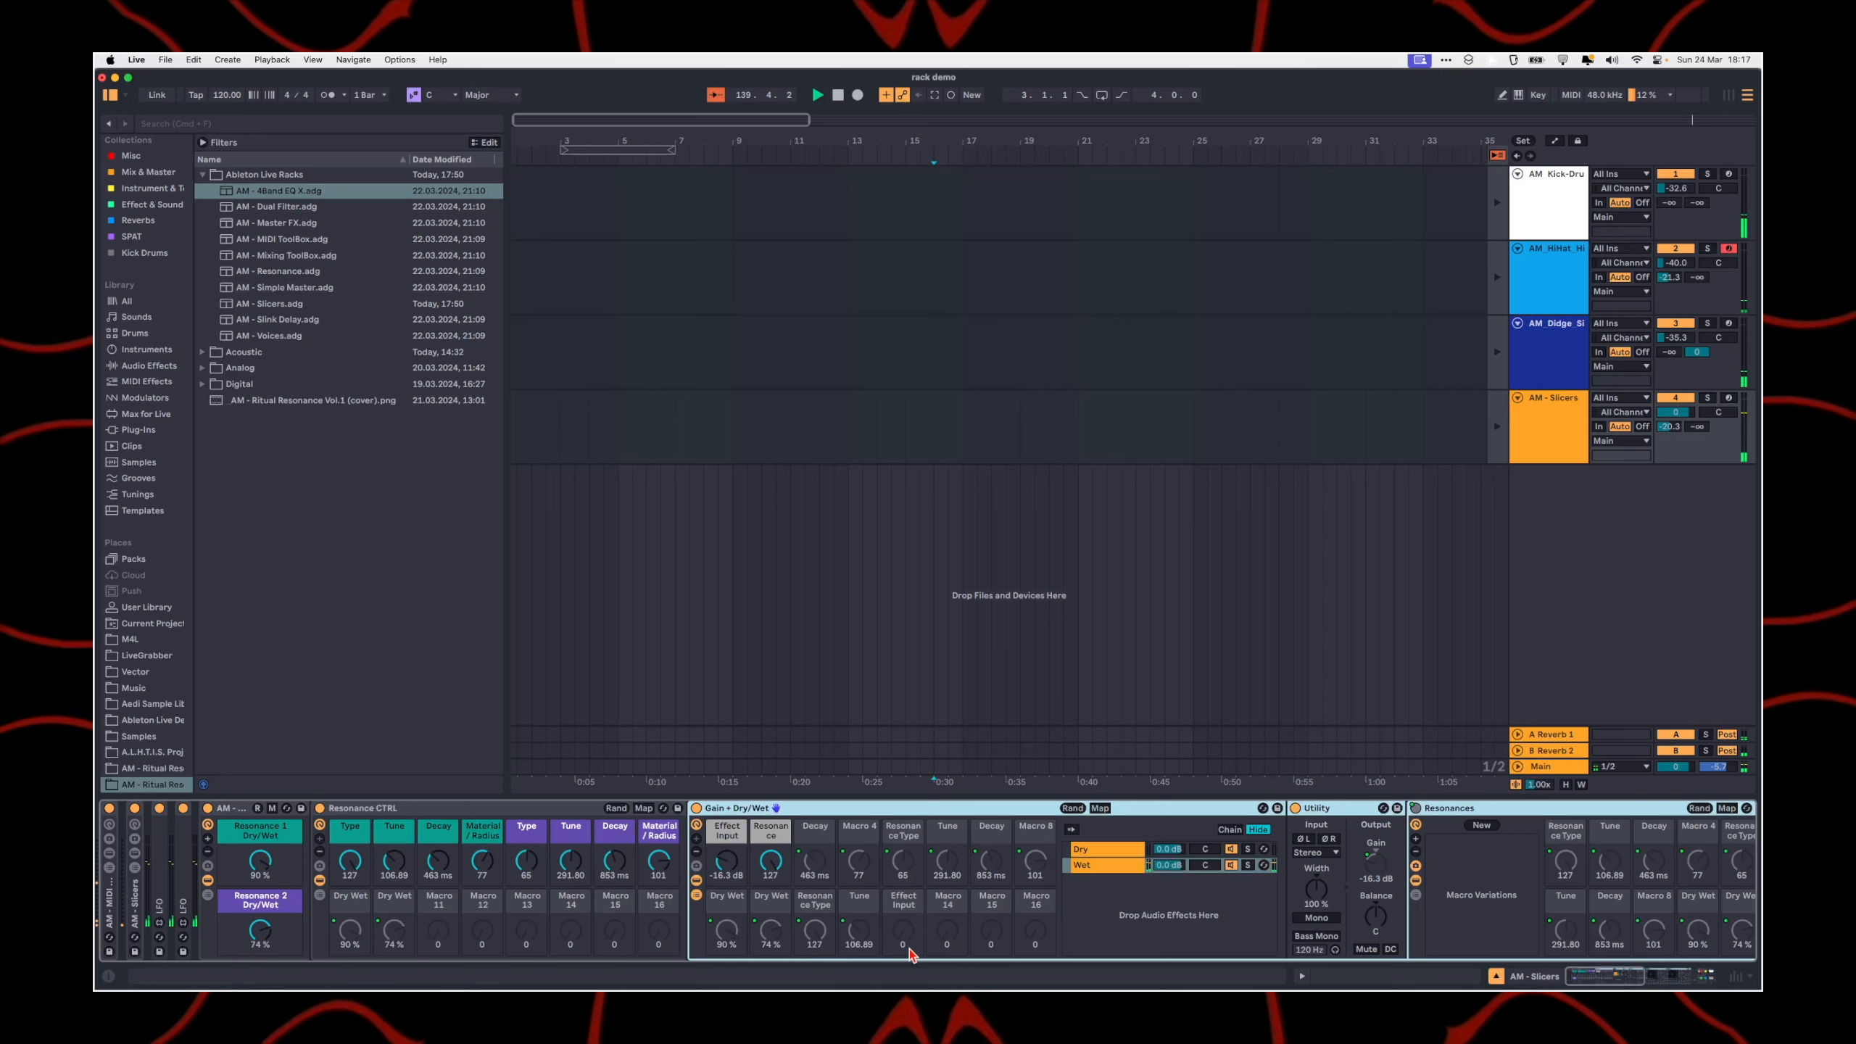
{"action": "scroll", "coordinate": [851, 943], "scroll_direction": "right", "scroll_amount": 6}
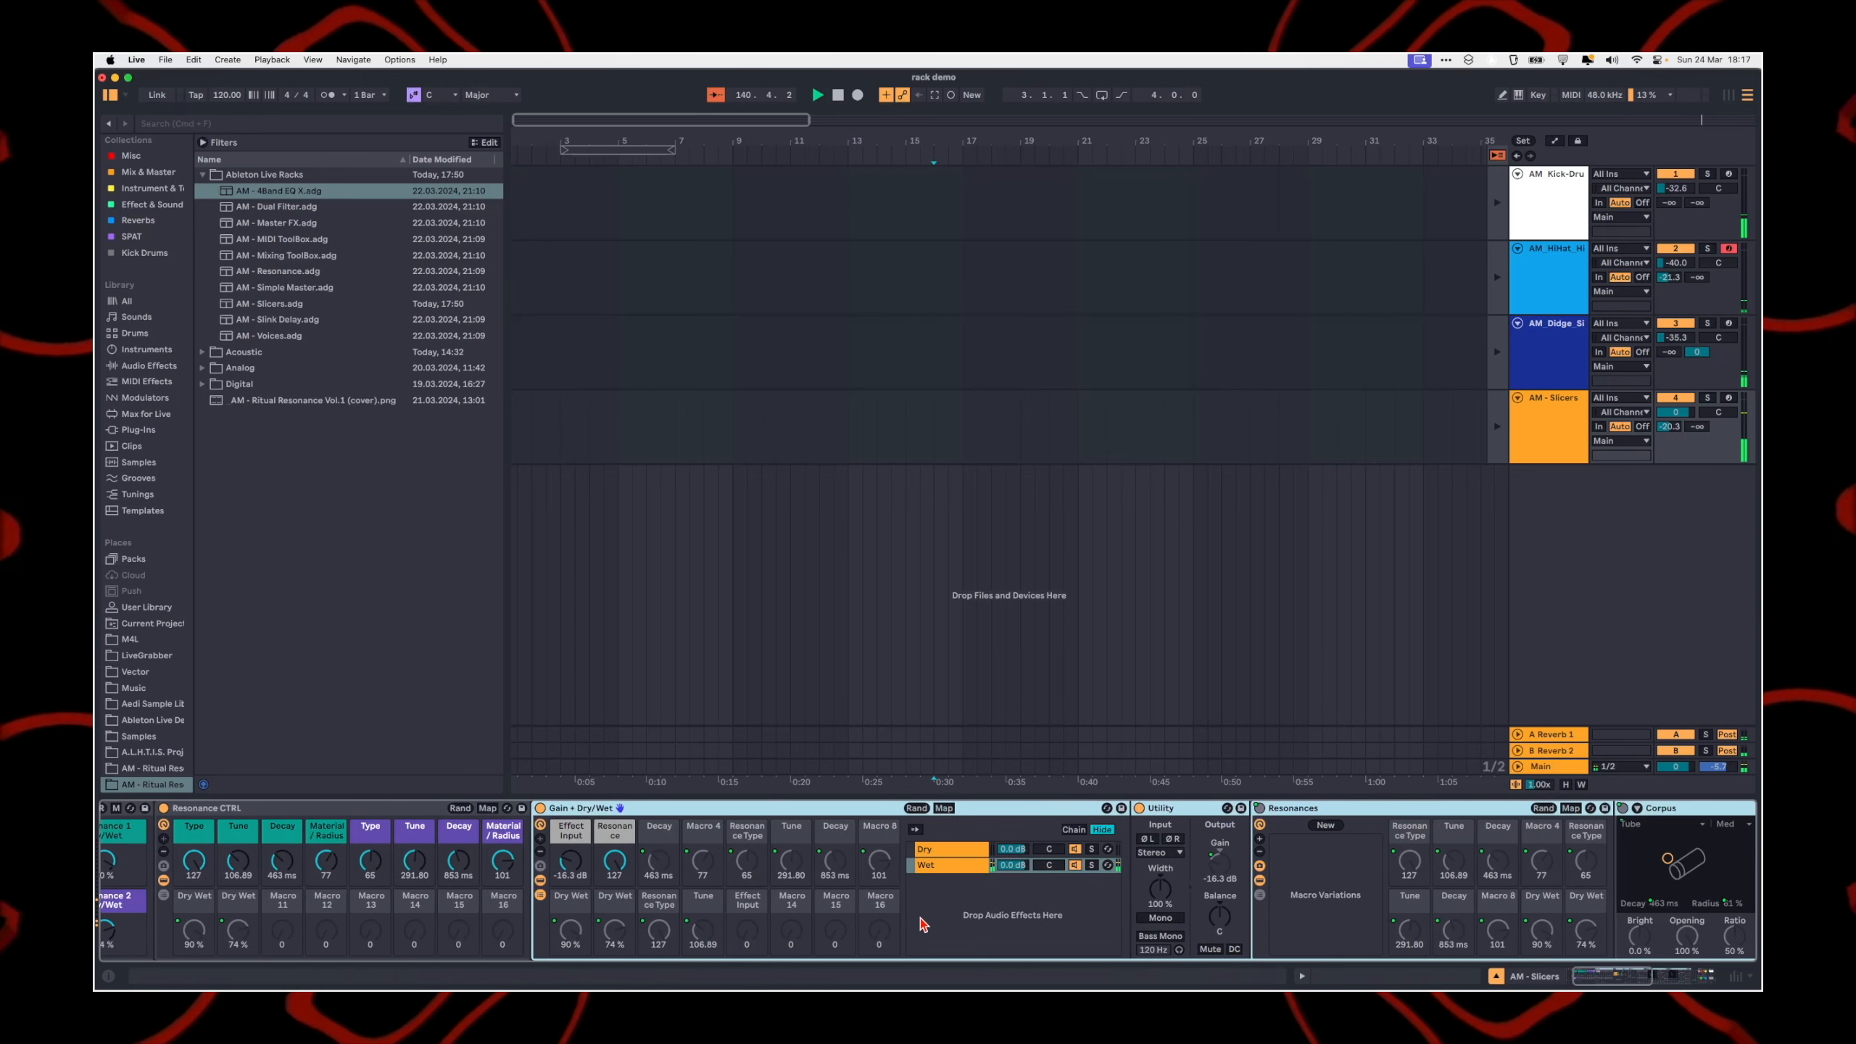
{"action": "scroll", "coordinate": [600, 901], "scroll_direction": "left", "scroll_amount": 6}
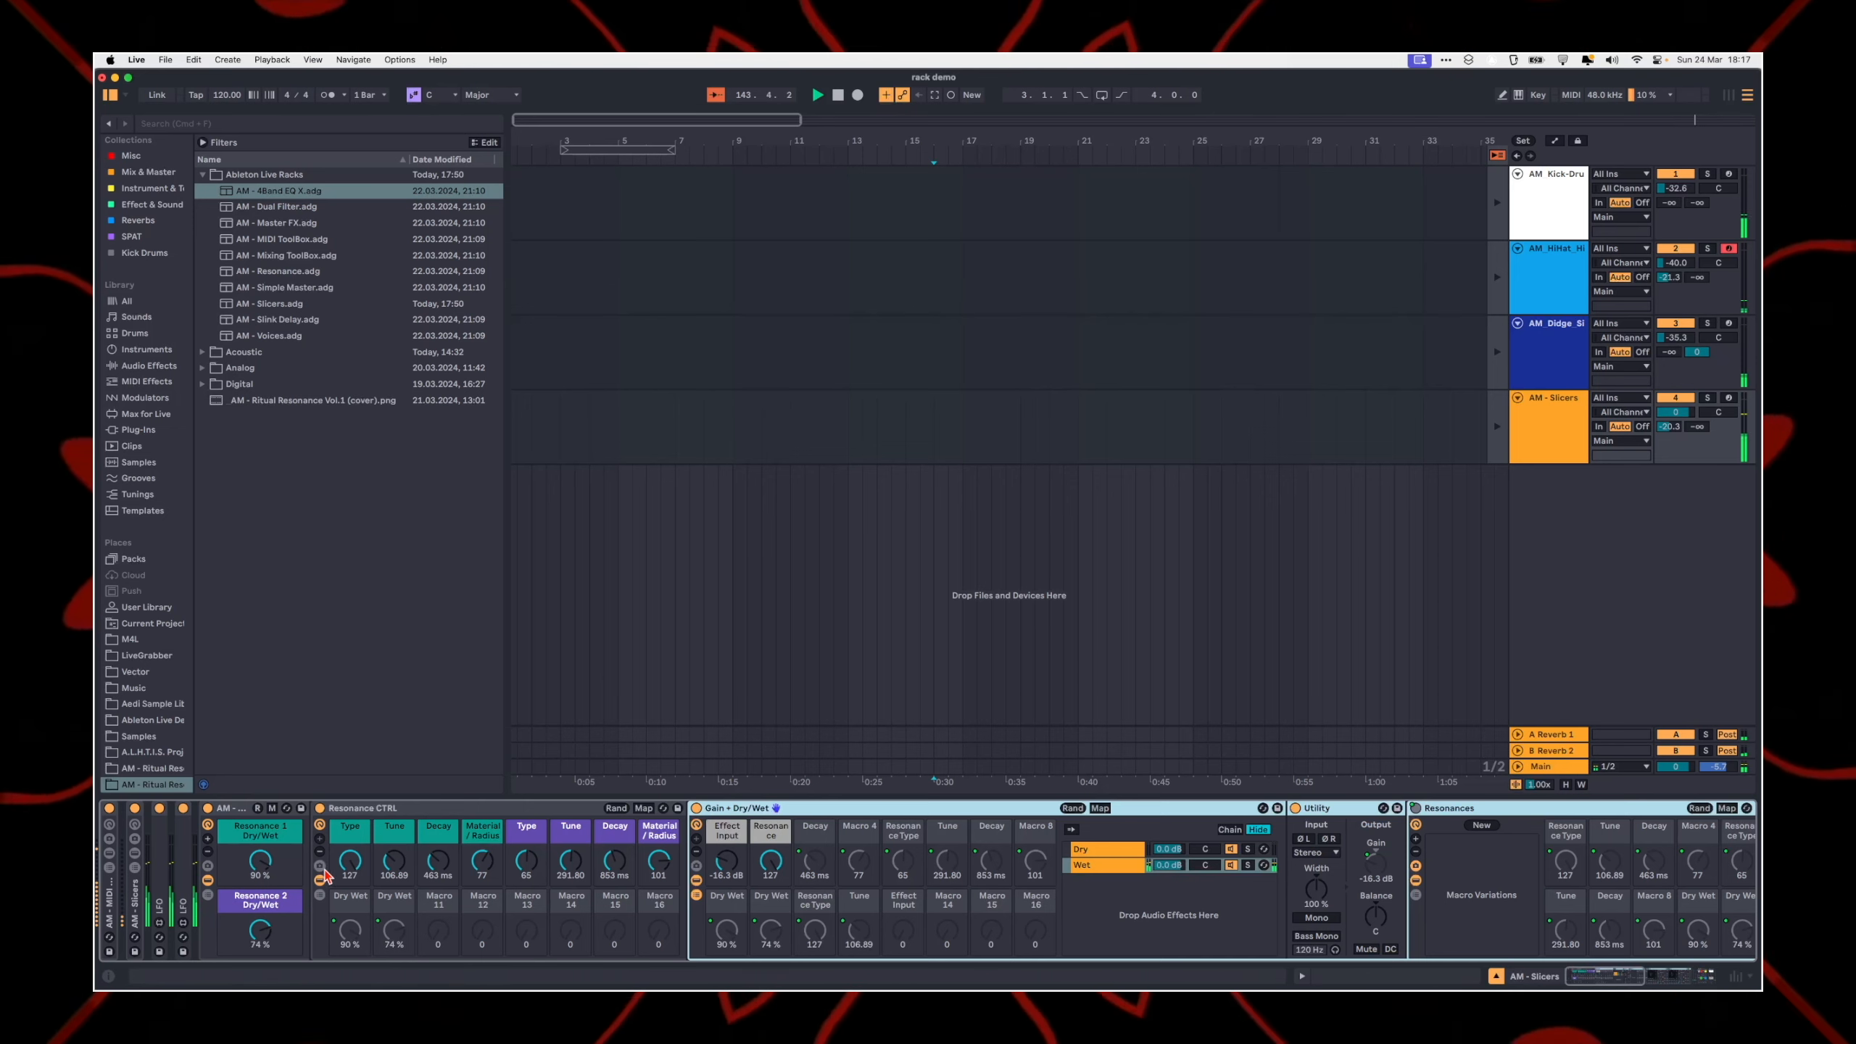
Step: Reduce the visible macro controls of the Resonance CTRL rack to eight
{"action": "left_click", "coordinate": [319, 852]}
{"action": "left_click", "coordinate": [319, 852]}
{"action": "left_click", "coordinate": [319, 852]}
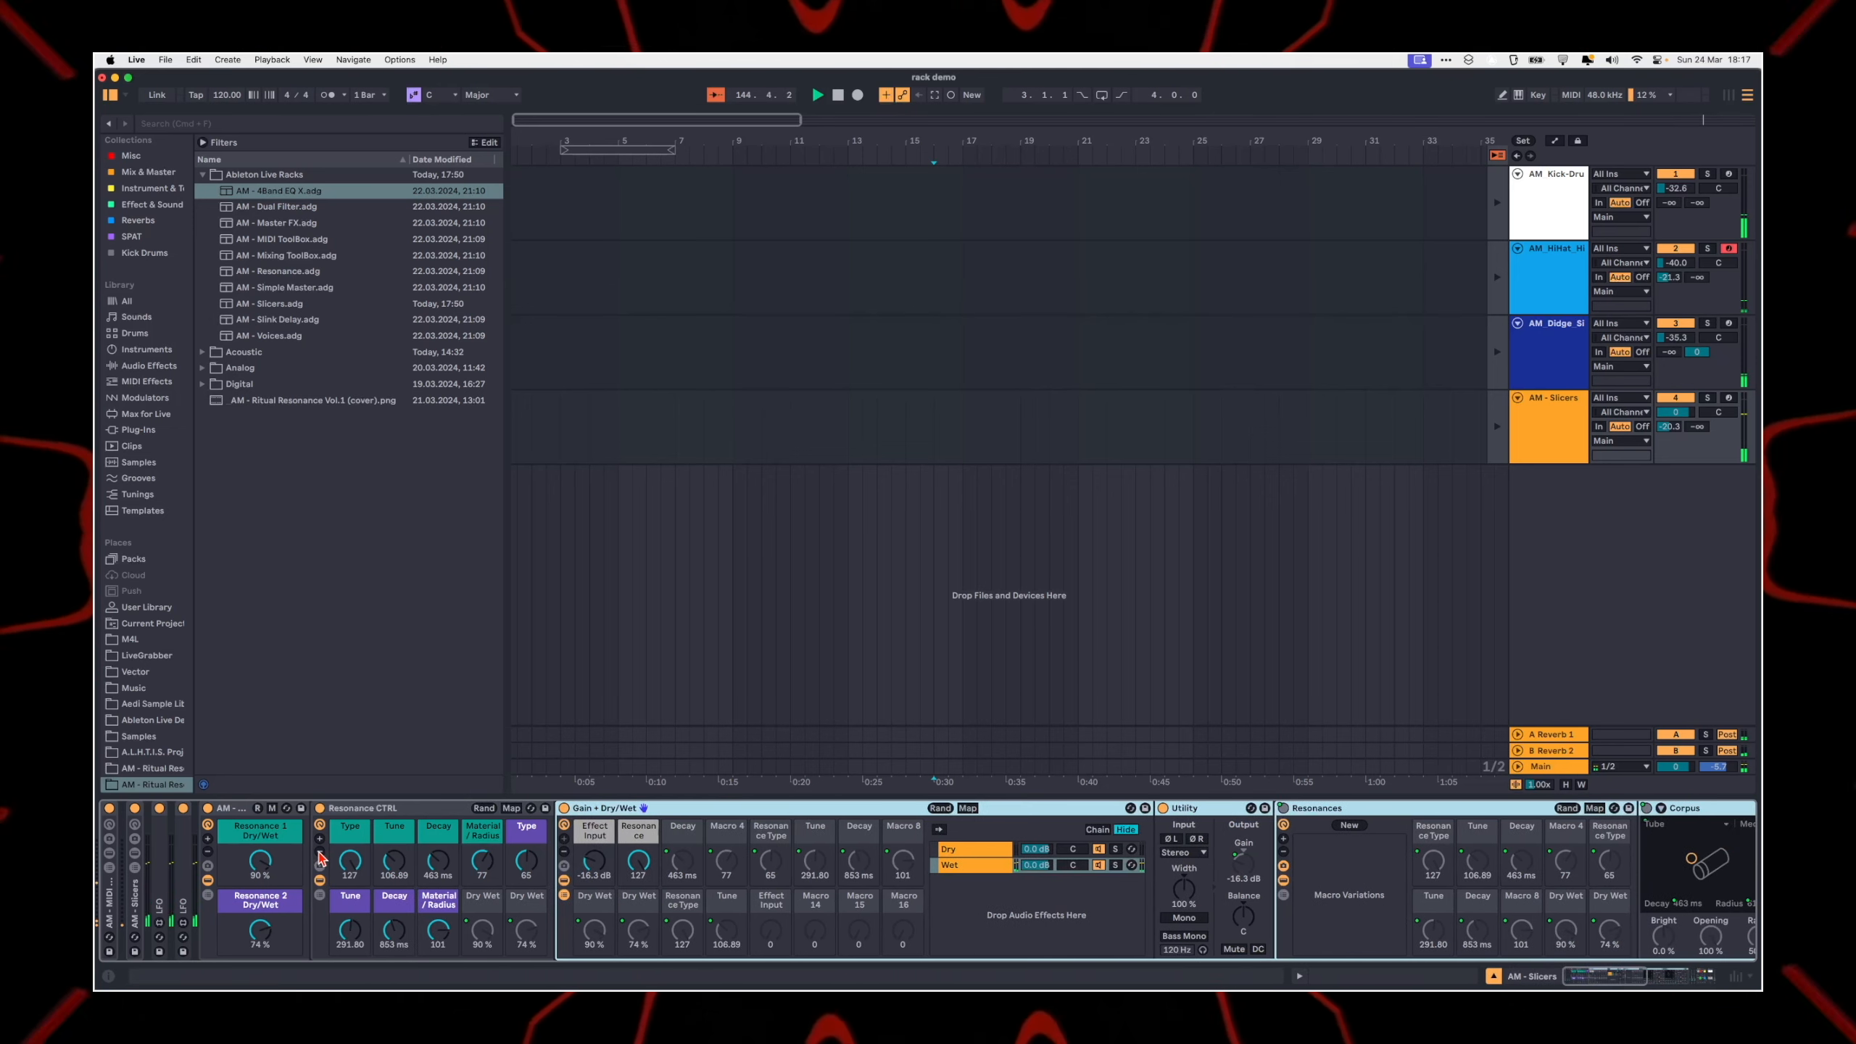
{"action": "left_click", "coordinate": [319, 852]}
{"action": "left_click", "coordinate": [468, 808]}
{"action": "left_click", "coordinate": [468, 808]}
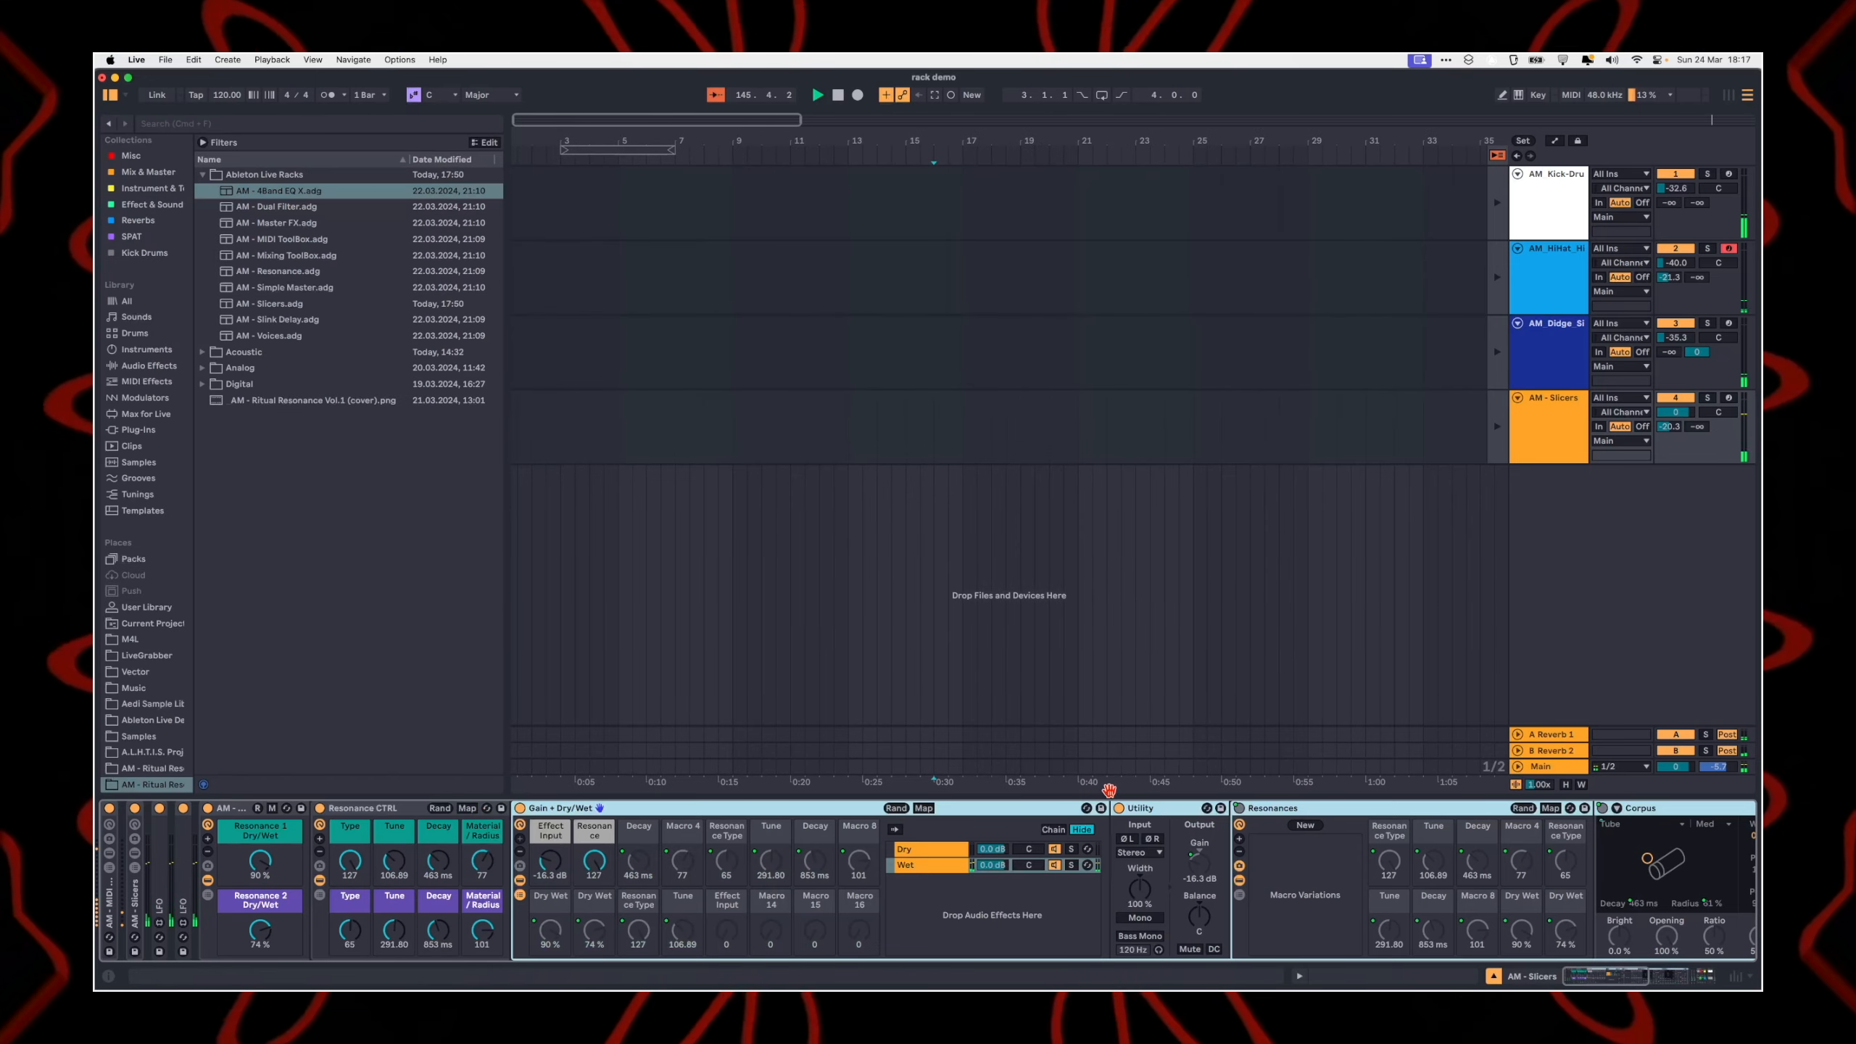
Step: Check the macro mappings of the Gain + Dry/Wet rack and leave its mapping mode
{"action": "left_click", "coordinate": [923, 808]}
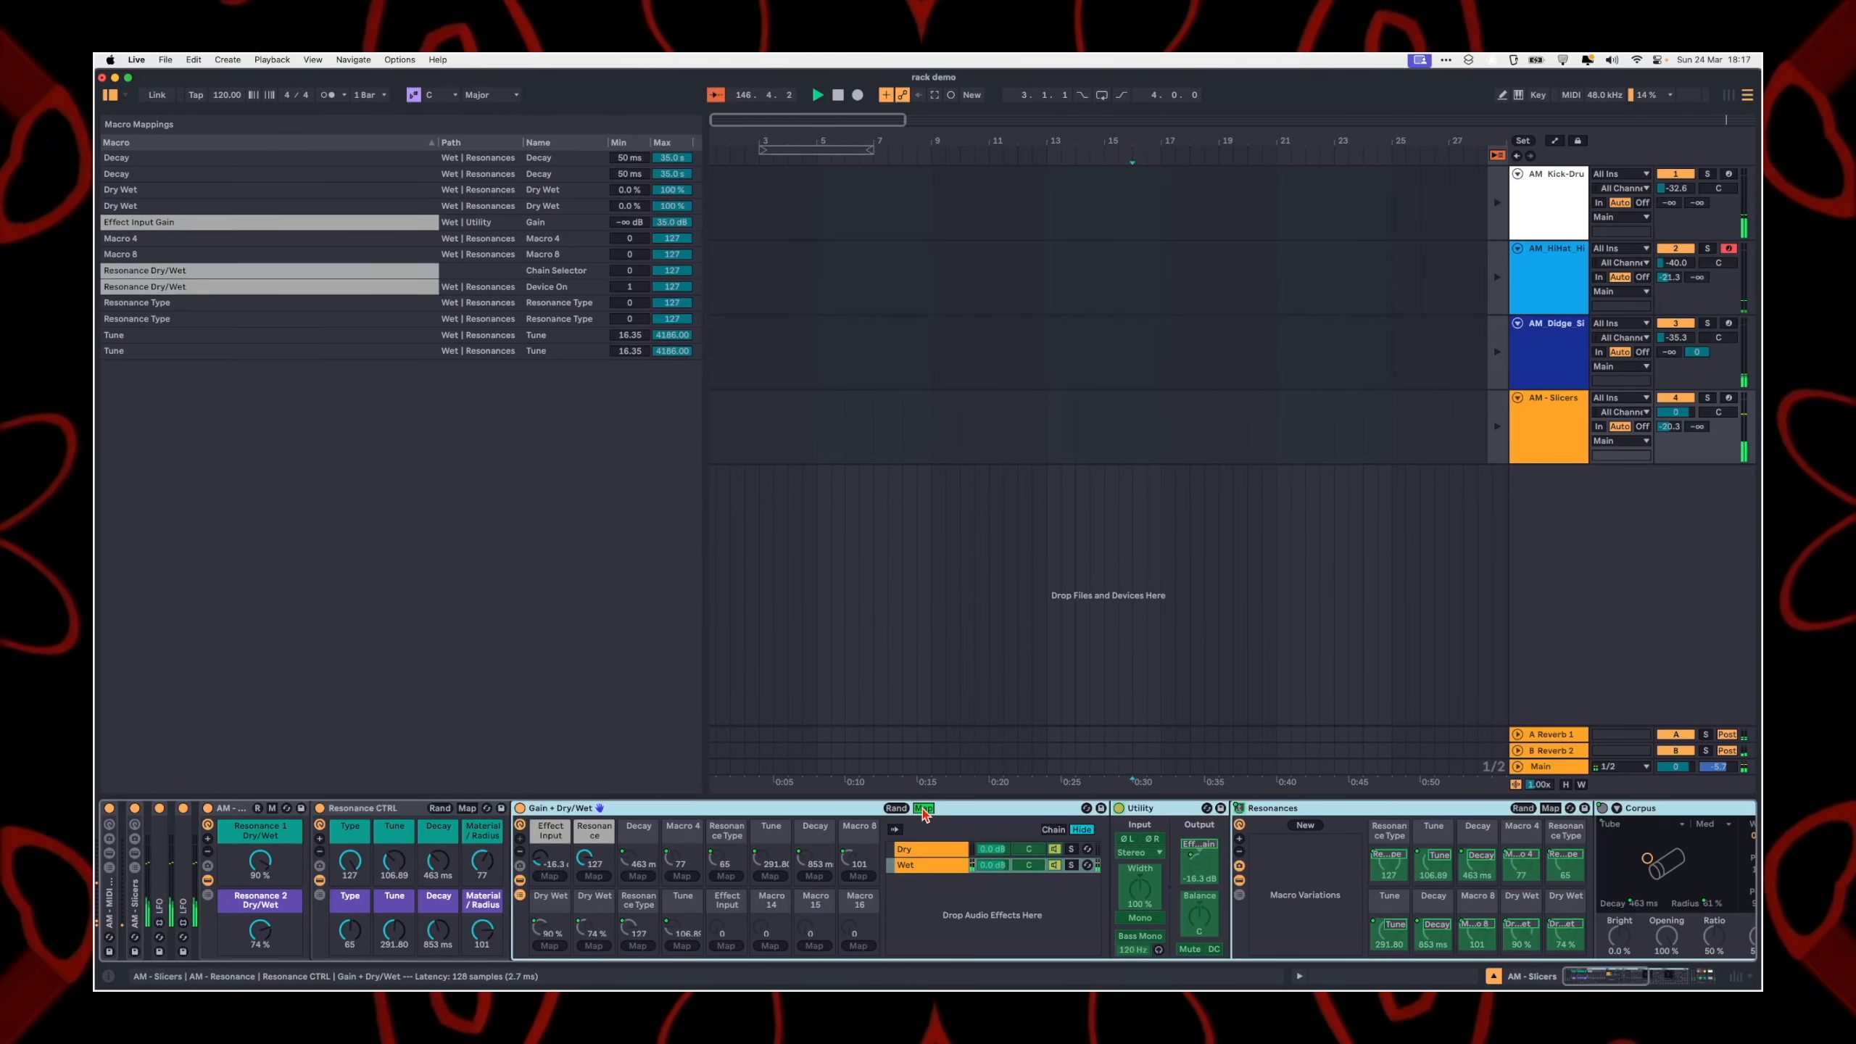
{"action": "left_click", "coordinate": [923, 808]}
{"action": "scroll", "coordinate": [1215, 825], "scroll_direction": "right", "scroll_amount": 10}
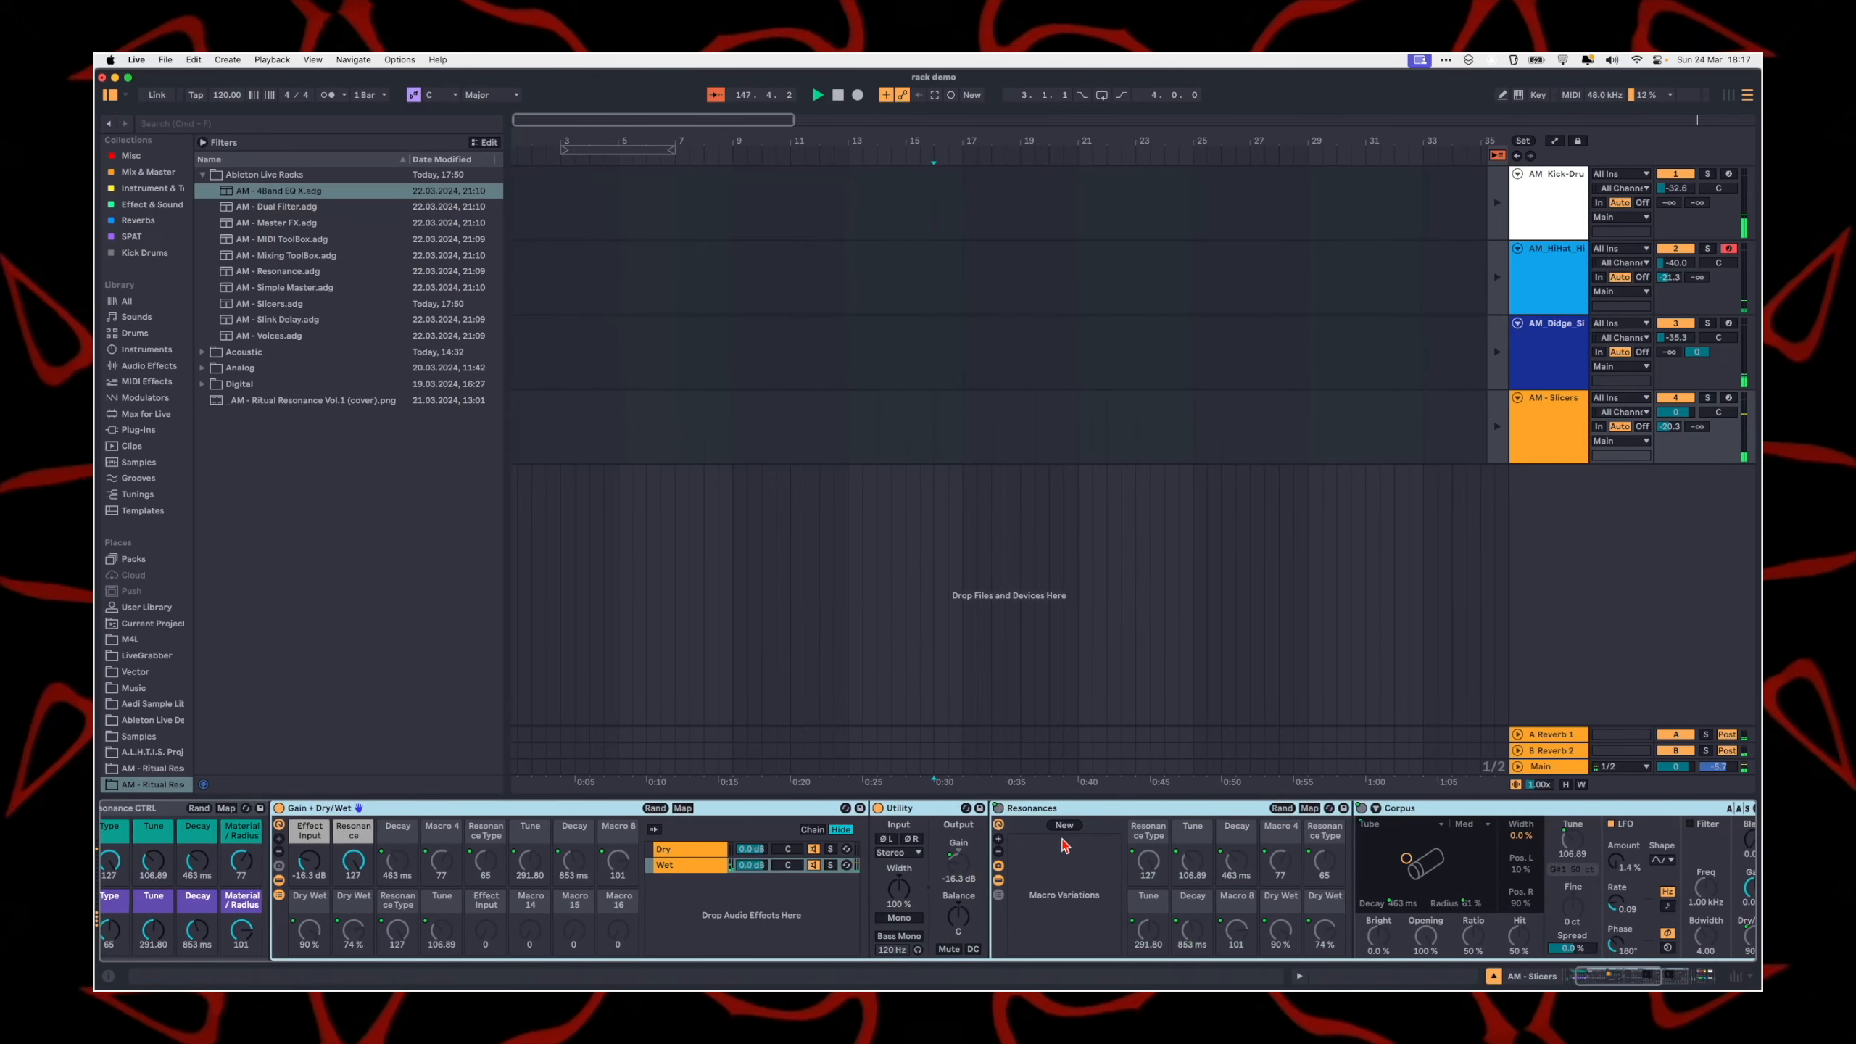
Step: Examine how the Resonances rack's macros map to the Corpus devices, including Dry Wet and Device On, and leave mapping mode
{"action": "left_click", "coordinate": [1055, 808]}
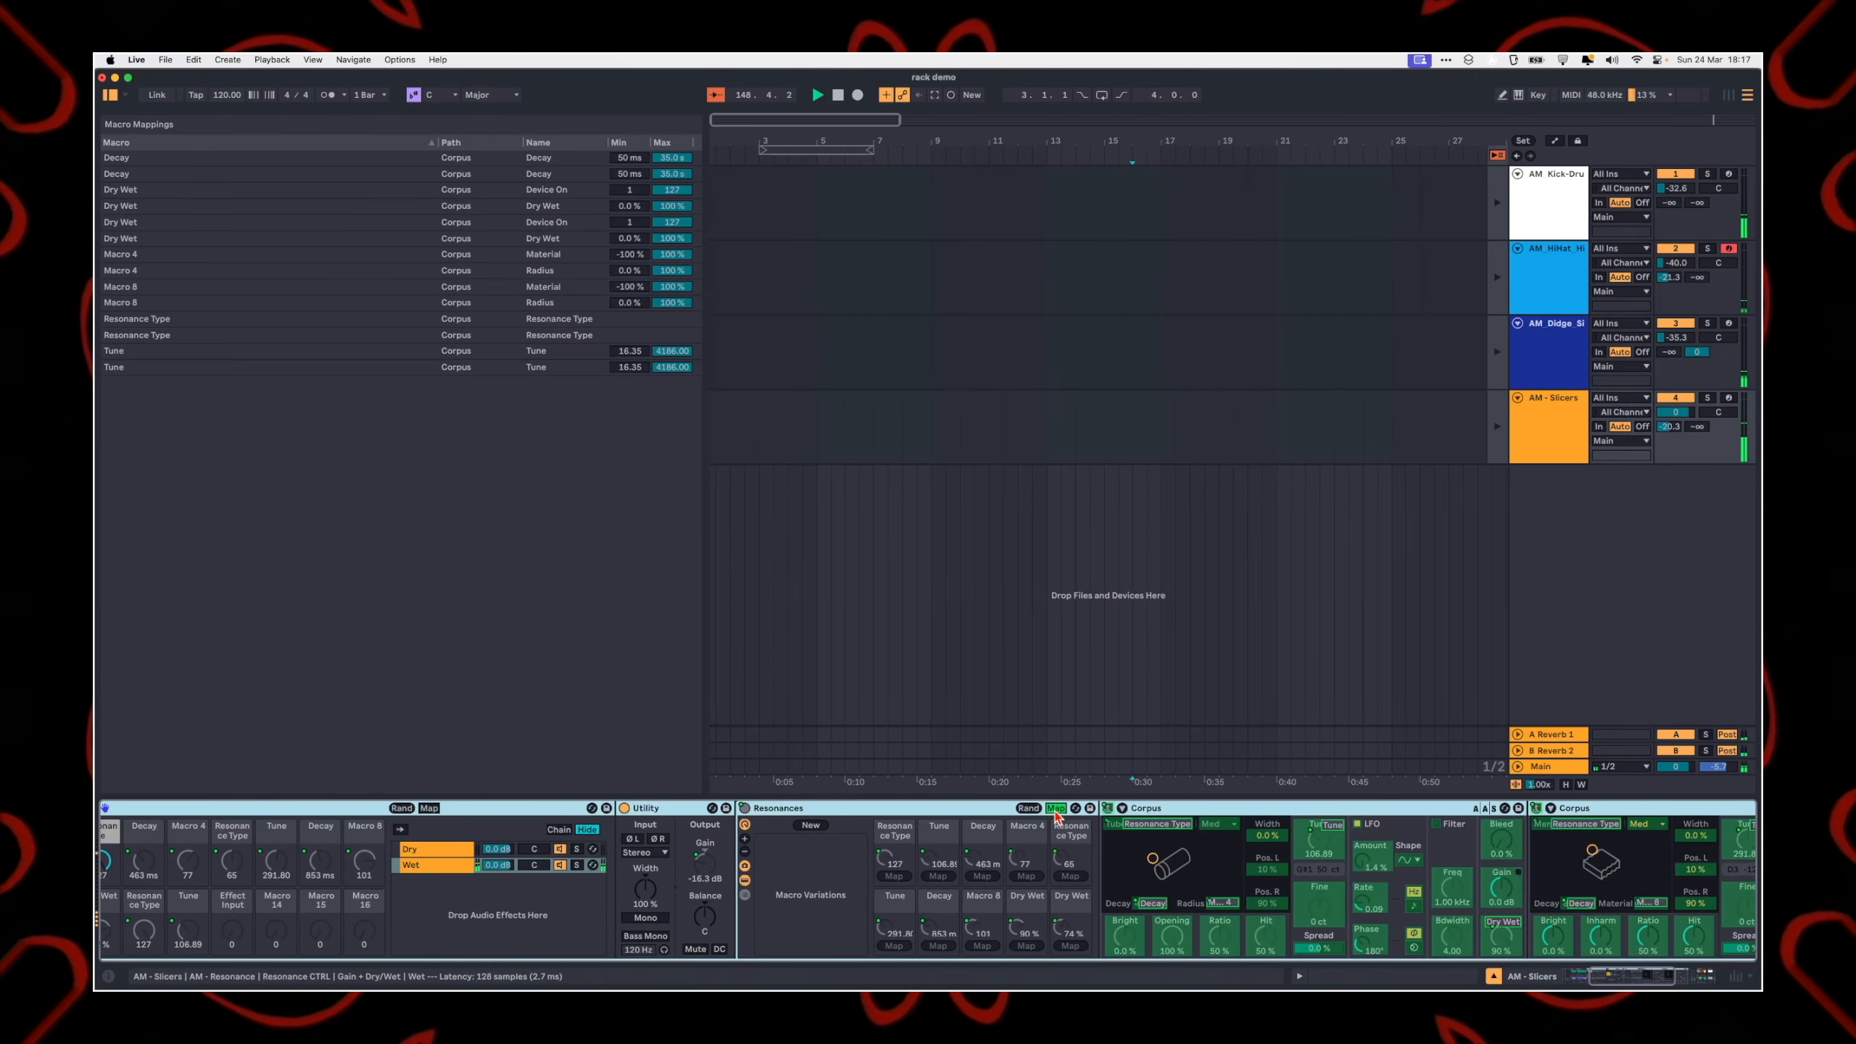
{"action": "scroll", "coordinate": [1242, 878], "scroll_direction": "right", "scroll_amount": 3}
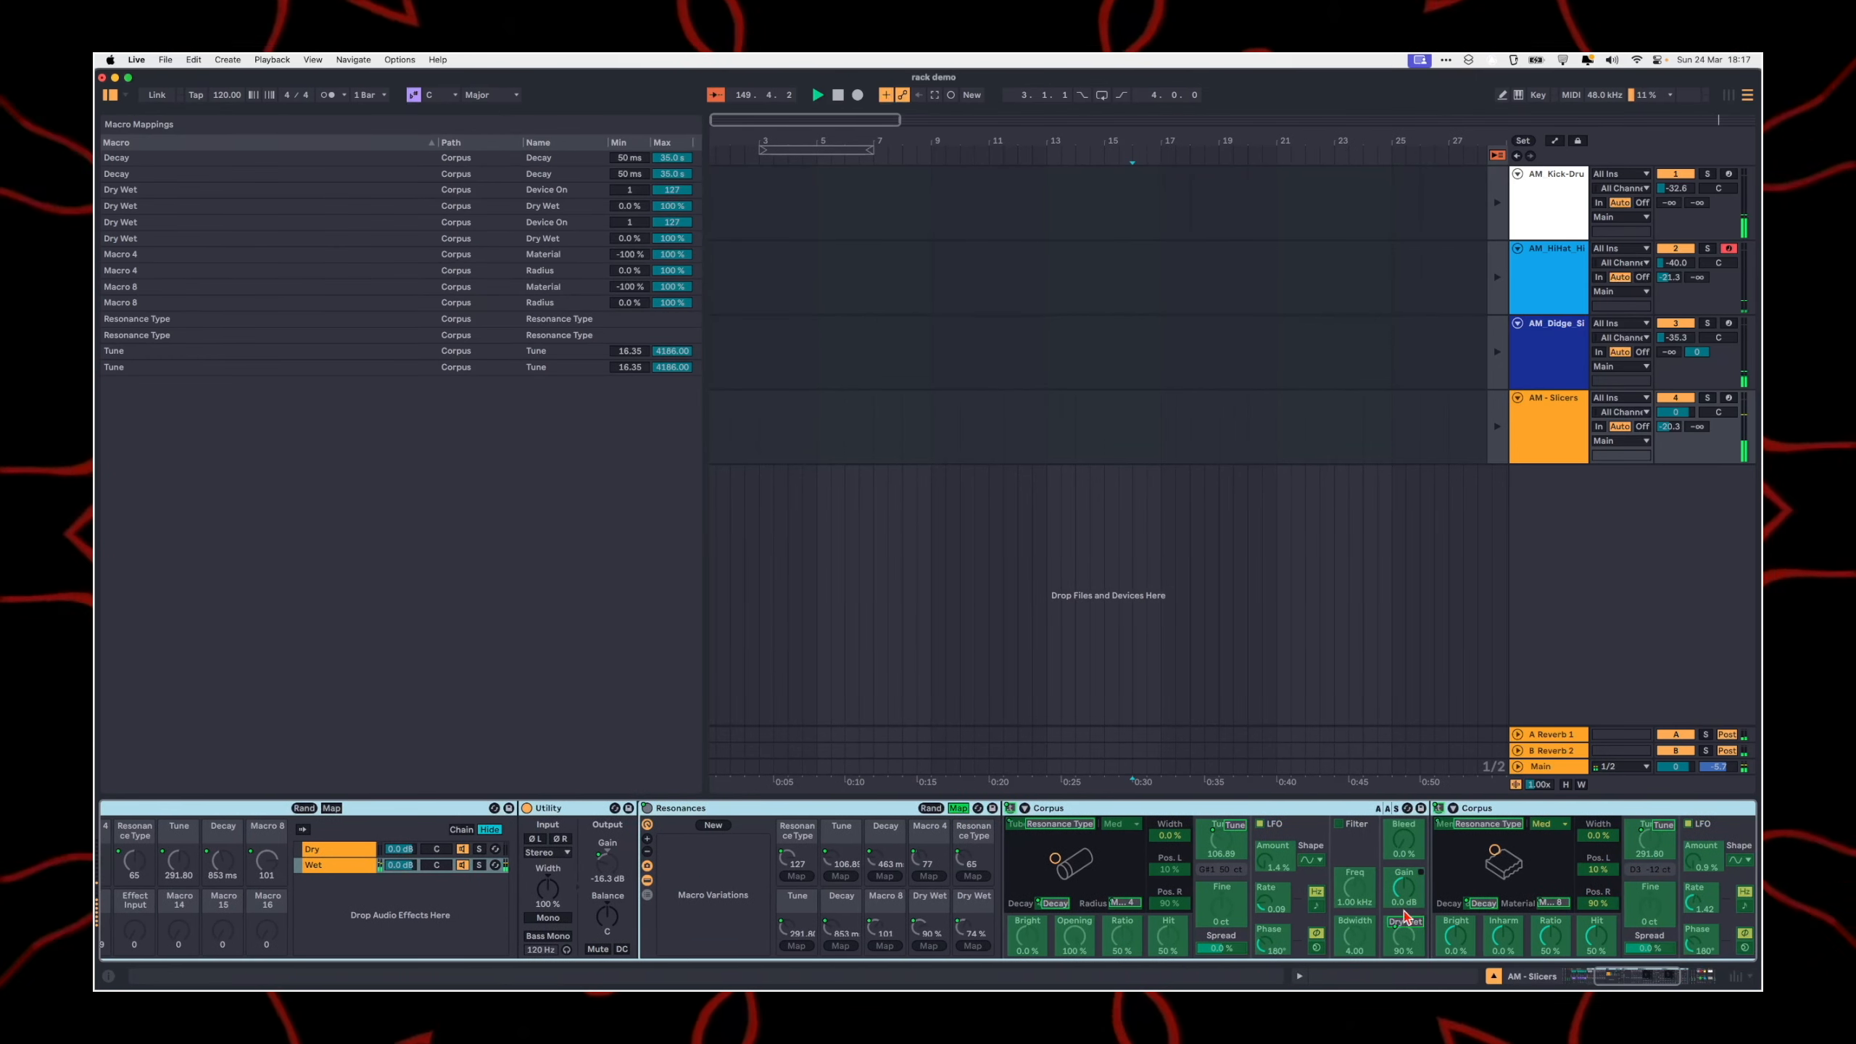
{"action": "left_click", "coordinate": [1404, 923]}
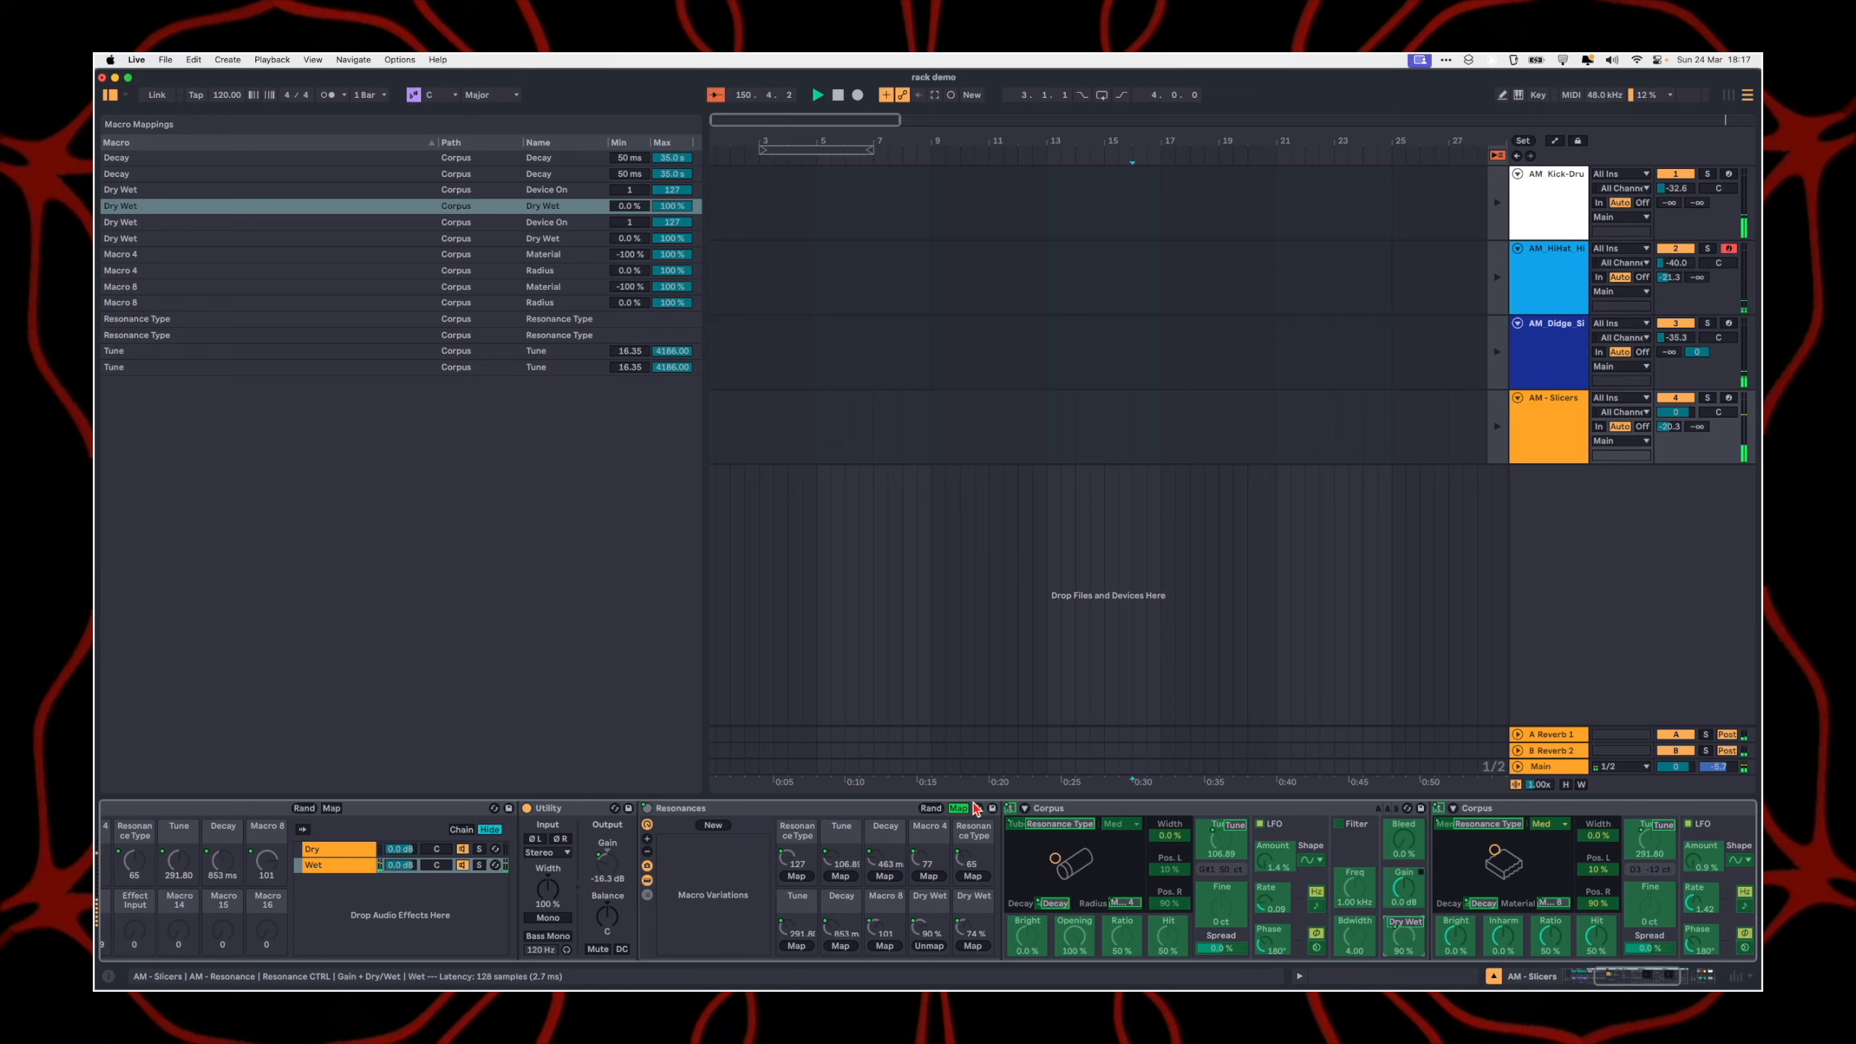
{"action": "left_click", "coordinate": [1011, 808]}
{"action": "left_click", "coordinate": [339, 189]}
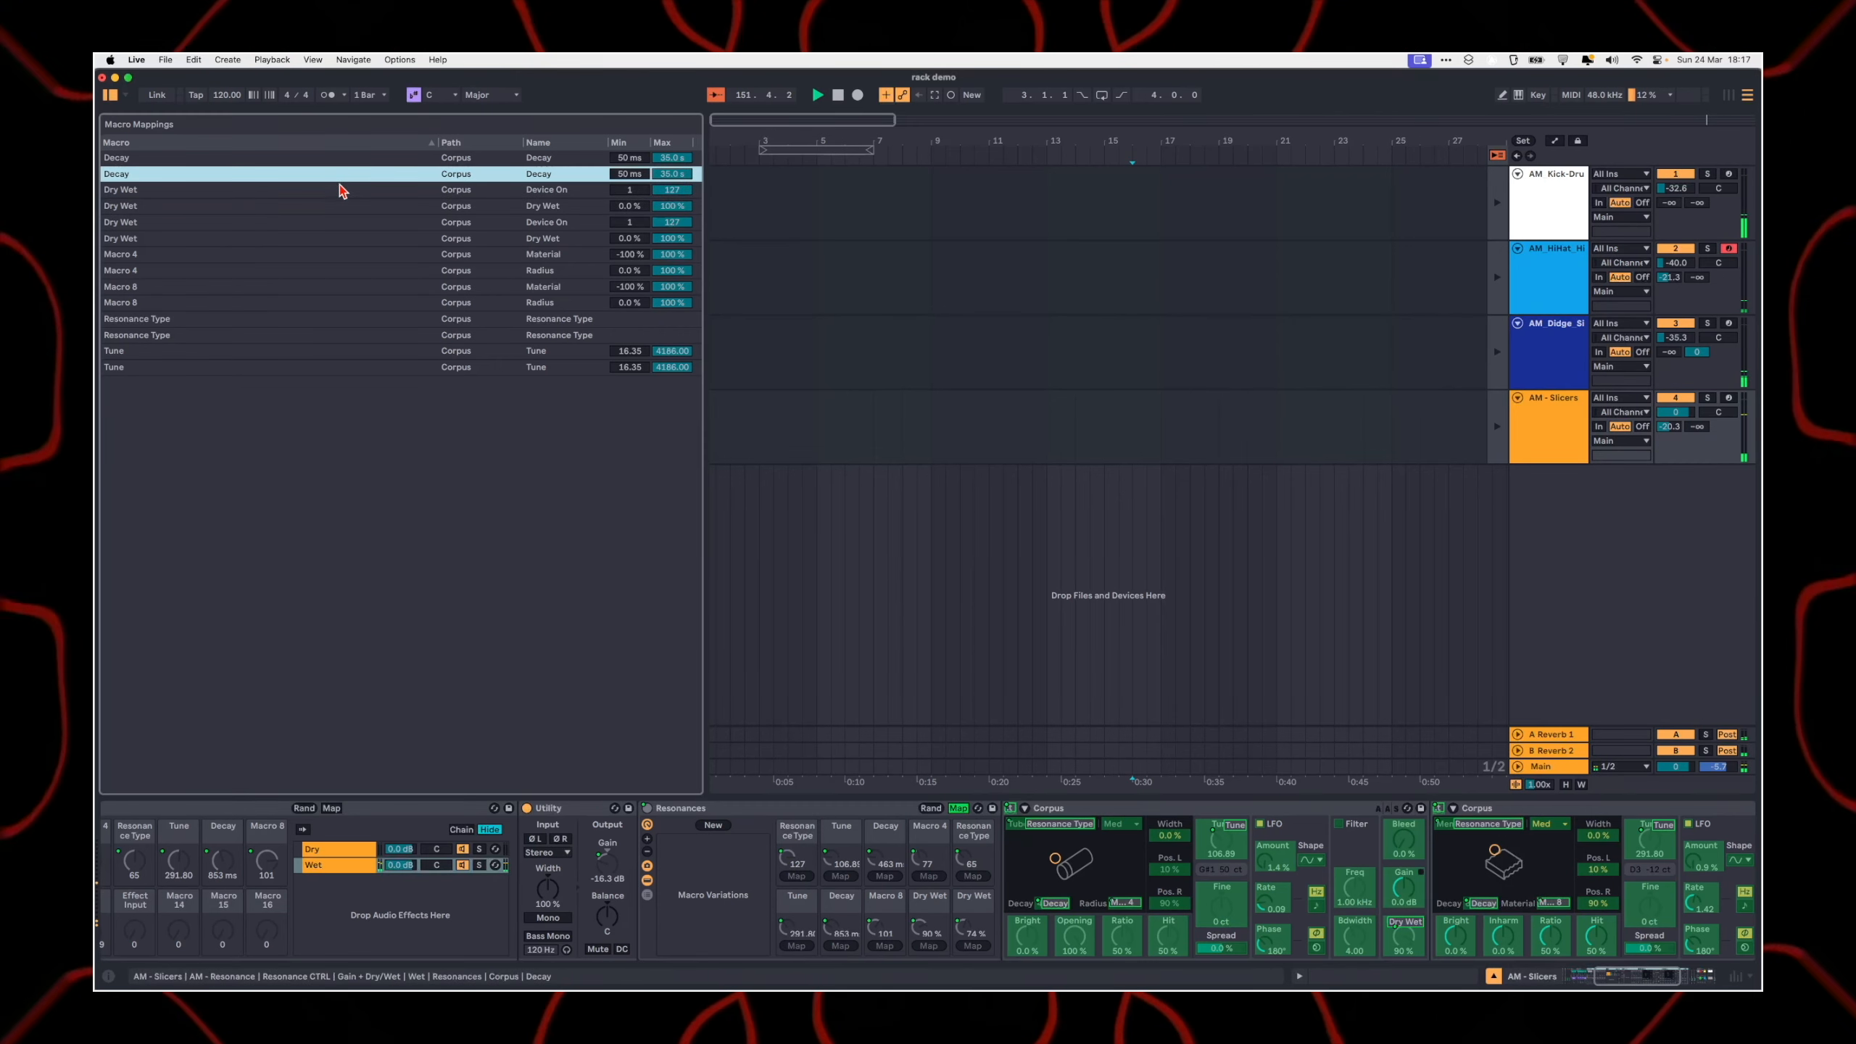
{"action": "scroll", "coordinate": [672, 847], "scroll_direction": "left", "scroll_amount": 3}
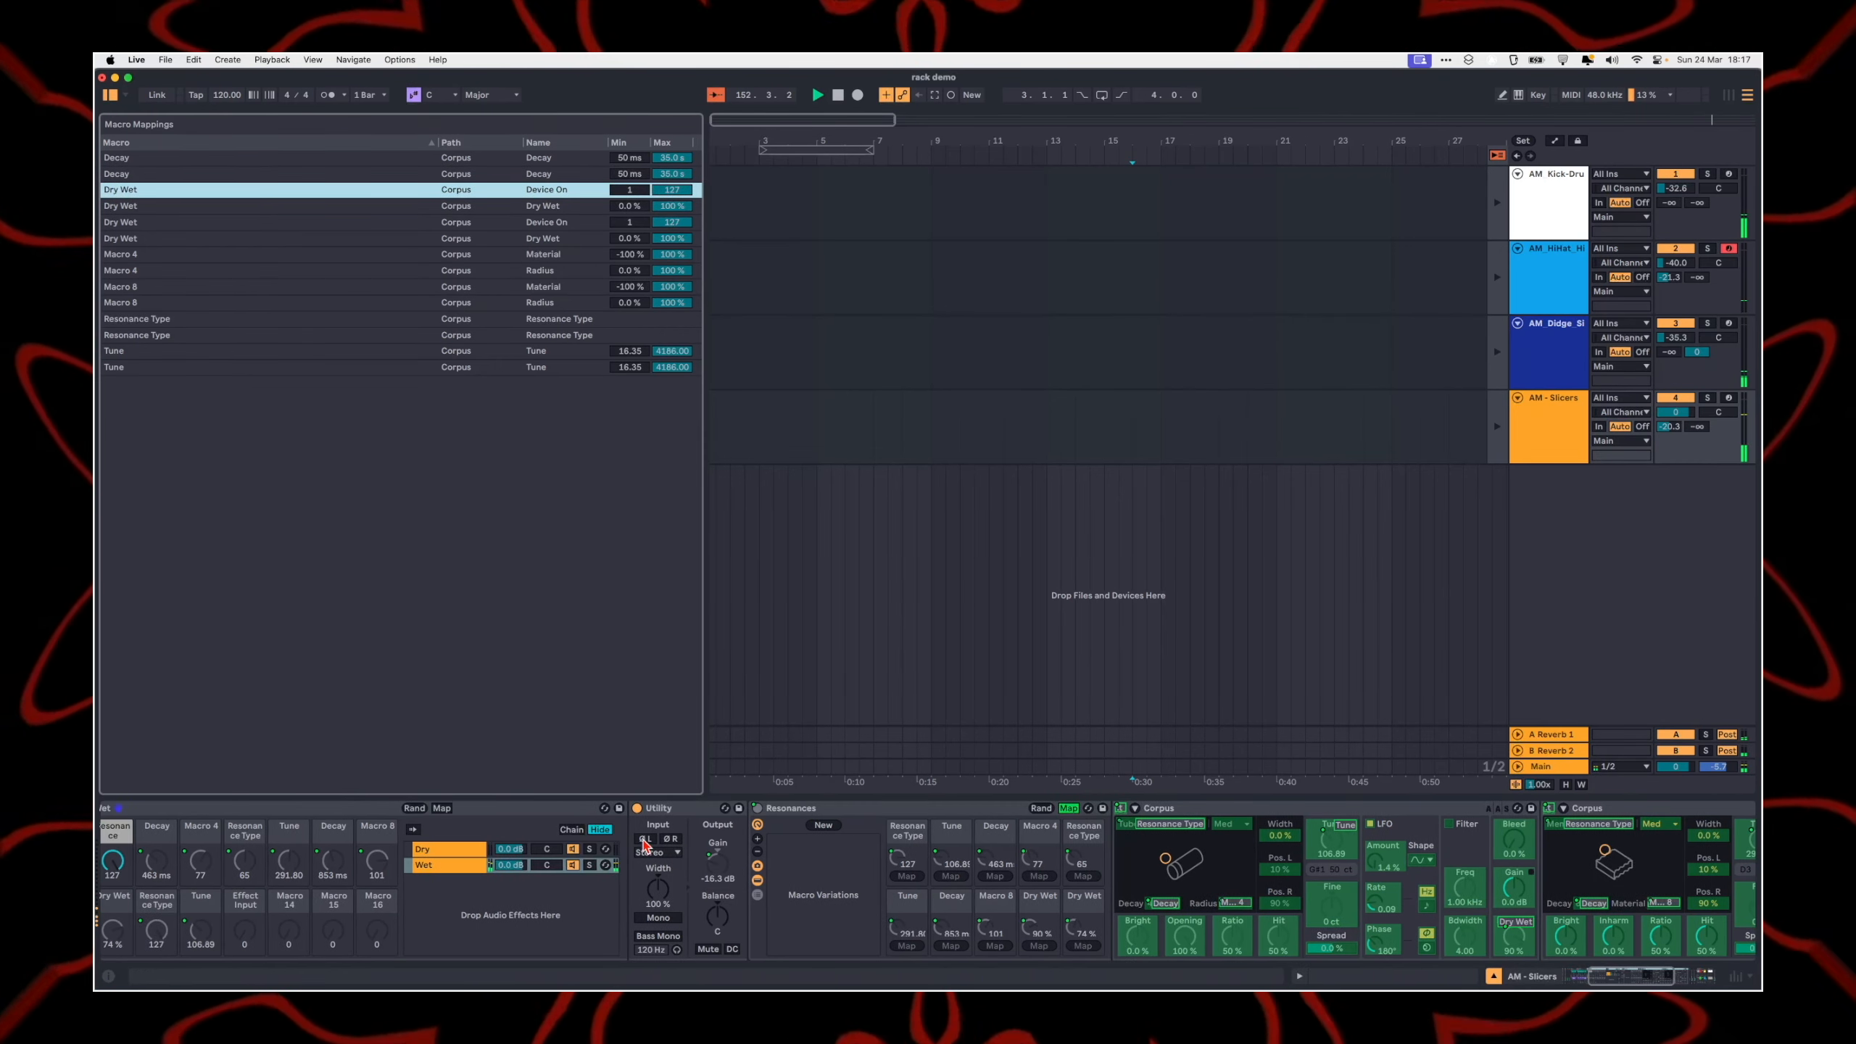
{"action": "left_click", "coordinate": [1089, 809]}
{"action": "left_click", "coordinate": [859, 808]}
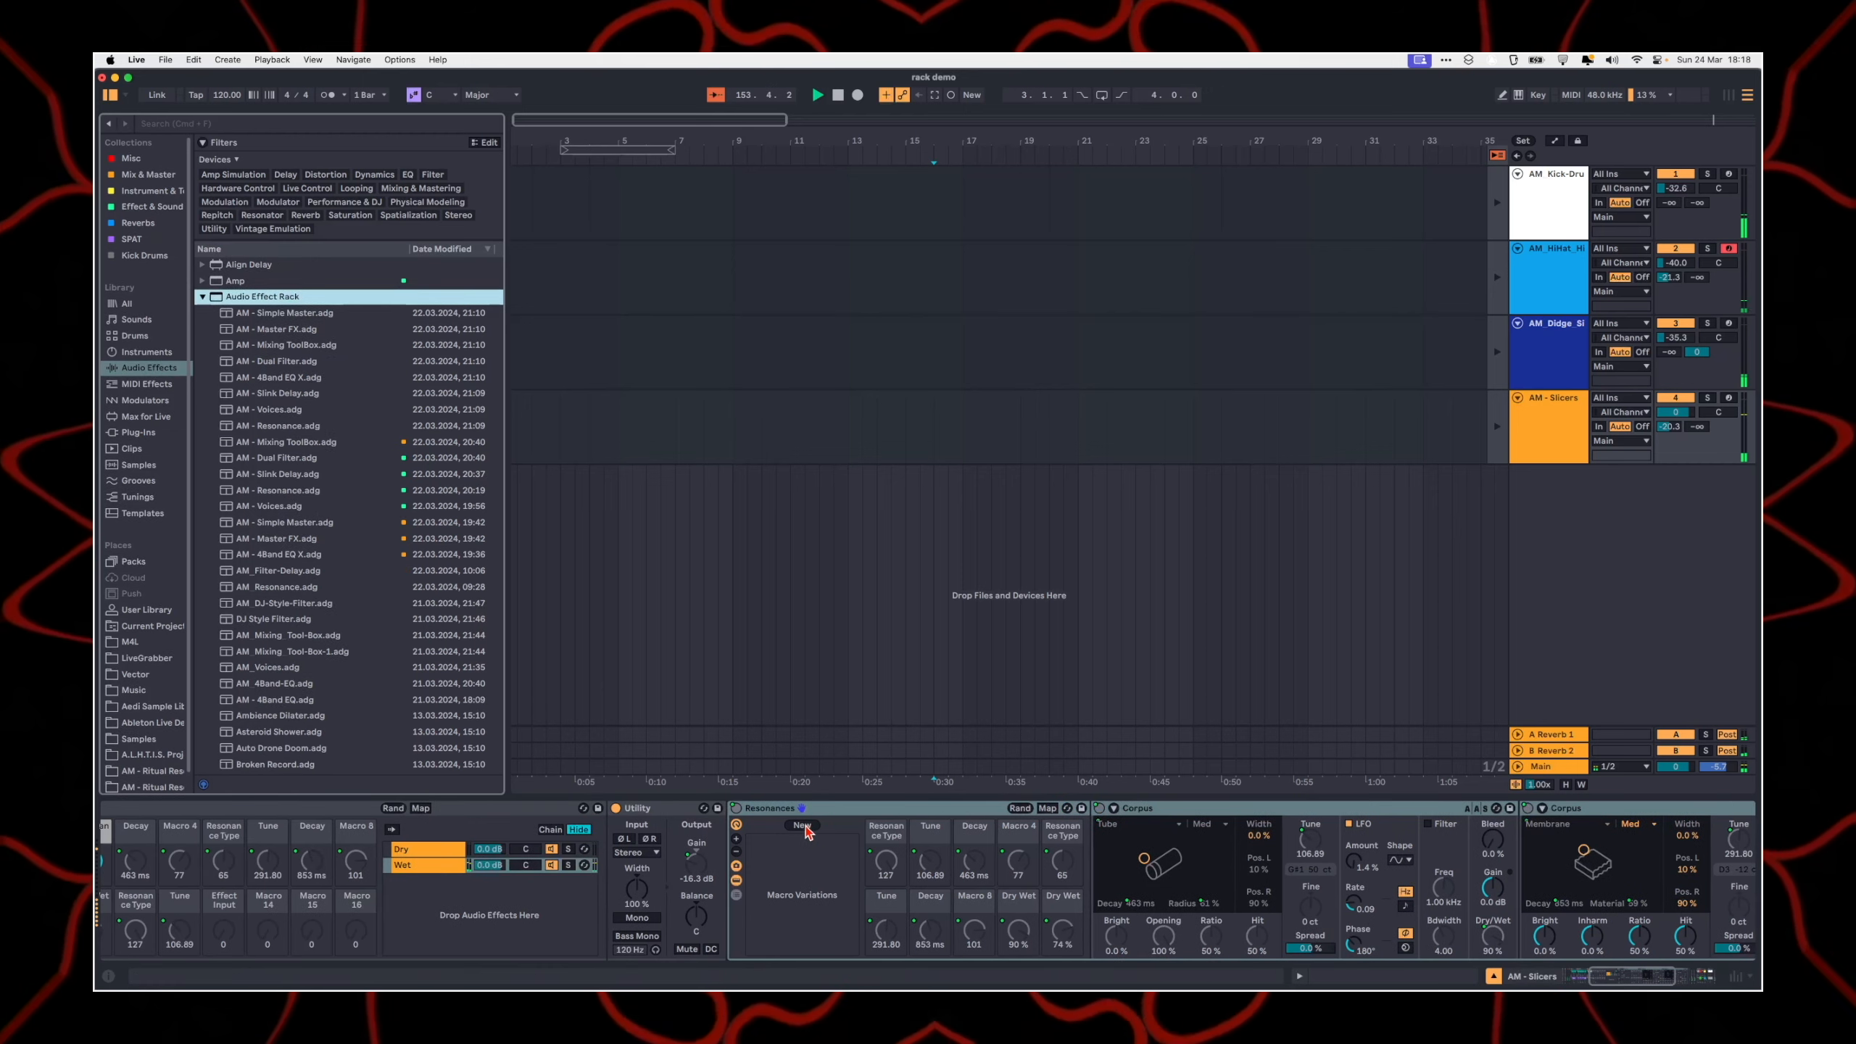
Step: Hide the Resonances rack's macro controls, lower Resonance 1 Dry/Wet to 0%, and raise it to 58%
{"action": "scroll", "coordinate": [285, 896], "scroll_direction": "left", "scroll_amount": 10}
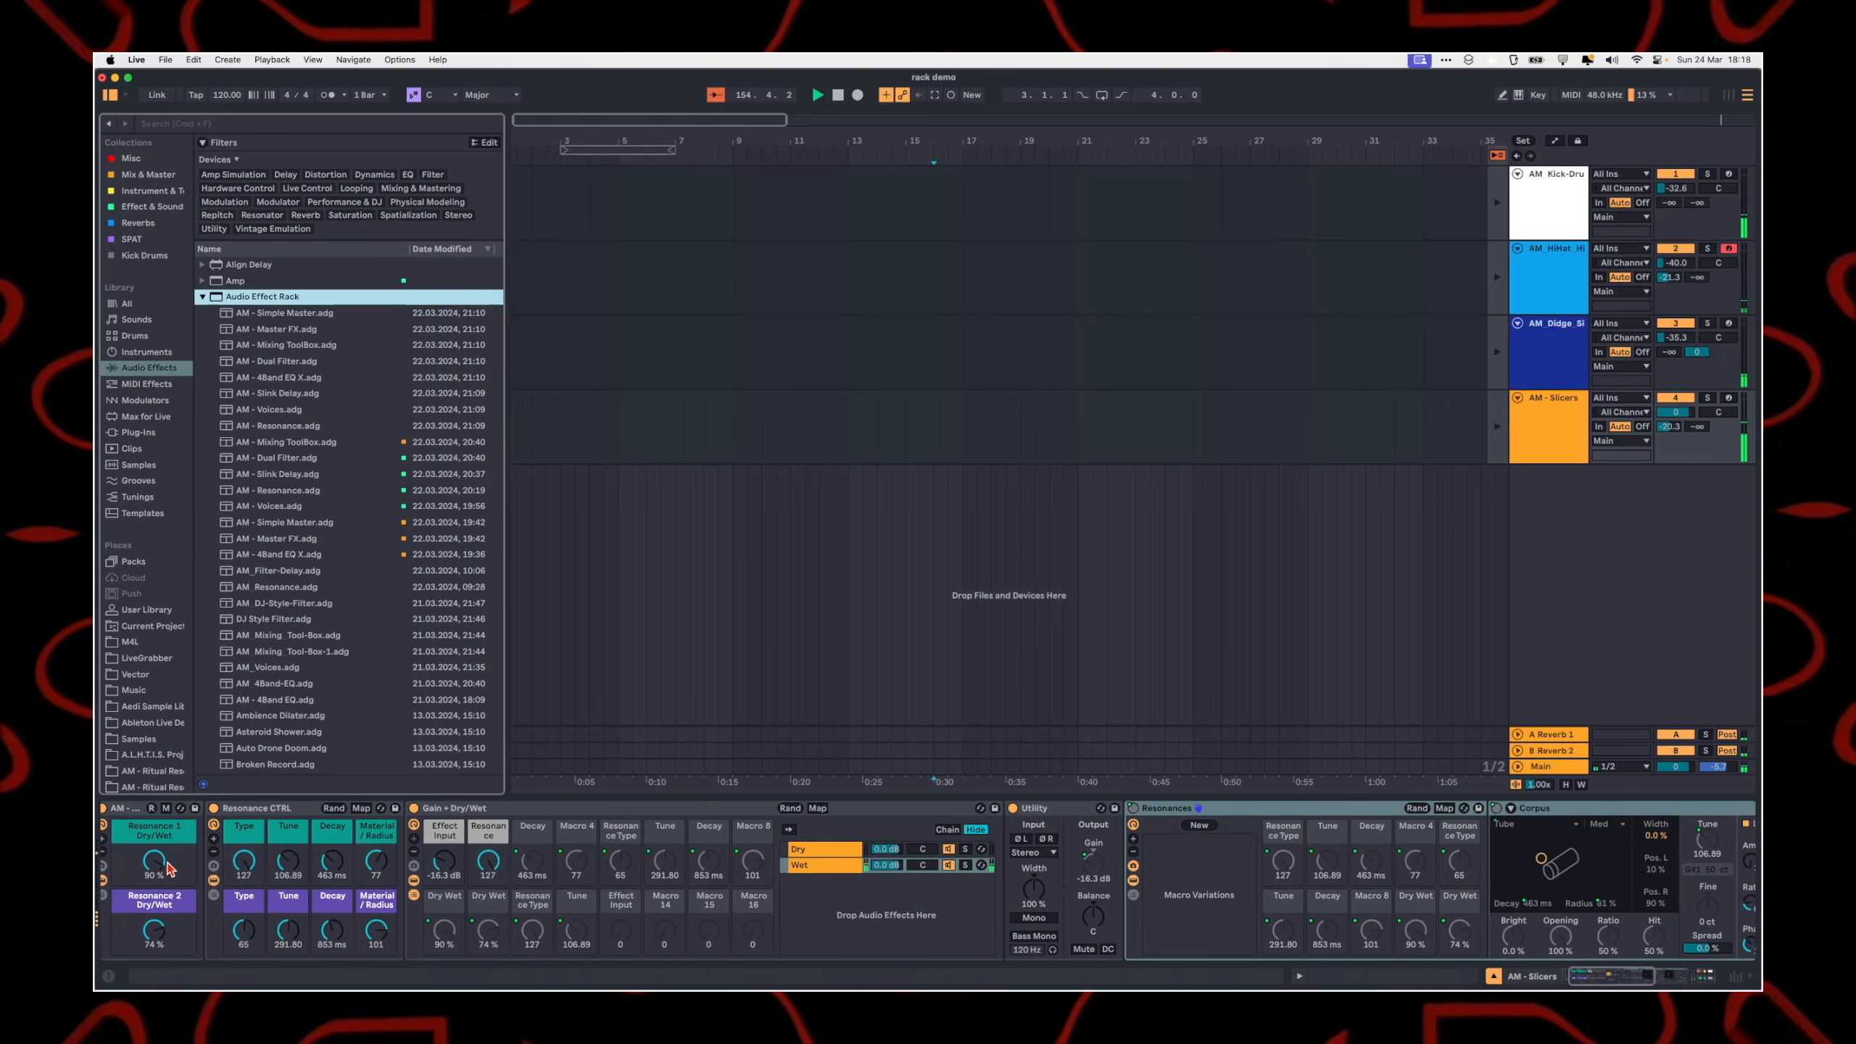
{"action": "scroll", "coordinate": [578, 945], "scroll_direction": "right", "scroll_amount": 1}
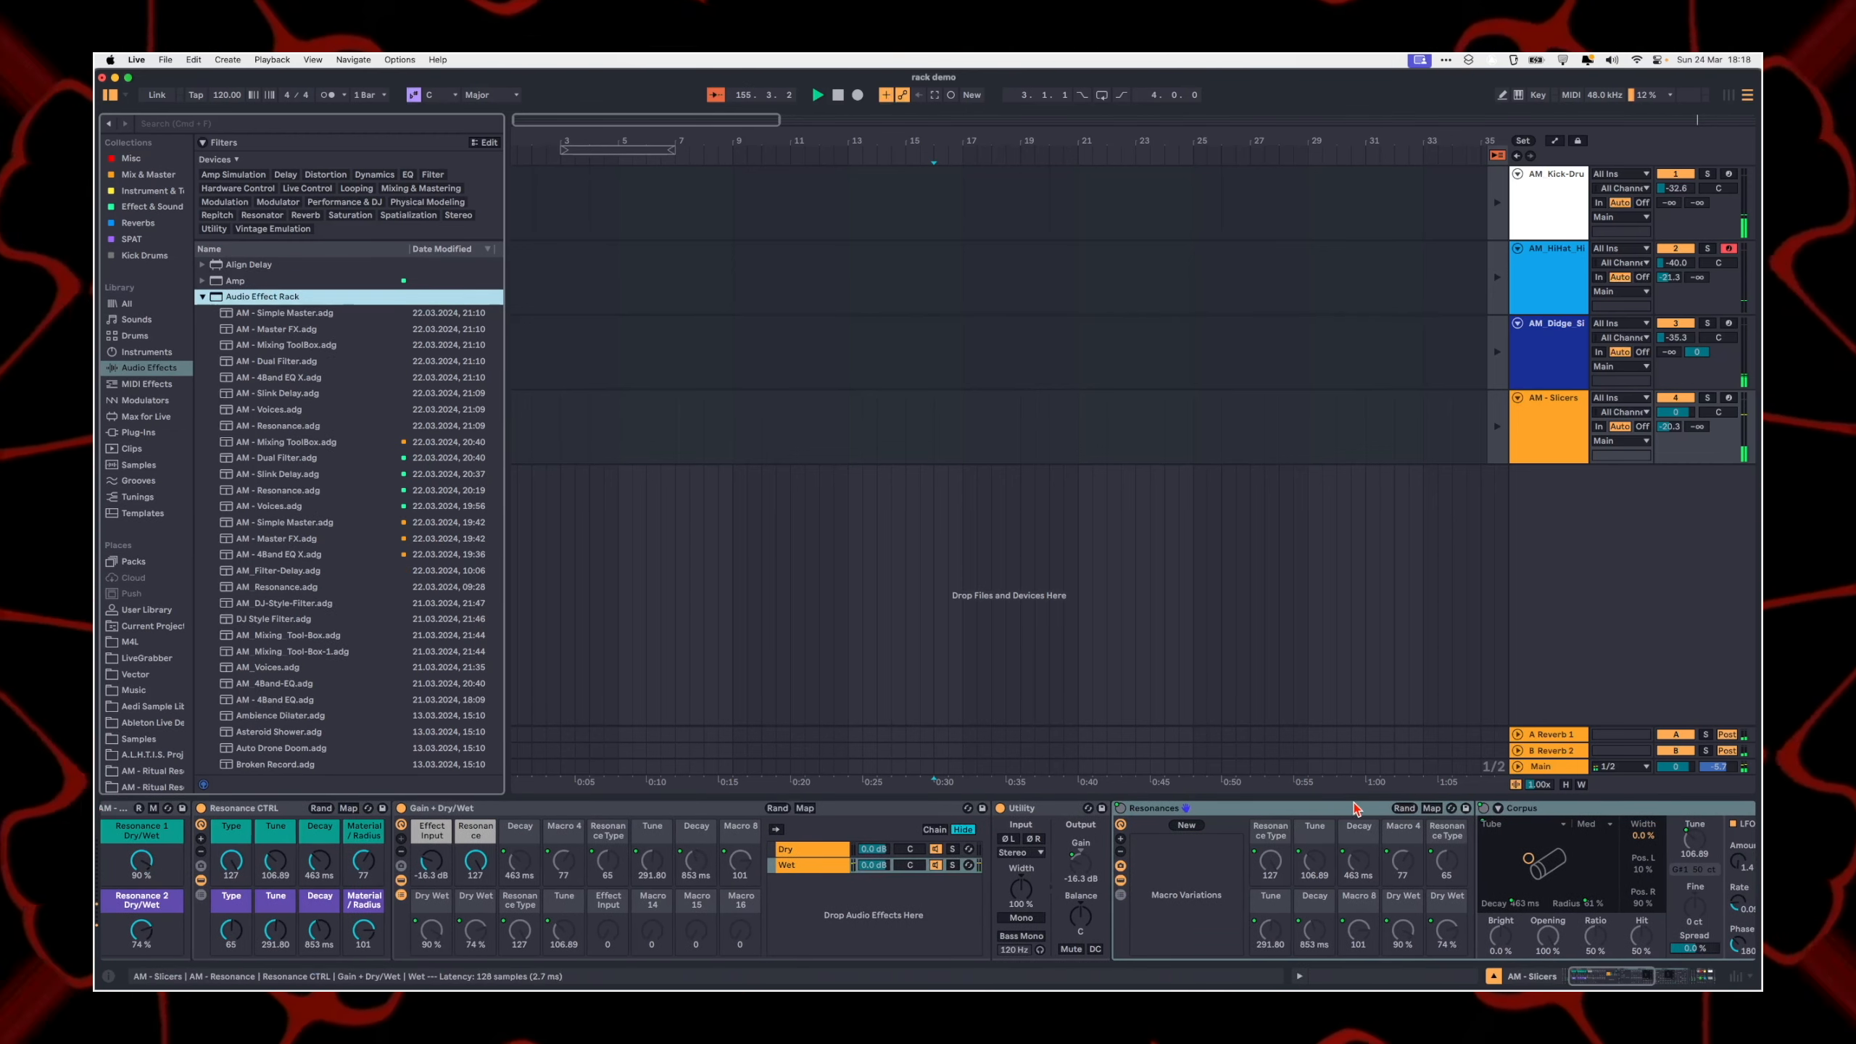
{"action": "left_click", "coordinate": [1121, 825]}
{"action": "left_click_drag", "start_coordinate": [149, 869], "coordinate": [148, 921]}
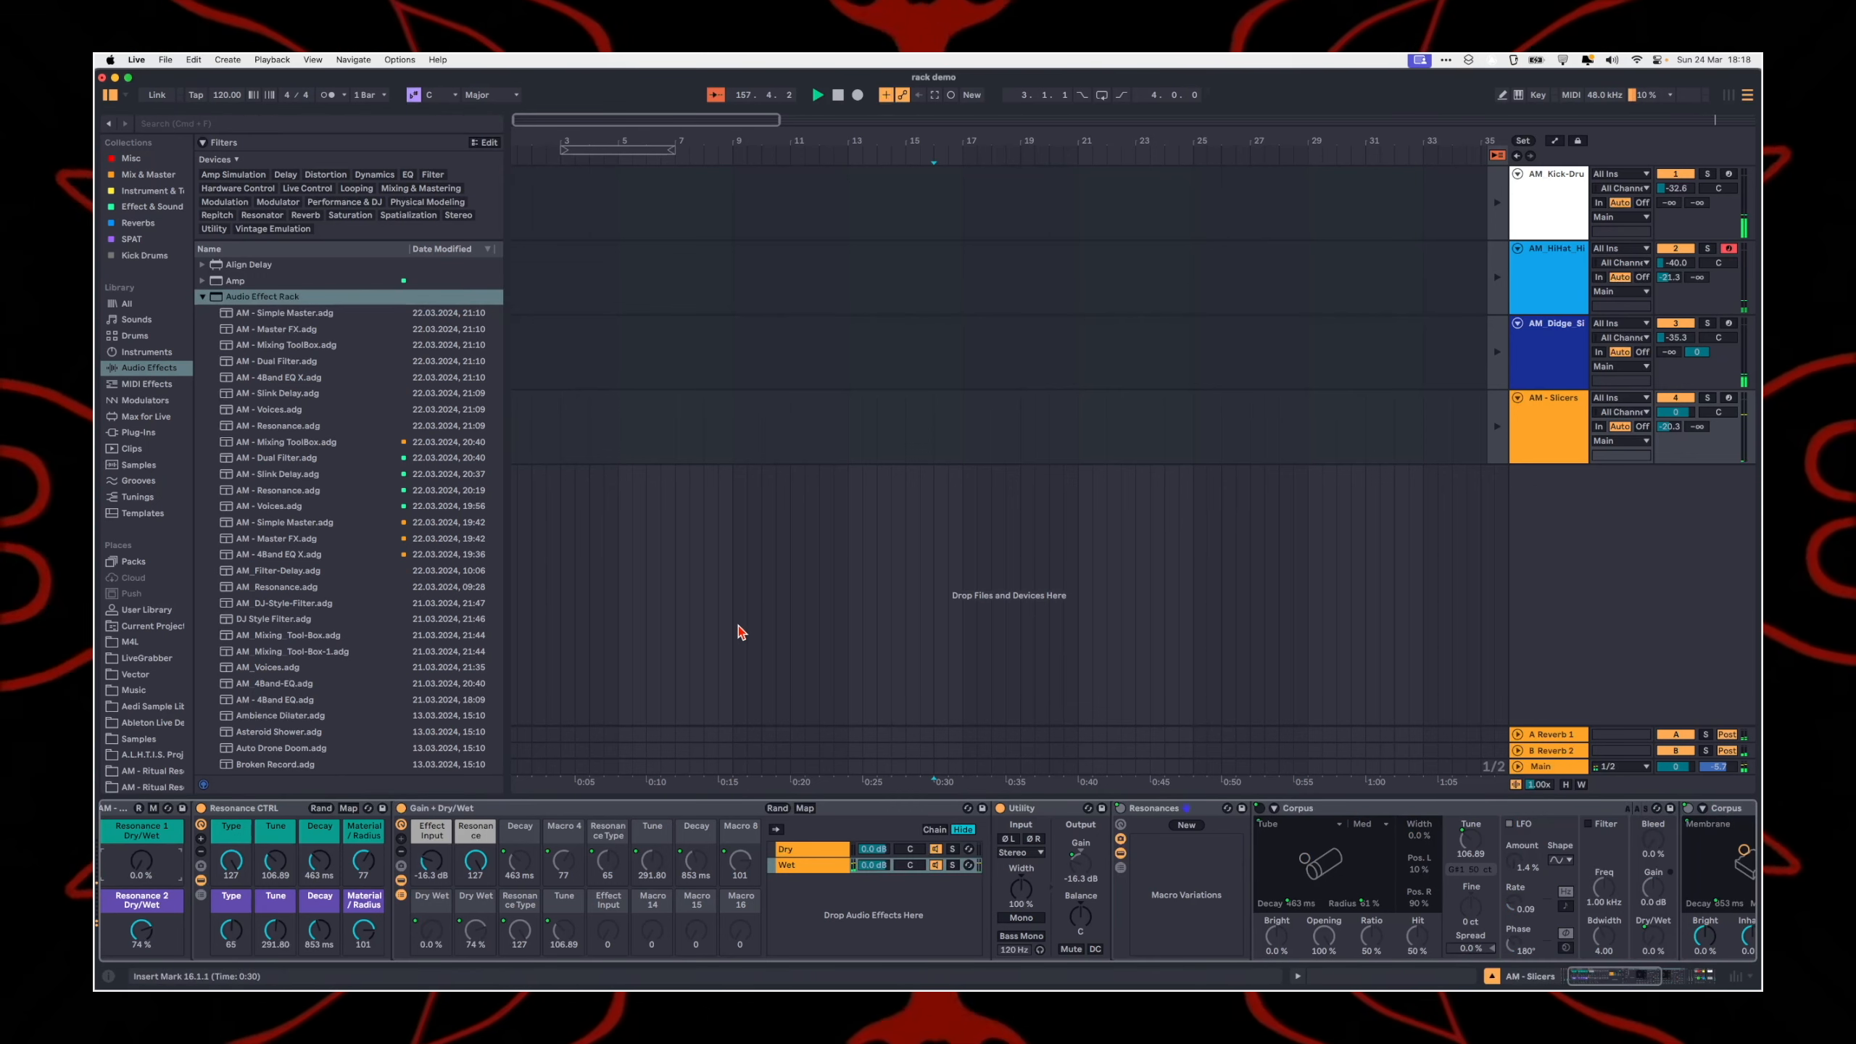
{"action": "mouse_move", "coordinate": [139, 866]}
{"action": "left_mouse_down"}
{"action": "mouse_move", "coordinate": [139, 820]}
{"action": "mouse_move", "coordinate": [137, 864]}
{"action": "left_mouse_up"}
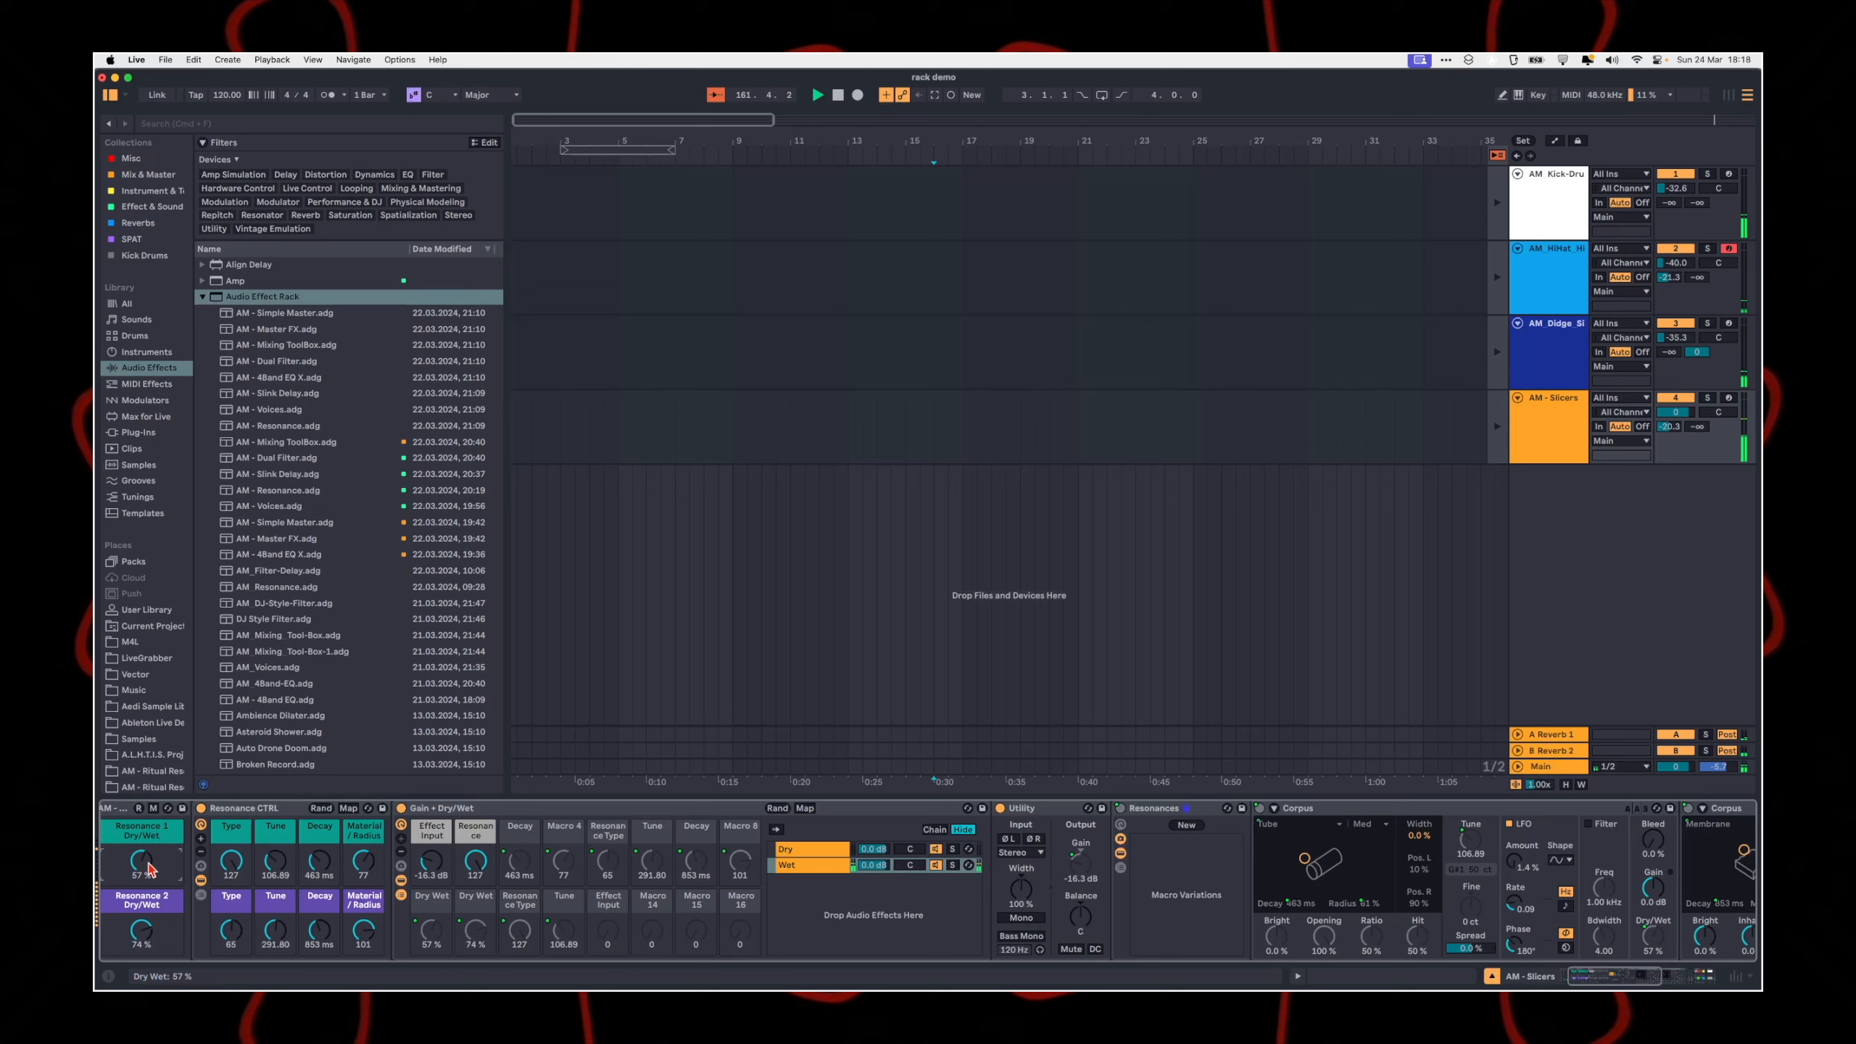
{"action": "left_click_drag", "start_coordinate": [143, 870], "coordinate": [165, 870]}
Step: Reduce the visible macro controls of the Gain + Dry/Wet rack to two
{"action": "scroll", "coordinate": [166, 870], "scroll_direction": "left", "scroll_amount": 3}
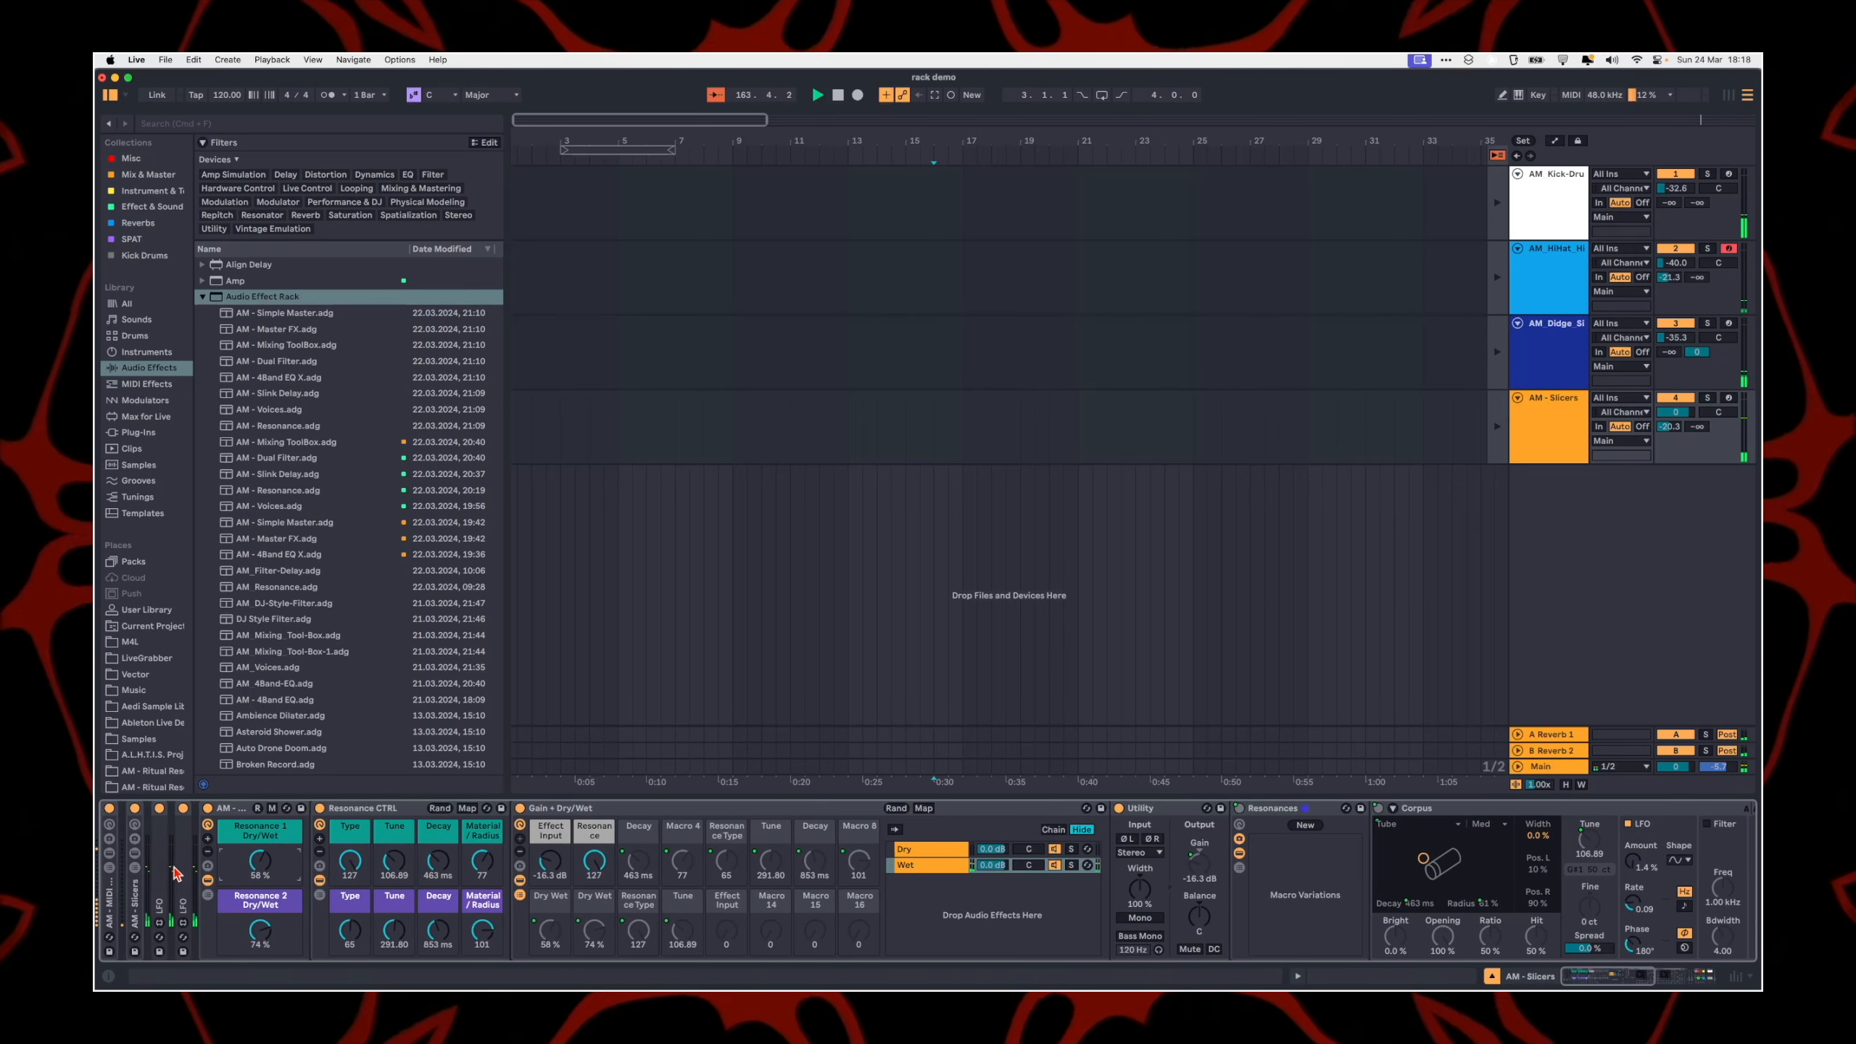
{"action": "left_click", "coordinate": [520, 851]}
{"action": "left_click", "coordinate": [520, 851]}
{"action": "left_click", "coordinate": [519, 851]}
{"action": "left_click", "coordinate": [520, 851]}
{"action": "left_click", "coordinate": [520, 852]}
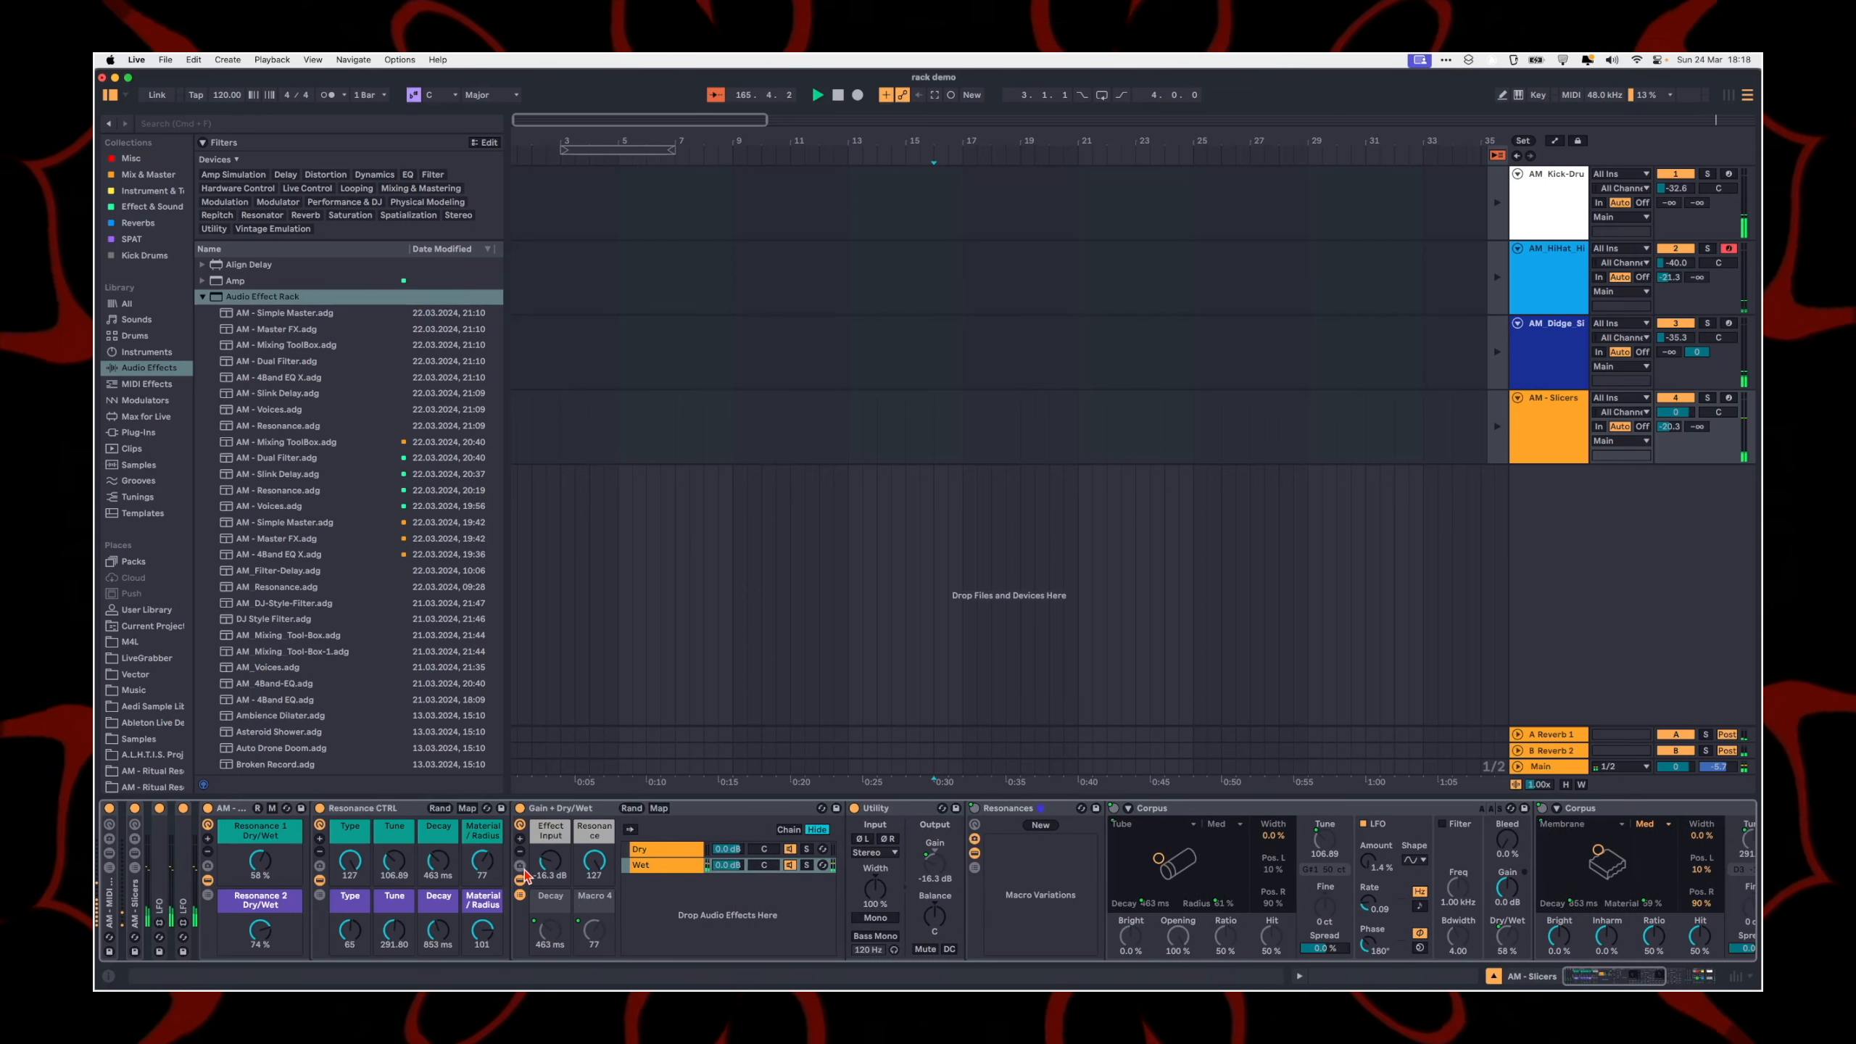
{"action": "left_click", "coordinate": [520, 852]}
Step: Switch the AM - Resonance rack off and back on, and fold it
{"action": "left_click", "coordinate": [231, 808]}
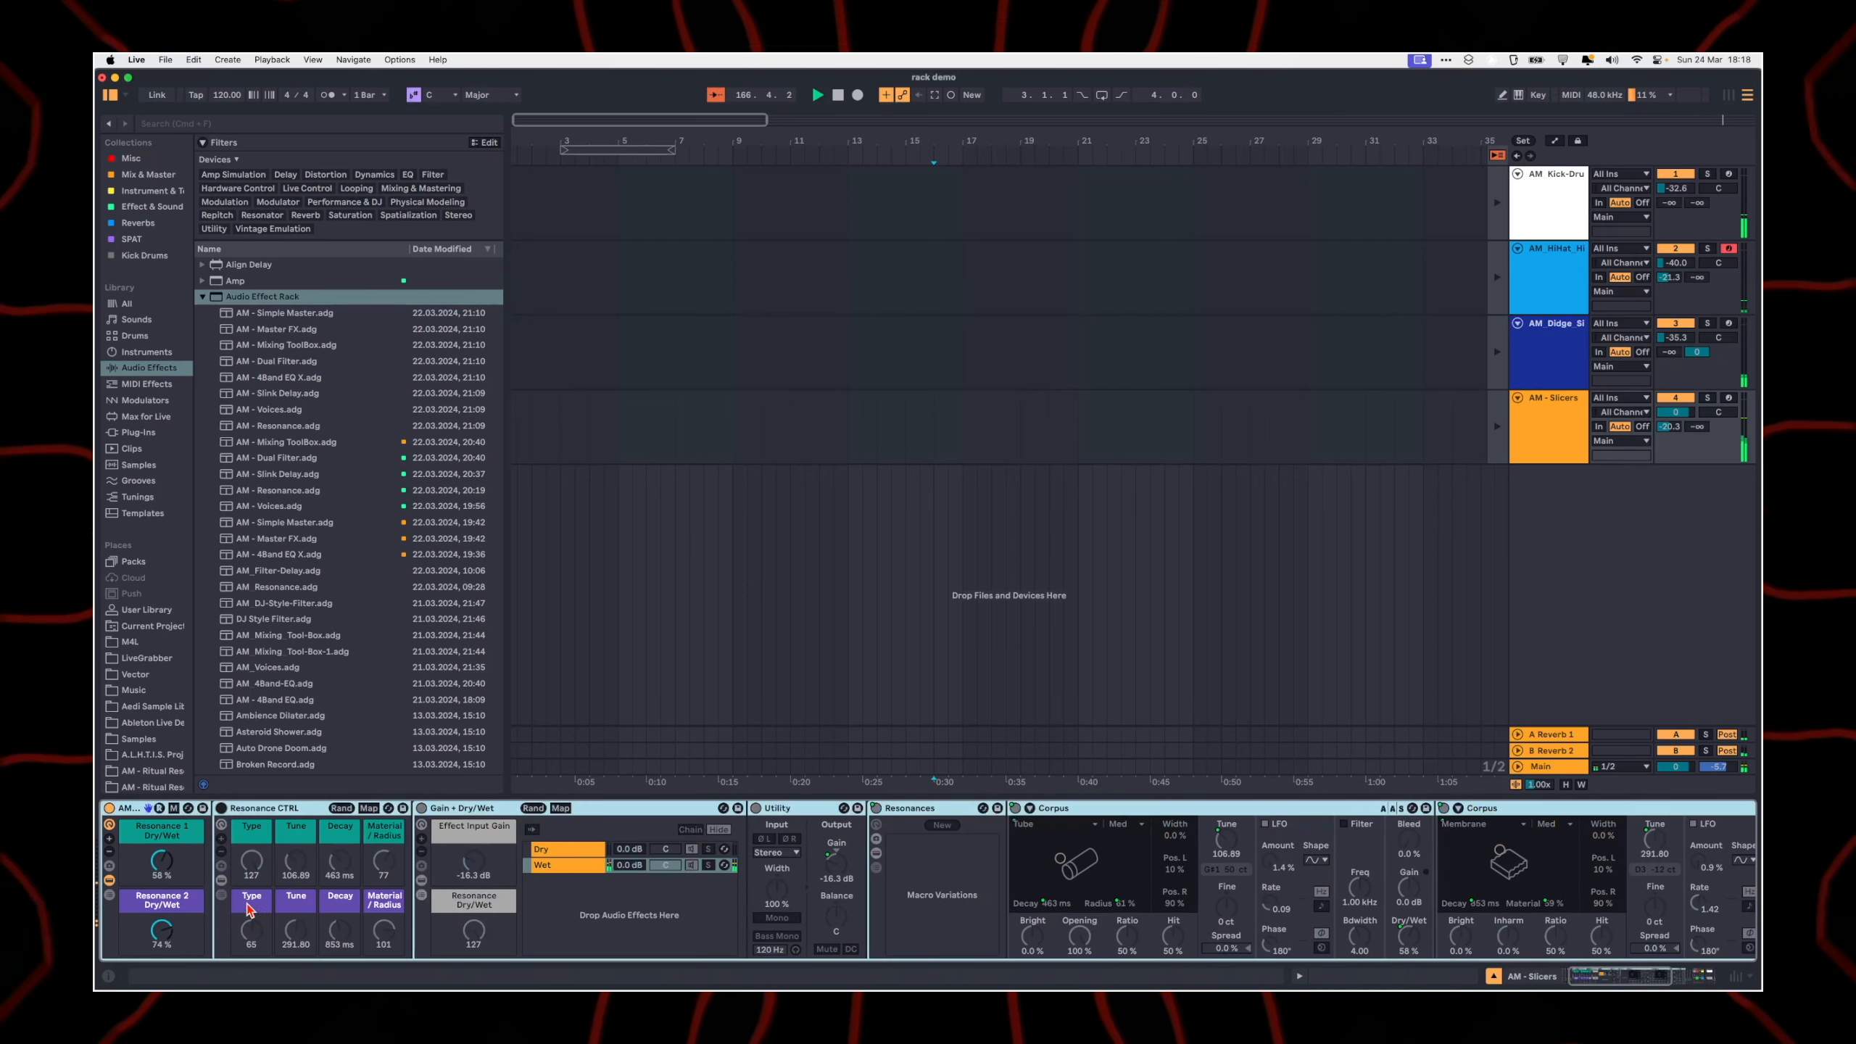
{"action": "key", "text": "super+z"}
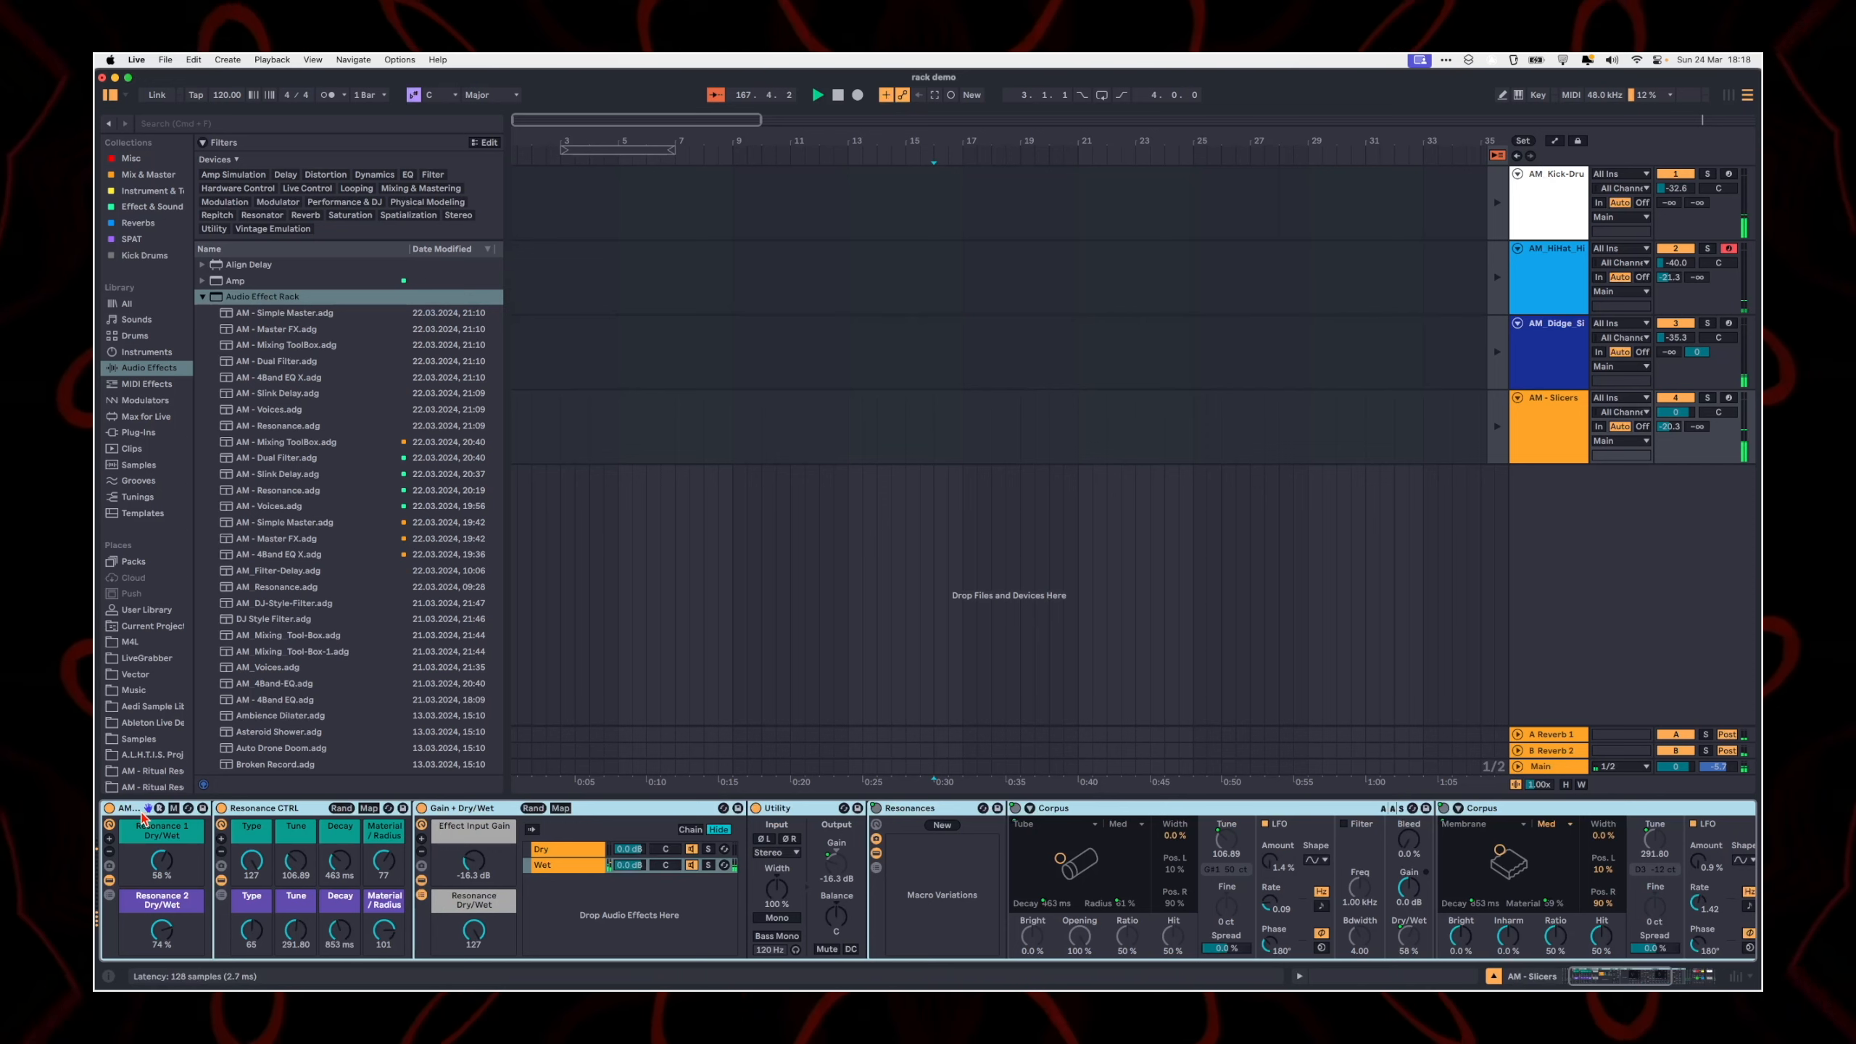
{"action": "double_click", "coordinate": [133, 813]}
{"action": "scroll", "coordinate": [154, 841], "scroll_direction": "left", "scroll_amount": 3}
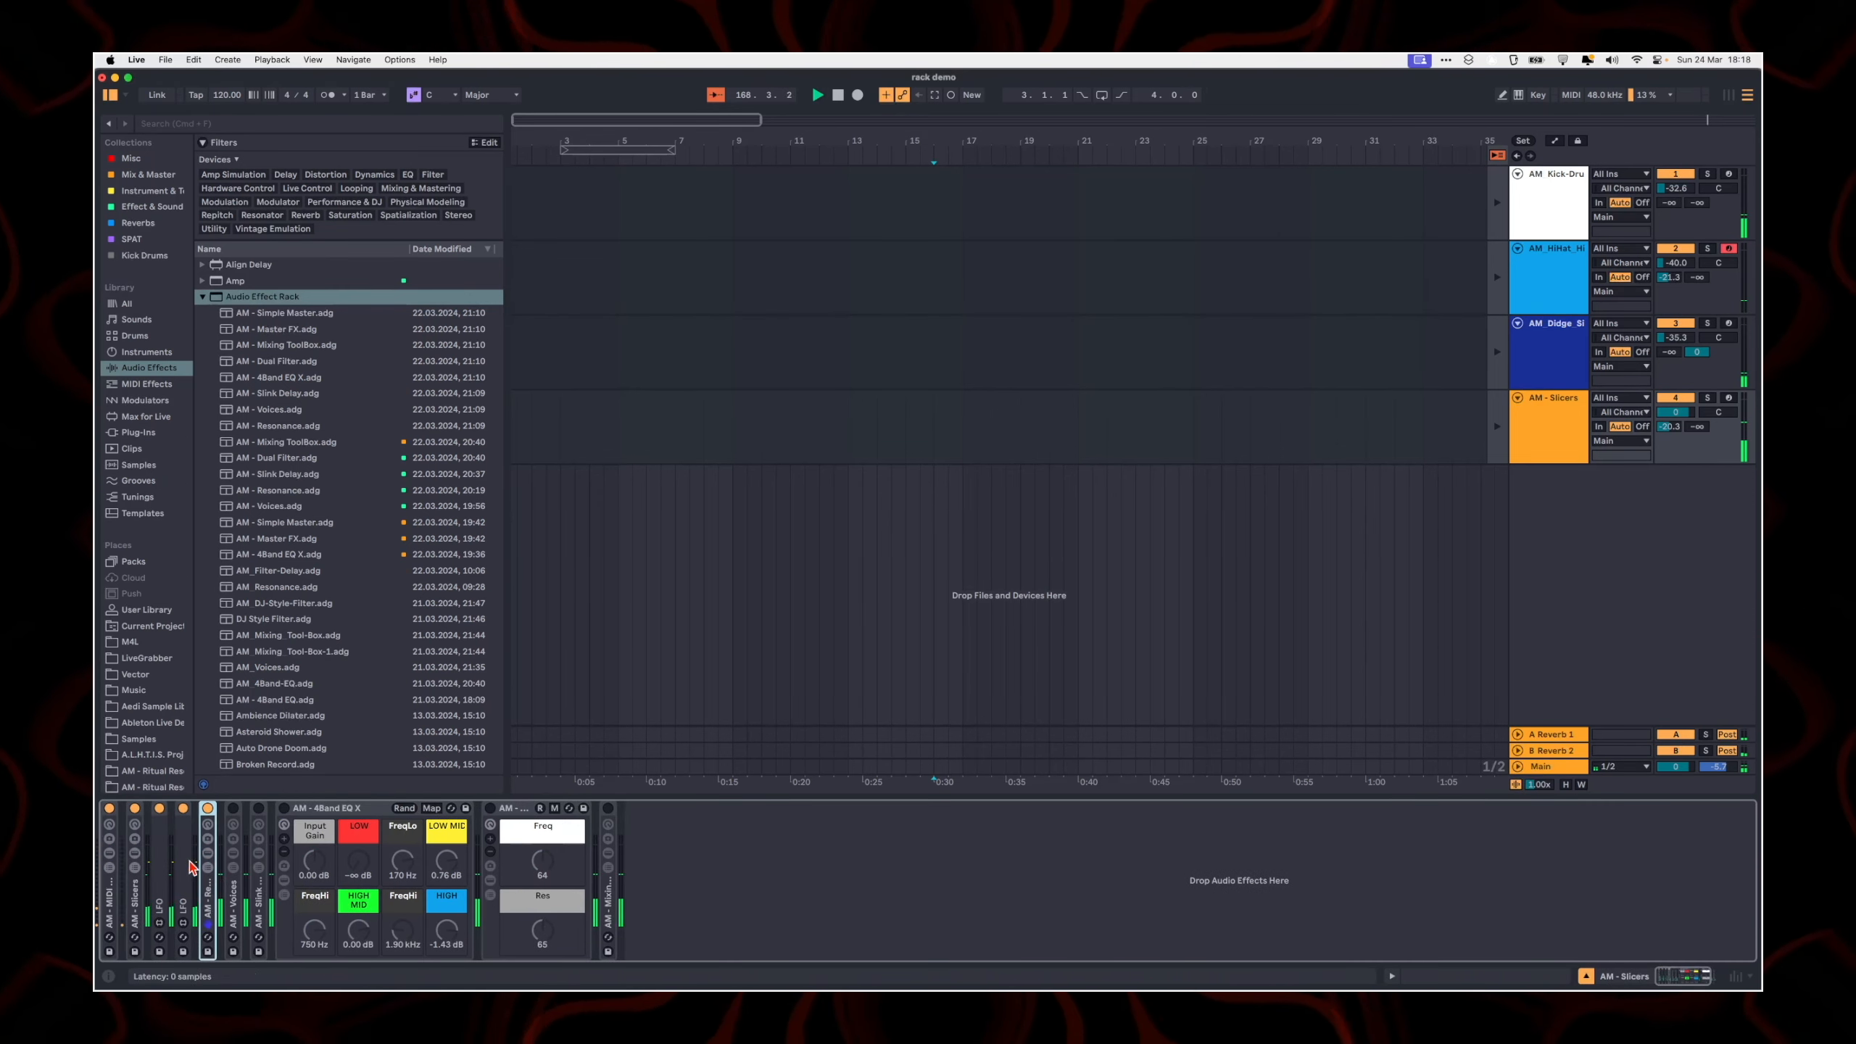
Step: Switch on and unfold the AM - Voices rack, show its Dry/Wet chains, and adjust Voices Dry/Wet to 58
{"action": "left_click", "coordinate": [234, 853]}
{"action": "left_click", "coordinate": [234, 879]}
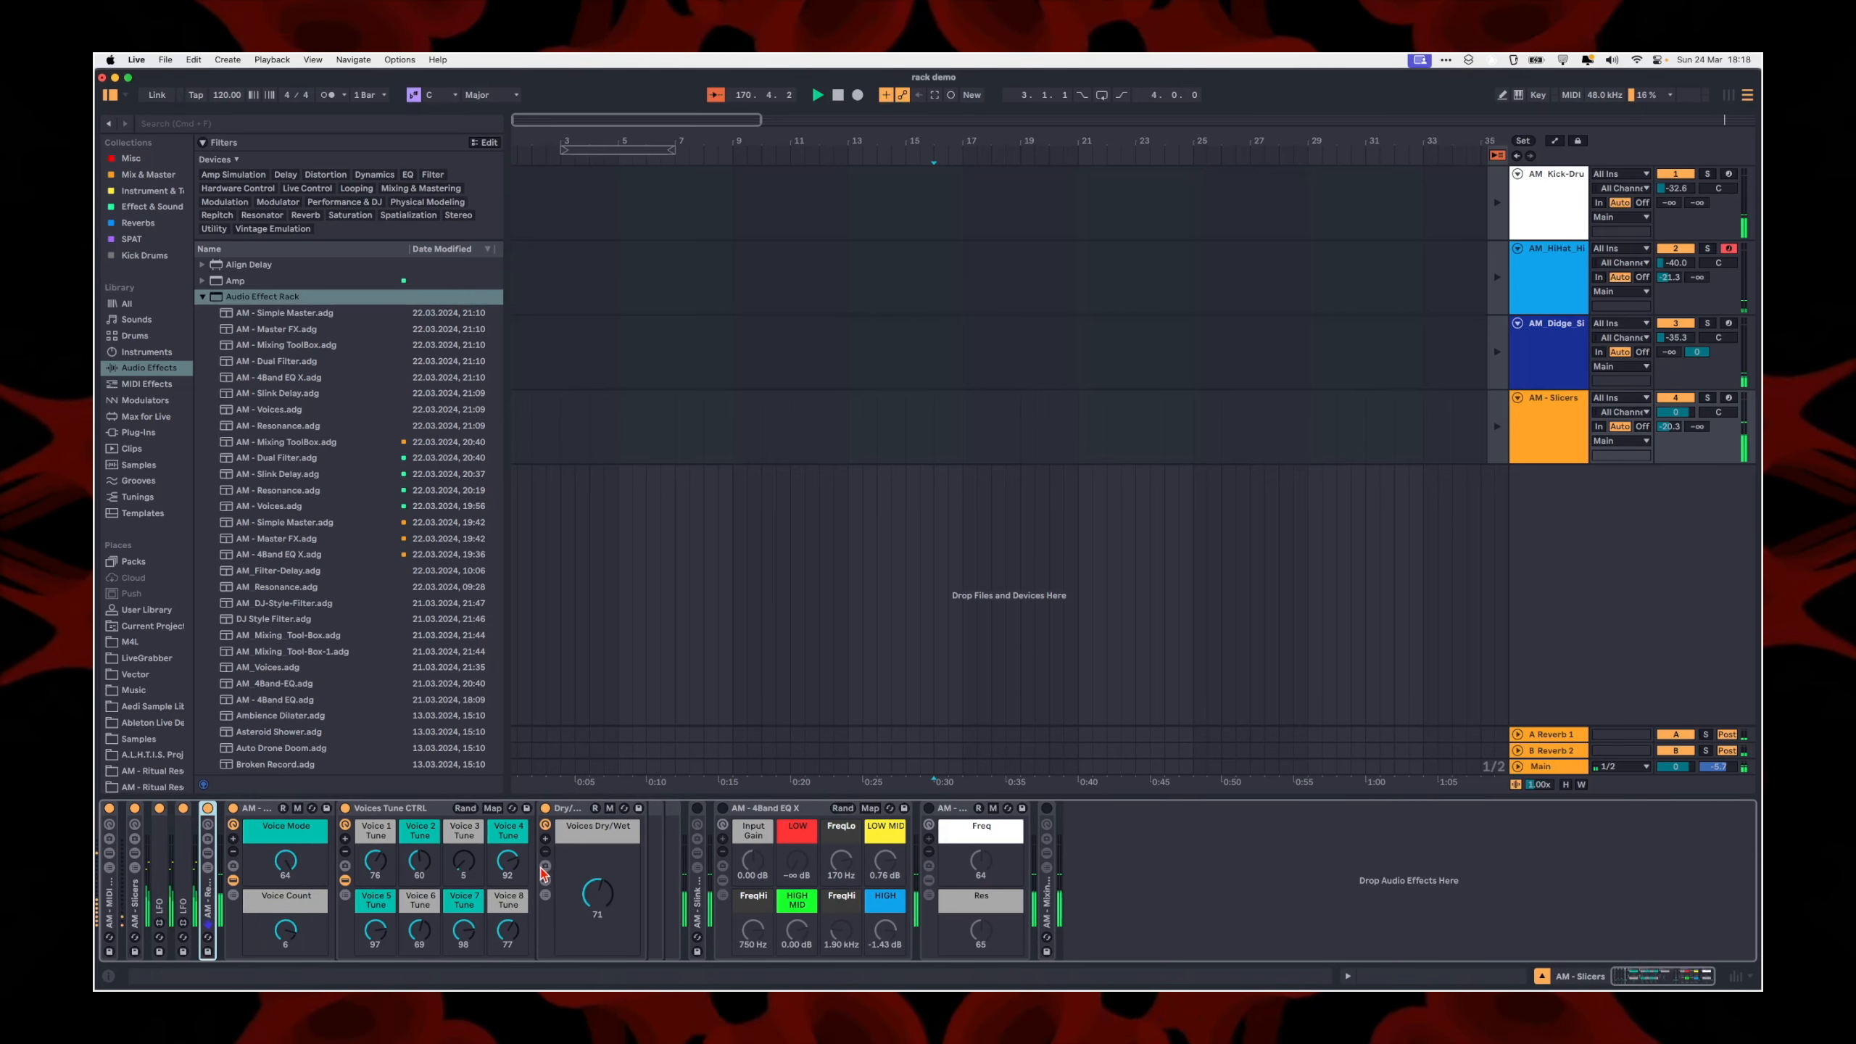
{"action": "left_click", "coordinate": [545, 895]}
{"action": "mouse_move", "coordinate": [597, 894]}
{"action": "left_mouse_down"}
{"action": "mouse_move", "coordinate": [596, 979]}
{"action": "mouse_move", "coordinate": [596, 881]}
{"action": "left_mouse_up"}
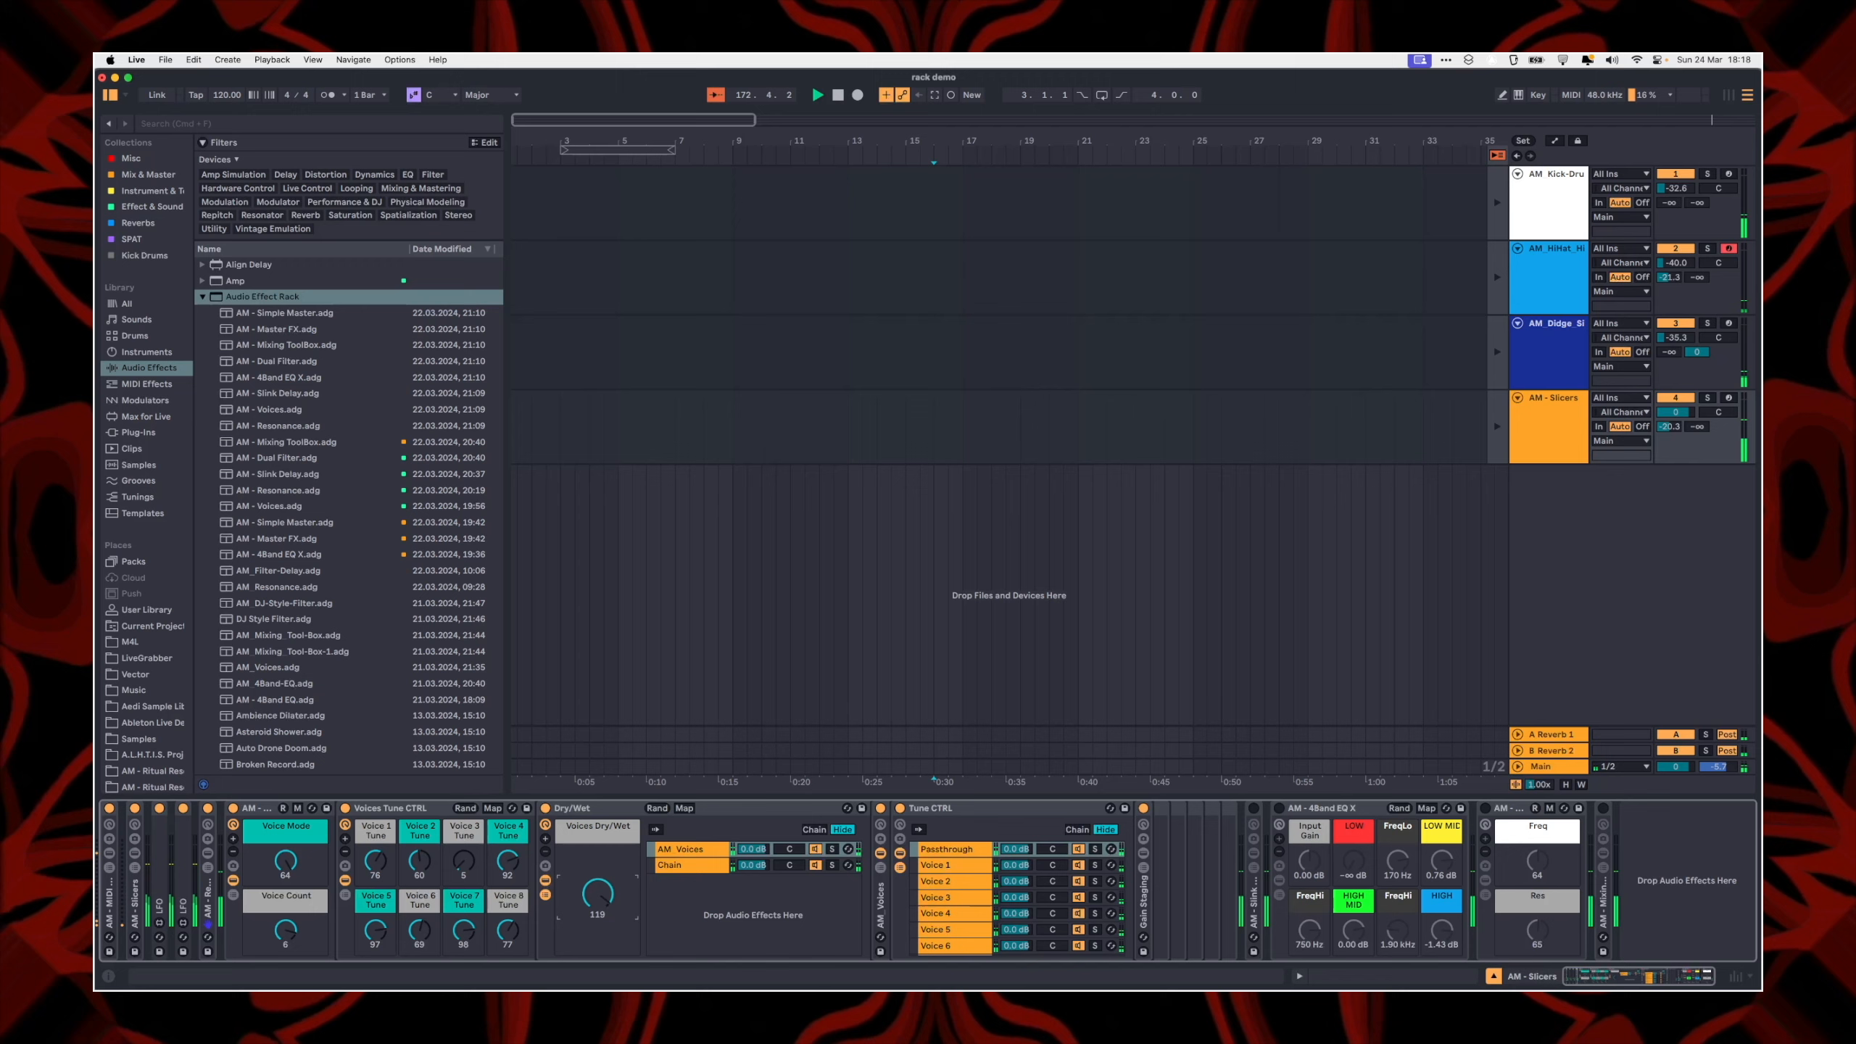
Step: Show the AM_Voices chain, unfold its rack, and select the Voice 1 chain in Tune CTRL
{"action": "left_click", "coordinate": [685, 867]}
{"action": "left_click", "coordinate": [679, 849]}
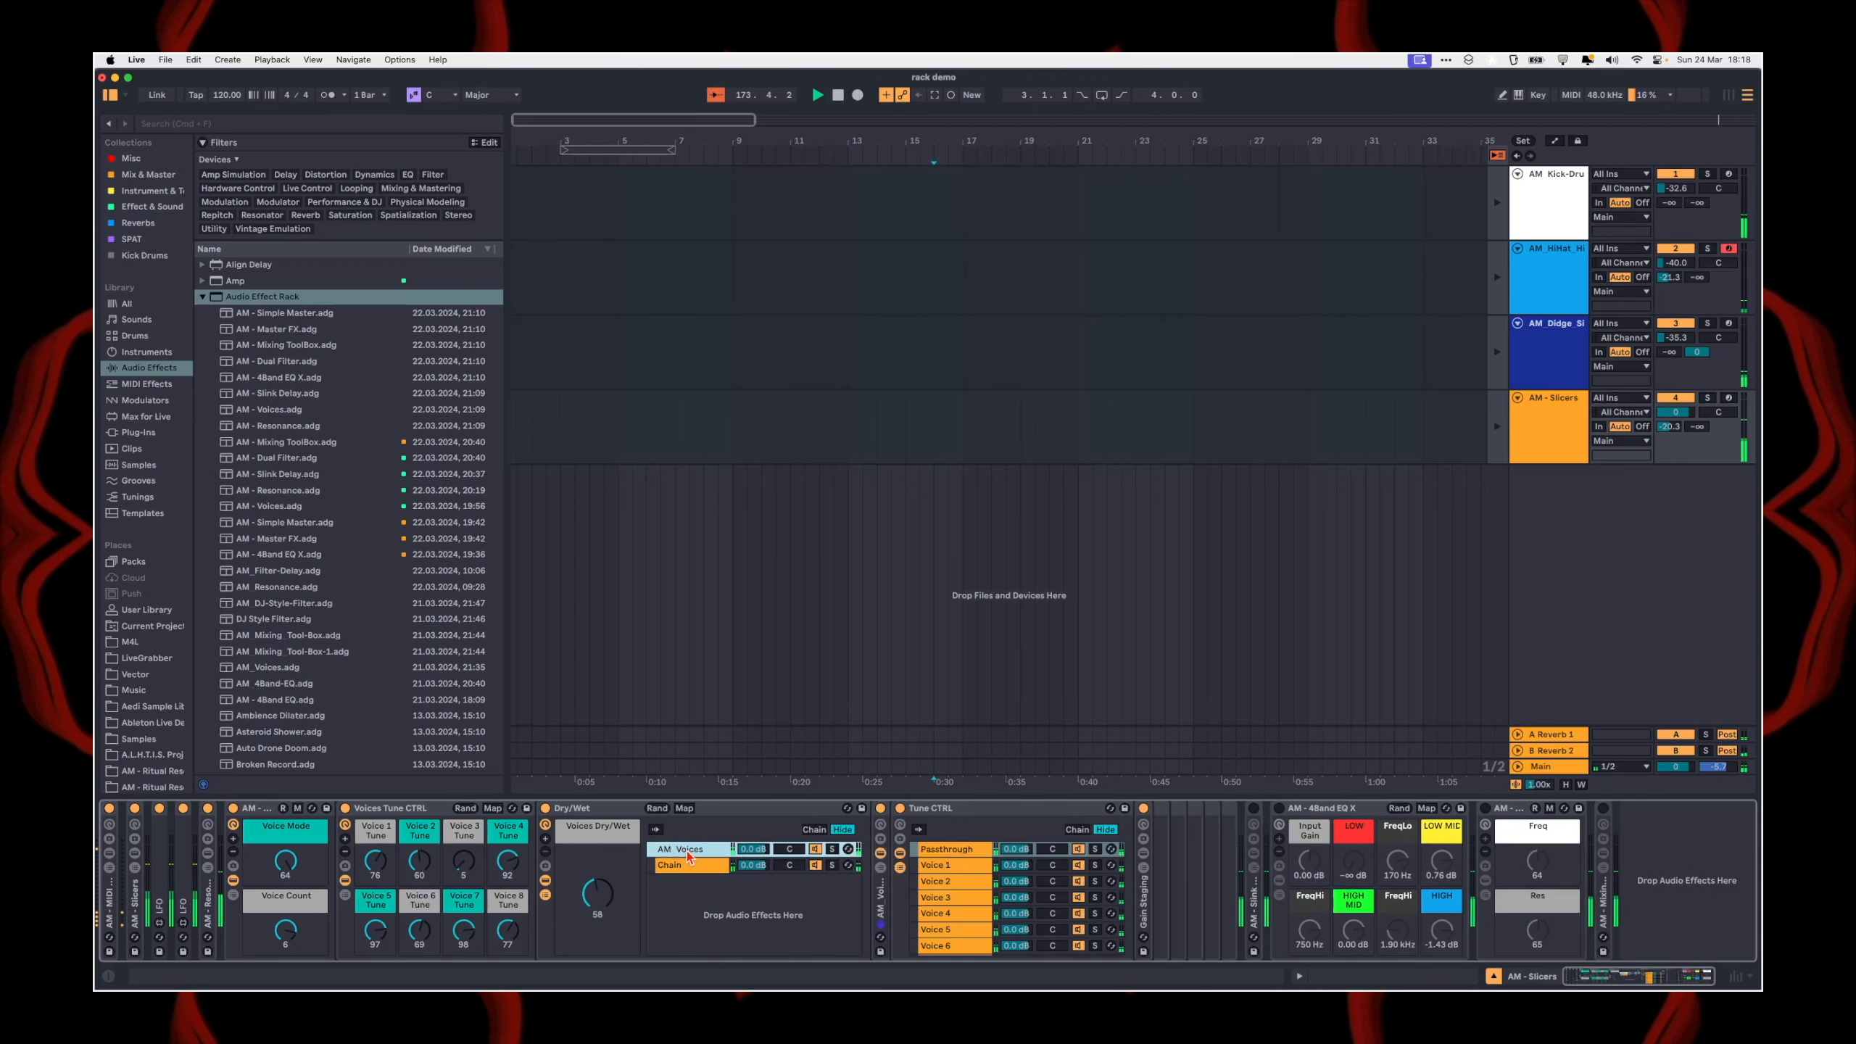
{"action": "left_click", "coordinate": [881, 828]}
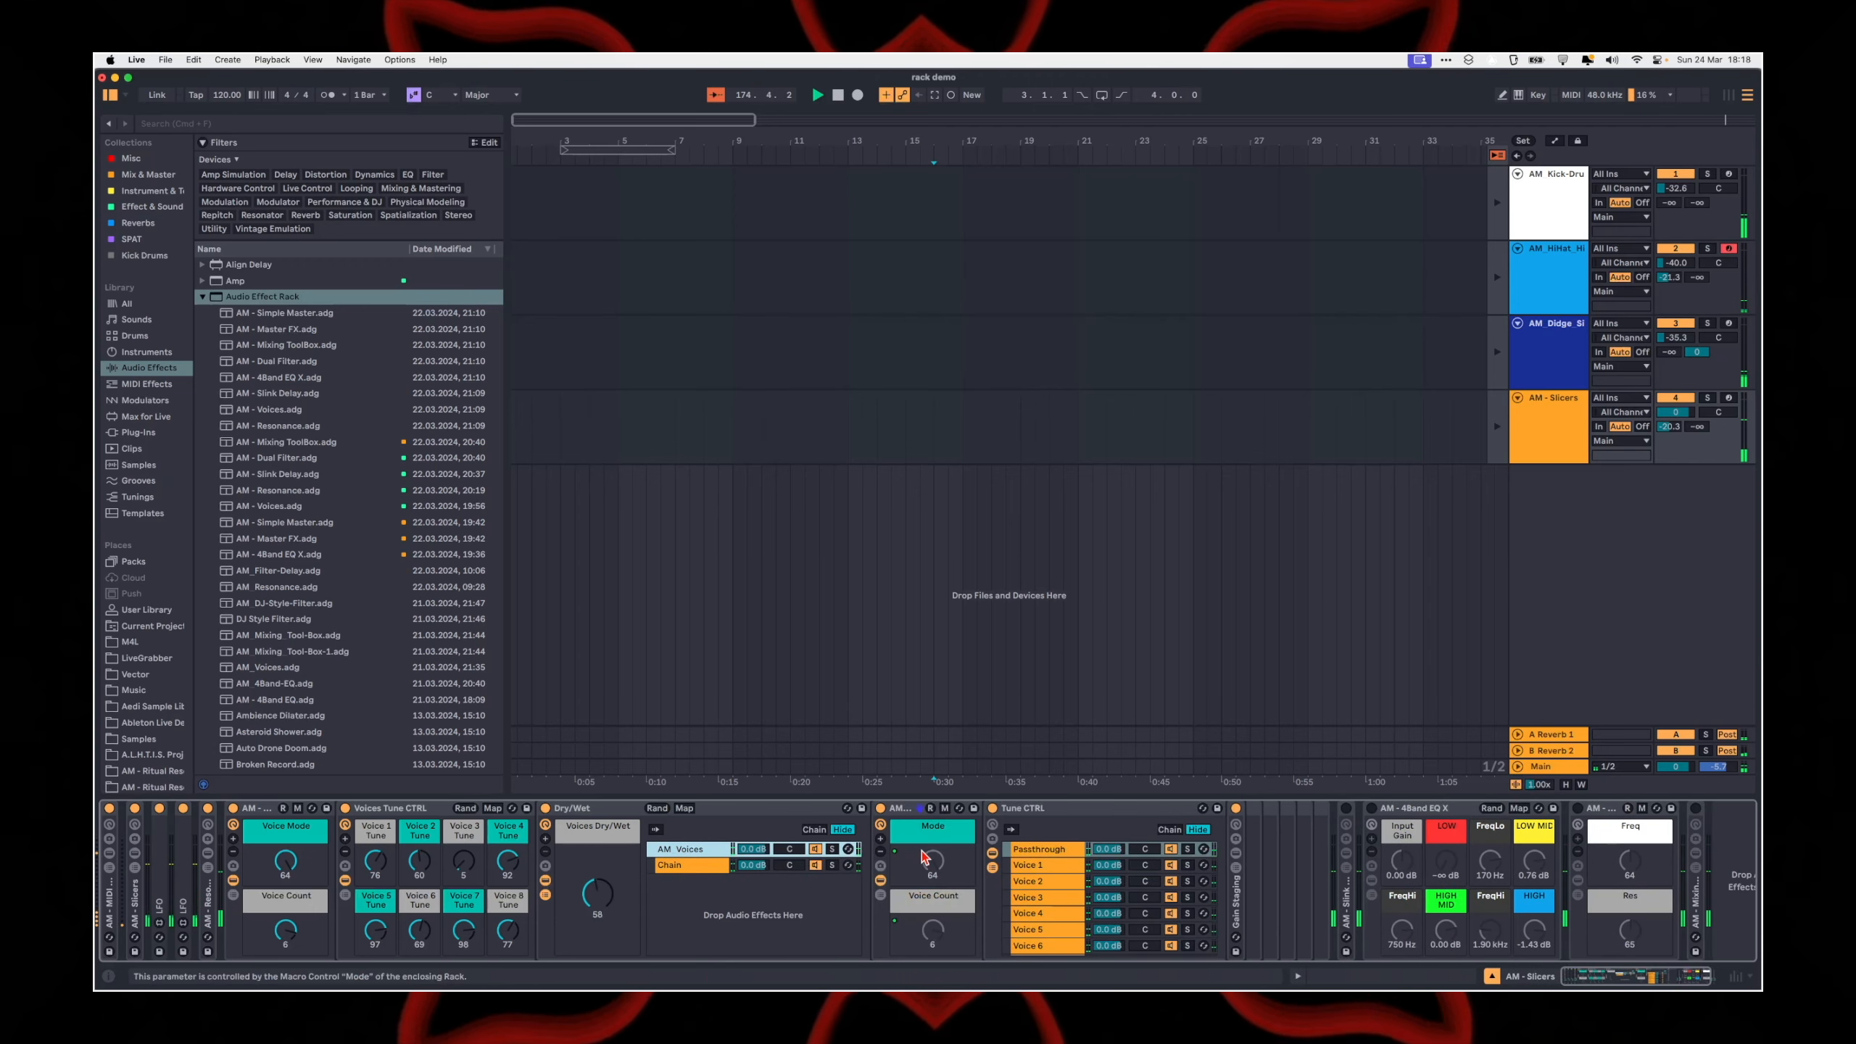
{"action": "scroll", "coordinate": [1021, 878], "scroll_direction": "right", "scroll_amount": 1}
{"action": "left_click", "coordinate": [1008, 864]}
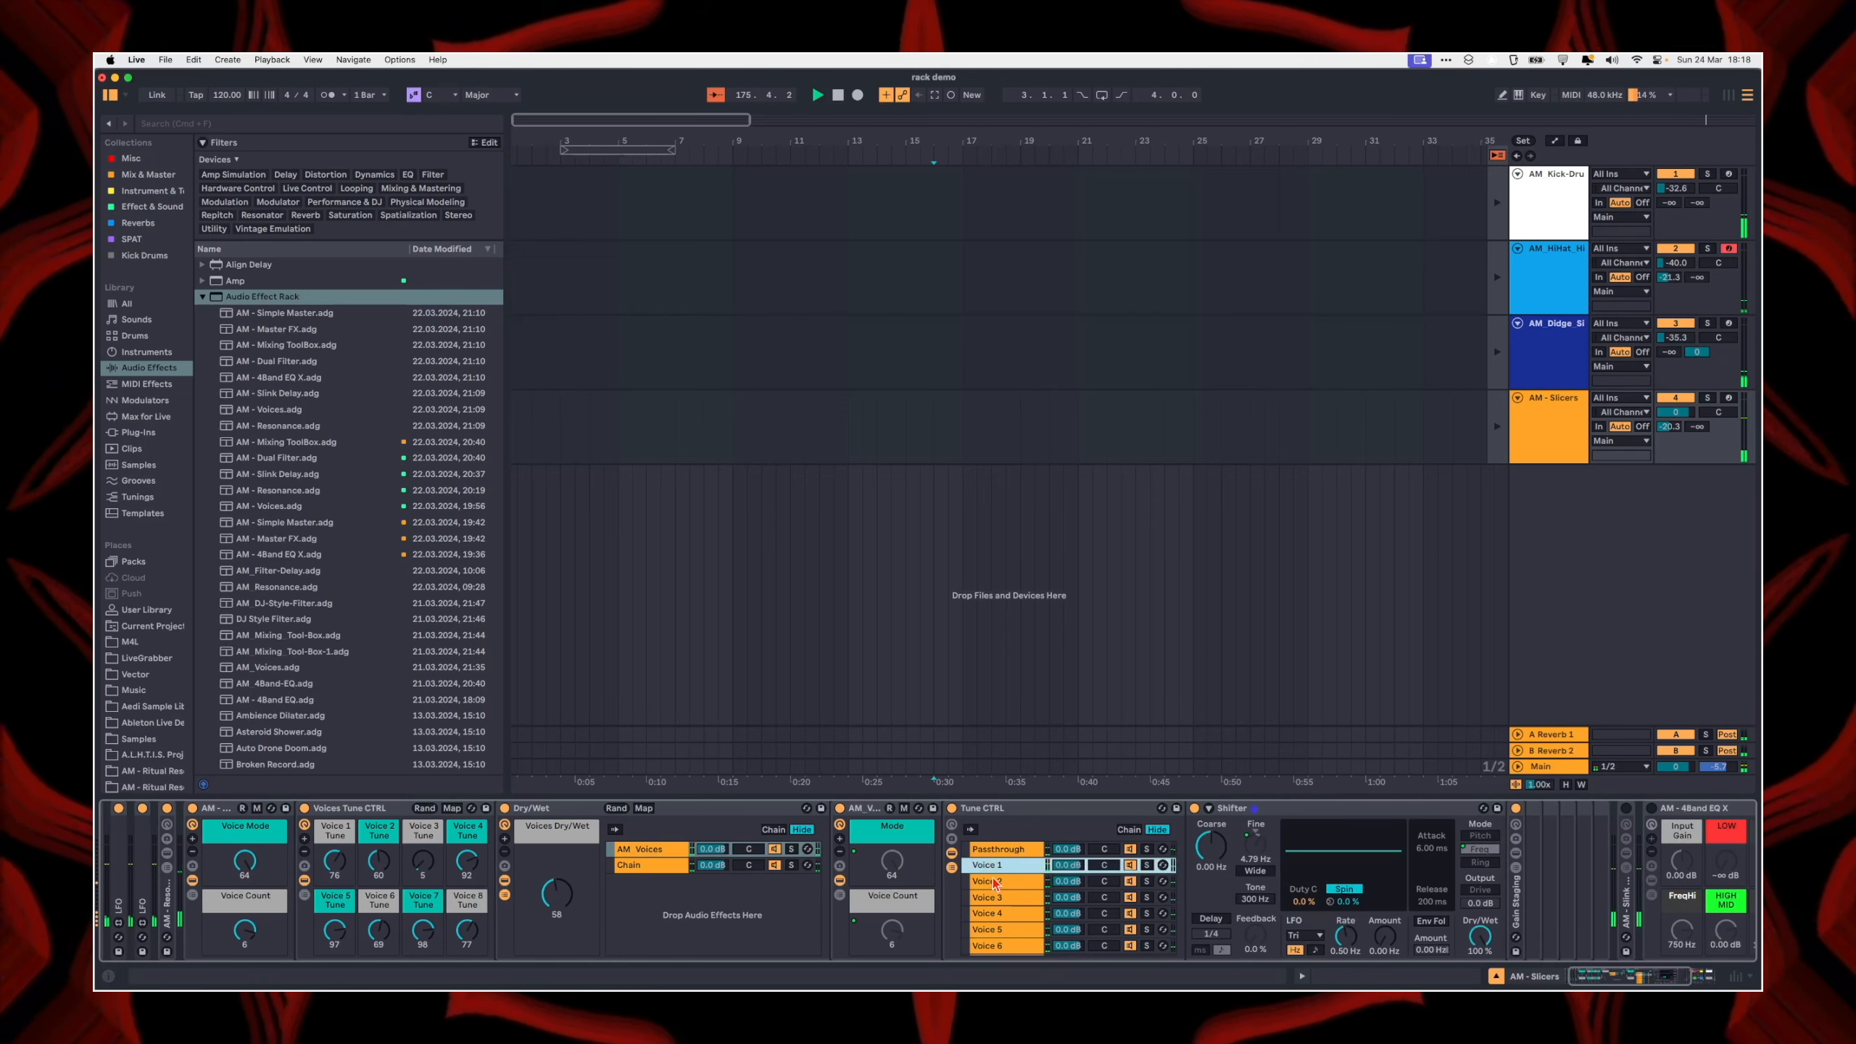
Step: Examine the chain selector zones of the Passthrough and Voice chains in Tune CTRL, and hide the zone editor
{"action": "left_click", "coordinate": [1129, 829]}
{"action": "scroll", "coordinate": [1255, 899], "scroll_direction": "down", "scroll_amount": 3}
{"action": "scroll", "coordinate": [1255, 899], "scroll_direction": "up", "scroll_amount": 3}
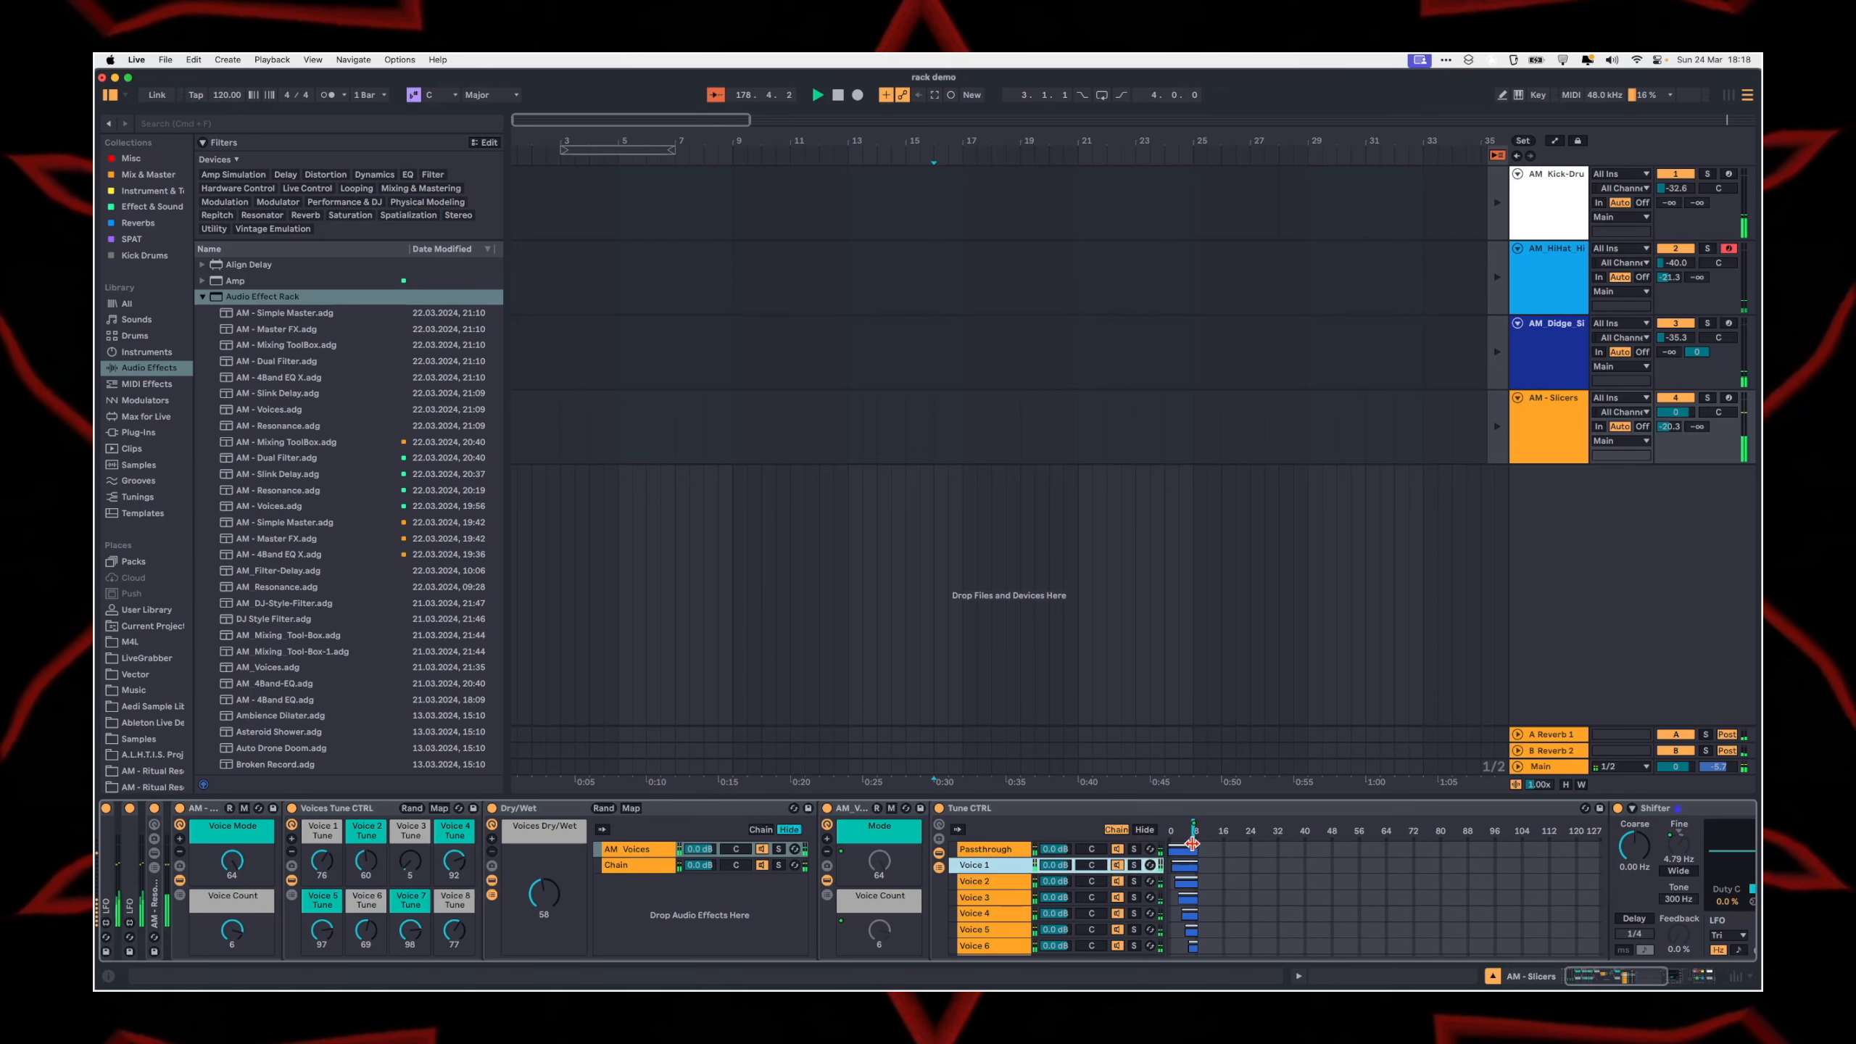
{"action": "scroll", "coordinate": [1204, 879], "scroll_direction": "down", "scroll_amount": 3}
{"action": "scroll", "coordinate": [1204, 879], "scroll_direction": "up", "scroll_amount": 3}
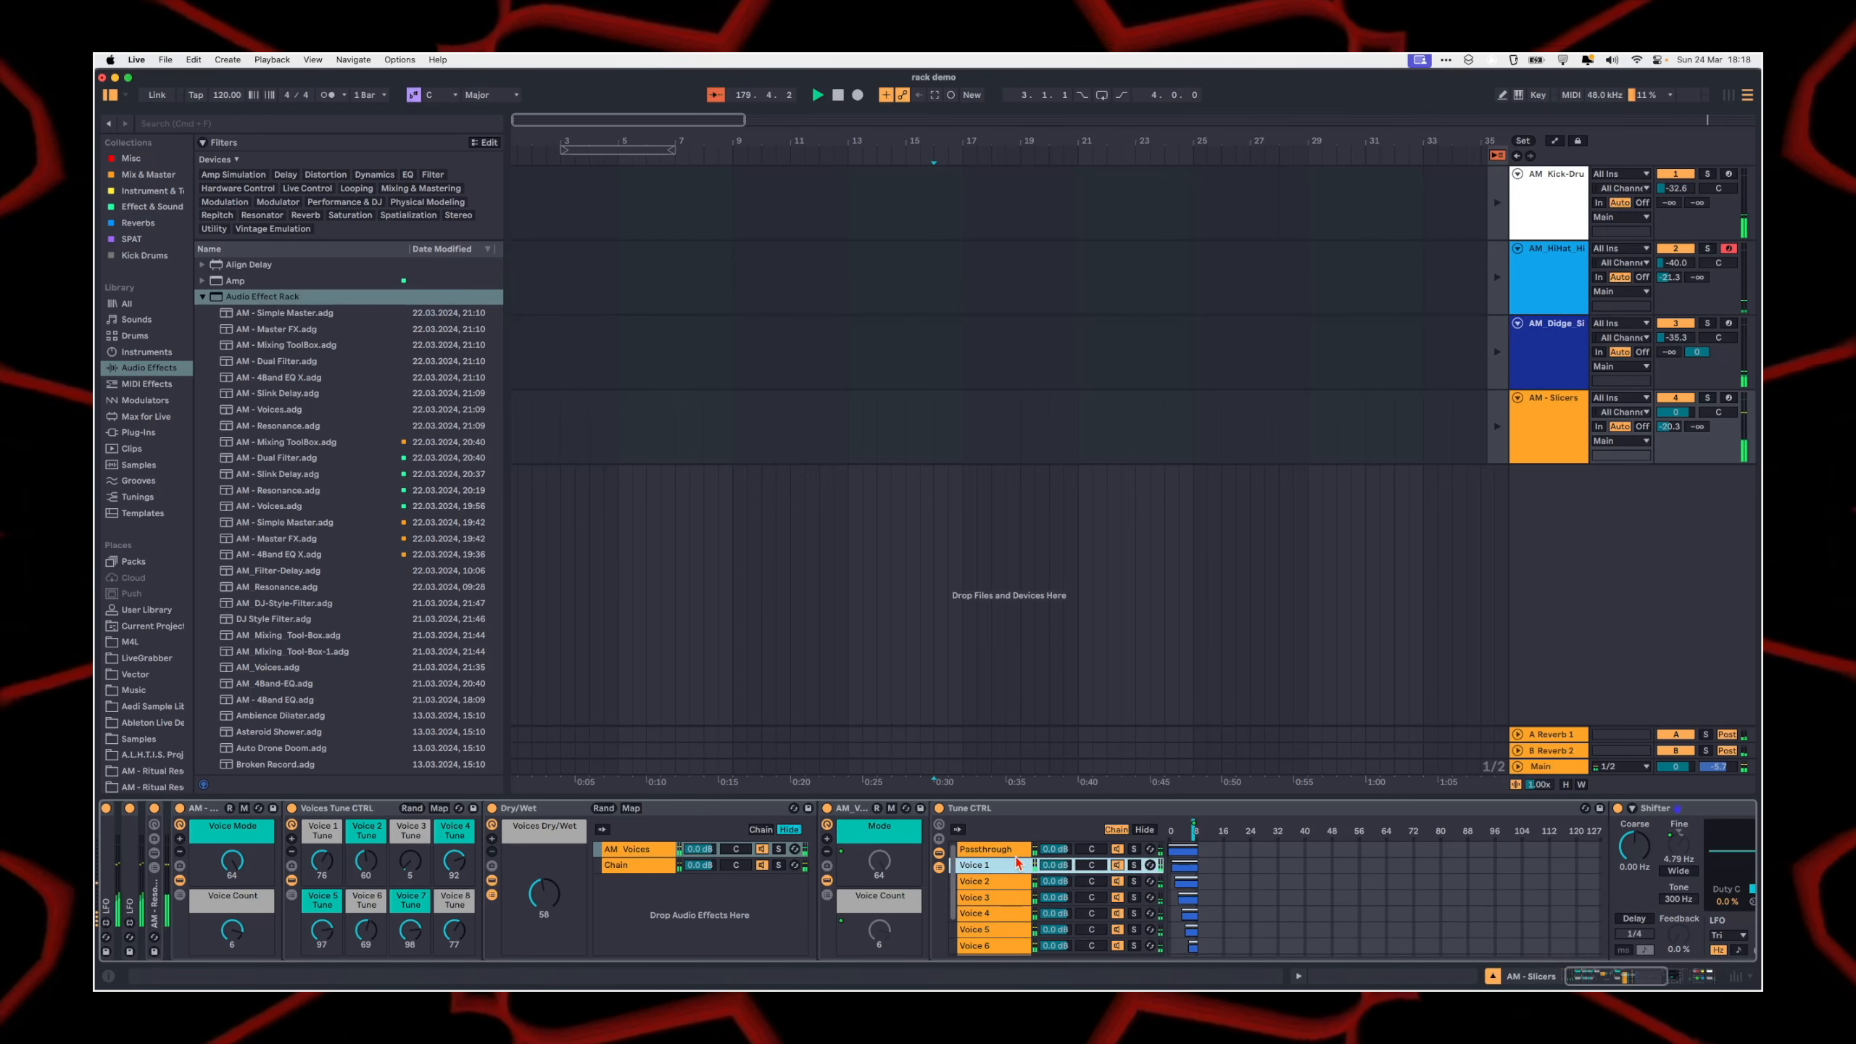
{"action": "scroll", "coordinate": [1122, 929], "scroll_direction": "right", "scroll_amount": 2}
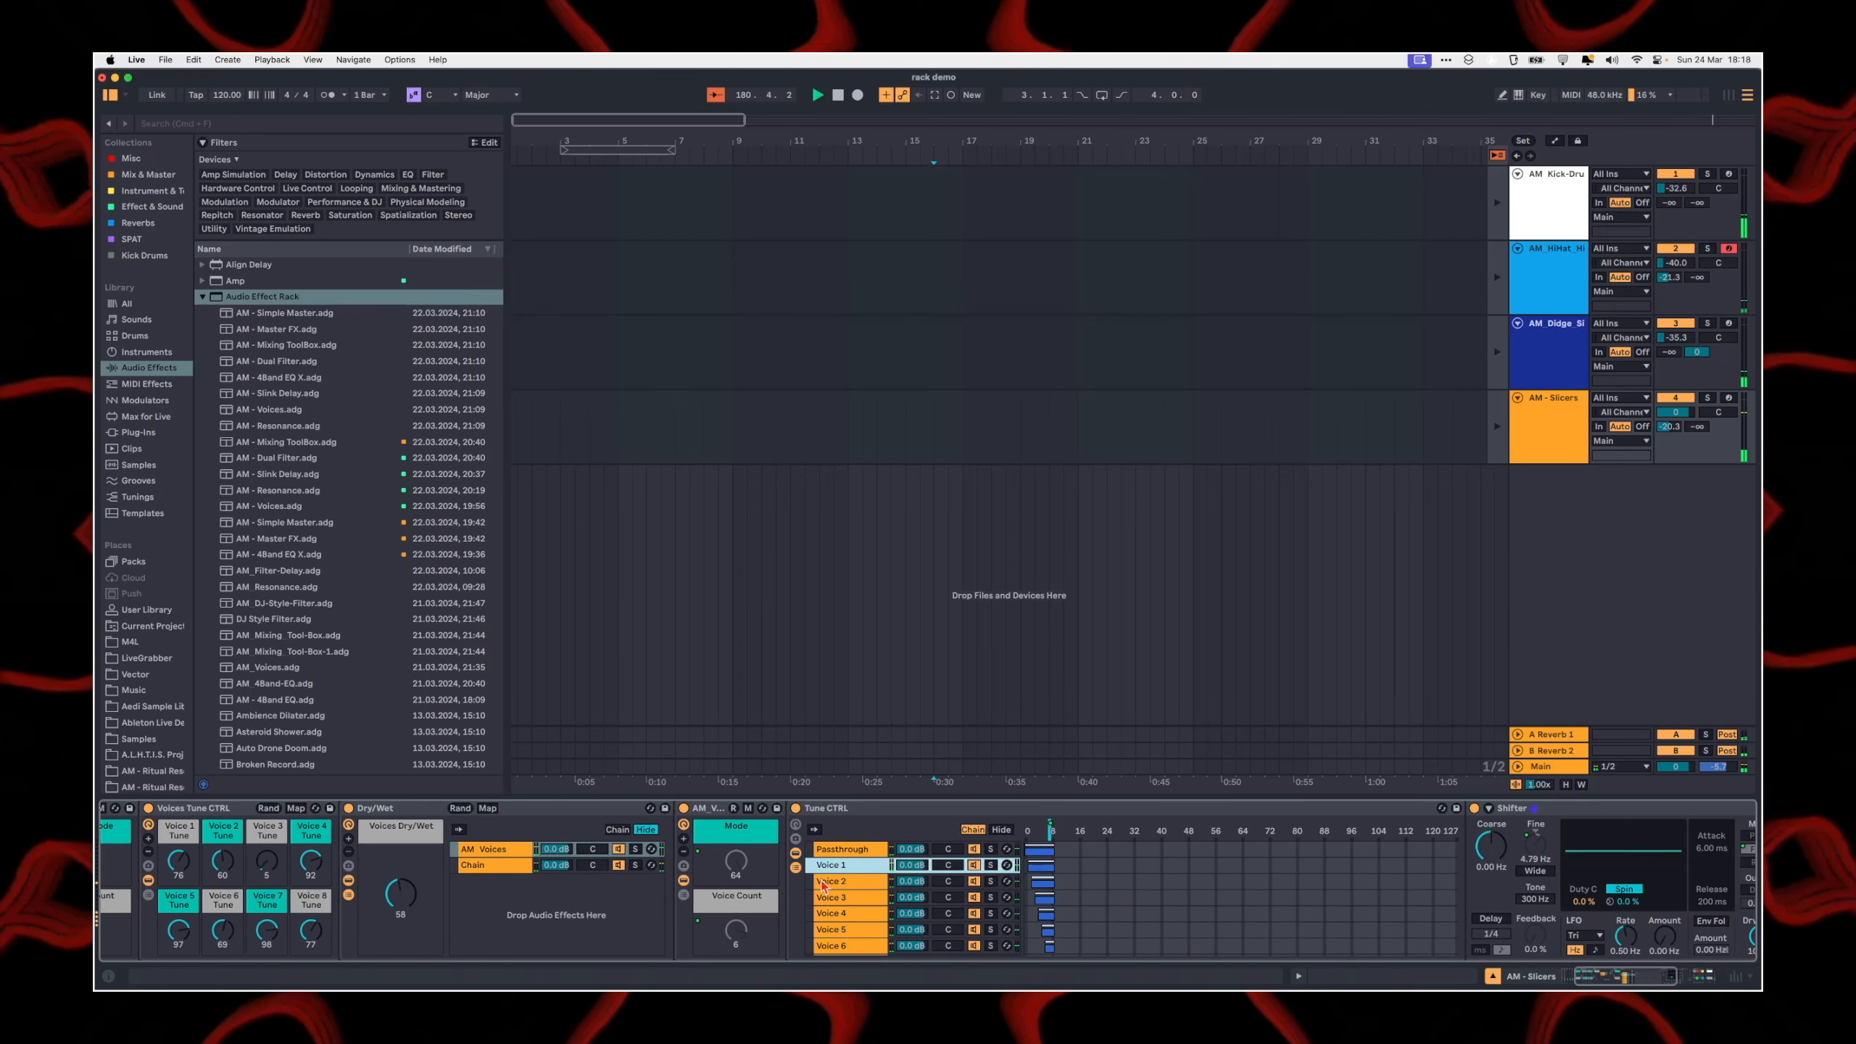
{"action": "left_click", "coordinate": [1001, 830]}
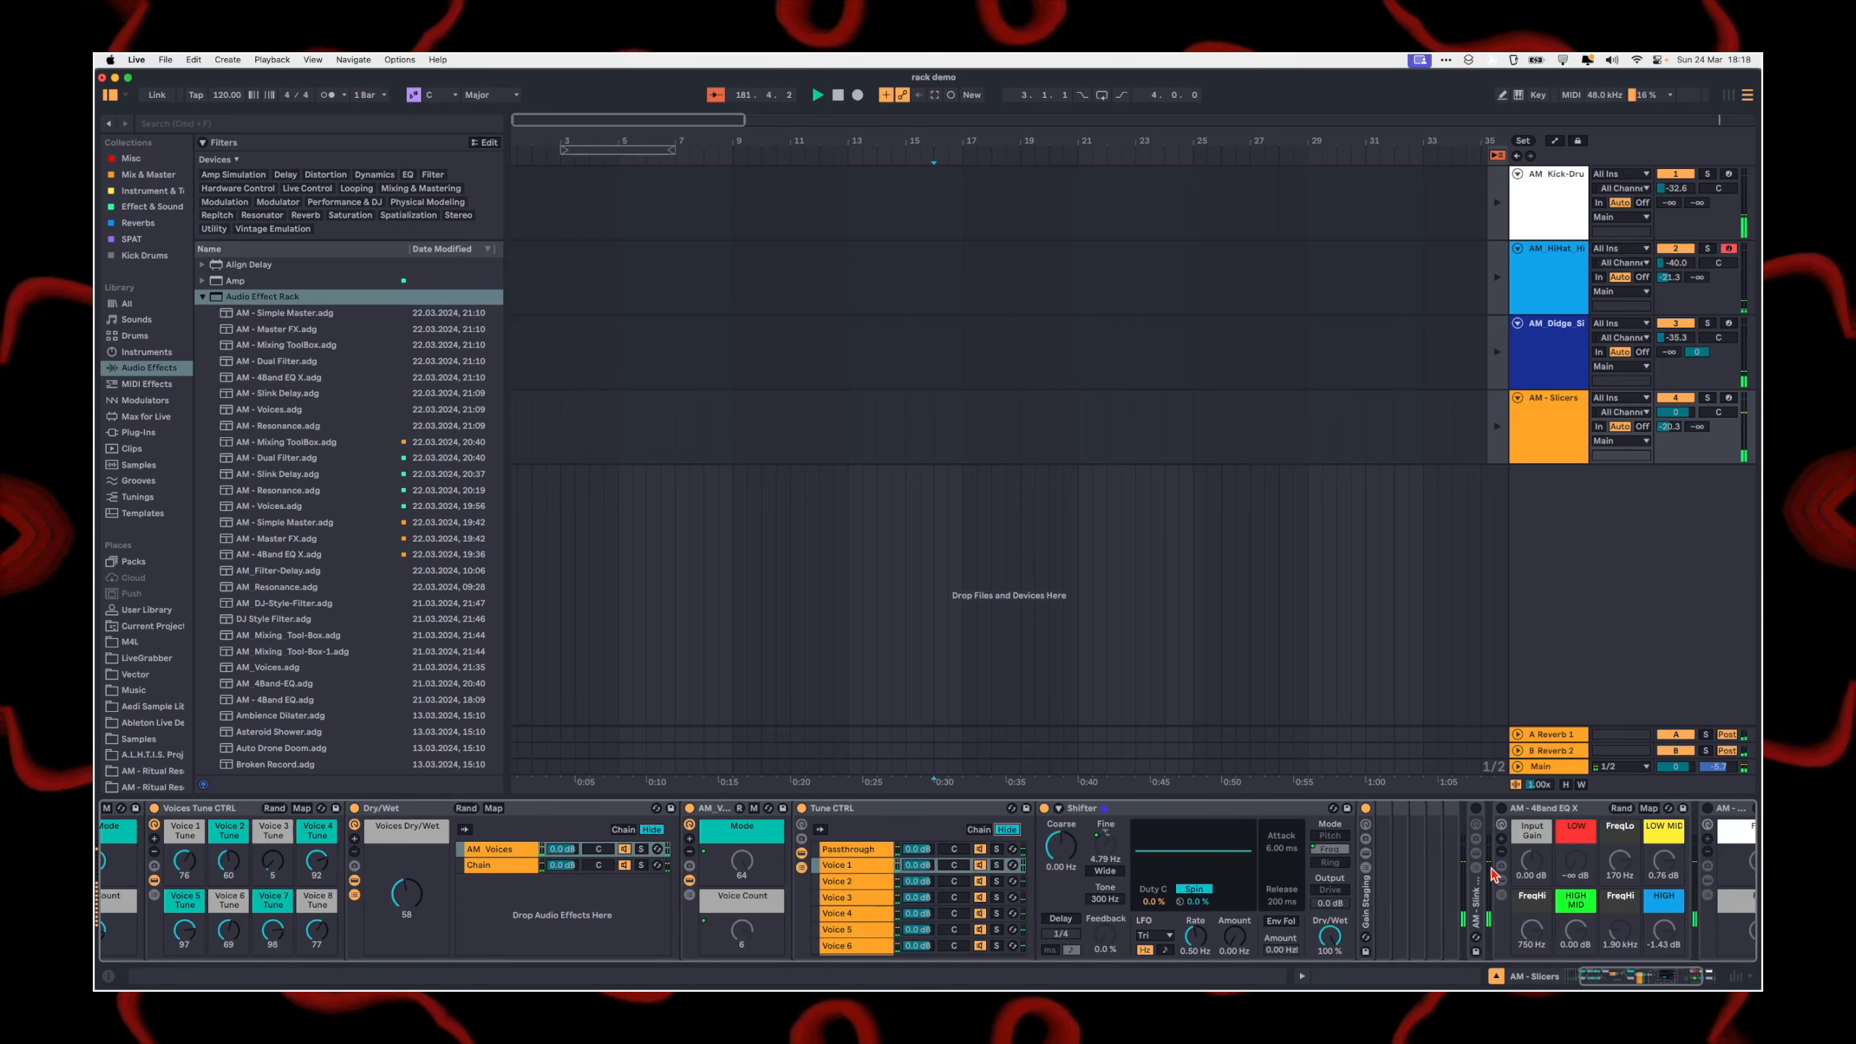
Step: Unfold the Gain Staging rack after the Shifter and select the Voice 1 chain in Tune CTRL
{"action": "double_click", "coordinate": [1361, 903]}
{"action": "left_click", "coordinate": [1341, 881]}
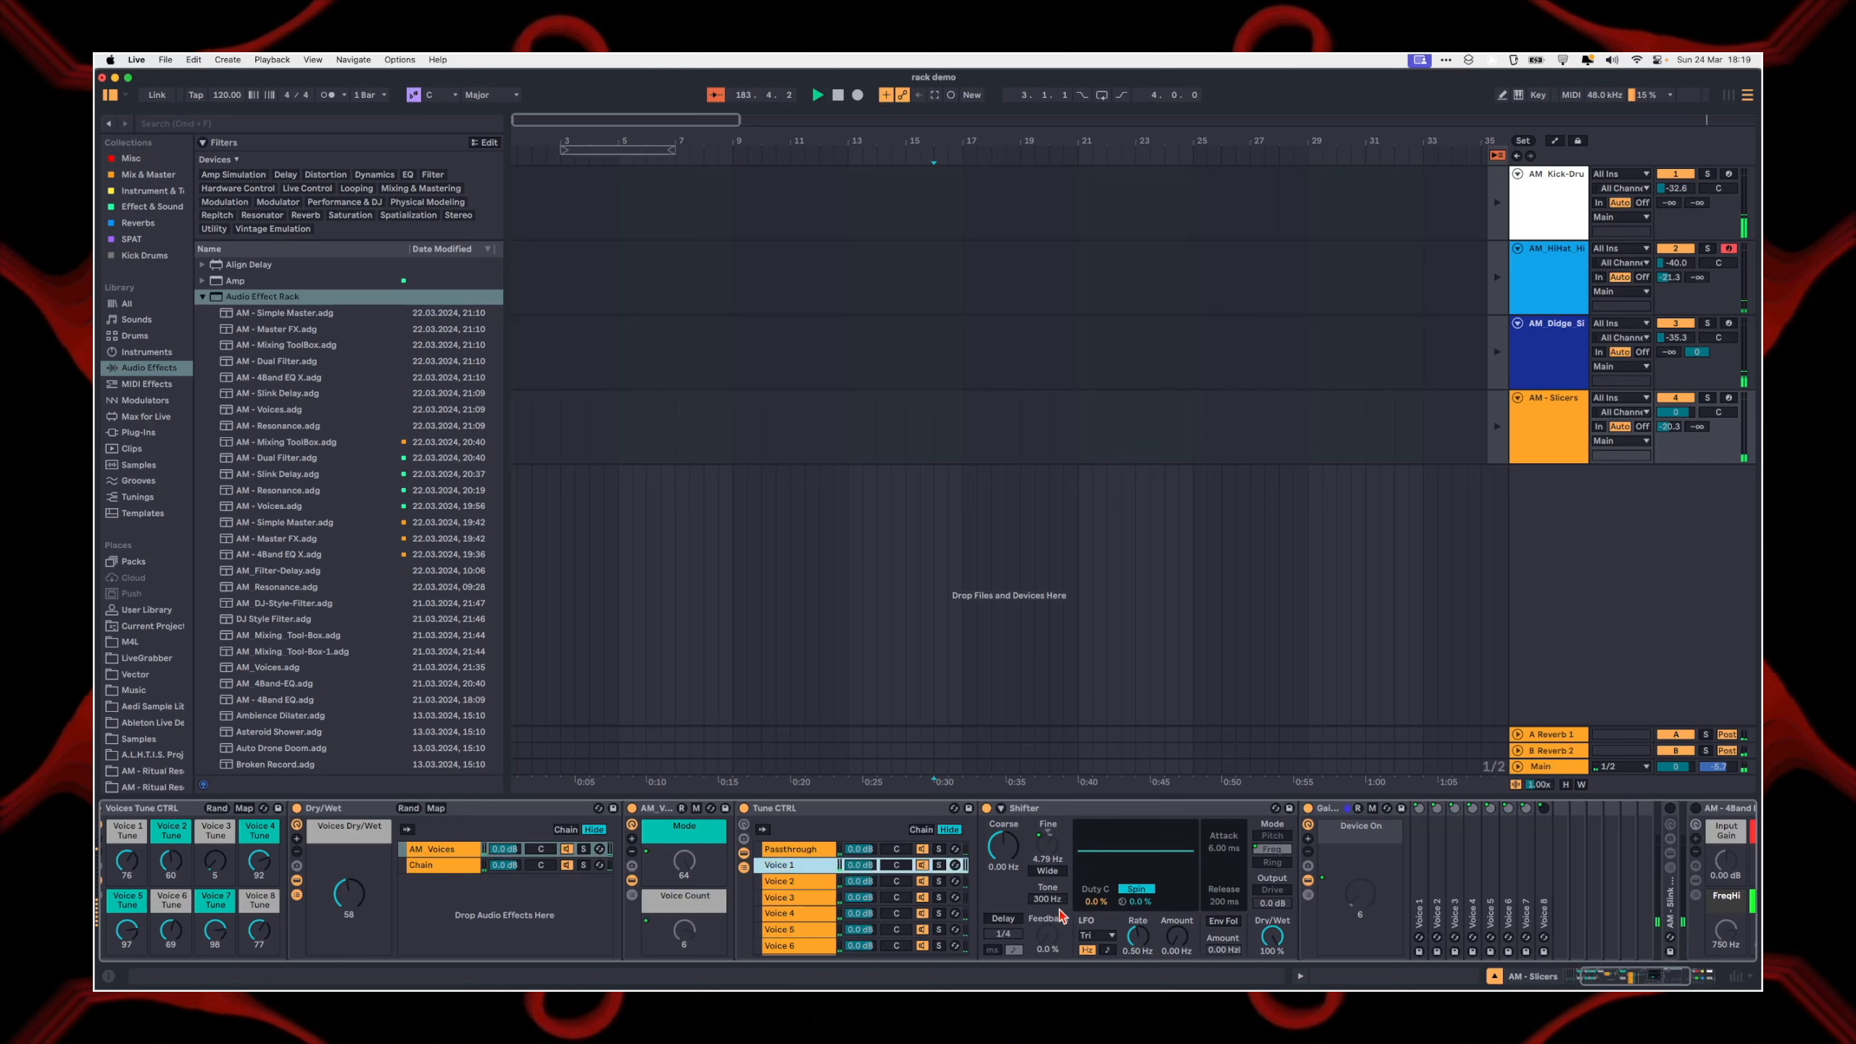
{"action": "left_click", "coordinate": [804, 865]}
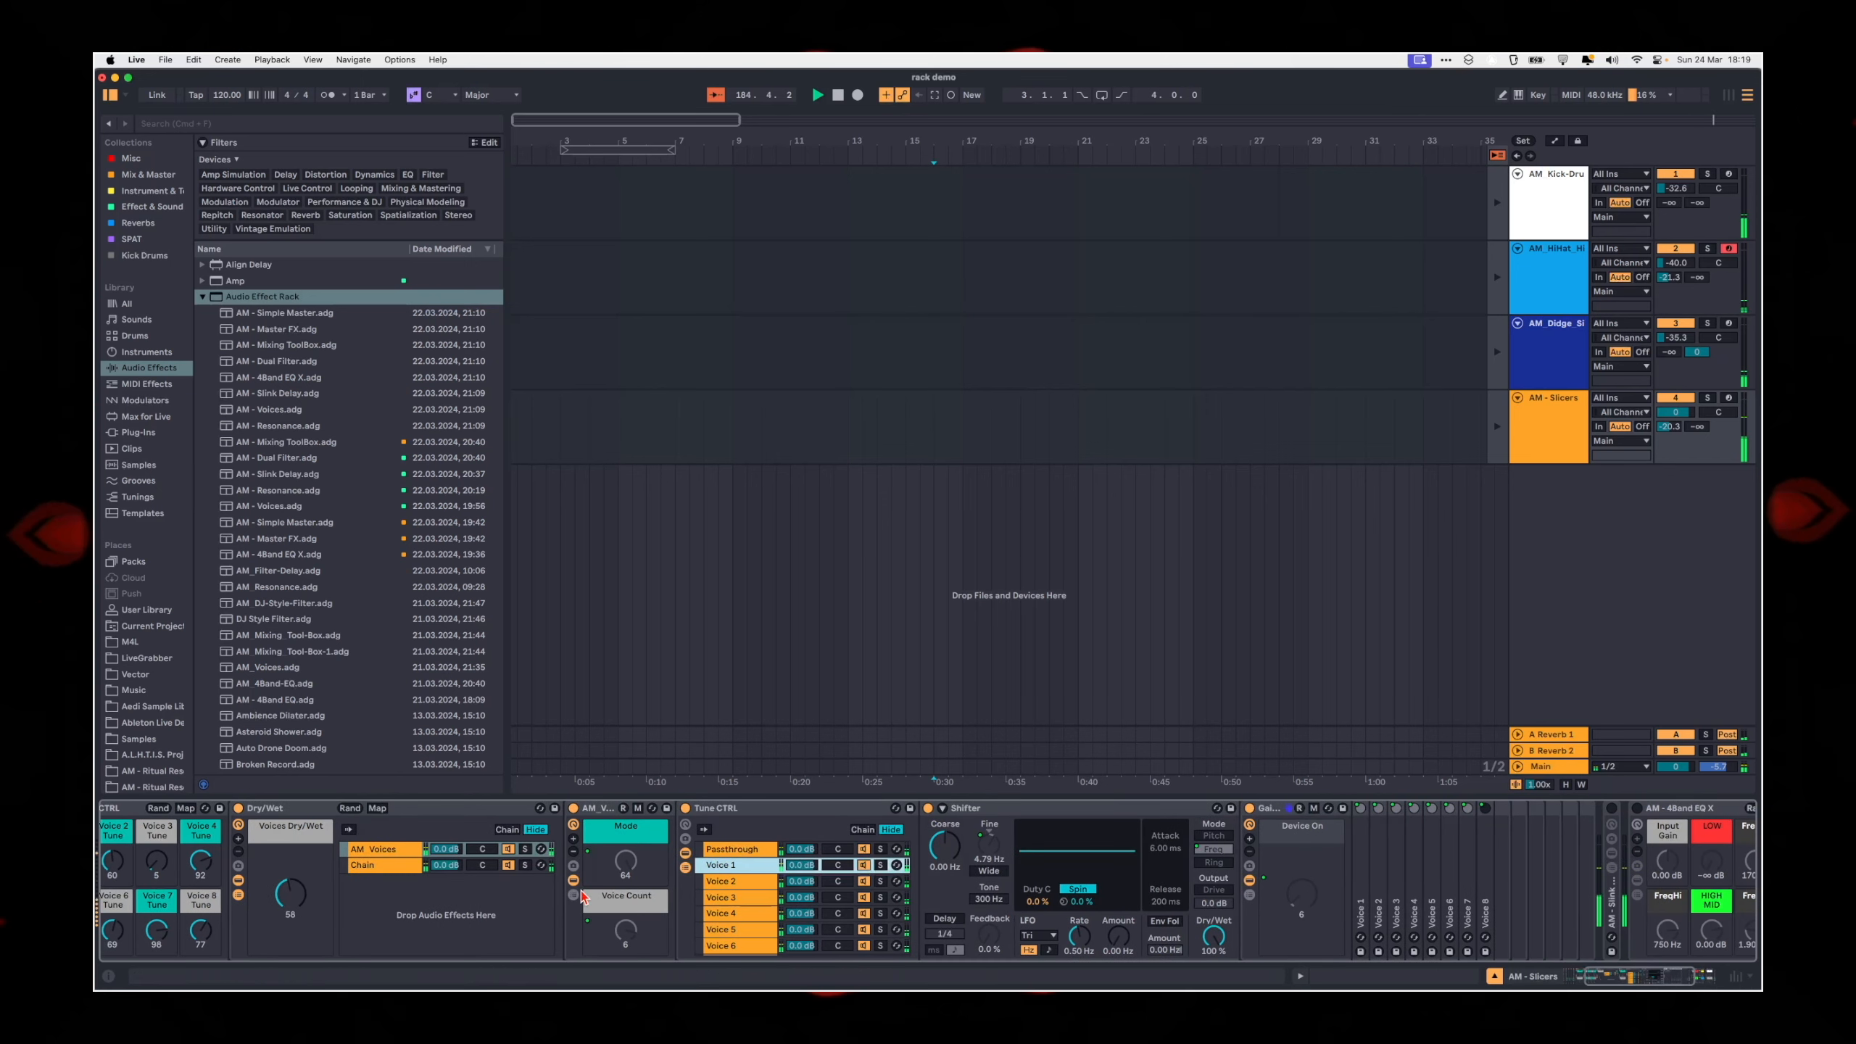
{"action": "scroll", "coordinate": [580, 892], "scroll_direction": "left", "scroll_amount": 2}
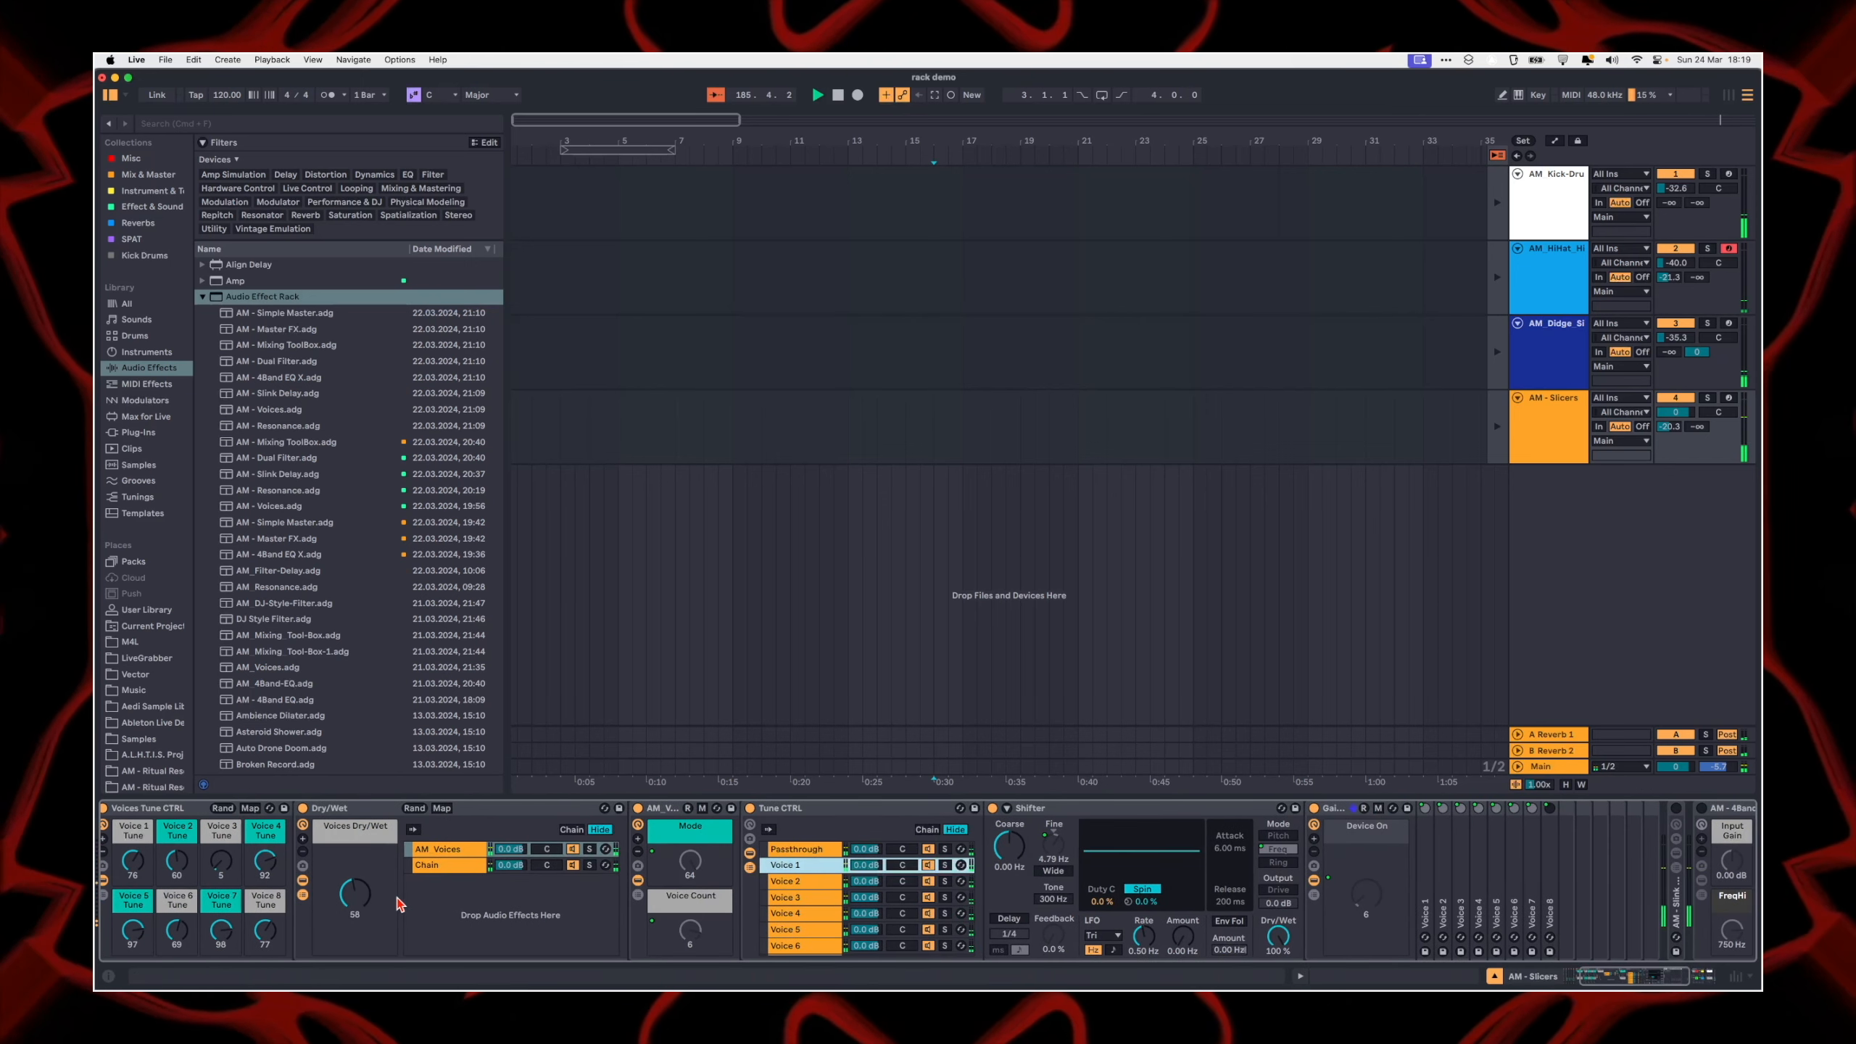
Step: Hide the Voices Tune CTRL macros and raise the Voice Count macro of AM - Voices to 8
{"action": "scroll", "coordinate": [400, 904], "scroll_direction": "left", "scroll_amount": 5}
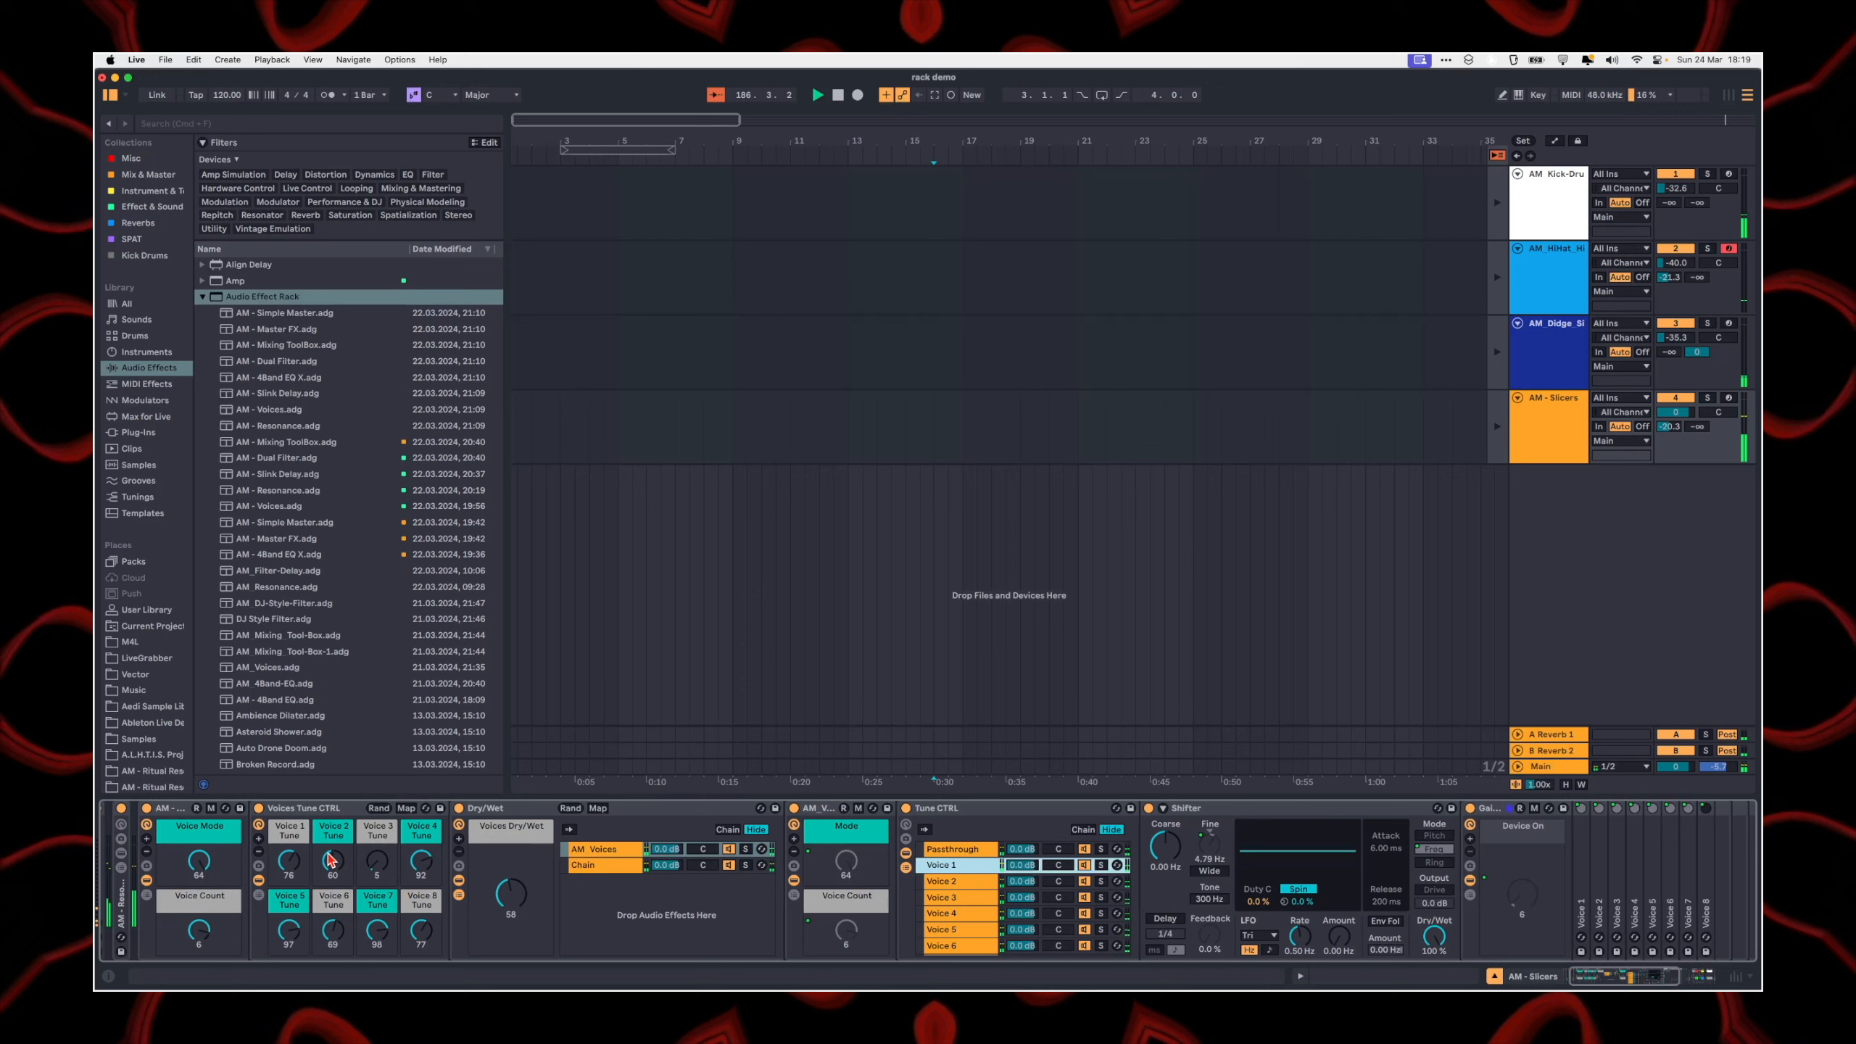
{"action": "left_click", "coordinate": [260, 824]}
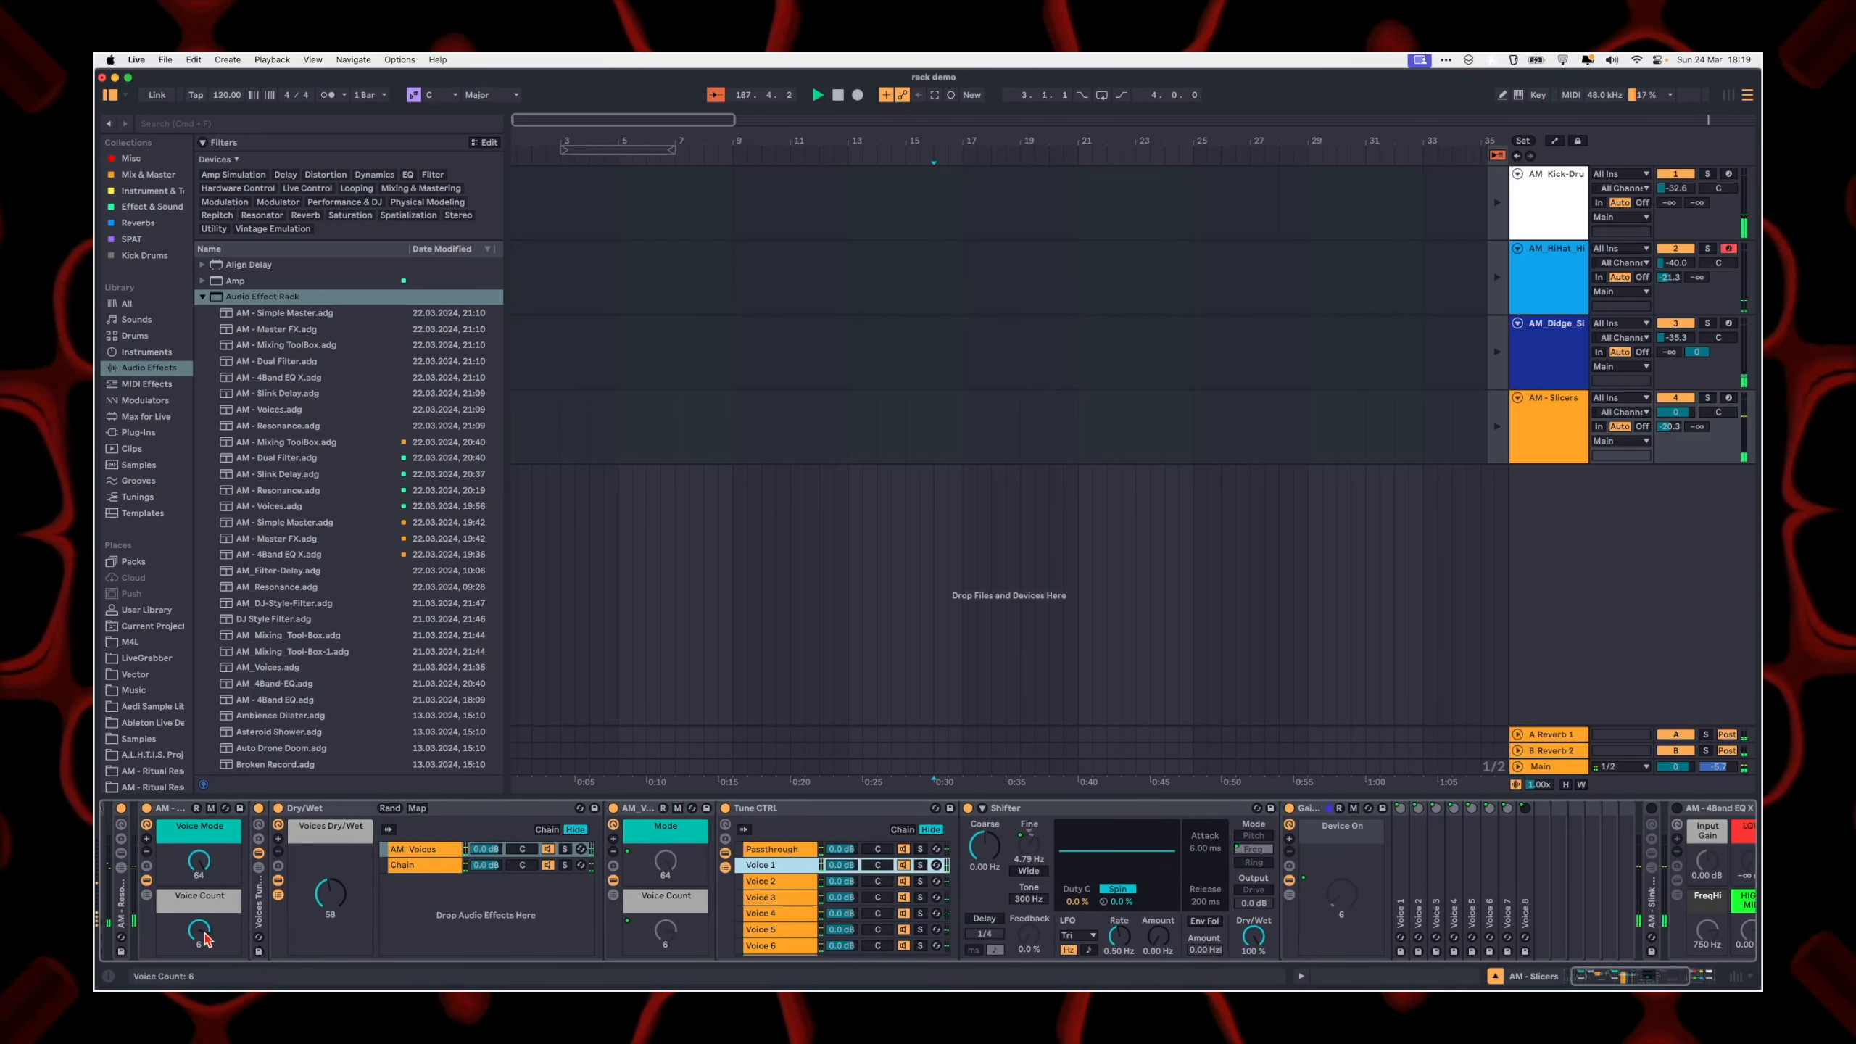
{"action": "mouse_move", "coordinate": [198, 931]}
{"action": "left_mouse_down"}
{"action": "mouse_move", "coordinate": [198, 958]}
{"action": "mouse_move", "coordinate": [198, 923]}
{"action": "left_mouse_up"}
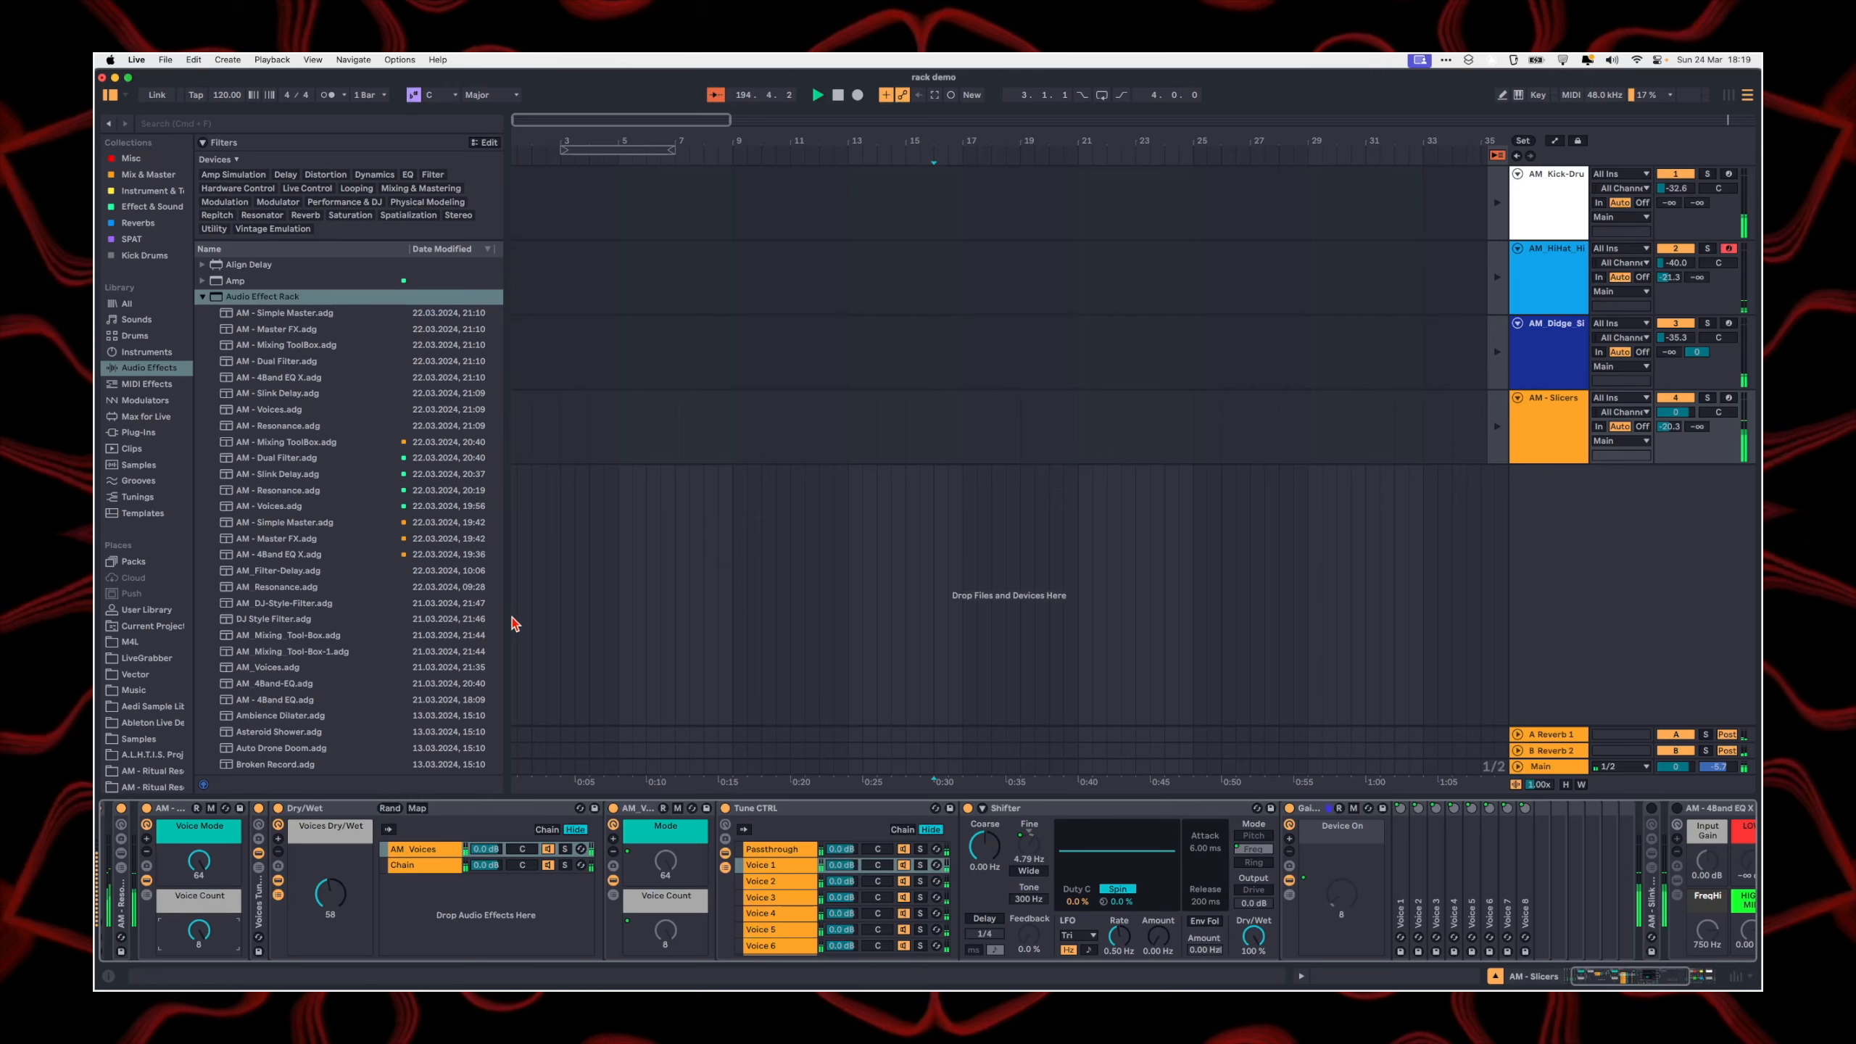
Step: Show the Gain Staging rack's macro mappings, select the Voice 1 mapping, and unfold the Voice 1 Utility
{"action": "left_click", "coordinate": [886, 817]}
{"action": "left_click", "coordinate": [1354, 808]}
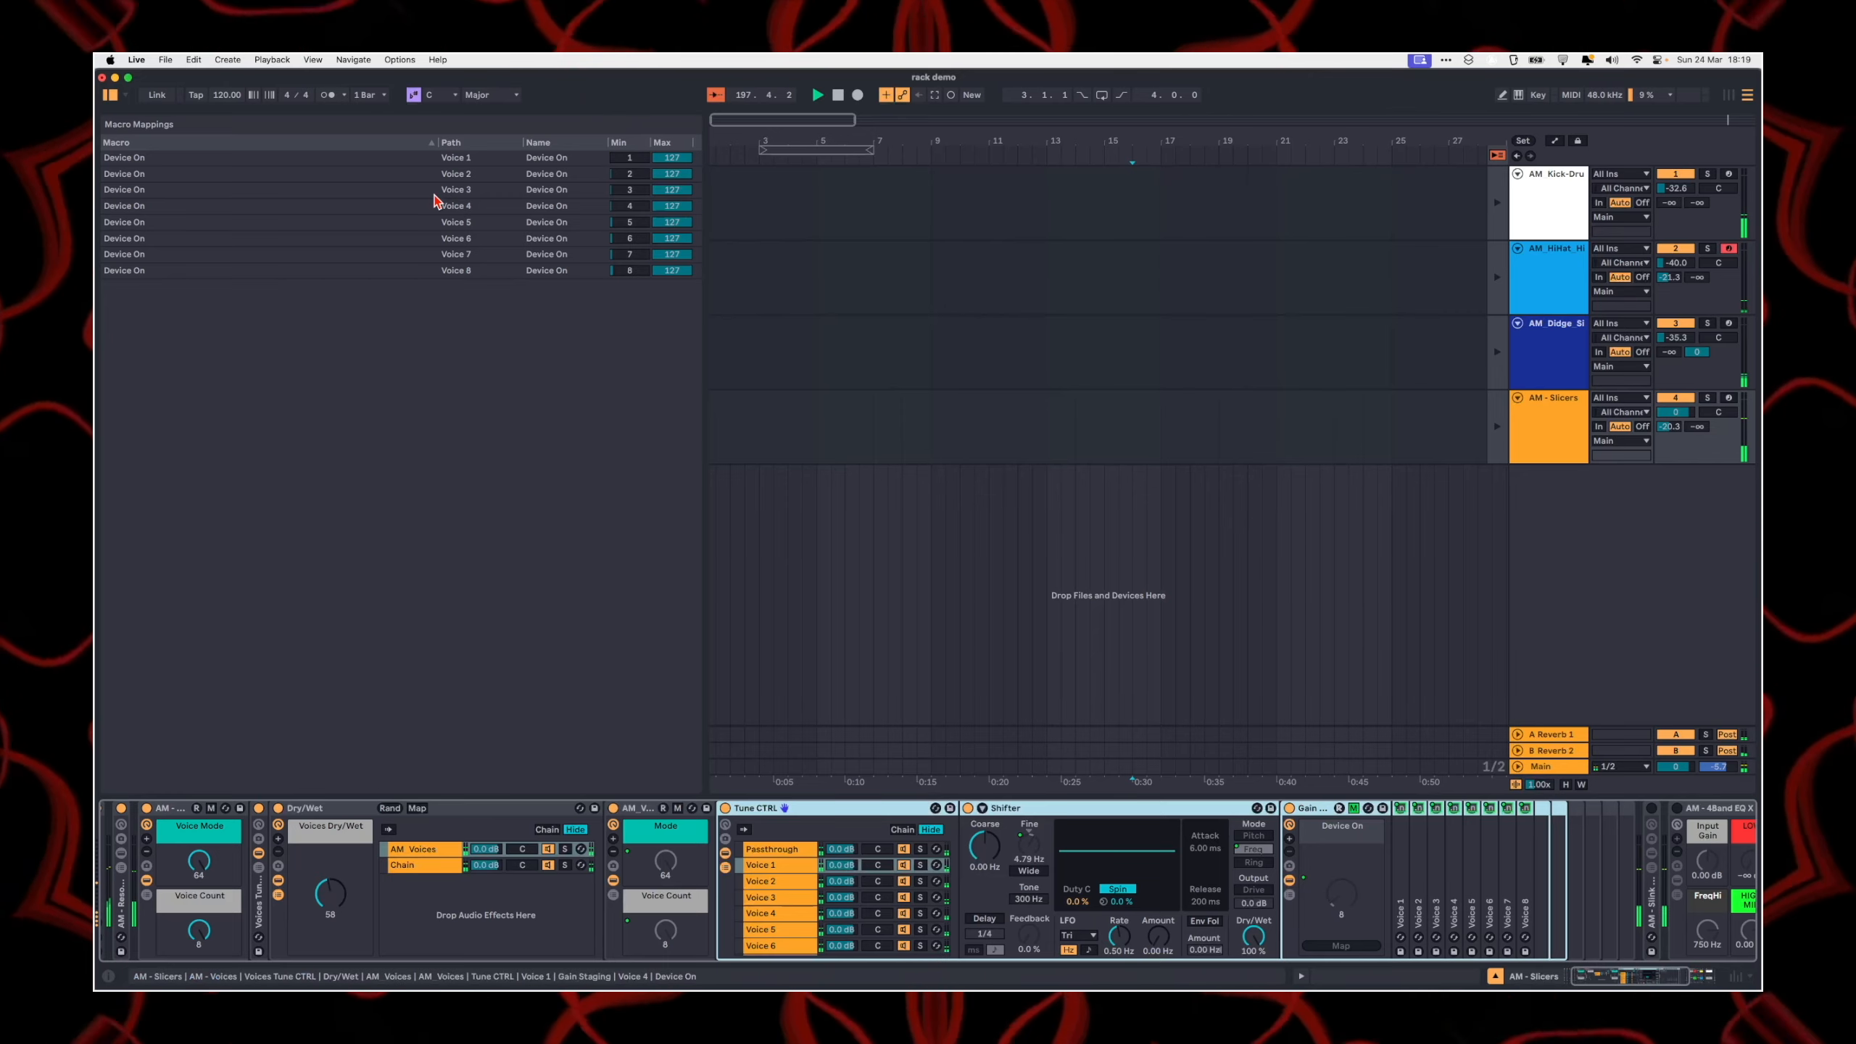
{"action": "left_click", "coordinate": [414, 160]}
{"action": "left_click", "coordinate": [1406, 859]}
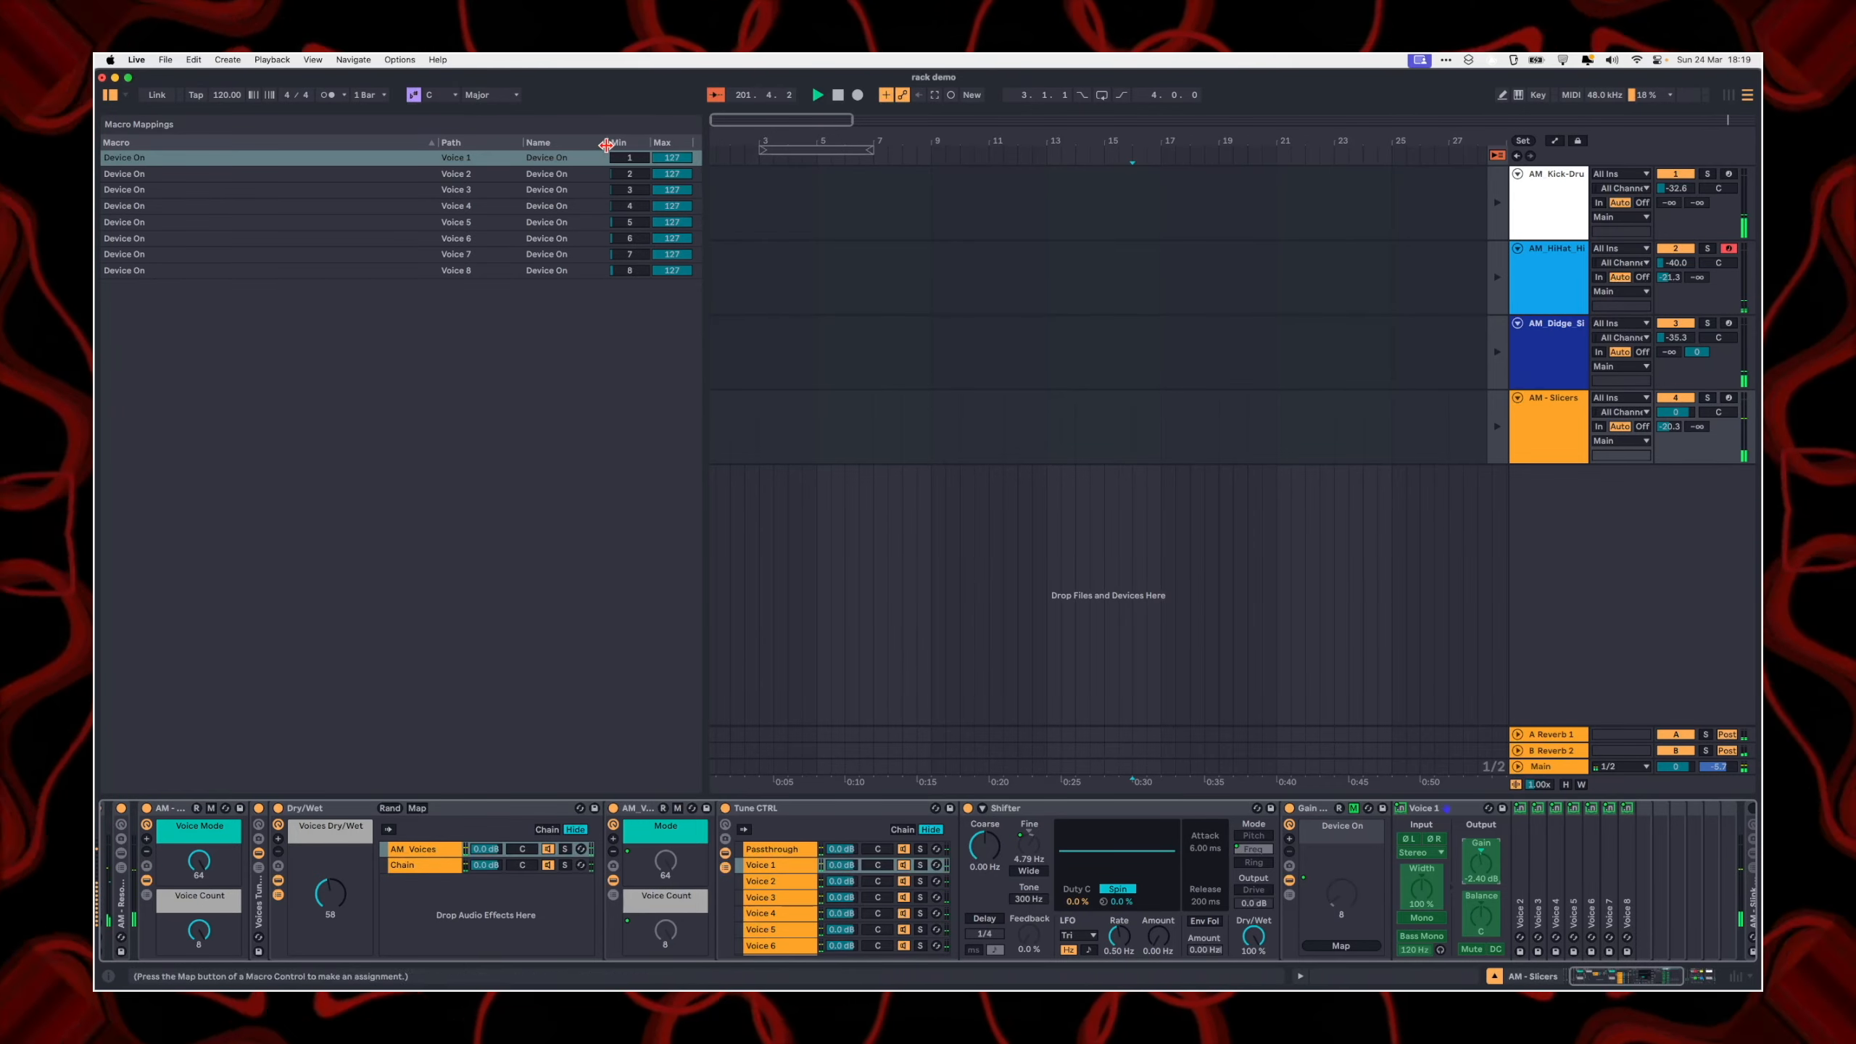
Step: Examine the Gain Staging rack's Device On mappings from Voice 1 through Voice 6, and leave the mapping view
{"action": "left_click", "coordinate": [487, 158]}
{"action": "left_click", "coordinate": [463, 174]}
{"action": "left_click", "coordinate": [461, 190]}
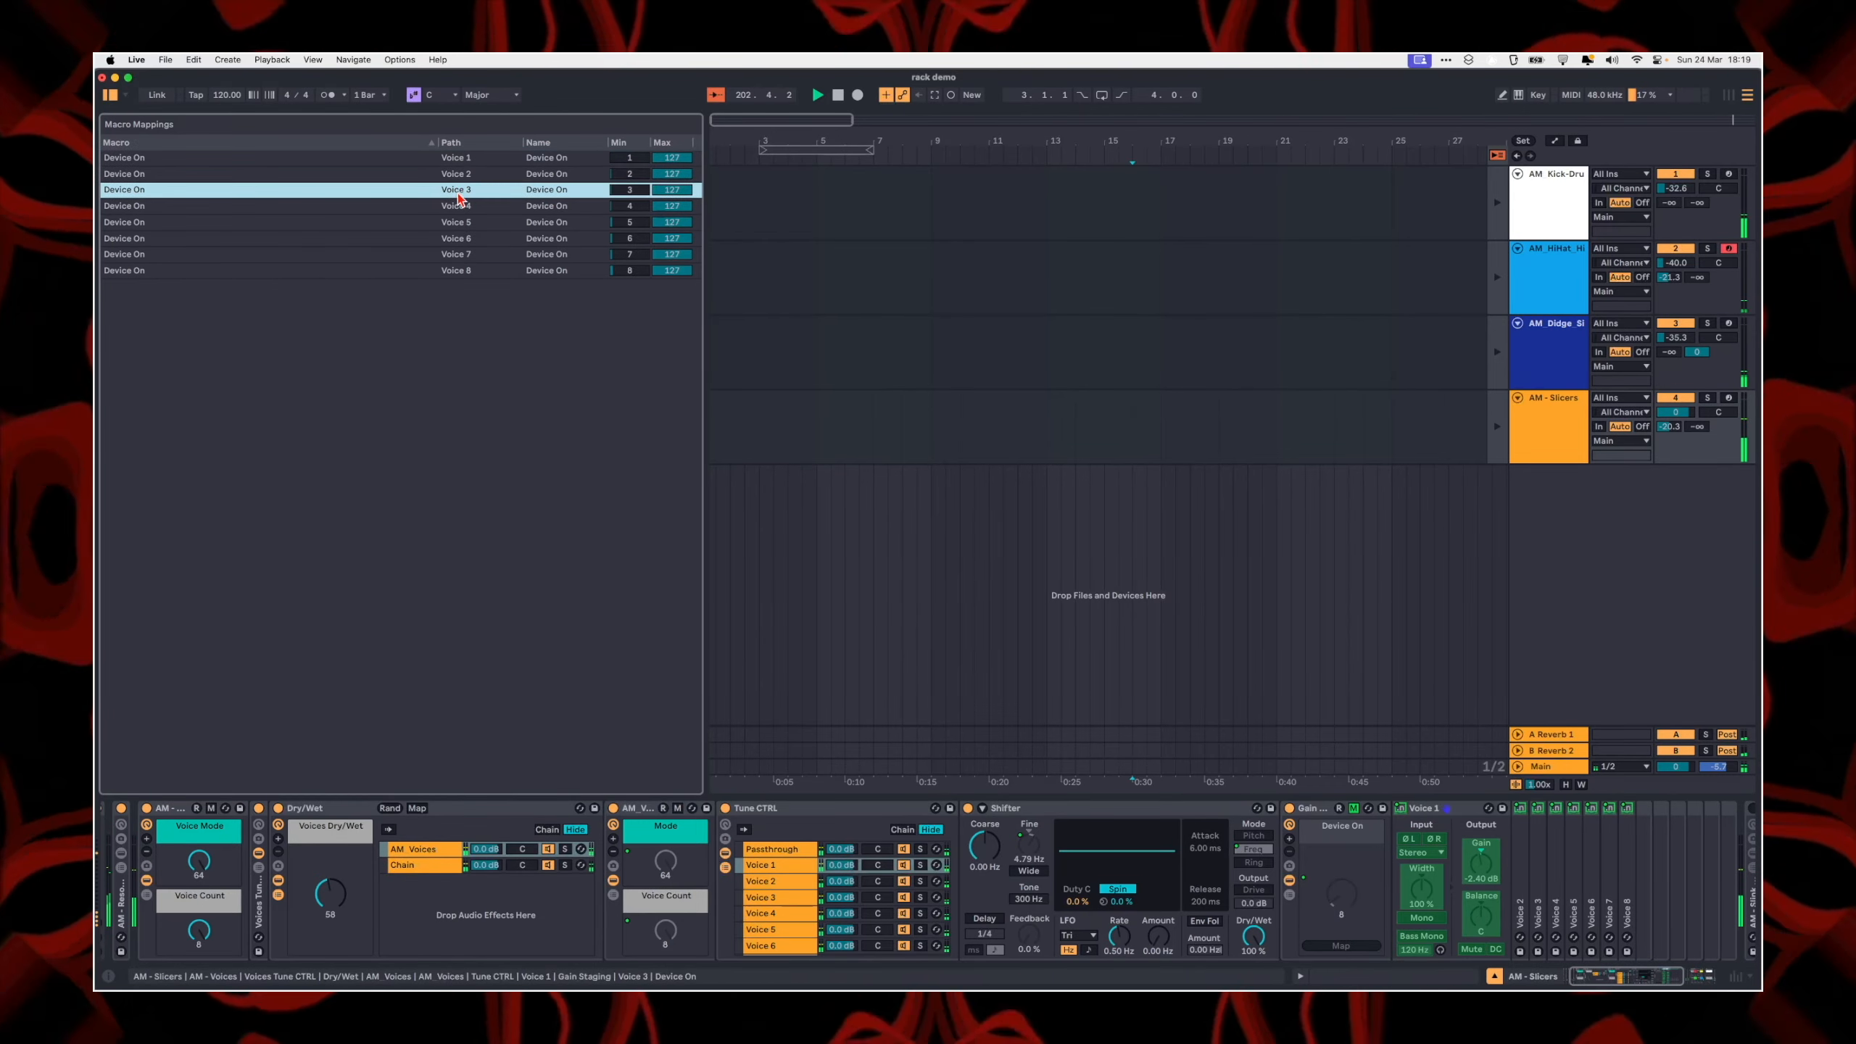
{"action": "left_click", "coordinate": [464, 207]}
{"action": "left_click", "coordinate": [477, 239]}
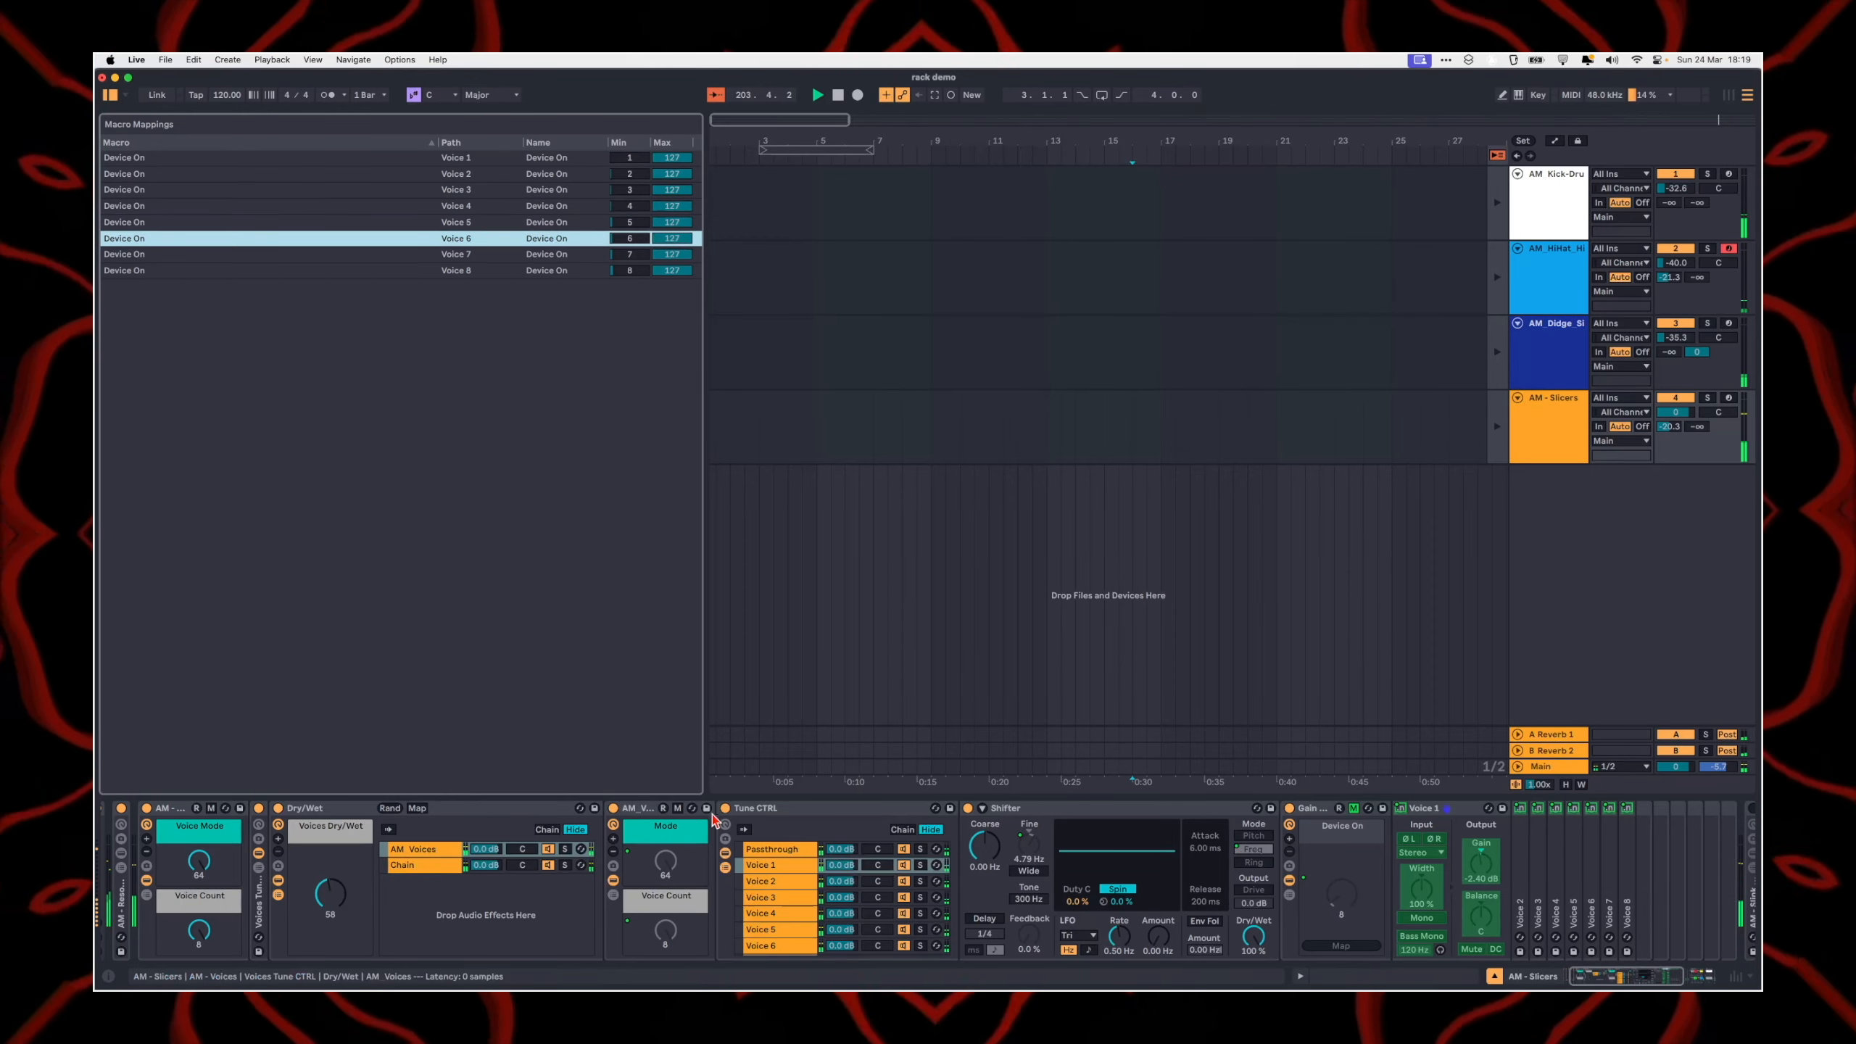
{"action": "left_click", "coordinate": [416, 808]}
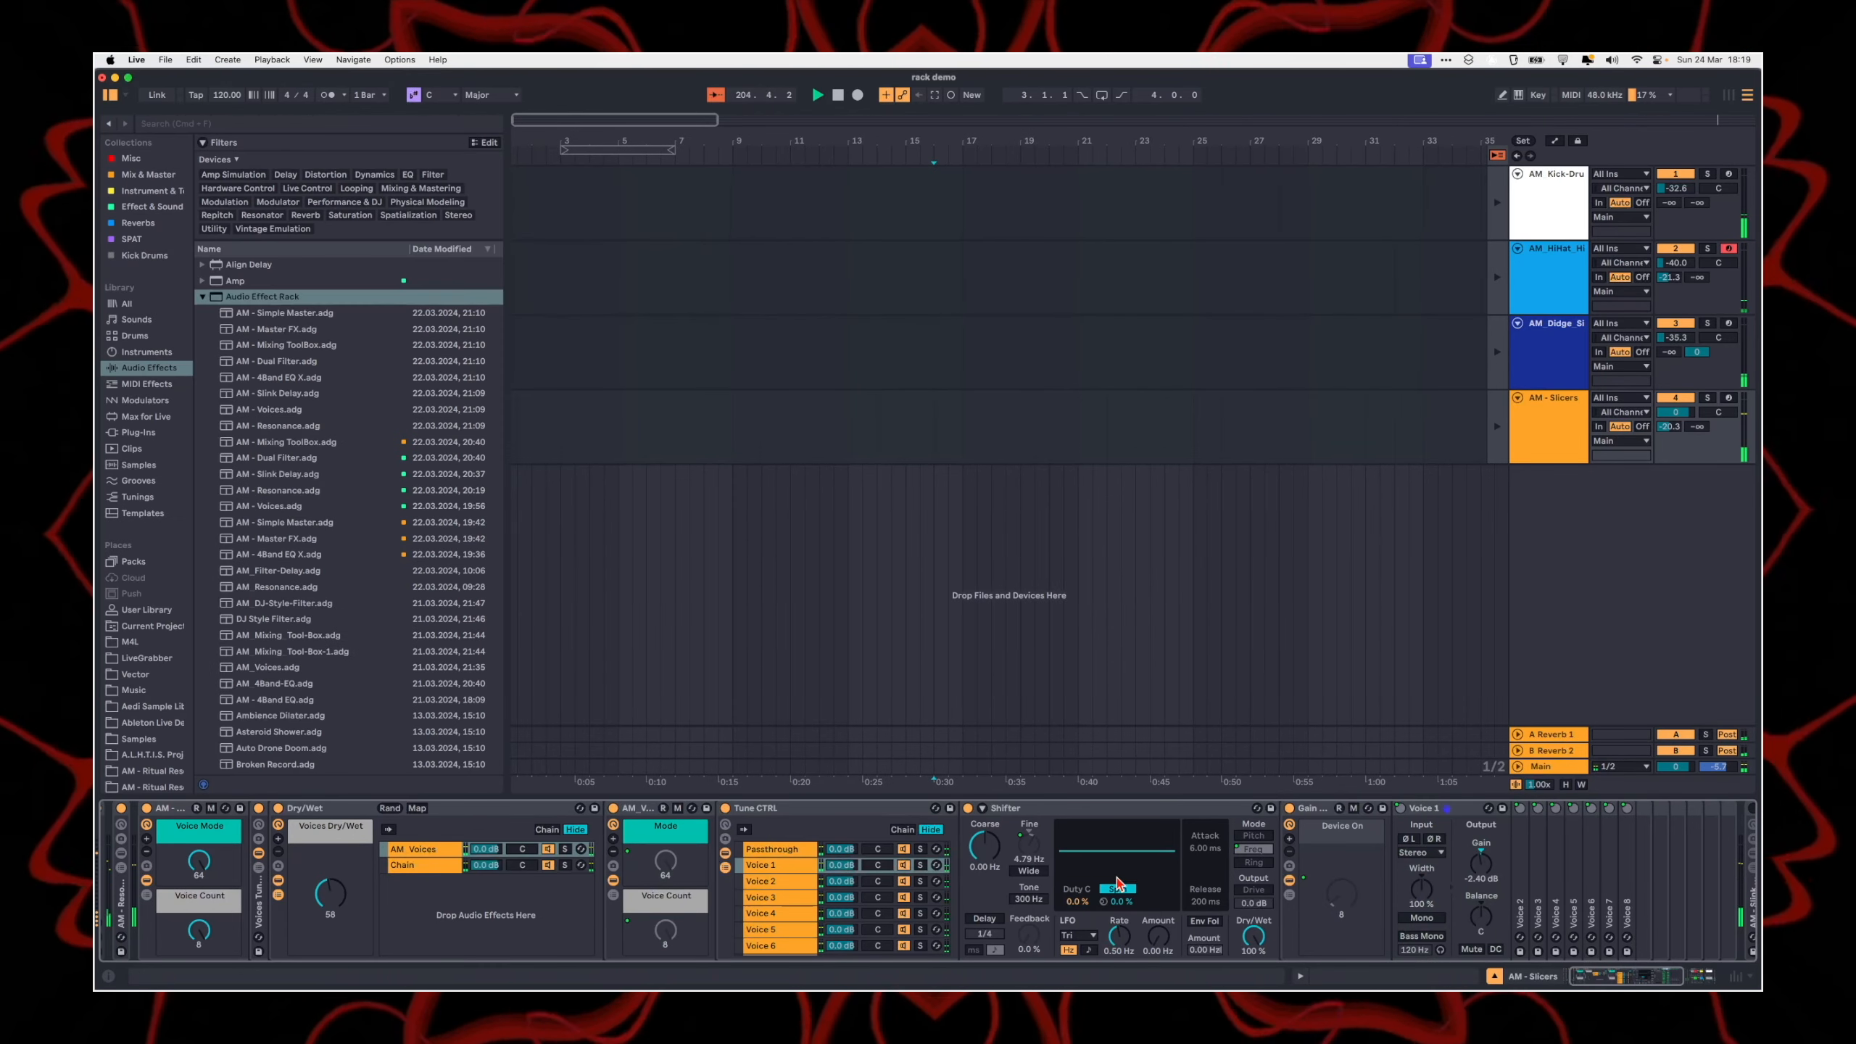
{"action": "left_click", "coordinate": [1353, 809]}
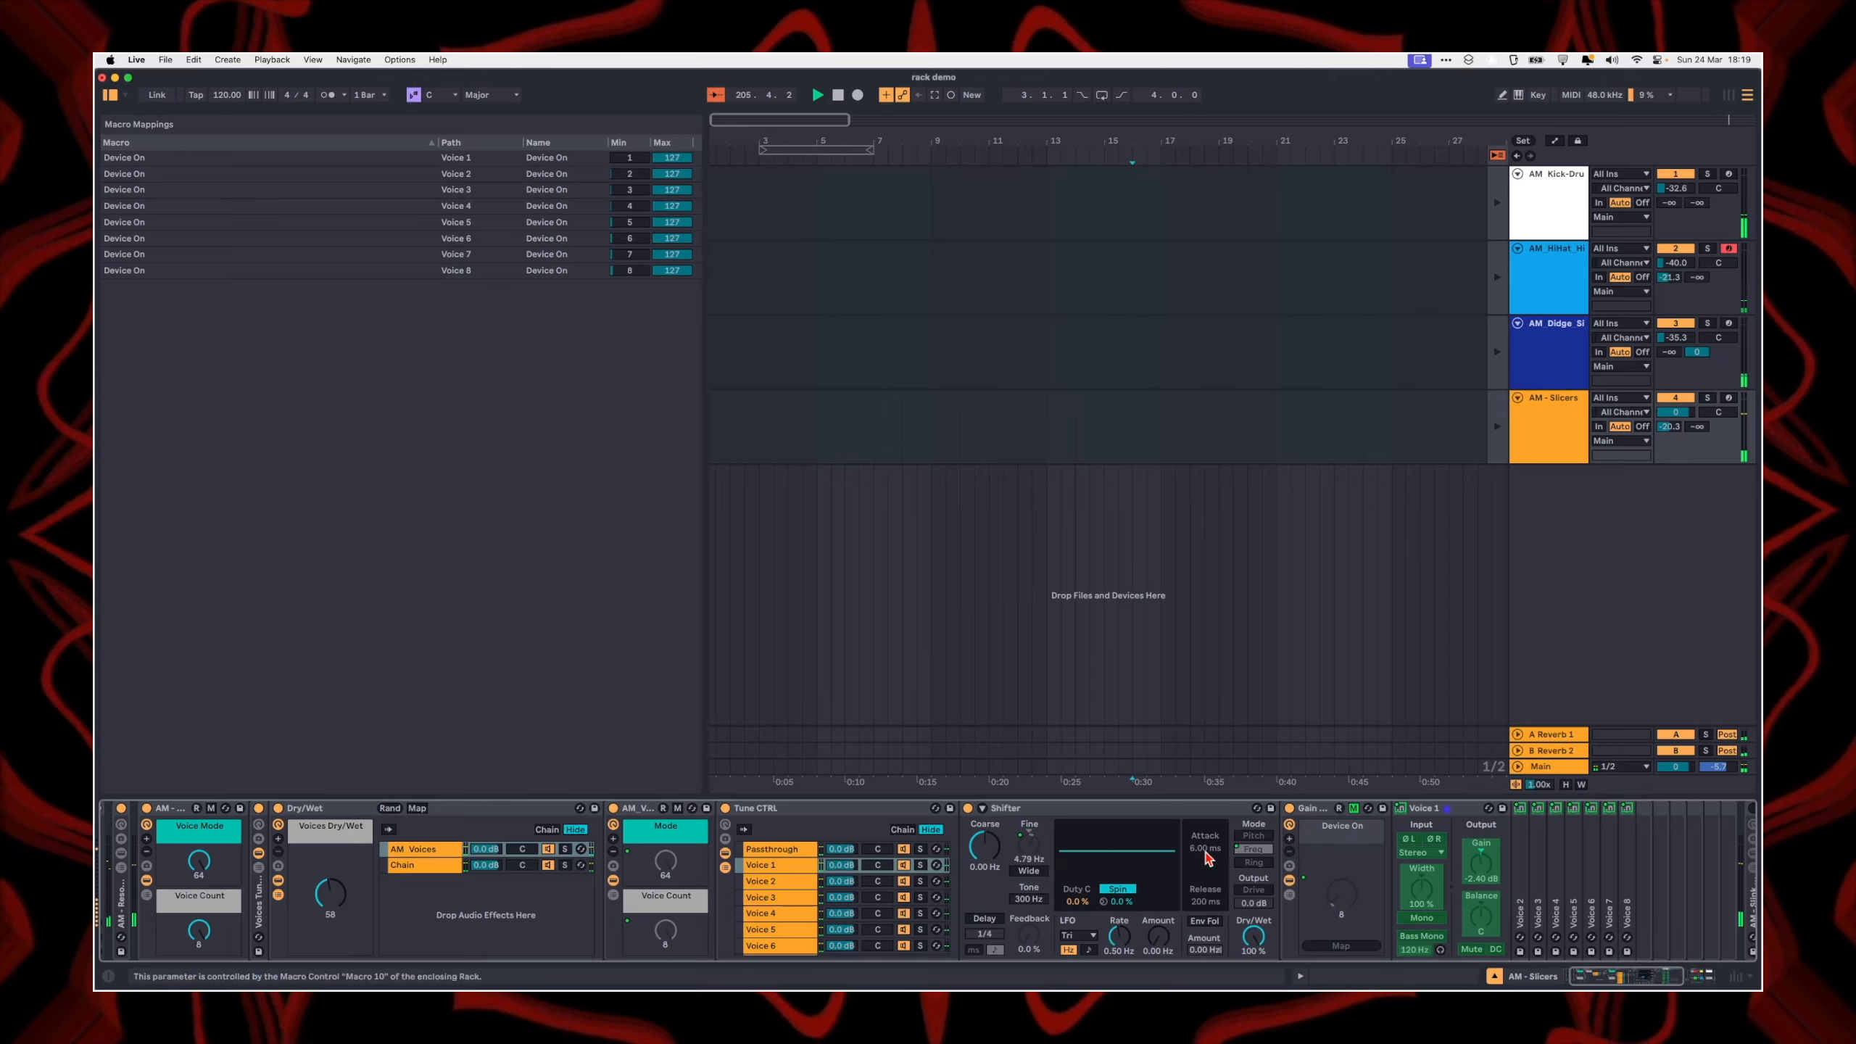
{"action": "left_click", "coordinate": [1353, 808]}
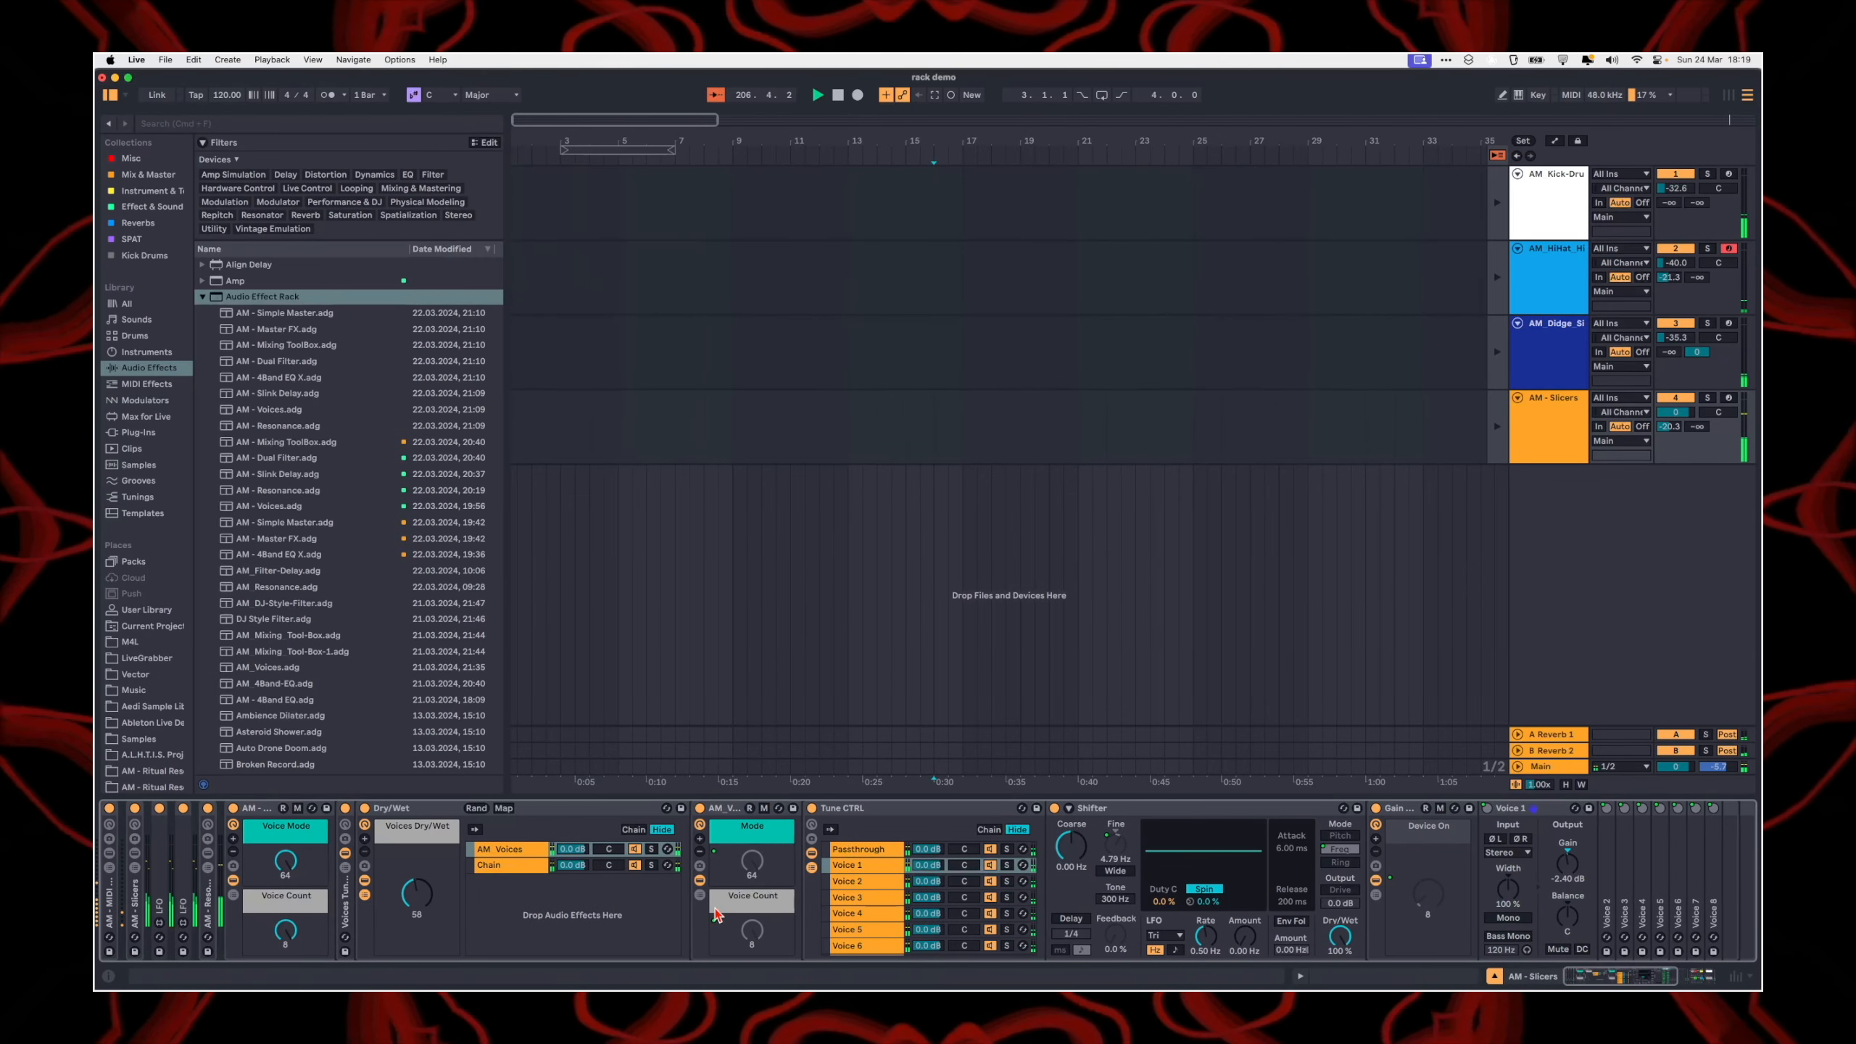
Step: Set Voice Count to 6 and examine the Tune CTRL chain selector zones with the Shifter and neighbouring rack macros collapsed
{"action": "left_click_drag", "start_coordinate": [283, 936], "coordinate": [283, 987]}
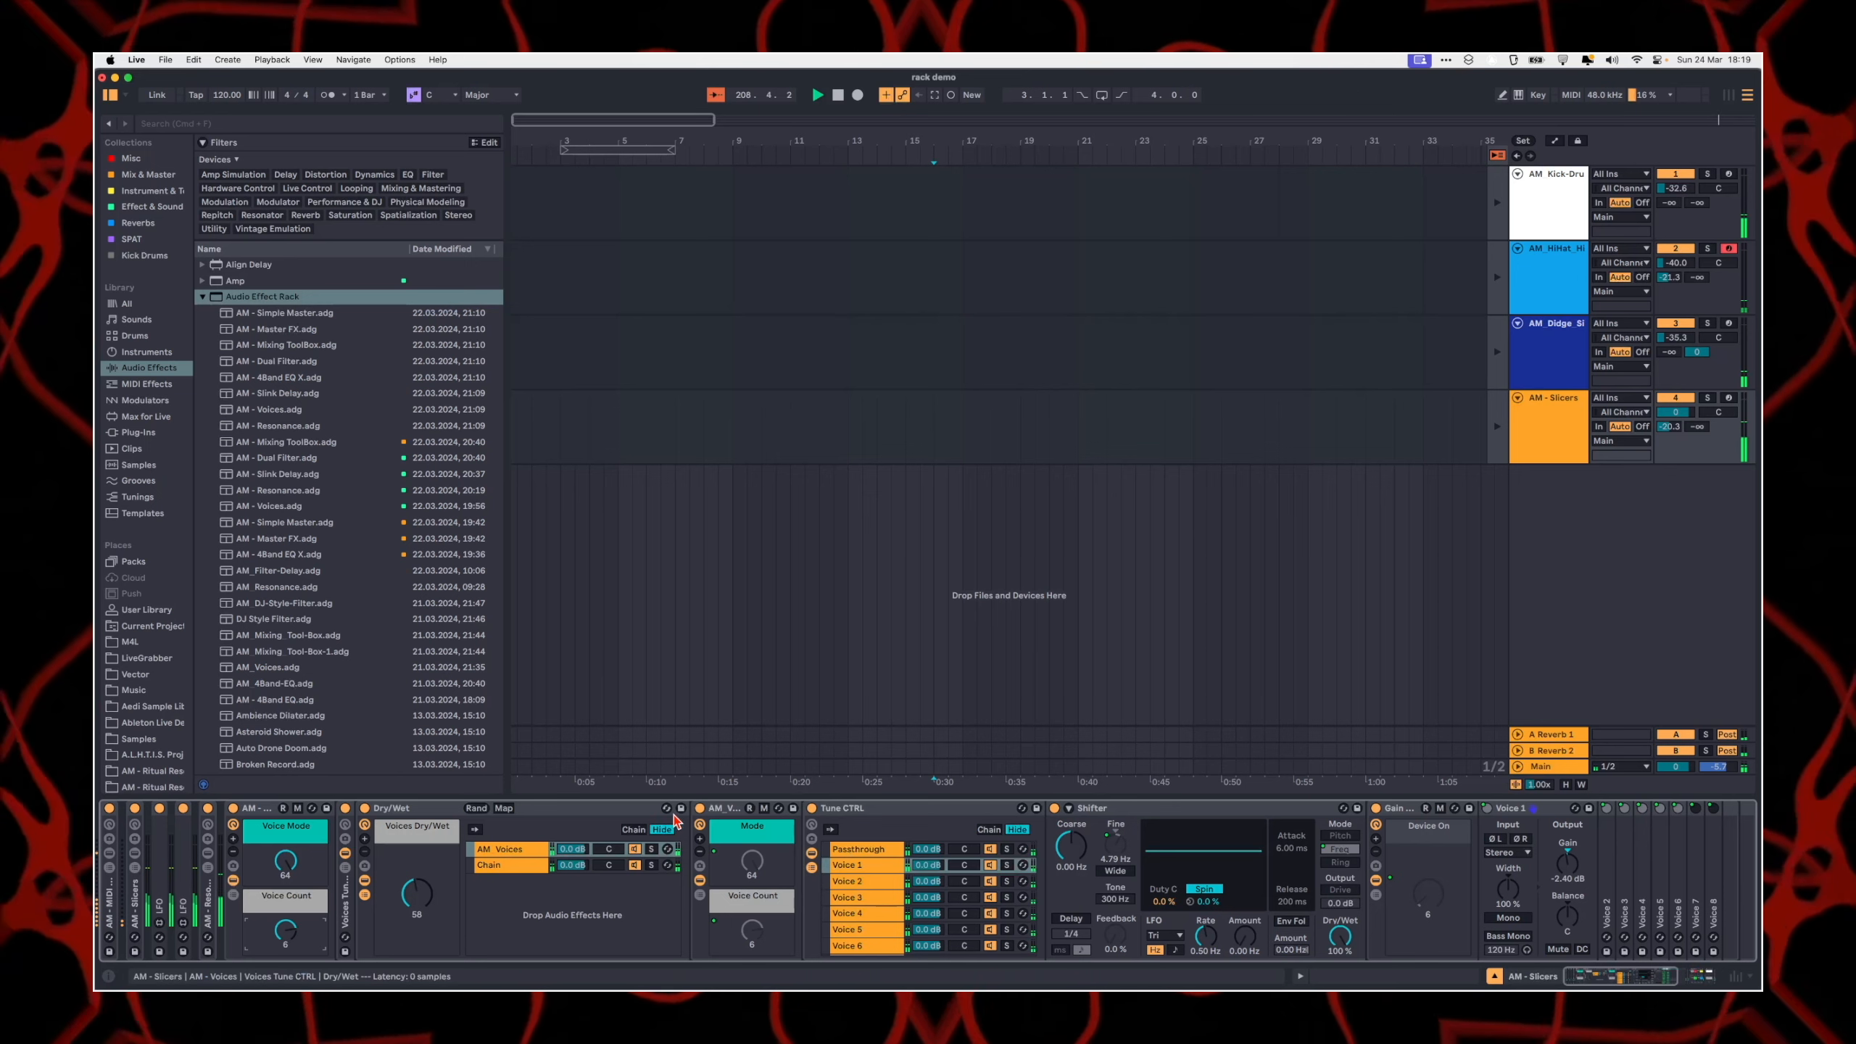
{"action": "left_click", "coordinate": [699, 852]}
{"action": "left_click", "coordinate": [897, 830]}
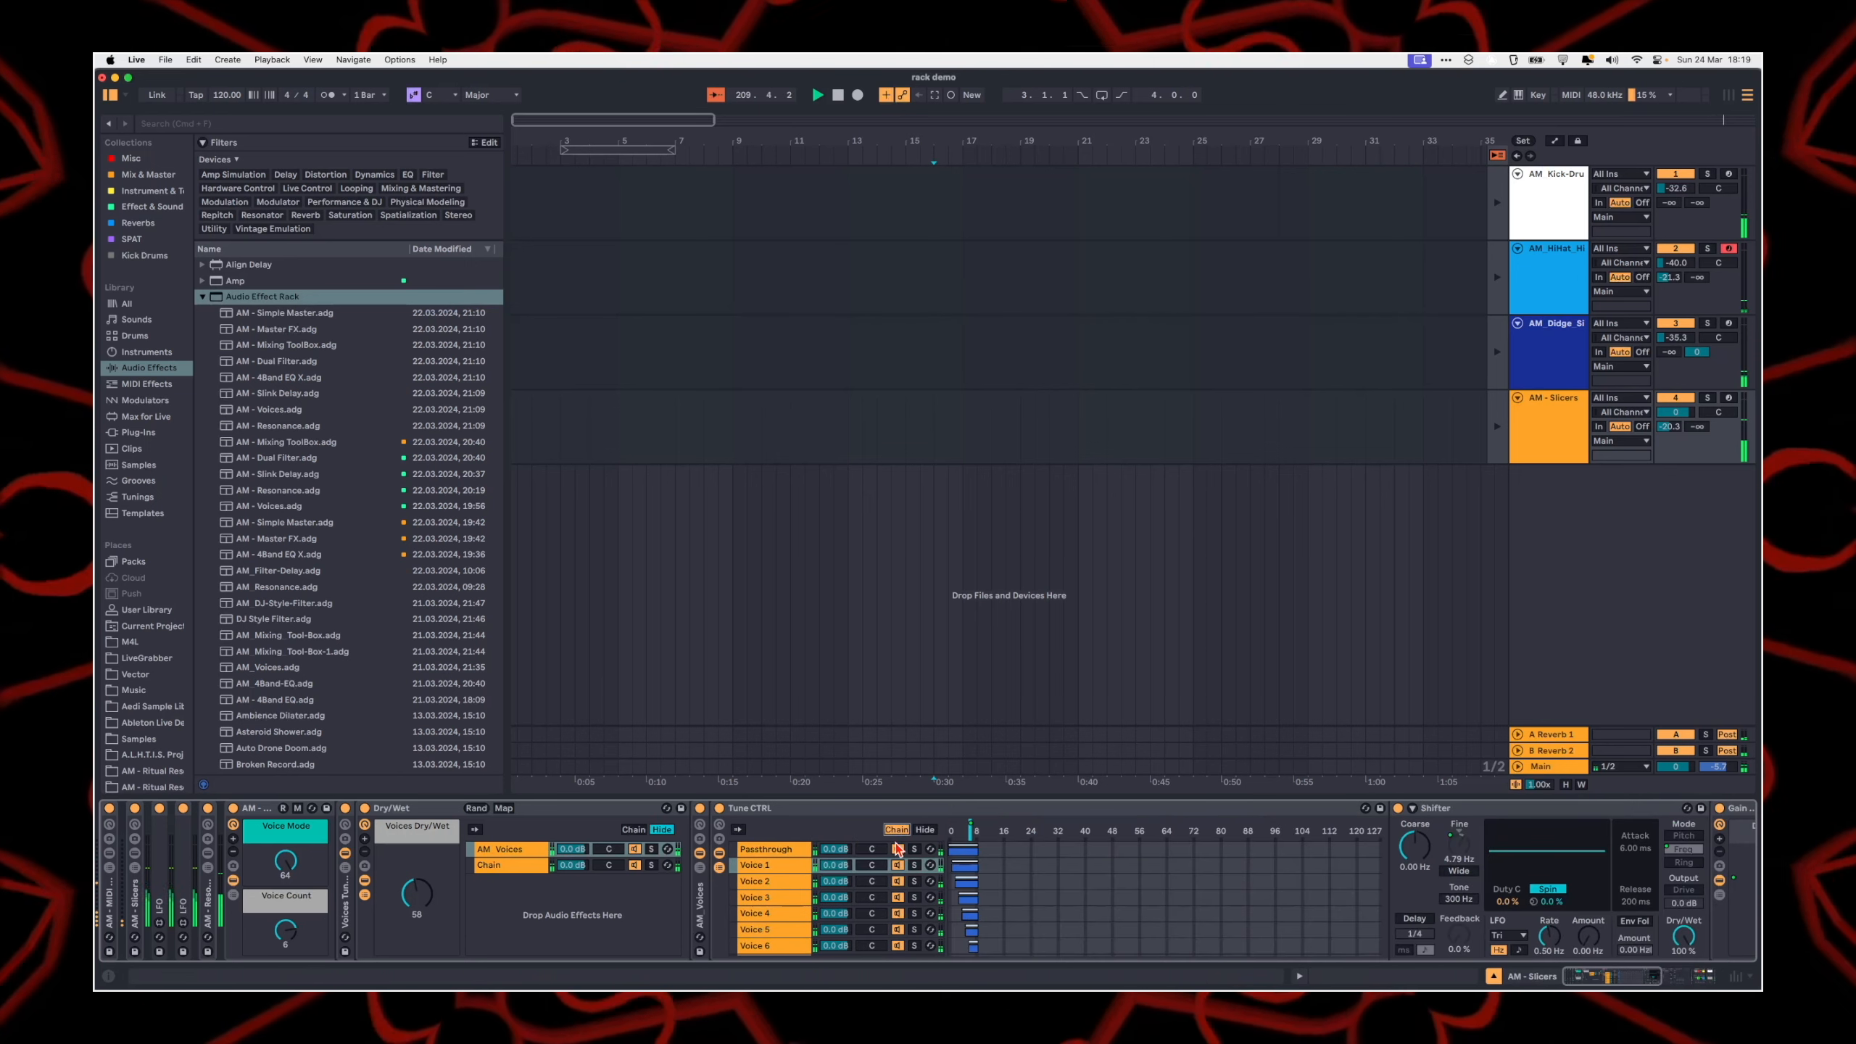
{"action": "double_click", "coordinate": [1509, 811]}
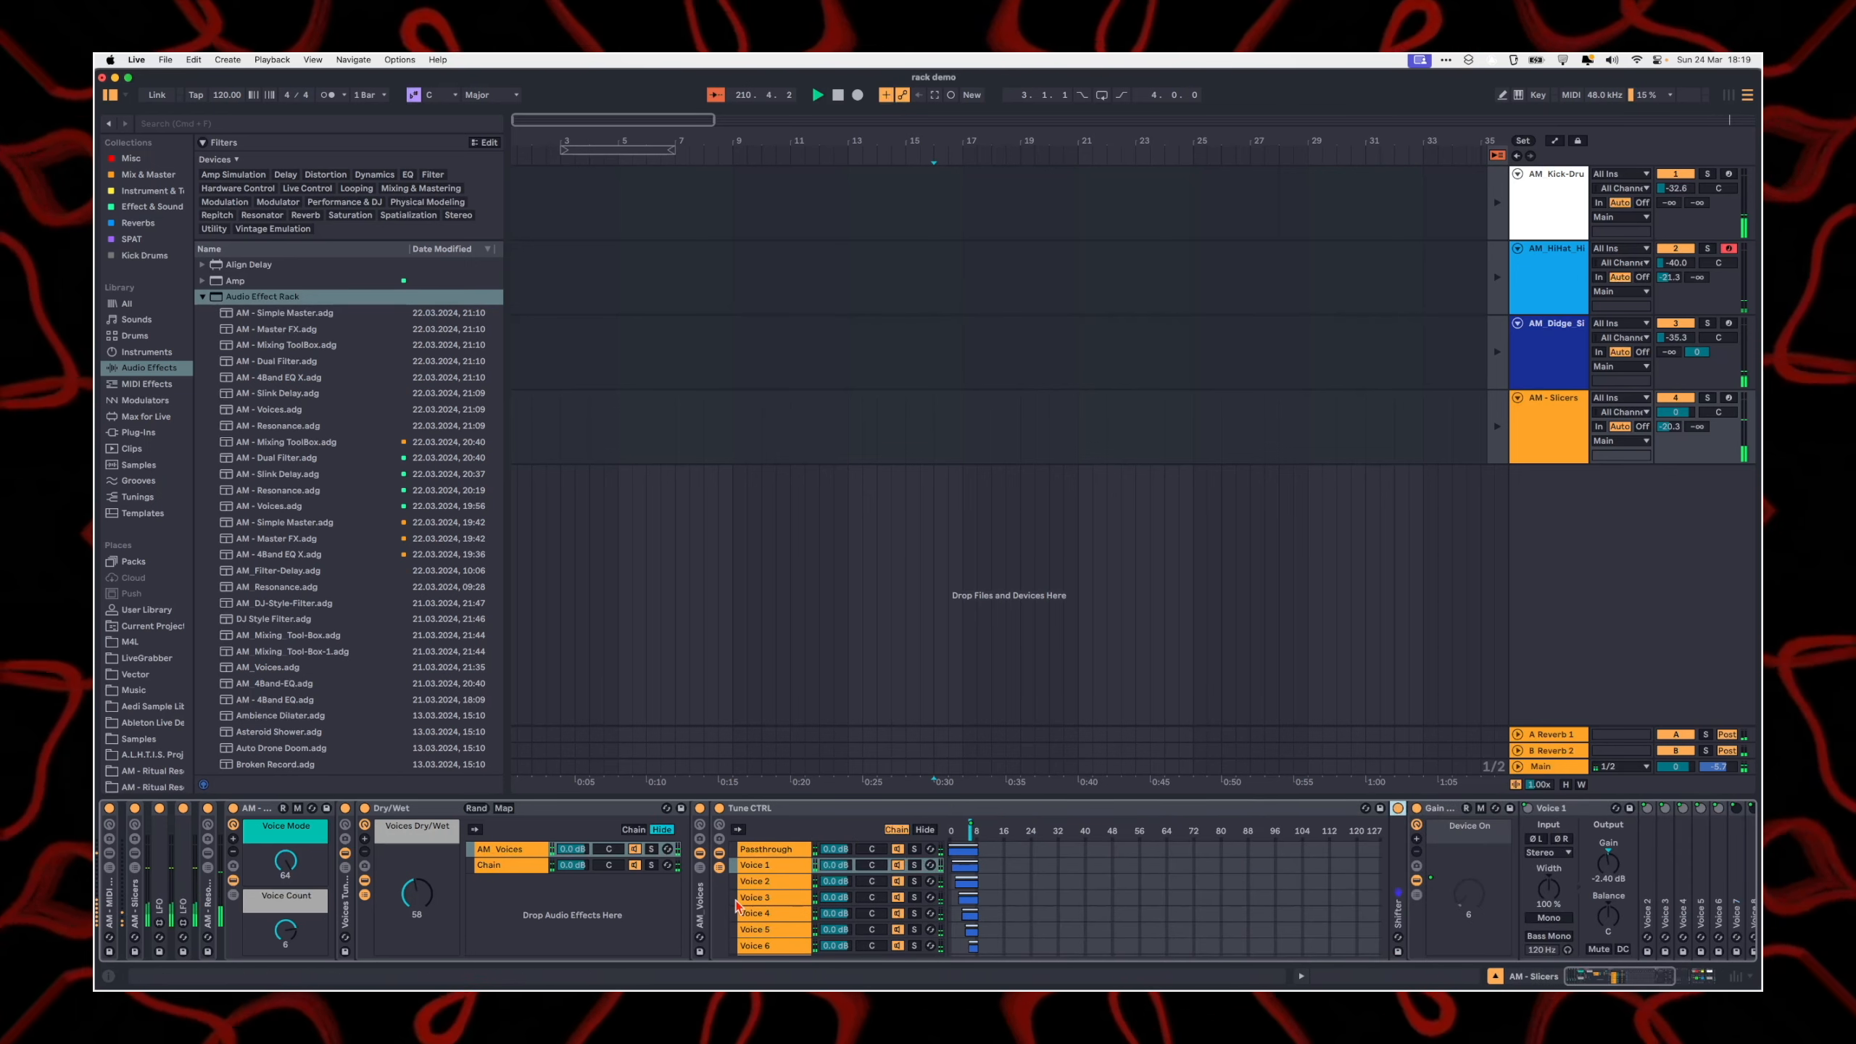
{"action": "left_click", "coordinate": [364, 824]}
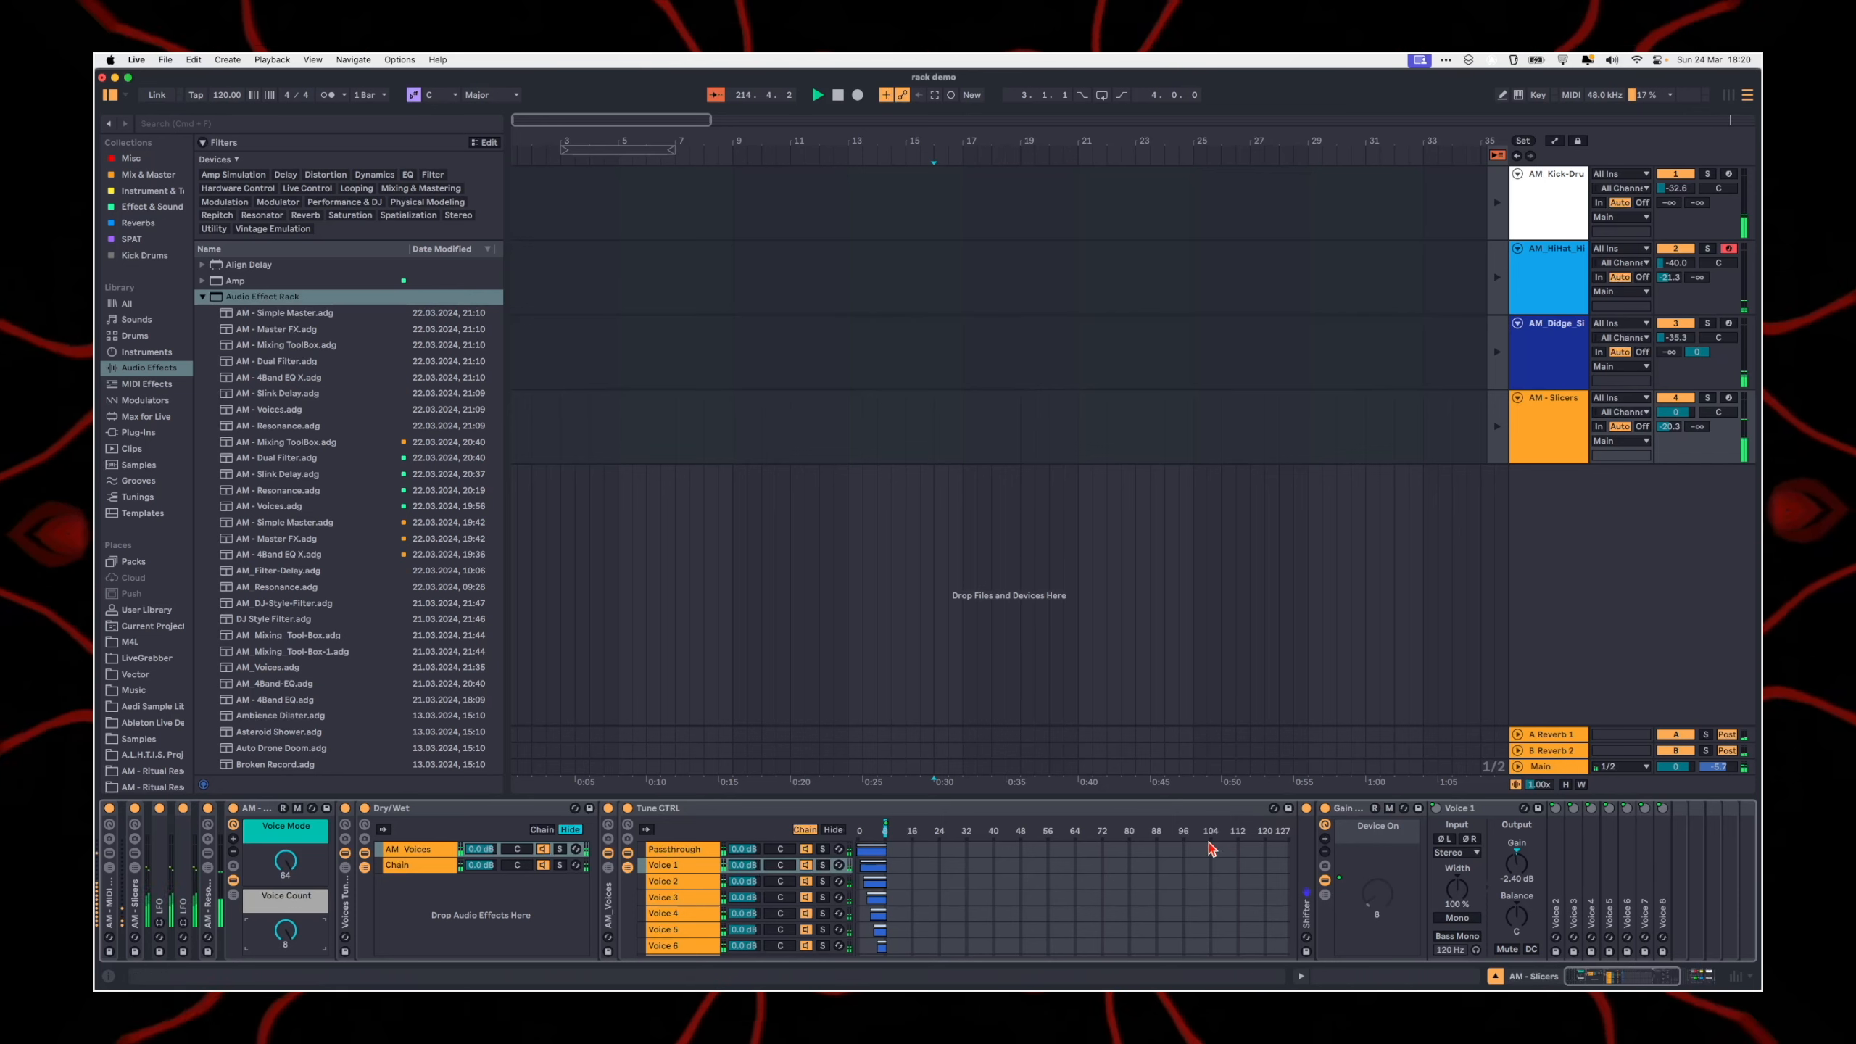
Step: Inspect the Voice 7 Utility in the Gain Staging rack, fold it again, and look at the remaining Tune CTRL voice chains
{"action": "double_click", "coordinate": [1646, 856]}
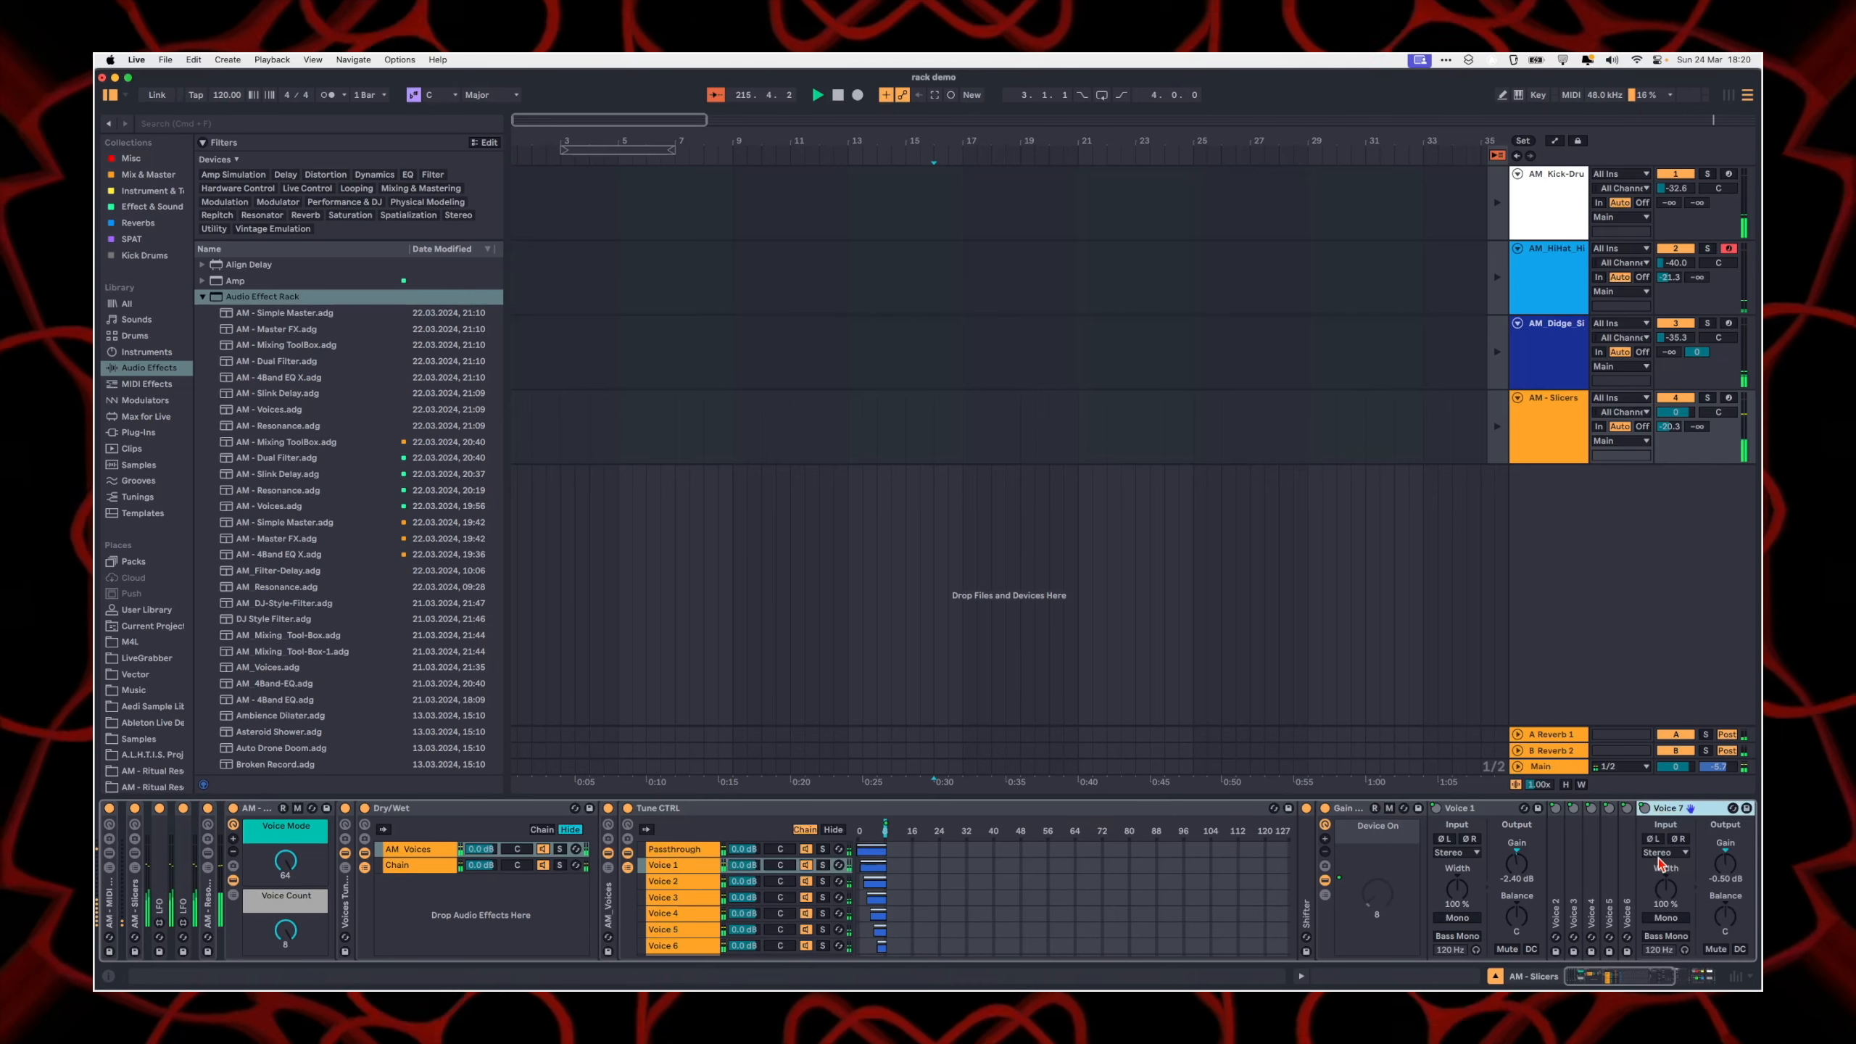
{"action": "double_click", "coordinate": [1692, 809]}
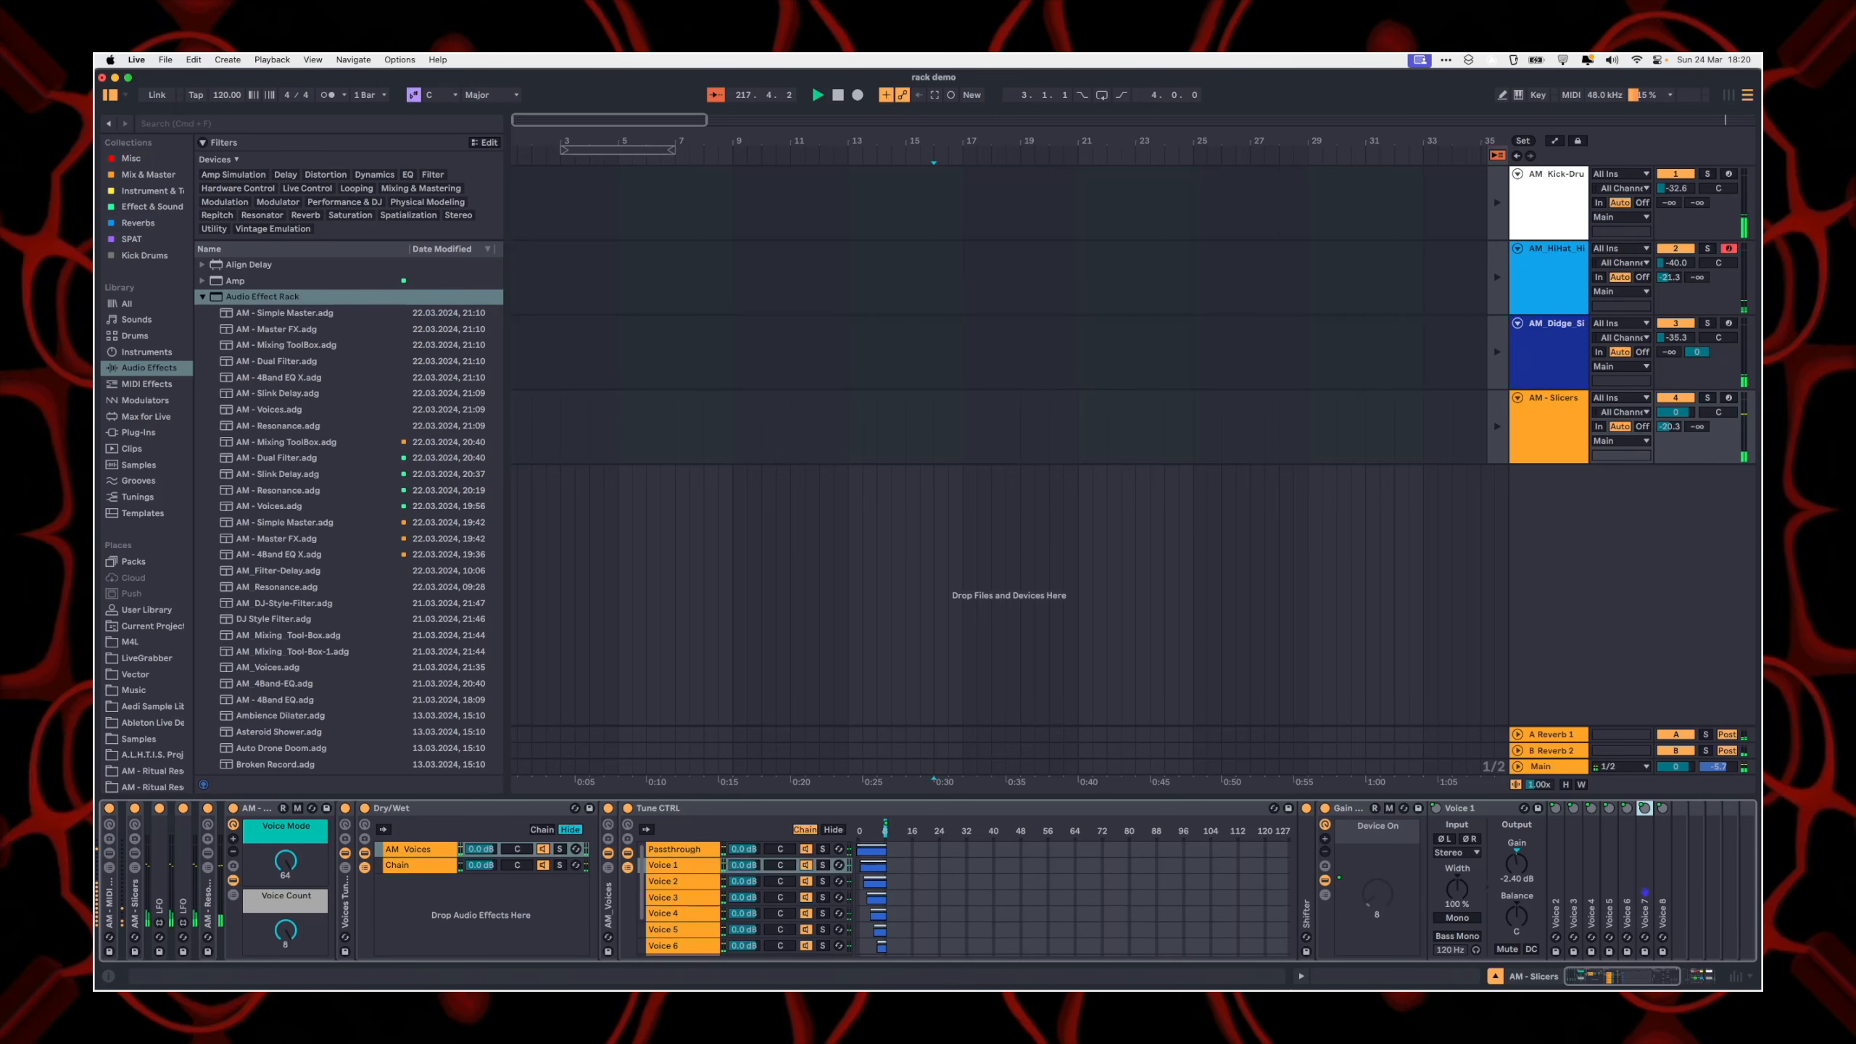
{"action": "scroll", "coordinate": [1174, 896], "scroll_direction": "down", "scroll_amount": 3}
Step: Unfold the Voice 1 Shifter and hide the Tune CTRL chain selector zones
{"action": "double_click", "coordinate": [1306, 897]}
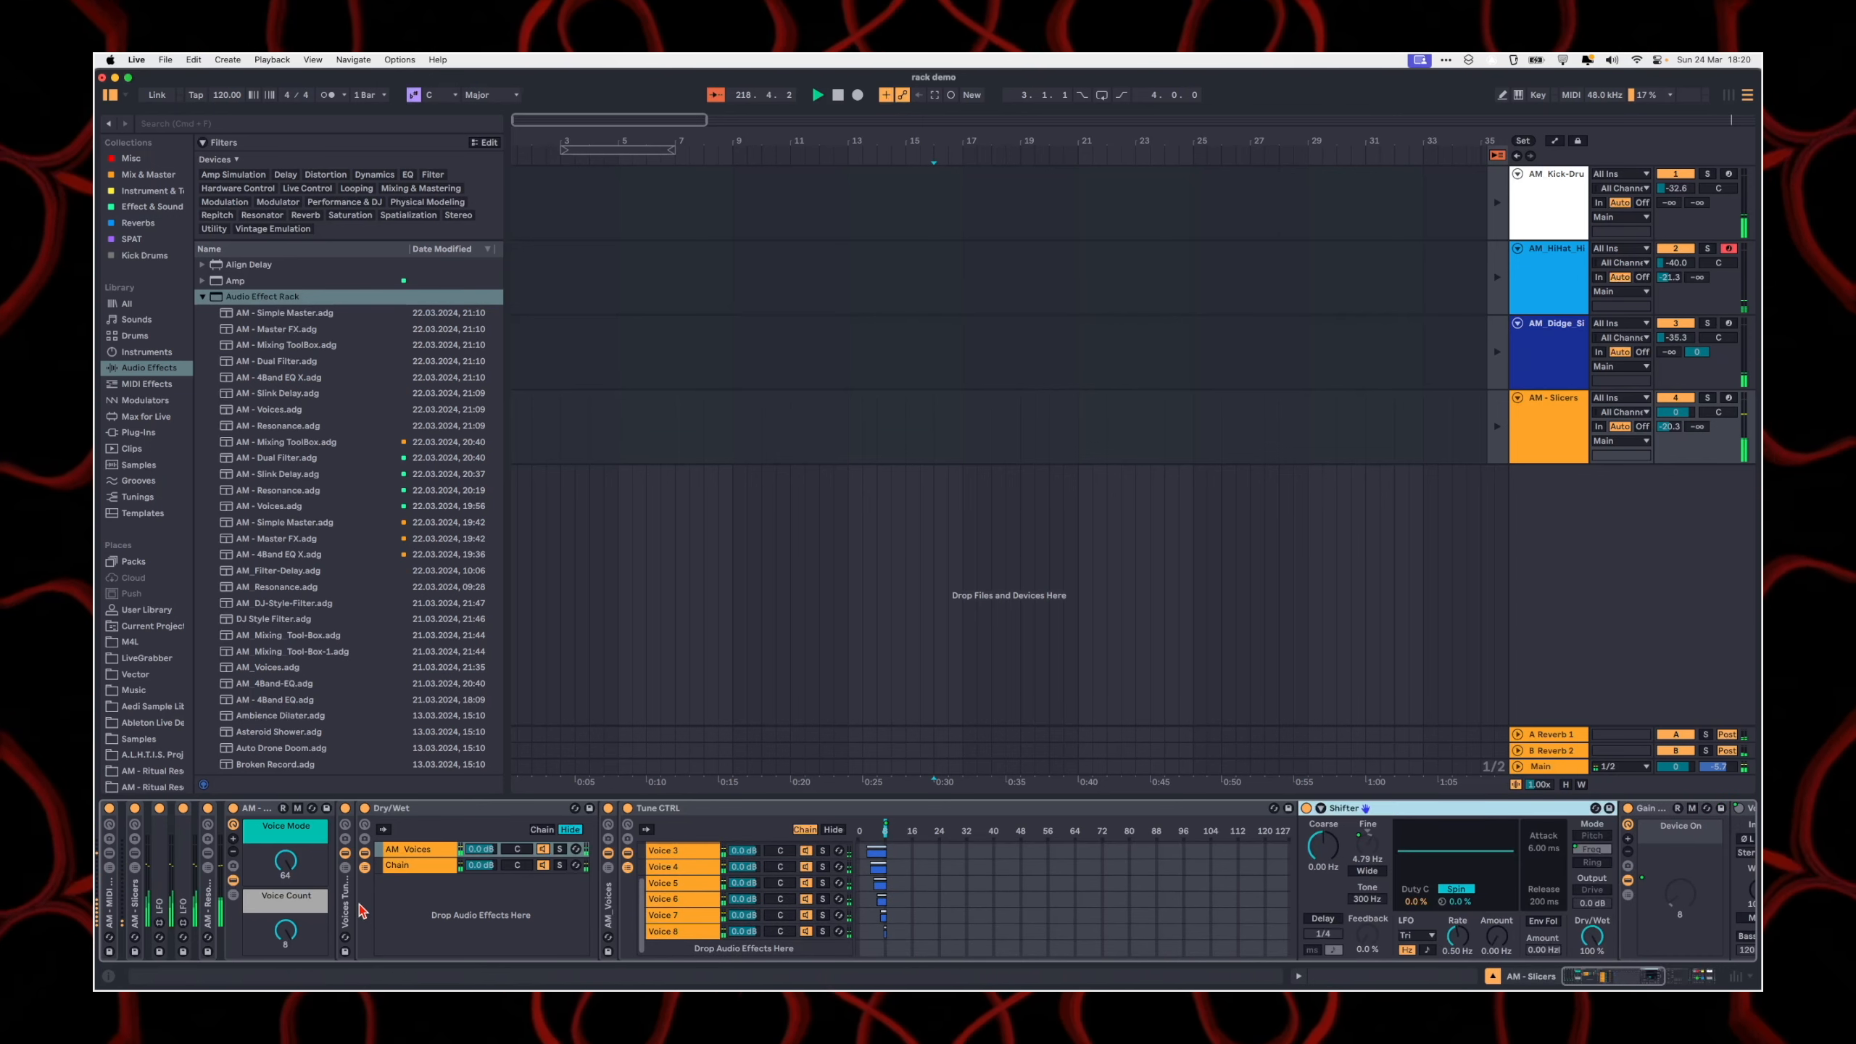
{"action": "scroll", "coordinate": [1364, 920], "scroll_direction": "right", "scroll_amount": 2}
{"action": "left_click", "coordinate": [736, 829]}
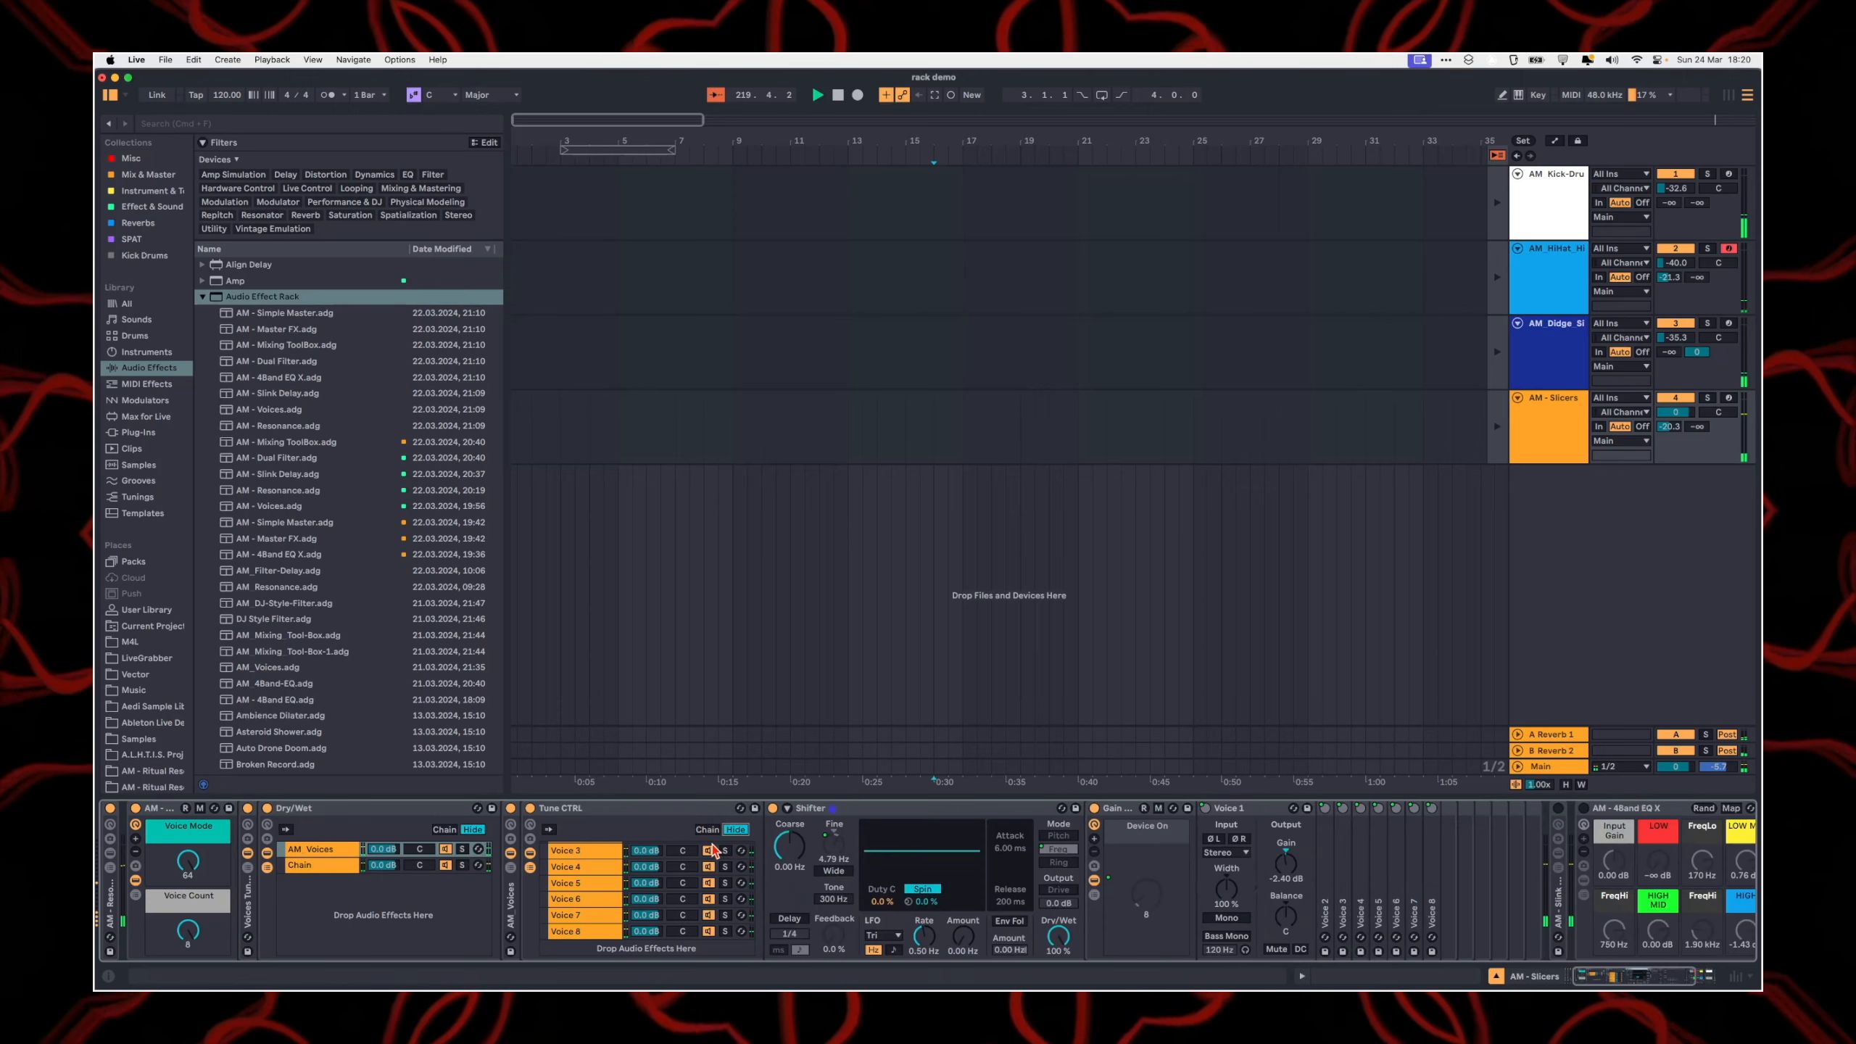
Step: Select the Voice 2 chain in Tune CTRL and unfold its Shifter
{"action": "scroll", "coordinate": [577, 888], "scroll_direction": "up", "scroll_amount": 3}
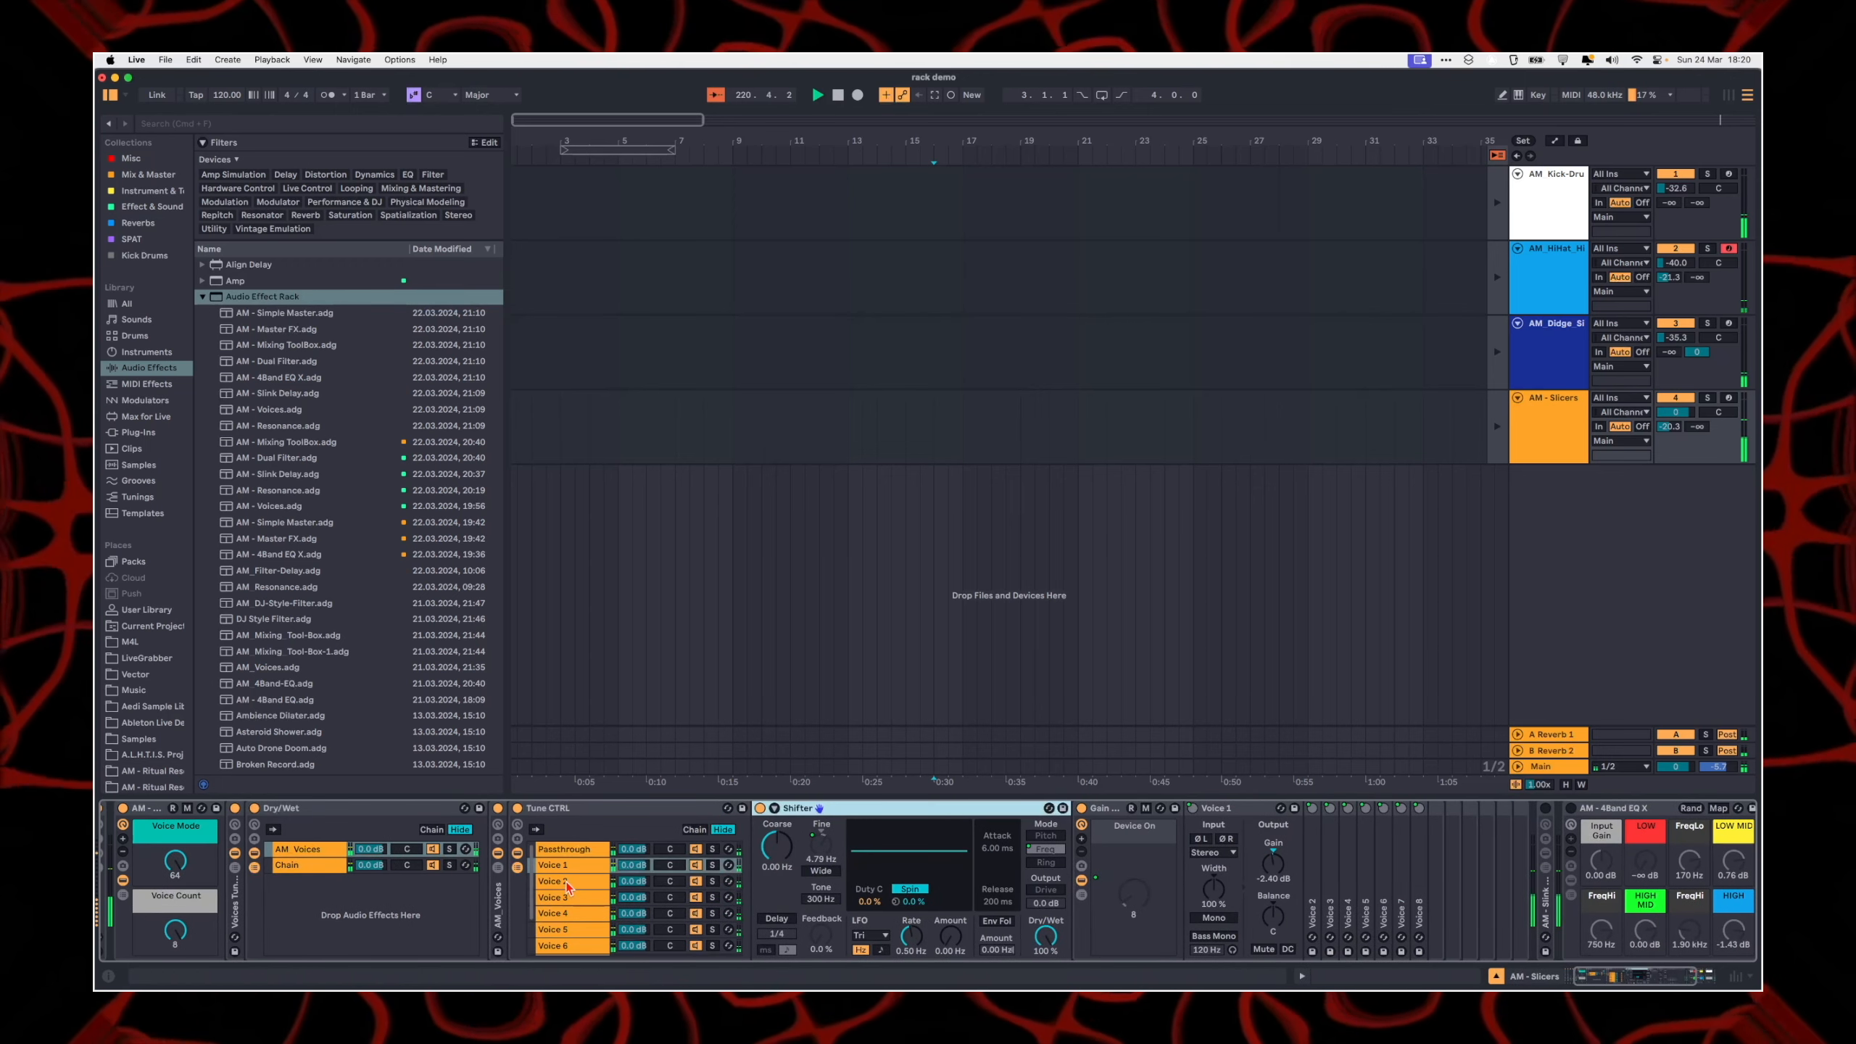
{"action": "left_click", "coordinate": [574, 880]}
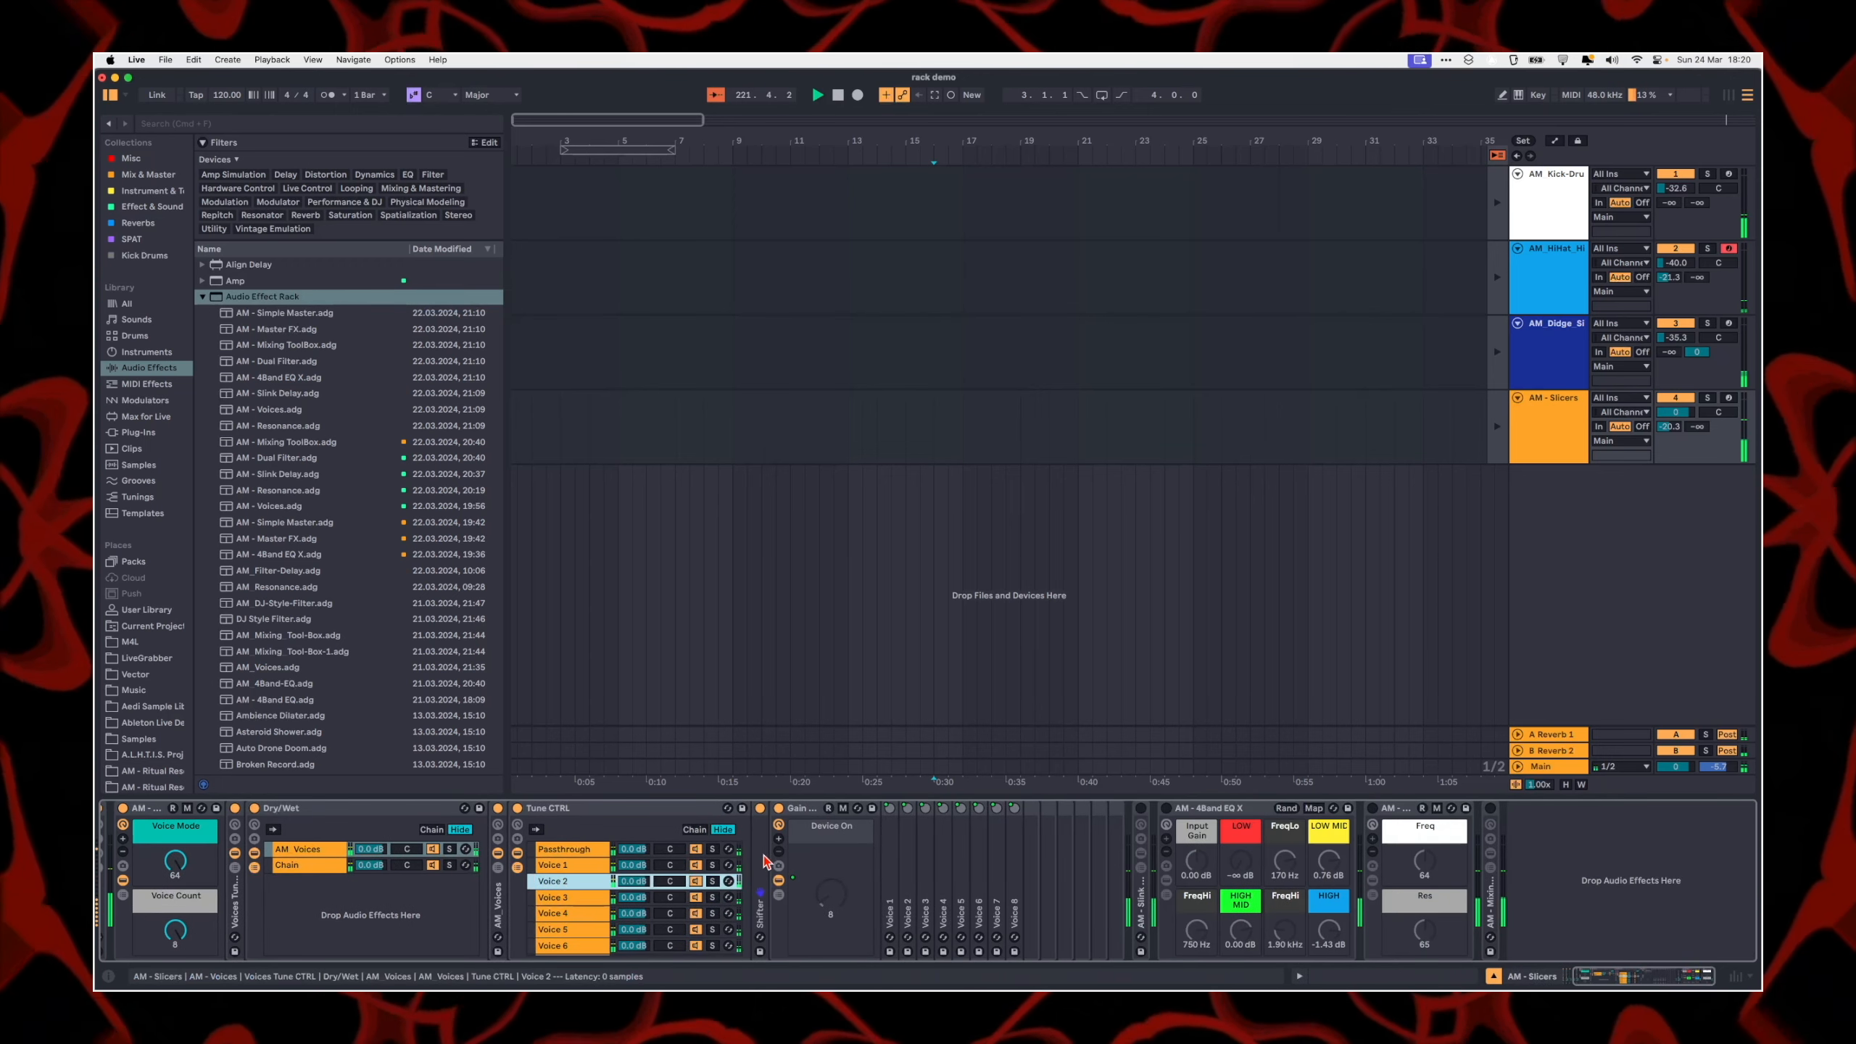
{"action": "double_click", "coordinate": [762, 883]}
Step: Turn Voice Mode down to 0 and back up to 64 to demonstrate its effect on the Voice 2 Shifter
{"action": "scroll", "coordinate": [333, 839], "scroll_direction": "left", "scroll_amount": 3}
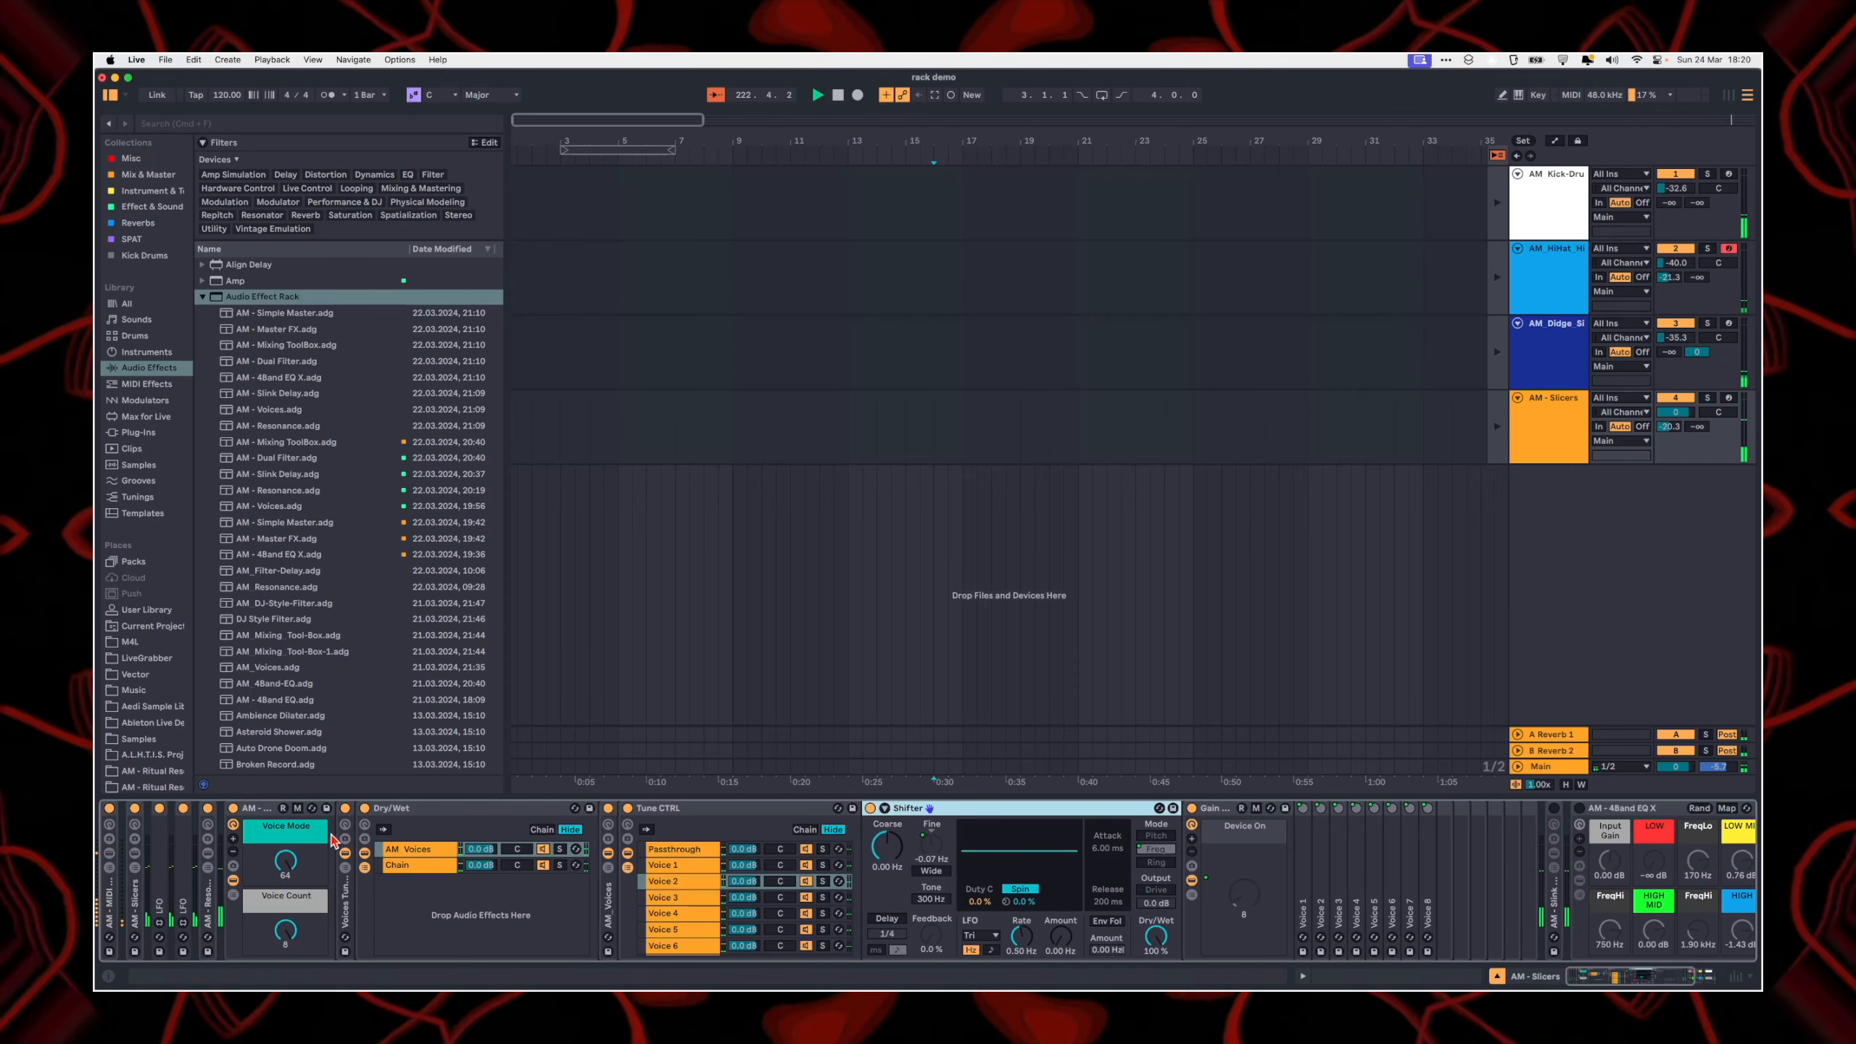
{"action": "left_click", "coordinate": [281, 865]}
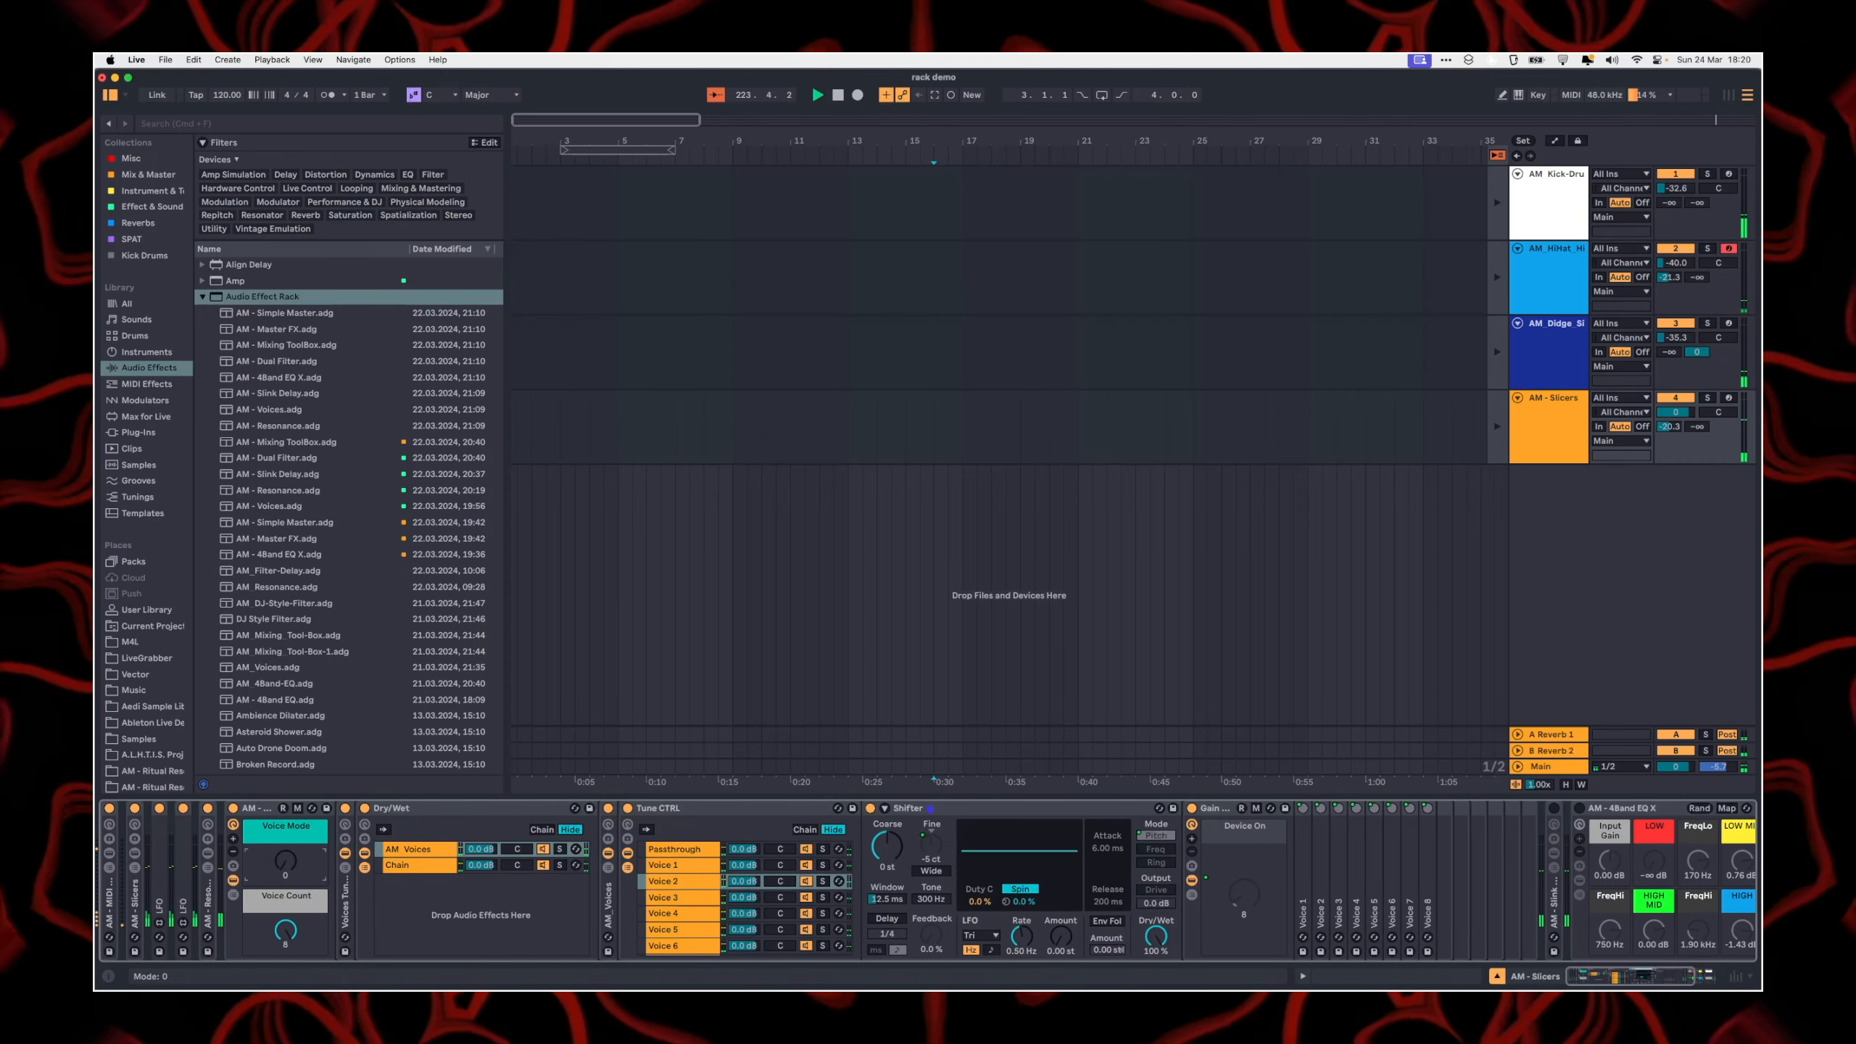
{"action": "left_click_drag", "start_coordinate": [285, 861], "coordinate": [285, 818]}
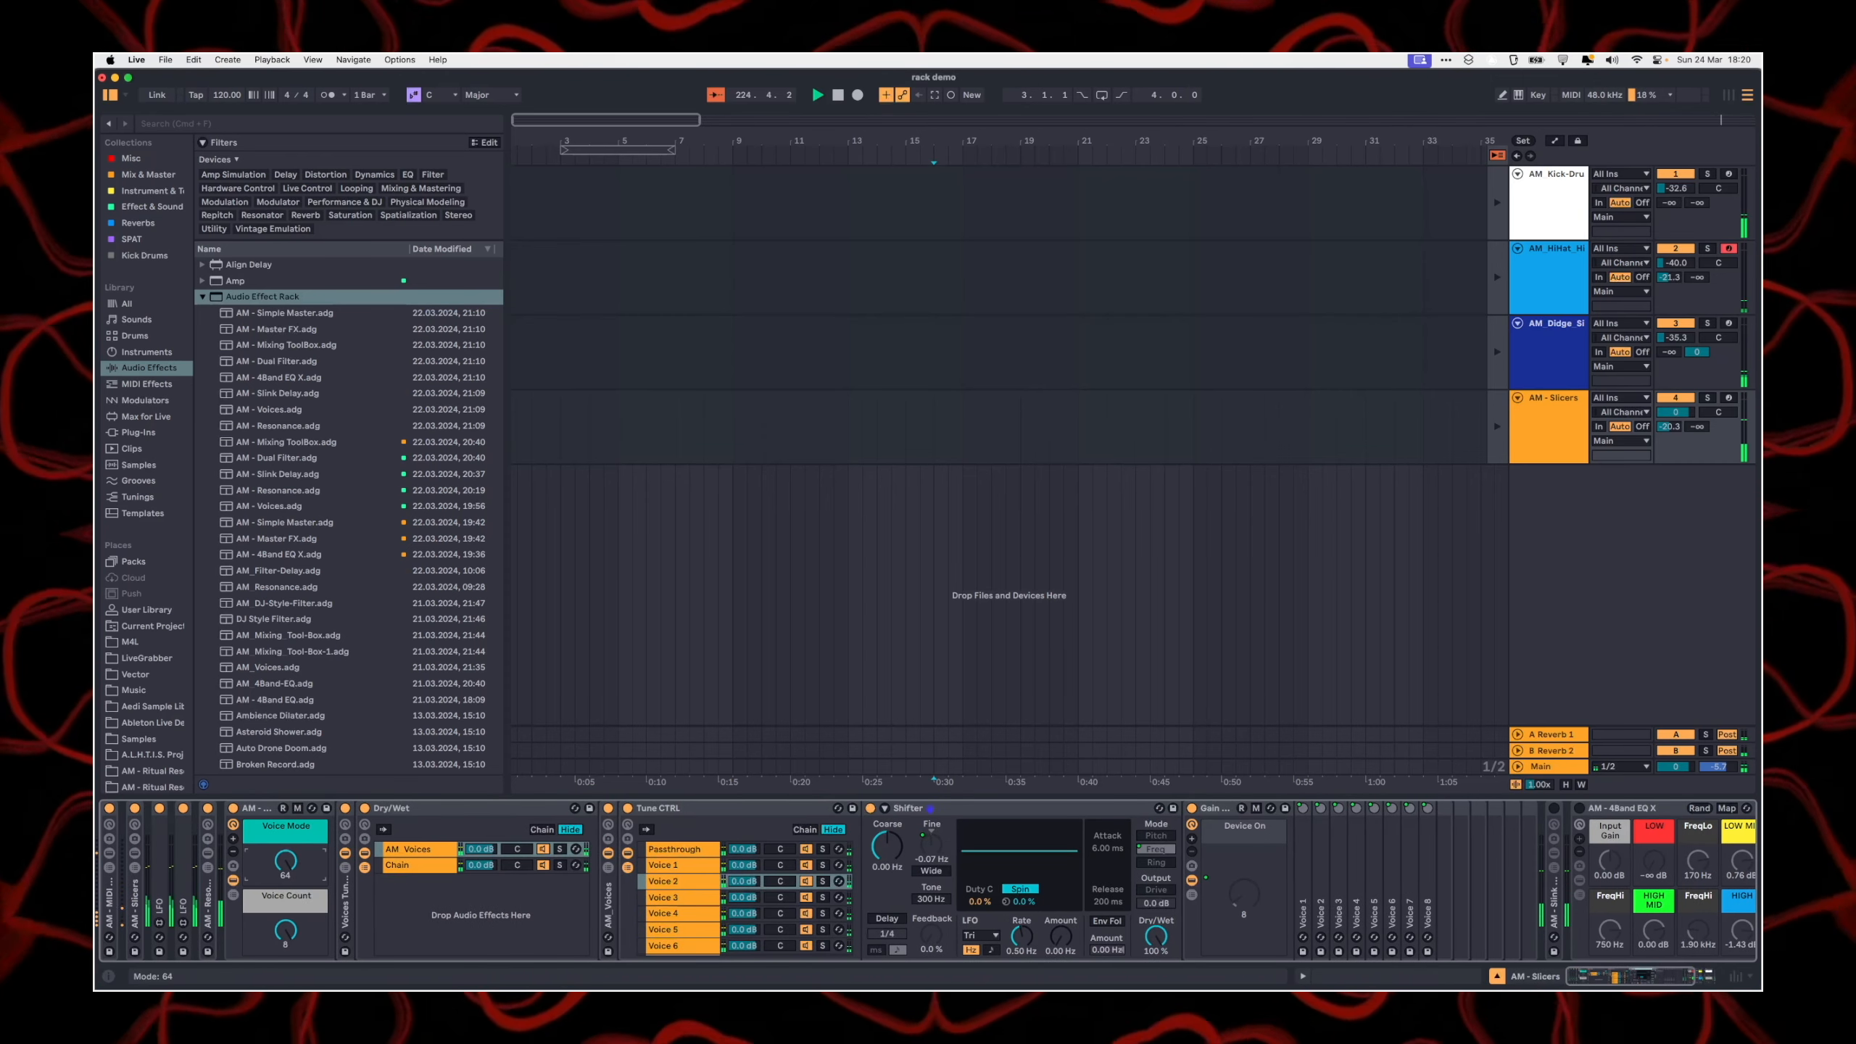
Step: Show the macro controls of the Voices Tune CTRL, Dry/Wet and AM_Voices racks
{"action": "left_click", "coordinate": [346, 828]}
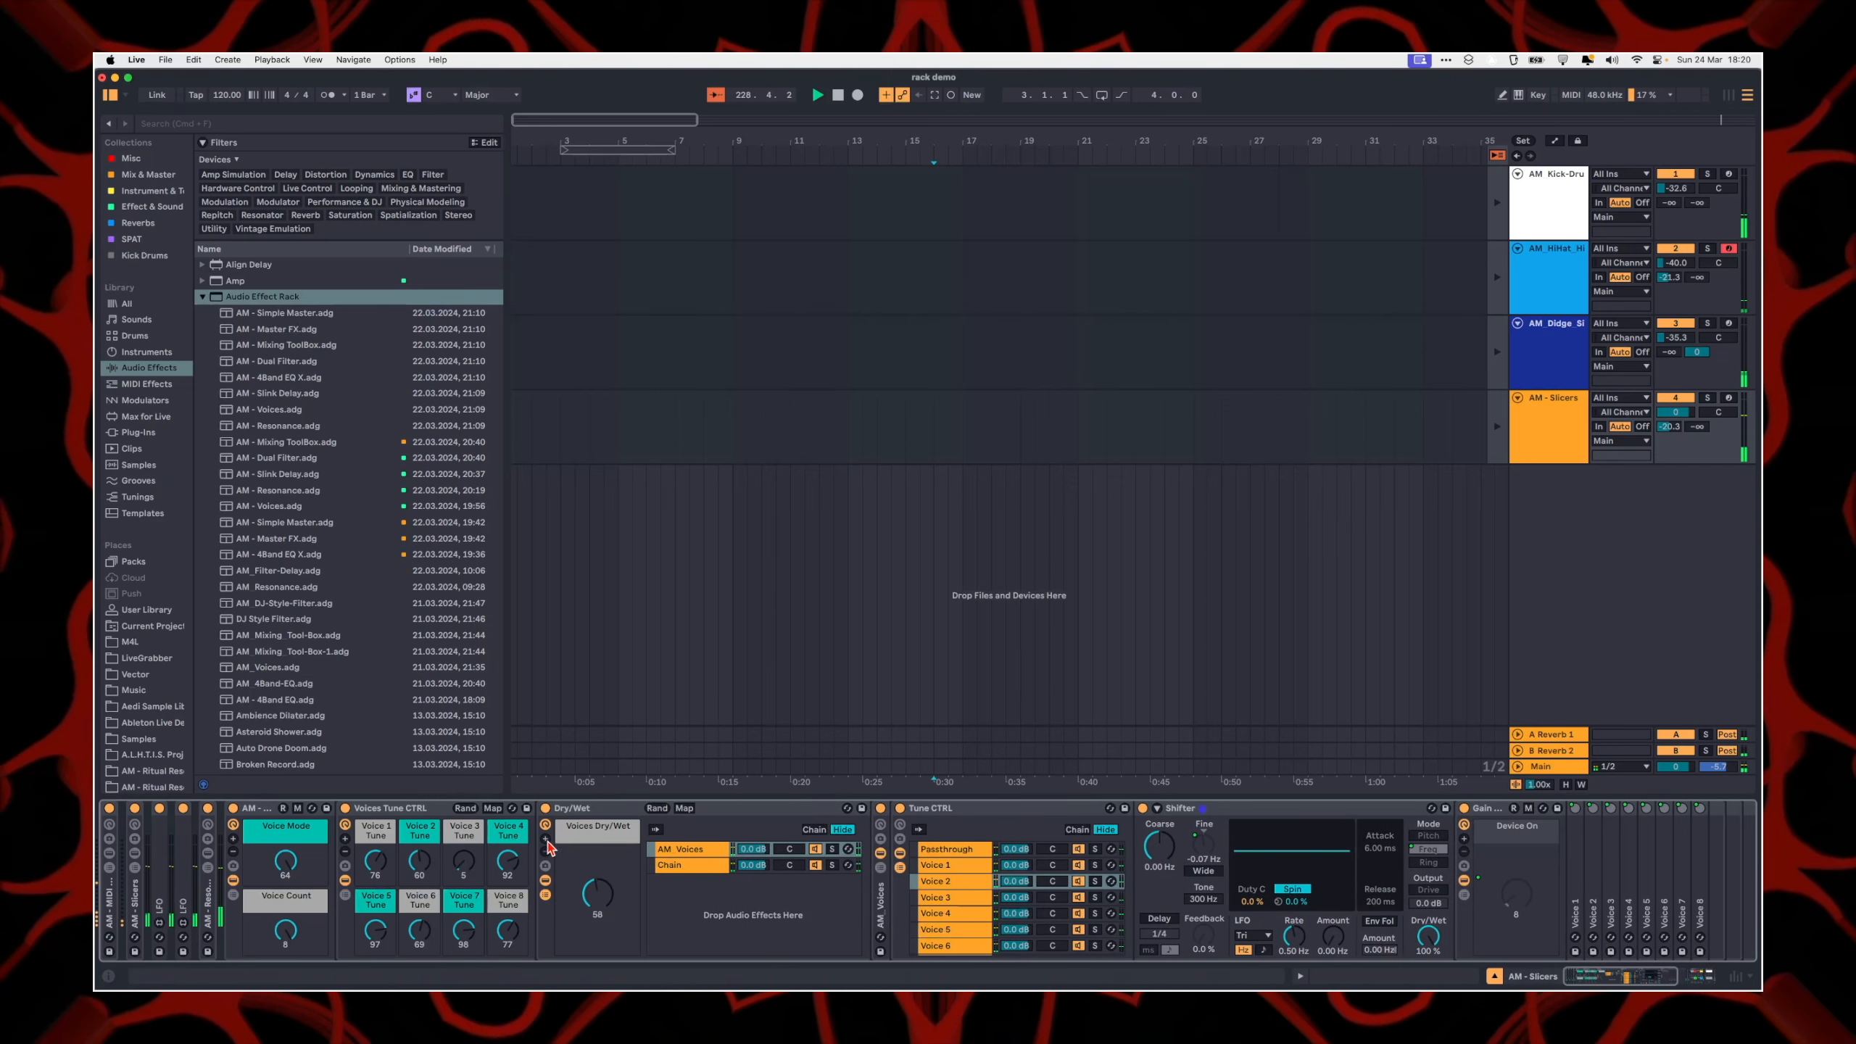
{"action": "left_click", "coordinate": [545, 825]}
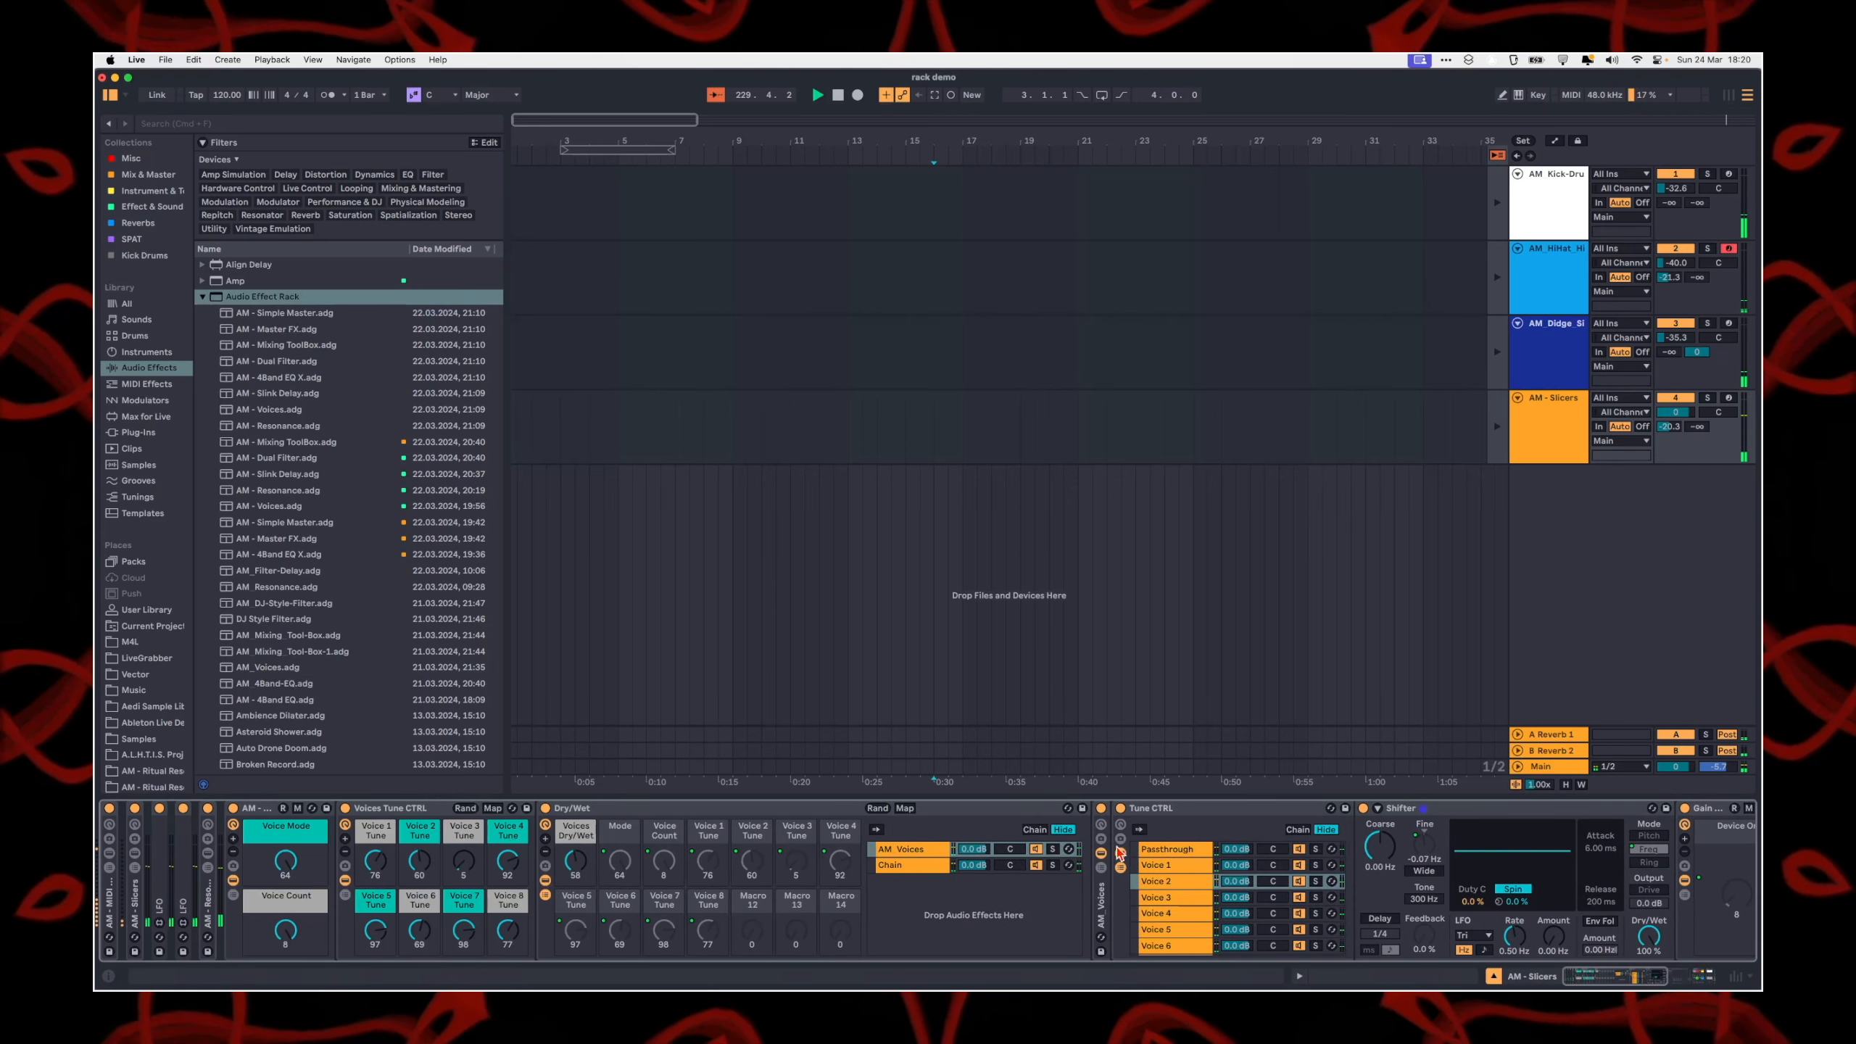
{"action": "left_click", "coordinate": [1101, 828]}
Step: Reduce the AM_Voices rack's visible macros to four: Mode, Voice Count, Voice 1 Tune and Voice 2 Tune
{"action": "left_click", "coordinate": [1102, 841]}
{"action": "left_click", "coordinate": [1102, 840]}
{"action": "left_click", "coordinate": [1102, 841]}
{"action": "left_click", "coordinate": [1102, 840]}
{"action": "left_click", "coordinate": [1102, 840]}
{"action": "left_click", "coordinate": [1102, 840]}
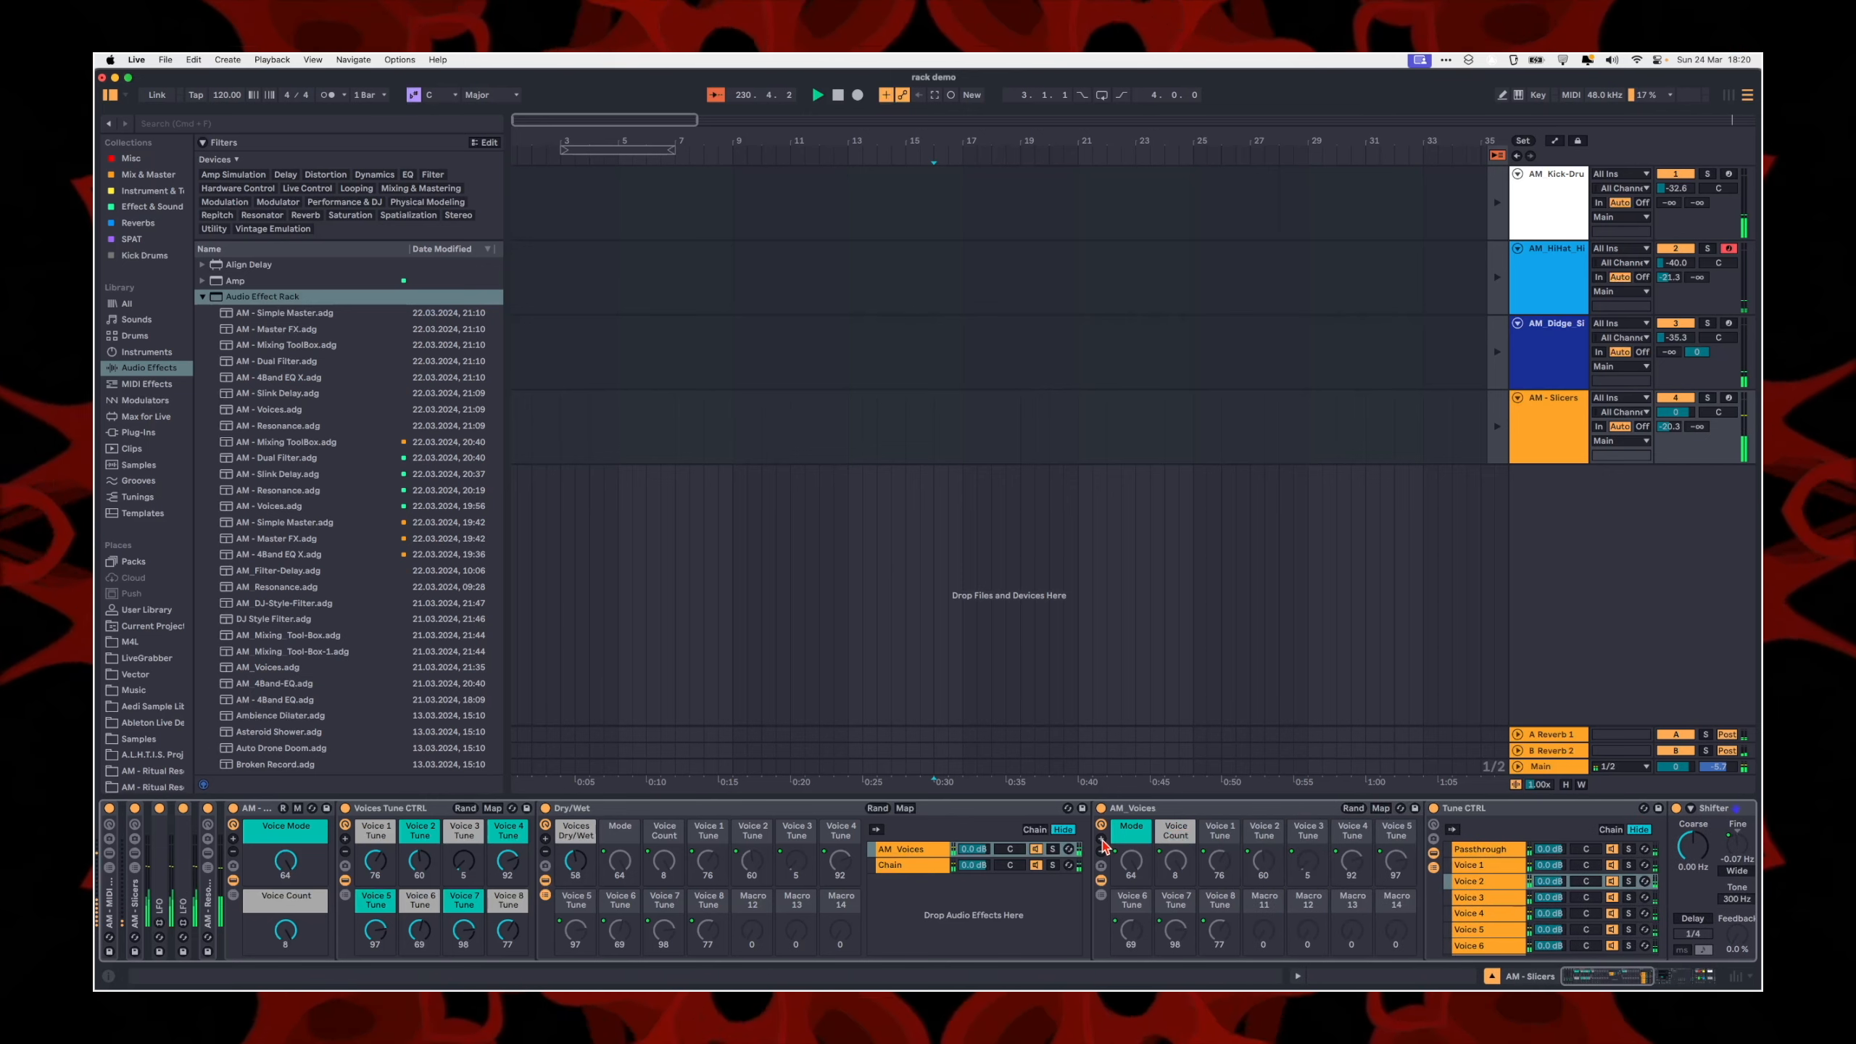
{"action": "left_click", "coordinate": [1102, 840]}
{"action": "scroll", "coordinate": [1123, 868], "scroll_direction": "right", "scroll_amount": 4}
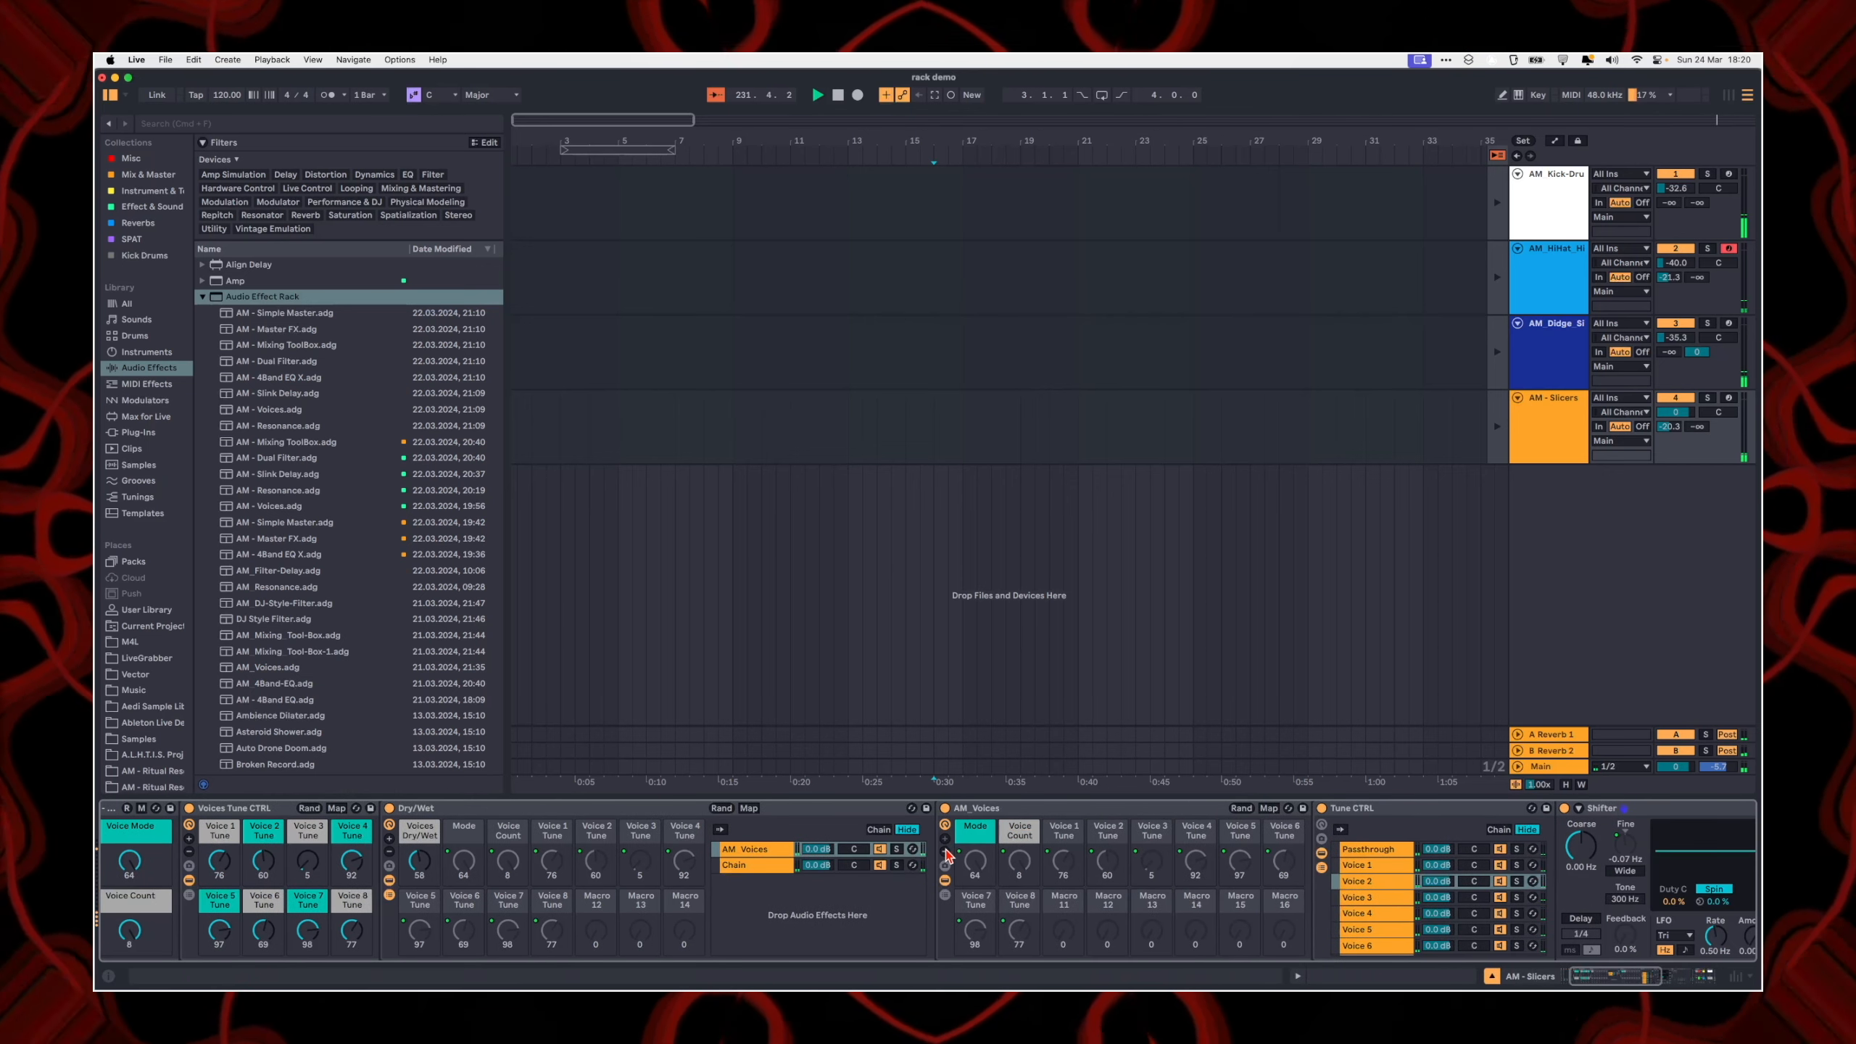
{"action": "left_click", "coordinate": [945, 852]}
{"action": "left_click", "coordinate": [944, 852]}
{"action": "left_click", "coordinate": [944, 852]}
{"action": "left_click", "coordinate": [945, 852]}
{"action": "left_click", "coordinate": [945, 852]}
{"action": "left_click", "coordinate": [945, 851]}
Step: Reduce the Dry/Wet rack's visible macros to Voices Dry/Wet only, and hide the rack's devices
{"action": "left_click", "coordinate": [389, 852]}
{"action": "left_click", "coordinate": [389, 852]}
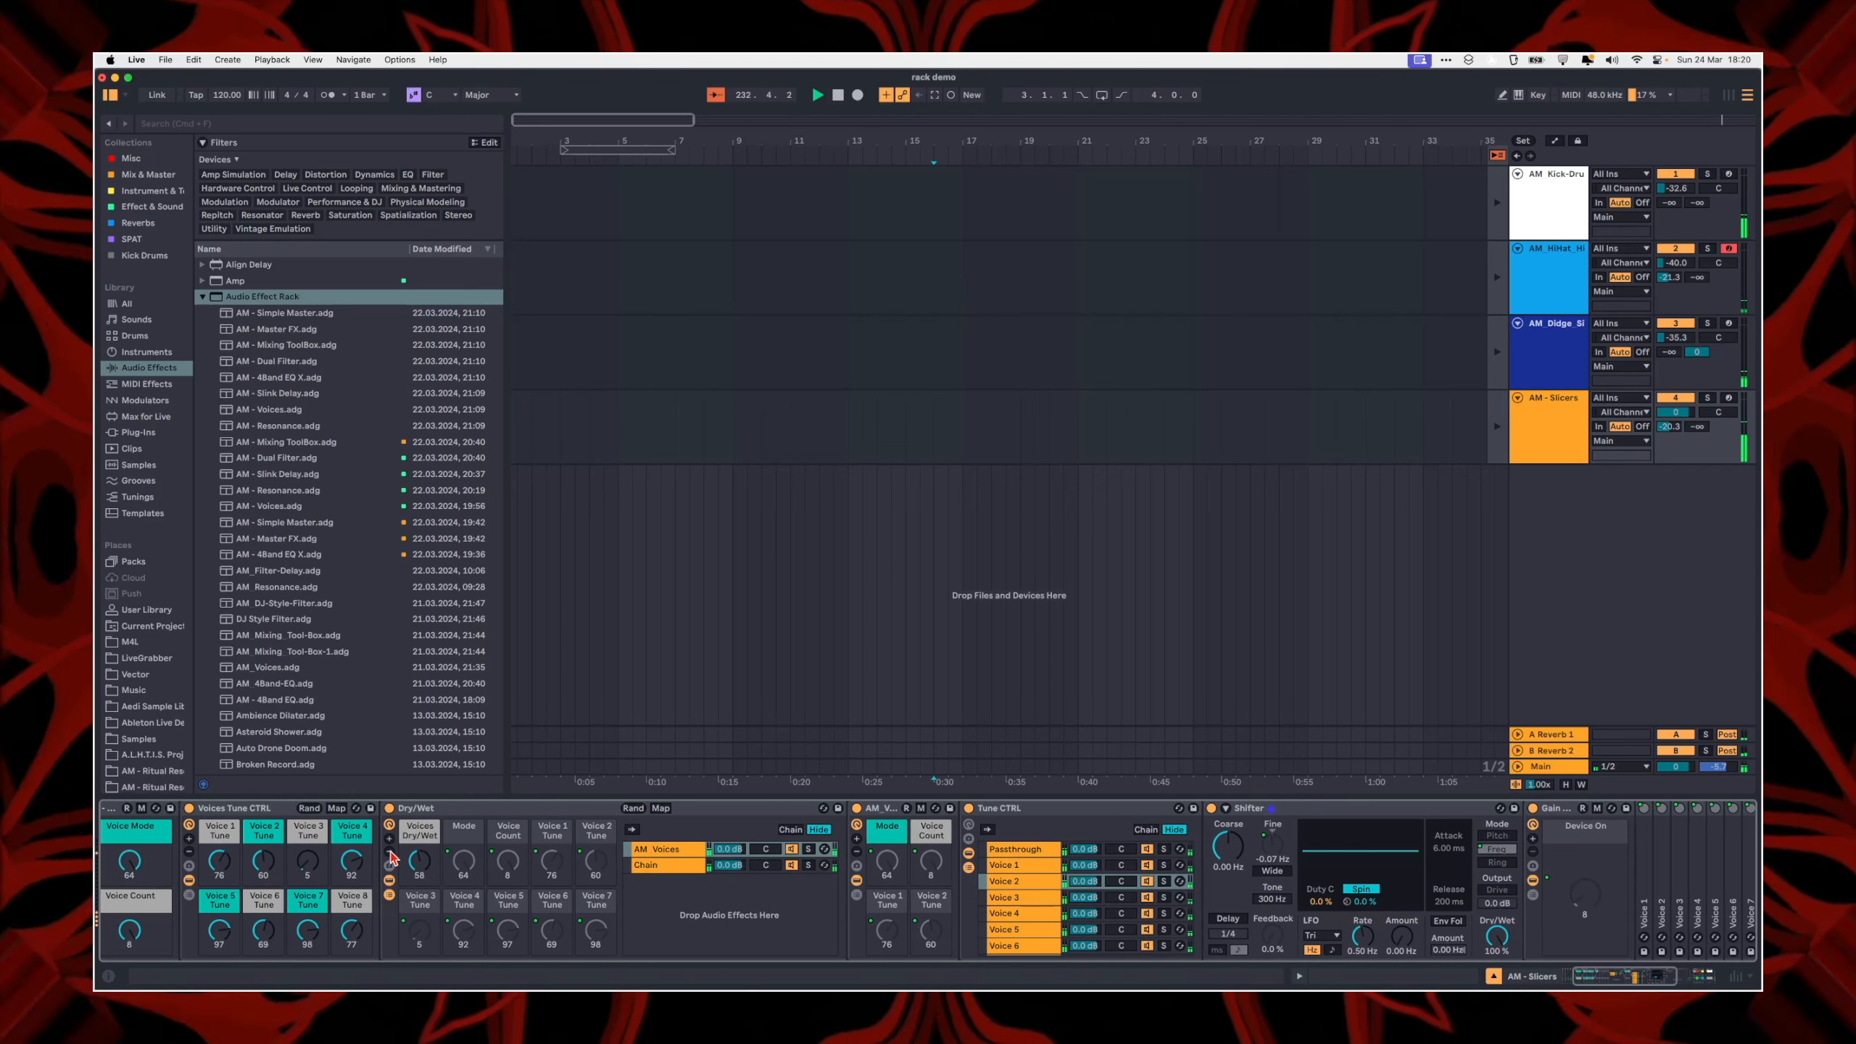
{"action": "left_click", "coordinate": [391, 878]}
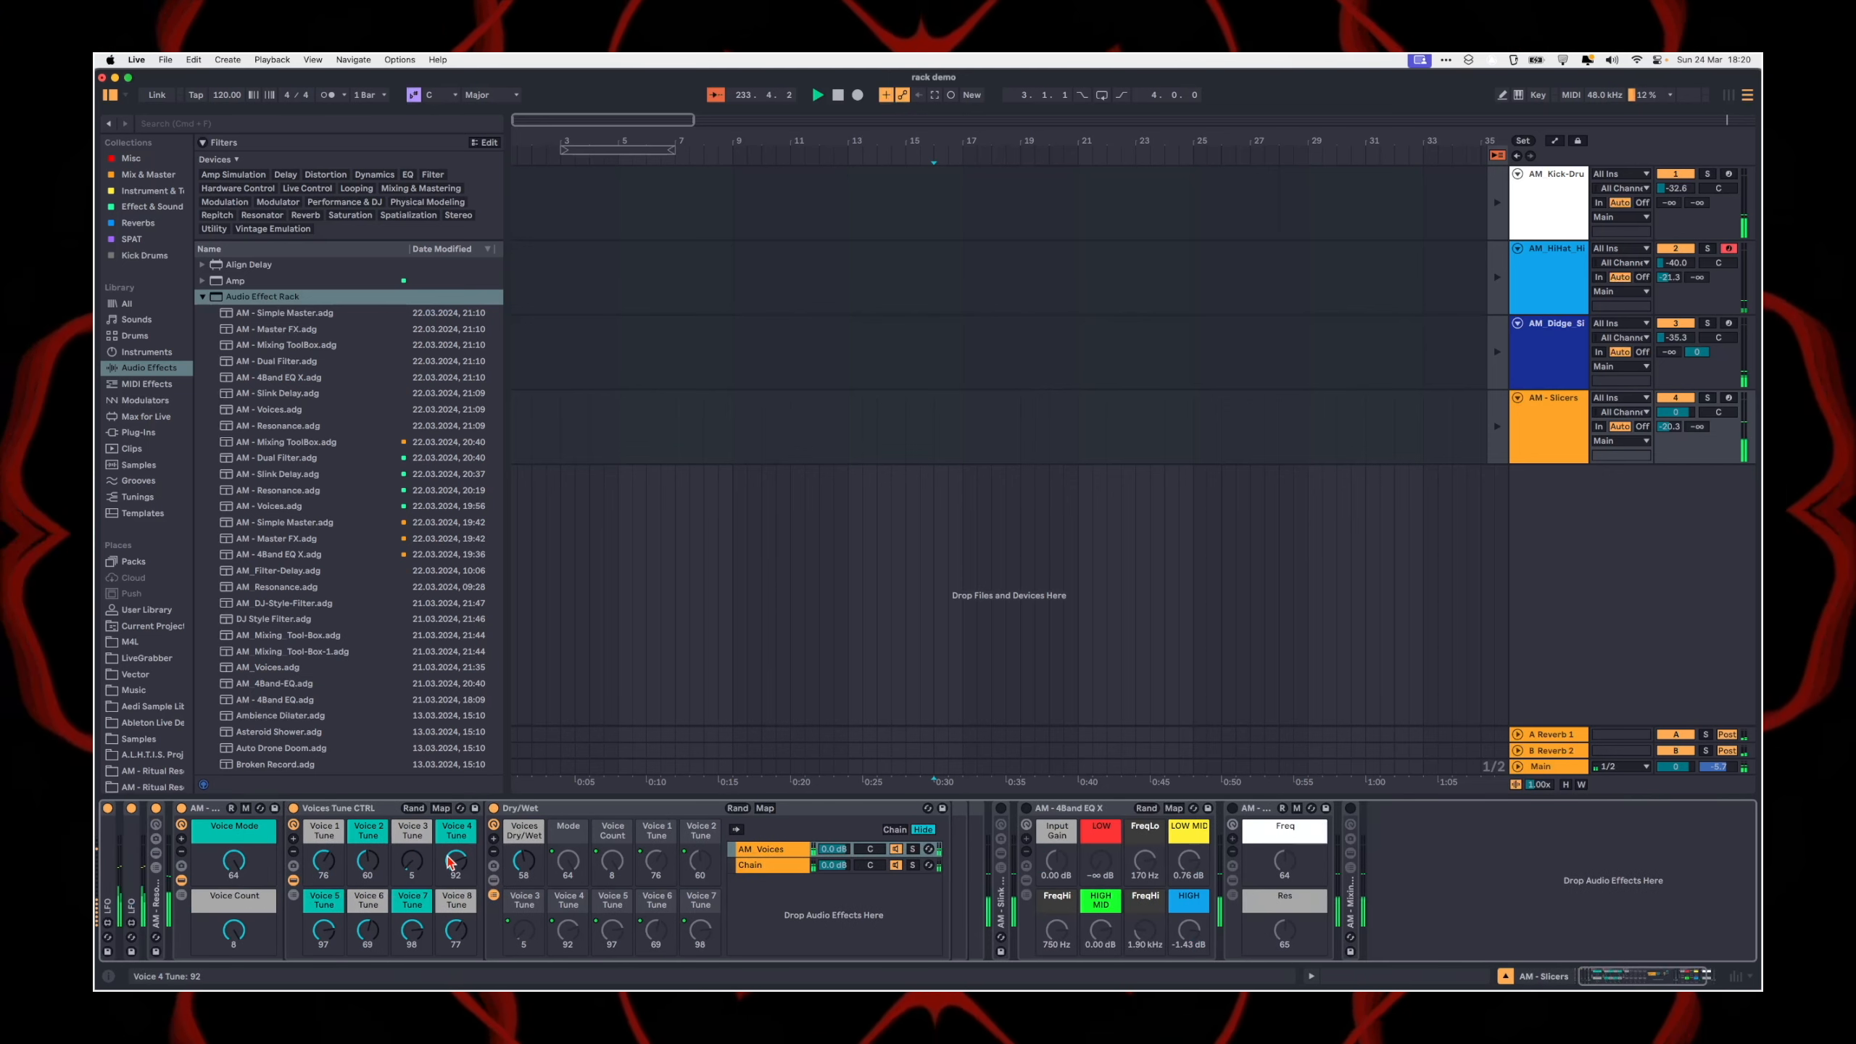
{"action": "left_click", "coordinate": [497, 852]}
{"action": "left_click", "coordinate": [497, 852]}
{"action": "left_click", "coordinate": [497, 853]}
{"action": "left_click", "coordinate": [496, 852]}
{"action": "left_click", "coordinate": [497, 852]}
{"action": "scroll", "coordinate": [570, 922], "scroll_direction": "left", "scroll_amount": 1}
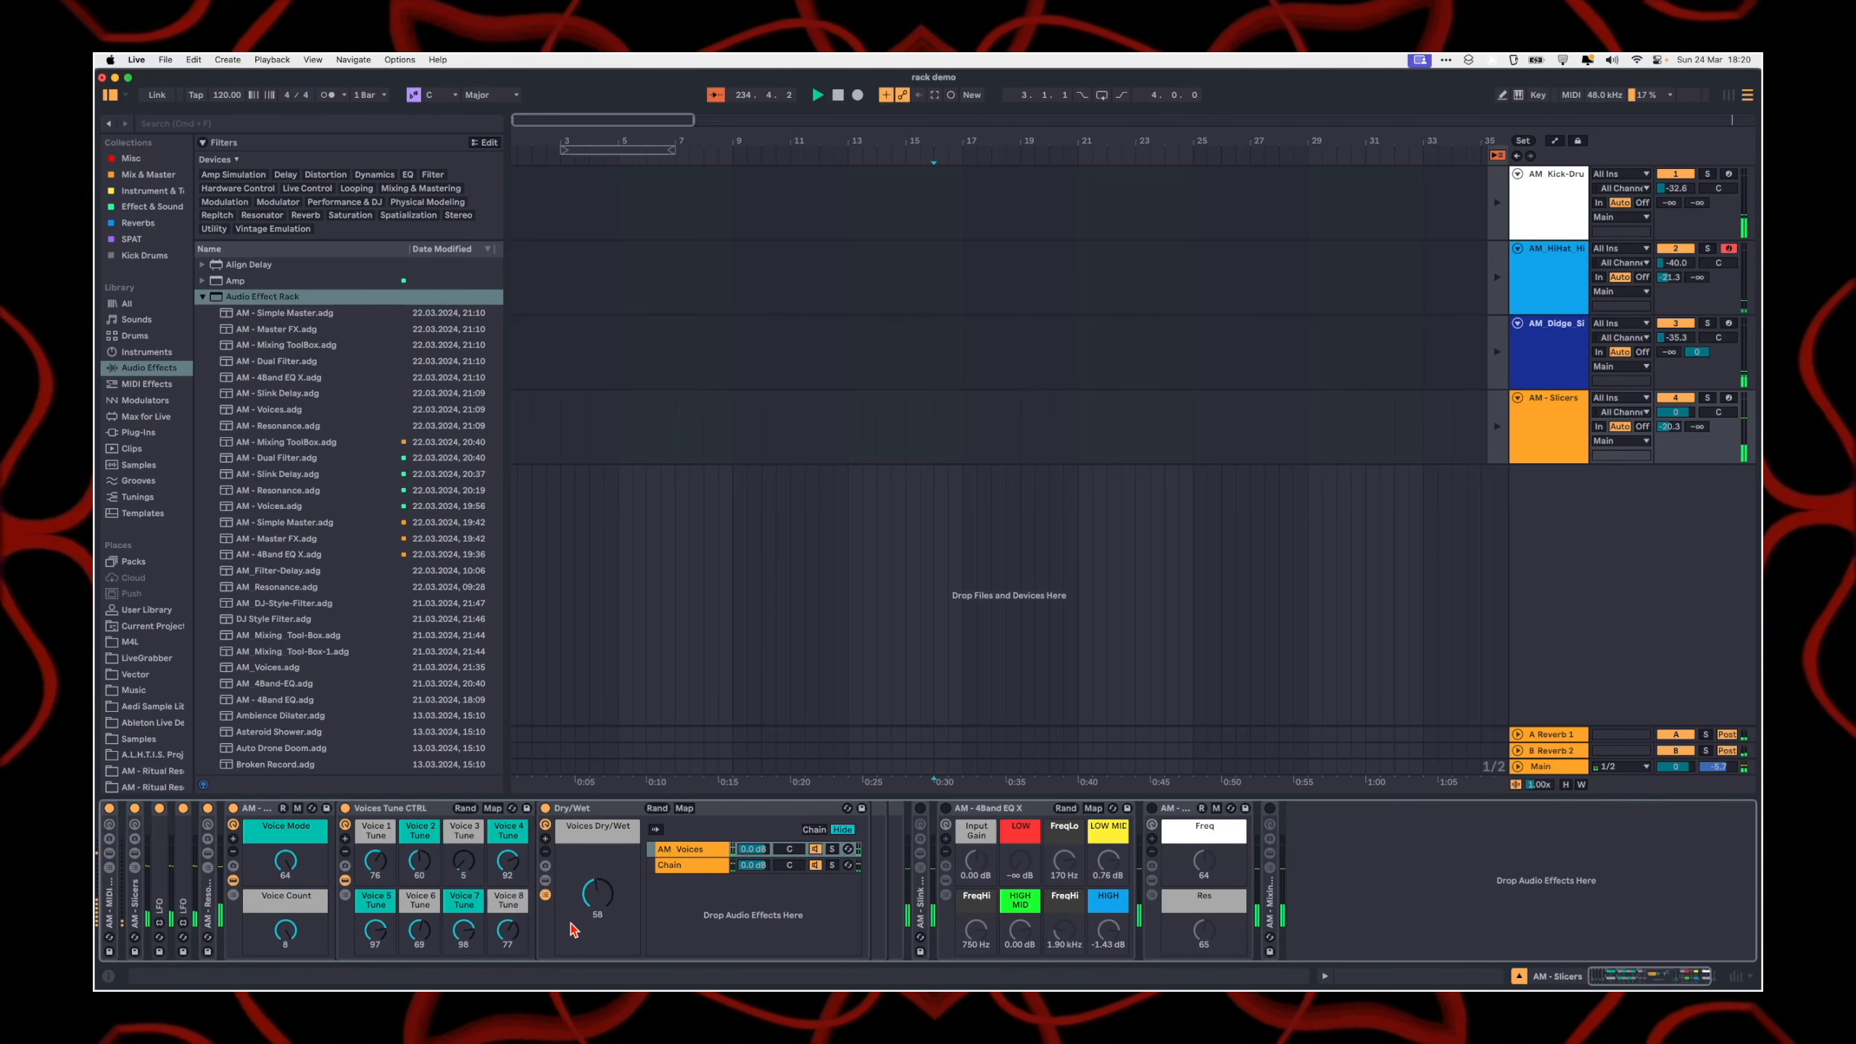
Step: Hide the Dry/Wet rack's chain list, and show it again together with the rack's devices
{"action": "left_click", "coordinate": [546, 895]}
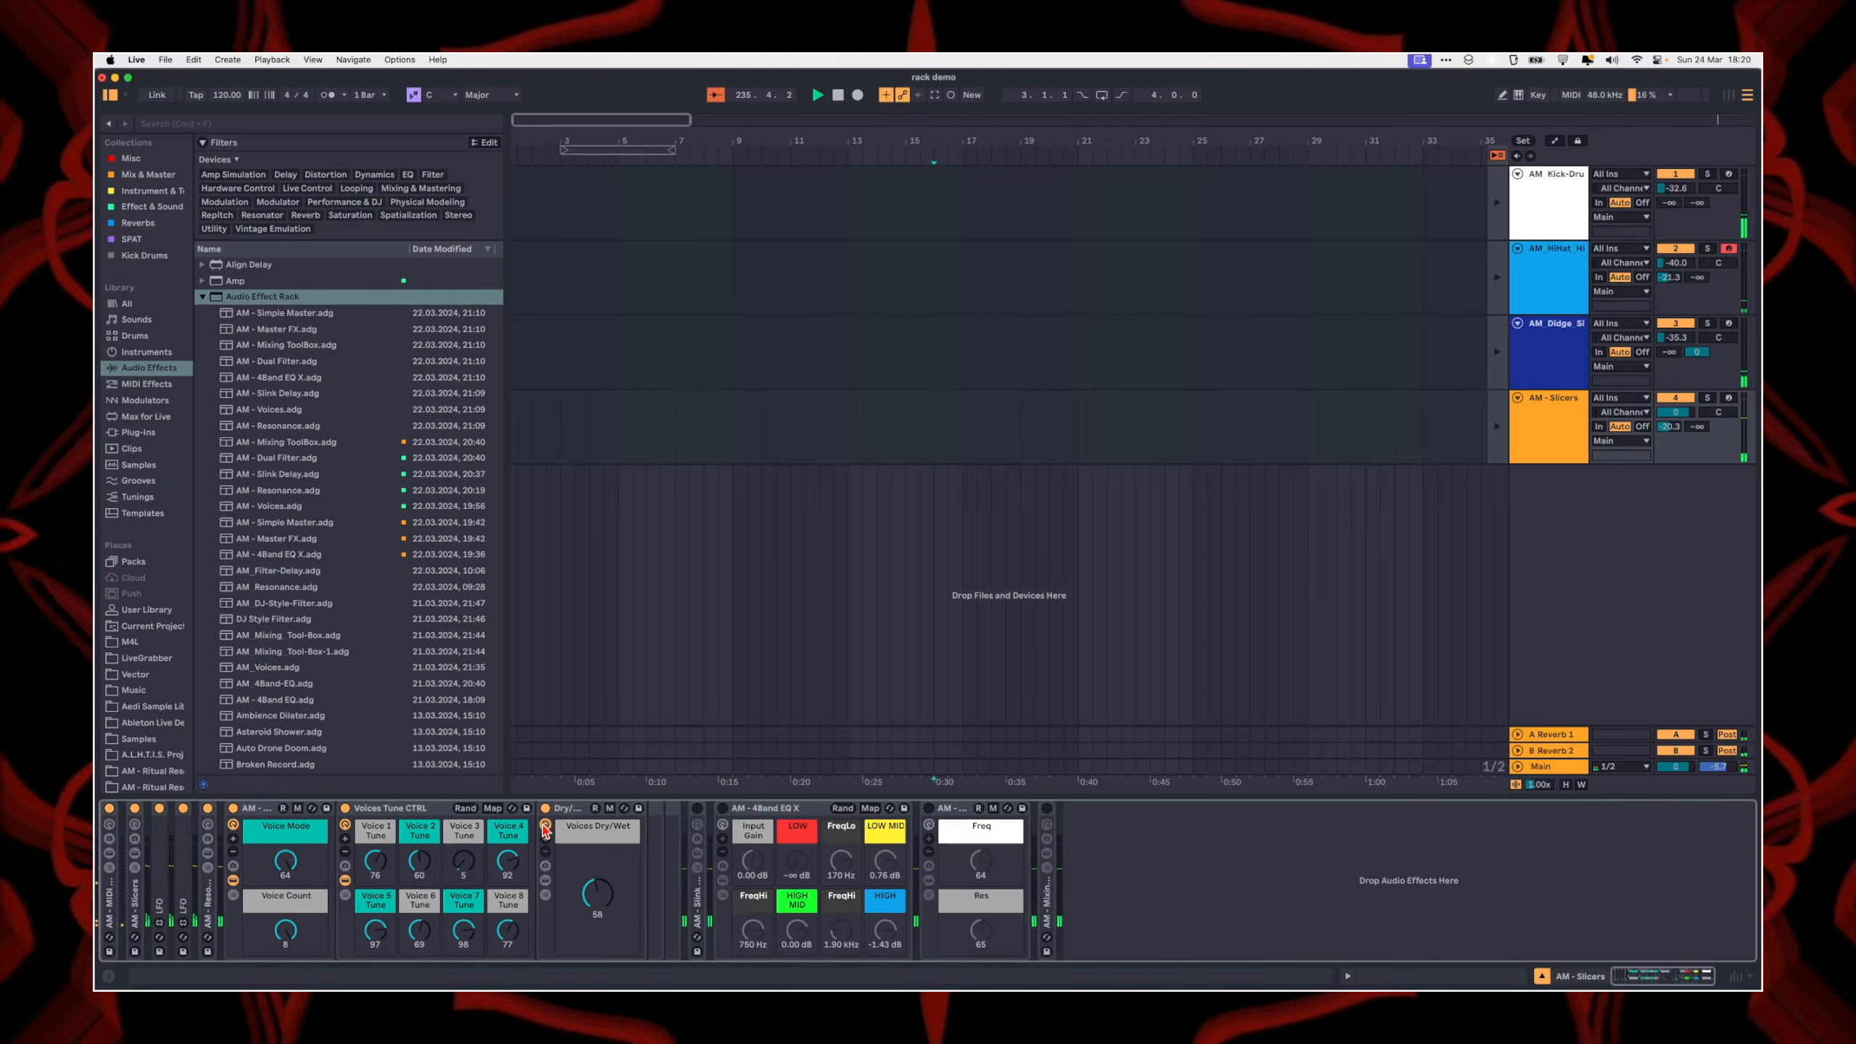
{"action": "left_click", "coordinate": [447, 815]}
{"action": "left_click", "coordinate": [546, 893]}
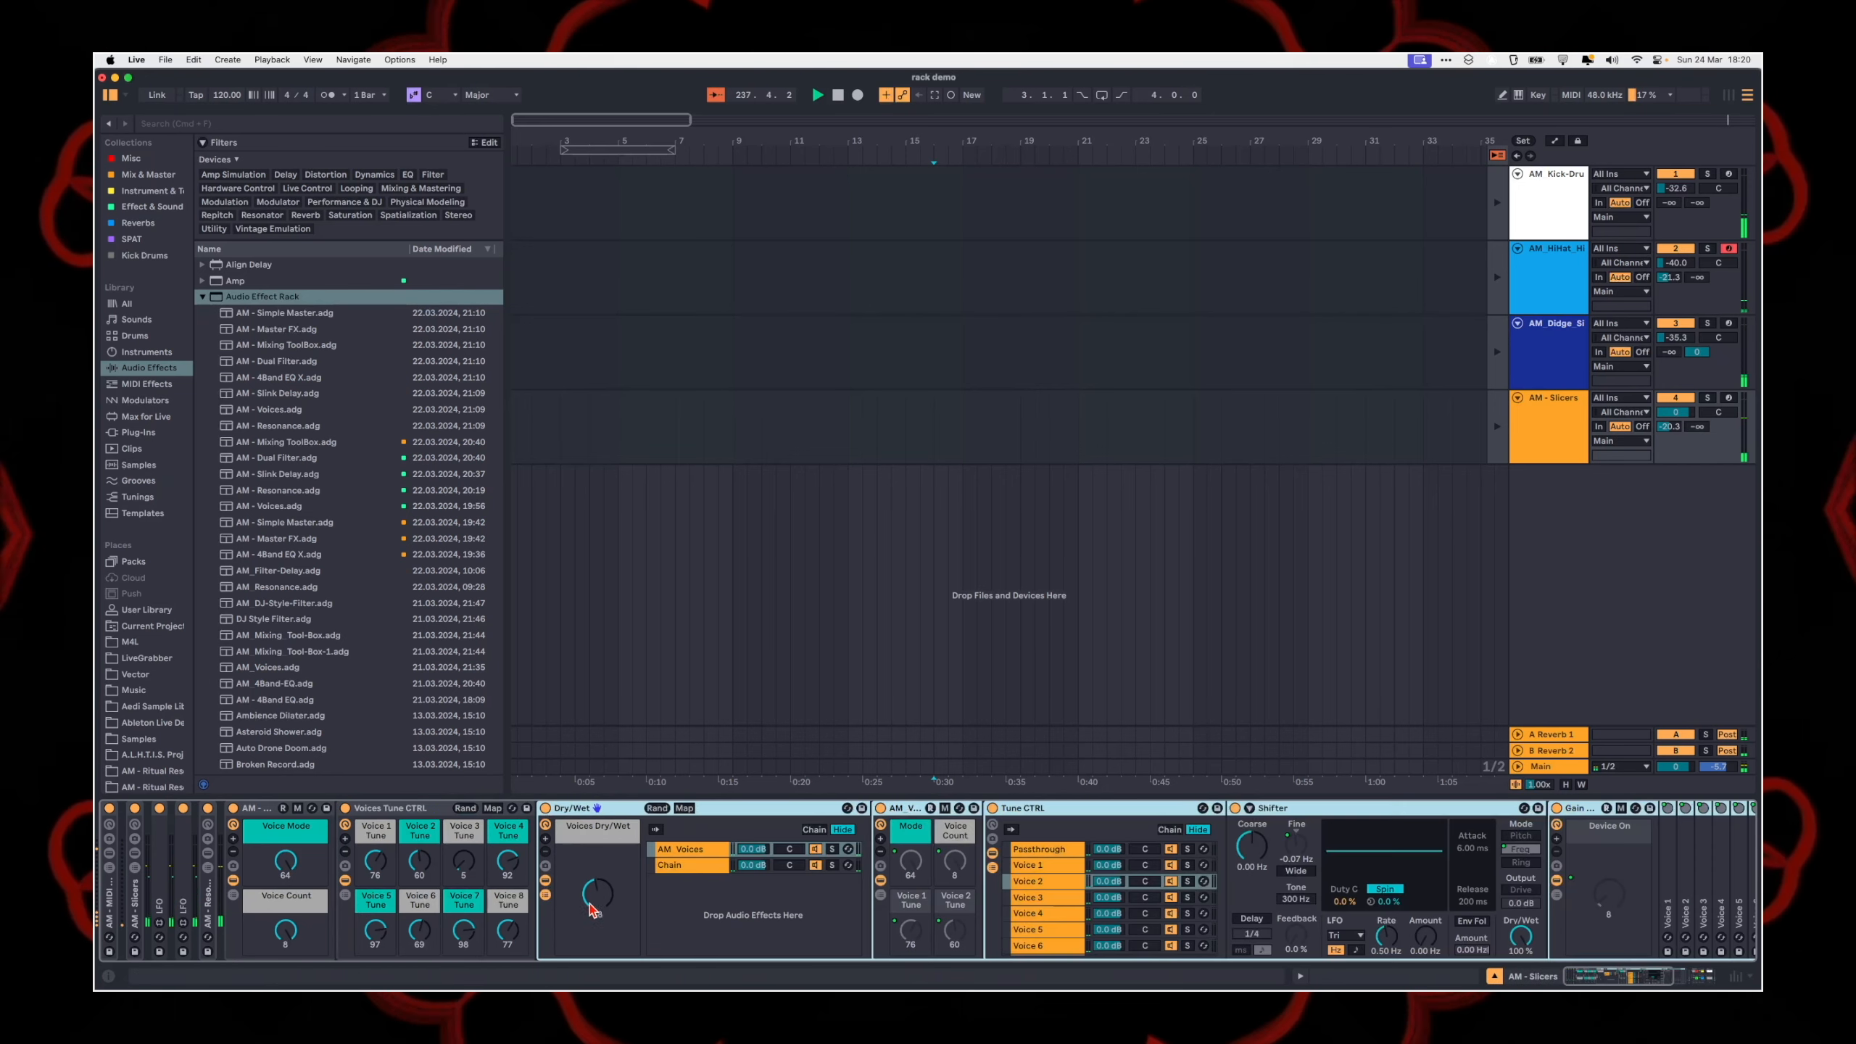
Step: Compare the contents of the AM_Voices chain and the plain Chain in the Dry/Wet rack, ending on Chain
{"action": "left_click", "coordinate": [697, 868]}
{"action": "left_click", "coordinate": [688, 850]}
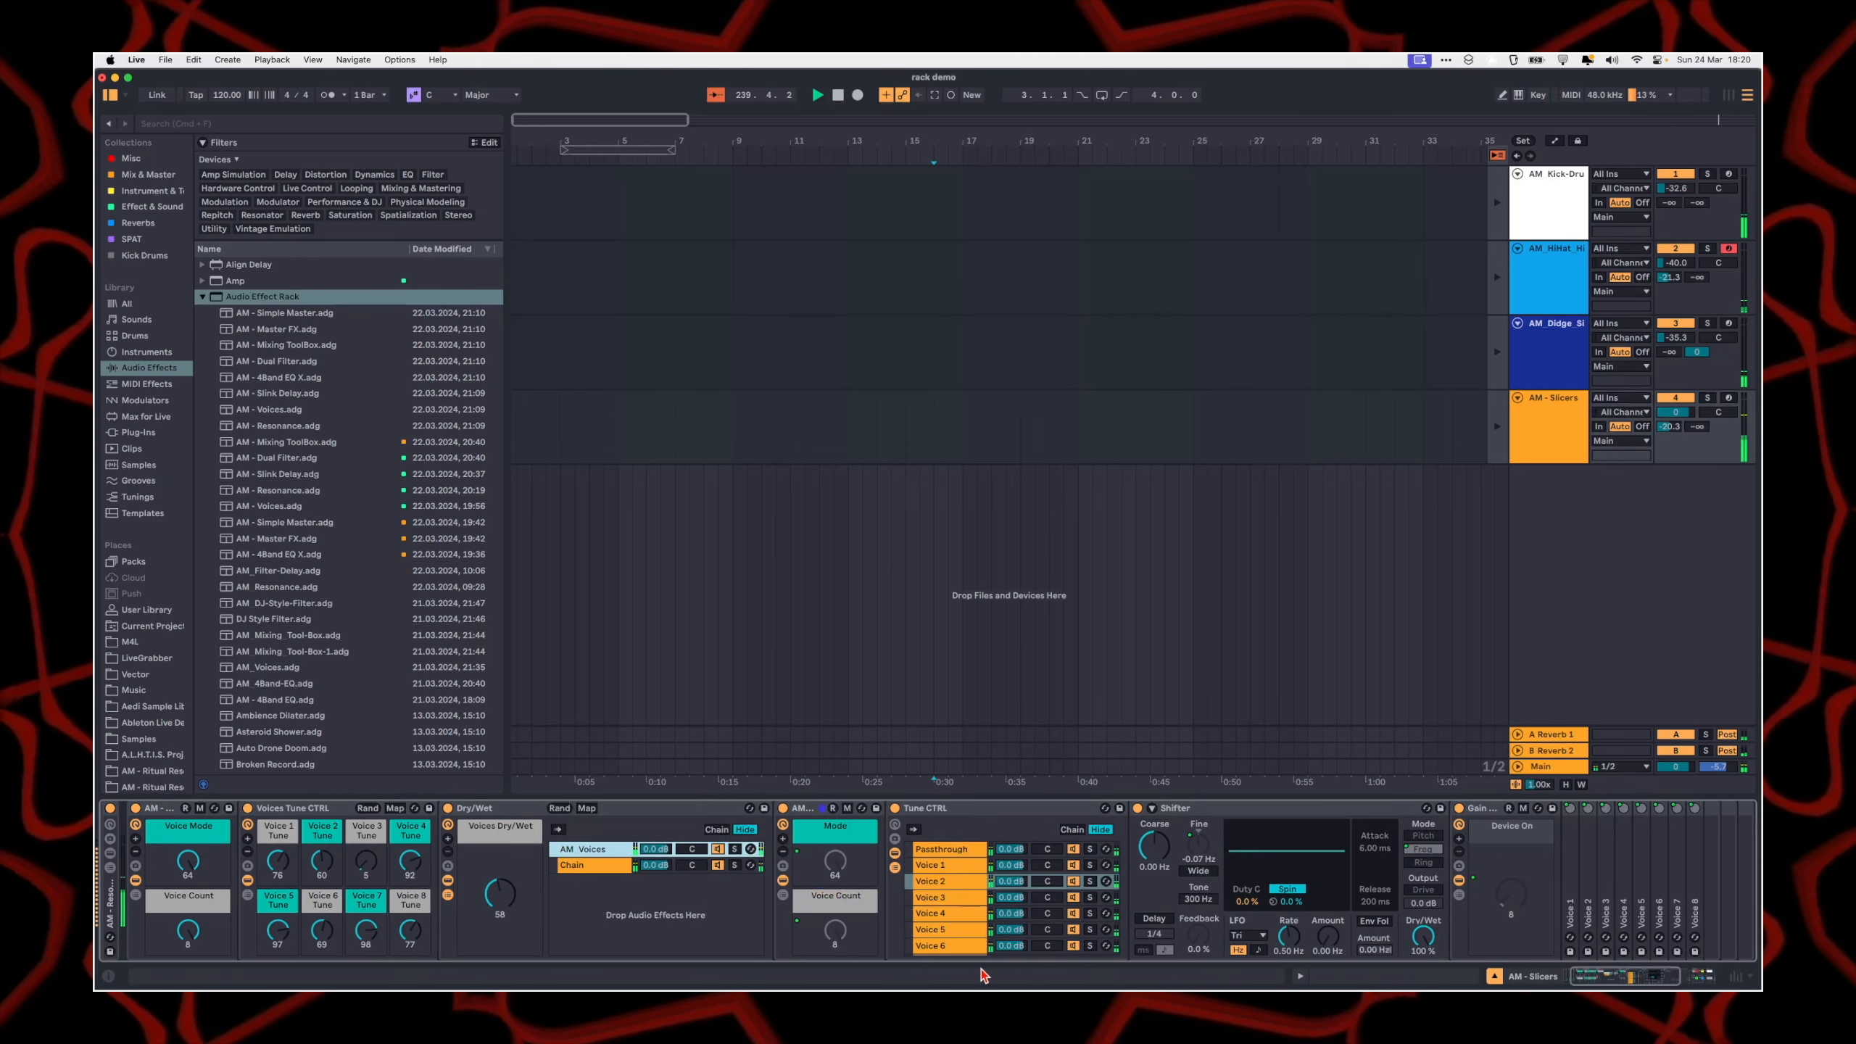
{"action": "mouse_move", "coordinate": [514, 809]}
{"action": "left_mouse_down"}
{"action": "mouse_move", "coordinate": [685, 818]}
{"action": "mouse_move", "coordinate": [504, 817]}
{"action": "left_mouse_up"}
{"action": "scroll", "coordinate": [504, 817], "scroll_direction": "right", "scroll_amount": 6}
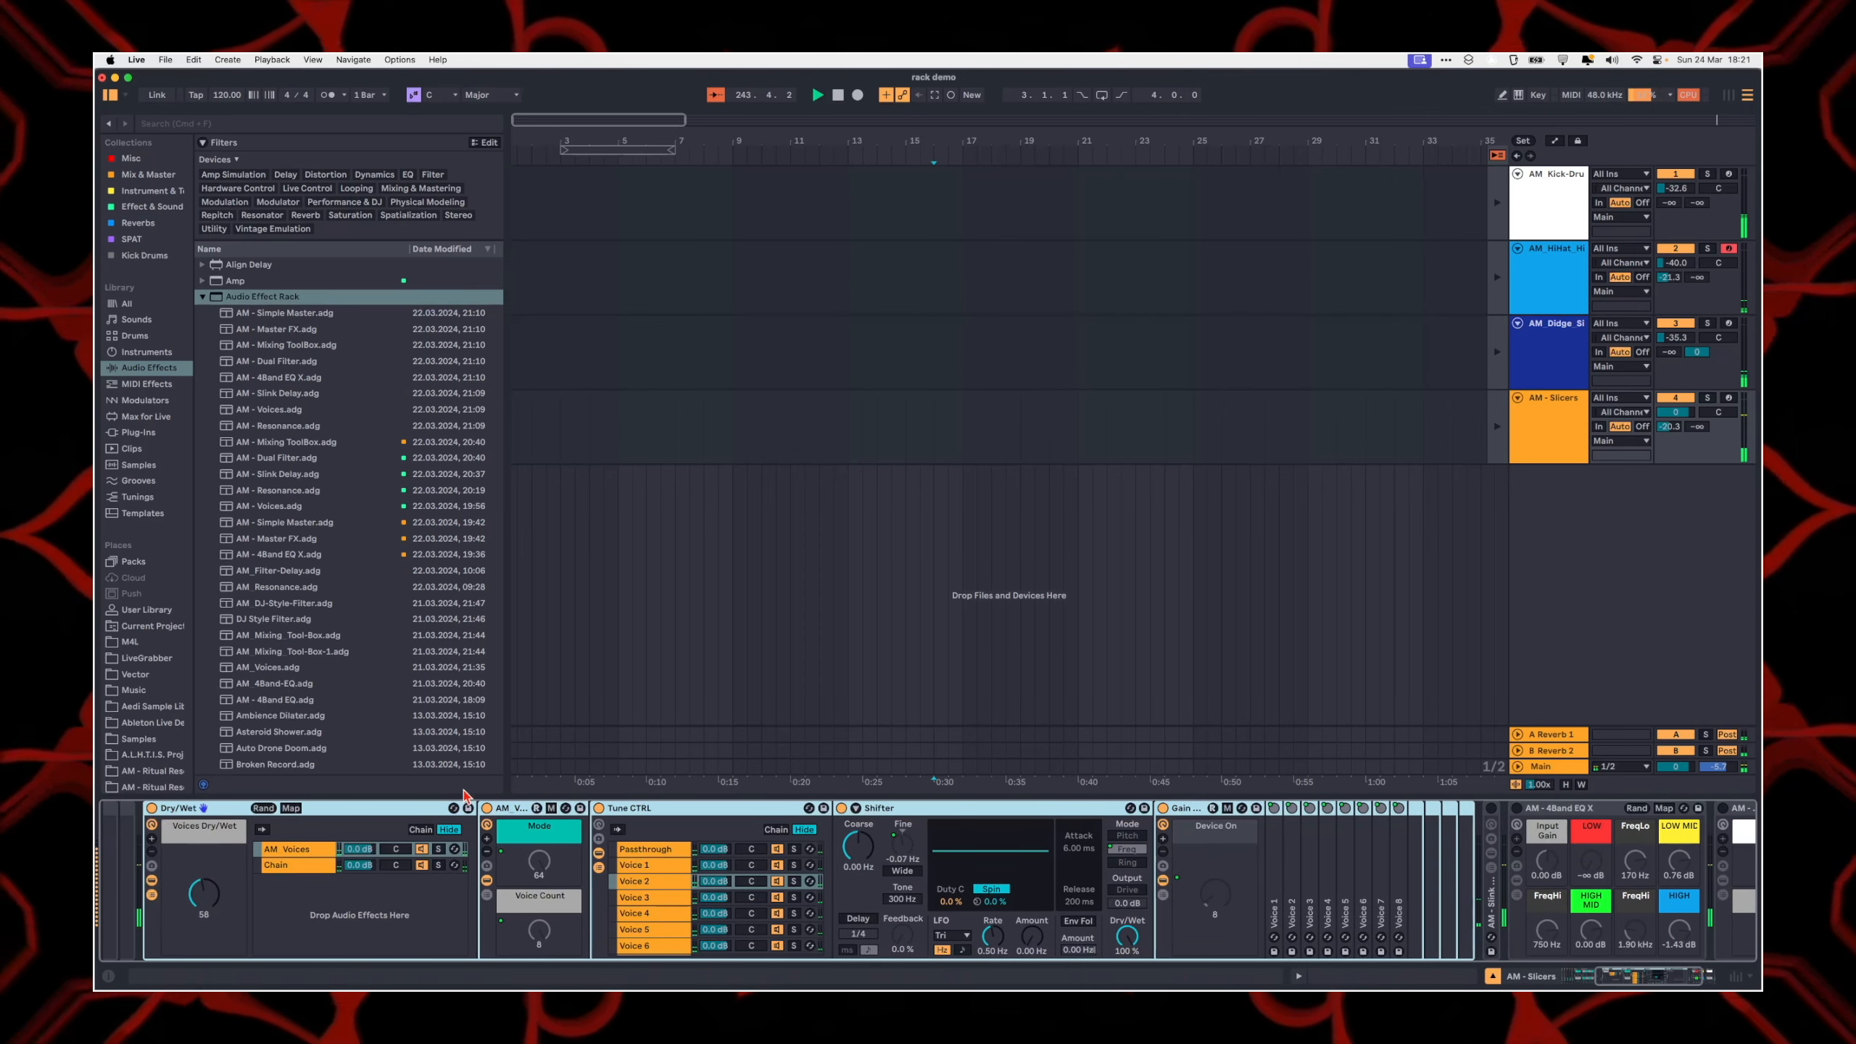
{"action": "left_click", "coordinate": [291, 865]}
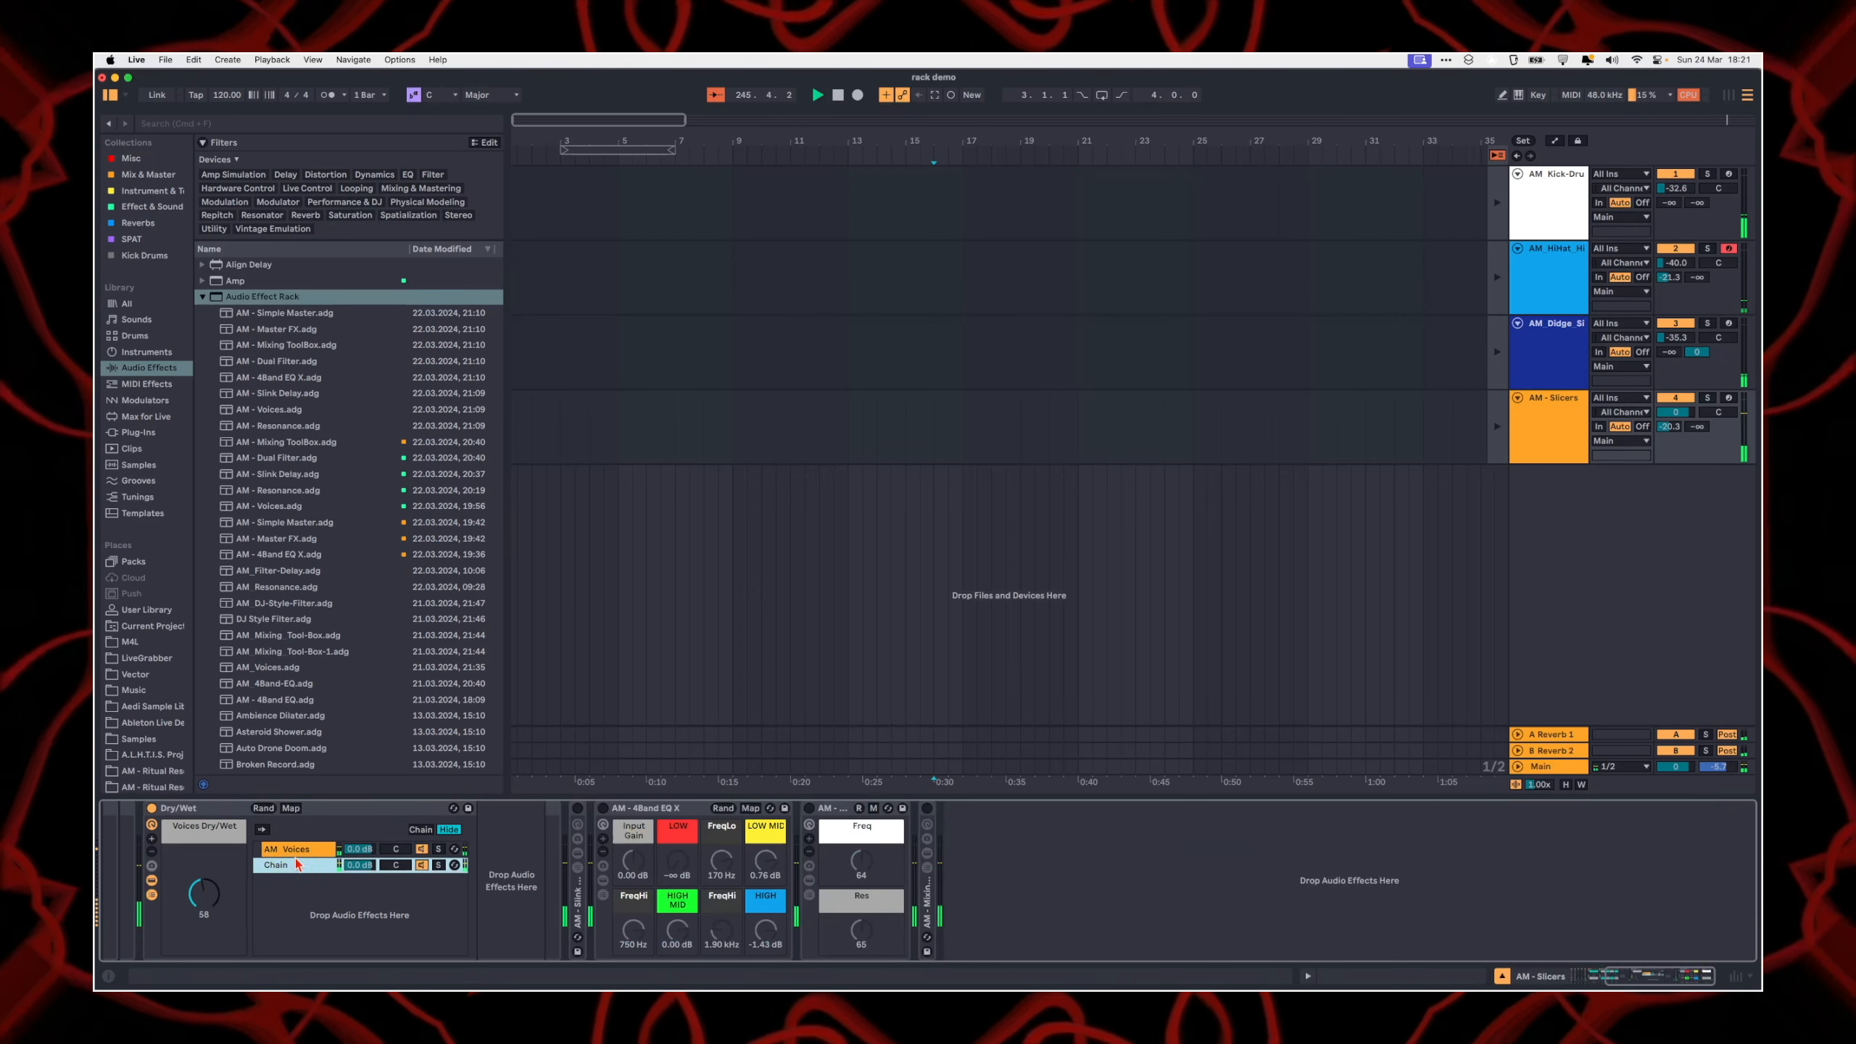
Step: Compare the plain Chain of the Dry/Wet rack with its AM_Voices chain, ending on AM_Voices
{"action": "left_click", "coordinate": [422, 865]}
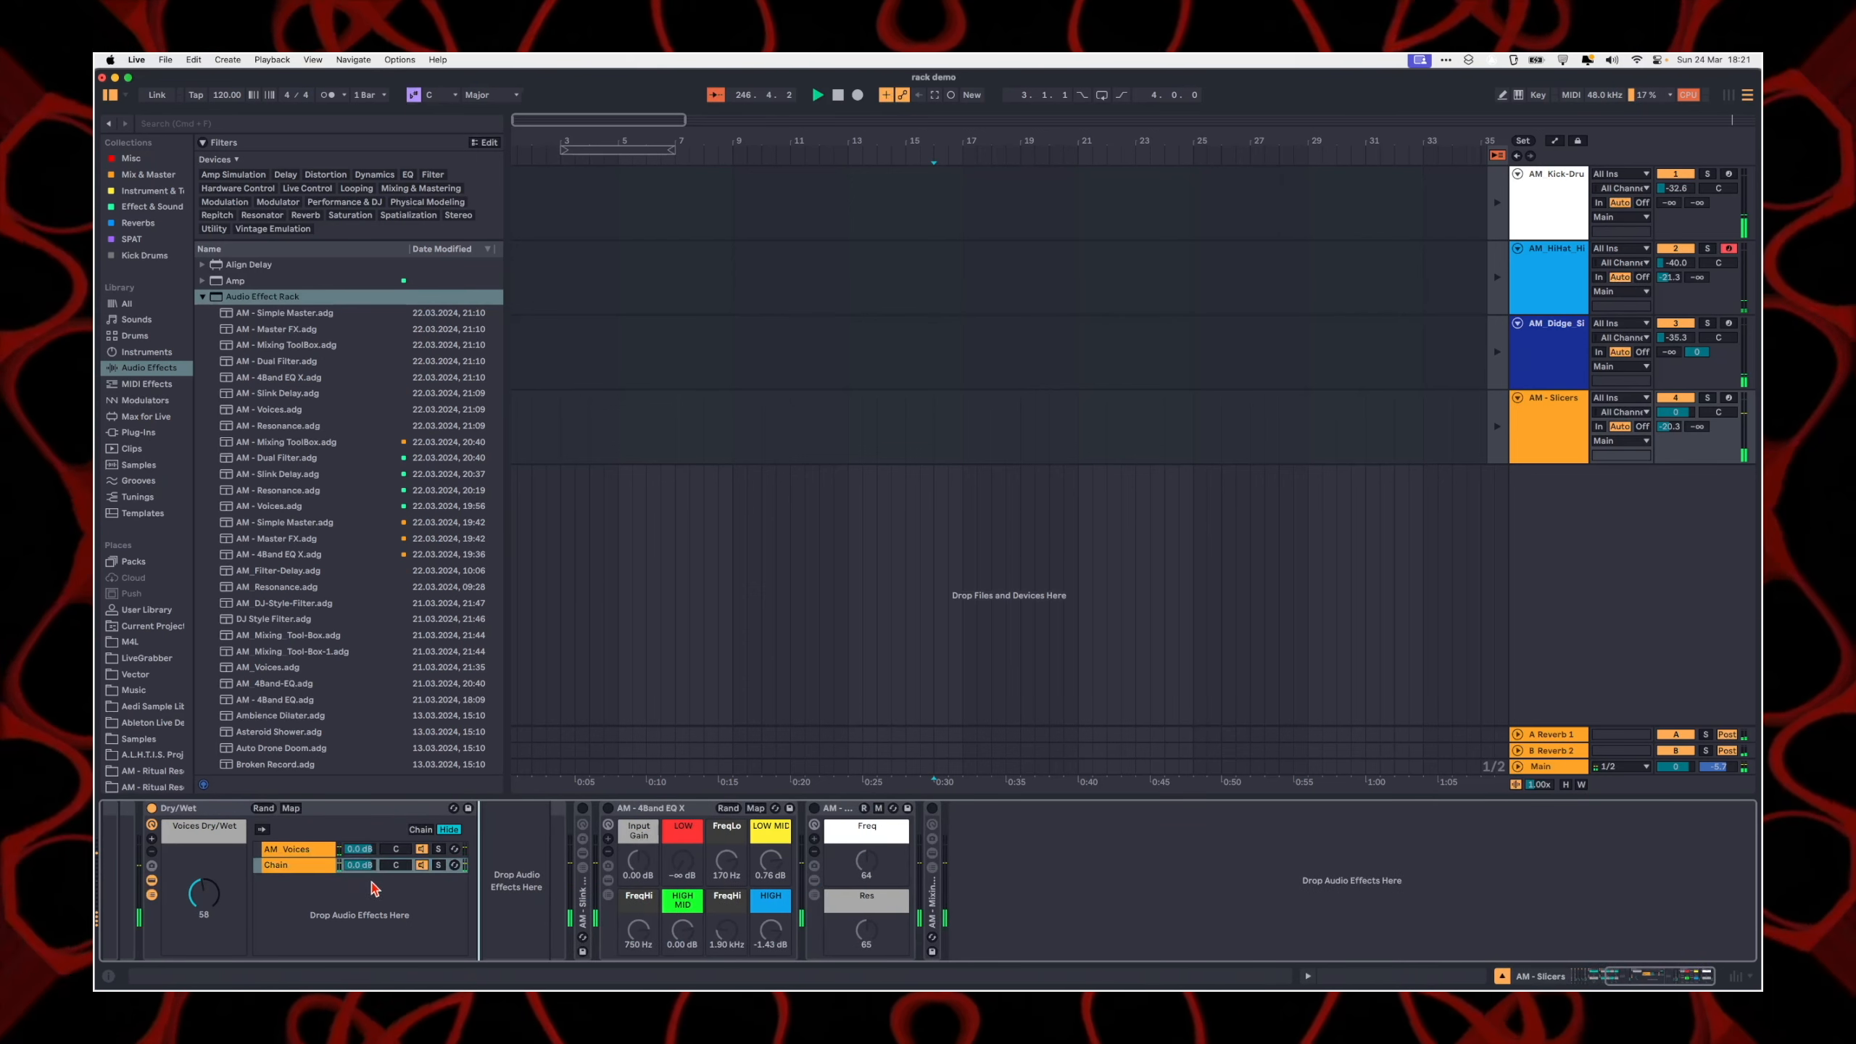
{"action": "left_click", "coordinate": [300, 867]}
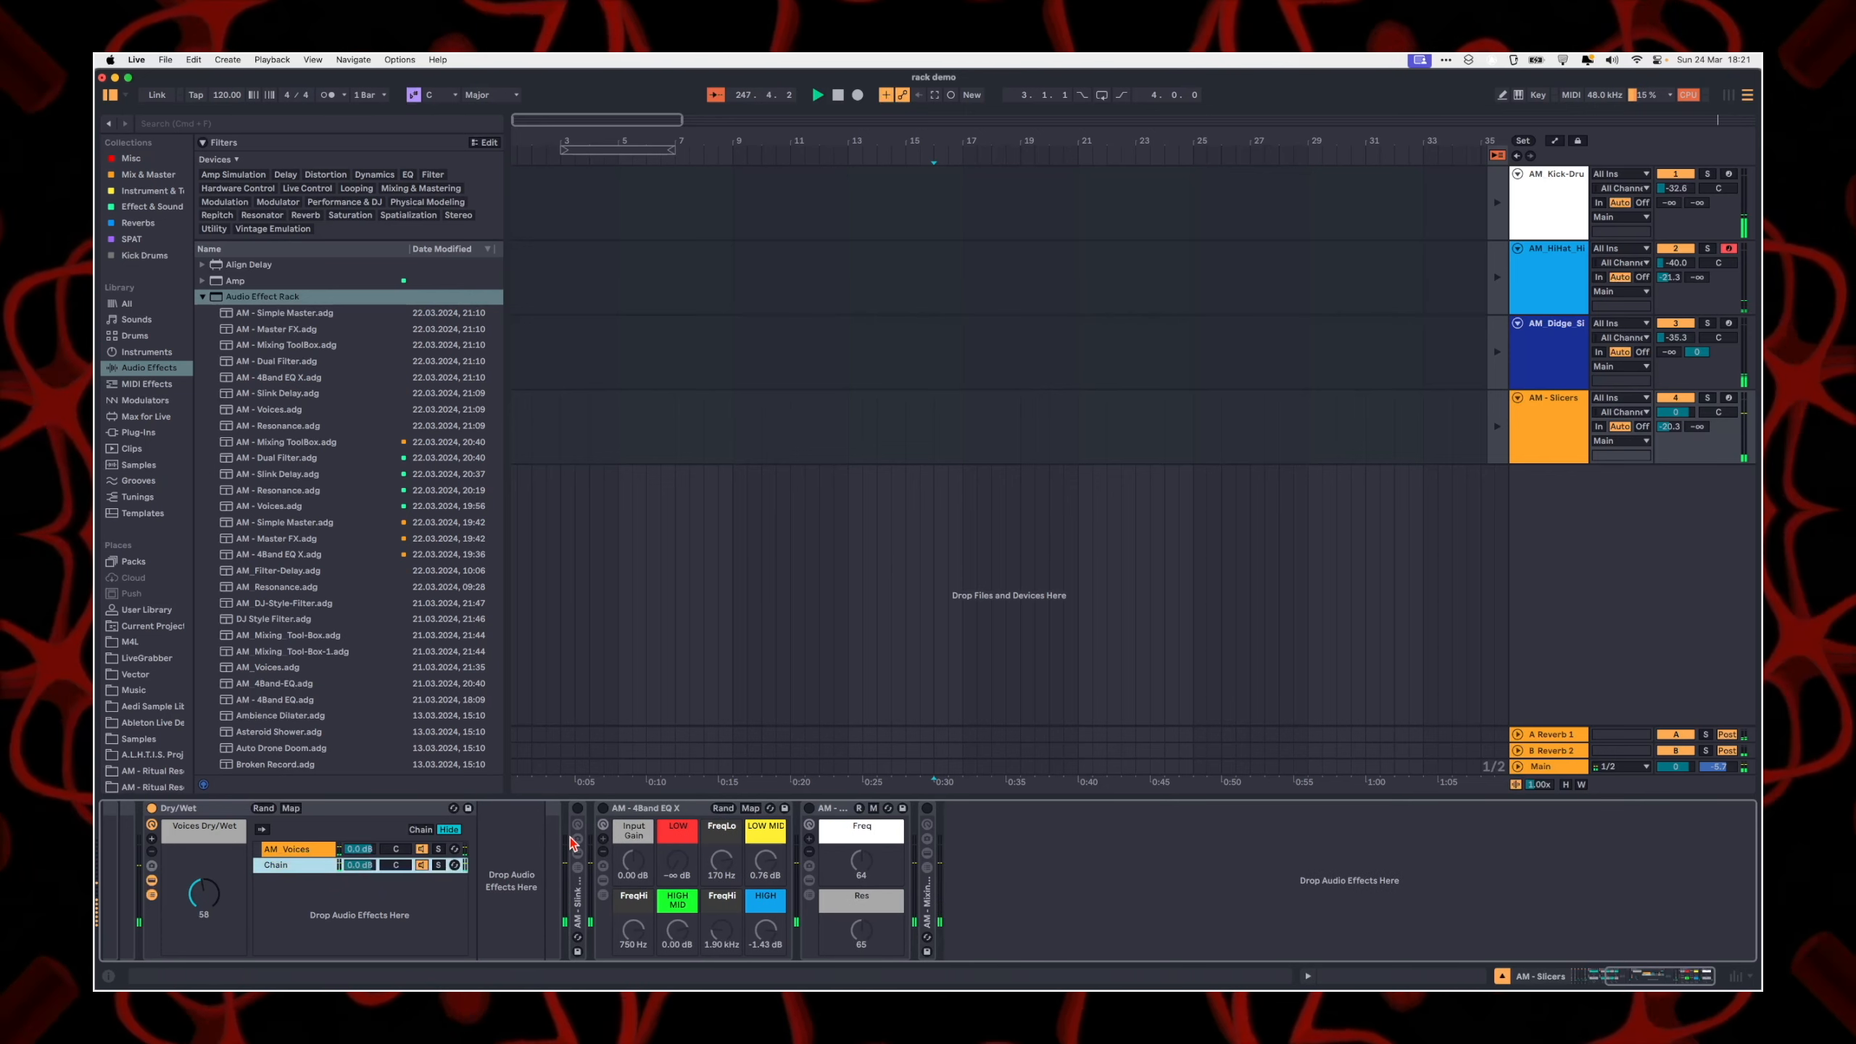
{"action": "left_click", "coordinate": [301, 850]}
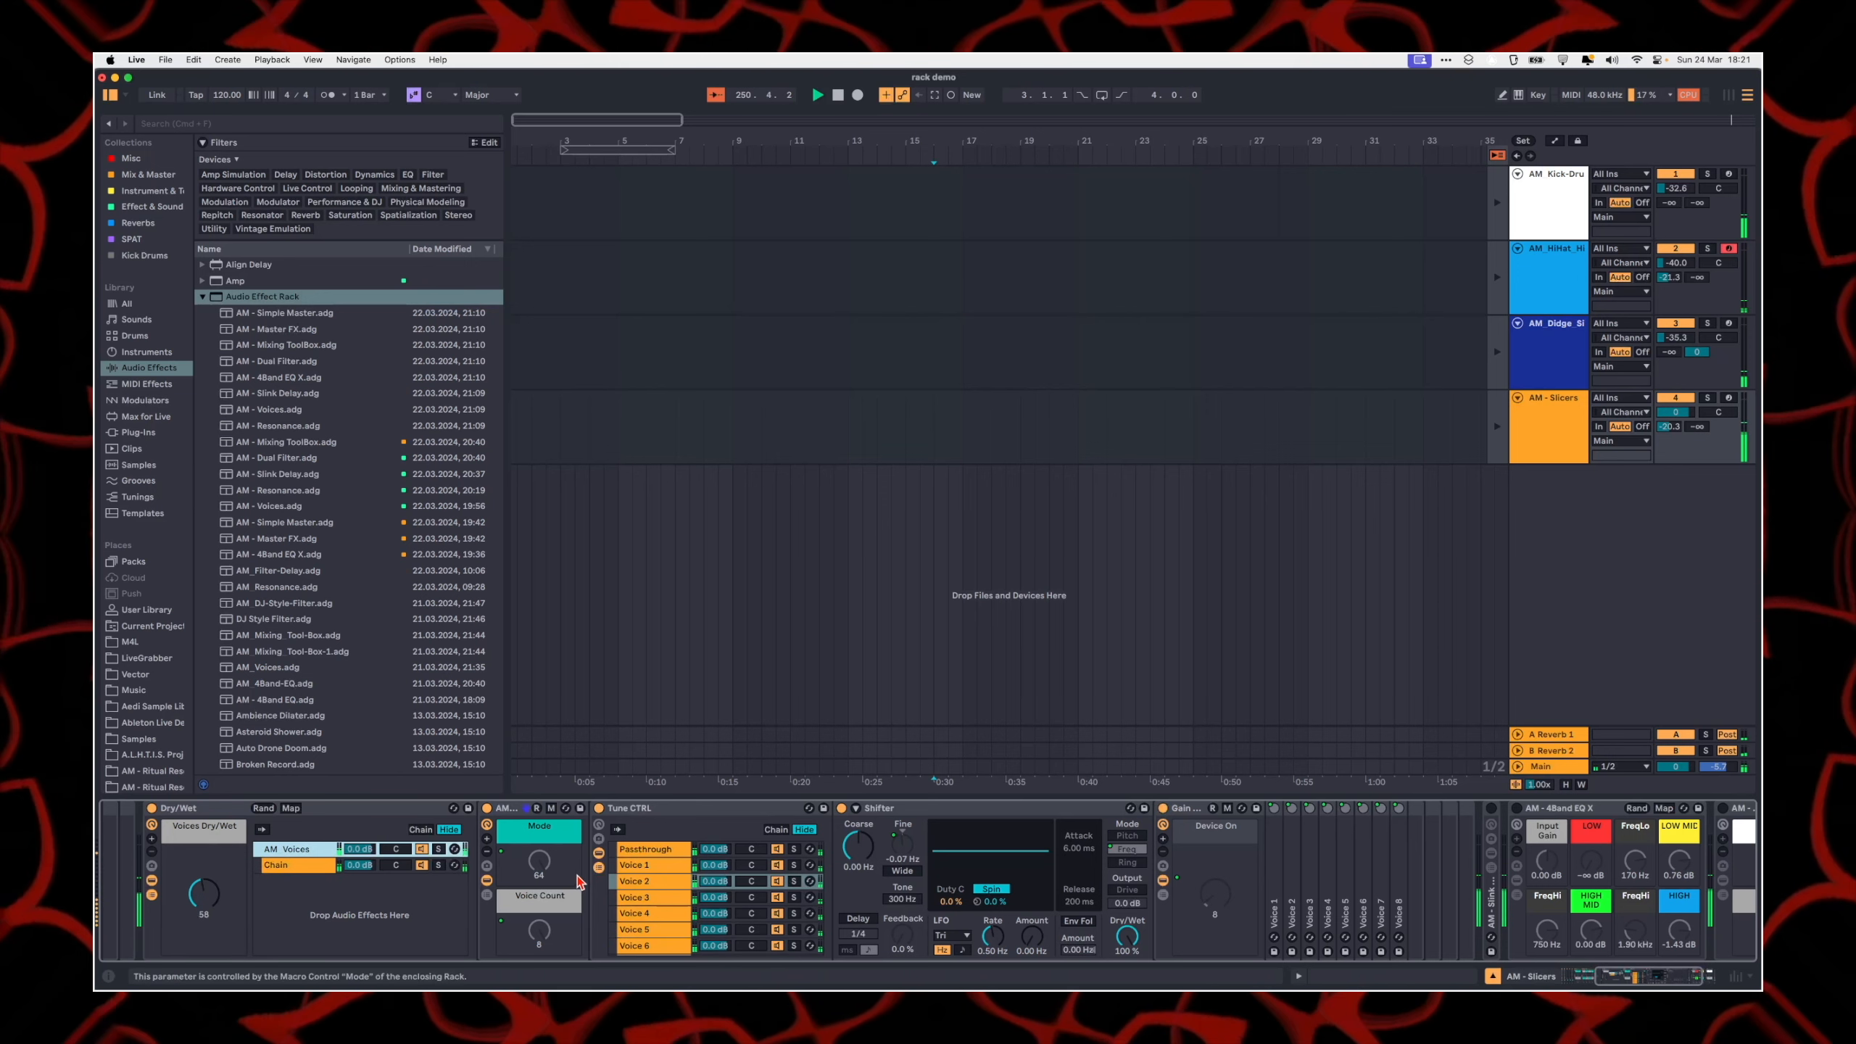
Step: Show the Tune CTRL rack's eight voice tune macros and hide its devices and chain list
{"action": "left_click", "coordinate": [598, 823]}
{"action": "left_click", "coordinate": [599, 880]}
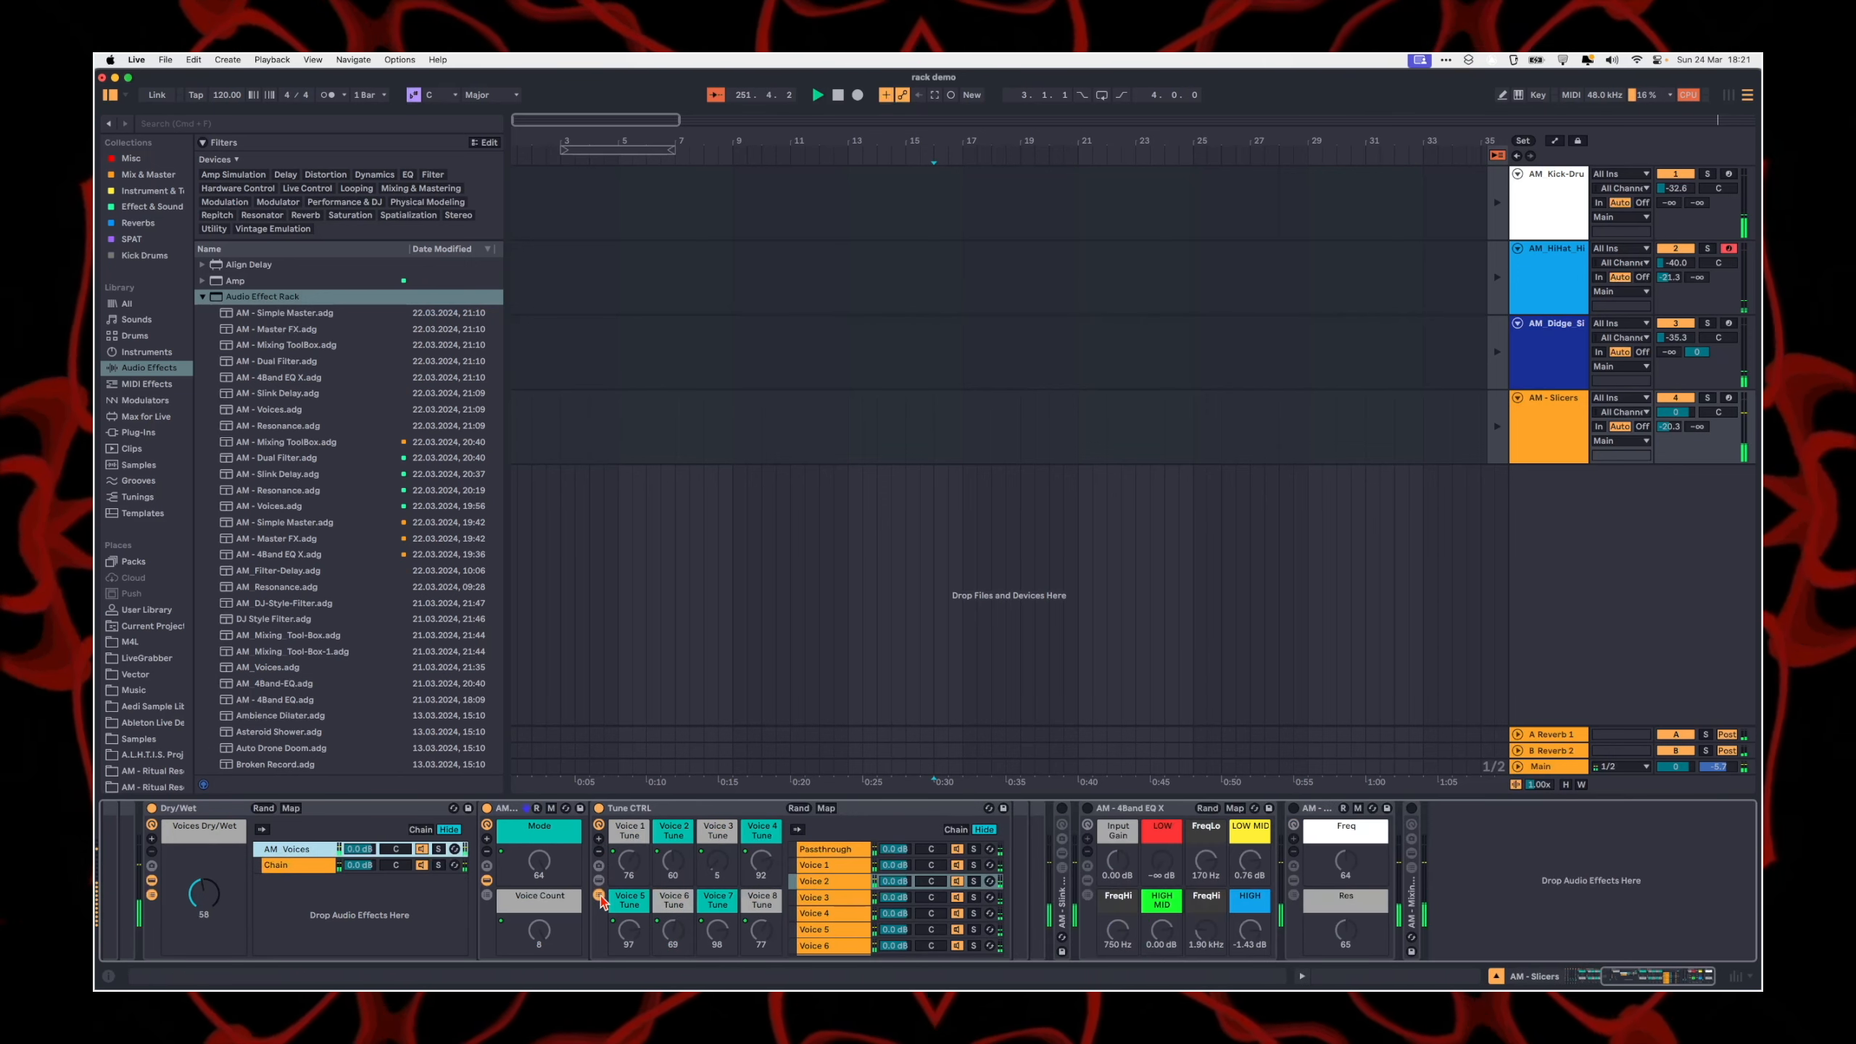
{"action": "left_click", "coordinate": [598, 895]}
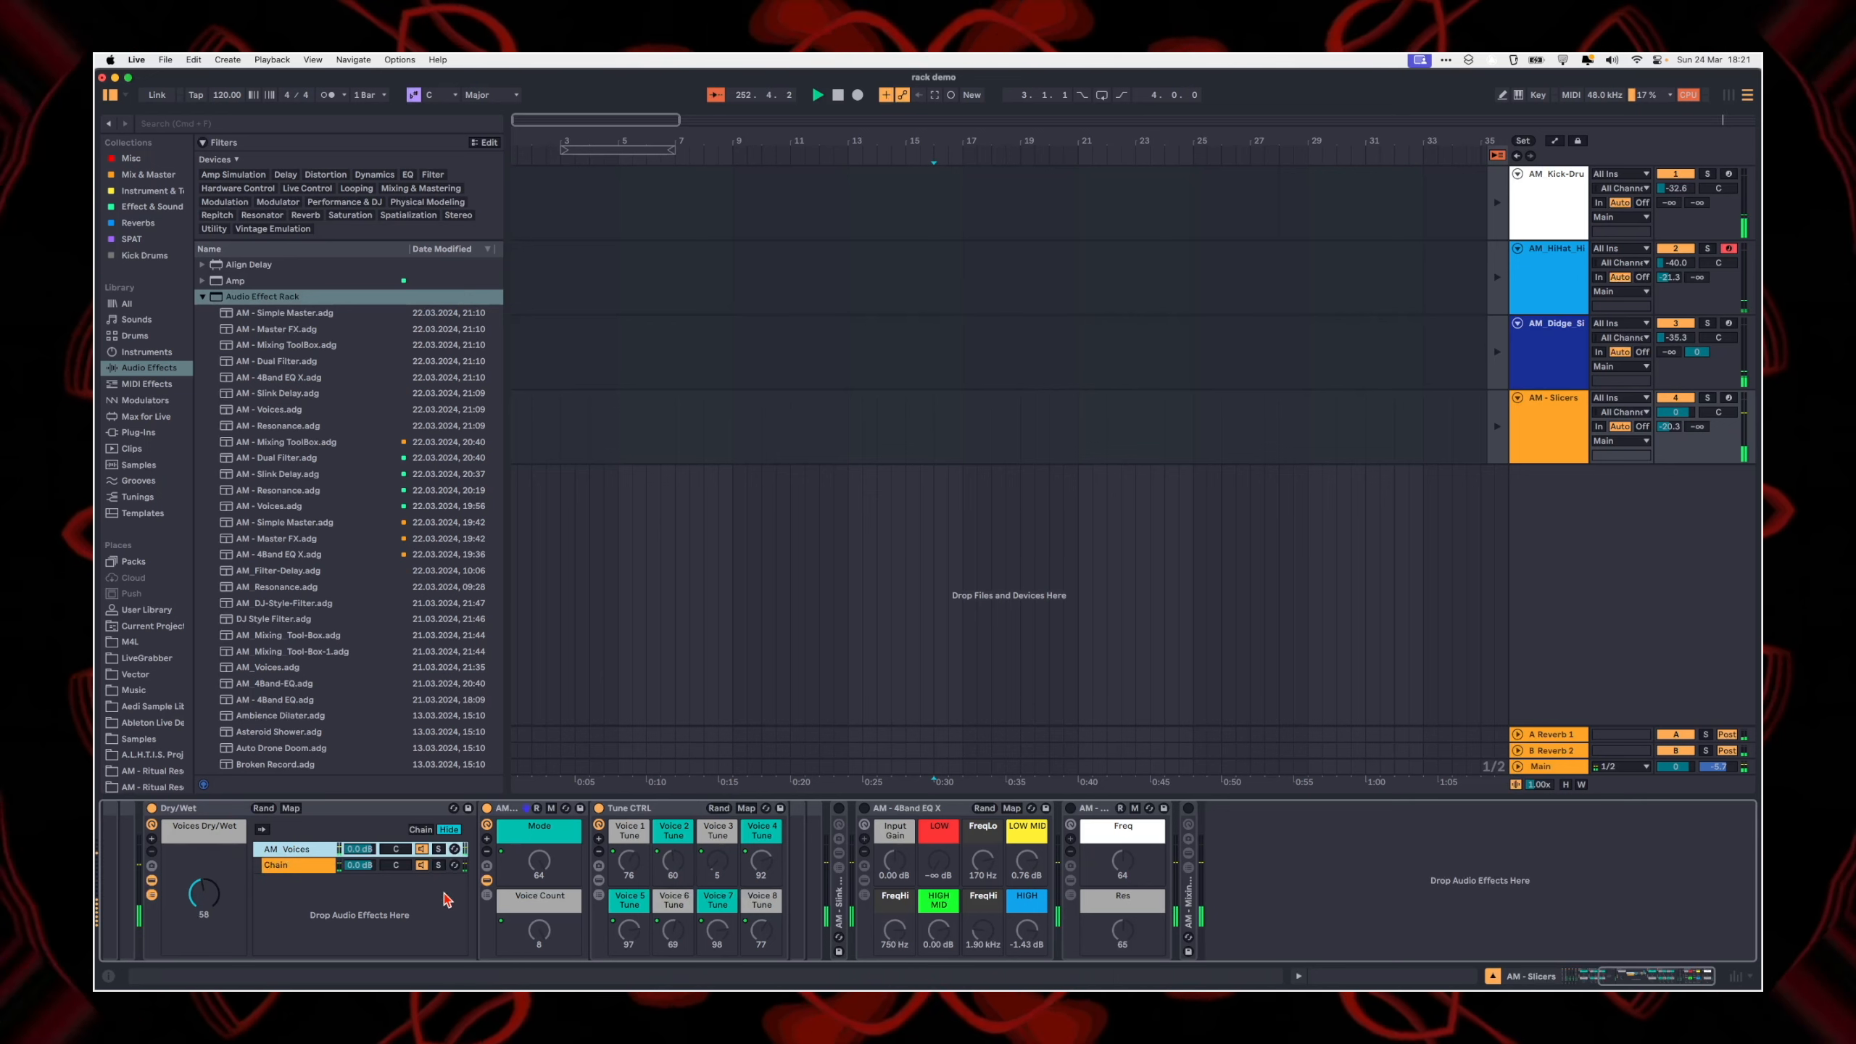
Step: Hide the Dry/Wet rack's devices and delete the whole modified Voices rack from the AM - Slicers track
{"action": "scroll", "coordinate": [443, 899], "scroll_direction": "left", "scroll_amount": 3}
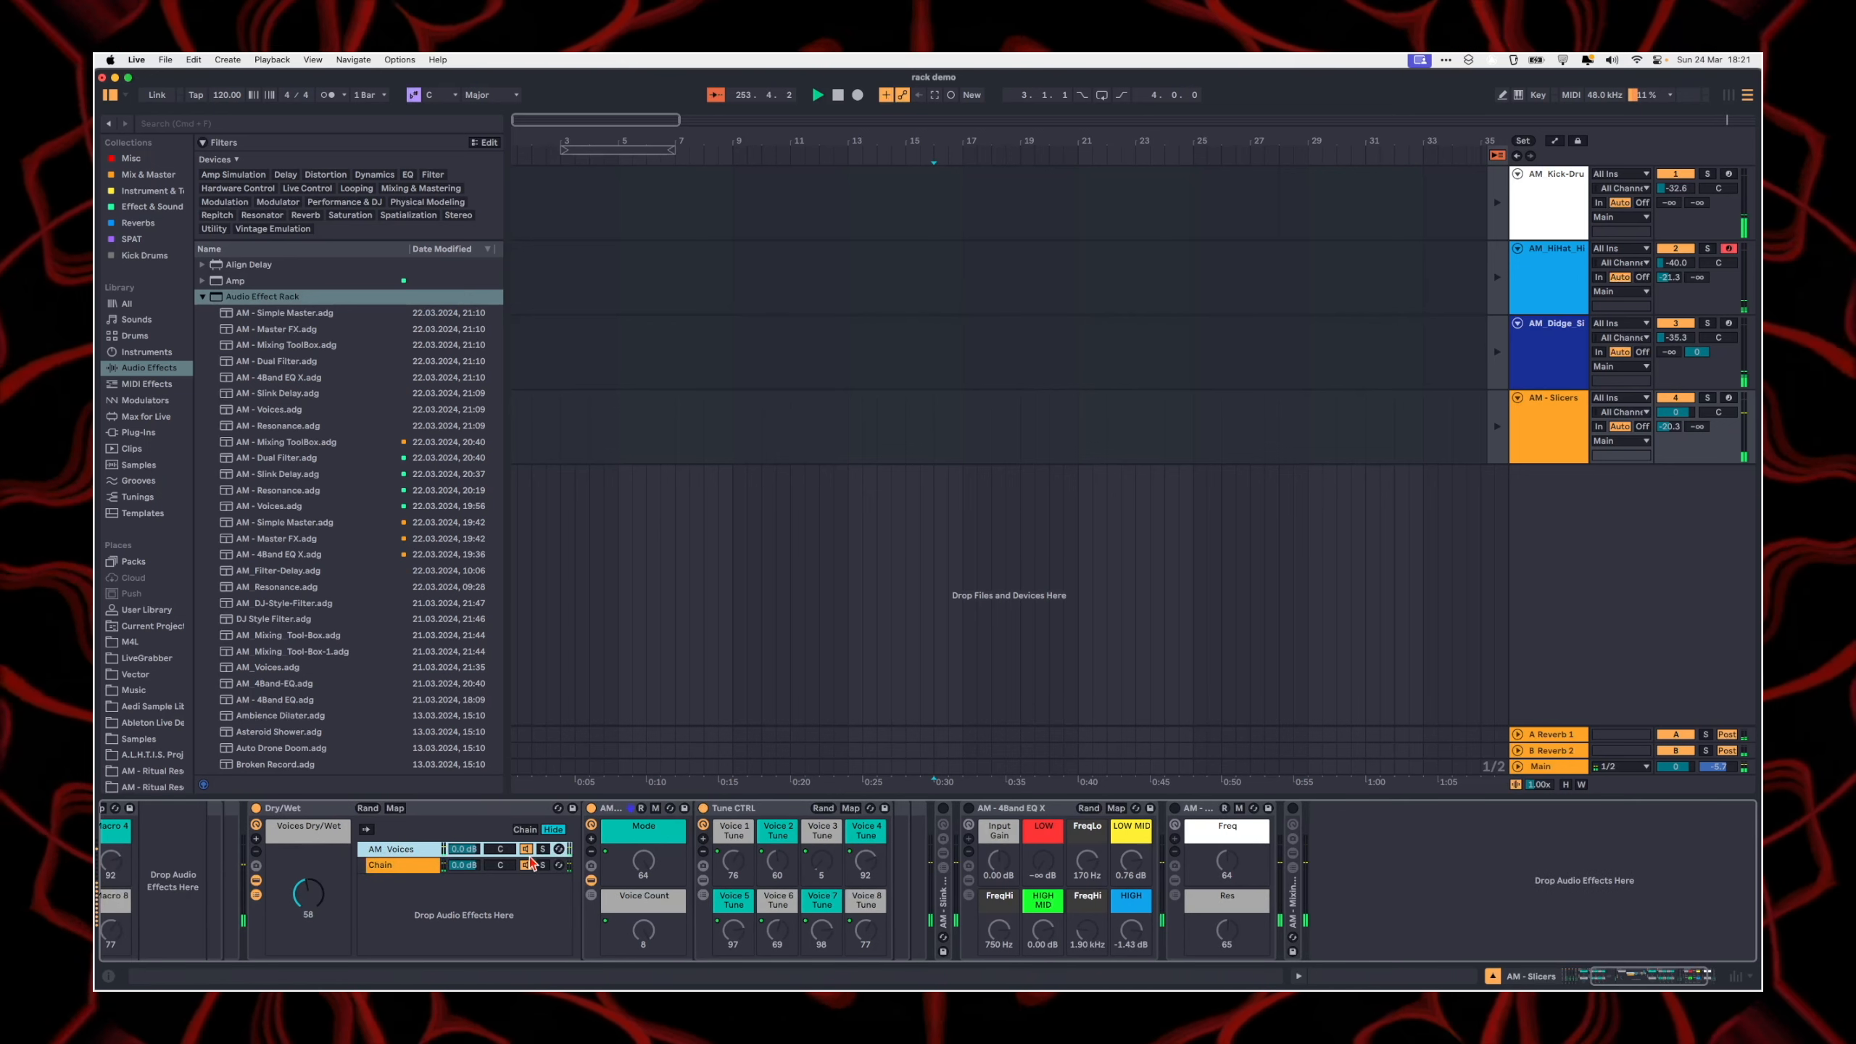
{"action": "scroll", "coordinate": [512, 834], "scroll_direction": "left", "scroll_amount": 3}
{"action": "scroll", "coordinate": [504, 841], "scroll_direction": "left", "scroll_amount": 4}
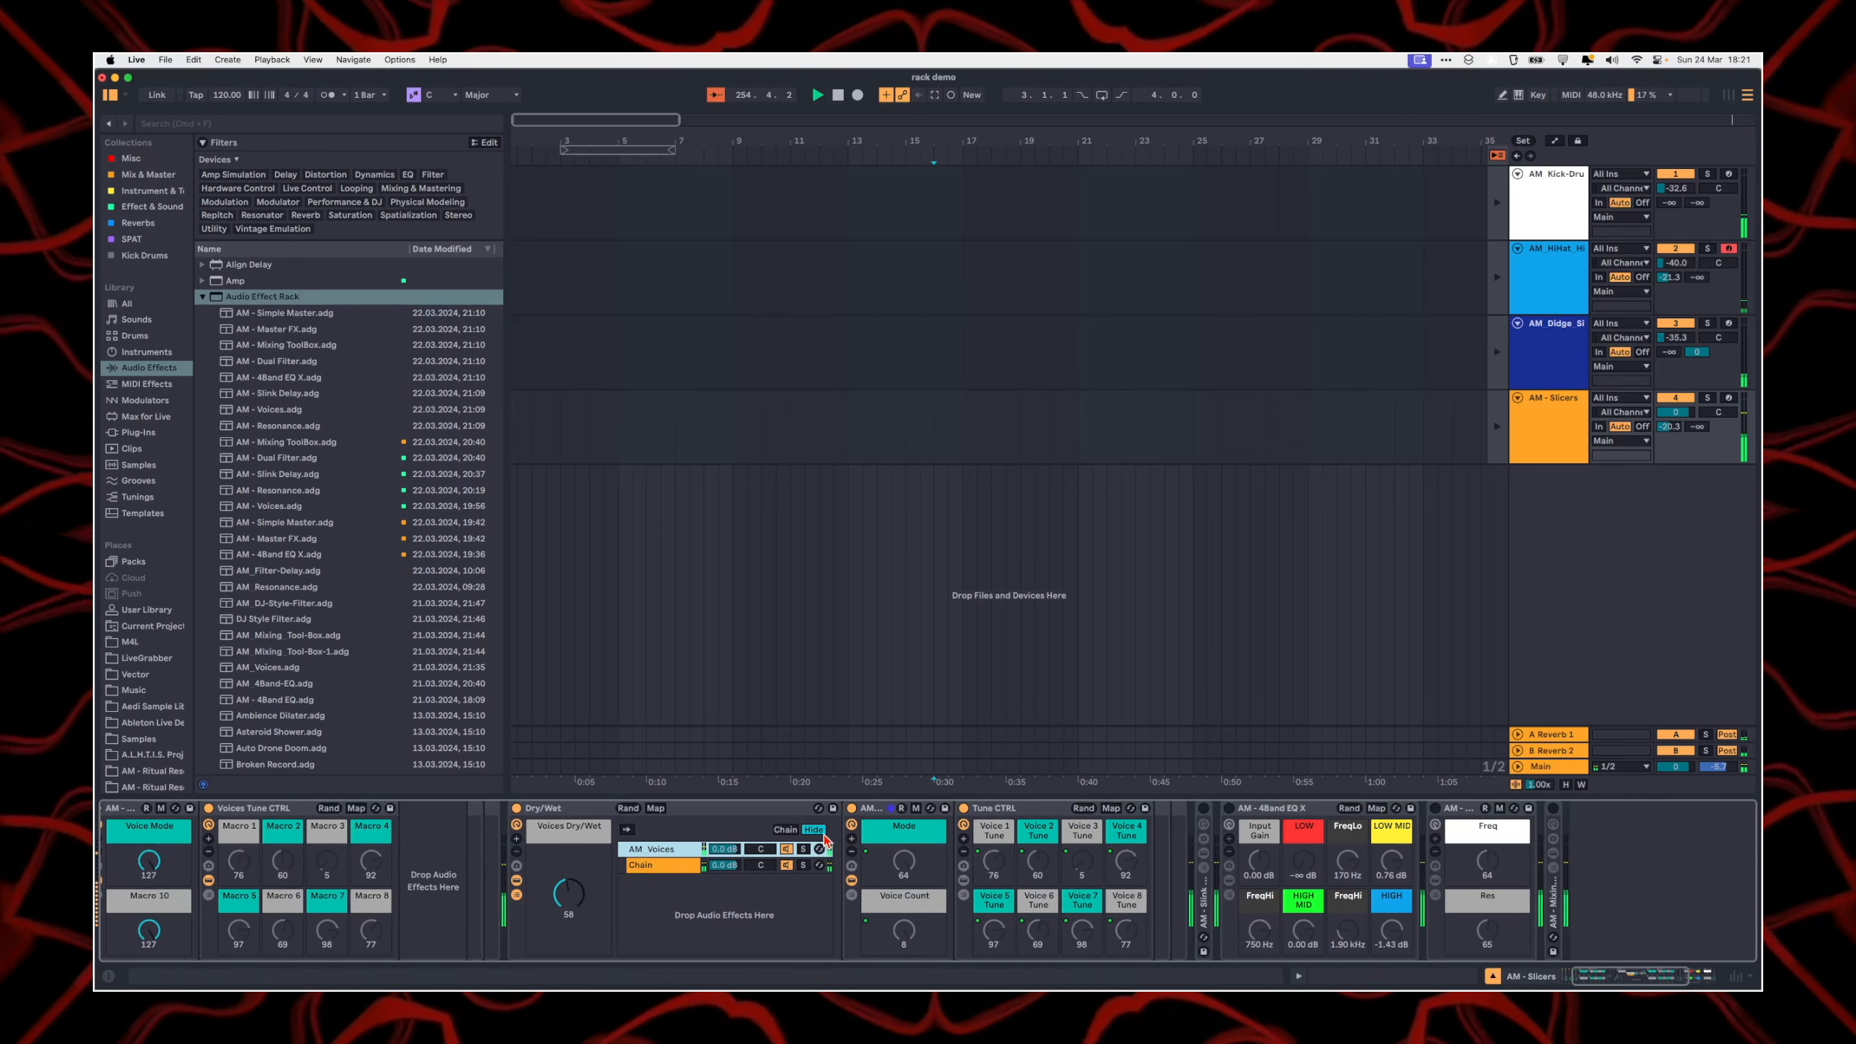
{"action": "left_click", "coordinate": [517, 880]}
{"action": "left_click_drag", "start_coordinate": [549, 808], "coordinate": [430, 845]}
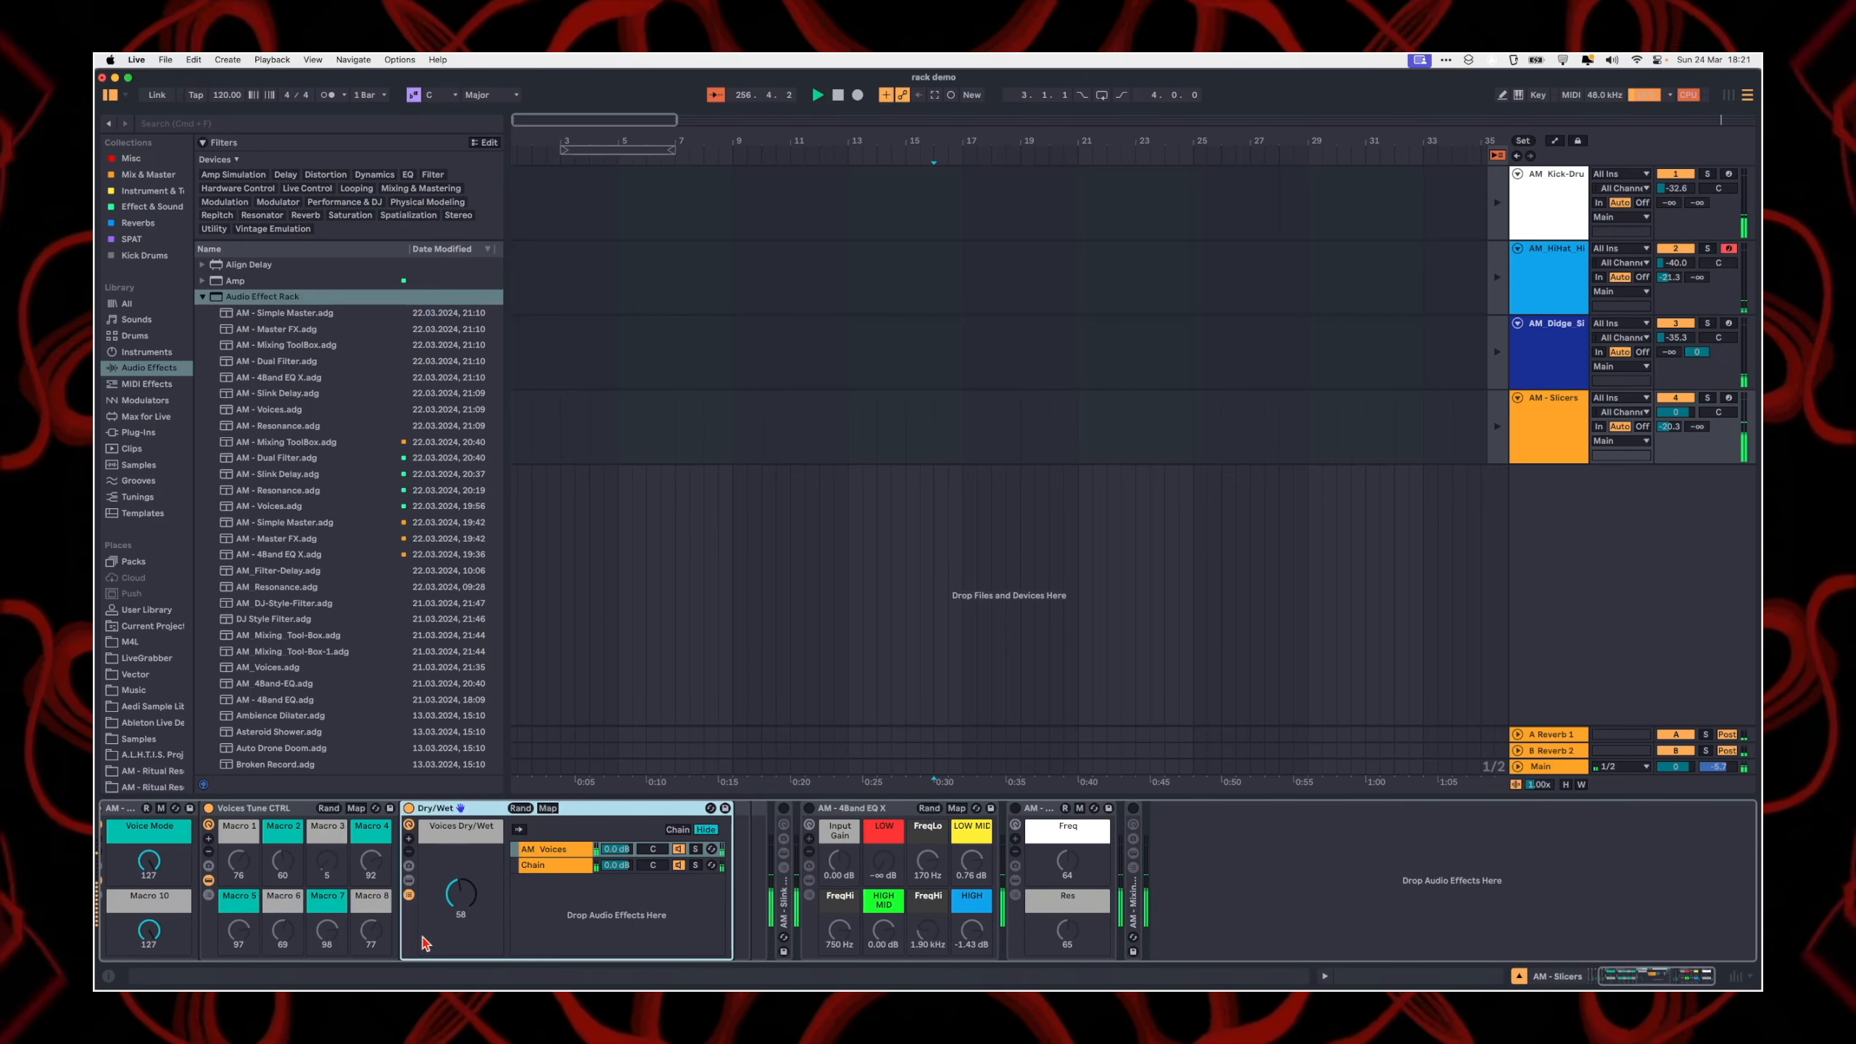
{"action": "scroll", "coordinate": [426, 941], "scroll_direction": "left", "scroll_amount": 3}
{"action": "left_click", "coordinate": [238, 809]}
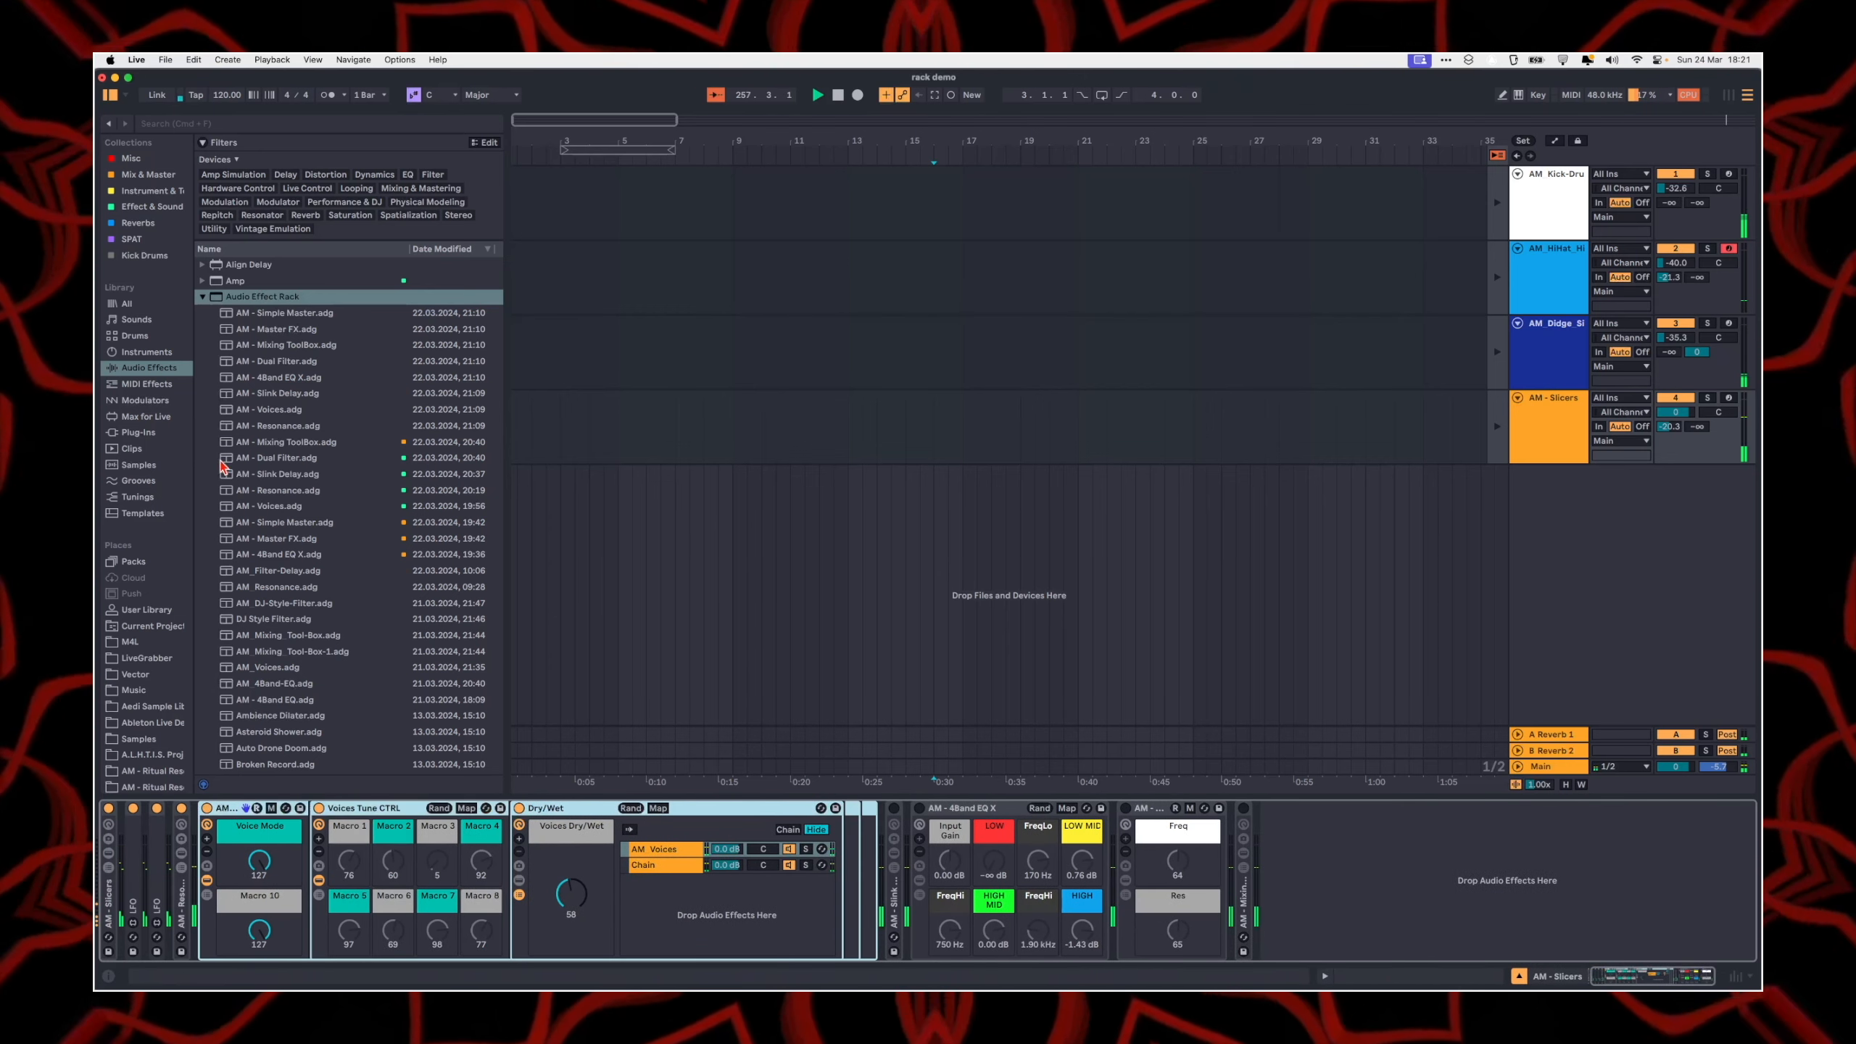
{"action": "key", "text": "Delete"}
Step: Load a fresh AM - Voices.adg from the pack's Ableton Live Racks folder into the device chain just before the Slink Delay rack
{"action": "scroll", "coordinate": [155, 690], "scroll_direction": "down", "scroll_amount": 2}
{"action": "left_click", "coordinate": [150, 769]}
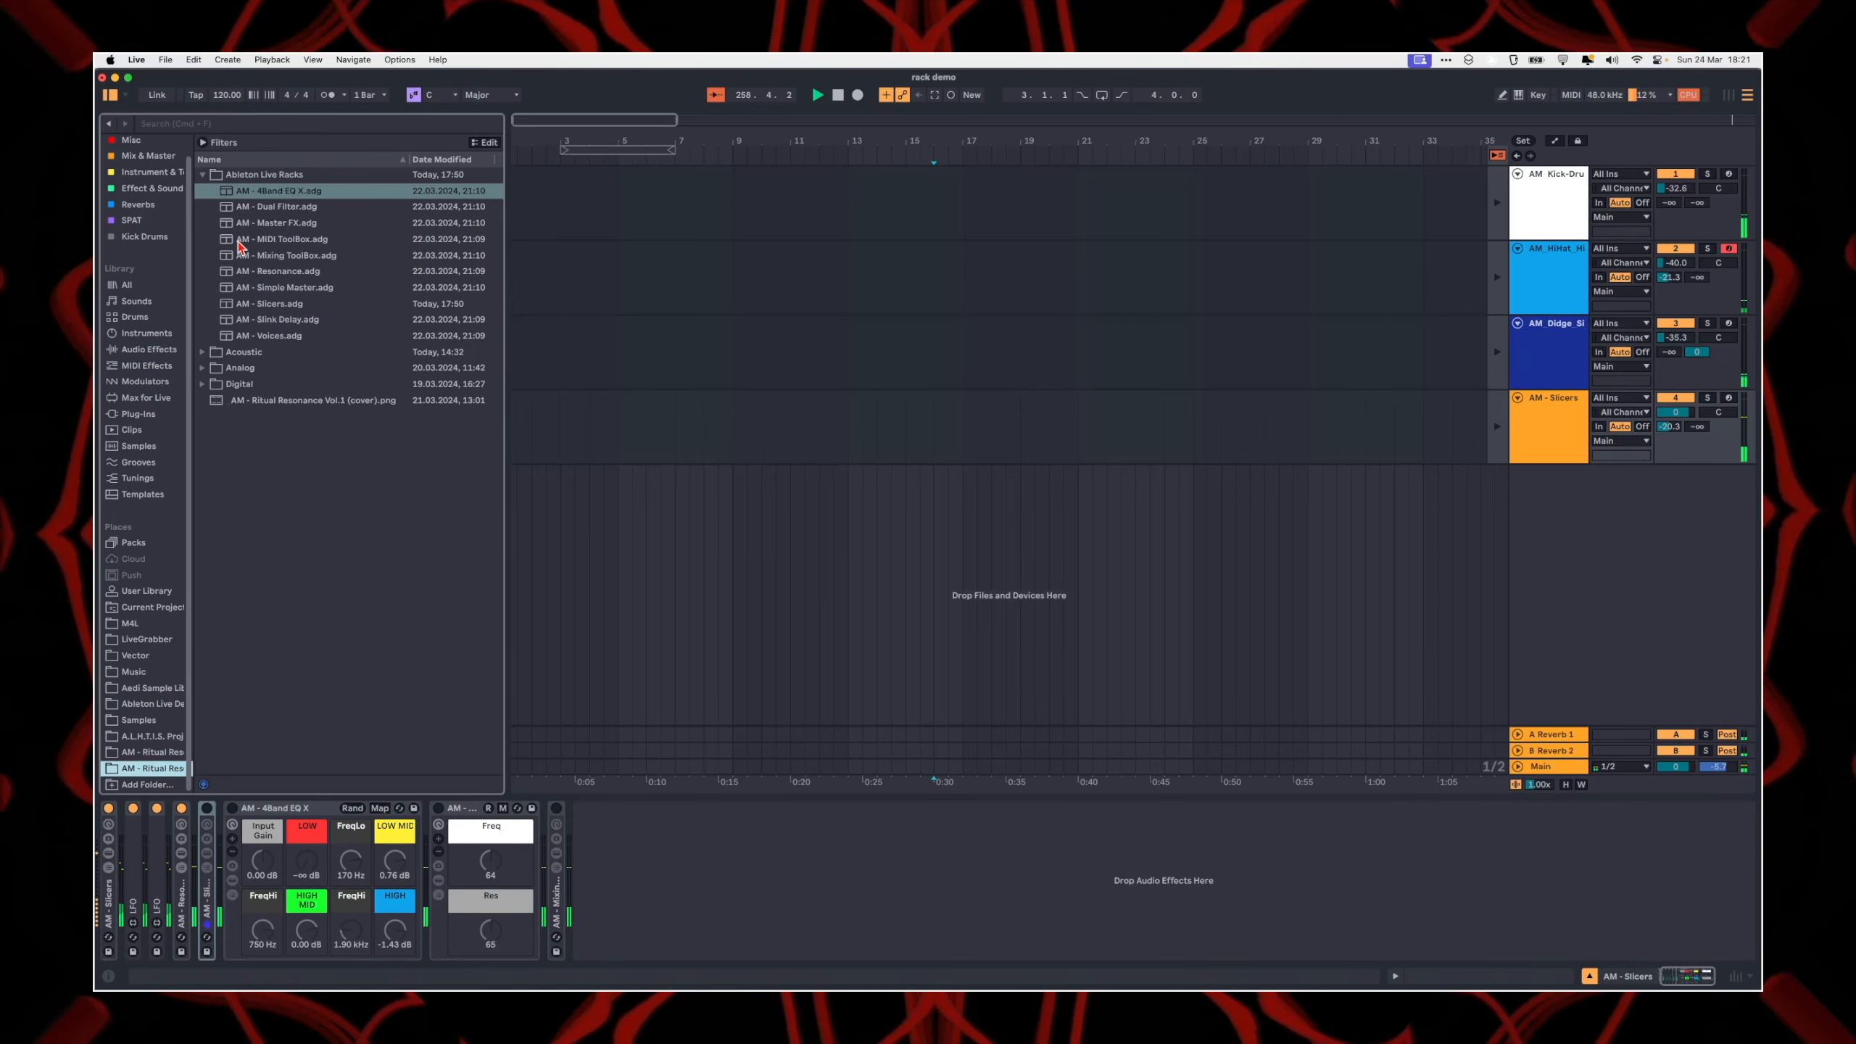
{"action": "mouse_move", "coordinate": [266, 335]}
{"action": "left_mouse_down"}
{"action": "mouse_move", "coordinate": [245, 826]}
{"action": "mouse_move", "coordinate": [195, 862]}
{"action": "left_mouse_up"}
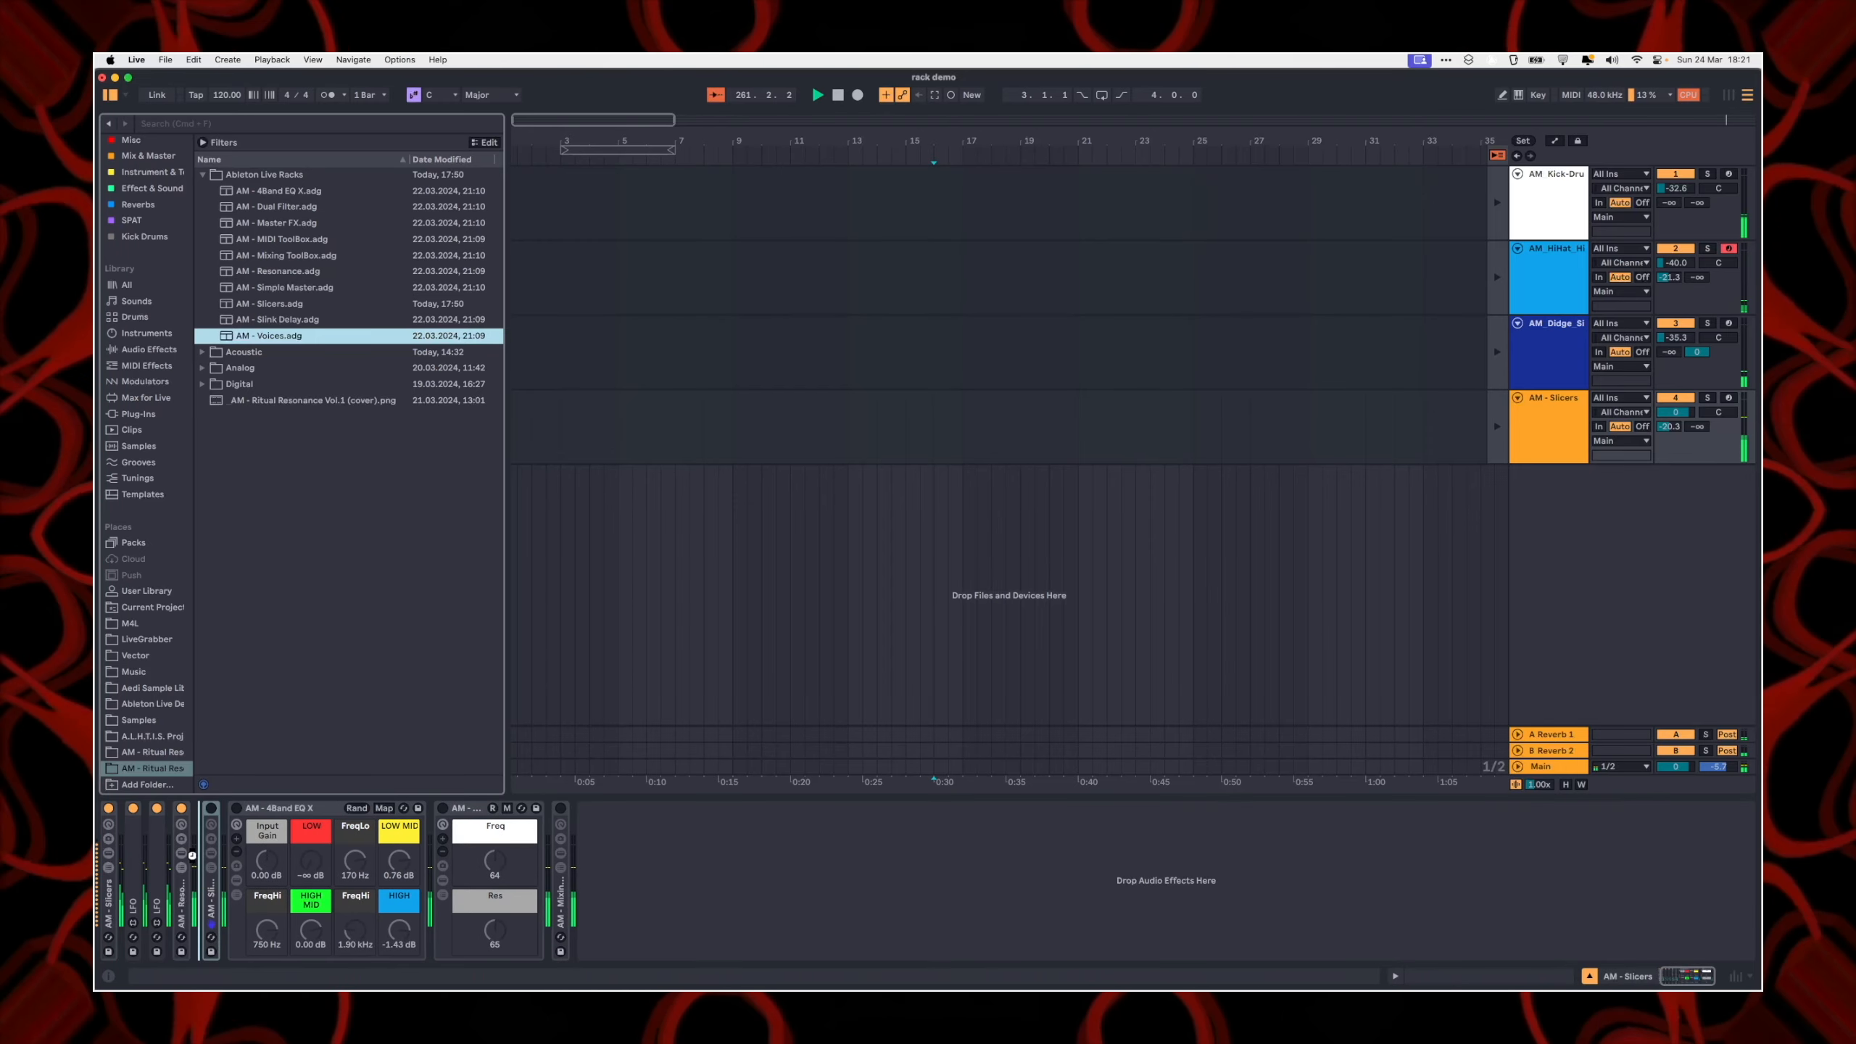
{"action": "left_click_drag", "start_coordinate": [192, 856], "coordinate": [197, 861]}
{"action": "left_click", "coordinate": [266, 859]}
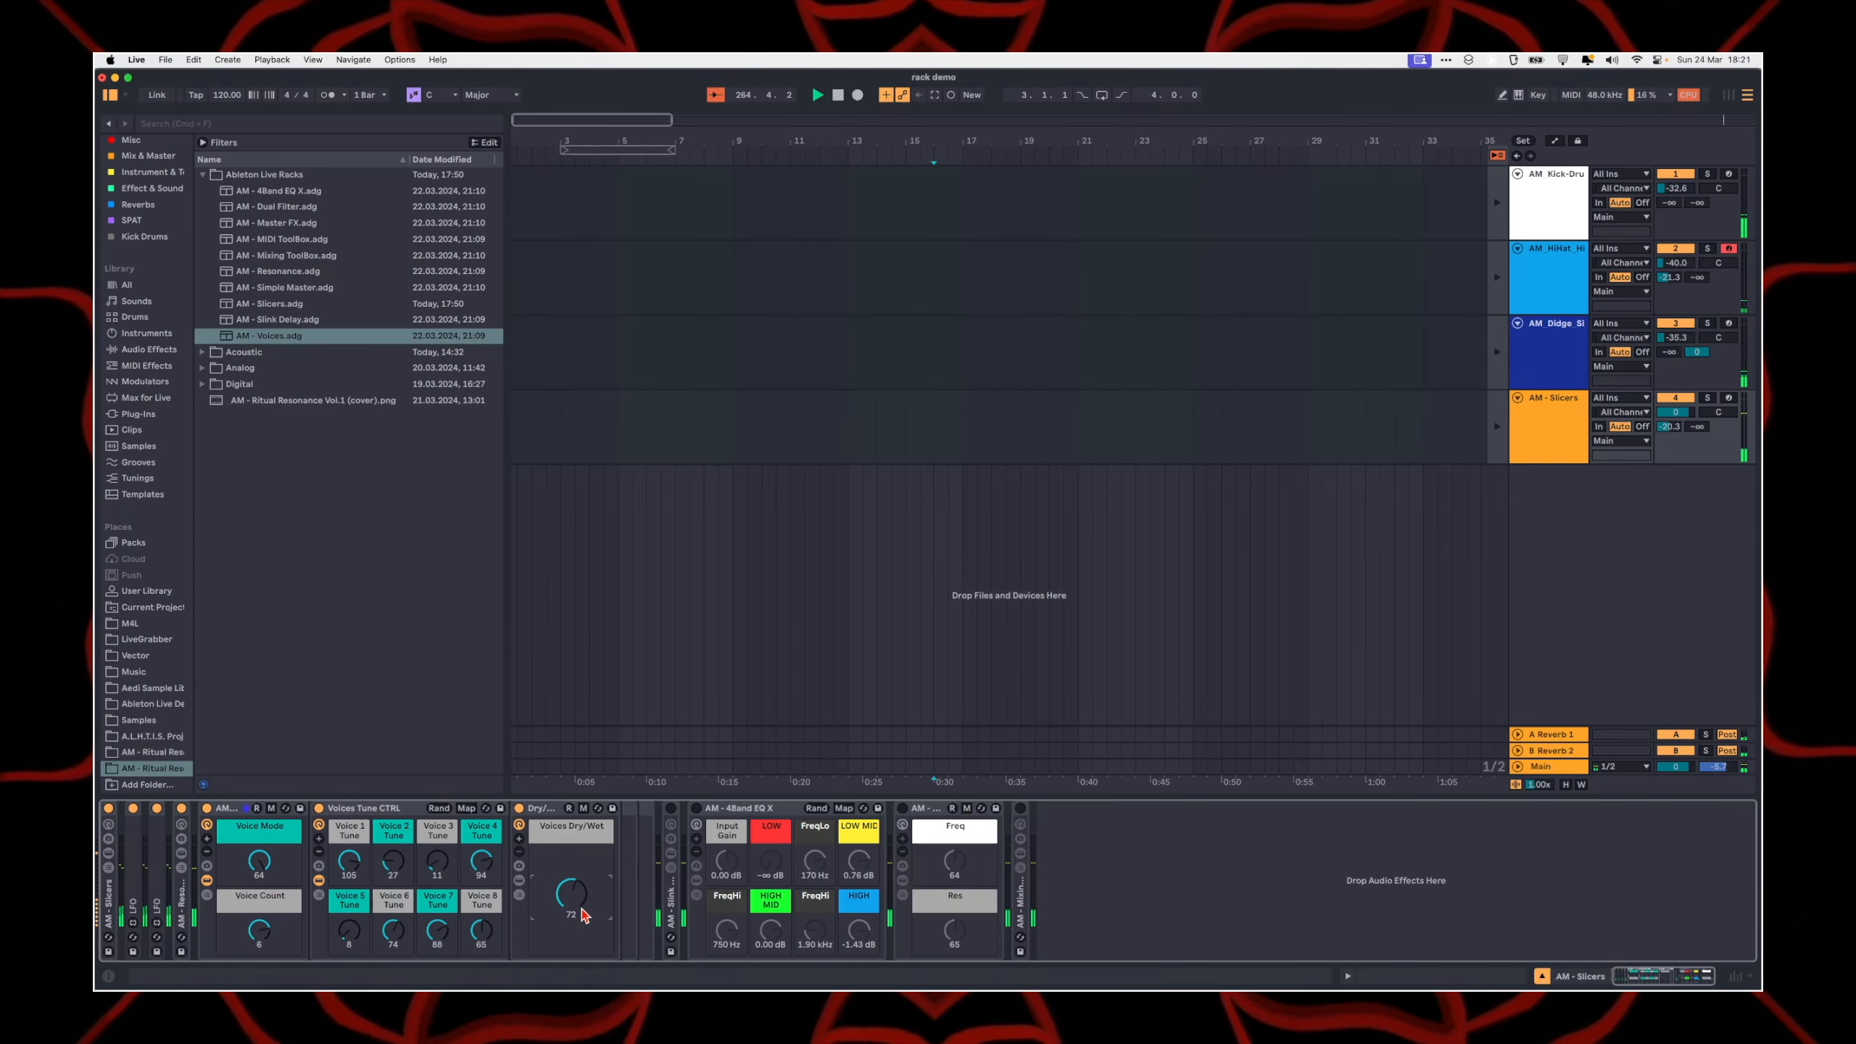
Step: Select the entire newly loaded AM - Voices rack and fold it
{"action": "scroll", "coordinate": [270, 882], "scroll_direction": "left", "scroll_amount": 1}
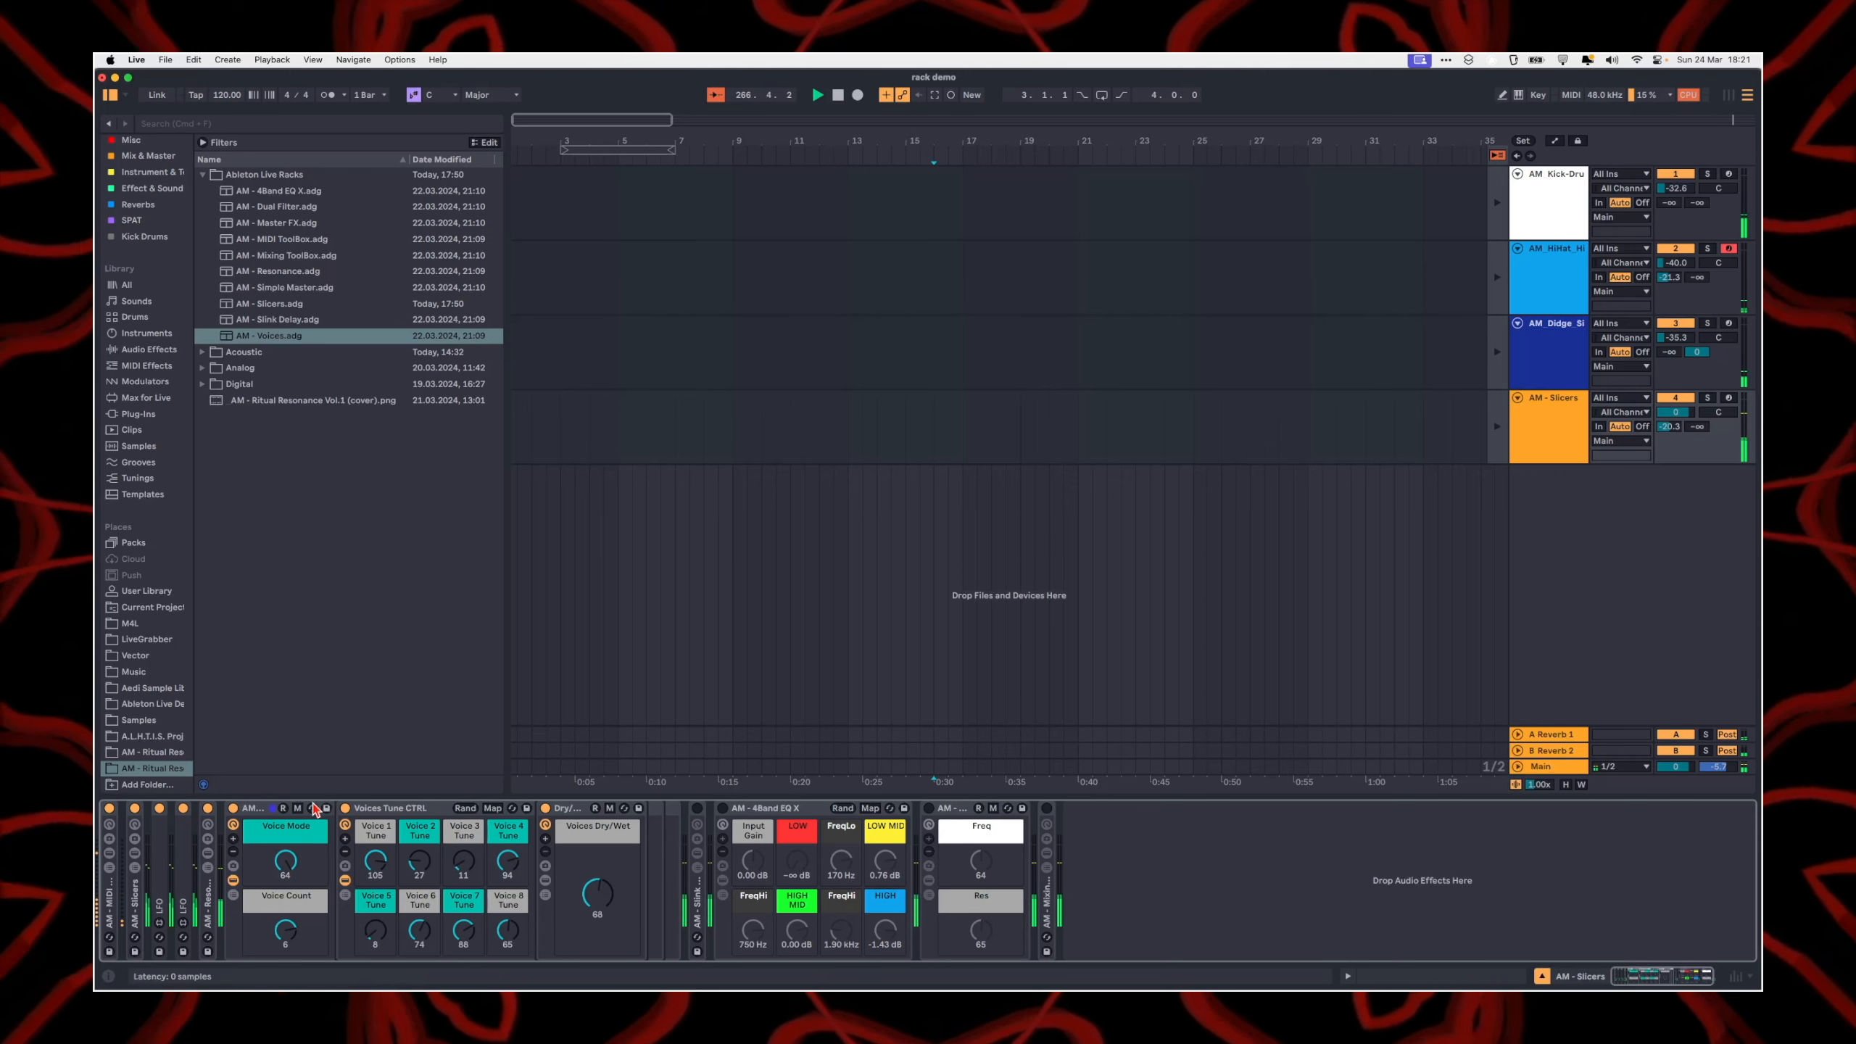
{"action": "left_click", "coordinate": [287, 819]}
{"action": "left_click", "coordinate": [763, 812]}
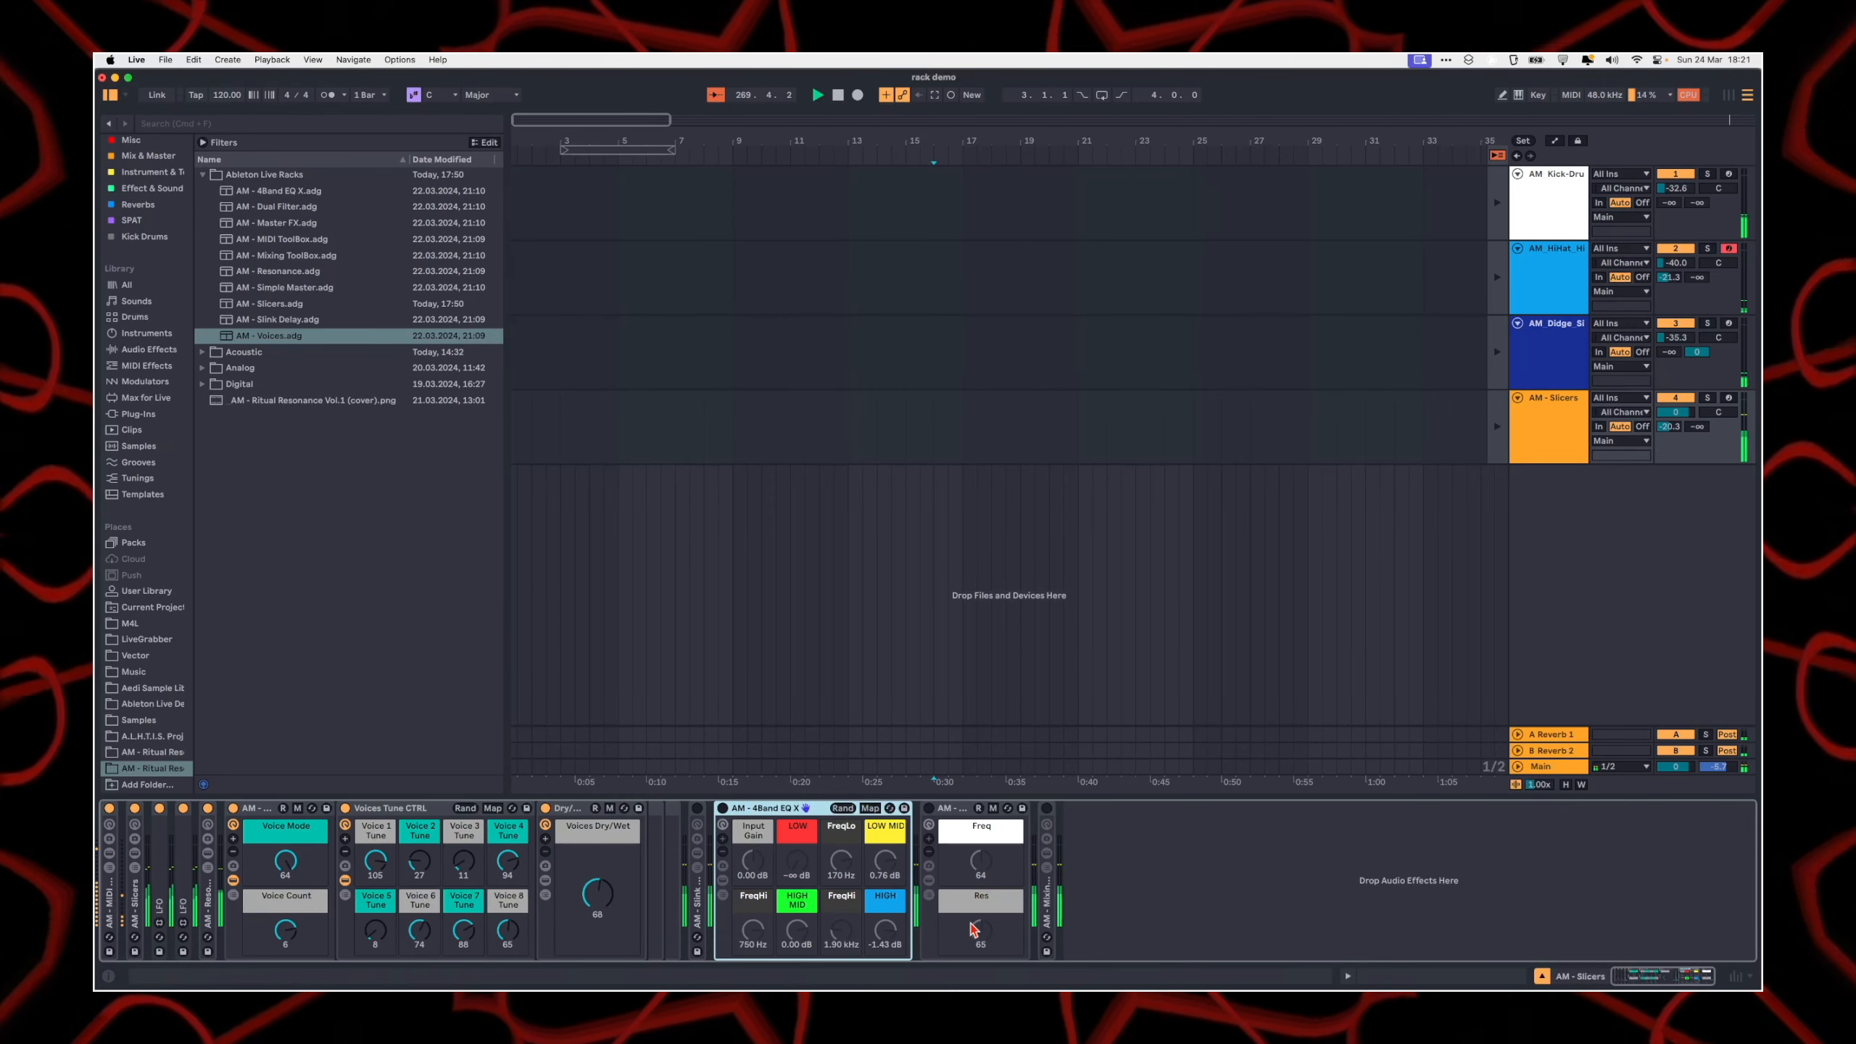
{"action": "left_click", "coordinate": [265, 817]}
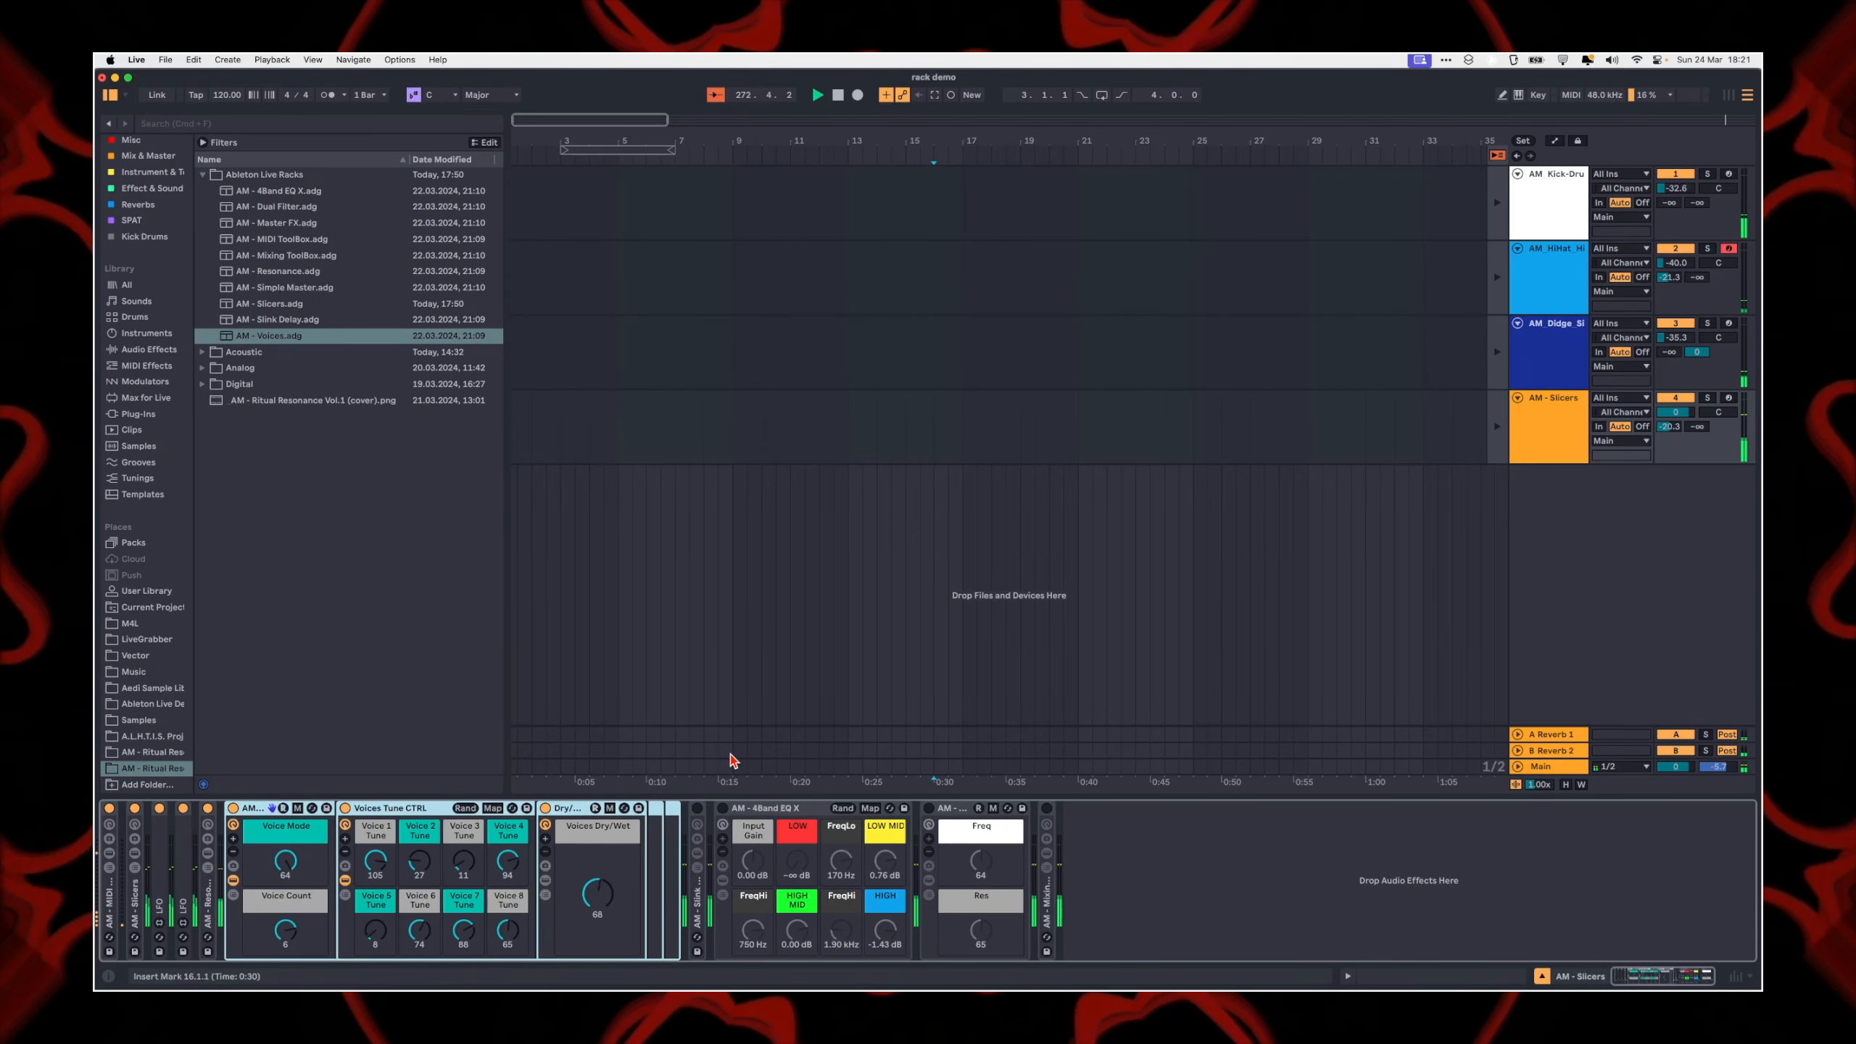
{"action": "double_click", "coordinate": [254, 814]}
Step: Unfold the AM - Slink Delay rack and show the chain list and devices of its Dry/Wet rack
{"action": "double_click", "coordinate": [260, 914]}
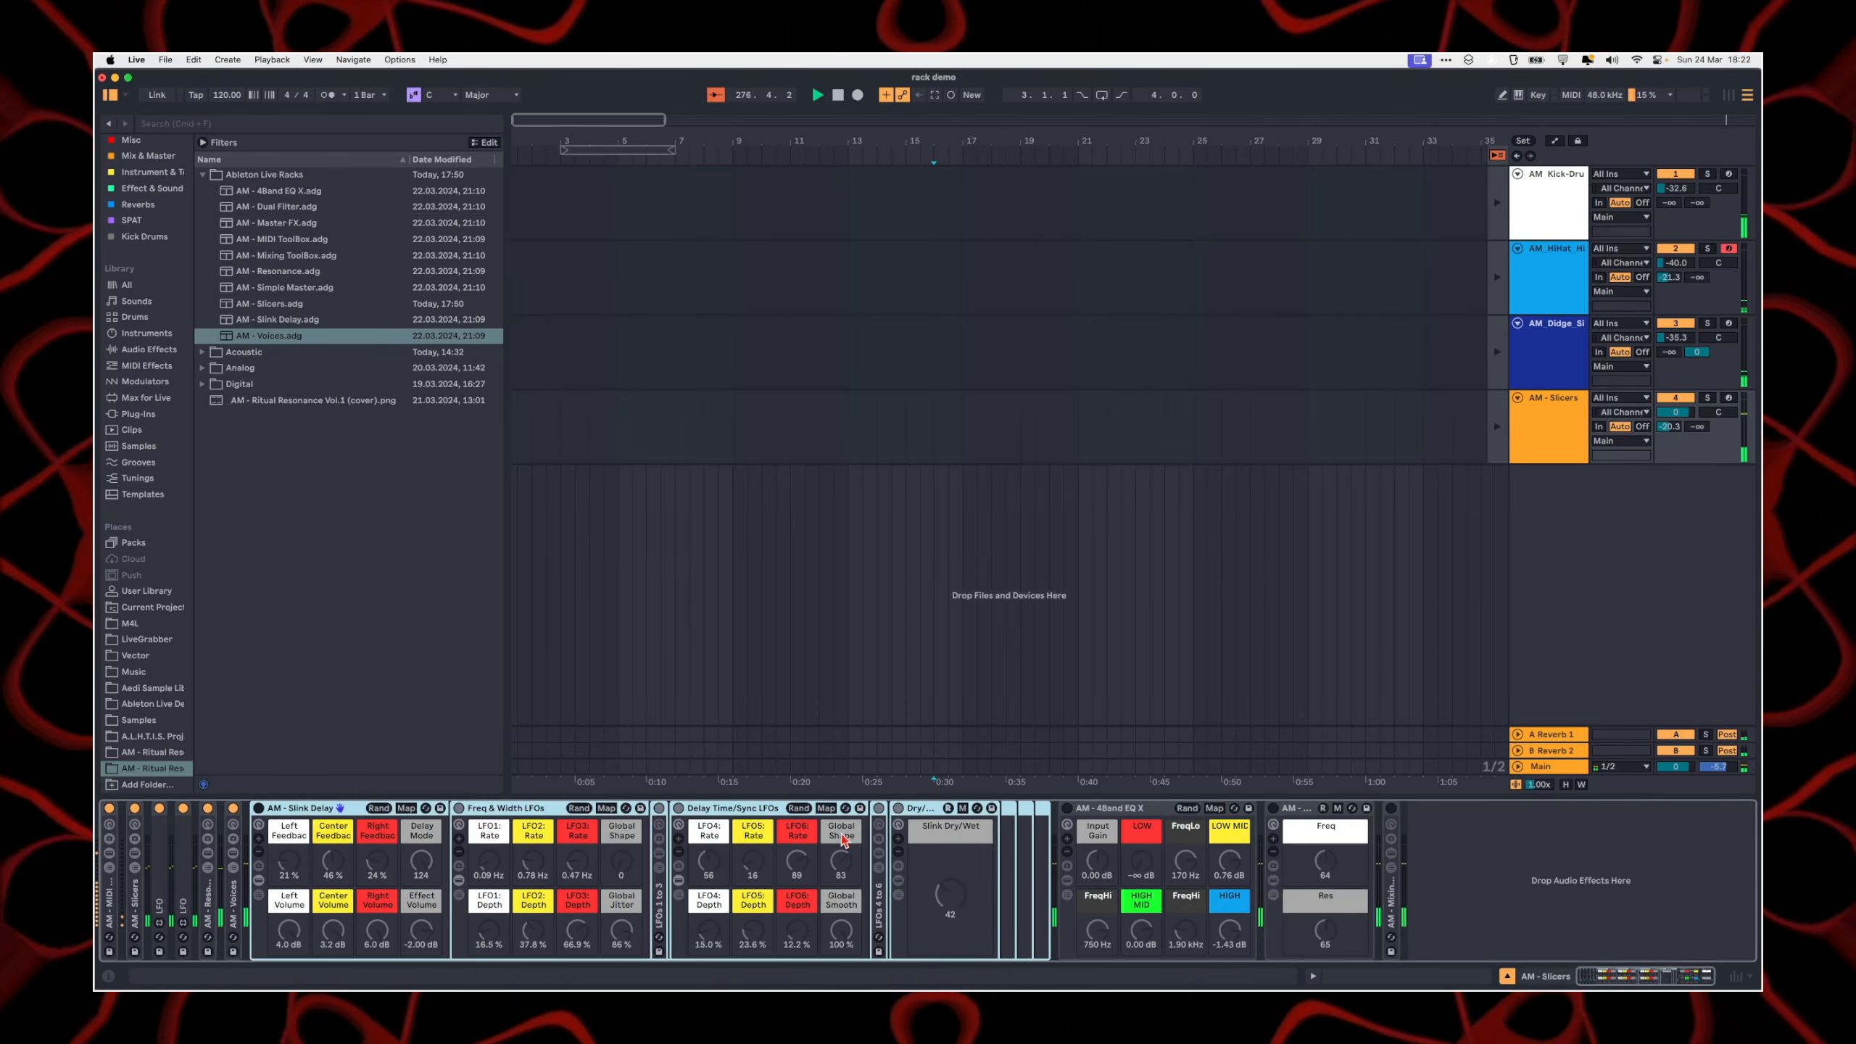
{"action": "left_click", "coordinate": [899, 883]}
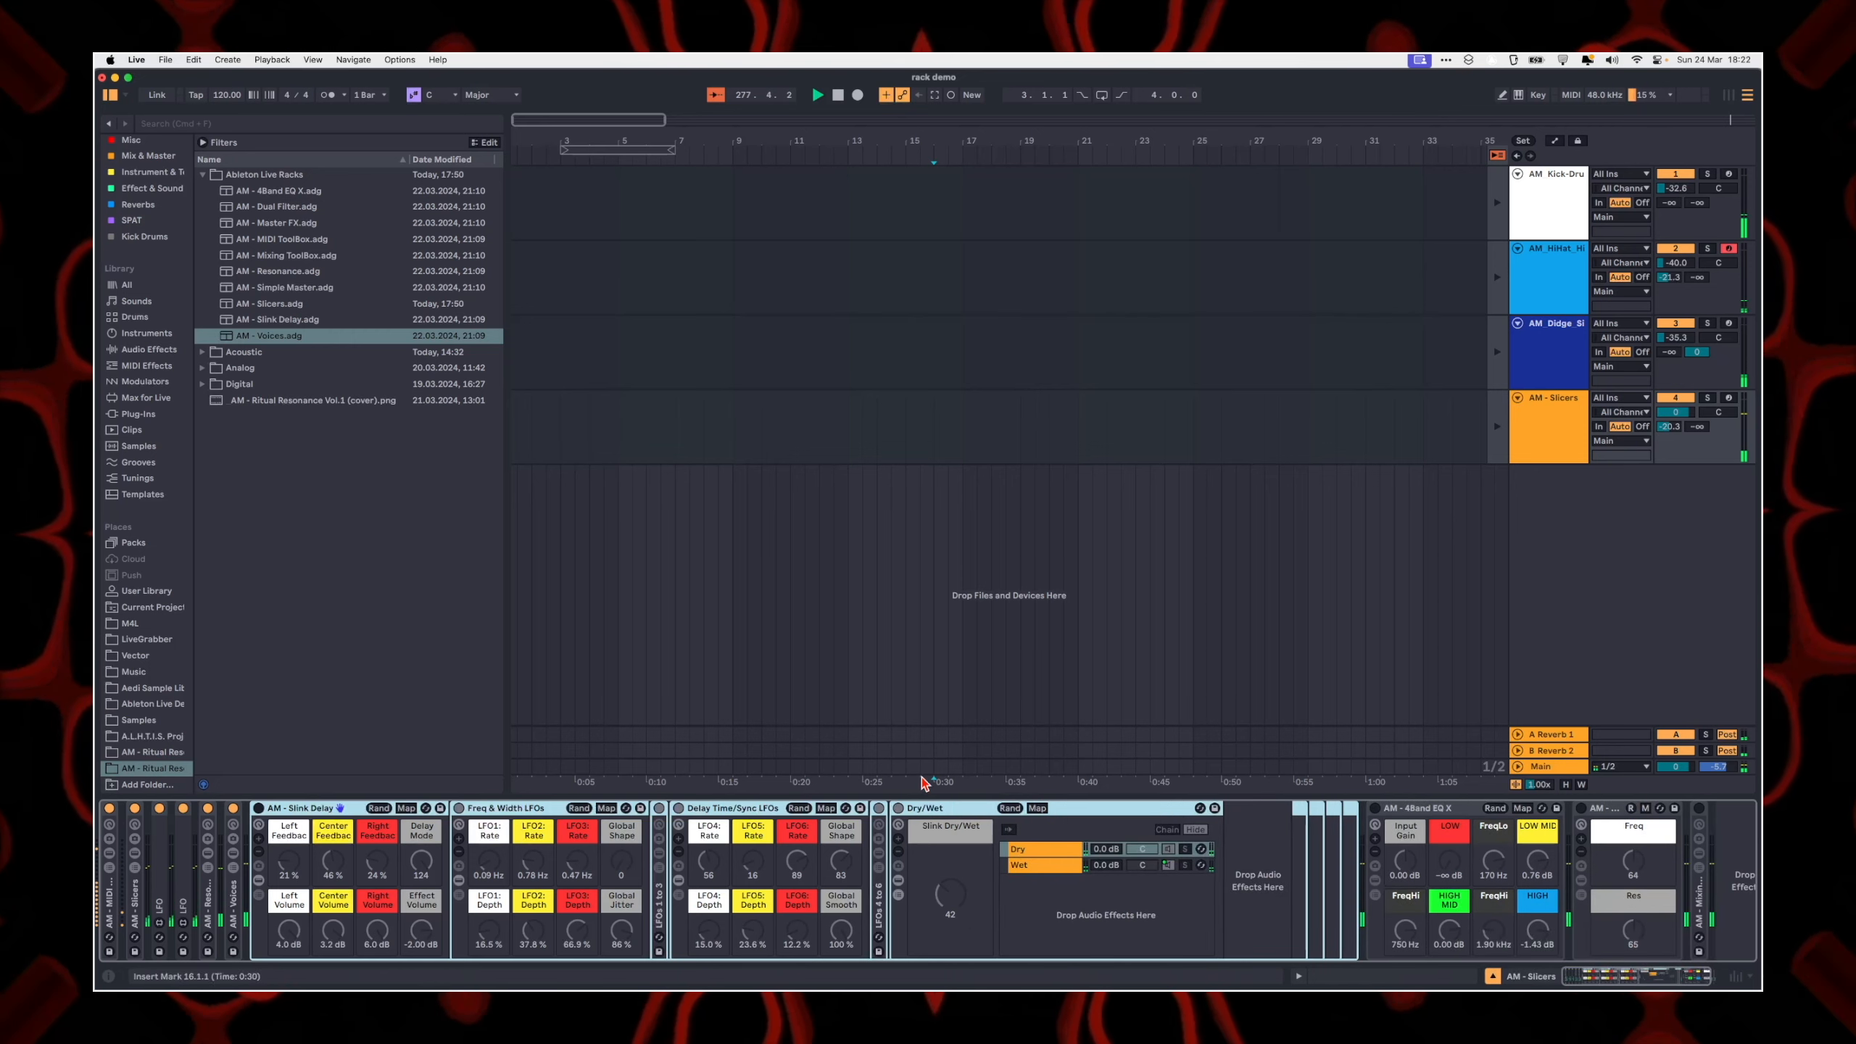
{"action": "left_click", "coordinate": [941, 810]}
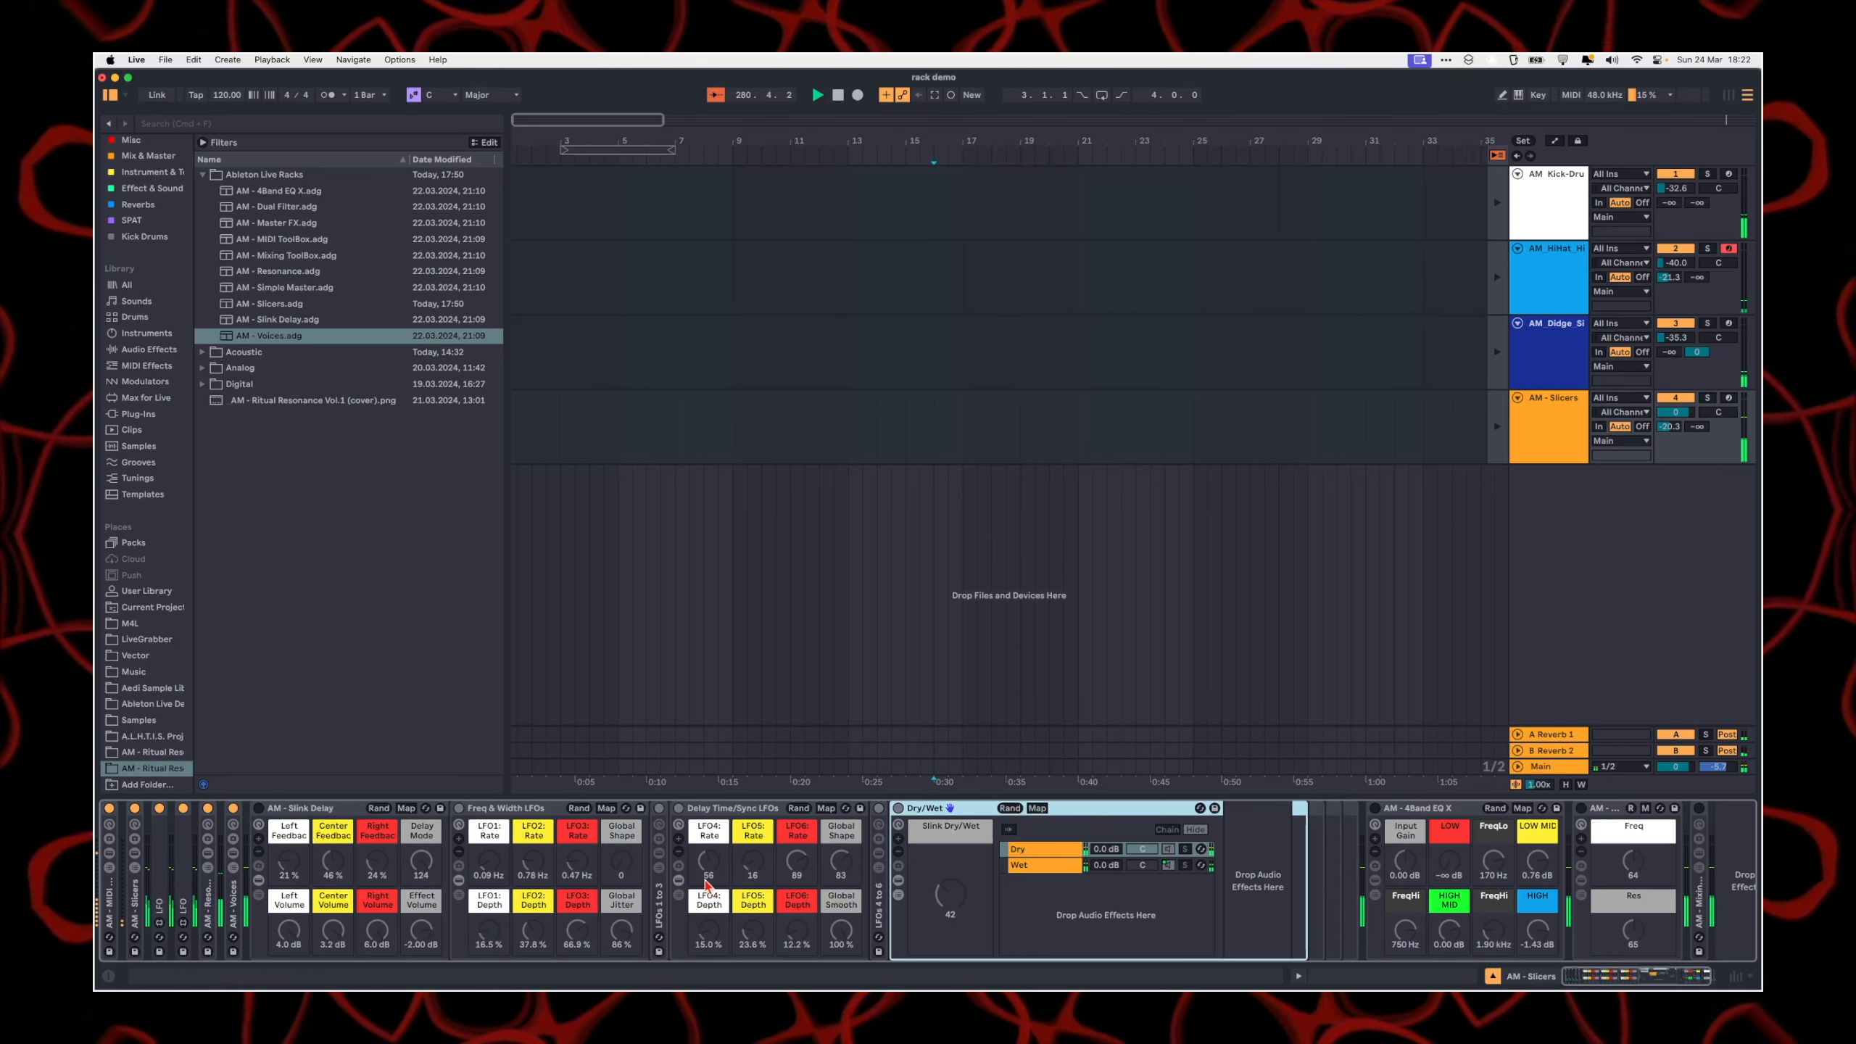
{"action": "double_click", "coordinate": [654, 815]}
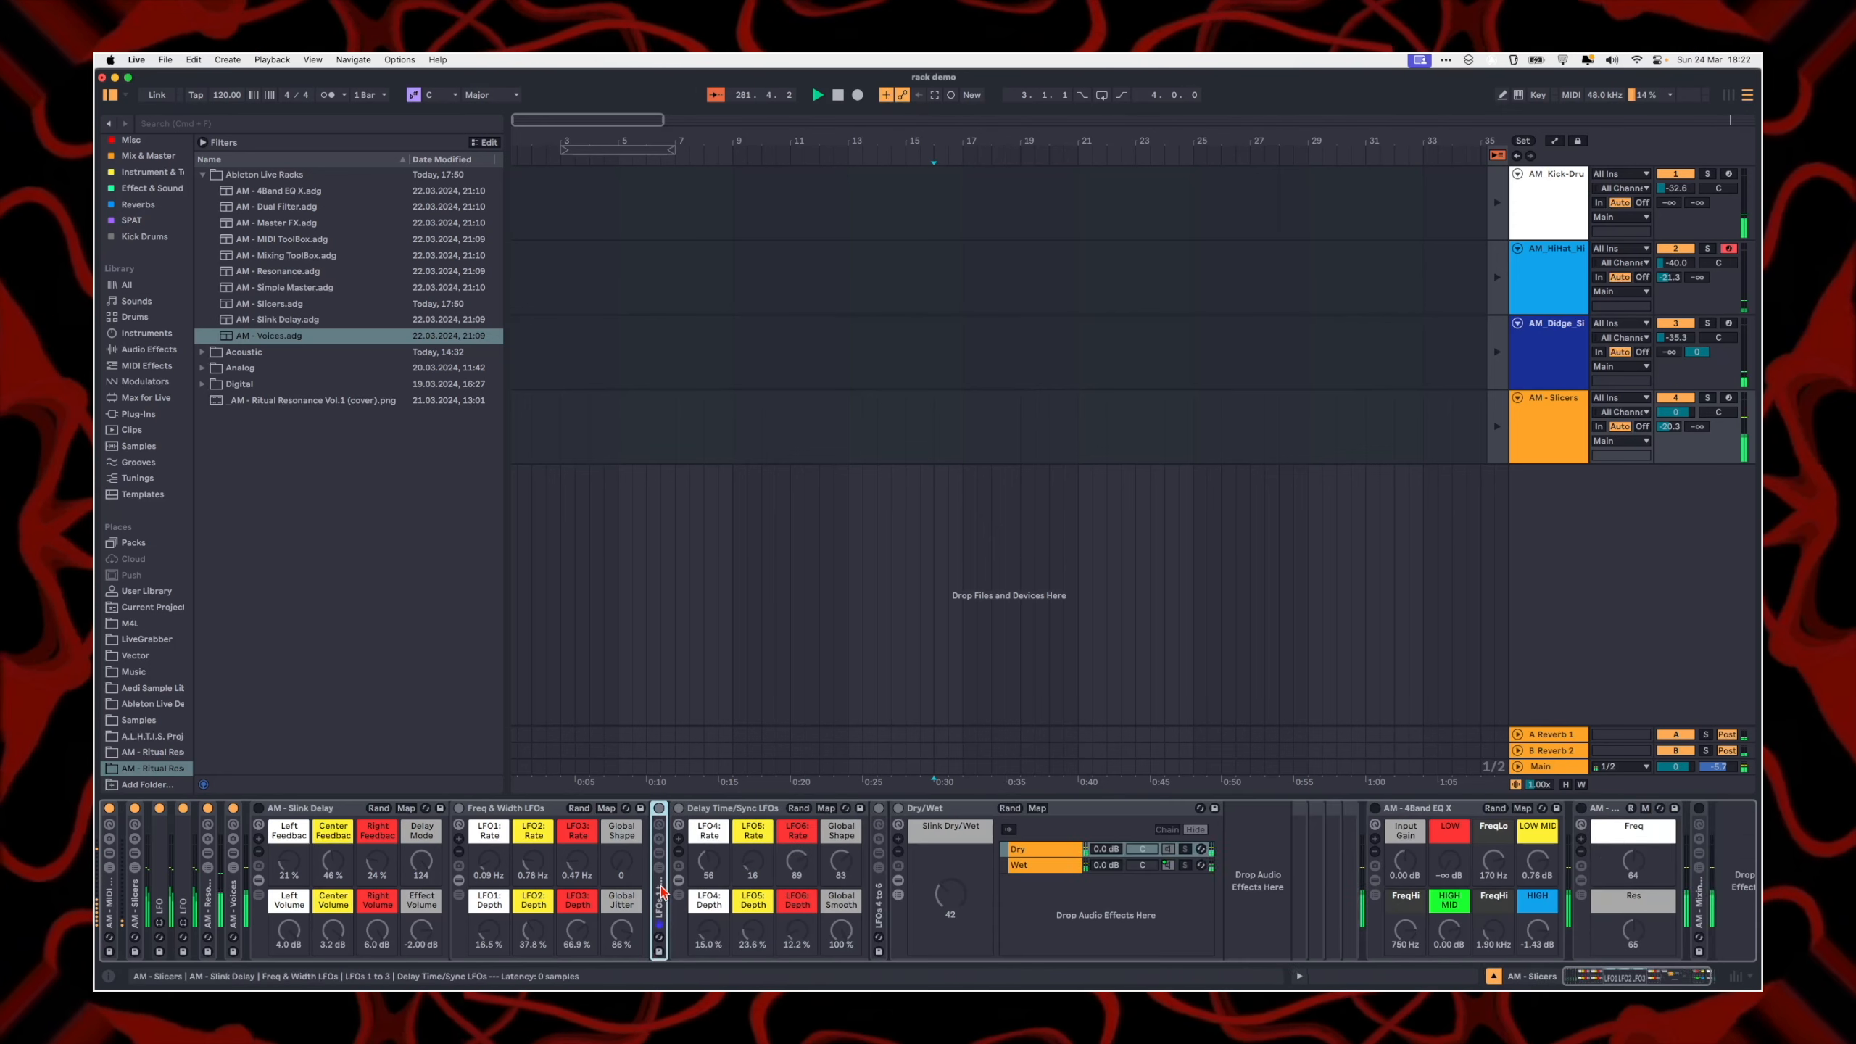
{"action": "double_click", "coordinate": [659, 886]}
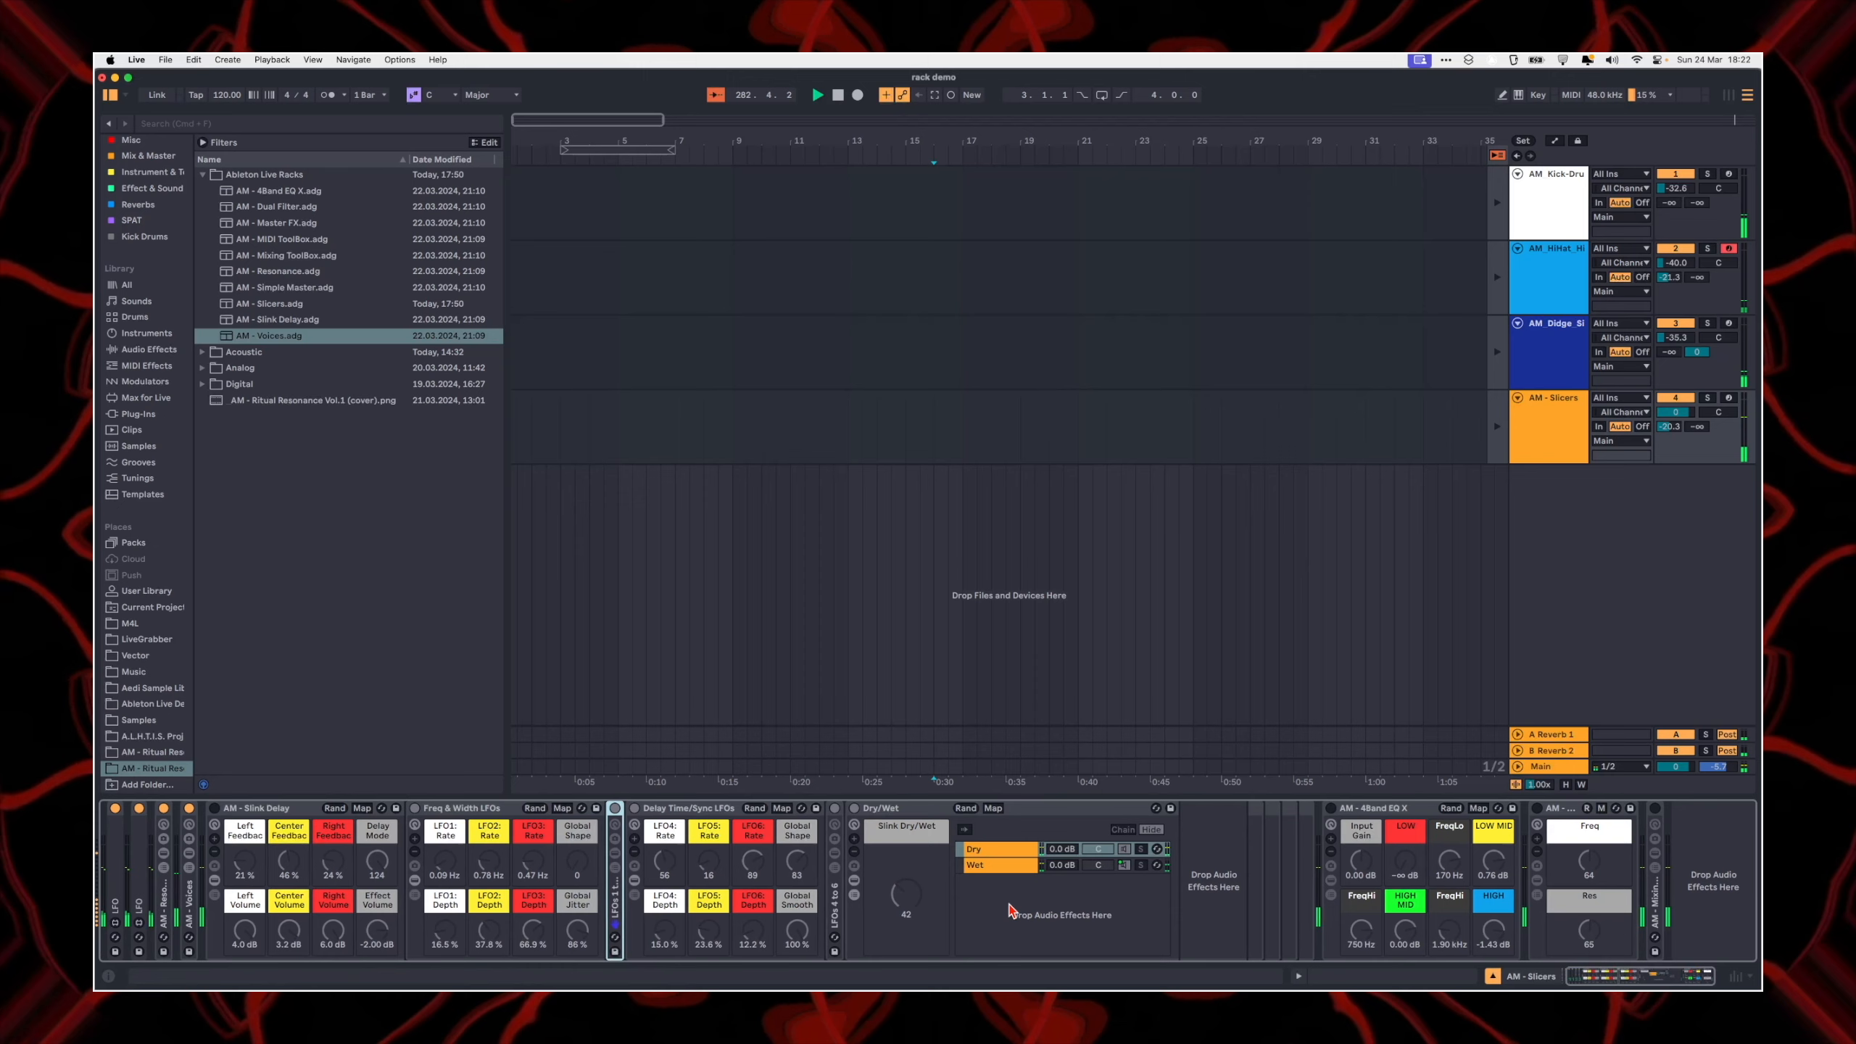
Step: Open the Wet chain of the Slink Delay's Dry/Wet rack and unfold its second Filter Delay device
{"action": "left_click", "coordinate": [988, 867]}
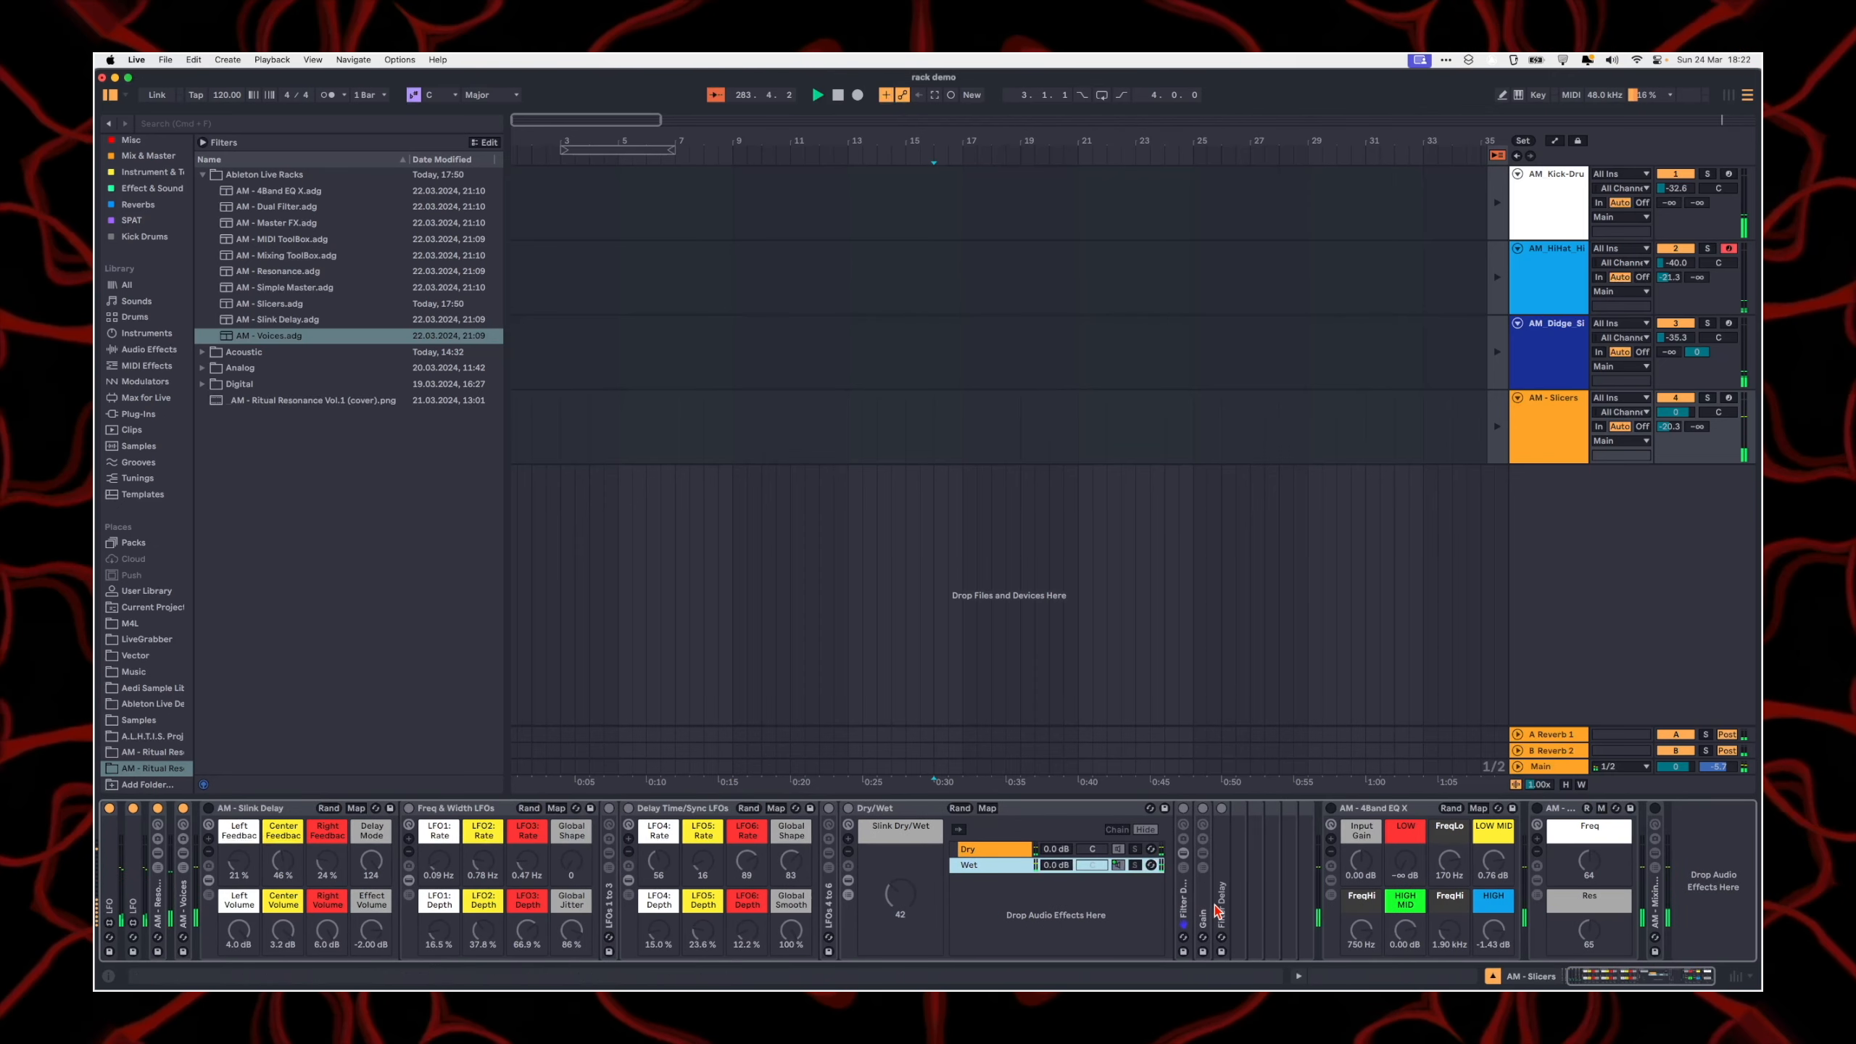
{"action": "left_click", "coordinate": [1220, 910]}
{"action": "double_click", "coordinate": [1215, 868]}
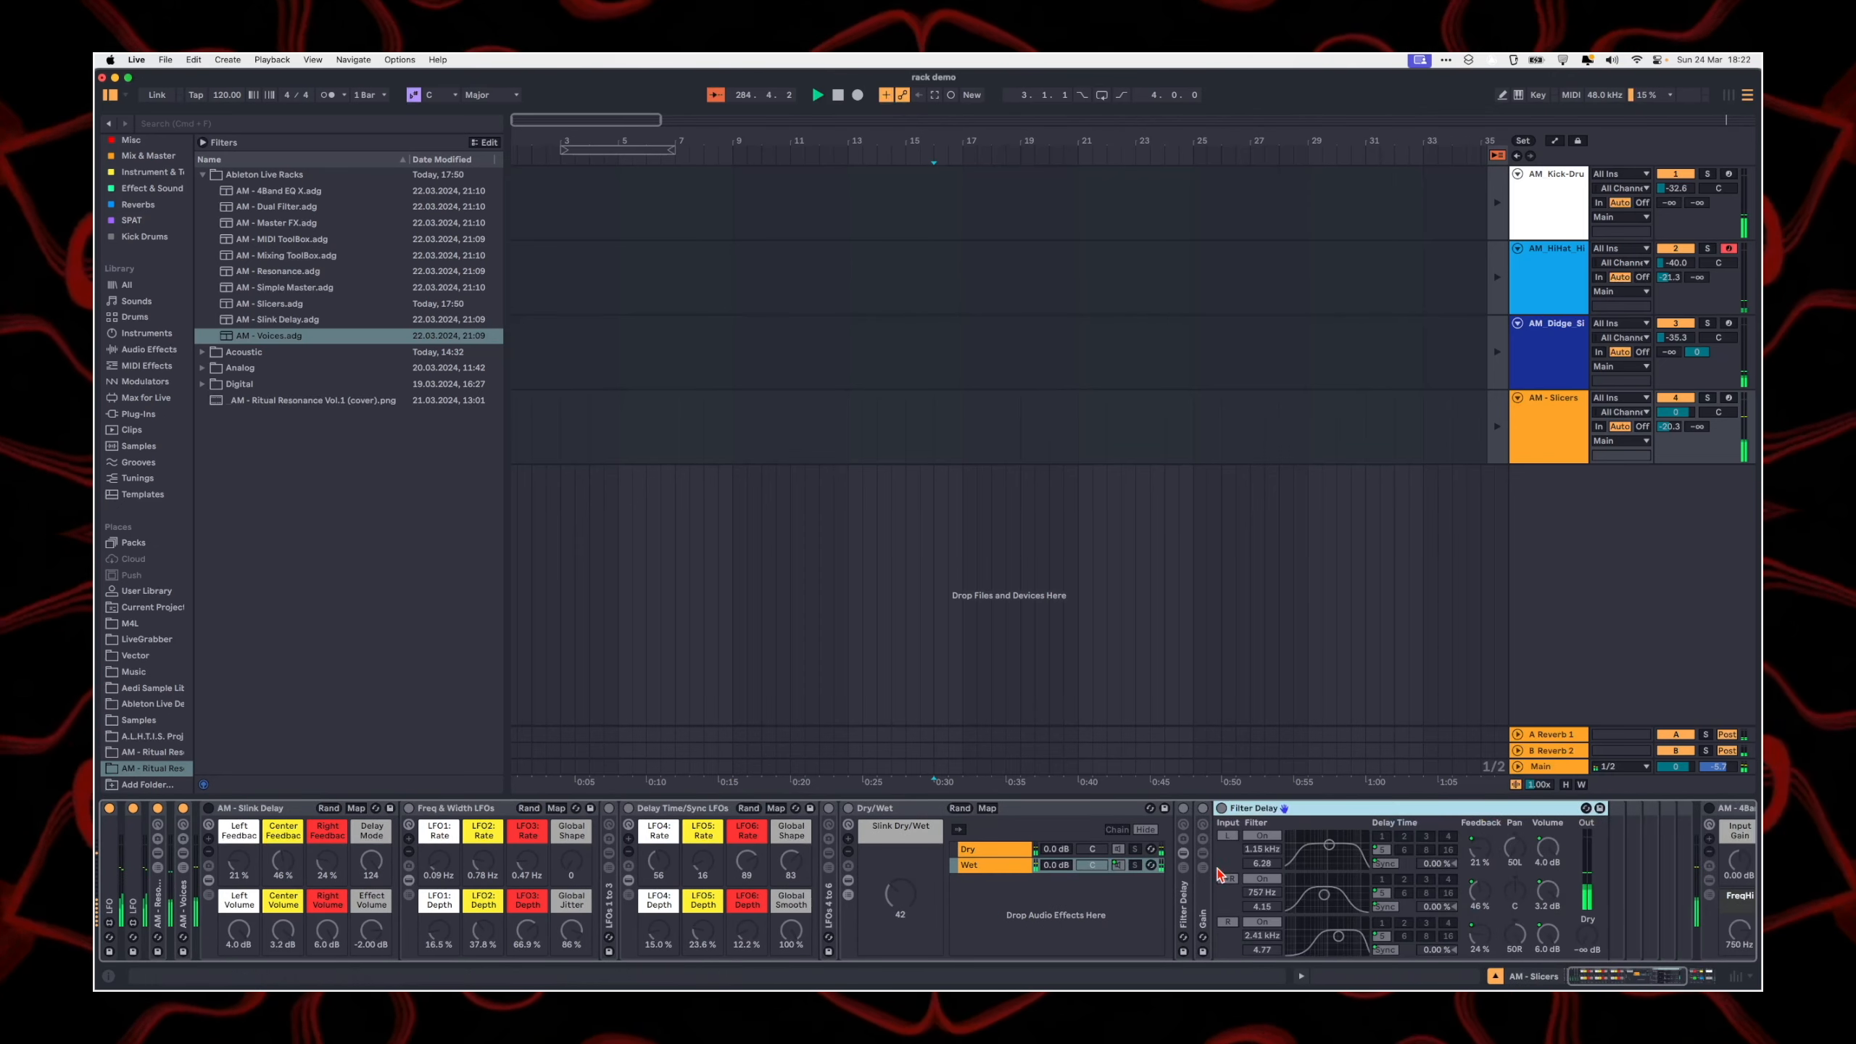
Step: Turn on the AM - Slink Delay rack with Slink Dry/Wet at 127 and vary the Freq & Width LFO rates
{"action": "left_click", "coordinate": [202, 808]}
{"action": "left_click_drag", "start_coordinate": [893, 894], "coordinate": [893, 797]}
{"action": "left_click_drag", "start_coordinate": [476, 862], "coordinate": [511, 893]}
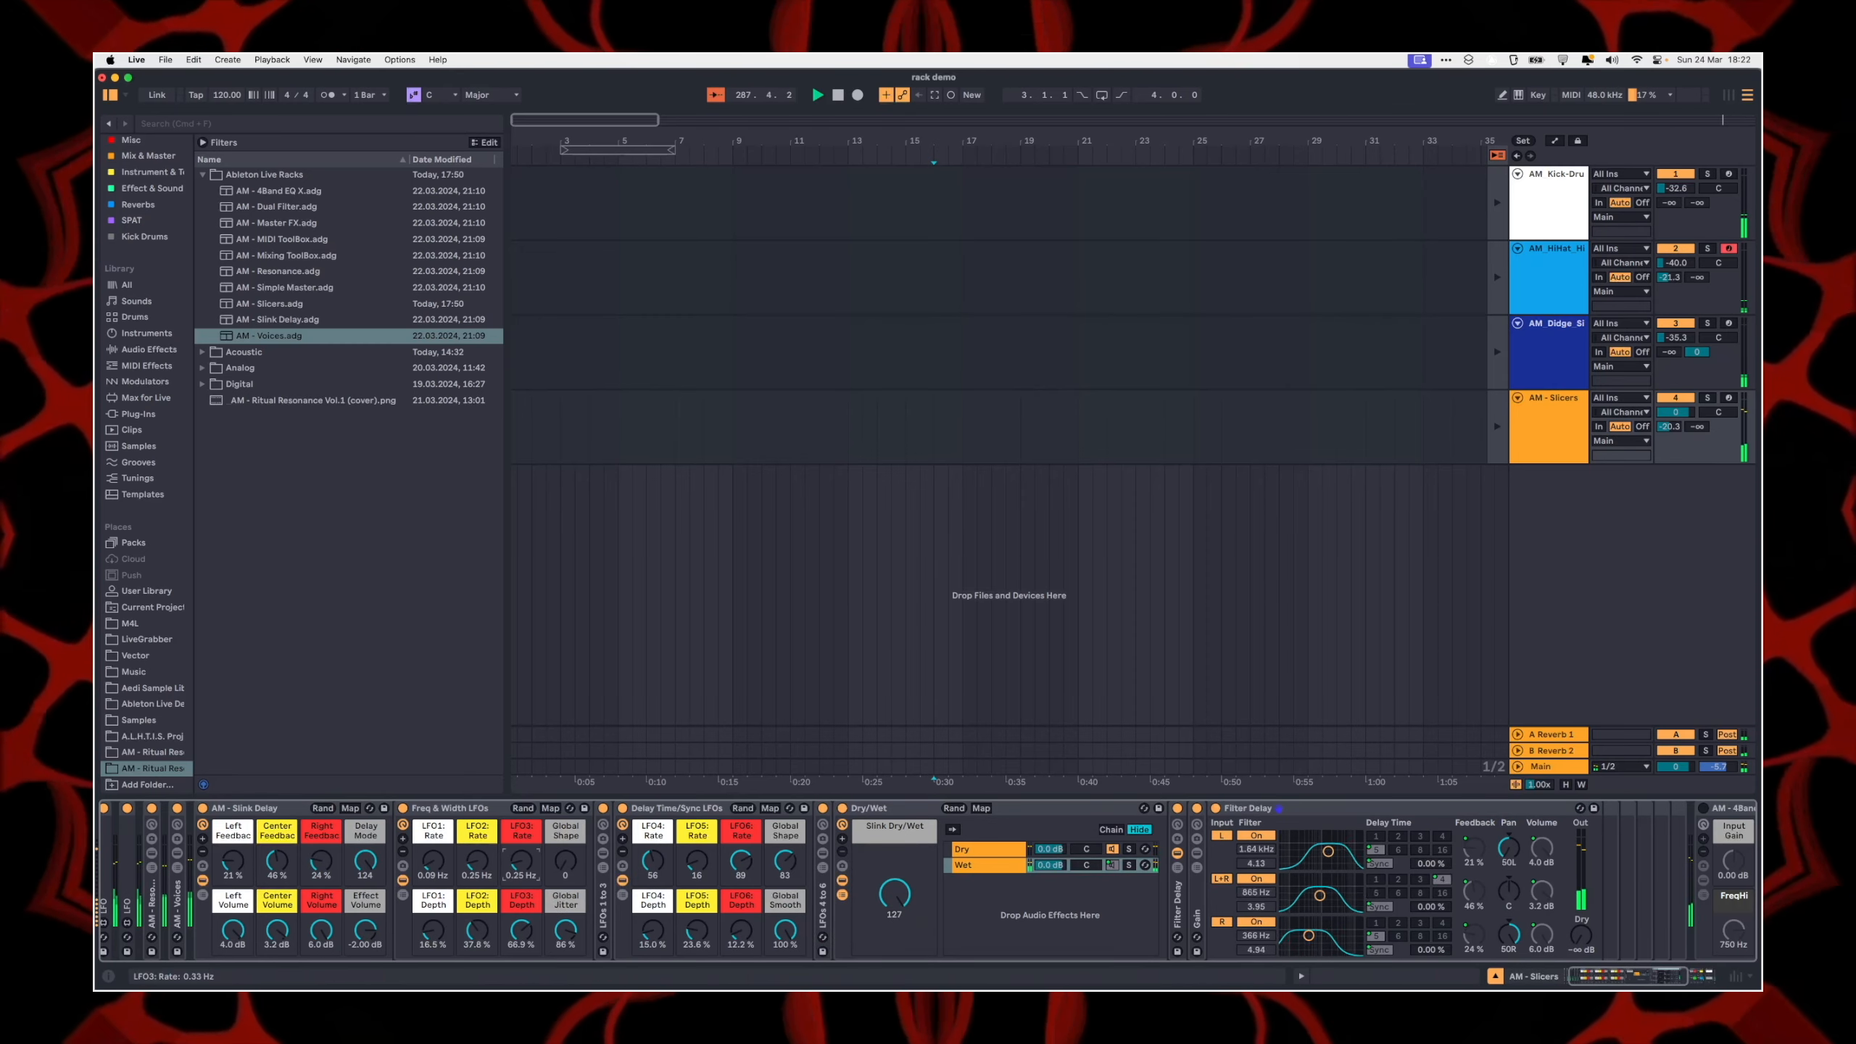
Step: Adjust the Delay Time/Sync LFOs: LFO4 Rate 95, LFO6 Rate 100, all three depths 100 % and Global Shape 124
{"action": "mouse_move", "coordinate": [649, 861]}
{"action": "left_mouse_down"}
{"action": "mouse_move", "coordinate": [649, 897]}
{"action": "mouse_move", "coordinate": [649, 877]}
{"action": "left_mouse_up"}
{"action": "left_click_drag", "start_coordinate": [693, 861], "coordinate": [694, 790]}
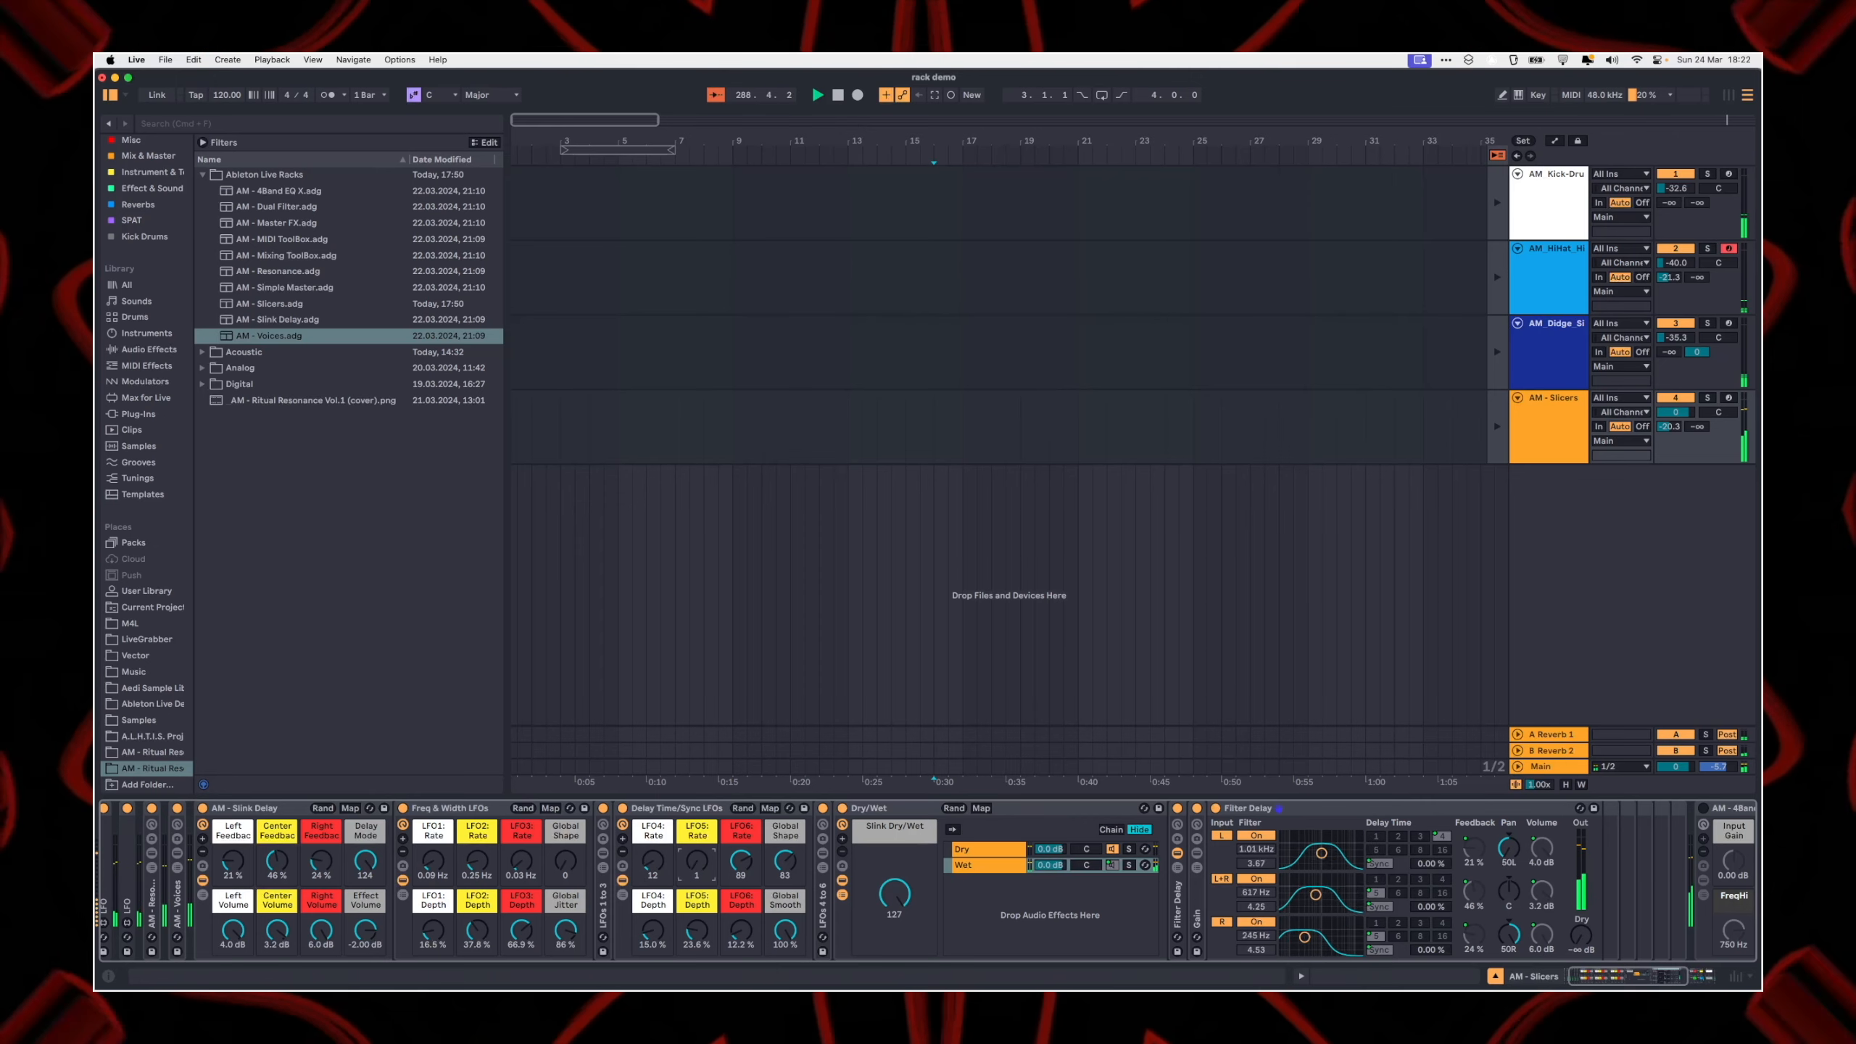
{"action": "left_click_drag", "start_coordinate": [653, 869], "coordinate": [652, 786]}
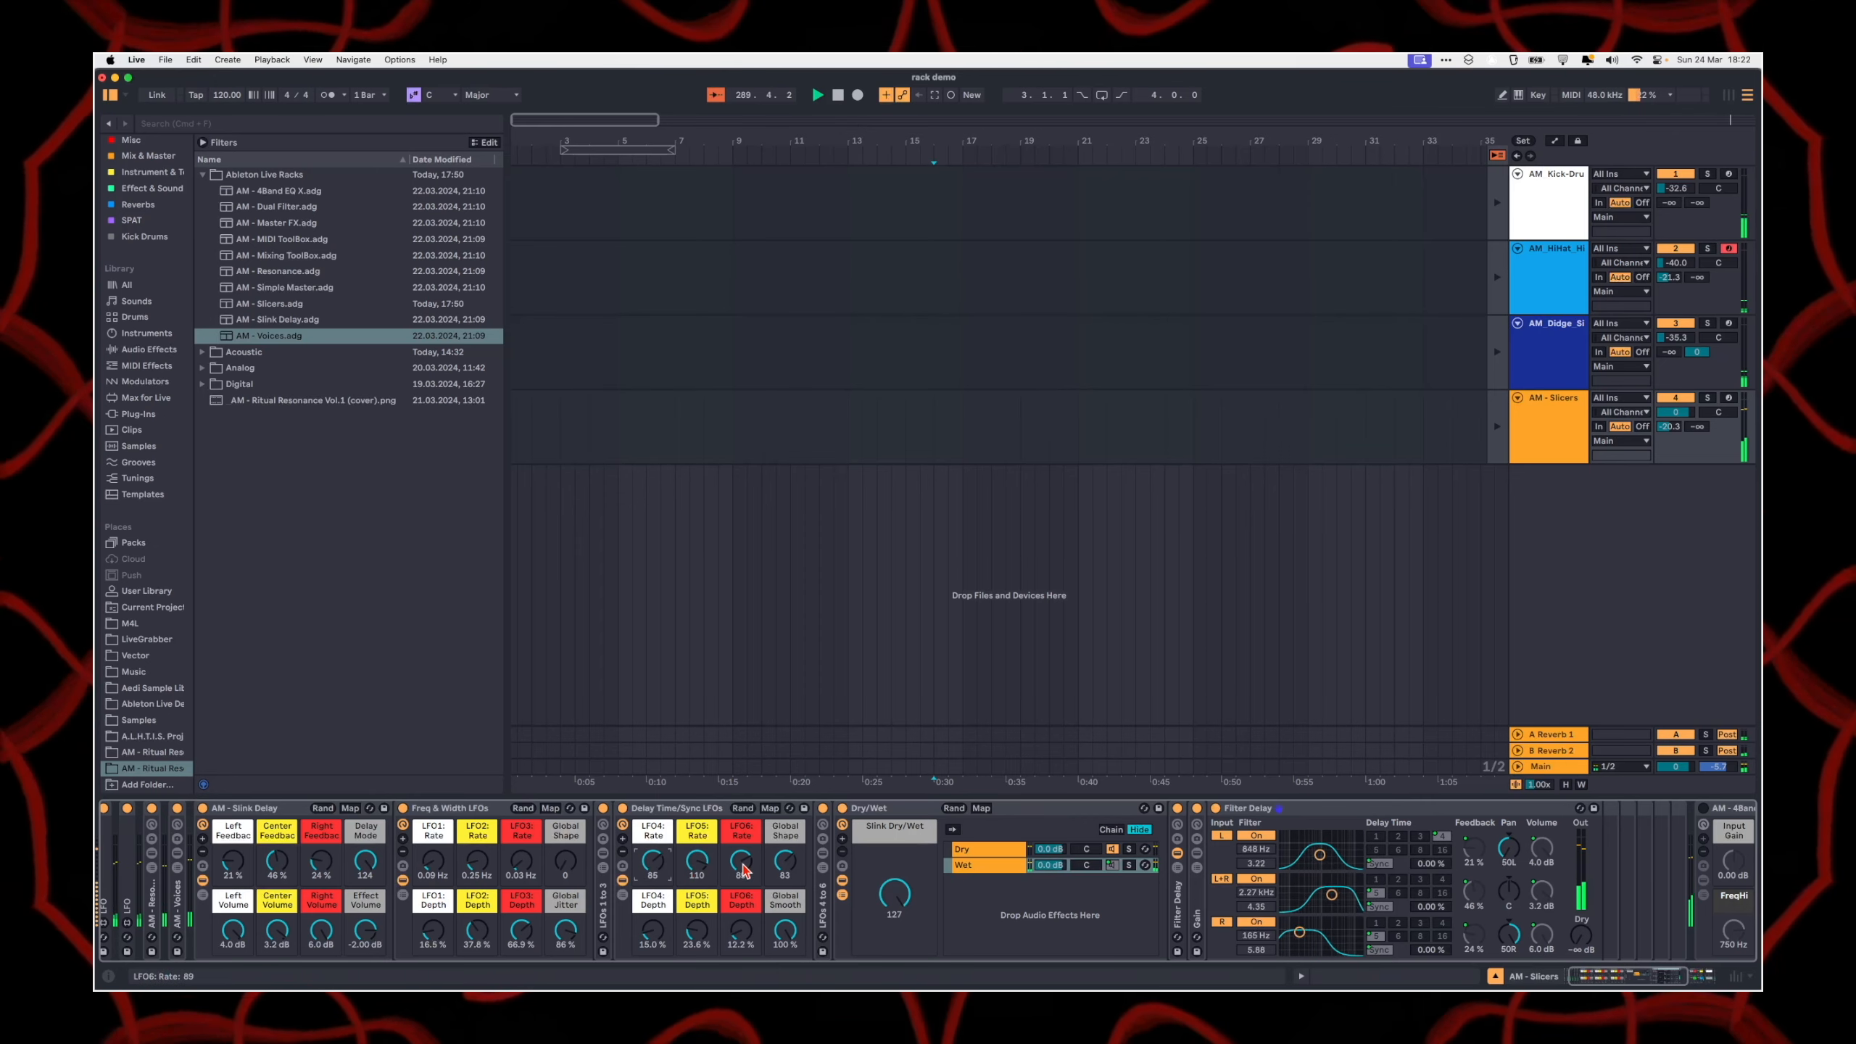
{"action": "left_click_drag", "start_coordinate": [741, 864], "coordinate": [652, 834]}
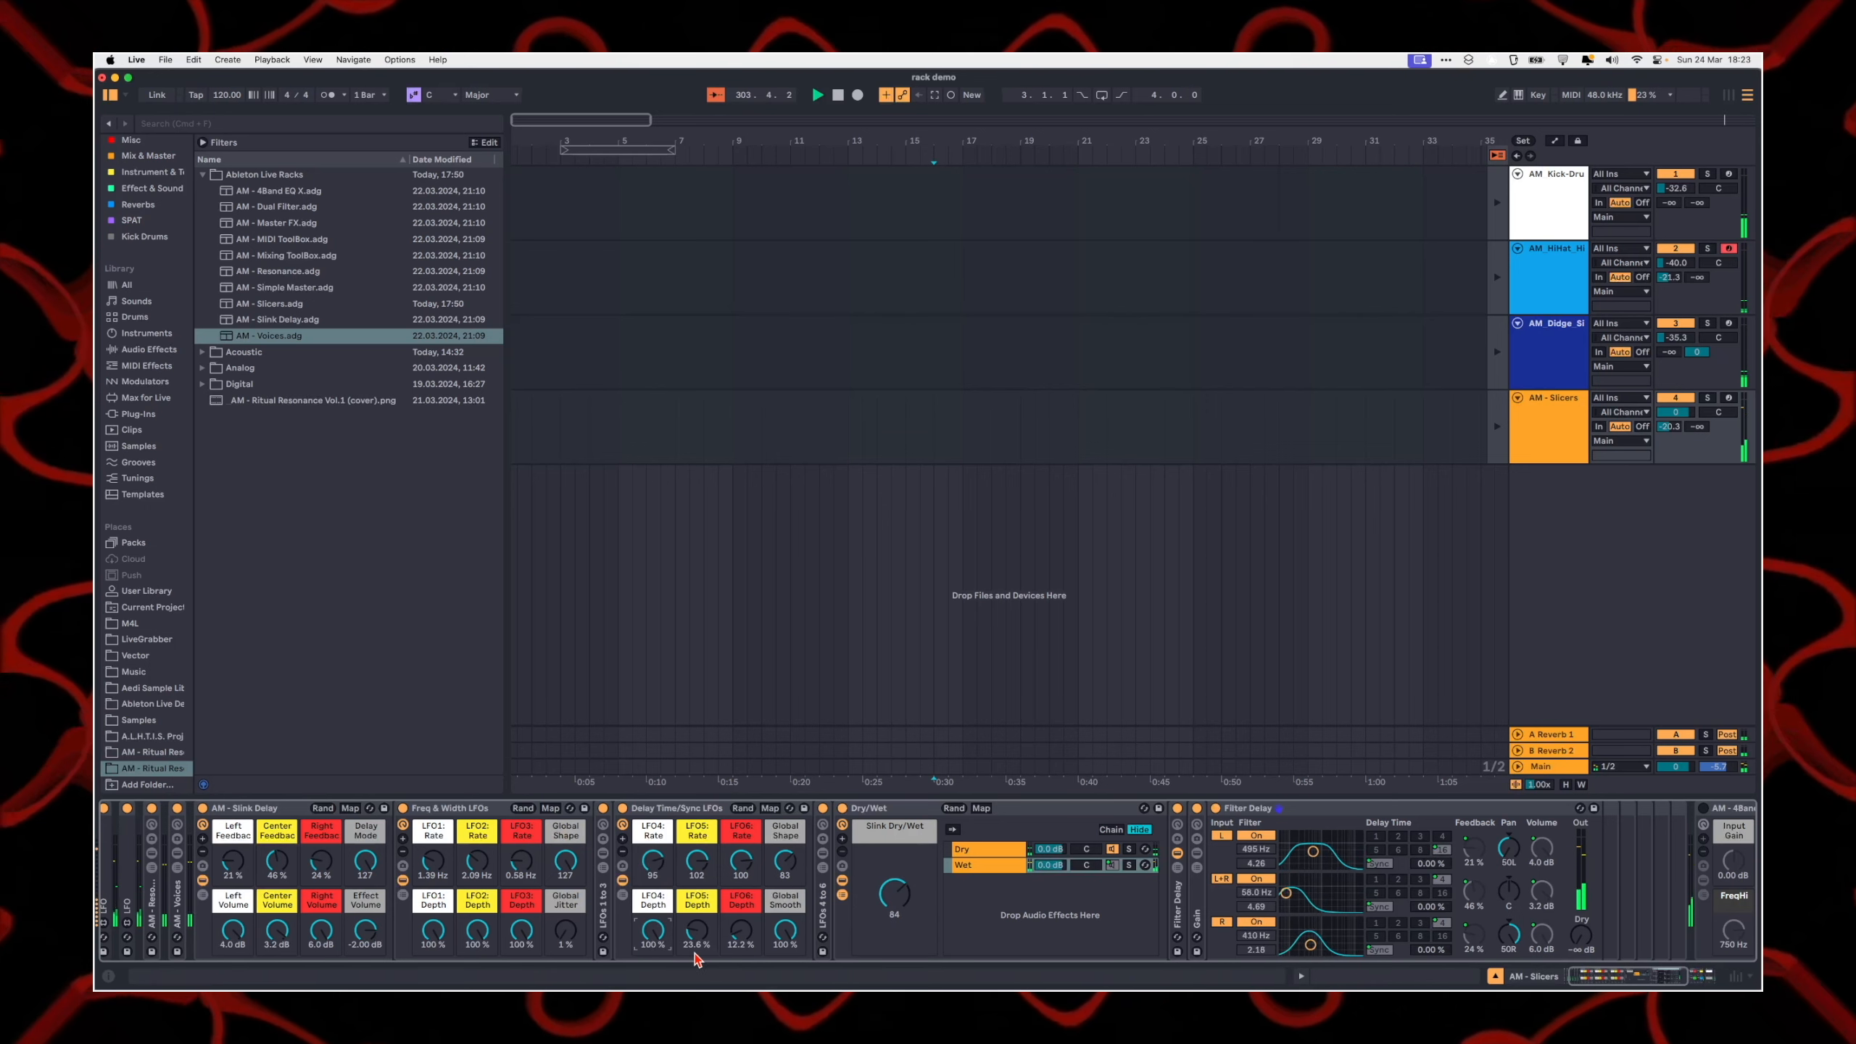
{"action": "left_click", "coordinate": [656, 815]}
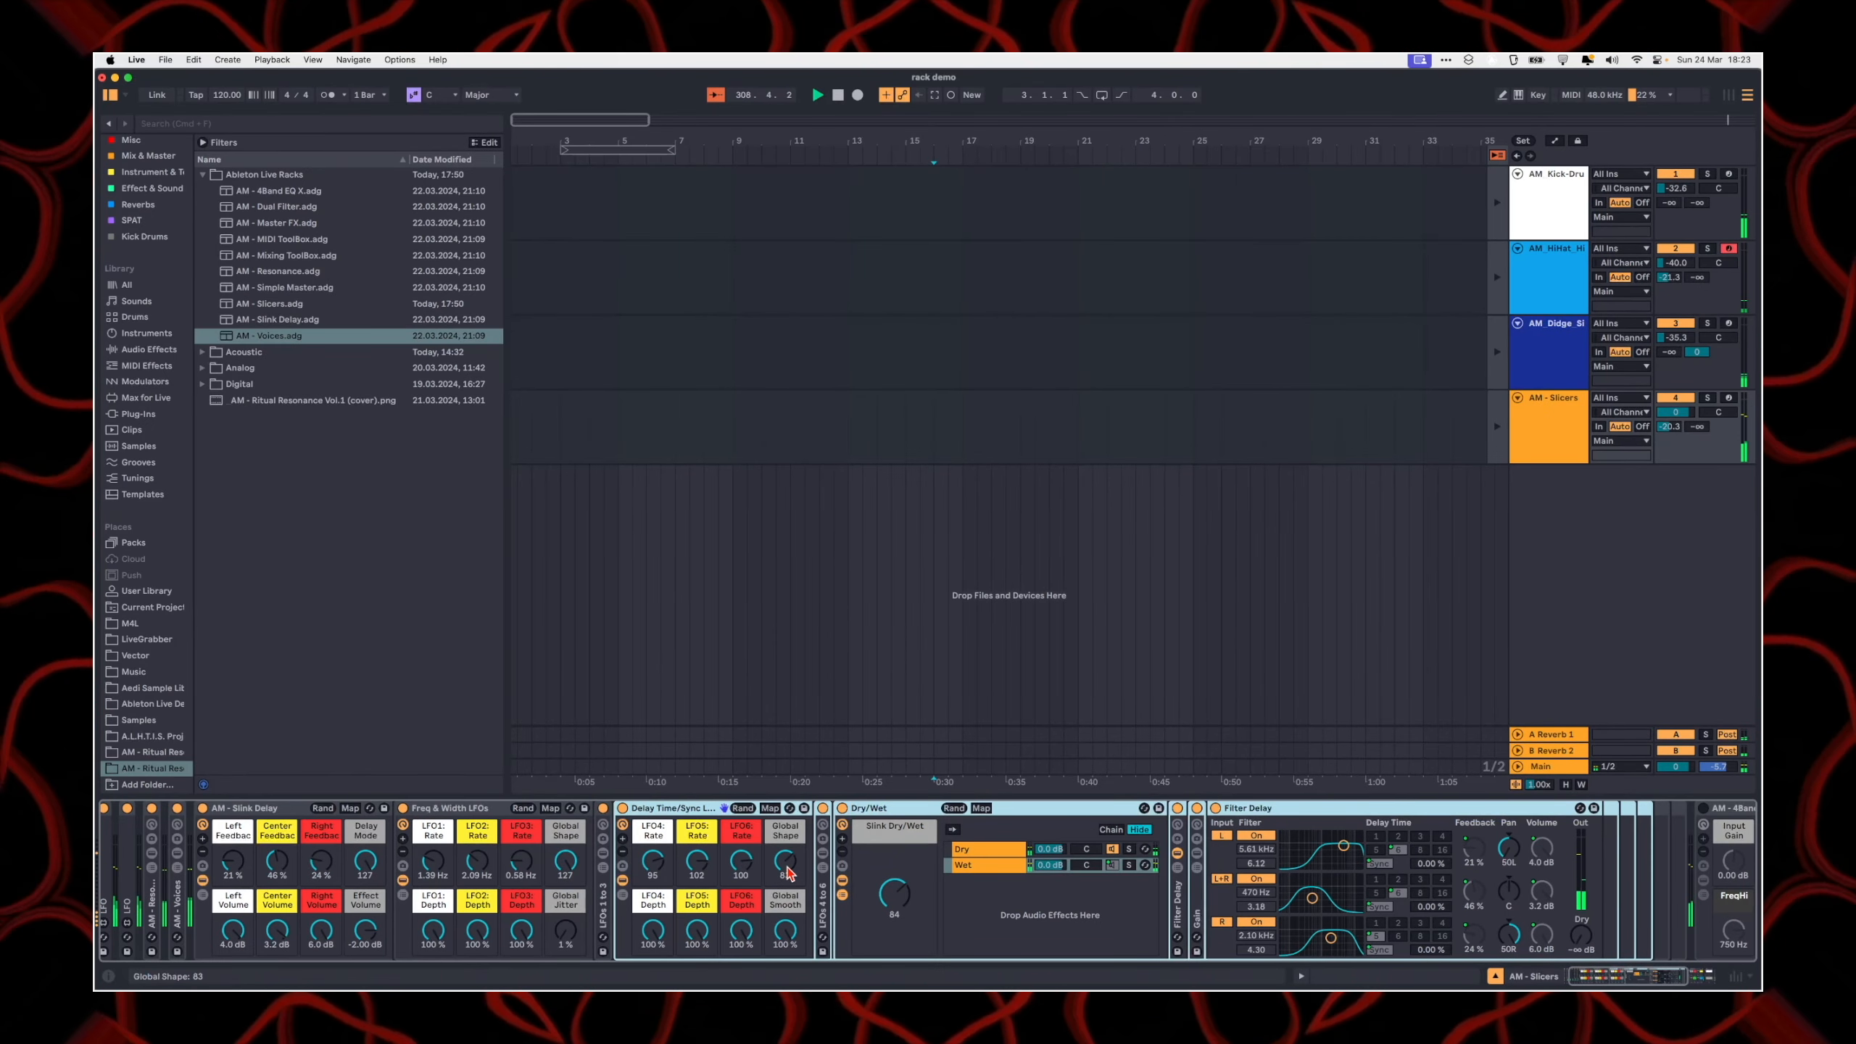
{"action": "mouse_move", "coordinate": [785, 861]}
{"action": "left_mouse_down"}
{"action": "mouse_move", "coordinate": [784, 811]}
{"action": "mouse_move", "coordinate": [784, 867]}
{"action": "left_mouse_up"}
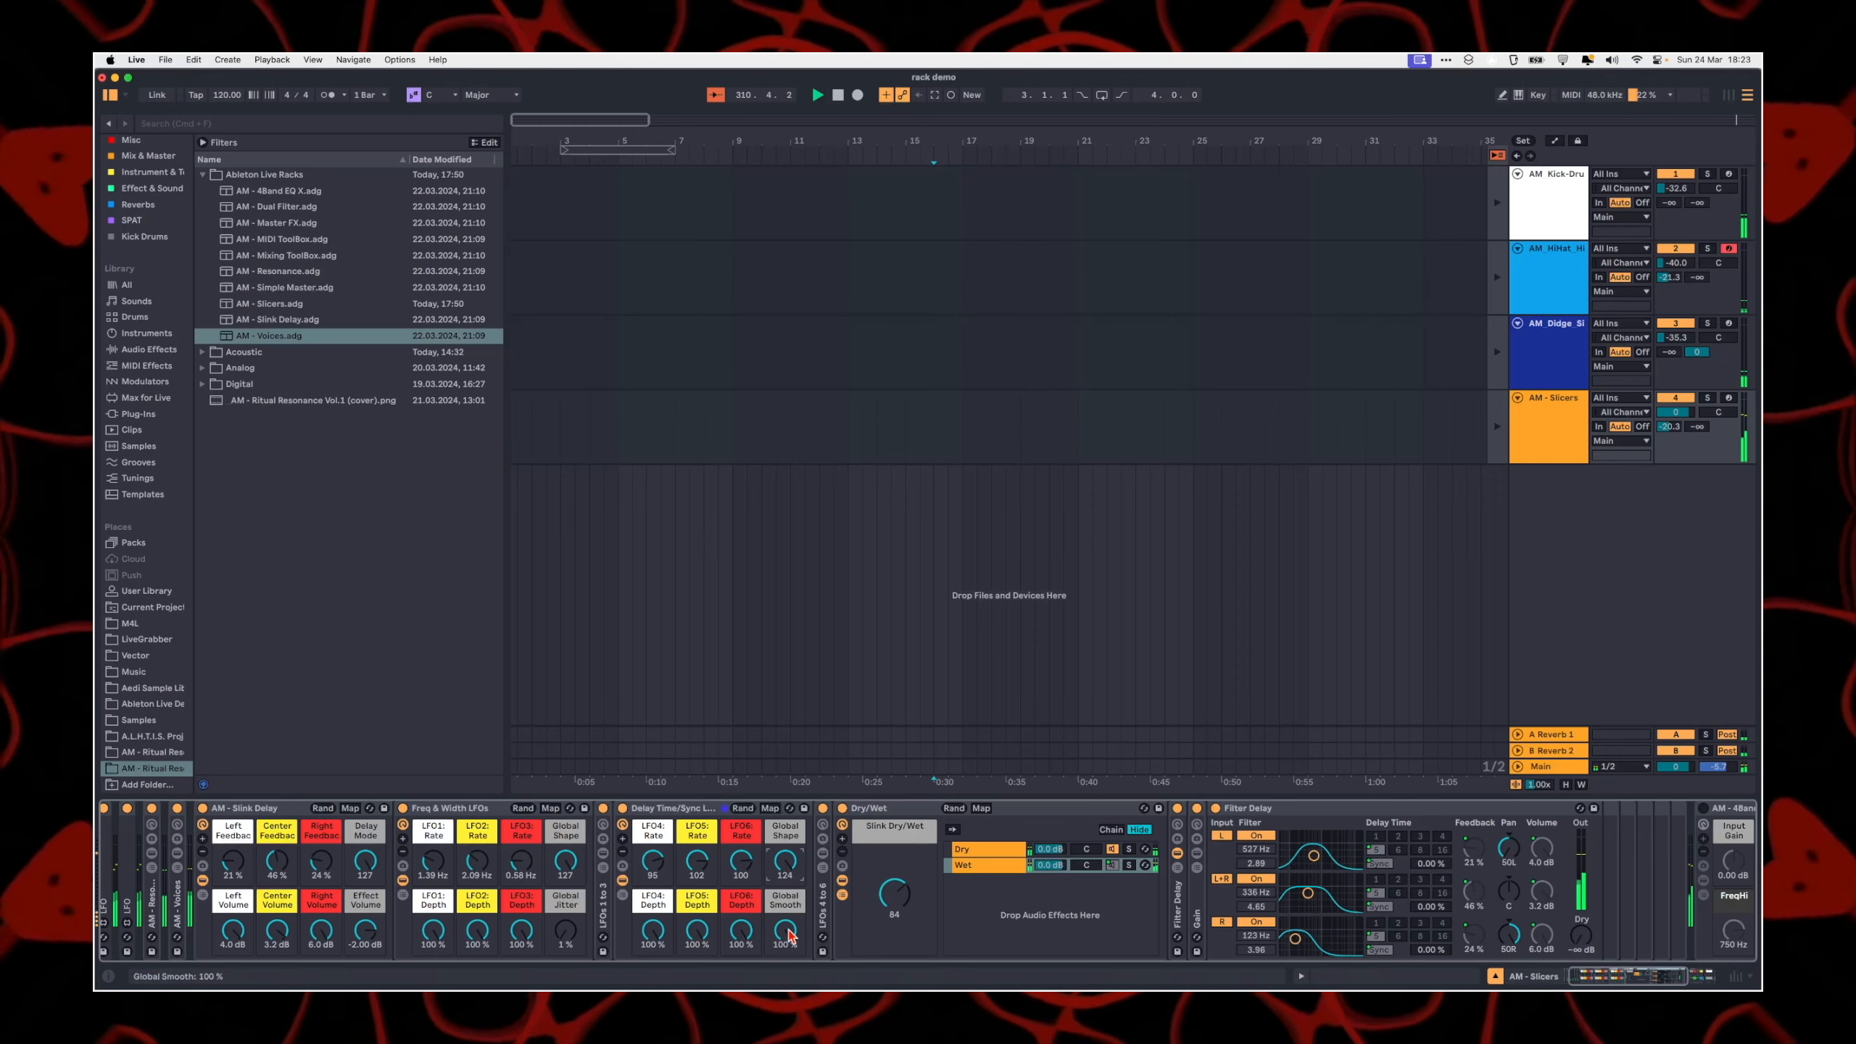
Step: Unfold and select the Gain rack located between the Filter Delay devices of the Wet chain
{"action": "scroll", "coordinate": [444, 907], "scroll_direction": "left", "scroll_amount": 1}
{"action": "scroll", "coordinate": [444, 906], "scroll_direction": "left", "scroll_amount": 3}
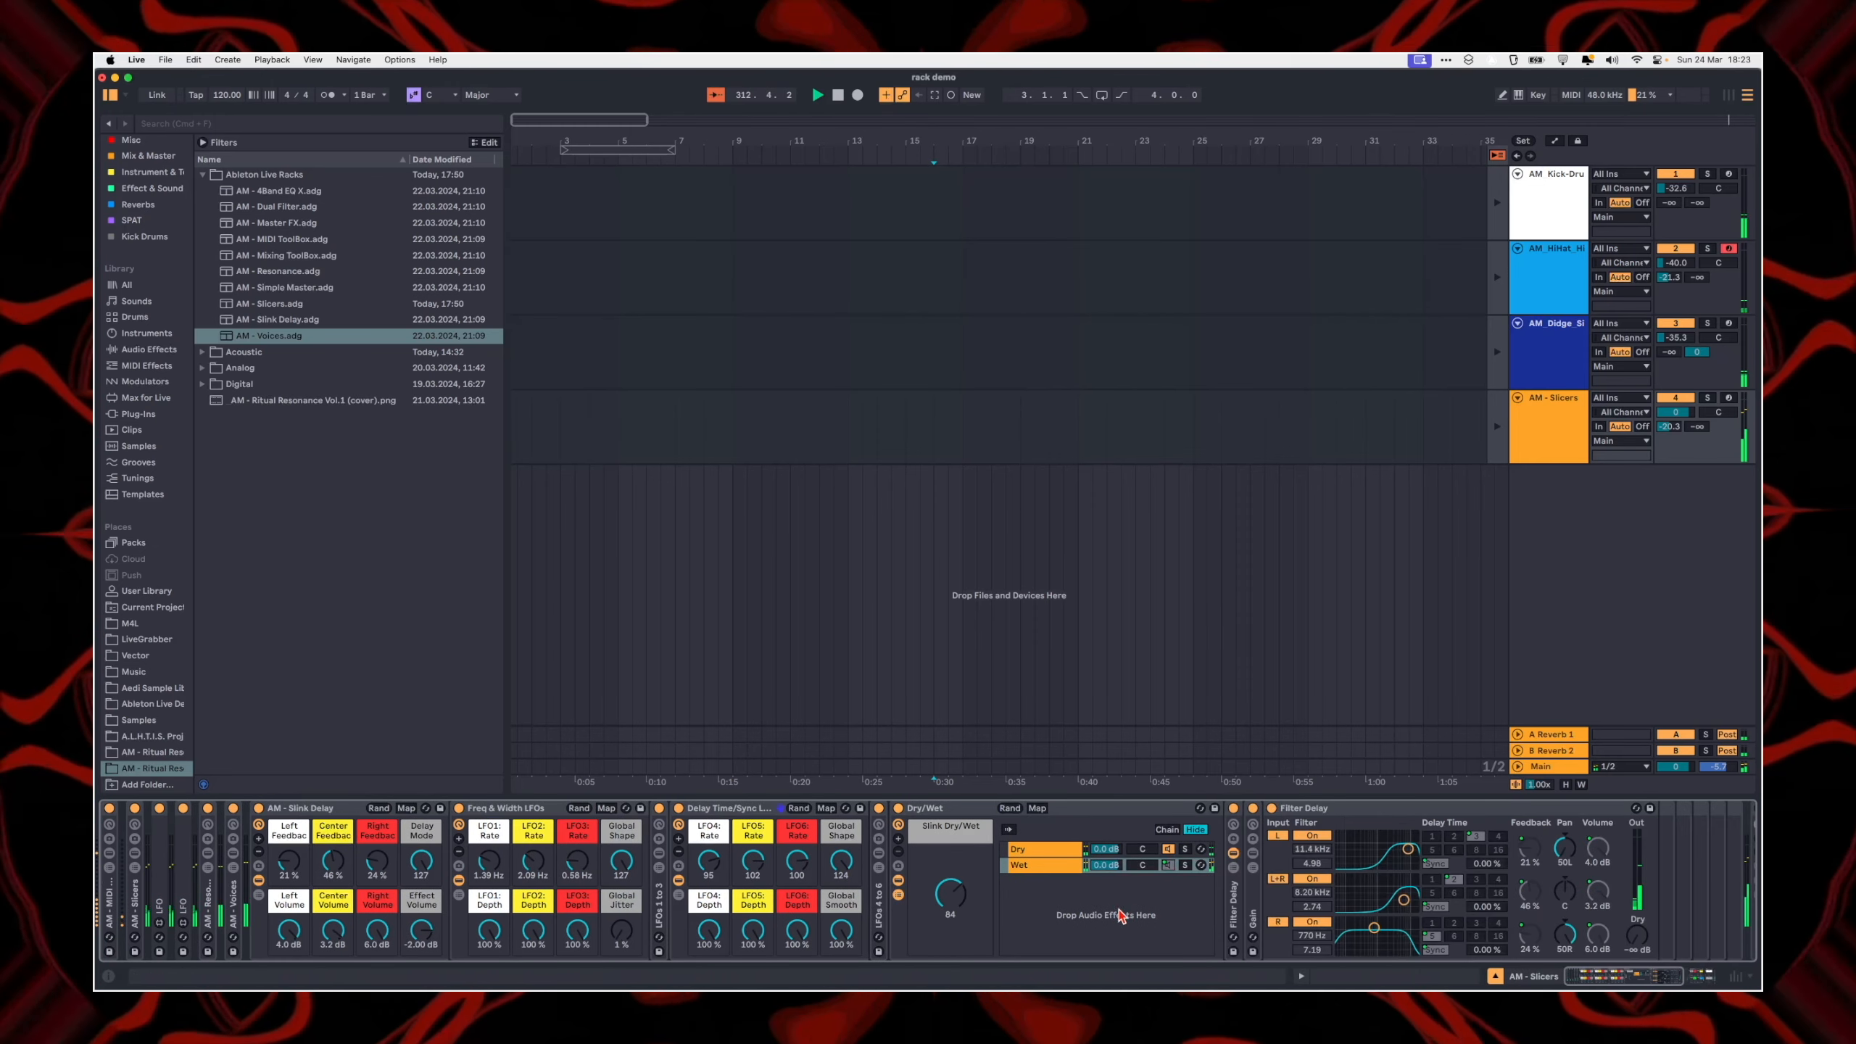
{"action": "scroll", "coordinate": [1112, 870], "scroll_direction": "right", "scroll_amount": 14}
{"action": "left_click", "coordinate": [1052, 825]}
{"action": "scroll", "coordinate": [1051, 833], "scroll_direction": "right", "scroll_amount": 14}
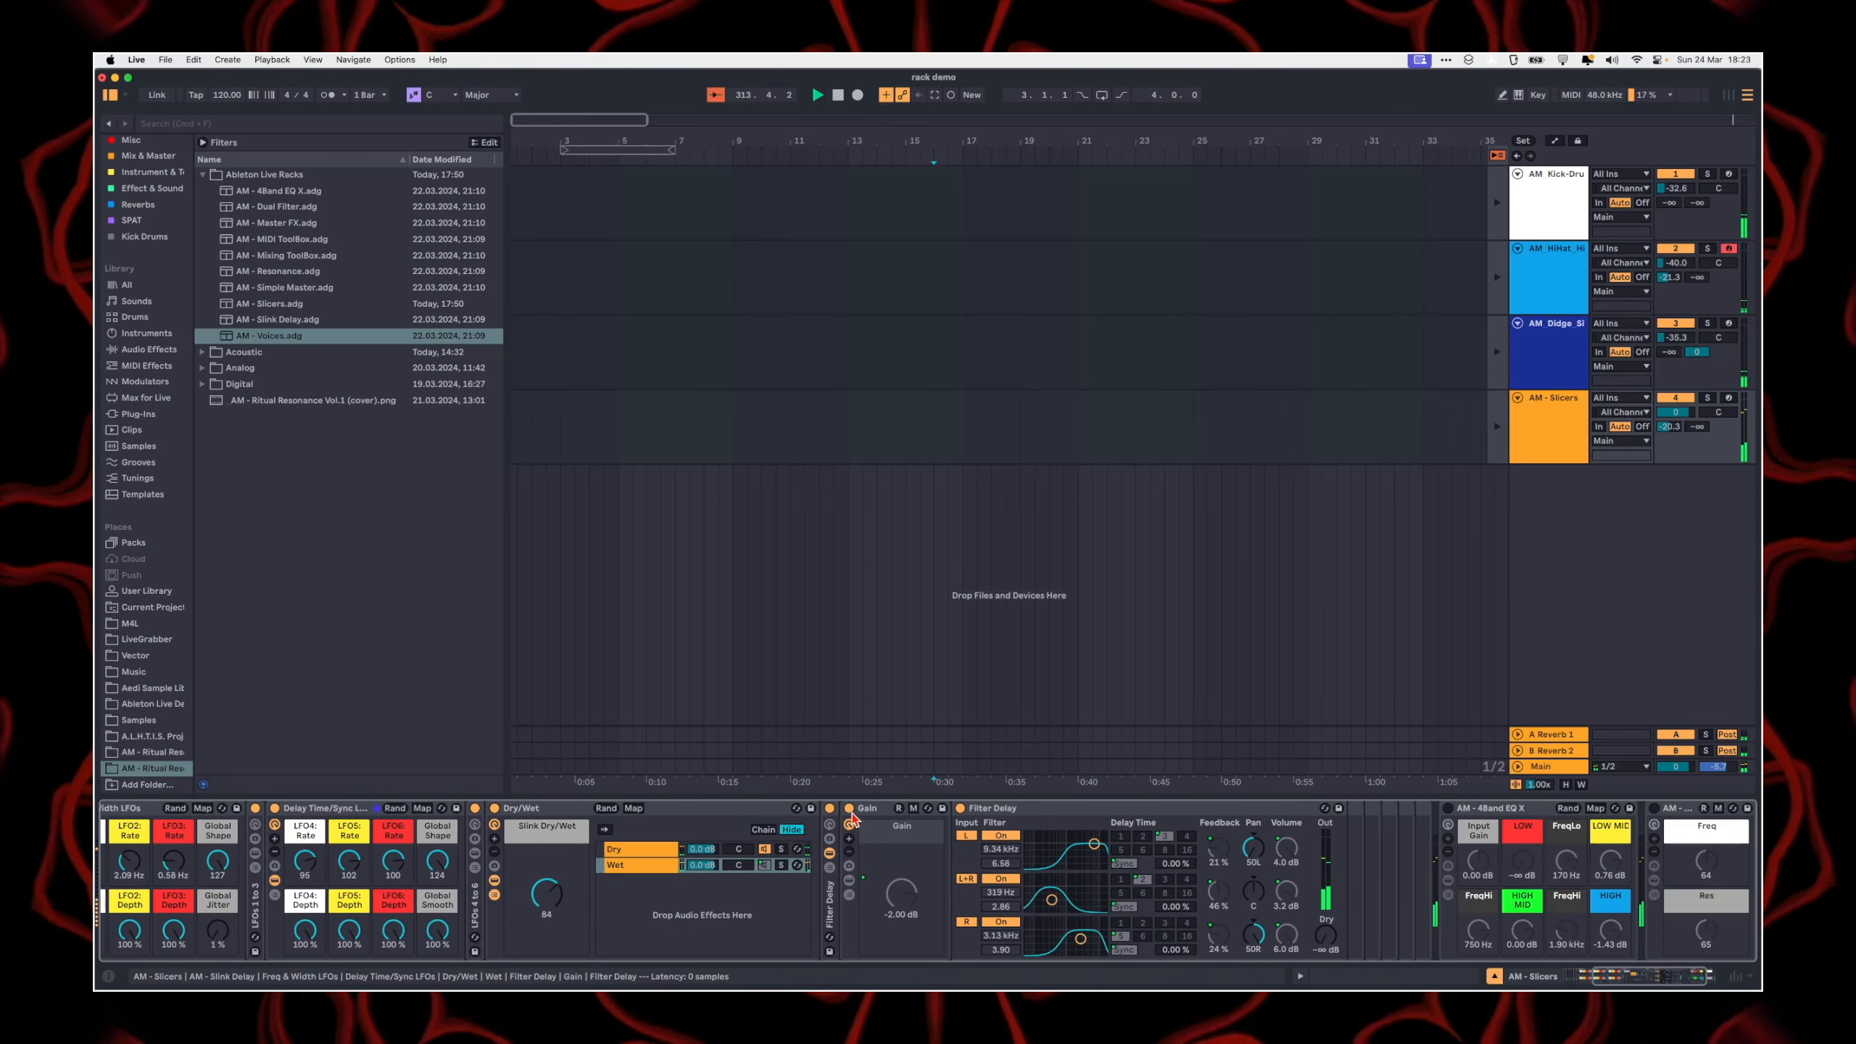
{"action": "left_click", "coordinate": [878, 945]}
Step: Lower the AM - Slink Delay rack's Effect Volume macro to -11.4 dB
{"action": "scroll", "coordinate": [679, 896], "scroll_direction": "left", "scroll_amount": 2}
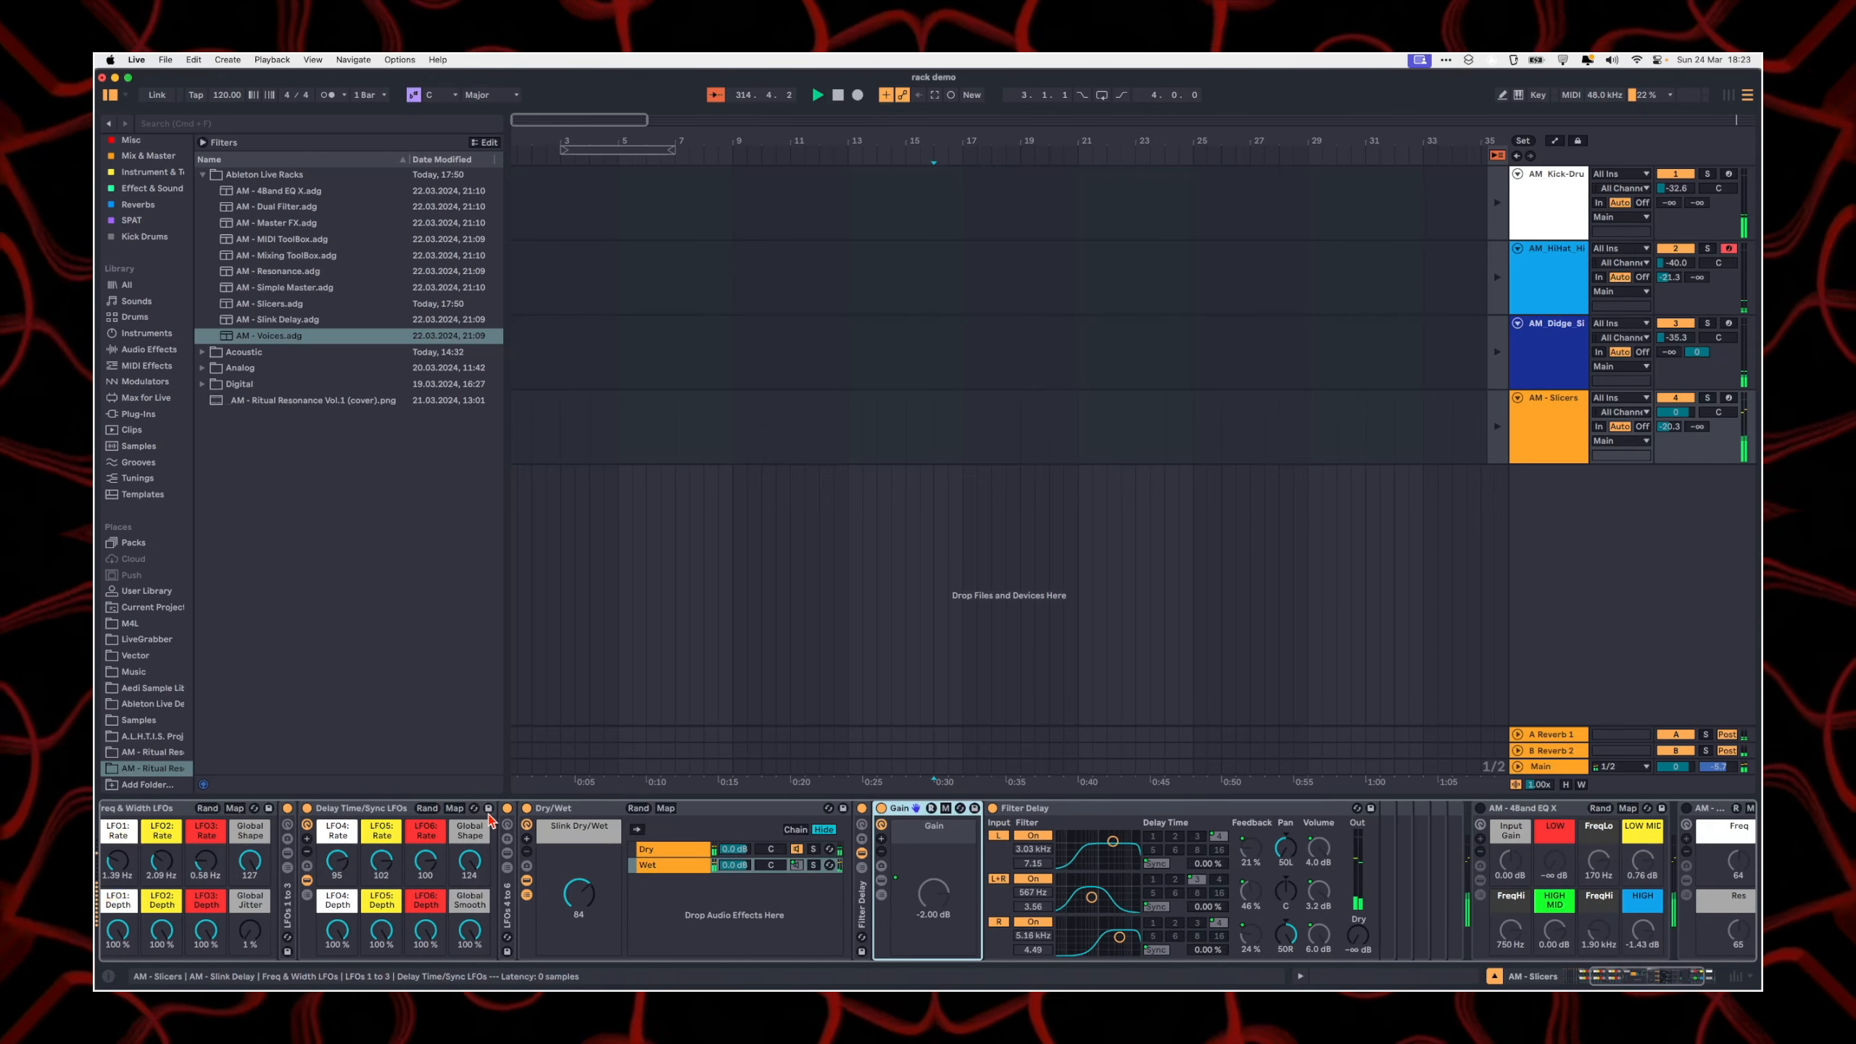
{"action": "left_click", "coordinate": [531, 841]}
{"action": "left_click", "coordinate": [527, 853]}
{"action": "scroll", "coordinate": [658, 878], "scroll_direction": "left", "scroll_amount": 9}
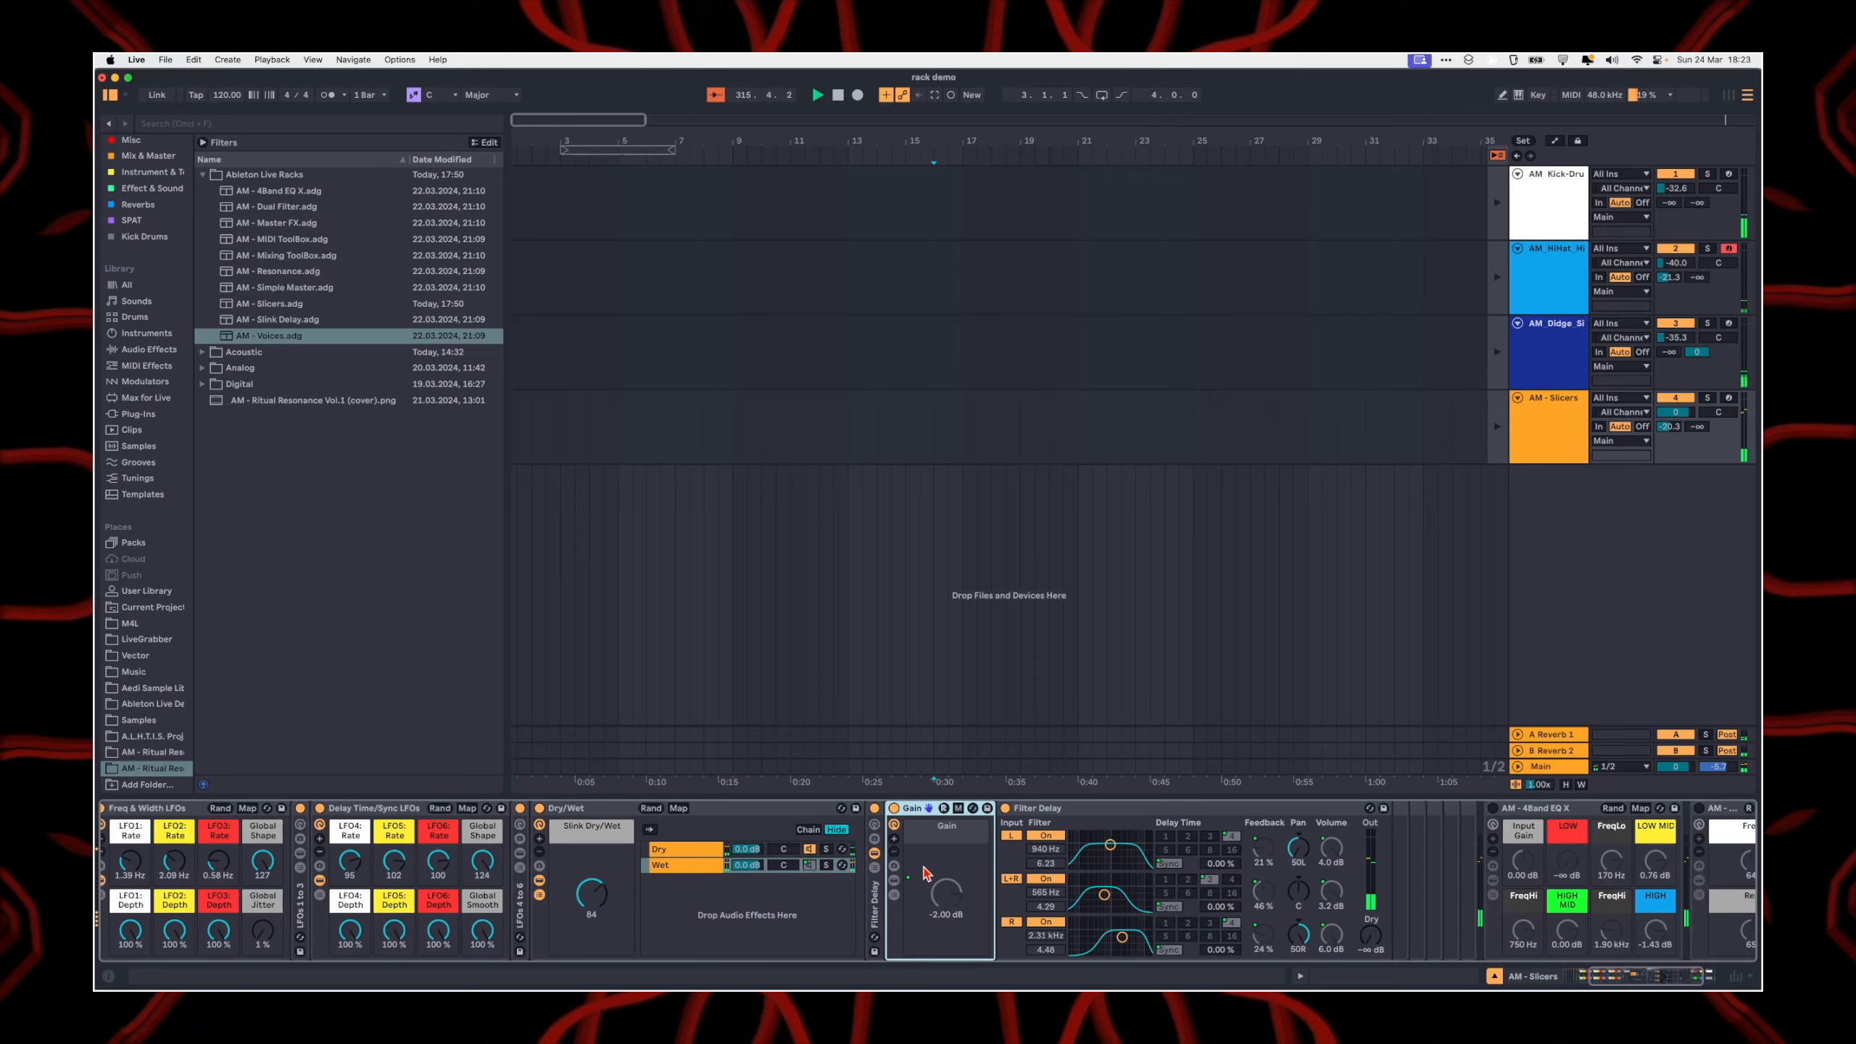
{"action": "scroll", "coordinate": [722, 892], "scroll_direction": "left", "scroll_amount": 8}
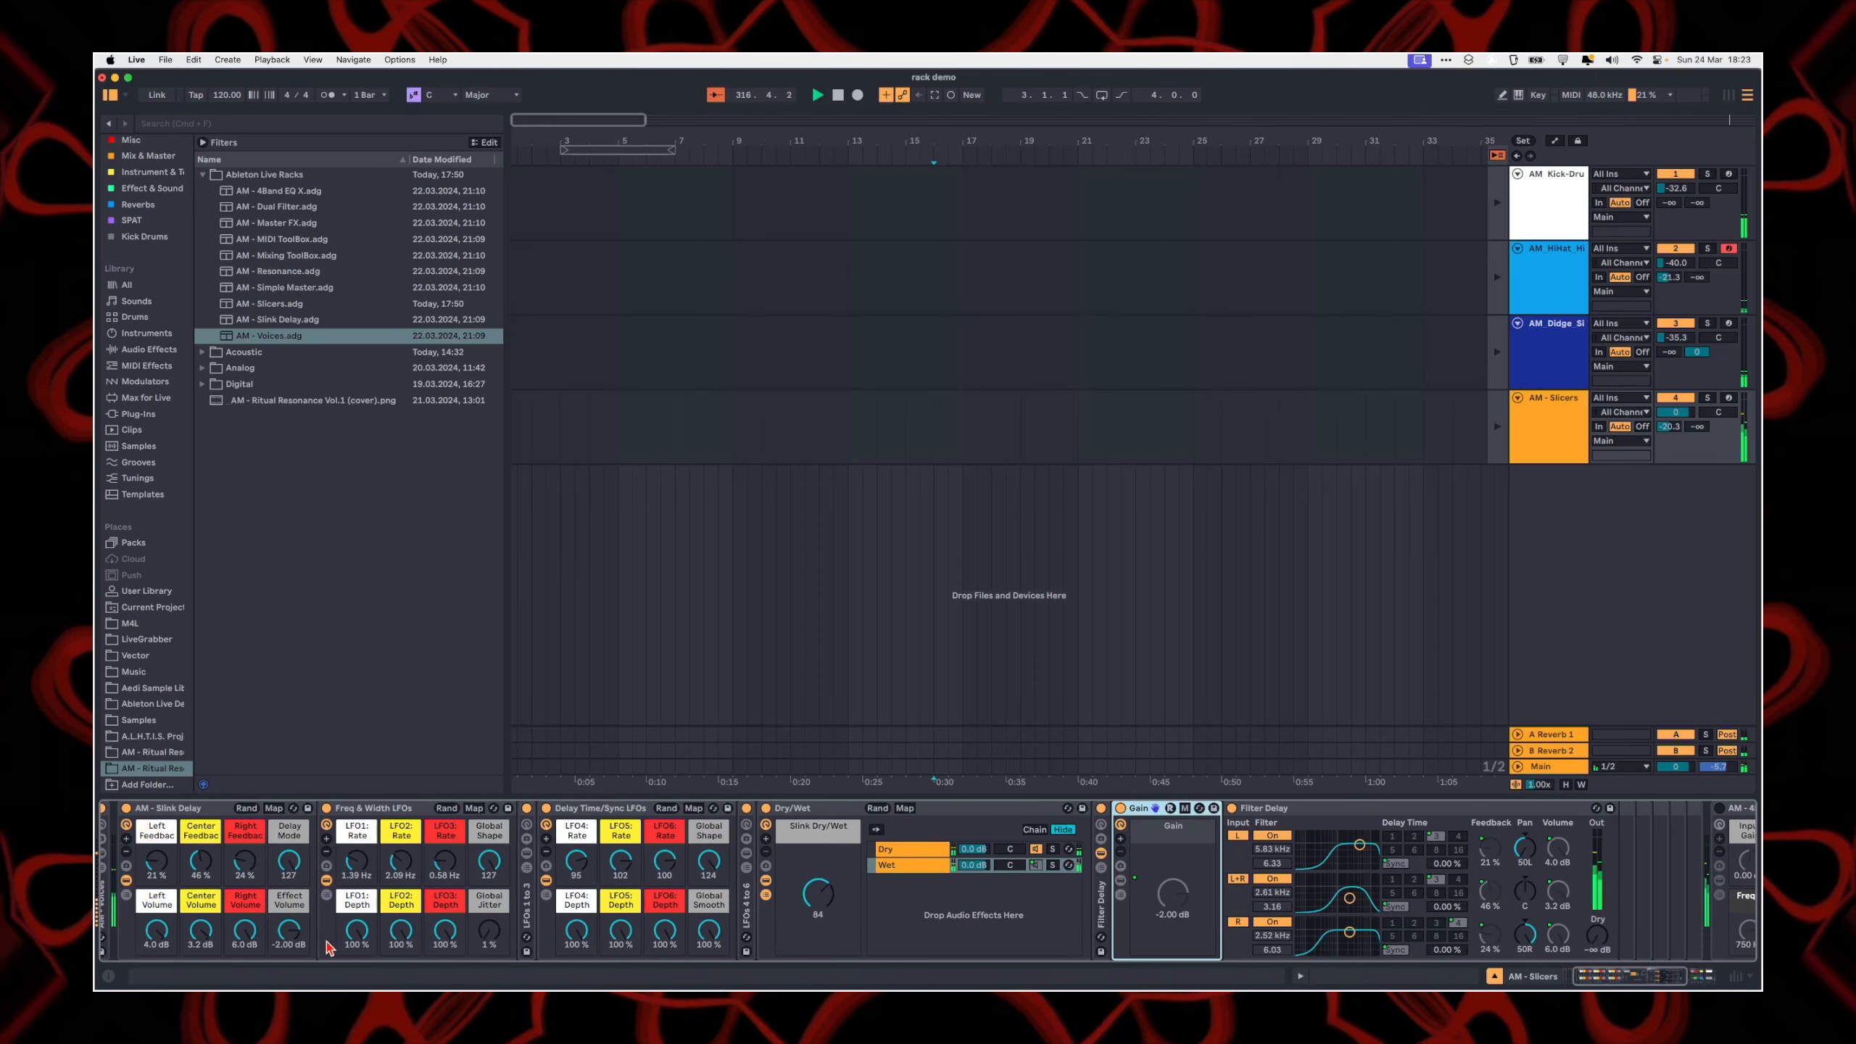
{"action": "mouse_move", "coordinate": [289, 933]}
{"action": "left_mouse_down"}
{"action": "mouse_move", "coordinate": [290, 975]}
{"action": "mouse_move", "coordinate": [285, 943]}
{"action": "left_mouse_up"}
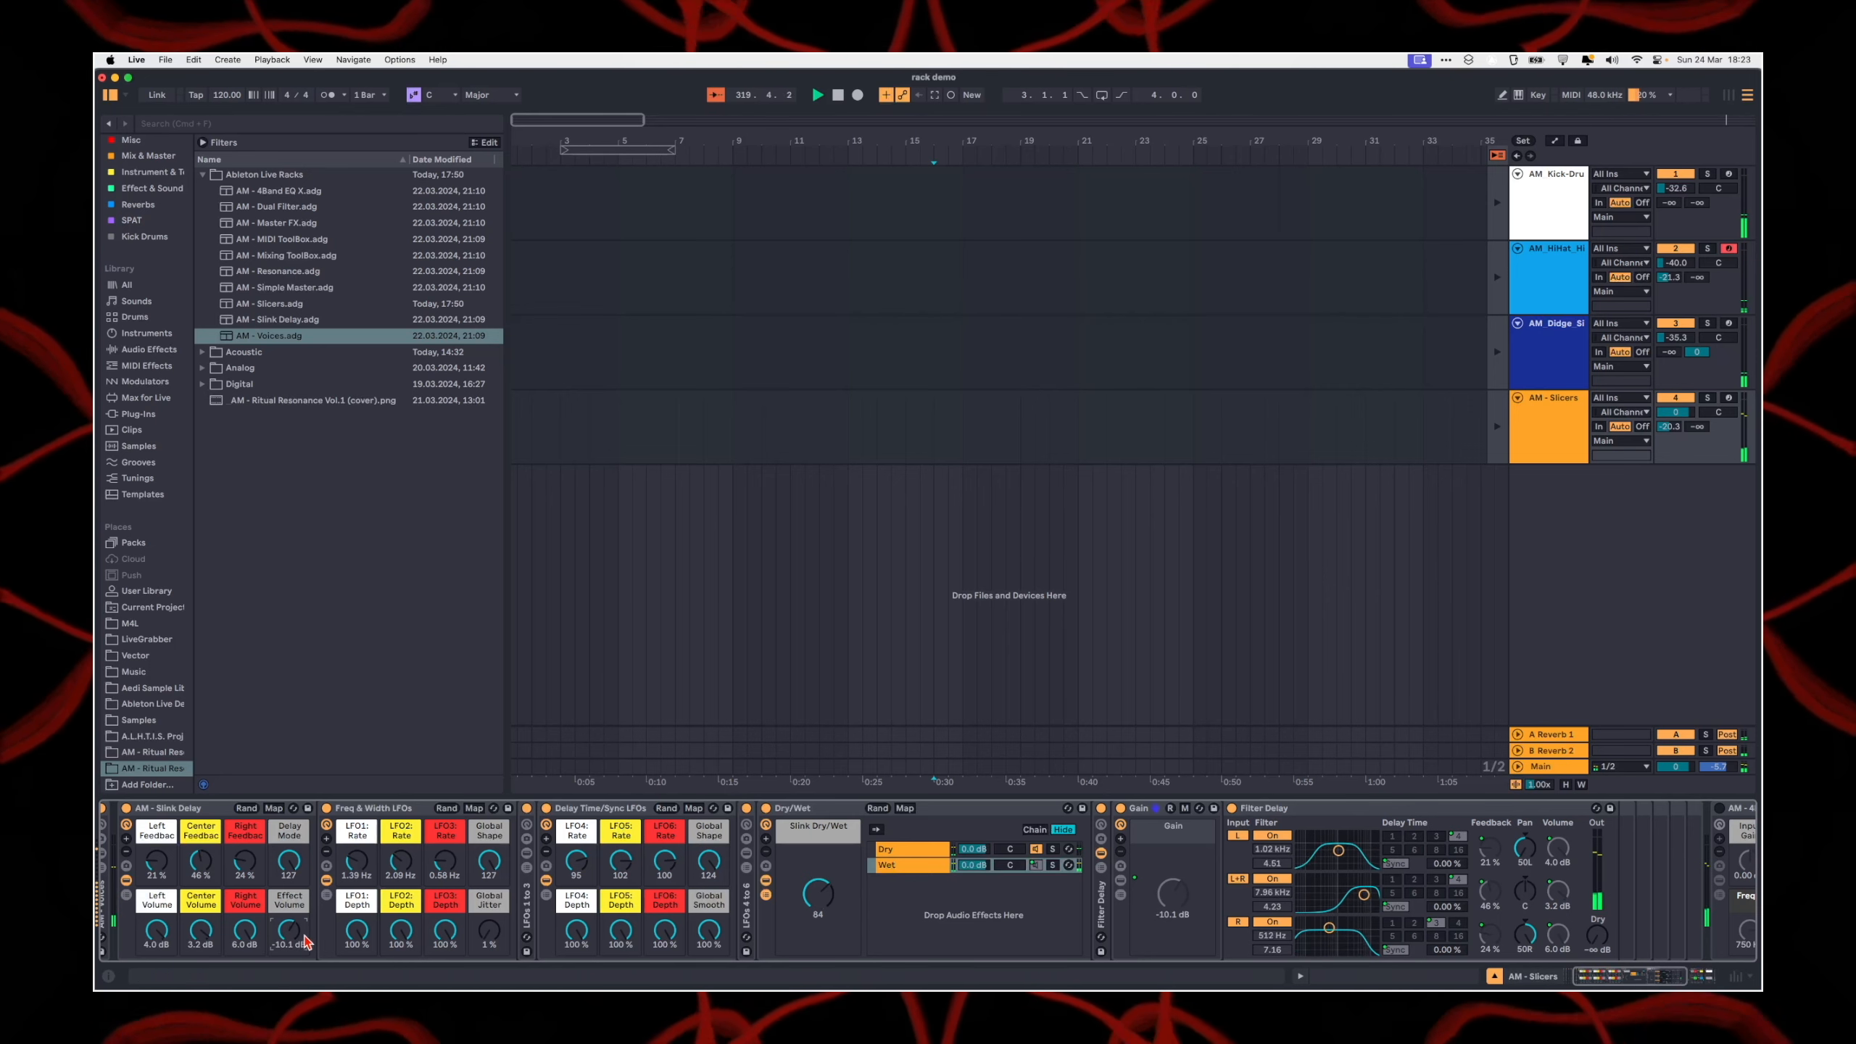
{"action": "left_click_drag", "start_coordinate": [292, 944], "coordinate": [293, 949]}
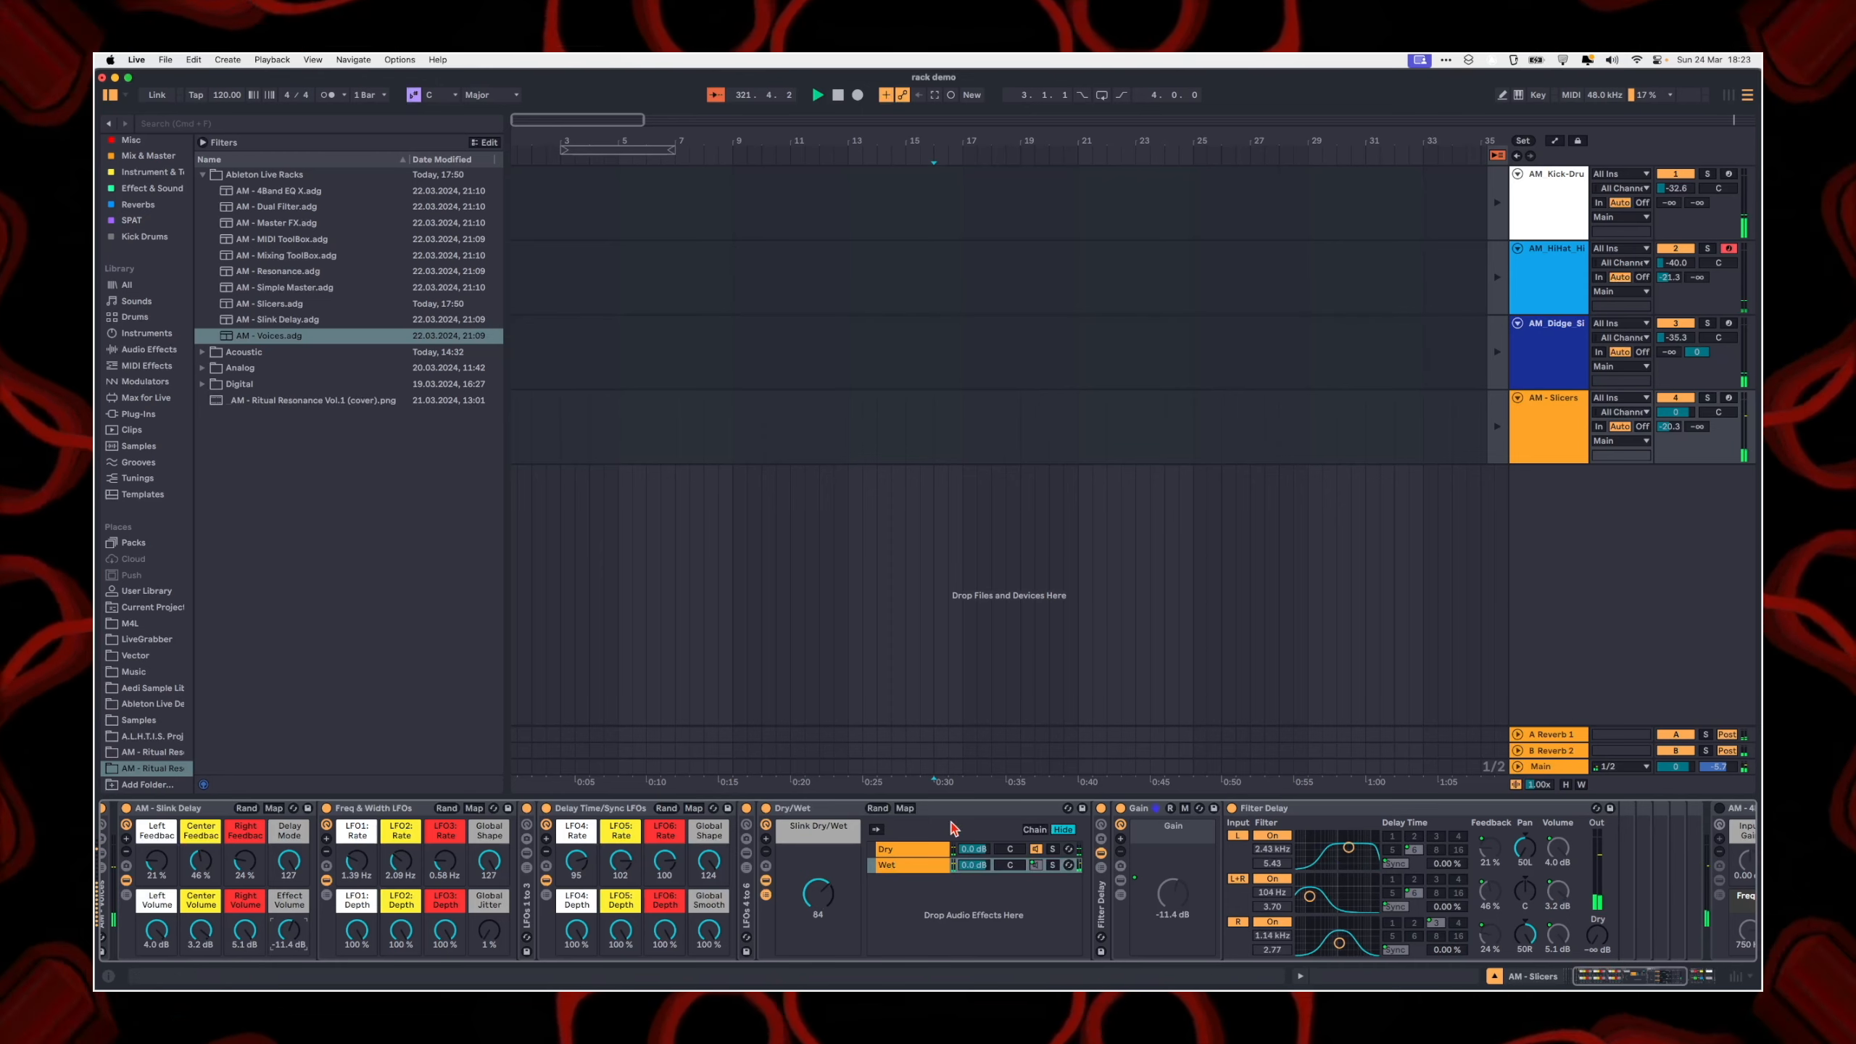
Step: Fold the Gain rack in the Wet chain and set the Slink Dry/Wet macro to 55
{"action": "left_click", "coordinate": [1124, 831]}
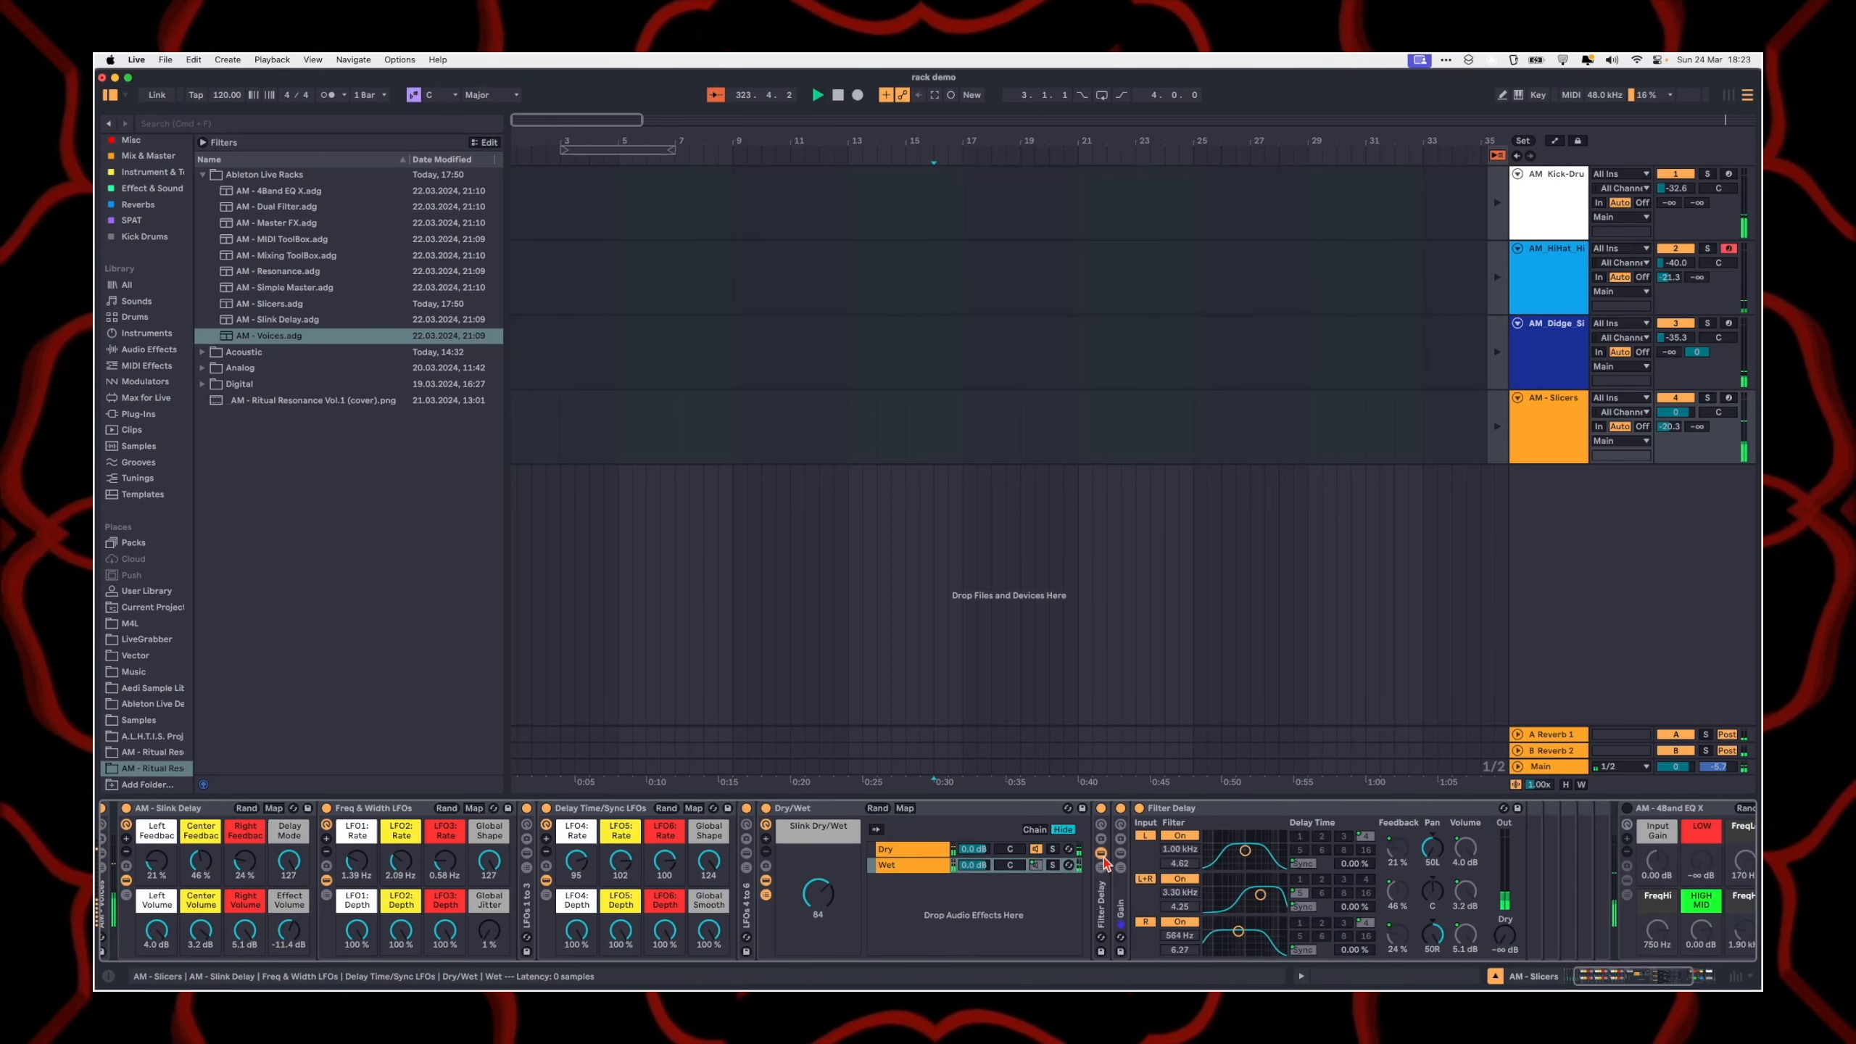
{"action": "left_click", "coordinate": [1103, 830]}
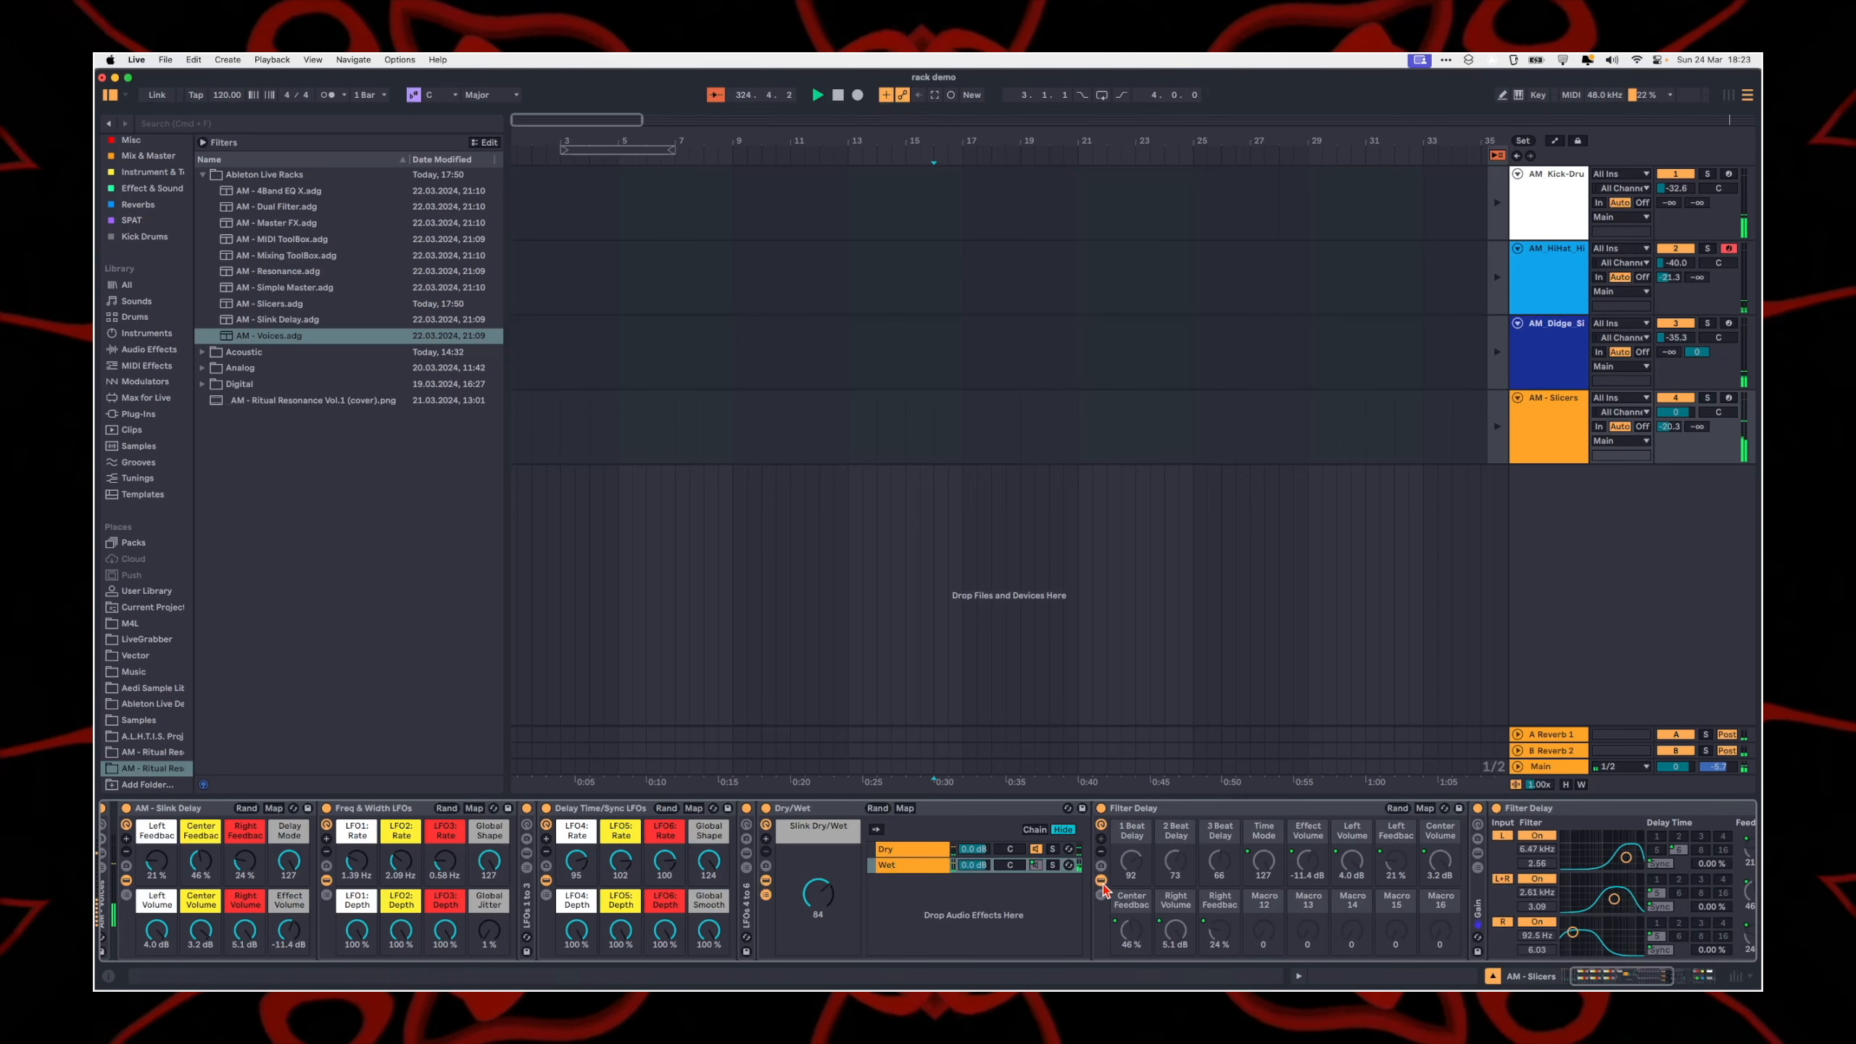
{"action": "left_click", "coordinate": [1103, 829]}
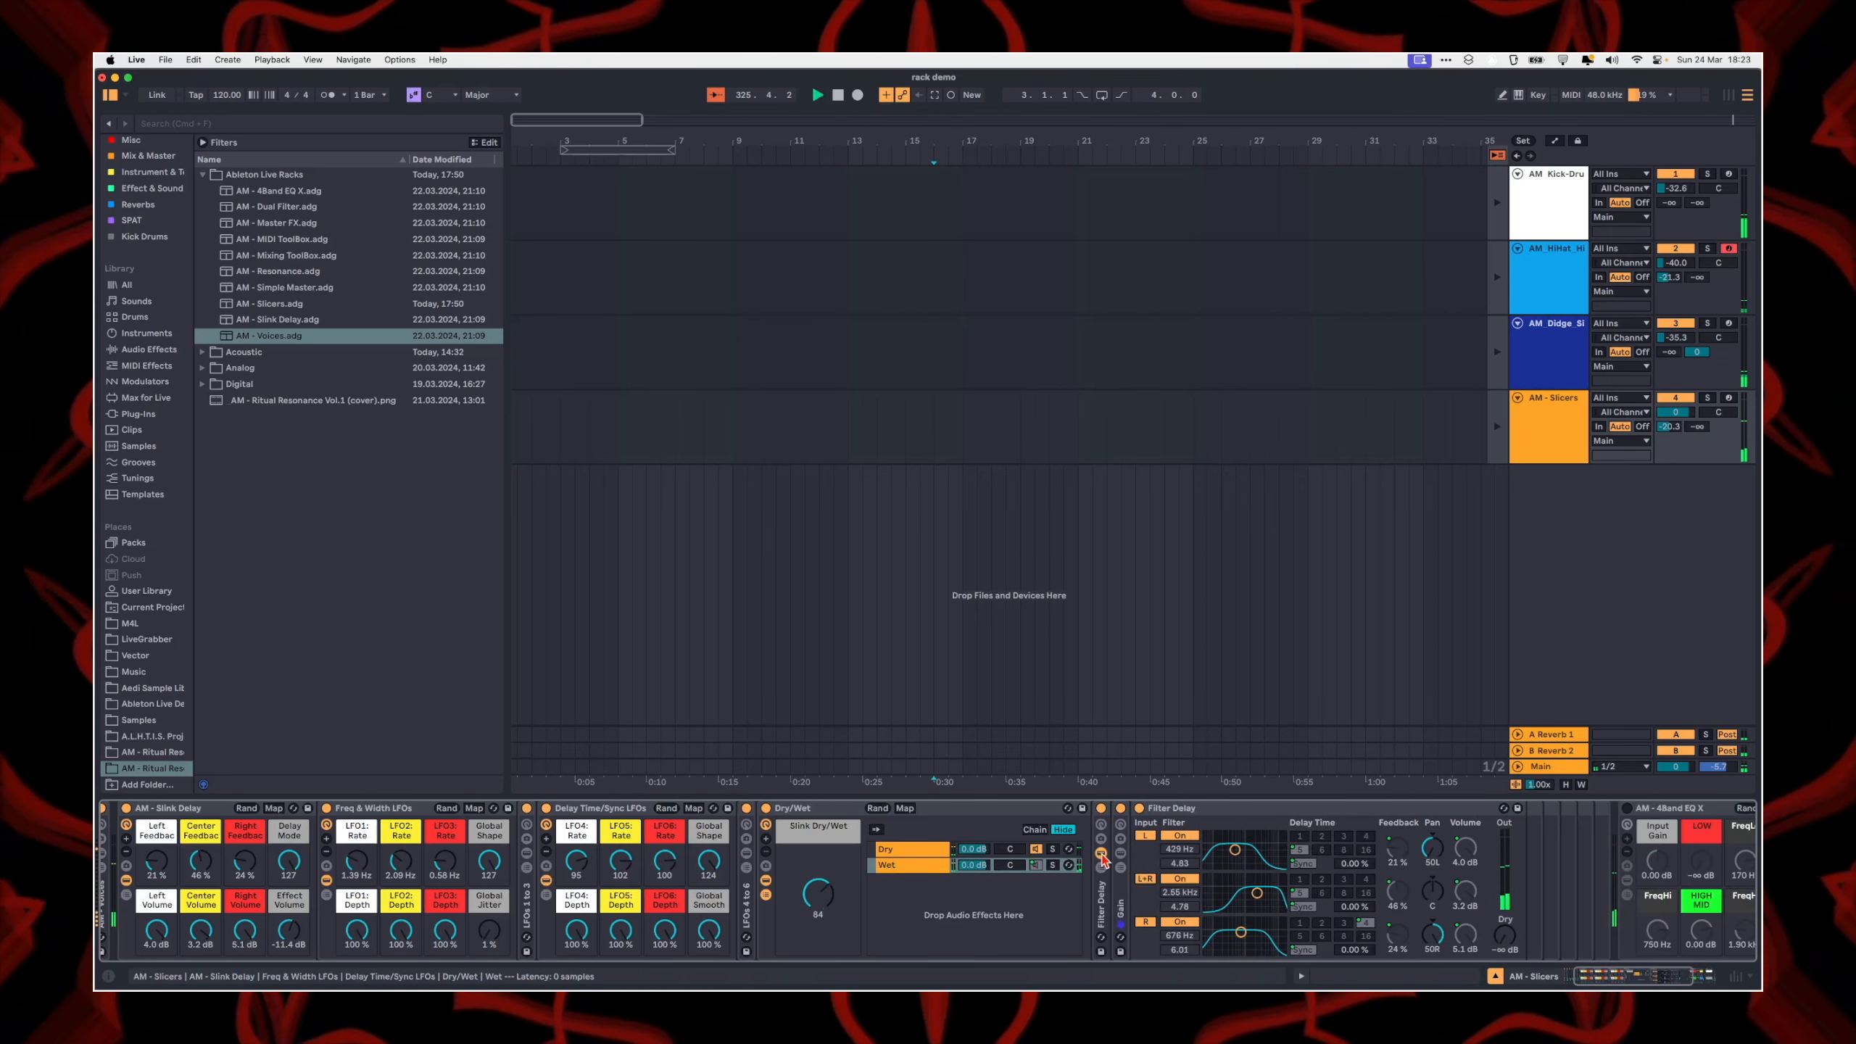
{"action": "left_click_drag", "start_coordinate": [818, 893], "coordinate": [818, 950]}
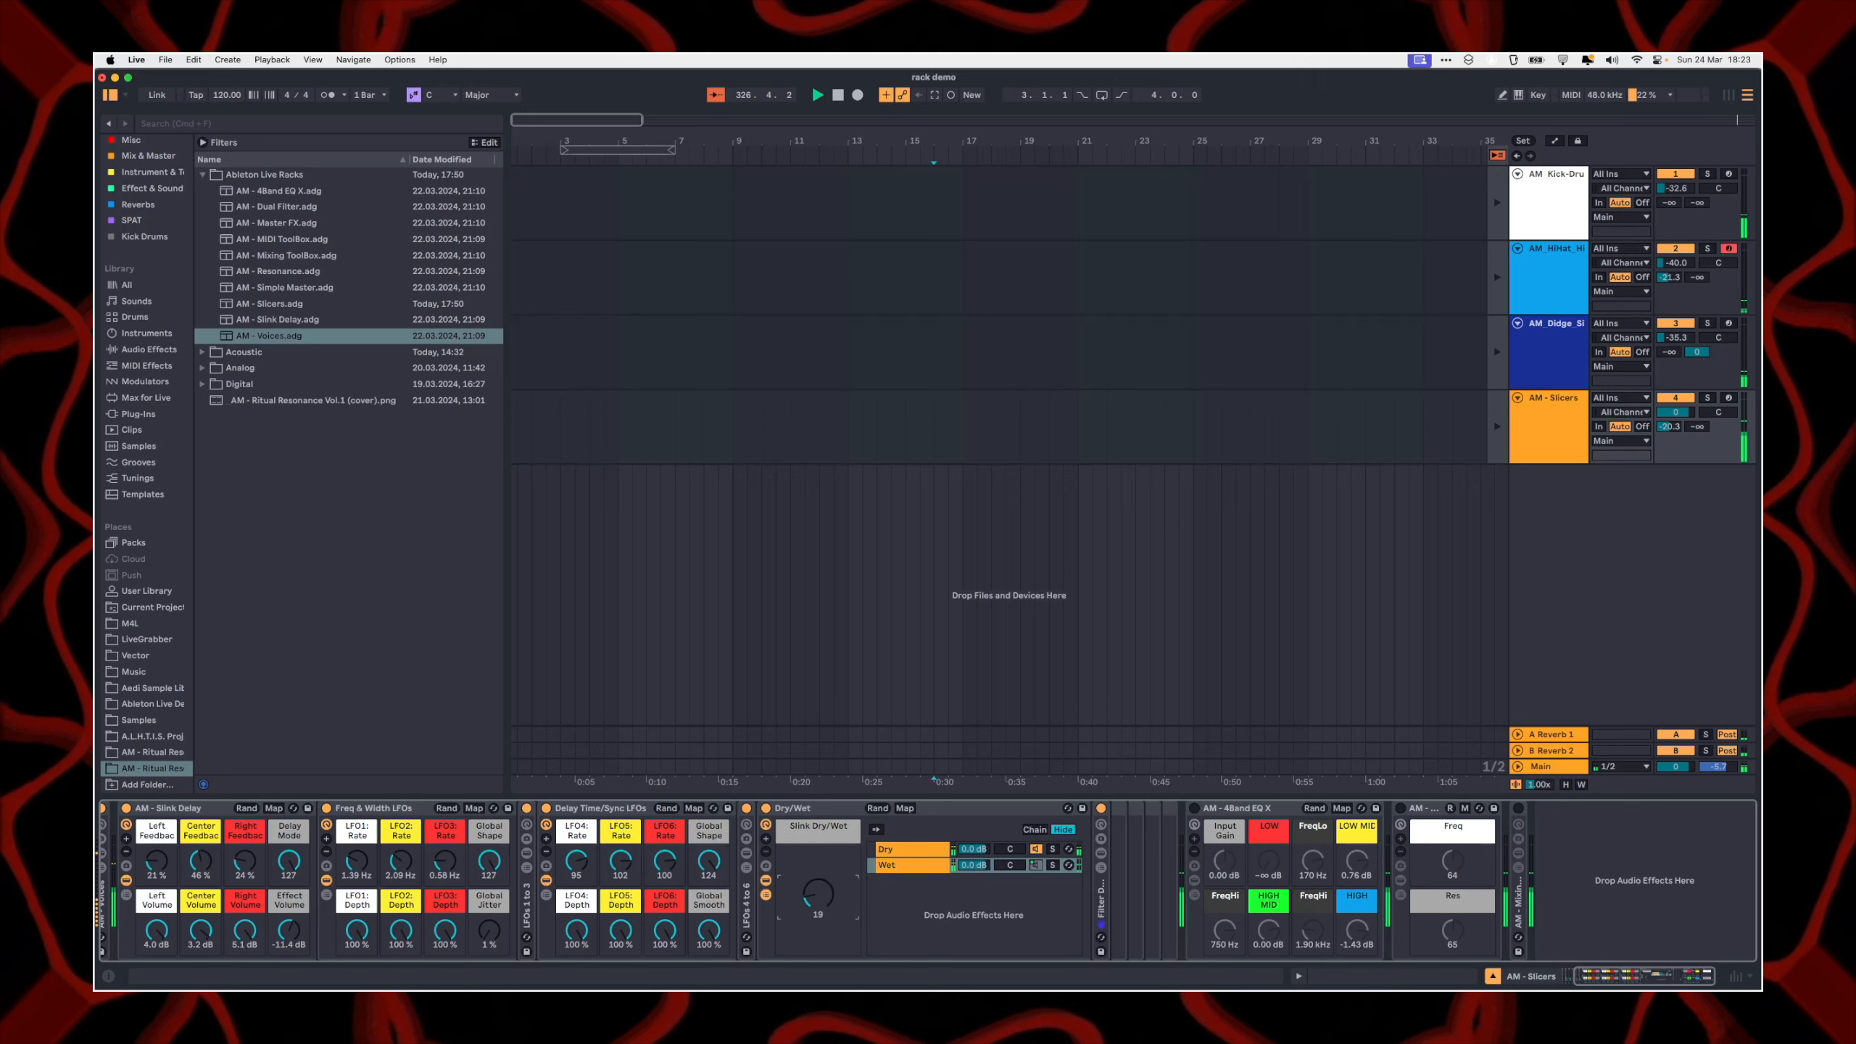
Step: Examine the macro controls of the Wet chain's Filter Delay rack and their macro mappings
{"action": "left_click", "coordinate": [1101, 824]}
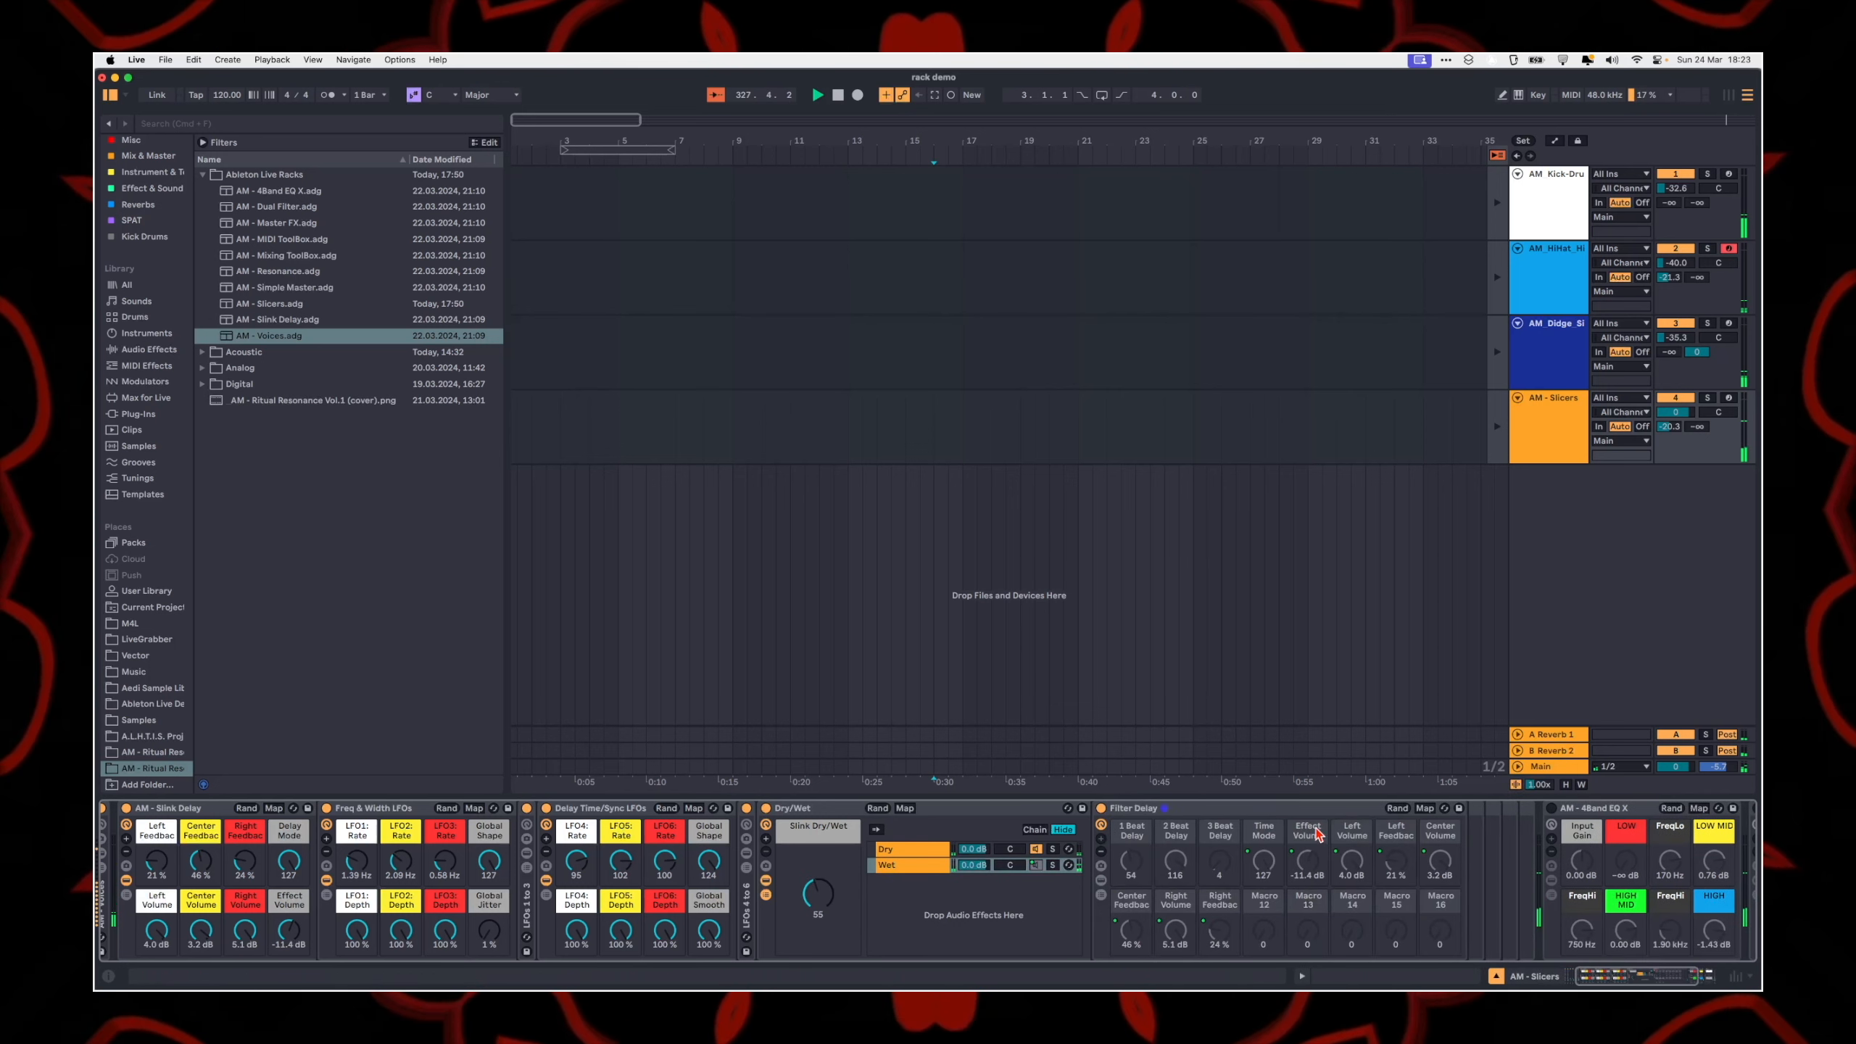
{"action": "left_click", "coordinate": [943, 880]}
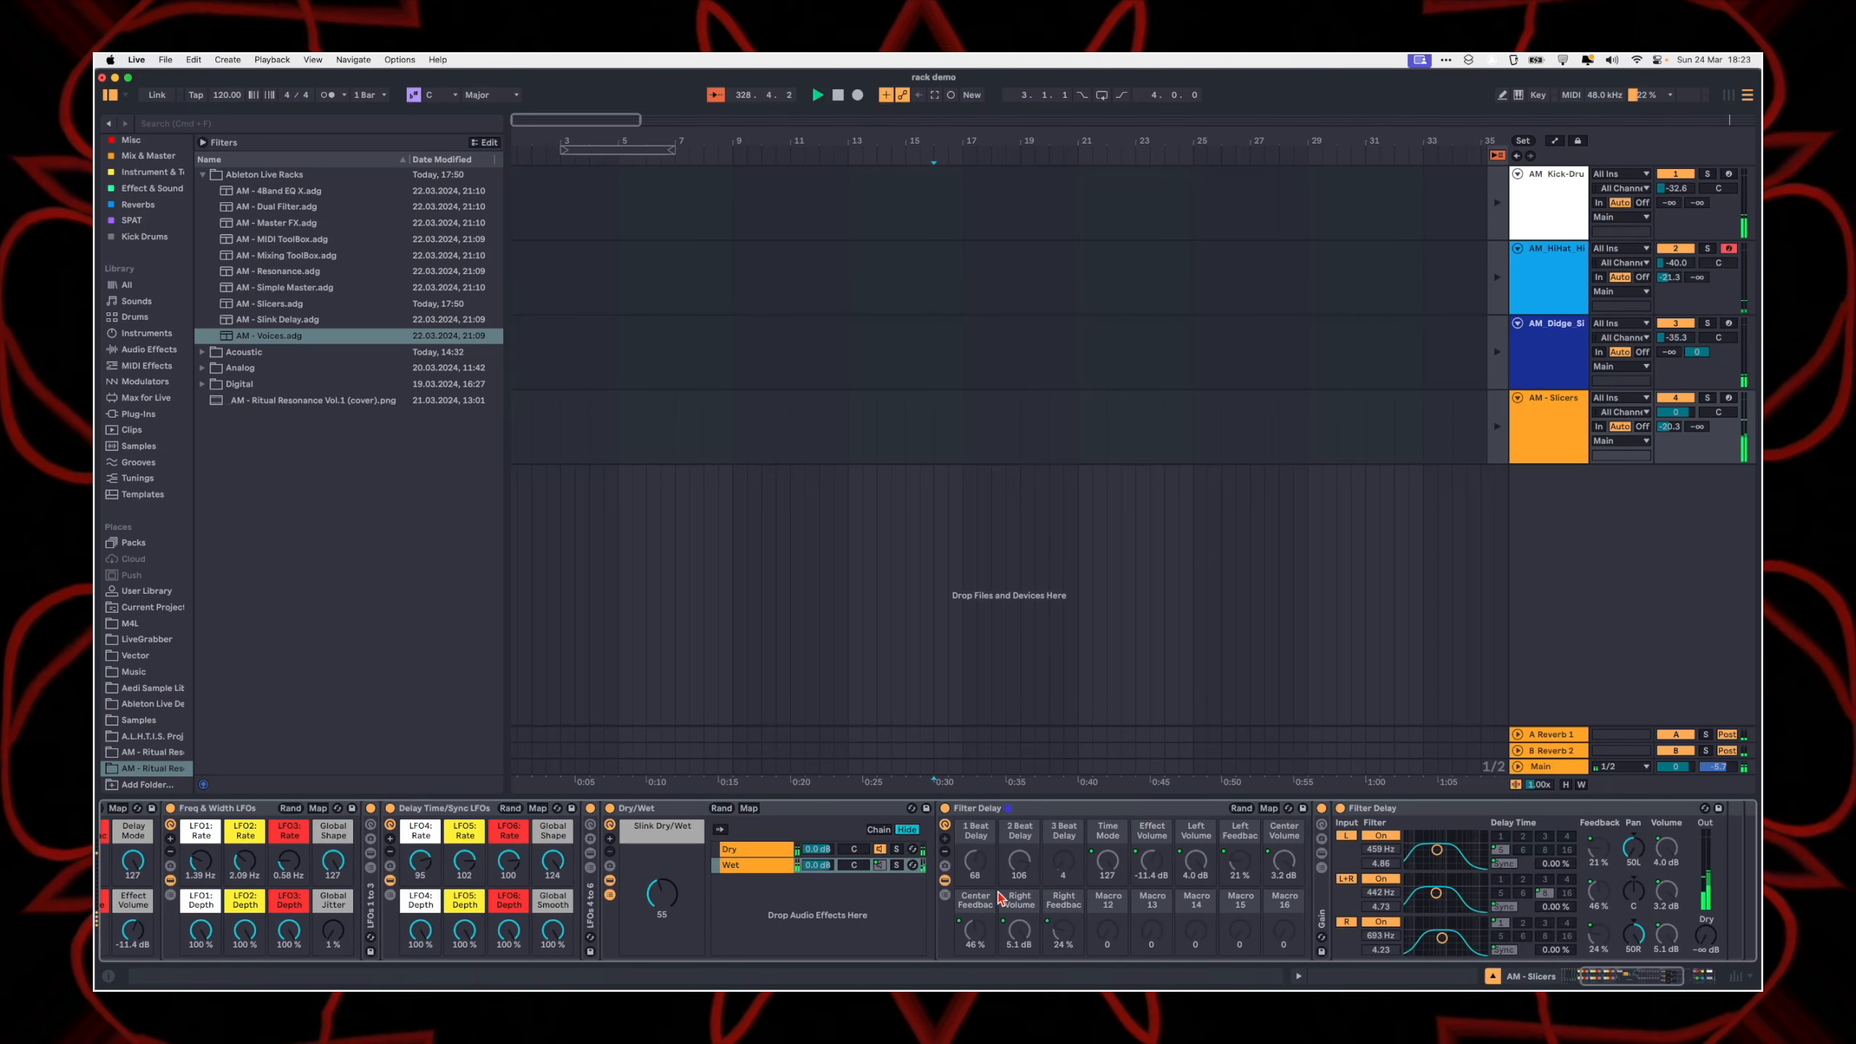
{"action": "left_click", "coordinate": [1113, 808]}
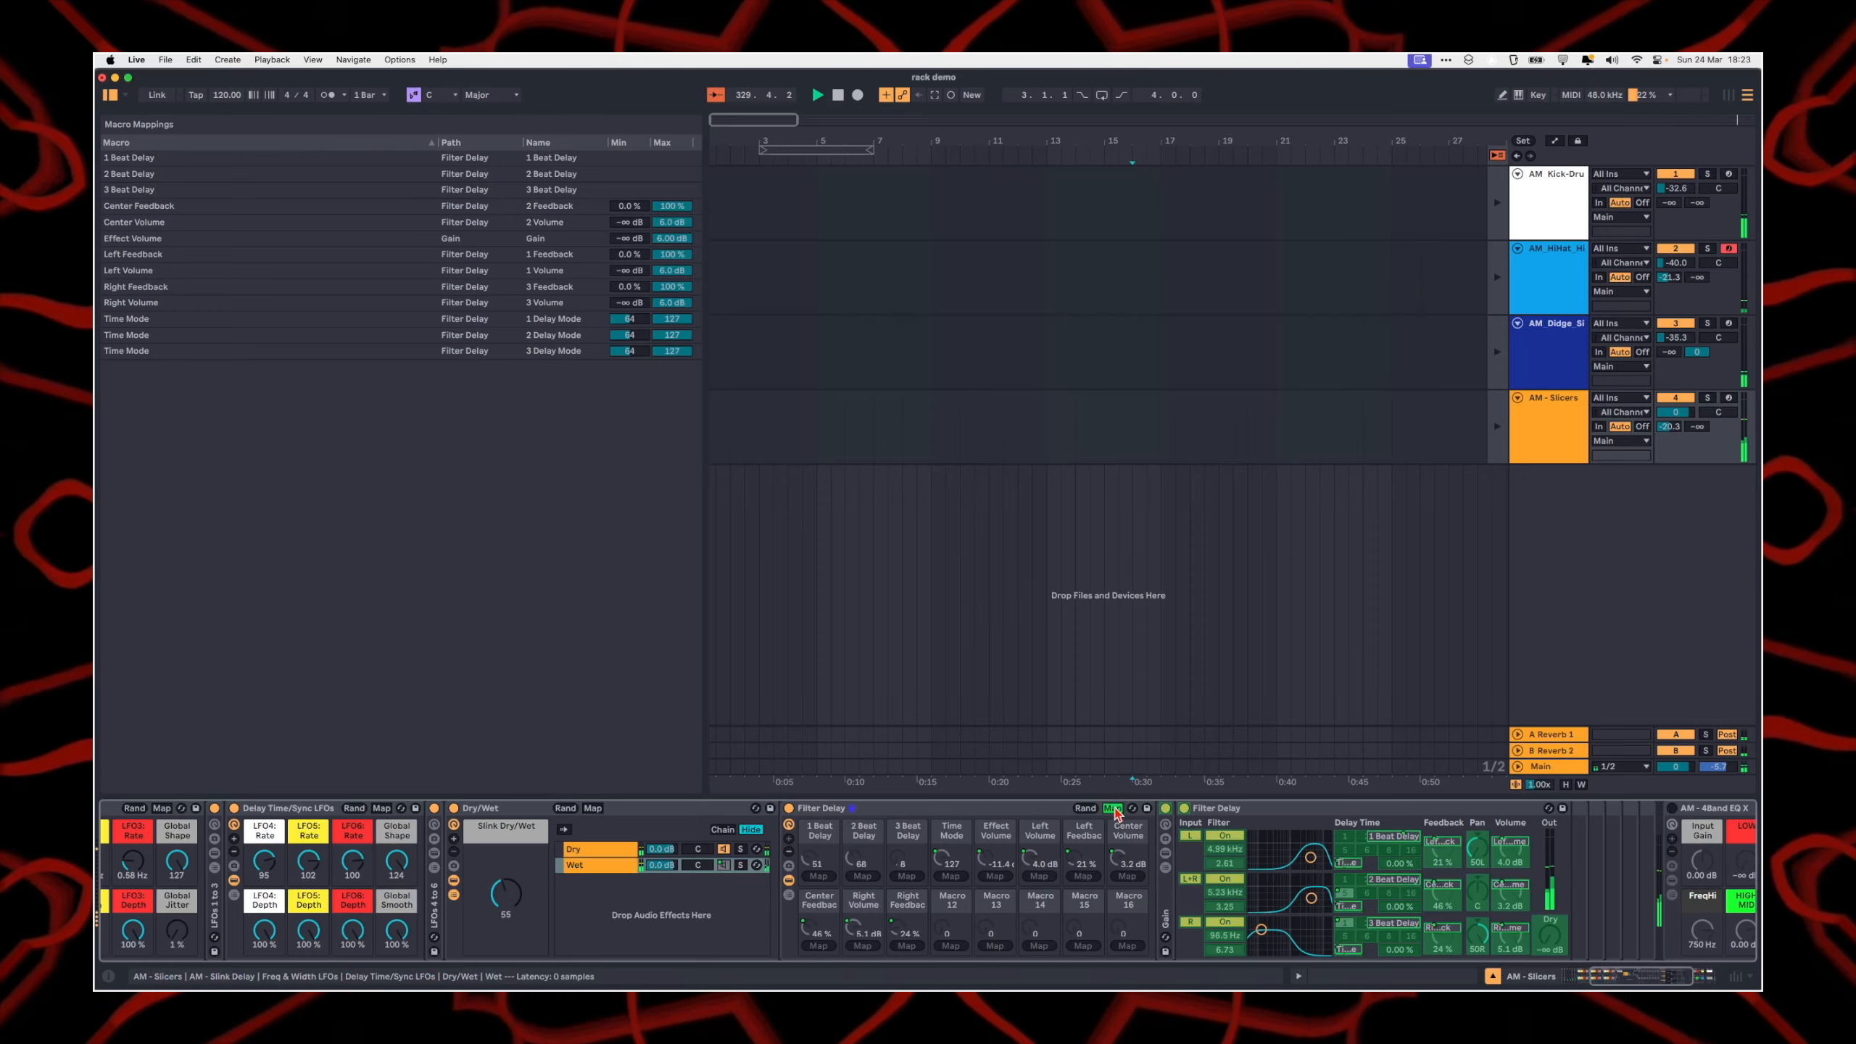
{"action": "left_click", "coordinate": [1114, 809]}
{"action": "left_click", "coordinate": [1114, 809]}
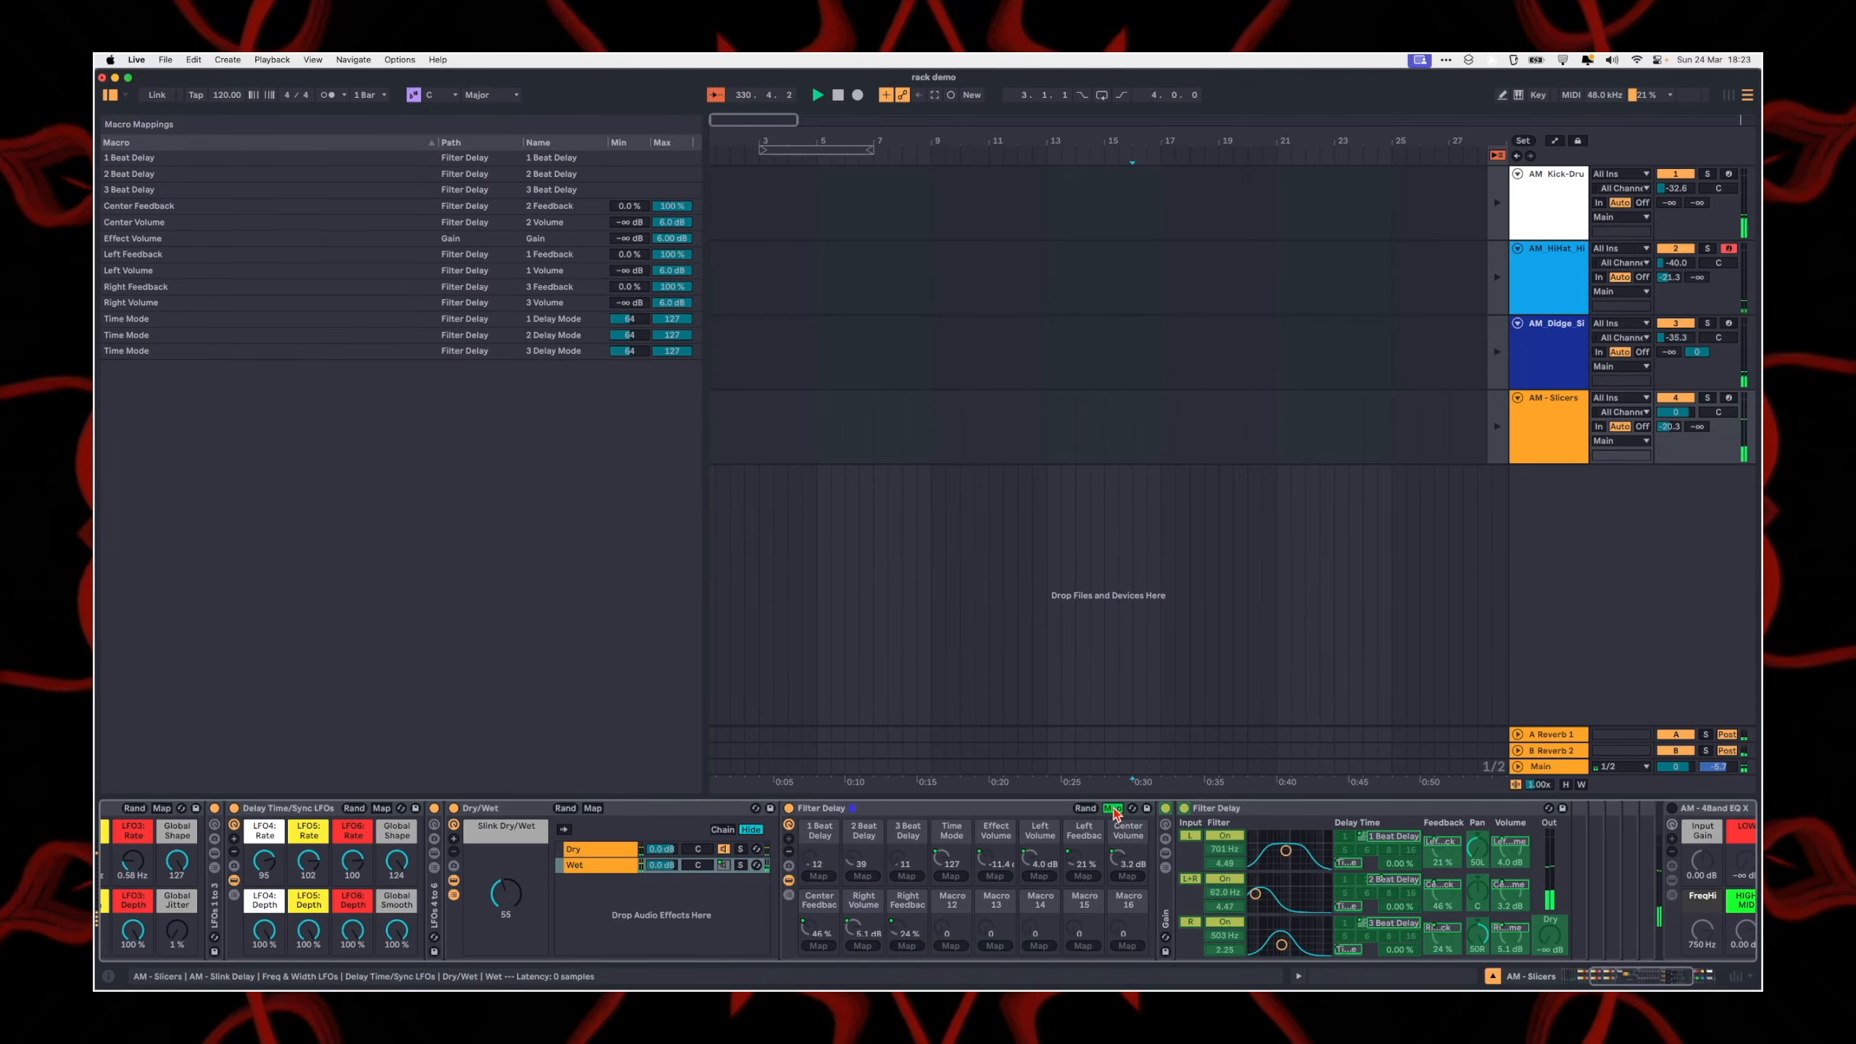
{"action": "left_click", "coordinate": [1113, 809]}
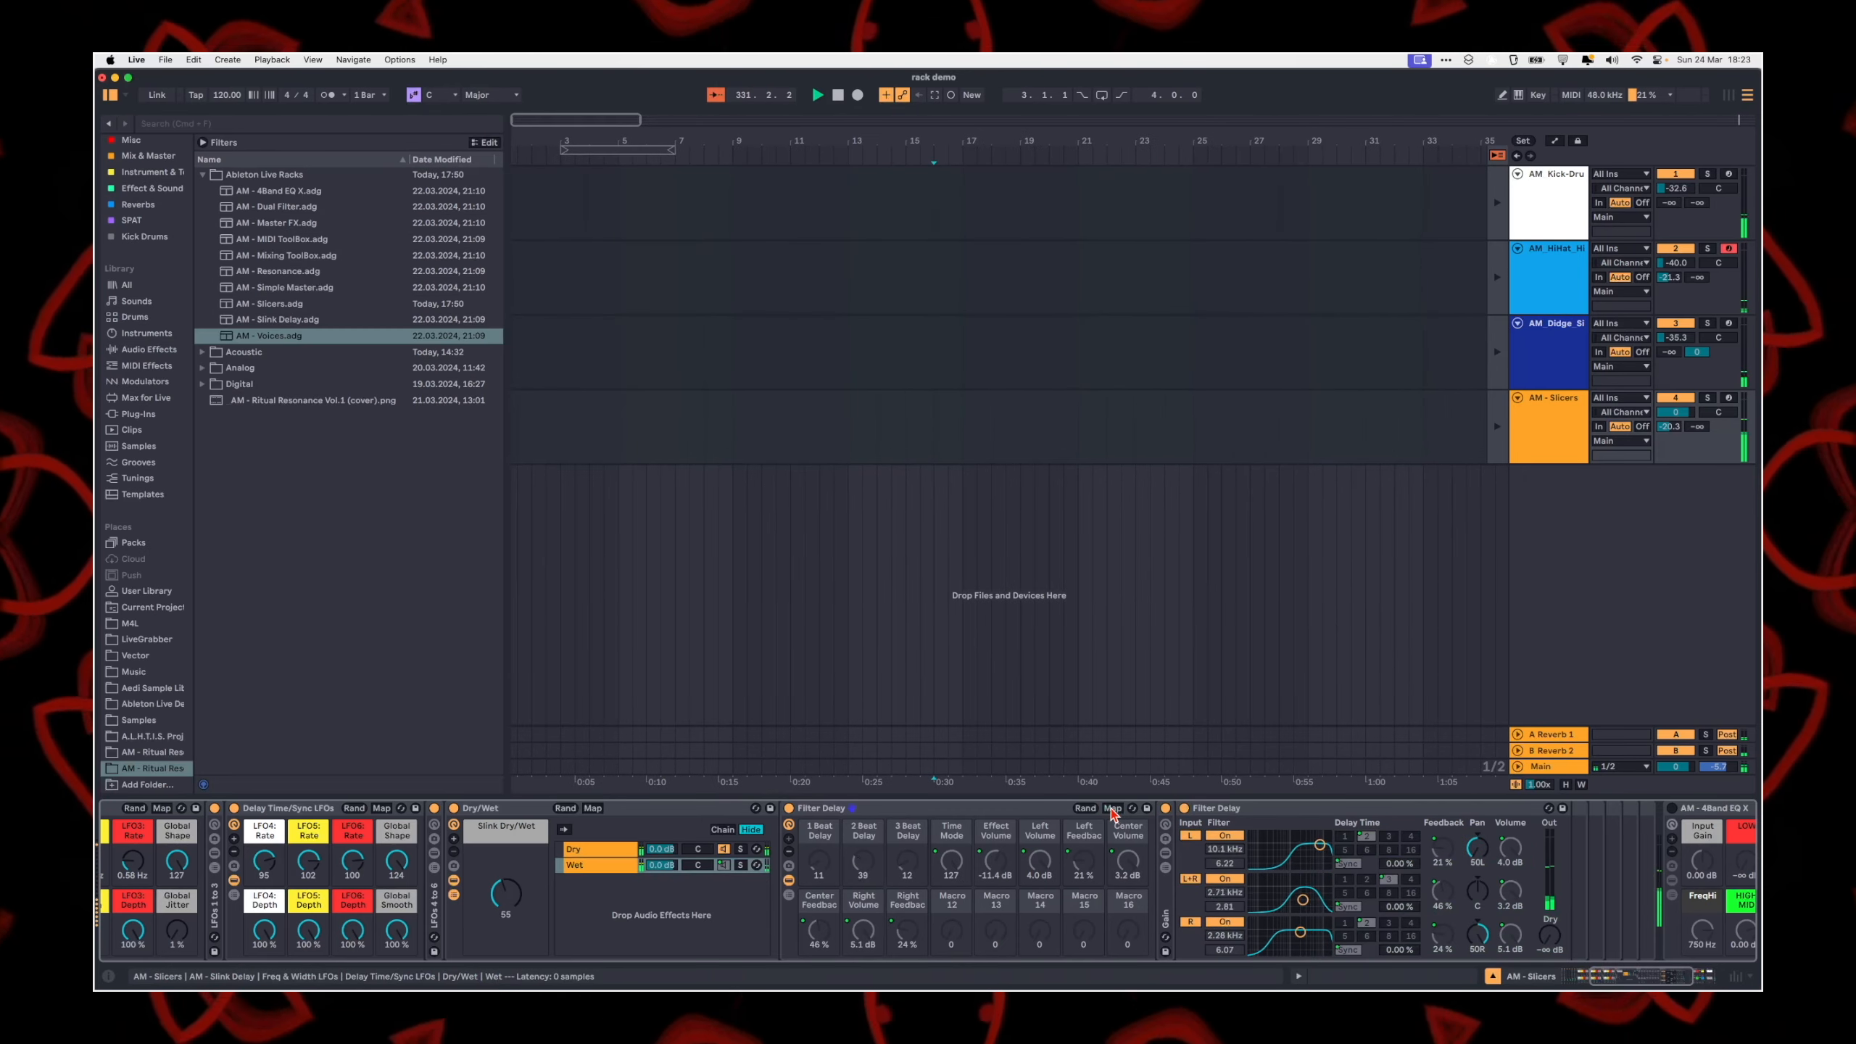
{"action": "left_click", "coordinate": [790, 825]}
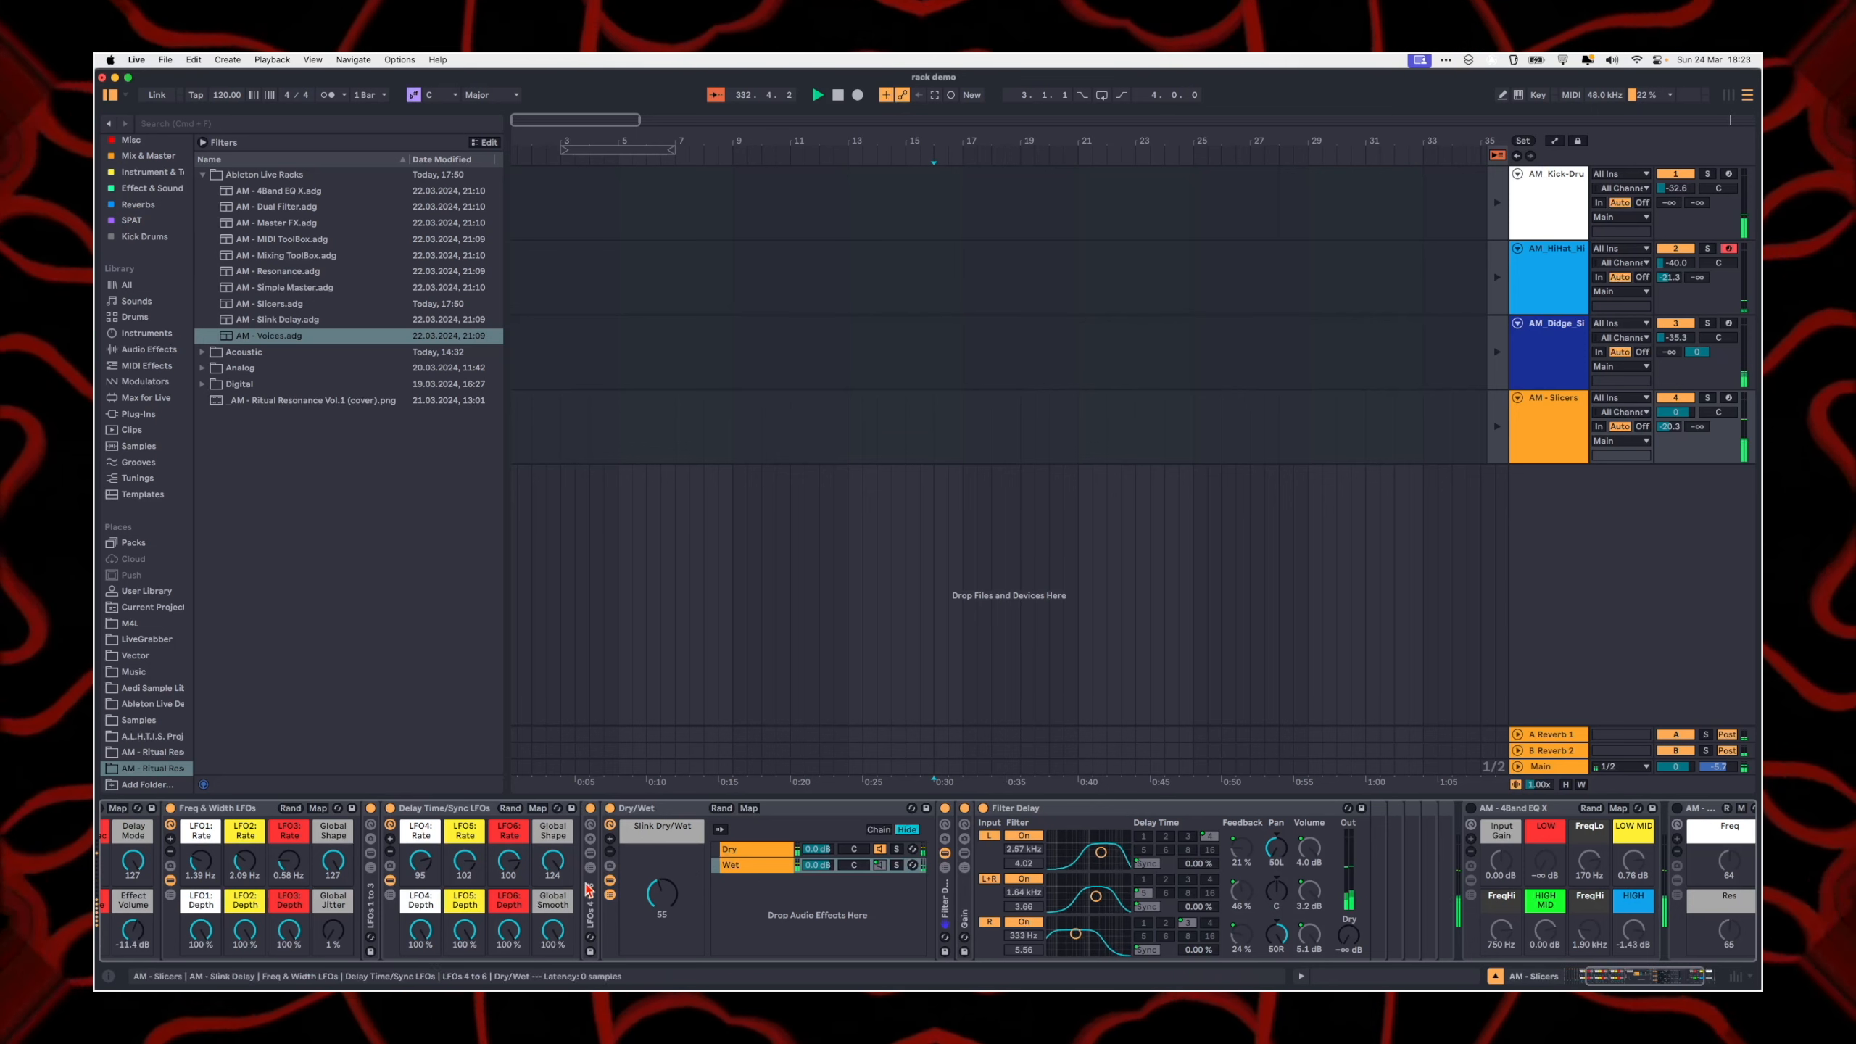
Step: Inspect the LFO devices inside the LFOs 4 to 6 and LFOs 1 to 3 racks
{"action": "left_click", "coordinate": [591, 853]}
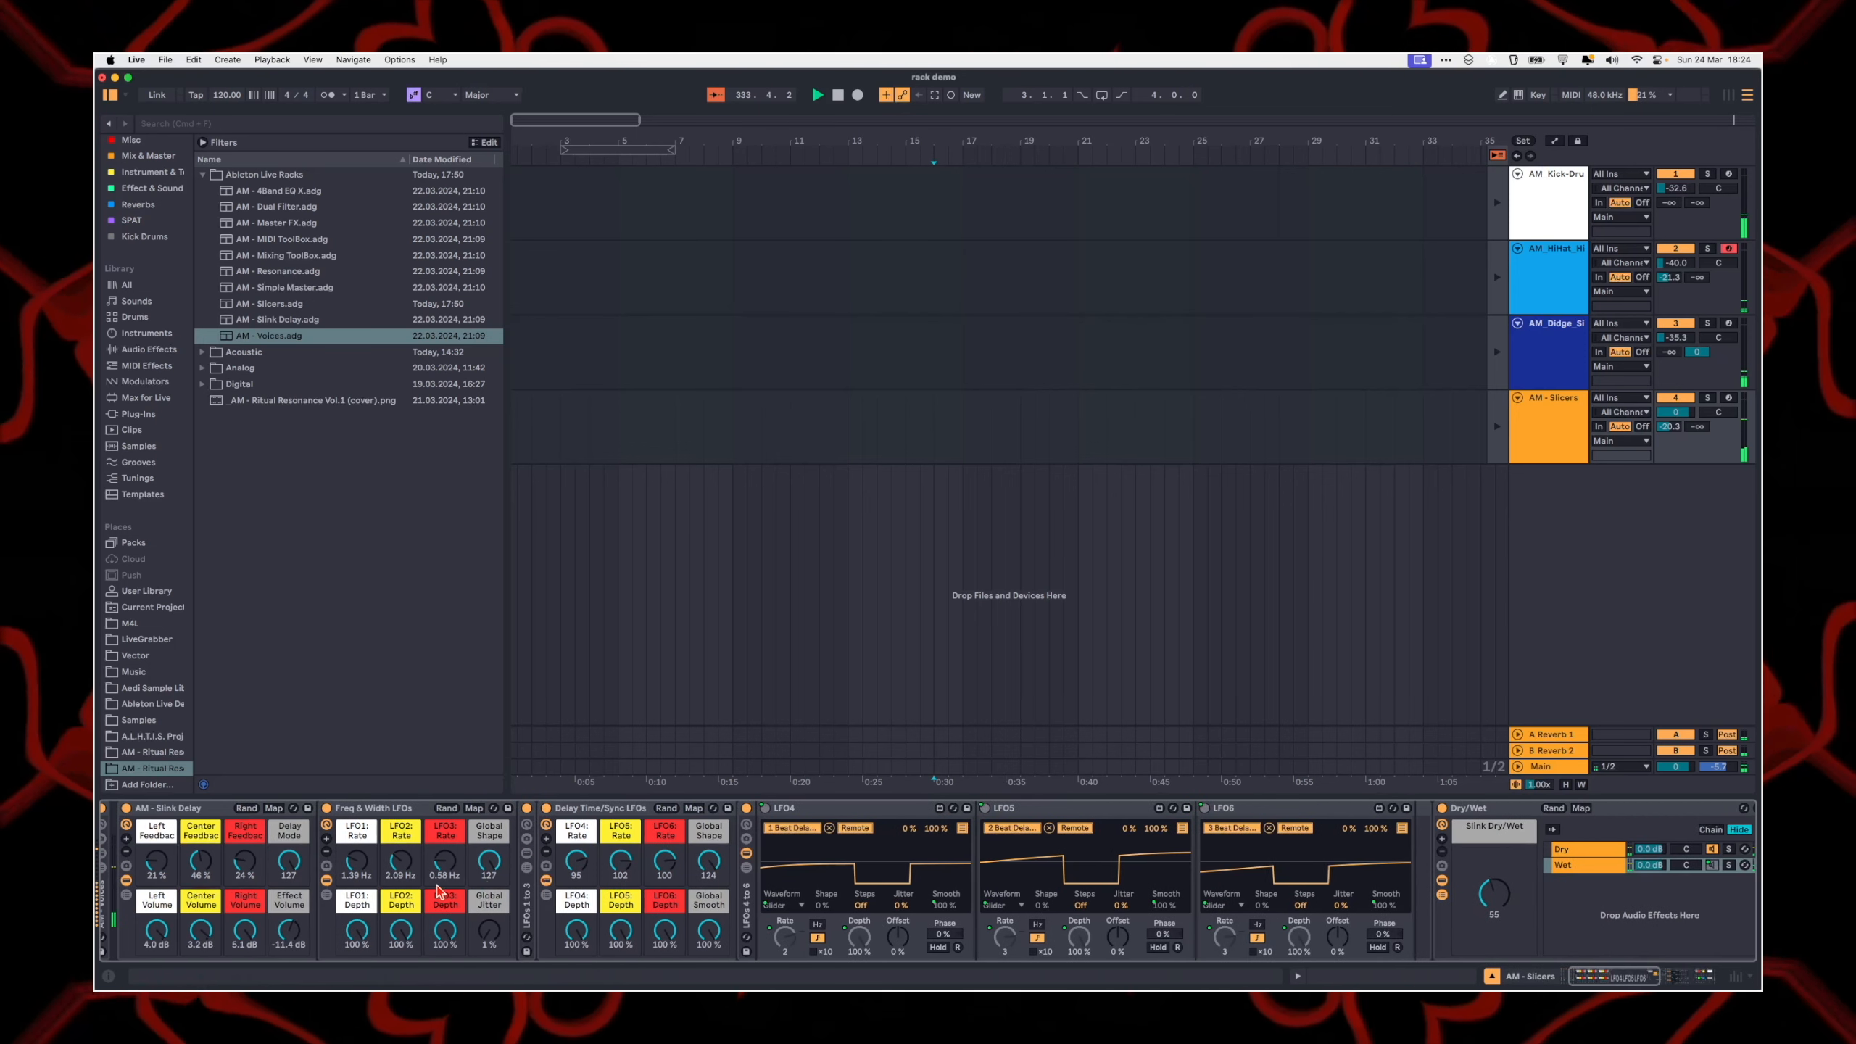
{"action": "left_click", "coordinate": [527, 854]}
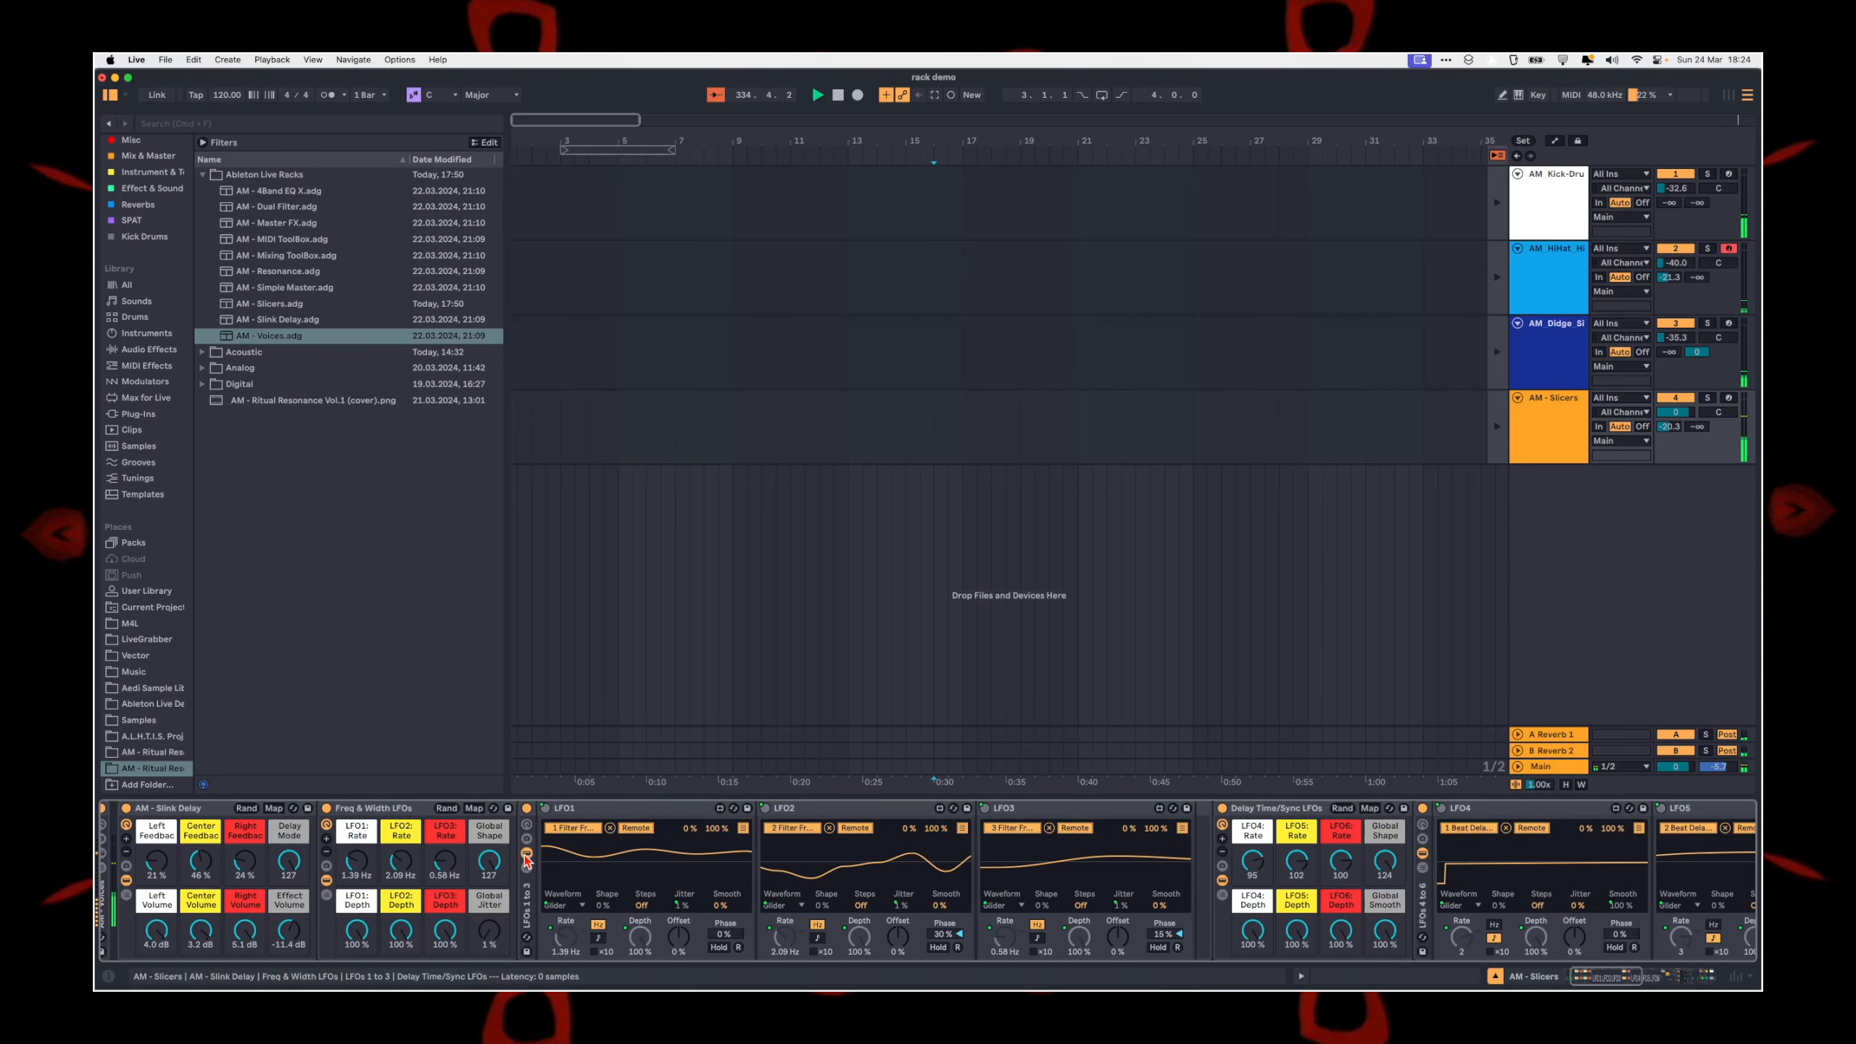
{"action": "left_click", "coordinate": [526, 853]}
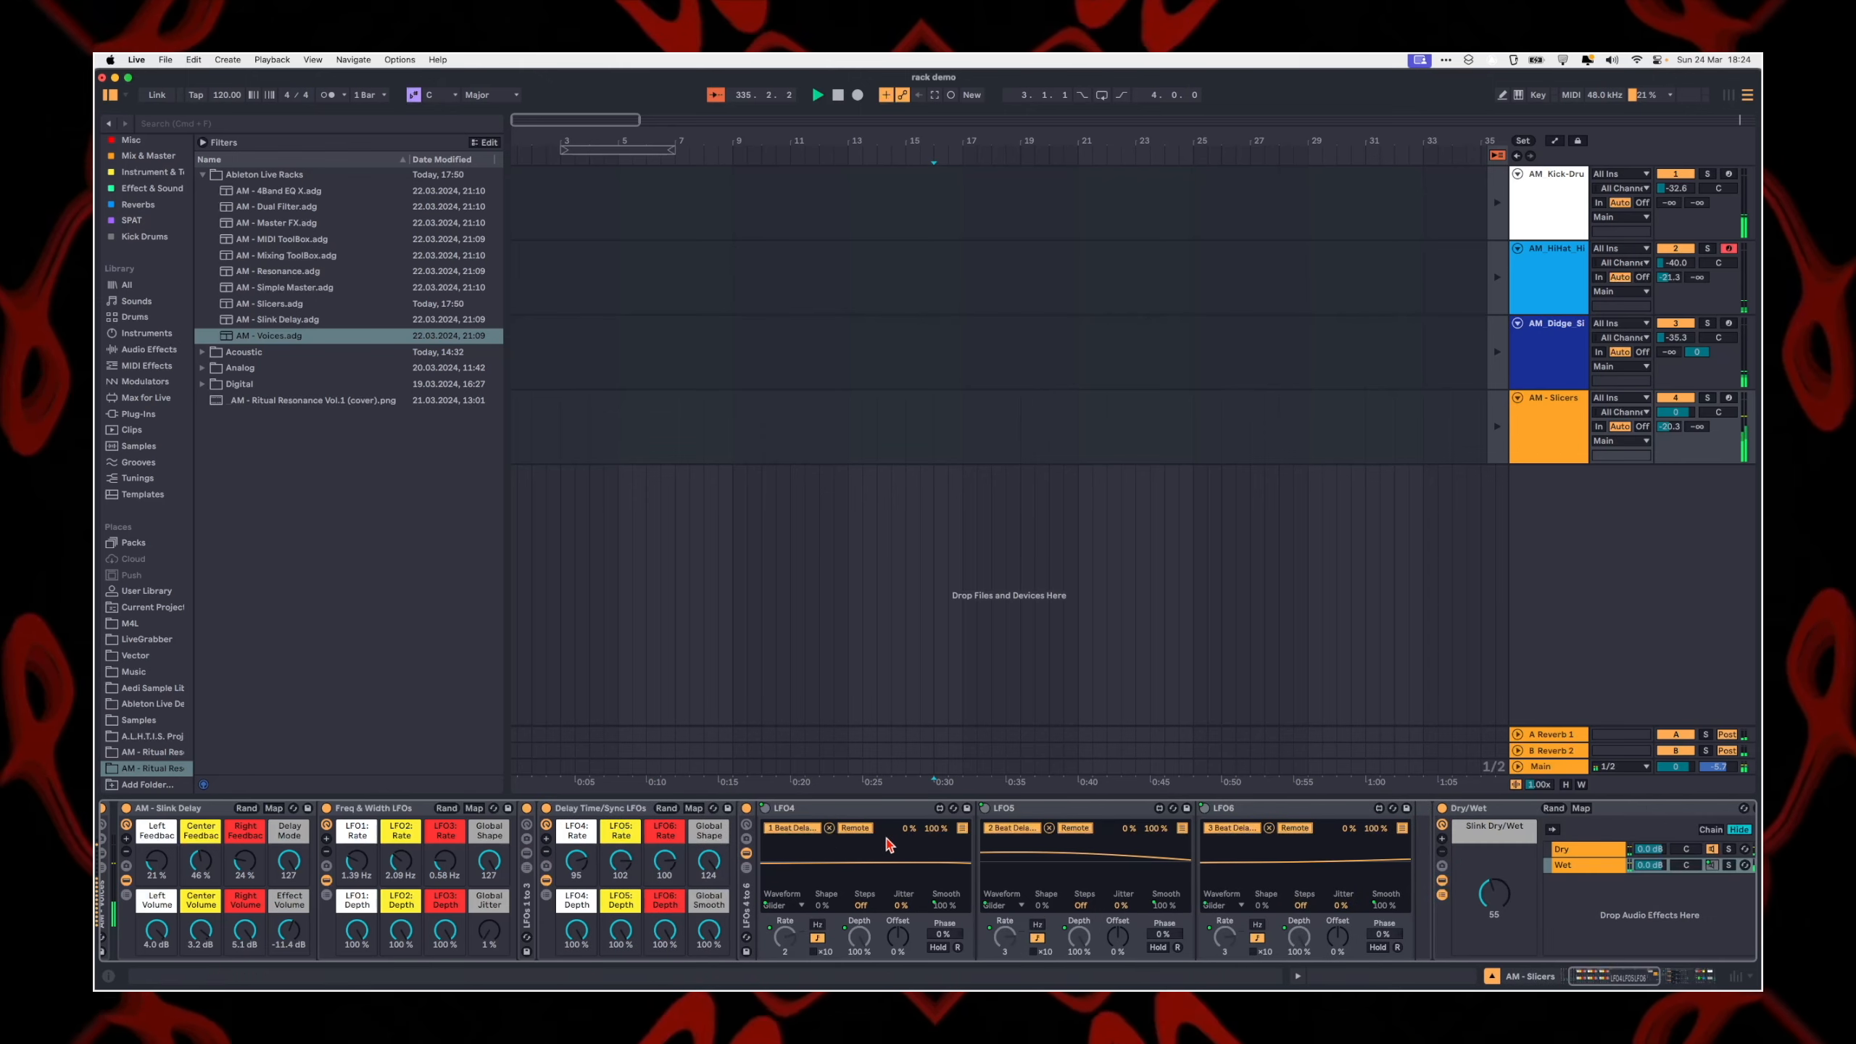
{"action": "left_click", "coordinate": [746, 853]}
Step: Fold the AM - Slink Delay rack's macros and hide the chain list and devices of its Dry/Wet rack
{"action": "double_click", "coordinate": [313, 808]}
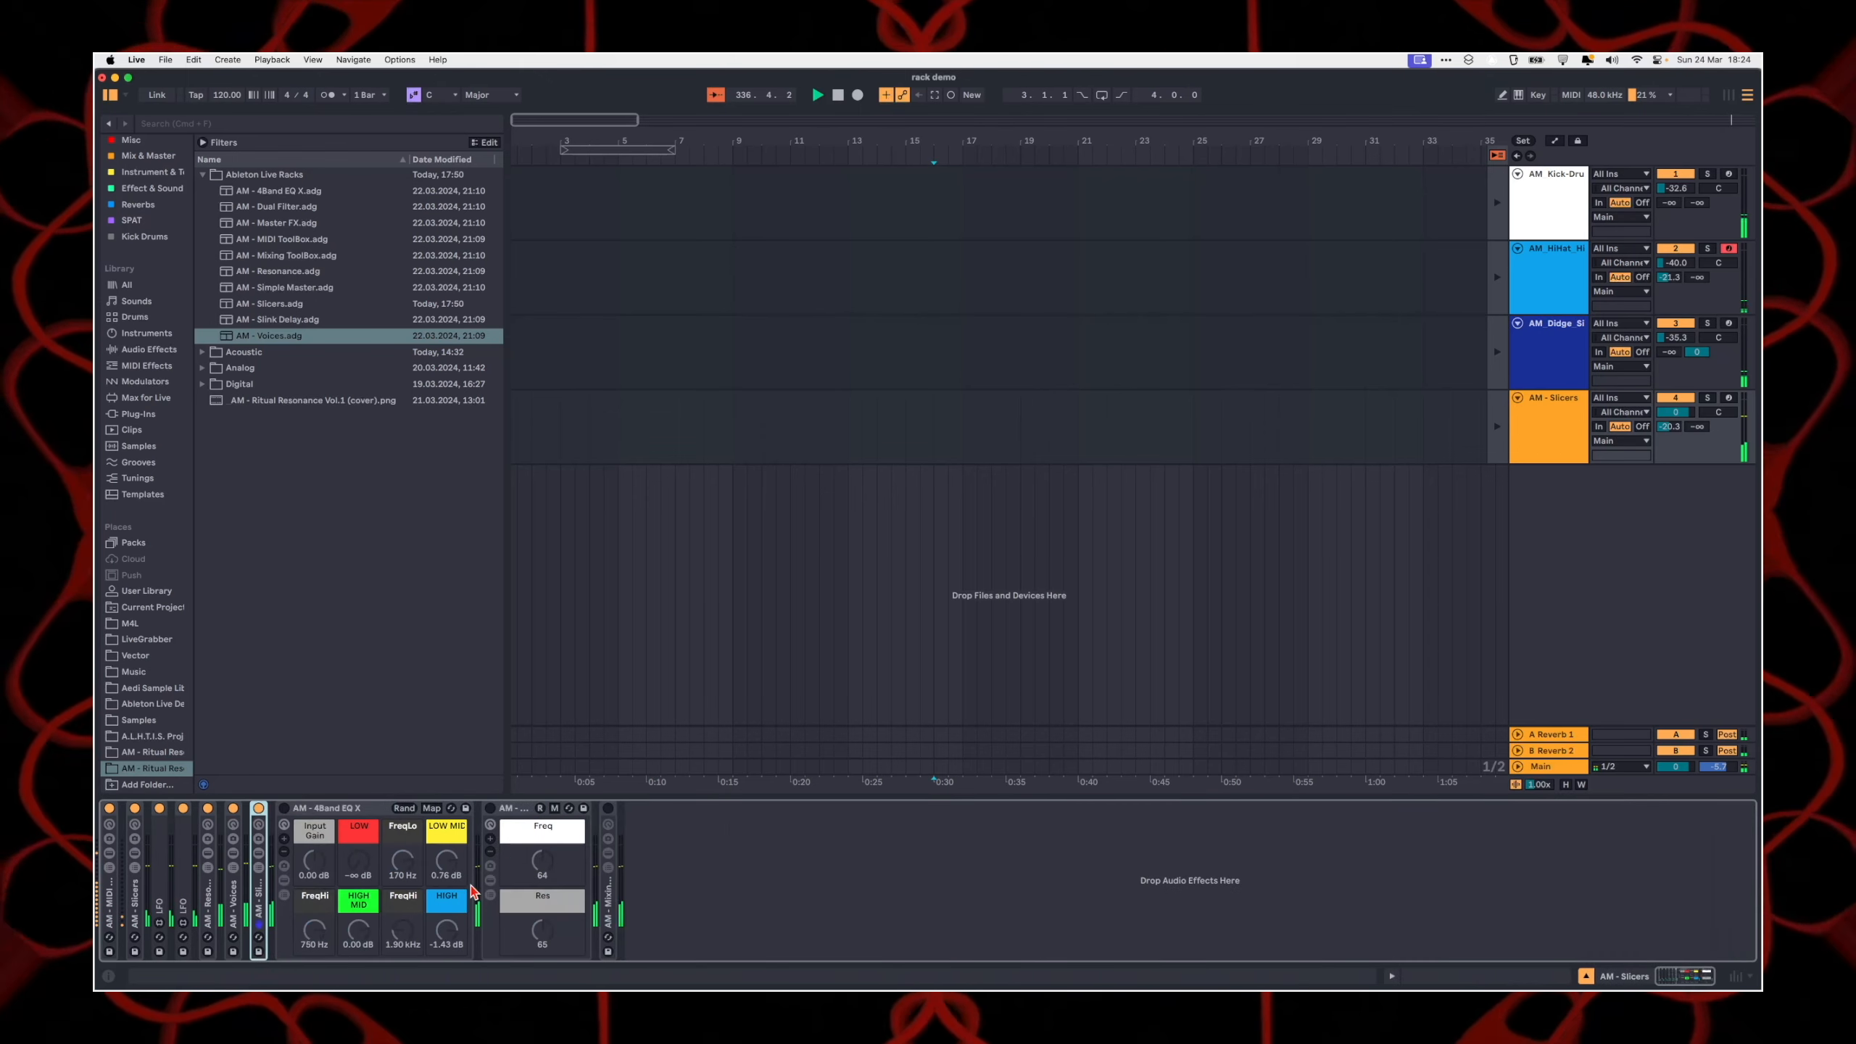
{"action": "left_click", "coordinate": [262, 862]}
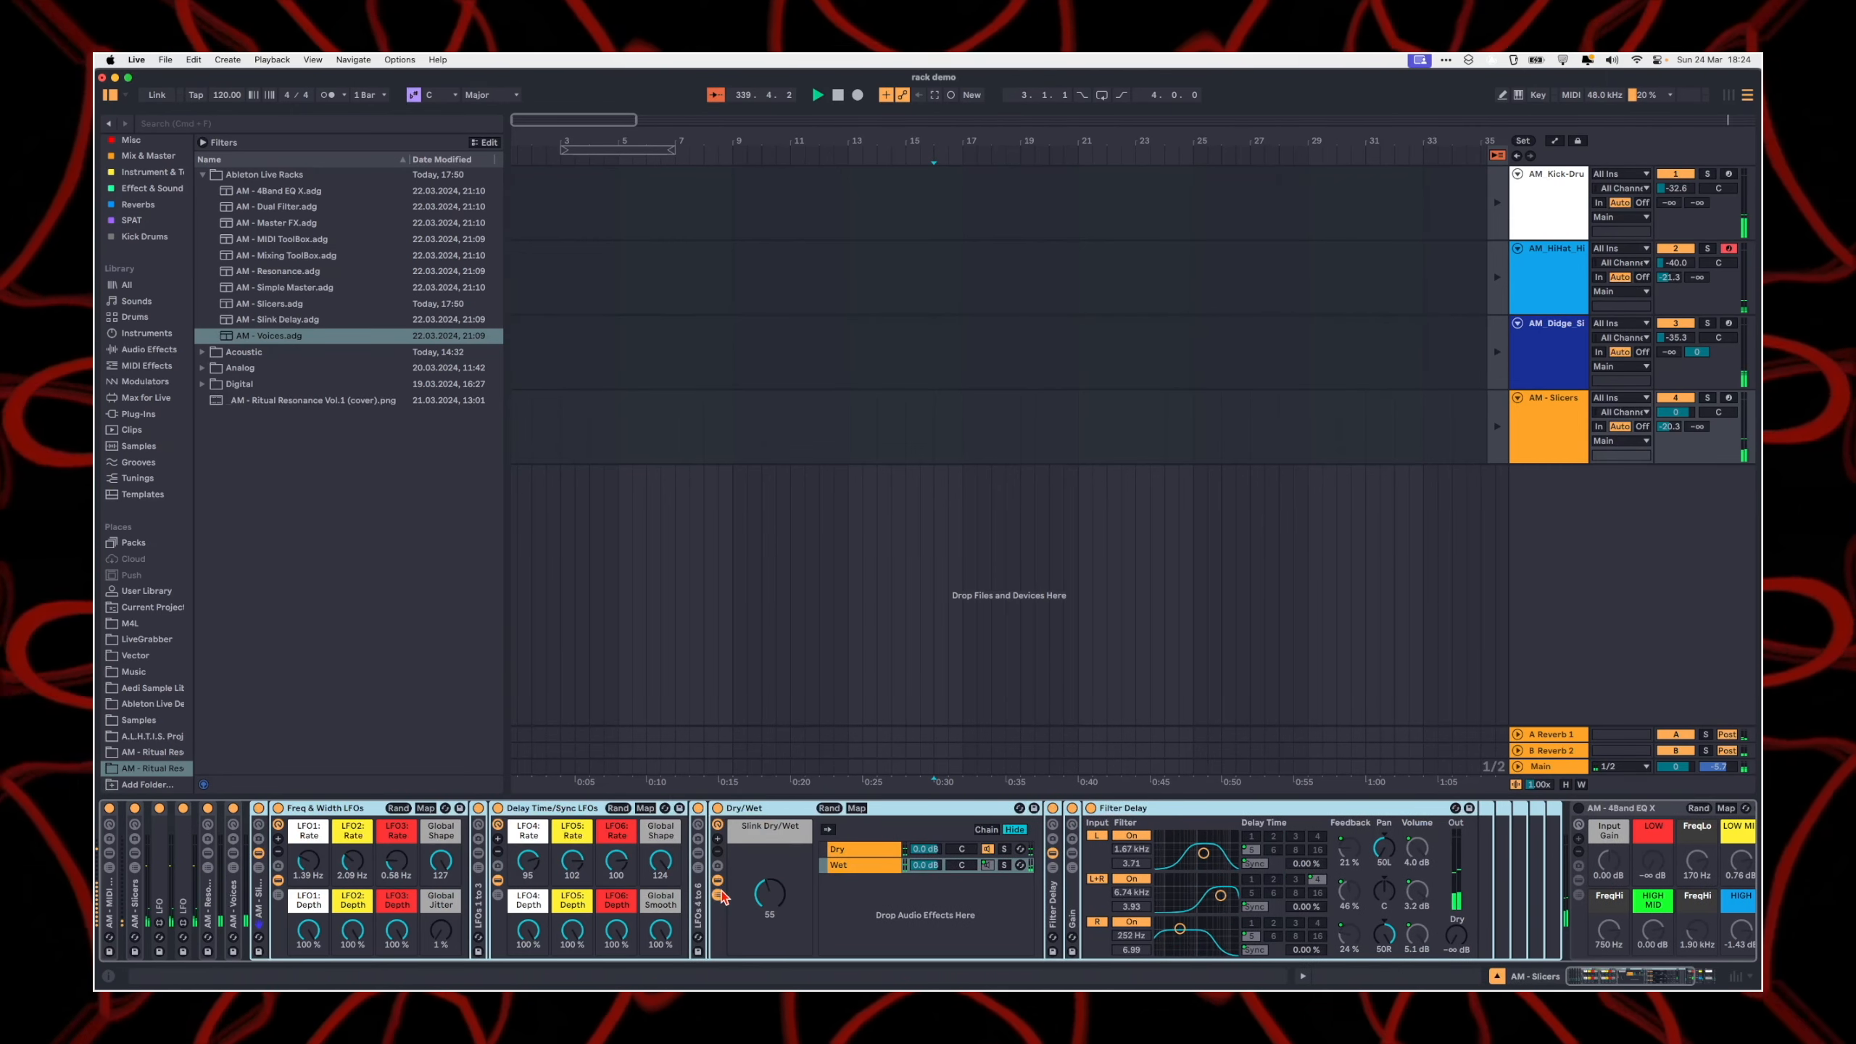
{"action": "left_click", "coordinate": [718, 880]}
{"action": "left_click", "coordinate": [718, 895]}
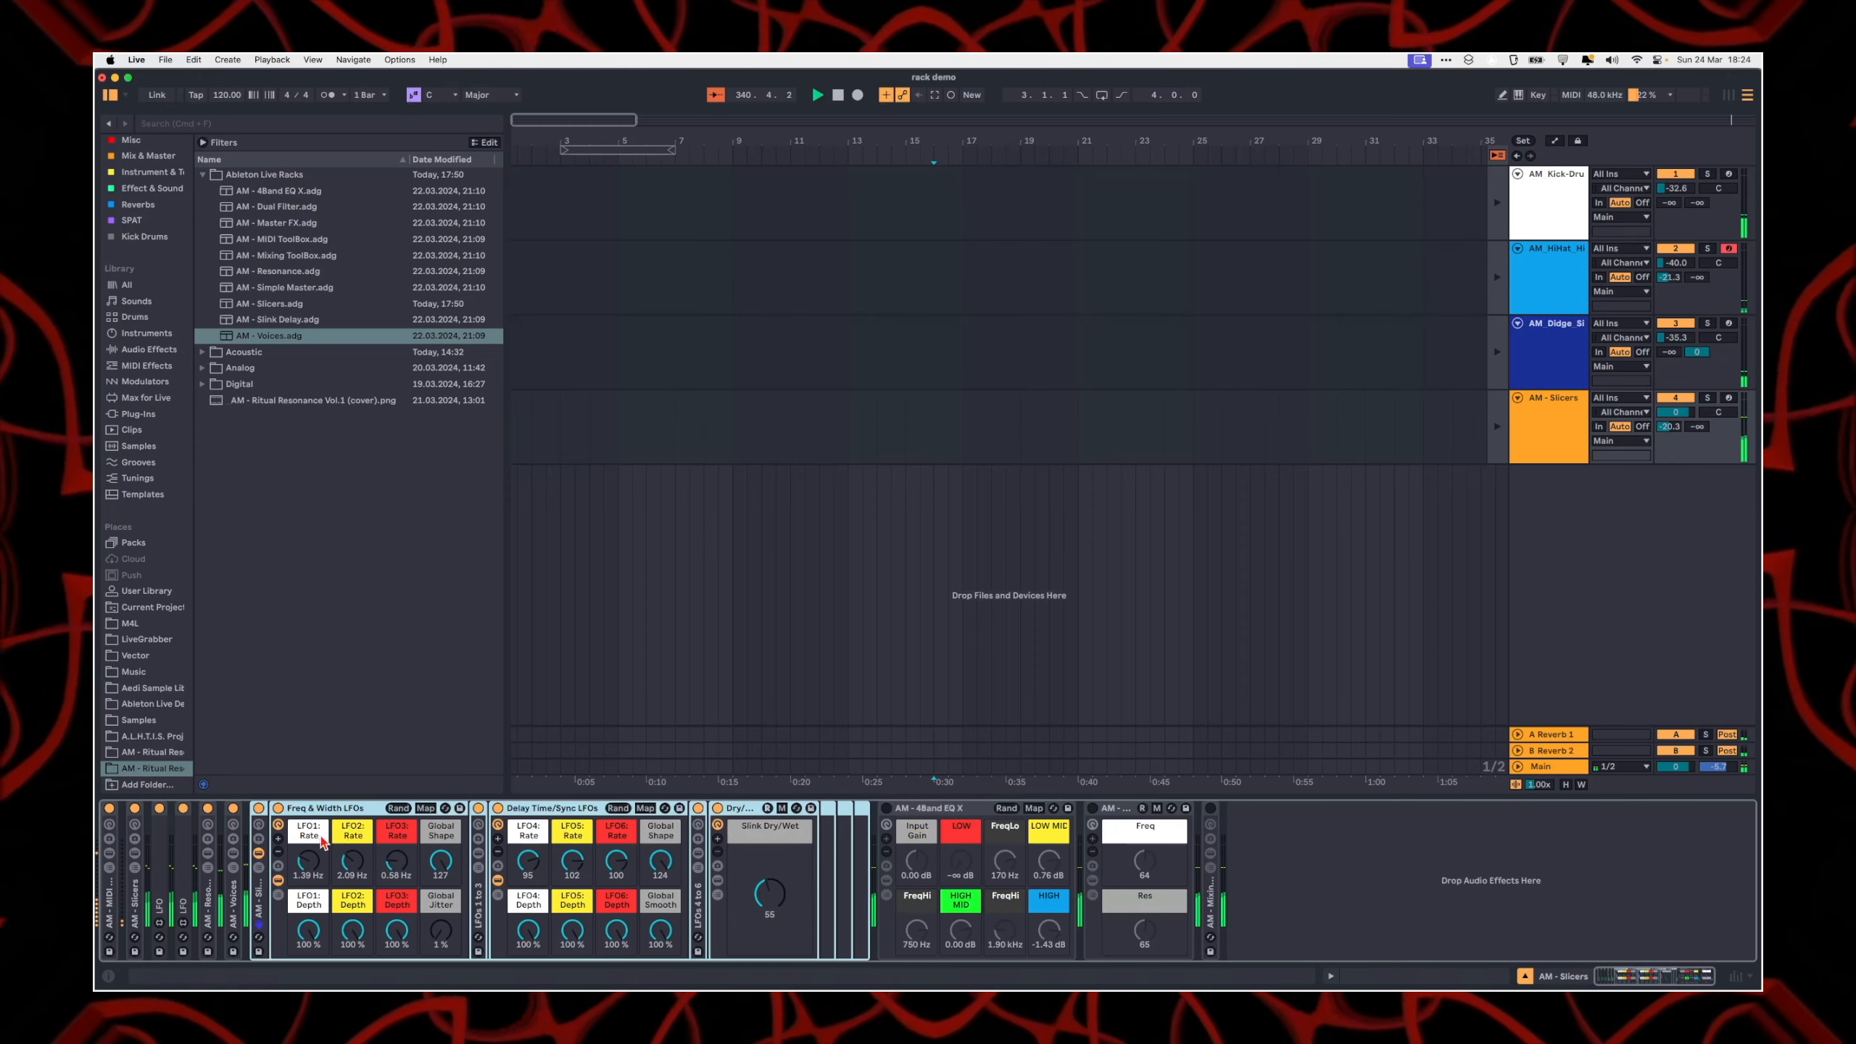
Step: Check the devices of the LFOs 1 to 3 rack, hide them again and fold the Freq & Width LFOs rack
{"action": "left_click", "coordinate": [476, 888]}
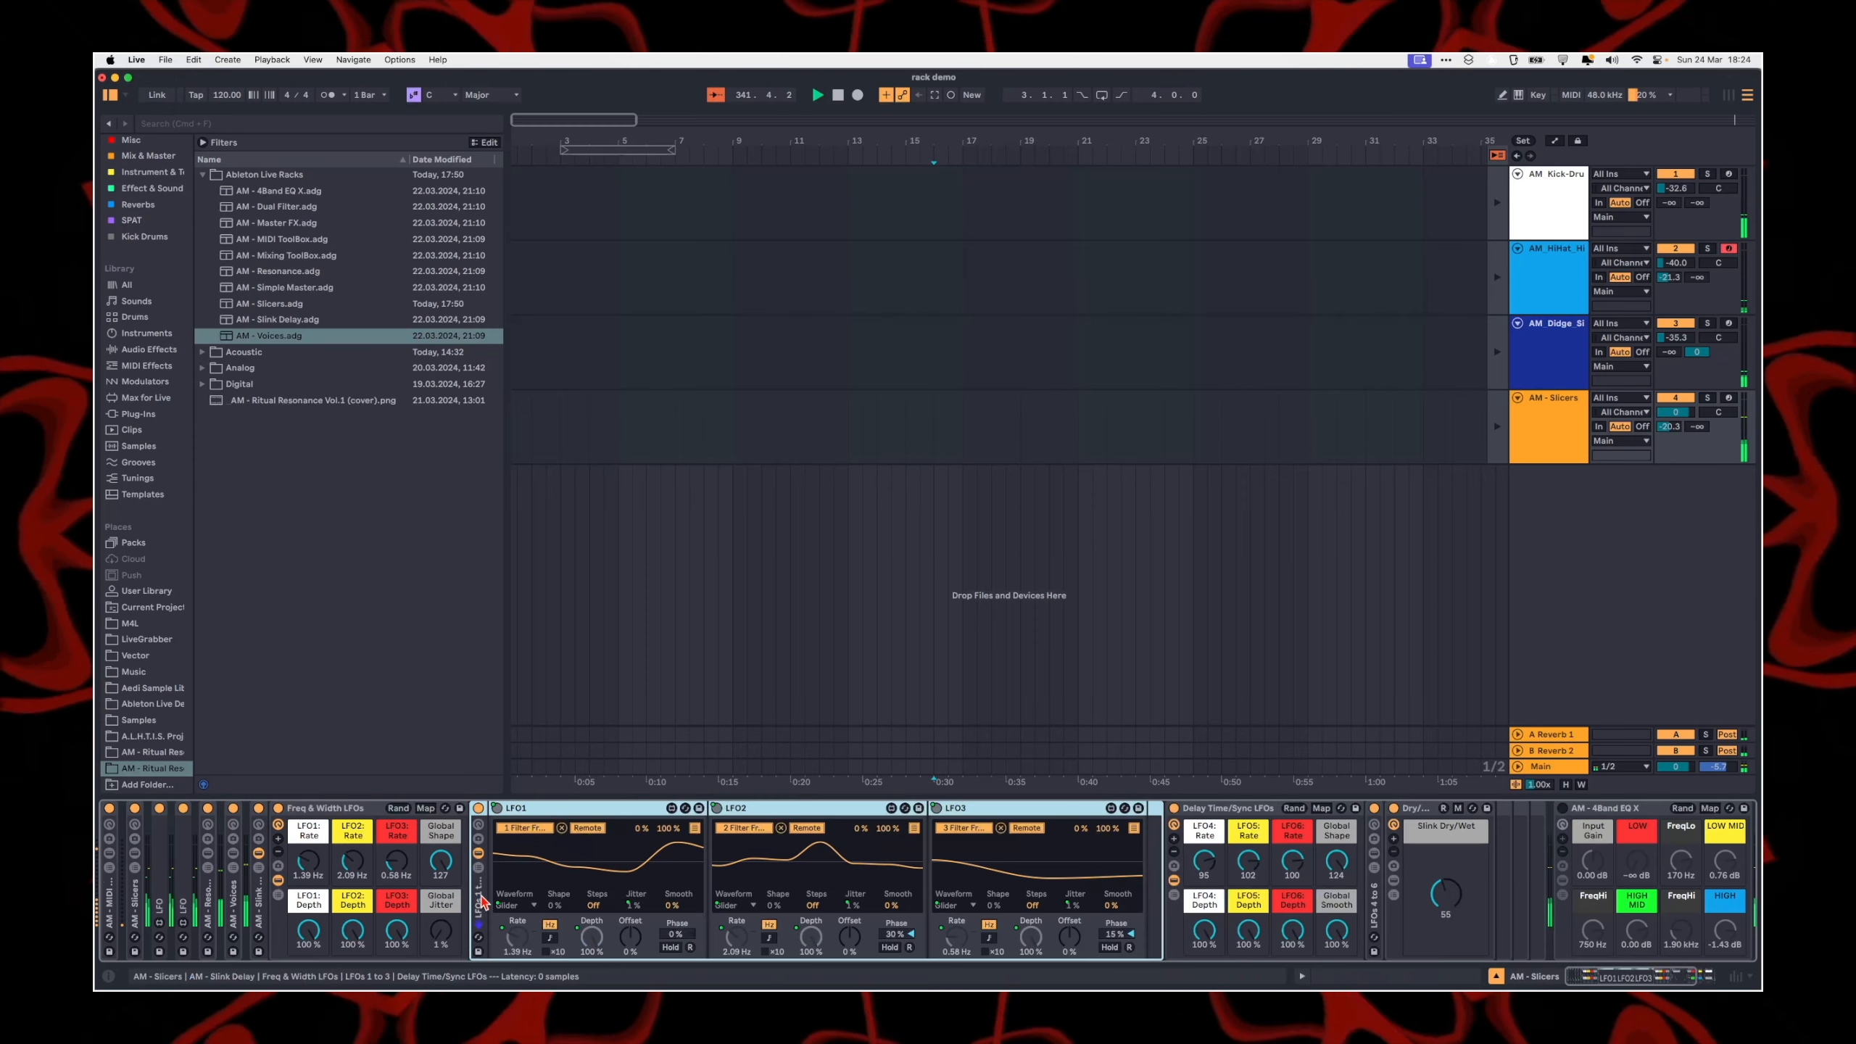
{"action": "left_click", "coordinate": [479, 853]}
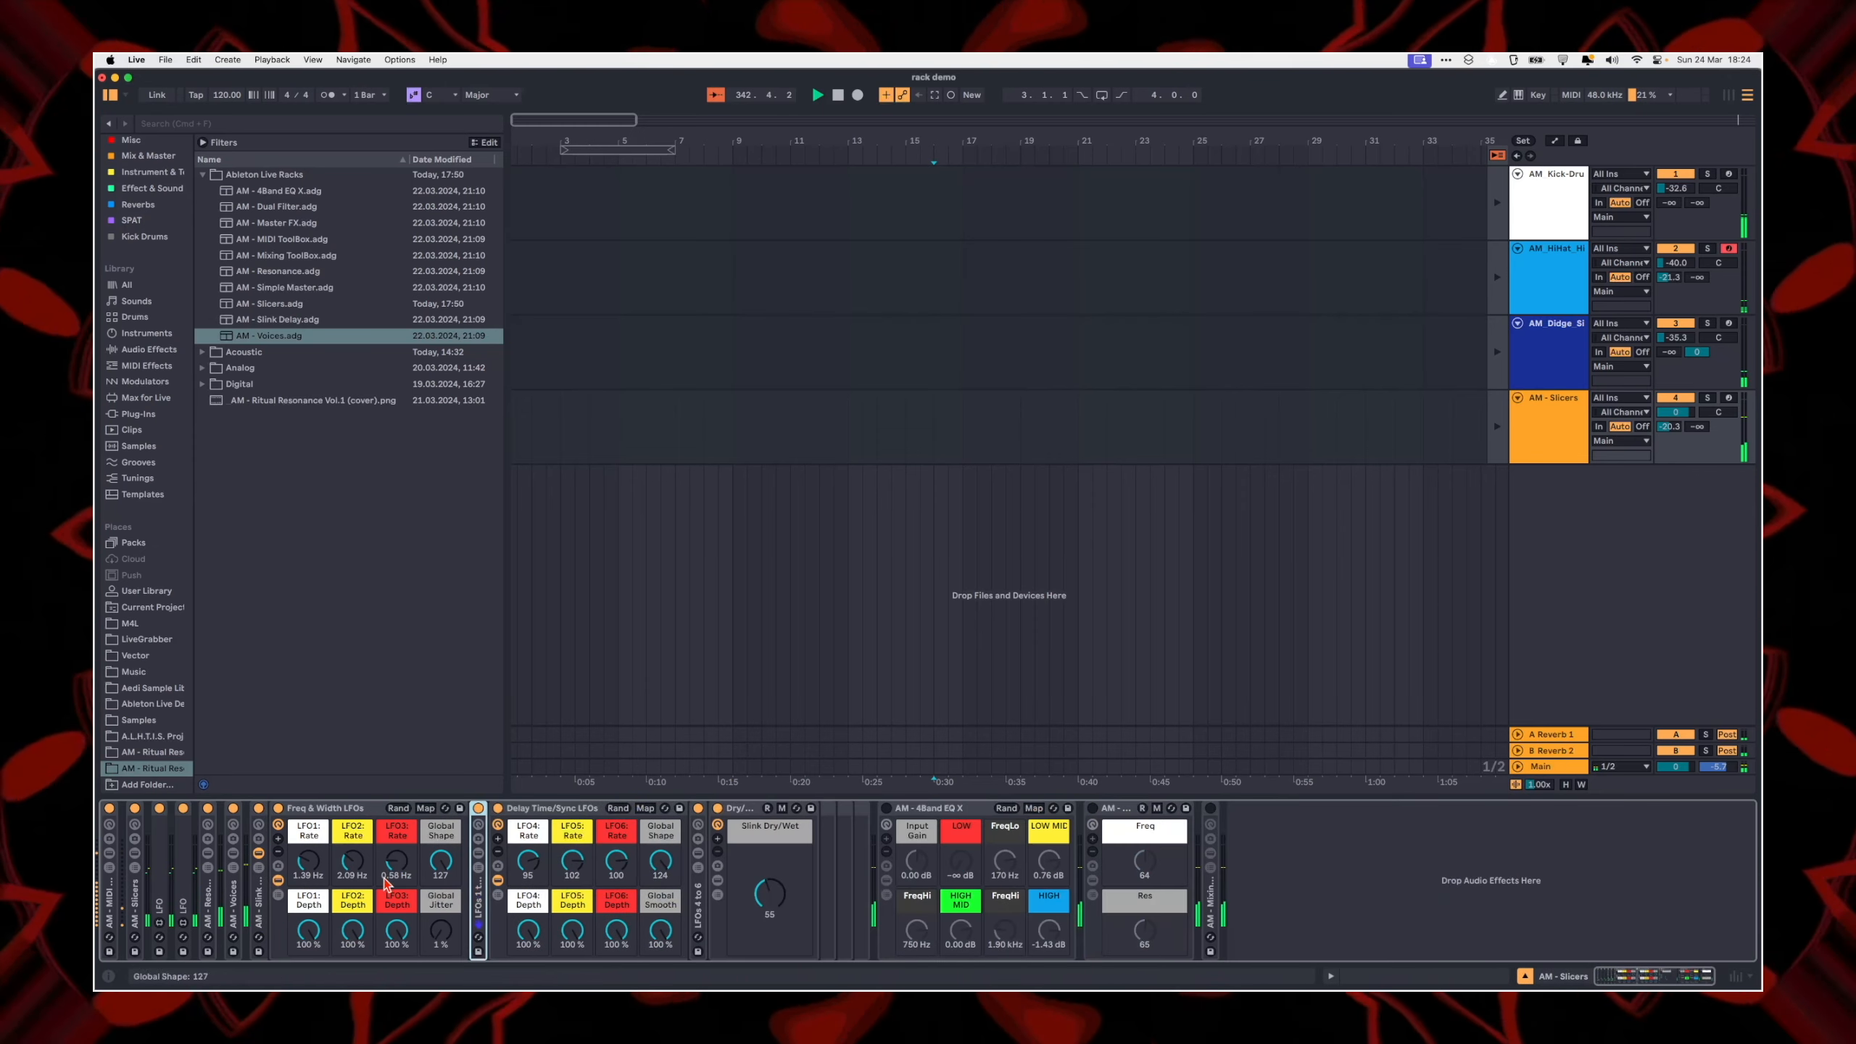
{"action": "left_click", "coordinate": [1280, 871]}
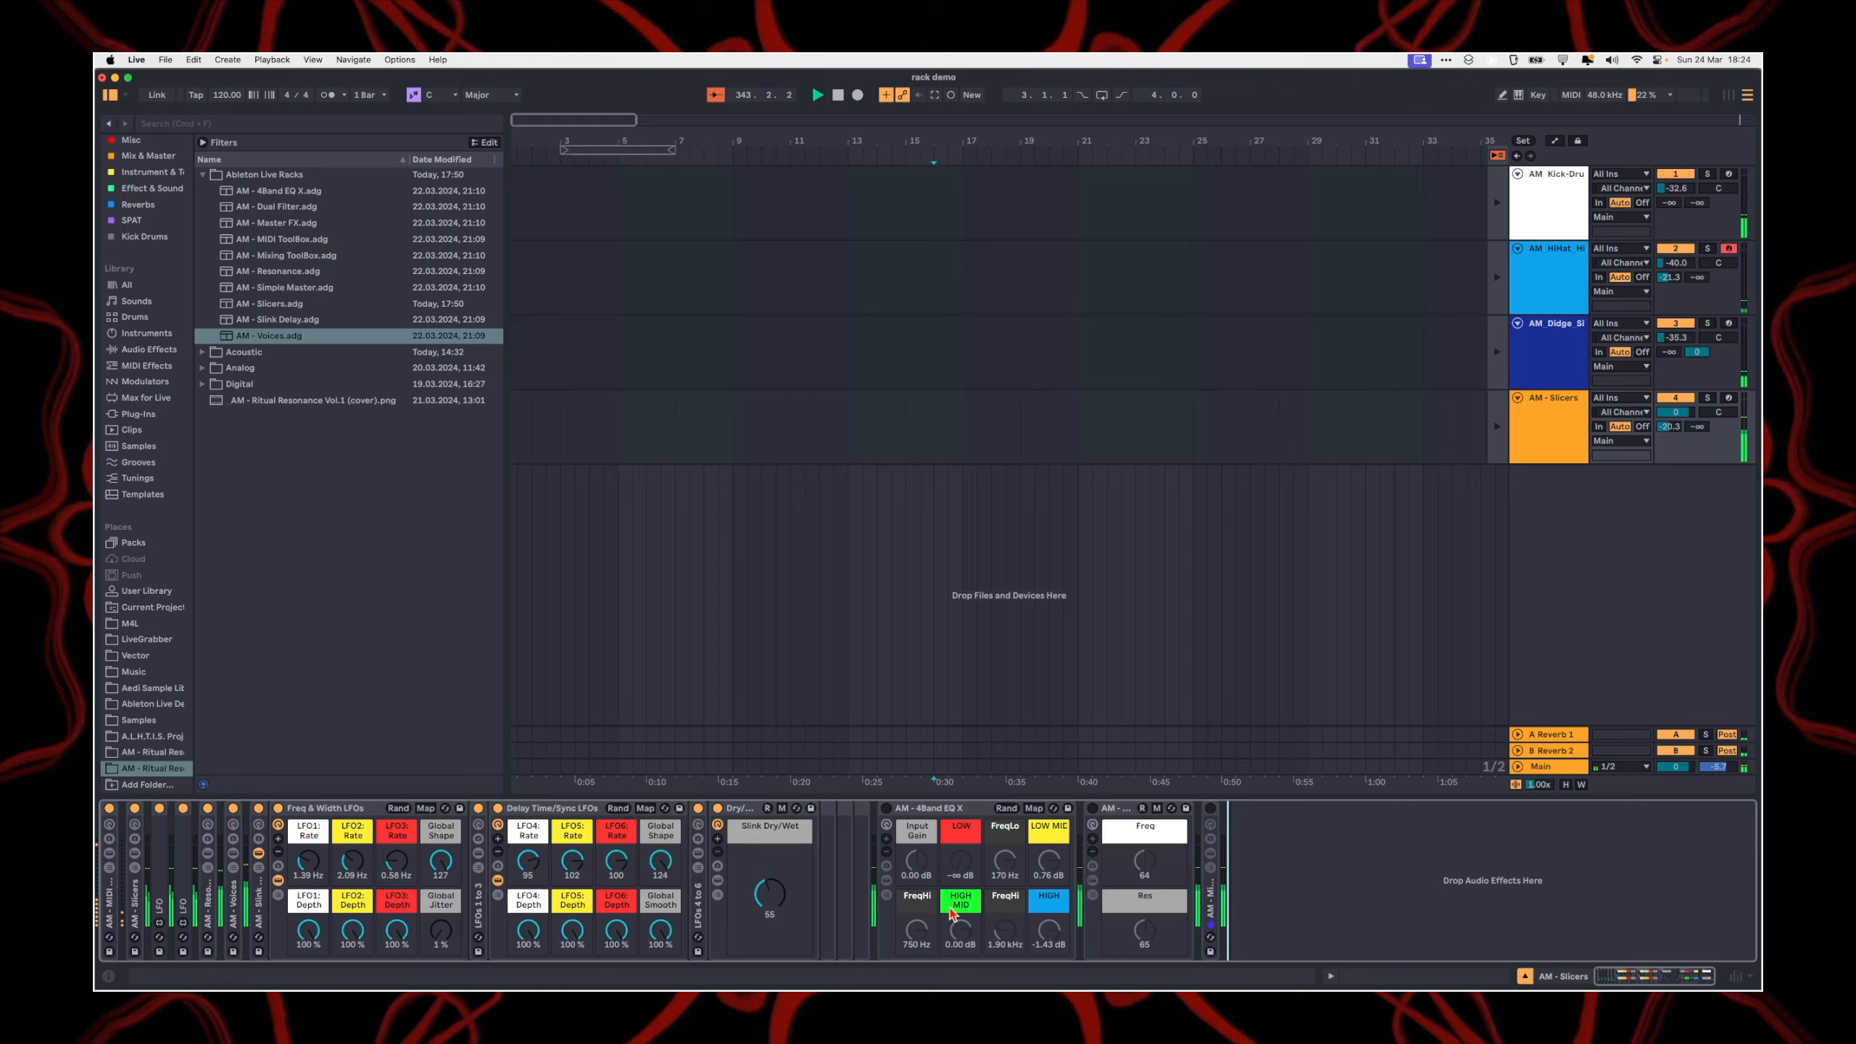
{"action": "double_click", "coordinate": [319, 810]}
Step: Turn on the AM - 4Band EQ X rack, show its devices and unfold the inner 4Band EQ rack
{"action": "left_click", "coordinate": [391, 914]}
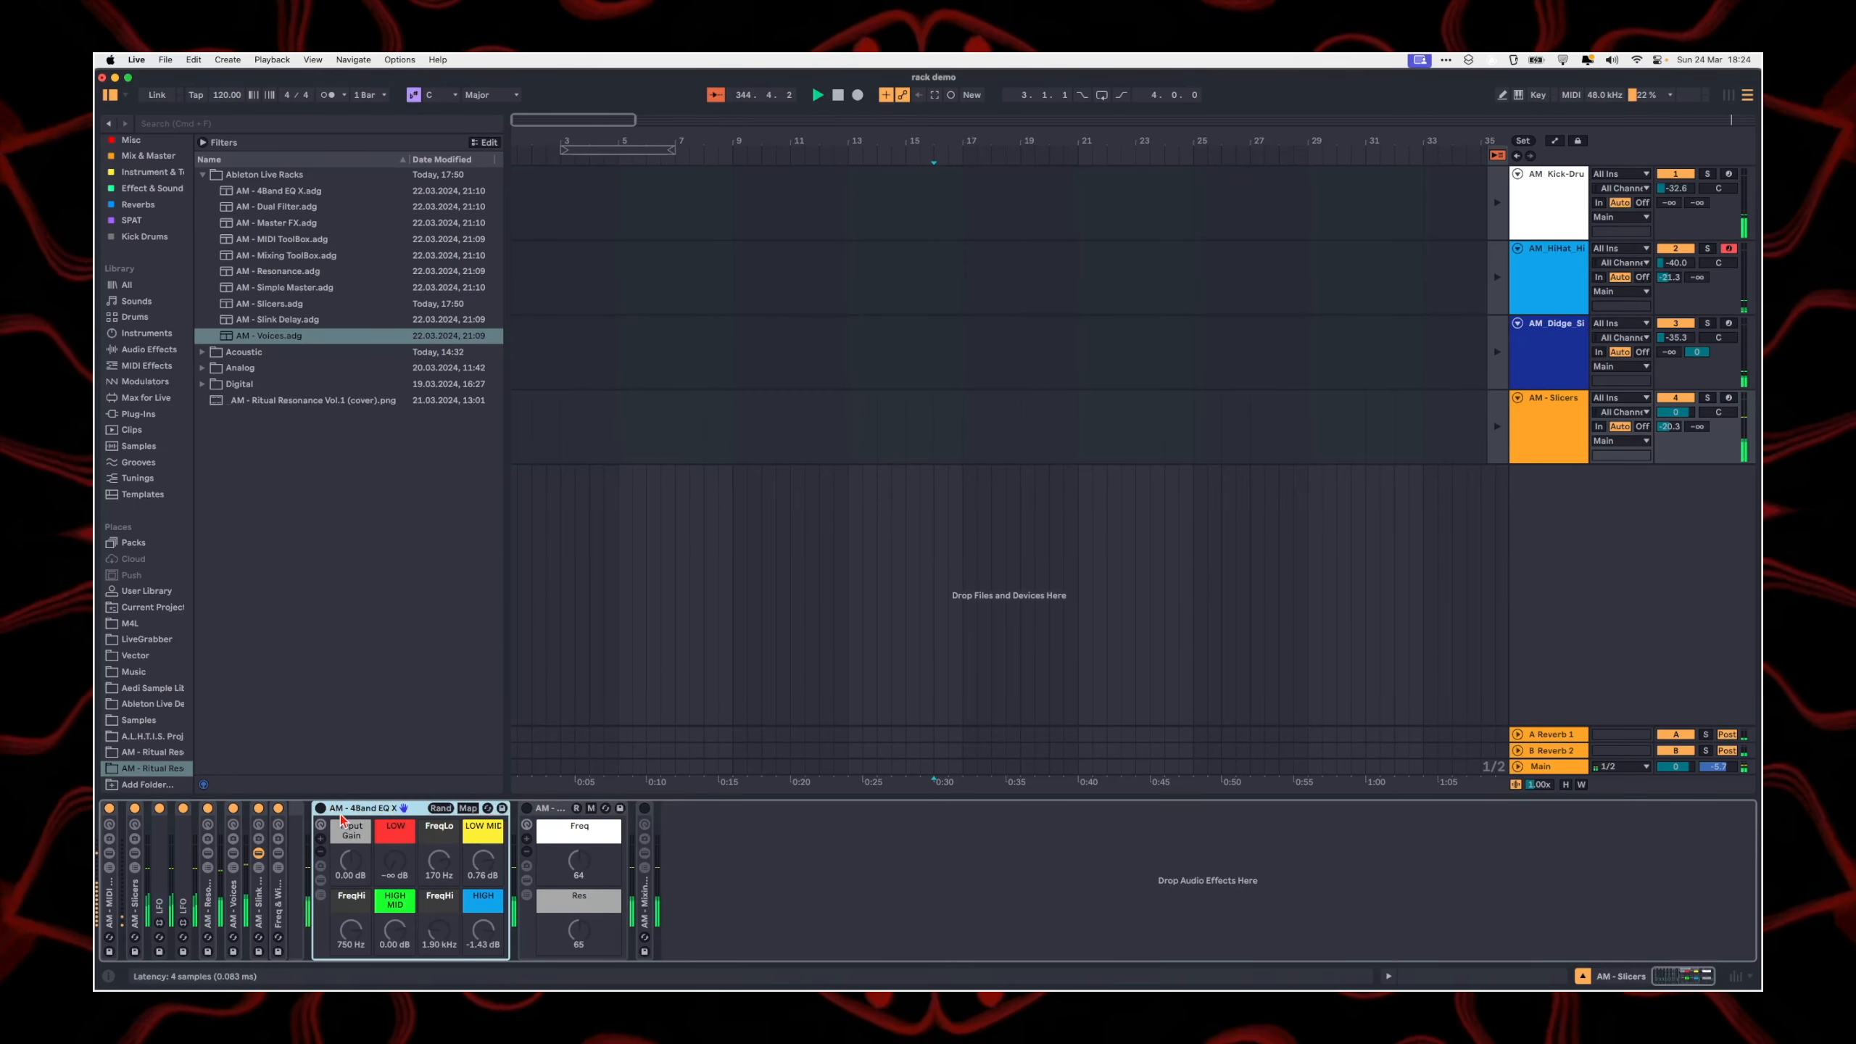
{"action": "left_click", "coordinate": [320, 879]}
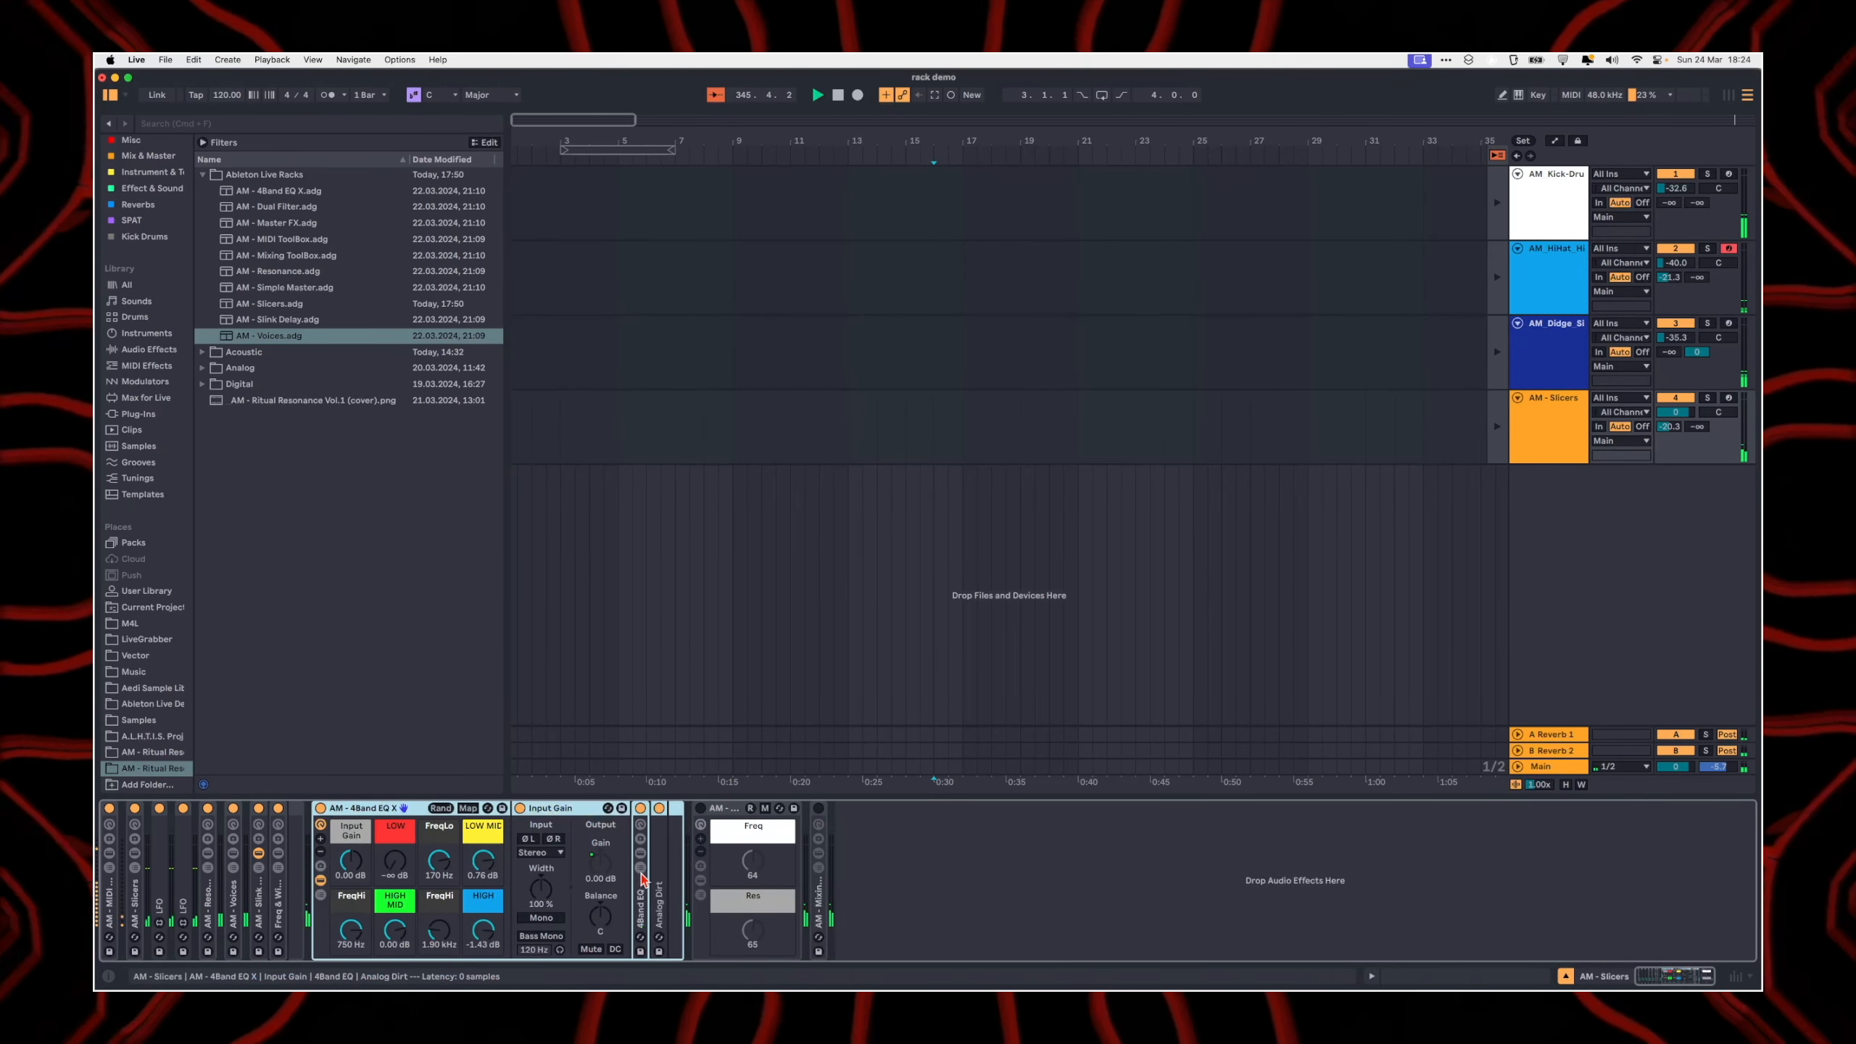
{"action": "left_click", "coordinate": [659, 882]}
{"action": "double_click", "coordinate": [641, 906]}
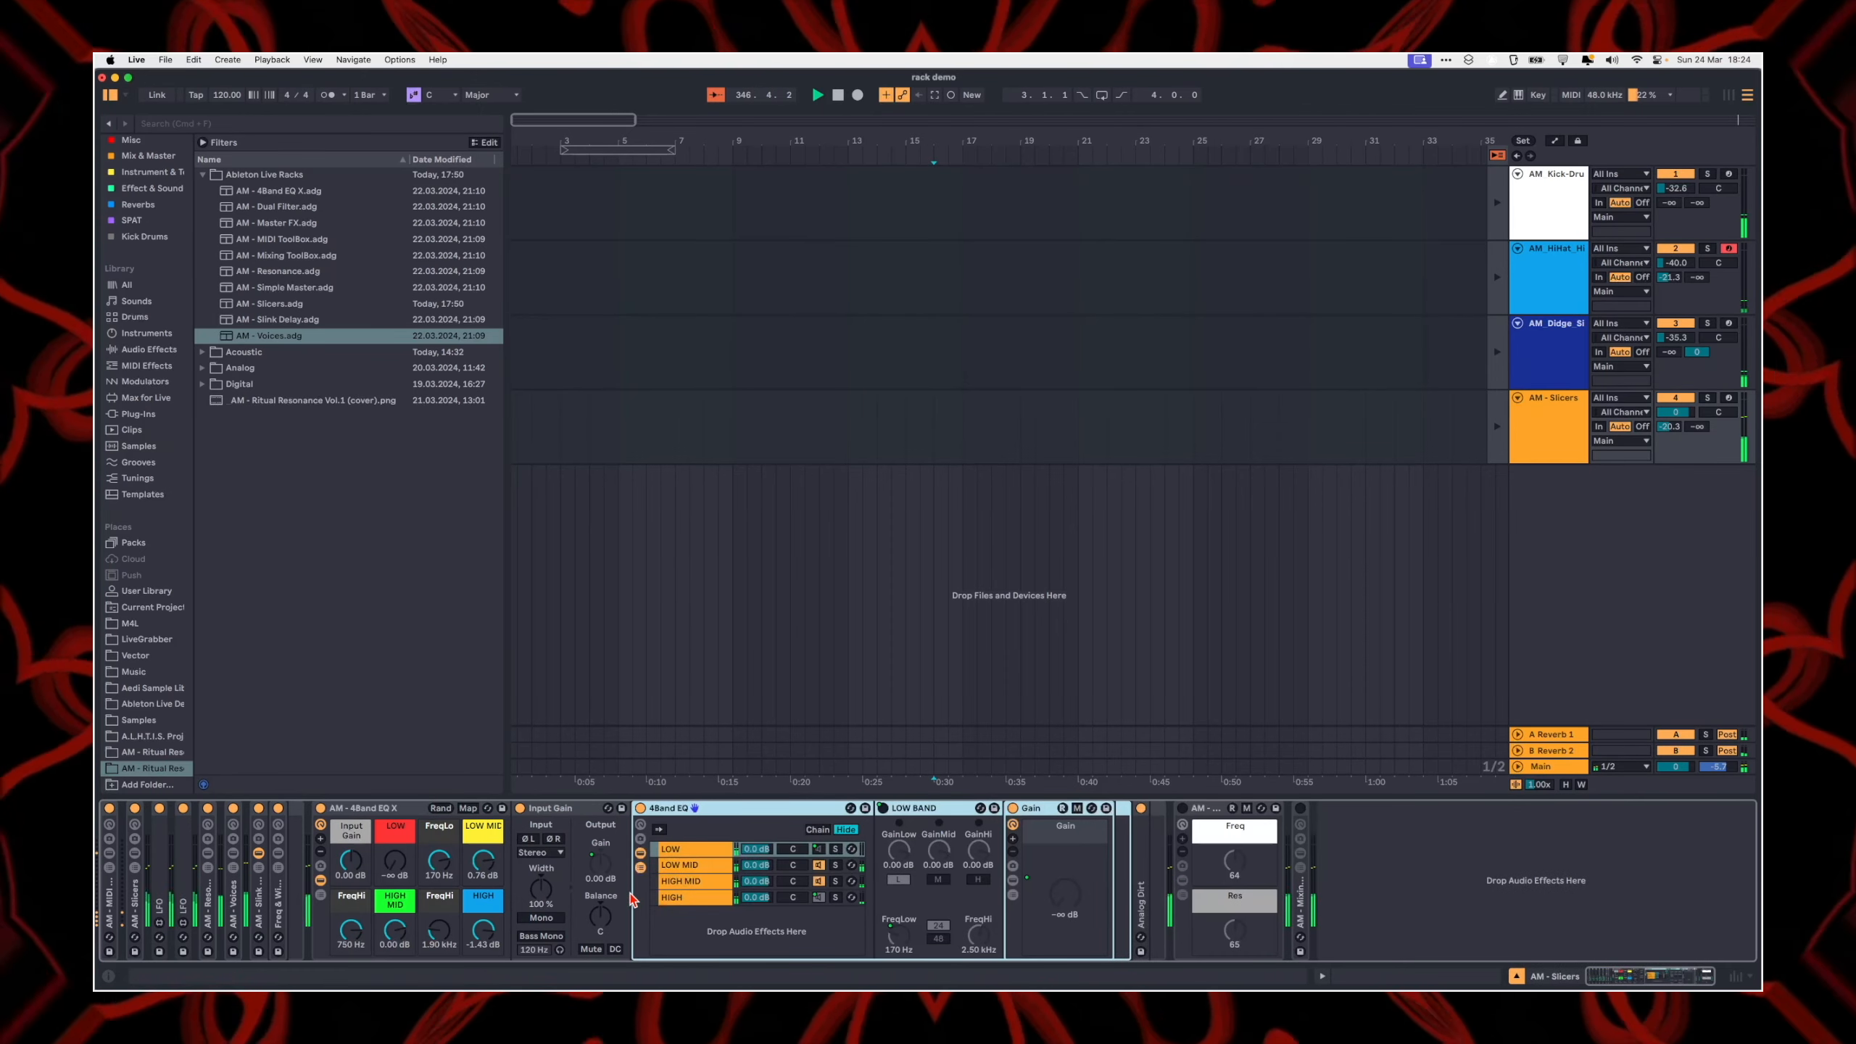
Step: Select the 4Band EQ rack's LOW chain and raise the LOW macro to -15.3 dB
{"action": "left_click", "coordinate": [705, 882]}
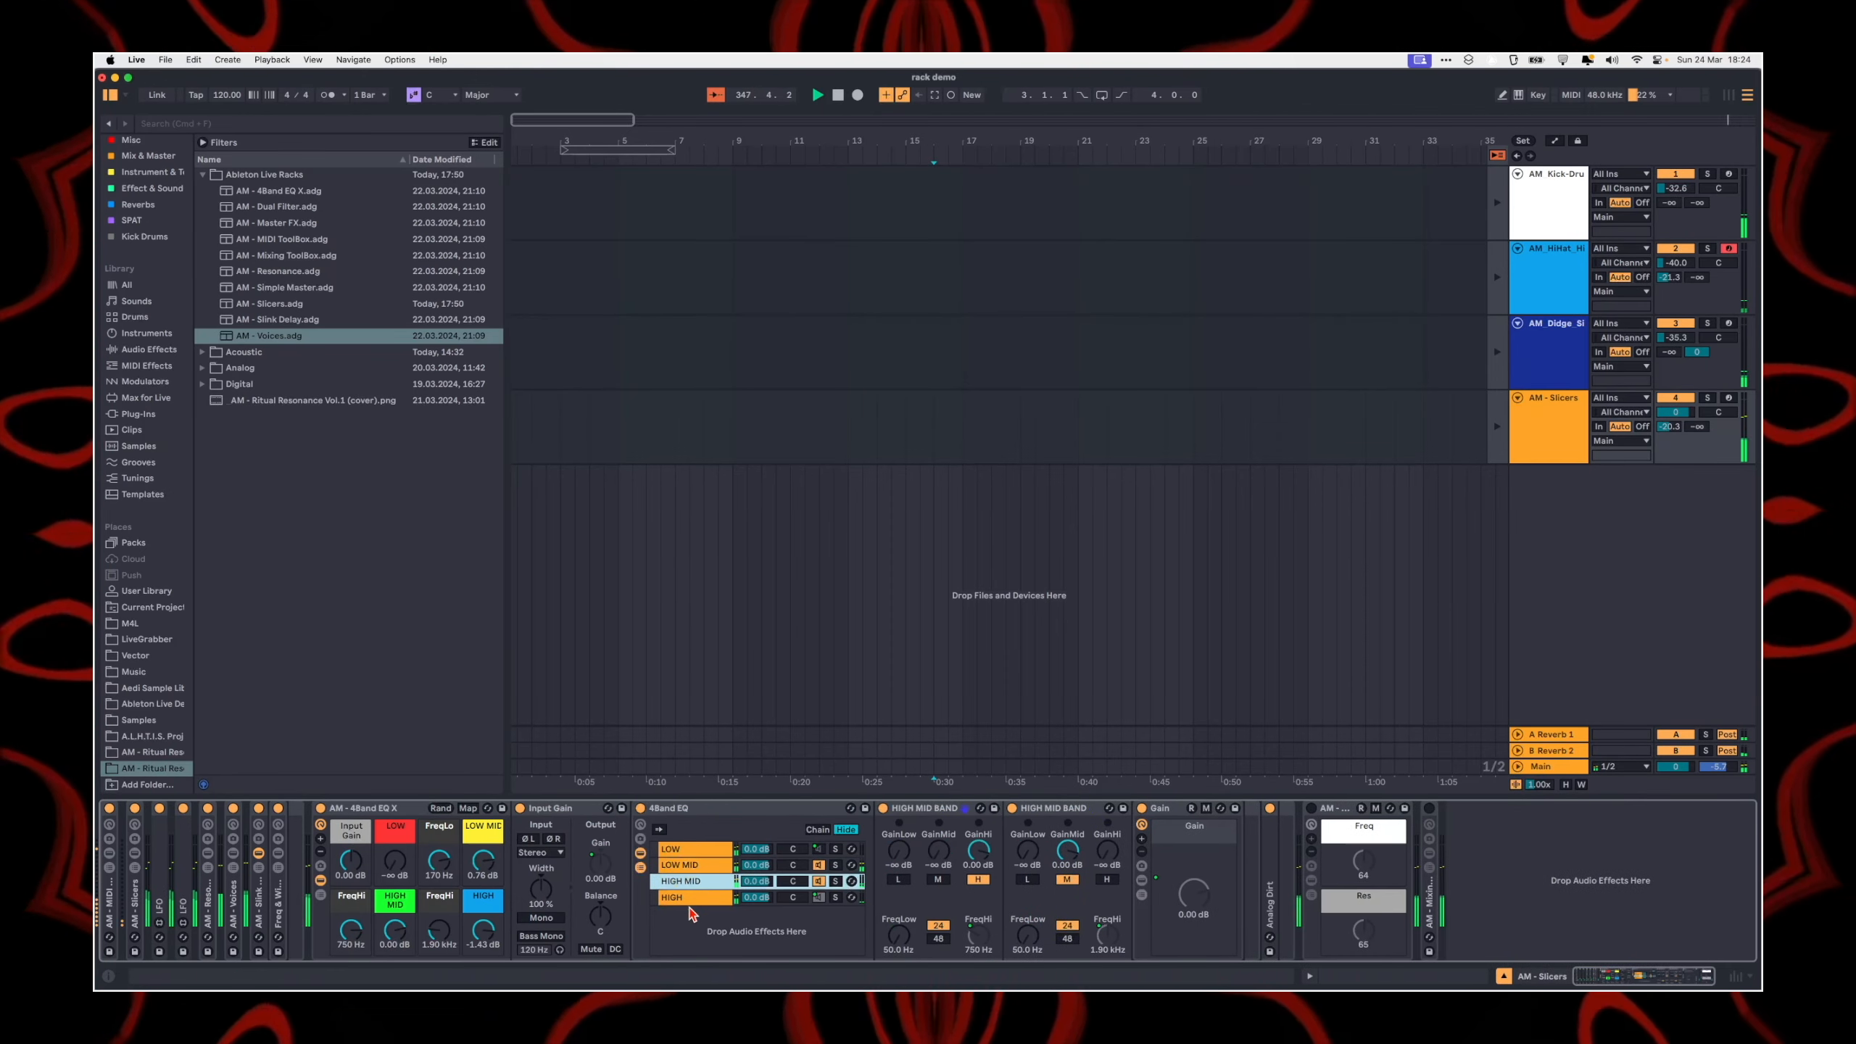
{"action": "left_click", "coordinate": [679, 849]}
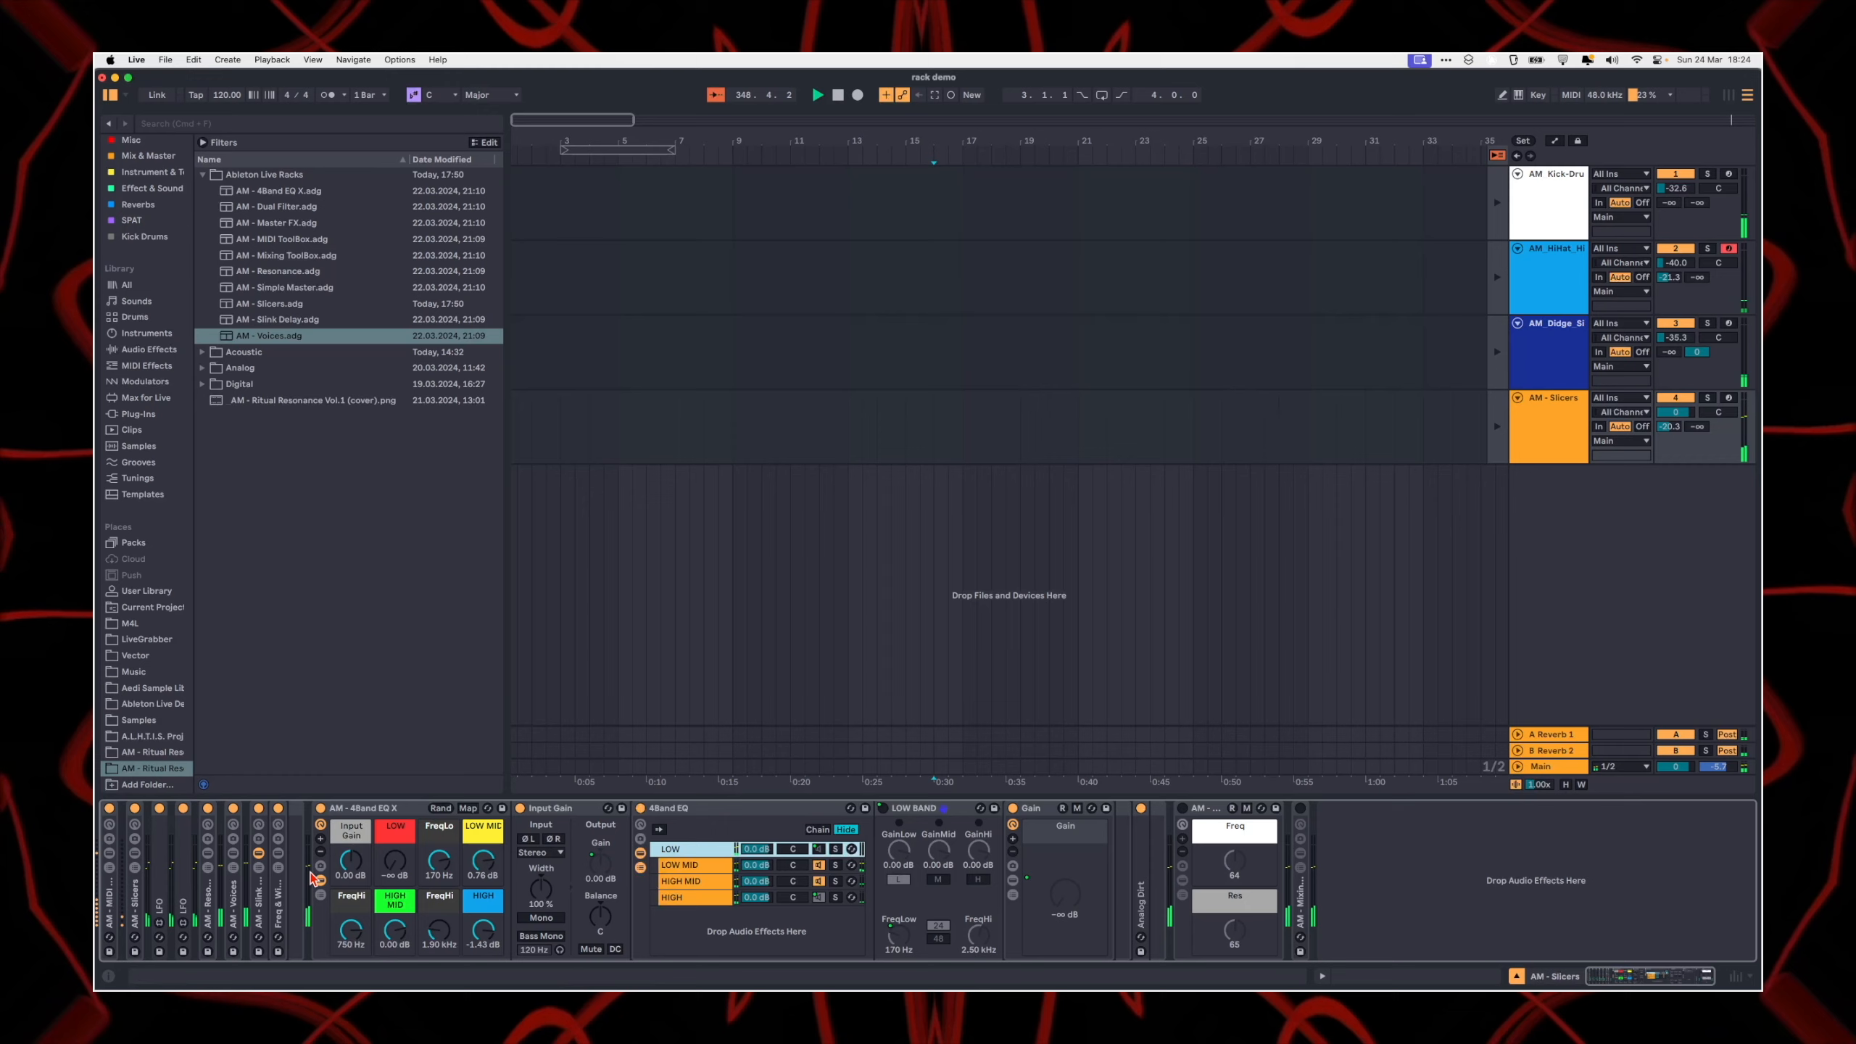
{"action": "left_click_drag", "start_coordinate": [394, 861], "coordinate": [395, 833]}
Step: Step through the LOW, LOW MID, HIGH MID and HIGH chains to examine each band's EQ and gain devices
{"action": "left_click", "coordinate": [679, 852]}
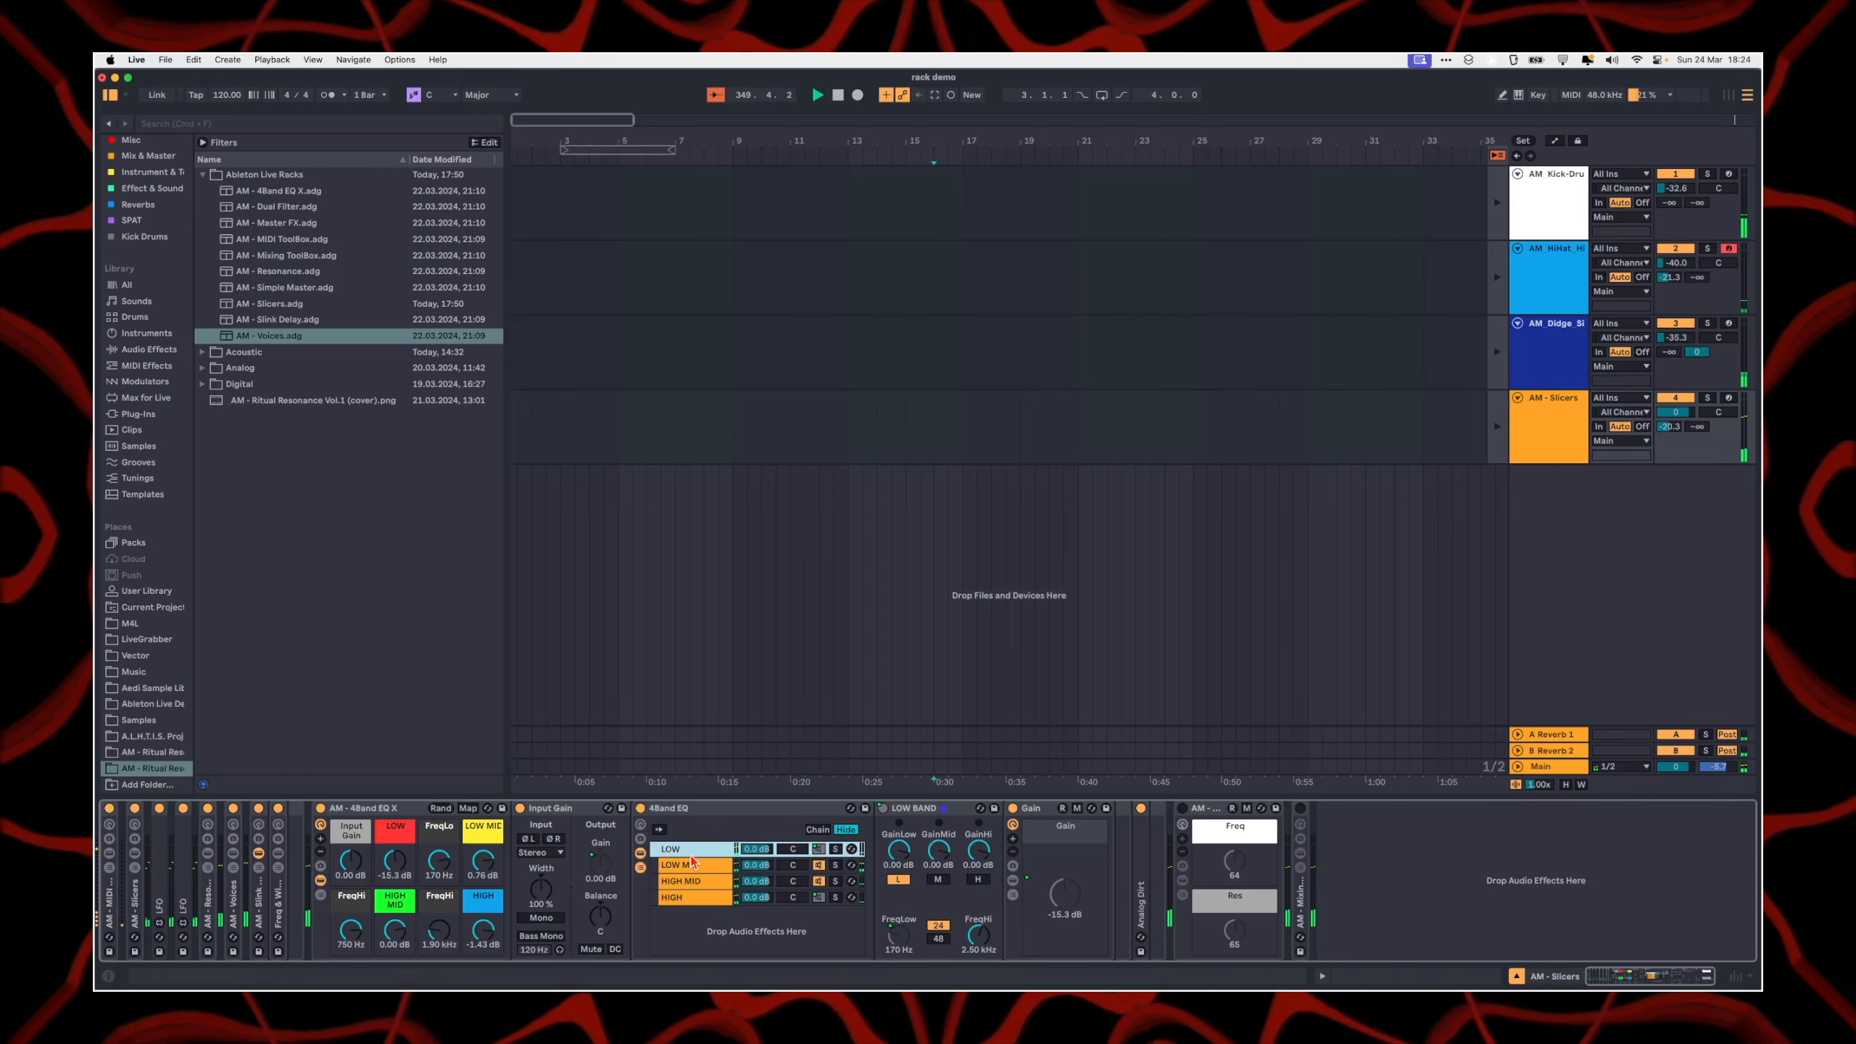
{"action": "left_click", "coordinate": [682, 866]}
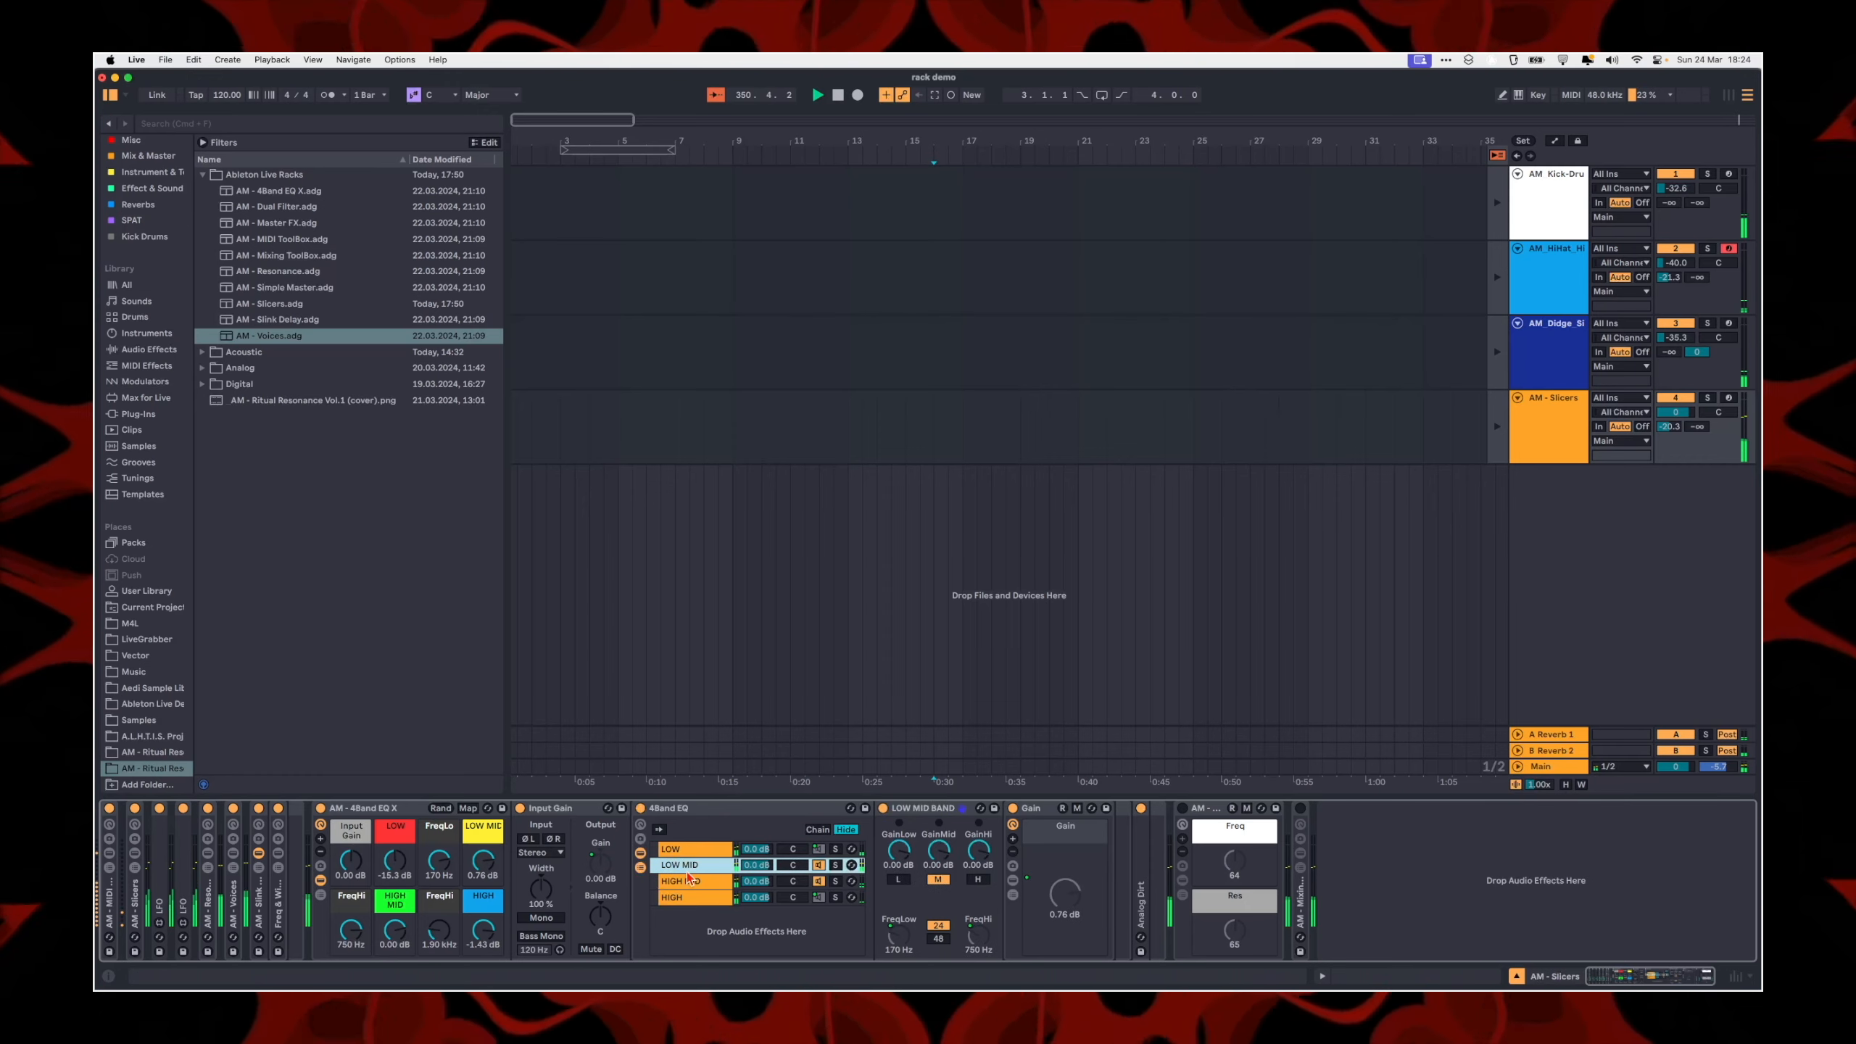
{"action": "left_click", "coordinate": [683, 881]}
{"action": "left_click", "coordinate": [684, 898]}
{"action": "left_click", "coordinate": [686, 850]}
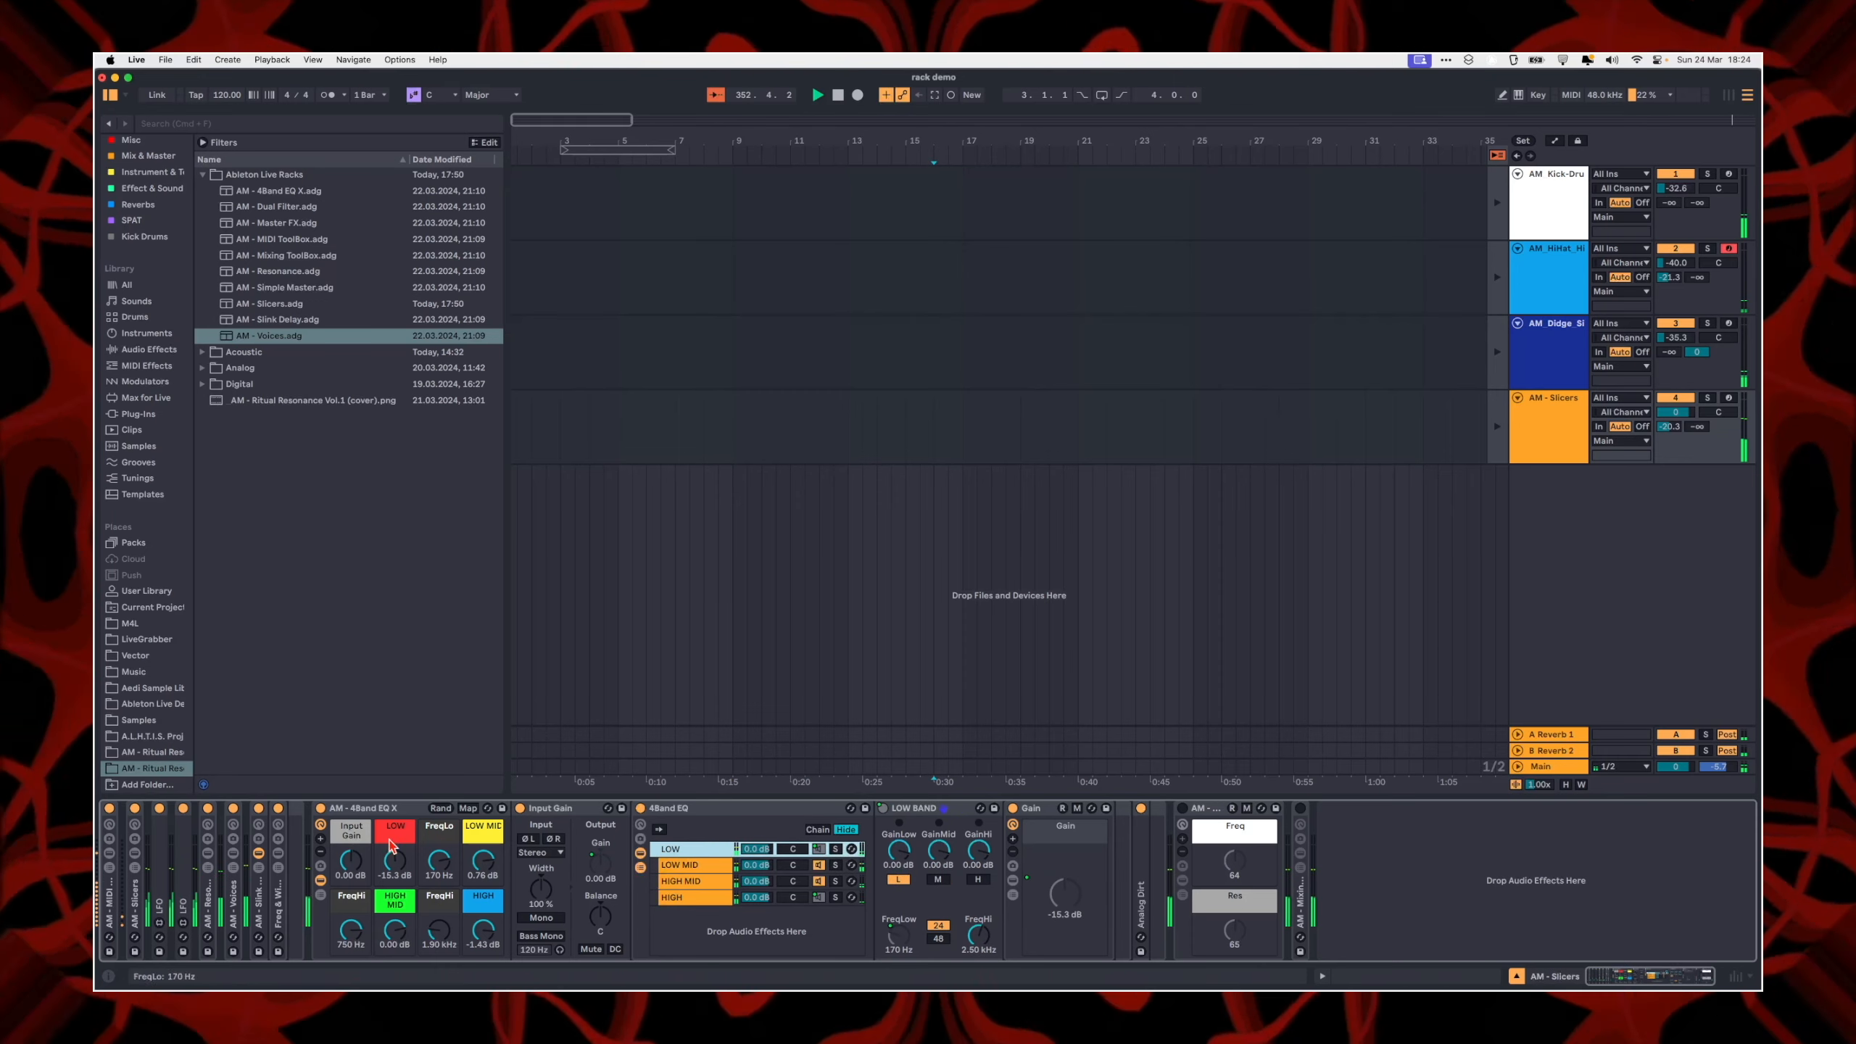
Step: Vary the LOW MID chain's volume in the 4Band EQ rack
{"action": "left_click_drag", "start_coordinate": [760, 866], "coordinate": [759, 965]}
{"action": "left_click_drag", "start_coordinate": [757, 865], "coordinate": [756, 835]}
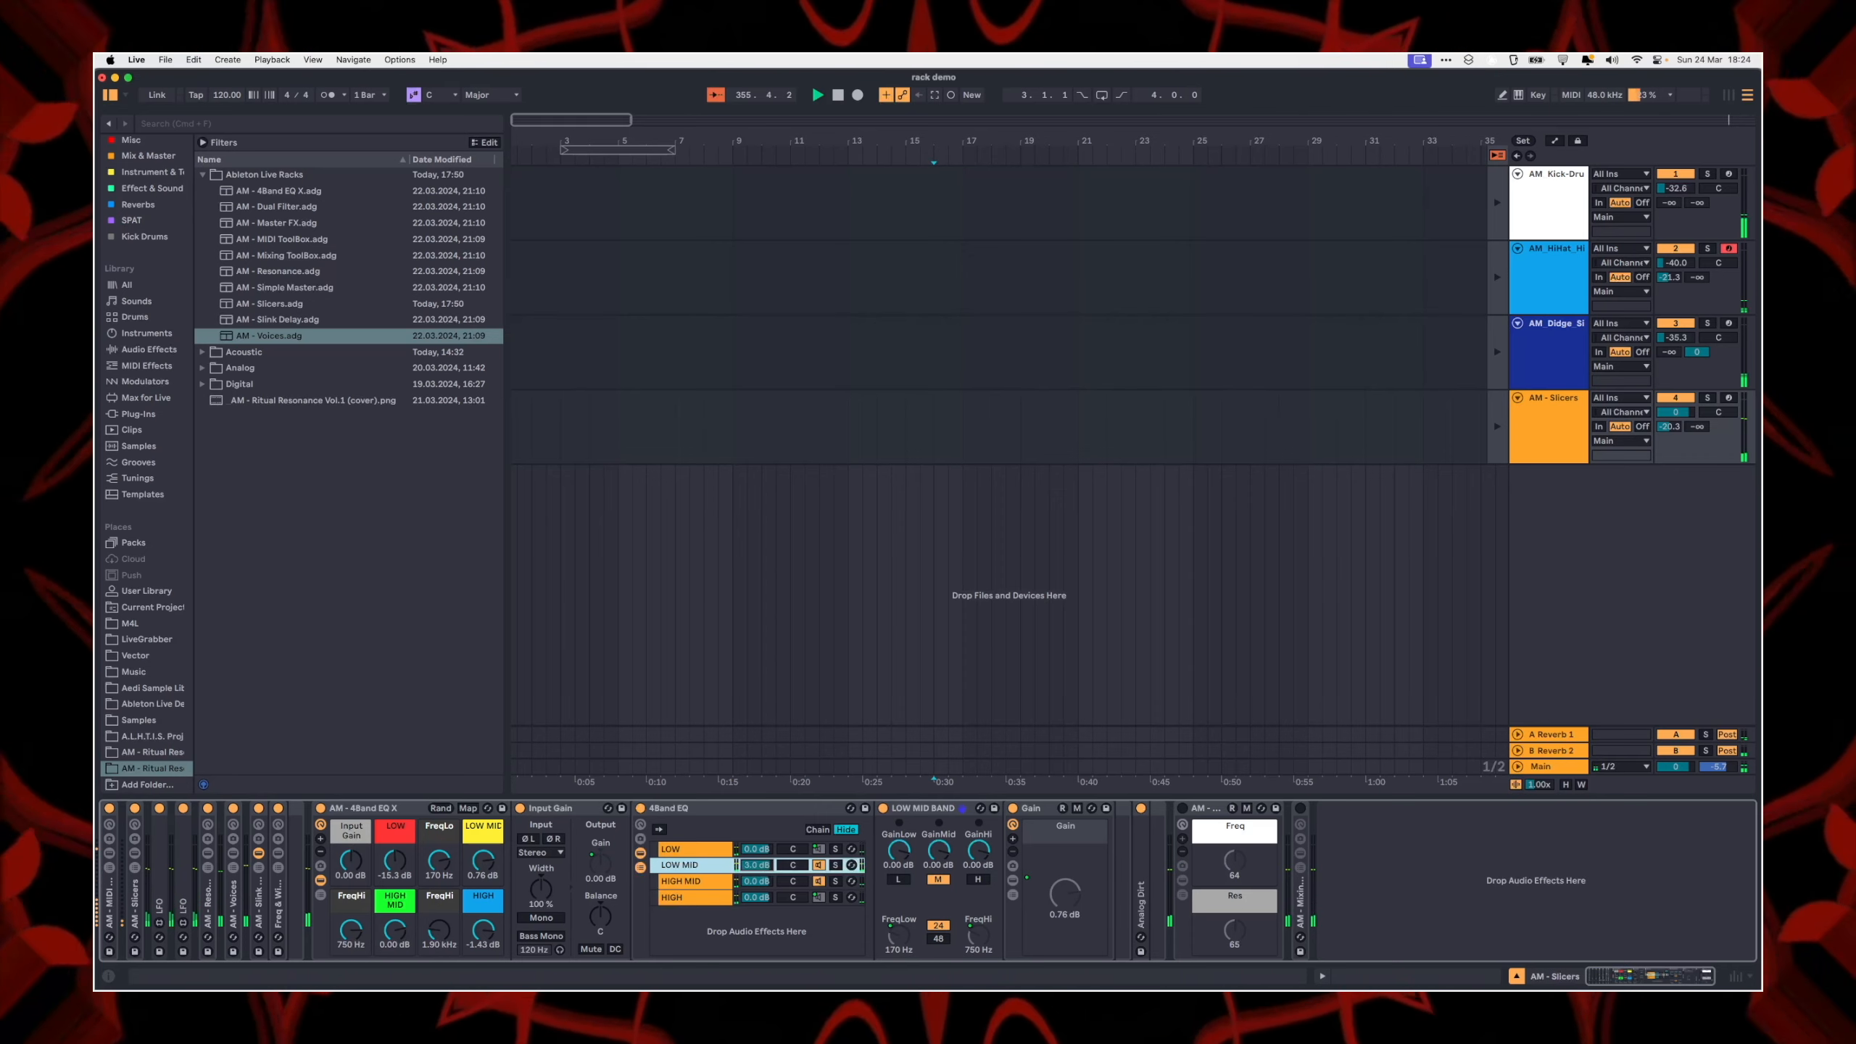
{"action": "double_click", "coordinate": [757, 873]}
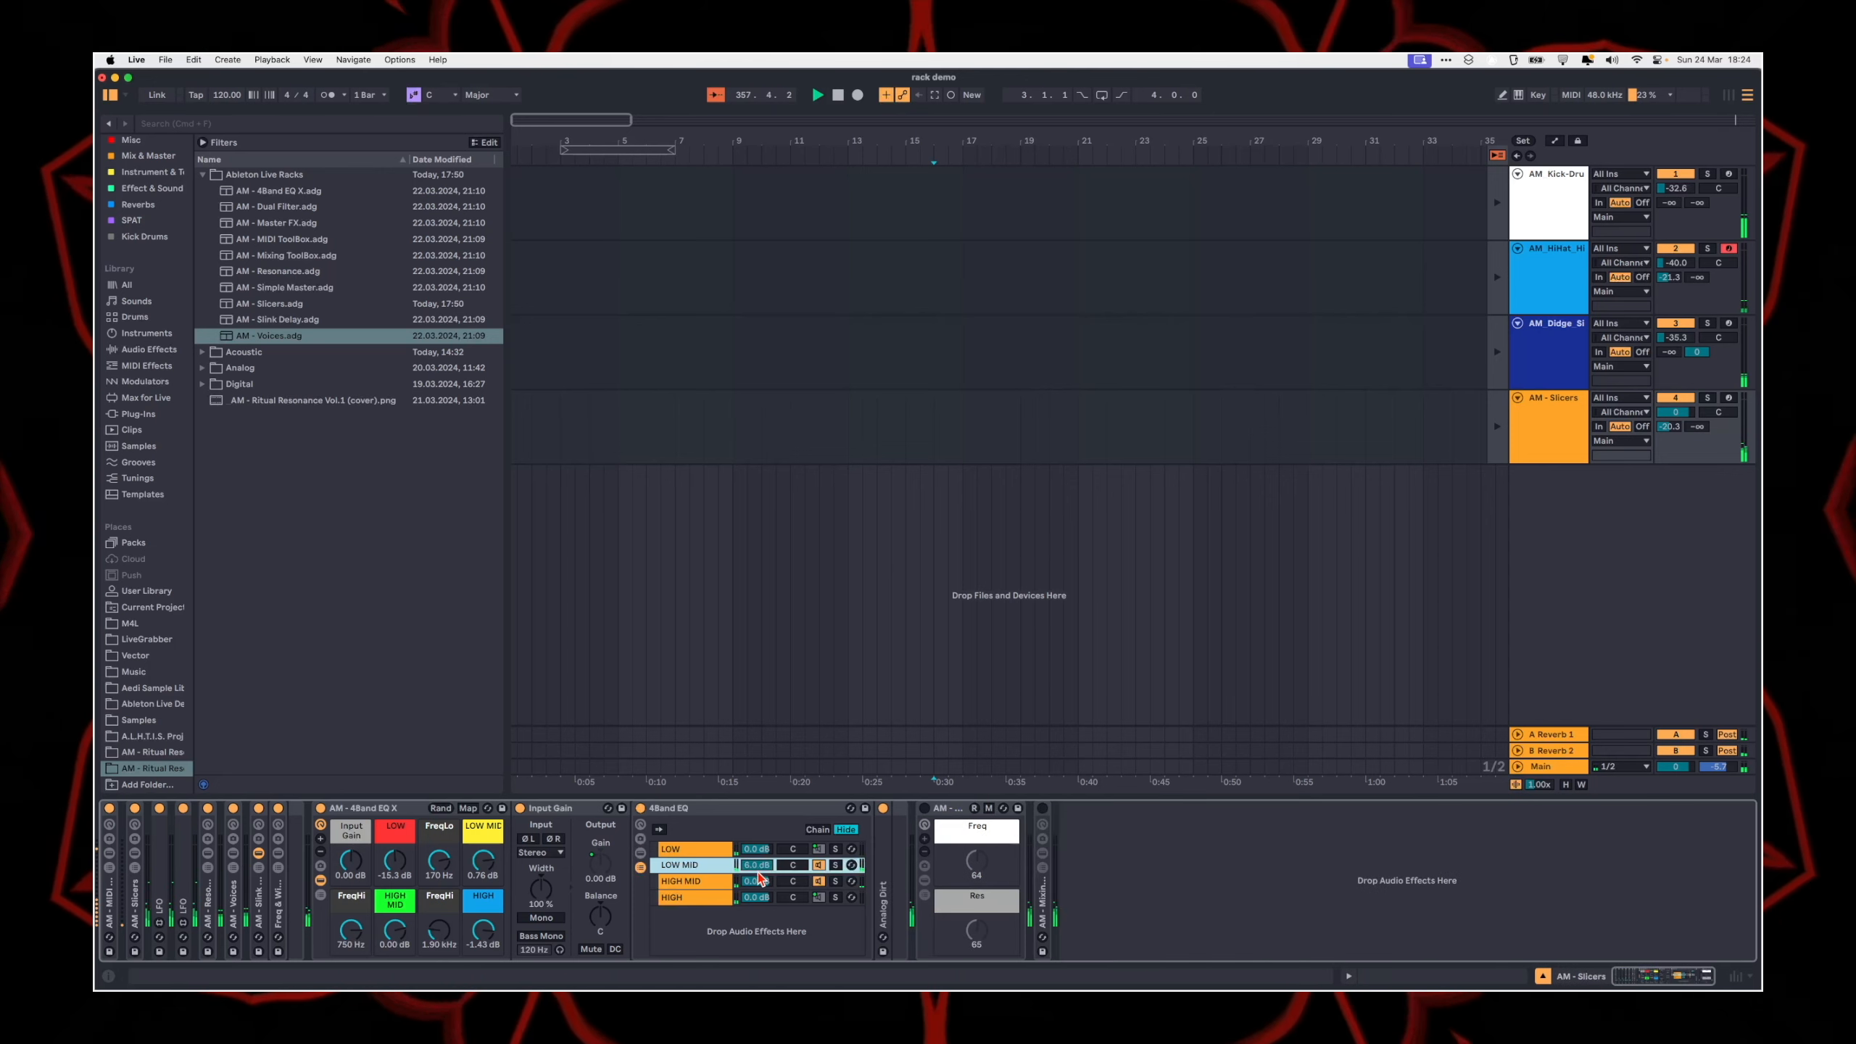
Step: Vary the AM - 4Band EQ X rack's LOW macro and reset the LOW MID and LOW macros to 0.00 dB
{"action": "left_click", "coordinate": [698, 851]}
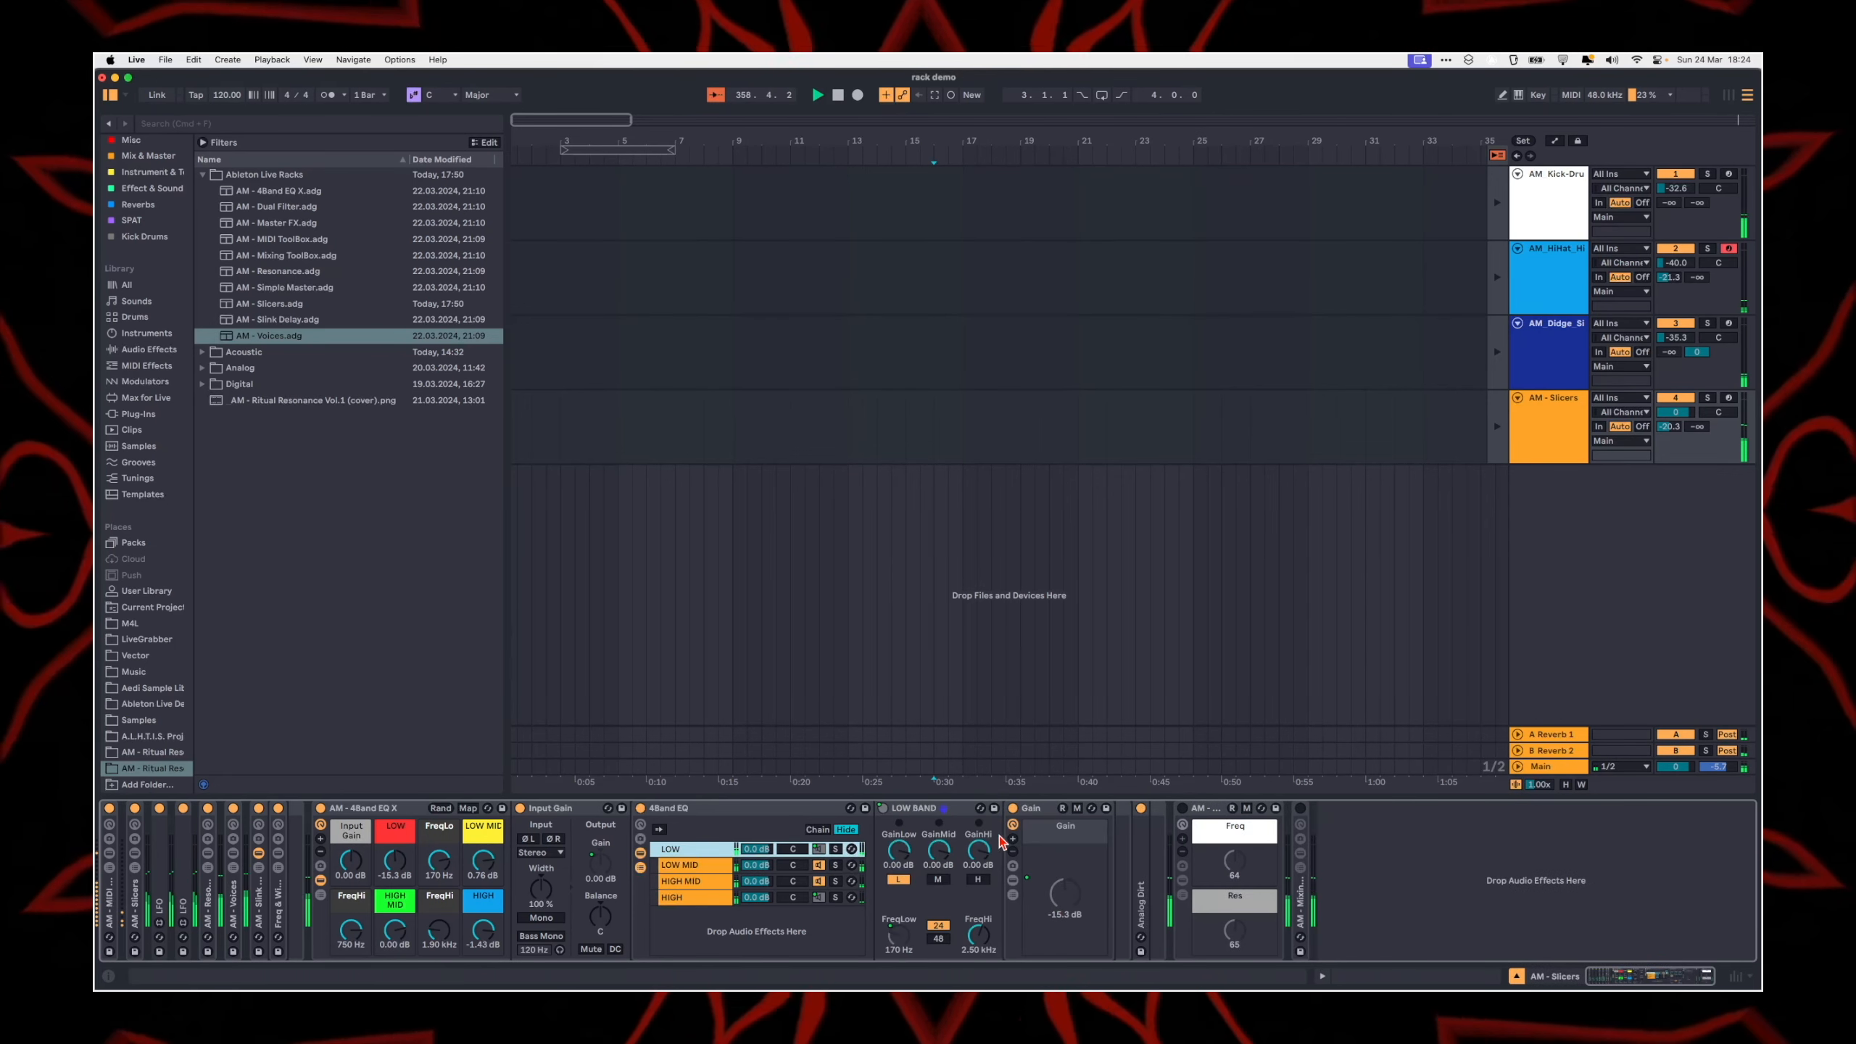
{"action": "left_click_drag", "start_coordinate": [393, 862], "coordinate": [416, 872]}
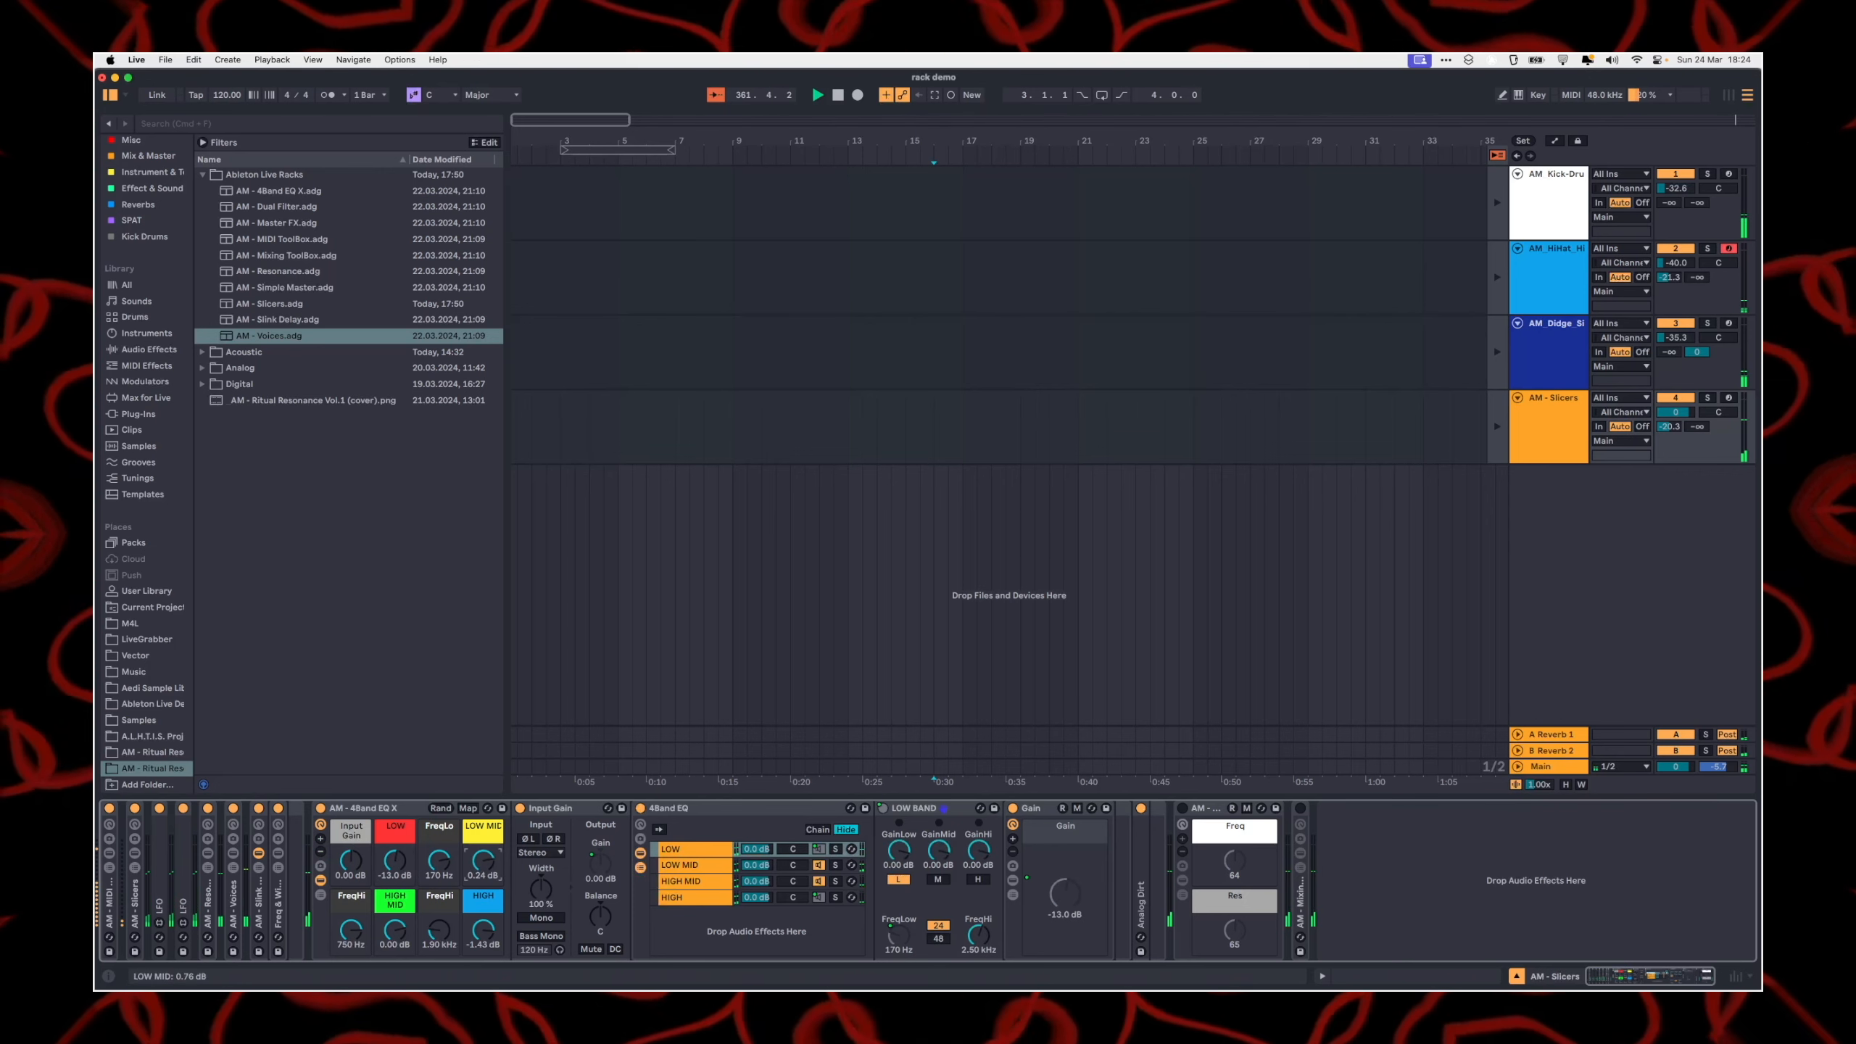
{"action": "double_click", "coordinate": [477, 867]}
{"action": "double_click", "coordinate": [385, 870]}
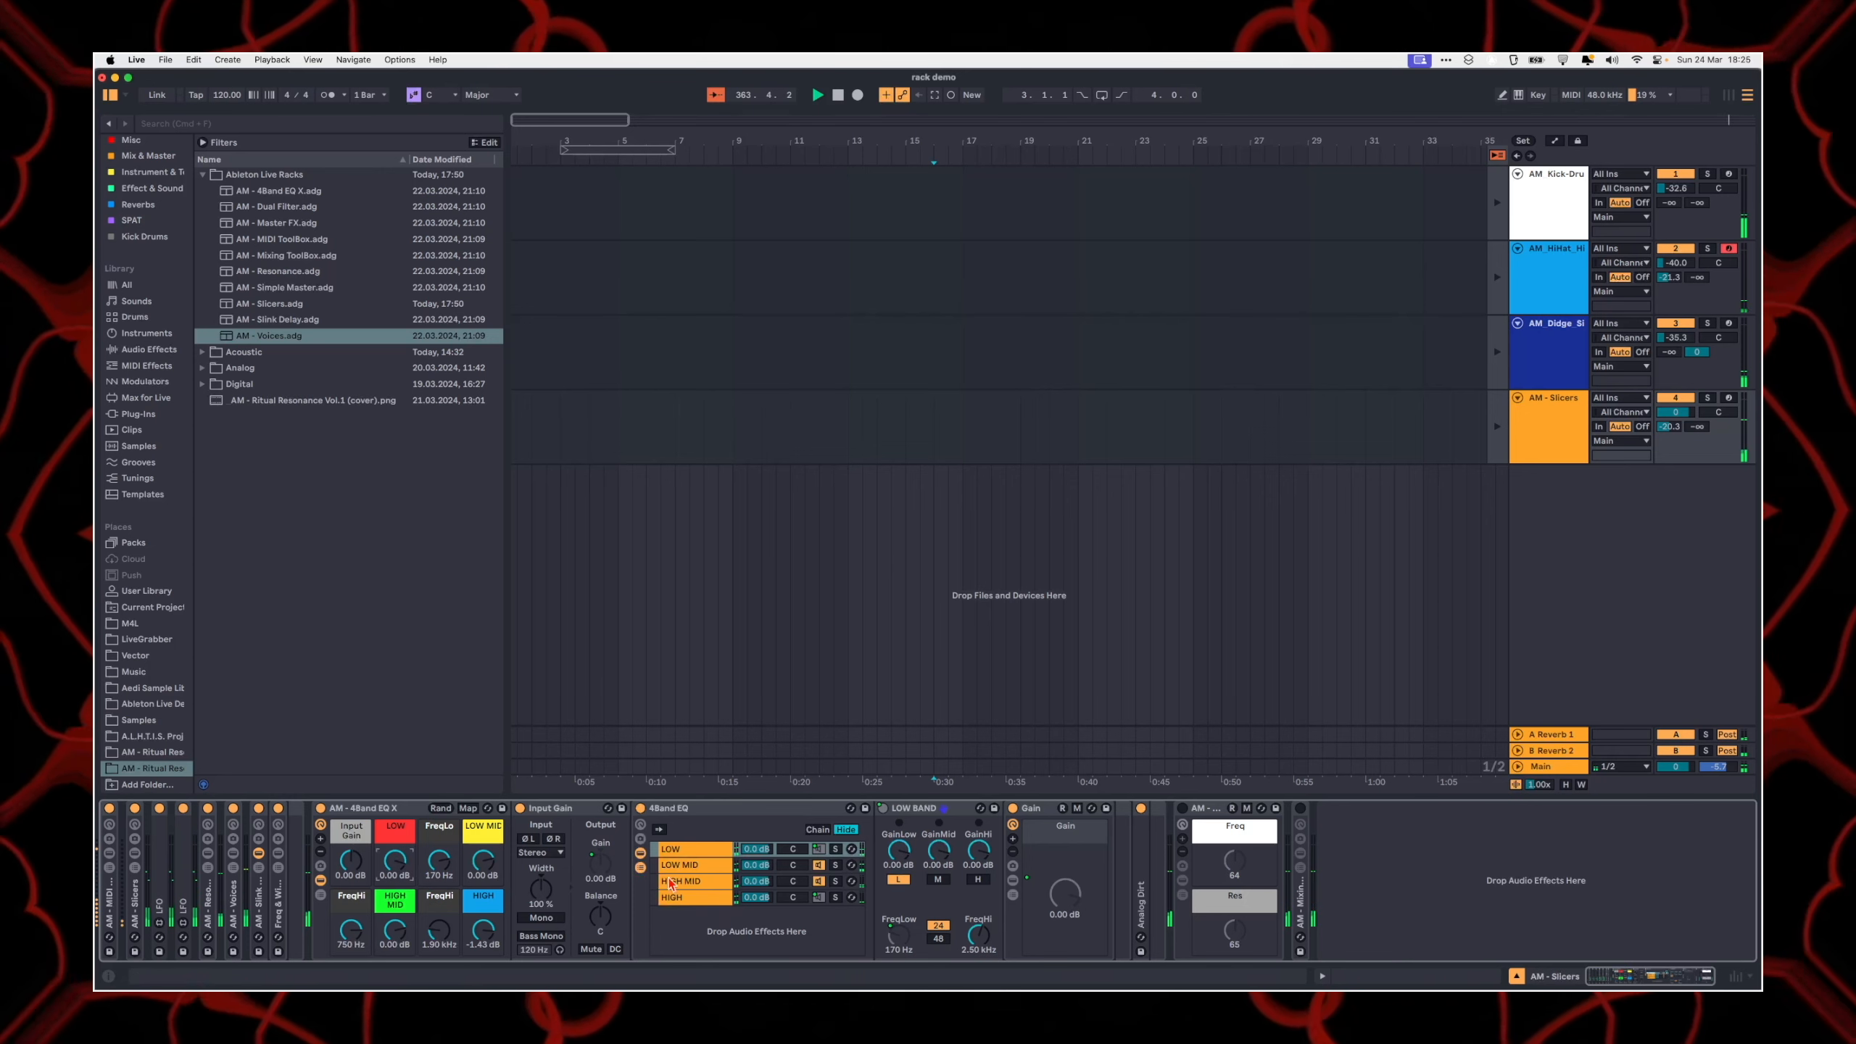
Step: Select the LOW chain and unfold the Analog Dirt device that follows the 4Band EQ rack
{"action": "left_click", "coordinate": [678, 849]}
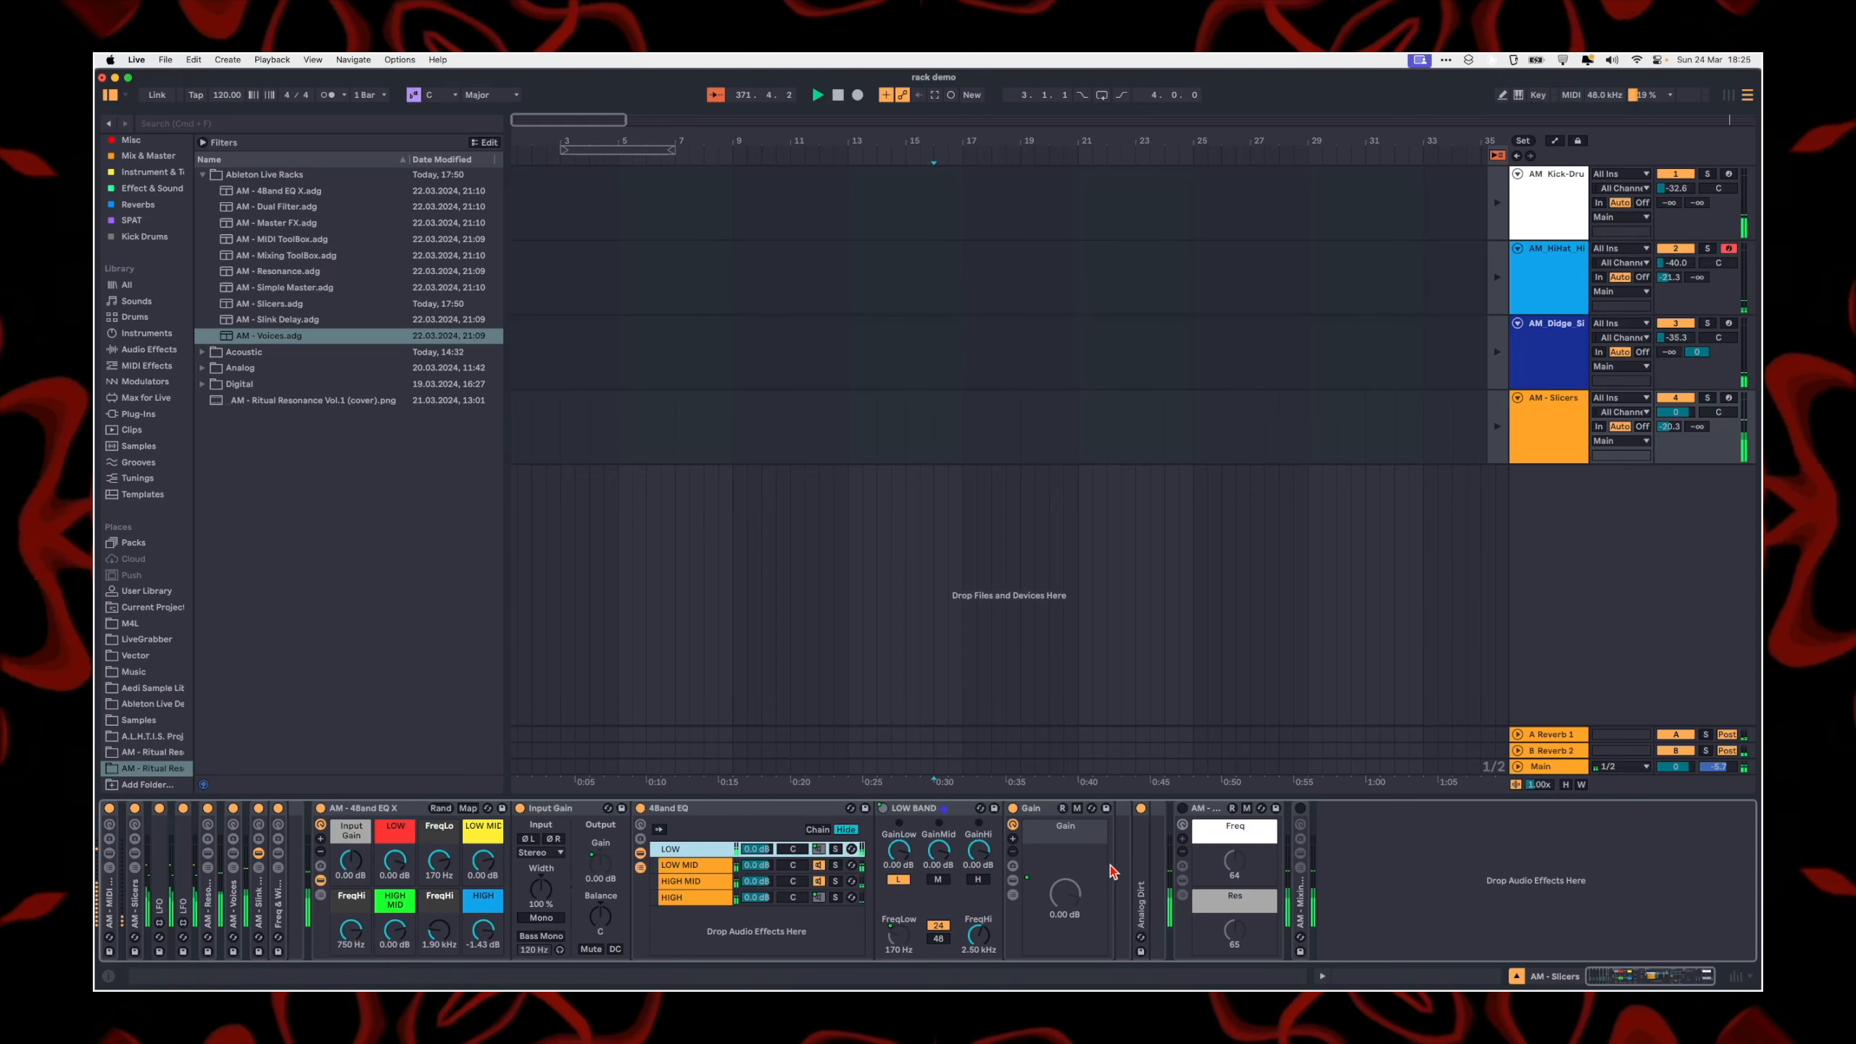
{"action": "left_click", "coordinate": [1142, 879]}
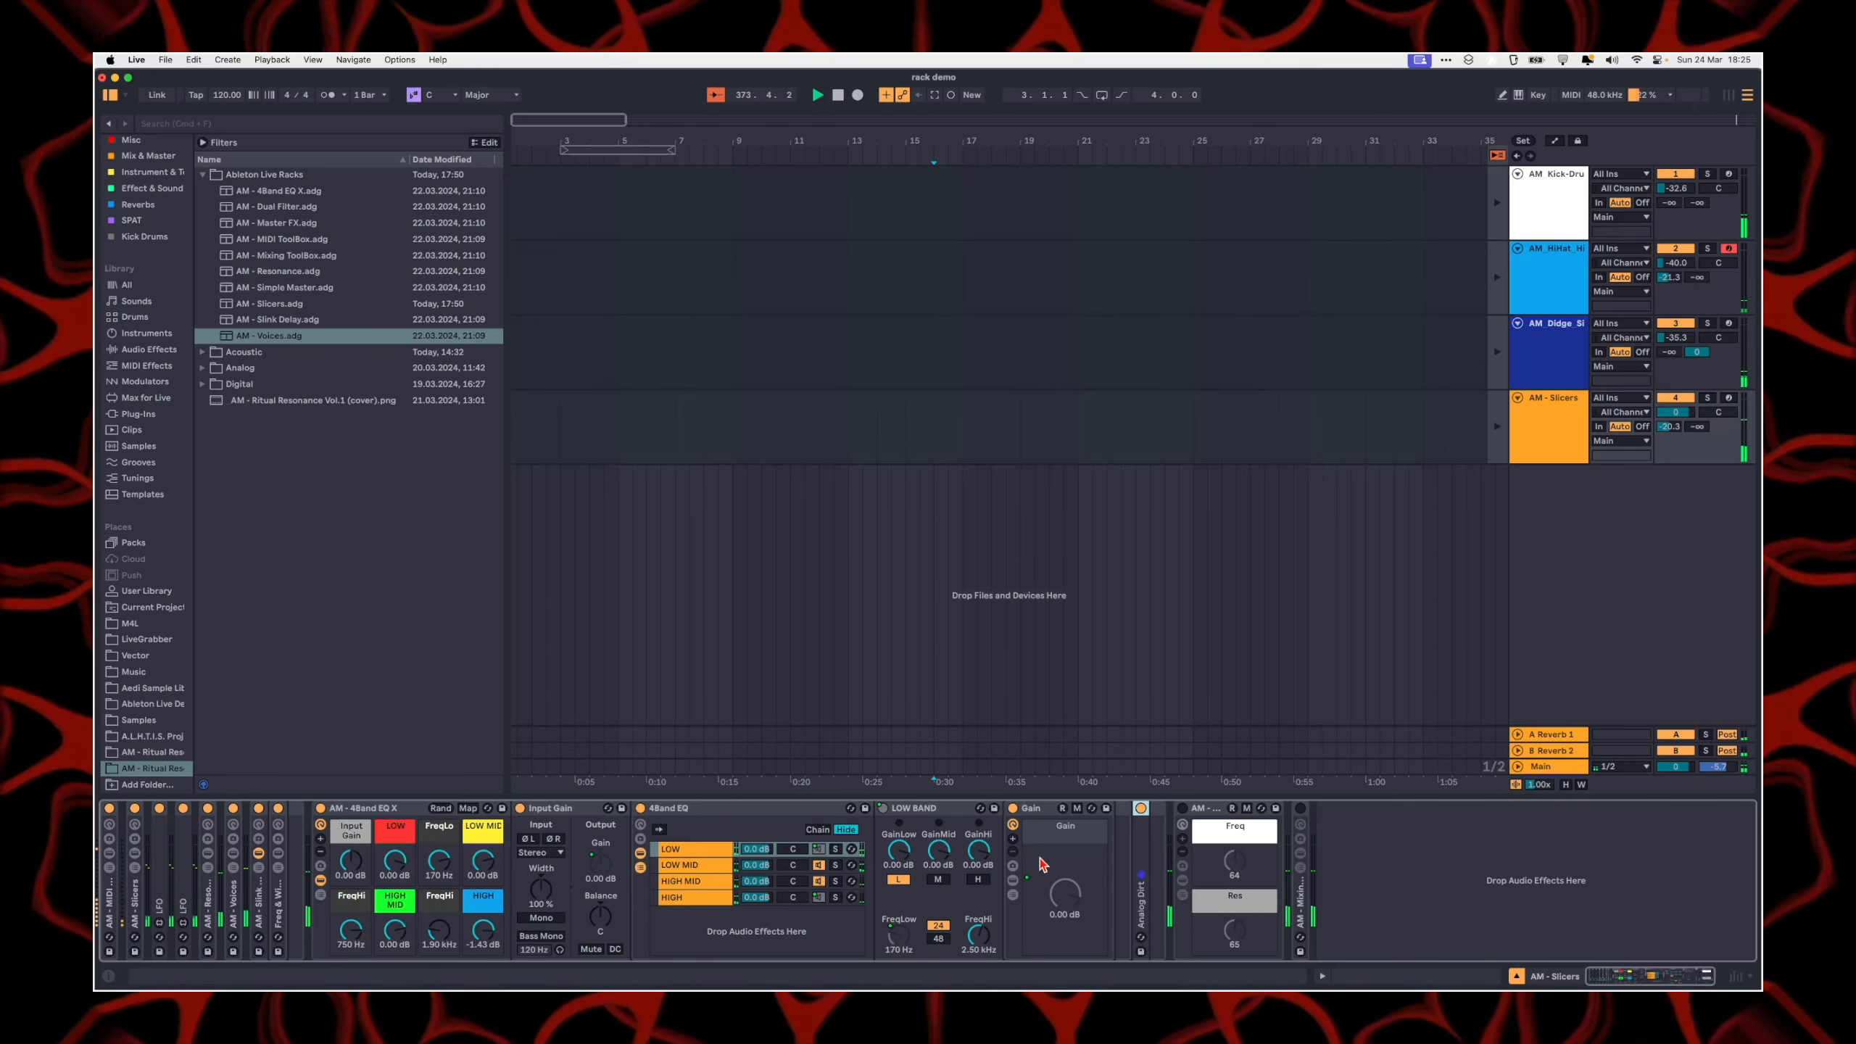
{"action": "double_click", "coordinate": [1141, 848]}
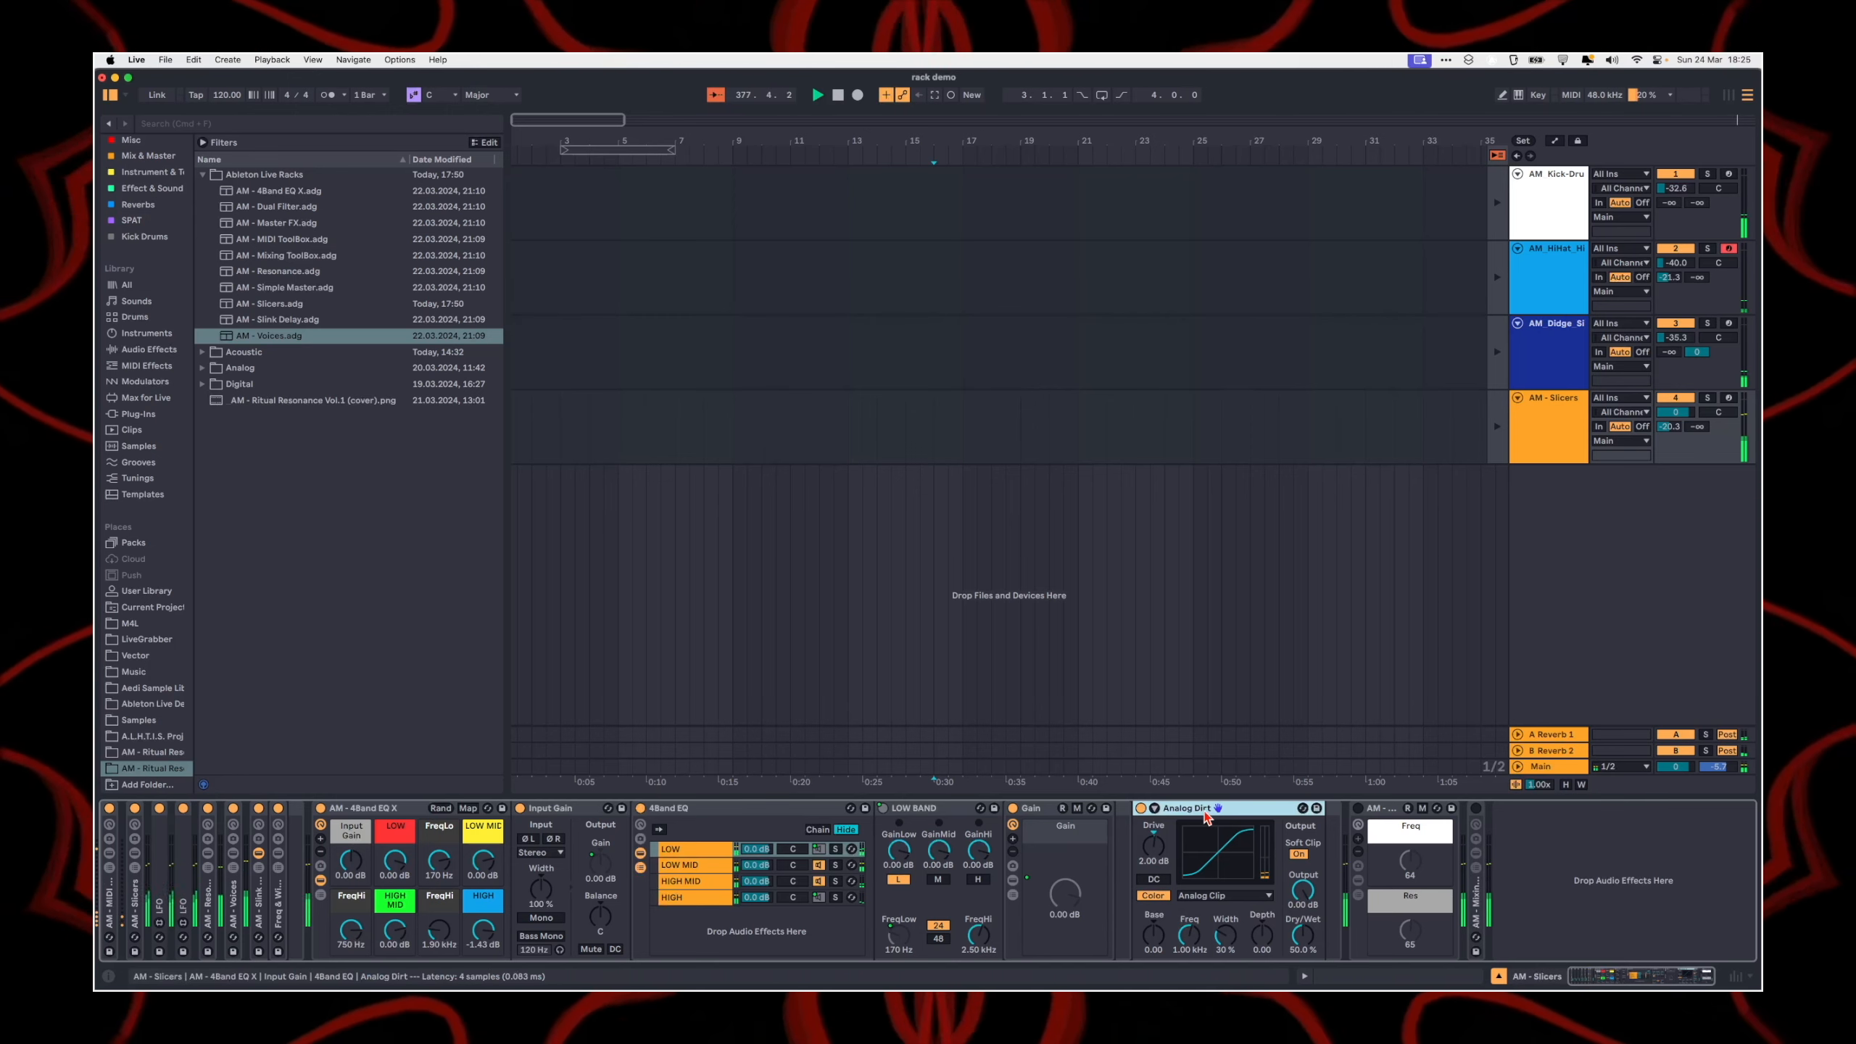
Step: Fold the Analog Dirt and 4Band EQ devices, and delete Analog Dirt from the AM - 4Band EQ X rack
{"action": "double_click", "coordinate": [1203, 821]}
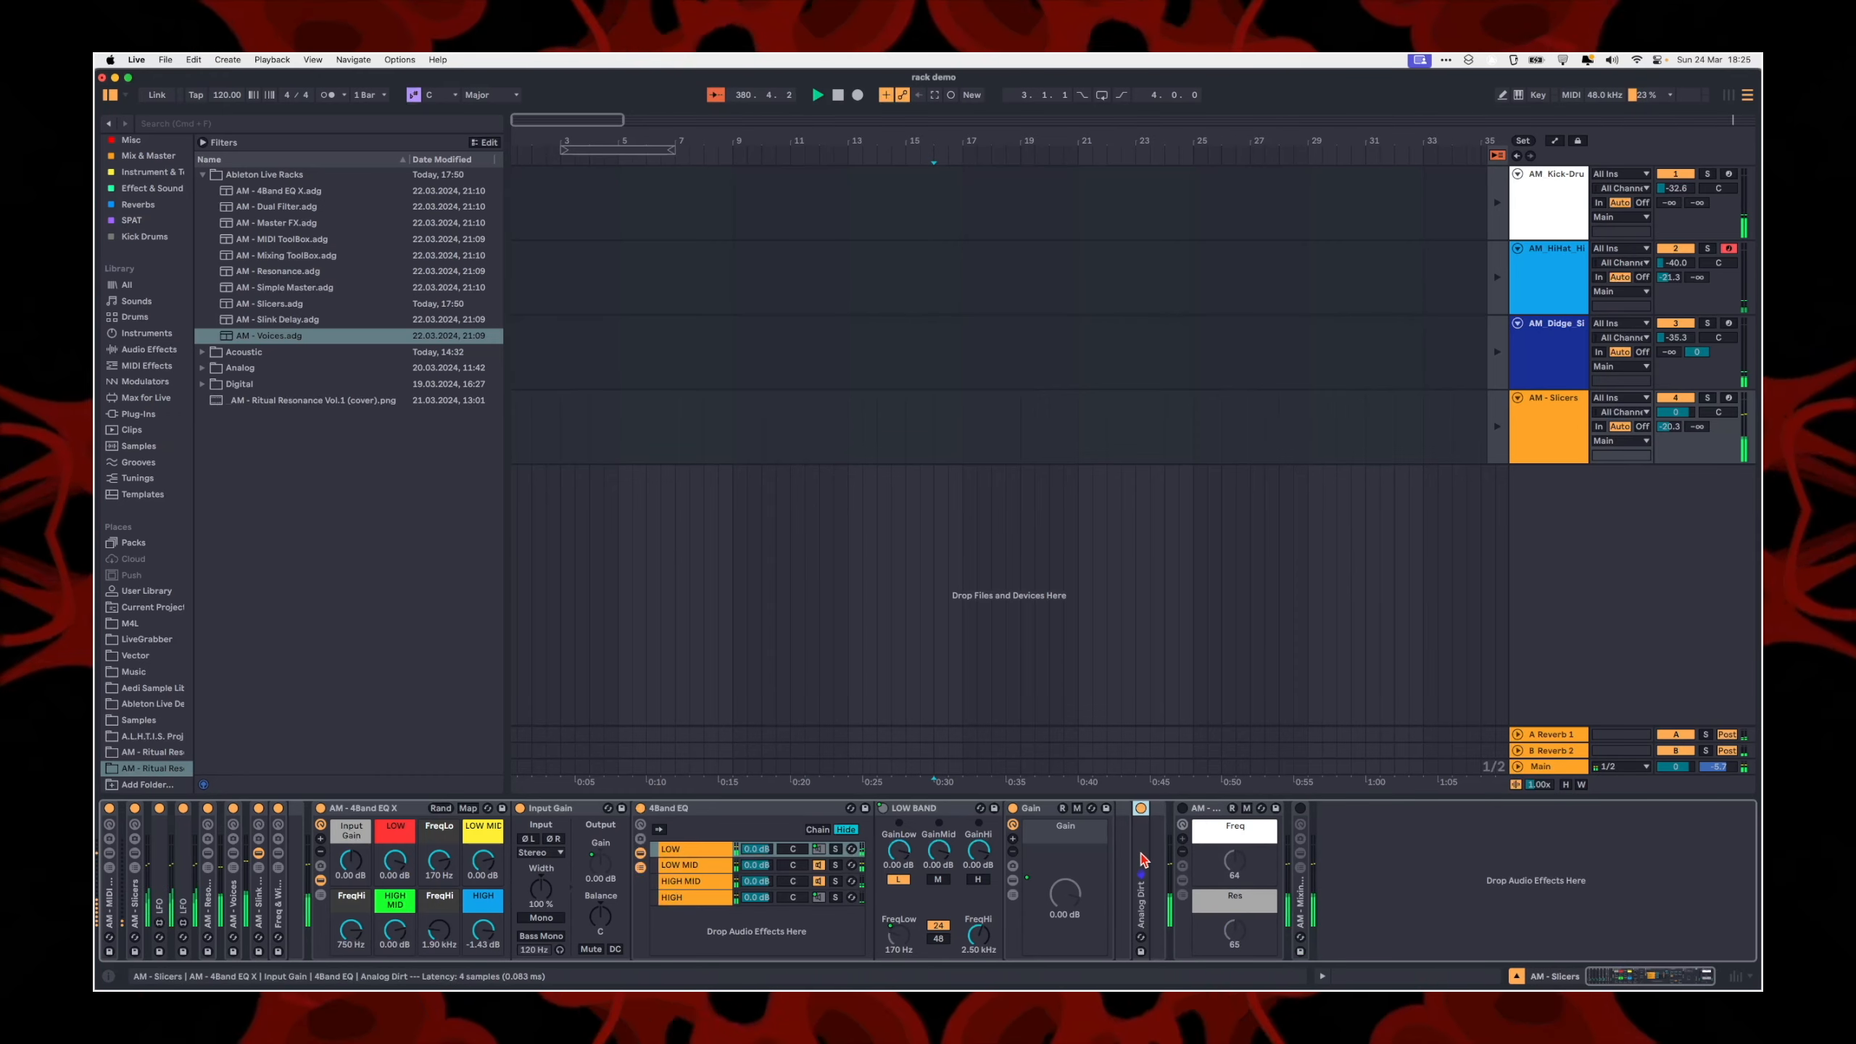
{"action": "left_click", "coordinate": [666, 811]}
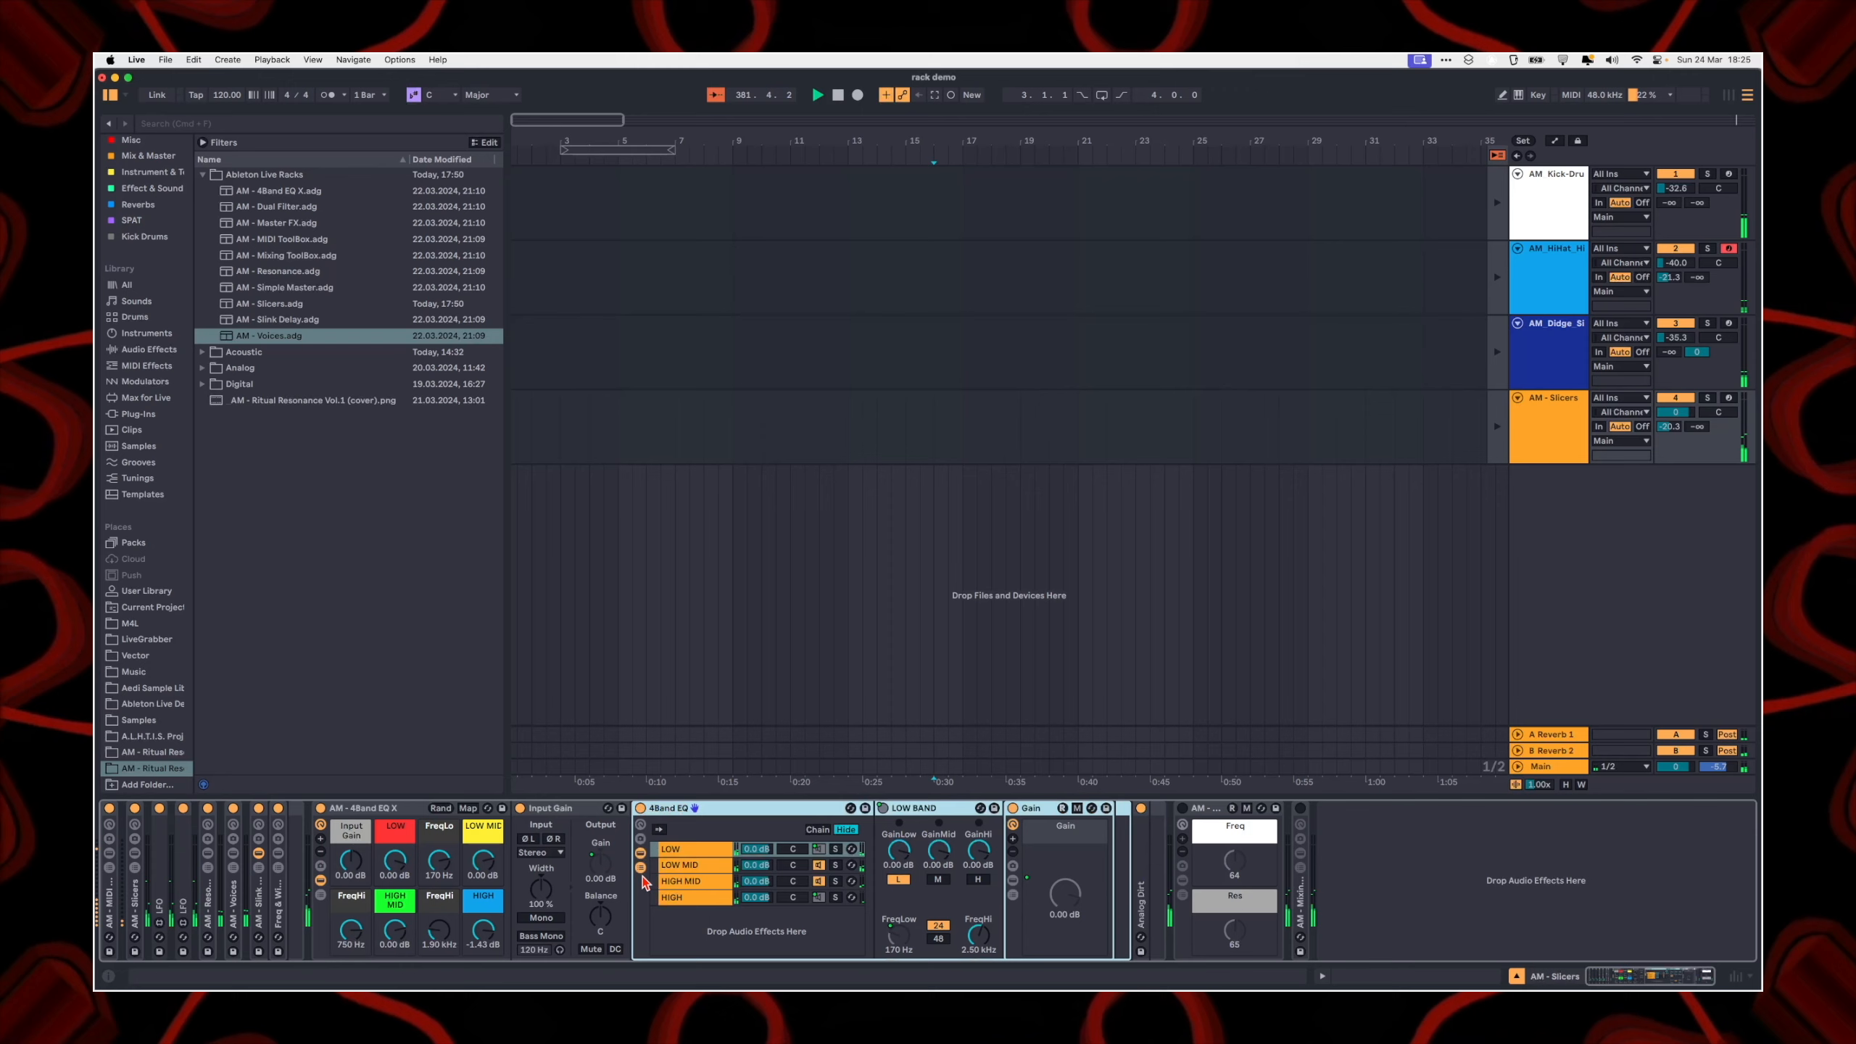
{"action": "left_click", "coordinate": [641, 867]}
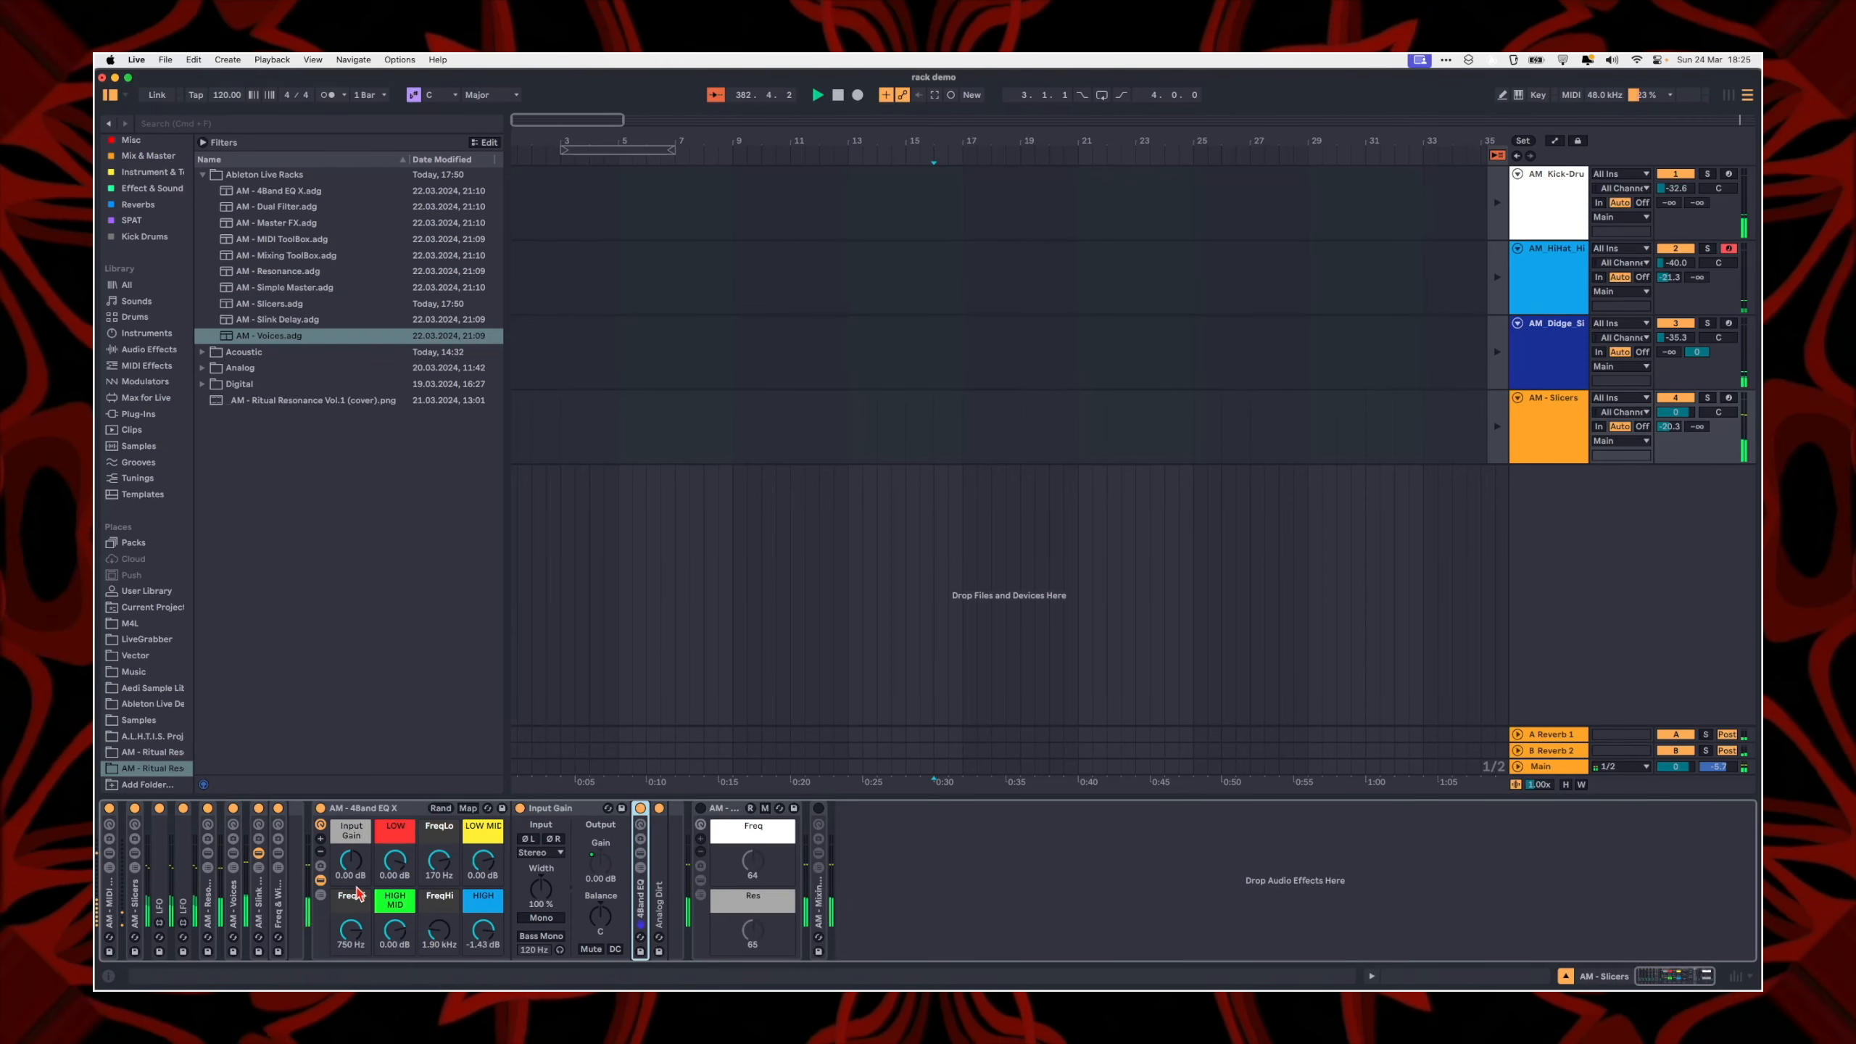
{"action": "left_click", "coordinate": [356, 848]}
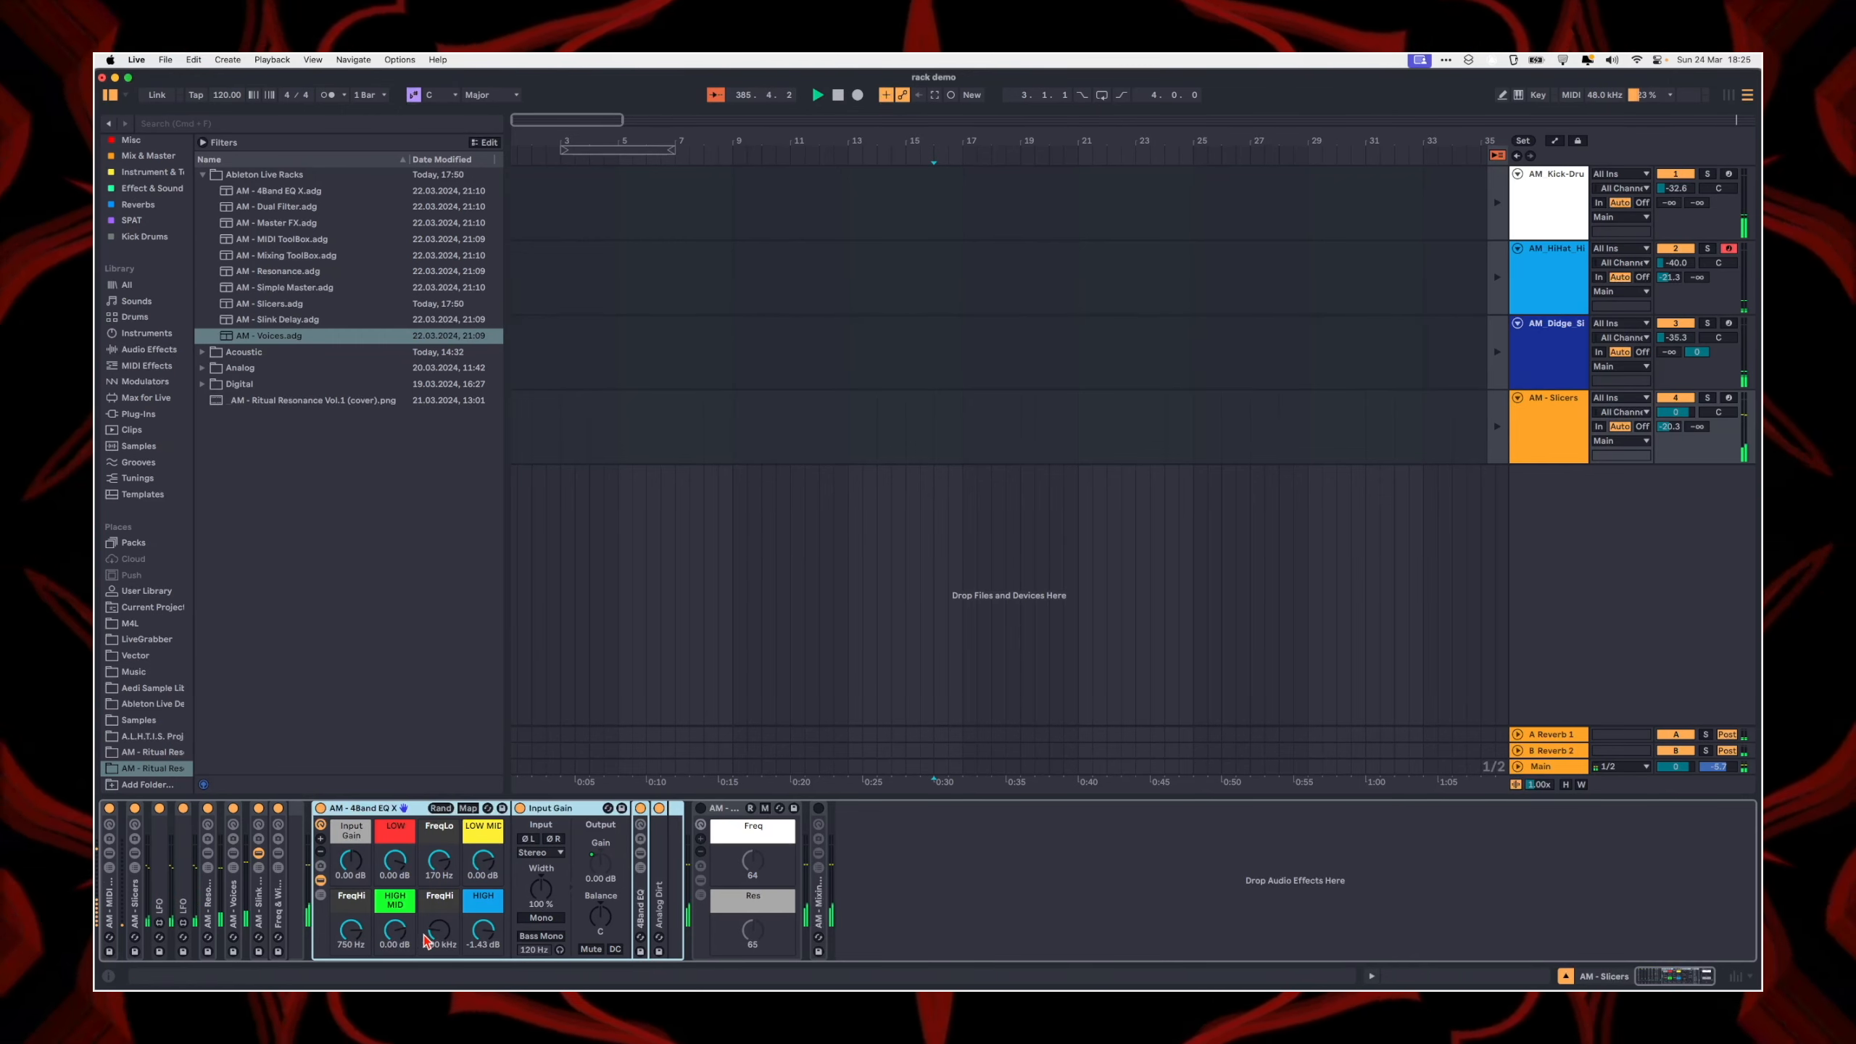
{"action": "left_click", "coordinate": [553, 810]}
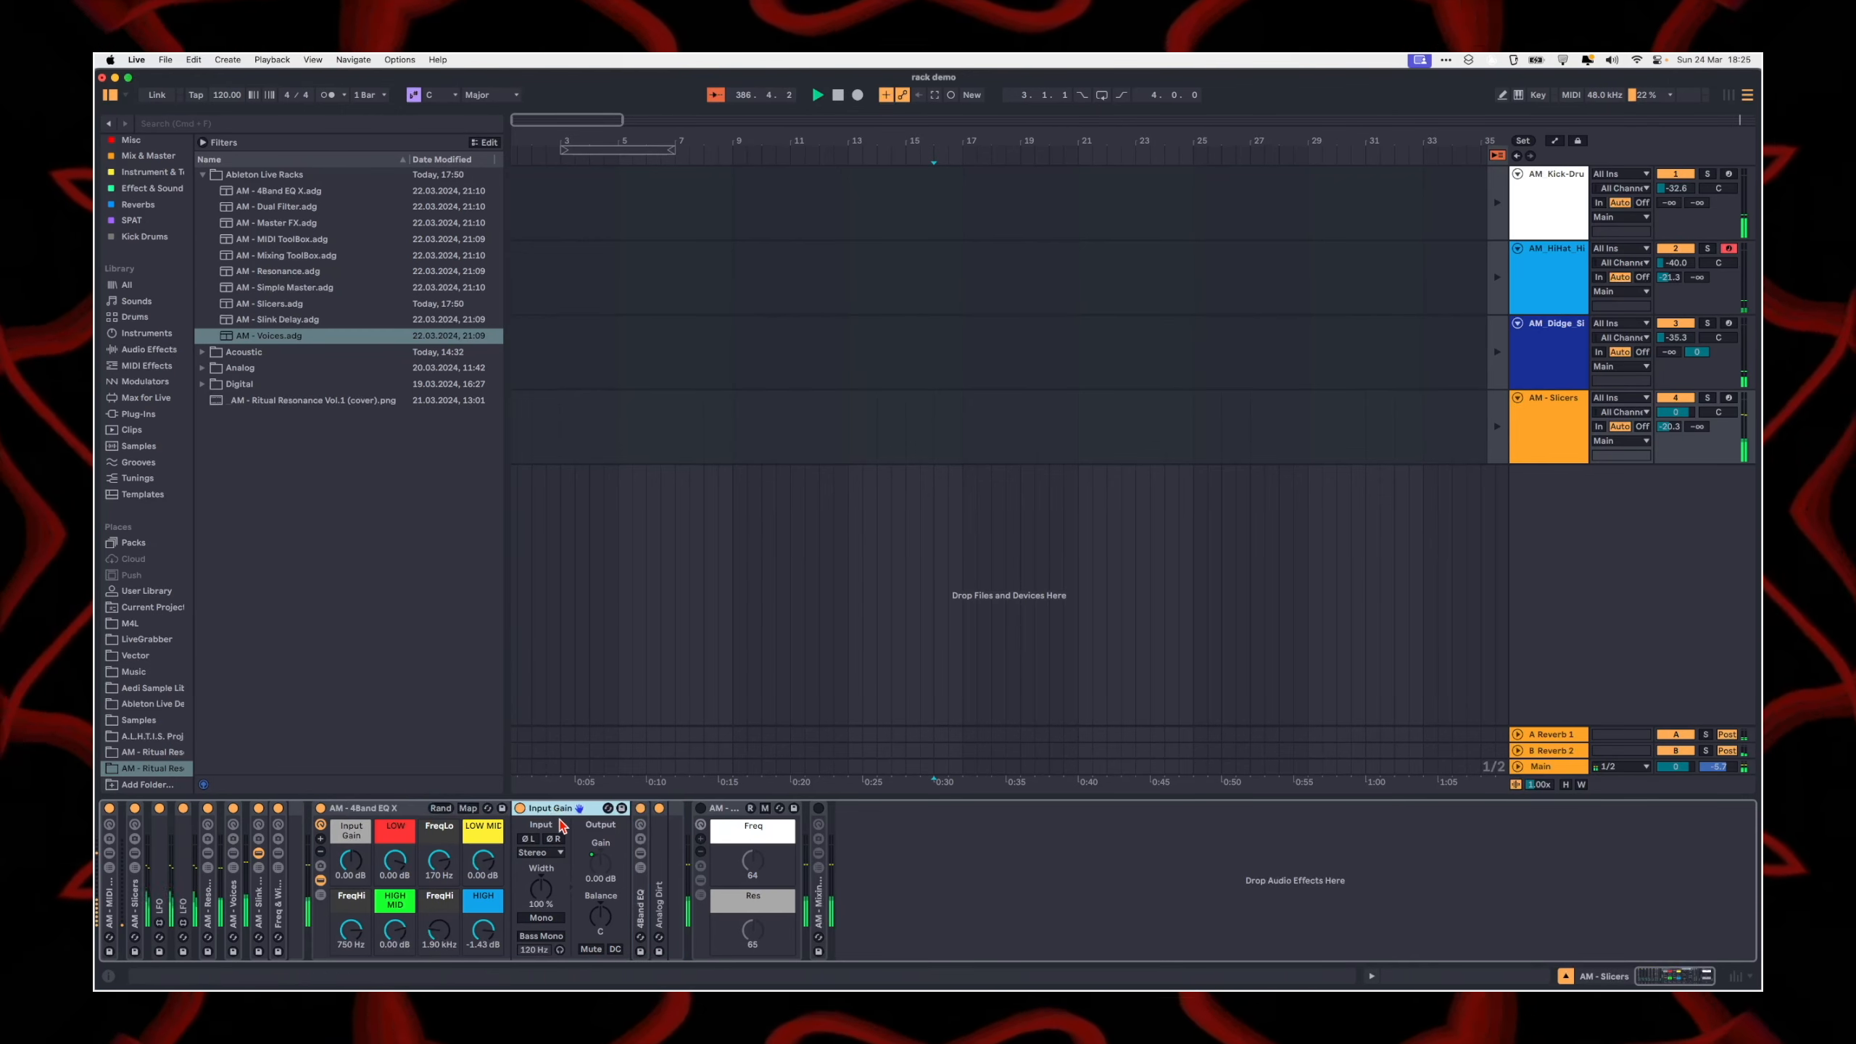
{"action": "left_click", "coordinate": [657, 864]}
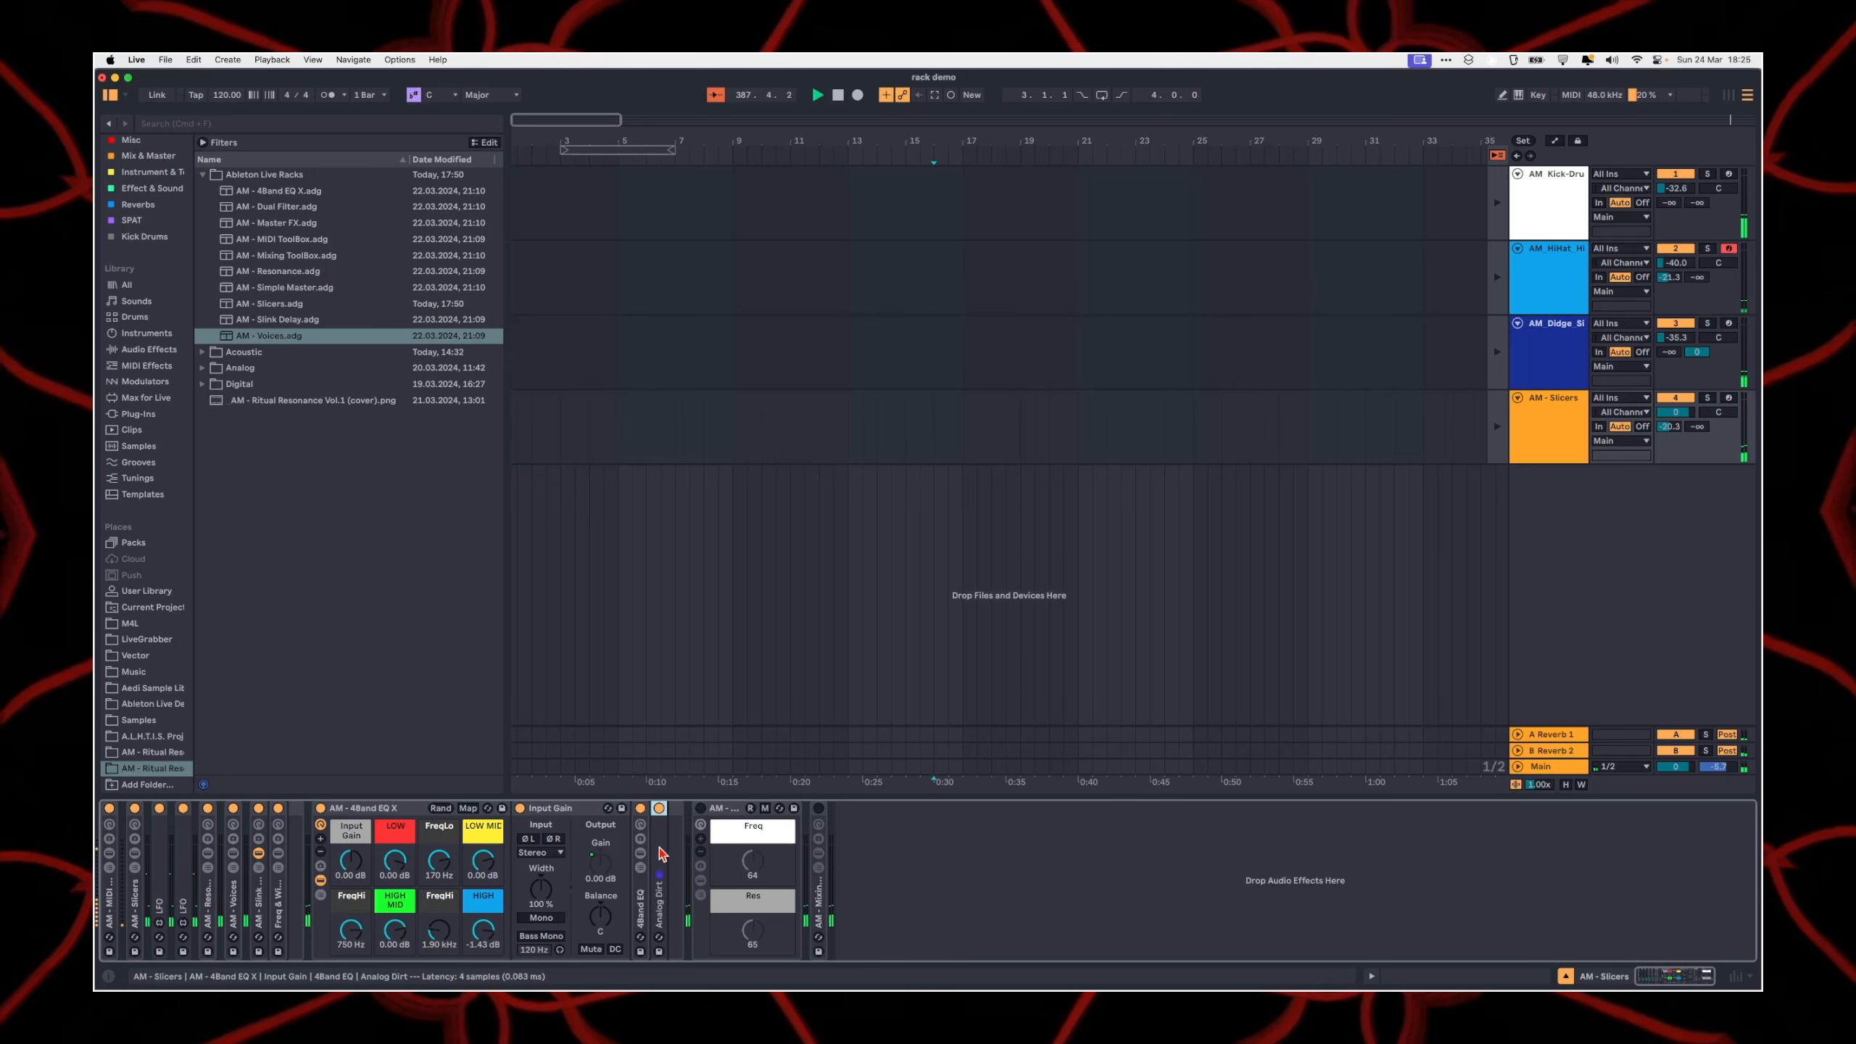
{"action": "key", "text": "Delete"}
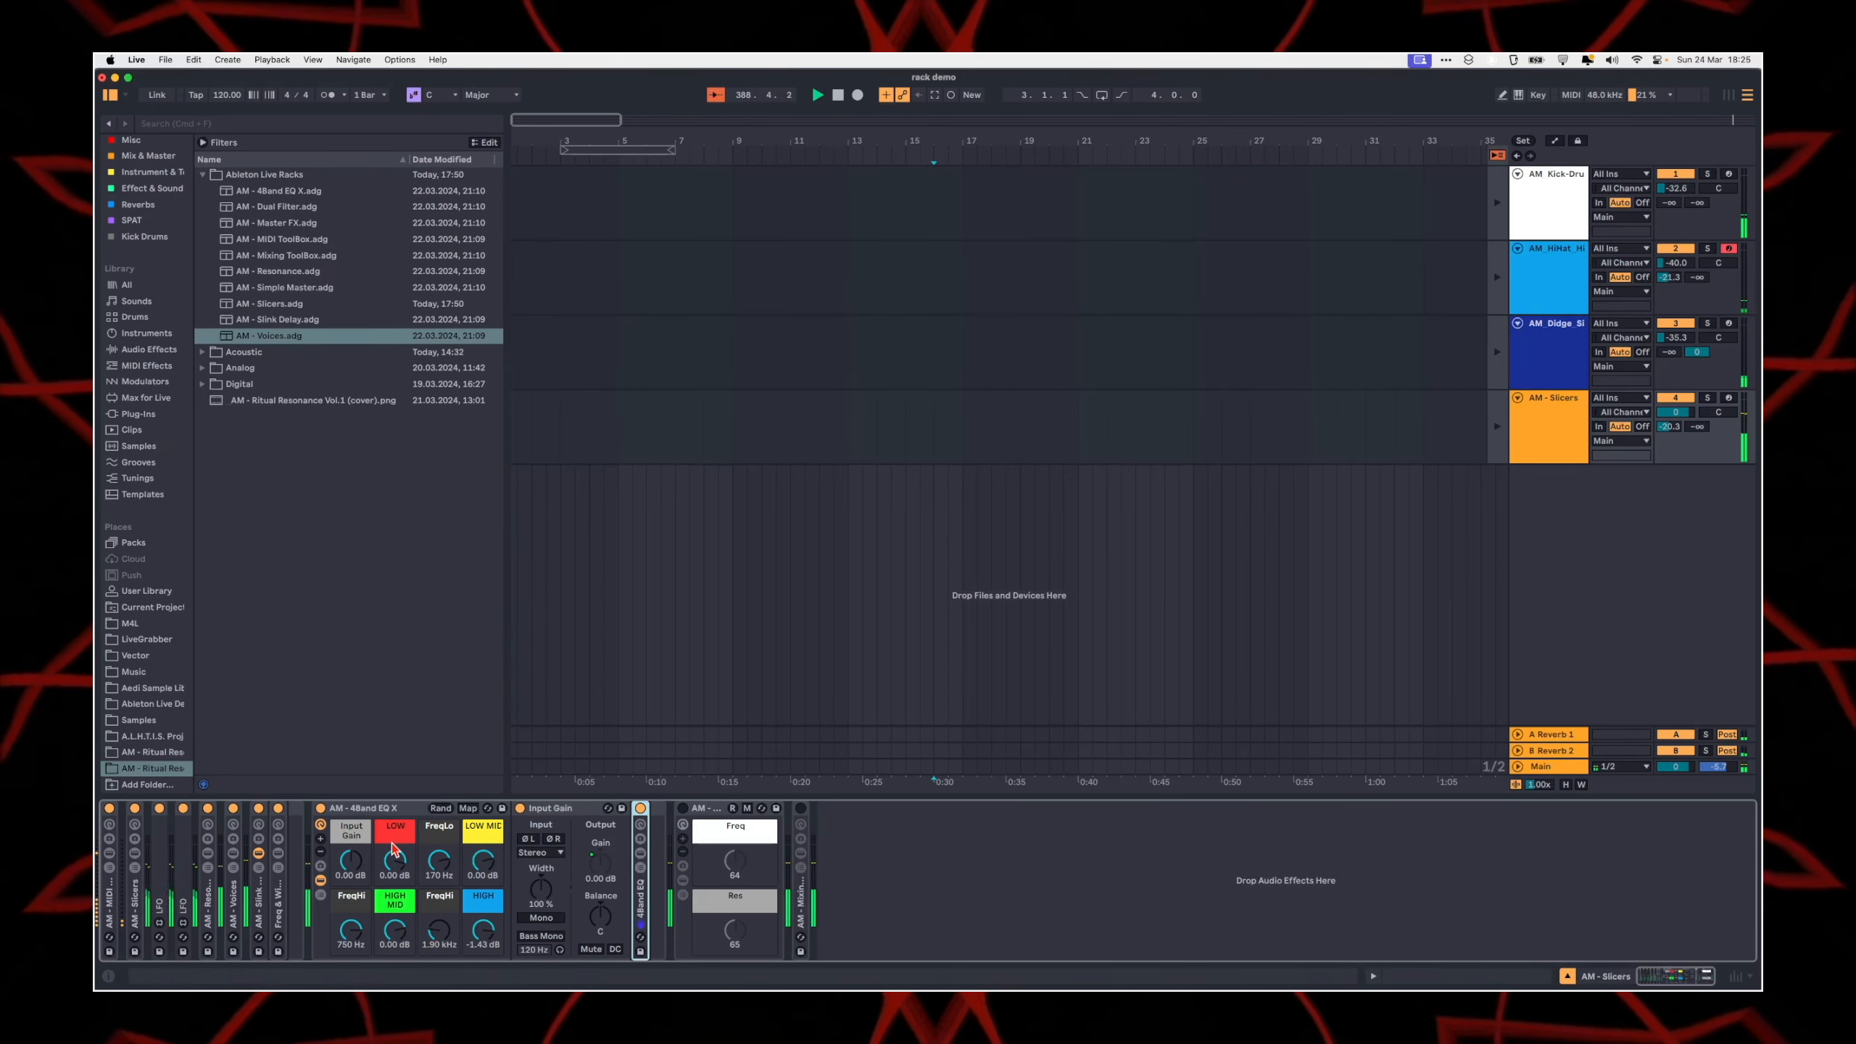
Step: Try to save the AM - 4Band EQ X rack as a preset in the Ableton Live Racks folder
{"action": "left_click", "coordinate": [502, 808]}
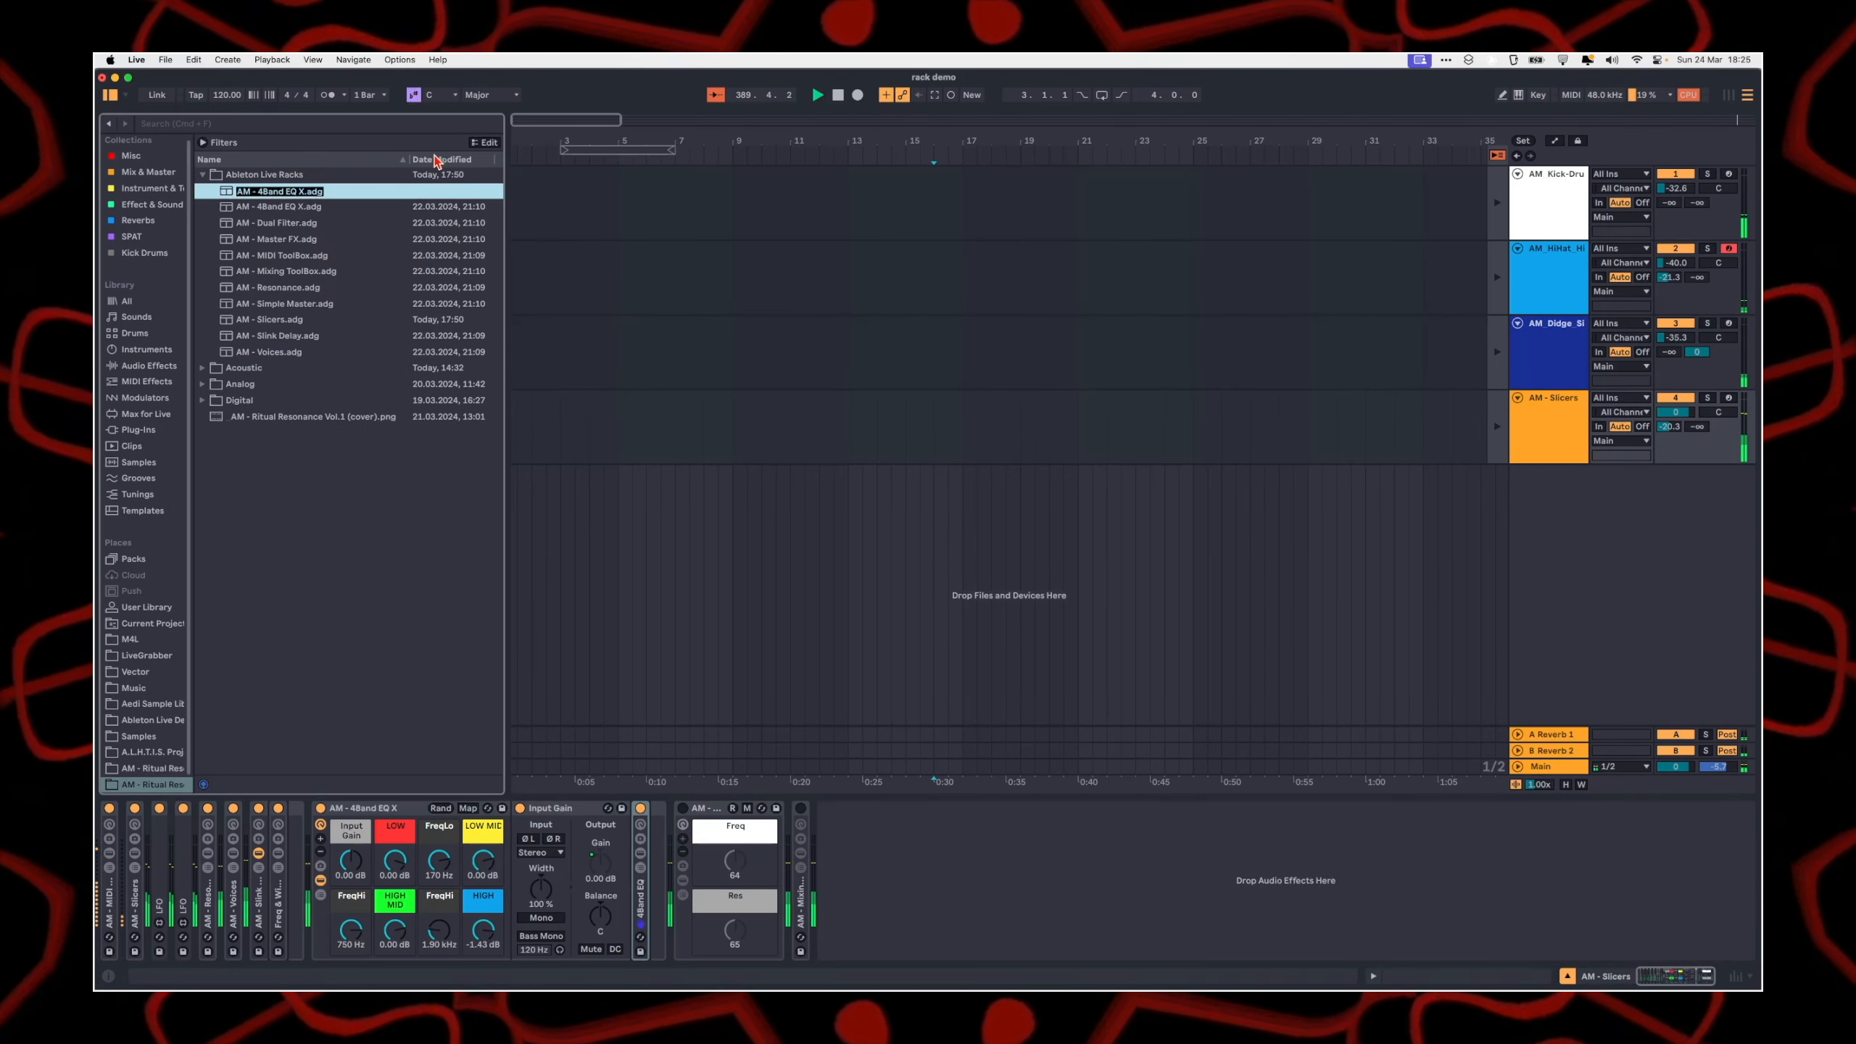
{"action": "key", "text": "Escape"}
{"action": "left_click", "coordinate": [1142, 906]}
{"action": "left_click", "coordinate": [389, 809]}
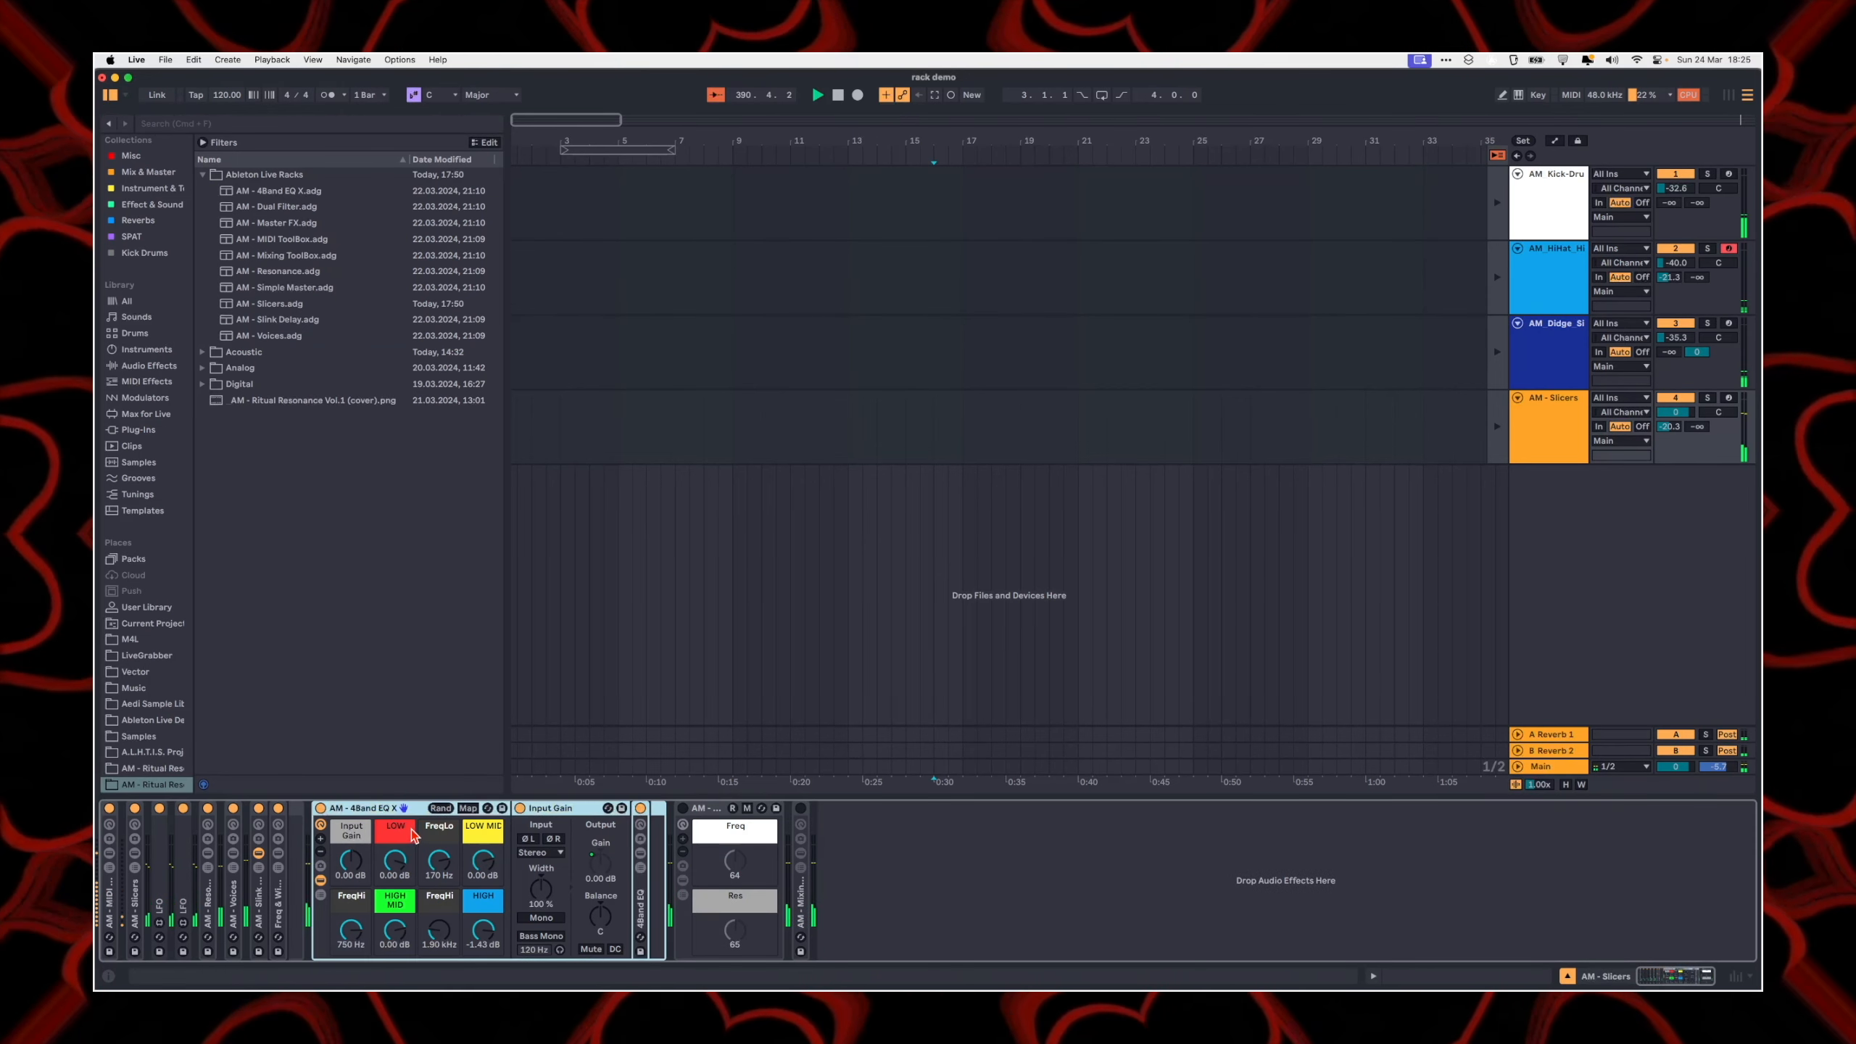
Step: Show the chains and devices of the nested 4Band EQ rack and set the FreqLo macro to 120 Hz
{"action": "left_click", "coordinate": [640, 868]}
{"action": "left_click", "coordinate": [640, 868]}
{"action": "left_click", "coordinate": [640, 870]}
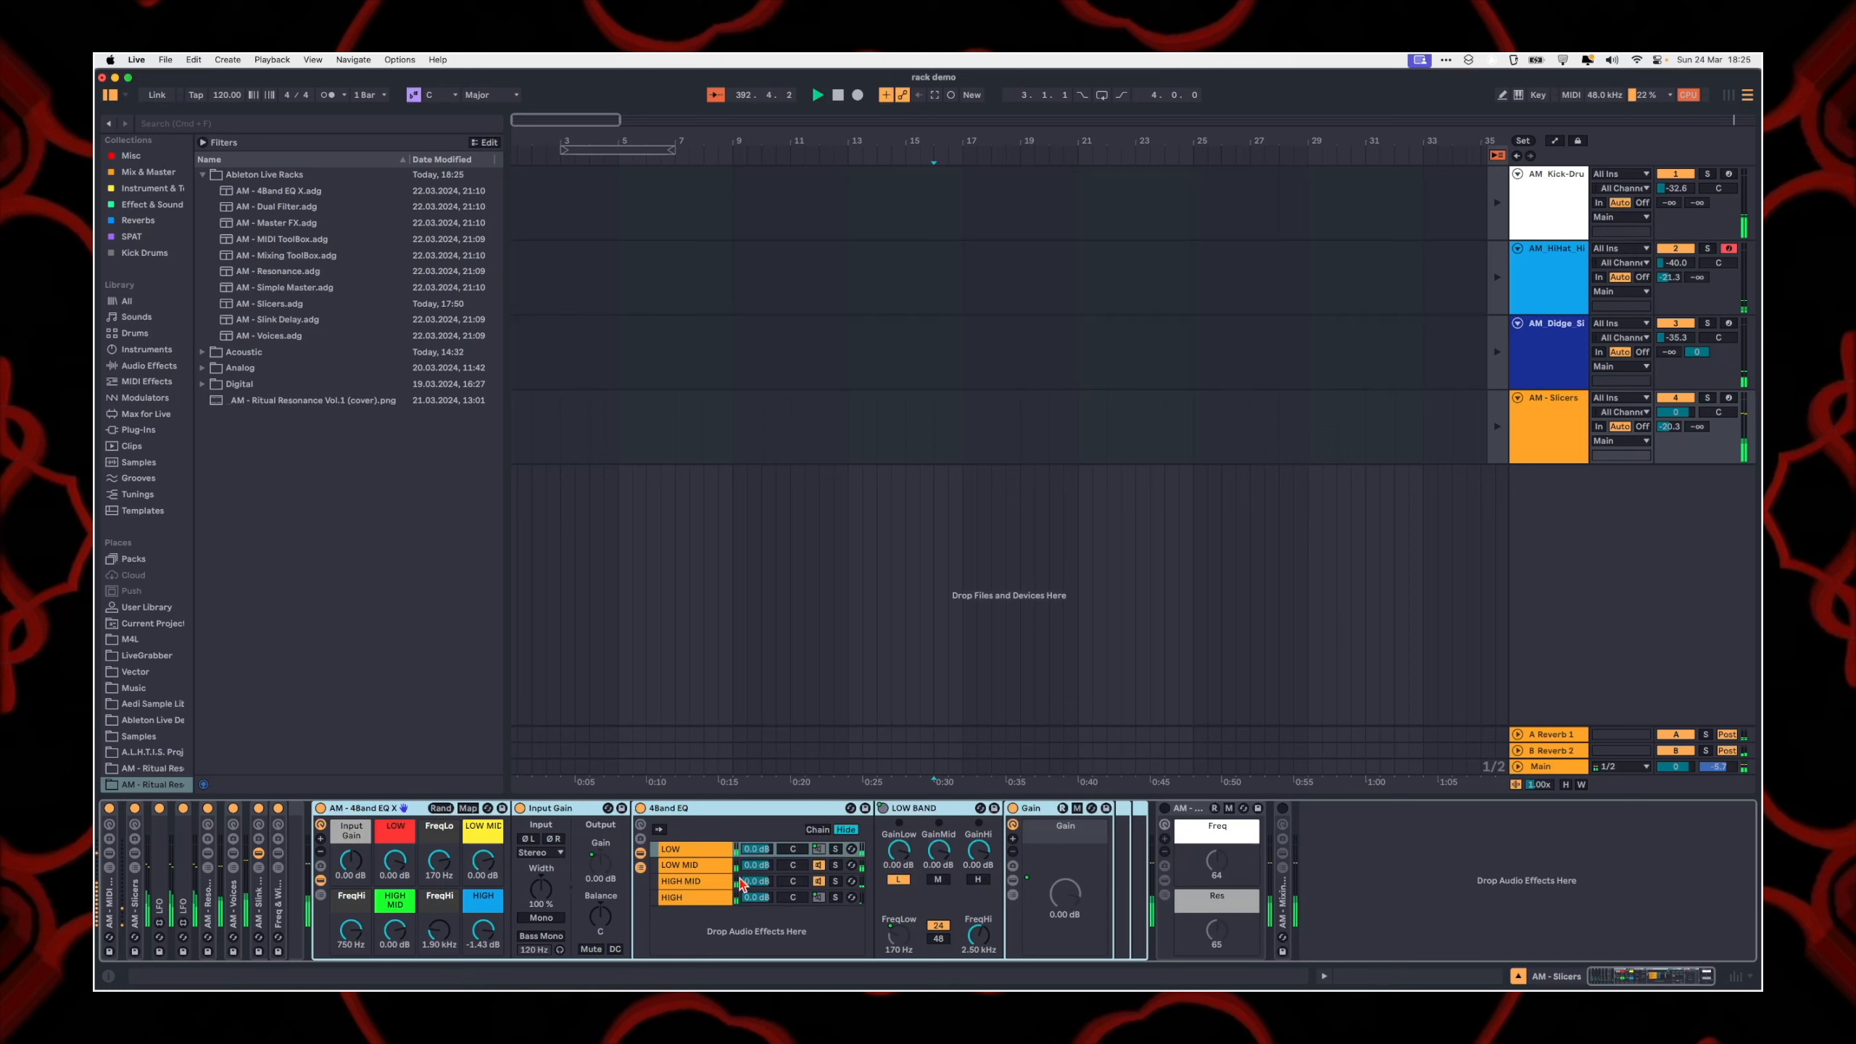
{"action": "left_click_drag", "start_coordinate": [435, 857], "coordinate": [435, 863]}
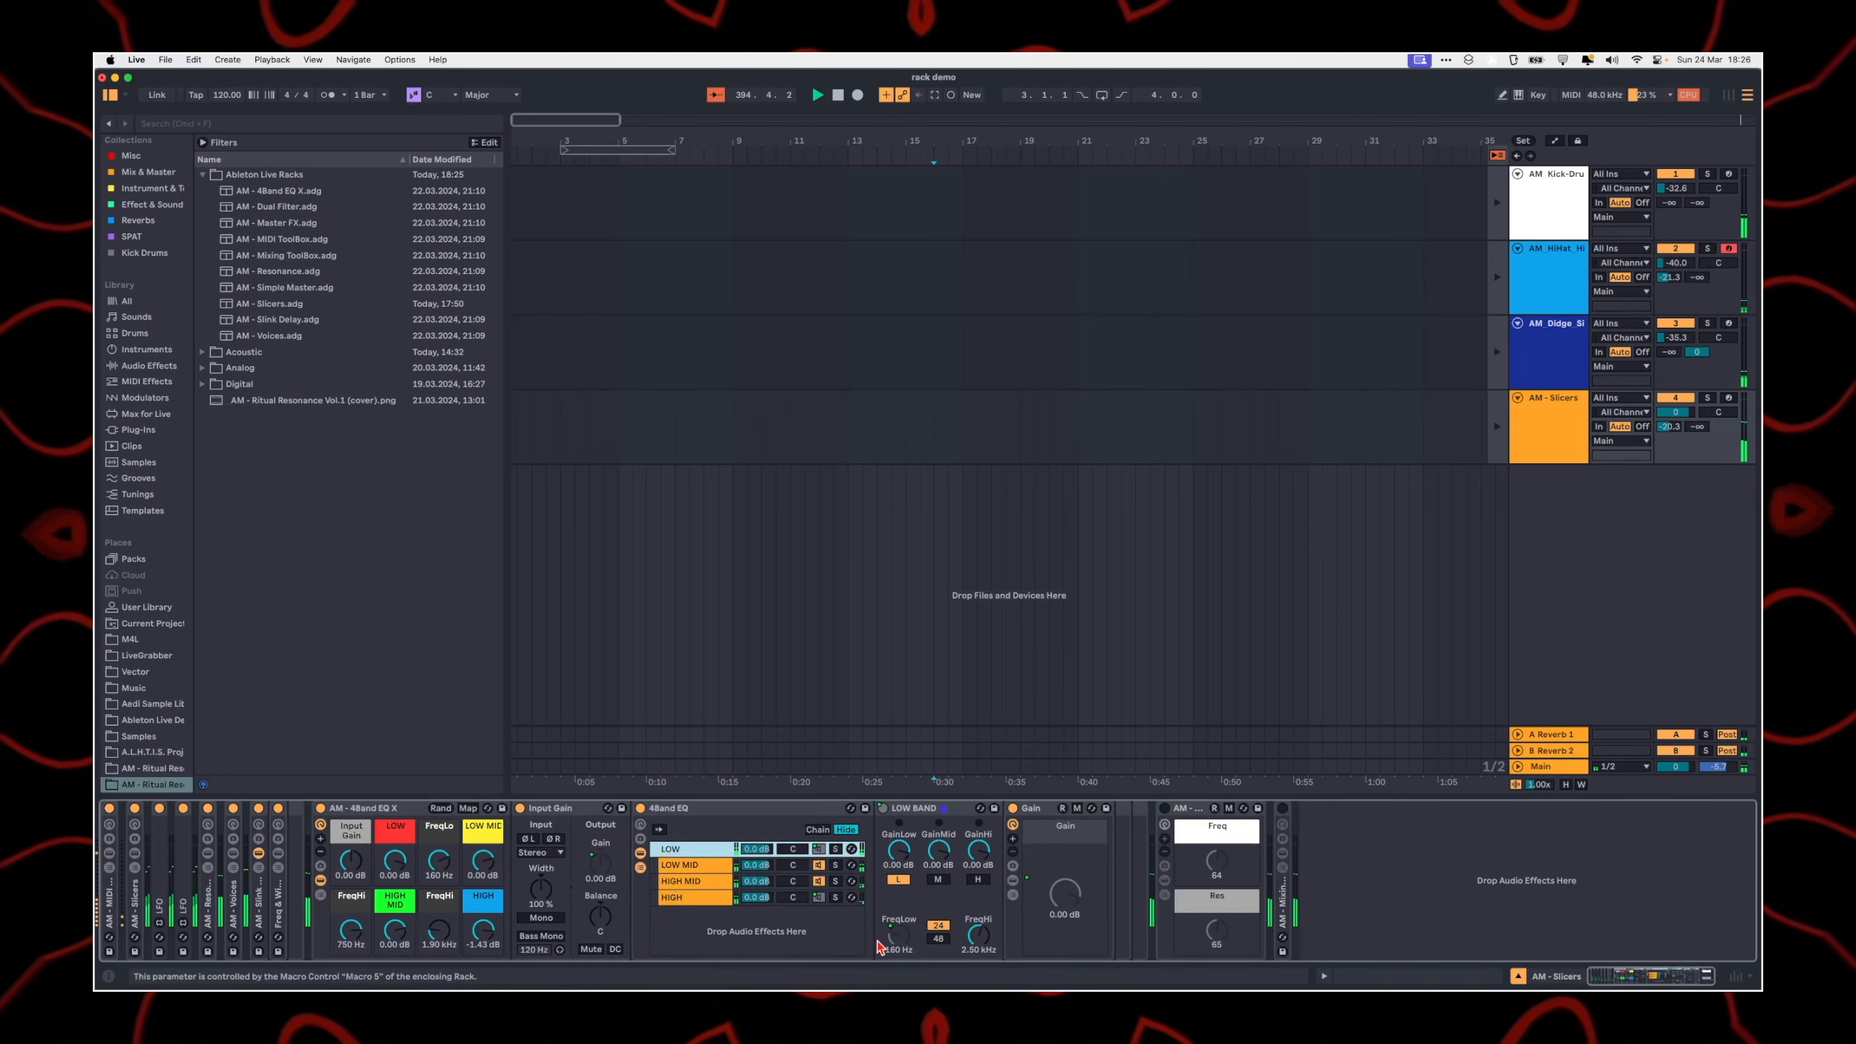
{"action": "mouse_move", "coordinate": [439, 860]}
{"action": "left_mouse_down"}
{"action": "mouse_move", "coordinate": [439, 834]}
{"action": "mouse_move", "coordinate": [439, 861]}
{"action": "left_mouse_up"}
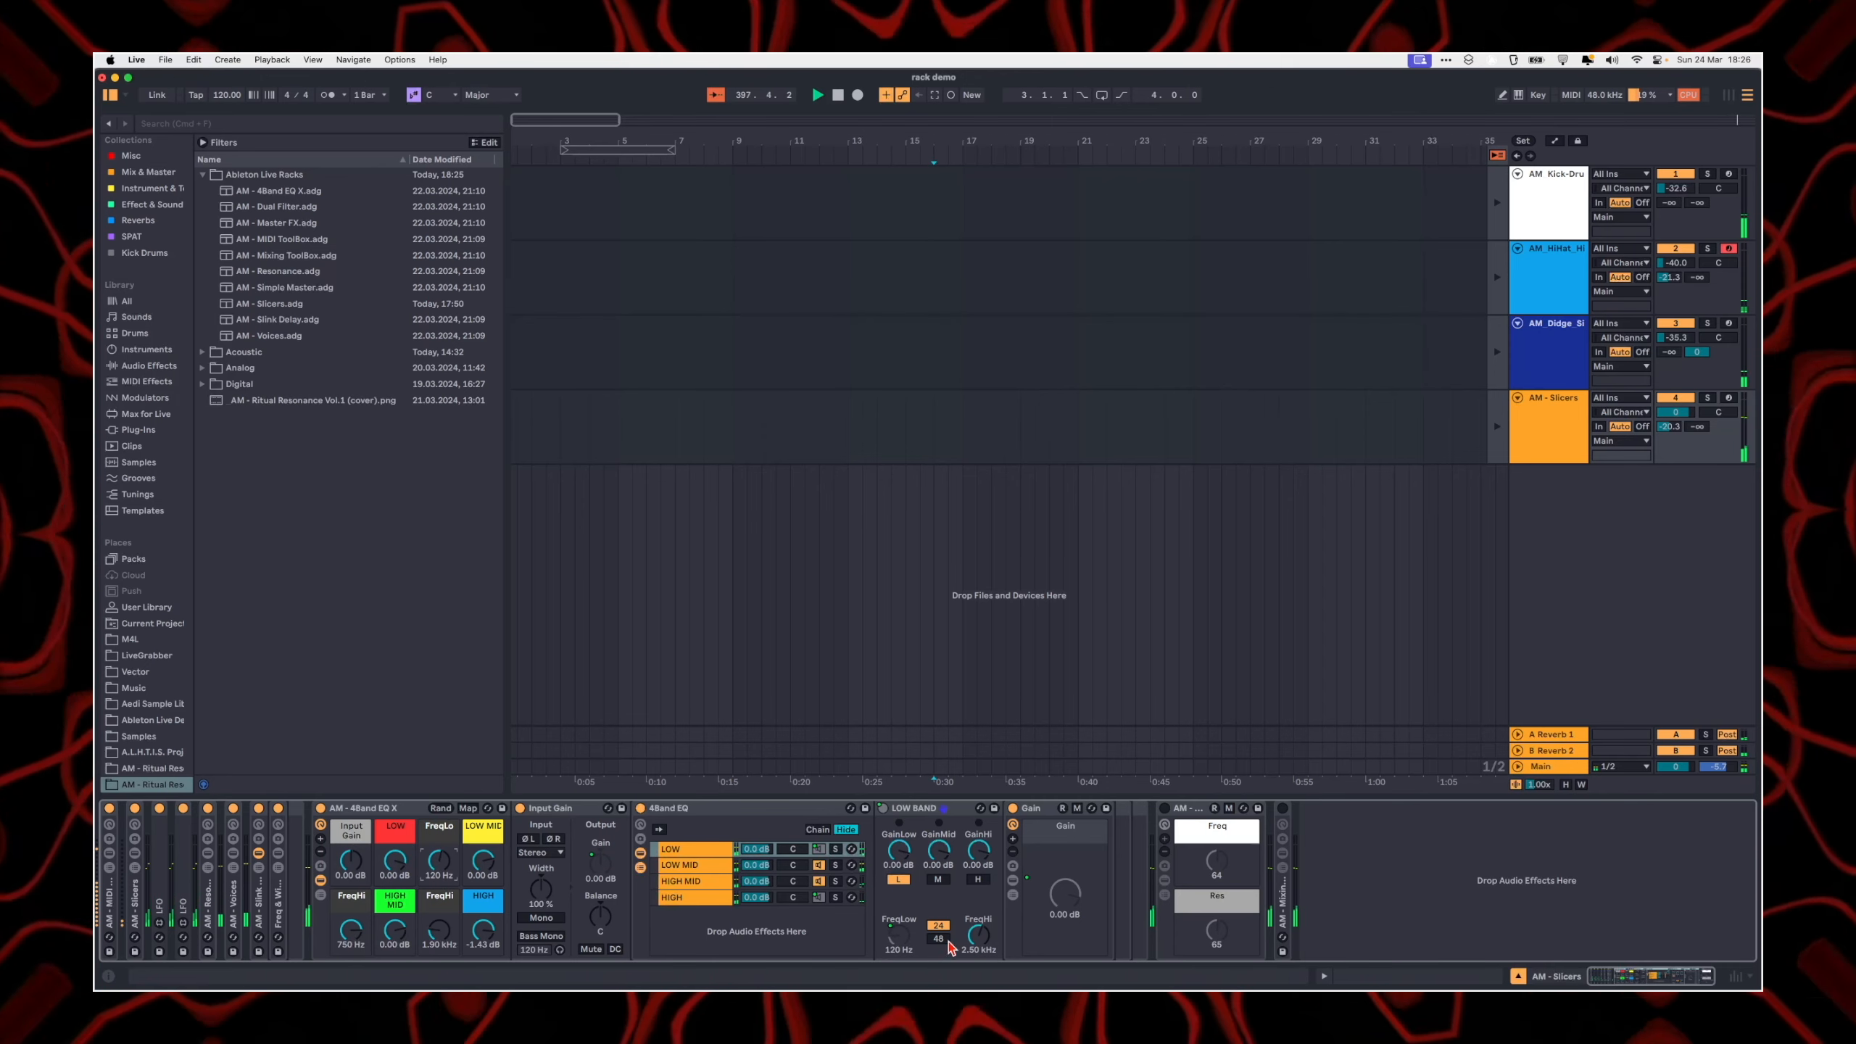
Step: Select the LOW MID chain, vary the FreqLo macro up to 250 Hz and down to 118 Hz, and raise the LOW MID macro
{"action": "left_click", "coordinate": [684, 865]}
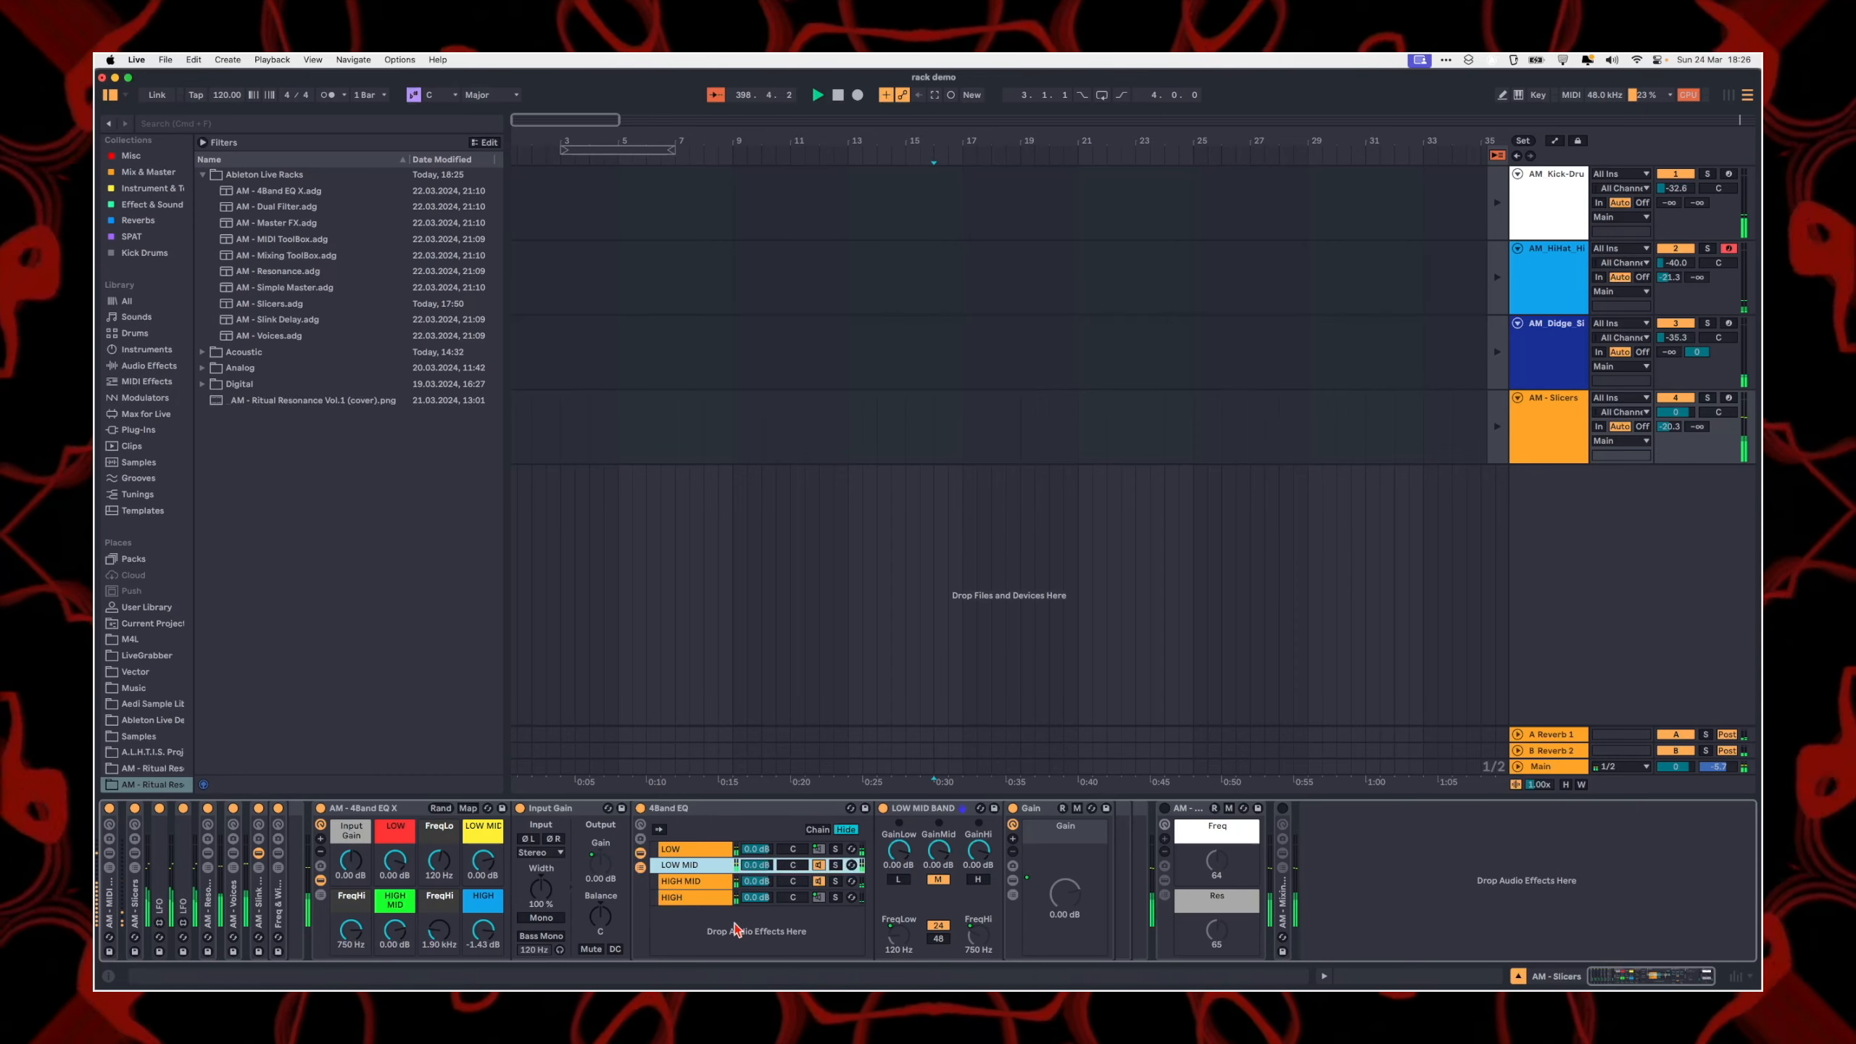
{"action": "left_click_drag", "start_coordinate": [432, 850], "coordinate": [431, 821]}
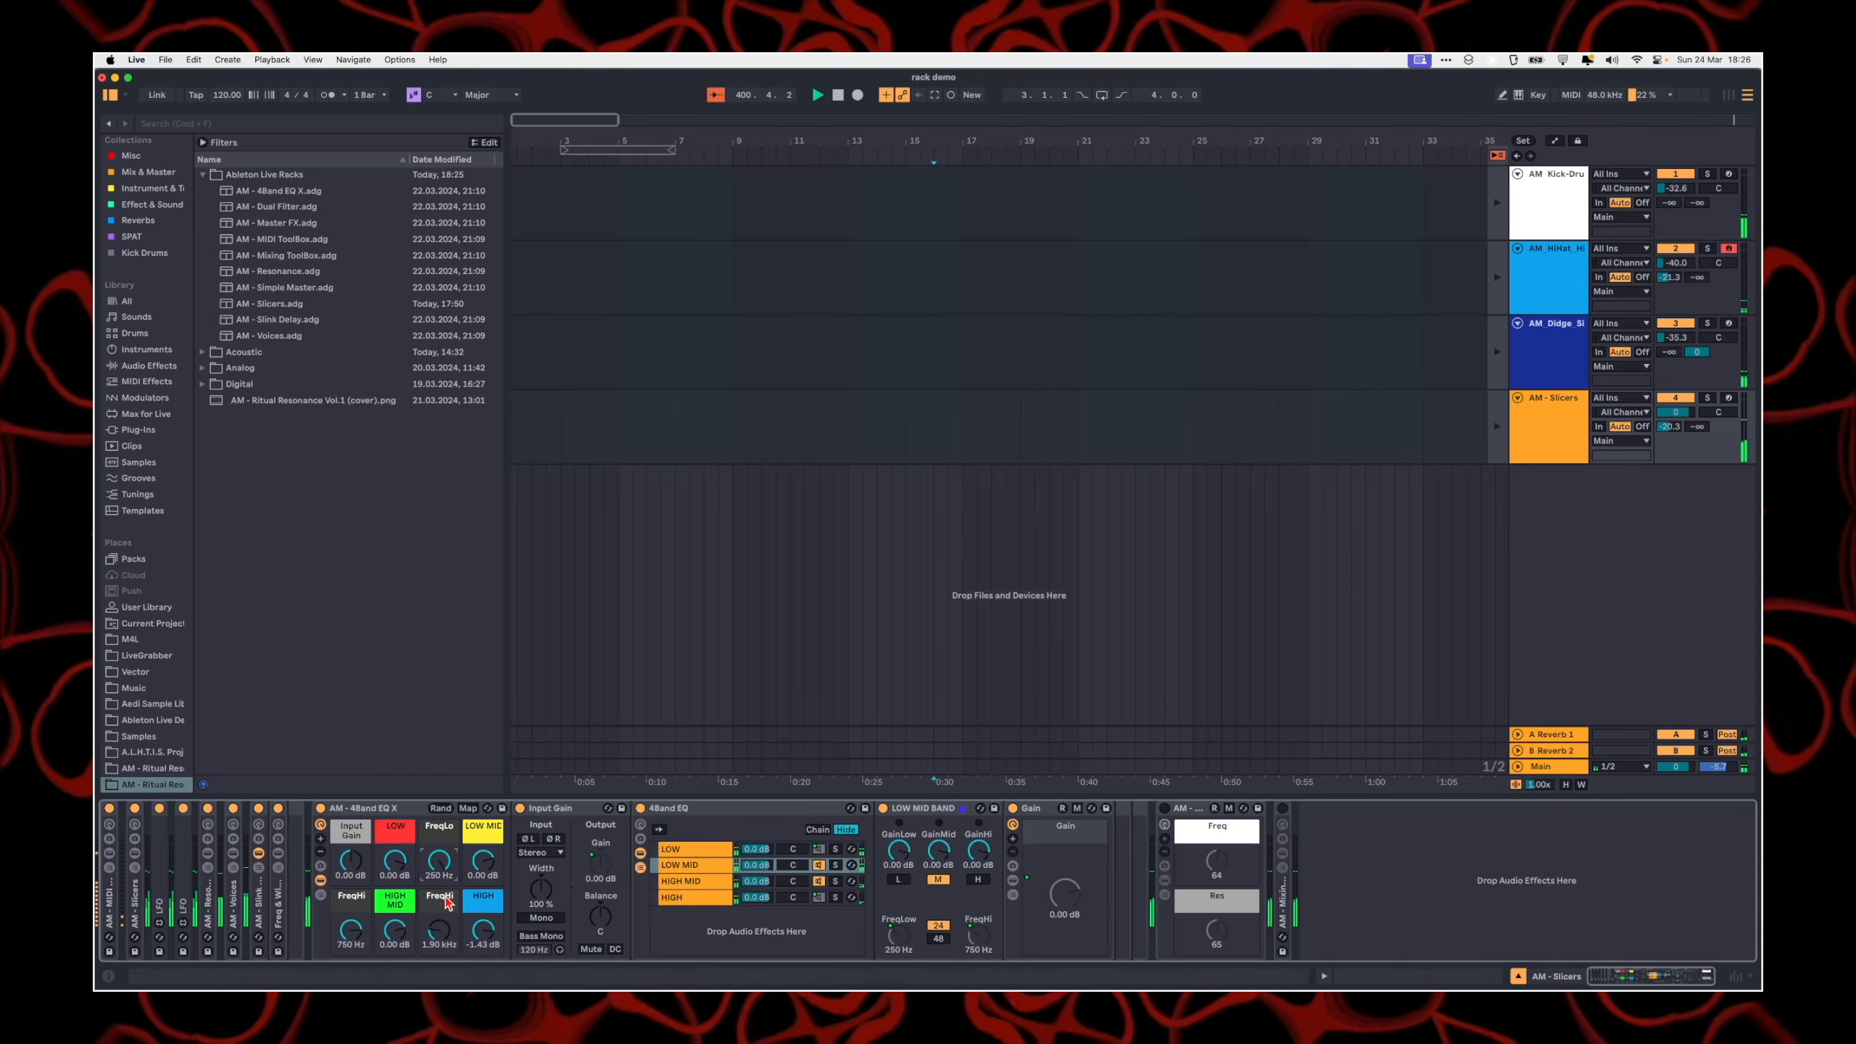
{"action": "left_click_drag", "start_coordinate": [440, 863], "coordinate": [447, 865]}
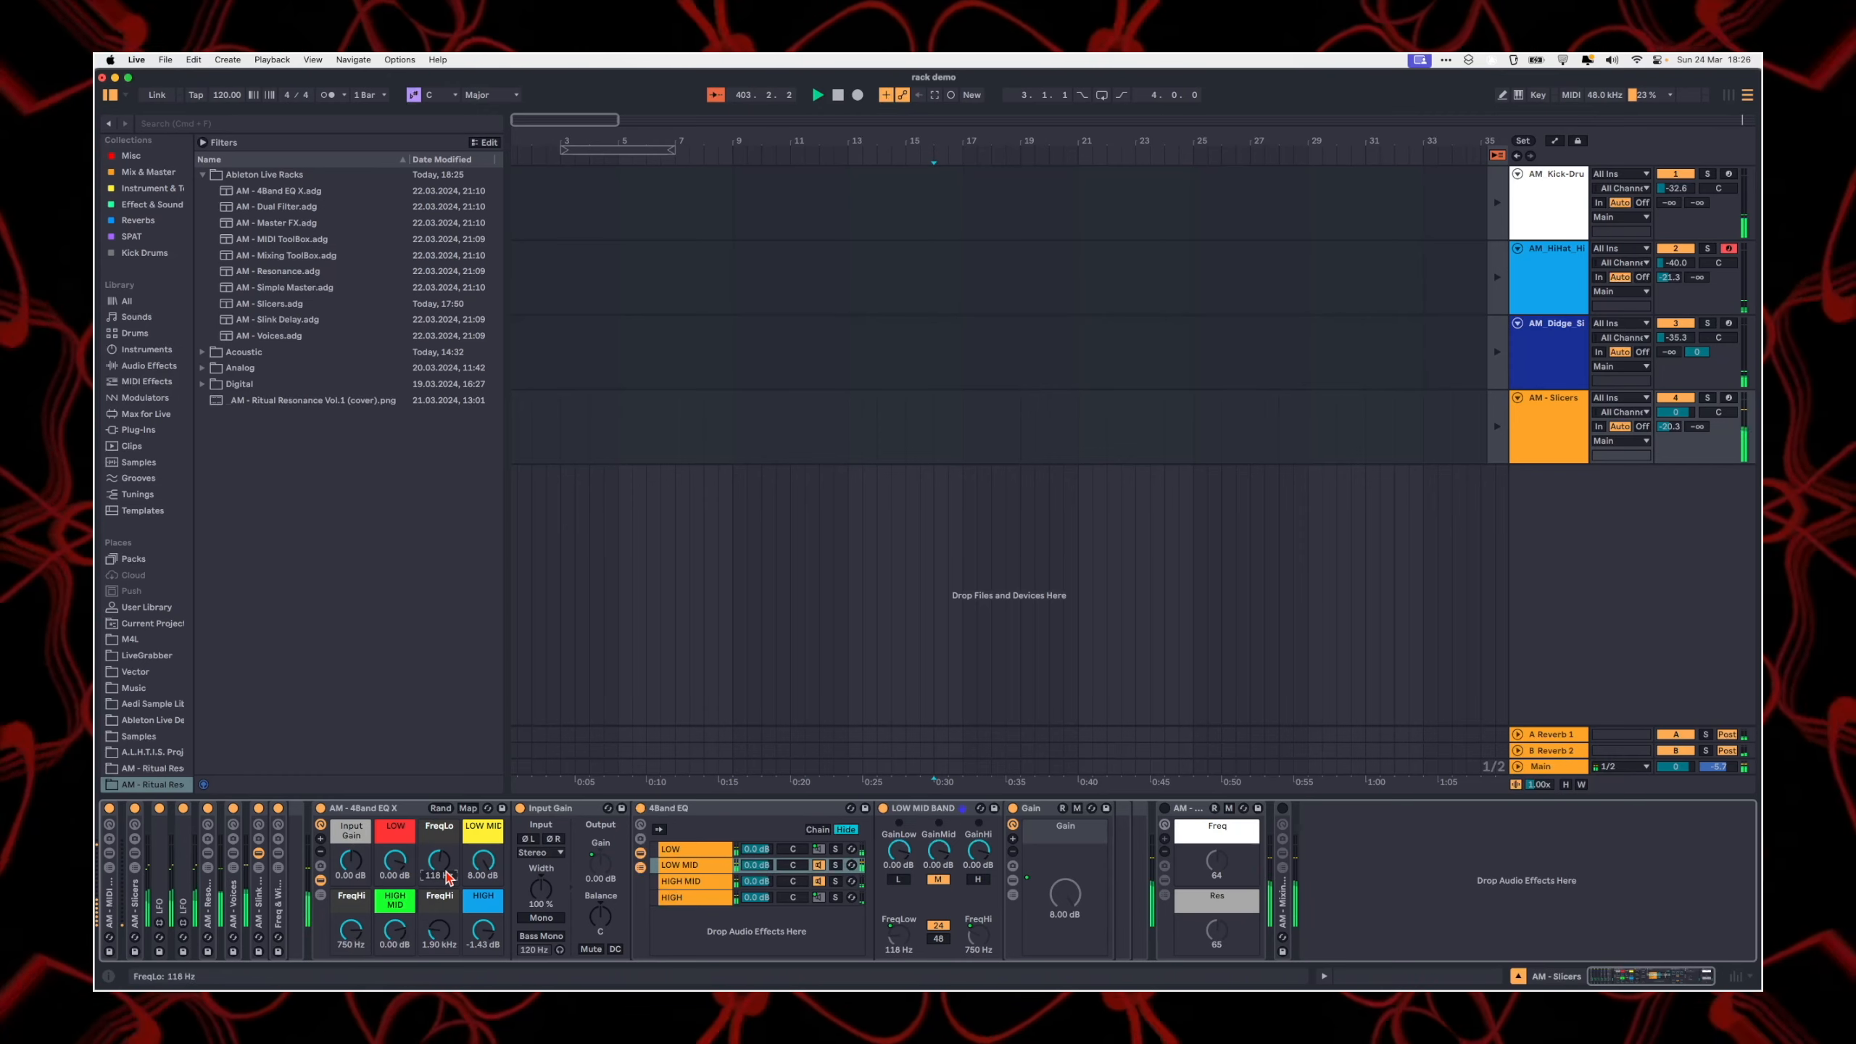
Step: Fold the AM - 4Band EQ X rack and show the chains and devices of the AM - Dual Filter rack
{"action": "double_click", "coordinate": [364, 810]}
{"action": "left_click", "coordinate": [358, 807]}
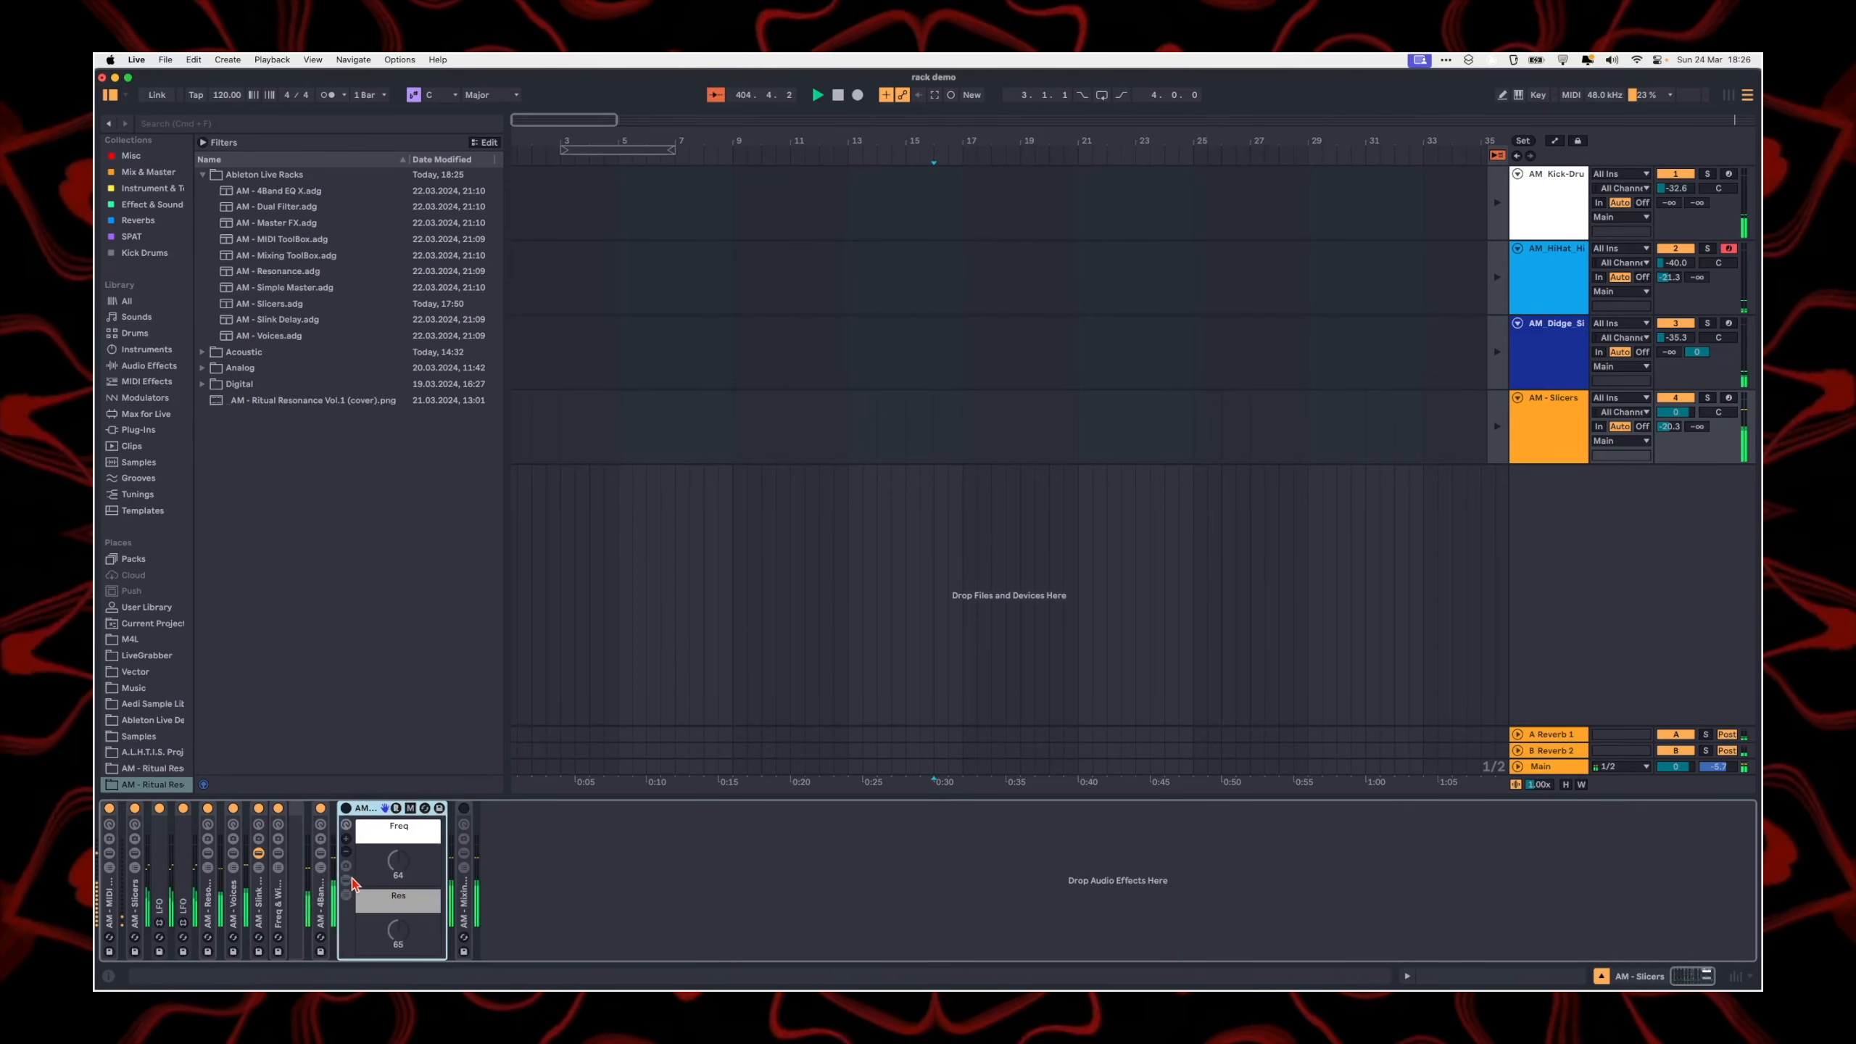
{"action": "left_click", "coordinate": [348, 879]}
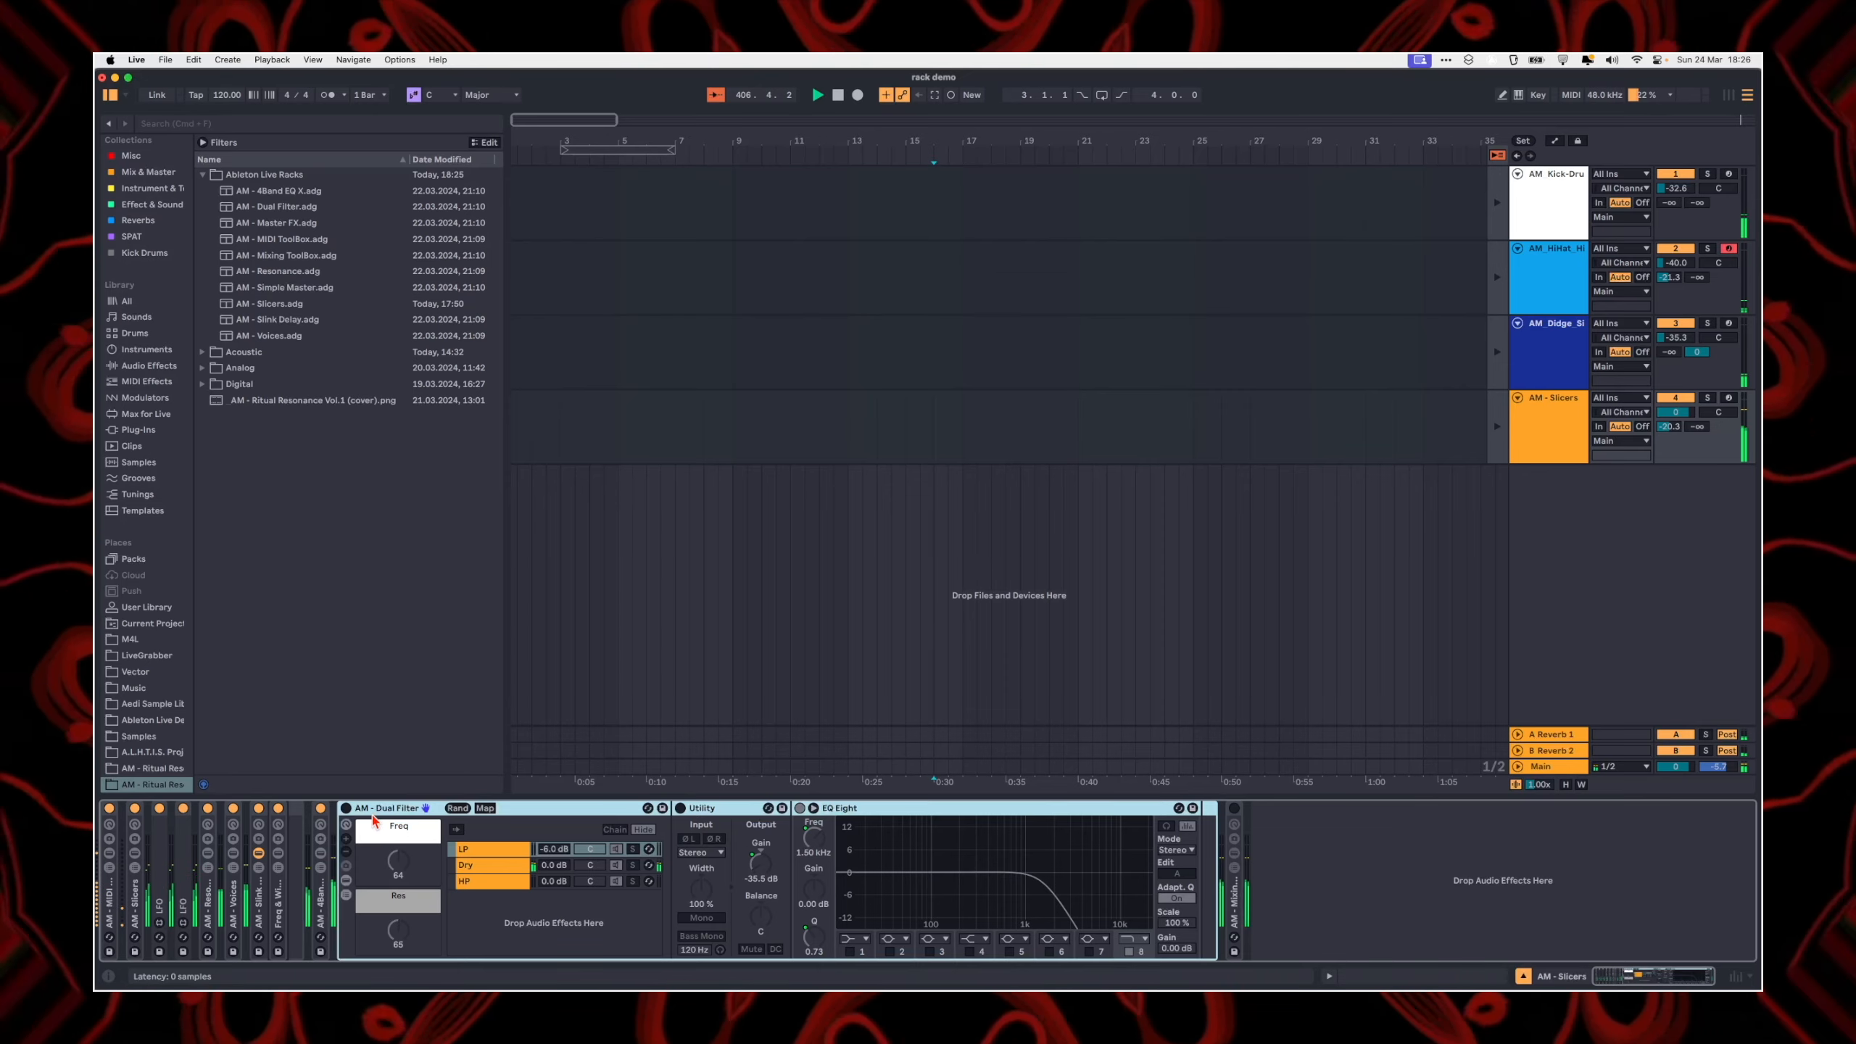
Step: Turn on AM - Dual Filter, look through its Dry and HP chains, and vary the Freq and Res macros
{"action": "left_click", "coordinate": [346, 808]}
{"action": "mouse_move", "coordinate": [398, 861]}
{"action": "left_mouse_down"}
{"action": "mouse_move", "coordinate": [398, 843]}
{"action": "mouse_move", "coordinate": [398, 893]}
{"action": "mouse_move", "coordinate": [398, 817]}
{"action": "mouse_move", "coordinate": [398, 858]}
{"action": "left_mouse_up"}
{"action": "left_click", "coordinate": [468, 868]}
{"action": "left_click", "coordinate": [473, 885]}
{"action": "left_click_drag", "start_coordinate": [398, 930], "coordinate": [398, 867]}
Step: Show the Dual Filter's chain select zones, vary Res and set Freq to 94, and hide the zones and chain devices
{"action": "left_click", "coordinate": [509, 865]}
{"action": "left_click", "coordinate": [615, 830]}
{"action": "left_click_drag", "start_coordinate": [398, 930], "coordinate": [398, 943]}
{"action": "mouse_move", "coordinate": [404, 869]}
{"action": "left_mouse_down"}
{"action": "mouse_move", "coordinate": [403, 909]}
{"action": "mouse_move", "coordinate": [398, 841]}
{"action": "left_mouse_up"}
{"action": "left_click", "coordinate": [471, 849]}
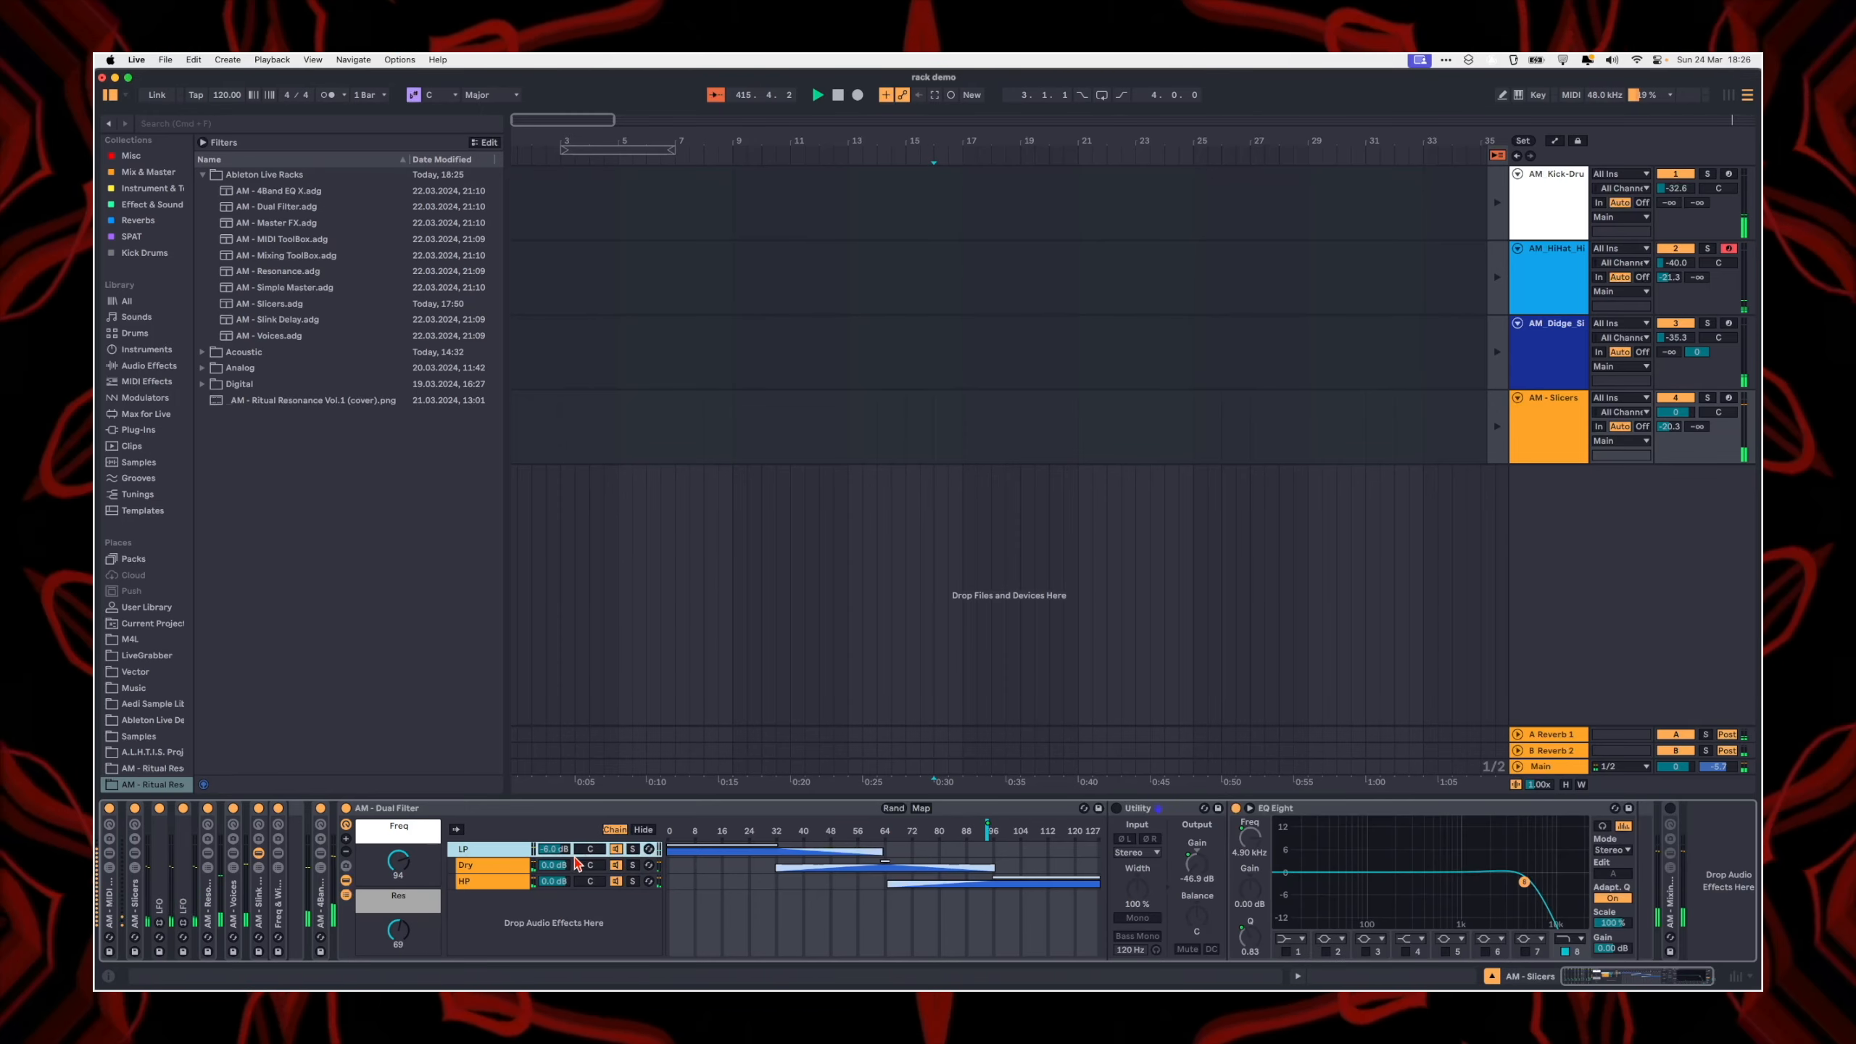
{"action": "left_click", "coordinate": [643, 830]}
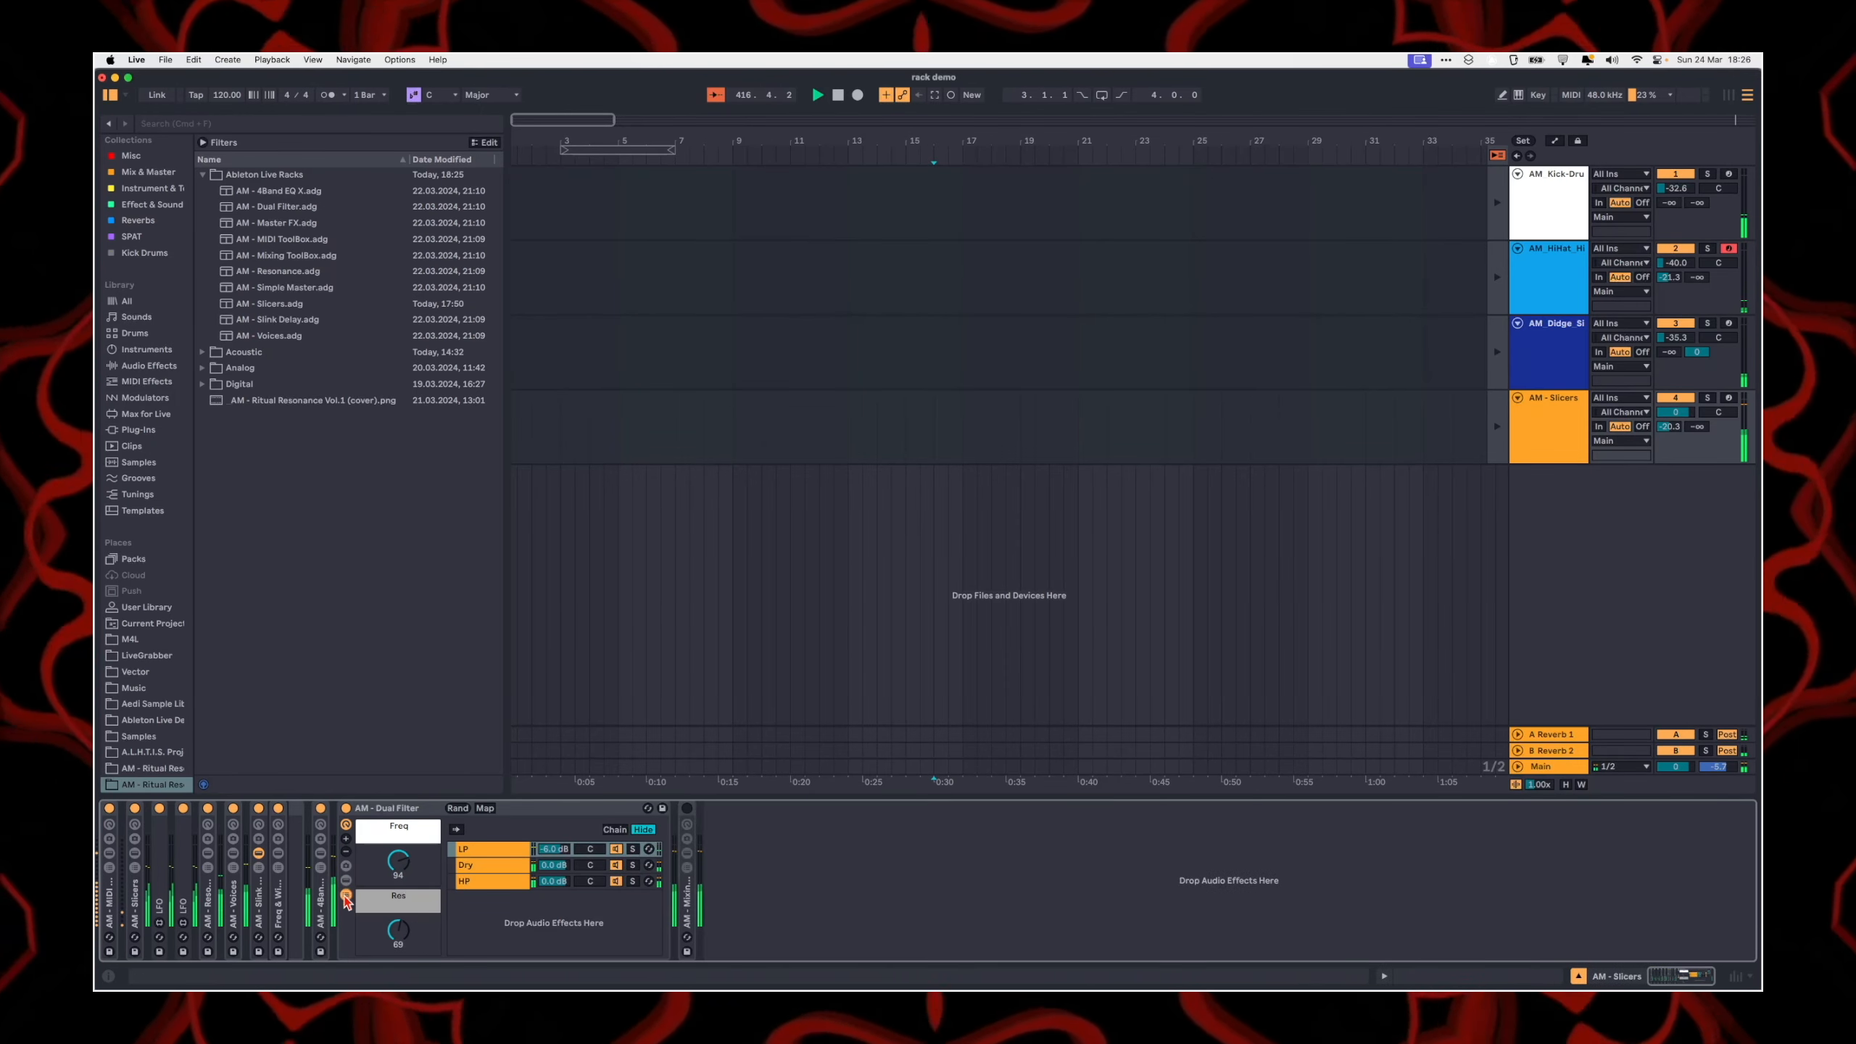
Step: Unfold the AM - Mixing ToolBox rack on the AM - Slicers track to examine its devices, and fold it again
{"action": "left_click", "coordinate": [948, 767]}
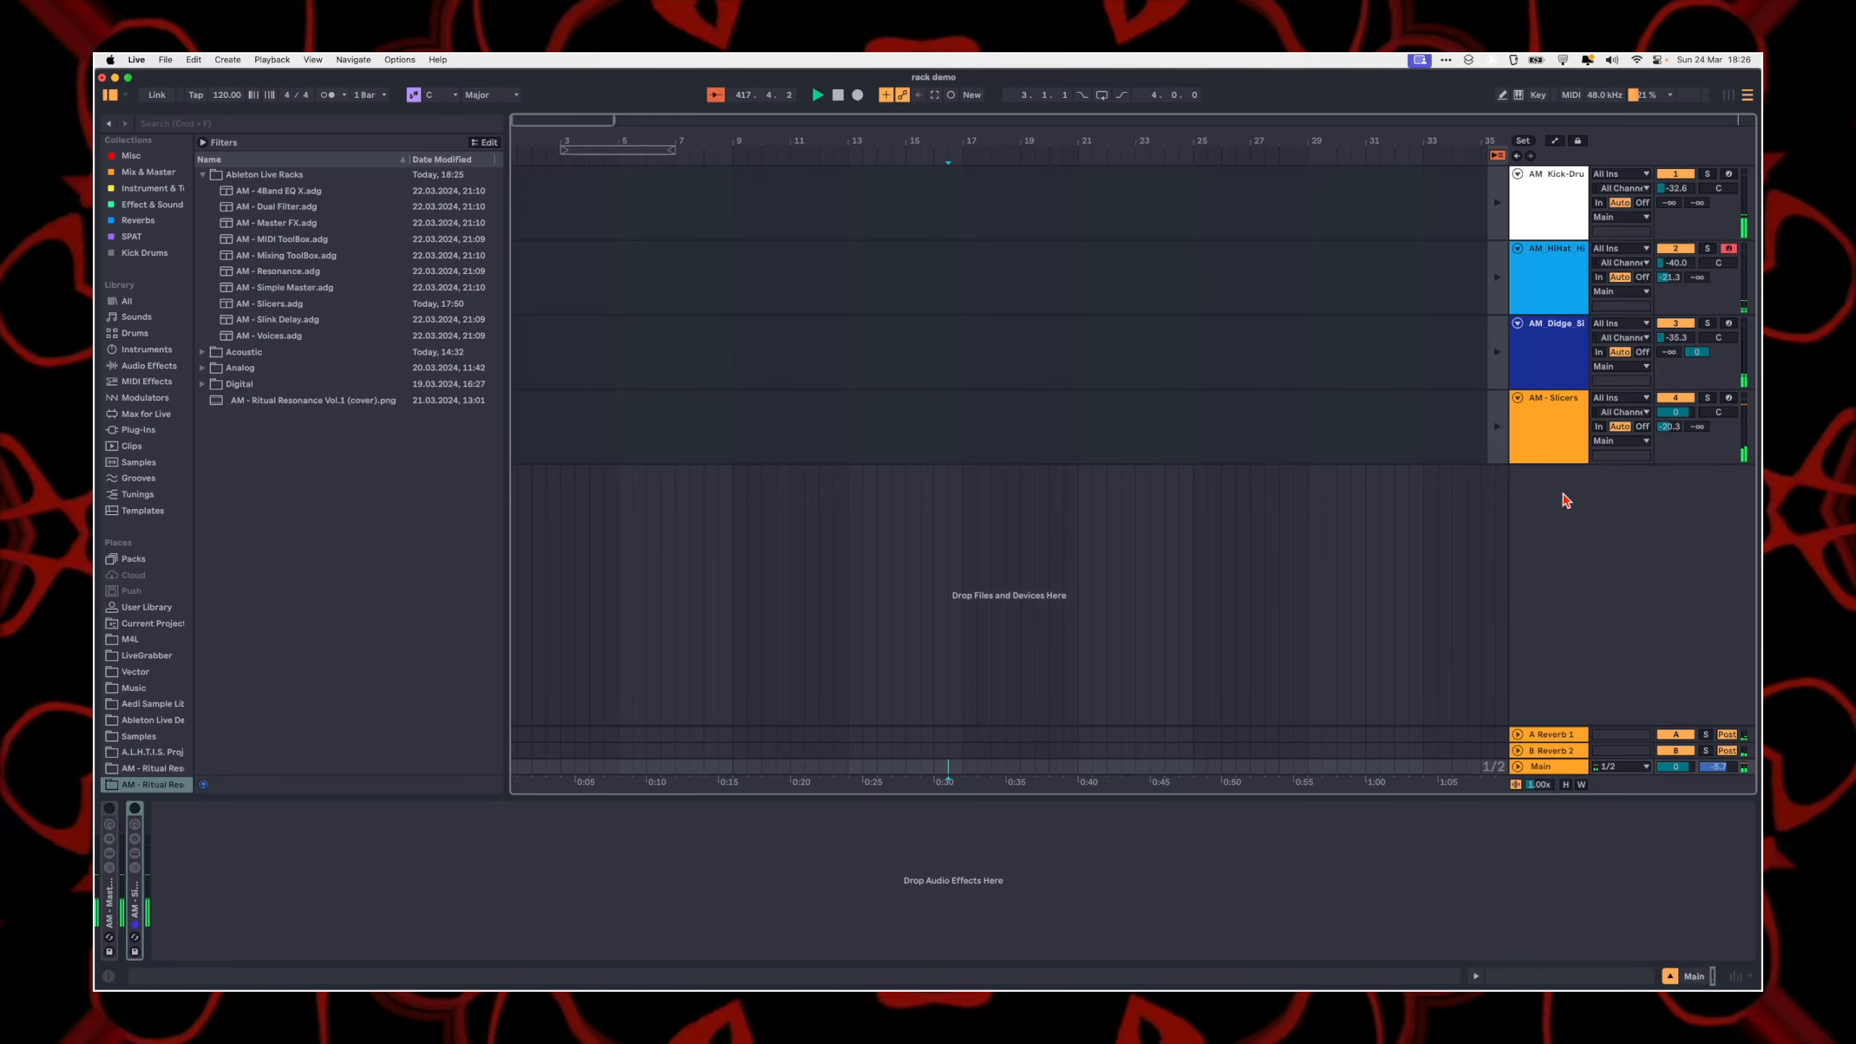
{"action": "left_click", "coordinate": [1551, 456]}
{"action": "double_click", "coordinate": [465, 914]}
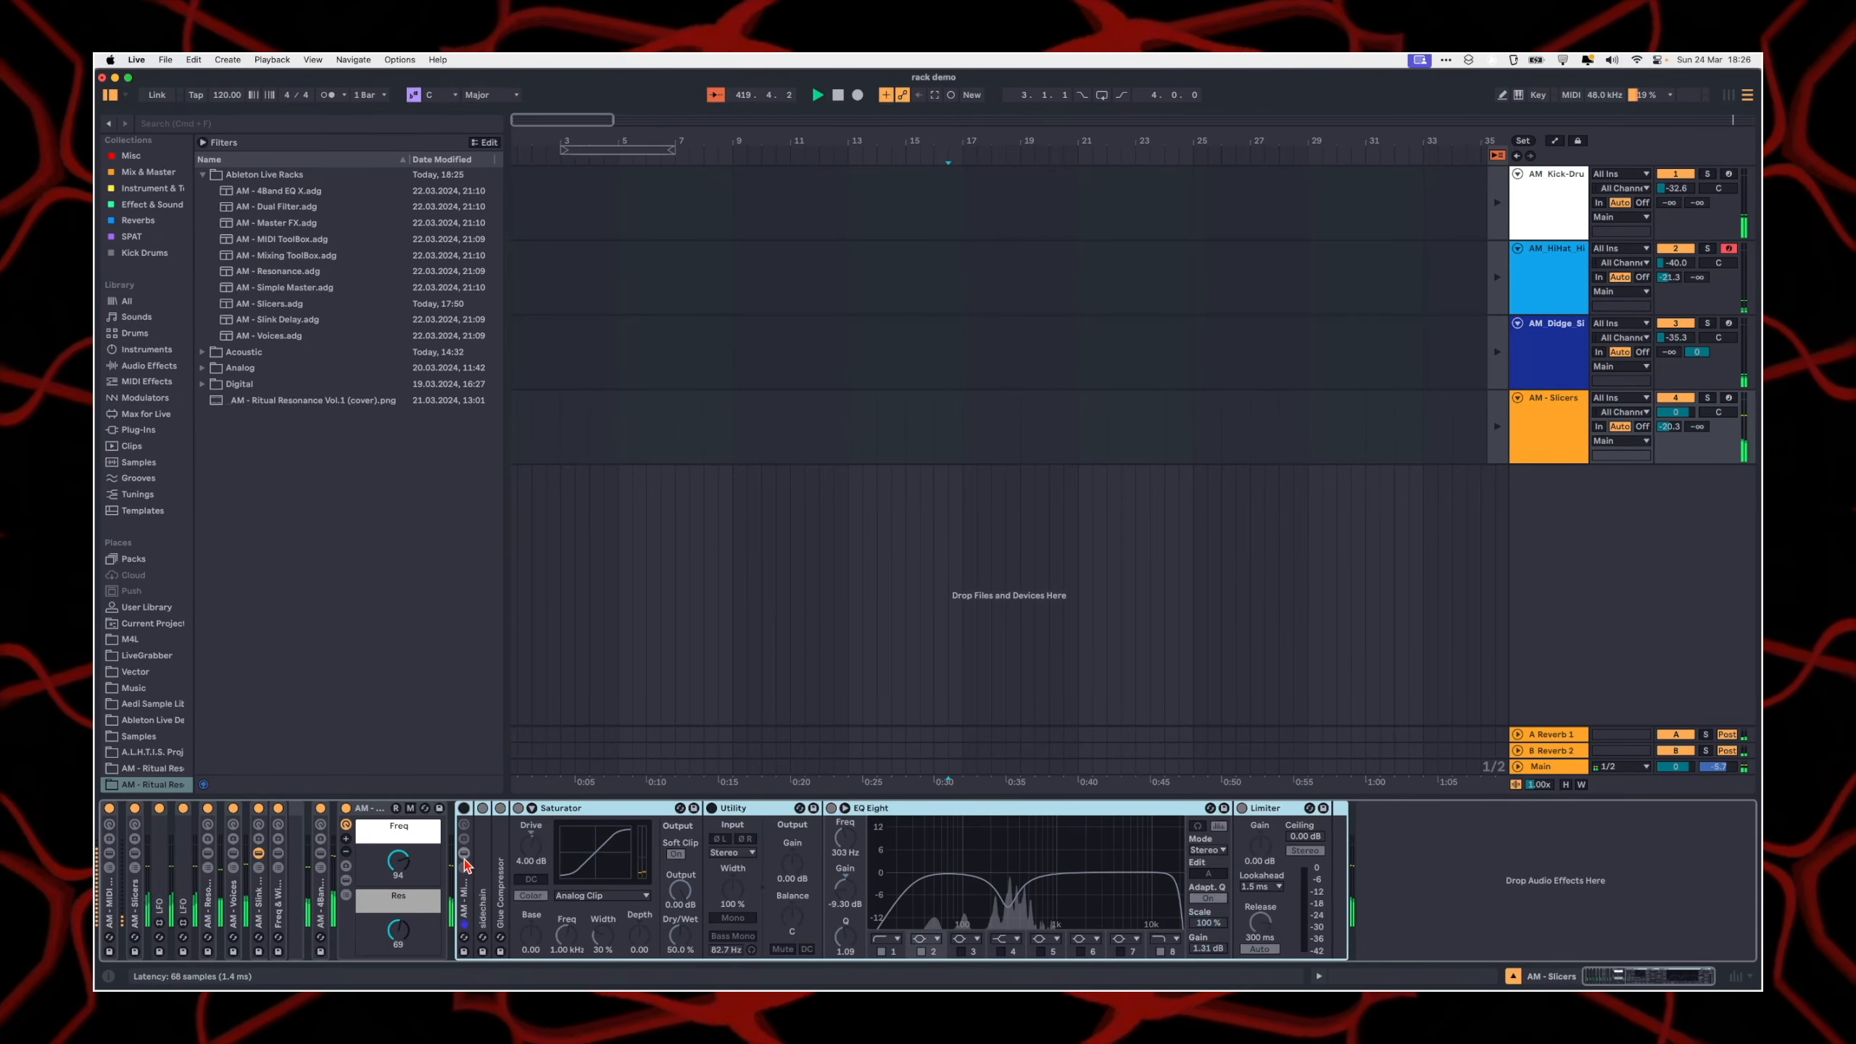
{"action": "double_click", "coordinate": [465, 906]}
Step: Unfold the AM - Master FX rack on the Main track, show its devices and turn the rack on
{"action": "left_click", "coordinate": [1552, 768]}
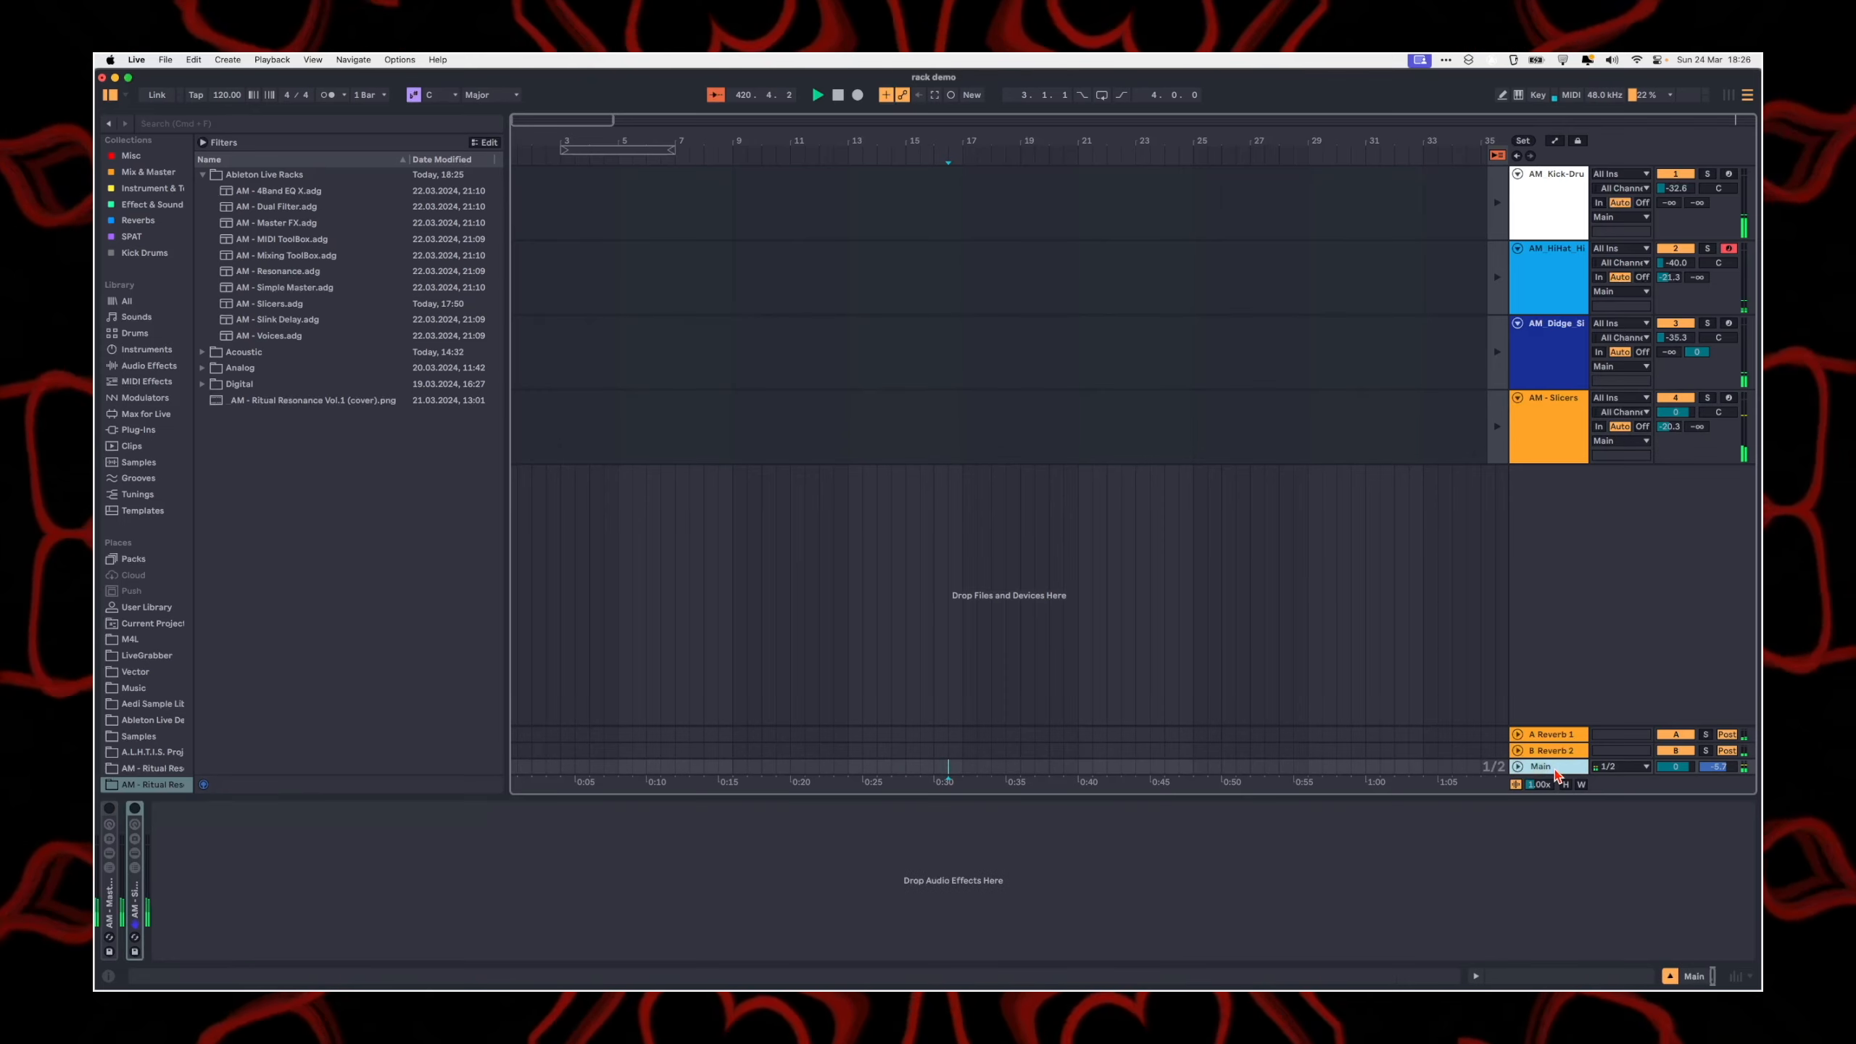
{"action": "double_click", "coordinate": [111, 893]}
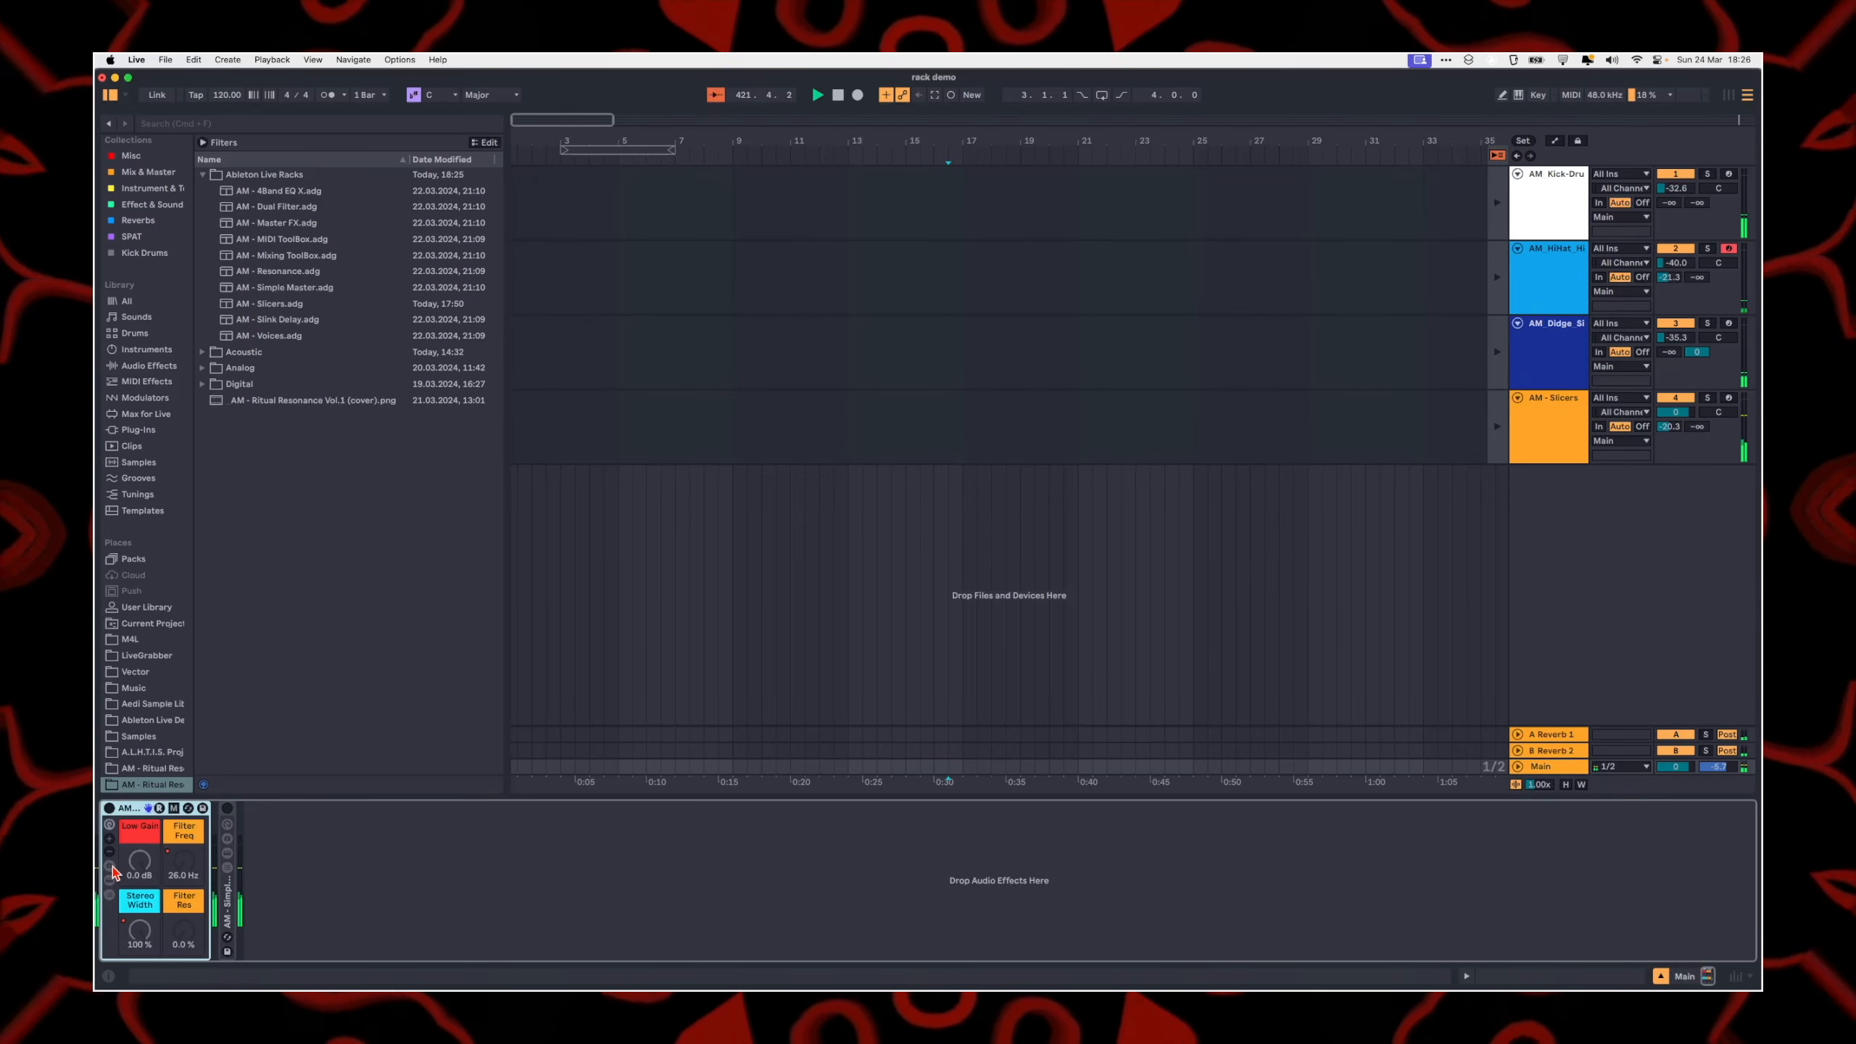
{"action": "left_click", "coordinate": [109, 880]}
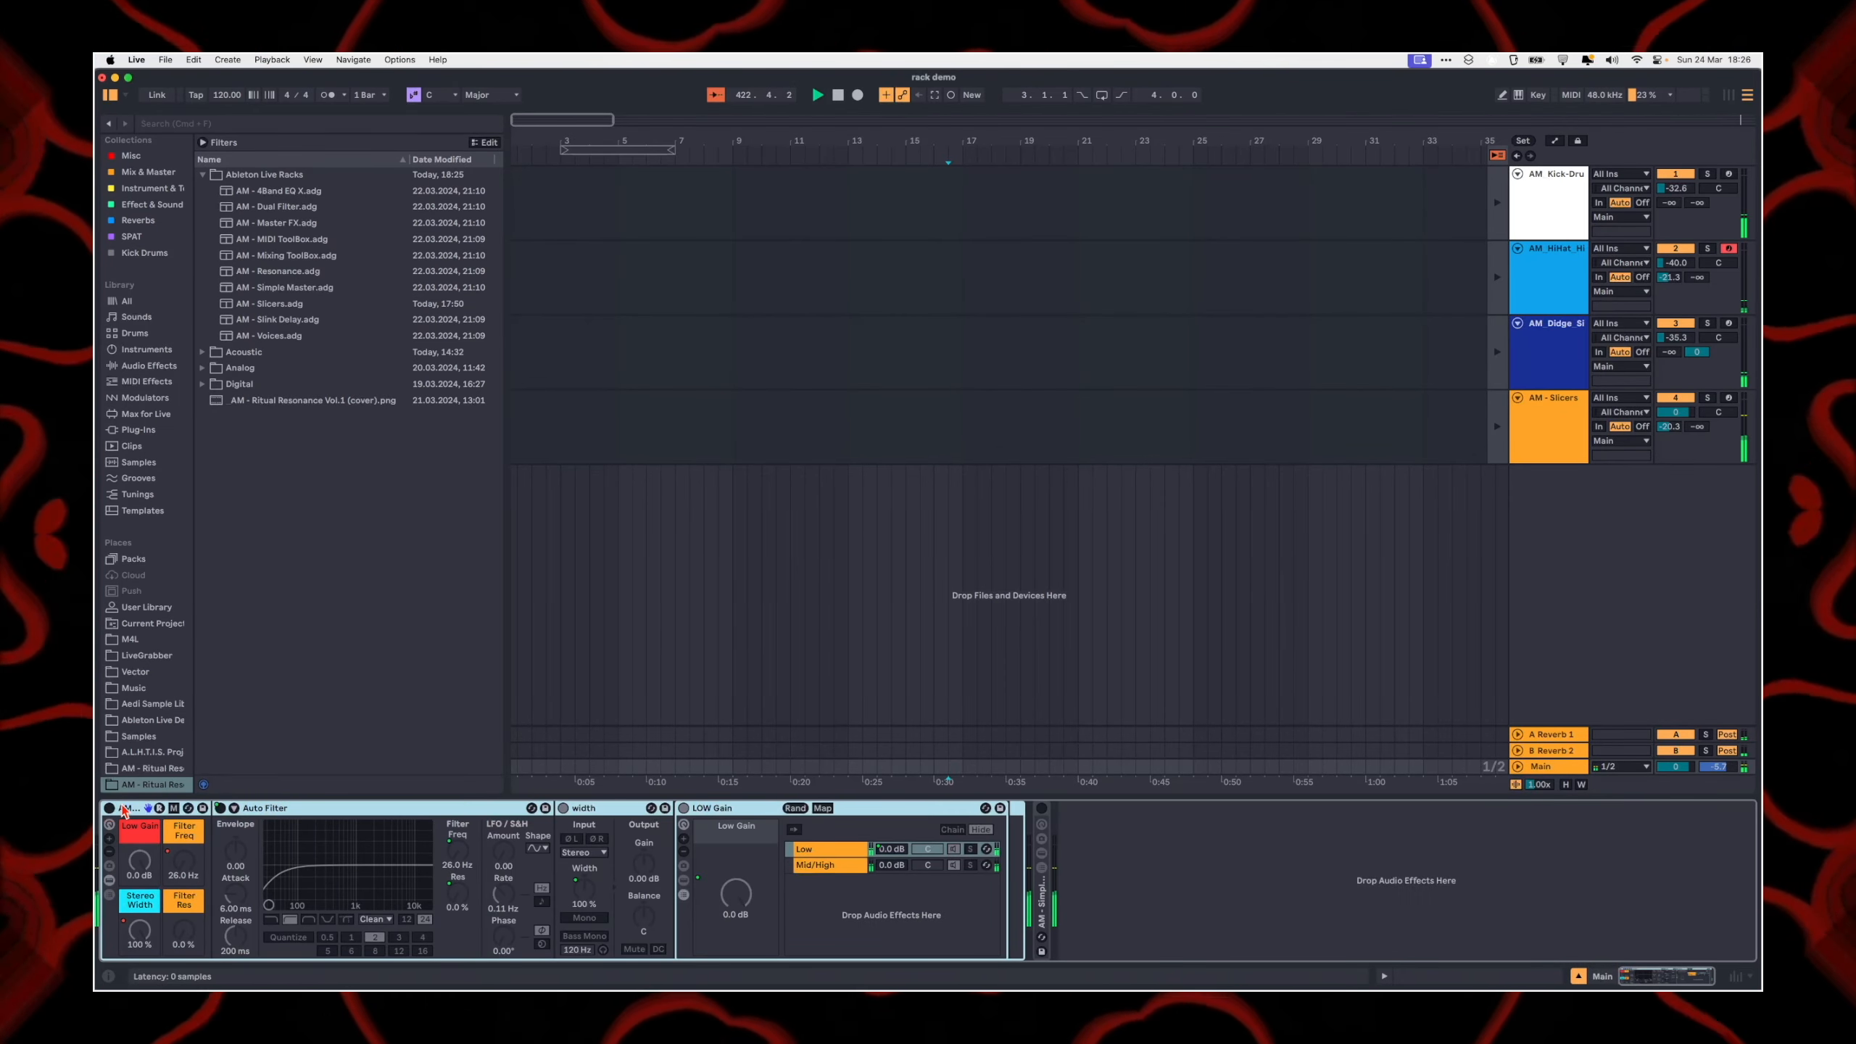
{"action": "left_click", "coordinate": [122, 809]}
Step: Examine the AM - Master FX macro mappings for Auto Filter's frequency and on/off switch, and leave mapping mode
{"action": "left_click", "coordinate": [173, 808]}
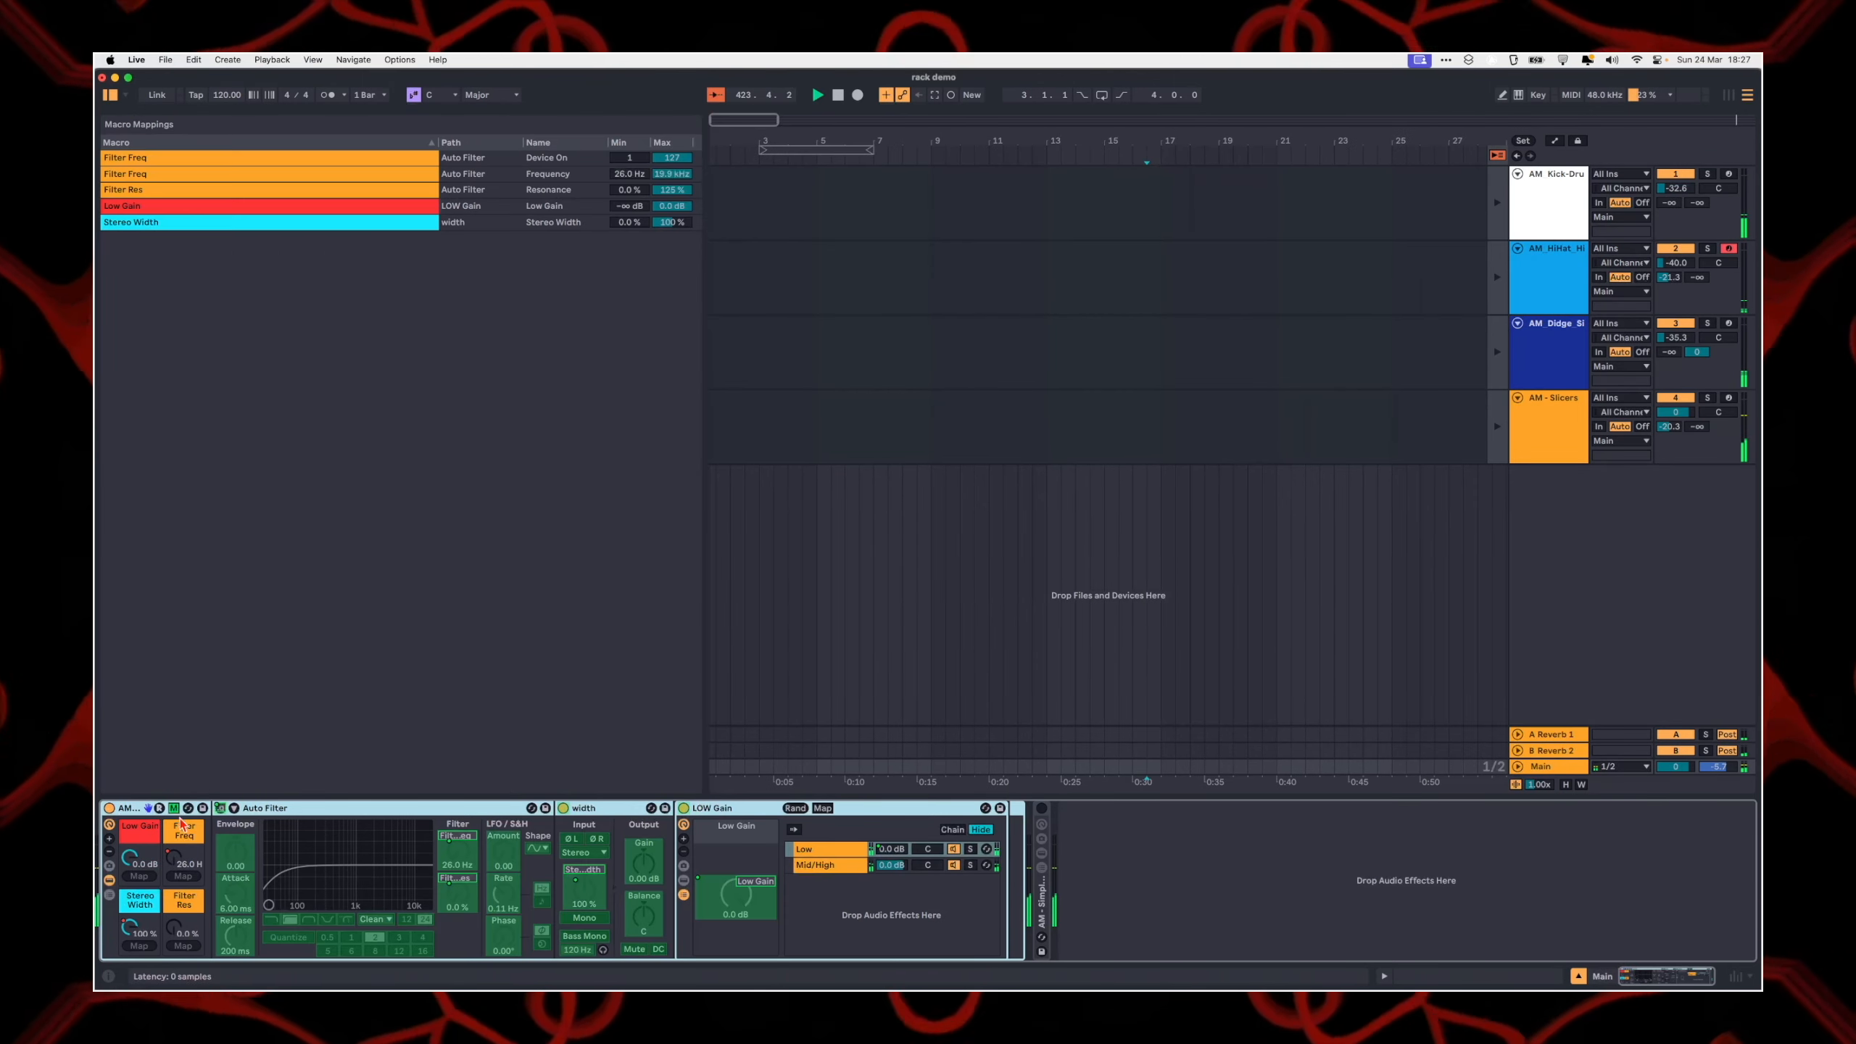
{"action": "left_click", "coordinate": [323, 894]}
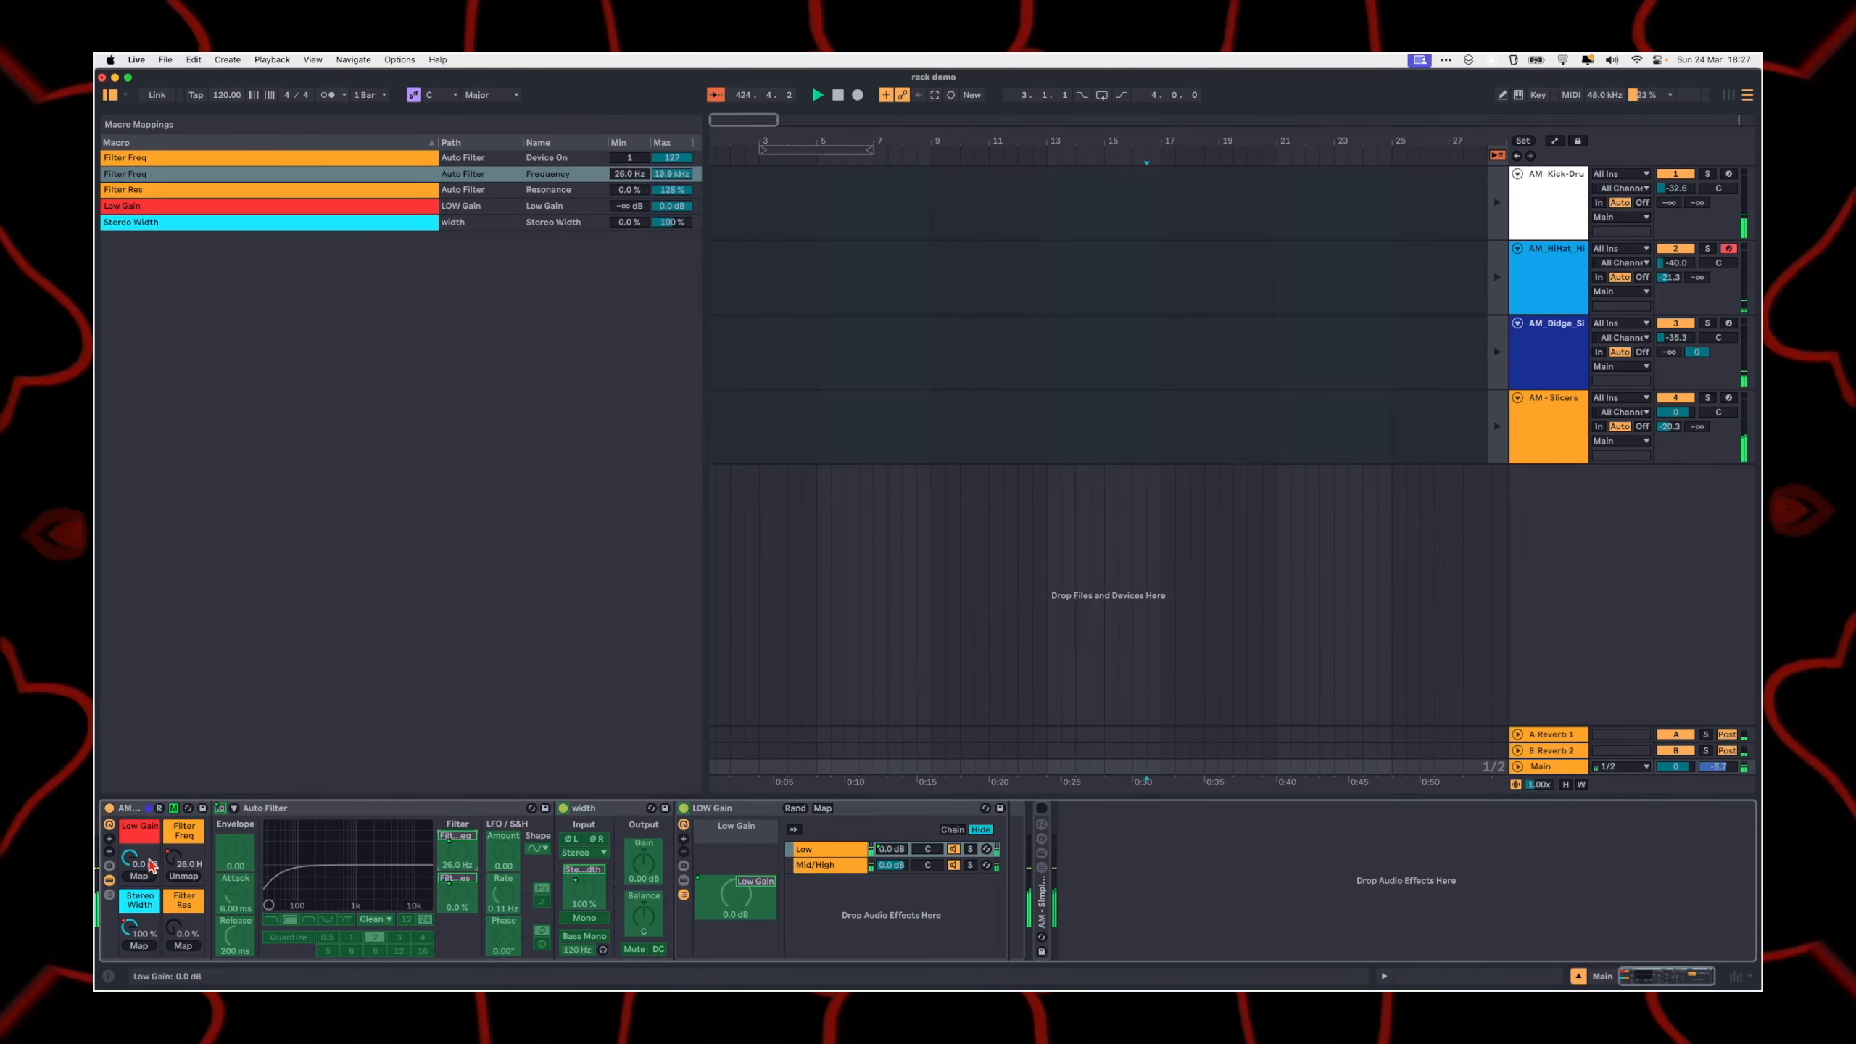
{"action": "left_click", "coordinate": [219, 809]}
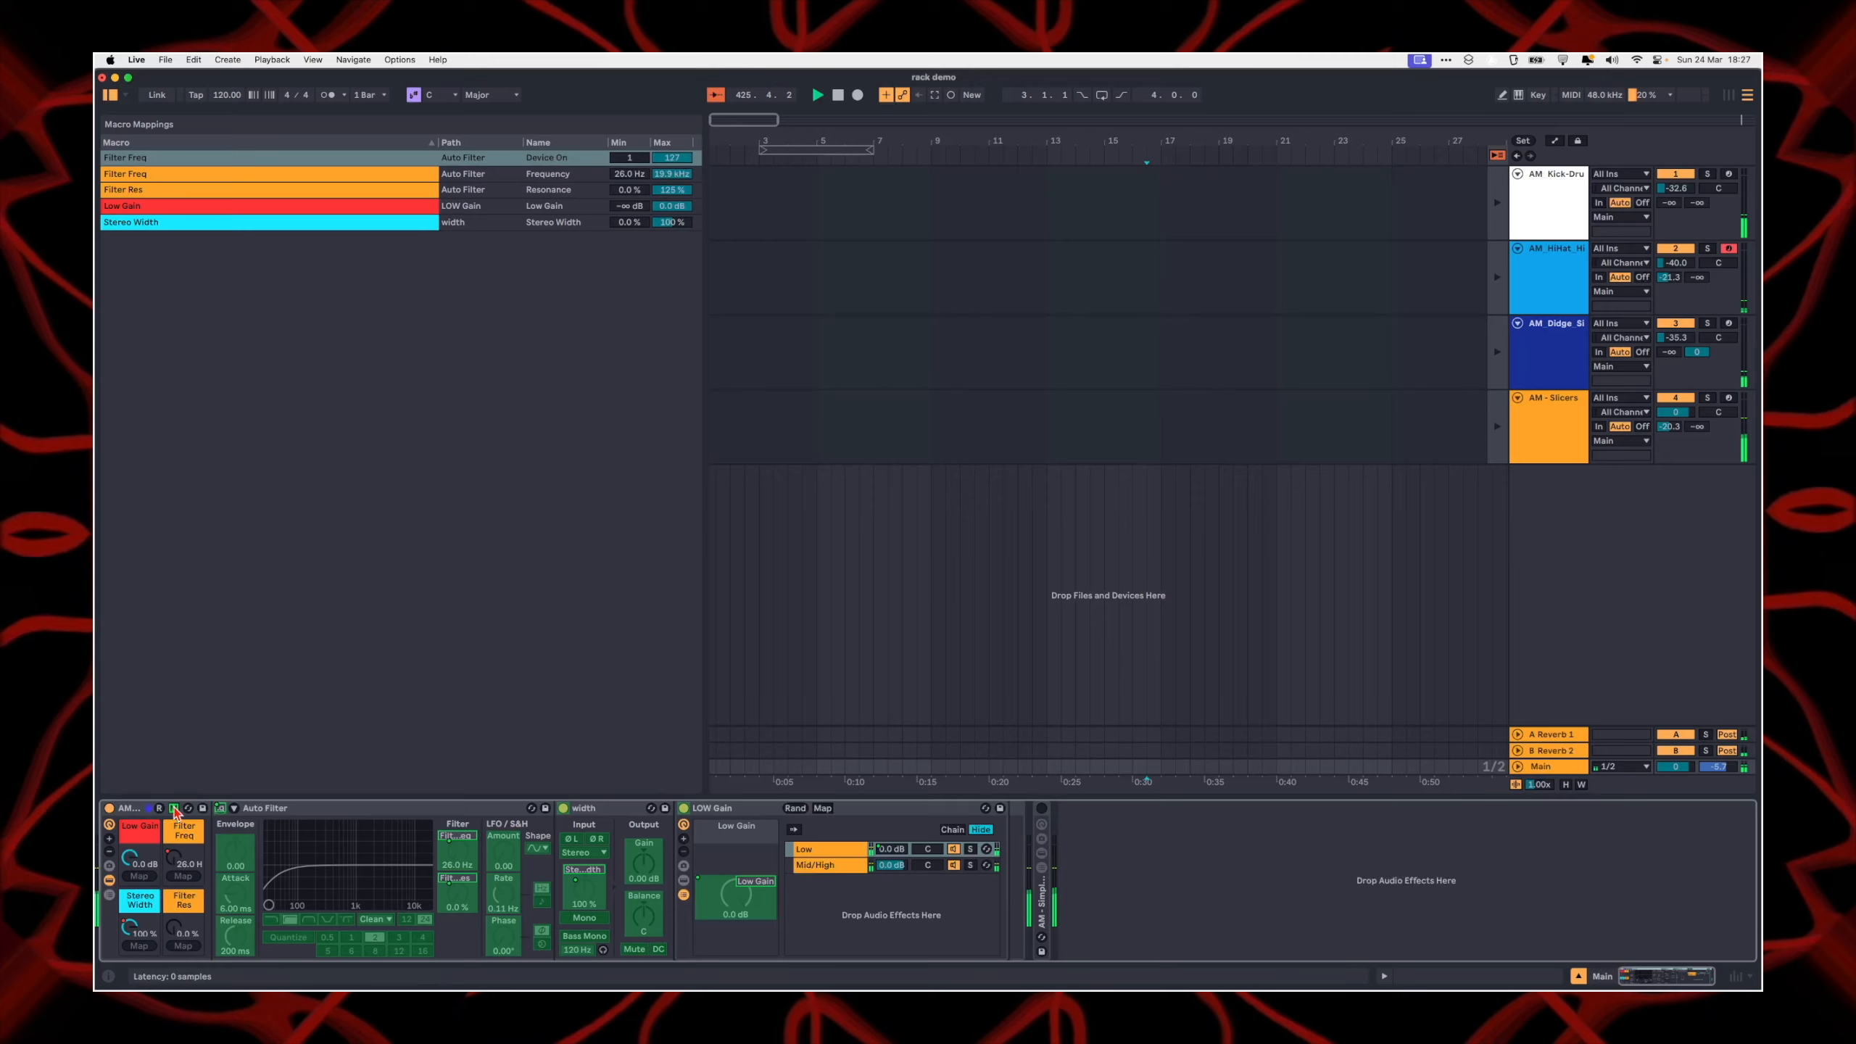
{"action": "left_click", "coordinate": [174, 808]}
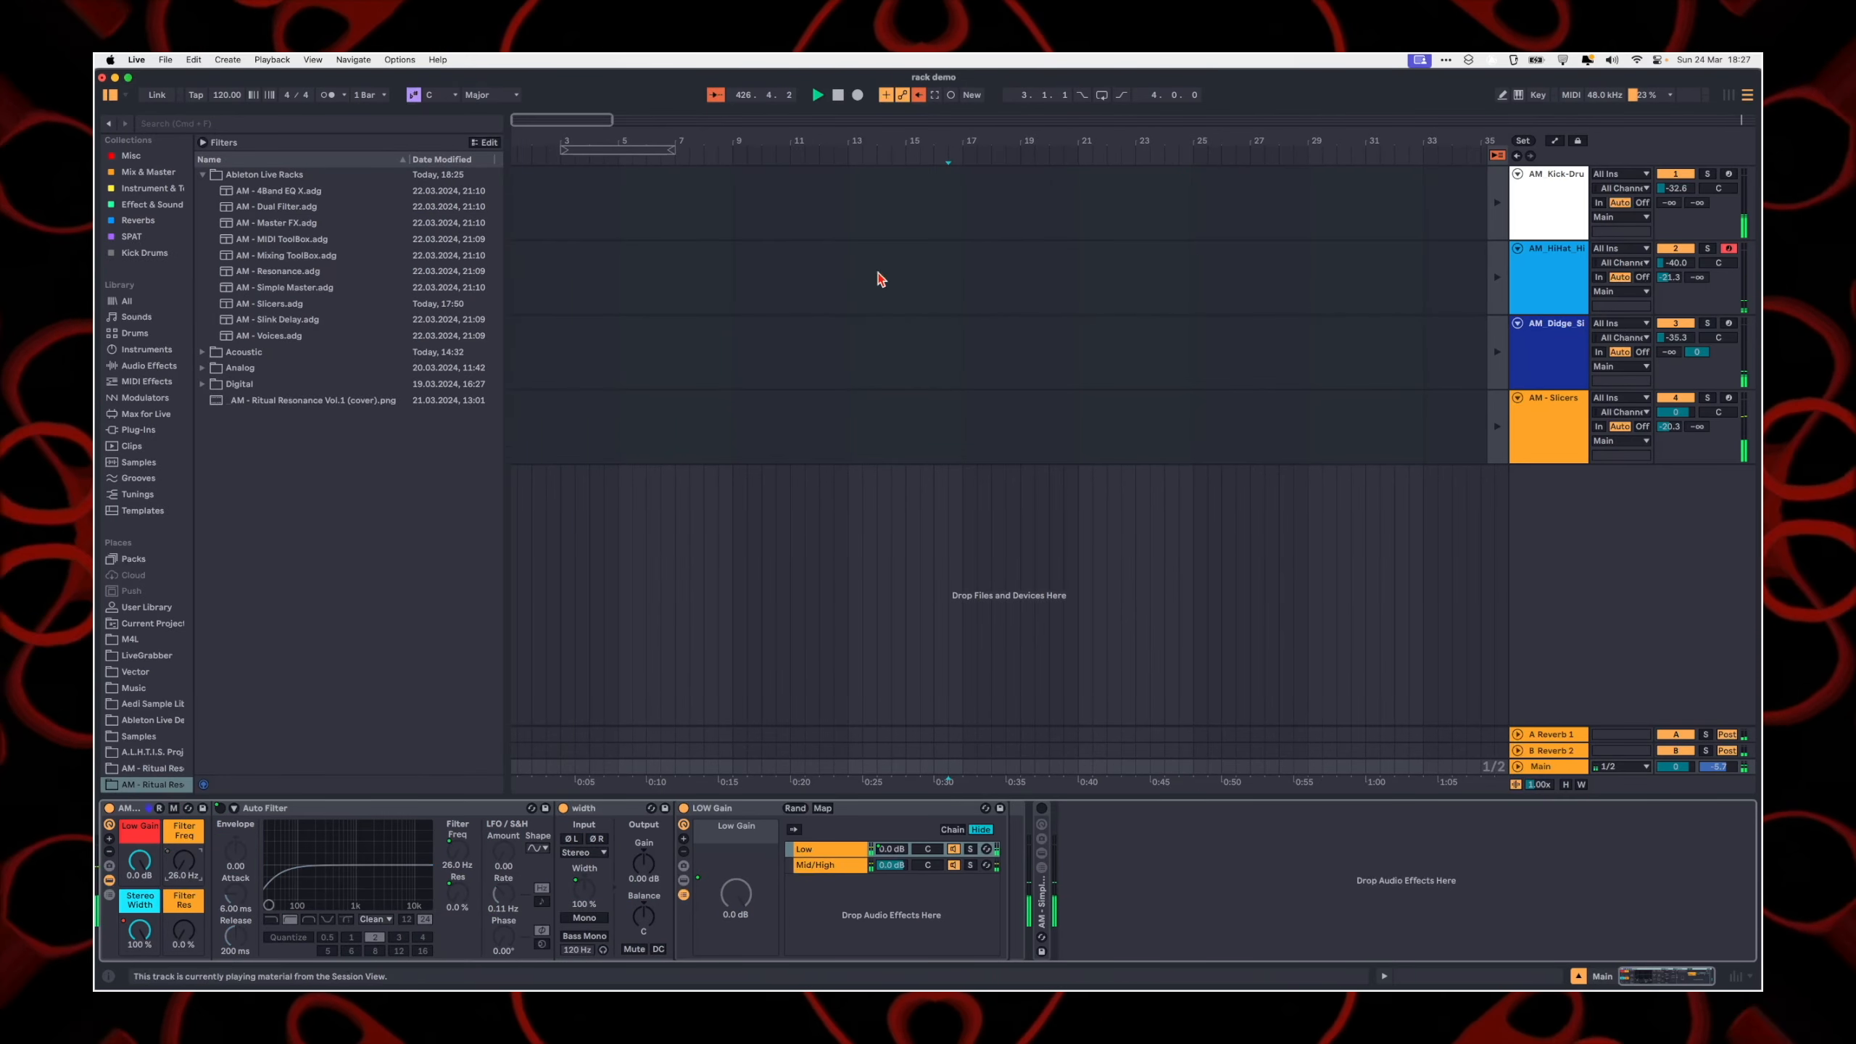
Step: Return to the AM - Slicers track and unfold its AM - Slicers rack
{"action": "left_click", "coordinate": [1575, 439]}
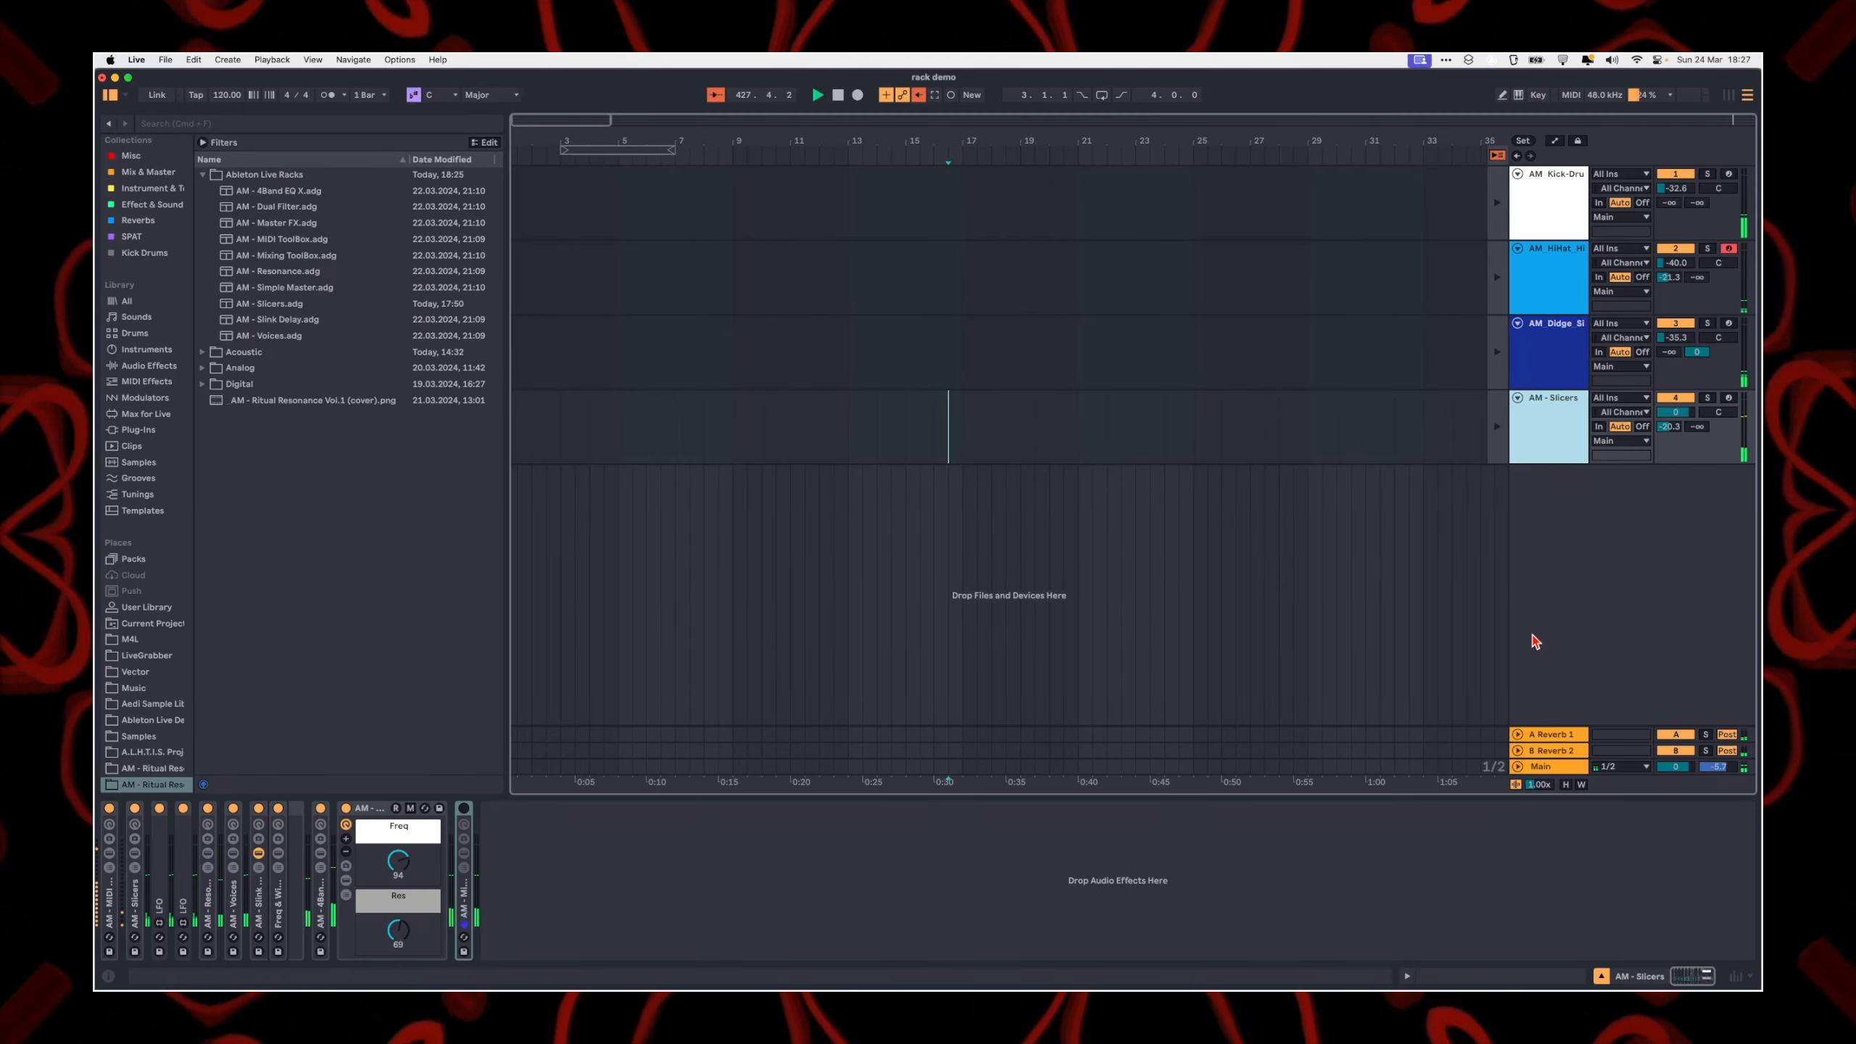
{"action": "left_click", "coordinate": [133, 888]}
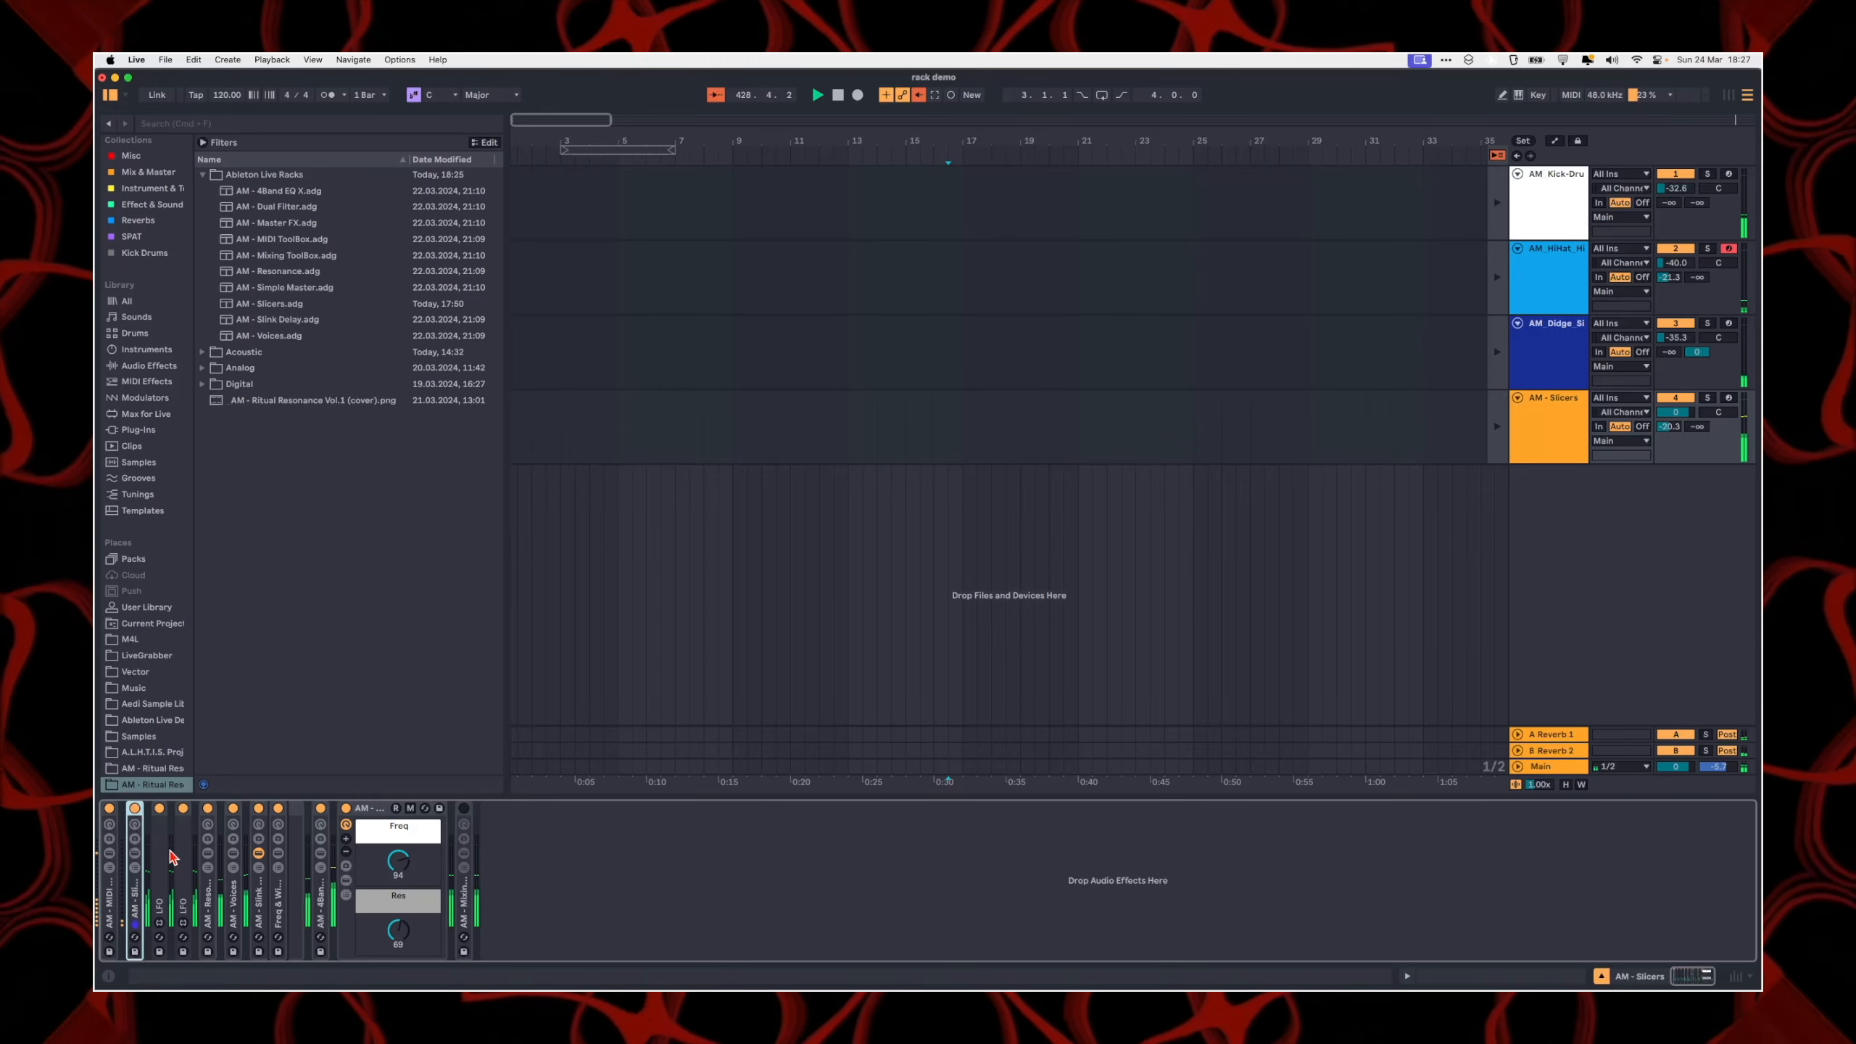
{"action": "double_click", "coordinate": [134, 901]}
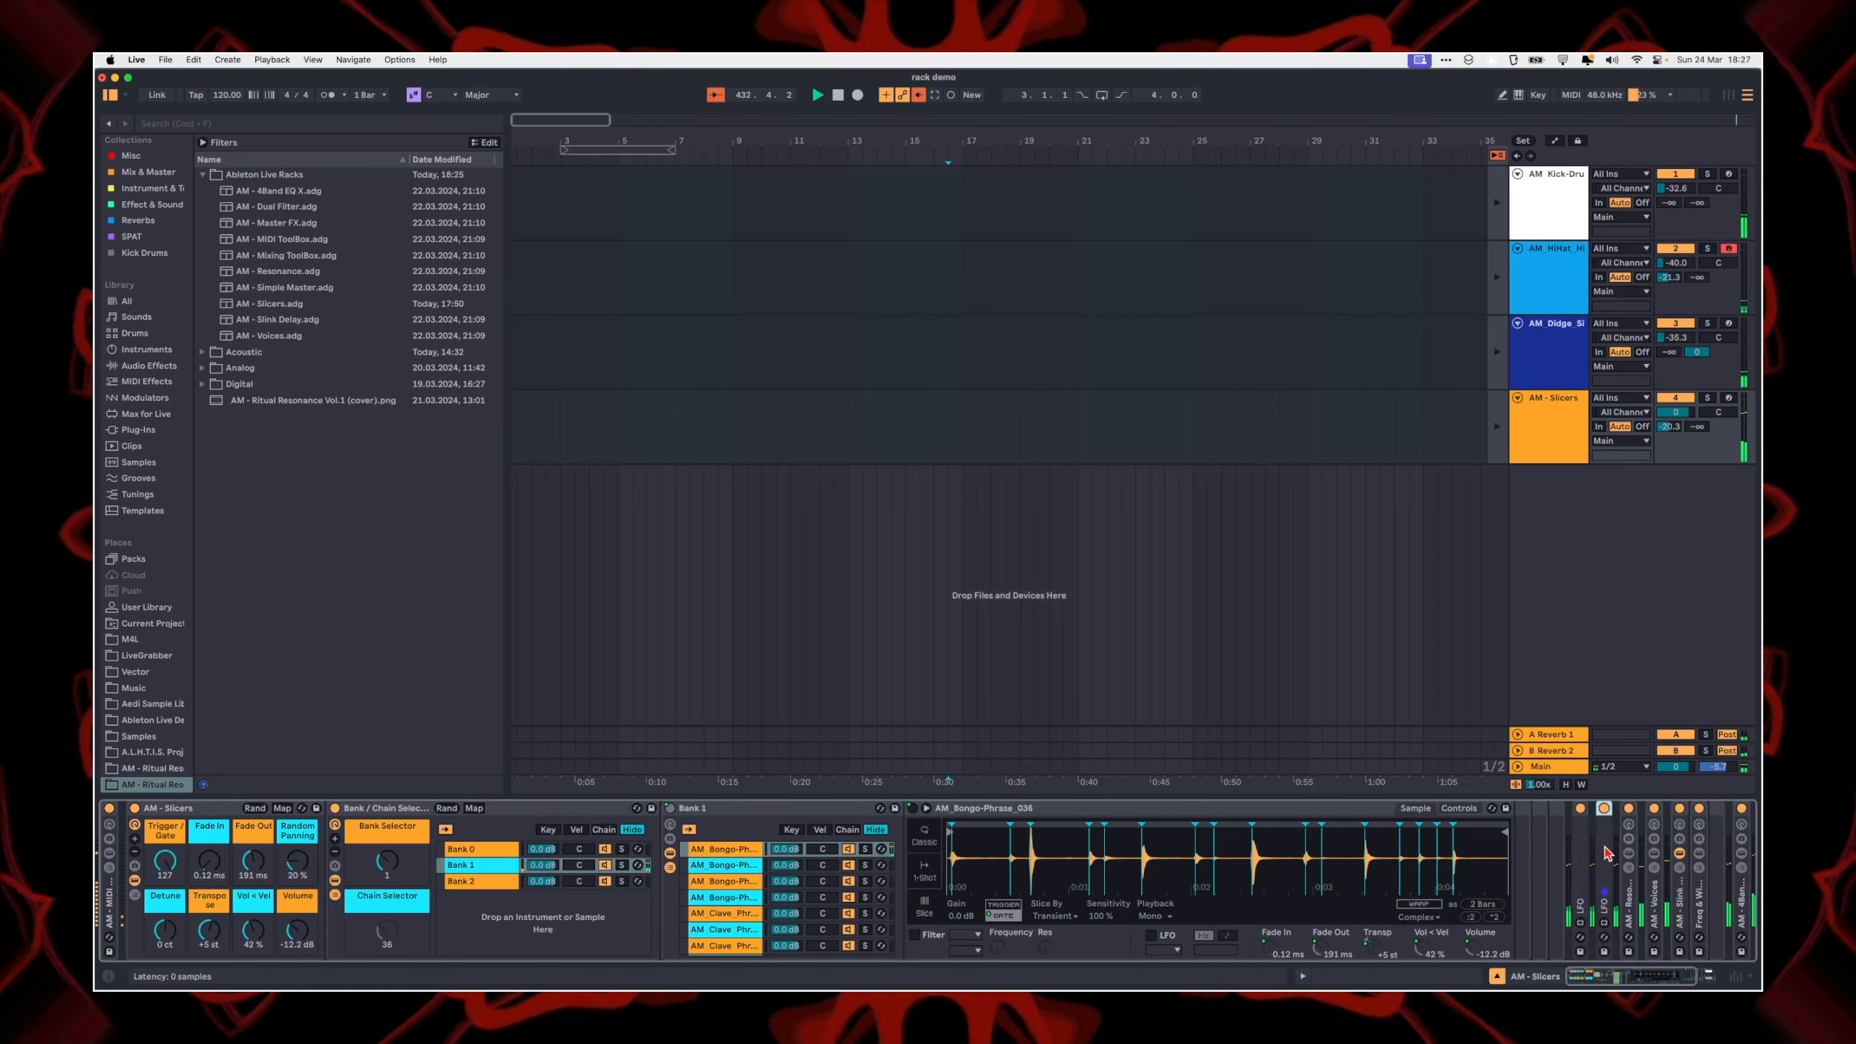
Step: Unfold the second LFO to check its settings, fold it again, and select the Bank / Chain Selector rack
{"action": "double_click", "coordinate": [1609, 813]}
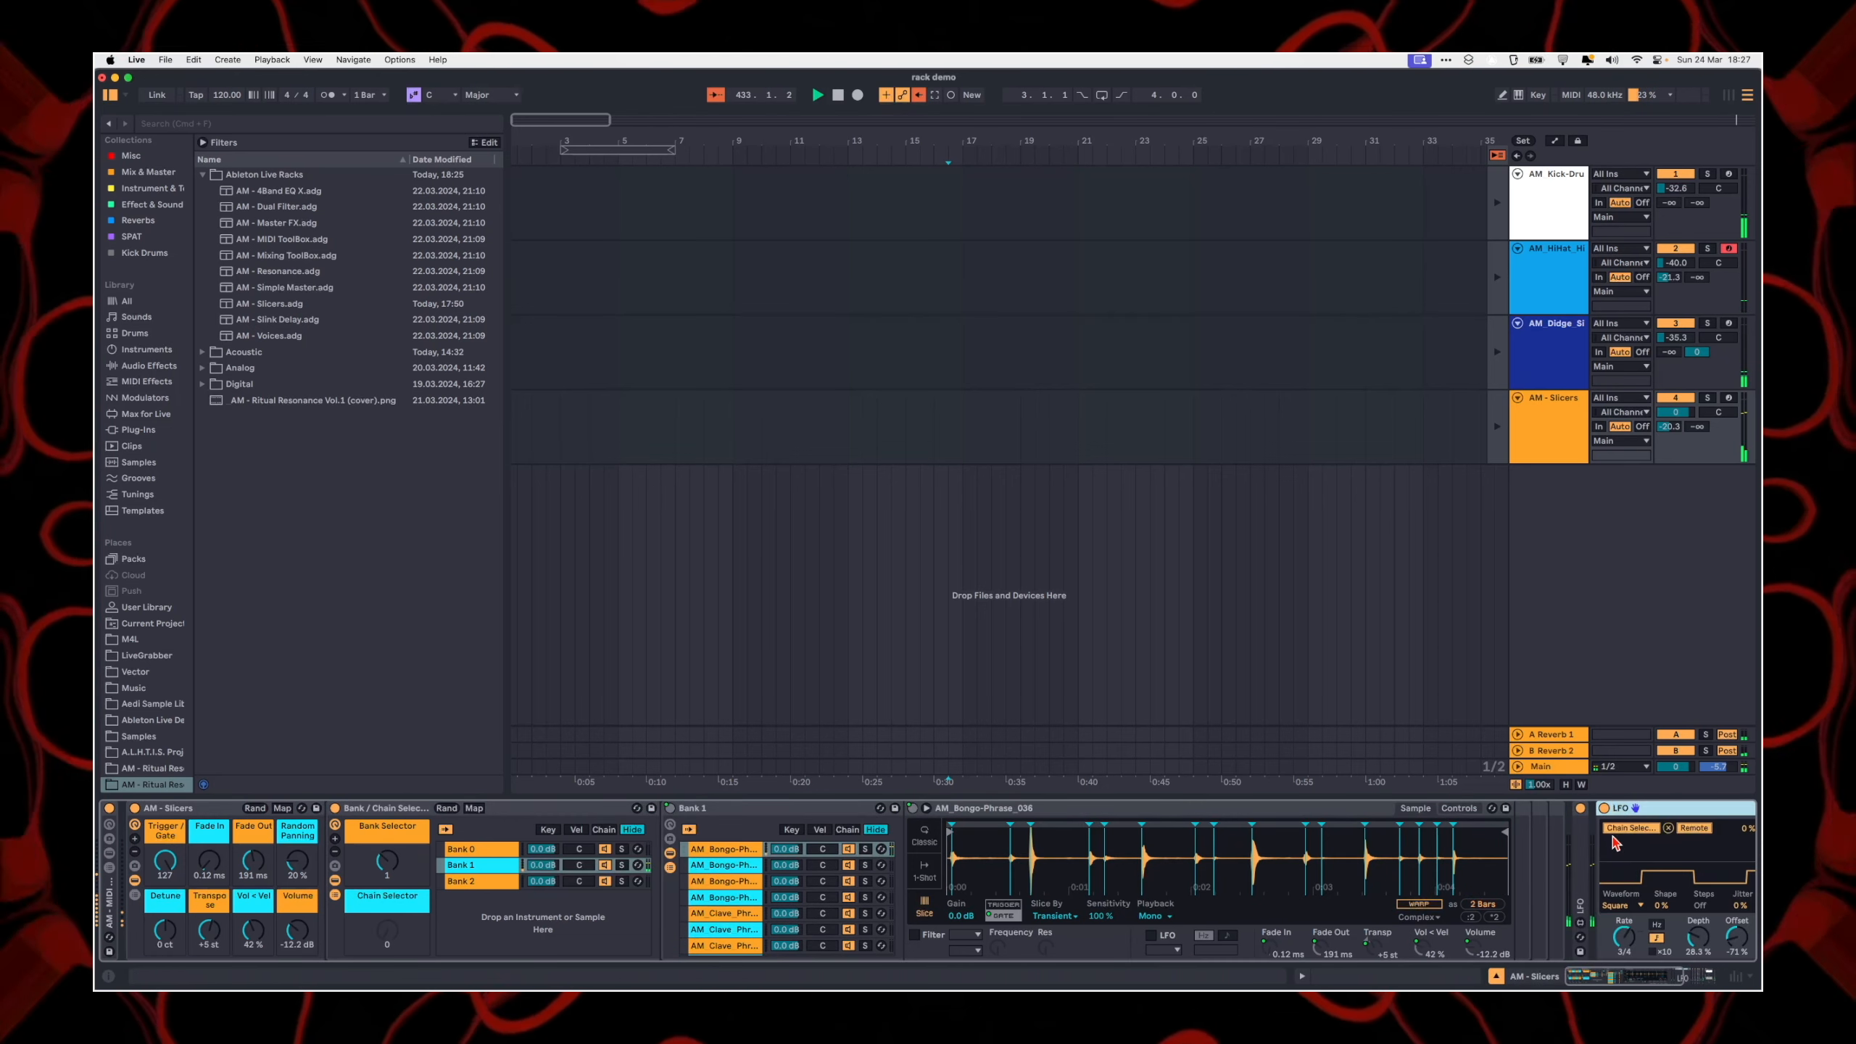
{"action": "double_click", "coordinate": [1652, 808]}
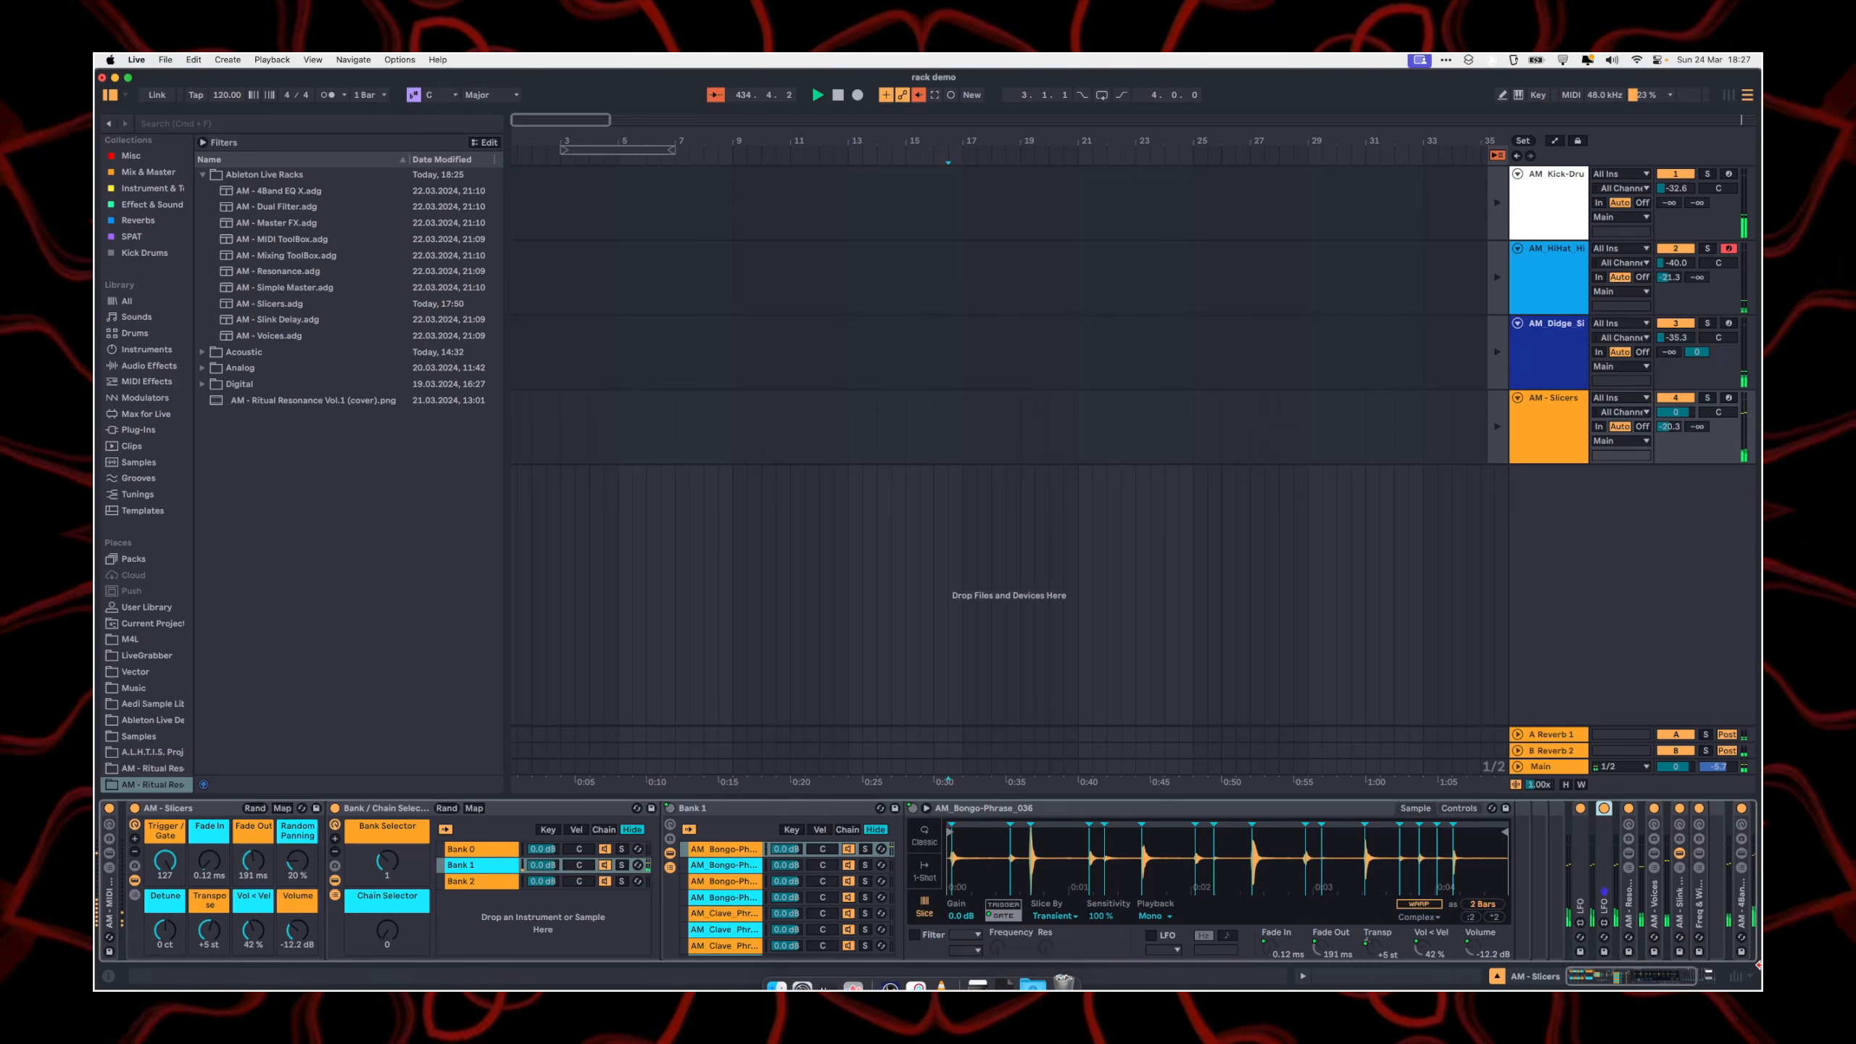
{"action": "scroll", "coordinate": [990, 892], "scroll_direction": "right", "scroll_amount": 3}
{"action": "scroll", "coordinate": [928, 877], "scroll_direction": "left", "scroll_amount": 3}
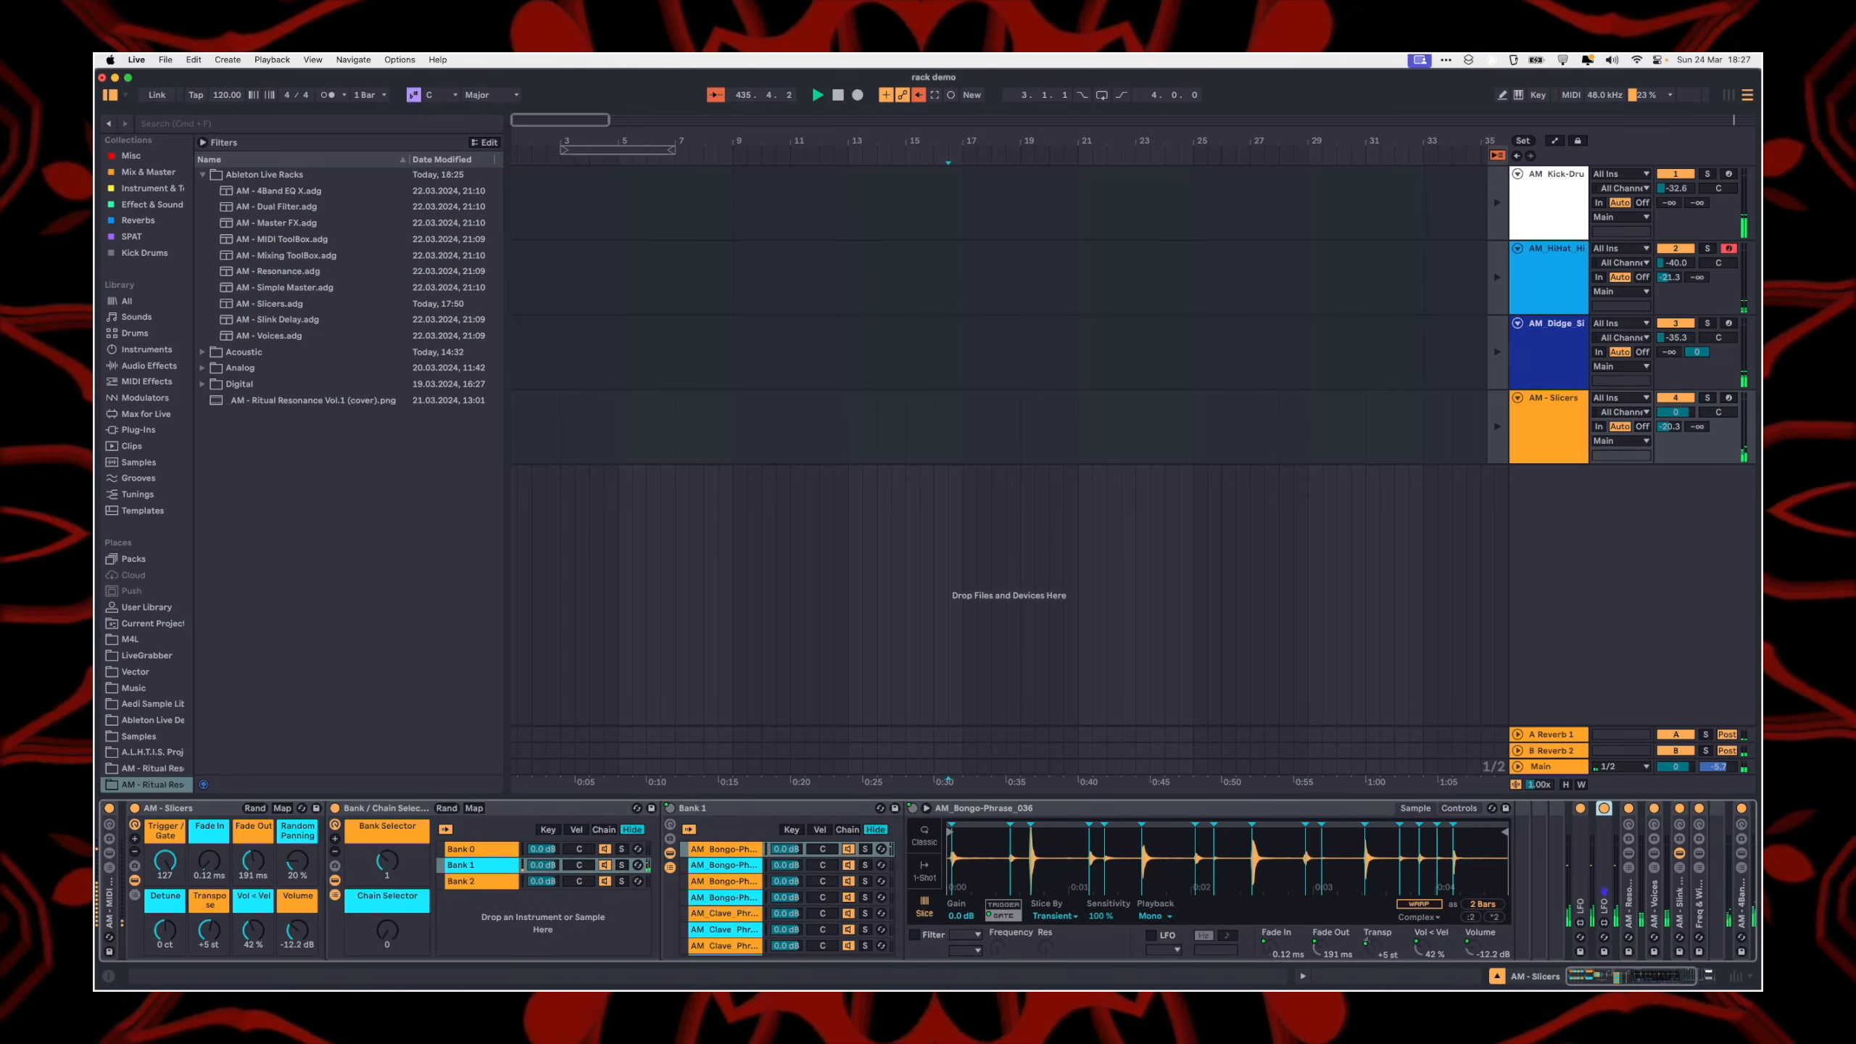
{"action": "left_click", "coordinate": [392, 811]}
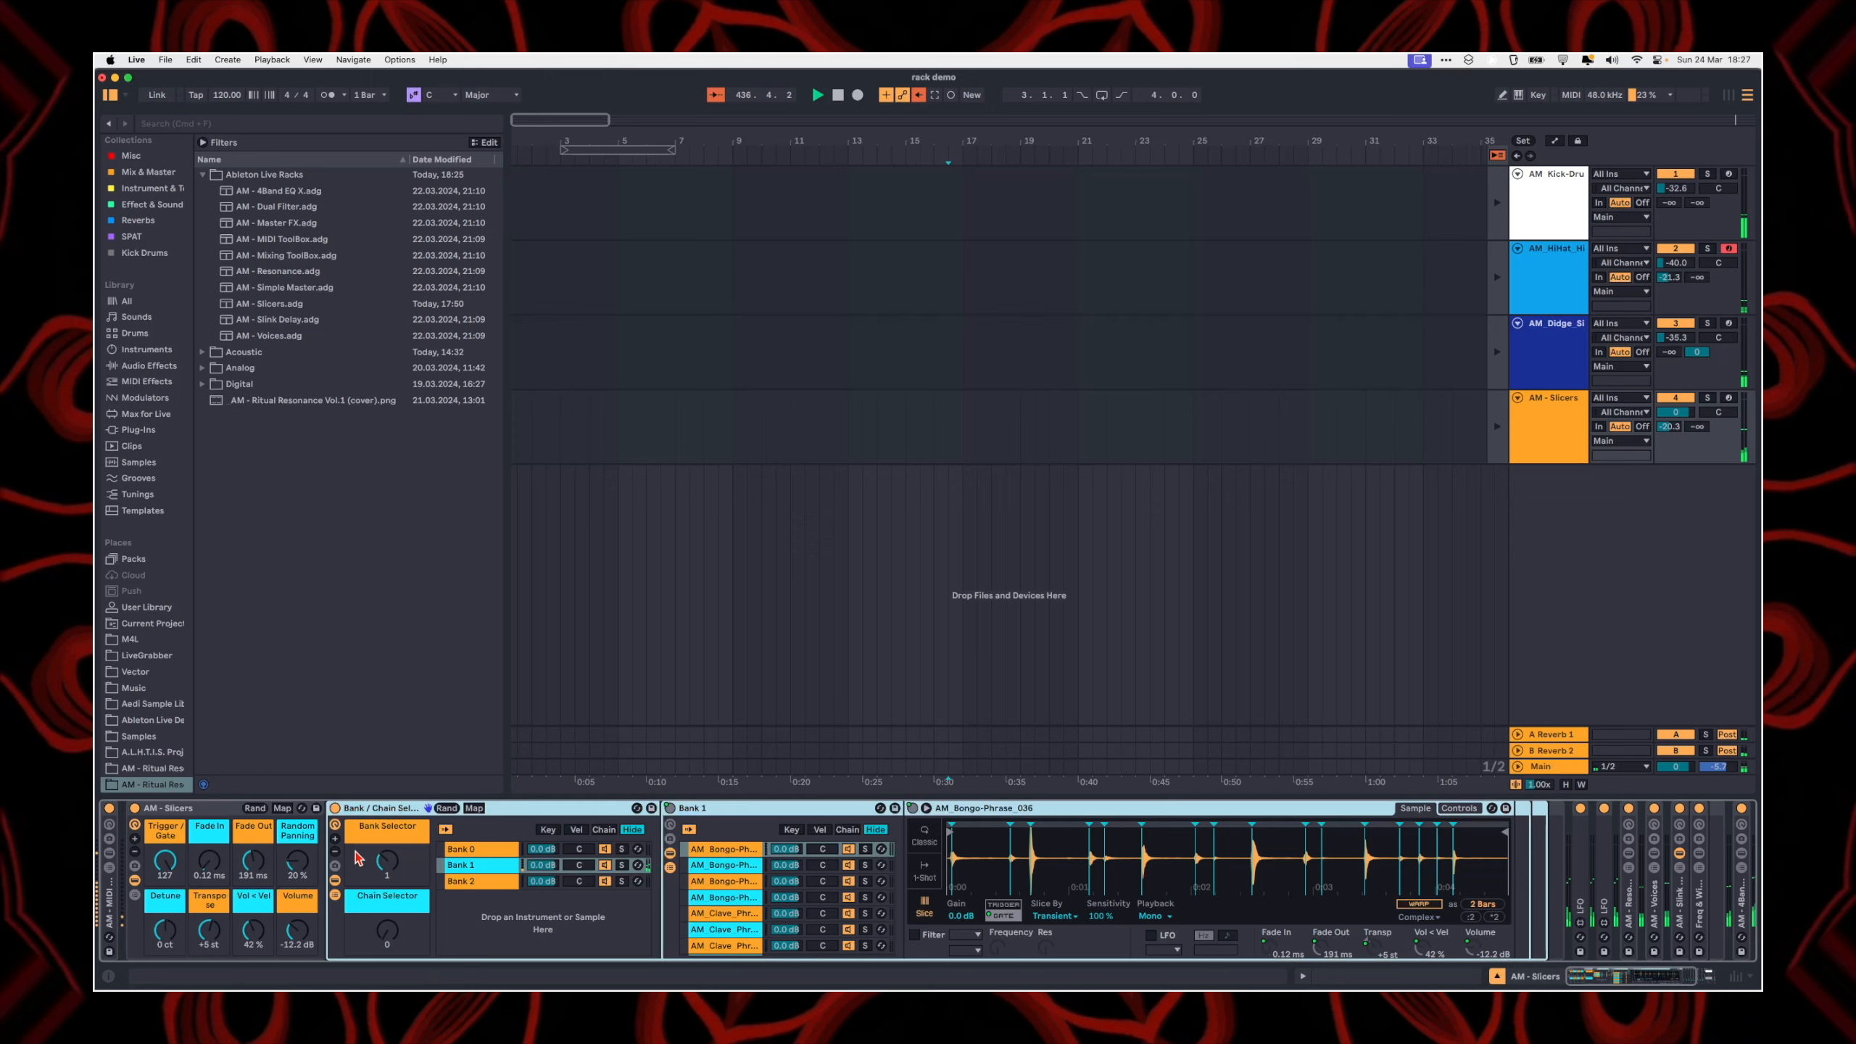
Step: Browse the phrase chains in Bank 1, viewing several Bongo and Doumbek phrases in their Simplers
{"action": "left_click", "coordinate": [716, 871]}
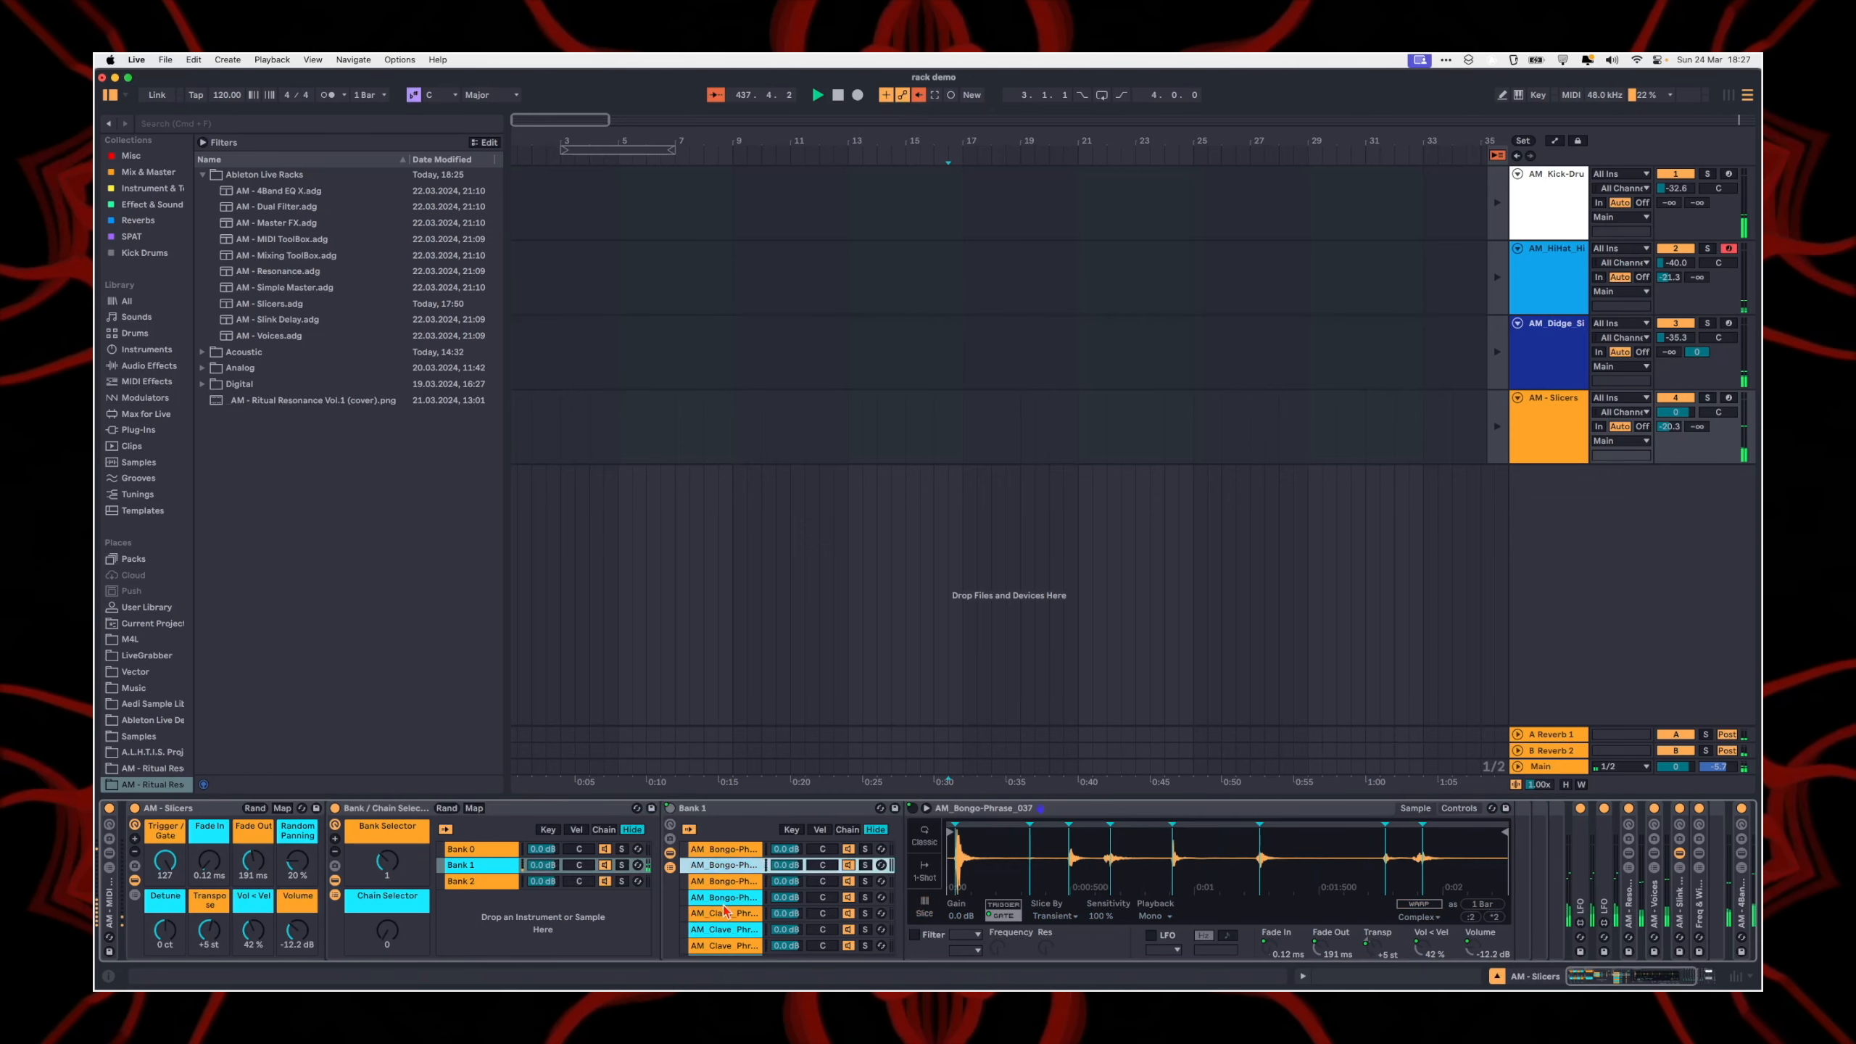
{"action": "scroll", "coordinate": [719, 881], "scroll_direction": "down", "scroll_amount": 3}
{"action": "left_click", "coordinate": [724, 890]}
{"action": "scroll", "coordinate": [727, 896], "scroll_direction": "down", "scroll_amount": 3}
{"action": "scroll", "coordinate": [728, 901], "scroll_direction": "down", "scroll_amount": 4}
{"action": "left_click", "coordinate": [728, 896]}
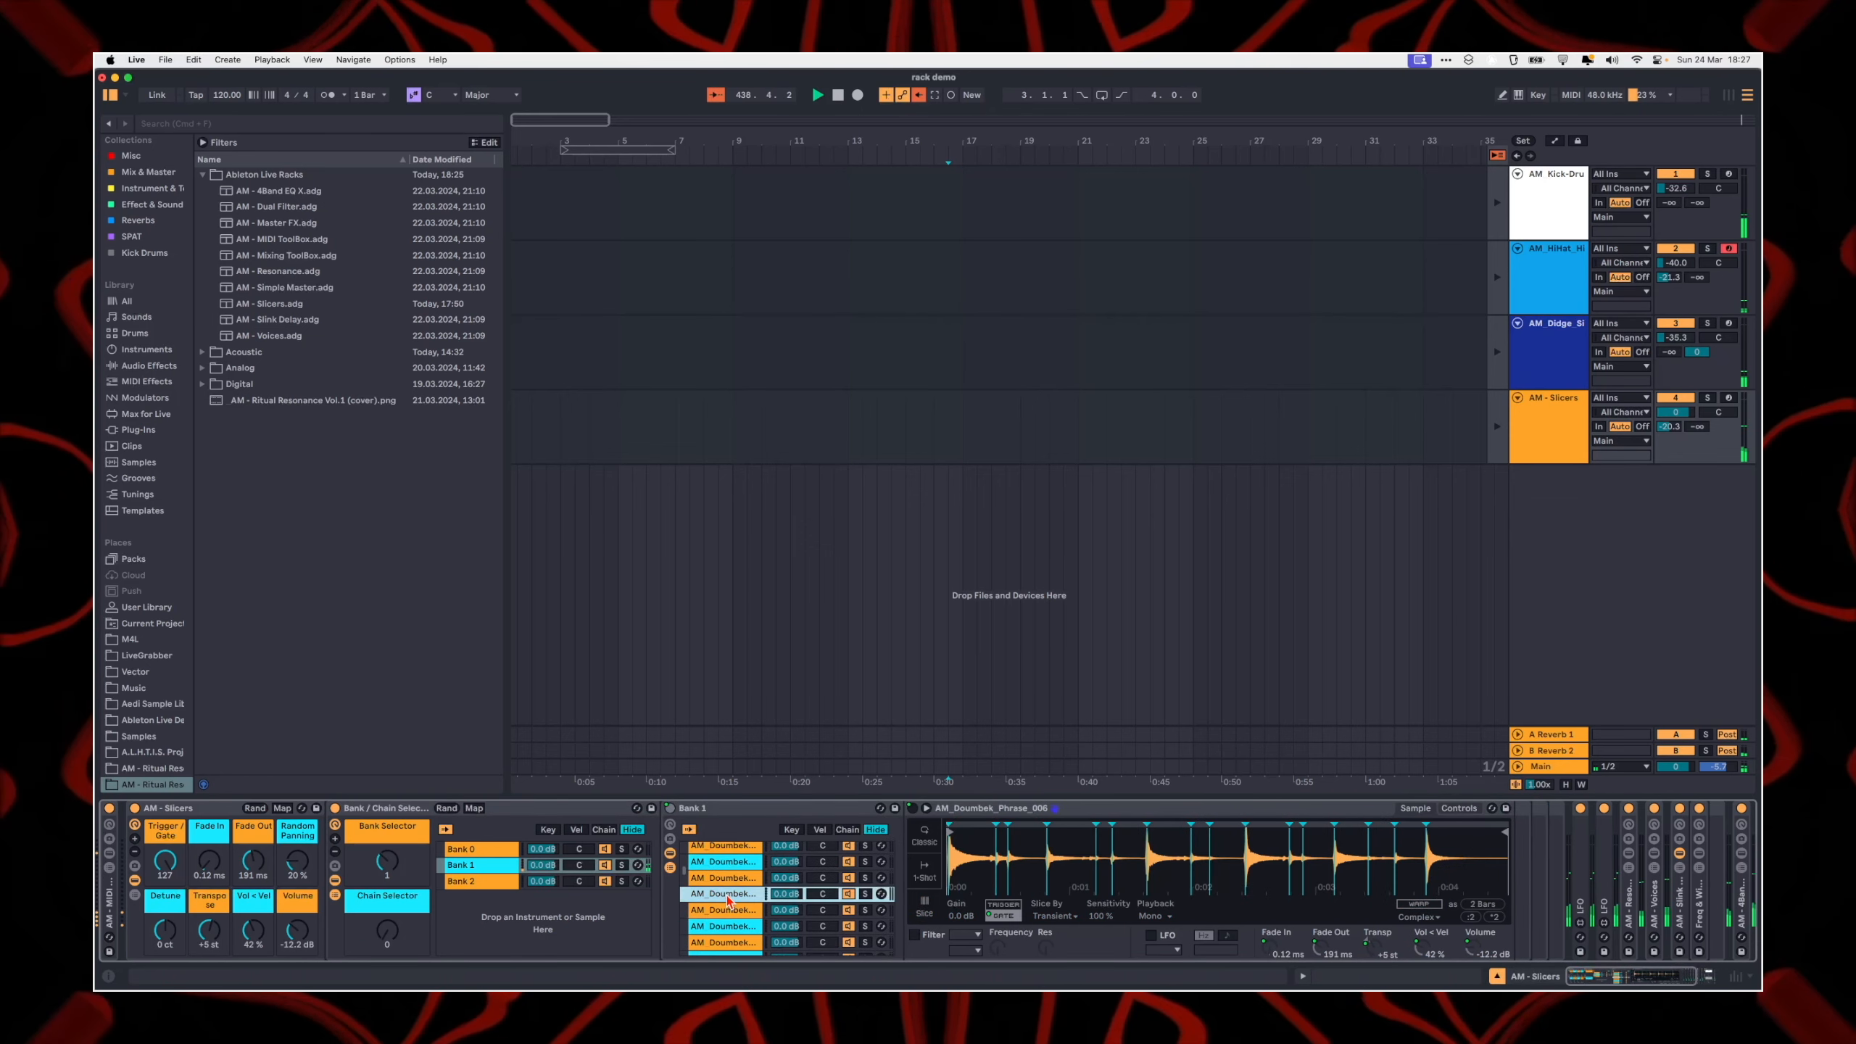
{"action": "scroll", "coordinate": [728, 897], "scroll_direction": "down", "scroll_amount": 4}
{"action": "scroll", "coordinate": [727, 896], "scroll_direction": "up", "scroll_amount": 10}
{"action": "left_click", "coordinate": [728, 897]}
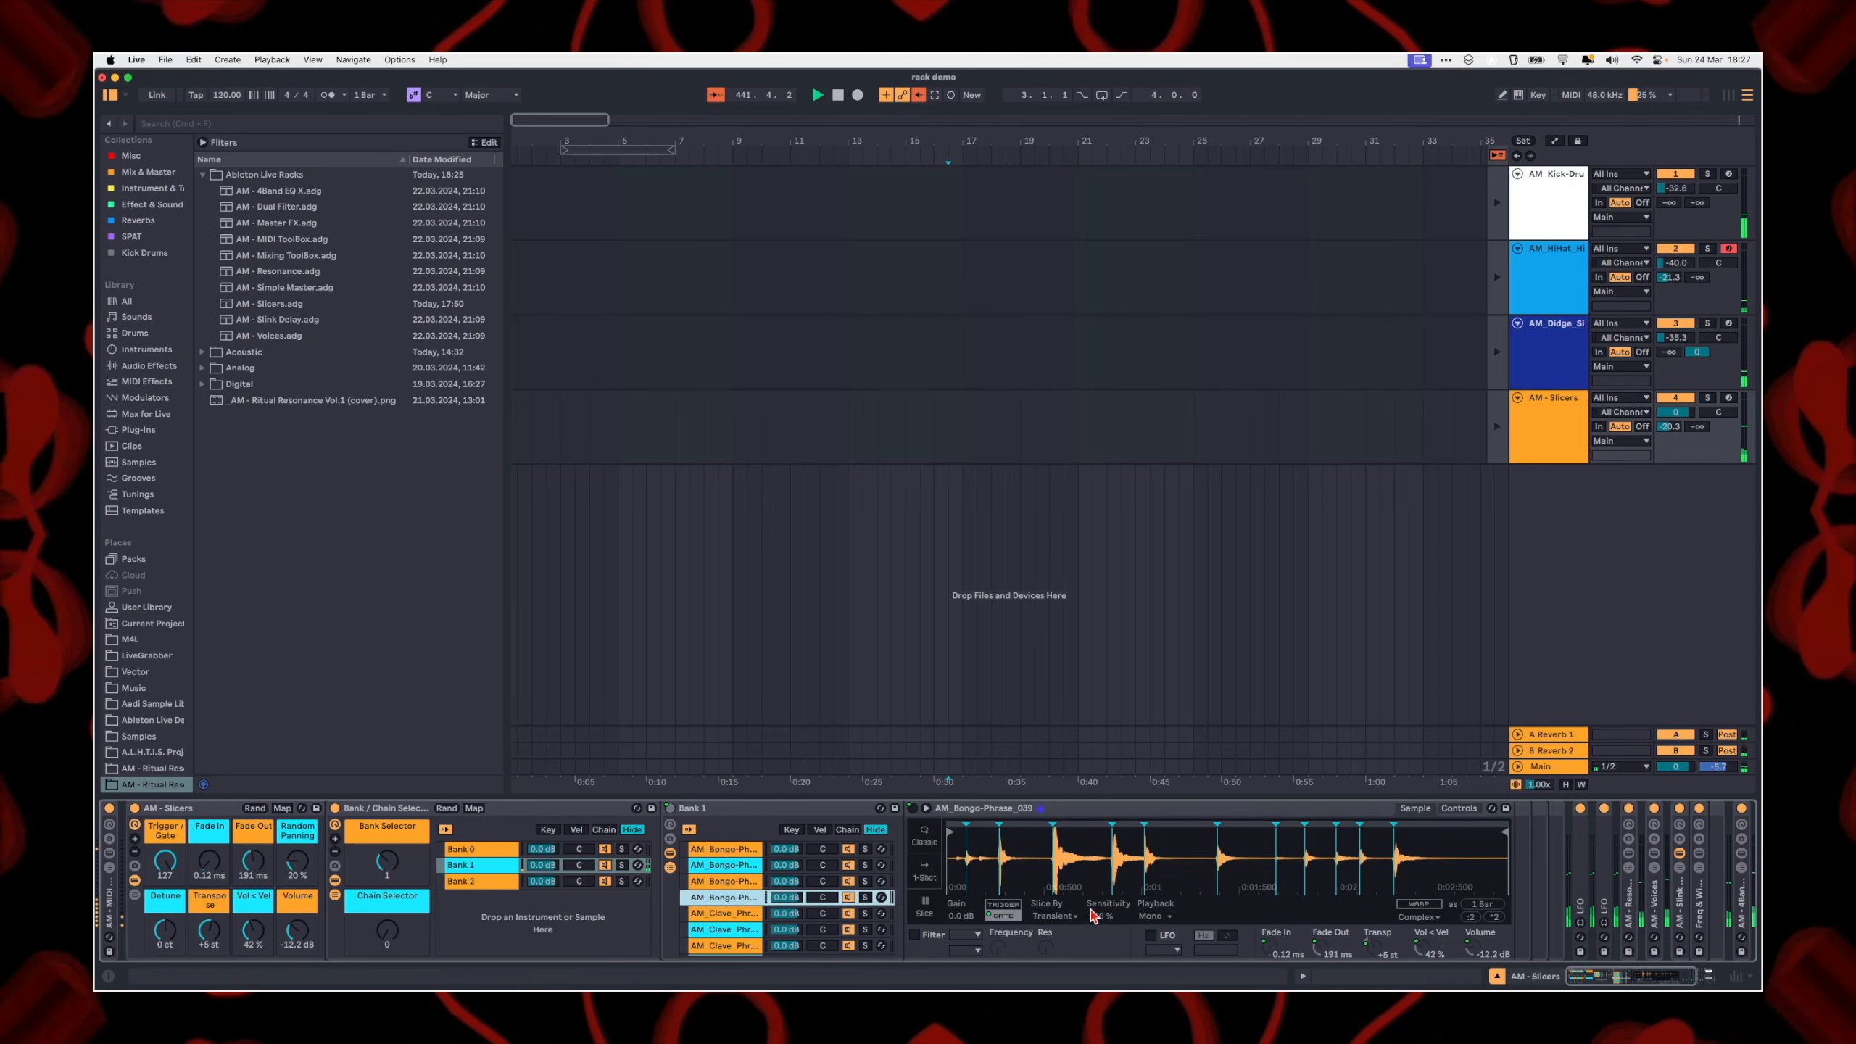
Step: Trace the nesting from Simpler out through the Bank 1 and Bank / Chain Selector racks, and select the Bank 0 chain
{"action": "left_click", "coordinate": [1022, 811]}
{"action": "left_click", "coordinate": [742, 811]}
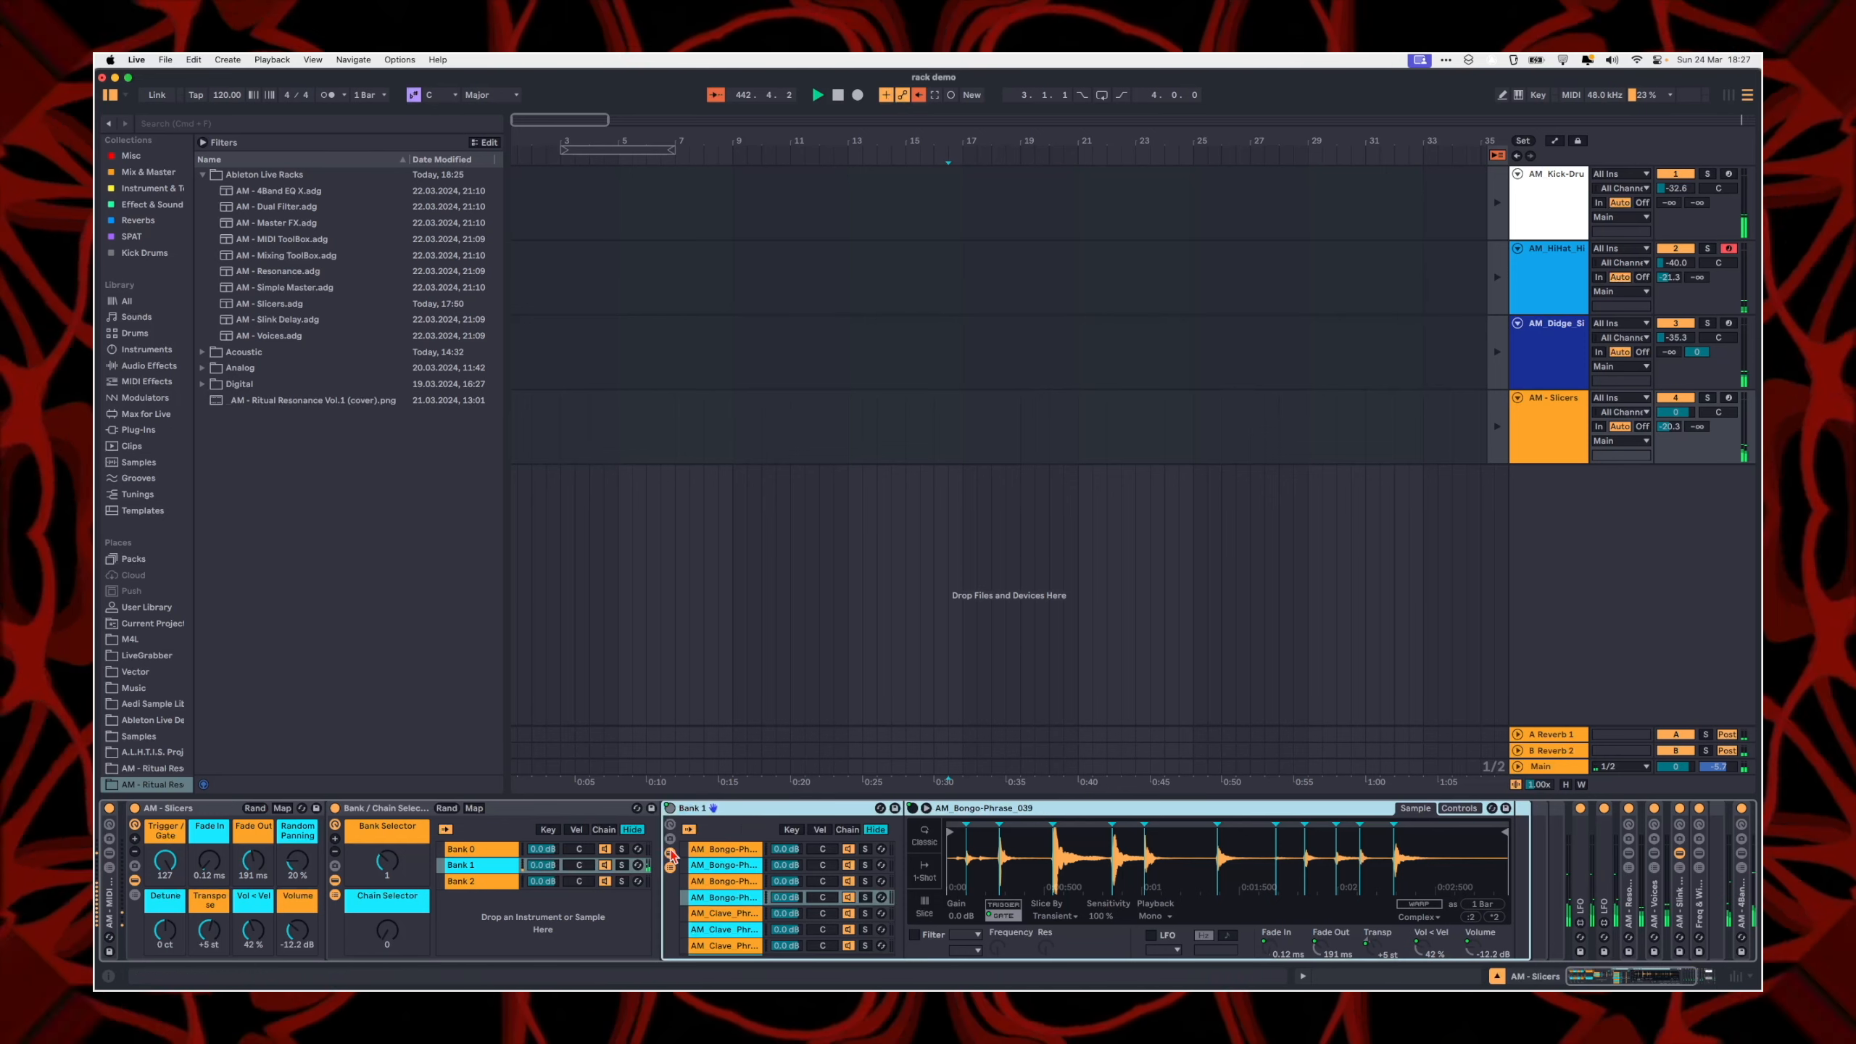
{"action": "left_click", "coordinate": [374, 828]}
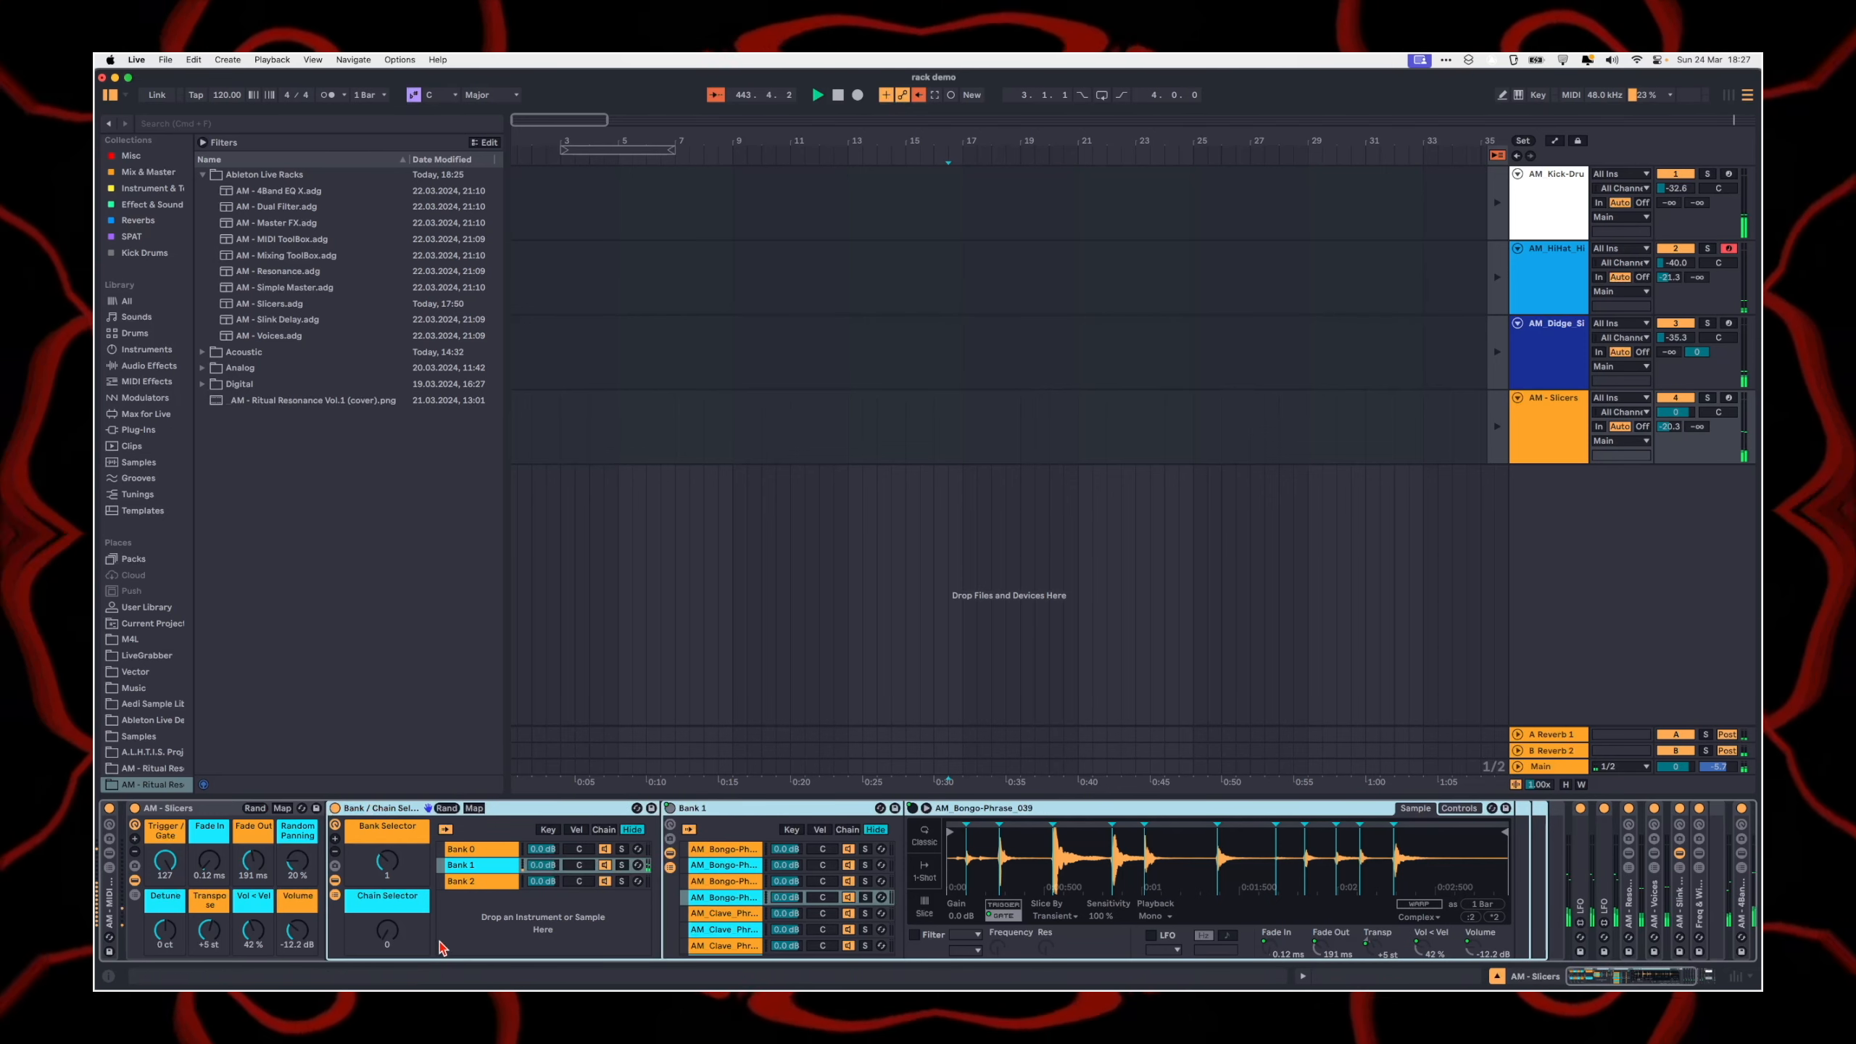
{"action": "left_click", "coordinate": [473, 851]}
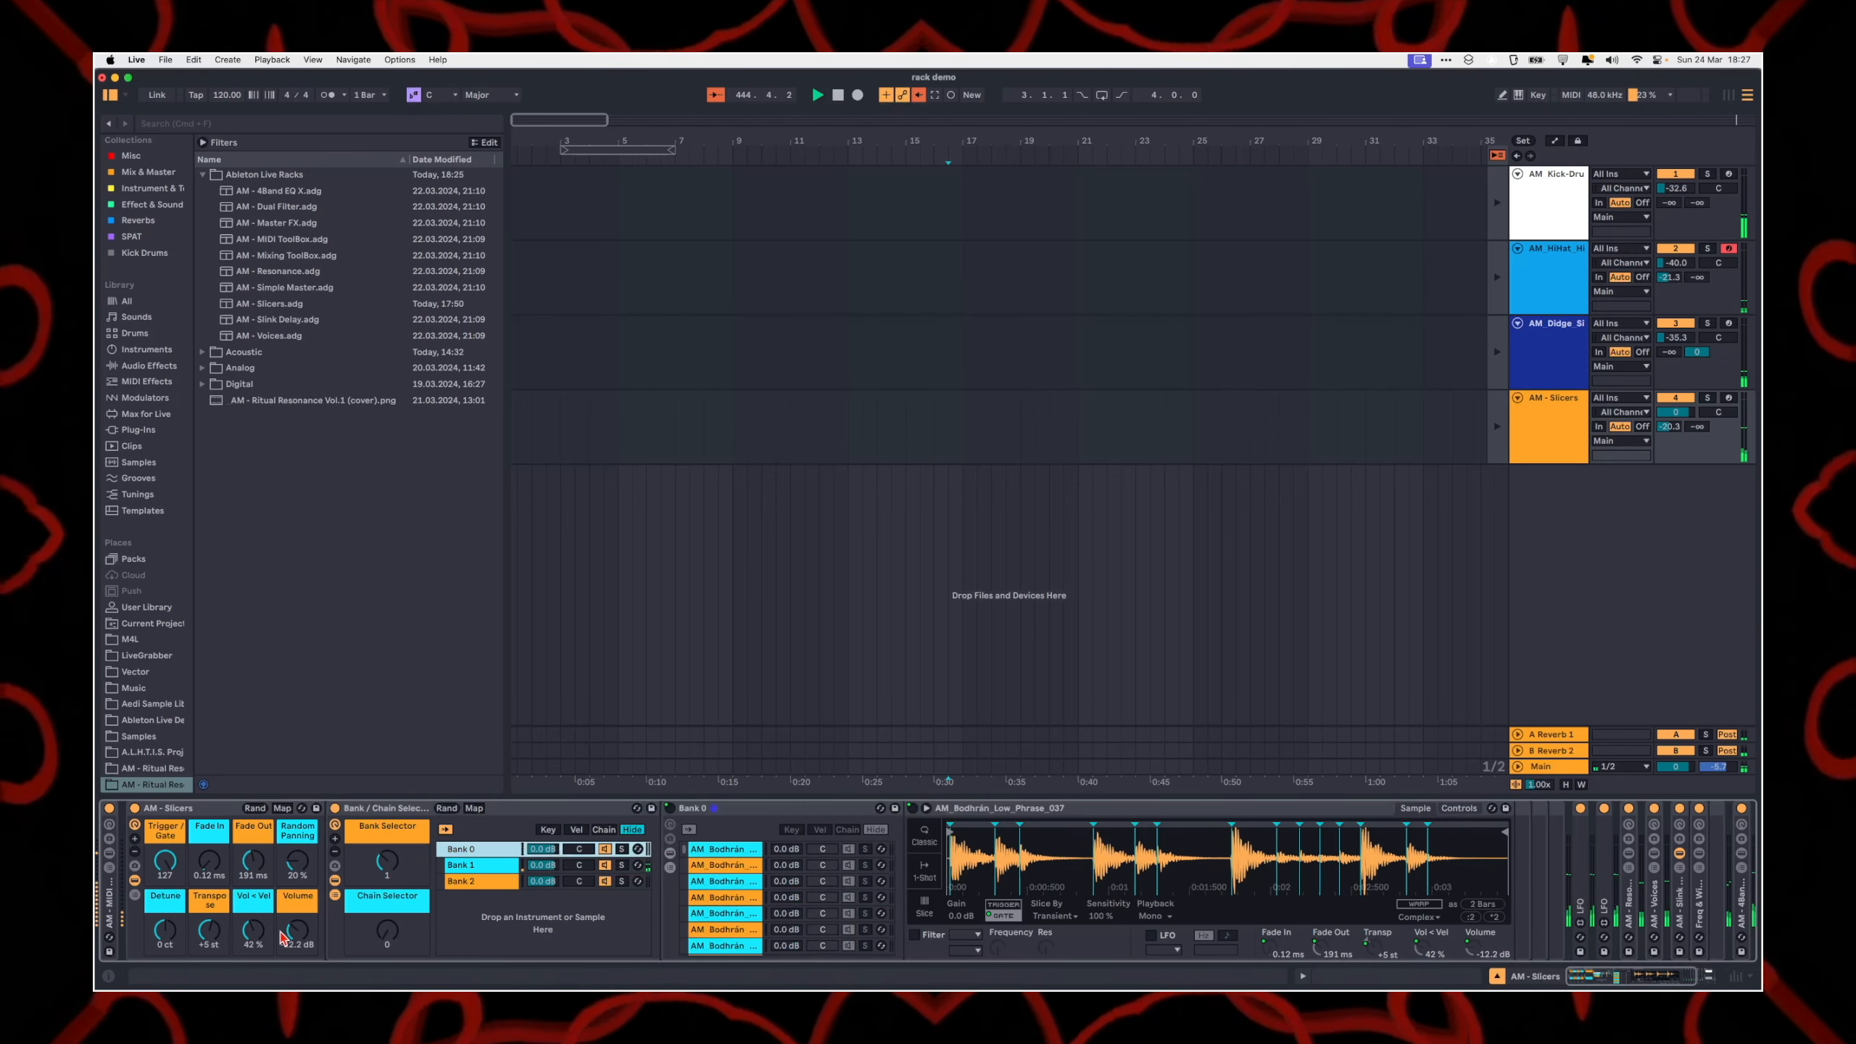
Step: Select the AM - Slicers rack and reveal the macros of the nested Bank / Chain Selector and Bank 0 racks
{"action": "left_click", "coordinate": [193, 808]}
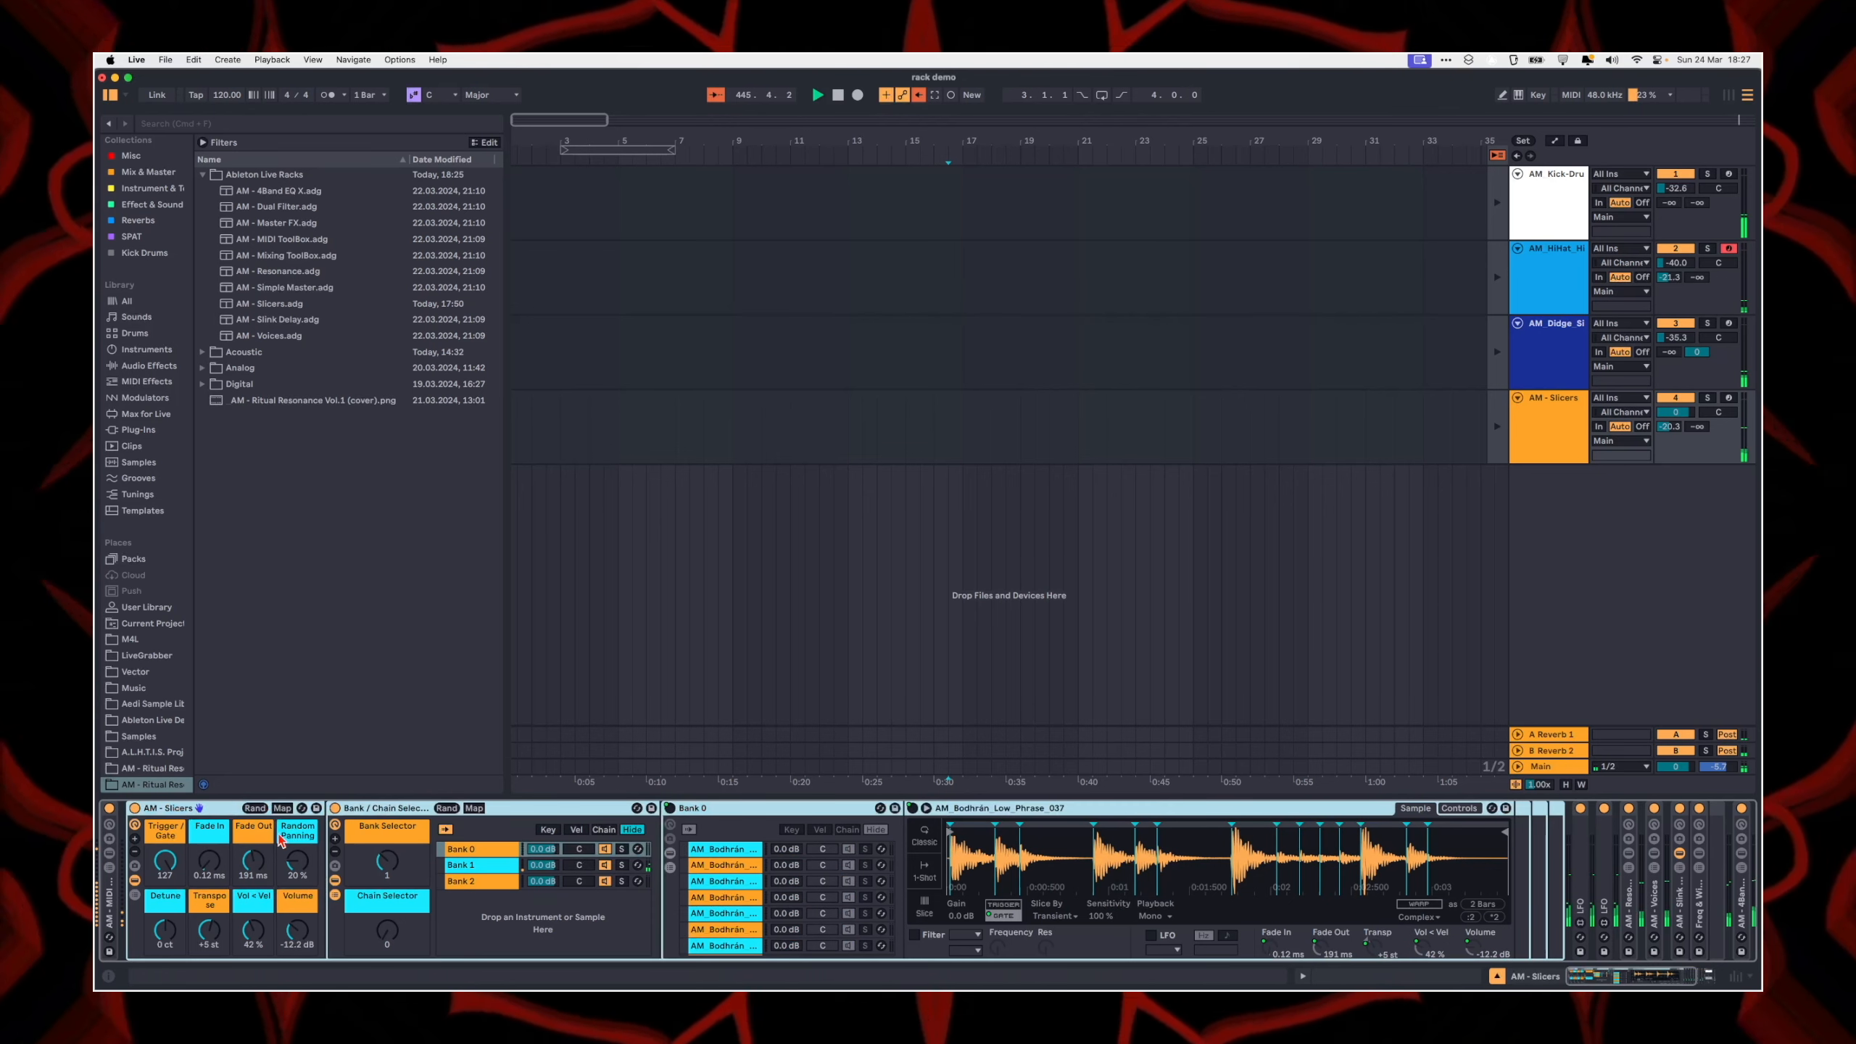
{"action": "left_click", "coordinate": [335, 839]}
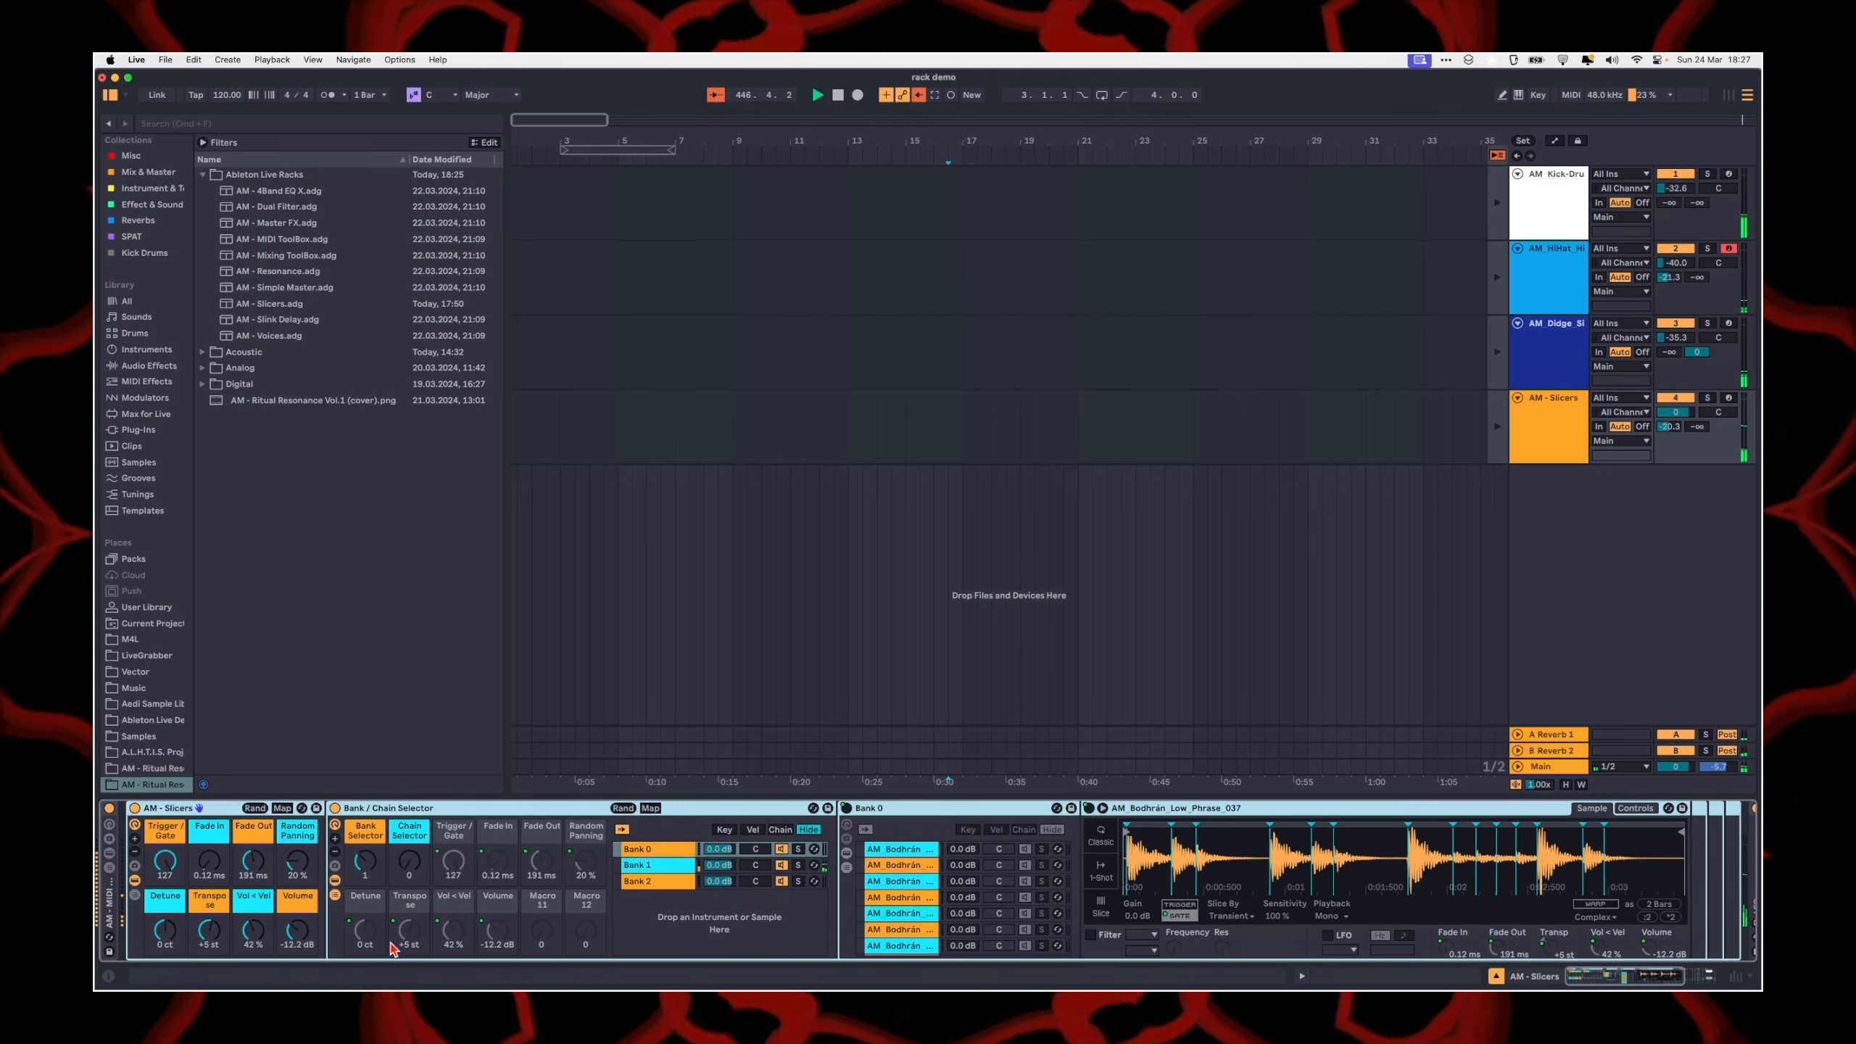
{"action": "left_click", "coordinate": [845, 840]}
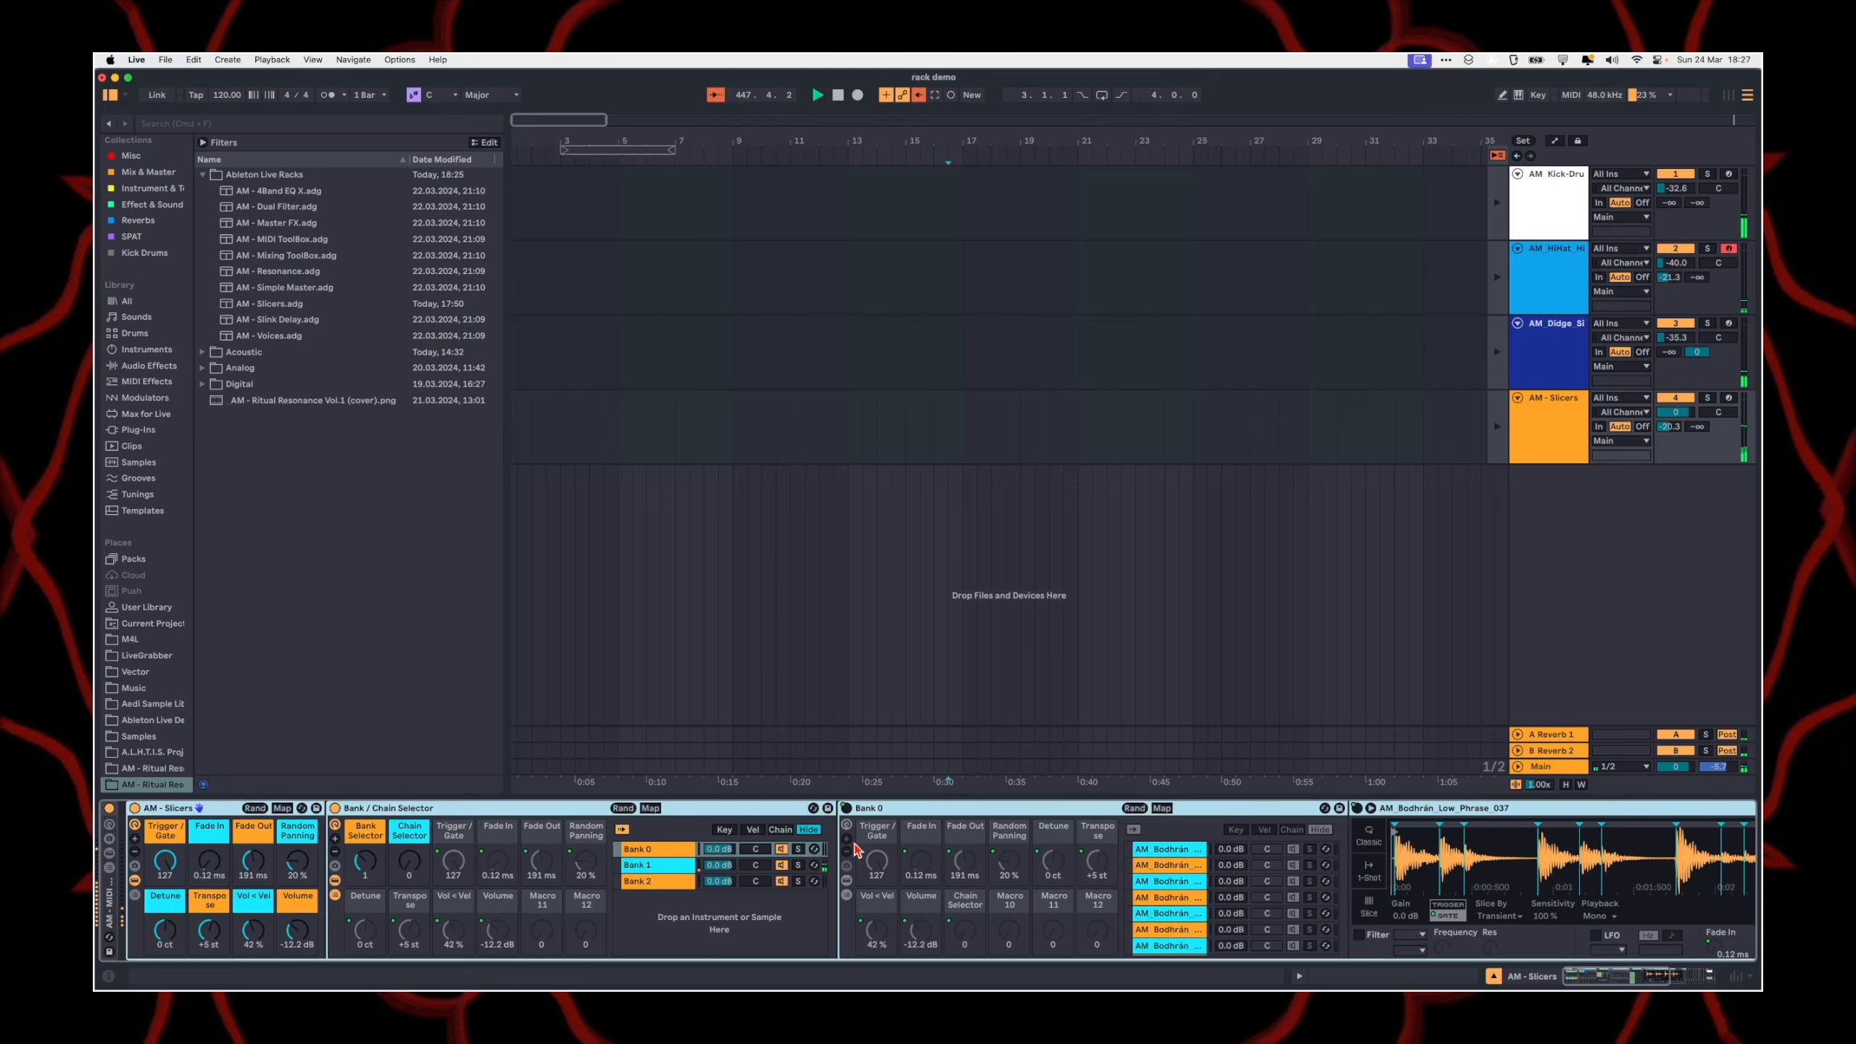
{"action": "left_click", "coordinate": [1610, 981]}
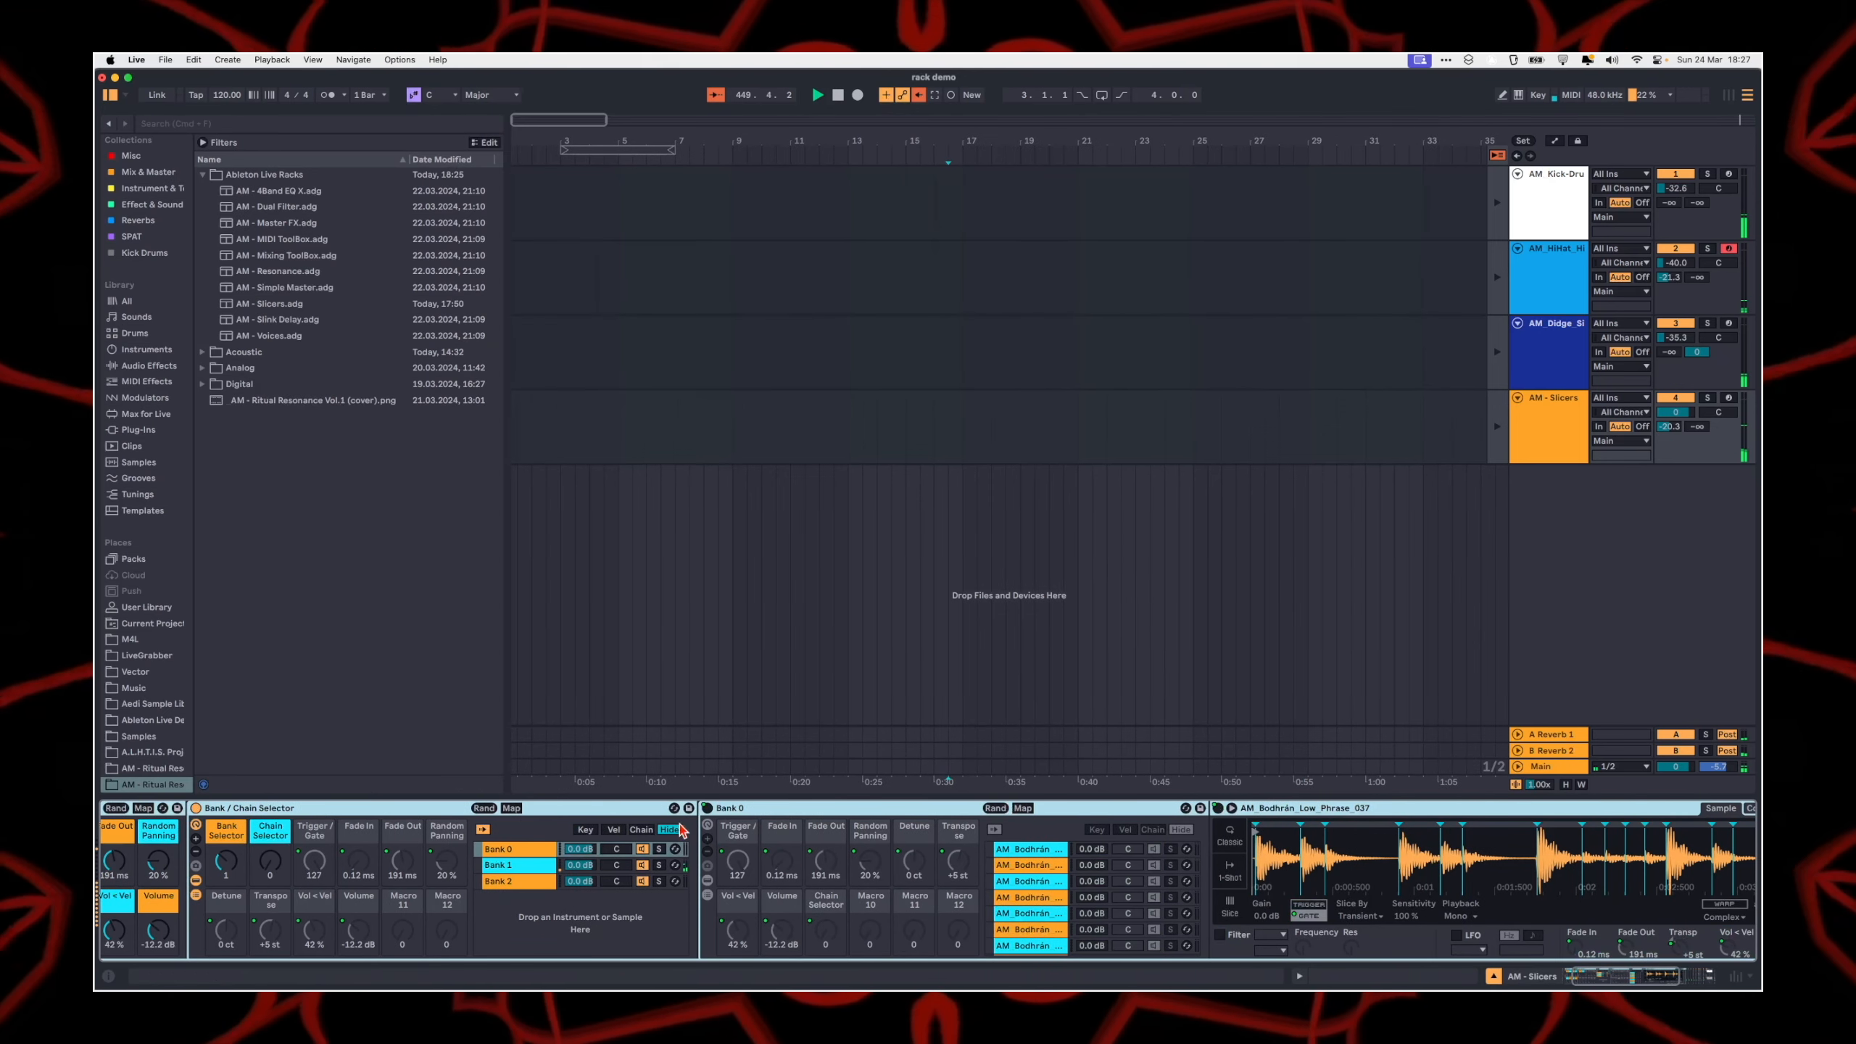
Step: Examine Bank 0's Chain Selector macro mappings and select its first Bodhrán phrase chain, keeping mapping mode on
{"action": "left_click", "coordinate": [1021, 808]}
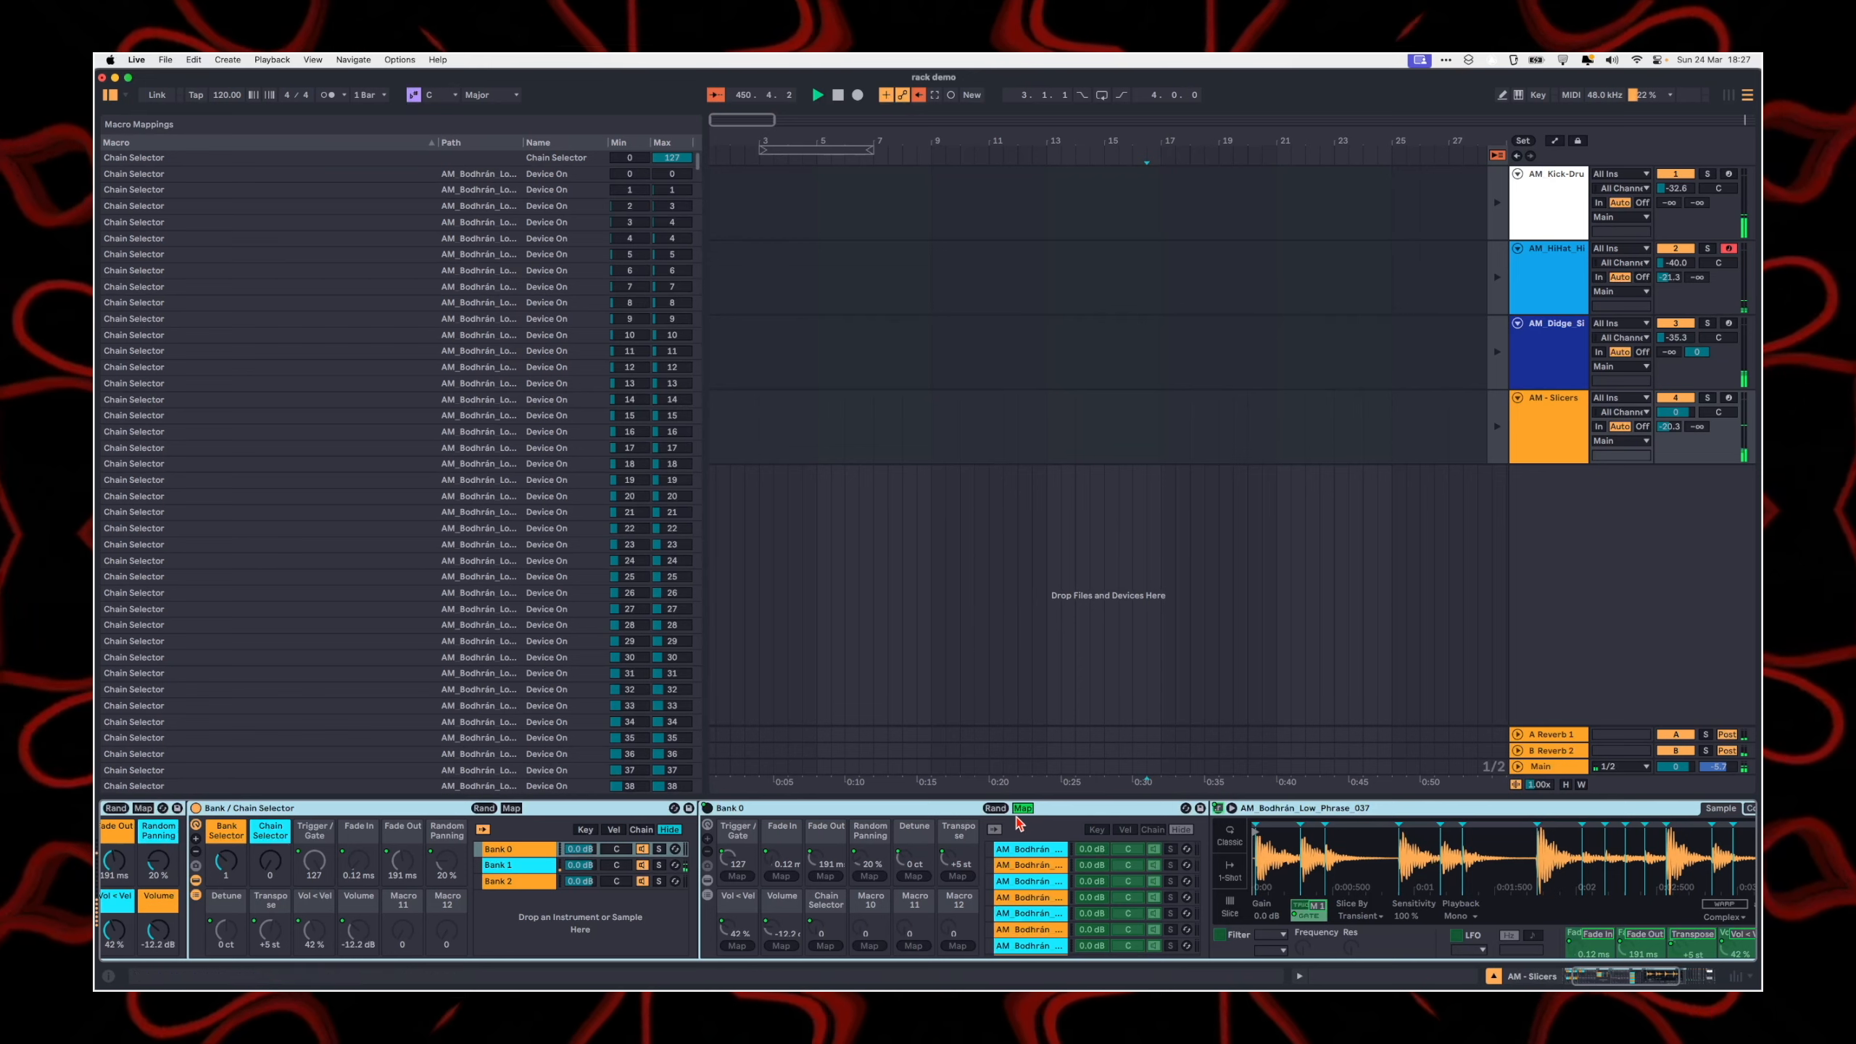
{"action": "scroll", "coordinate": [496, 191], "scroll_direction": "down", "scroll_amount": 5}
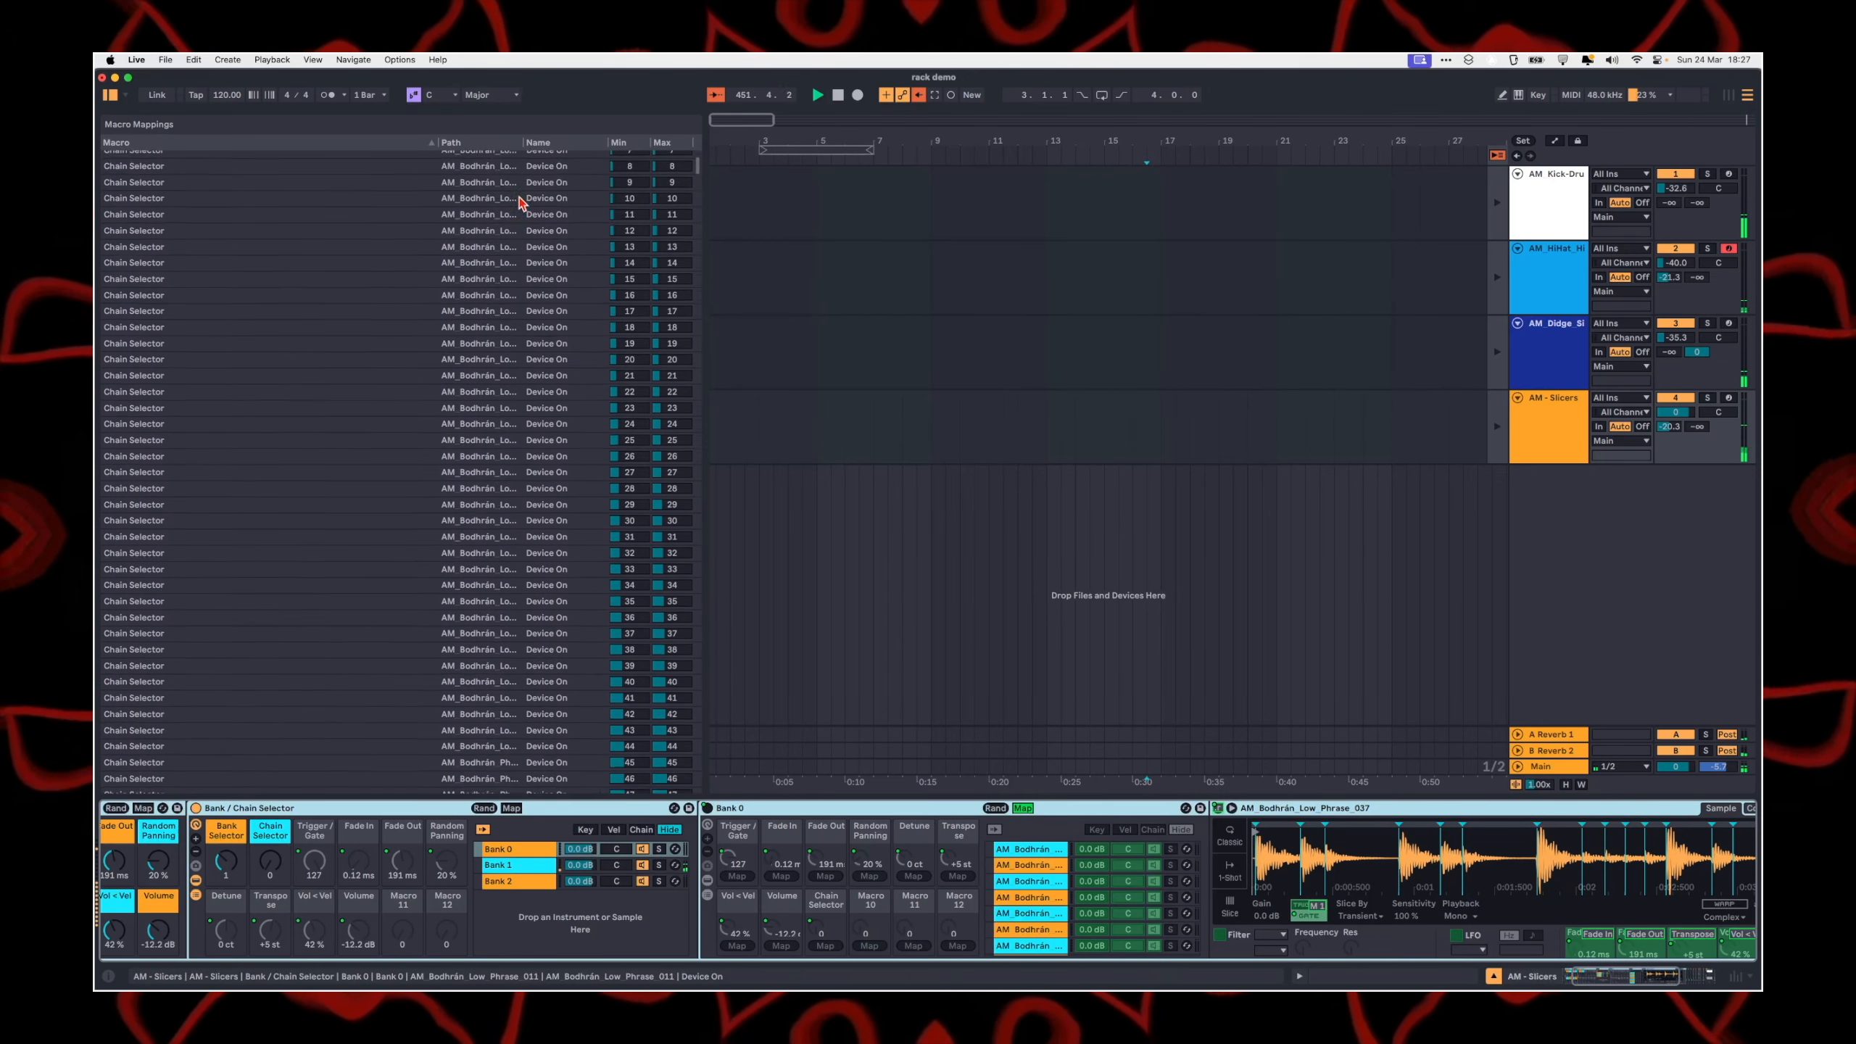
{"action": "scroll", "coordinate": [658, 678], "scroll_direction": "down", "scroll_amount": 2}
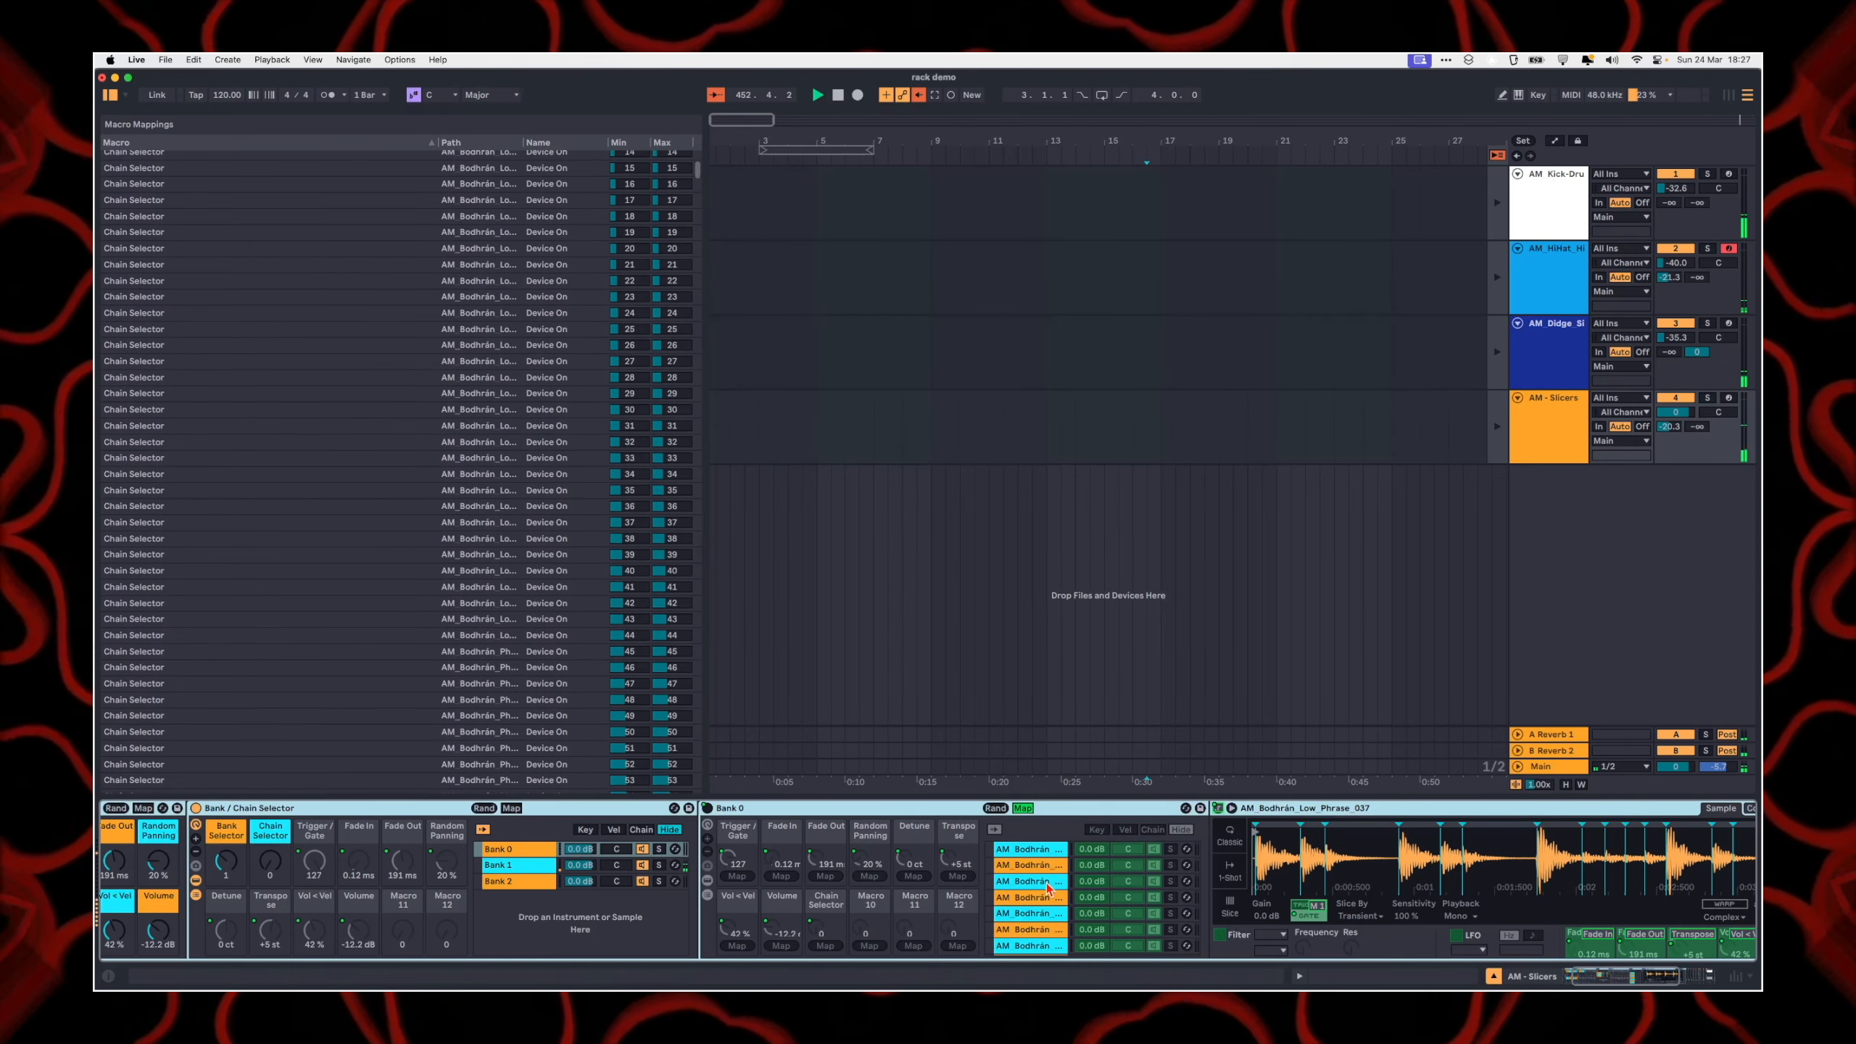
{"action": "left_click", "coordinate": [1034, 850]}
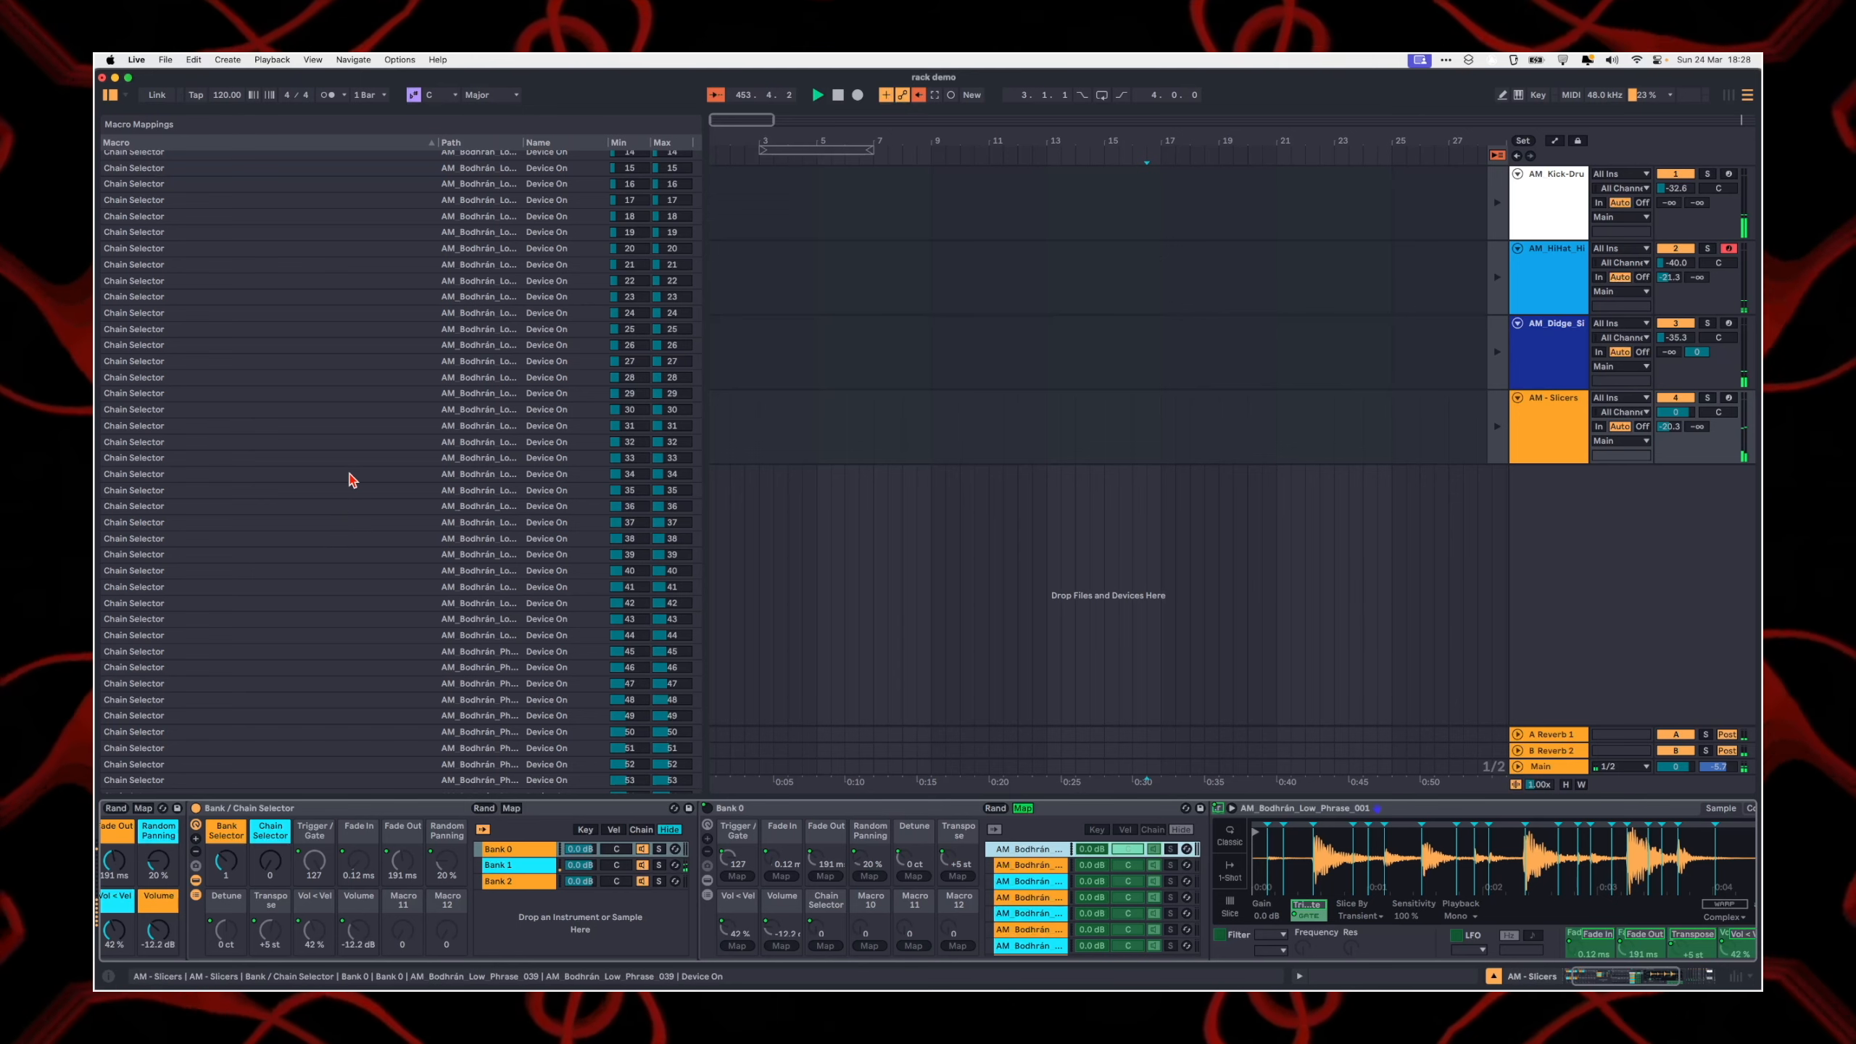
{"action": "scroll", "coordinate": [474, 600], "scroll_direction": "up", "scroll_amount": 7}
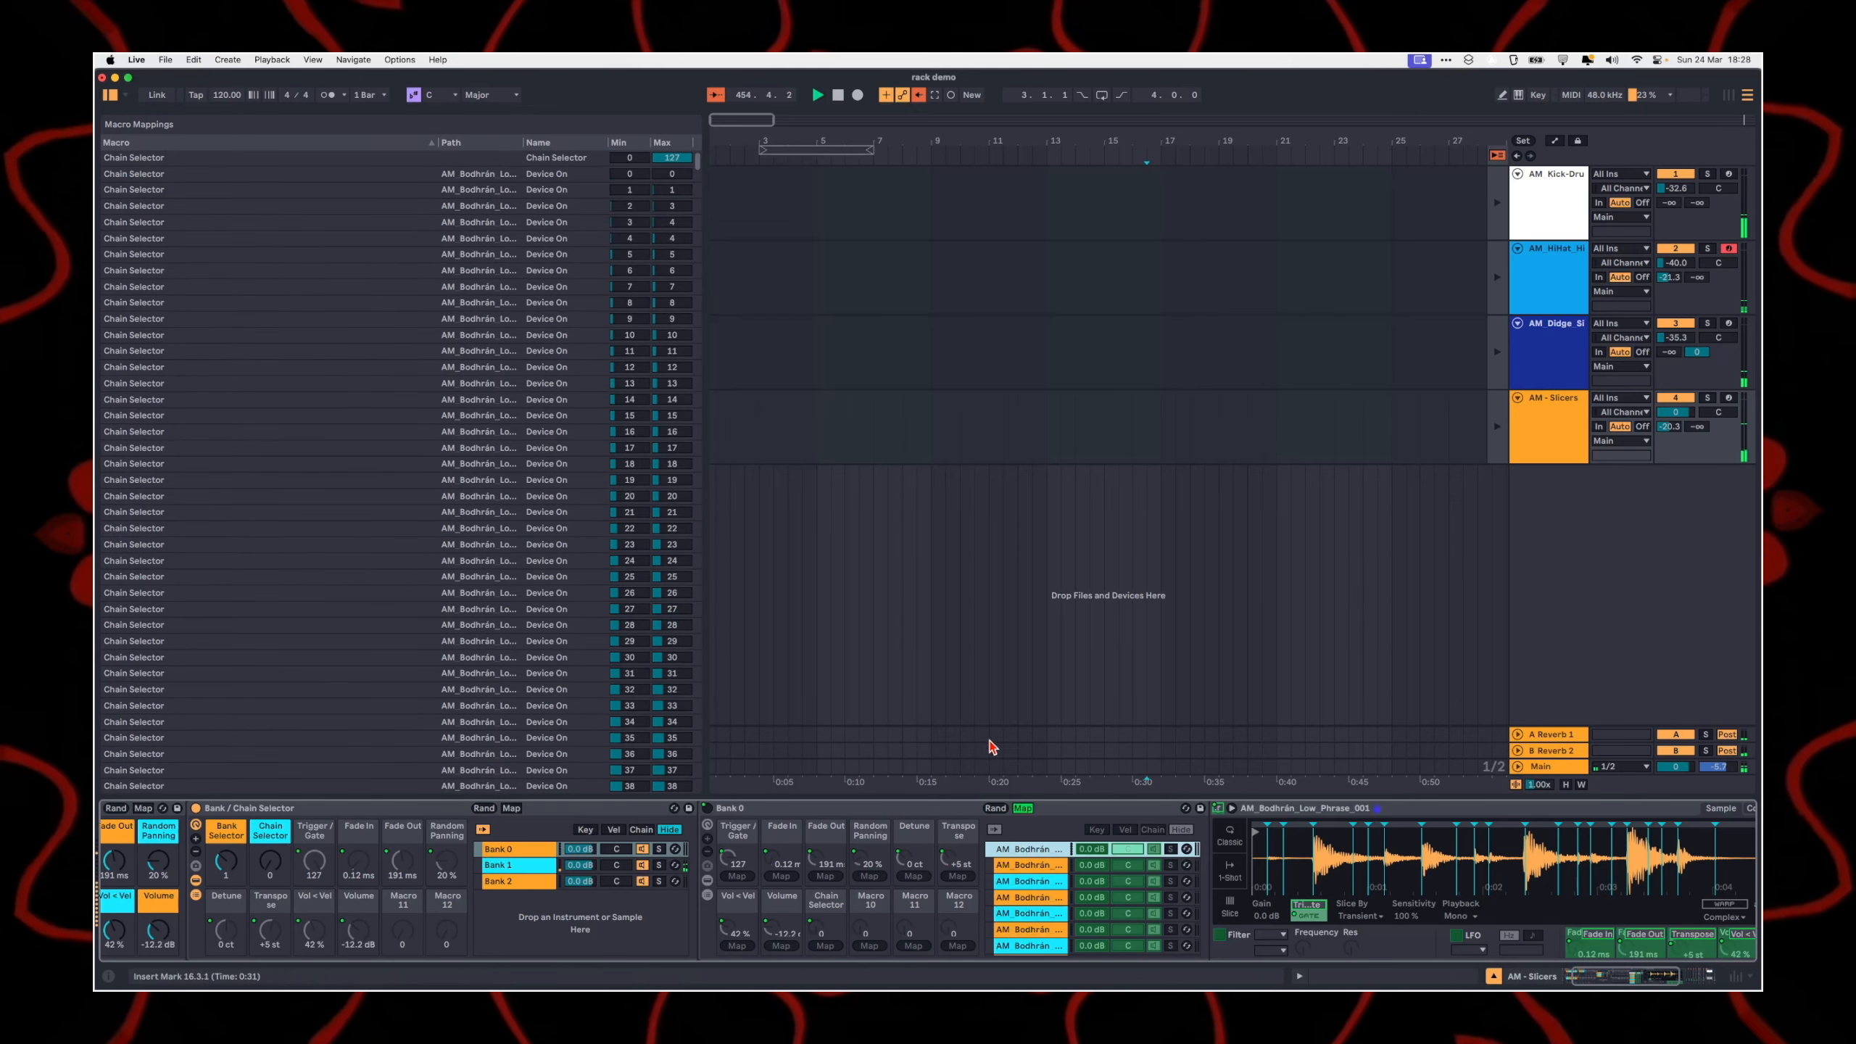
{"action": "left_click", "coordinate": [1025, 809]}
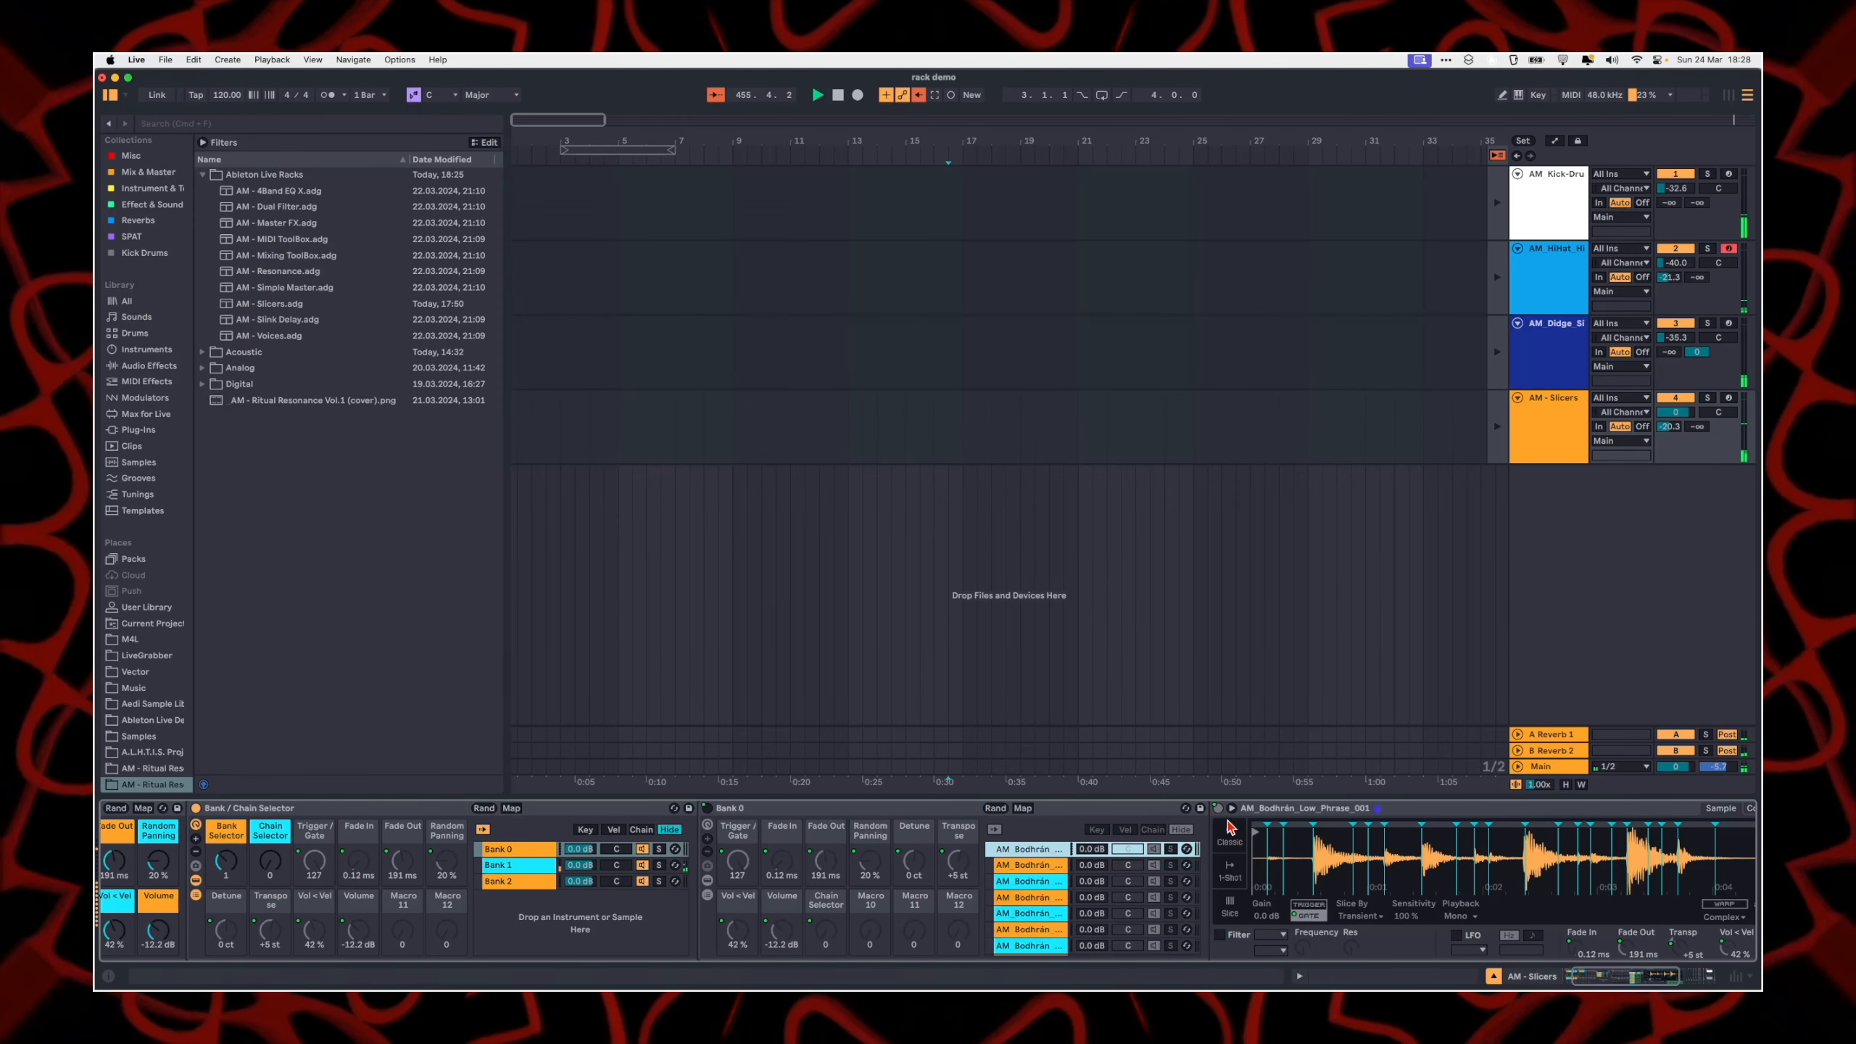
{"action": "left_click", "coordinate": [1023, 808]}
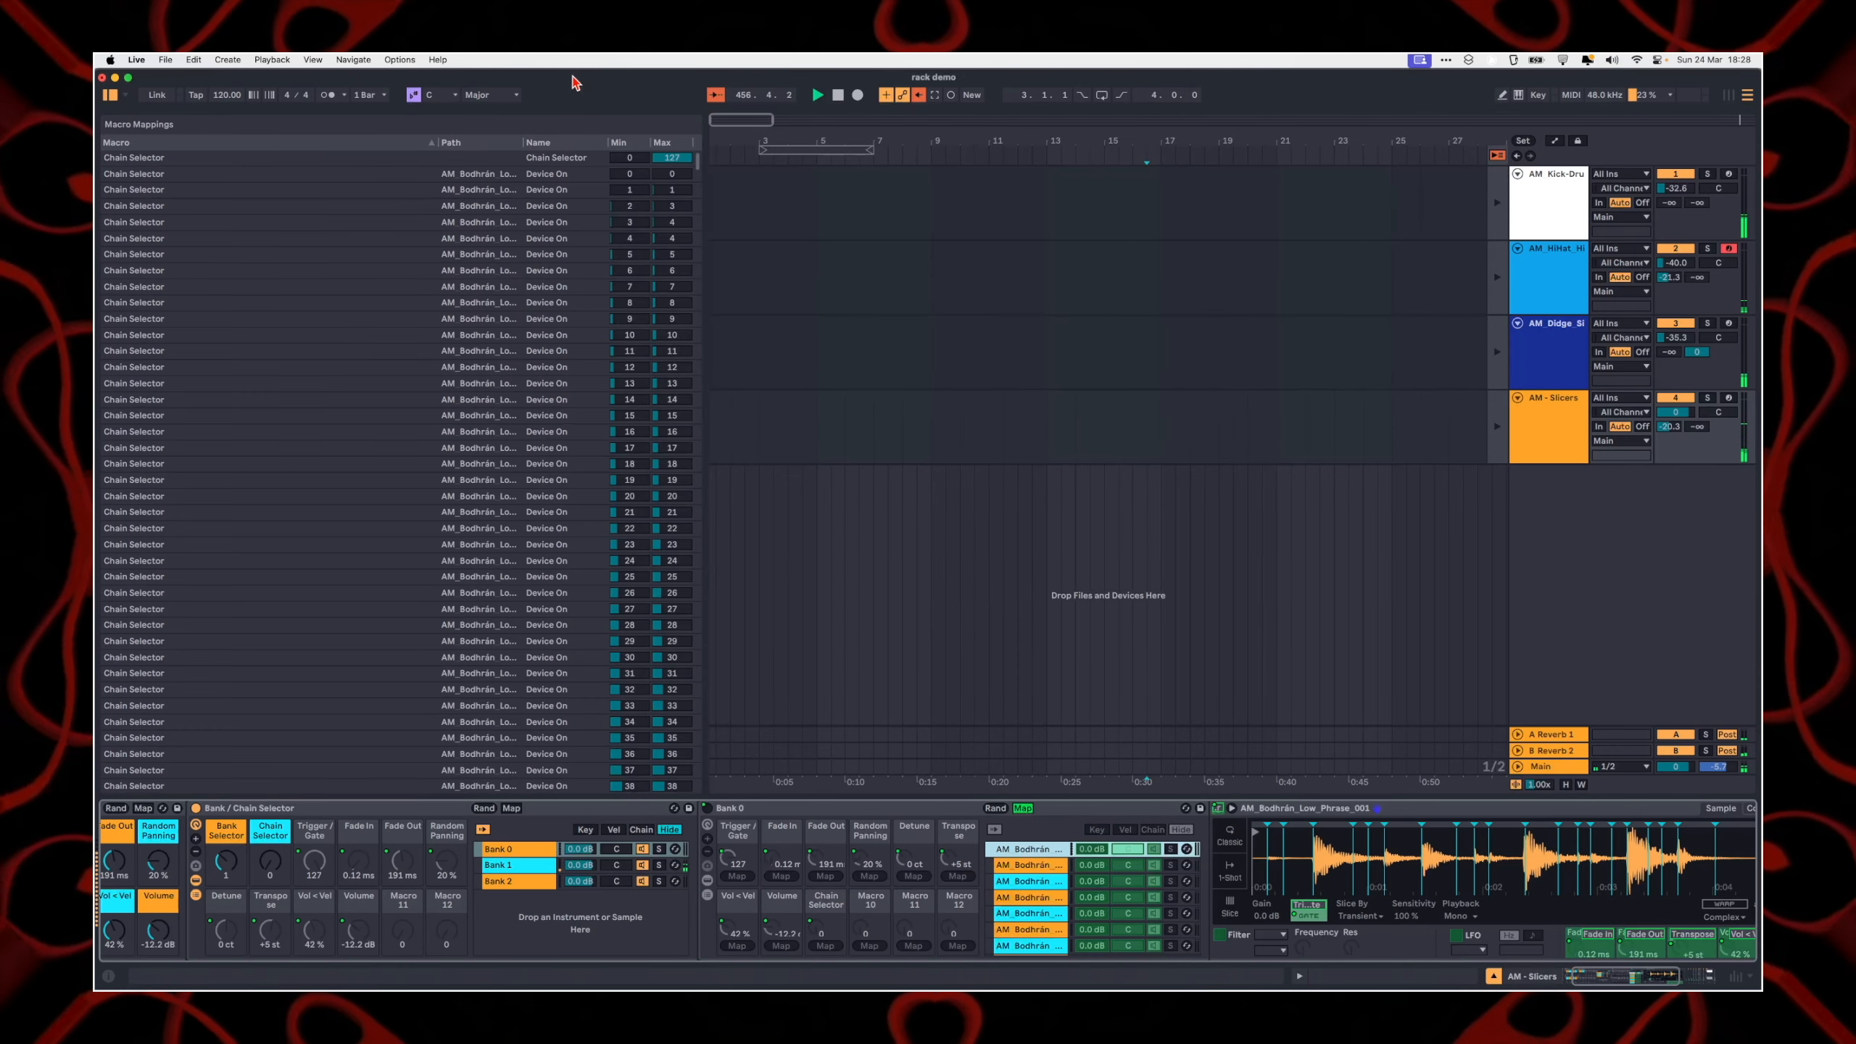
Step: Set Bank 0's Device On mapping ranges: maximum 0.4 for the first phrase, minimum 0.5 and maximum 1.4 for the second
{"action": "left_click", "coordinate": [615, 177]}
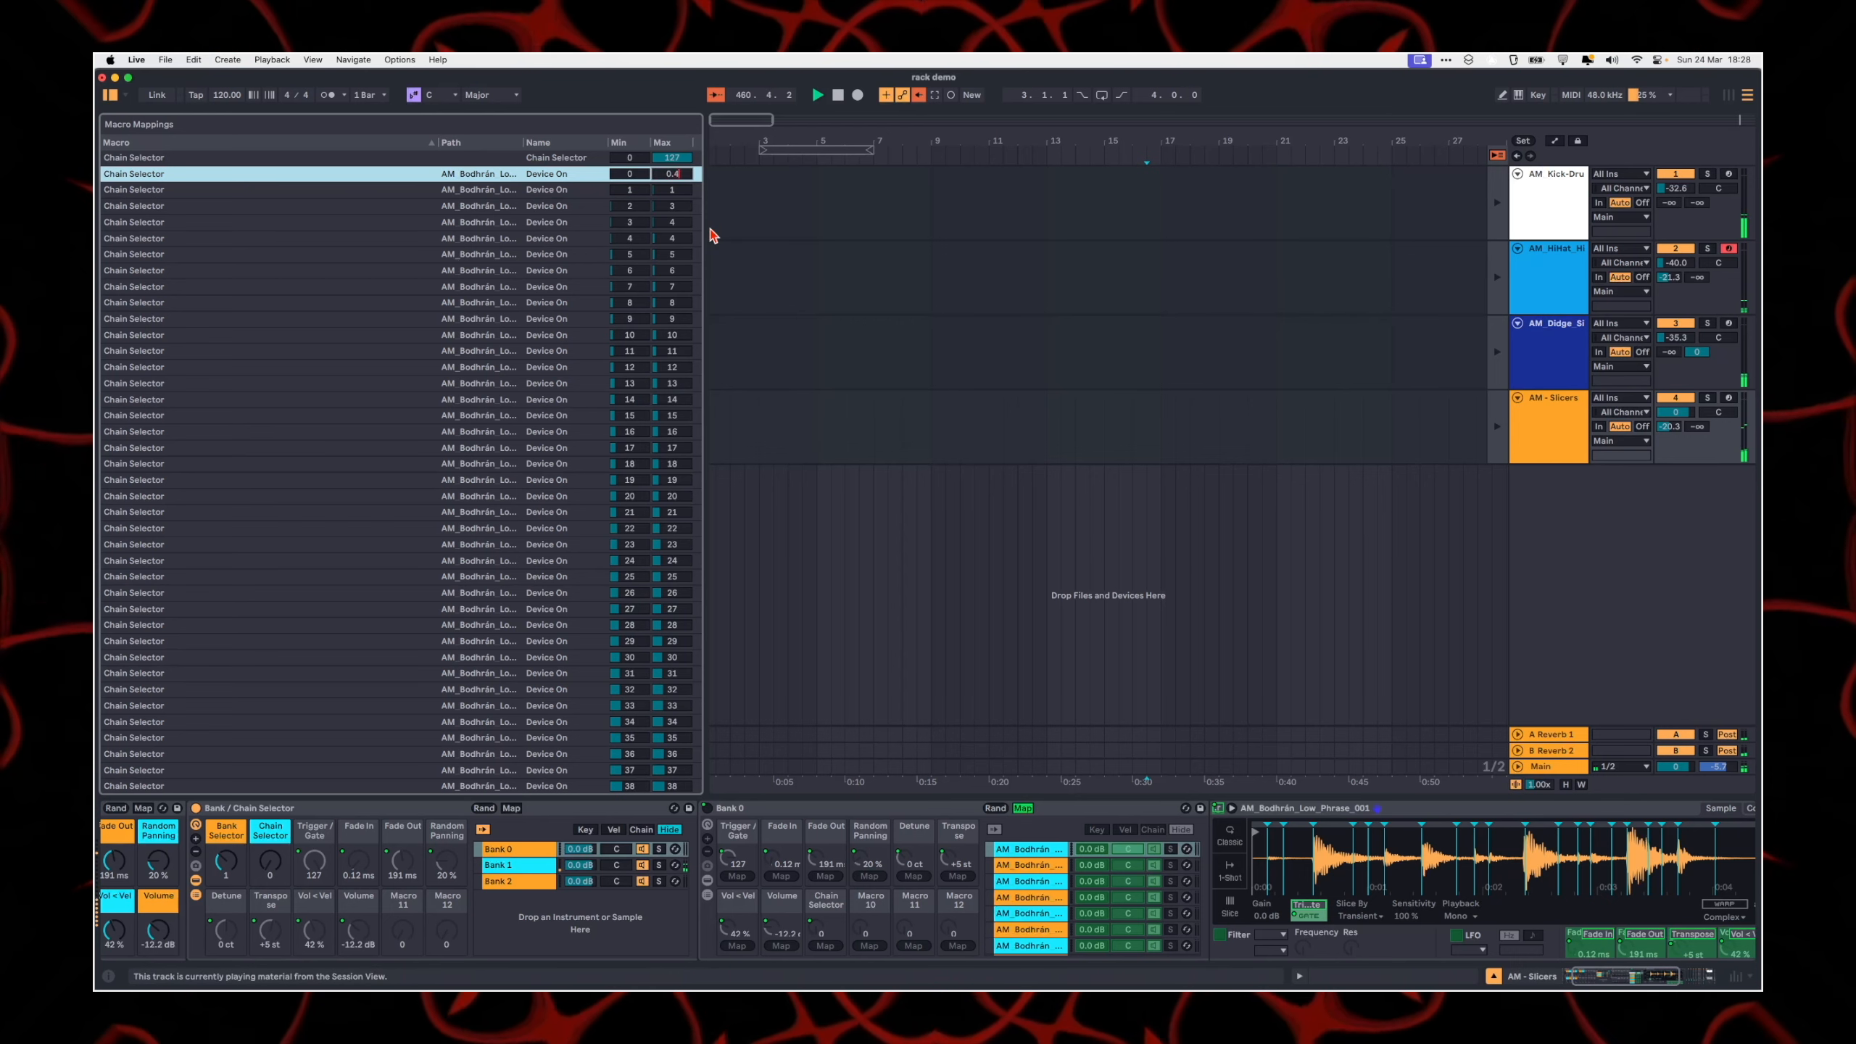
{"action": "key", "text": "Return"}
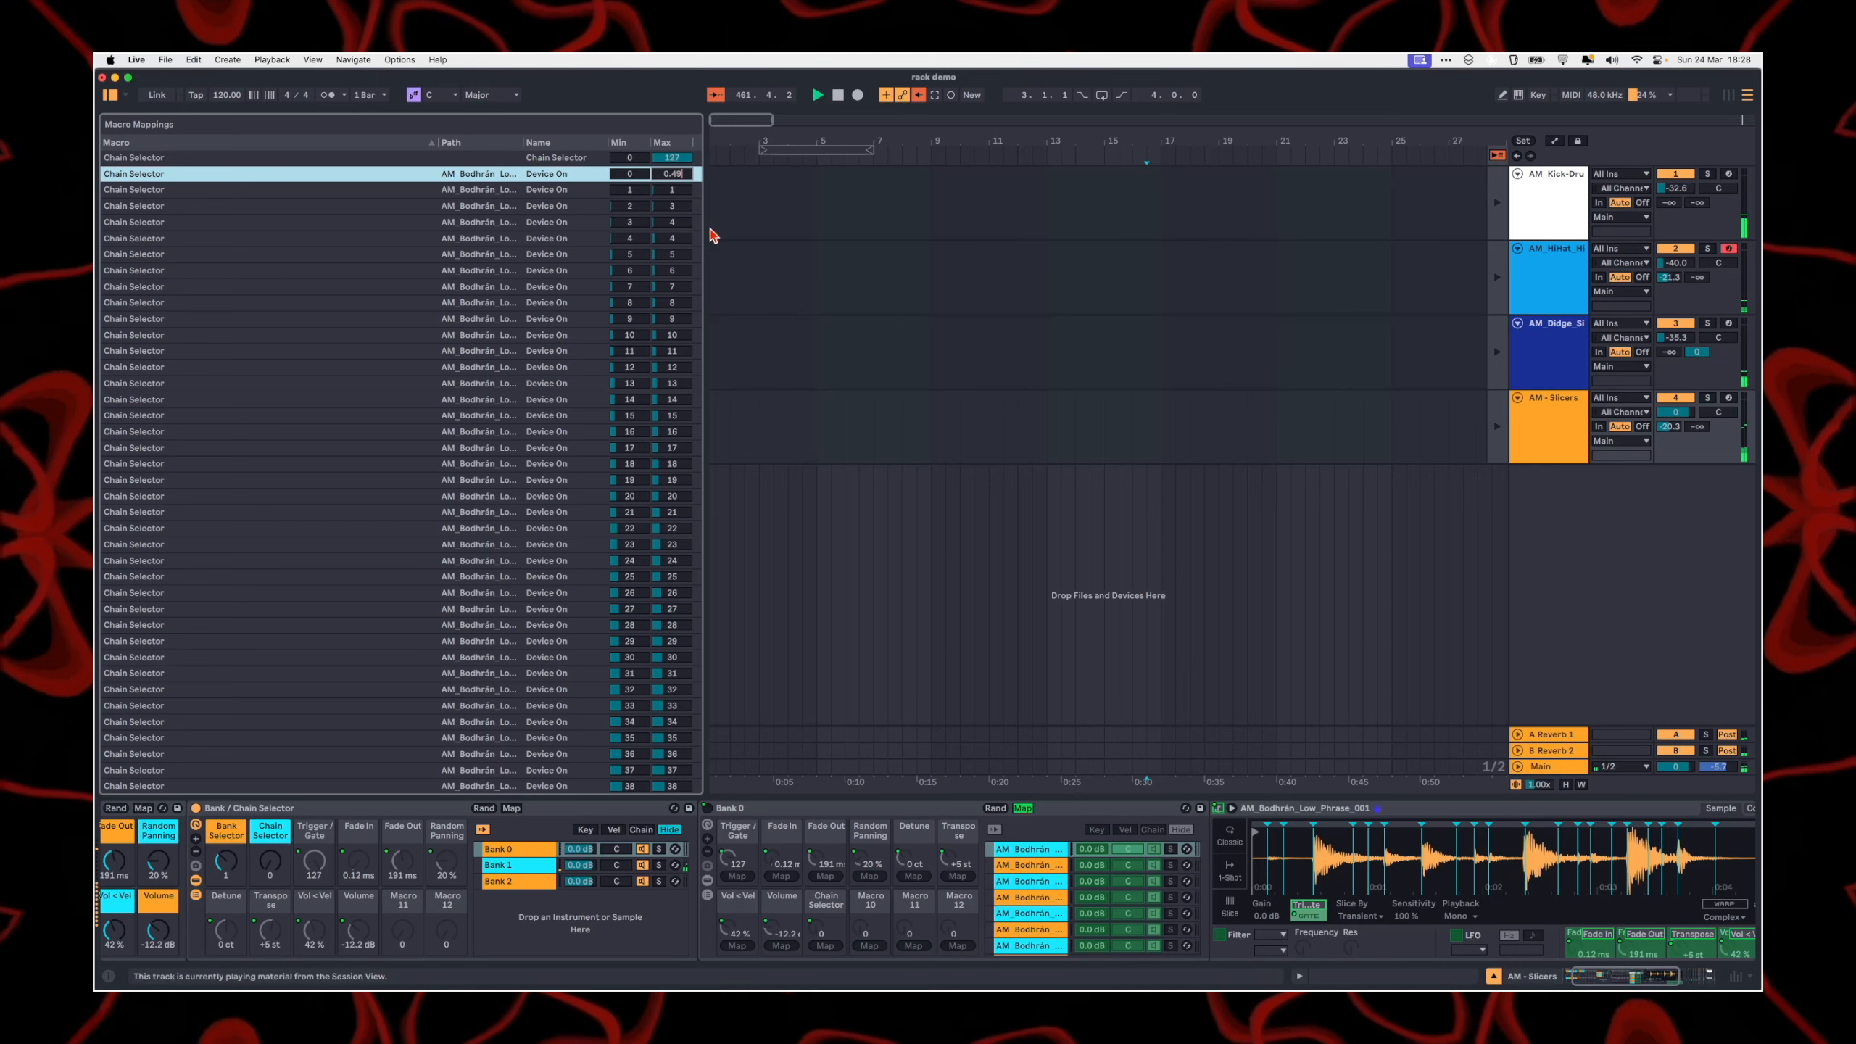
{"action": "left_click", "coordinate": [627, 190]}
{"action": "type", "text": "0"}
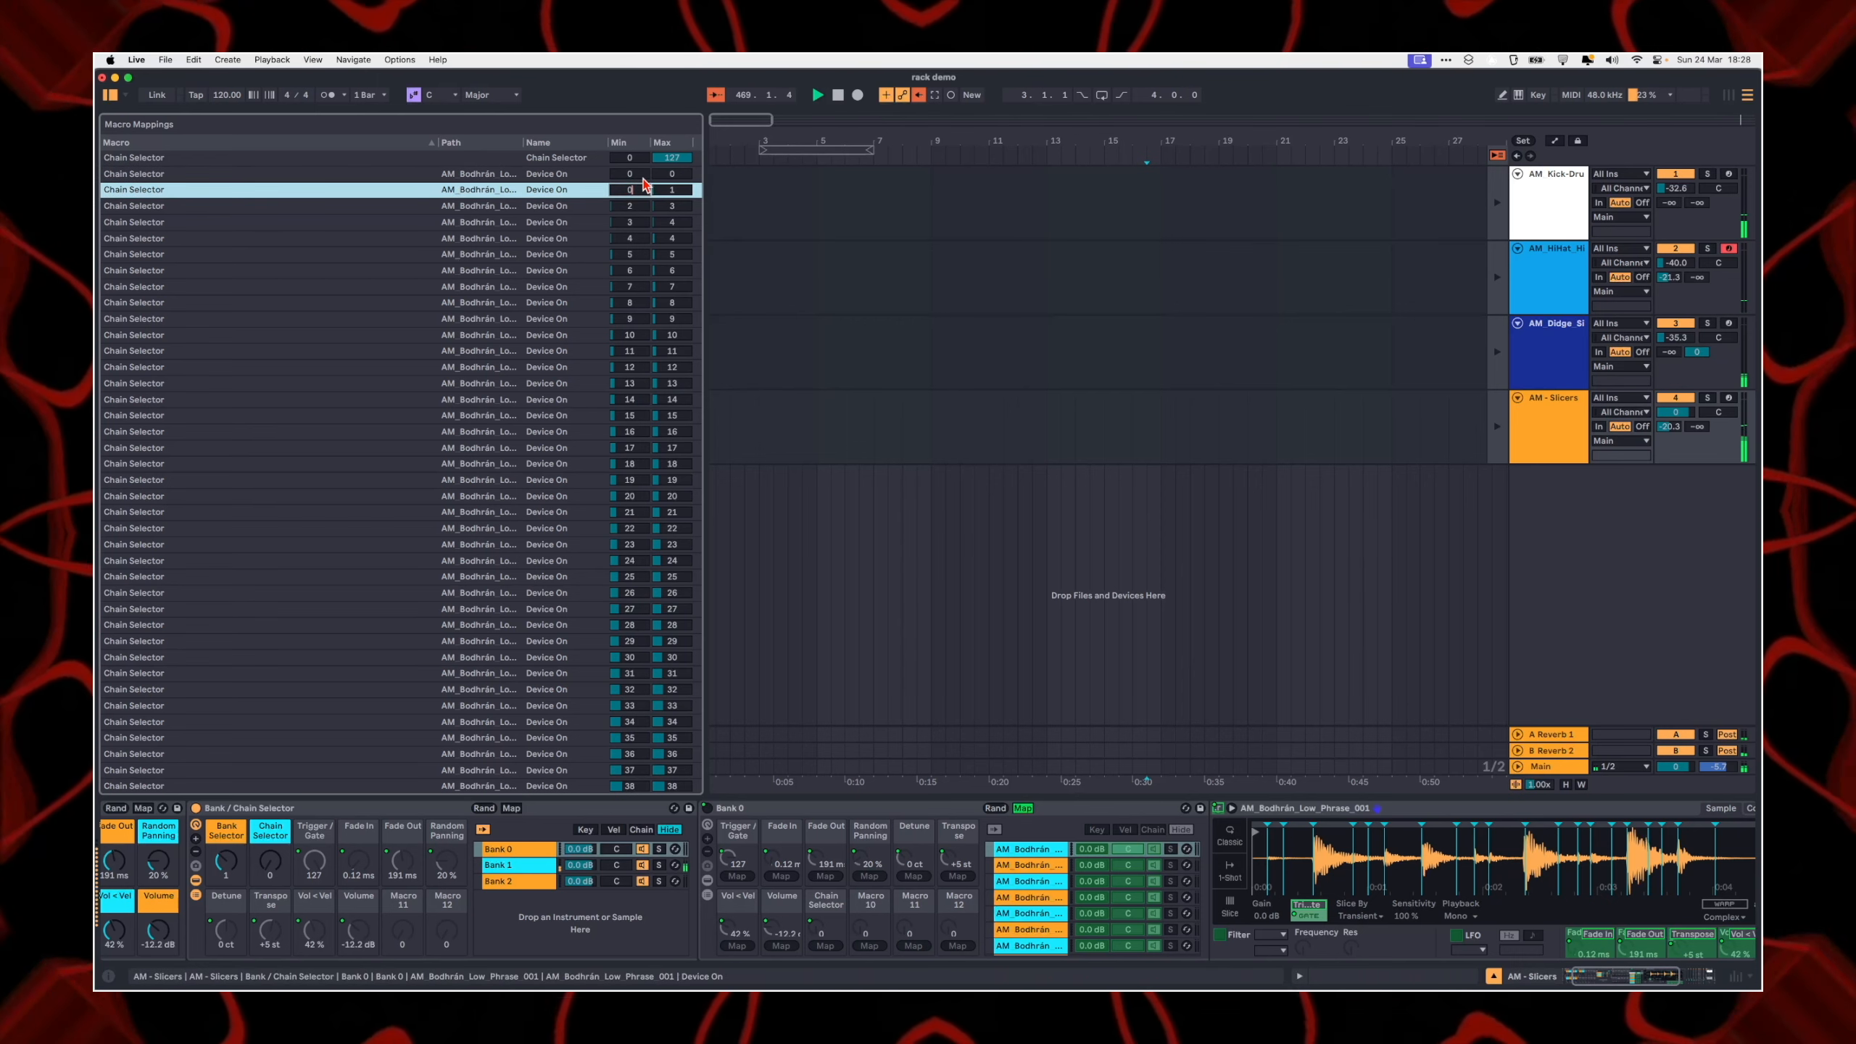
{"action": "type", "text": ".5"}
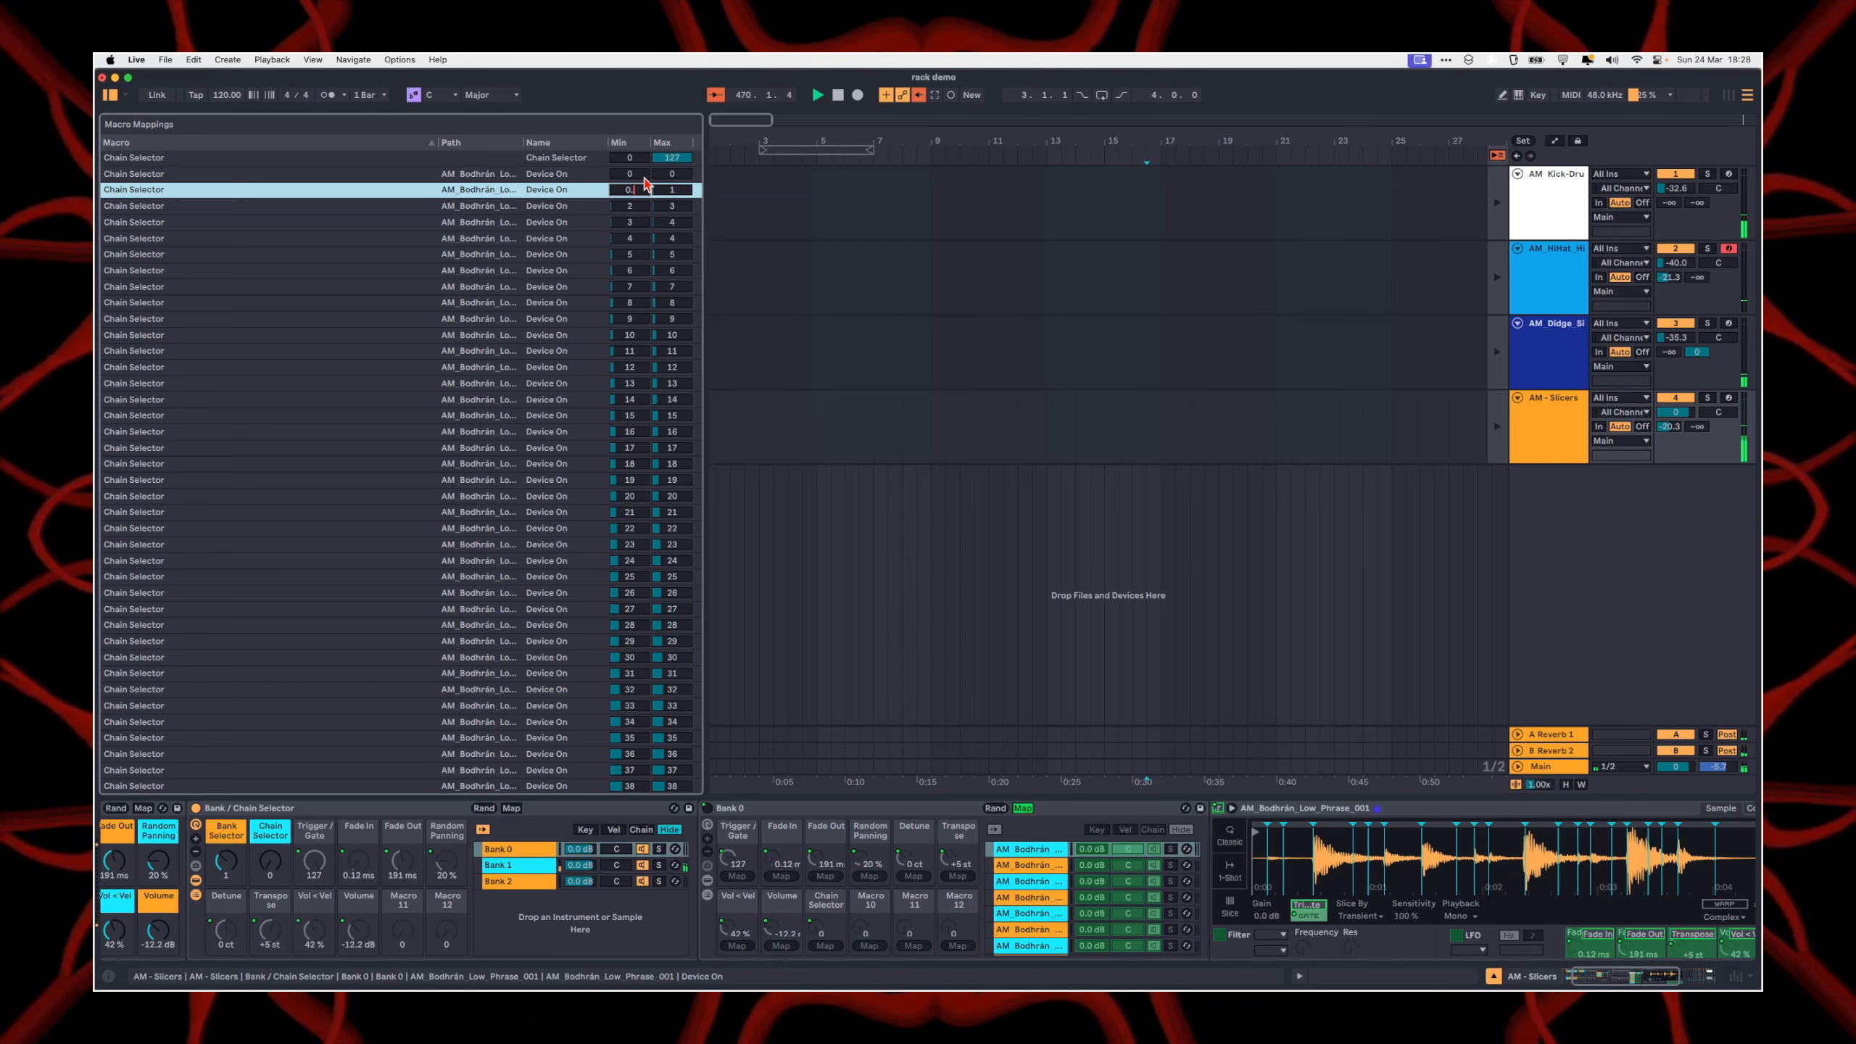
{"action": "key", "text": "Return"}
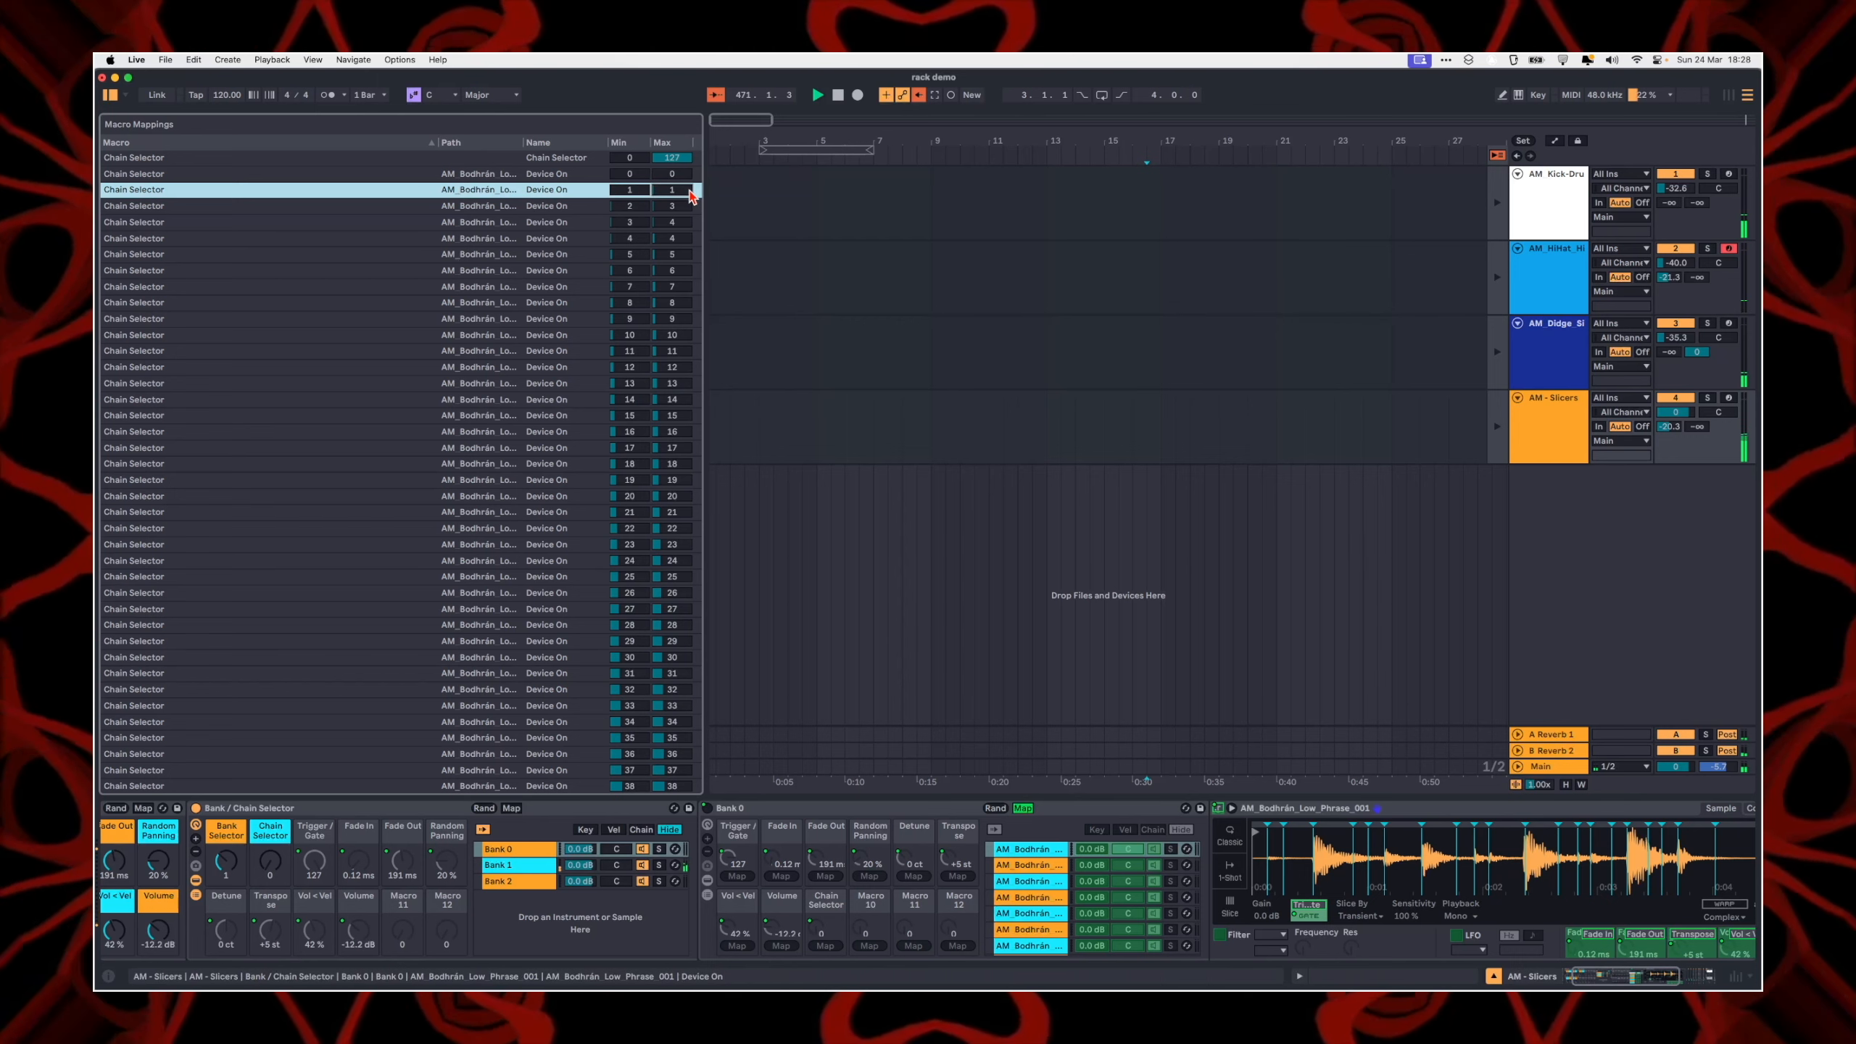
{"action": "type", "text": "1.4"}
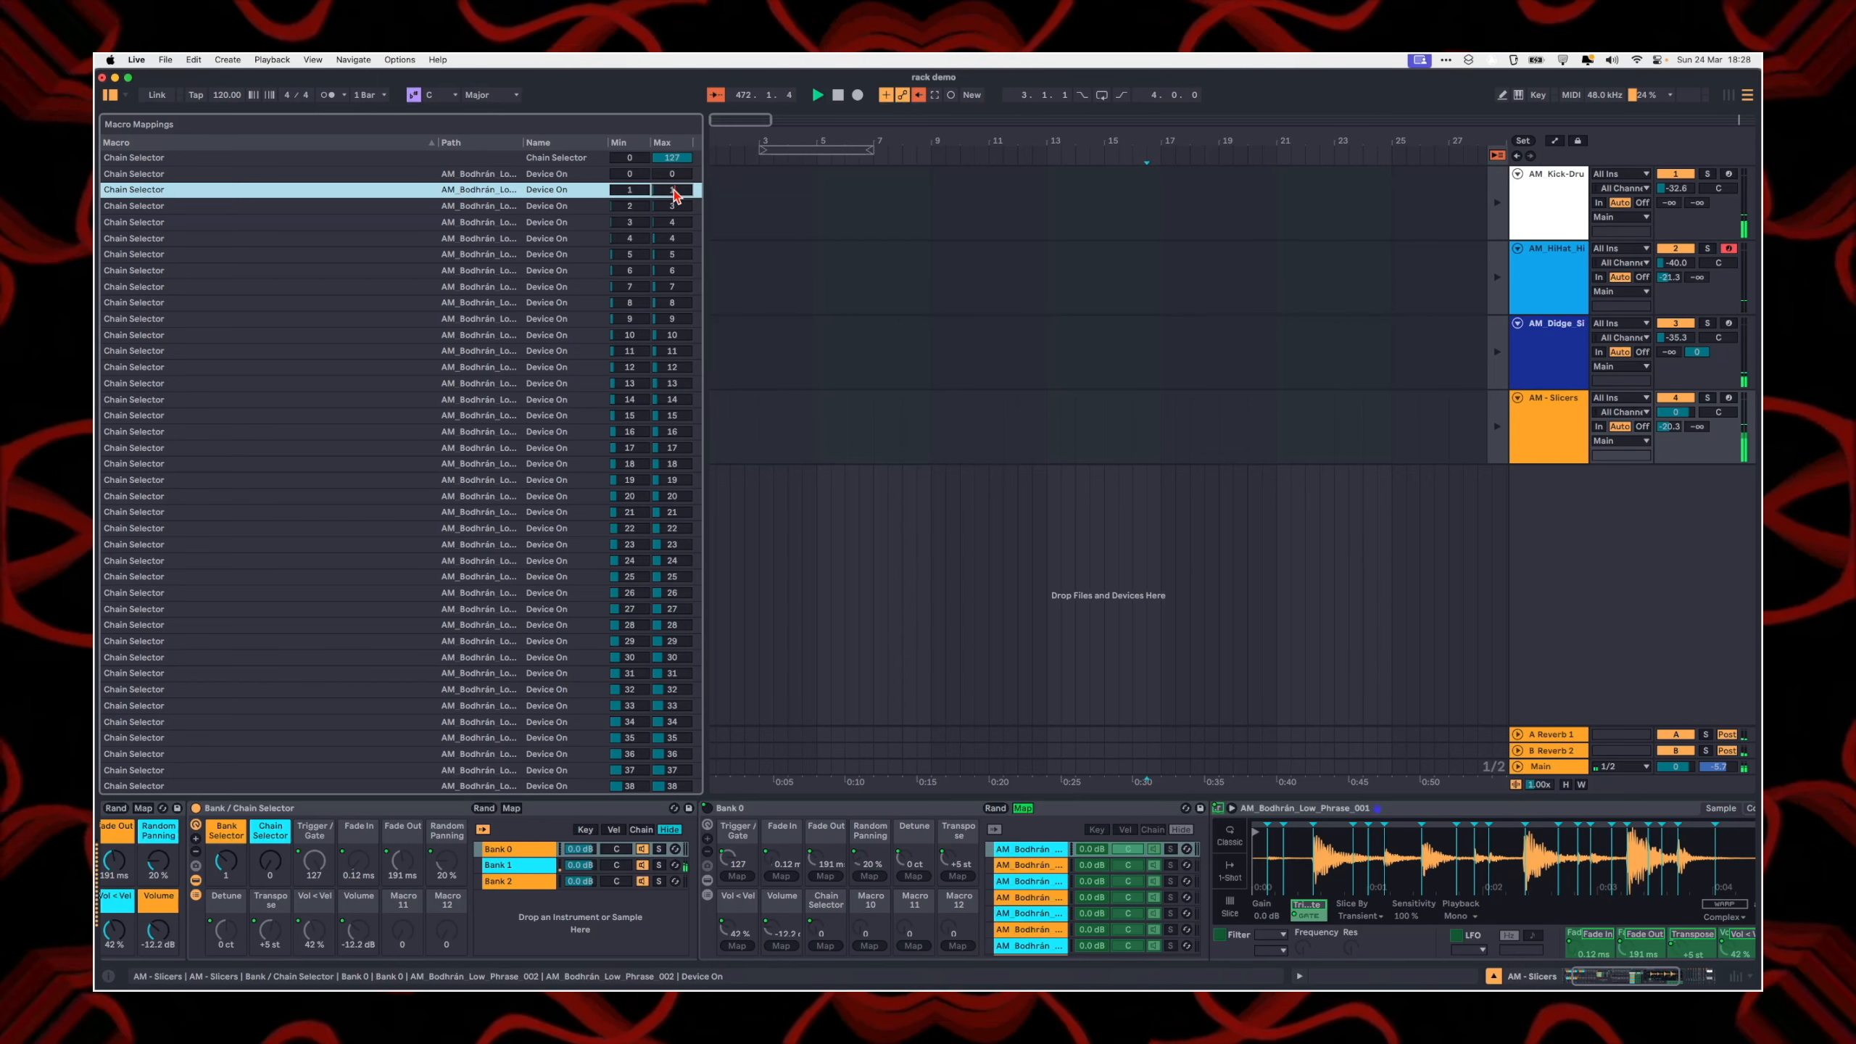
{"action": "key", "text": "Return"}
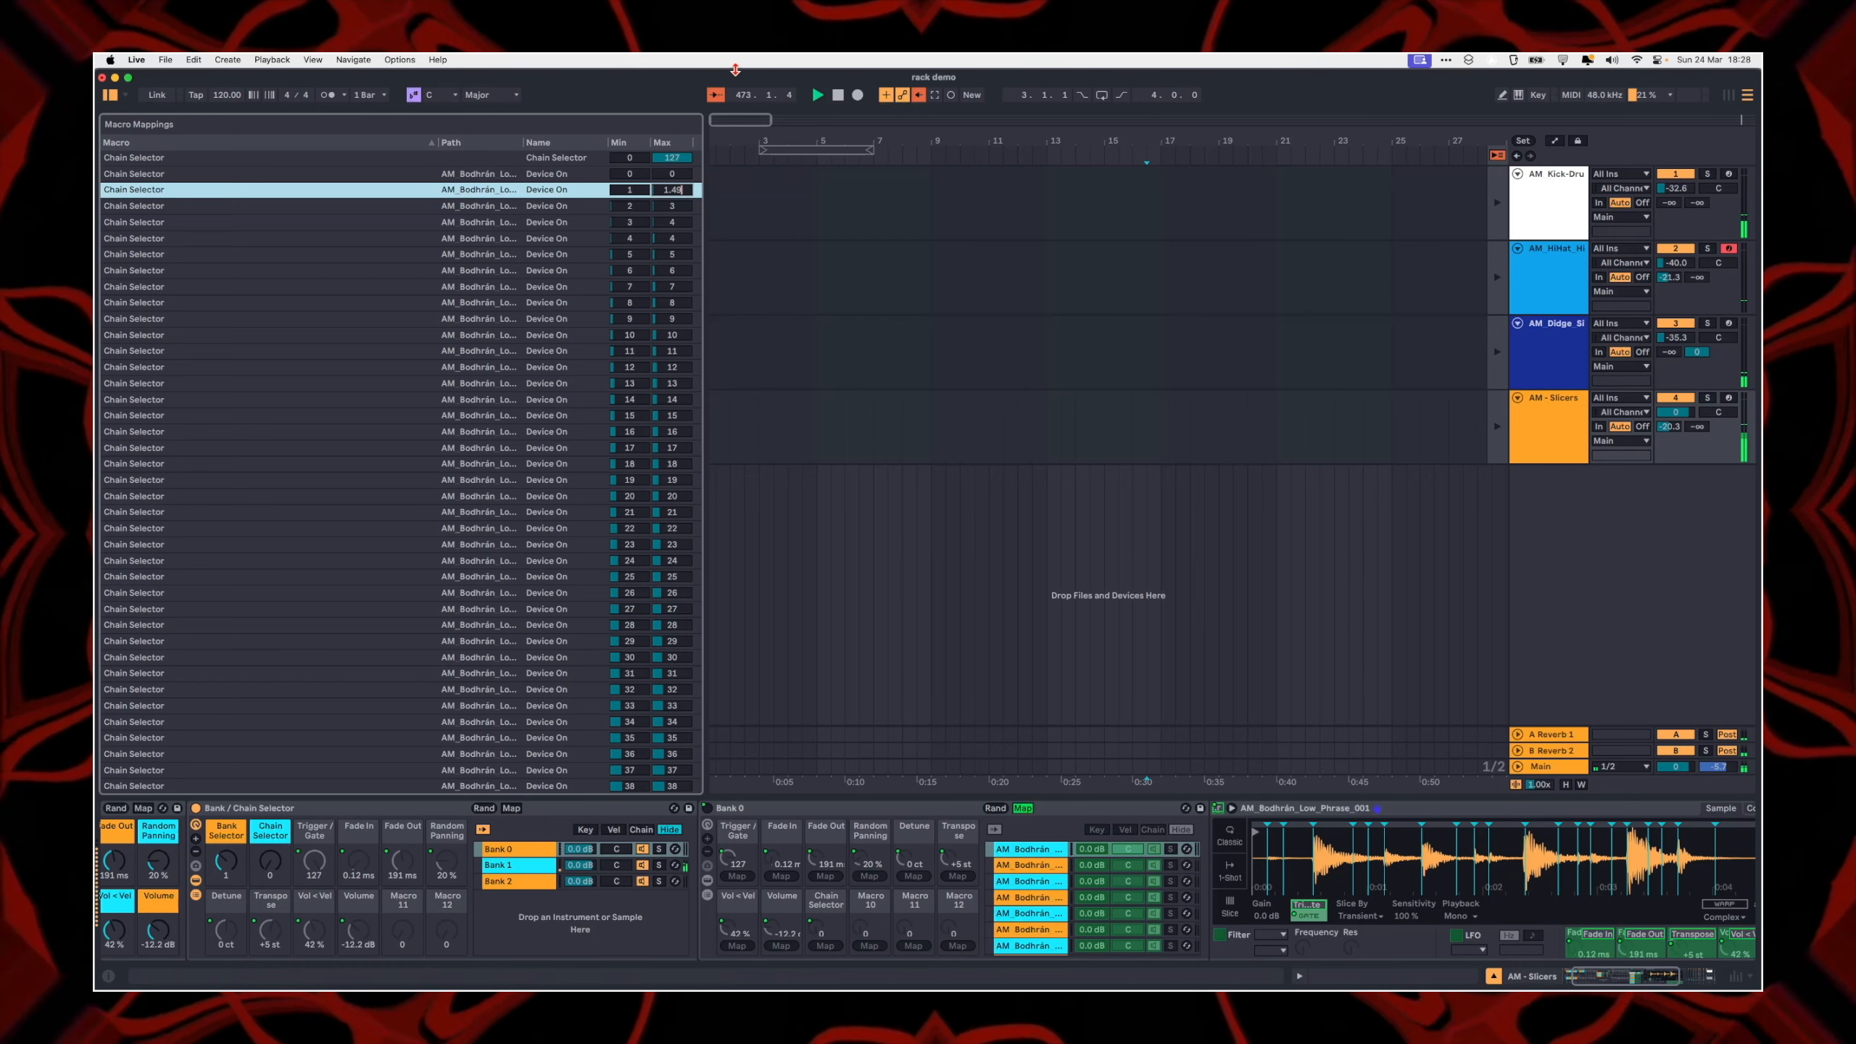
Step: Check the Device On ranges of the third and following phrases in Bank 0's mapping list, and leave mapping mode
{"action": "left_click", "coordinate": [633, 208]}
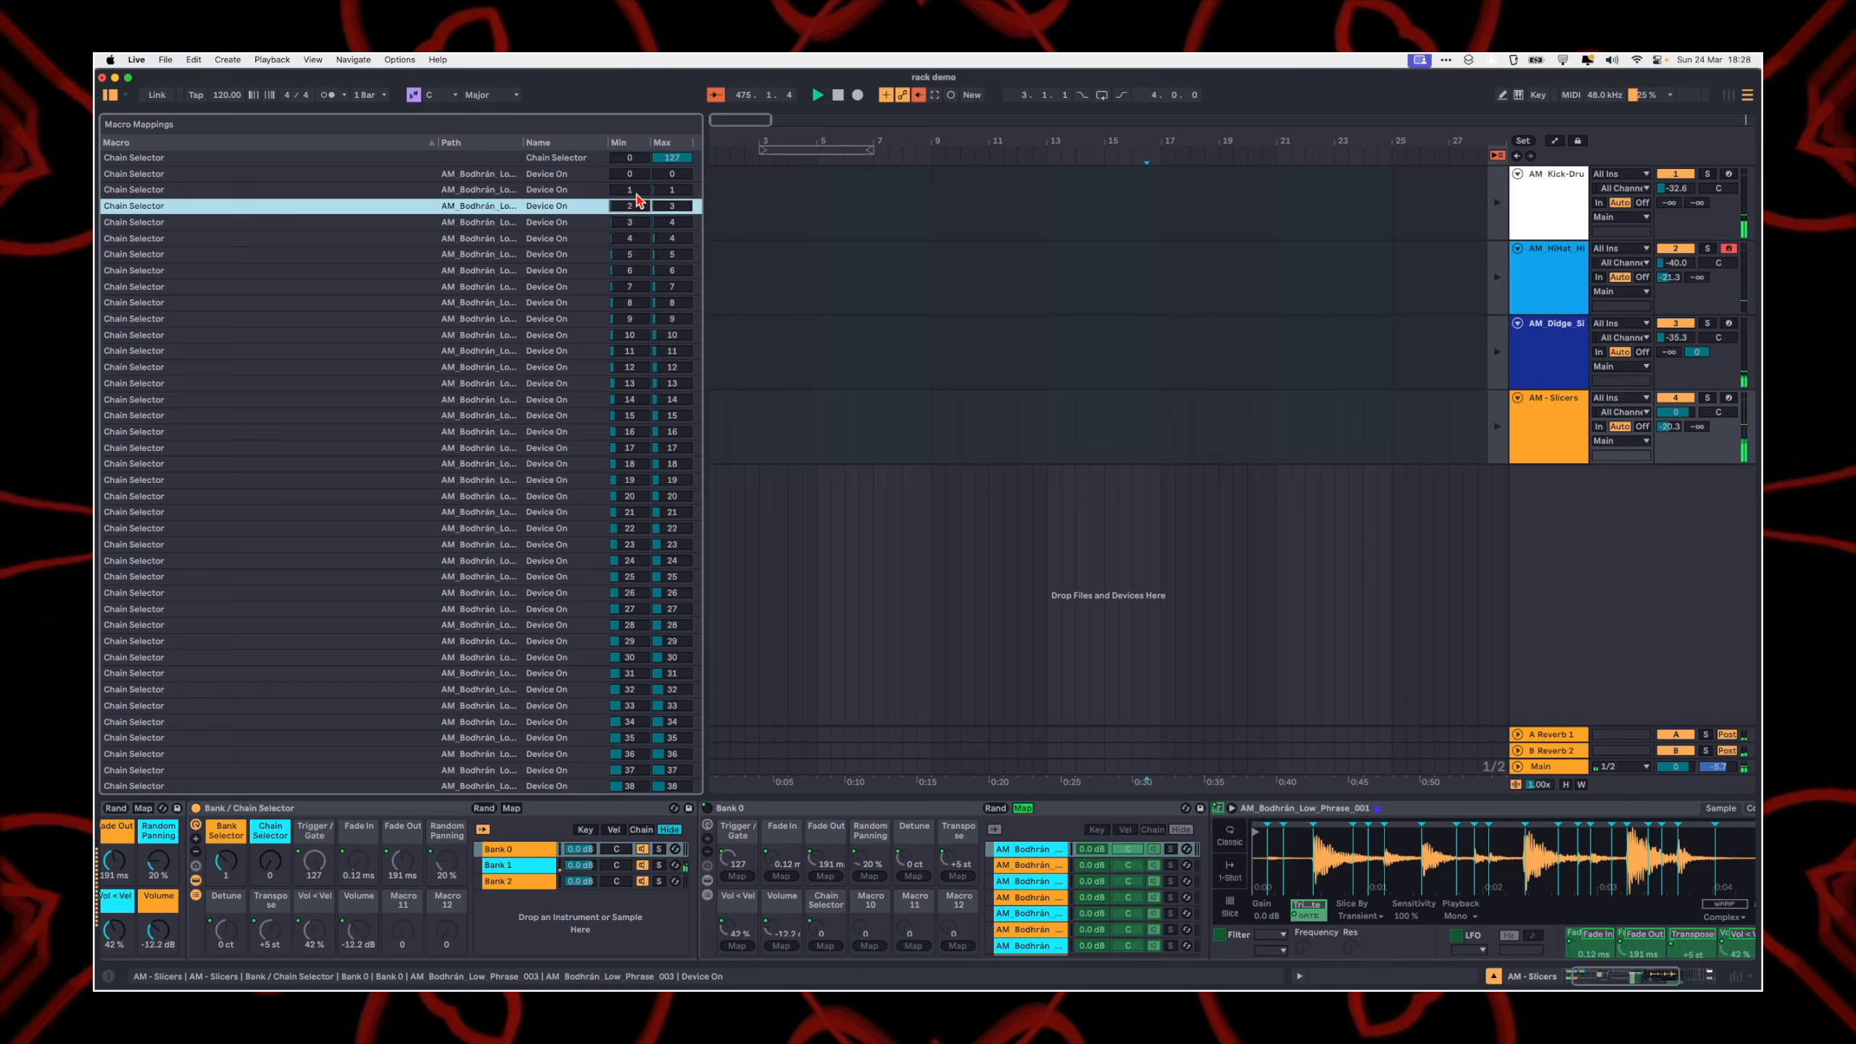
{"action": "scroll", "coordinate": [585, 476], "scroll_direction": "down", "scroll_amount": 4}
{"action": "scroll", "coordinate": [584, 476], "scroll_direction": "down", "scroll_amount": 12}
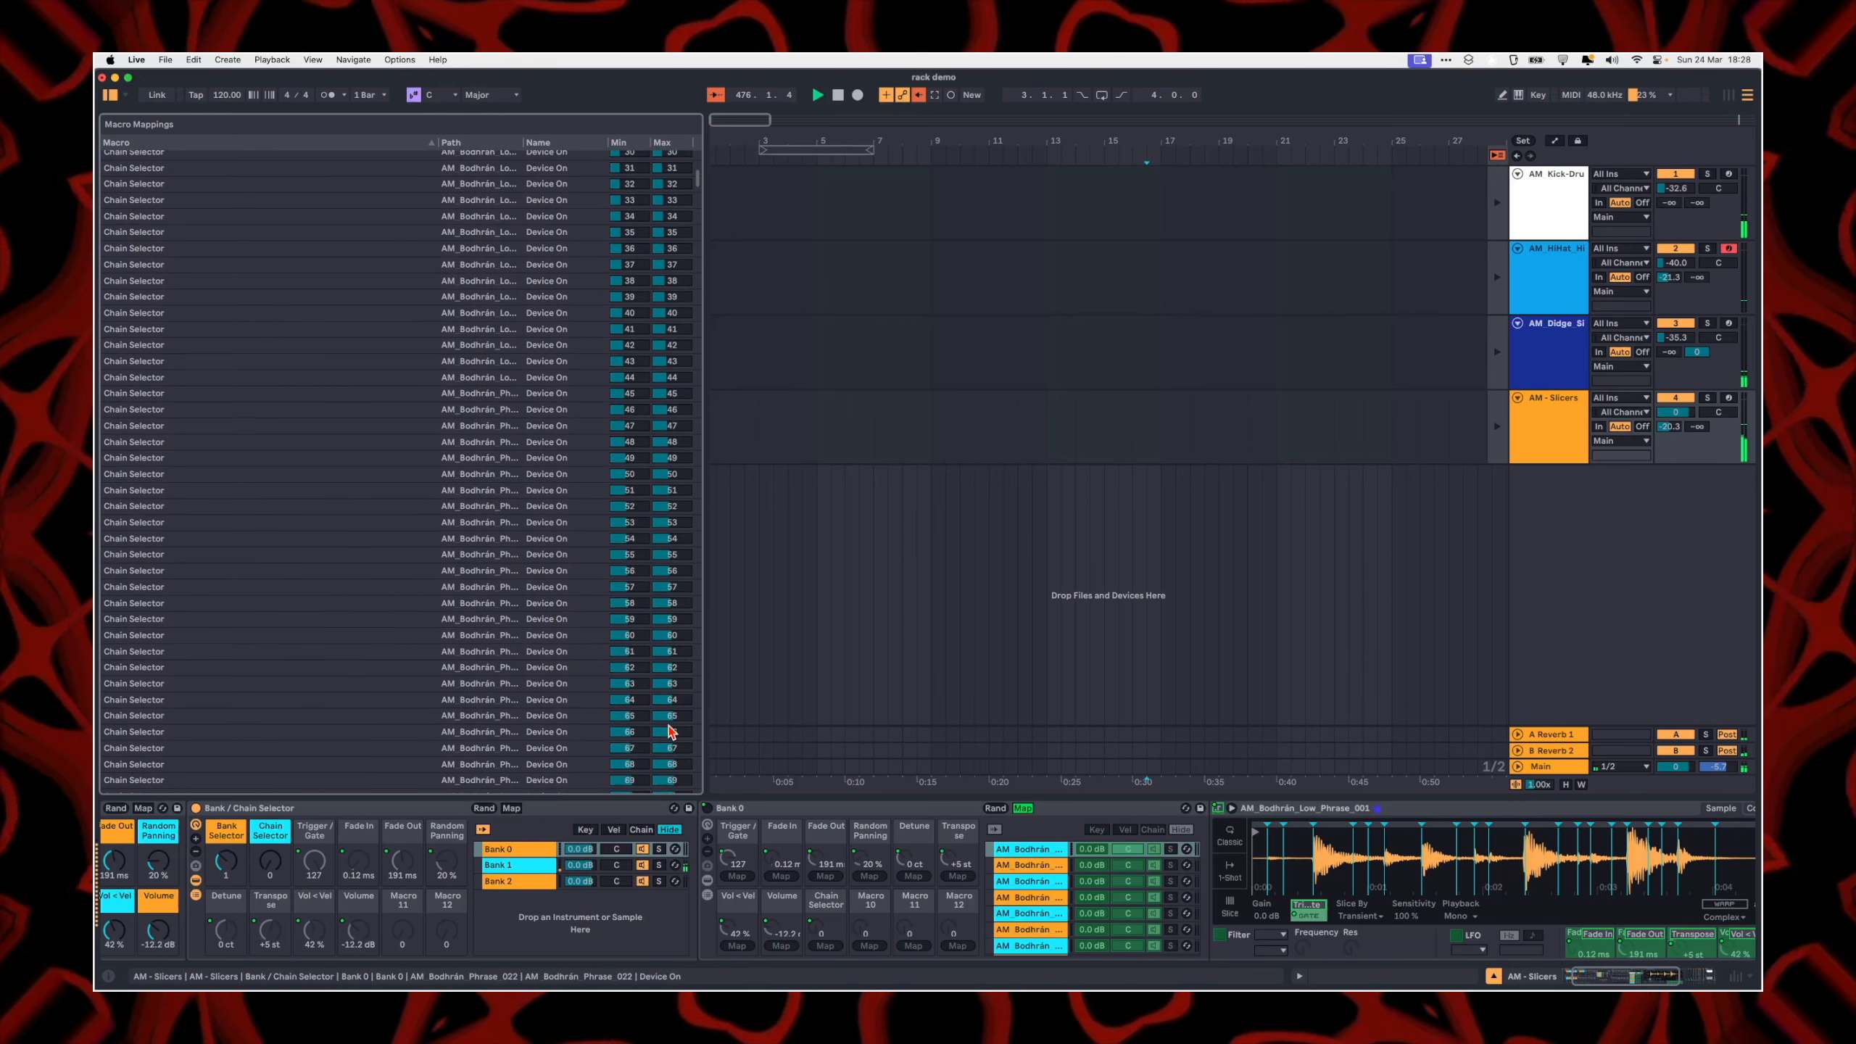
{"action": "left_click", "coordinate": [266, 807]}
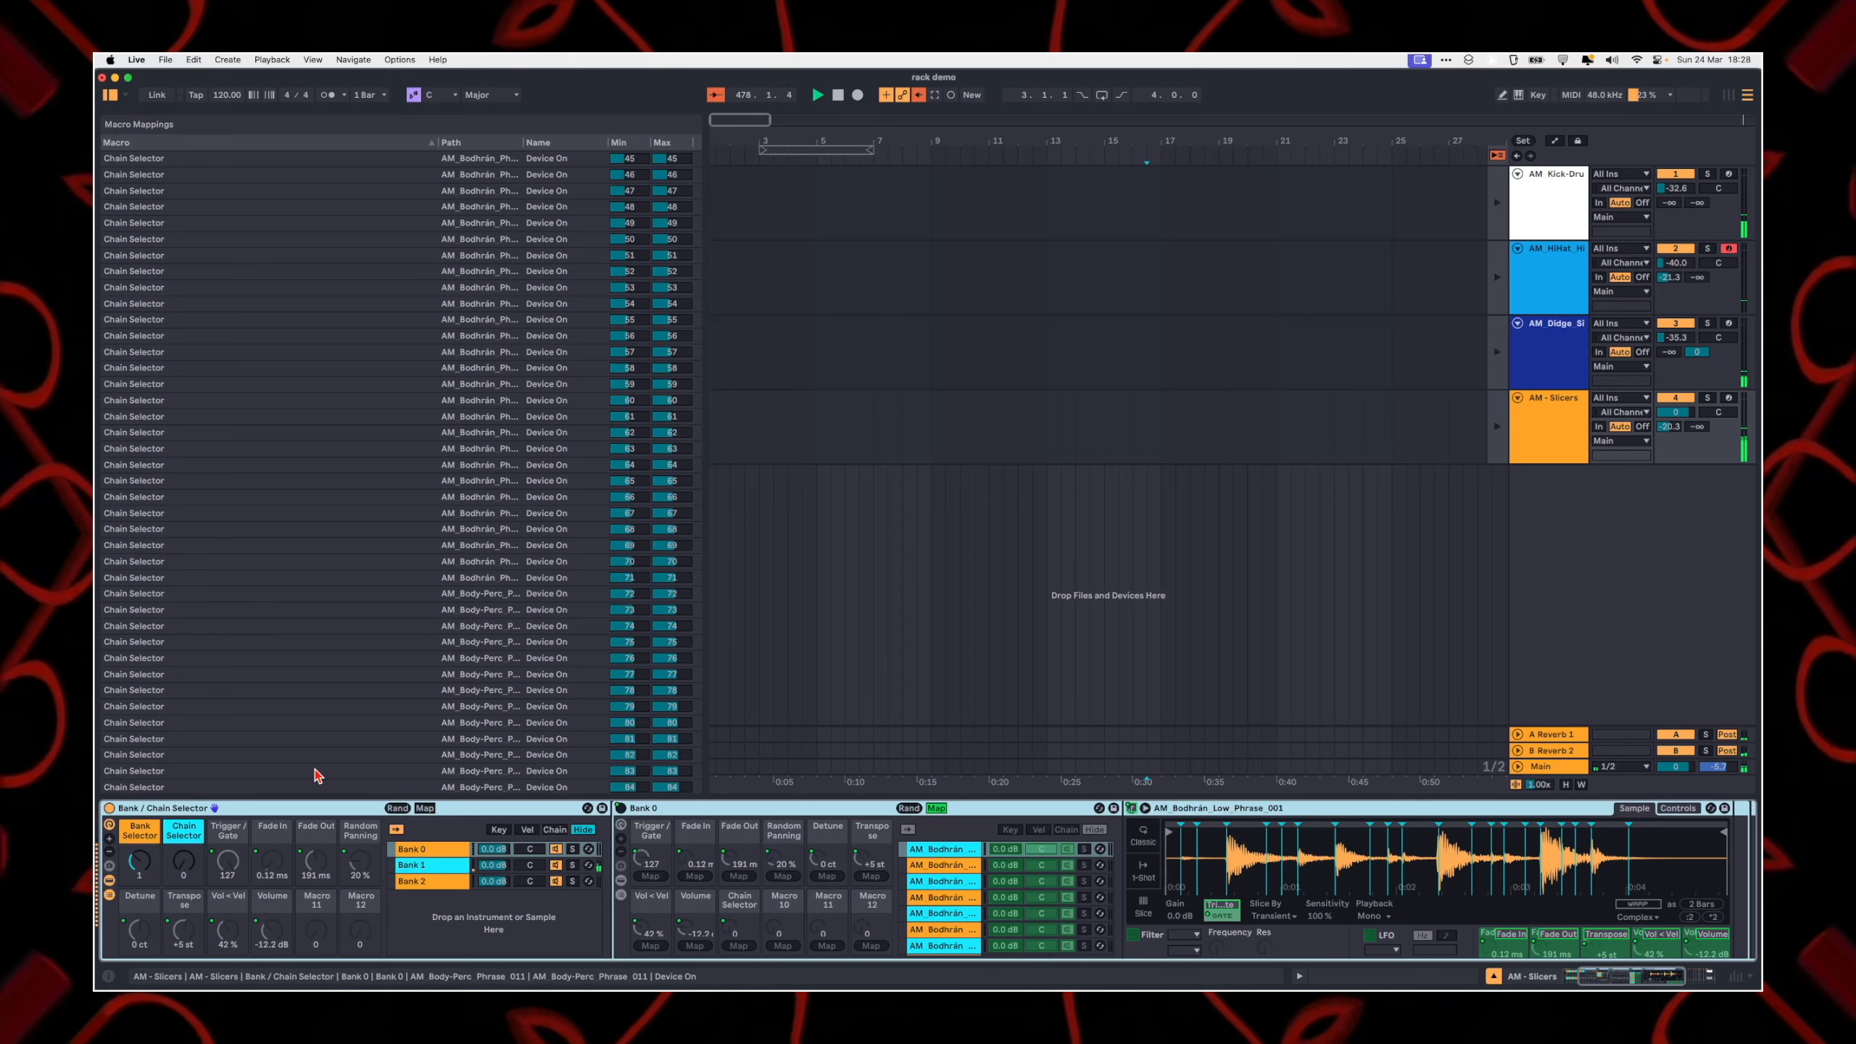
{"action": "scroll", "coordinate": [322, 833], "scroll_direction": "left", "scroll_amount": 3}
{"action": "left_click", "coordinate": [1555, 435]}
{"action": "key", "text": "Escape"}
Step: Insert a new MIDI track below AM - Slicers and delete its default Drum Rack
{"action": "right_click", "coordinate": [1568, 563]}
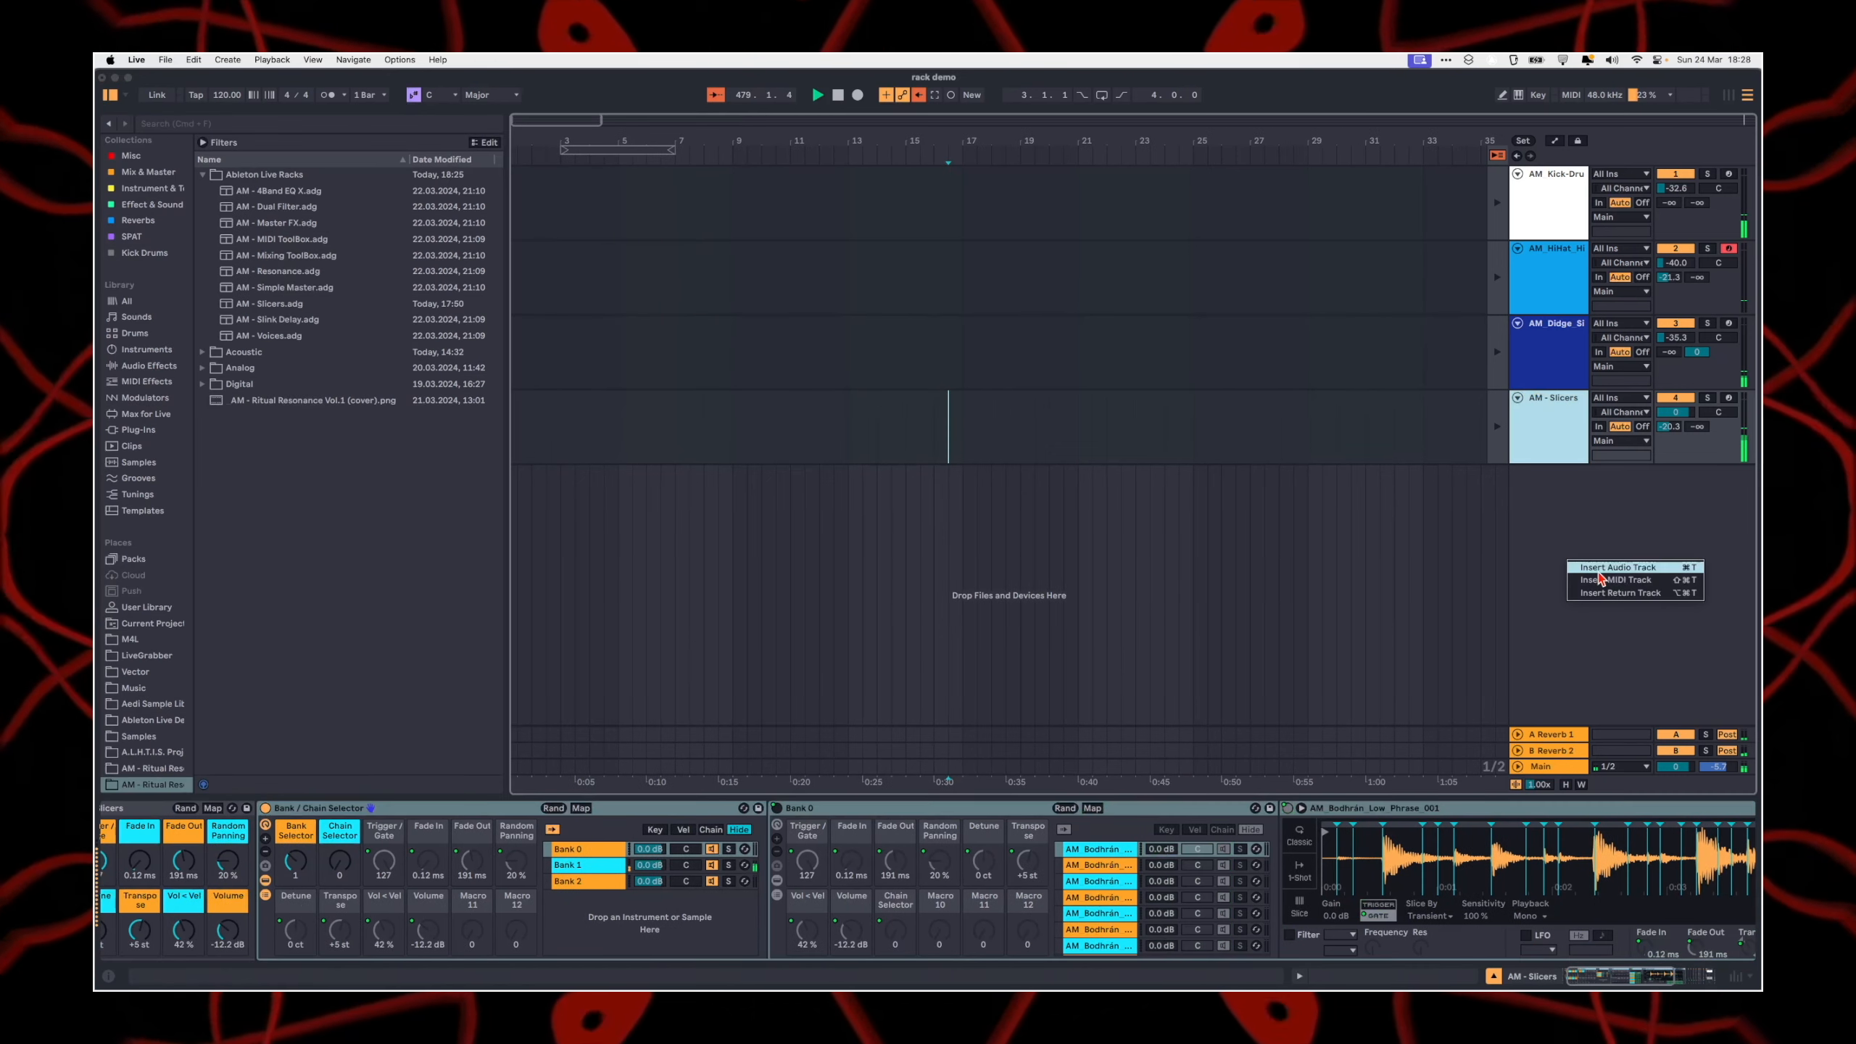
{"action": "left_click", "coordinate": [1603, 583]}
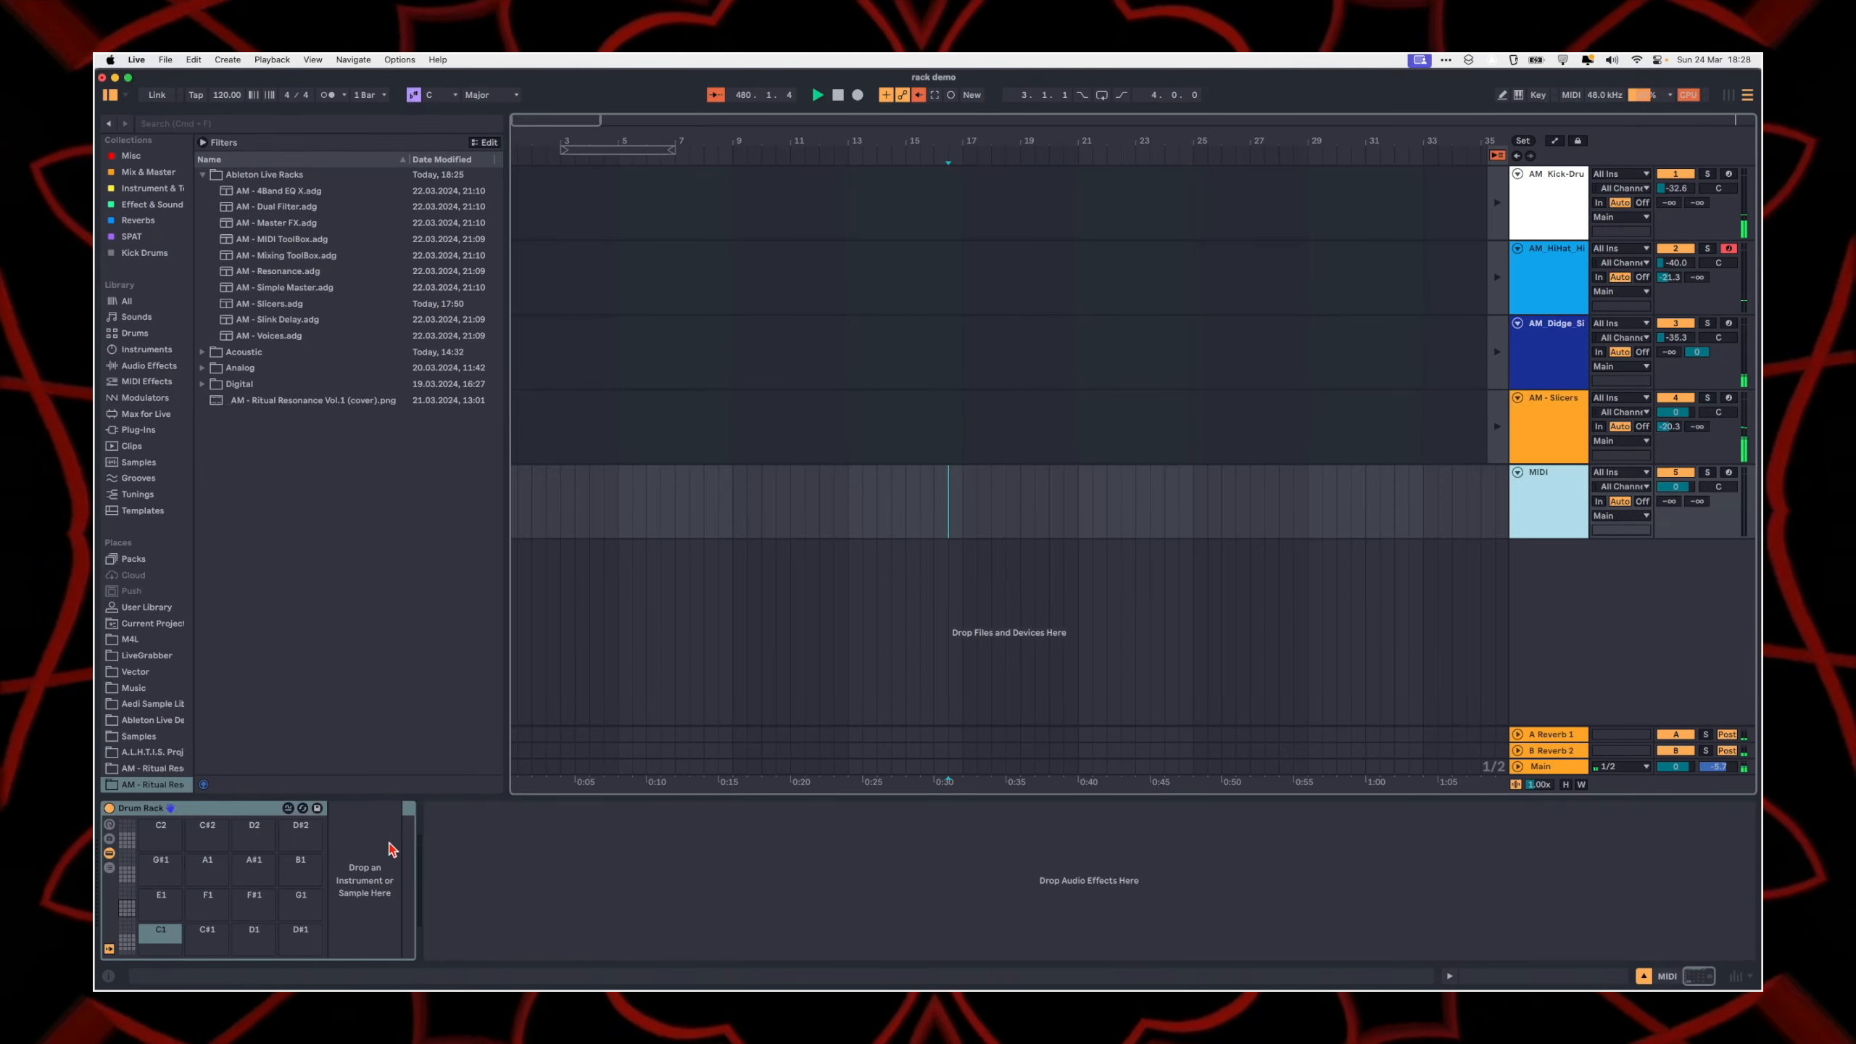
{"action": "left_click", "coordinate": [217, 808]}
{"action": "key", "text": "Delete"}
Step: Search the browser for "simpler" and load the Simpler instrument onto the new MIDI track
{"action": "key", "text": "super+f"}
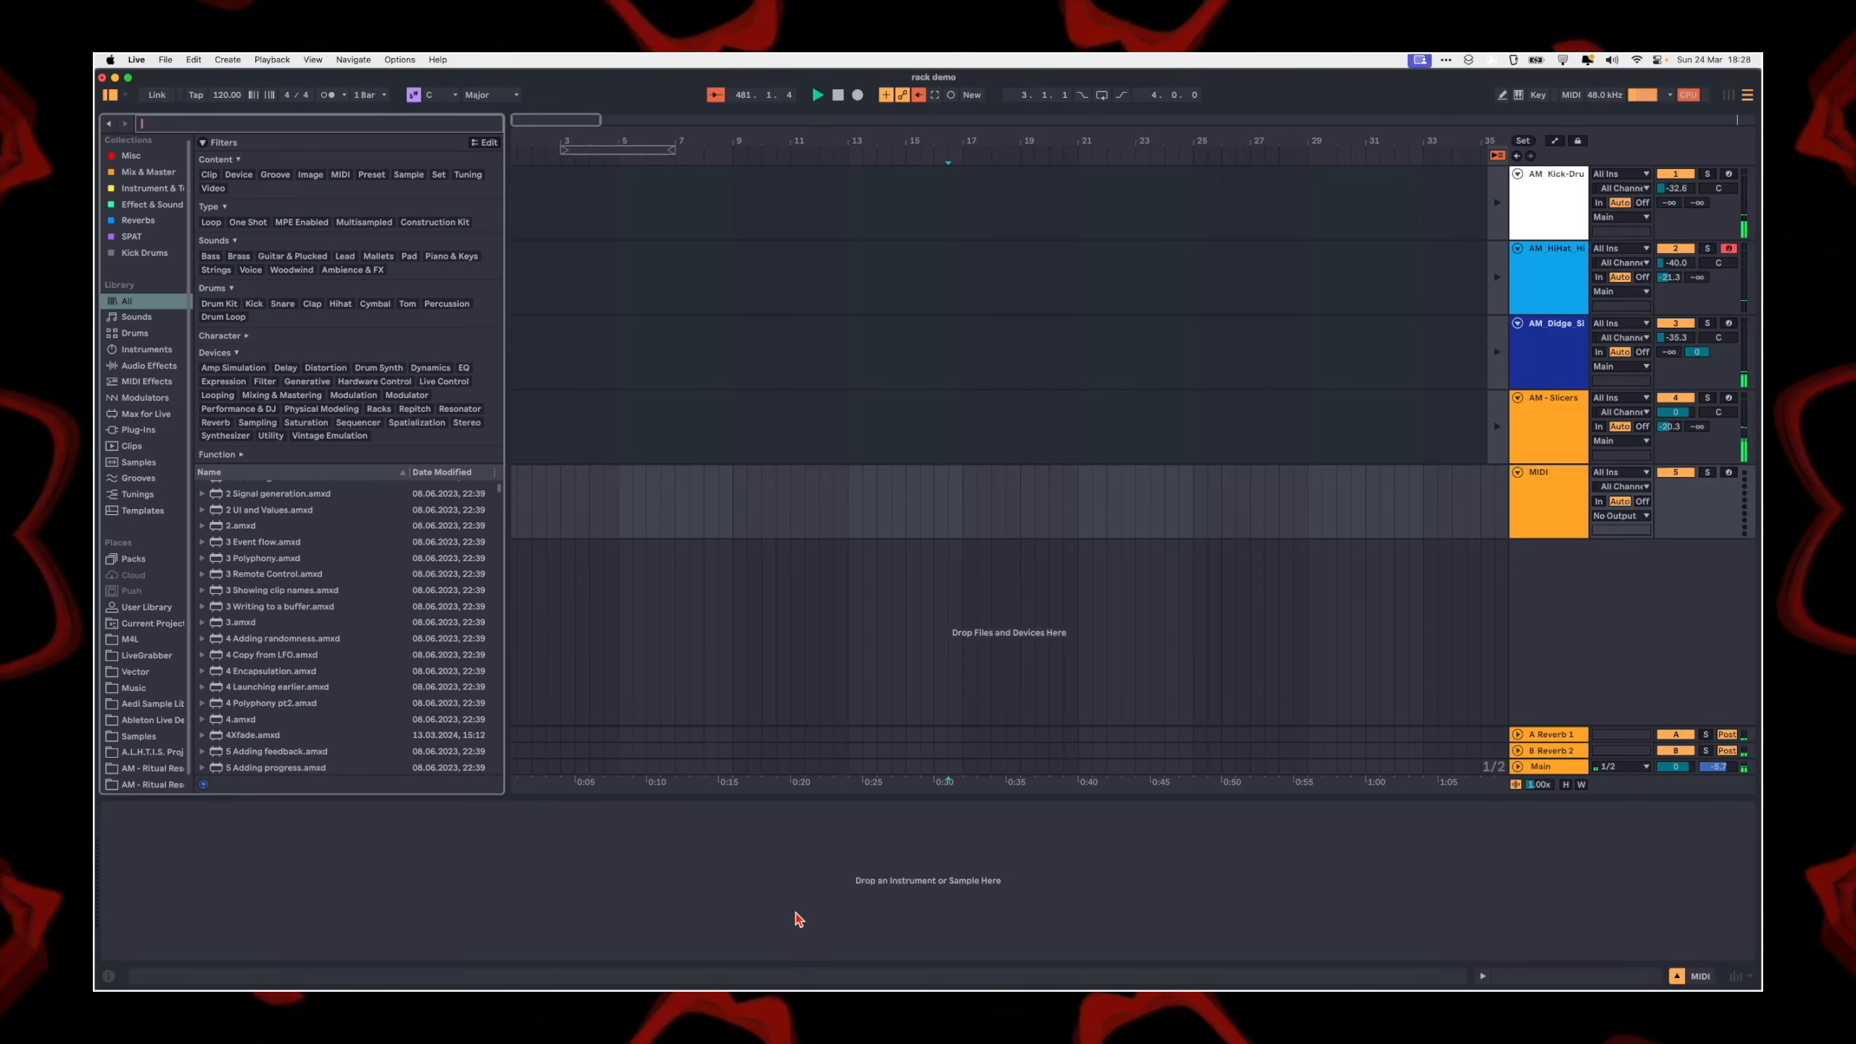
{"action": "type", "text": "simpler"}
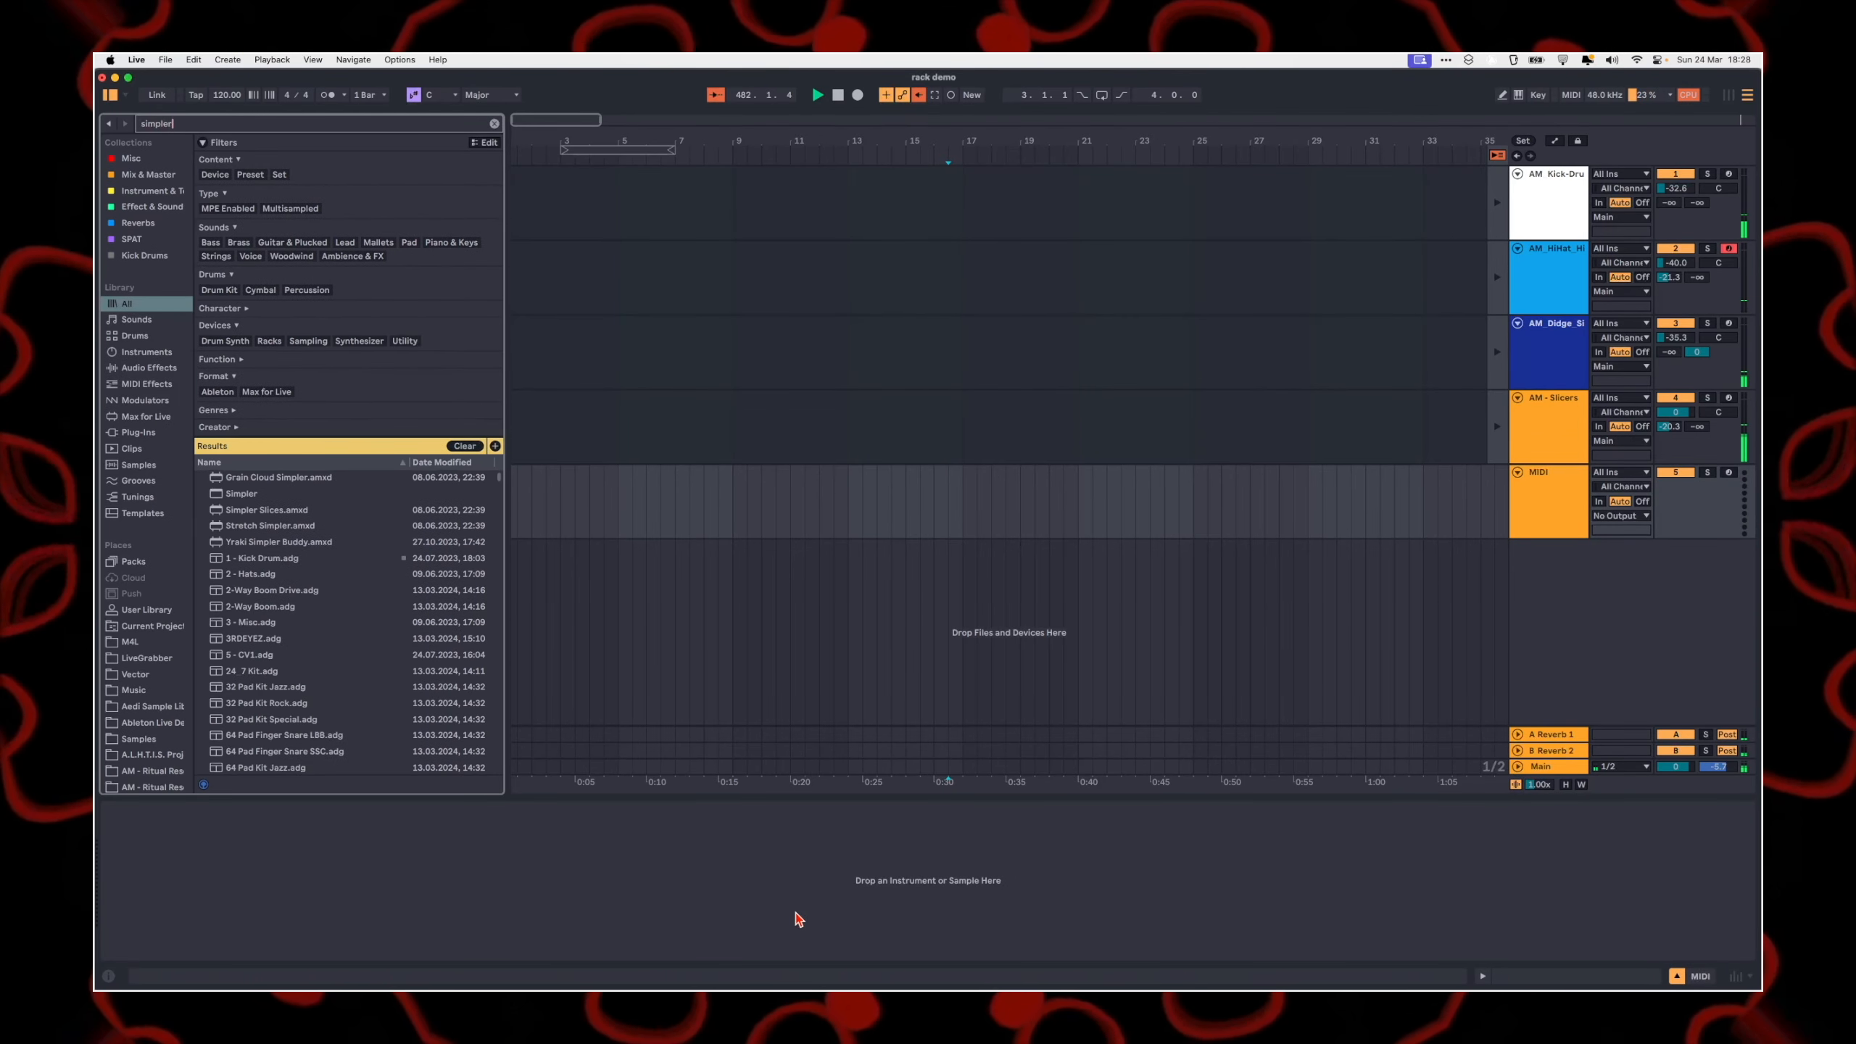
{"action": "key", "text": "Down"}
{"action": "key", "text": "Down"}
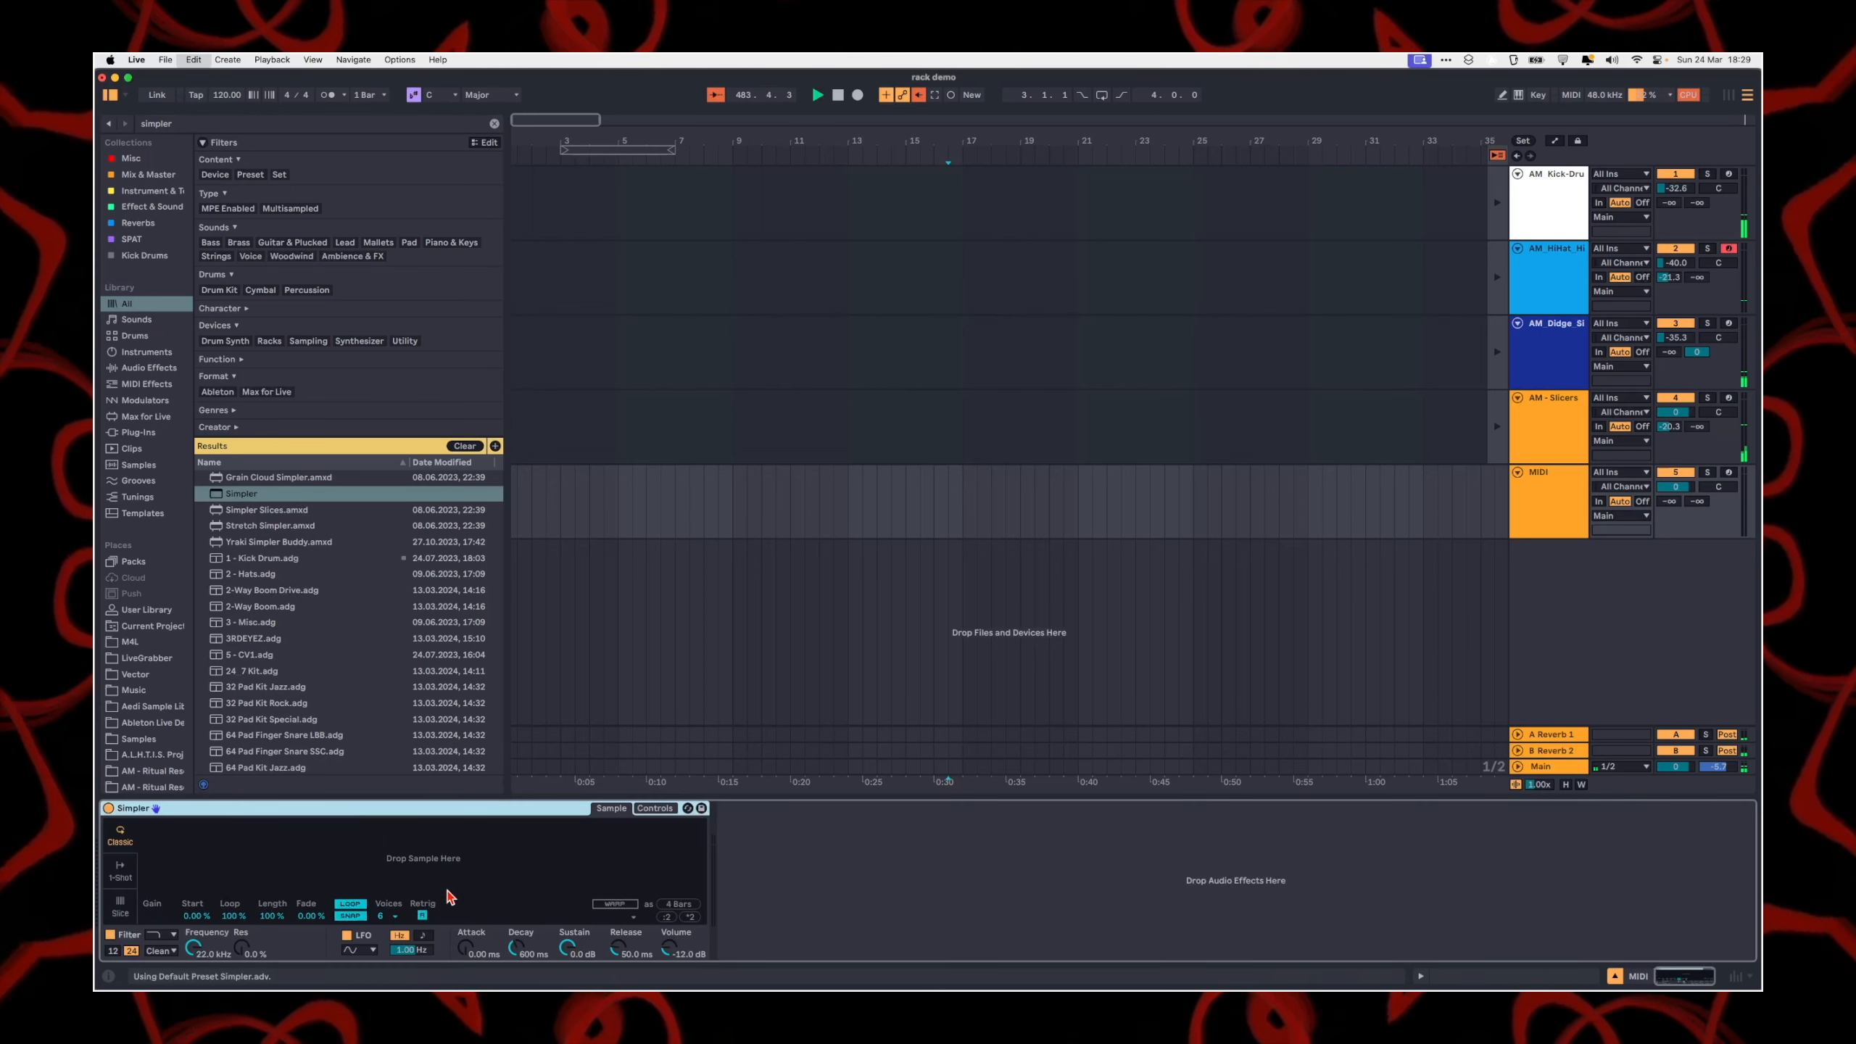
Step: Group Simpler into an Instrument Rack with its macro controls shown, and switch Simpler to Slice mode
{"action": "key", "text": "super+g"}
{"action": "left_click", "coordinate": [142, 911]}
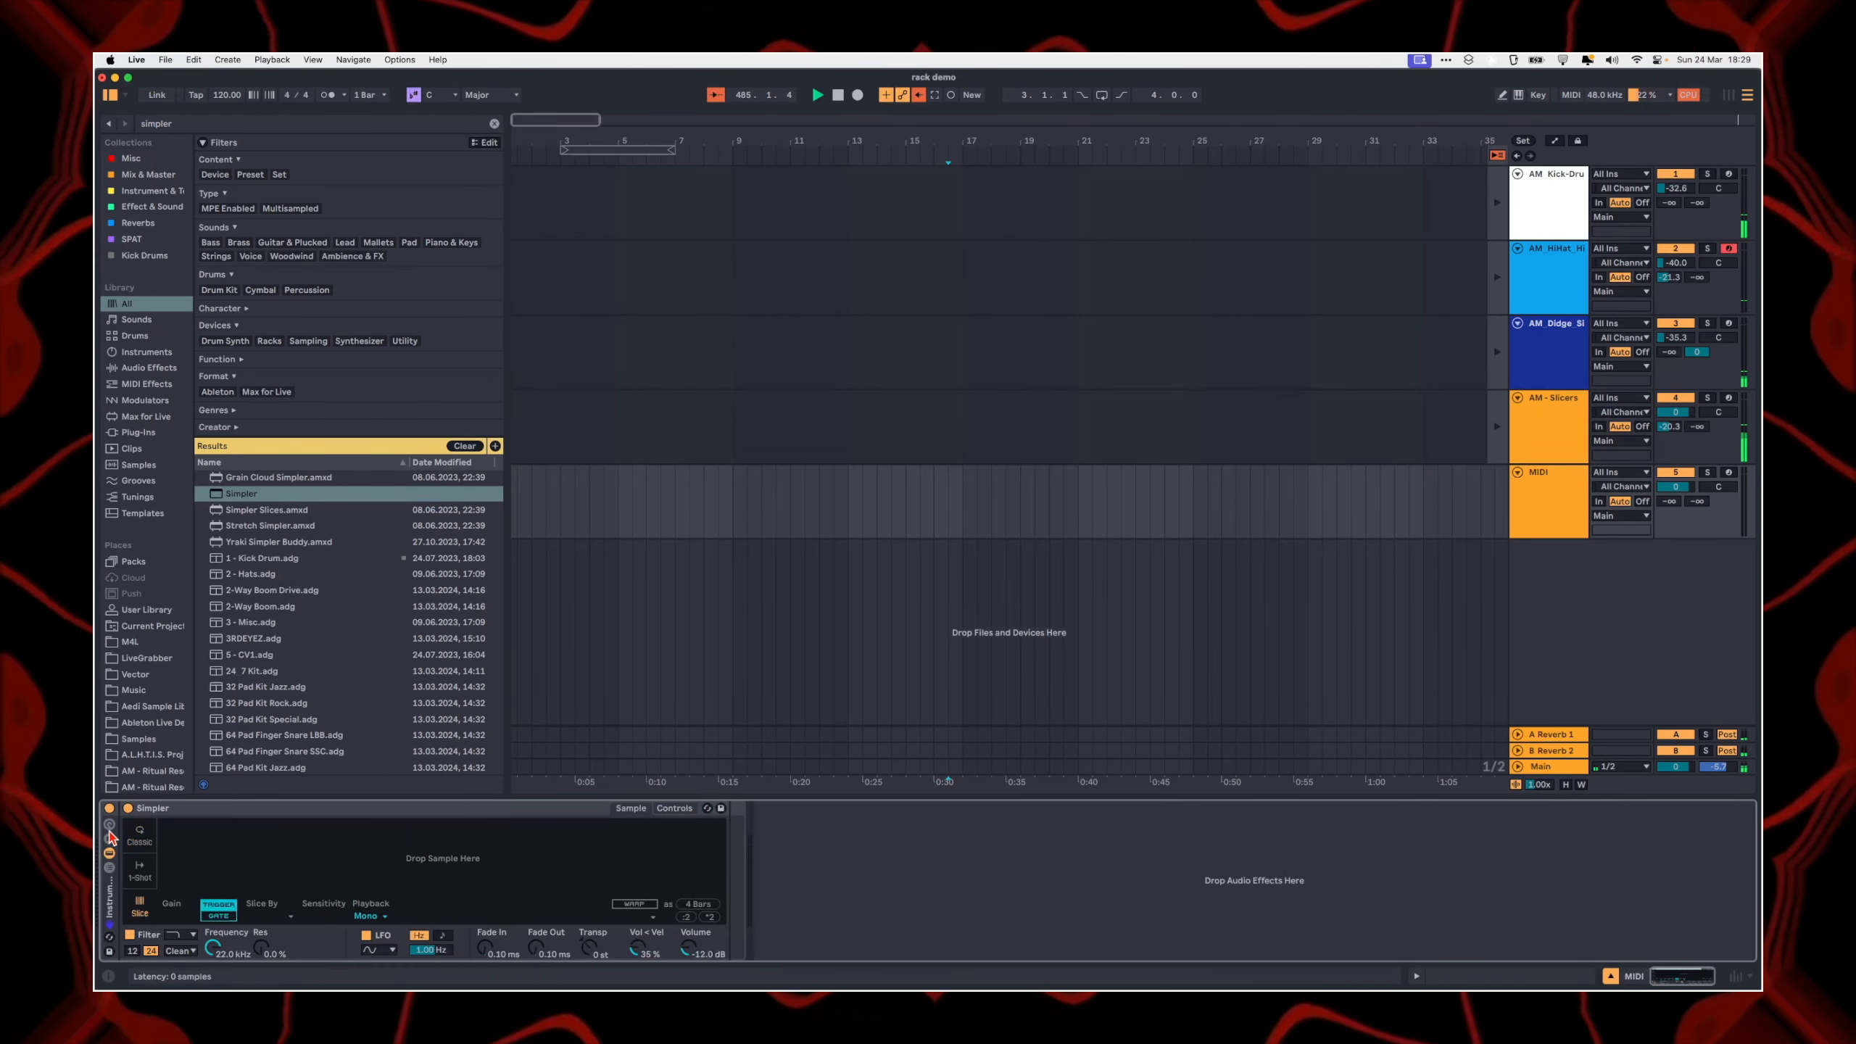
{"action": "left_click", "coordinate": [111, 836]}
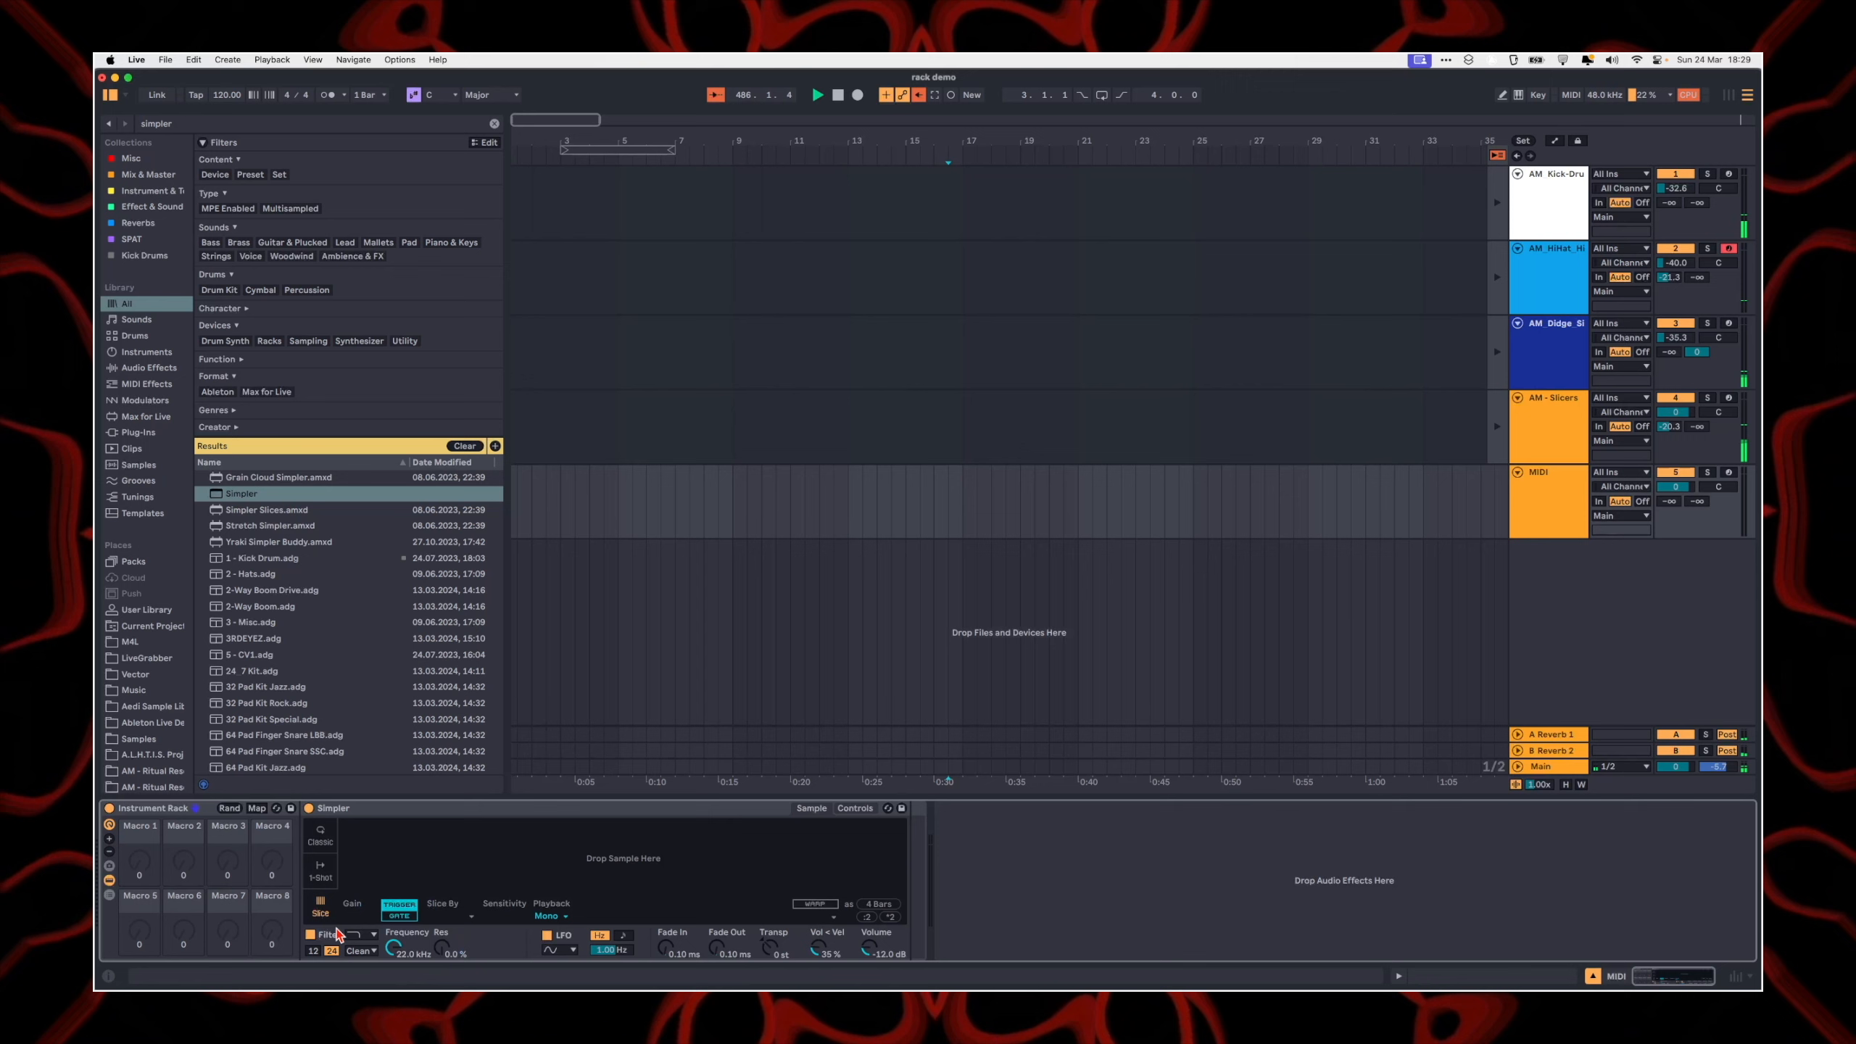
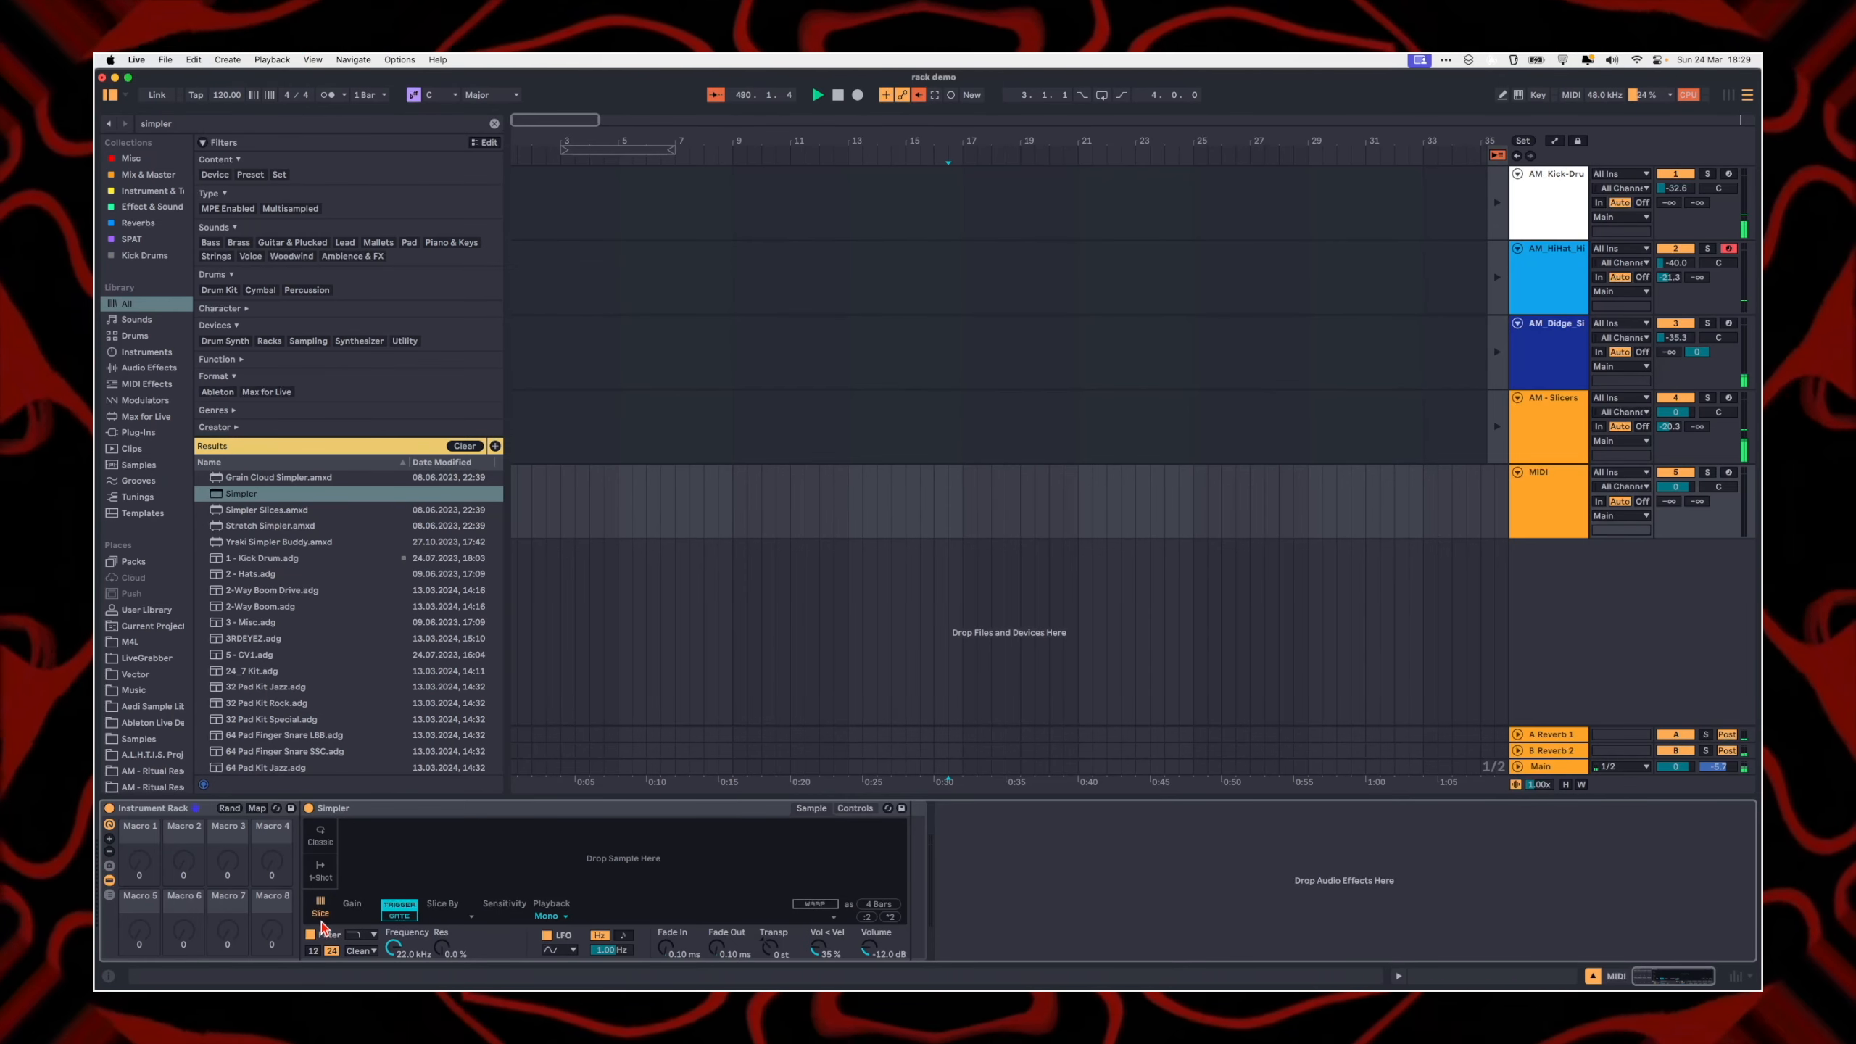
Step: Turn off Simpler's filter and LFO, and show its Controls page
{"action": "left_click", "coordinate": [310, 936]}
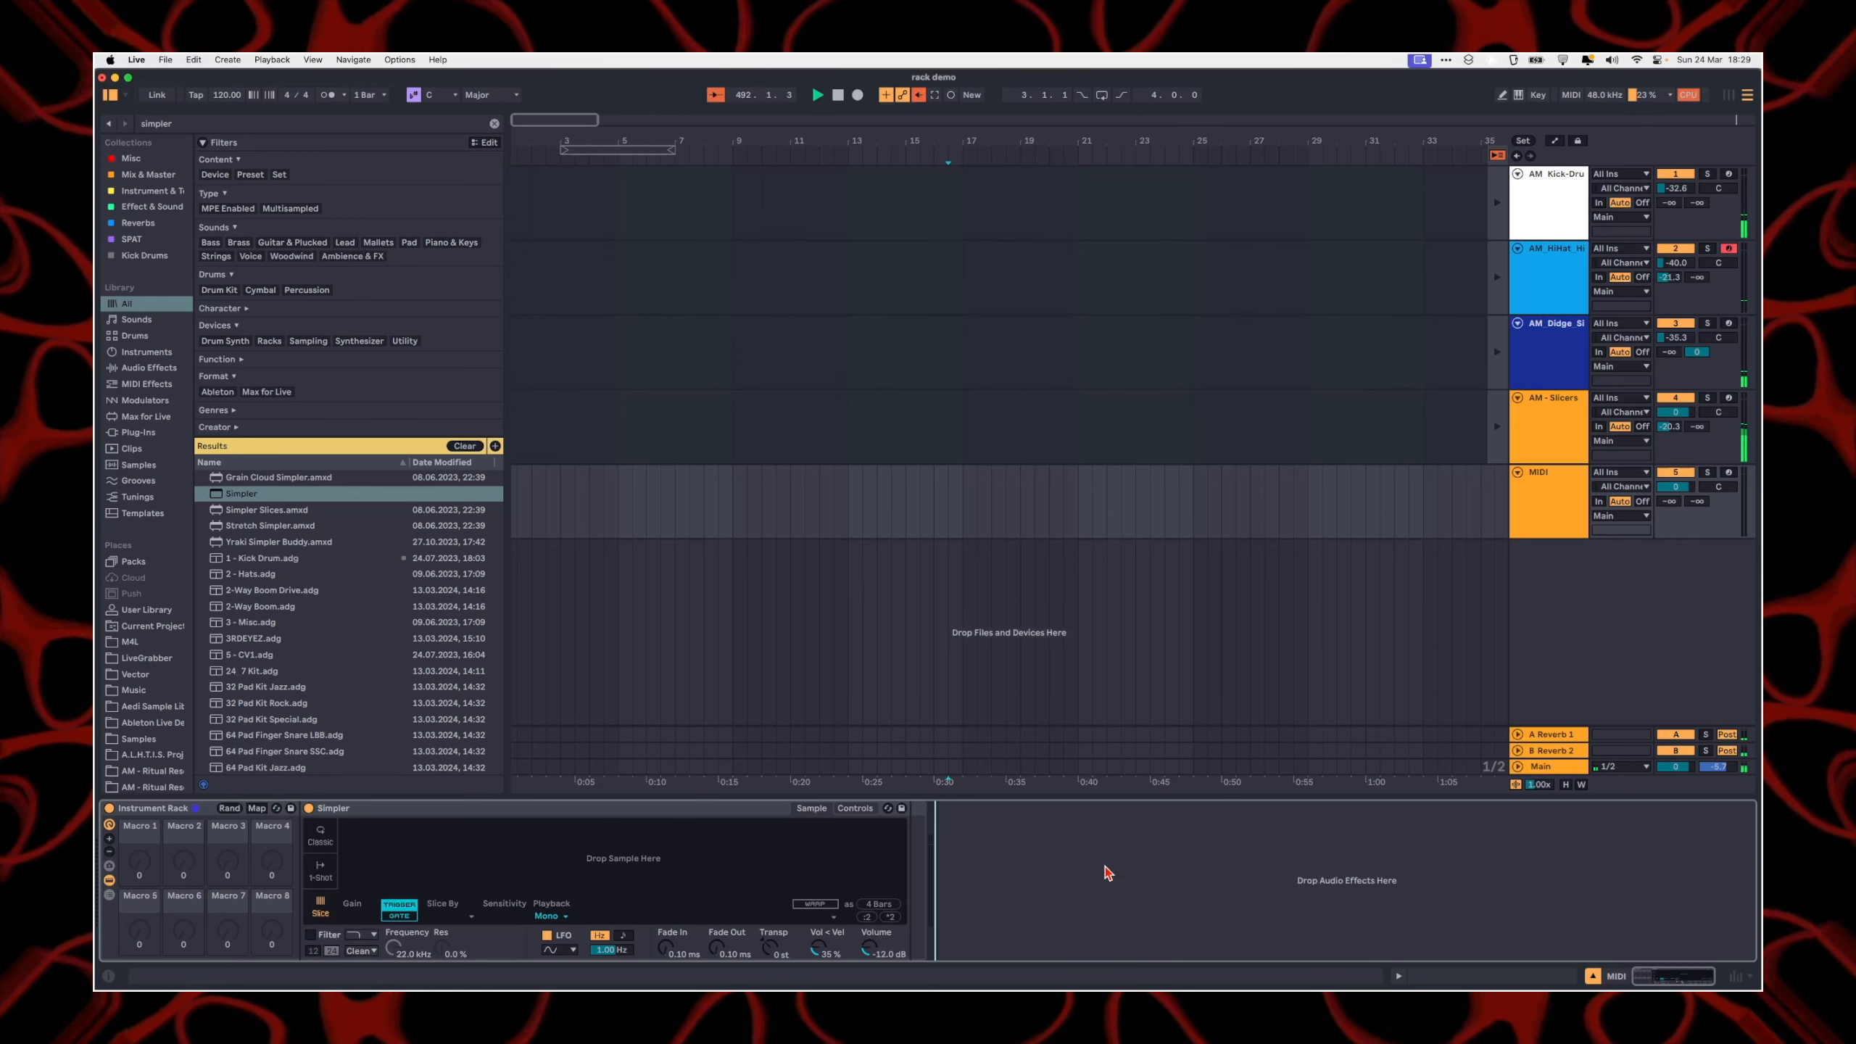
{"action": "left_click", "coordinate": [547, 936]}
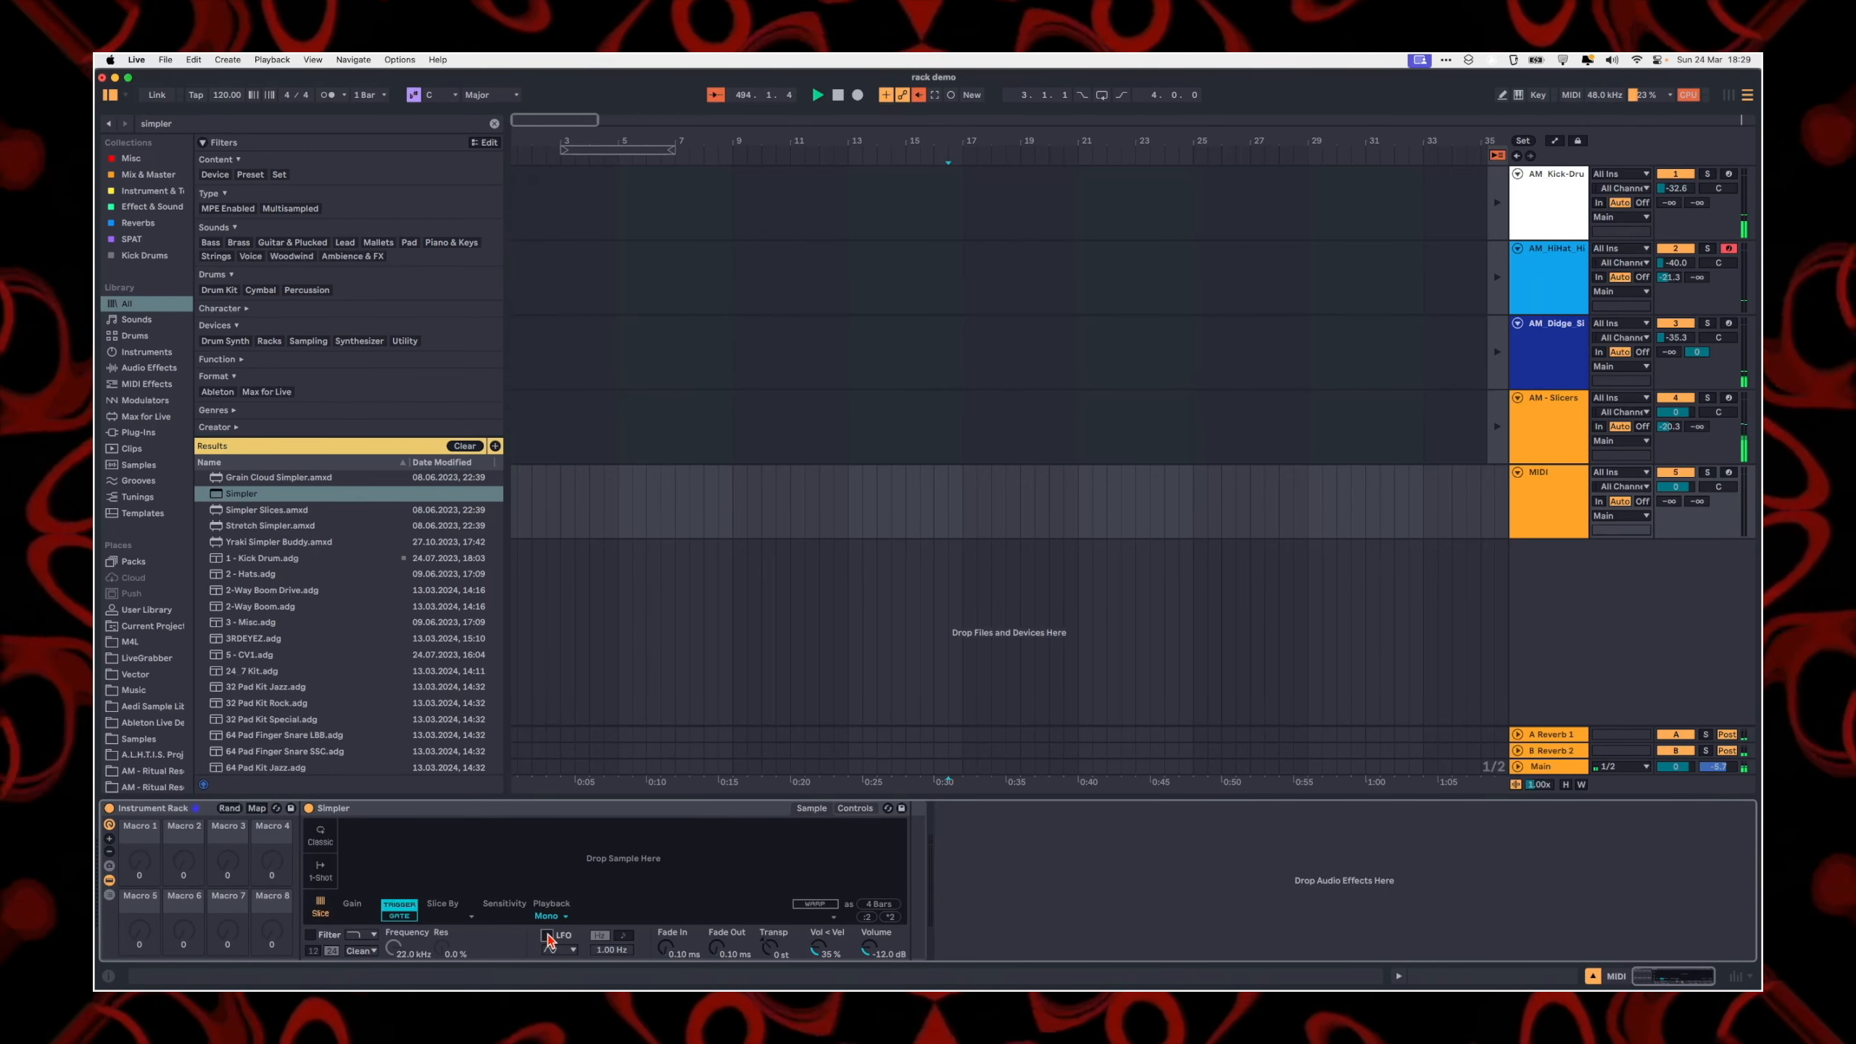
{"action": "left_click", "coordinate": [855, 807]}
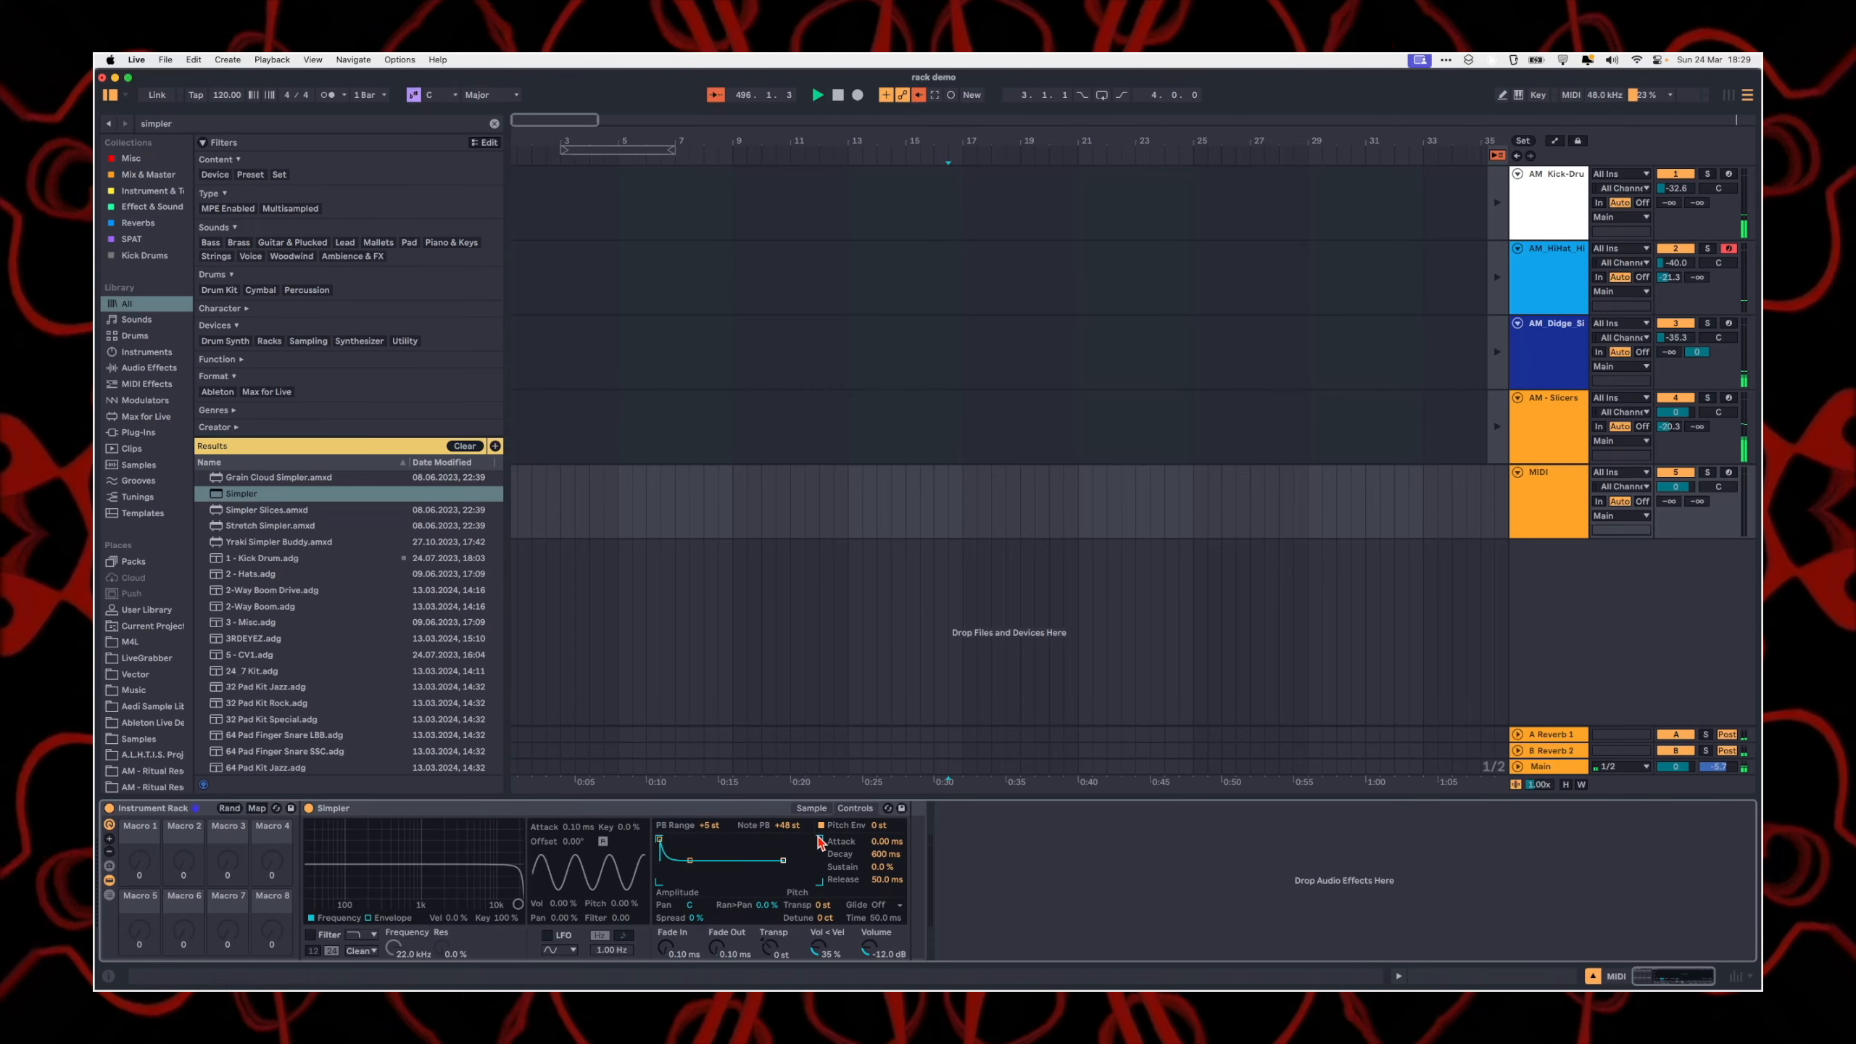
Step: Map Simpler's Fade In to Macro 1, Transpose to Macro 2 and Vol < Vel to Macro 7 of the Instrument Rack
{"action": "left_click", "coordinate": [256, 807]}
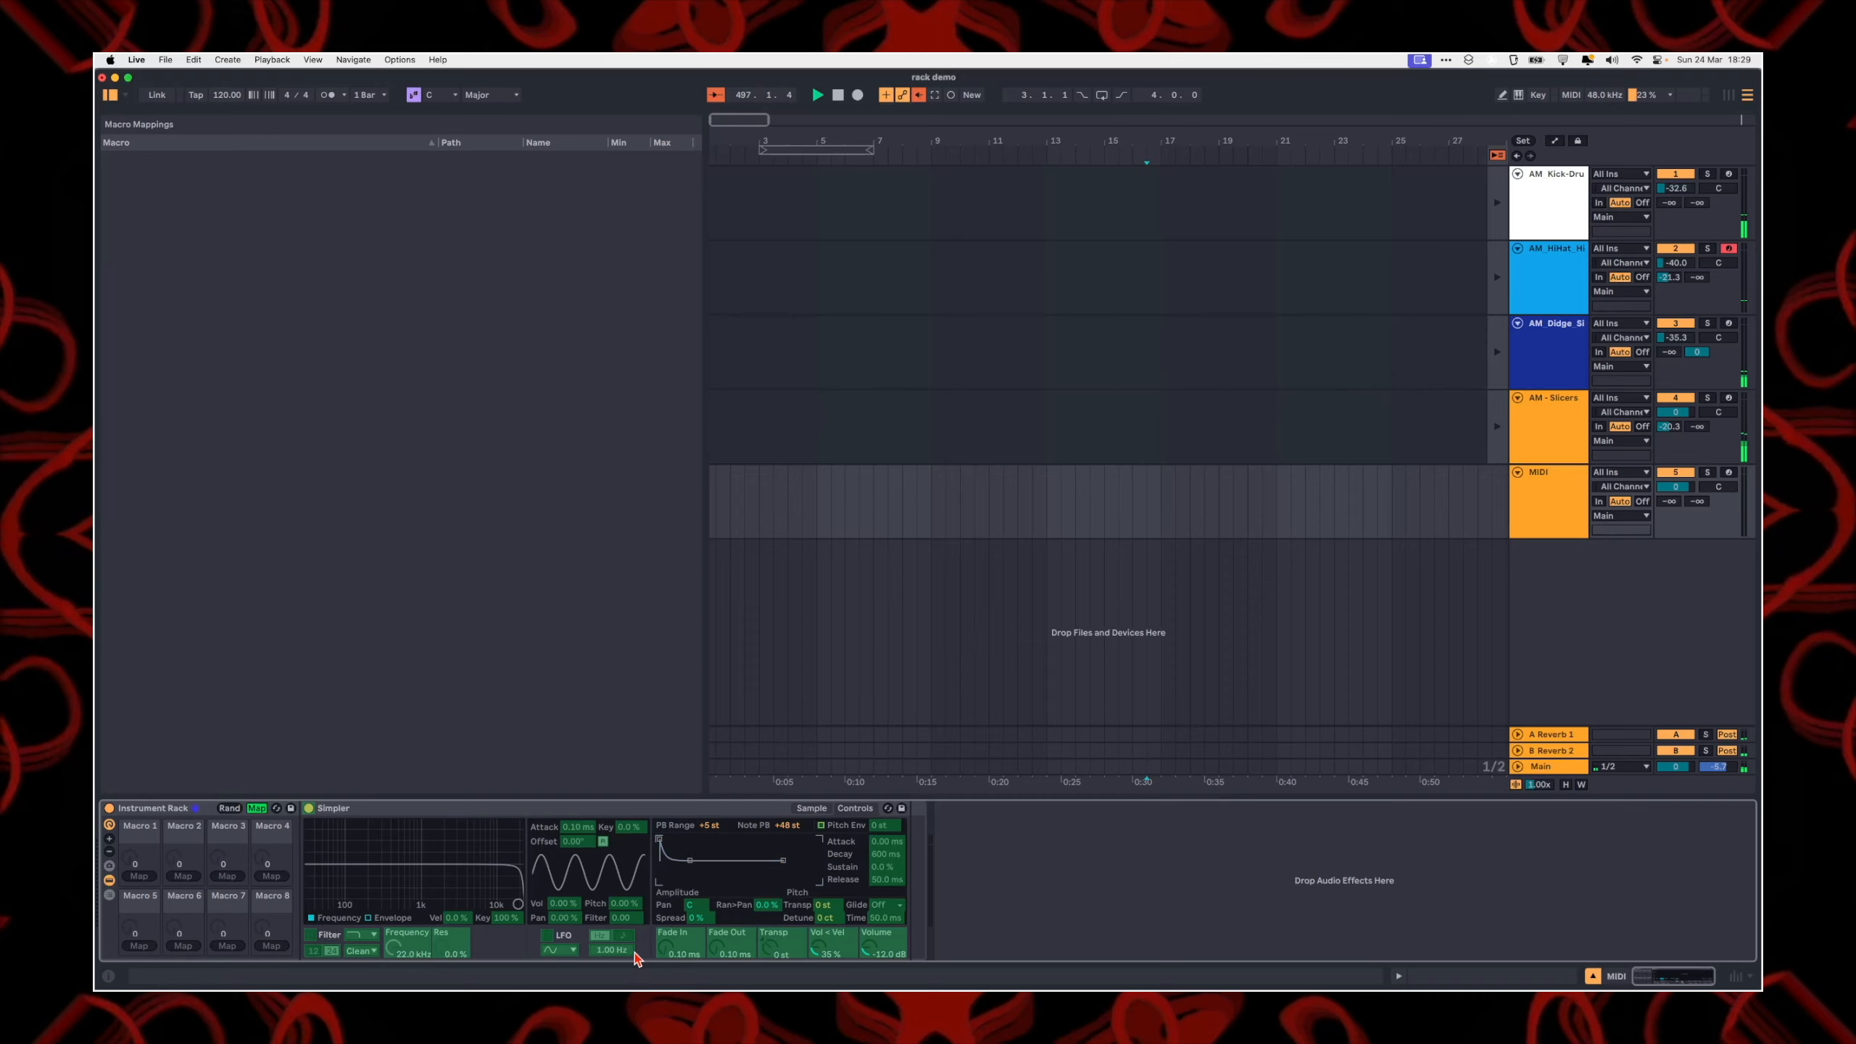
{"action": "left_click", "coordinate": [678, 942]}
{"action": "left_click", "coordinate": [138, 876]}
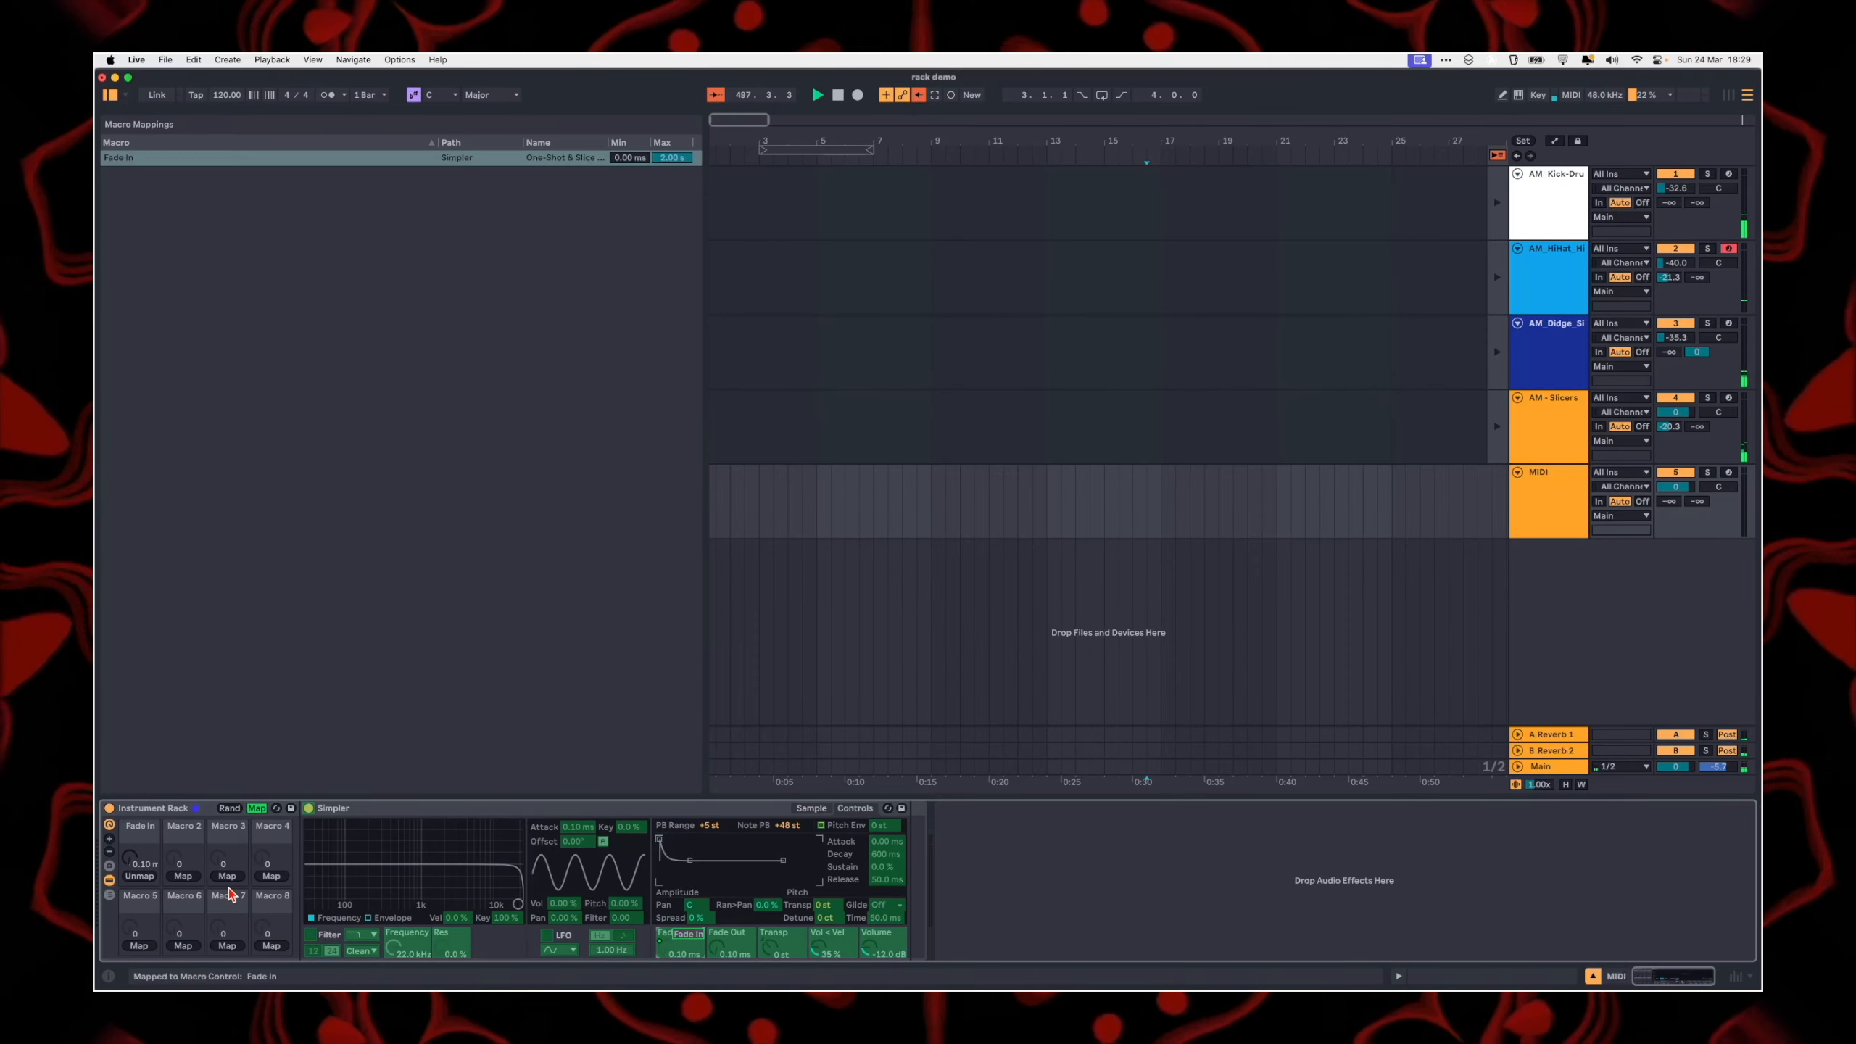
{"action": "left_click", "coordinate": [180, 877]}
{"action": "left_click", "coordinate": [782, 941]}
{"action": "left_click", "coordinate": [227, 944]}
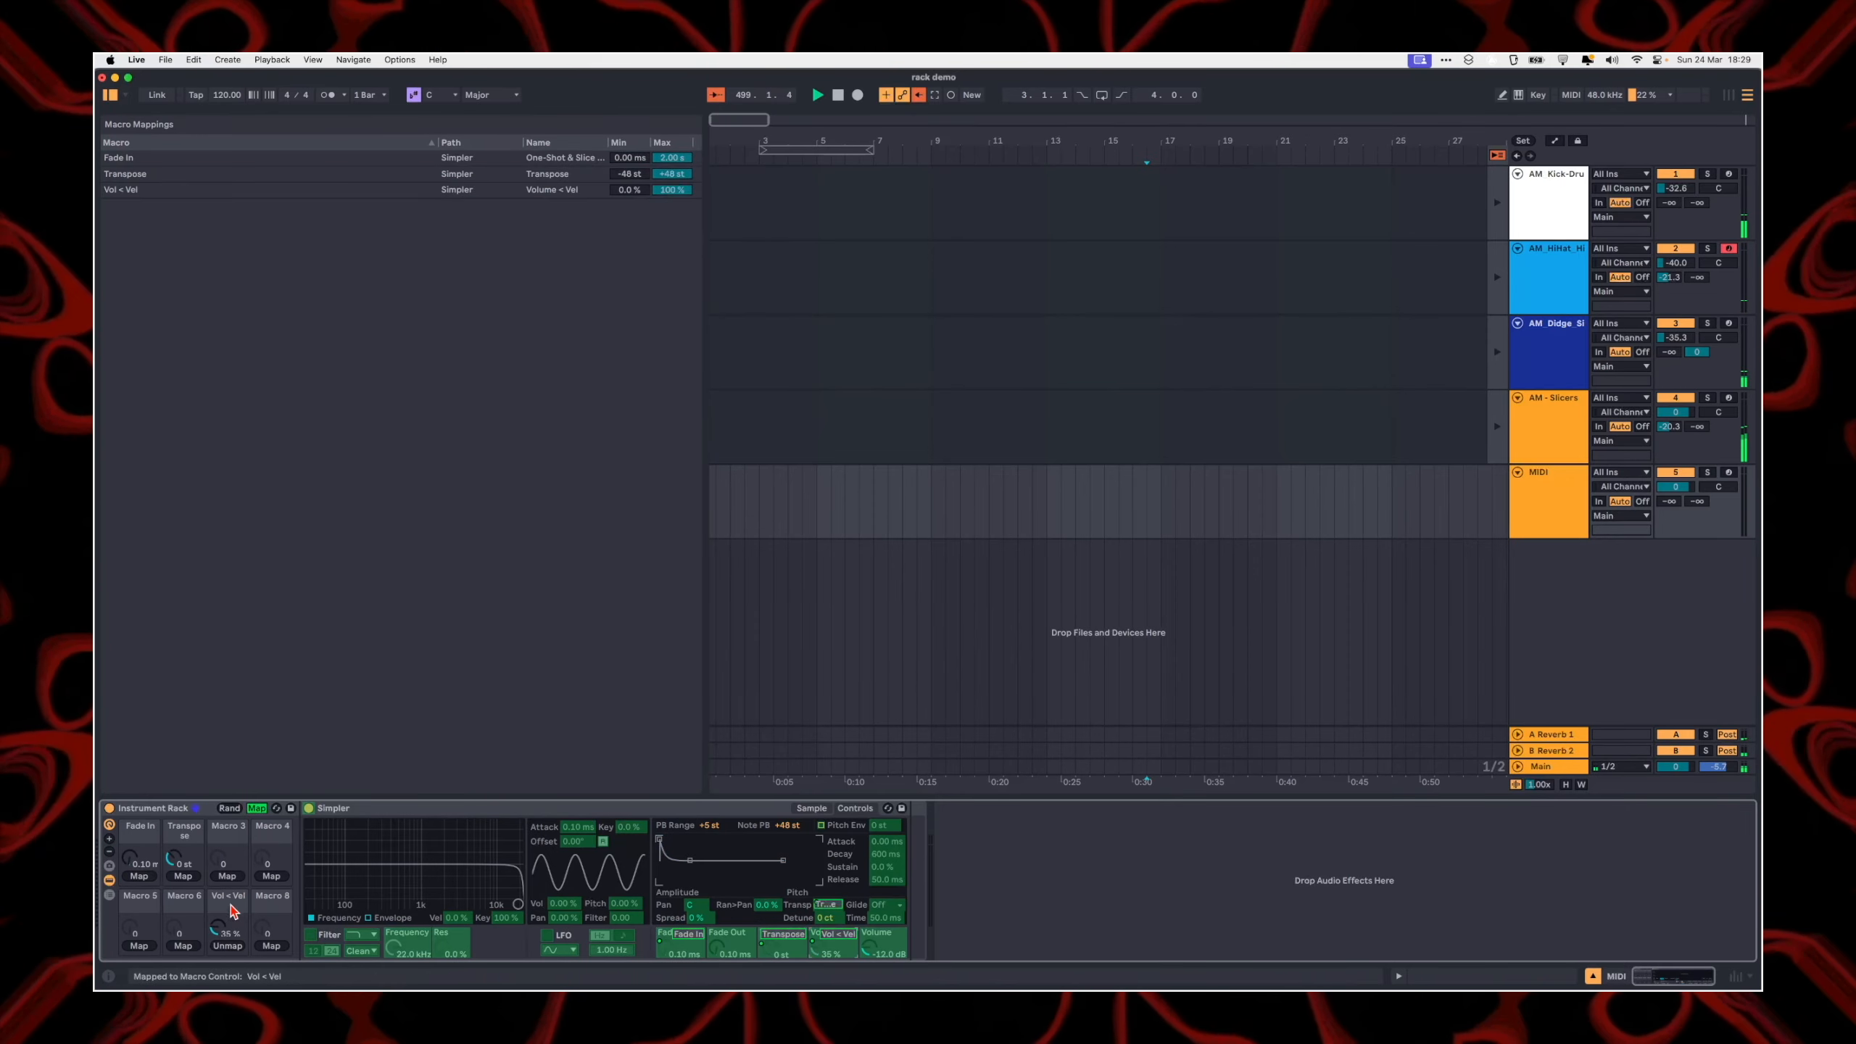
{"action": "left_click", "coordinate": [255, 807]}
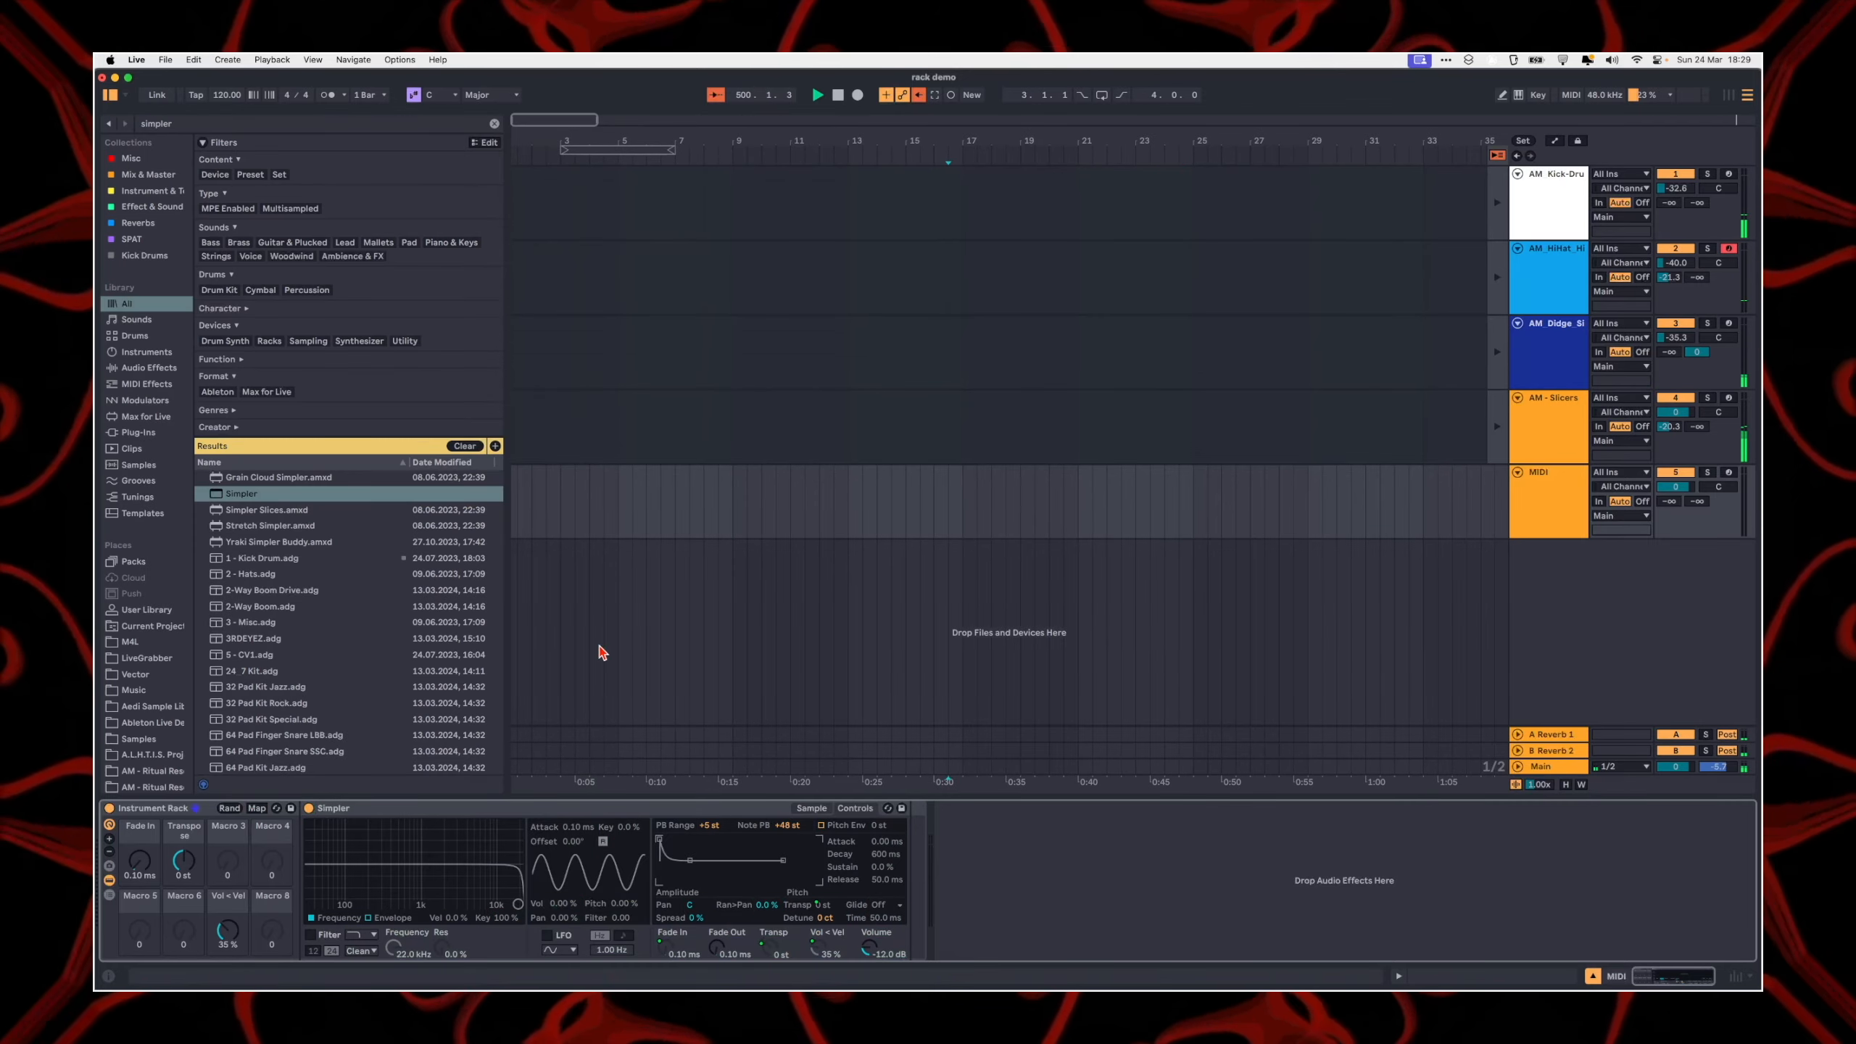
Step: Return Simpler to its sample view, and duplicate its chain twice in the rack's chain list
{"action": "left_click", "coordinate": [356, 807]}
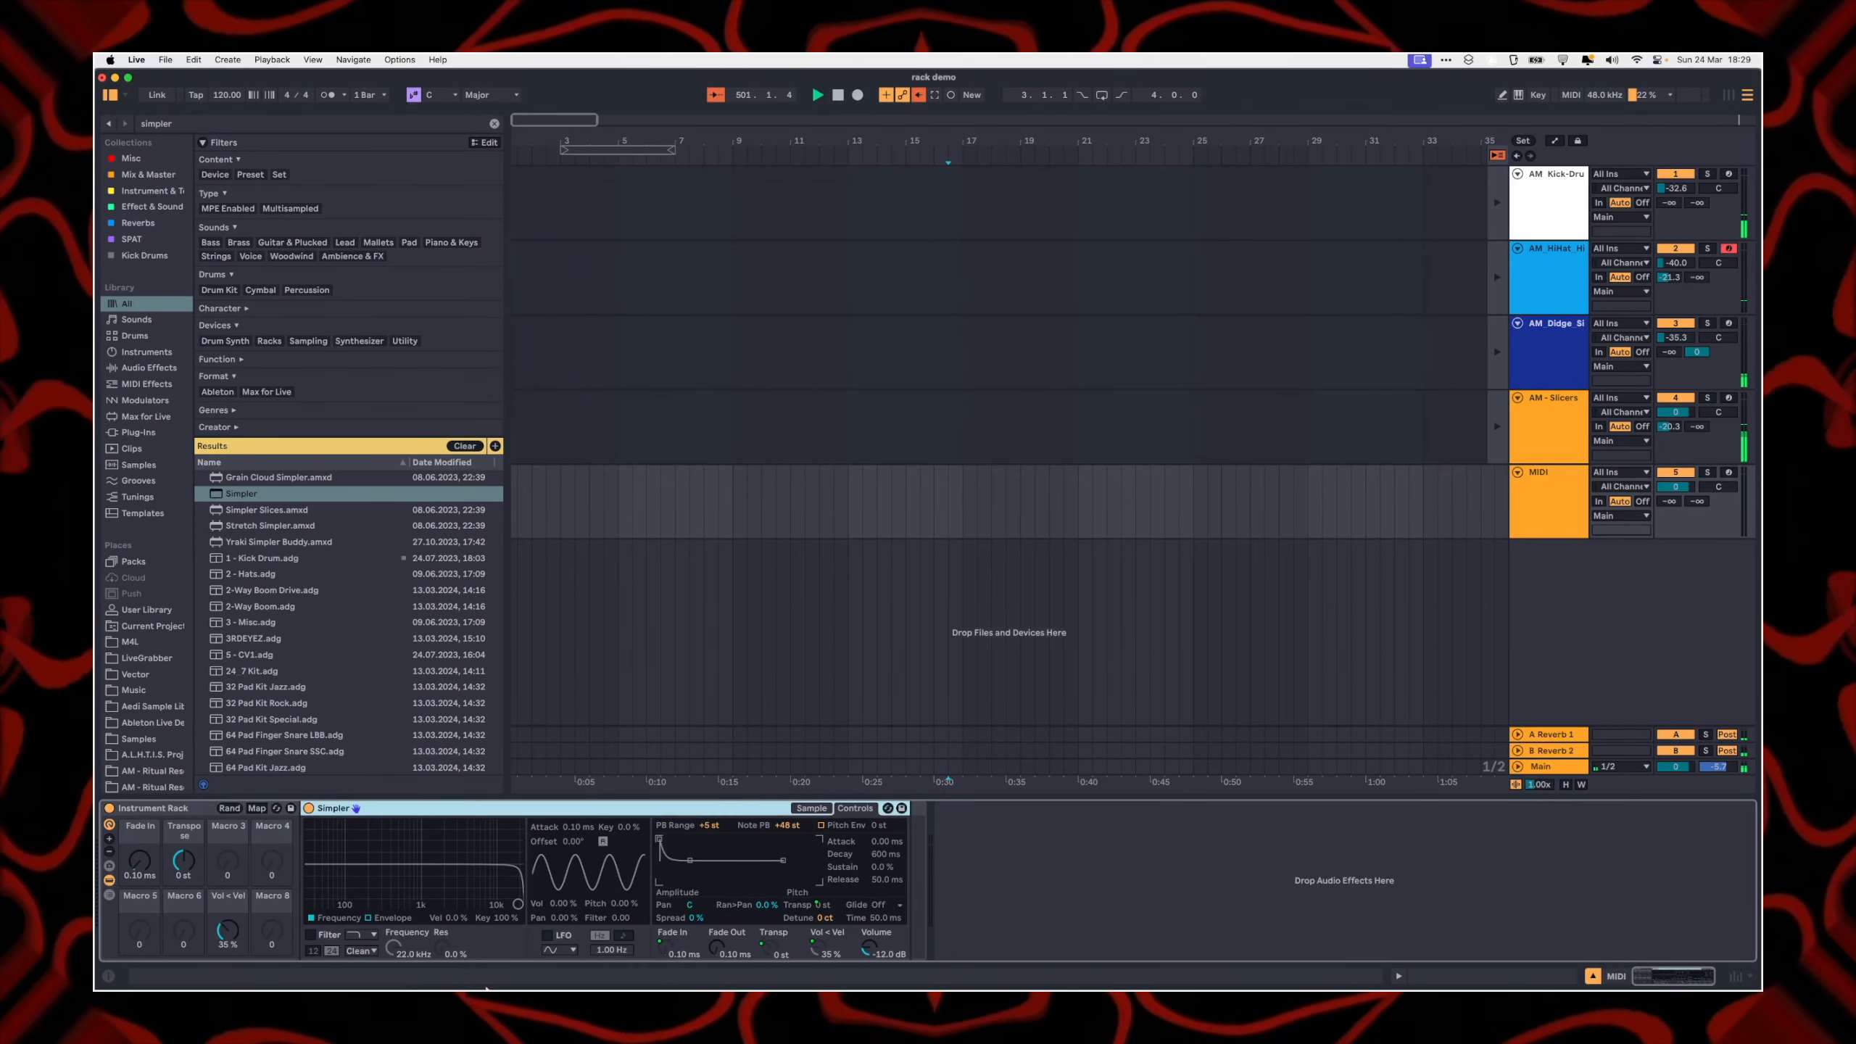
{"action": "left_click", "coordinate": [804, 808]}
{"action": "left_click", "coordinate": [109, 893]}
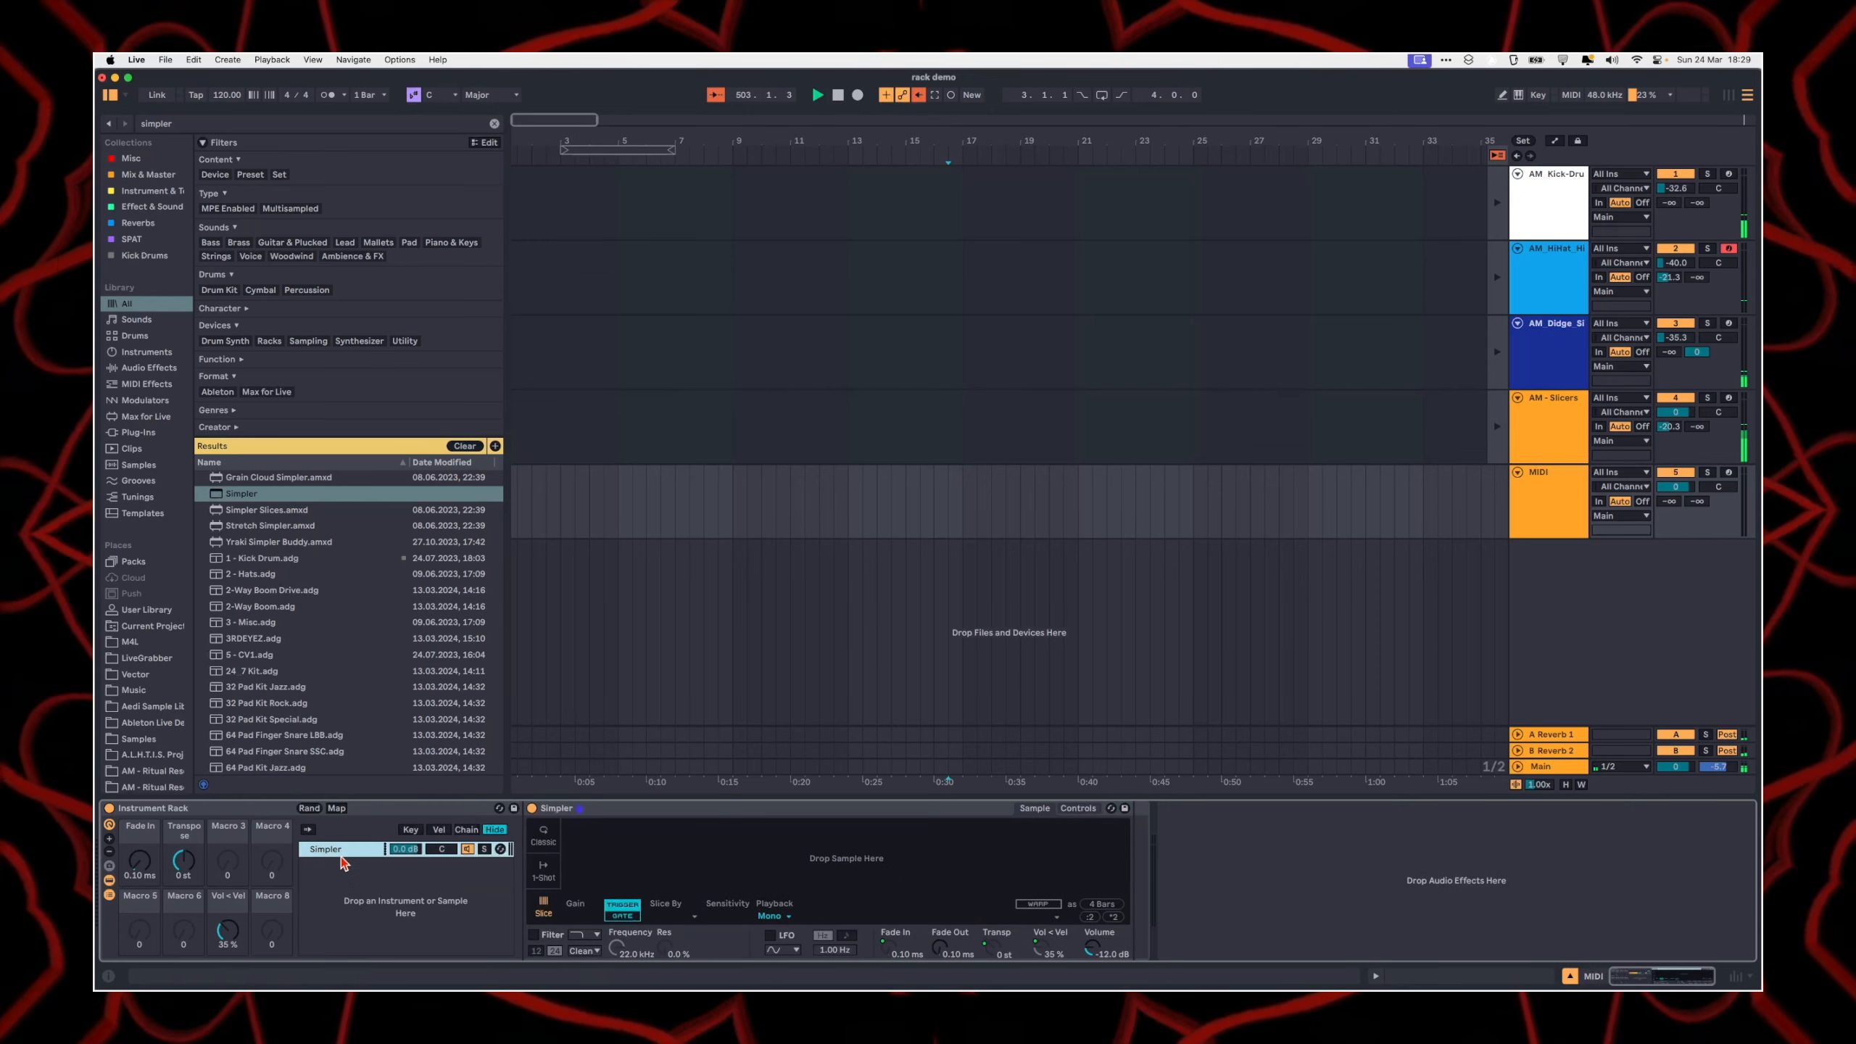
{"action": "key", "text": "super+d"}
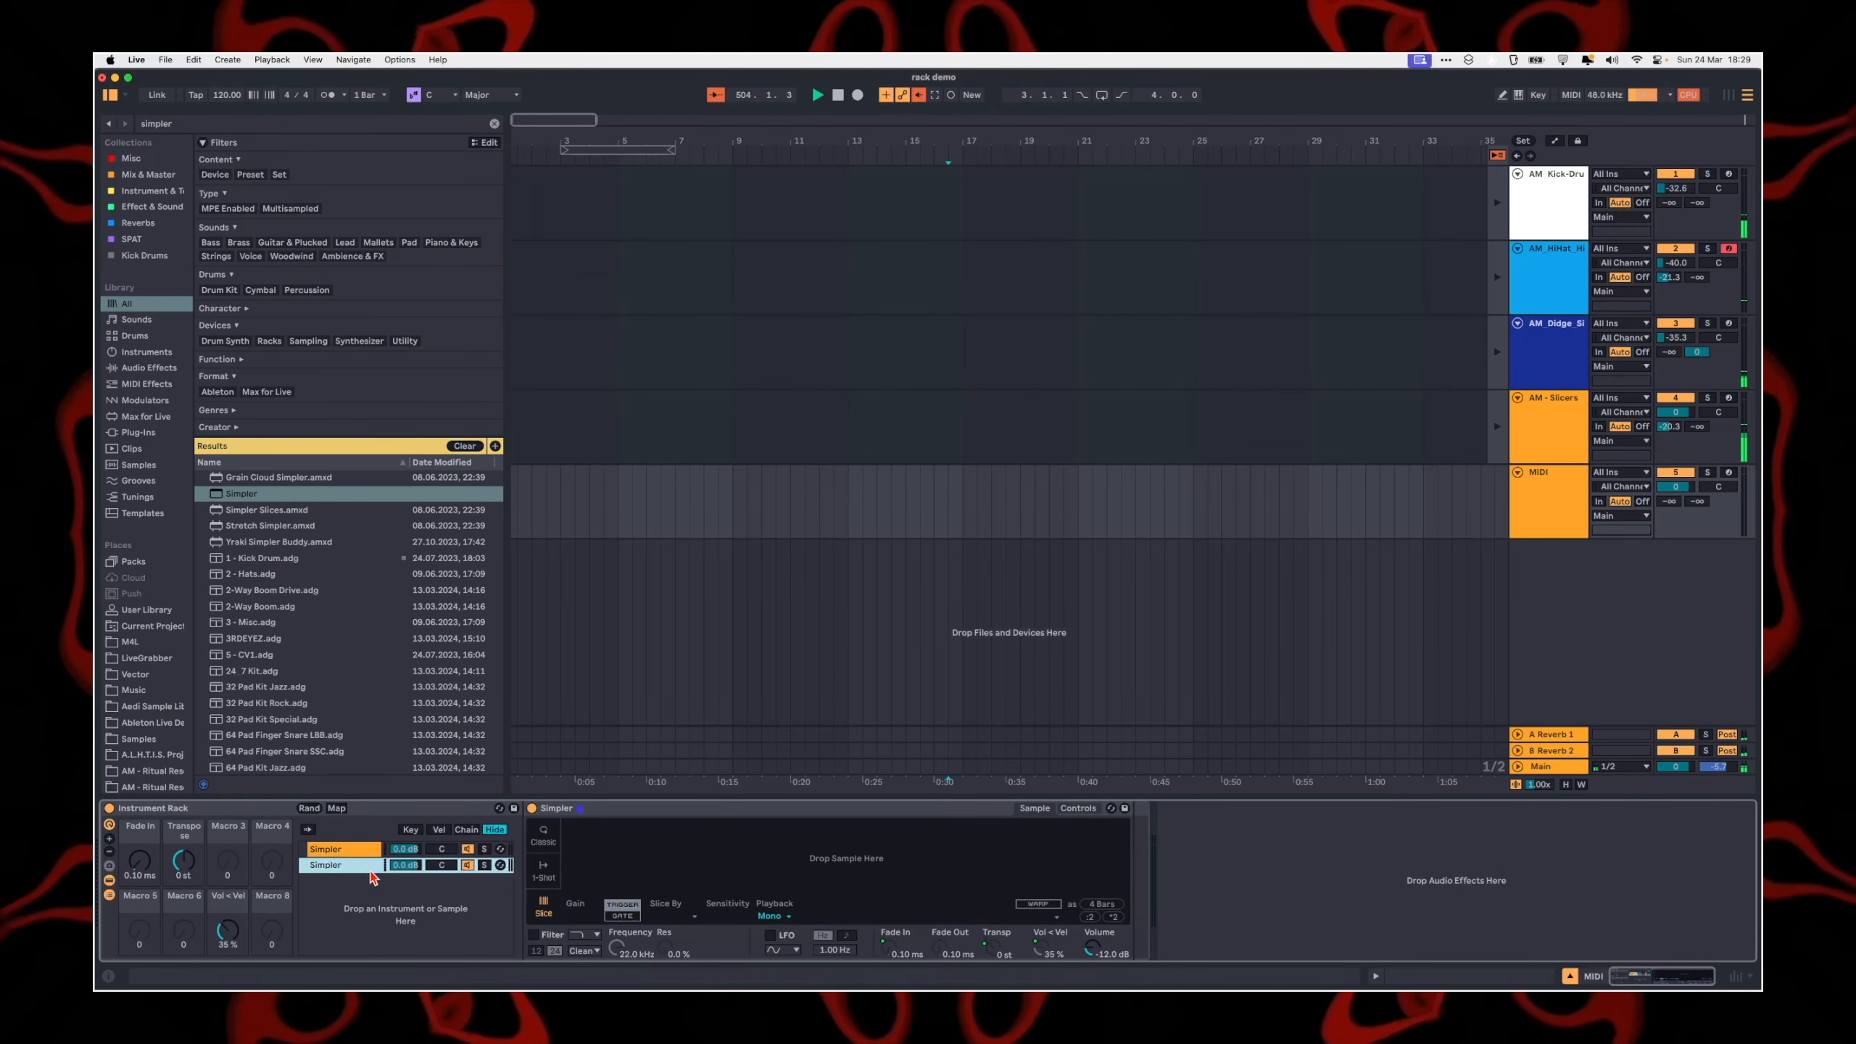
{"action": "key", "text": "super+d"}
Step: Show the chain selector zones, and duplicate the three Simpler chains to make six
{"action": "left_click", "coordinate": [466, 829]}
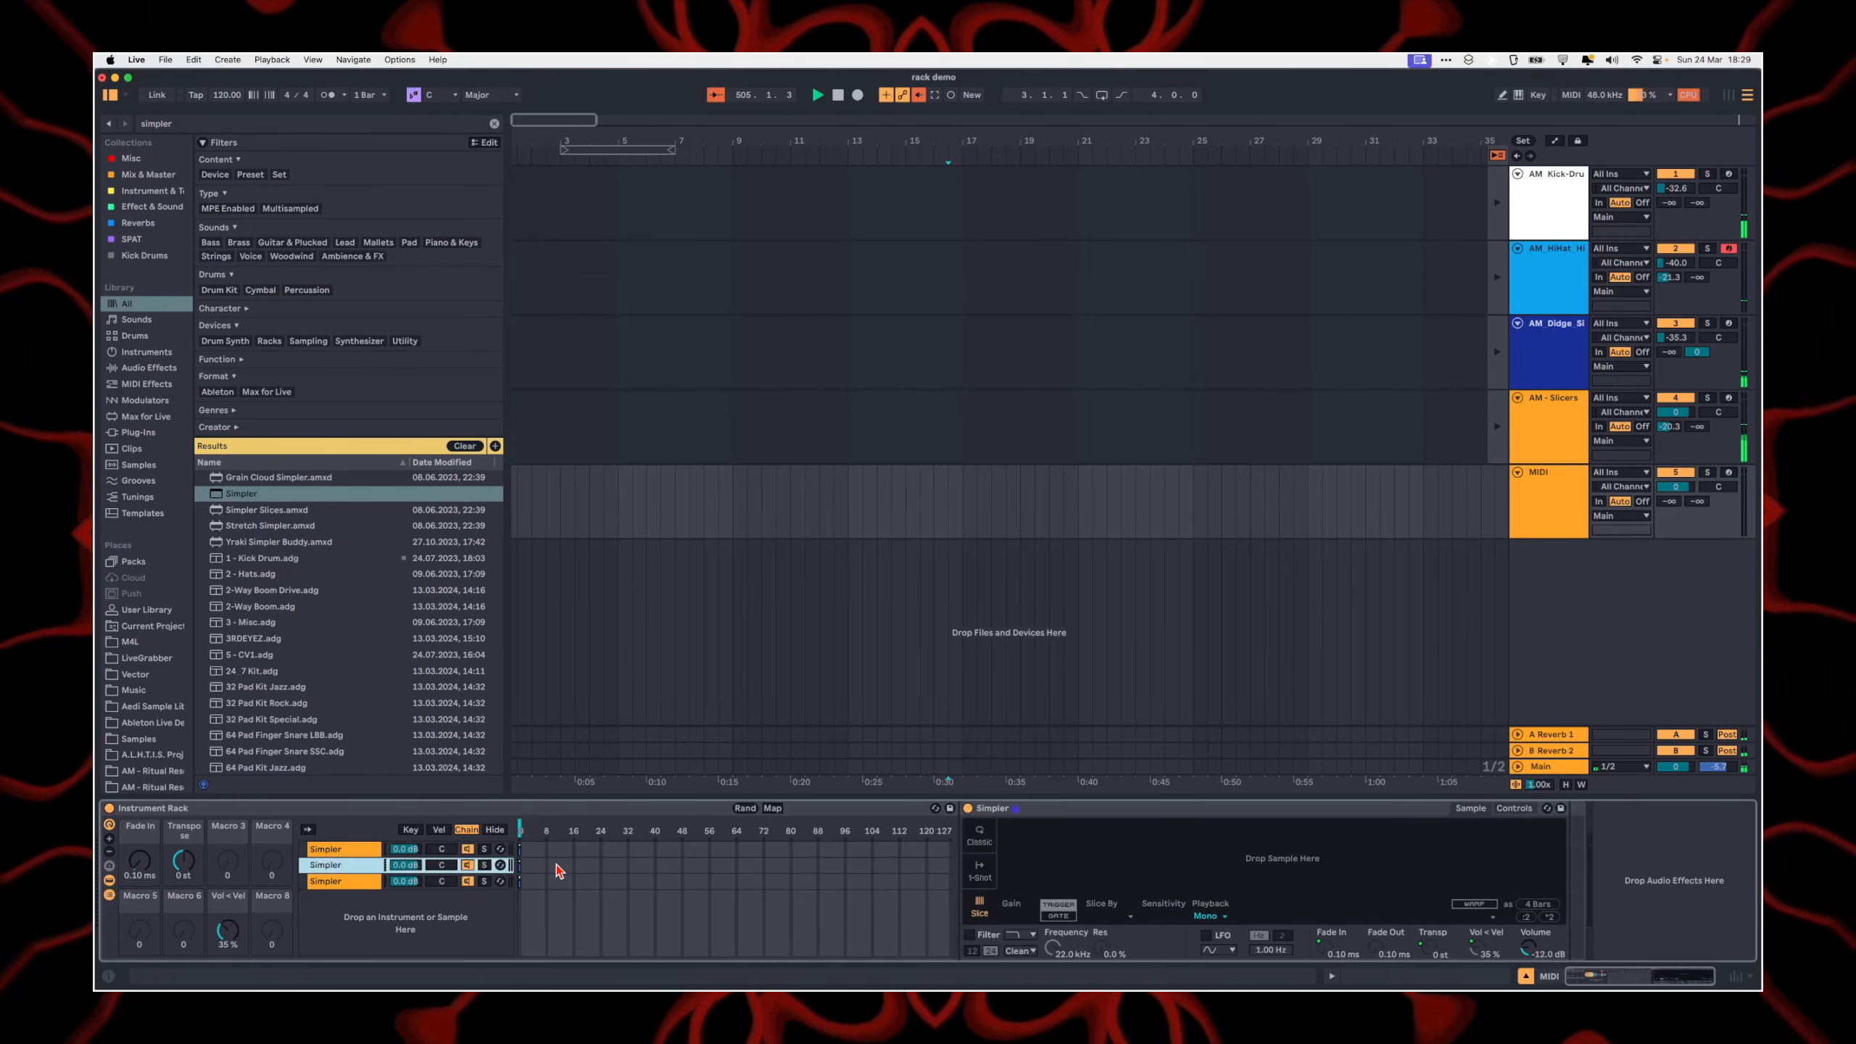
{"action": "left_click", "coordinate": [511, 883]}
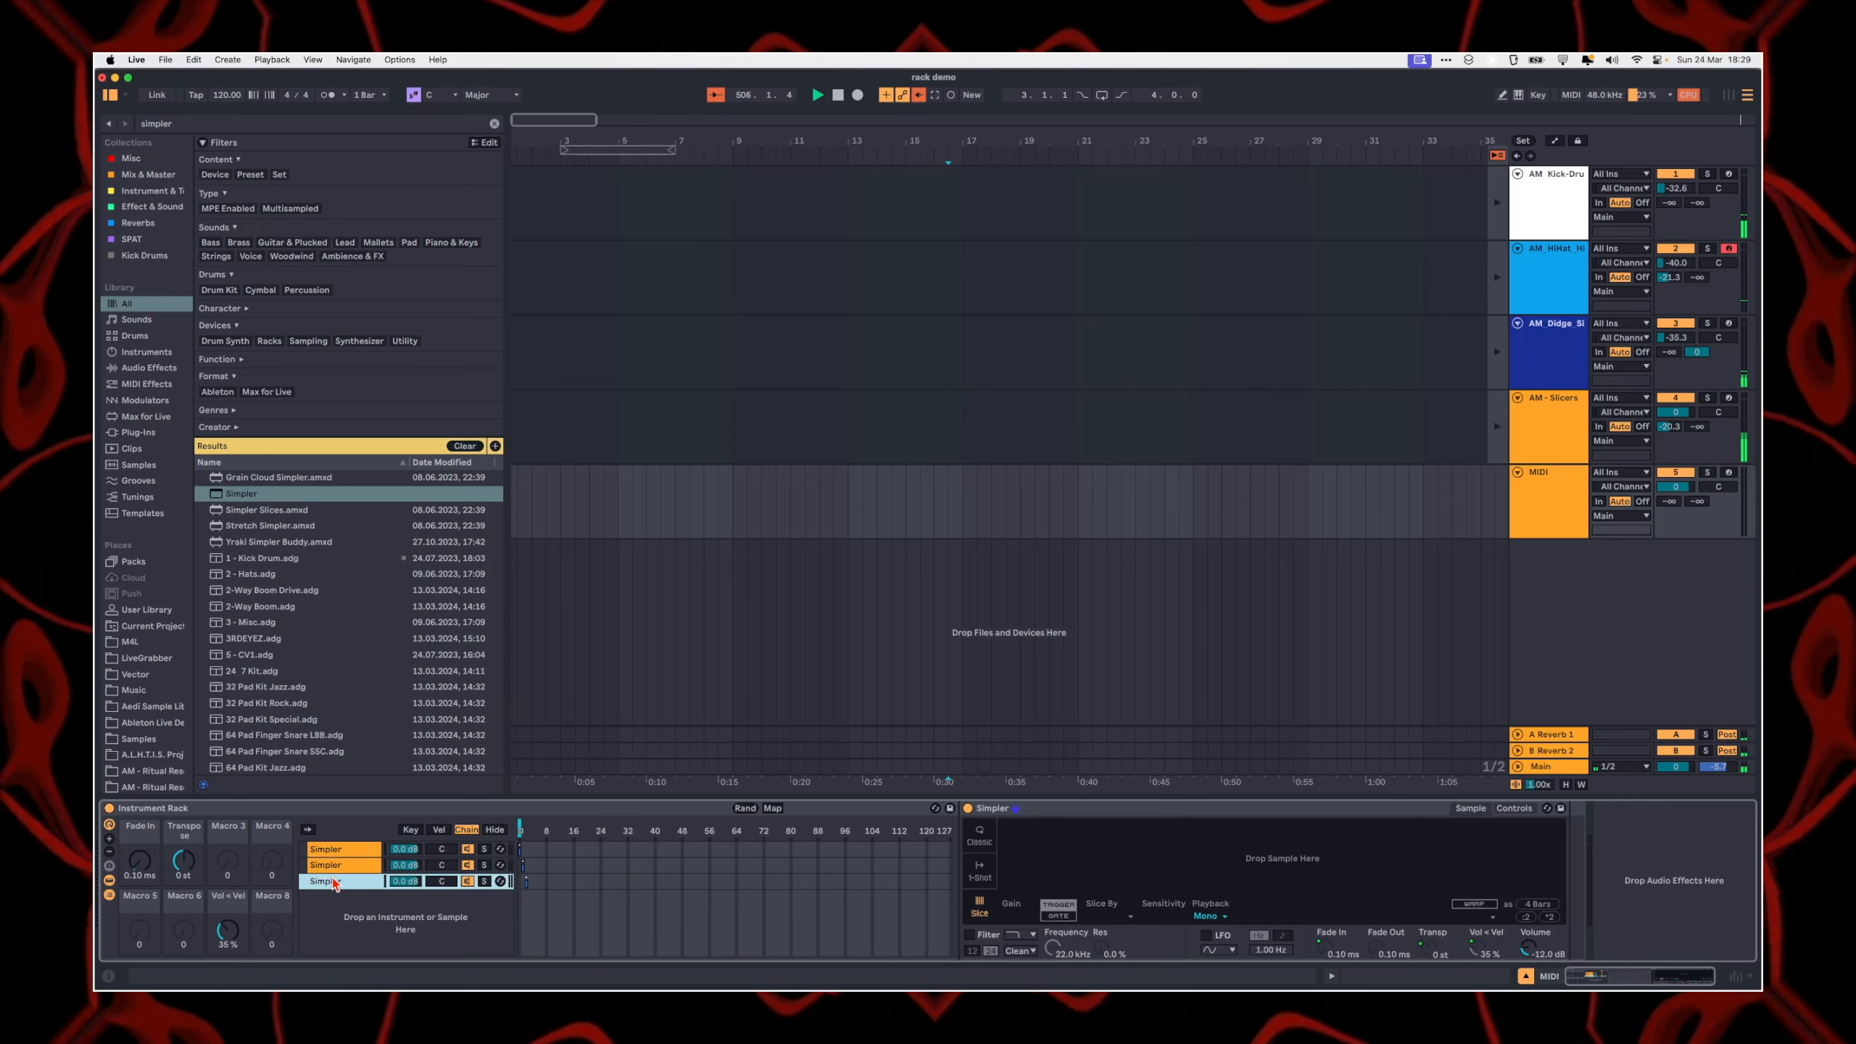
{"action": "left_click", "coordinate": [353, 848], "text": "shift"}
{"action": "key", "text": "super+d"}
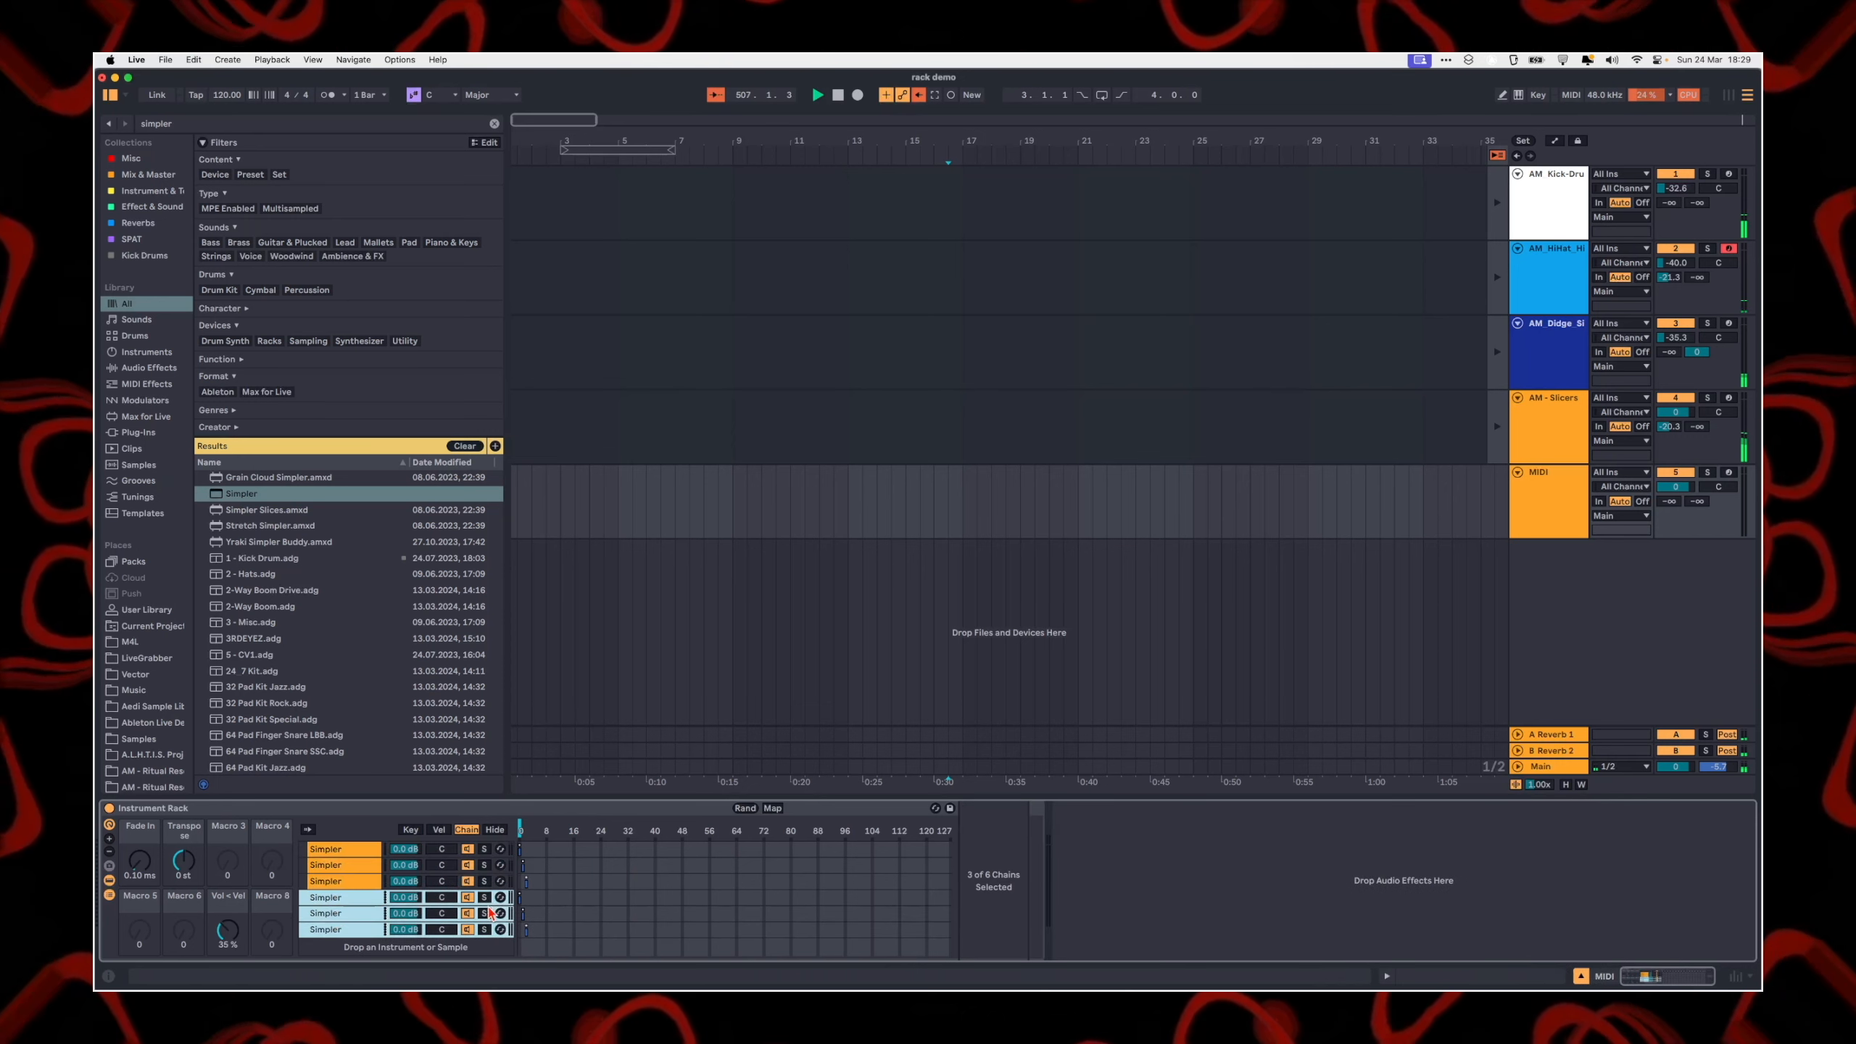
{"action": "left_click", "coordinate": [343, 866]}
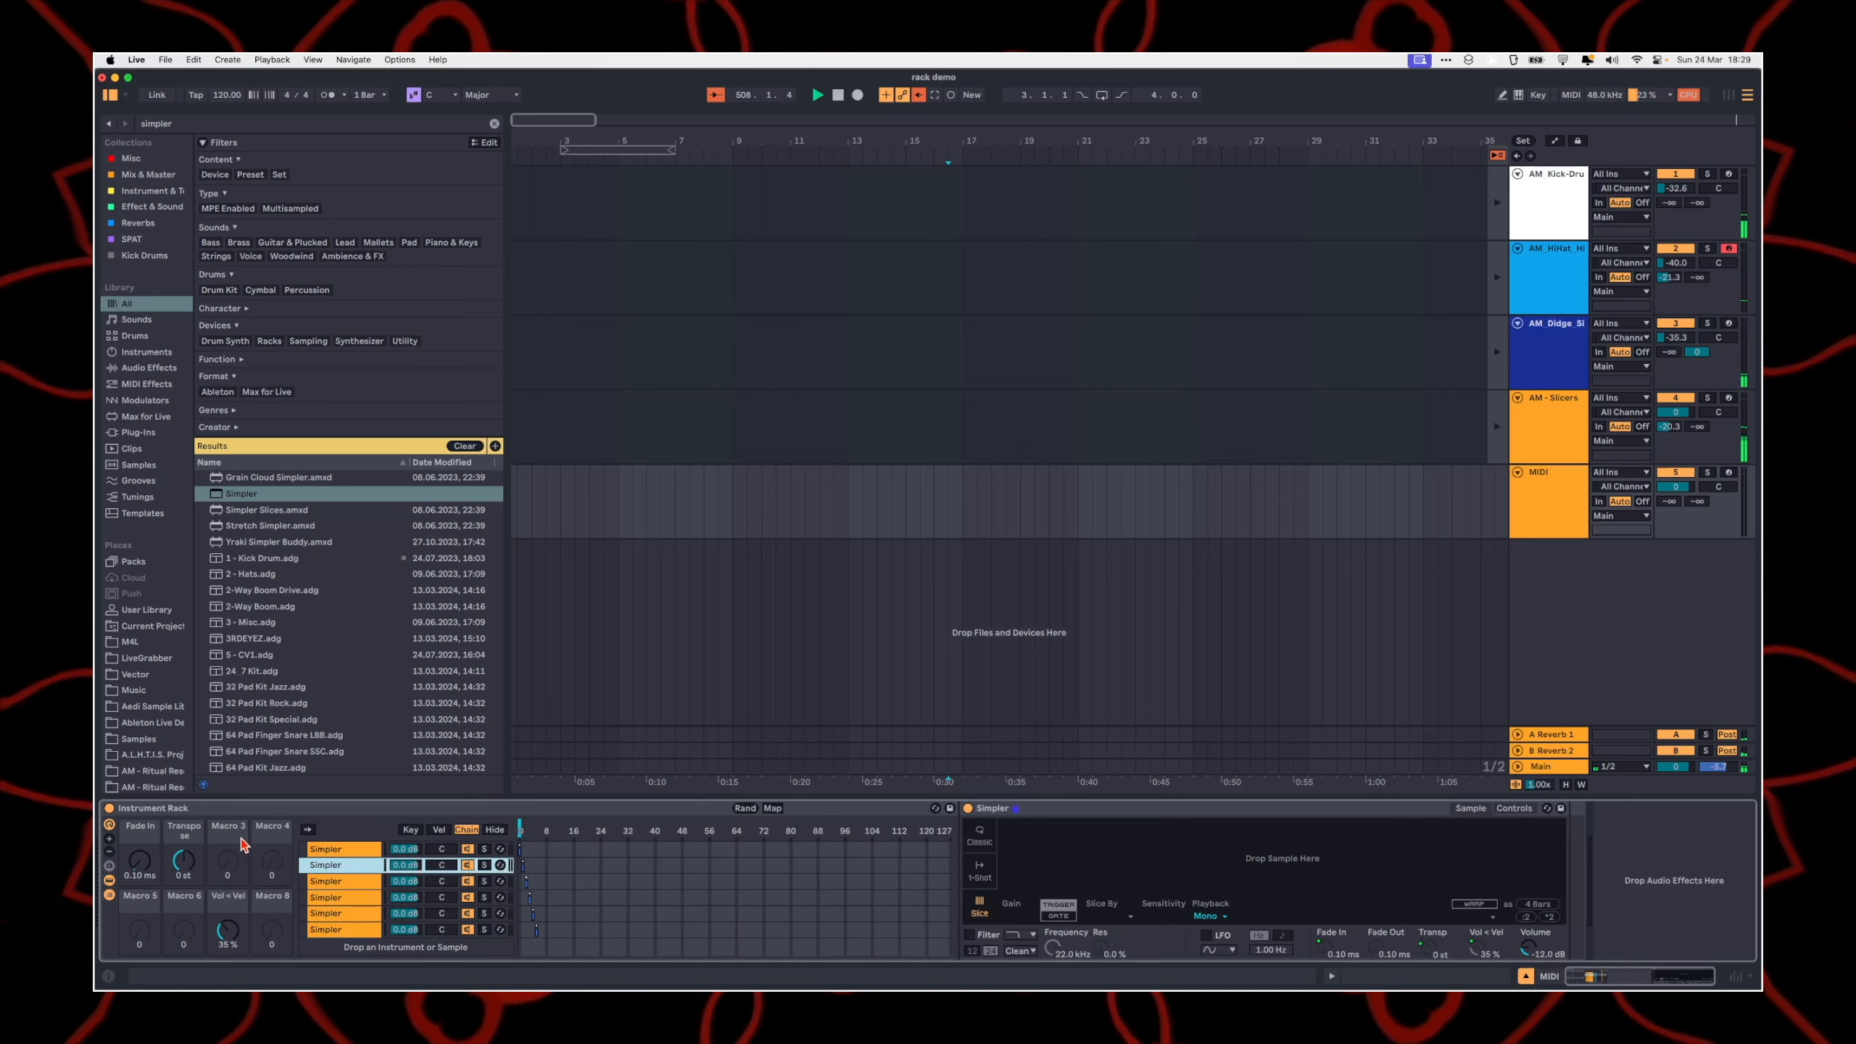
Step: Map the rack's Chain Selector to Macro 6 and leave mapping mode
{"action": "left_click", "coordinate": [772, 808]}
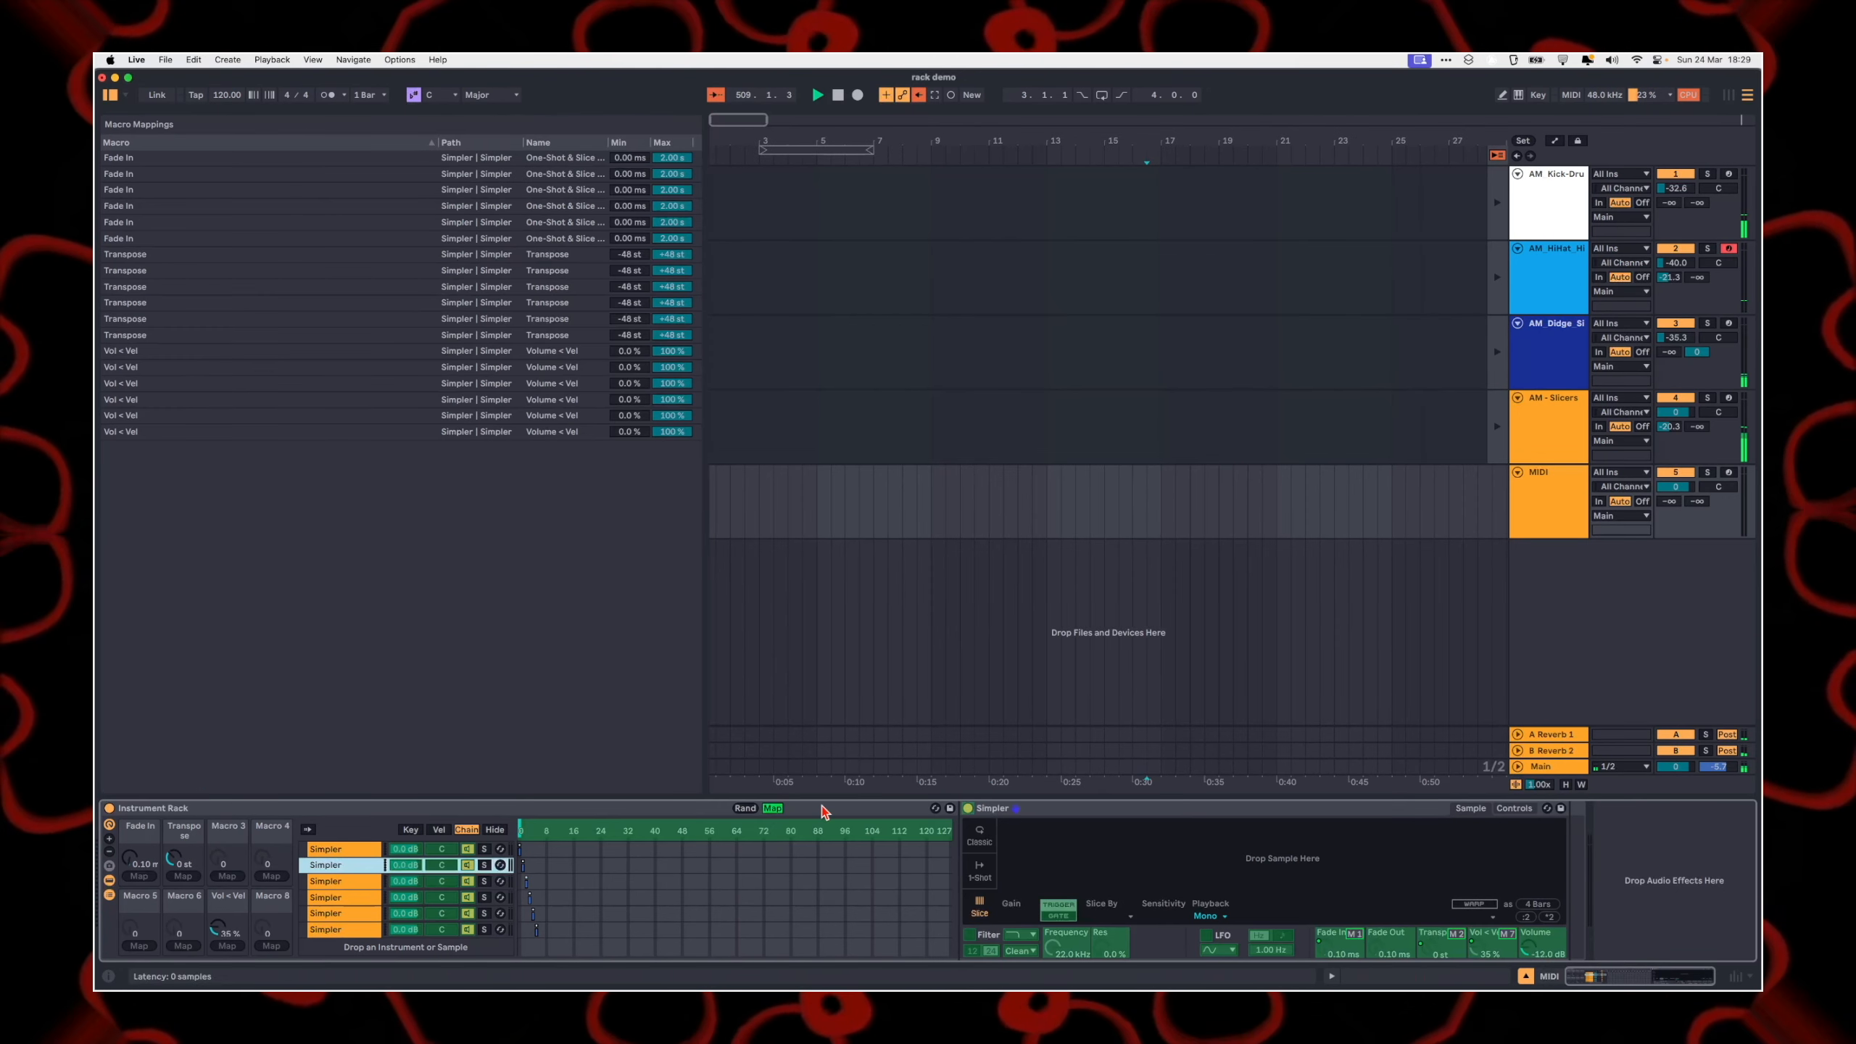
{"action": "left_click", "coordinate": [772, 808]}
{"action": "left_click", "coordinate": [772, 808]}
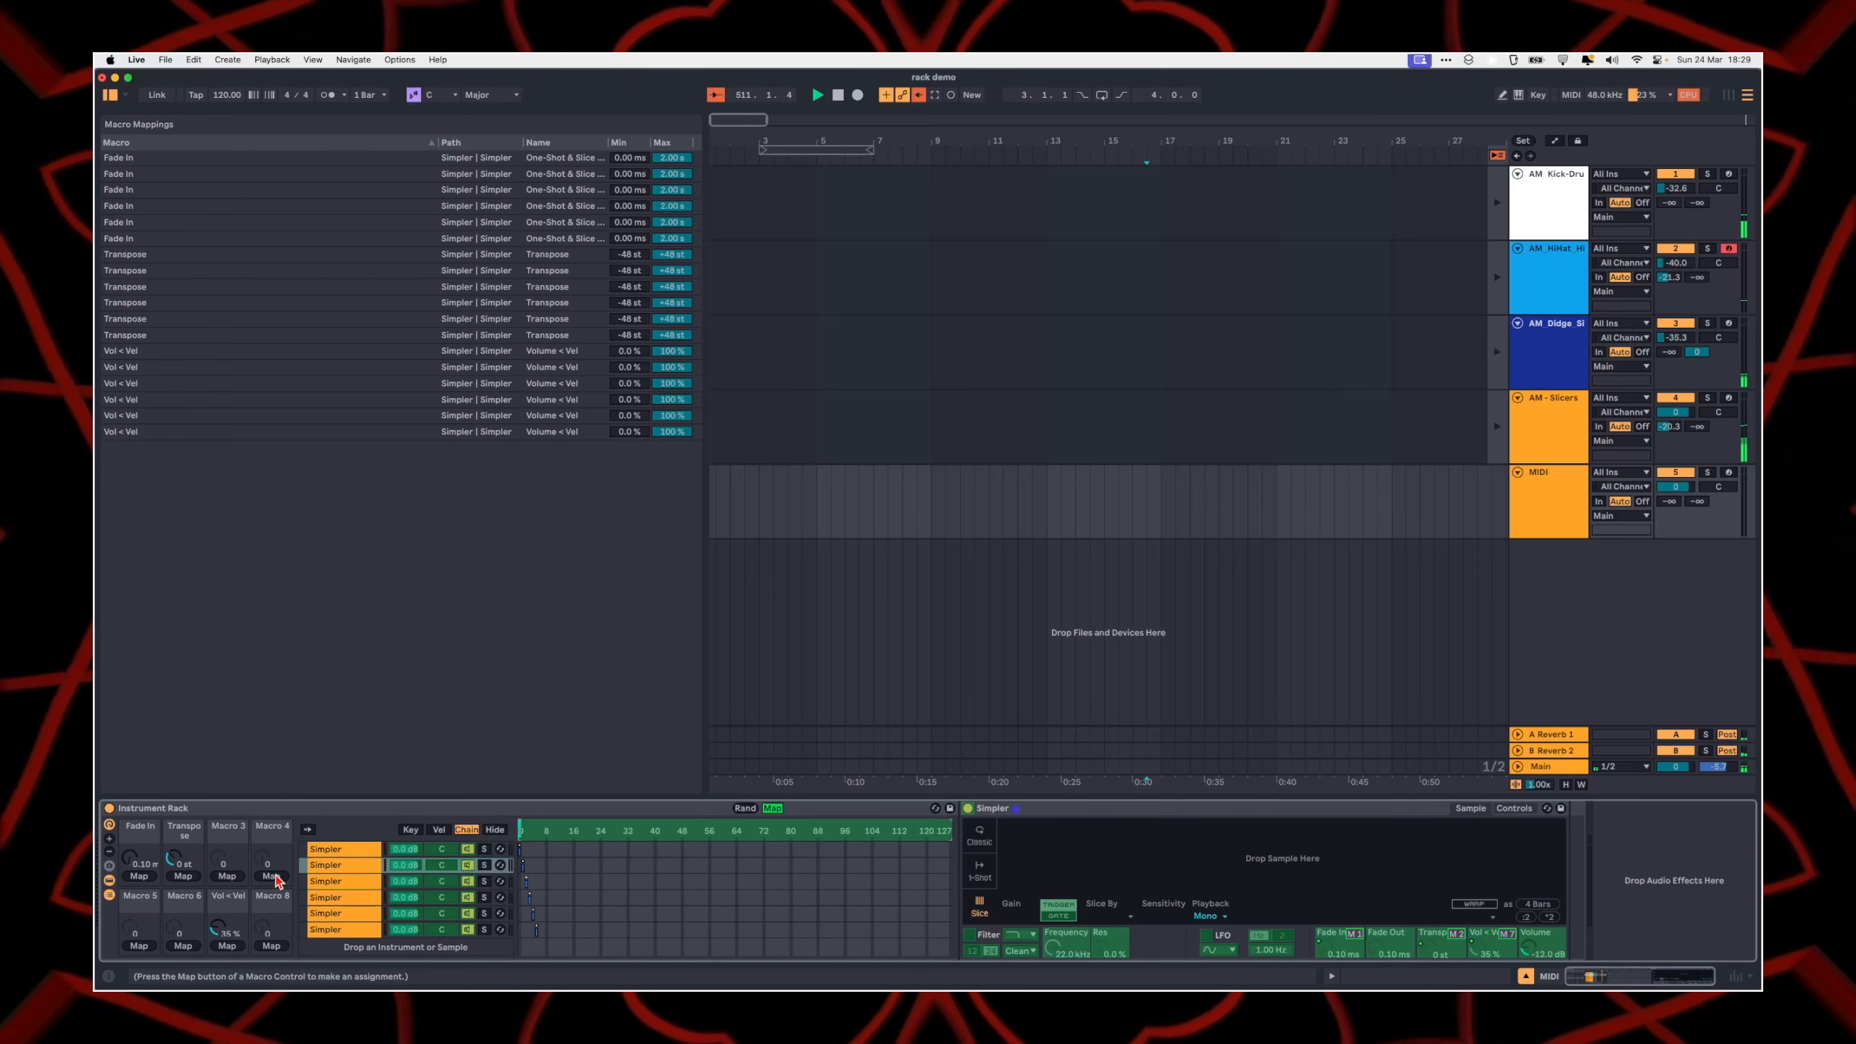
{"action": "left_click", "coordinate": [179, 945]}
{"action": "left_click", "coordinate": [772, 808]}
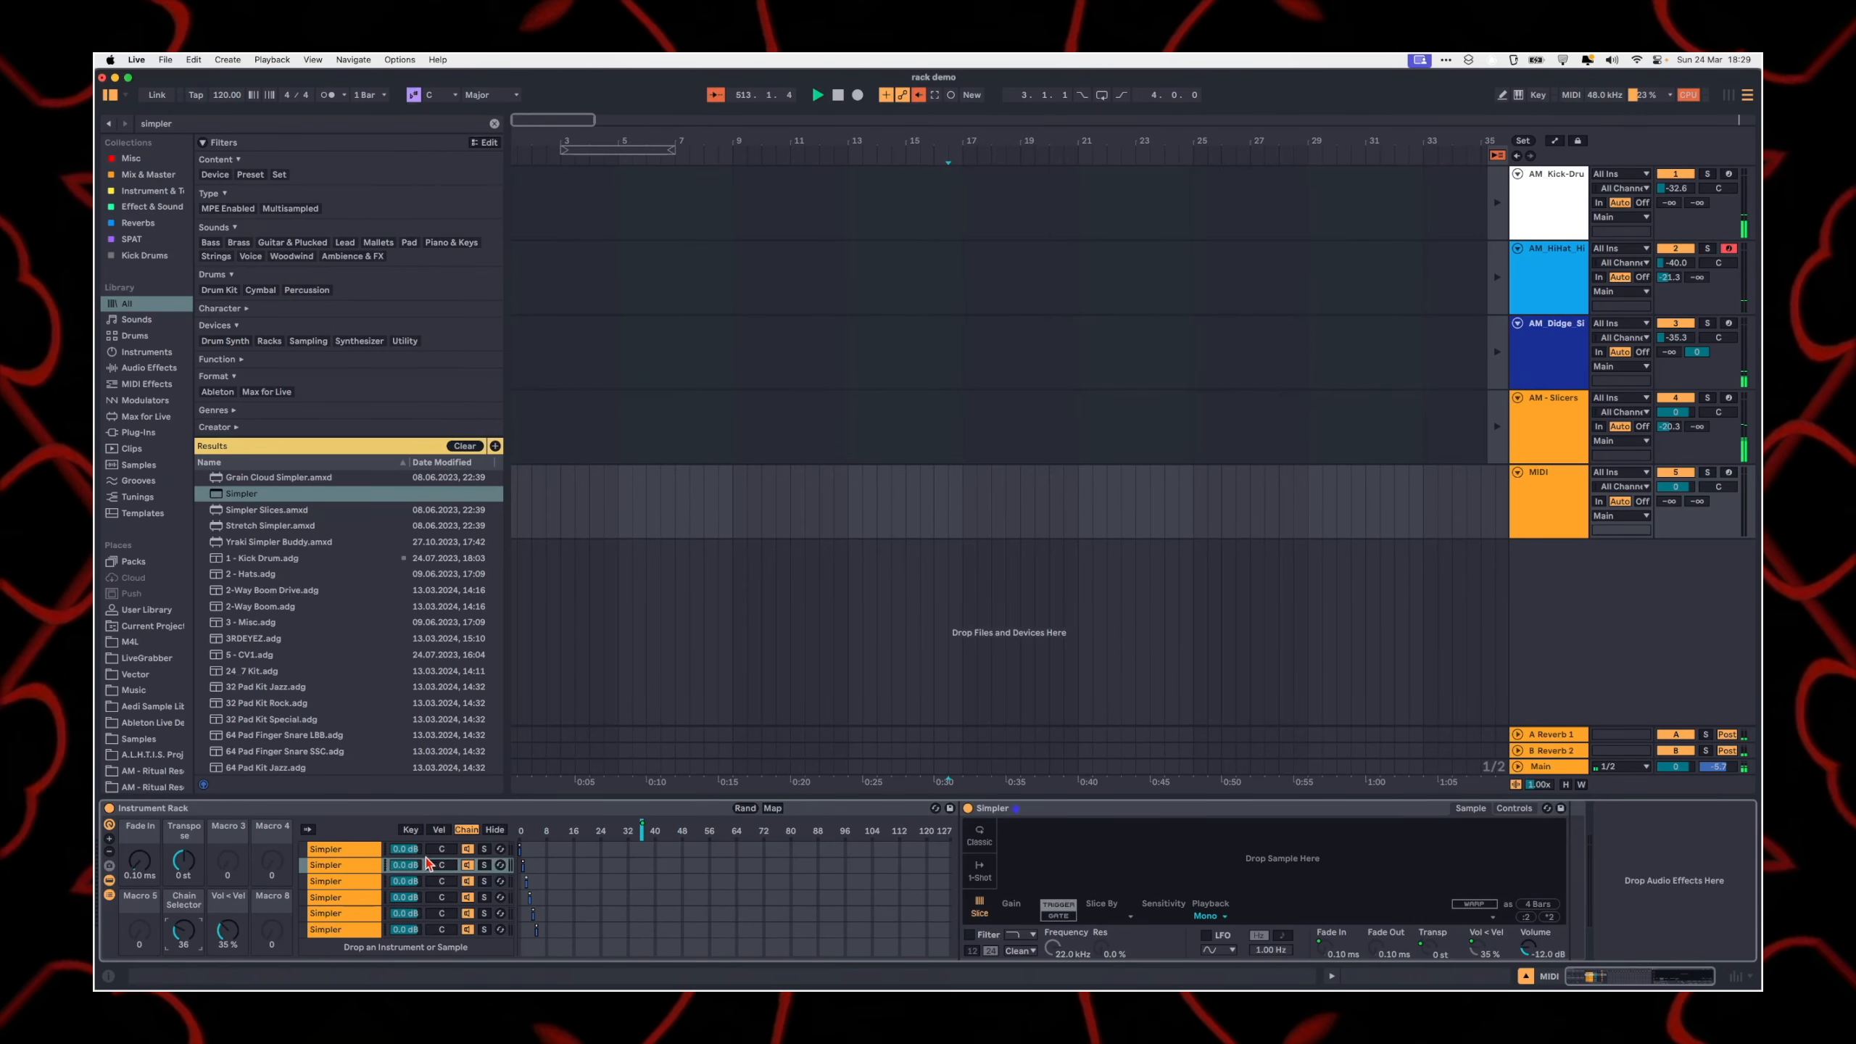
Step: Set the Chain Selector mapping's maximum to 16, and turn the Chain Selector macro to 10
{"action": "left_click", "coordinate": [772, 808]}
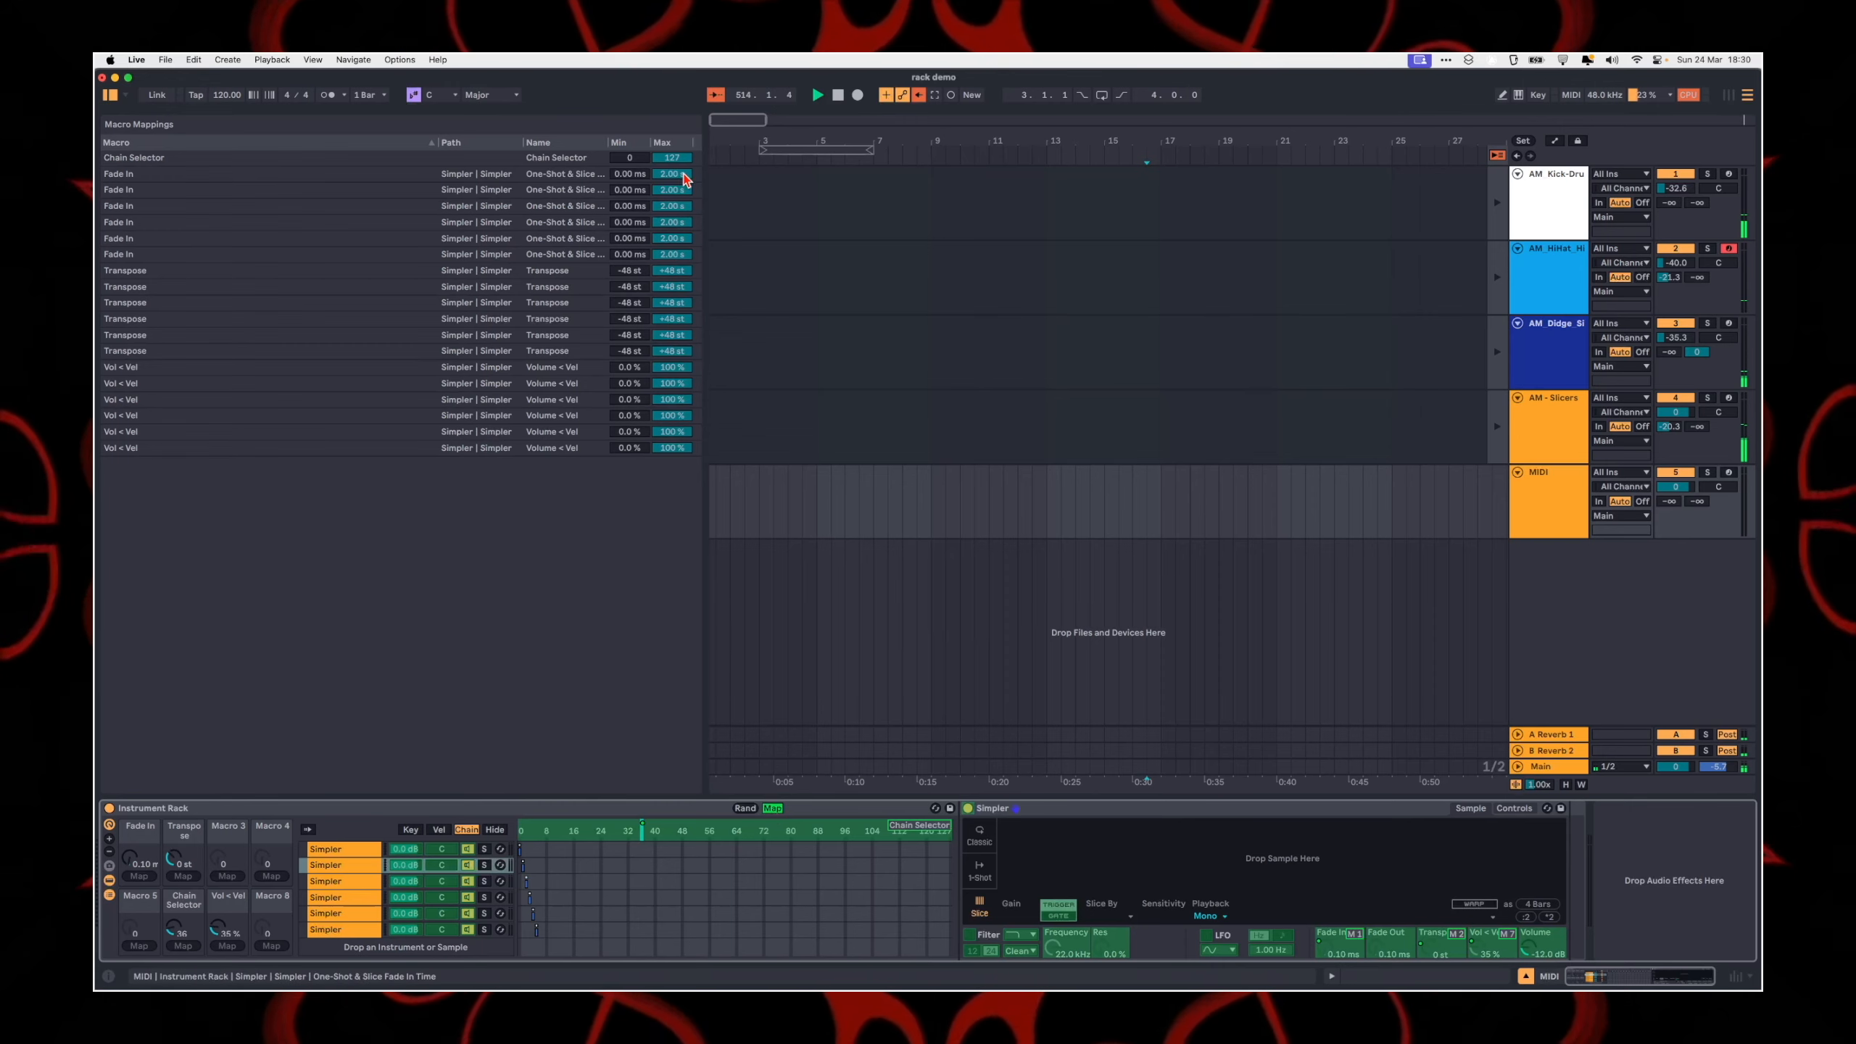
{"action": "left_click_drag", "start_coordinate": [672, 157], "coordinate": [672, 231]}
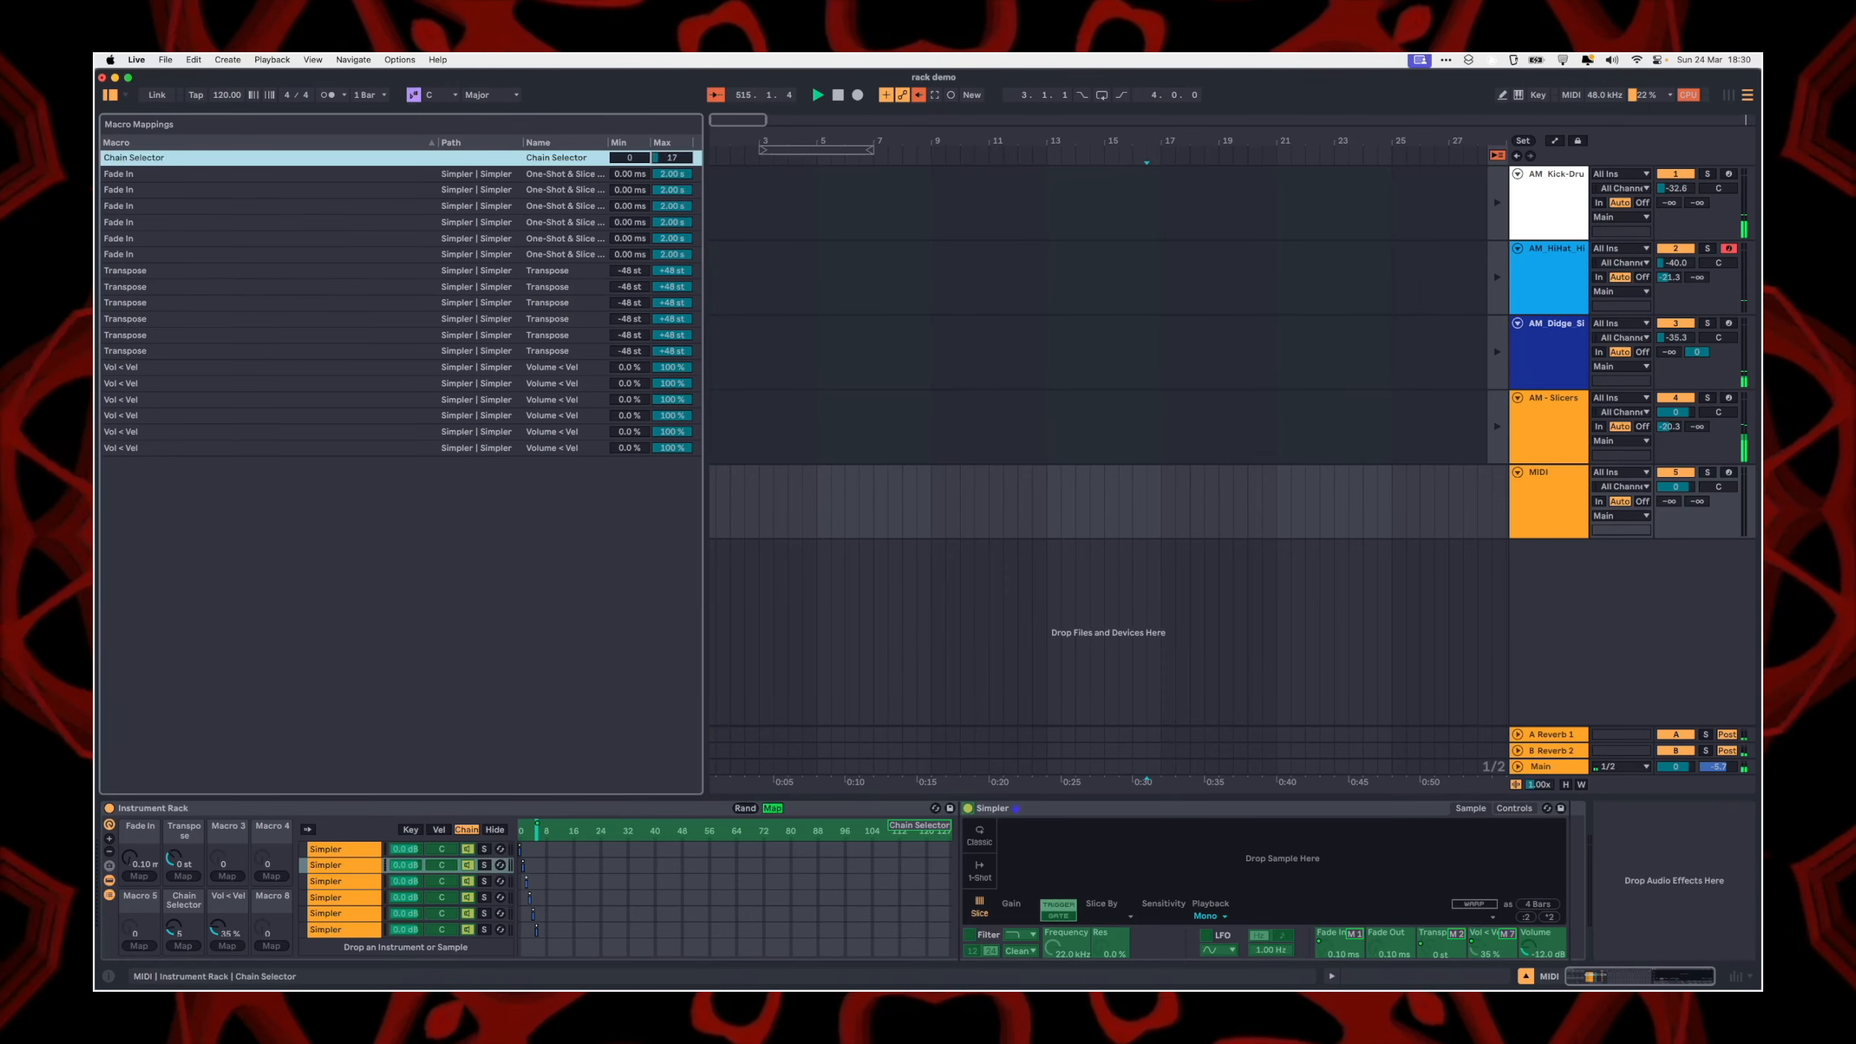
{"action": "left_click", "coordinate": [772, 808]}
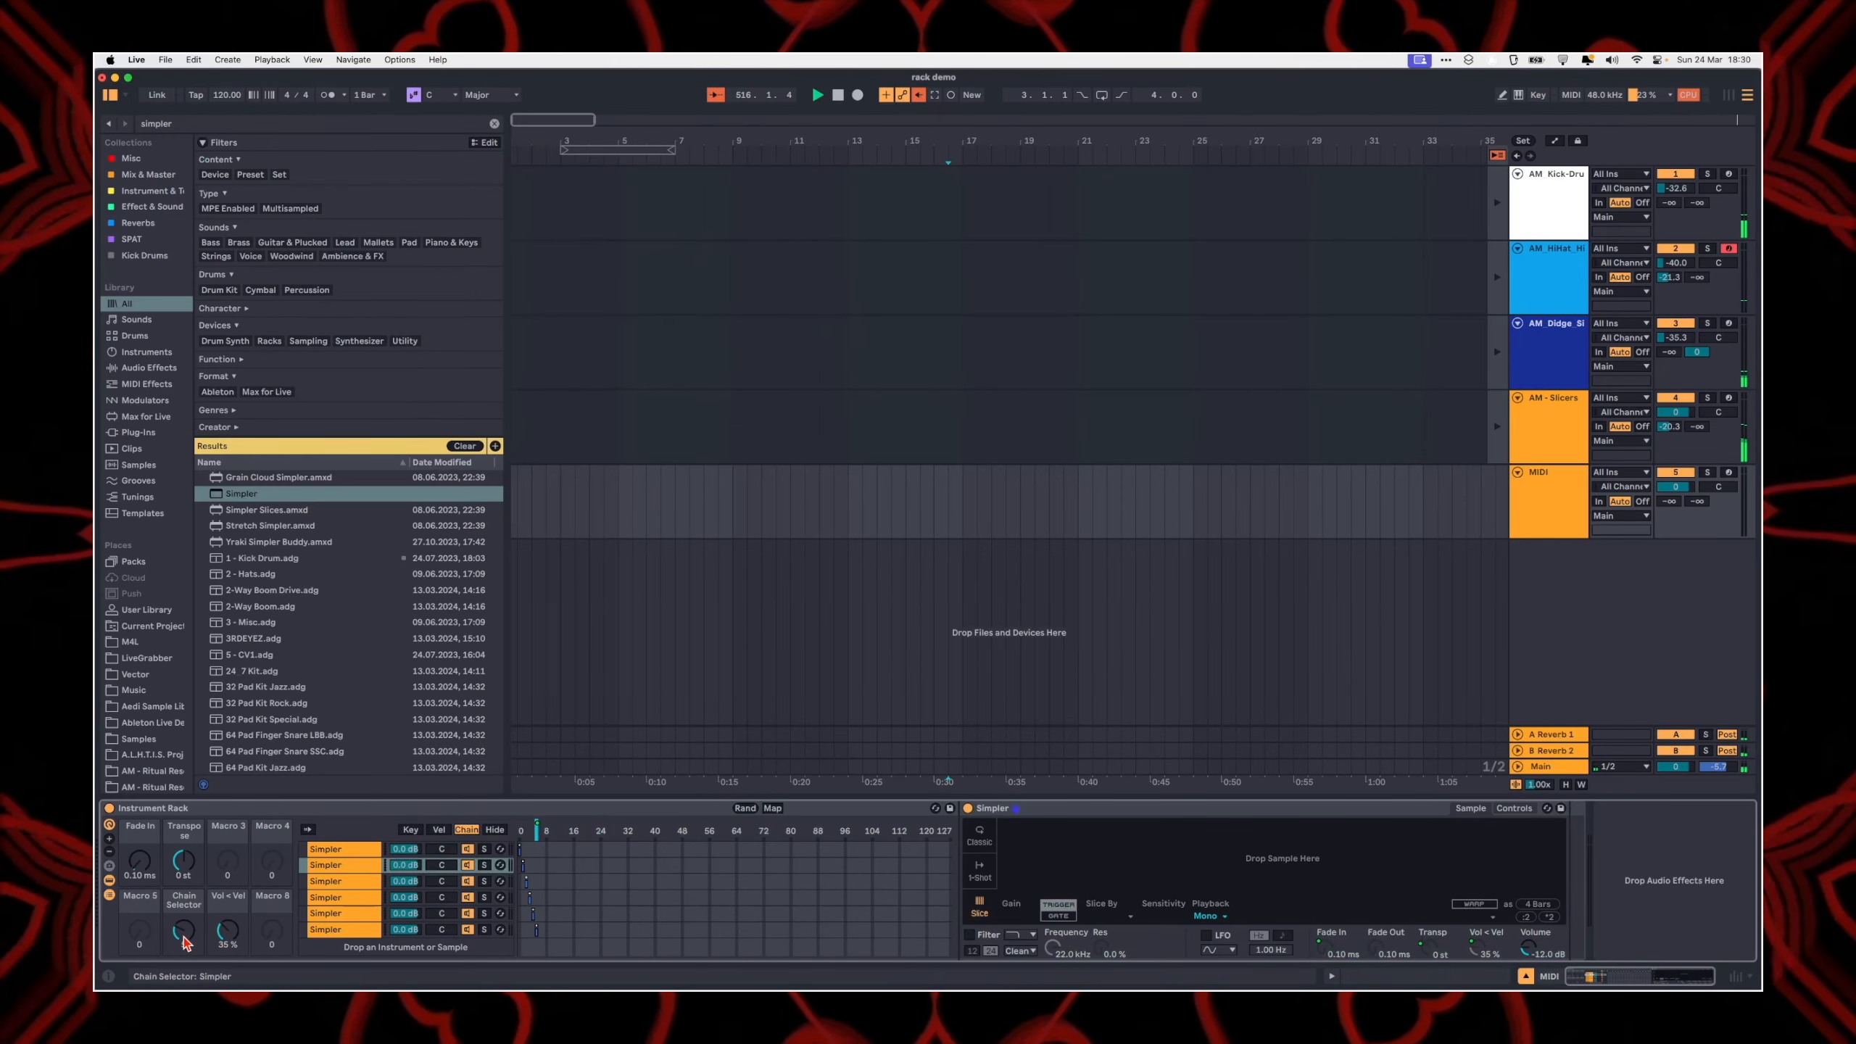
{"action": "mouse_move", "coordinate": [183, 930]}
{"action": "left_mouse_down"}
{"action": "mouse_move", "coordinate": [184, 964]}
{"action": "mouse_move", "coordinate": [184, 936]}
{"action": "left_mouse_up"}
Step: Group the whole rack into an outer Instrument Rack, and show its macro controls reduced to a single macro
{"action": "left_click", "coordinate": [379, 868]}
{"action": "left_click", "coordinate": [251, 810]}
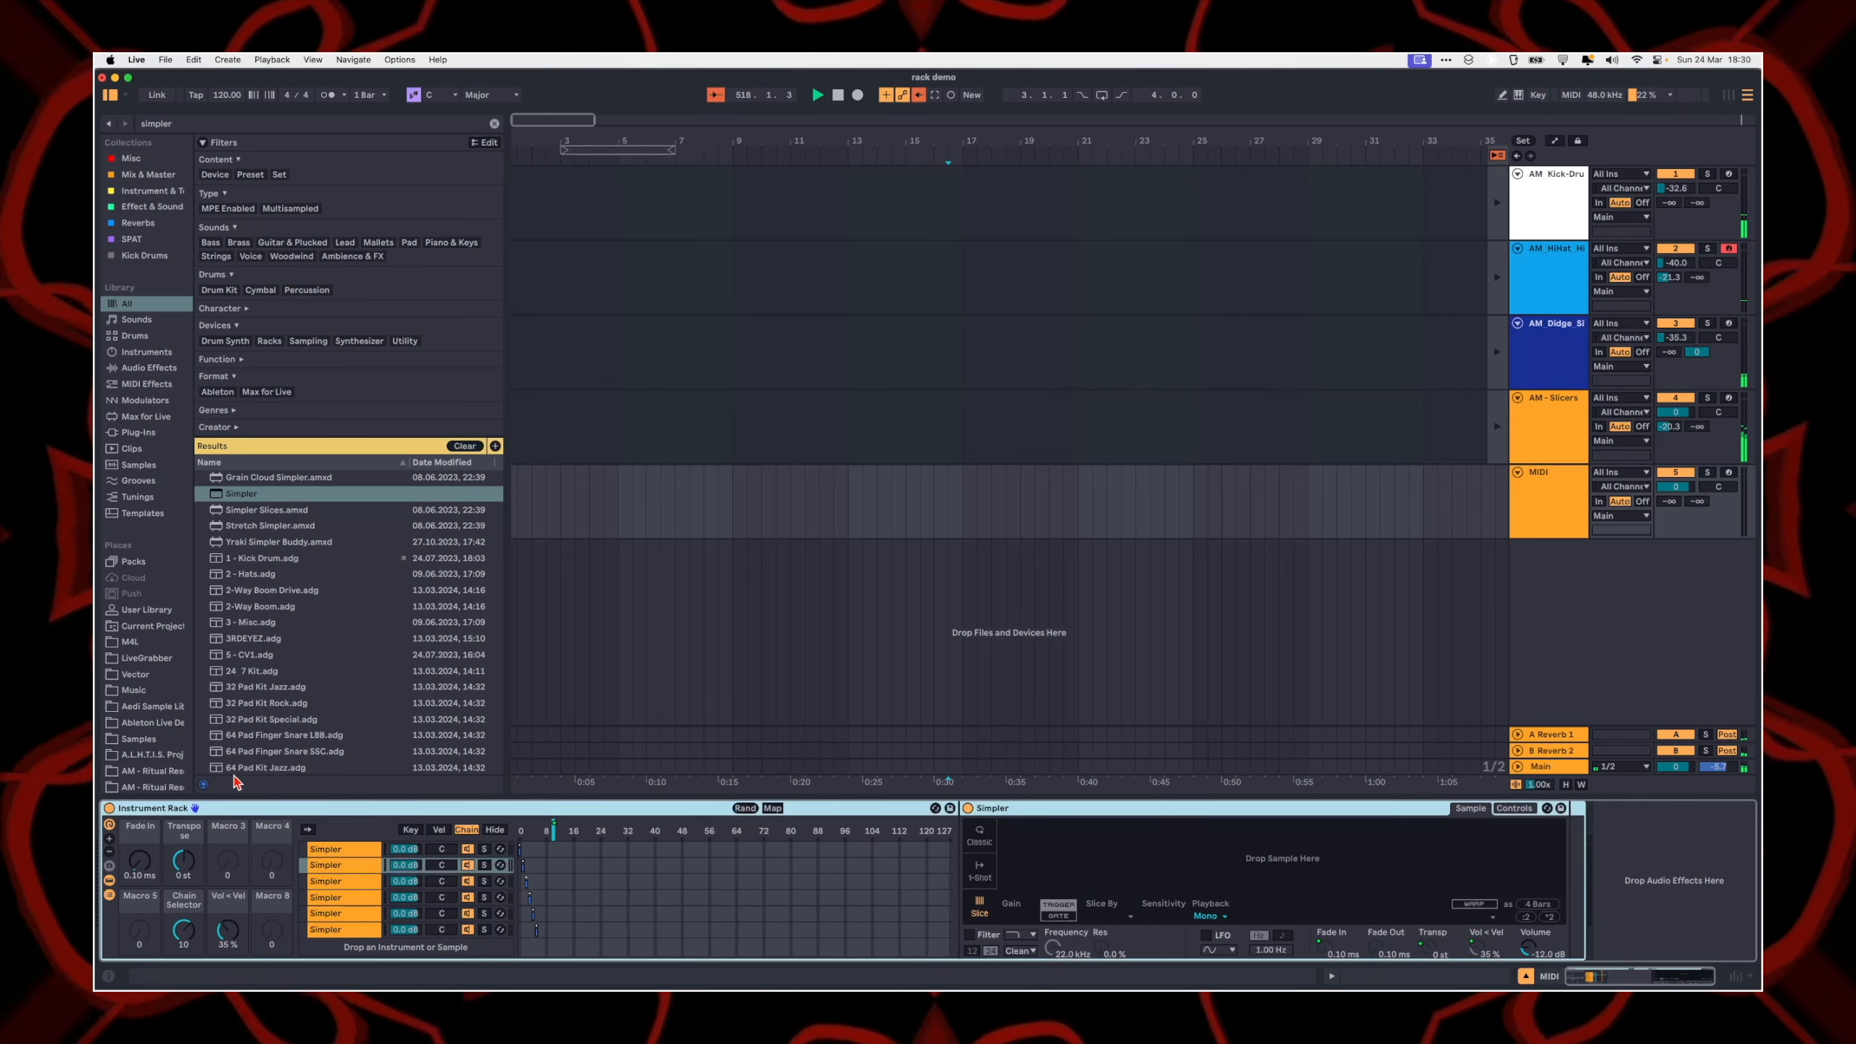
{"action": "key", "text": "super+g"}
{"action": "left_click", "coordinate": [109, 824]}
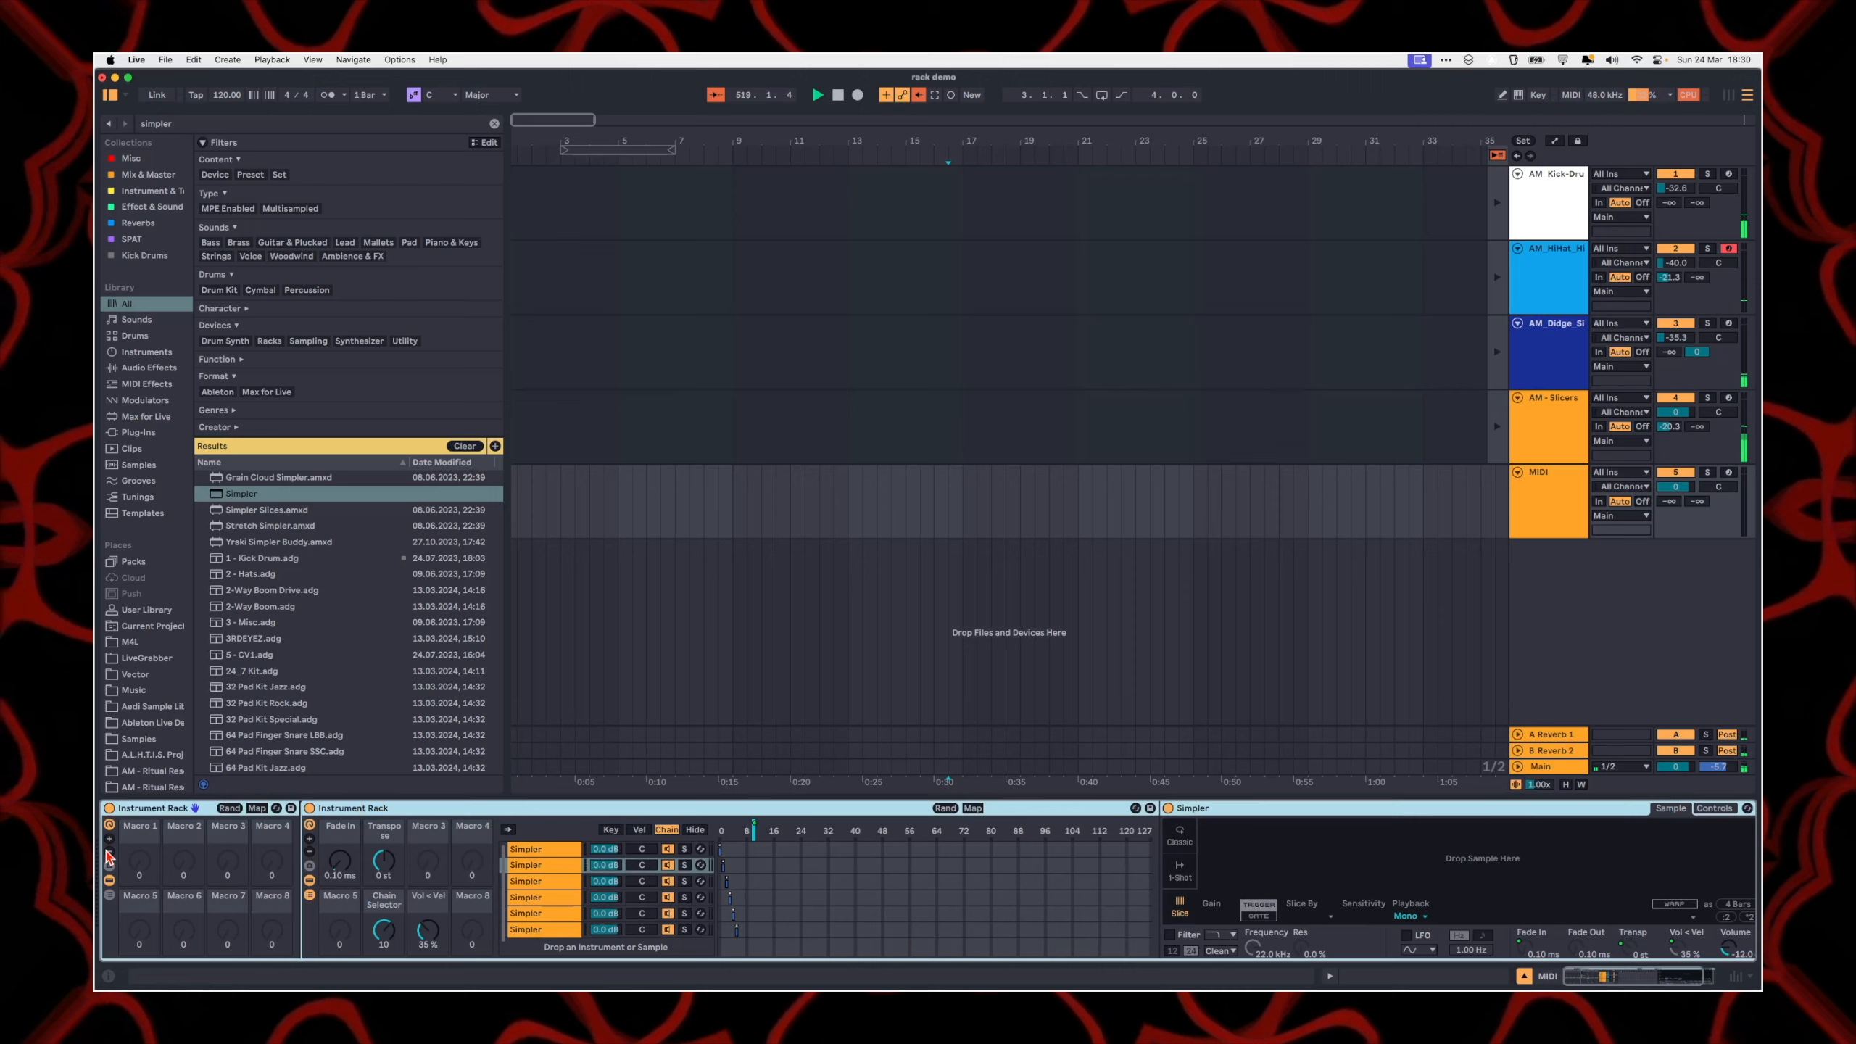
Step: Map the inner rack's Chain Selector macro to Macro 1 of the outer rack
{"action": "left_click", "coordinate": [174, 808]}
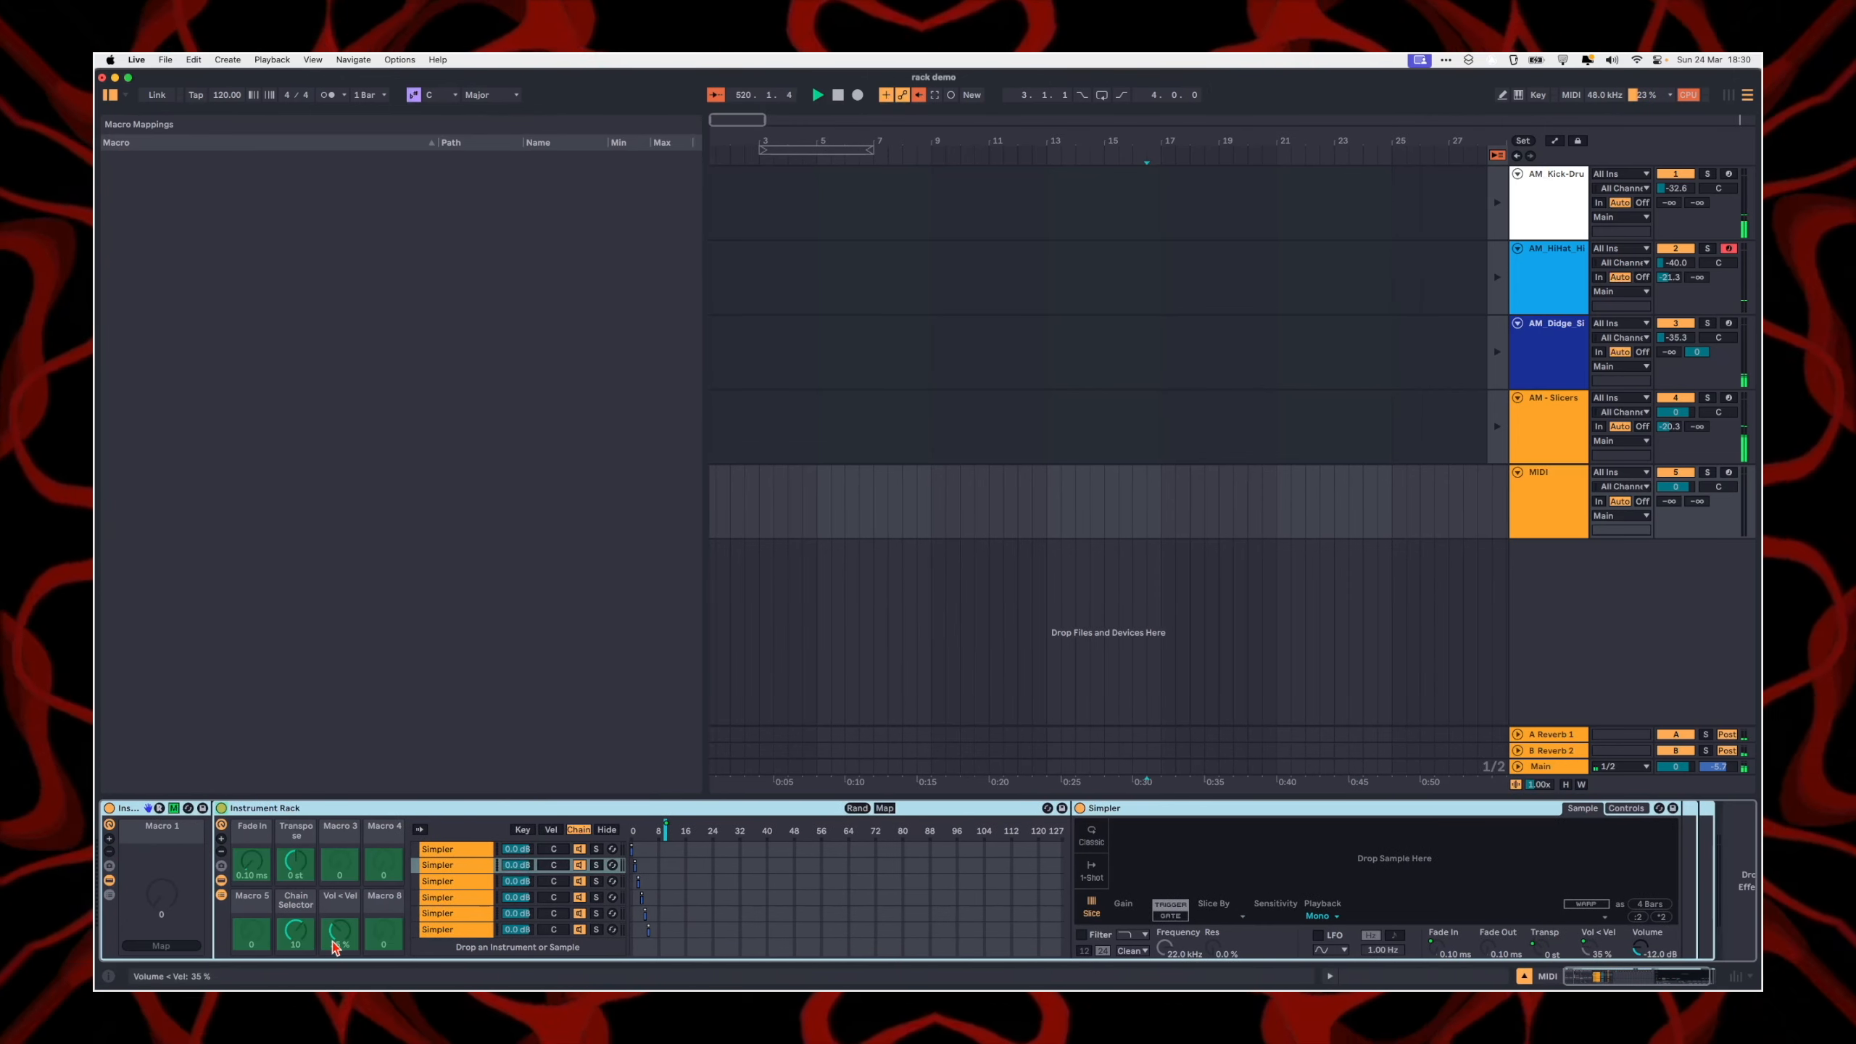
{"action": "left_click", "coordinate": [293, 937]}
{"action": "left_click", "coordinate": [163, 946]}
{"action": "left_click", "coordinate": [174, 809]}
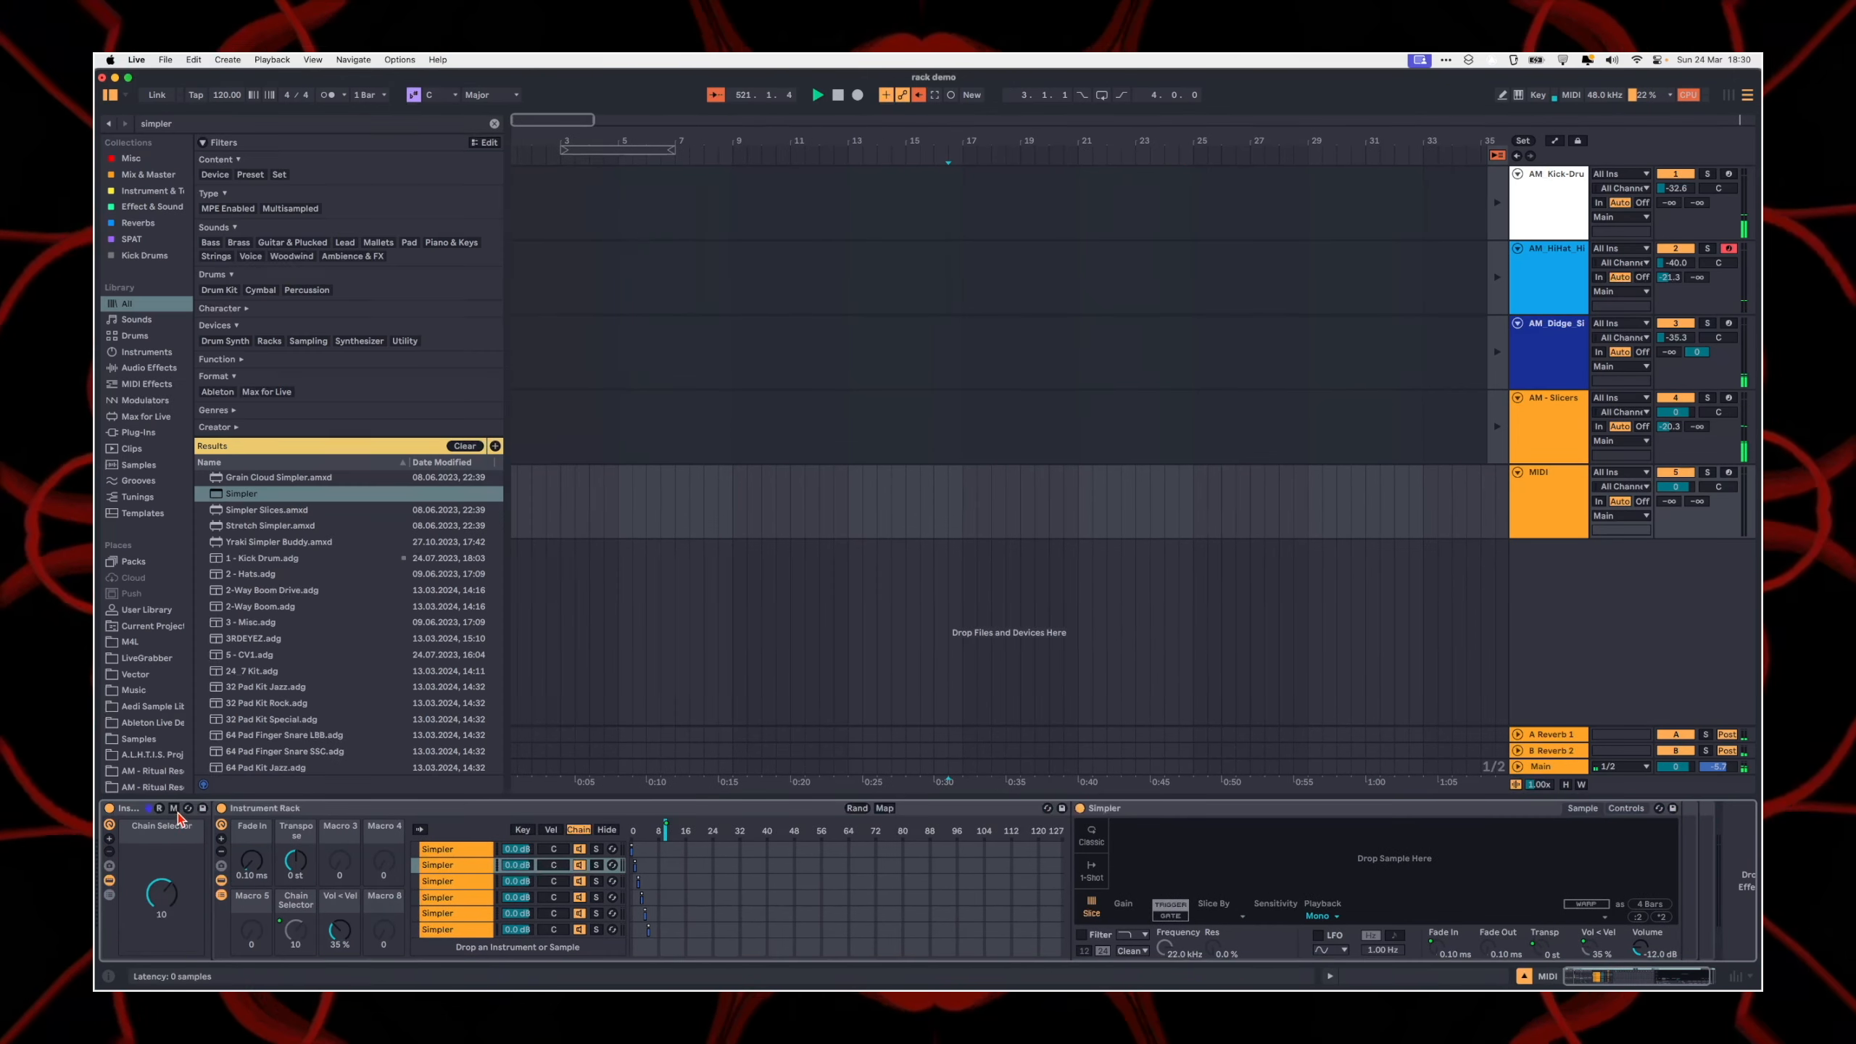
Step: Try out the outer Chain Selector macro with the inner rack's macros temporarily hidden, leaving it at 2
{"action": "left_click", "coordinate": [221, 825]}
{"action": "left_click_drag", "start_coordinate": [161, 893], "coordinate": [230, 898]}
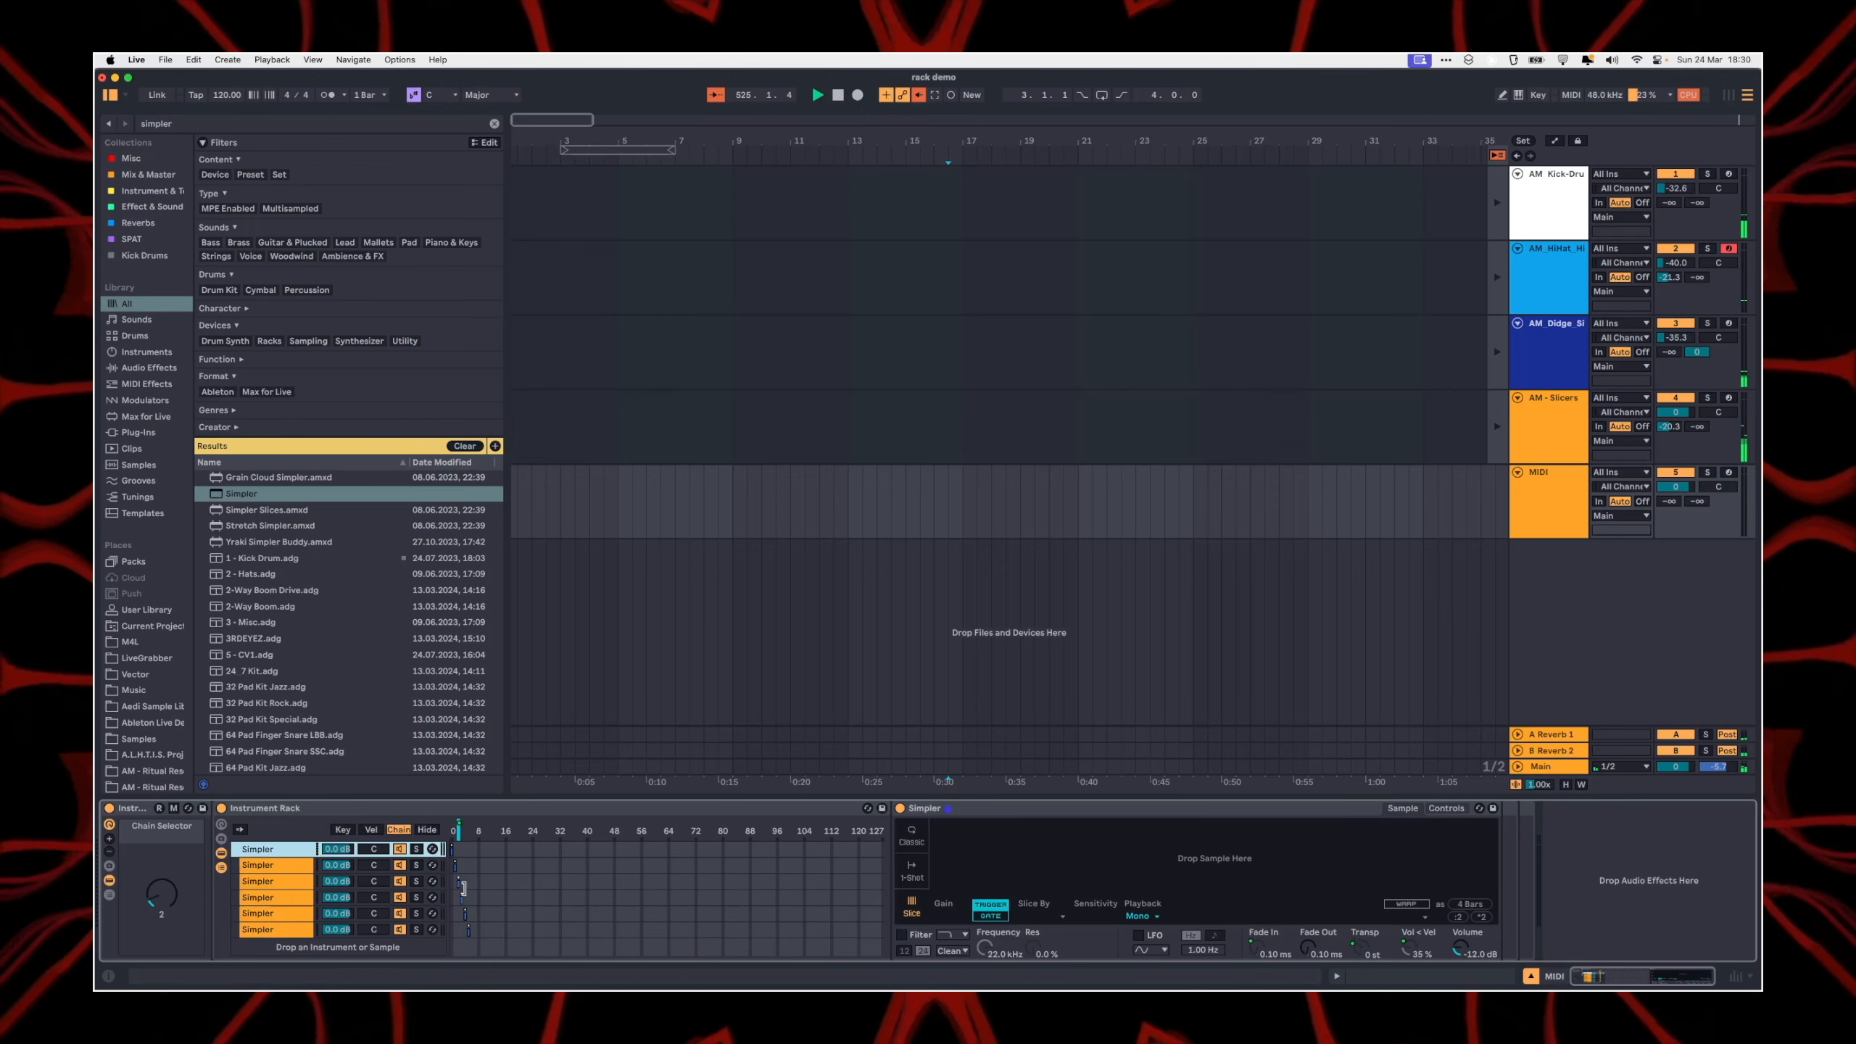
{"action": "left_click", "coordinate": [221, 824]}
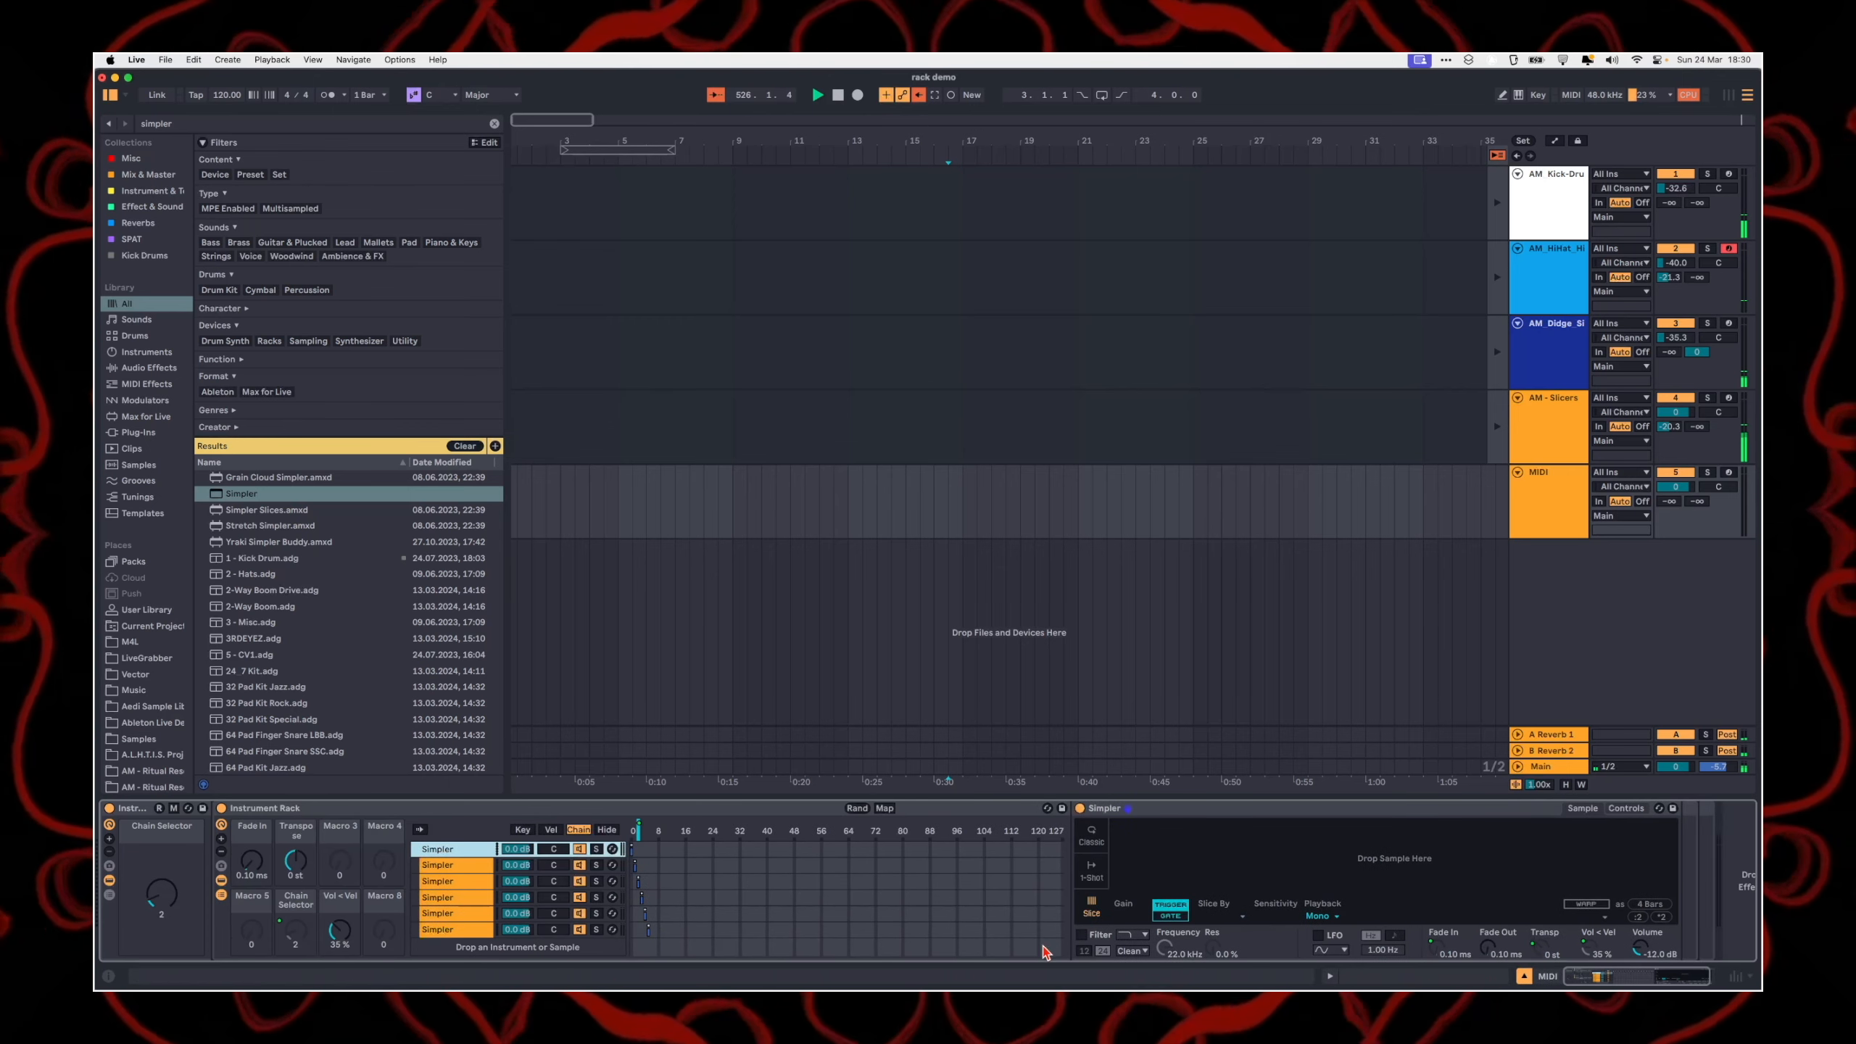
Step: Map the first chain's Simpler Device On switch to the inner rack's Chain Selector macro, looking through the other chains along the way
{"action": "left_click", "coordinate": [885, 807]}
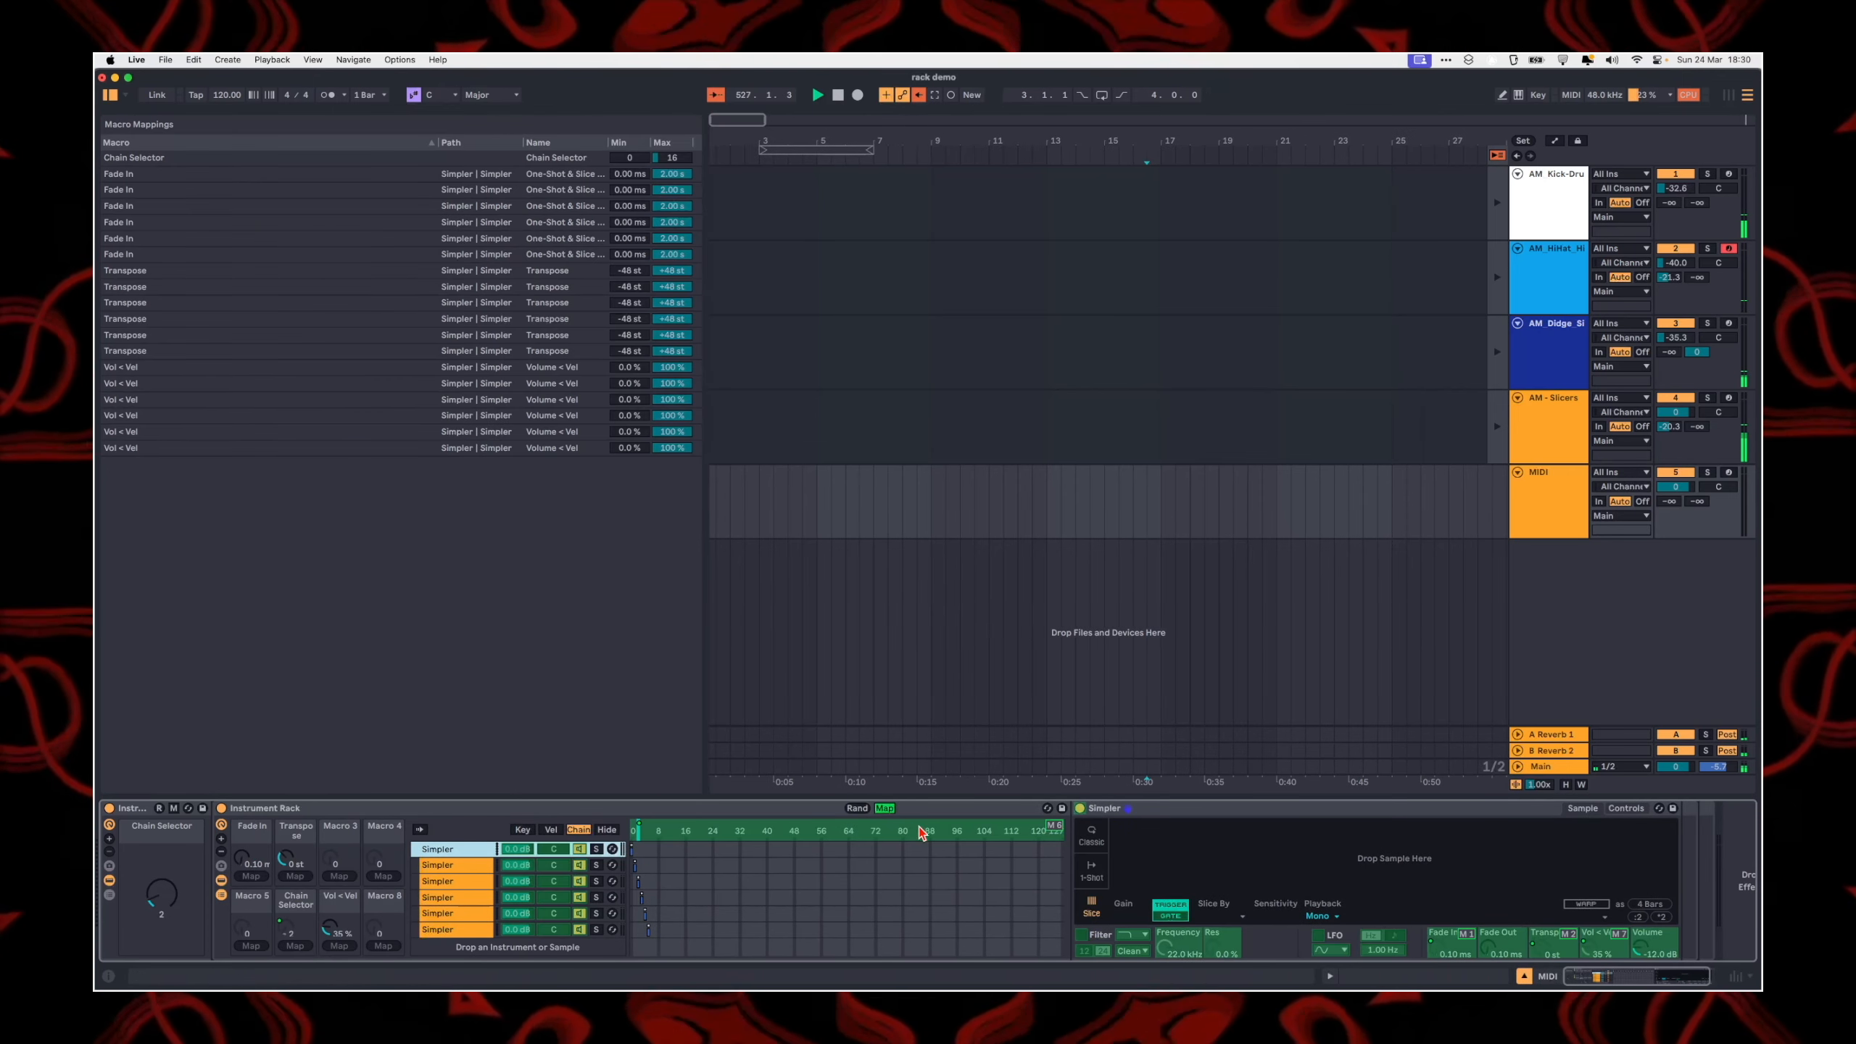
{"action": "left_click", "coordinate": [1079, 810]}
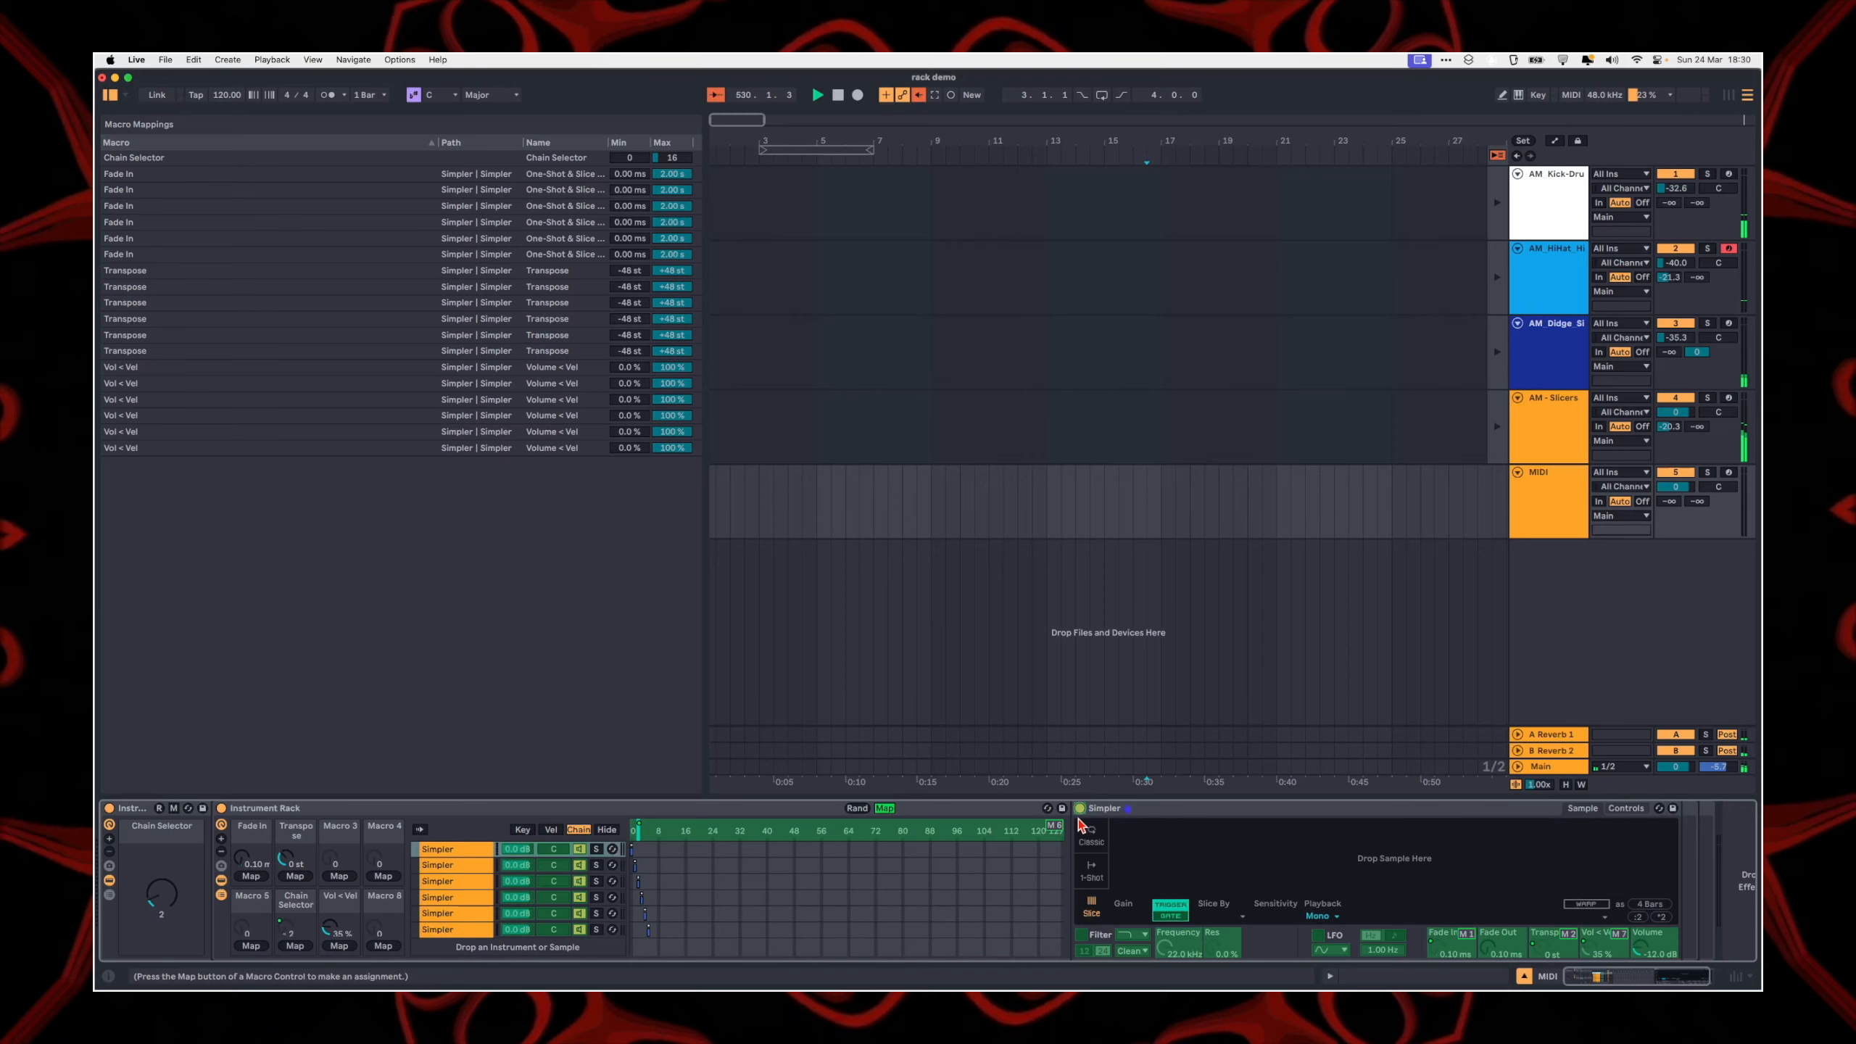
{"action": "left_click", "coordinate": [437, 869]}
{"action": "left_click", "coordinate": [443, 884]}
{"action": "left_click", "coordinate": [448, 899]}
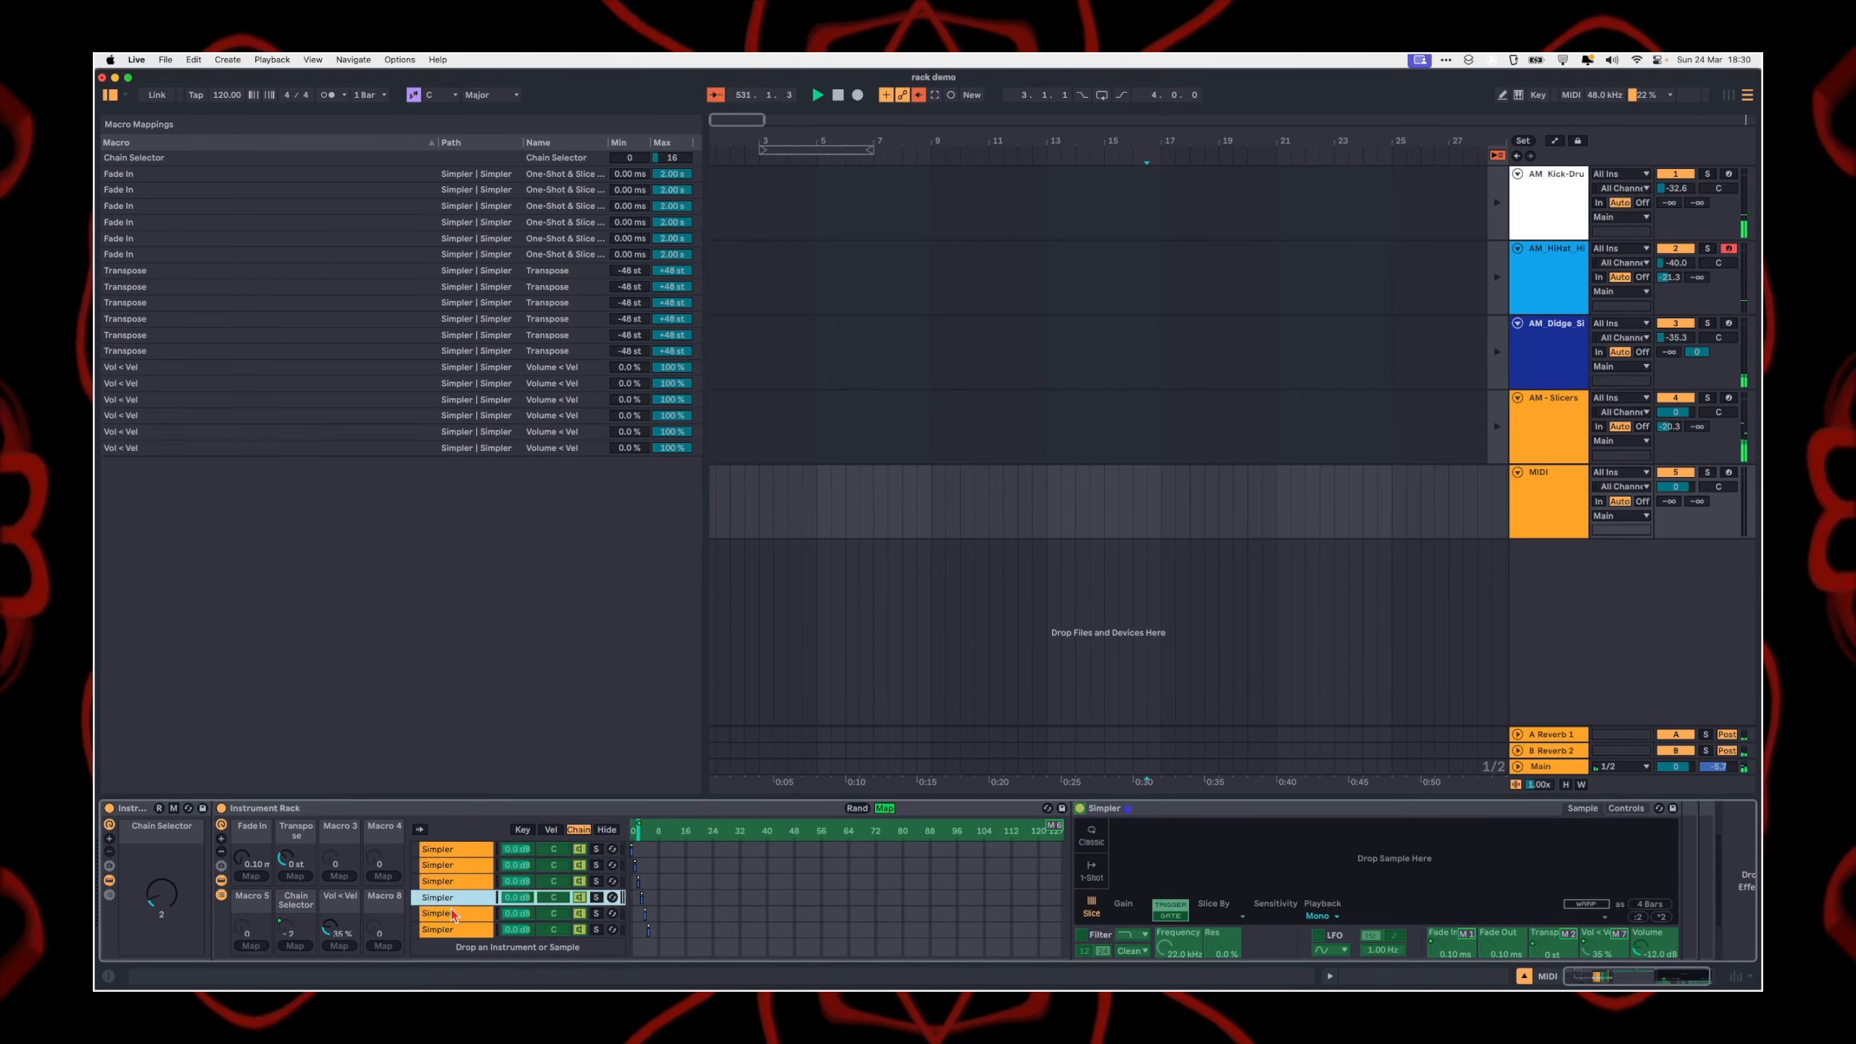
{"action": "left_click", "coordinate": [449, 929]}
{"action": "left_click", "coordinate": [460, 853]}
{"action": "left_click", "coordinate": [1081, 810]}
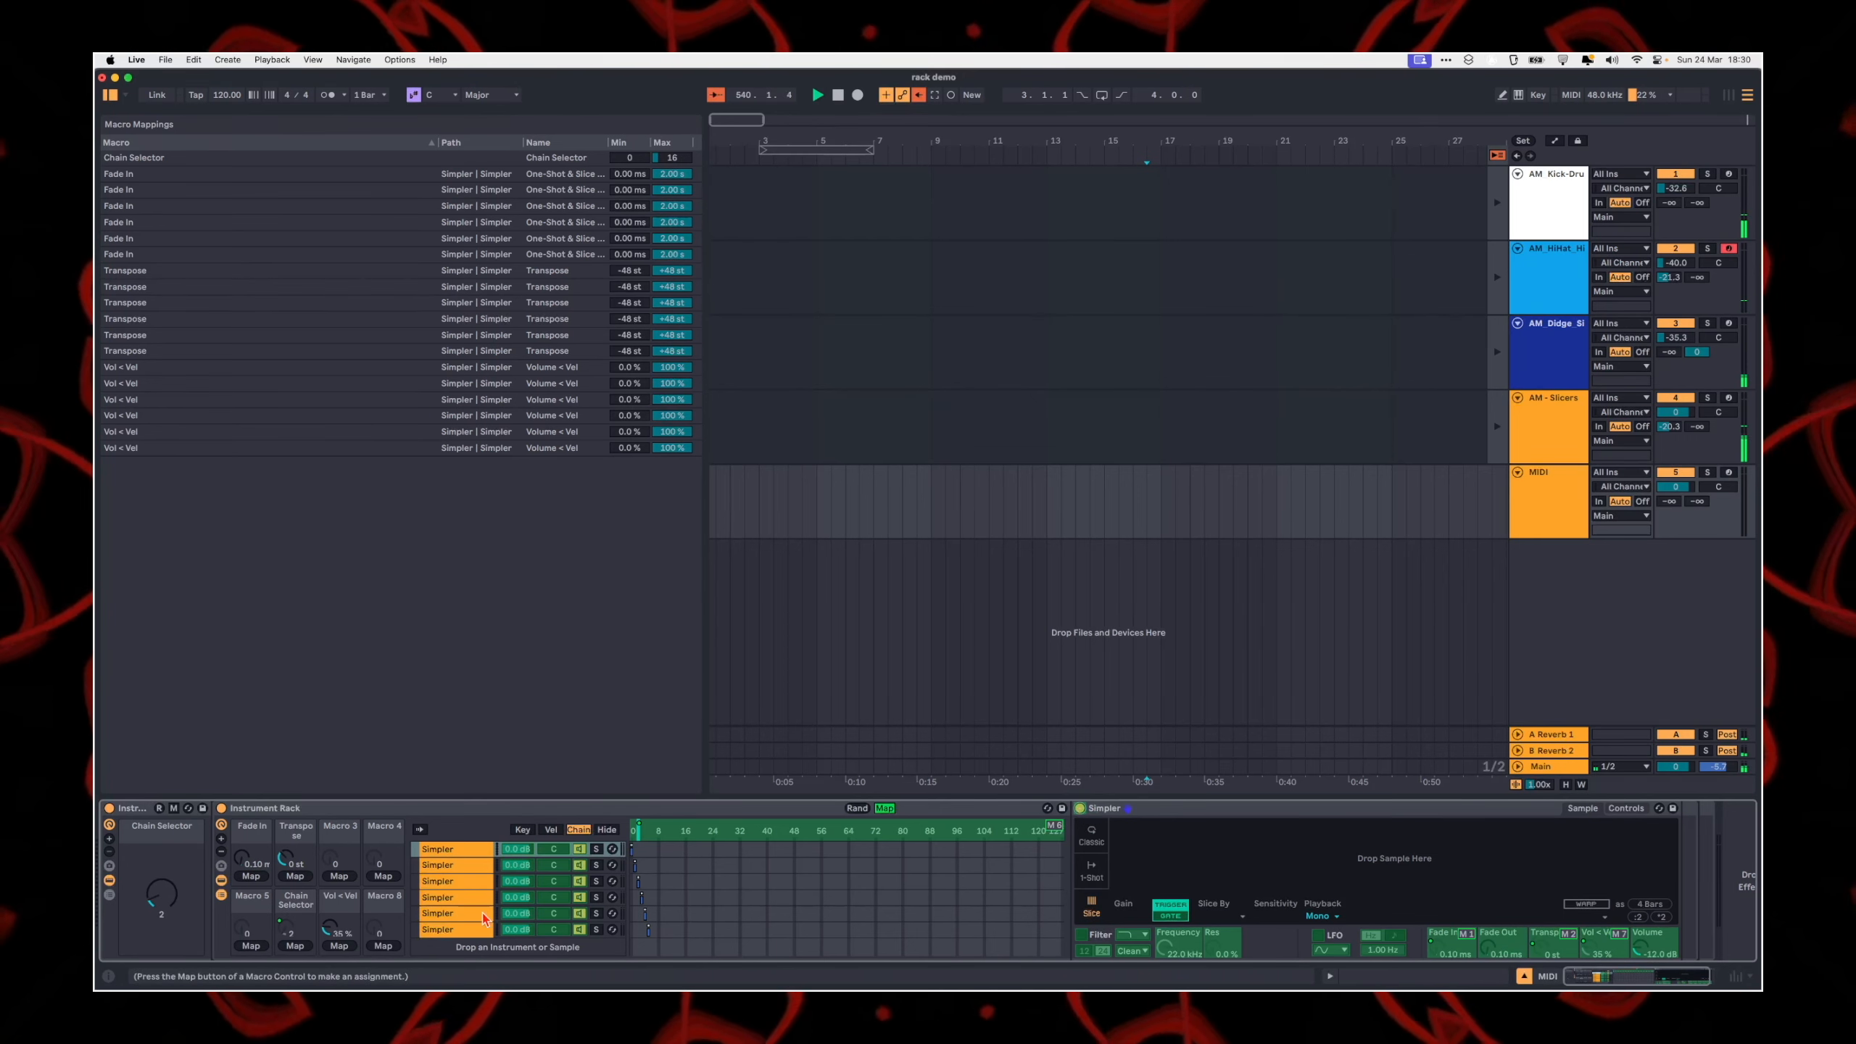
{"action": "left_click", "coordinate": [884, 807]}
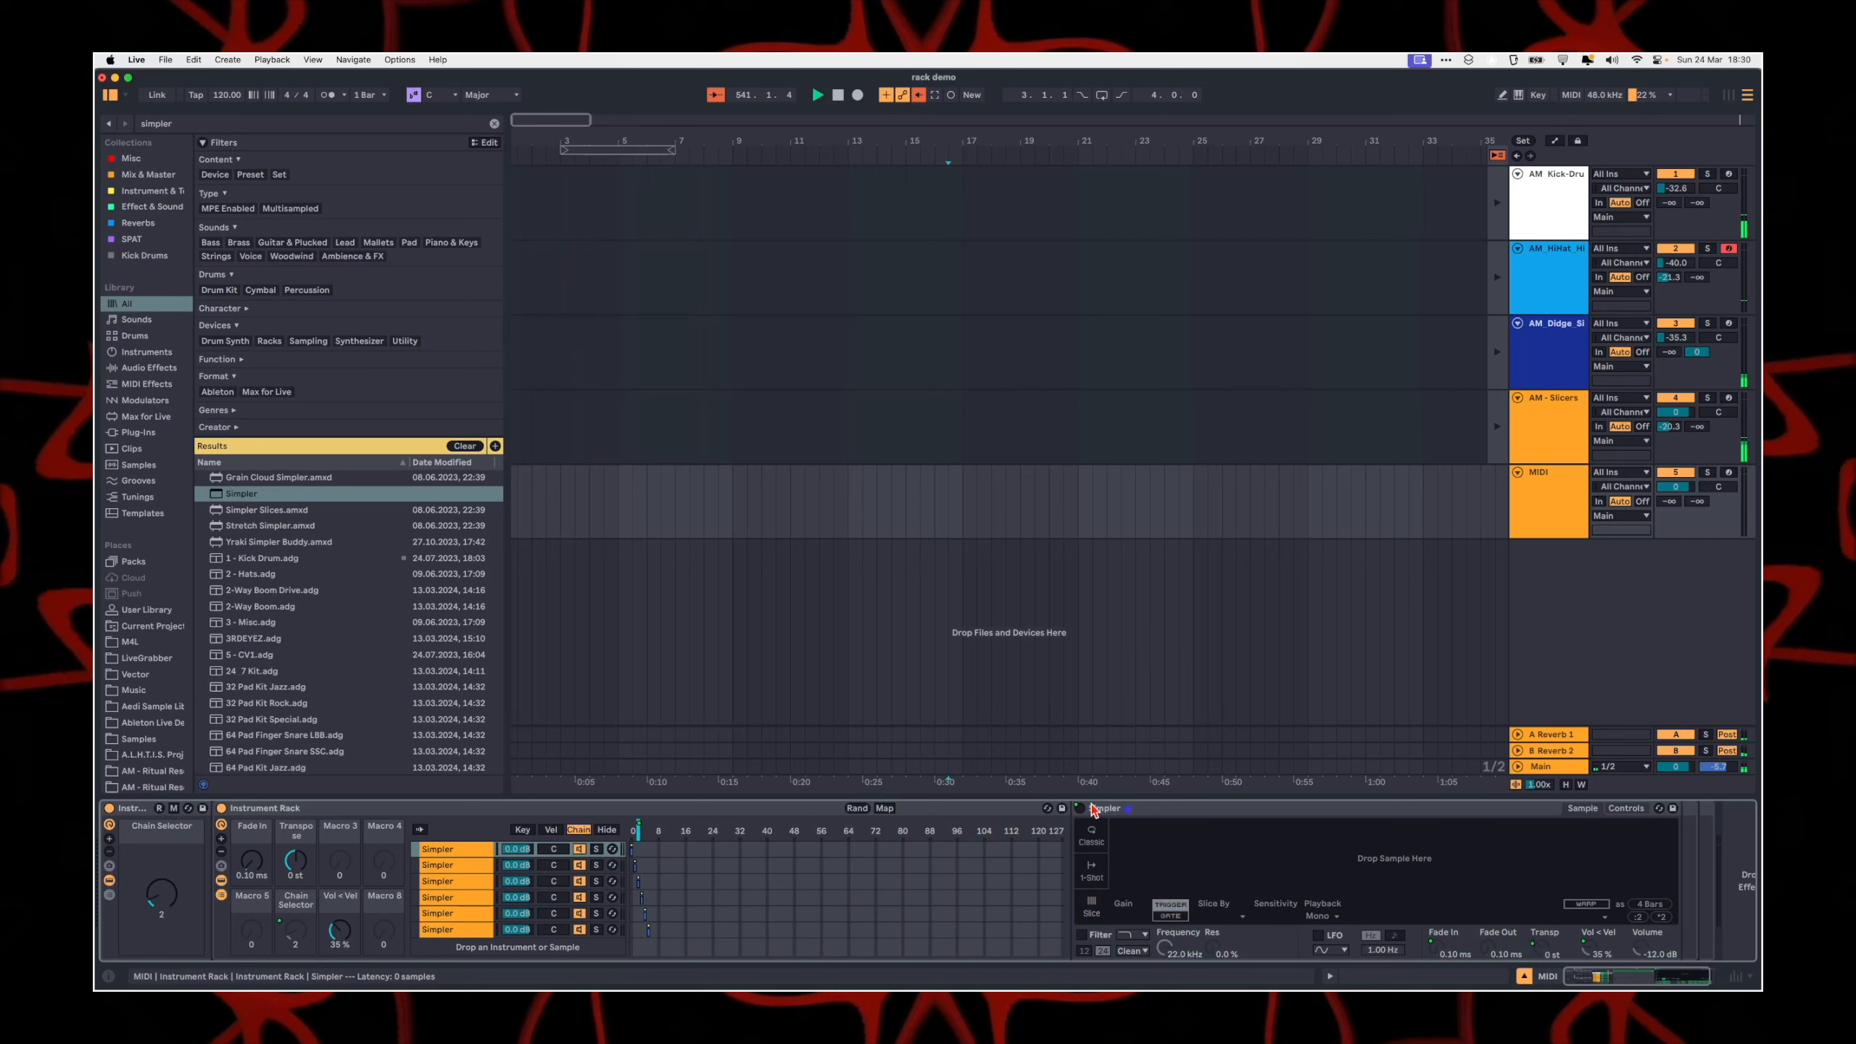
Step: Map the first Simpler's Device On switch to all five siblings, and check the mapping on the other chains and in the mapping list
{"action": "right_click", "coordinate": [1088, 808]}
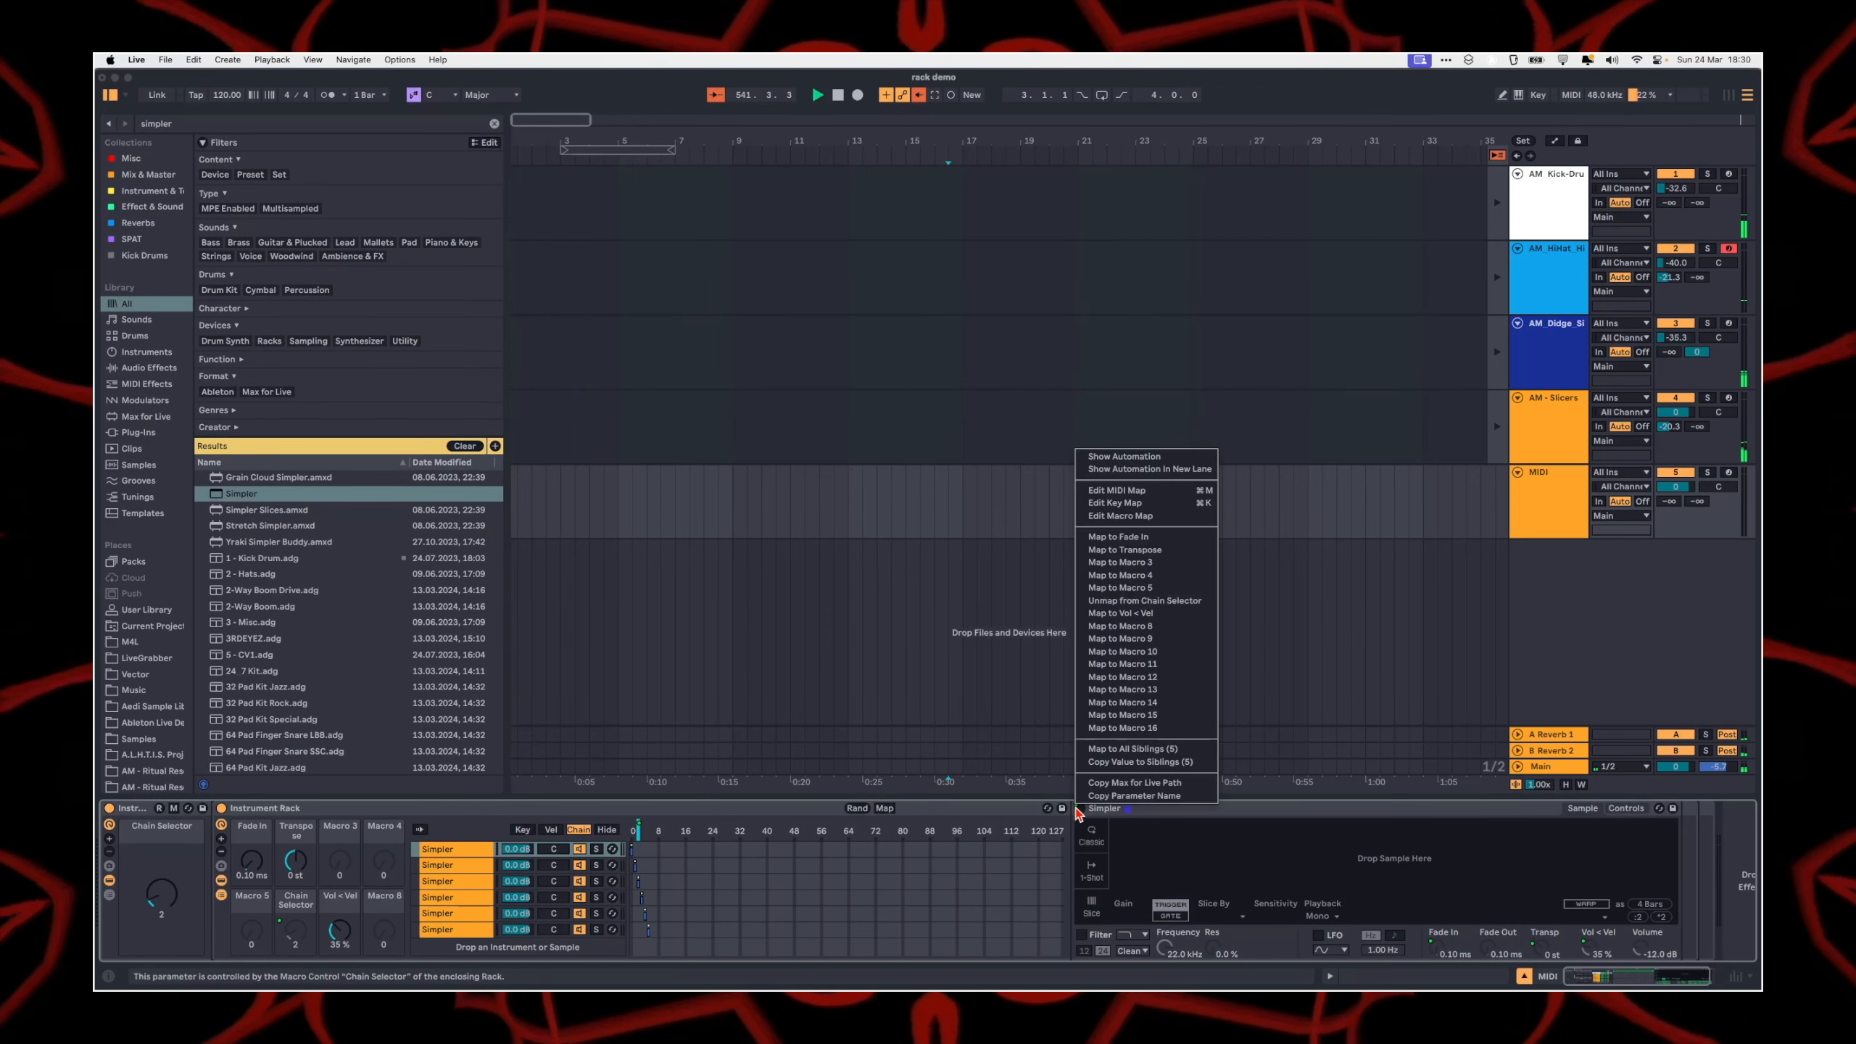
{"action": "left_click", "coordinate": [1129, 751]}
{"action": "left_click", "coordinate": [444, 898]}
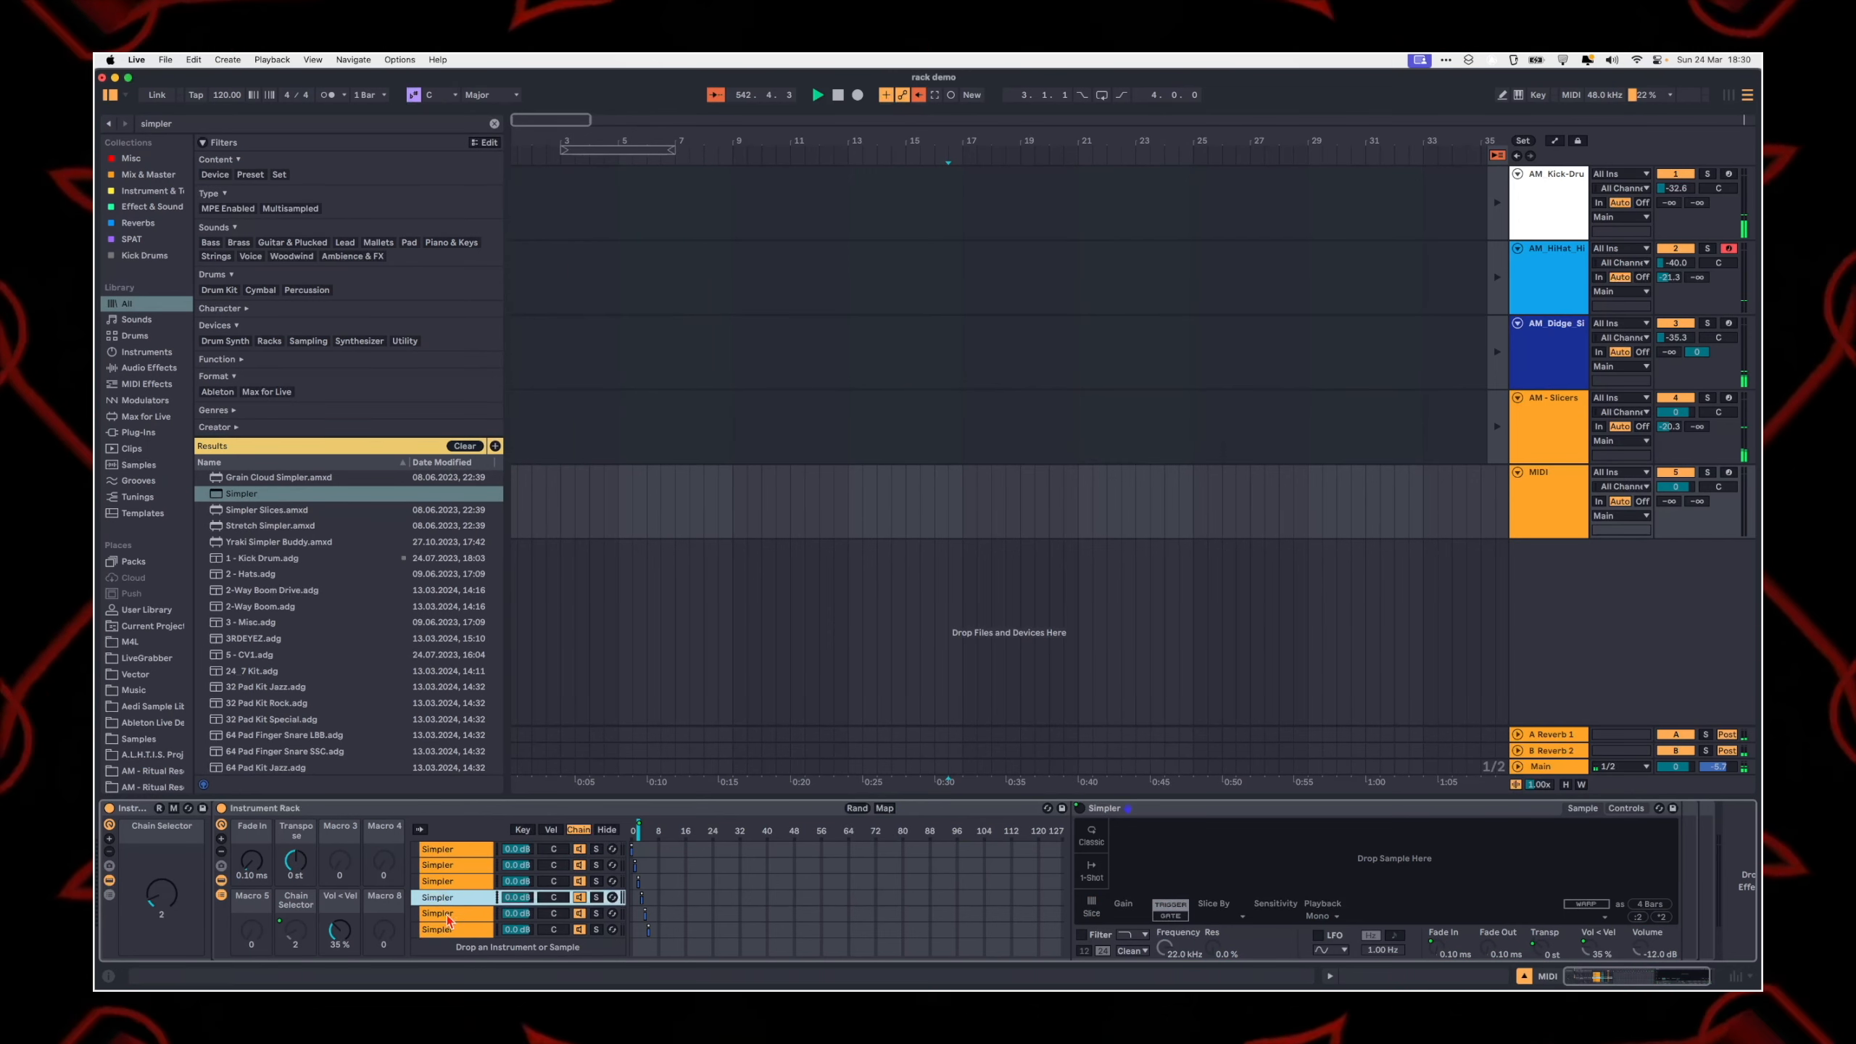
{"action": "left_click", "coordinate": [447, 865]}
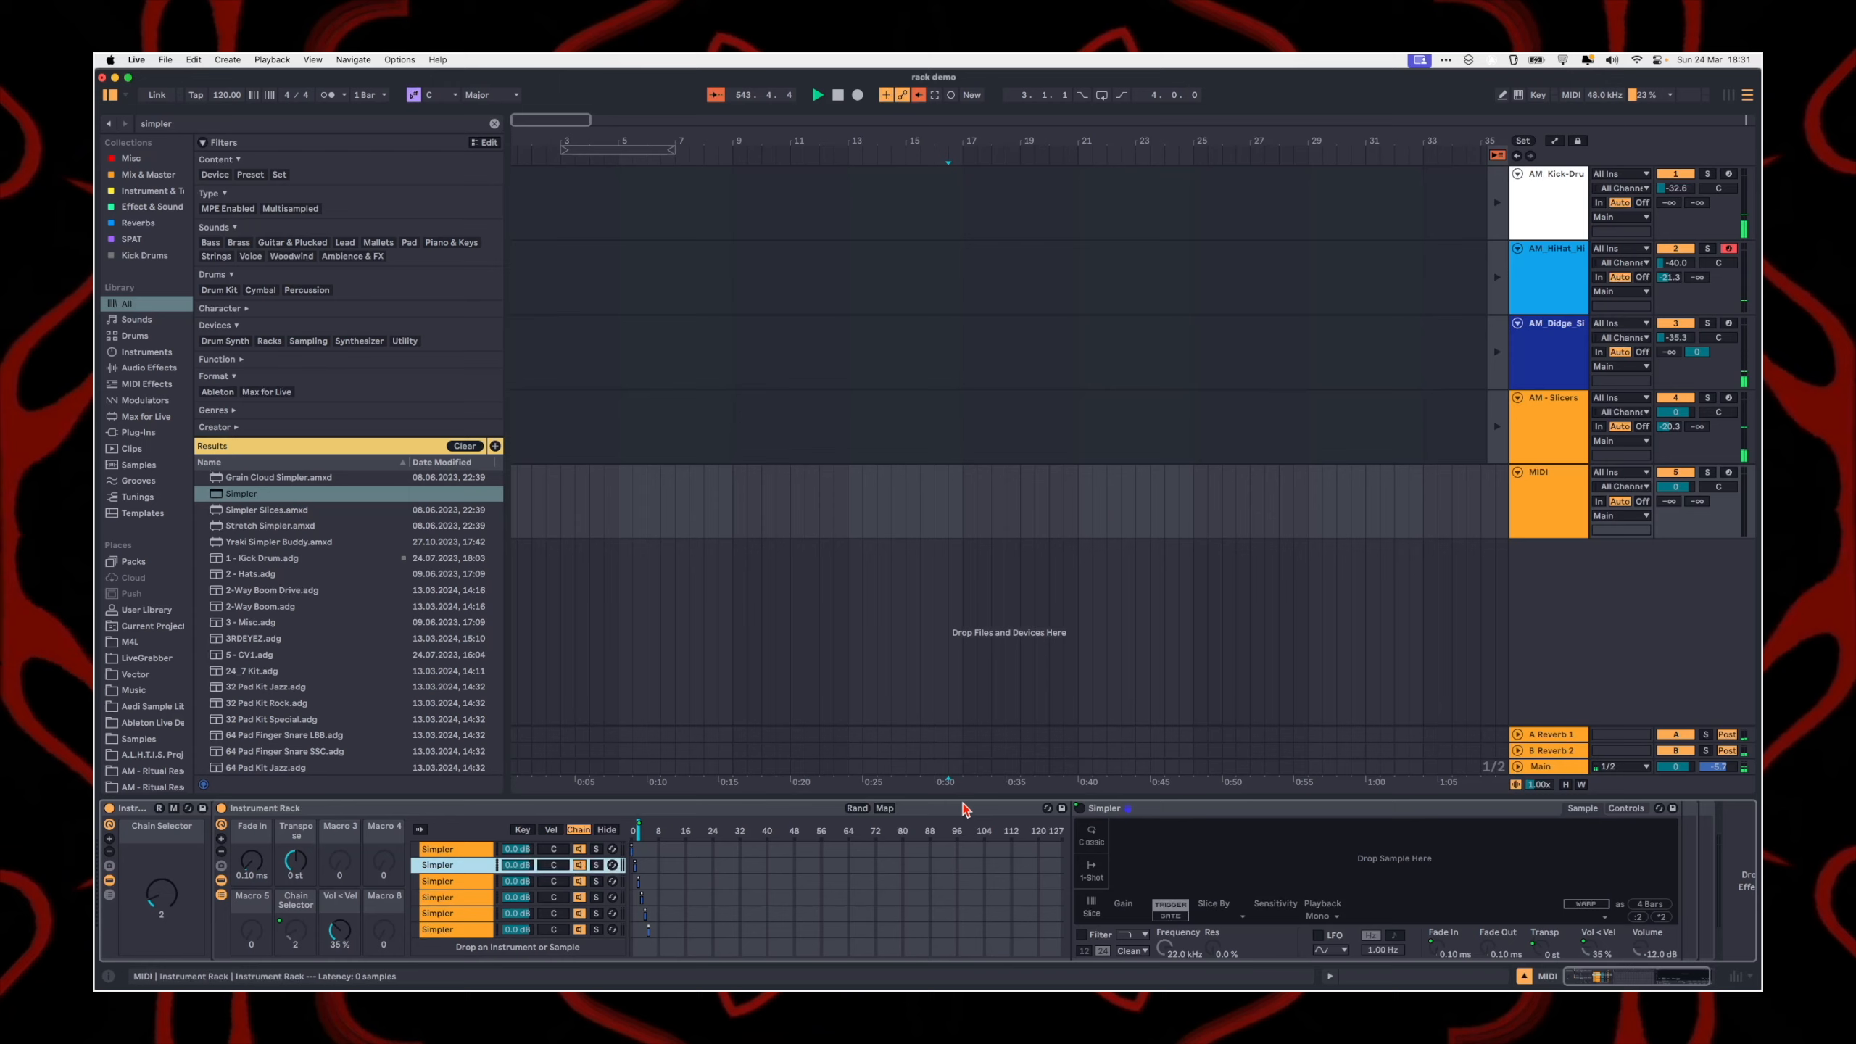
{"action": "left_click", "coordinate": [884, 808]}
{"action": "left_click", "coordinate": [885, 808]}
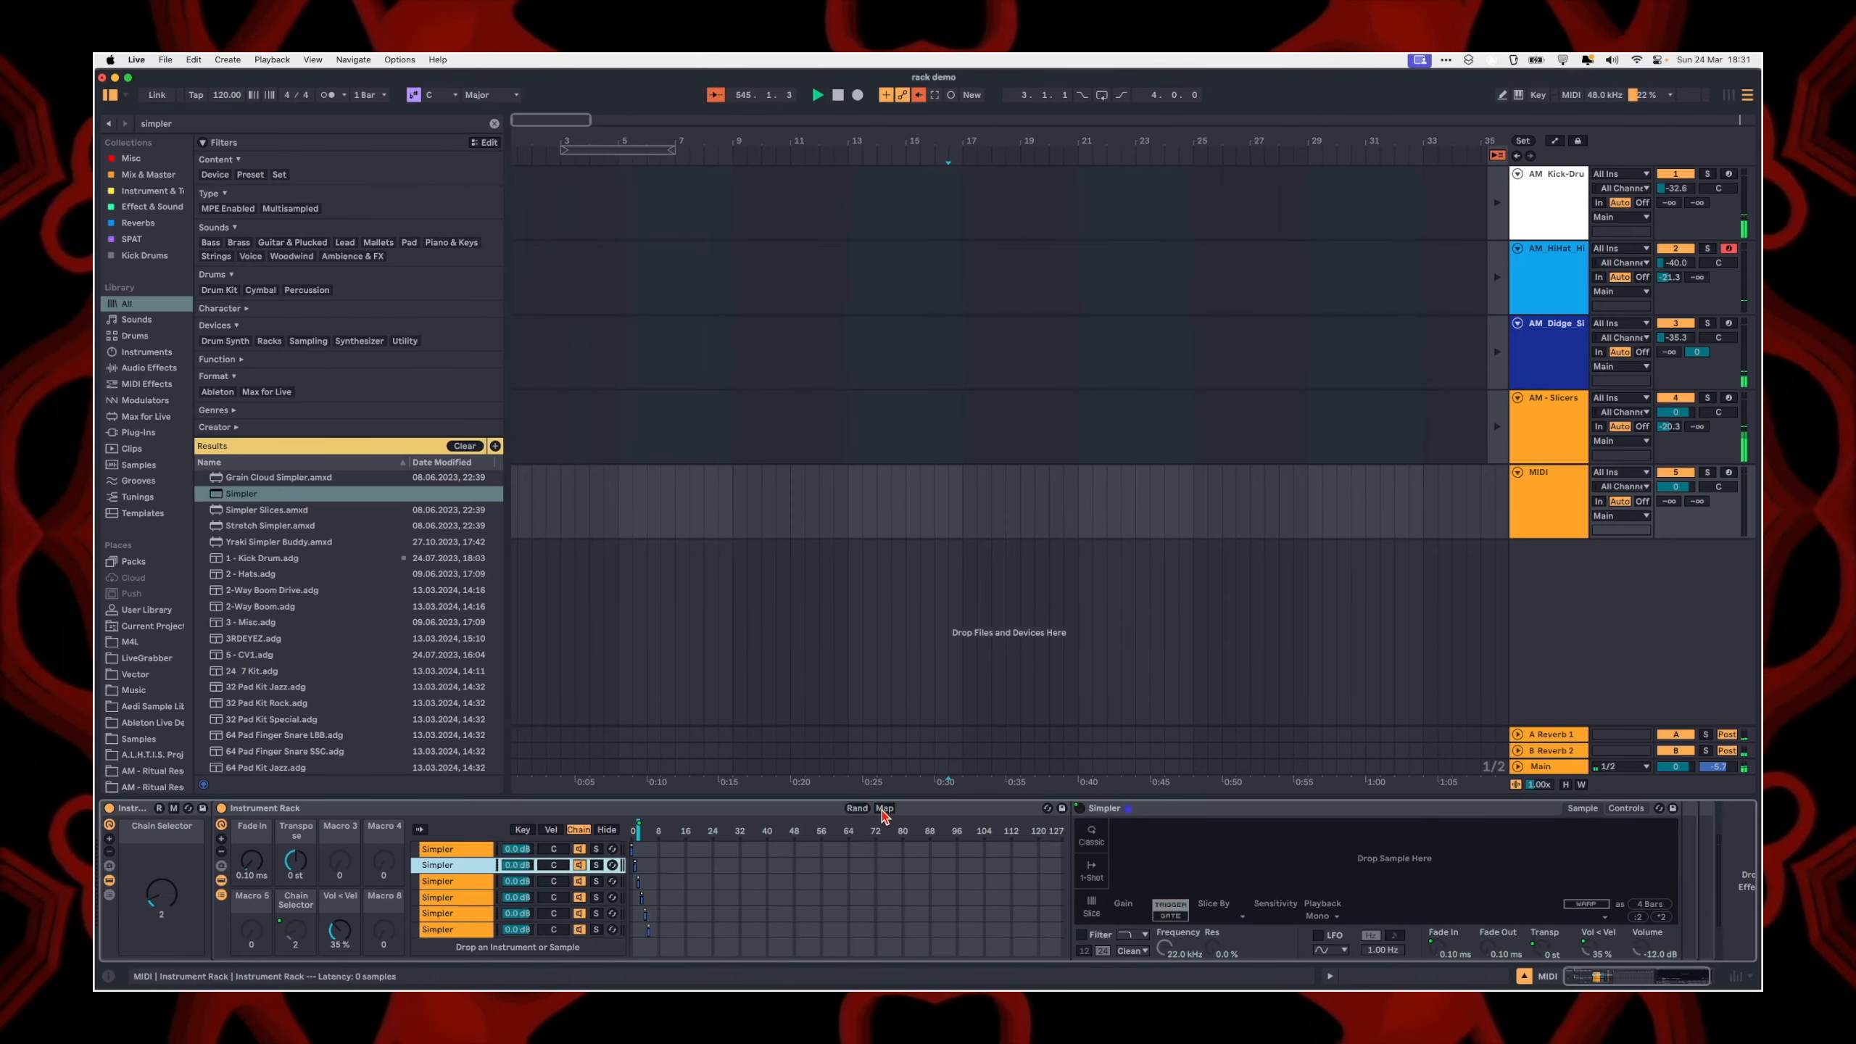
Step: Set the first Simpler's Device On mapping range to a minimum of 0 and a maximum of 0.4
{"action": "left_click", "coordinate": [884, 807]}
{"action": "left_click", "coordinate": [1080, 808]}
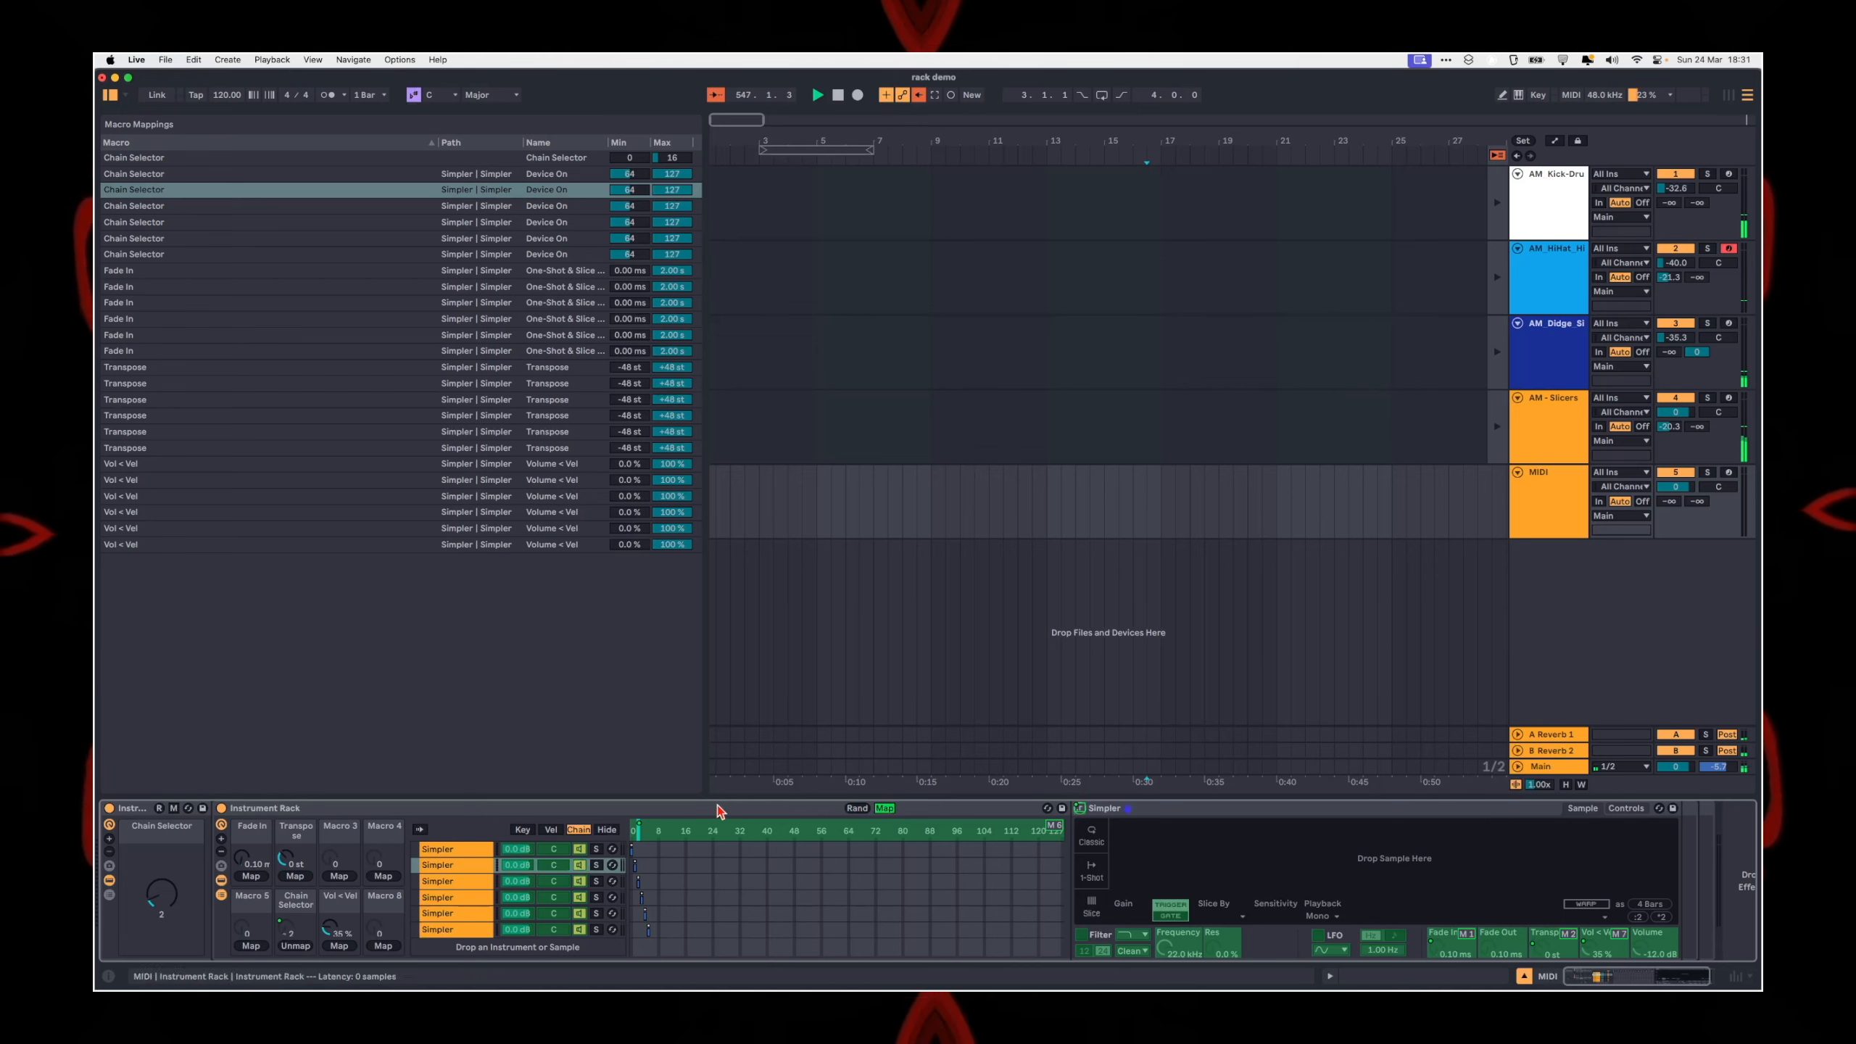
{"action": "left_click", "coordinate": [620, 175]}
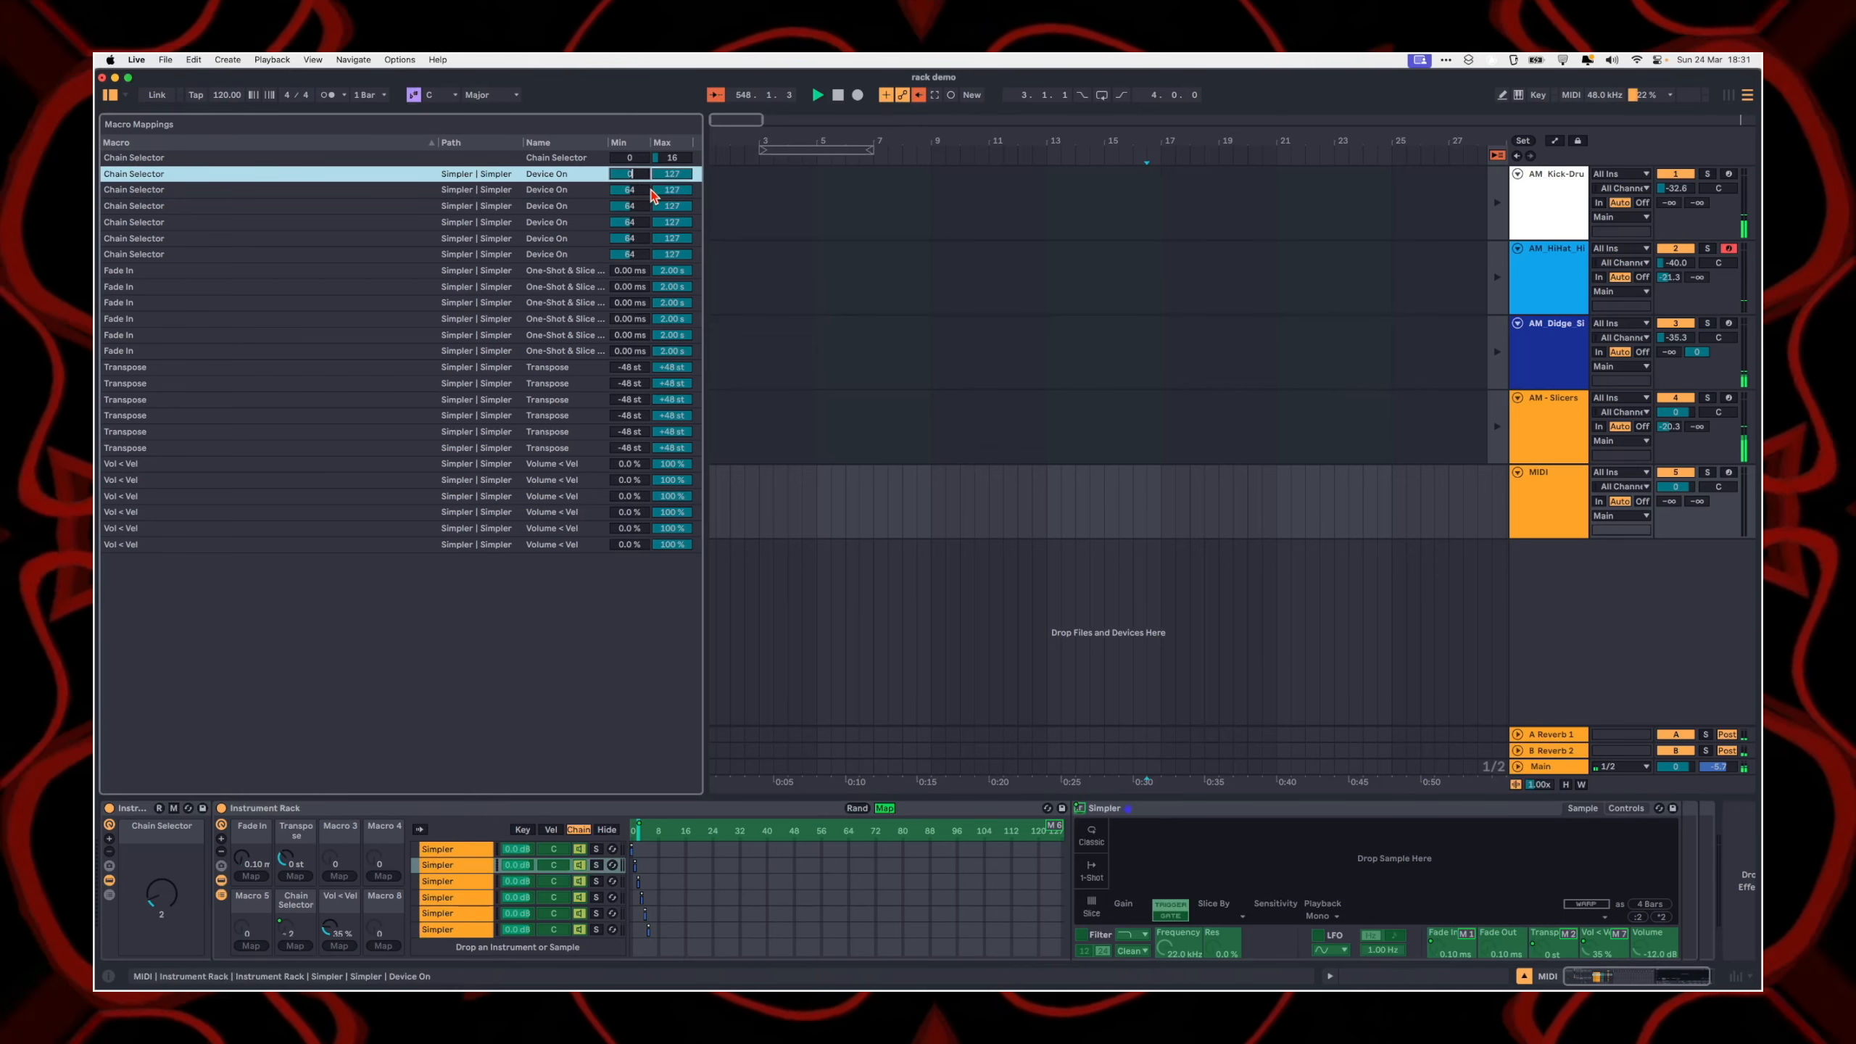
{"action": "type", "text": "0"}
{"action": "key", "text": "Return"}
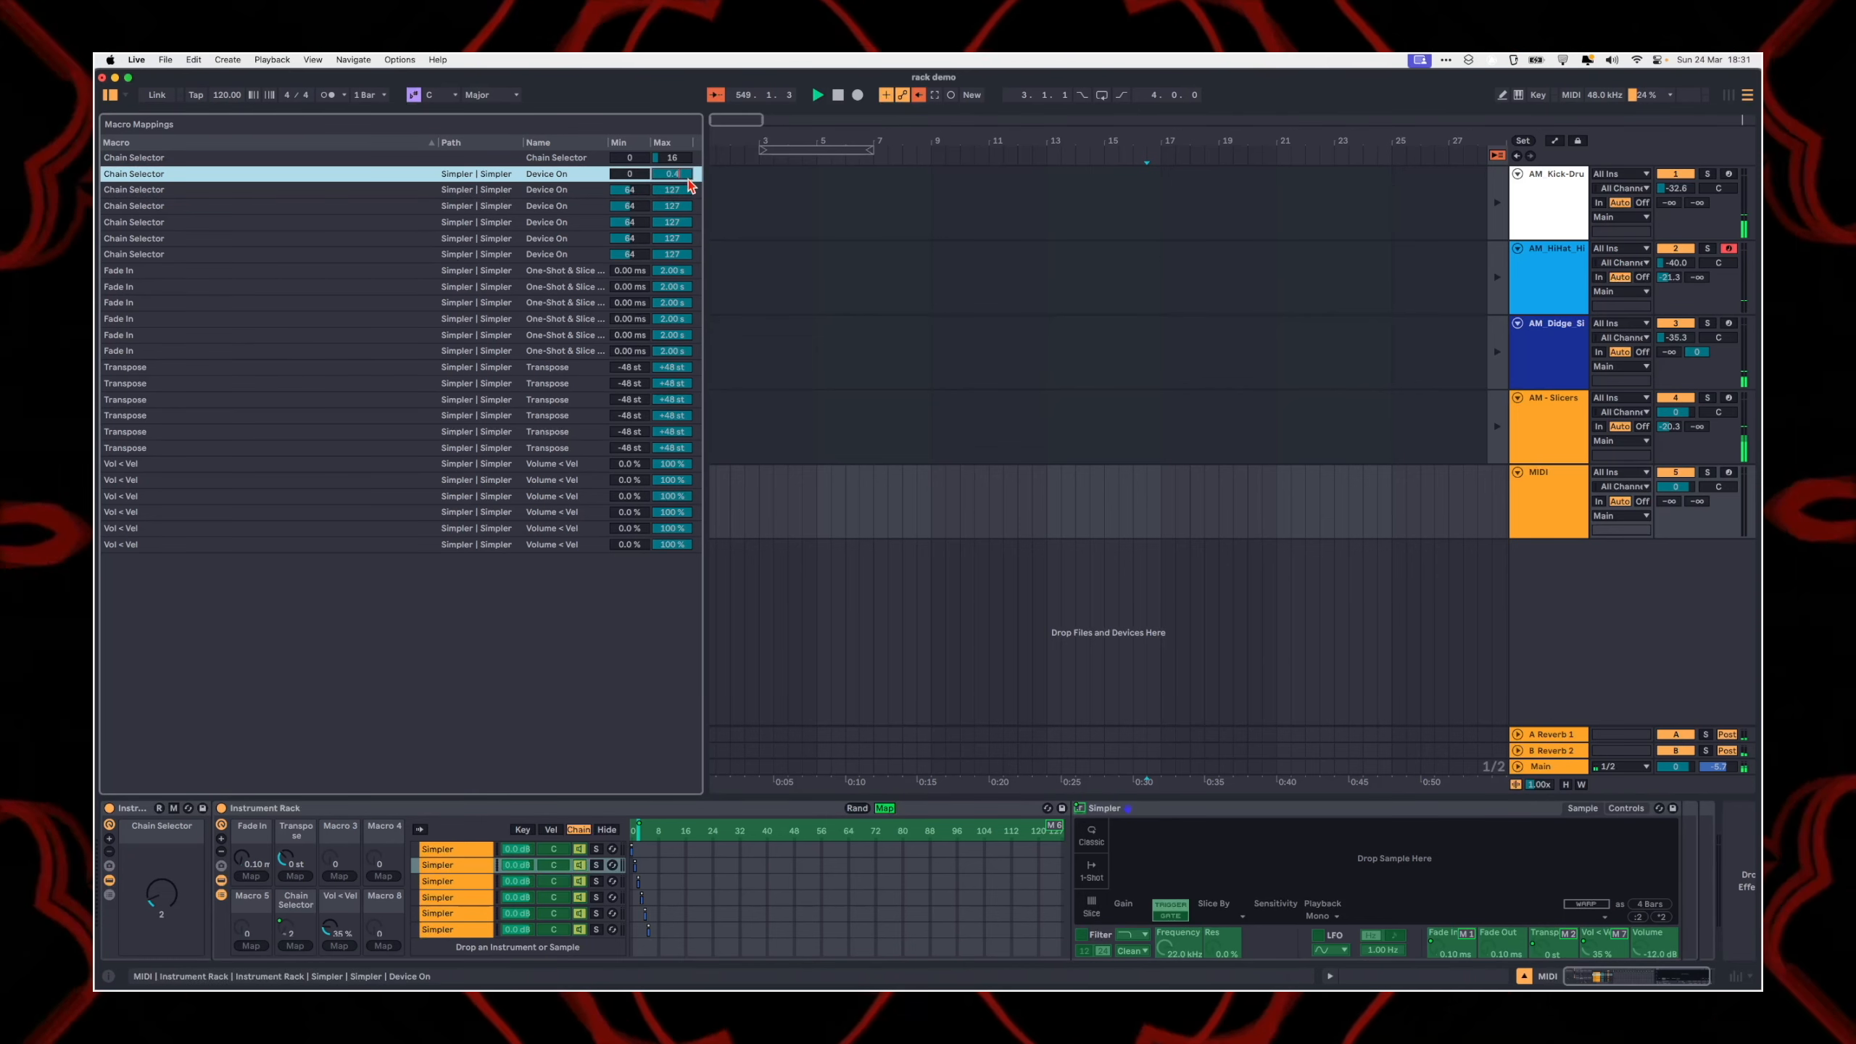
{"action": "key", "text": "Return"}
Step: Set the second Simpler's Device On mapping range to 0.5–1.4 and edit the third mapping's minimum
{"action": "left_click", "coordinate": [625, 192]}
{"action": "type", "text": "0.5"}
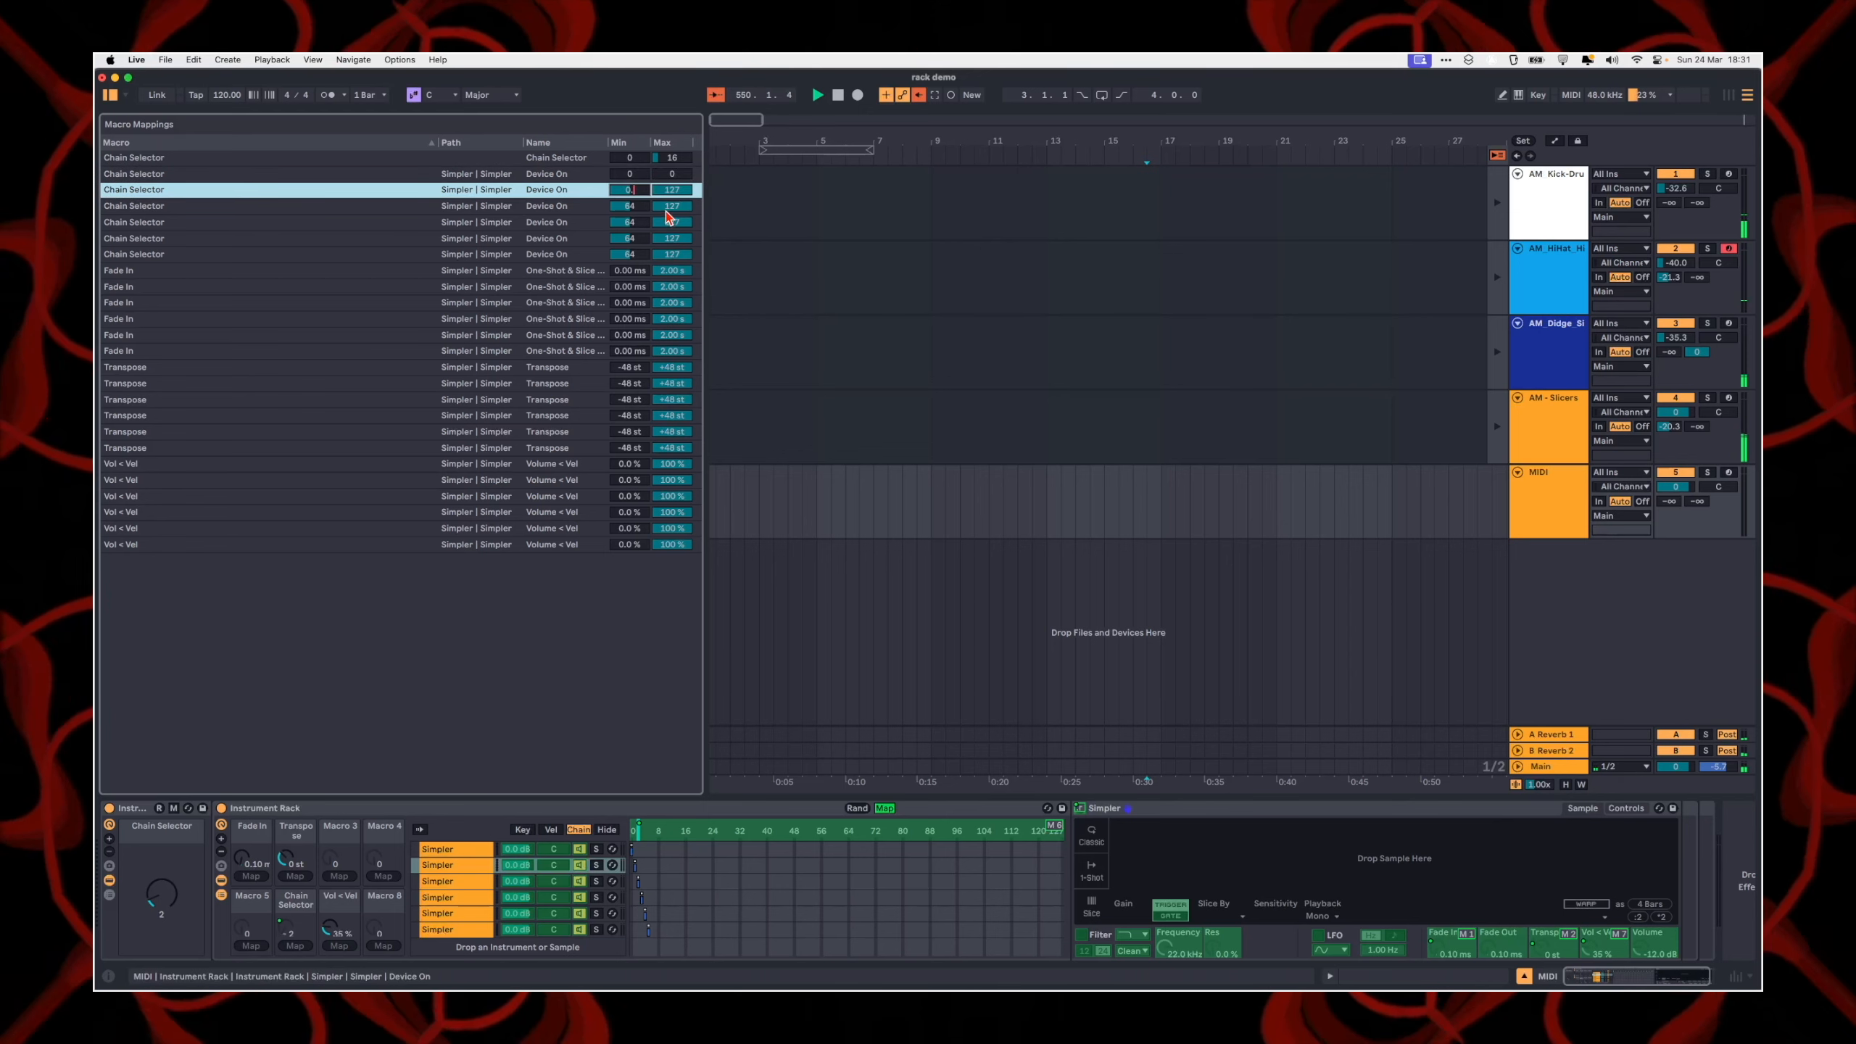
{"action": "key", "text": "Return"}
{"action": "left_click", "coordinate": [674, 194]}
{"action": "type", "text": "1"}
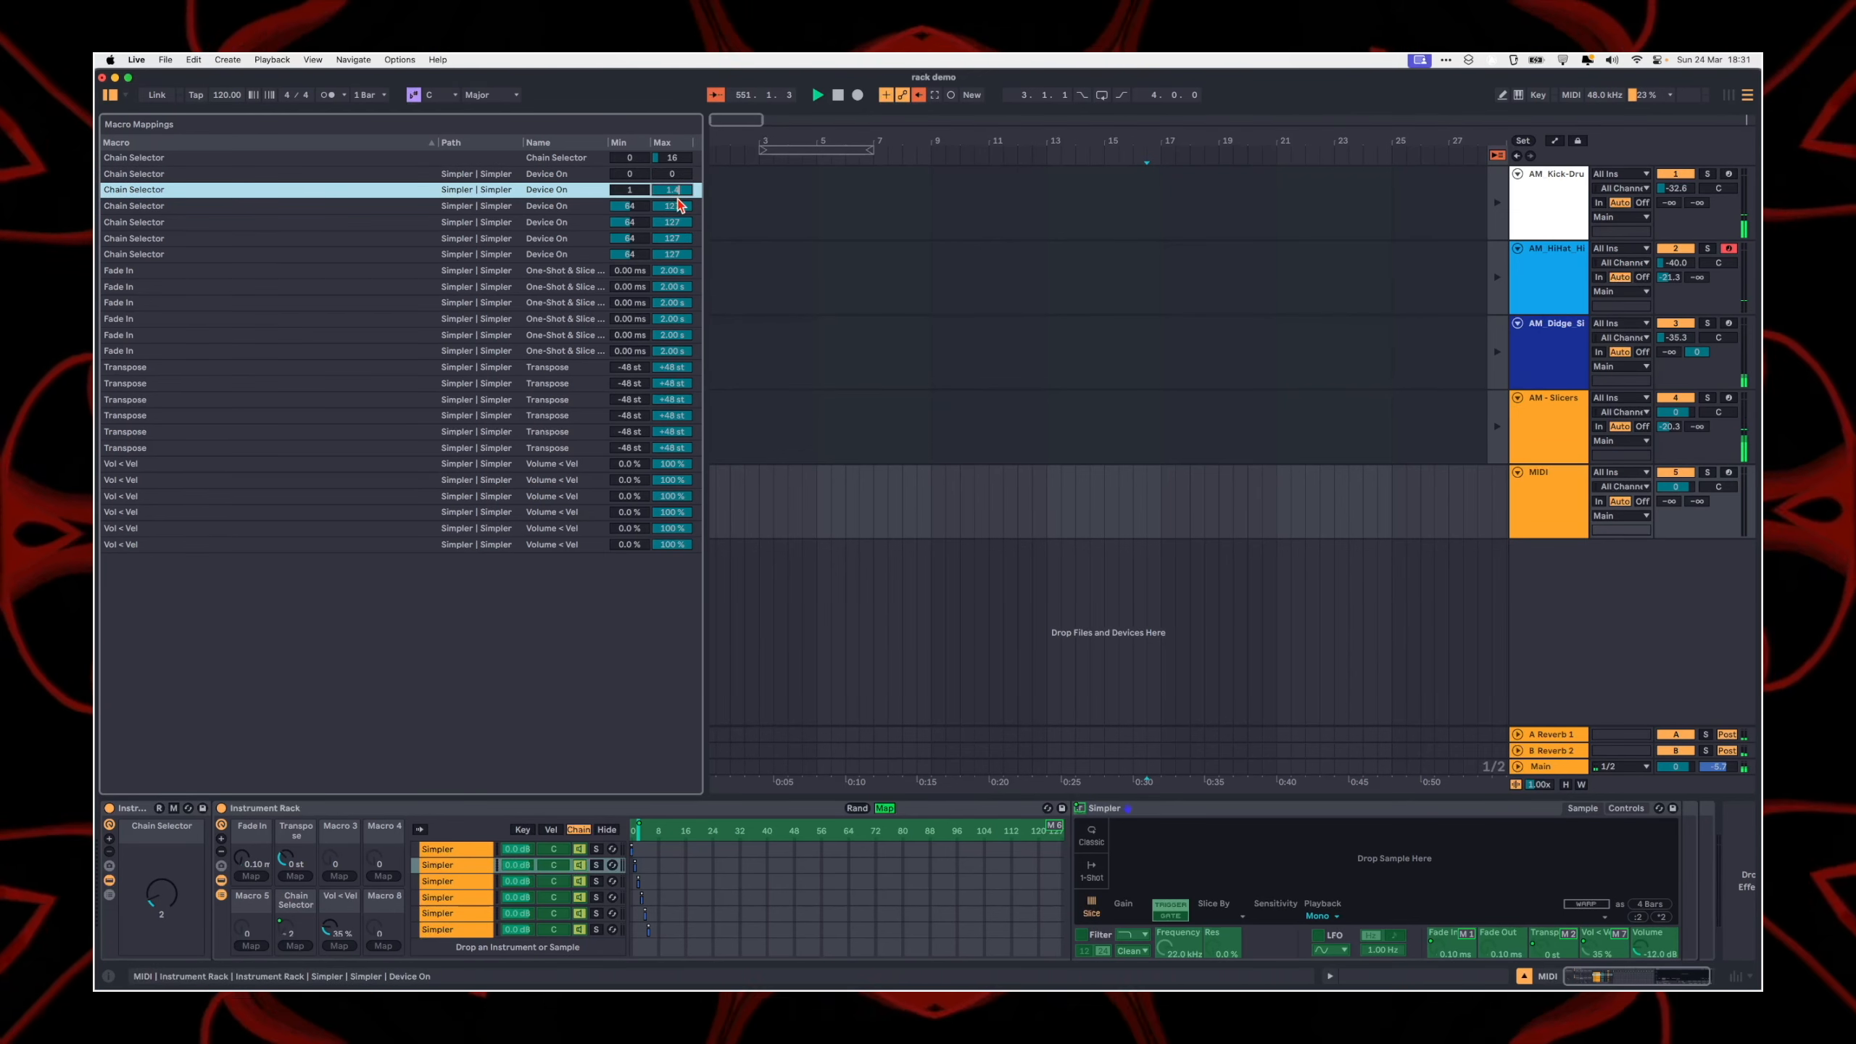
{"action": "key", "text": "Return"}
{"action": "left_click", "coordinate": [627, 206]}
{"action": "type", "text": "1"}
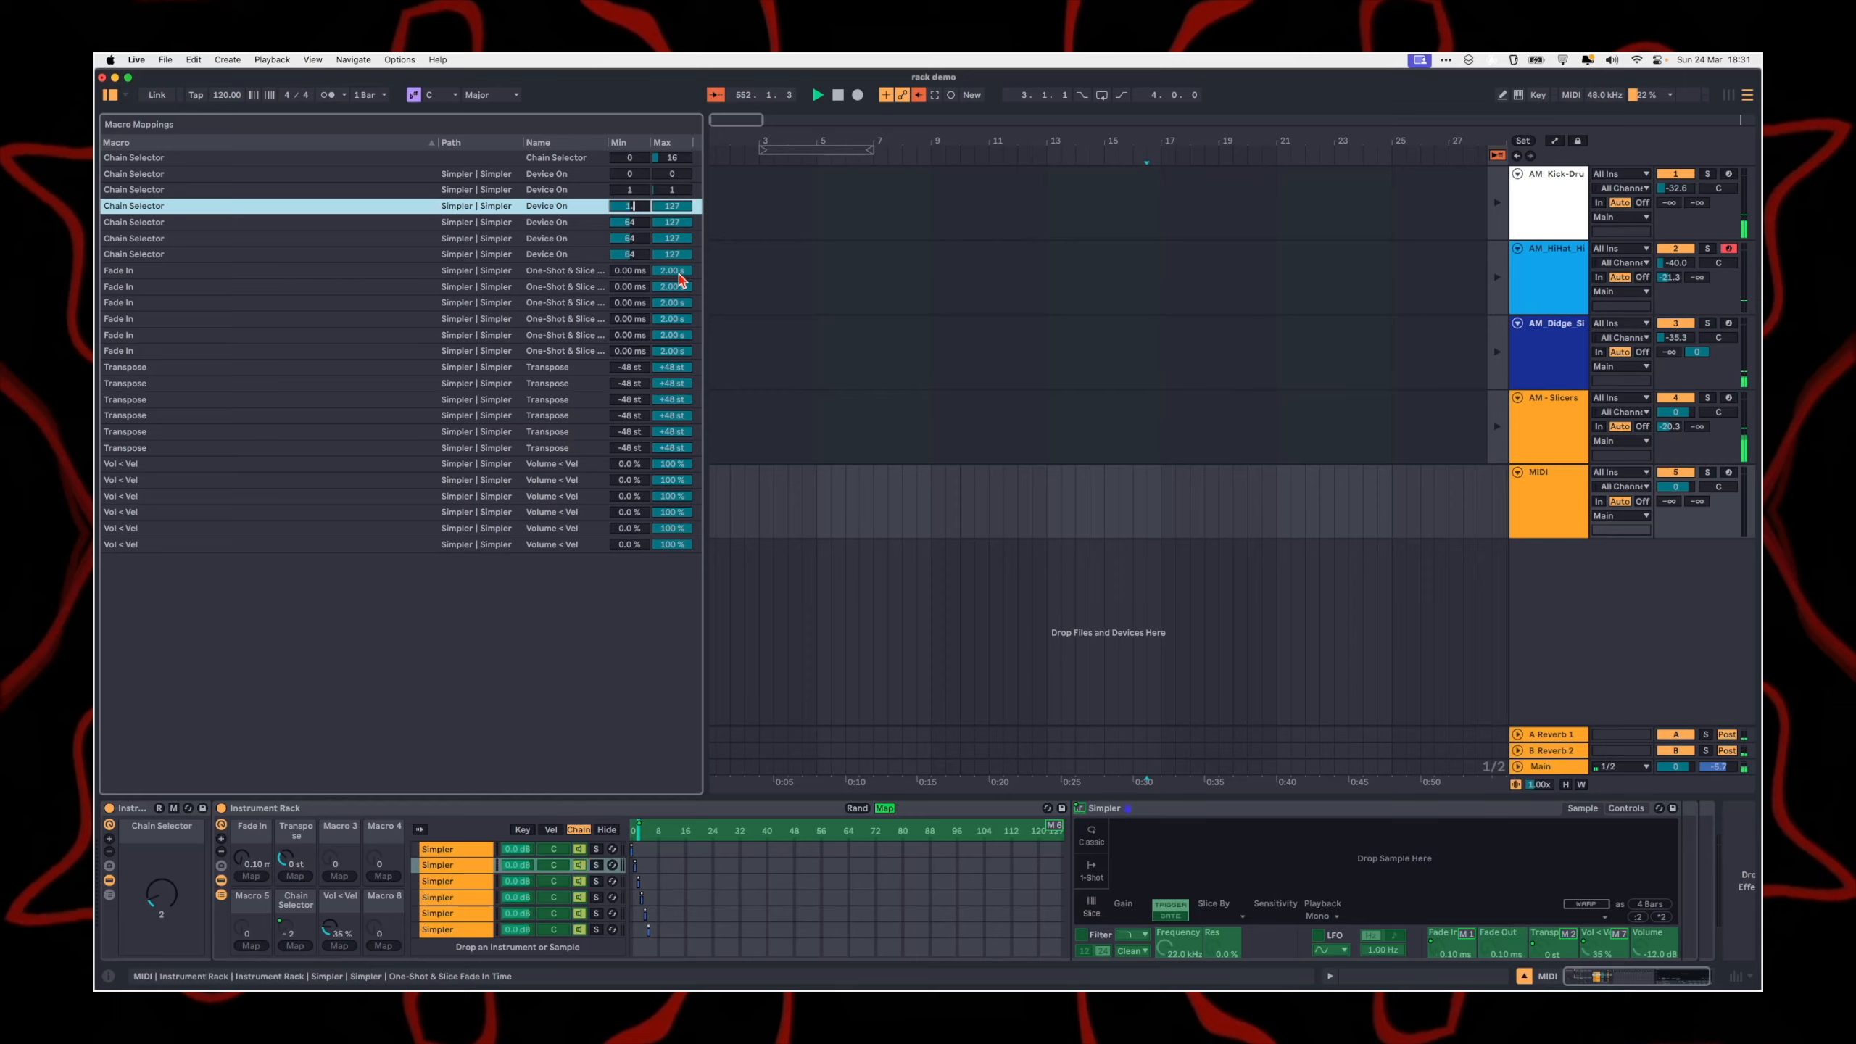
{"action": "left_click", "coordinate": [885, 809]}
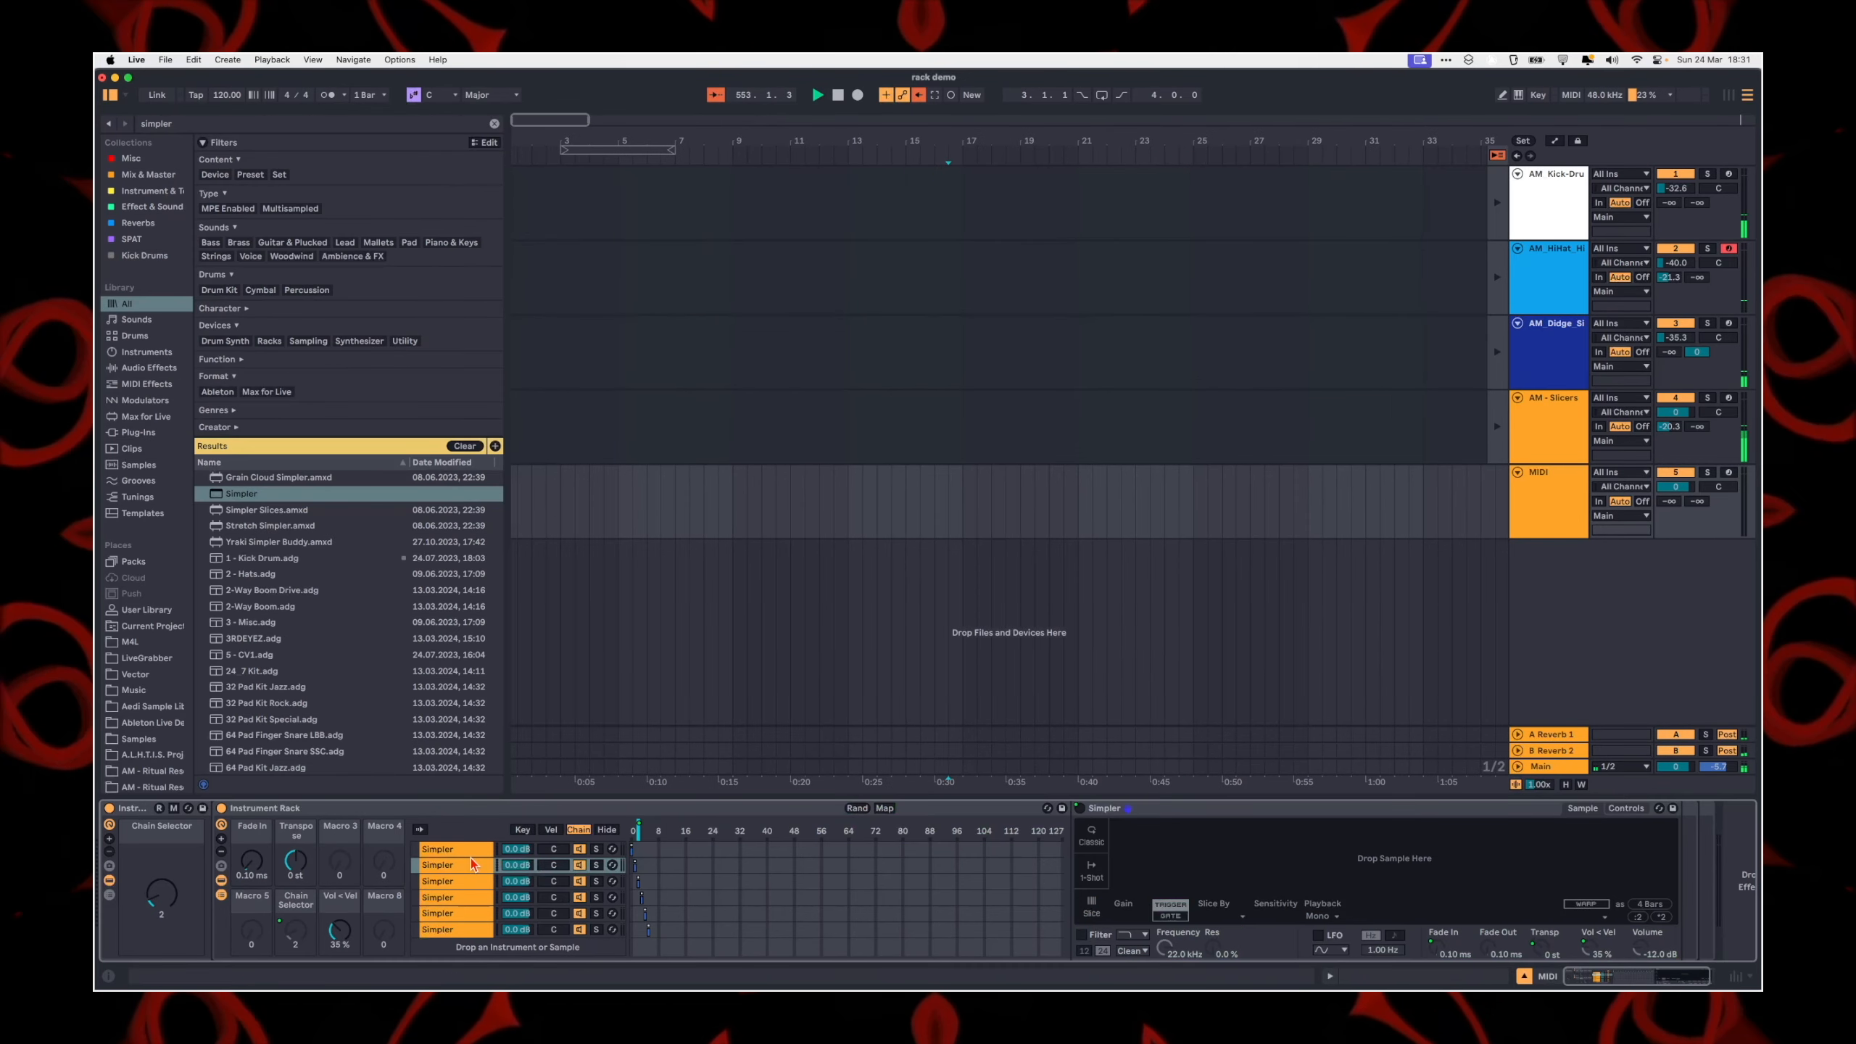
Step: Try out the outer Chain Selector macro with the first Simpler chain selected, leaving it at 1
{"action": "left_click", "coordinate": [462, 850]}
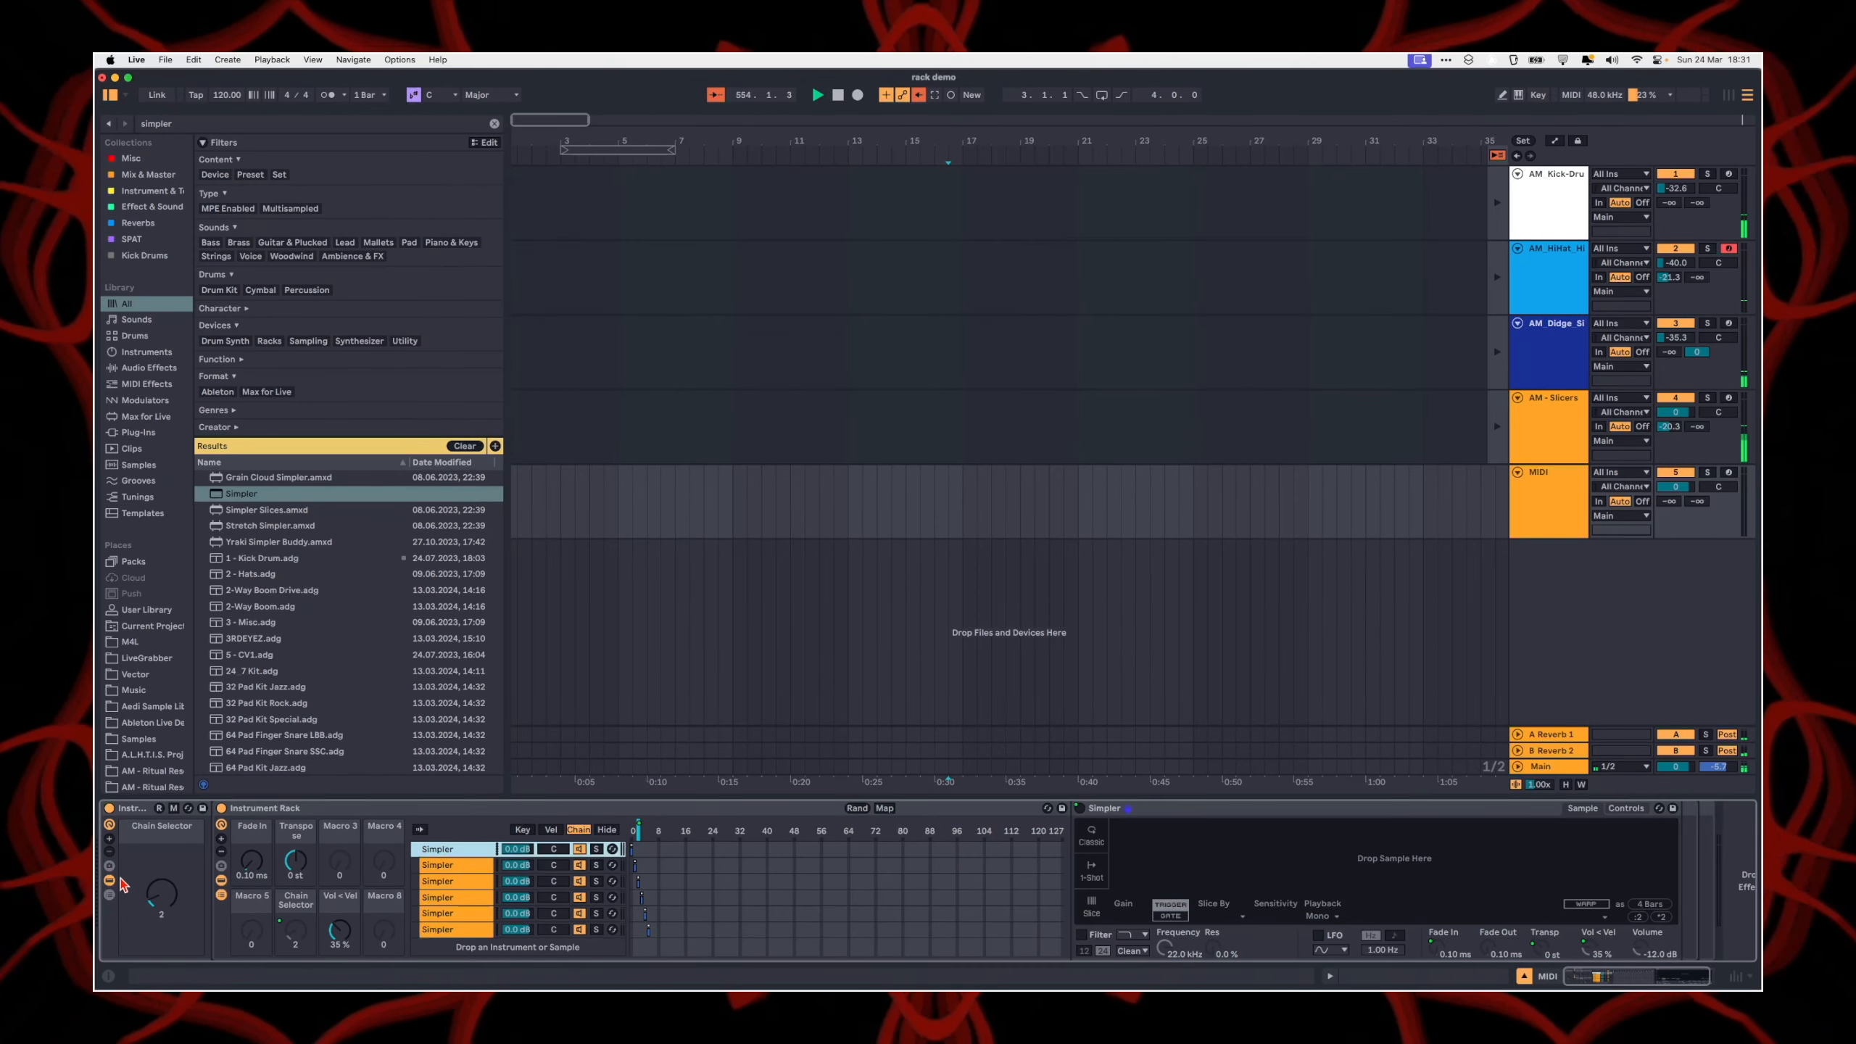
{"action": "left_click_drag", "start_coordinate": [150, 897], "coordinate": [150, 923]}
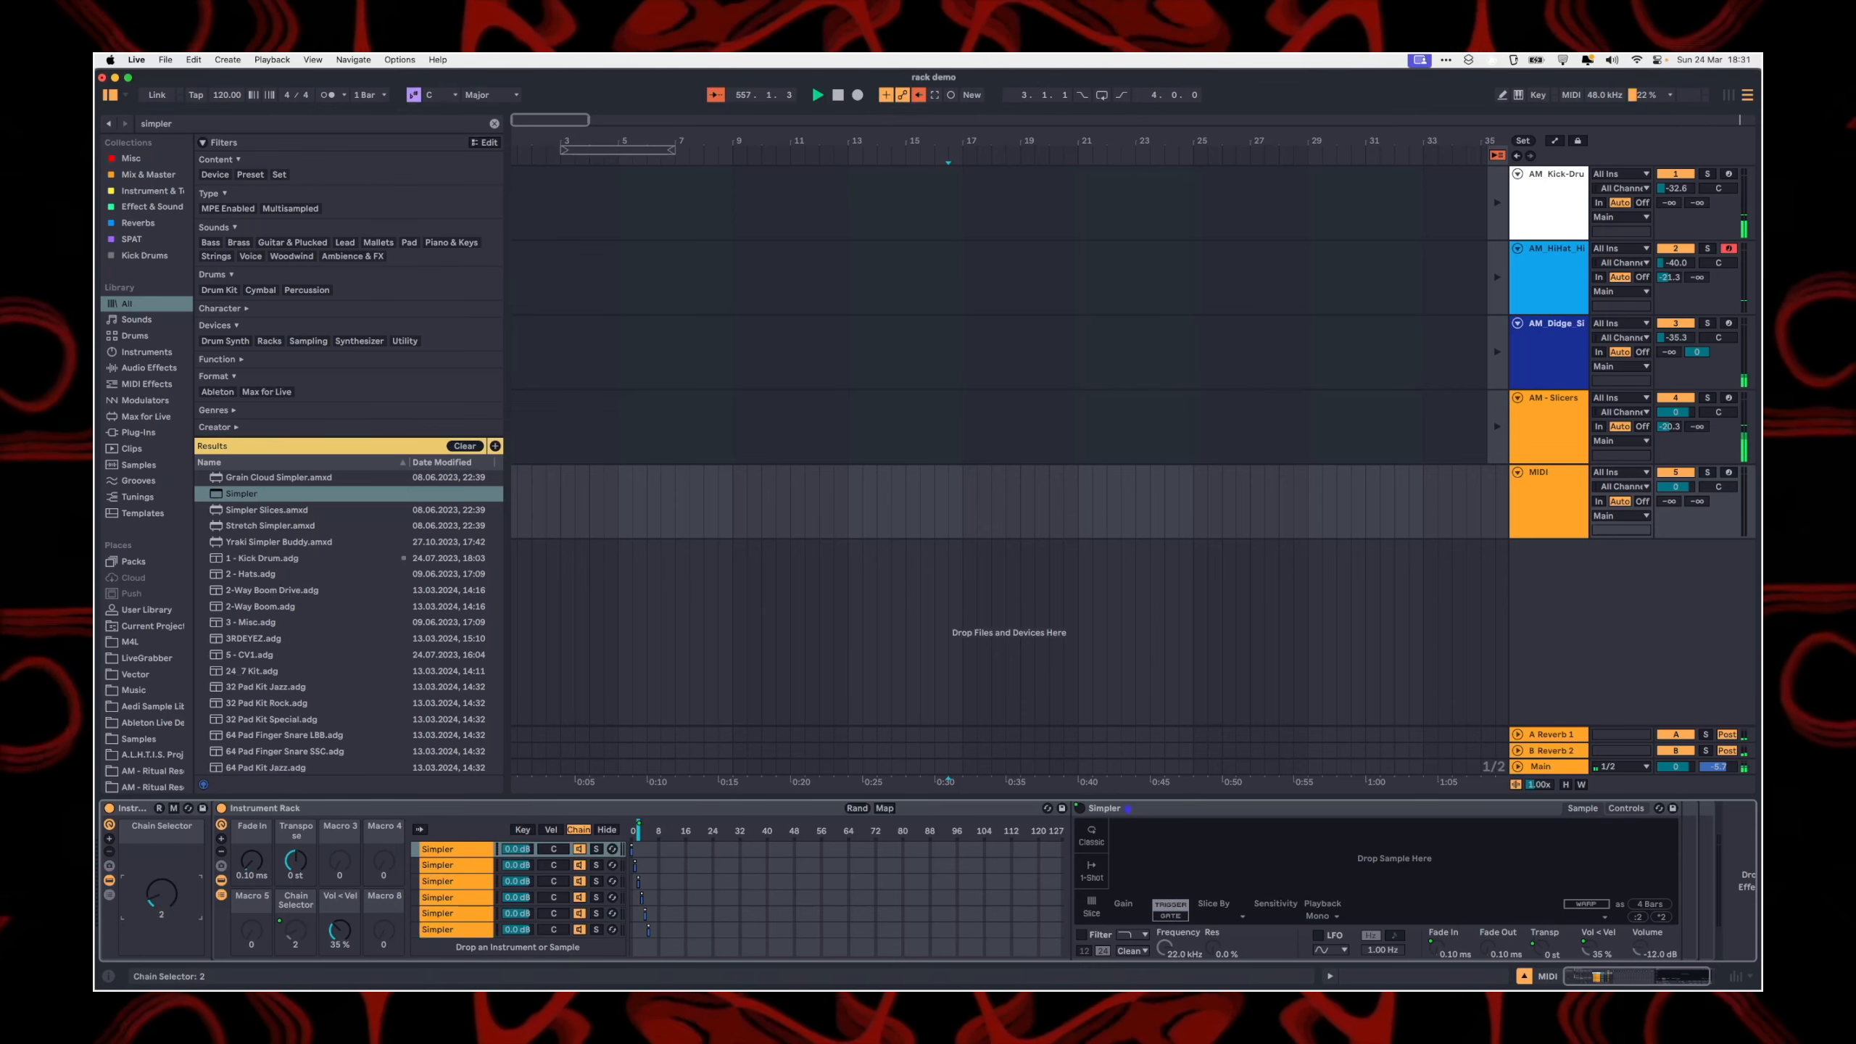
{"action": "left_click_drag", "start_coordinate": [161, 893], "coordinate": [162, 899]}
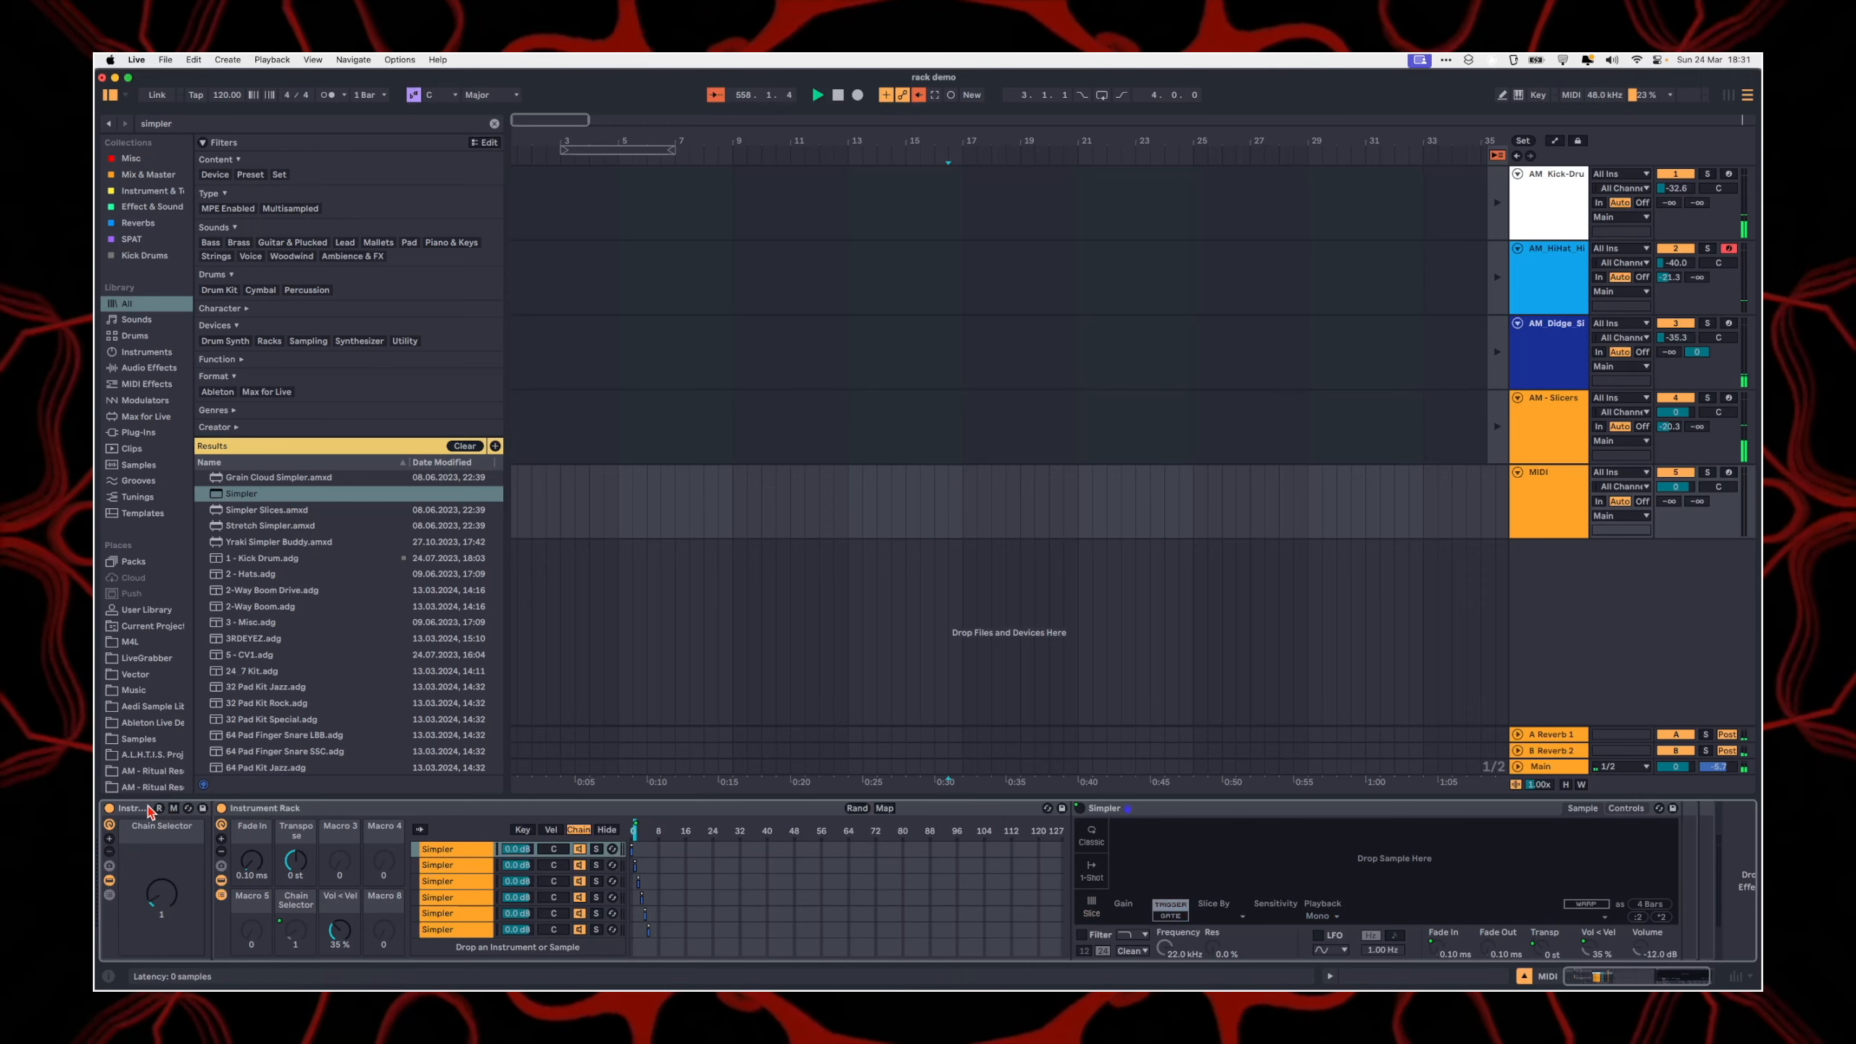
Step: Replace the nested Simpler rack on the MIDI track with an empty Sampler
{"action": "left_click", "coordinate": [150, 810]}
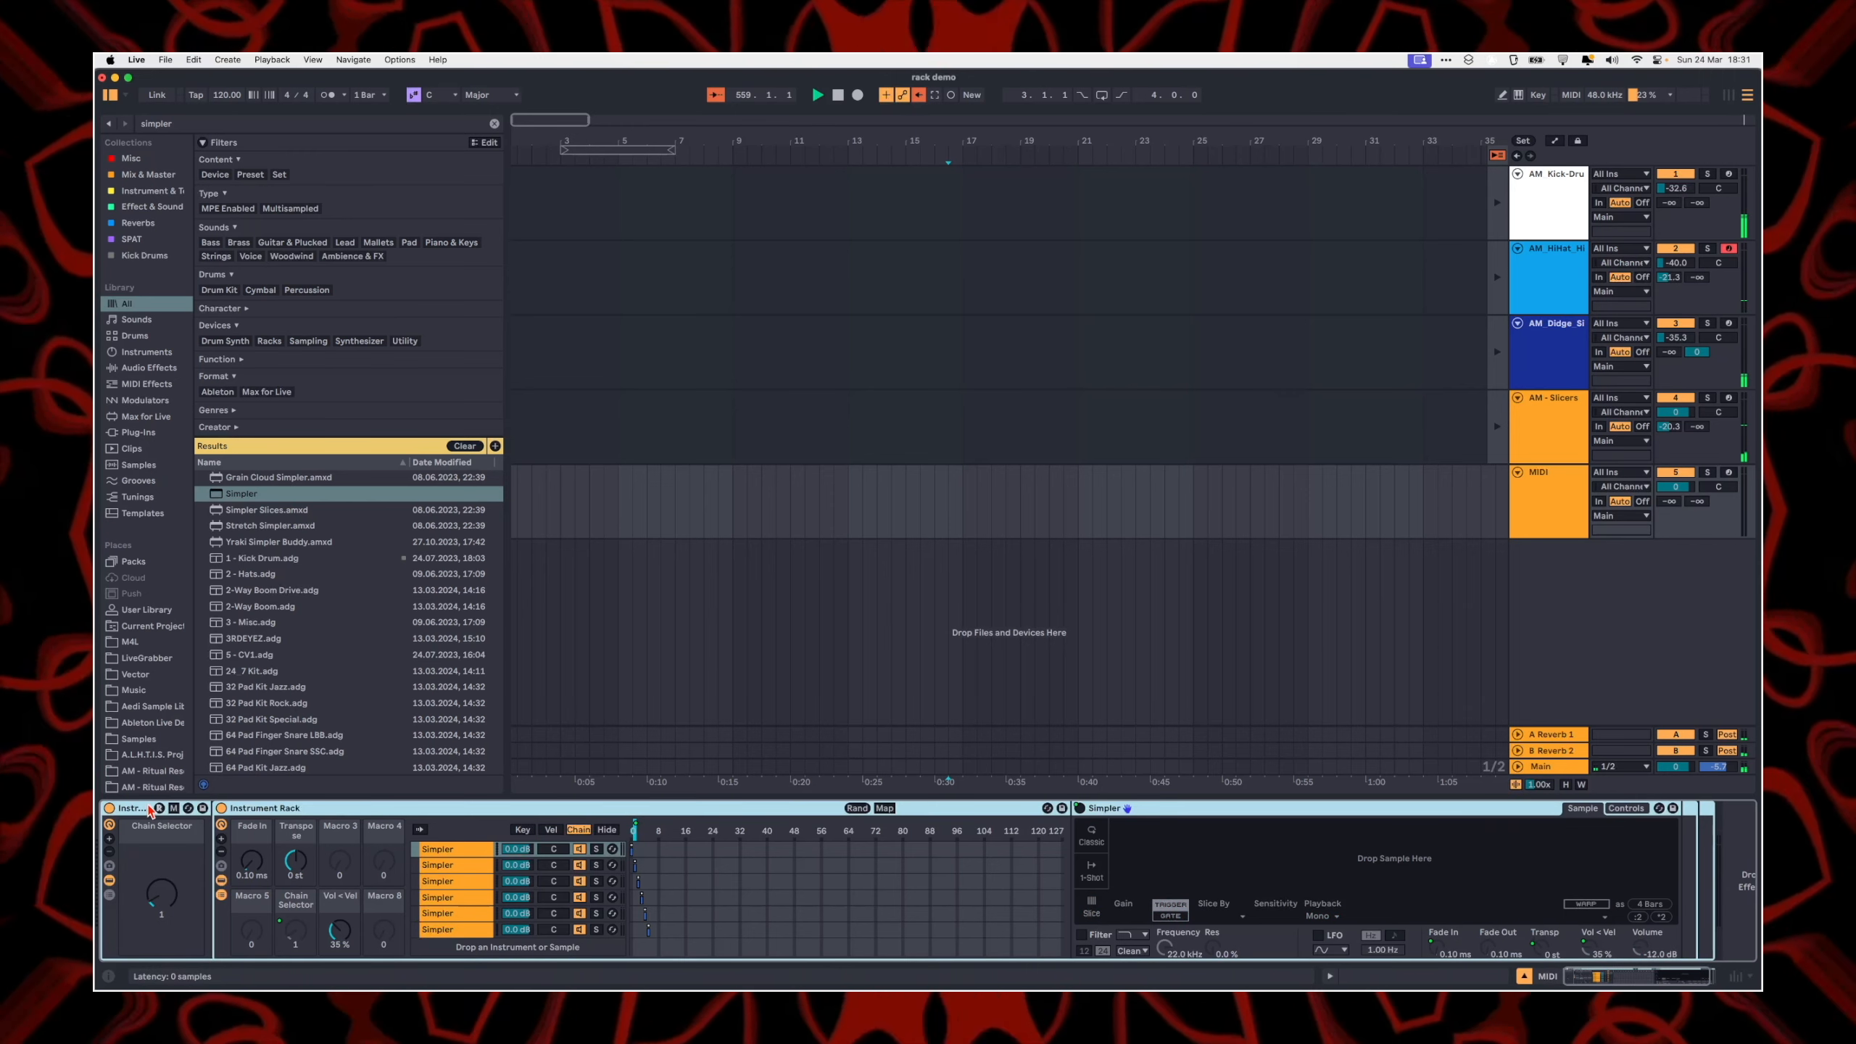
{"action": "key", "text": "Delete"}
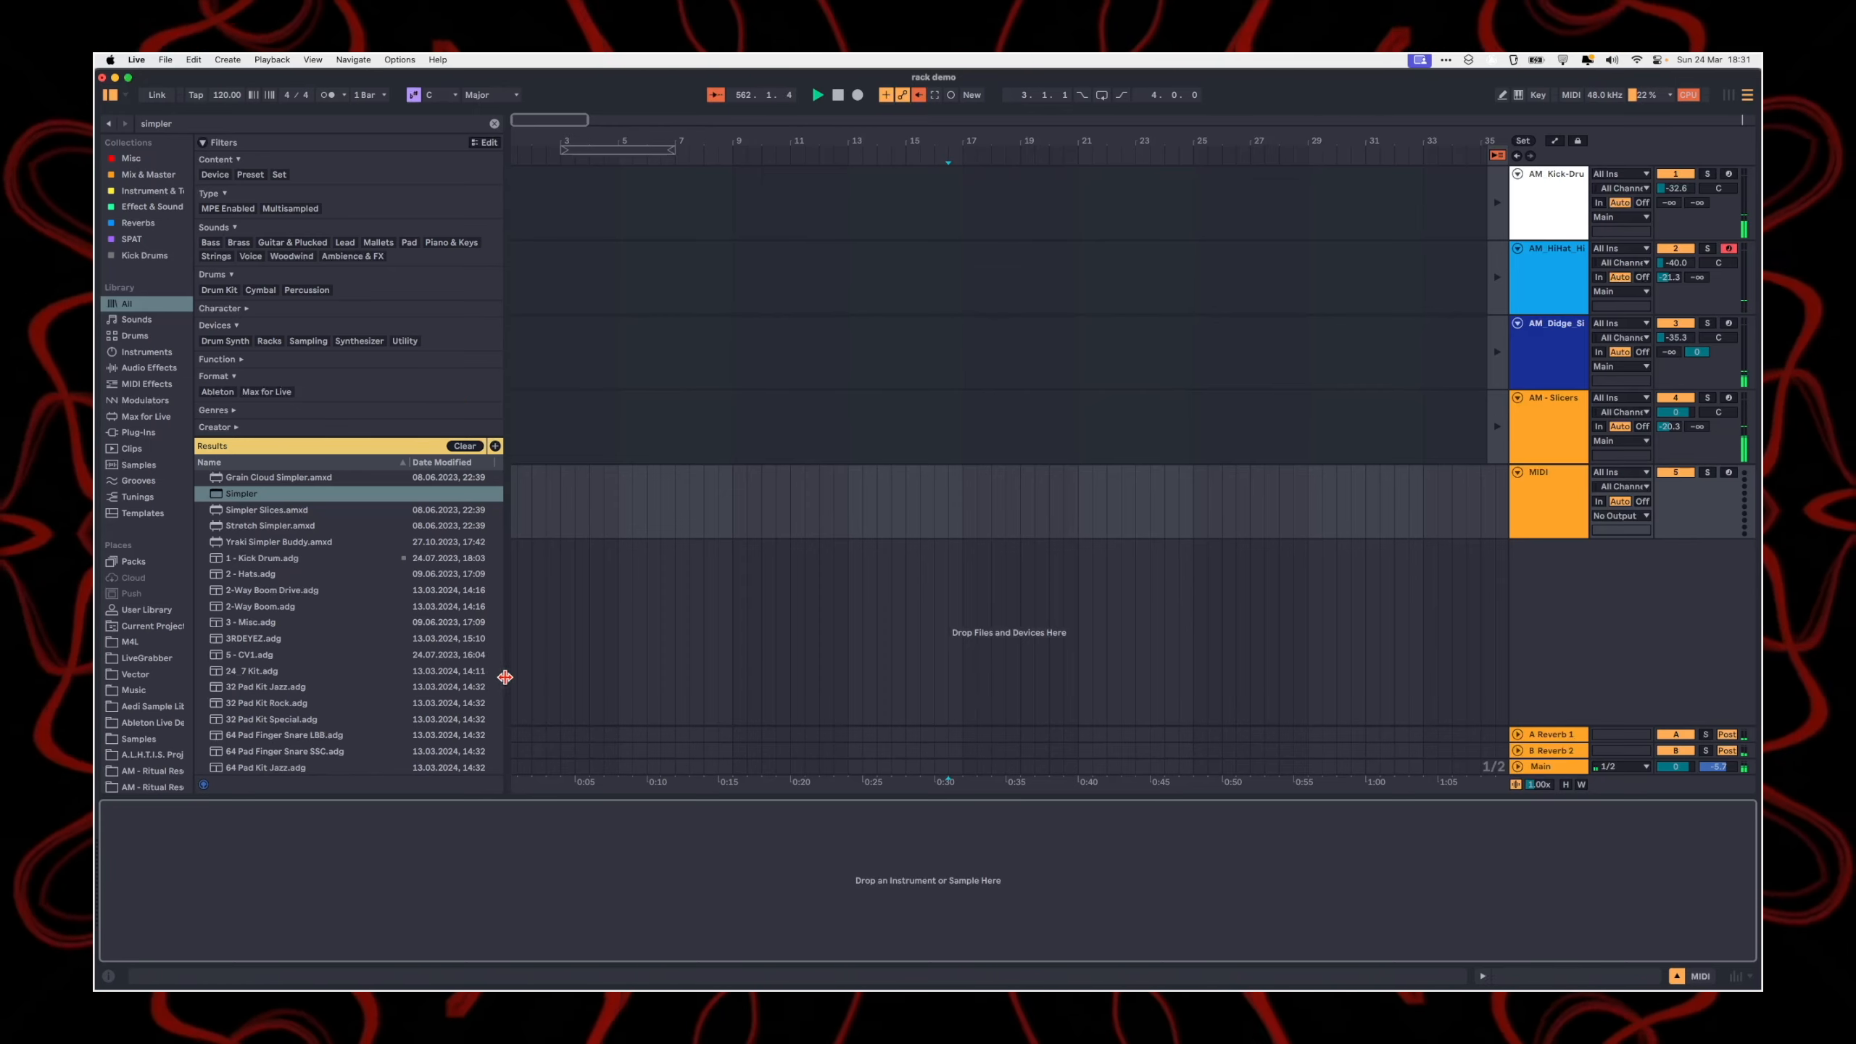
{"action": "key", "text": "super+f"}
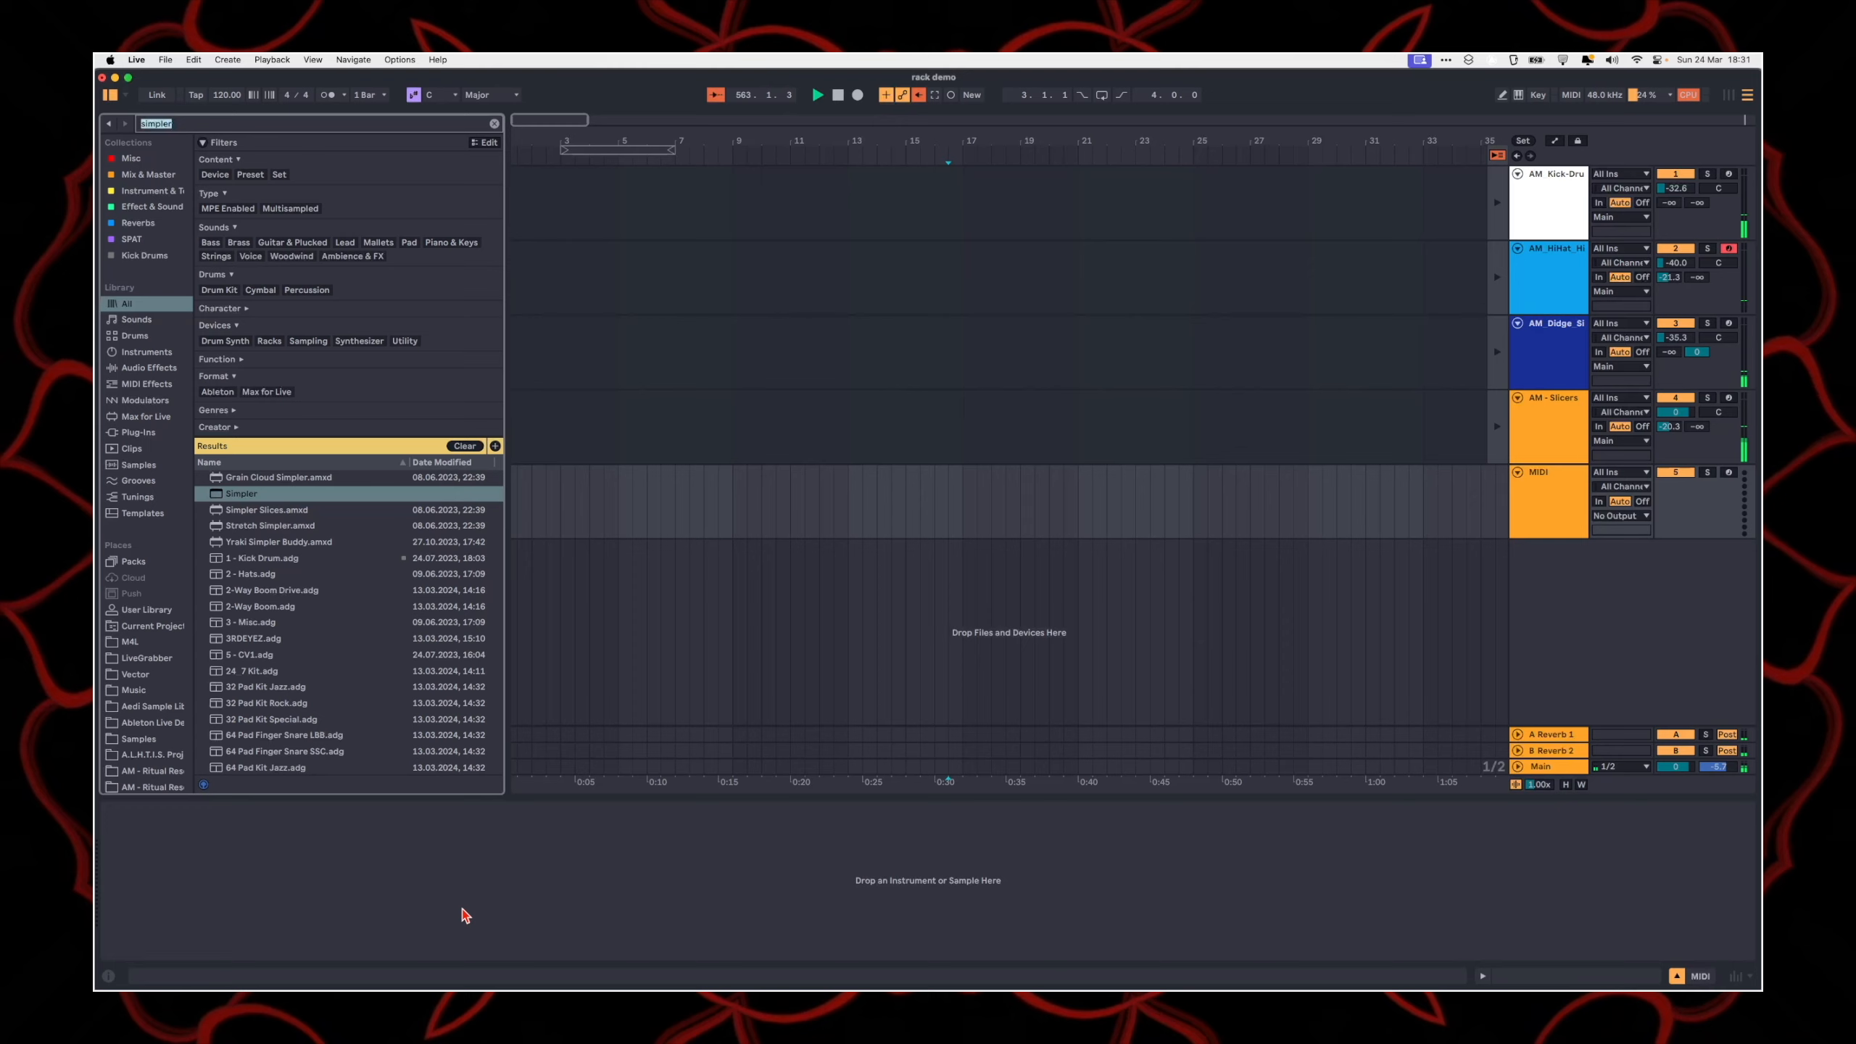
{"action": "type", "text": "sampler"}
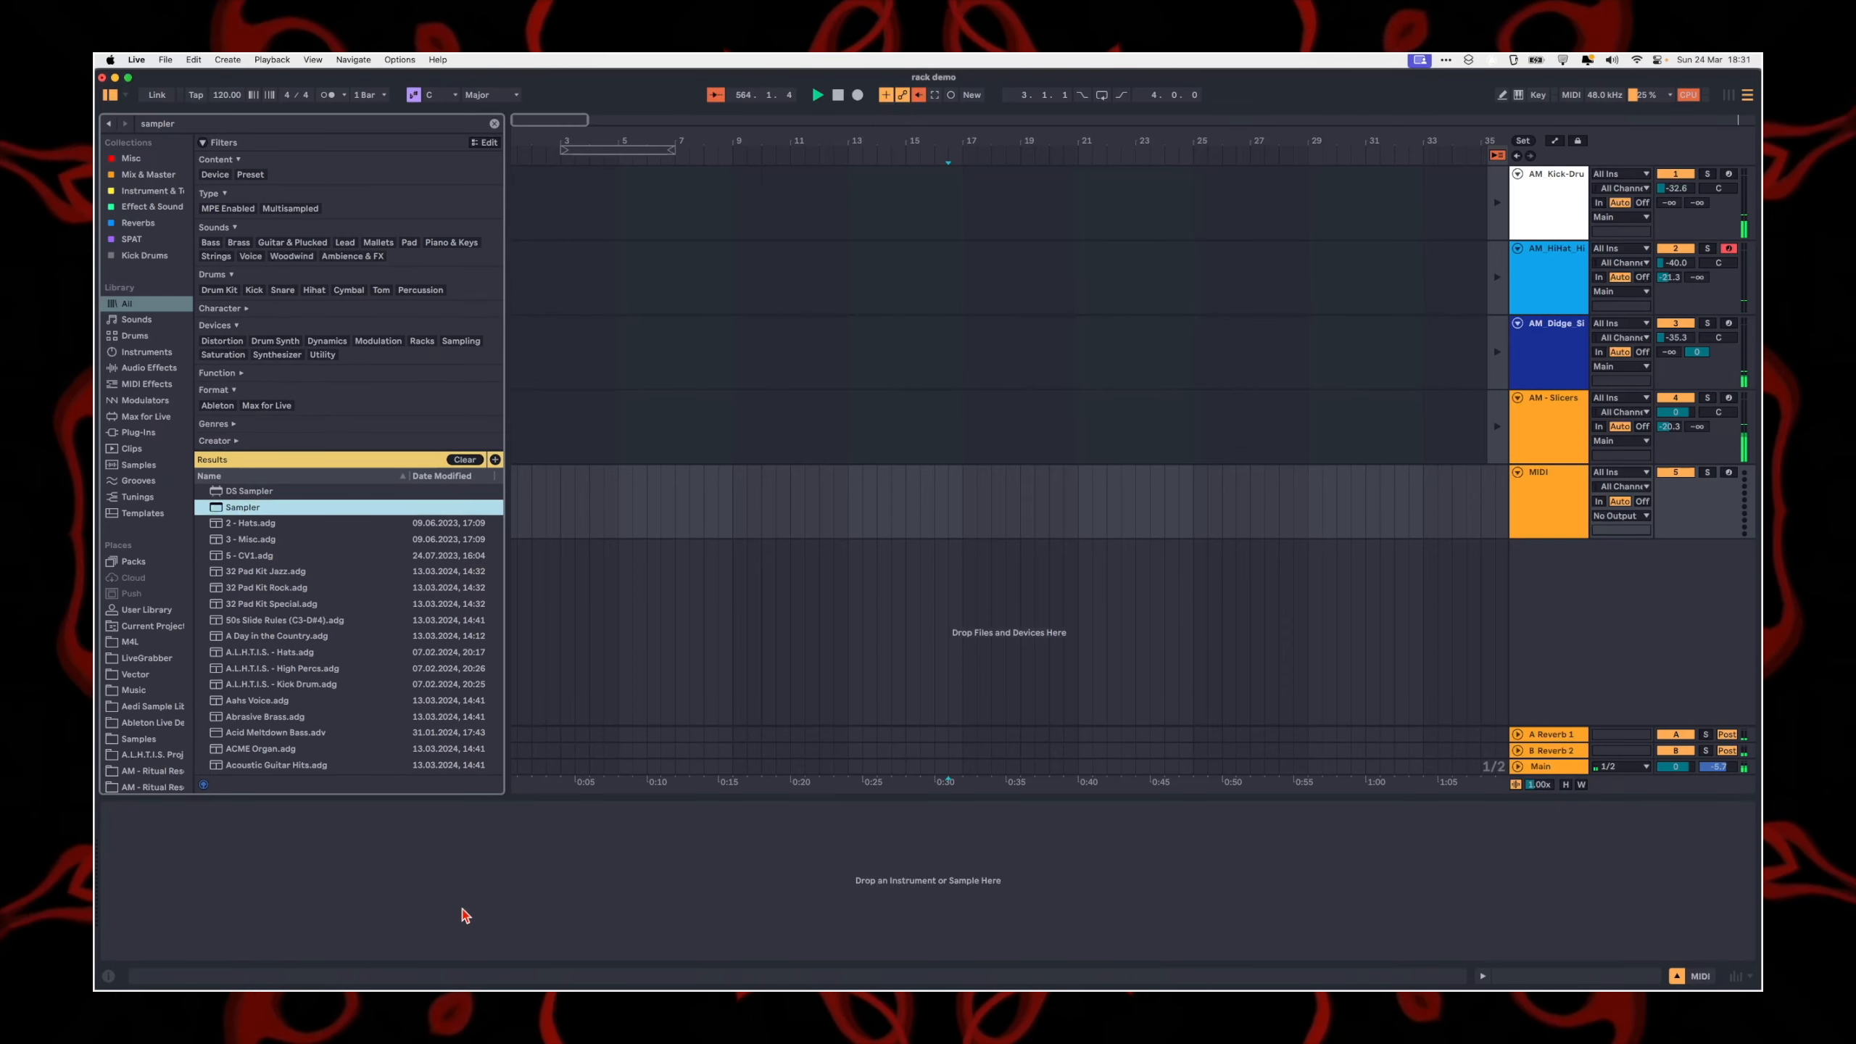
{"action": "key", "text": "Return"}
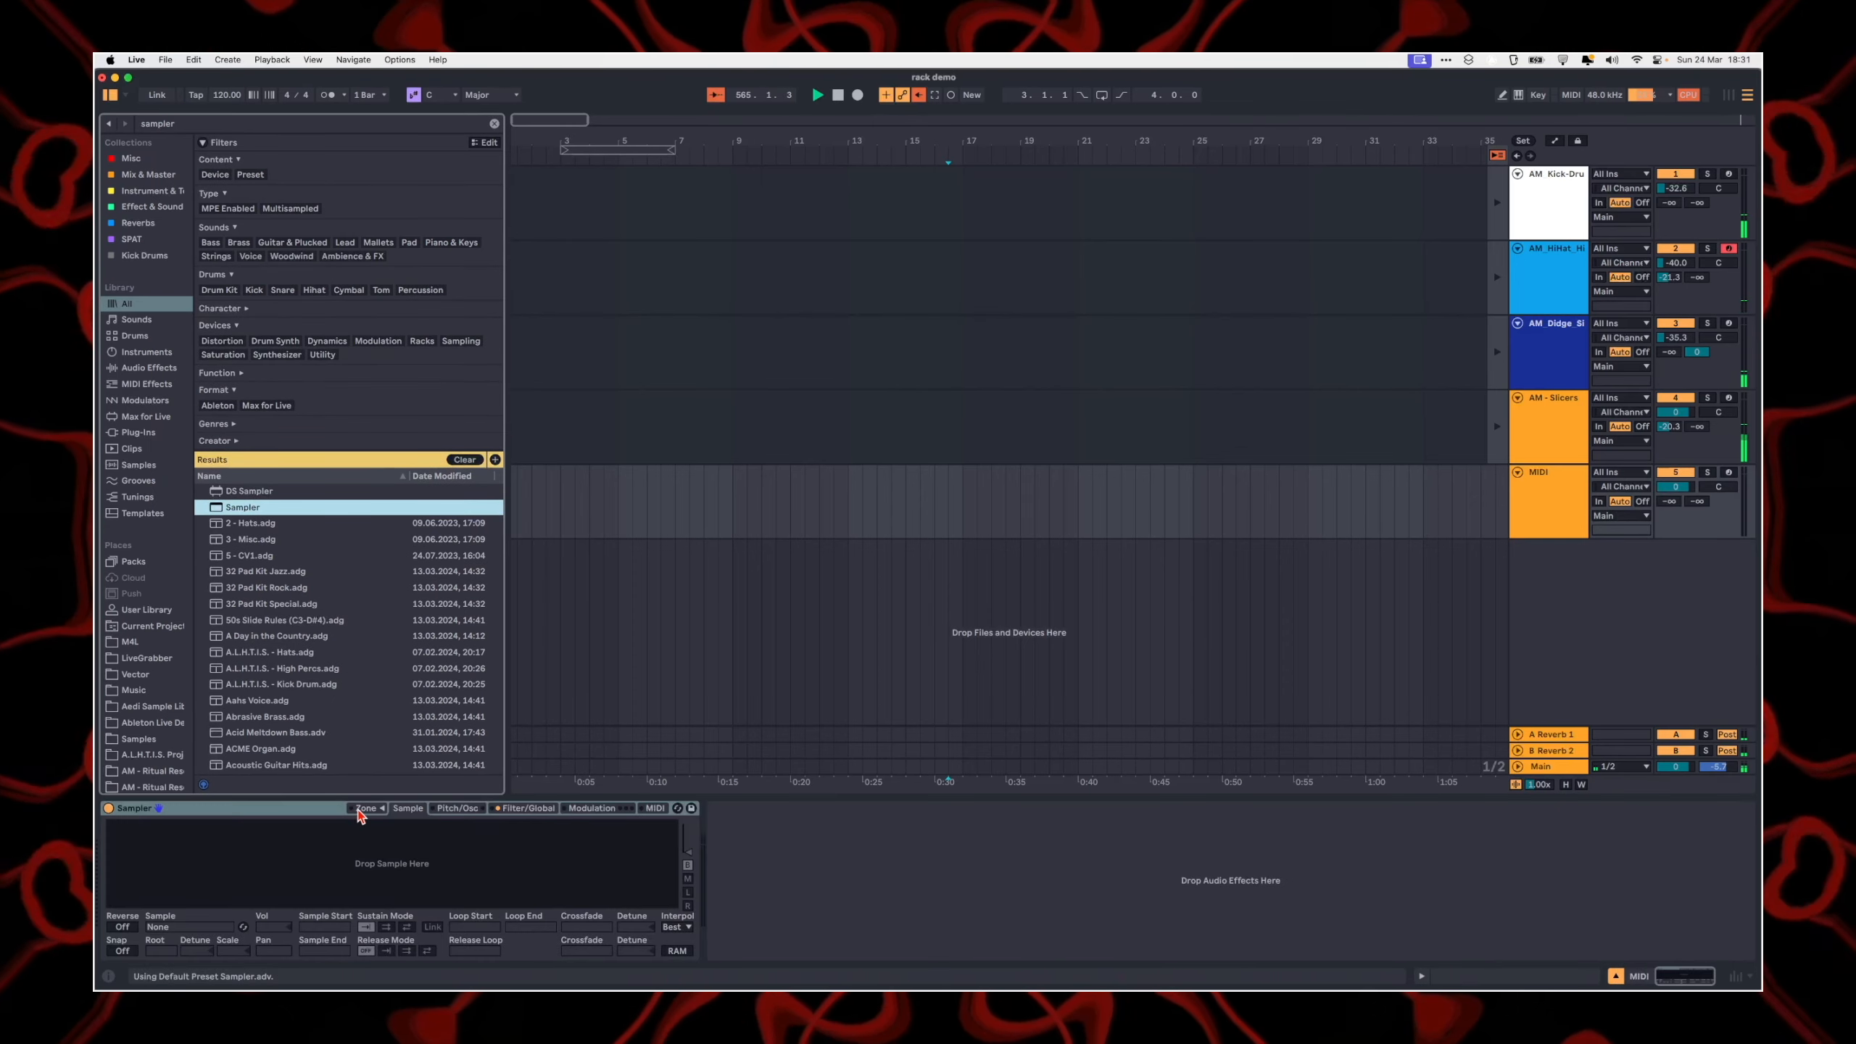
Step: Show the Sampler's zone editor and search the sample library for "hats", filtered to Hihat
{"action": "left_click", "coordinate": [366, 808]}
{"action": "scroll", "coordinate": [158, 362], "scroll_direction": "down", "scroll_amount": 5}
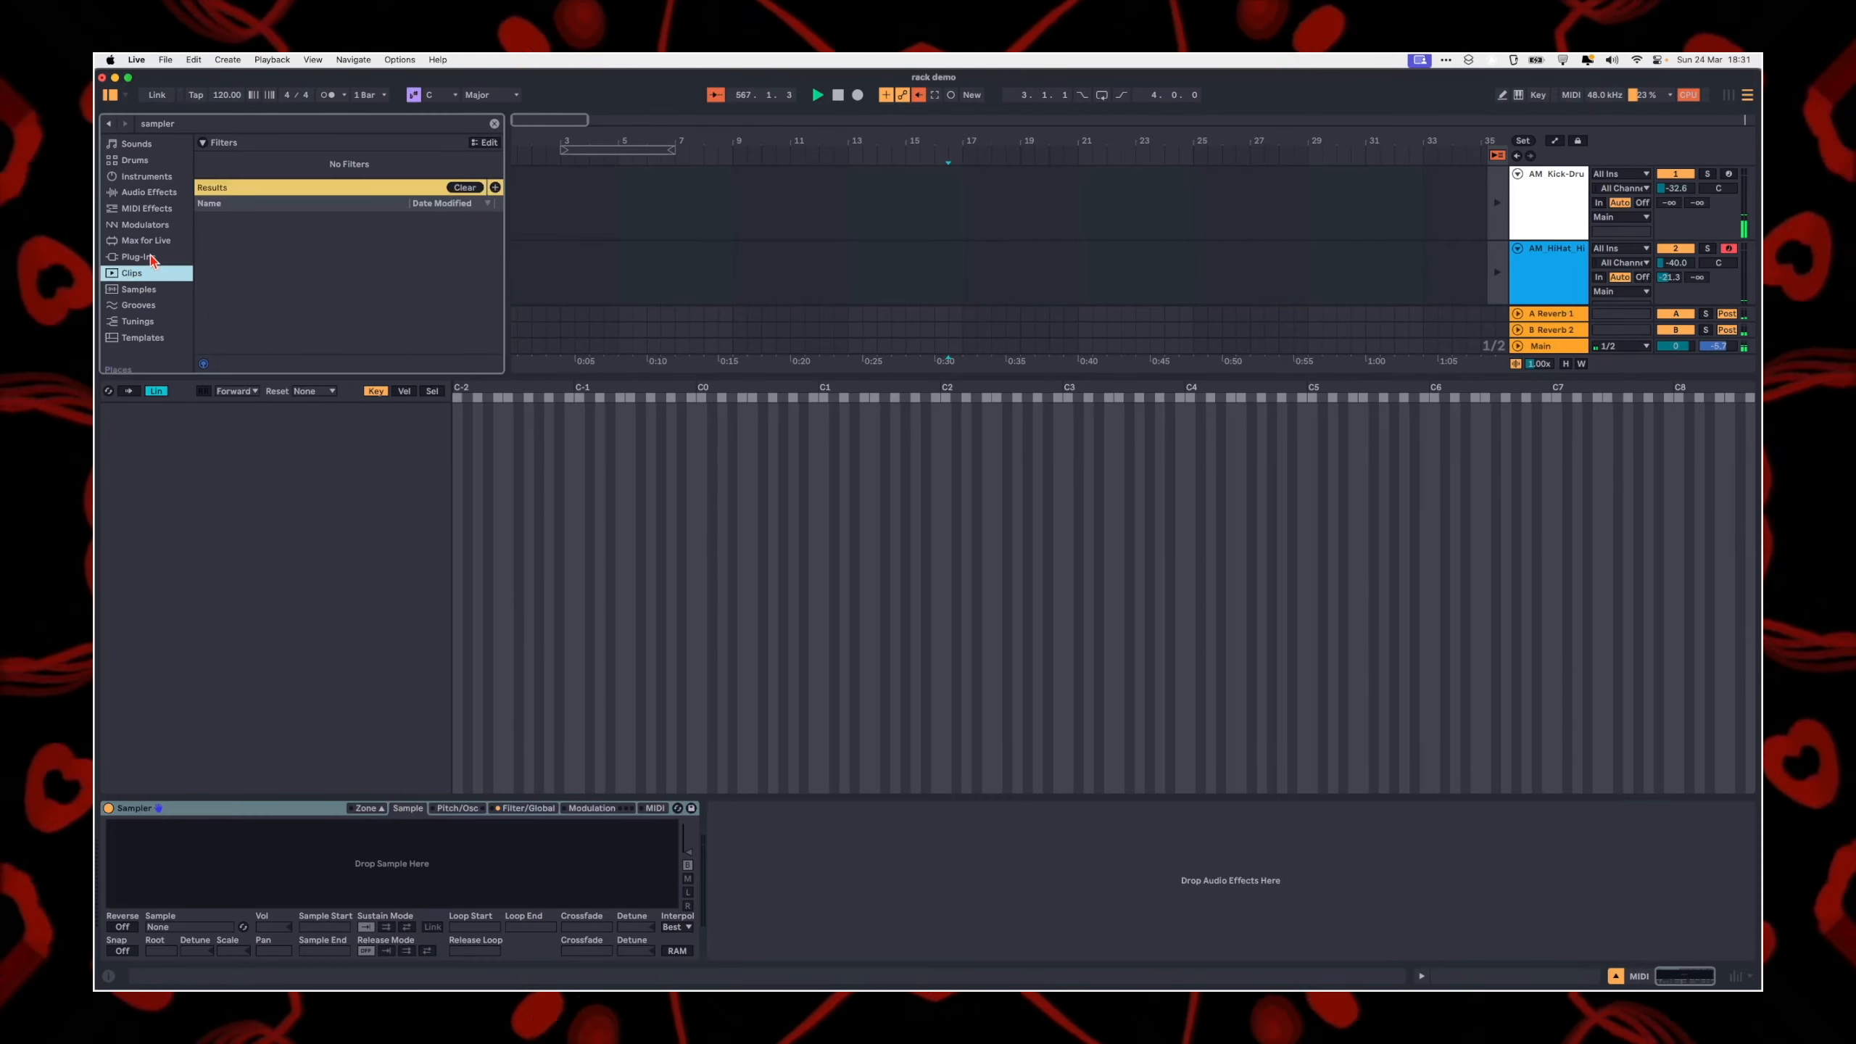
{"action": "left_click", "coordinate": [138, 290]}
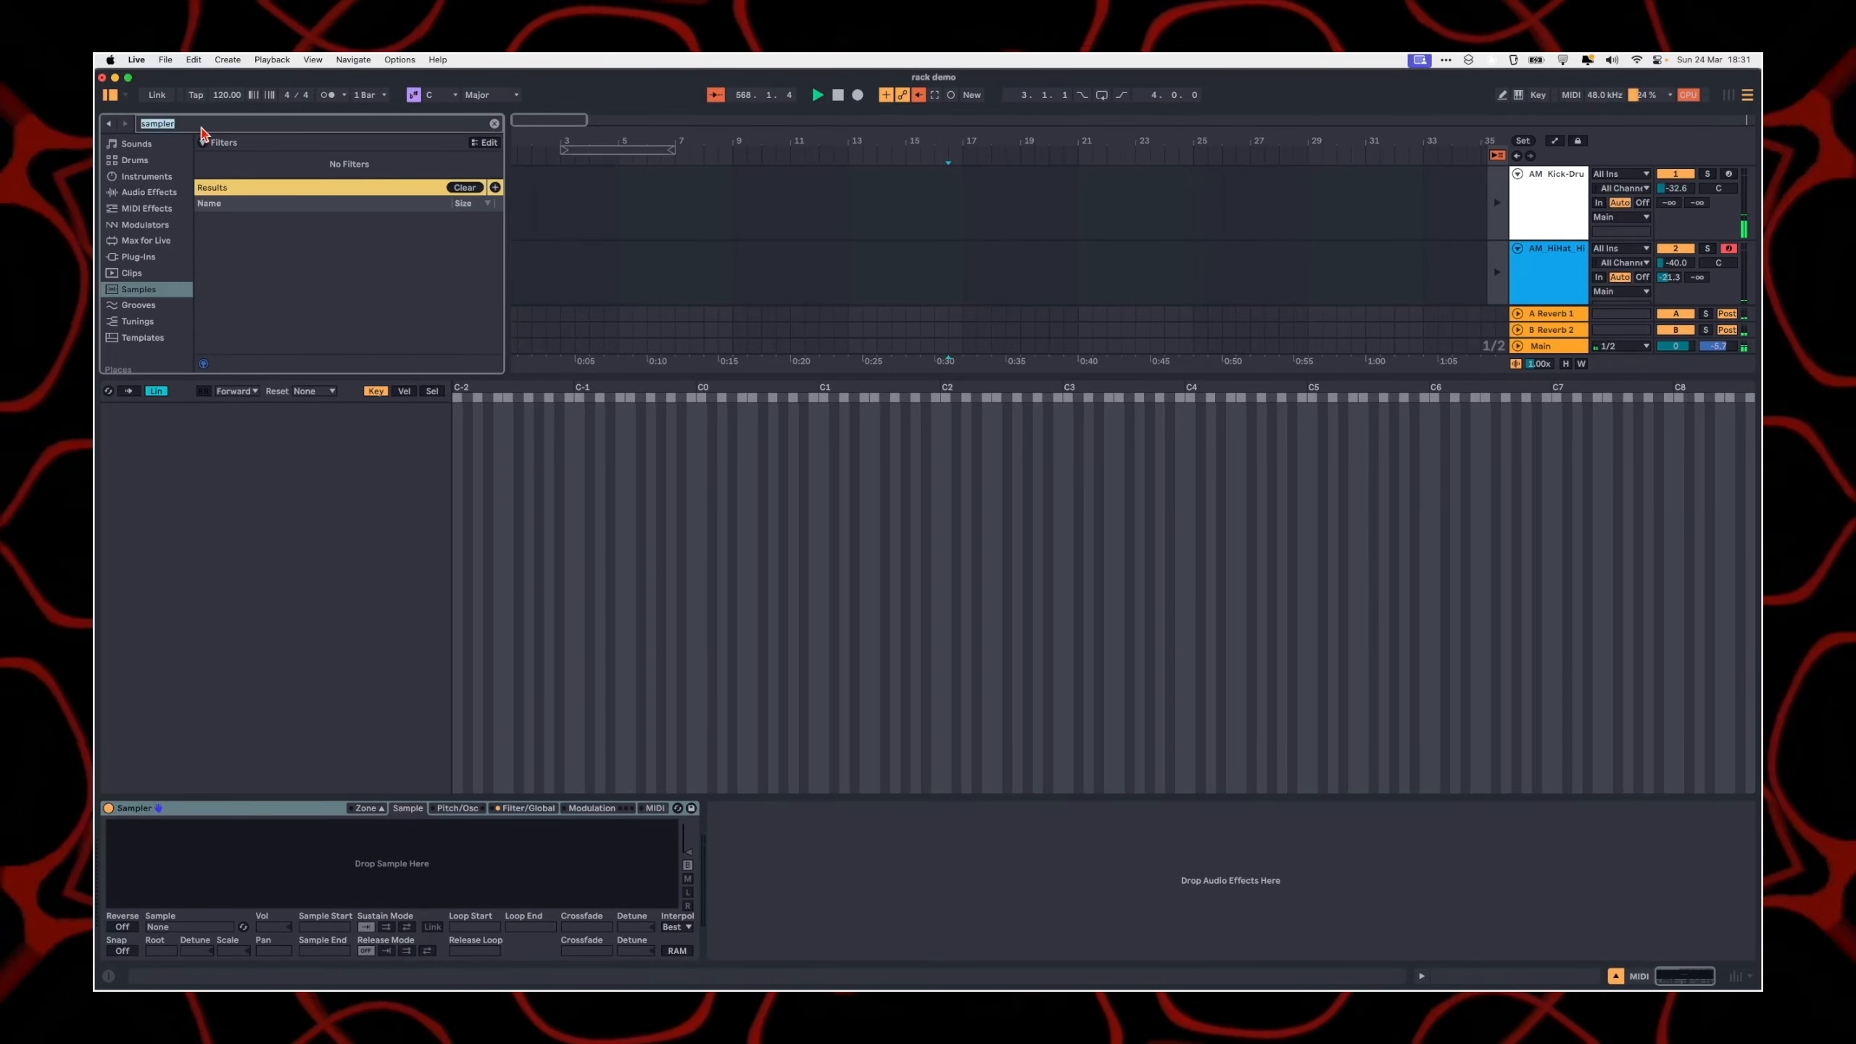
{"action": "type", "text": "hats"}
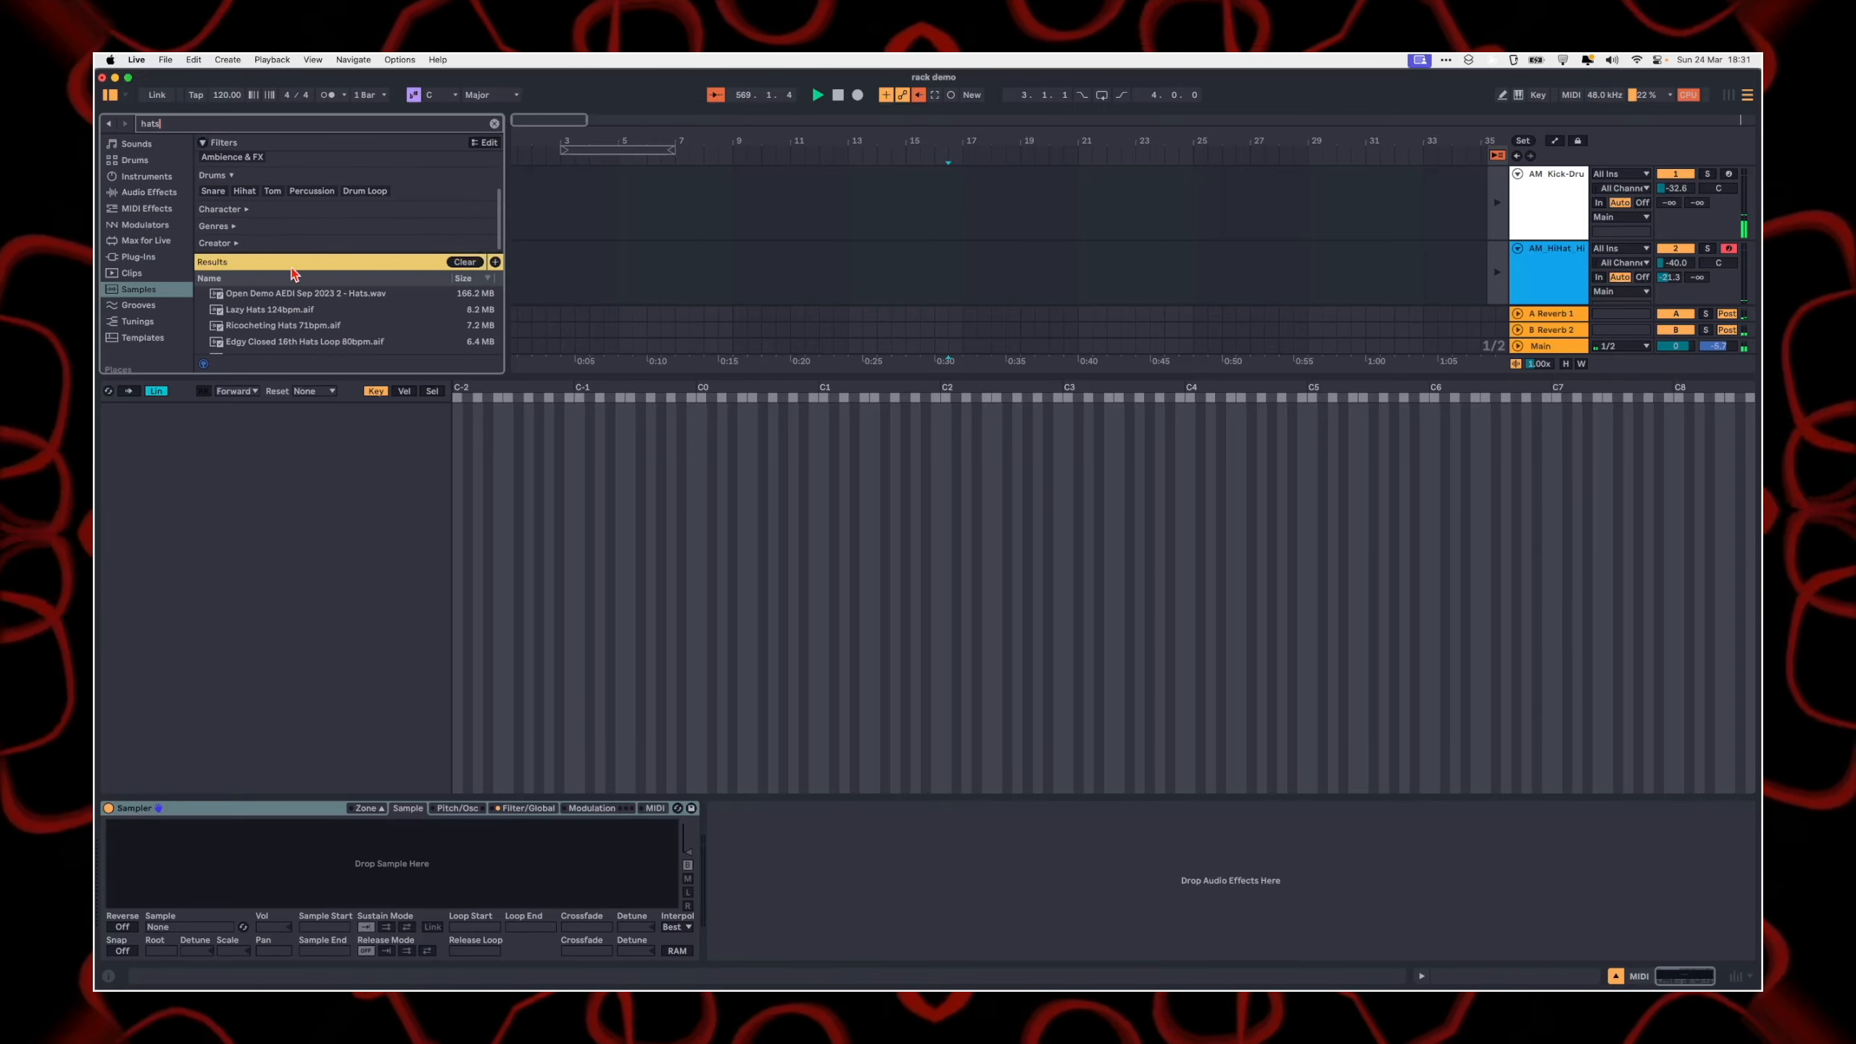
{"action": "left_click", "coordinate": [244, 191]}
Step: Load all the hi-hat samples found, from Lazy Hats 124bpm to Closed Hats 16th 69bpm, into the Sampler's zones
{"action": "left_click", "coordinate": [305, 296]}
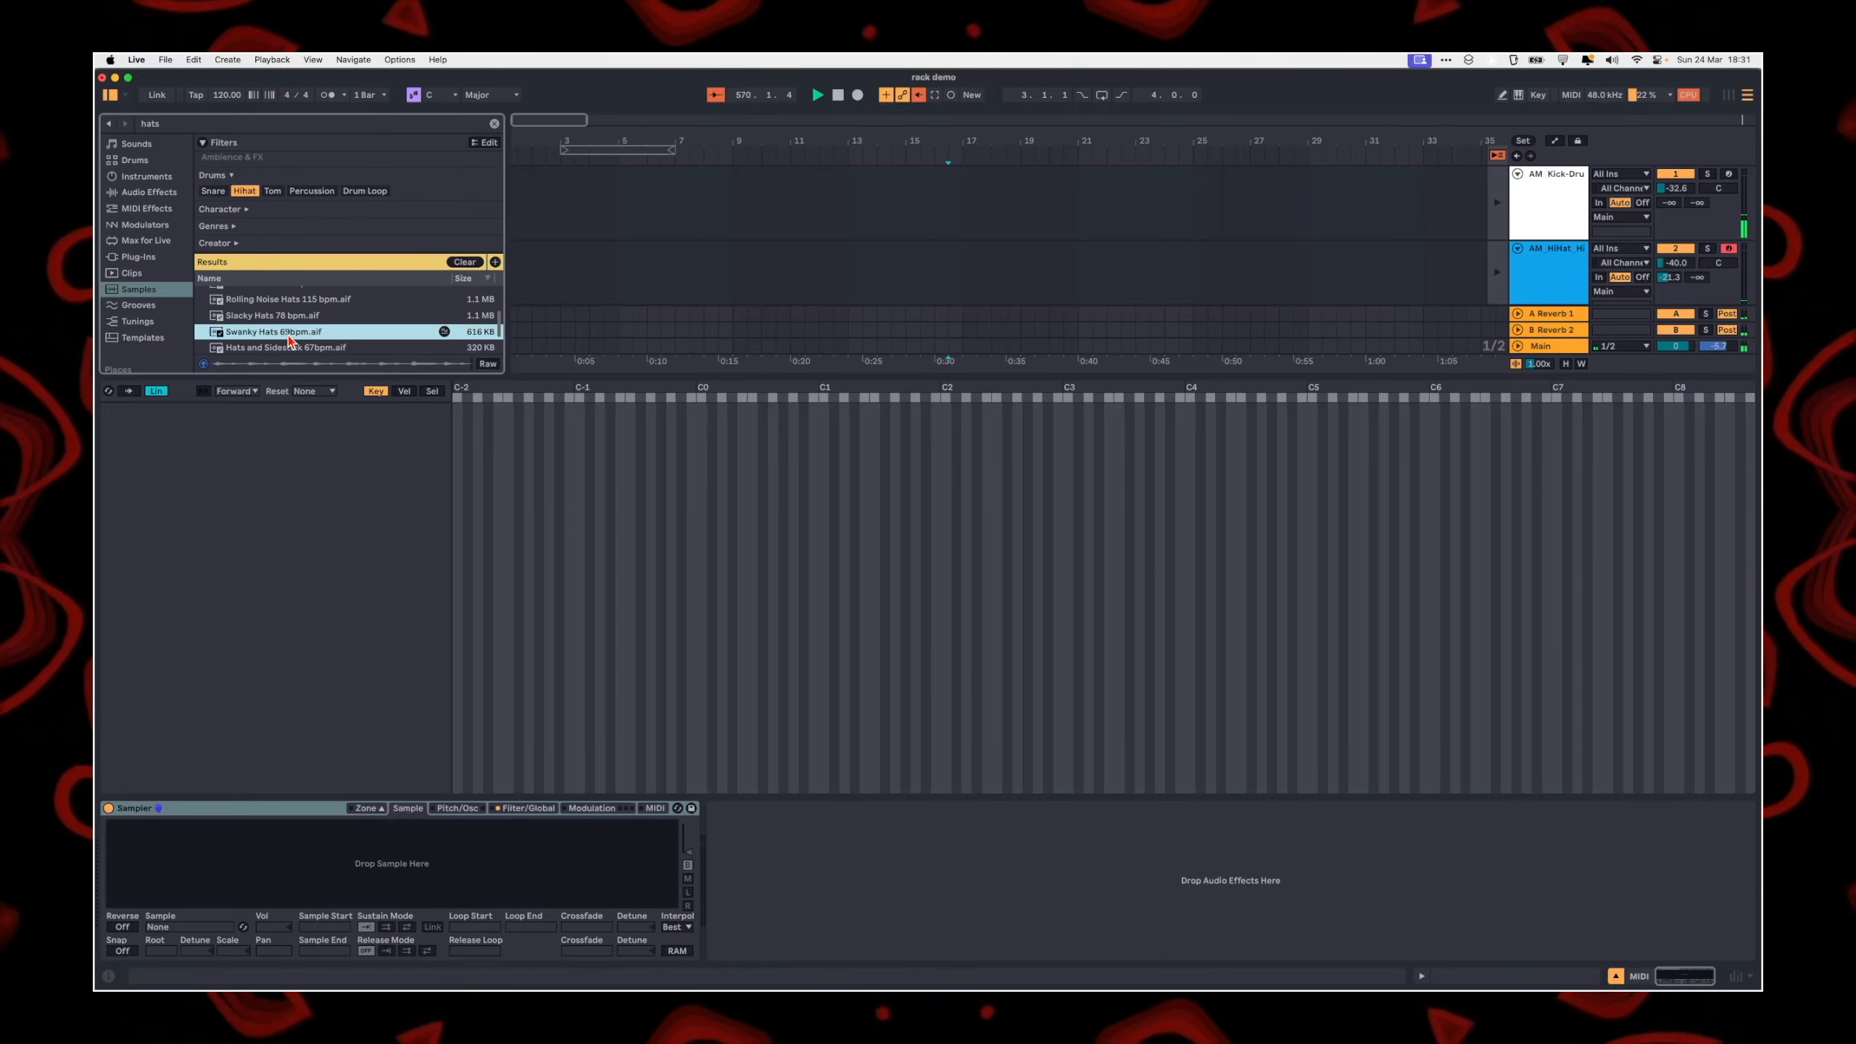
{"action": "left_click", "coordinate": [298, 346], "text": "shift"}
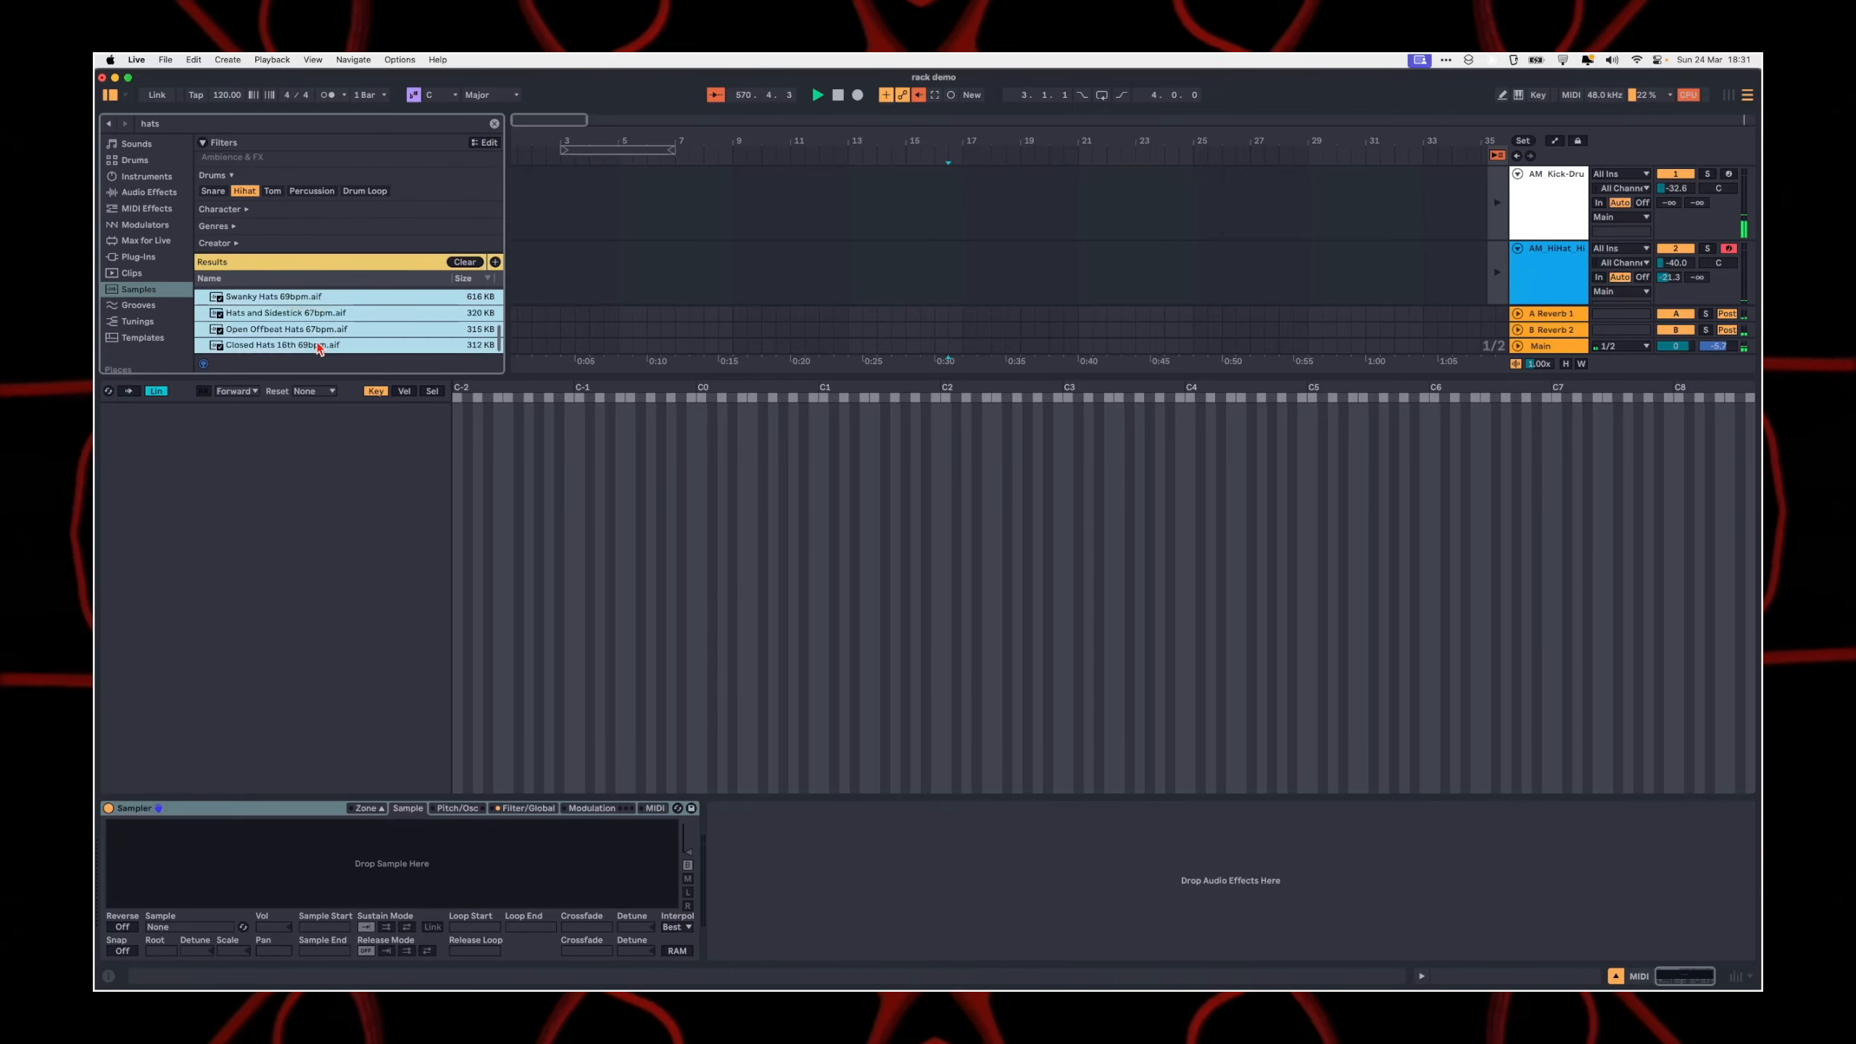
{"action": "scroll", "coordinate": [295, 330], "scroll_direction": "up", "scroll_amount": 5}
{"action": "left_click", "coordinate": [285, 321]}
{"action": "key", "text": "super+a"}
{"action": "left_click_drag", "start_coordinate": [284, 329], "coordinate": [257, 578]}
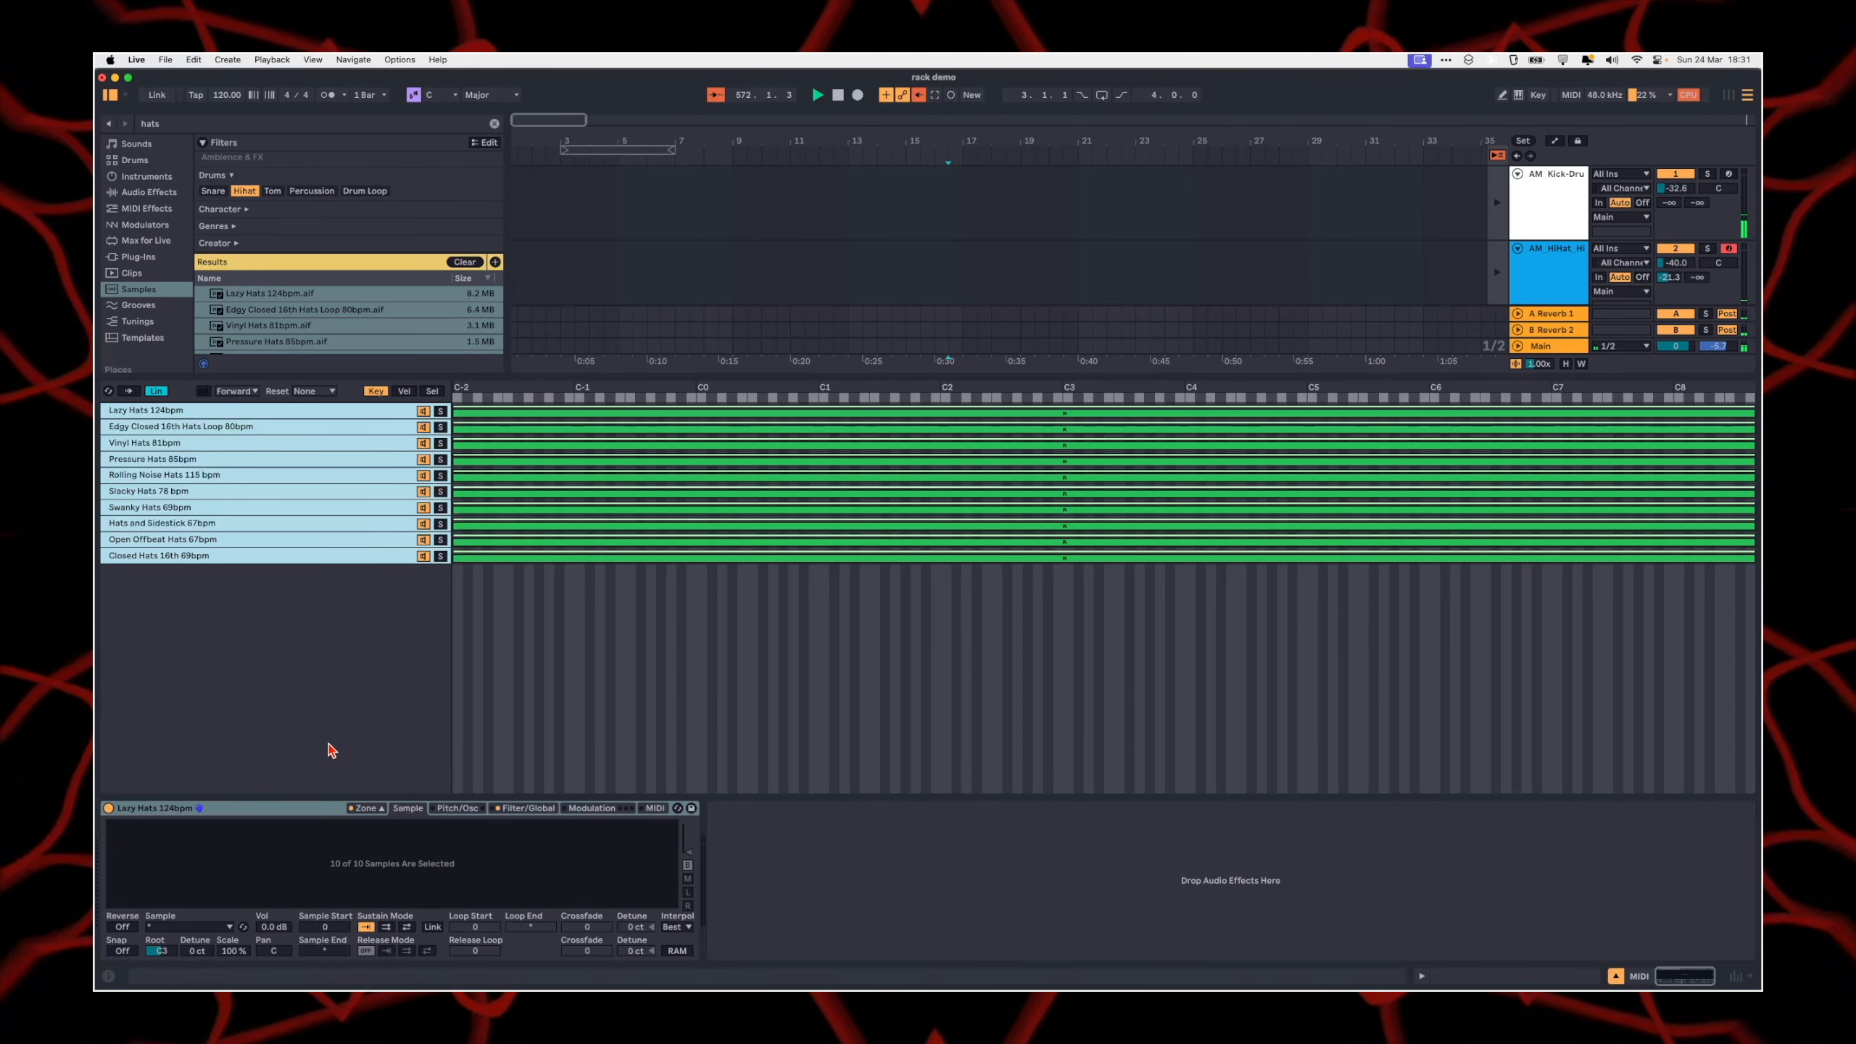
Step: Distribute the sample select ranges of all the hat zones evenly across 0–127
{"action": "left_click", "coordinate": [286, 559]}
{"action": "left_click", "coordinate": [431, 393]}
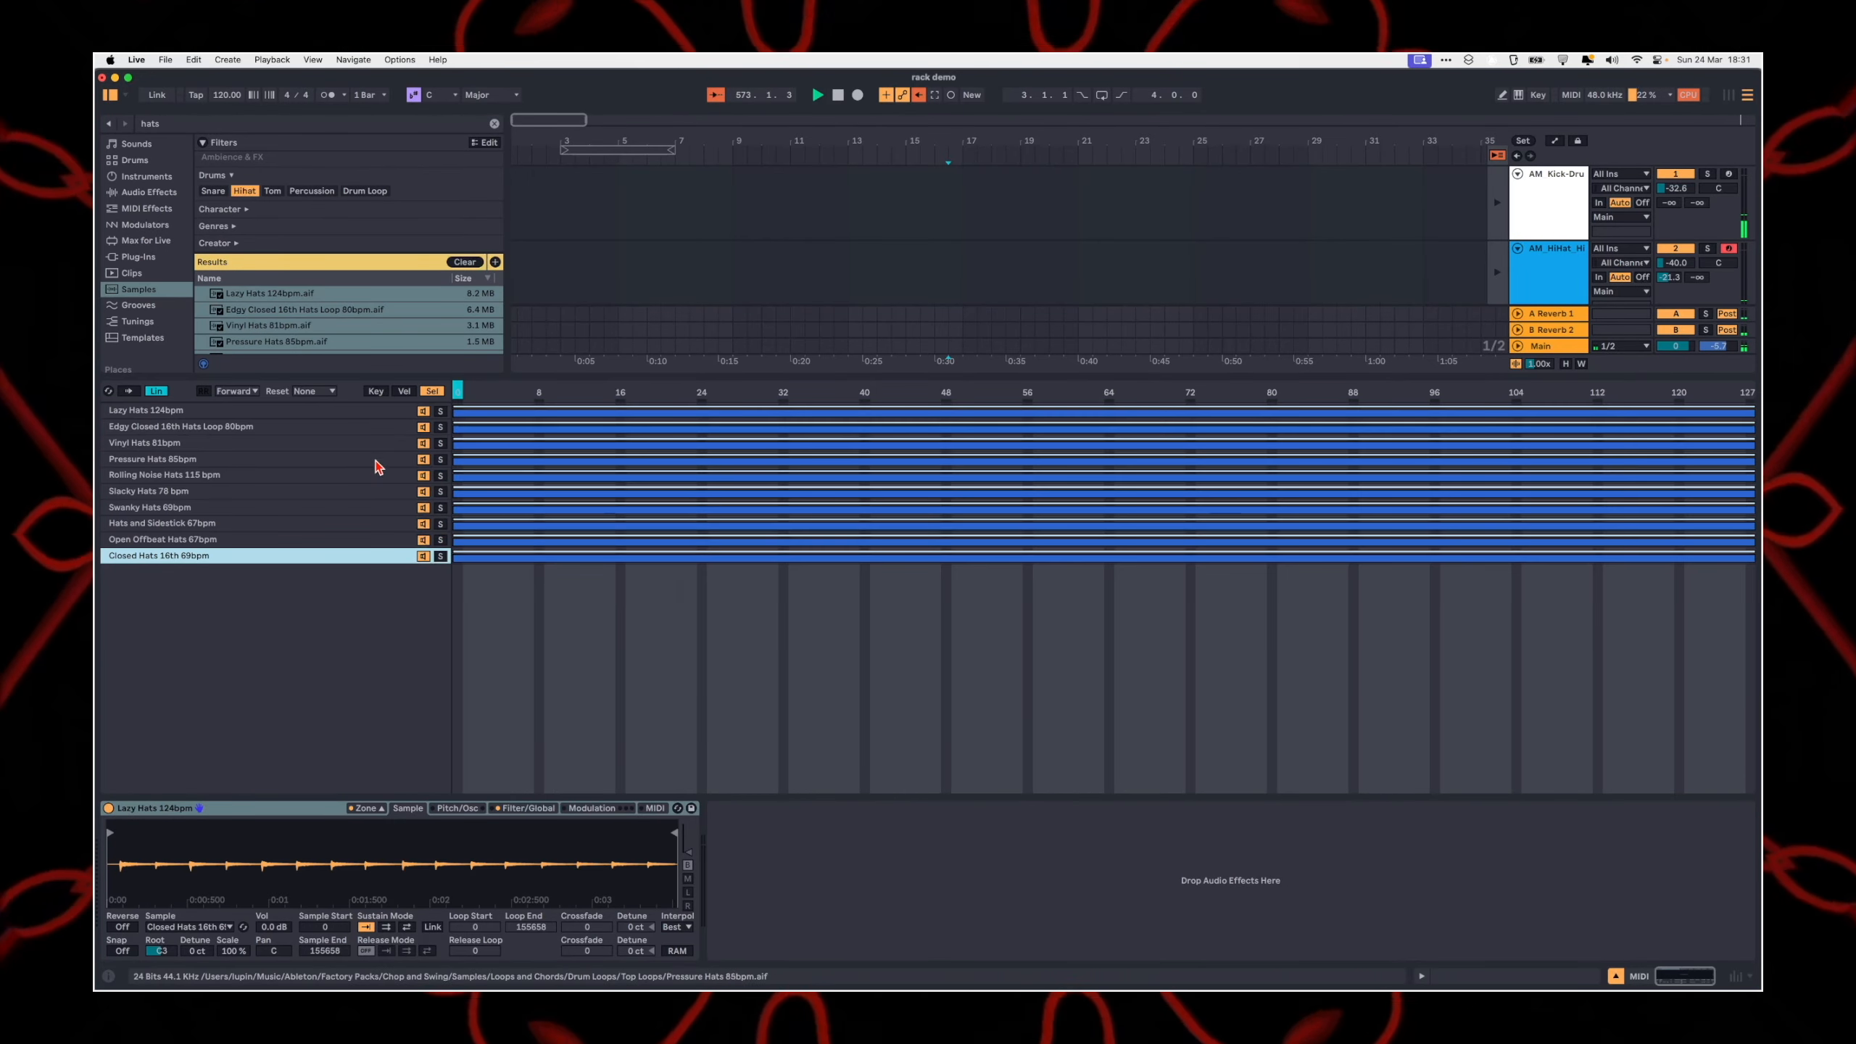
{"action": "right_click", "coordinate": [586, 410]}
{"action": "left_click", "coordinate": [650, 450]}
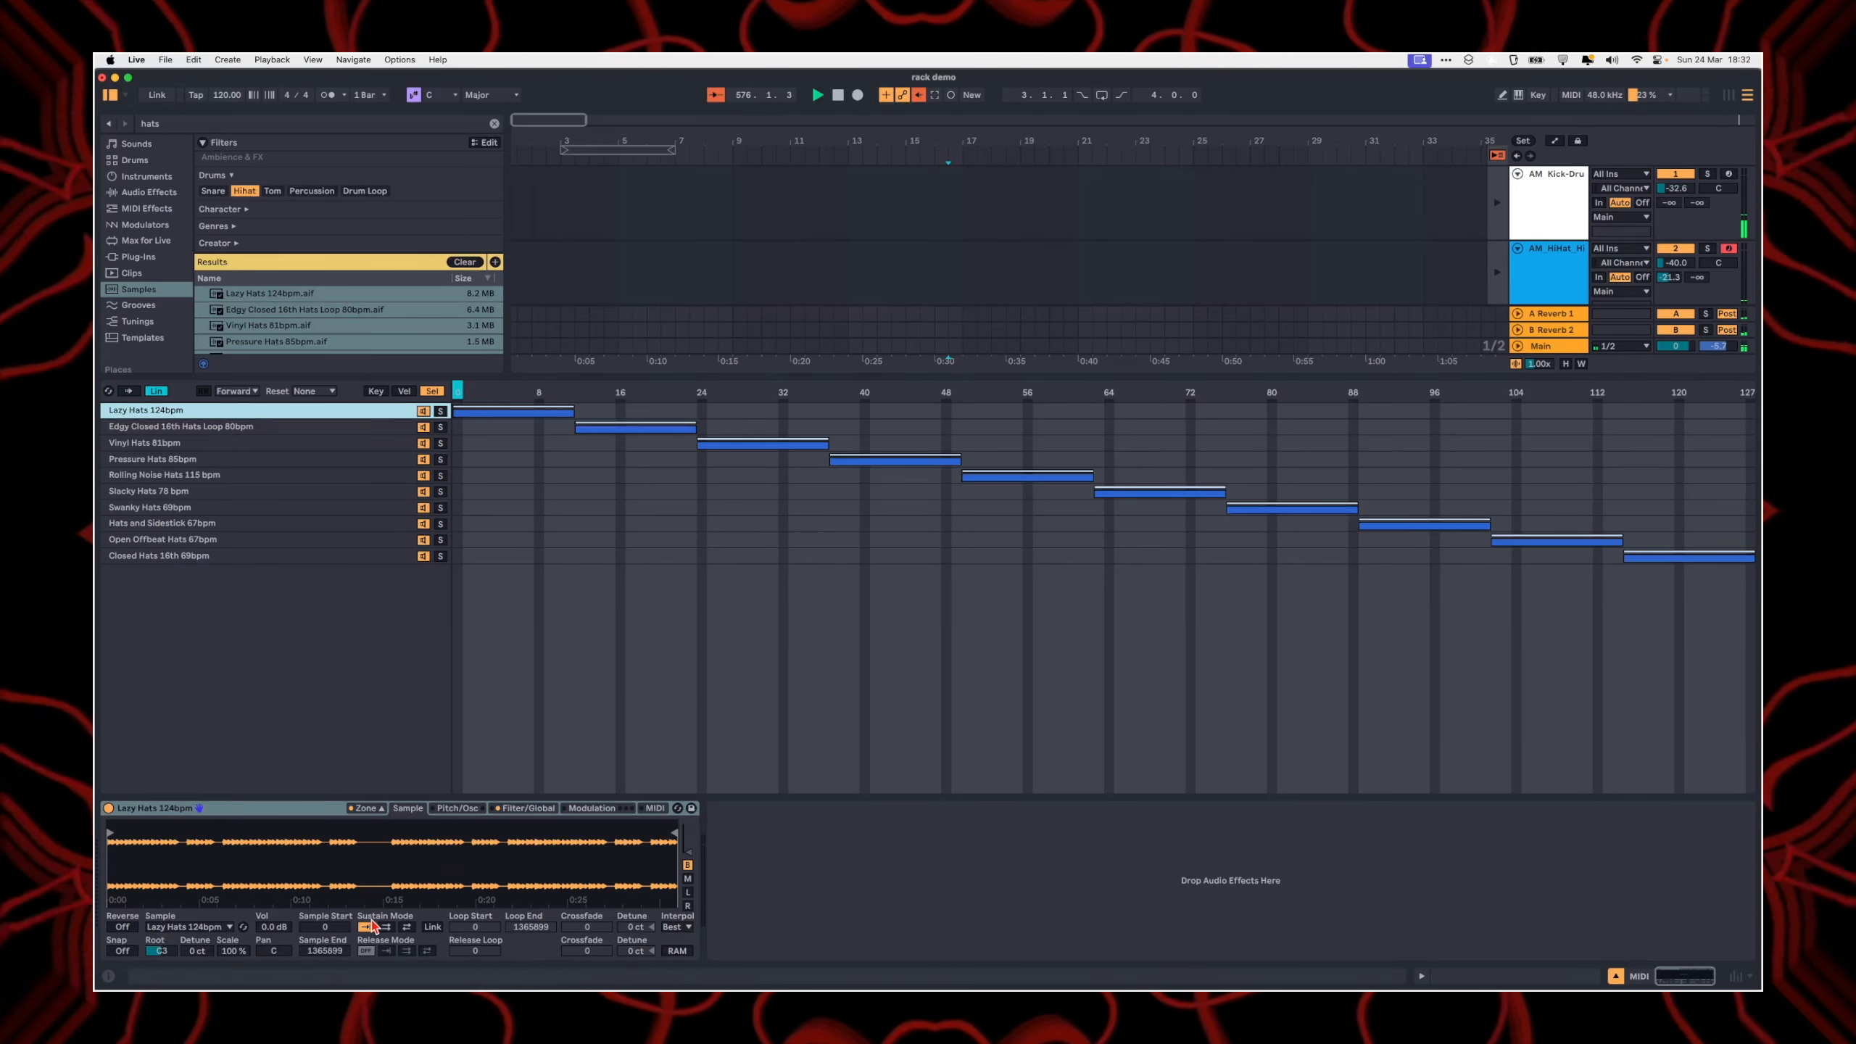
Step: Check the Sampler's sample chooser with the zone editor temporarily hidden
{"action": "left_click", "coordinate": [371, 809]}
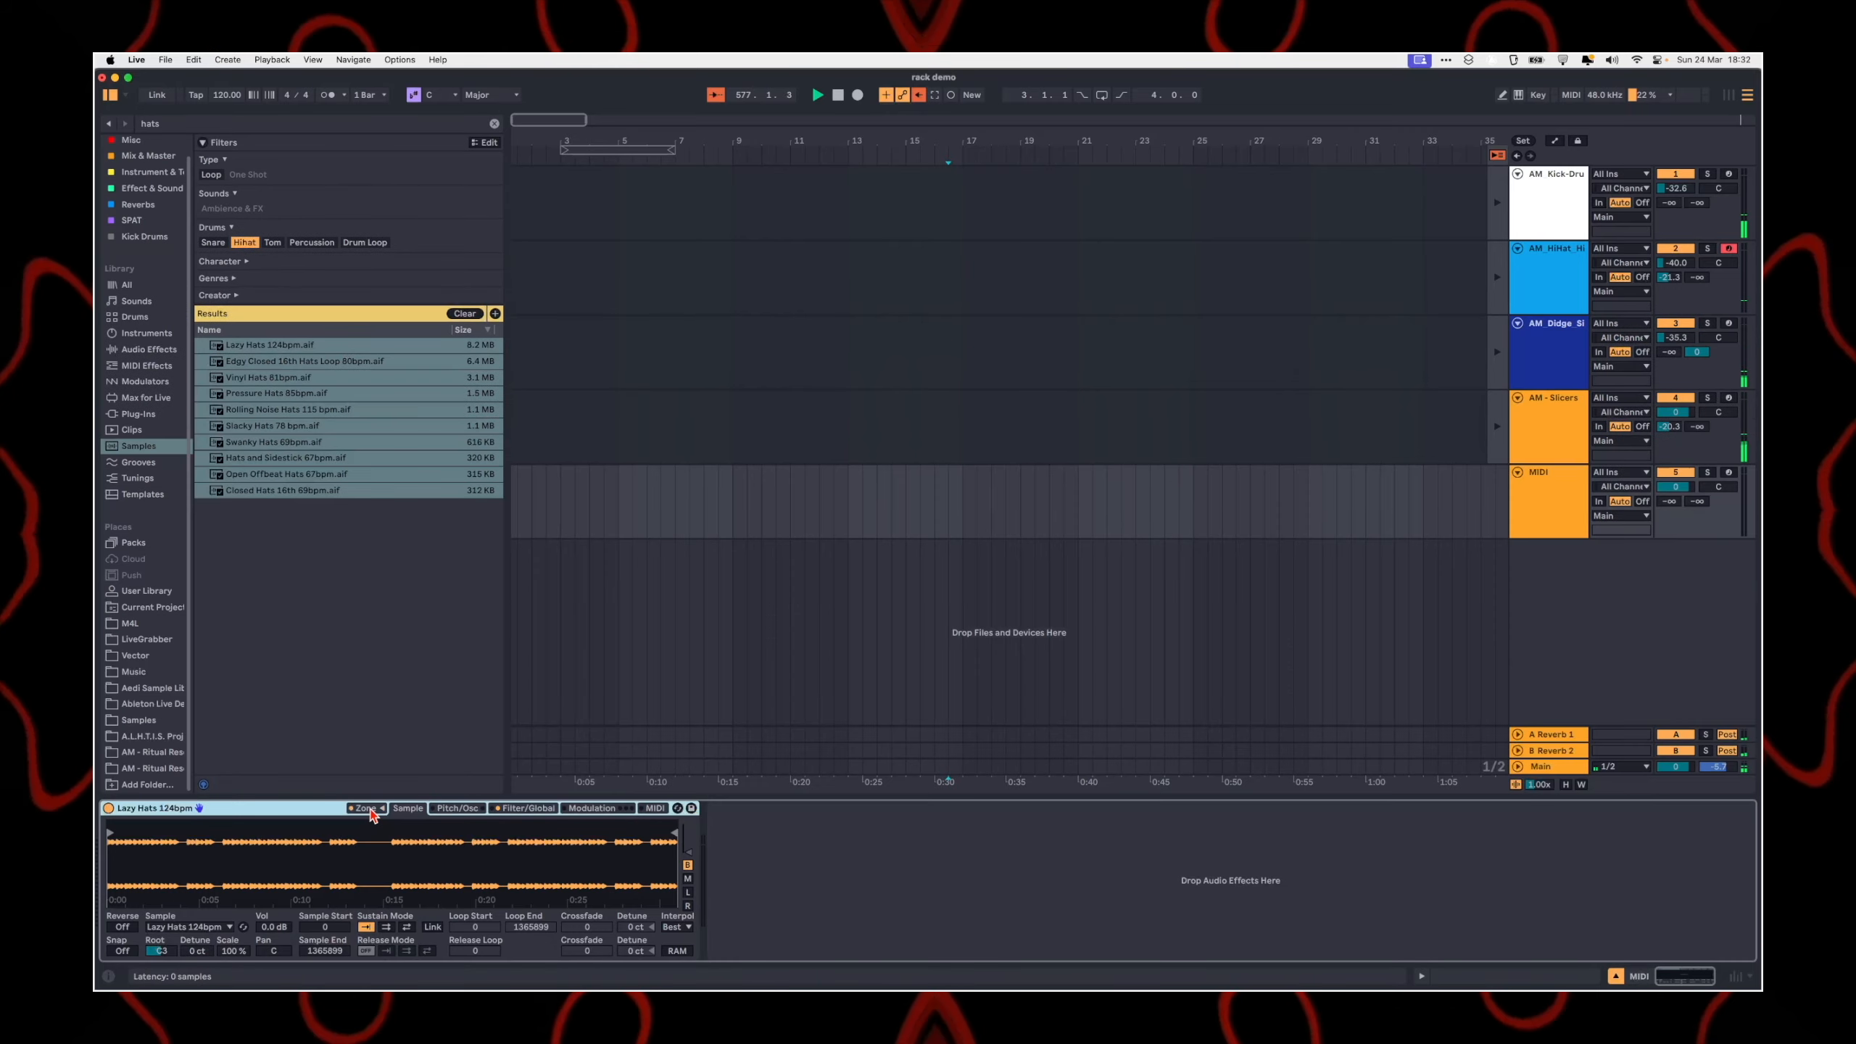
{"action": "left_click", "coordinate": [185, 928]}
{"action": "left_click", "coordinate": [185, 928]}
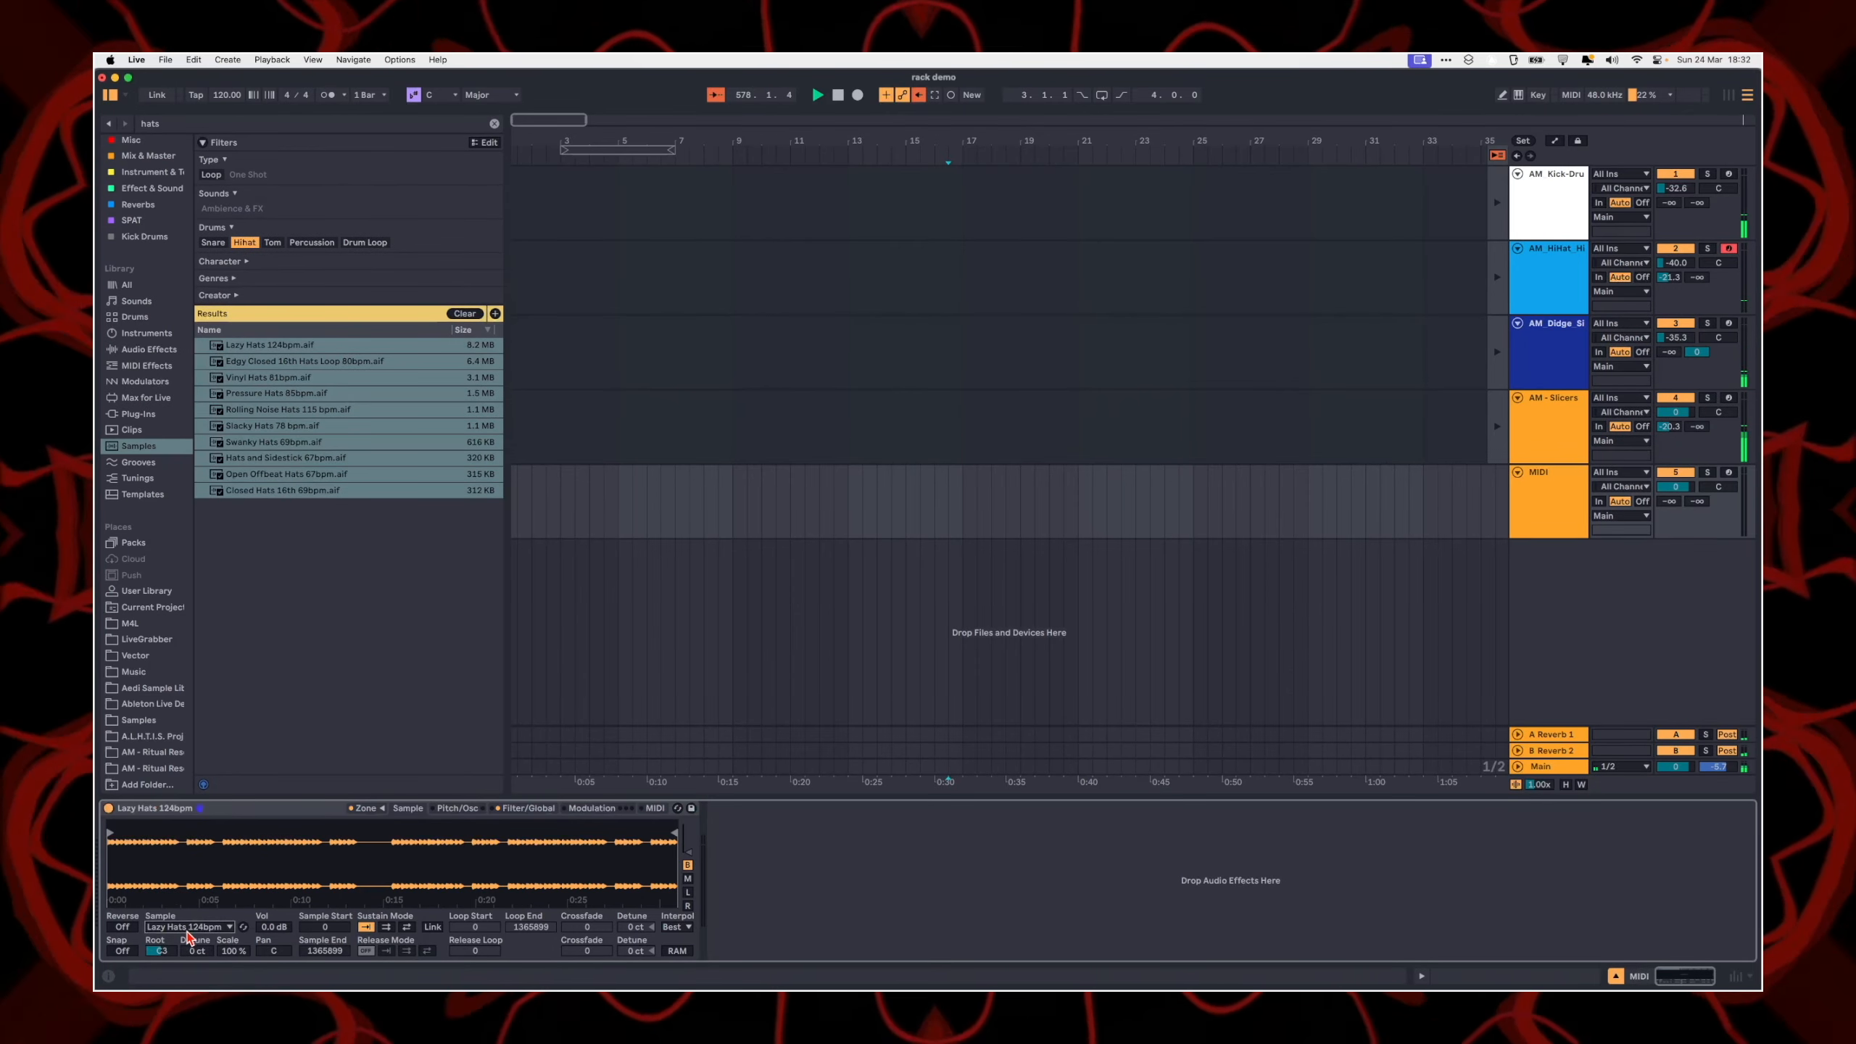
{"action": "left_click", "coordinate": [366, 809]}
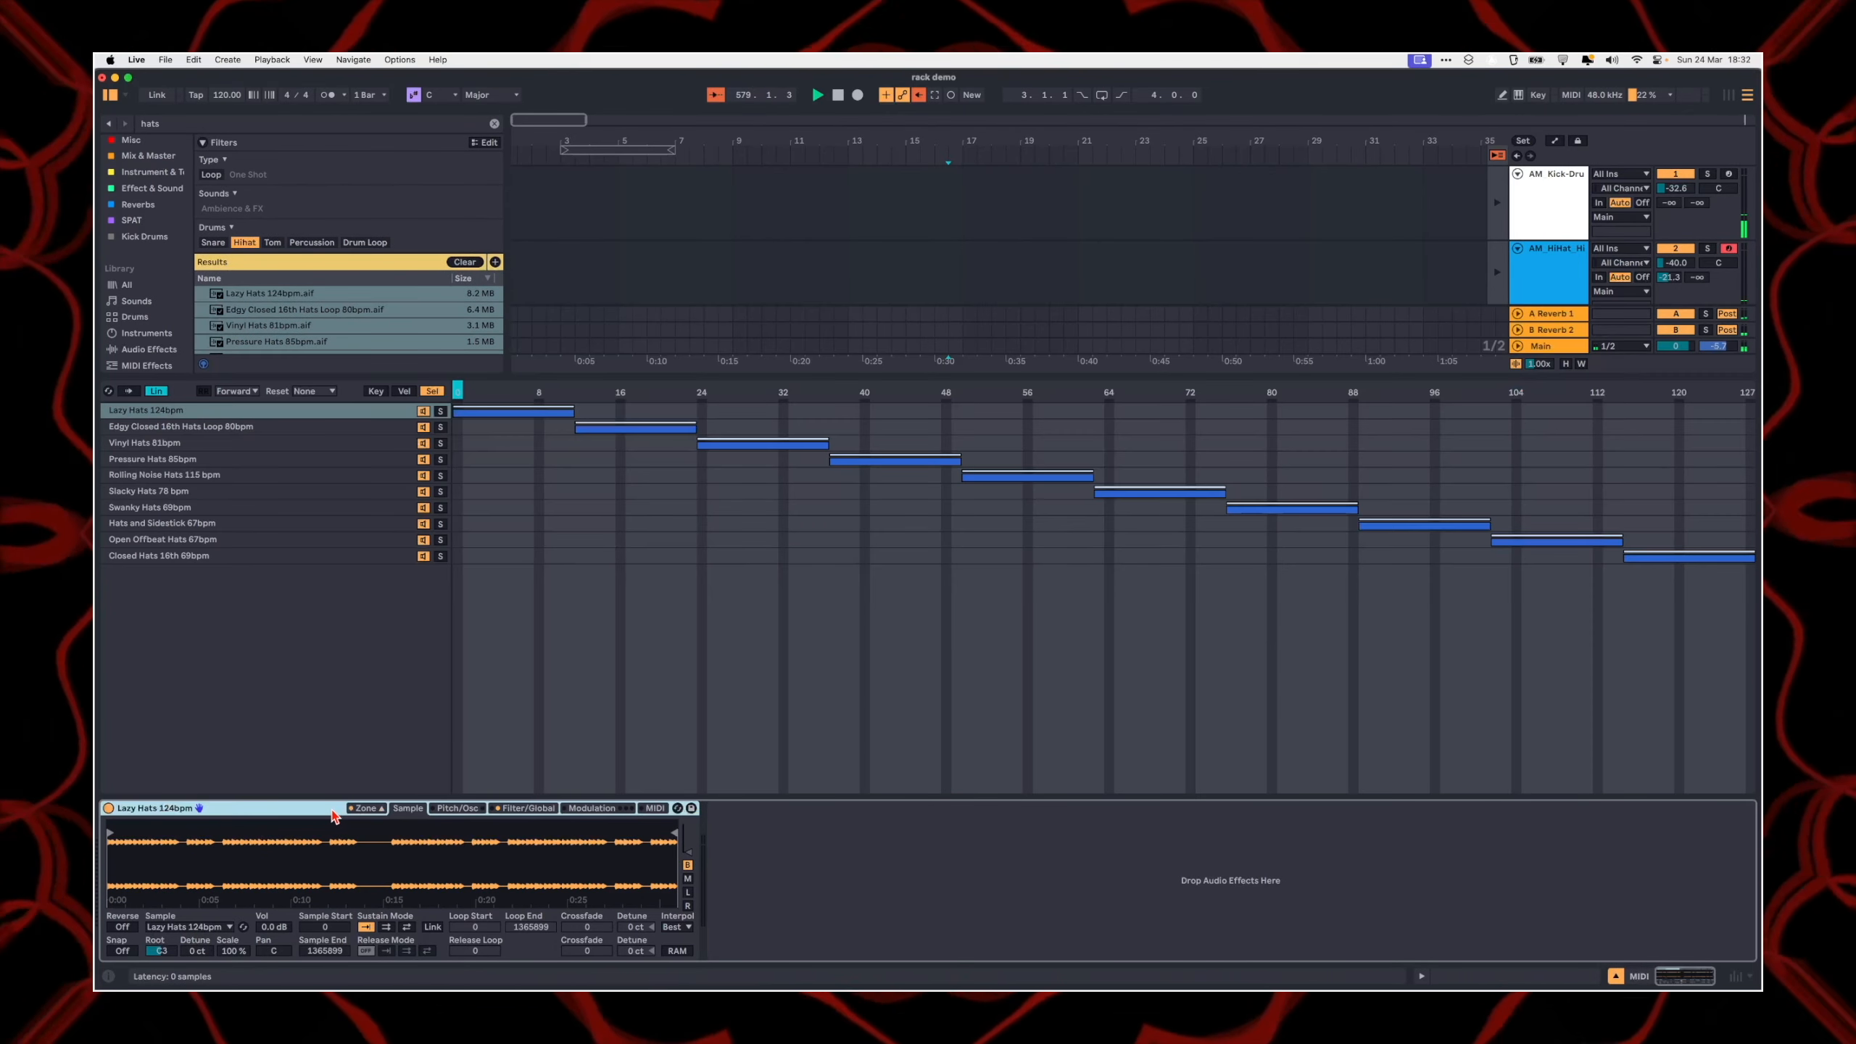
Step: Group the Sampler into an Instrument Rack with its chain list shown, and duplicate the Lazy Hats chain to make eight chains
{"action": "key", "text": "super+g"}
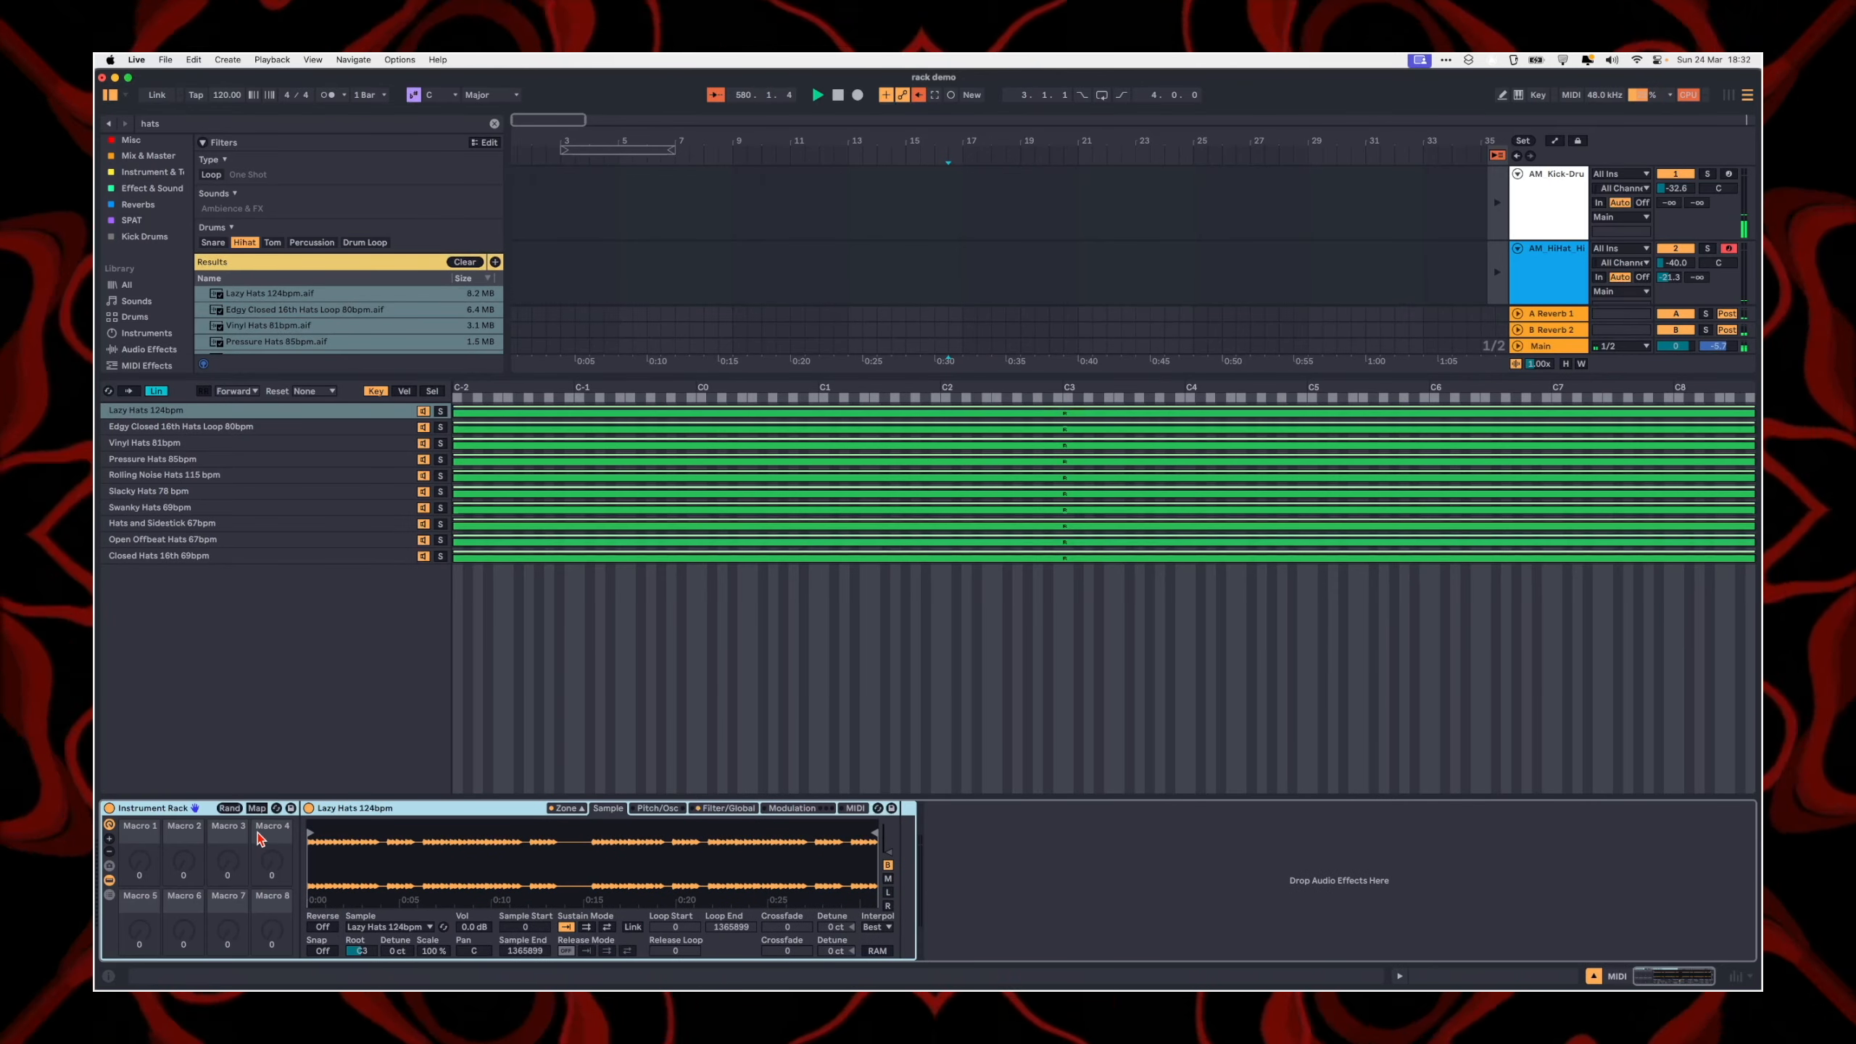
{"action": "left_click", "coordinate": [110, 880]}
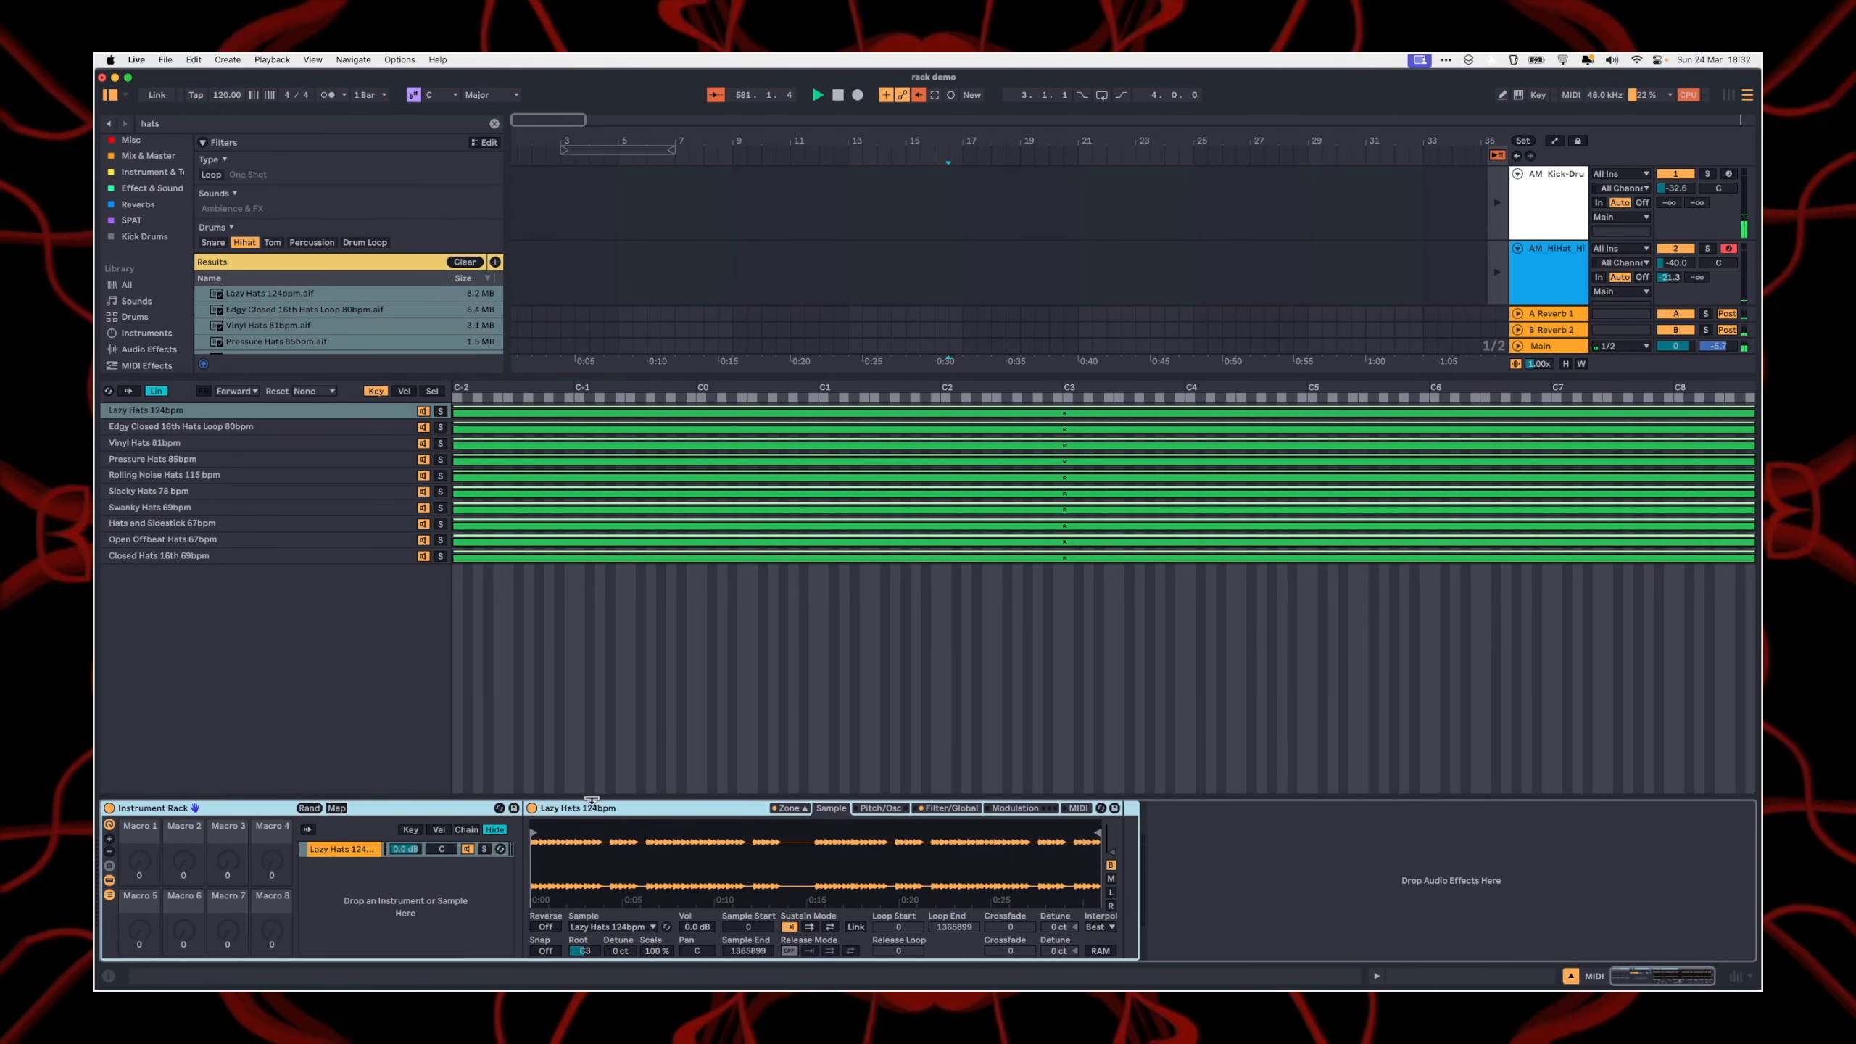
{"action": "key", "text": "super+d"}
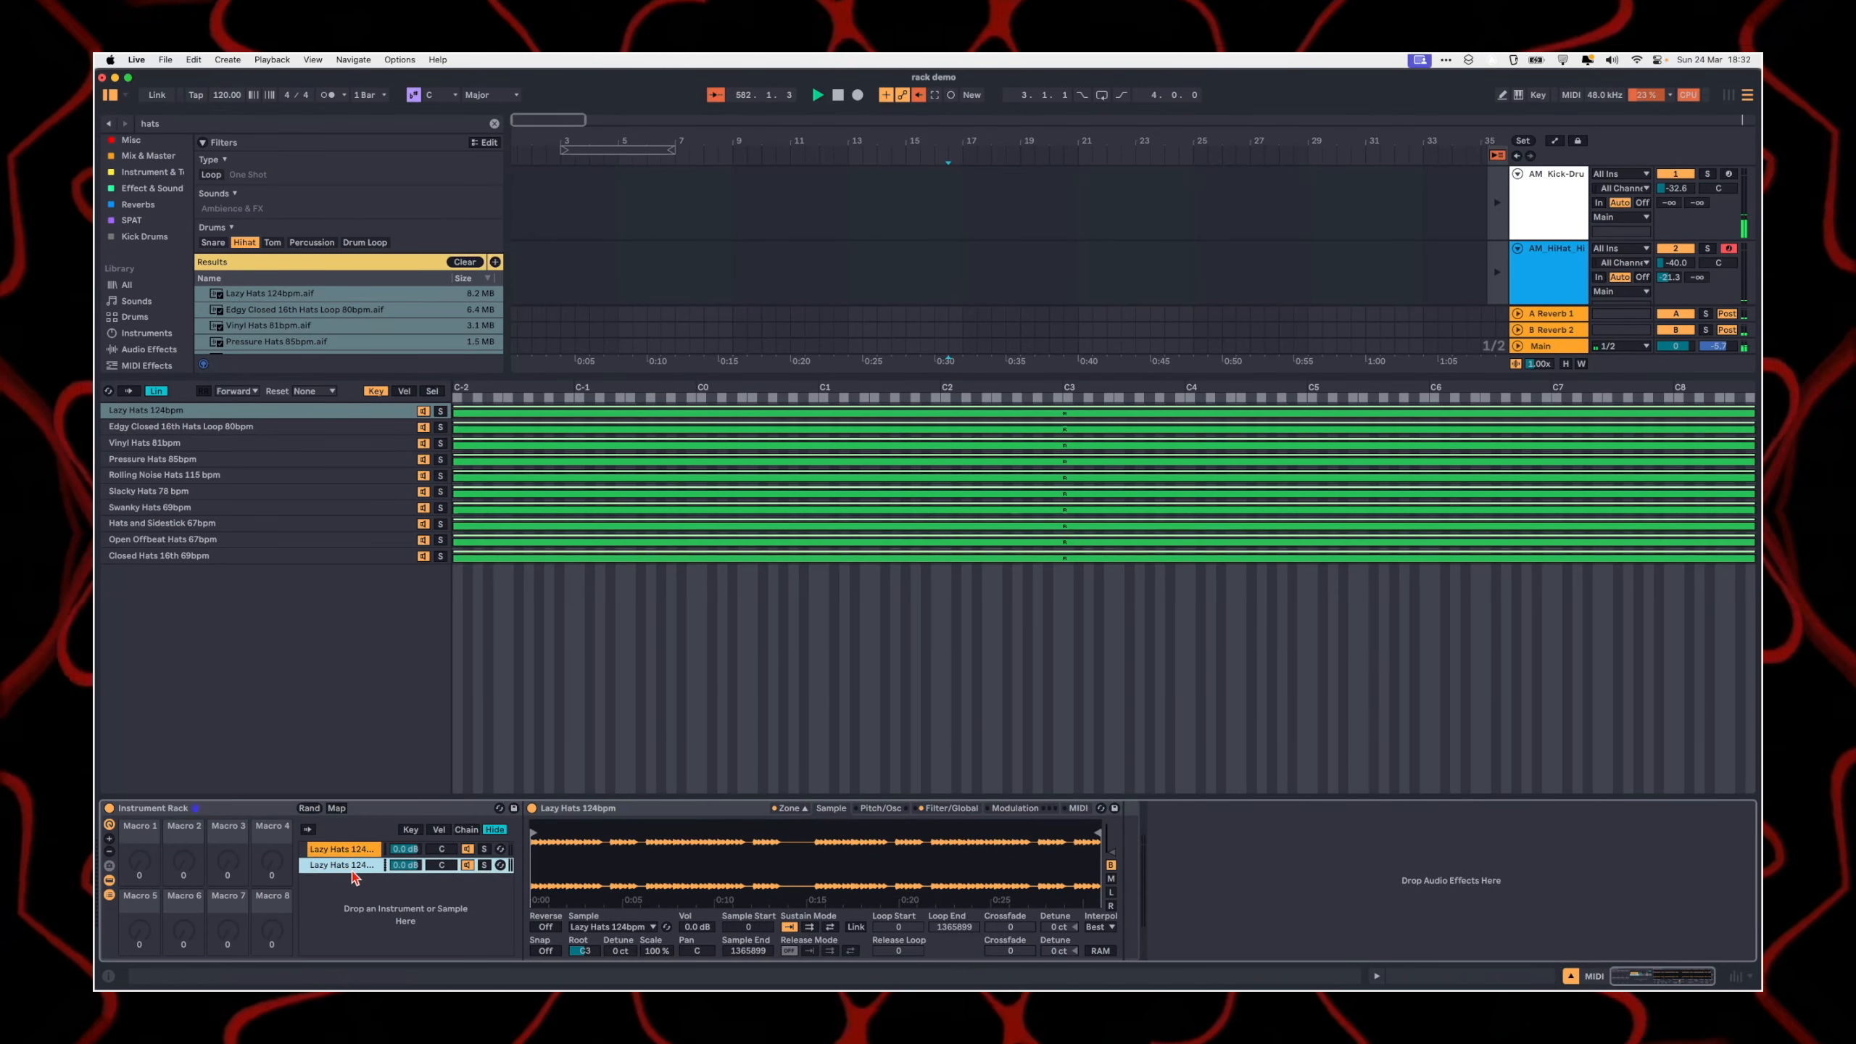
{"action": "key", "text": "super+a"}
{"action": "key", "text": "super+d"}
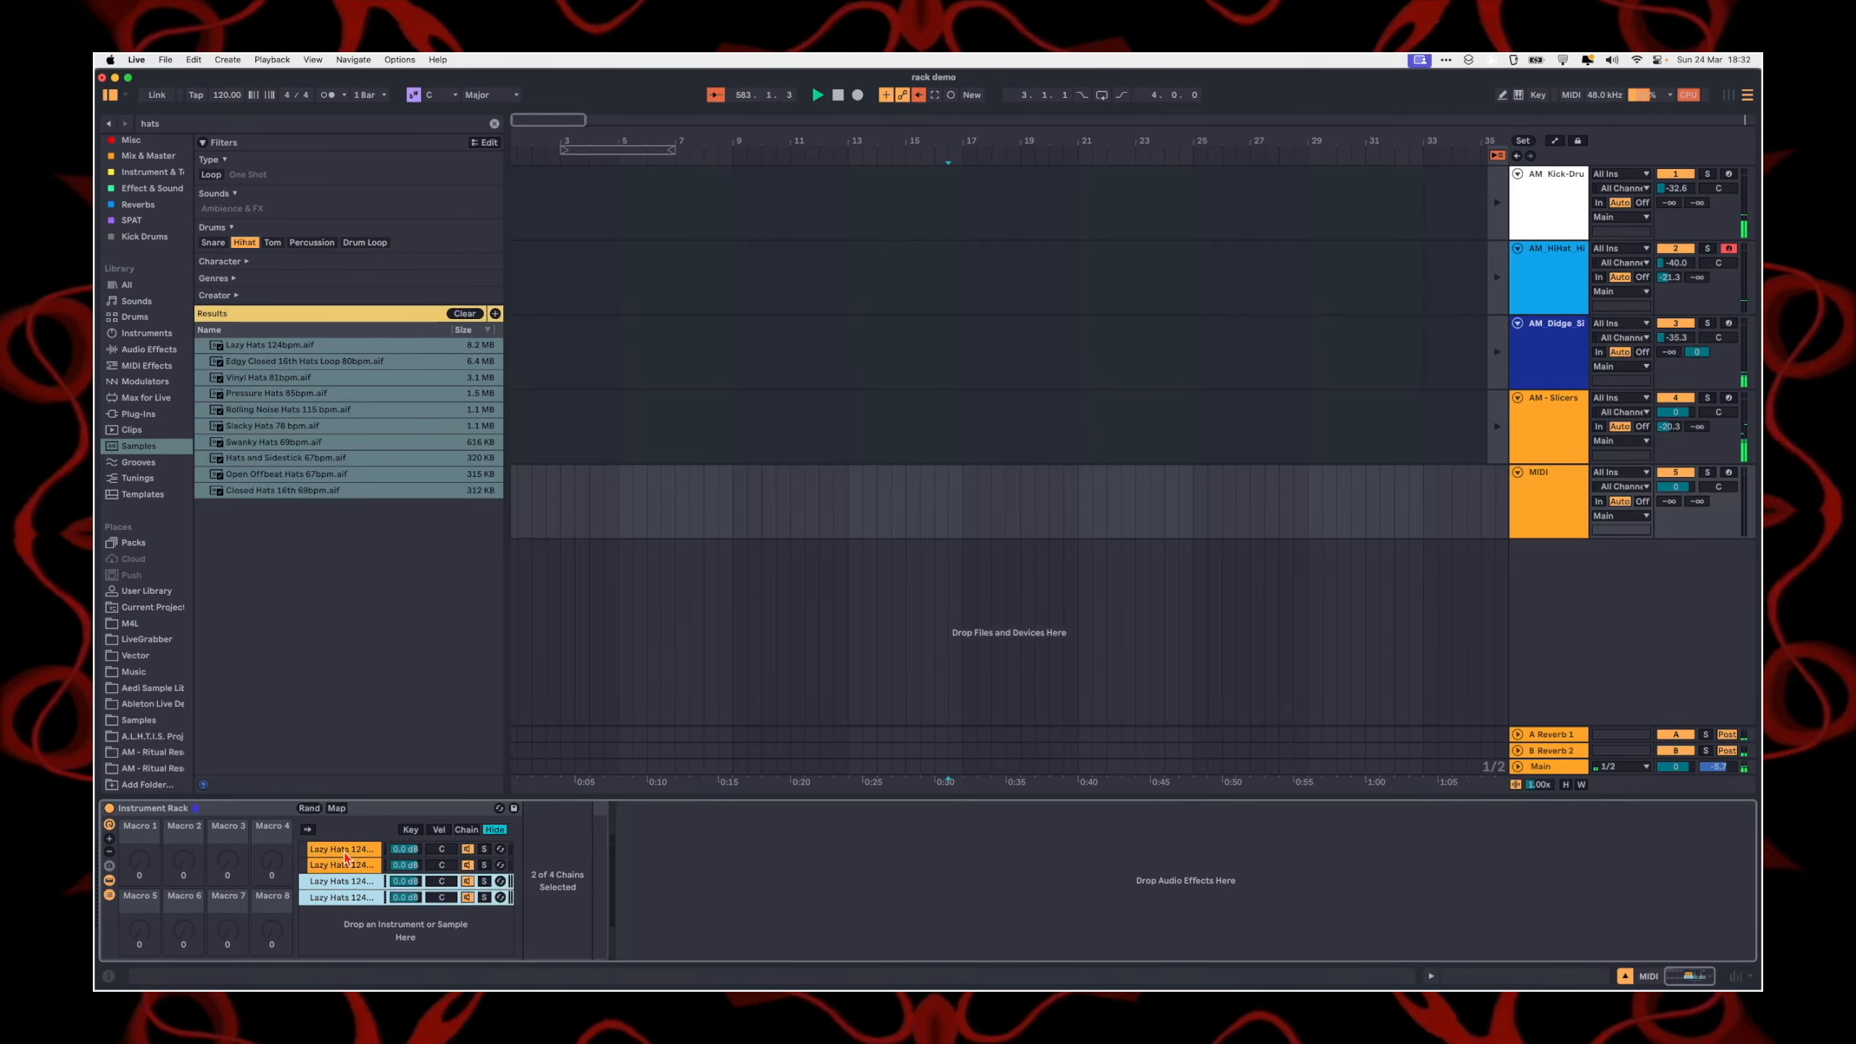
{"action": "key", "text": "super+a"}
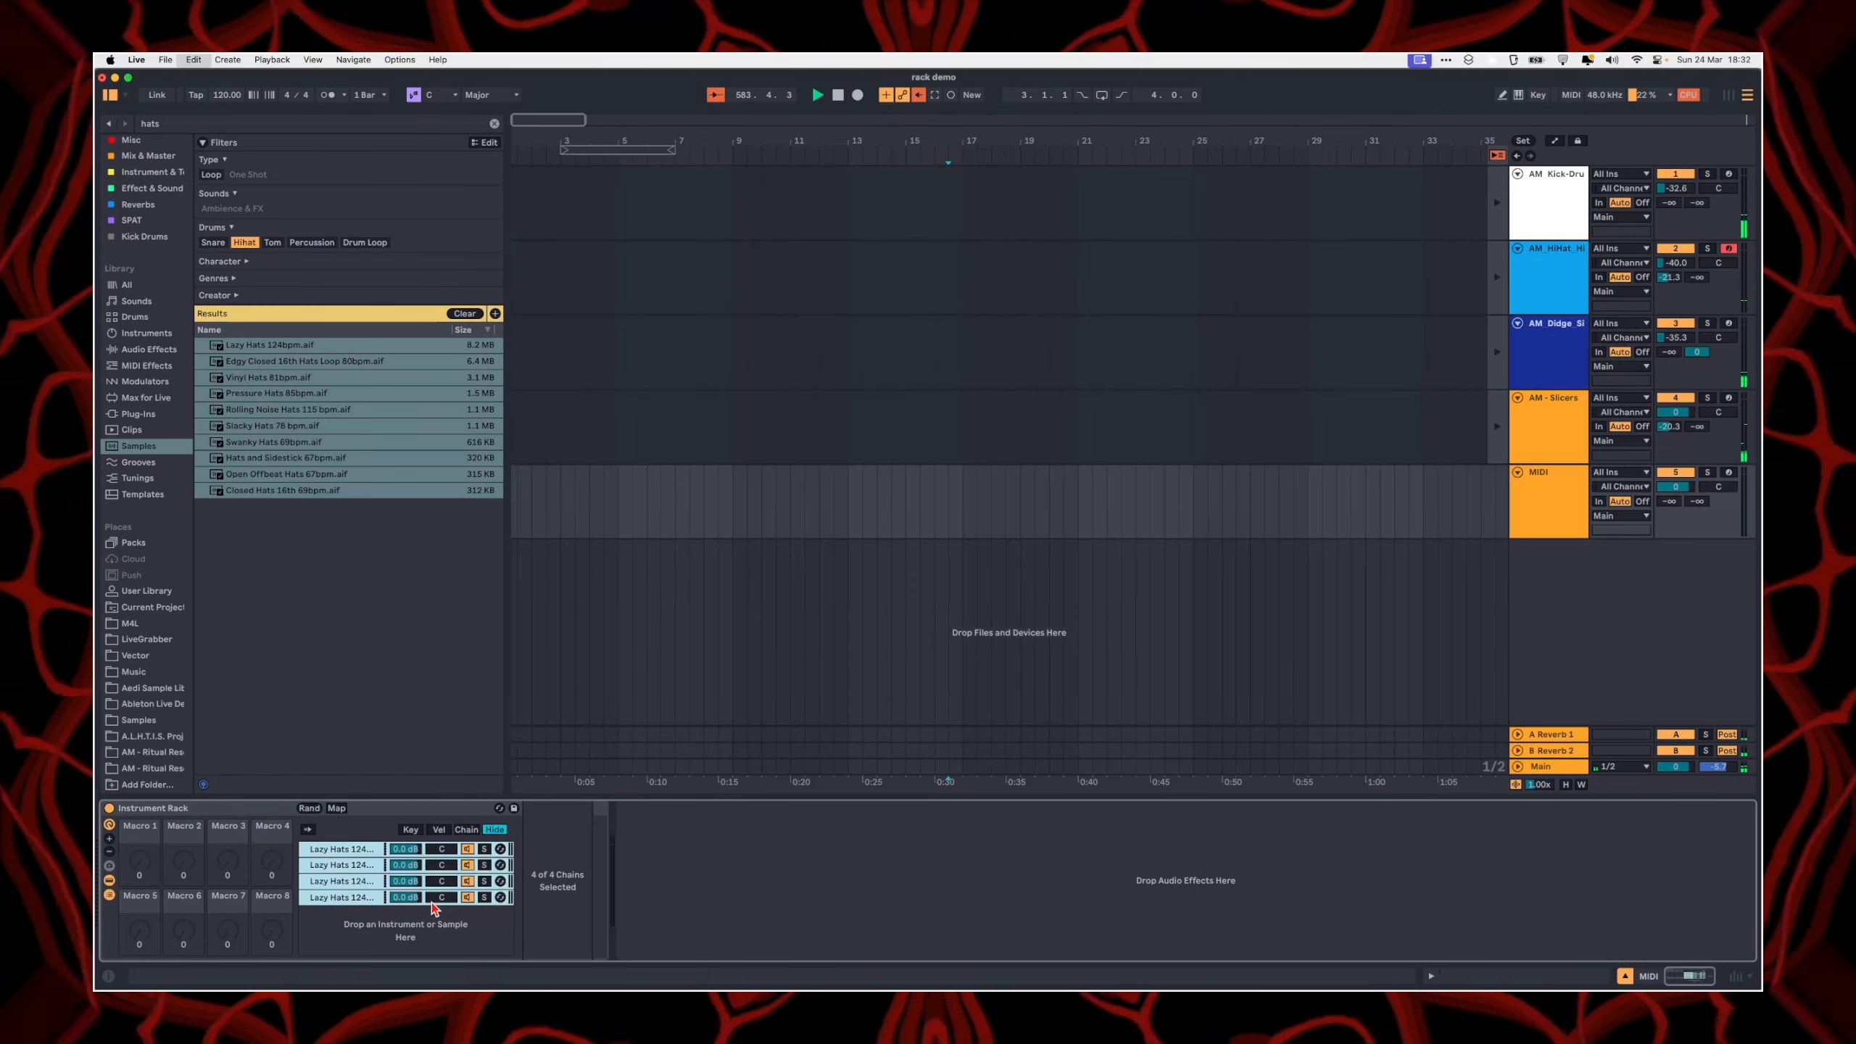
{"action": "key", "text": "super+d"}
{"action": "left_click", "coordinate": [364, 894]}
{"action": "scroll", "coordinate": [364, 889], "scroll_direction": "down", "scroll_amount": 3}
{"action": "scroll", "coordinate": [398, 899], "scroll_direction": "up", "scroll_amount": 5}
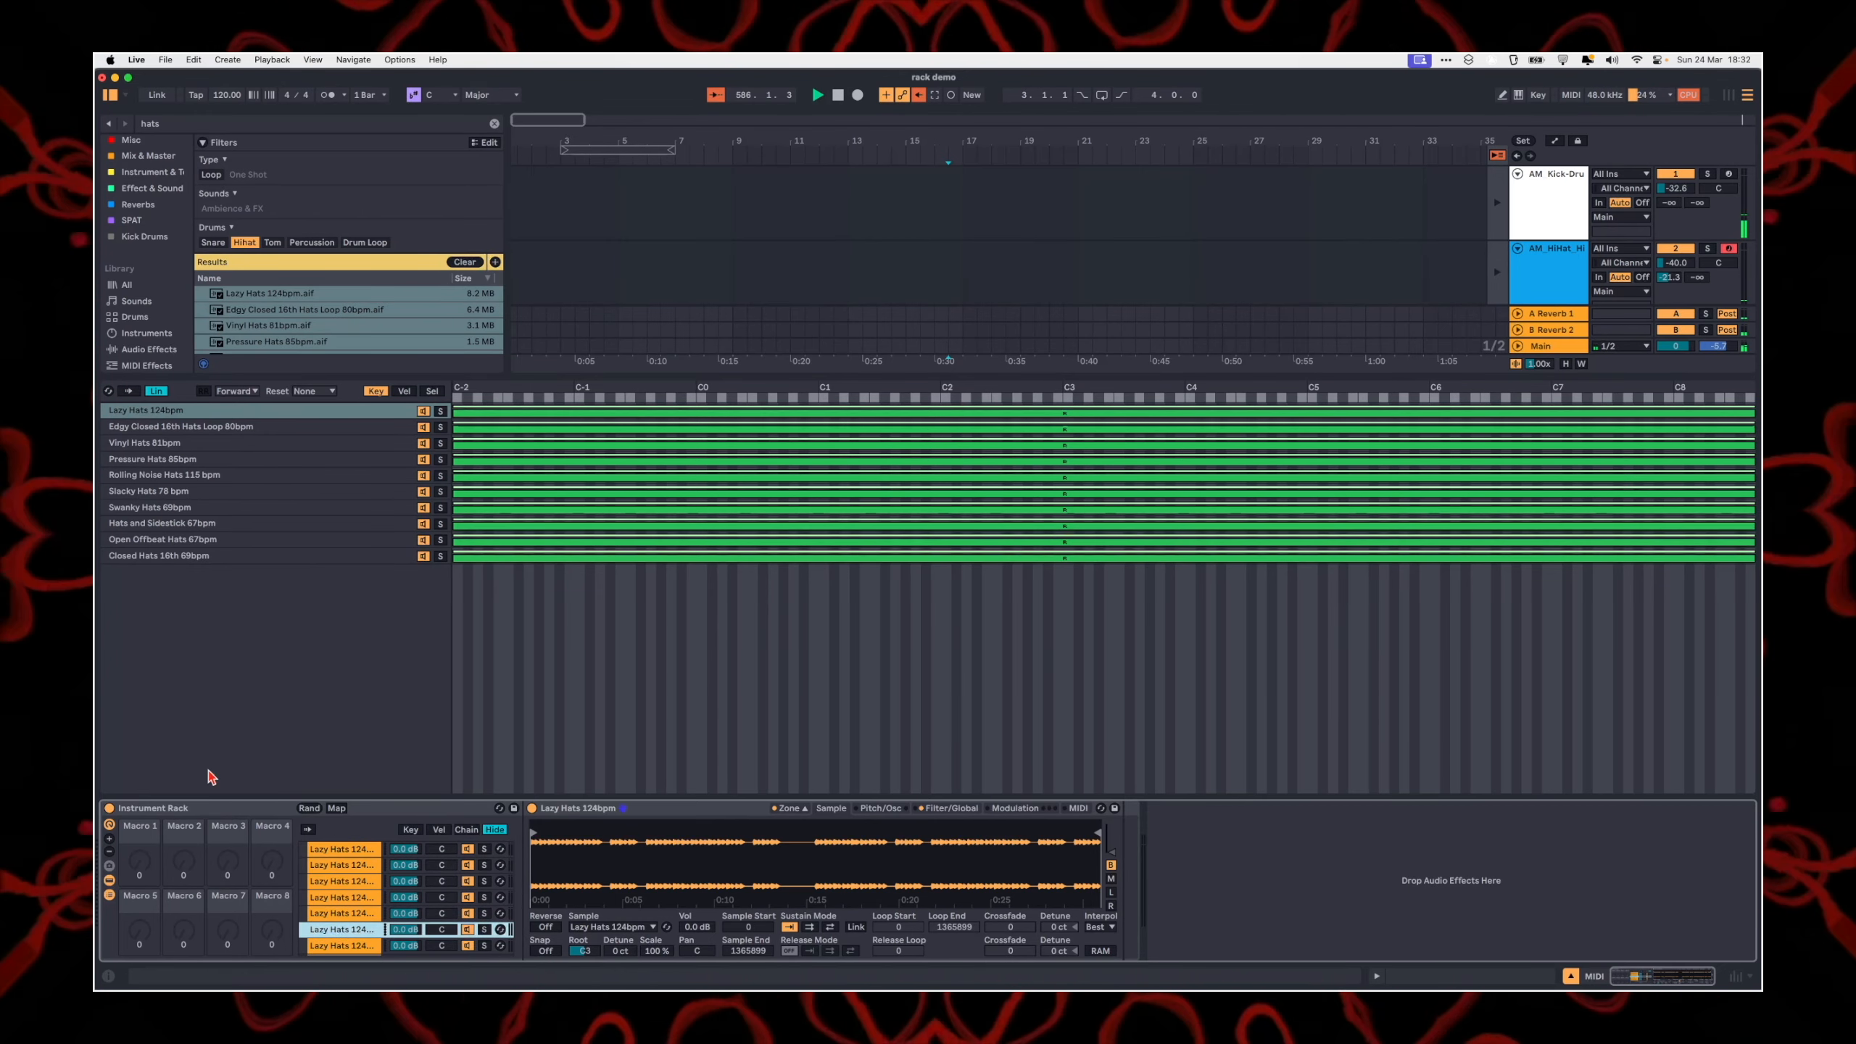
Step: Delete the Sampler rack from the MIDI track, and set the AM - Slicers rack's Chain Selector macro to 66
{"action": "left_click", "coordinate": [155, 818]}
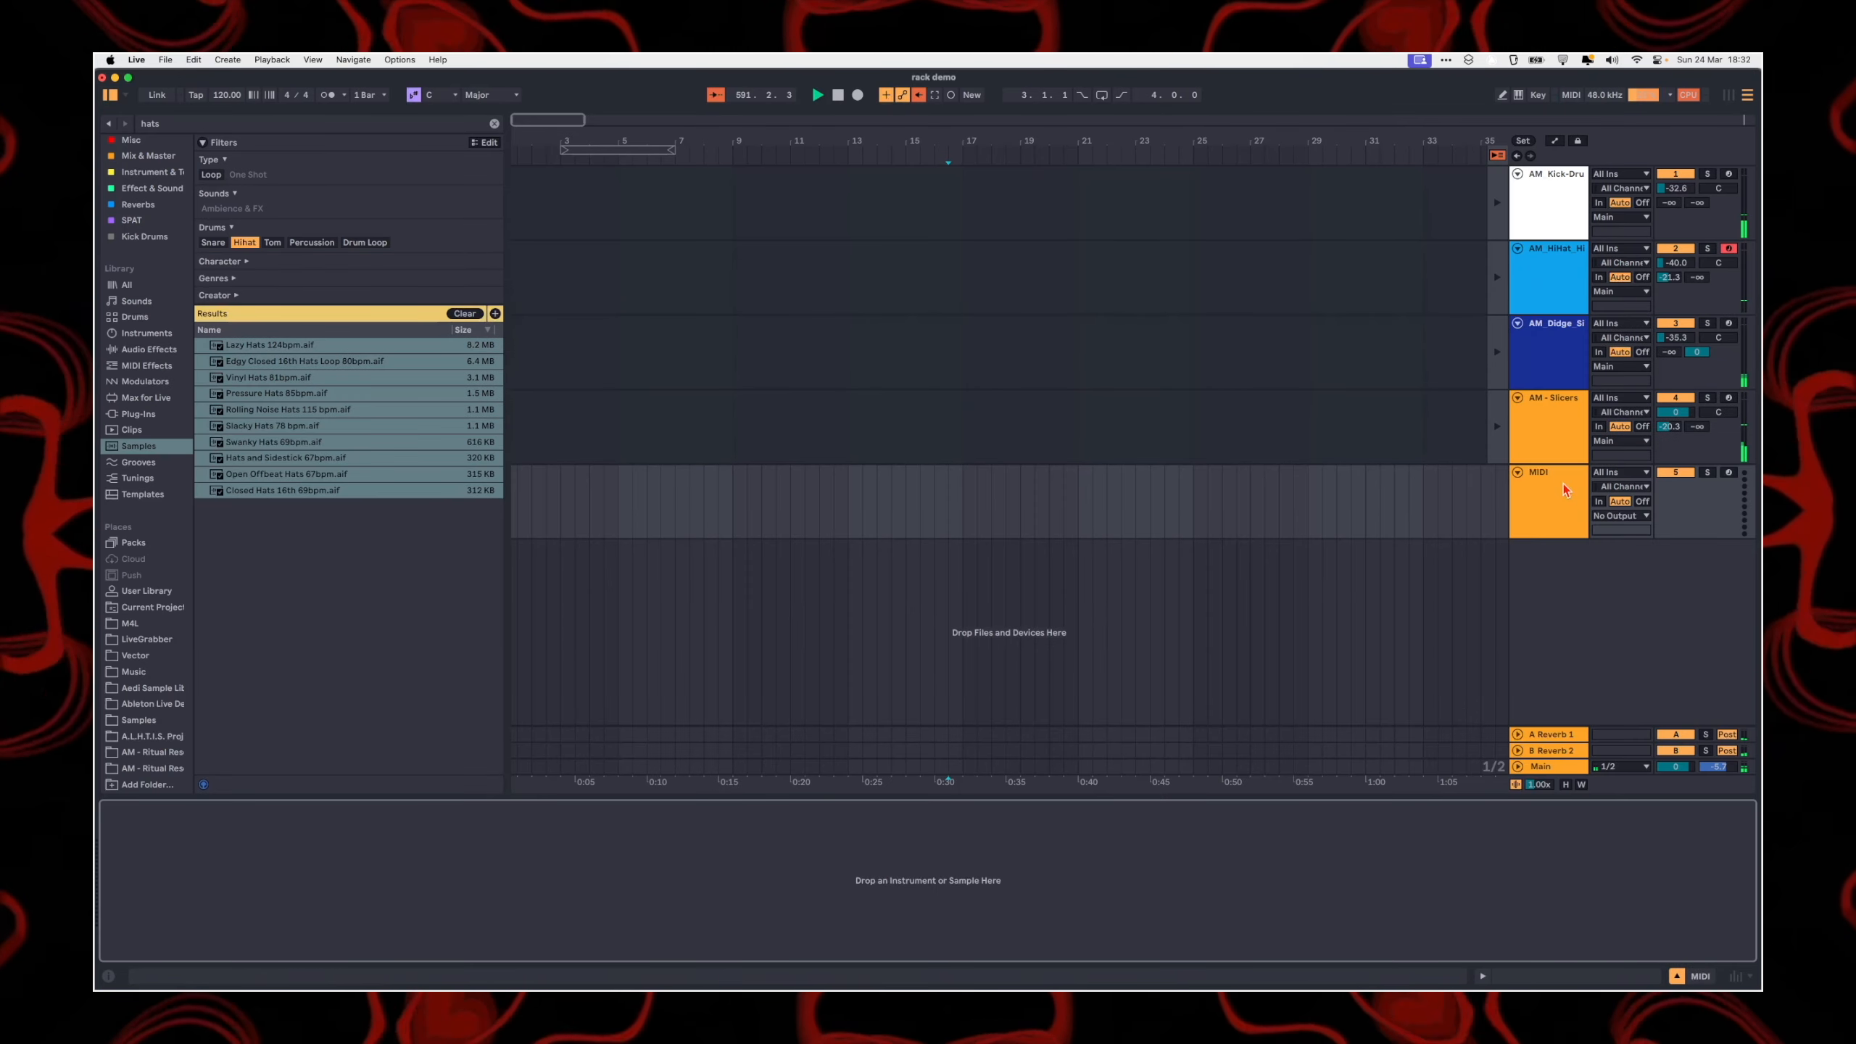
{"action": "left_click", "coordinate": [1563, 485]}
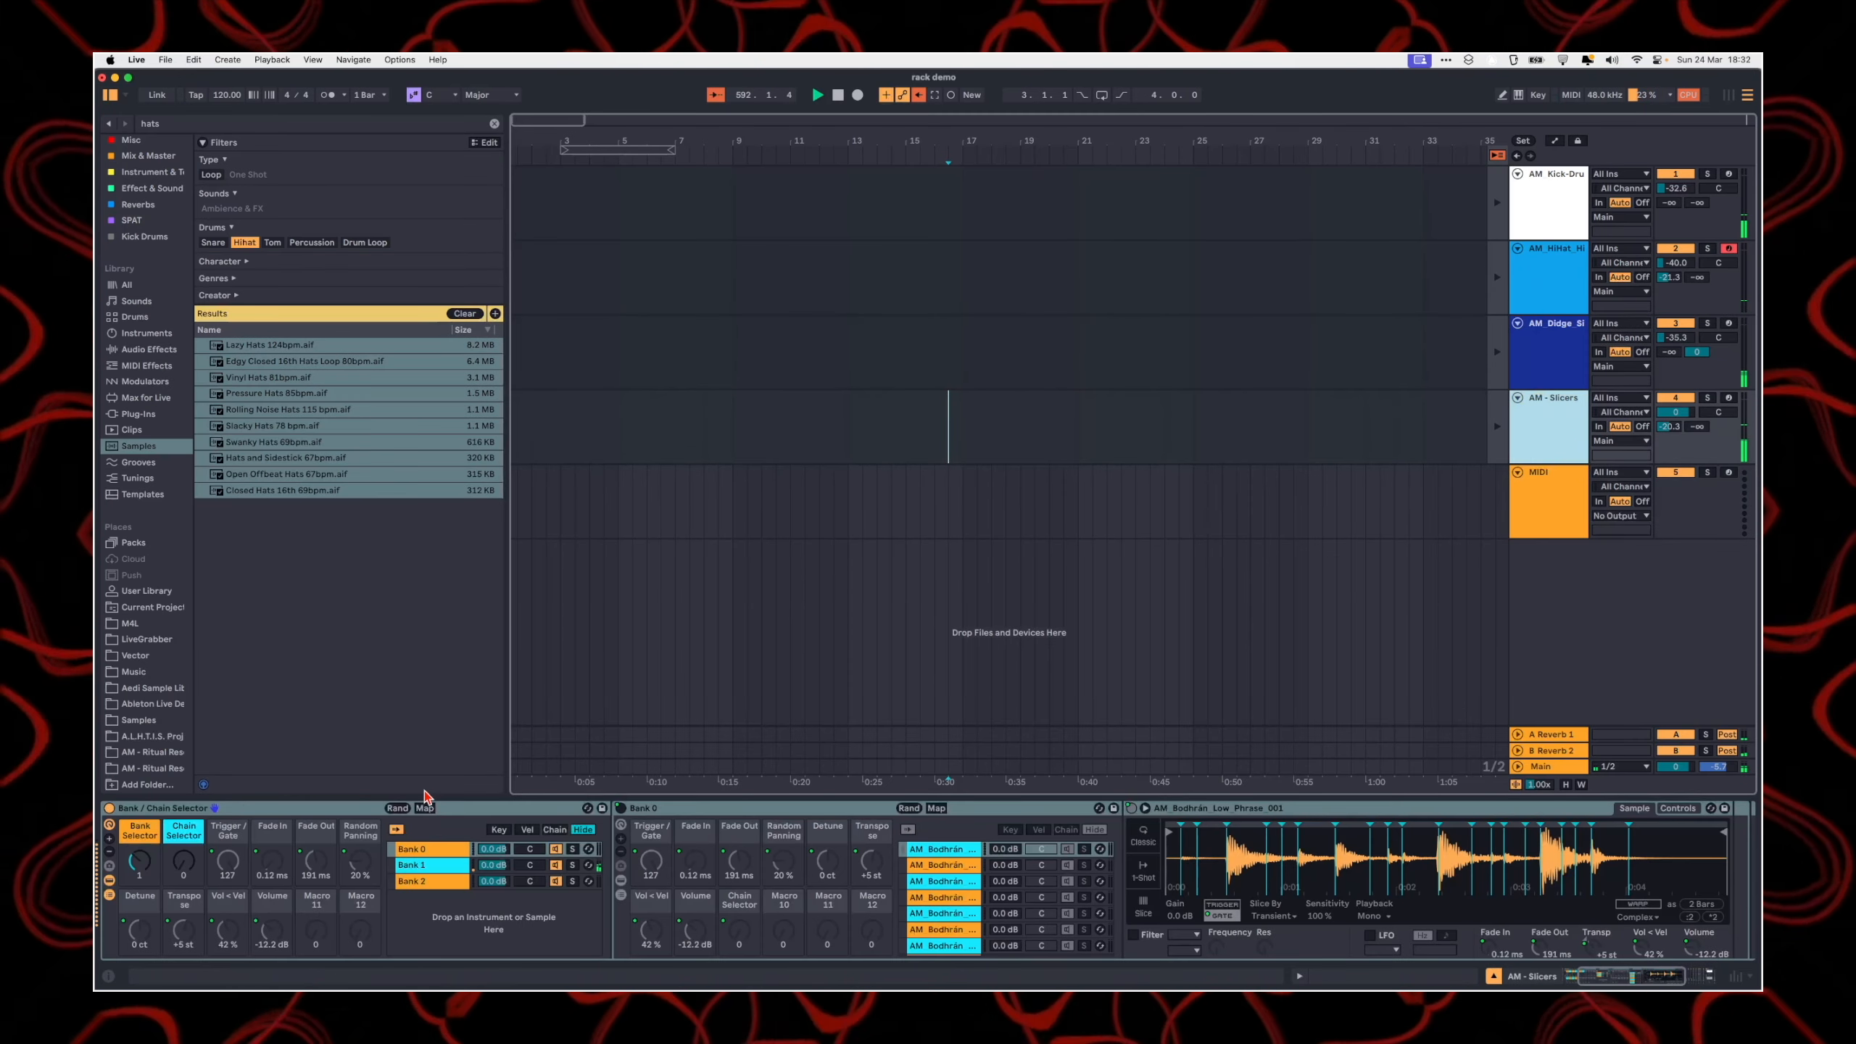
{"action": "left_click_drag", "start_coordinate": [189, 876], "coordinate": [189, 822]}
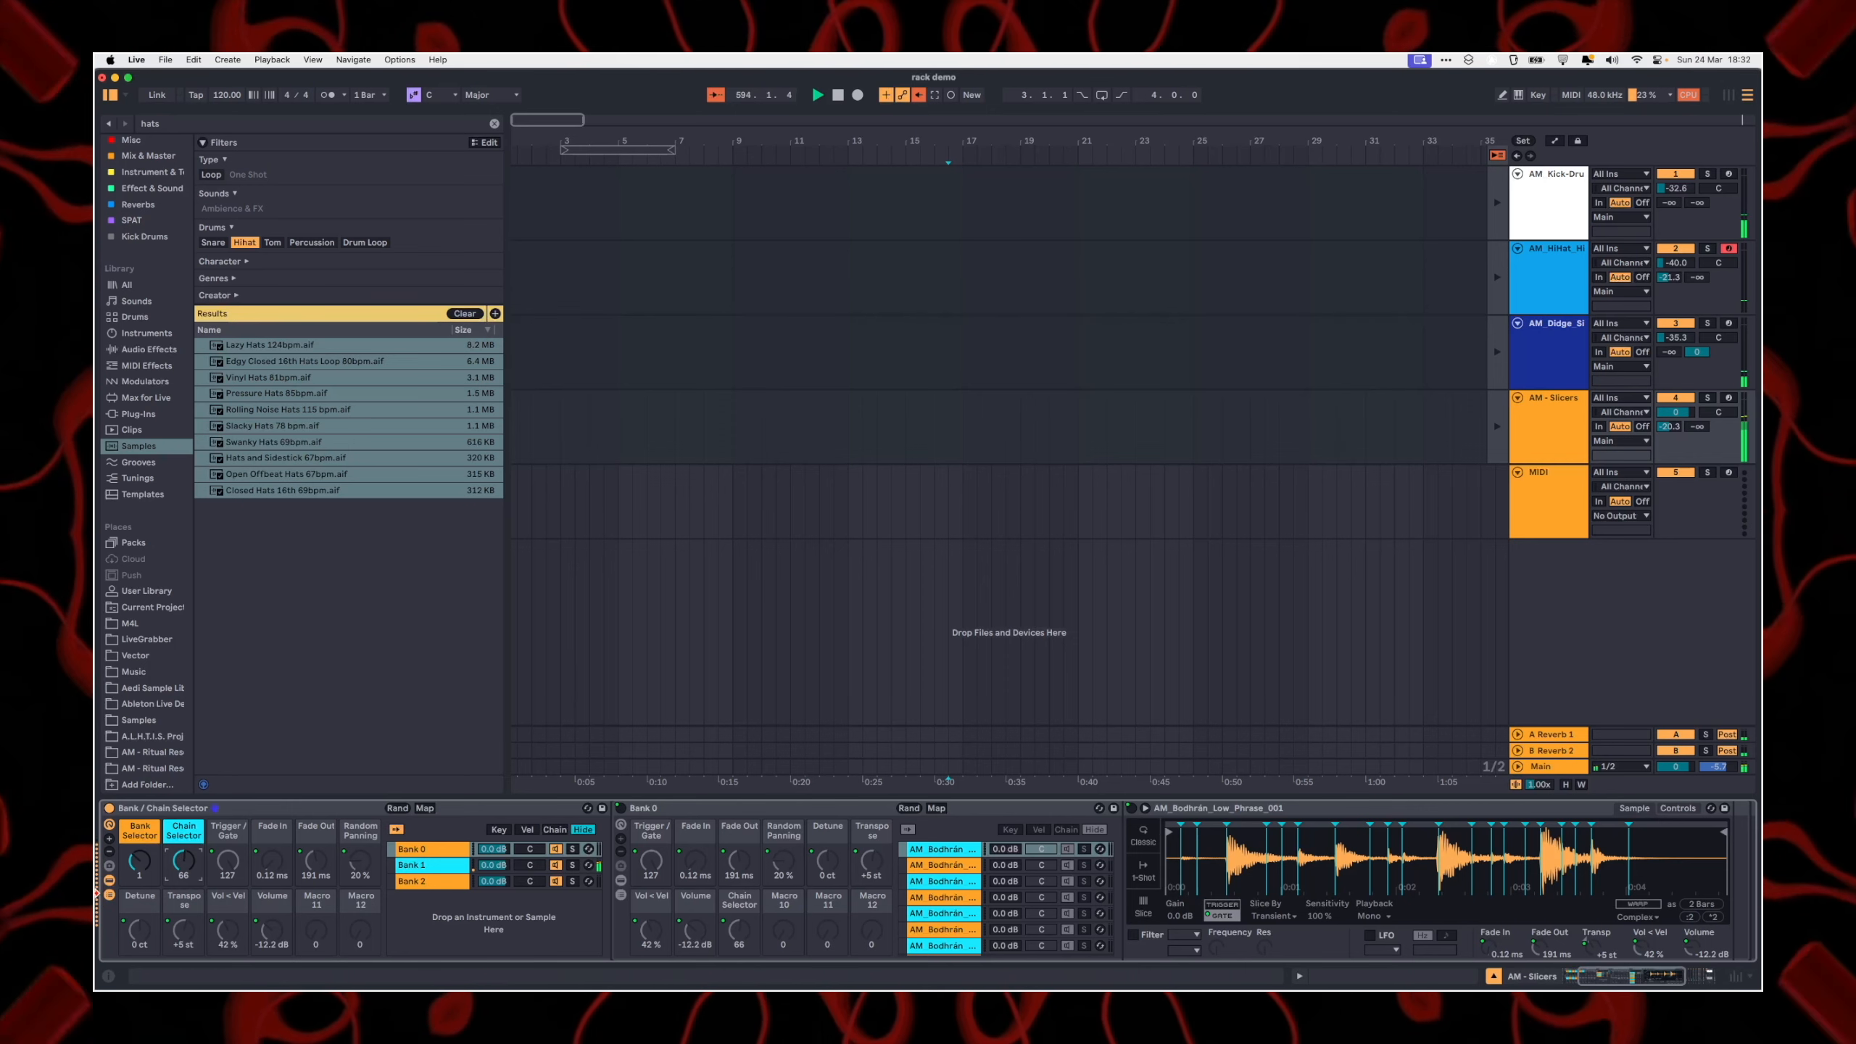
Step: Reduce the visible macros of the outer Bank / Chain Selector rack to Bank Selector alone
{"action": "left_click", "coordinate": [110, 853]}
{"action": "left_click", "coordinate": [109, 853]}
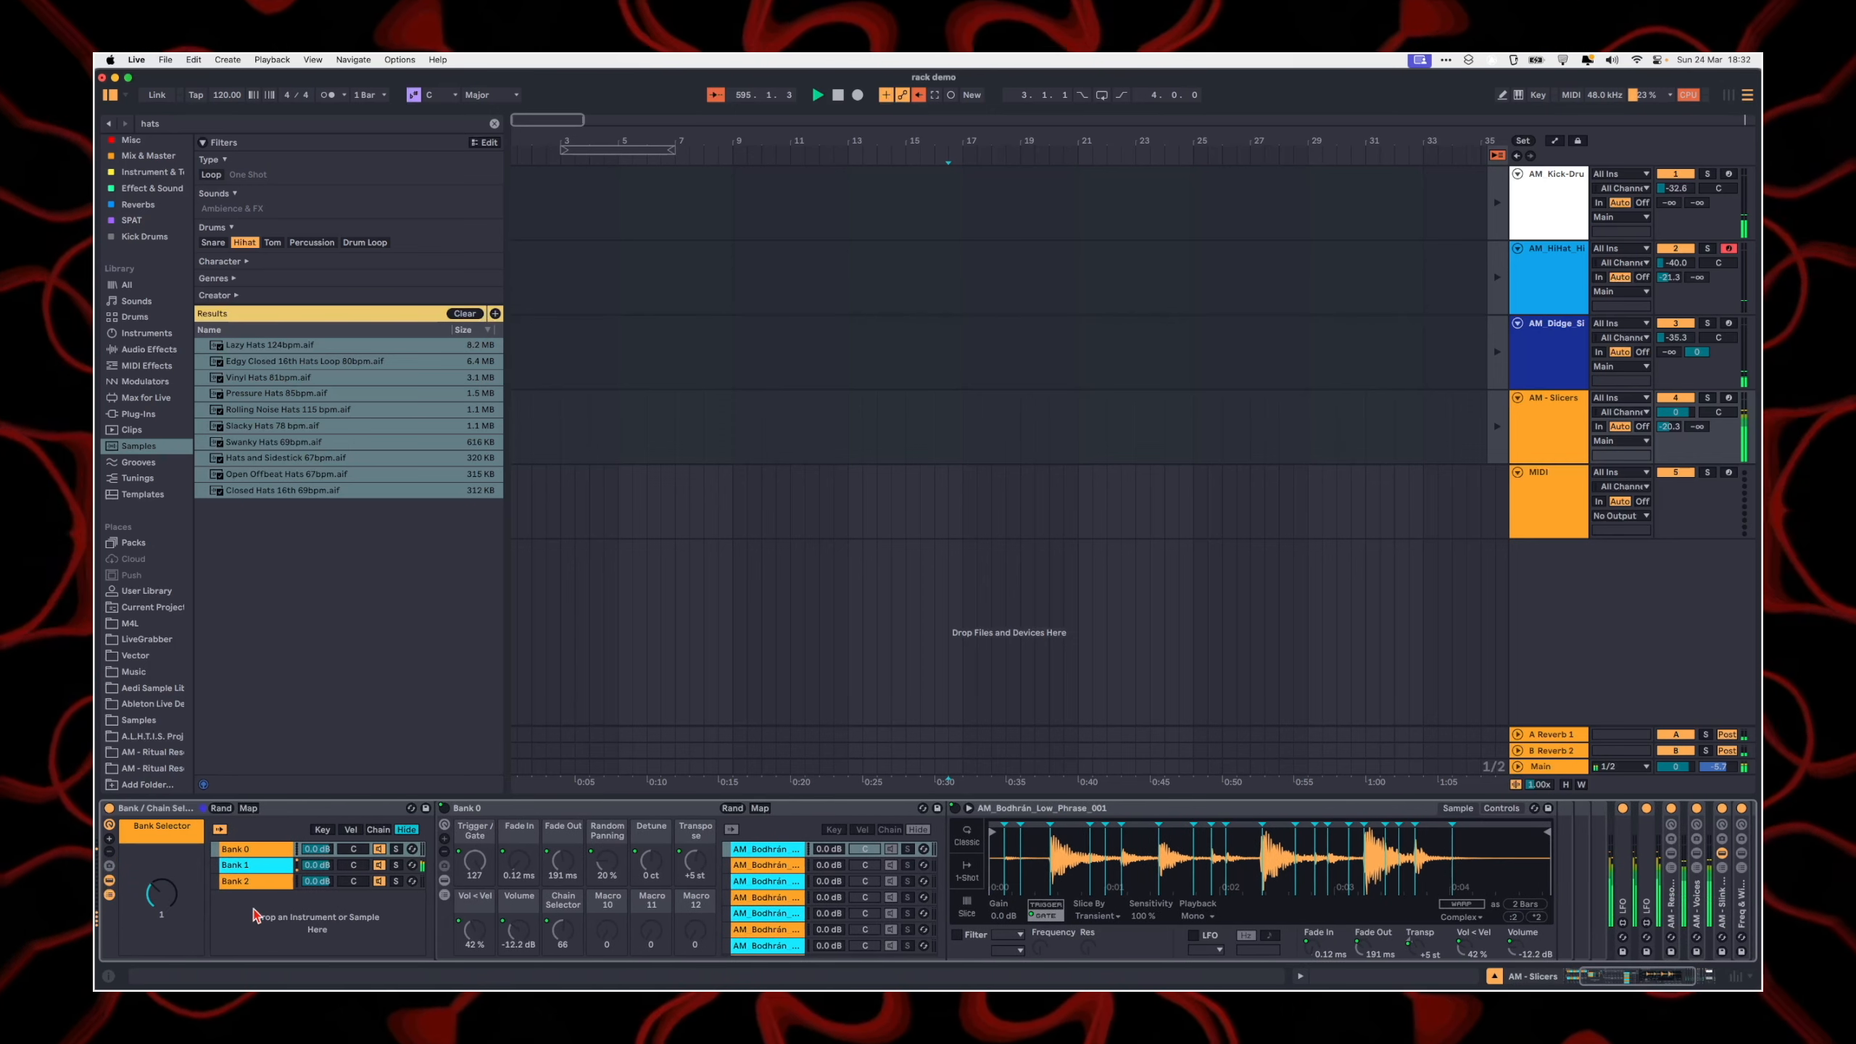
Step: Set the final effect rack's Freq macro to 82 and Res to 37, and lower the AM - Slicers track's volume
{"action": "left_click", "coordinate": [1665, 984]}
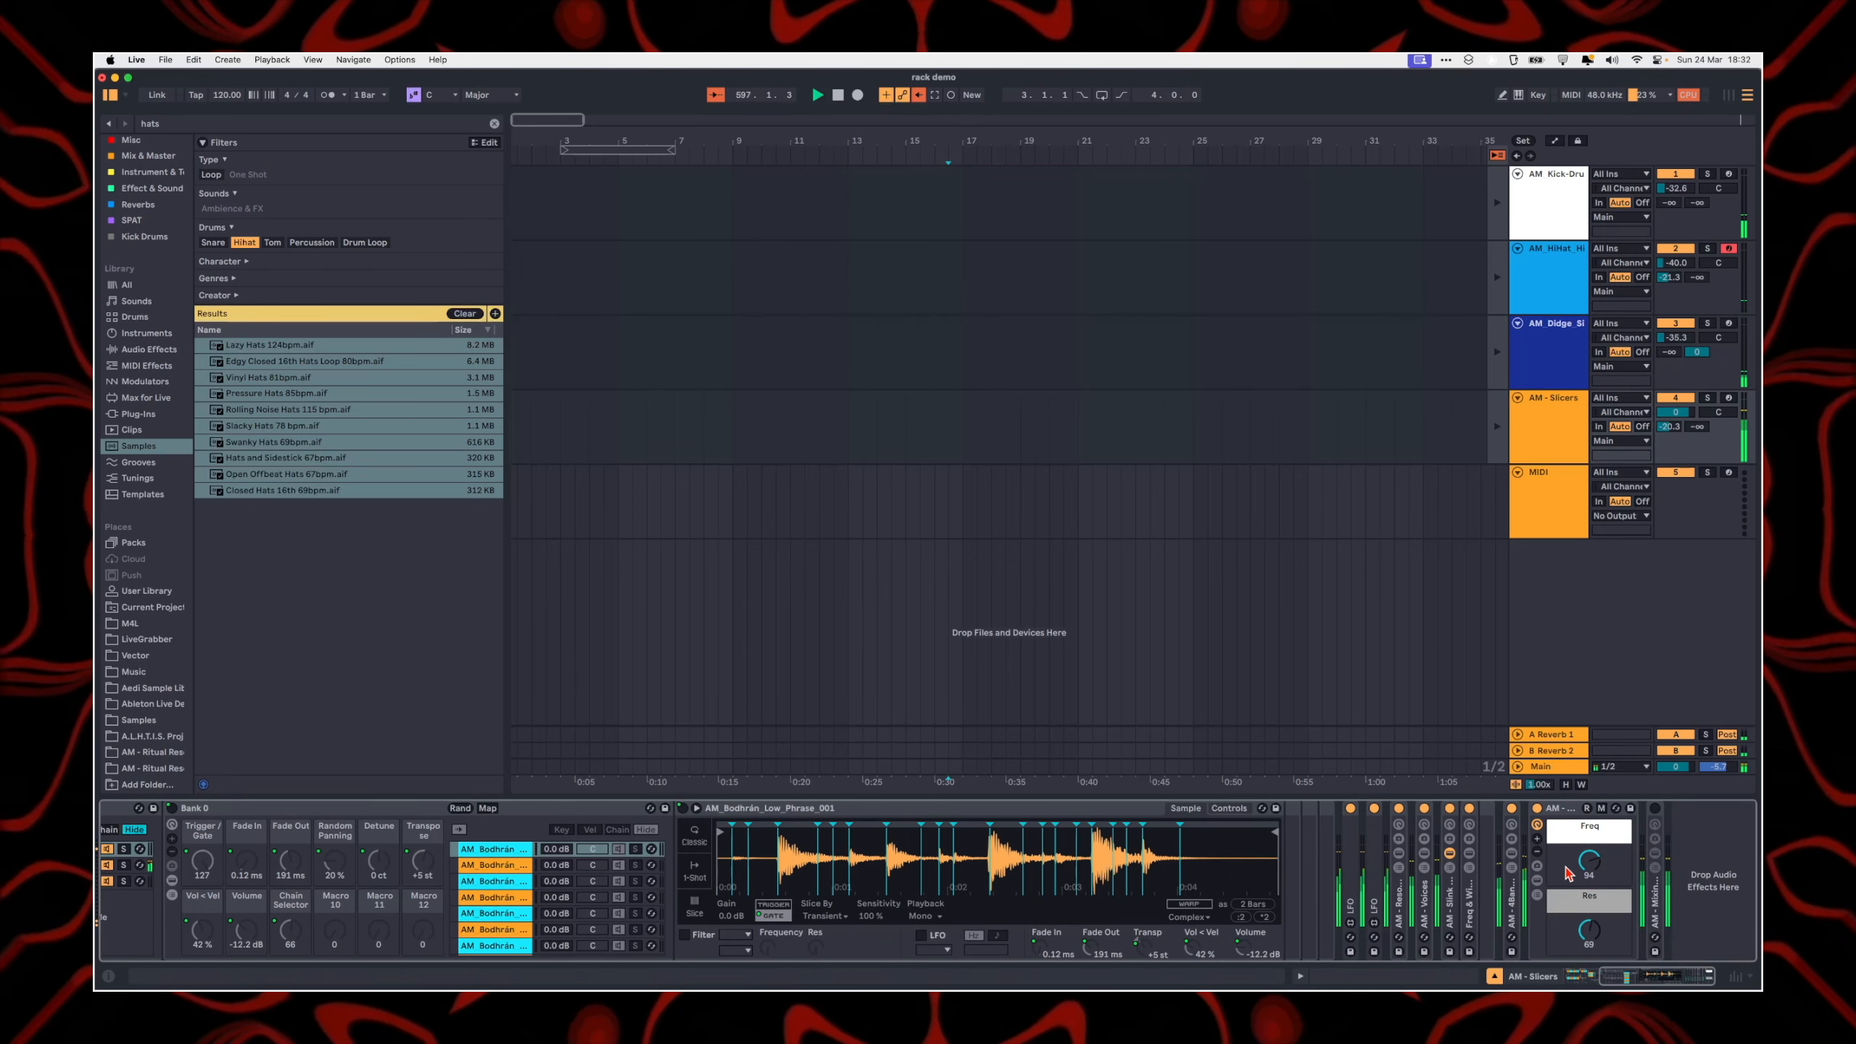
{"action": "left_click_drag", "start_coordinate": [1589, 863], "coordinate": [1587, 893]}
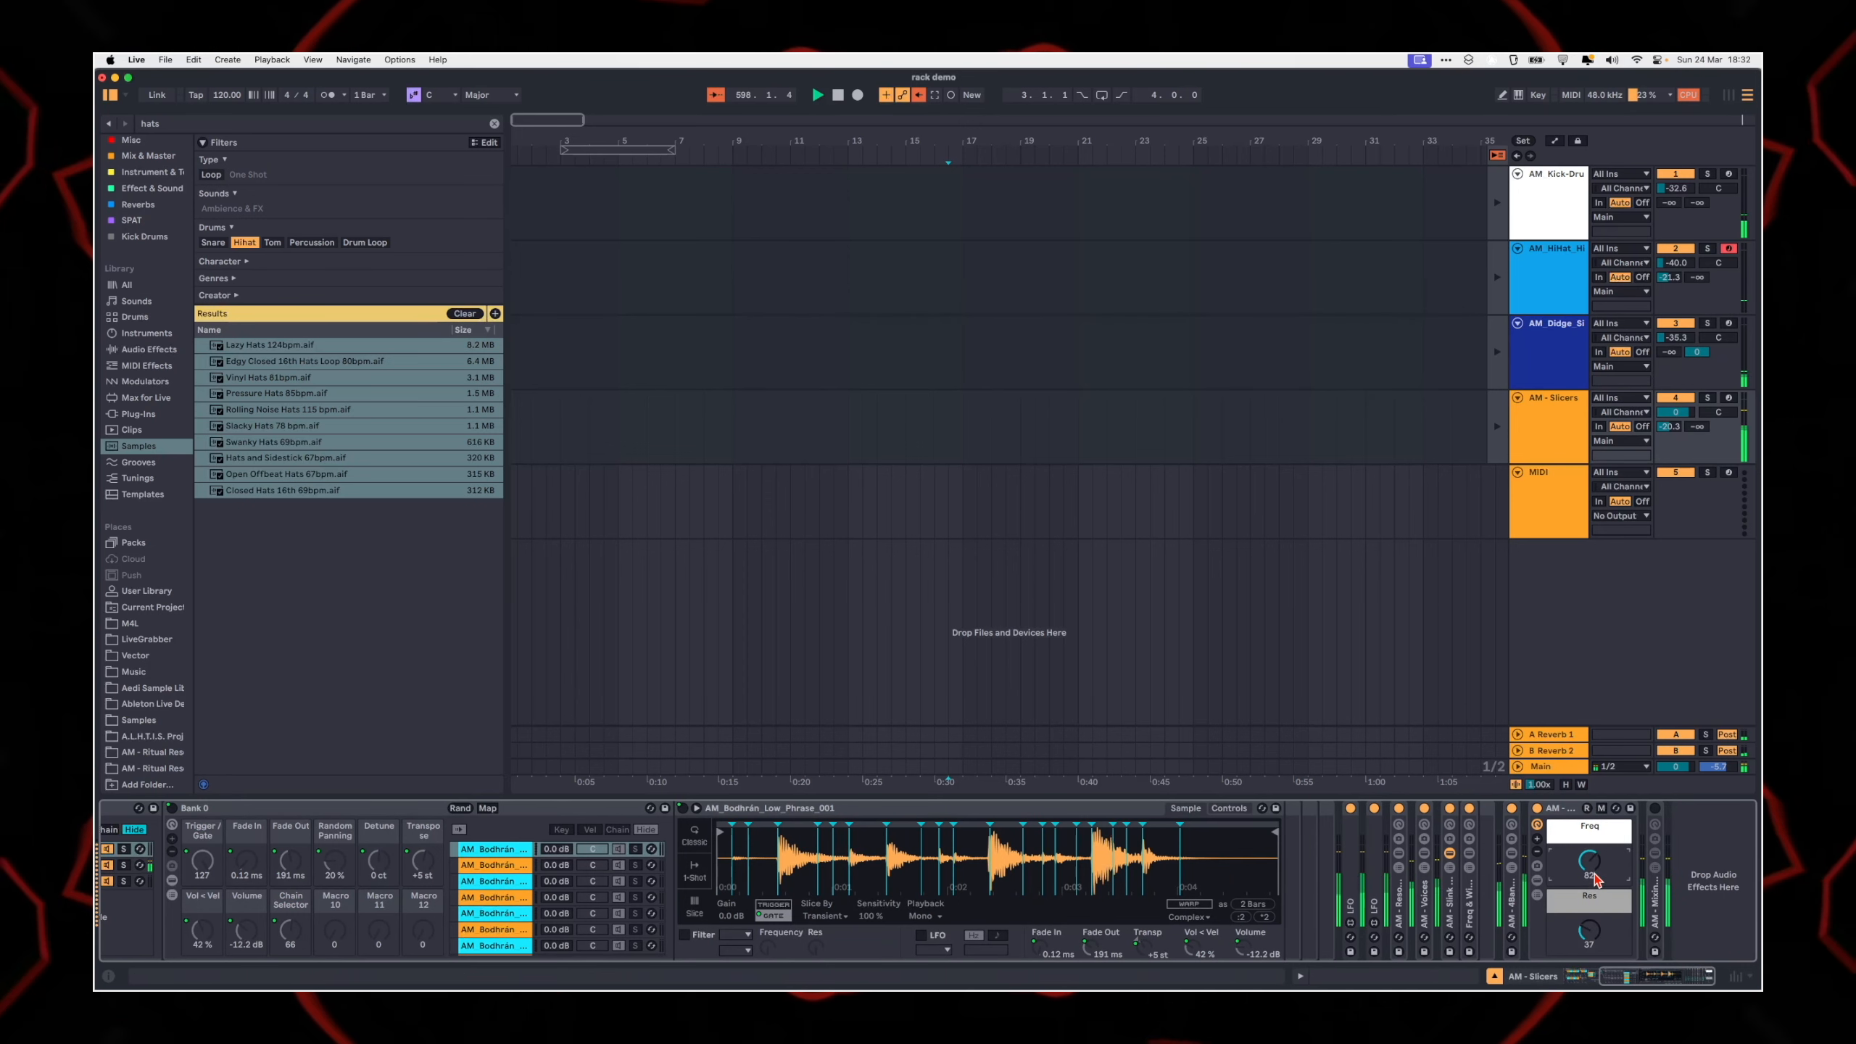
{"action": "left_click", "coordinate": [1672, 415]}
{"action": "left_click_drag", "start_coordinate": [1673, 419], "coordinate": [1672, 450]}
Step: Show the AM Didge Sing Drone track's Sampler and hide its zone editor to reveal the full arrangement
{"action": "left_click", "coordinate": [1573, 369]}
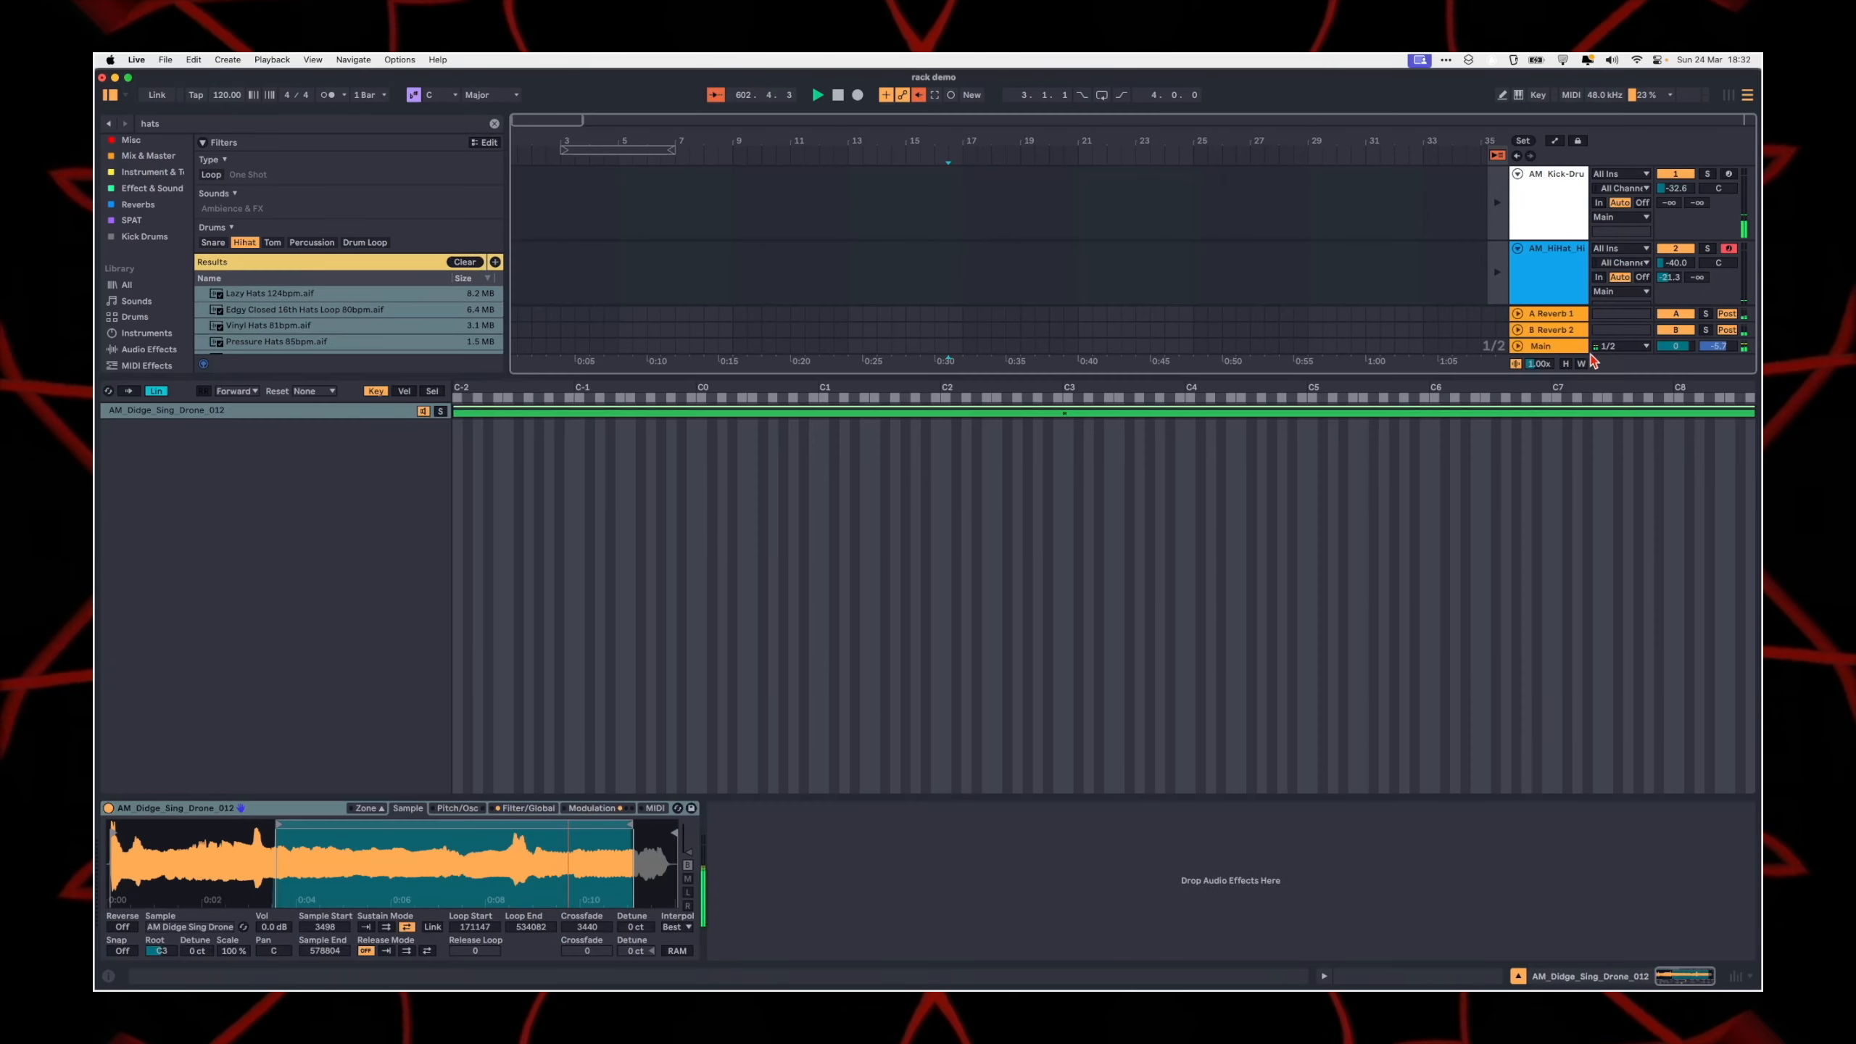
{"action": "left_click", "coordinate": [1551, 298]}
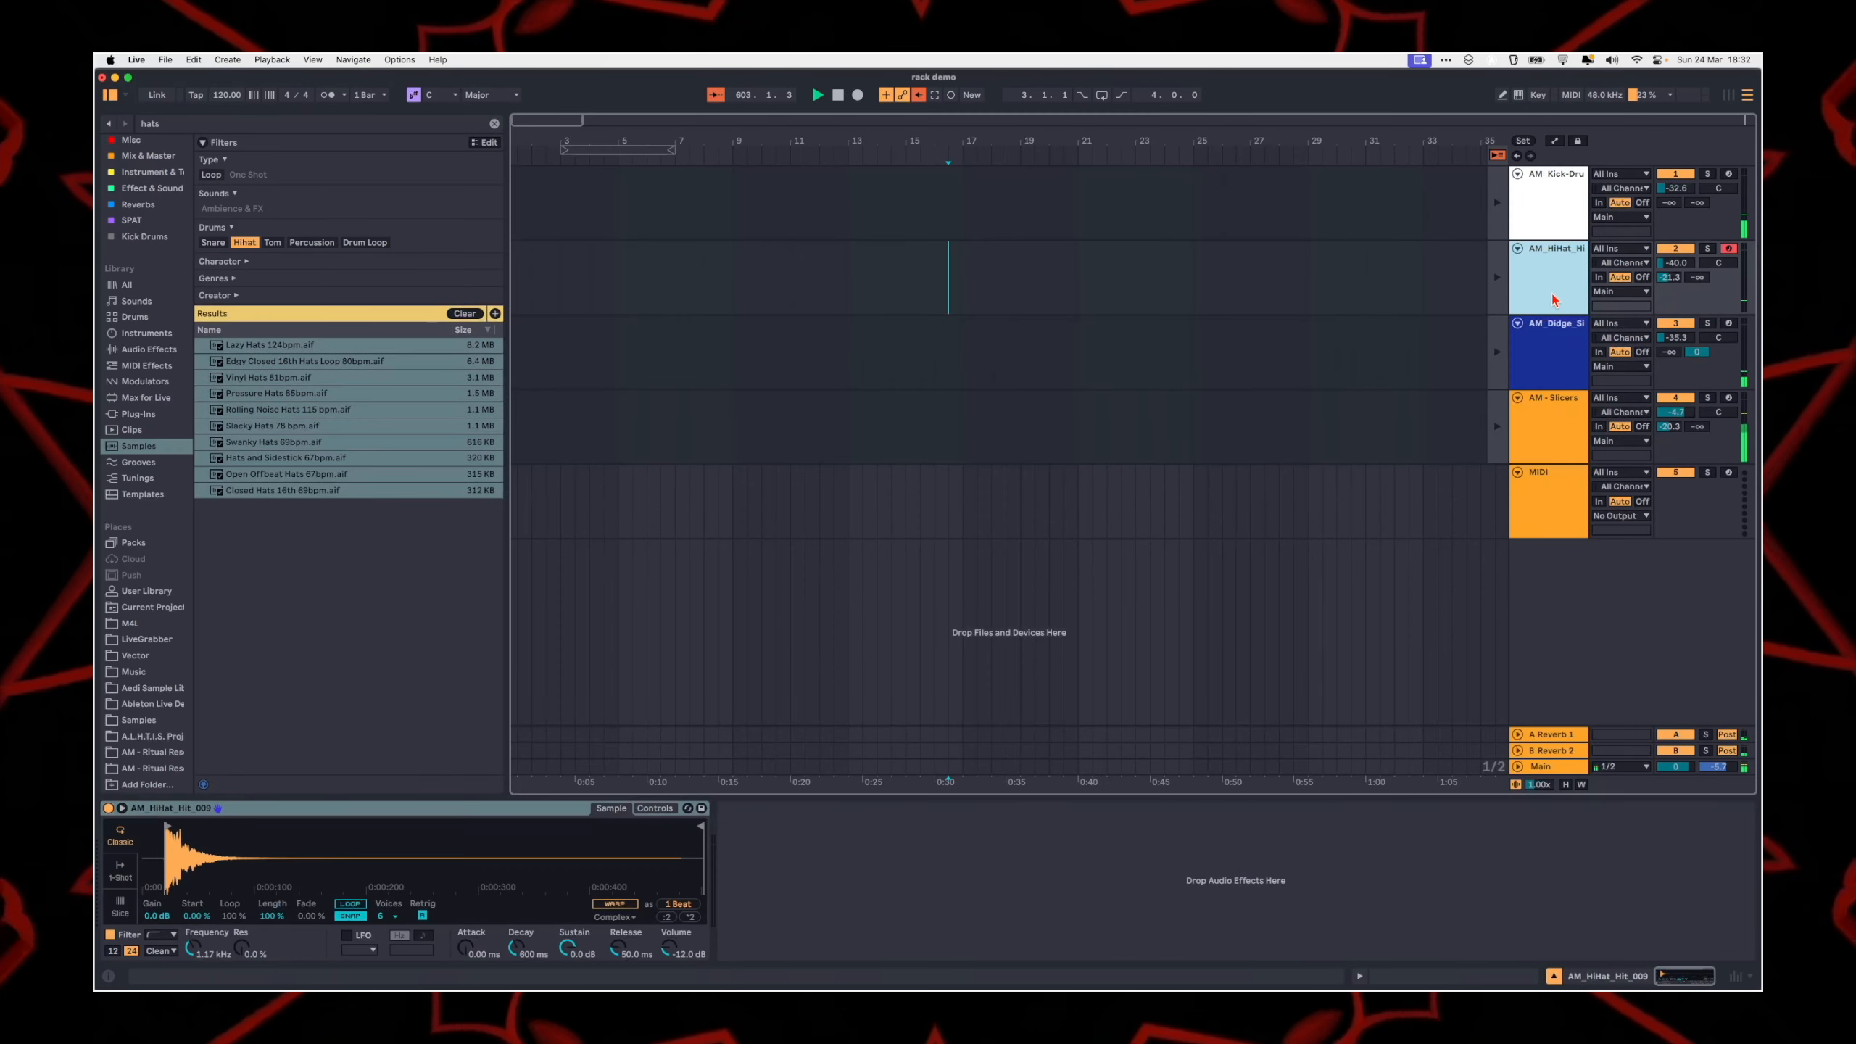
{"action": "left_click", "coordinate": [1559, 347]}
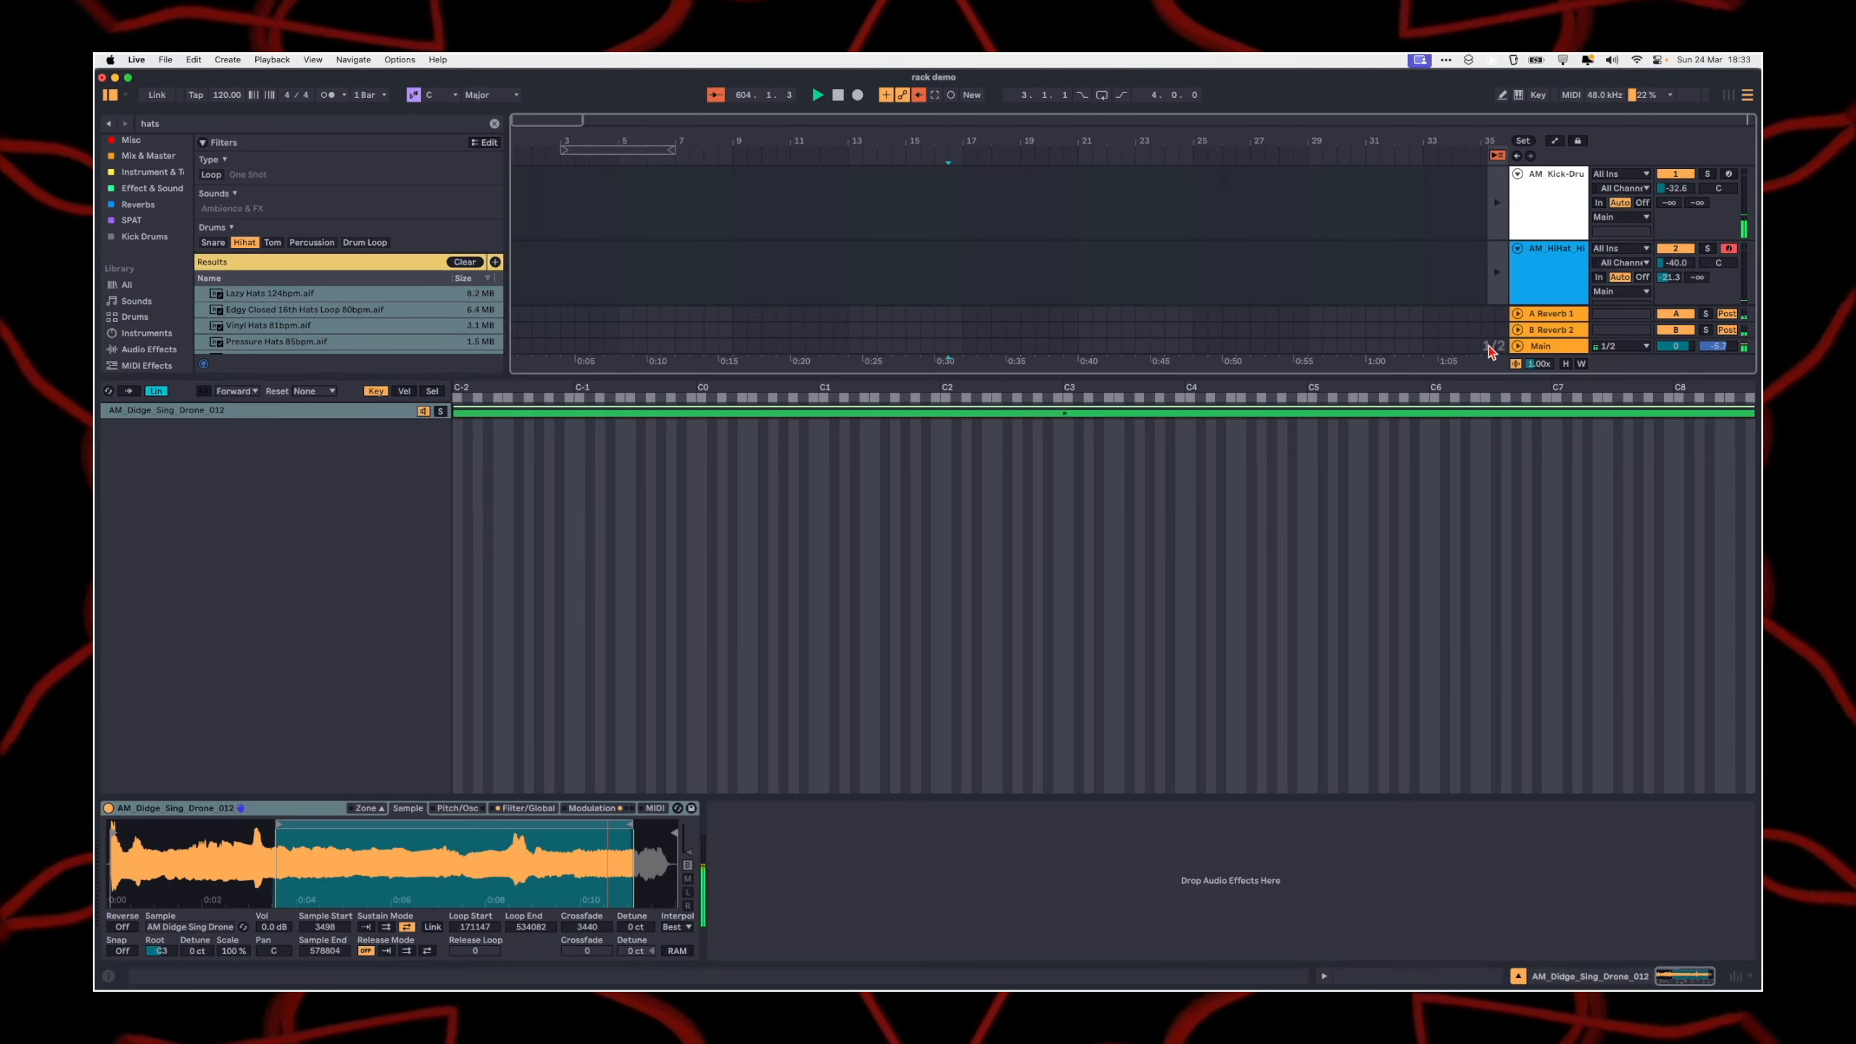
{"action": "left_click", "coordinate": [365, 807]}
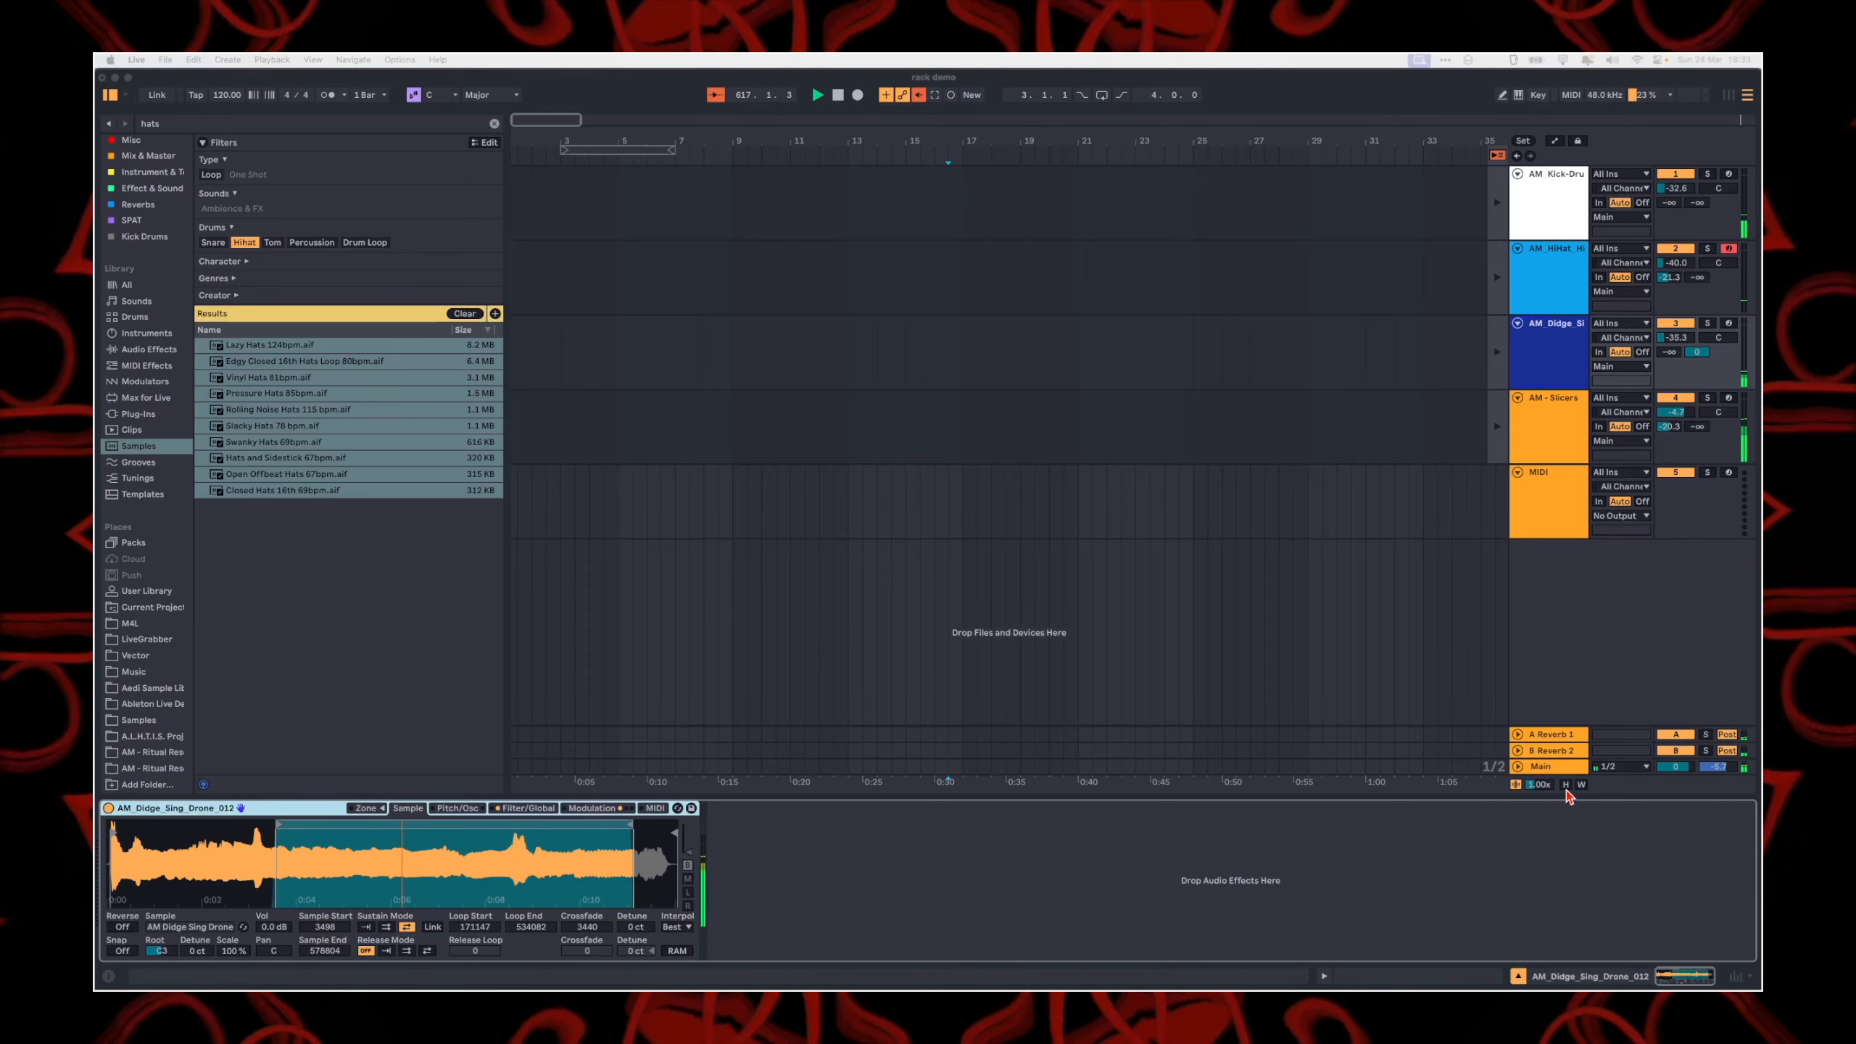
{"action": "left_click", "coordinate": [783, 812]}
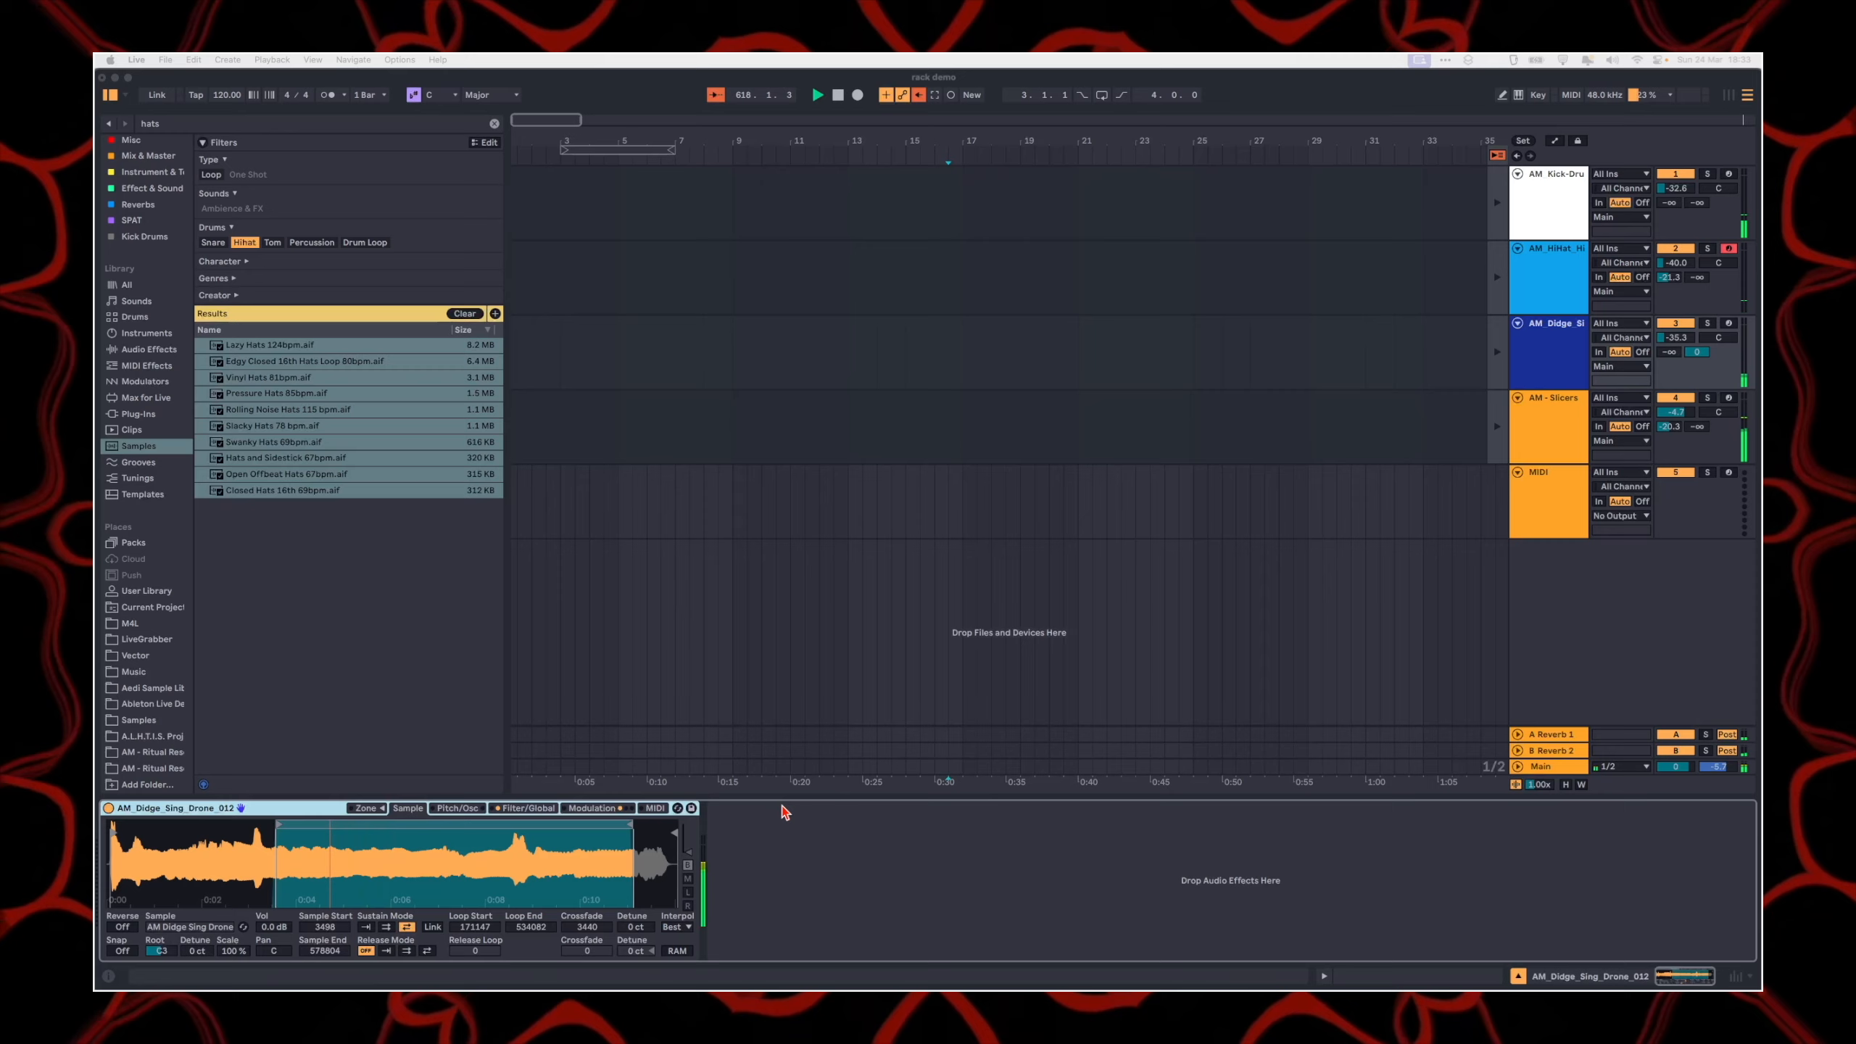
{"action": "left_click", "coordinate": [835, 833]}
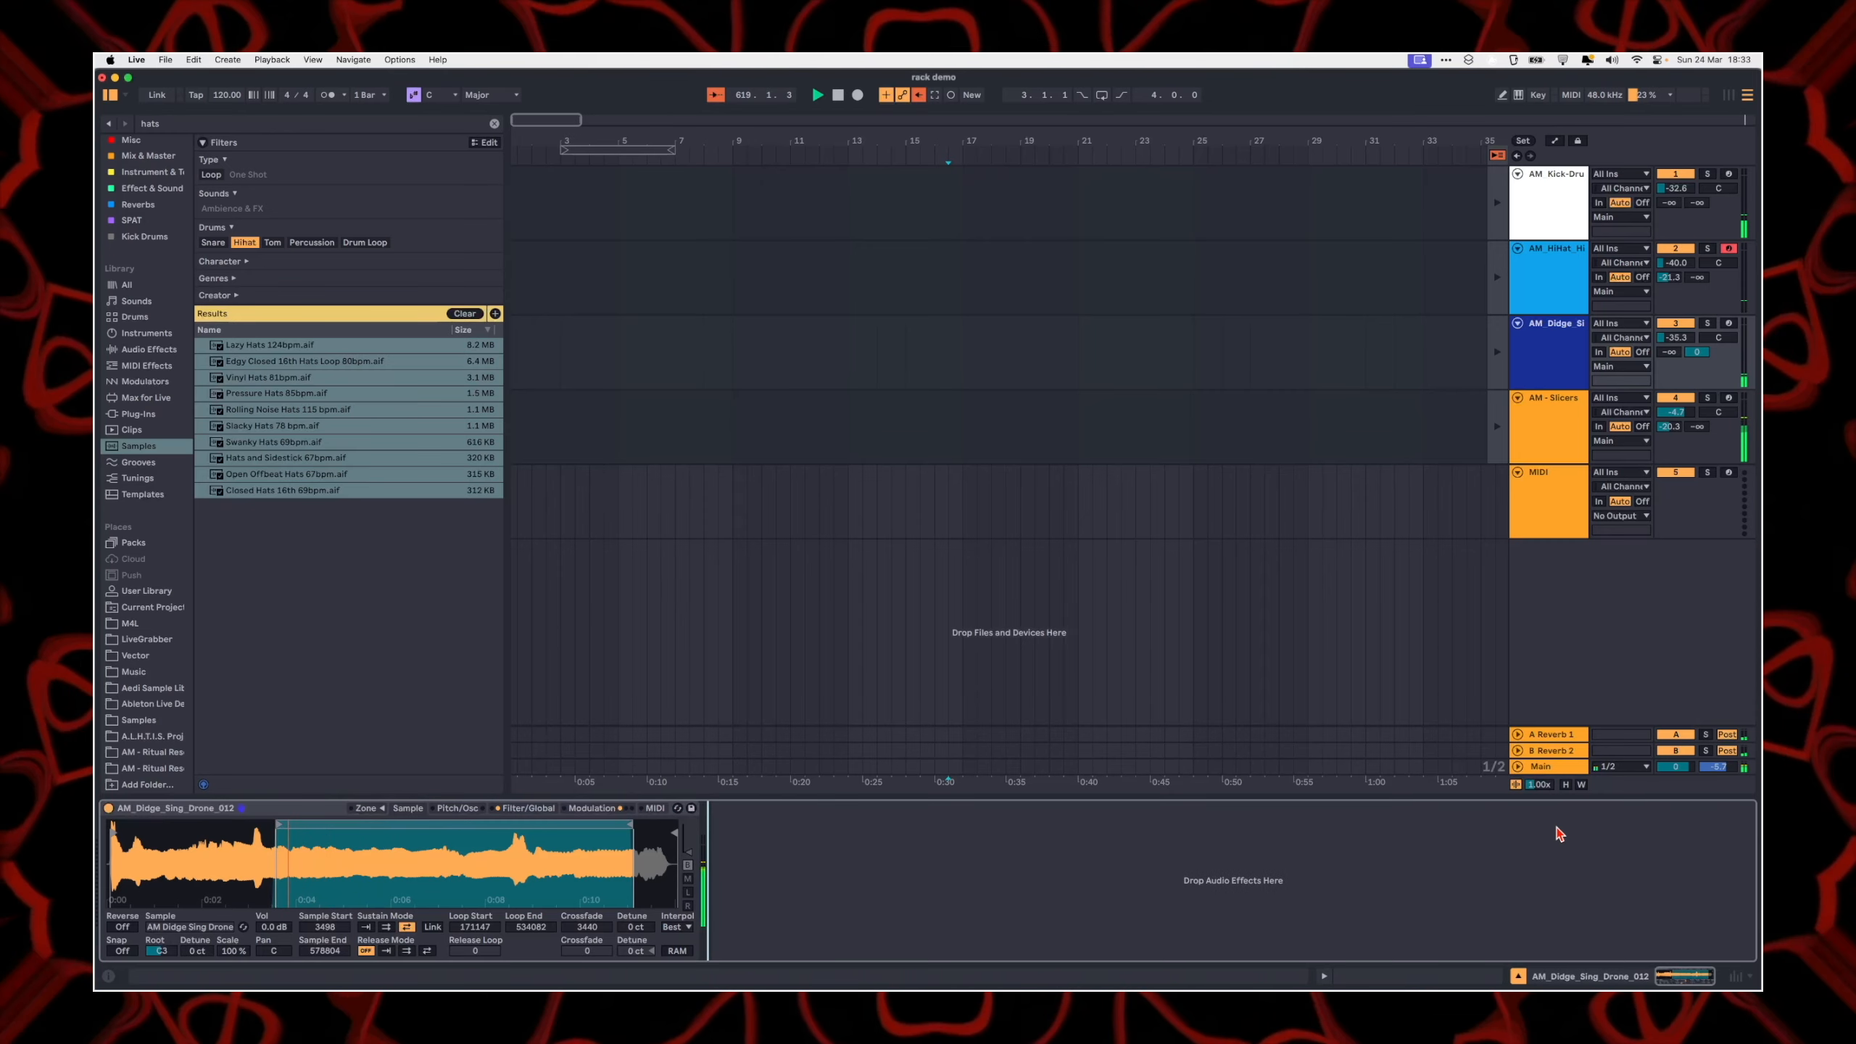